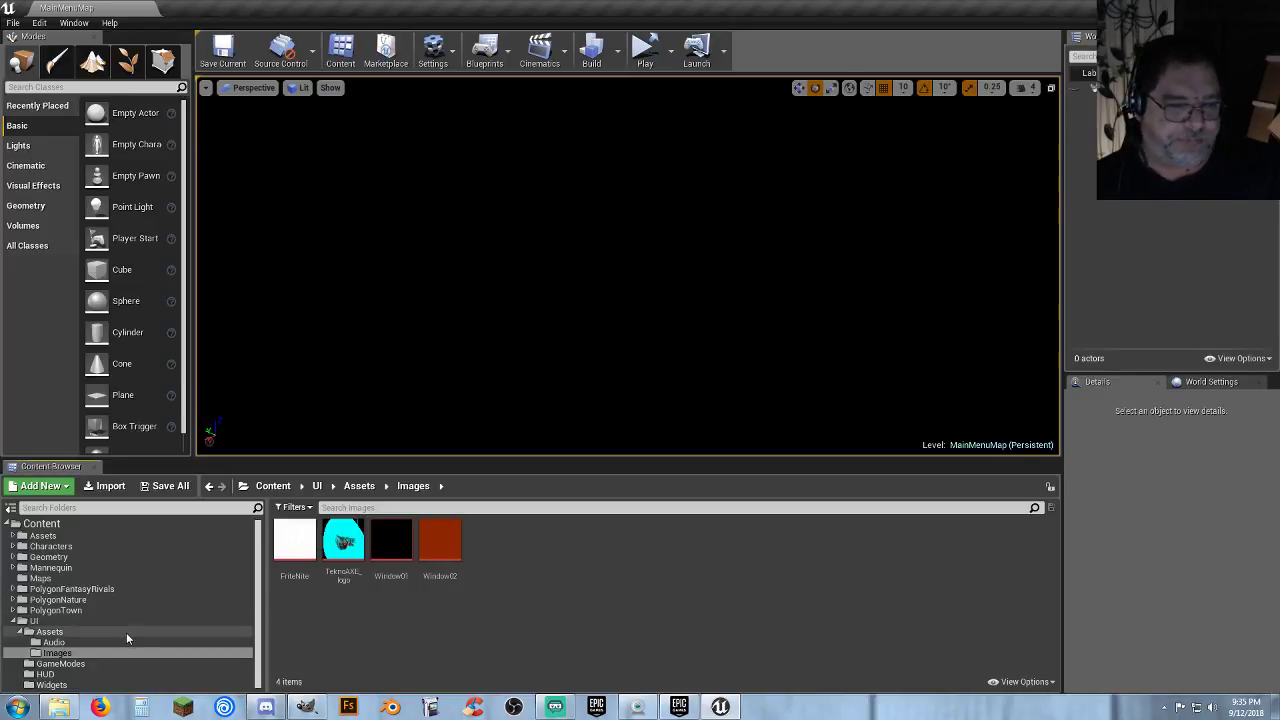
# Open the MainMenu_W widget blueprint from UI/Widgets and delete the red vertical divider beside the navigation menu.
pyautogui.click(52, 685)
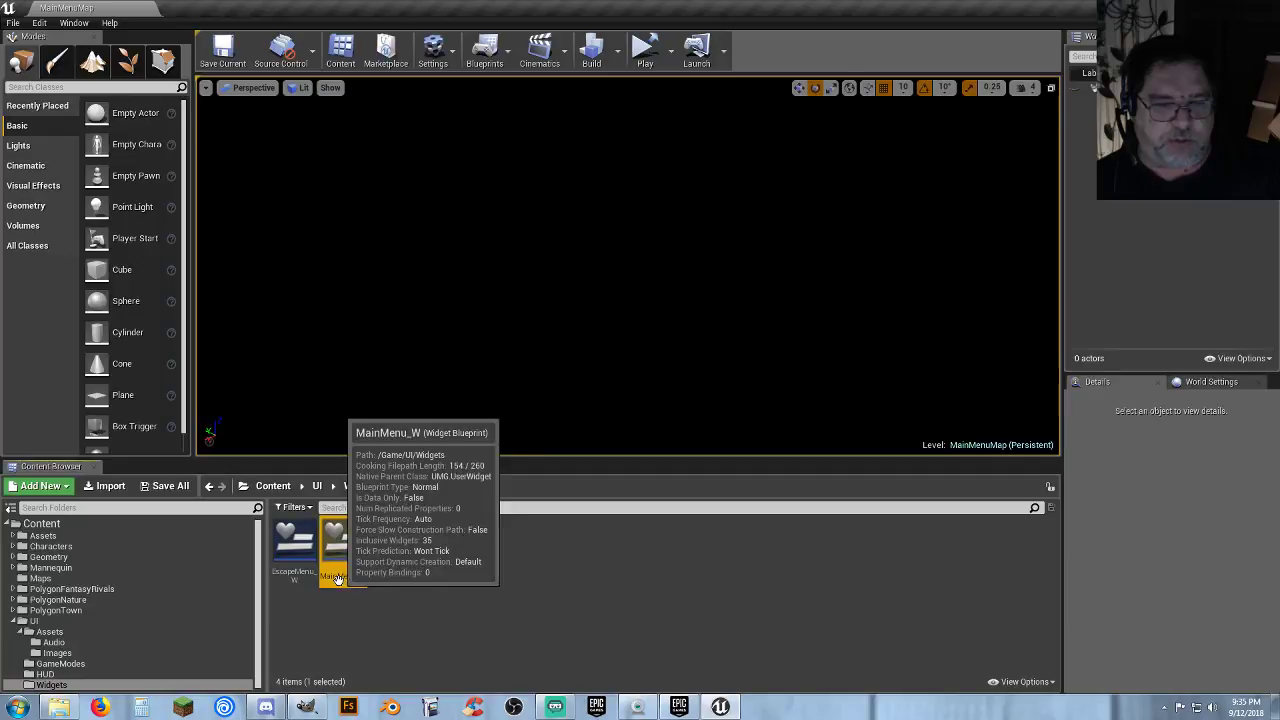
pyautogui.doubleClick(342, 545)
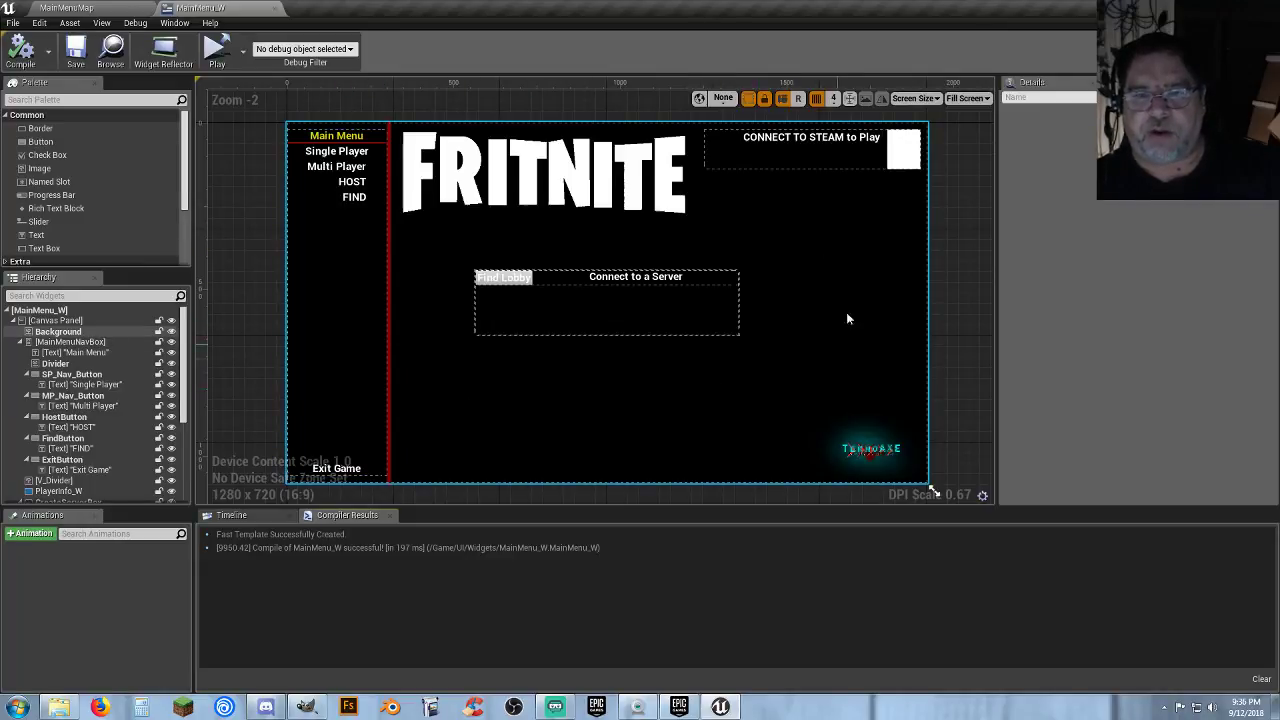
pyautogui.click(390, 255)
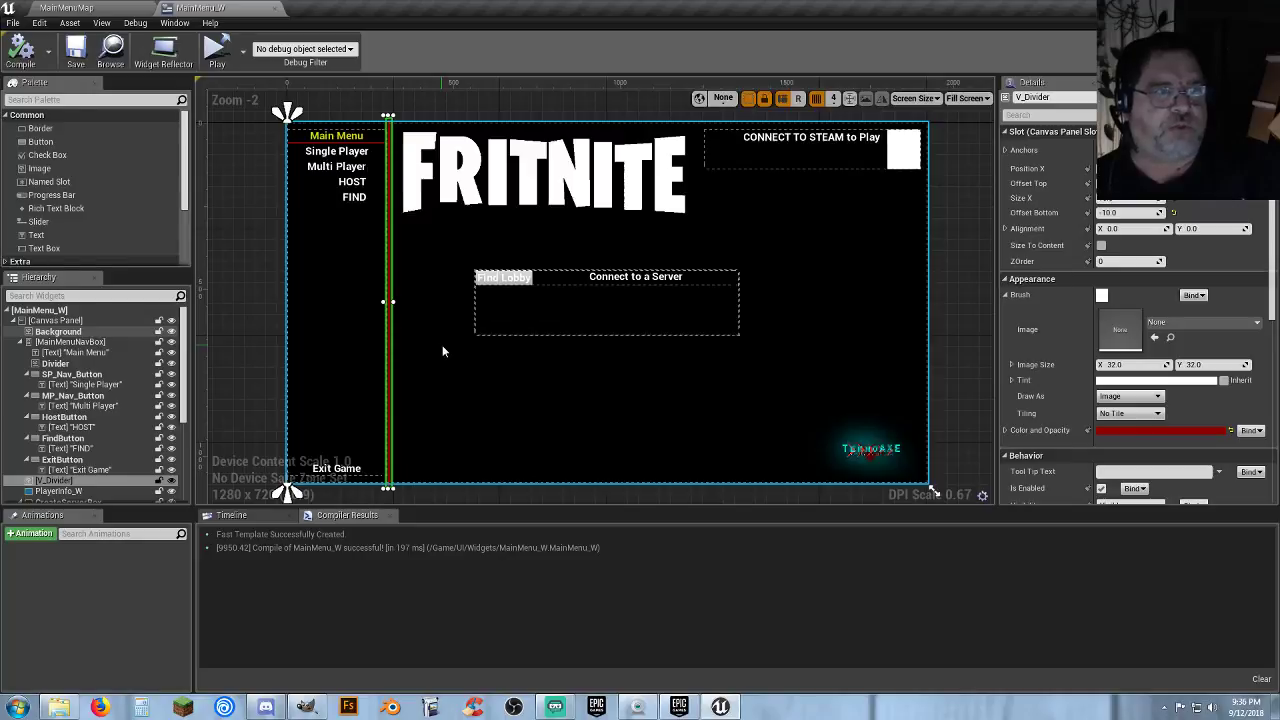
pyautogui.press('Delete')
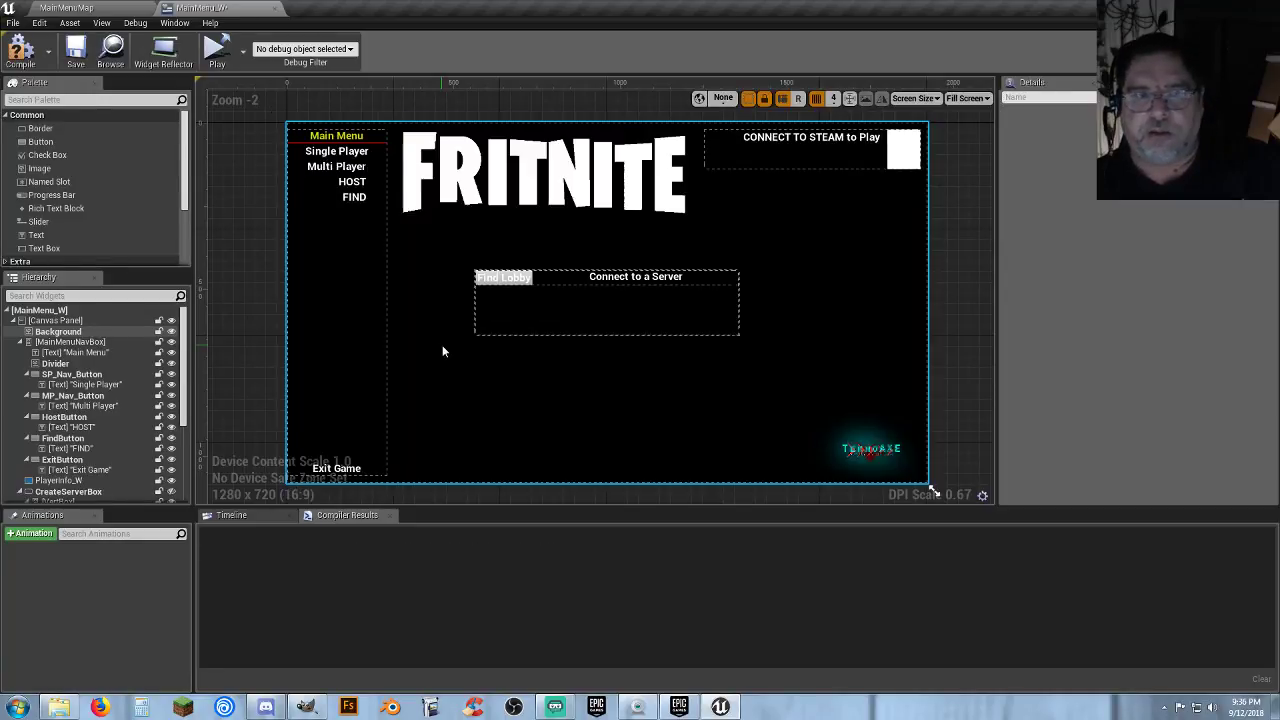
# Delete the "Main Menu" title text and the horizontal Divider from MainMenuNavBox.
pyautogui.click(381, 145)
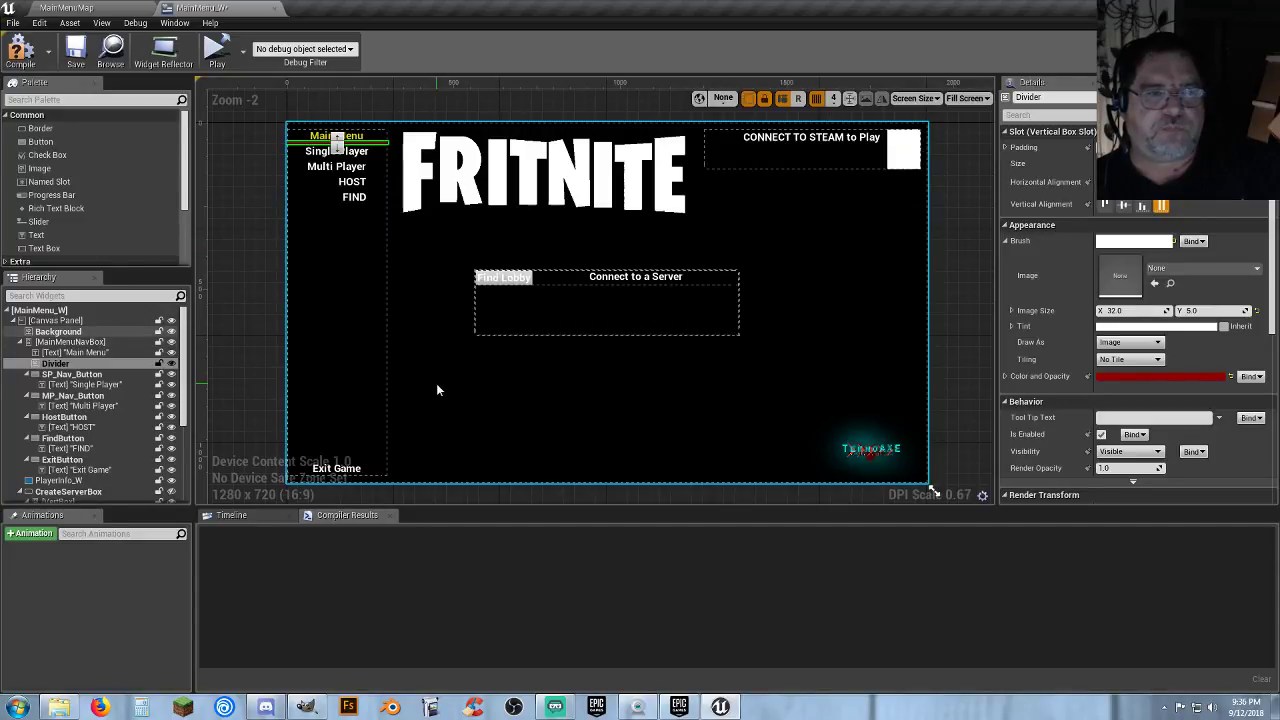
pyautogui.click(98, 354)
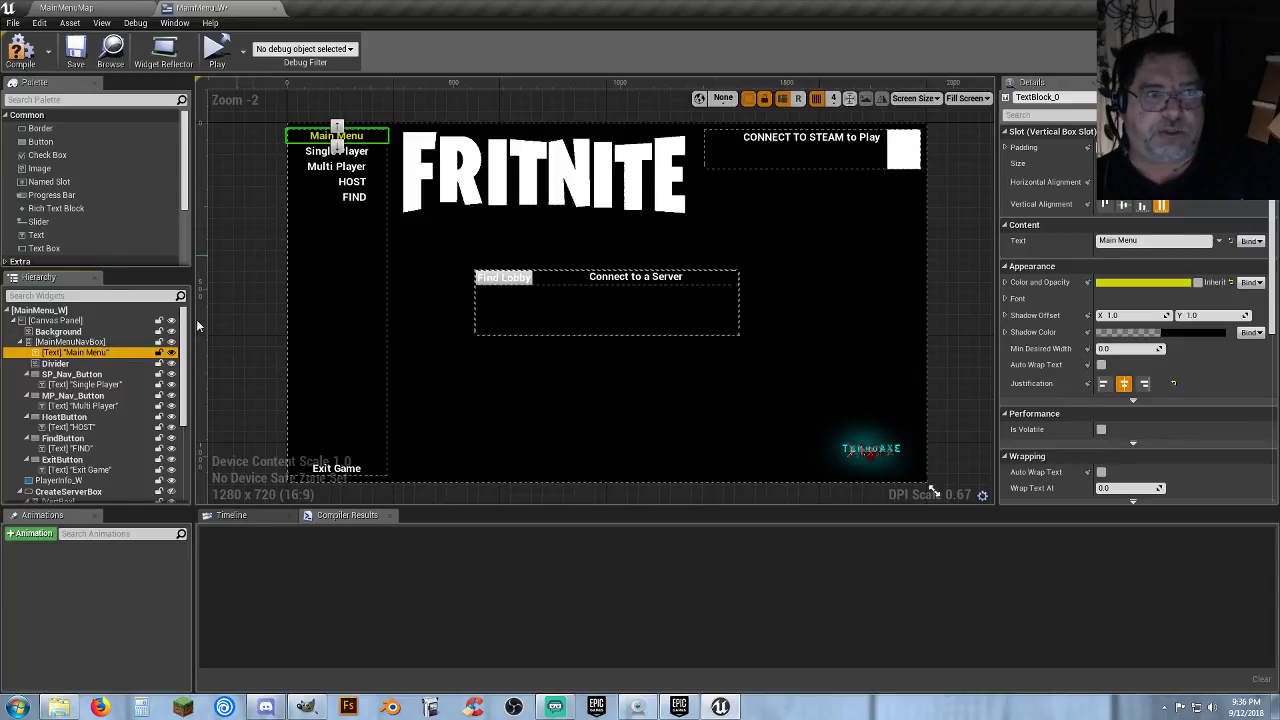
pyautogui.press('Delete')
pyautogui.click(104, 352)
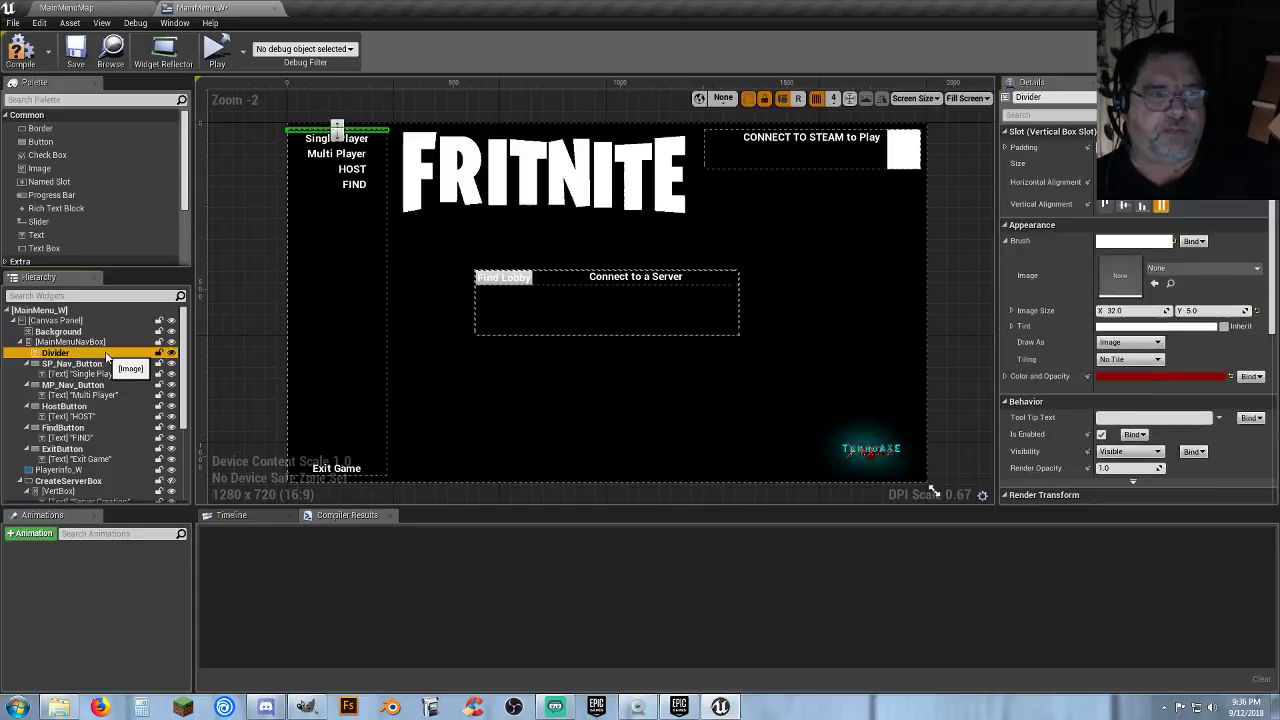
pyautogui.press('Delete')
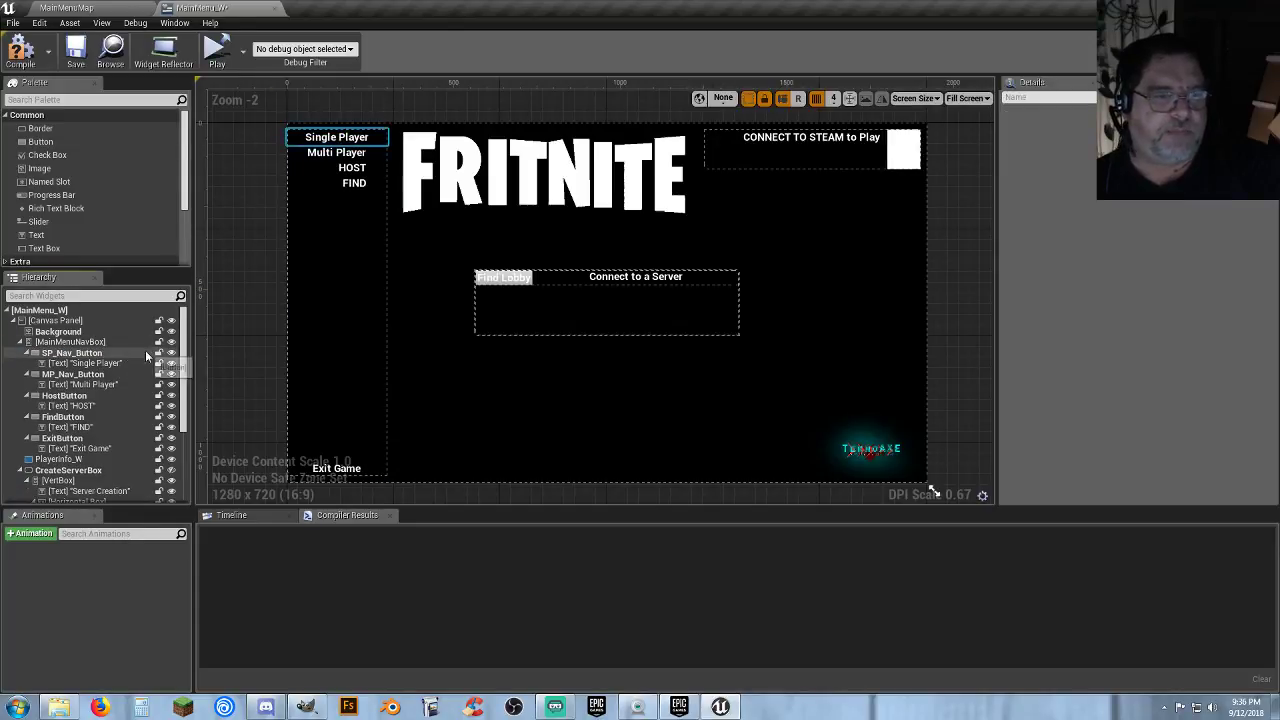
# Anchor MainMenuNavBox to the canvas's middle-right edge, shorten it to about 358 high and place it just above the lower-right logo.
pyautogui.click(311, 252)
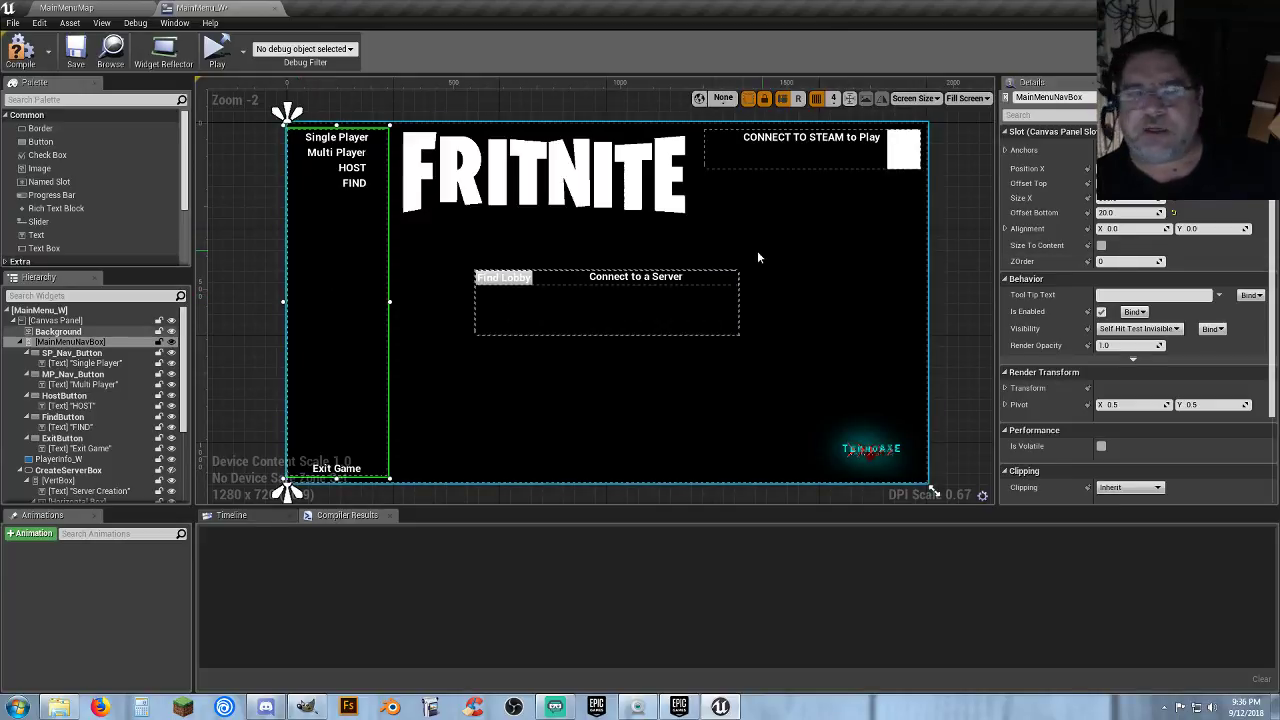
pyautogui.click(1115, 150)
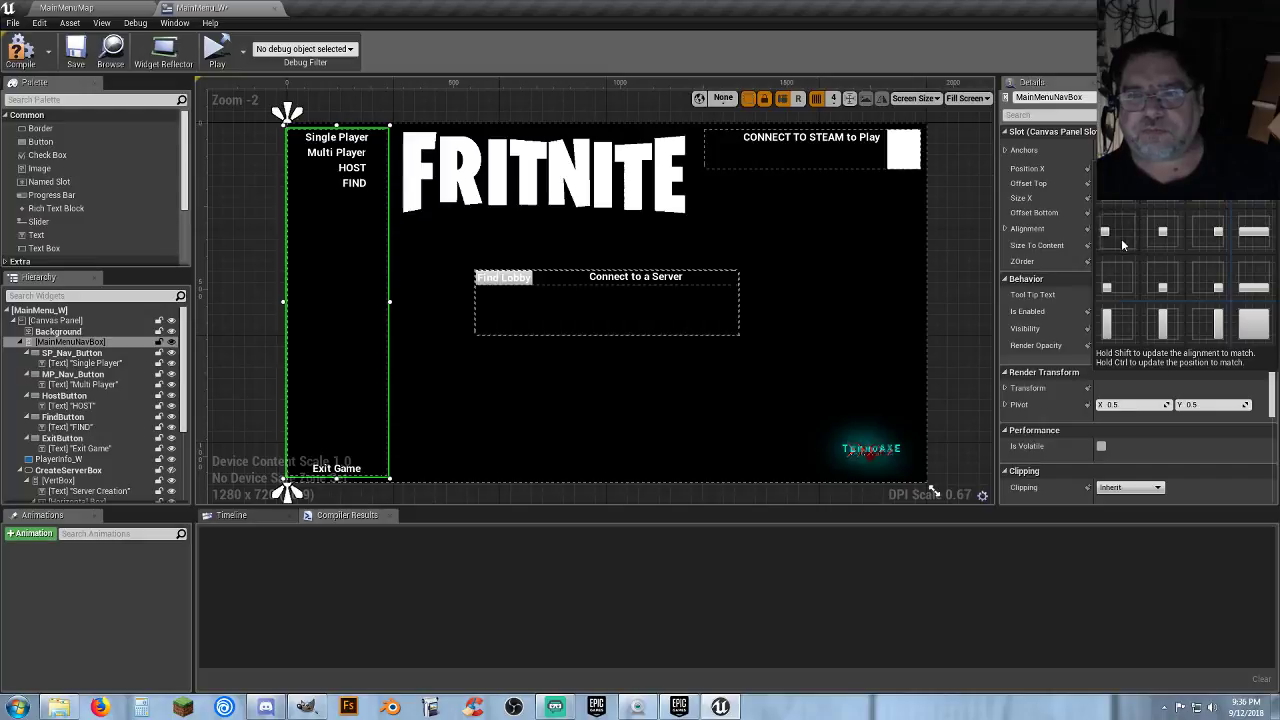
pyautogui.click(1198, 237)
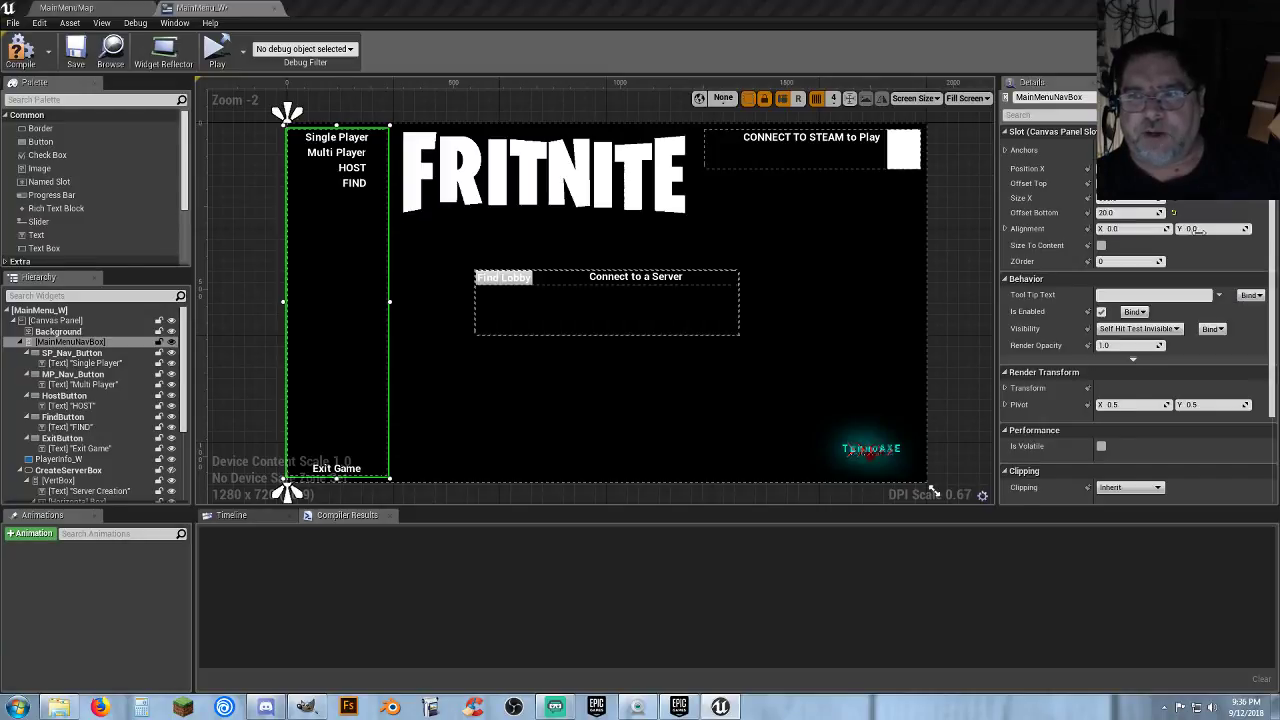
pyautogui.click(337, 468)
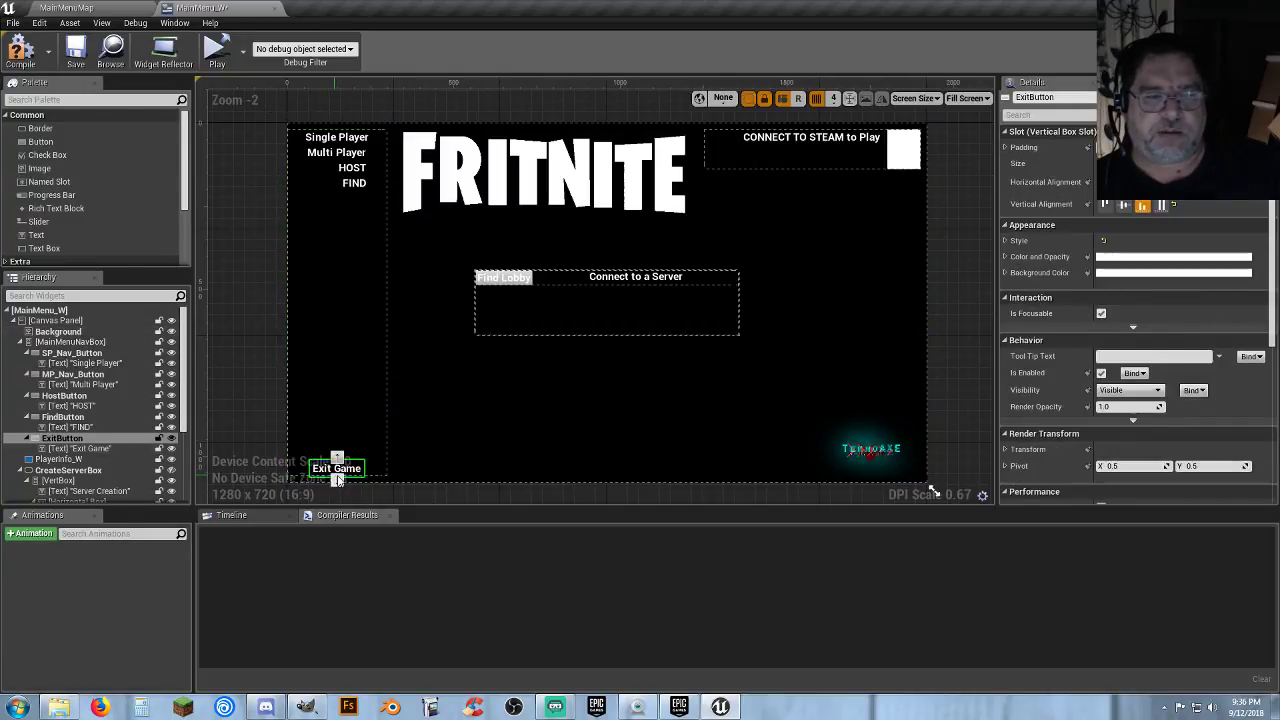
pyautogui.click(380, 476)
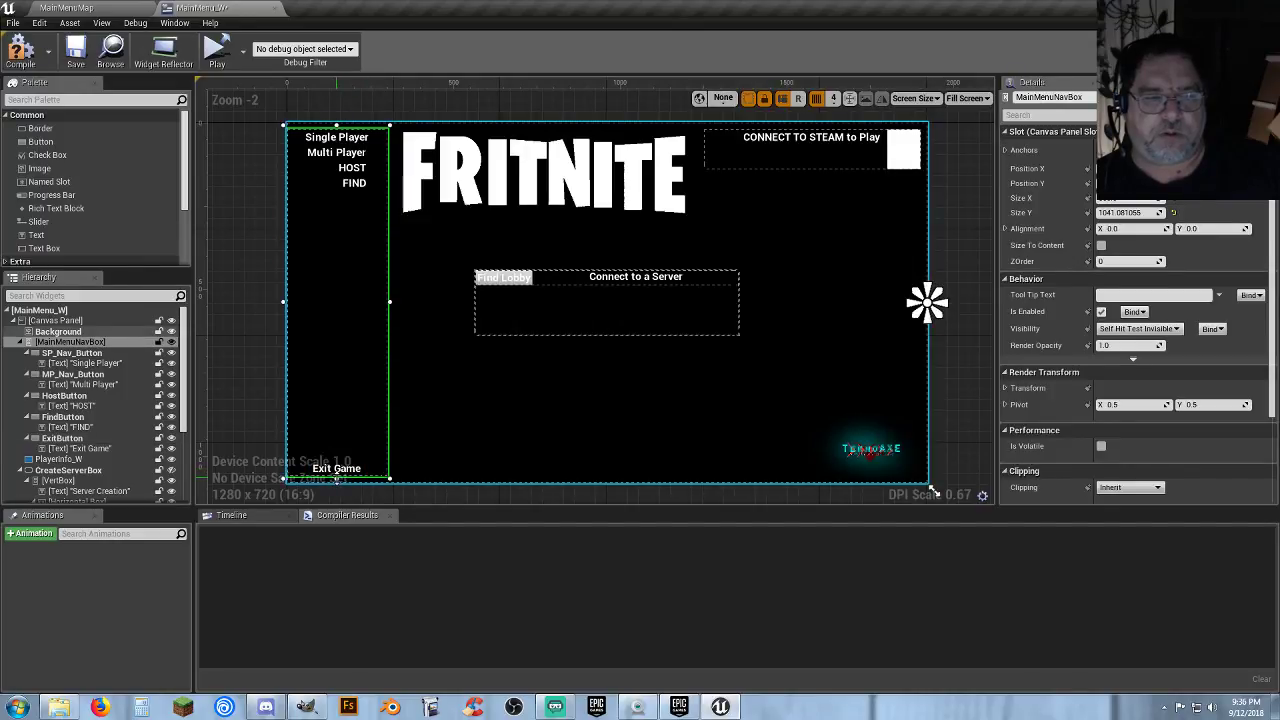
pyautogui.moveTo(337, 478); pyautogui.dragTo(872, 391)
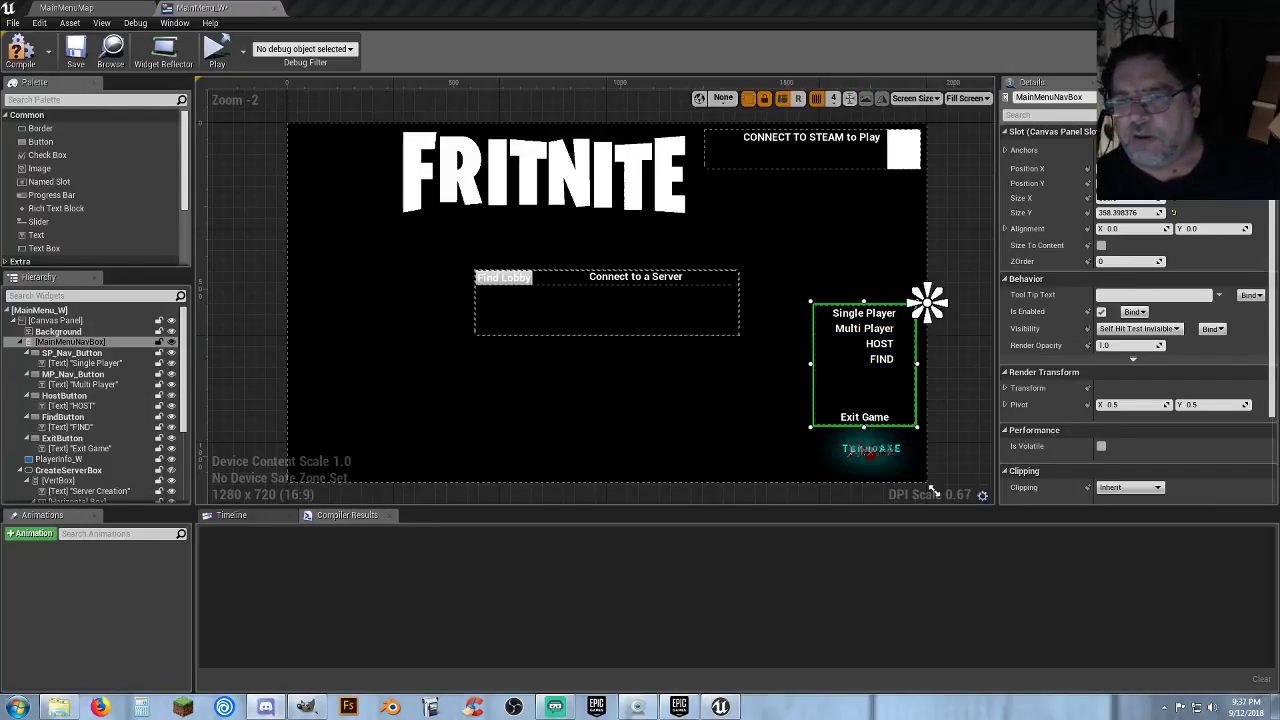
# Collapse the server box and navigation button entries in the widget hierarchy, and compile and save MainMenu_W.
pyautogui.click(670, 434)
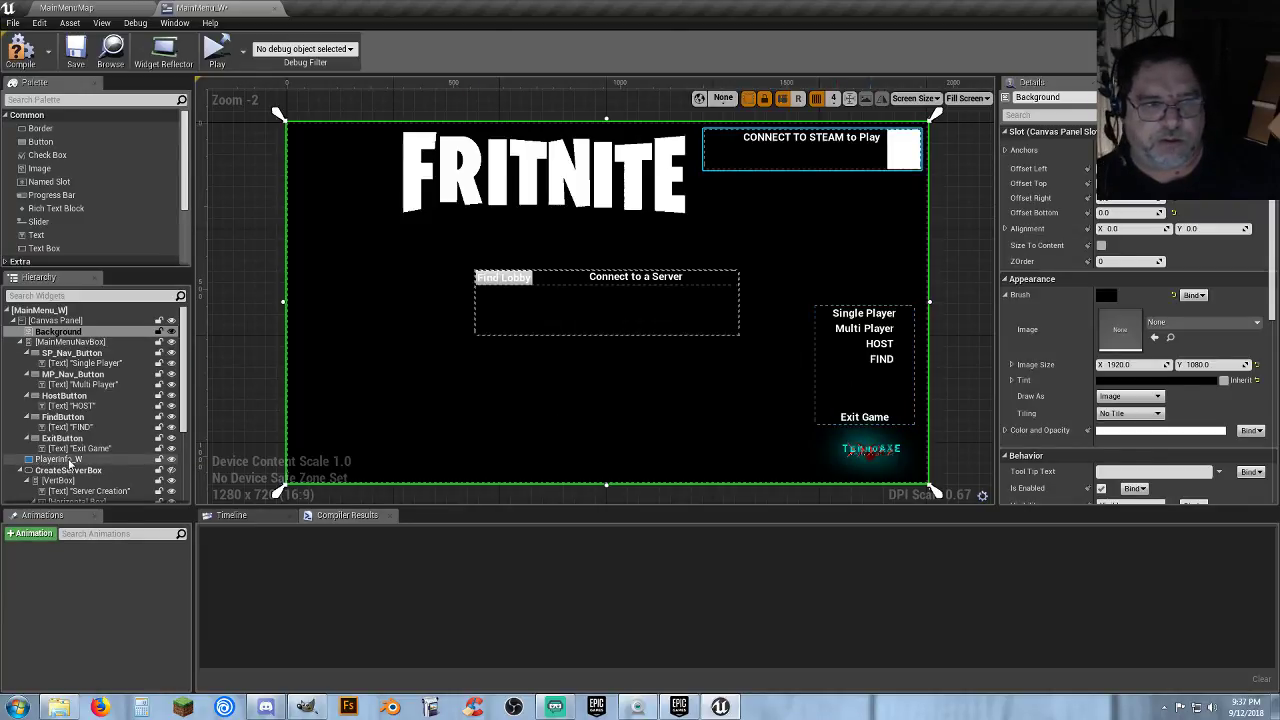
pyautogui.click(20, 471)
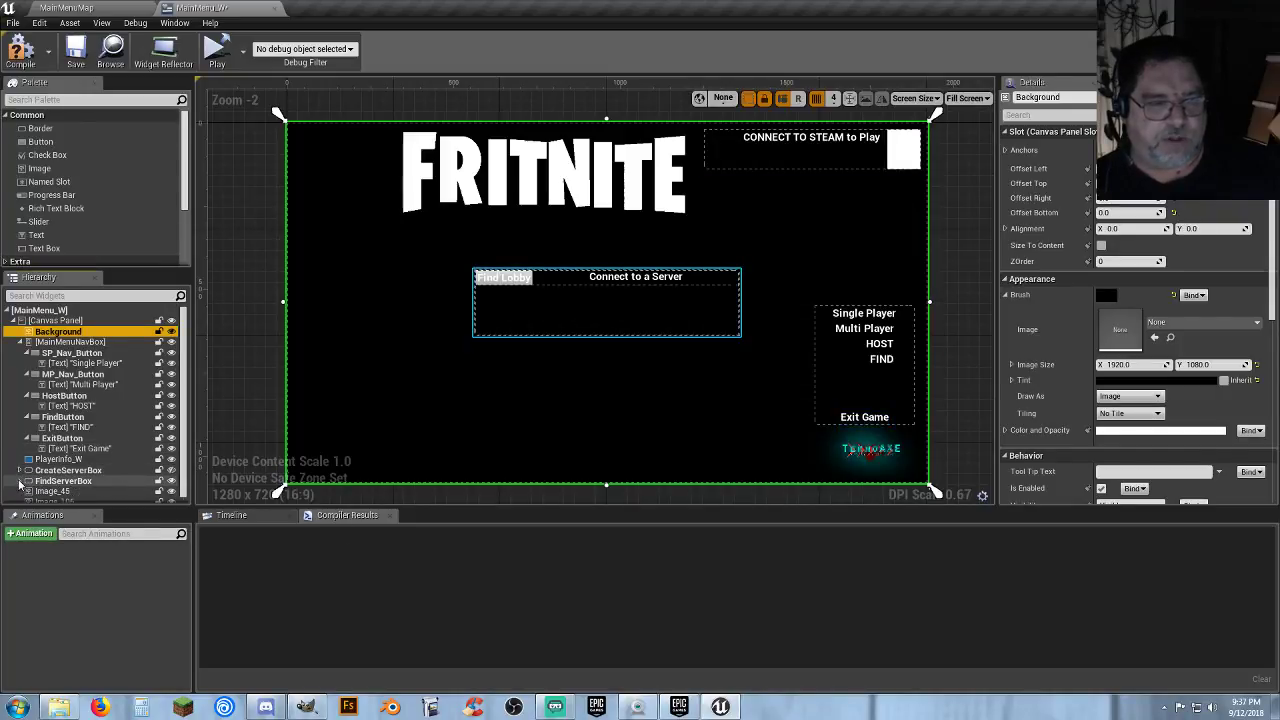
pyautogui.click(20, 481)
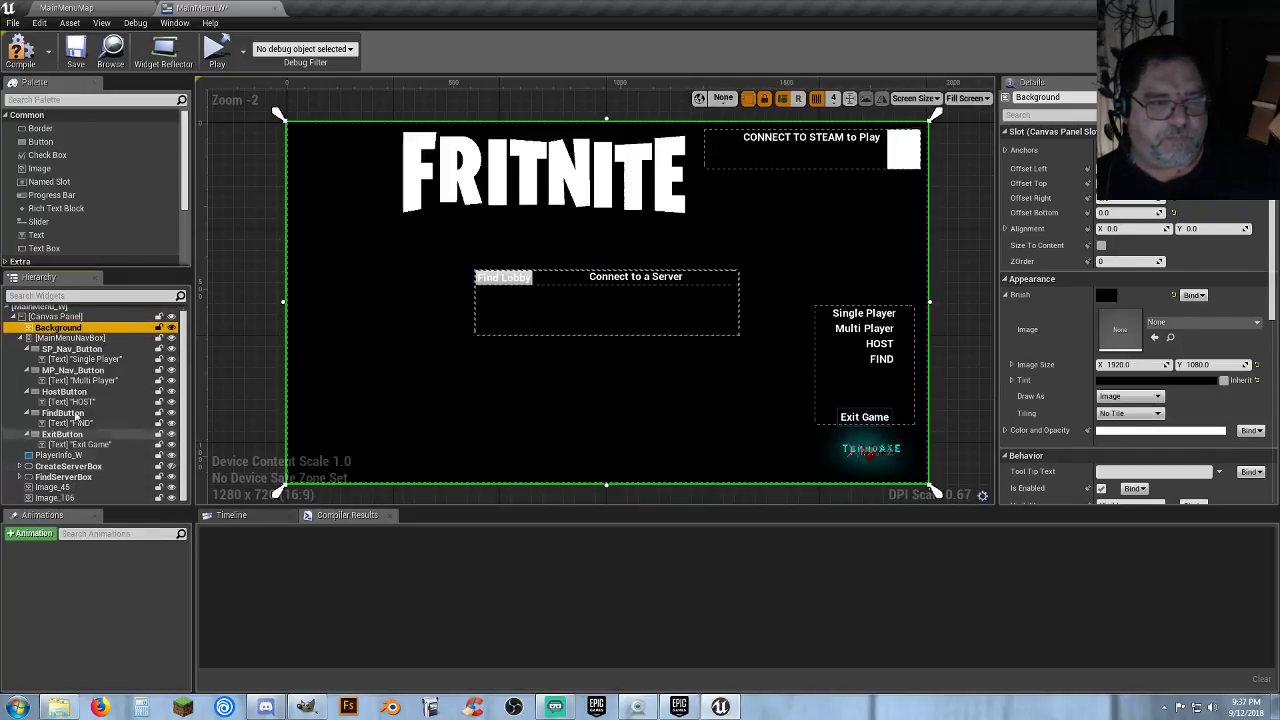
pyautogui.click(28, 435)
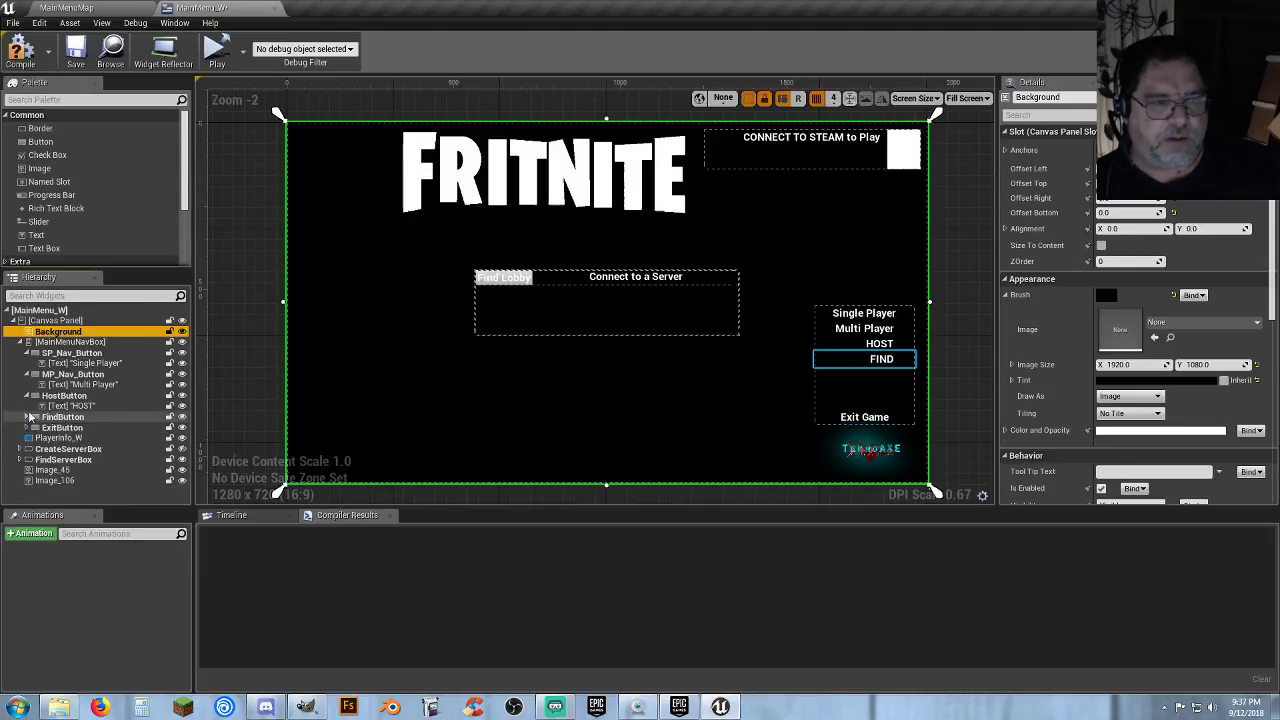
pyautogui.click(27, 417)
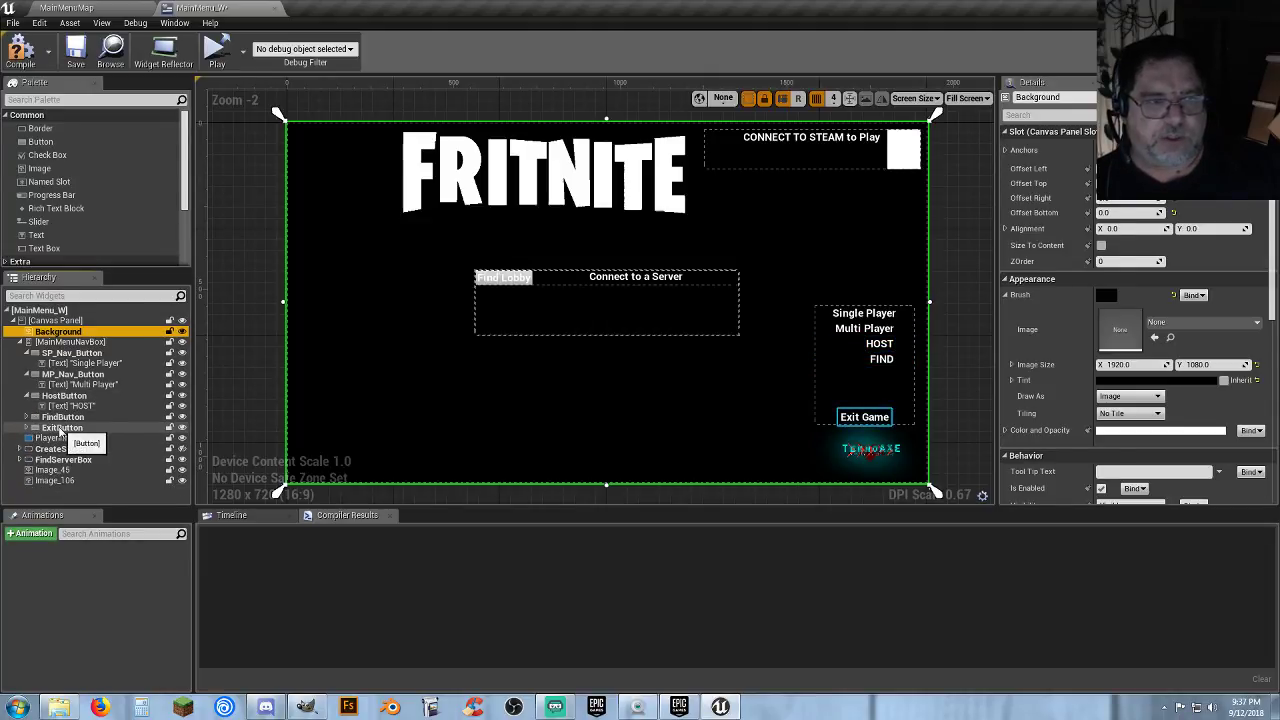
pyautogui.click(62, 428)
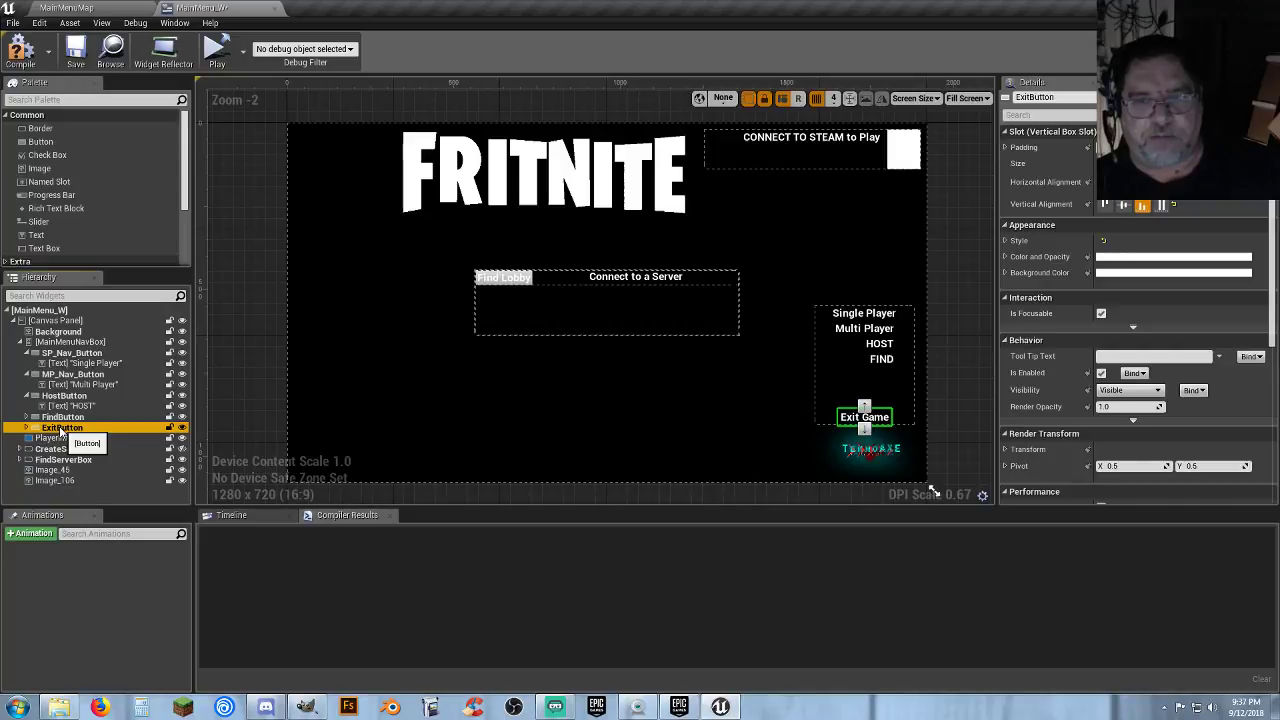
pyautogui.click(62, 417)
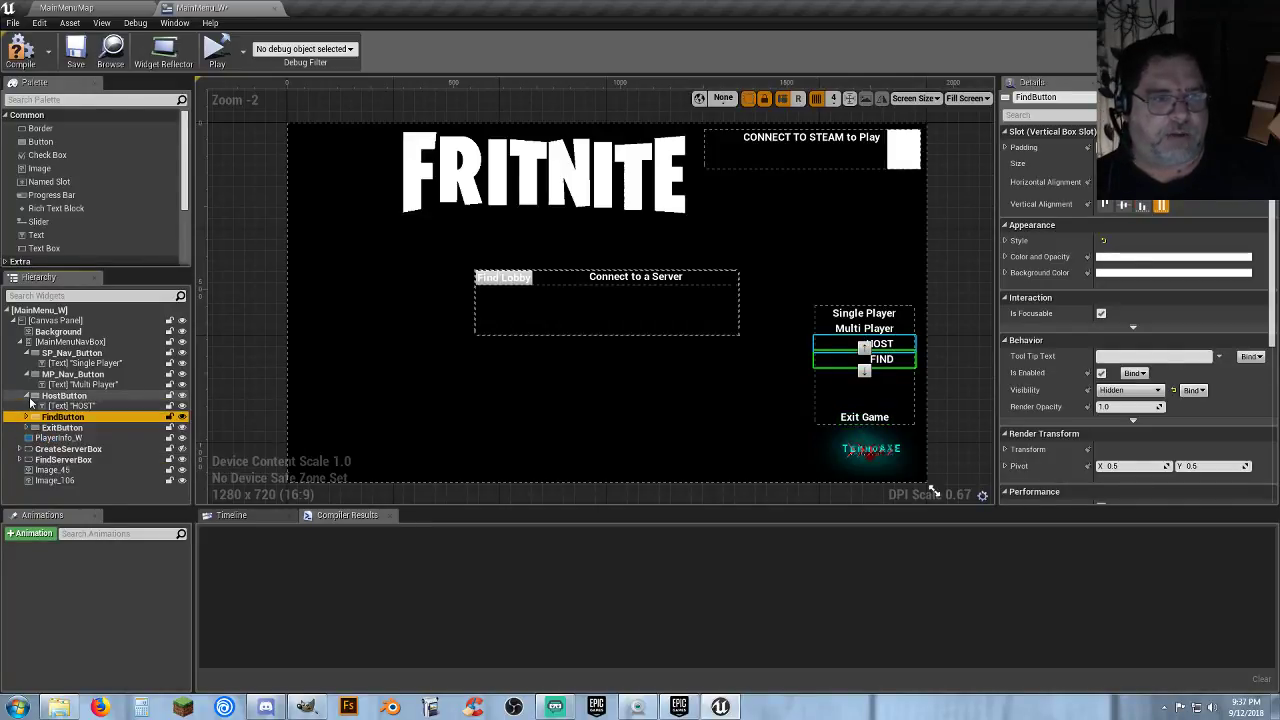
pyautogui.click(27, 396)
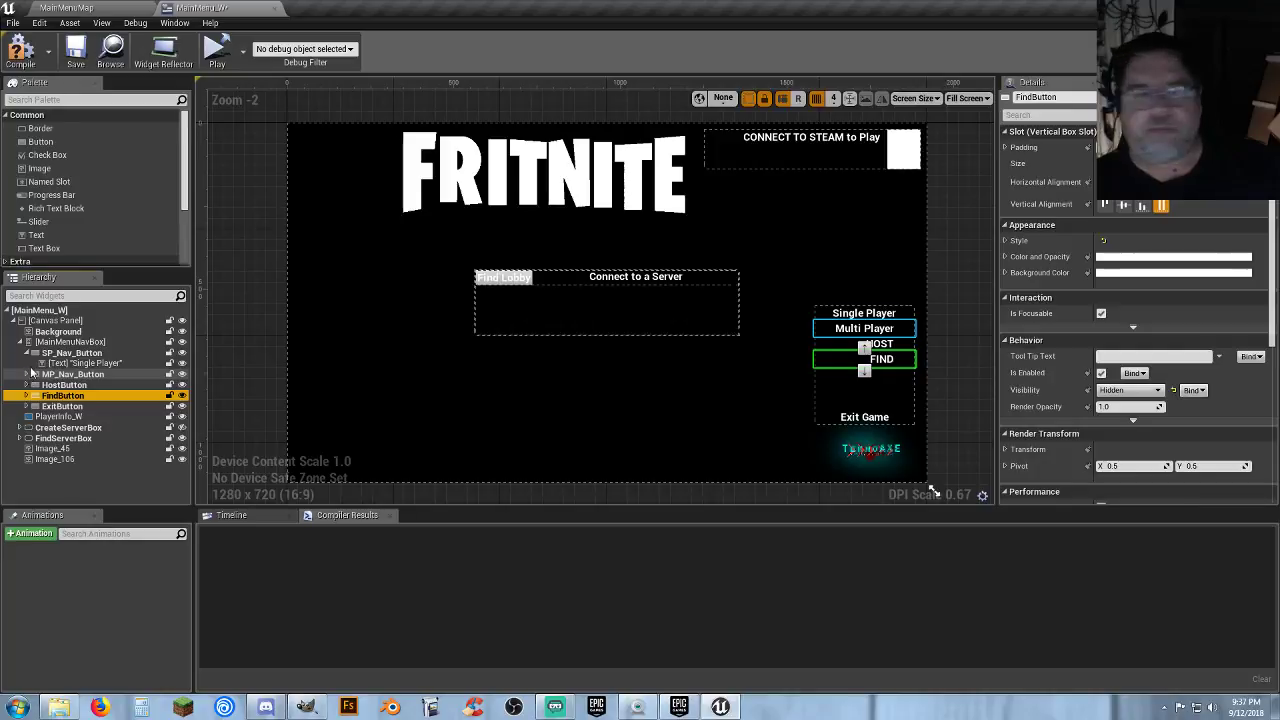
pyautogui.click(27, 354)
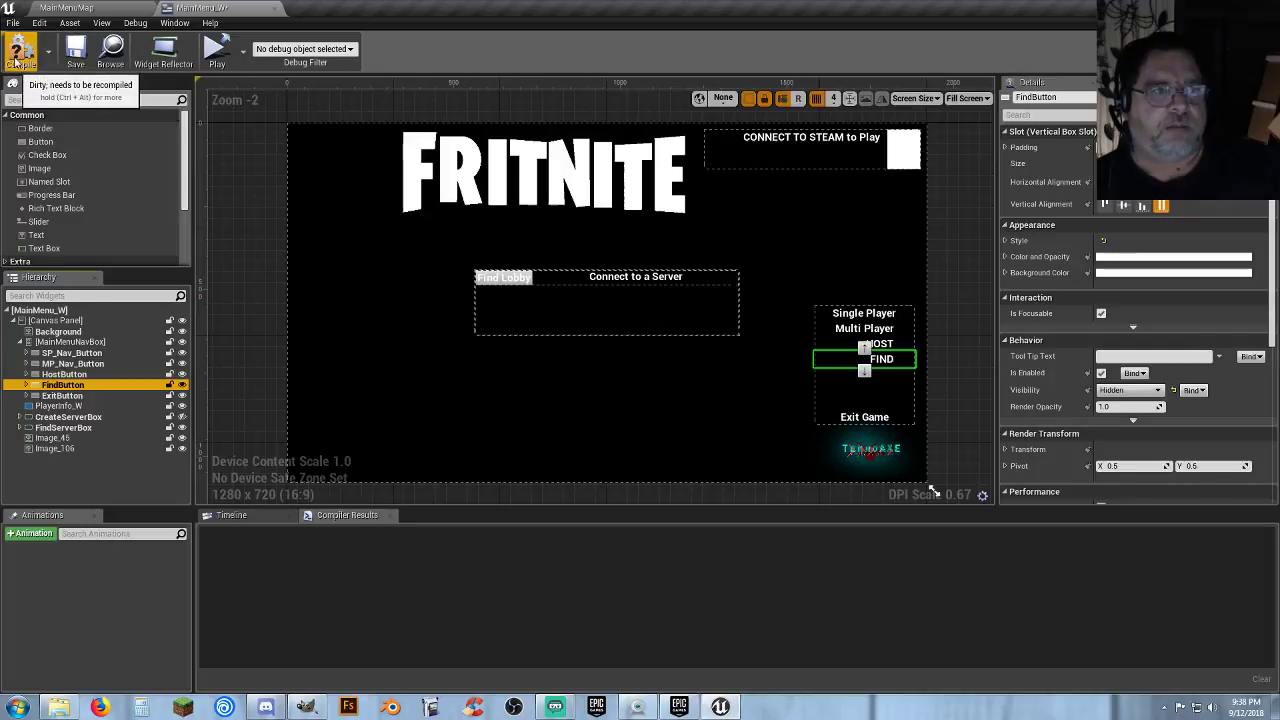
pyautogui.click(20, 50)
pyautogui.click(75, 55)
# Examine the classes of the selected game mode in MainMenuMap's World Settings.
pyautogui.click(66, 8)
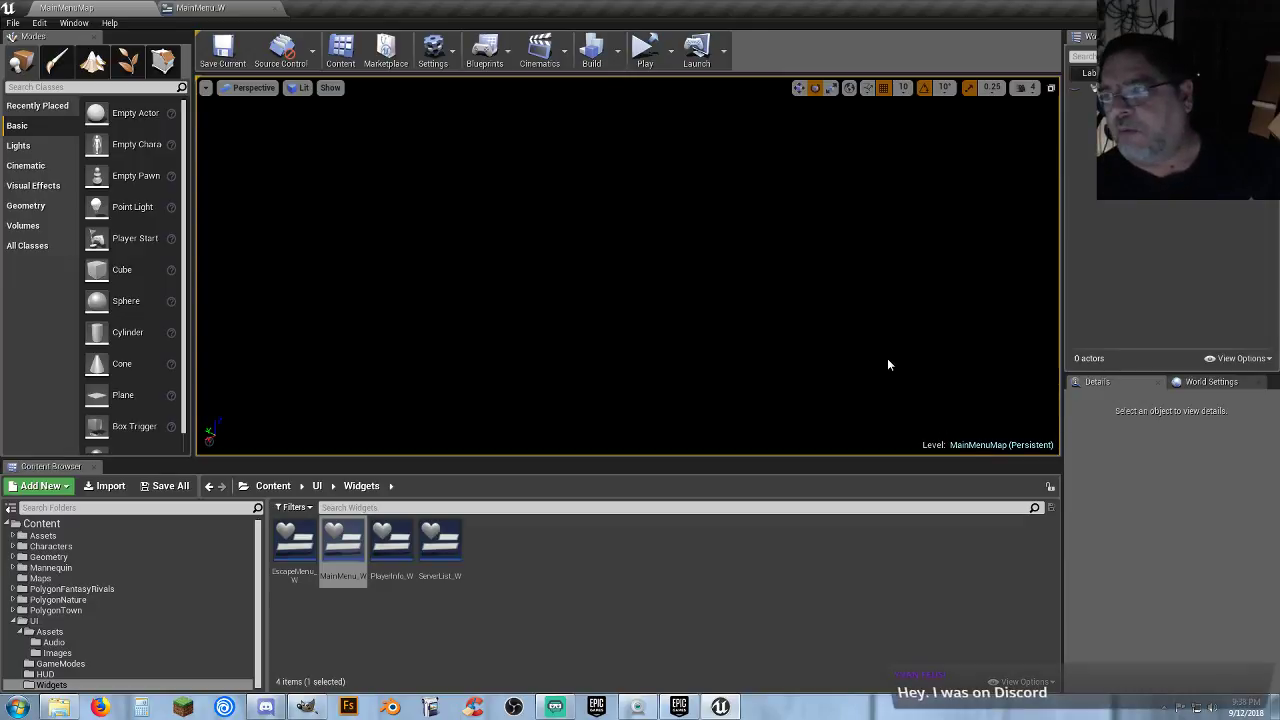
pyautogui.click(1210, 383)
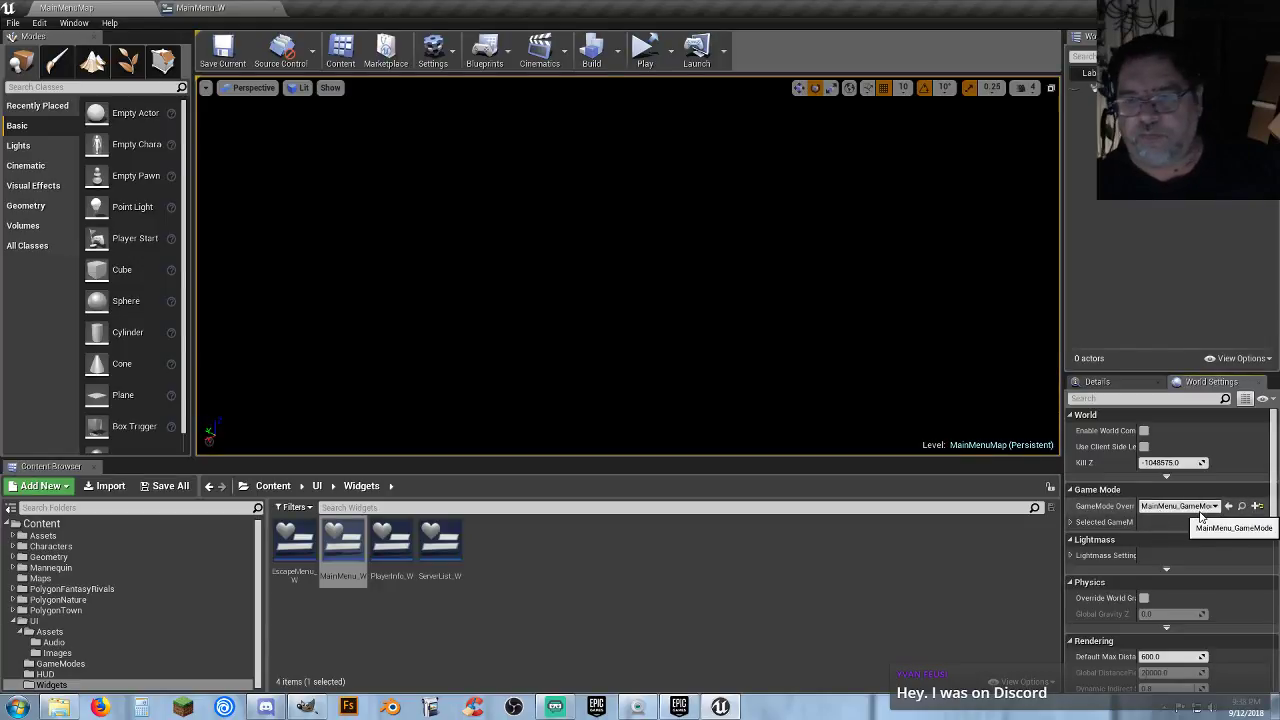
pyautogui.click(1070, 522)
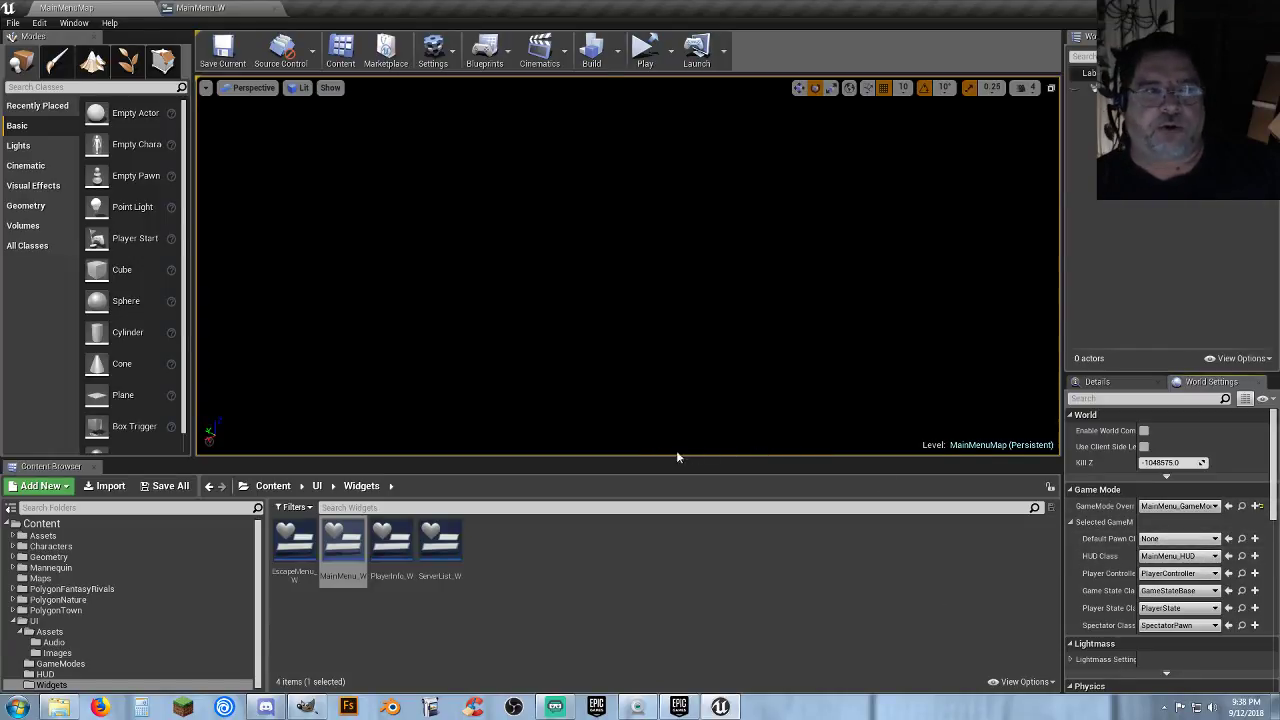
# Run the game and host a multiplayer session from the main menu with the server name "asdf".
pyautogui.click(643, 60)
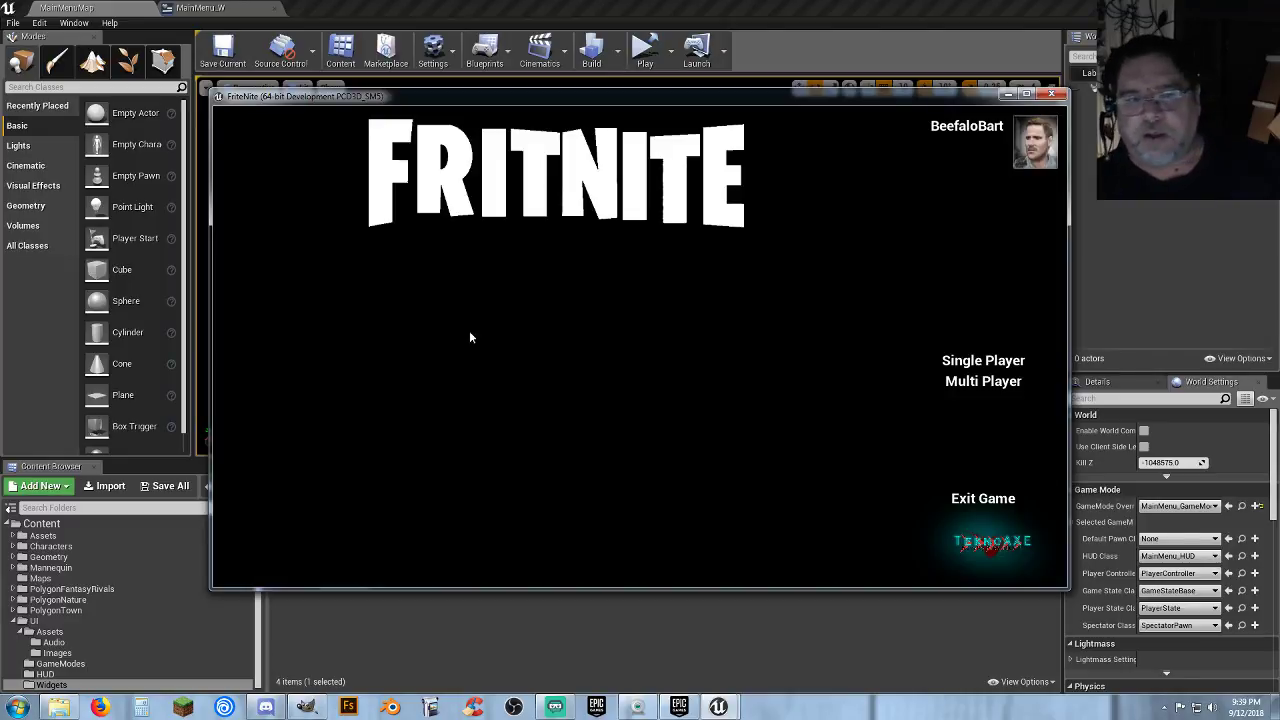
pyautogui.click(960, 384)
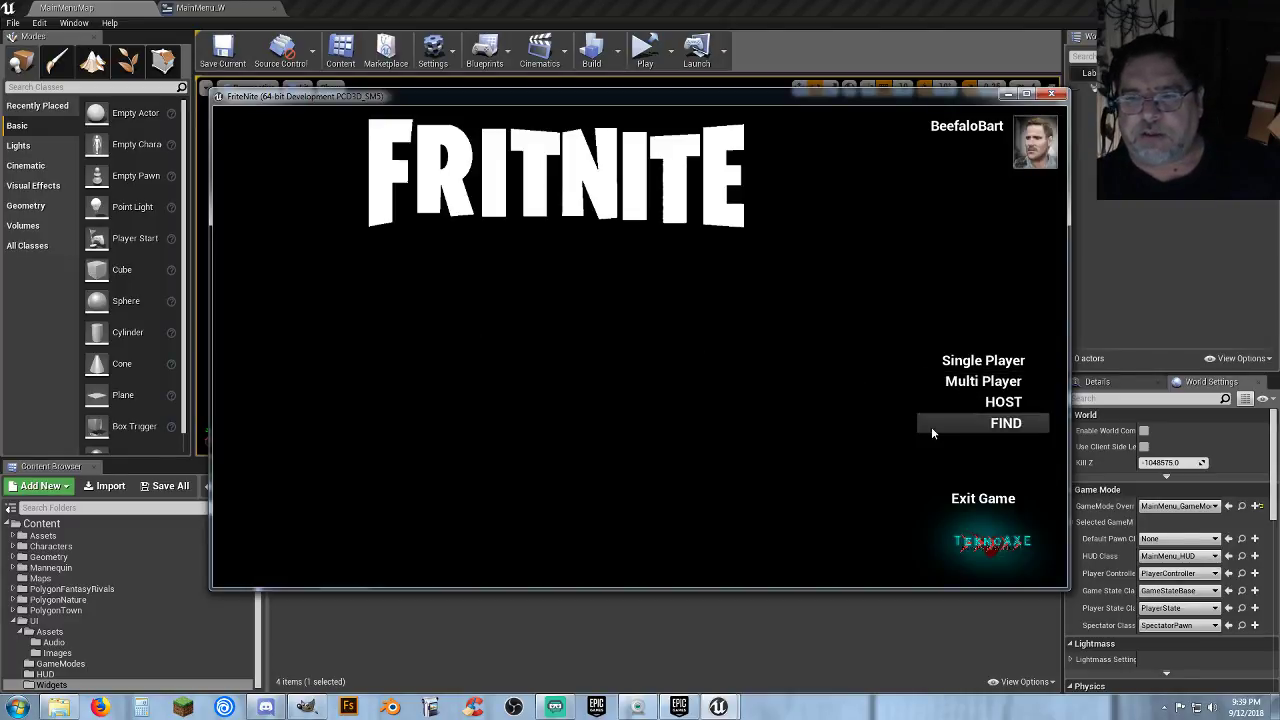
pyautogui.click(1005, 404)
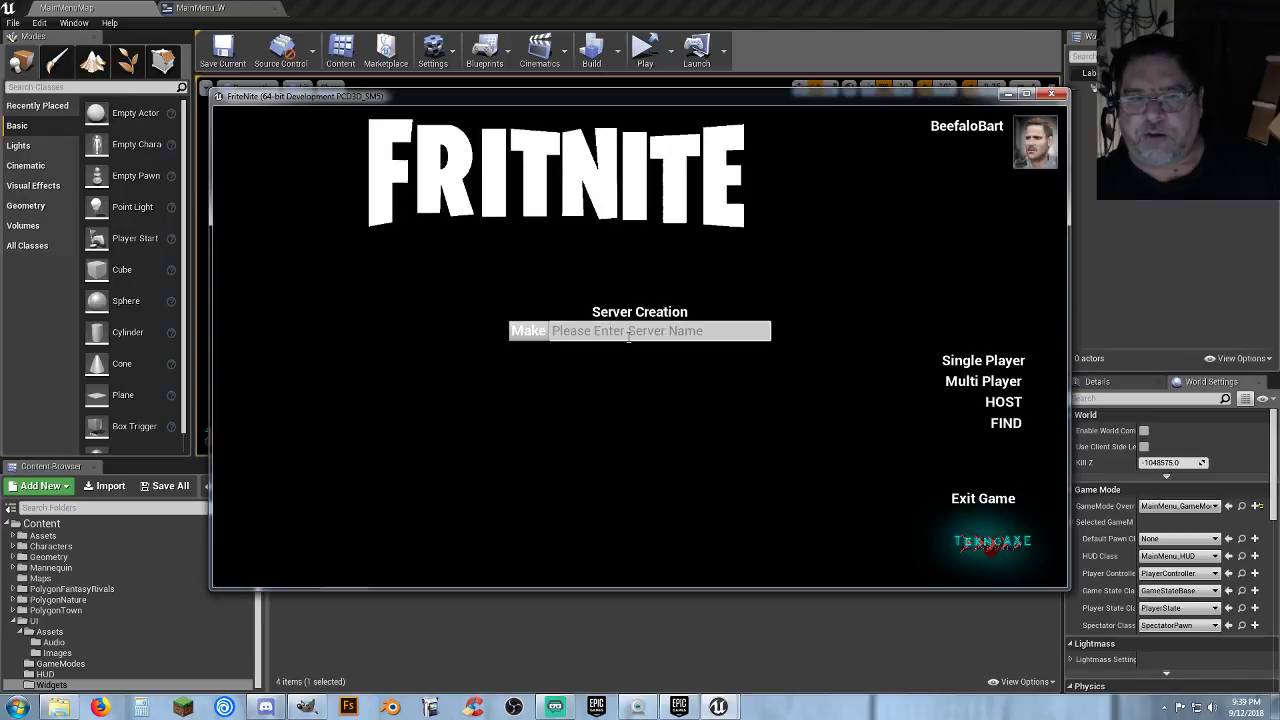
pyautogui.write('asdf')
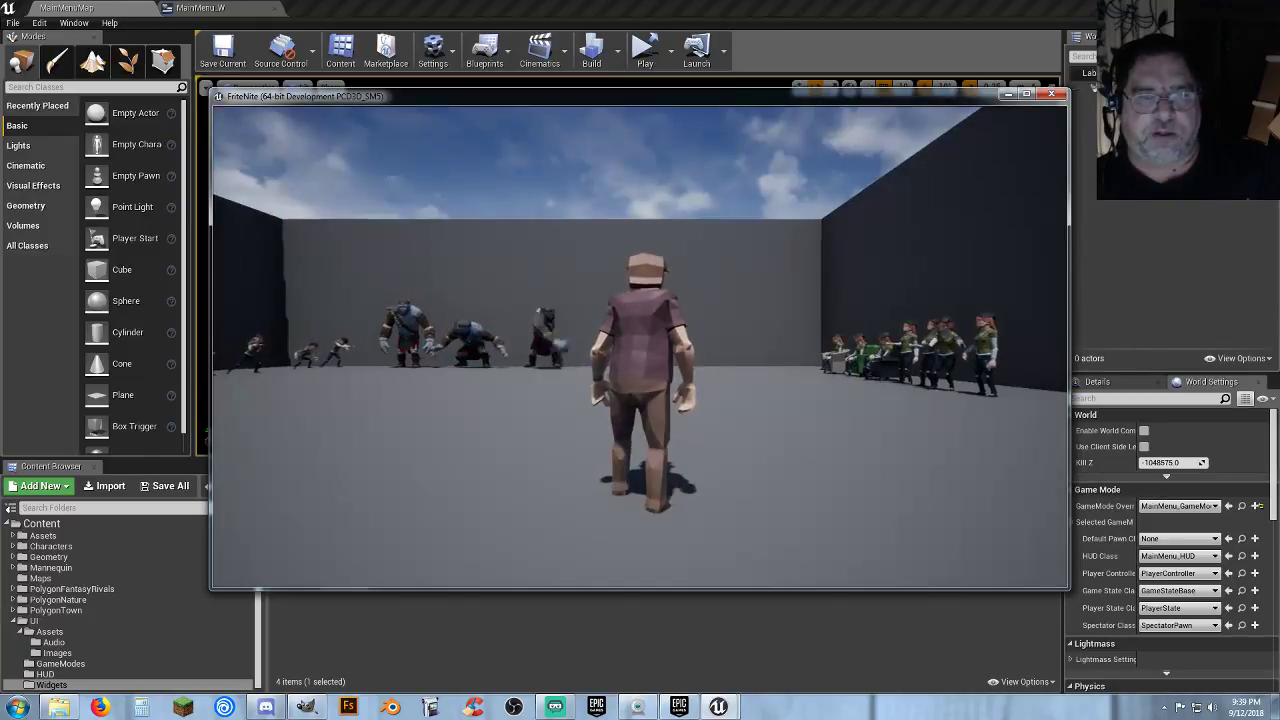
# Walk the player character around the hosted level among the other characters to test movement.
pyautogui.press('w')
pyautogui.press('a')
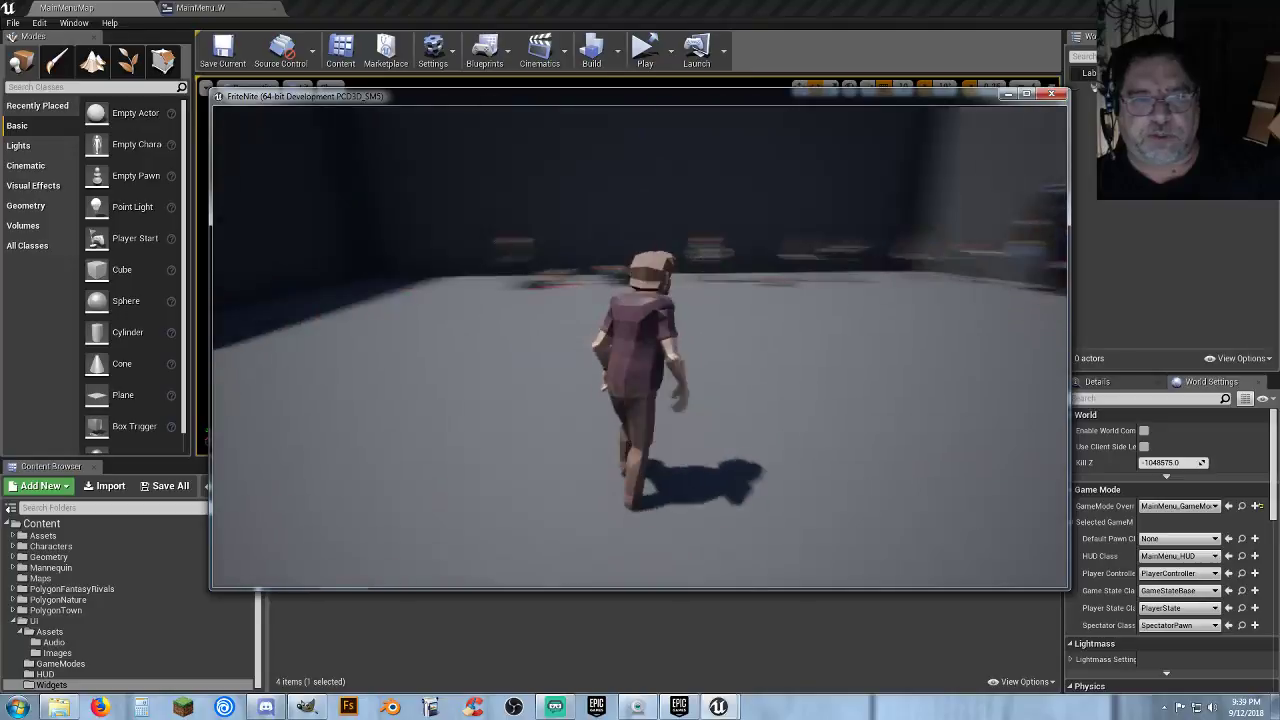
pyautogui.press('d')
pyautogui.press('w')
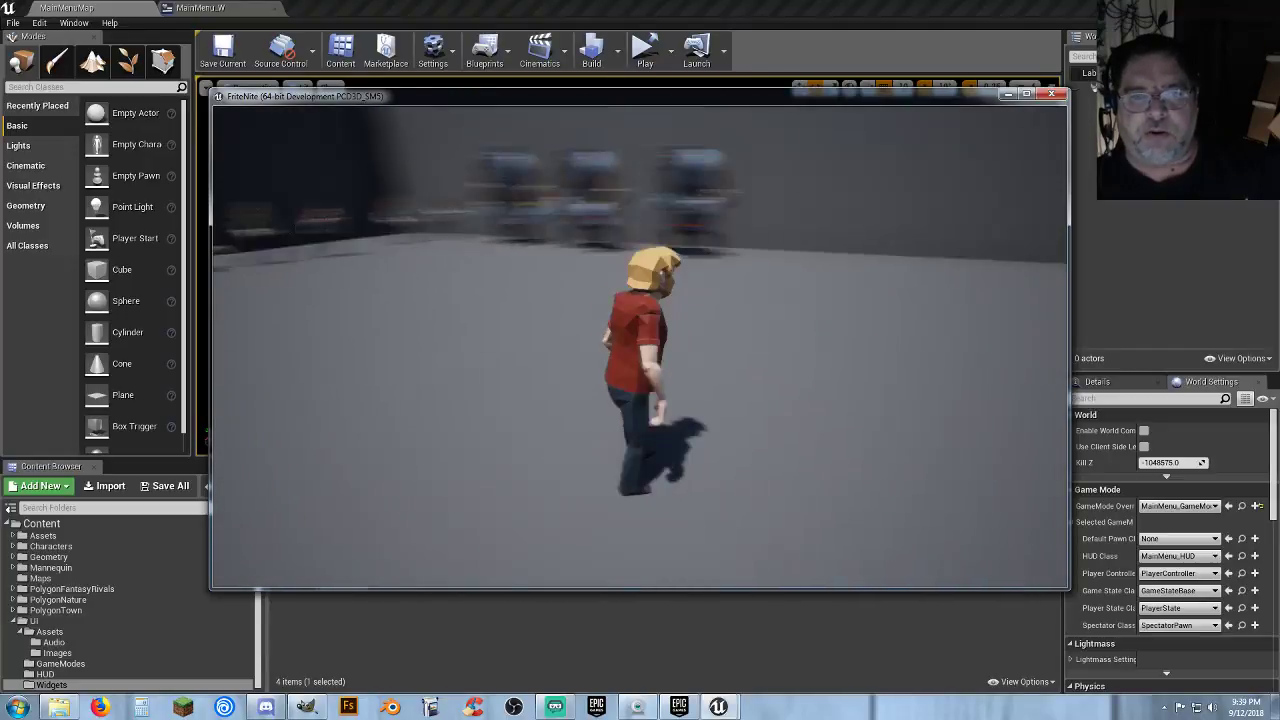
pyautogui.press('a')
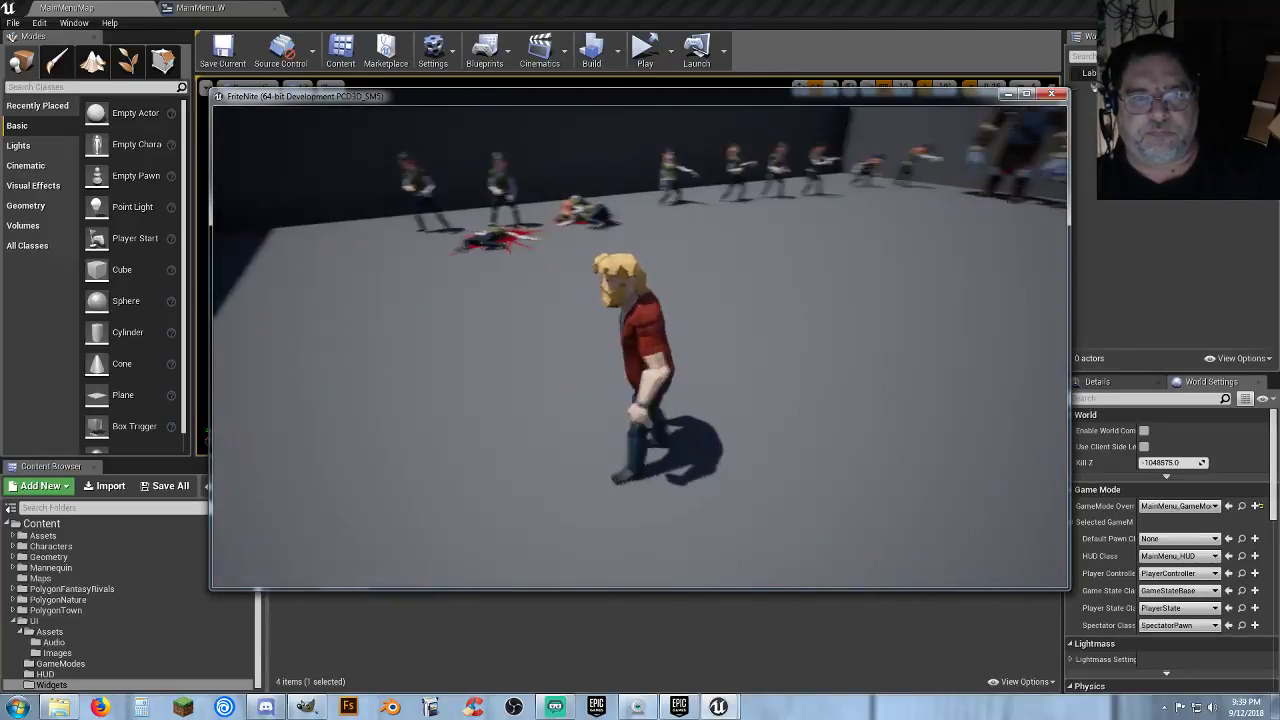
pyautogui.press('w')
pyautogui.press('c')
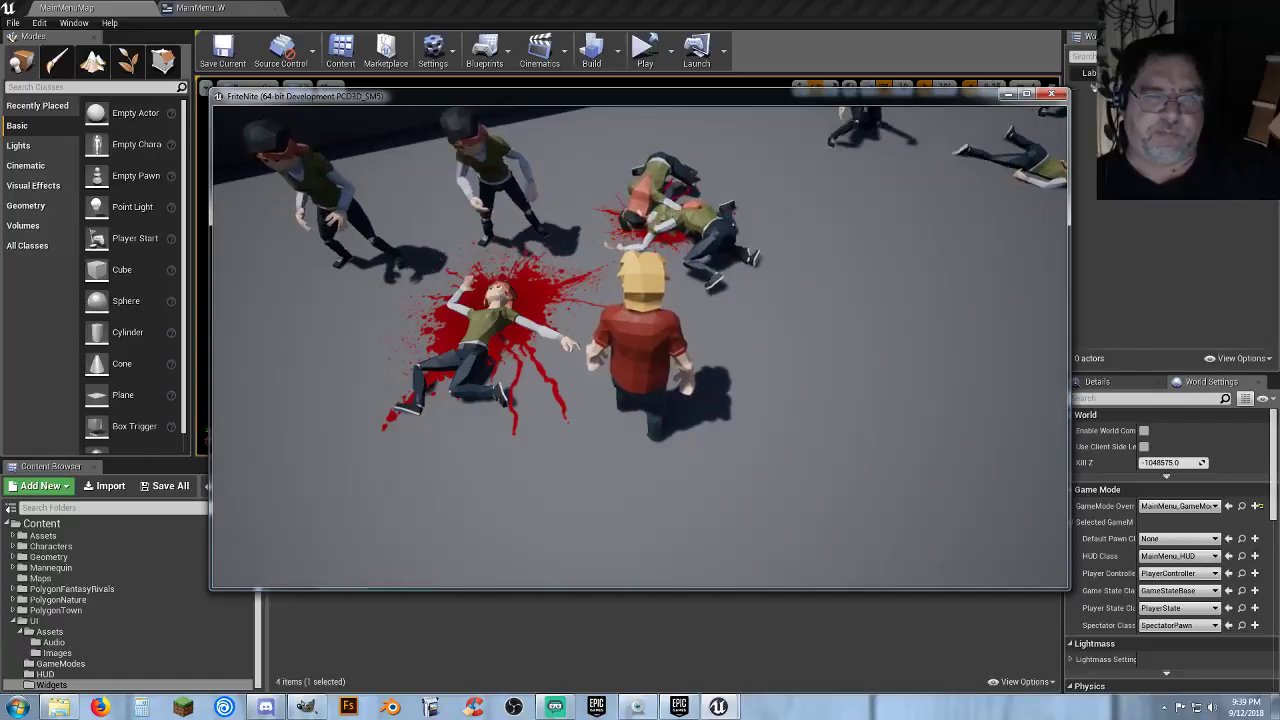
pyautogui.press('d')
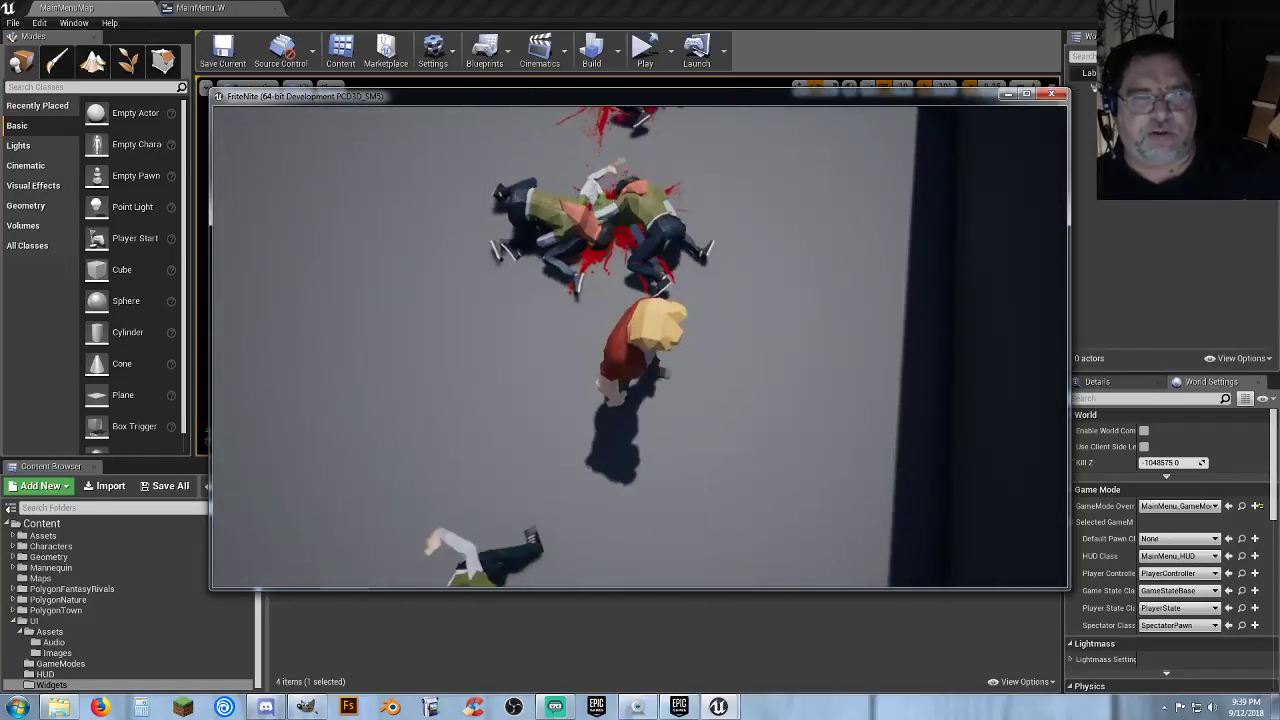
# Walk past the fallen characters and the zombies to the blue giants, and look over their animations.
pyautogui.press('w')
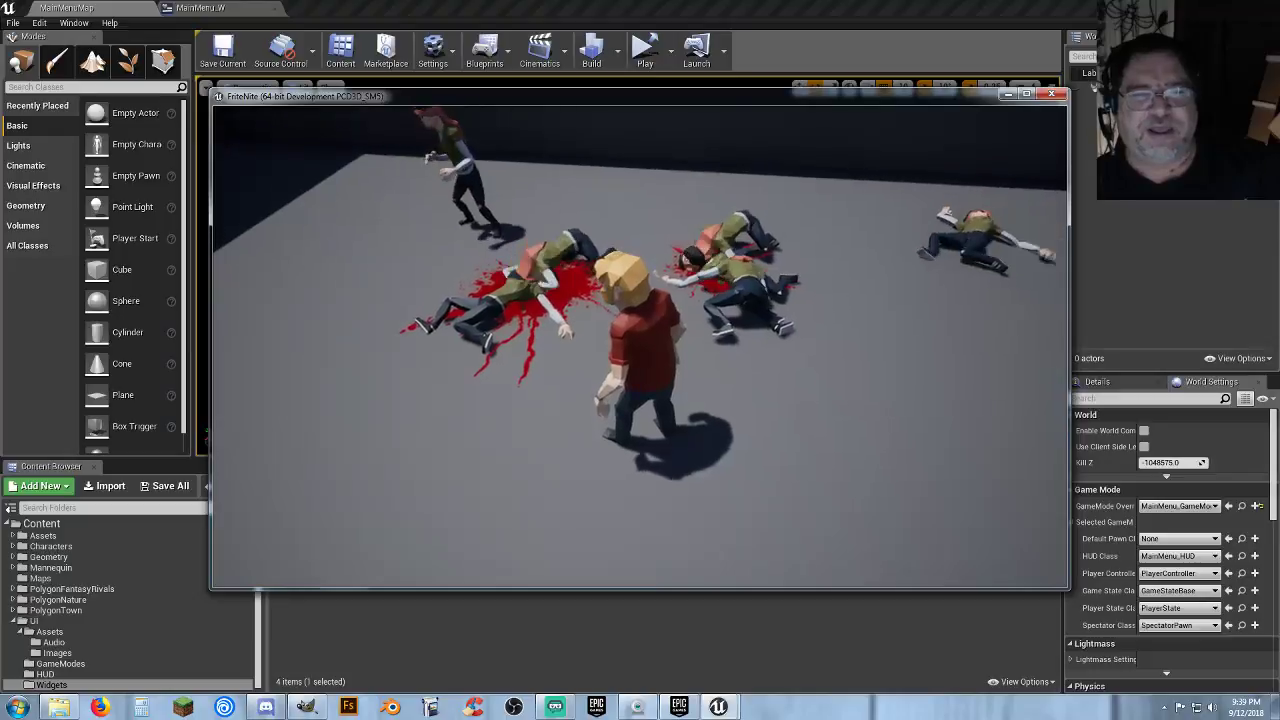
pyautogui.press('w')
pyautogui.press('w')
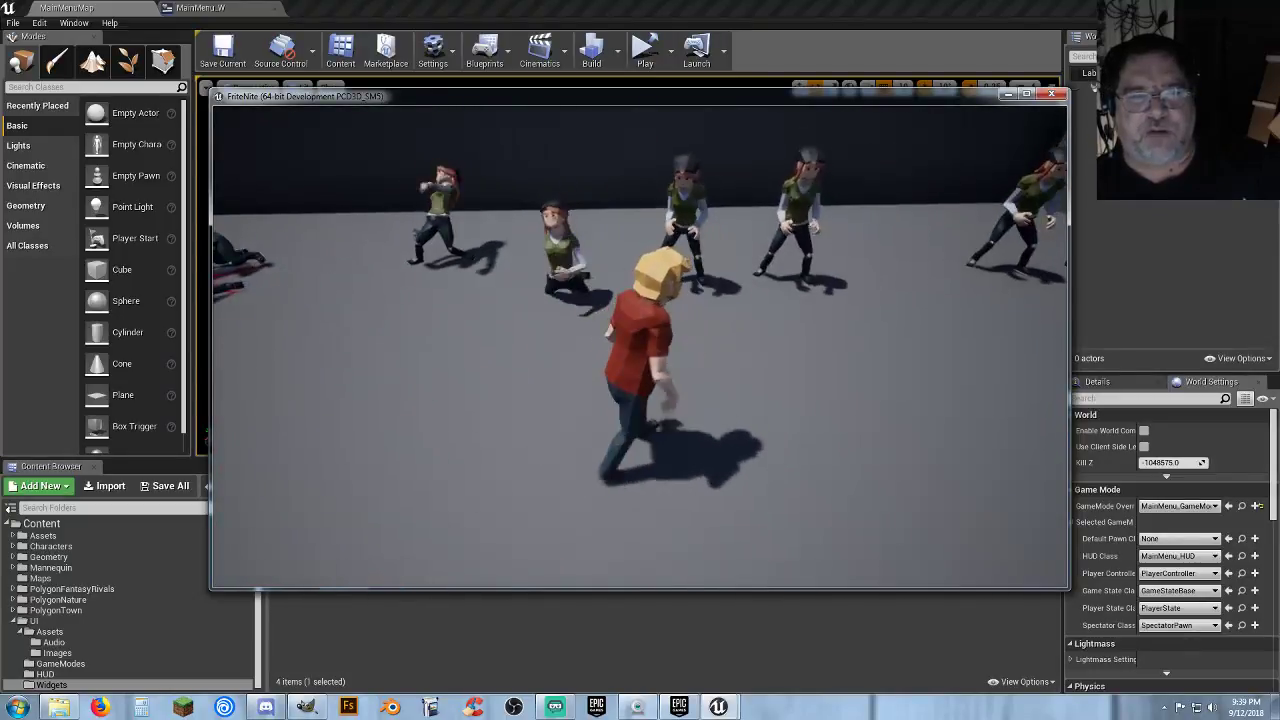
pyautogui.press('w')
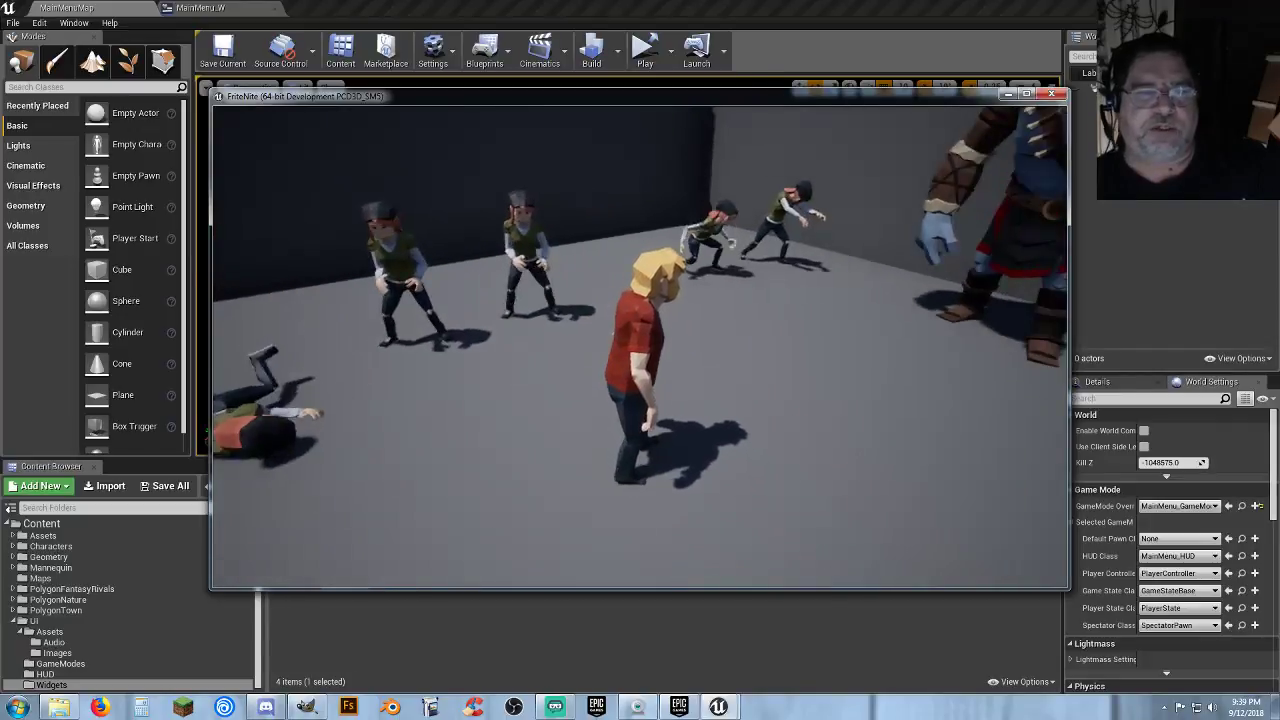
pyautogui.press('w')
pyautogui.press('d')
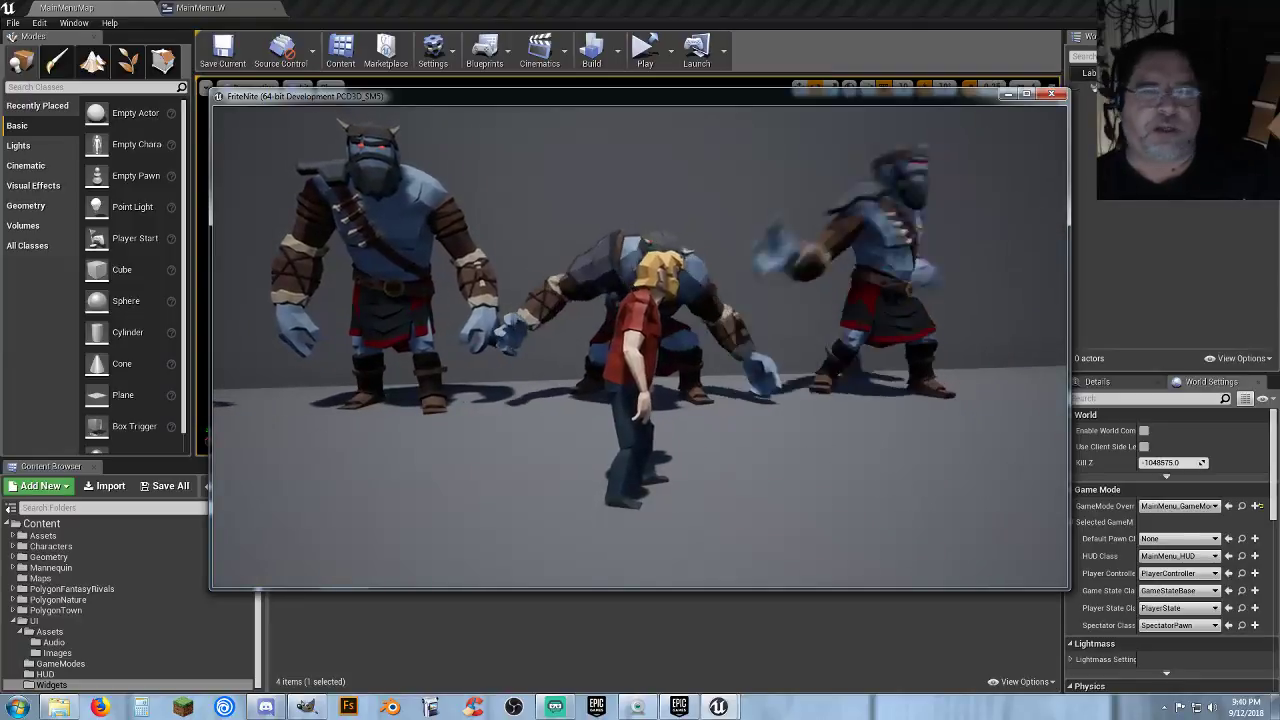
pyautogui.press('d')
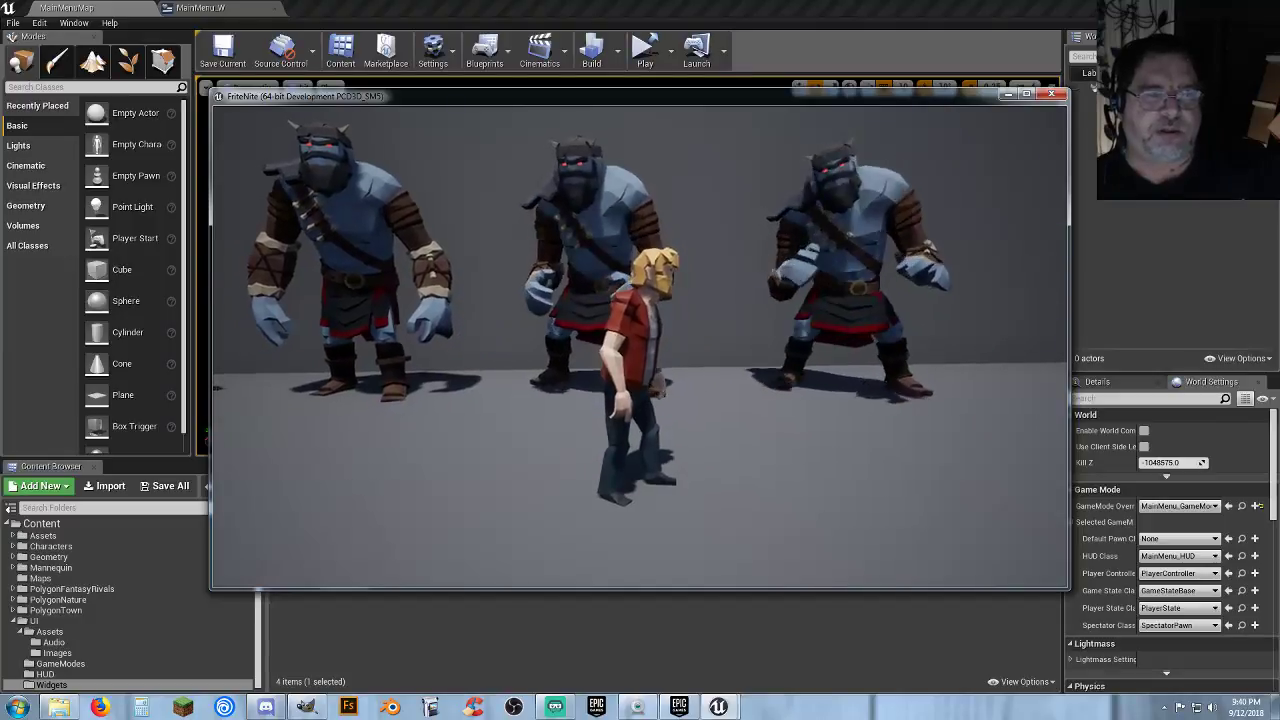
pyautogui.press('d')
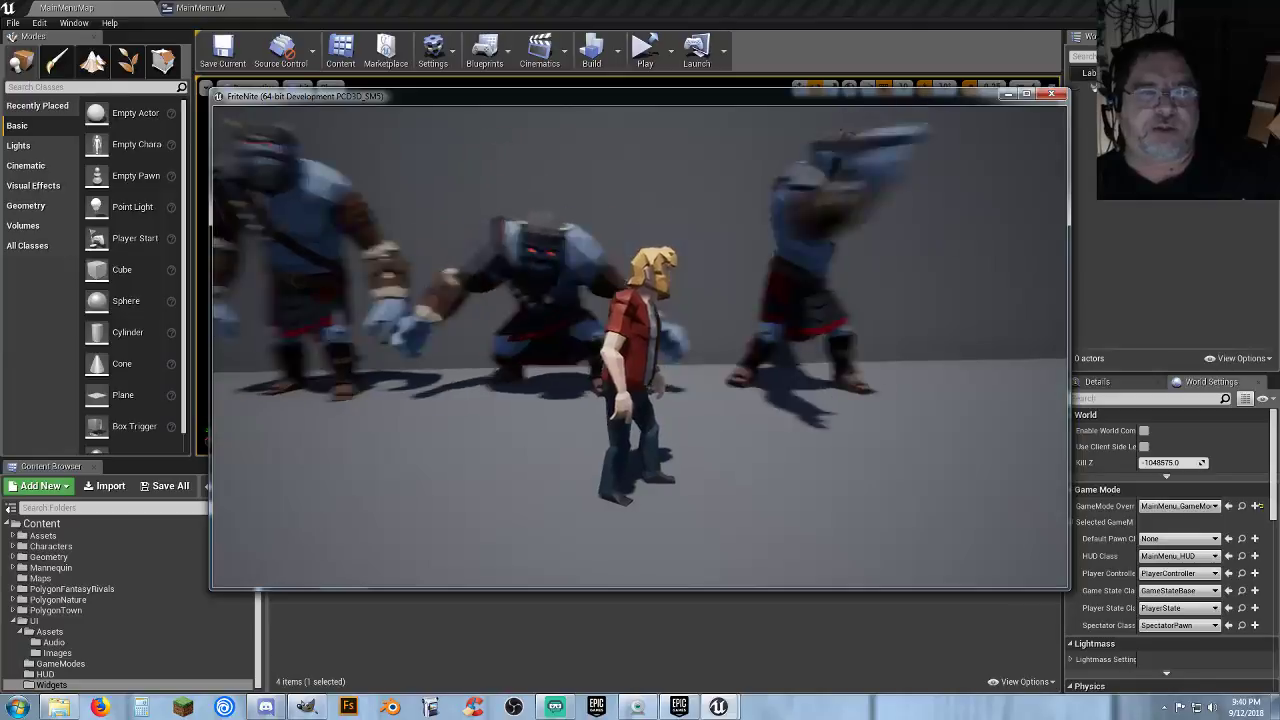
pyautogui.press('a')
pyautogui.press('w')
pyautogui.press('a')
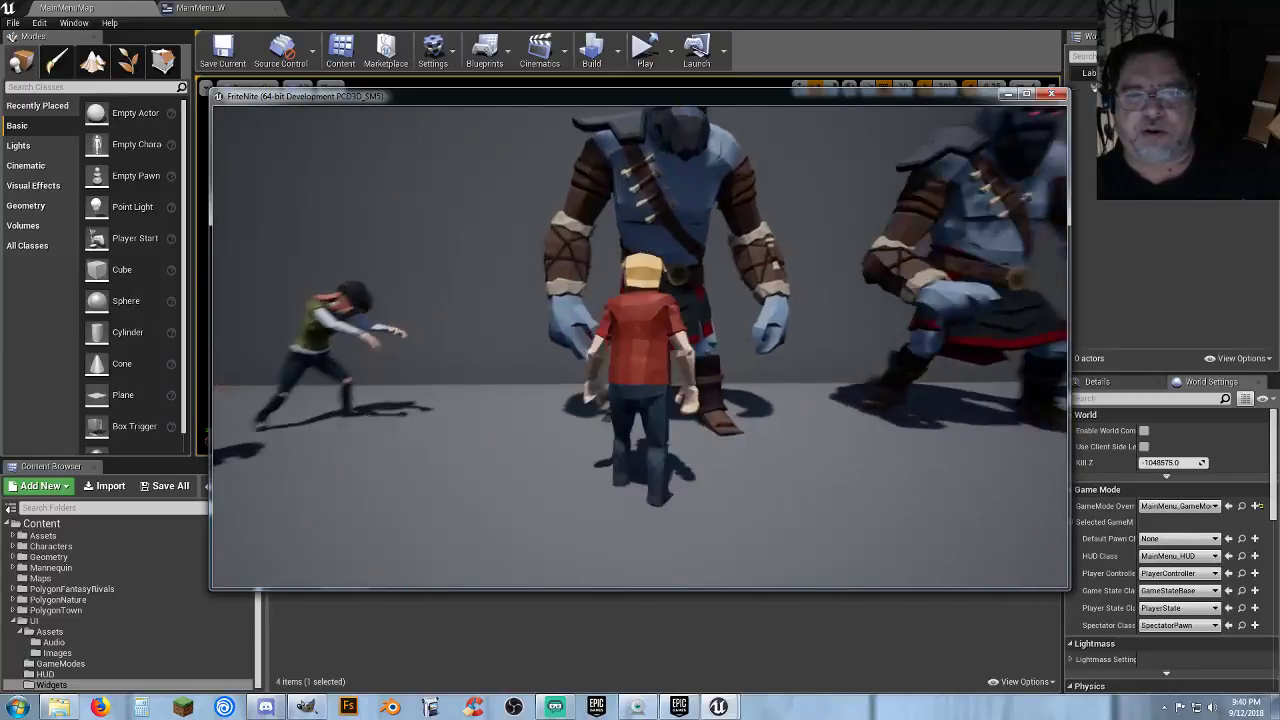
pyautogui.press('s')
# Return from the hosted level to the main menu through the in-game escape menu and exit the game.
pyautogui.press('Escape')
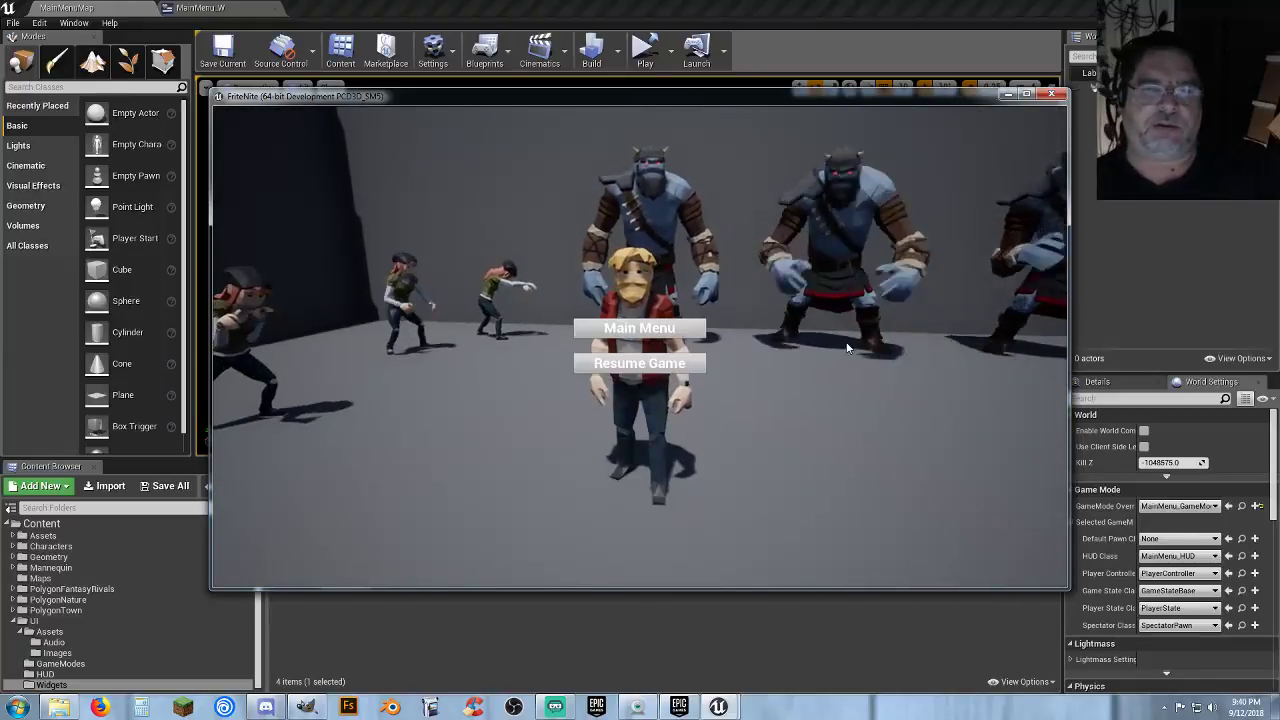
pyautogui.click(648, 330)
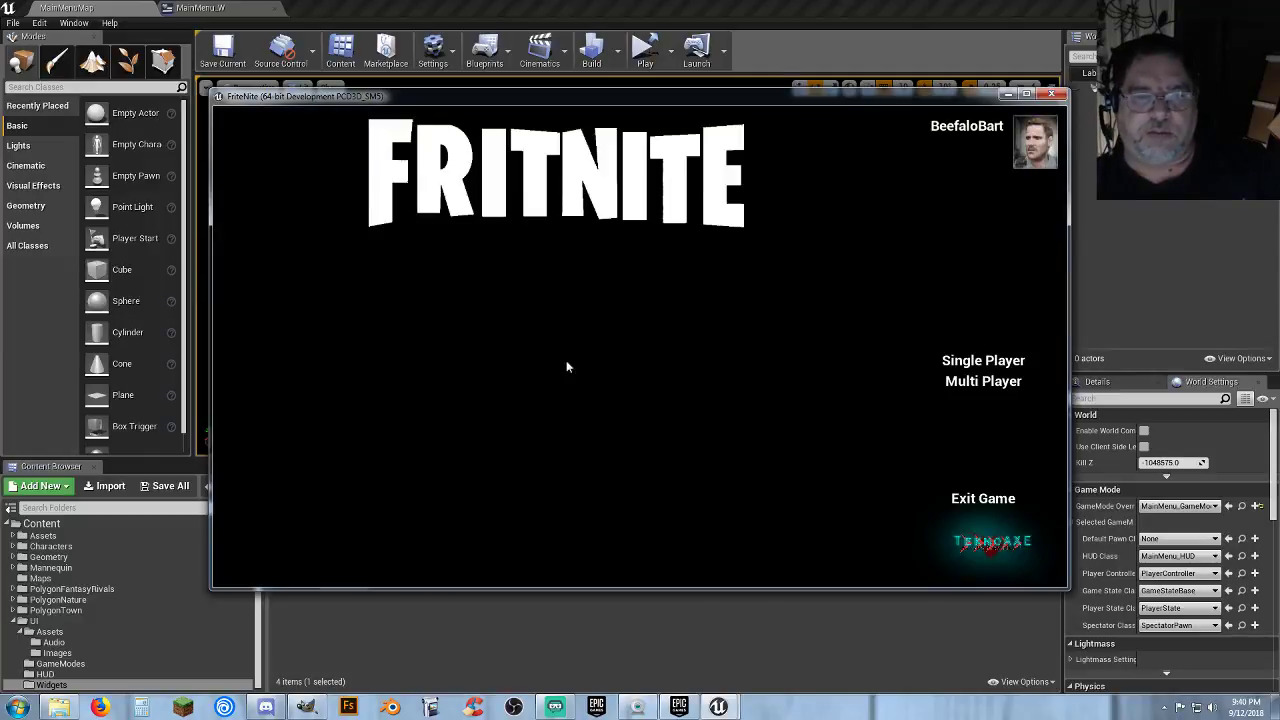
pyautogui.click(983, 497)
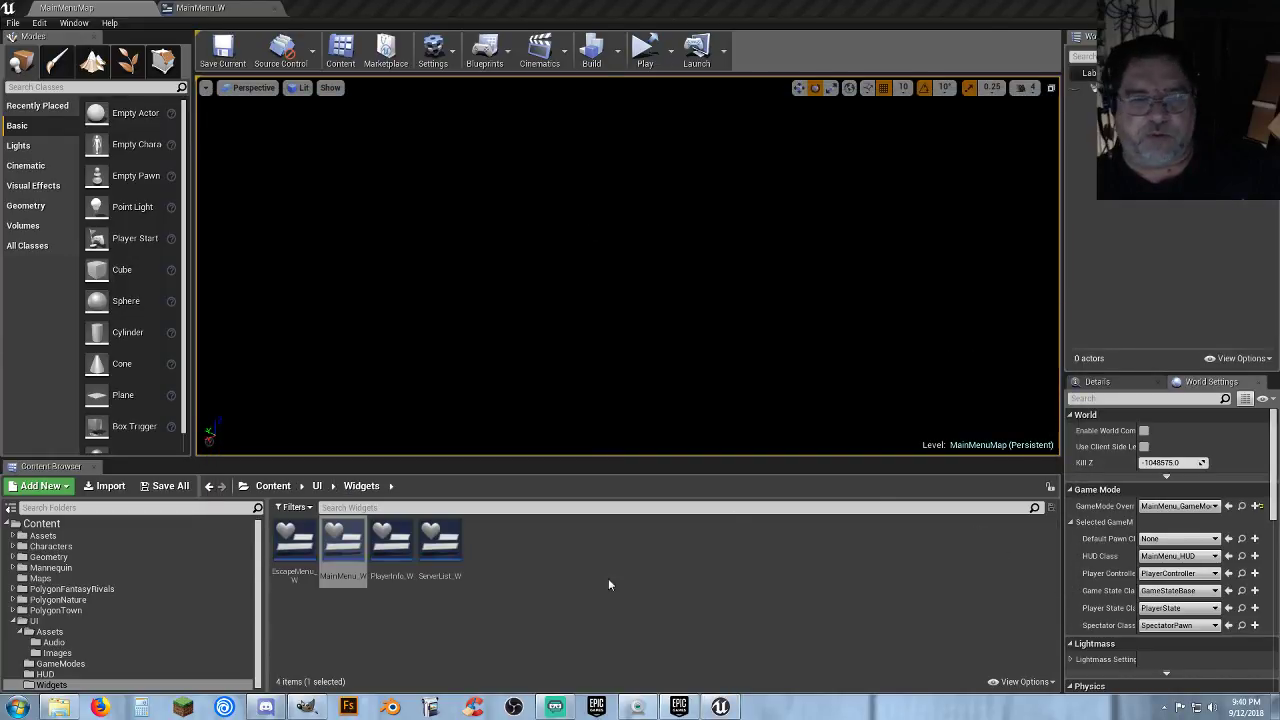
# Move MainMenuNavBox slightly higher on the MainMenu_W canvas, away from the logo below it, and compile and save the widget.
pyautogui.click(343, 548)
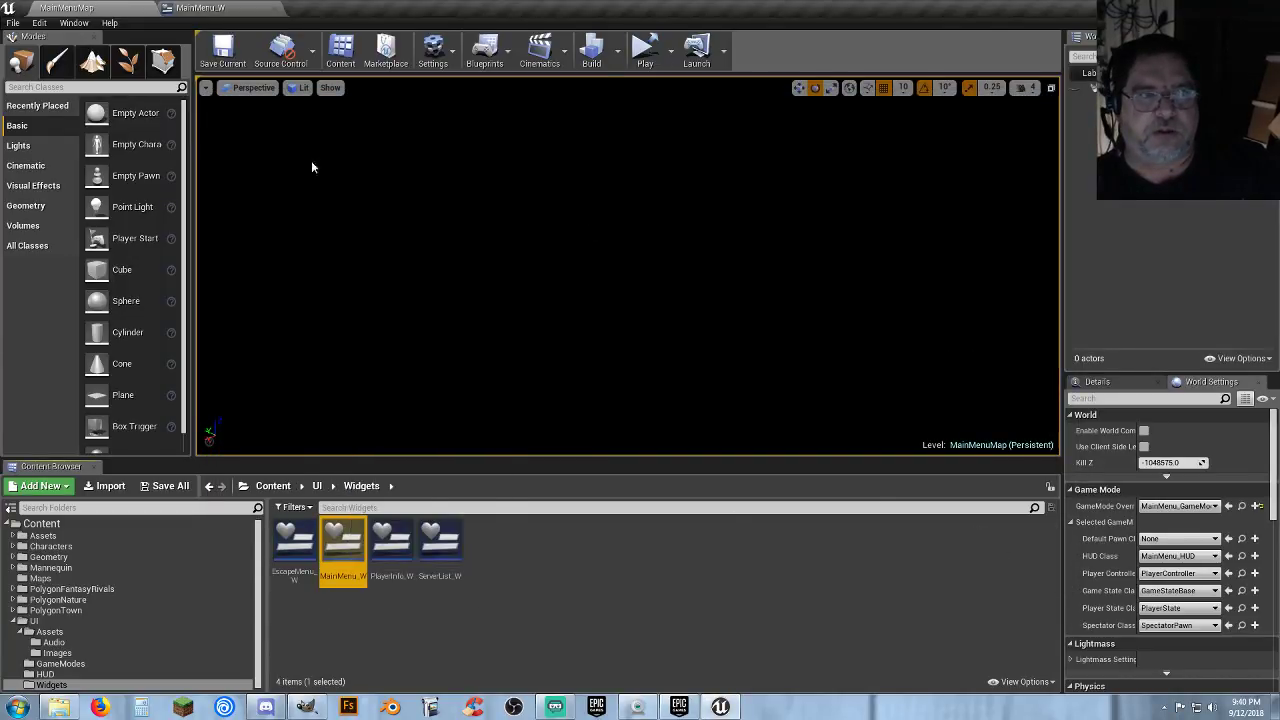
pyautogui.click(220, 12)
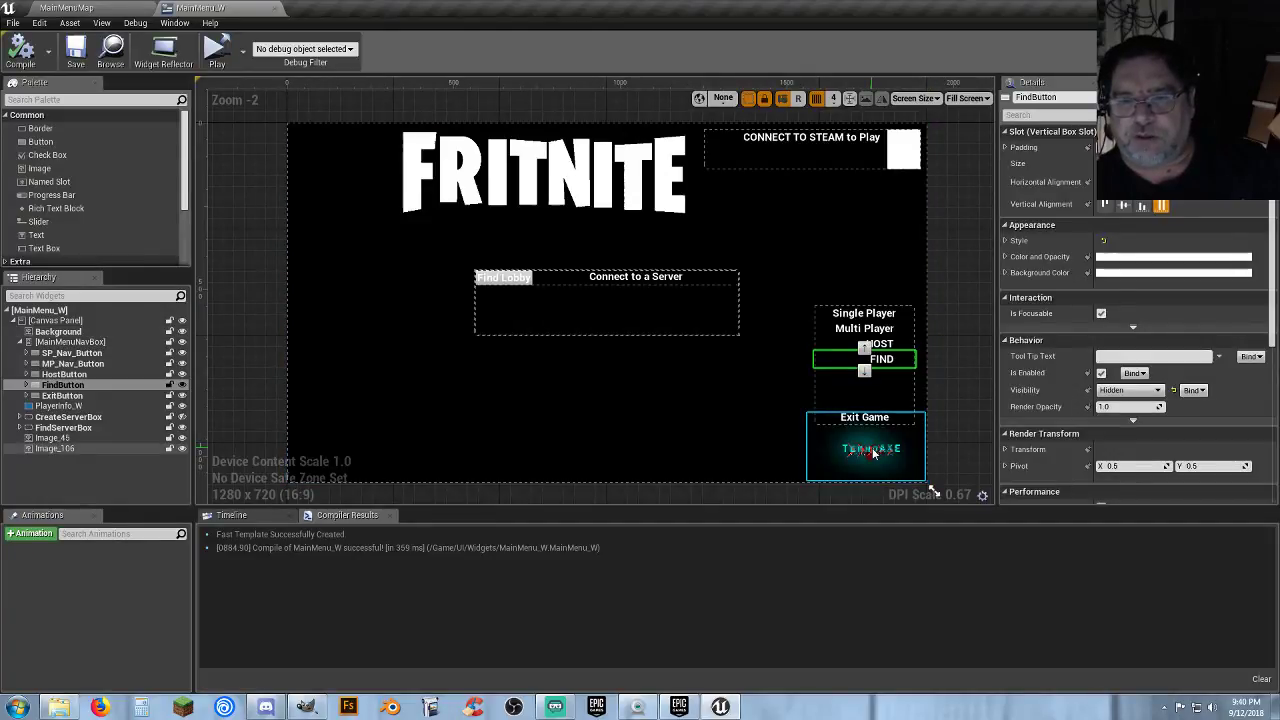
pyautogui.click(847, 390)
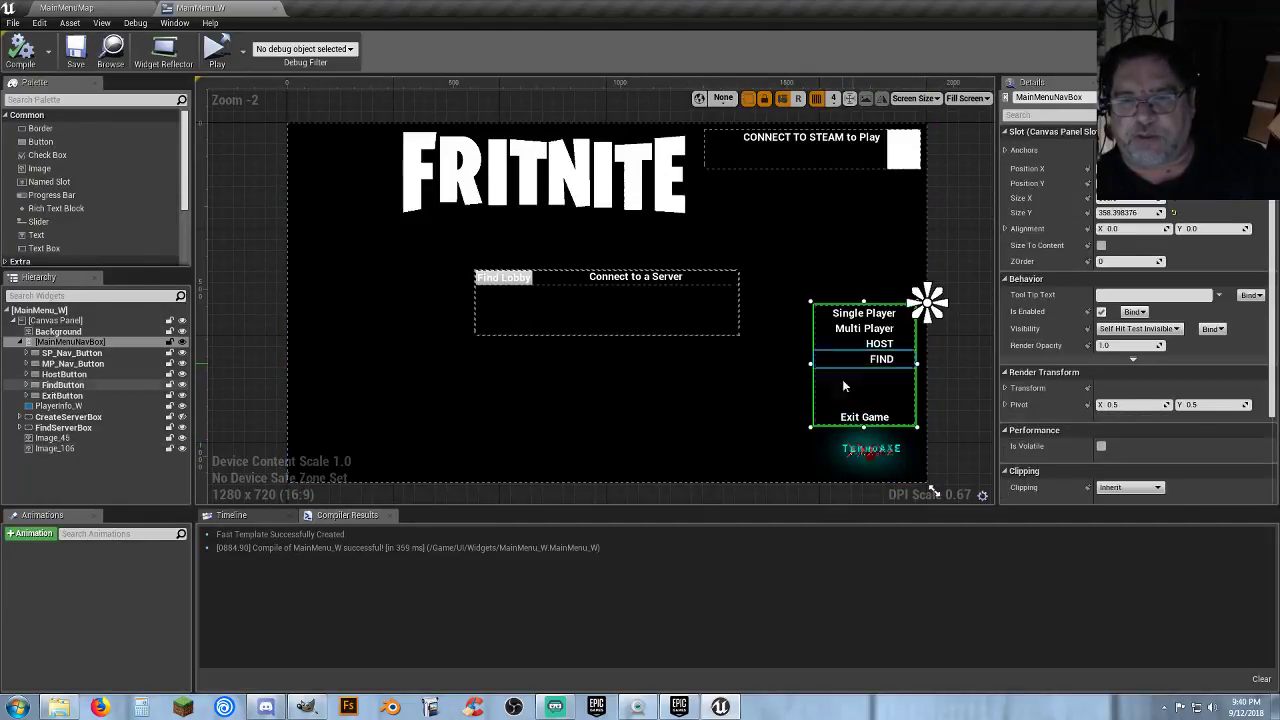
pyautogui.moveTo(844, 378); pyautogui.dragTo(842, 346)
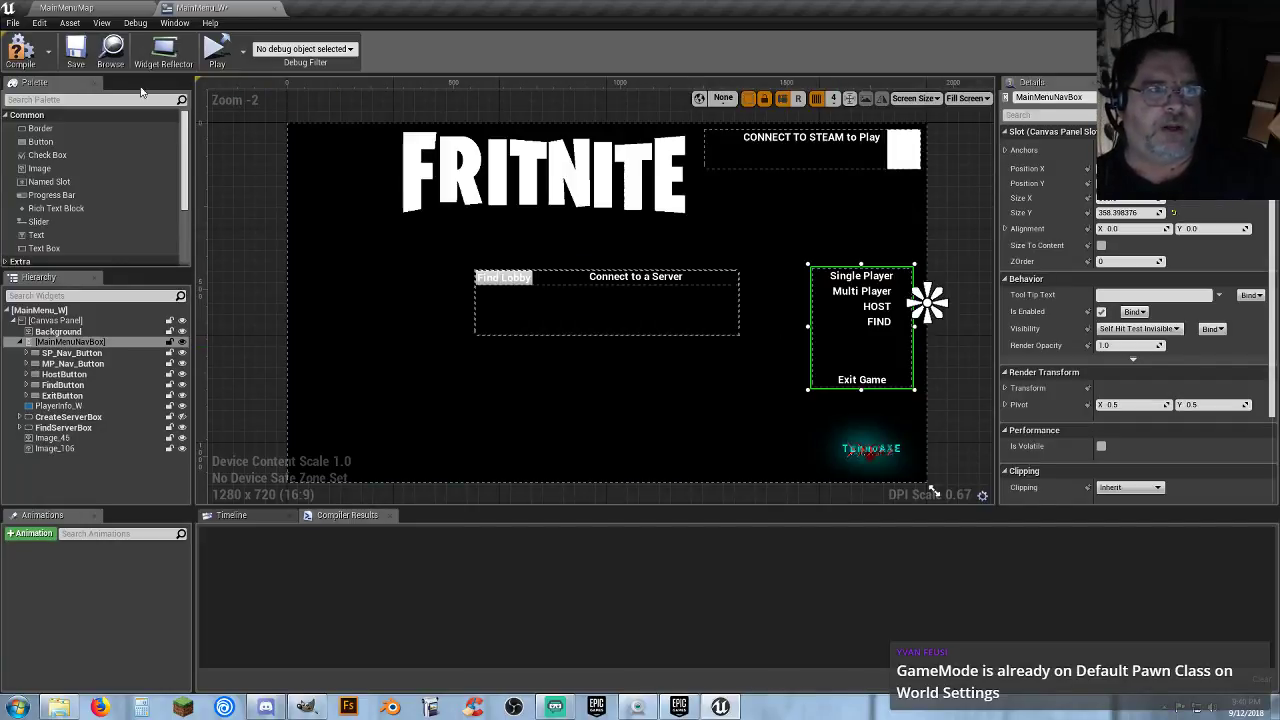
pyautogui.click(44, 60)
pyautogui.click(75, 52)
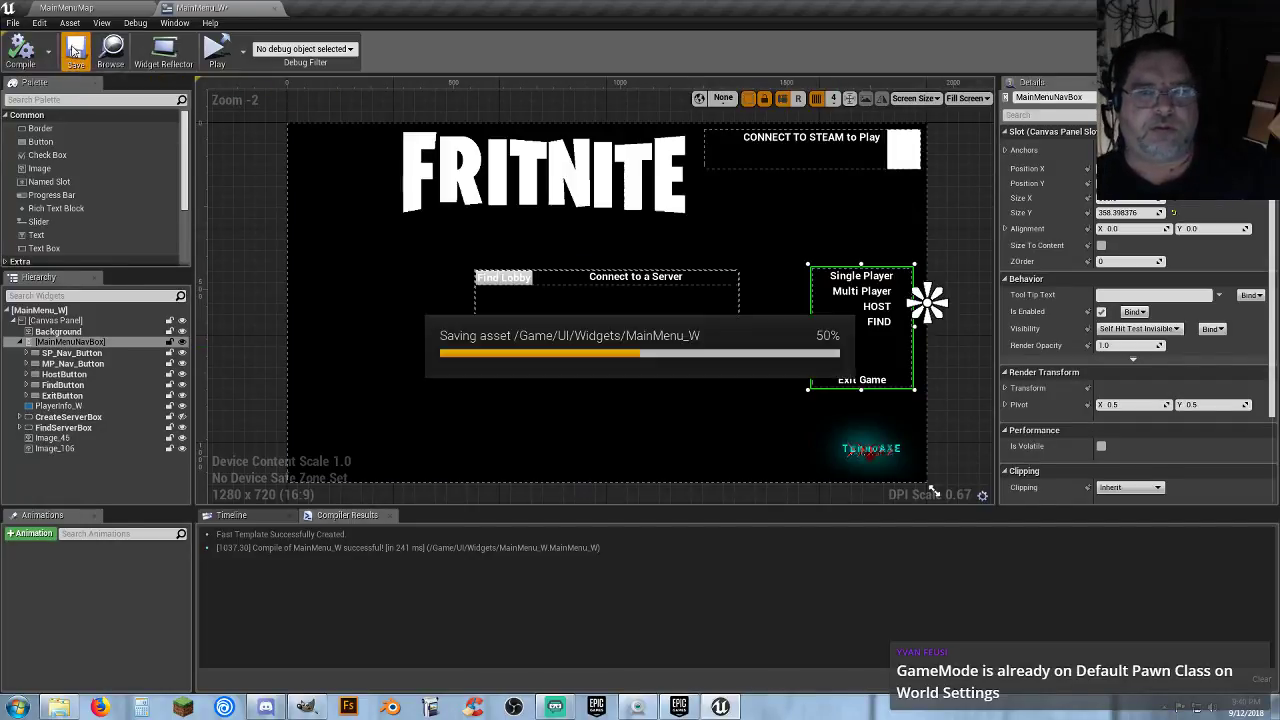
# Return to the MainMenuMap level and check the Default Pawn Class in World Settings.
pyautogui.click(67, 8)
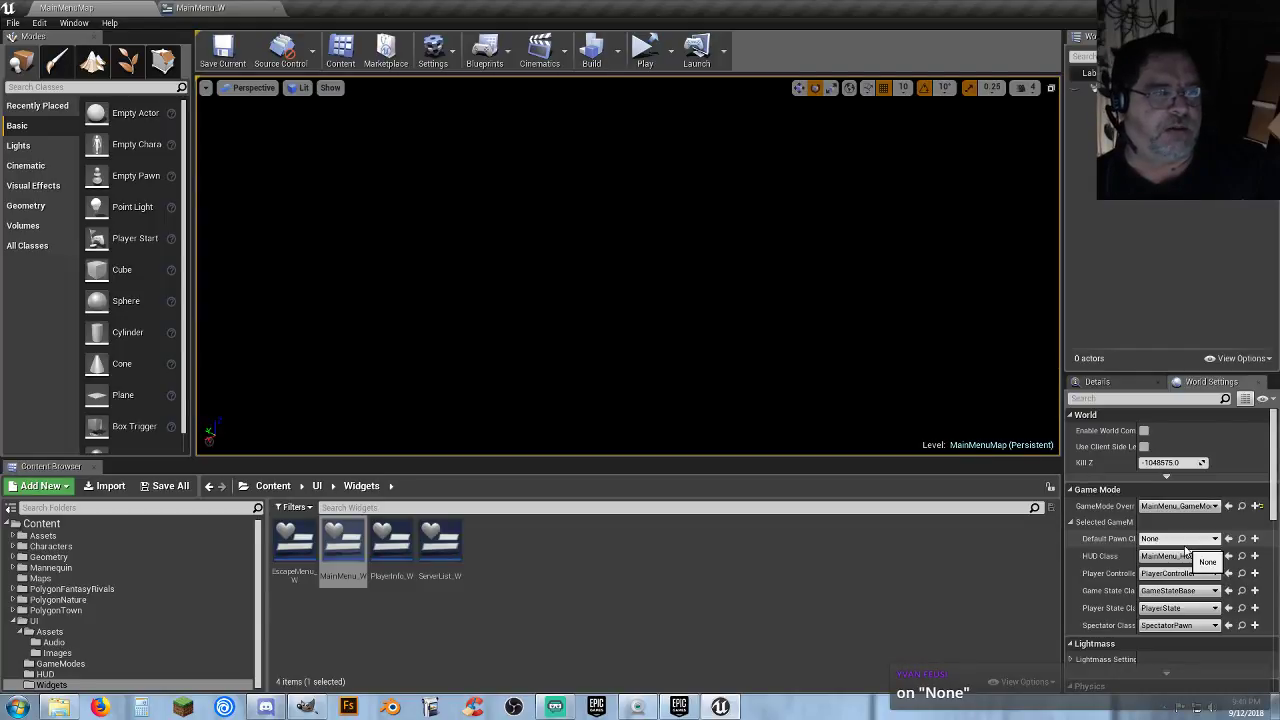
pyautogui.click(773, 603)
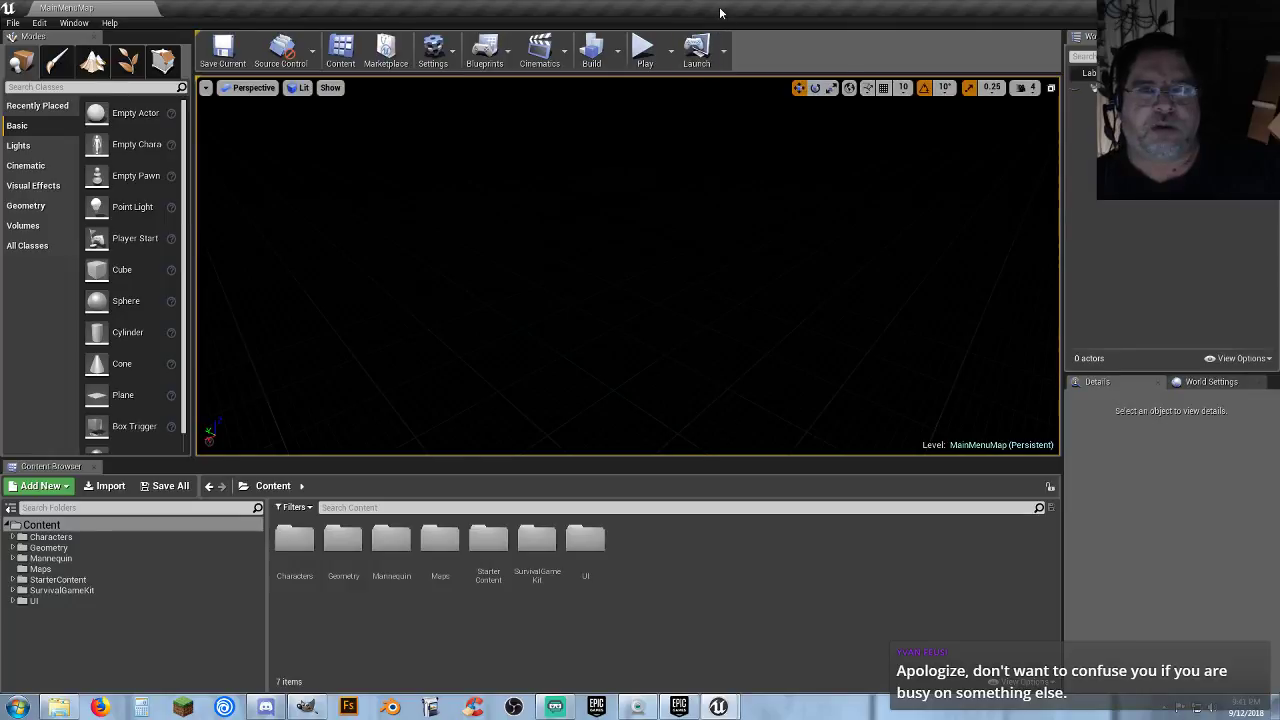
# Run the SurvivalDemo project as a separate game and open the multiplayer hosting form from its main menu.
pyautogui.moveTo(720, 12); pyautogui.dragTo(630, 73)
pyautogui.doubleClick(630, 73)
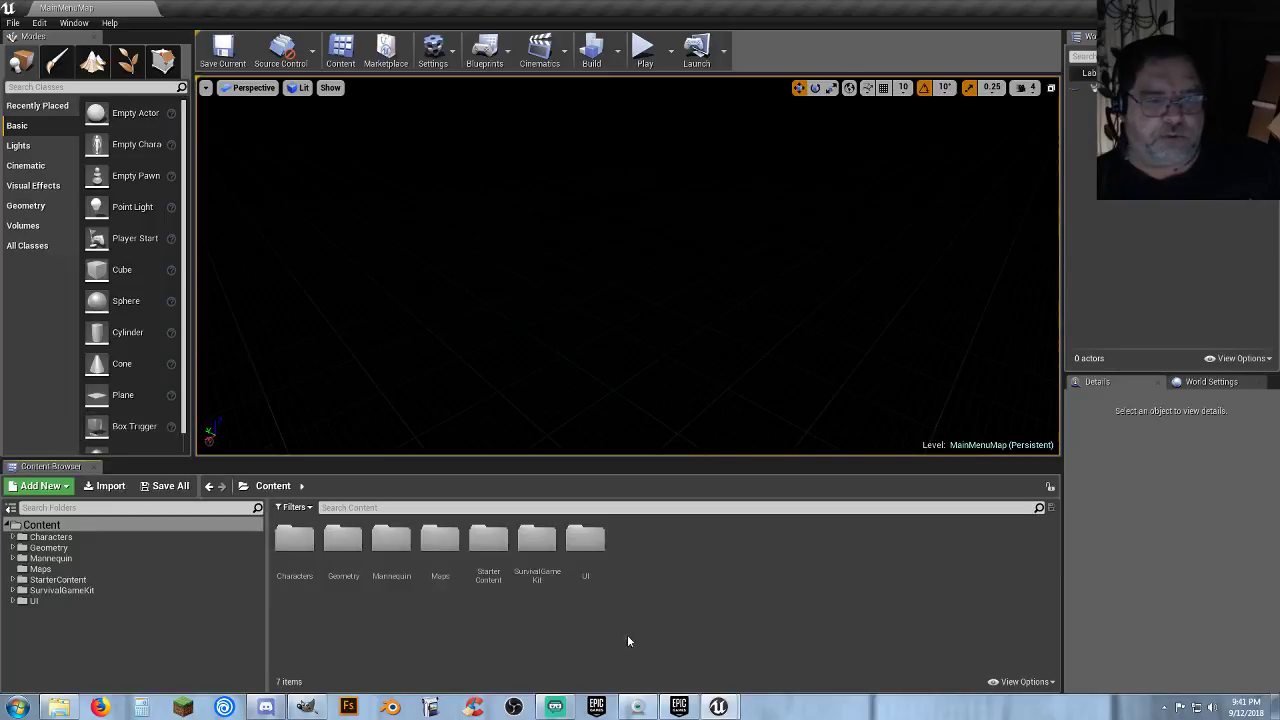
pyautogui.click(670, 50)
pyautogui.click(717, 148)
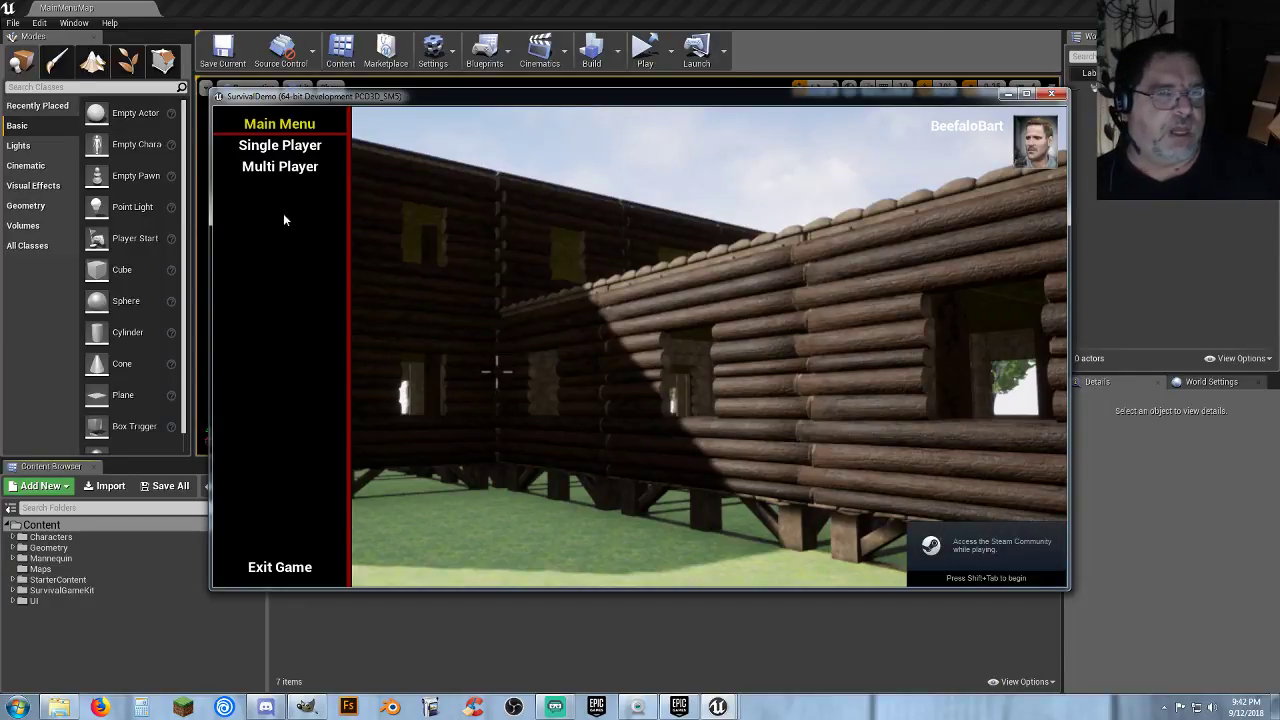
pyautogui.click(321, 167)
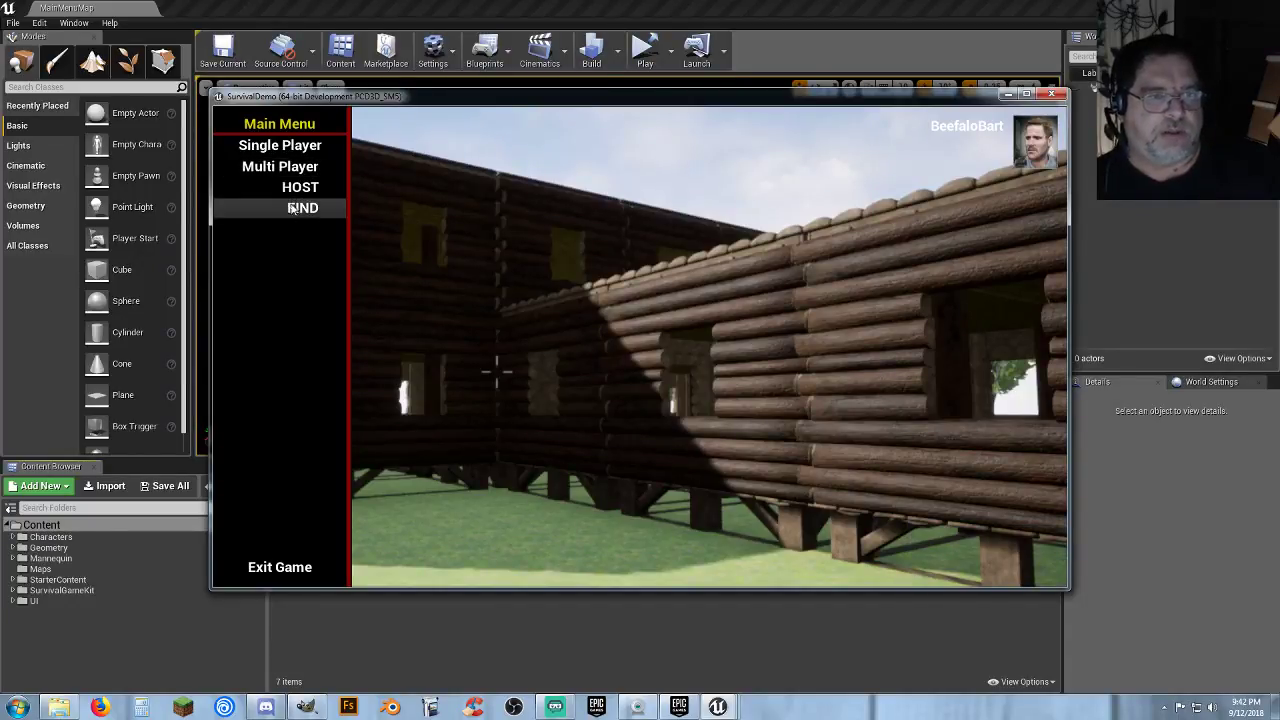
pyautogui.click(312, 188)
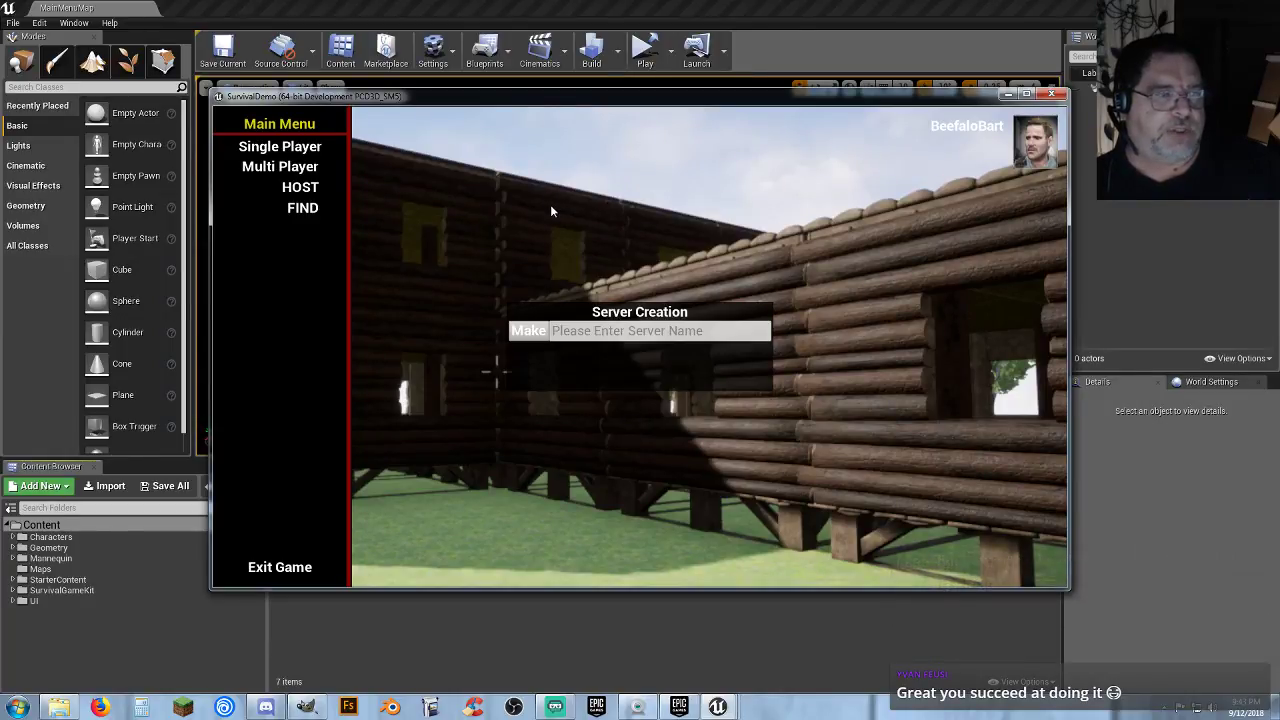
# Run the mannequin character around the survival level to look over the pond, the camp and the item tables.
pyautogui.press('w')
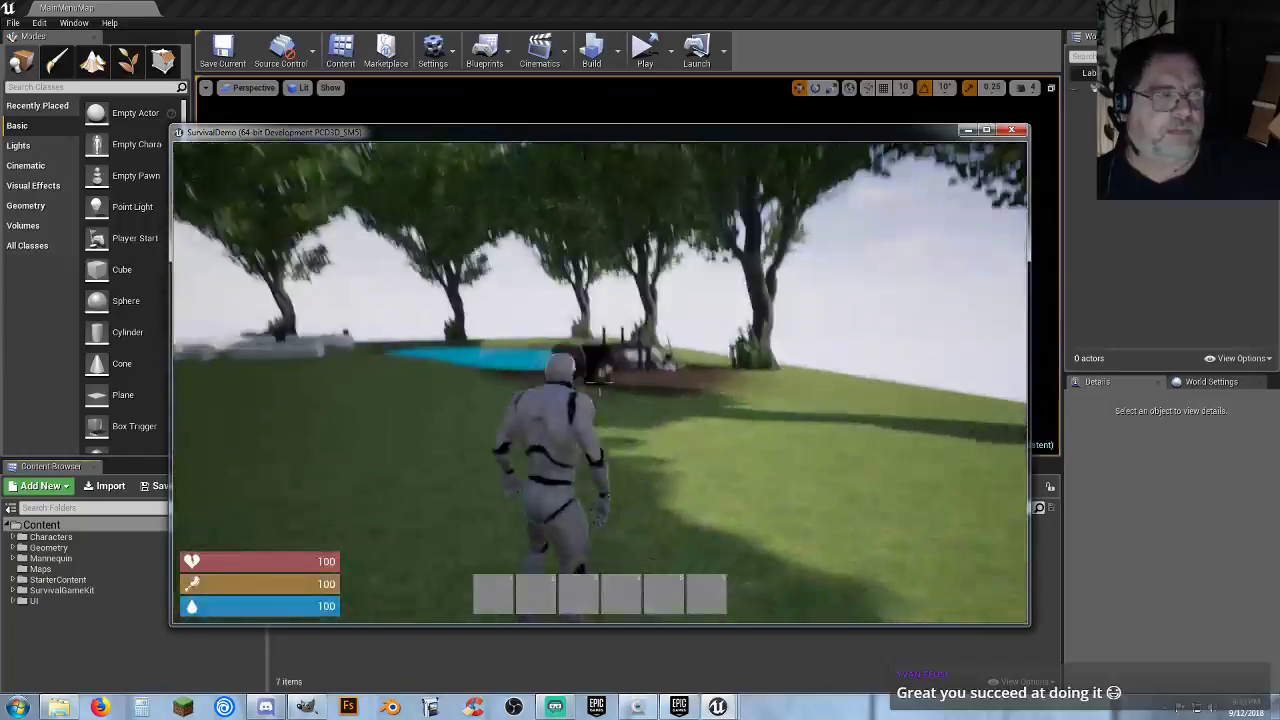
pyautogui.press('w')
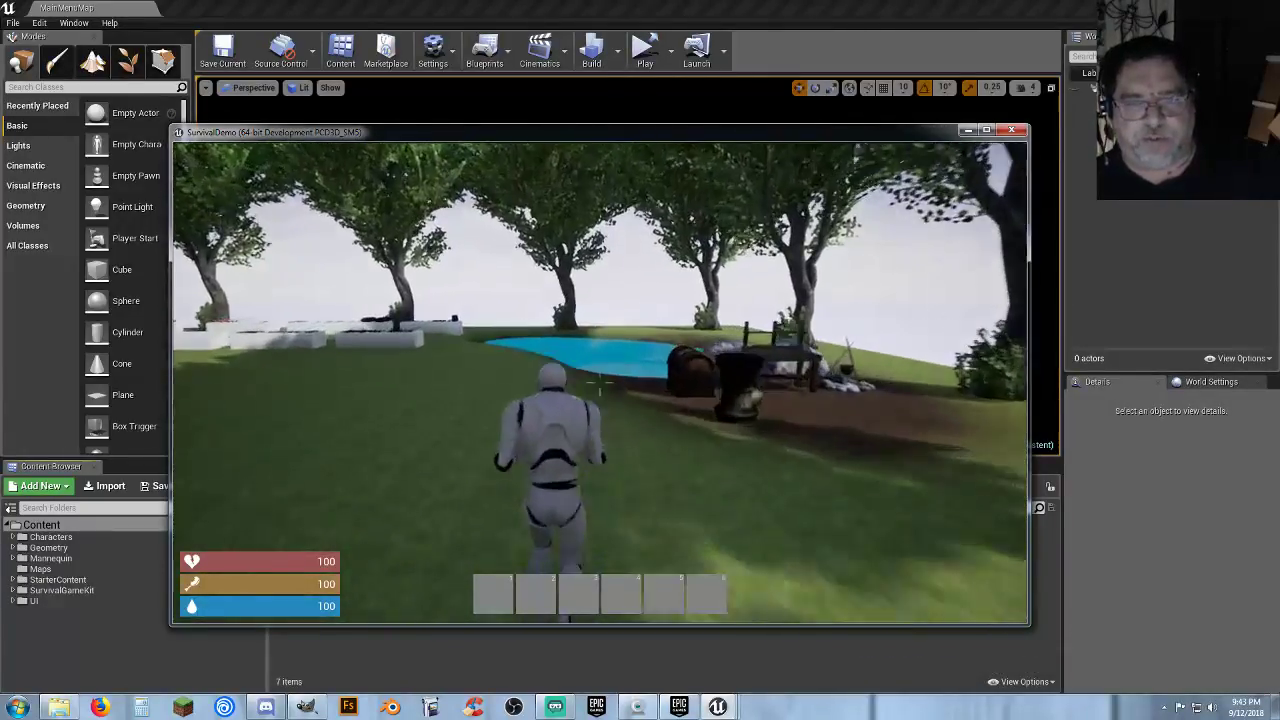
pyautogui.press('w')
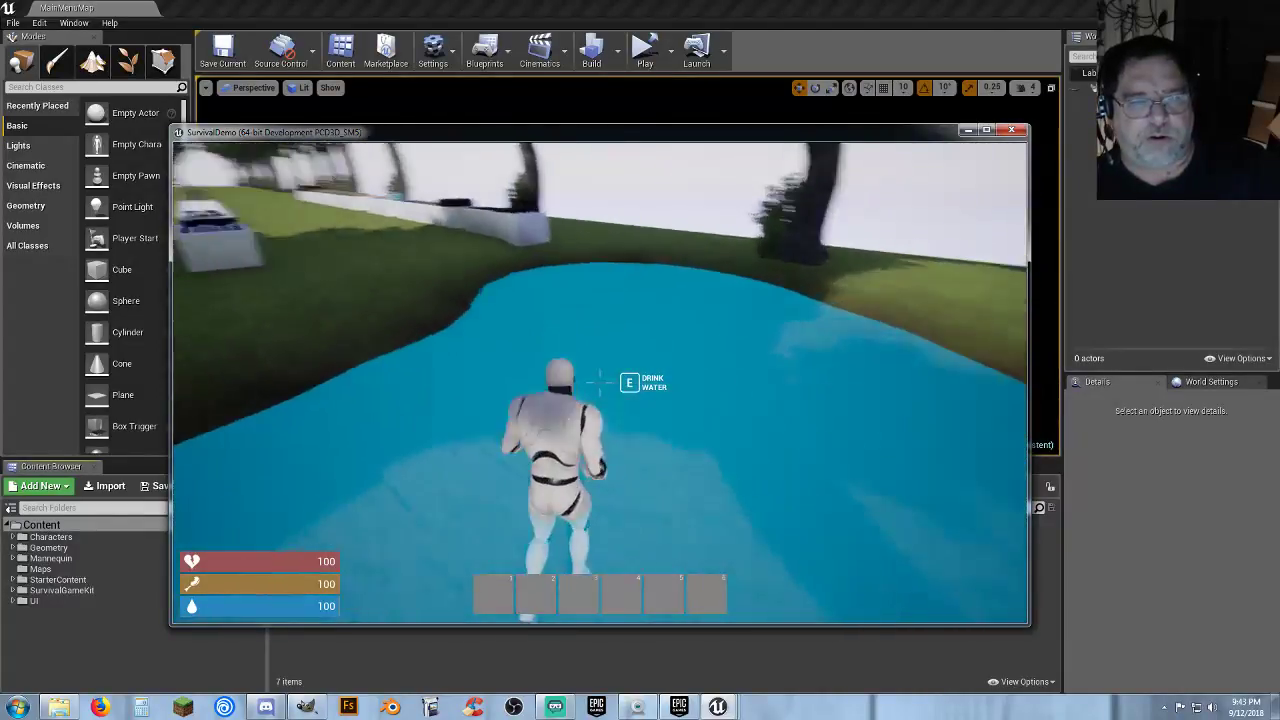
pyautogui.press('w')
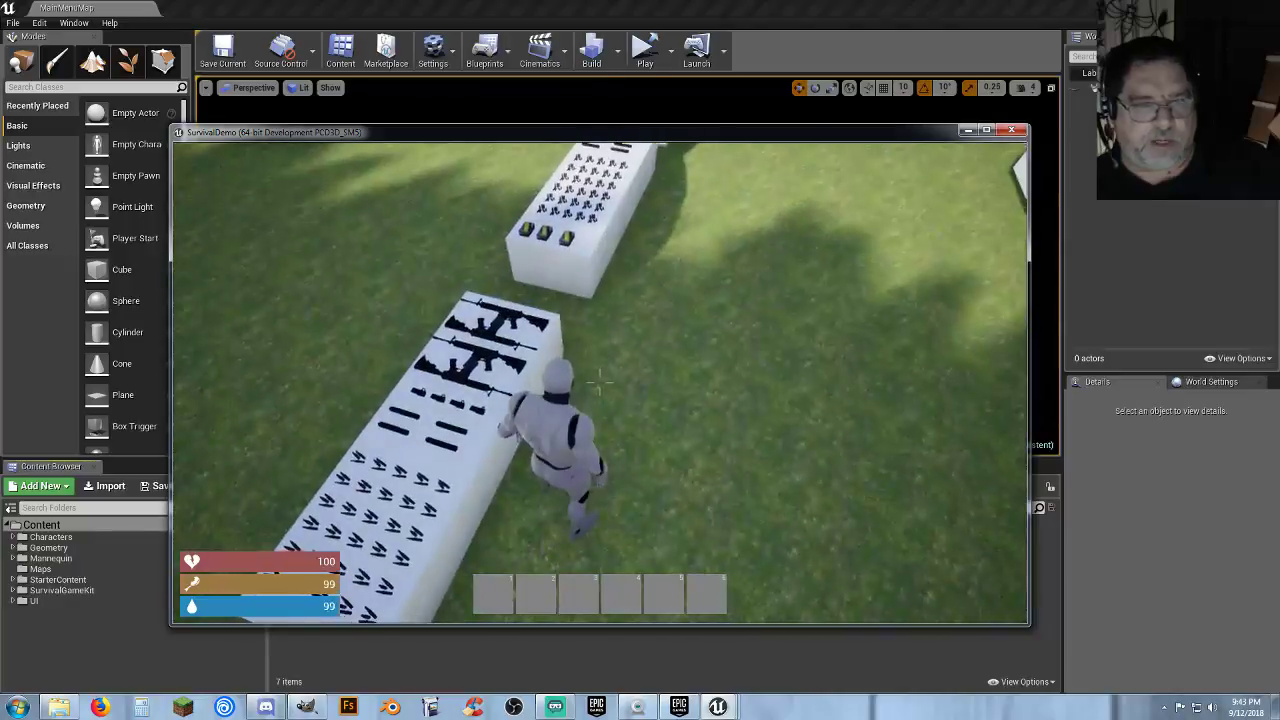
pyautogui.press('w')
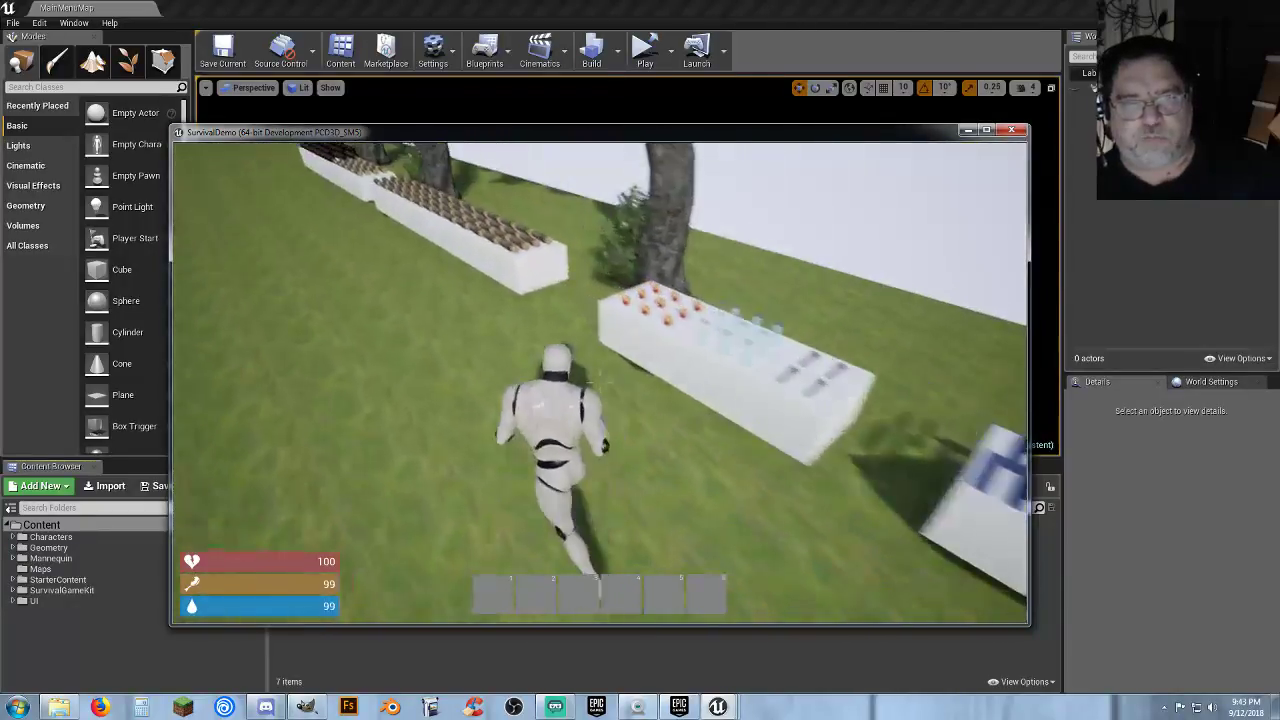
pyautogui.press('w')
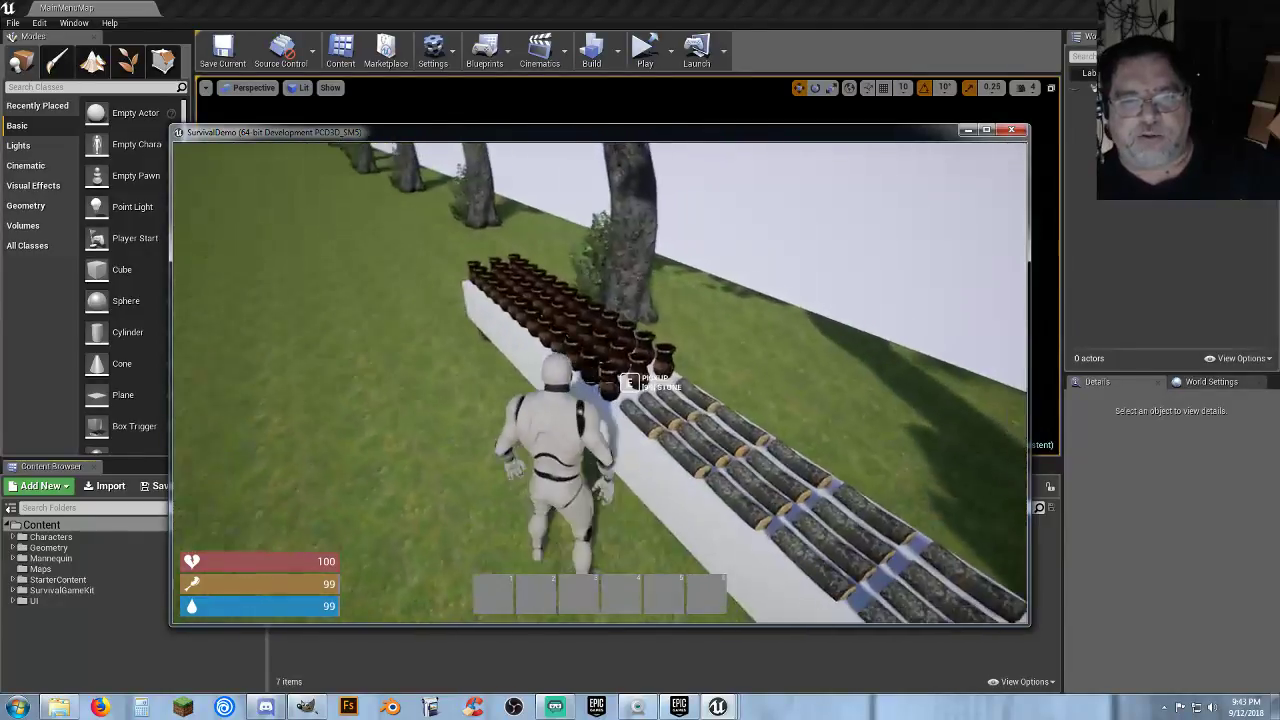
pyautogui.press('w')
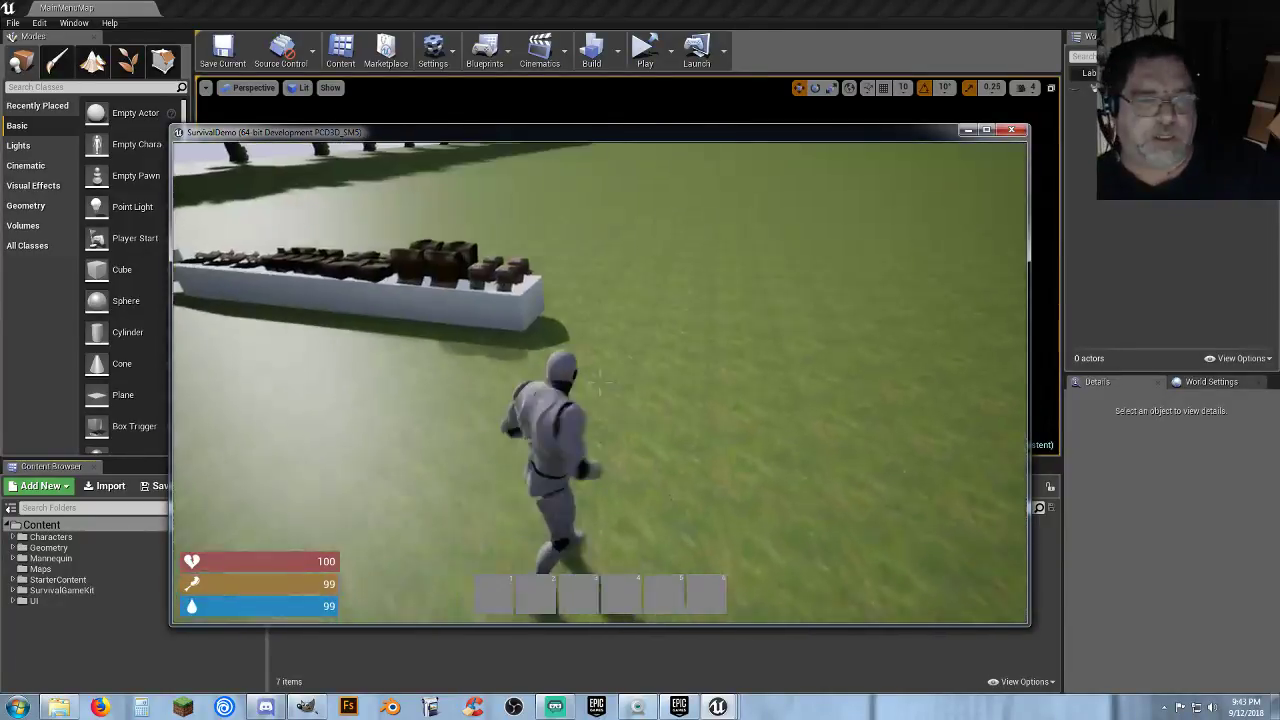
pyautogui.press('w')
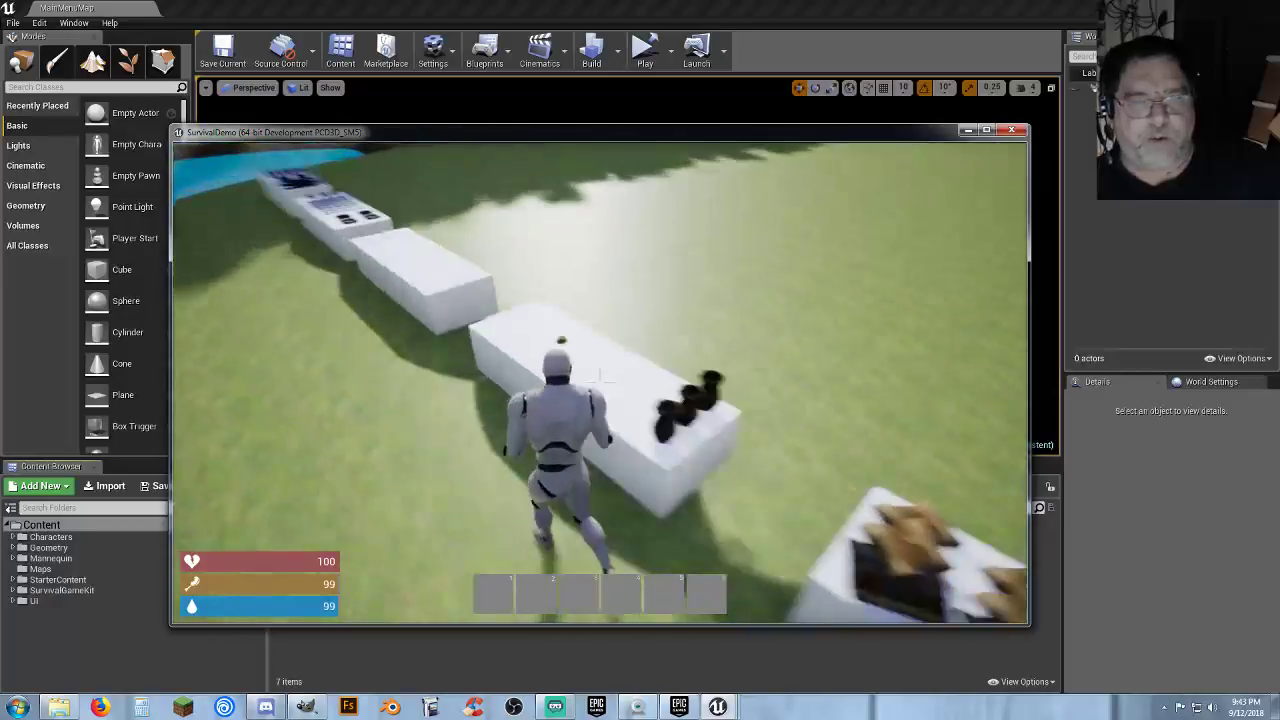
pyautogui.press('w')
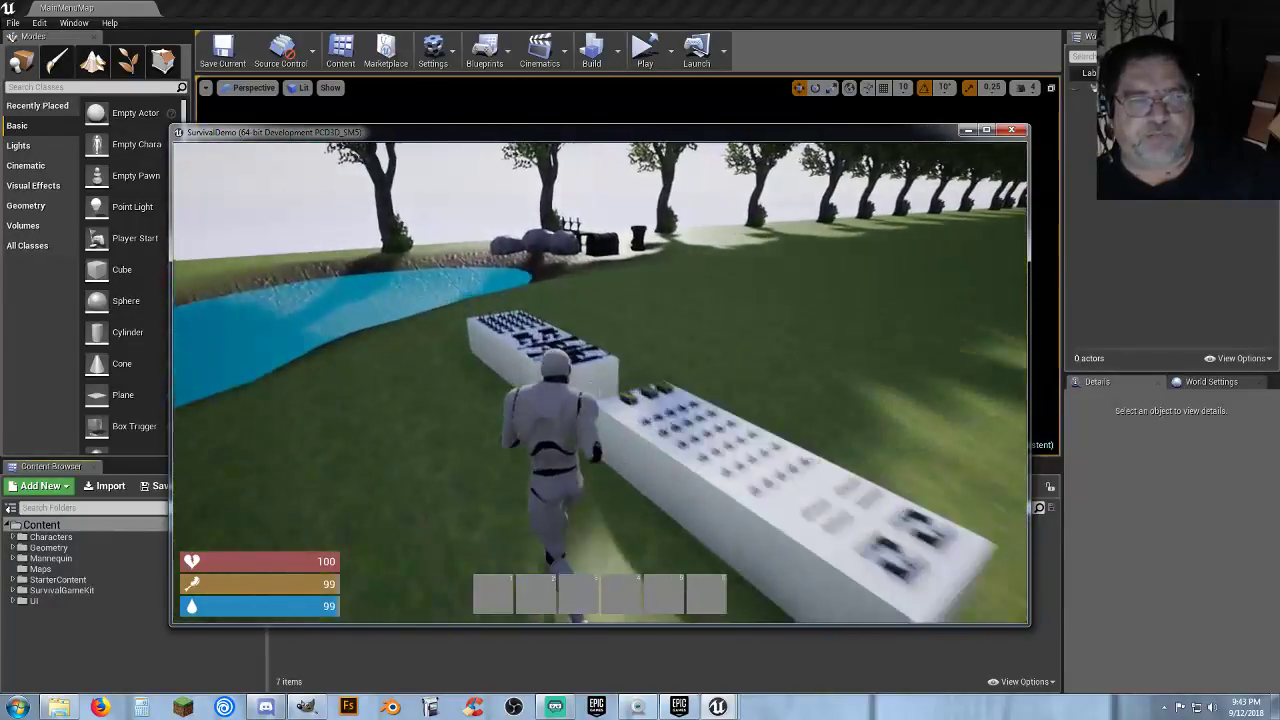
pyautogui.press('w')
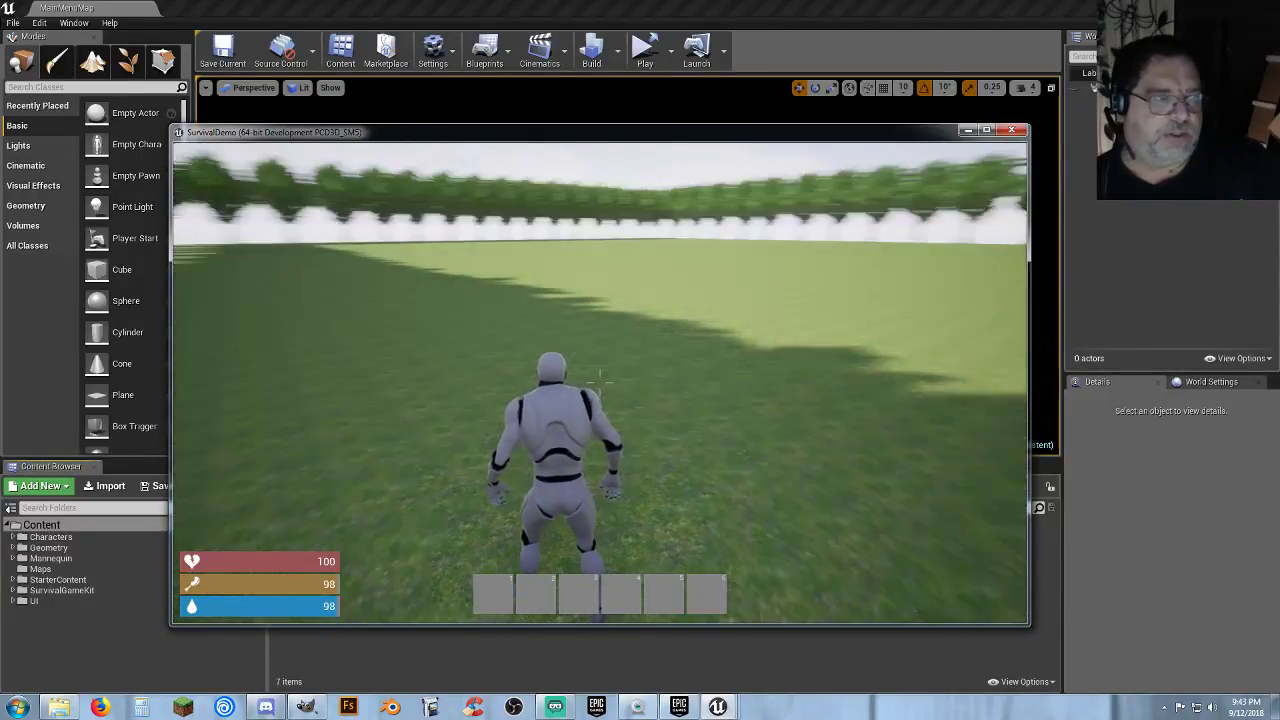
pyautogui.press('w')
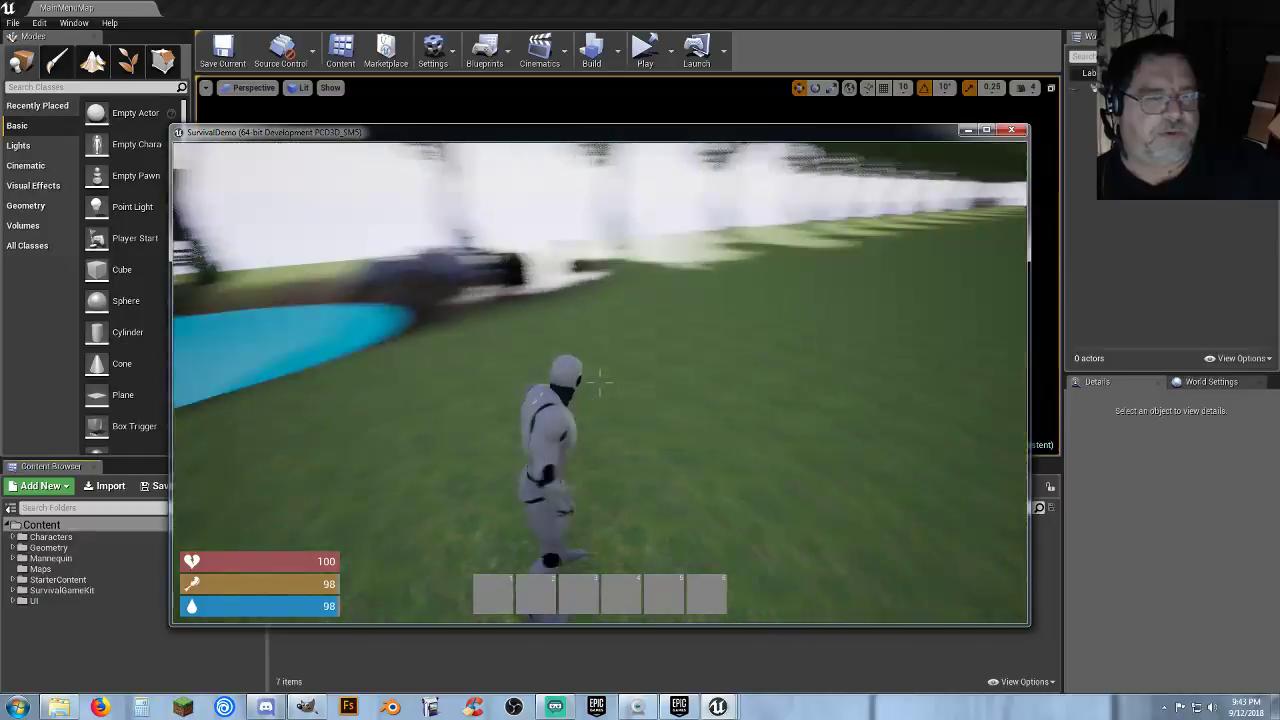
pyautogui.press('w')
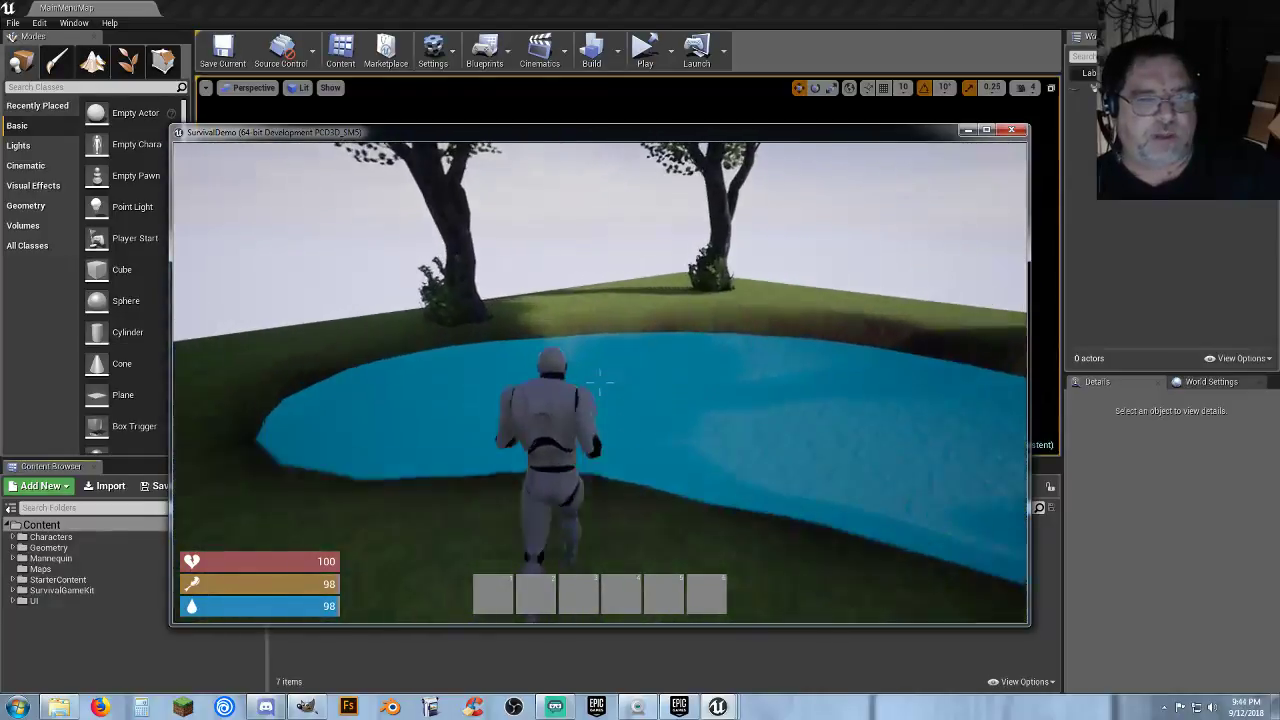
pyautogui.press('w')
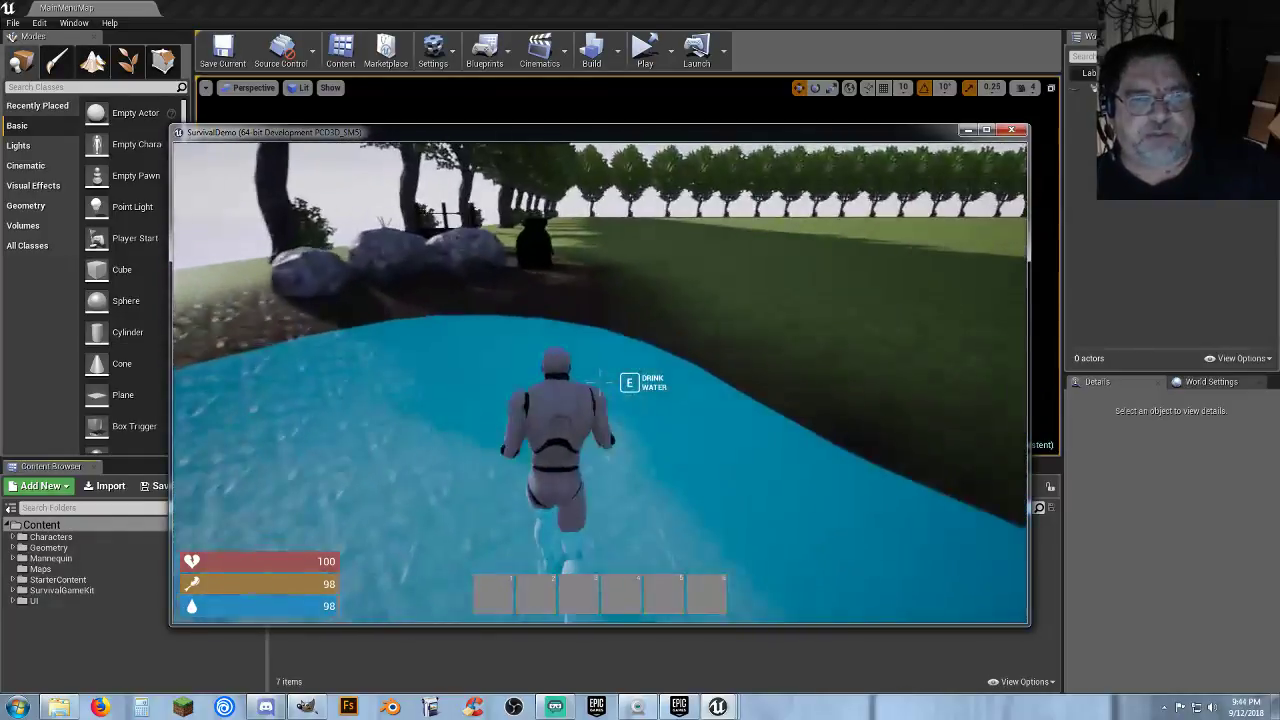
pyautogui.press('w')
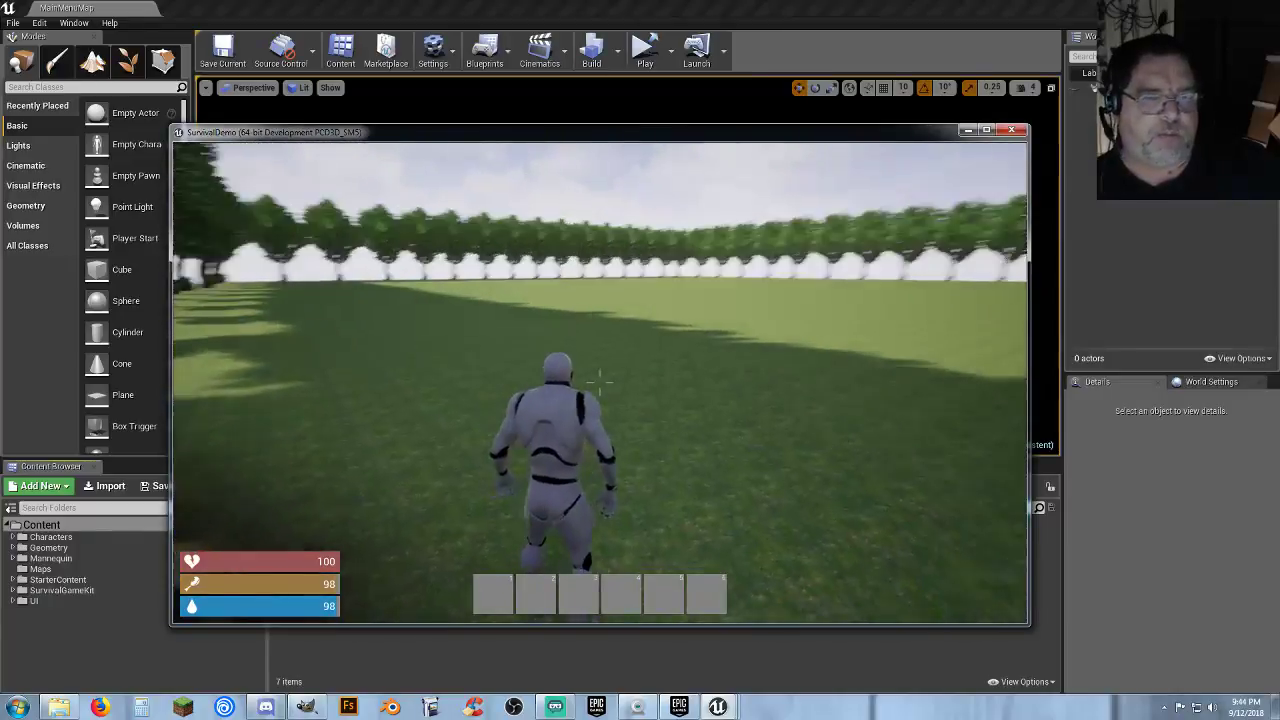
# Leave the survival level for the main menu and exit the SurvivalDemo game.
pyautogui.press('Escape')
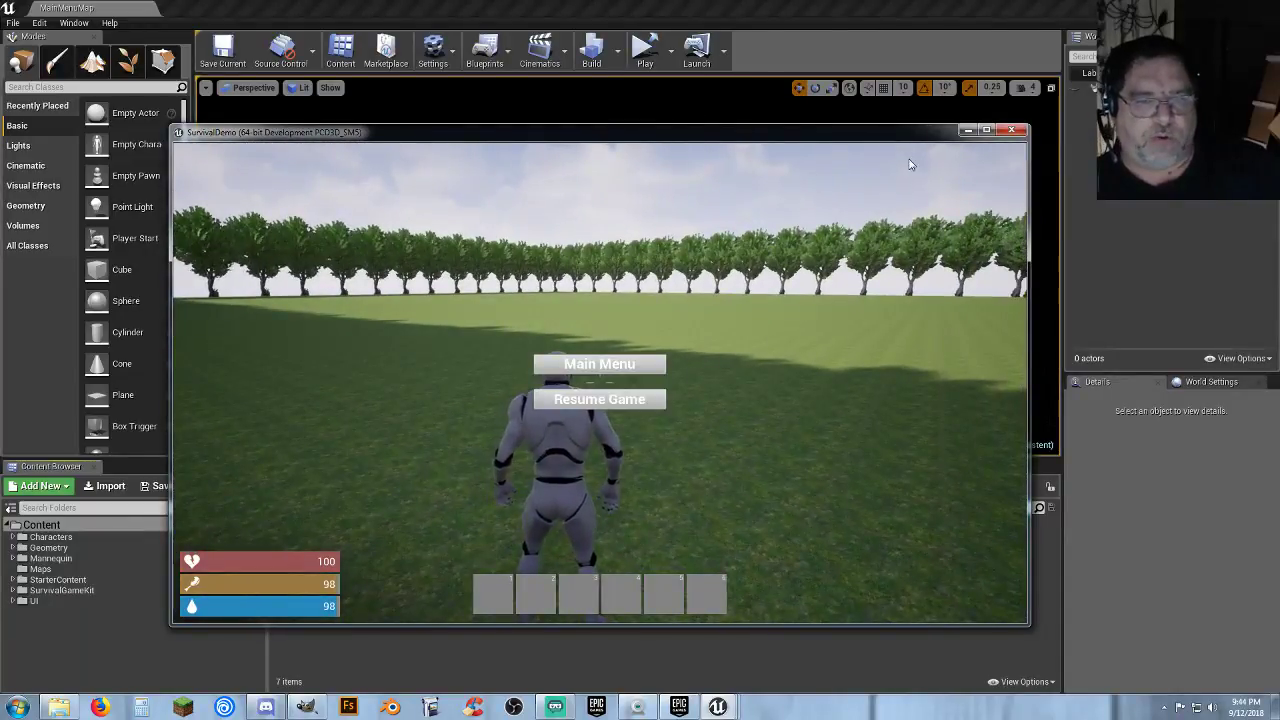
pyautogui.click(618, 366)
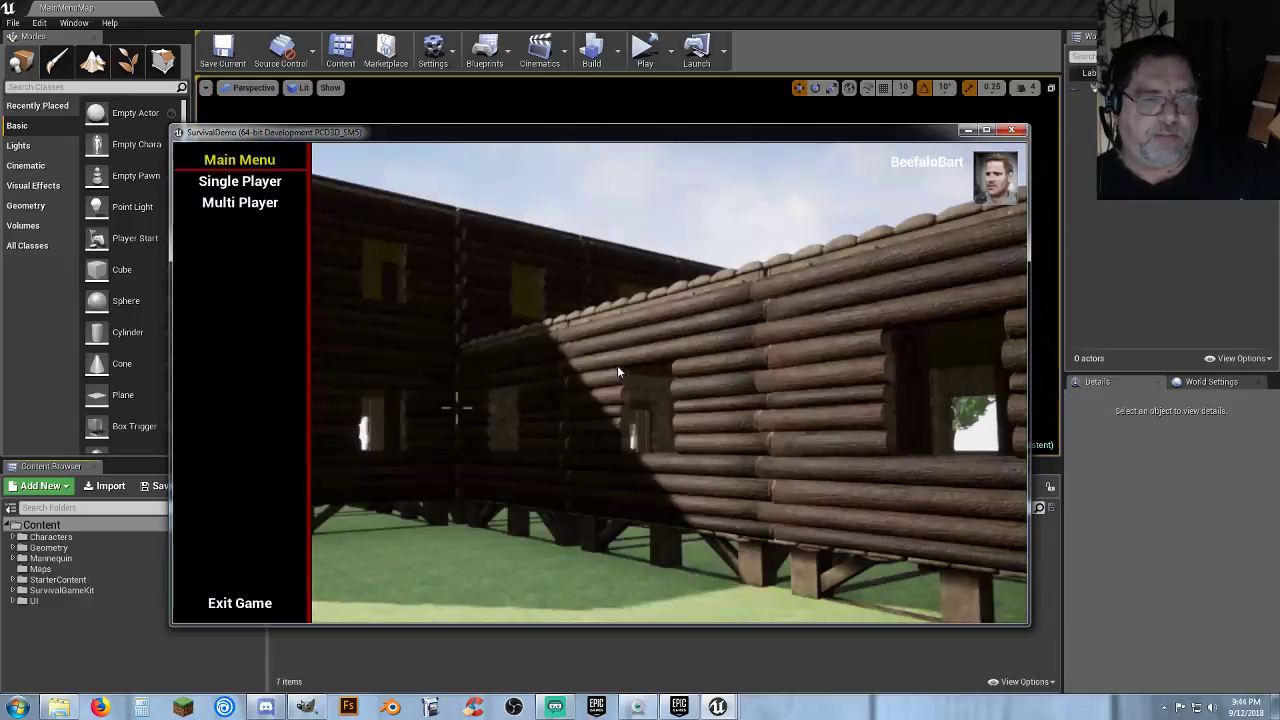
pyautogui.click(245, 605)
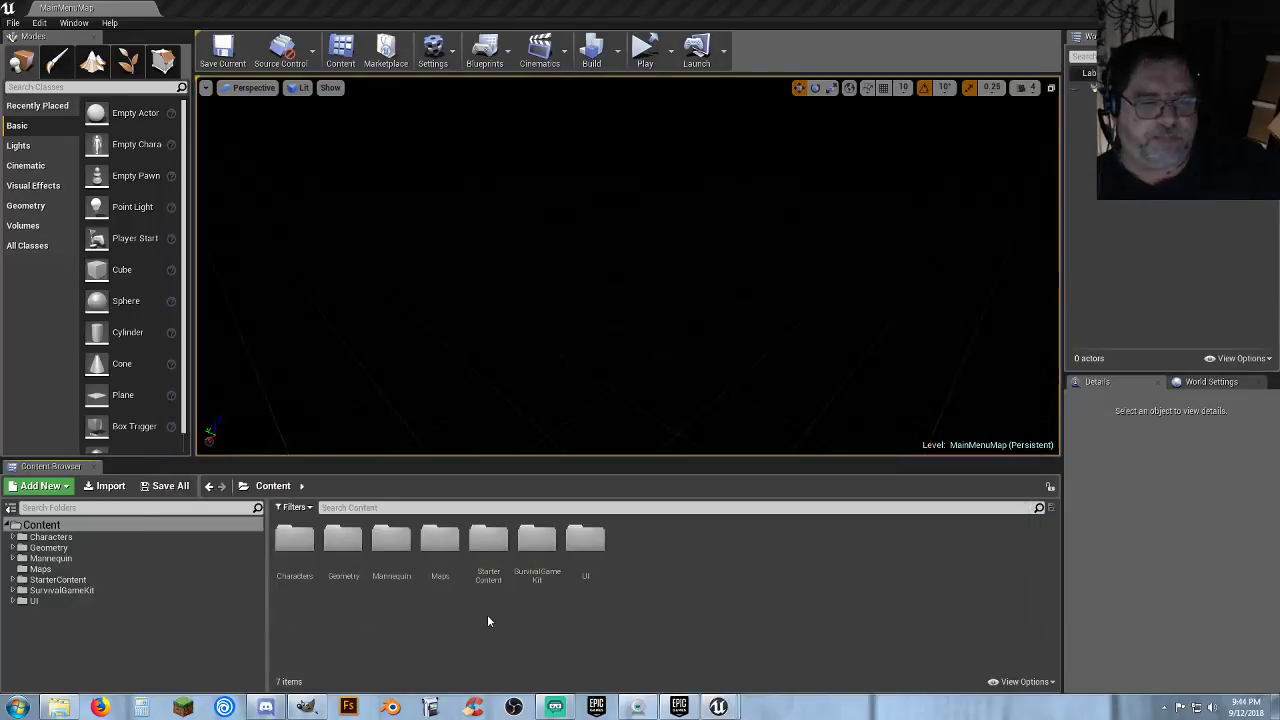
# Open the BP_SurvivalGameSave blueprint from the SaveSystem folder under SurvivalGameKit Blueprints.
pyautogui.click(13, 590)
pyautogui.scroll(-1, 67, 619)
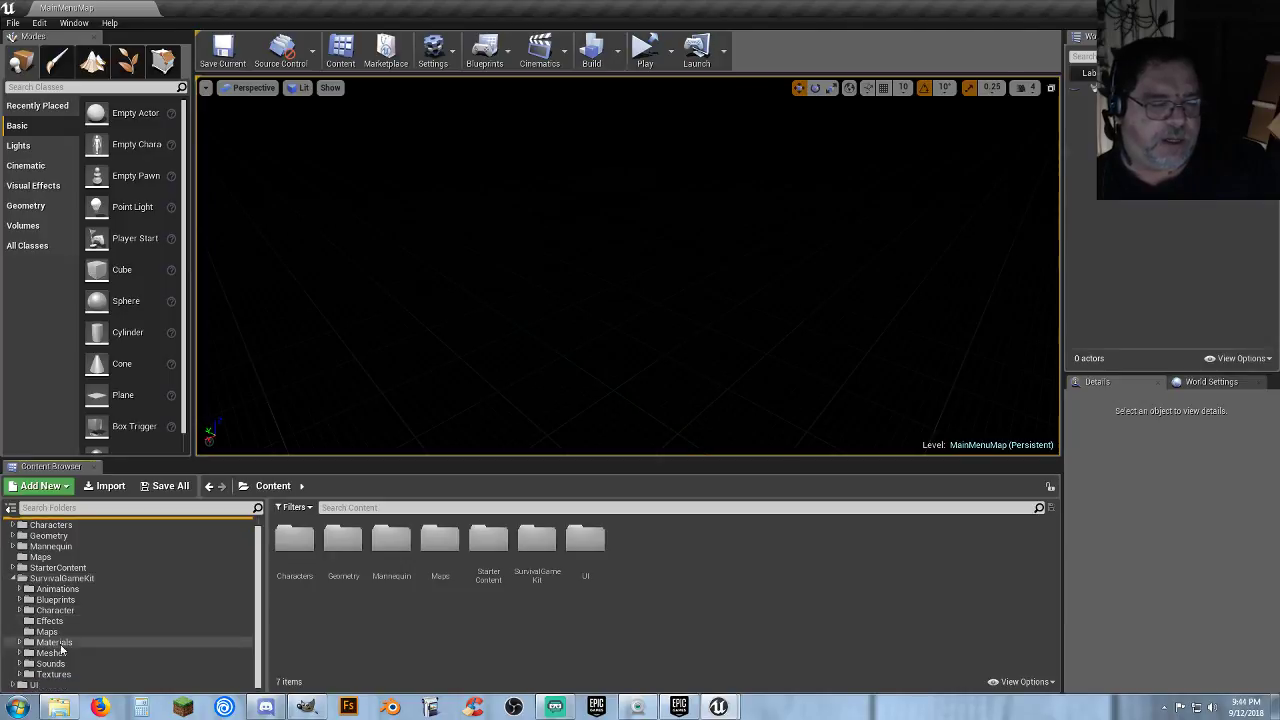
pyautogui.click(19, 600)
pyautogui.scroll(-2, 52, 660)
pyautogui.scroll(-2, 52, 665)
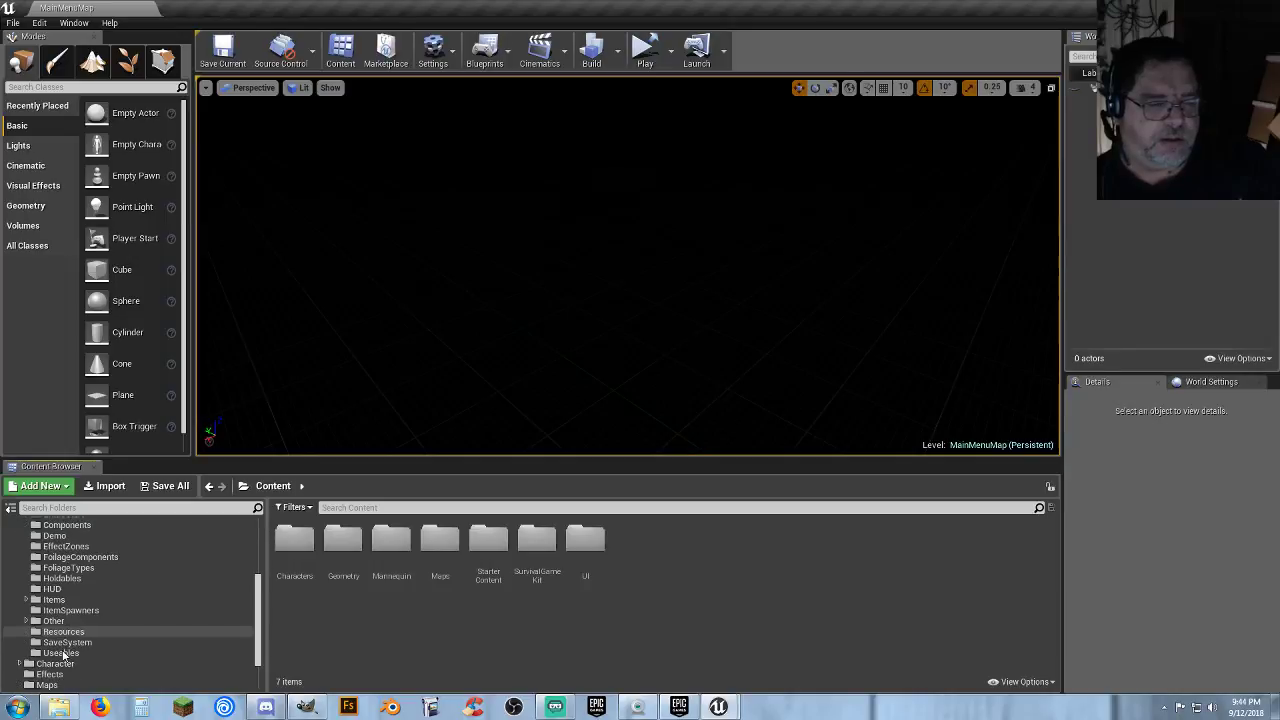
pyautogui.click(90, 646)
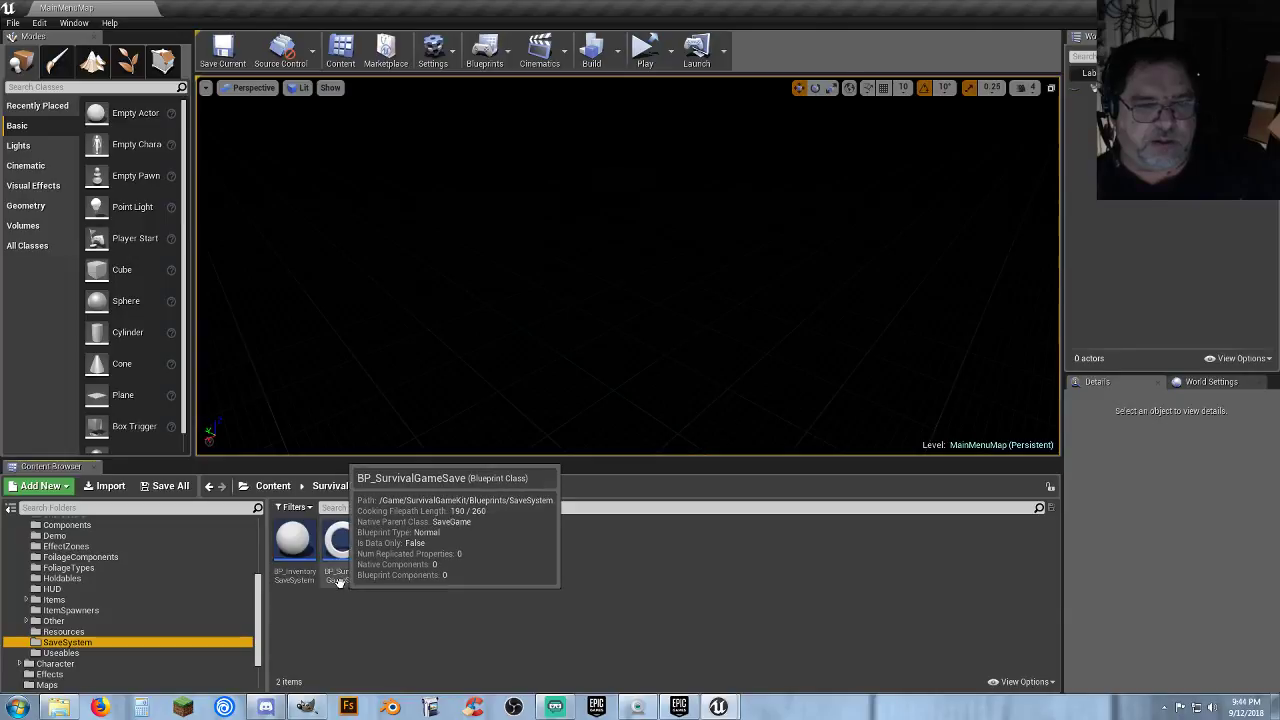
pyautogui.click(338, 580)
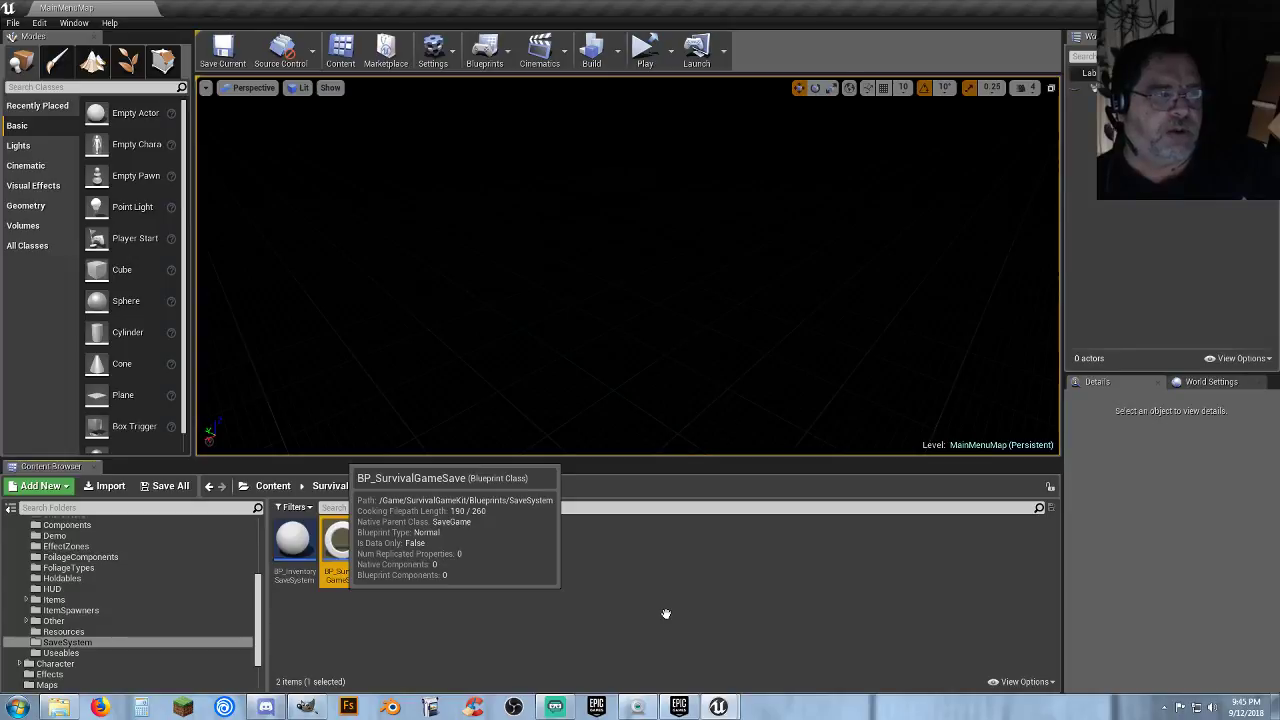
pyautogui.press('Return')
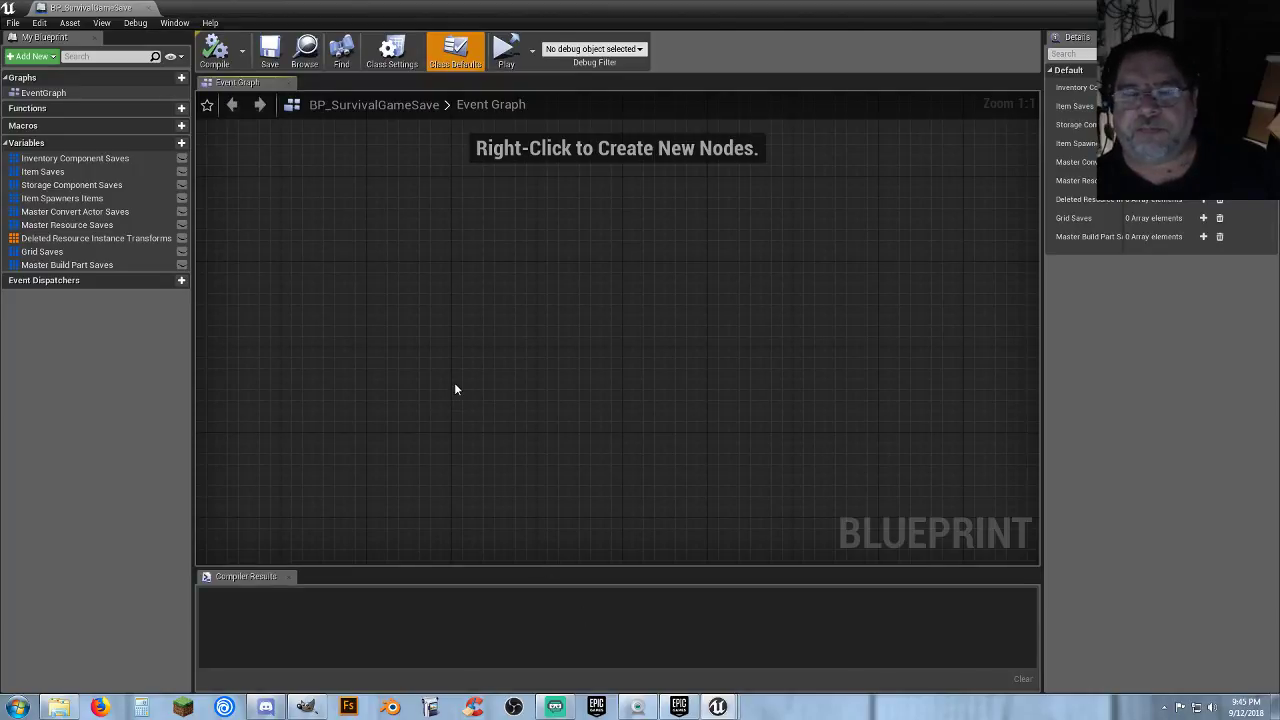
# Inspect the save variables of BP_SurvivalGameSave, from Inventory Component Saves to Grid Saves, and close the blueprint.
pyautogui.click(88, 158)
pyautogui.click(85, 173)
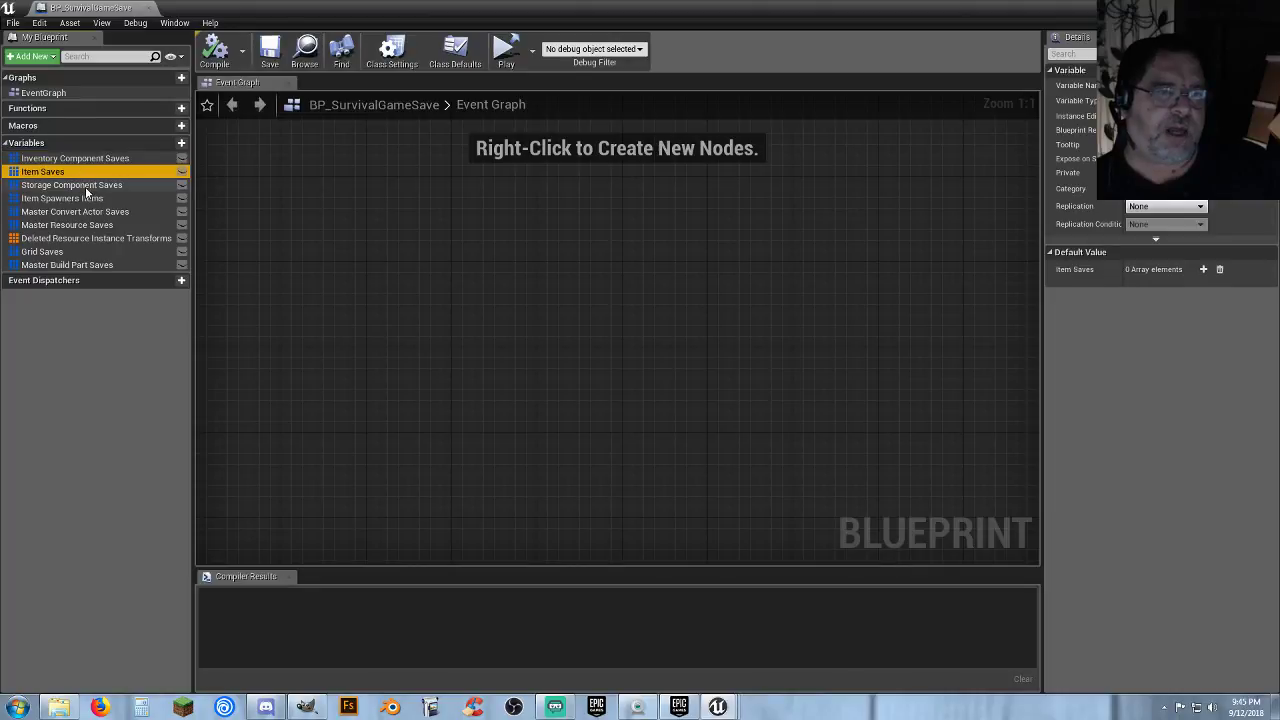
pyautogui.click(86, 186)
pyautogui.click(97, 200)
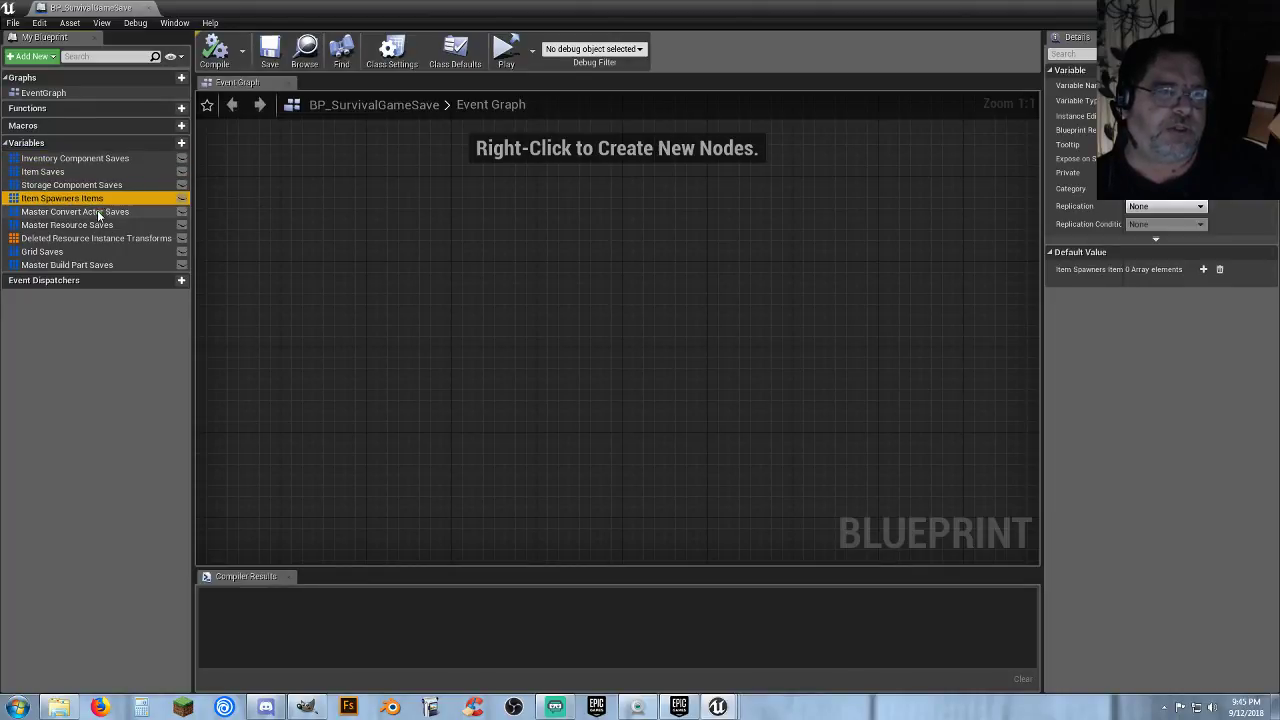
pyautogui.click(95, 160)
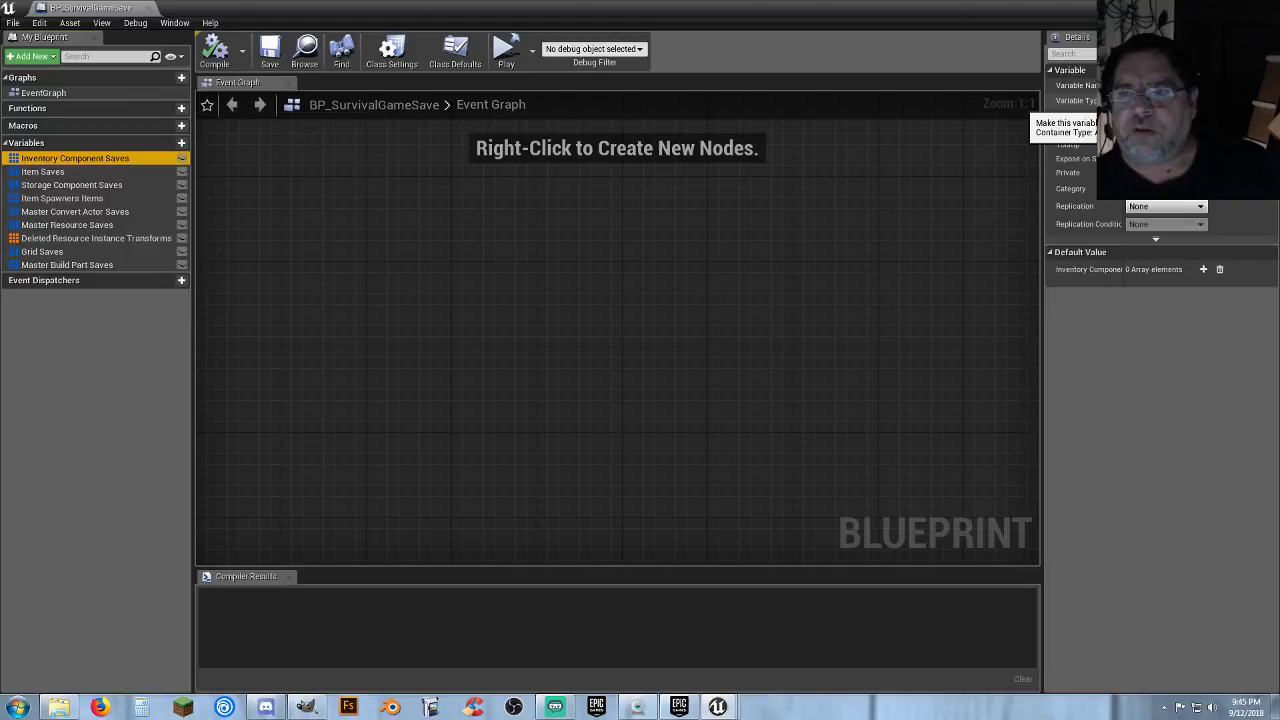
pyautogui.click(42, 251)
pyautogui.click(64, 239)
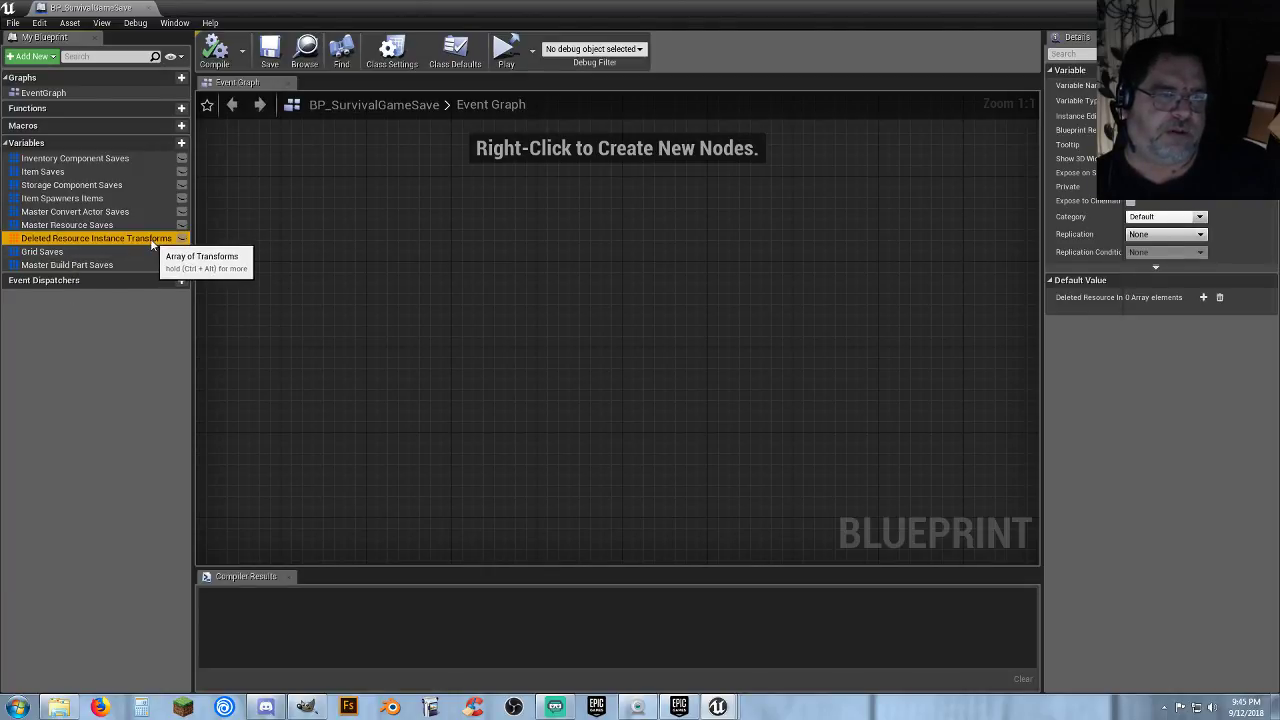
pyautogui.click(84, 226)
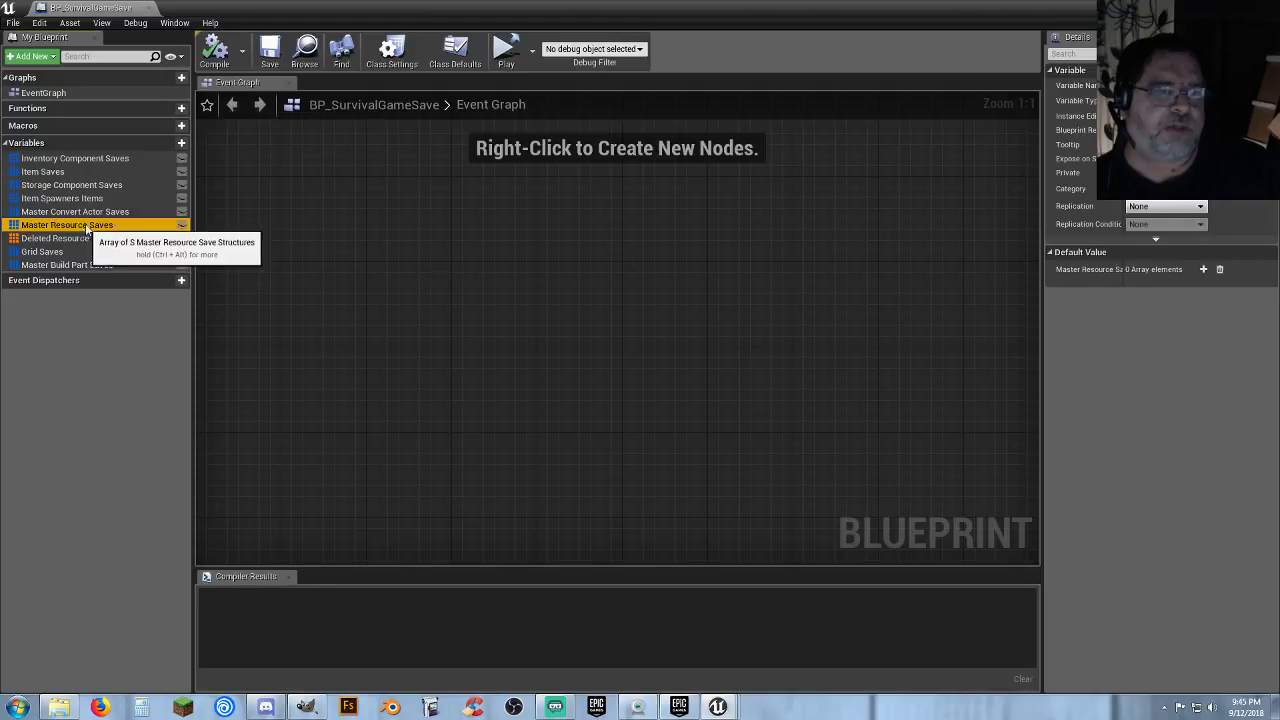
pyautogui.click(84, 212)
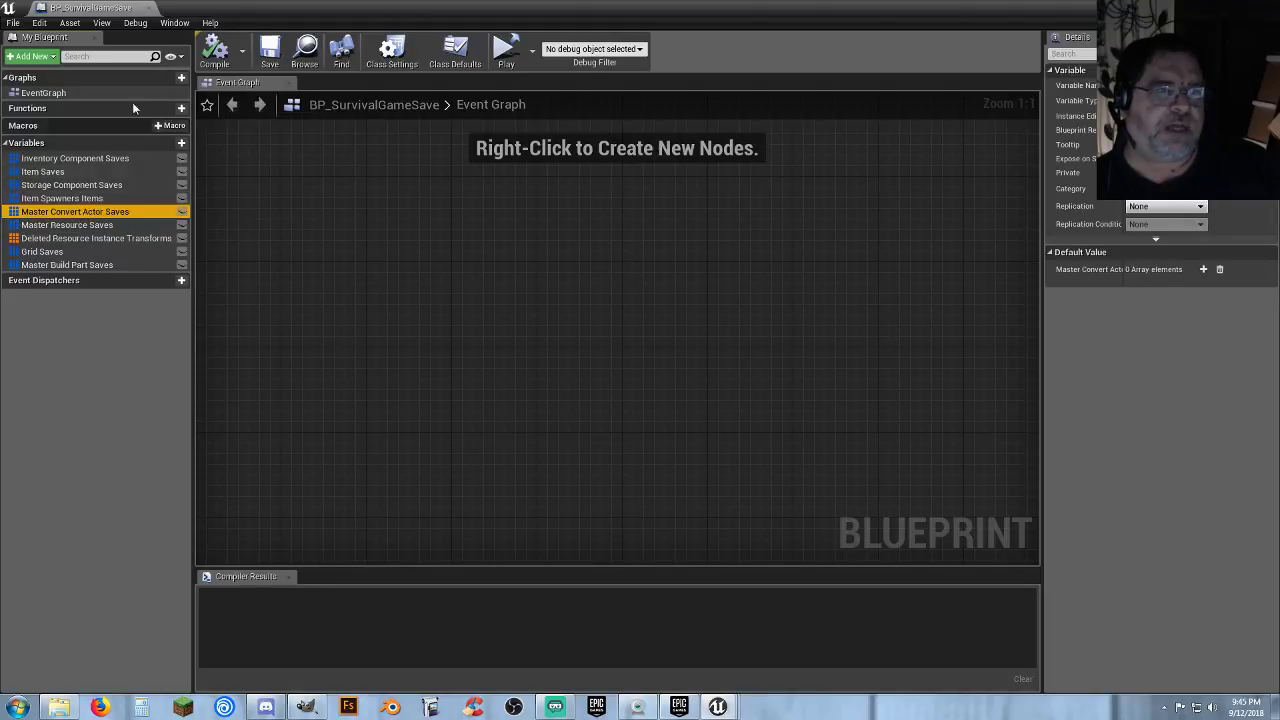
pyautogui.click(195, 10)
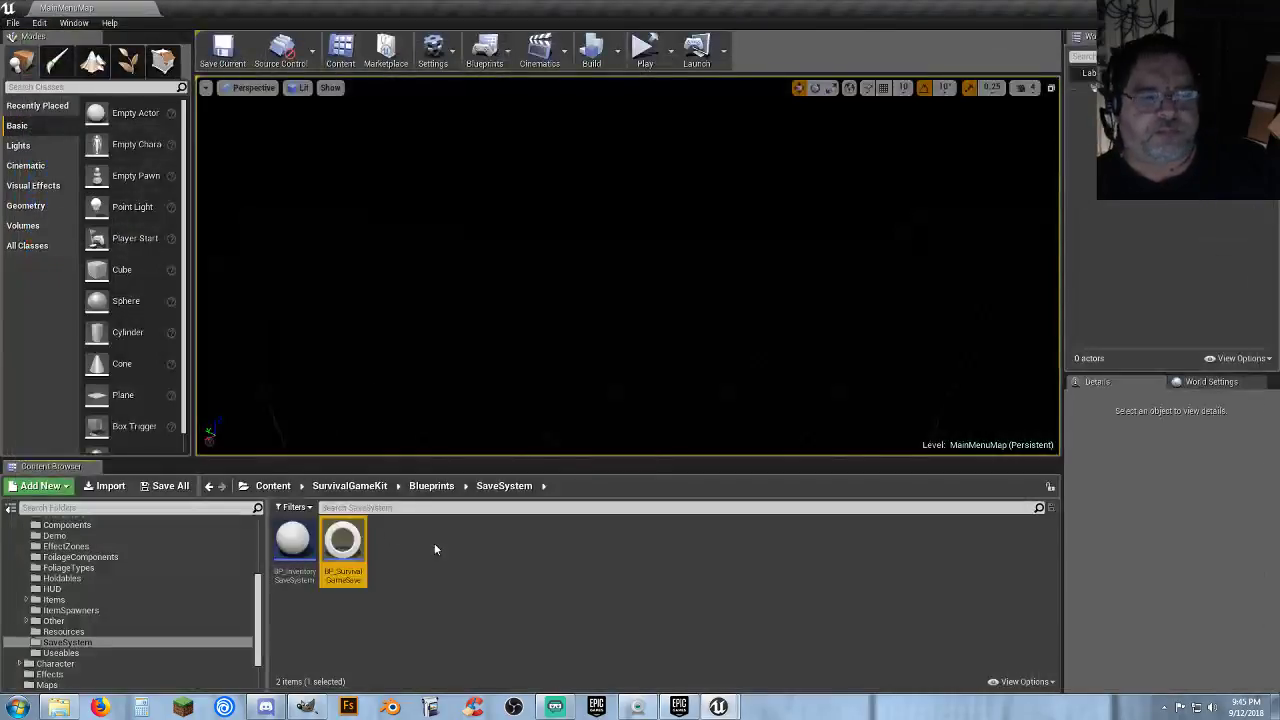
# Open the BP_SurvivalCharacter blueprint from the Characters folder under SurvivalGameKit Blueprints.
pyautogui.click(434, 549)
pyautogui.scroll(1, 24, 555)
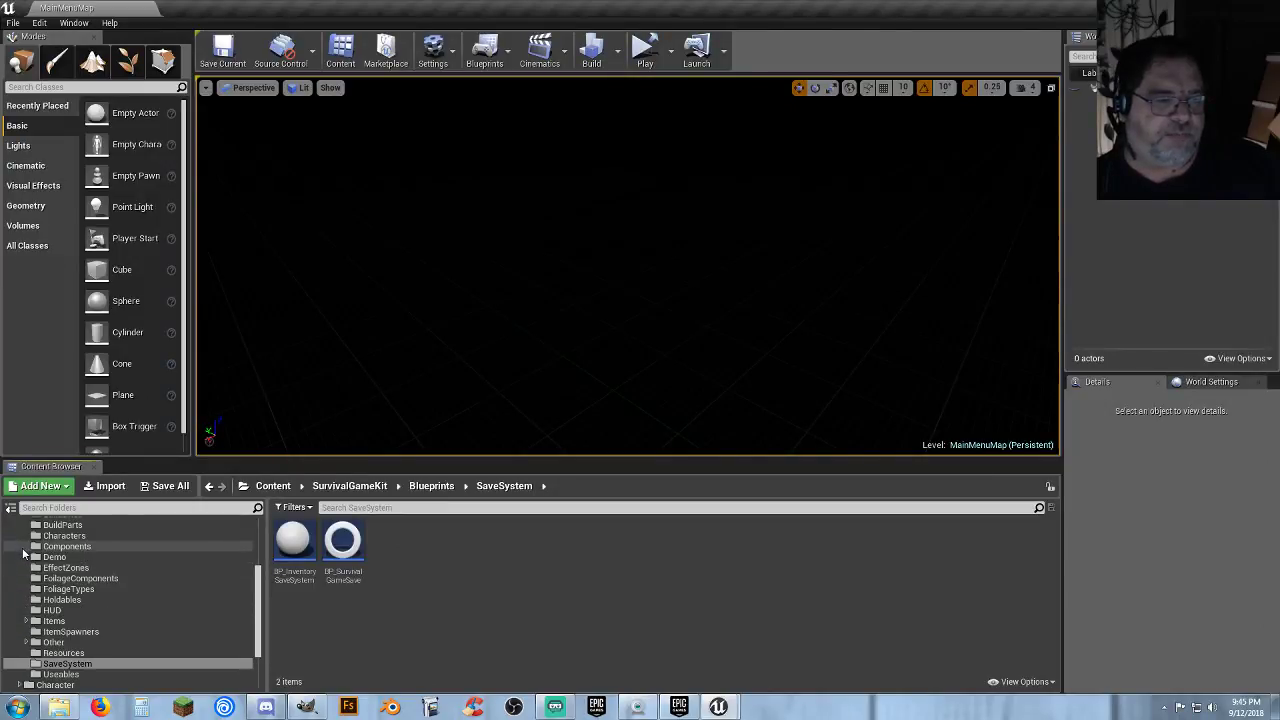
pyautogui.scroll(1, 30, 556)
pyautogui.click(42, 557)
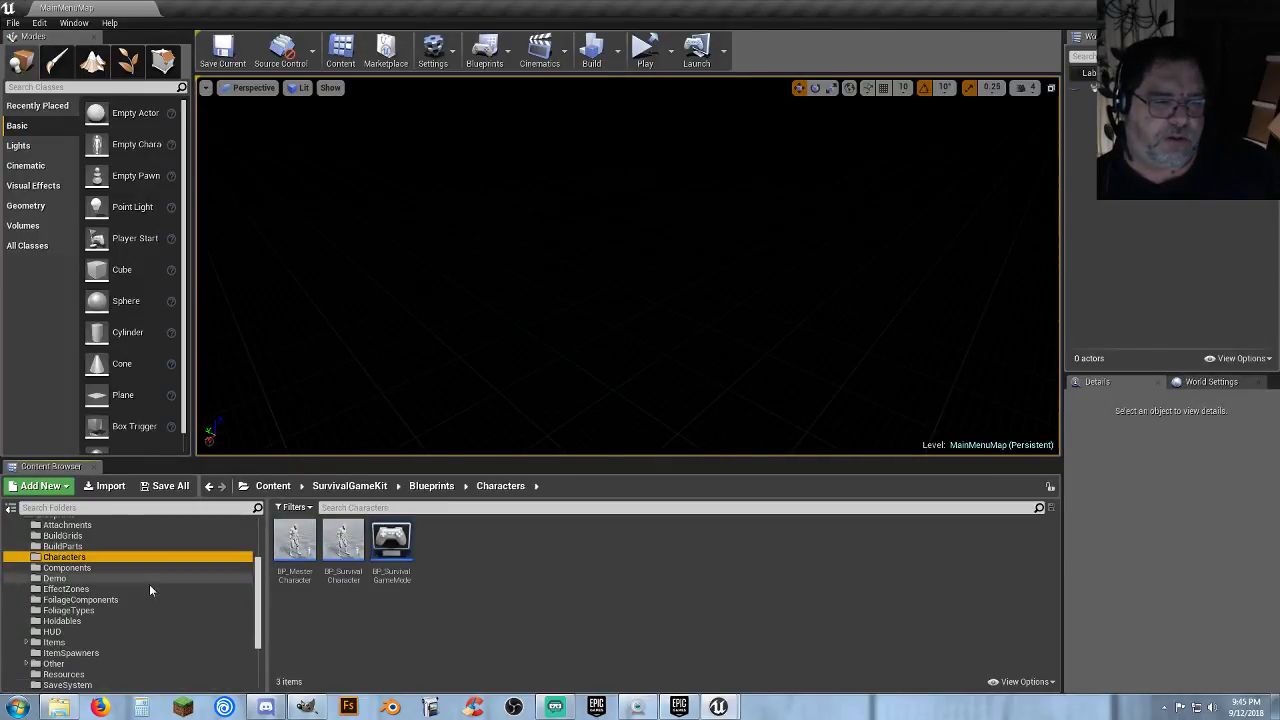
pyautogui.click(340, 560)
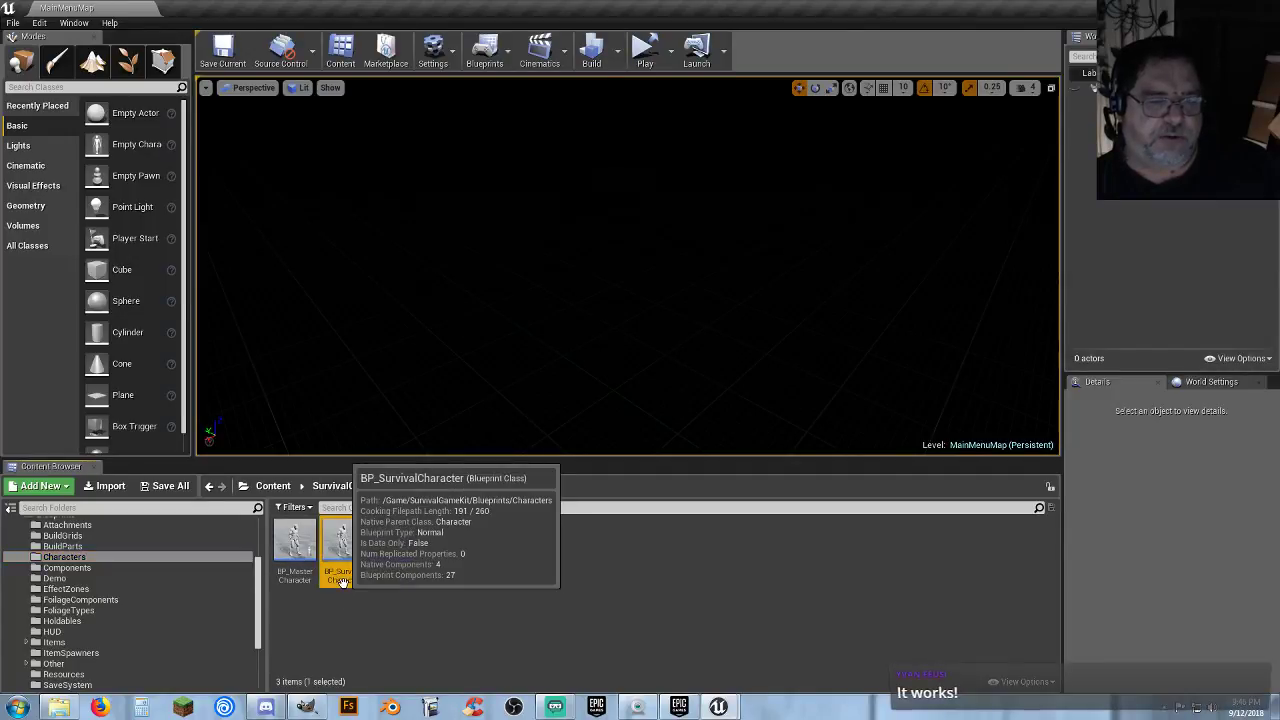
pyautogui.doubleClick(340, 565)
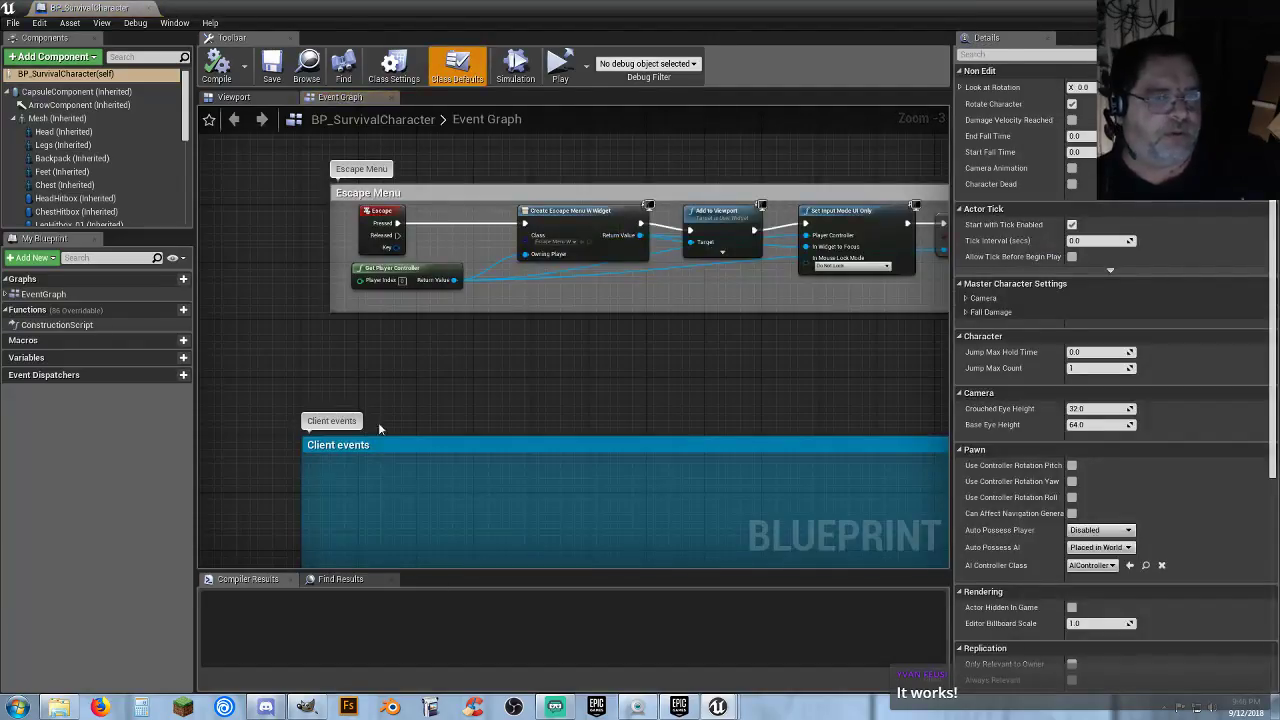
# Examine the inherited components and the Client events group of BP_SurvivalCharacter, and close the blueprint.
pyautogui.scroll(-3, 185, 160)
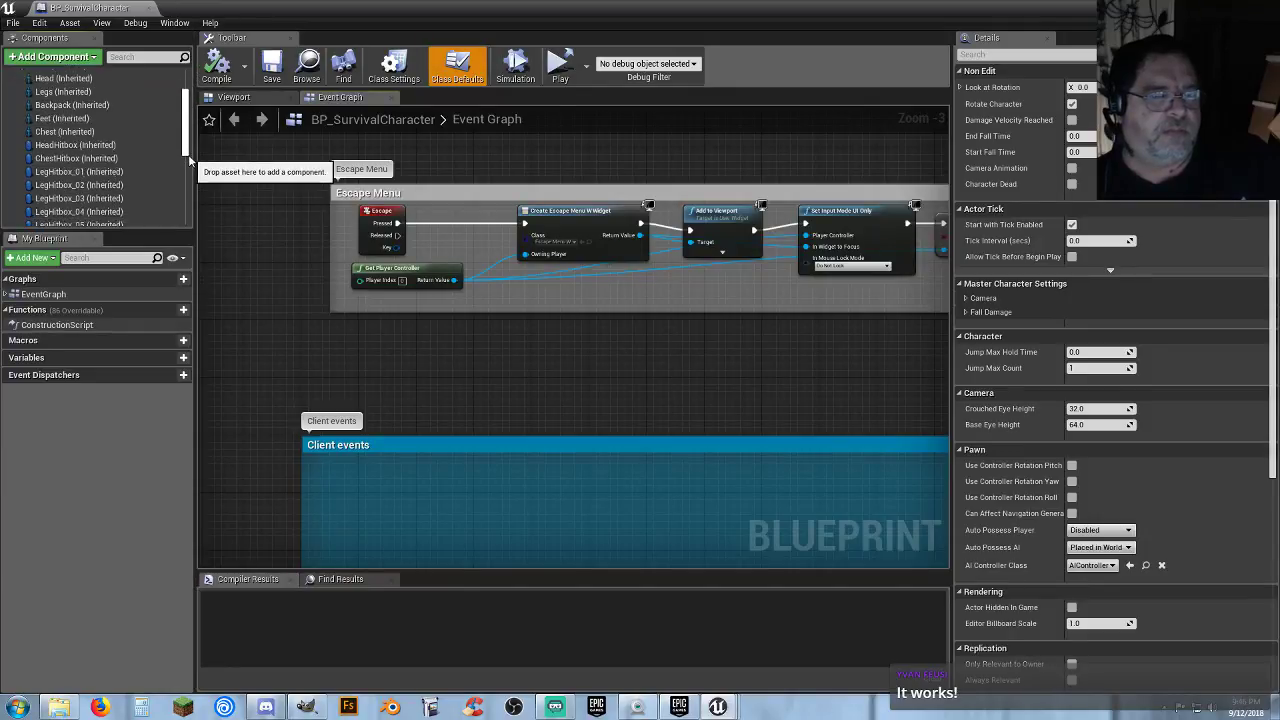
pyautogui.scroll(-5, 191, 175)
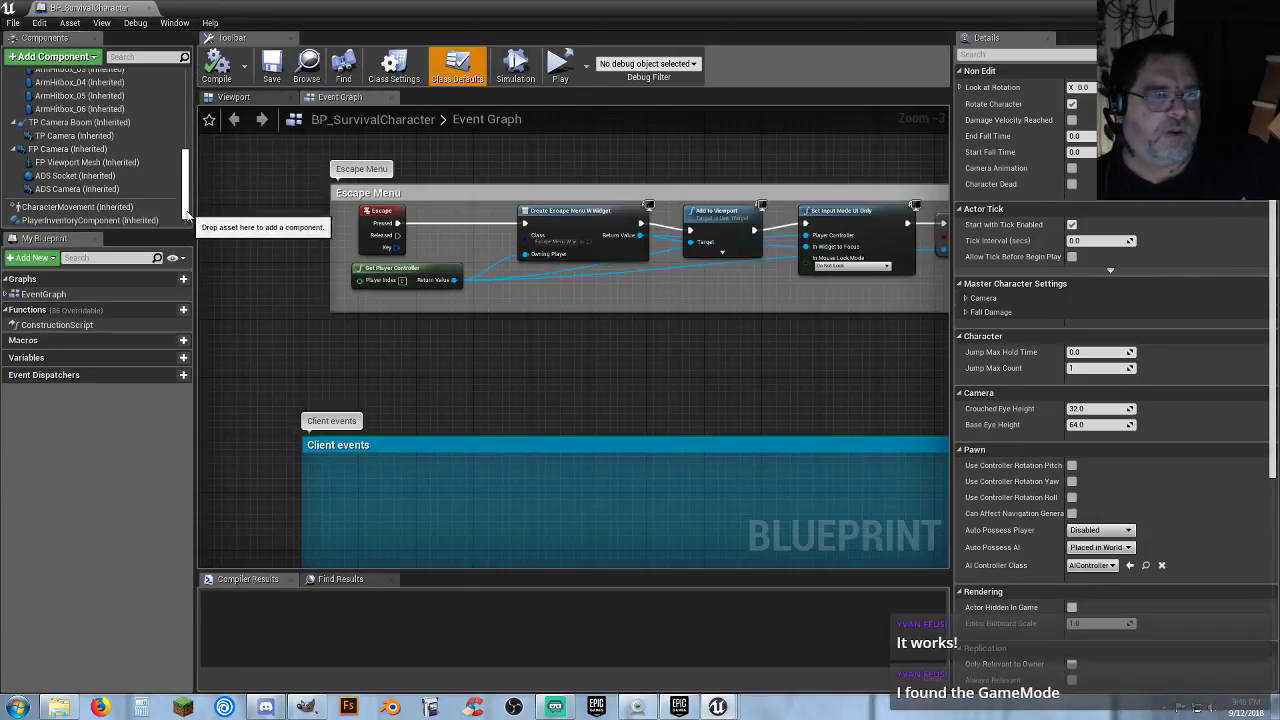
pyautogui.moveTo(186, 221); pyautogui.dragTo(195, 142)
pyautogui.scroll(-5, 236, 253)
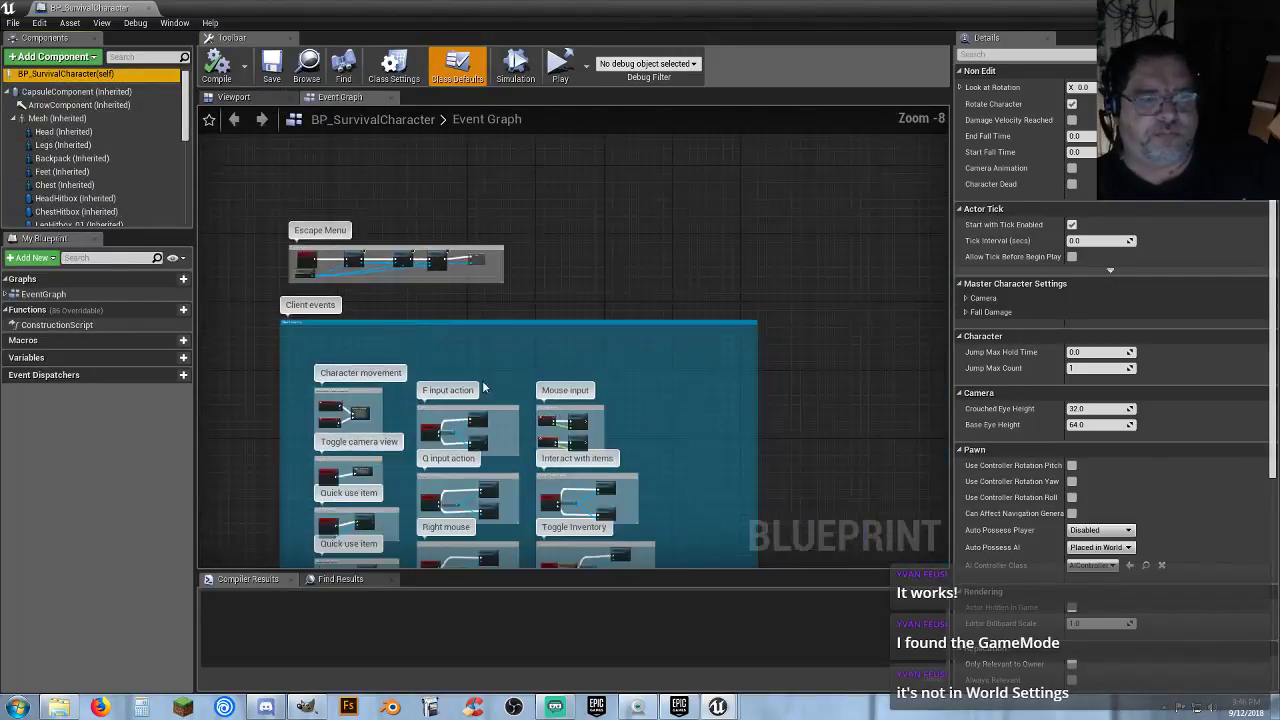
pyautogui.moveTo(705, 440); pyautogui.dragTo(710, 173, button='right')
pyautogui.moveTo(732, 333)
pyautogui.mouseDown(button='right')
pyautogui.moveTo(731, 274)
pyautogui.moveTo(712, 342)
pyautogui.mouseUp(button='right')
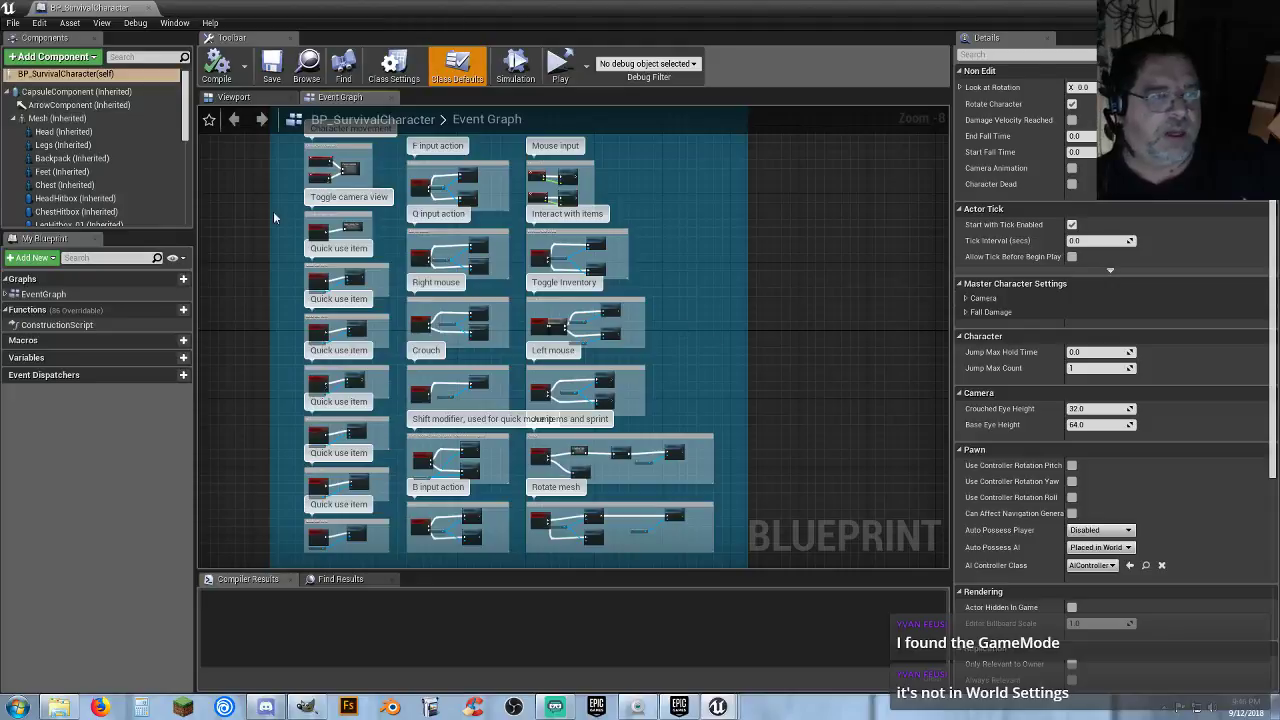
pyautogui.click(148, 8)
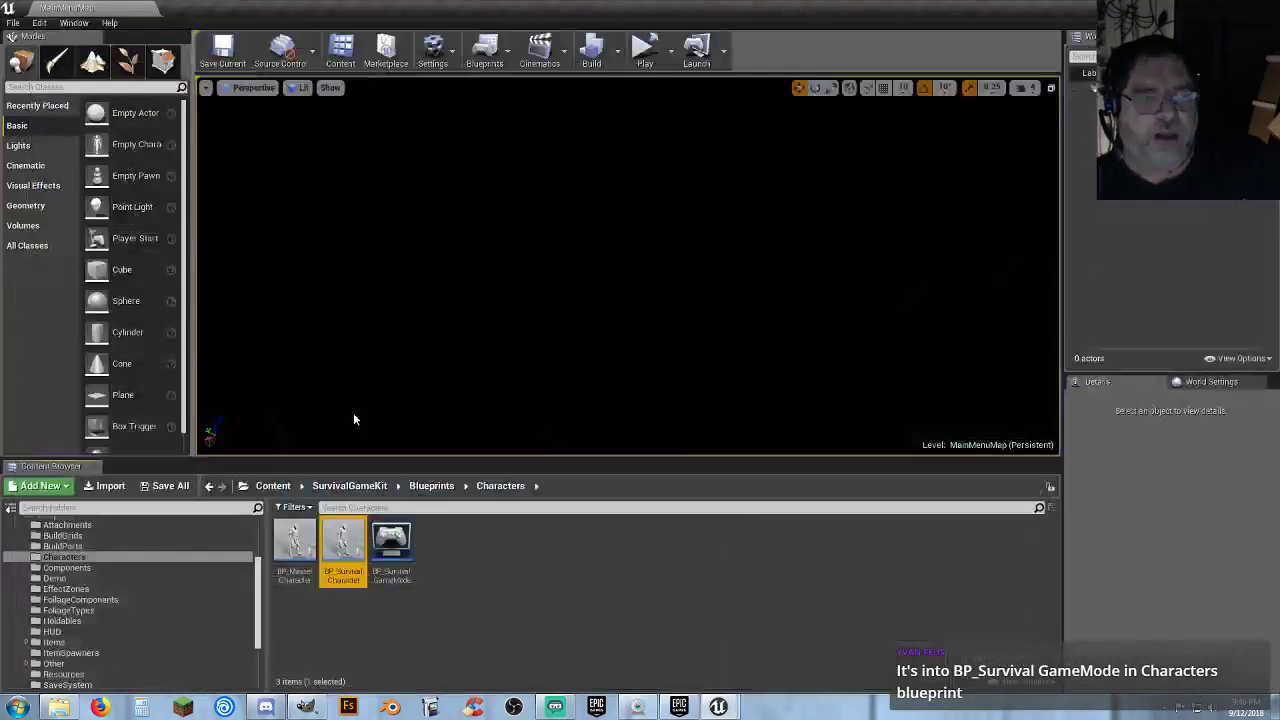
# Open the BP_MasterCharacter blueprint, close its Set Look at Rotation graphs and show the Event Graph.
pyautogui.doubleClick(294, 550)
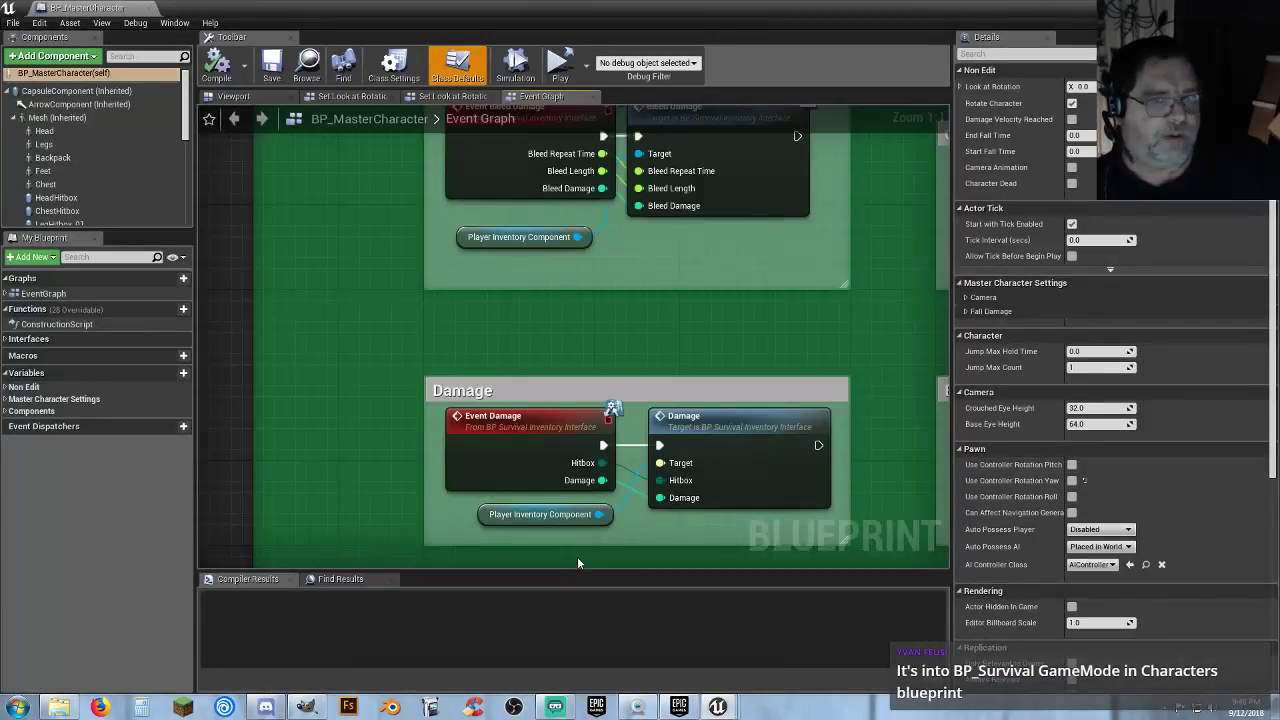
pyautogui.scroll(-8, 390, 372)
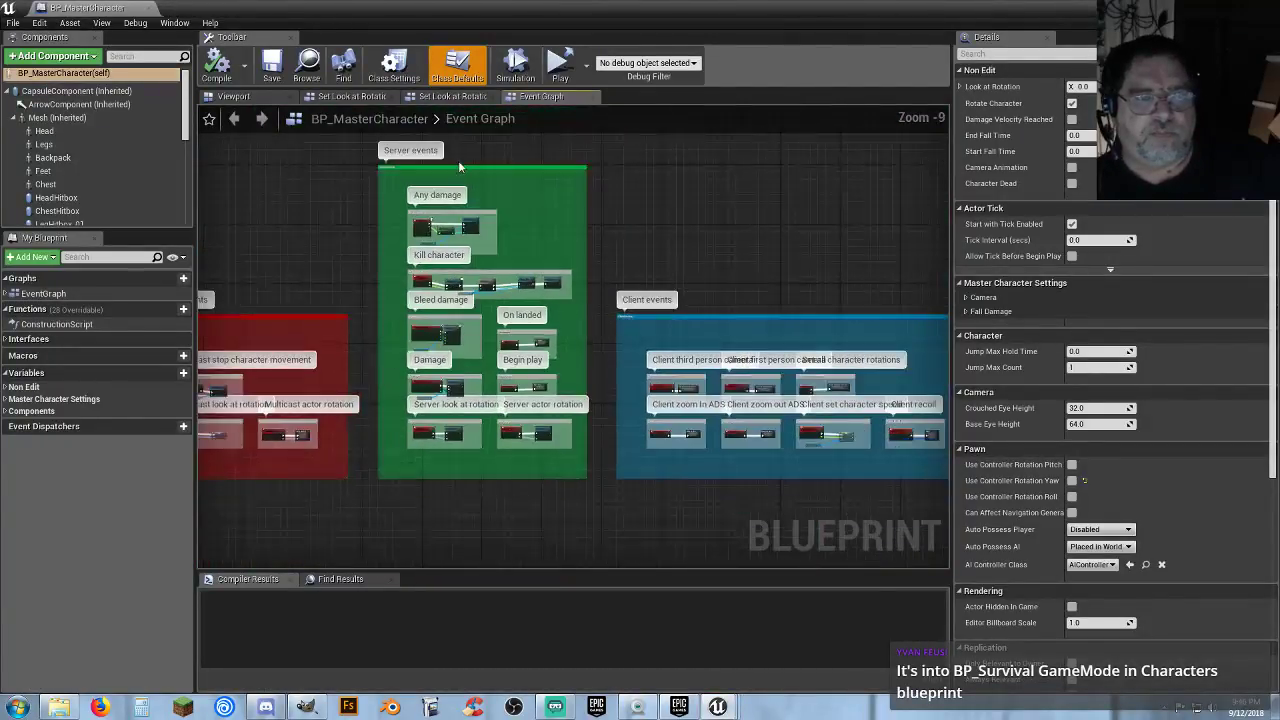
pyautogui.click(487, 96)
pyautogui.click(392, 98)
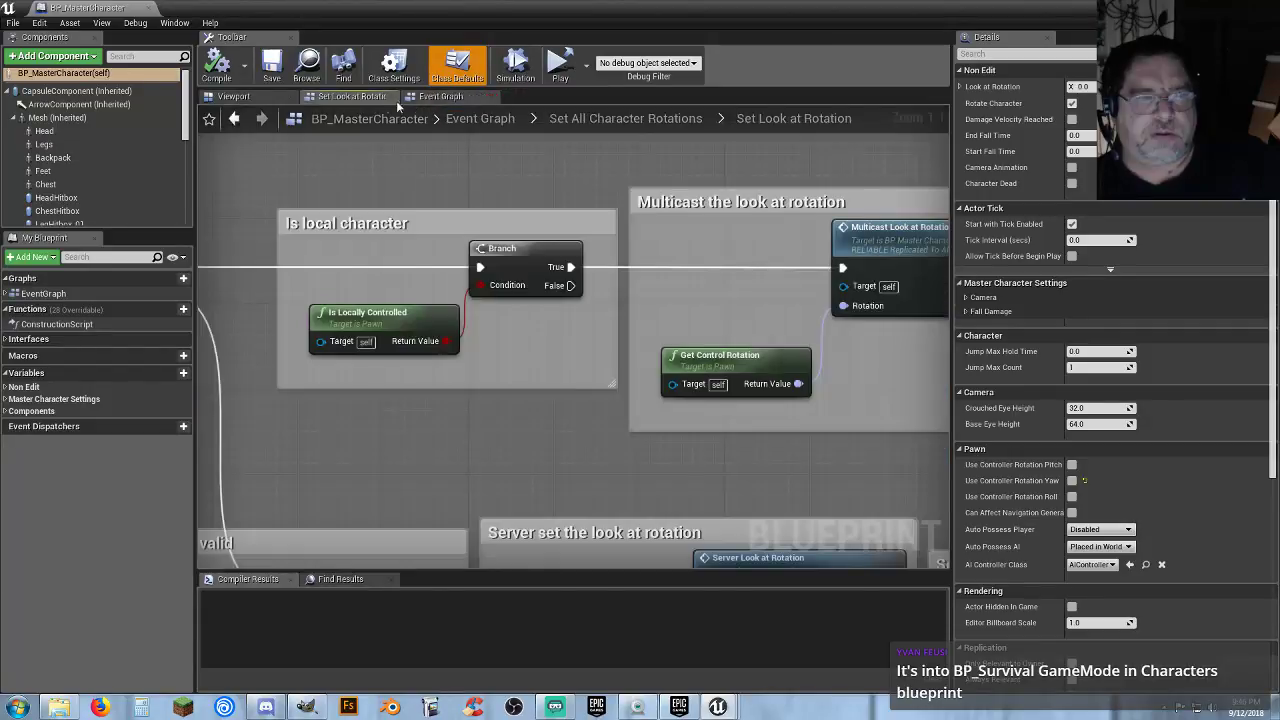
pyautogui.click(388, 97)
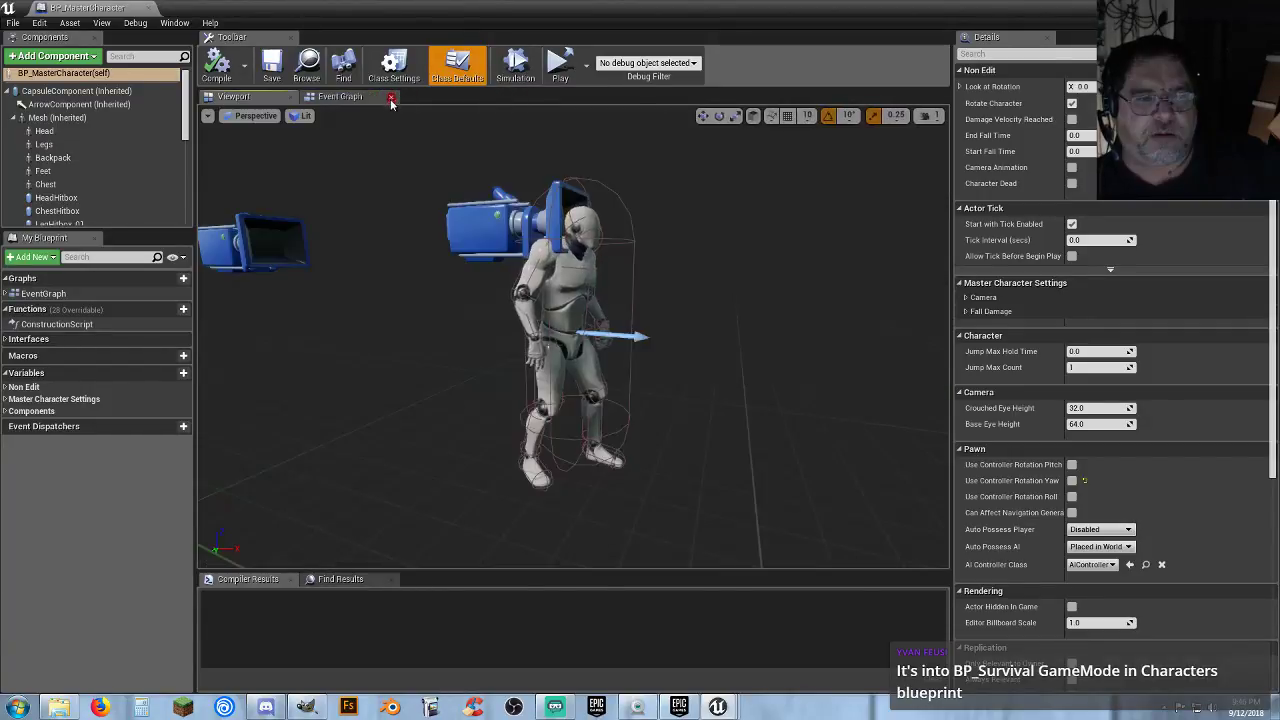
pyautogui.click(384, 100)
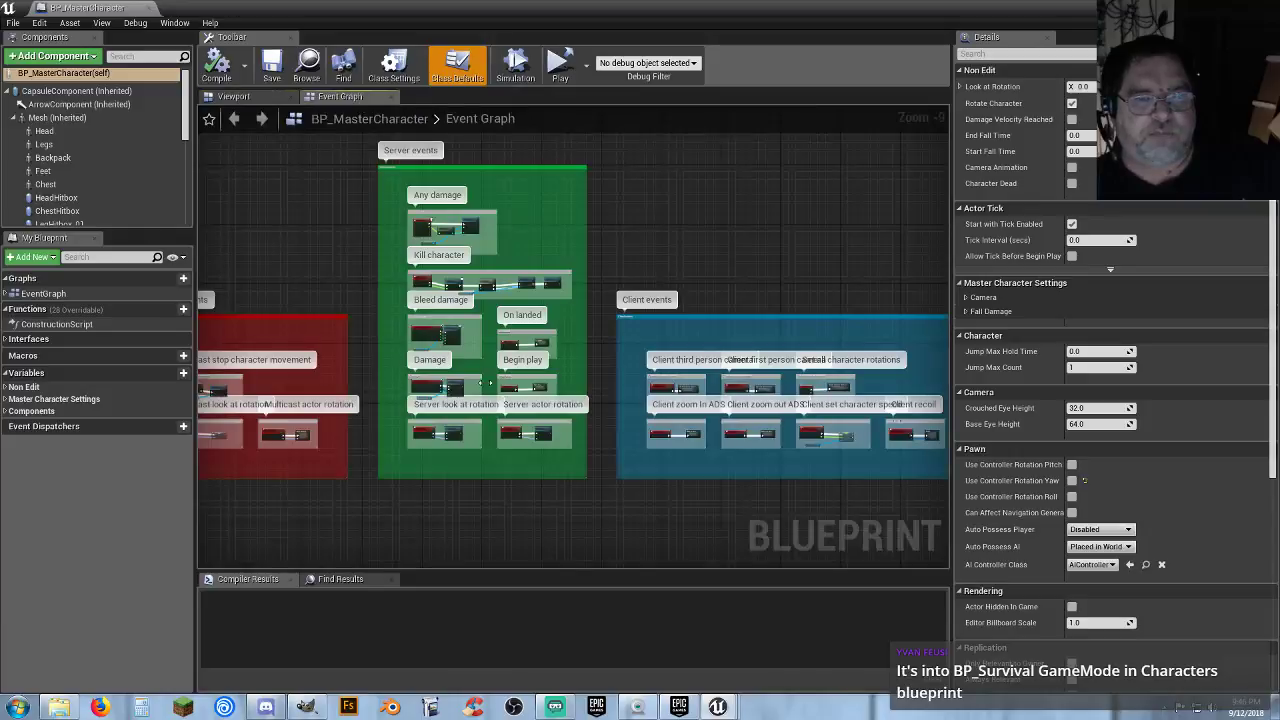
# Examine the Multicast events group for stopping movement, look-at rotation and actor rotation, alongside the neighbouring Server events.
pyautogui.scroll(-1, 560, 410)
pyautogui.moveTo(381, 524); pyautogui.dragTo(394, 464, button='right')
pyautogui.scroll(3, 375, 458)
pyautogui.moveTo(508, 426); pyautogui.dragTo(432, 455, button='right')
pyautogui.scroll(2, 433, 454)
pyautogui.moveTo(420, 501); pyautogui.dragTo(572, 517, button='right')
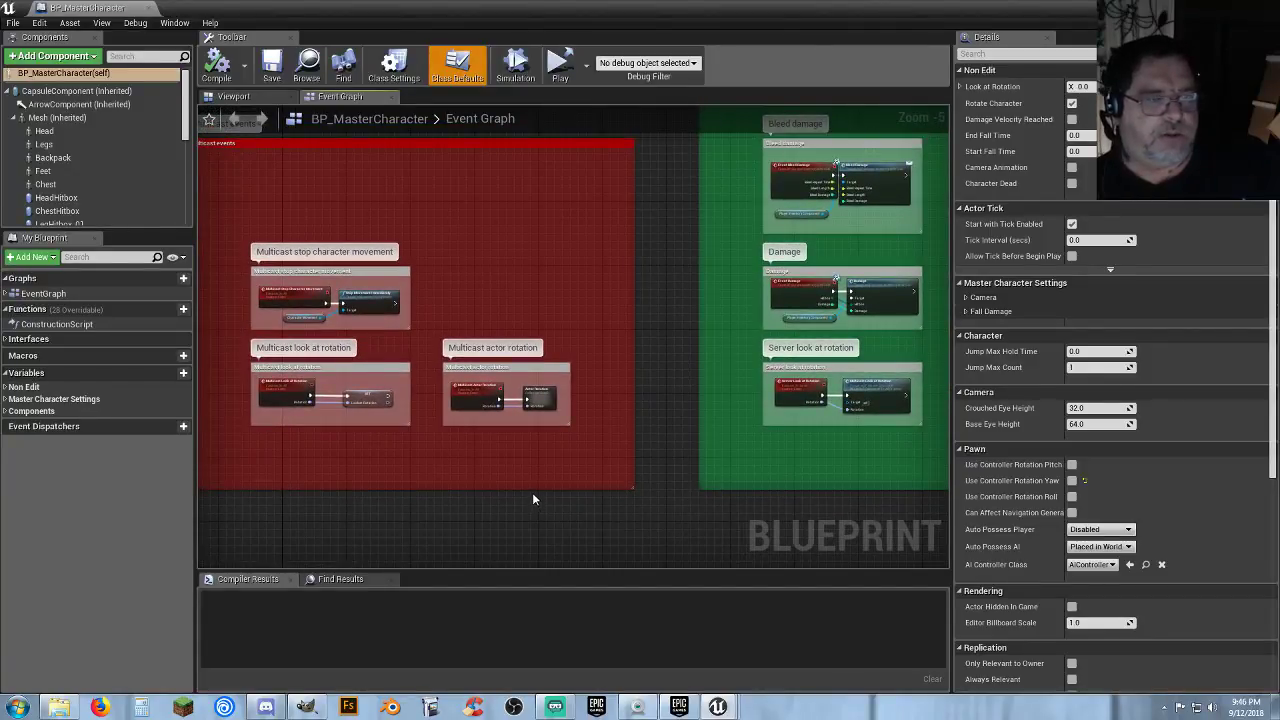
pyautogui.moveTo(346, 471); pyautogui.dragTo(416, 483, button='right')
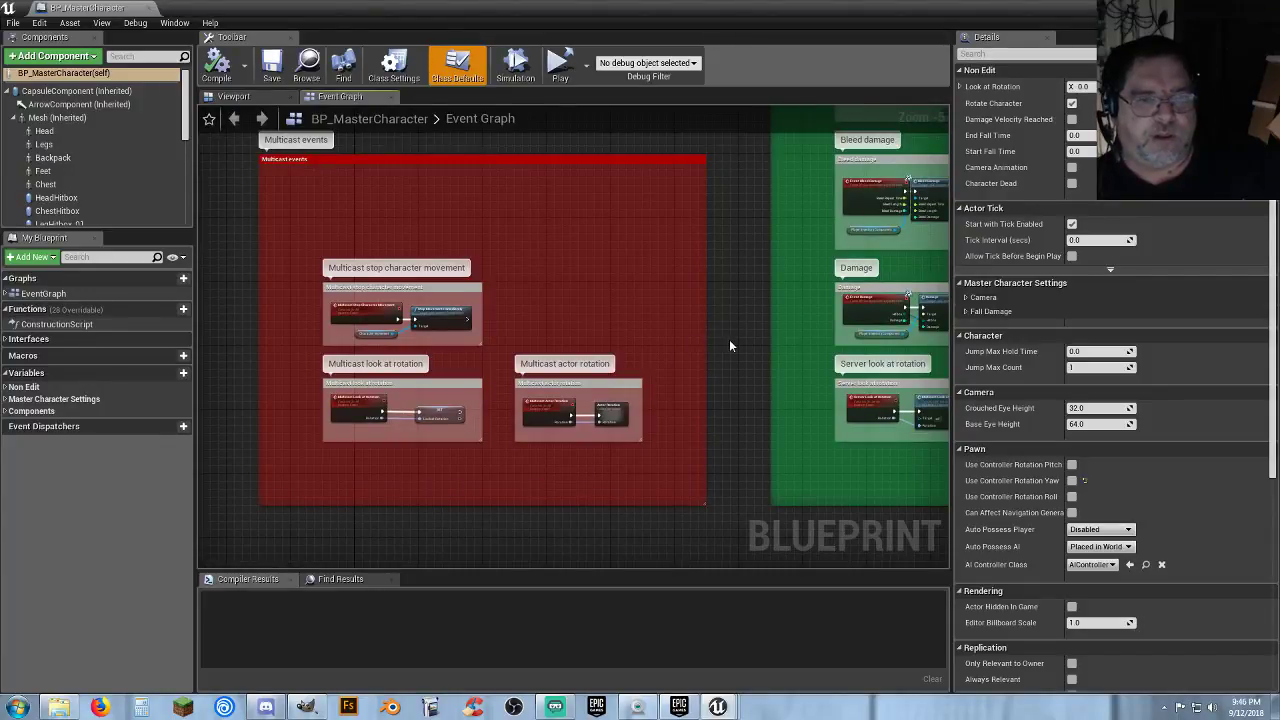
pyautogui.moveTo(729, 339); pyautogui.dragTo(296, 366, button='right')
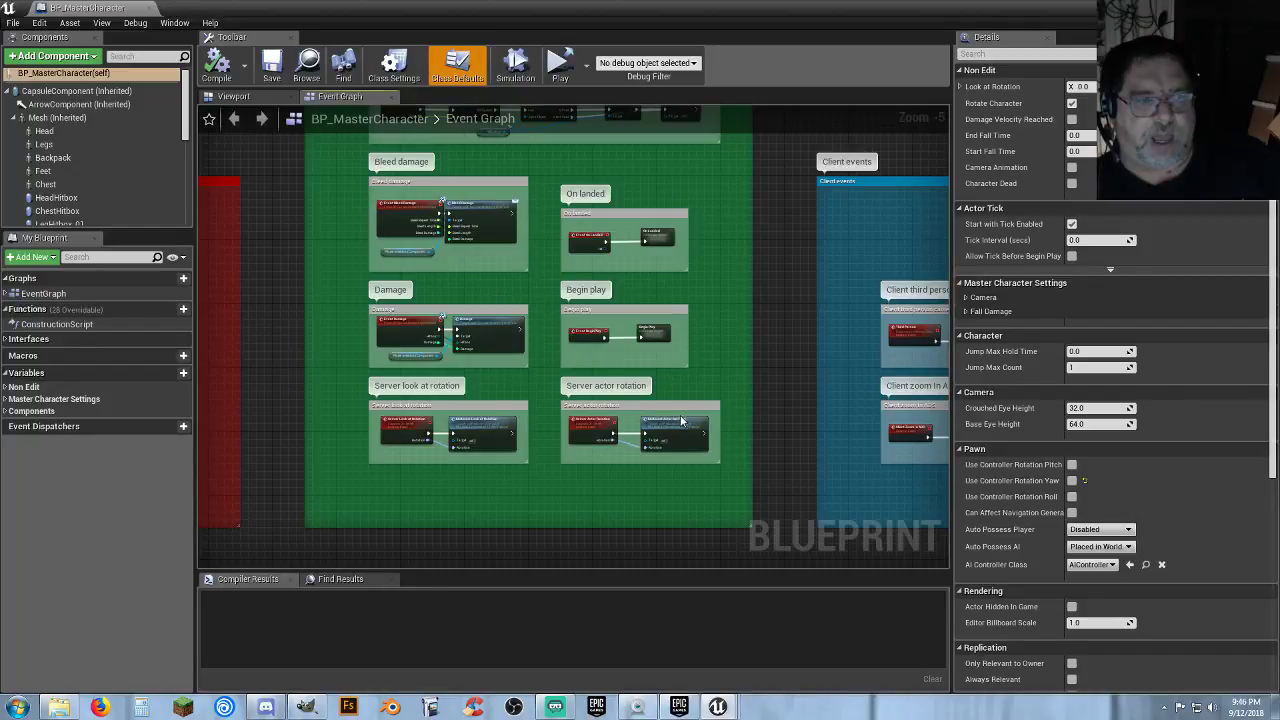
pyautogui.moveTo(762, 418); pyautogui.dragTo(706, 451, button='right')
pyautogui.scroll(3, 481, 441)
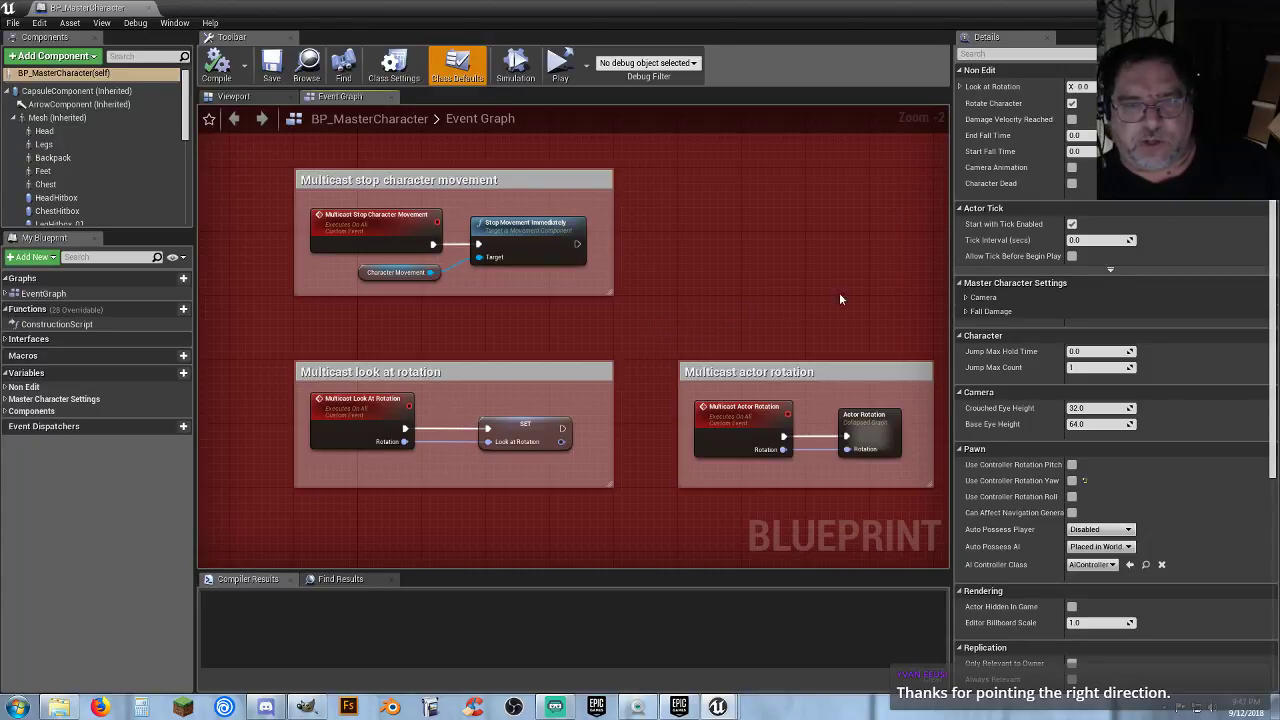
# Examine the Server events group, including the bleed damage, damage, On landed, Begin play and rotation events.
pyautogui.moveTo(868, 288); pyautogui.dragTo(282, 541, button='right')
pyautogui.moveTo(321, 471); pyautogui.dragTo(267, 566, button='right')
pyautogui.moveTo(286, 314); pyautogui.dragTo(245, 97, button='right')
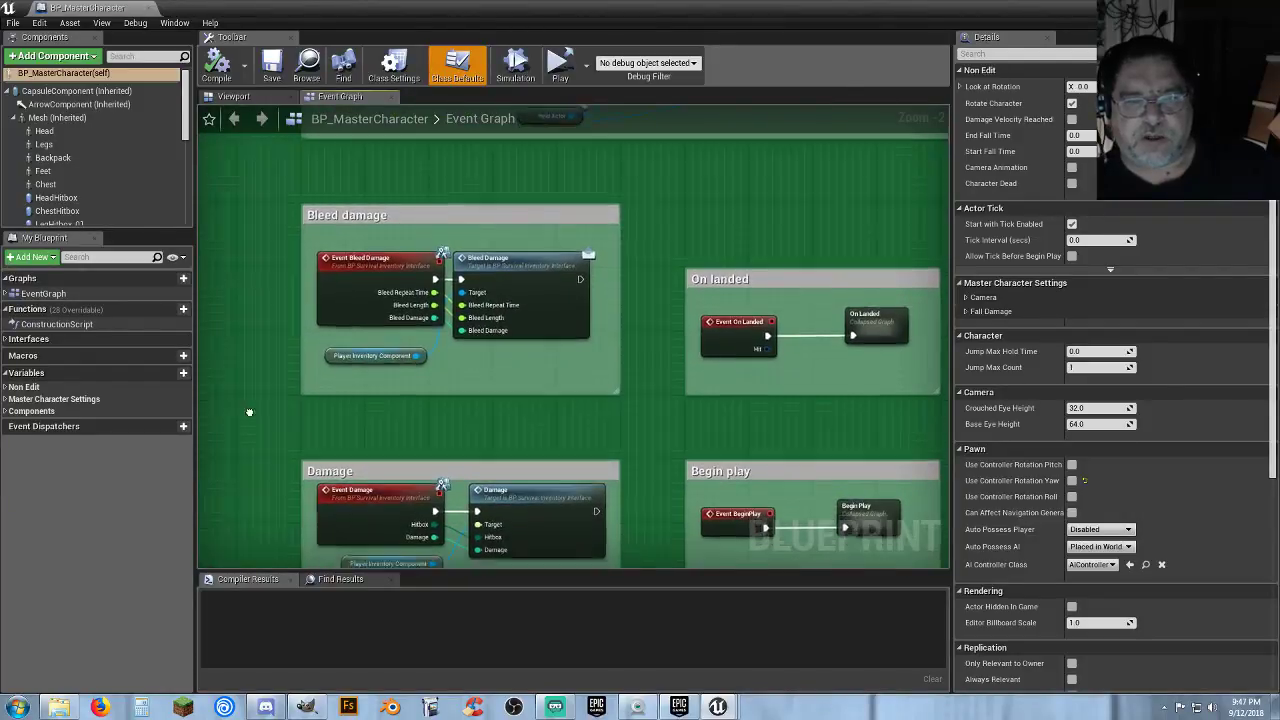
pyautogui.moveTo(249, 409); pyautogui.dragTo(224, 186, button='right')
pyautogui.moveTo(248, 342); pyautogui.dragTo(237, 359, button='right')
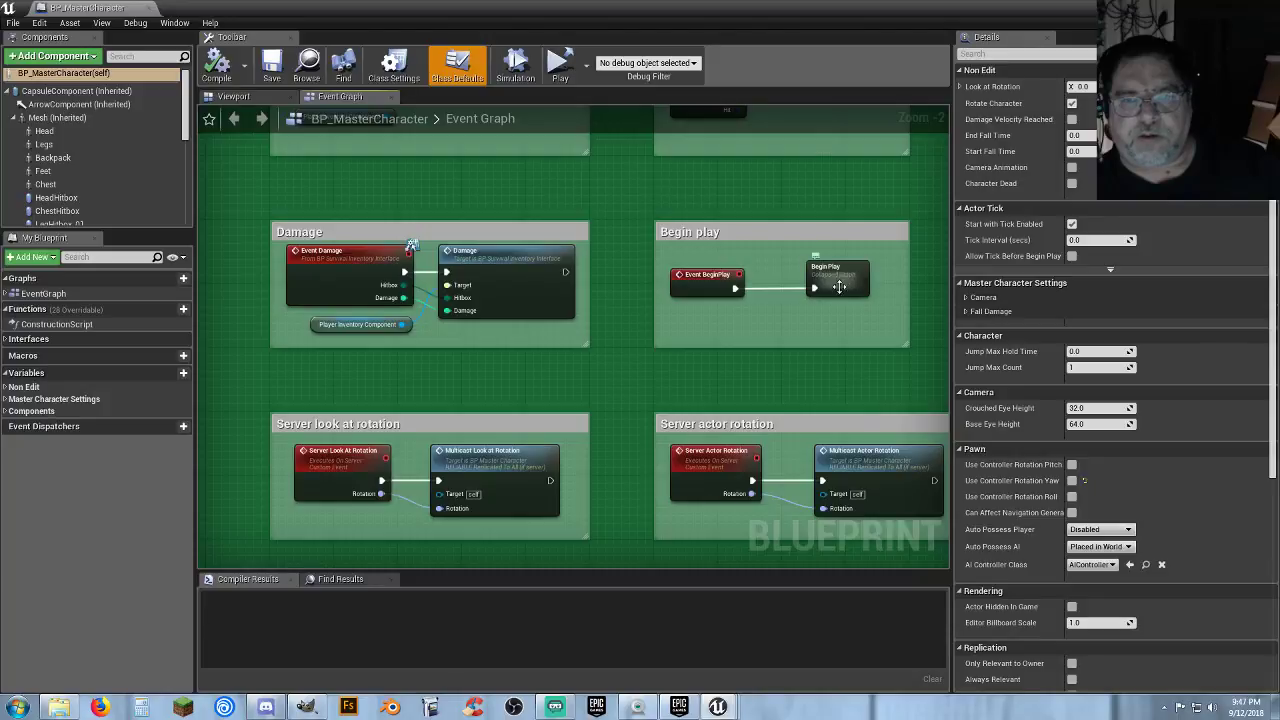
# Open the collapsed Begin Play graph in the Server events group and examine its Set start camera view logic.
pyautogui.moveTo(845, 290); pyautogui.dragTo(713, 305, button='right')
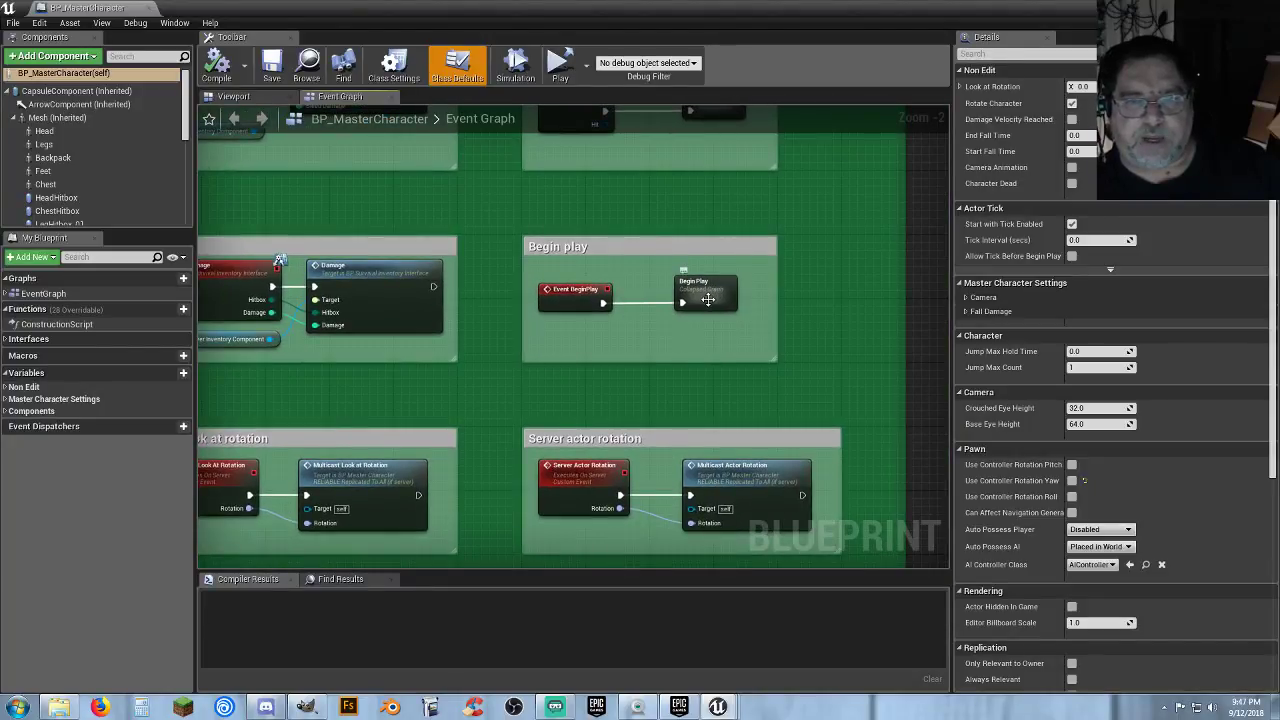
pyautogui.moveTo(708, 356); pyautogui.dragTo(669, 368, button='right')
pyautogui.scroll(2, 671, 331)
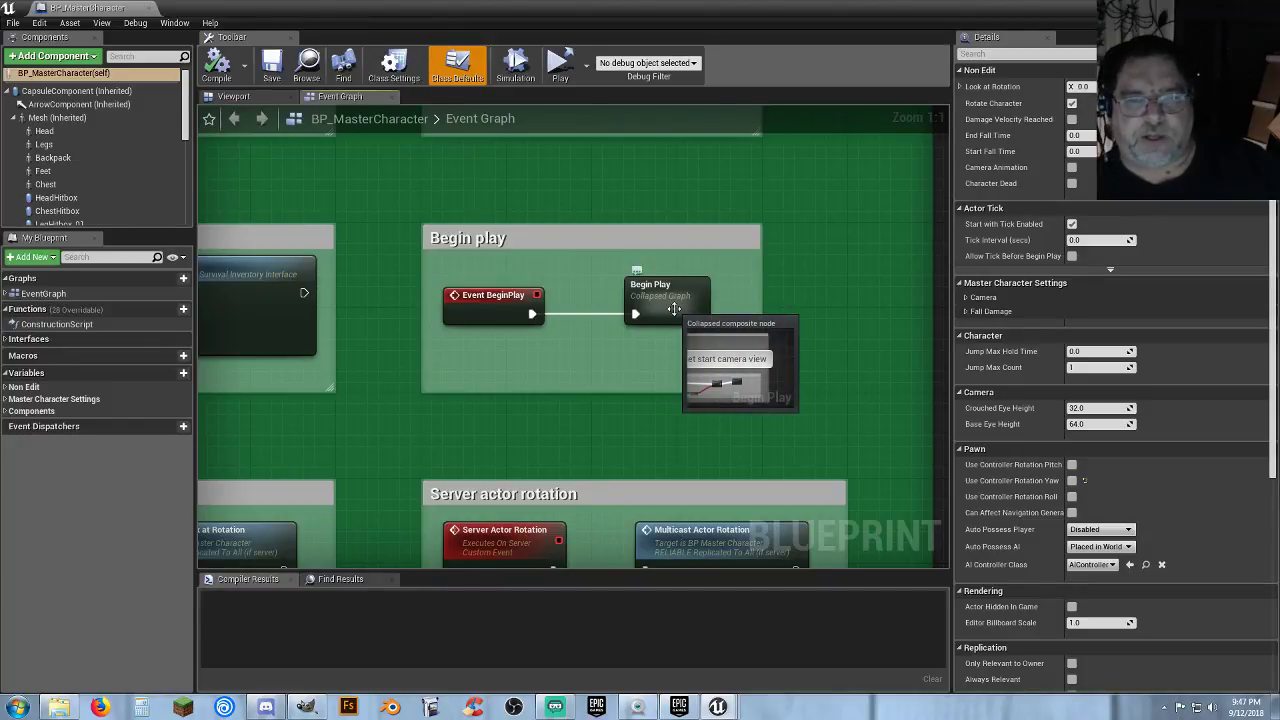
pyautogui.doubleClick(672, 314)
pyautogui.scroll(-10, 673, 314)
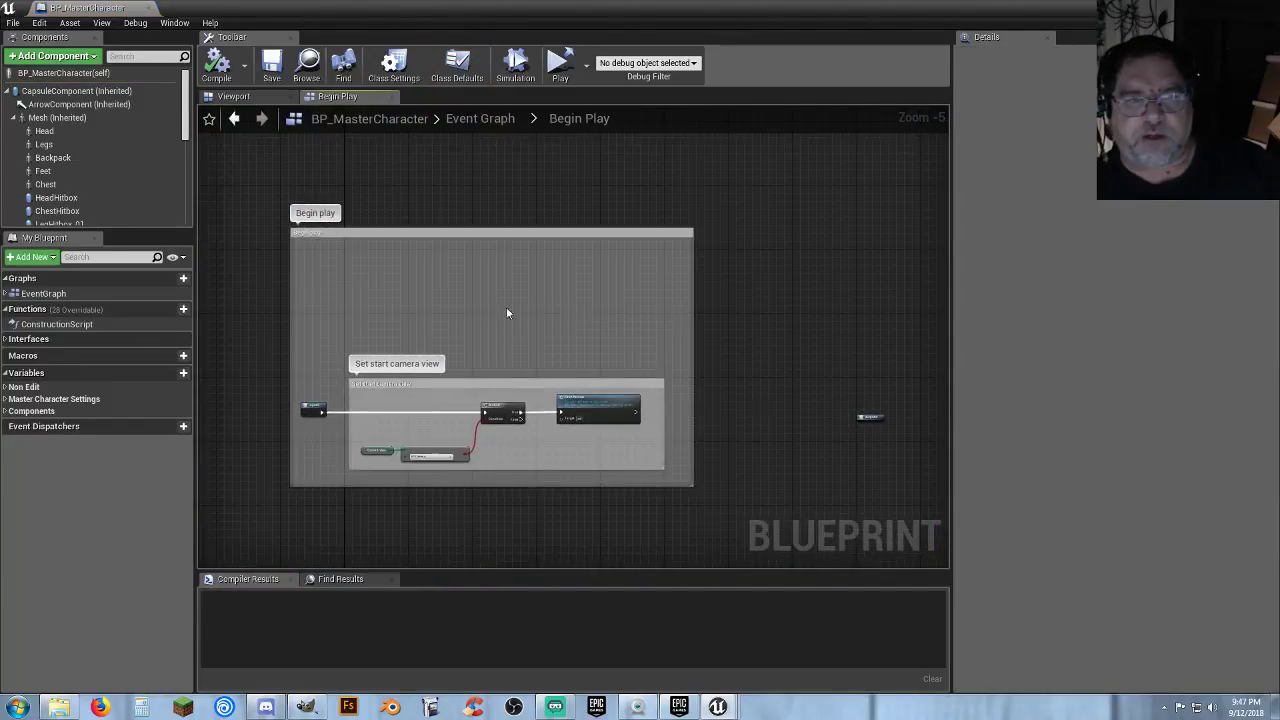
pyautogui.scroll(7, 514, 330)
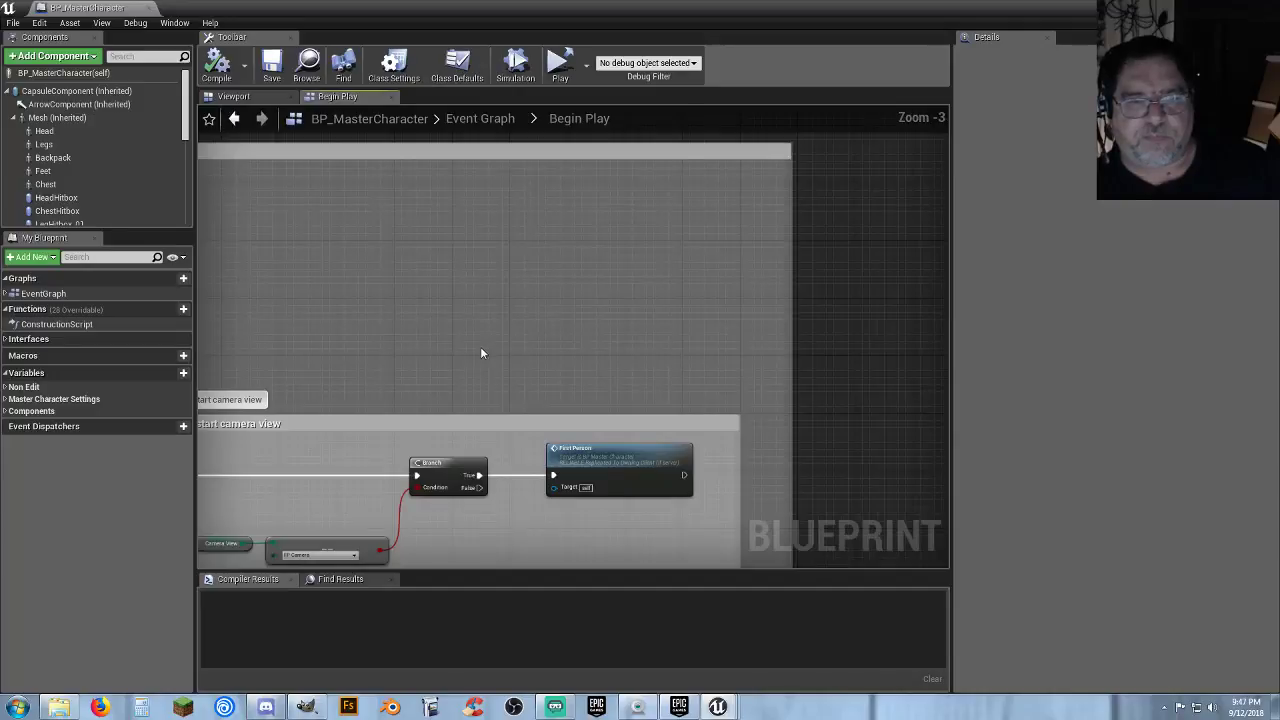
pyautogui.moveTo(483, 351); pyautogui.dragTo(678, 245, button='right')
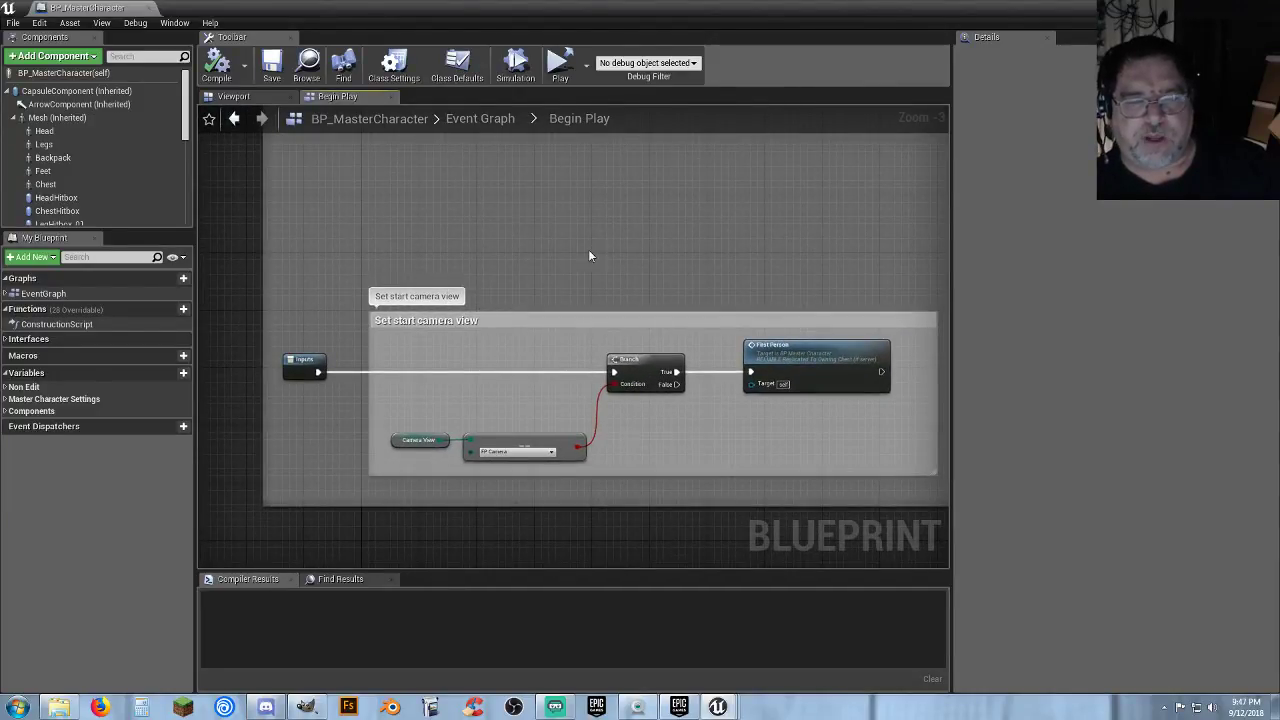
# Return to the Event Graph and examine the Server actor rotation group and the neighbouring client camera and ADS zoom events.
pyautogui.click(486, 120)
pyautogui.scroll(5, 595, 400)
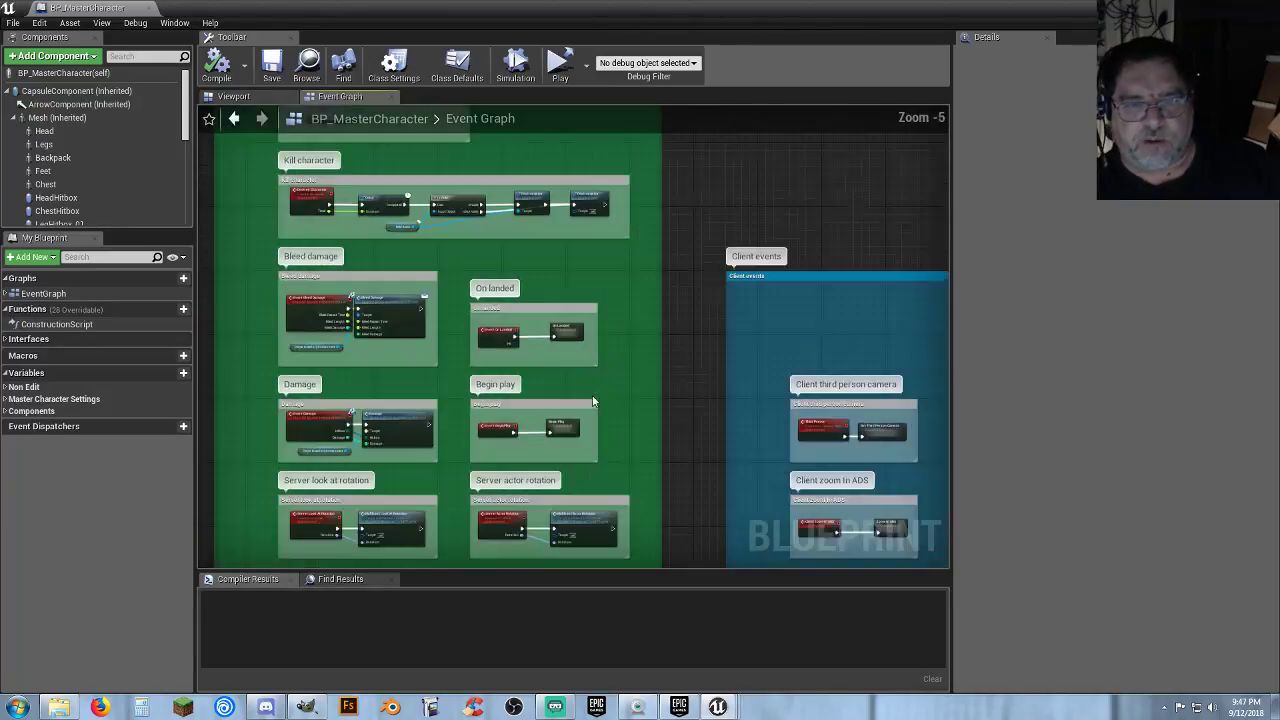
pyautogui.scroll(3, 593, 401)
pyautogui.moveTo(594, 398); pyautogui.dragTo(734, 127, button='right')
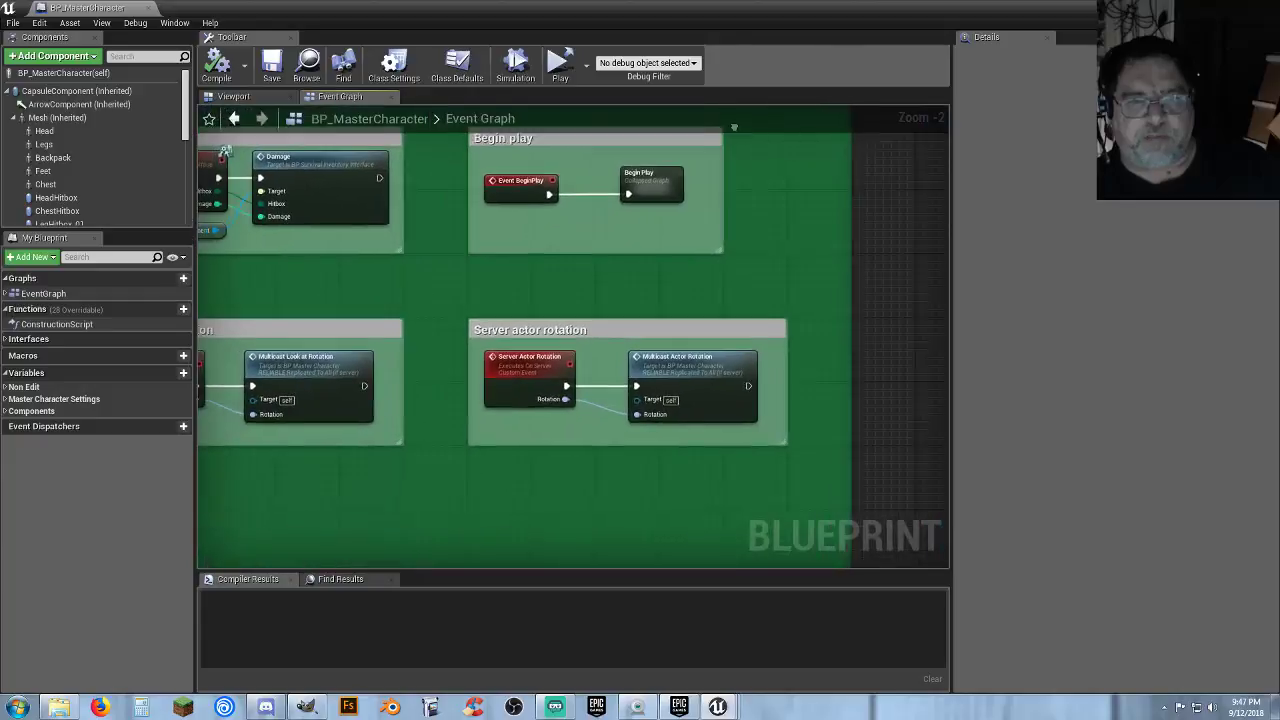
pyautogui.moveTo(574, 262); pyautogui.dragTo(202, 250, button='right')
pyautogui.scroll(-2, 700, 358)
pyautogui.moveTo(740, 358); pyautogui.dragTo(376, 338, button='right')
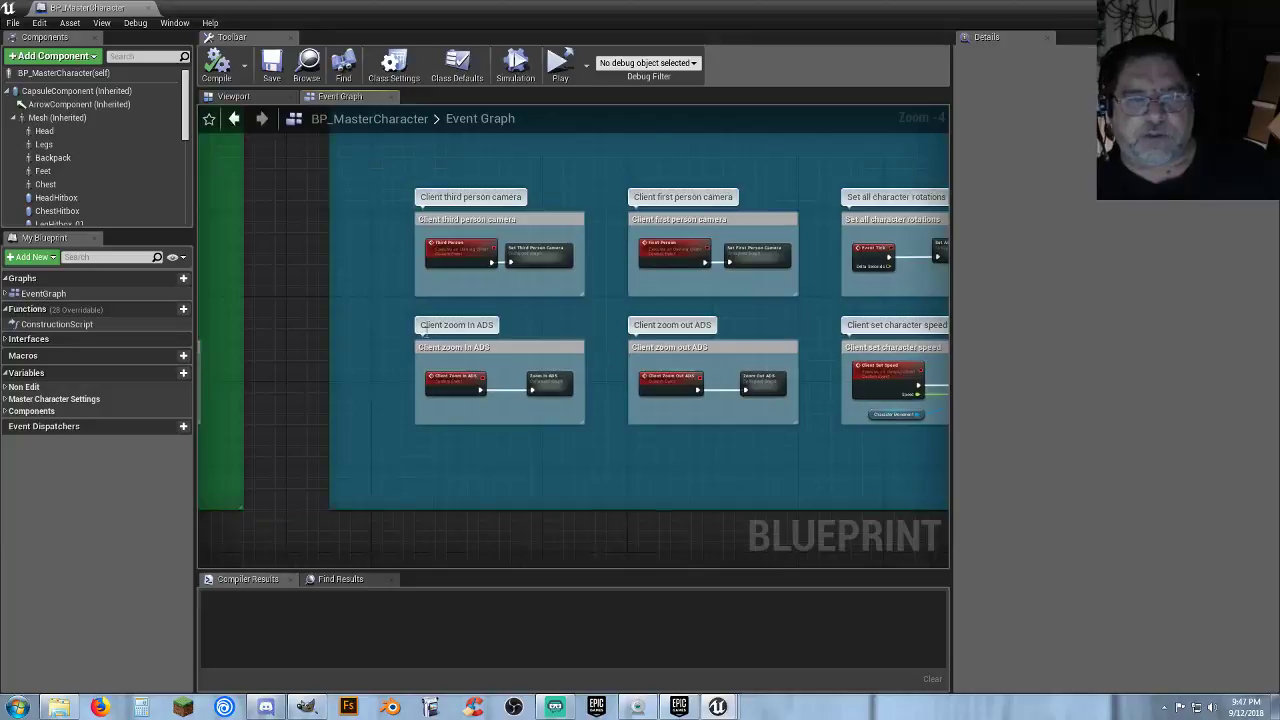
pyautogui.moveTo(371, 329); pyautogui.dragTo(771, 376, button='right')
pyautogui.scroll(5, 694, 326)
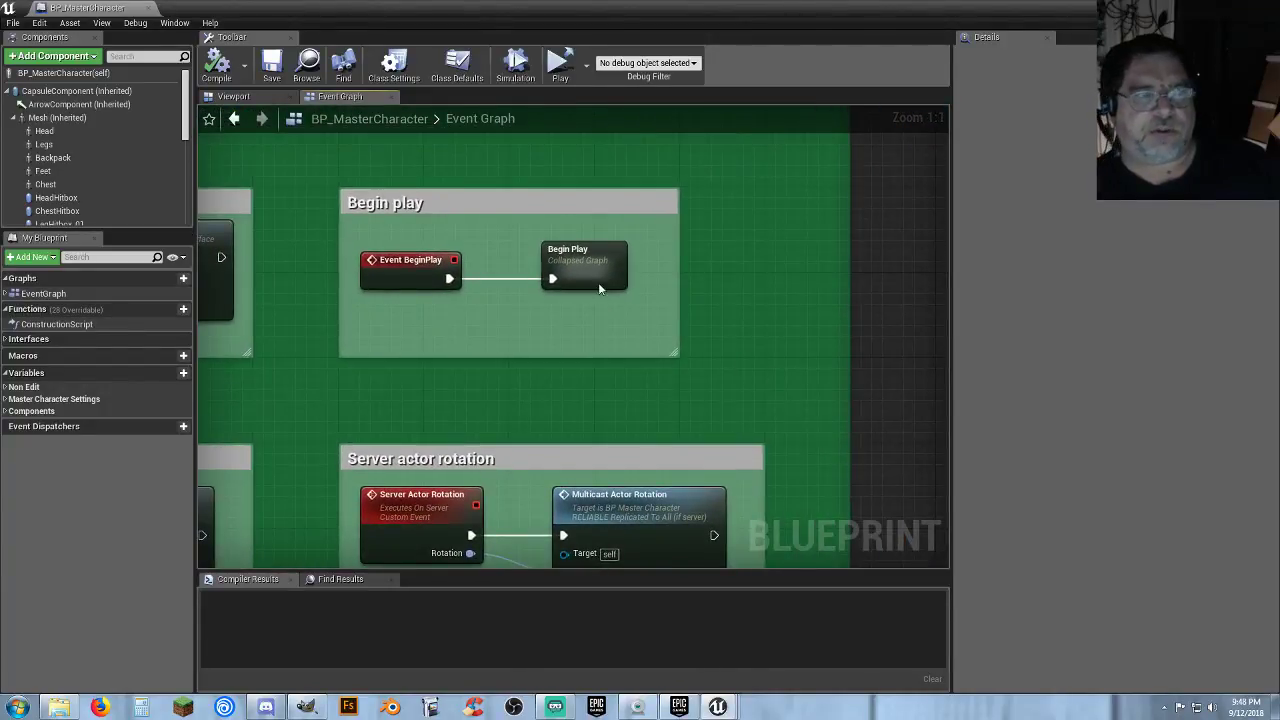
# Close BP_MasterCharacter, then briefly reopen BP_SurvivalCharacter to view its input event groups and close it.
pyautogui.click(149, 8)
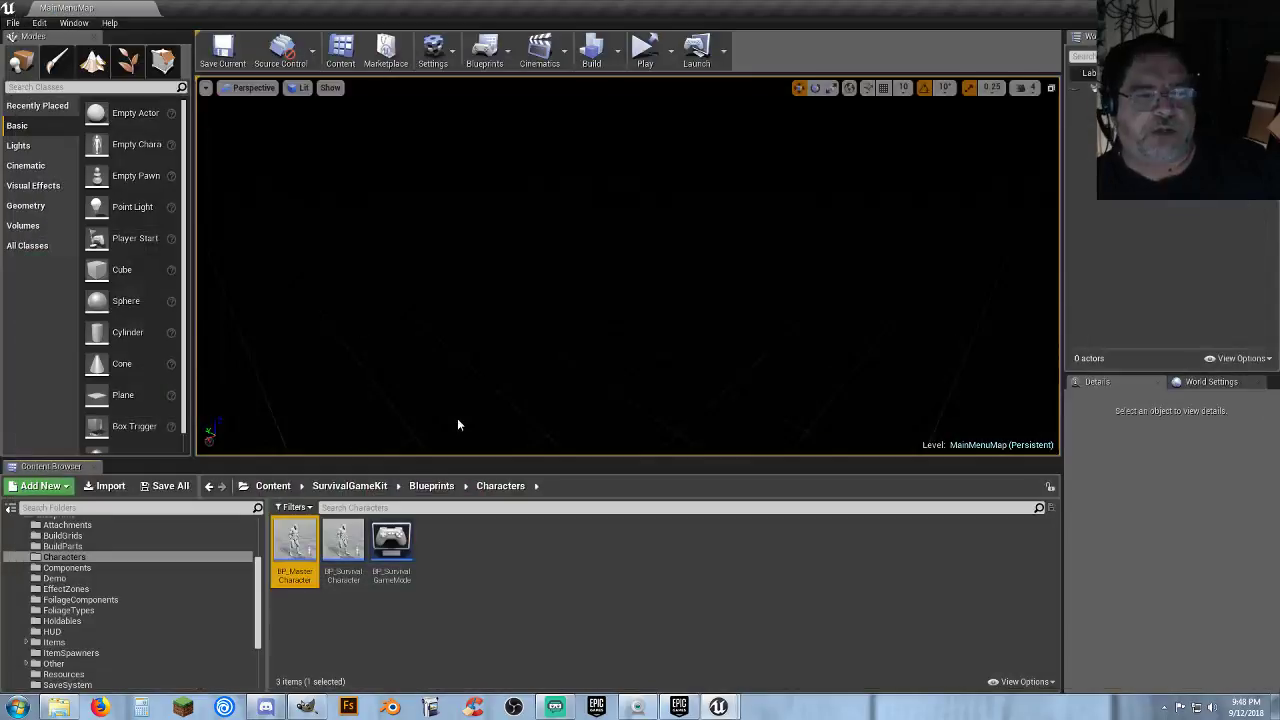
pyautogui.doubleClick(343, 550)
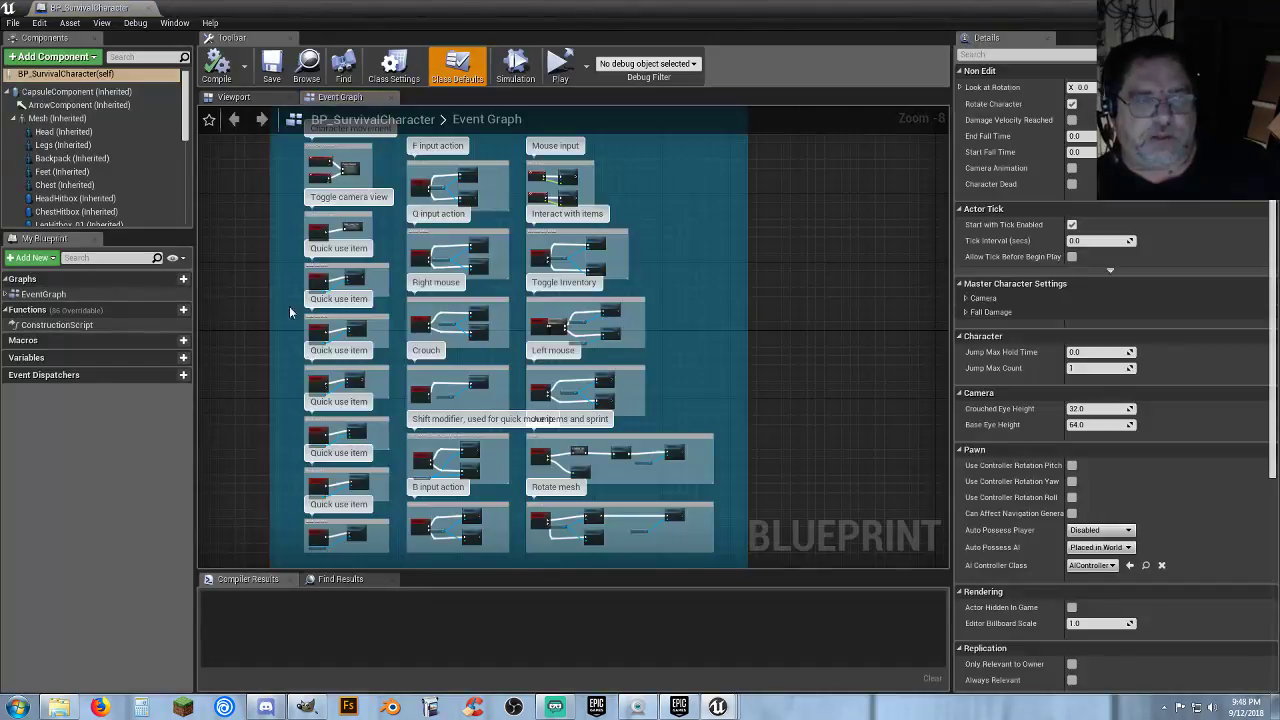
pyautogui.click(148, 8)
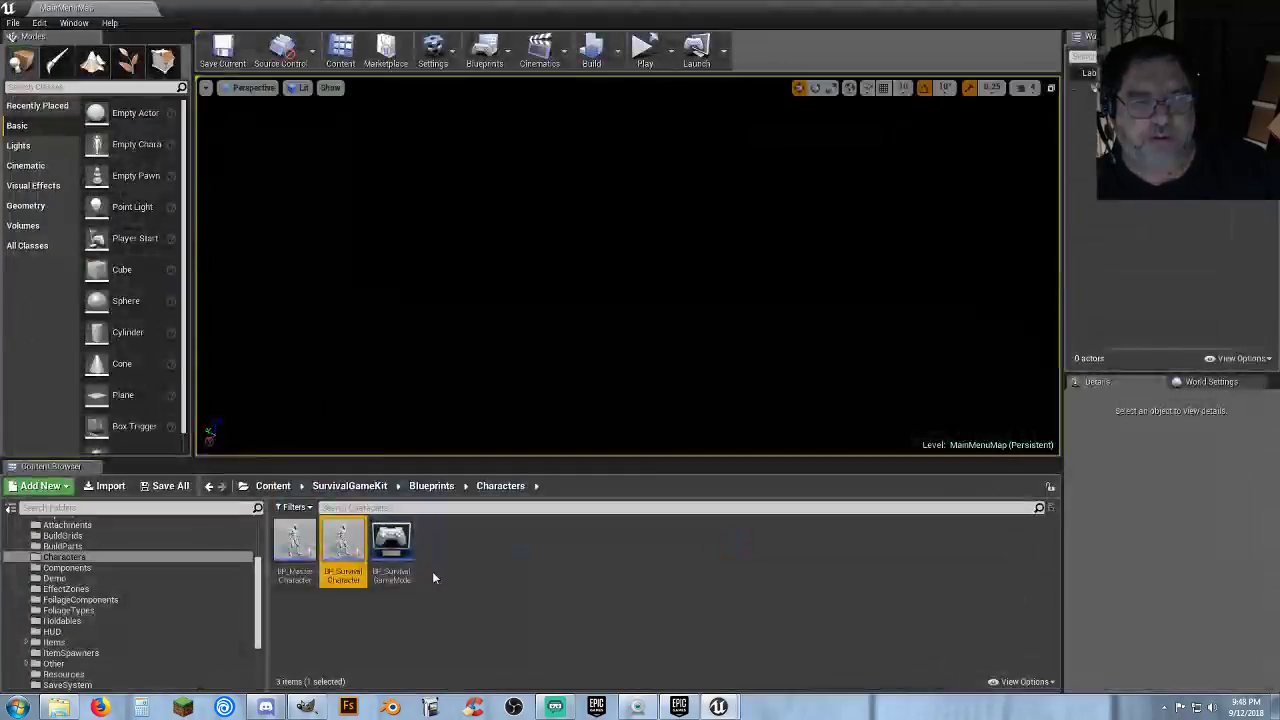
# Open BP_SurvivalGameMode, review its class defaults and event graph in the full Blueprint editor, and close it.
pyautogui.doubleClick(391, 550)
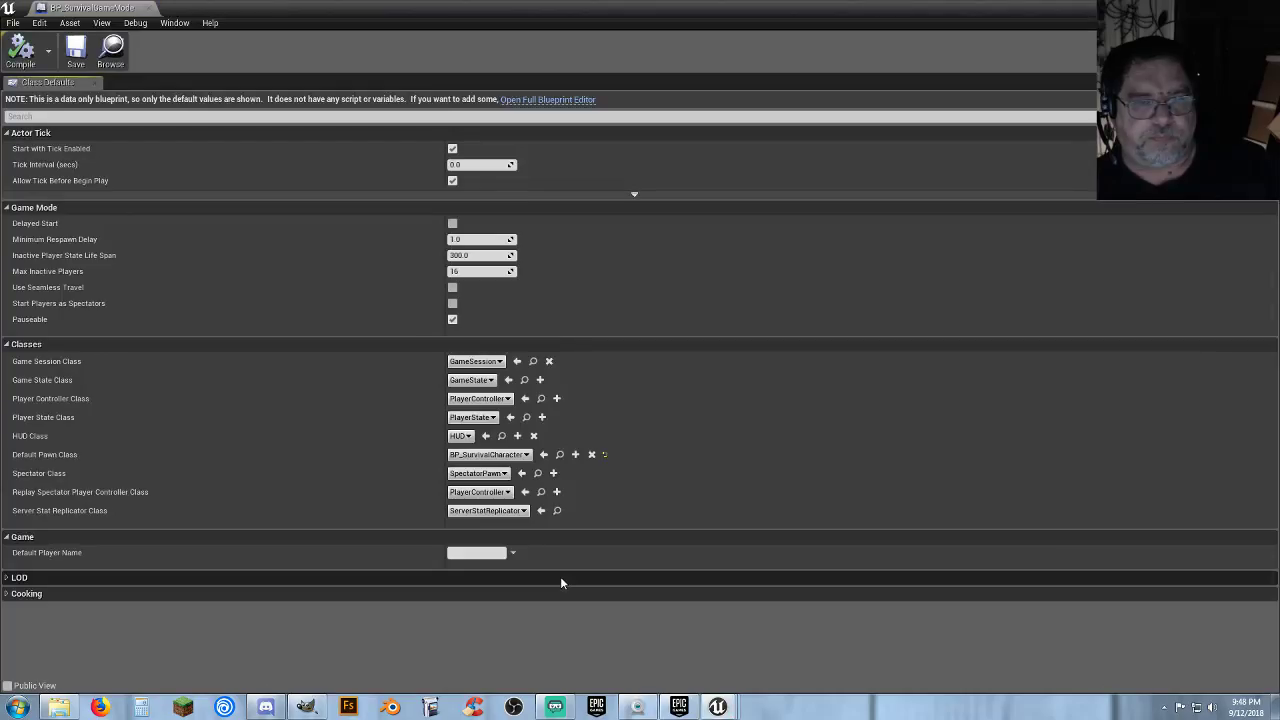
pyautogui.click(540, 100)
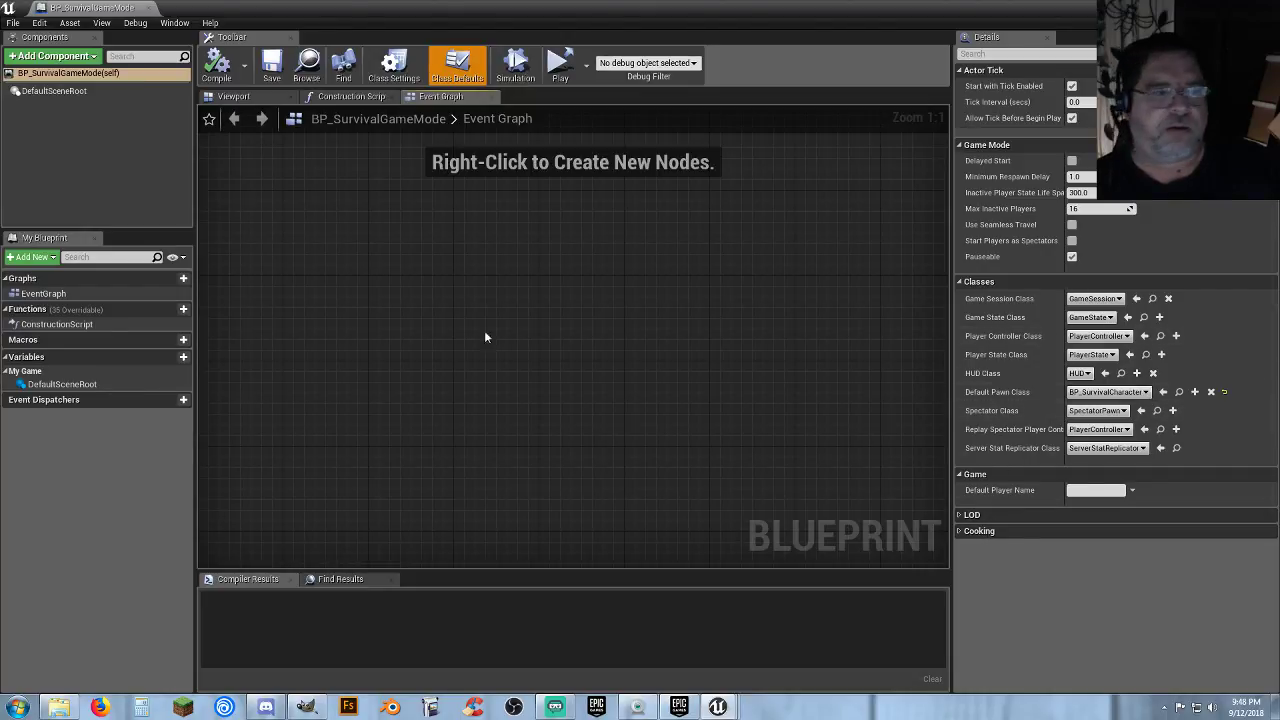
pyautogui.click(152, 13)
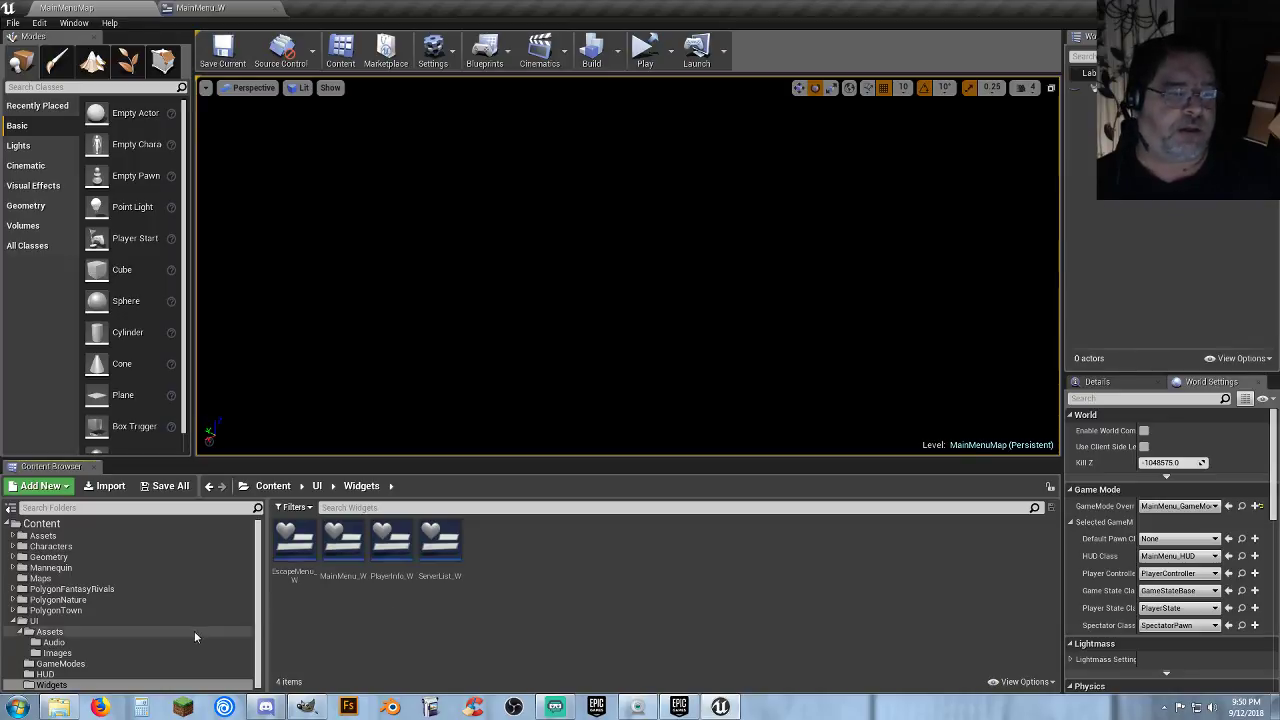
# Review the contents of the Audio and Images folders under the UI assets.
pyautogui.click(74, 641)
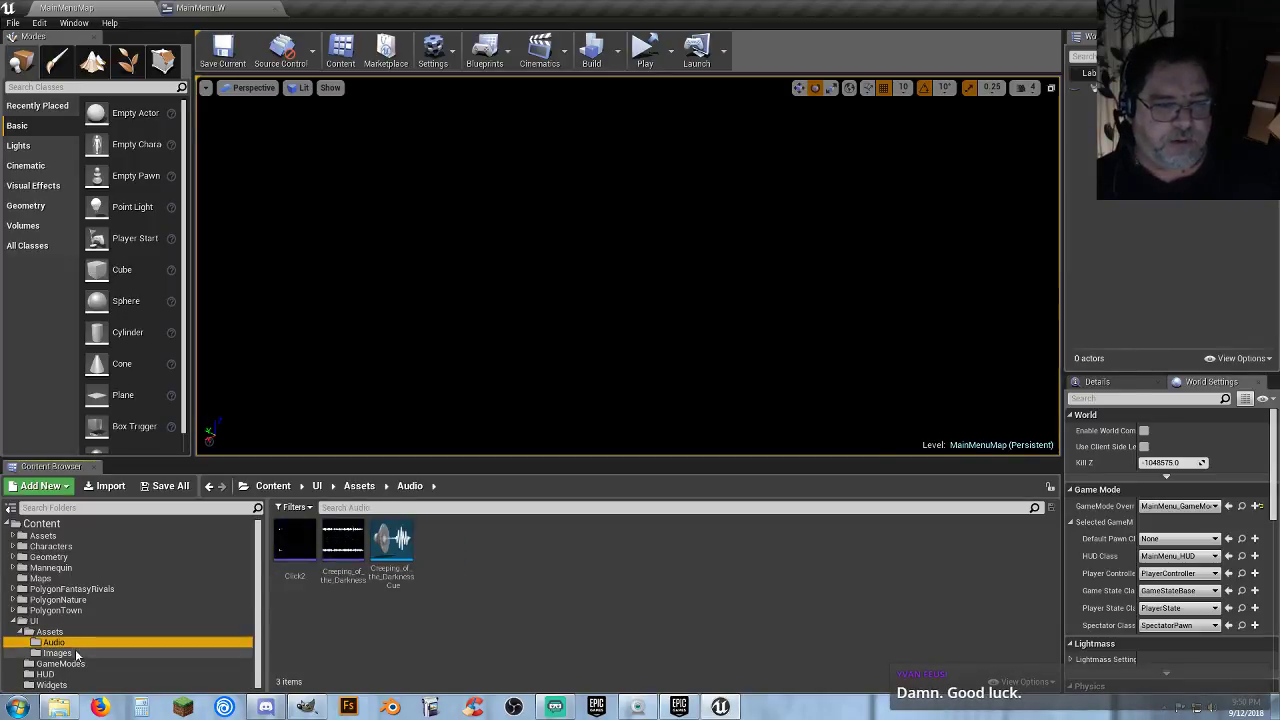
pyautogui.click(77, 652)
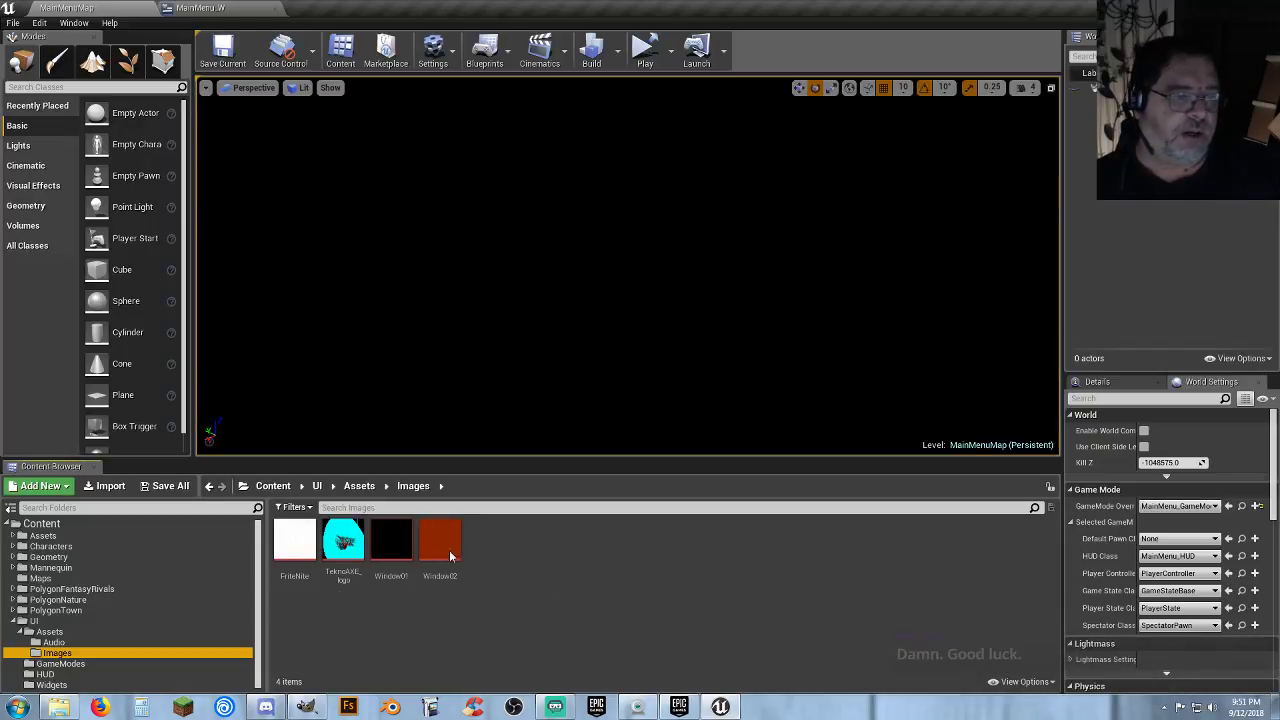
pyautogui.click(577, 620)
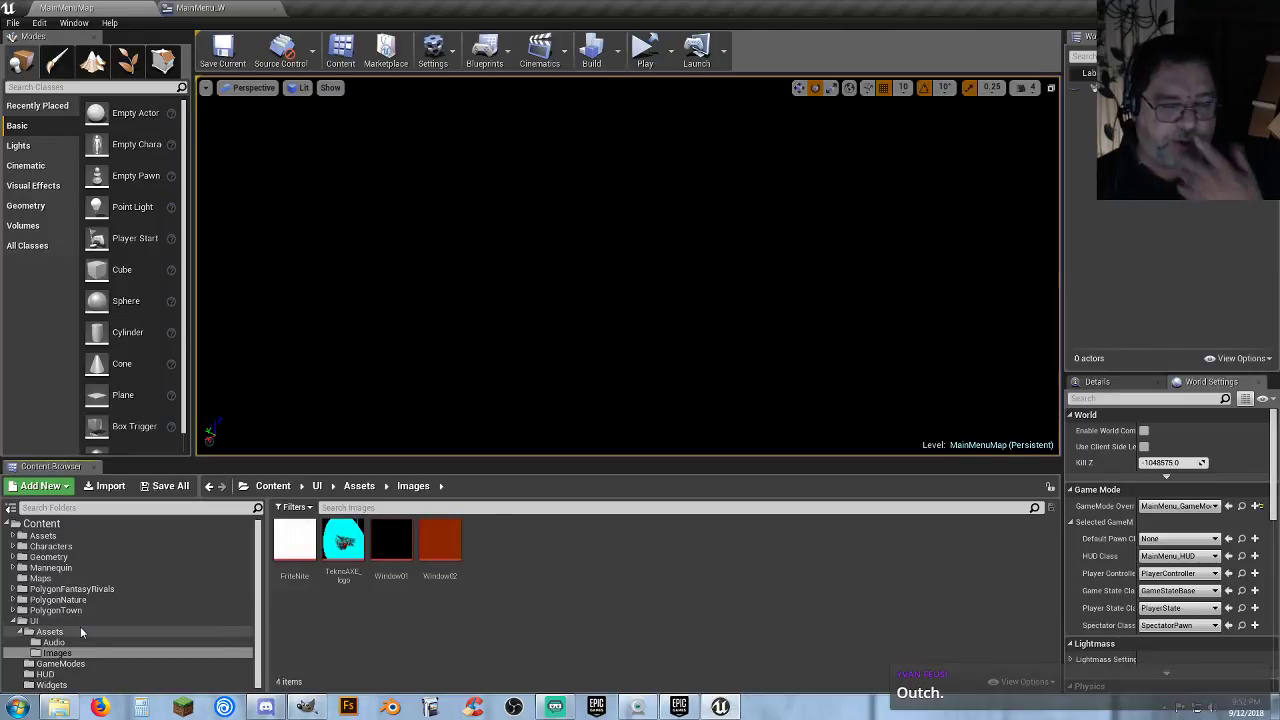
# Open the Lobby_Map level from the Maps folder.
pyautogui.click(45, 578)
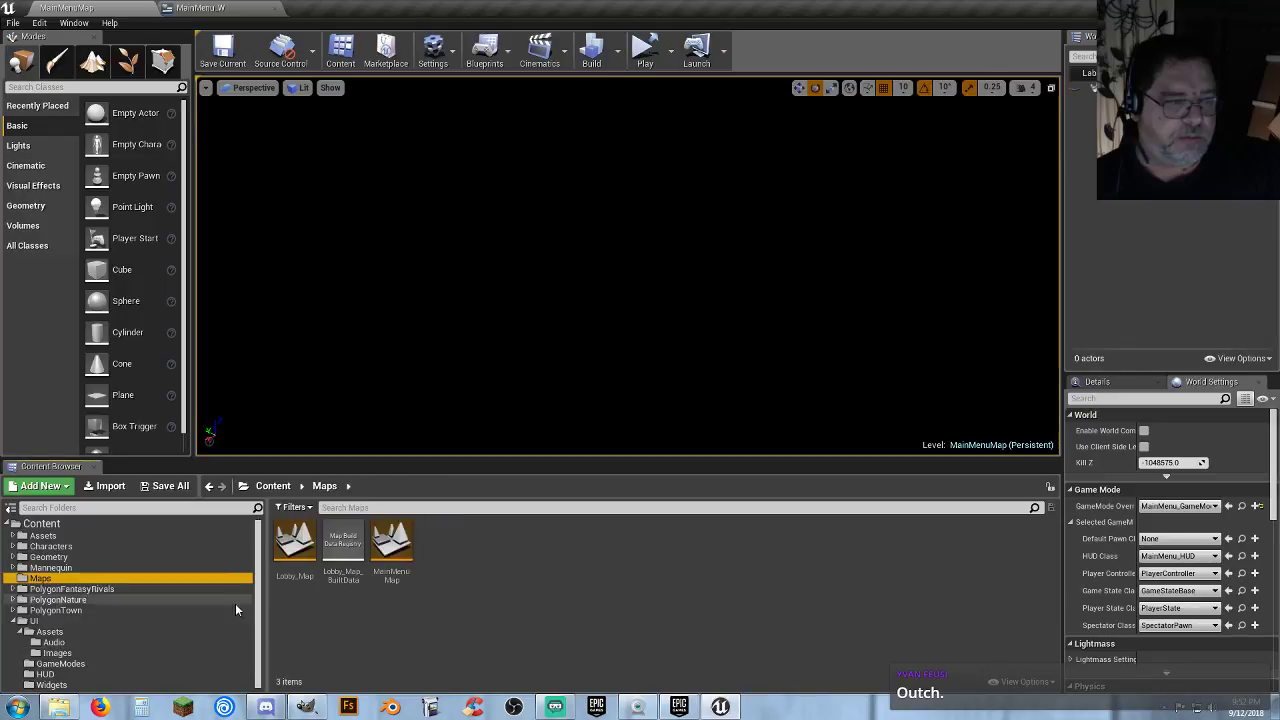
pyautogui.click(414, 621)
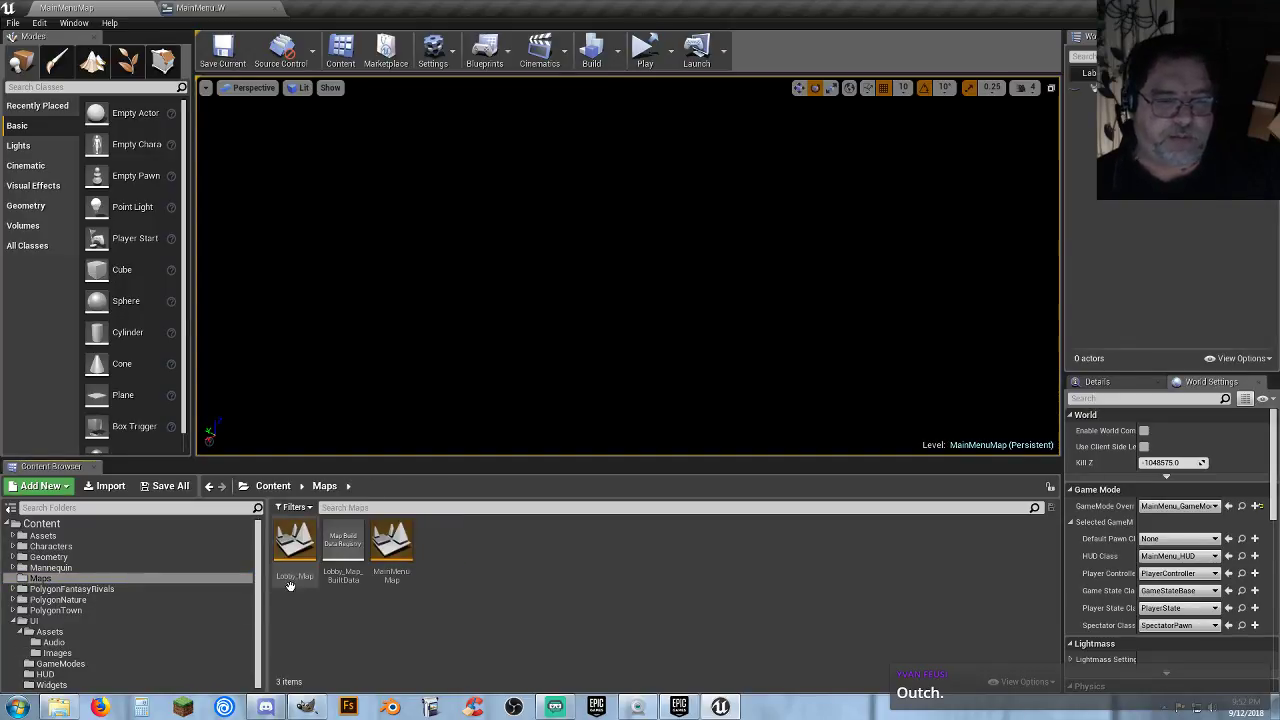
pyautogui.doubleClick(295, 548)
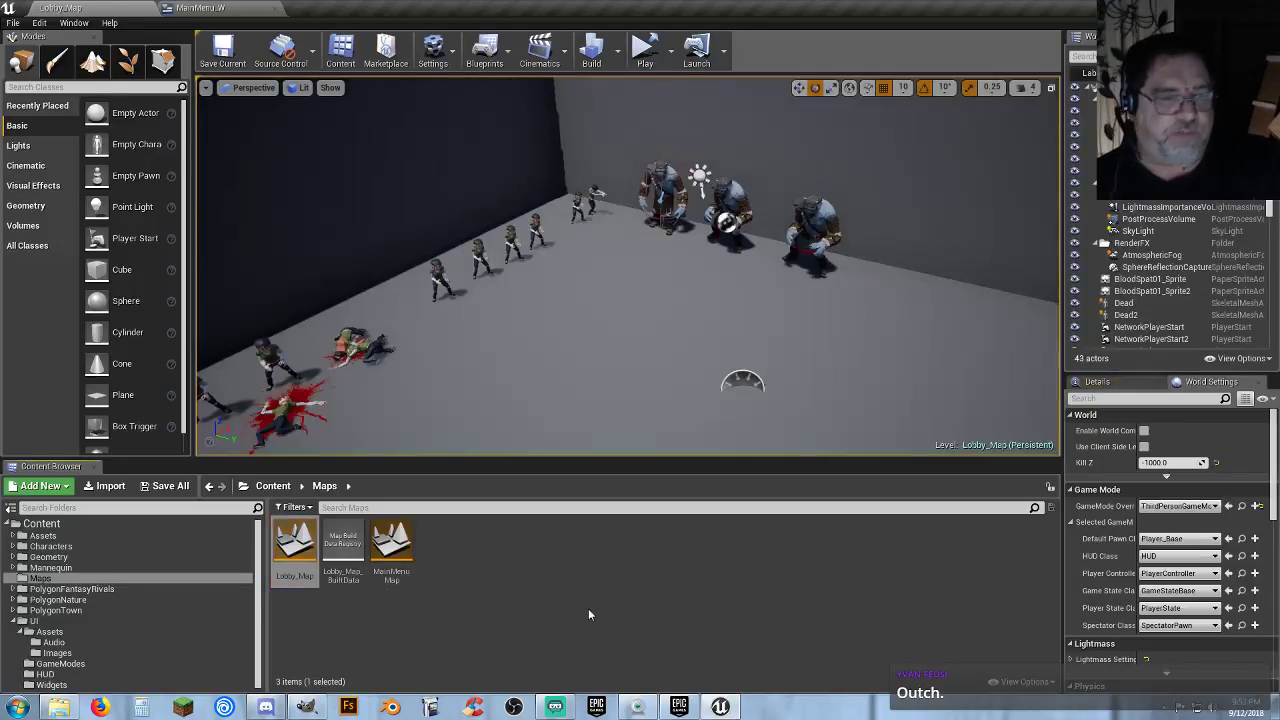
pyautogui.moveTo(550, 329); pyautogui.dragTo(495, 385, button='right')
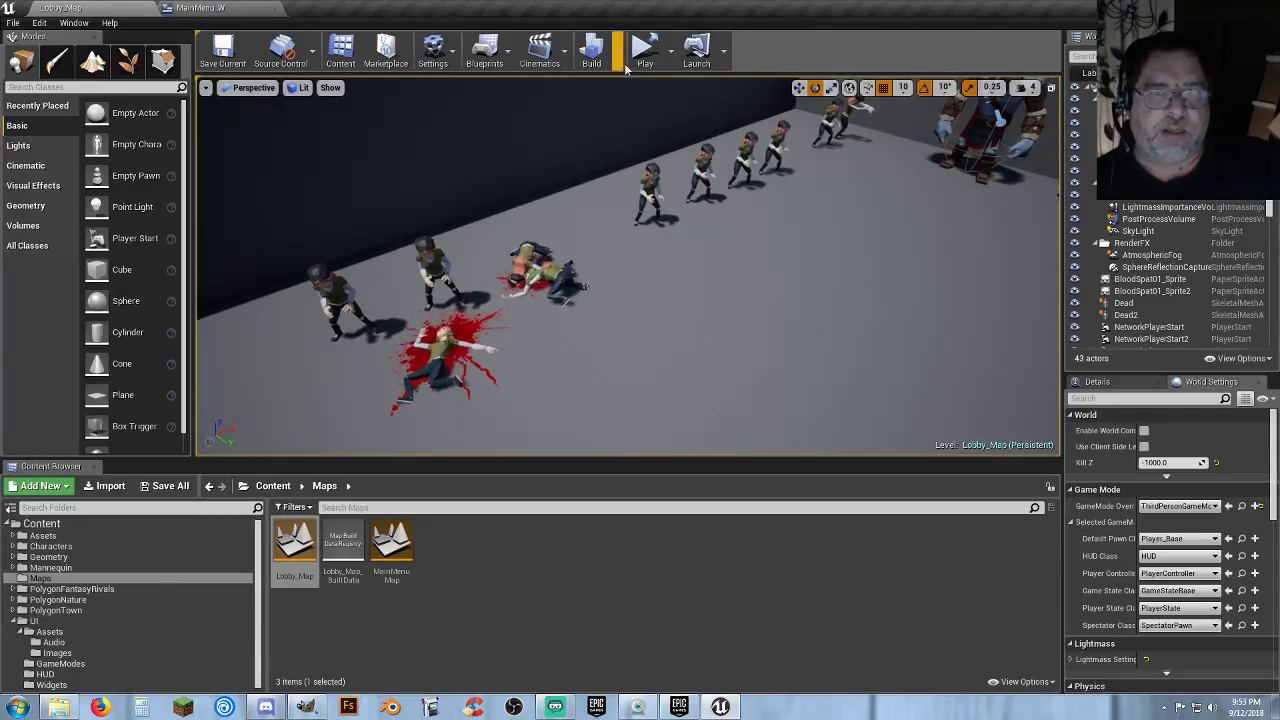
# Play the lobby level in the selected viewport, run the character past the animated figures, and stop the session.
pyautogui.click(669, 50)
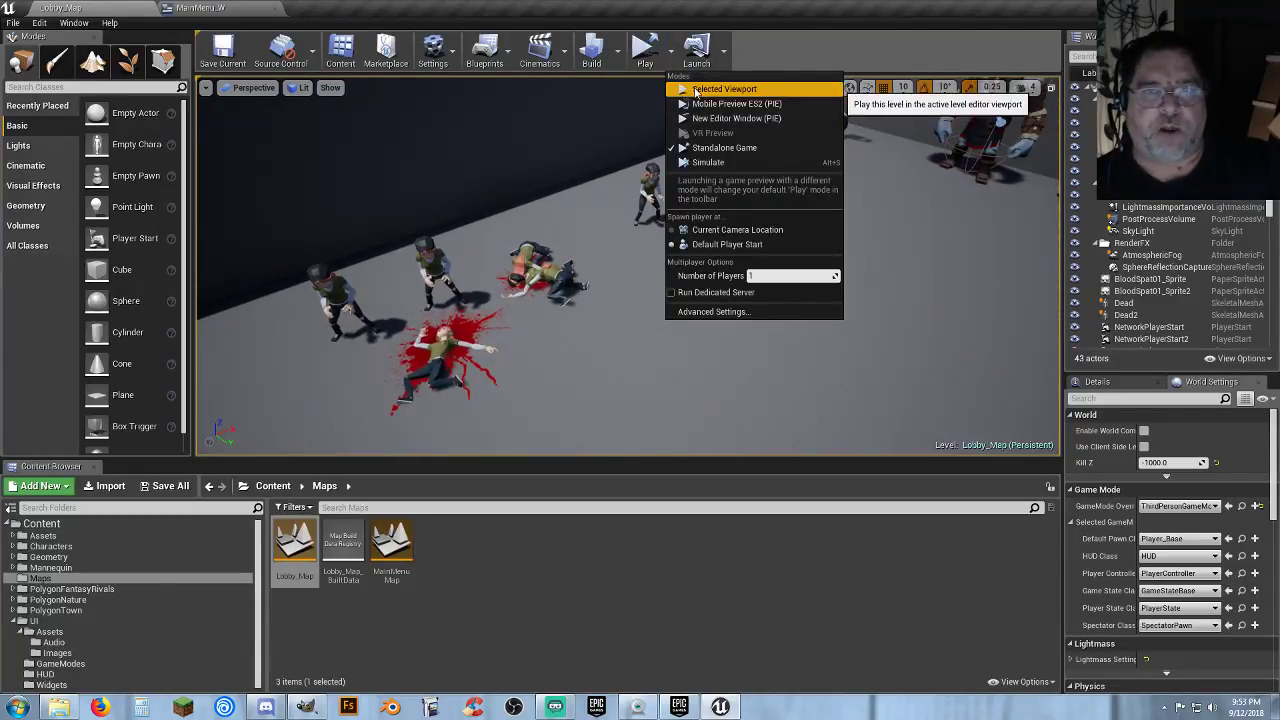
pyautogui.click(700, 88)
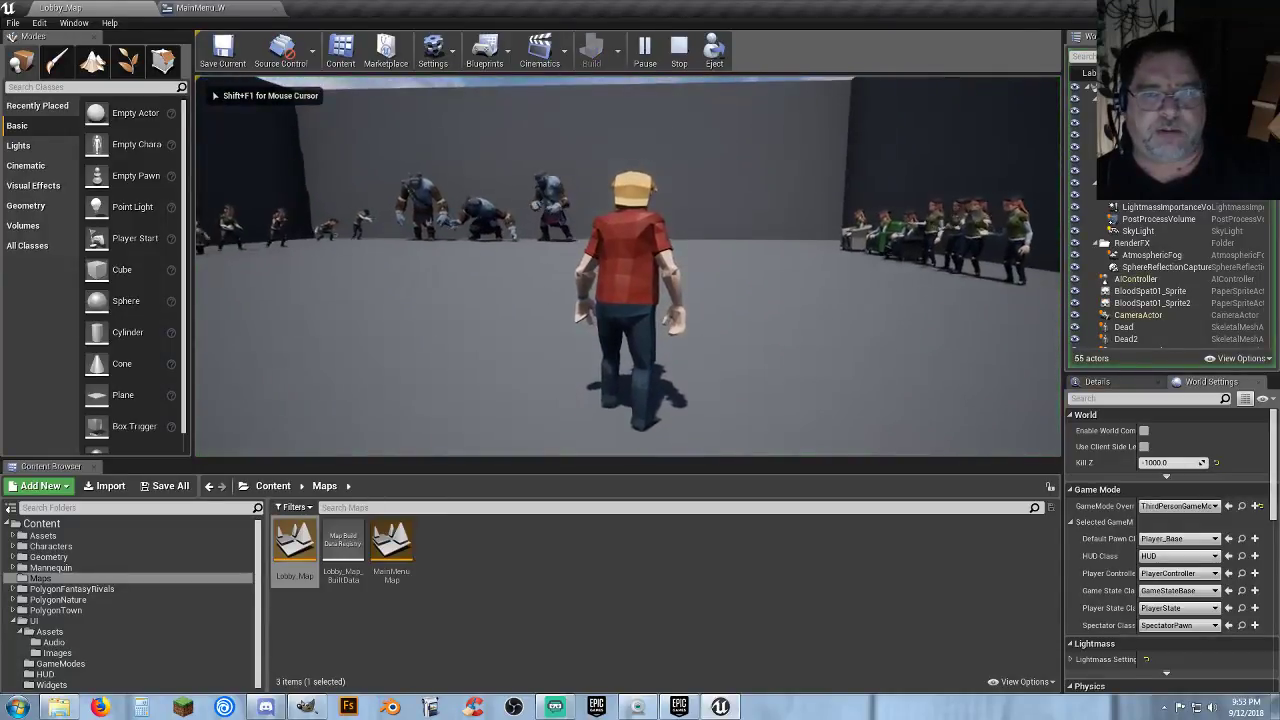
pyautogui.press('w')
pyautogui.press('a')
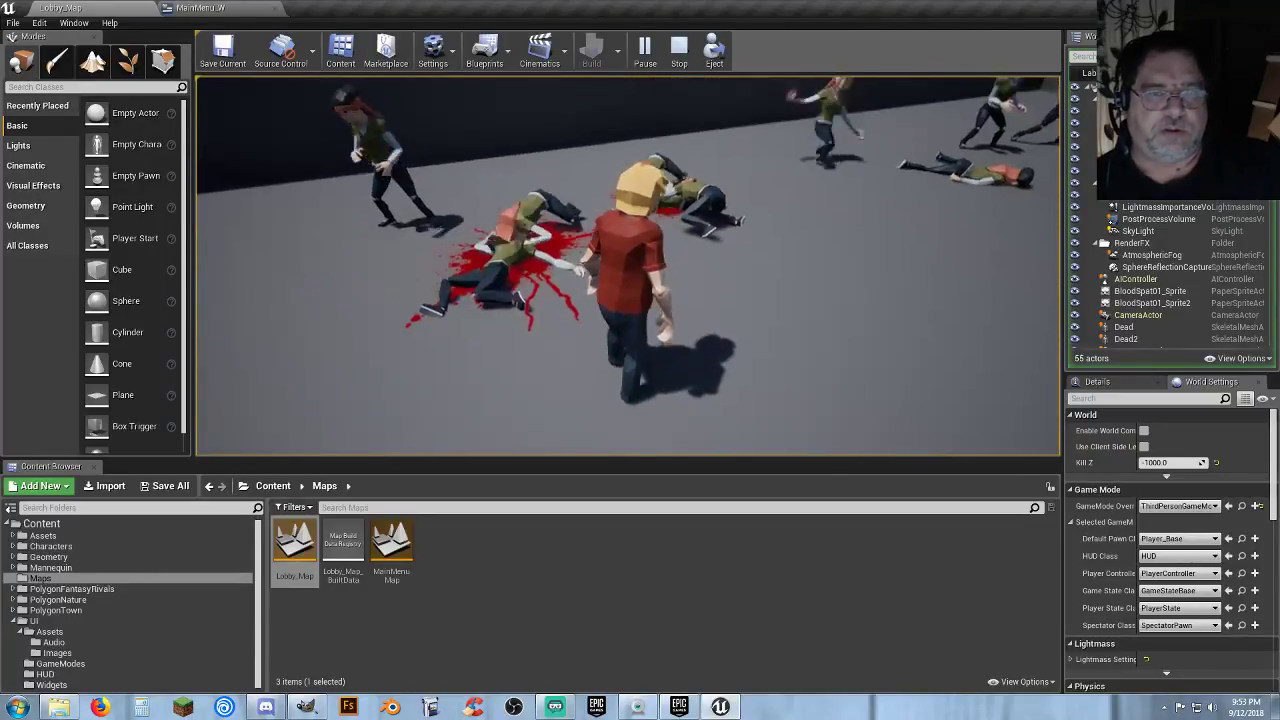
pyautogui.press('d')
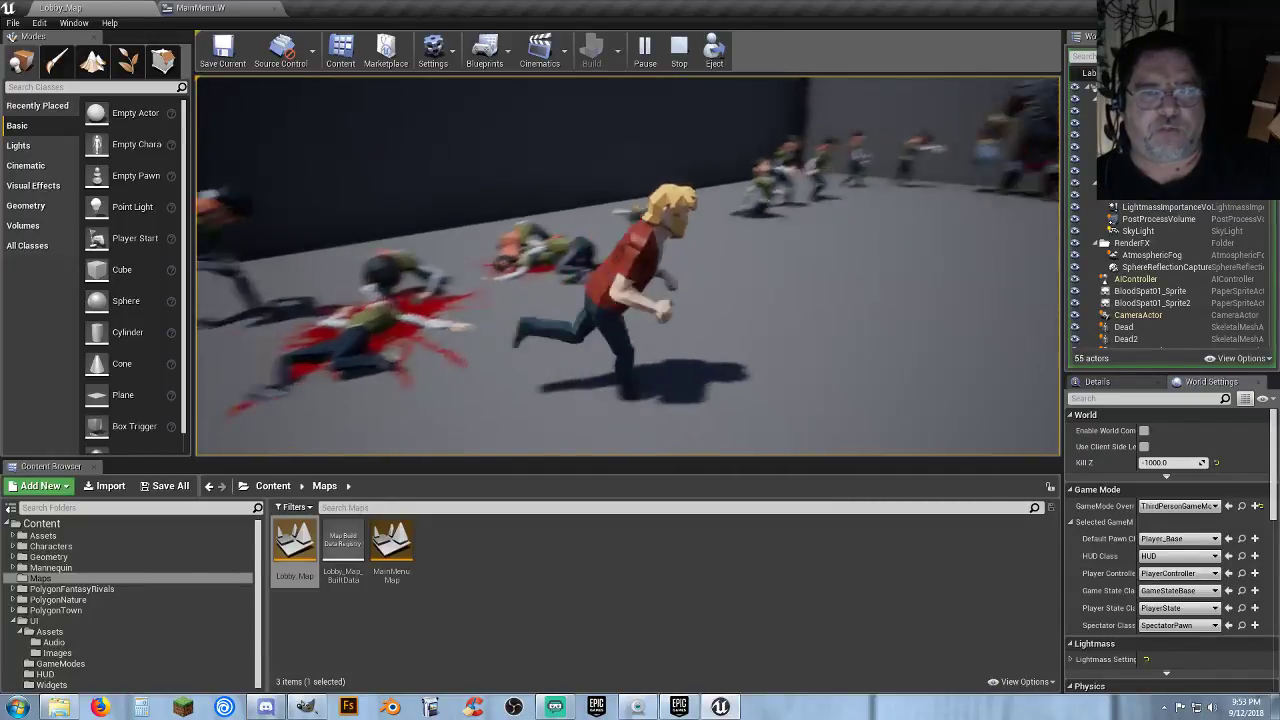
pyautogui.press('w')
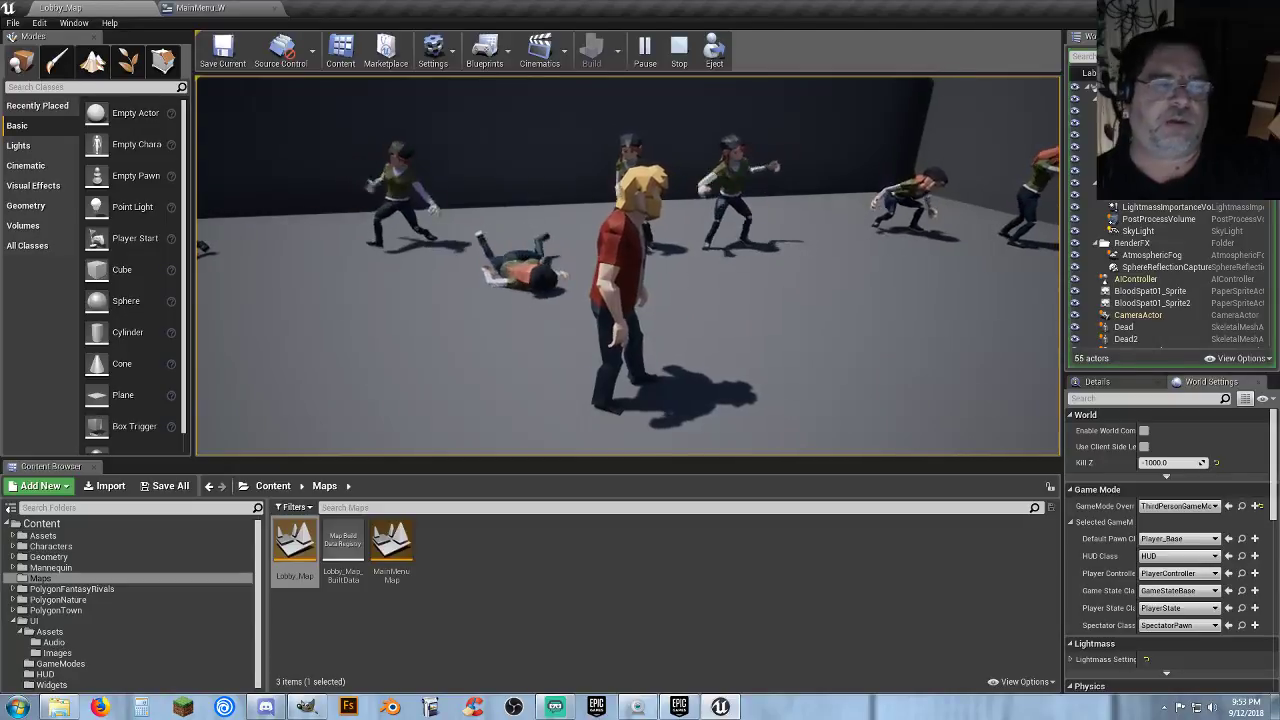
pyautogui.press('s')
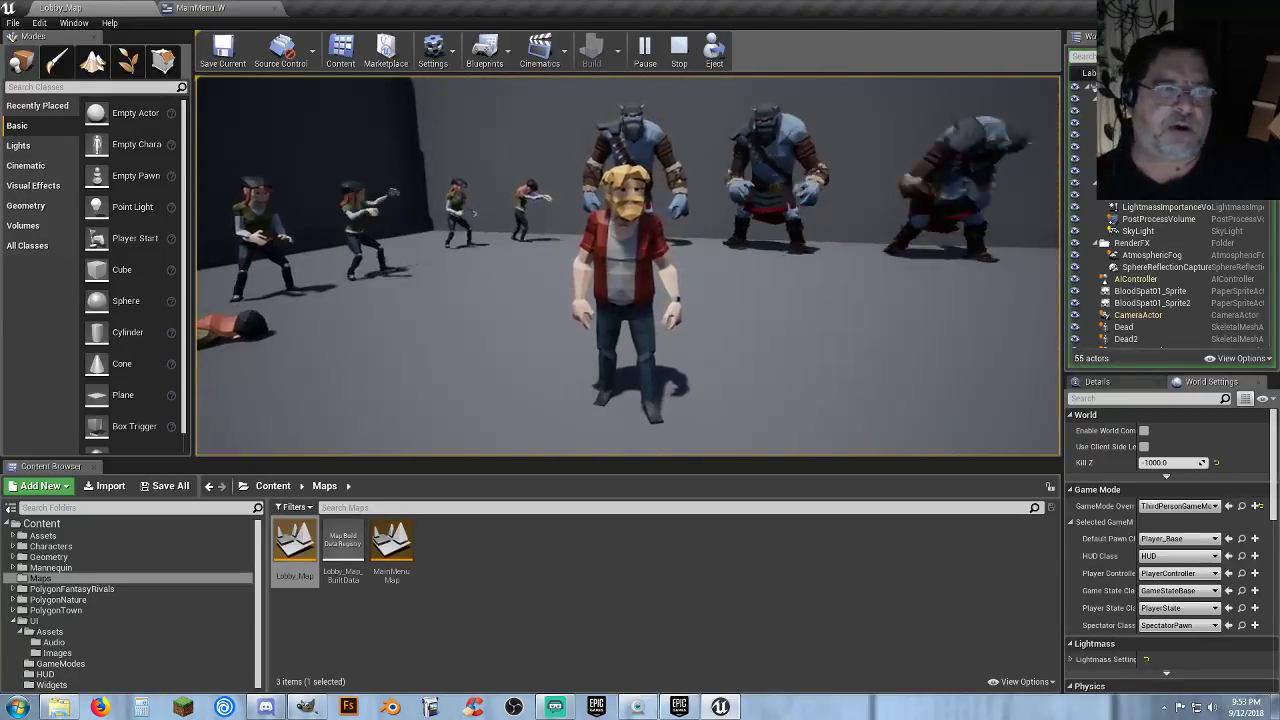
pyautogui.press('d')
pyautogui.press('d')
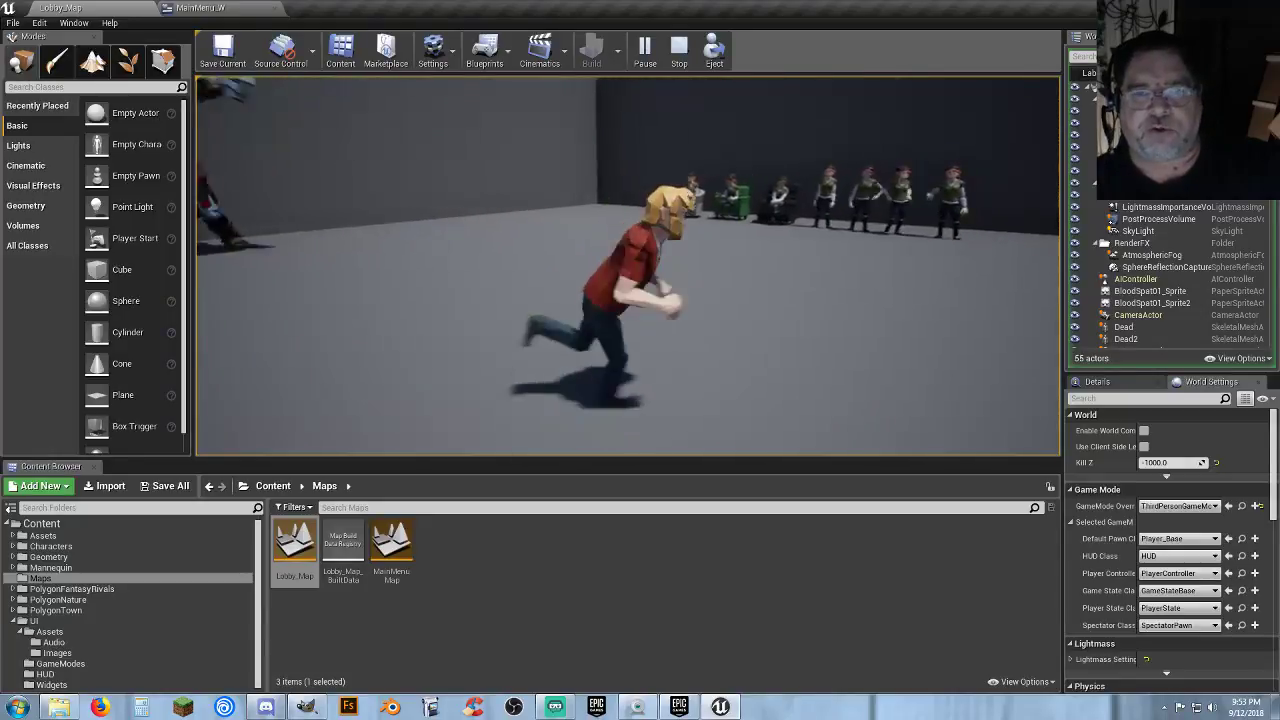
pyautogui.press('s')
pyautogui.press('a')
pyautogui.press('s')
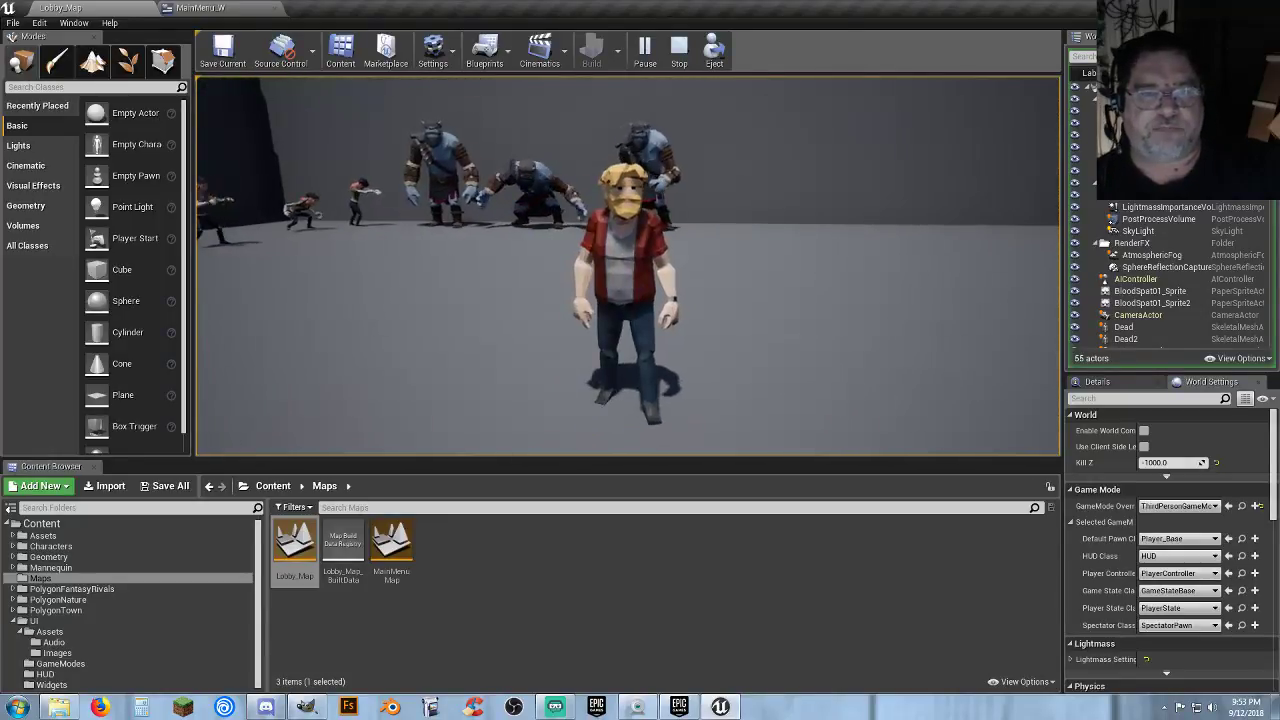
pyautogui.press('Escape')
# Look over the ogres and the row of seated and standing characters in the lobby level.
pyautogui.moveTo(628, 266); pyautogui.dragTo(830, 290, button='right')
pyautogui.moveTo(700, 306); pyautogui.dragTo(680, 306, button='right')
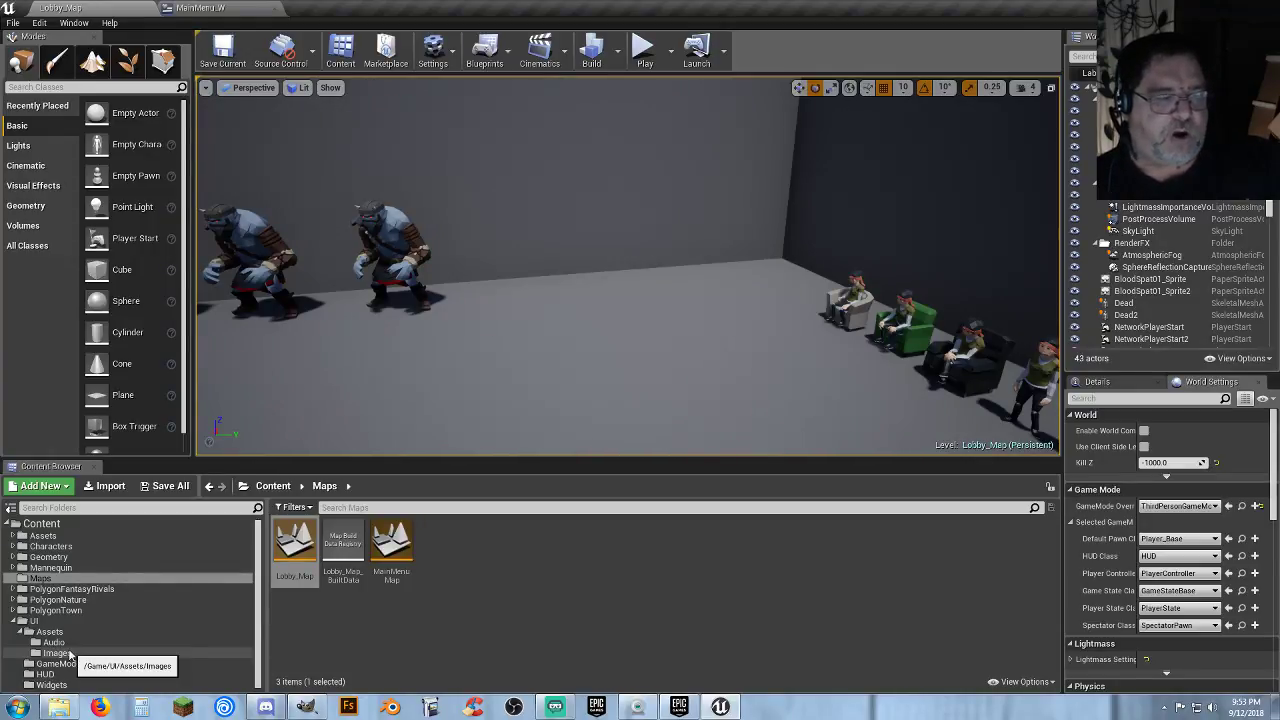
pyautogui.moveTo(628, 300); pyautogui.dragTo(380, 140, button='right')
pyautogui.moveTo(595, 175); pyautogui.dragTo(490, 385, button='right')
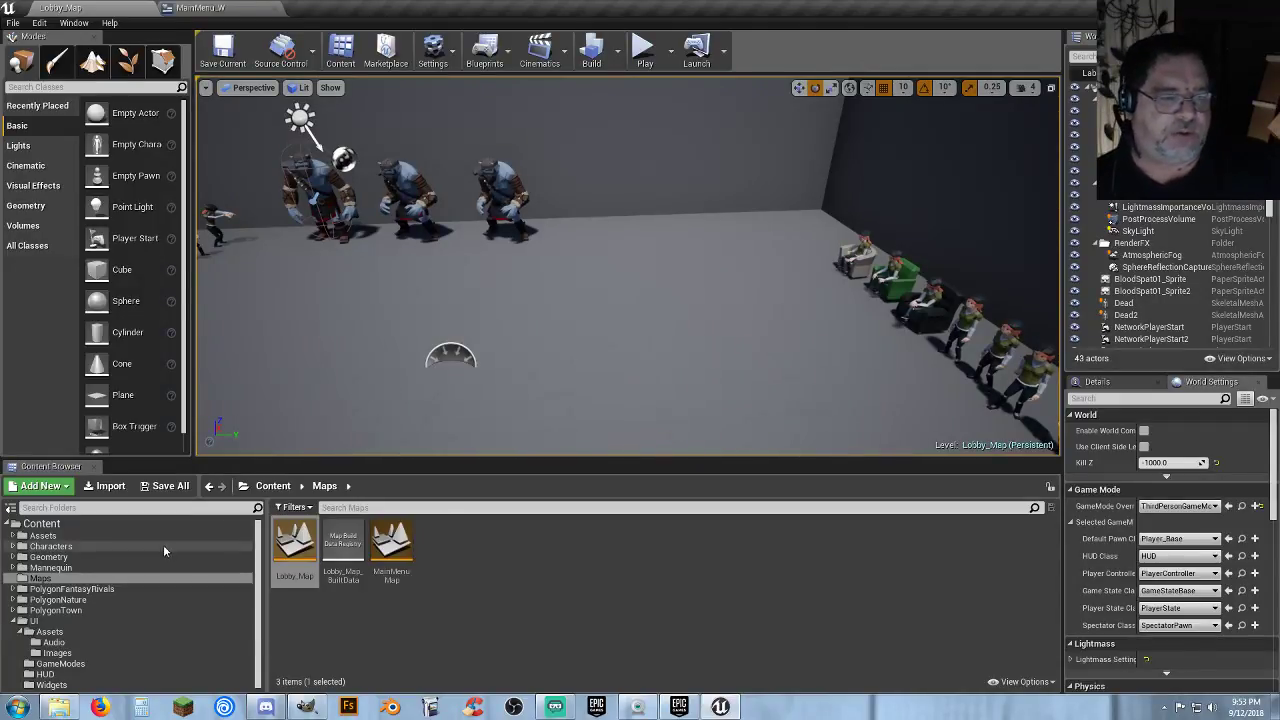
# Expand the PolygonNature folder in the content tree and look through its subfolders.
pyautogui.click(14, 599)
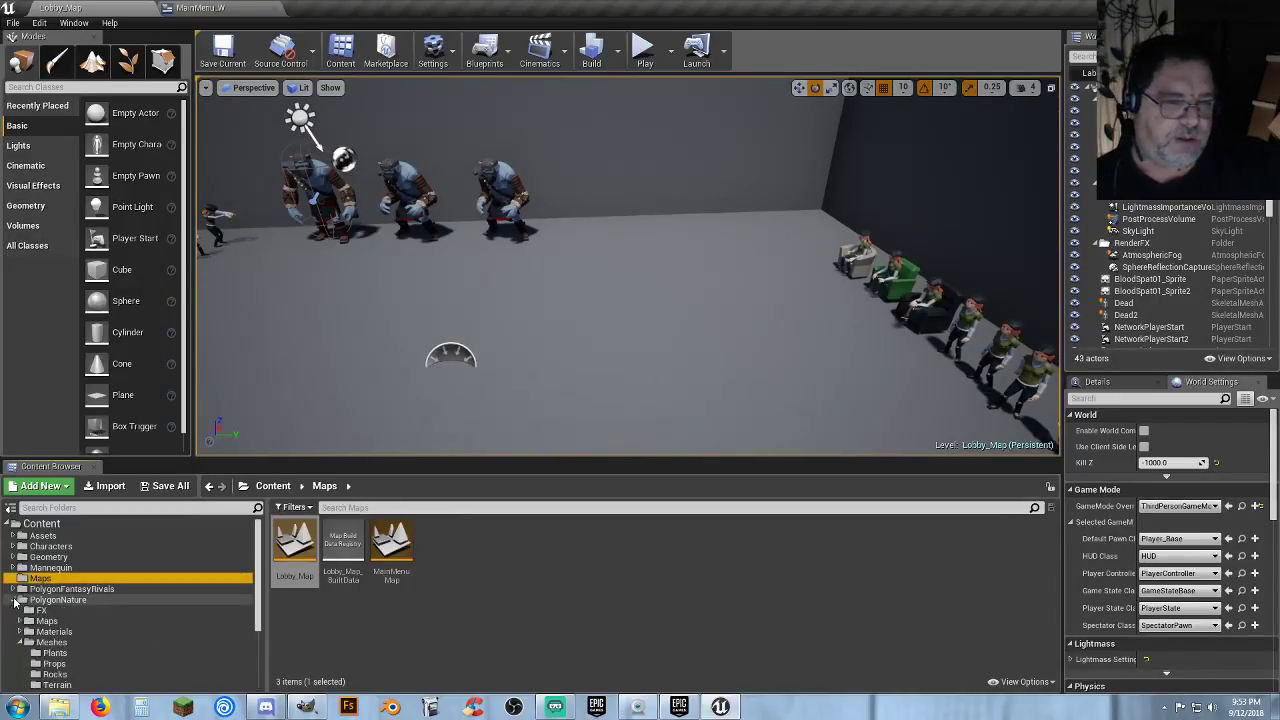
pyautogui.scroll(-3, 80, 608)
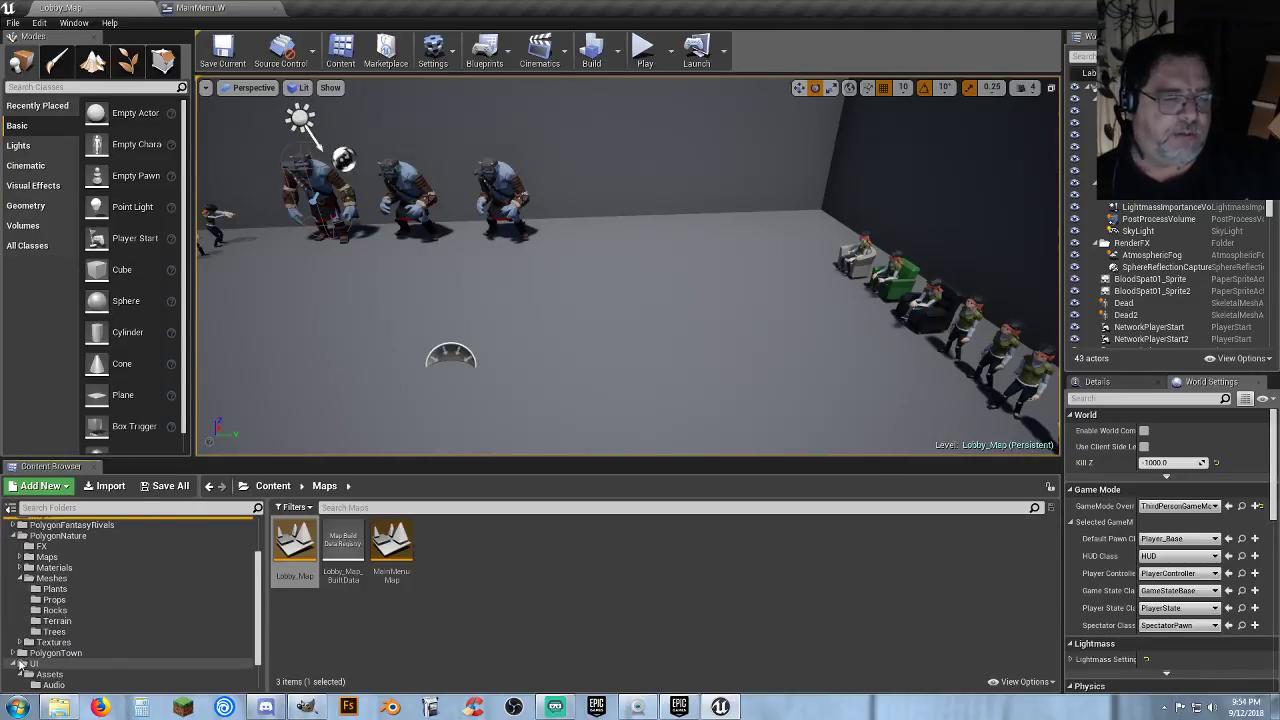
pyautogui.scroll(1, 12, 663)
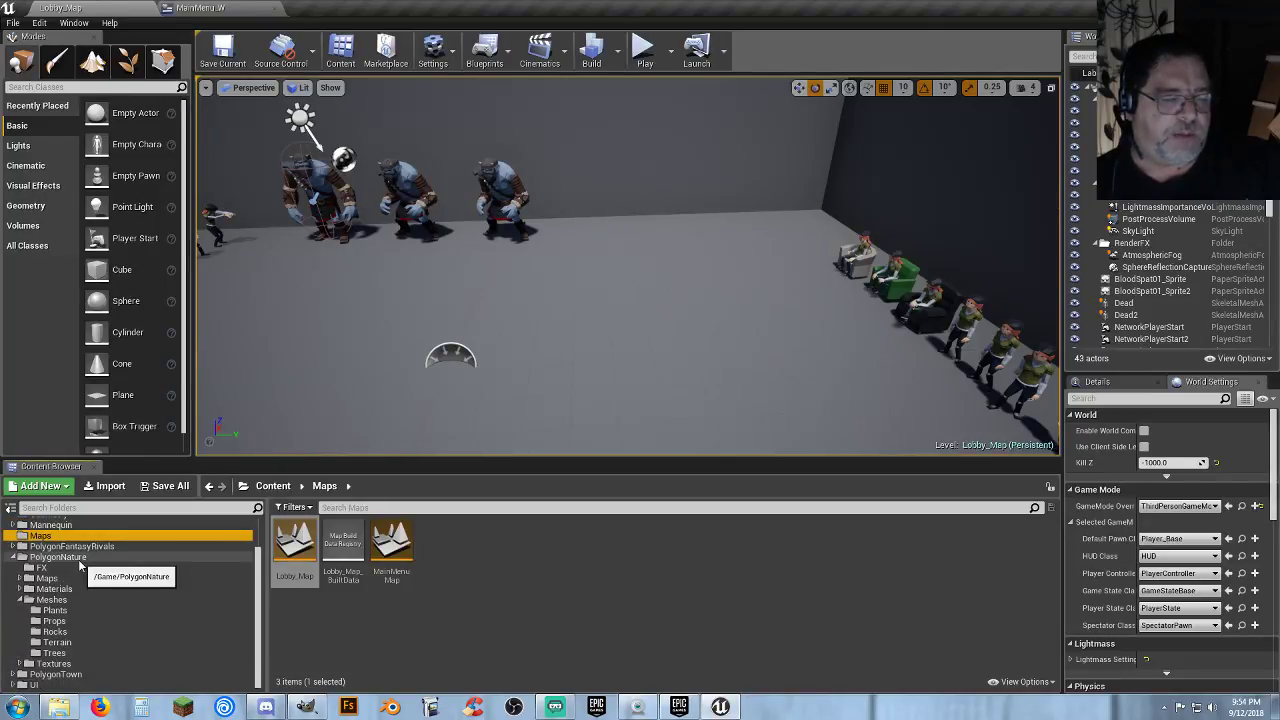
# Look through the PolygonNature plant meshes, and open the Trees mesh folder to browse its models.
pyautogui.click(58, 611)
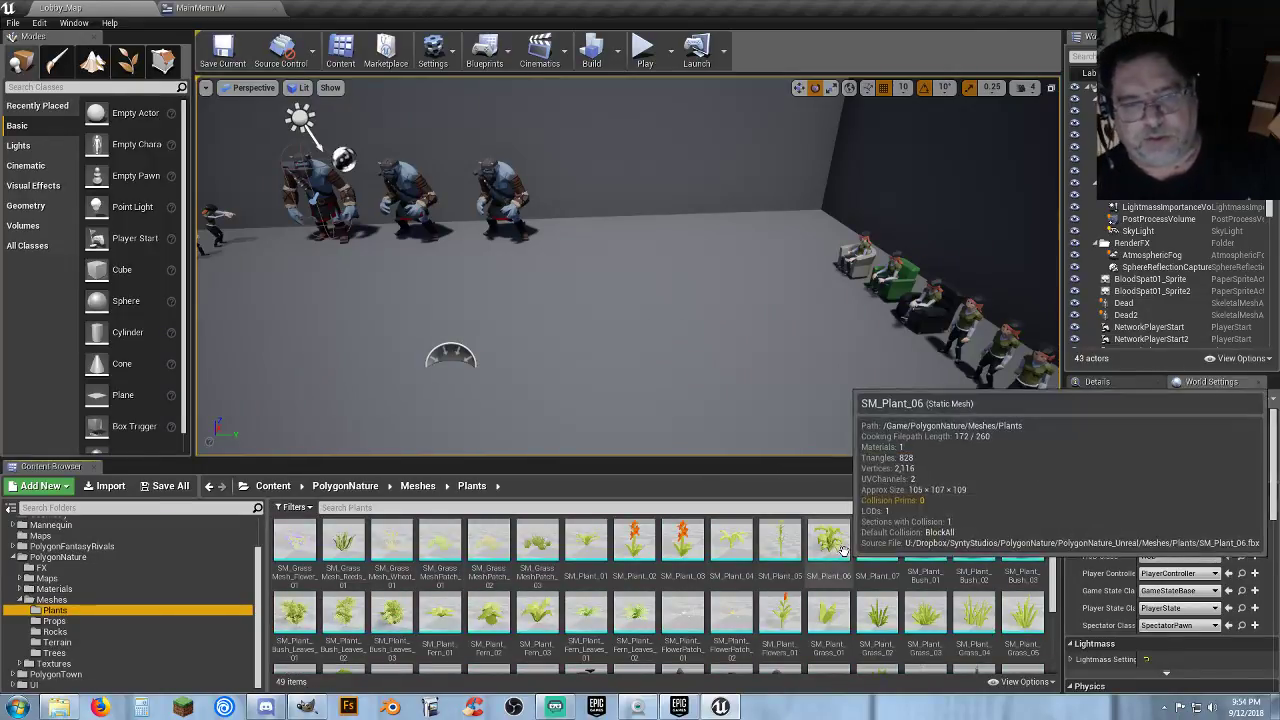
pyautogui.scroll(-2, 905, 555)
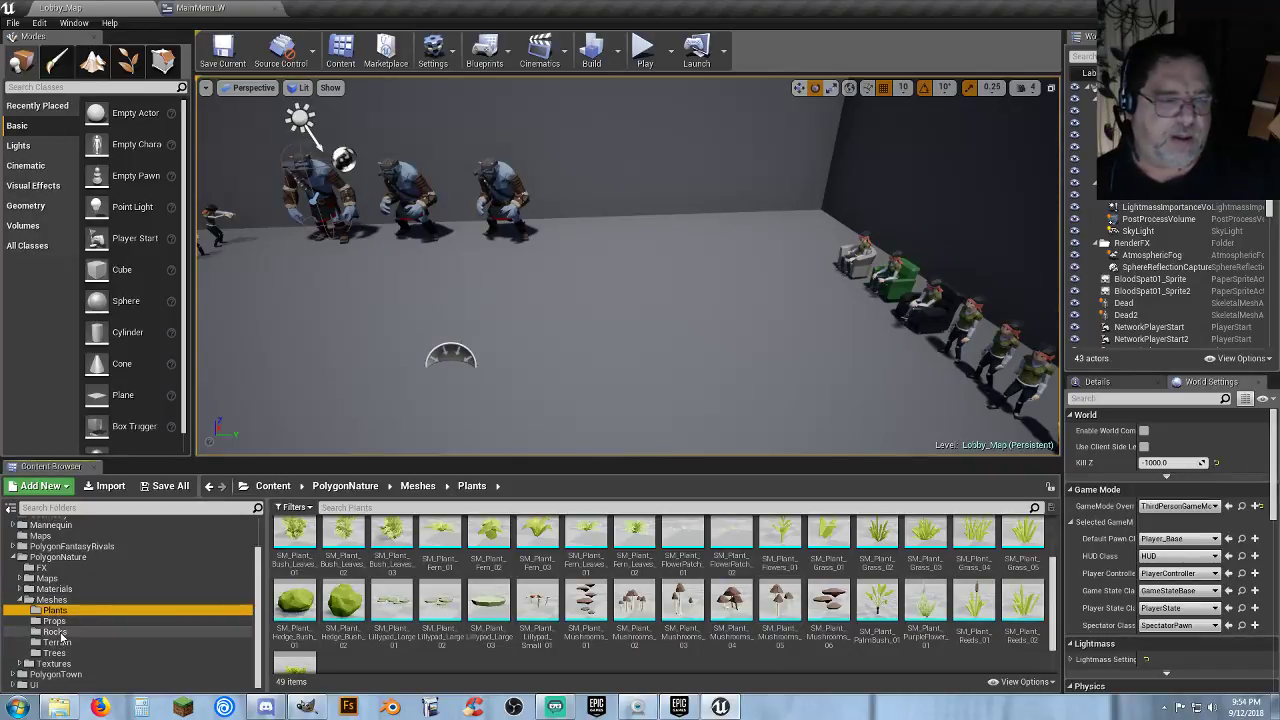
pyautogui.click(54, 653)
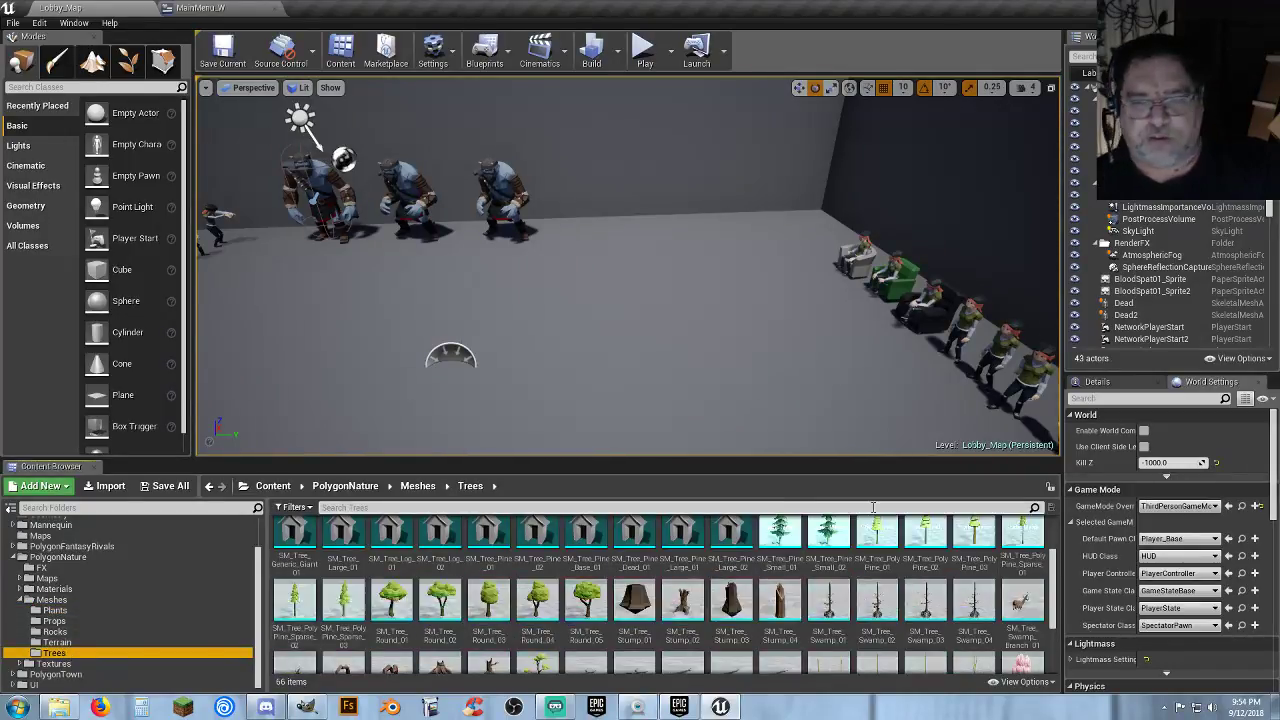
pyautogui.scroll(1, 868, 553)
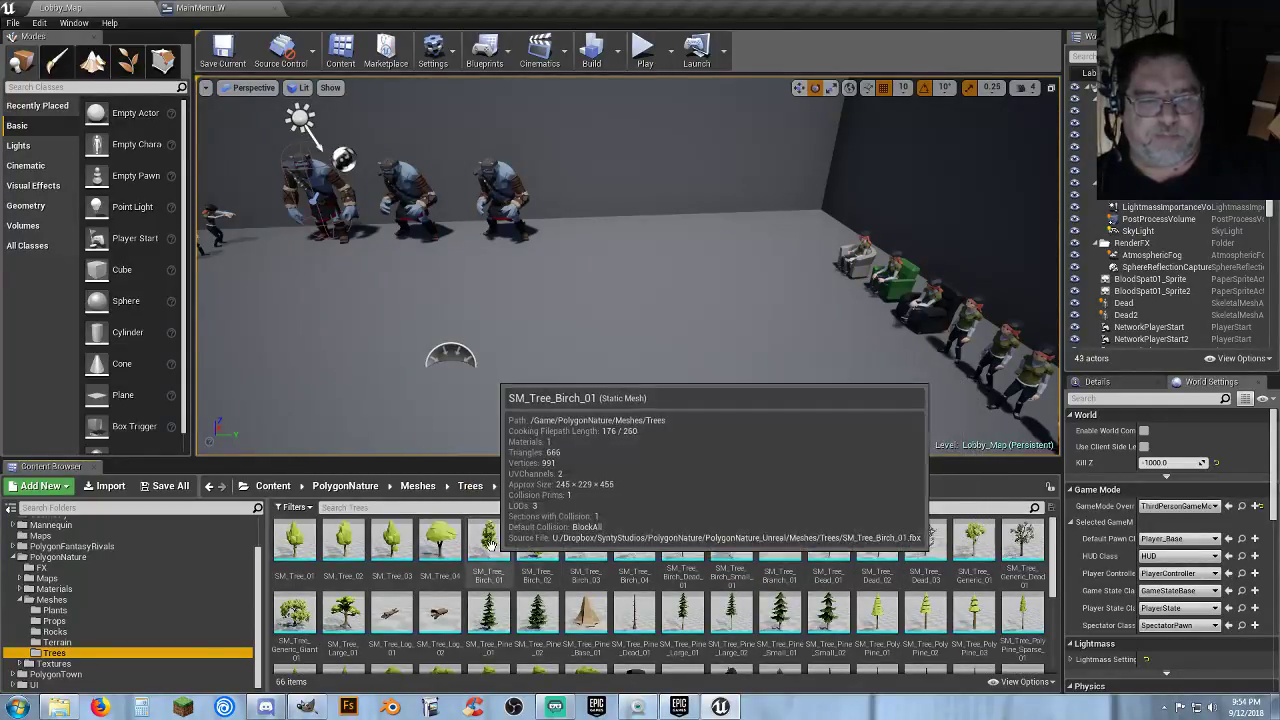
# Place SM_Tree_Birch_01 through SM_Tree_Birch_04 and SM_Tree_Birch_Dead_01 in a row along the lobby's back wall, from beside the ogres to the corner.
pyautogui.moveTo(487, 541); pyautogui.dragTo(585, 241)
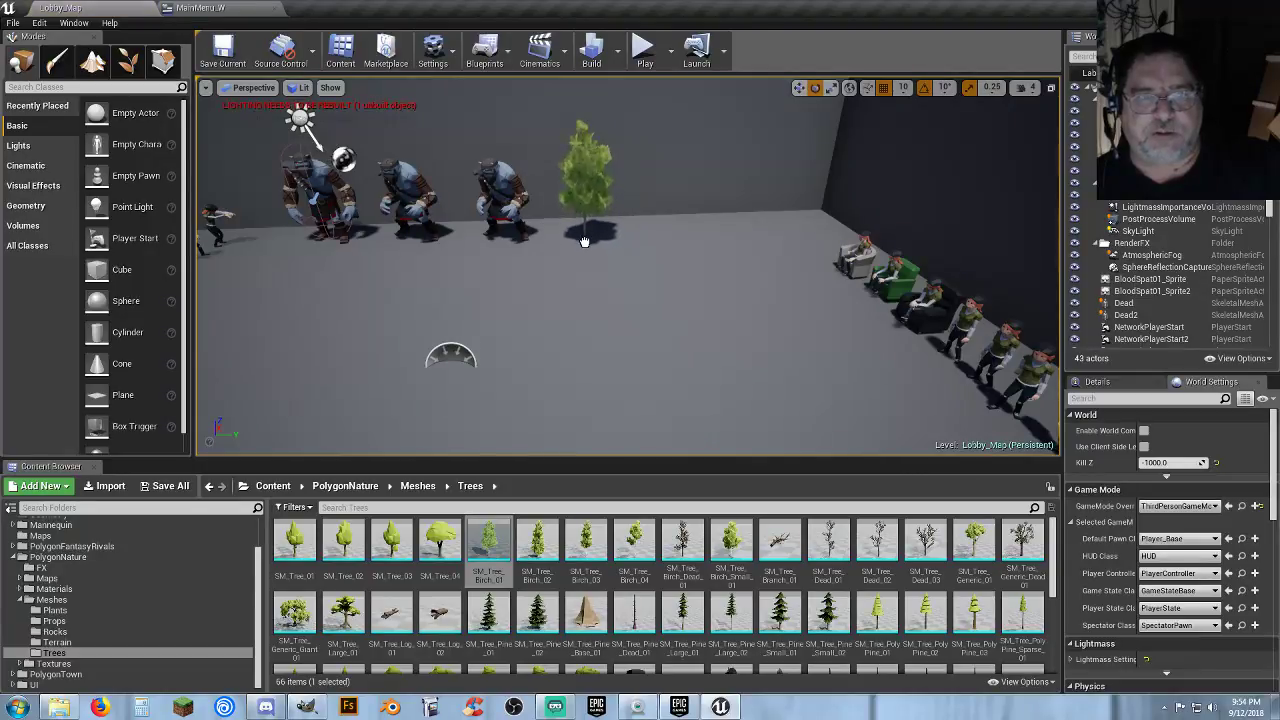
pyautogui.moveTo(537, 541); pyautogui.dragTo(652, 236)
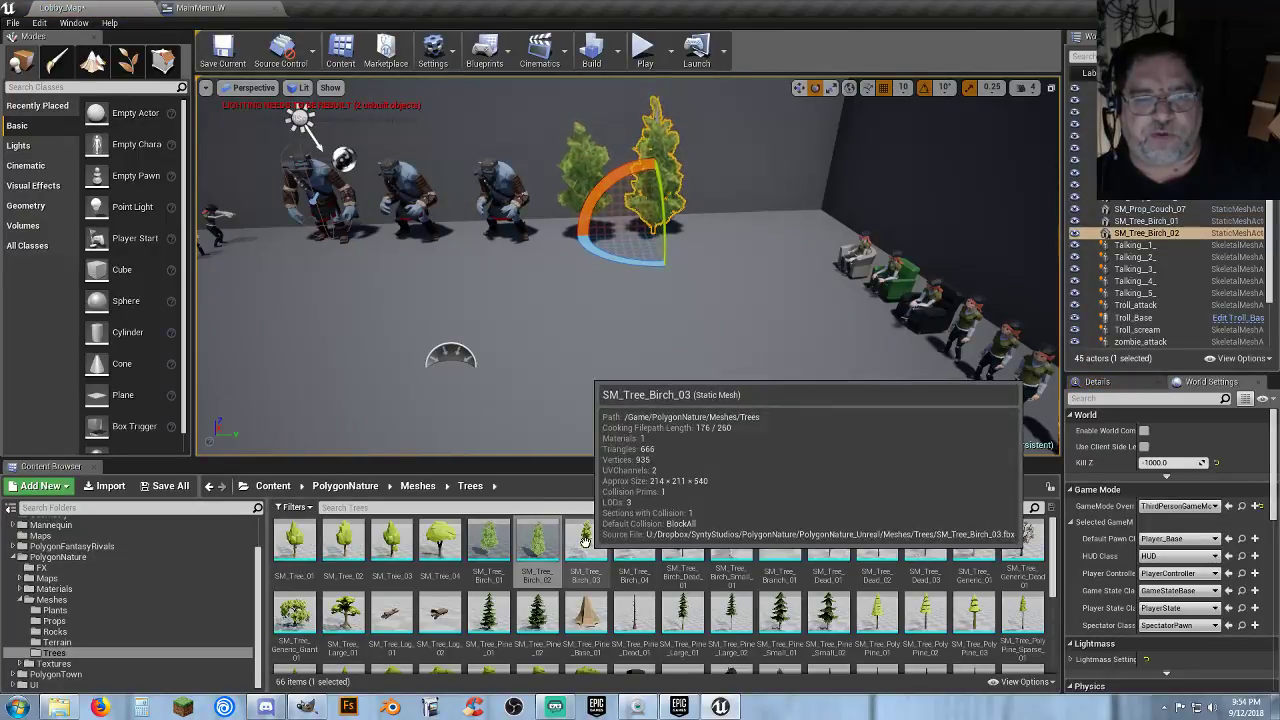
pyautogui.moveTo(585, 541); pyautogui.dragTo(710, 234)
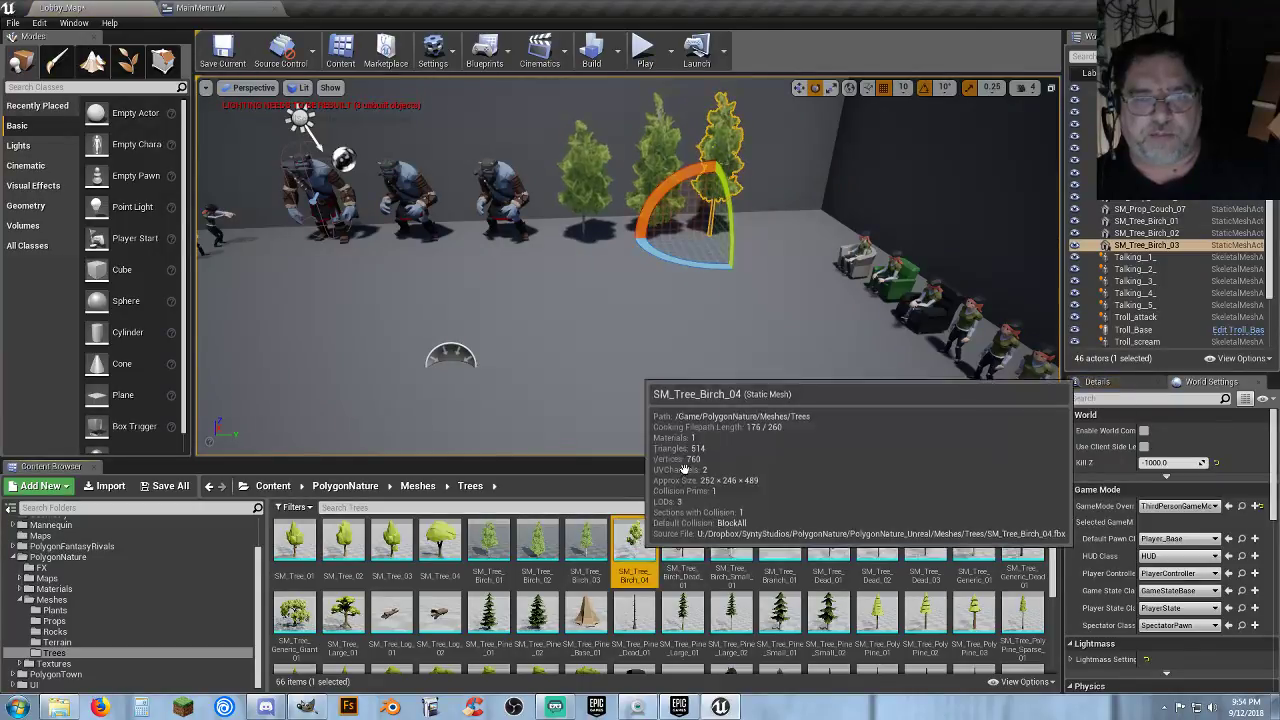
pyautogui.moveTo(634, 540); pyautogui.dragTo(756, 252)
pyautogui.moveTo(790, 291); pyautogui.dragTo(812, 226)
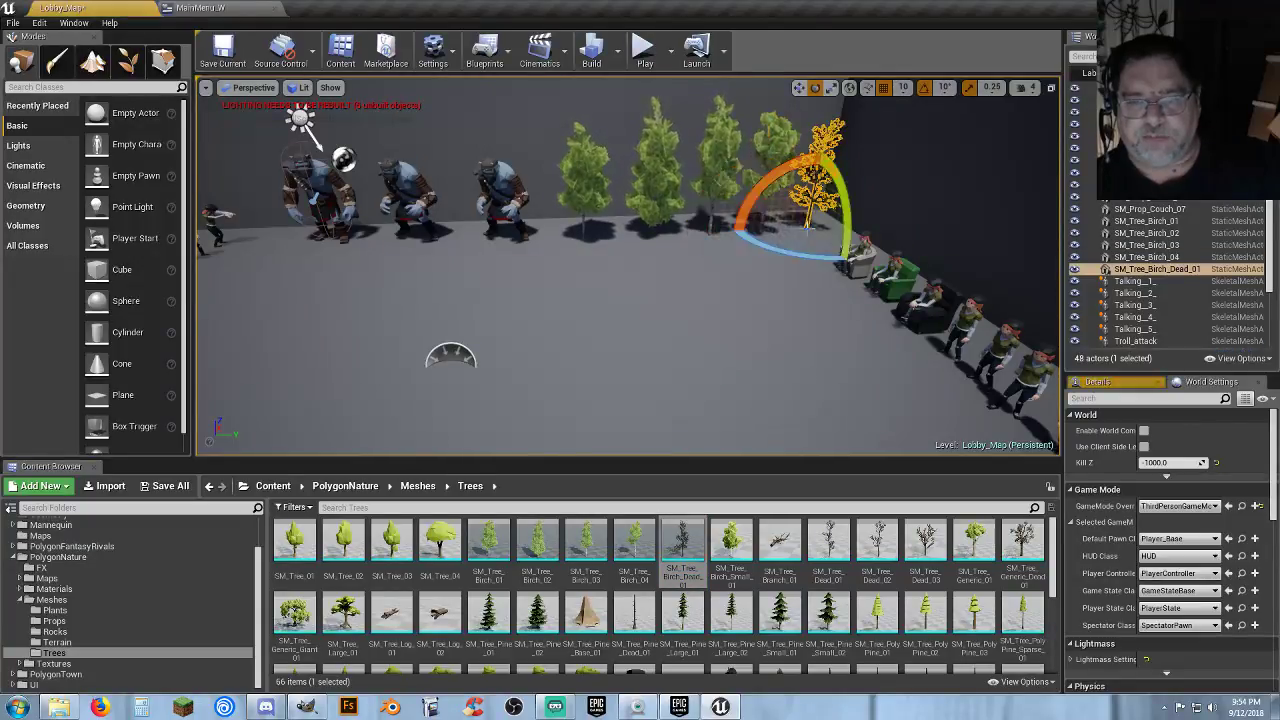
# Delete the four leafy birch trees from the lobby level, keeping the dead birch in the corner.
pyautogui.click(768, 152)
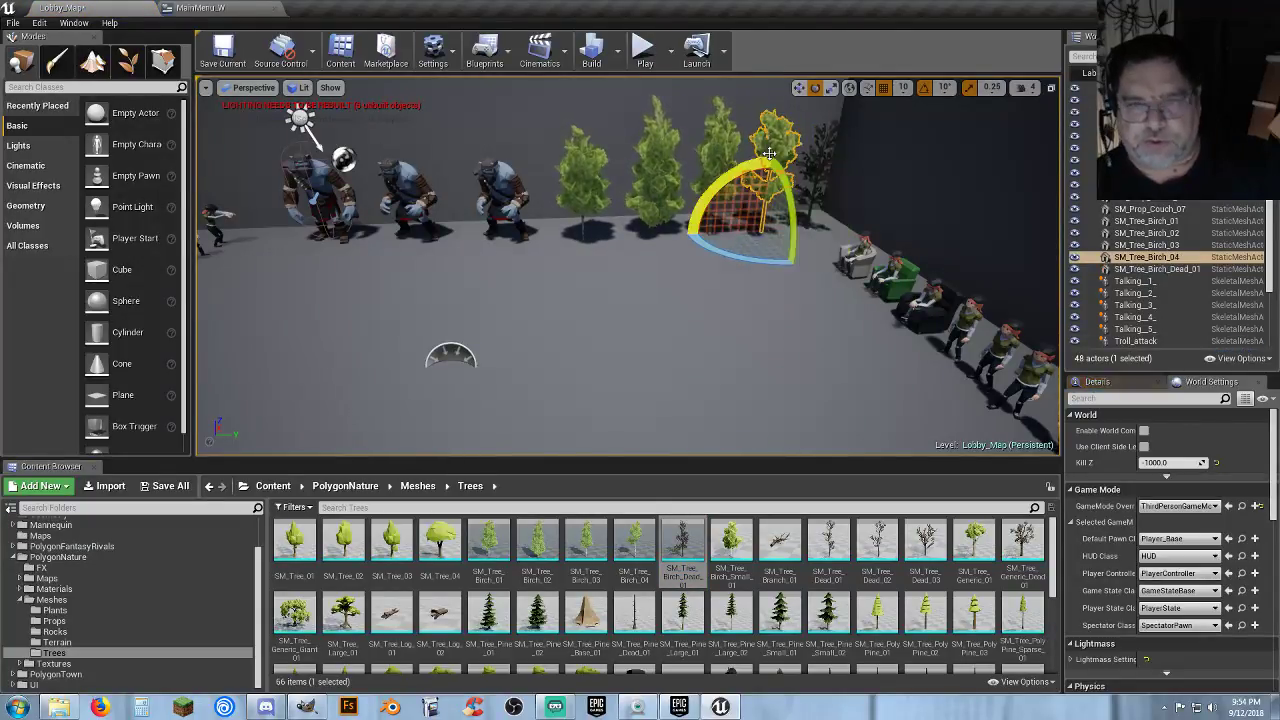
pyautogui.press('Delete')
pyautogui.click(726, 152)
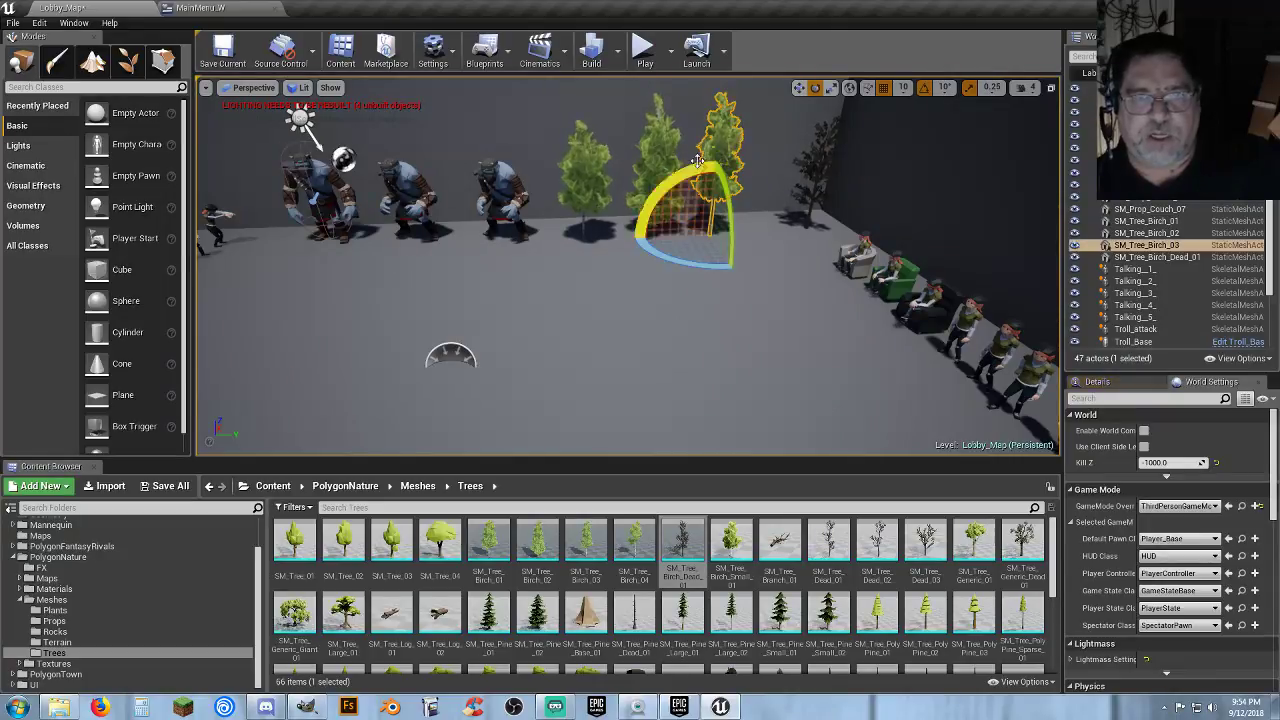
pyautogui.press('Delete')
pyautogui.click(660, 160)
pyautogui.press('Delete')
pyautogui.click(588, 170)
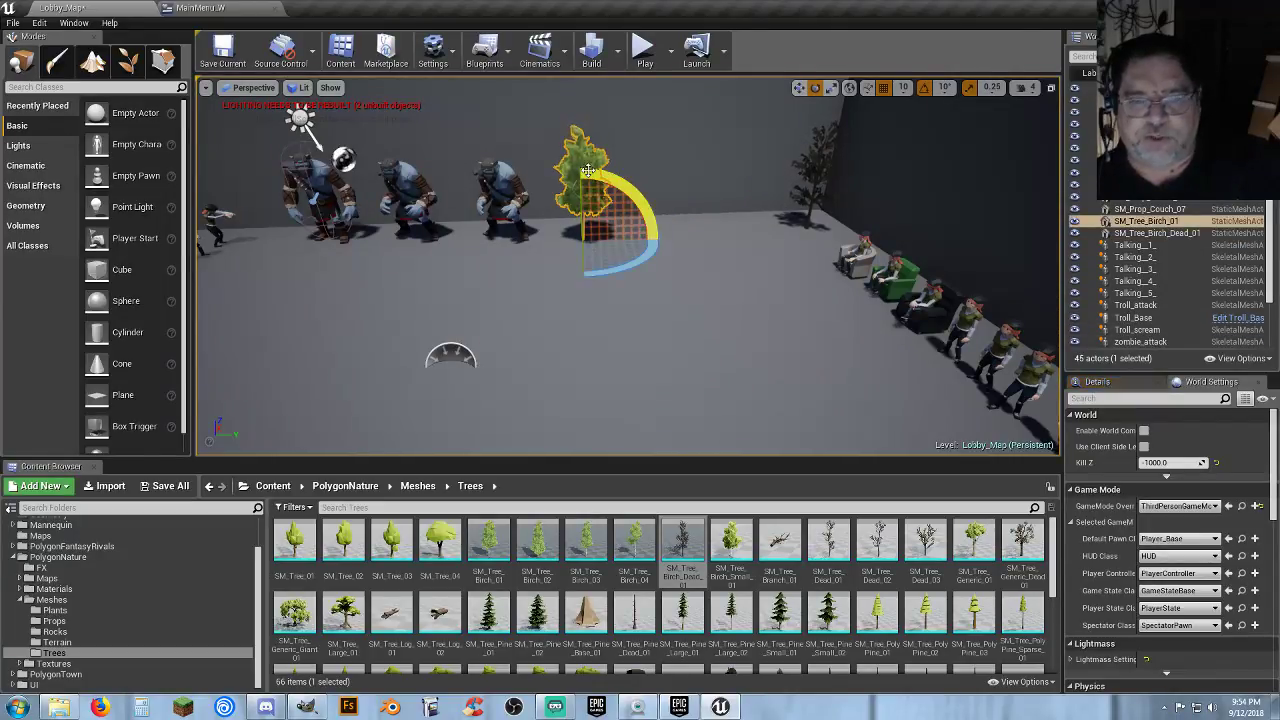
pyautogui.press('Delete')
# Place SM_Tree_Dead_02, SM_Tree_Dead_03 and SM_Tree_Generic_Dead_01 along the back wall beside the dead birch.
pyautogui.moveTo(876, 540); pyautogui.dragTo(737, 246)
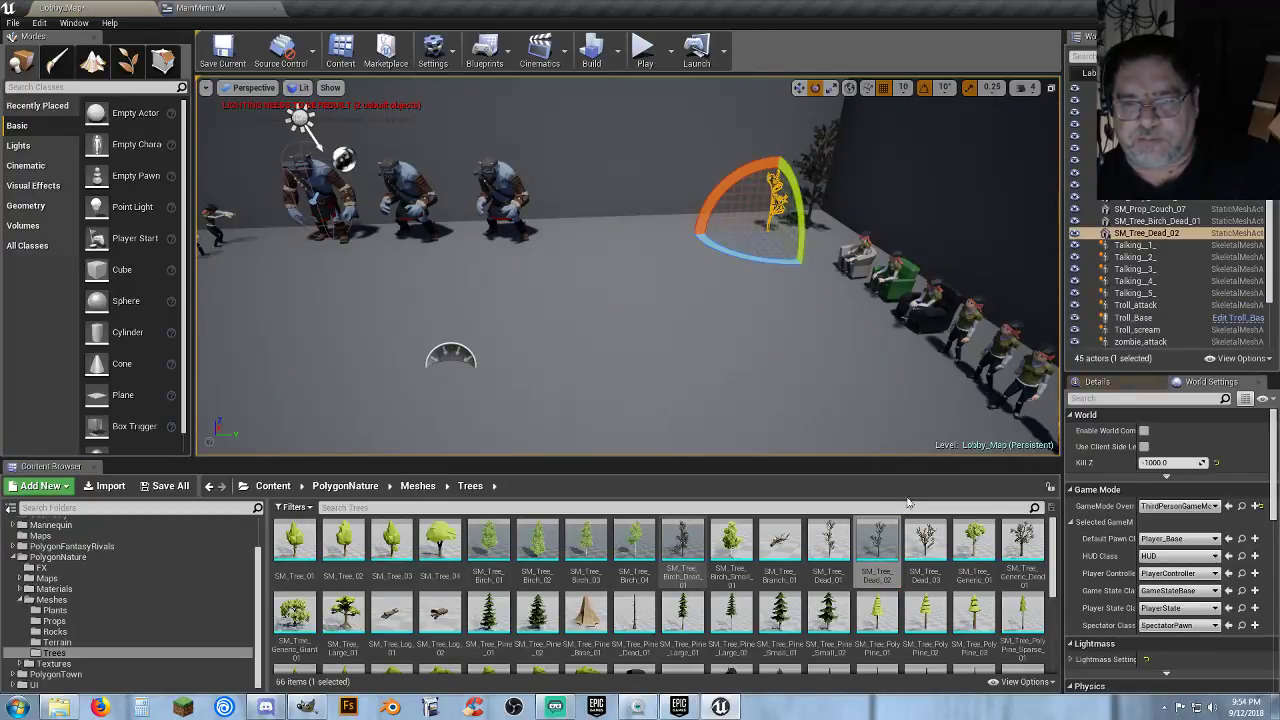
pyautogui.moveTo(925, 540); pyautogui.dragTo(715, 240)
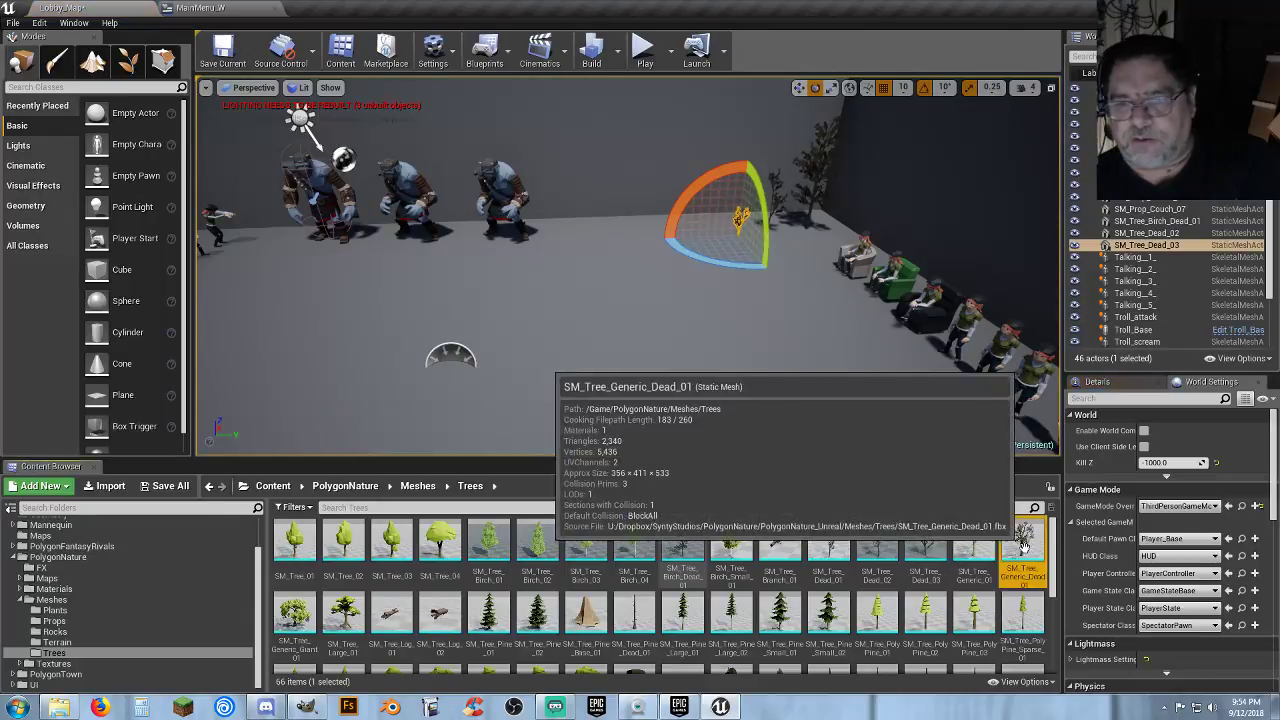
pyautogui.moveTo(1022, 540); pyautogui.dragTo(714, 308)
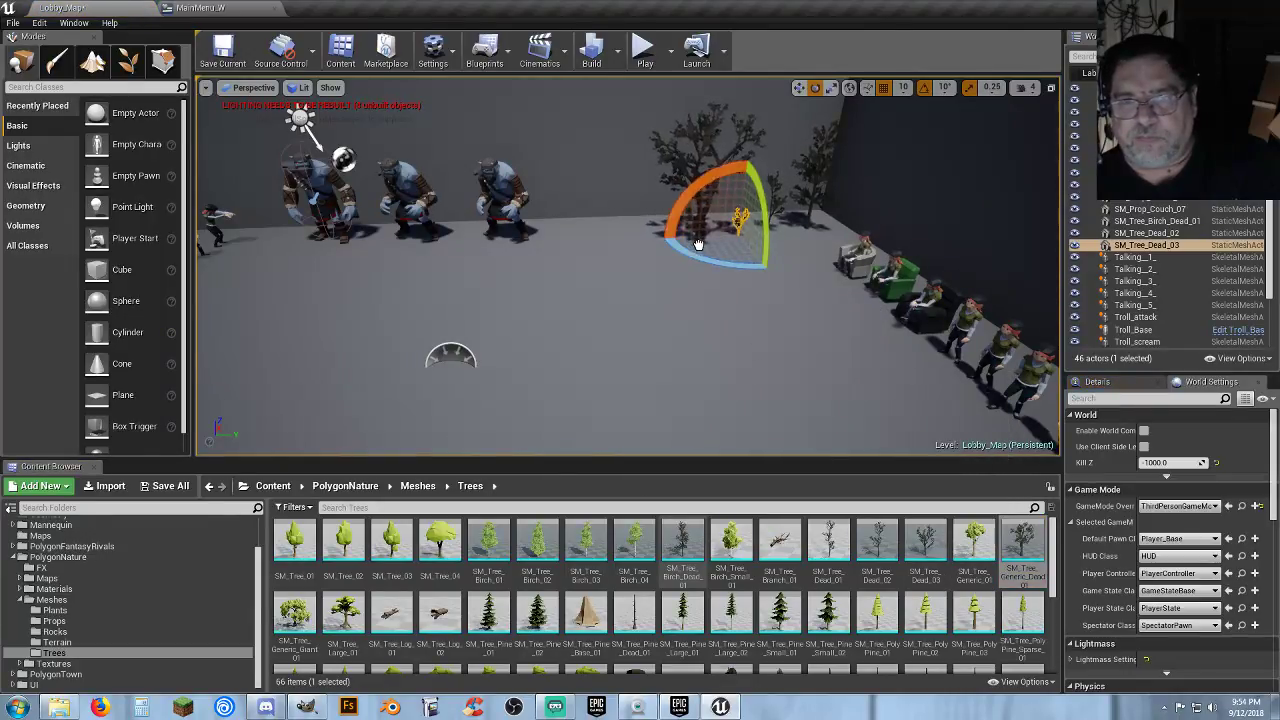
pyautogui.moveTo(698, 244); pyautogui.dragTo(700, 246)
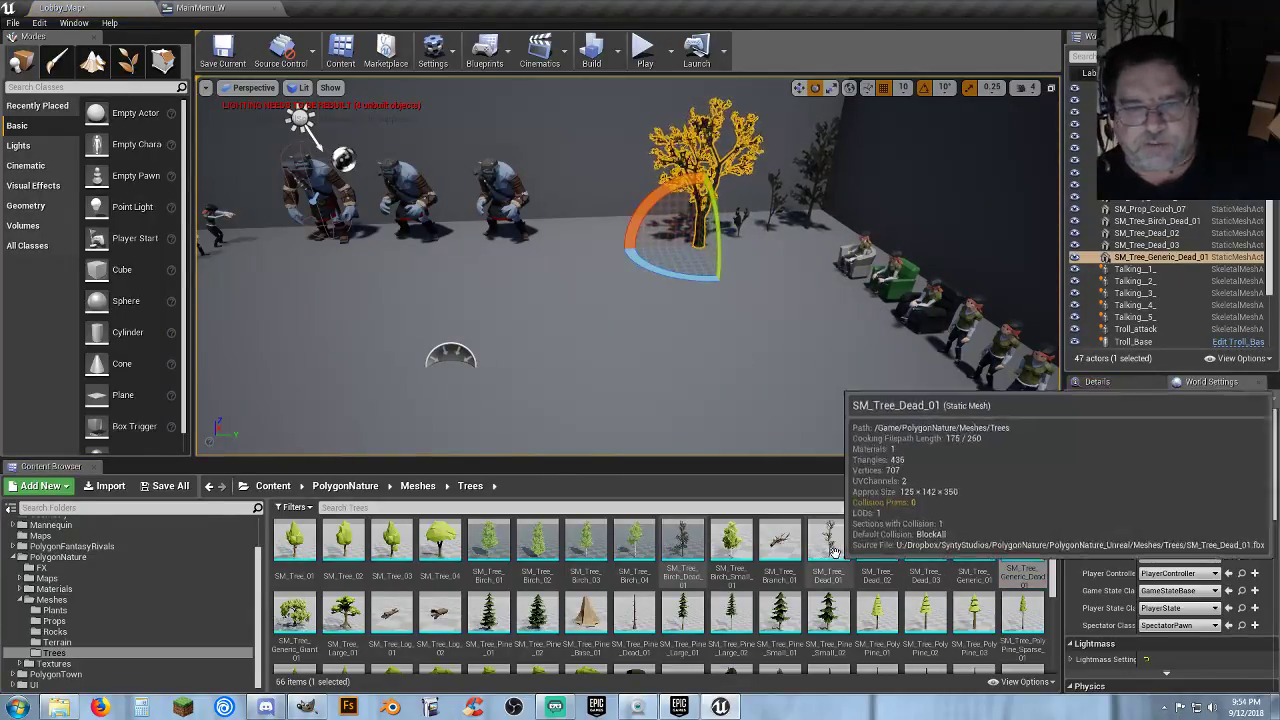
# Place SM_Tree_Swamp_01, 02 and 04 between the ogres and the dead trees, and SM_Tree_Swamp_03 behind the seated characters.
pyautogui.scroll(-2, 860, 547)
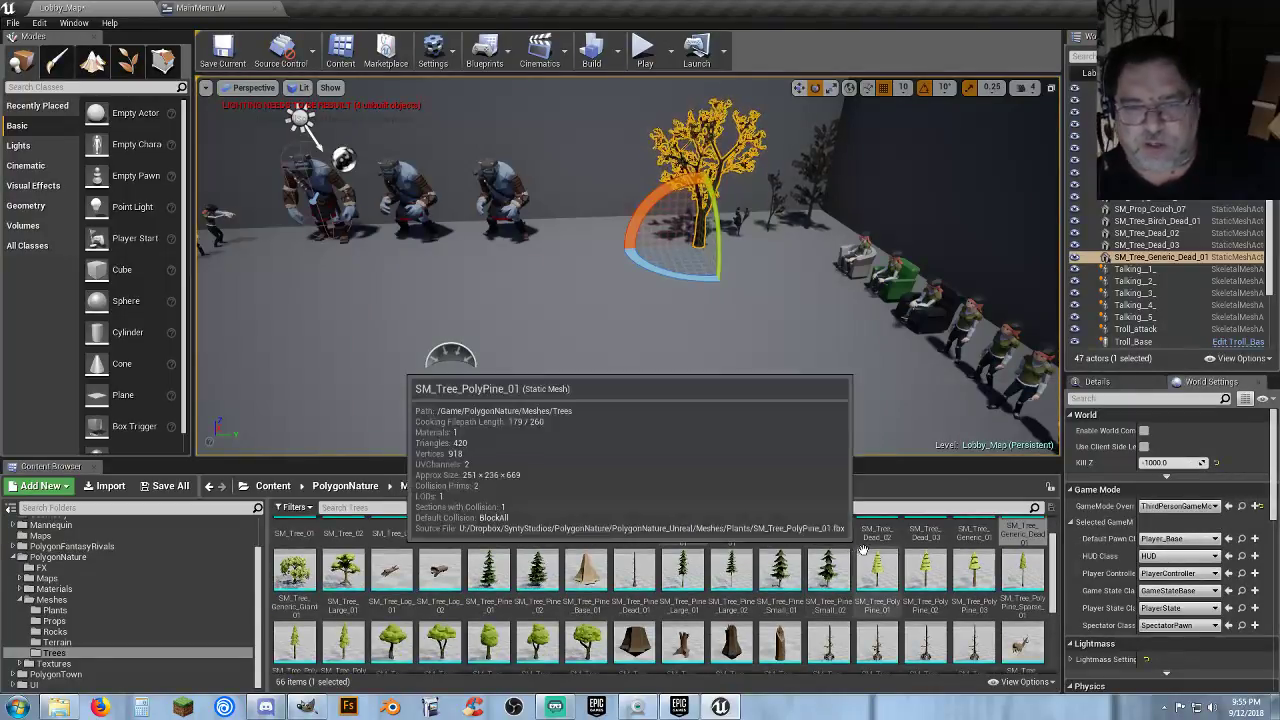
pyautogui.scroll(-2, 855, 555)
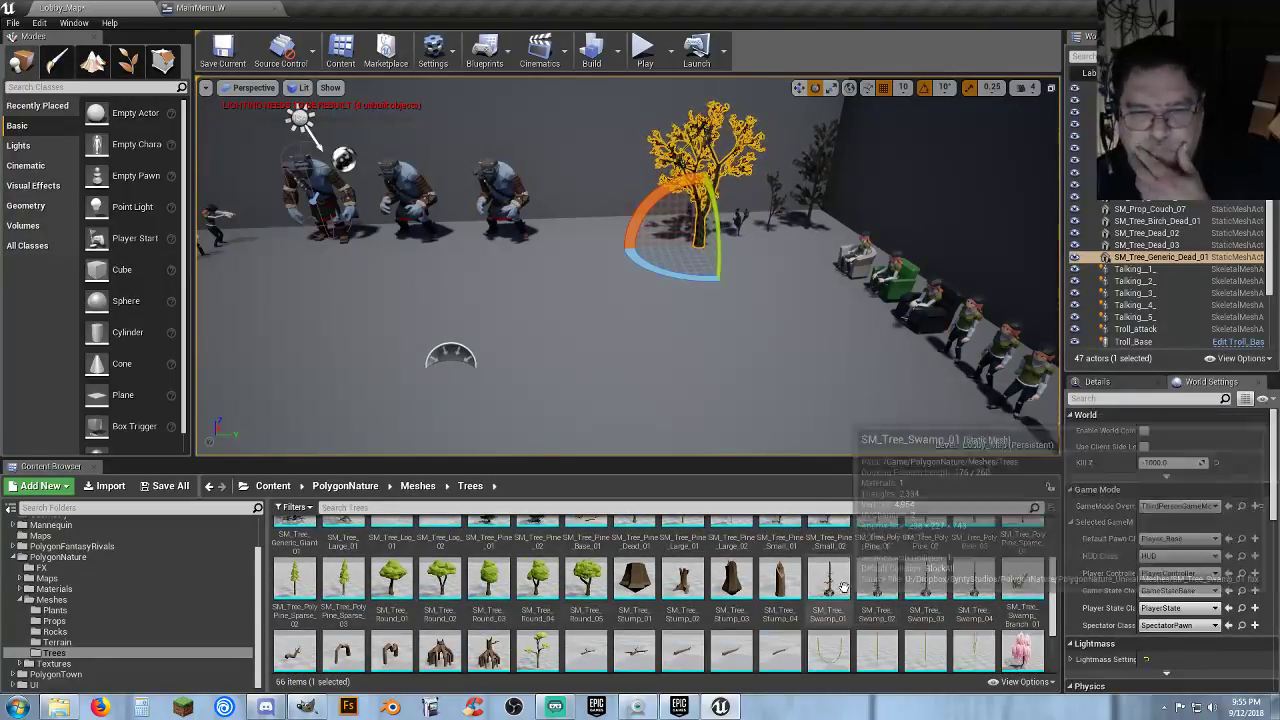
pyautogui.moveTo(828, 580); pyautogui.dragTo(597, 240)
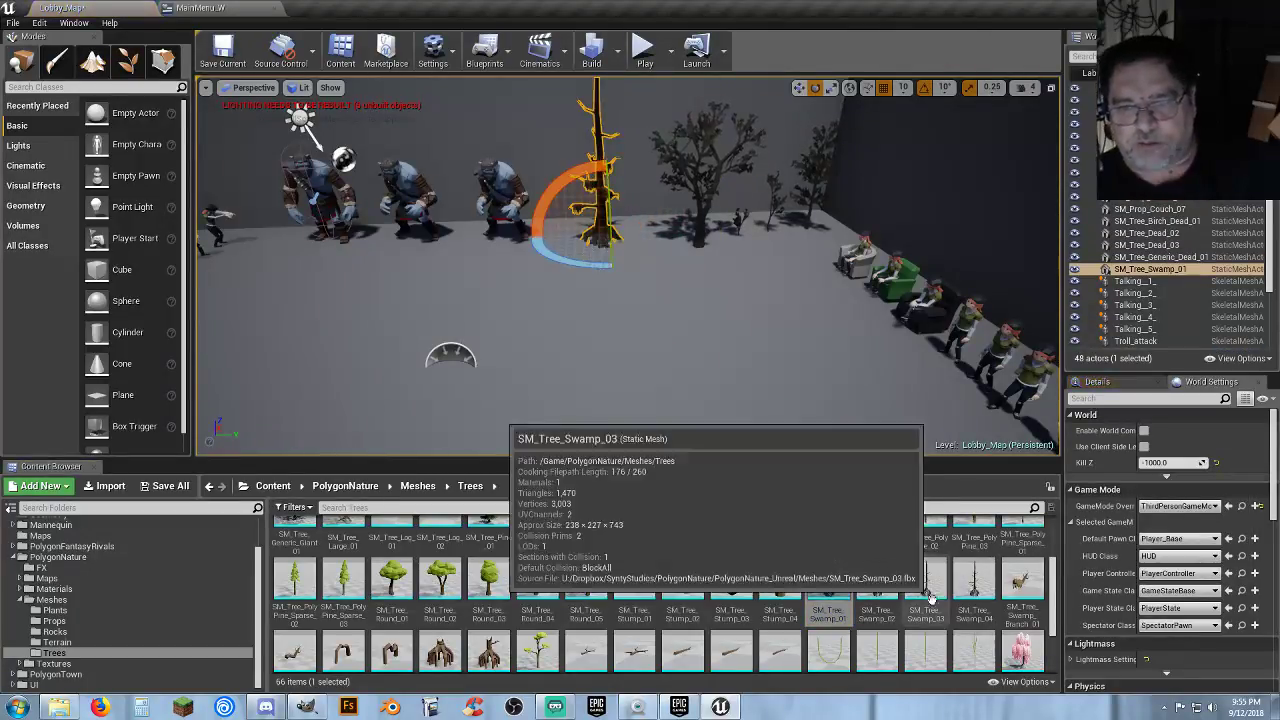
pyautogui.moveTo(877, 580); pyautogui.dragTo(625, 285)
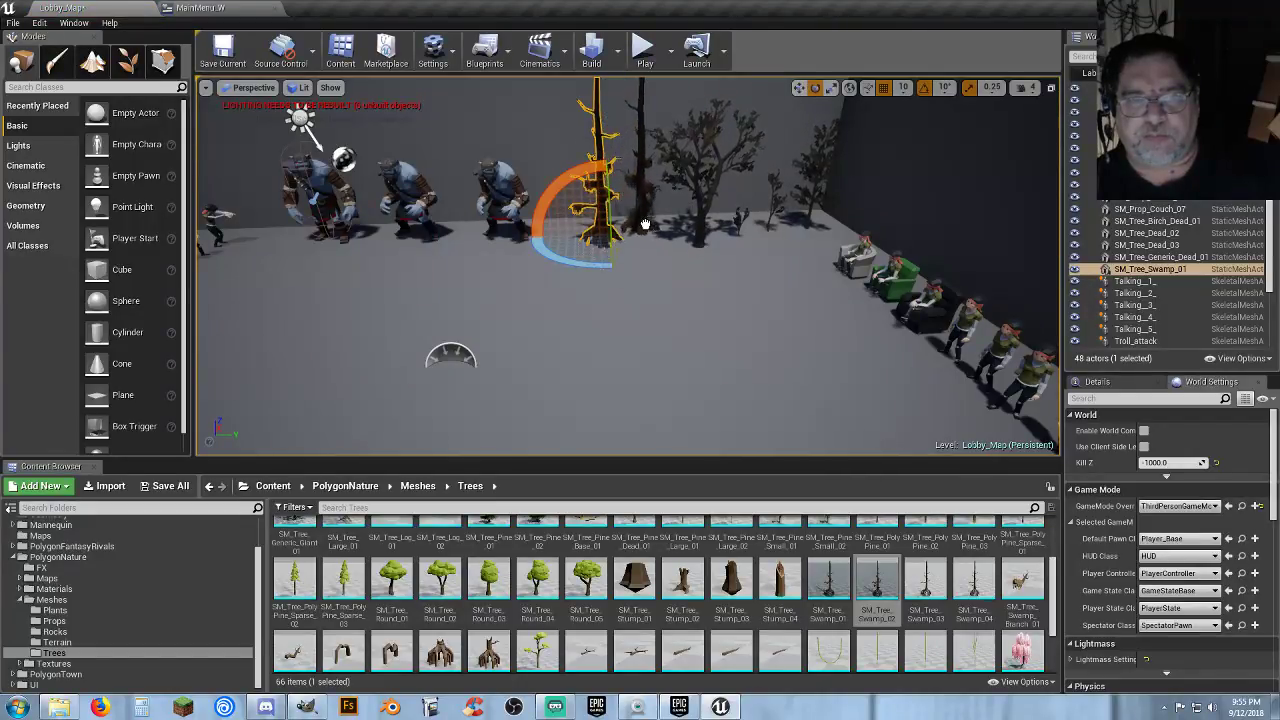
pyautogui.moveTo(645, 230); pyautogui.dragTo(645, 230)
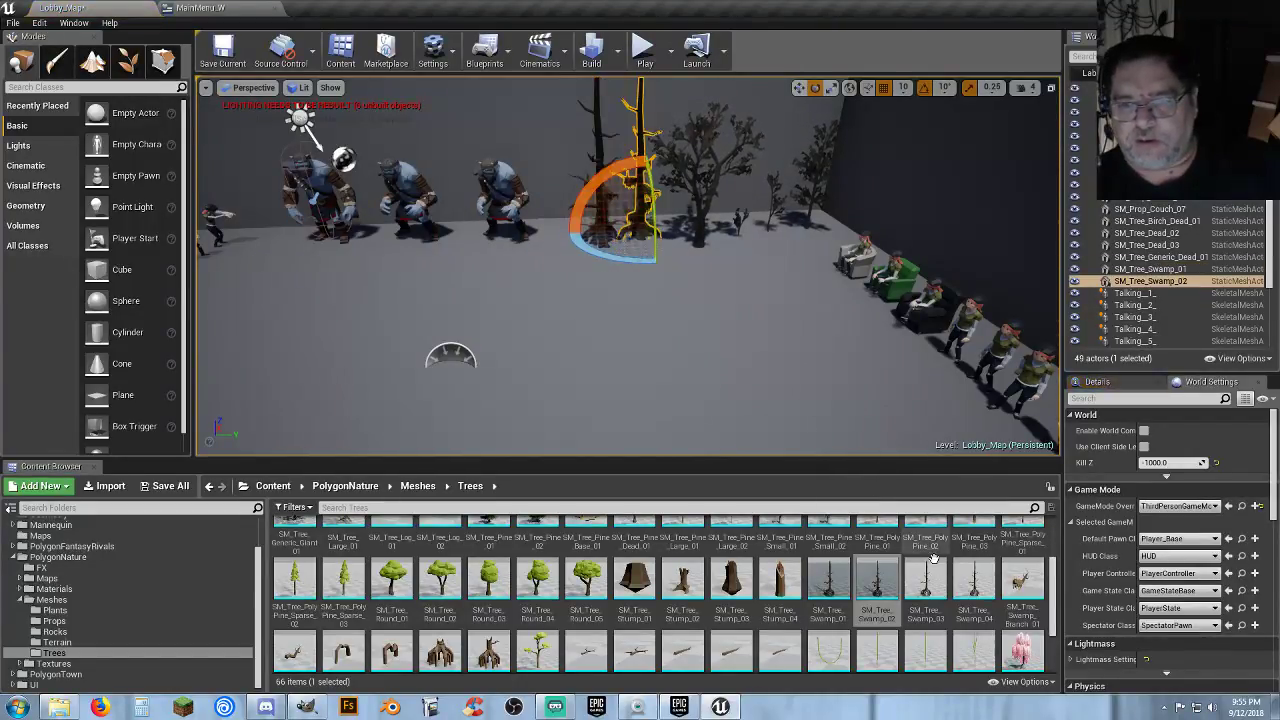
pyautogui.moveTo(928, 575); pyautogui.dragTo(846, 240)
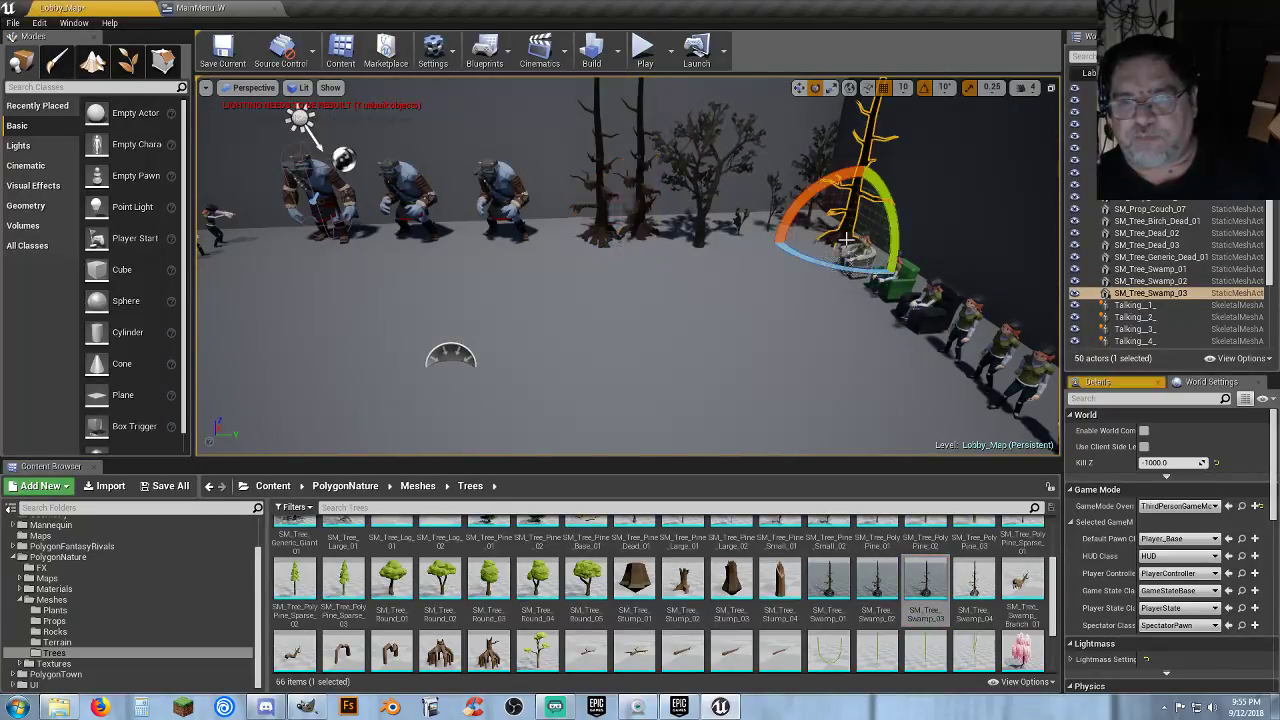
pyautogui.moveTo(977, 583); pyautogui.dragTo(613, 289)
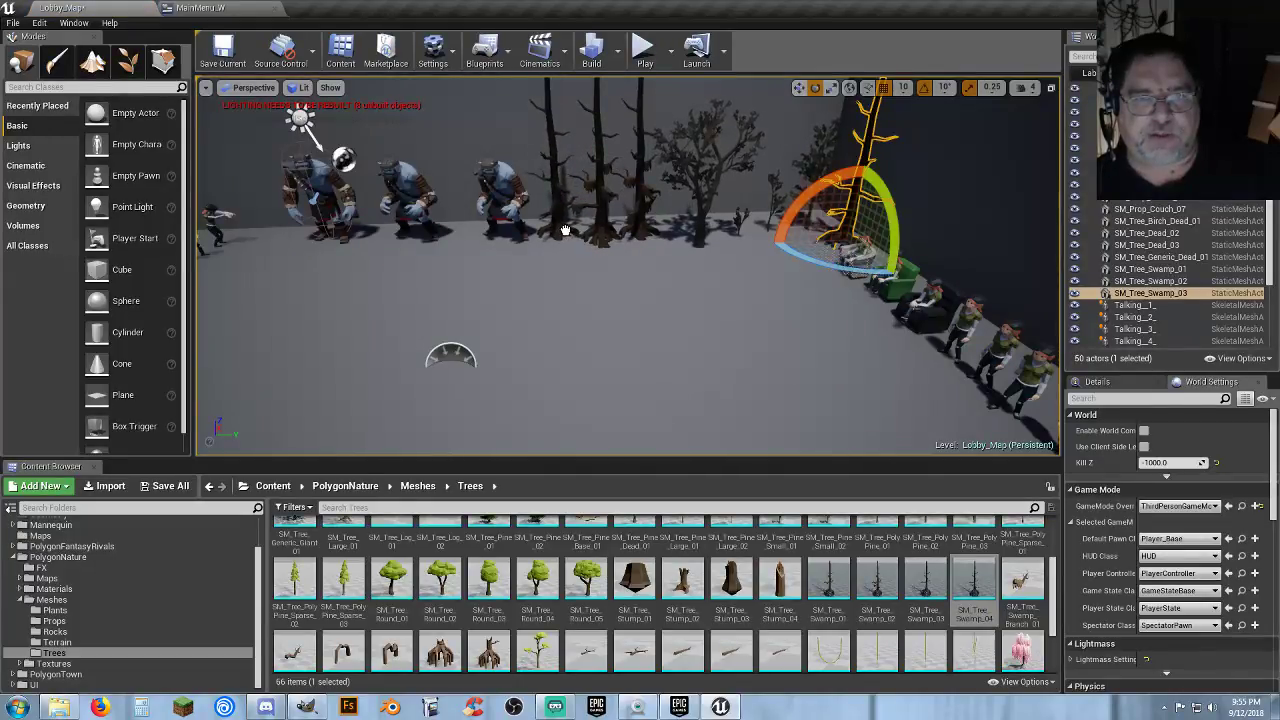
pyautogui.moveTo(568, 225); pyautogui.dragTo(568, 225)
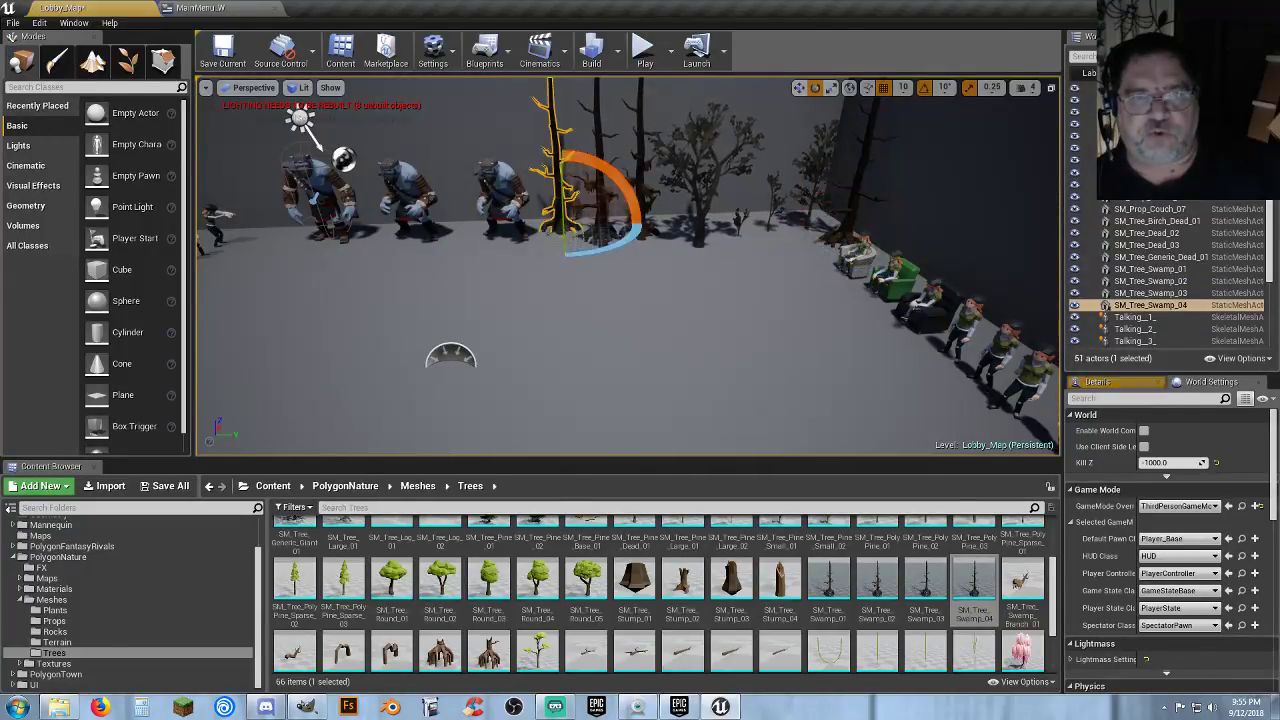
# Play the lobby level, run the character up to the dead and swamp trees to view them, and stop the session.
pyautogui.moveTo(614, 192); pyautogui.dragTo(645, 110, button='right')
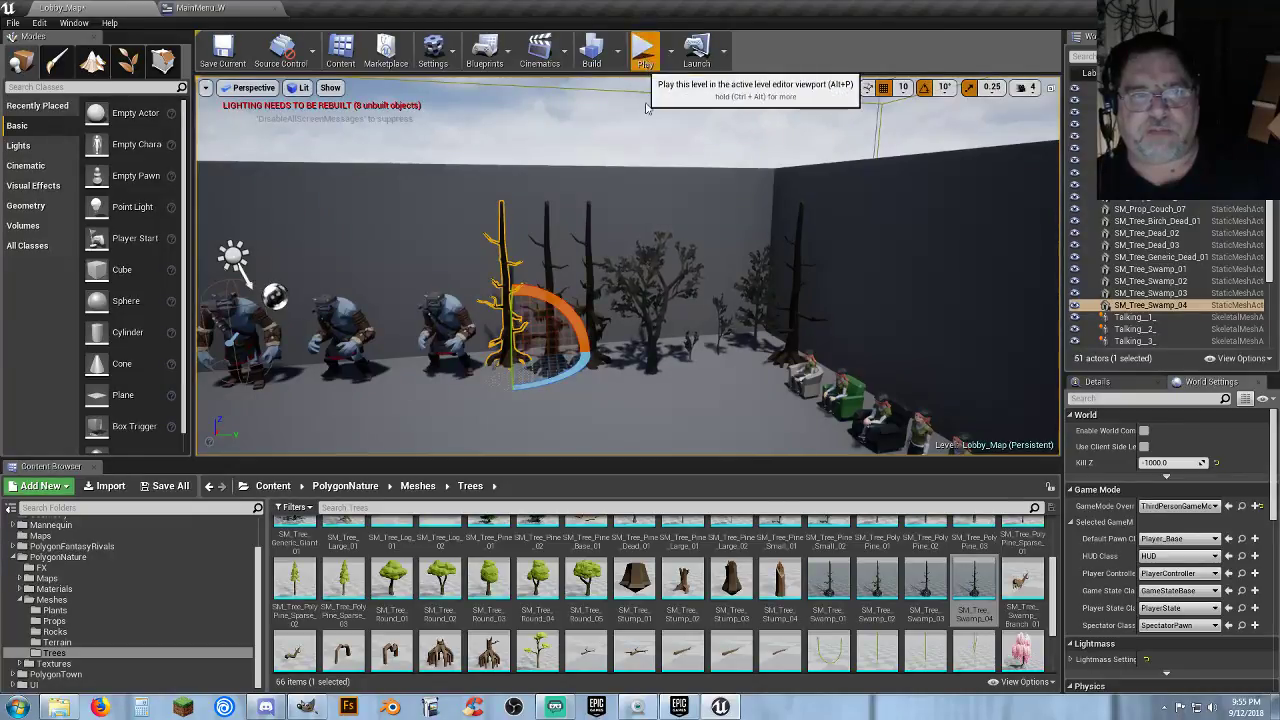
pyautogui.click(644, 50)
pyautogui.press('w')
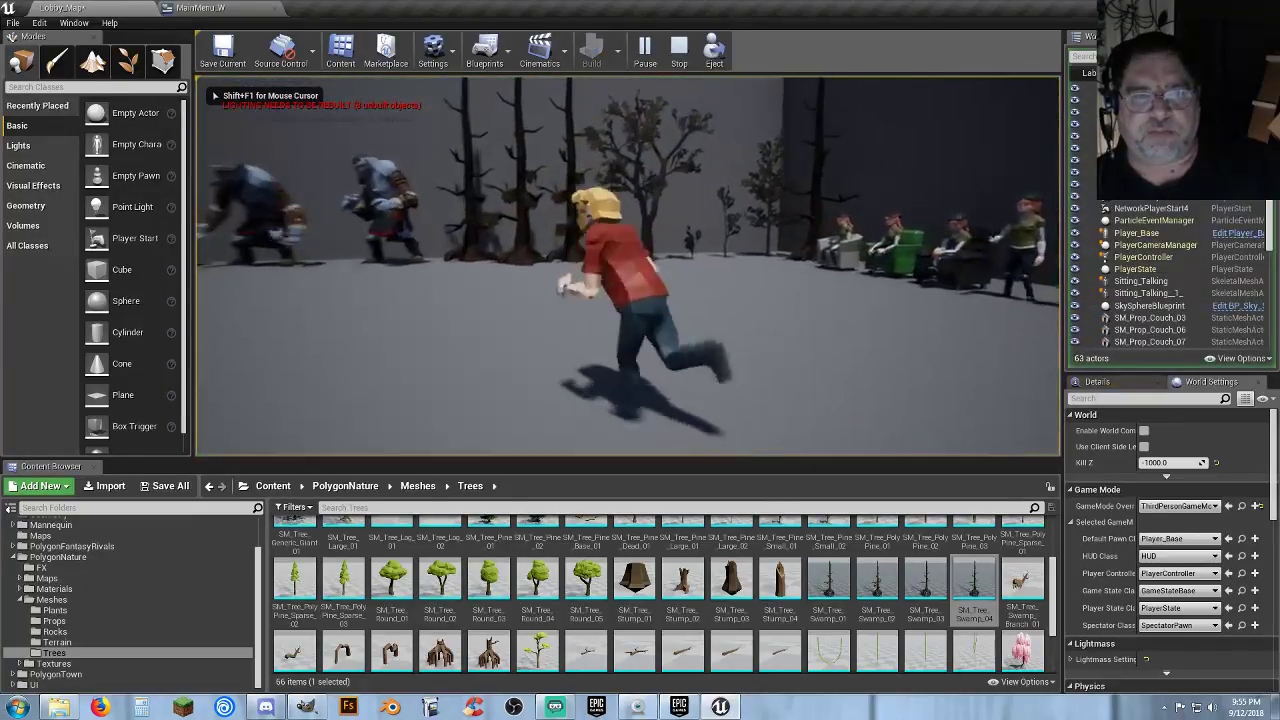
pyautogui.press('w')
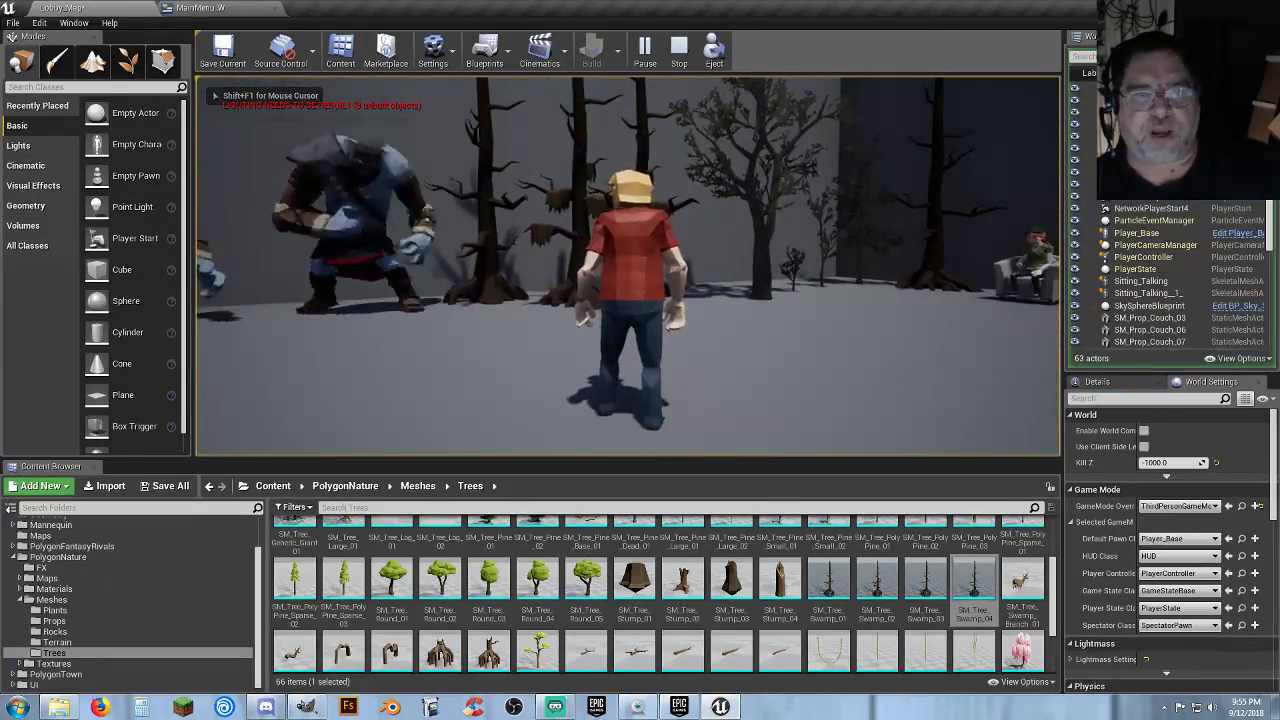
pyautogui.press('d')
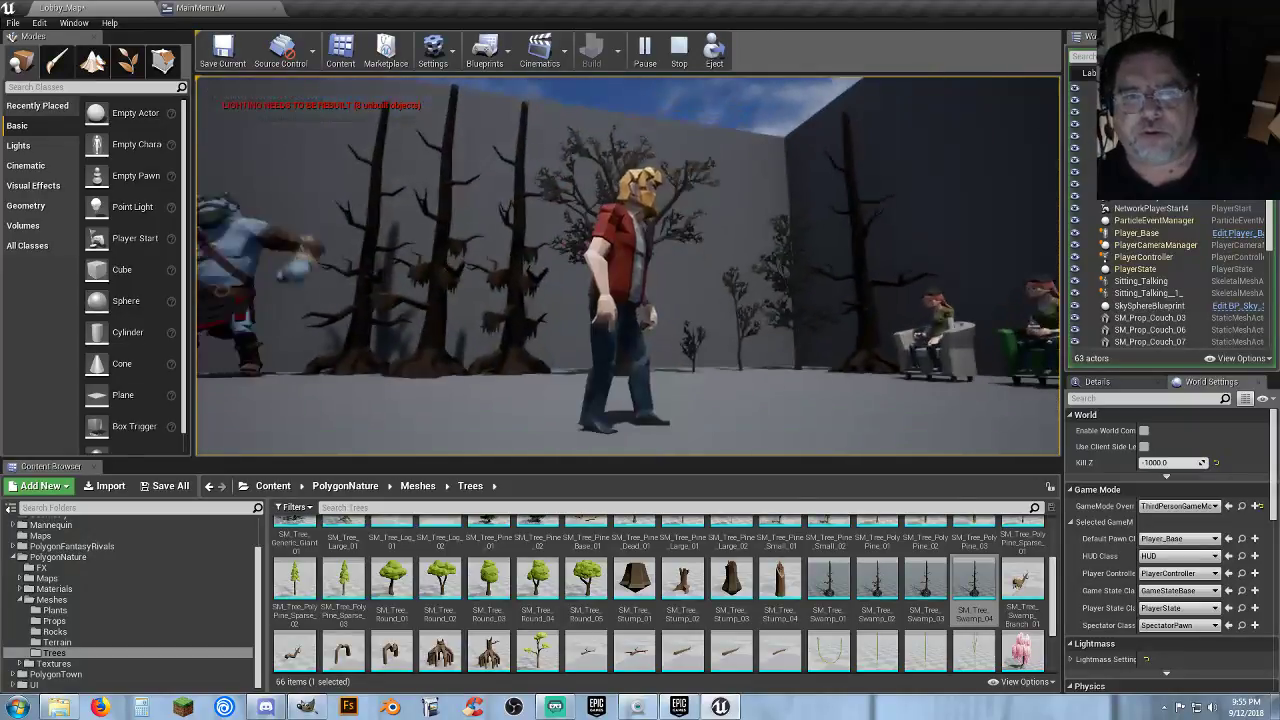
pyautogui.press('w')
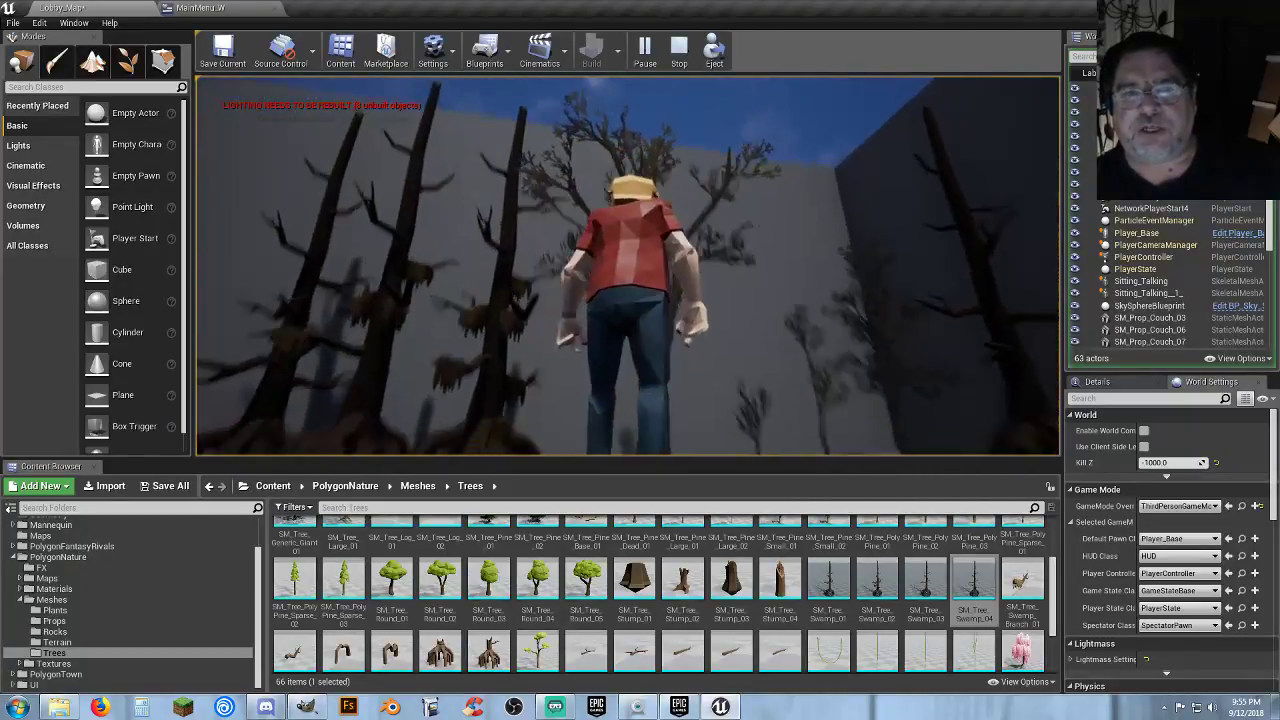
pyautogui.press('s')
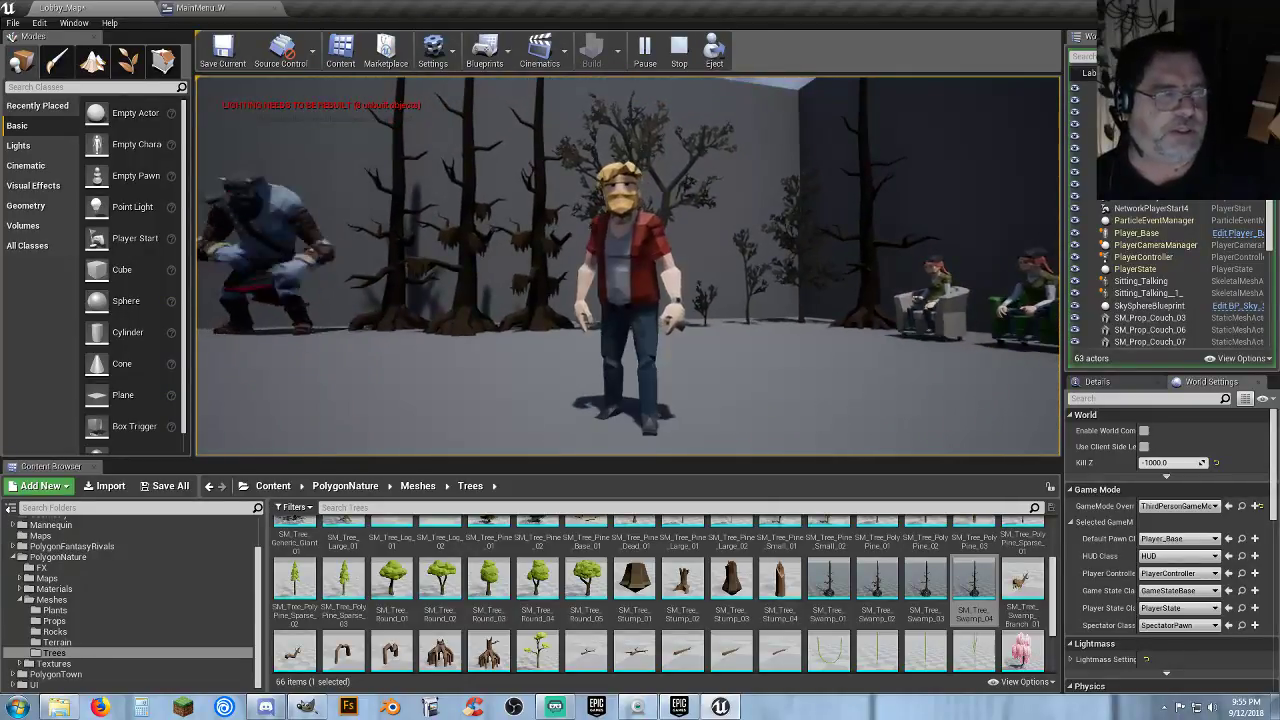
pyautogui.press('Escape')
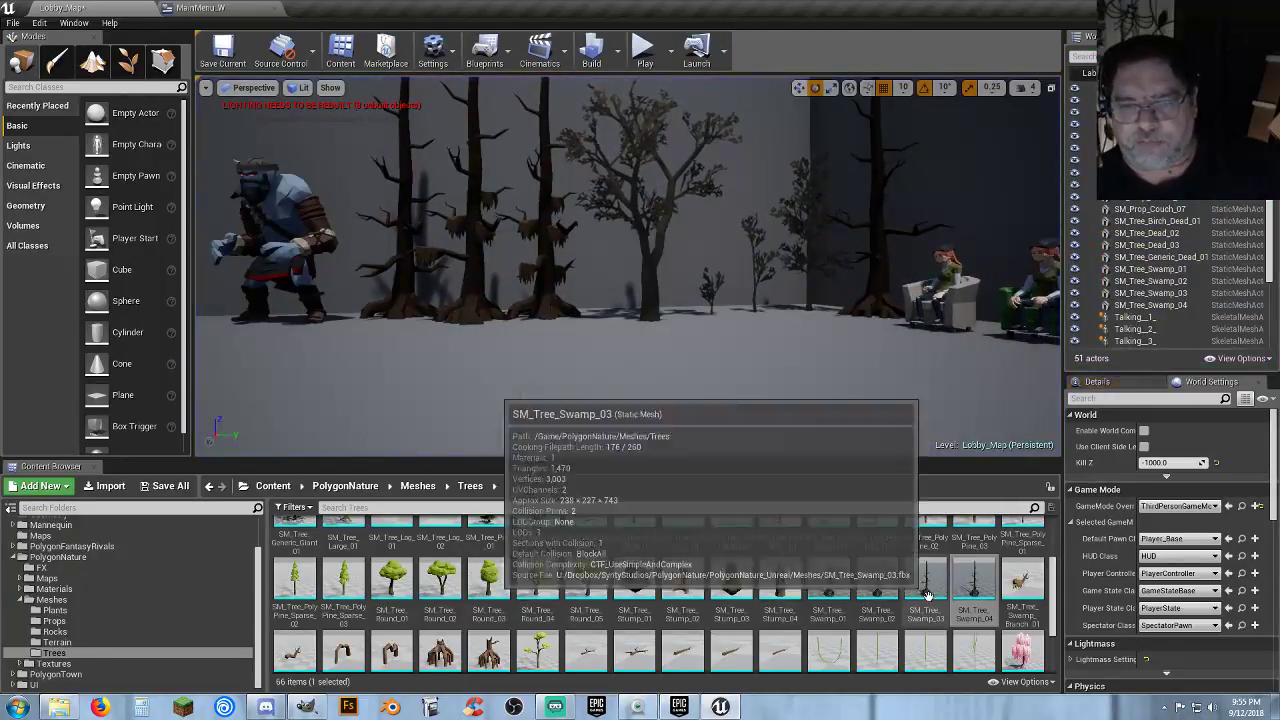
# Place SM_Tree_Willow_Large_01 on the open floor in front of the dead and swamp trees.
pyautogui.scroll(-1, 918, 590)
pyautogui.scroll(-1, 918, 590)
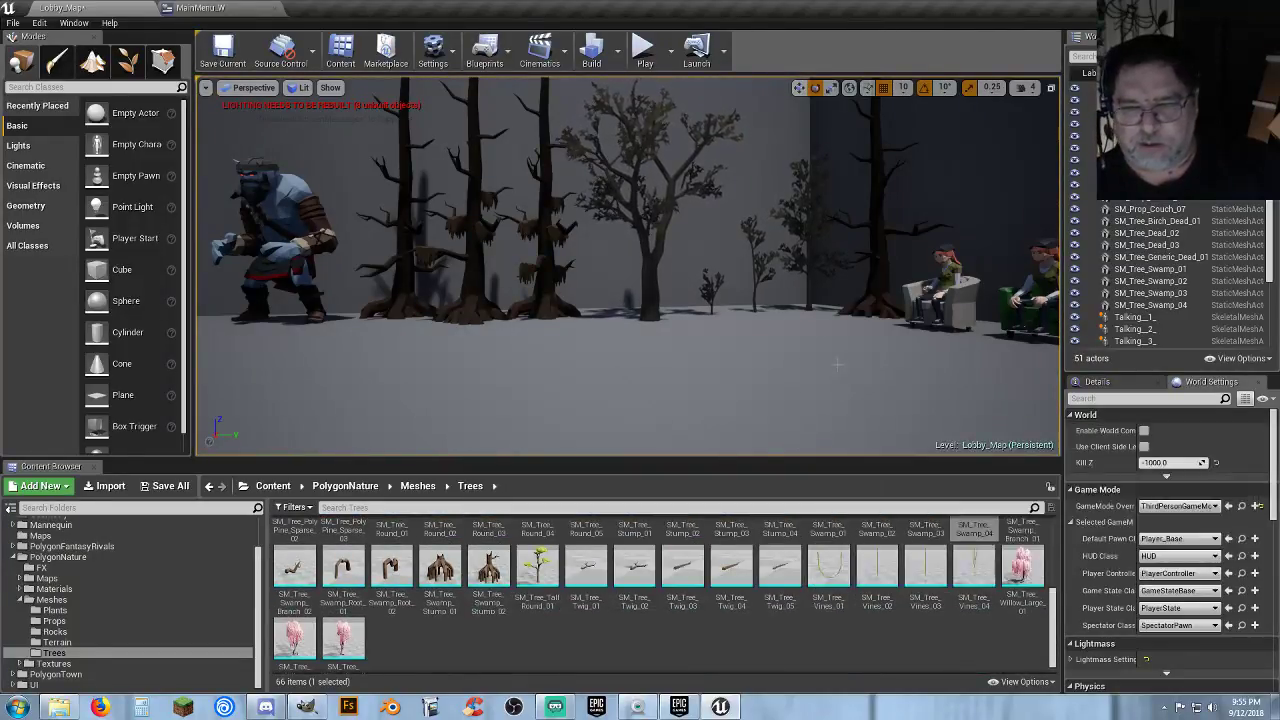
pyautogui.press('s')
pyautogui.moveTo(838, 364); pyautogui.dragTo(838, 392, button='right')
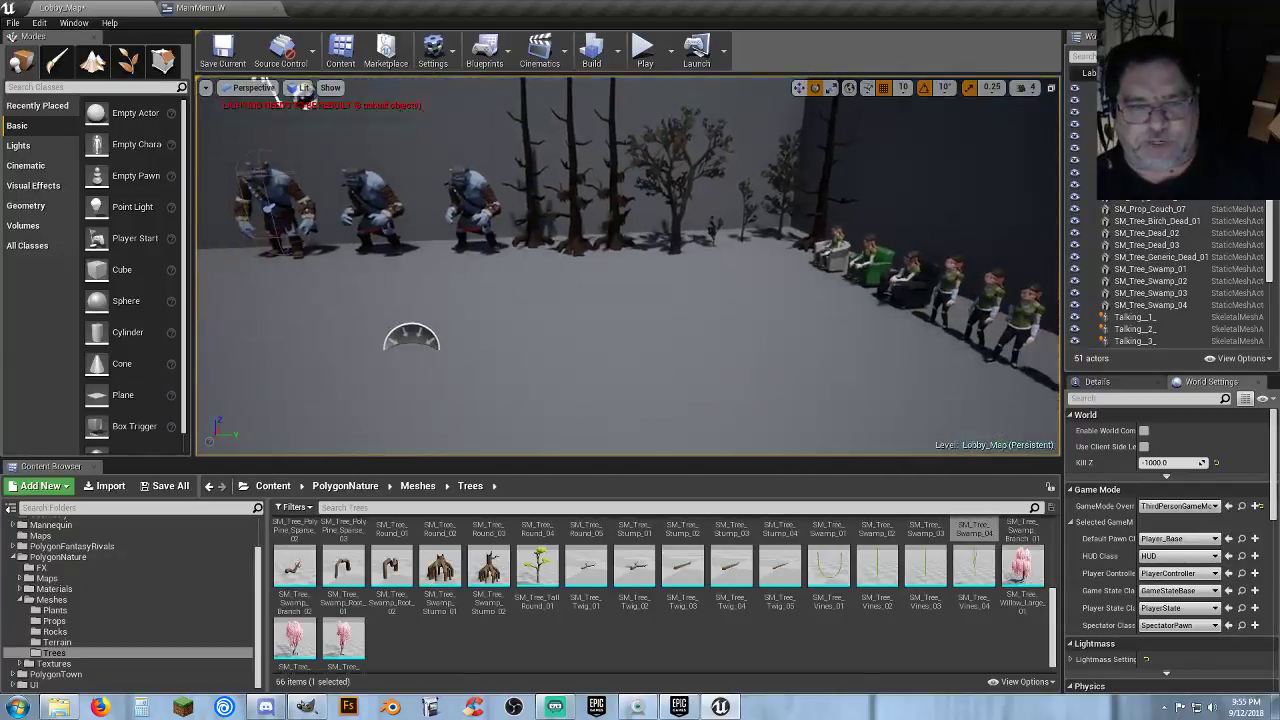
pyautogui.moveTo(1022, 565); pyautogui.dragTo(655, 348)
# Play the lobby level, walk the character up to the pink willow tree, and stop the session.
pyautogui.click(644, 52)
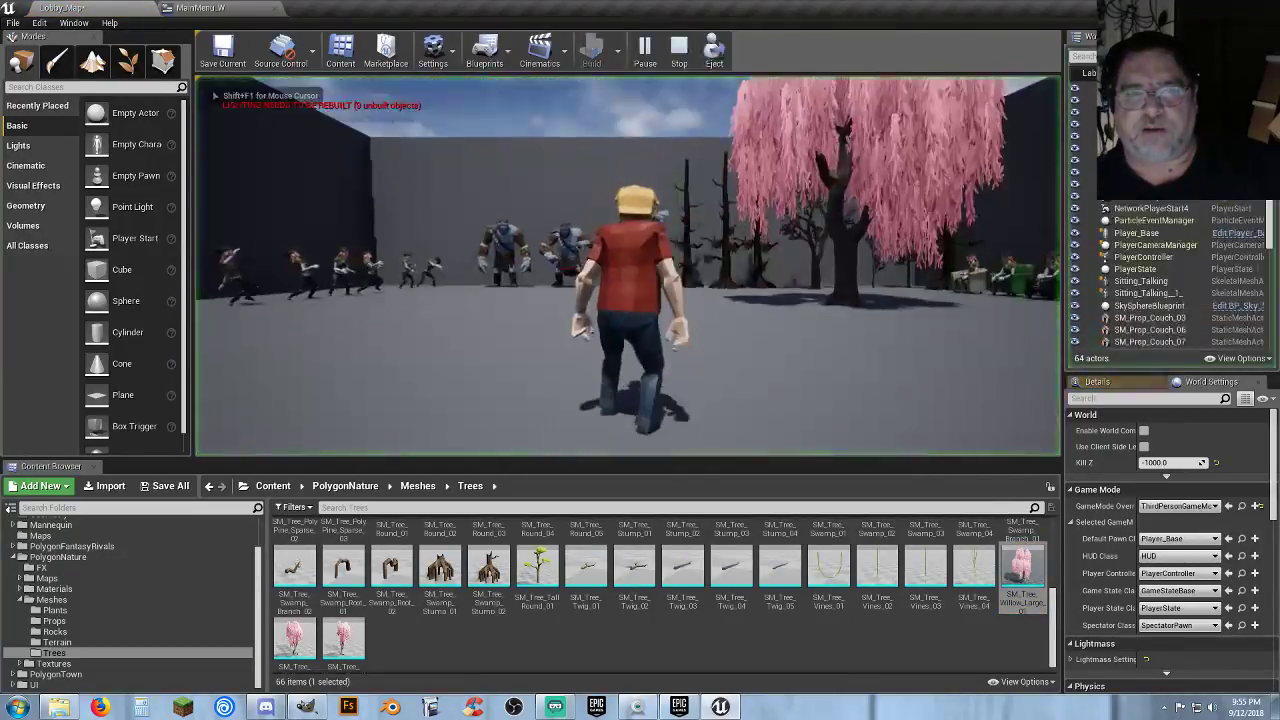
pyautogui.press('w')
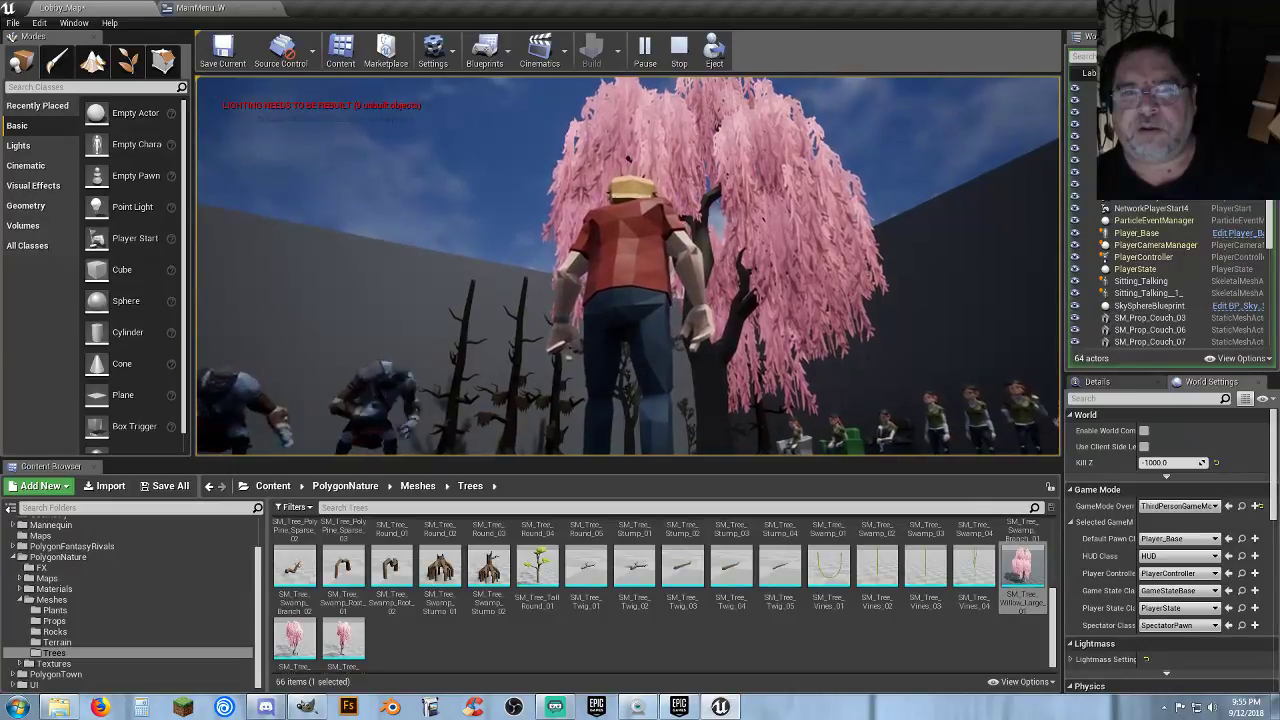
pyautogui.press('Escape')
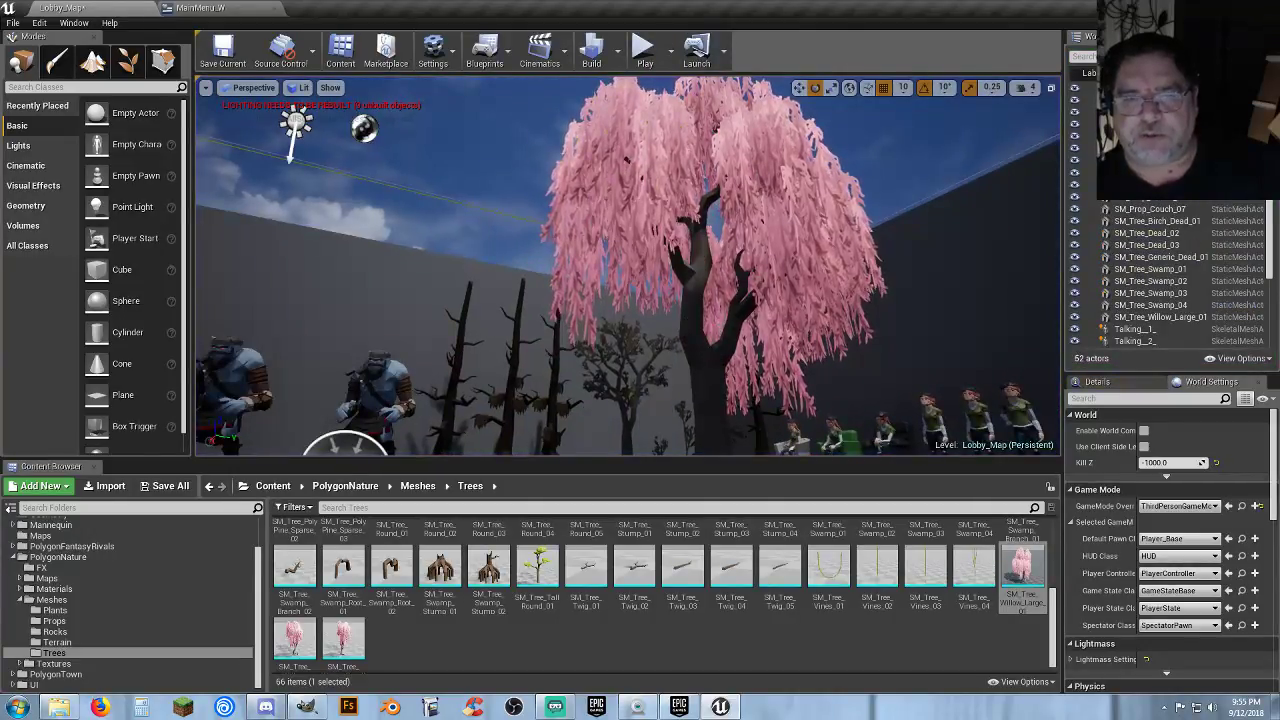
# Delete the pink willow tree from the lobby level's open floor.
pyautogui.click(710, 356)
pyautogui.press('Delete')
pyautogui.moveTo(680, 306)
pyautogui.mouseDown(button='right')
pyautogui.moveTo(680, 430)
pyautogui.moveTo(680, 306)
pyautogui.moveTo(520, 306)
pyautogui.moveTo(680, 306)
pyautogui.mouseUp(button='right')
# Place SM_River_Plane_Dip_01 from the PolygonNature Terrain meshes on the open floor and adjust its position with the move tool.
pyautogui.click(57, 642)
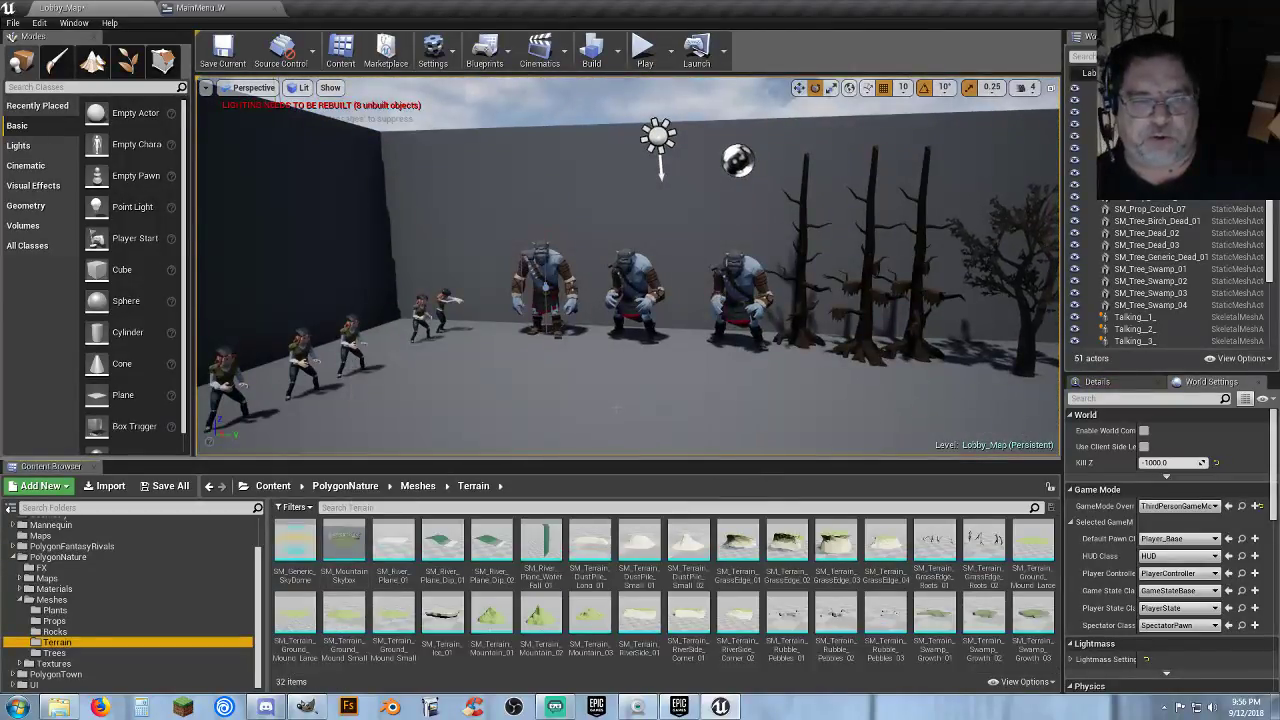
pyautogui.moveTo(616, 408); pyautogui.dragTo(716, 446, button='right')
pyautogui.press('s')
pyautogui.press('s')
pyautogui.moveTo(440, 543); pyautogui.dragTo(456, 358)
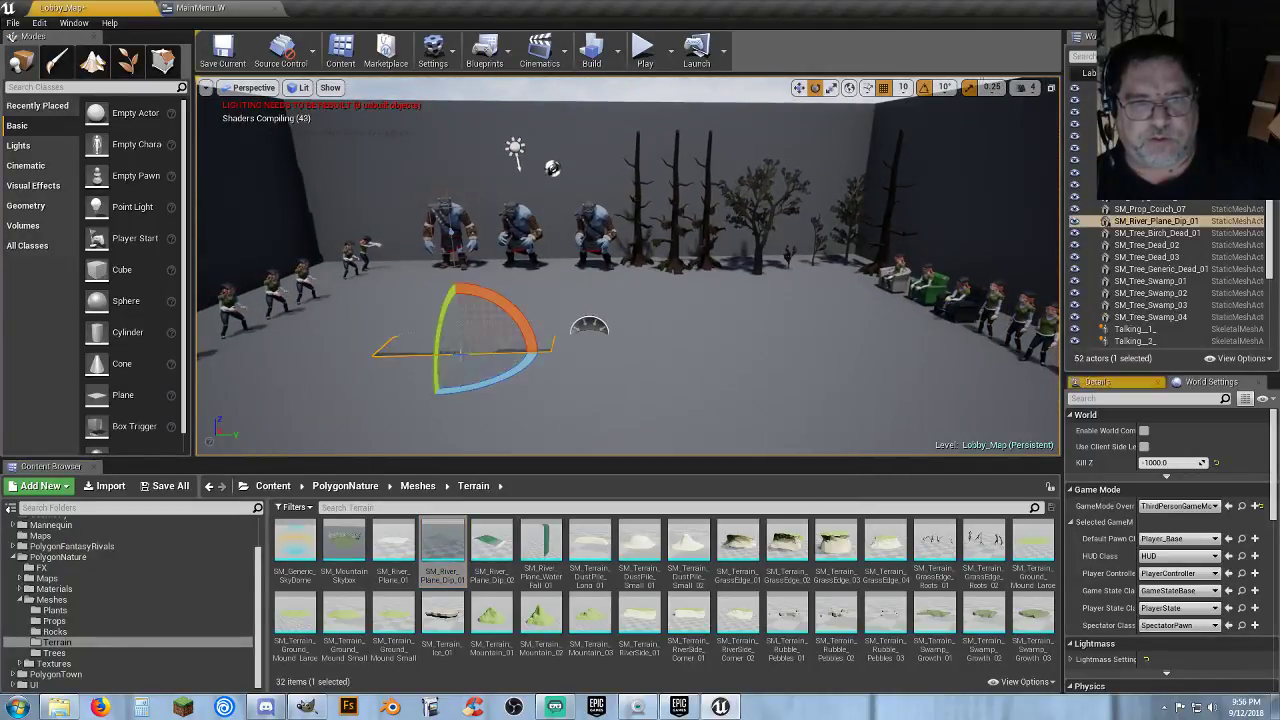
pyautogui.click(798, 88)
pyautogui.moveTo(457, 310); pyautogui.dragTo(436, 273)
pyautogui.moveTo(548, 300)
pyautogui.mouseDown(button='right')
pyautogui.moveTo(420, 280)
pyautogui.moveTo(440, 400)
pyautogui.moveTo(570, 390)
pyautogui.moveTo(546, 296)
pyautogui.mouseUp(button='right')
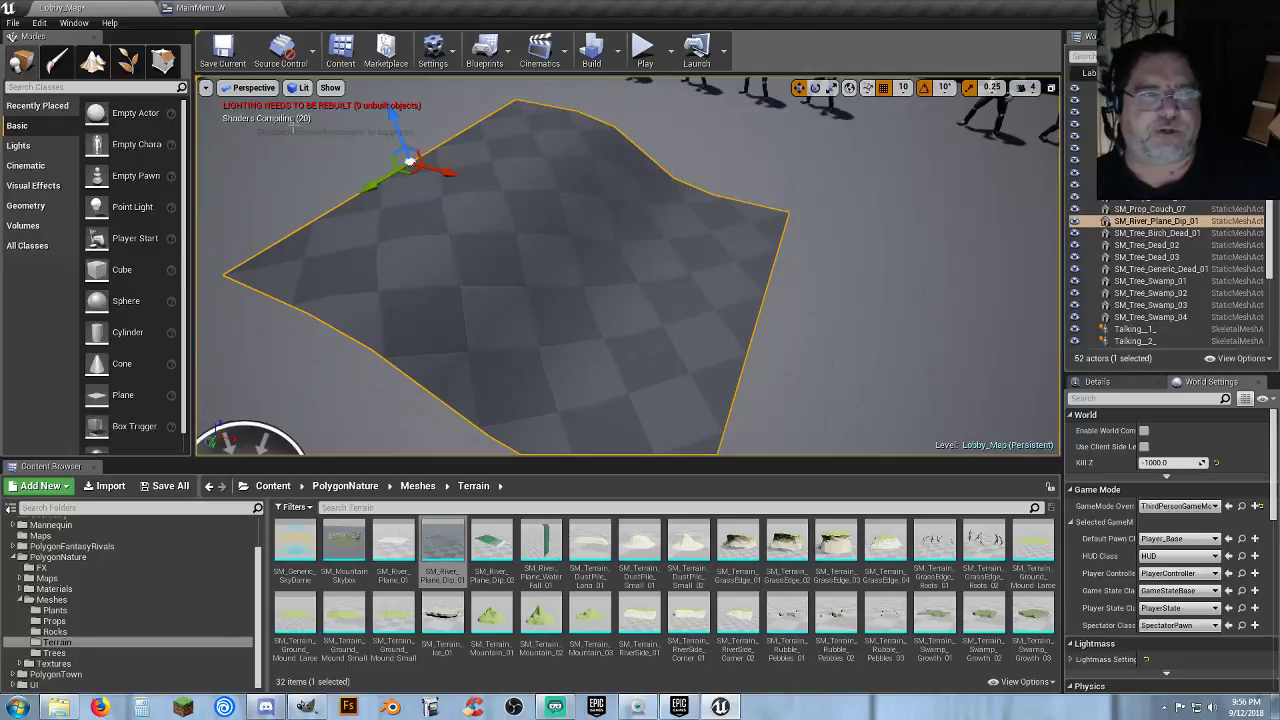
pyautogui.moveTo(623, 259); pyautogui.dragTo(582, 369, button='right')
# Place SM_River_Plane_WaterFall_01 behind the river plane and raise it until it stands upright above the floor.
pyautogui.moveTo(536, 537); pyautogui.dragTo(314, 175)
pyautogui.scroll(-5, 314, 175)
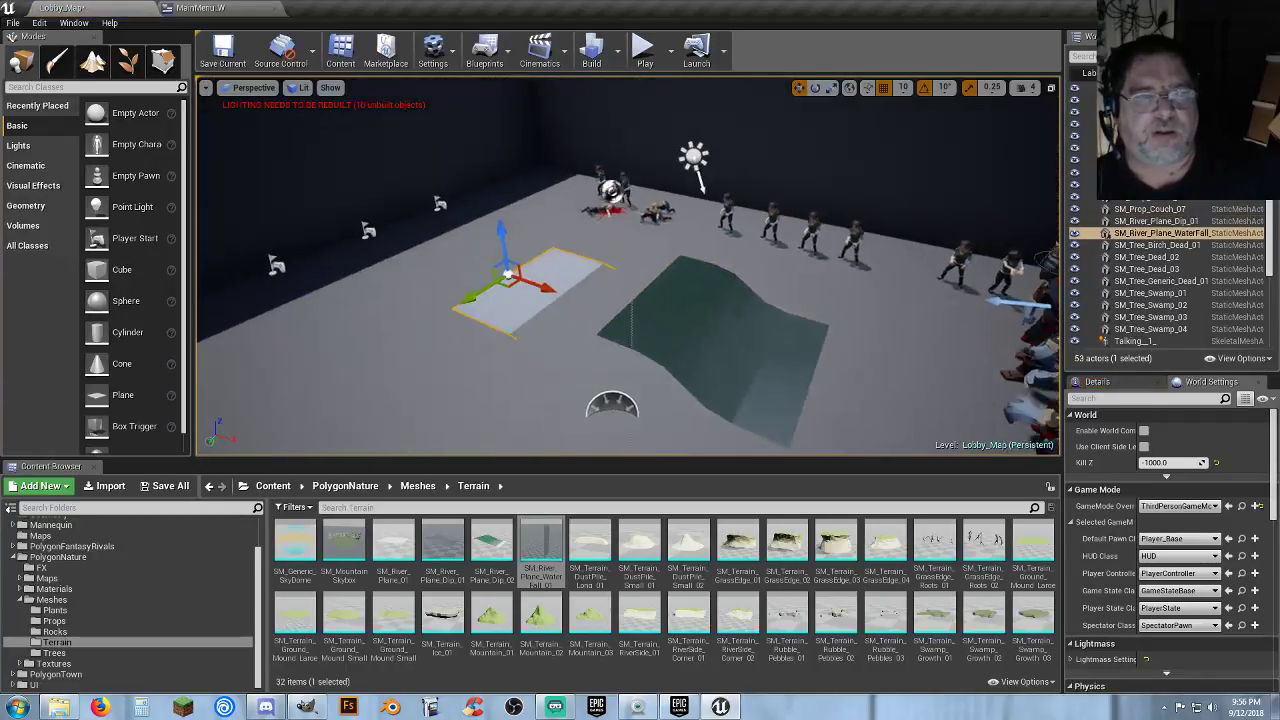
pyautogui.moveTo(494, 262); pyautogui.dragTo(472, 60)
pyautogui.moveTo(543, 151); pyautogui.dragTo(540, 40, button='right')
pyautogui.moveTo(513, 264); pyautogui.dragTo(514, 164)
pyautogui.moveTo(530, 175); pyautogui.dragTo(592, 322, button='right')
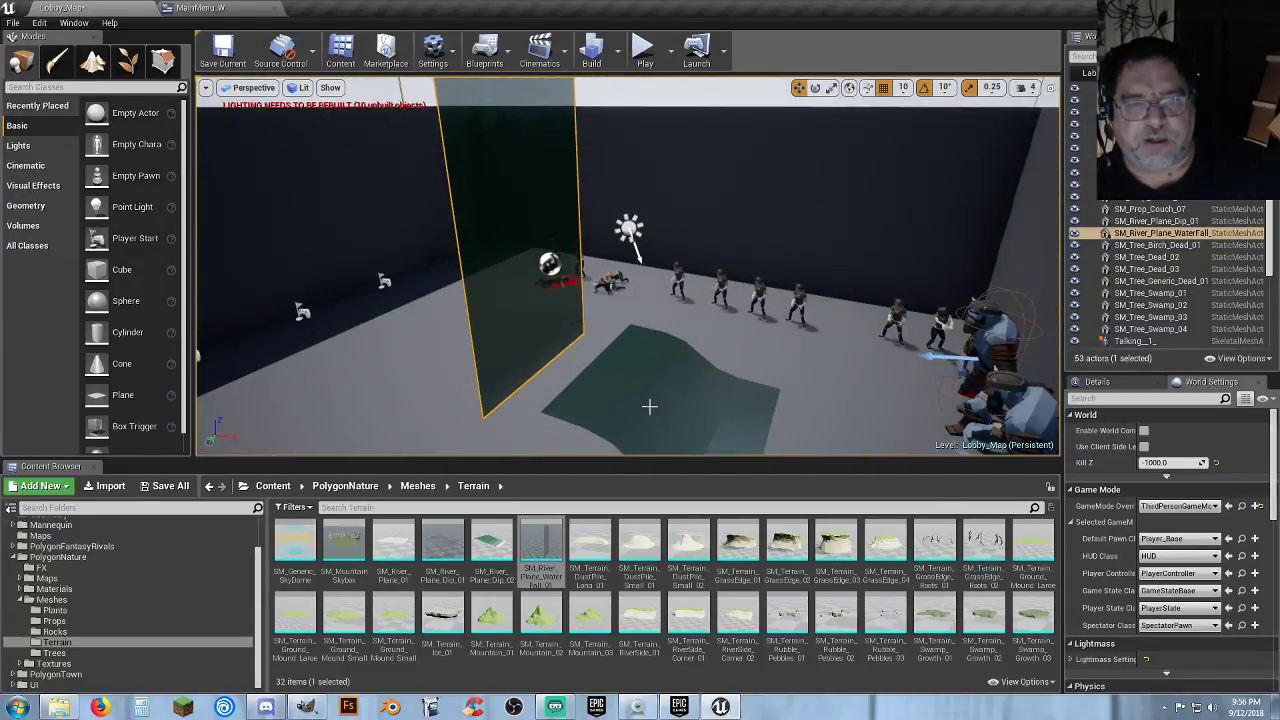
pyautogui.press('w')
pyautogui.moveTo(637, 396); pyautogui.dragTo(668, 444, button='right')
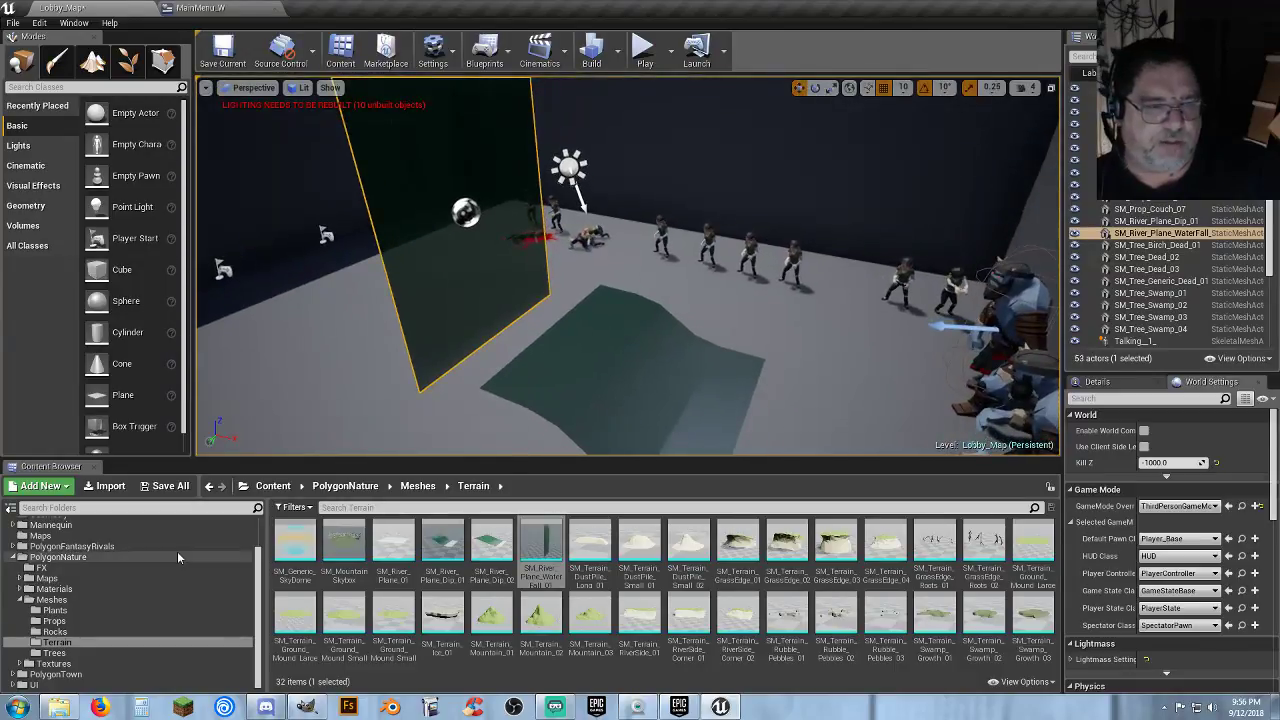
# Place FX_Waterfall_02 from the PolygonNature FX folder where the waterfall meets the river, rotate it and shift it toward the waterfall's base.
pyautogui.click(83, 569)
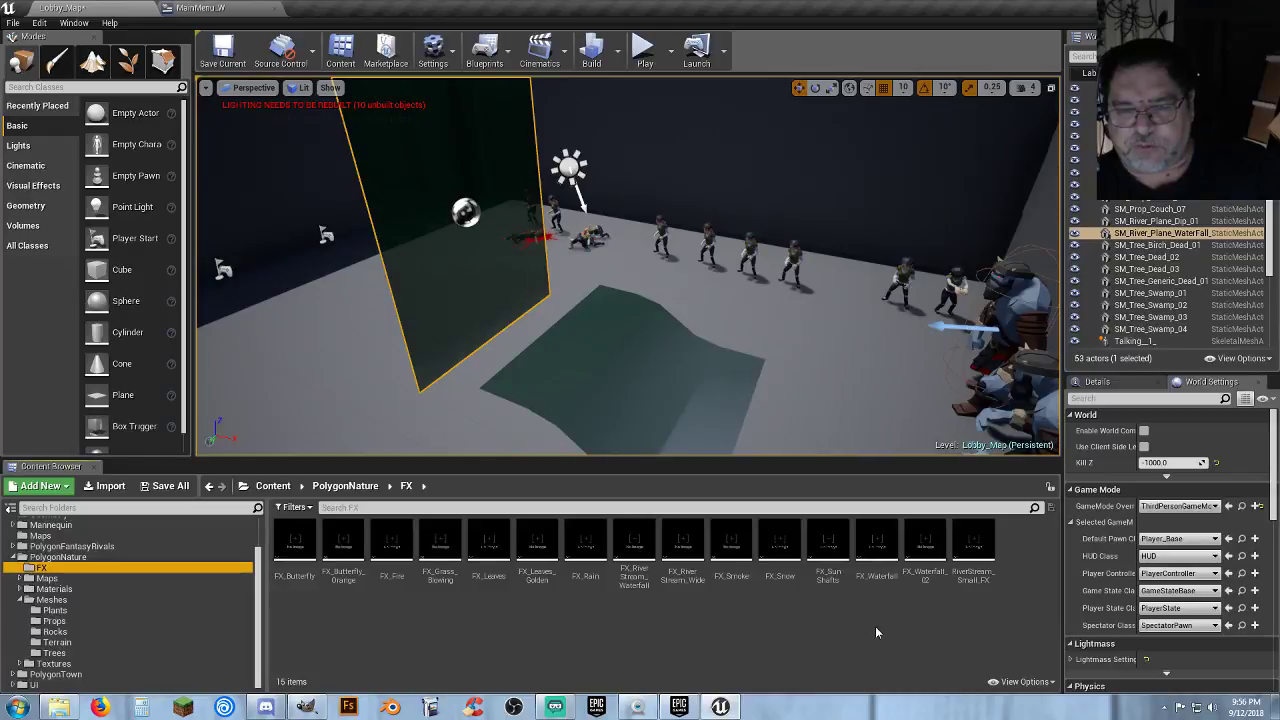
pyautogui.moveTo(925, 545); pyautogui.dragTo(521, 344)
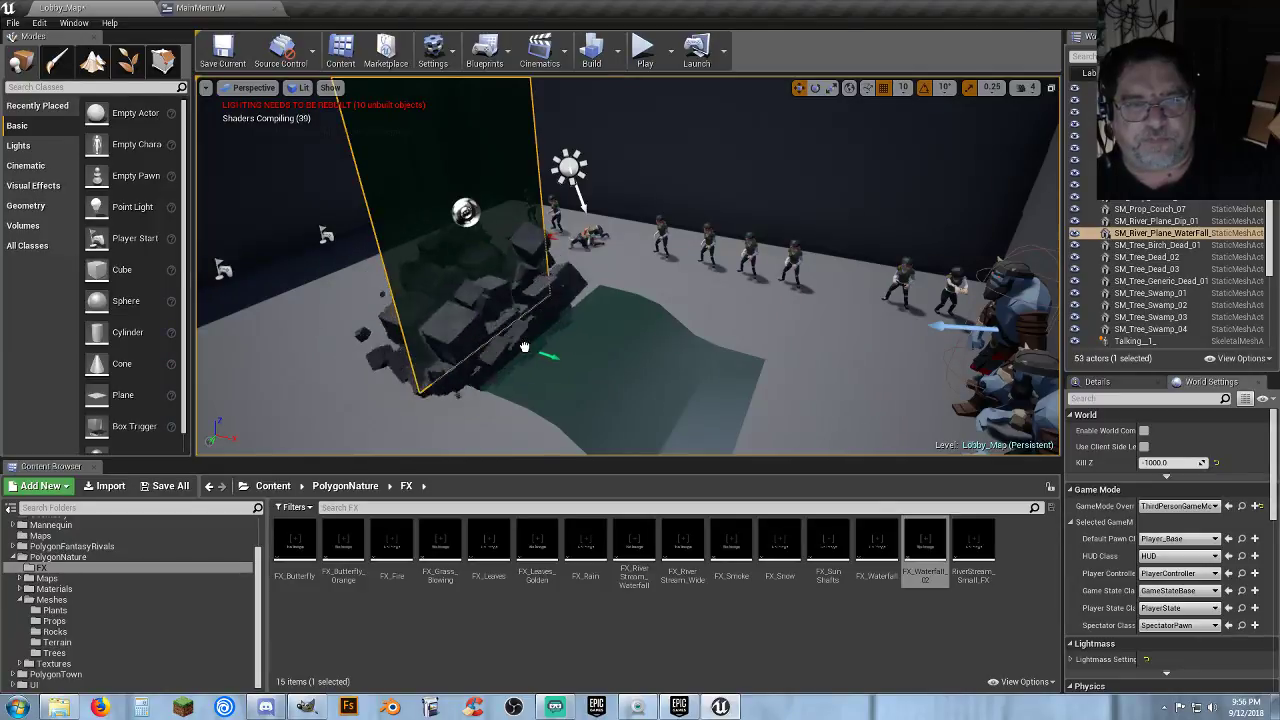
pyautogui.moveTo(525, 347); pyautogui.dragTo(526, 347)
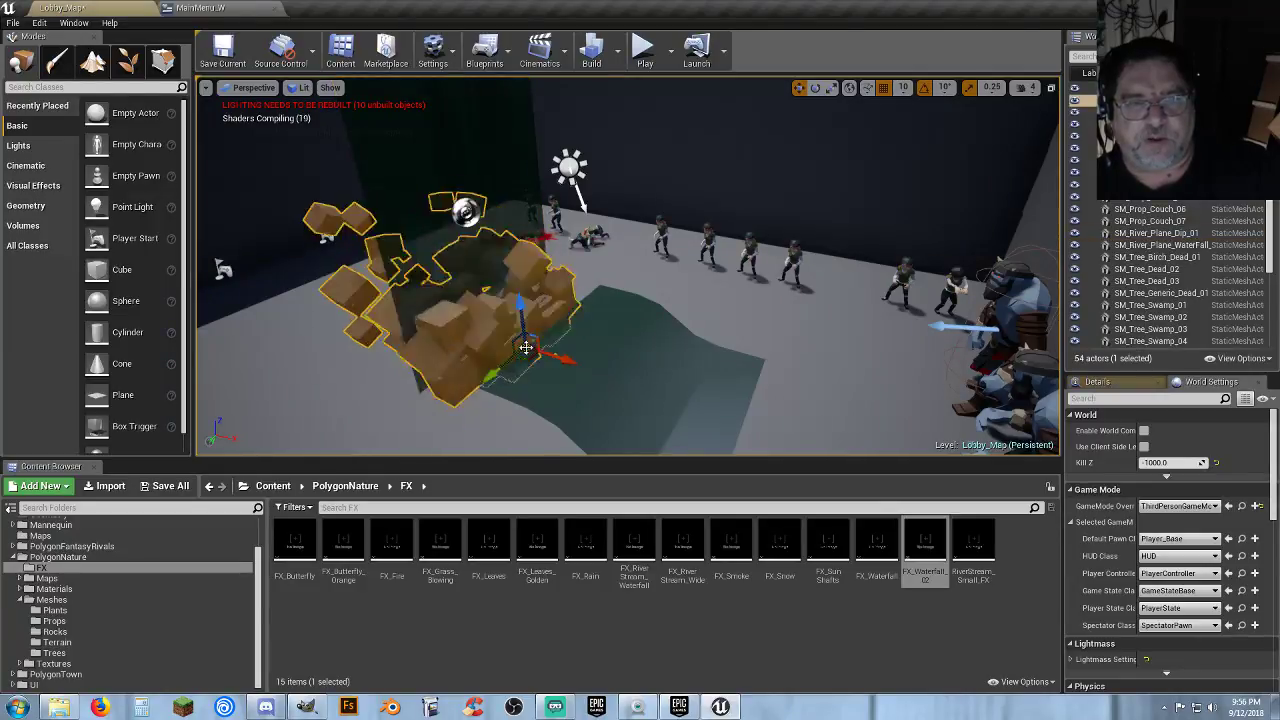
pyautogui.click(815, 87)
pyautogui.moveTo(573, 367); pyautogui.dragTo(470, 368)
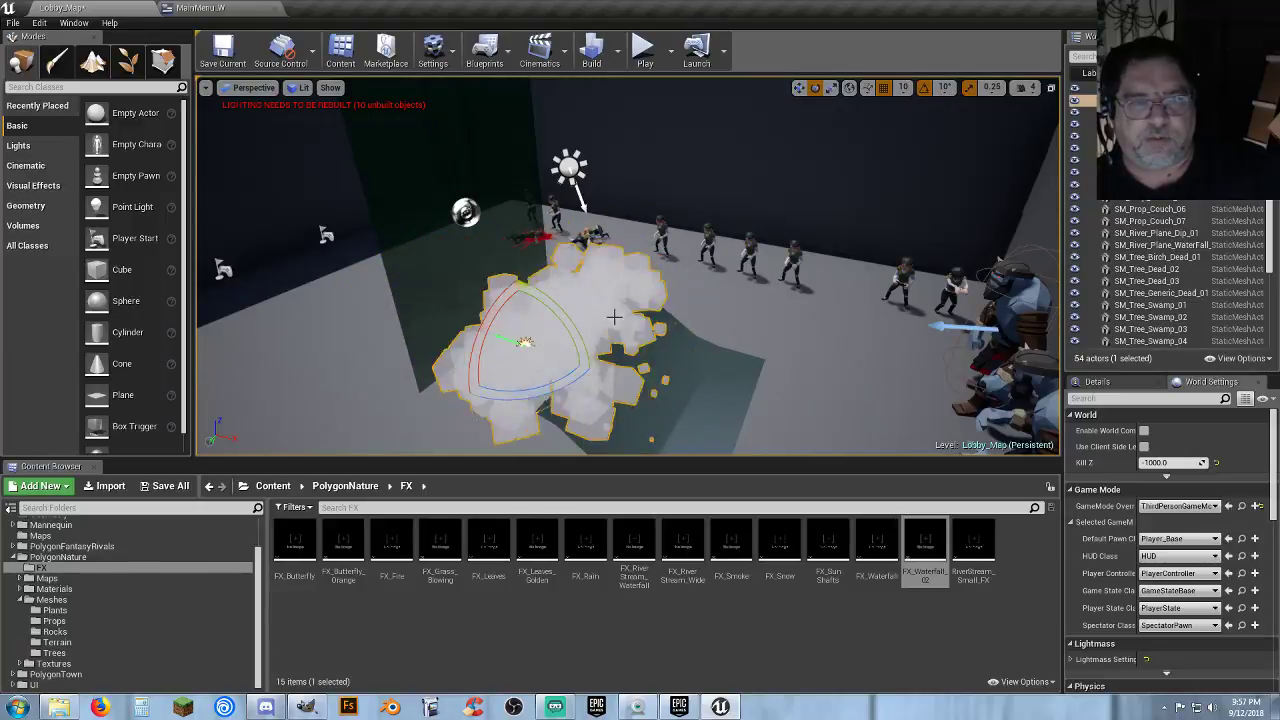
pyautogui.press('w')
pyautogui.moveTo(568, 360); pyautogui.dragTo(518, 355)
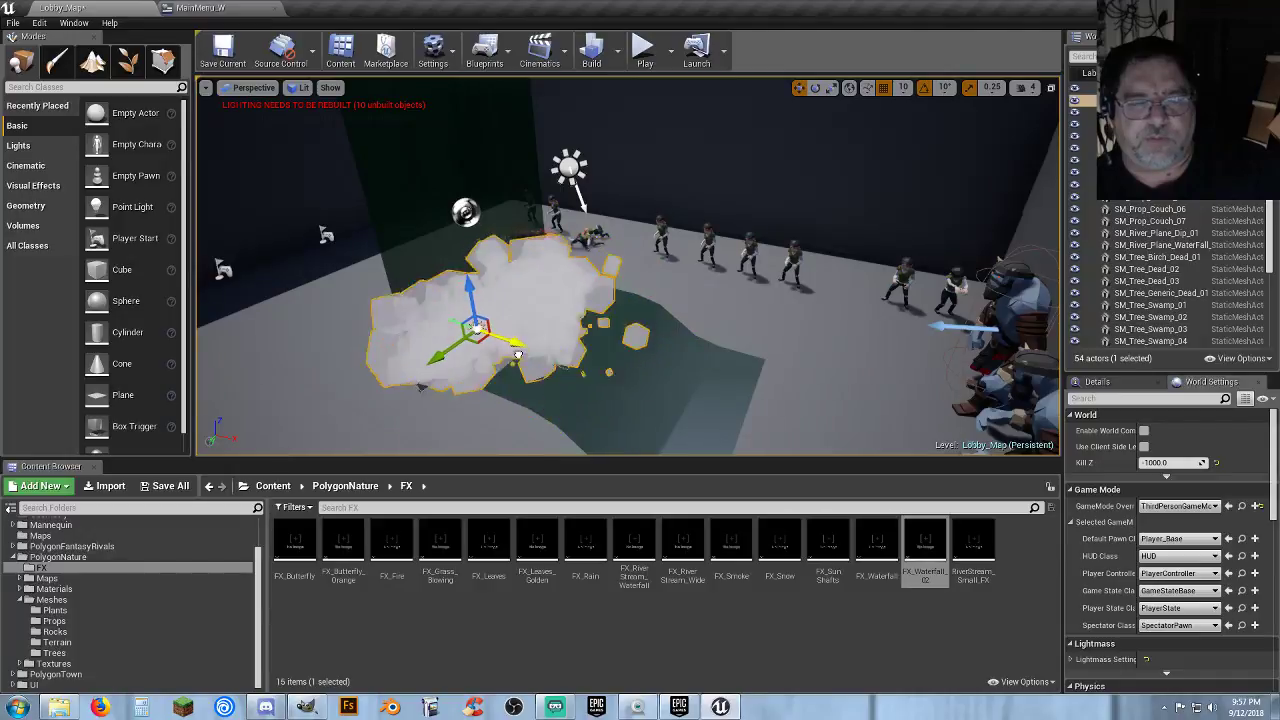
pyautogui.click(617, 385)
pyautogui.moveTo(617, 385); pyautogui.dragTo(555, 382, button='right')
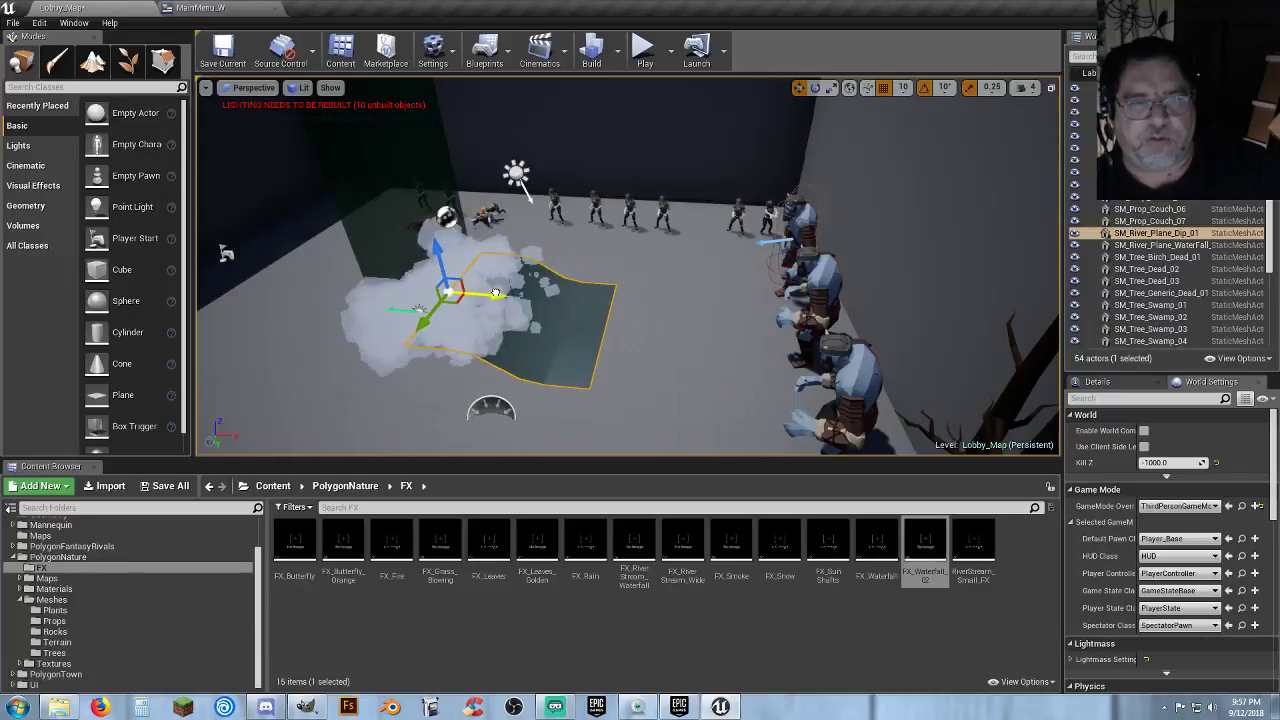
# Play the lobby level, run the character up to the waterfall effect and over the river plane, and stop the session.
pyautogui.click(644, 48)
pyautogui.press('d')
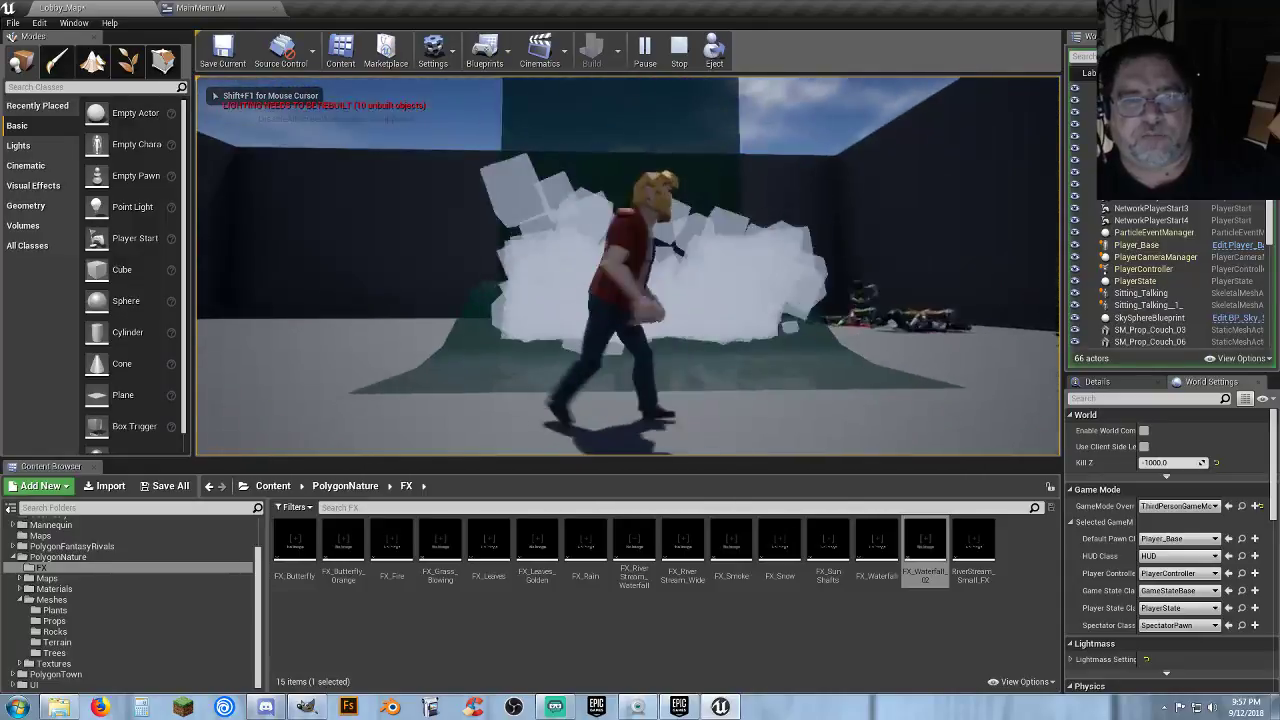
pyautogui.press('w')
pyautogui.press('s')
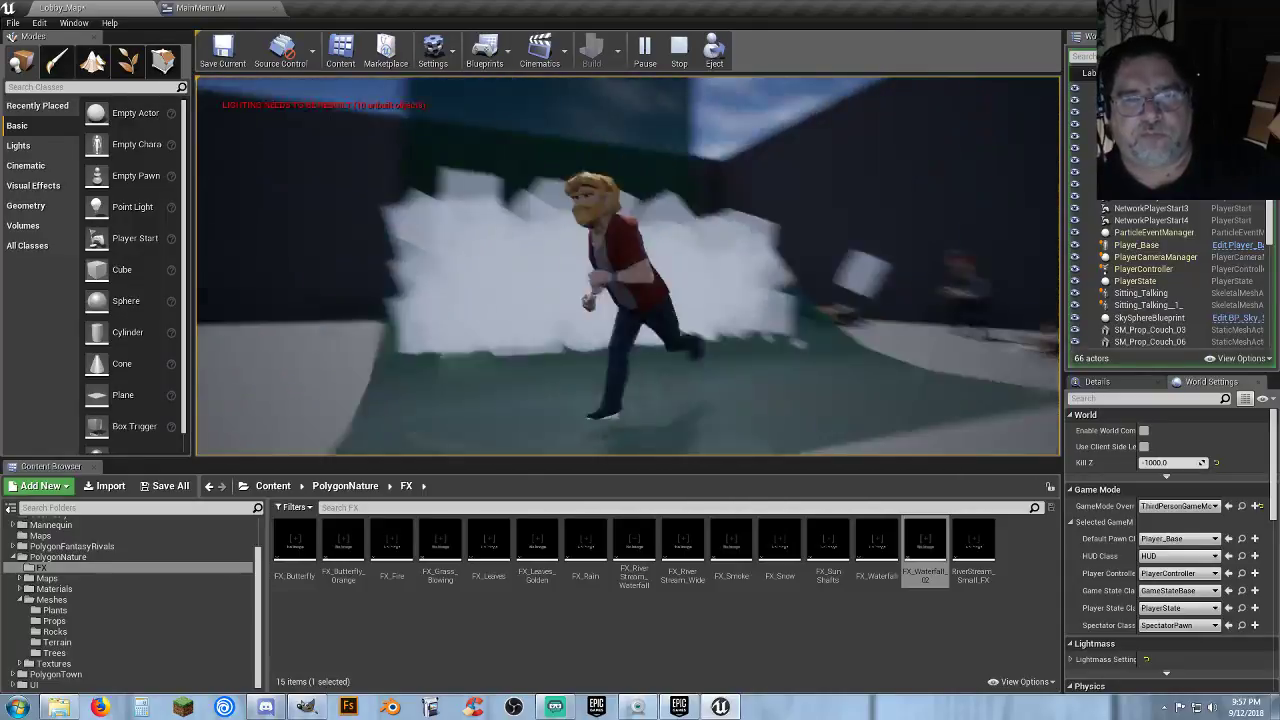
pyautogui.press('a')
pyautogui.press('Escape')
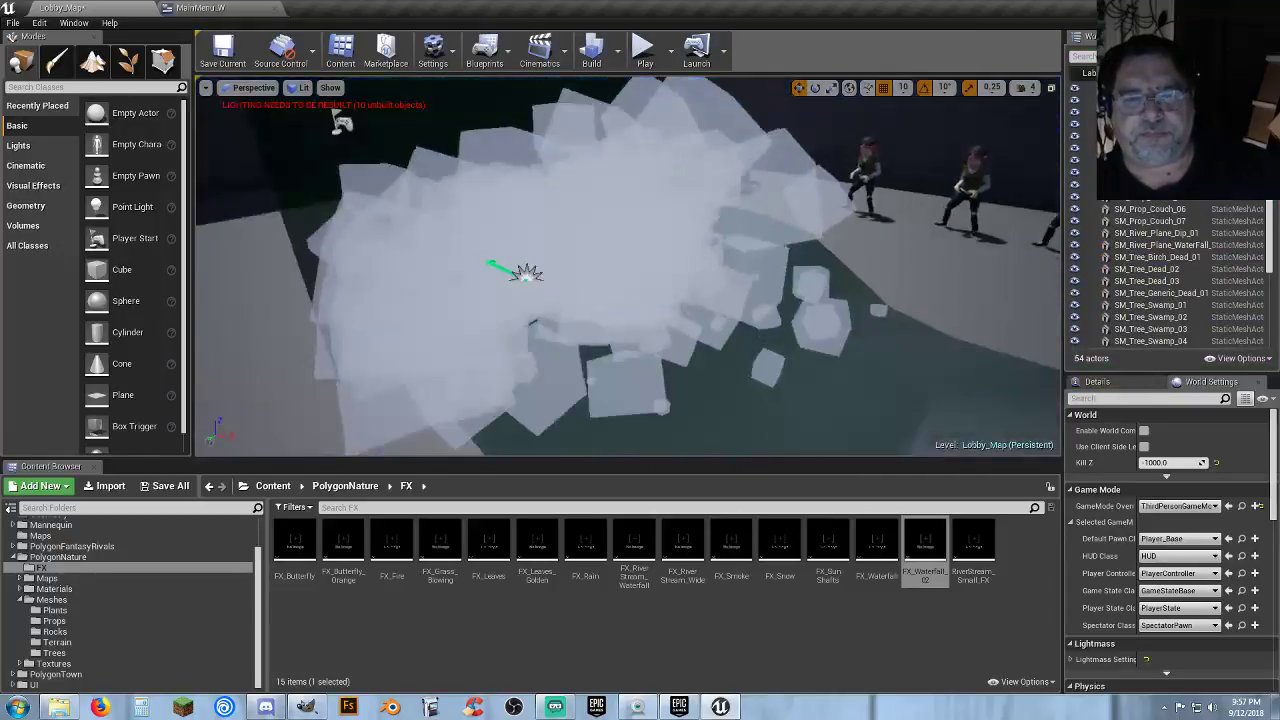
# Delete the waterfall effect, the river plane and the waterfall plane from the level.
pyautogui.moveTo(534, 166); pyautogui.dragTo(534, 275, button='right')
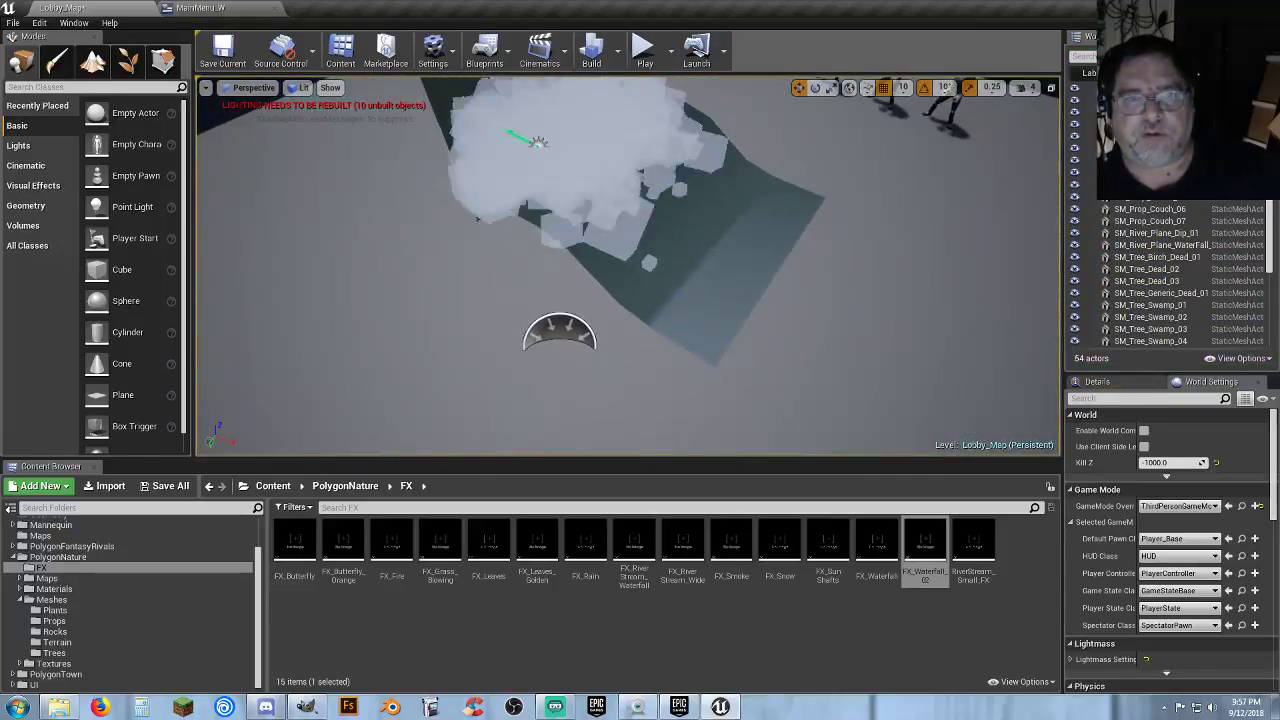
pyautogui.click(537, 151)
pyautogui.moveTo(580, 149); pyautogui.dragTo(520, 82, button='right')
pyautogui.press('Delete')
pyautogui.click(692, 266)
pyautogui.press('Delete')
pyautogui.click(591, 229)
pyautogui.press('Delete')
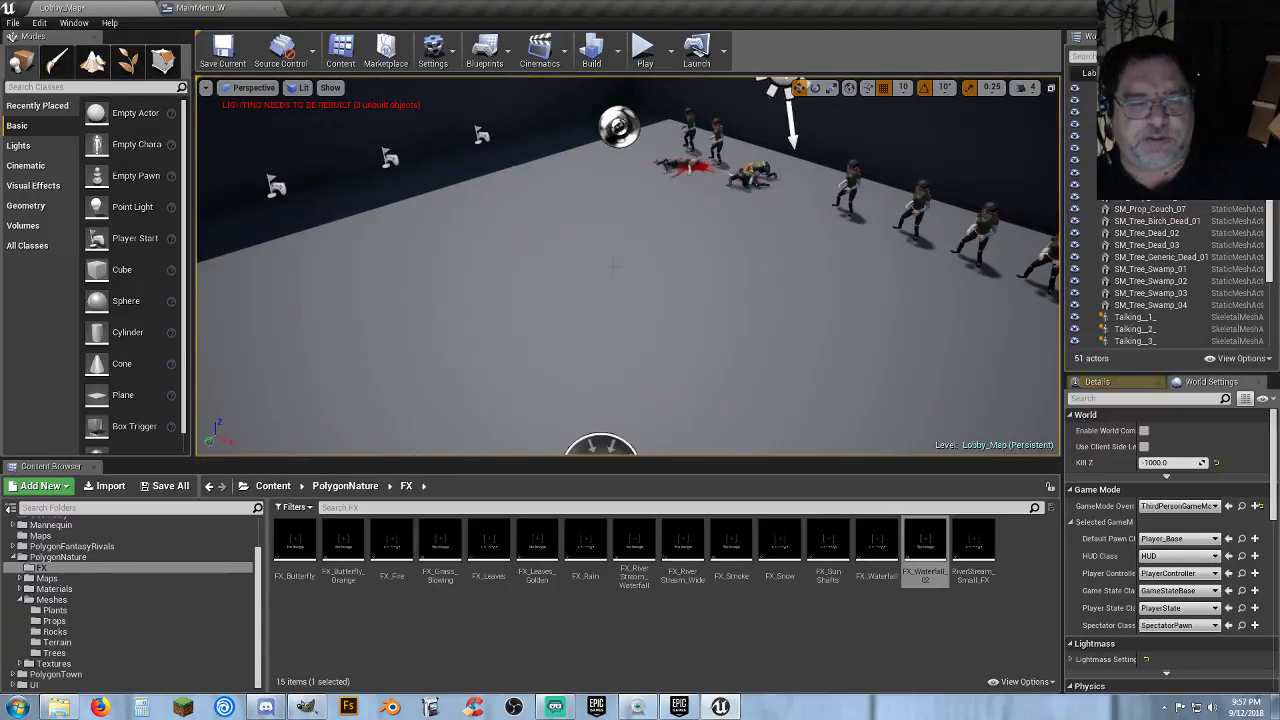
# Place the FX_Grass_Blowing, FX_Leaves, FX_Leaves_Golden and FX_Rain effects above the open floor near the fallen characters.
pyautogui.moveTo(453, 572); pyautogui.dragTo(637, 188)
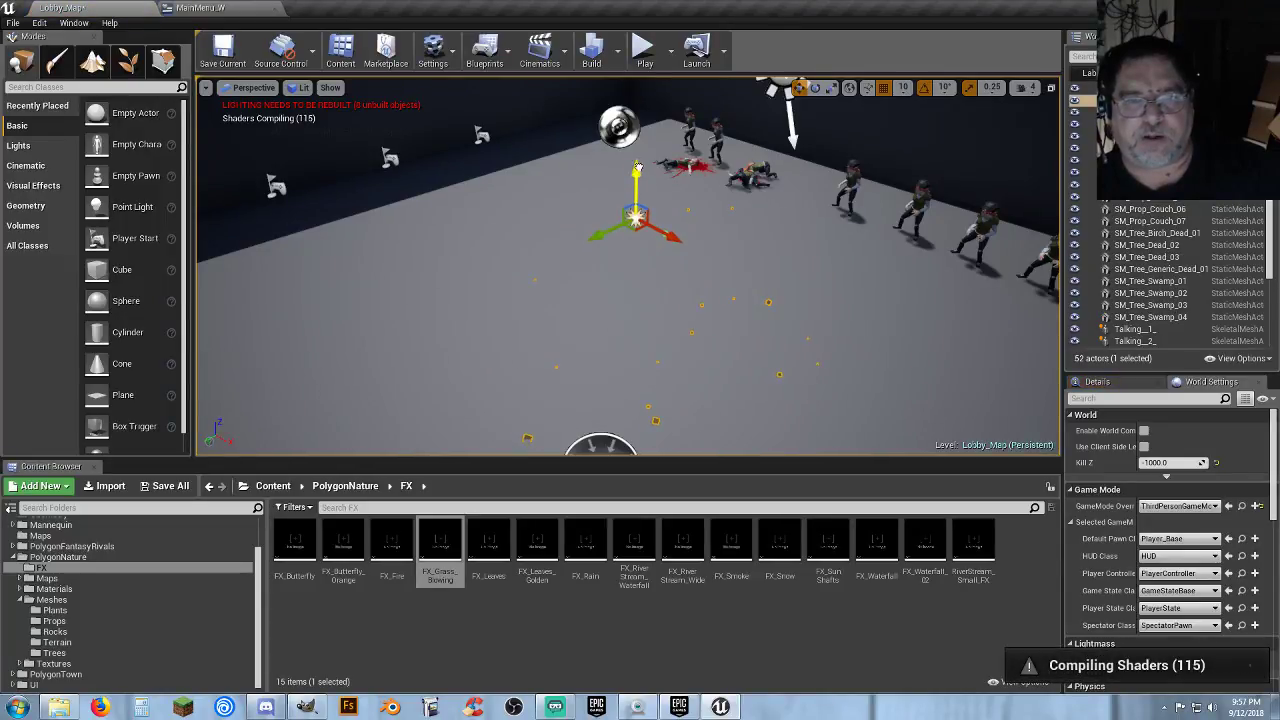
pyautogui.moveTo(488, 548); pyautogui.dragTo(445, 208)
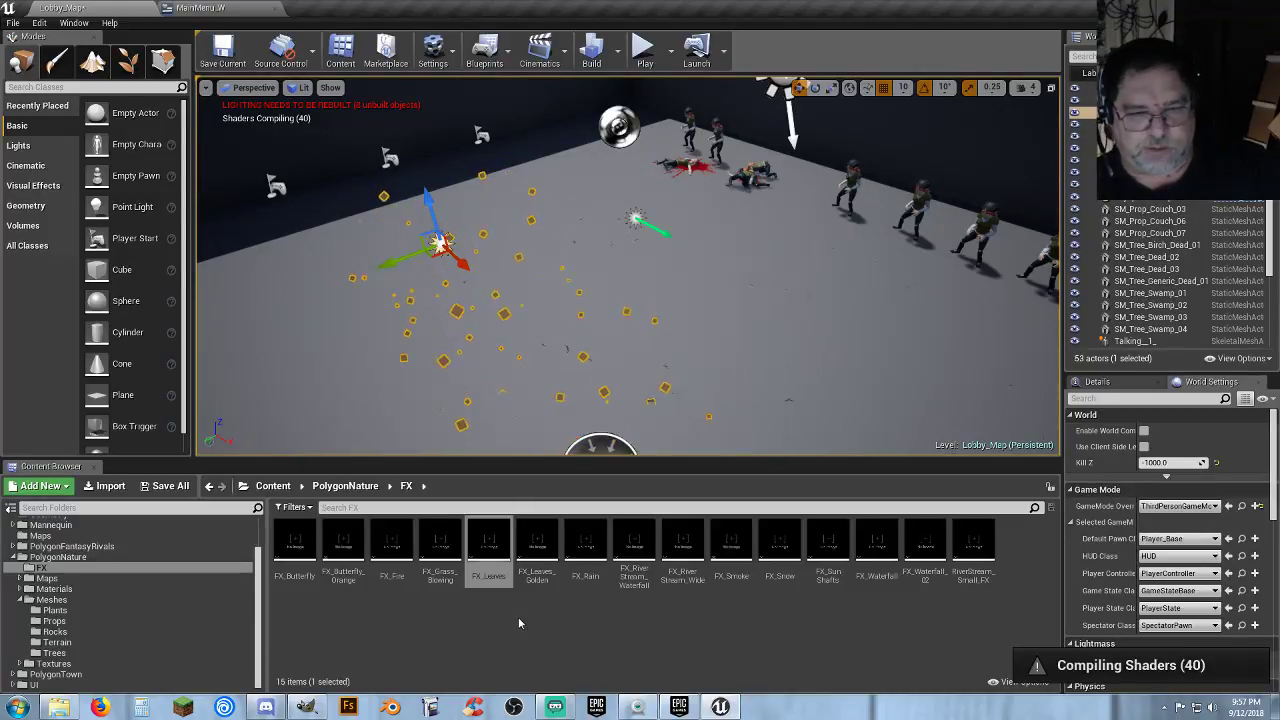
pyautogui.moveTo(537, 550); pyautogui.dragTo(628, 324)
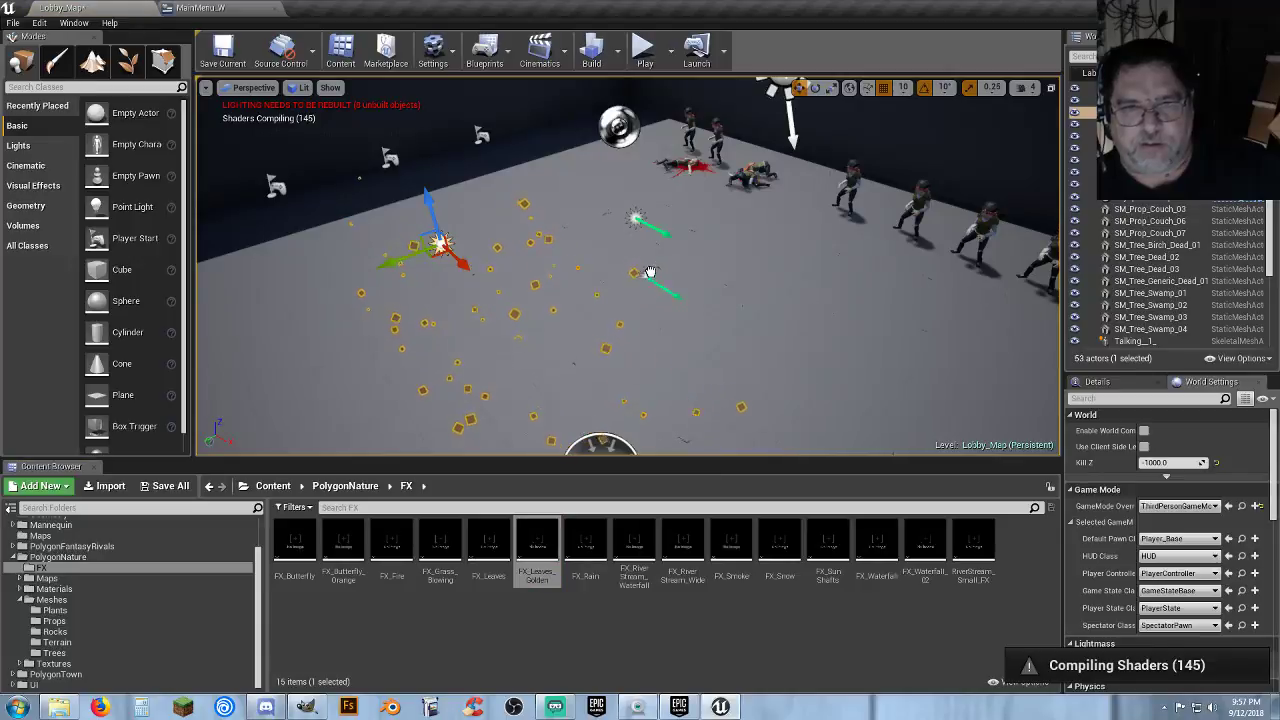
pyautogui.moveTo(657, 265); pyautogui.dragTo(656, 262)
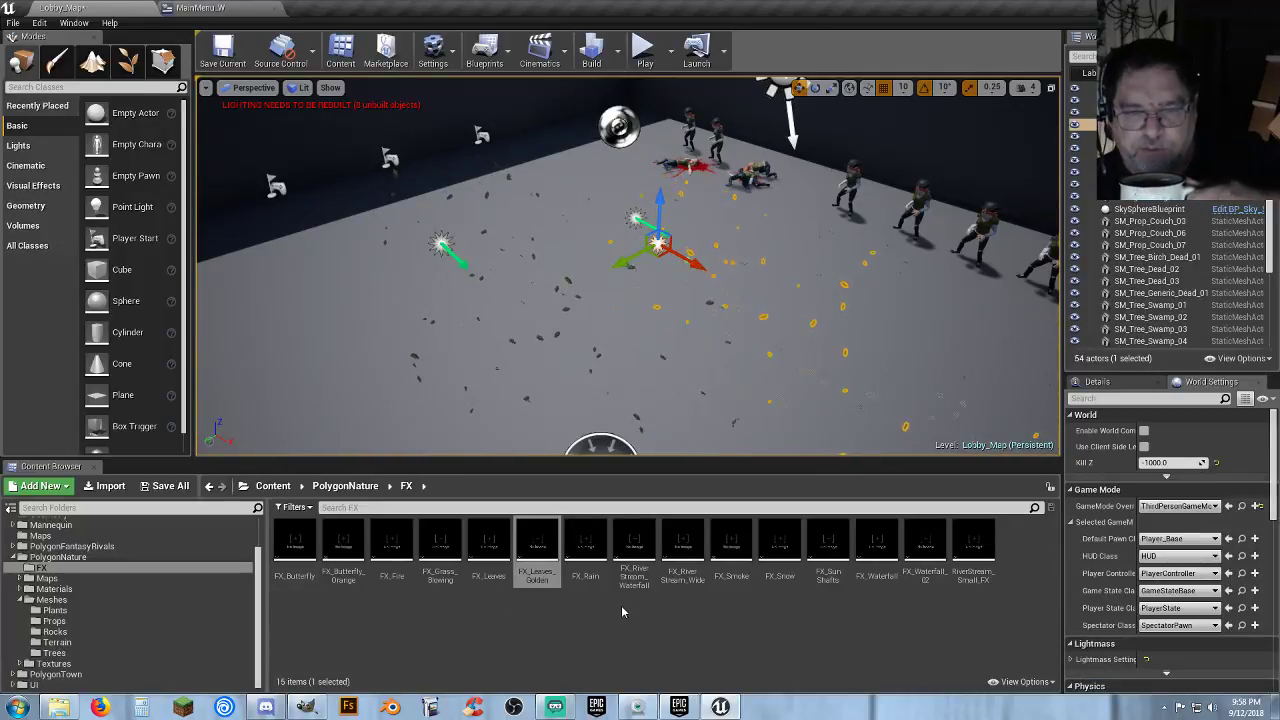
pyautogui.moveTo(585, 545); pyautogui.dragTo(517, 393)
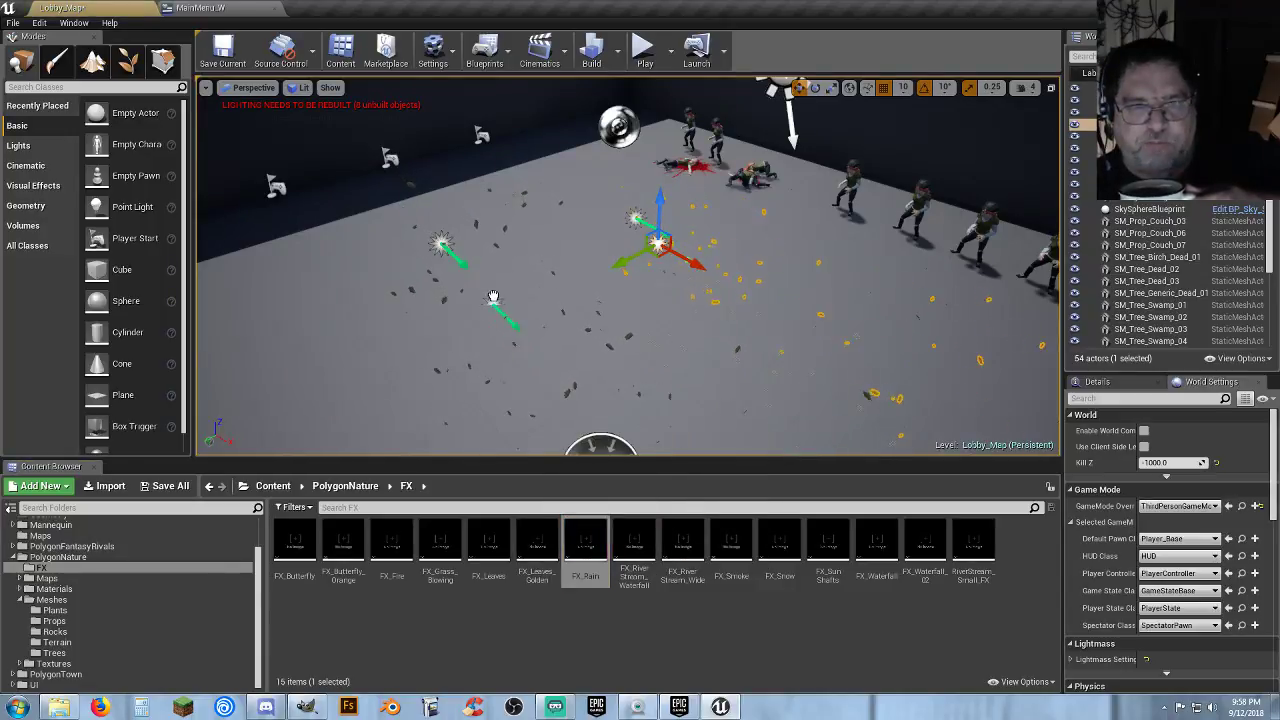
pyautogui.moveTo(556, 295); pyautogui.dragTo(554, 296)
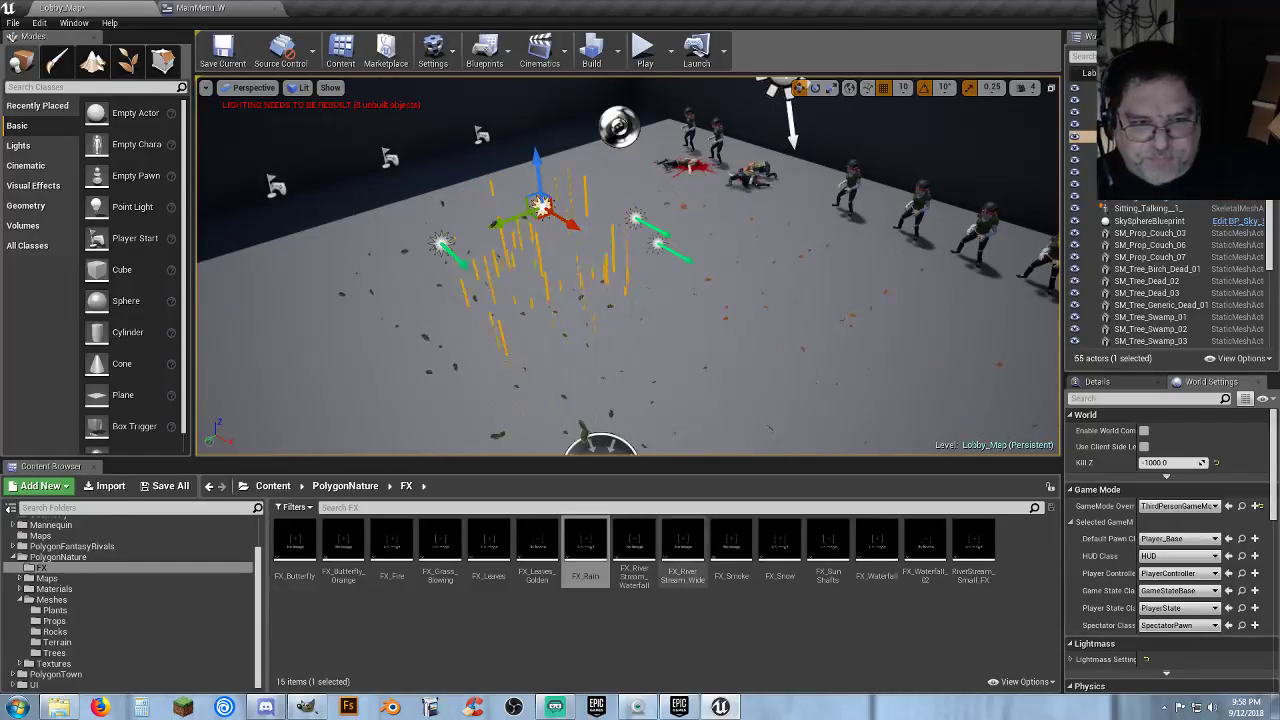
# Play the lobby level, walk the character through the rain and blowing leaves, and stop the session.
pyautogui.click(645, 55)
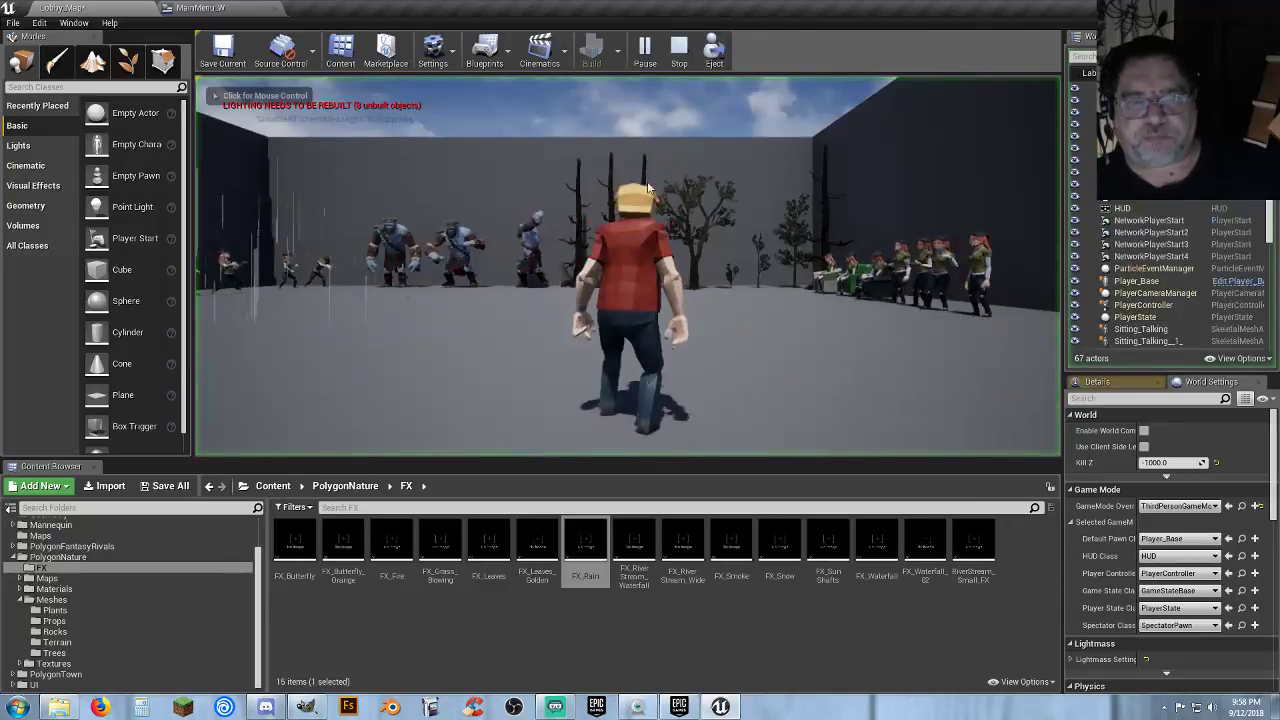
pyautogui.press('d')
pyautogui.press('w')
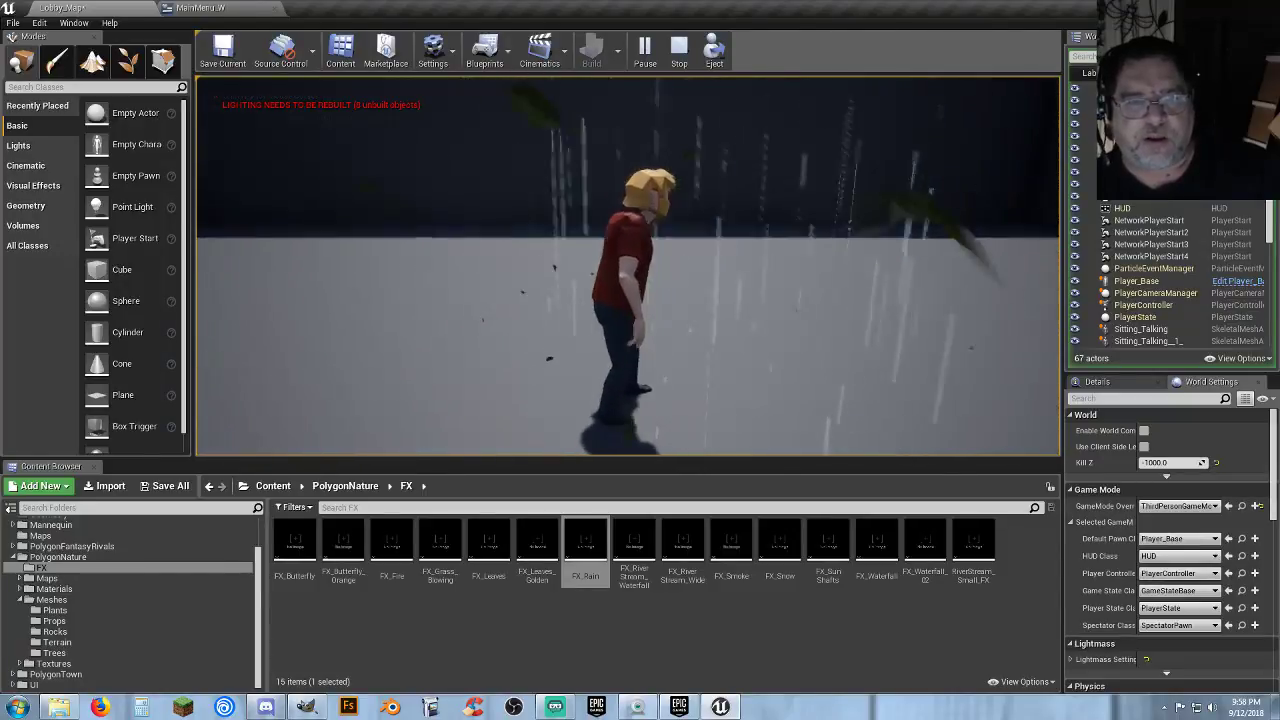
pyautogui.press('d')
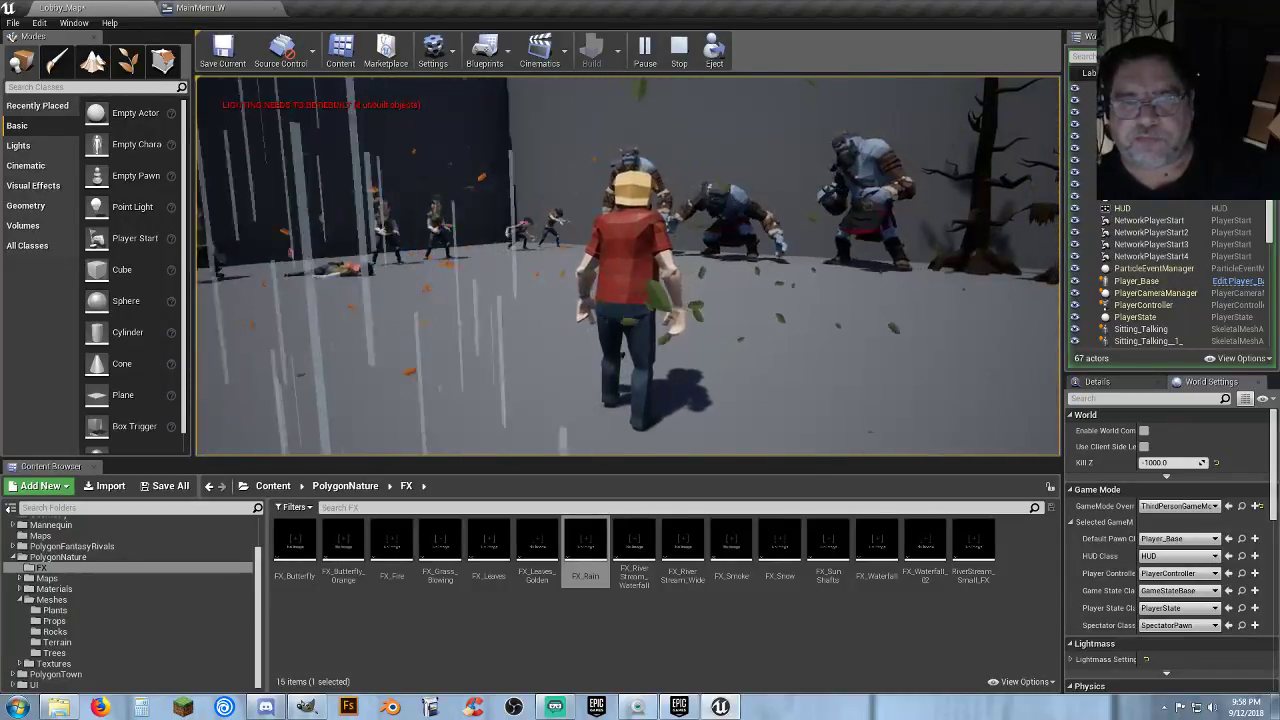
pyautogui.press('a')
pyautogui.press('a')
pyautogui.press('s')
pyautogui.press('Escape')
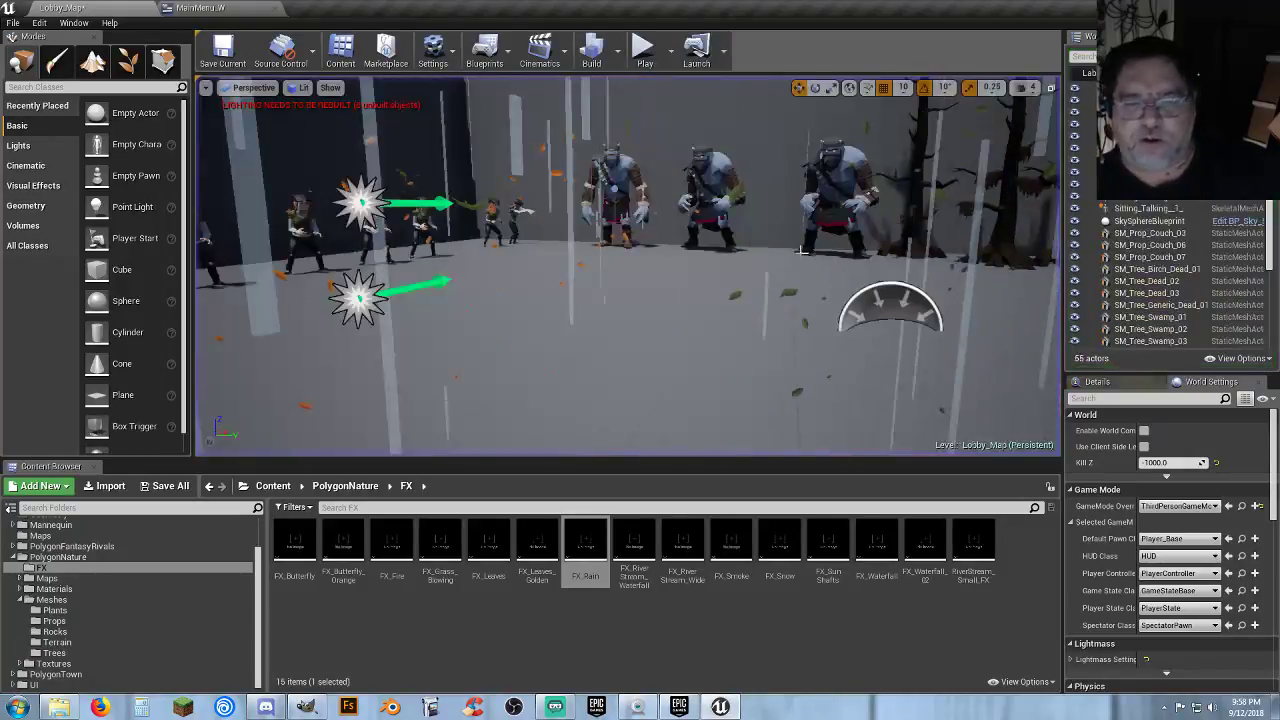
# Delete the grass, leaves, golden leaves and rain effects from the level.
pyautogui.press('s')
pyautogui.moveTo(873, 310)
pyautogui.mouseDown(button='right')
pyautogui.moveTo(800, 310)
pyautogui.moveTo(873, 310)
pyautogui.mouseUp(button='right')
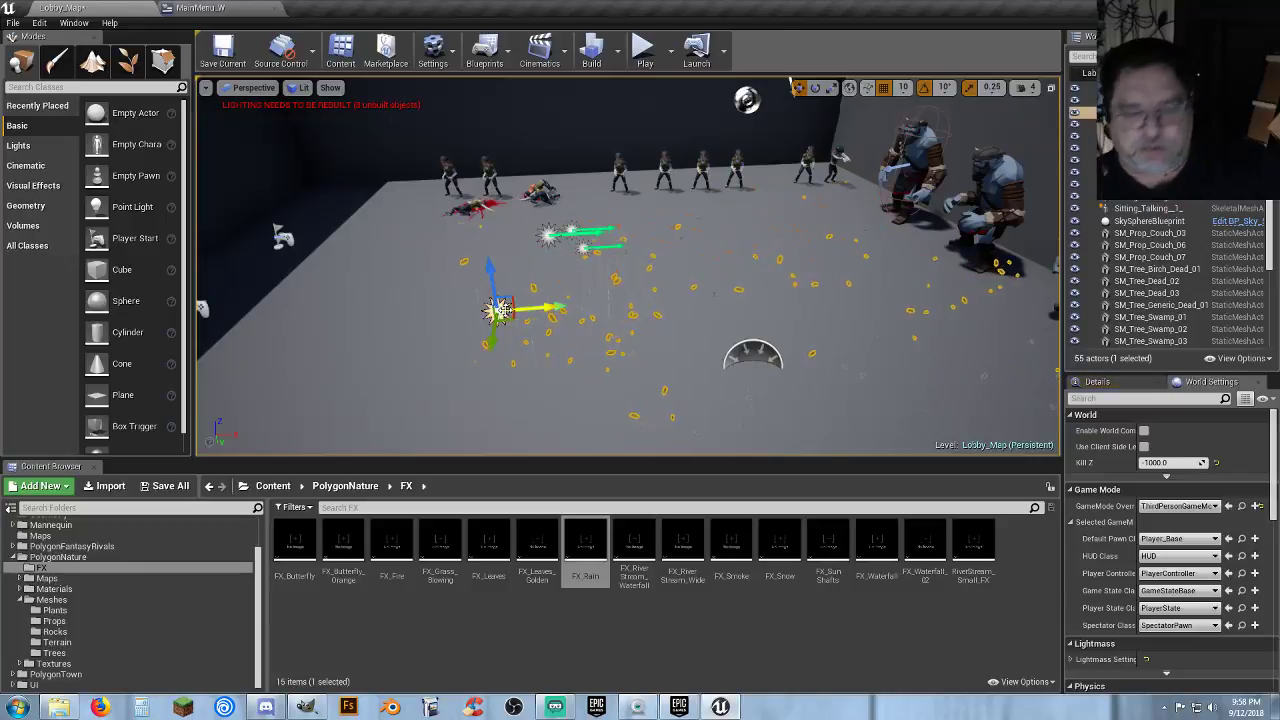
pyautogui.press('Delete')
pyautogui.press('Delete')
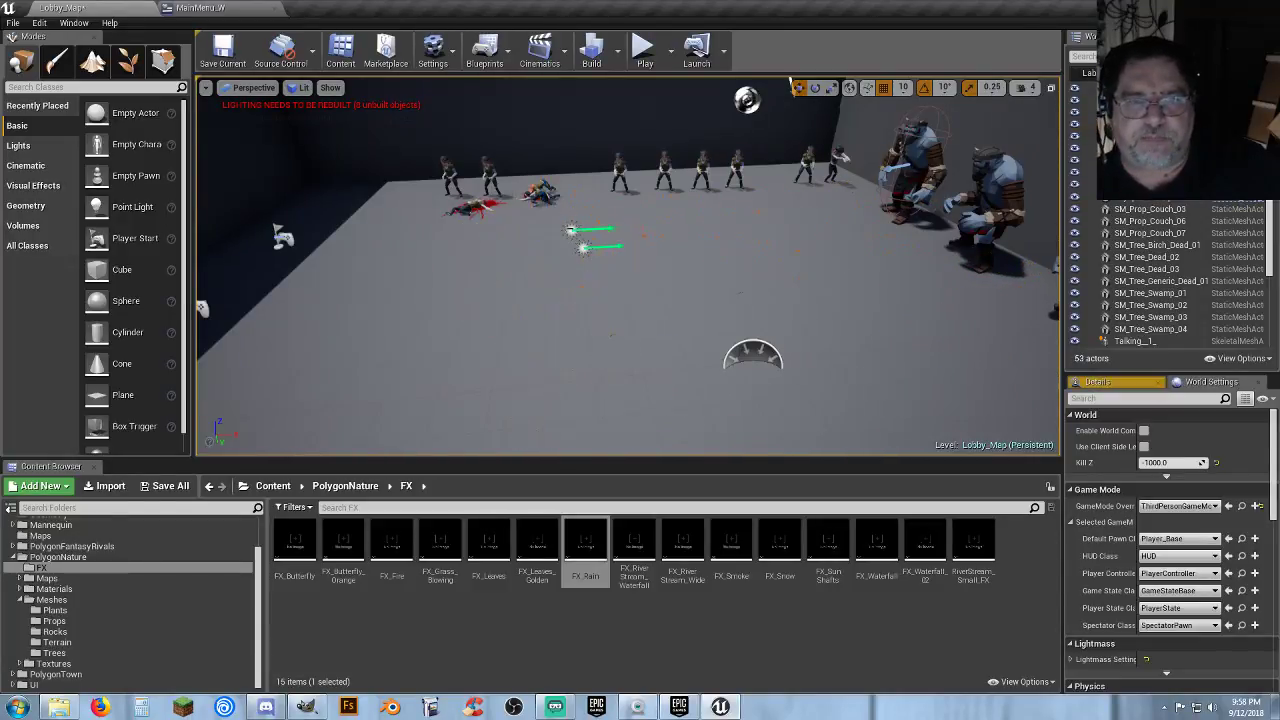
pyautogui.press('Delete')
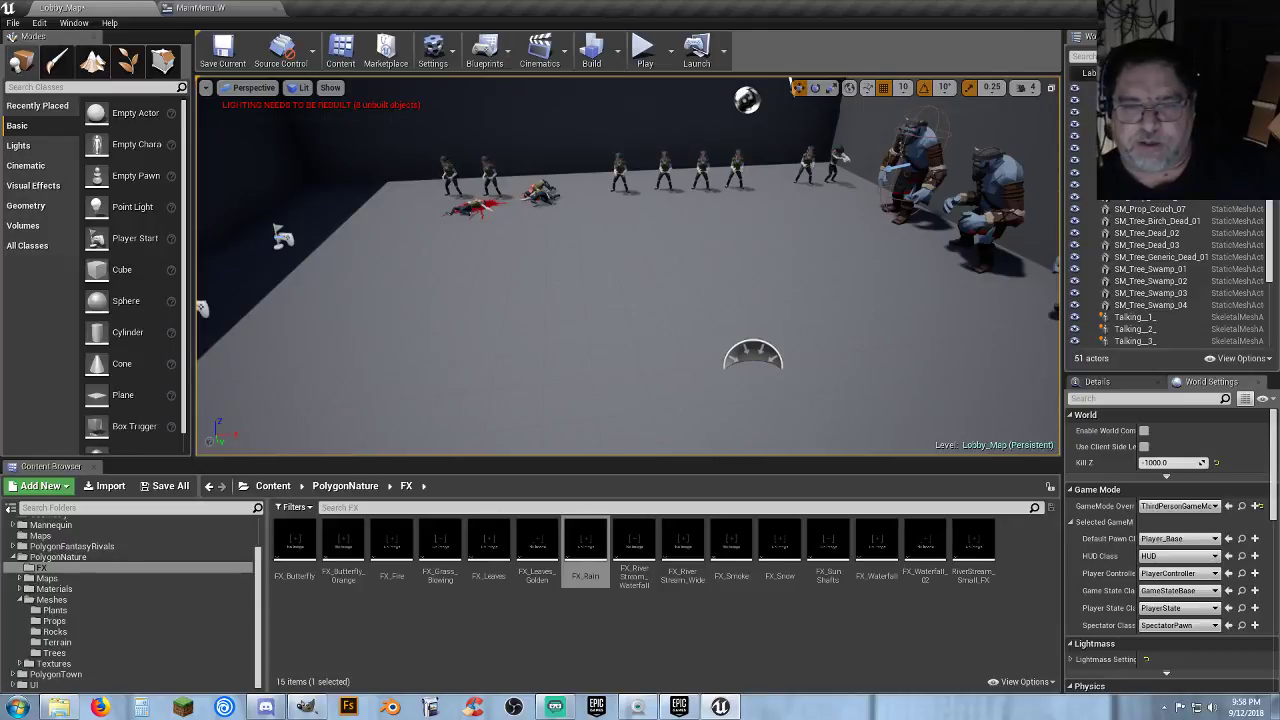
# Place FX_Snow above the open floor and play-test the level by walking the character through the snow.
pyautogui.moveTo(778, 560); pyautogui.dragTo(598, 326)
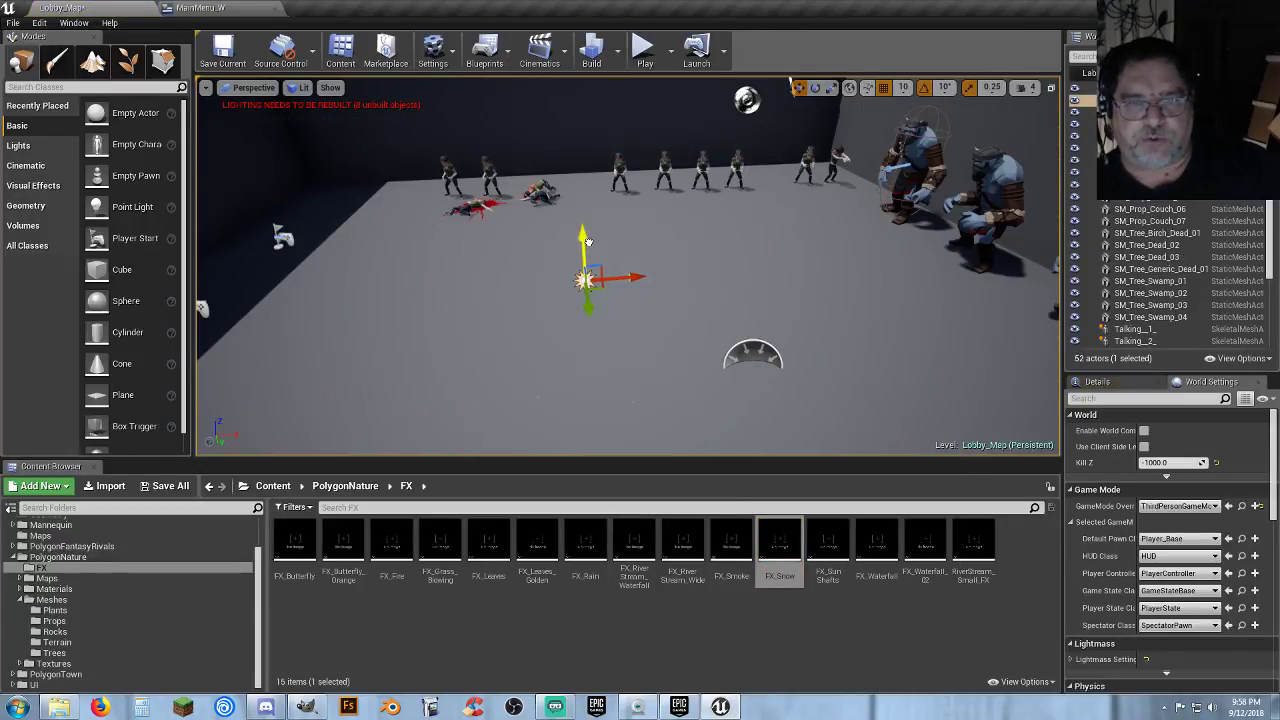
pyautogui.click(645, 52)
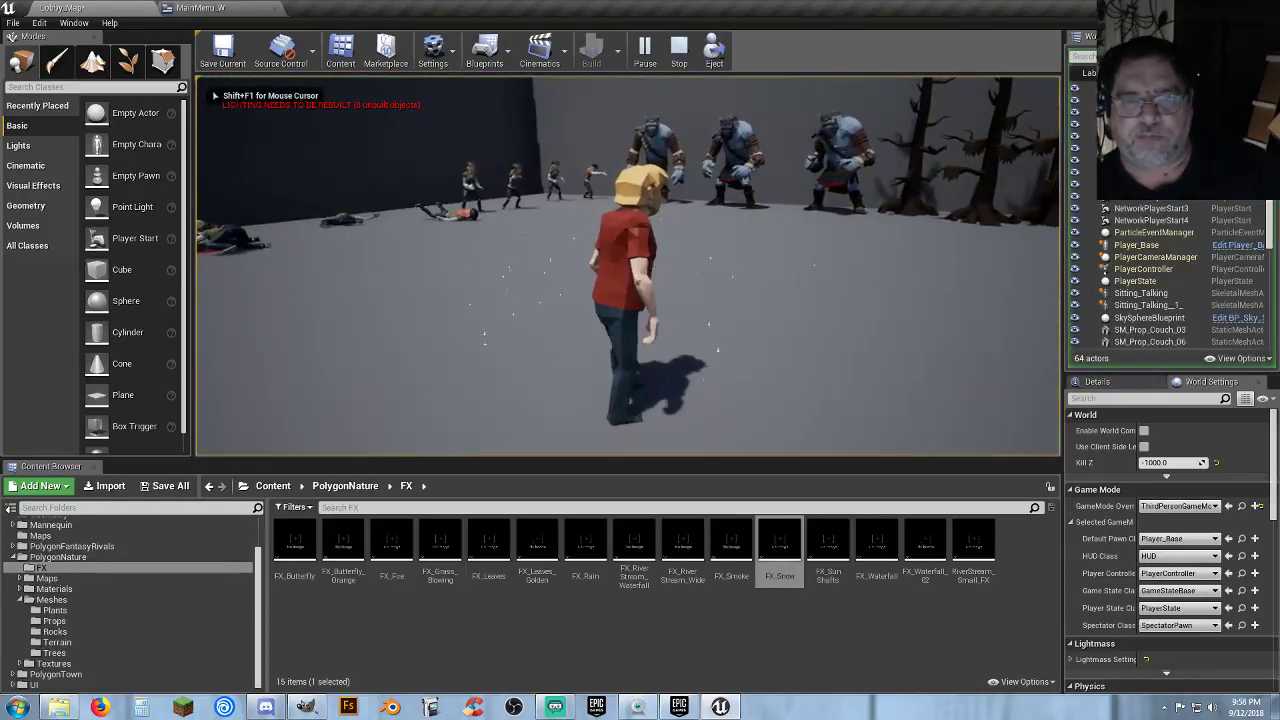
pyautogui.press('w')
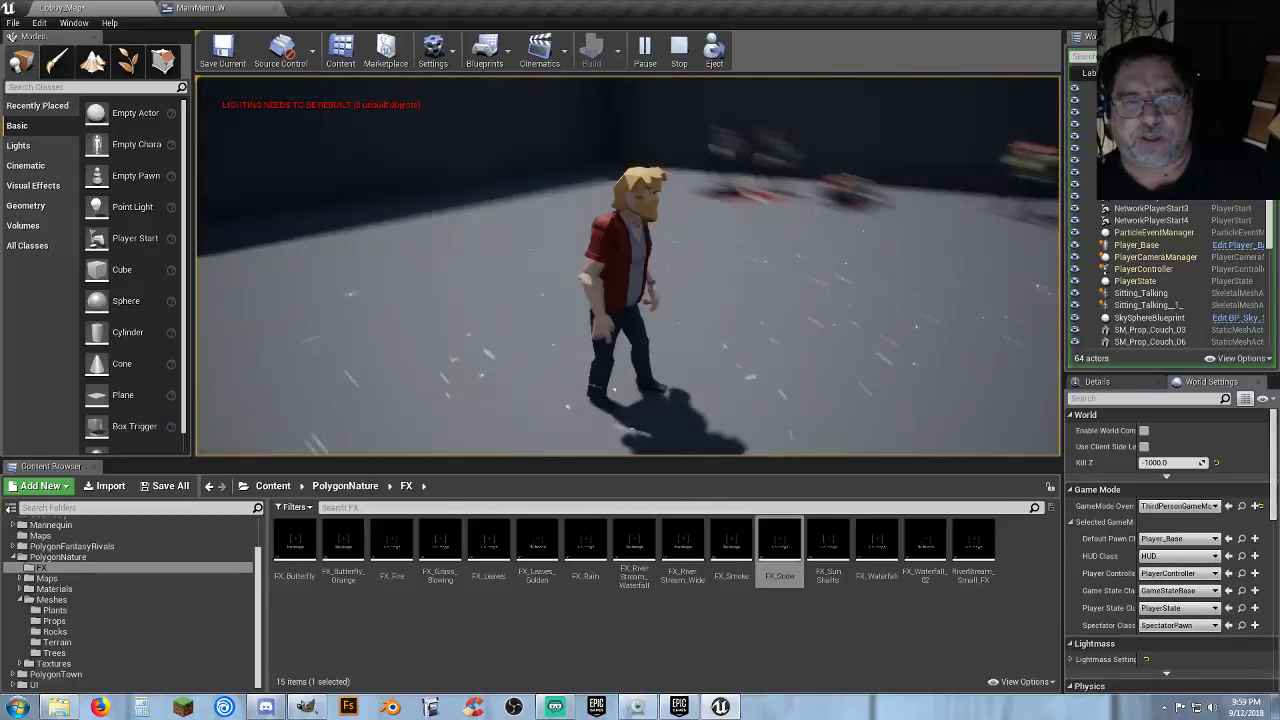
pyautogui.press('s')
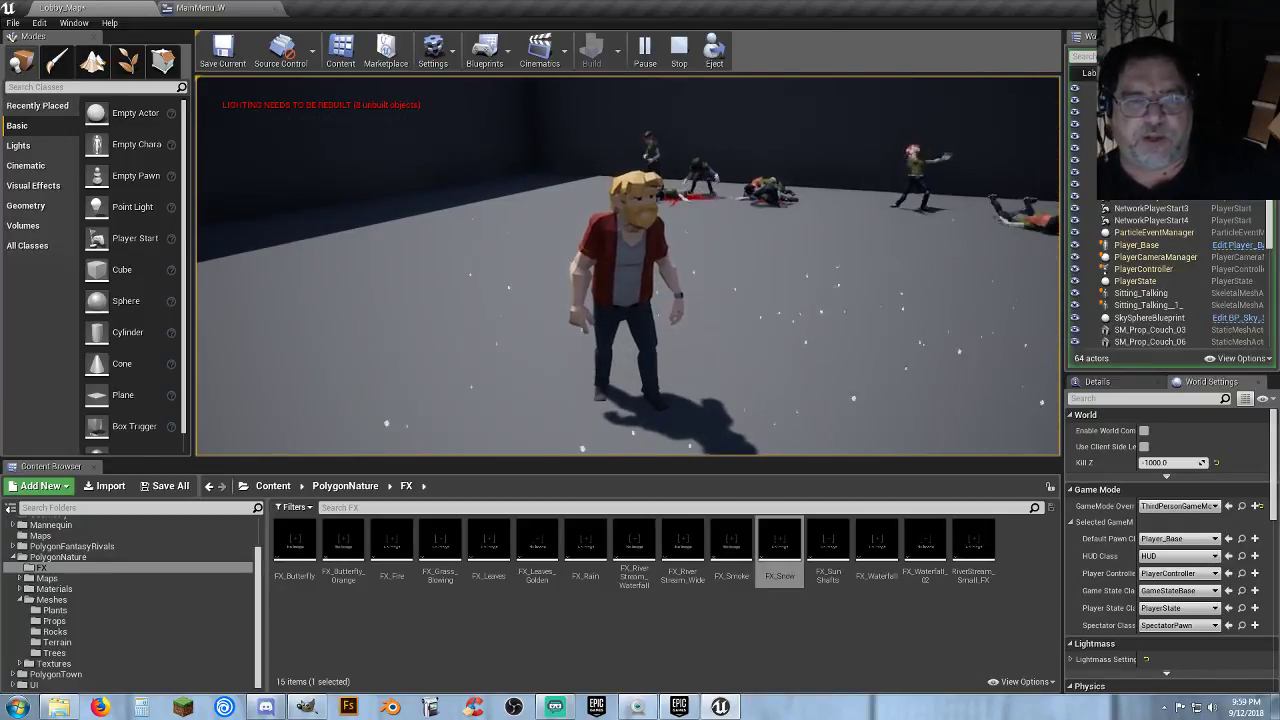
pyautogui.press('Escape')
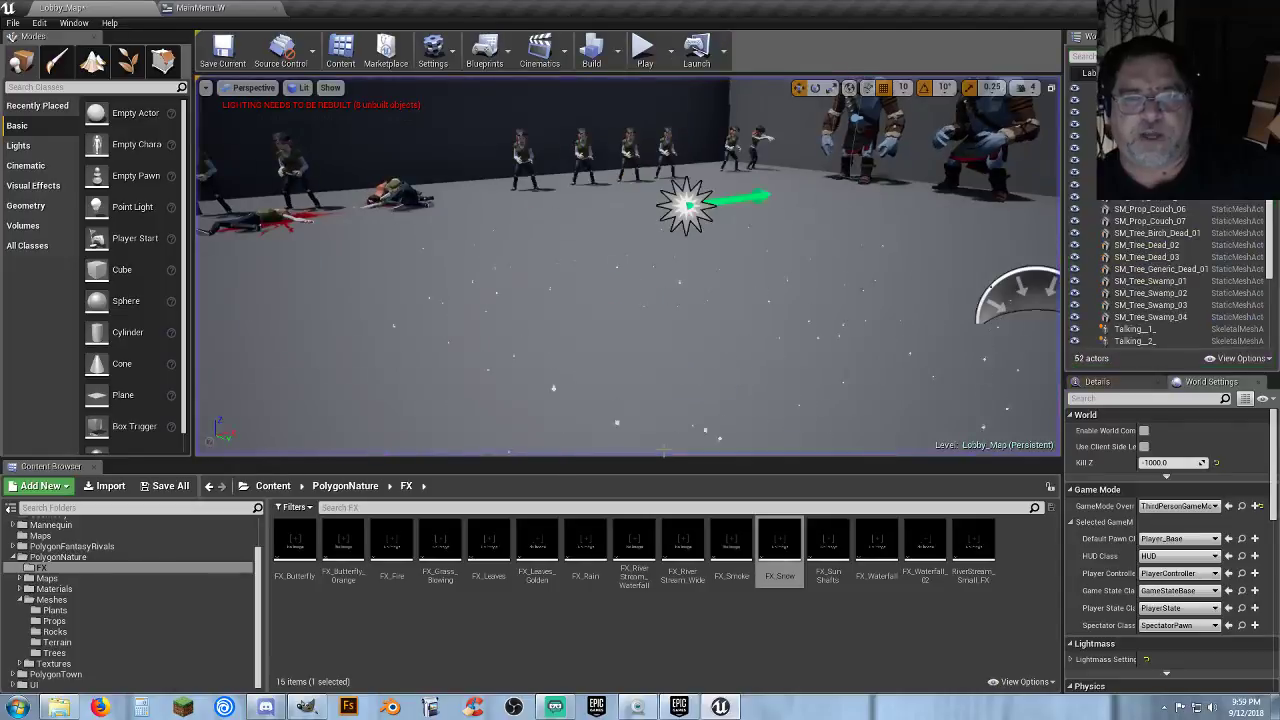
# Replace the snow effect with FX_SunShafts above the open floor and raise it higher.
pyautogui.moveTo(488, 363)
pyautogui.mouseDown(button='right')
pyautogui.moveTo(500, 425)
pyautogui.moveTo(420, 350)
pyautogui.moveTo(510, 365)
pyautogui.mouseUp(button='right')
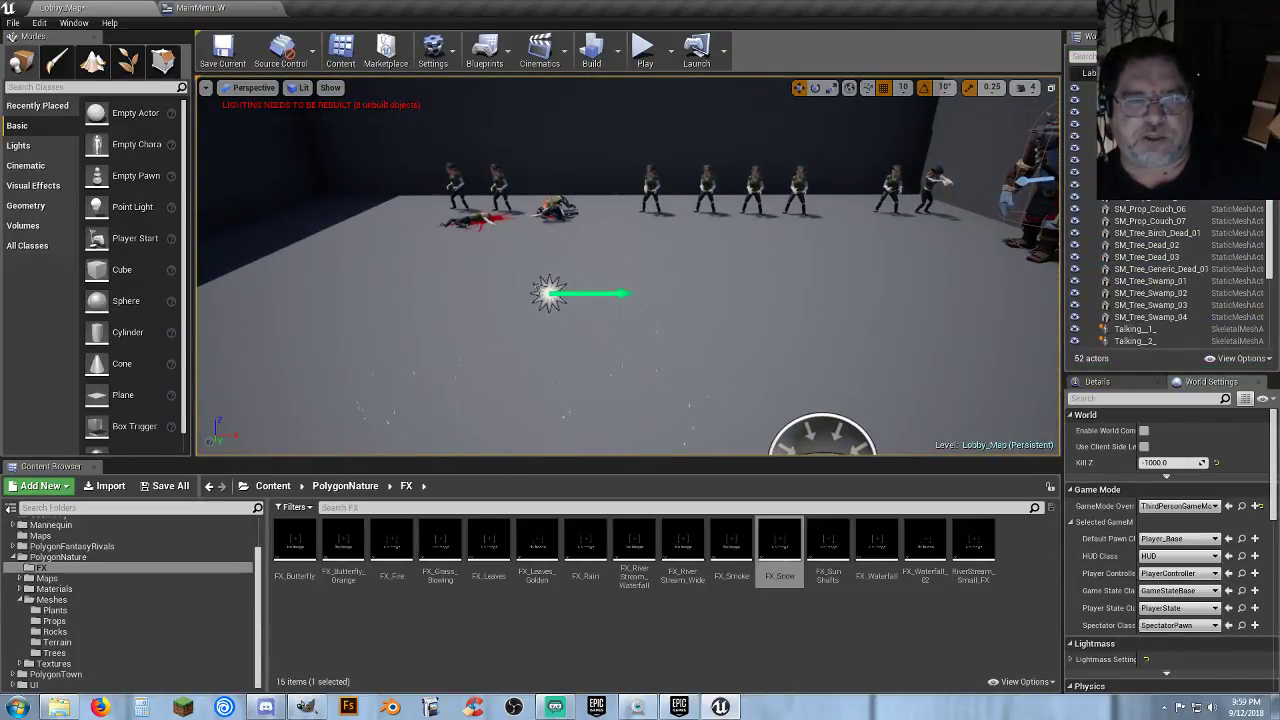
pyautogui.press('Delete')
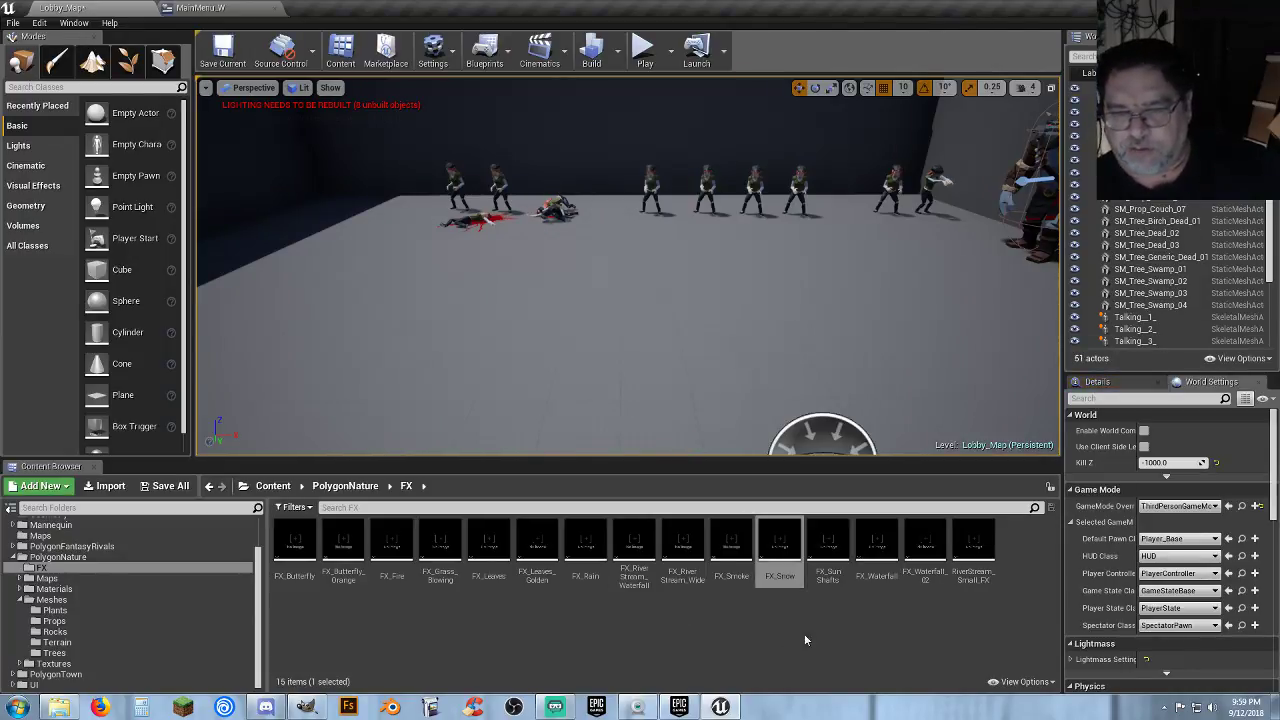
pyautogui.click(828, 550)
pyautogui.moveTo(685, 290); pyautogui.dragTo(626, 276)
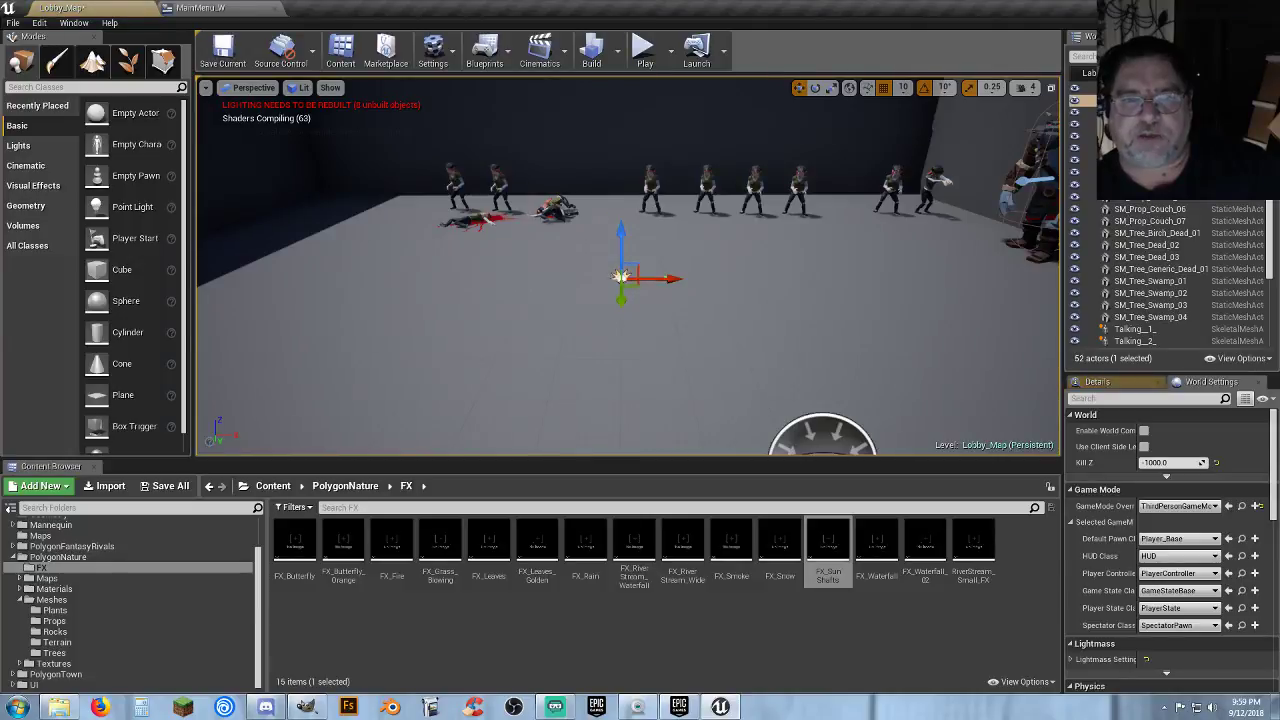
pyautogui.moveTo(613, 156); pyautogui.dragTo(613, 102)
pyautogui.moveTo(613, 102); pyautogui.dragTo(400, 76, button='right')
pyautogui.press('a')
pyautogui.moveTo(520, 280); pyautogui.dragTo(737, 280, button='right')
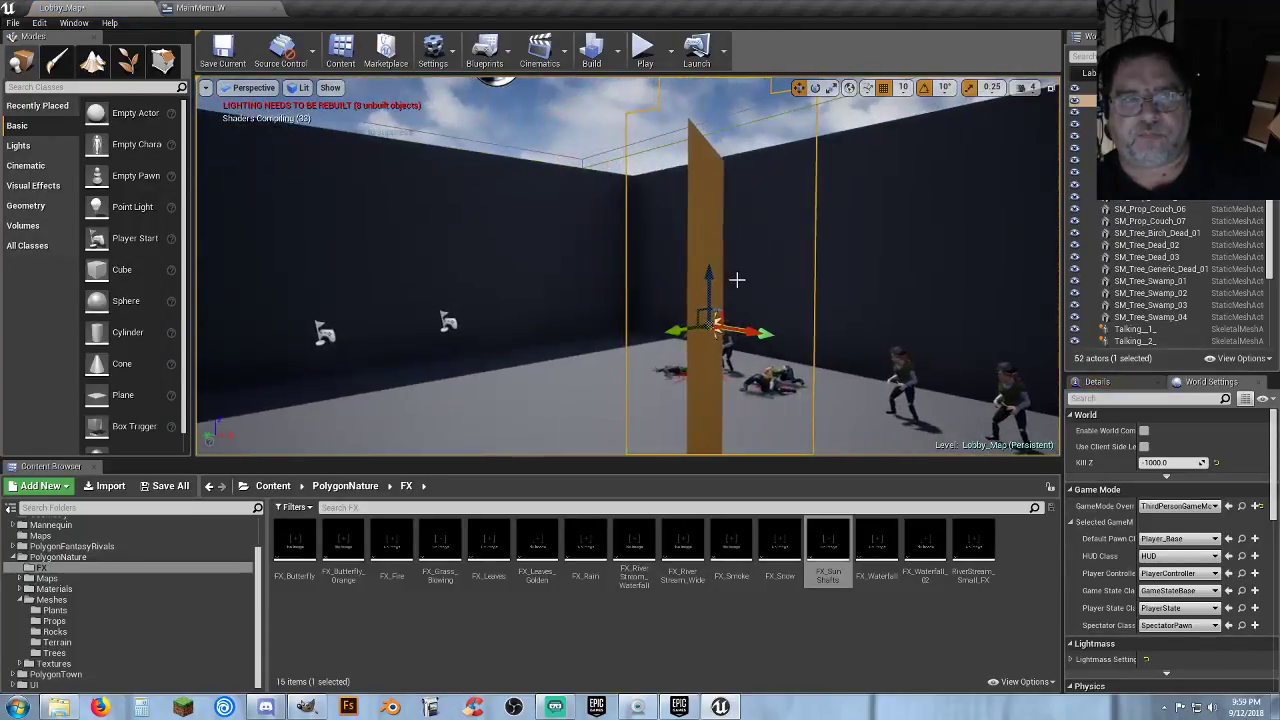
pyautogui.moveTo(727, 194); pyautogui.dragTo(690, 196, button='right')
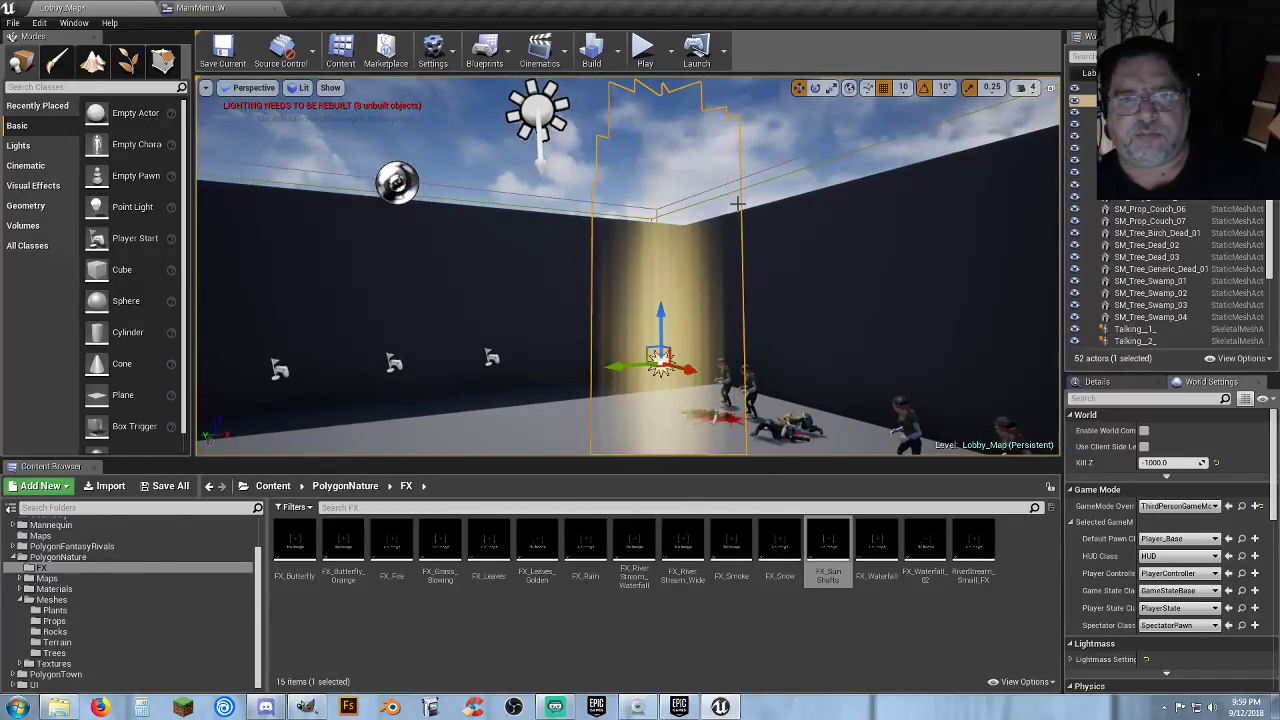
# Play-test the lobby level by running the character over to the sun shafts and into the light, and end the session.
pyautogui.click(642, 46)
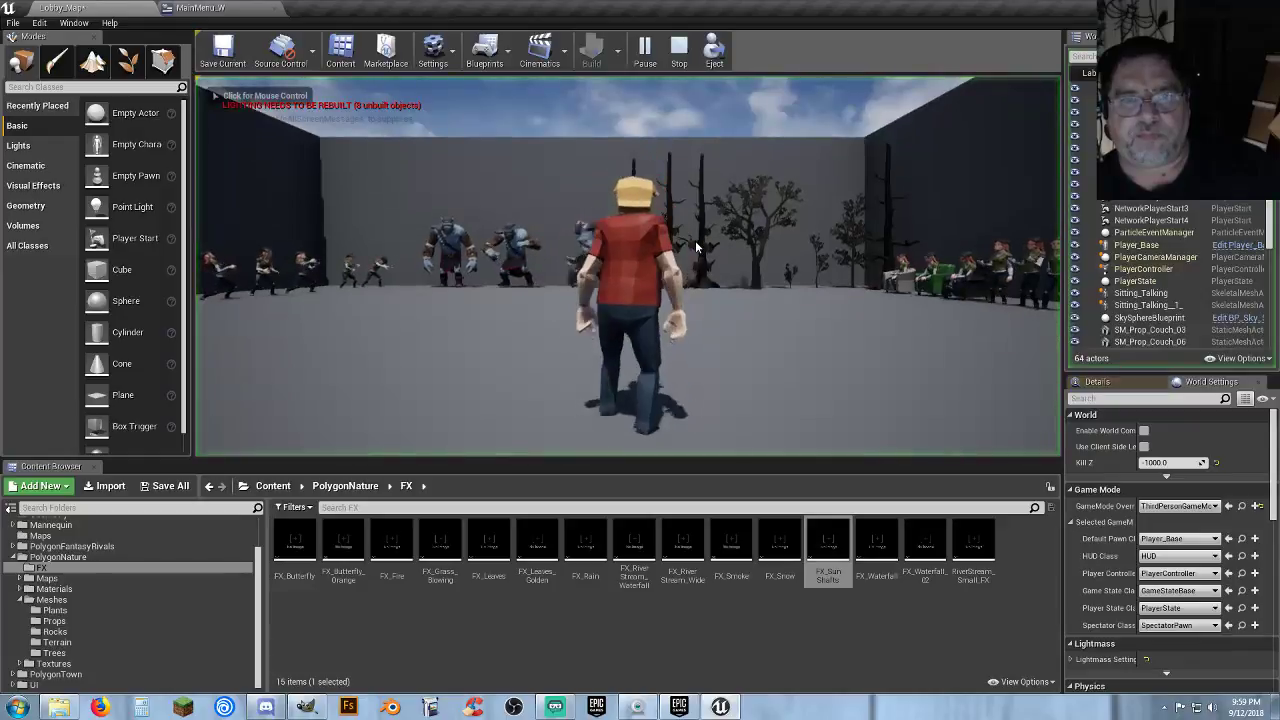
pyautogui.press('d')
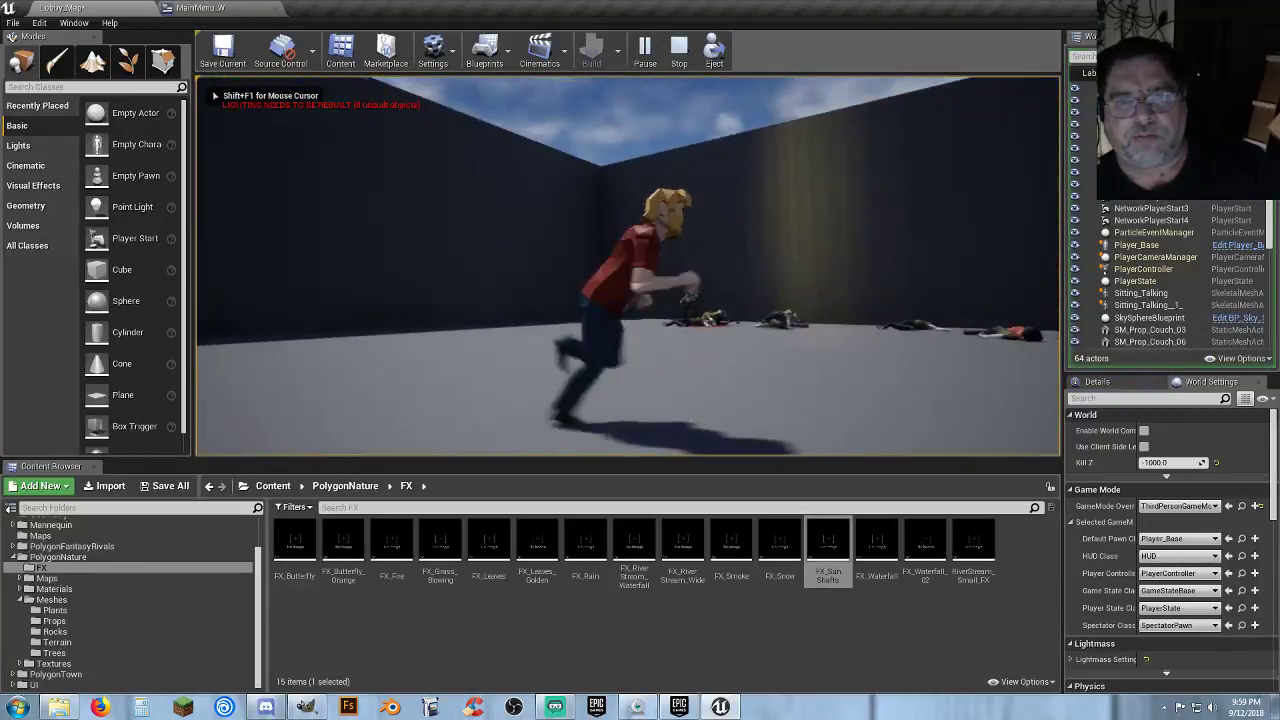
pyautogui.press('w')
pyautogui.press('a')
pyautogui.press('w')
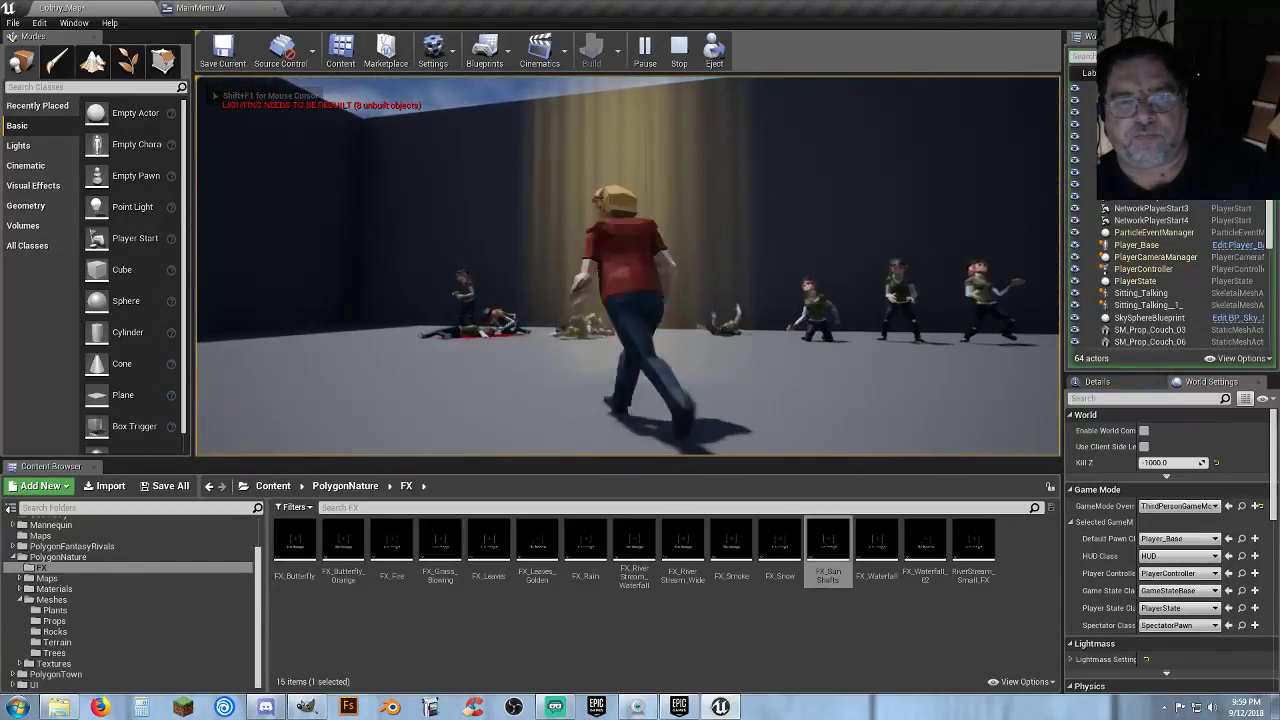
pyautogui.press('a')
pyautogui.press('w')
pyautogui.press('s')
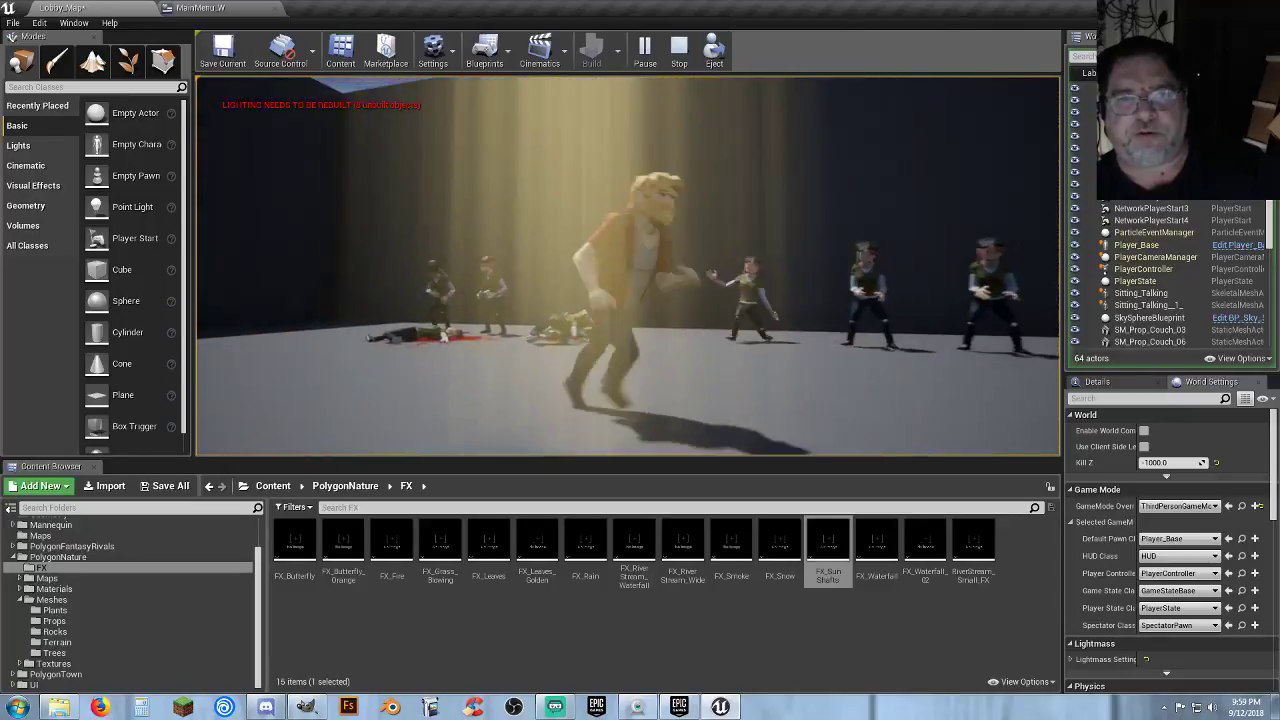
pyautogui.press('Escape')
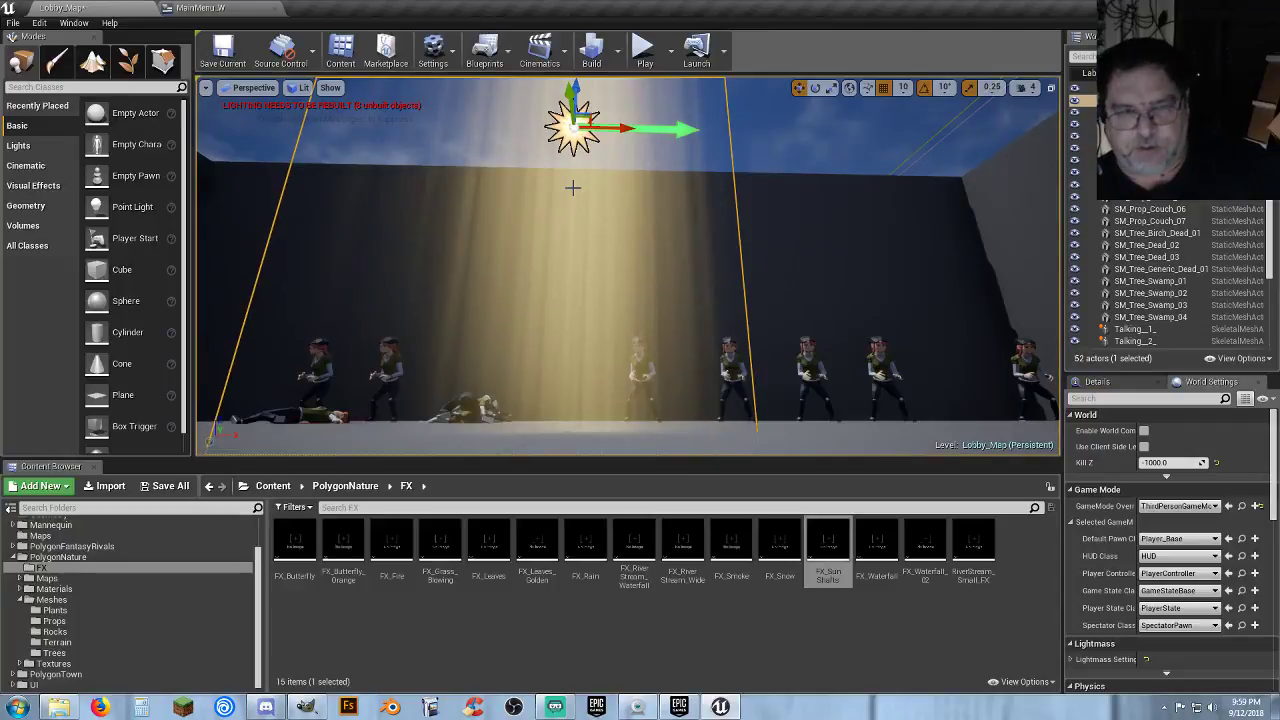
# Delete the sun shafts effect from the level.
pyautogui.press('Delete')
pyautogui.moveTo(603, 194); pyautogui.dragTo(625, 212, button='right')
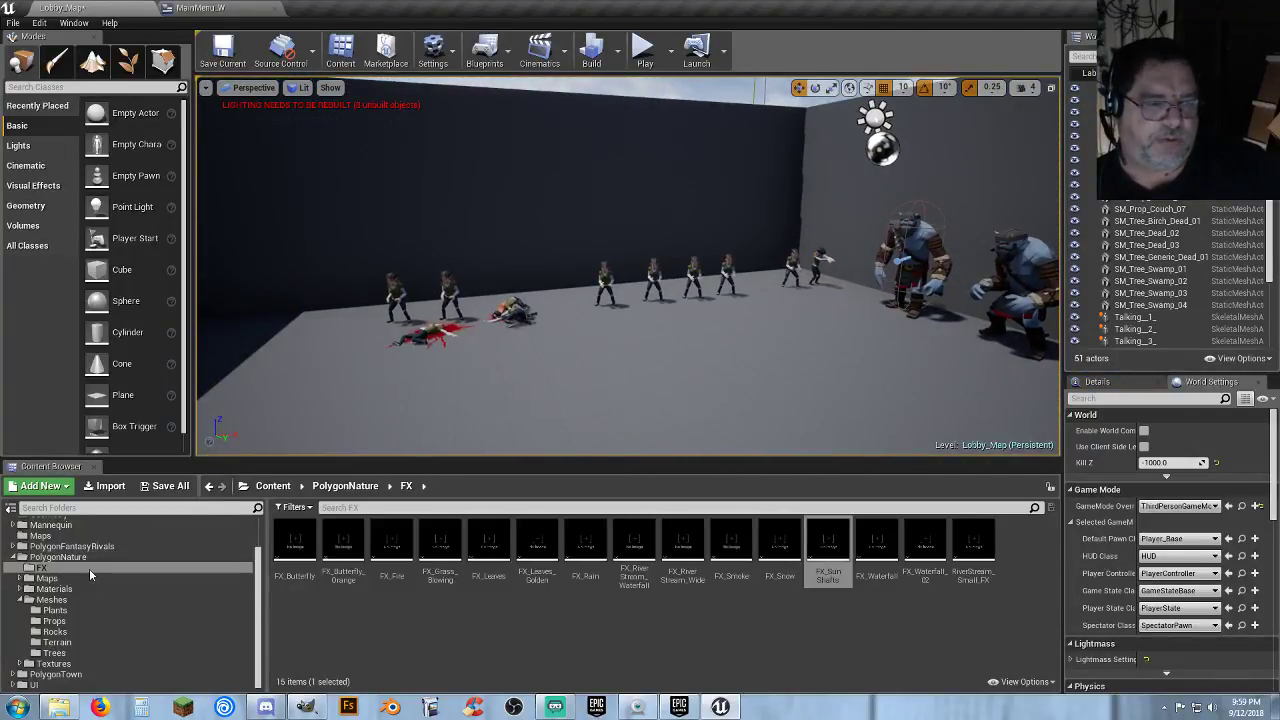
# Place SM_Prop_Grave_03 and SM_Prop_Skeleton_Ground_01 from the PolygonNature Props meshes beside the fallen characters.
pyautogui.click(47, 578)
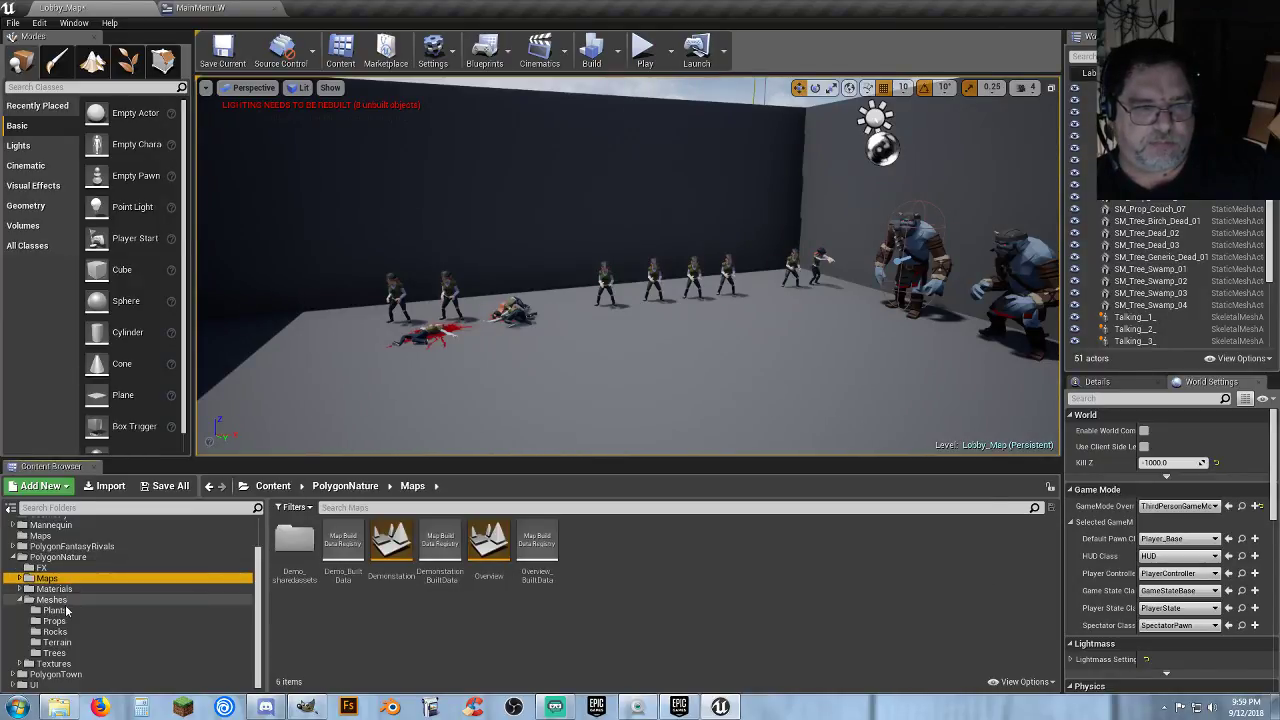
pyautogui.click(57, 643)
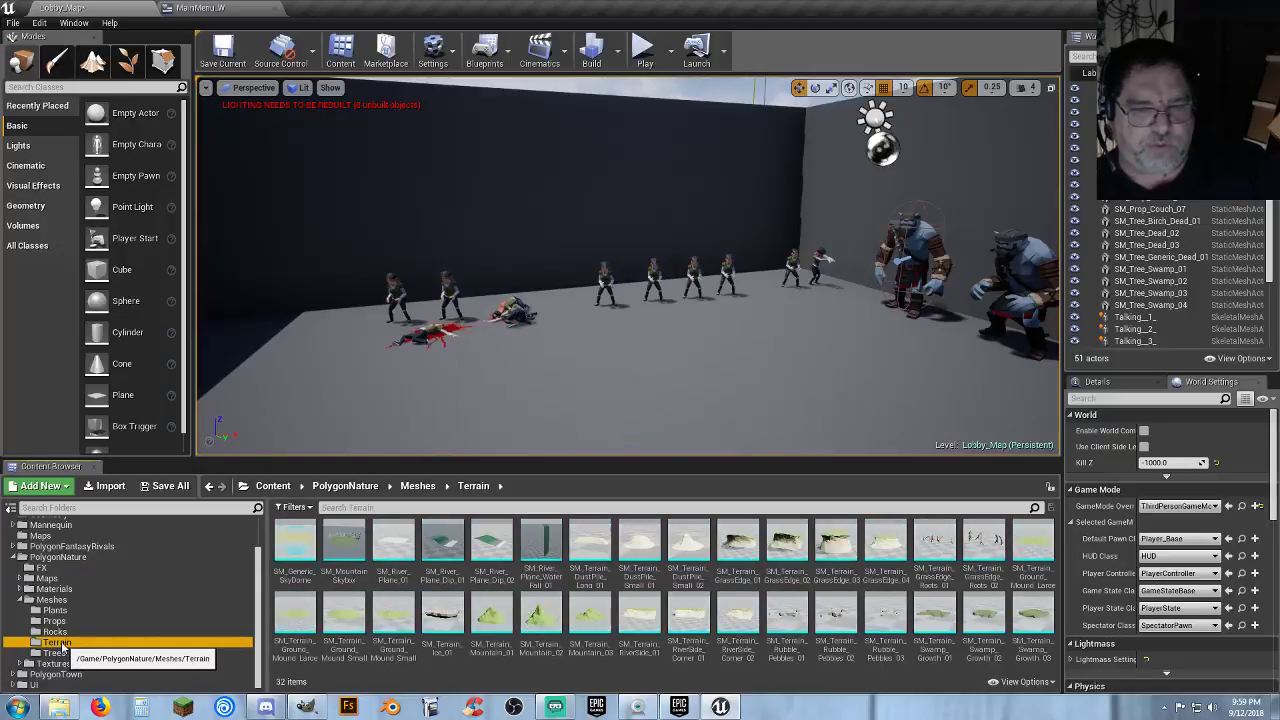
pyautogui.click(57, 633)
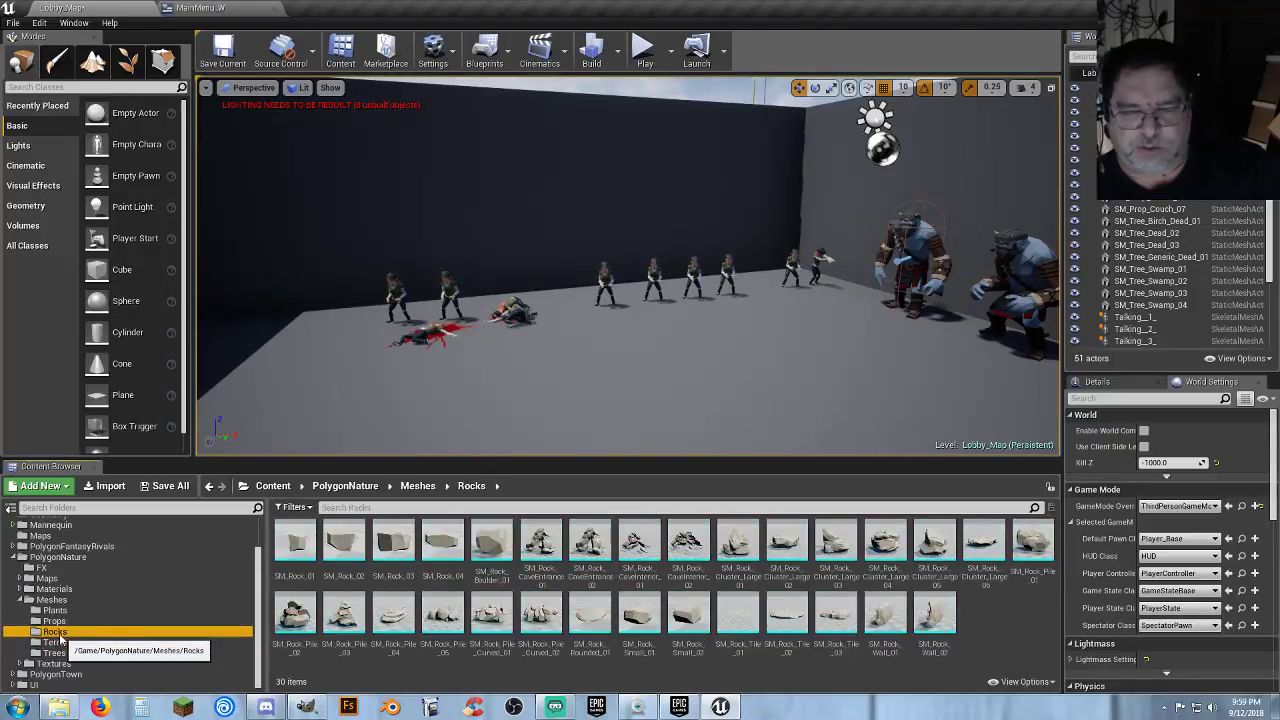
pyautogui.click(56, 622)
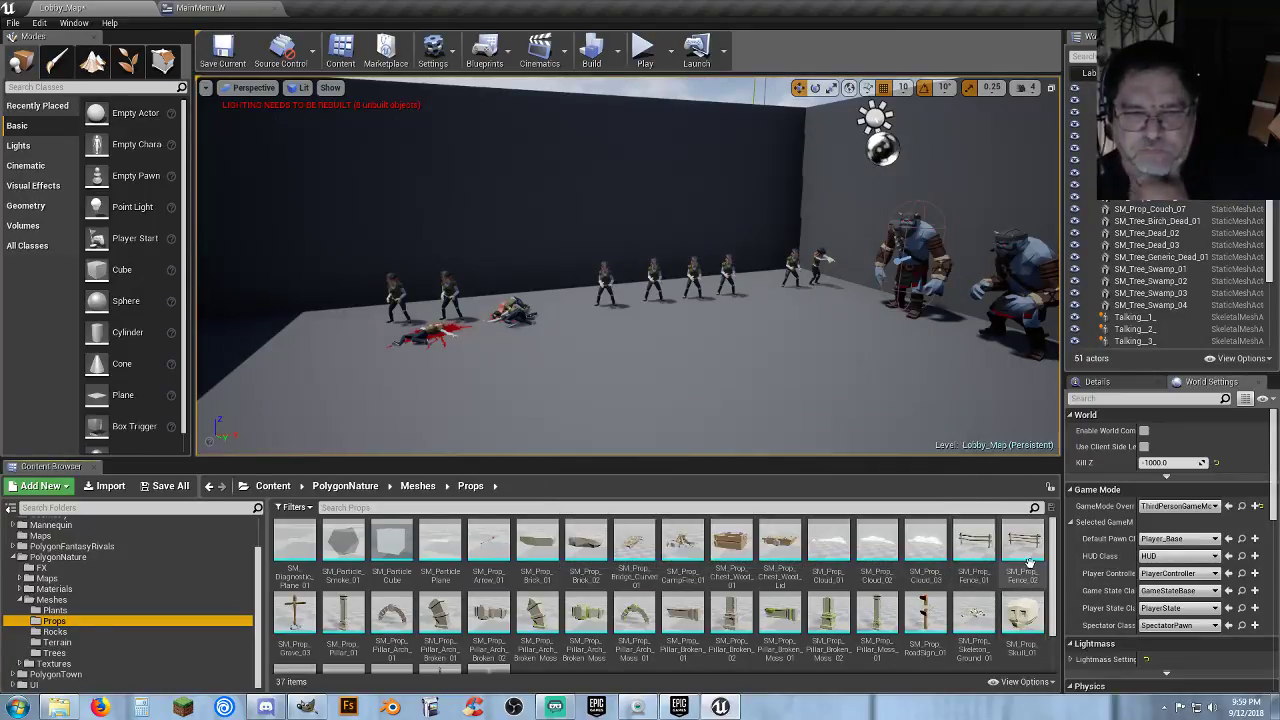
pyautogui.moveTo(313, 621); pyautogui.dragTo(344, 413)
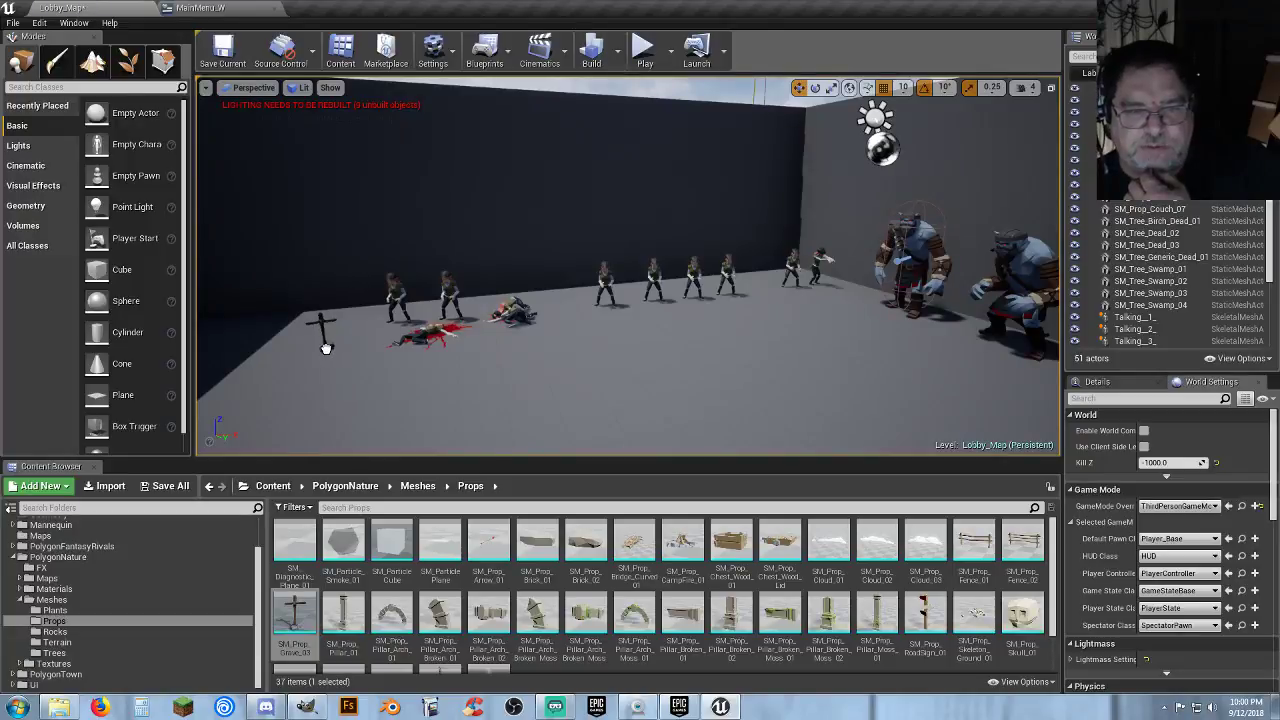
pyautogui.moveTo(325, 348); pyautogui.dragTo(325, 348)
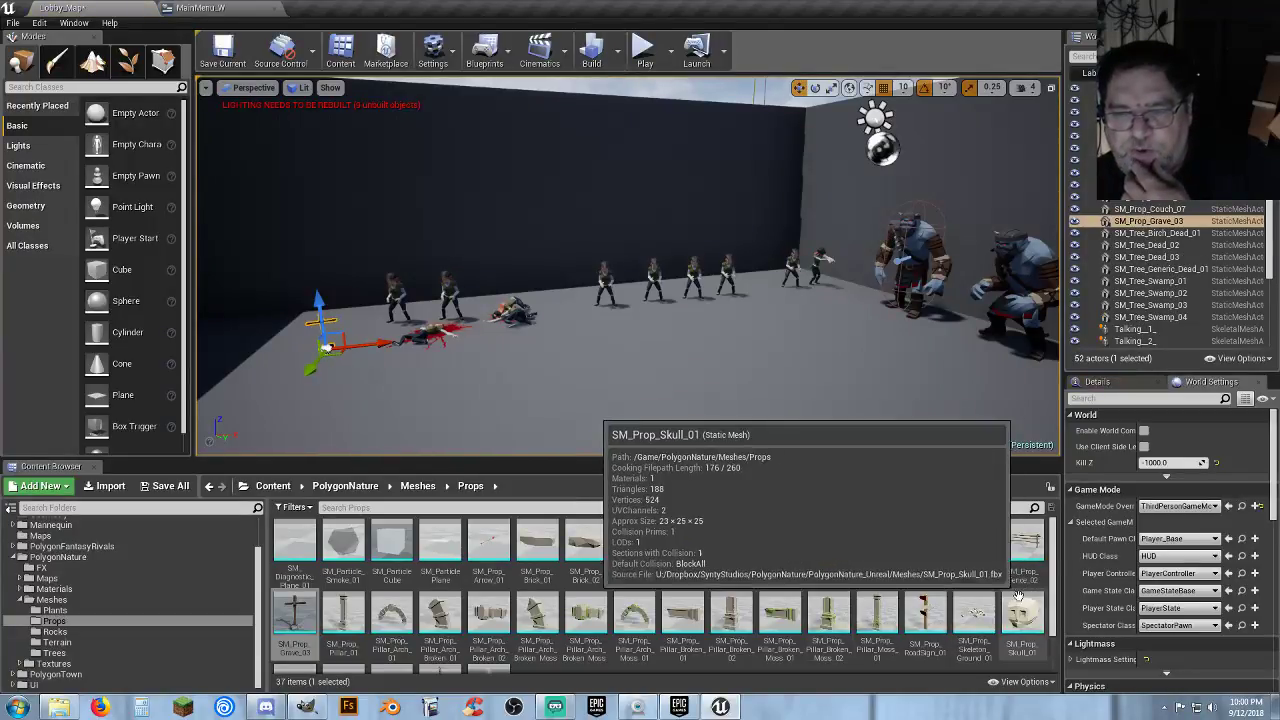
pyautogui.moveTo(975, 615); pyautogui.dragTo(614, 386)
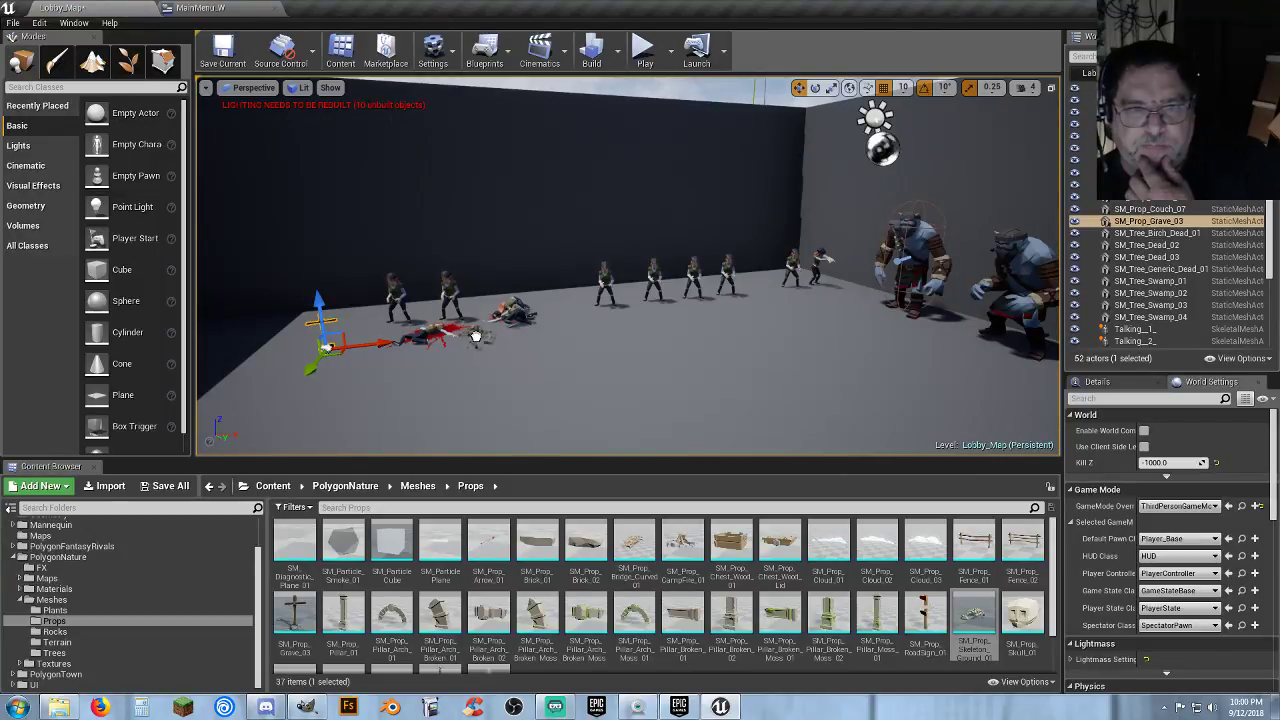
pyautogui.moveTo(480, 336); pyautogui.dragTo(480, 336)
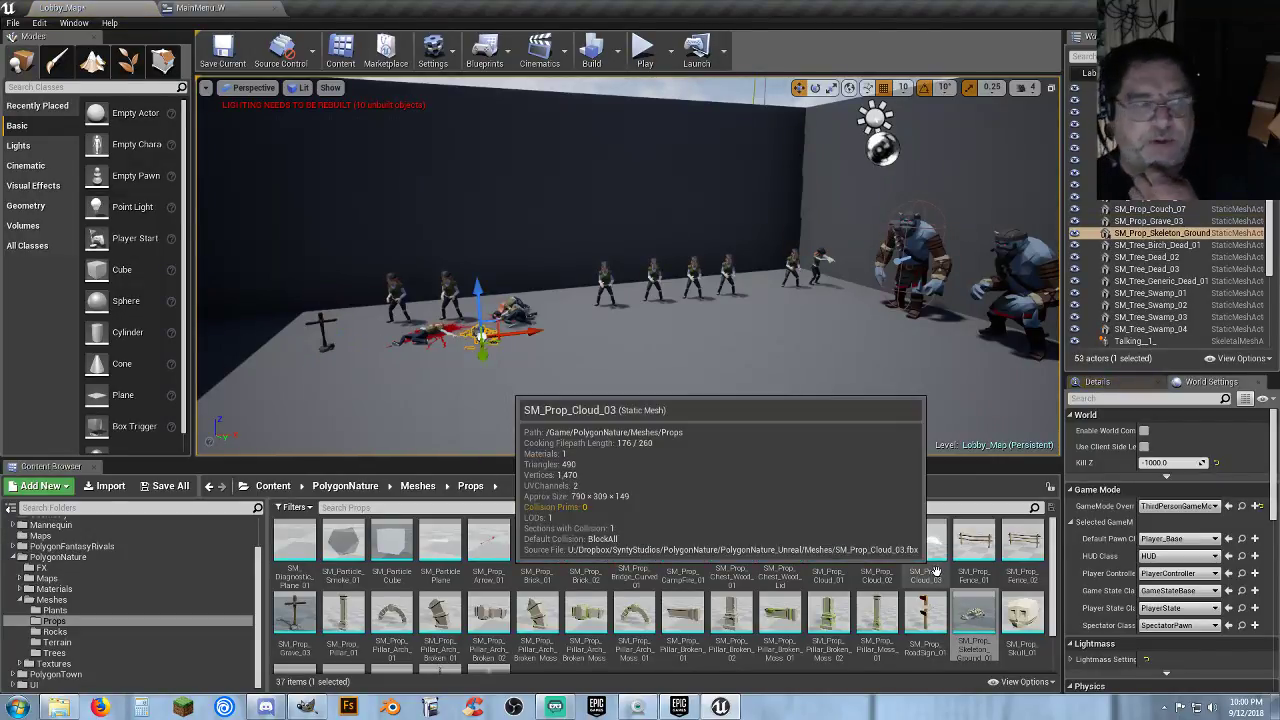
pyautogui.scroll(-2, 1004, 608)
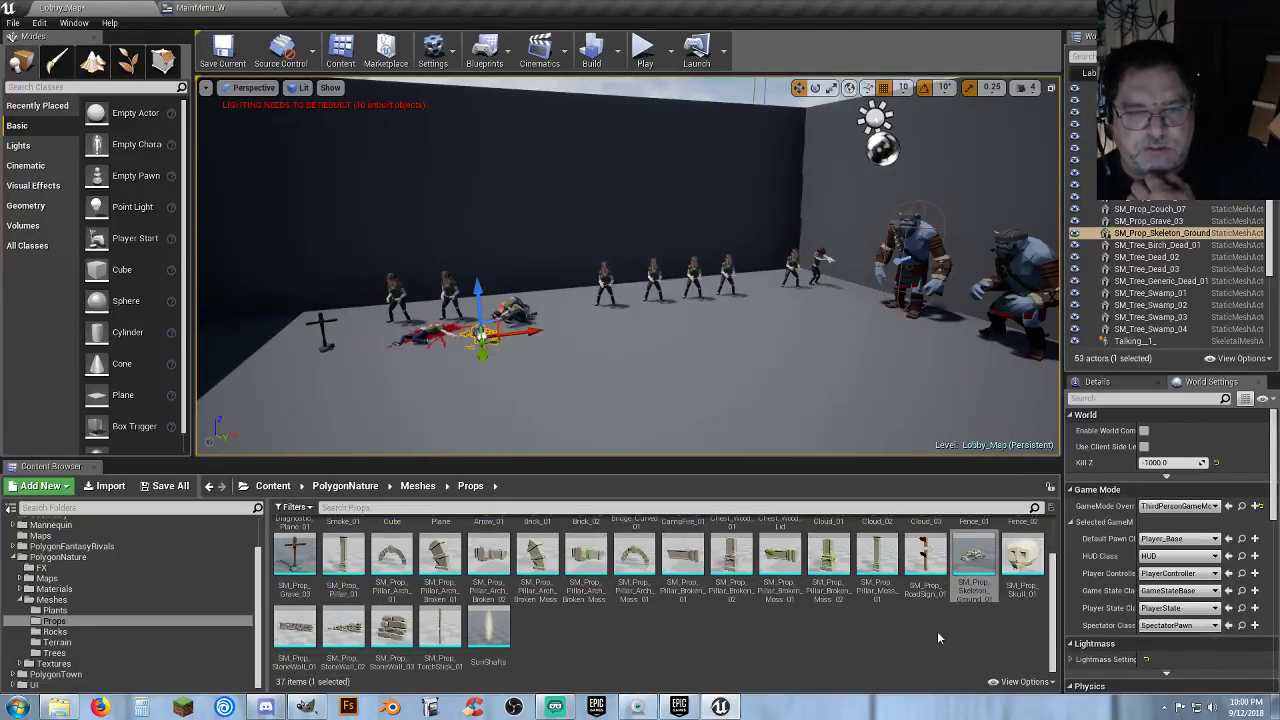
pyautogui.scroll(2, 896, 652)
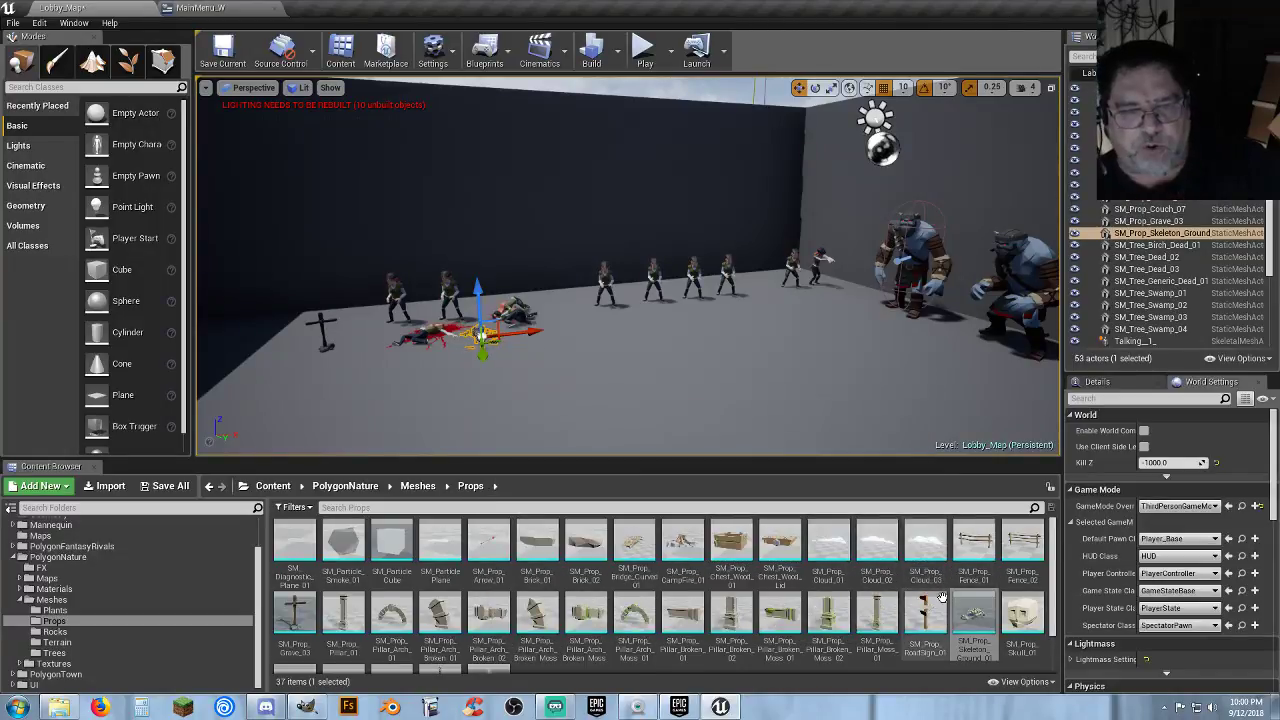
# Play-test the lobby level by walking the character around the grave marker, skeleton and fallen characters, and end the session.
pyautogui.press('f')
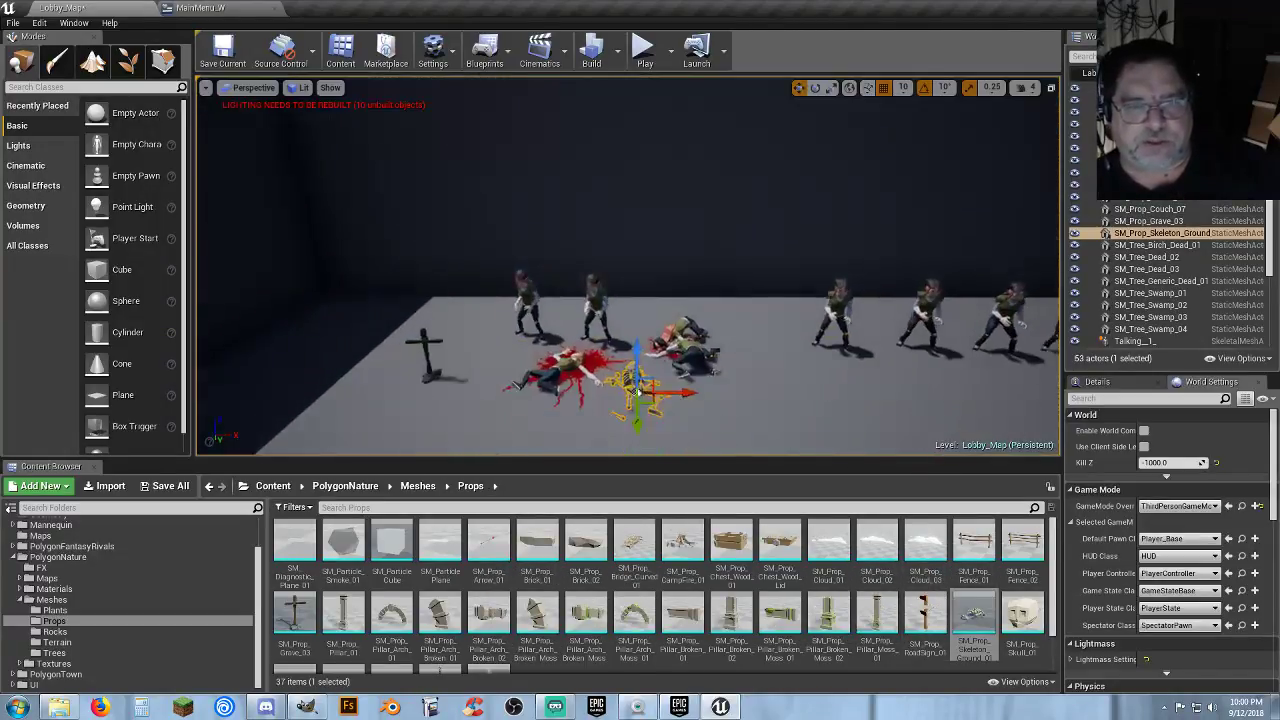
pyautogui.scroll(-5, 628, 266)
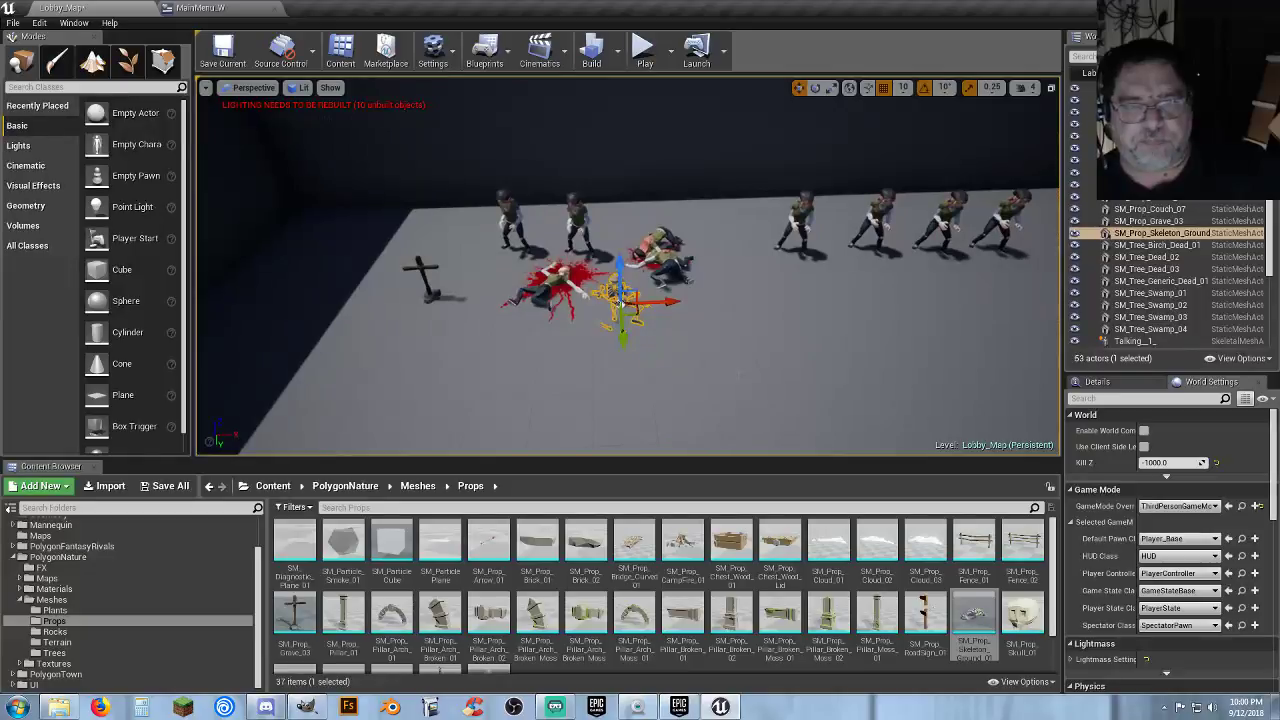
pyautogui.click(643, 50)
pyautogui.press('w')
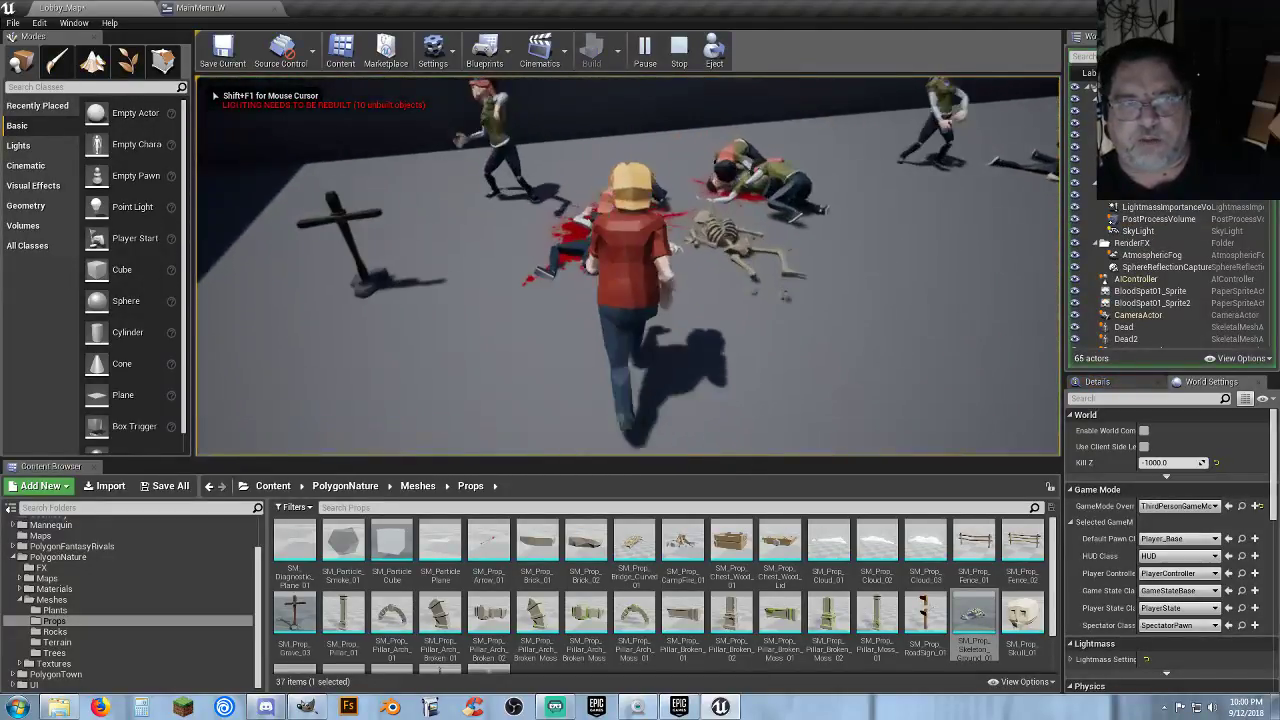
pyautogui.press('w')
pyautogui.press('s')
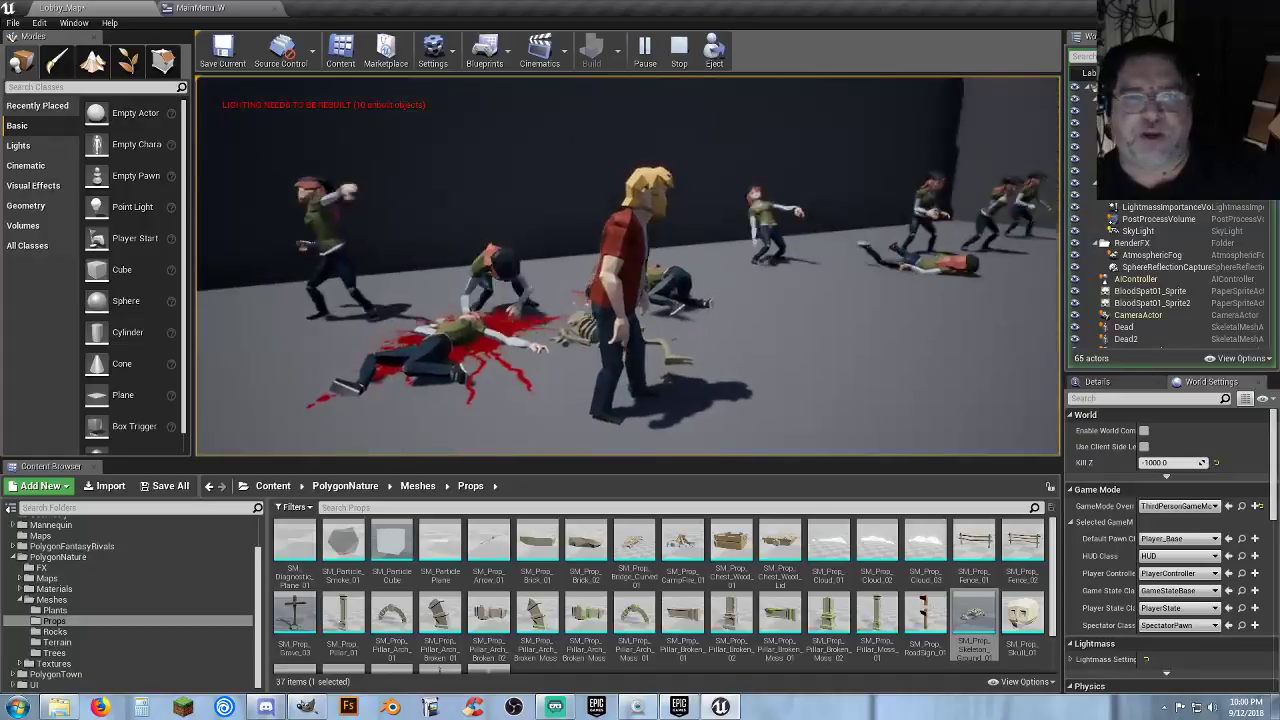
pyautogui.press('w')
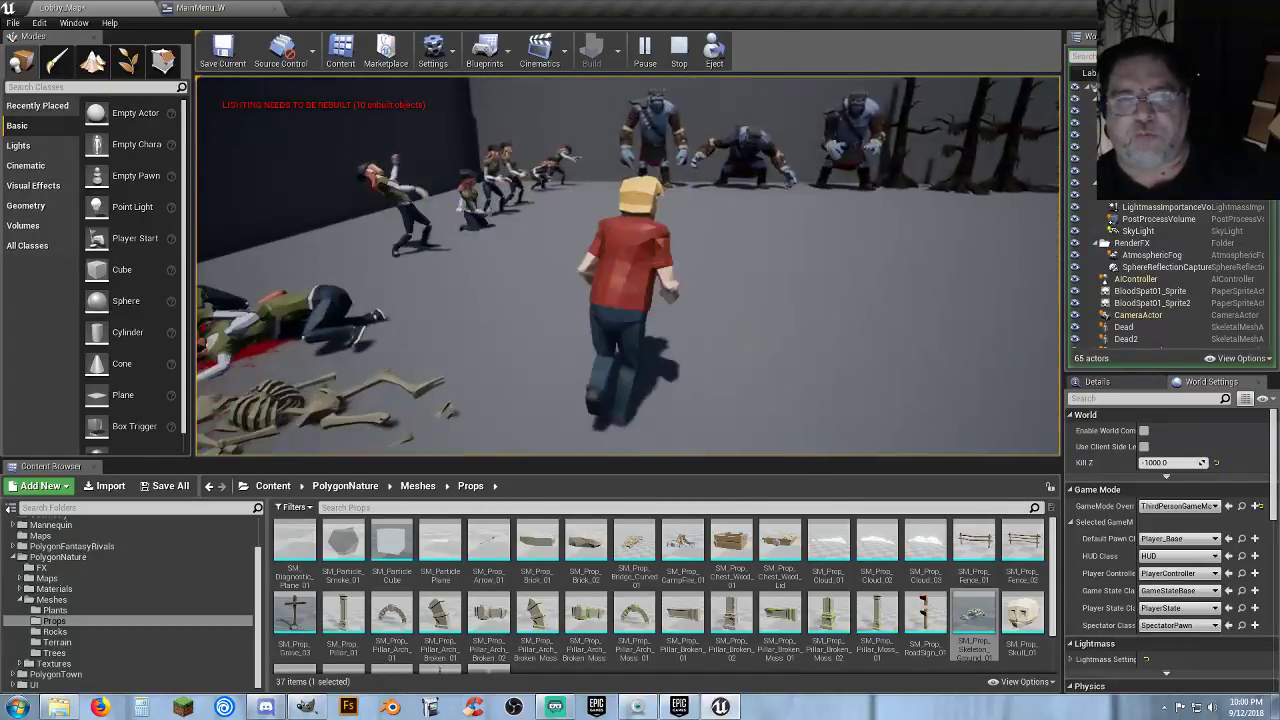
pyautogui.press('s')
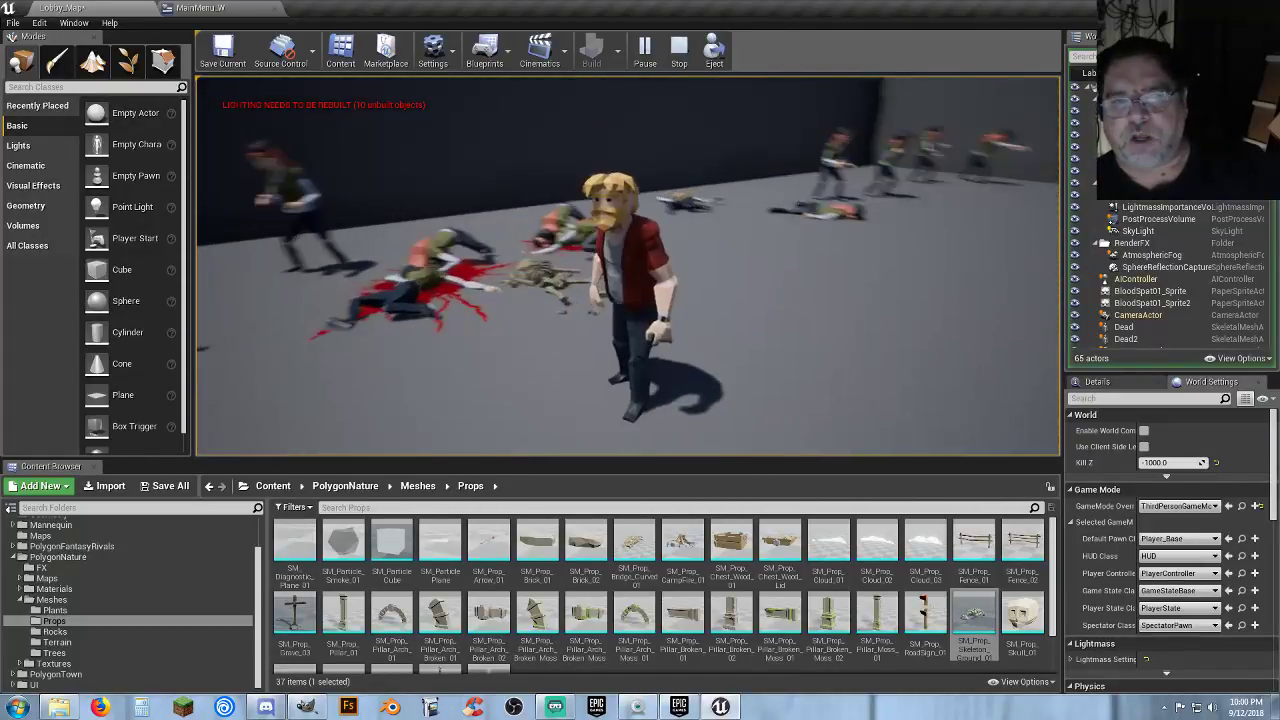
pyautogui.press('a')
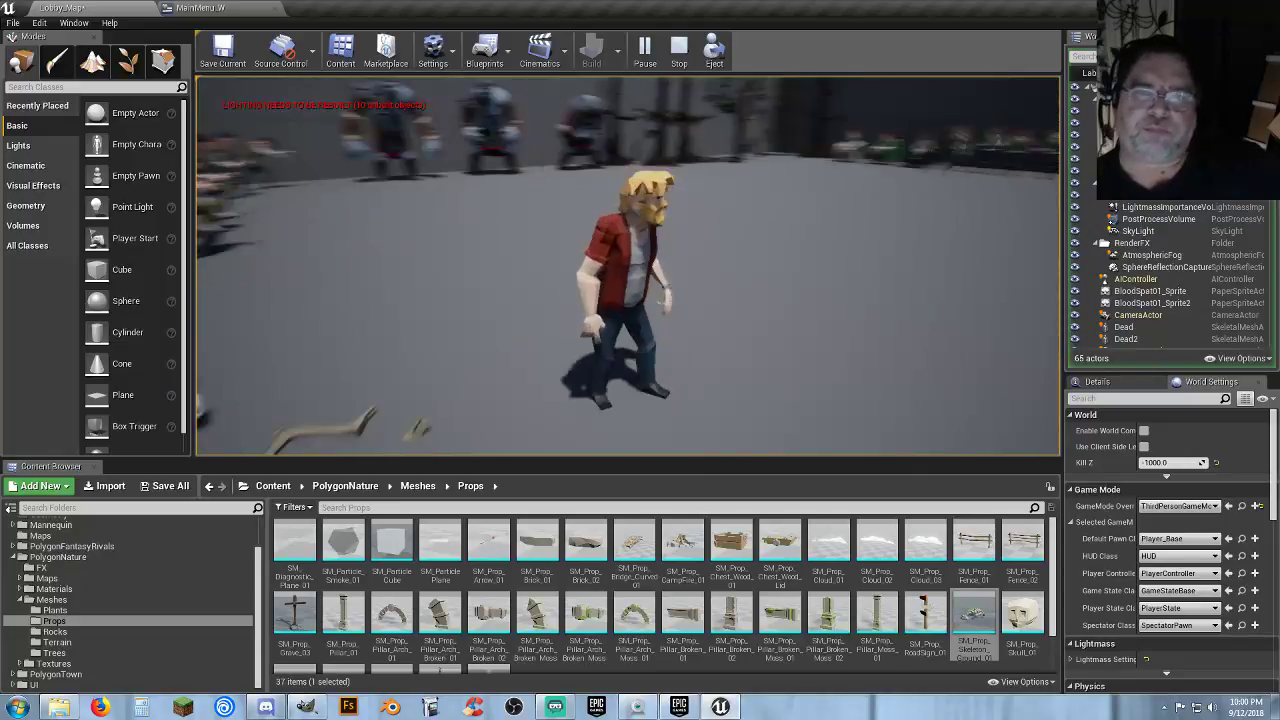
pyautogui.press('Escape')
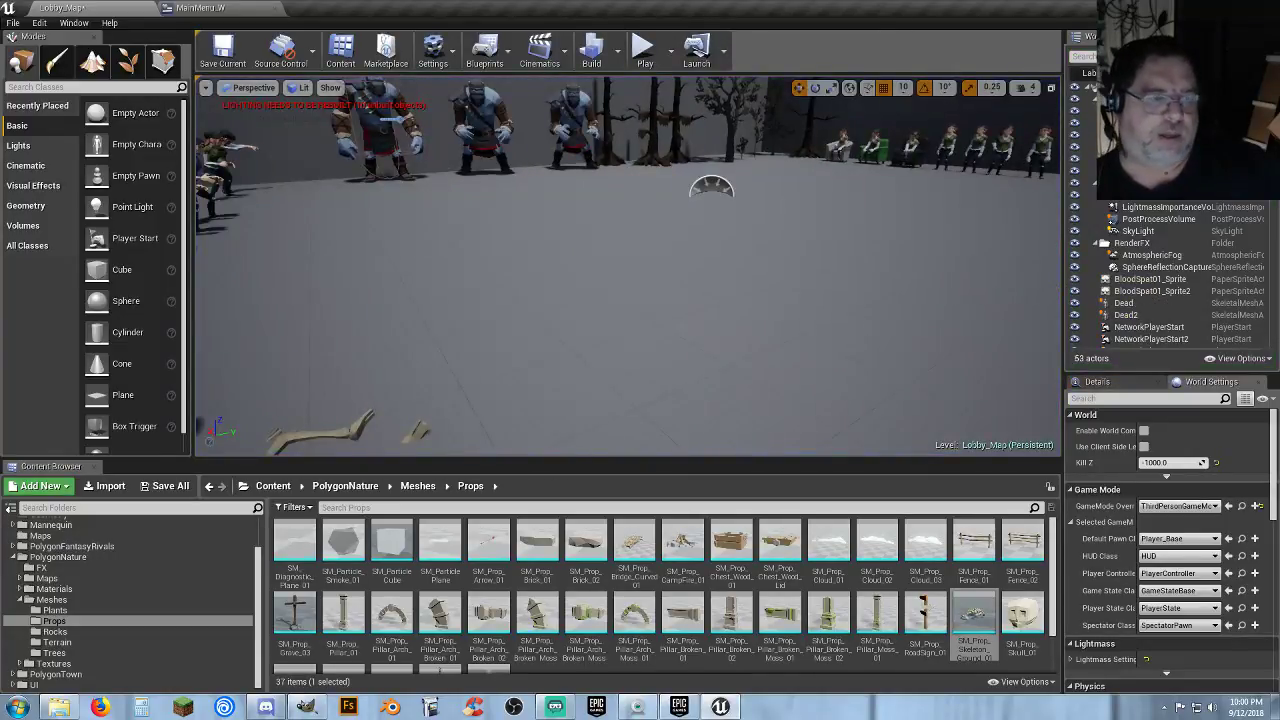
# Switch to the Epic Games Launcher, look over the library's projects and engine versions, and move its window off the editor.
pyautogui.click(669, 713)
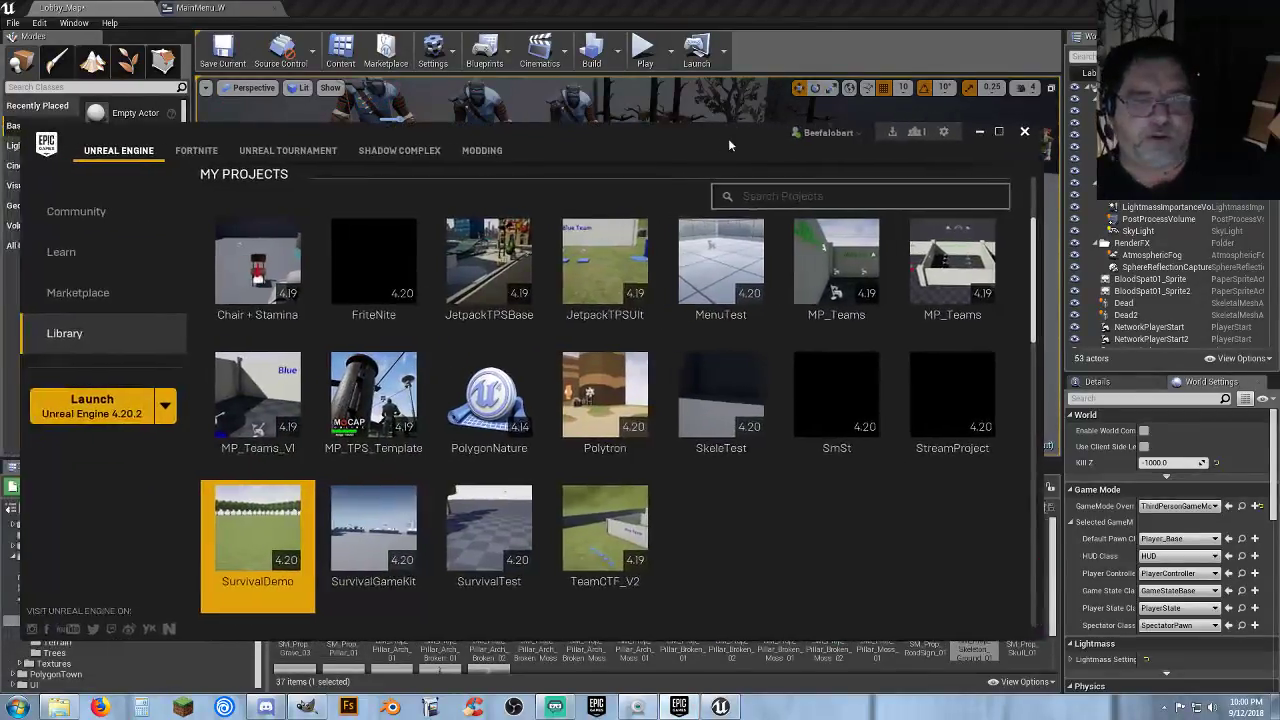
pyautogui.moveTo(728, 138); pyautogui.dragTo(740, 138)
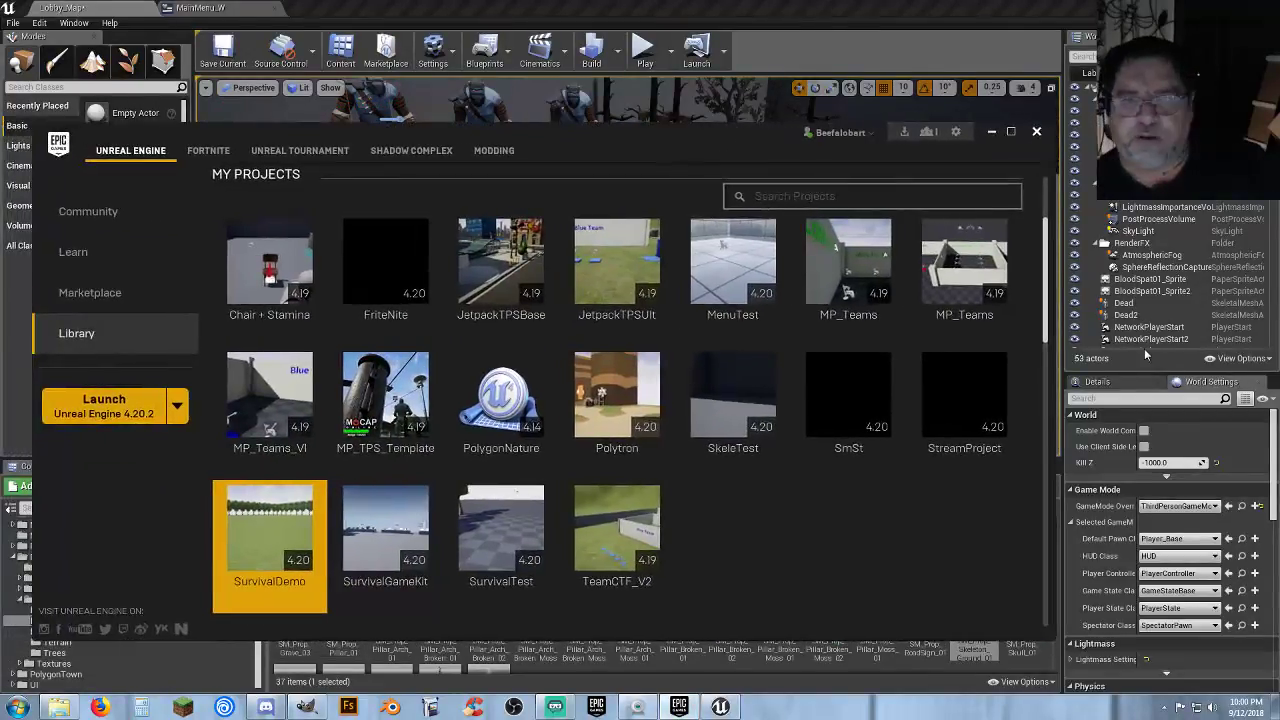
pyautogui.moveTo(1047, 313); pyautogui.dragTo(1045, 280)
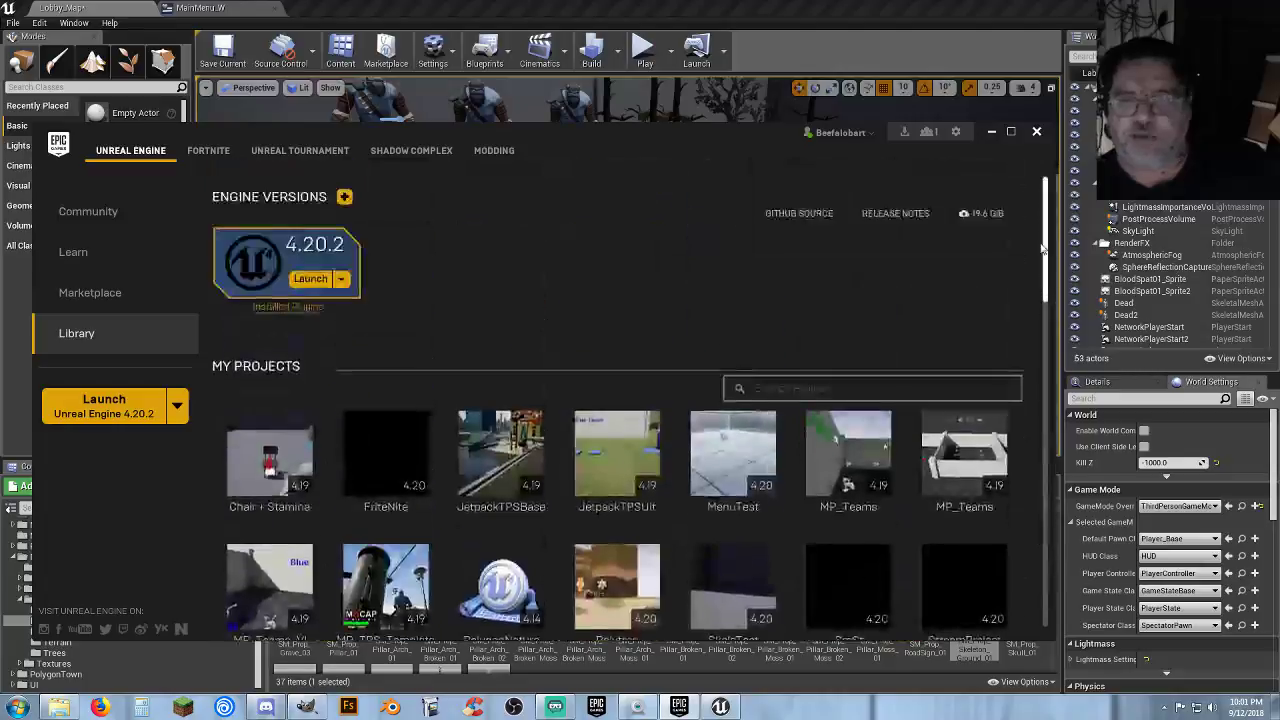
pyautogui.moveTo(735, 136); pyautogui.dragTo(0, 236)
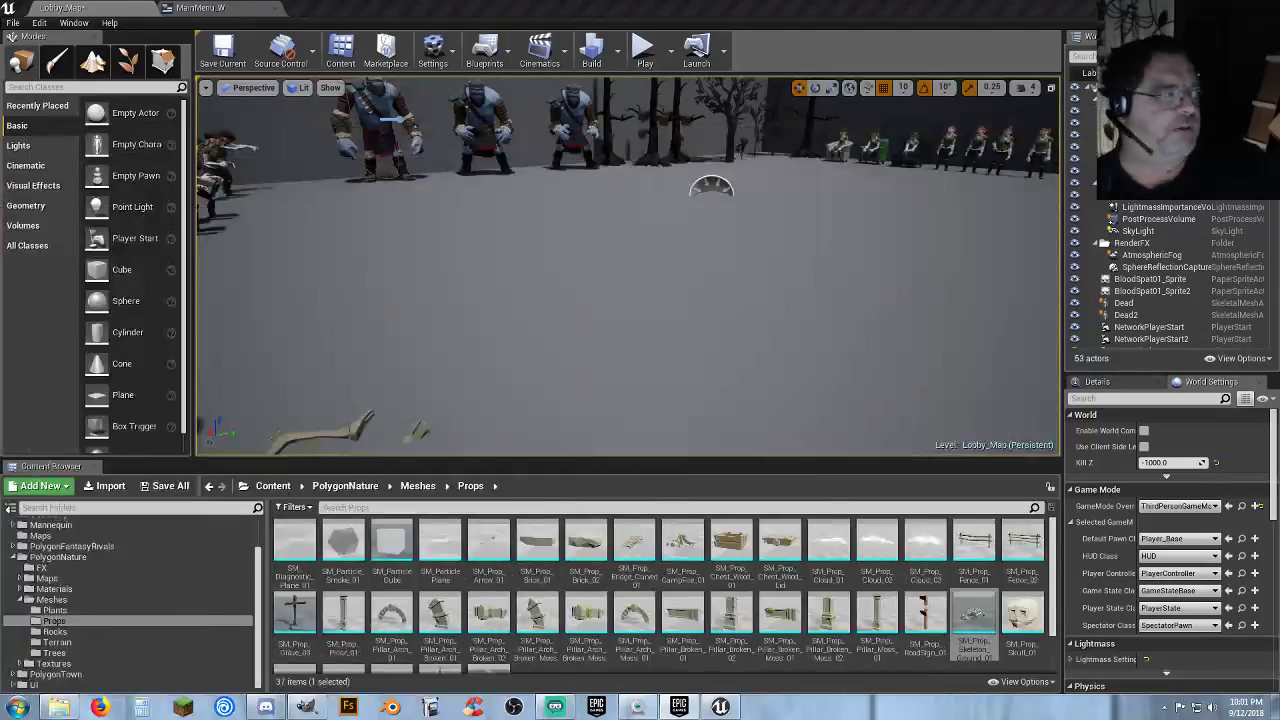
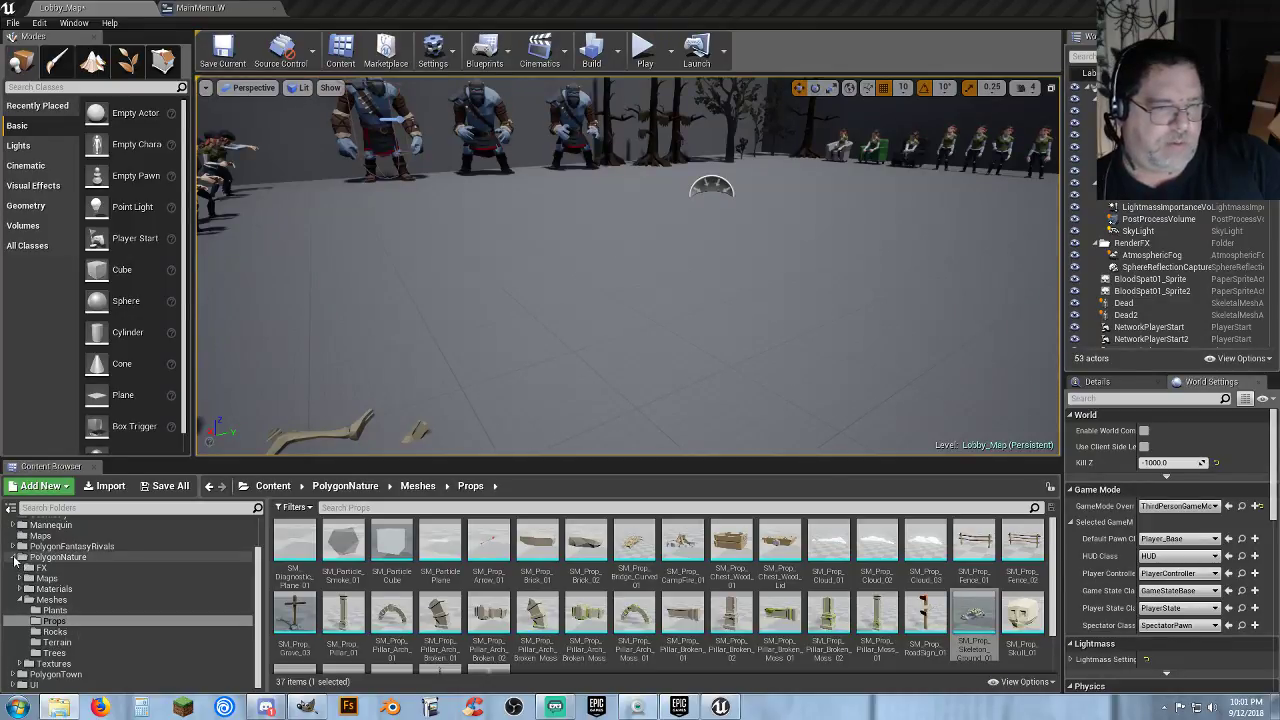
# Collapse the PolygonNature folder and show the project's root Content folder.
pyautogui.click(14, 557)
pyautogui.click(42, 525)
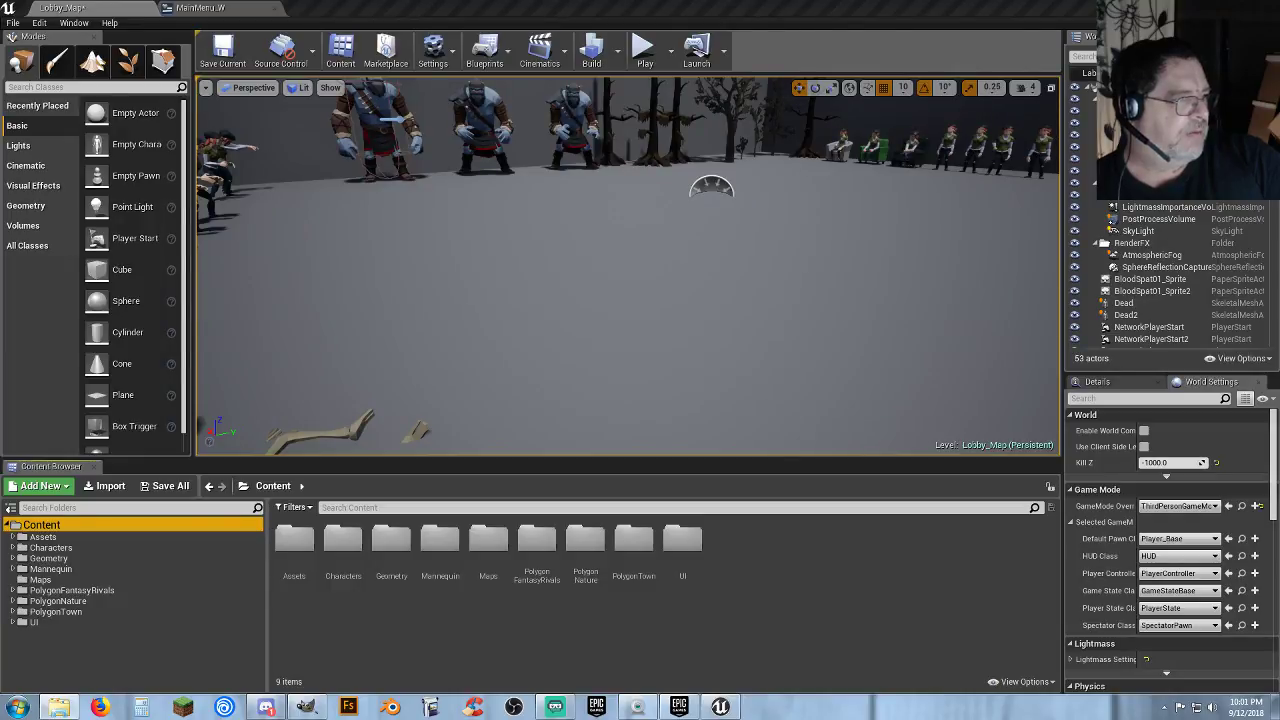
# Bring up the file explorer and open the Content folder inside Polygon_FantasyCharacters_Unreal_4_14.
pyautogui.moveTo(0, 100); pyautogui.dragTo(381, 181)
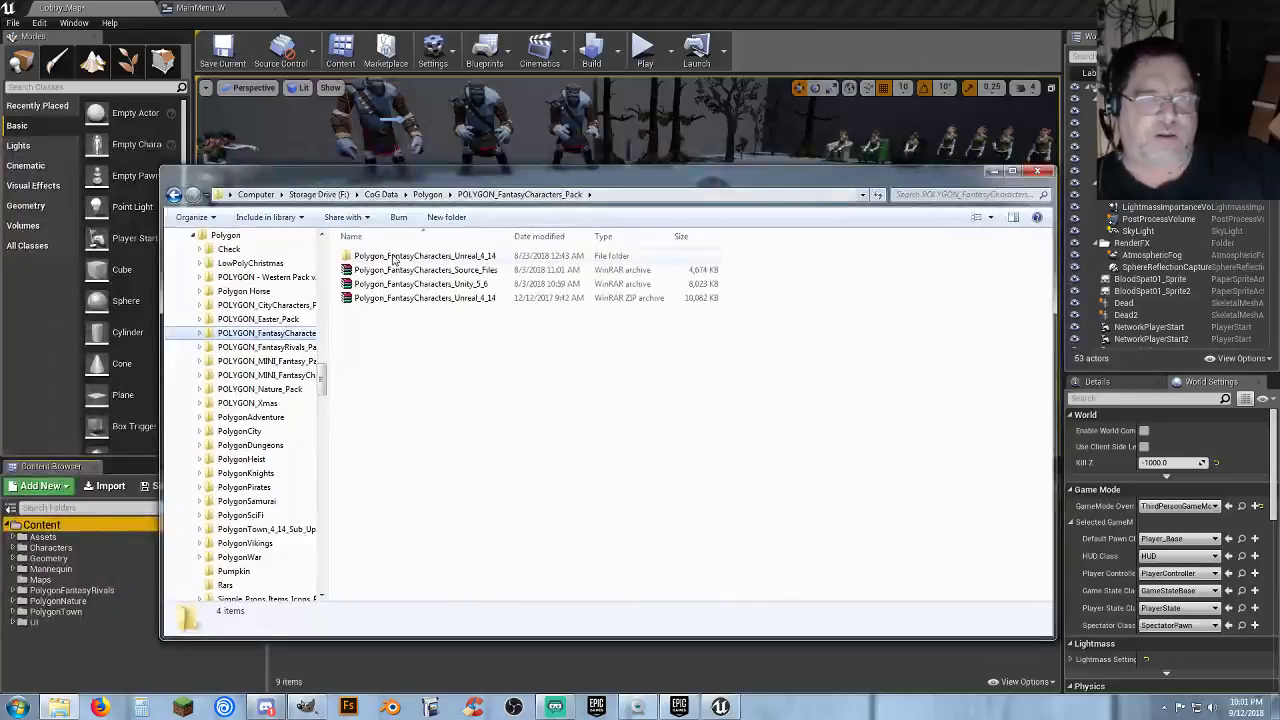
pyautogui.rightClick(450, 305)
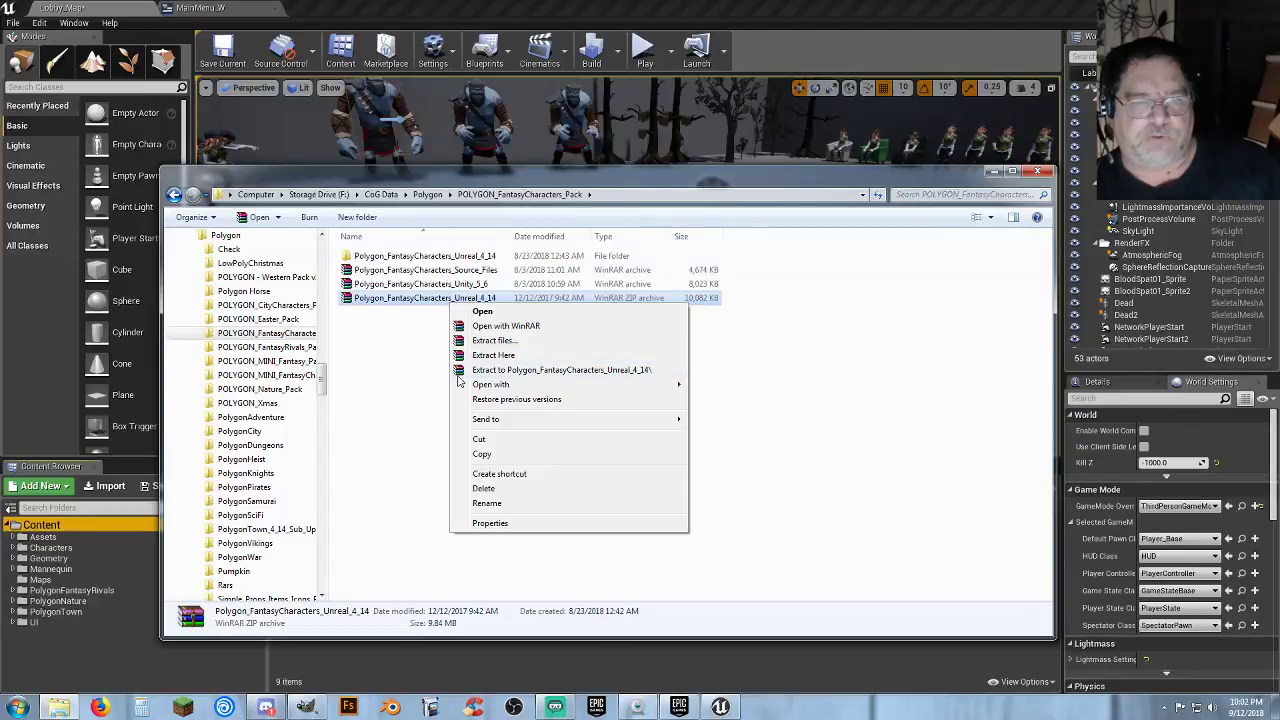
pyautogui.click(418, 390)
pyautogui.doubleClick(423, 258)
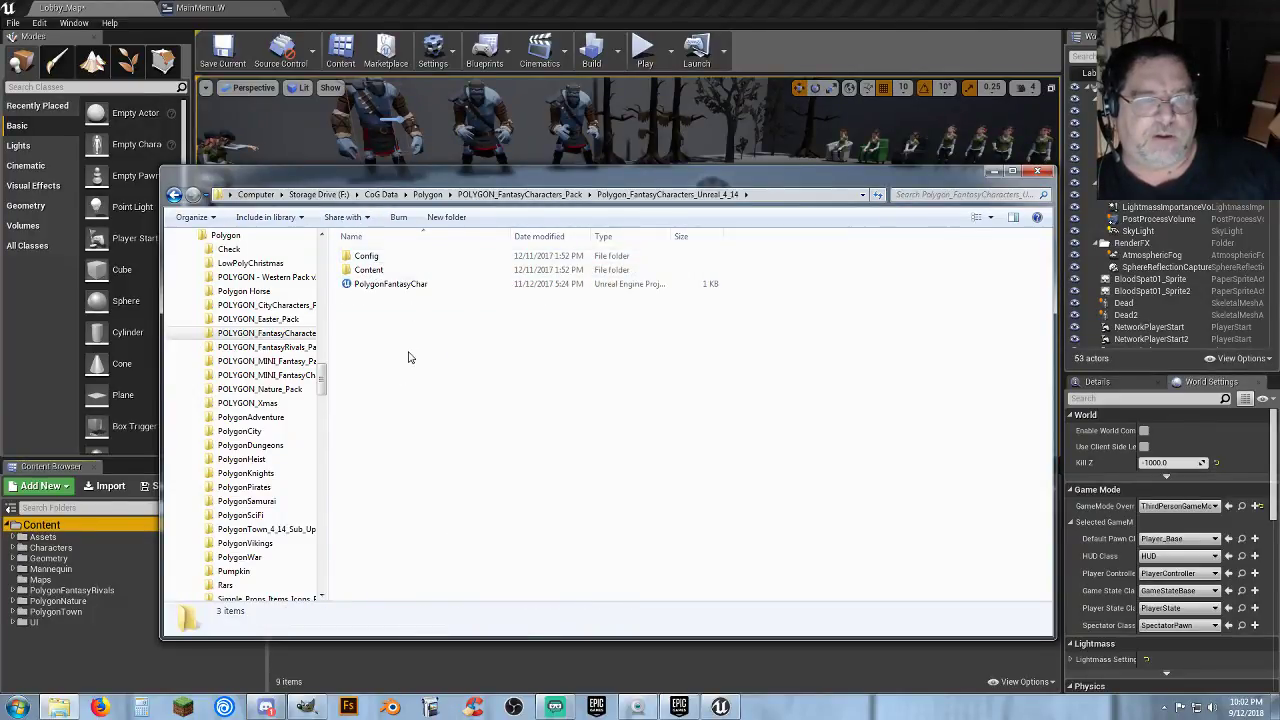
pyautogui.doubleClick(370, 270)
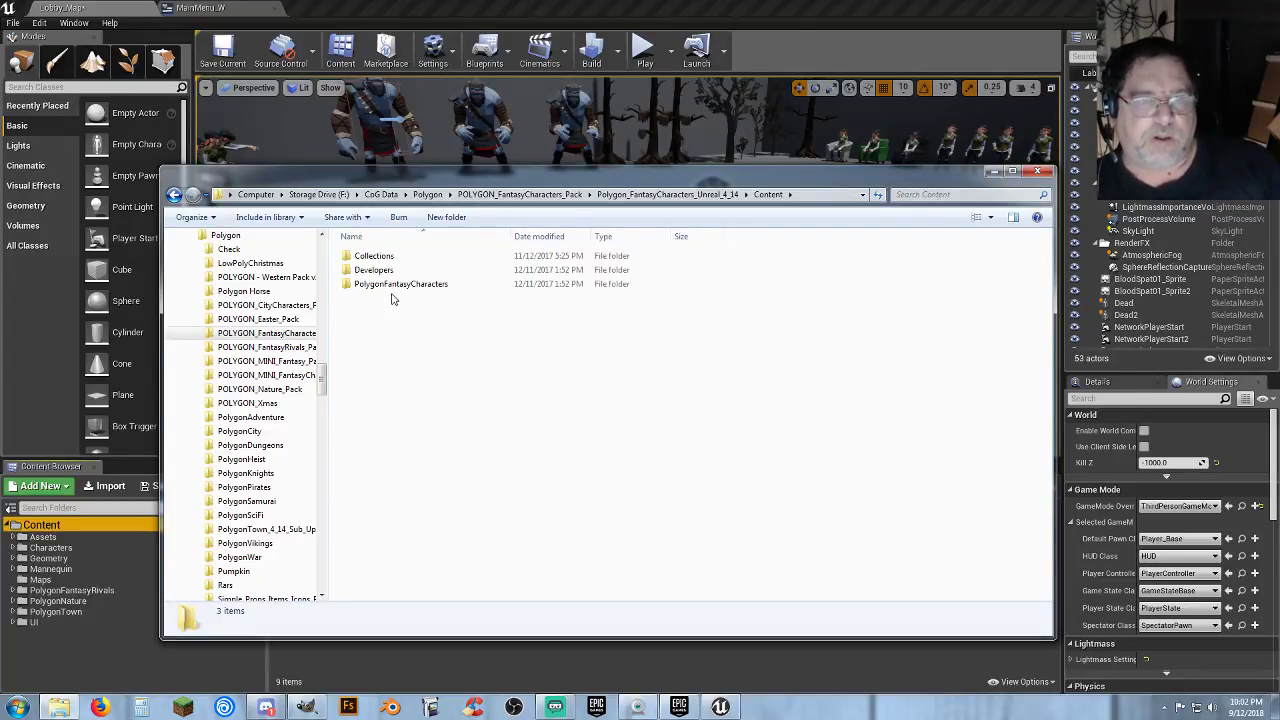
# Copy the PolygonFantasyCharacters folder into the FriteNite project's Content folder and move the file explorer off the editor.
pyautogui.click(200, 336)
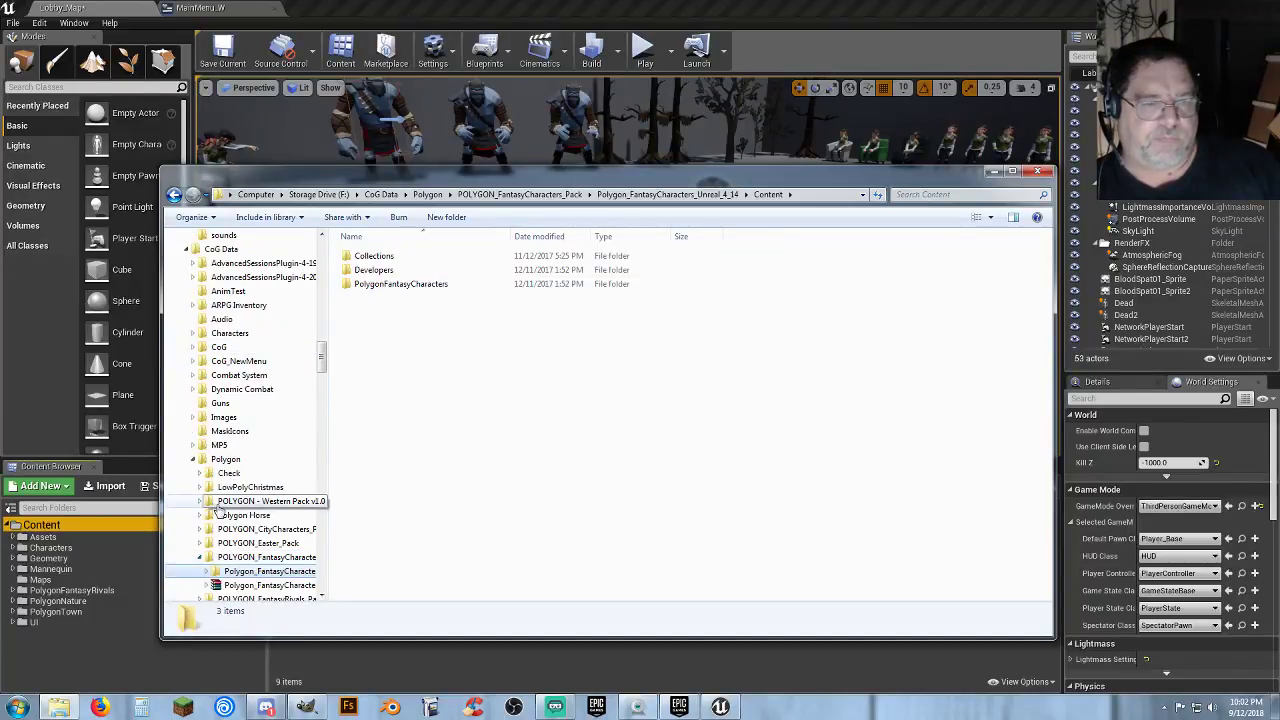
pyautogui.click(212, 488)
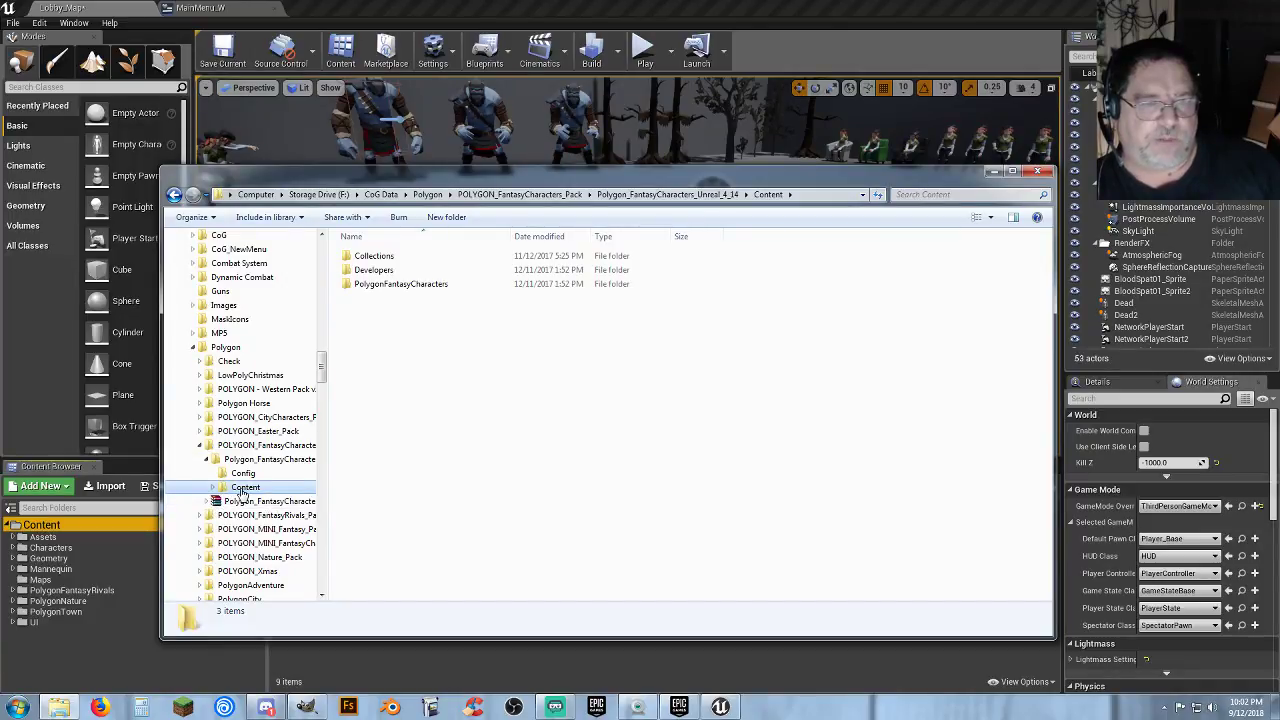
pyautogui.click(397, 288)
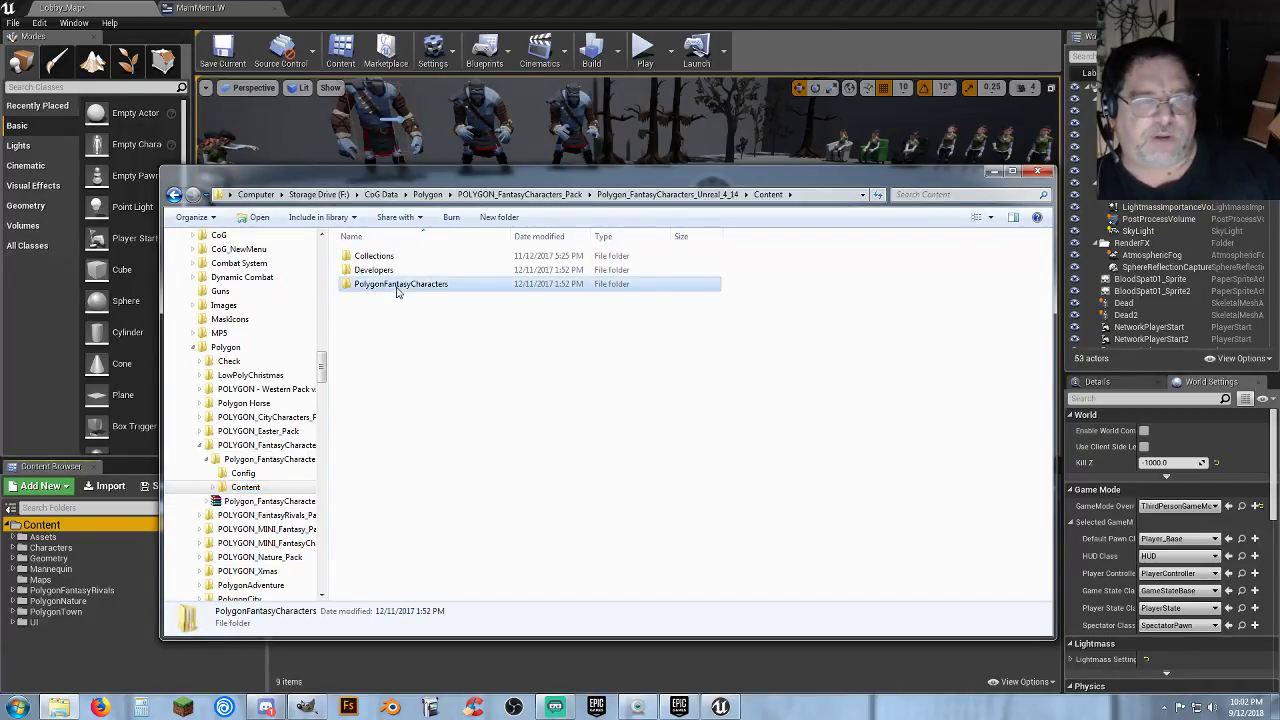
pyautogui.moveTo(324, 385); pyautogui.dragTo(321, 289)
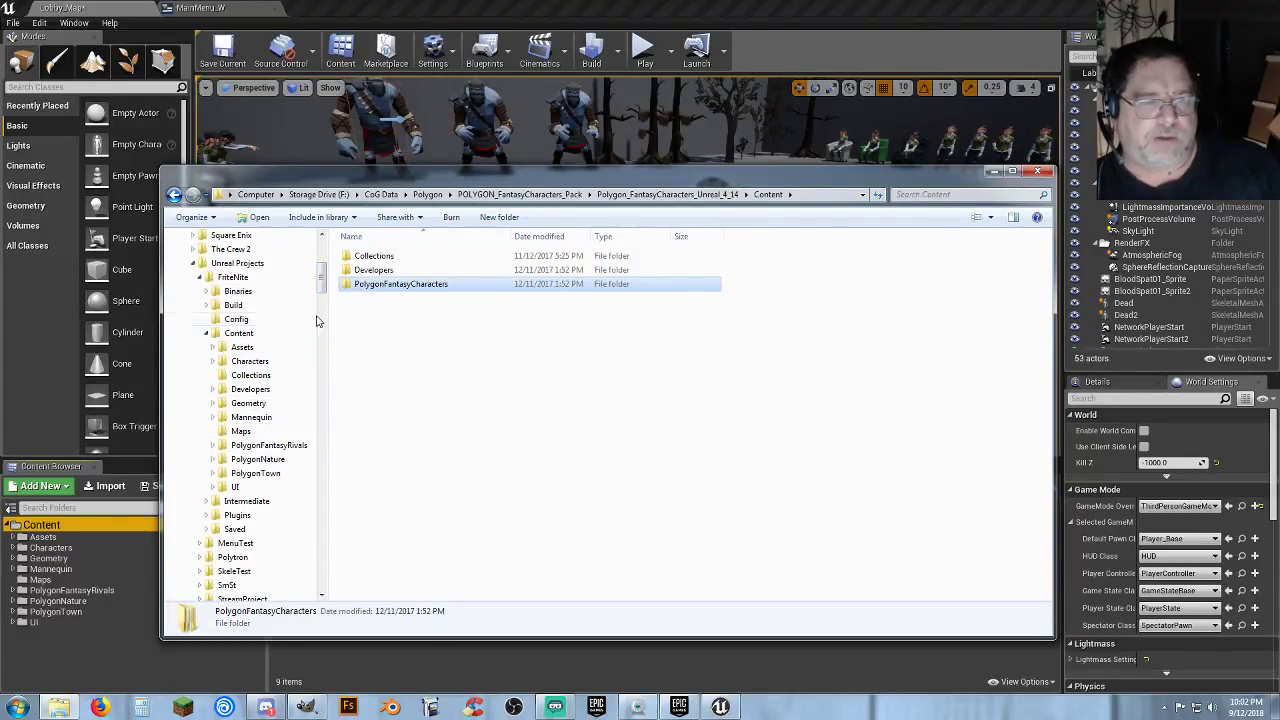
pyautogui.moveTo(379, 287); pyautogui.dragTo(252, 332, button='right')
pyautogui.click(292, 368)
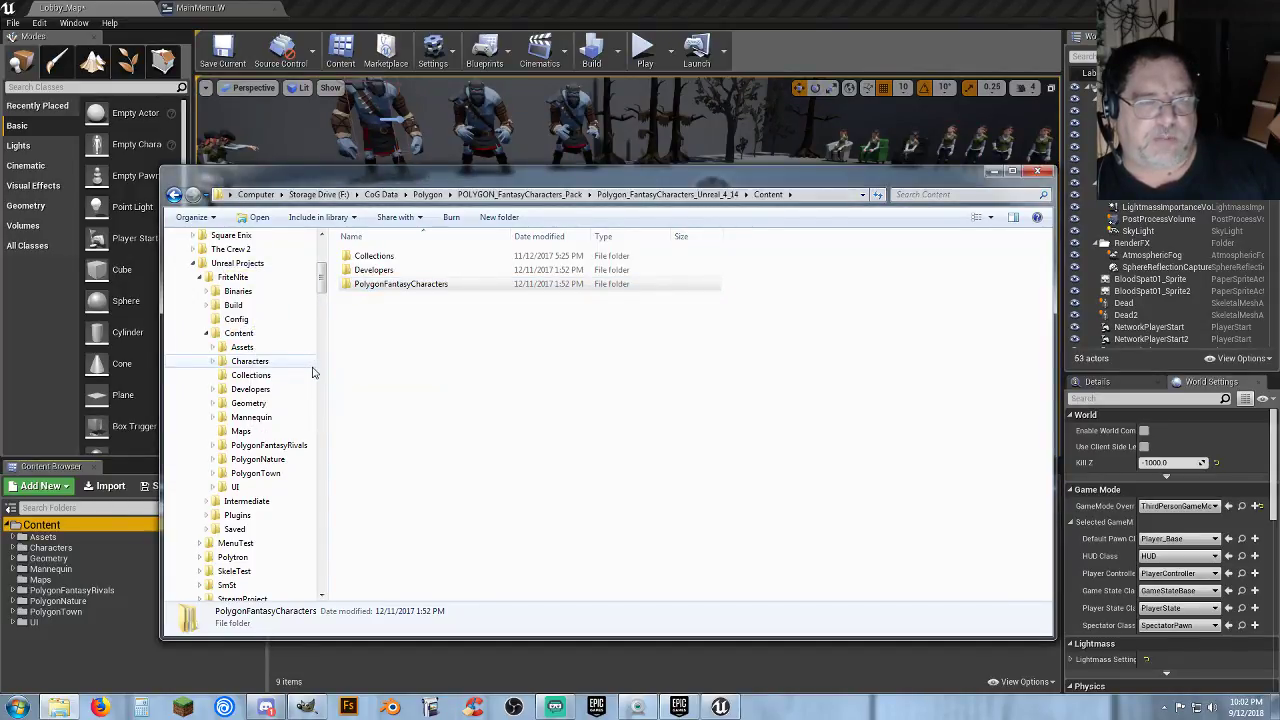
pyautogui.moveTo(698, 181); pyautogui.dragTo(0, 312)
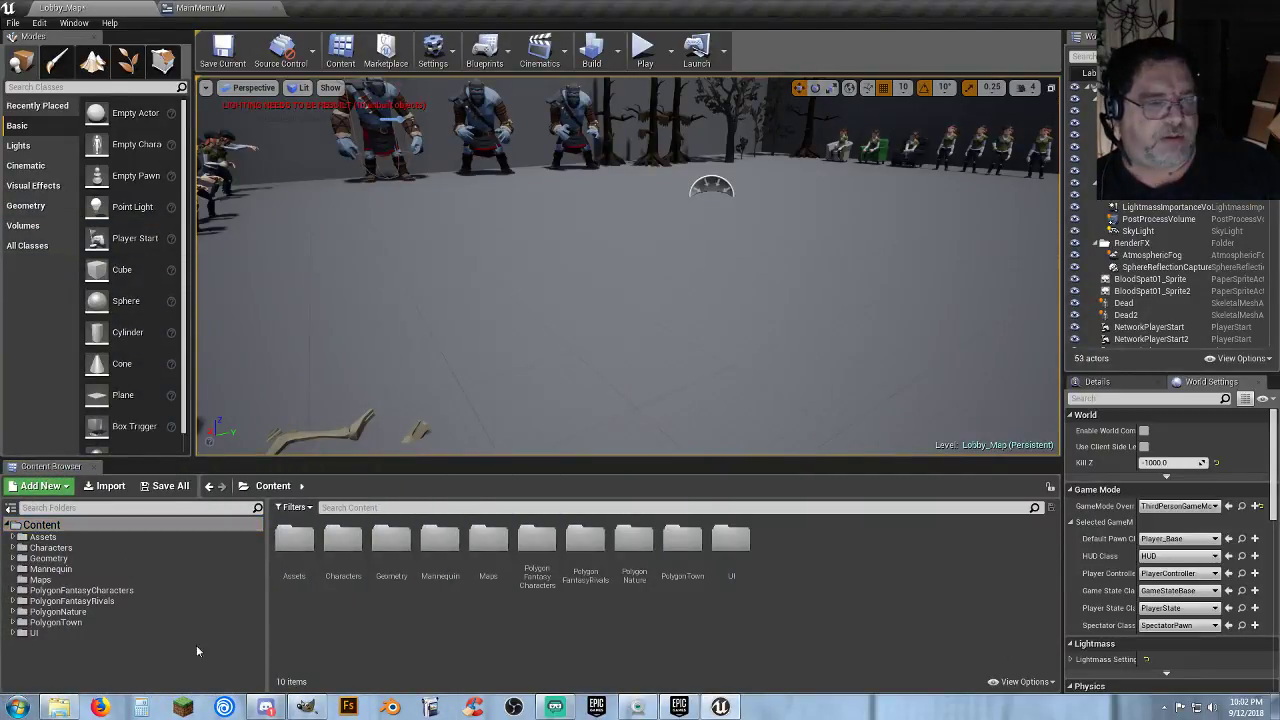
# Expand the imported PolygonFantasyCharacters folder and look over the assets in its Characters subfolder.
pyautogui.click(82, 590)
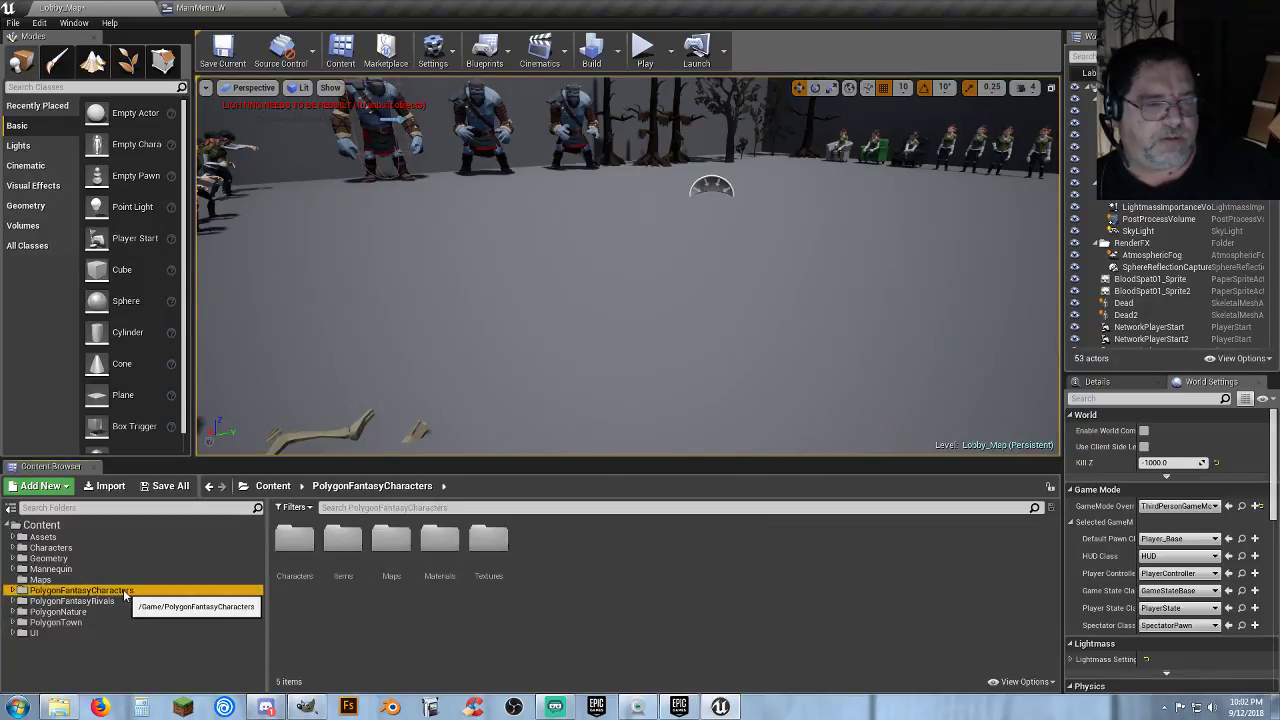
pyautogui.click(13, 590)
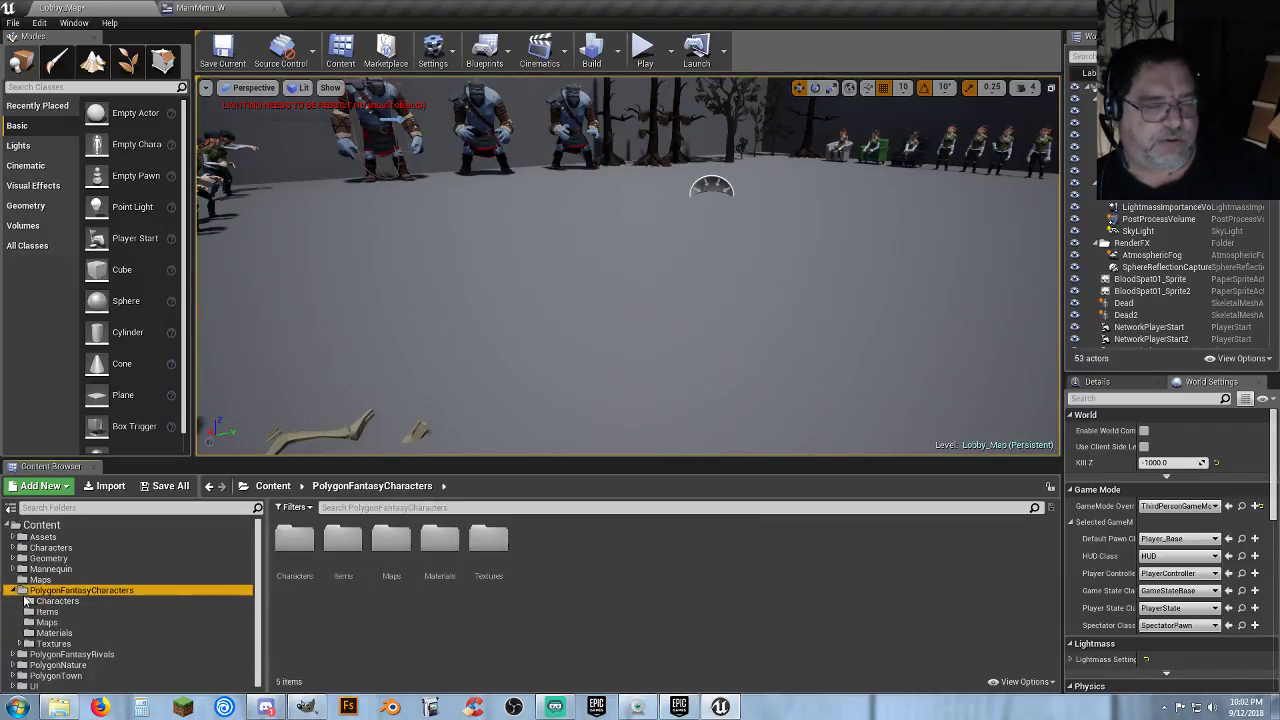
pyautogui.click(45, 602)
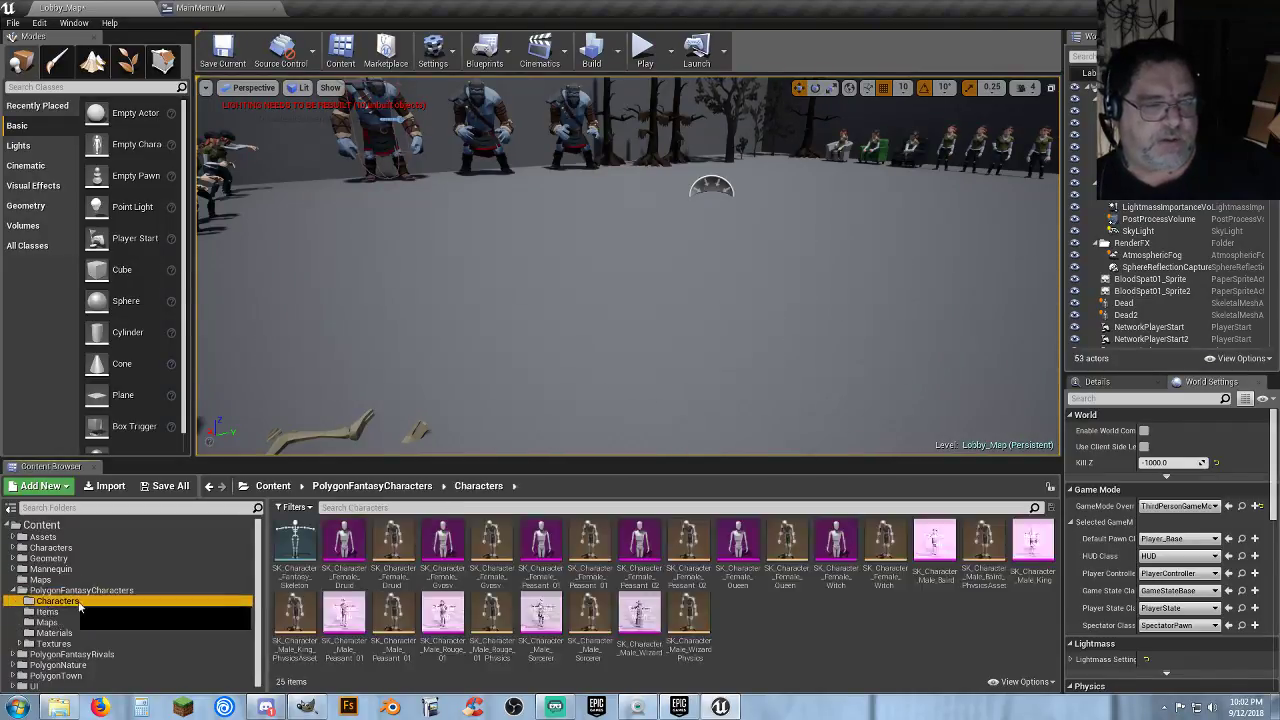
pyautogui.click(295, 545)
pyautogui.click(771, 616)
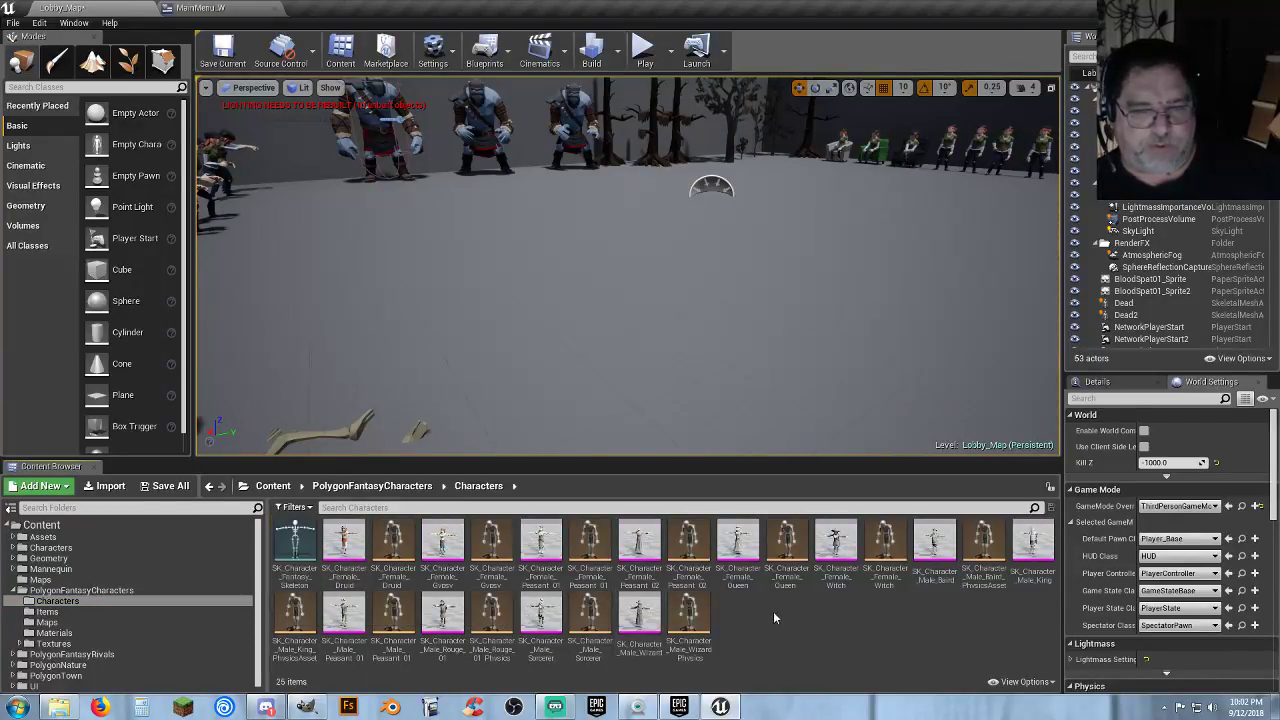
# Expand the project's own Characters folder and view the Poly_Skeleton asset in its Mesh folder.
pyautogui.click(13, 548)
pyautogui.click(47, 569)
pyautogui.moveTo(264, 607); pyautogui.dragTo(265, 655)
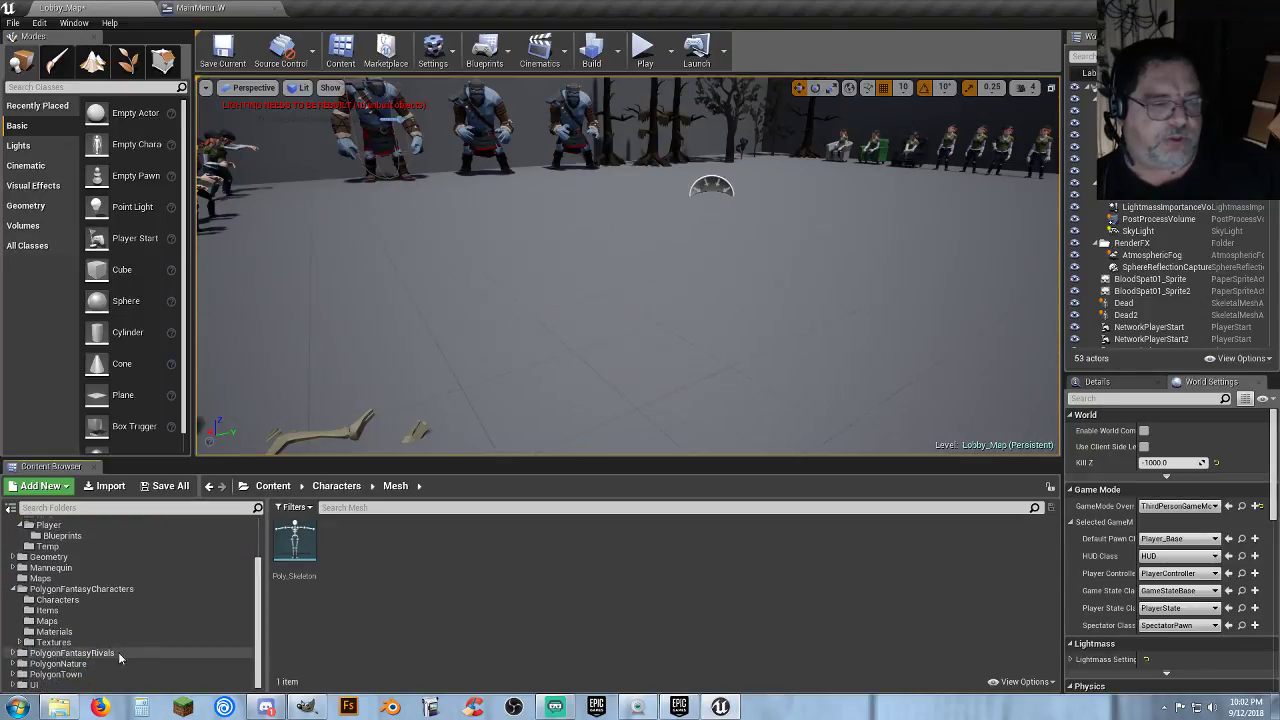
# In PolygonFantasyCharacters' Characters folder, select all twelve character skeletal meshes, from Female_Druid to Male_Wizard, leaving out the physics assets.
pyautogui.click(62, 600)
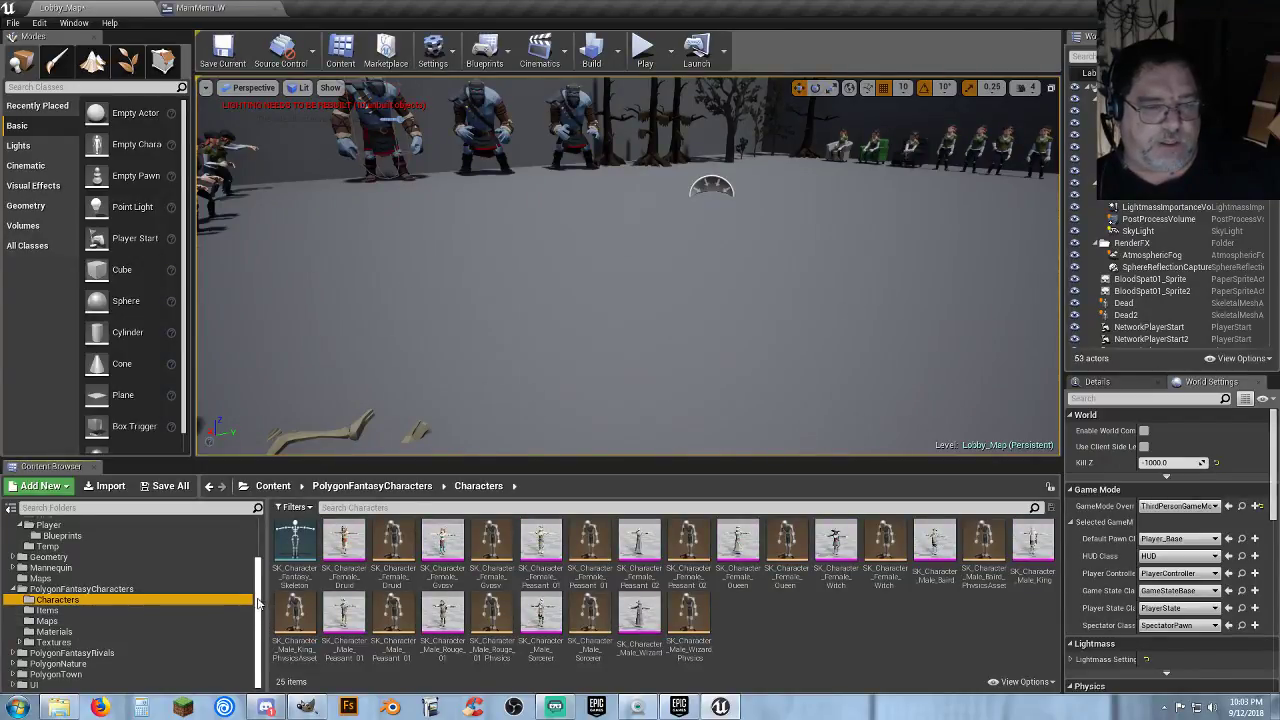
pyautogui.scroll(3, 258, 598)
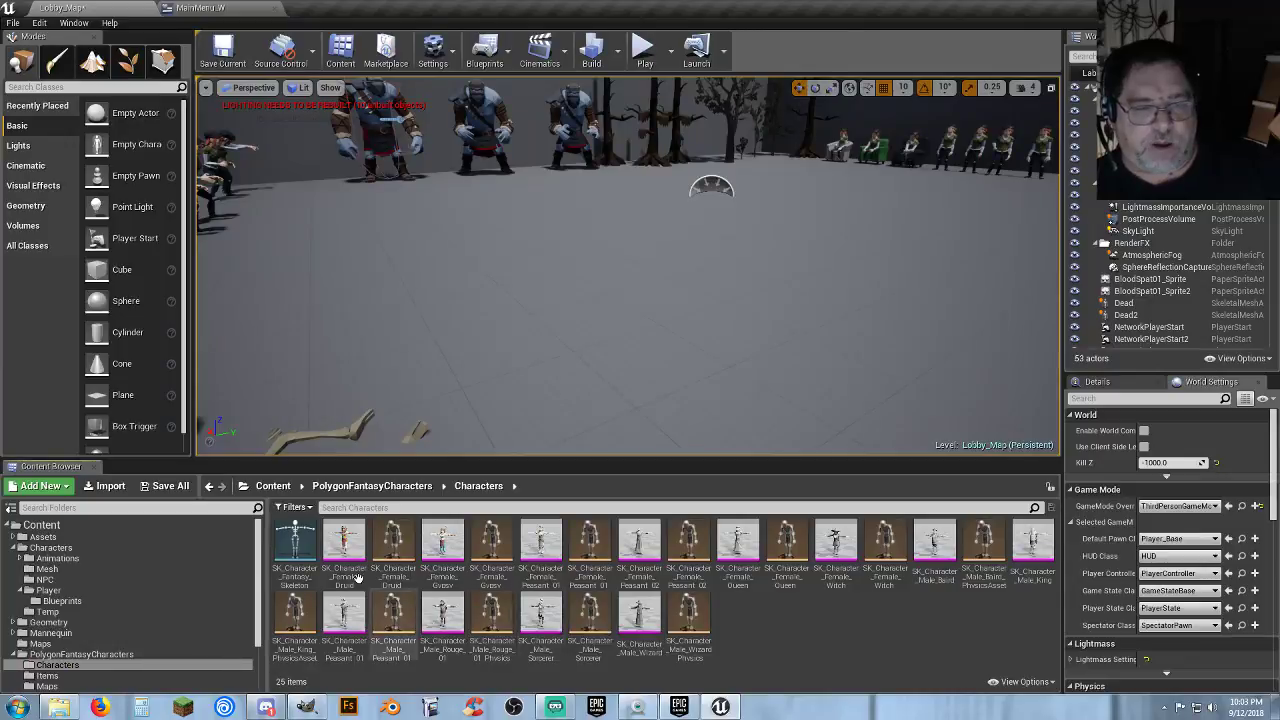
pyautogui.moveTo(352, 576); pyautogui.dragTo(484, 579)
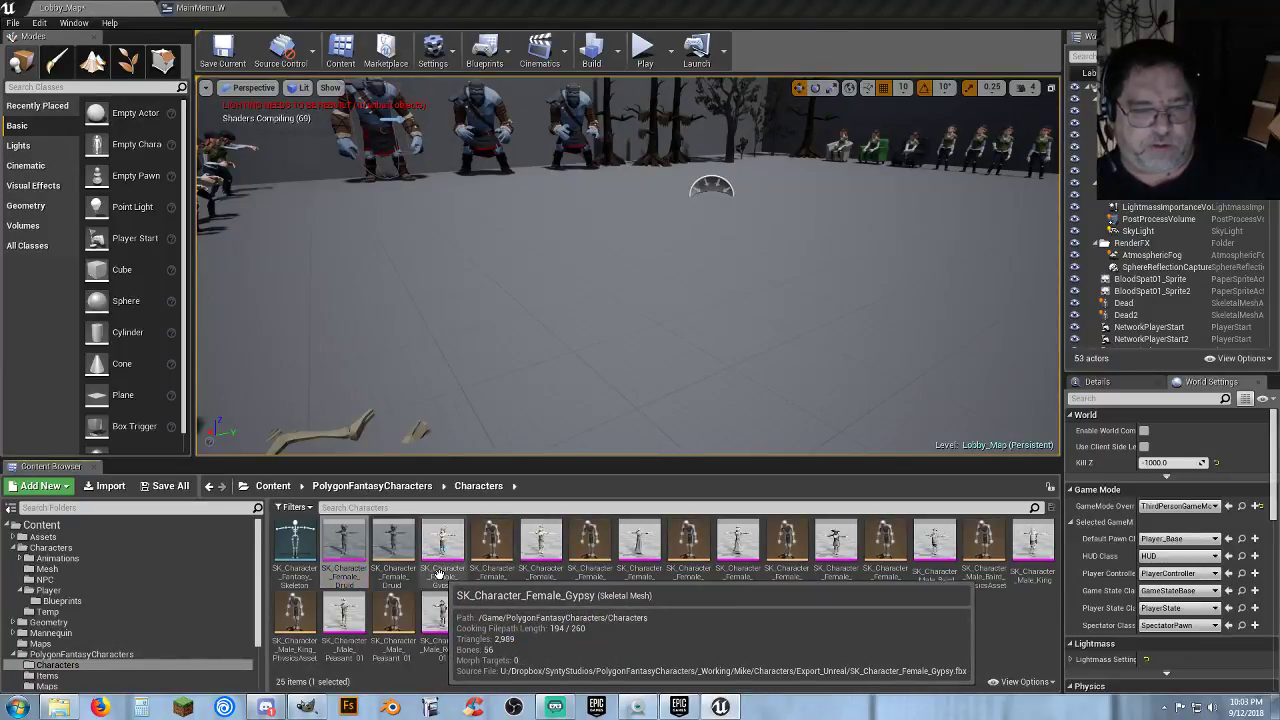
pyautogui.keyDown('ctrl'); pyautogui.click(443, 572); pyautogui.keyUp('ctrl')
pyautogui.keyDown('ctrl'); pyautogui.click(550, 580); pyautogui.keyUp('ctrl')
pyautogui.keyDown('ctrl'); pyautogui.click(639, 545); pyautogui.keyUp('ctrl')
pyautogui.keyDown('ctrl'); pyautogui.click(737, 550); pyautogui.keyUp('ctrl')
pyautogui.keyDown('ctrl'); pyautogui.click(836, 548); pyautogui.keyUp('ctrl')
pyautogui.keyDown('ctrl'); pyautogui.click(934, 548); pyautogui.keyUp('ctrl')
pyautogui.keyDown('ctrl'); pyautogui.click(1014, 585); pyautogui.keyUp('ctrl')
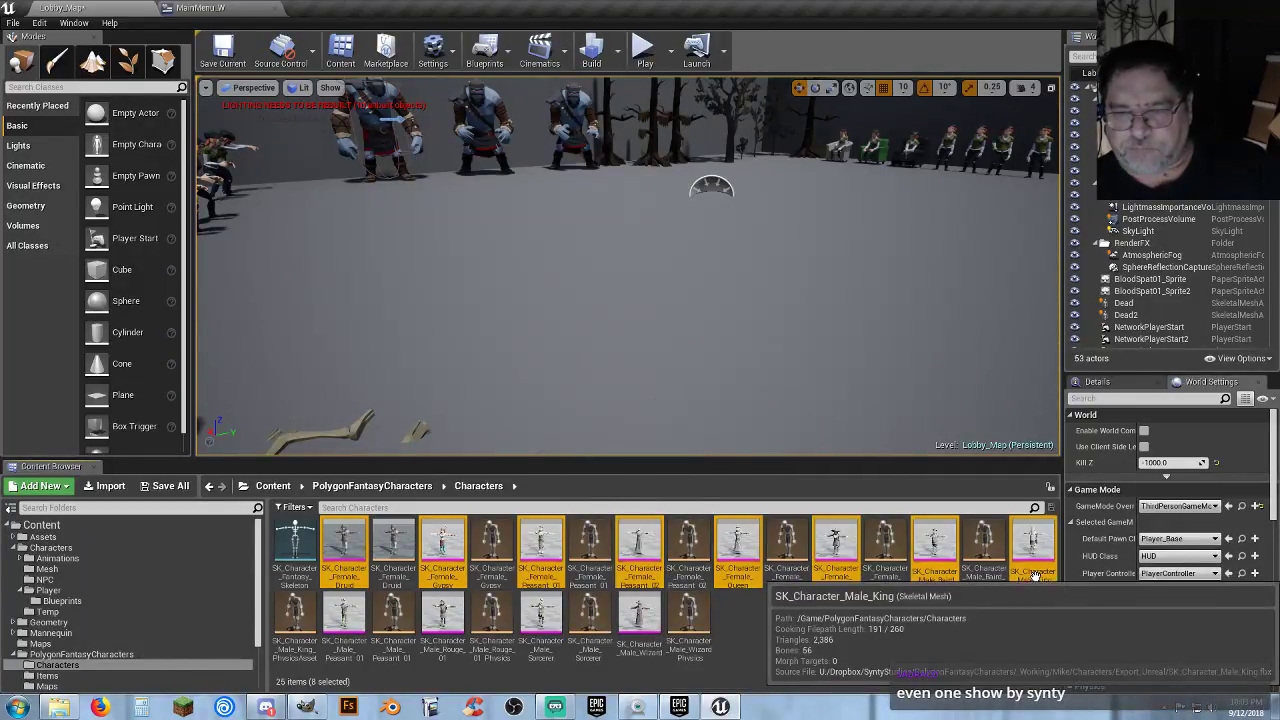
pyautogui.keyDown('ctrl'); pyautogui.click(639, 620); pyautogui.keyUp('ctrl')
pyautogui.keyDown('ctrl'); pyautogui.click(540, 620); pyautogui.keyUp('ctrl')
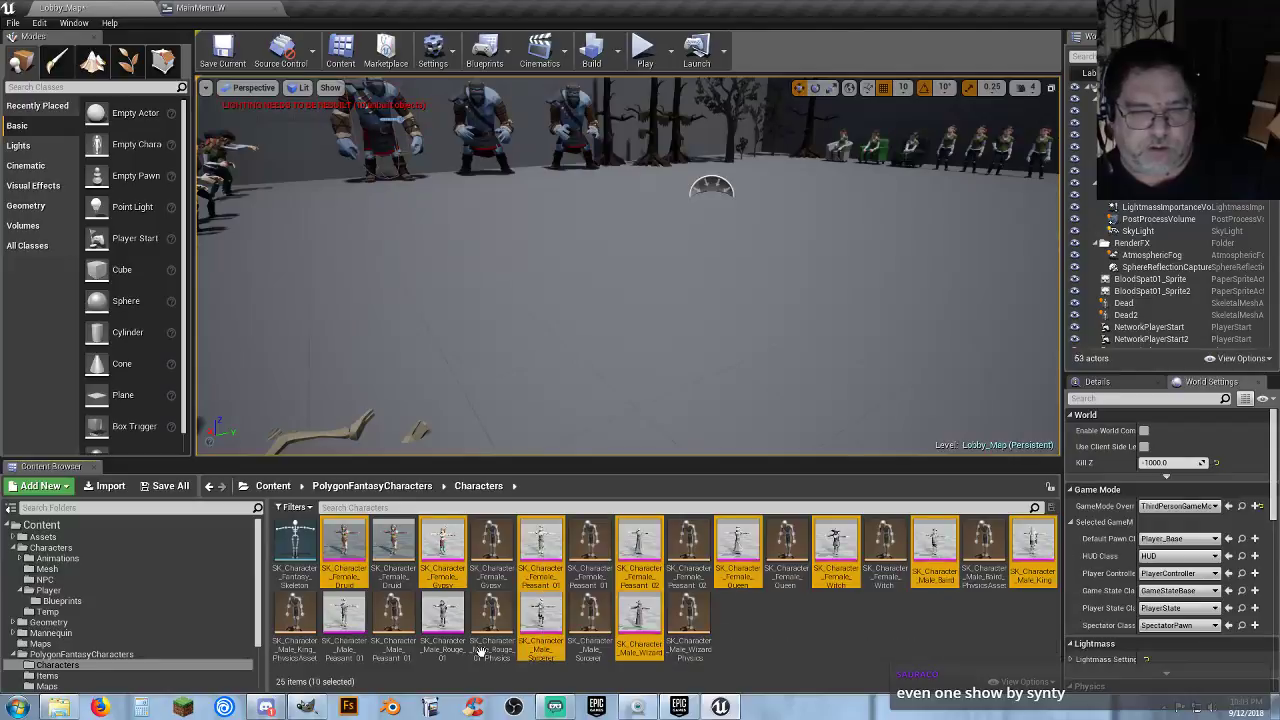
pyautogui.keyDown('ctrl'); pyautogui.click(442, 618); pyautogui.keyUp('ctrl')
pyautogui.keyDown('ctrl'); pyautogui.click(345, 630); pyautogui.keyUp('ctrl')
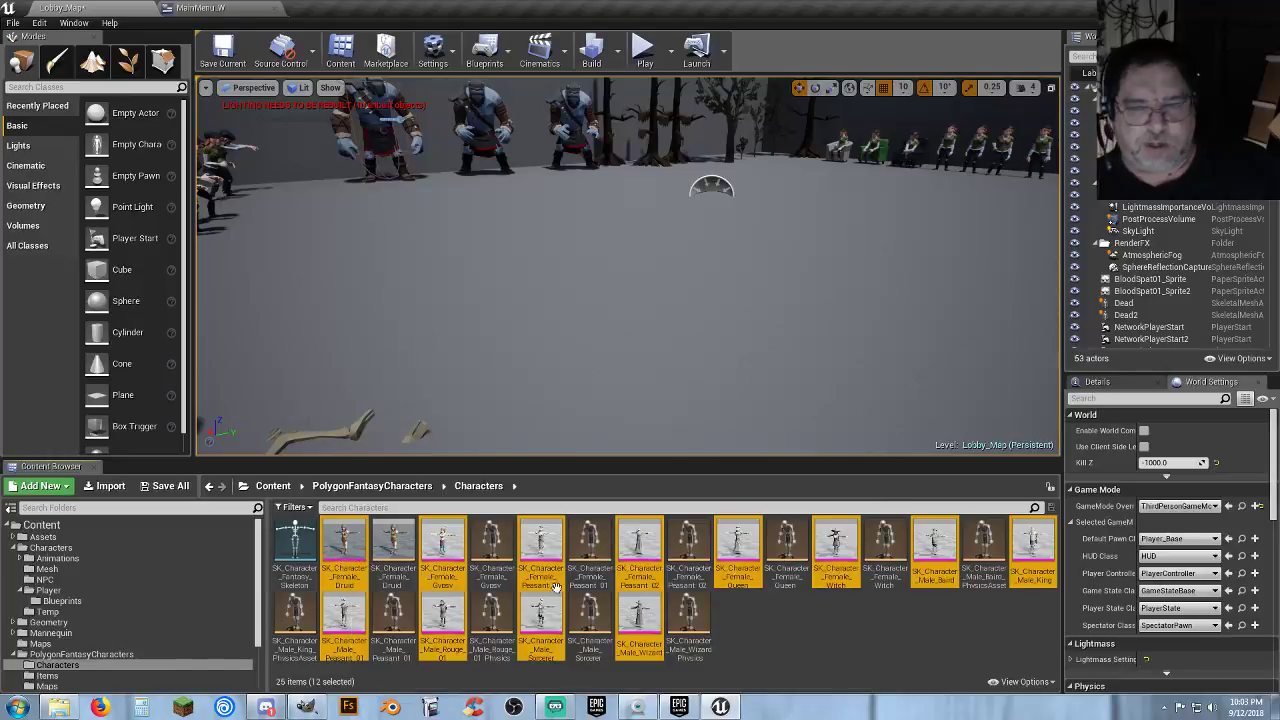
# Assign Poly_Skeleton as the skeleton of all twelve selected character meshes, accepting the matching bones for each mesh.
pyautogui.rightClick(343, 570)
pyautogui.moveTo(417, 210)
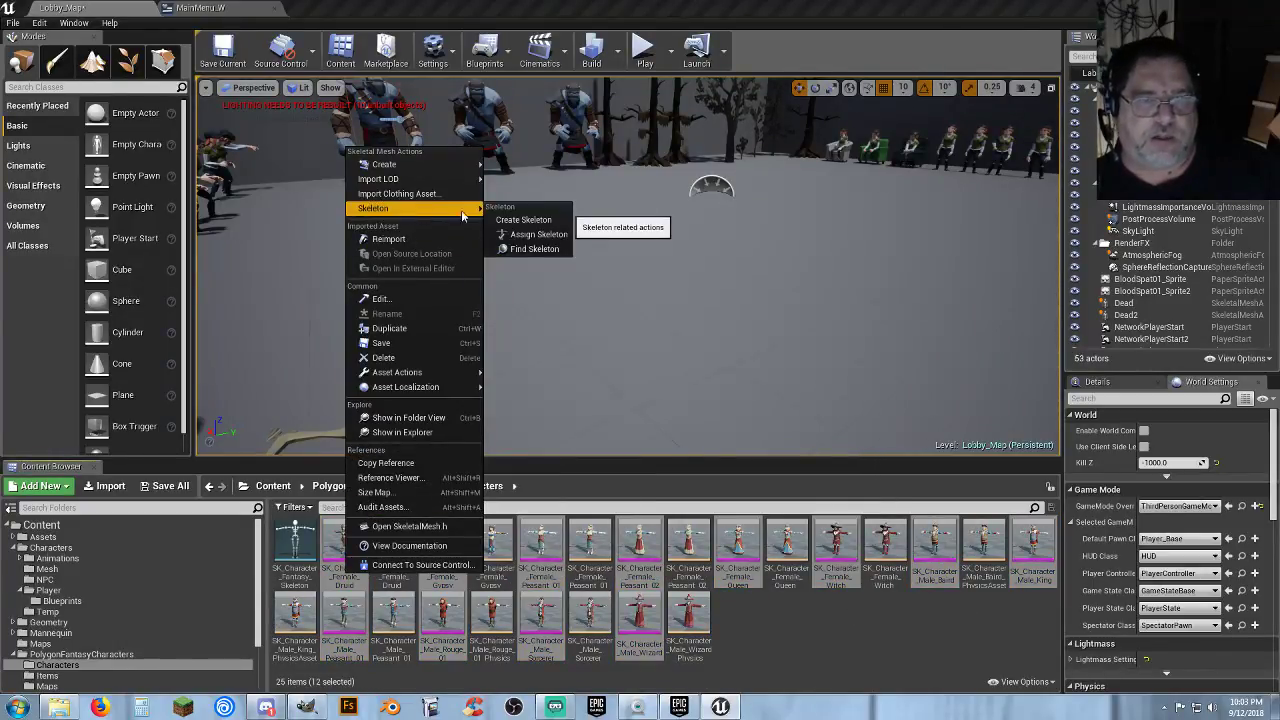
pyautogui.click(536, 236)
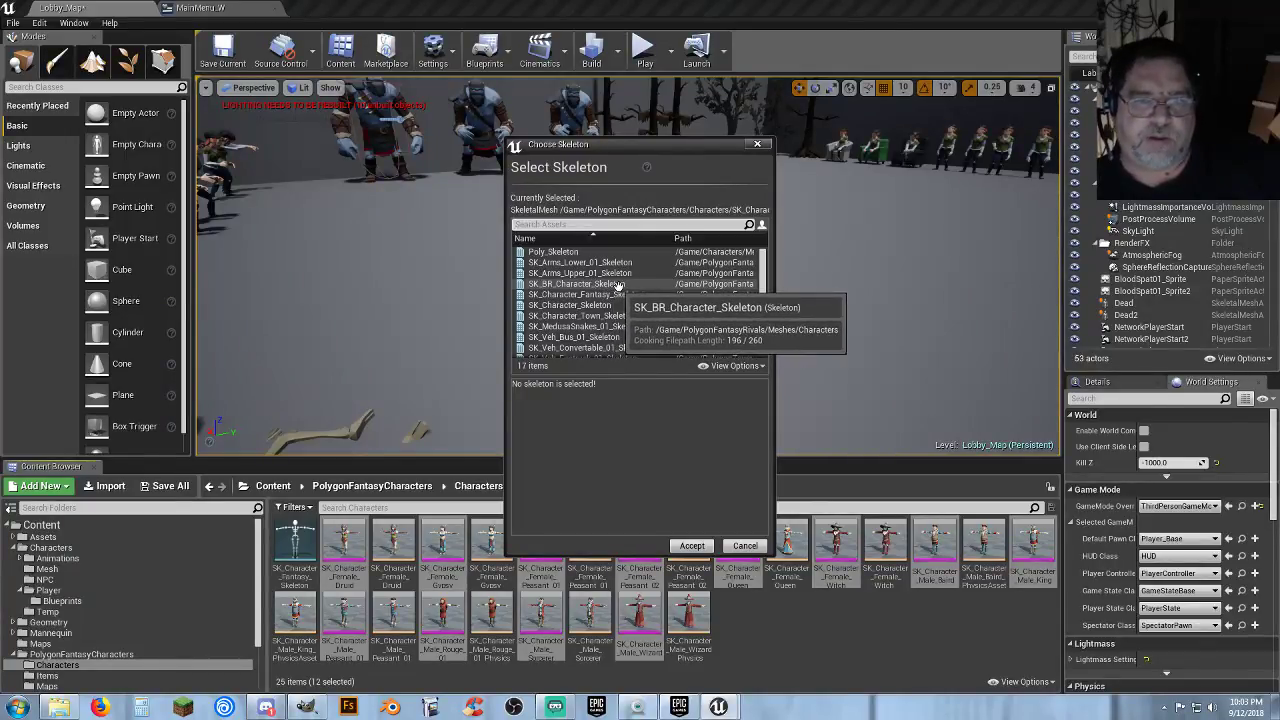
pyautogui.click(579, 251)
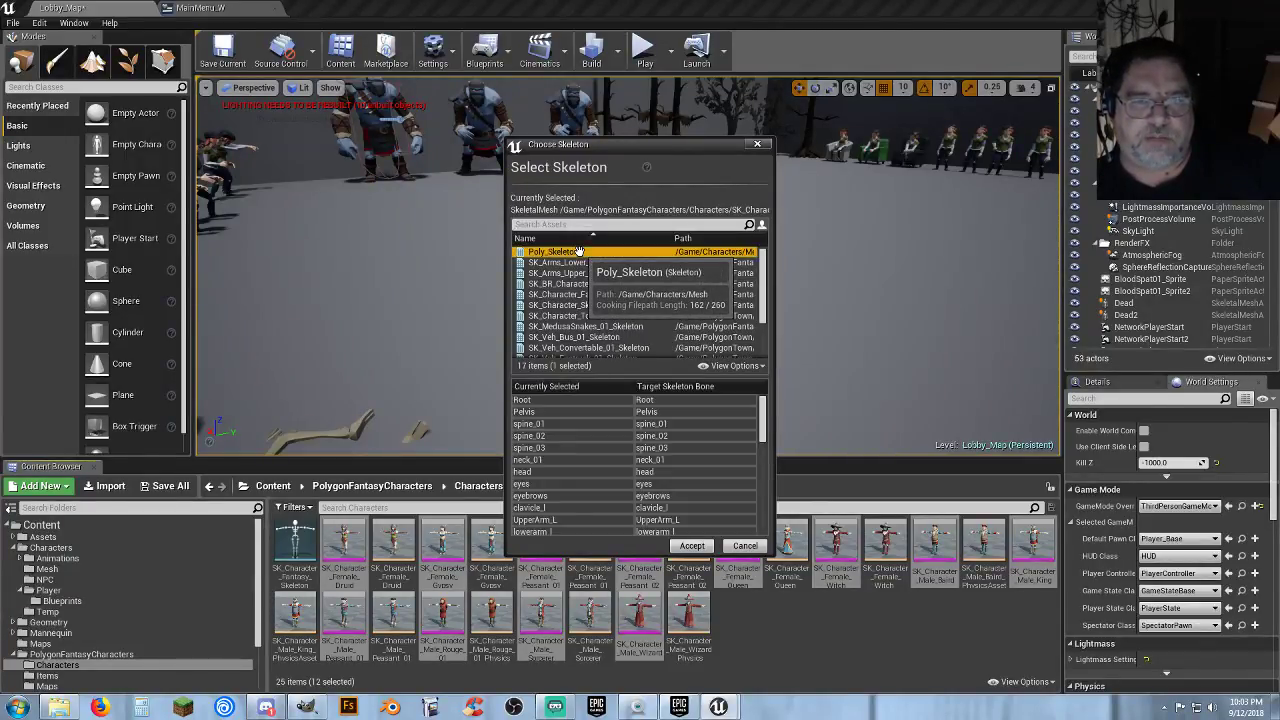
pyautogui.click(690, 546)
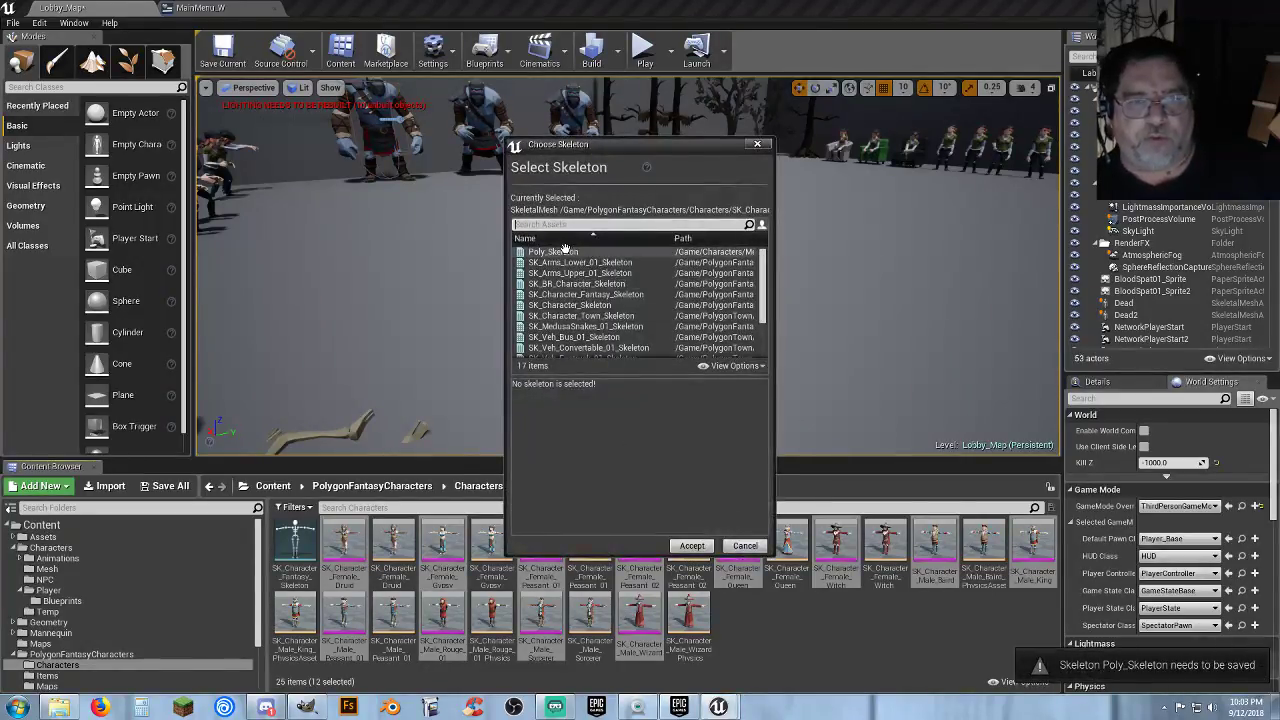
pyautogui.click(565, 252)
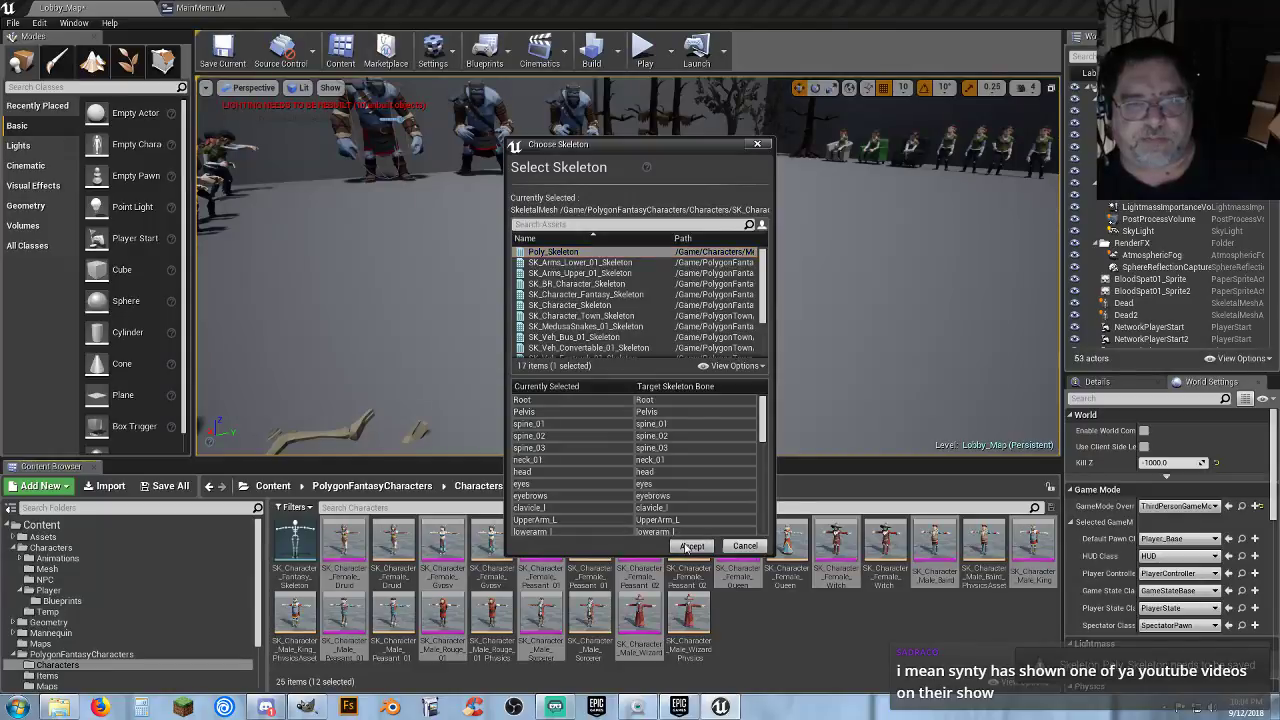
pyautogui.click(692, 546)
pyautogui.click(558, 252)
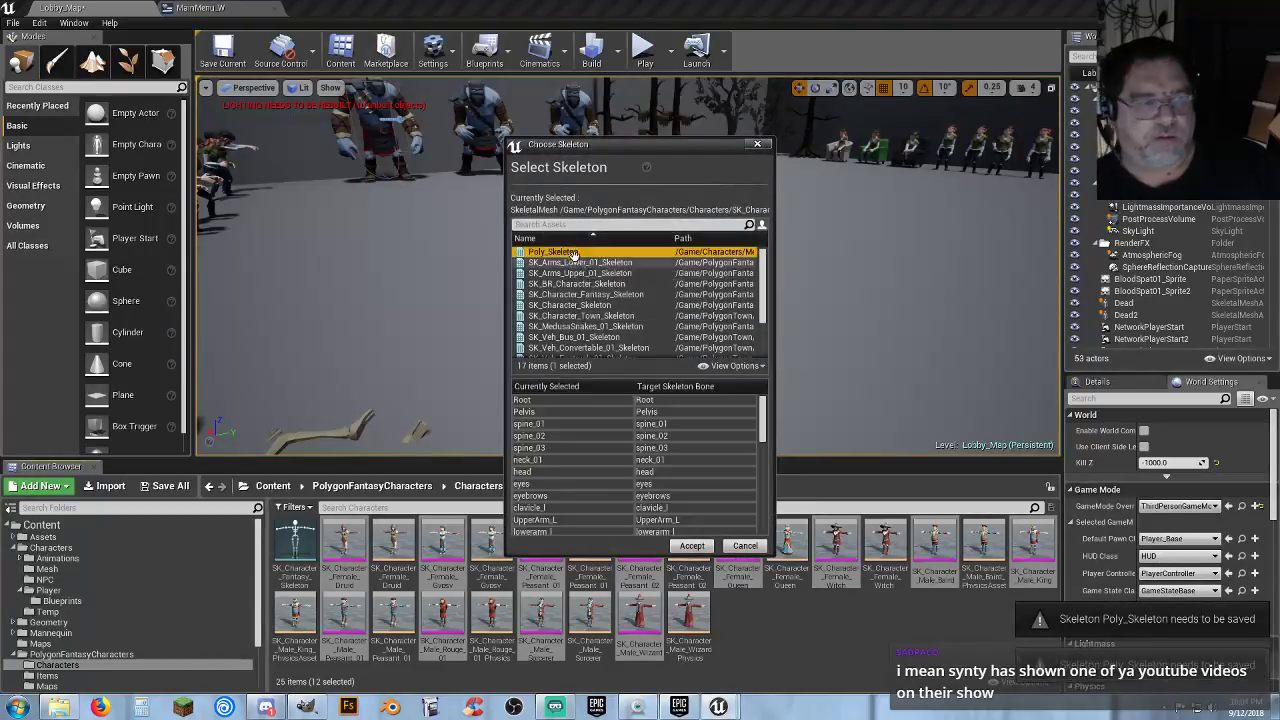
pyautogui.click(691, 545)
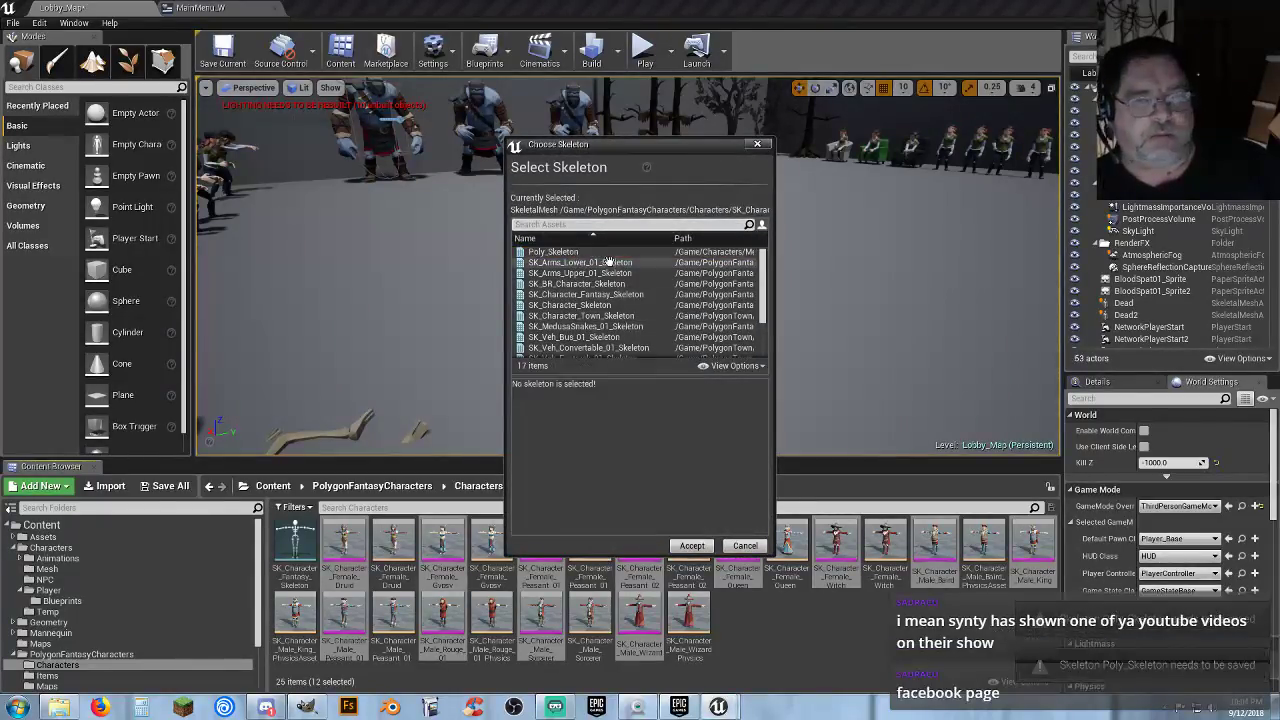
pyautogui.click(565, 251)
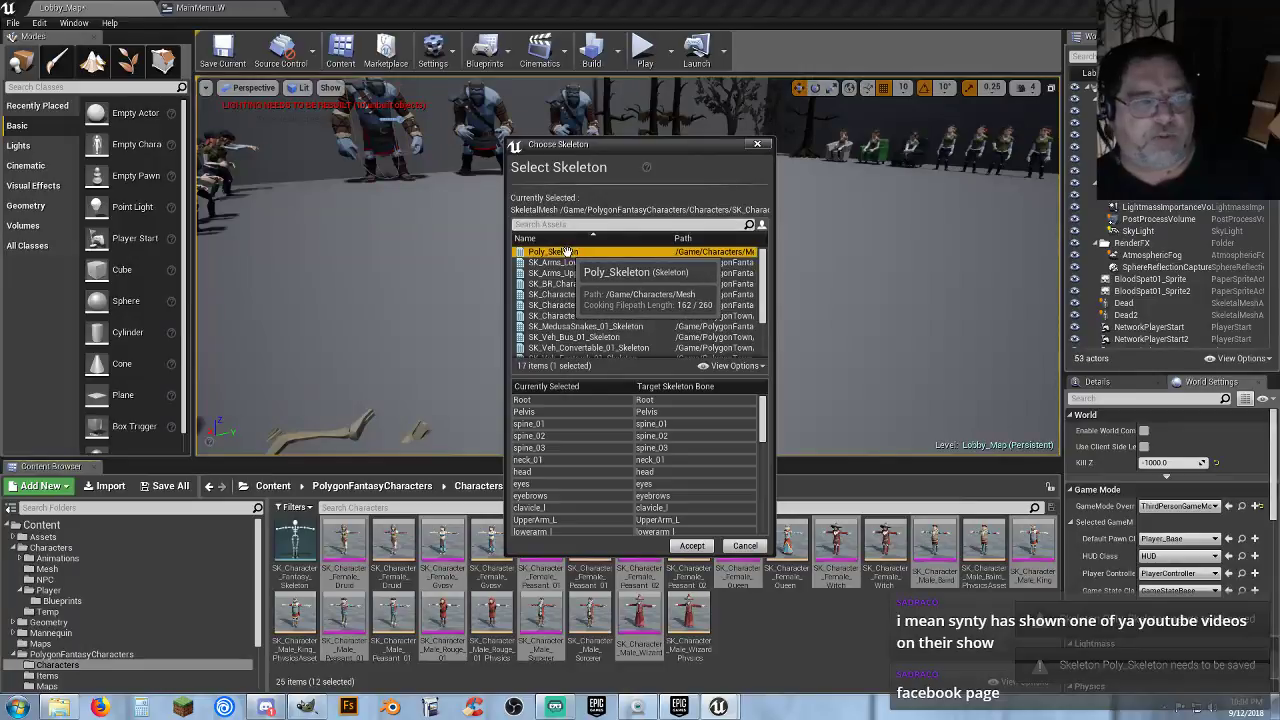
pyautogui.click(692, 546)
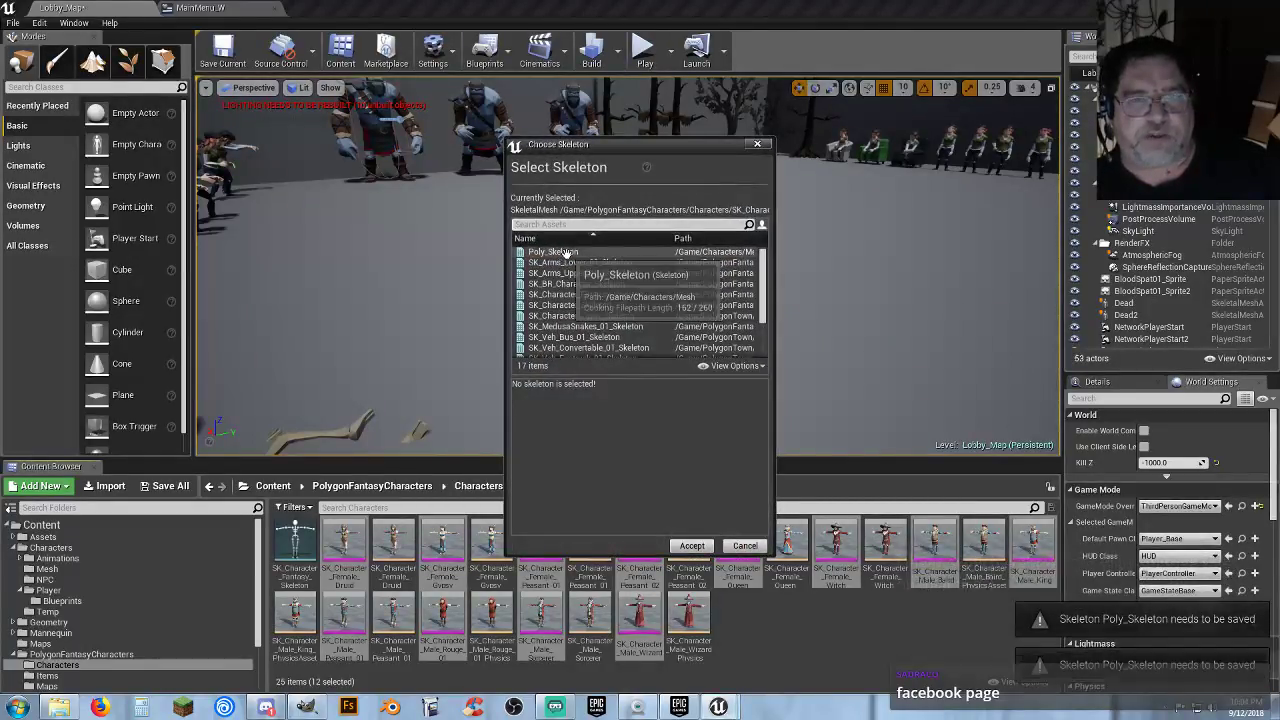
pyautogui.click(565, 252)
pyautogui.click(692, 546)
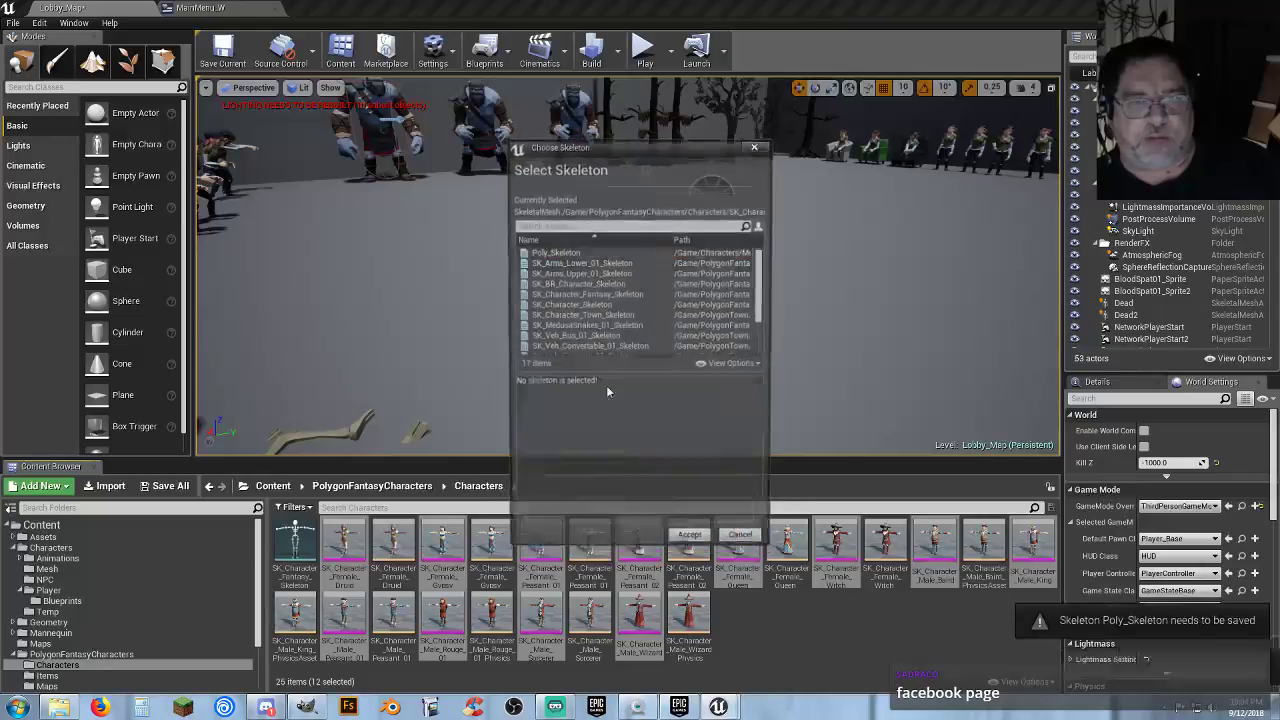
pyautogui.click(565, 251)
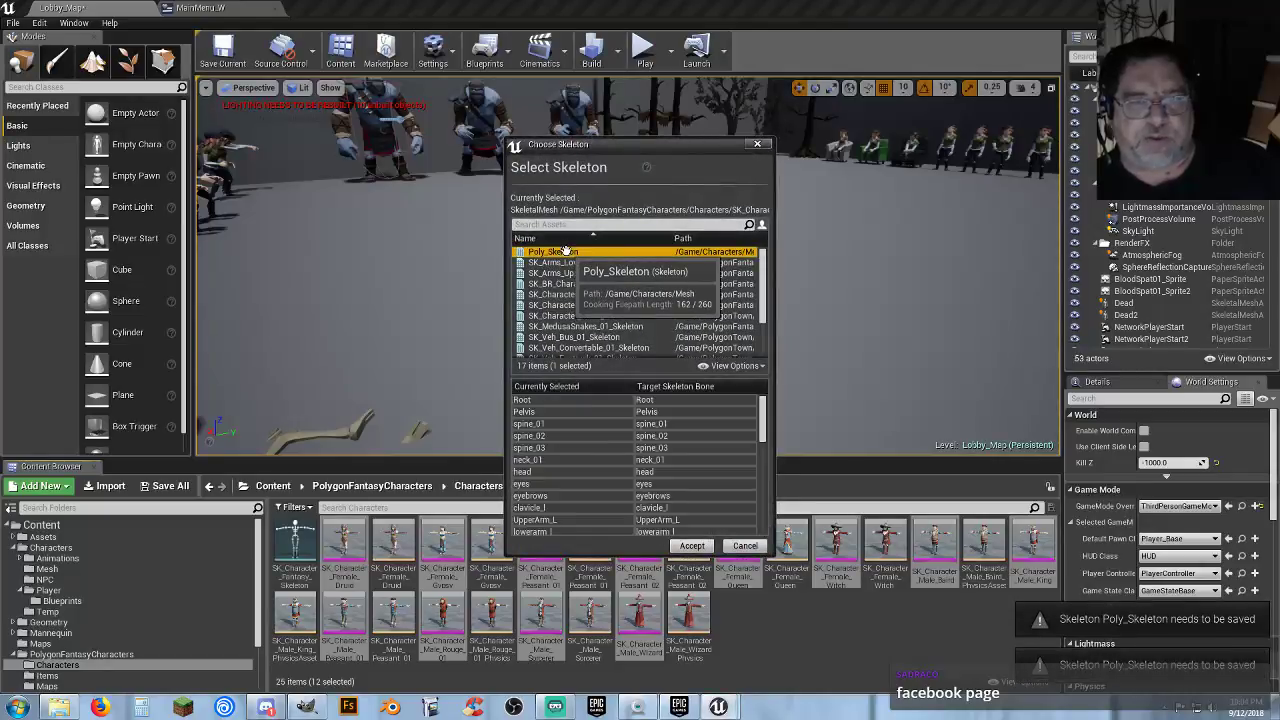
pyautogui.click(692, 546)
pyautogui.click(565, 251)
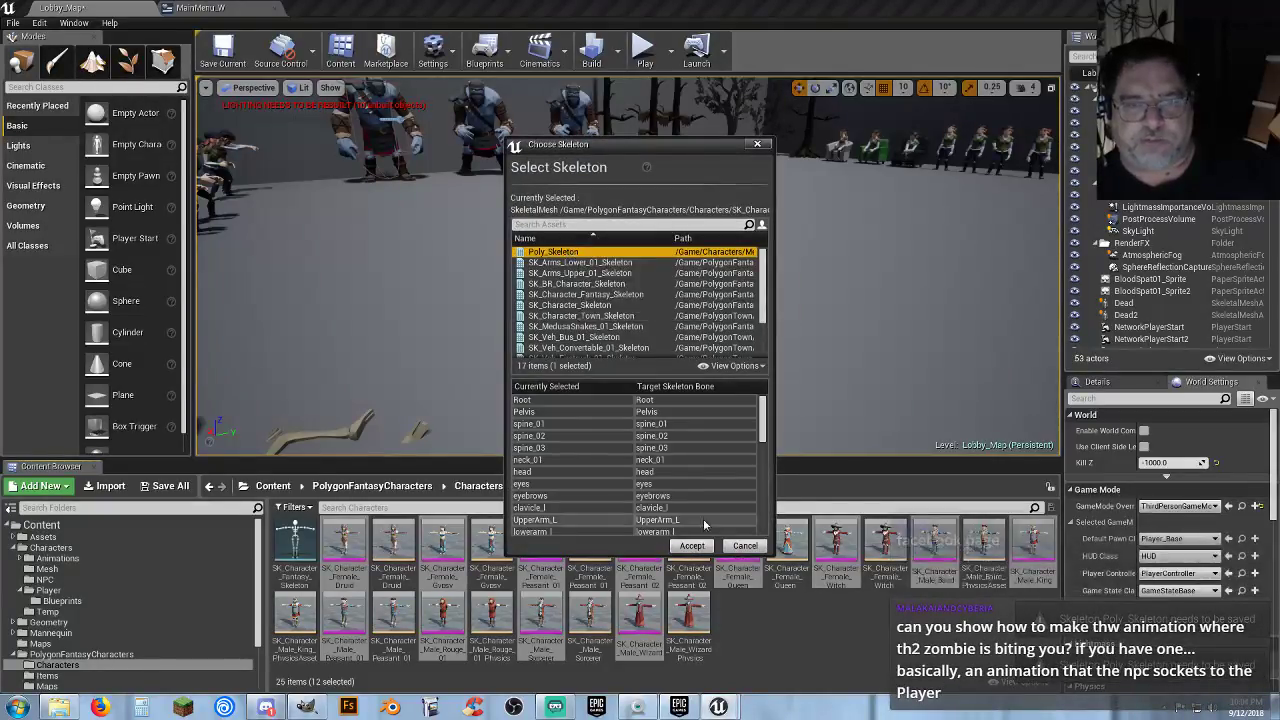
pyautogui.click(692, 546)
pyautogui.click(575, 251)
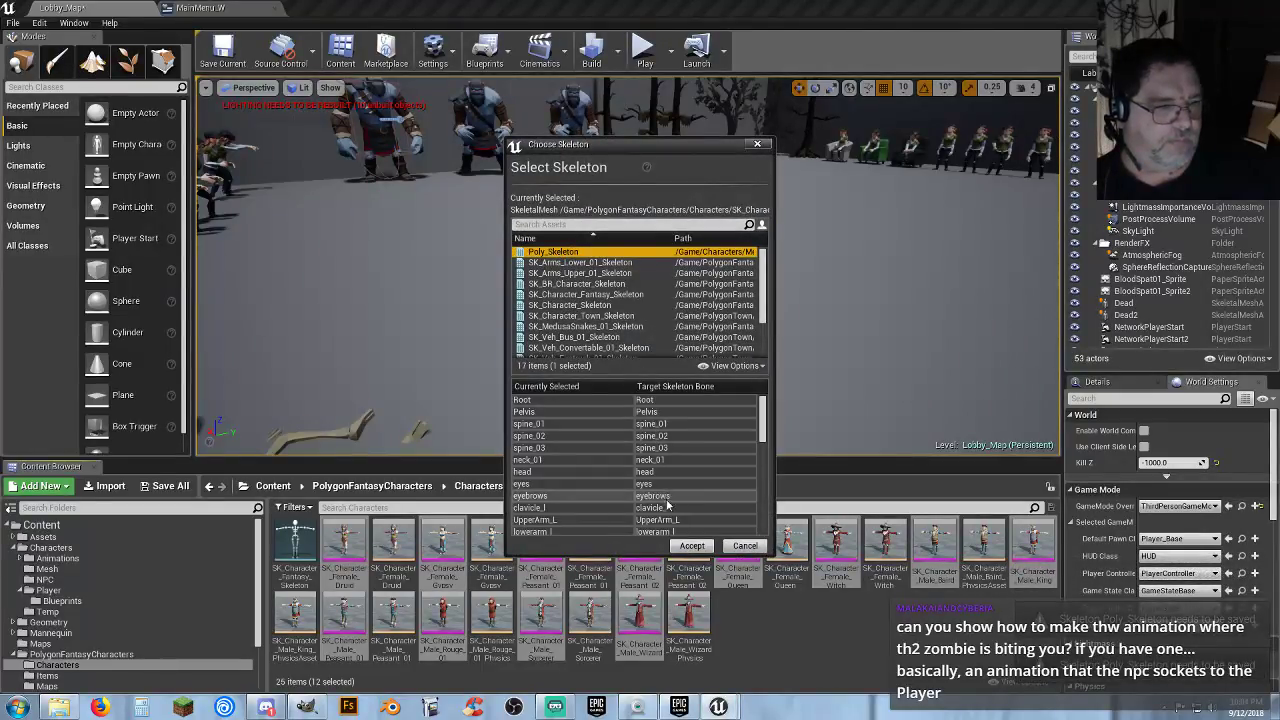
pyautogui.click(692, 546)
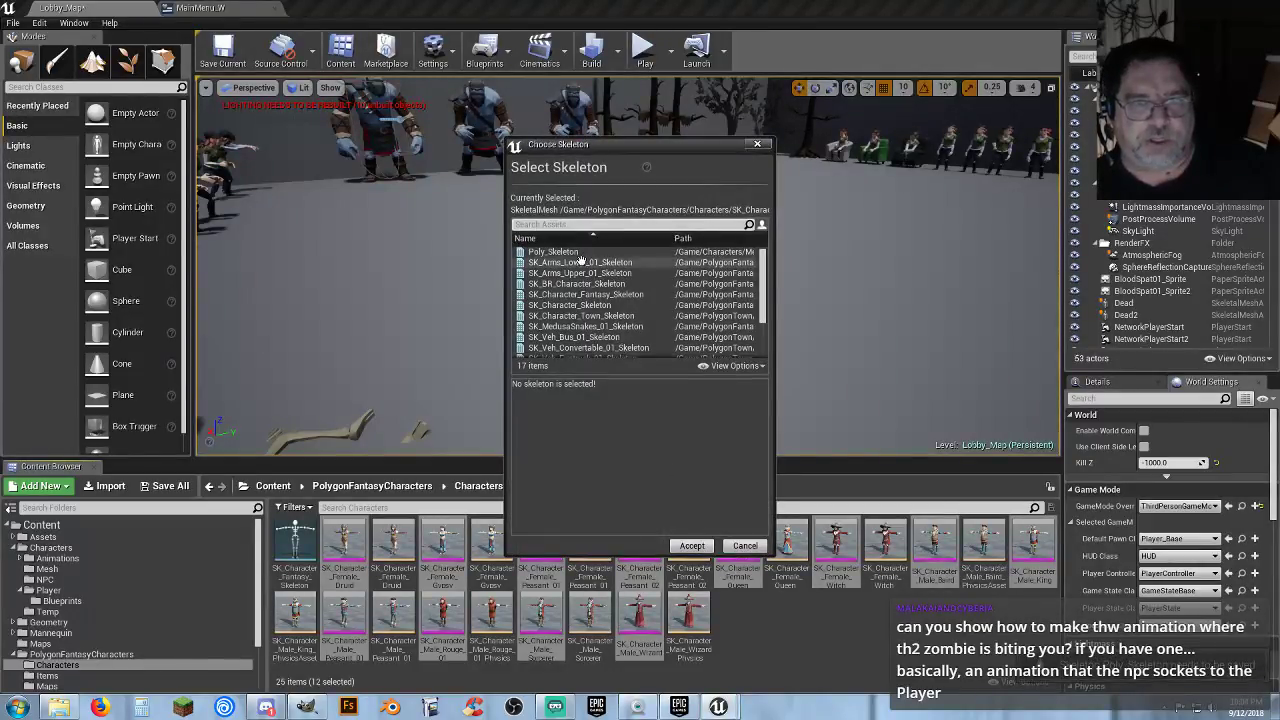
pyautogui.click(572, 253)
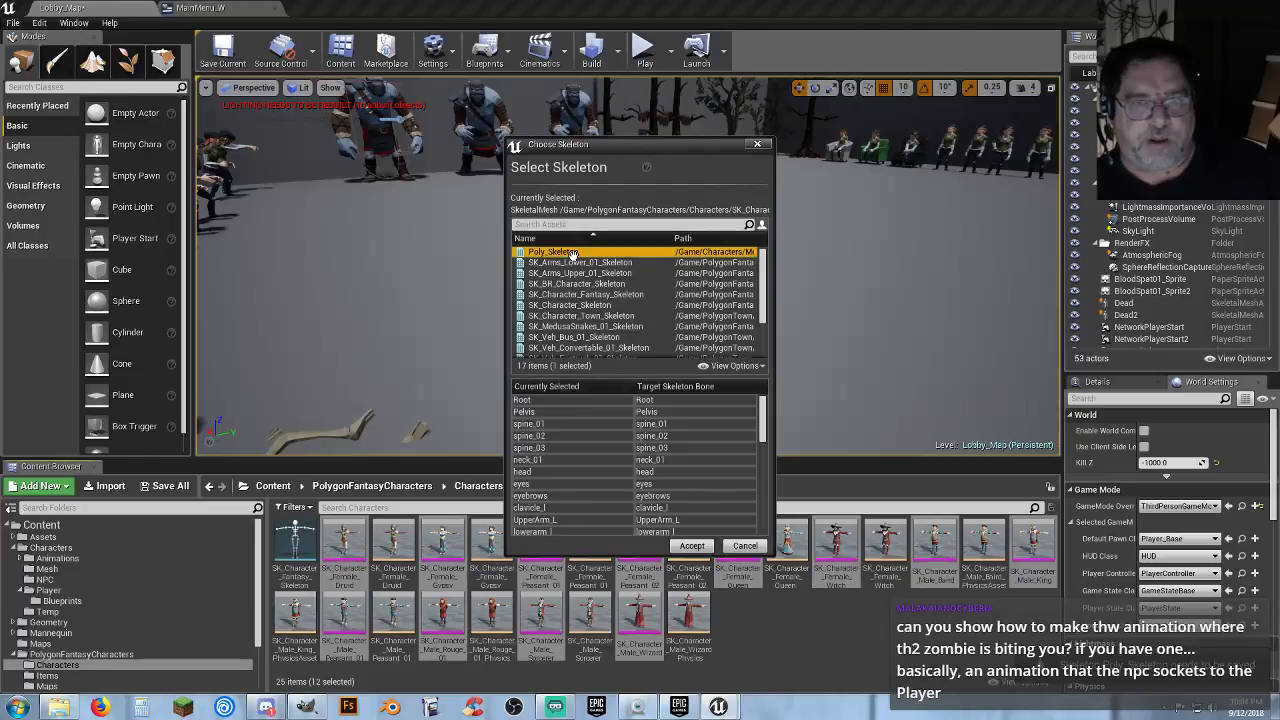
pyautogui.click(692, 546)
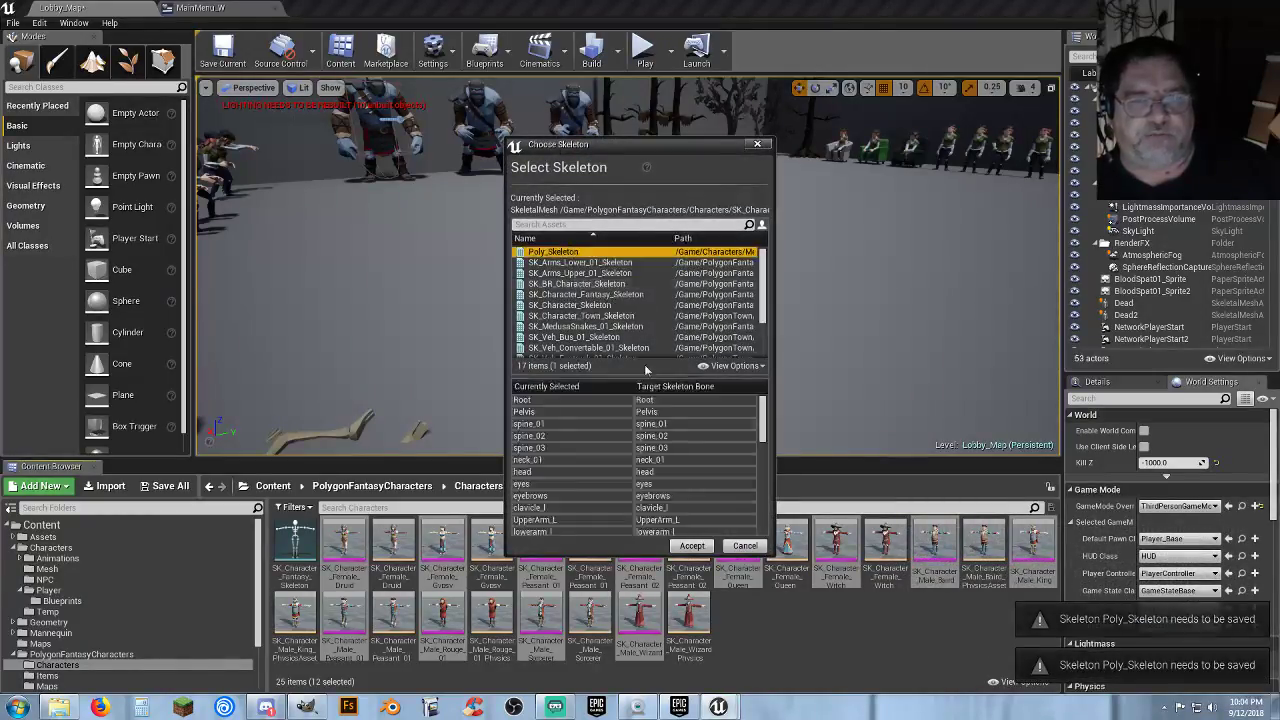
pyautogui.click(692, 545)
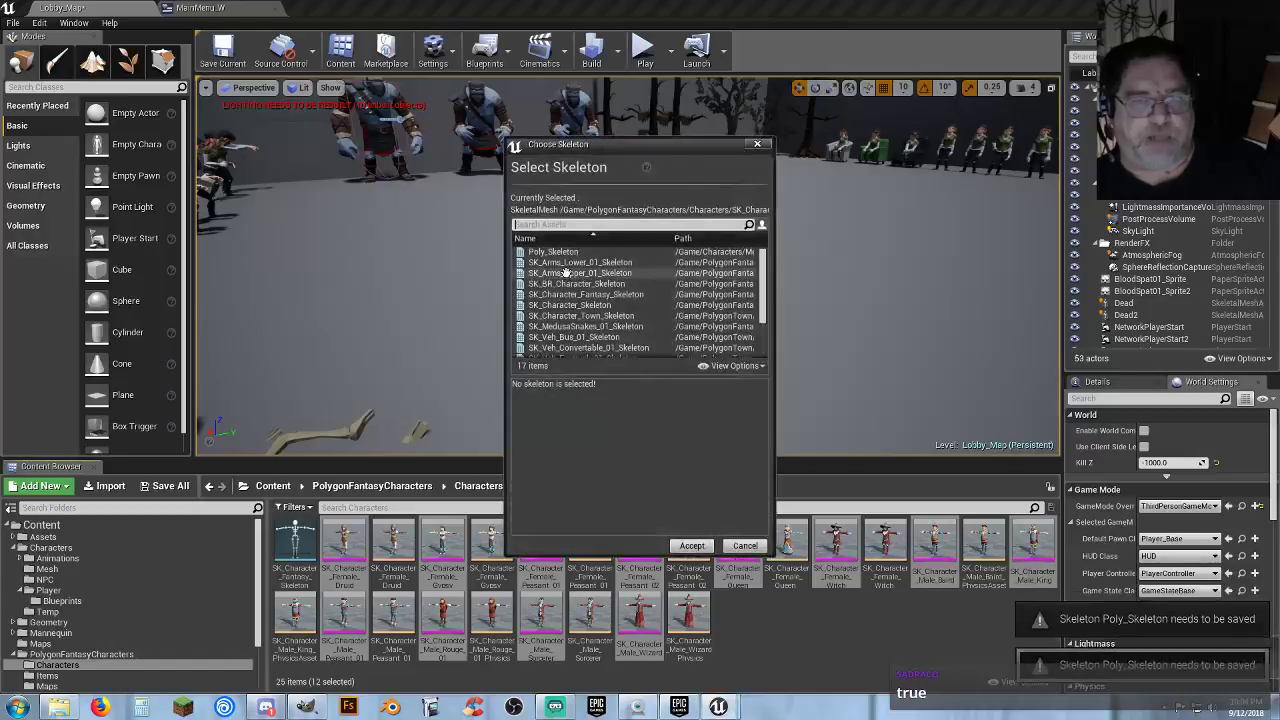
pyautogui.click(572, 253)
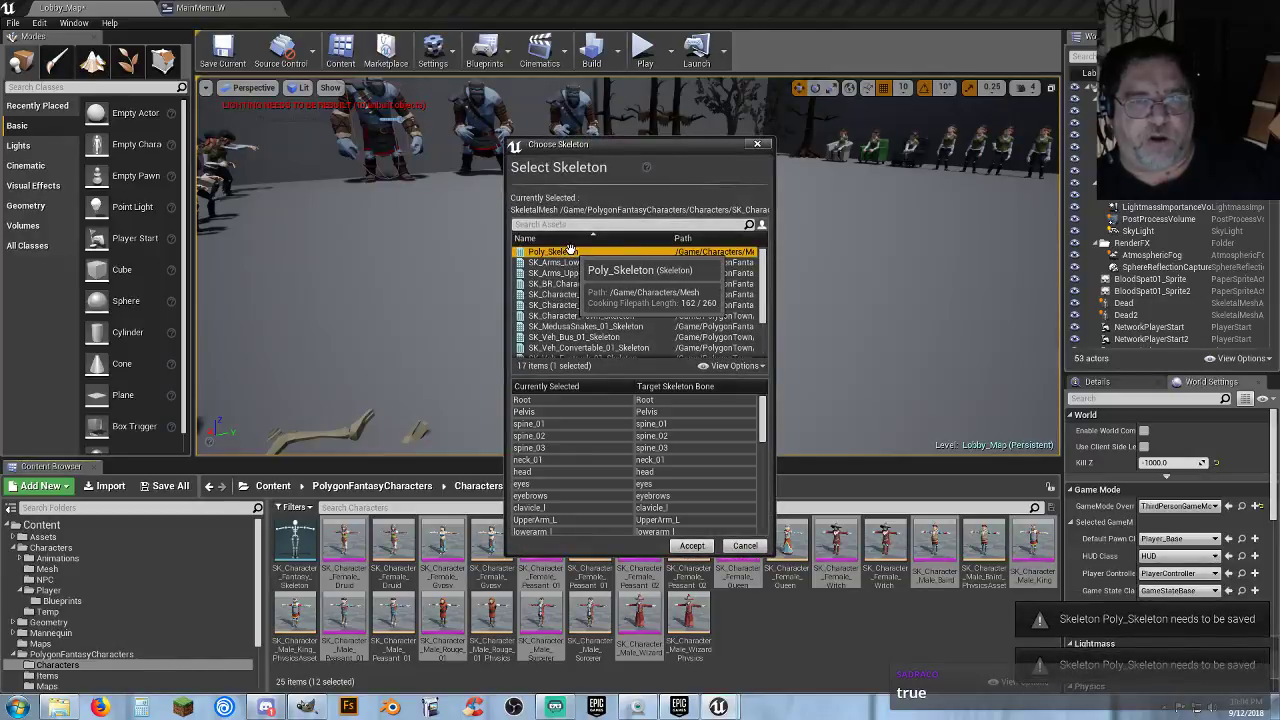
pyautogui.click(692, 545)
# Clear the asset selection and save all modified content, including Lobby_Map and the reassigned character meshes.
pyautogui.click(792, 637)
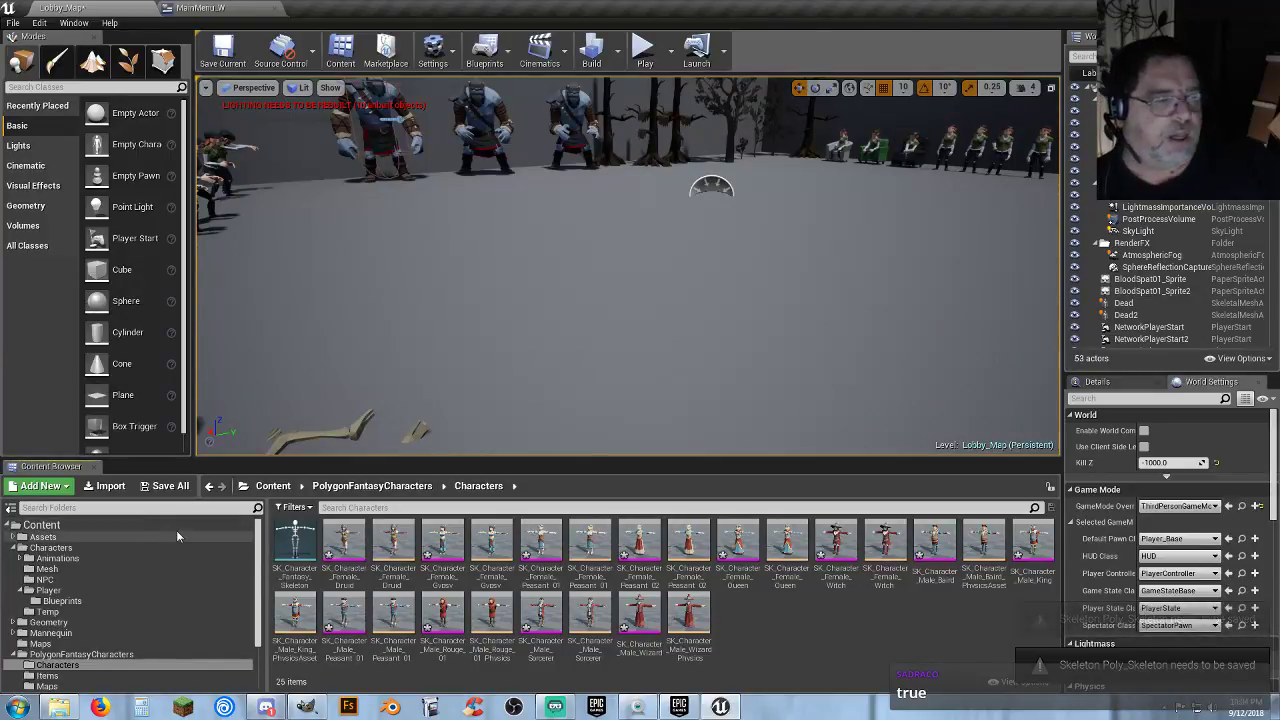
pyautogui.click(165, 486)
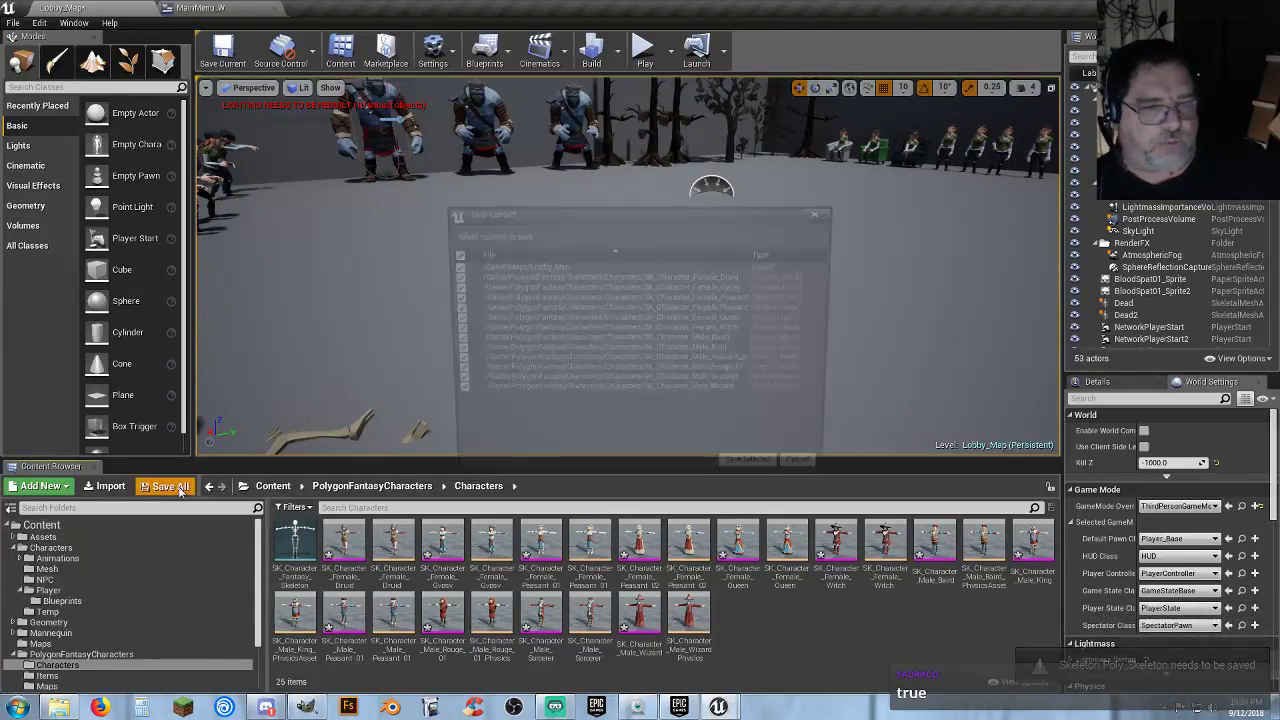
pyautogui.click(757, 476)
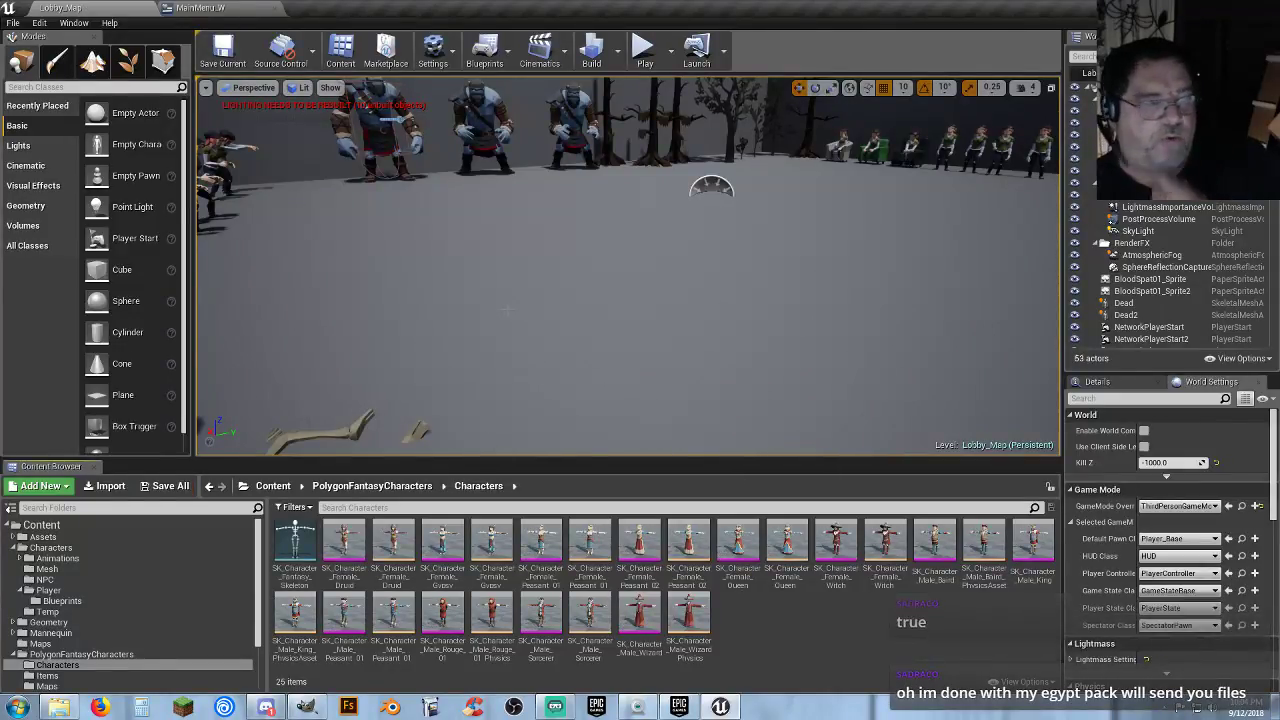
# Build Lobby_Map, including its lighting, and close the message log.
pyautogui.moveTo(462, 290); pyautogui.dragTo(462, 290, button='right')
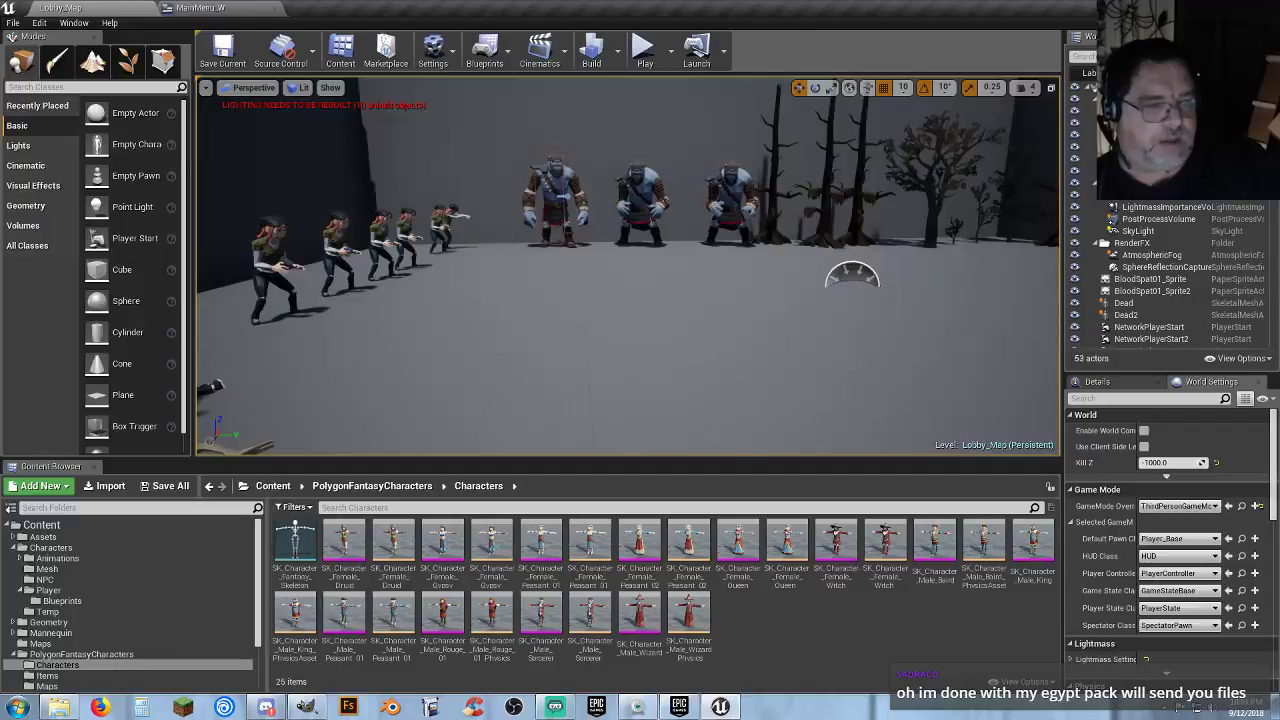
pyautogui.moveTo(462, 290); pyautogui.dragTo(614, 240, button='right')
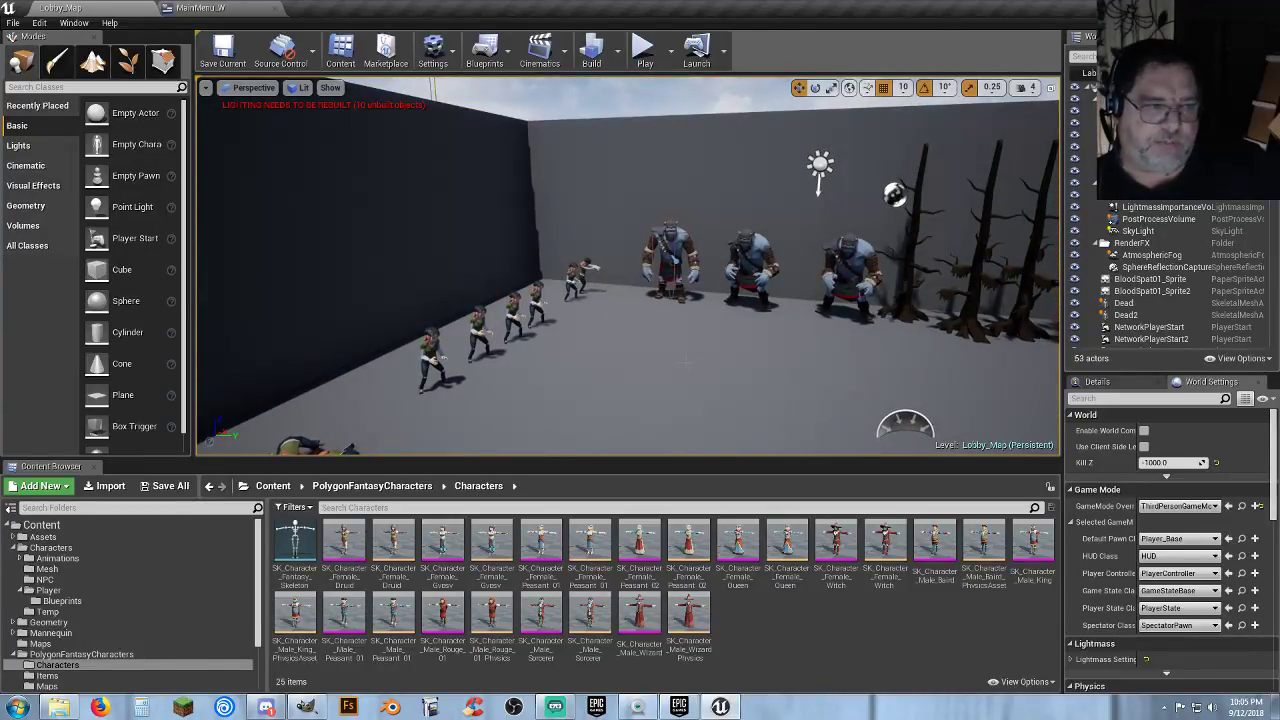
pyautogui.moveTo(668, 362); pyautogui.dragTo(580, 362, button='right')
pyautogui.moveTo(570, 300); pyautogui.dragTo(615, 300, button='right')
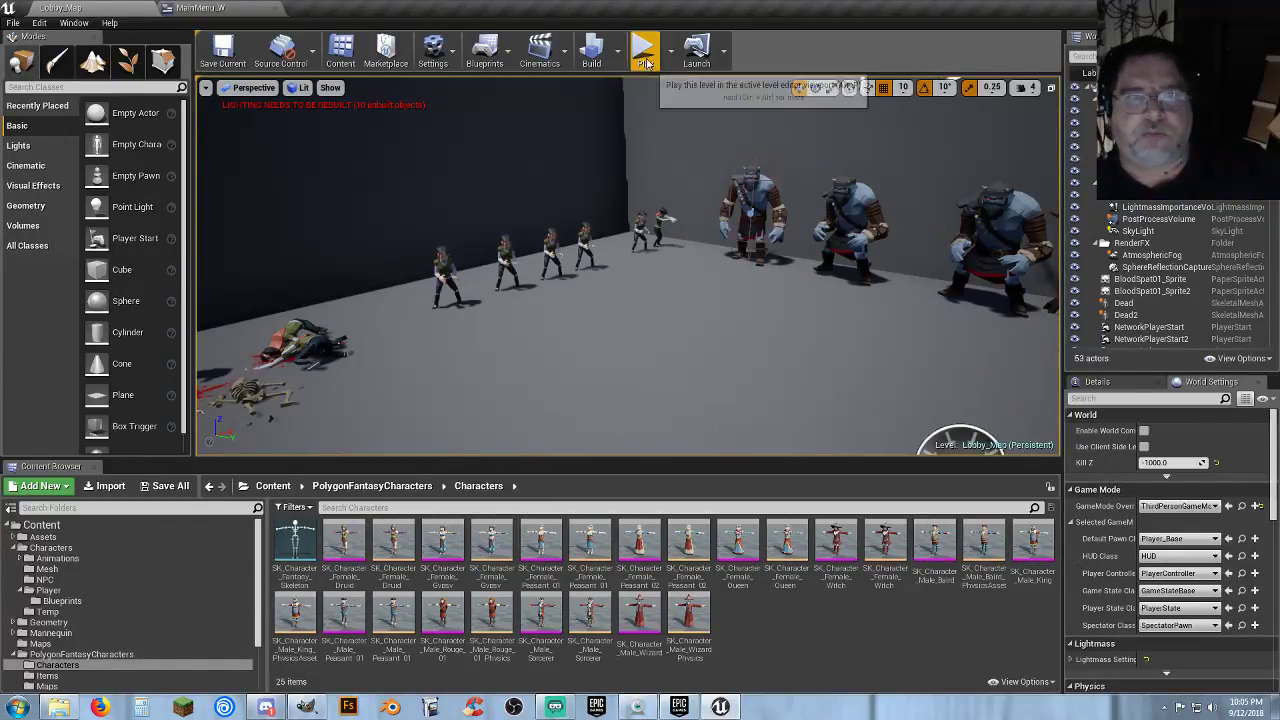
pyautogui.click(591, 48)
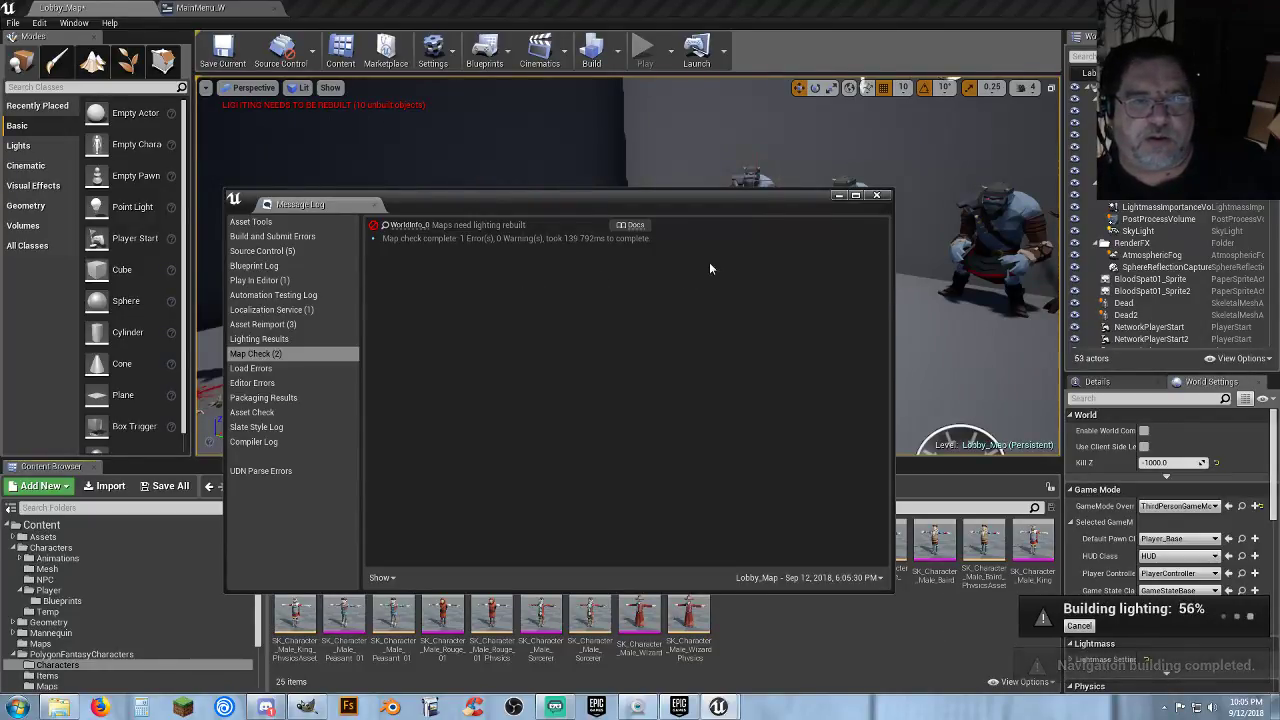
pyautogui.click(877, 196)
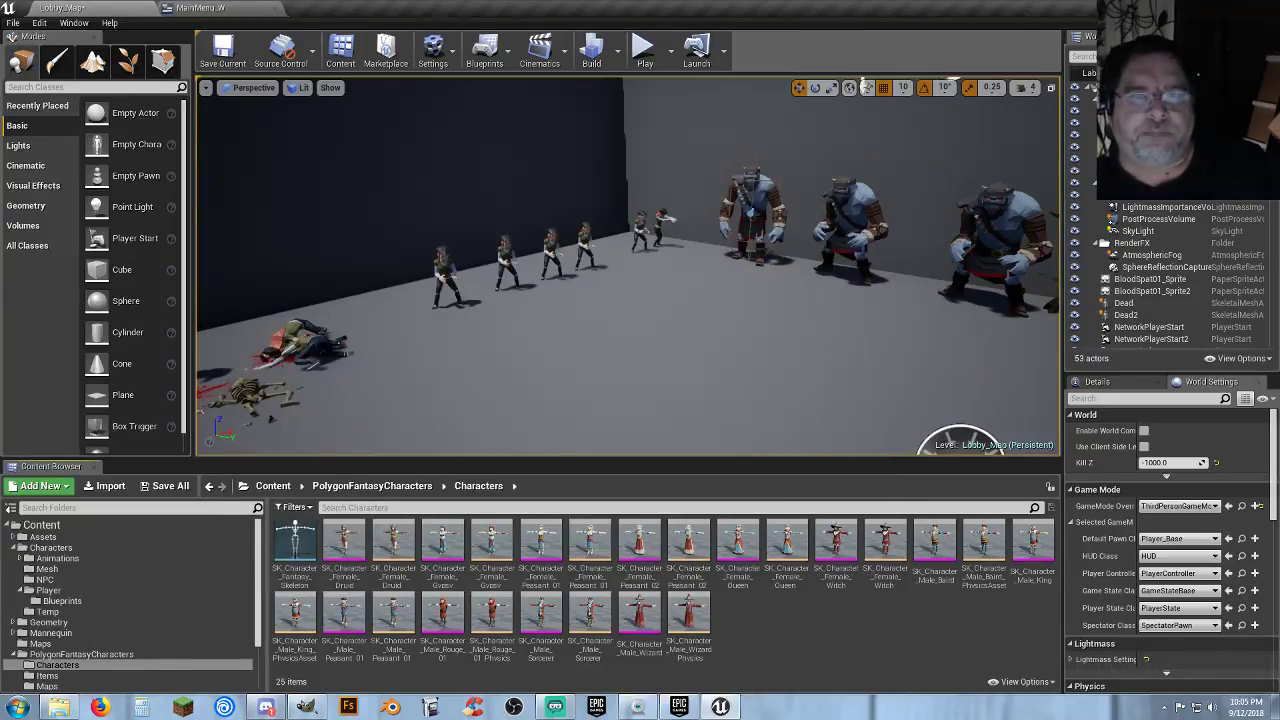
# Play the level in the editor, look around with the player character, and stop the session.
pyautogui.click(645, 47)
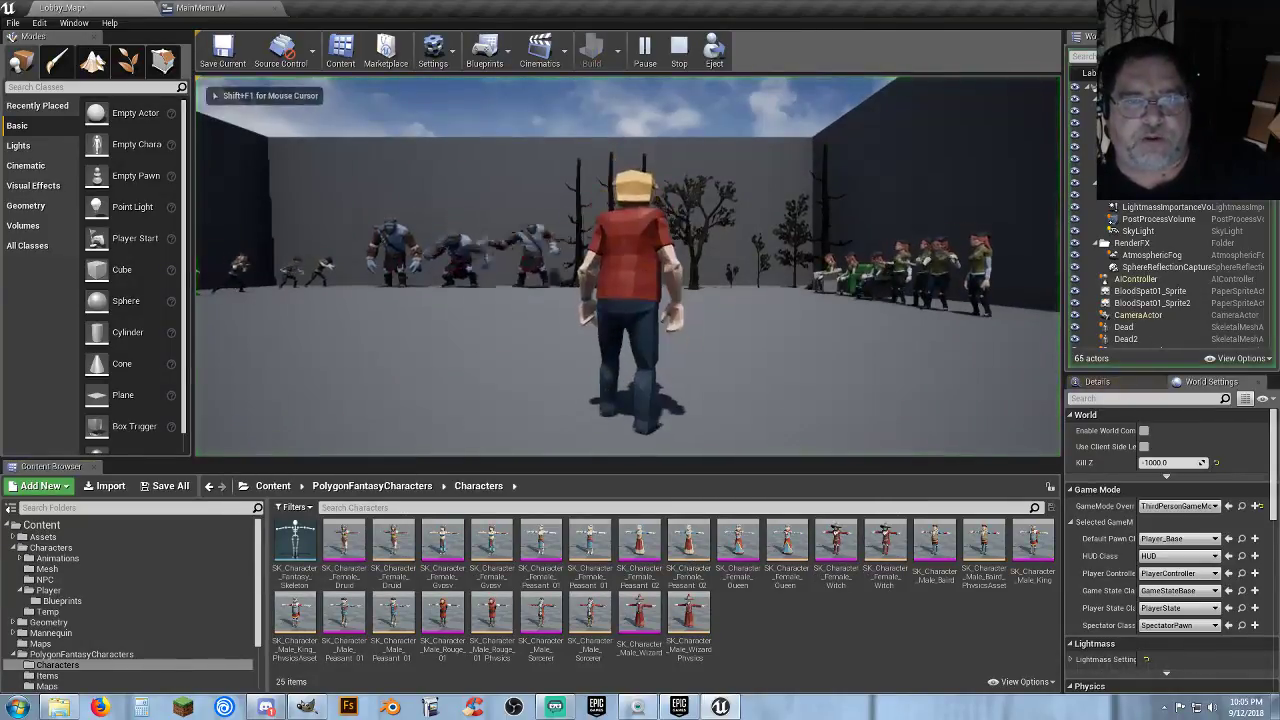
pyautogui.press('w')
pyautogui.press('w')
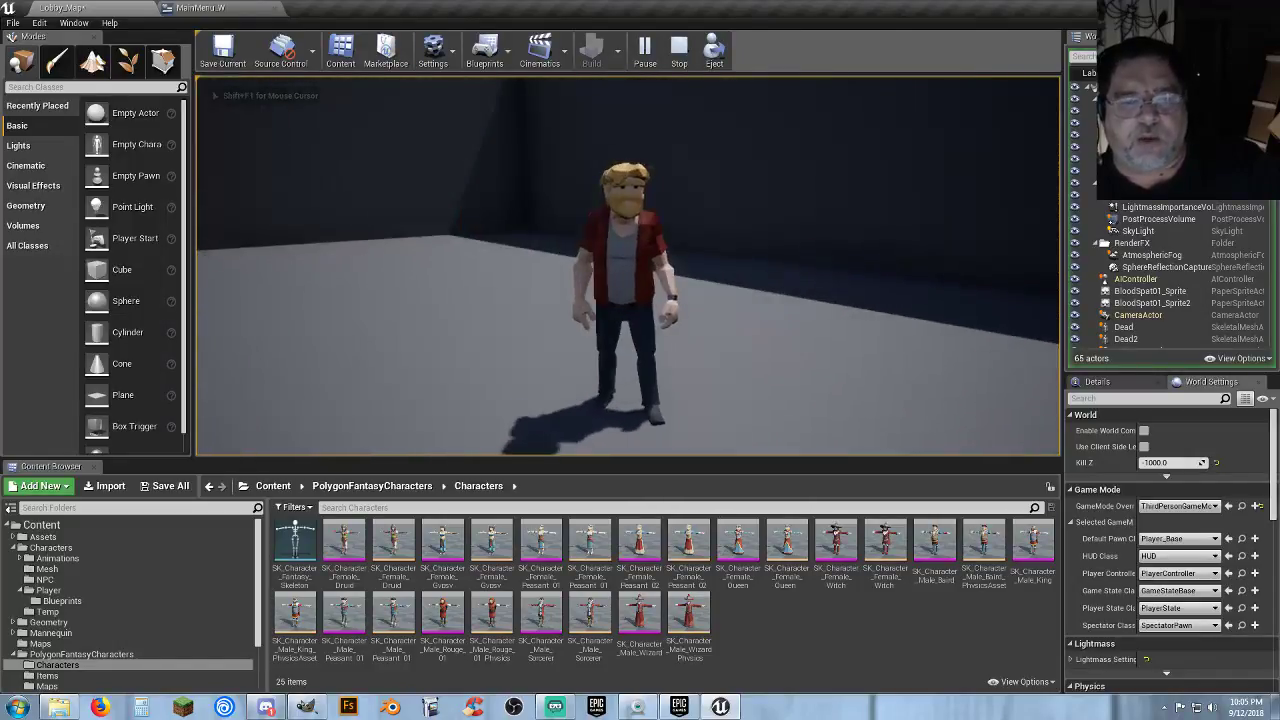
pyautogui.press('Escape')
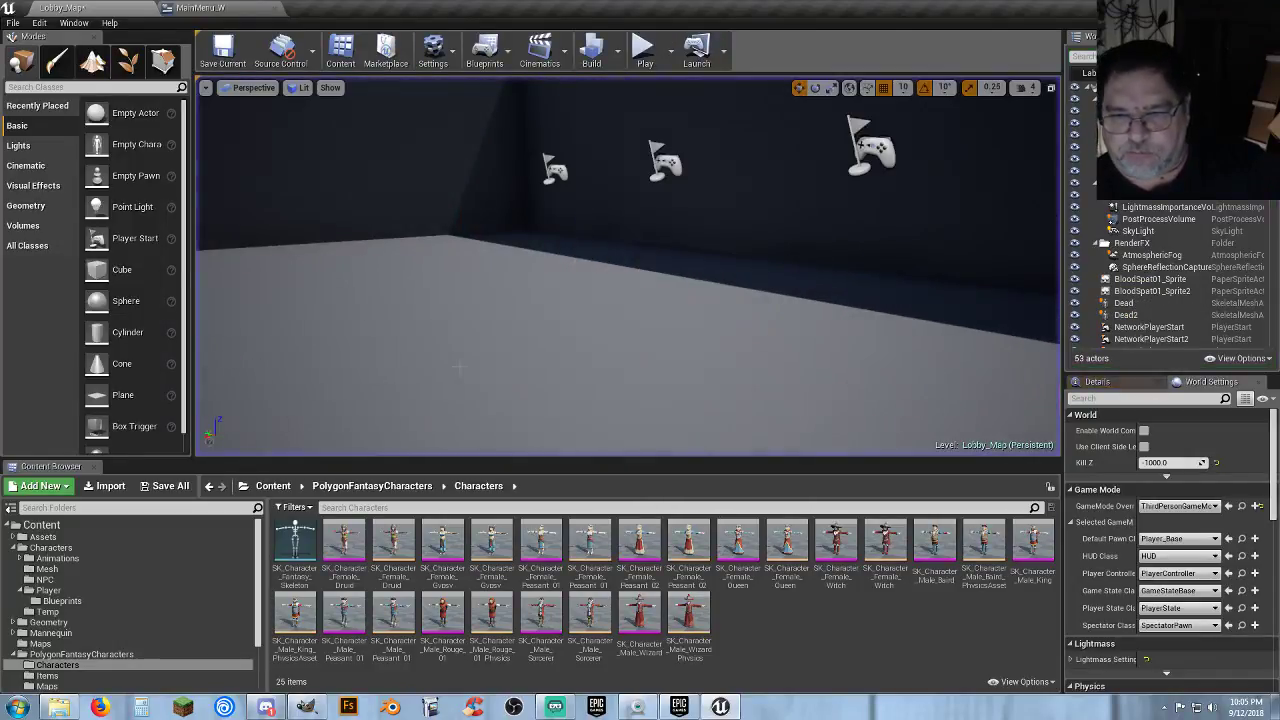
# Open the Female_Witch skeletal mesh from PolygonFantasyCharacters, inspect it with its assigned skeleton, and close its editor.
pyautogui.doubleClick(842, 580)
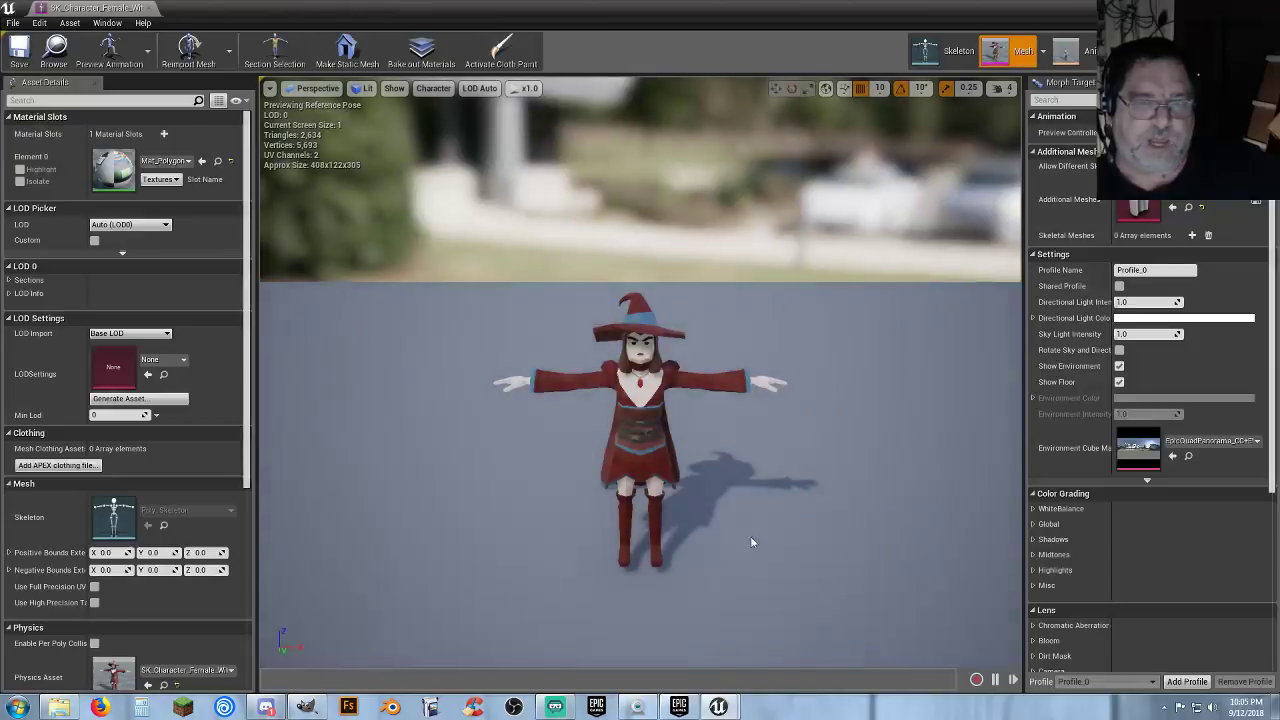
pyautogui.click(160, 8)
pyautogui.click(760, 628)
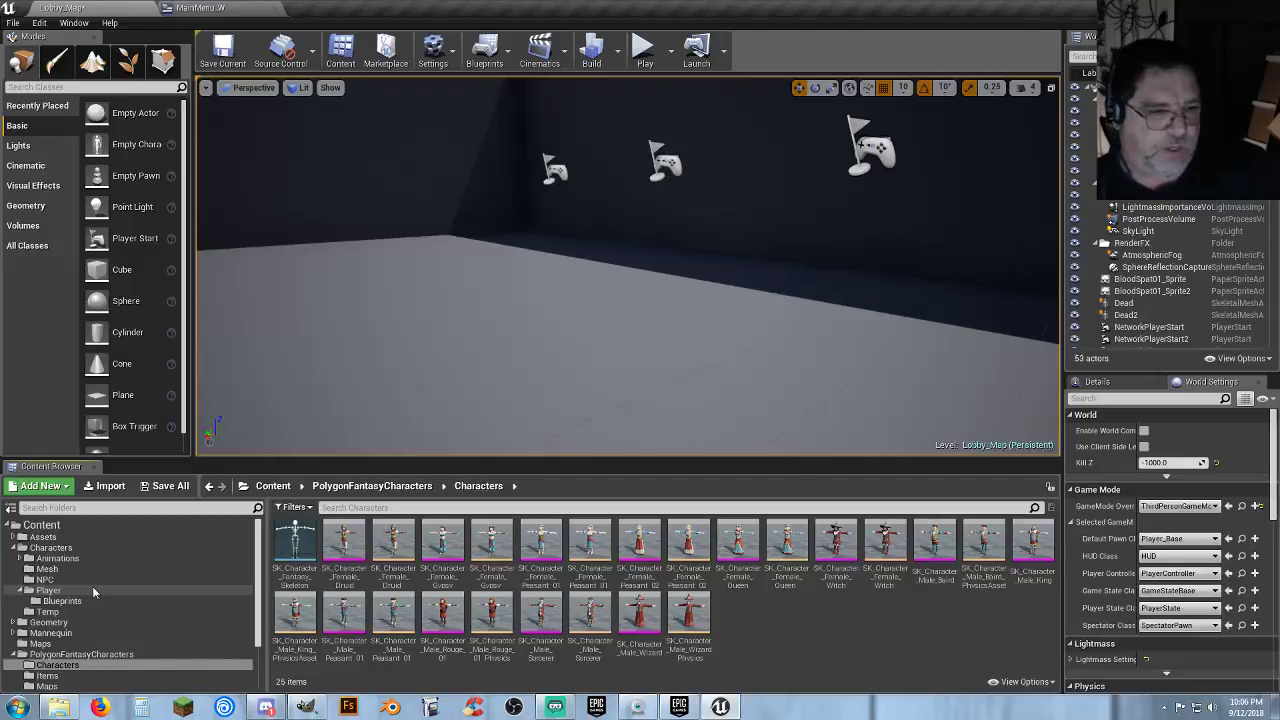
# Open the Animations folder inside the project's own Characters folder and expand it along with its Trolls subfolder.
pyautogui.click(61, 559)
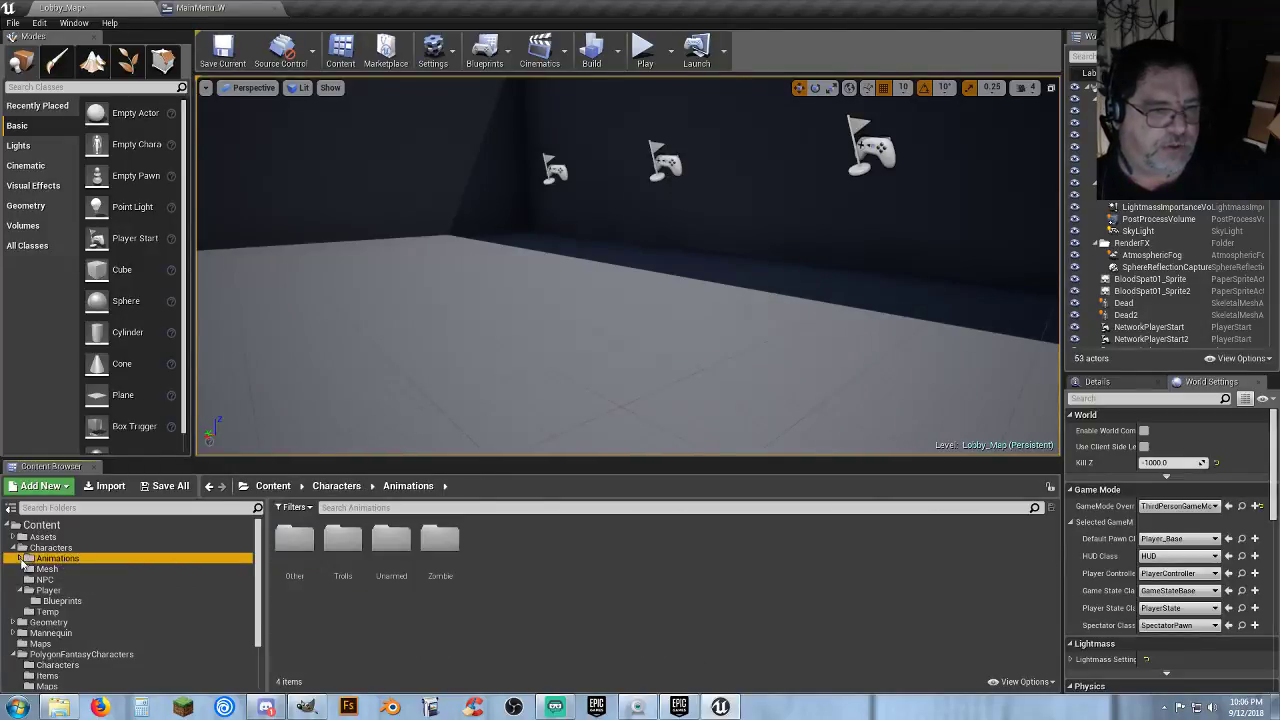
pyautogui.click(20, 562)
pyautogui.click(31, 580)
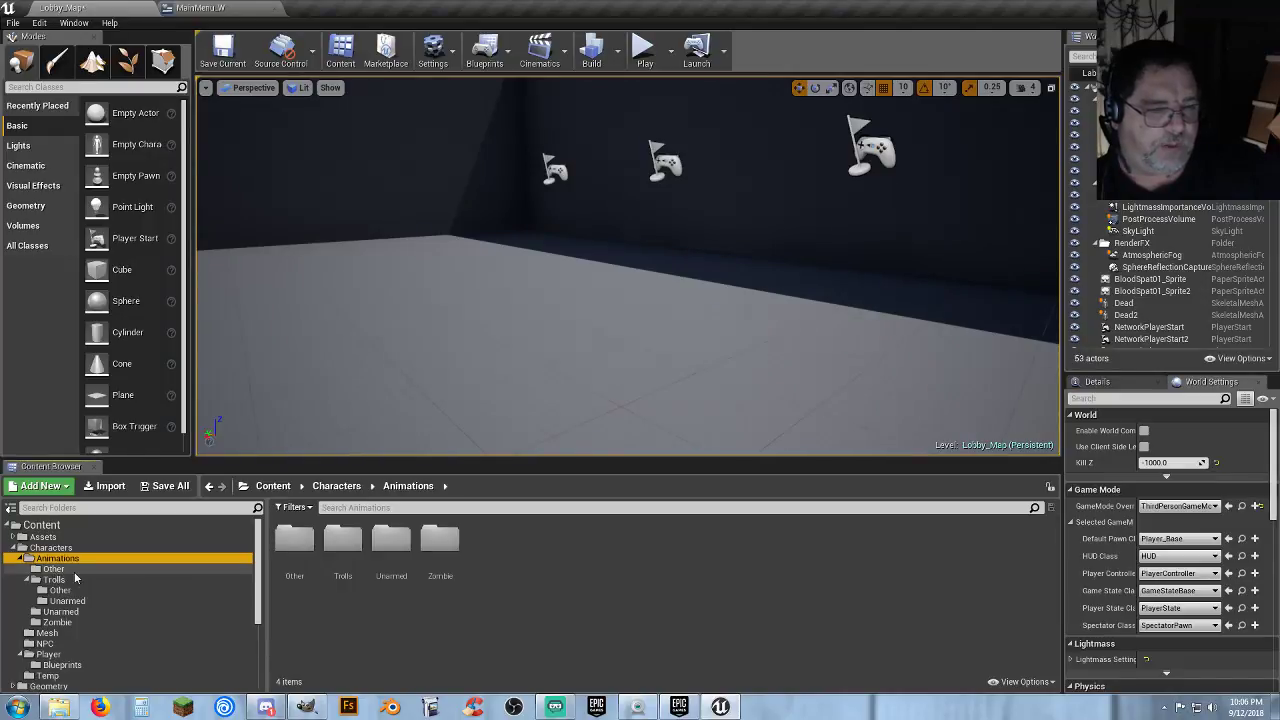
# View the row of posed female characters in the level and open the Player folder's Blueprints subfolder.
pyautogui.moveTo(520, 330); pyautogui.dragTo(215, 258, button='right')
pyautogui.moveTo(628, 266); pyautogui.dragTo(240, 272, button='right')
pyautogui.moveTo(500, 252); pyautogui.dragTo(571, 316, button='right')
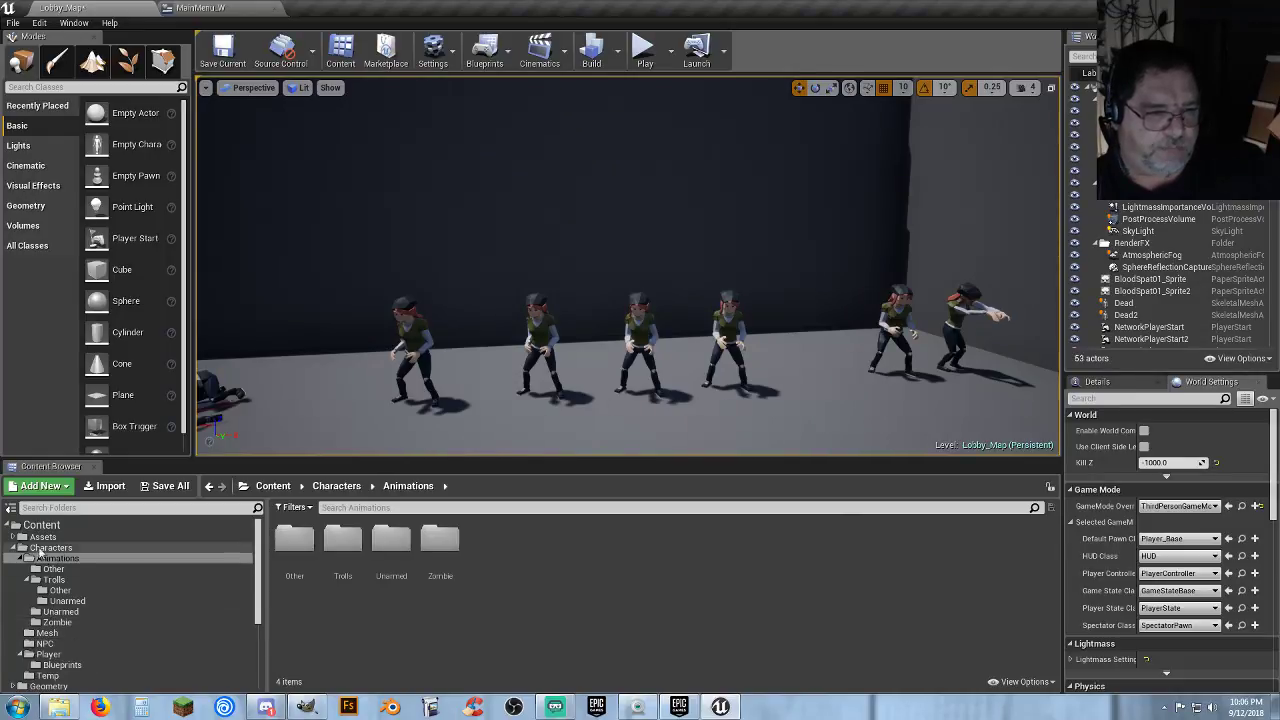
pyautogui.click(30, 665)
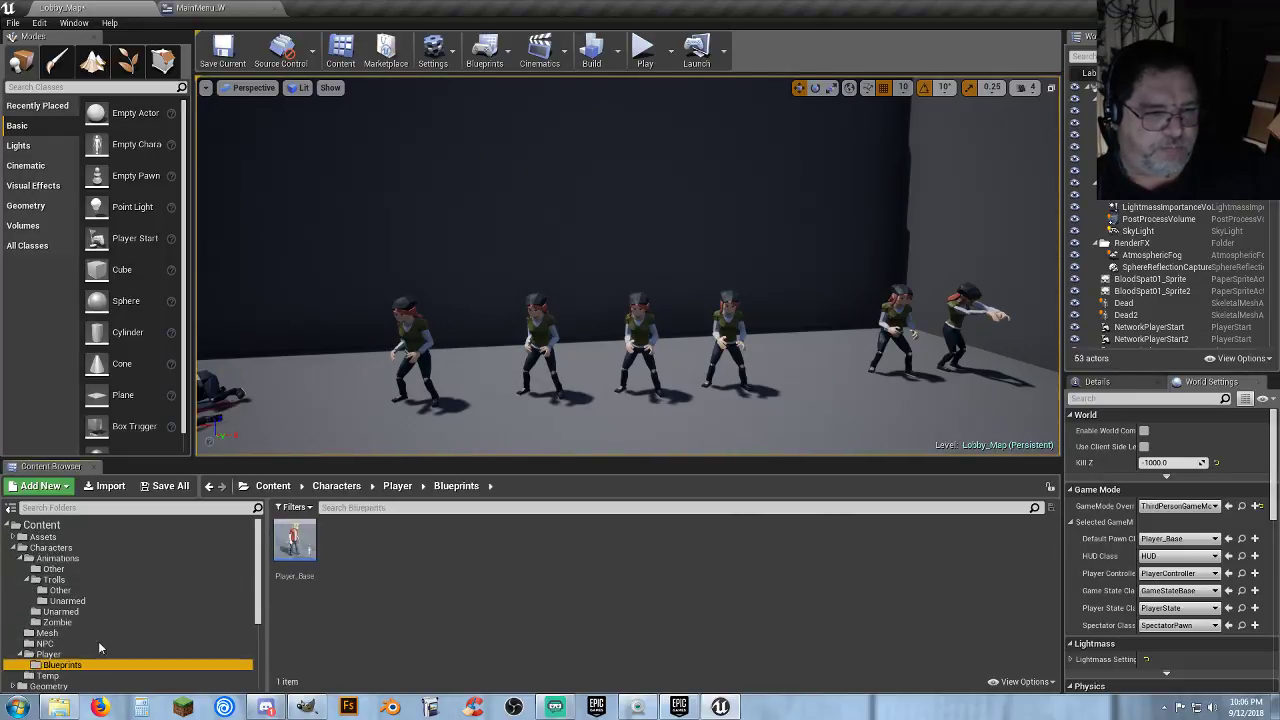
# Open the Player_Base blueprint, show its 3D viewport, and select the inherited Mesh component.
pyautogui.doubleClick(295, 548)
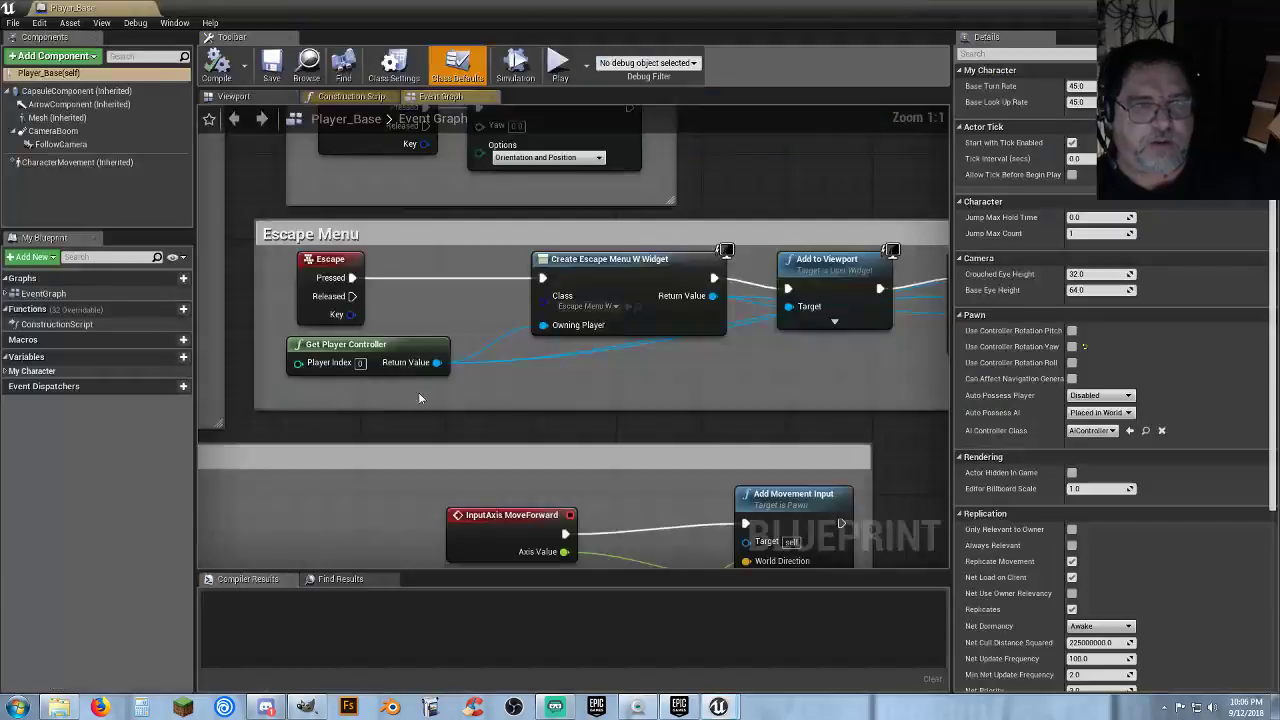
pyautogui.click(233, 96)
pyautogui.moveTo(813, 320); pyautogui.dragTo(849, 311, button='right')
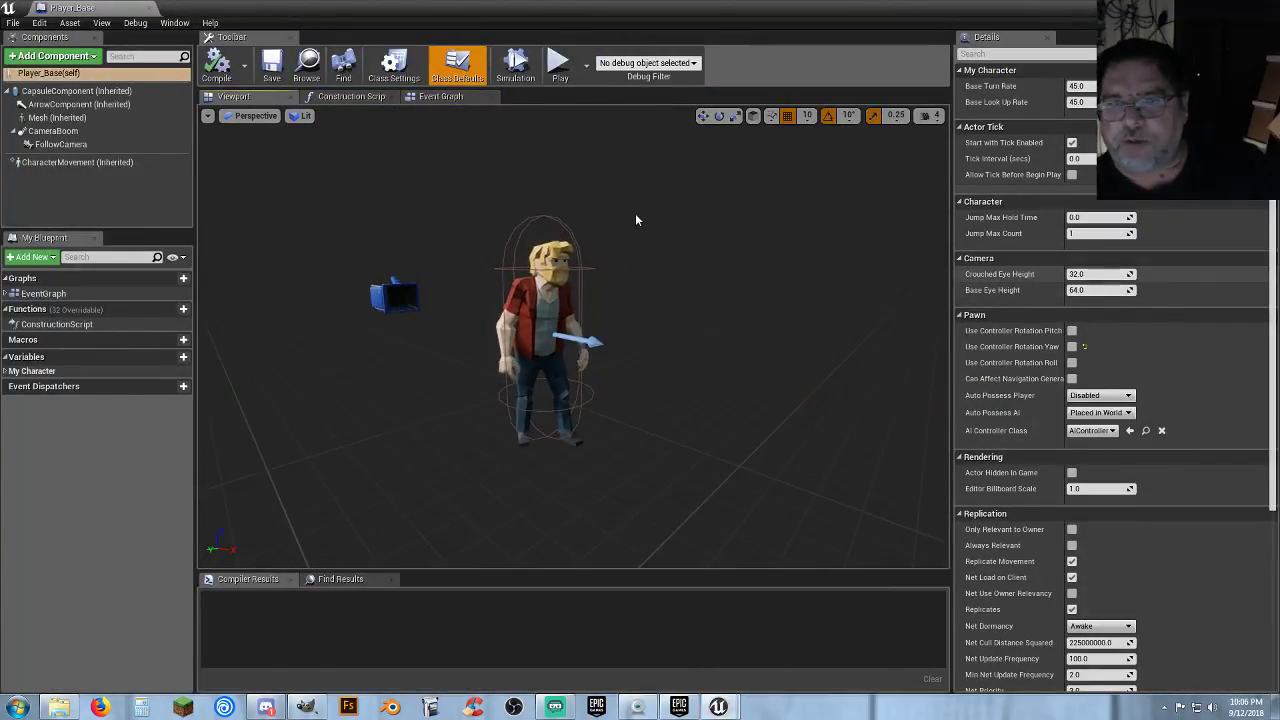
pyautogui.click(58, 117)
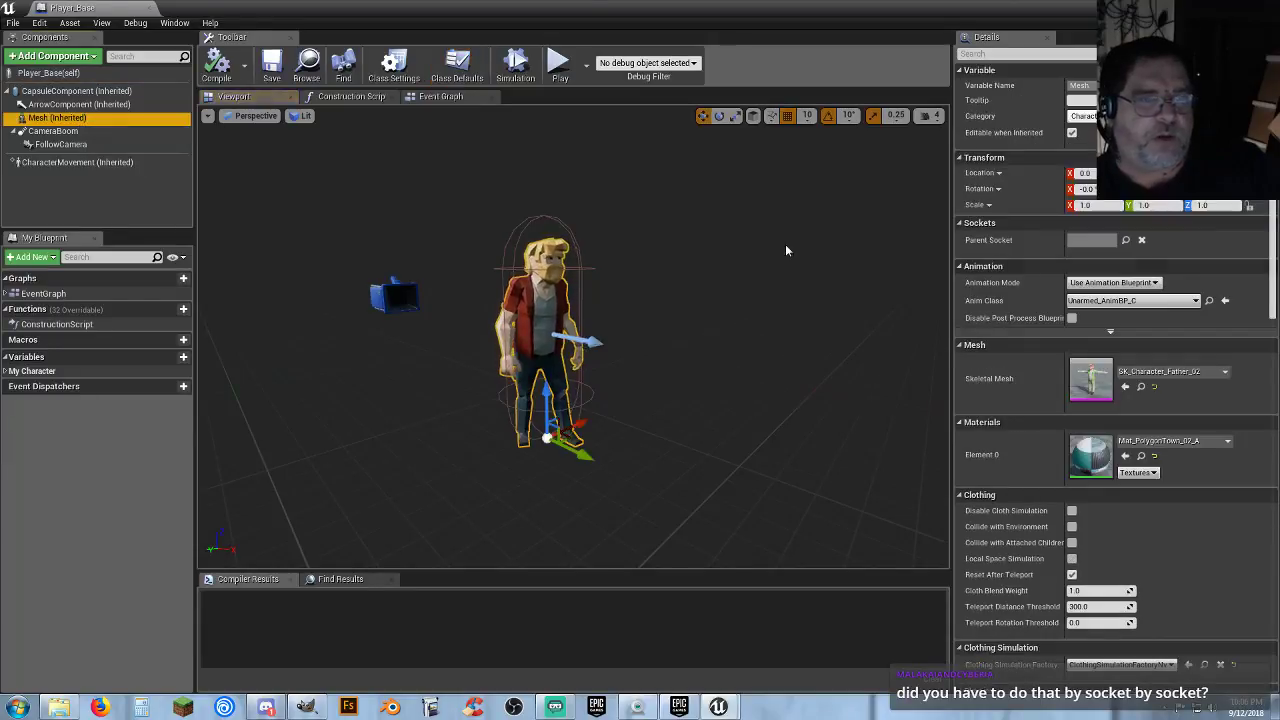
# Try SK_Character_EvilGod_01 and SK_Character_Female_Queen in turn as the Mesh component's skeletal mesh.
pyautogui.click(1172, 371)
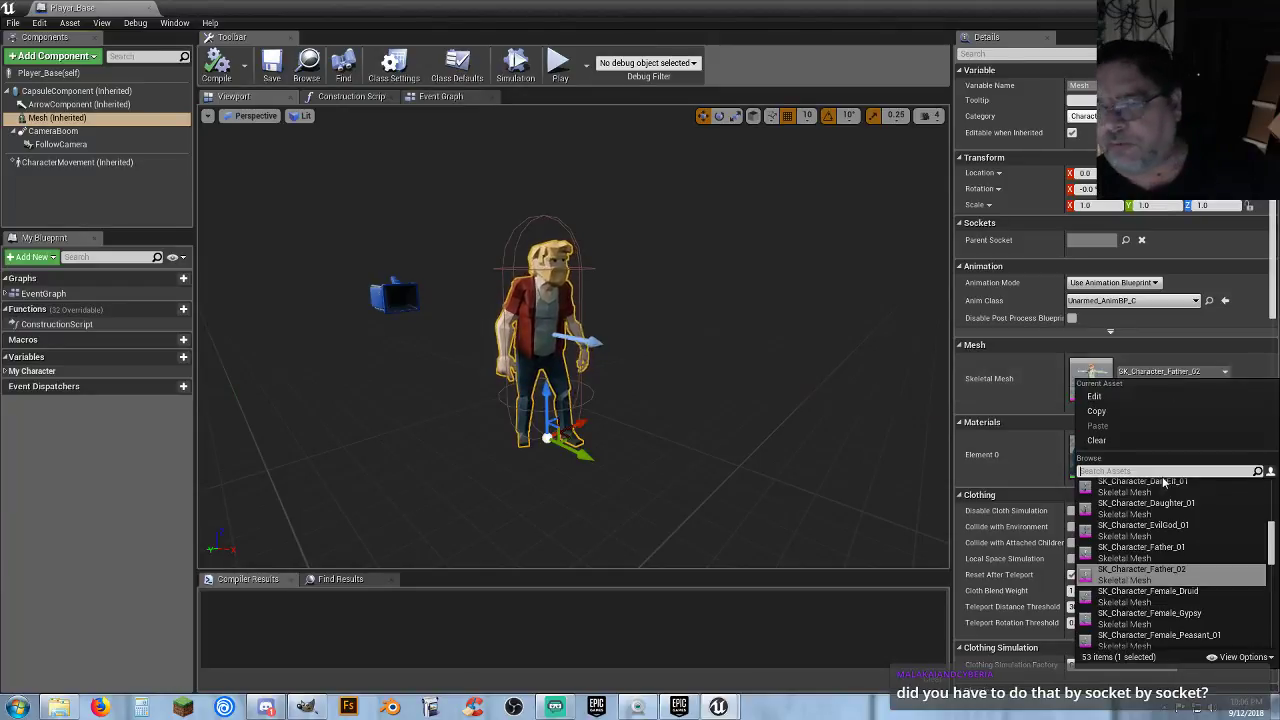
pyautogui.scroll(-1, 1189, 511)
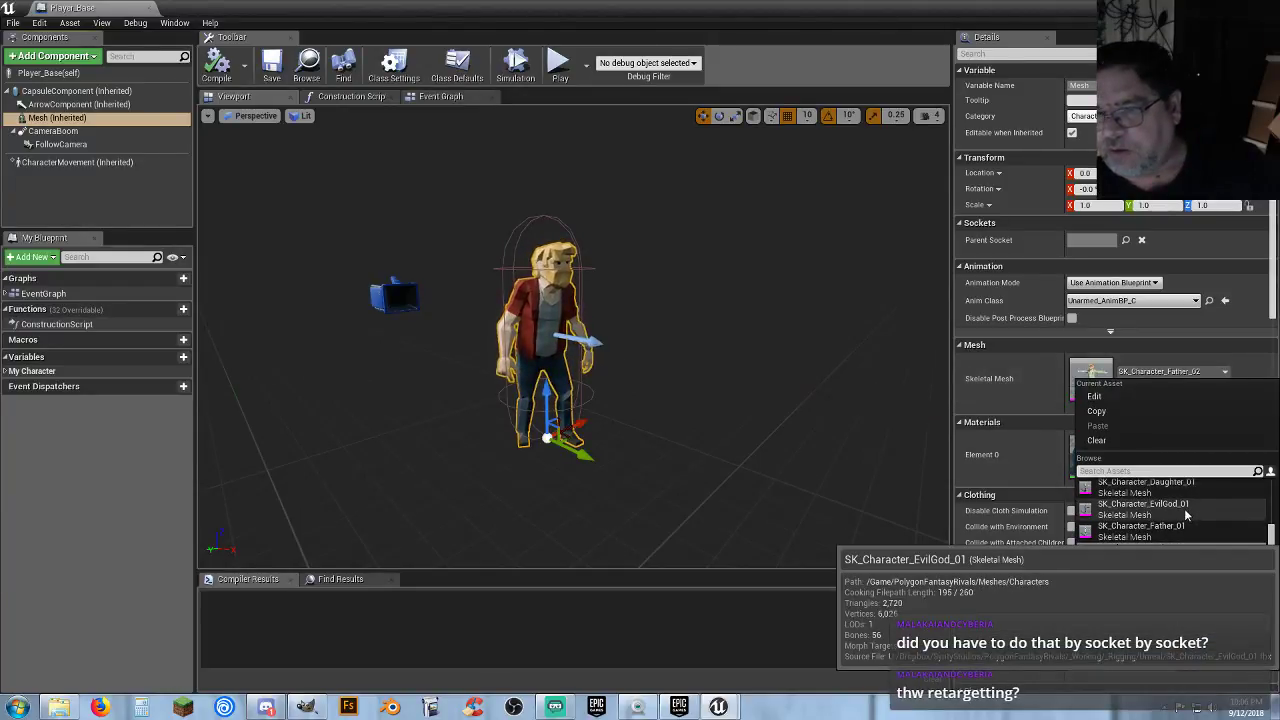
pyautogui.click(1143, 506)
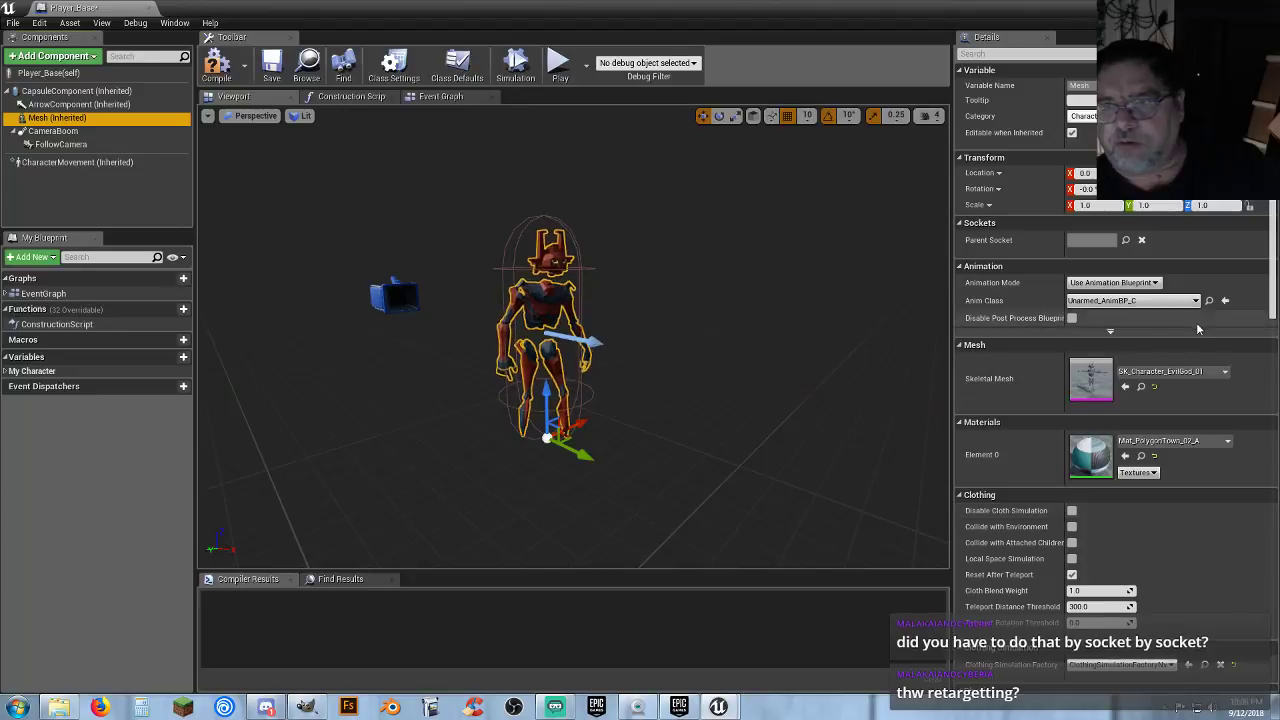
pyautogui.click(1185, 376)
pyautogui.scroll(-3, 1188, 552)
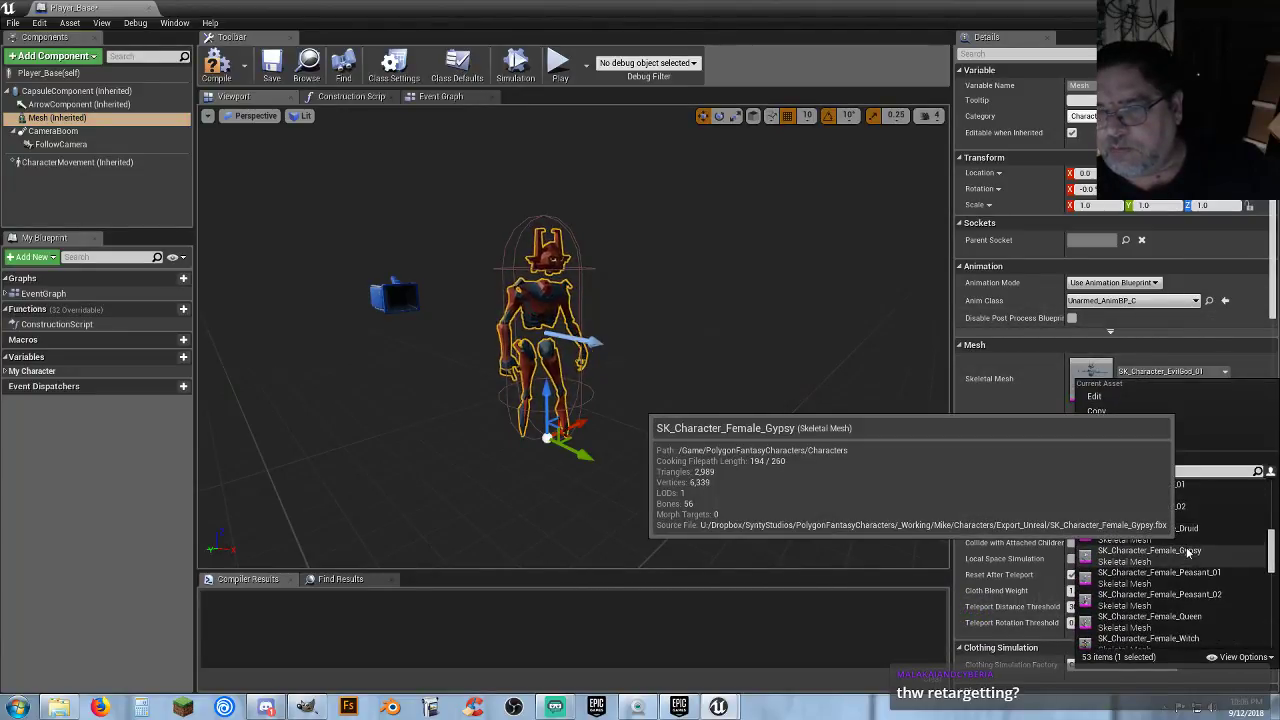
pyautogui.click(1181, 620)
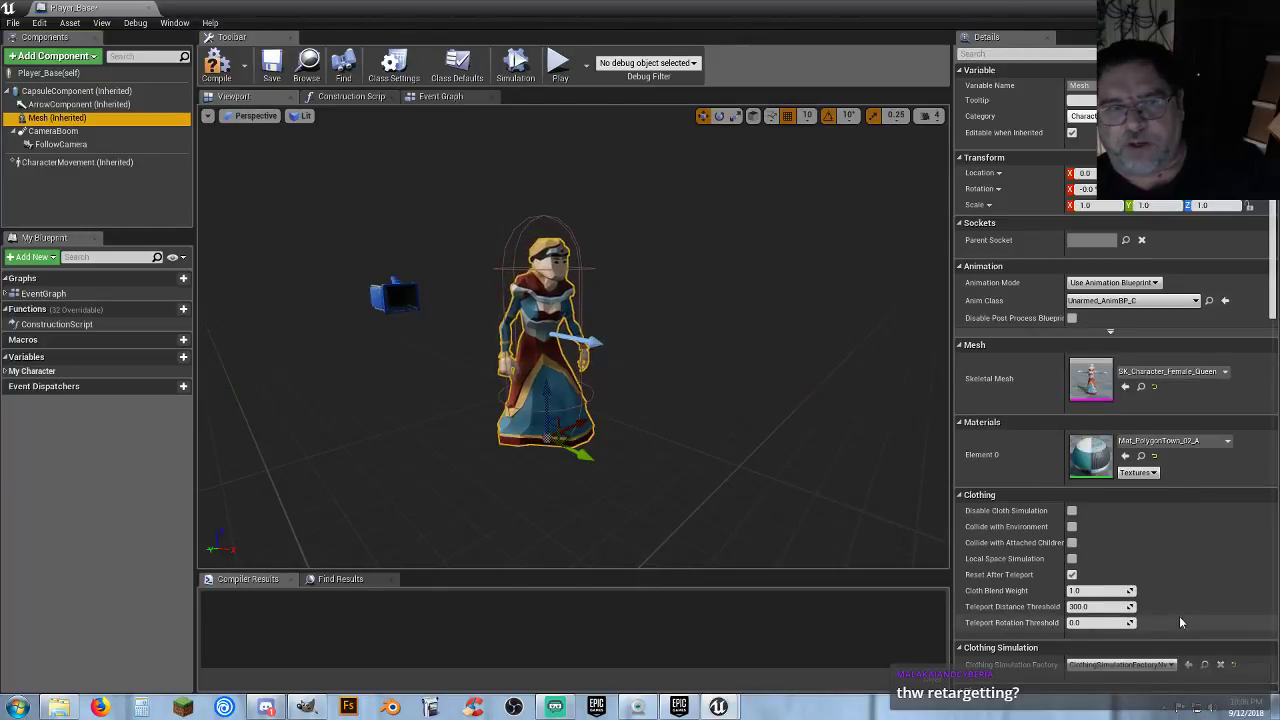
# Browse the available skeletal meshes and set the Mesh component to SK_BR_Character_Slayer_01.
pyautogui.click(1181, 378)
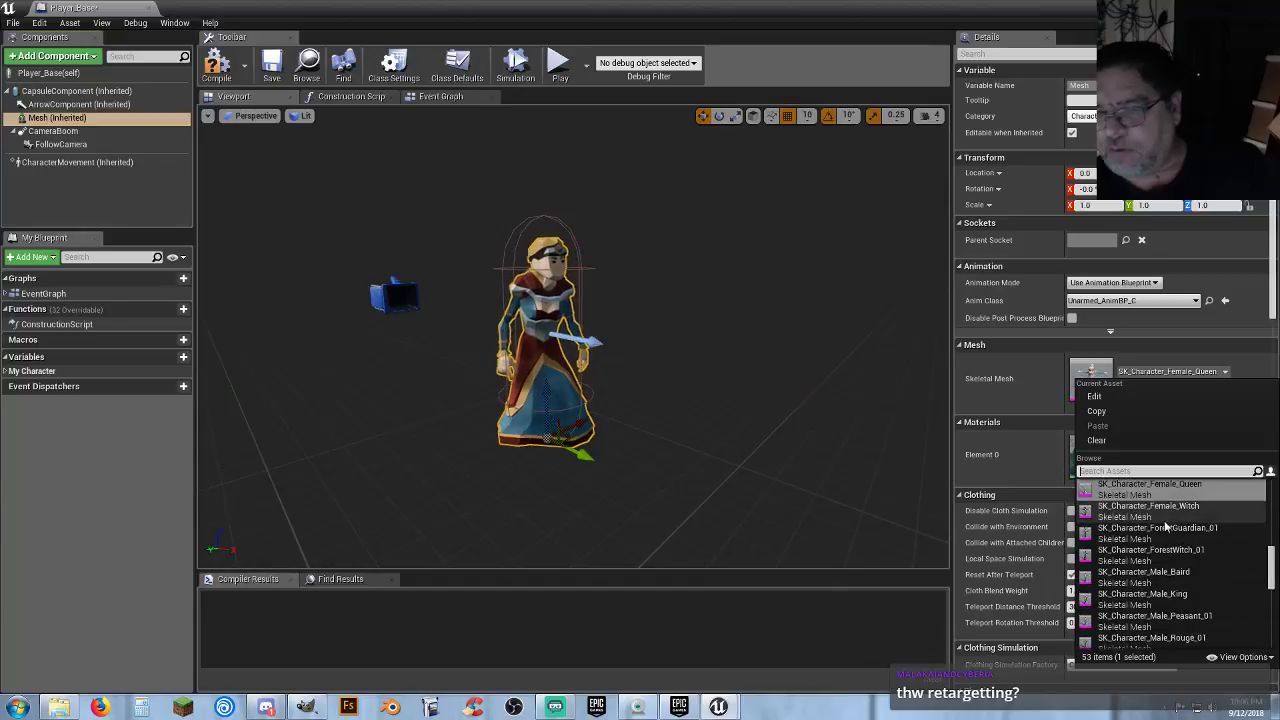
pyautogui.scroll(-5, 1160, 555)
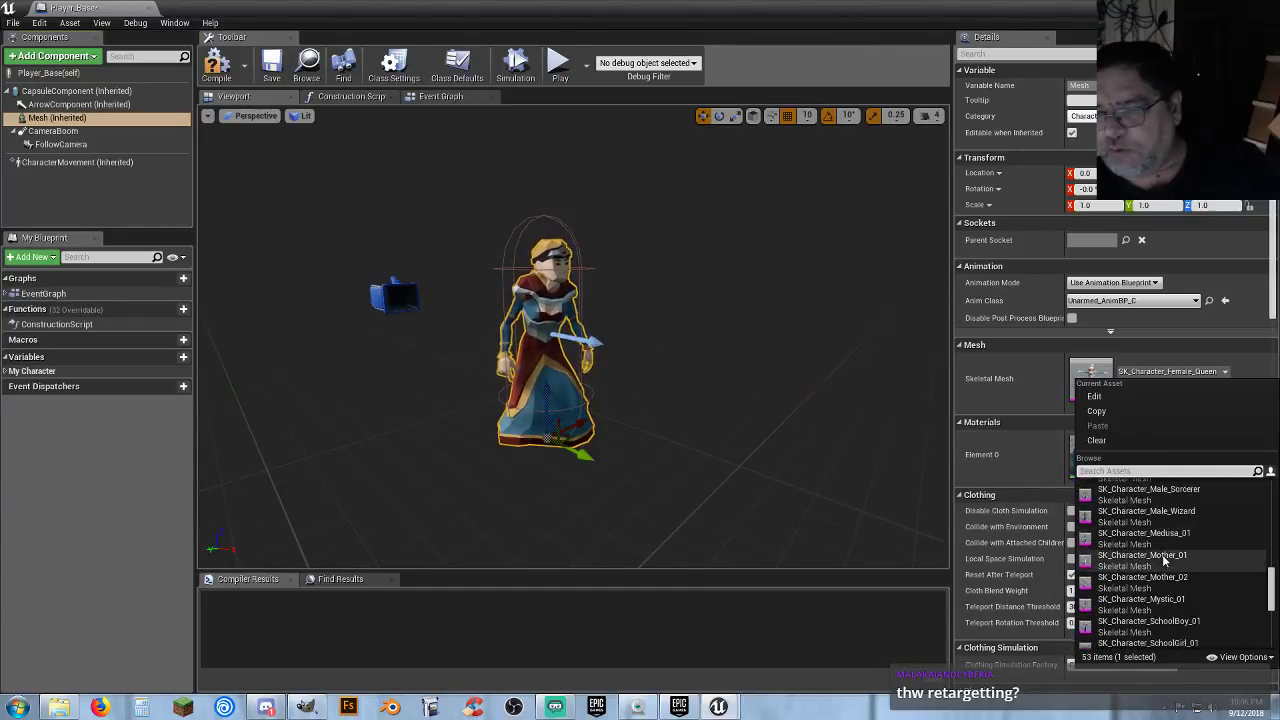
pyautogui.scroll(-3, 1163, 561)
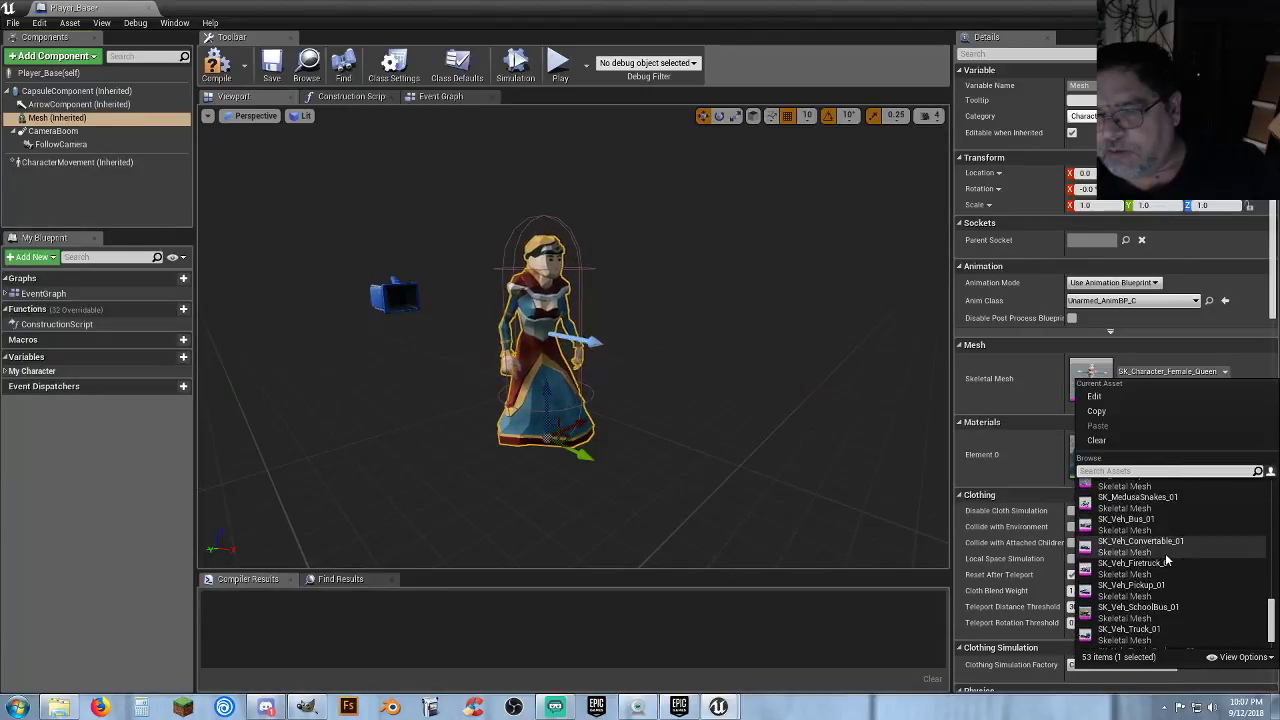
pyautogui.scroll(6, 1165, 560)
pyautogui.scroll(2, 1165, 560)
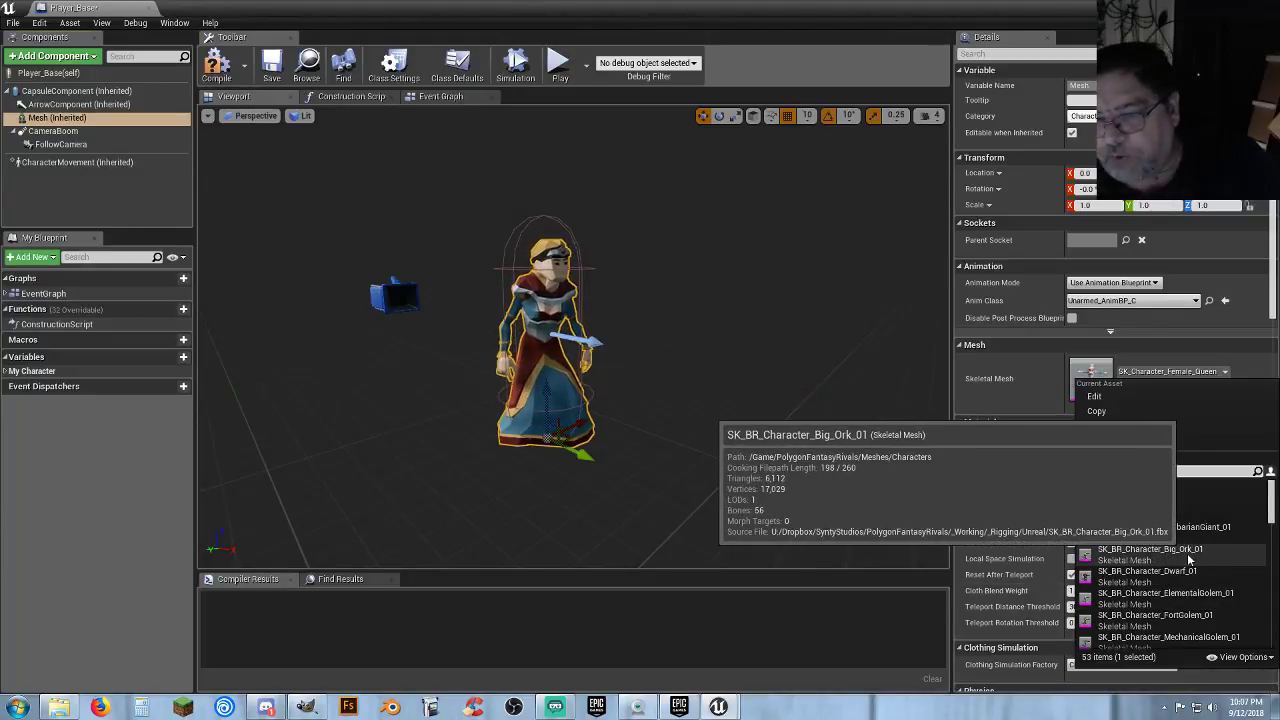
pyautogui.scroll(-2, 1188, 562)
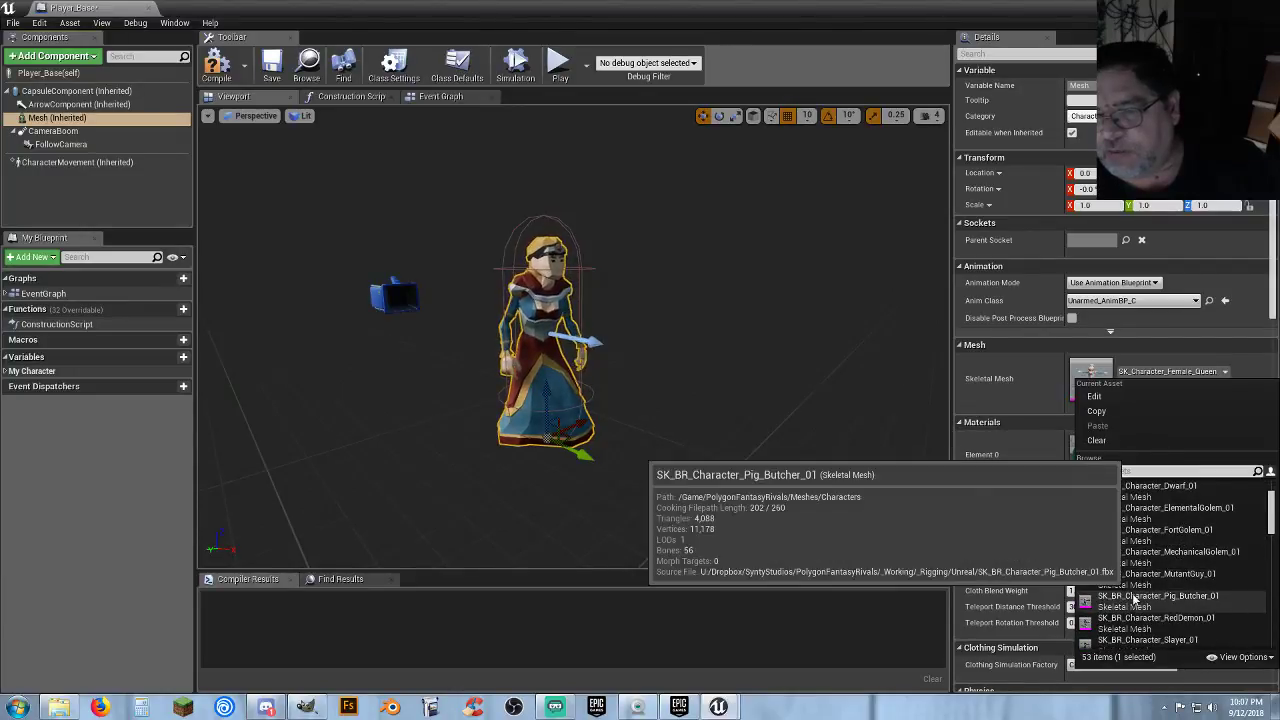
pyautogui.scroll(-1, 1134, 600)
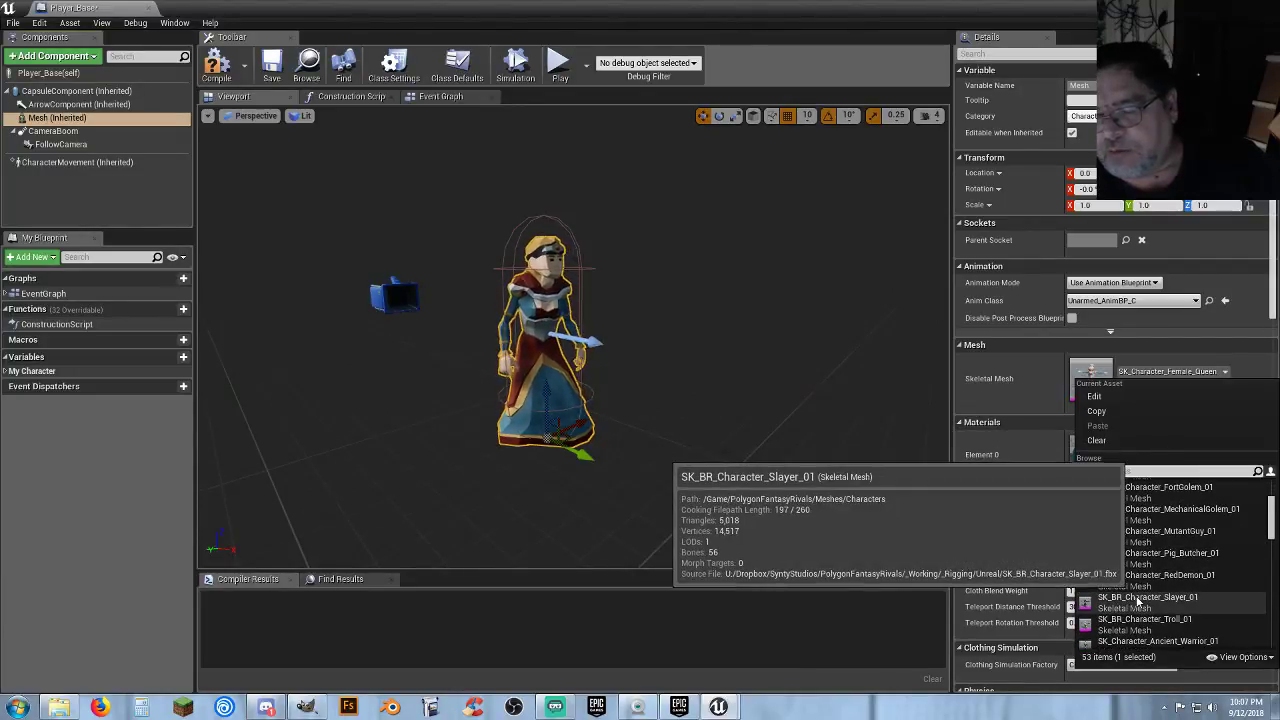
pyautogui.click(1137, 599)
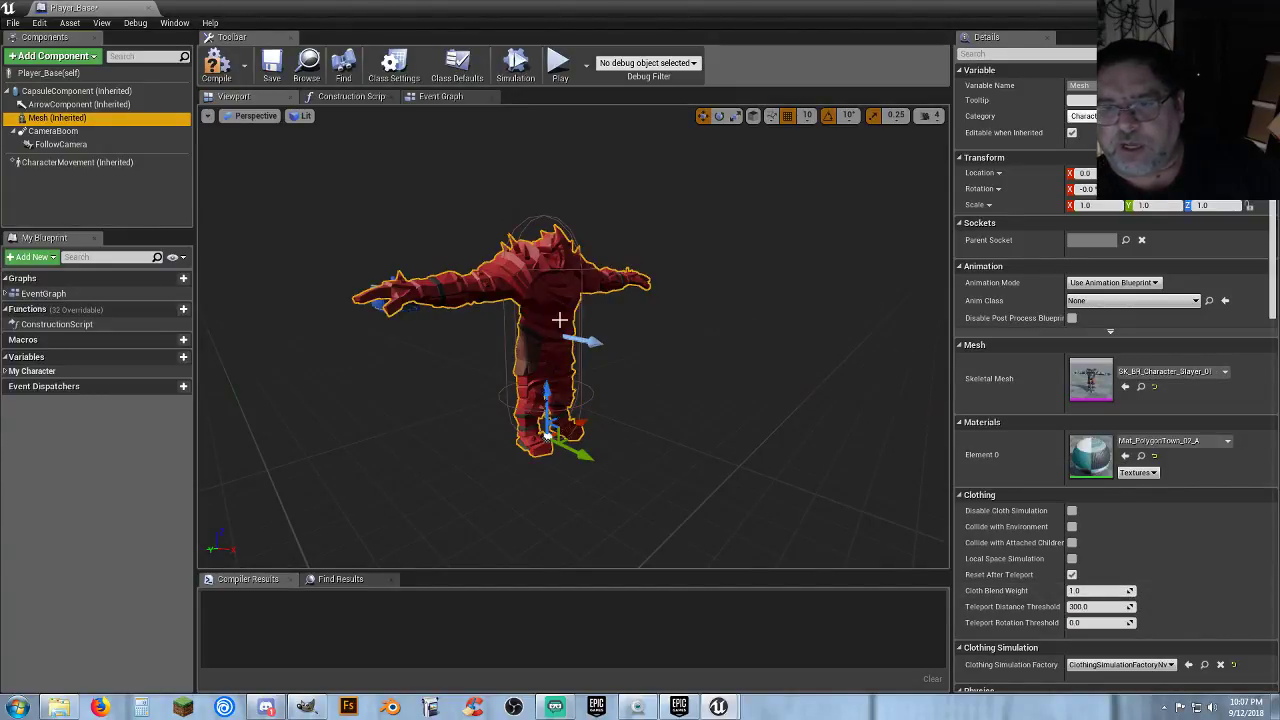
# Set the Mesh component's Element 0 material to Mat_Polygon_Fantasy_Characters_01.
pyautogui.click(1195, 441)
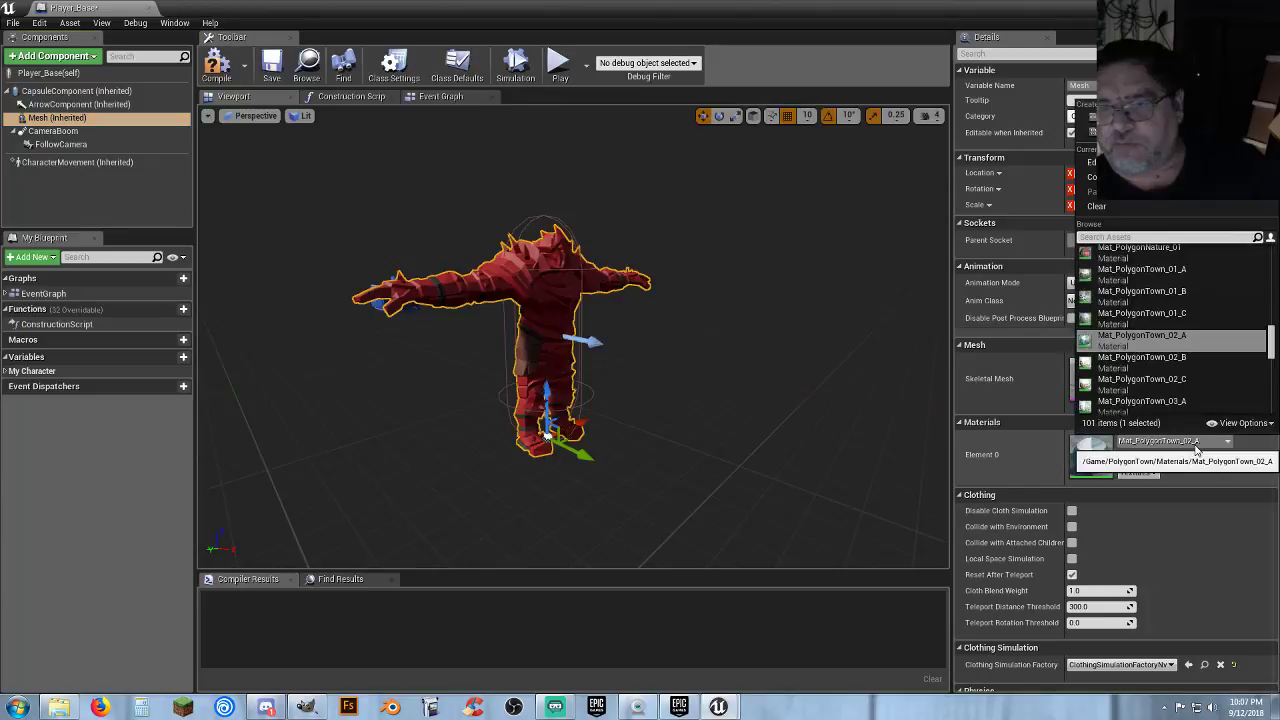
pyautogui.scroll(5, 1178, 376)
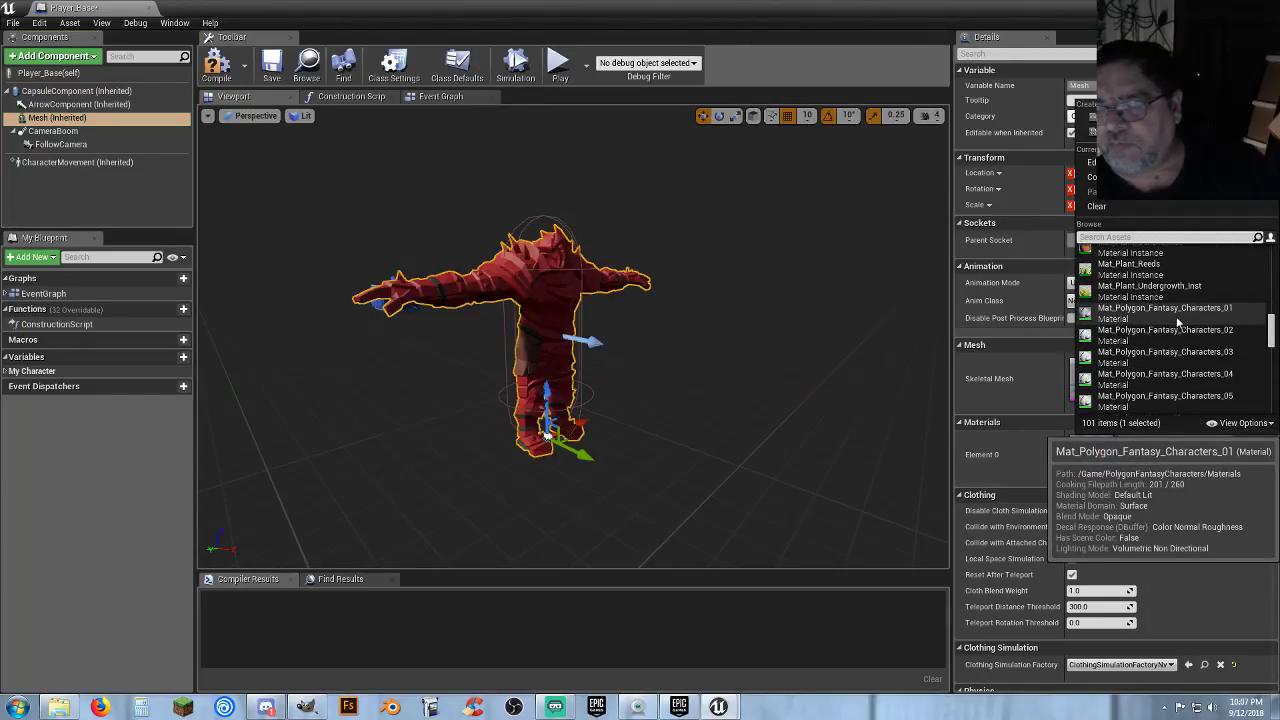
pyautogui.click(1176, 316)
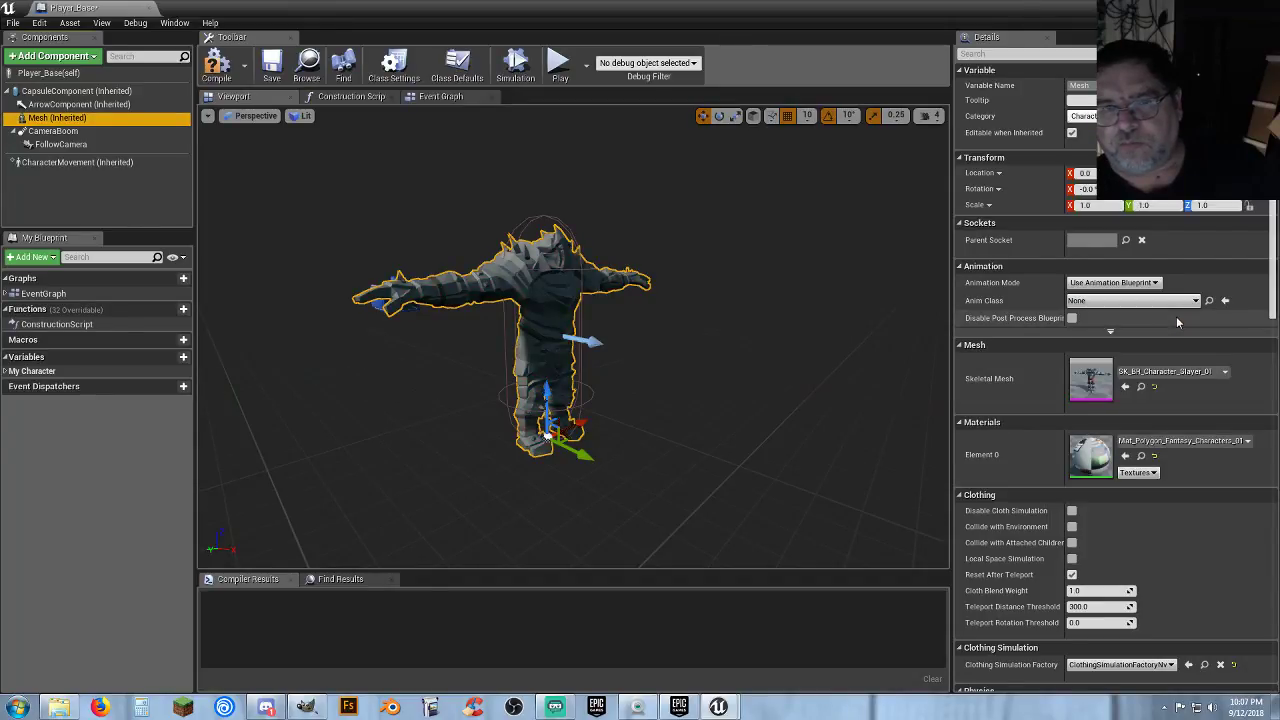
# Set the Mesh component's Anim Class to Troll_AnimBP, check the character's pose, and compile the Player_Base blueprint.
pyautogui.moveTo(760, 360); pyautogui.dragTo(570, 326, button='right')
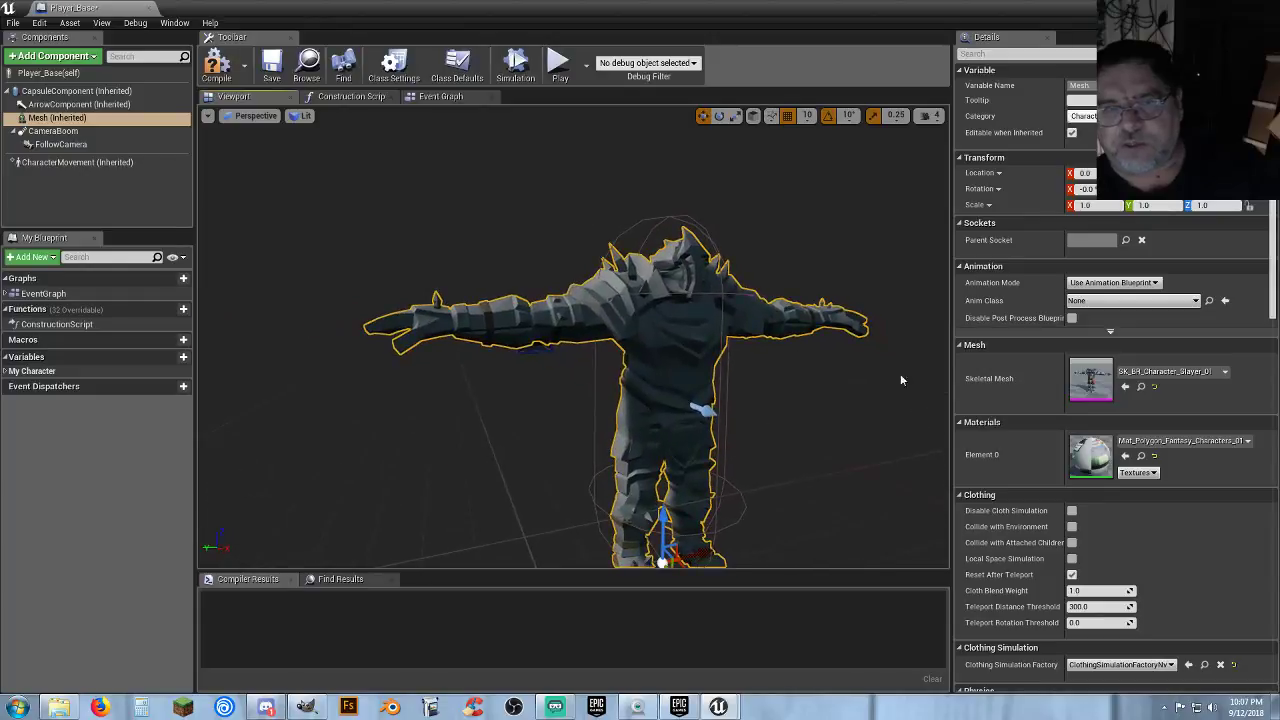
pyautogui.click(1180, 301)
pyautogui.click(1120, 454)
pyautogui.moveTo(905, 417); pyautogui.dragTo(945, 478, button='right')
pyautogui.press('s')
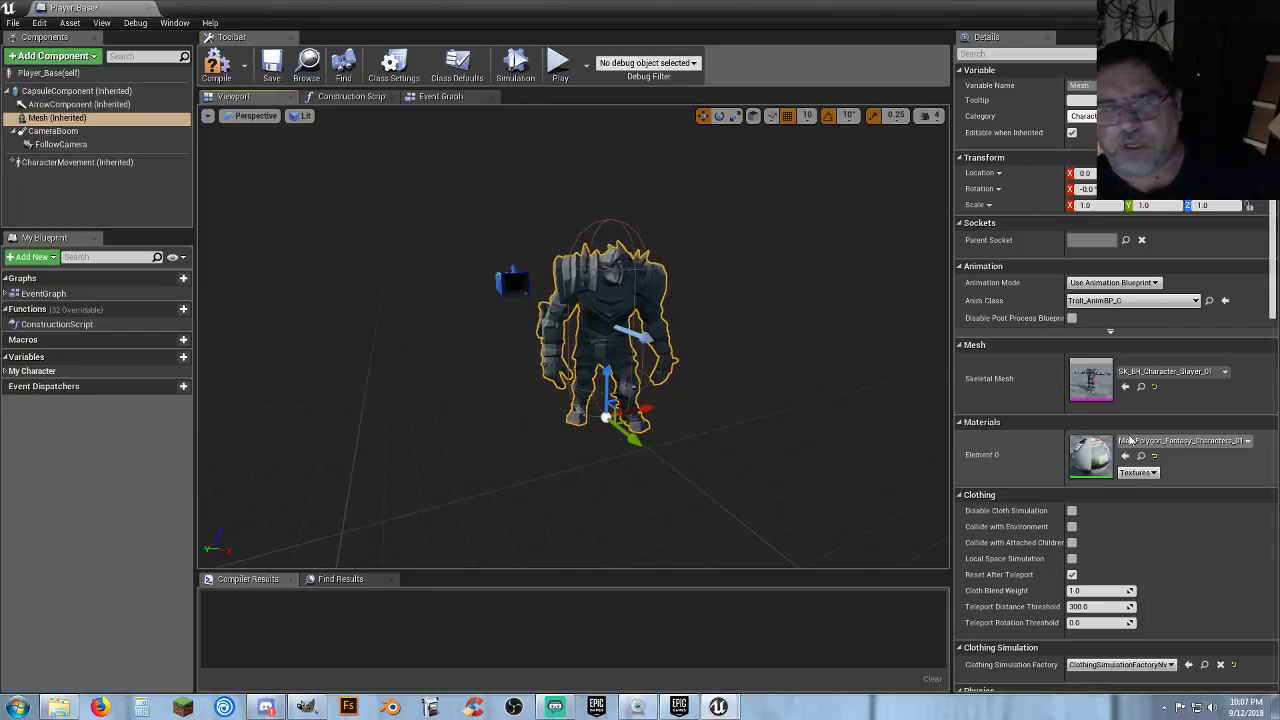
pyautogui.click(216, 68)
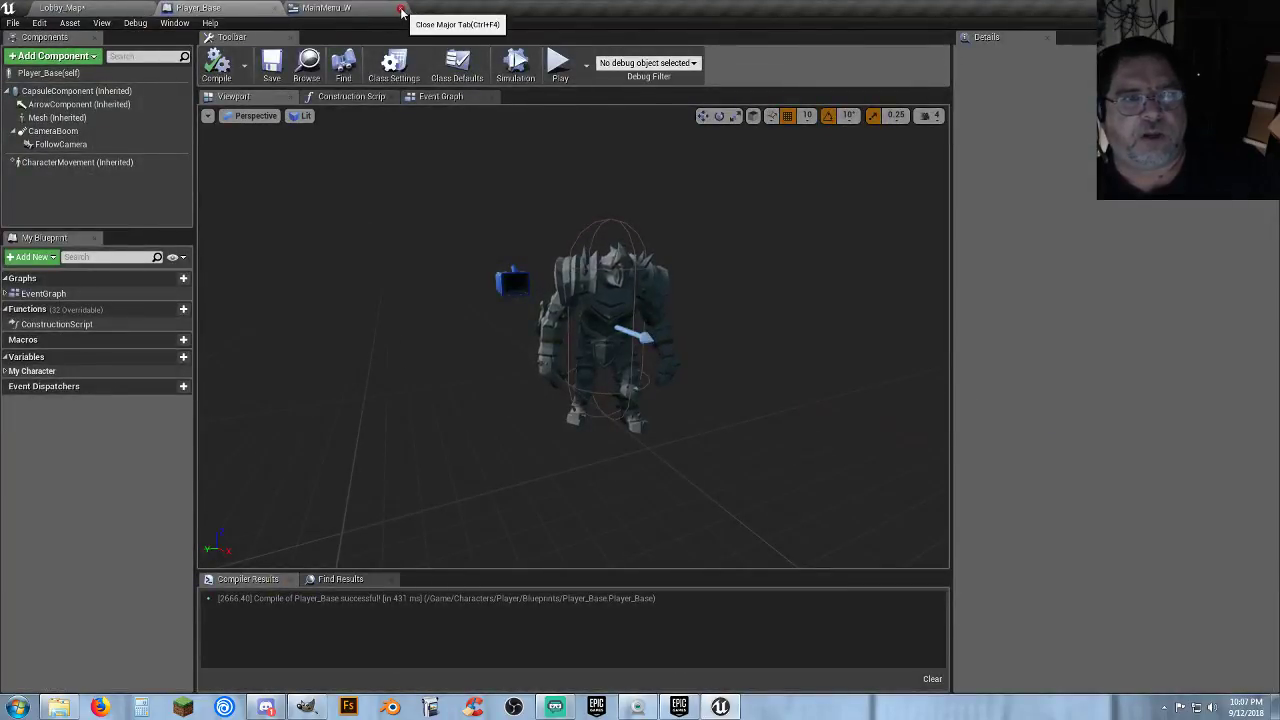
# Close the MainMenu_W editor, play Lobby_Map, jump and walk the armoured character up to the trolls, and stop the session.
pyautogui.click(400, 8)
pyautogui.click(150, 8)
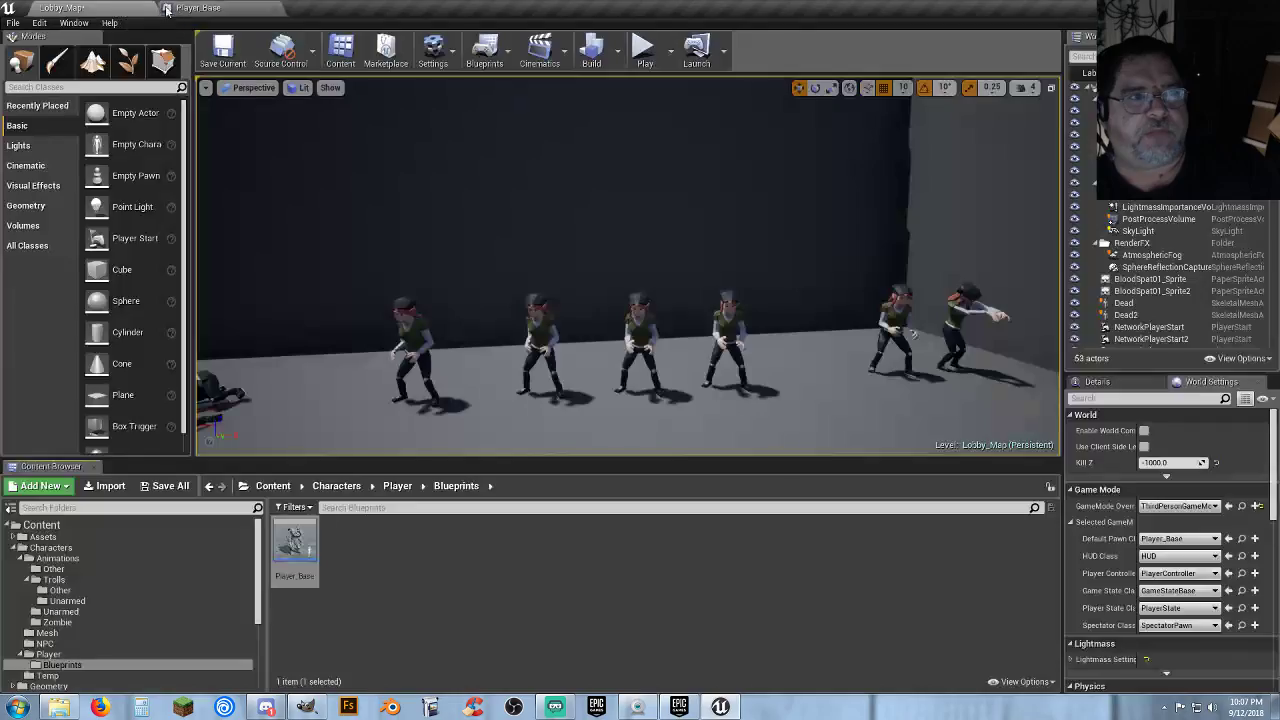
pyautogui.click(644, 50)
pyautogui.press('space')
pyautogui.press('w')
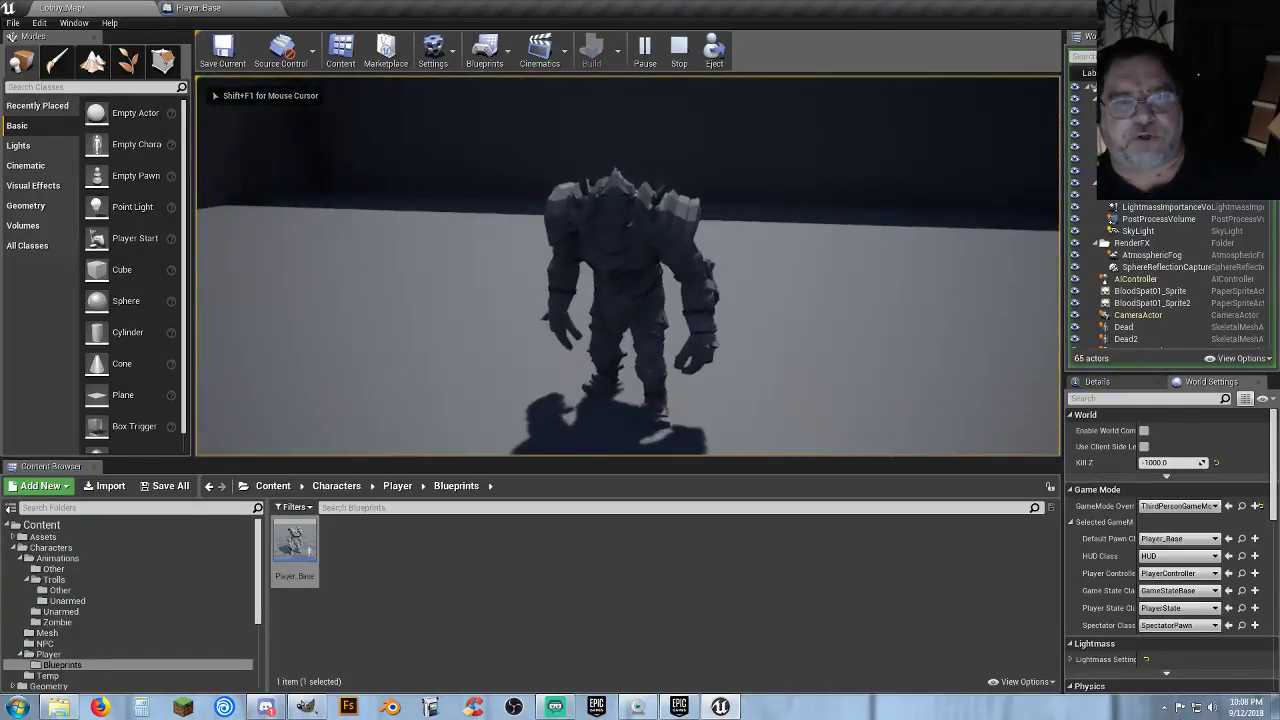
pyautogui.press('space')
pyautogui.press('w')
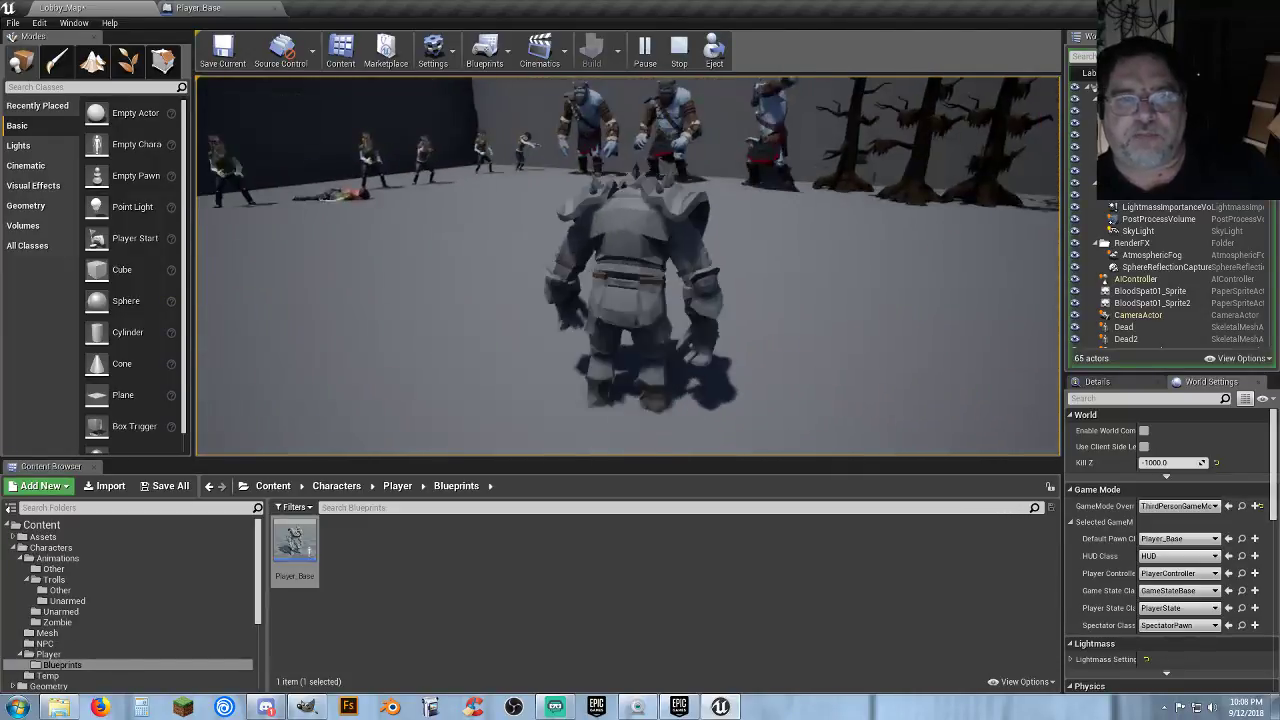
pyautogui.press('w')
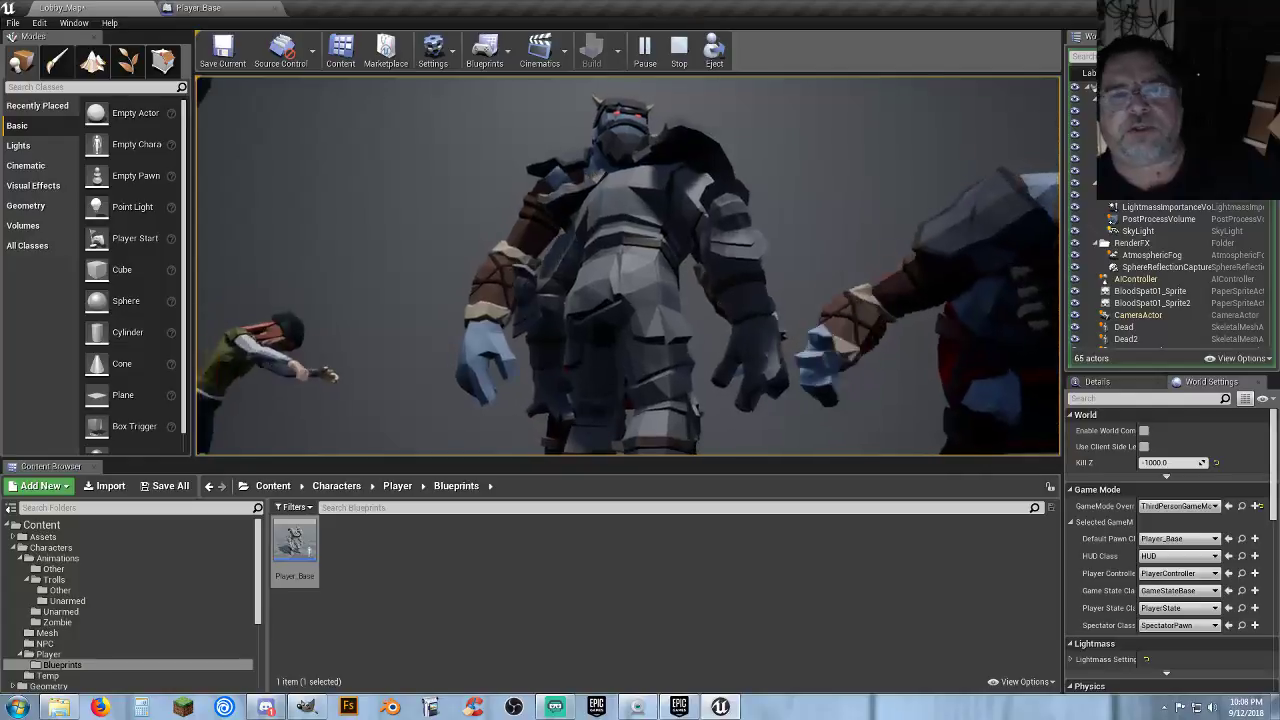
pyautogui.press('s')
pyautogui.press('Escape')
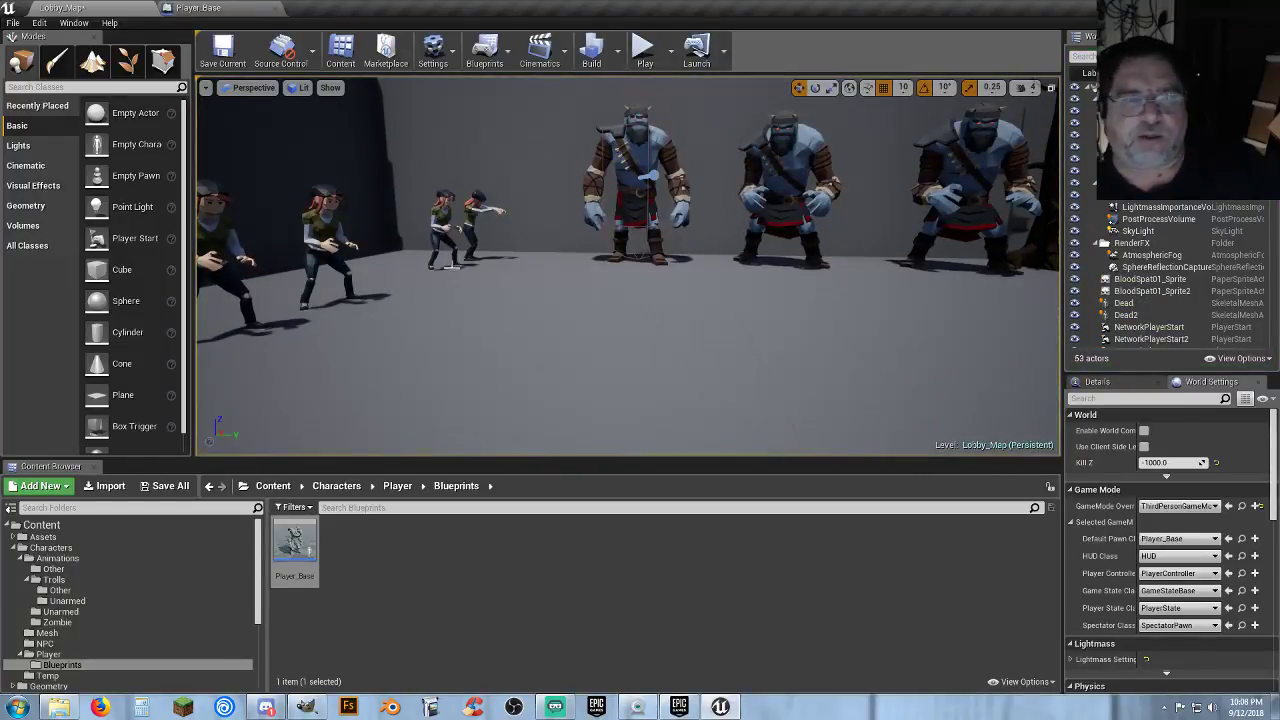
pyautogui.moveTo(898, 183); pyautogui.dragTo(784, 267)
pyautogui.moveTo(748, 258); pyautogui.dragTo(810, 286, button='right')
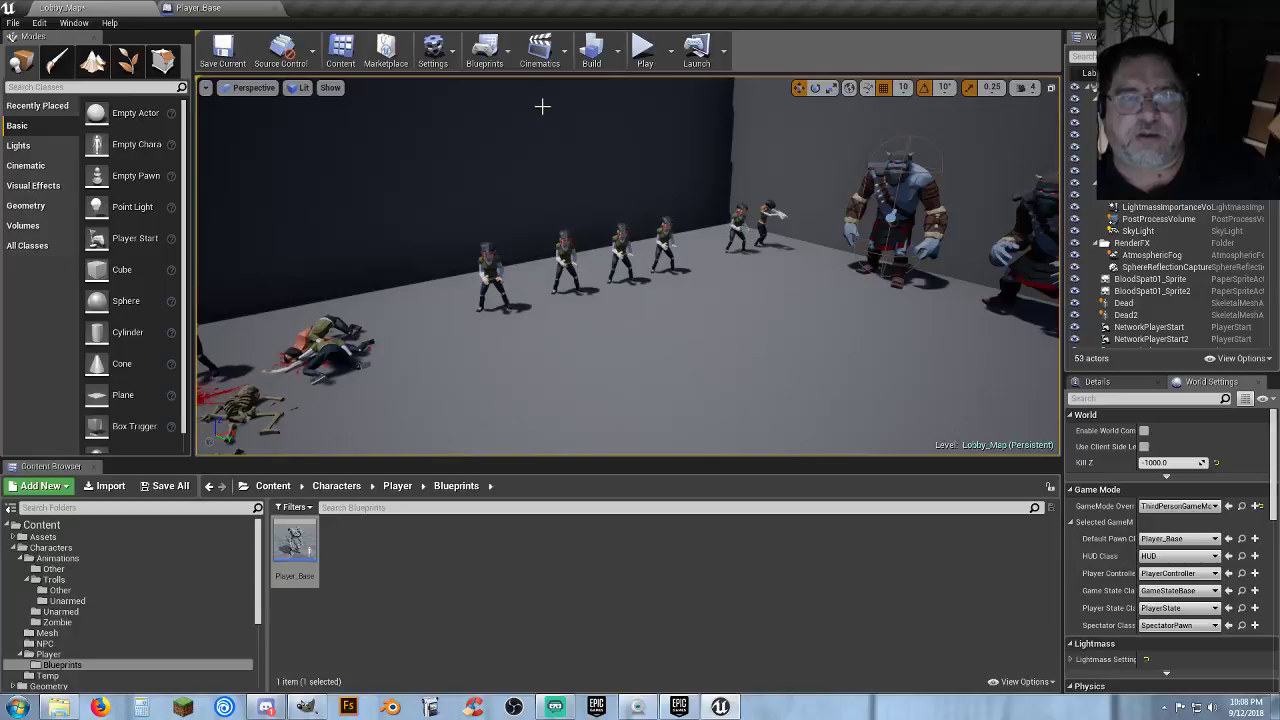
# Return to Player_Base and set the Mesh component's skeletal mesh to SK_Character_Female_Witch.
pyautogui.click(205, 9)
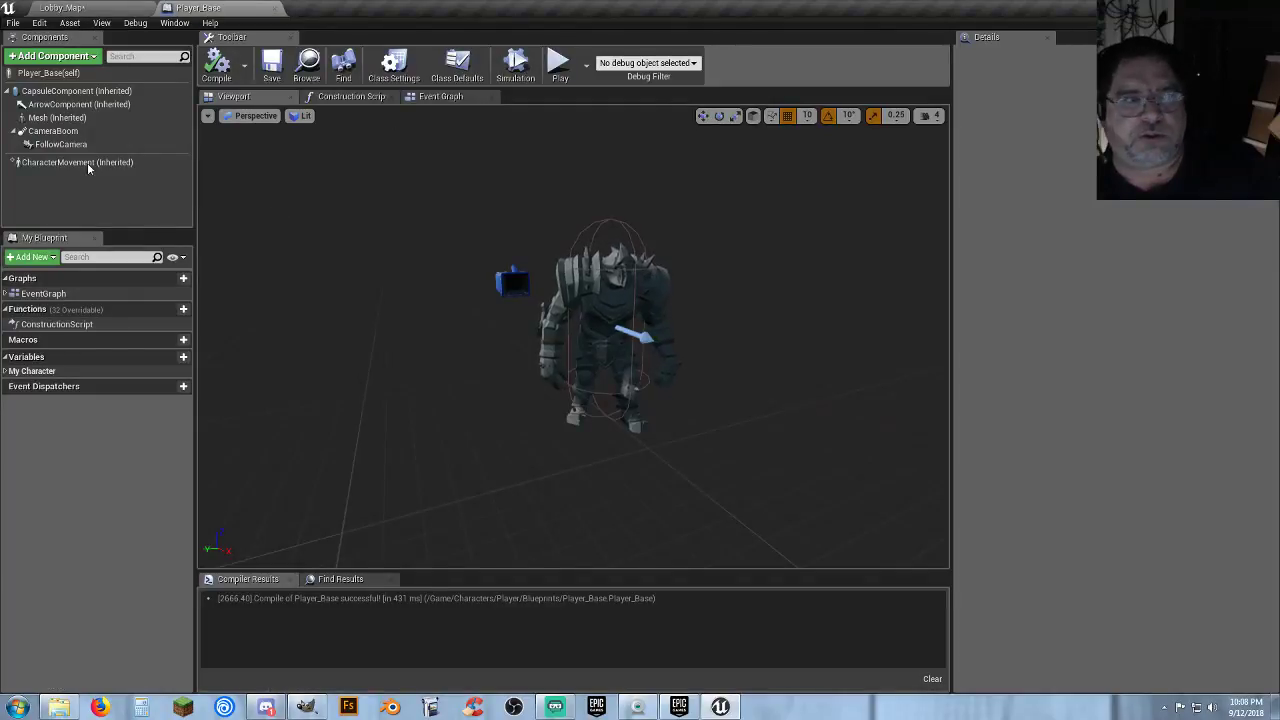
pyautogui.click(57, 117)
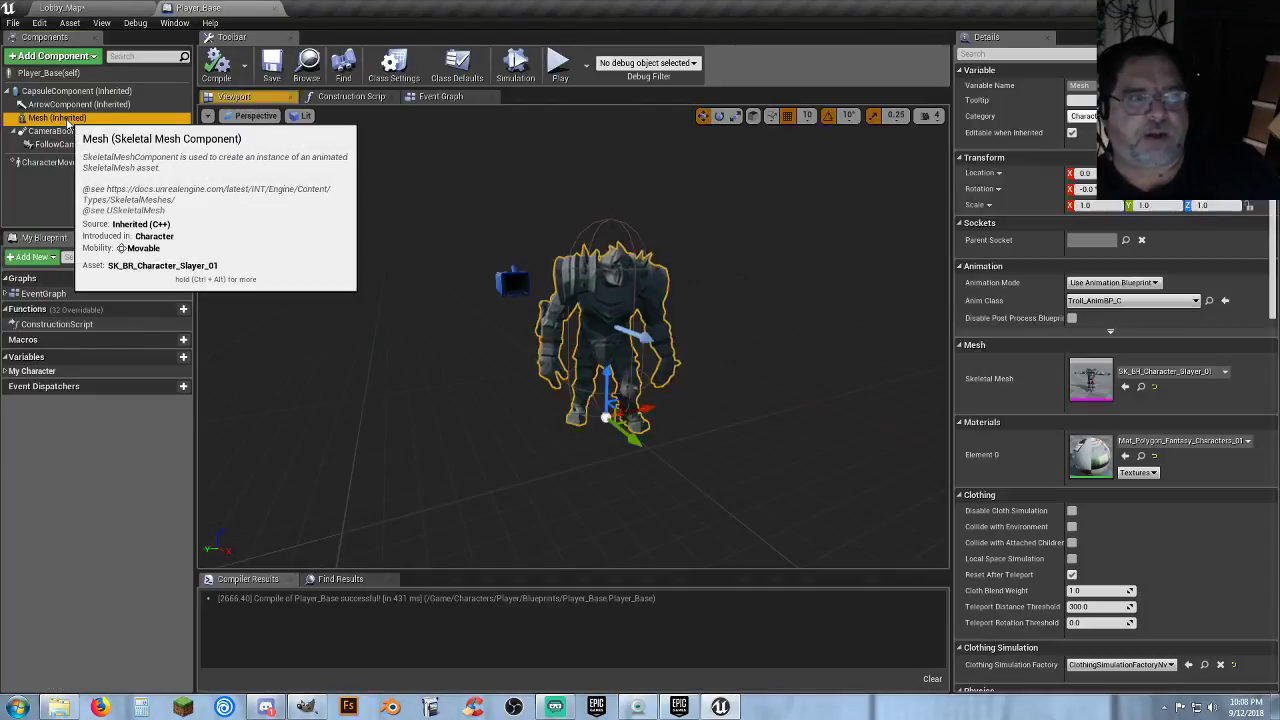
pyautogui.click(1145, 371)
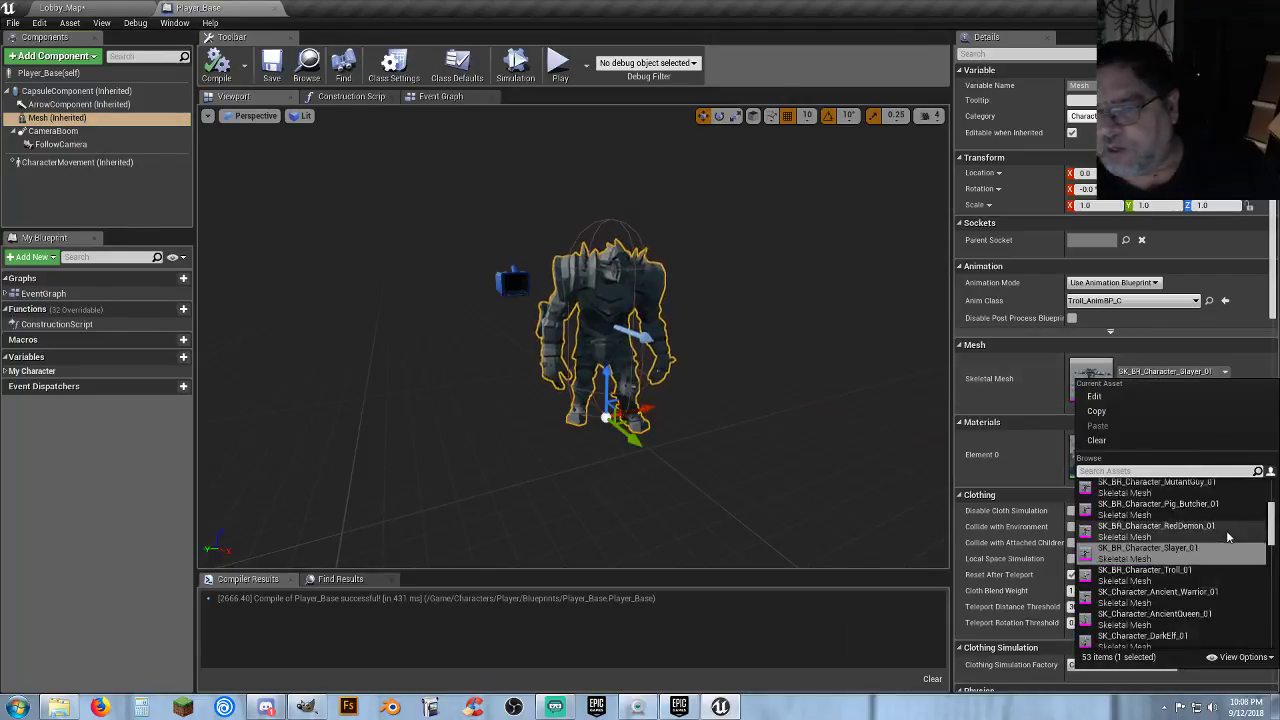
pyautogui.scroll(-5, 1220, 545)
pyautogui.scroll(-3, 1200, 556)
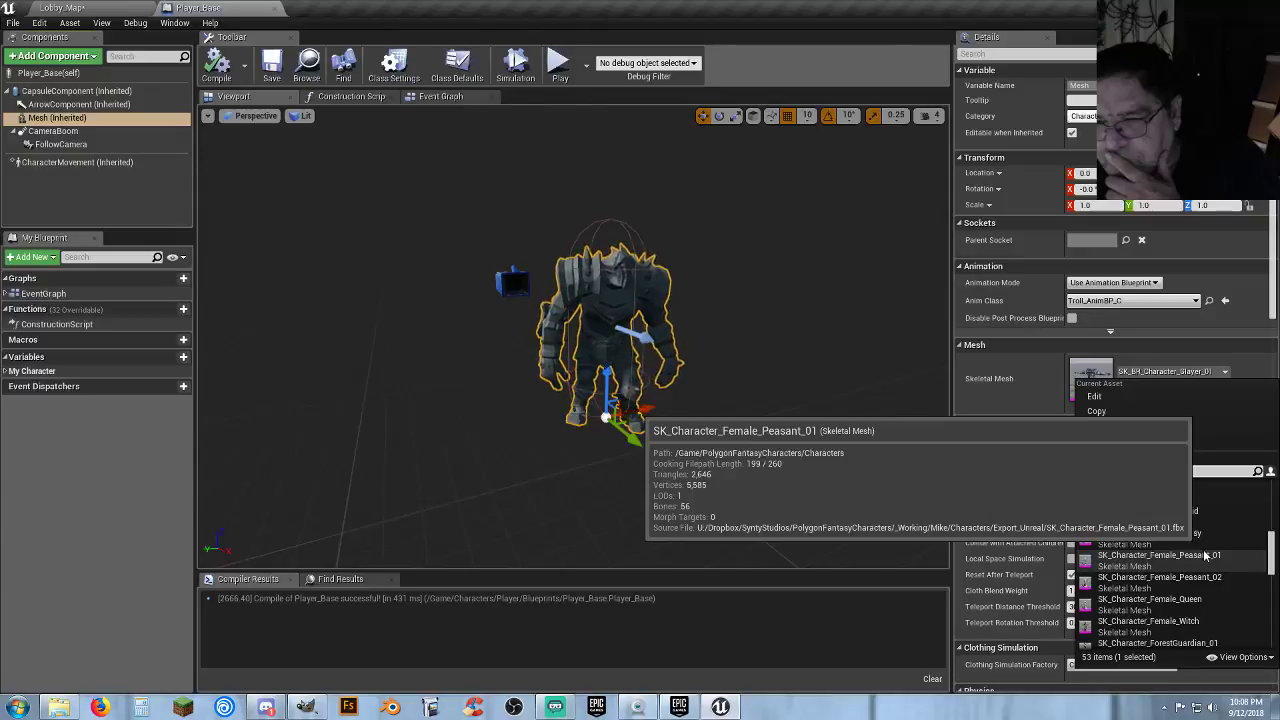
pyautogui.scroll(-1, 1205, 565)
pyautogui.click(1195, 600)
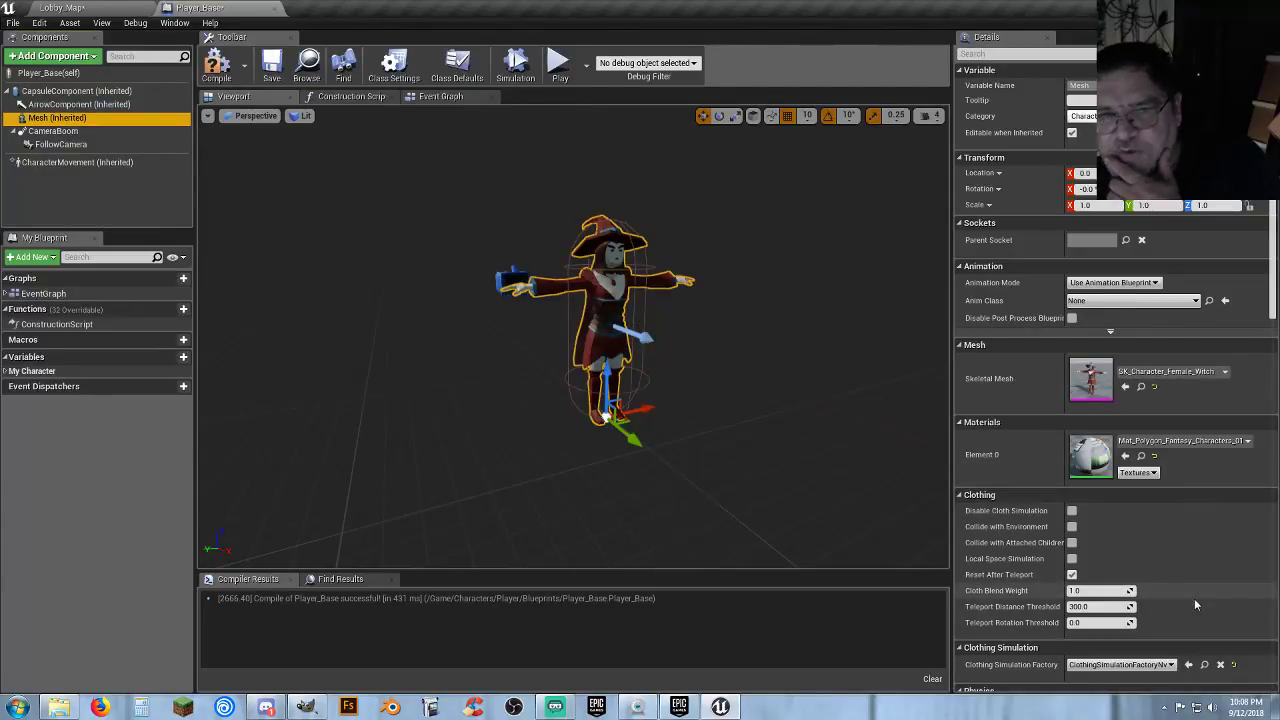
# Set the witch mesh's Anim Class to Unarmed_AnimBP, compile and save Player_Base, and close its editor.
pyautogui.click(1140, 301)
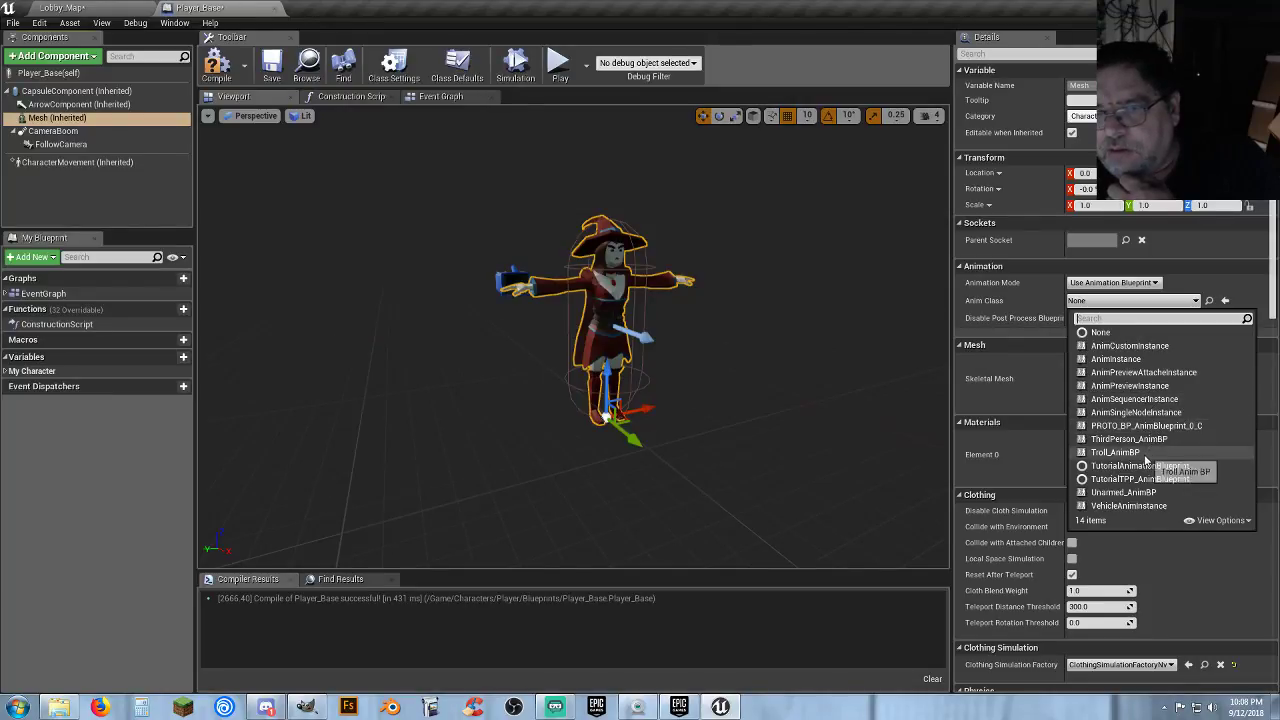
pyautogui.click(1150, 493)
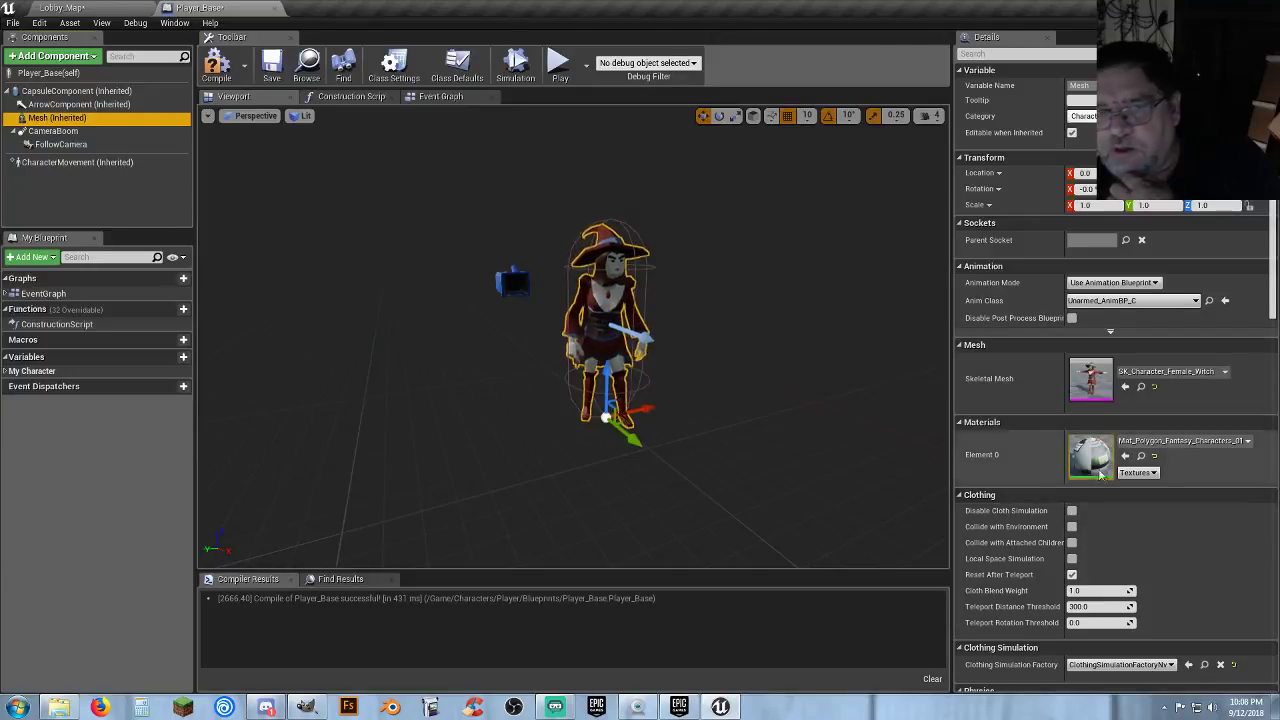
pyautogui.click(216, 66)
pyautogui.click(271, 66)
pyautogui.click(279, 8)
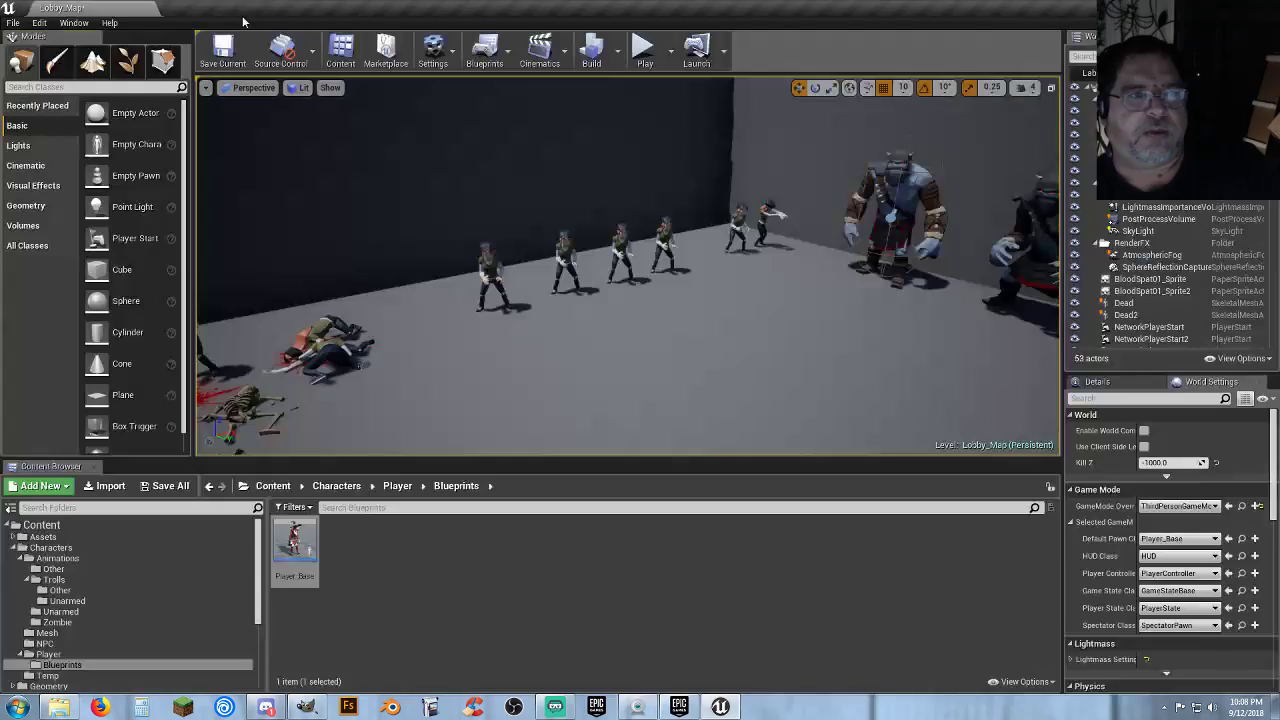
# Play Lobby_Map, run the witch character past the zombies and in front of the trolls, and stop the session.
pyautogui.click(645, 50)
pyautogui.press('d')
pyautogui.press('w')
pyautogui.press('w')
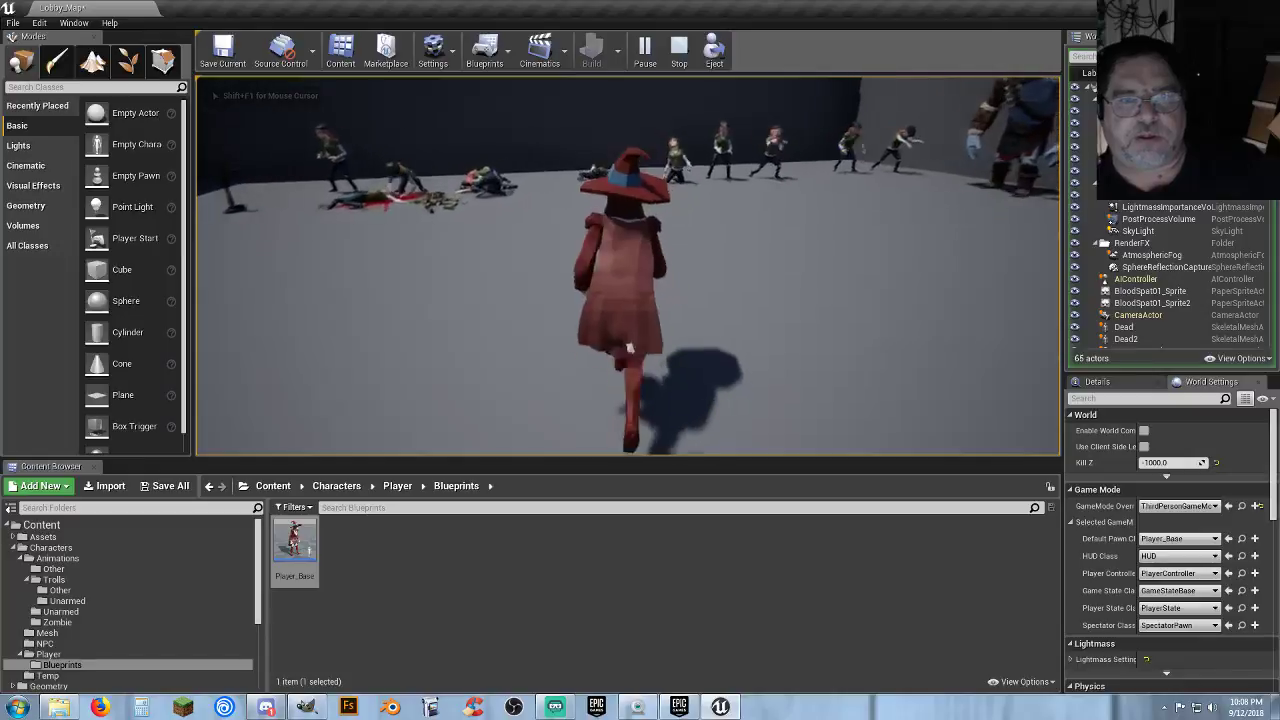
pyautogui.press('w')
pyautogui.press('w')
pyautogui.press('a')
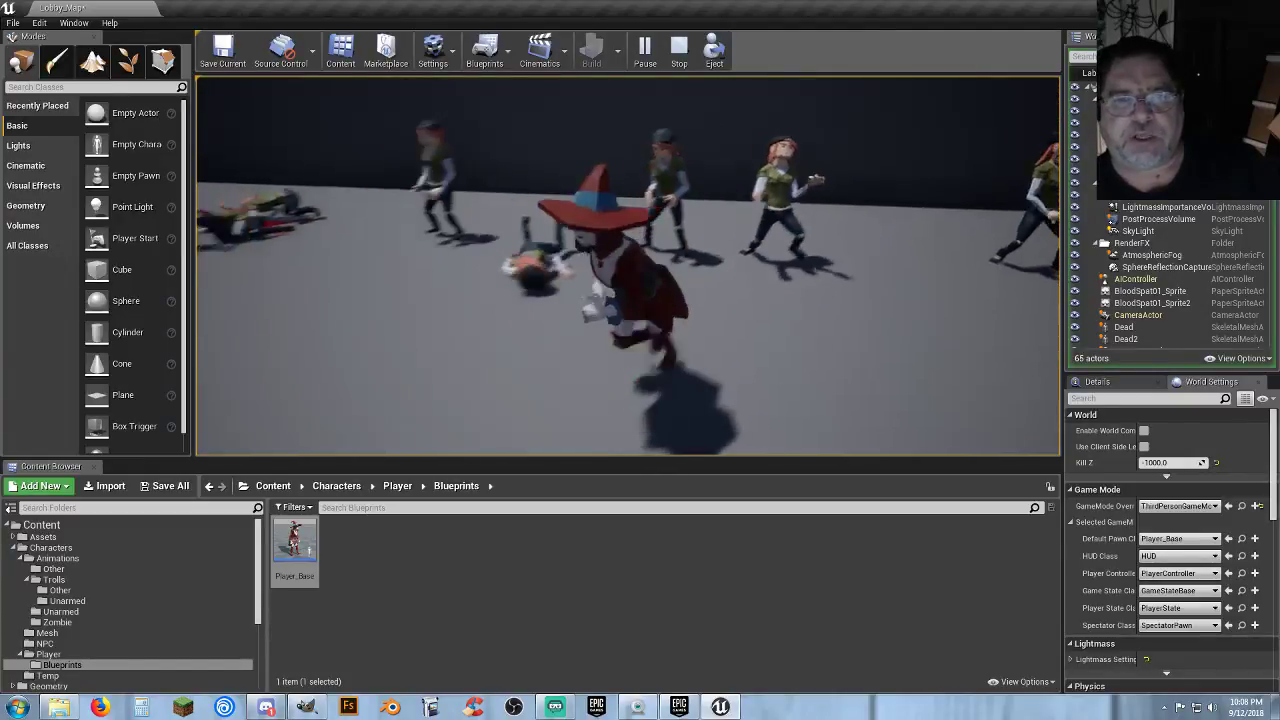
pyautogui.press('s')
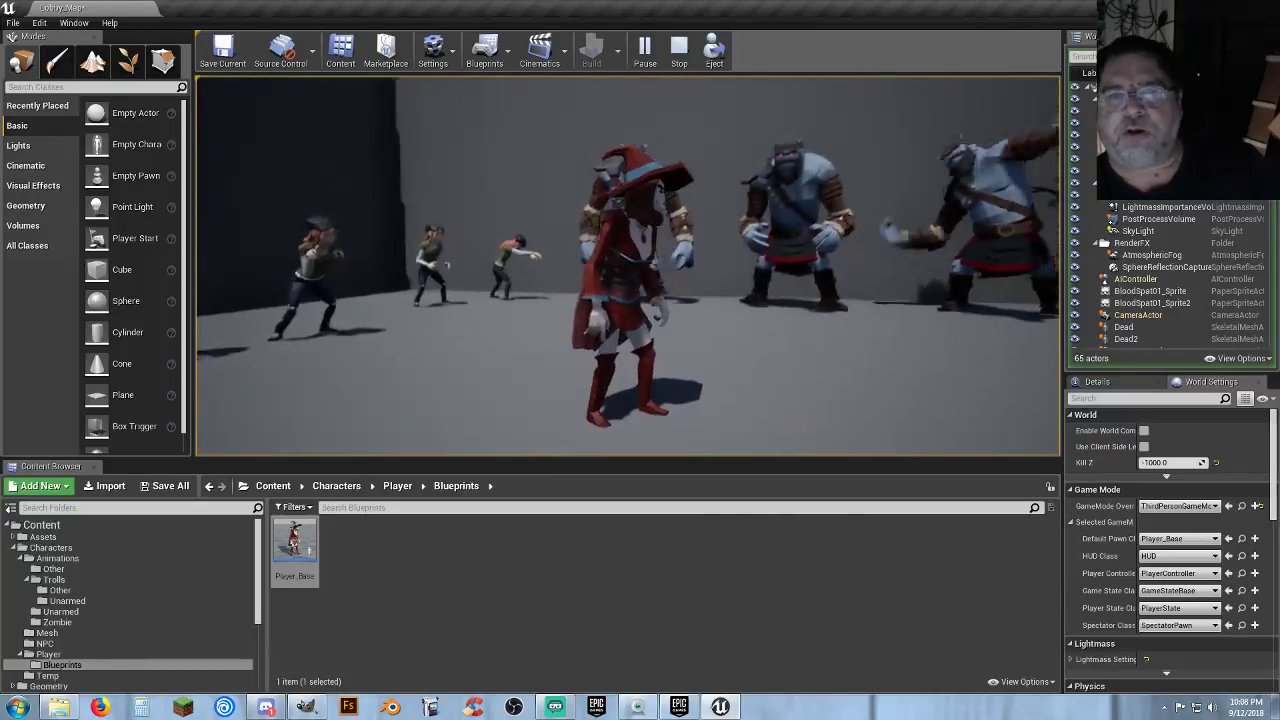
pyautogui.press('s')
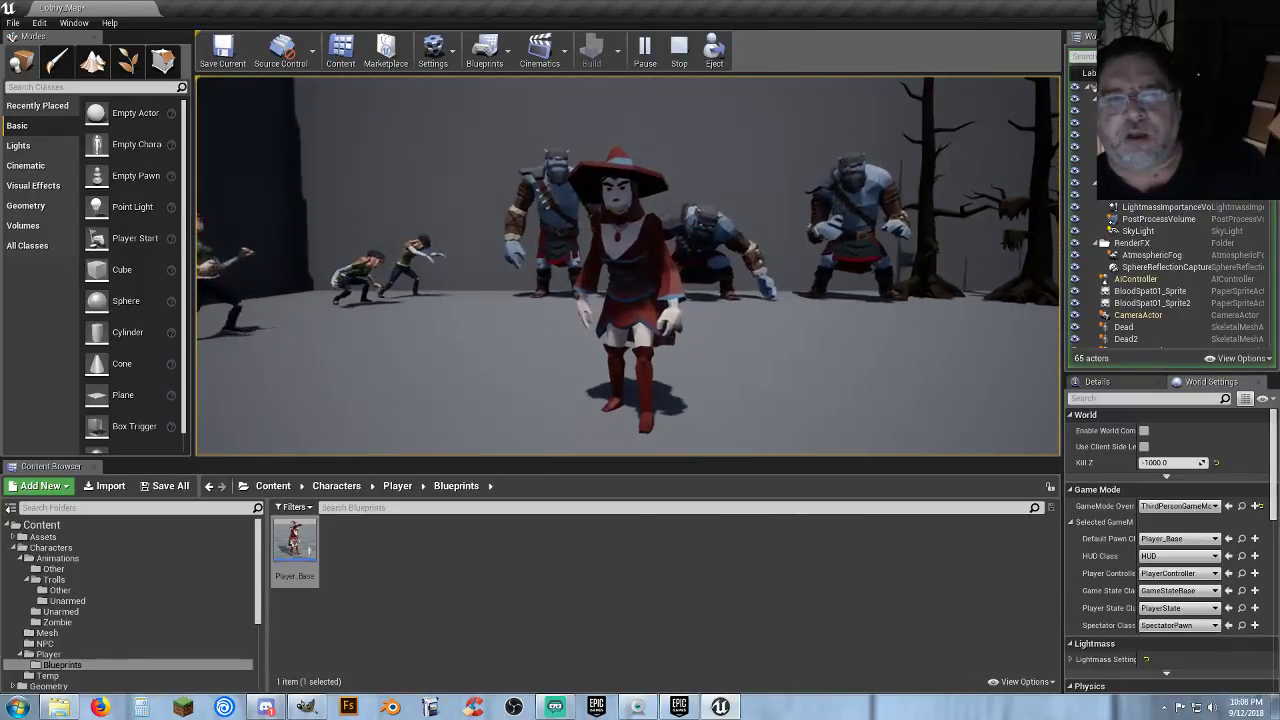
pyautogui.press('Escape')
# Place the Troll_biting__2_ animation from Characters/Animations/Trolls/Other on the open floor before the trolls and raise it slightly.
pyautogui.moveTo(628, 266); pyautogui.dragTo(580, 330, button='right')
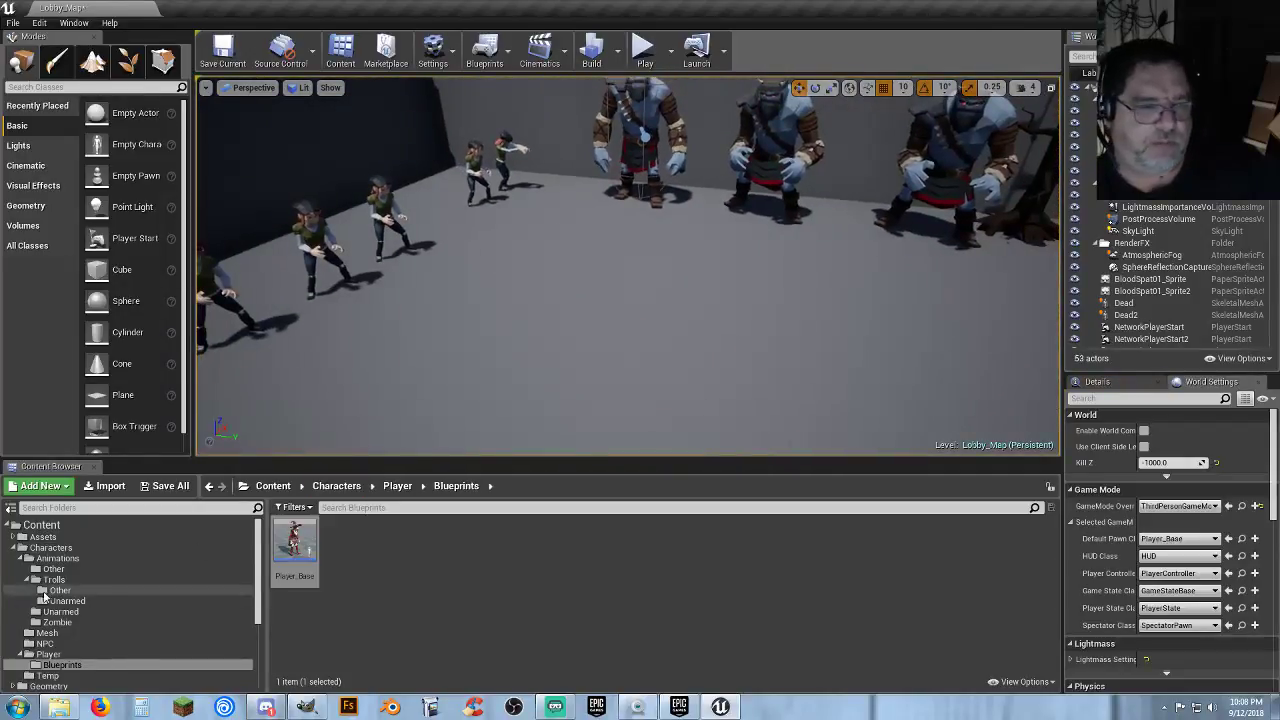
pyautogui.click(52, 591)
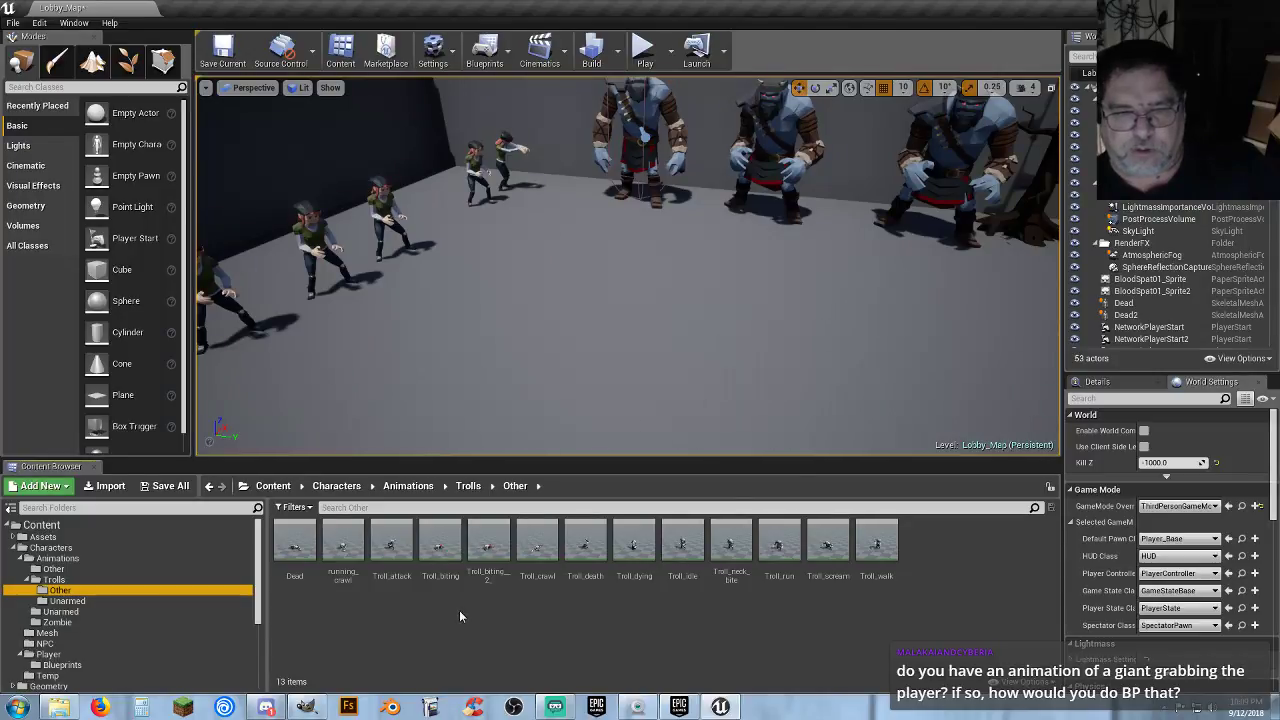
pyautogui.moveTo(494, 548)
pyautogui.moveTo(494, 548); pyautogui.dragTo(588, 334)
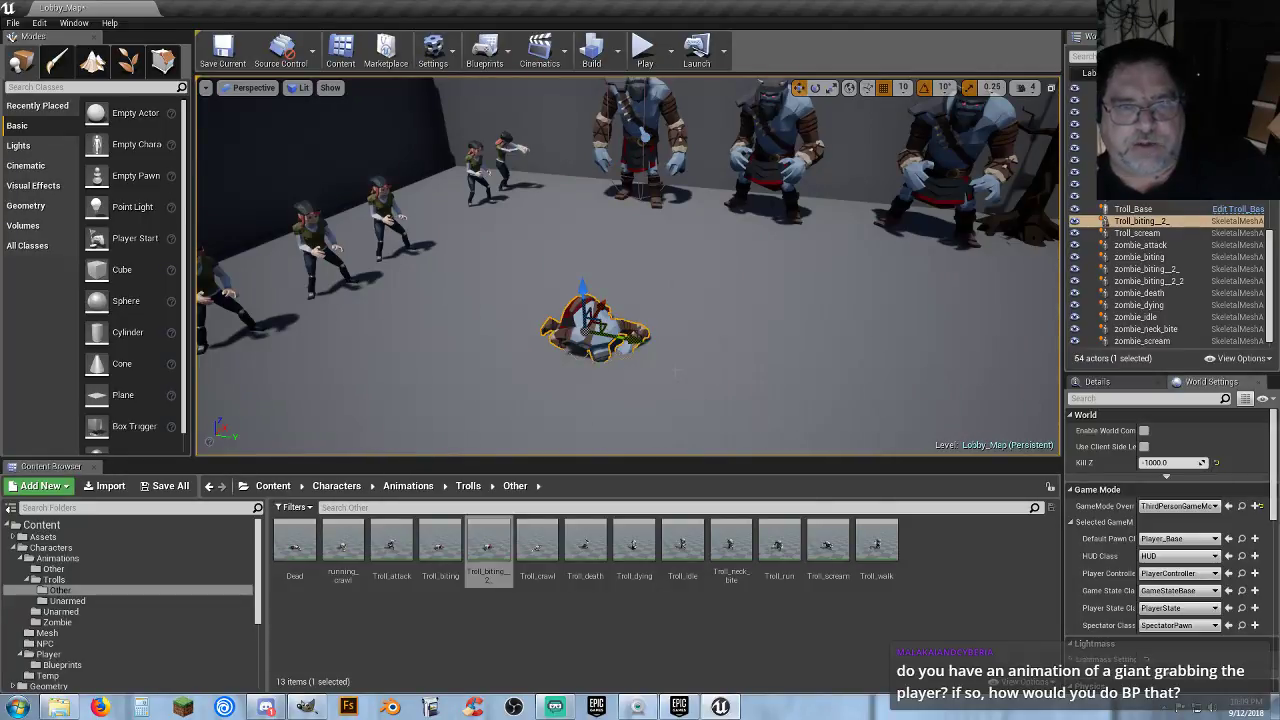
pyautogui.moveTo(583, 289)
pyautogui.mouseDown()
pyautogui.moveTo(580, 266)
pyautogui.moveTo(580, 282)
pyautogui.mouseUp()
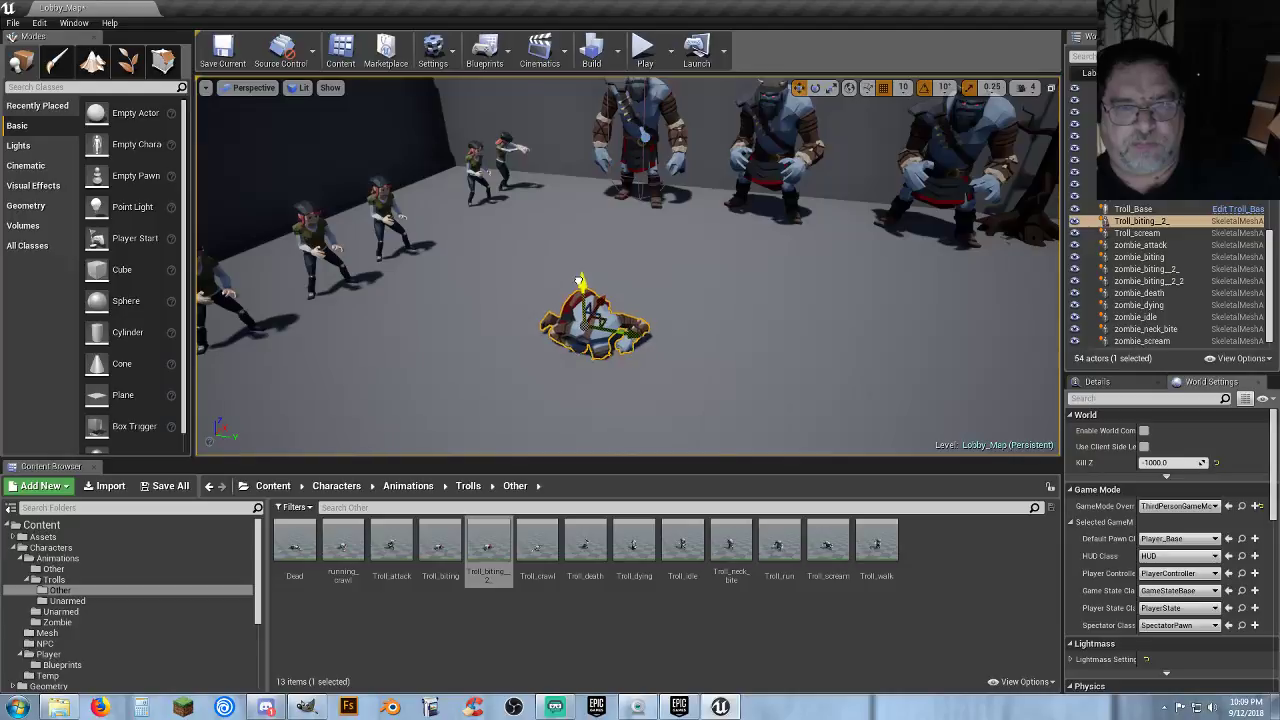
# Play the level to watch the placed troll's biting animation, stop the session, and delete that troll from the level.
pyautogui.click(645, 50)
pyautogui.press('w')
pyautogui.press('d')
pyautogui.press('s')
pyautogui.press('a')
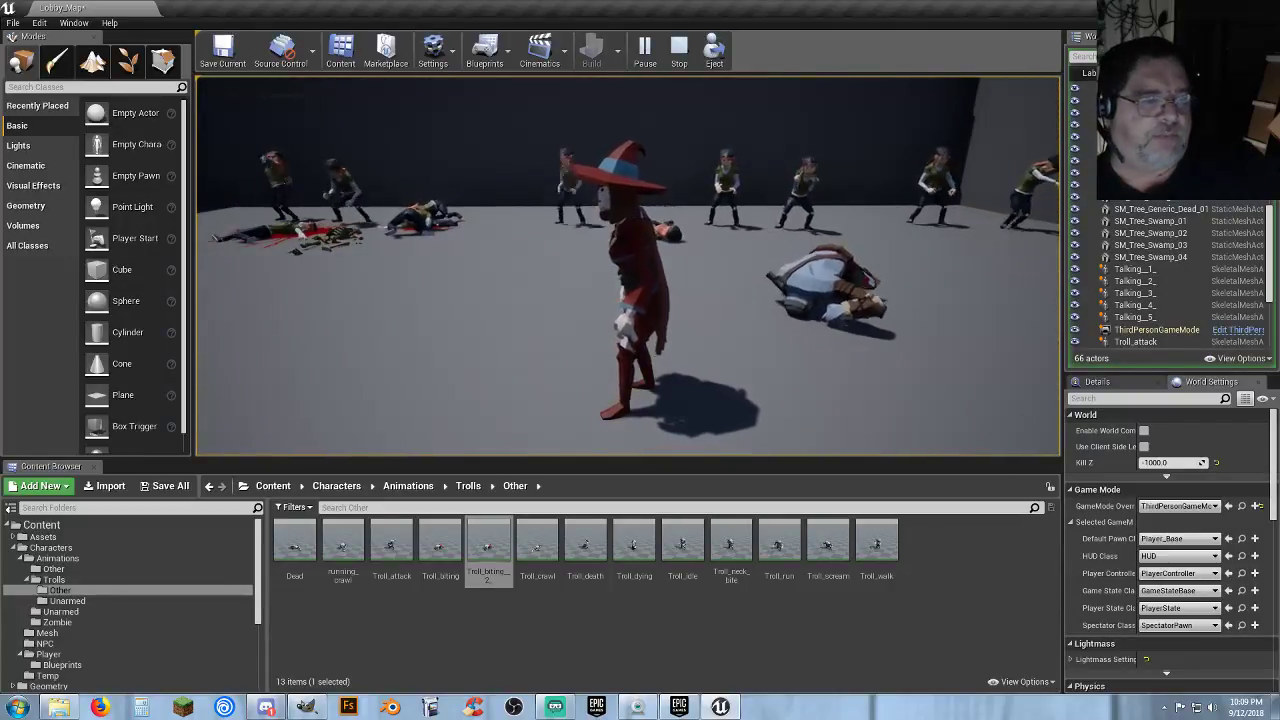
pyautogui.press('Escape')
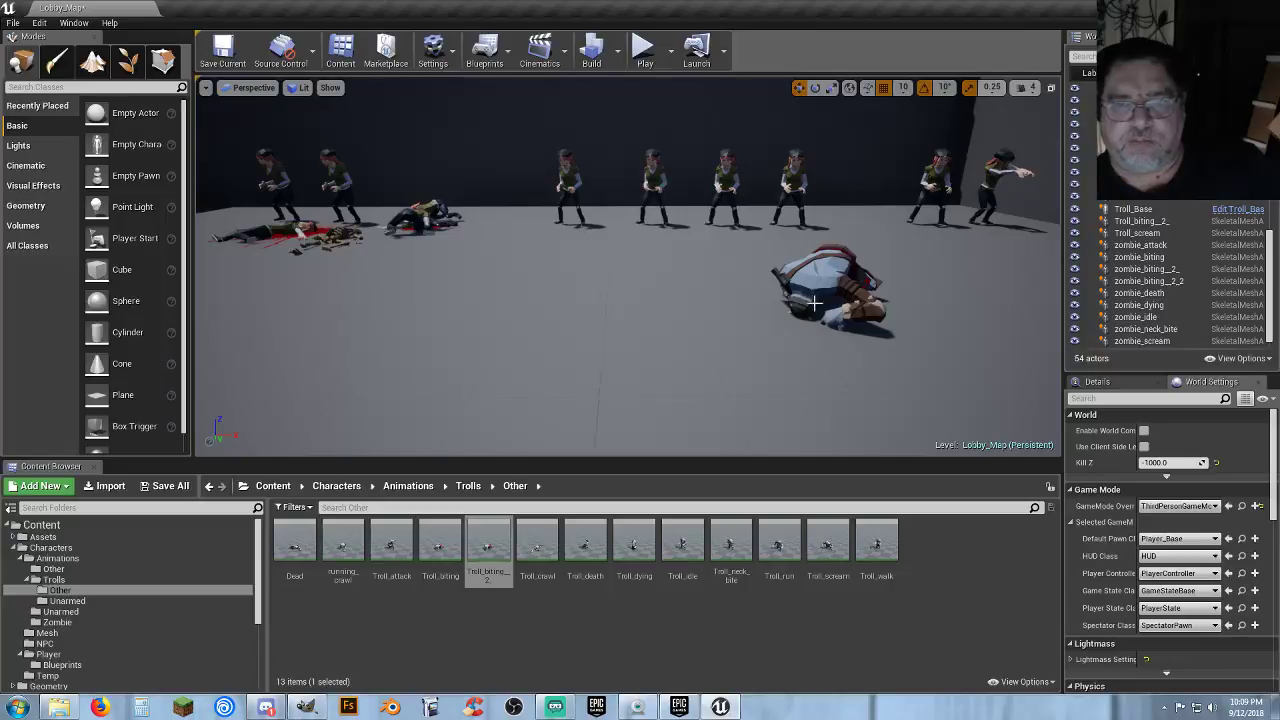
pyautogui.click(824, 268)
pyautogui.press('Delete')
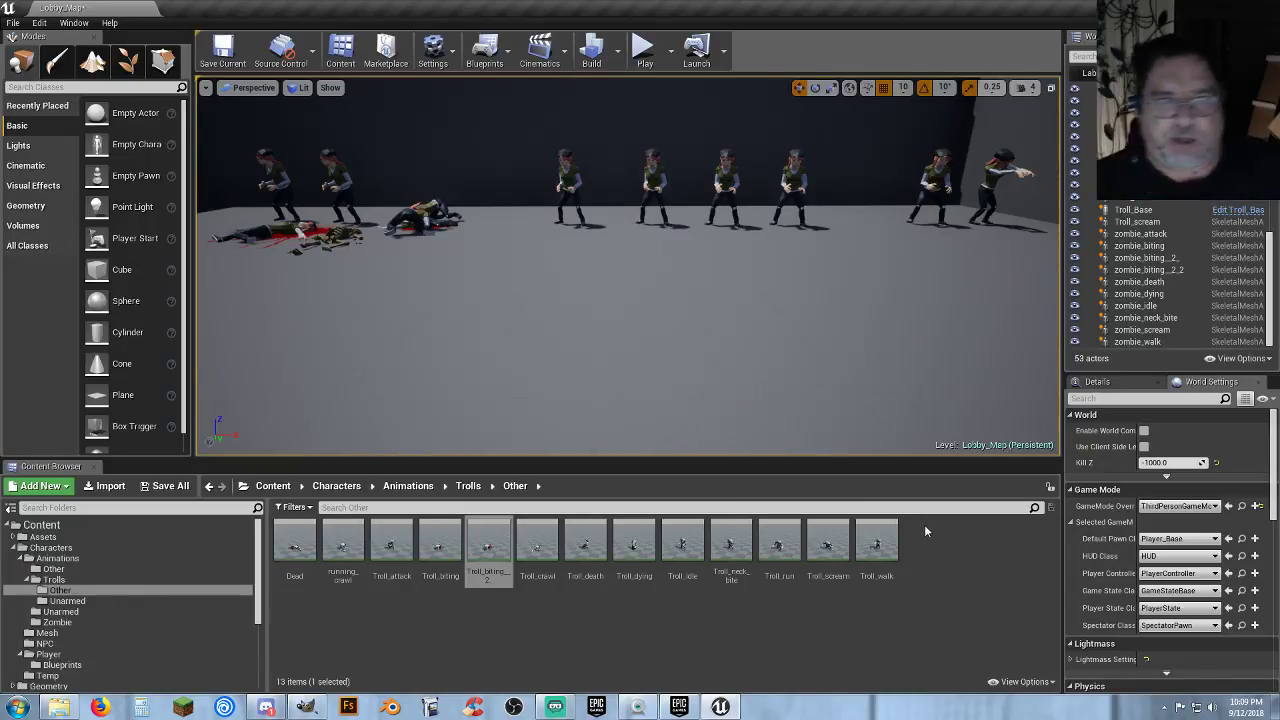
# Play Lobby_Map again and walk the witch up to the biting zombies, the bodies and the skeleton on the floor.
pyautogui.moveTo(794, 269)
pyautogui.mouseDown(button='right')
pyautogui.moveTo(880, 205)
pyautogui.moveTo(794, 269)
pyautogui.mouseUp(button='right')
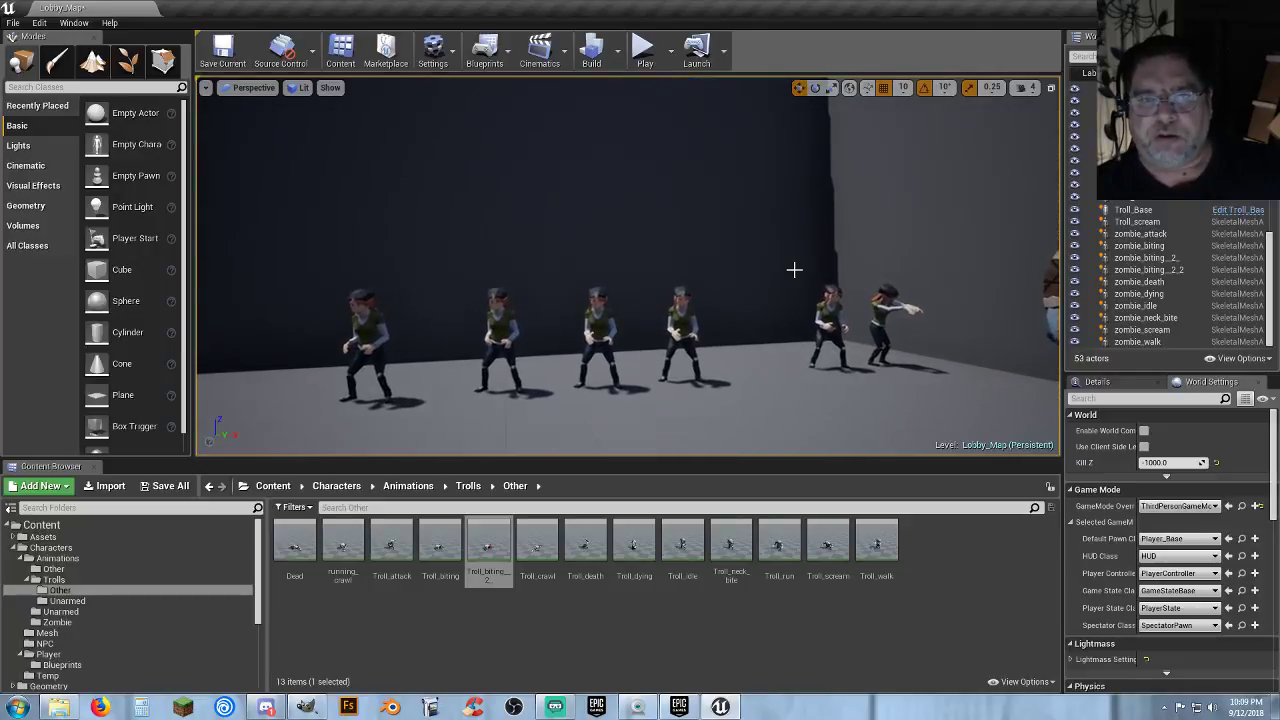
pyautogui.click(644, 47)
pyautogui.press('w')
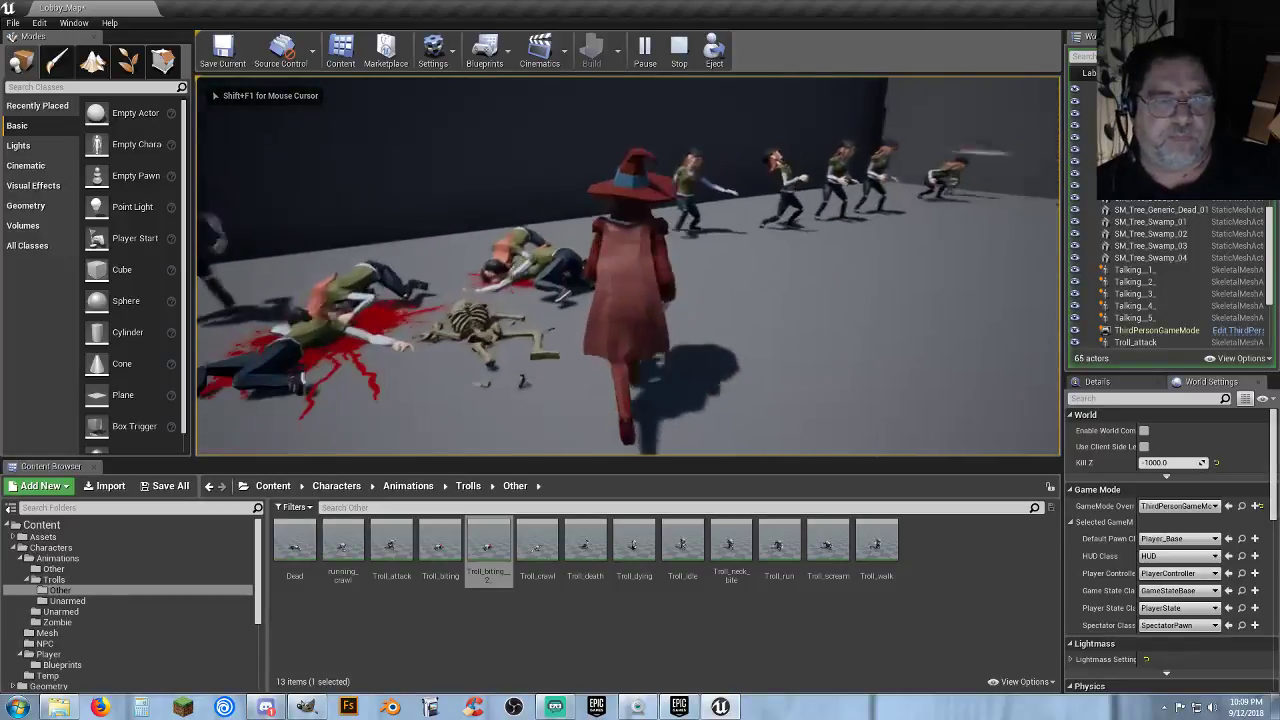
pyautogui.press('a')
pyautogui.press('w')
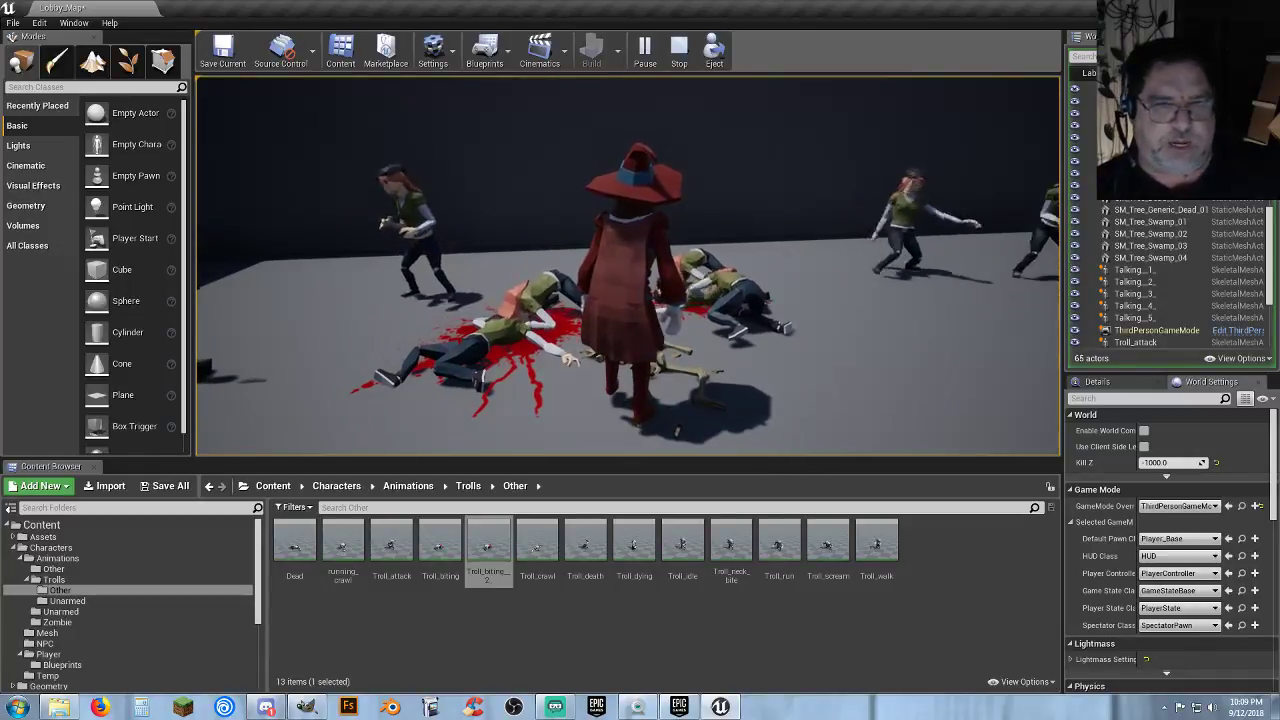
pyautogui.press('d')
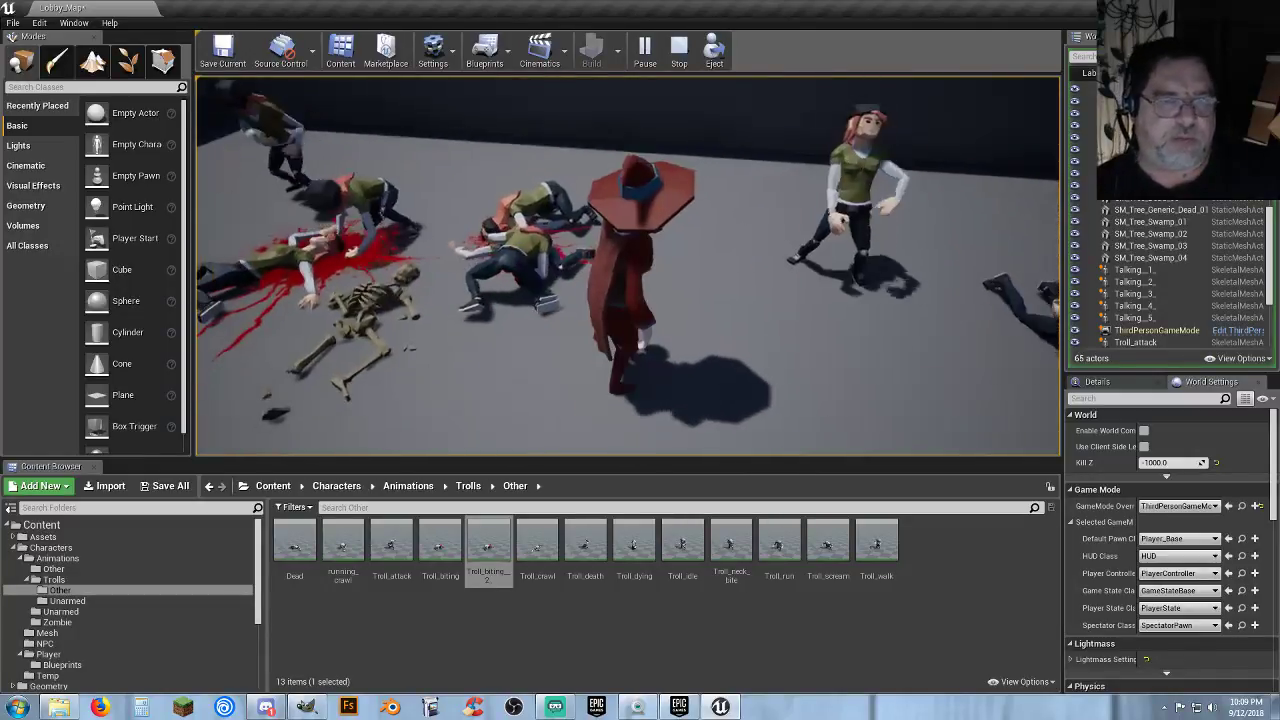
pyautogui.press('d')
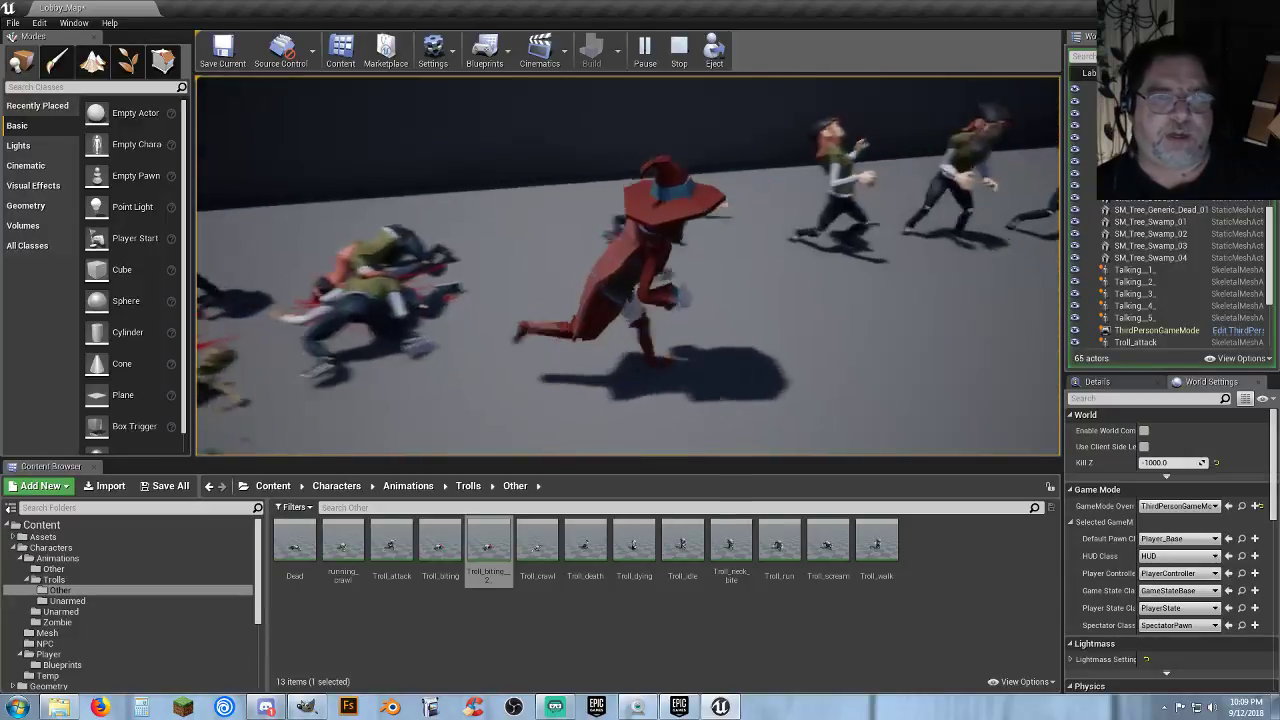
# Move the witch along the row of standing zombies and watch their attack, scream, death and idle animations.
pyautogui.press('d')
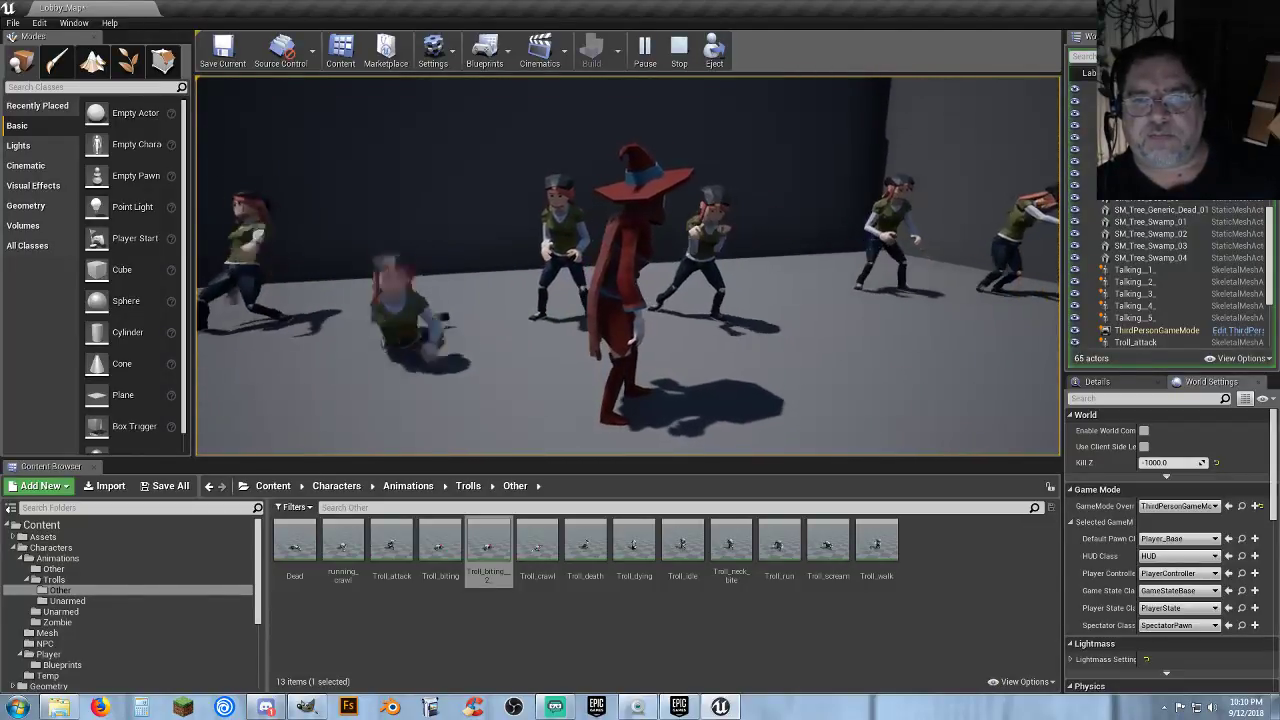
pyautogui.press('d')
pyautogui.press('w')
pyautogui.press('a')
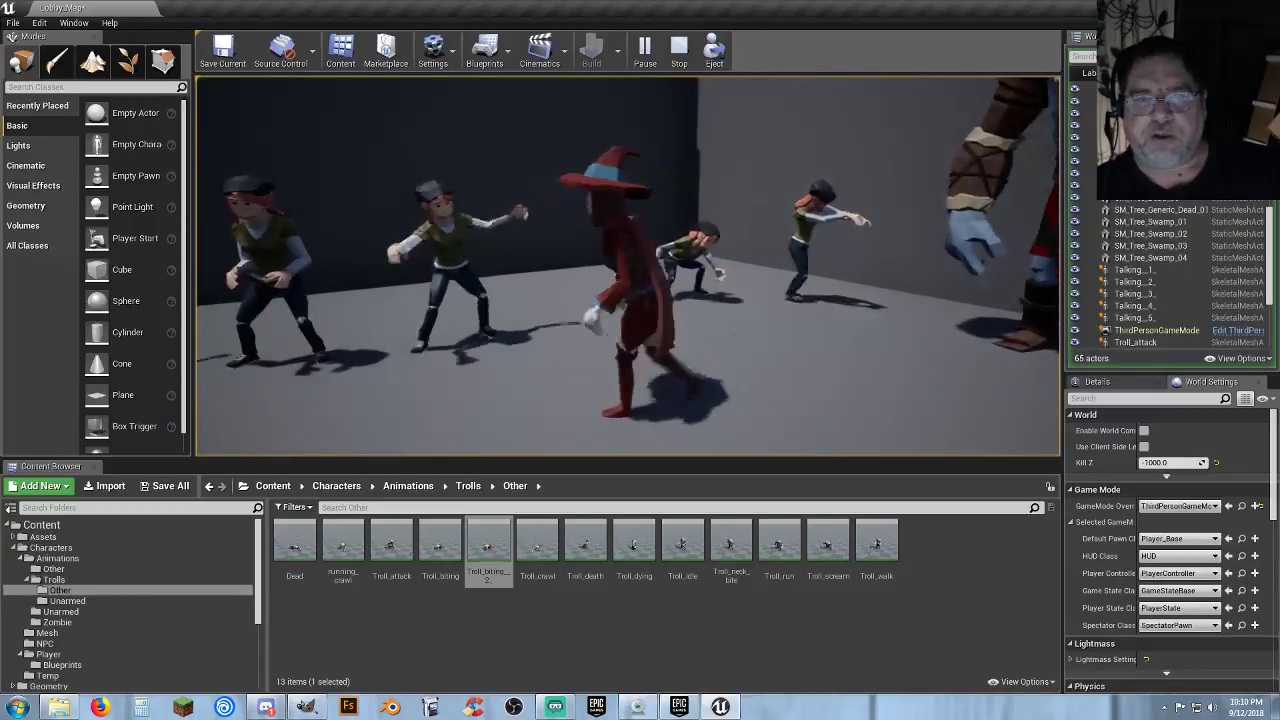
pyautogui.press('w')
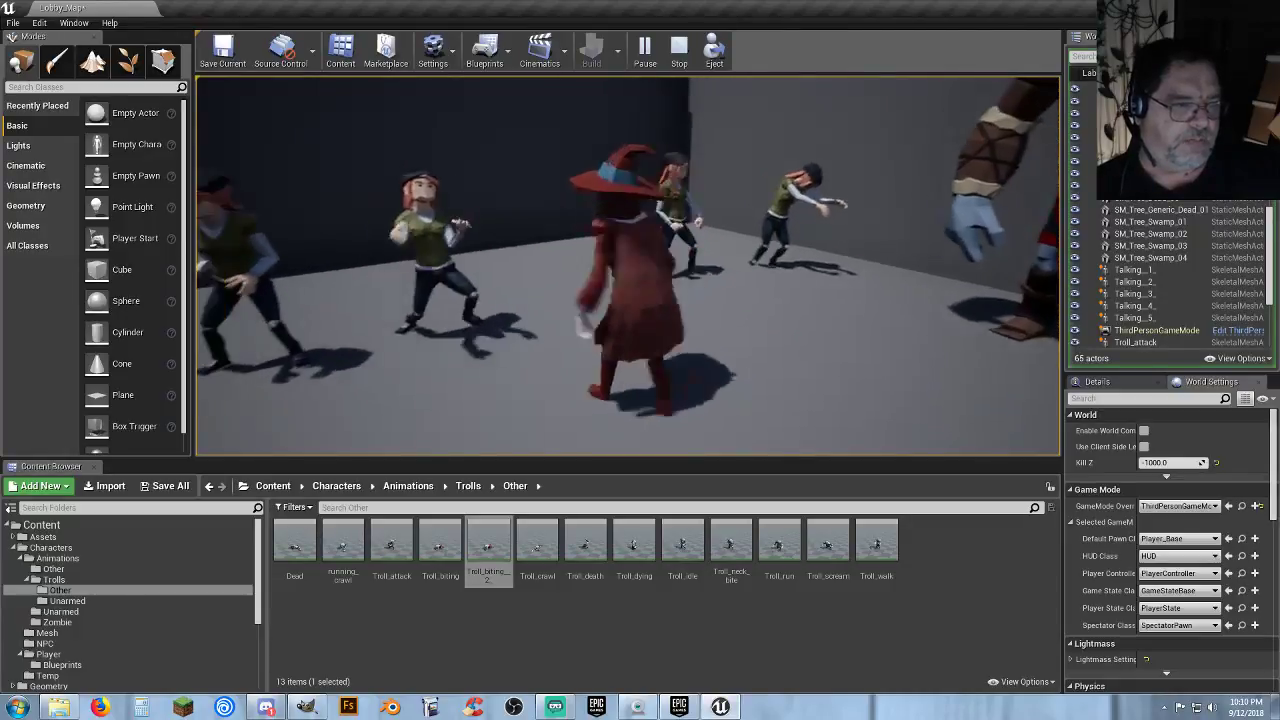
pyautogui.press('s')
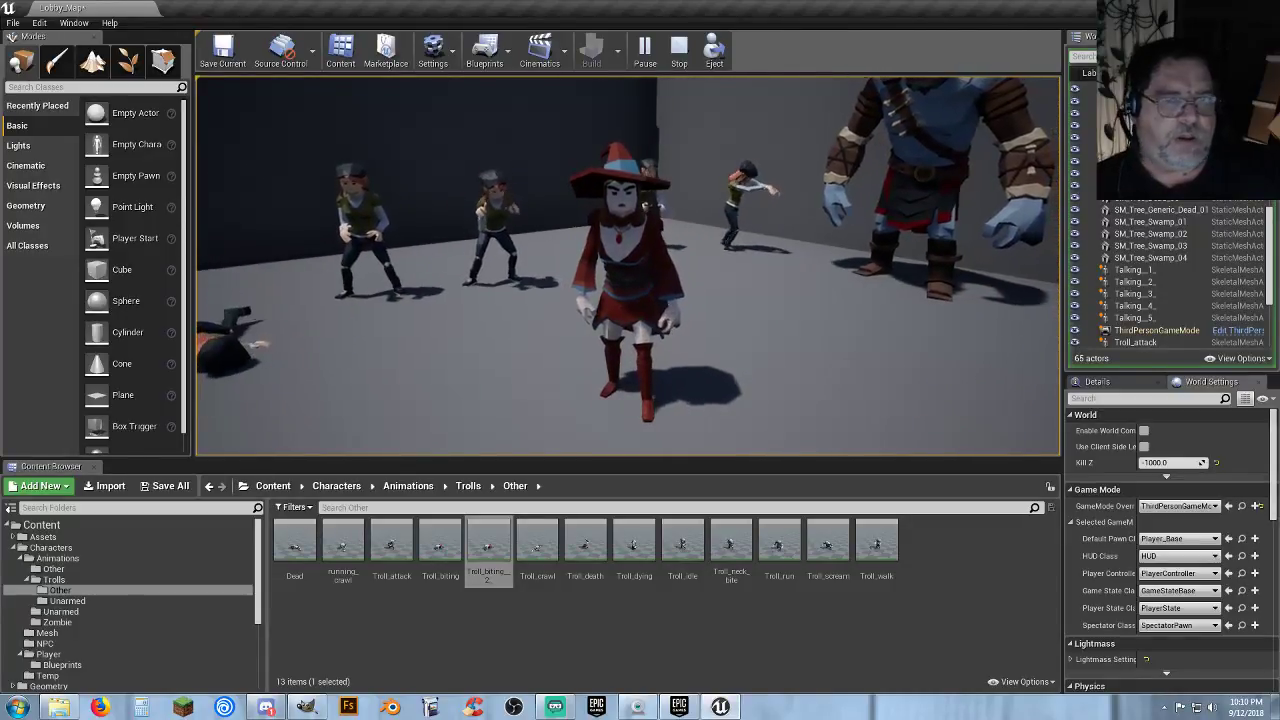
pyautogui.press('s')
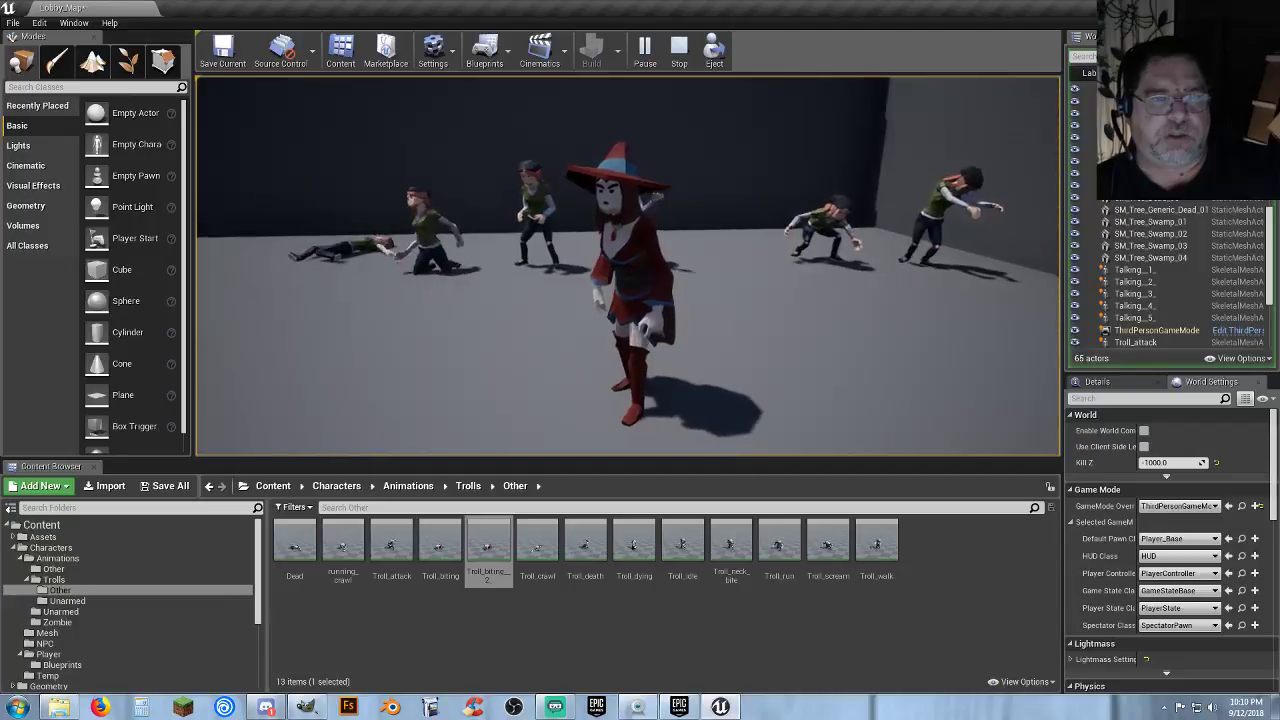
pyautogui.press('s')
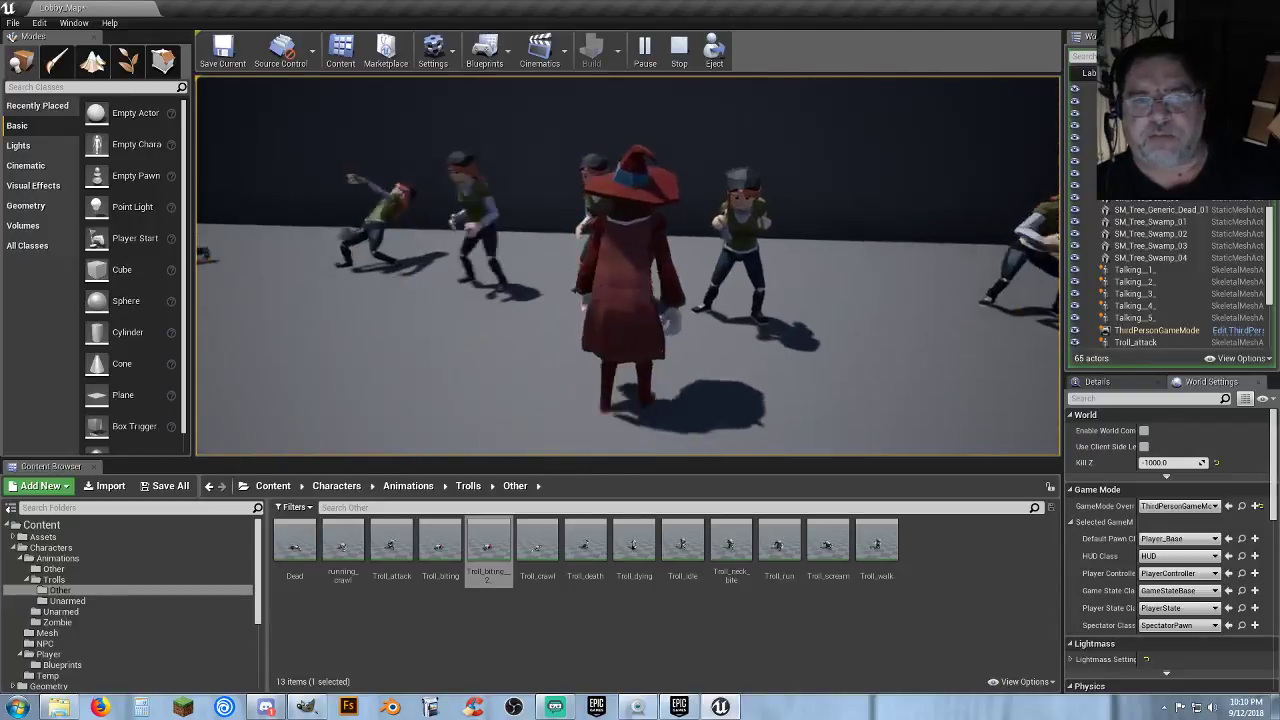
pyautogui.press('w')
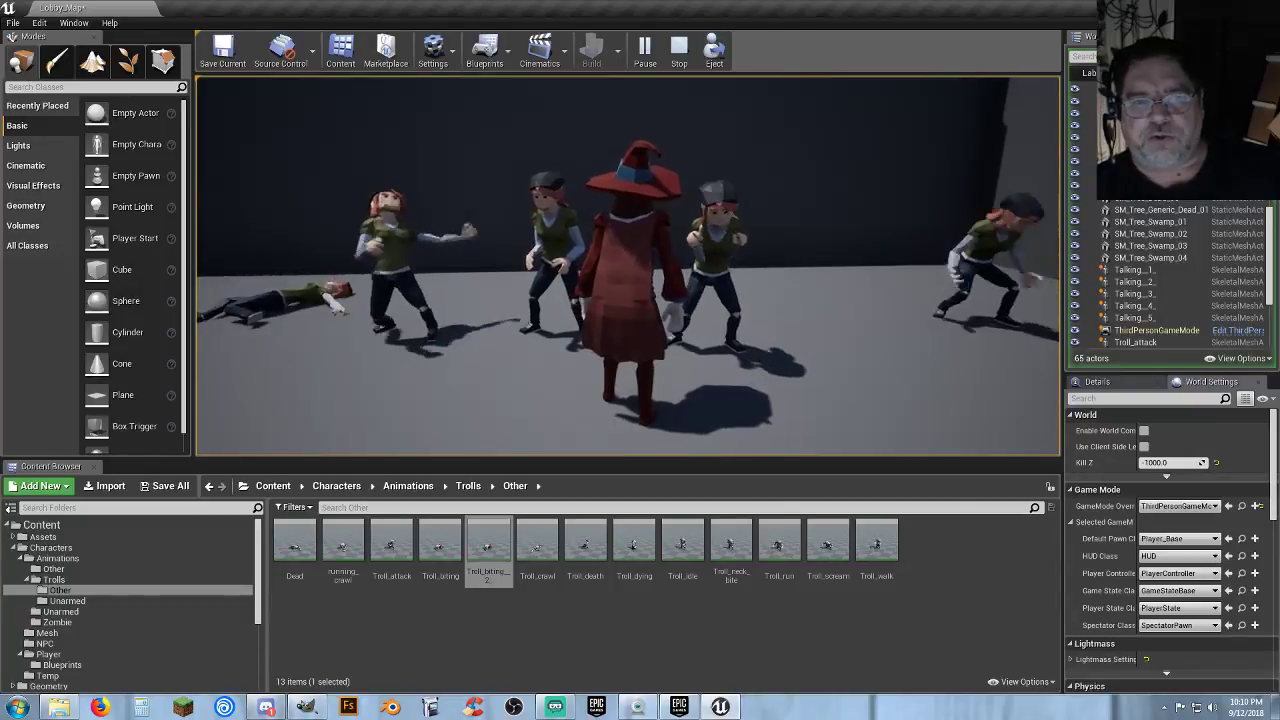
# Back the witch away from the zombies, bring her in front of the trolls, and end the play session.
pyautogui.press('s')
pyautogui.press('a')
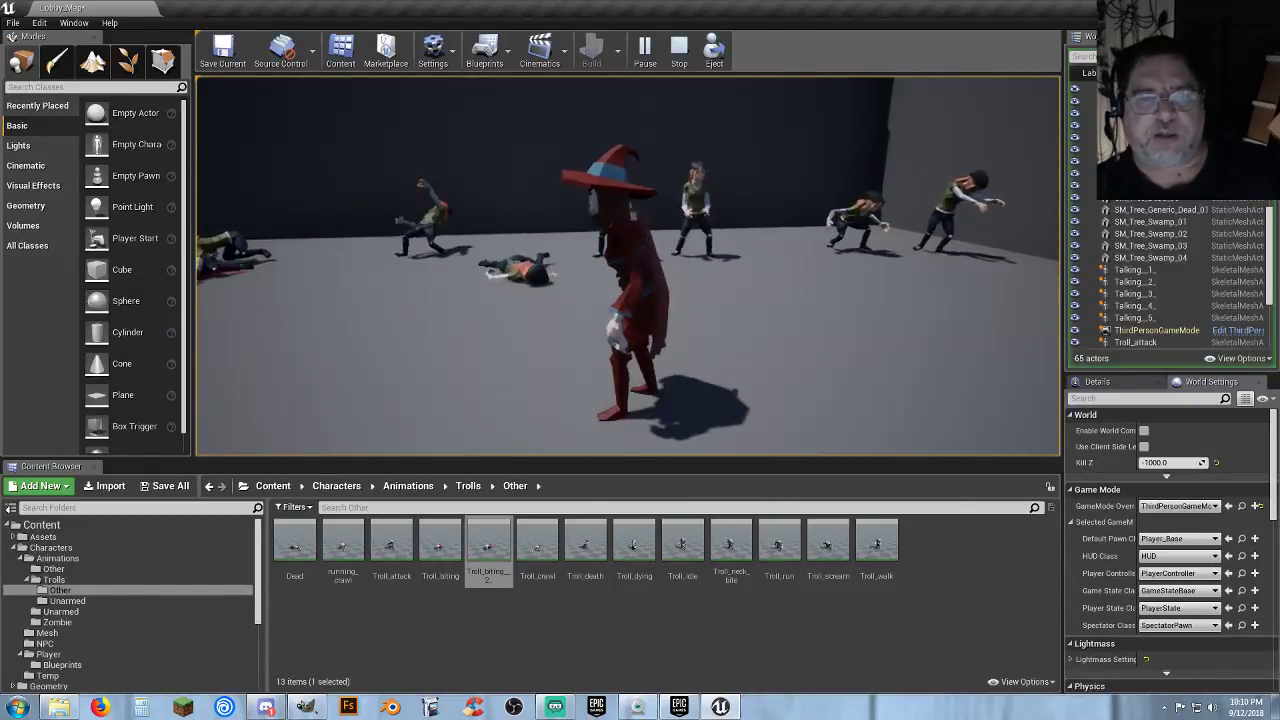
pyautogui.press('w')
pyautogui.press('d')
pyautogui.press('s')
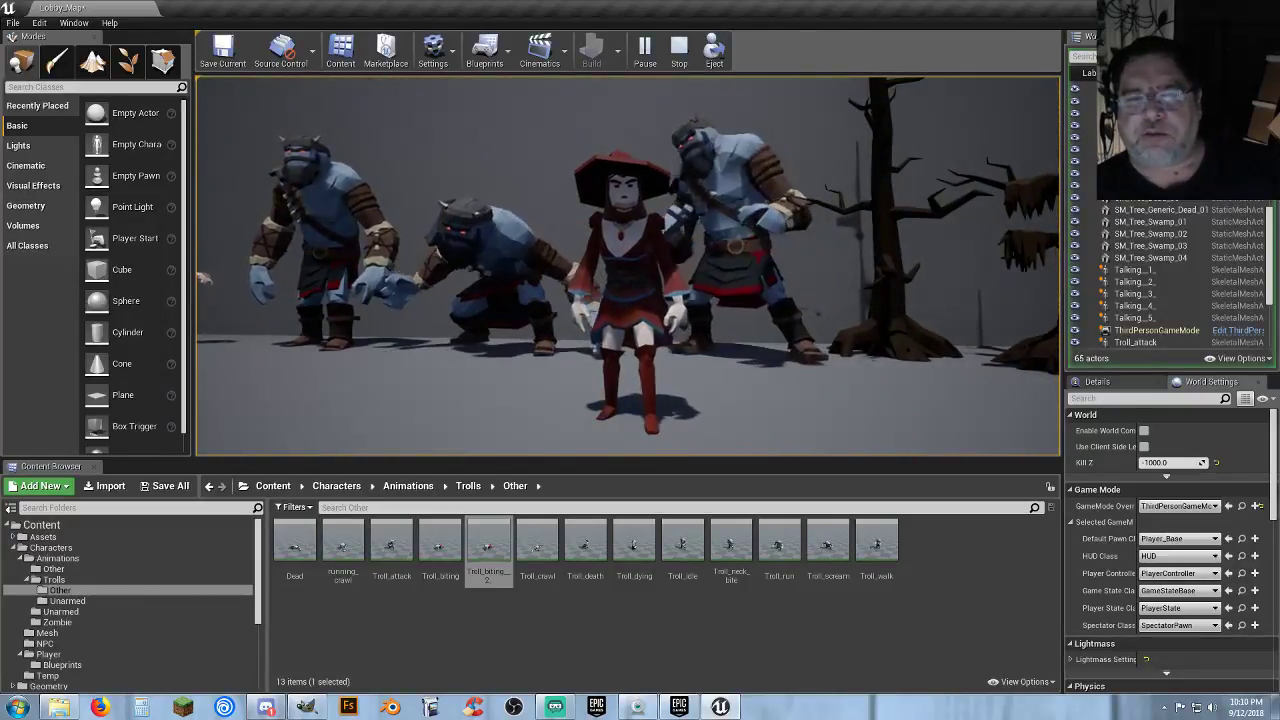
pyautogui.press('a')
pyautogui.press('w')
pyautogui.press('Escape')
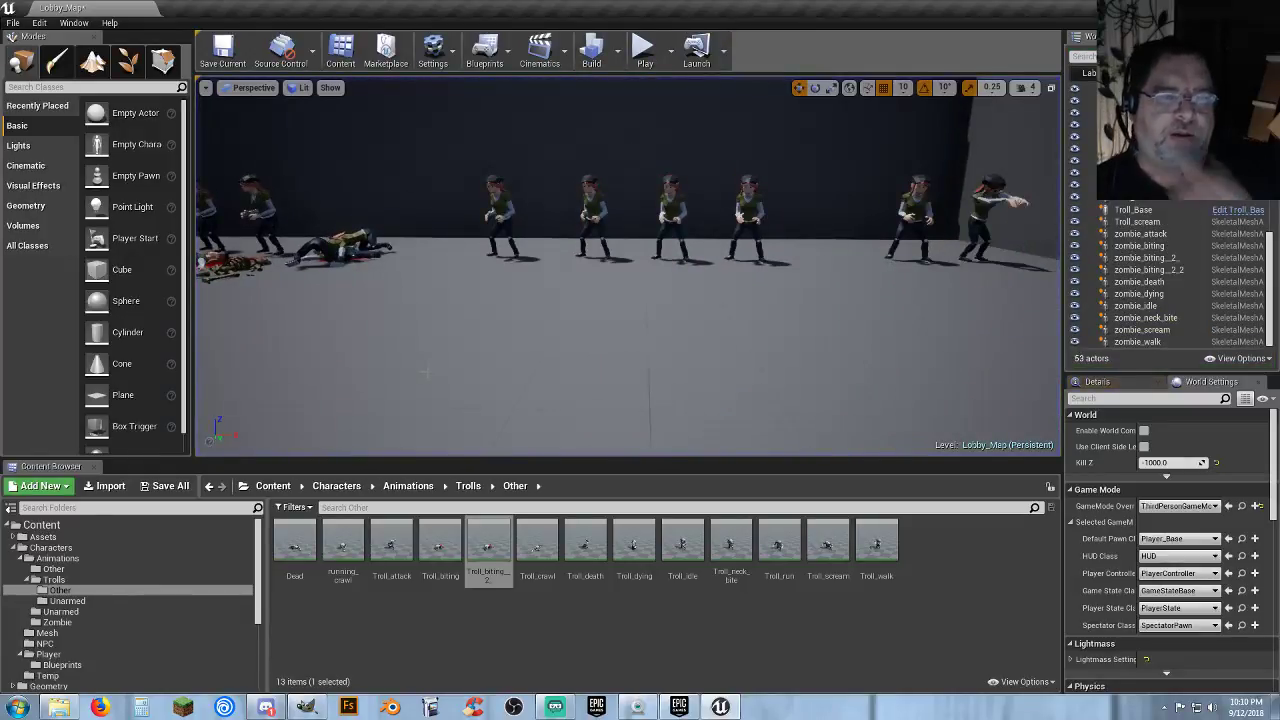
# Browse the Animations folders to Trolls/Unarmed and open the Troll_AnimBP animation blueprint.
pyautogui.click(522, 631)
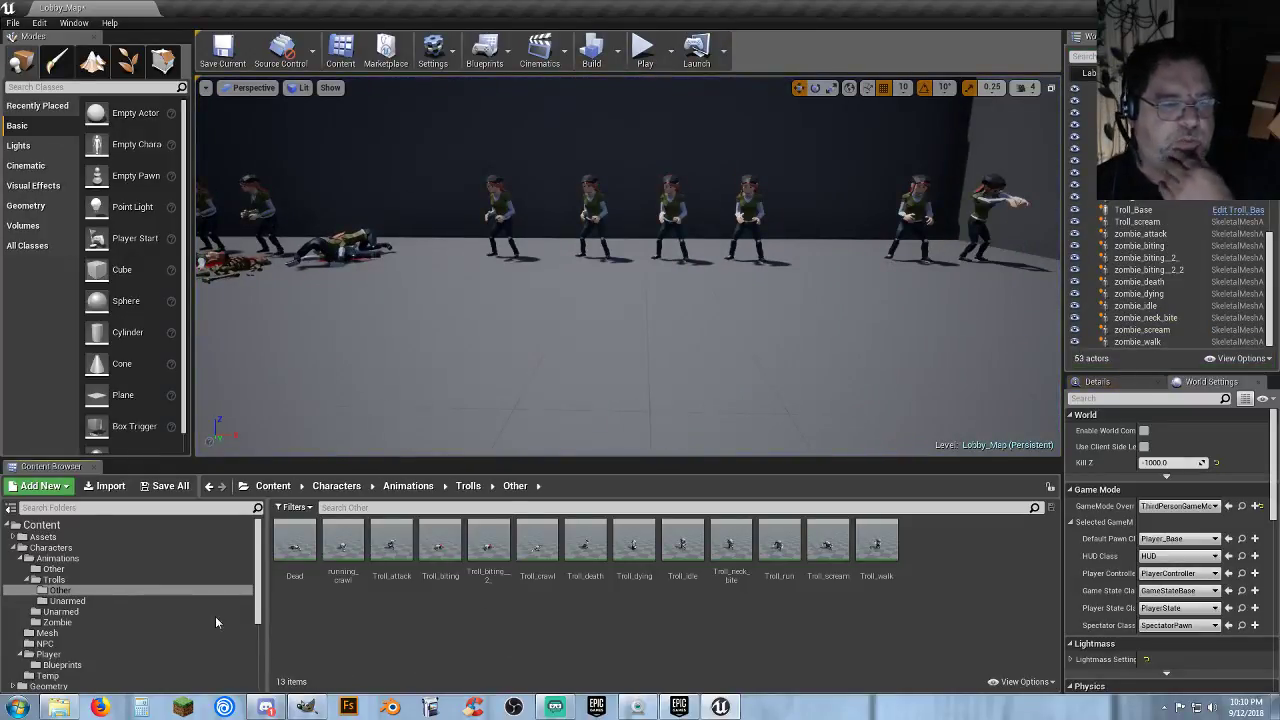
pyautogui.click(70, 560)
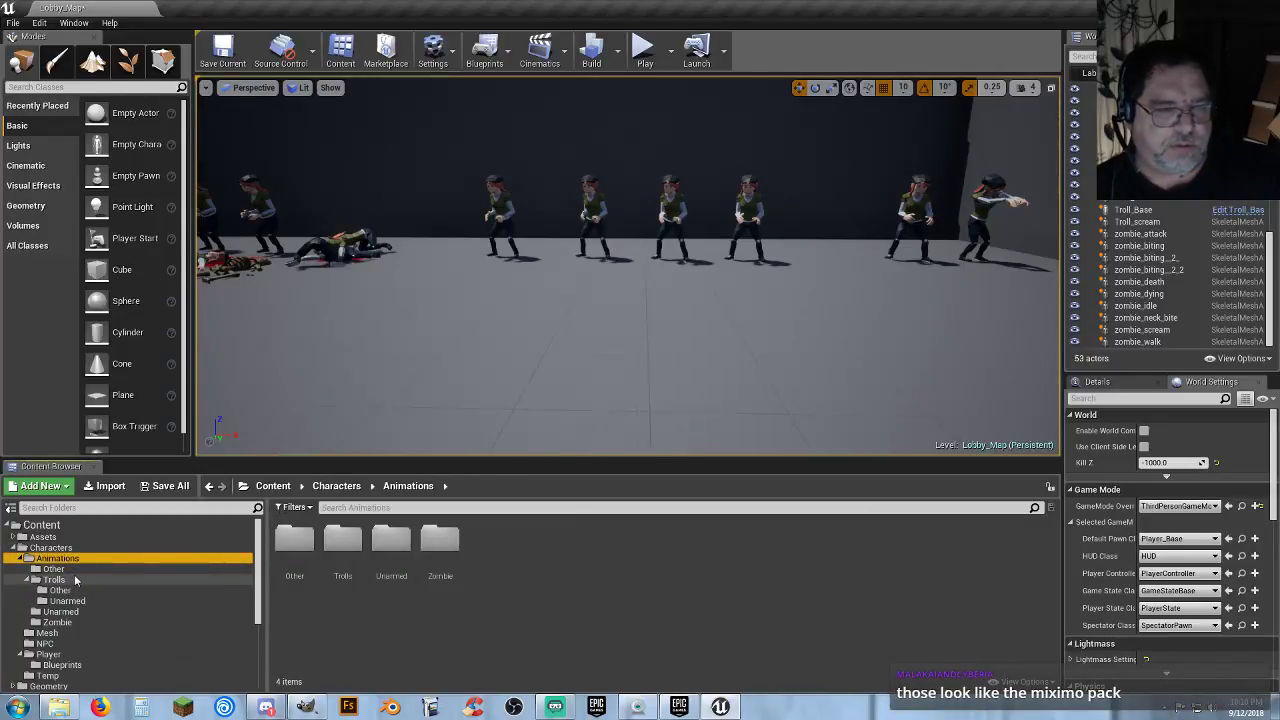
pyautogui.click(71, 568)
pyautogui.click(125, 601)
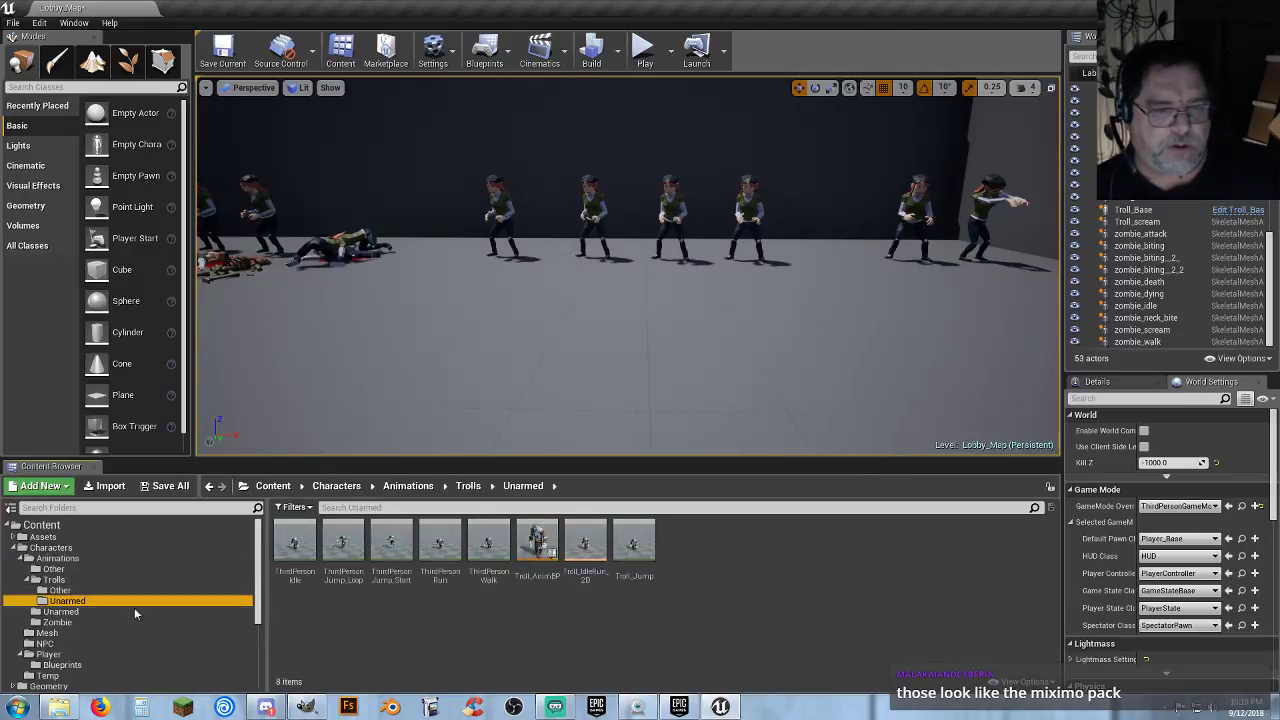
pyautogui.doubleClick(536, 548)
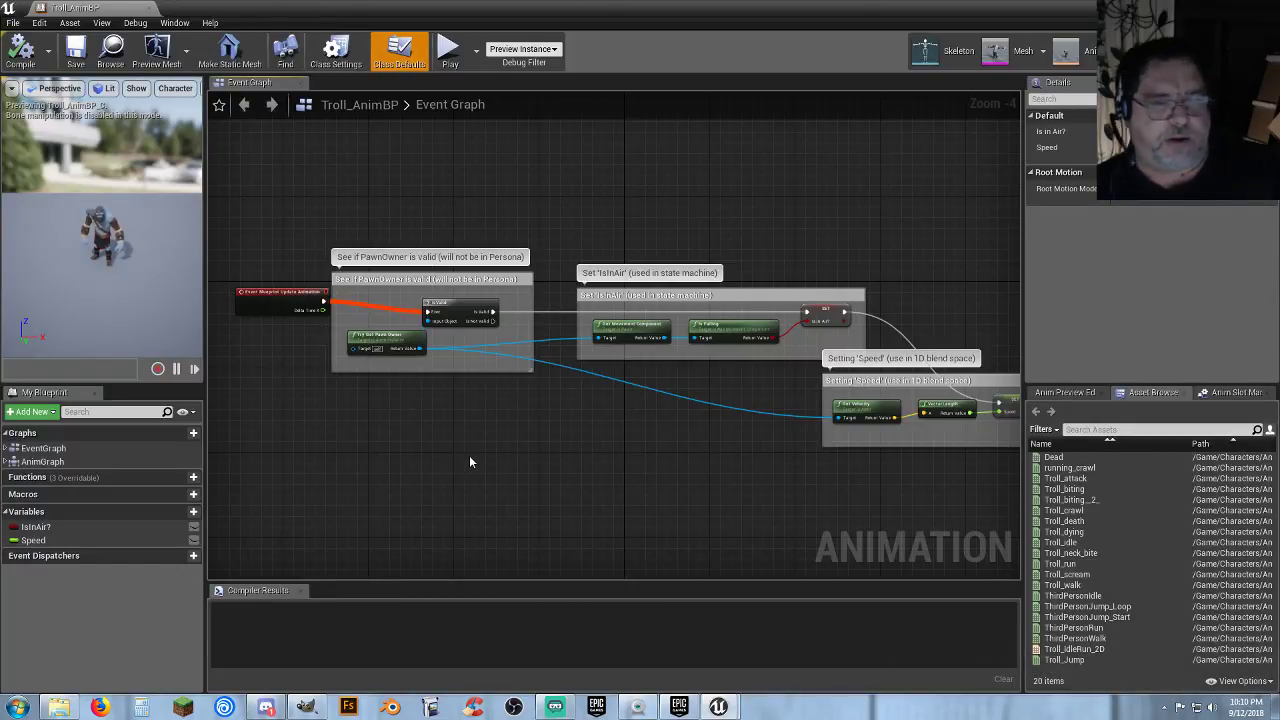
# Examine the pawn-owner check and IsInAir logic in Troll_AnimBP's Event Graph, and open the AnimGraph's Default state machine.
pyautogui.moveTo(559, 460)
pyautogui.mouseDown(button='right')
pyautogui.moveTo(523, 457)
pyautogui.moveTo(544, 456)
pyautogui.mouseUp(button='right')
pyautogui.scroll(3, 392, 411)
pyautogui.moveTo(392, 411); pyautogui.dragTo(573, 462, button='right')
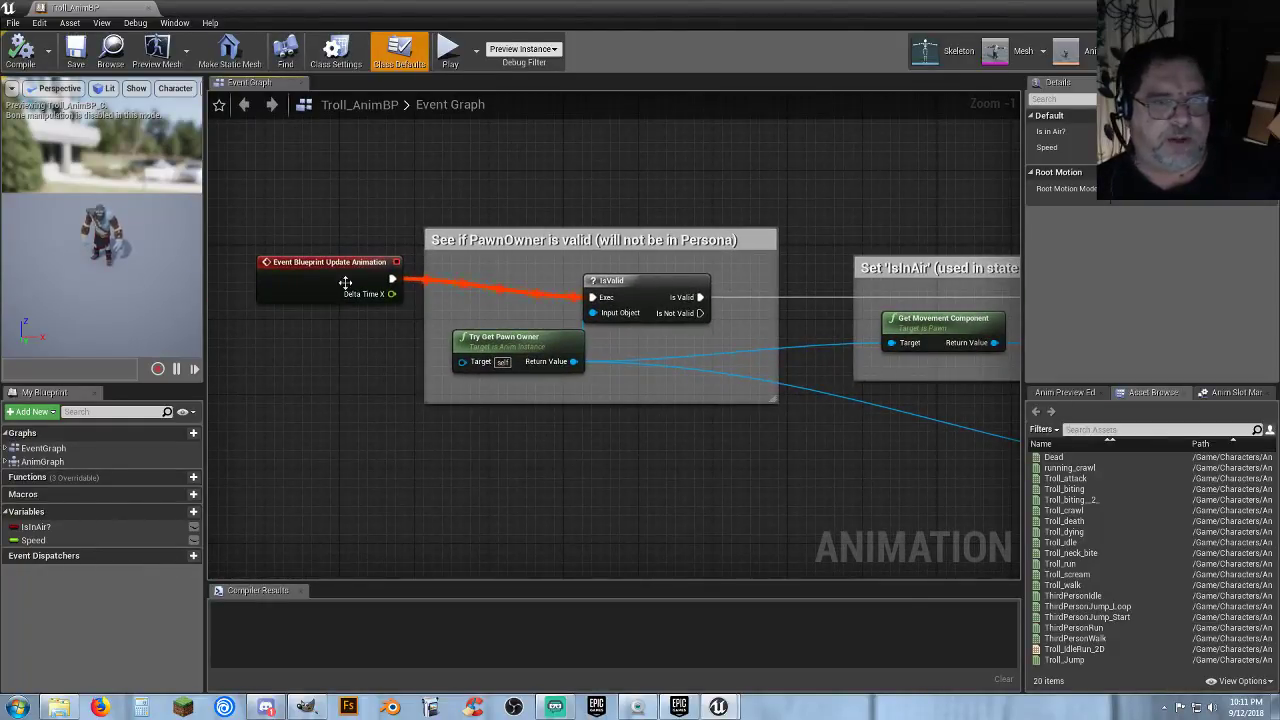
pyautogui.scroll(-2, 643, 466)
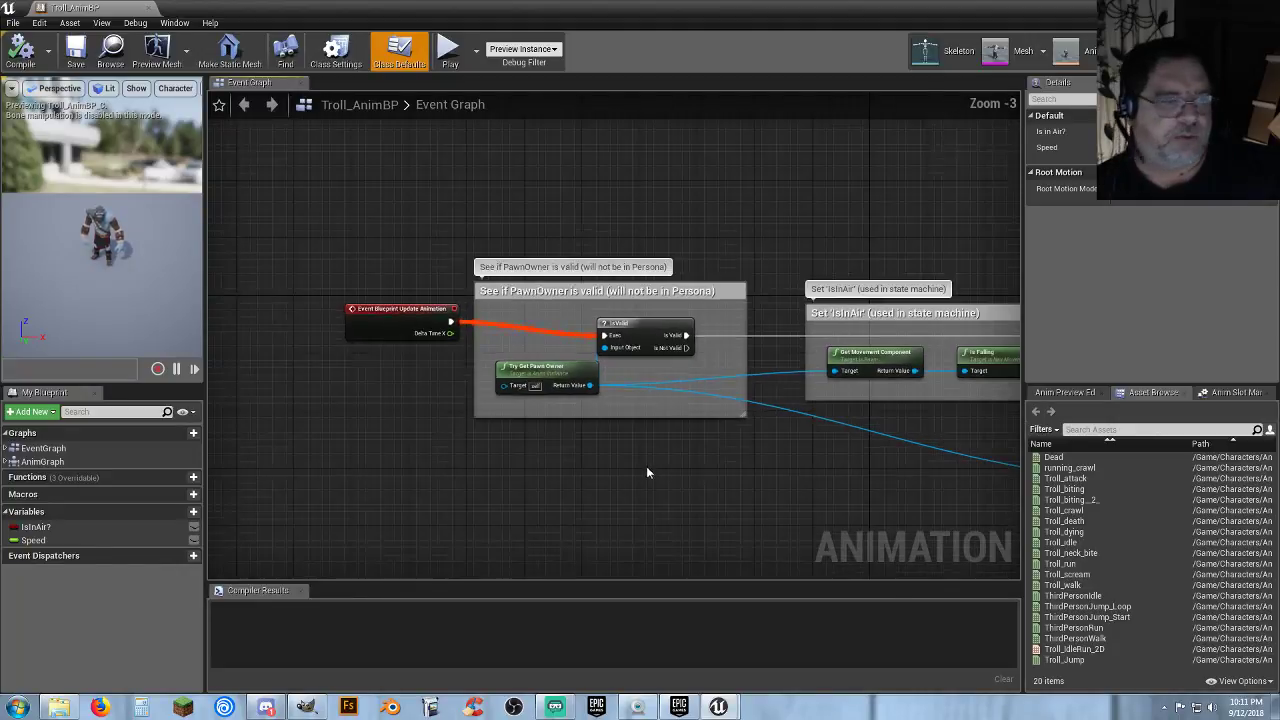
pyautogui.moveTo(684, 487); pyautogui.dragTo(500, 484, button='right')
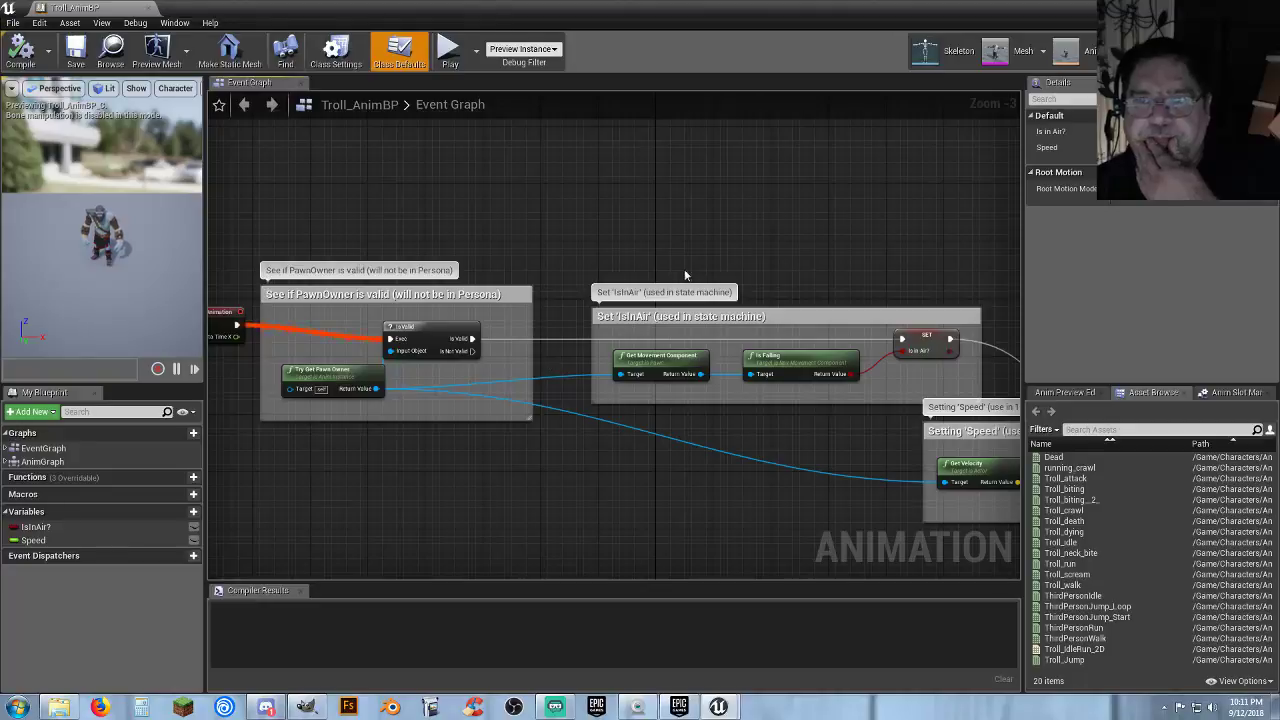
pyautogui.doubleClick(42, 462)
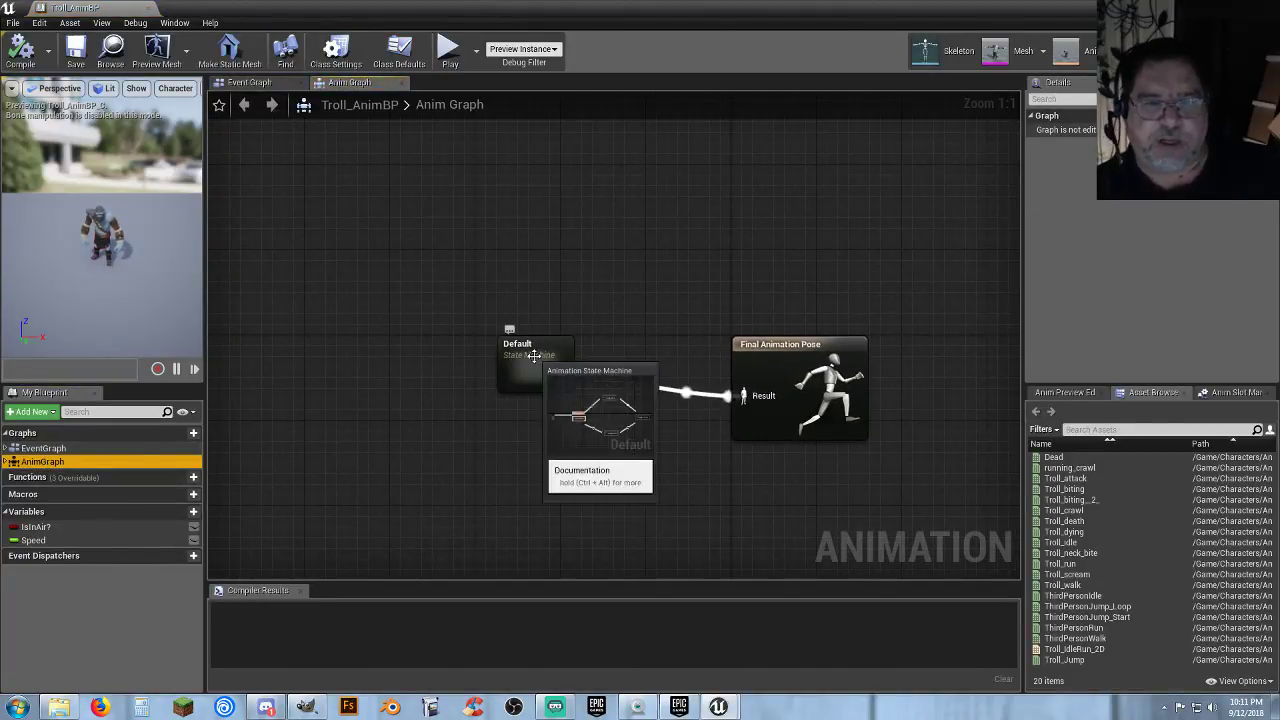
pyautogui.doubleClick(534, 355)
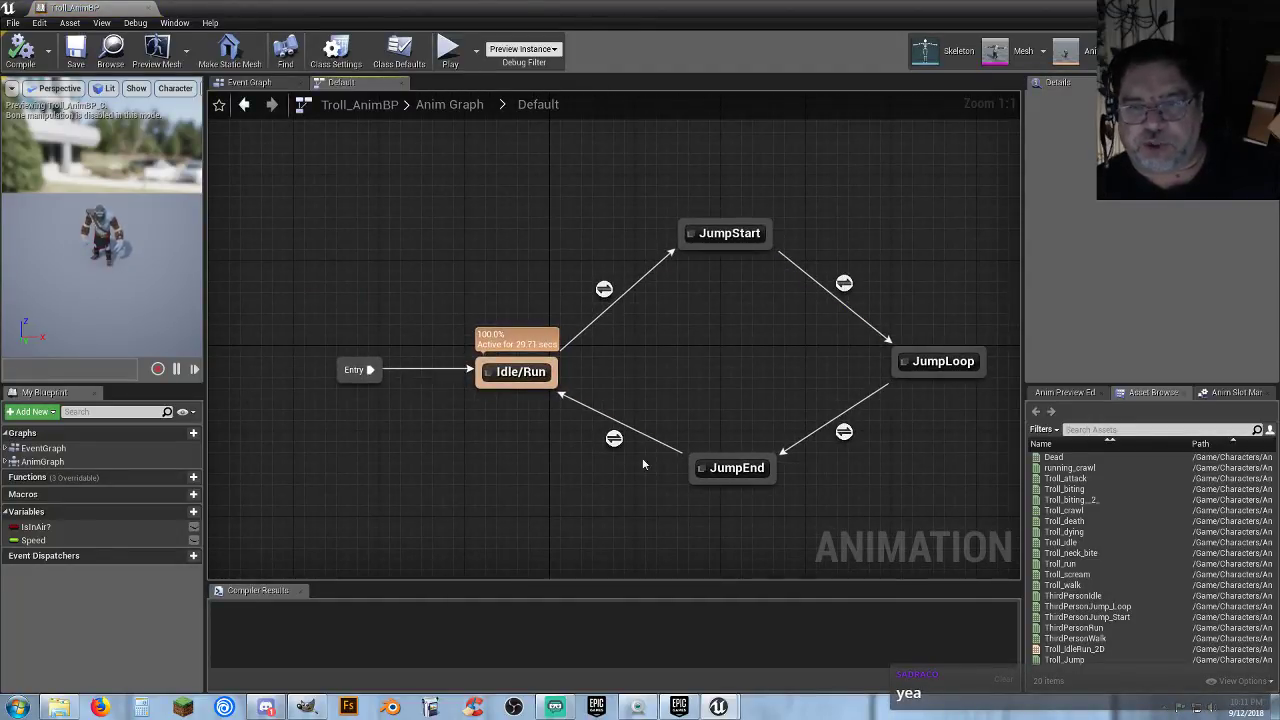
# Add a Melee state below Idle/Run in the Default state machine, with transitions running in both directions between the two states.
pyautogui.moveTo(437, 497); pyautogui.dragTo(474, 429, button='right')
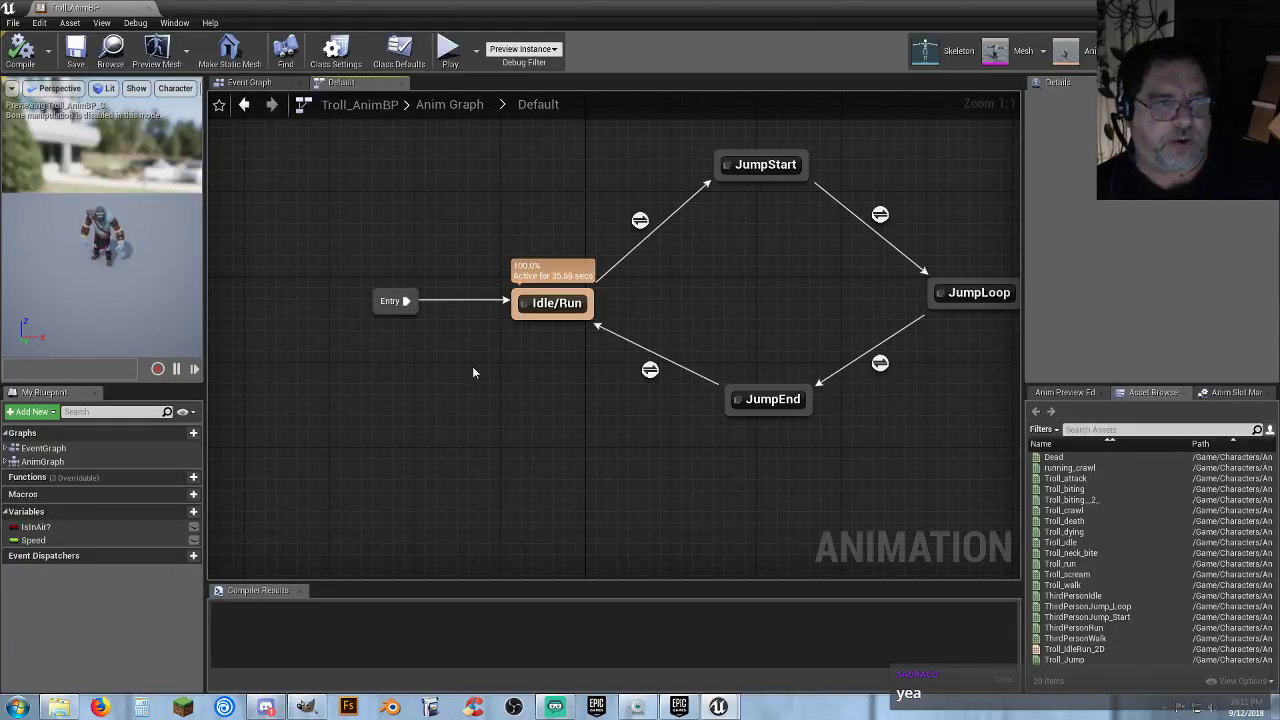
pyautogui.moveTo(474, 372)
pyautogui.mouseDown(button='right')
pyautogui.moveTo(512, 385)
pyautogui.moveTo(475, 390)
pyautogui.mouseUp(button='right')
pyautogui.moveTo(572, 198); pyautogui.dragTo(942, 460)
pyautogui.click(445, 478)
pyautogui.moveTo(445, 478); pyautogui.dragTo(538, 481, button='right')
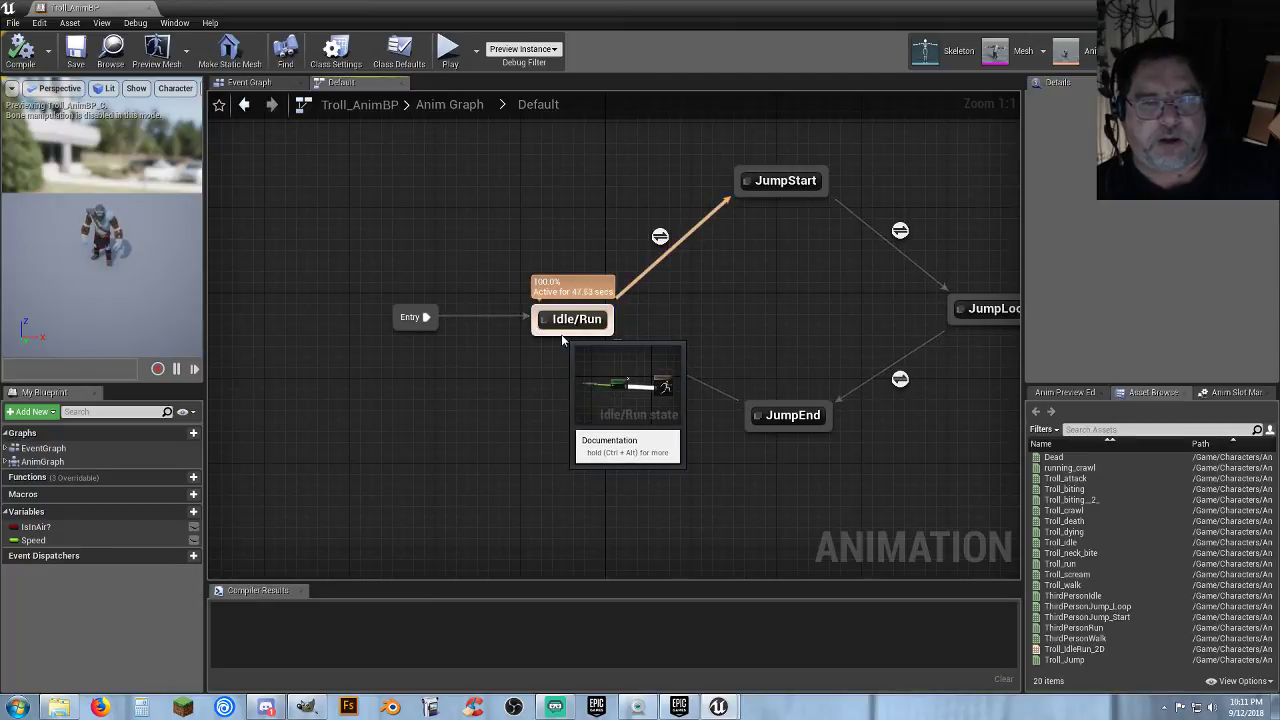
pyautogui.moveTo(561, 334); pyautogui.dragTo(546, 431)
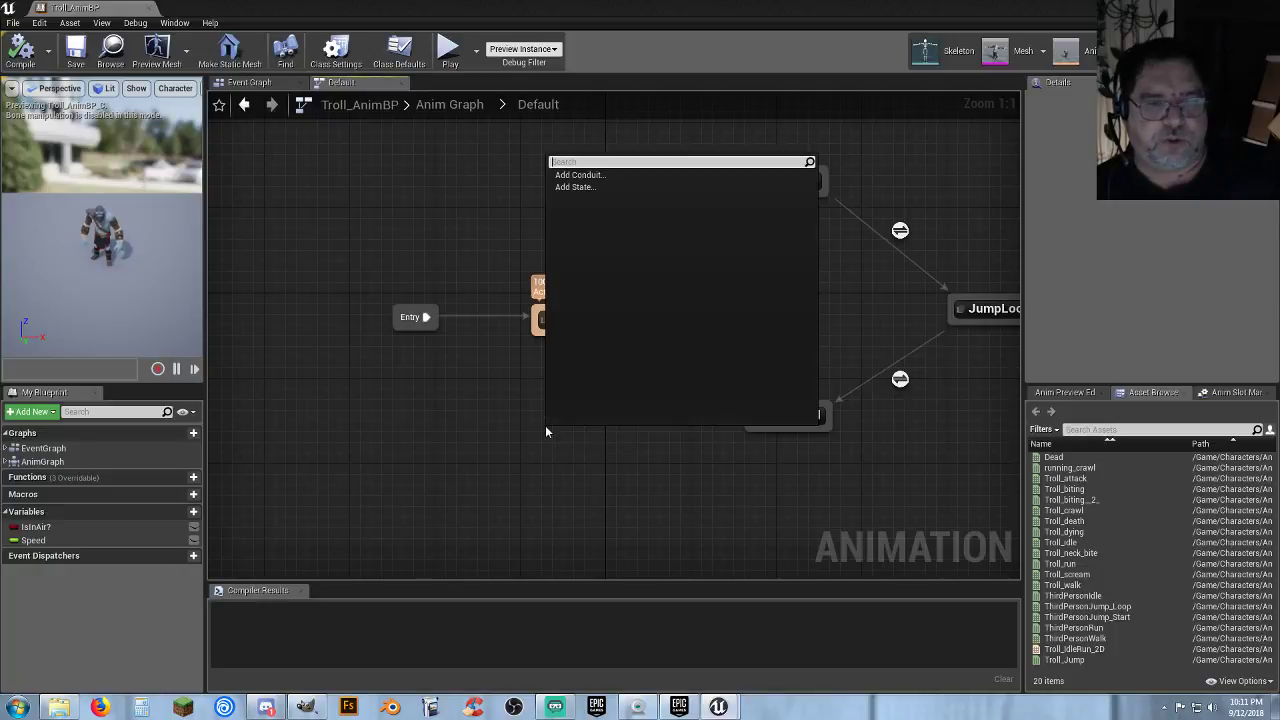
pyautogui.click(588, 187)
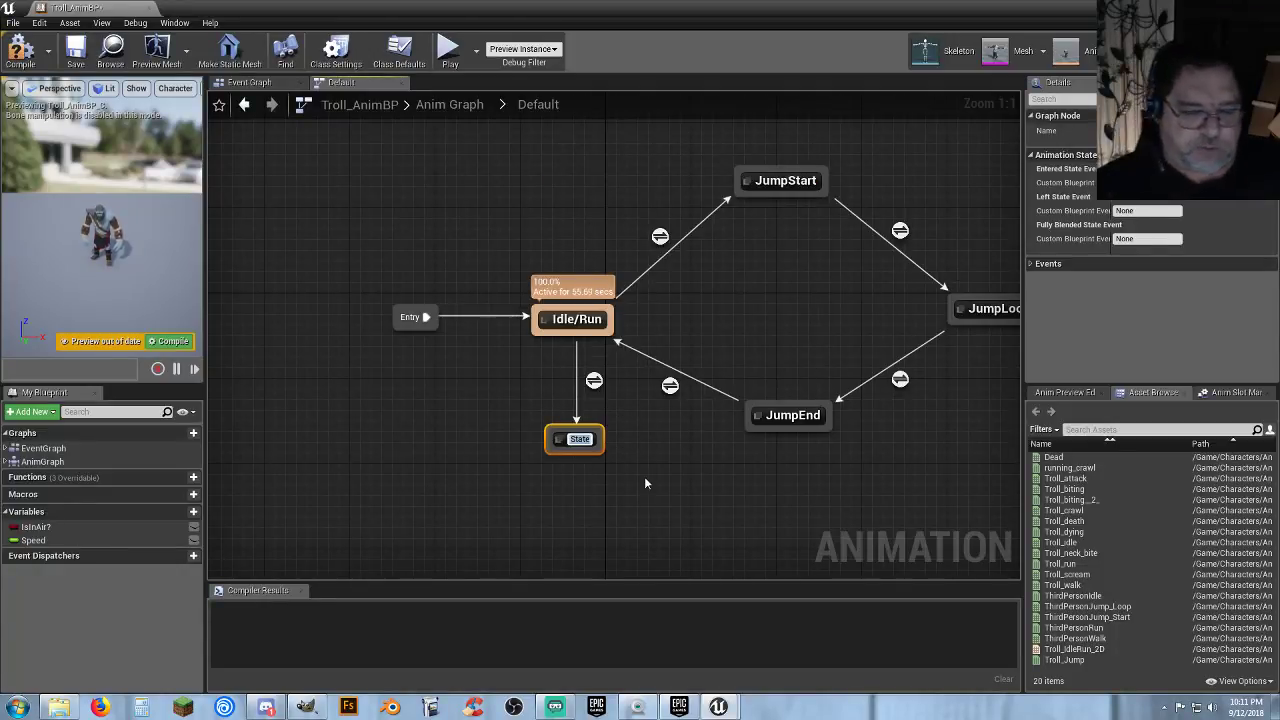
pyautogui.write('Melee')
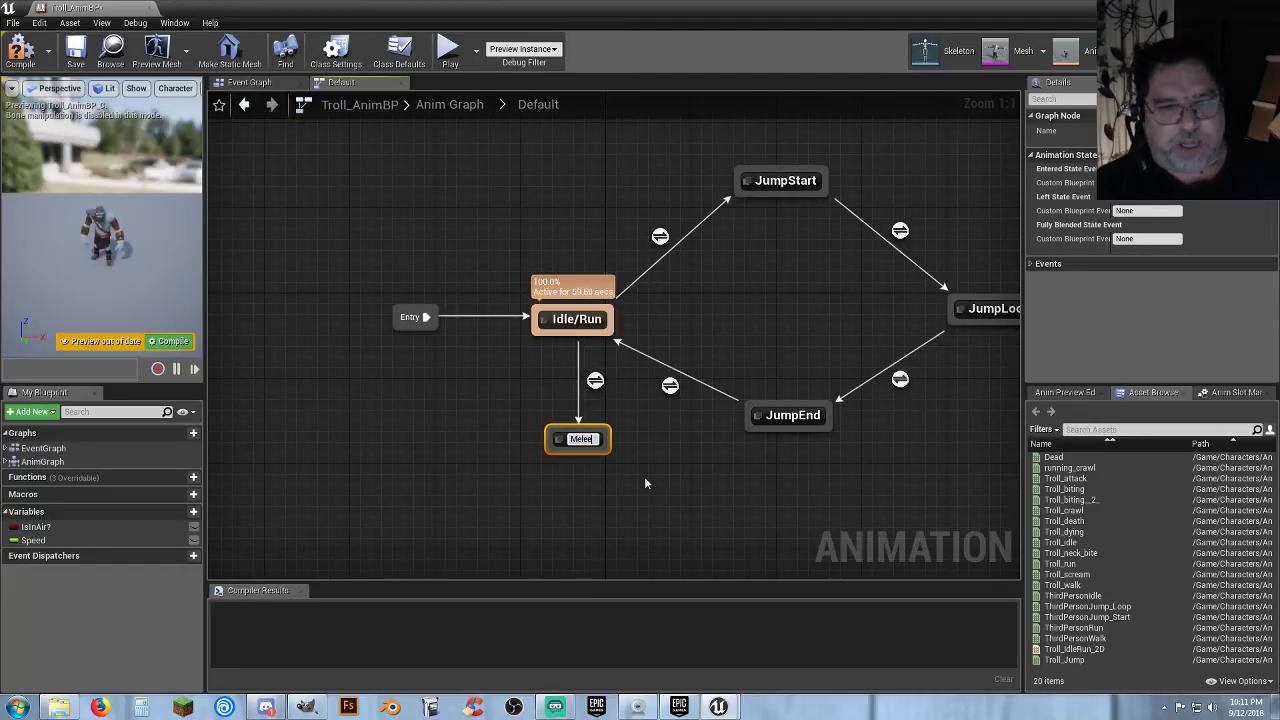
pyautogui.press('Return')
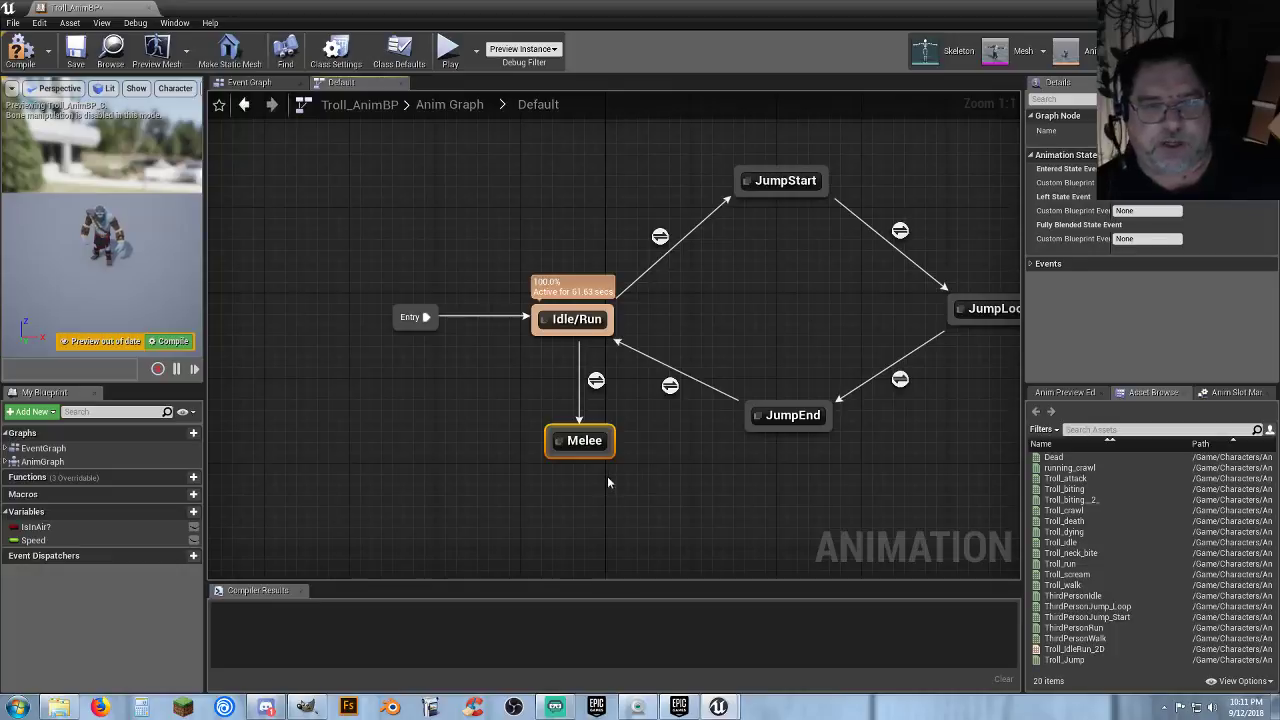
pyautogui.moveTo(567, 437); pyautogui.dragTo(565, 341)
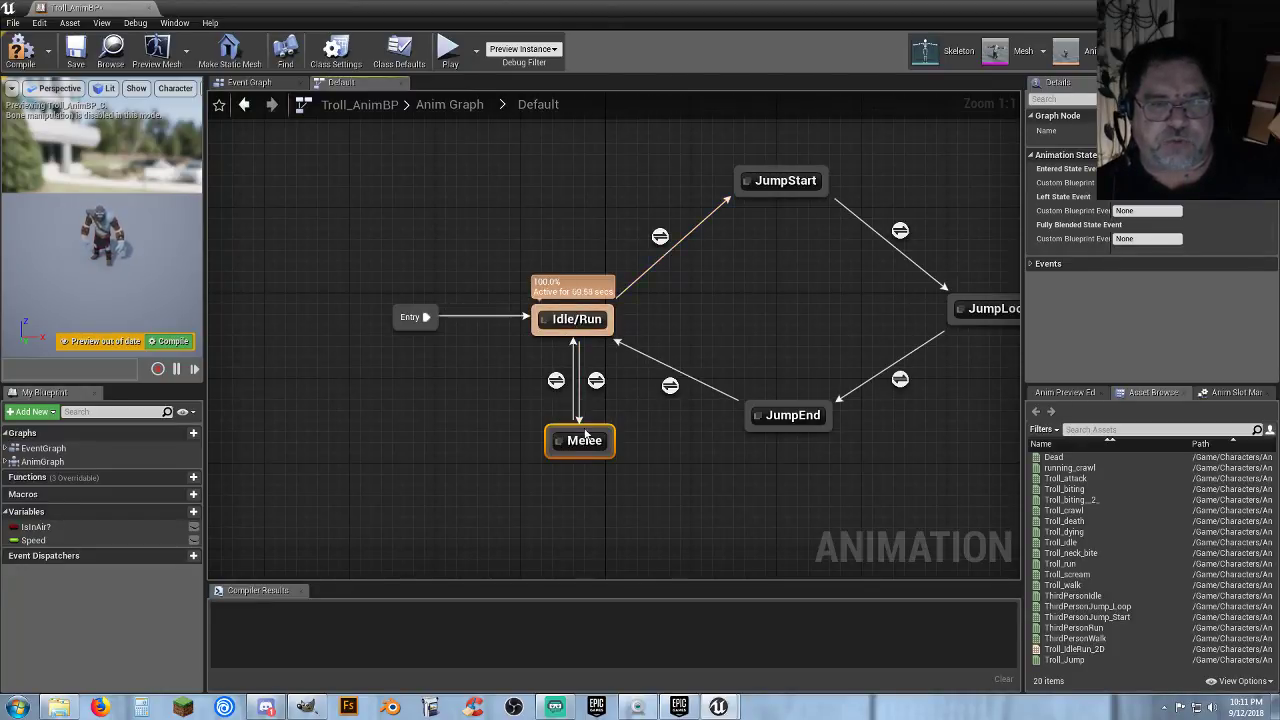
pyautogui.moveTo(586, 432); pyautogui.dragTo(571, 428)
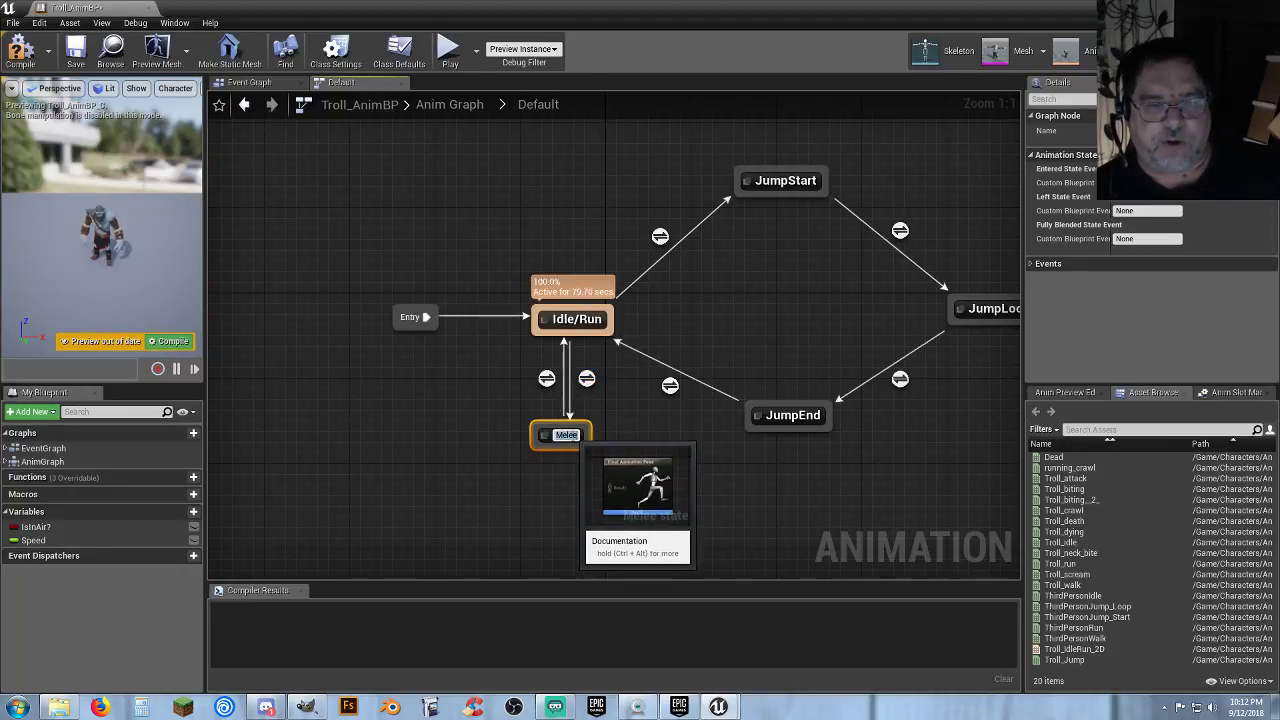
# Open the Melee state and connect the Troll_attack animation to its Final Animation Pose result.
pyautogui.doubleClick(568, 442)
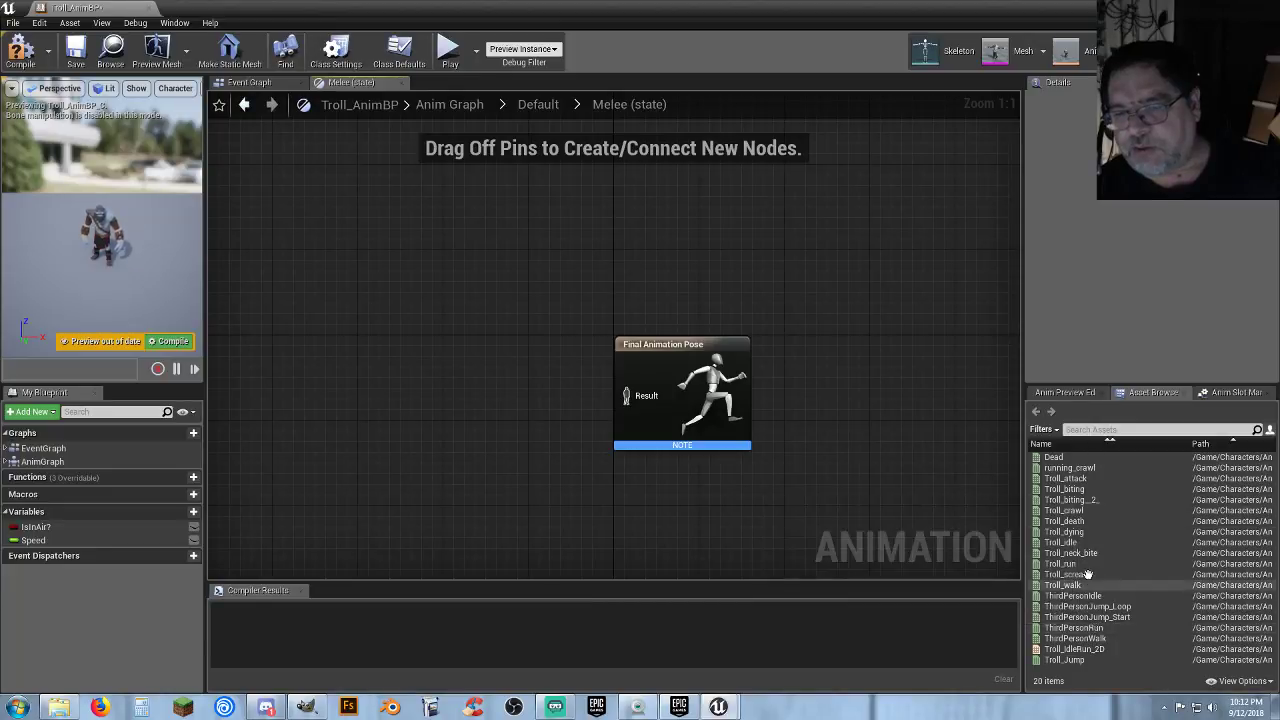
pyautogui.moveTo(1068, 487)
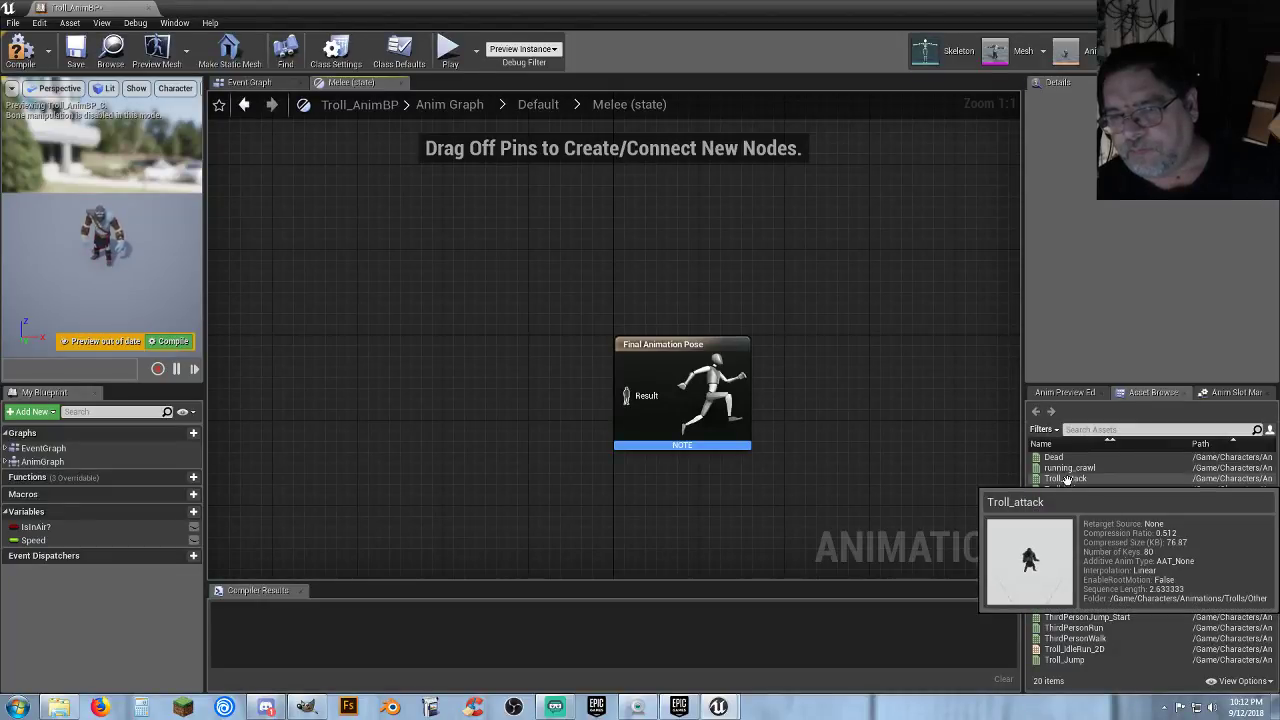
pyautogui.moveTo(1067, 480); pyautogui.dragTo(461, 376)
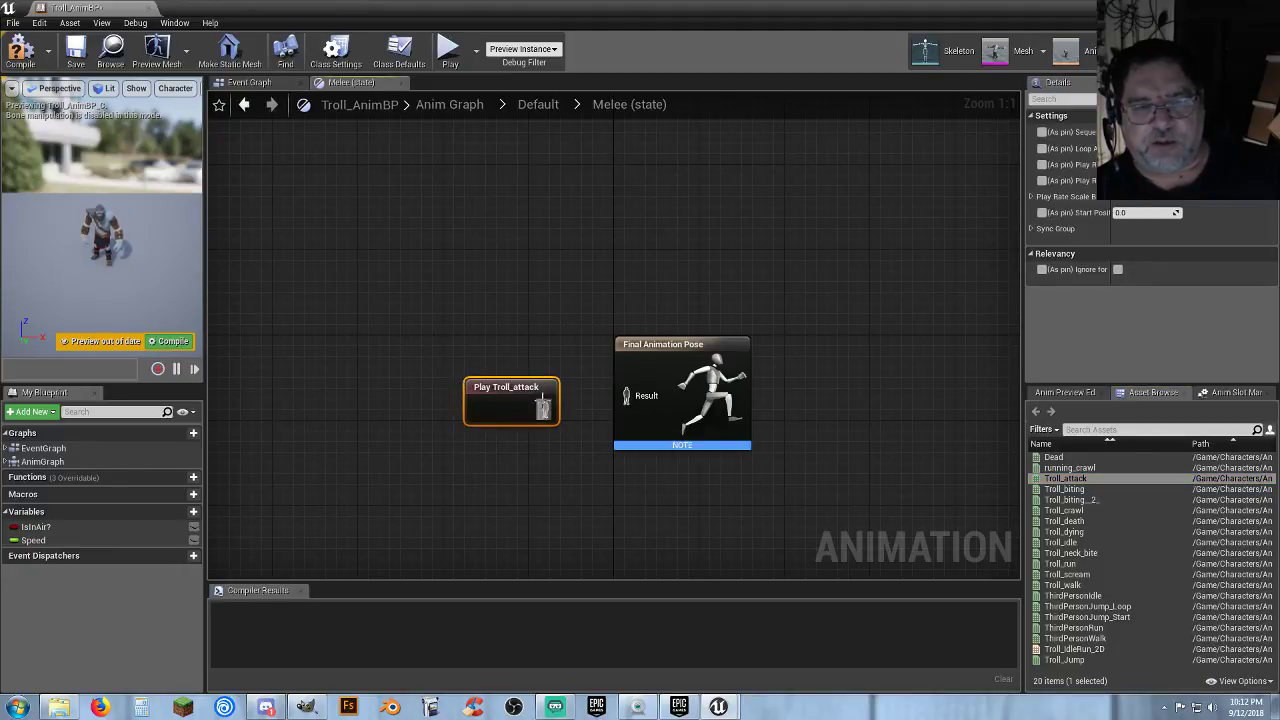
pyautogui.moveTo(543, 409); pyautogui.dragTo(626, 398)
pyautogui.moveTo(511, 394); pyautogui.dragTo(490, 357)
pyautogui.click(539, 450)
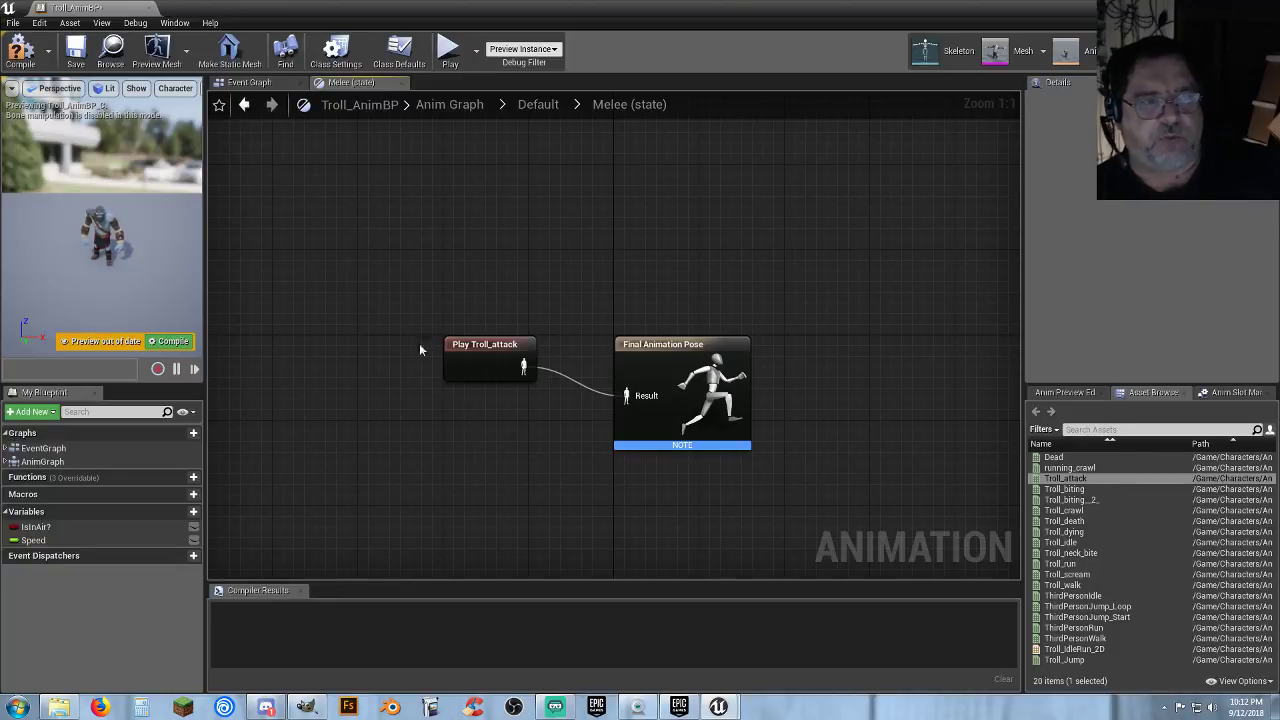
# Return to the Default state machine and delete the Melee state together with its two transitions.
pyautogui.click(549, 107)
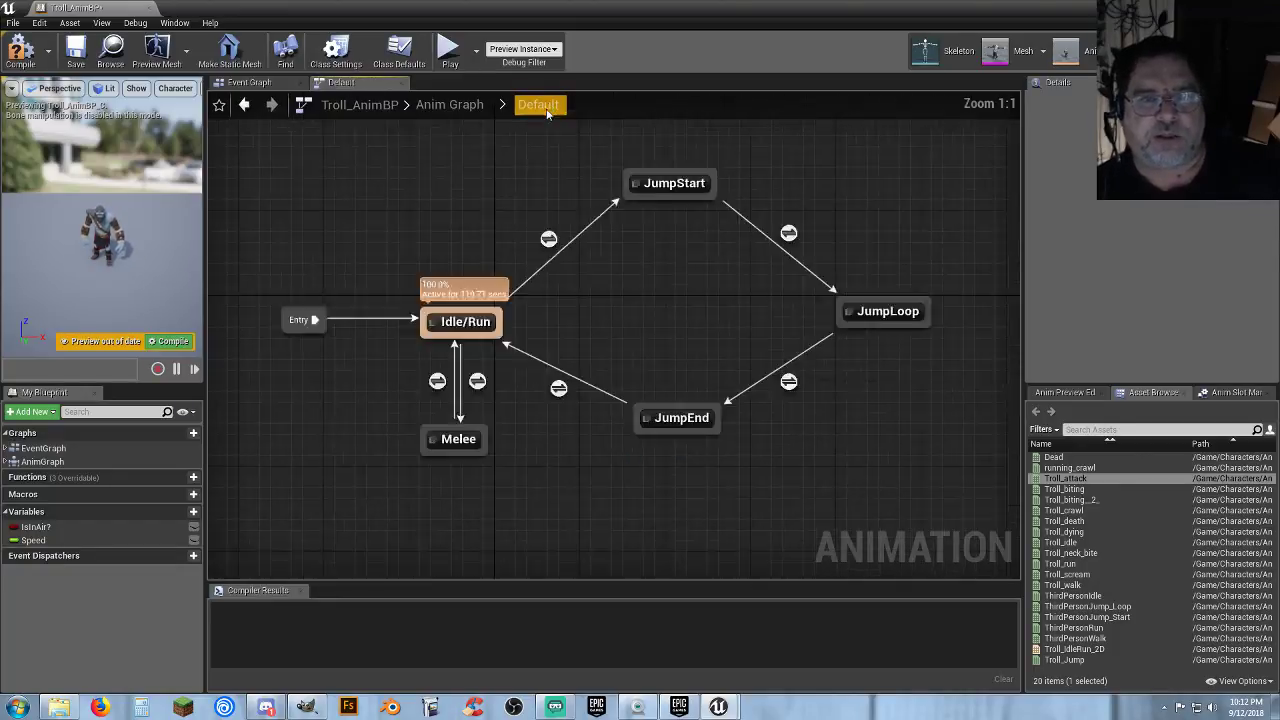
pyautogui.moveTo(377, 449); pyautogui.dragTo(424, 418, button='right')
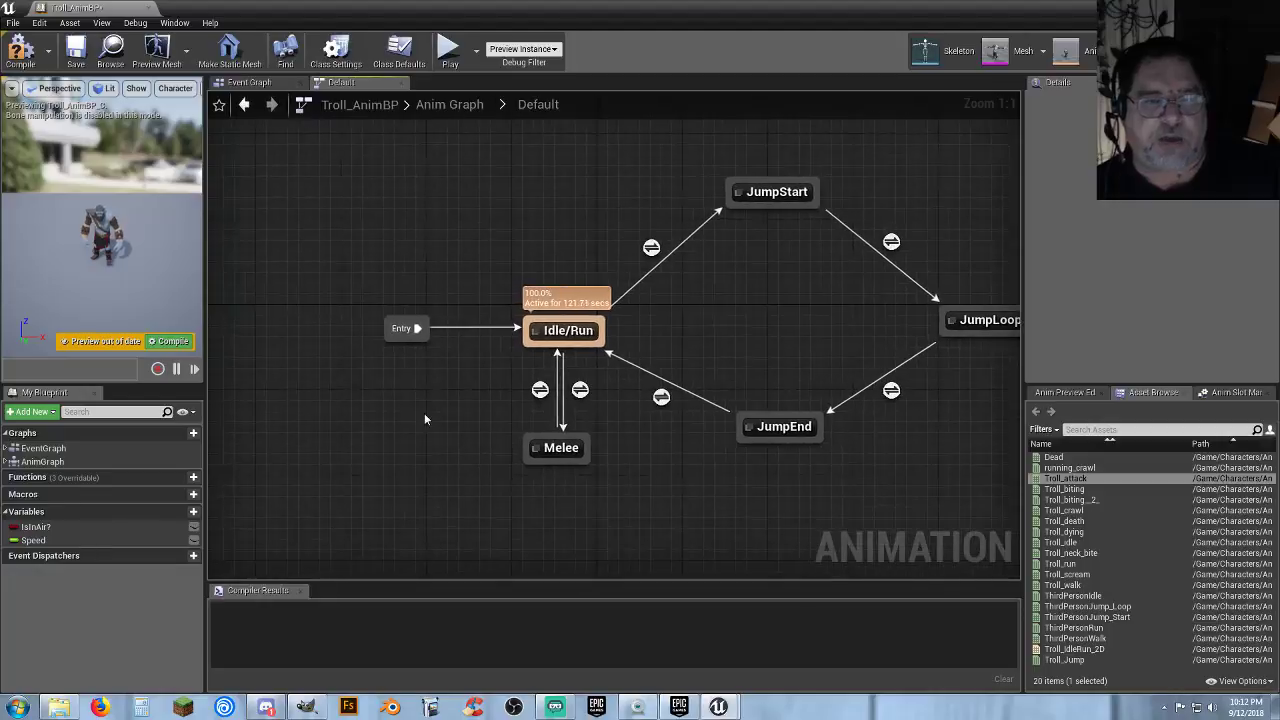
pyautogui.moveTo(109, 7); pyautogui.dragTo(248, 4)
pyautogui.click(62, 7)
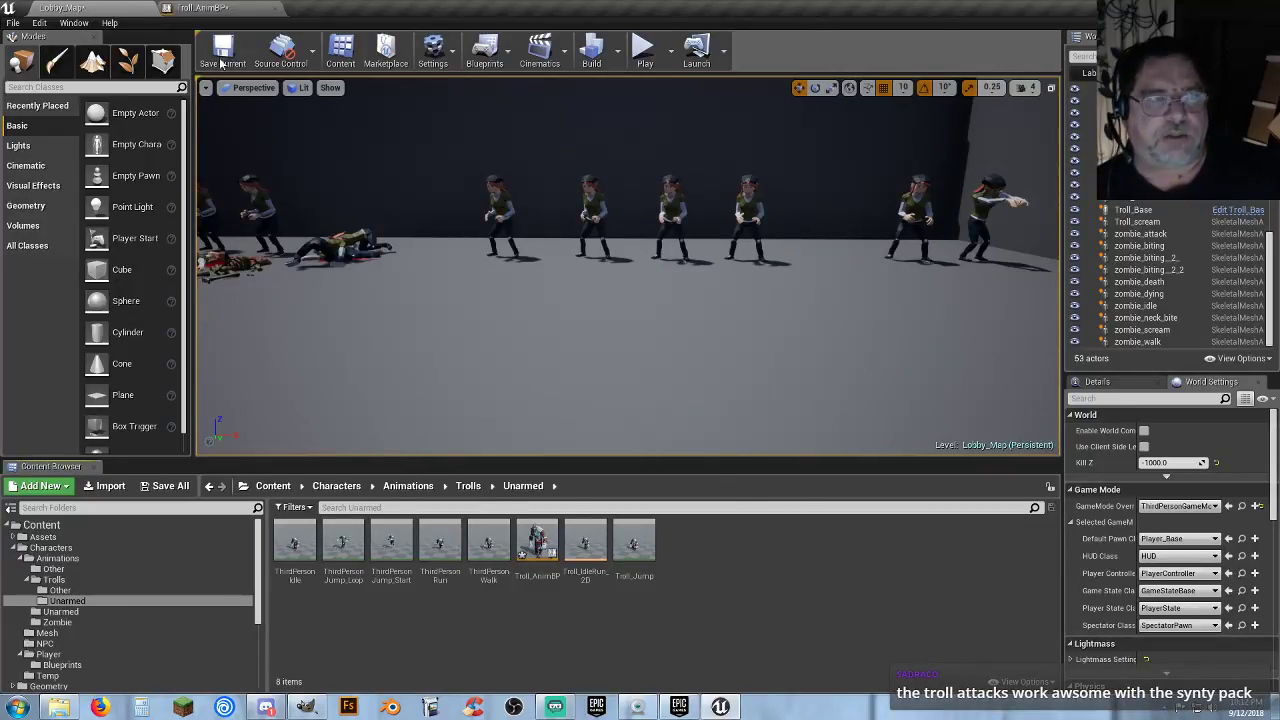
pyautogui.click(203, 7)
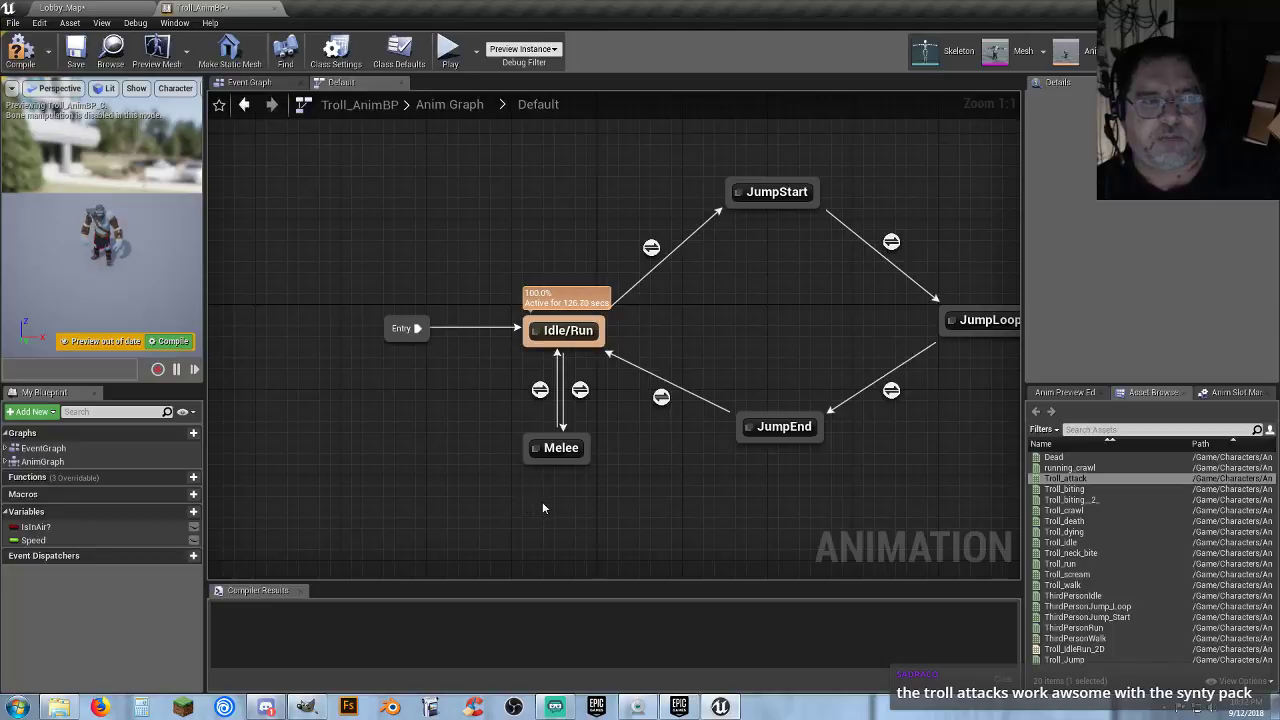
pyautogui.moveTo(586, 498); pyautogui.dragTo(511, 380)
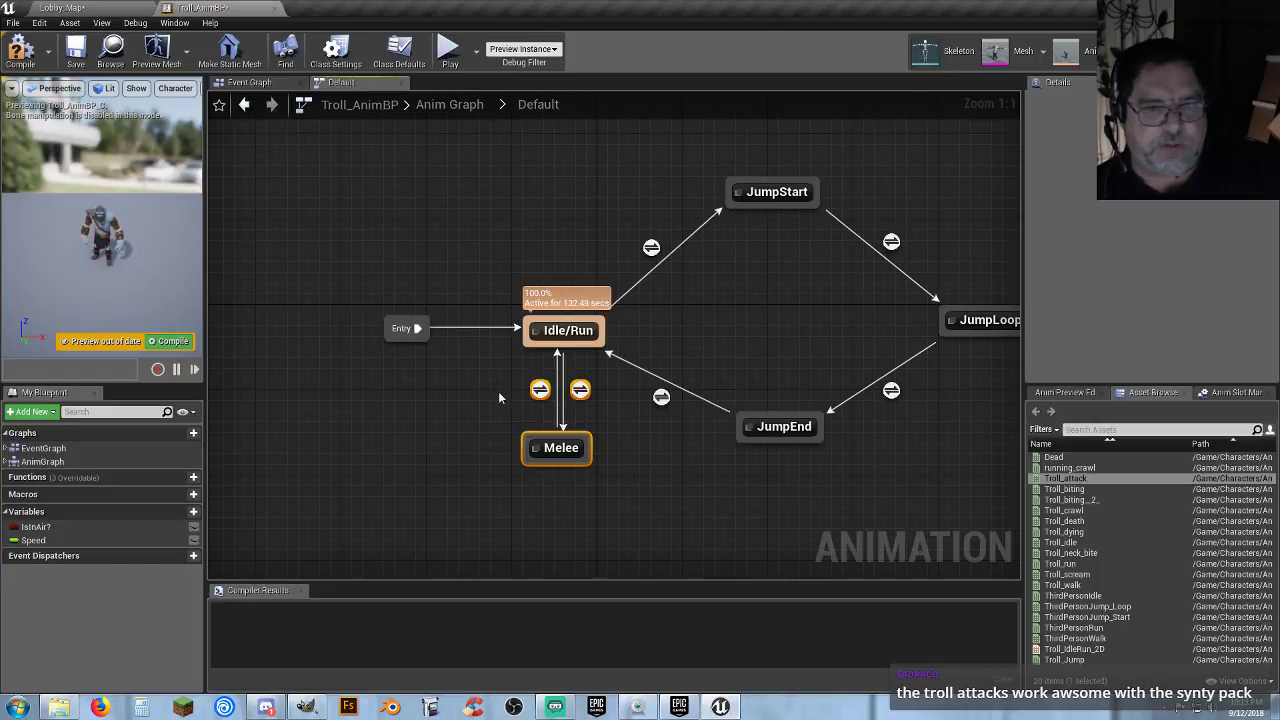
pyautogui.press('Delete')
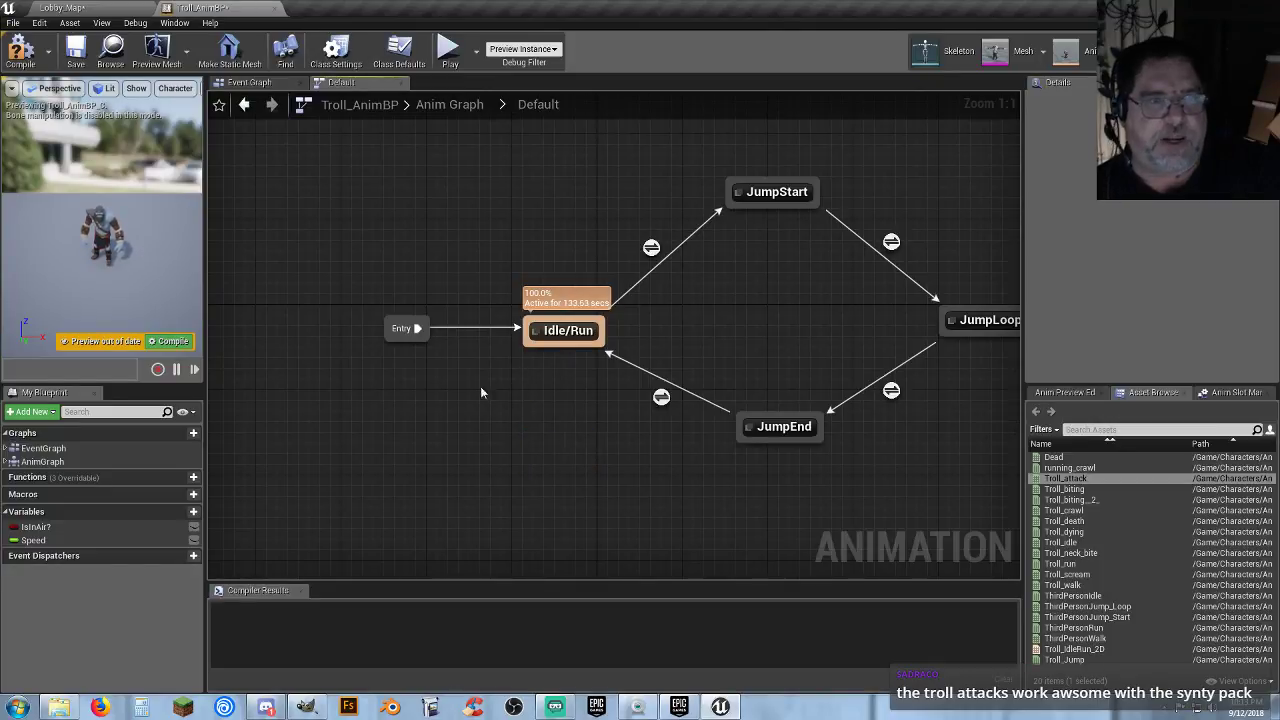
# Go back to the Event Graph, compile Troll_AnimBP, and close the blueprint.
pyautogui.click(258, 82)
pyautogui.click(22, 54)
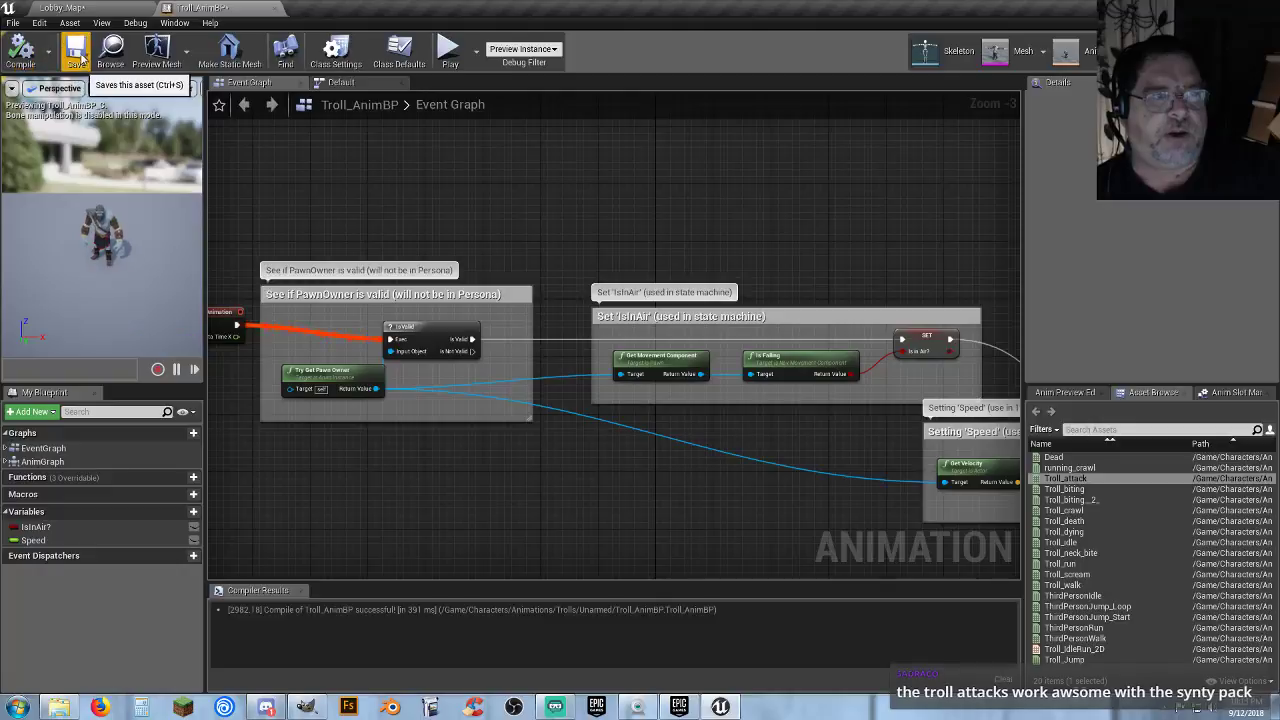
pyautogui.click(275, 9)
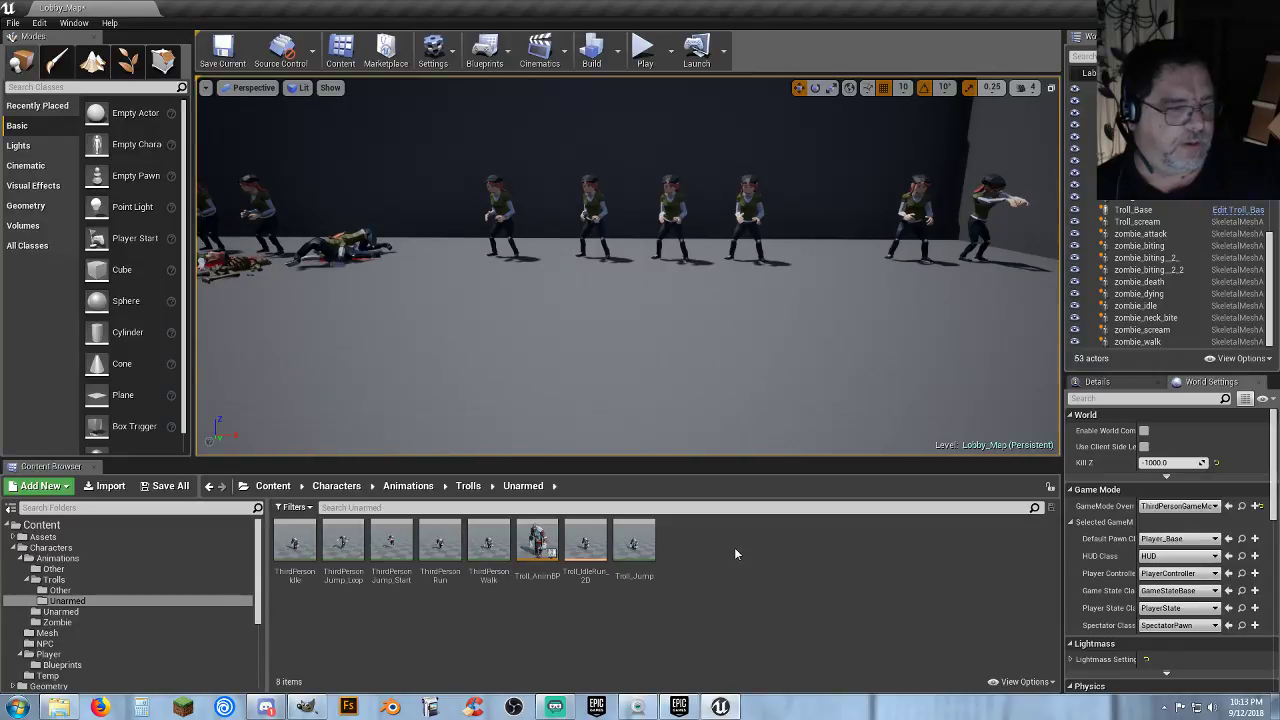
# Bring the standing trolls into view in Lobby_Map and collapse the Trolls animation folder.
pyautogui.moveTo(700, 330); pyautogui.dragTo(265, 295, button='right')
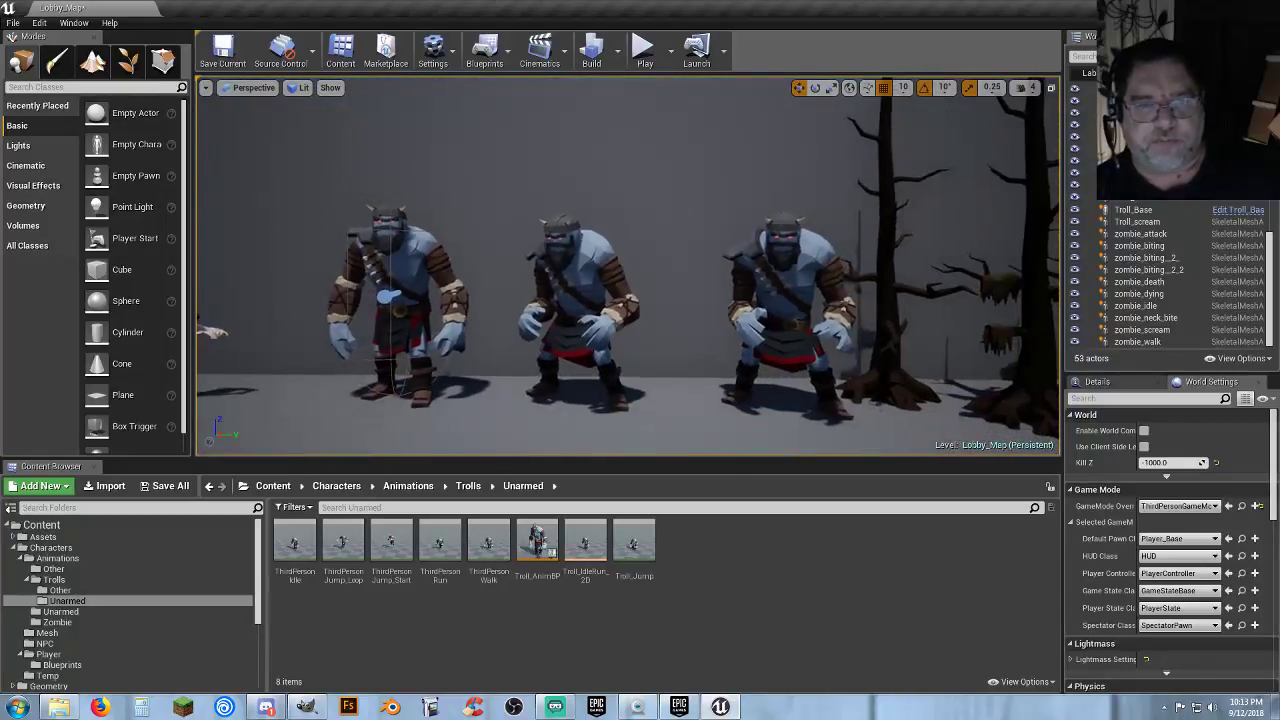
pyautogui.click(30, 582)
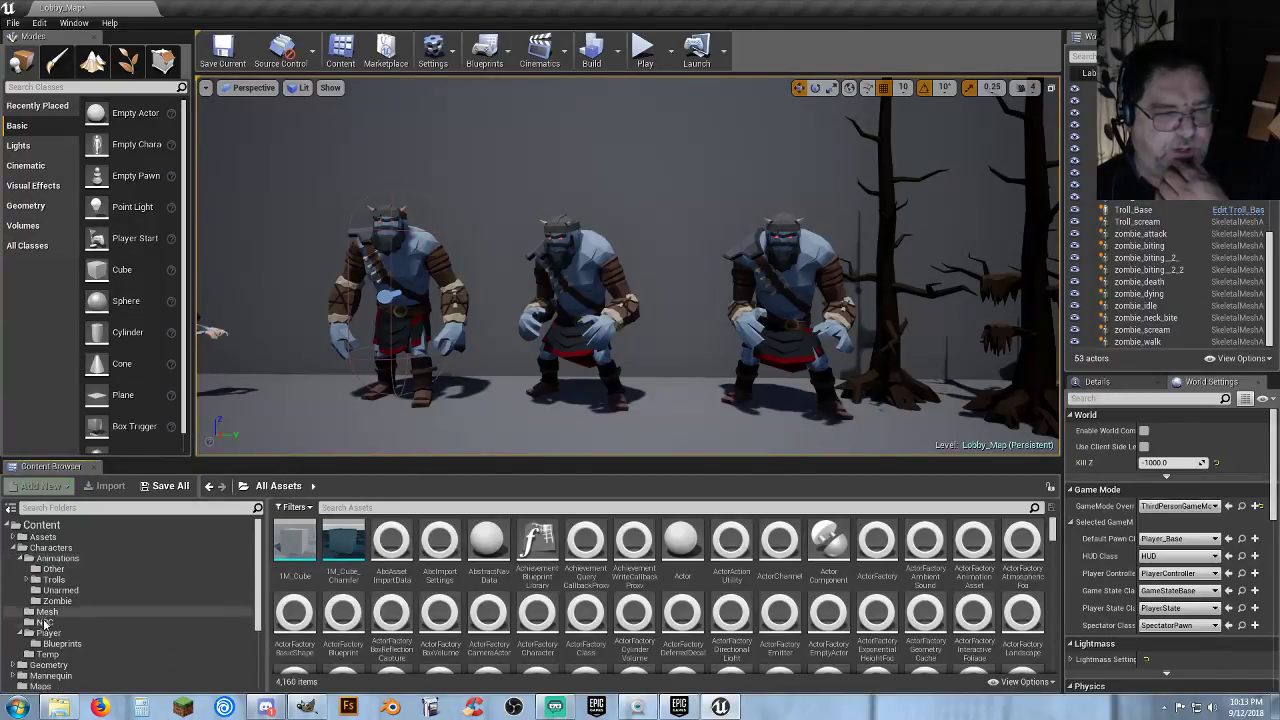
# Open the Player_Base blueprint from the Characters/Player/Blueprints folder and find empty space below the touch input section of its event graph.
pyautogui.click(62, 644)
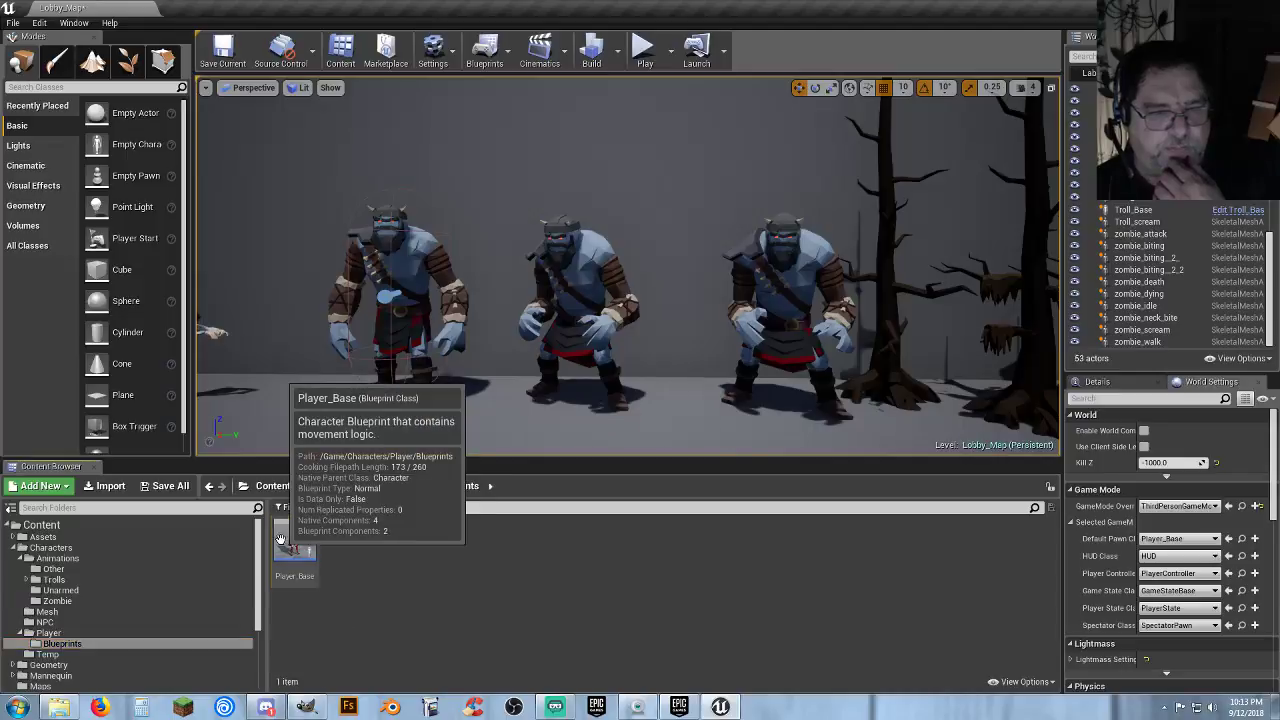
pyautogui.doubleClick(281, 540)
pyautogui.scroll(-1, 545, 435)
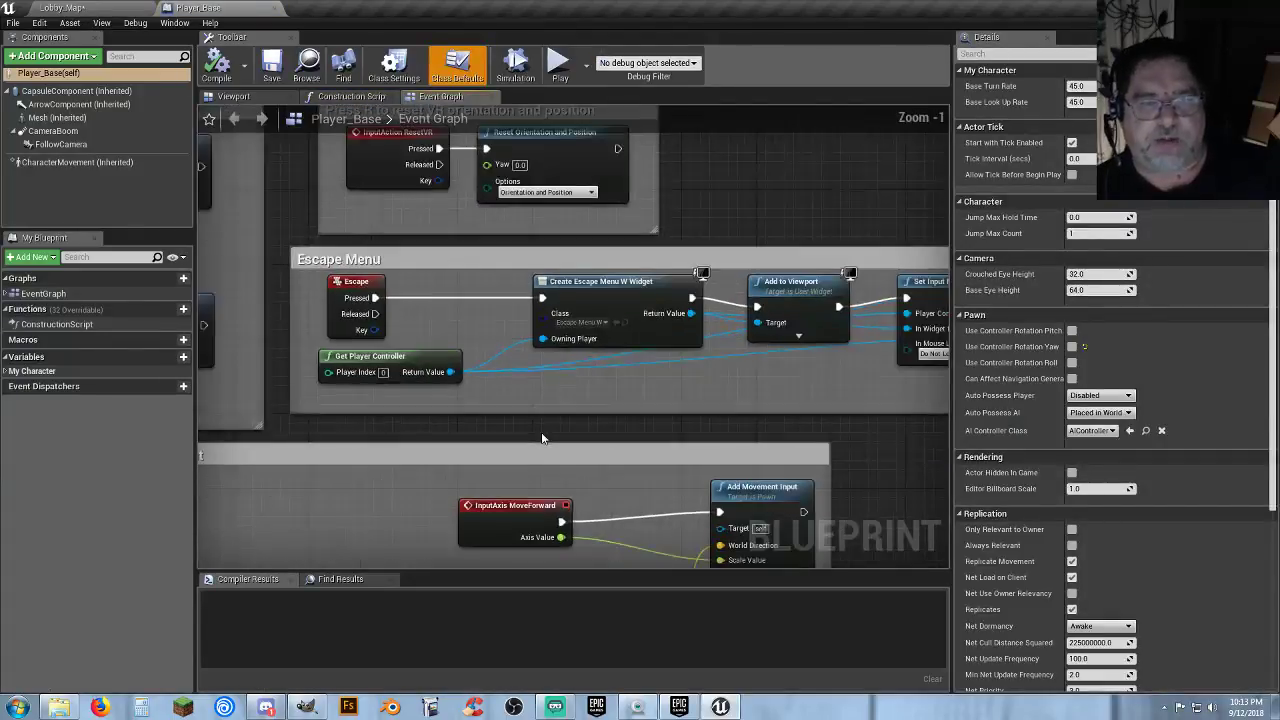
pyautogui.scroll(-6, 542, 438)
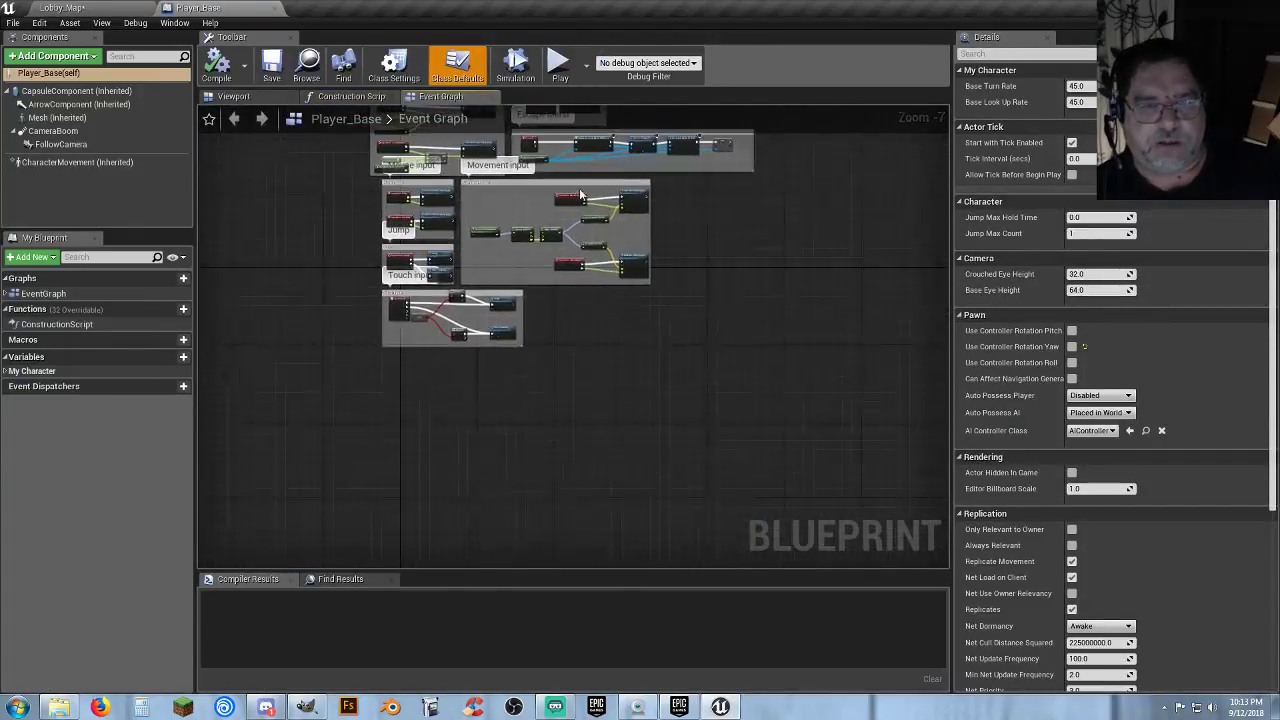
pyautogui.scroll(7, 425, 384)
pyautogui.moveTo(422, 386); pyautogui.dragTo(572, 402, button='right')
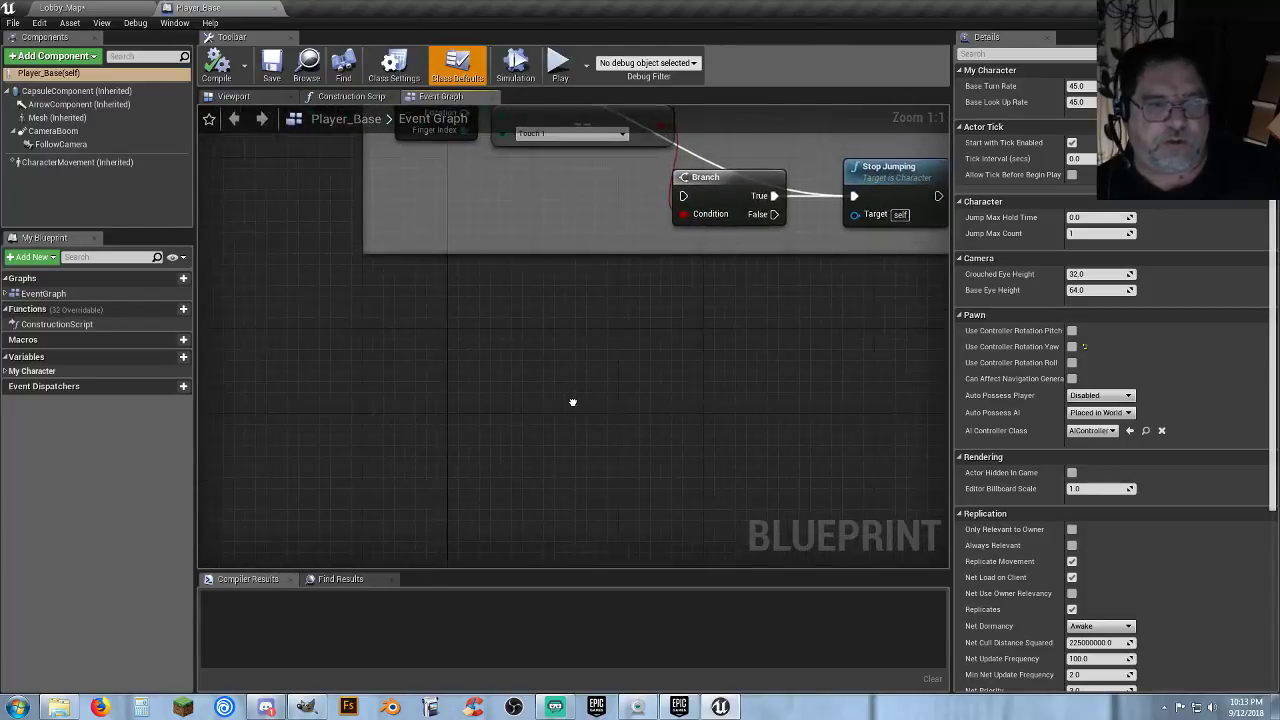
# Add an Escape keyboard event node in the empty graph space below the touch input section.
pyautogui.rightClick(417, 356)
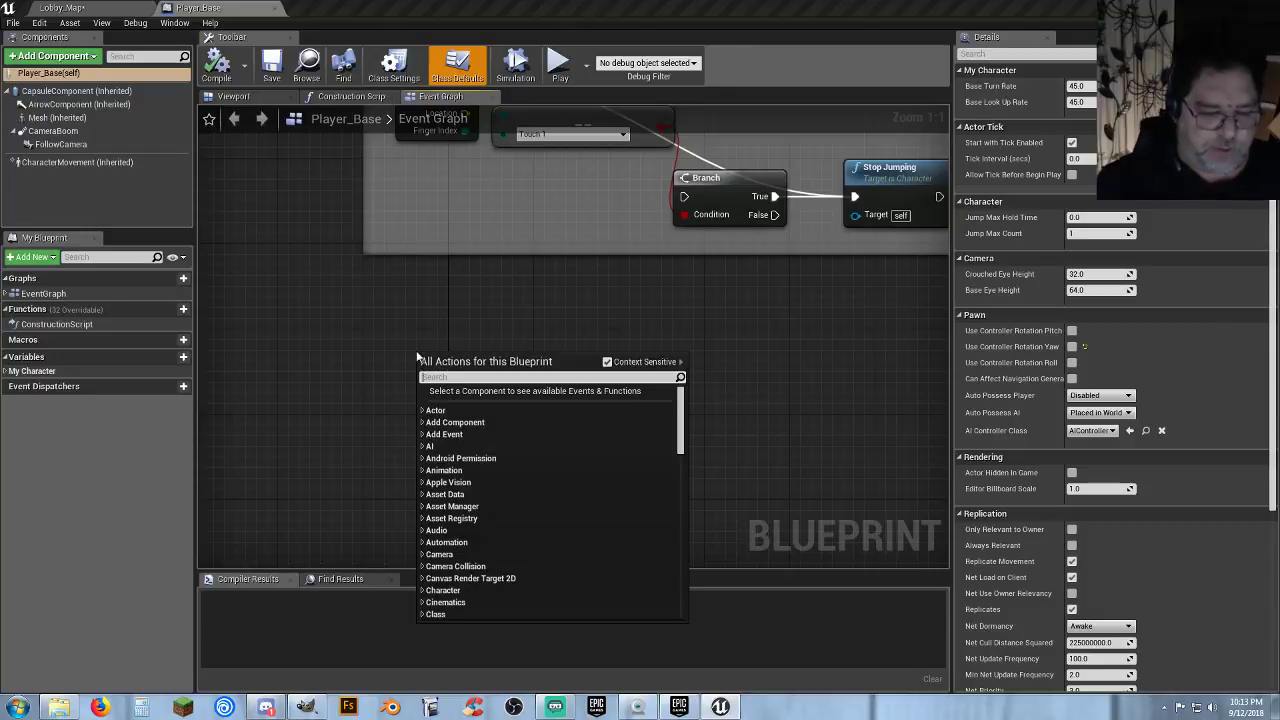
pyautogui.write('keyboard')
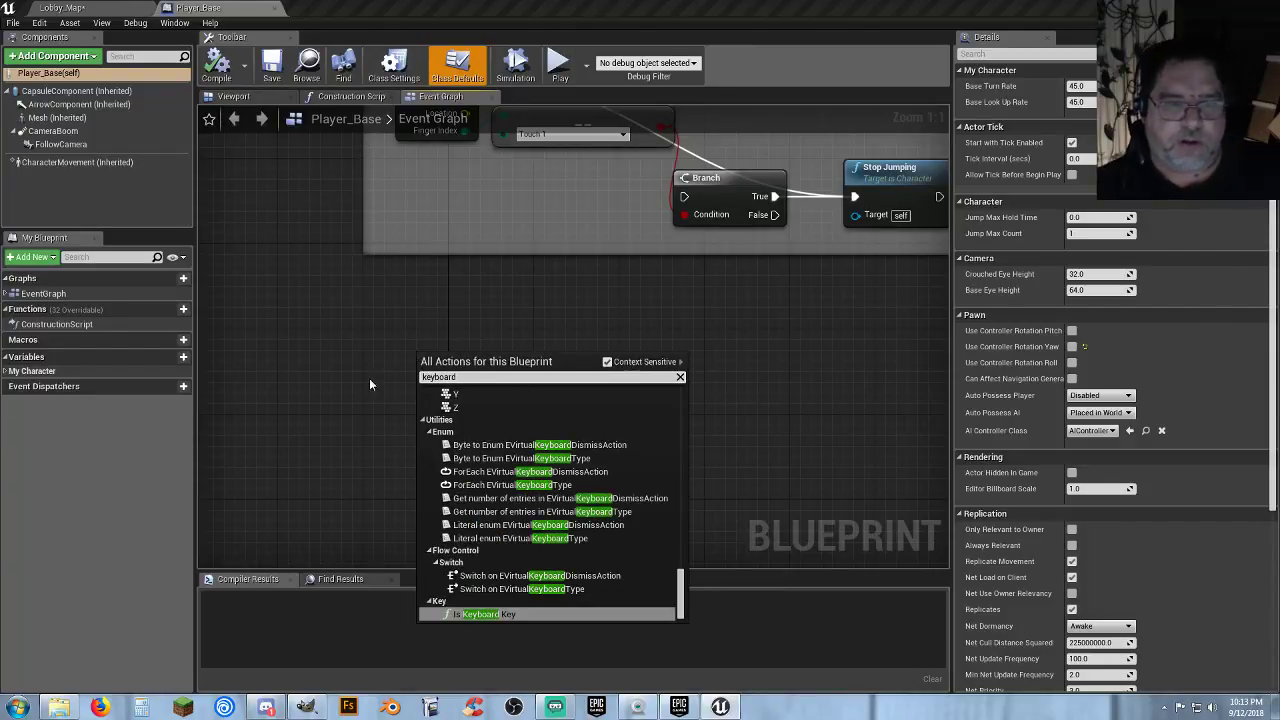
pyautogui.press('BackSpace')
pyautogui.press('BackSpace')
pyautogui.press('BackSpace')
pyautogui.press('BackSpace')
pyautogui.press('BackSpace')
pyautogui.press('BackSpace')
pyautogui.press('BackSpace')
pyautogui.press('BackSpace')
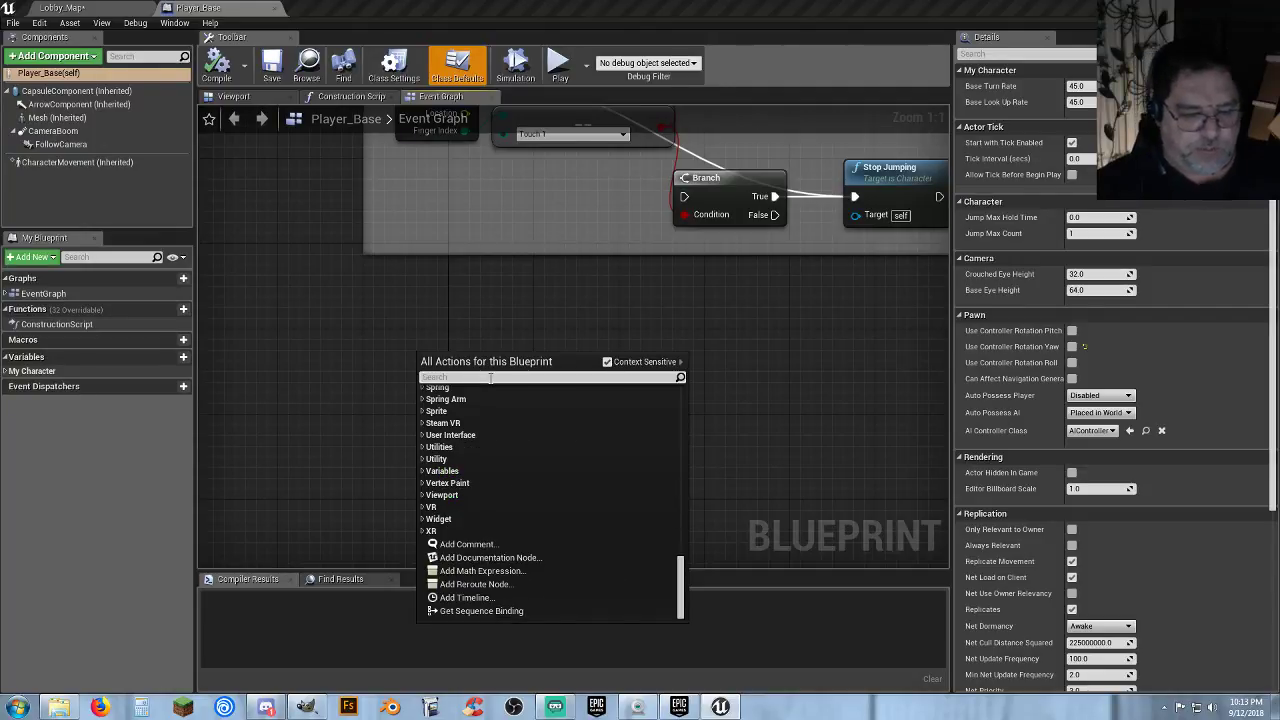
pyautogui.write('e')
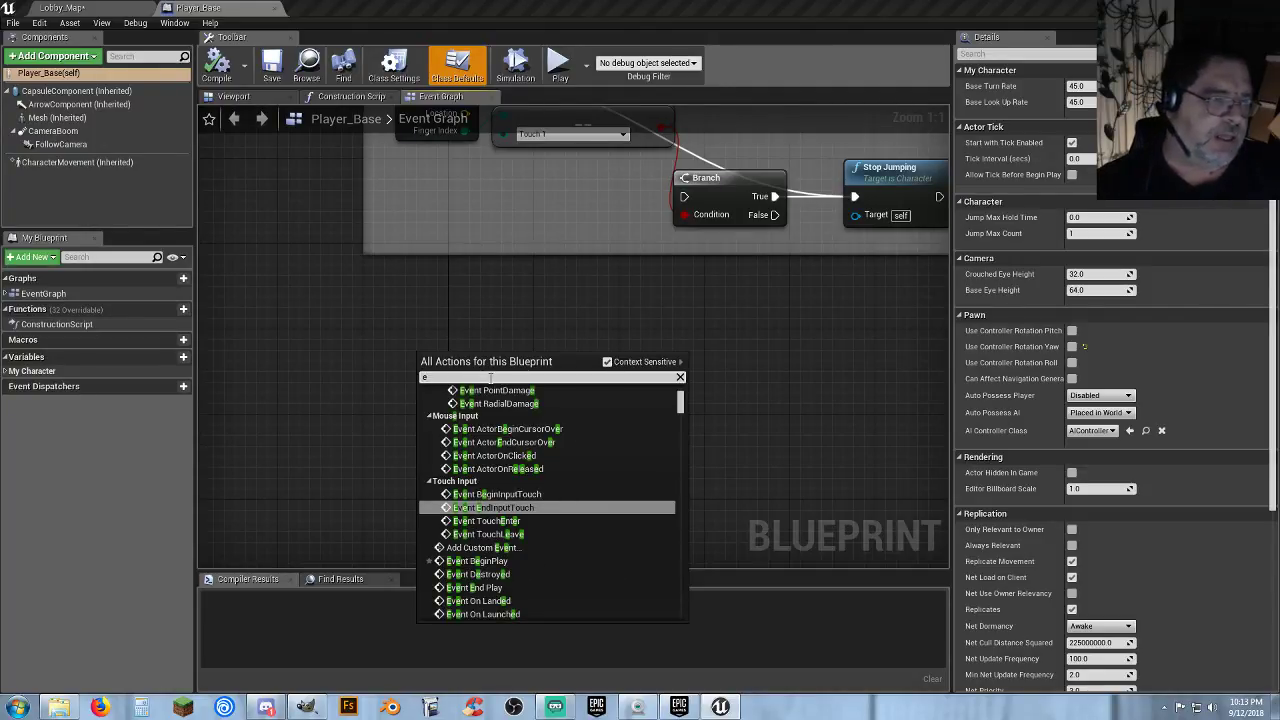
pyautogui.write('scape')
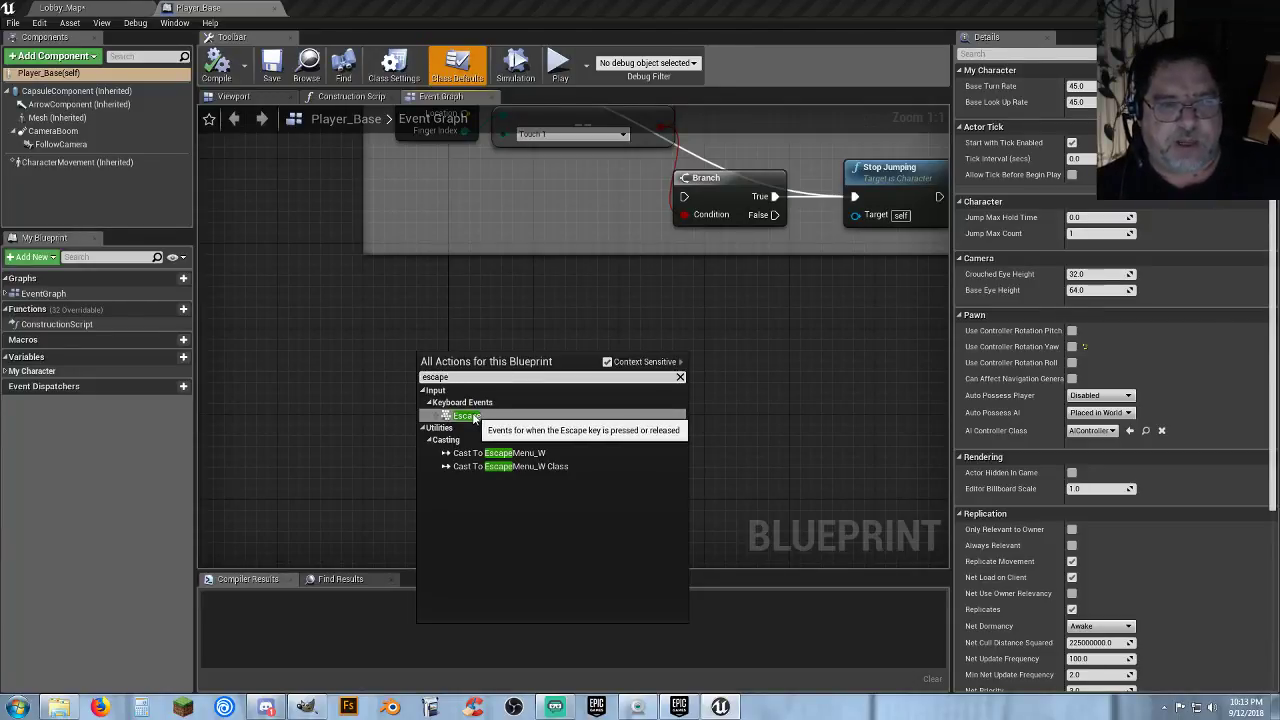
pyautogui.click(479, 418)
pyautogui.moveTo(447, 366); pyautogui.dragTo(394, 344)
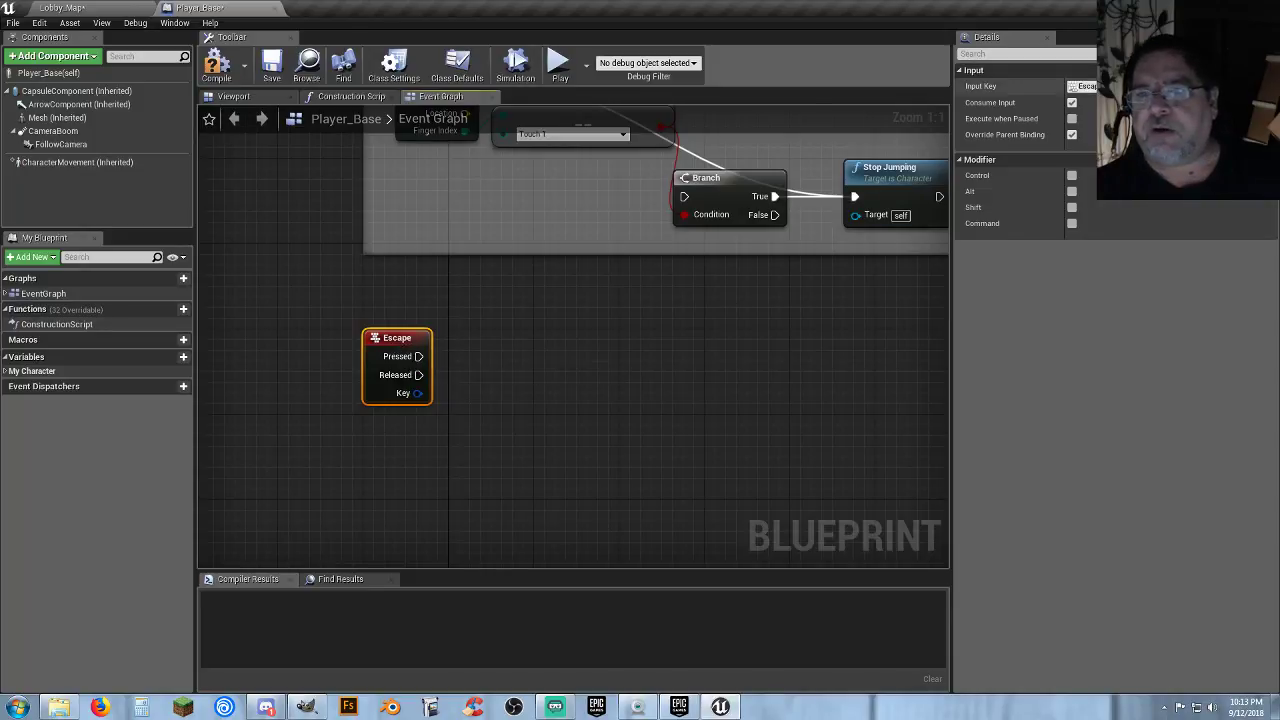
# Change the new event node's input key from the Mouse category to Left Mouse Button.
pyautogui.click(1088, 87)
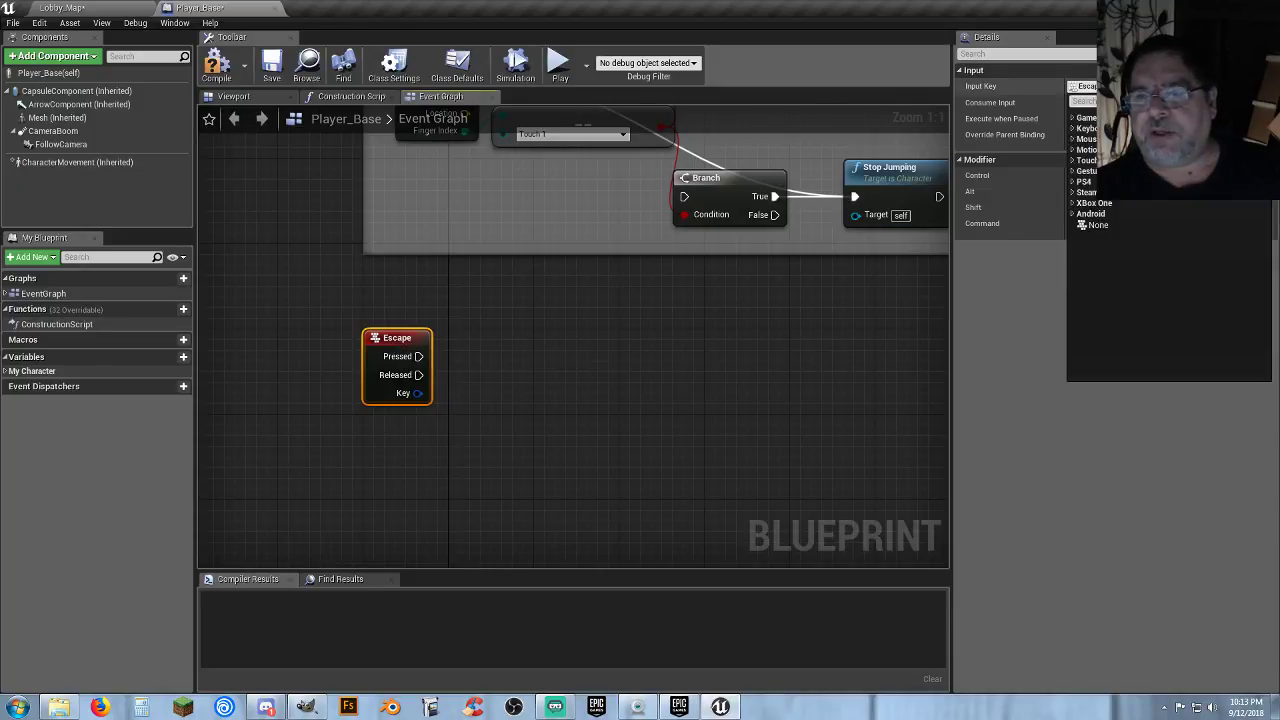
pyautogui.click(1076, 139)
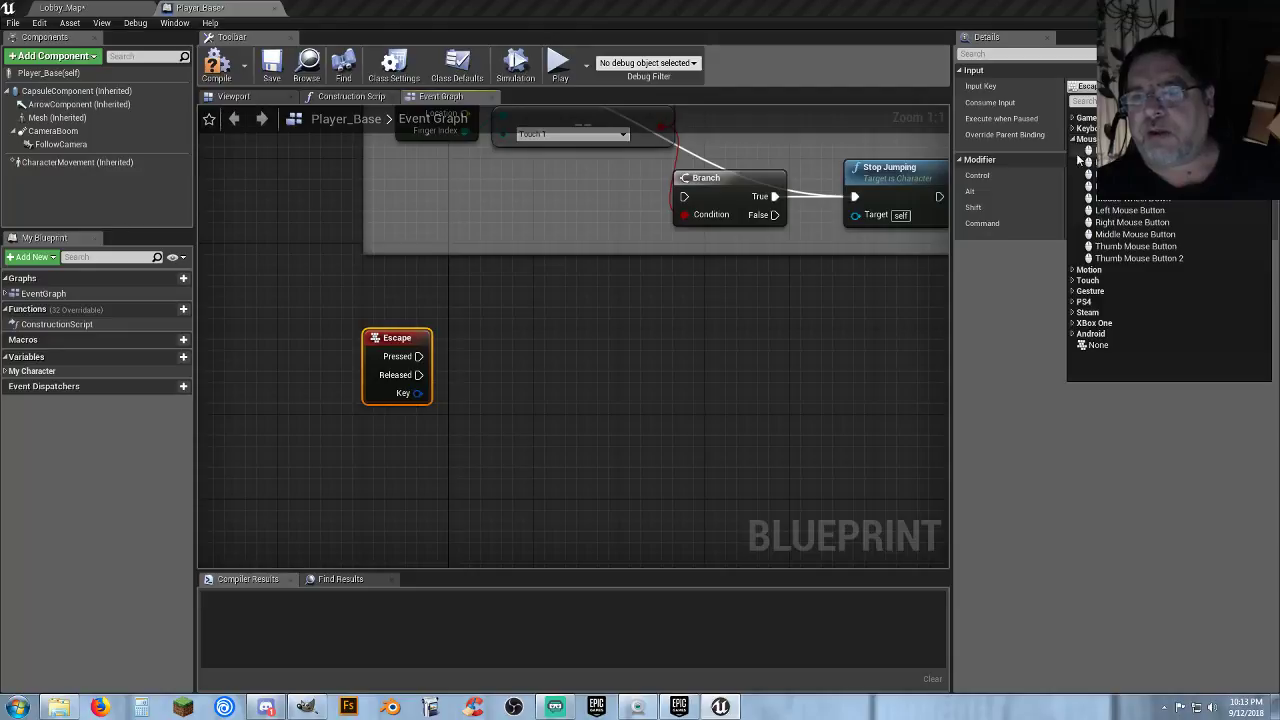
pyautogui.click(1127, 210)
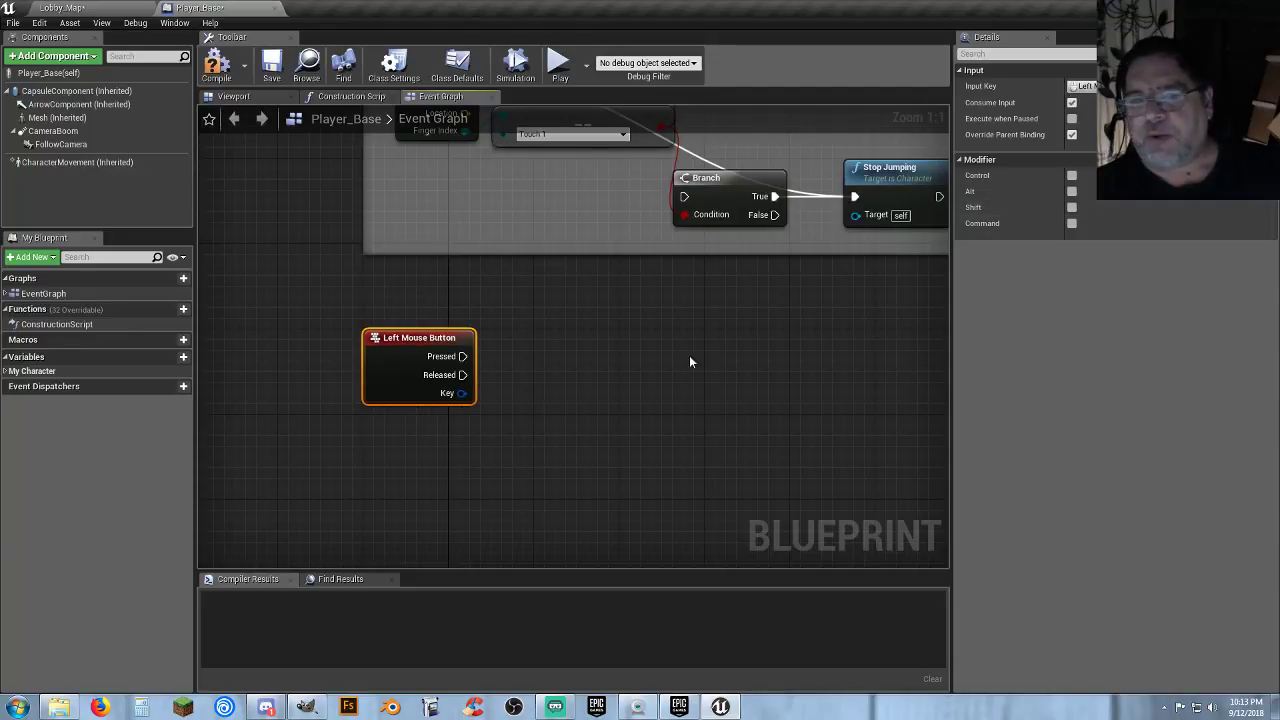
pyautogui.click(487, 412)
pyautogui.moveTo(530, 348); pyautogui.dragTo(475, 349, button='right')
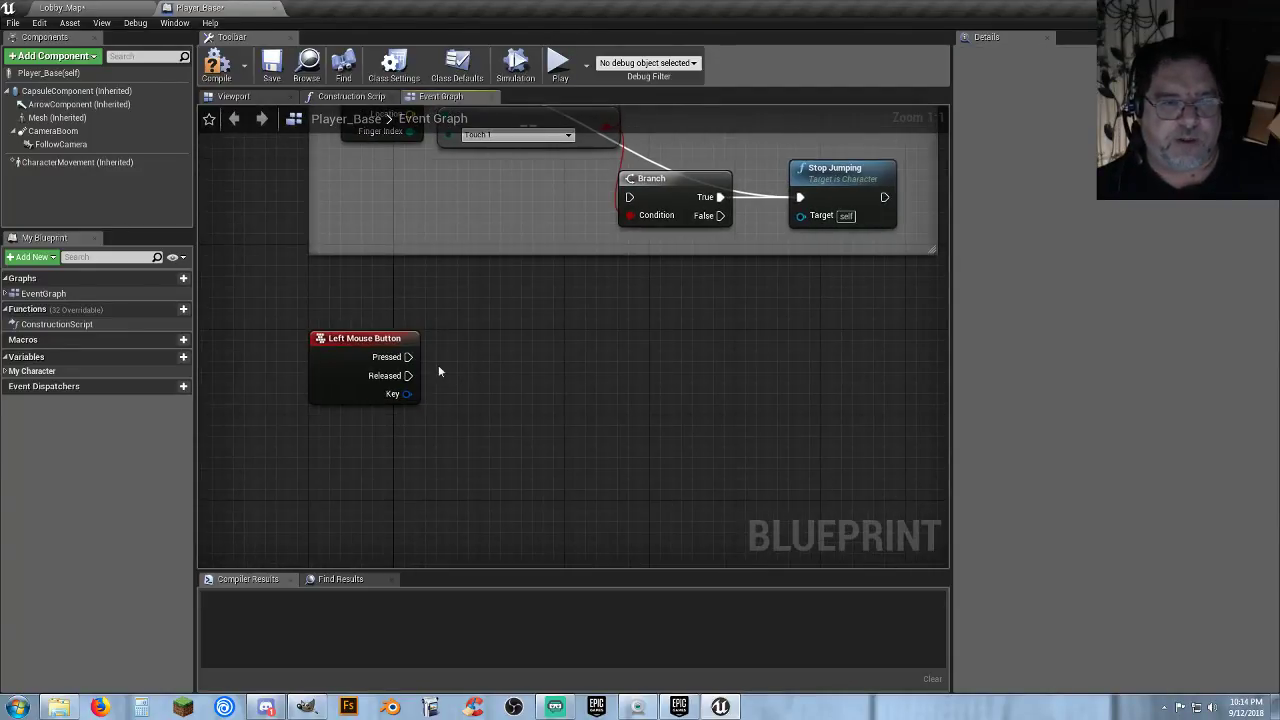
pyautogui.moveTo(408, 357); pyautogui.dragTo(506, 362)
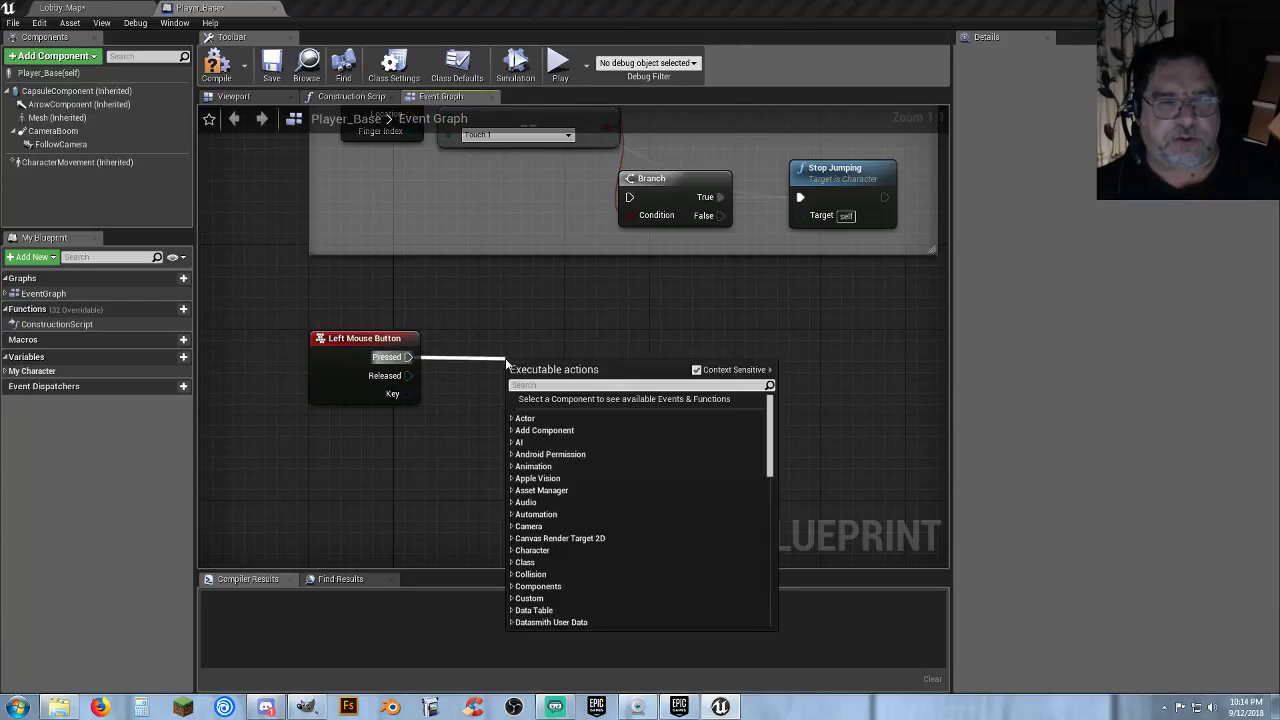
pyautogui.click(443, 389)
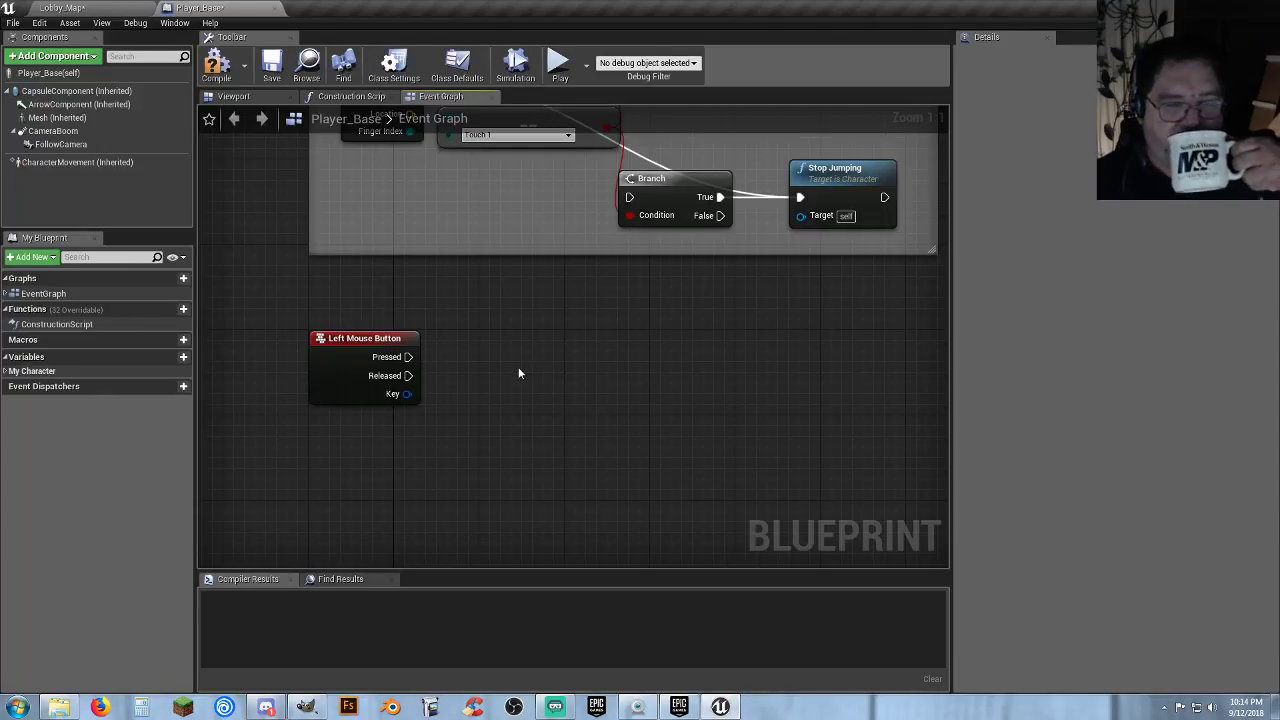
pyautogui.moveTo(408, 357); pyautogui.dragTo(517, 360)
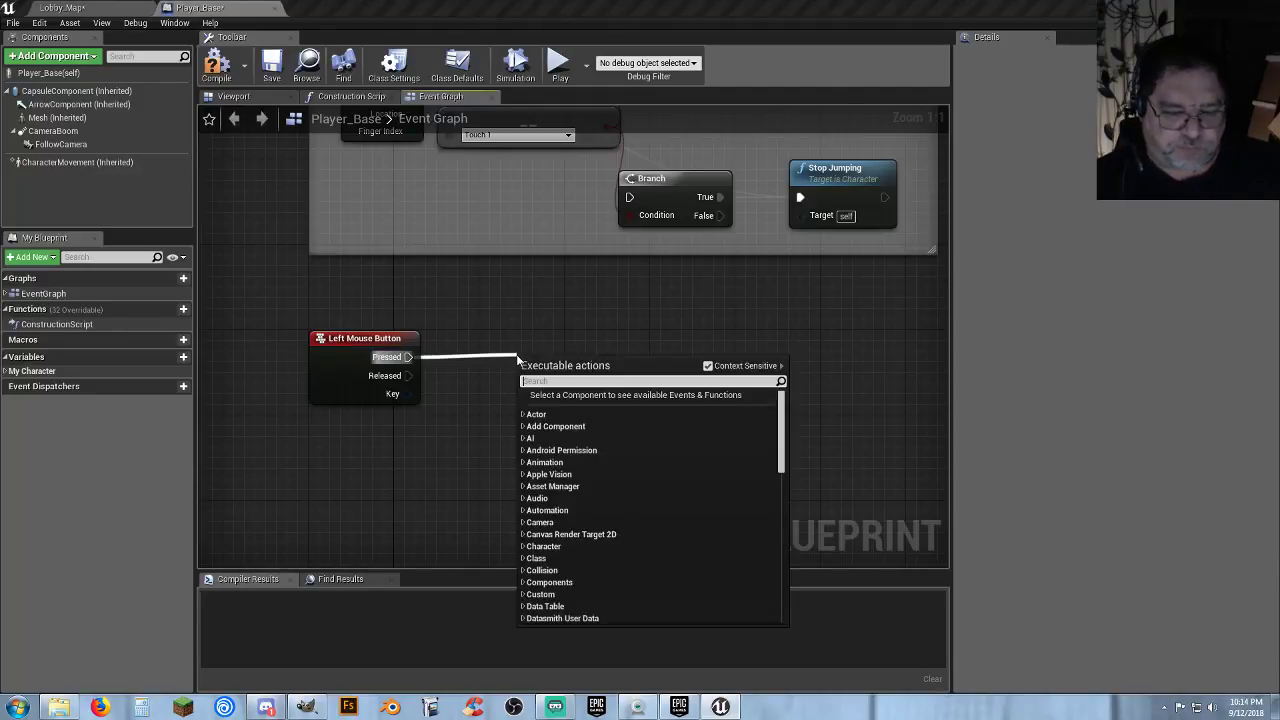
pyautogui.write('play')
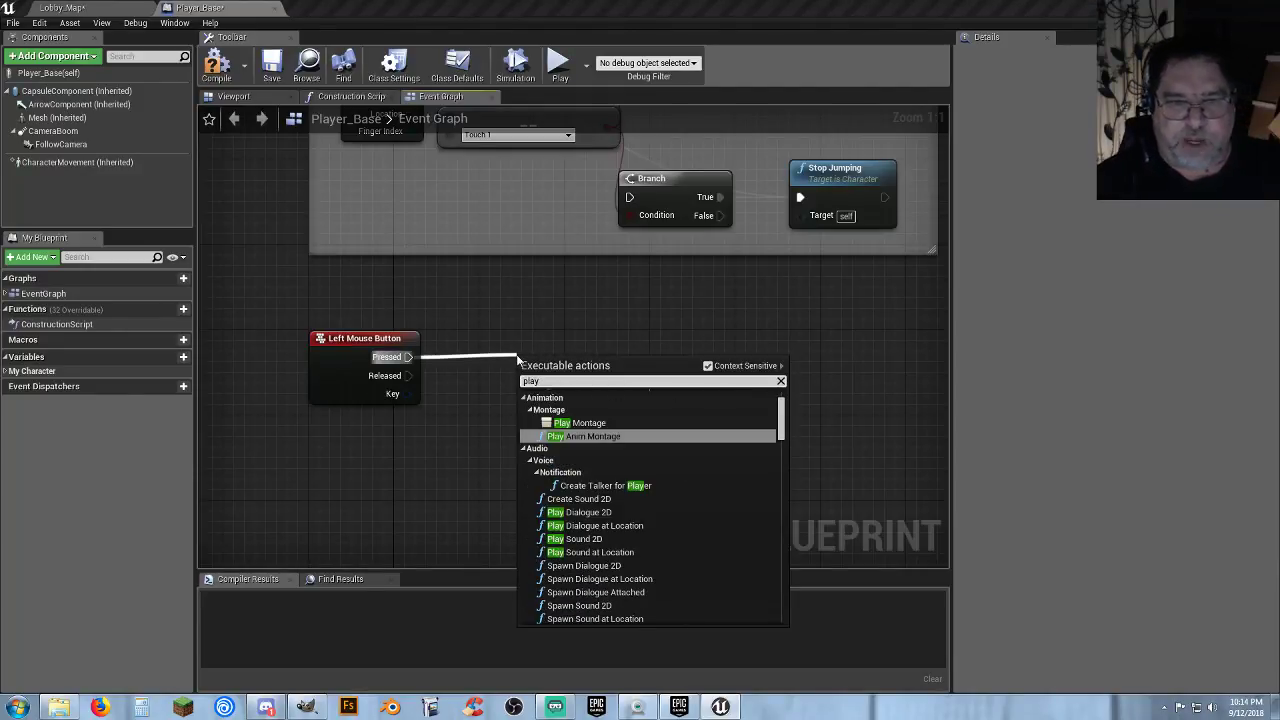
pyautogui.click(585, 423)
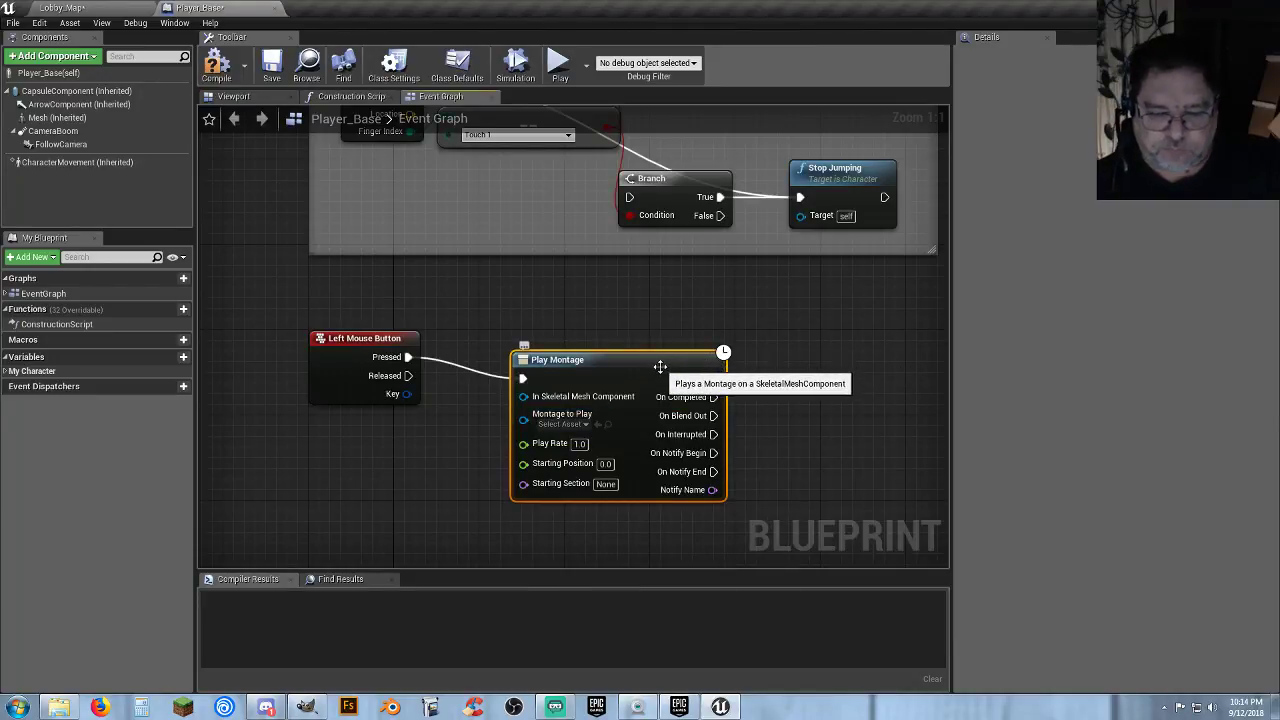
pyautogui.press('Delete')
# Add a Play Animation (Mesh) node to the Left Mouse Button event's Pressed output and place its Mesh reference below the event.
pyautogui.moveTo(410, 357); pyautogui.dragTo(494, 364)
pyautogui.write('playanima')
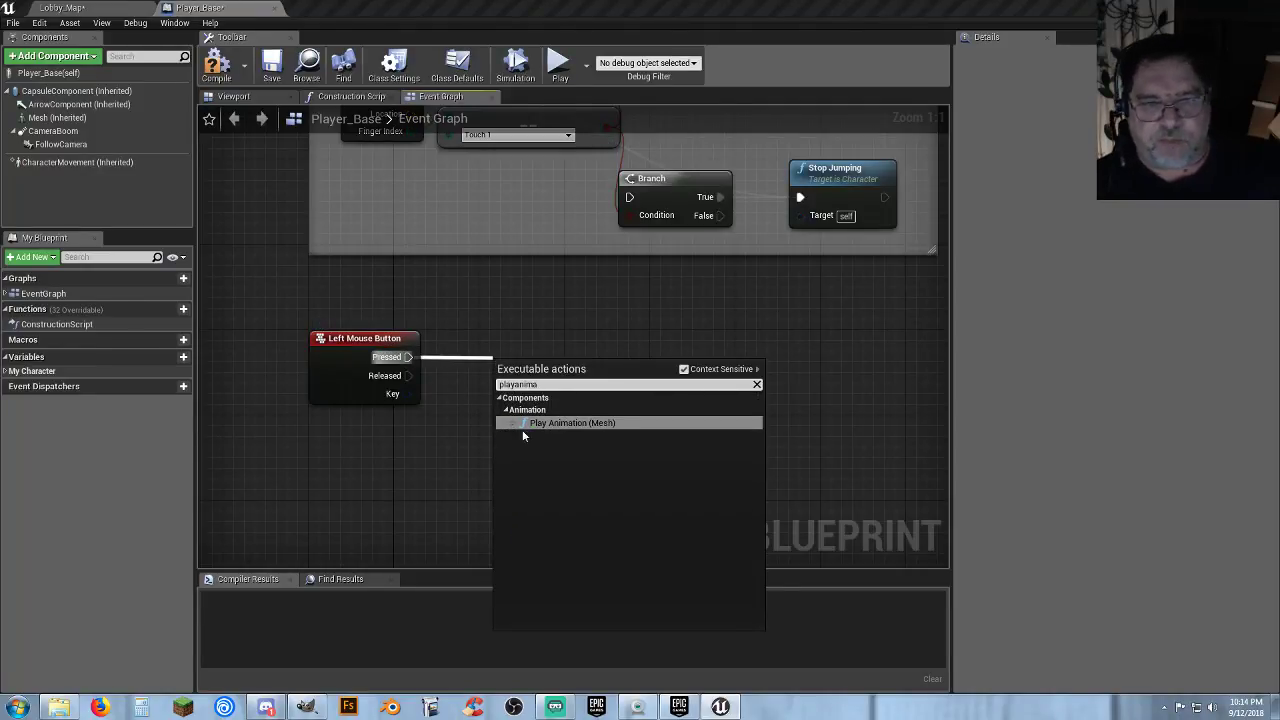
pyautogui.click(562, 423)
pyautogui.moveTo(526, 372); pyautogui.dragTo(508, 335)
pyautogui.click(437, 390)
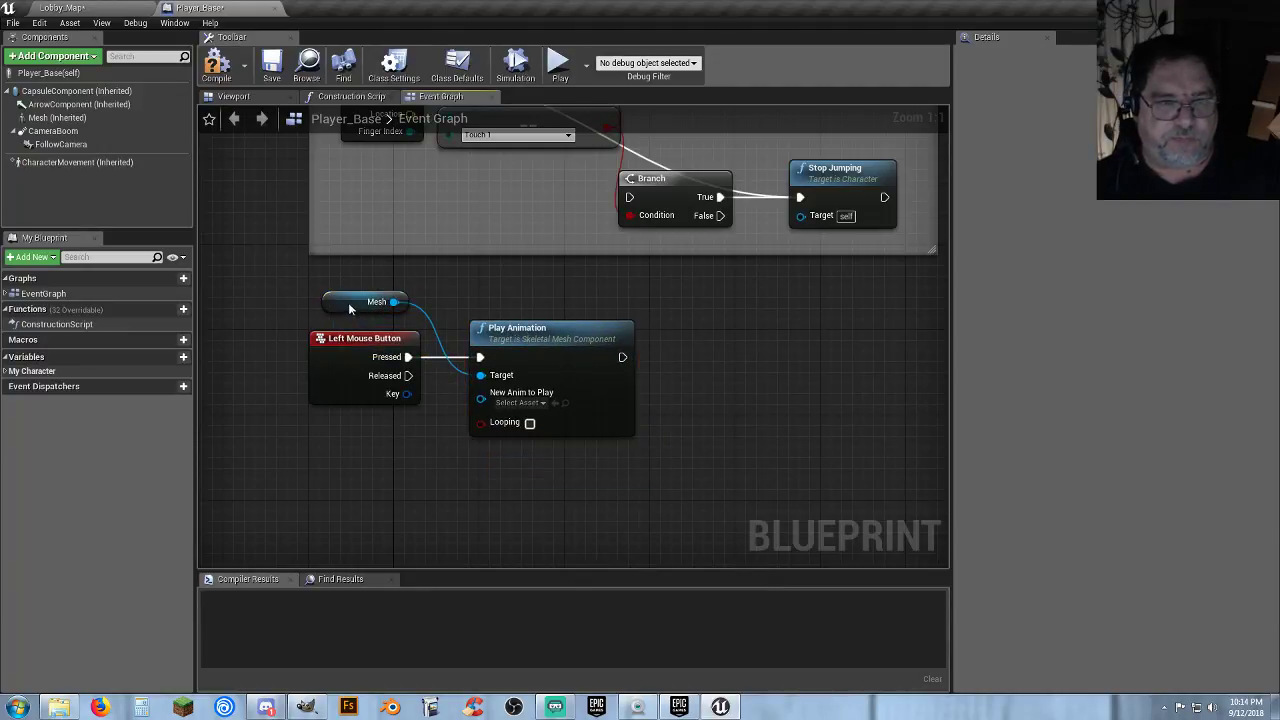
pyautogui.moveTo(348, 302); pyautogui.dragTo(356, 426)
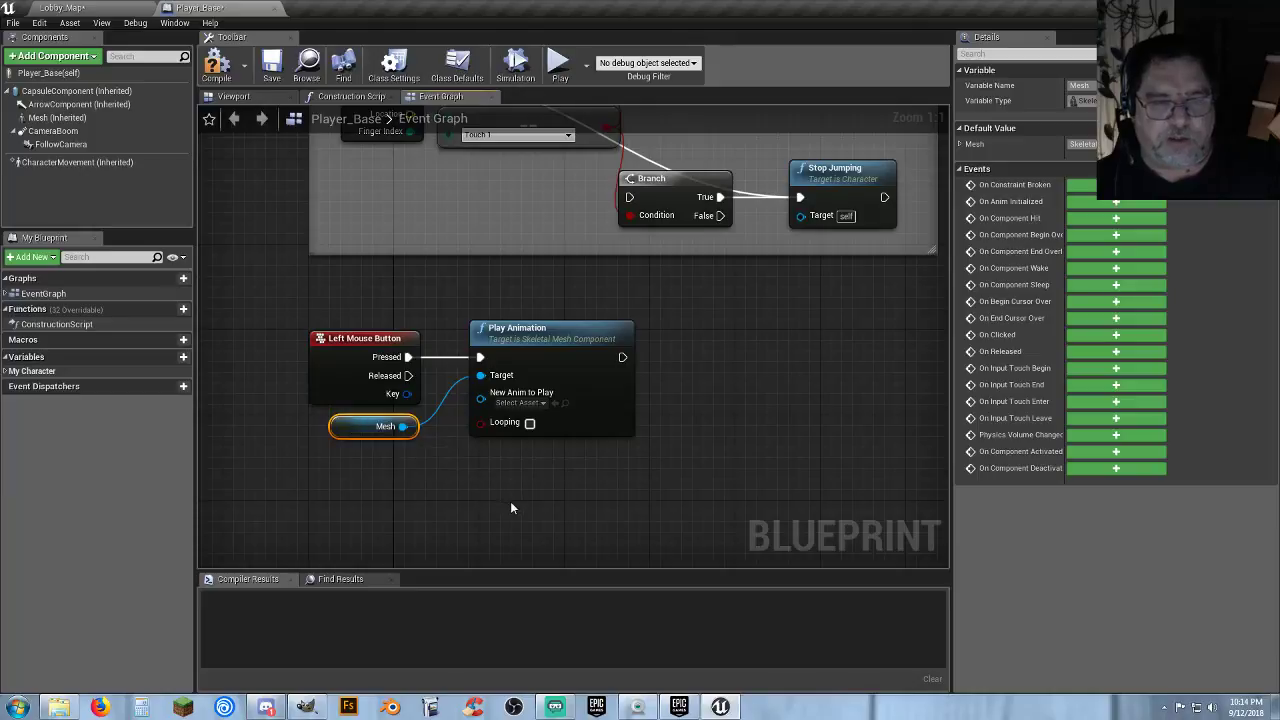
# Pick zombie_attack from the Animations/Zombie folder and assign it as the Play Animation node's New Anim to Play.
pyautogui.click(528, 402)
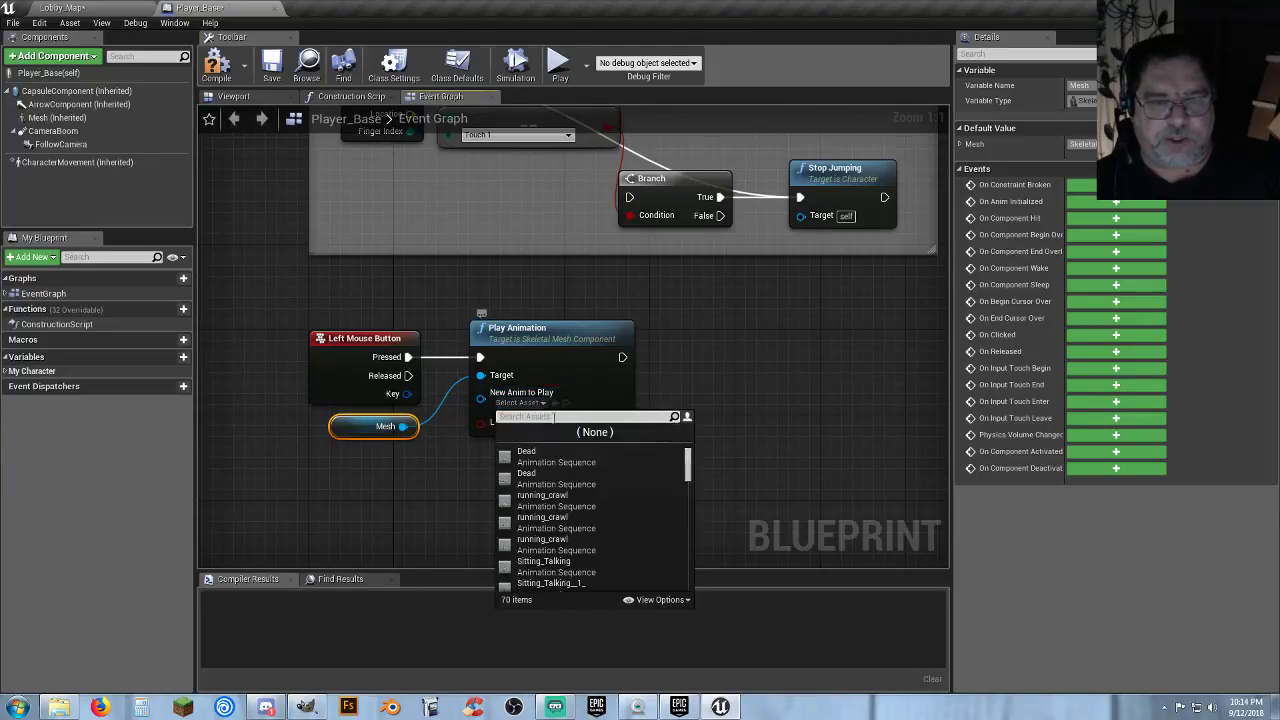
pyautogui.click(405, 515)
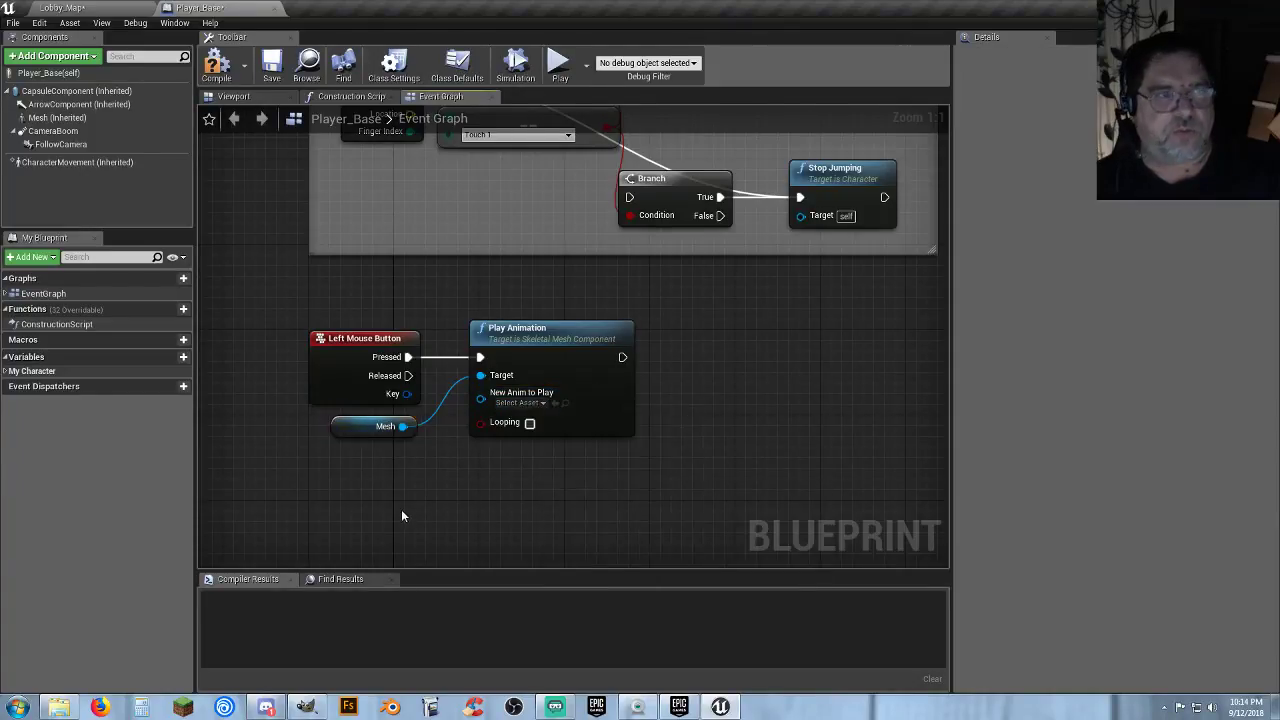
pyautogui.click(97, 9)
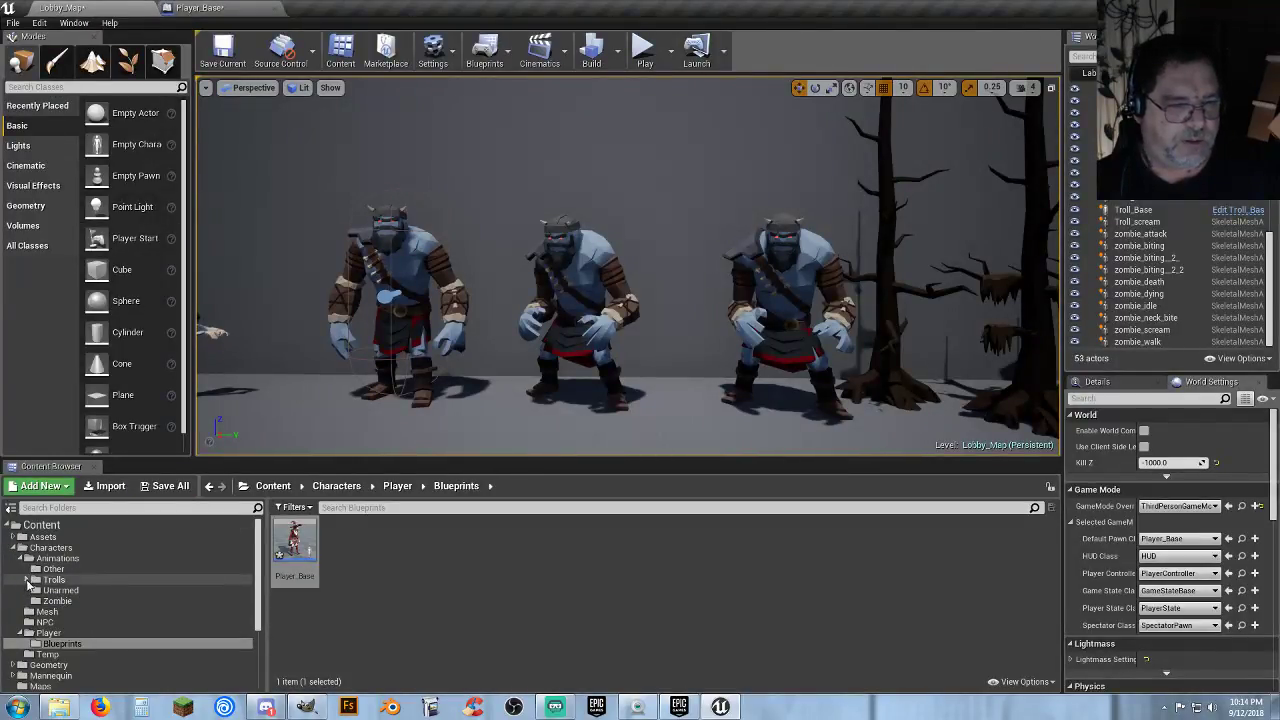
pyautogui.click(50, 601)
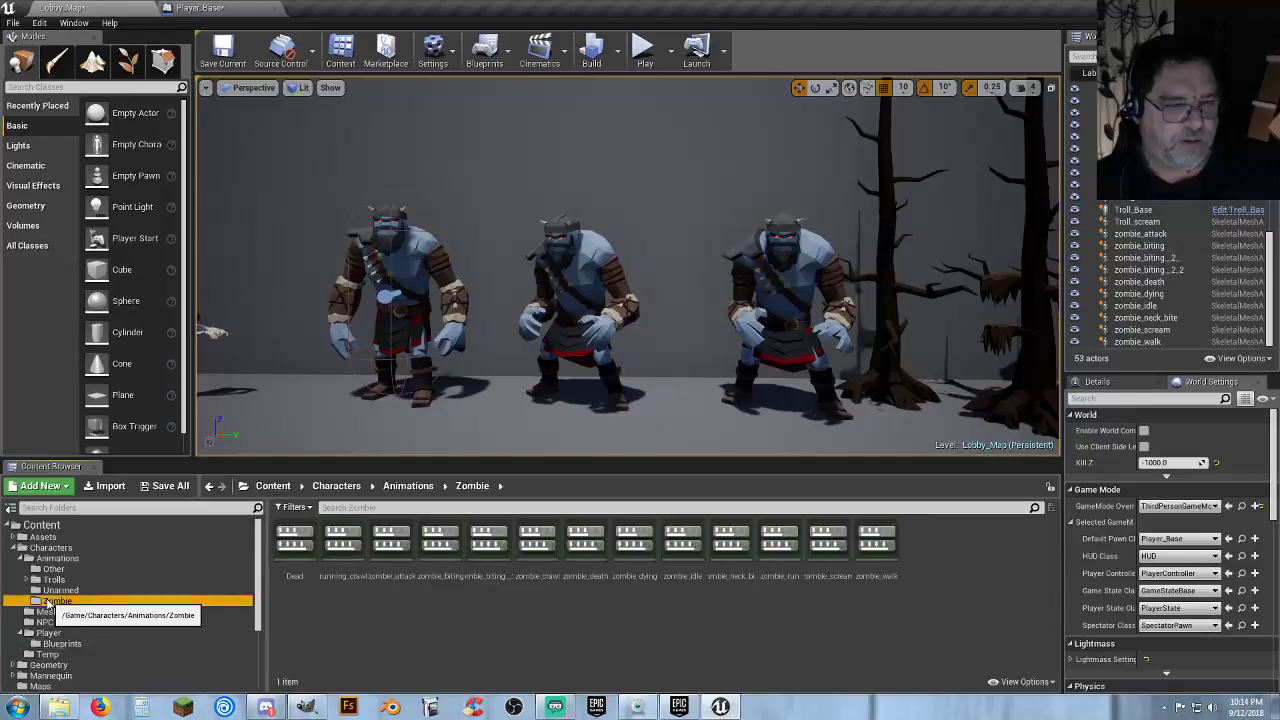
pyautogui.click(432, 642)
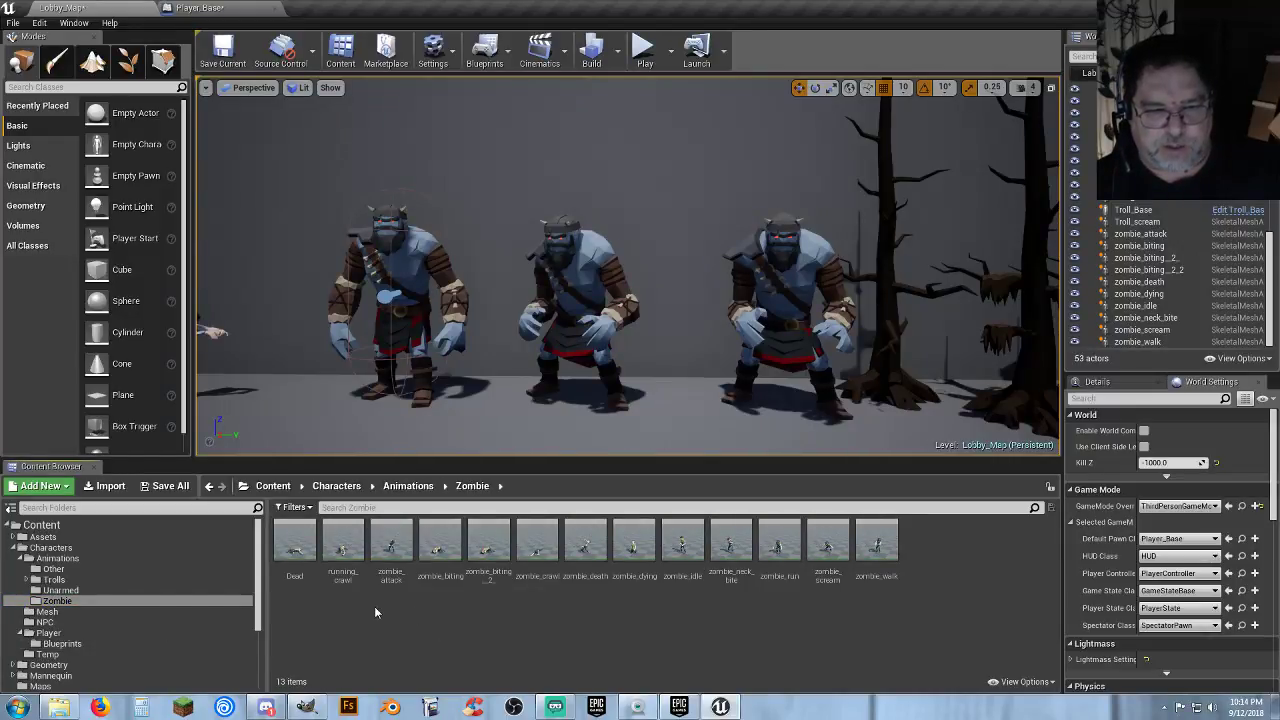
pyautogui.click(391, 548)
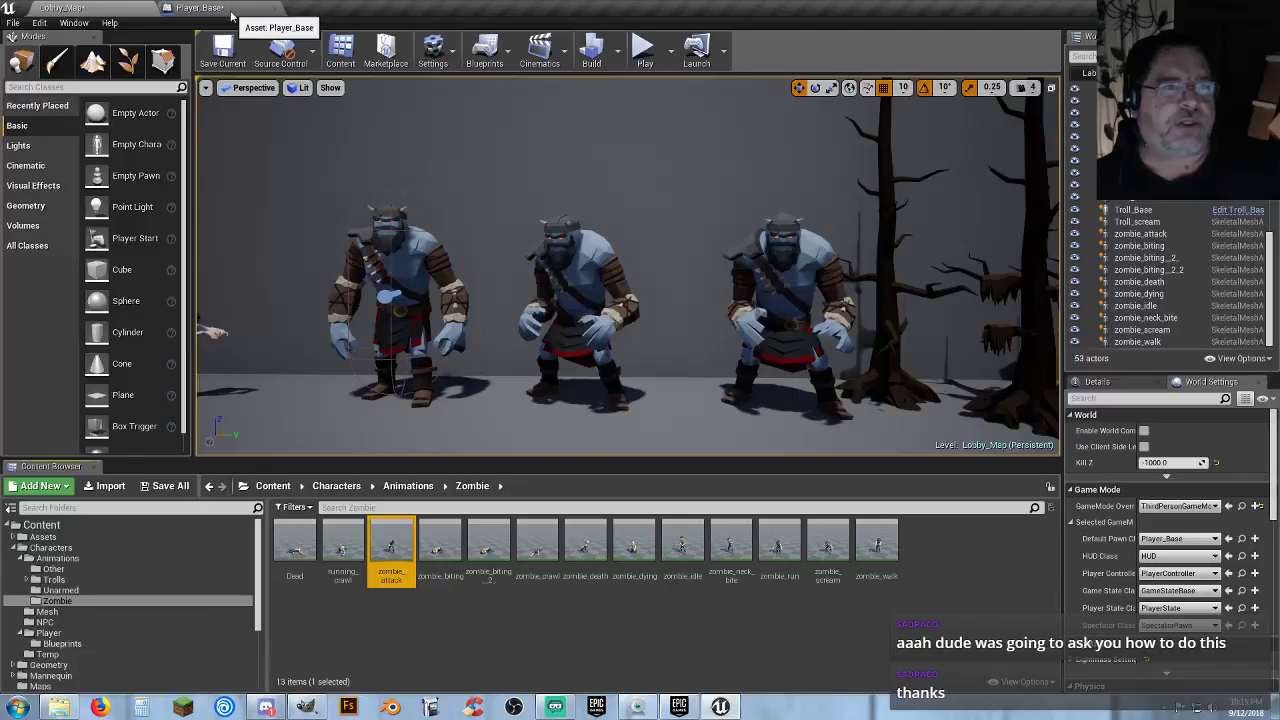
pyautogui.click(200, 8)
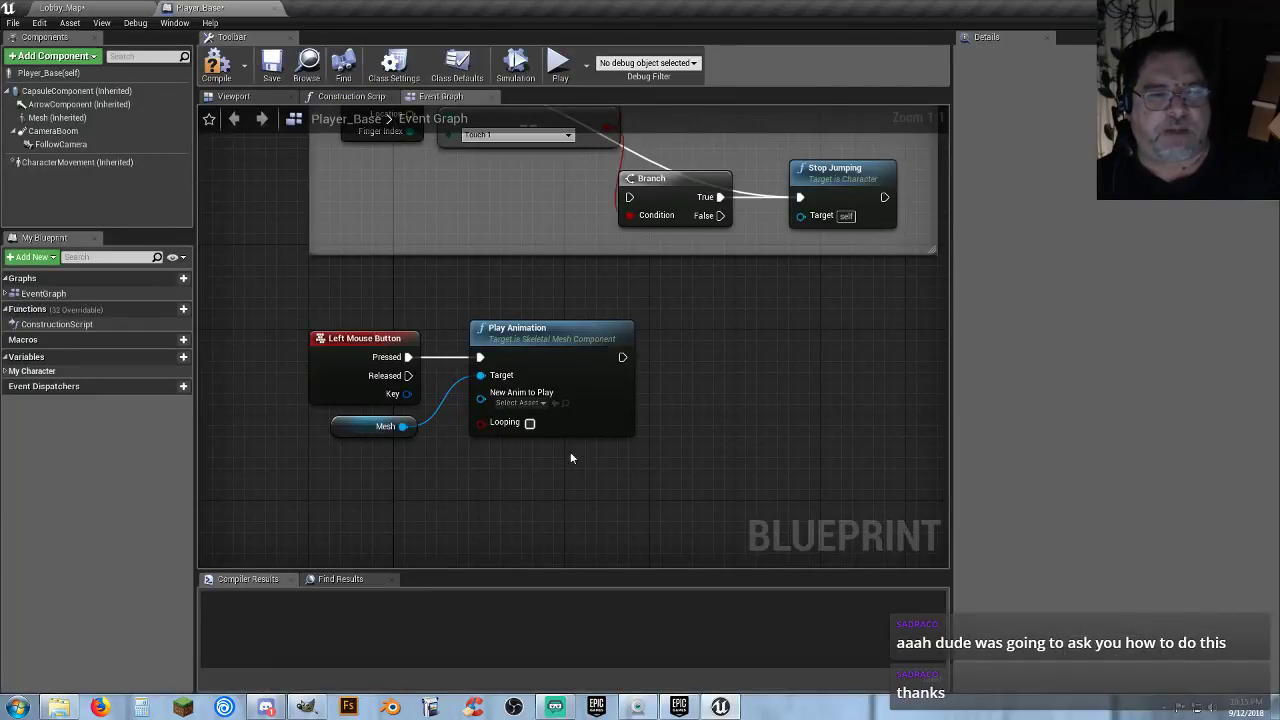
pyautogui.click(552, 402)
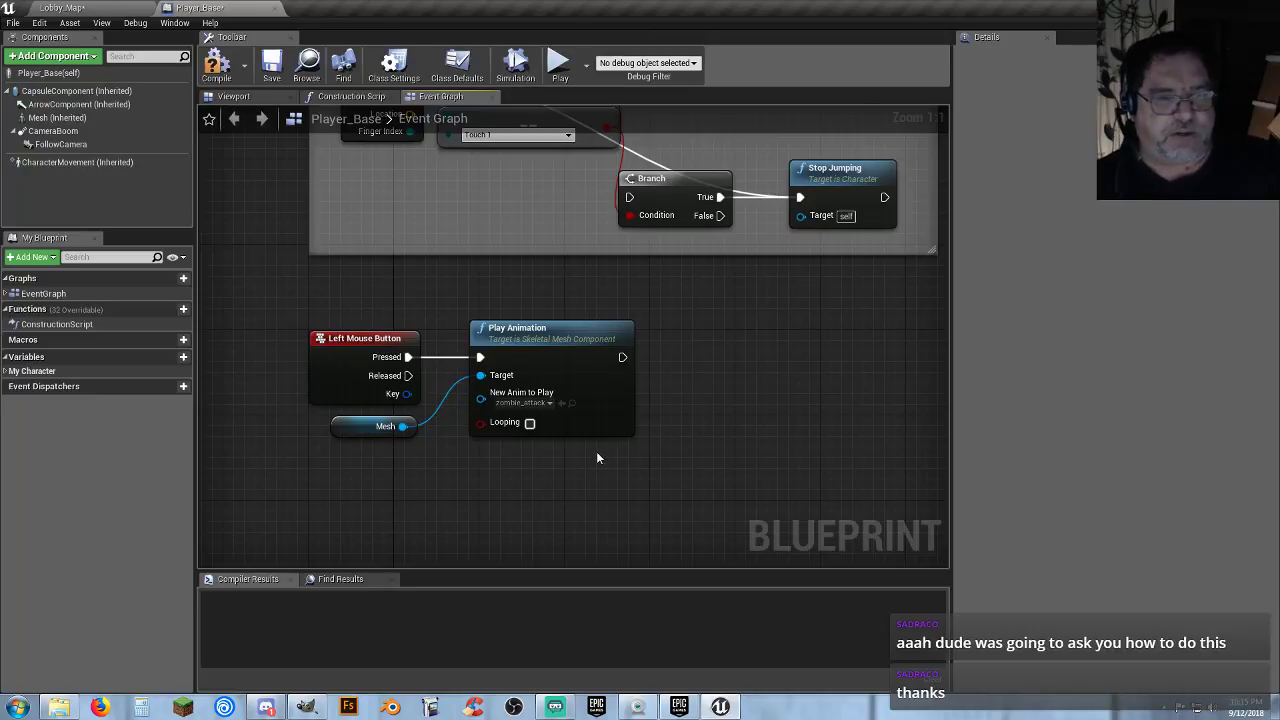
# Look up the sequence length of the zombie_attack animation in the Animations/Zombie folder.
pyautogui.moveTo(578, 460); pyautogui.dragTo(537, 436, button='right')
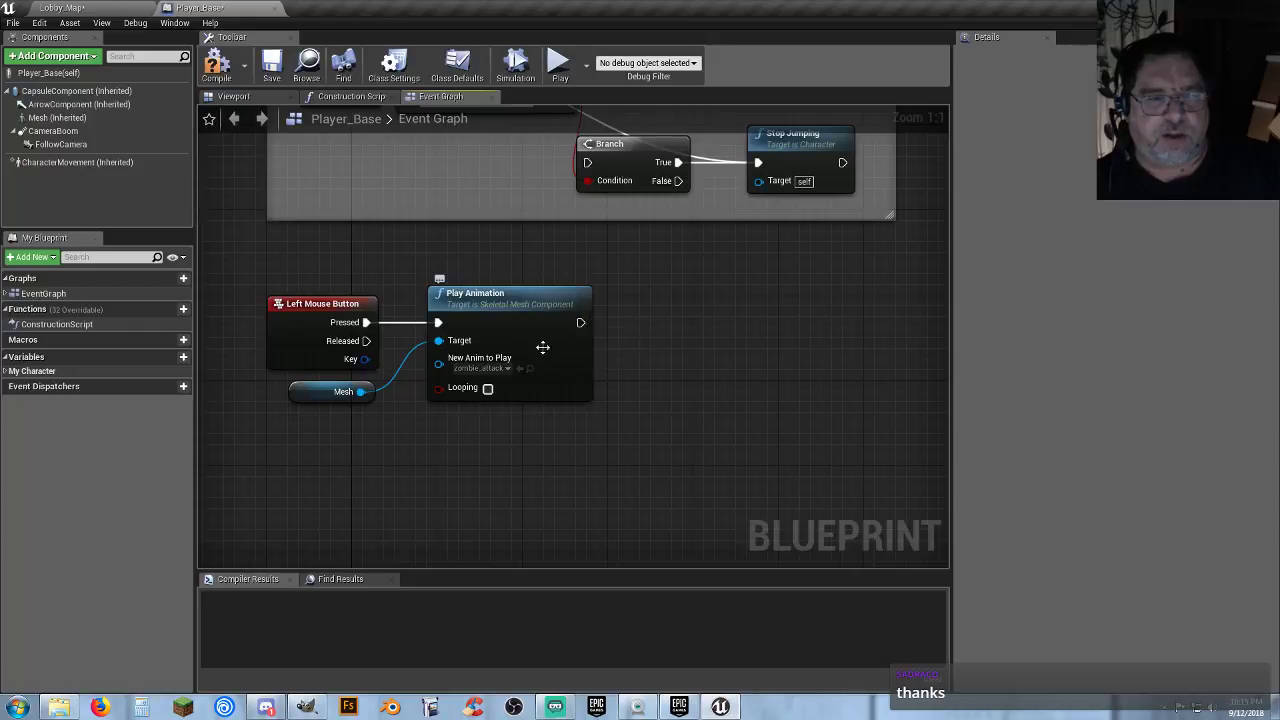
pyautogui.click(123, 14)
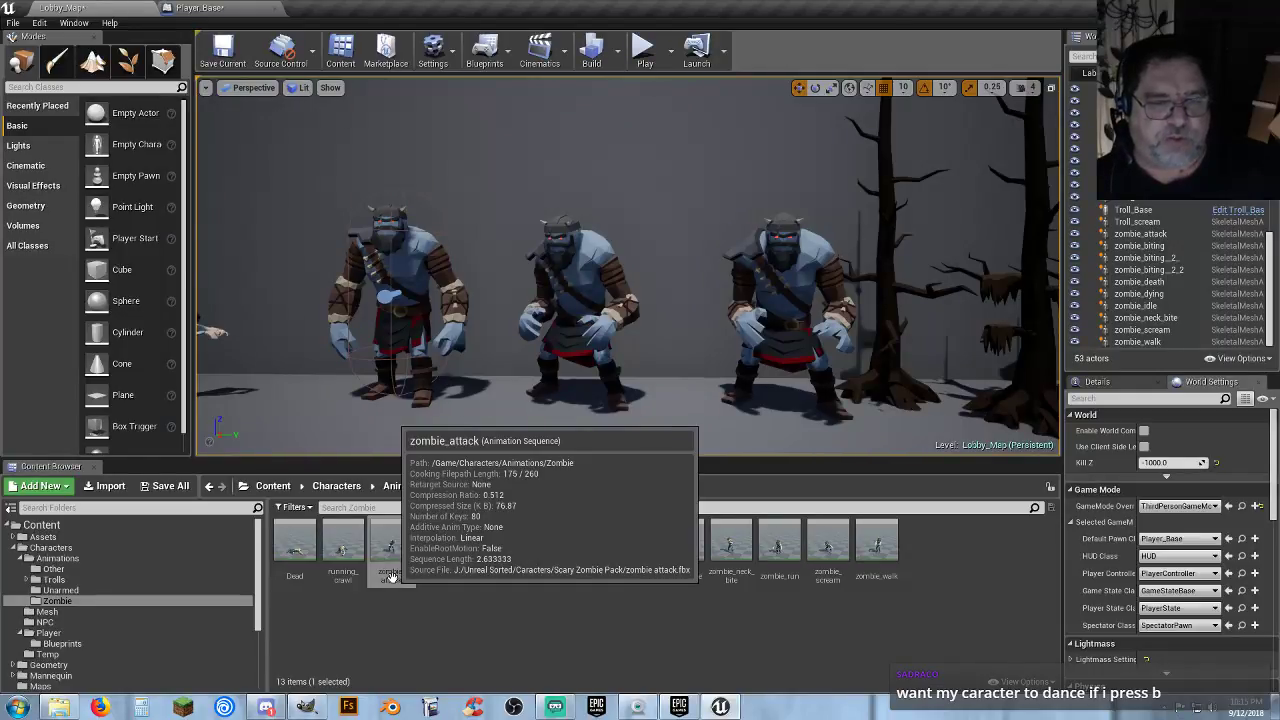
pyautogui.click(226, 10)
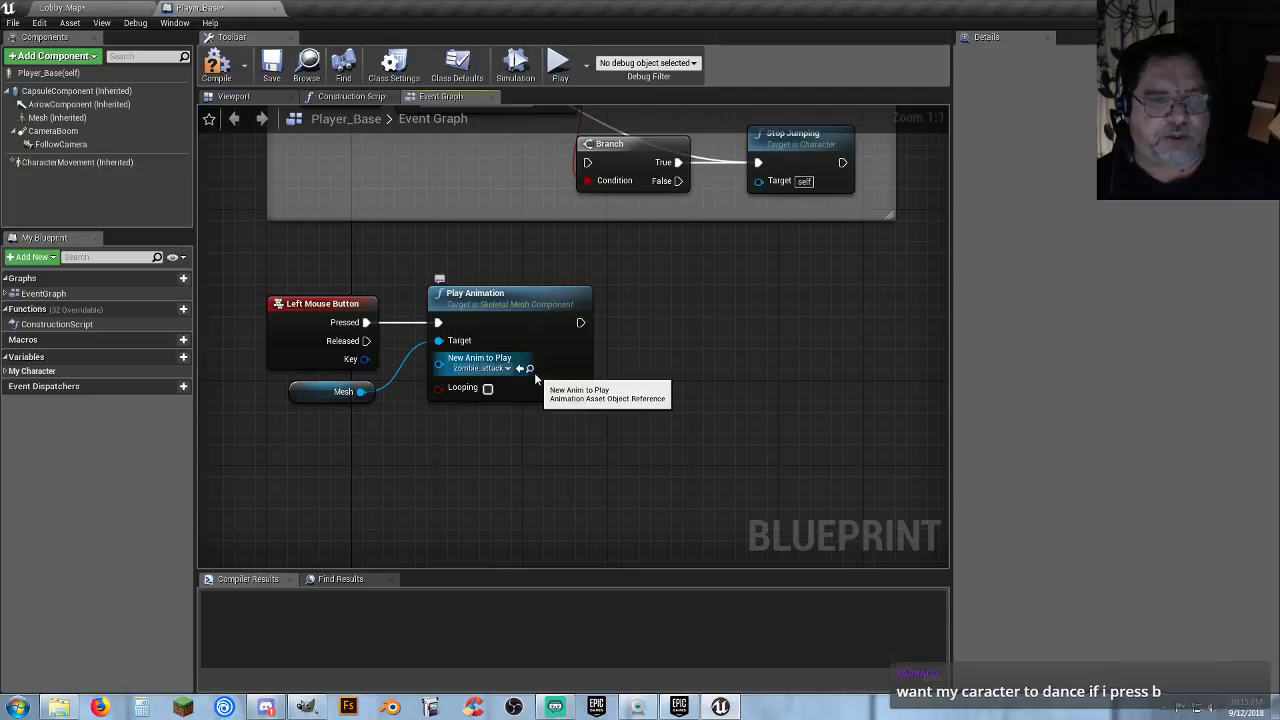
# Add a Delay node after Play Animation, align it with the chain, and set its Duration to 2.633333.
pyautogui.moveTo(580, 322); pyautogui.dragTo(651, 326)
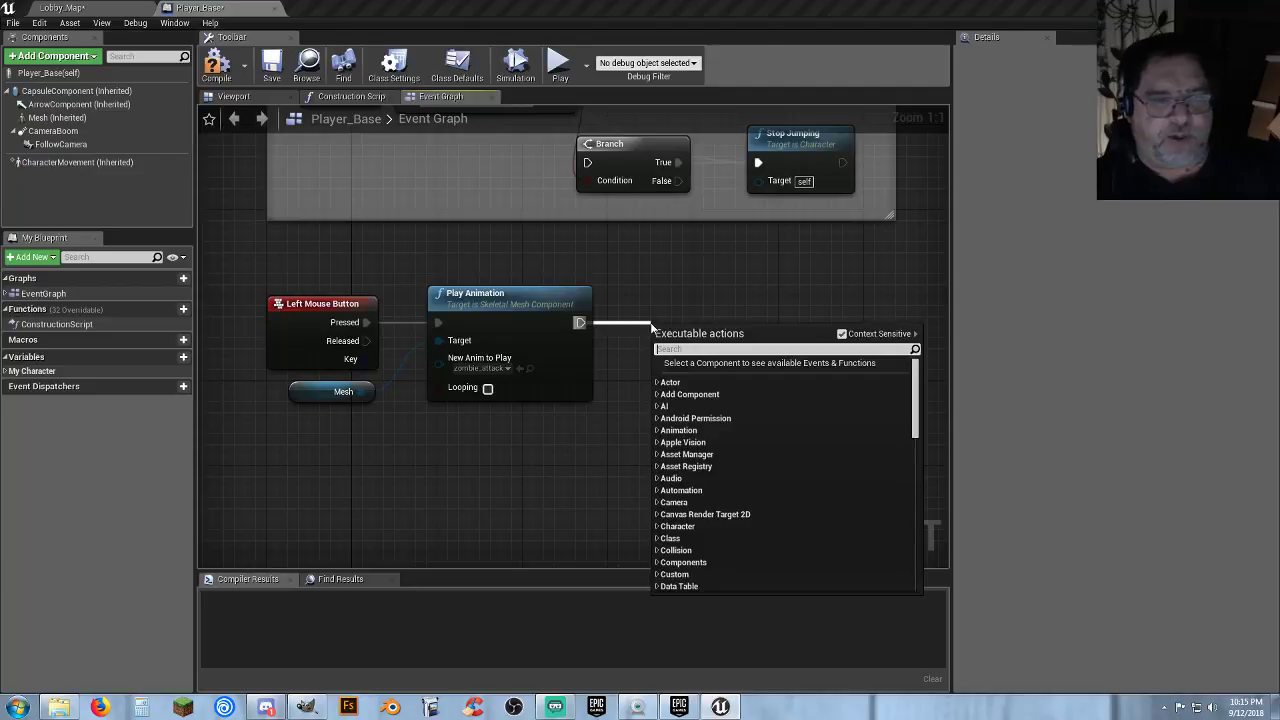
pyautogui.write('delay')
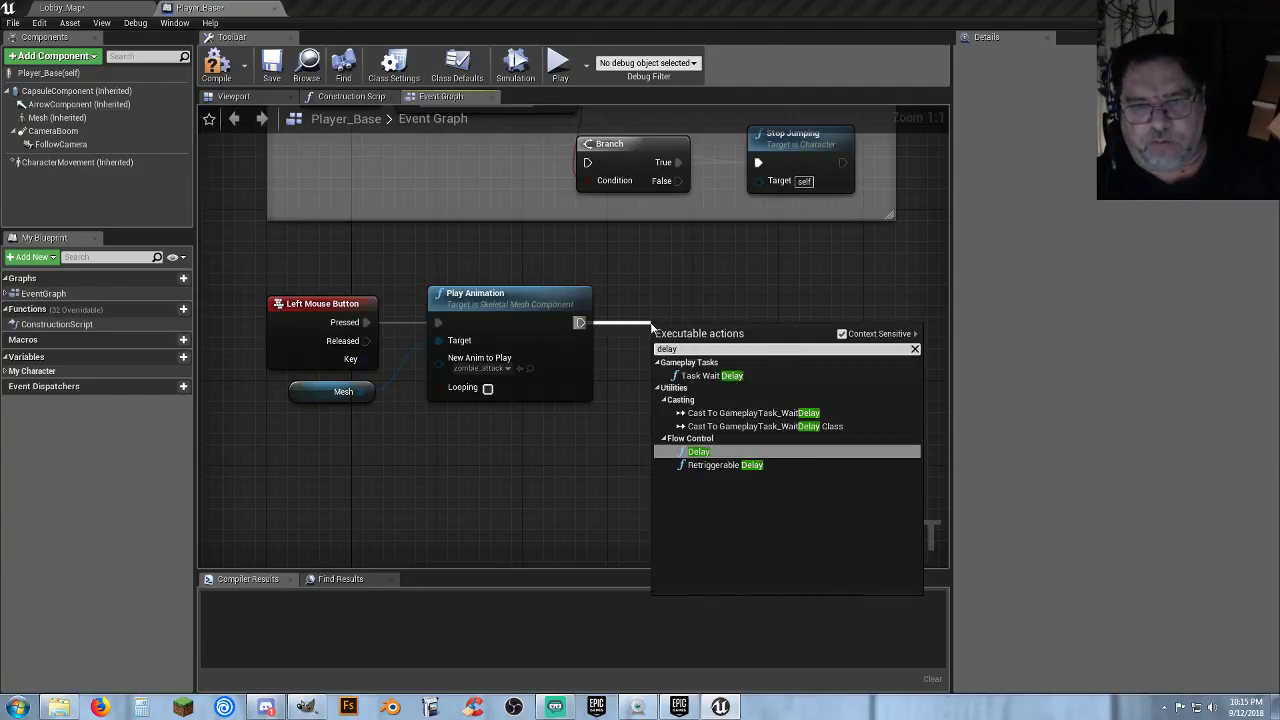
pyautogui.press('Return')
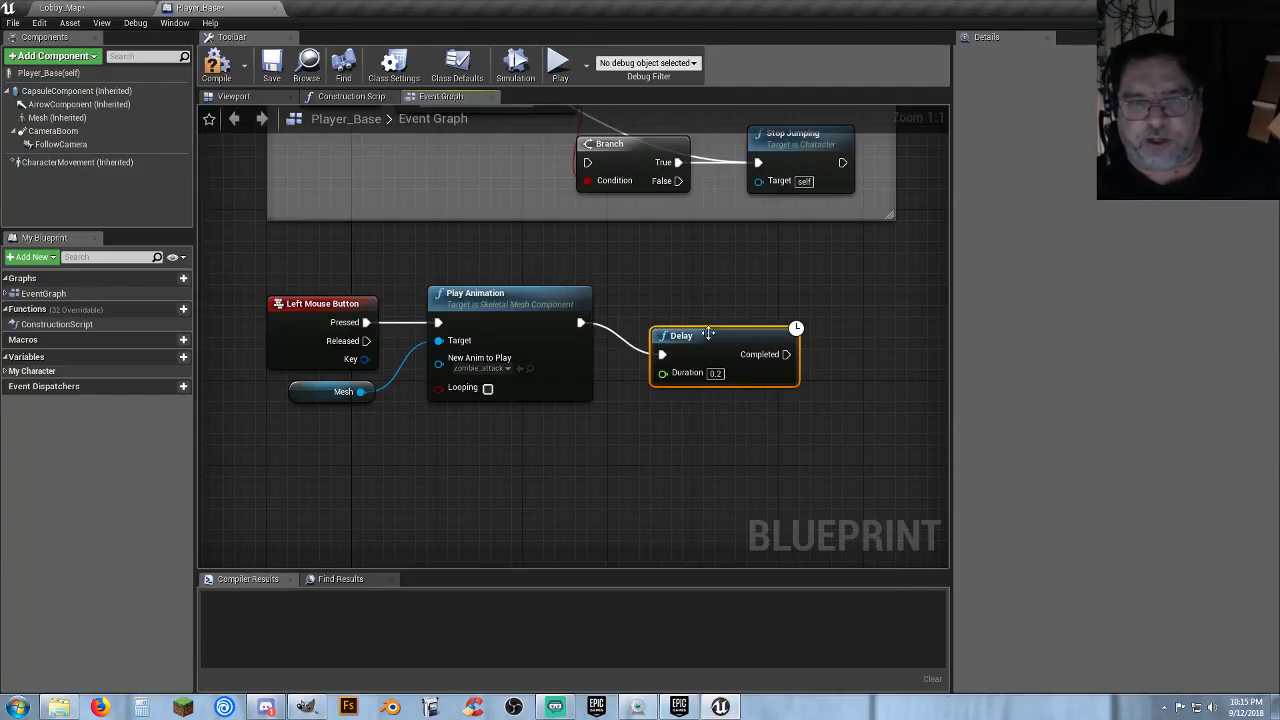
pyautogui.moveTo(731, 336); pyautogui.dragTo(697, 314)
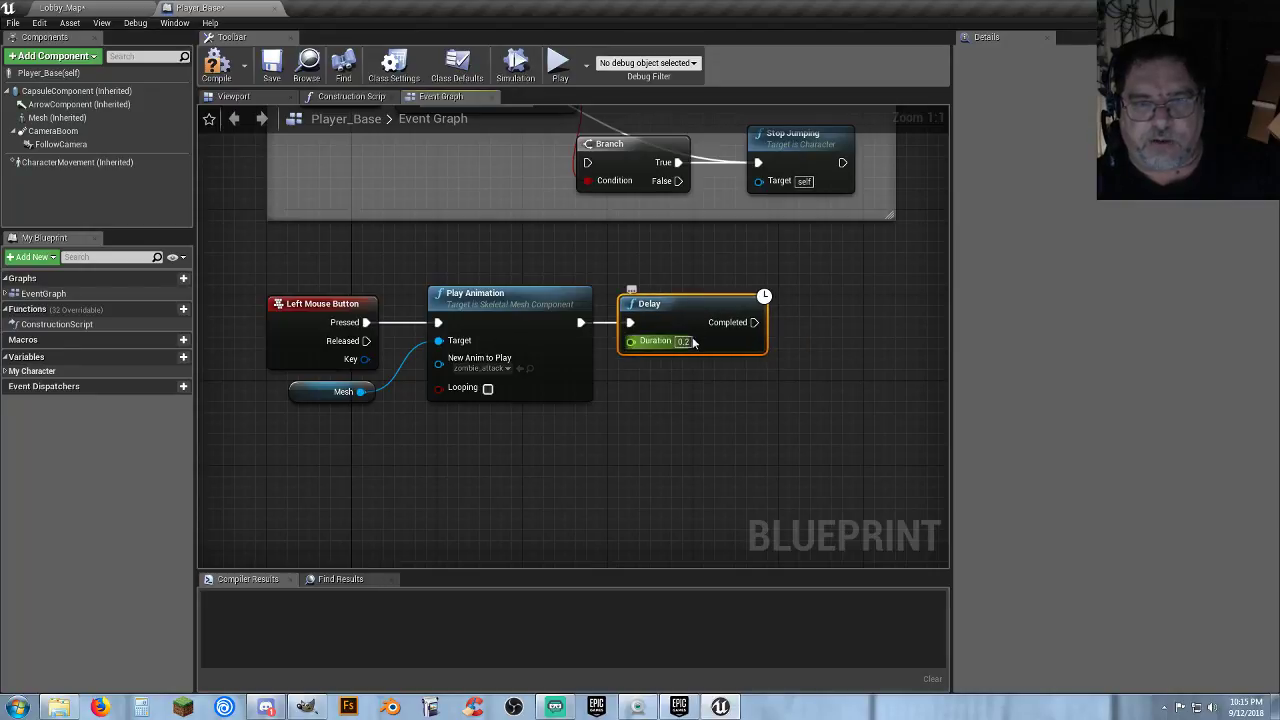
pyautogui.write('2.633')
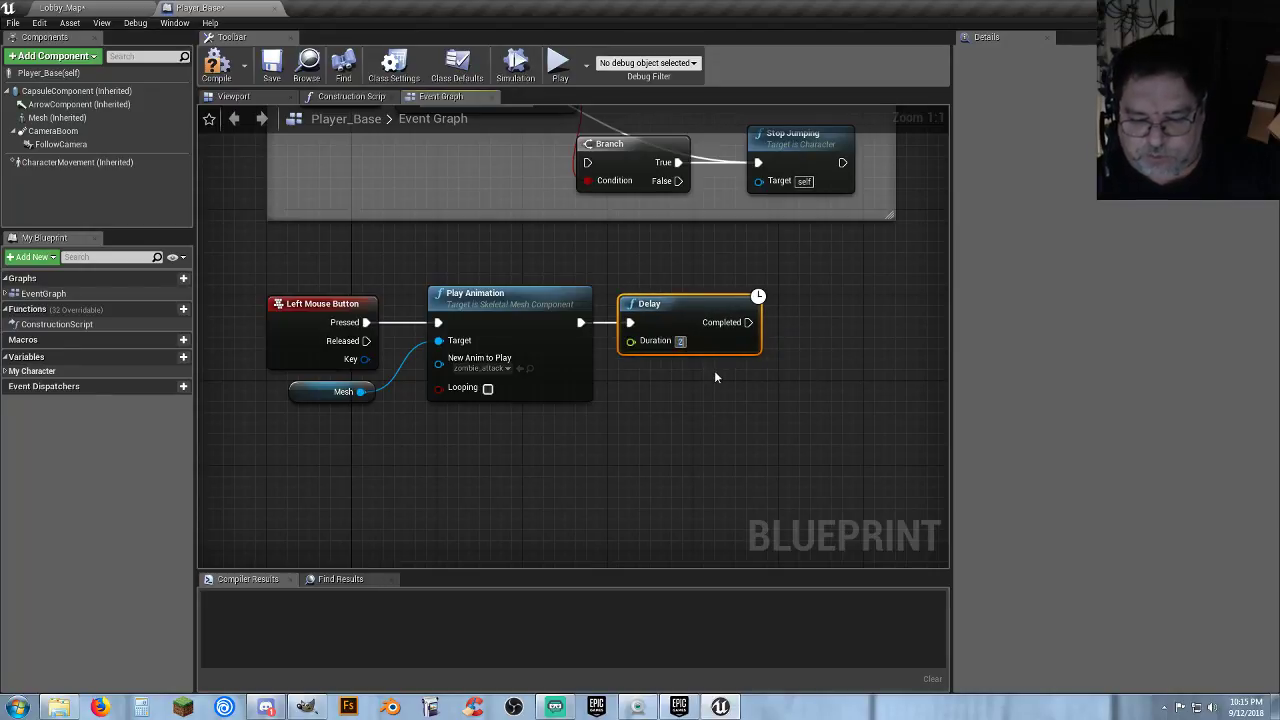
pyautogui.press('Return')
pyautogui.write('33333')
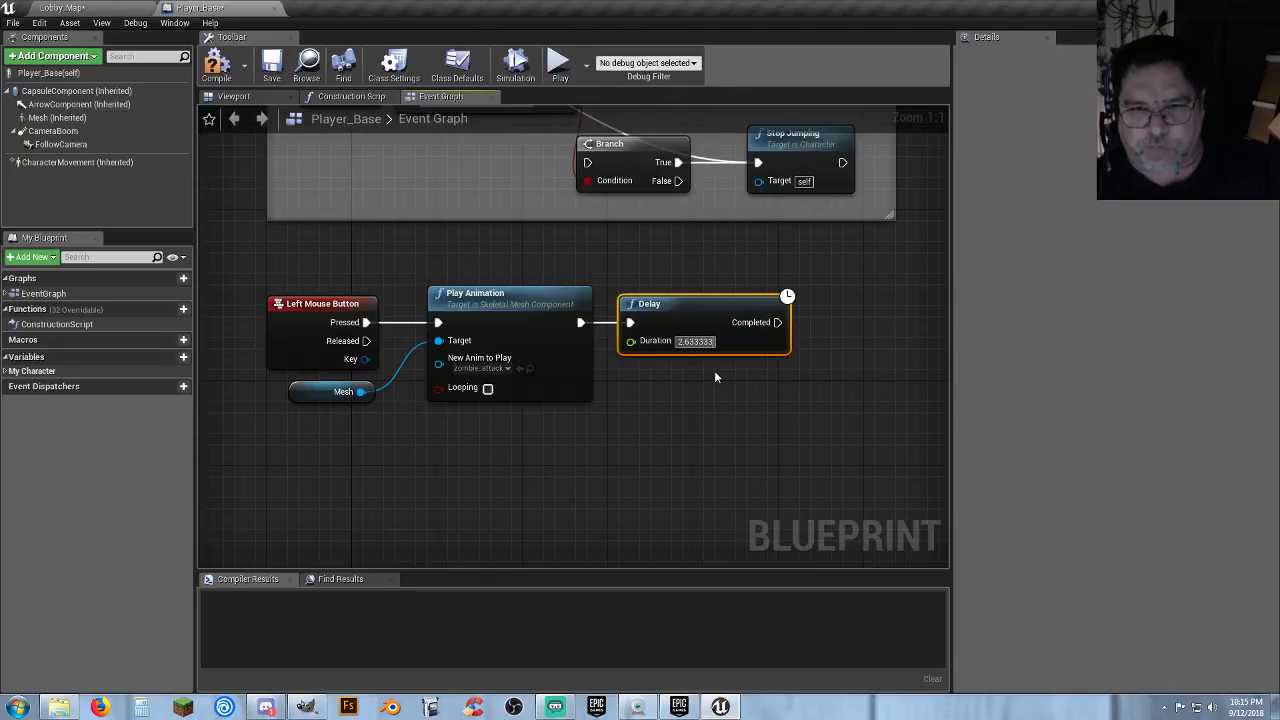
# Add a Set Anim Instance Class node targeting Mesh, connect it to the Delay's Completed output, and align it with the chain.
pyautogui.click(742, 372)
pyautogui.moveTo(742, 372); pyautogui.dragTo(632, 340, button='right')
pyautogui.moveTo(264, 361); pyautogui.dragTo(722, 375)
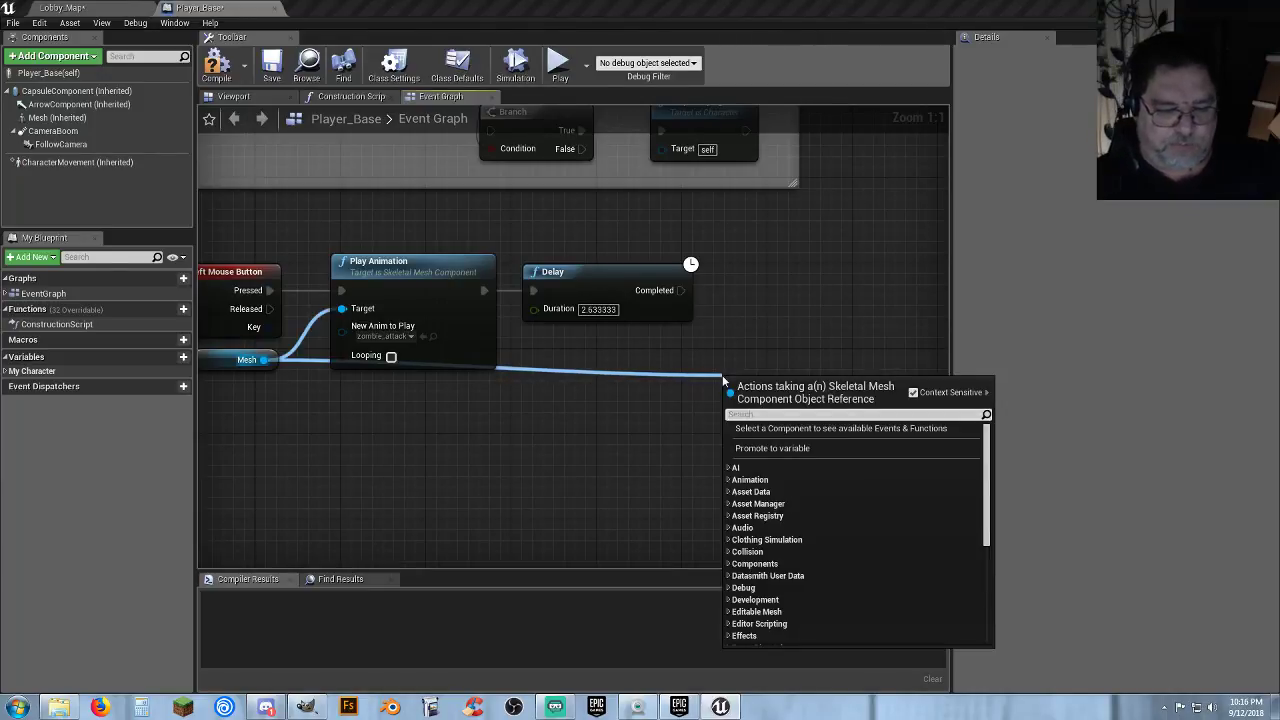
pyautogui.write('animi')
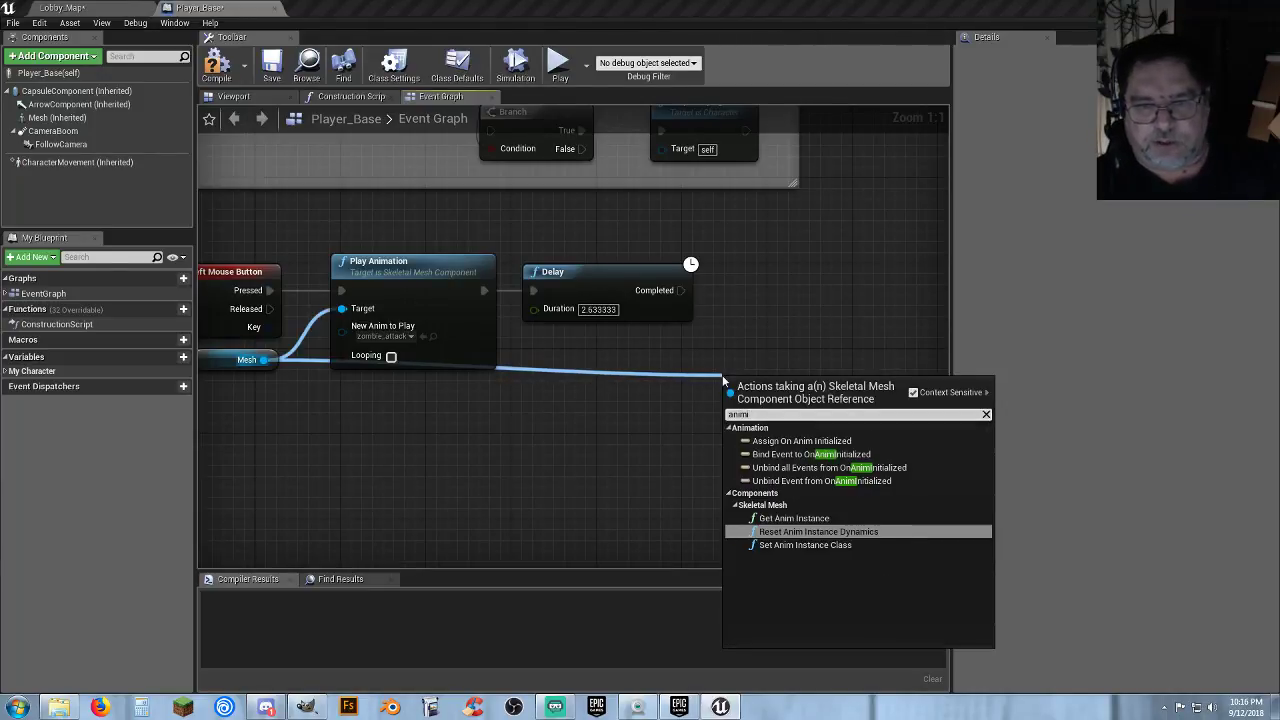
pyautogui.click(808, 544)
pyautogui.moveTo(736, 408); pyautogui.dragTo(681, 290)
pyautogui.moveTo(777, 386); pyautogui.dragTo(781, 270)
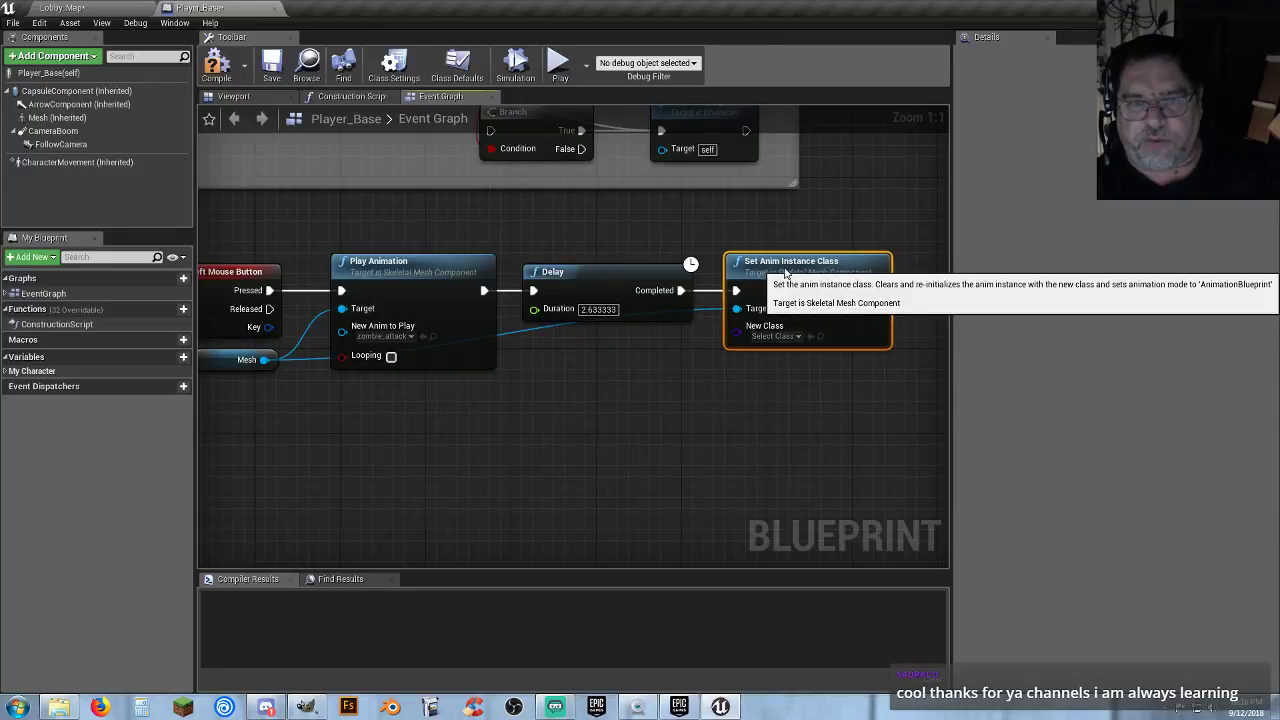
# Set the Set Anim Instance Class node's New Class to the Unarmed Anim Blueprint class and compile Player_Base.
pyautogui.click(791, 337)
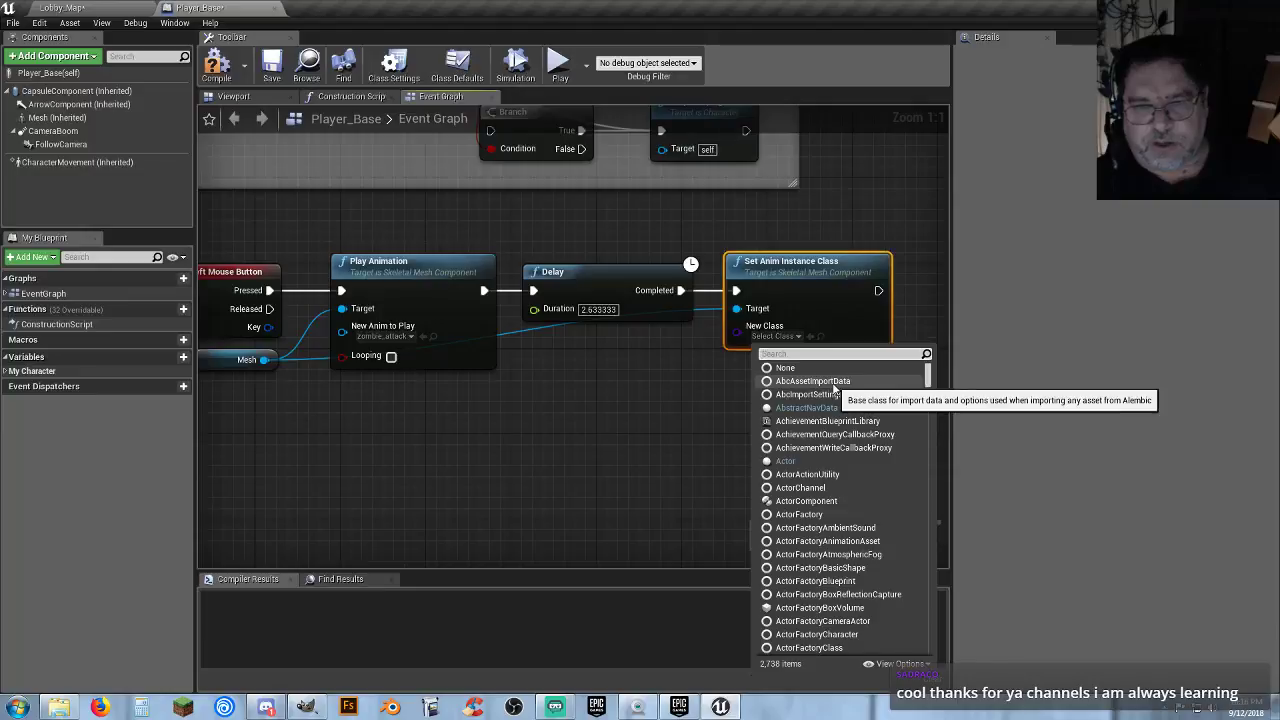
pyautogui.write('unar')
pyautogui.click(808, 381)
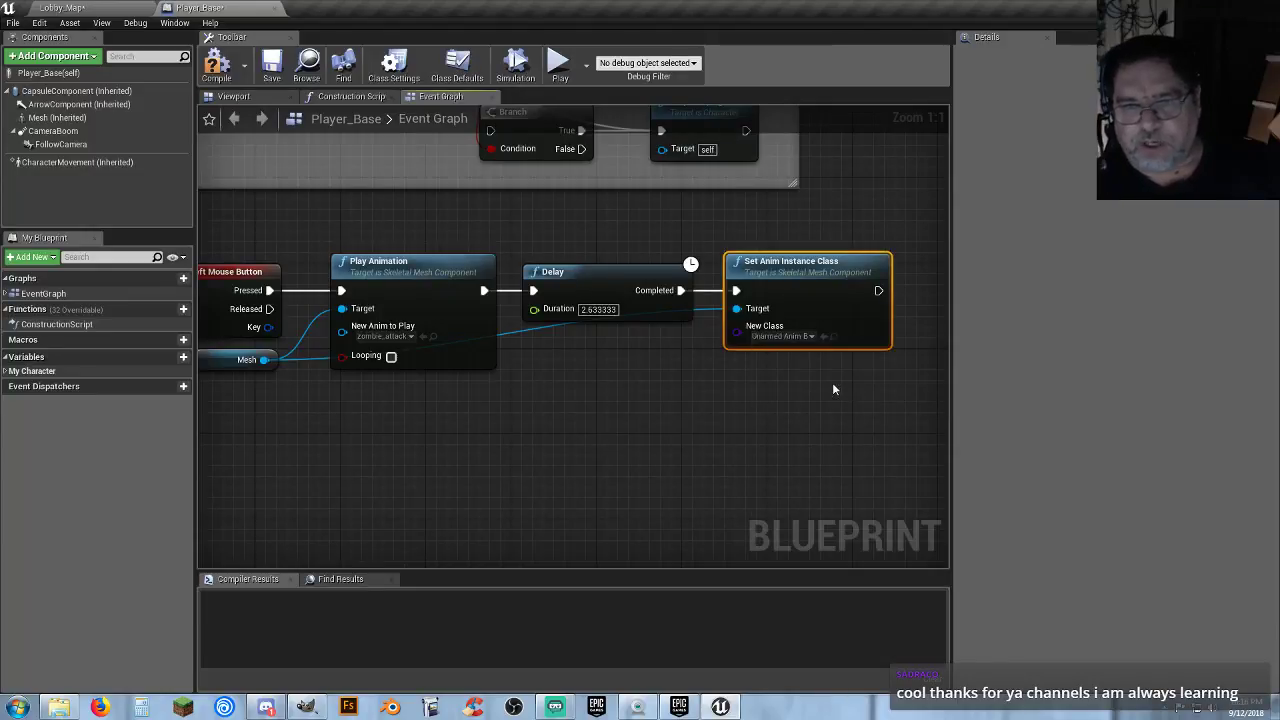
pyautogui.moveTo(787, 268); pyautogui.dragTo(797, 268)
pyautogui.click(533, 434)
pyautogui.moveTo(533, 434); pyautogui.dragTo(606, 424, button='right')
pyautogui.click(216, 64)
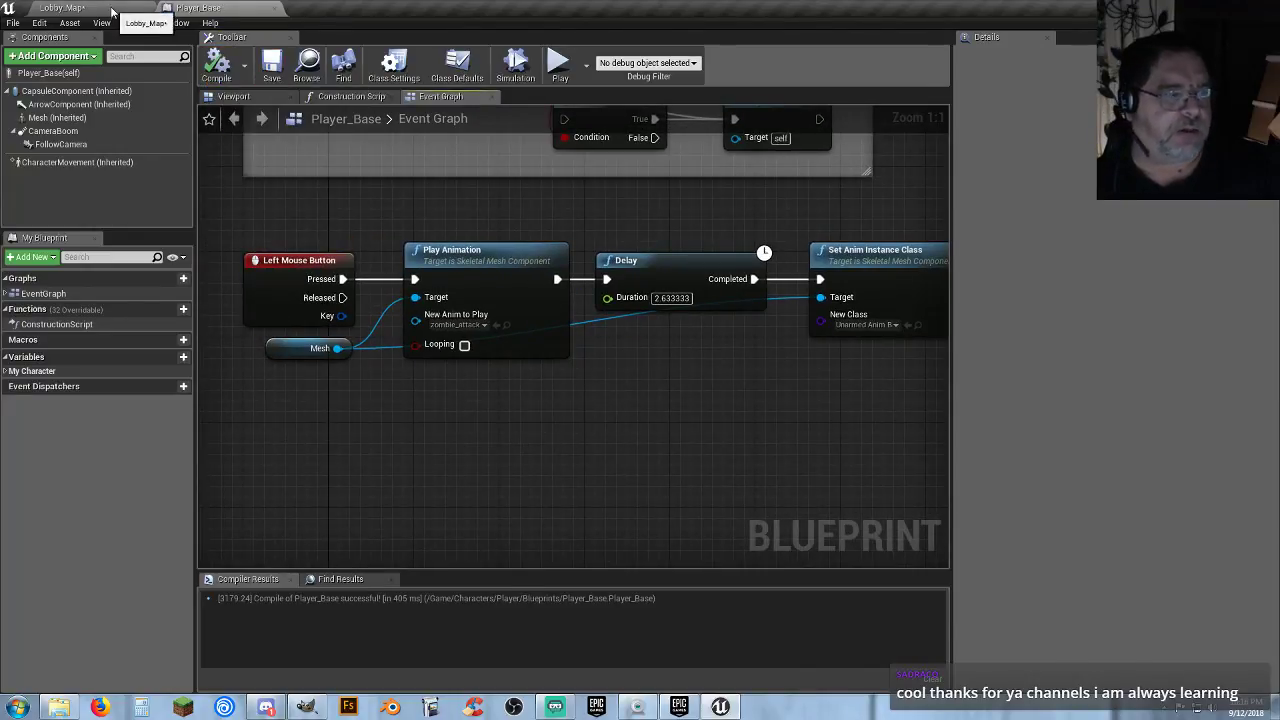
# Play-test Lobby_Map by running the character around and triggering the attack both standing and moving, and end the play session.
pyautogui.click(130, 8)
pyautogui.click(644, 48)
pyautogui.press('w')
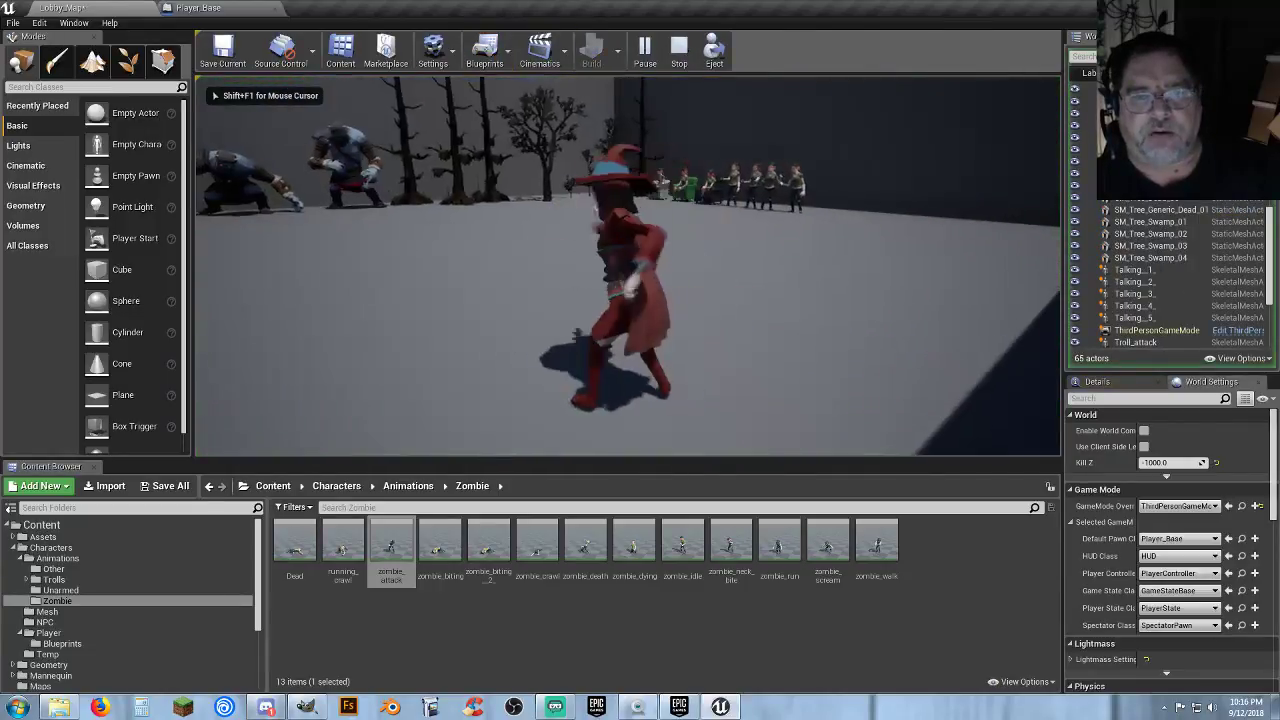
pyautogui.press('w')
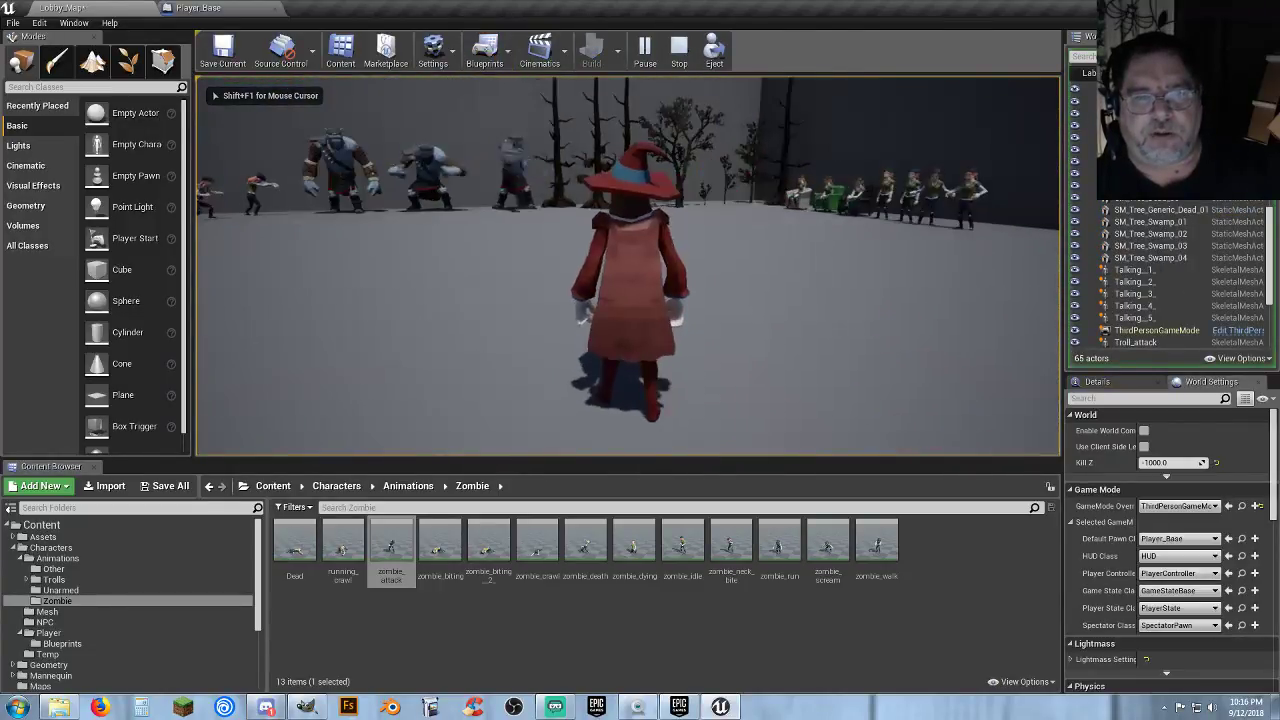
pyautogui.press('w')
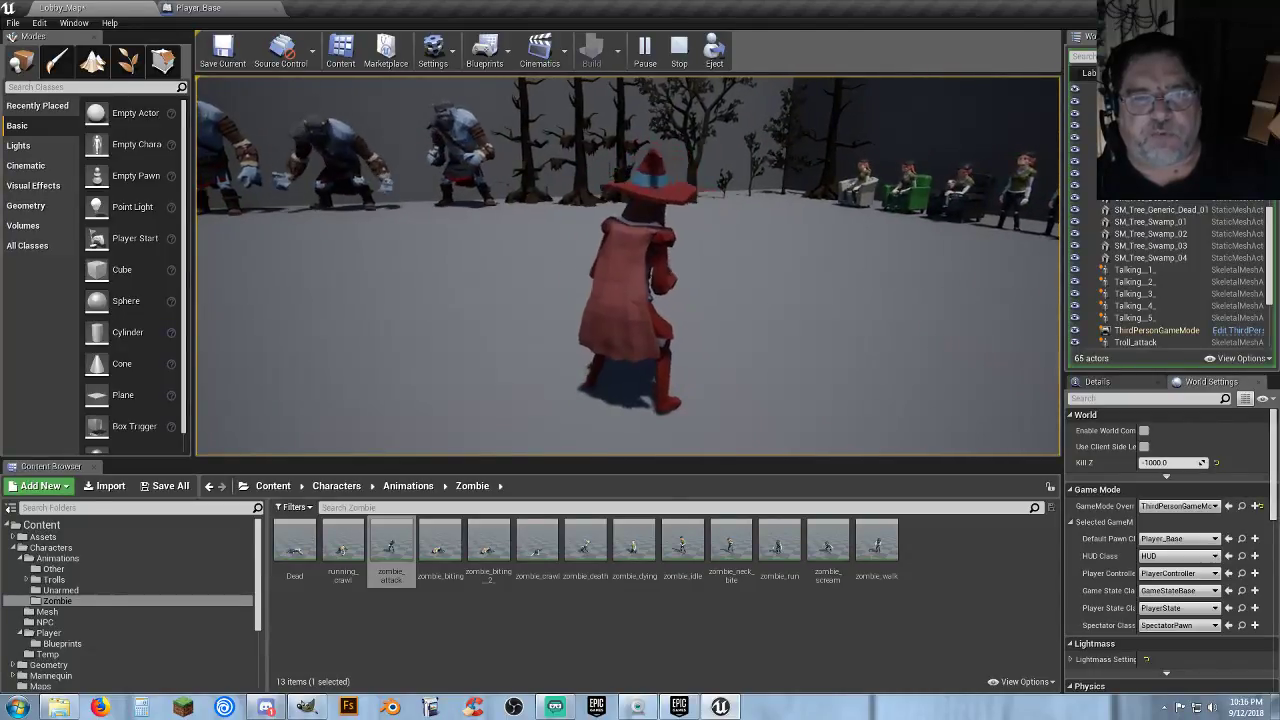
pyautogui.press('w')
pyautogui.press('w')
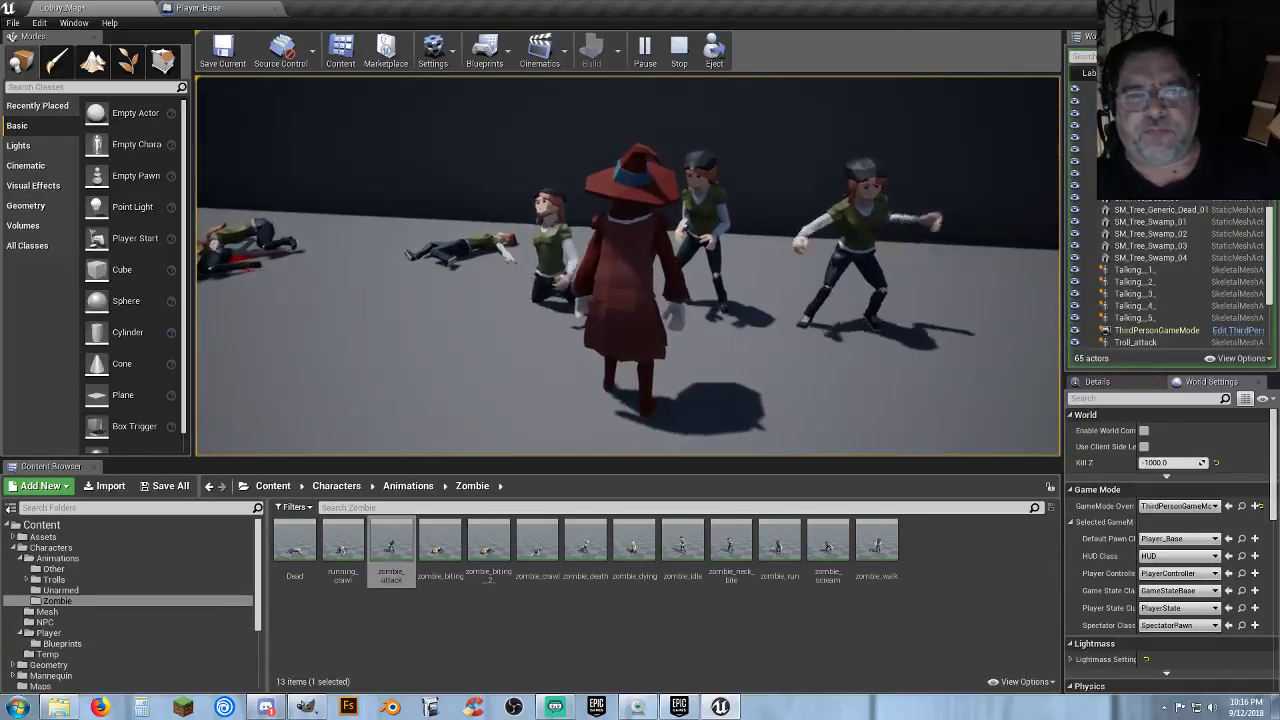
pyautogui.press('s')
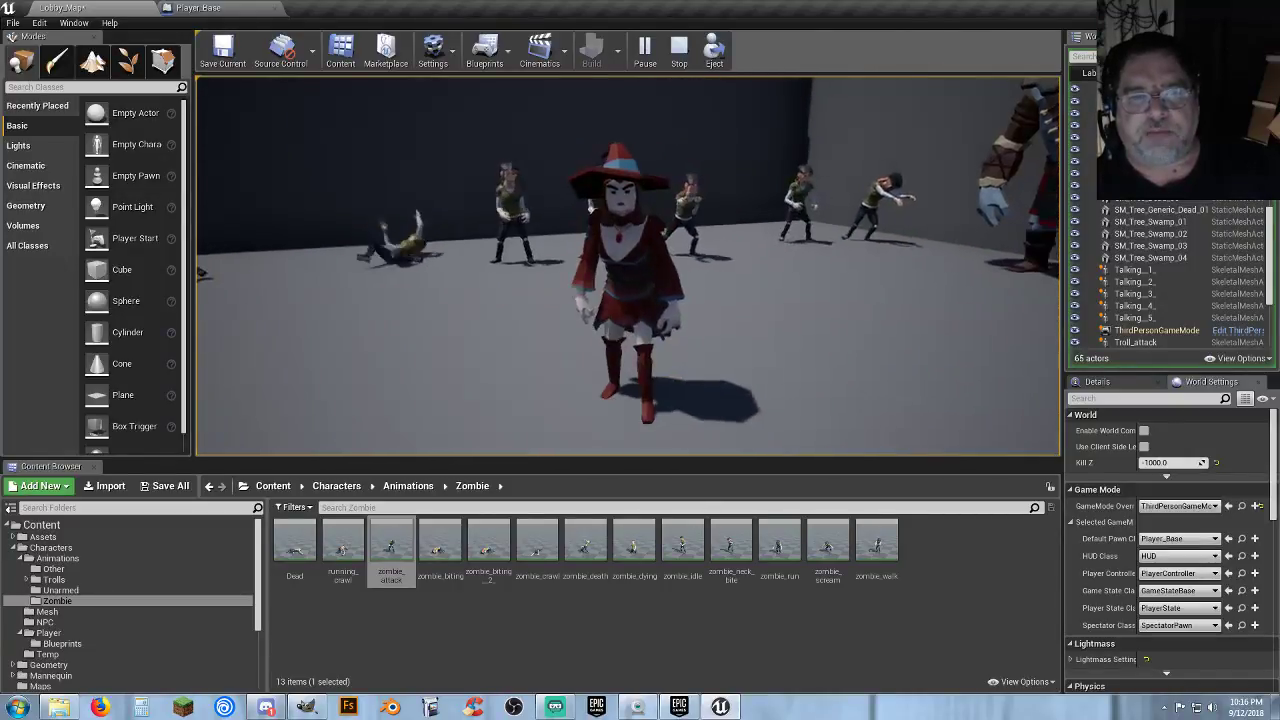
pyautogui.press('e')
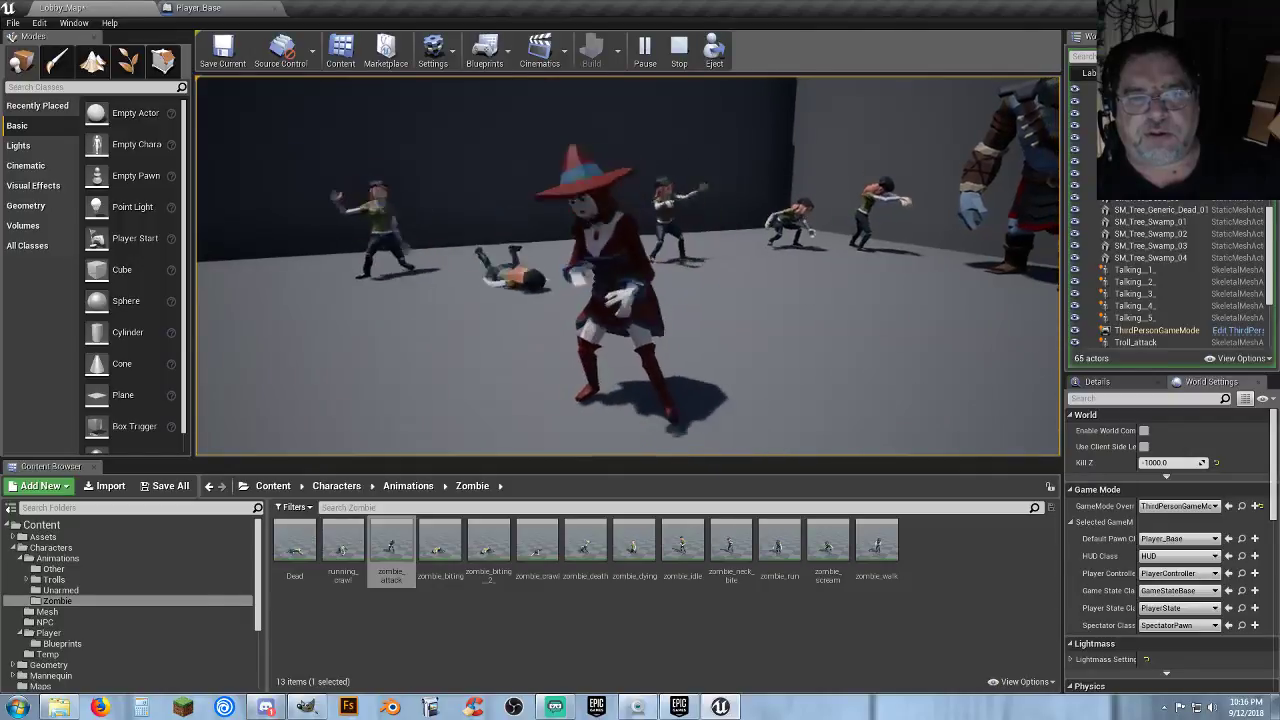
pyautogui.press('w')
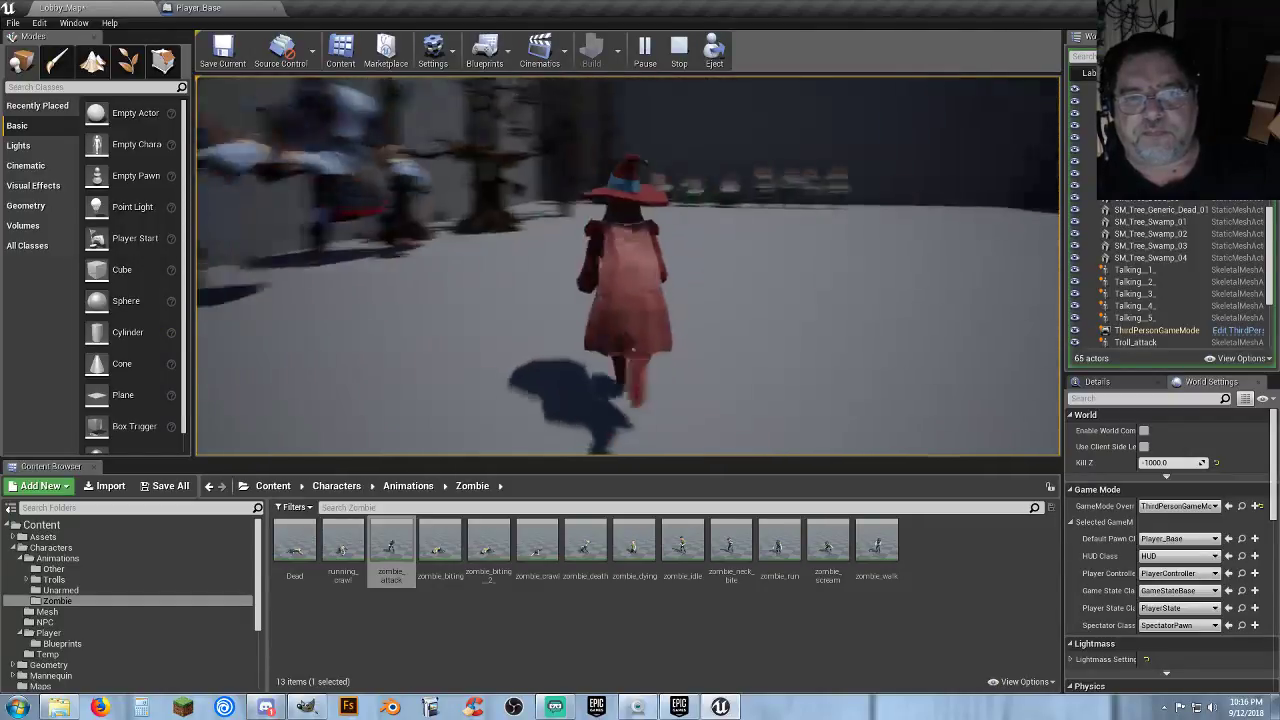
pyautogui.press('e')
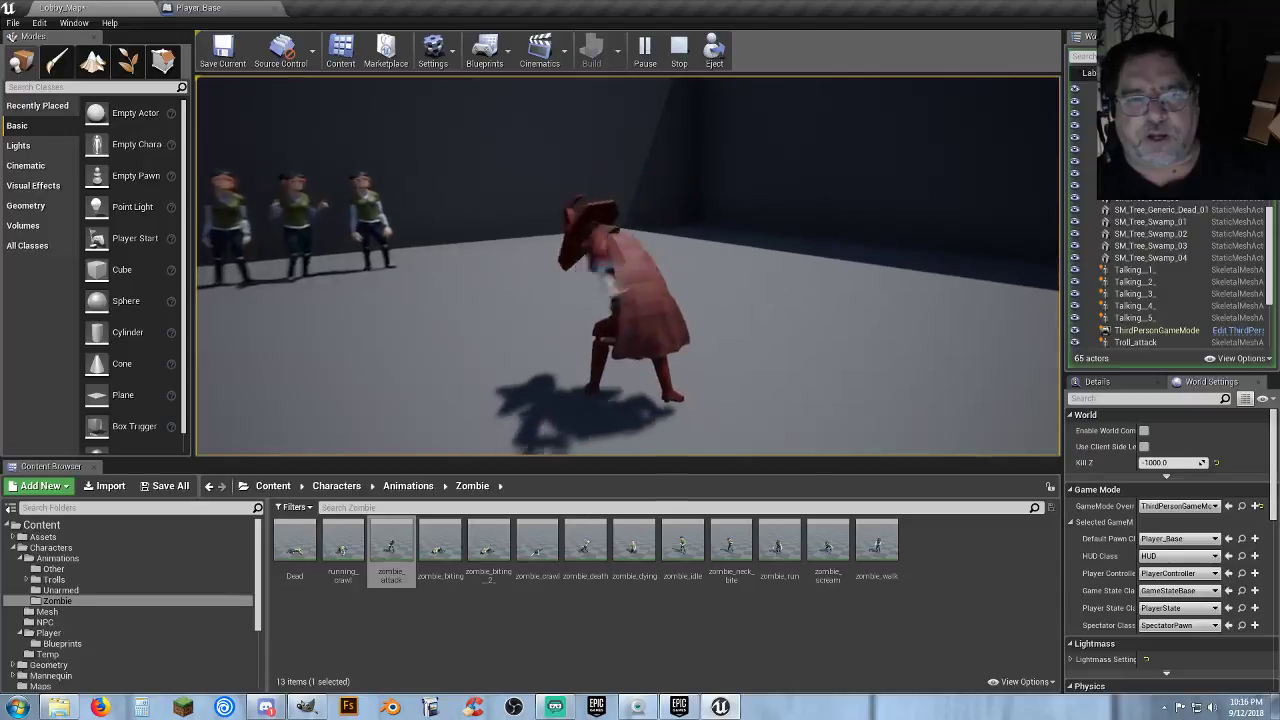
pyautogui.press('w')
pyautogui.press('w')
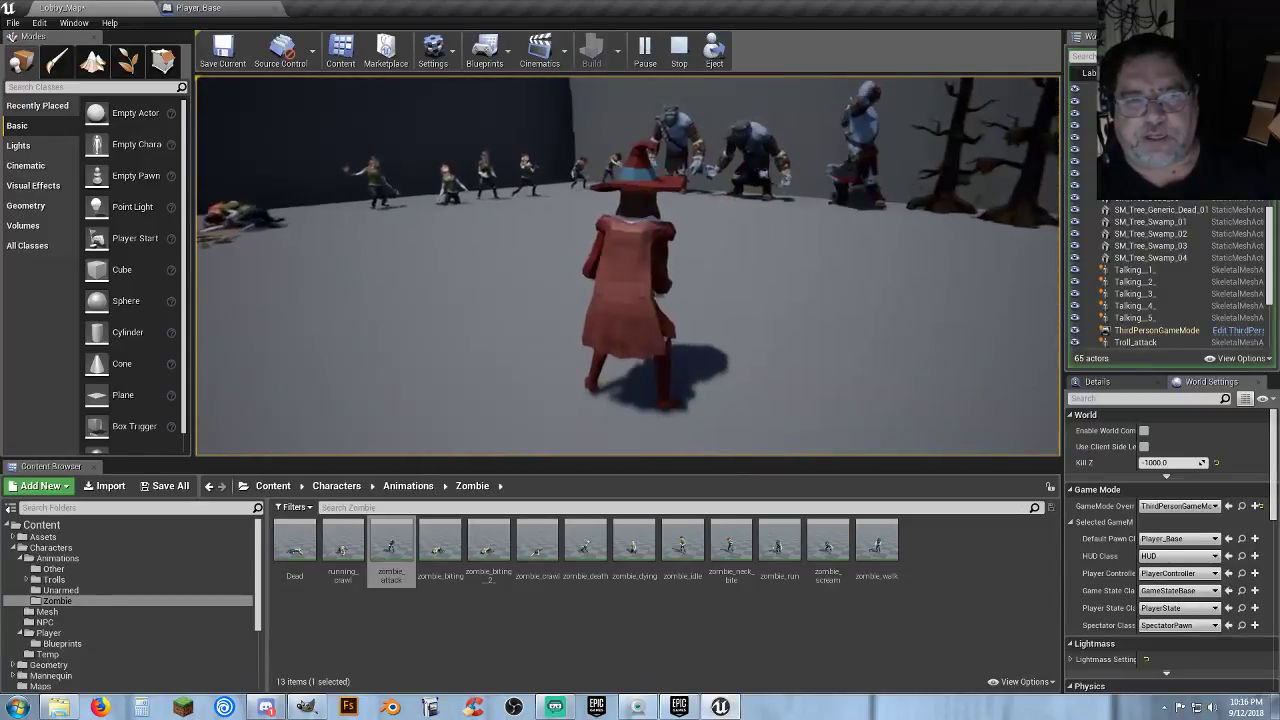
pyautogui.press('w')
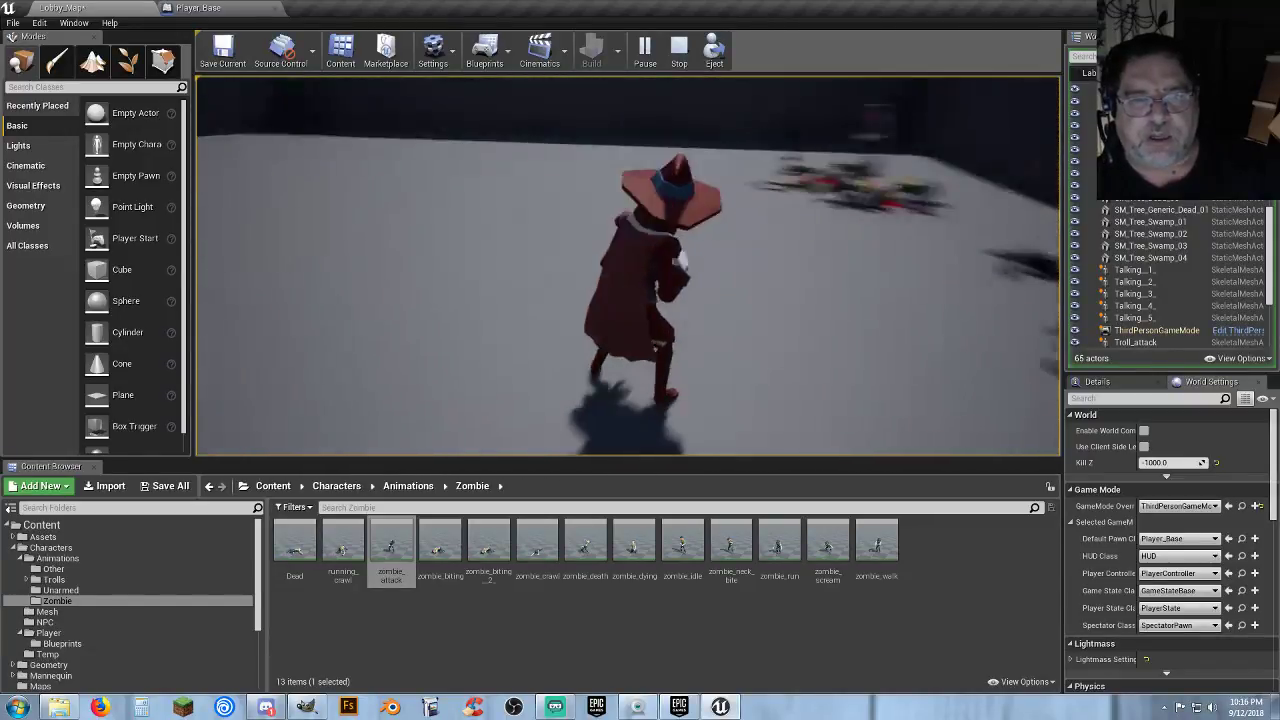
pyautogui.press('w')
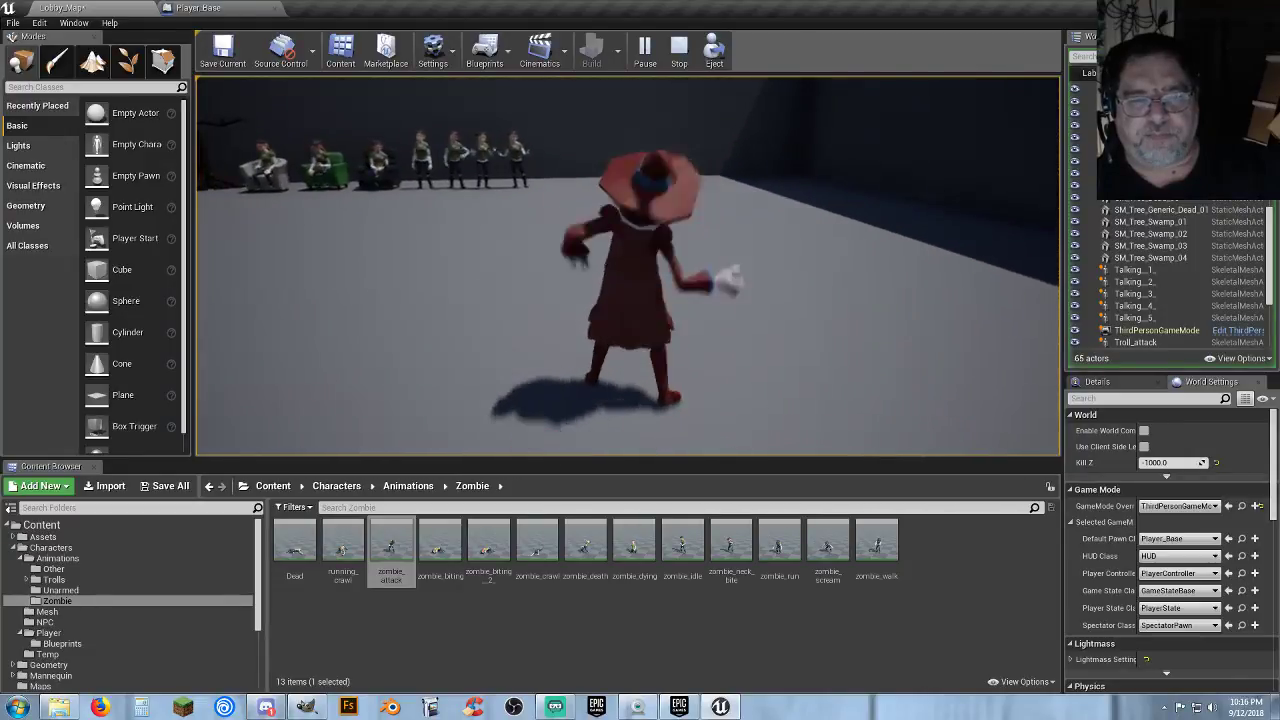
pyautogui.press('w')
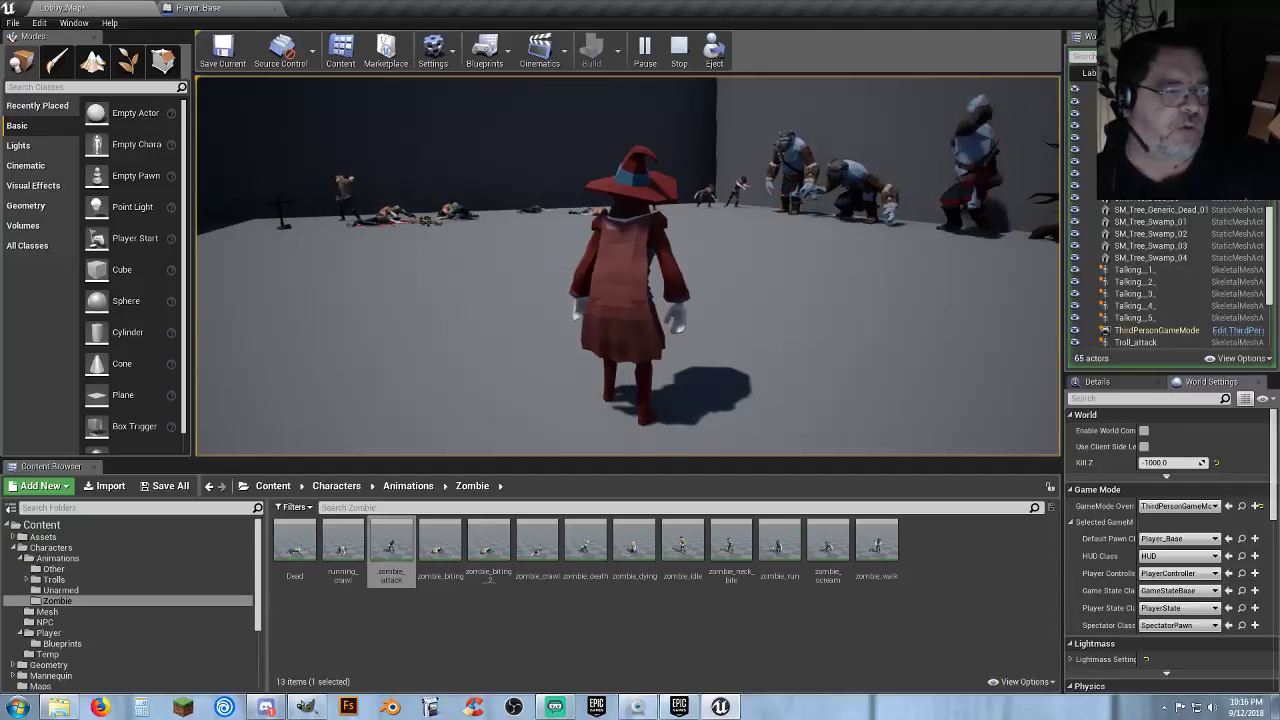
pyautogui.press('f')
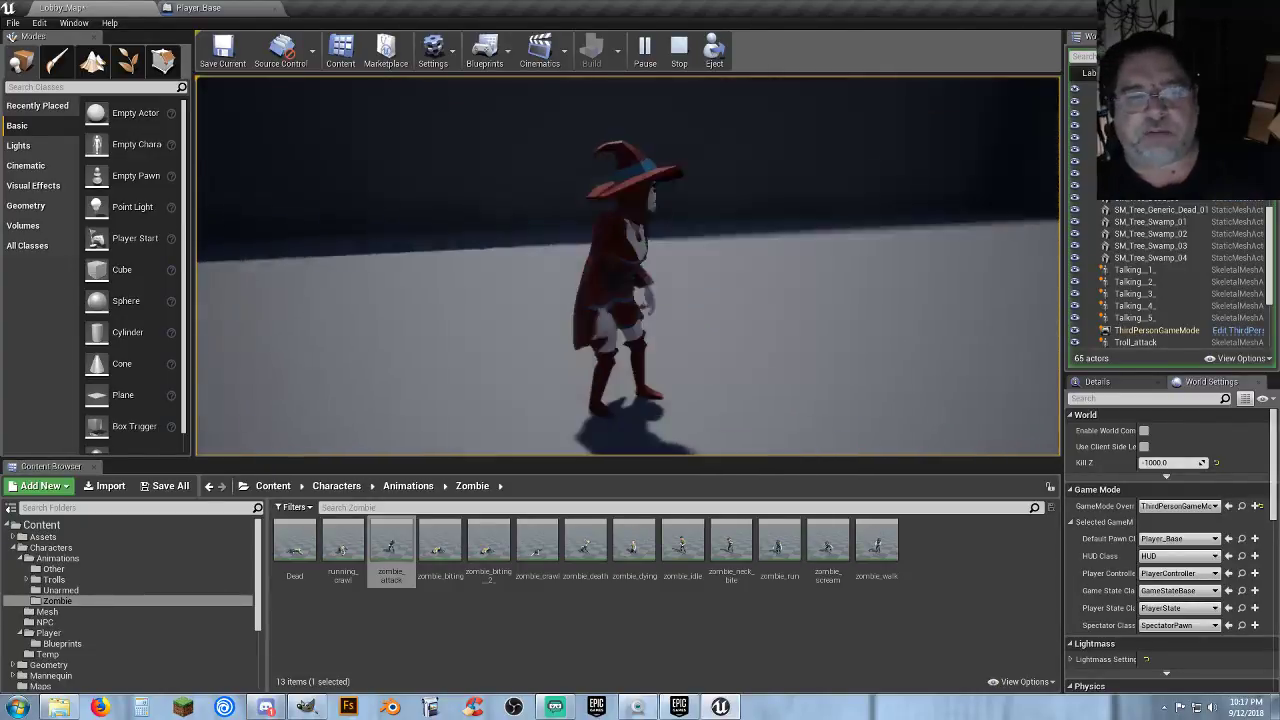
pyautogui.press('f')
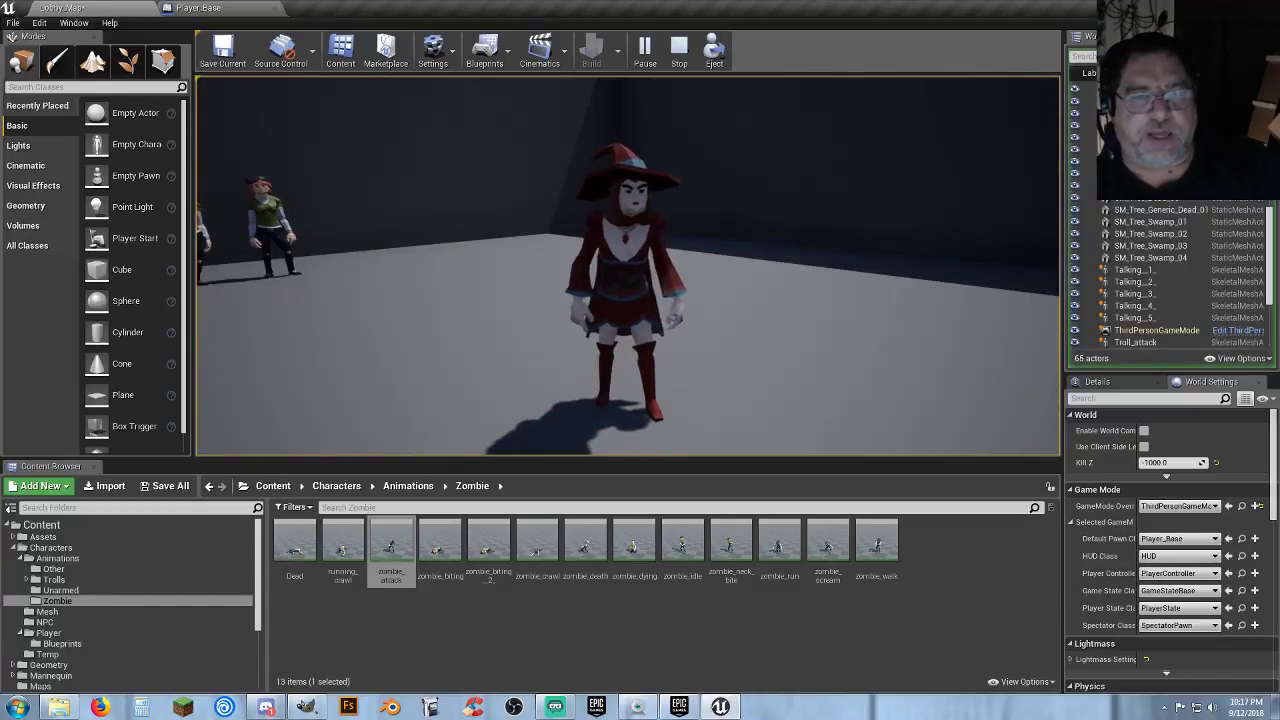
pyautogui.press('w')
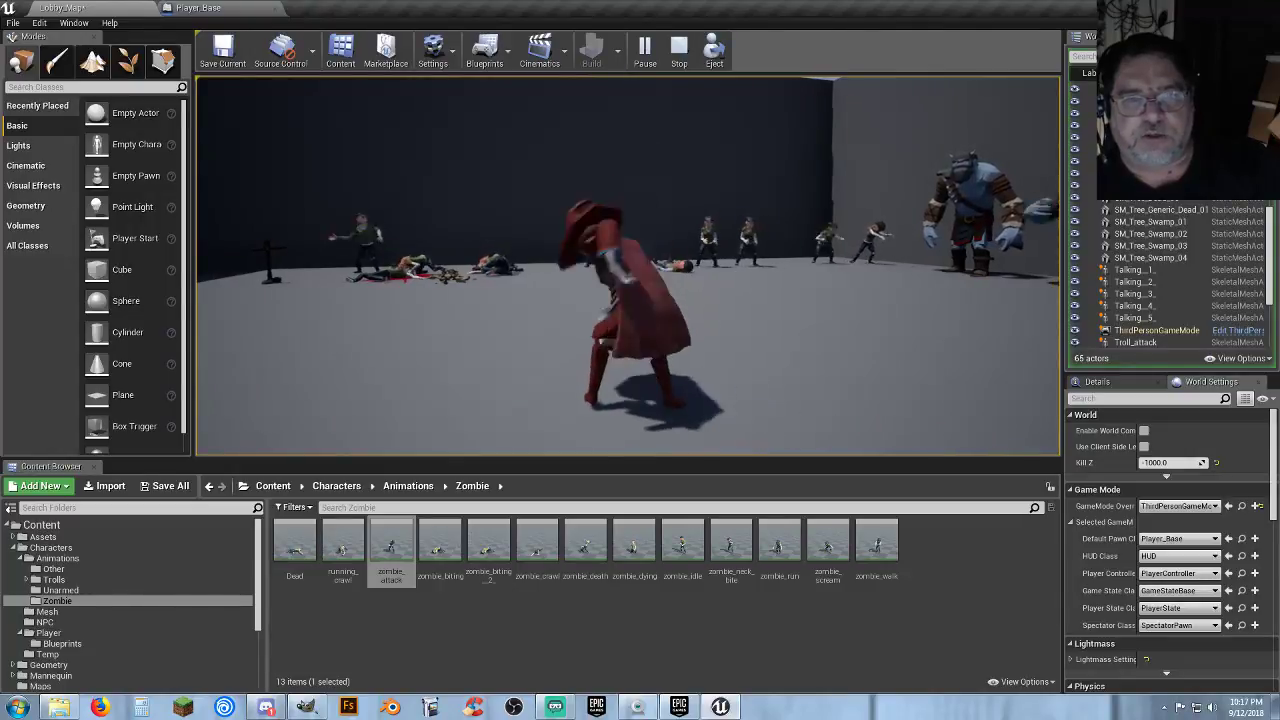
pyautogui.press('w')
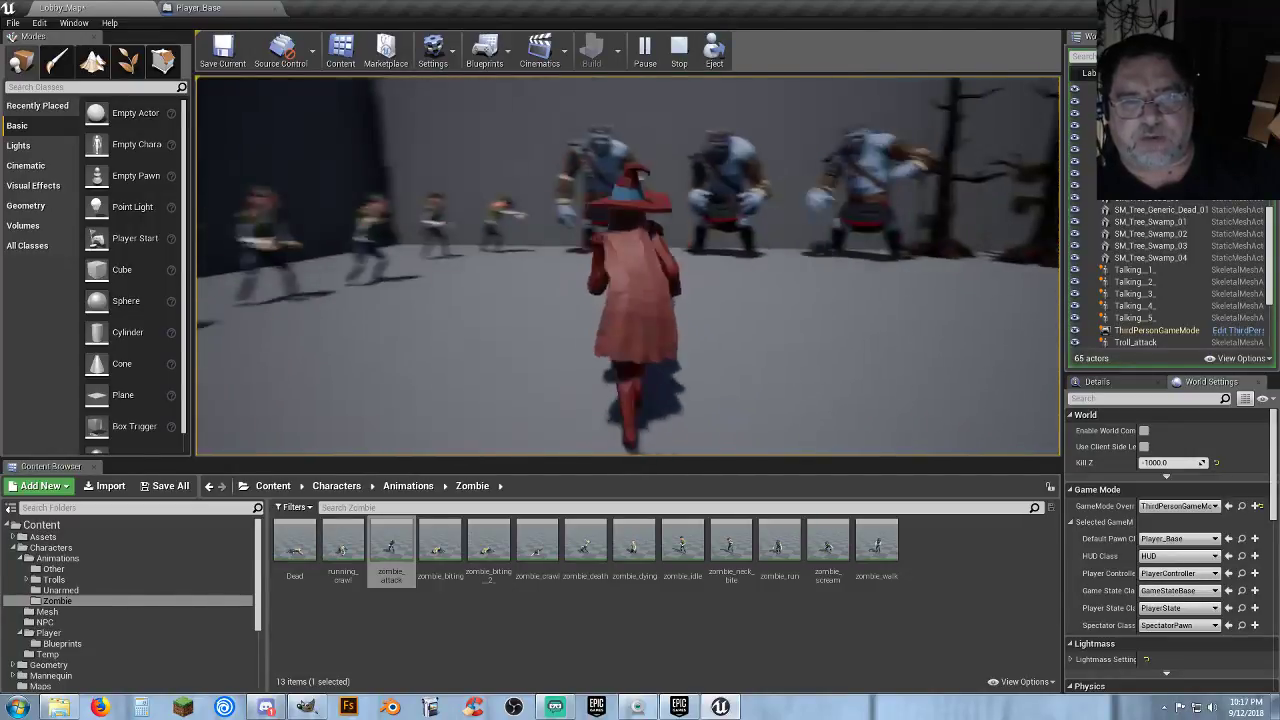
pyautogui.press('d')
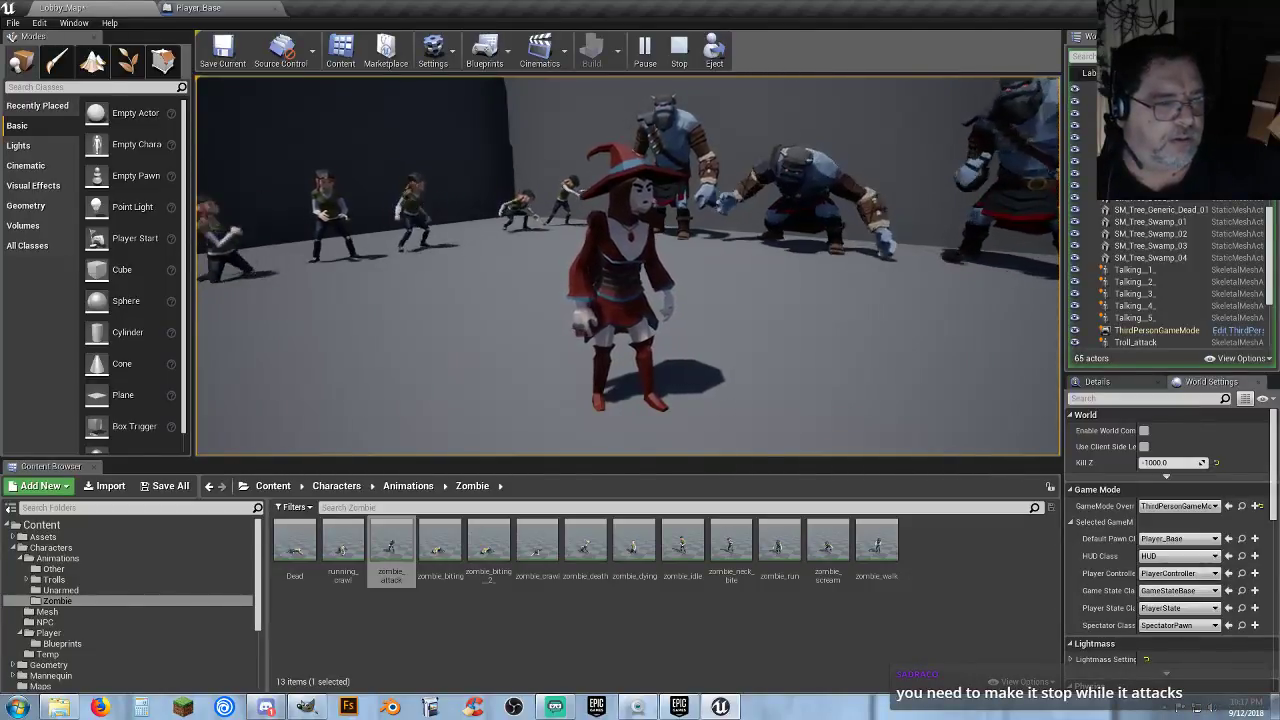
pyautogui.press('Escape')
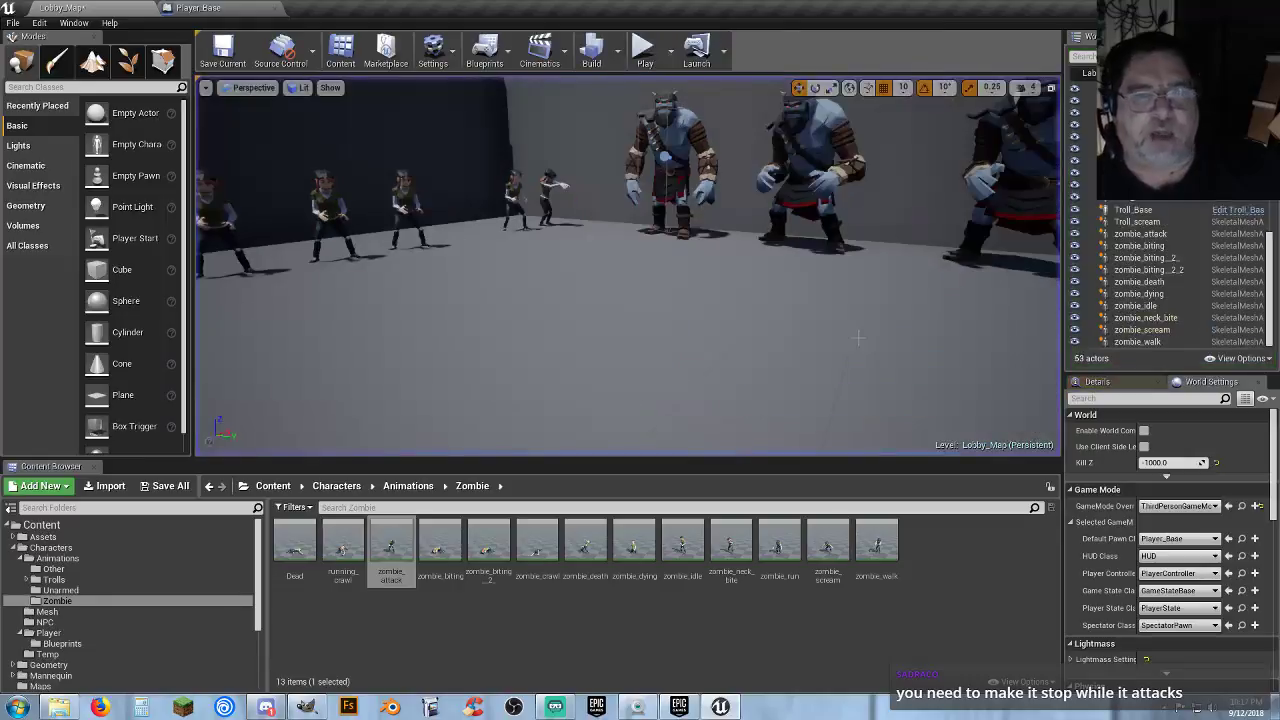
# In Player_Base's Event Graph, move the Play Animation, Delay and Set Anim Instance Class nodes together away from the Left Mouse Button event to make room.
pyautogui.click(198, 8)
pyautogui.moveTo(601, 436)
pyautogui.mouseDown(button='right')
pyautogui.moveTo(632, 430)
pyautogui.moveTo(620, 437)
pyautogui.mouseUp(button='right')
pyautogui.moveTo(673, 400); pyautogui.dragTo(698, 388, button='right')
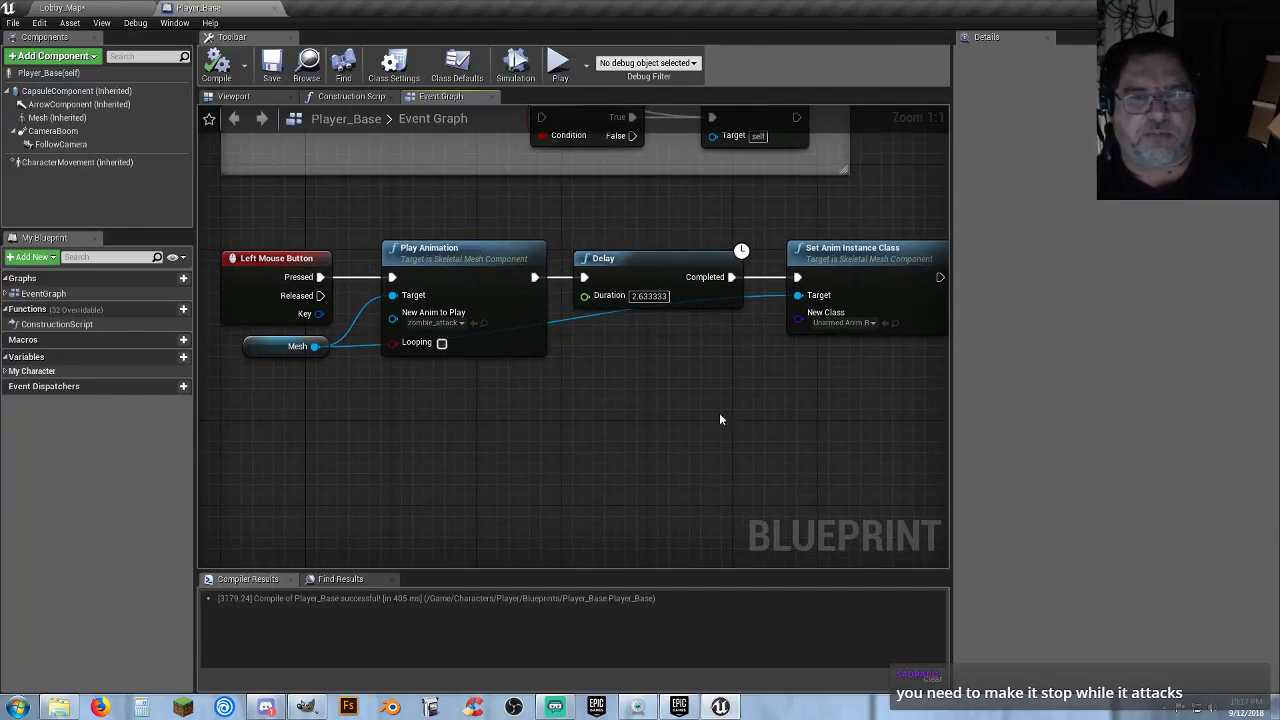
pyautogui.moveTo(838, 404); pyautogui.dragTo(392, 264)
pyautogui.moveTo(478, 264); pyautogui.dragTo(657, 263)
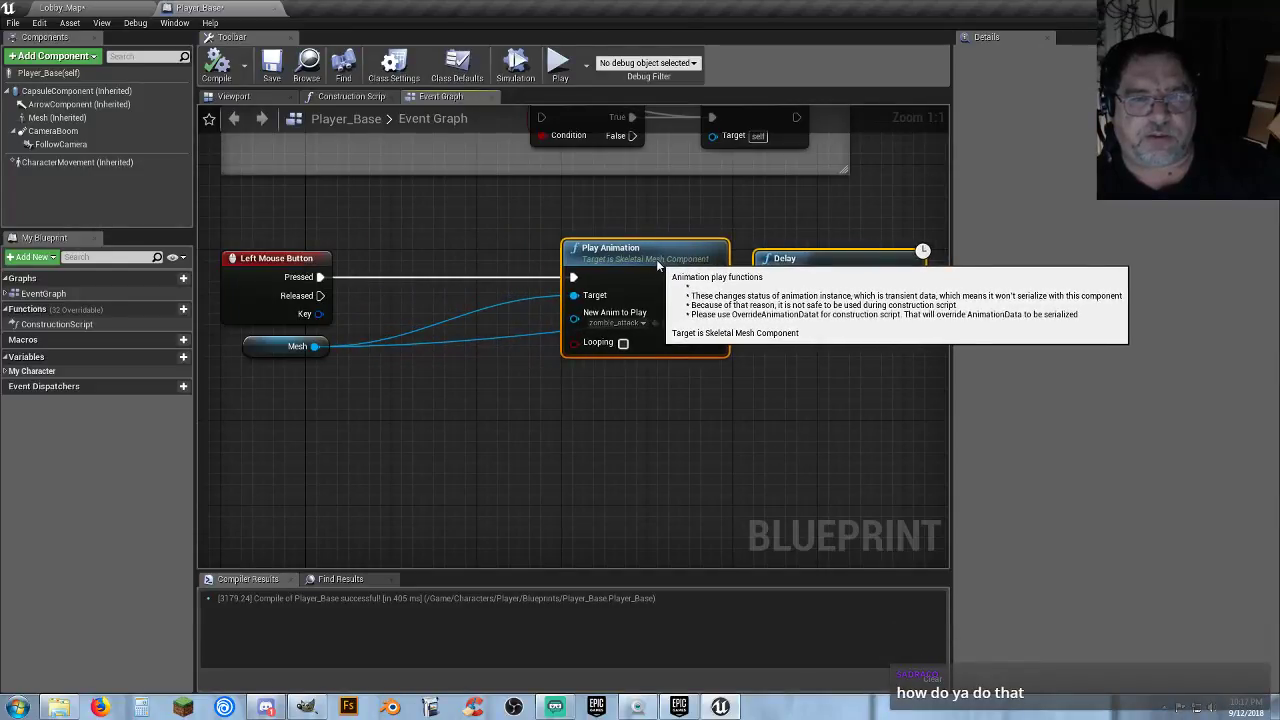
# Add a reference to the Character Movement component in Player_Base's Event Graph, placed below the Mesh node.
pyautogui.click(378, 308)
pyautogui.moveTo(318, 346); pyautogui.dragTo(352, 361)
pyautogui.click(279, 420)
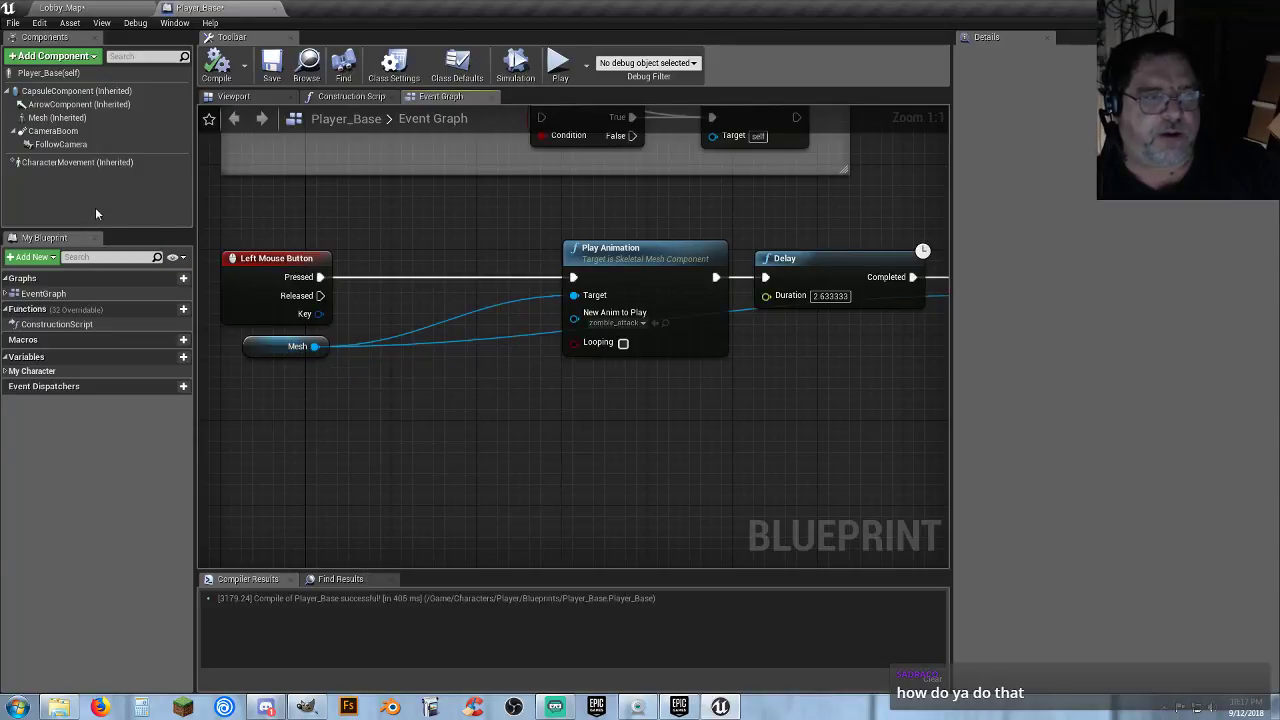
pyautogui.moveTo(52, 162); pyautogui.dragTo(234, 379)
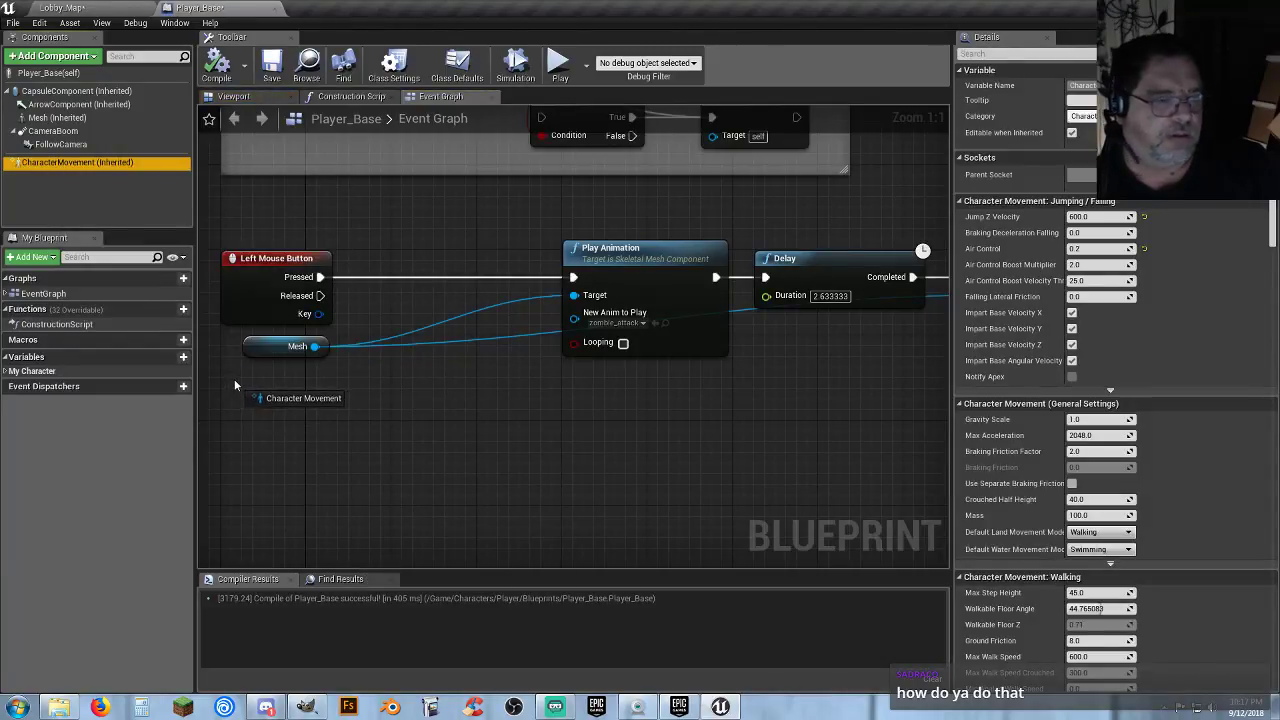
pyautogui.click(234, 380)
# Try a Disable Movement node on Character Movement, search for an enabling counterpart, and delete the Disable Movement node.
pyautogui.moveTo(324, 390); pyautogui.dragTo(382, 401)
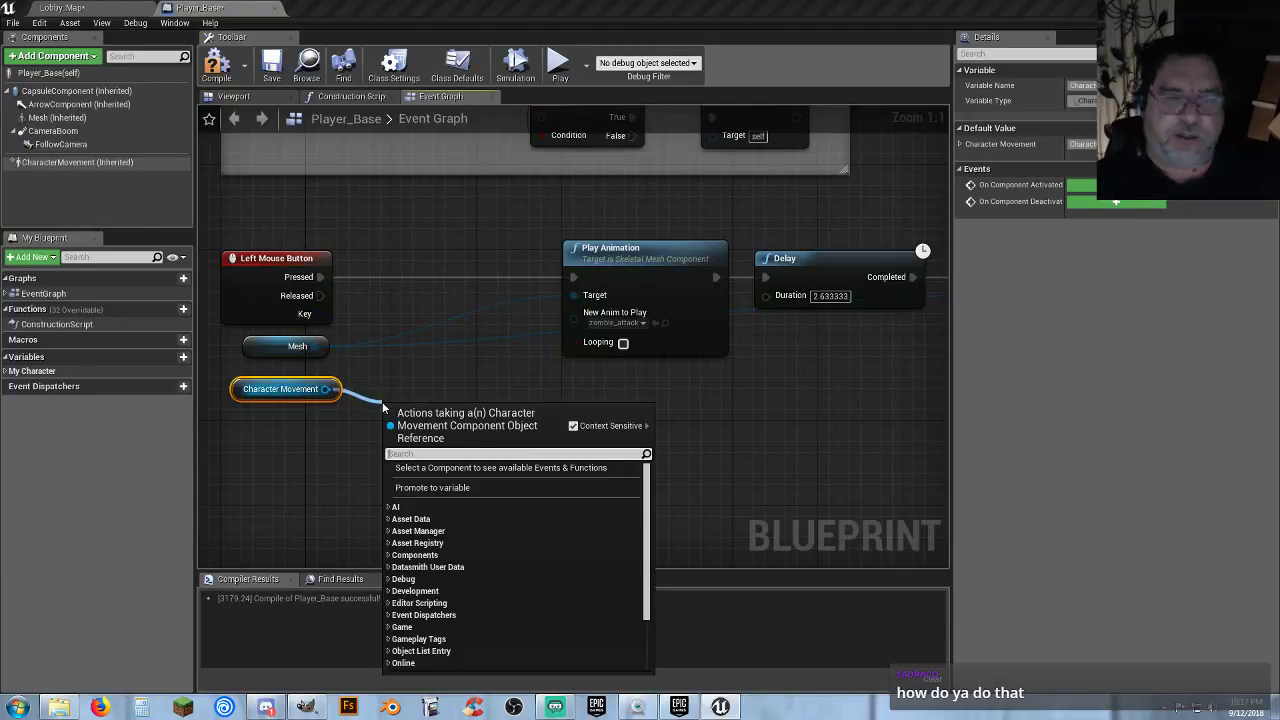
pyautogui.write('disab')
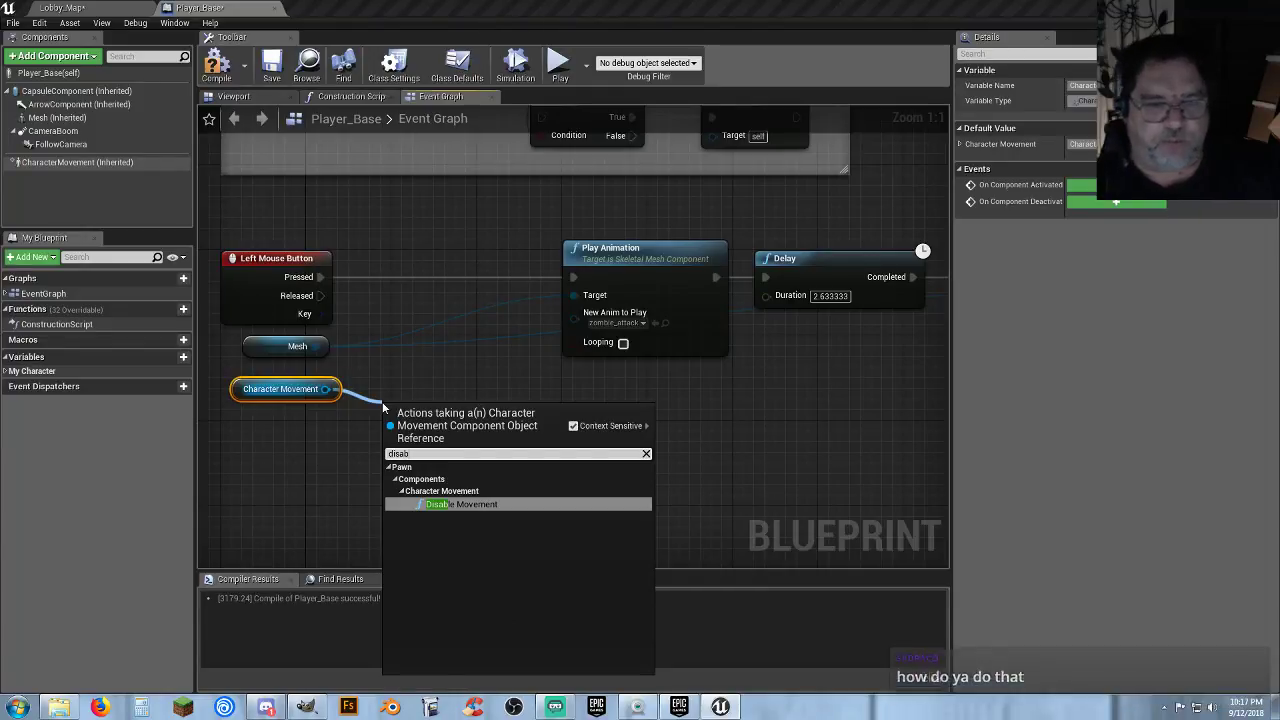
pyautogui.click(460, 504)
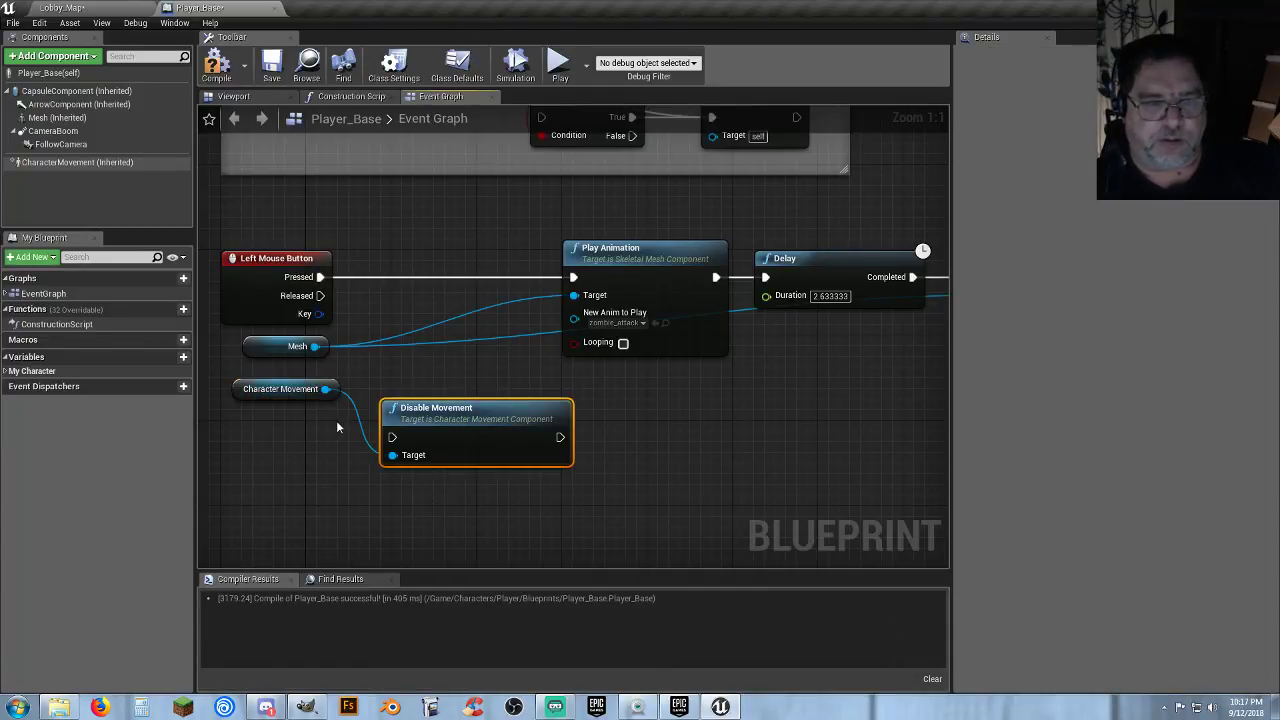
pyautogui.moveTo(325, 389); pyautogui.dragTo(724, 421)
pyautogui.write('ena')
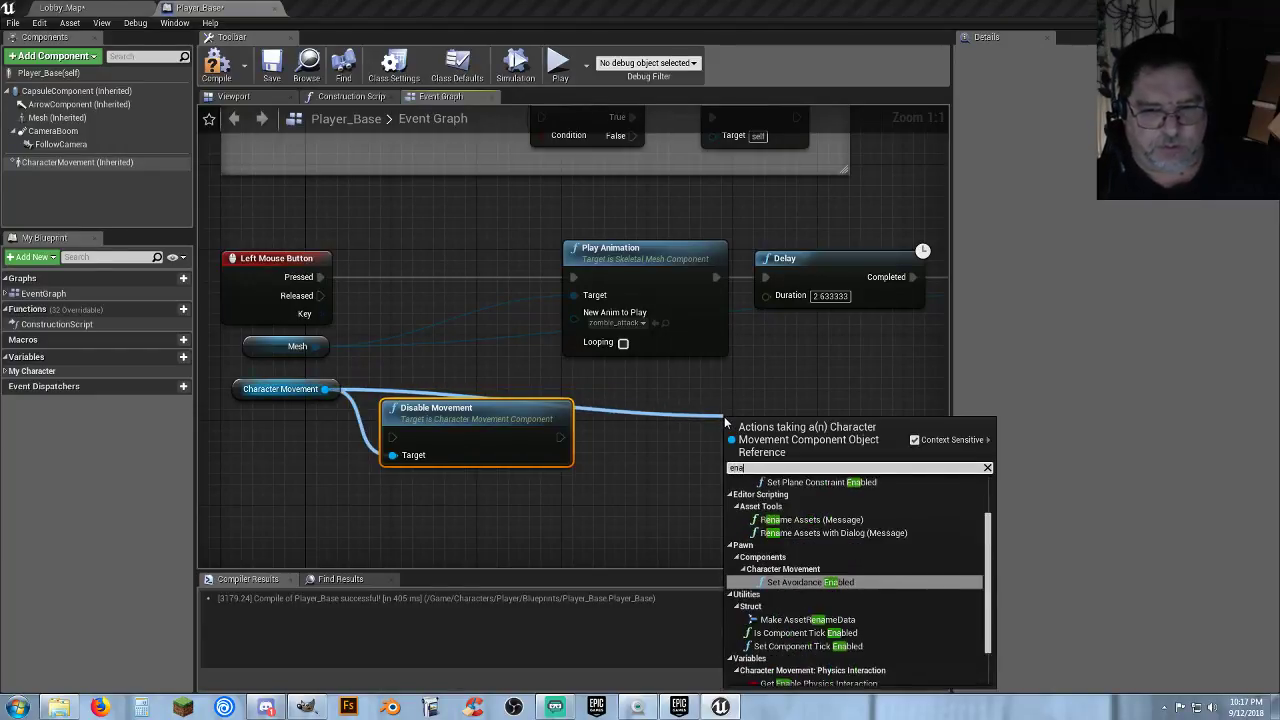
pyautogui.write('bl')
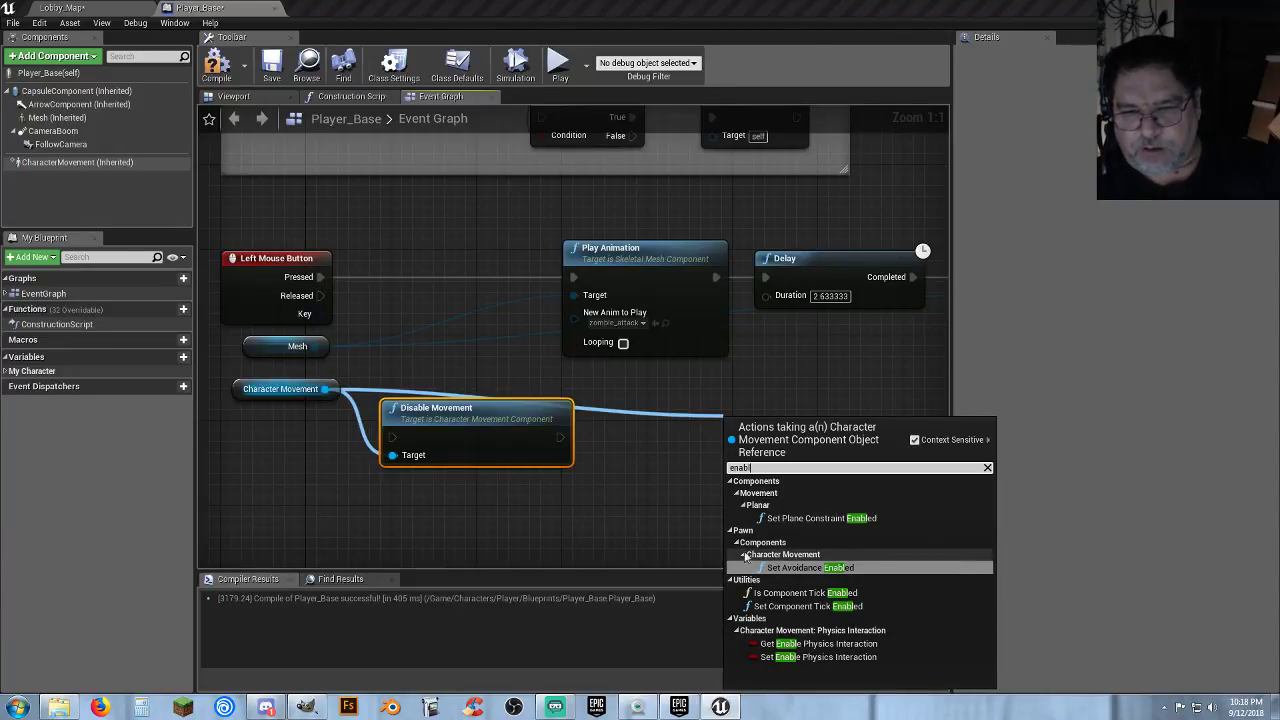
pyautogui.click(641, 507)
pyautogui.moveTo(628, 497); pyautogui.dragTo(453, 393)
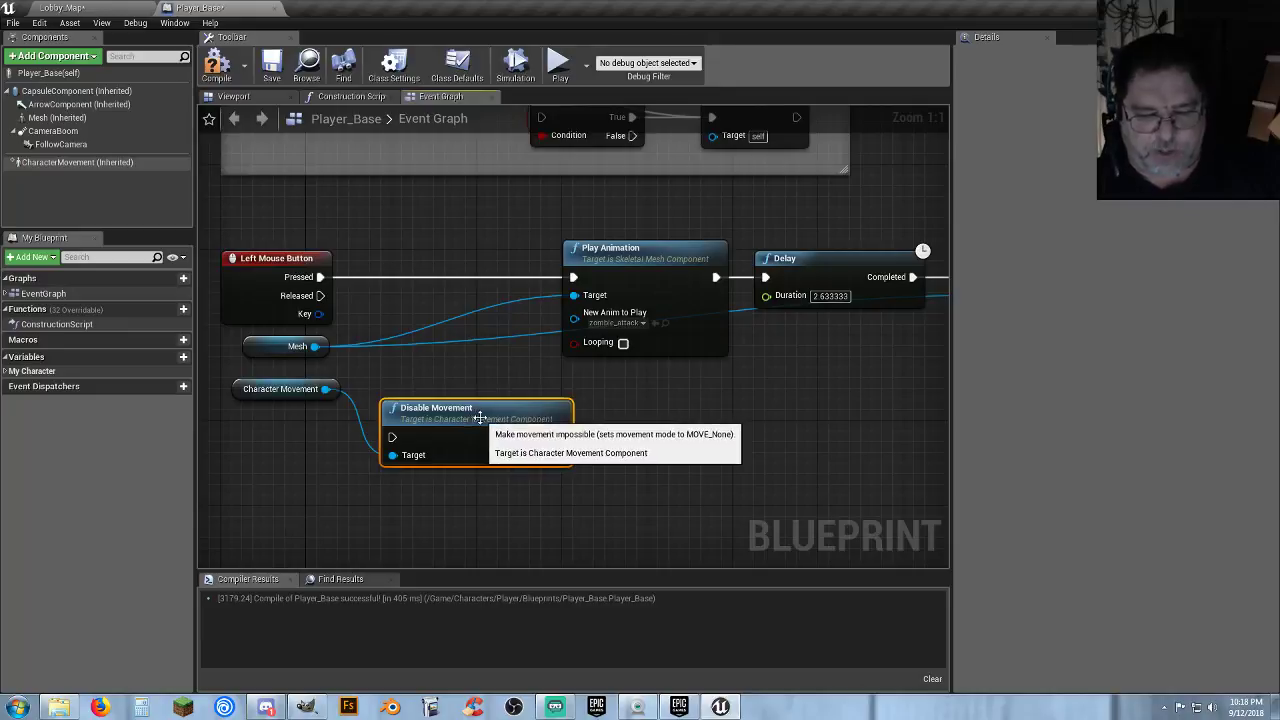
pyautogui.press('Delete')
# Add a Deactivate node and an Activate node, both targeting Character Movement.
pyautogui.moveTo(329, 389); pyautogui.dragTo(399, 411)
pyautogui.write('deac')
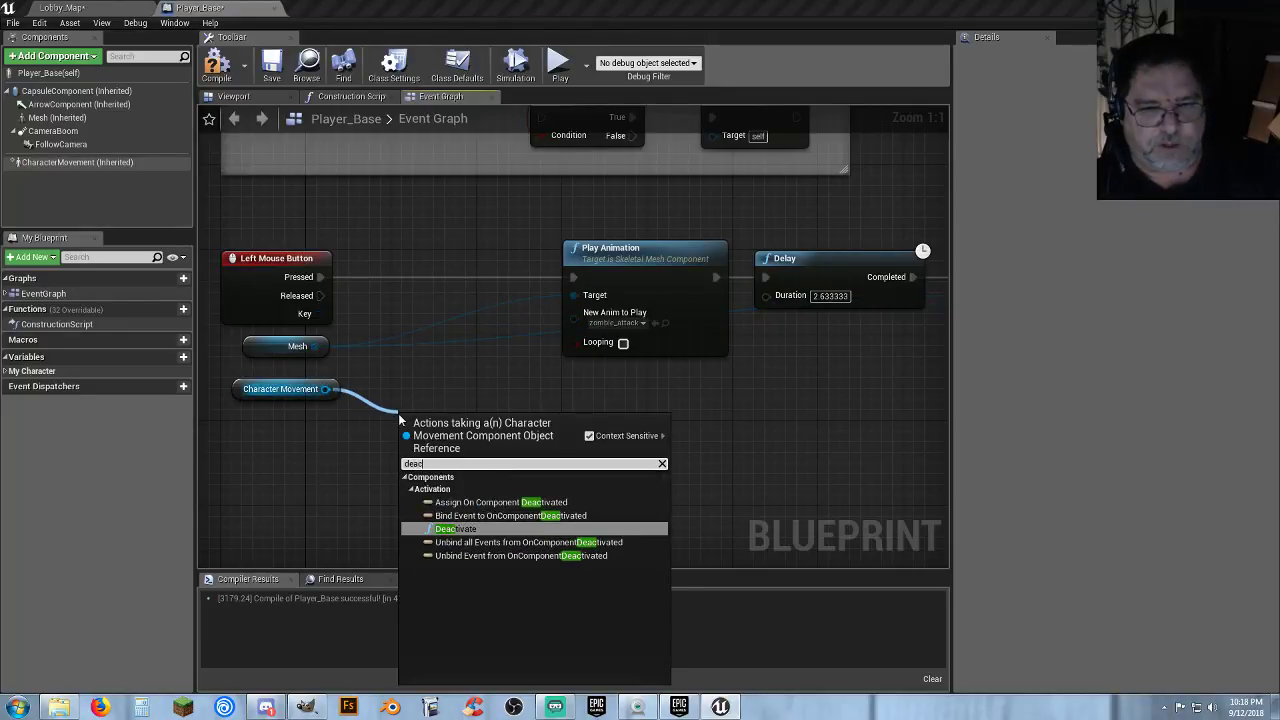
pyautogui.press('Return')
pyautogui.moveTo(333, 396); pyautogui.dragTo(630, 431)
pyautogui.write('acti')
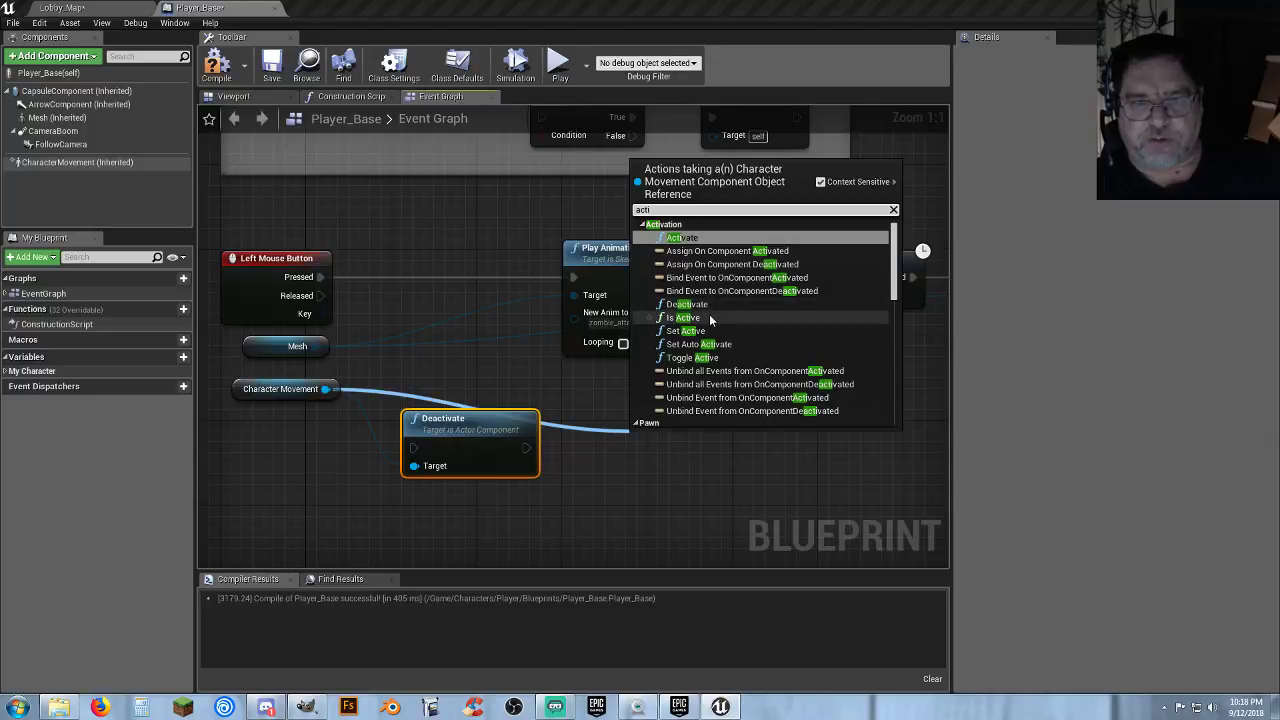
pyautogui.click(690, 238)
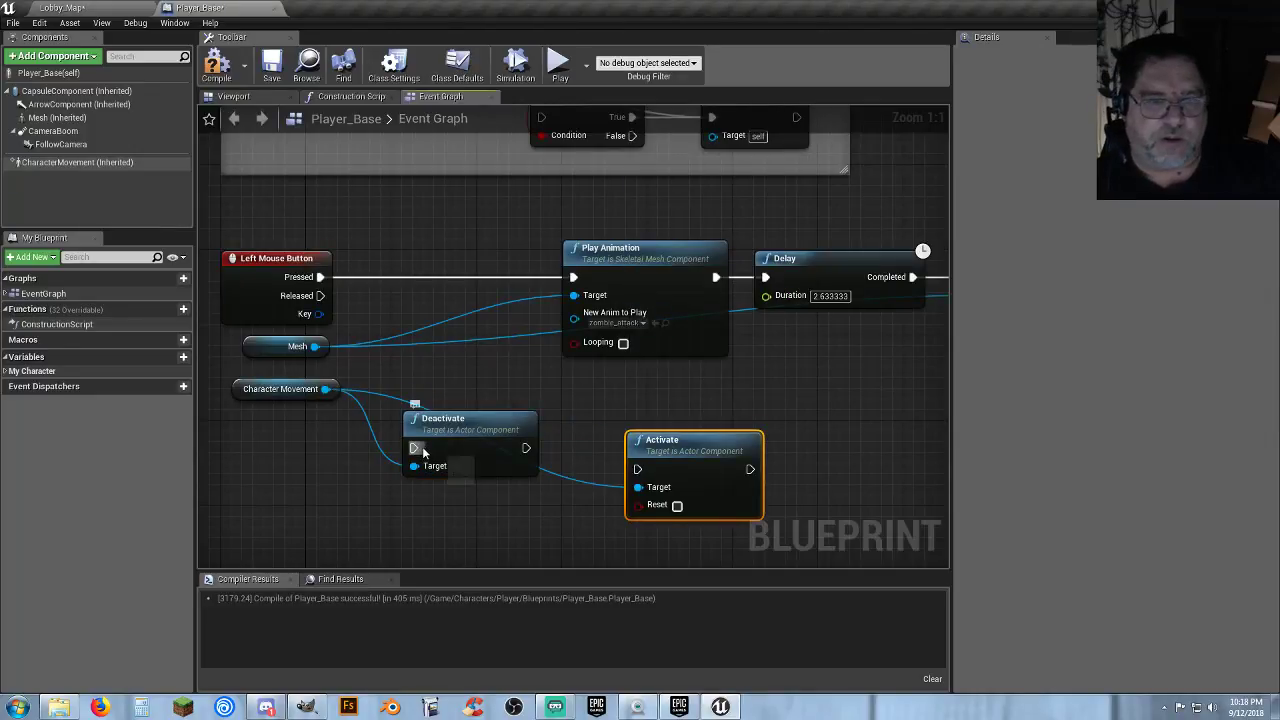
# Wire Deactivate between the Left Mouse Button's Pressed output and Play Animation, and align it in the gap between them.
pyautogui.moveTo(414, 448); pyautogui.dragTo(321, 277)
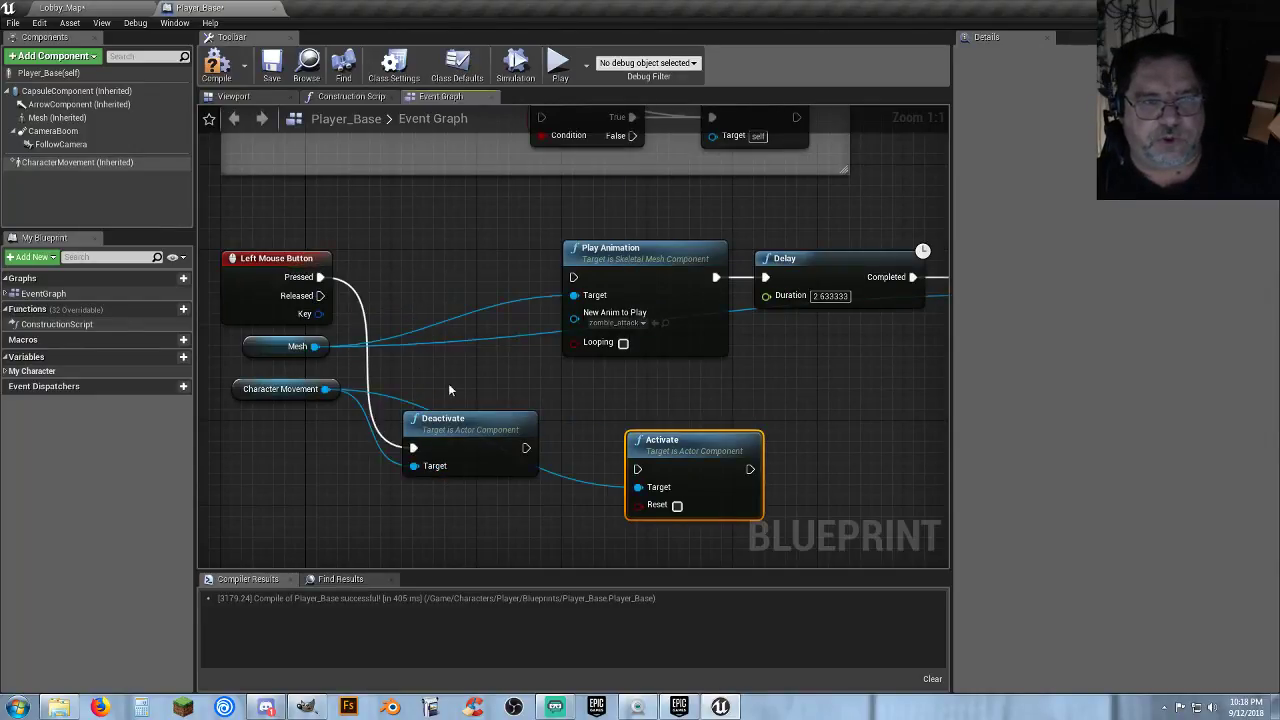
pyautogui.moveTo(526, 448); pyautogui.dragTo(572, 284)
pyautogui.moveTo(482, 432); pyautogui.dragTo(464, 265)
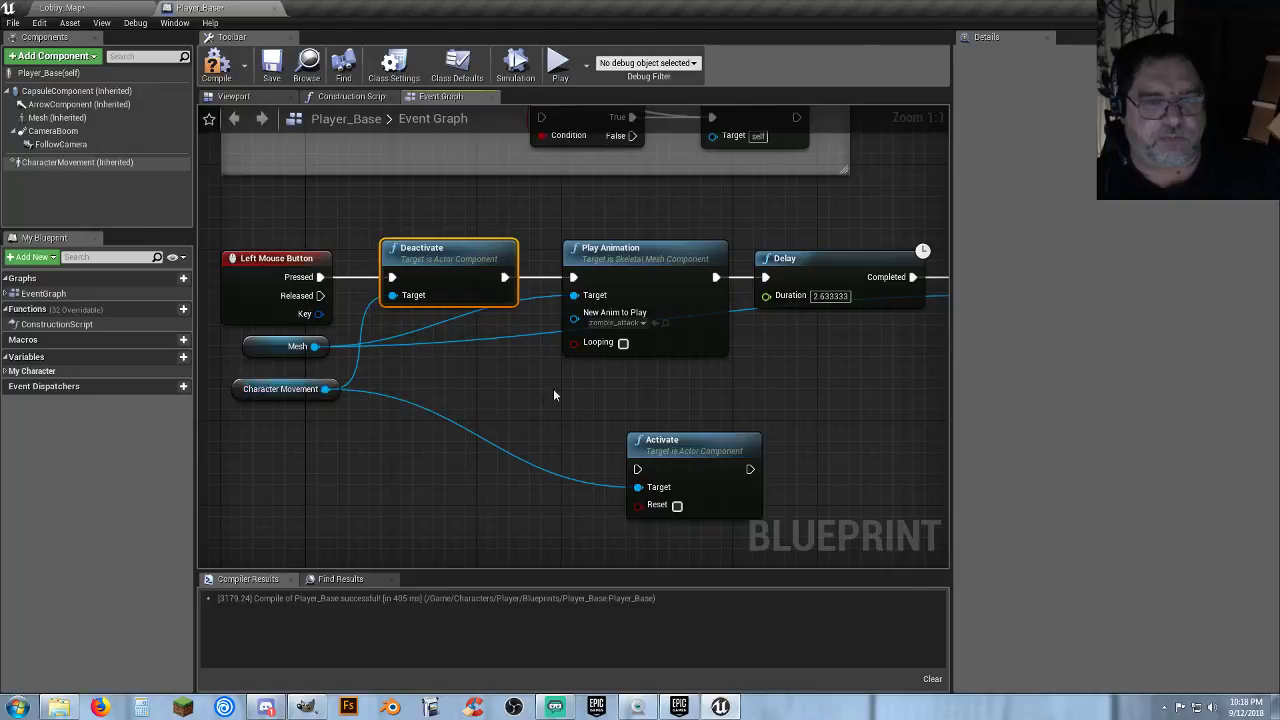
# Place Activate at the end of the chain, connected after Set Anim Instance Class, and compile and save Player_Base.
pyautogui.moveTo(553, 388); pyautogui.dragTo(345, 410, button='right')
pyautogui.moveTo(550, 425); pyautogui.dragTo(441, 419, button='right')
pyautogui.moveTo(365, 455); pyautogui.dragTo(805, 293)
pyautogui.click(679, 416)
pyautogui.moveTo(547, 433); pyautogui.dragTo(600, 414, button='right')
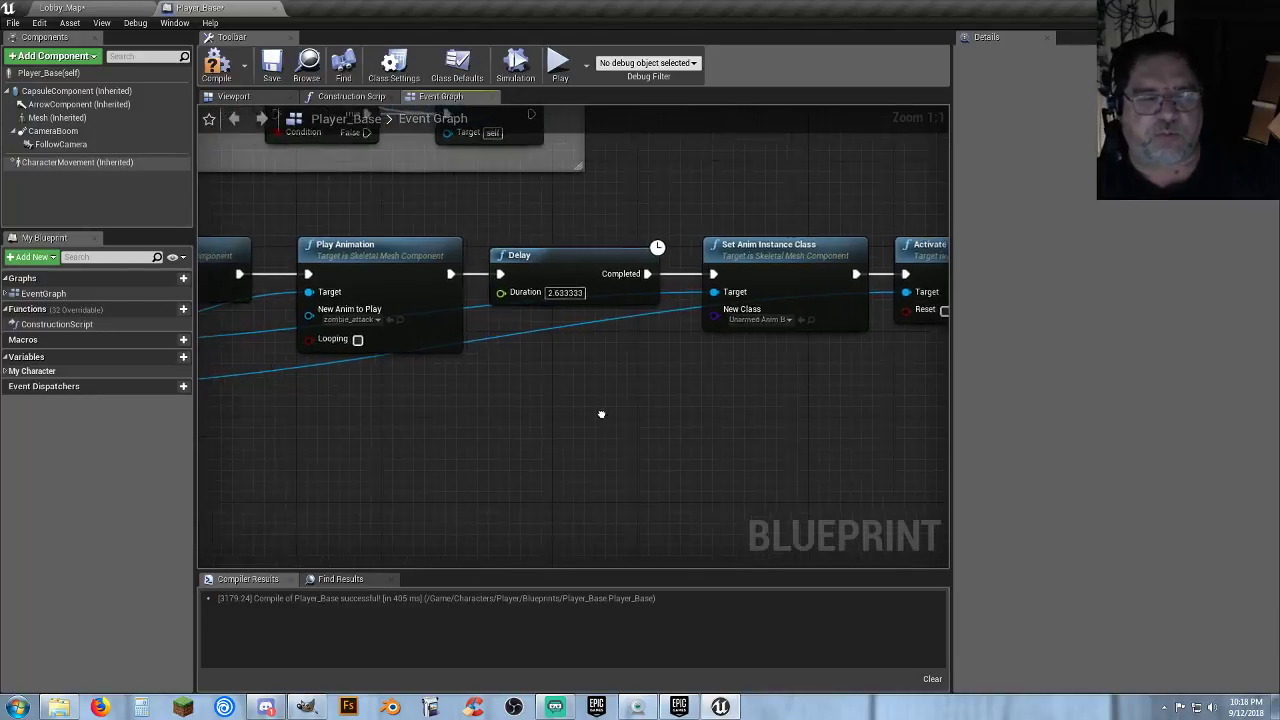
pyautogui.click(217, 63)
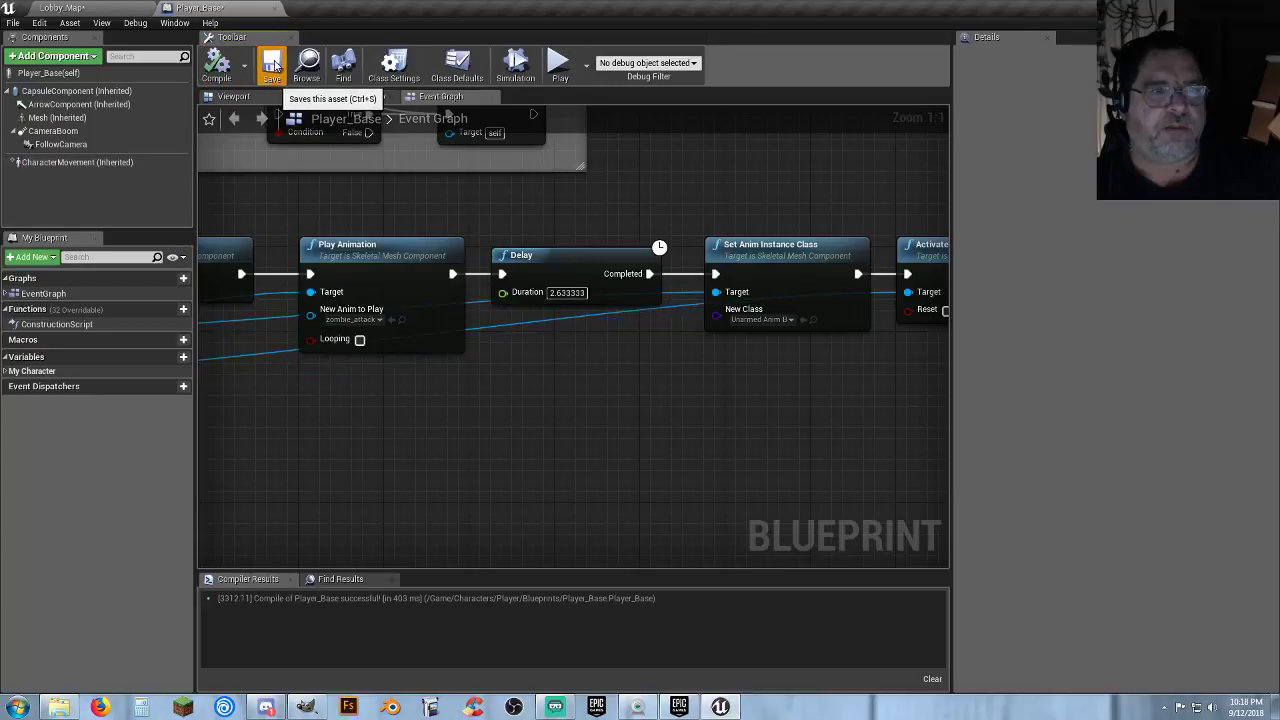
# Play-test Lobby_Map by running the character around and attacking to check the movement lock, and end the play session.
pyautogui.click(118, 9)
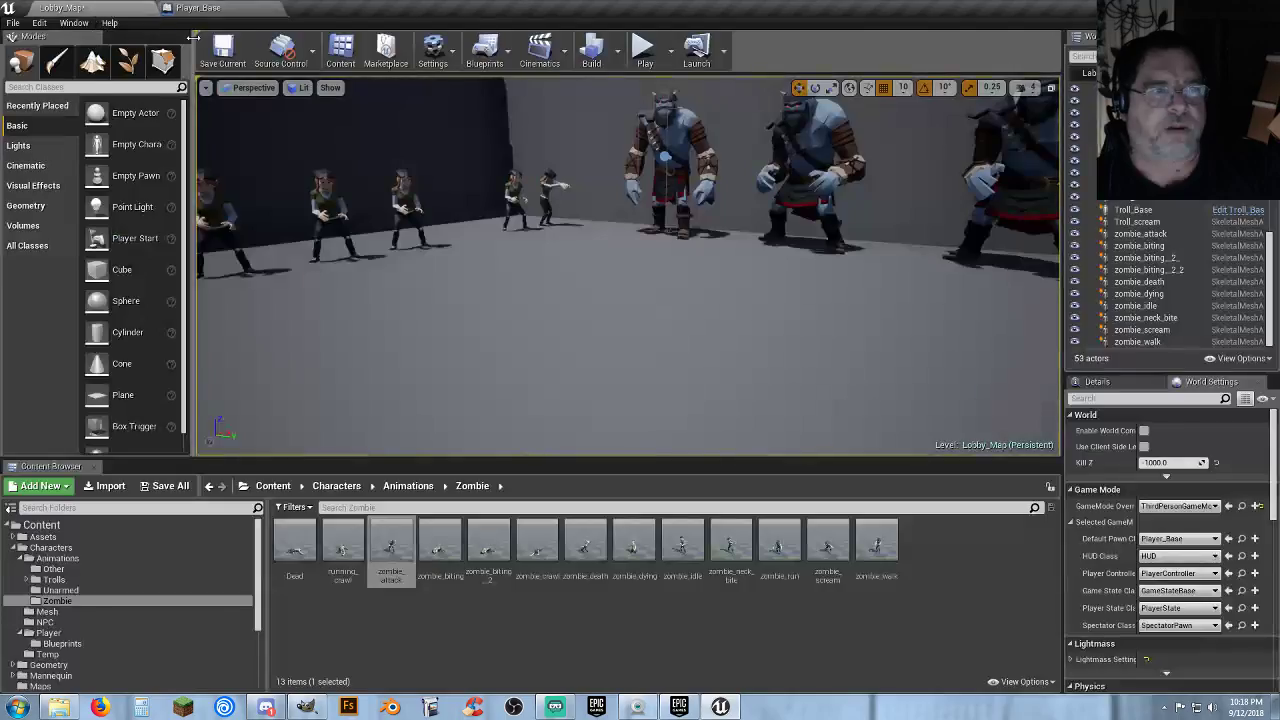
pyautogui.click(644, 50)
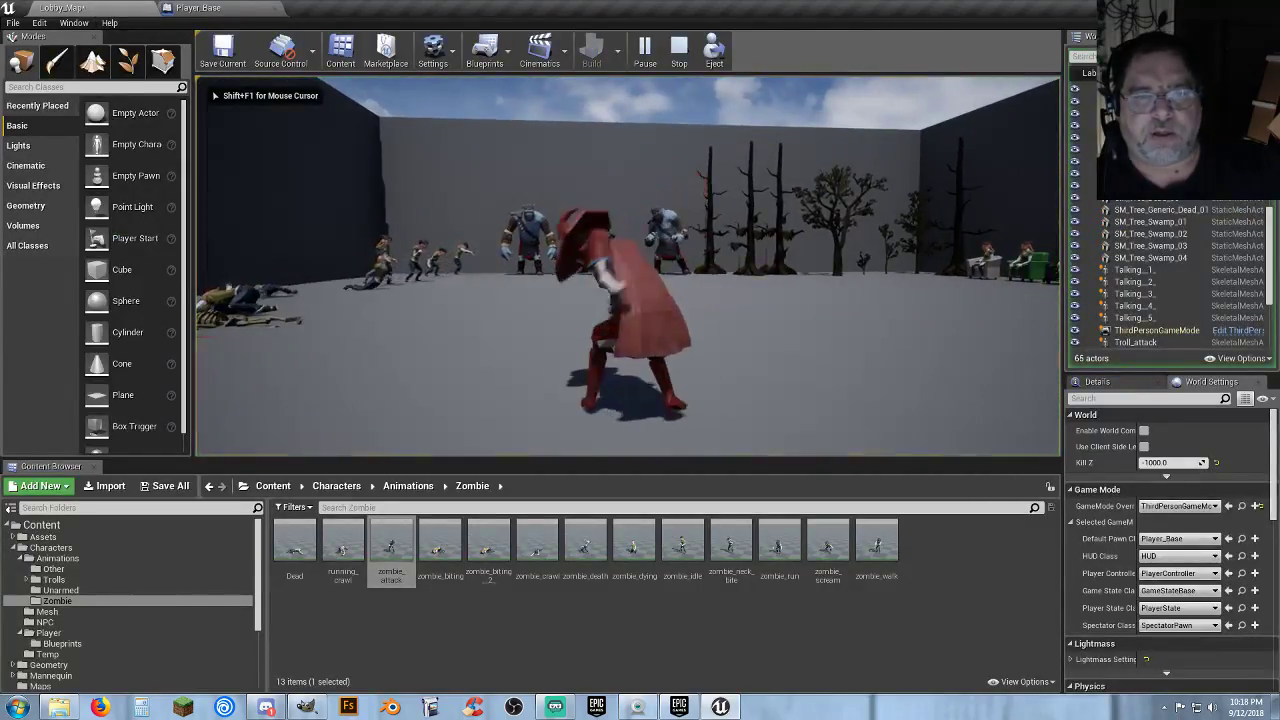
pyautogui.press('w')
pyautogui.press('d')
pyautogui.press('w')
pyautogui.press('w')
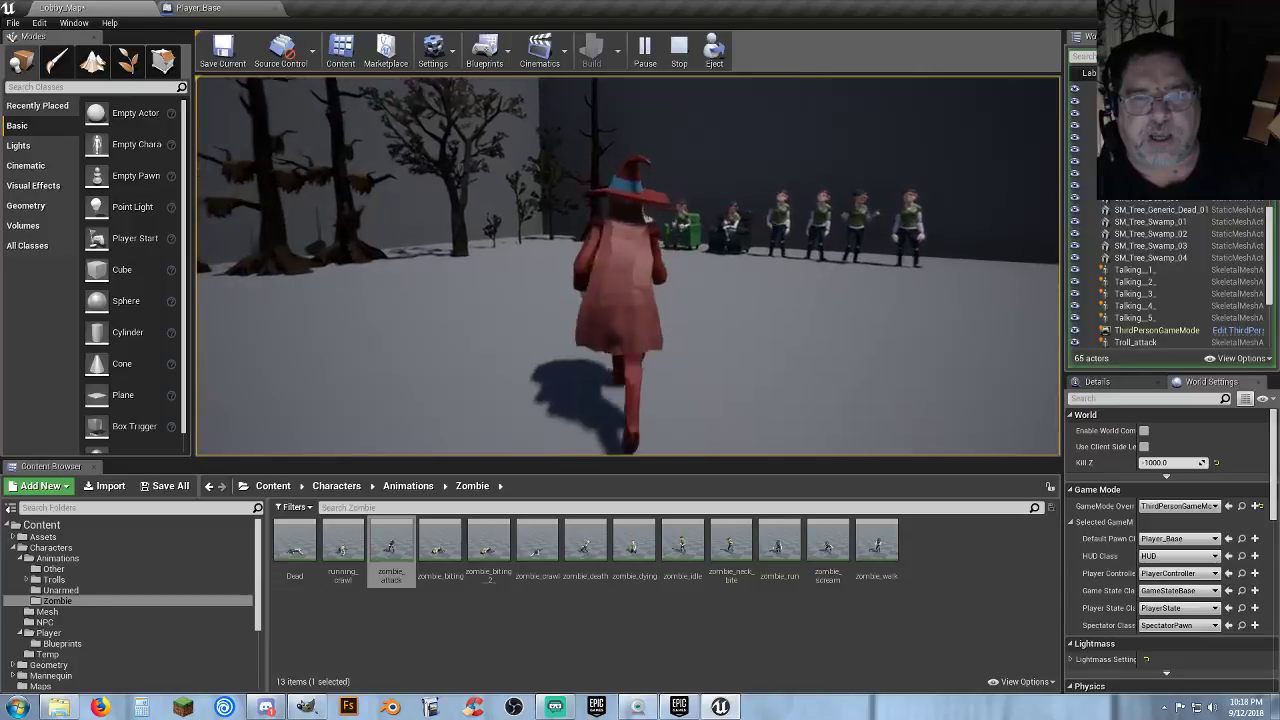
pyautogui.press('w')
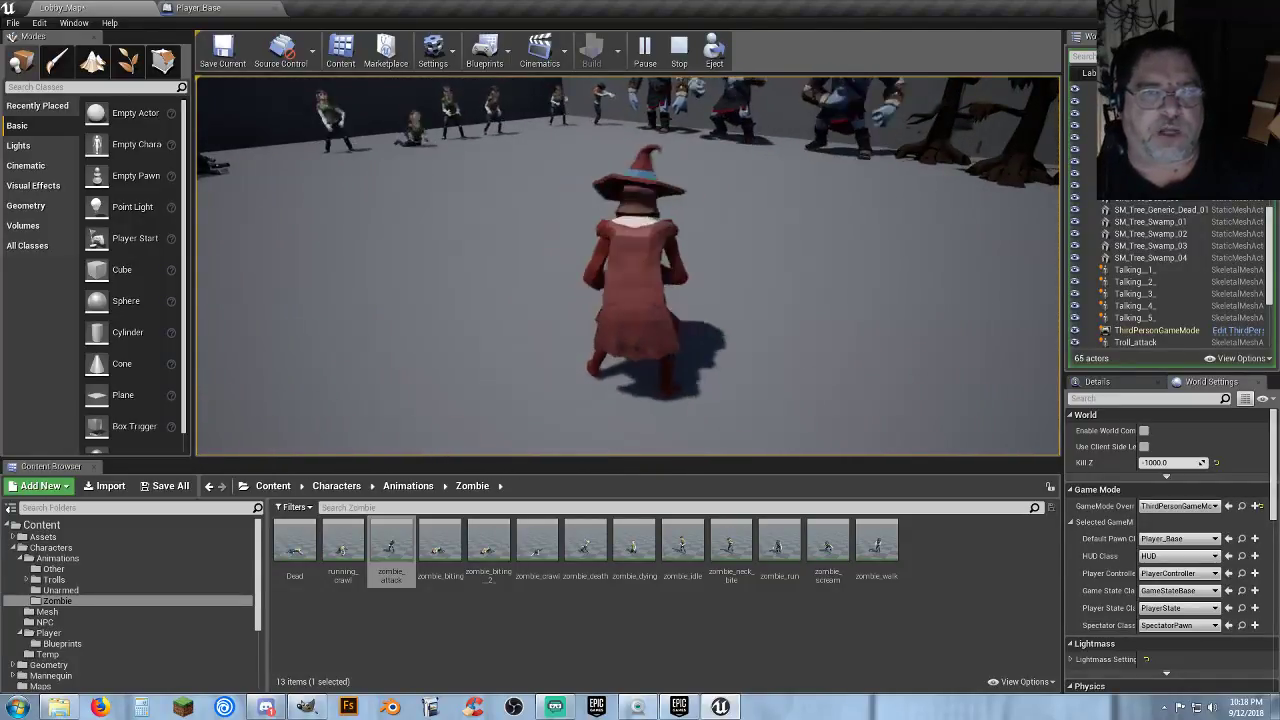
pyautogui.press('w')
pyautogui.press('w')
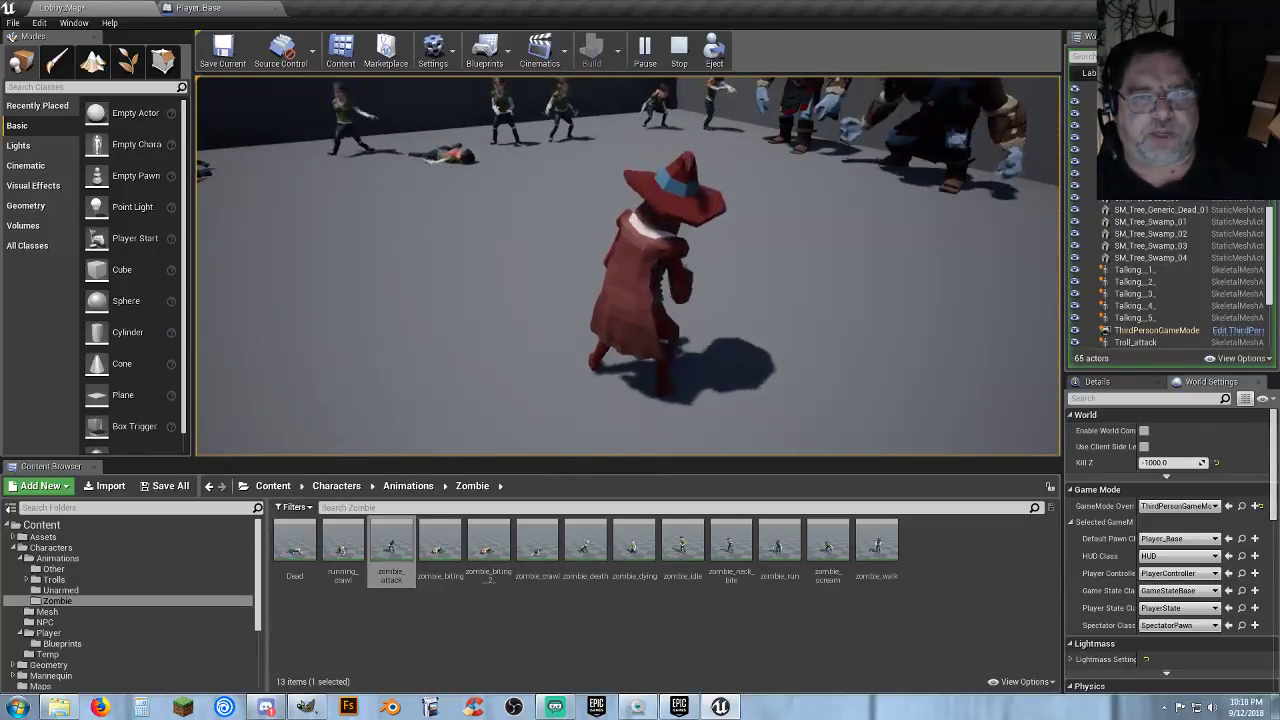
pyautogui.press('w')
pyautogui.press('w')
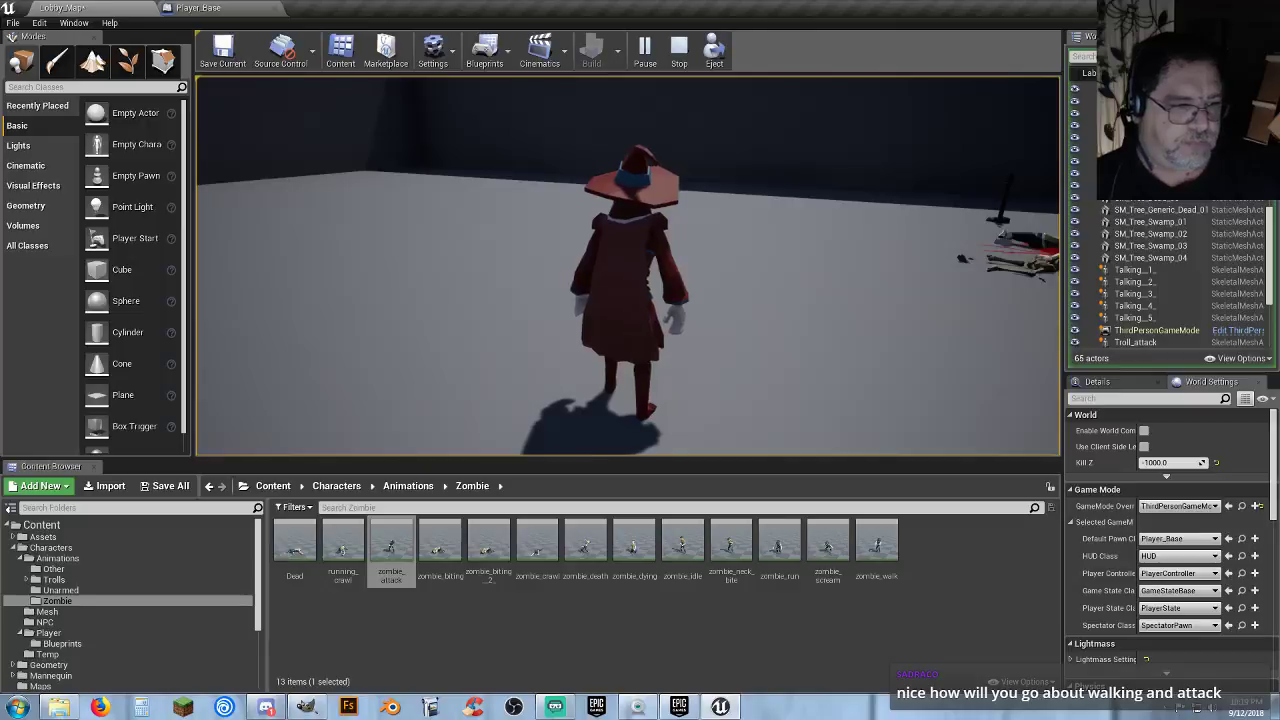
pyautogui.press('w')
pyautogui.press('w')
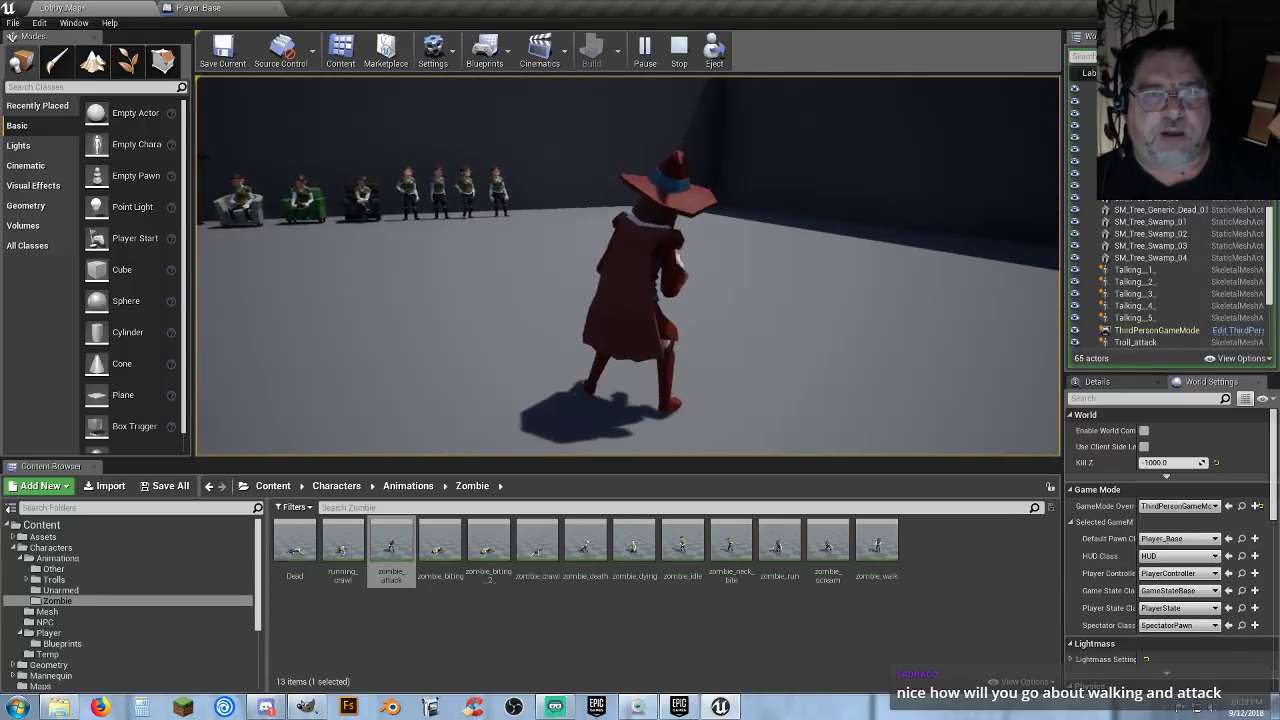
pyautogui.press('Escape')
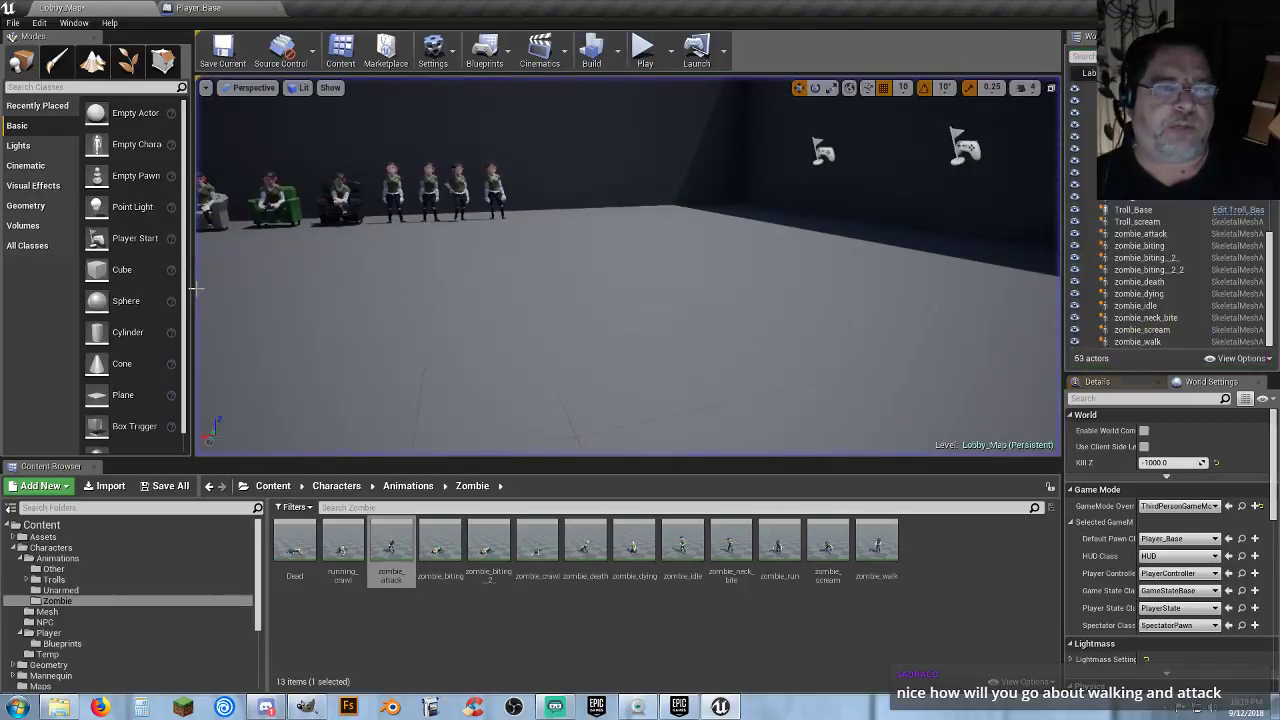
# Open the Unarmed_AnimBP animation blueprint from the Characters/Animations/Unarmed folder.
pyautogui.click(615, 650)
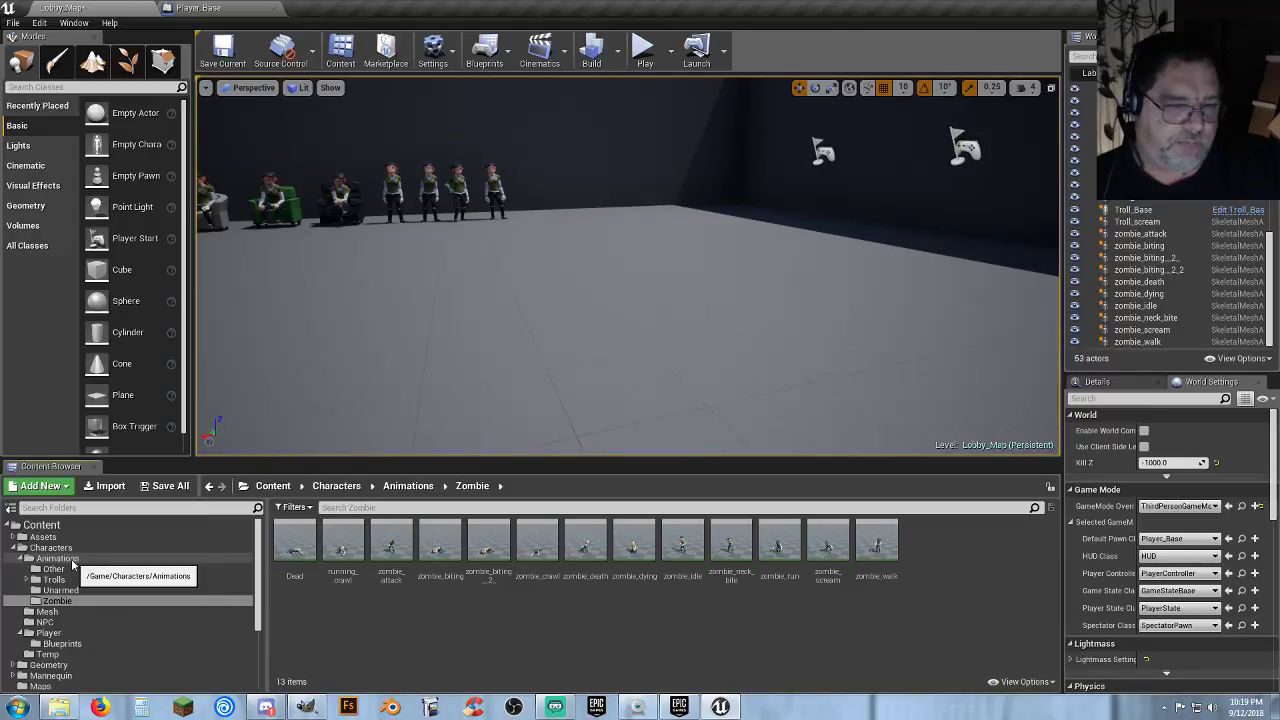
pyautogui.click(60, 590)
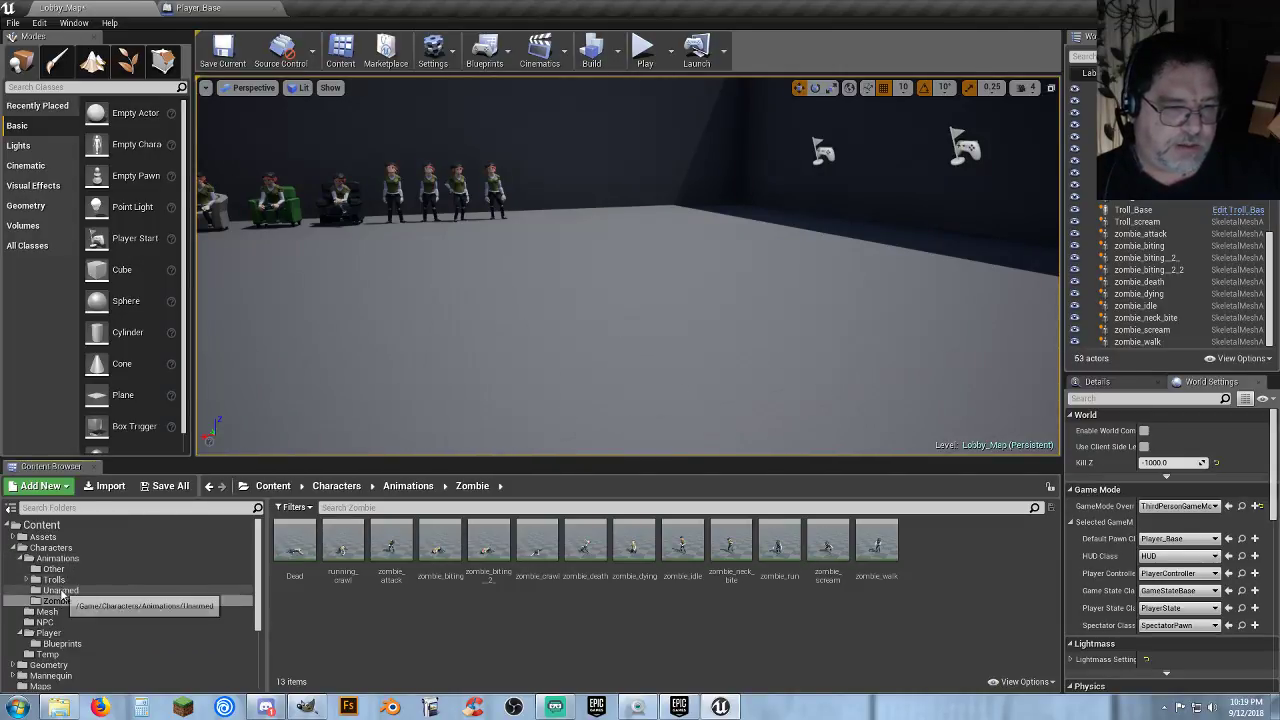
pyautogui.click(483, 598)
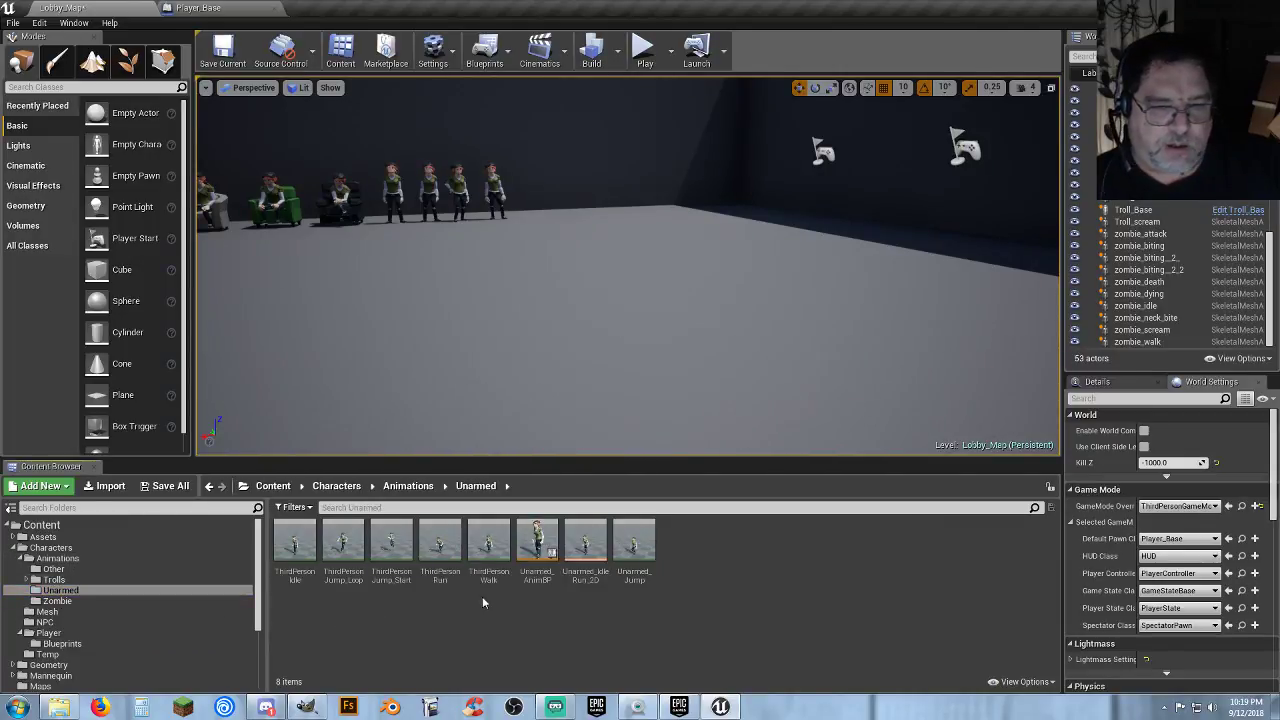
pyautogui.doubleClick(537, 548)
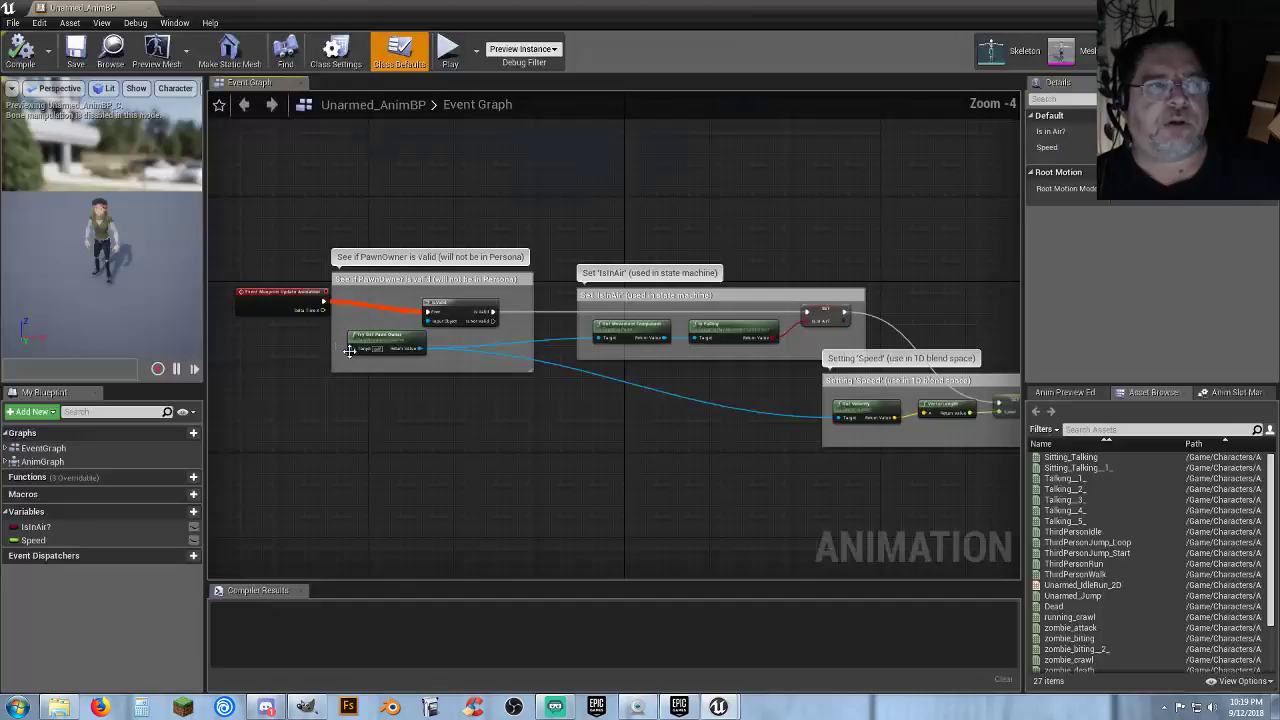
# Examine Unarmed_AnimBP's Default state machine and its Event Graph logic, and close the animation blueprint.
pyautogui.doubleClick(96, 465)
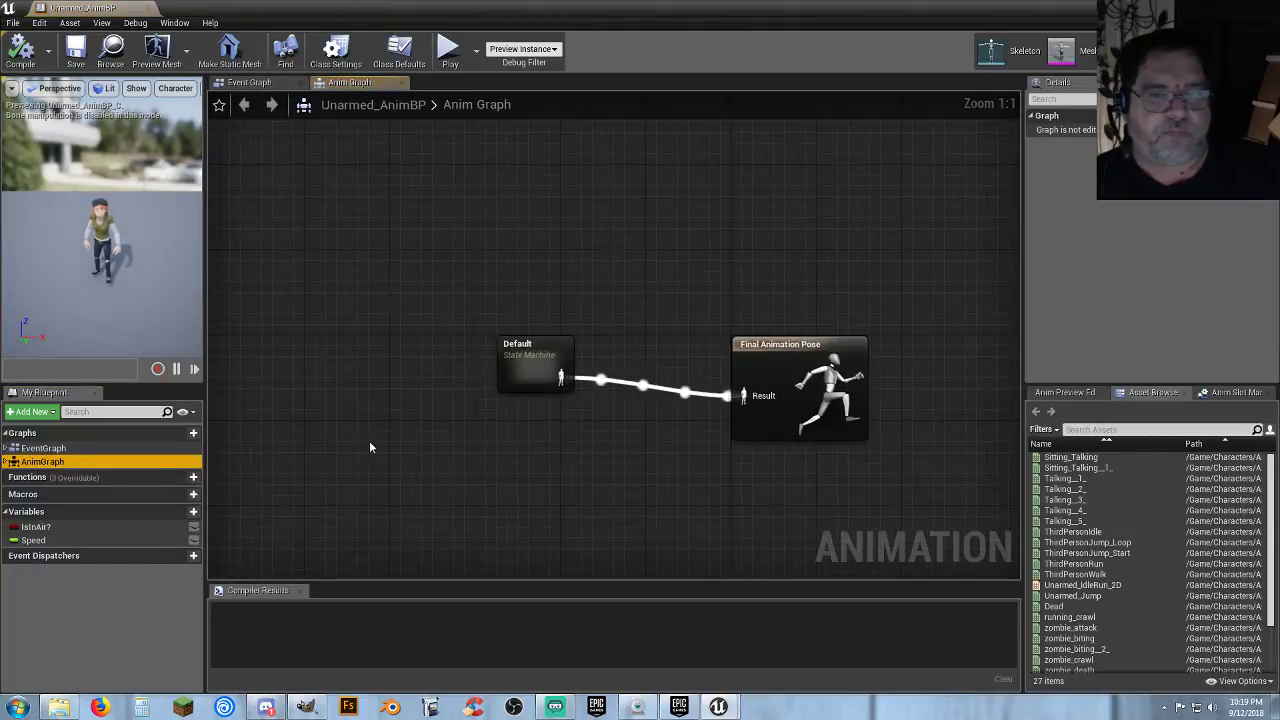
pyautogui.doubleClick(515, 368)
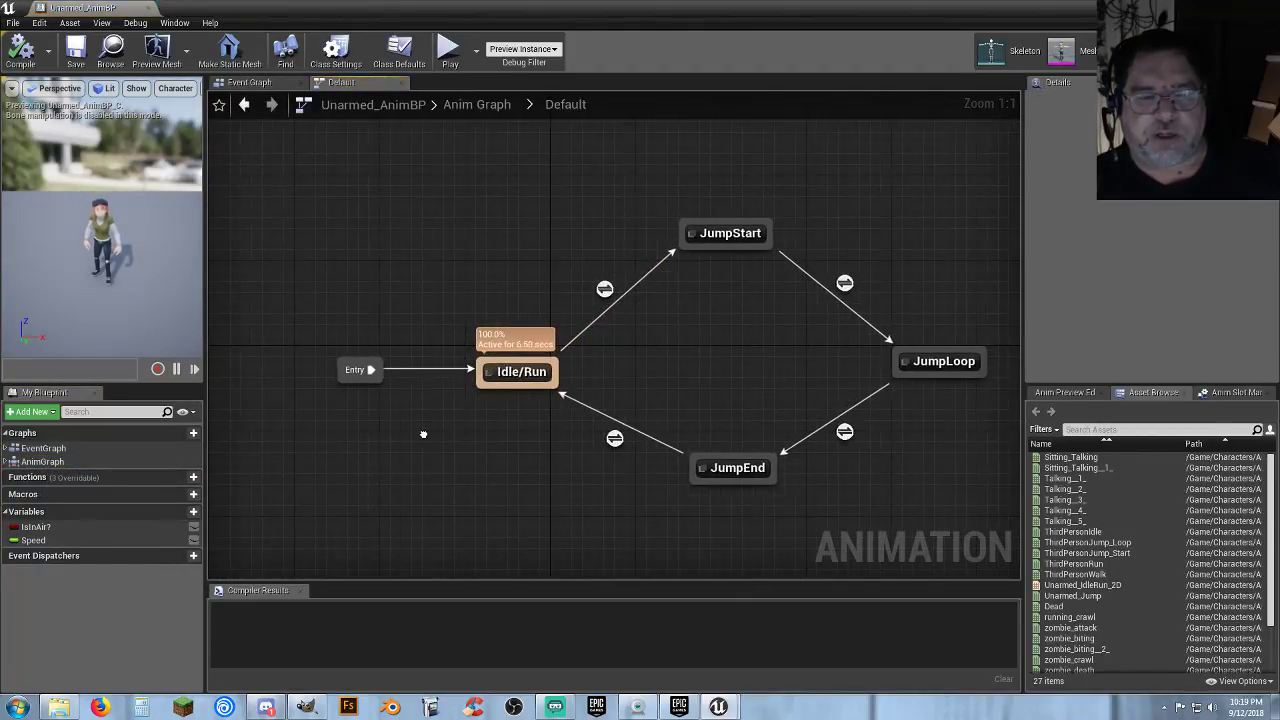
pyautogui.moveTo(425, 429); pyautogui.dragTo(484, 410, button='right')
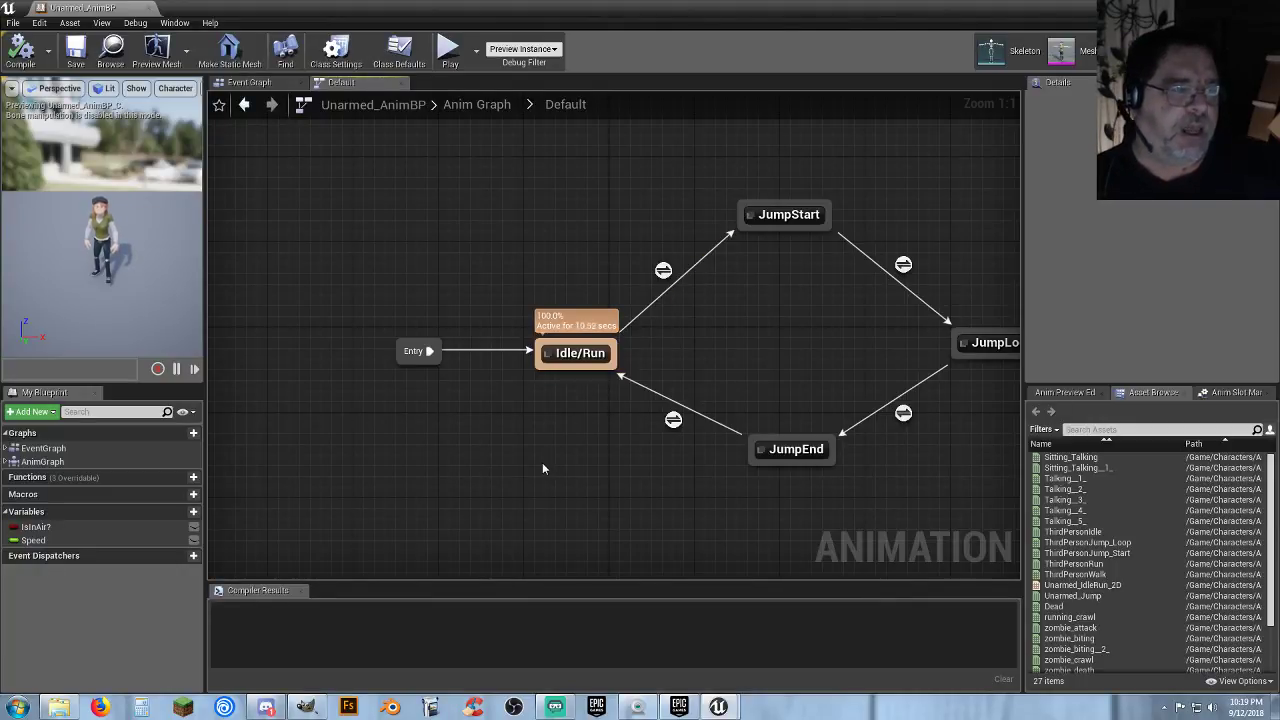
pyautogui.click(245, 104)
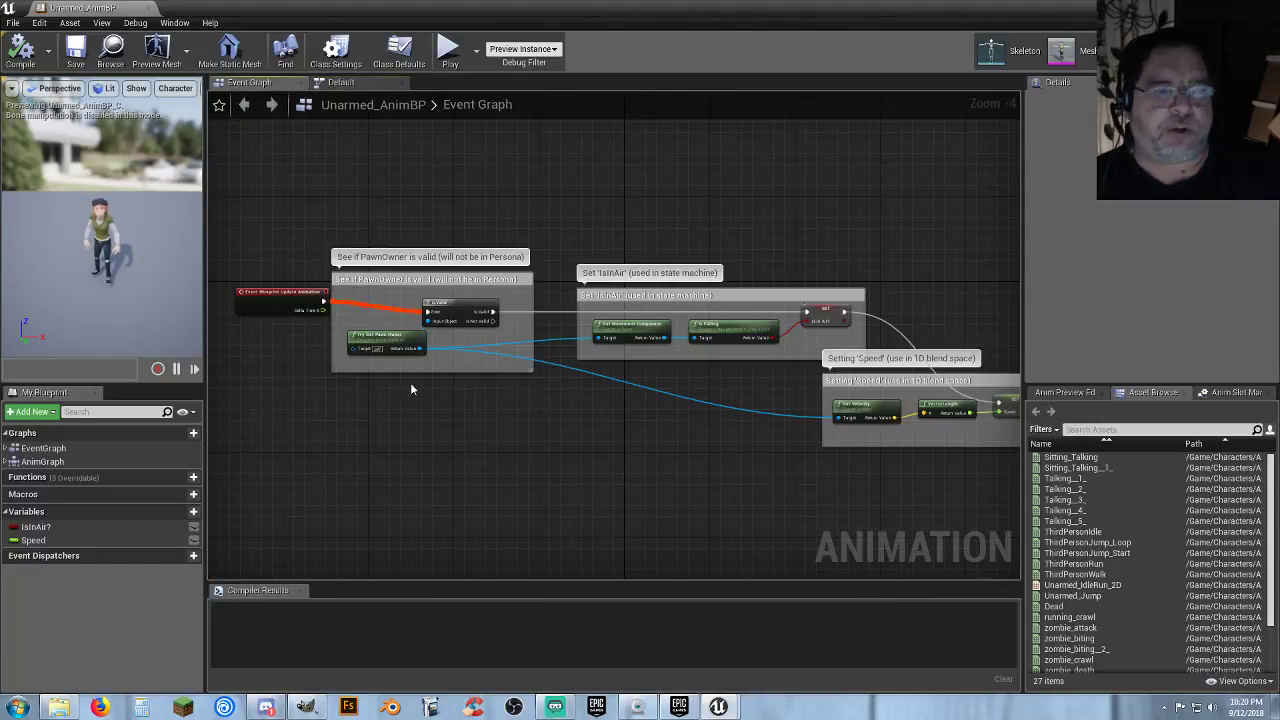
pyautogui.moveTo(499, 413); pyautogui.dragTo(485, 378, button='right')
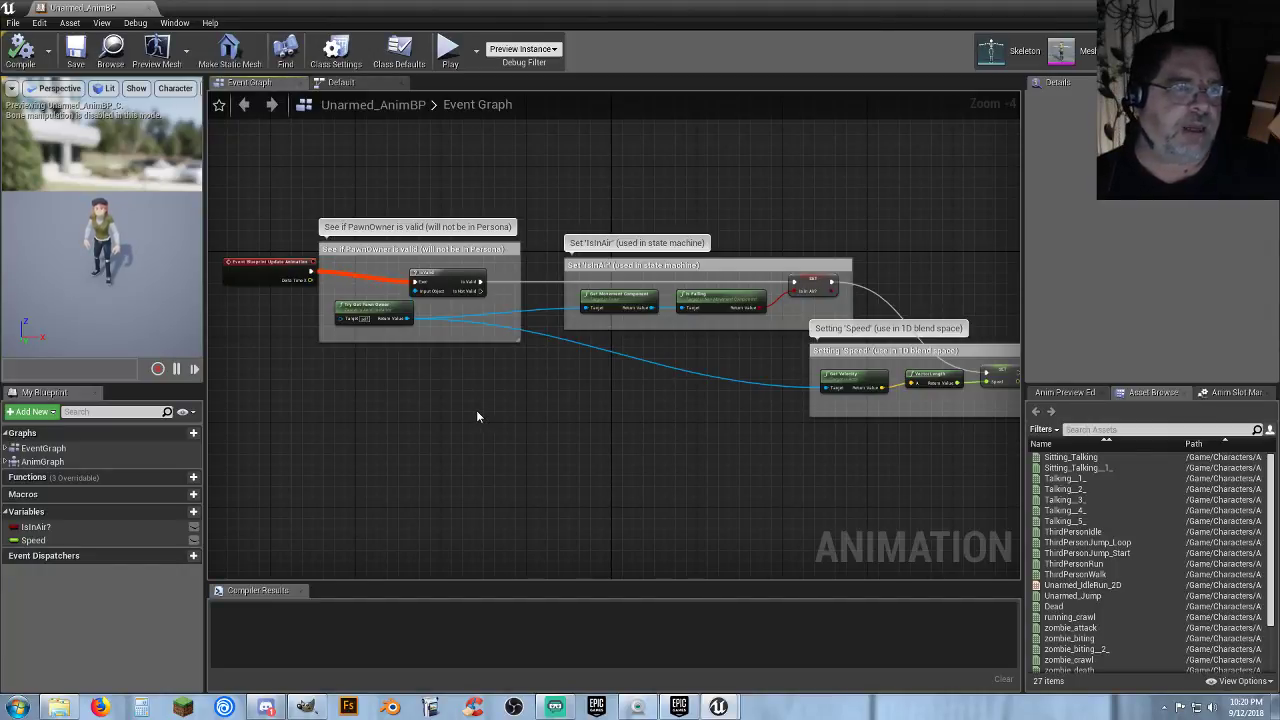
pyautogui.click(366, 84)
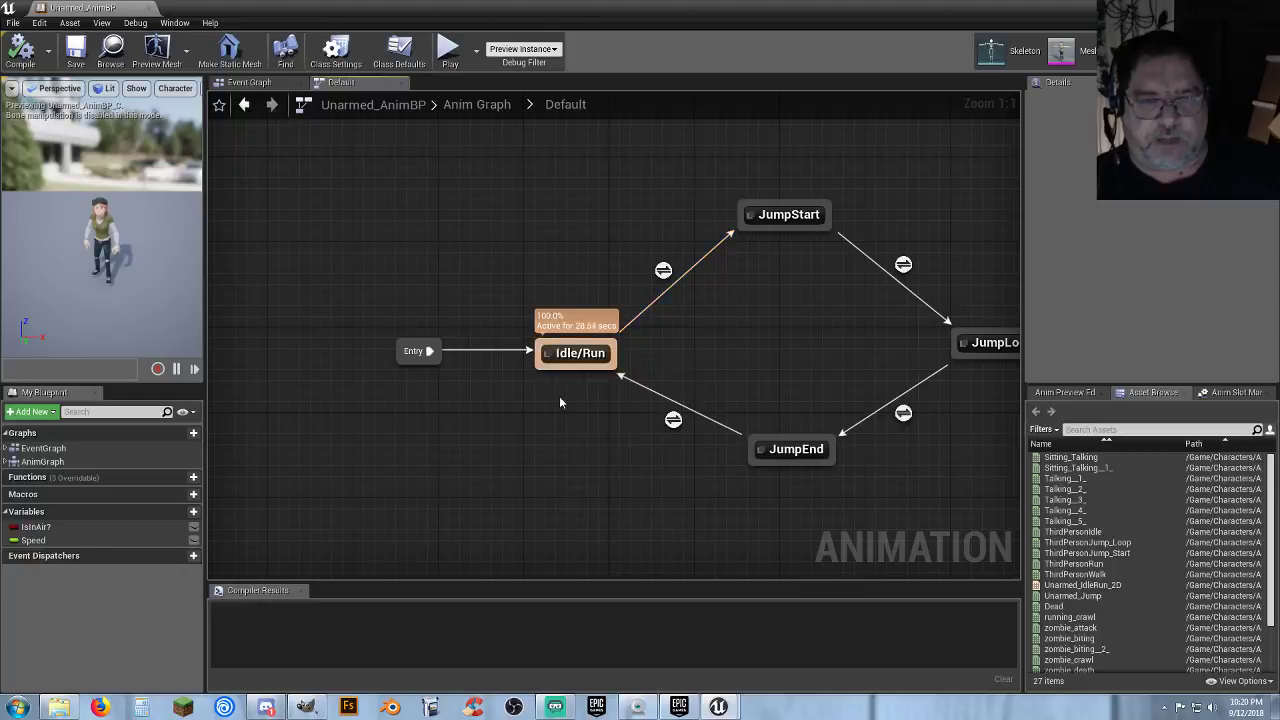
pyautogui.click(252, 83)
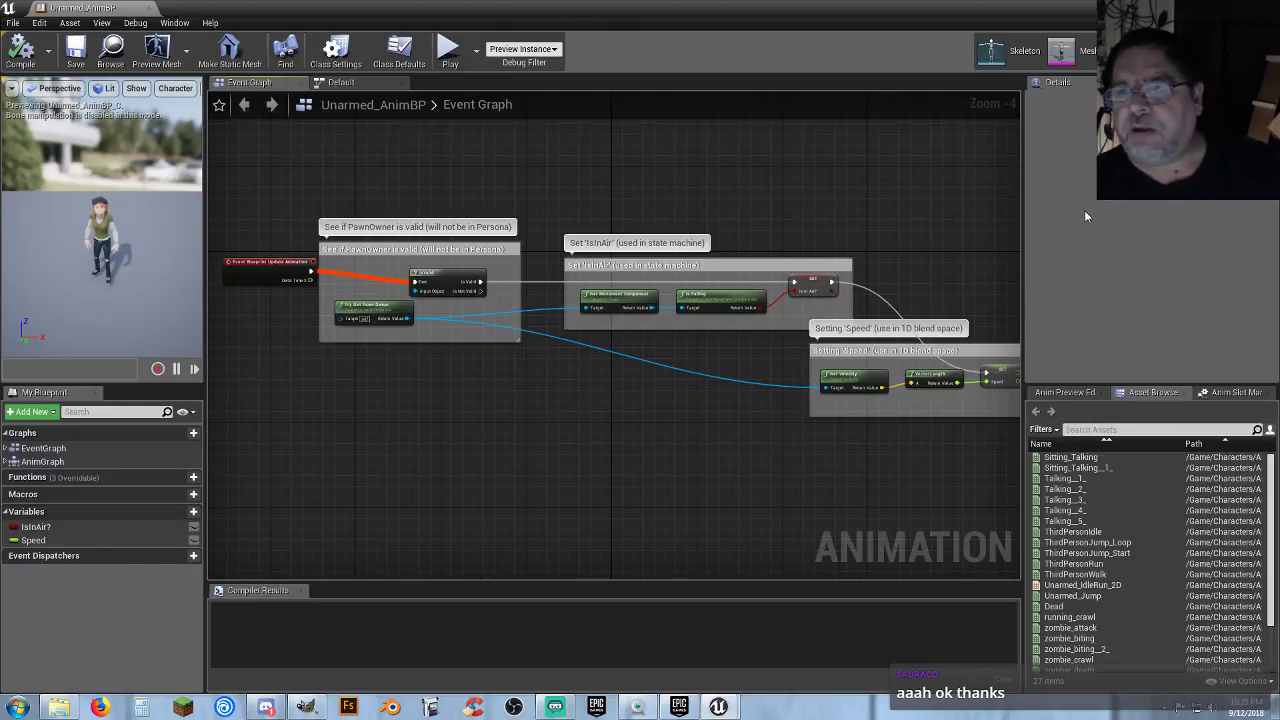
pyautogui.click(149, 8)
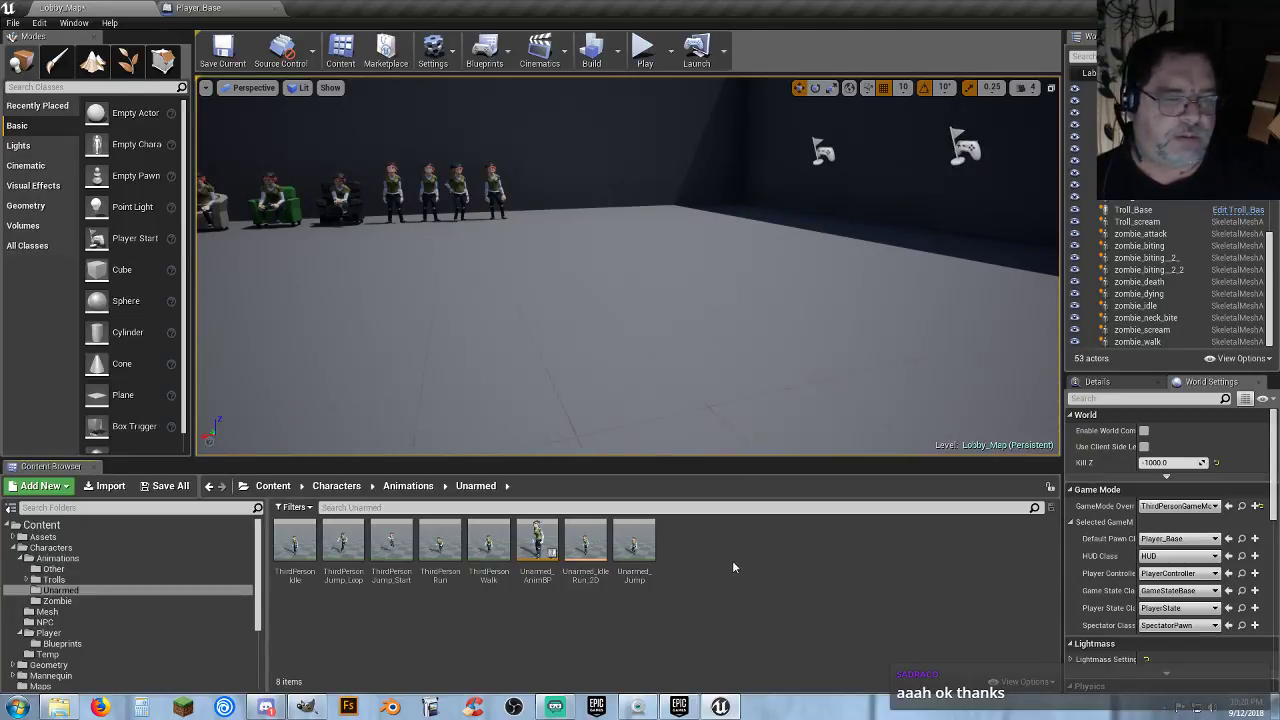
# Open the Poly_Skeleton asset from the Characters/Mesh folder.
pyautogui.moveTo(257, 605)
pyautogui.mouseDown()
pyautogui.moveTo(258, 660)
pyautogui.moveTo(261, 610)
pyautogui.mouseUp()
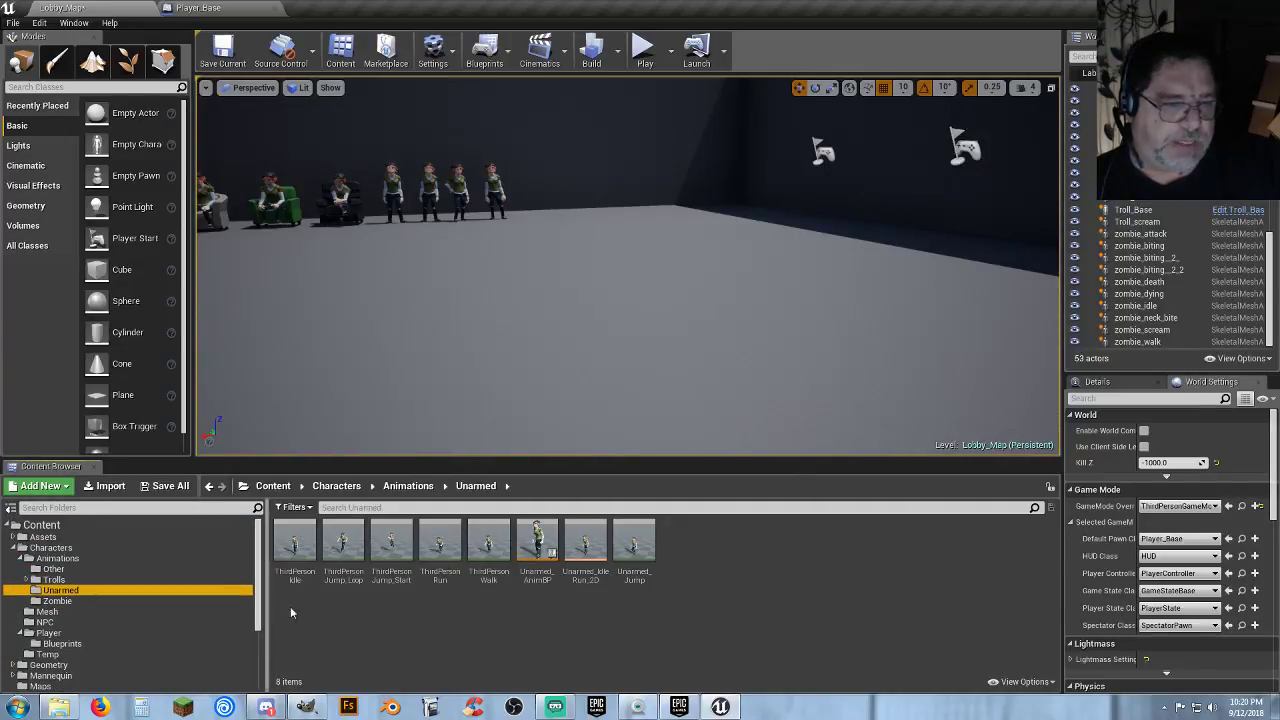
pyautogui.click(63, 612)
pyautogui.doubleClick(295, 540)
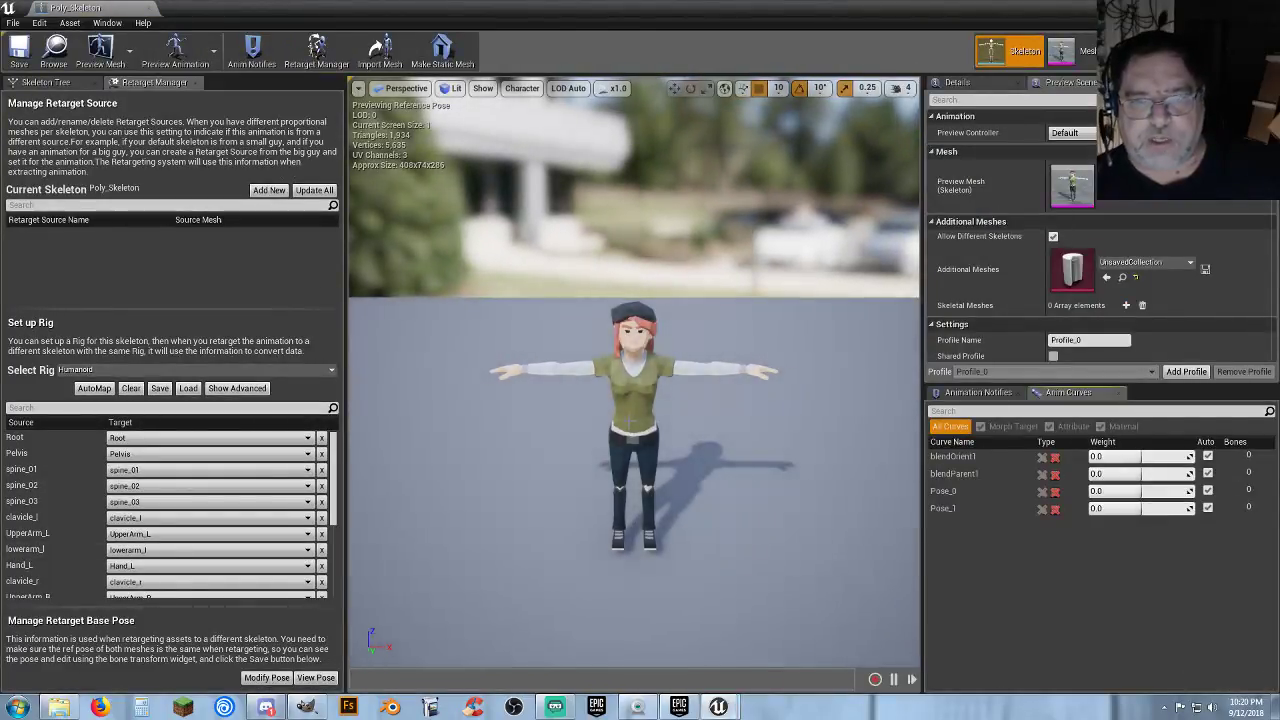
# Inspect the spine_01, spine_02 and spine_03 bones on the character preview, and close the skeleton.
pyautogui.click(637, 425)
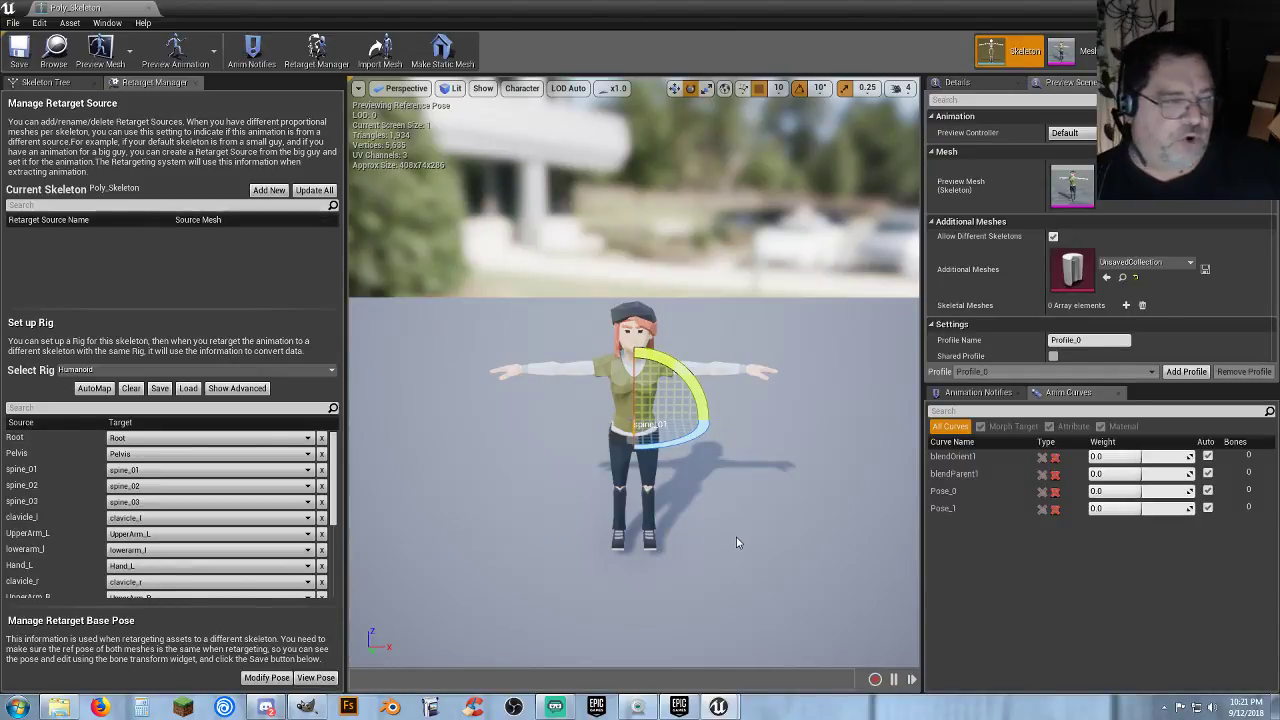
pyautogui.click(631, 391)
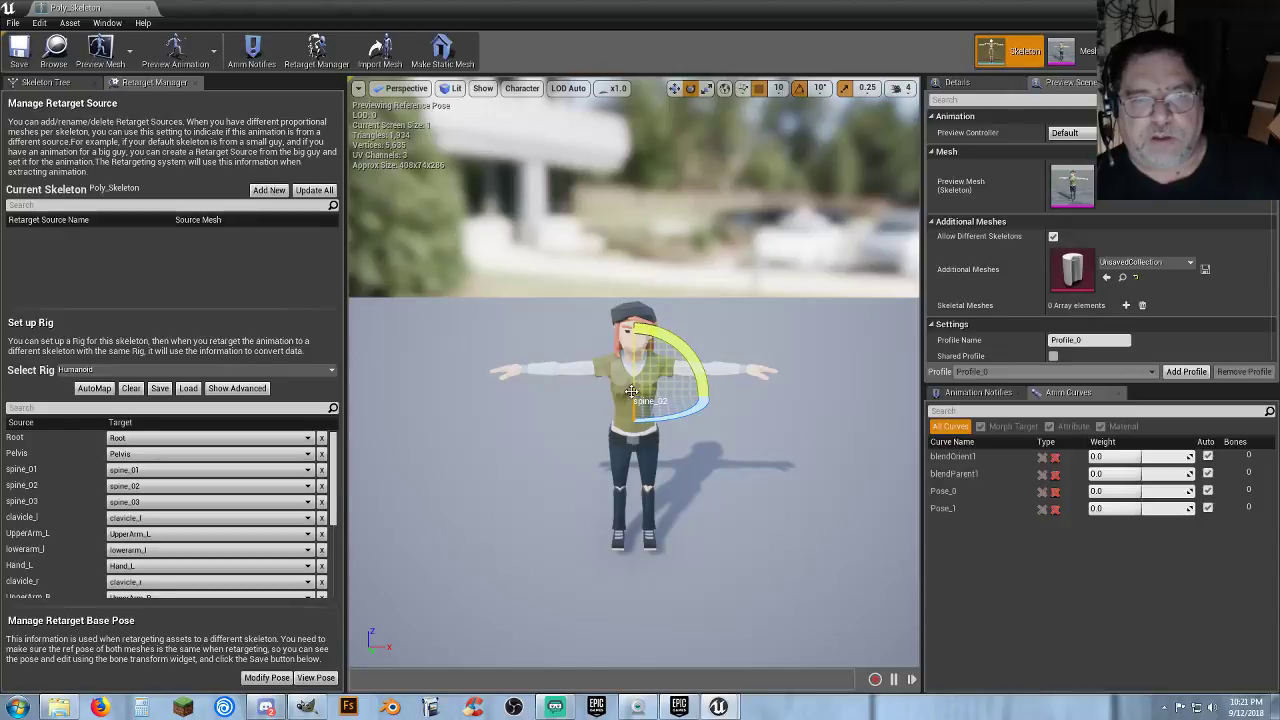
pyautogui.click(633, 367)
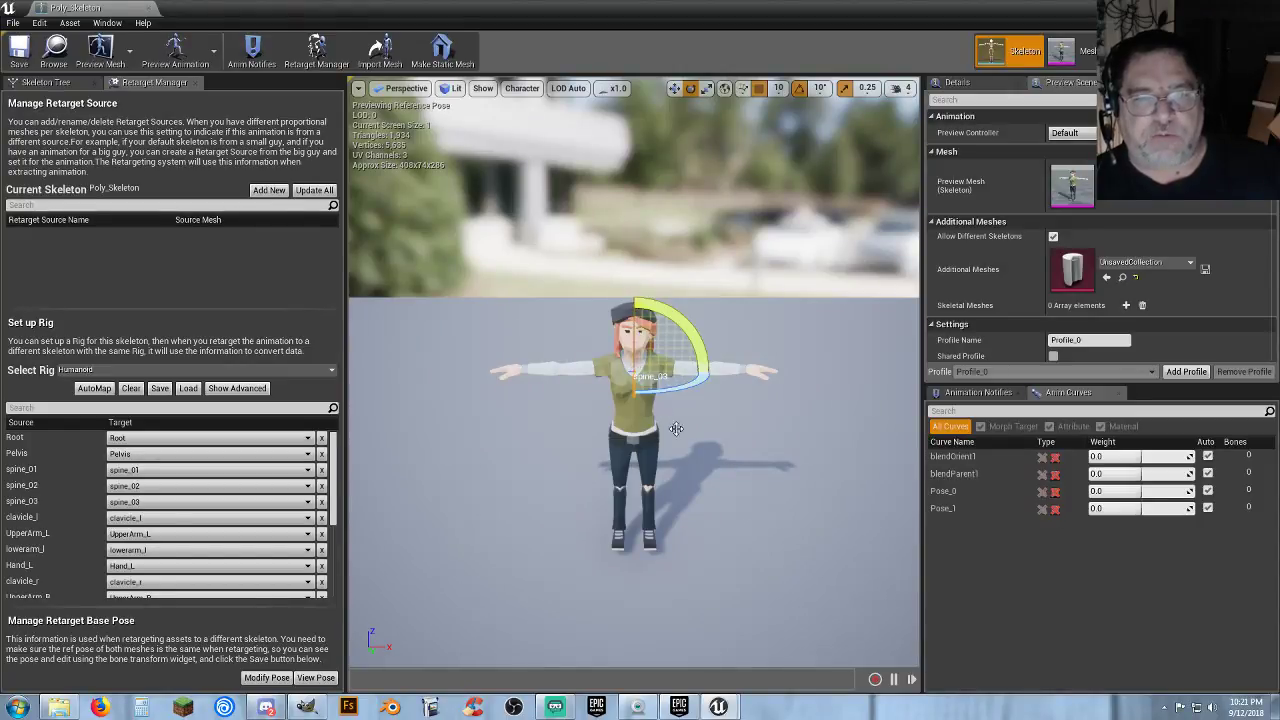
pyautogui.click(150, 8)
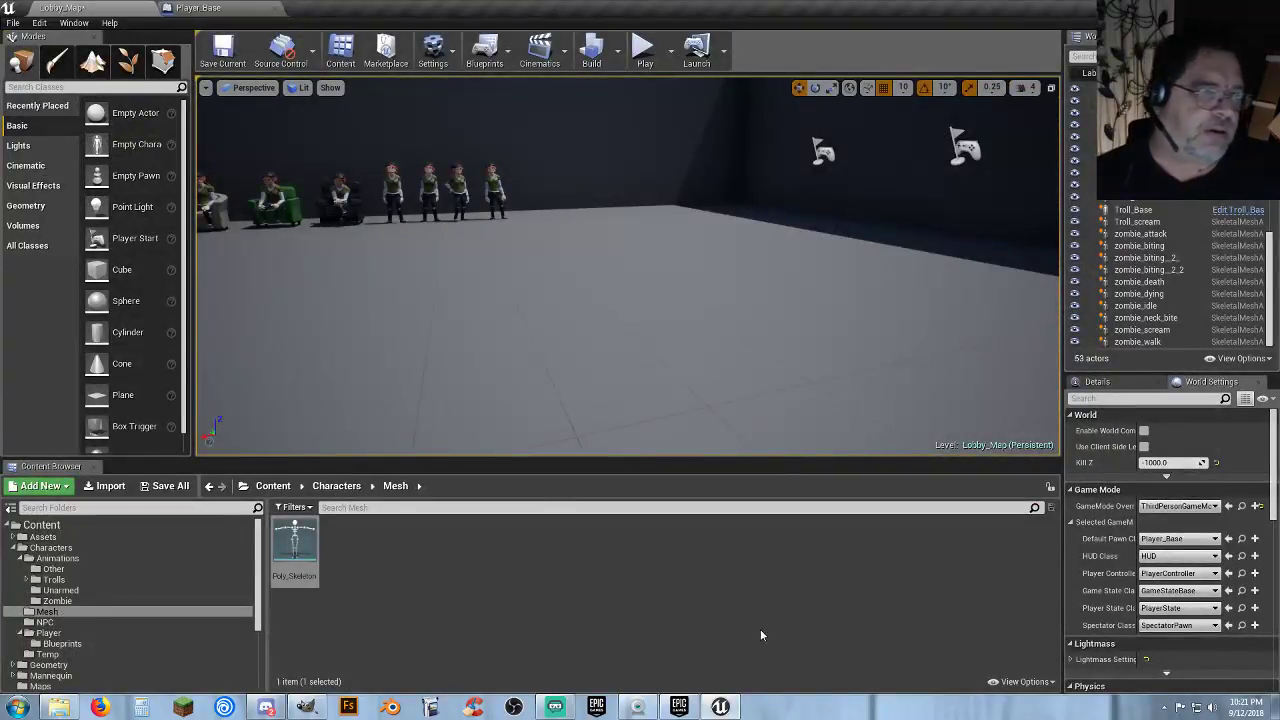
# Open the zombie_attack animation sequence from the Characters/Animations/Zombie folder to preview it.
pyautogui.click(420, 573)
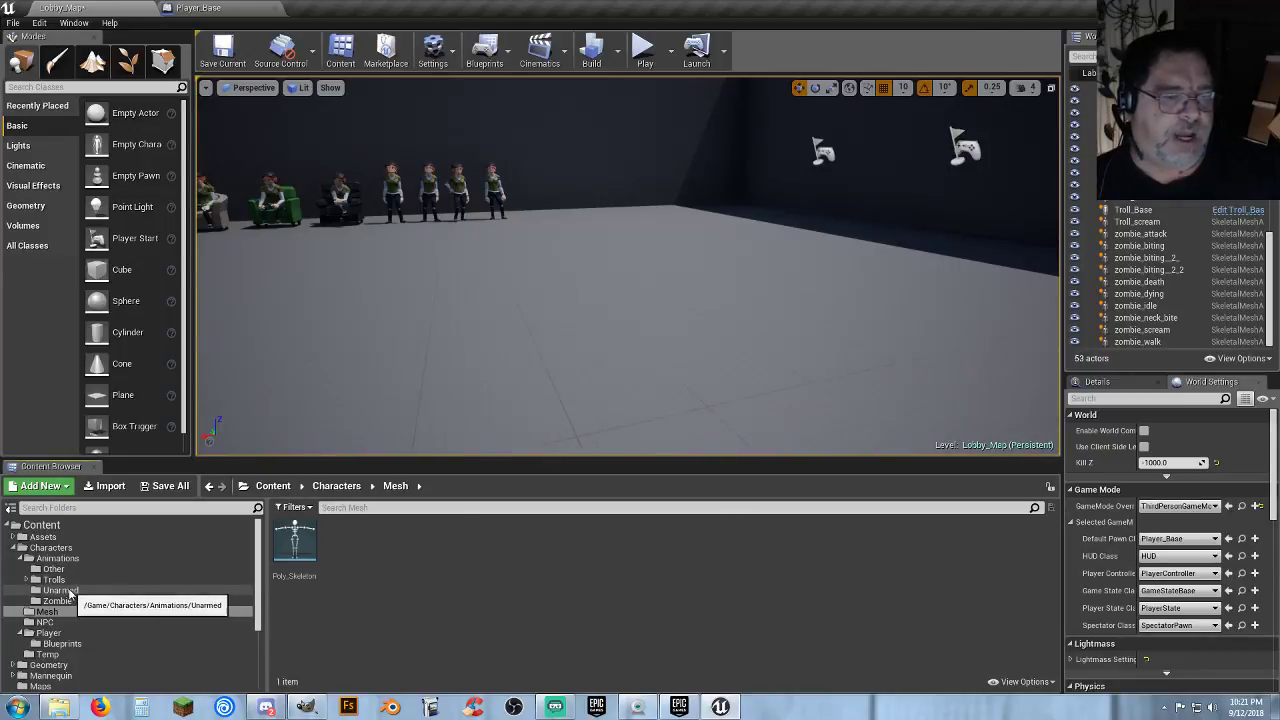
pyautogui.click(58, 601)
pyautogui.click(440, 603)
pyautogui.click(381, 573)
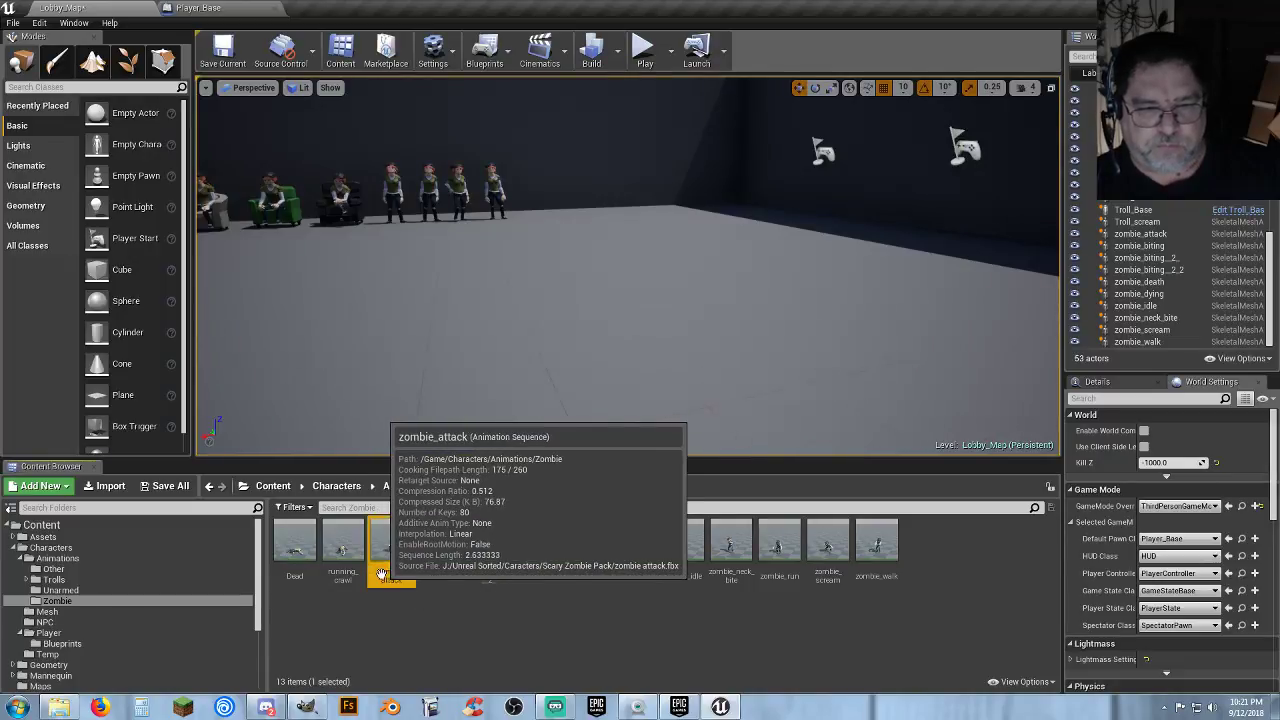
pyautogui.doubleClick(381, 573)
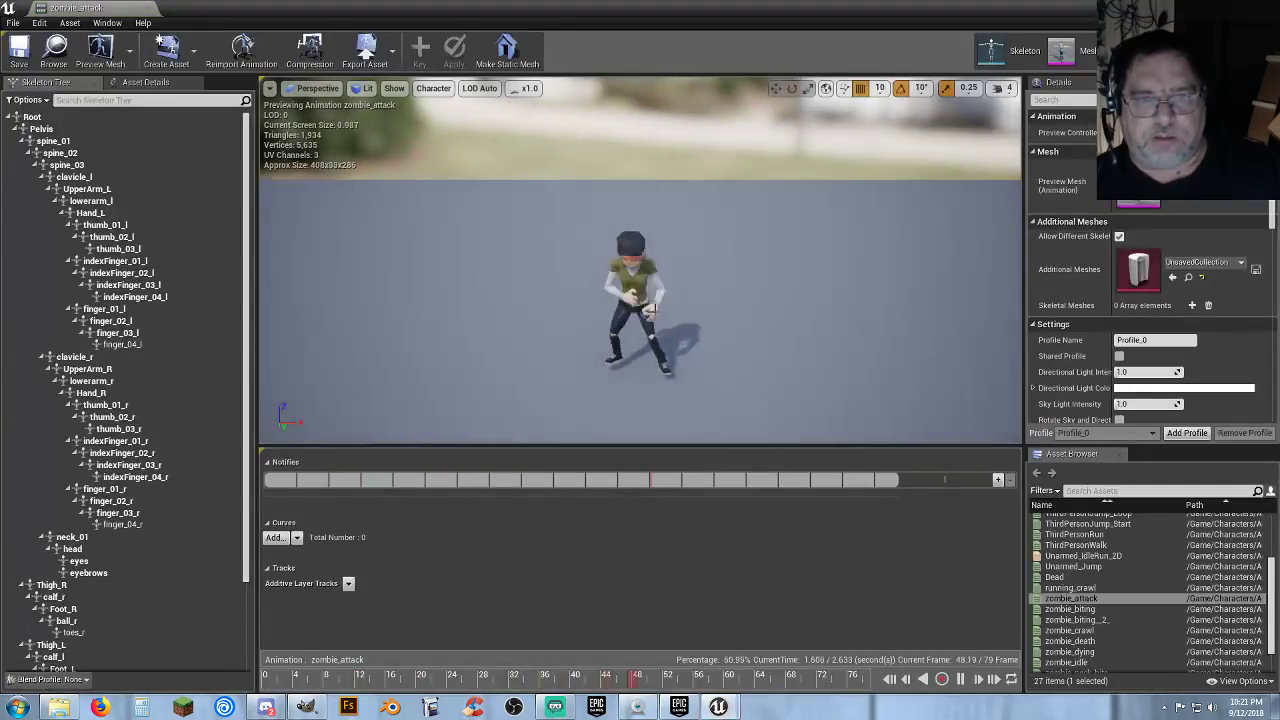
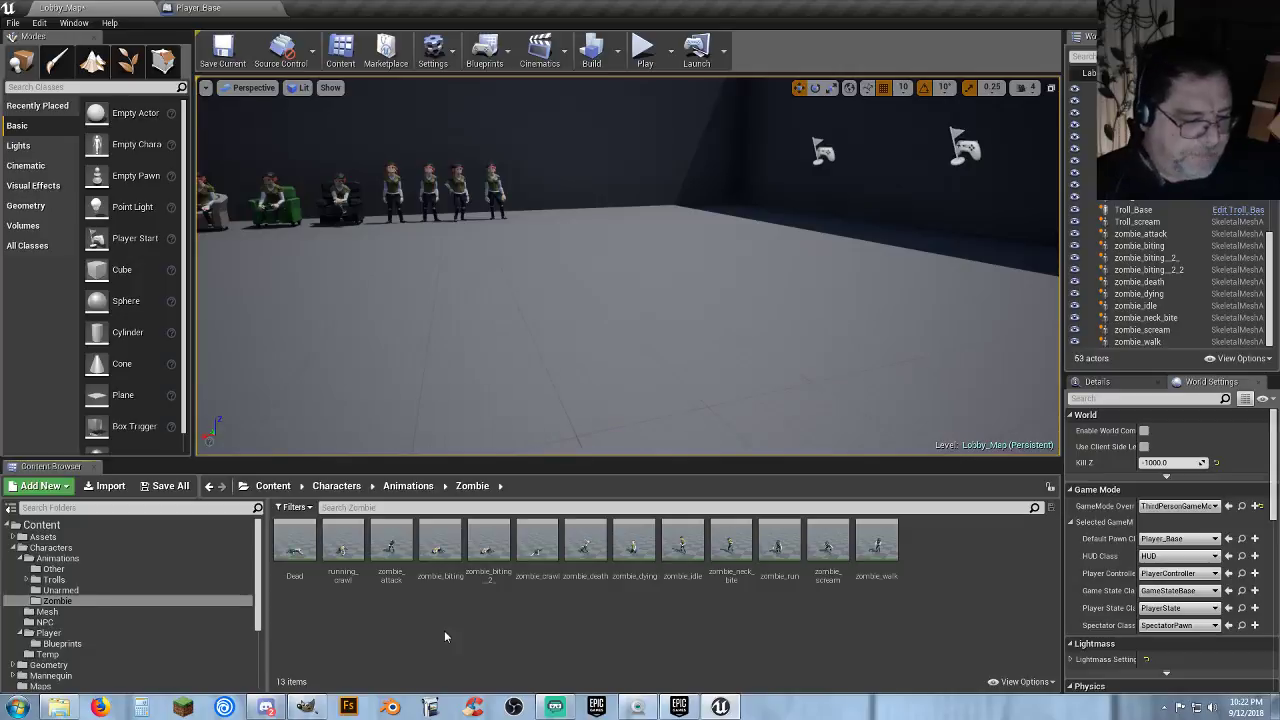
# Look through the Characters subfolder of PolygonFantasyCharacters, collapse the expanded folders, and return to the Content root.
pyautogui.moveTo(628, 266); pyautogui.dragTo(235, 160, button='right')
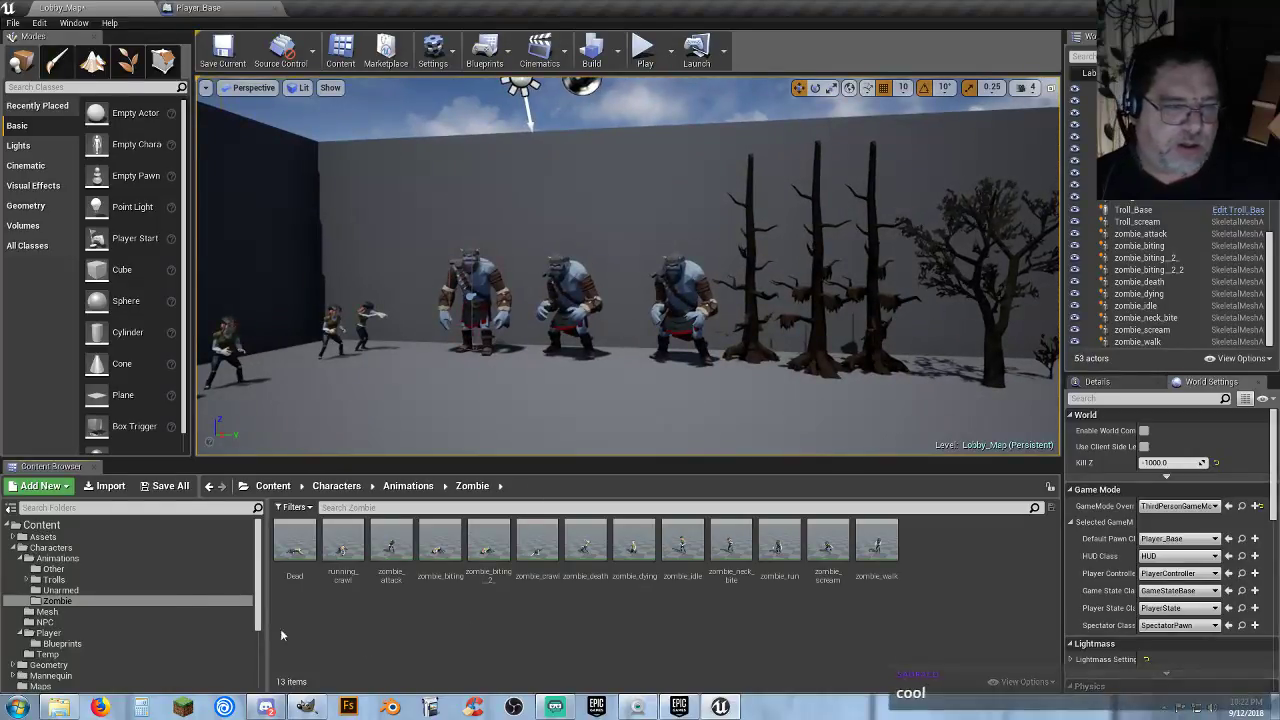
pyautogui.click(16, 548)
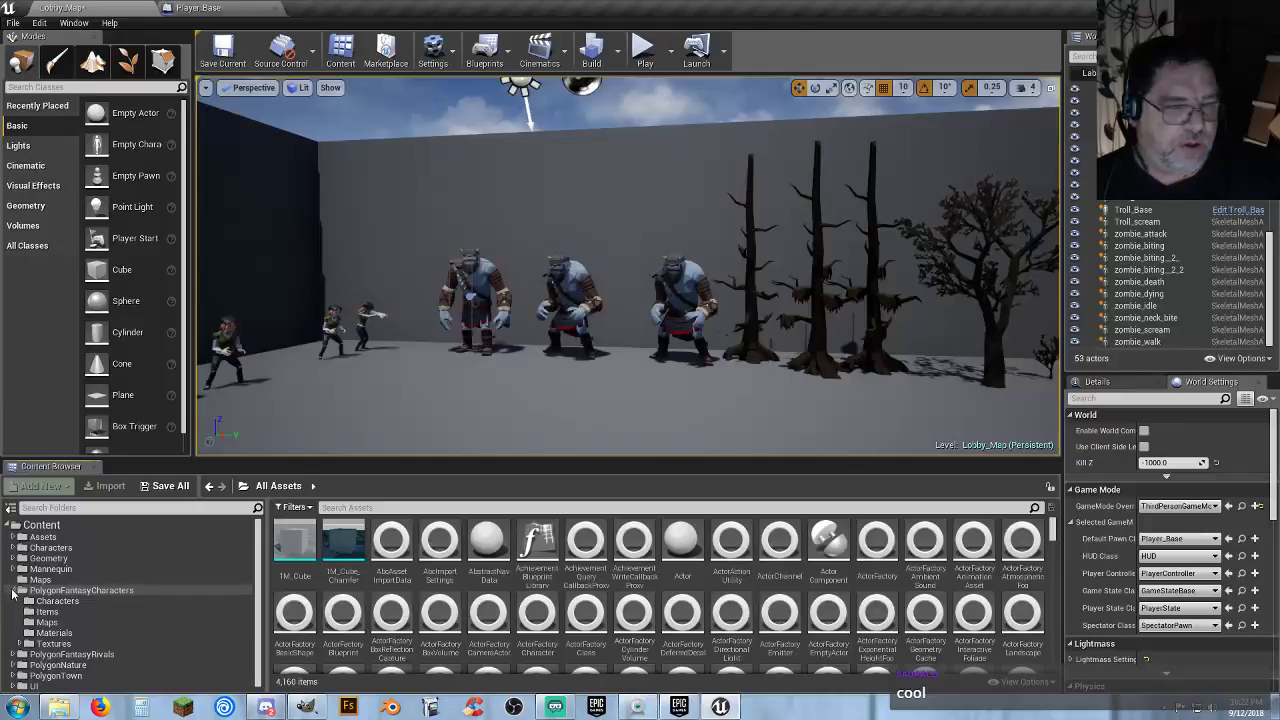
pyautogui.click(14, 591)
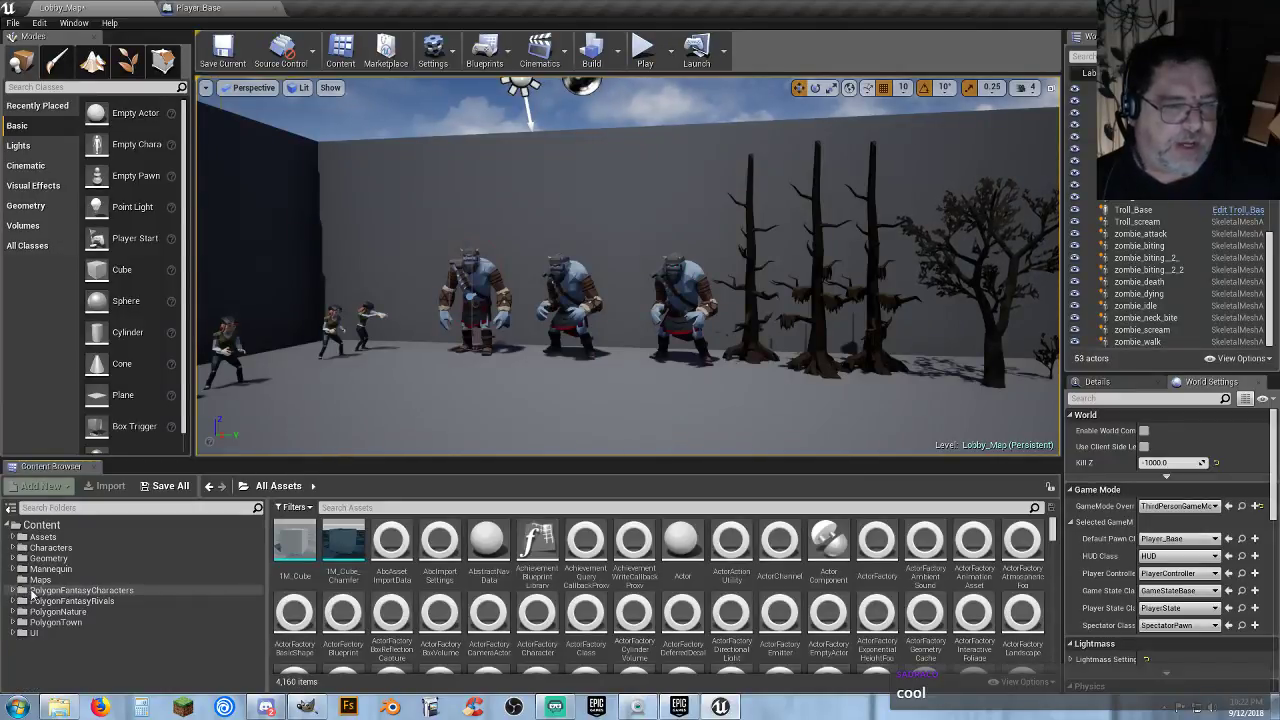
pyautogui.click(116, 592)
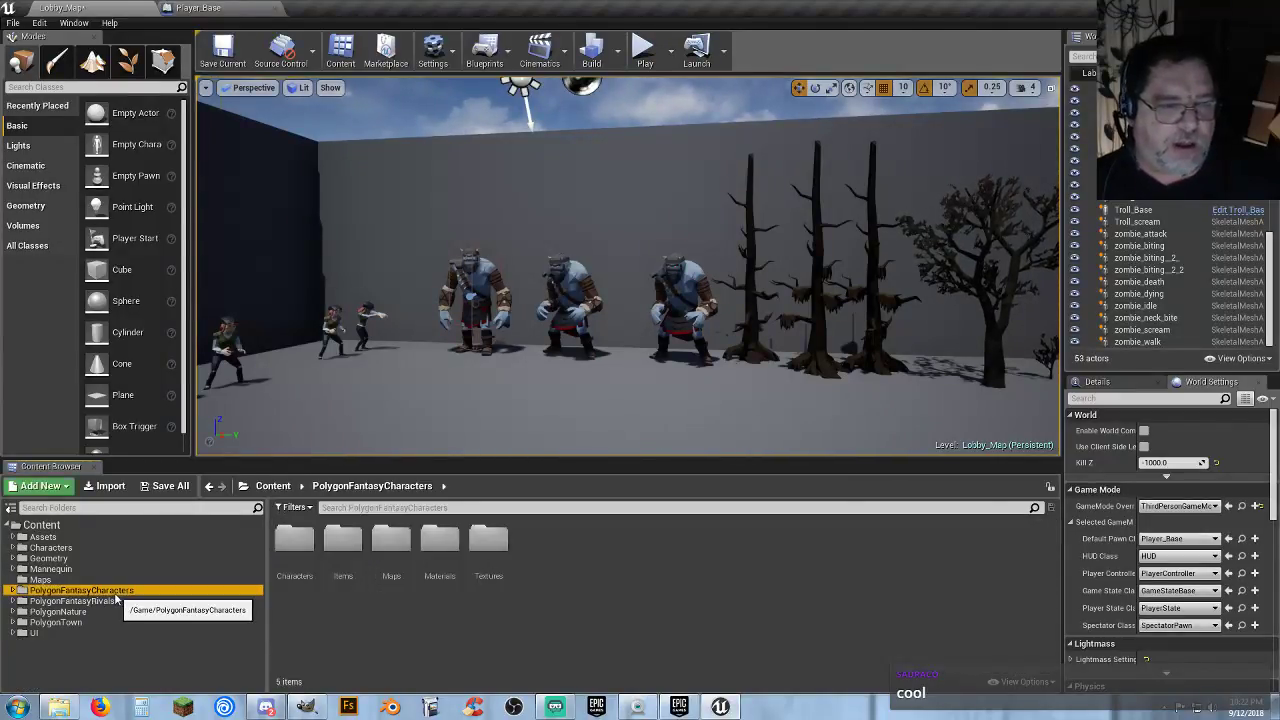
pyautogui.doubleClick(298, 545)
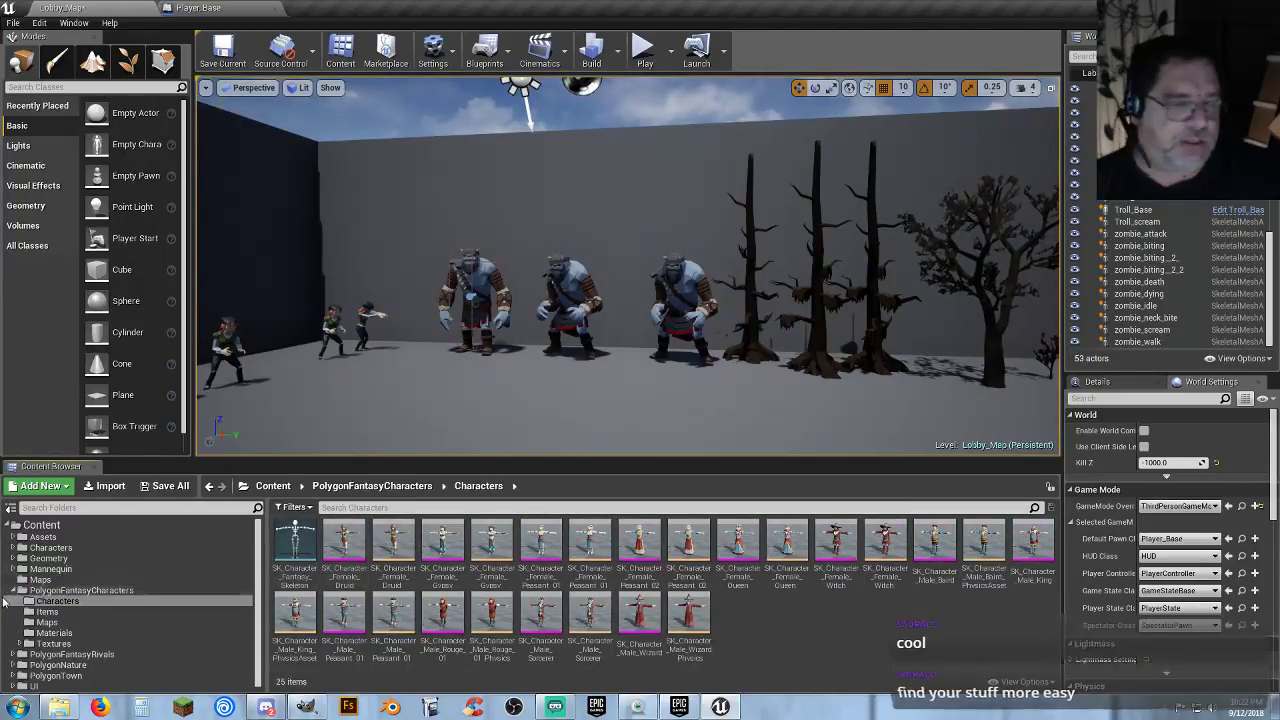
pyautogui.click(16, 591)
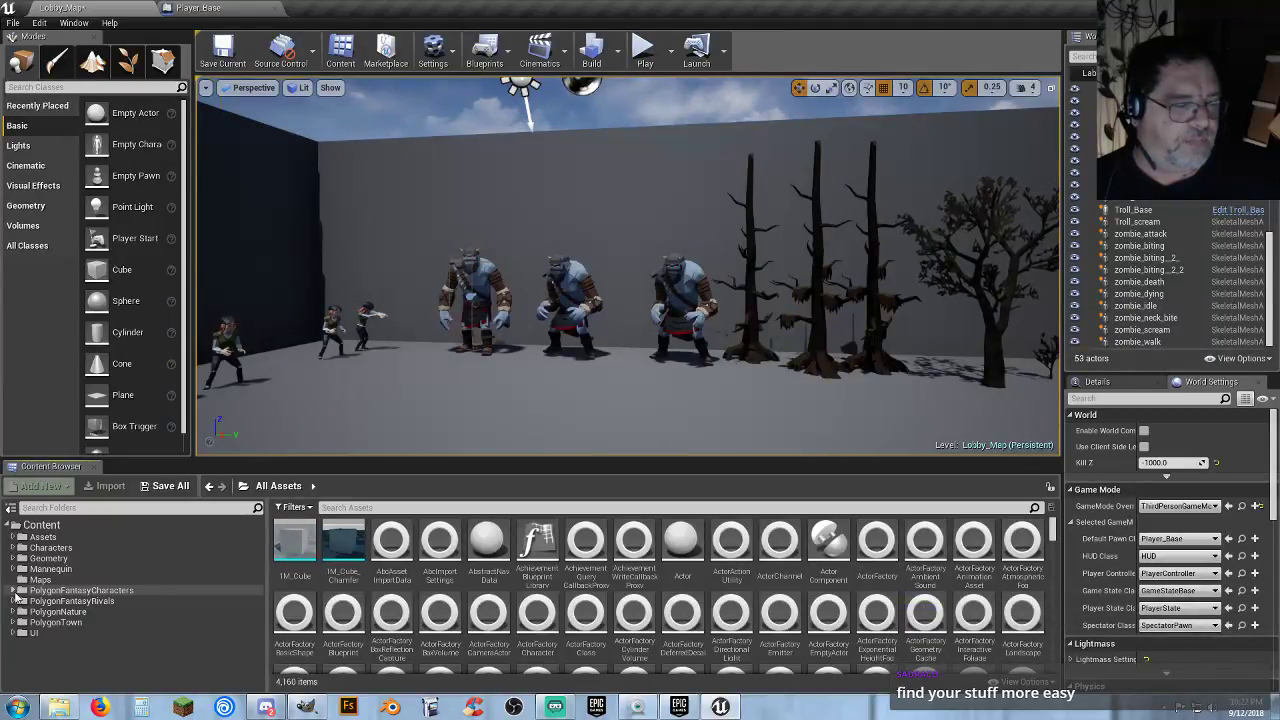
pyautogui.click(58, 525)
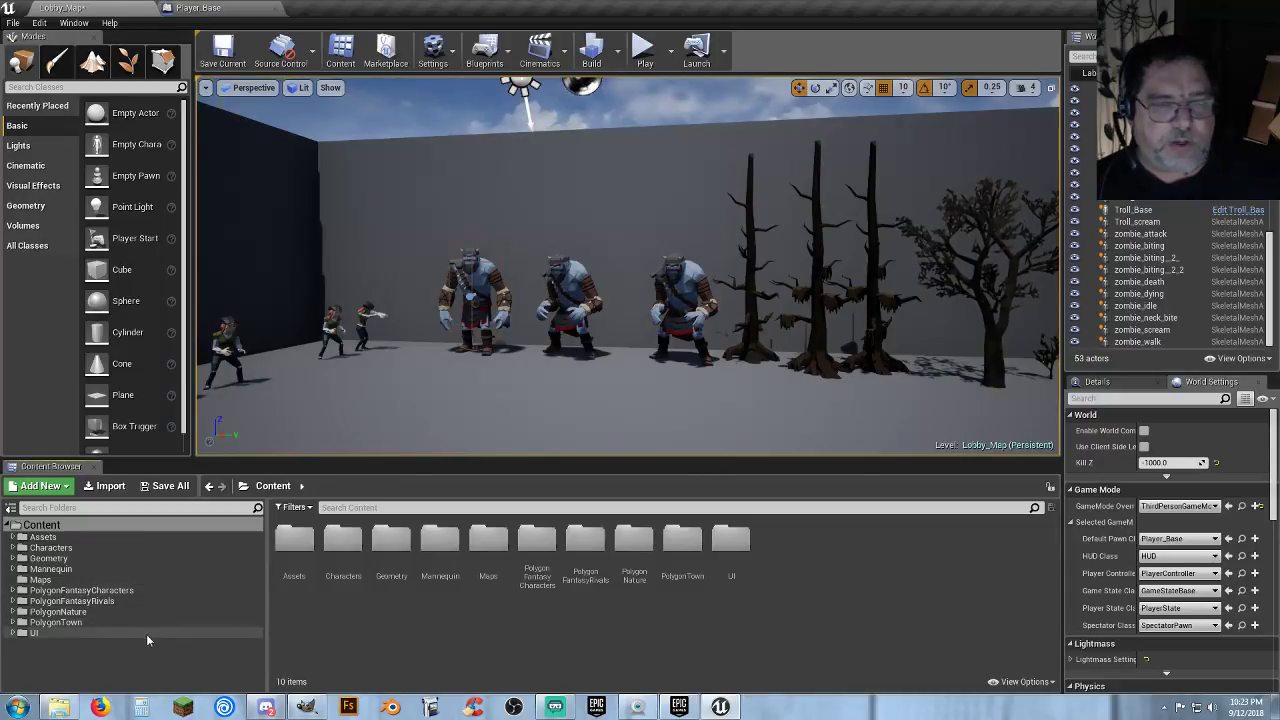
# Survey the zombies, trolls, trees and fallen bodies placed in Lobby_Map.
pyautogui.moveTo(528, 346); pyautogui.dragTo(442, 268, button='right')
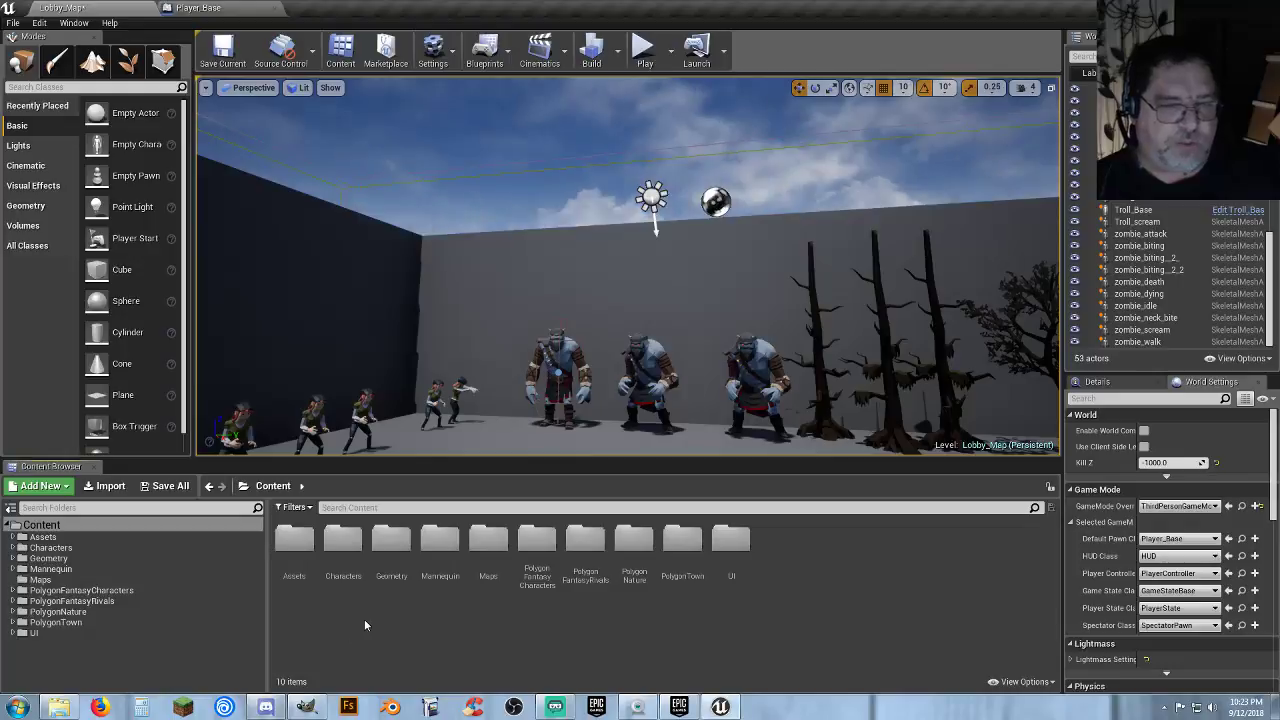
pyautogui.moveTo(538, 352); pyautogui.dragTo(530, 382, button='right')
pyautogui.press('w')
pyautogui.press('s')
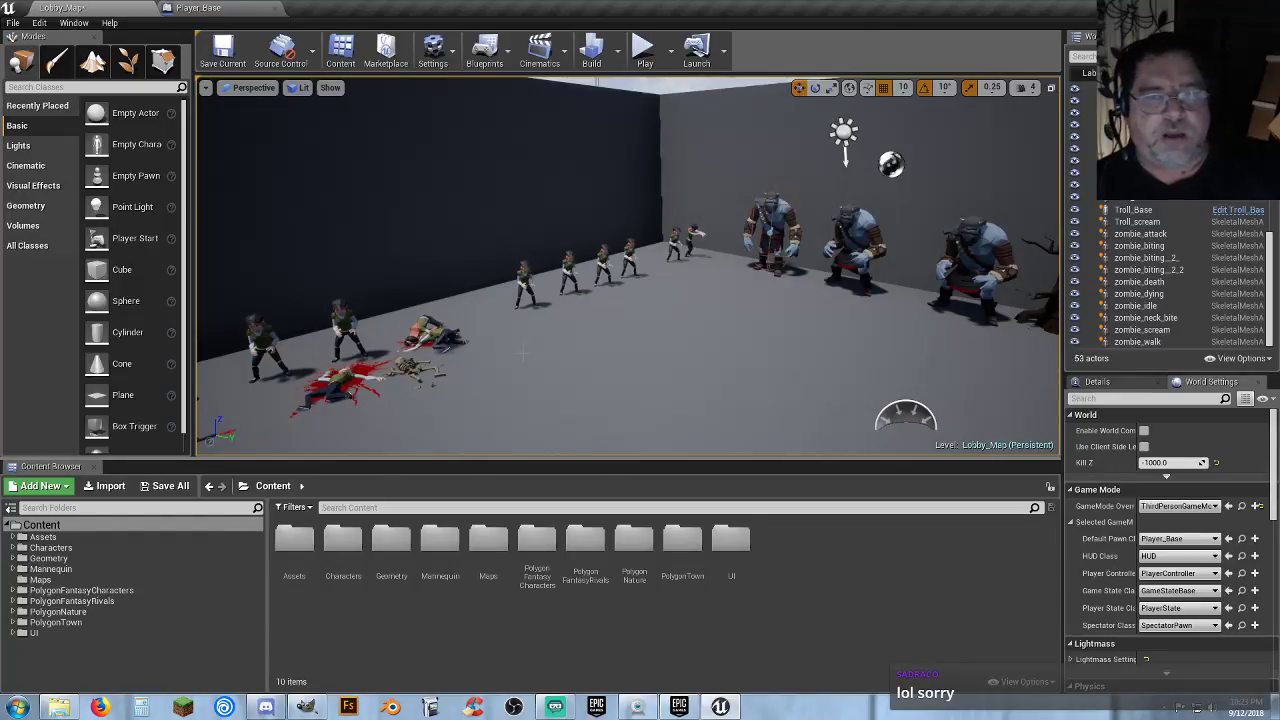
pyautogui.moveTo(521, 352); pyautogui.dragTo(576, 352, button='right')
pyautogui.moveTo(499, 344); pyautogui.dragTo(316, 354, button='right')
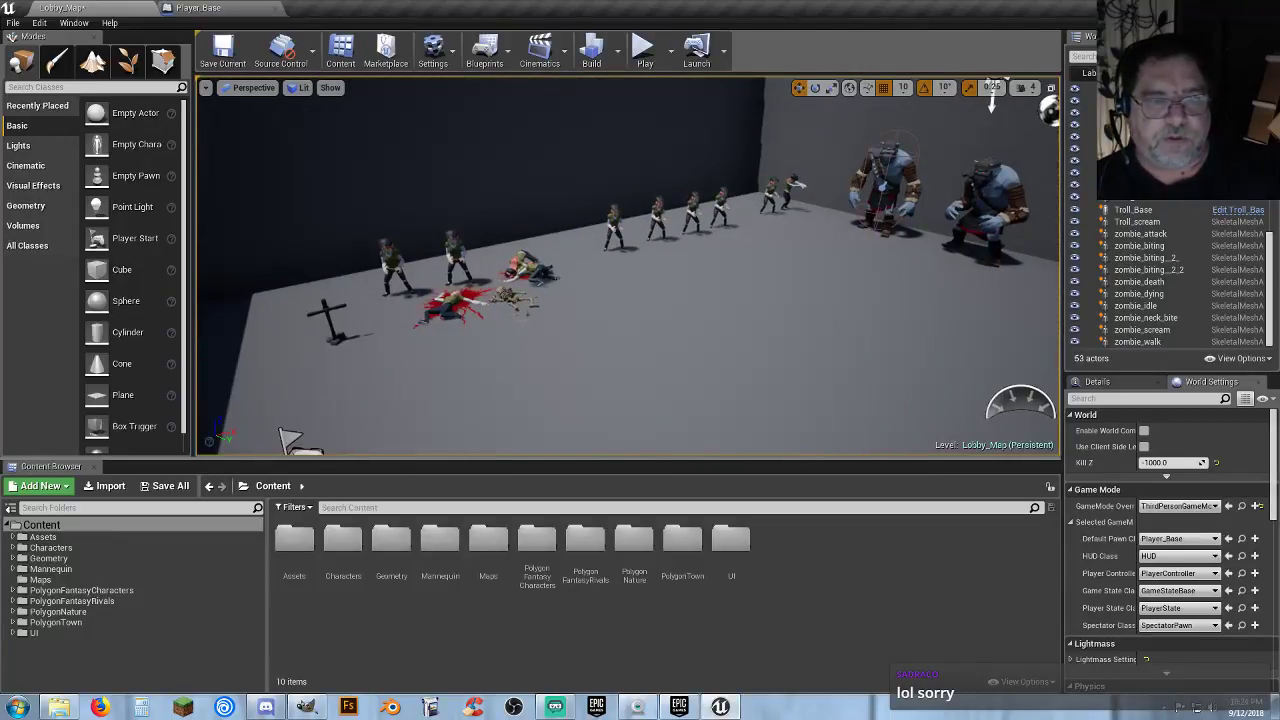
pyautogui.moveTo(506, 352); pyautogui.dragTo(616, 352, button='right')
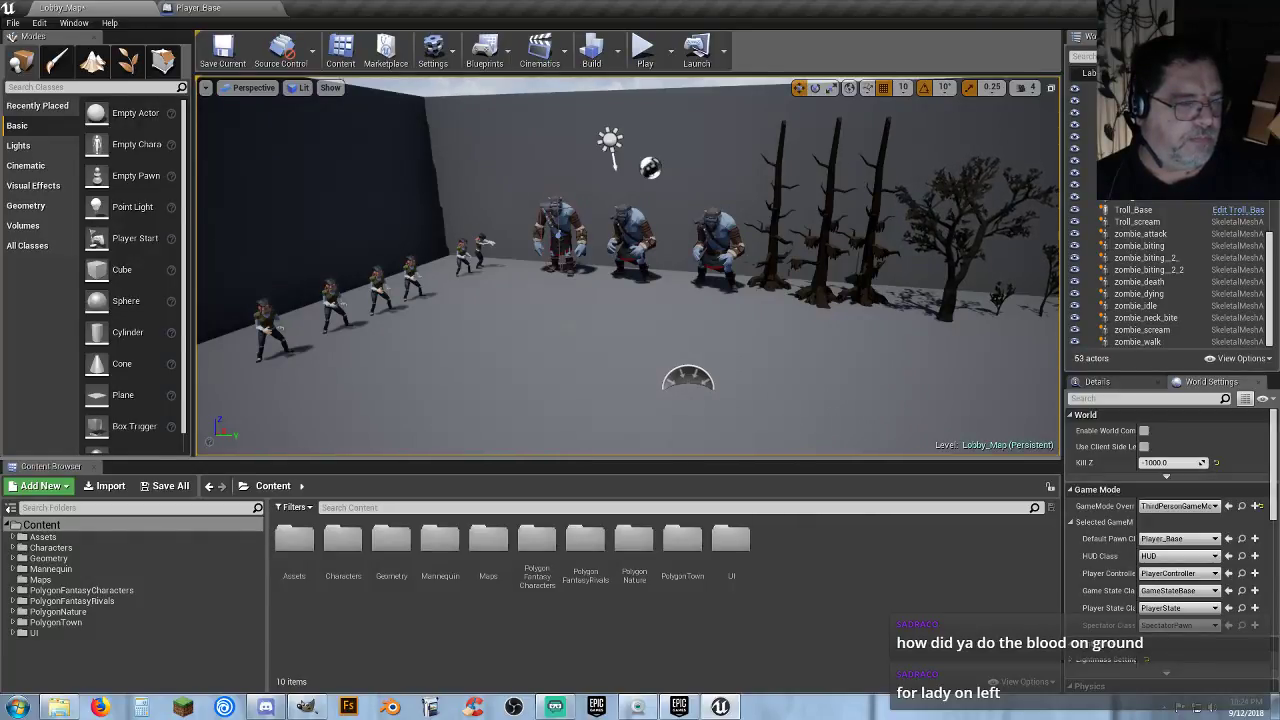
# Select the BloodSpat01_Sprite under the fallen woman to identify it in the level and outliner, and clear the selection.
pyautogui.moveTo(523, 342); pyautogui.dragTo(523, 398, button='right')
pyautogui.press('w')
pyautogui.press('s')
pyautogui.moveTo(653, 310); pyautogui.dragTo(653, 336, button='right')
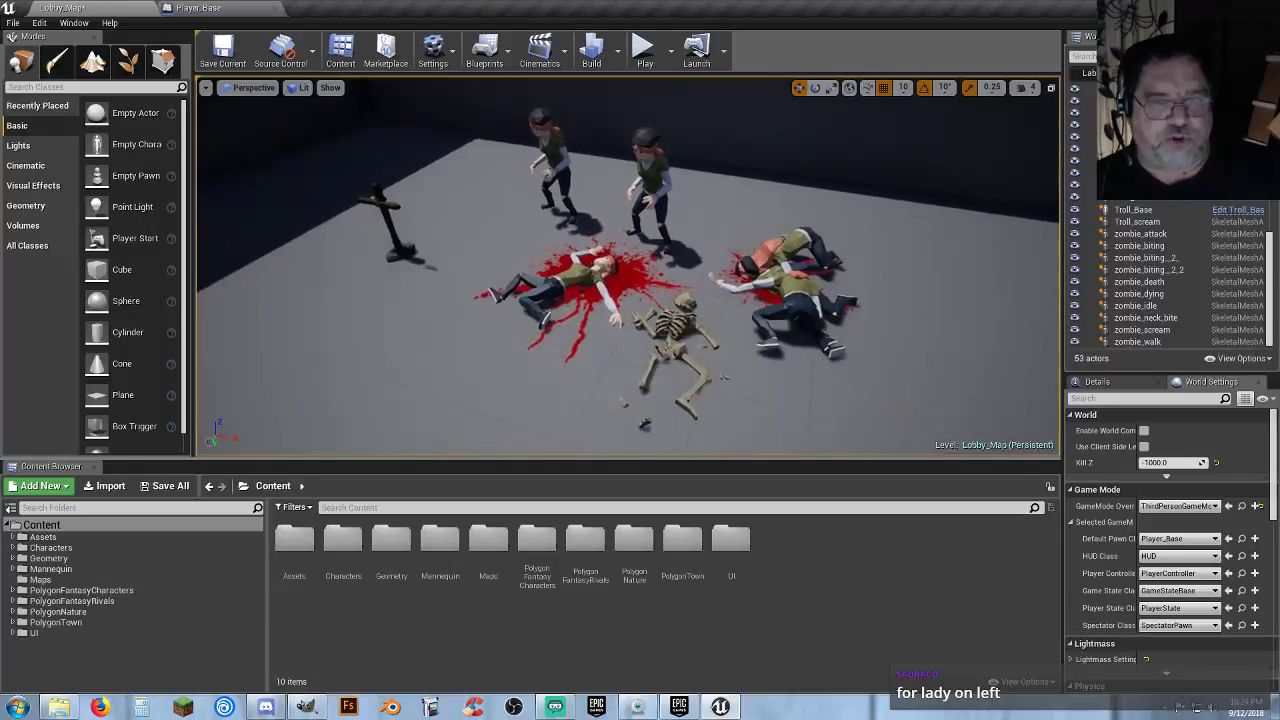
pyautogui.click(630, 287)
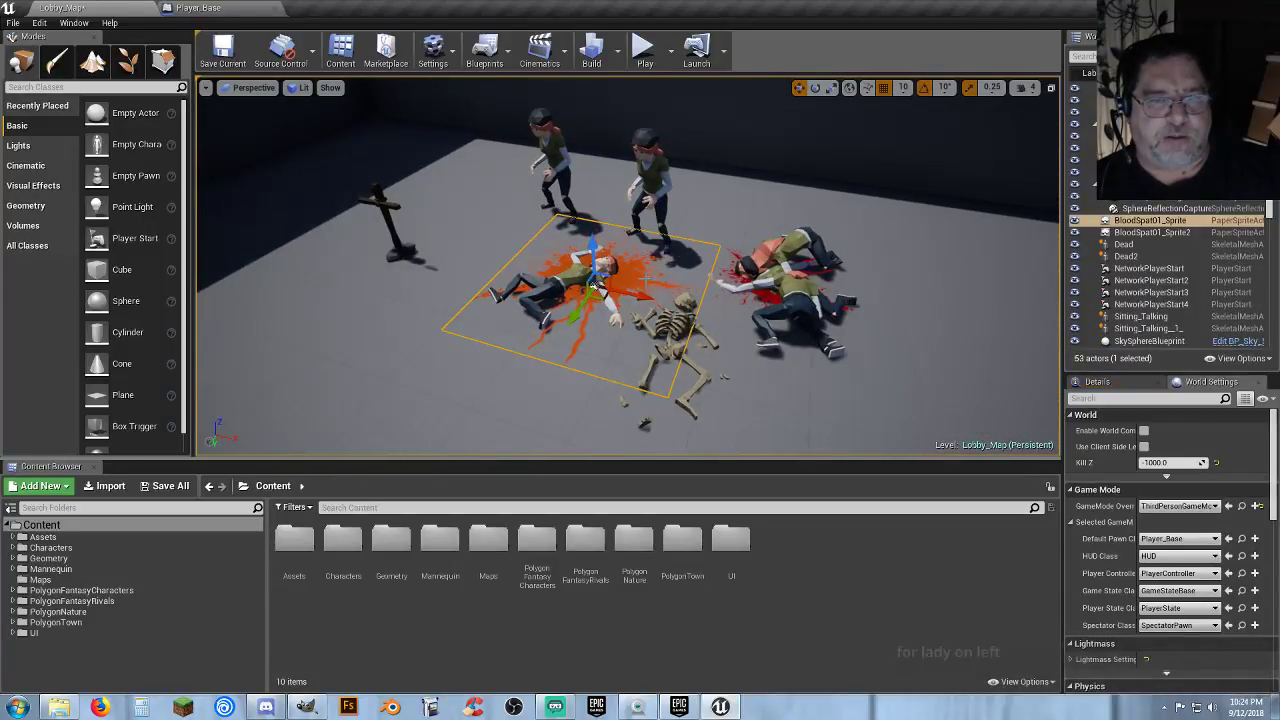
pyautogui.press('s')
pyautogui.moveTo(593, 285); pyautogui.dragTo(680, 272, button='right')
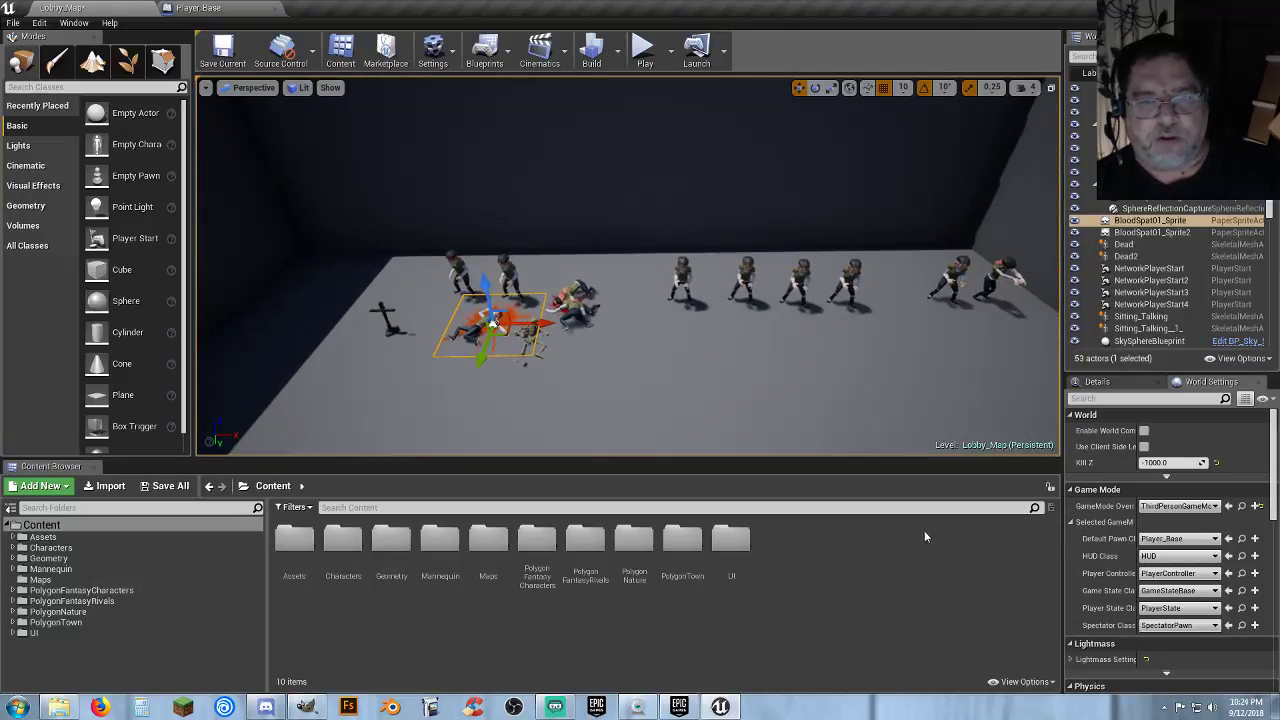
pyautogui.moveTo(1268, 208); pyautogui.dragTo(1268, 194)
pyautogui.scroll(1, 1165, 280)
pyautogui.press('Escape')
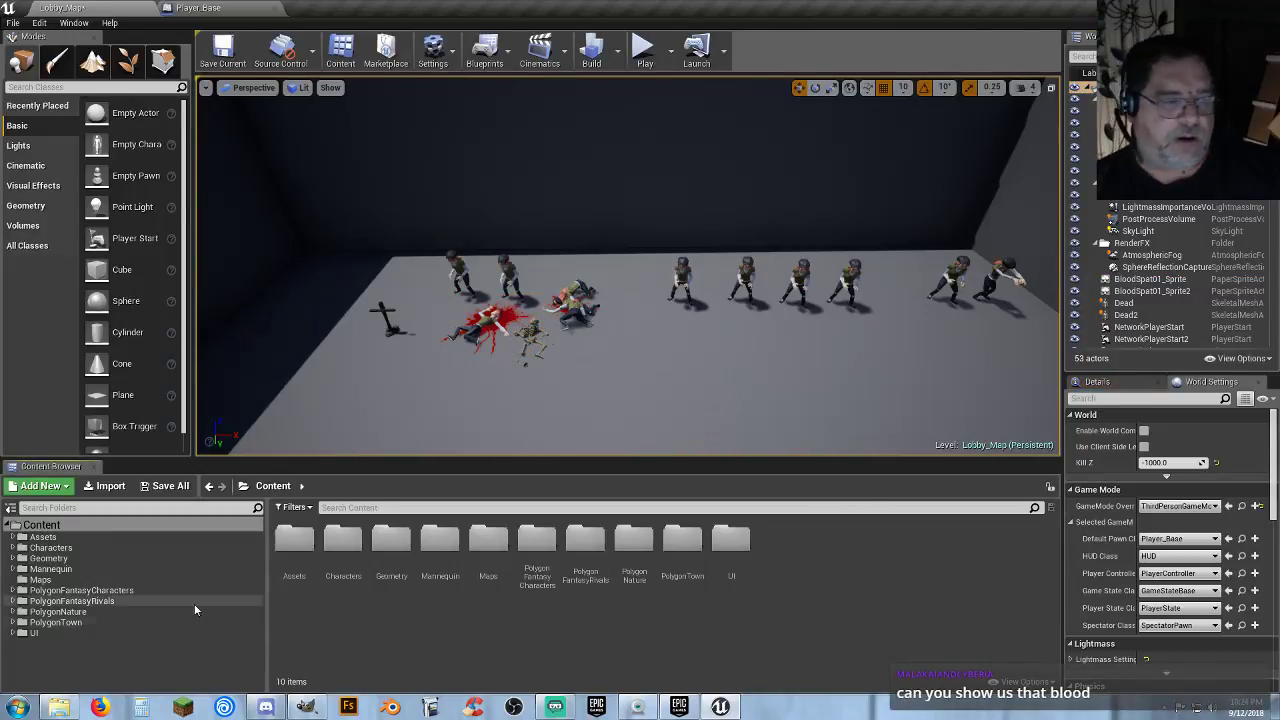
# Switch to Windows Explorer and open the BloodSpat01 image from the CoG Data/Textures folder in GIMP.
pyautogui.click(57, 712)
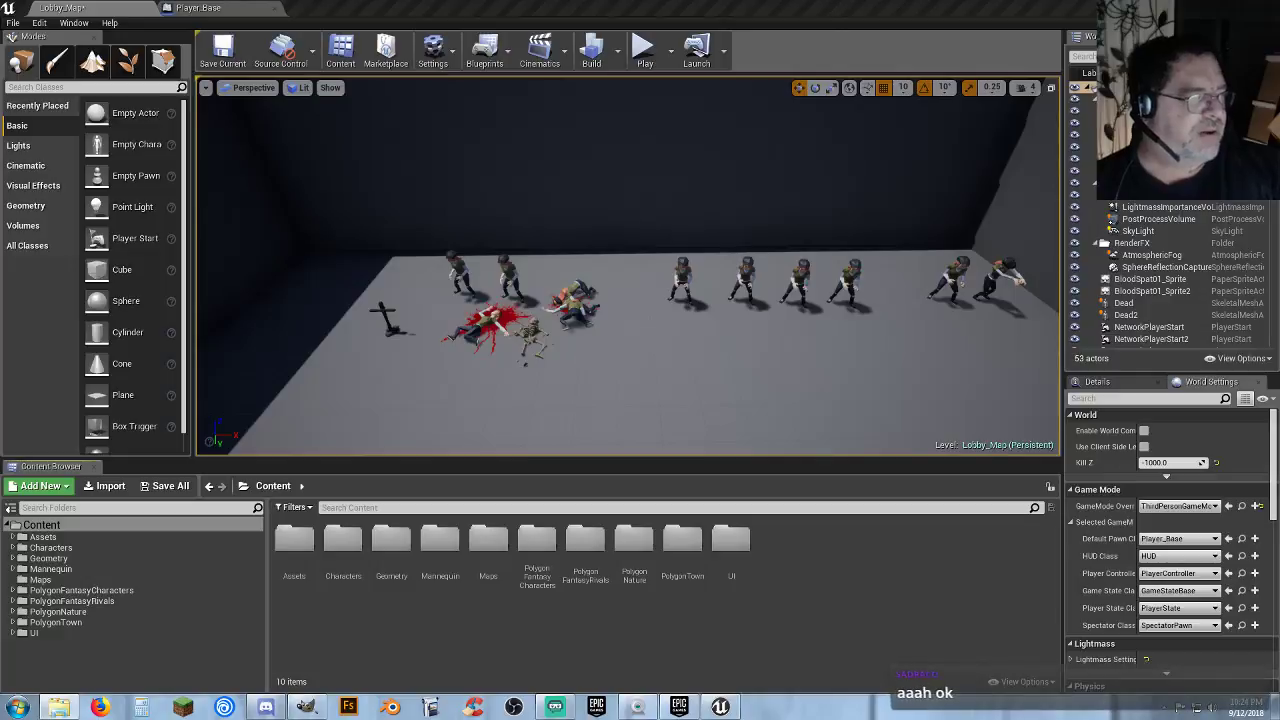
pyautogui.moveTo(0, 422); pyautogui.dragTo(466, 191)
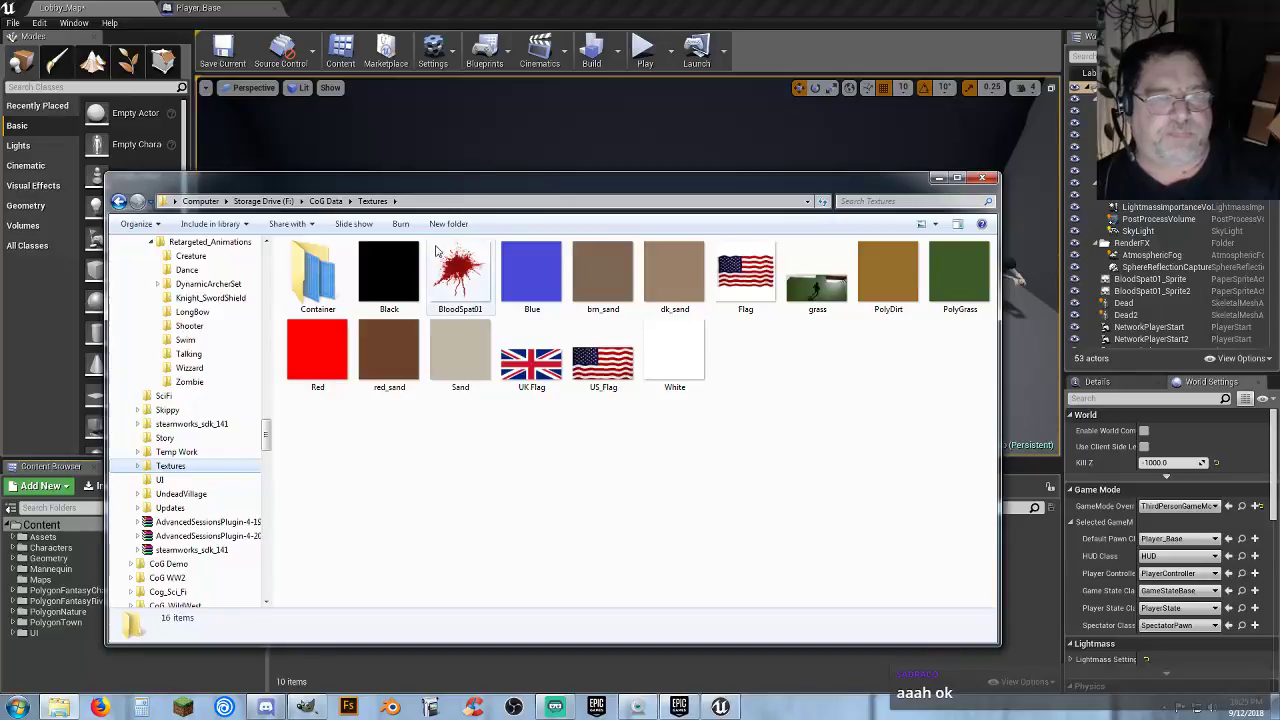
pyautogui.rightClick(463, 283)
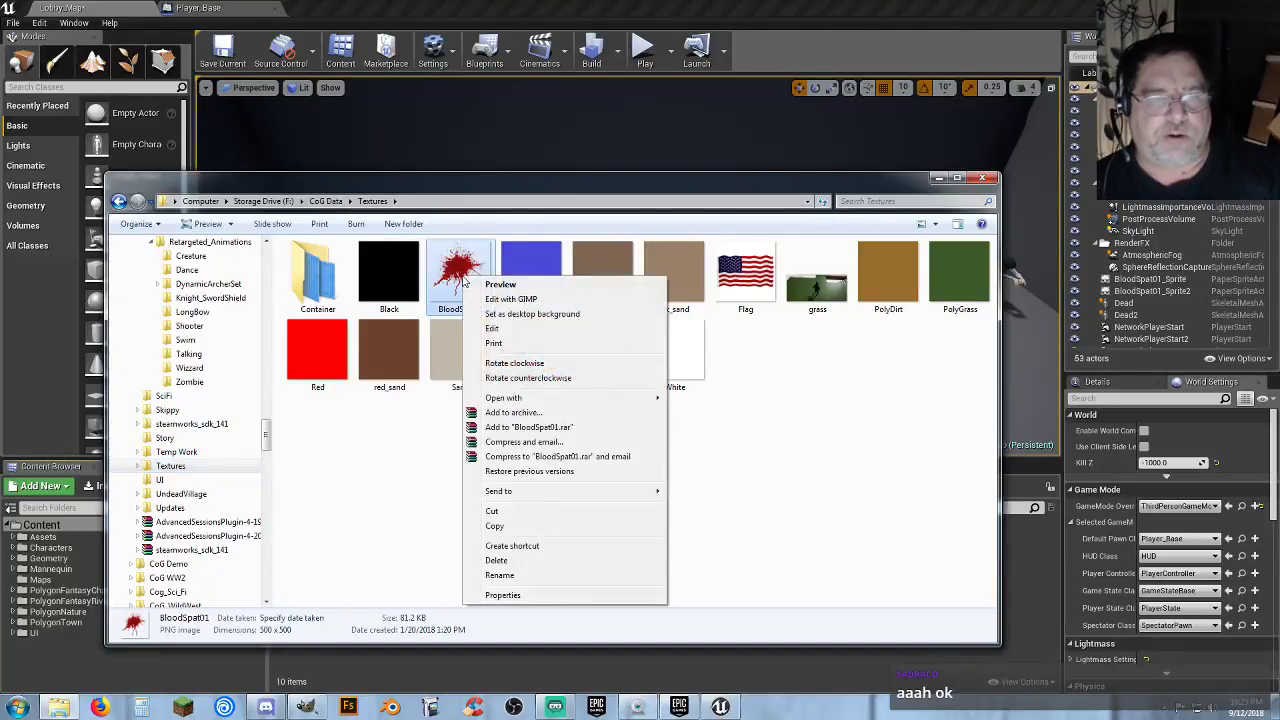
pyautogui.click(508, 298)
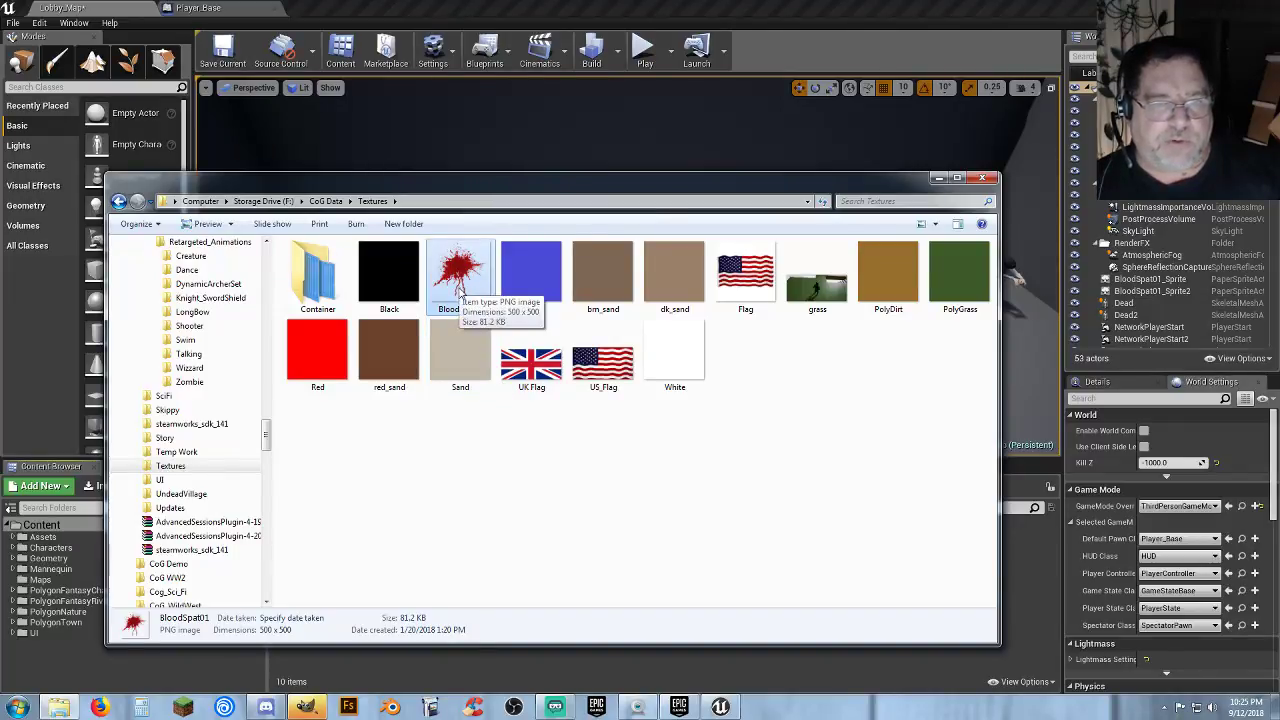
pyautogui.click(306, 707)
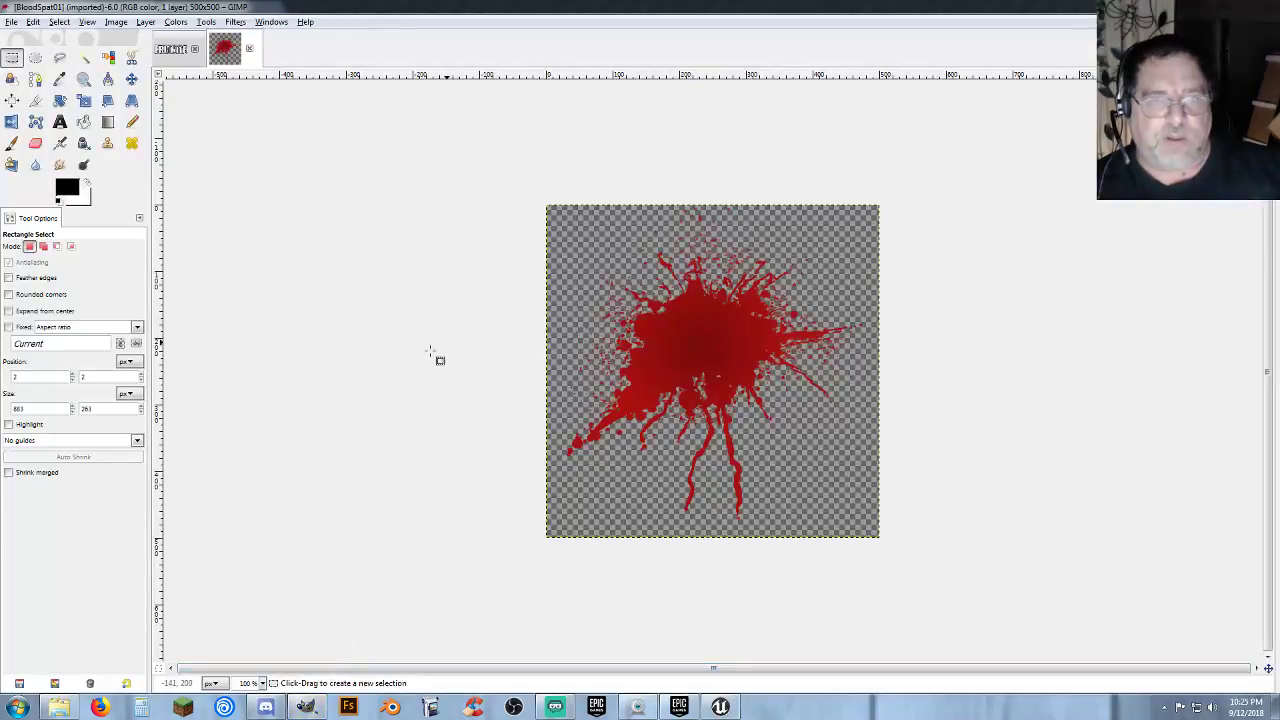
# Close the FriteNite image without saving its changes, and view BloodSpat01 at 200 % with the Free Select tool active.
pyautogui.click(196, 49)
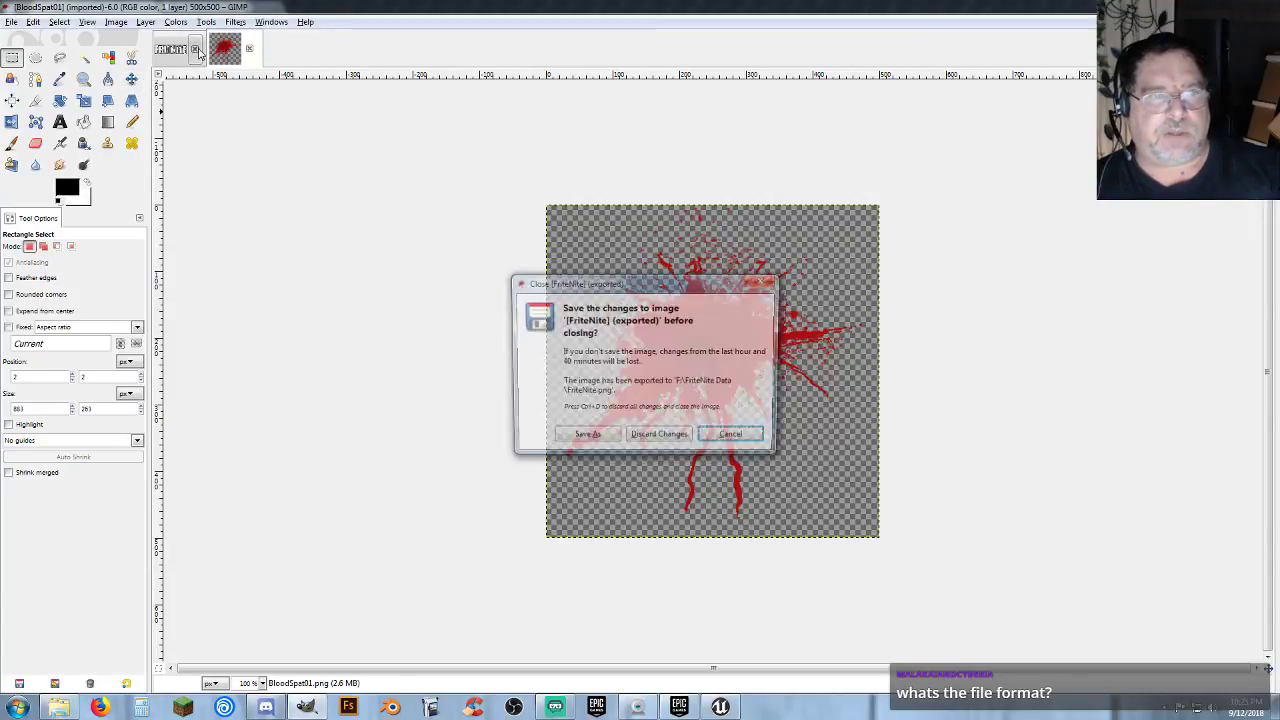
pyautogui.click(638, 434)
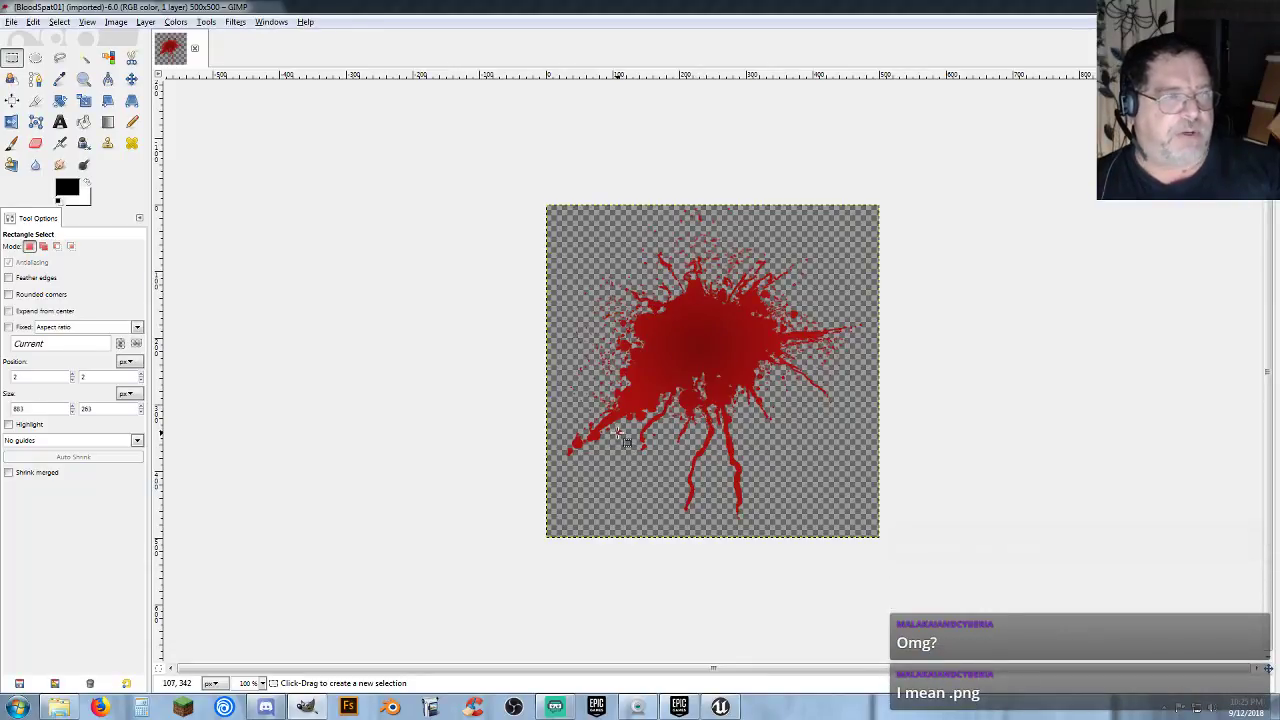
pyautogui.click(58, 59)
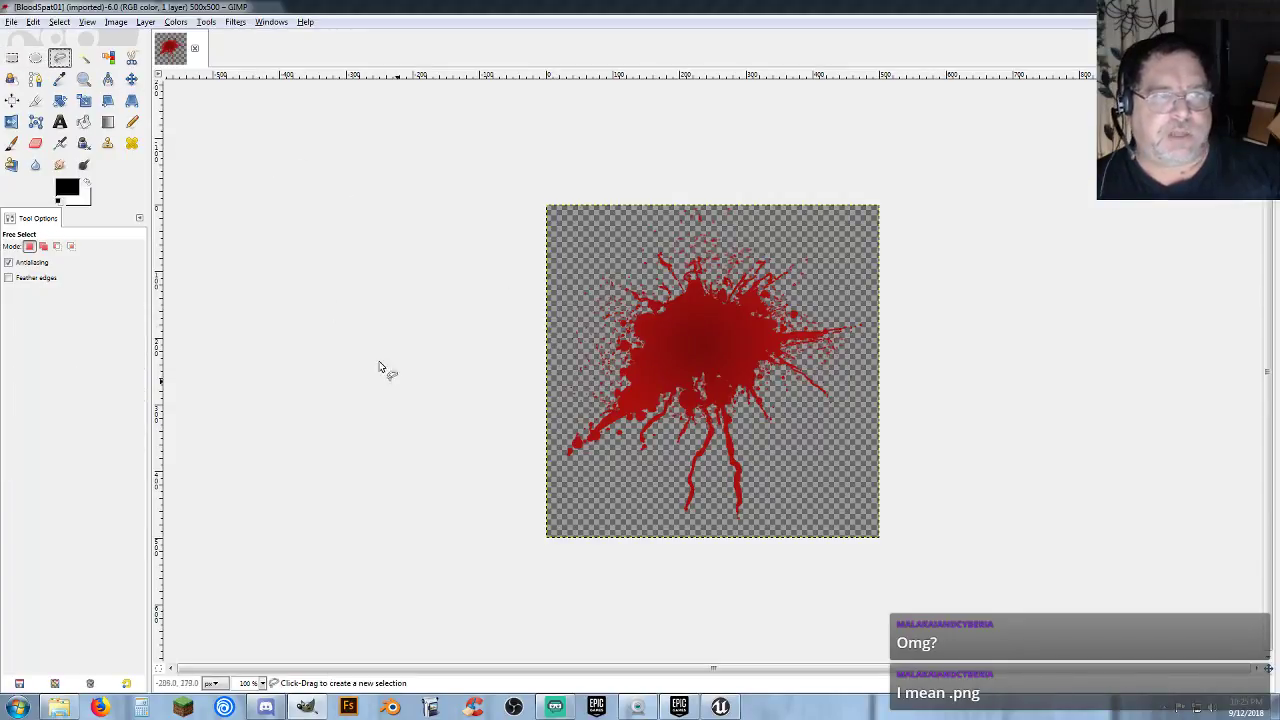
pyautogui.click(261, 683)
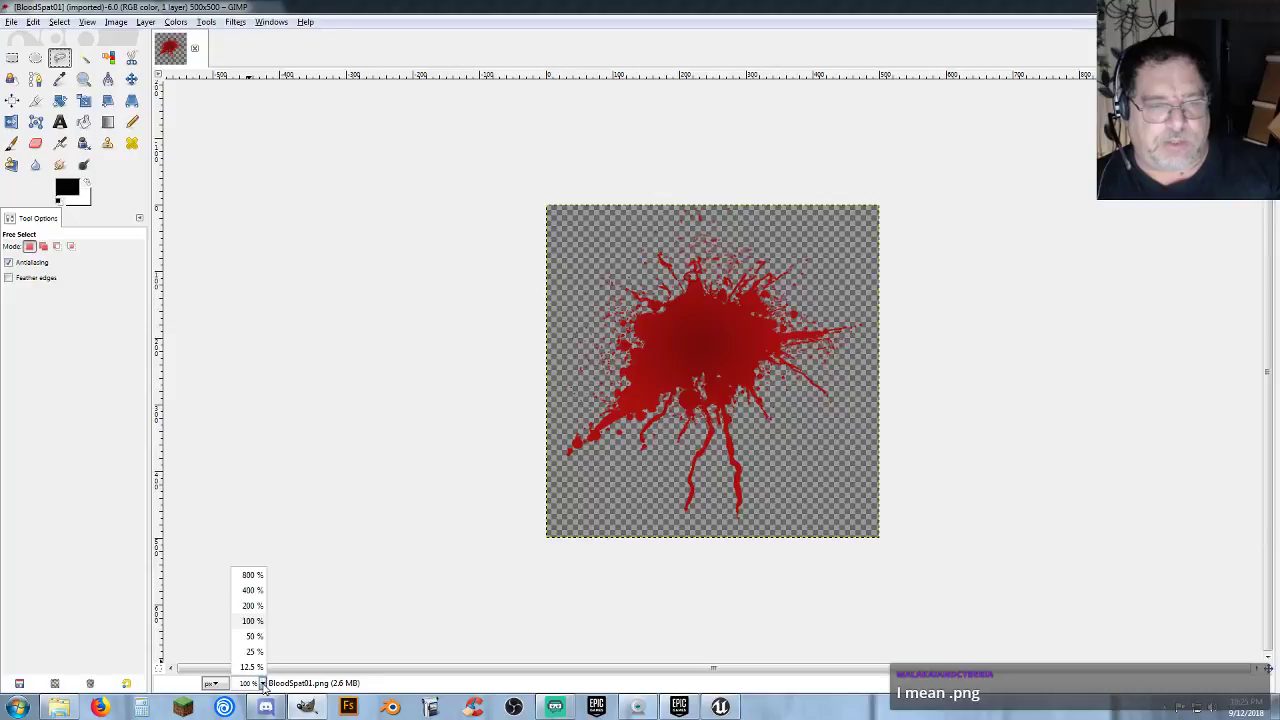
pyautogui.click(252, 606)
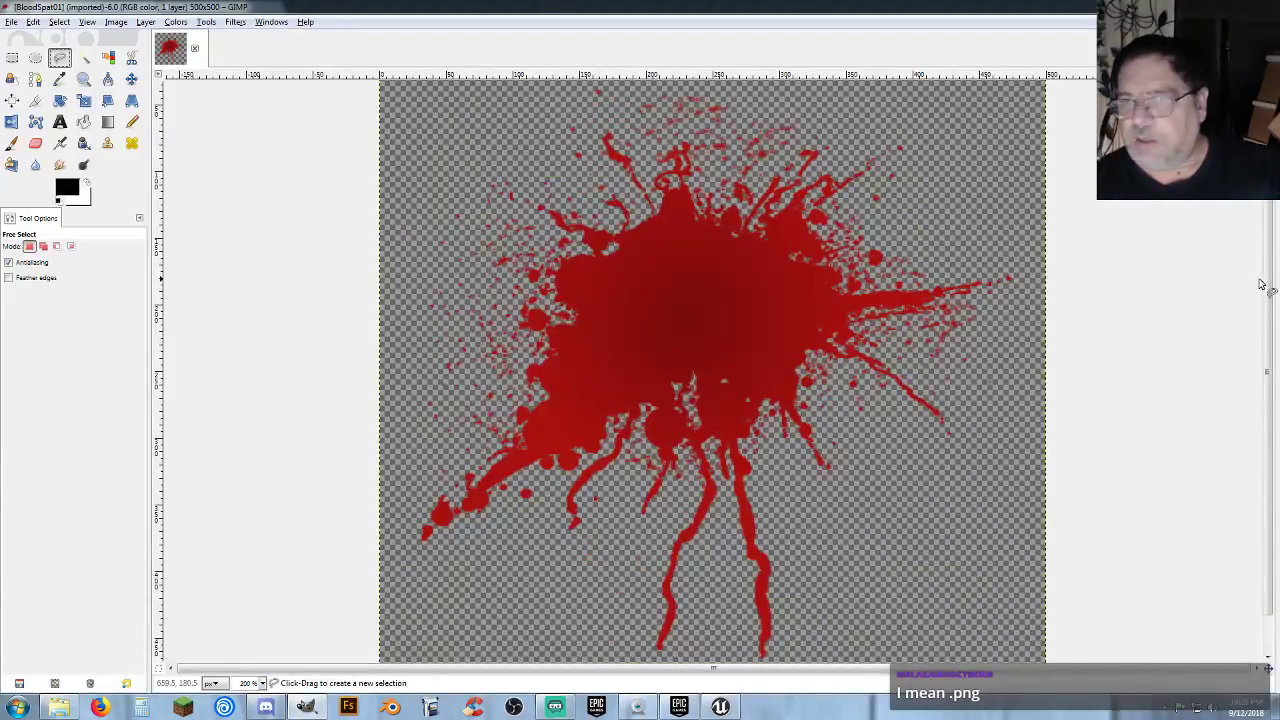
# Outline the two long drips below the blood splatter with Free Select, delete them, and clear the selection.
pyautogui.scroll(-2, 1268, 291)
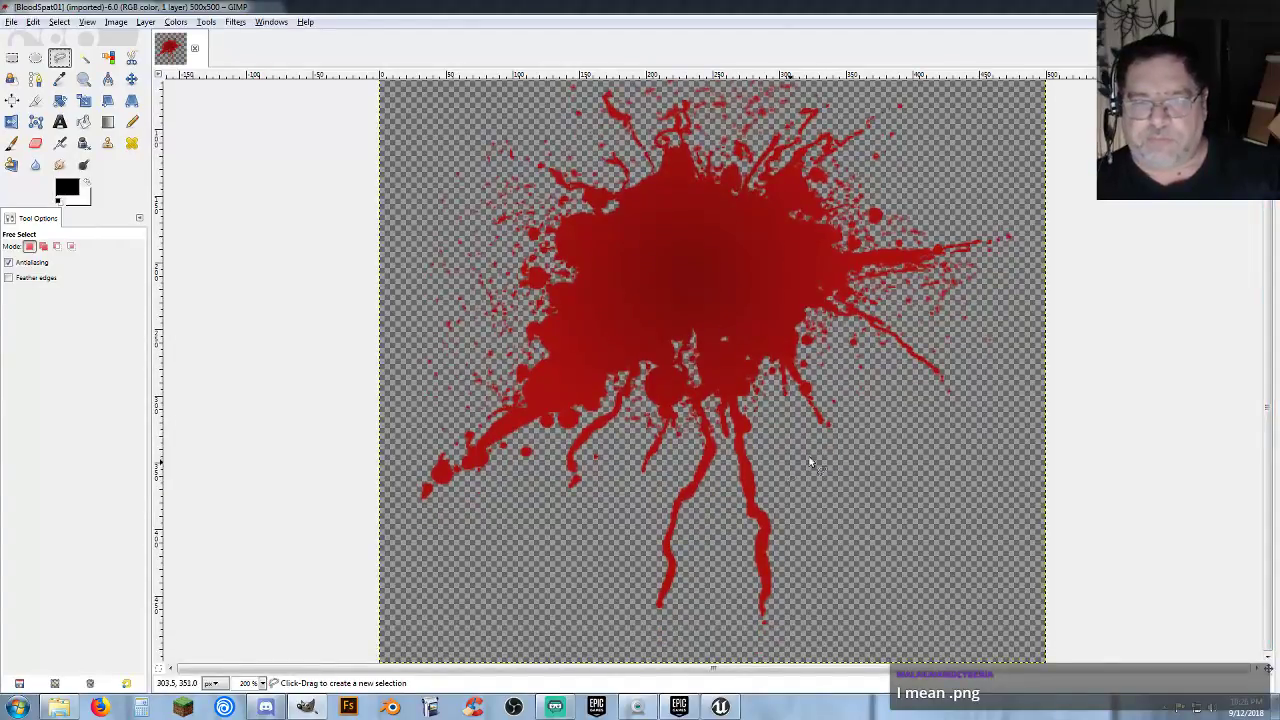
pyautogui.click(746, 439)
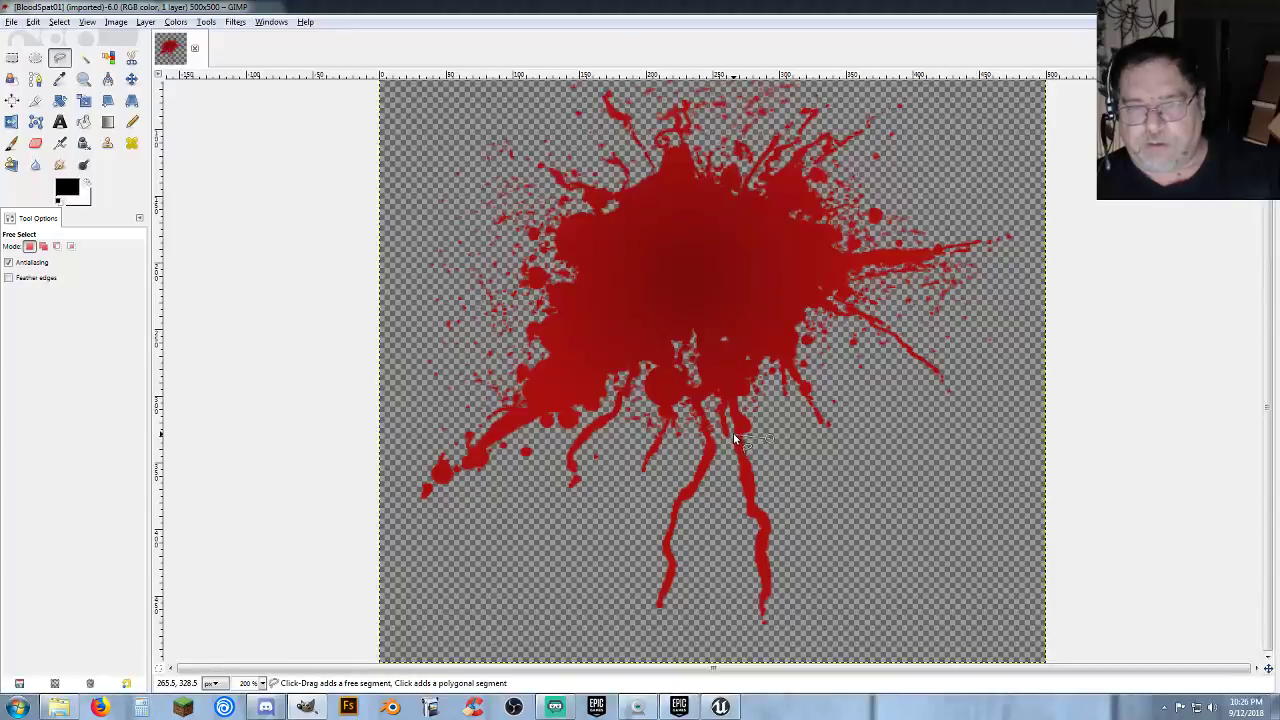
pyautogui.click(727, 444)
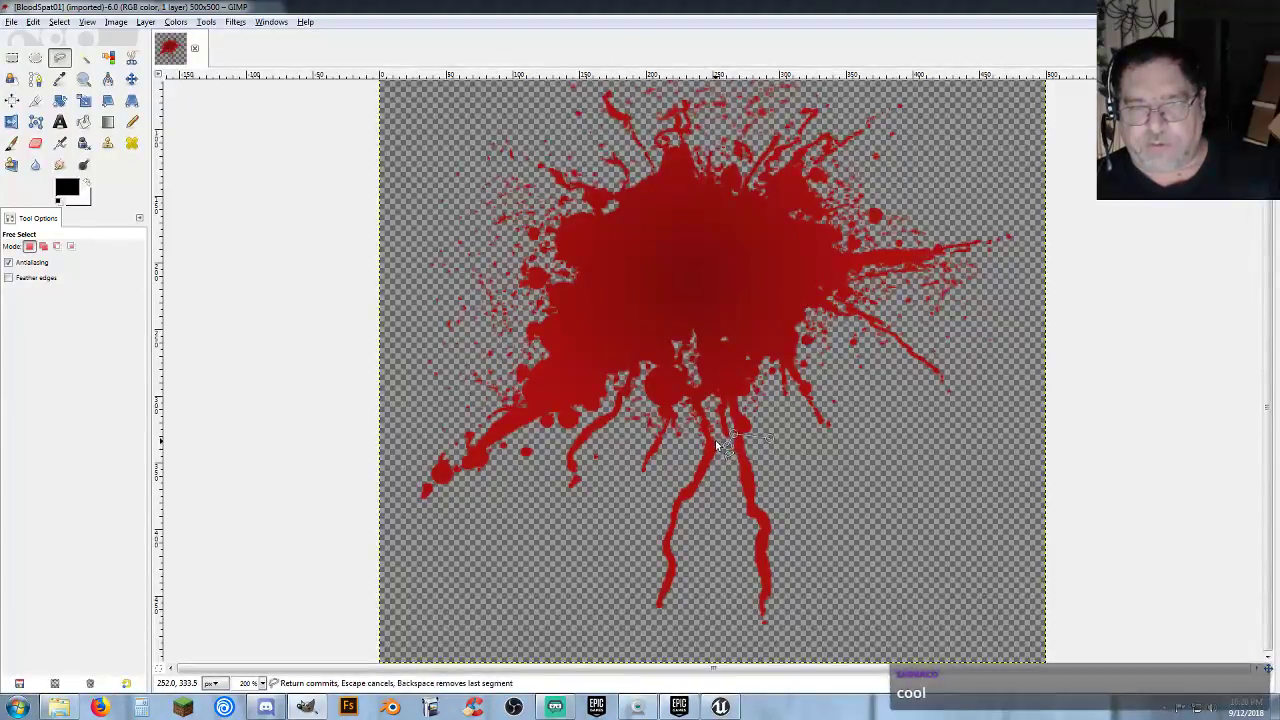
pyautogui.click(714, 434)
pyautogui.click(696, 437)
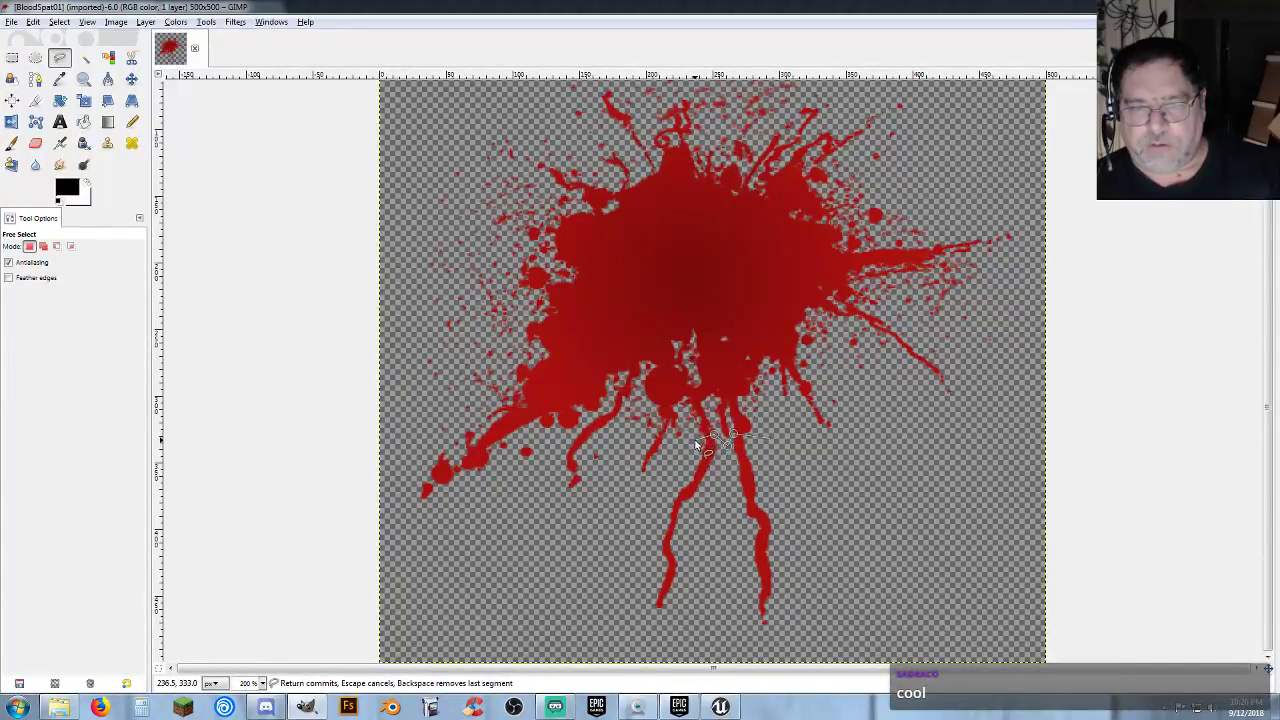
pyautogui.click(652, 522)
pyautogui.click(645, 611)
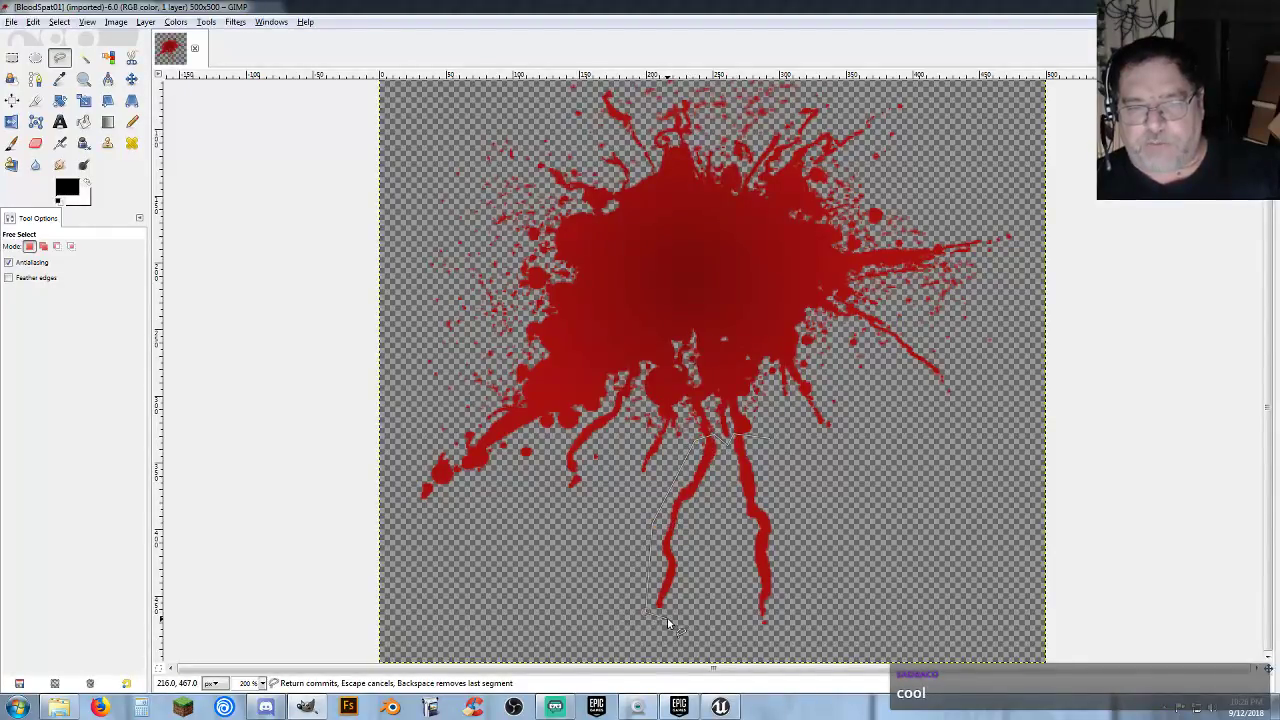
pyautogui.click(690, 516)
pyautogui.click(723, 462)
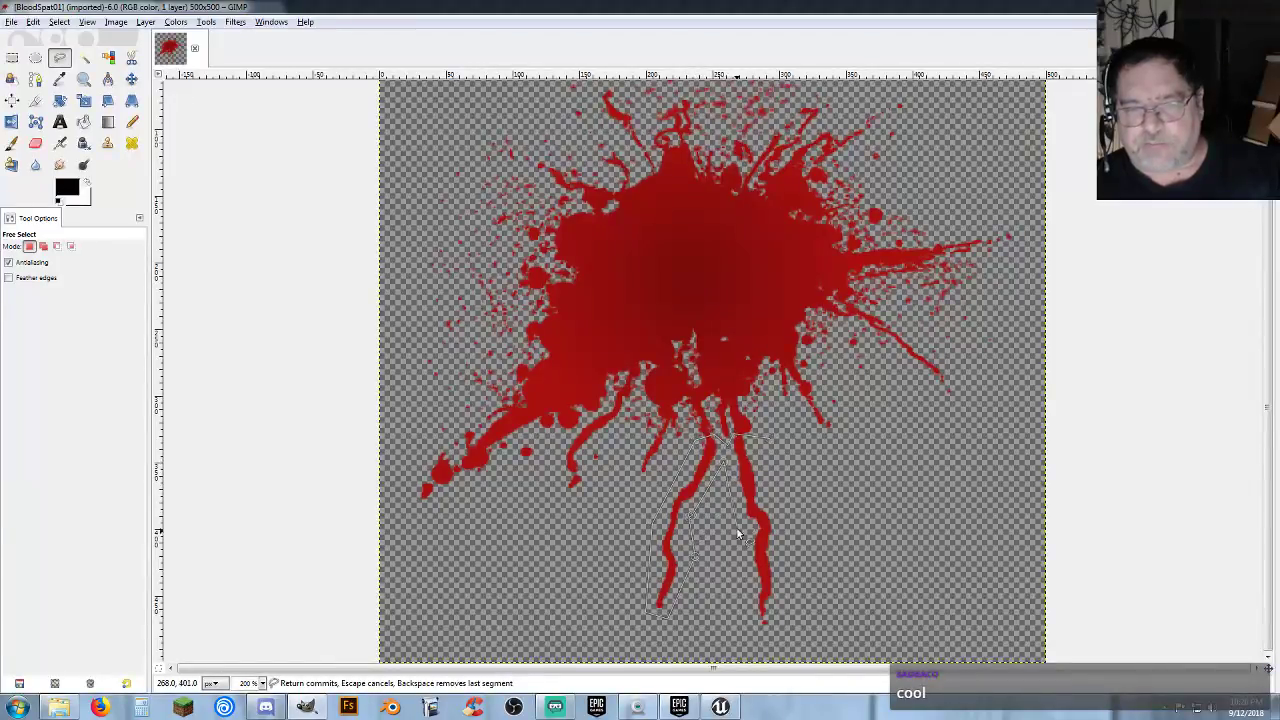
pyautogui.click(790, 630)
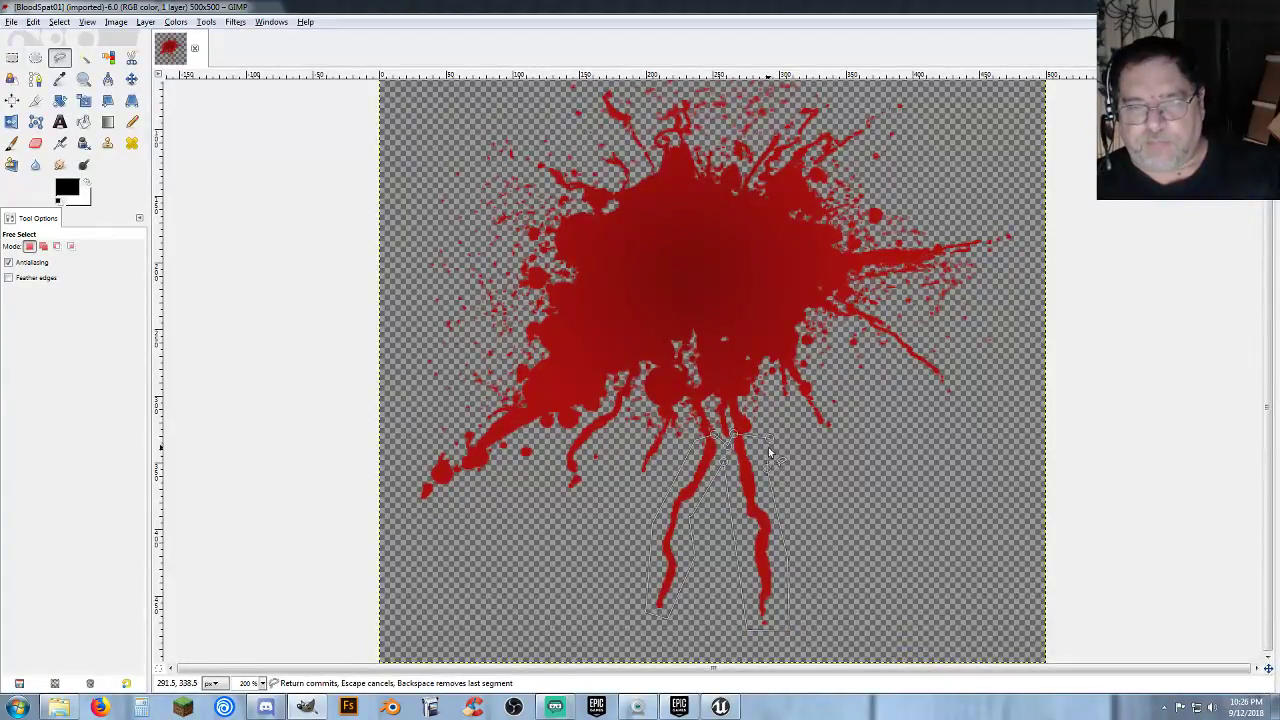
pyautogui.click(769, 440)
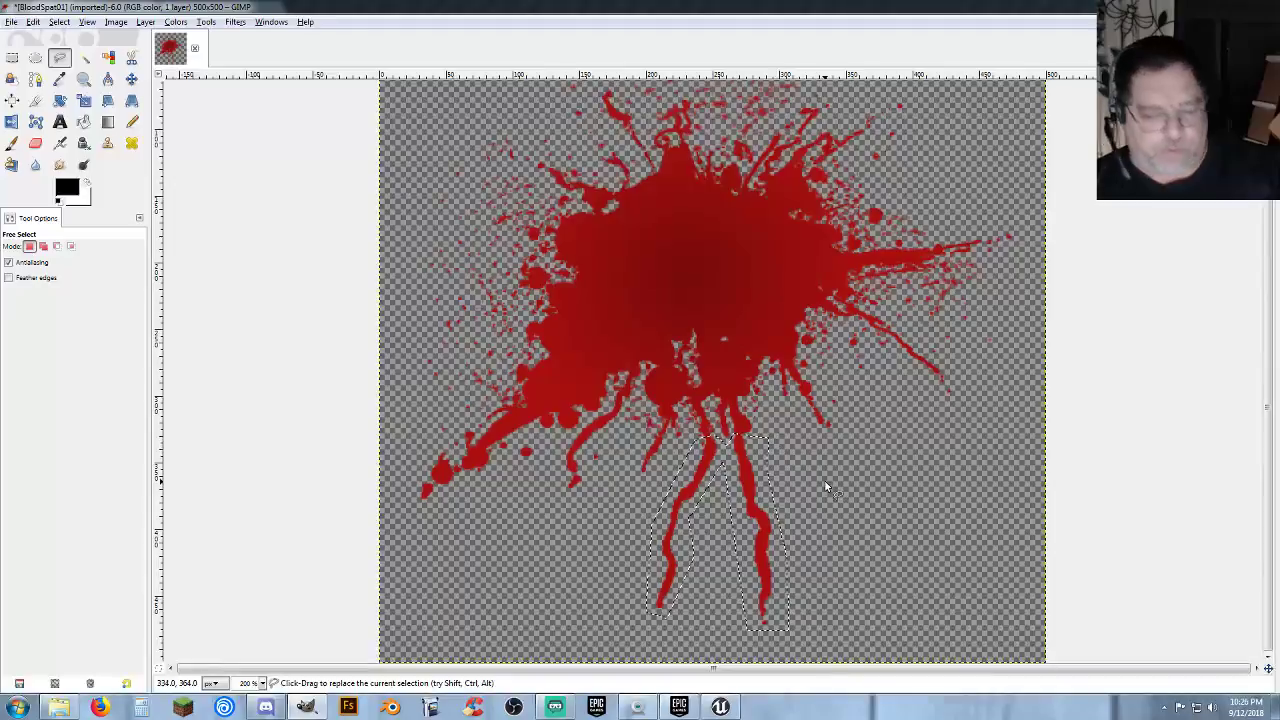
pyautogui.press('Delete')
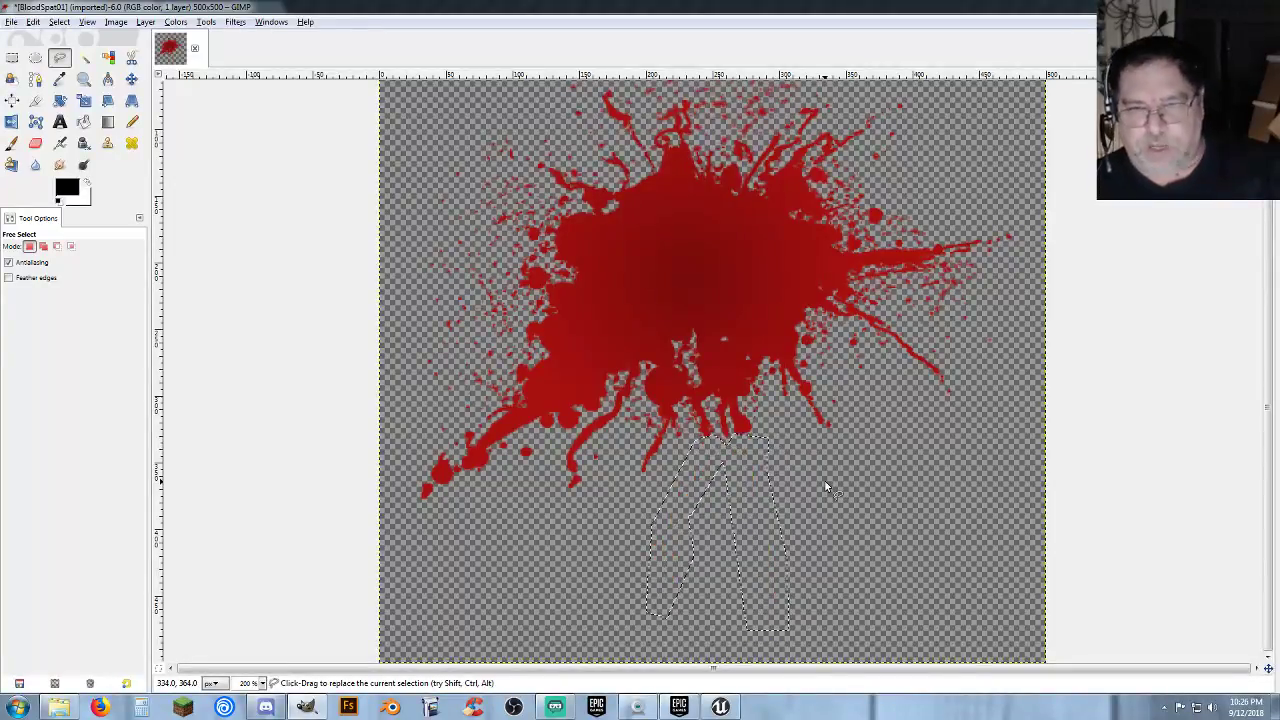
pyautogui.hotkey('ctrl', 'shift', 'a')
# Draw a closed Free Select outline around the whole remaining blood splatter, leaving out the empty area beneath it.
pyautogui.press('r')
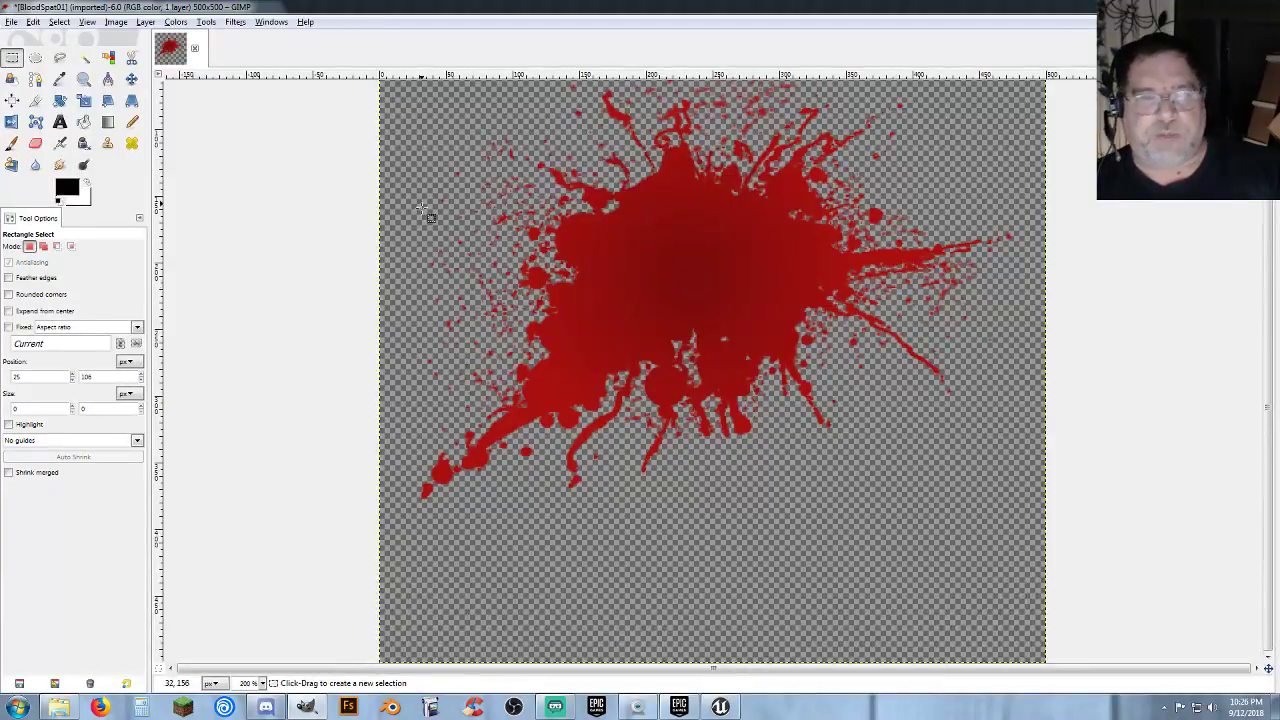
pyautogui.click(59, 58)
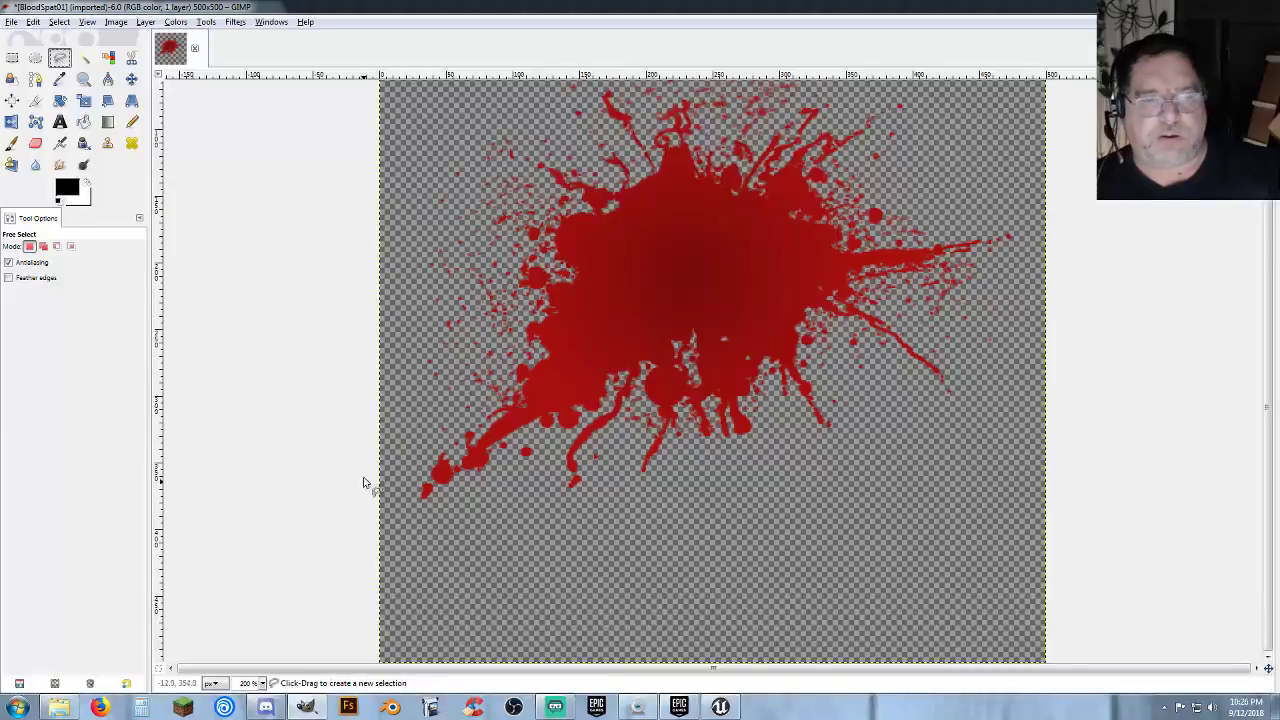
pyautogui.click(397, 499)
pyautogui.click(570, 540)
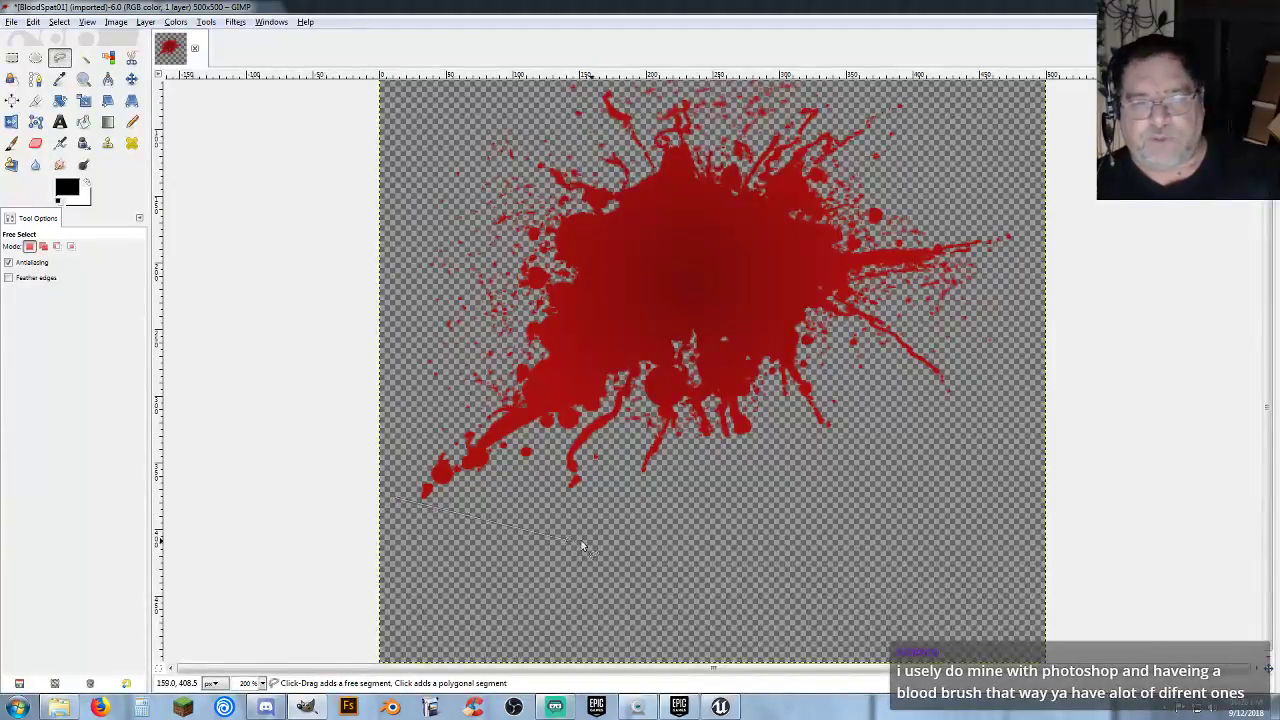
pyautogui.click(937, 472)
pyautogui.click(936, 471)
pyautogui.click(1030, 326)
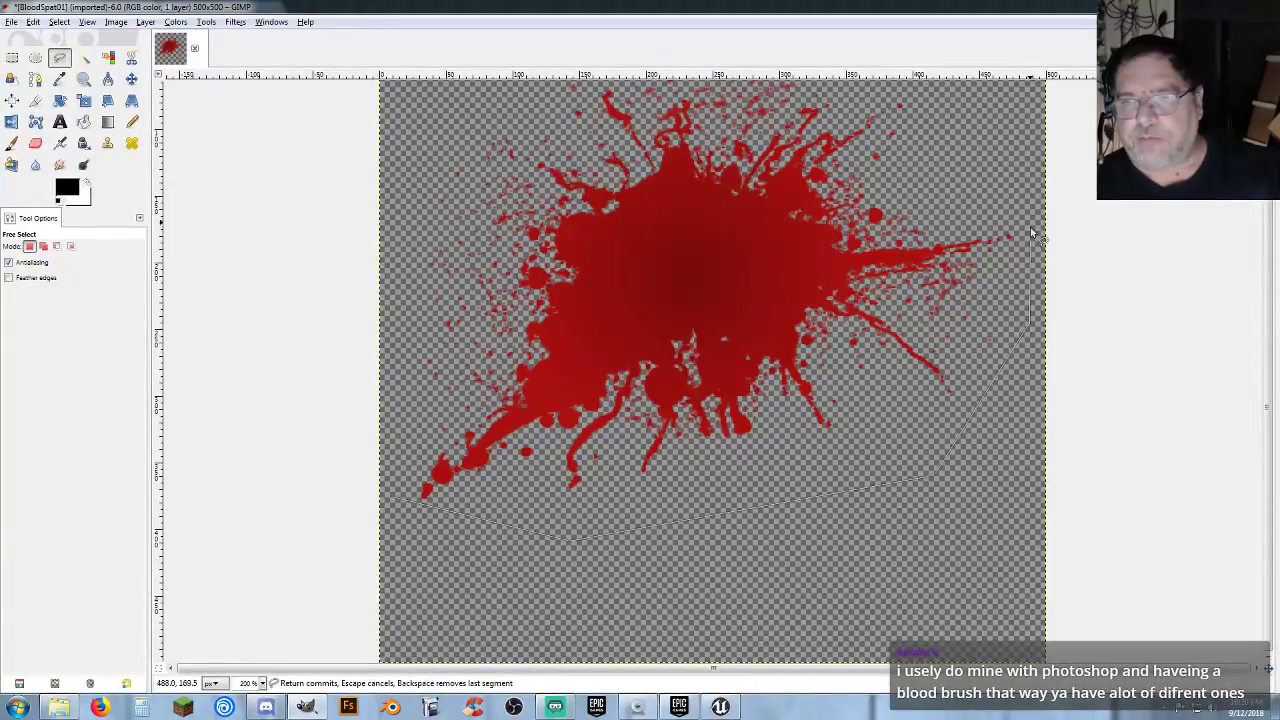
pyautogui.click(1014, 117)
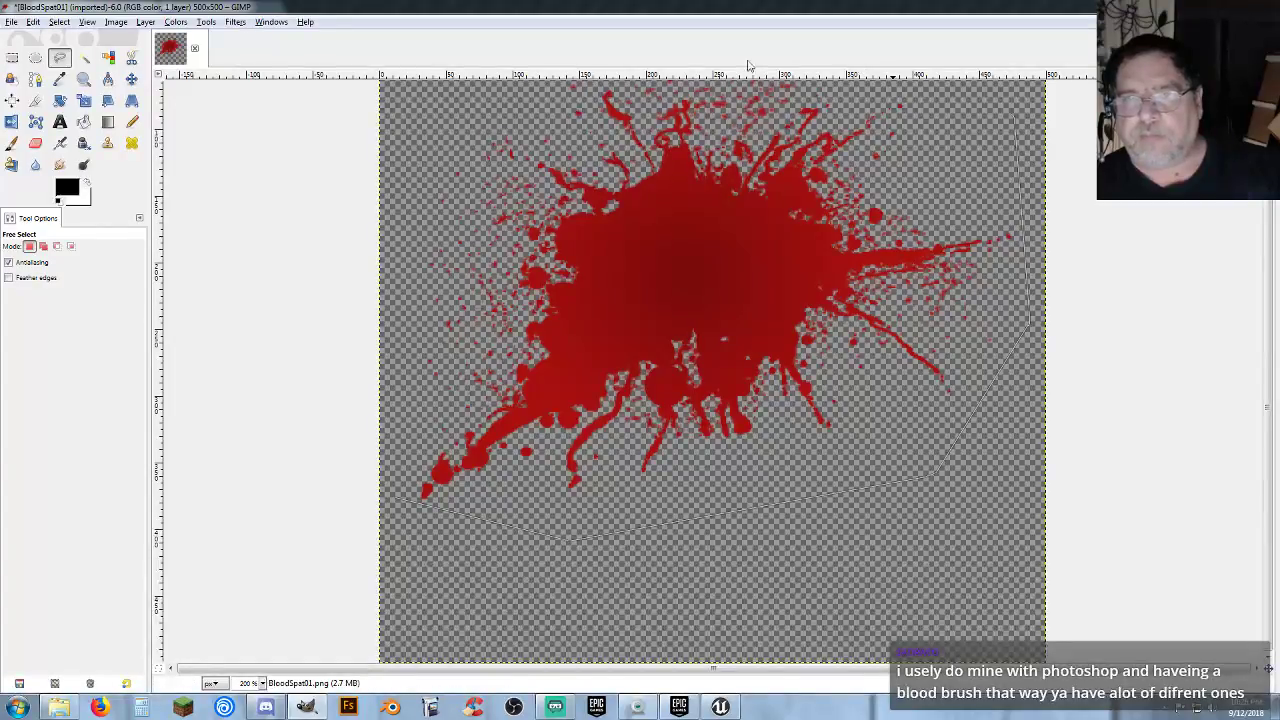
pyautogui.click(848, 87)
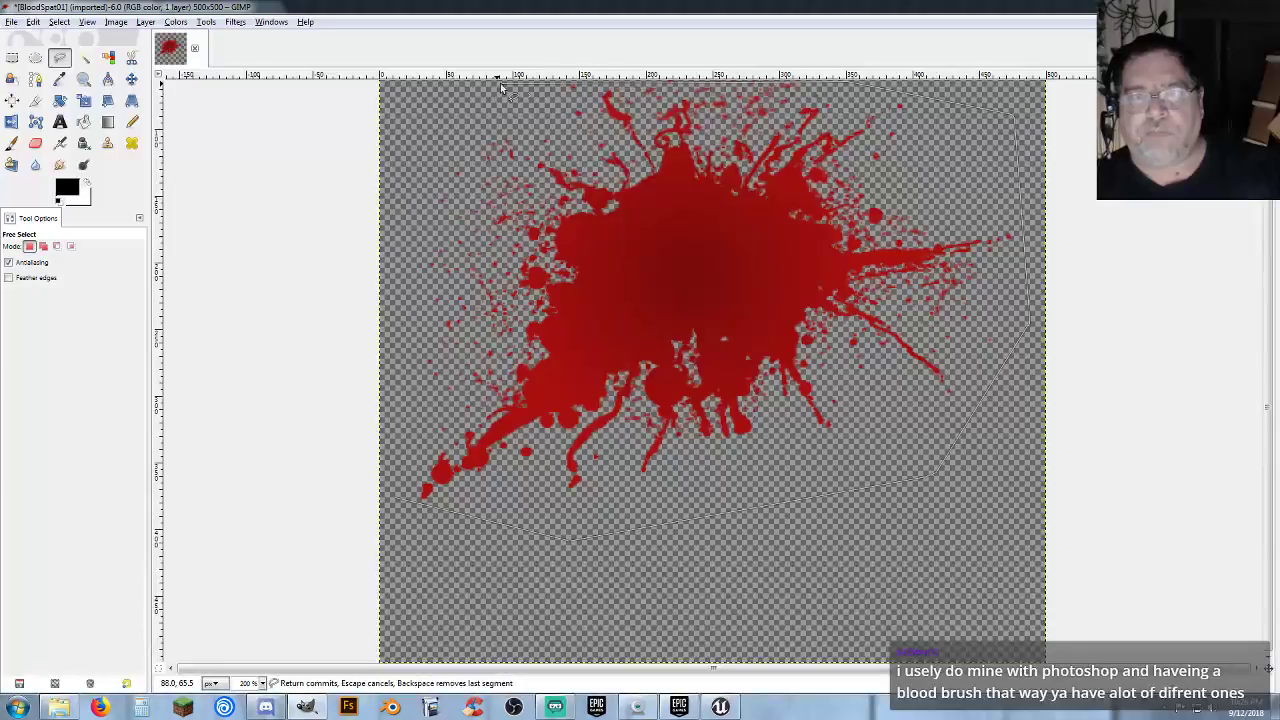
pyautogui.click(454, 83)
pyautogui.click(405, 221)
pyautogui.click(396, 494)
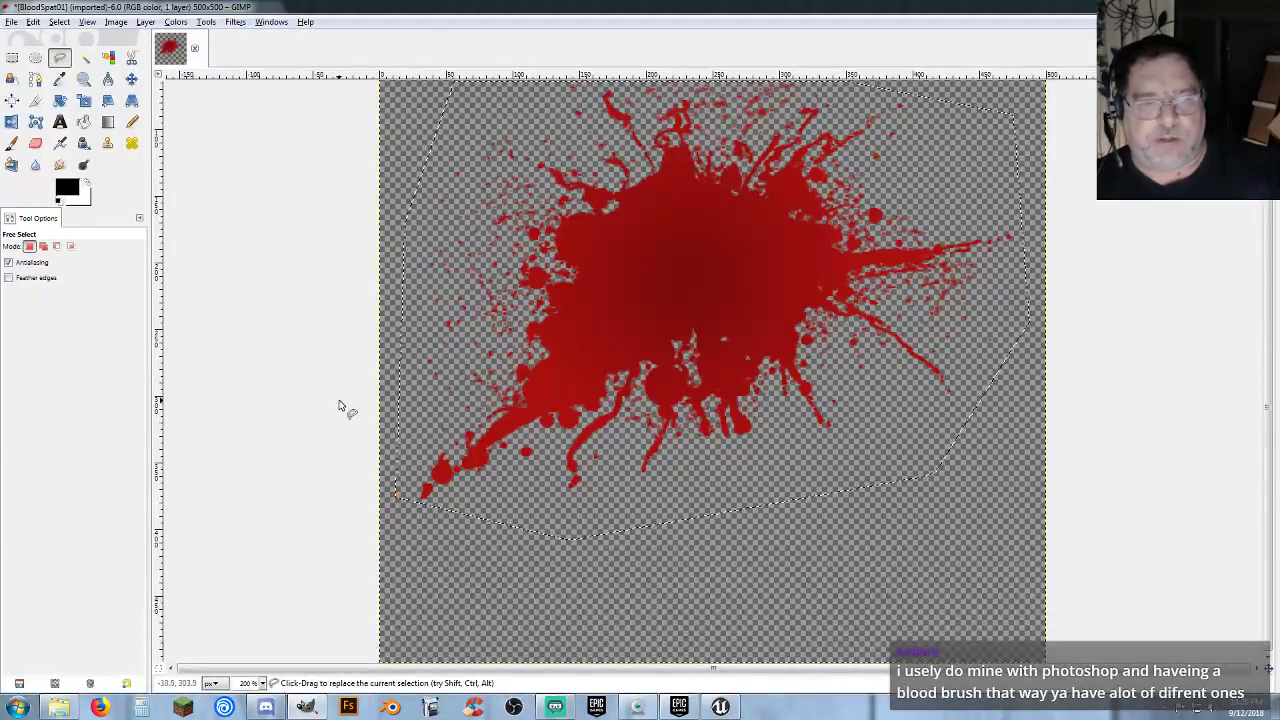
# Copy the selected splatter into a new image, and close the original BloodSpat01 image without saving its changes.
pyautogui.hotkey('ctrl', 'c')
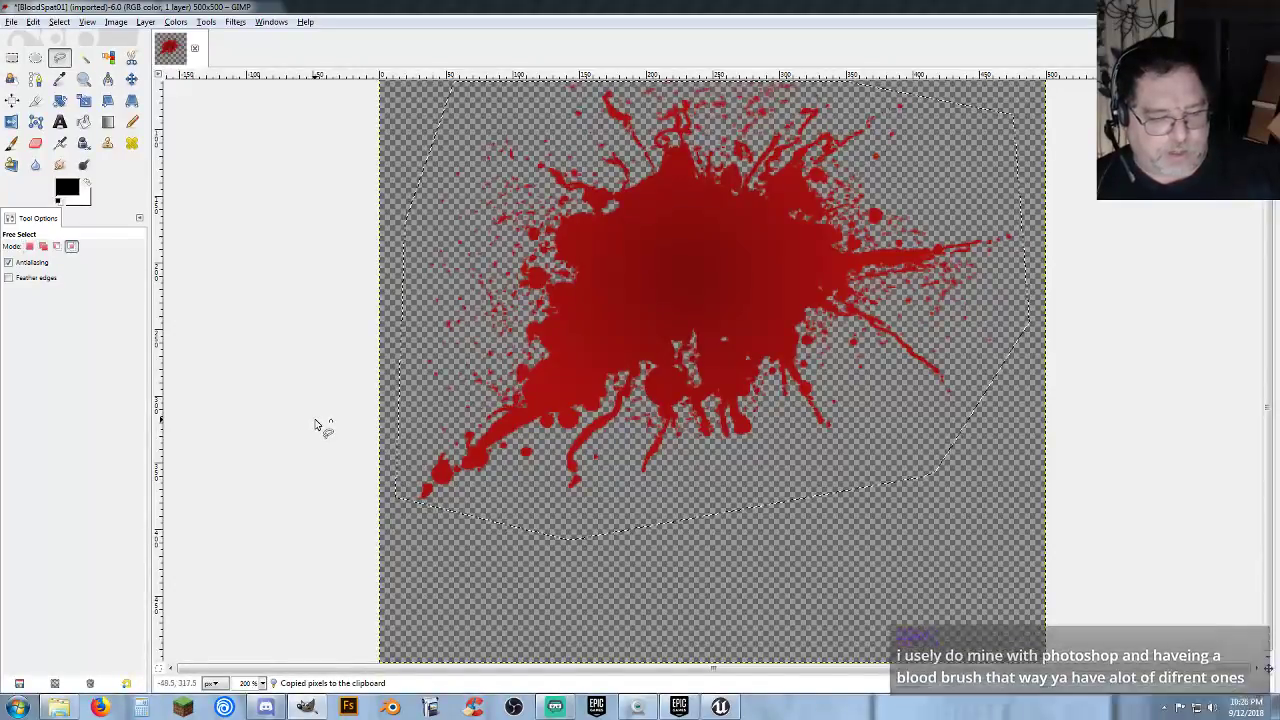
pyautogui.hotkey('ctrl', 'shift', 'v')
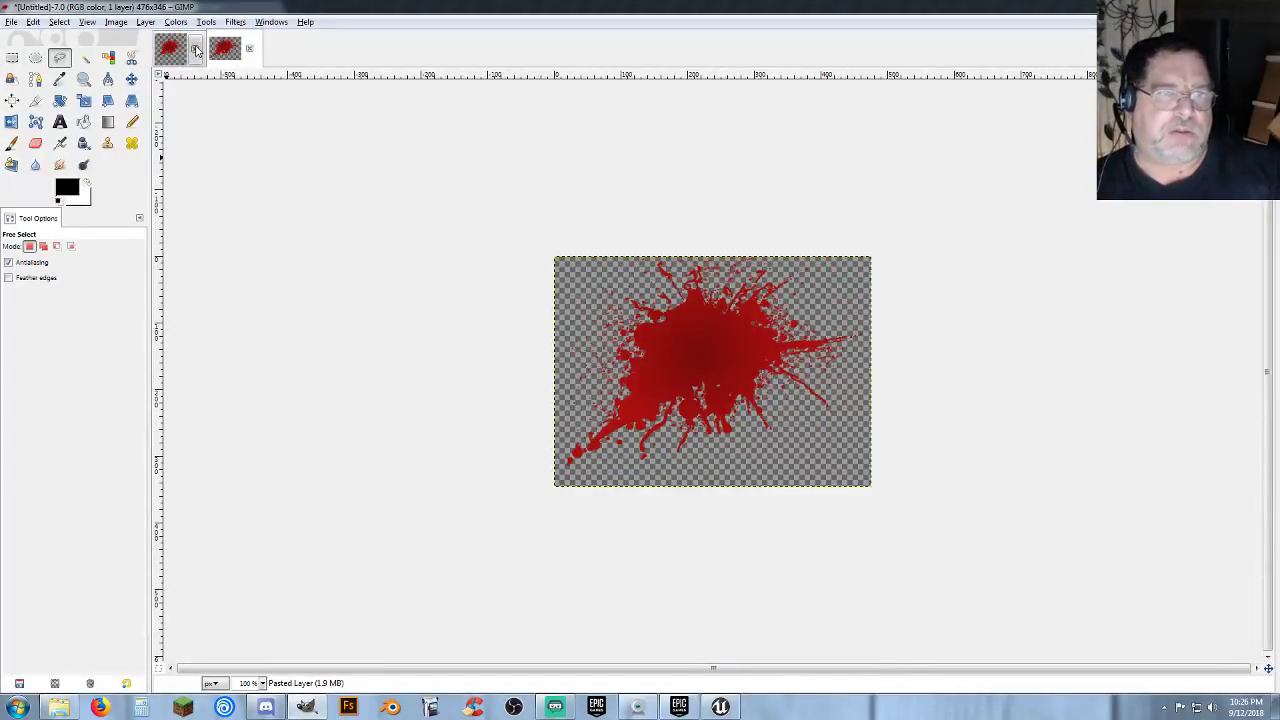
pyautogui.click(196, 49)
pyautogui.click(660, 428)
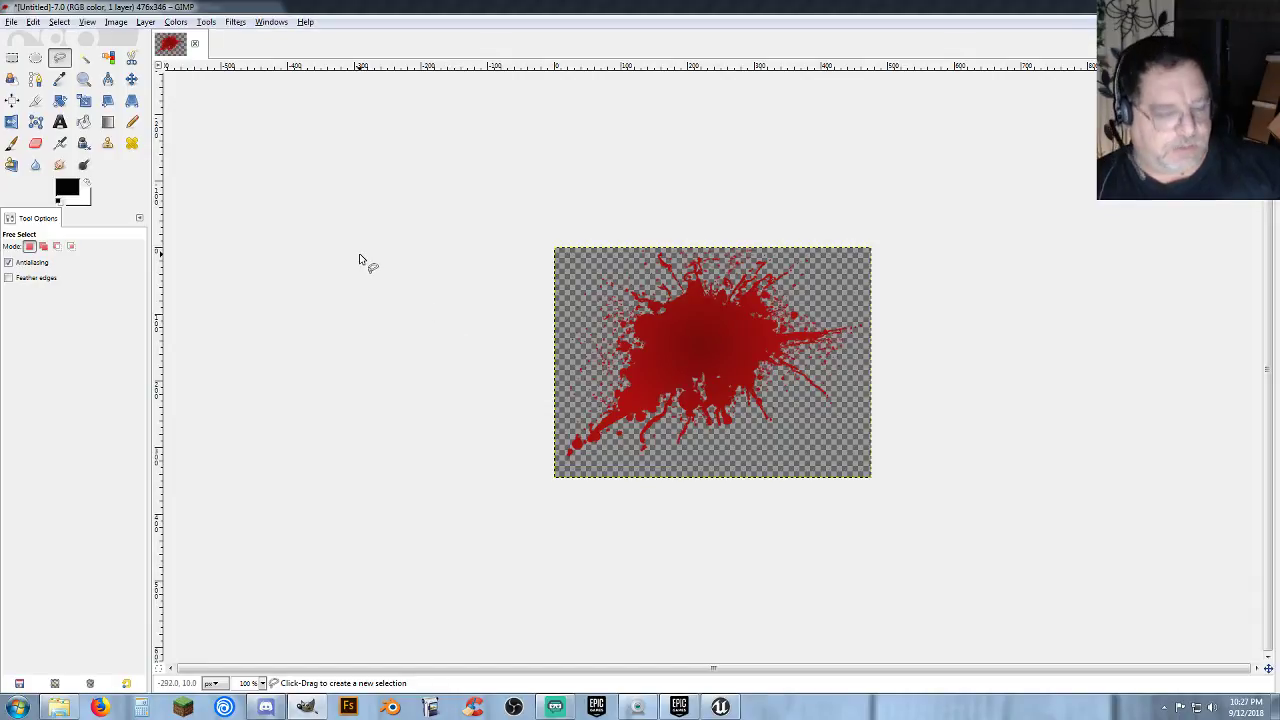
# Export the new splatter image as blood.png to the FriteNite Data folder, keeping the offered PNG options.
pyautogui.hotkey('ctrl', 'shift', 'e')
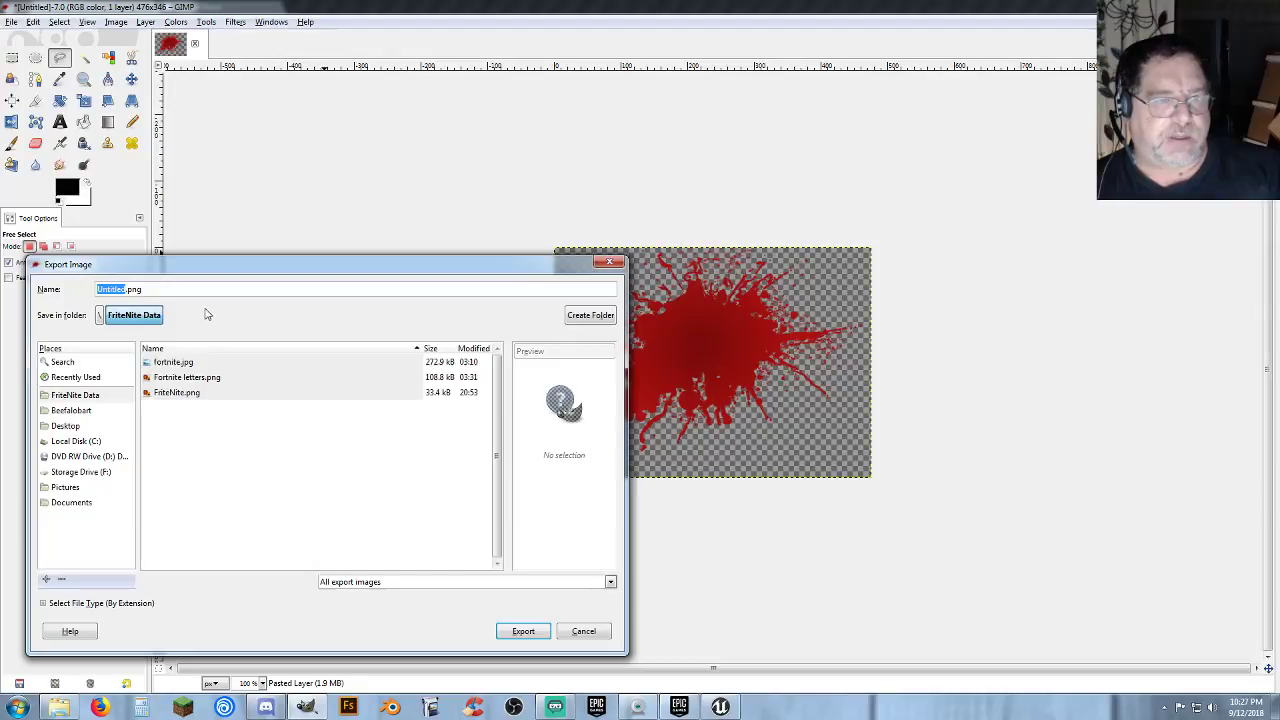
pyautogui.write('bloo')
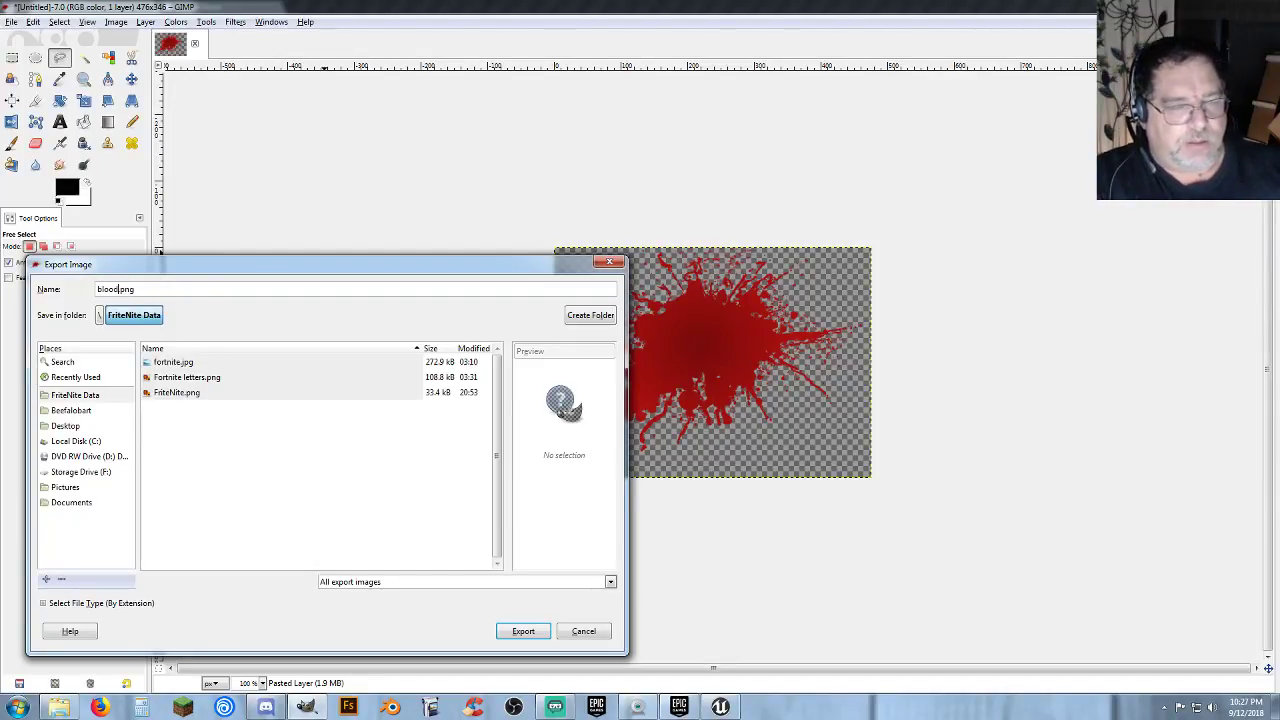
pyautogui.press('Return')
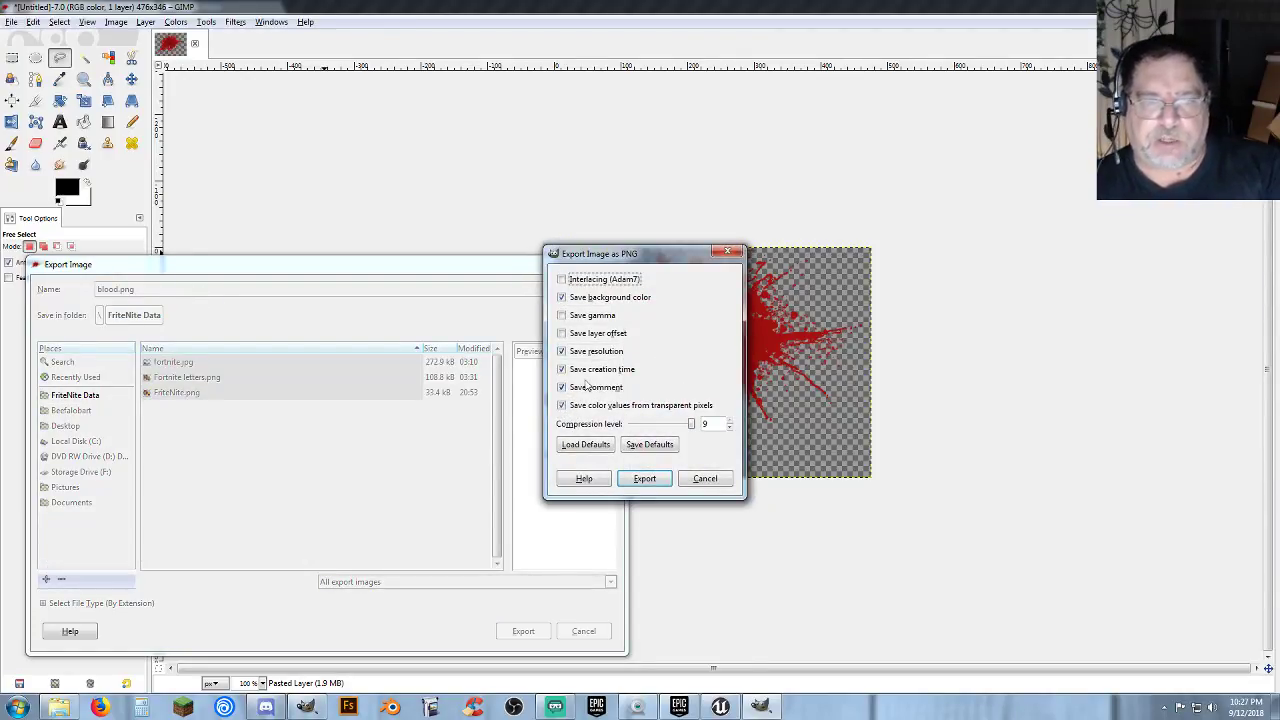
pyautogui.click(644, 478)
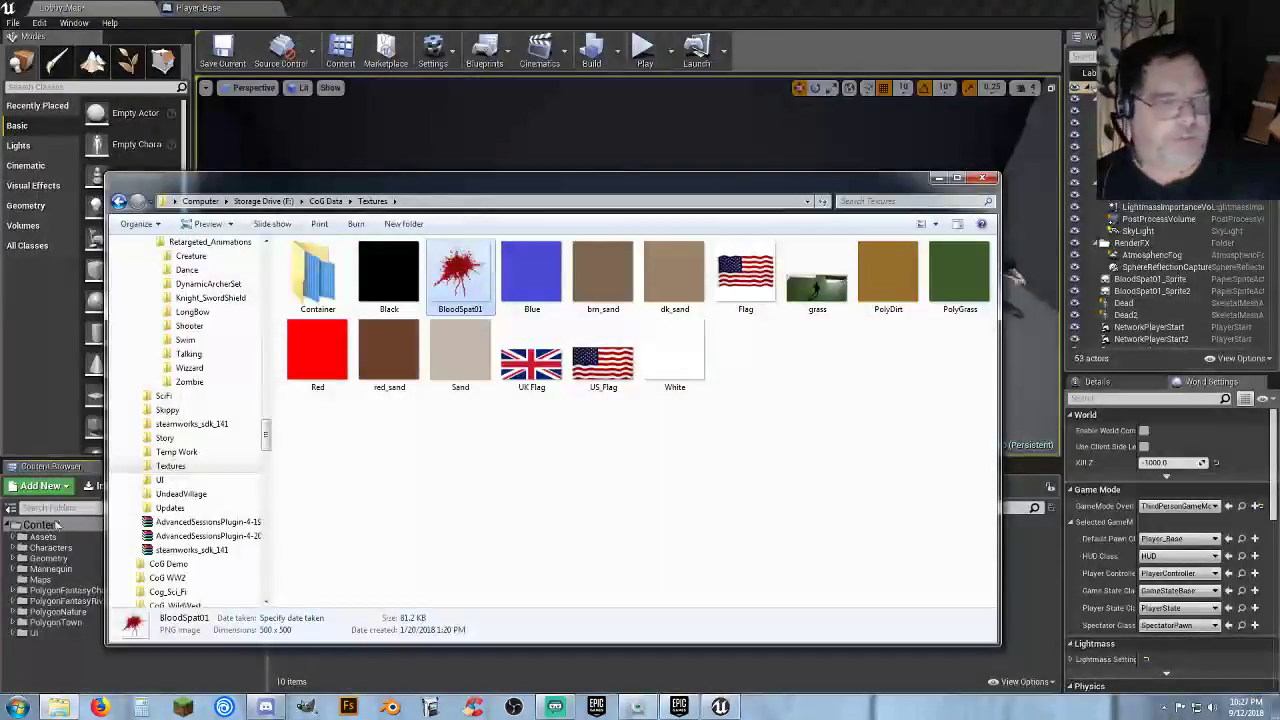
# Switch to Windows Explorer, open the FriteNite Data folder on Storage Drive (F:), and move the window clear of the Unreal Editor.
pyautogui.click(351, 466)
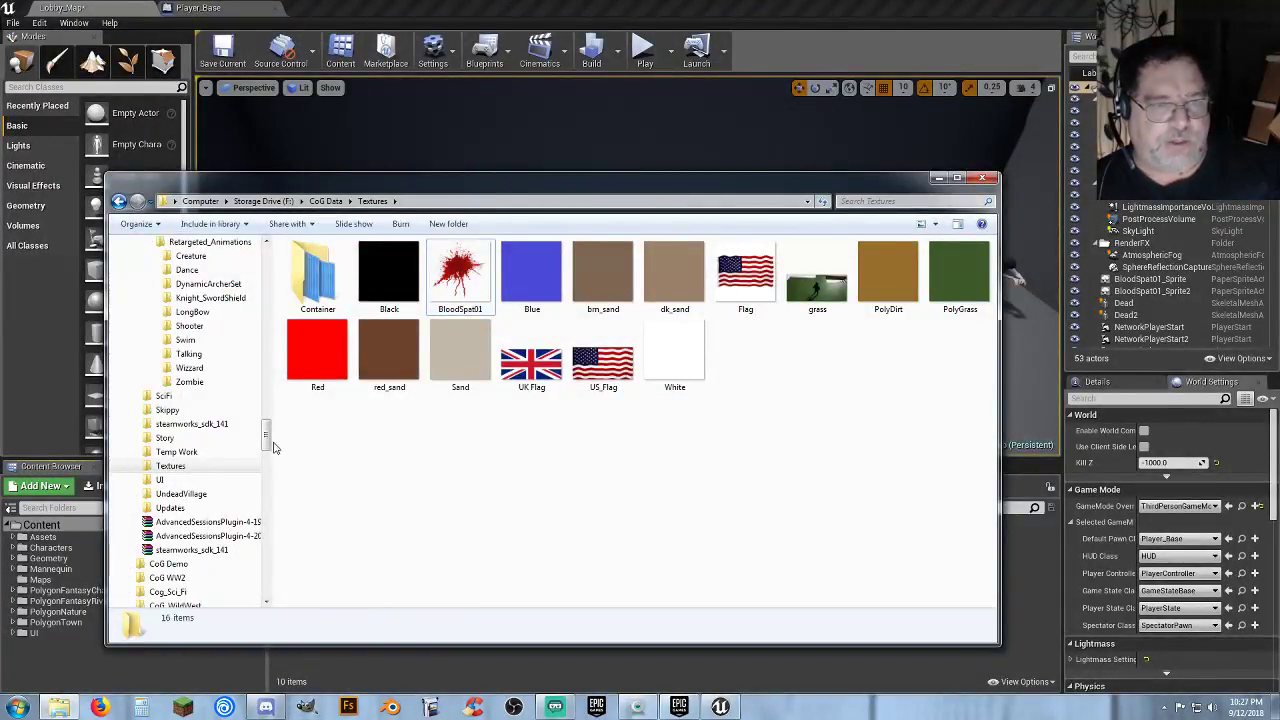
pyautogui.moveTo(267, 437); pyautogui.dragTo(266, 470)
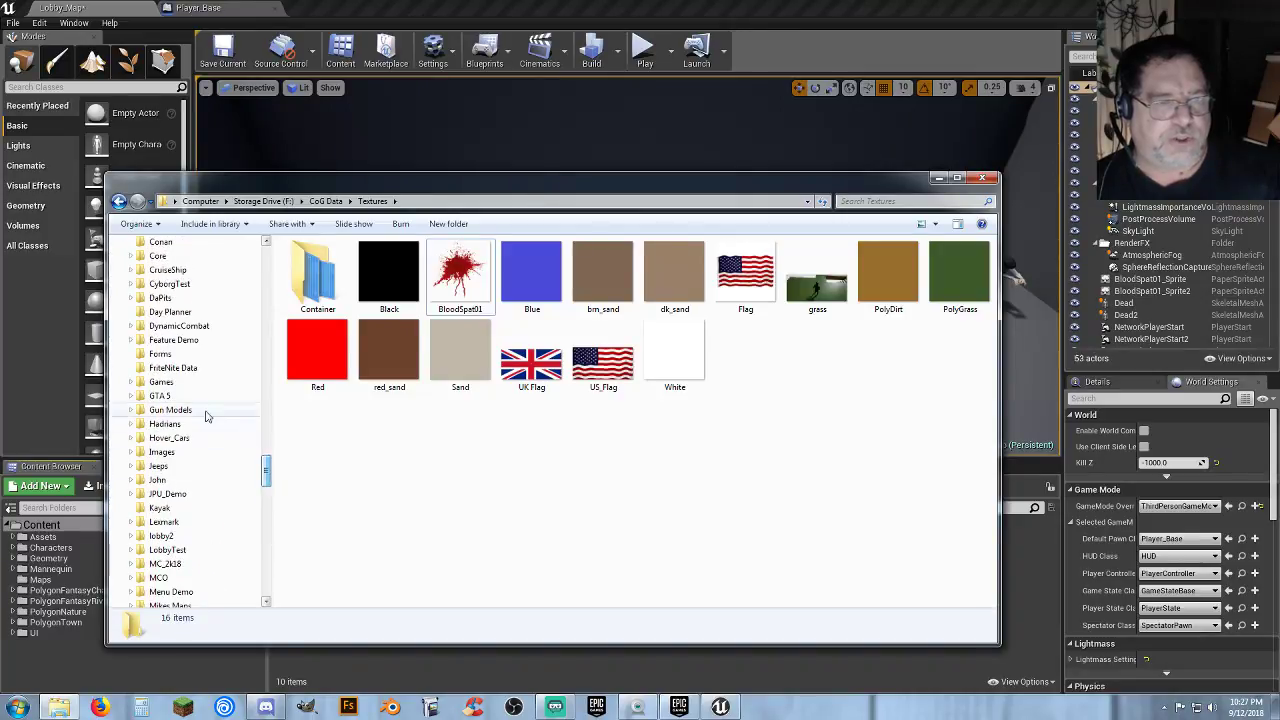
pyautogui.click(175, 367)
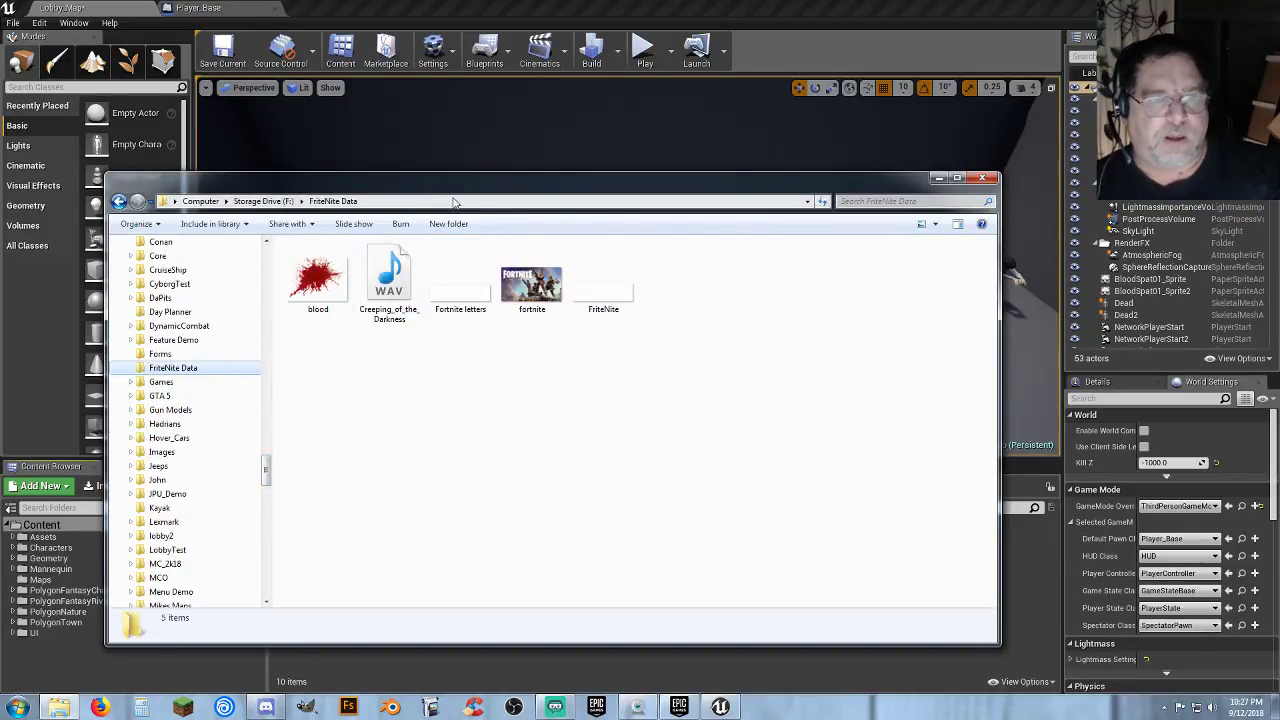
pyautogui.moveTo(504, 184); pyautogui.dragTo(0, 200)
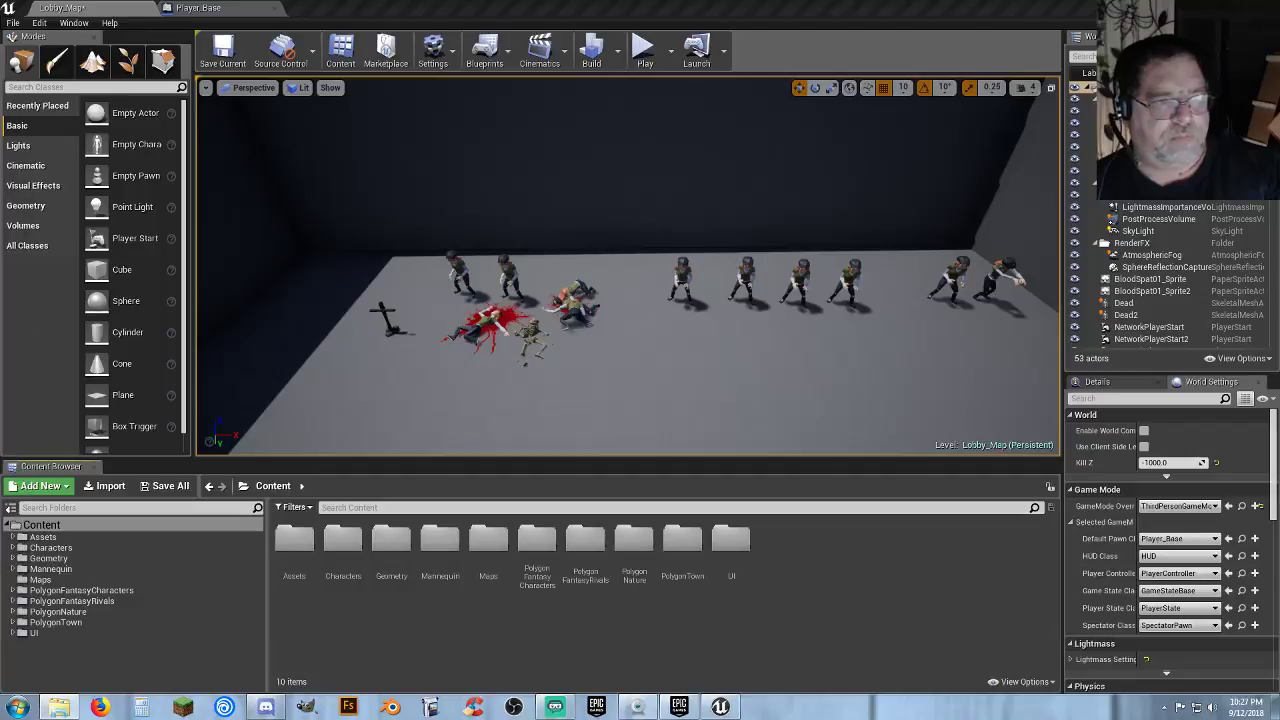
# Import the blood image from the FriteNite Data folder into the Assets/Sprites content folder in Unreal Editor.
pyautogui.click(13, 537)
pyautogui.click(48, 548)
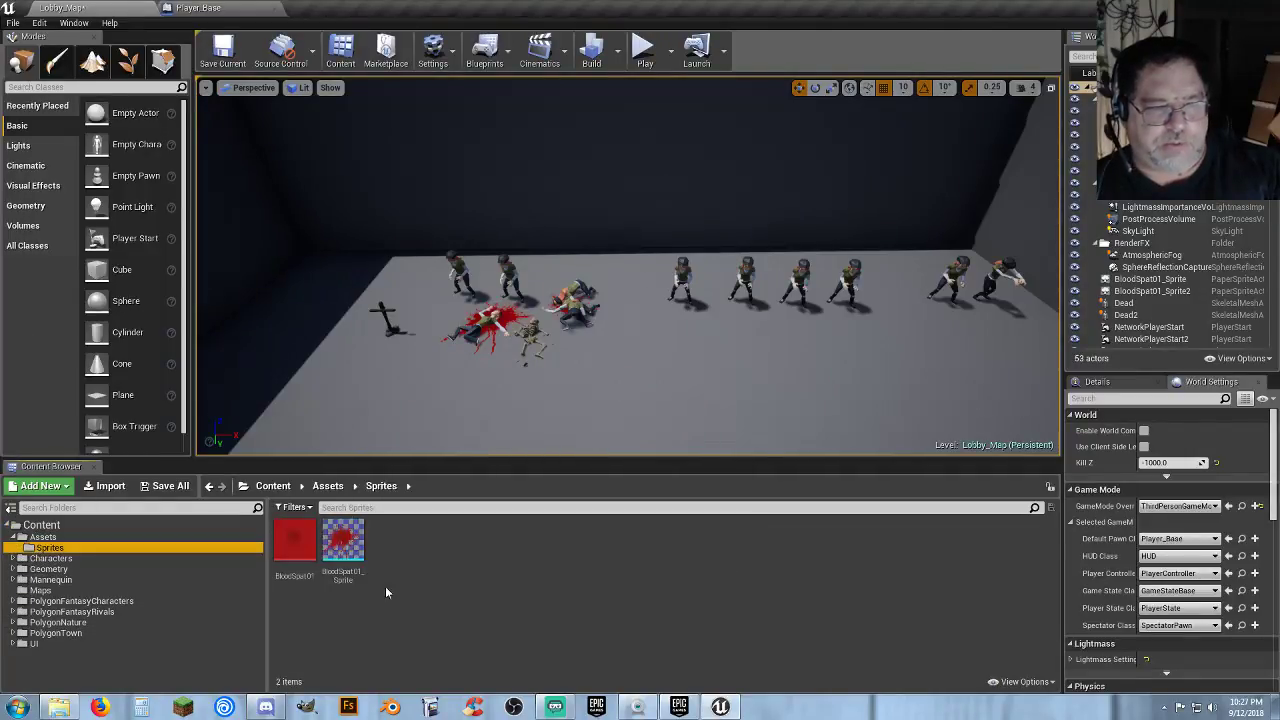
pyautogui.click(423, 567)
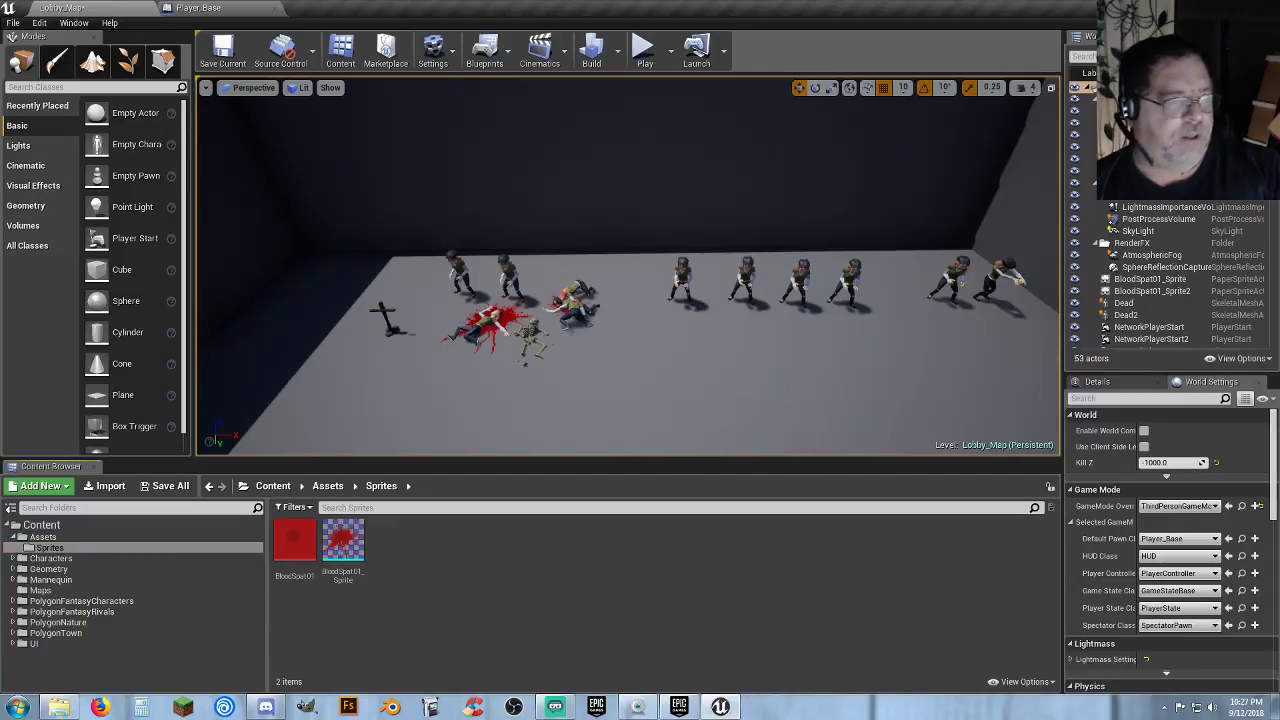
pyautogui.click(58, 707)
pyautogui.moveTo(643, 228); pyautogui.dragTo(391, 617)
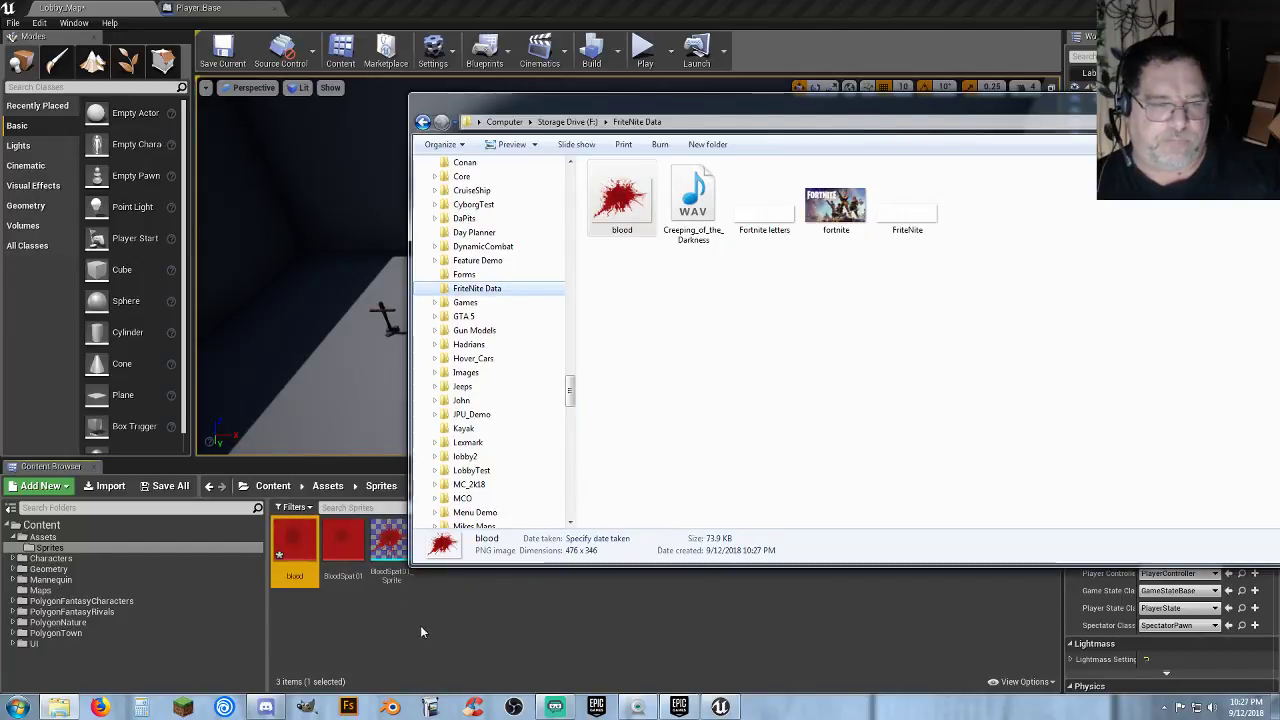
pyautogui.moveTo(923, 105); pyautogui.dragTo(0, 212)
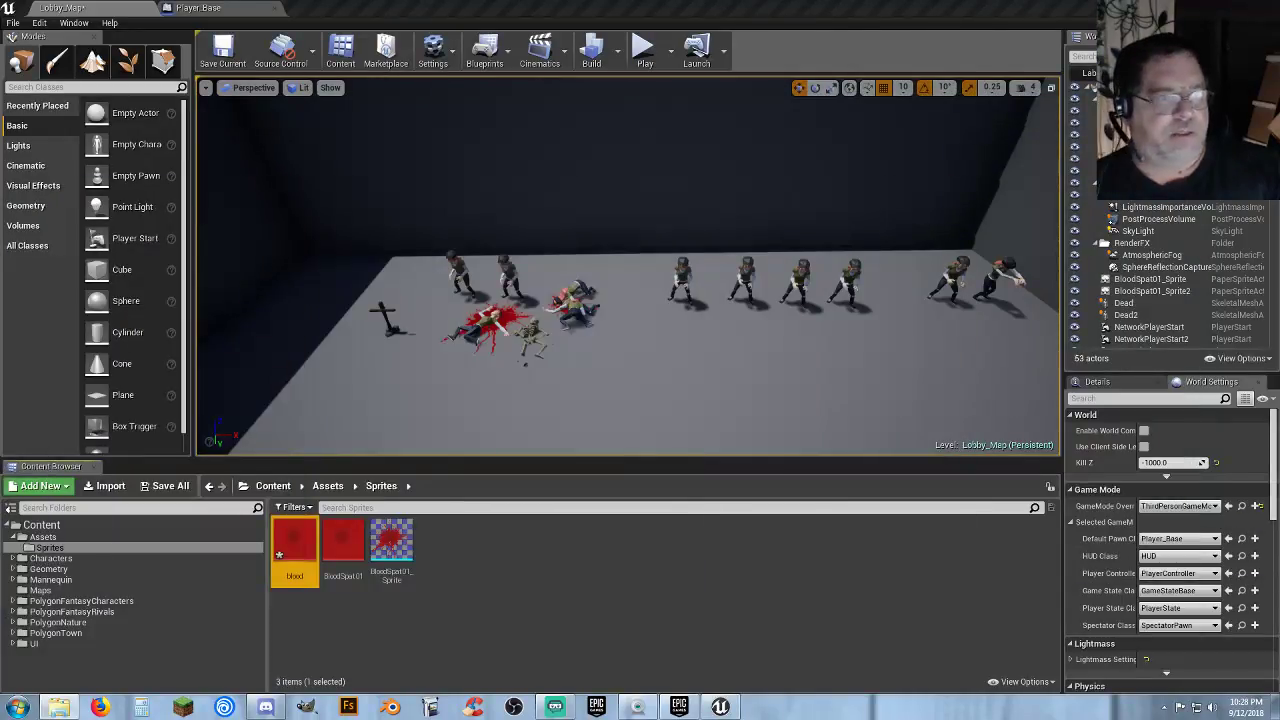
pyautogui.click(587, 540)
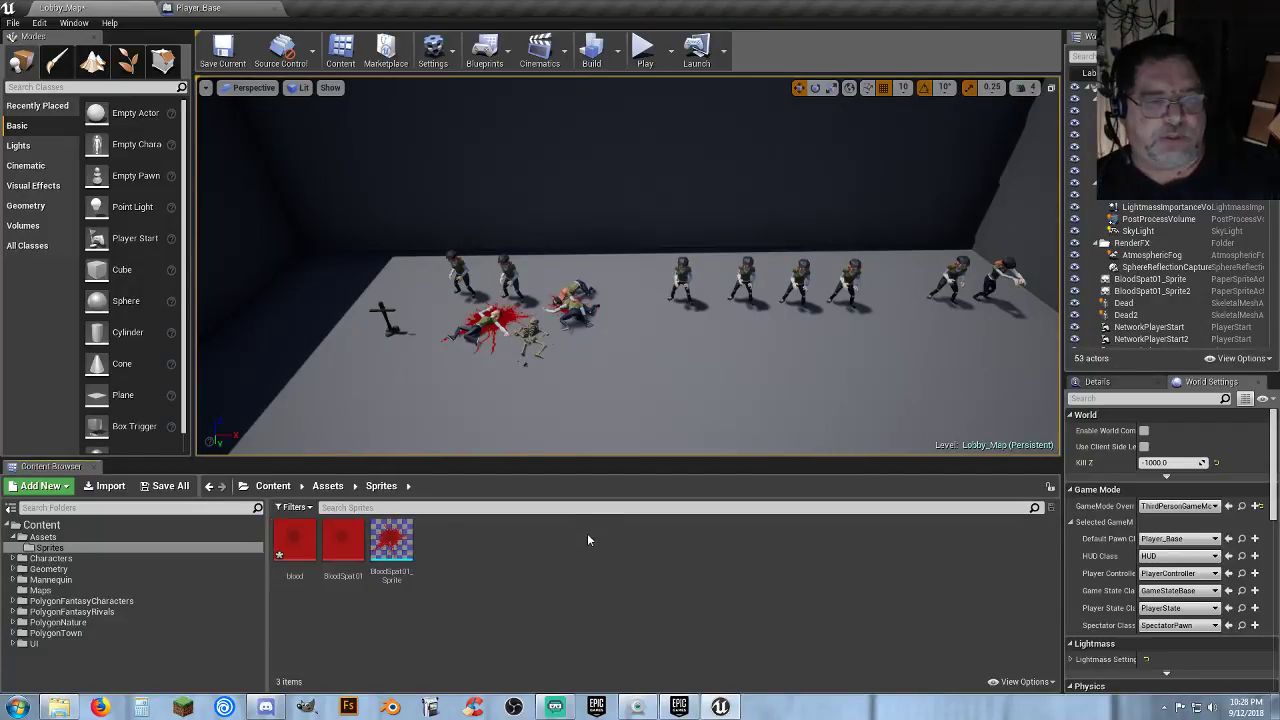
# Create a sprite from the imported blood texture and clear the asset selection.
pyautogui.rightClick(295, 578)
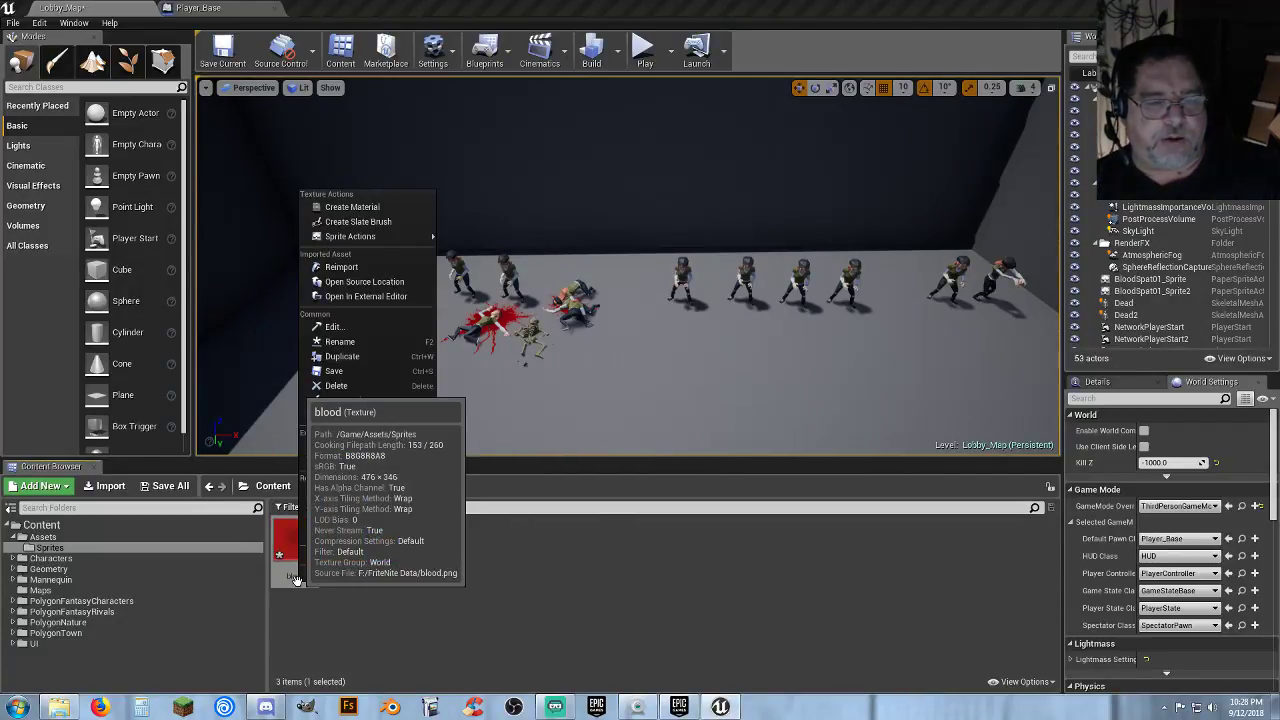
pyautogui.moveTo(381, 240)
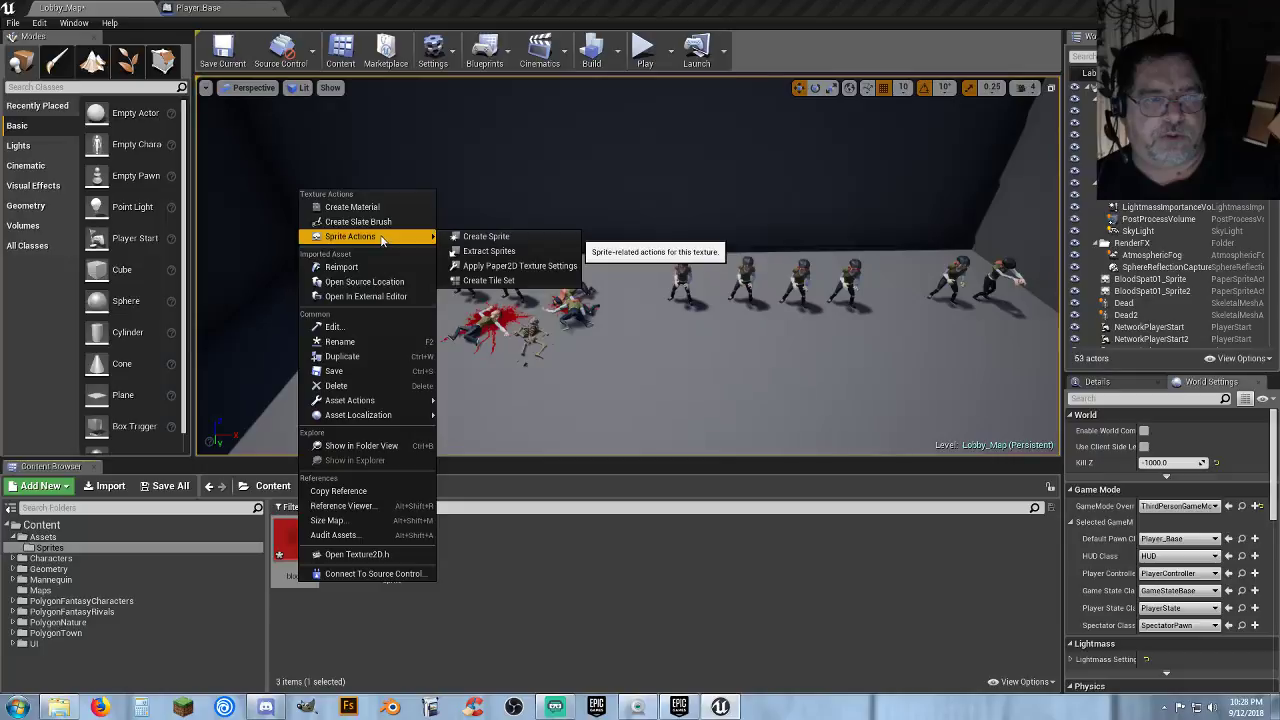
pyautogui.click(505, 236)
pyautogui.click(600, 580)
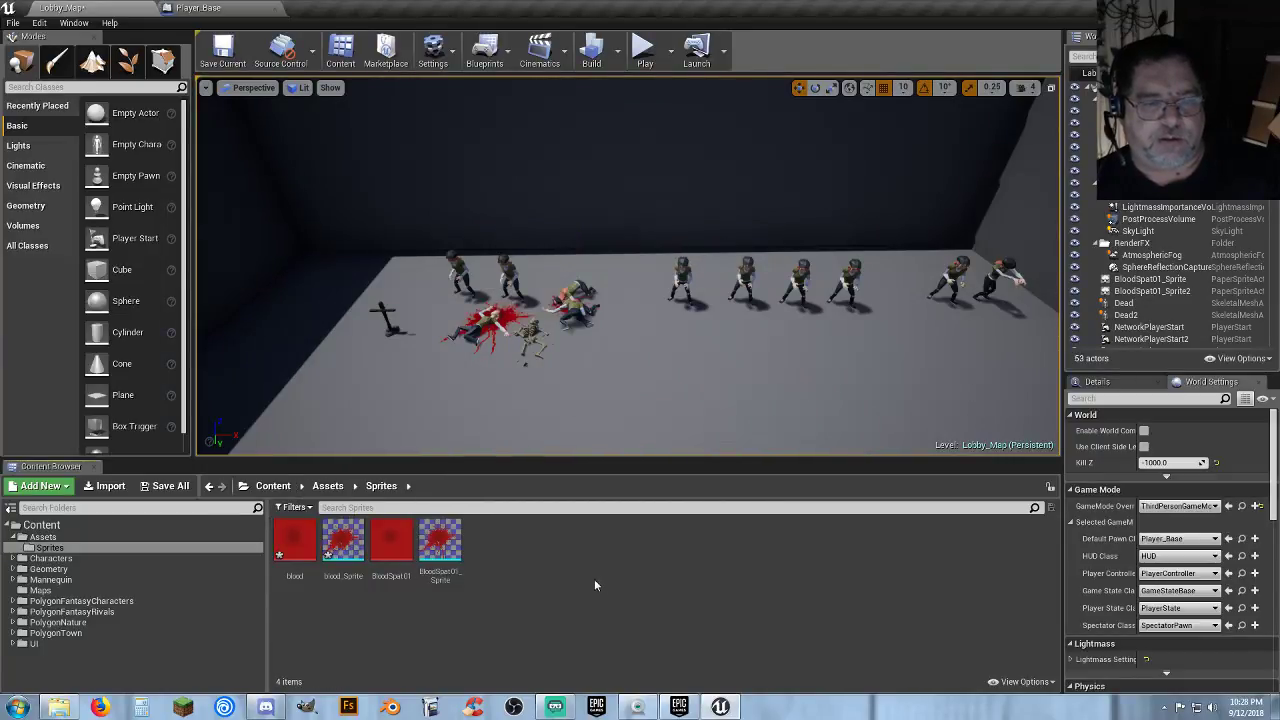
# Save all modified content, including the blood texture, blood_Sprite and Lobby_Map.
pyautogui.click(166, 486)
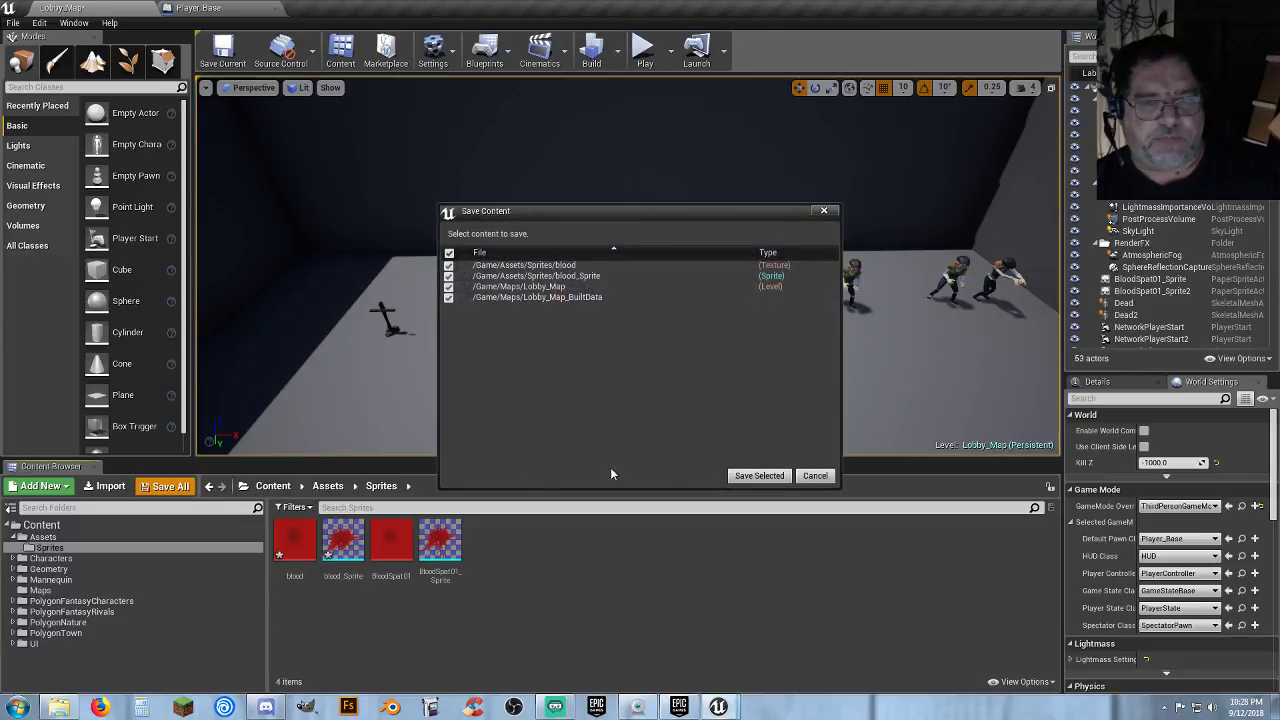
pyautogui.click(752, 476)
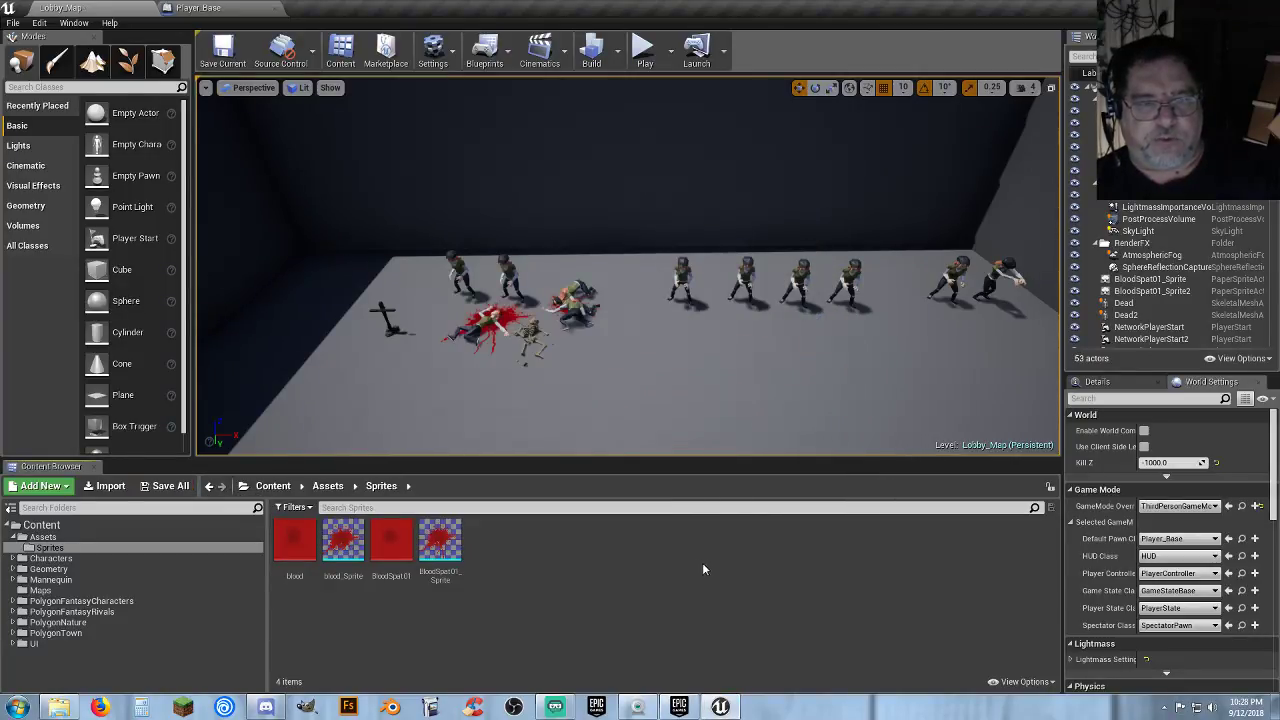
# Place blood_Sprite in the level on the floor by the skeleton and focus on it.
pyautogui.moveTo(700, 389); pyautogui.dragTo(640, 445, button='right')
pyautogui.press('w')
pyautogui.press('w')
pyautogui.scroll(5, 628, 266)
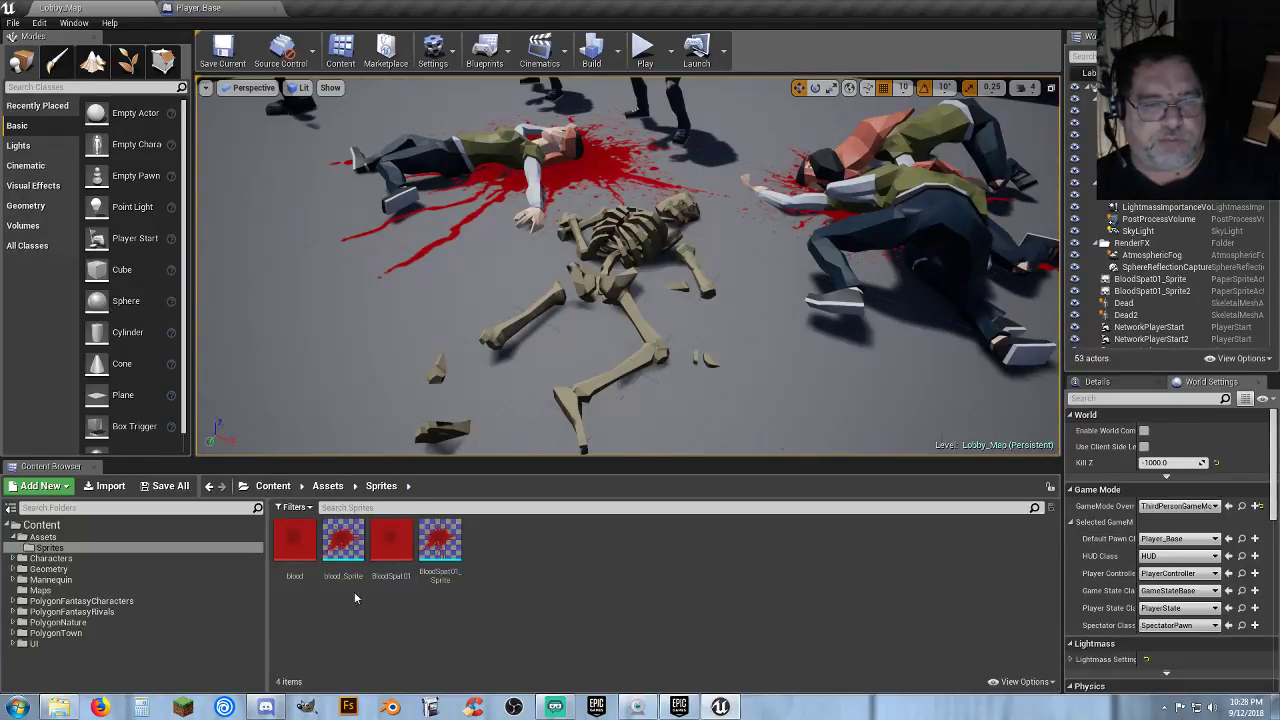
pyautogui.moveTo(343, 573); pyautogui.dragTo(597, 272)
pyautogui.press('f')
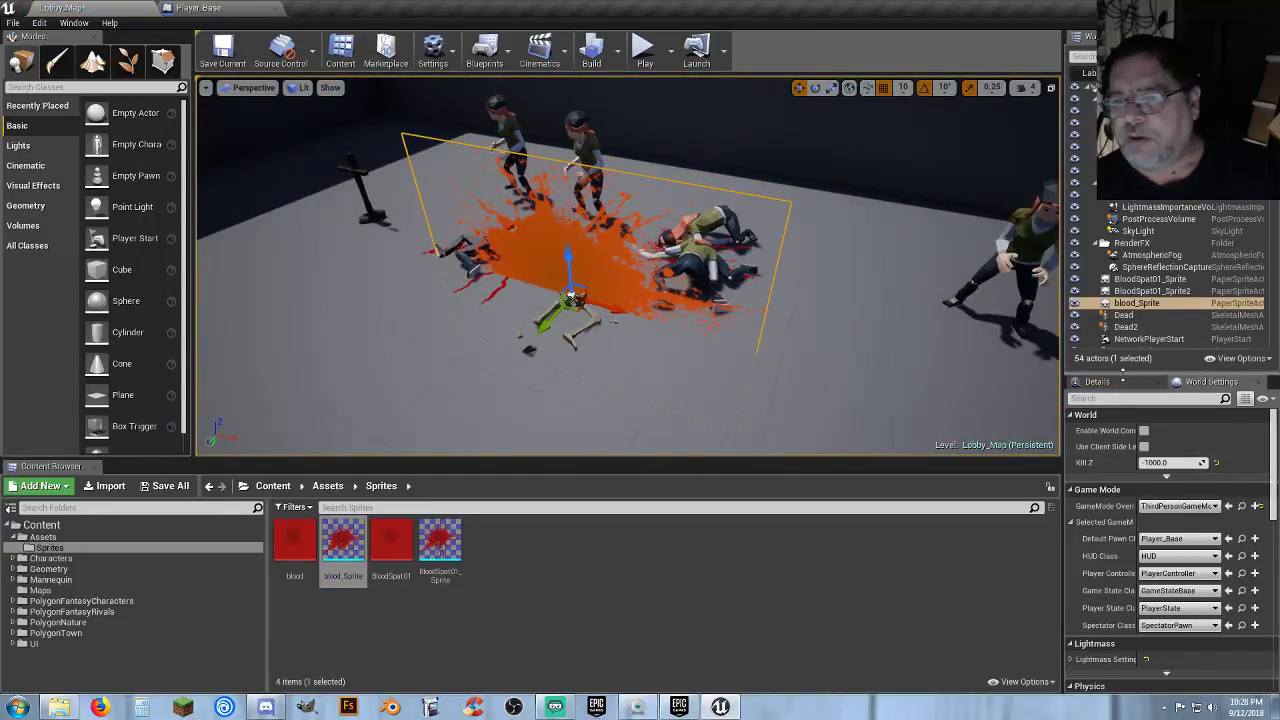
# Scale the placed blood sprite to 0.3 on all axes and lay it flat with a roll of -90°.
pyautogui.click(1110, 386)
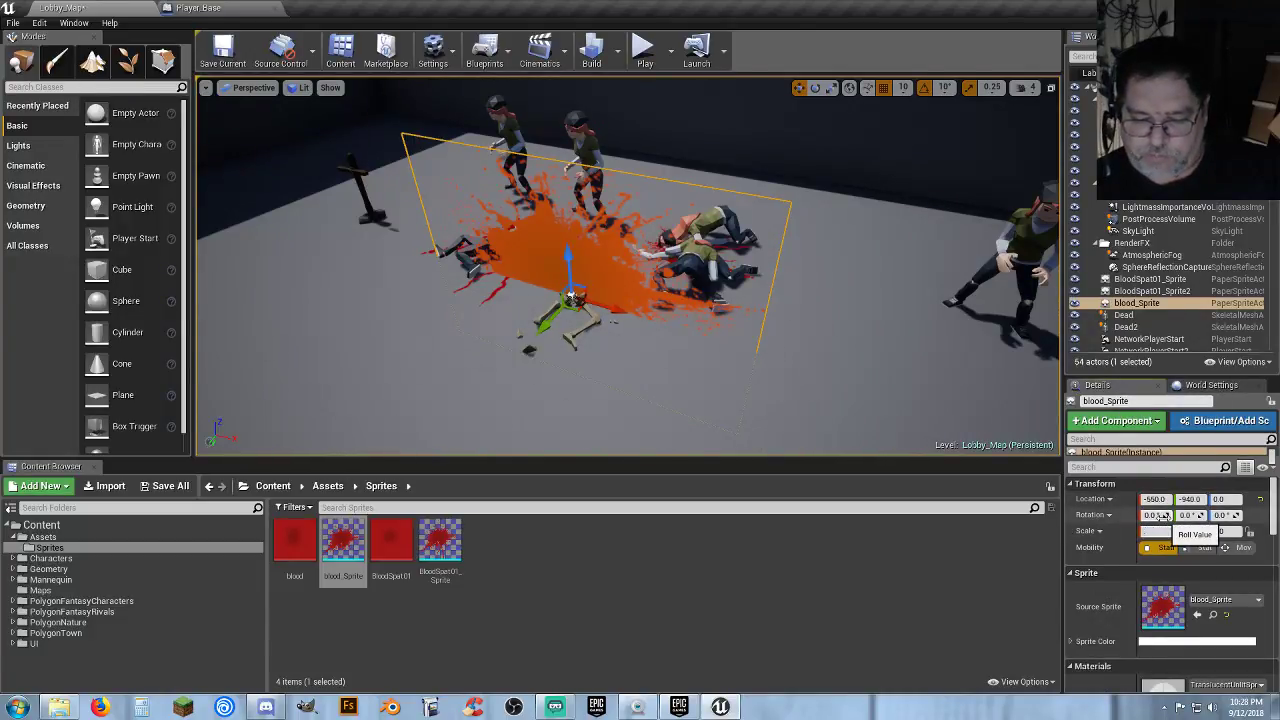
pyautogui.write('0.3')
pyautogui.press('Tab')
pyautogui.write('0.3')
pyautogui.press('Tab')
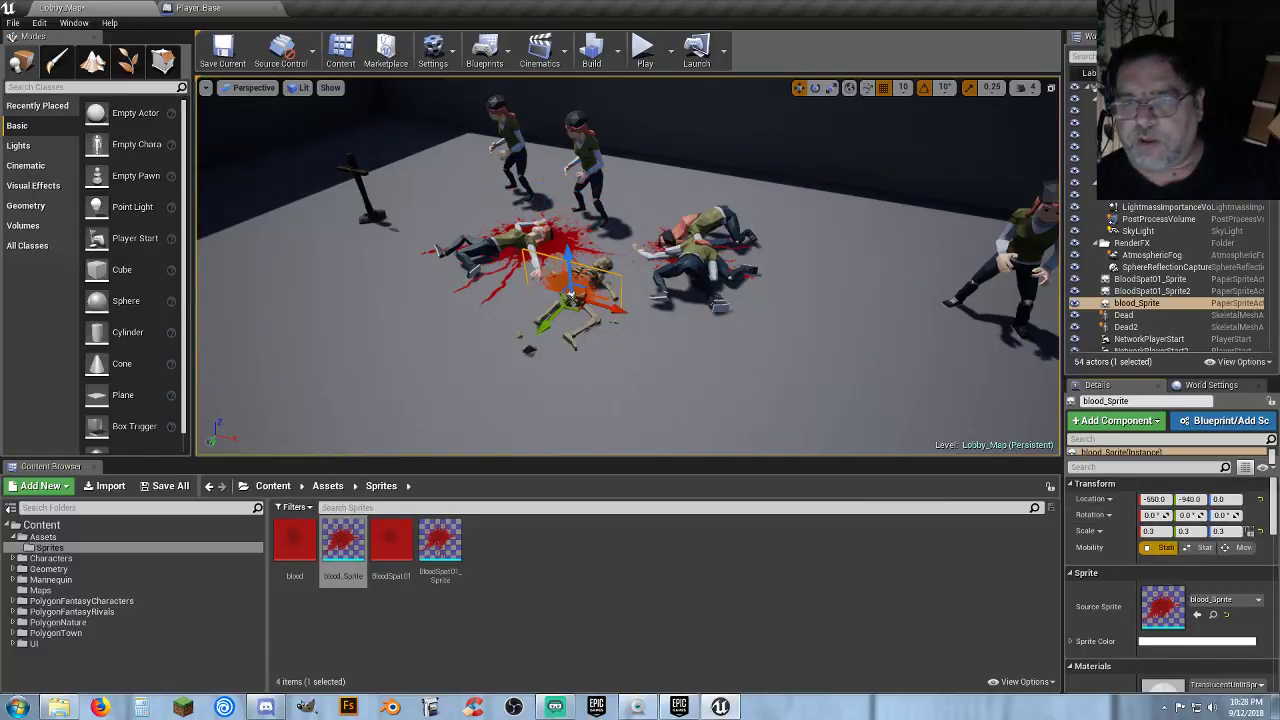
pyautogui.click(815, 87)
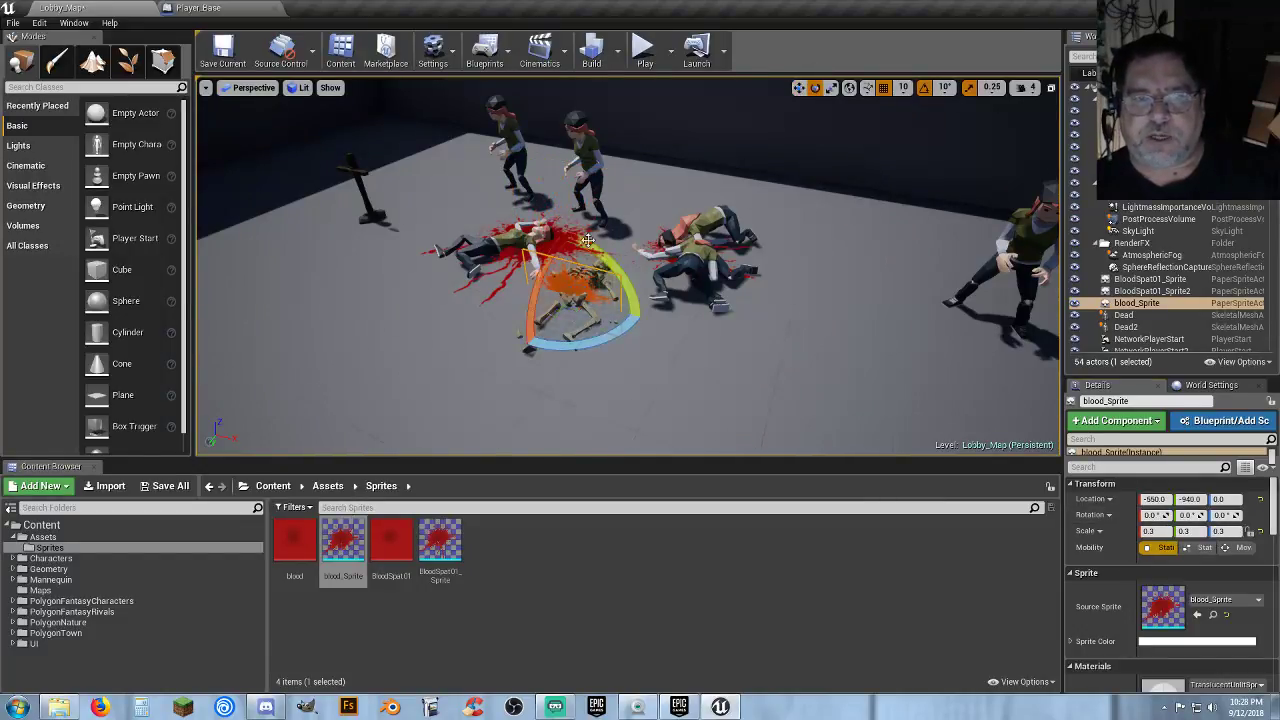
pyautogui.moveTo(537, 284); pyautogui.dragTo(612, 256)
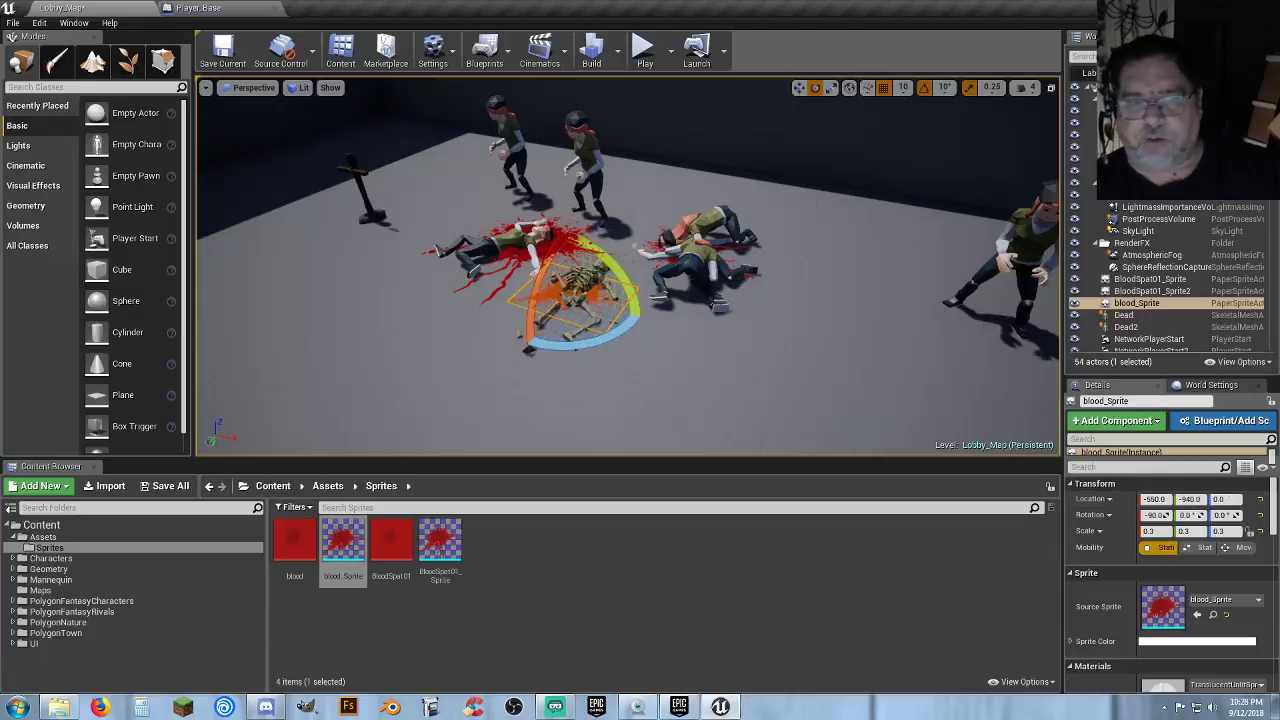
# Rotate the blood sprite to -70° about Z and position it beneath the skeleton at X -540, Y -950.
pyautogui.press('w')
pyautogui.moveTo(680, 347)
pyautogui.mouseDown(button='right')
pyautogui.moveTo(706, 378)
pyautogui.moveTo(660, 312)
pyautogui.moveTo(690, 372)
pyautogui.moveTo(680, 347)
pyautogui.mouseUp(button='right')
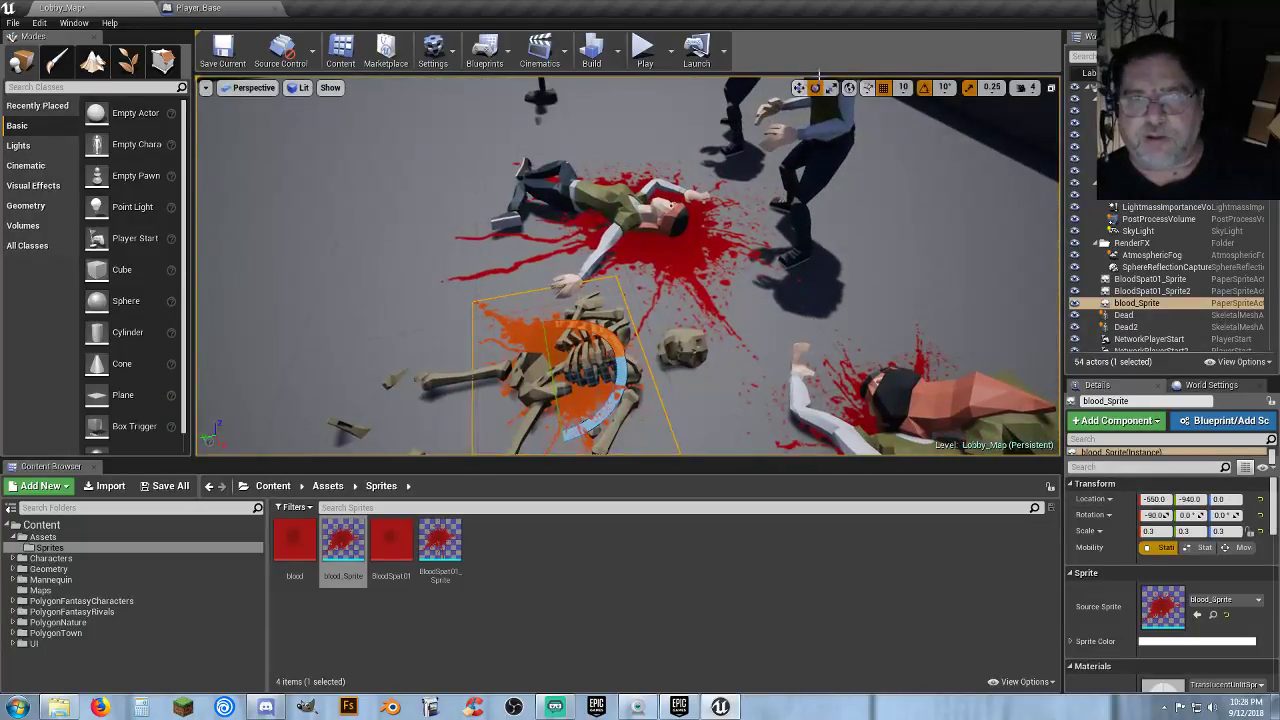
pyautogui.click(798, 87)
pyautogui.moveTo(510, 379); pyautogui.dragTo(553, 380)
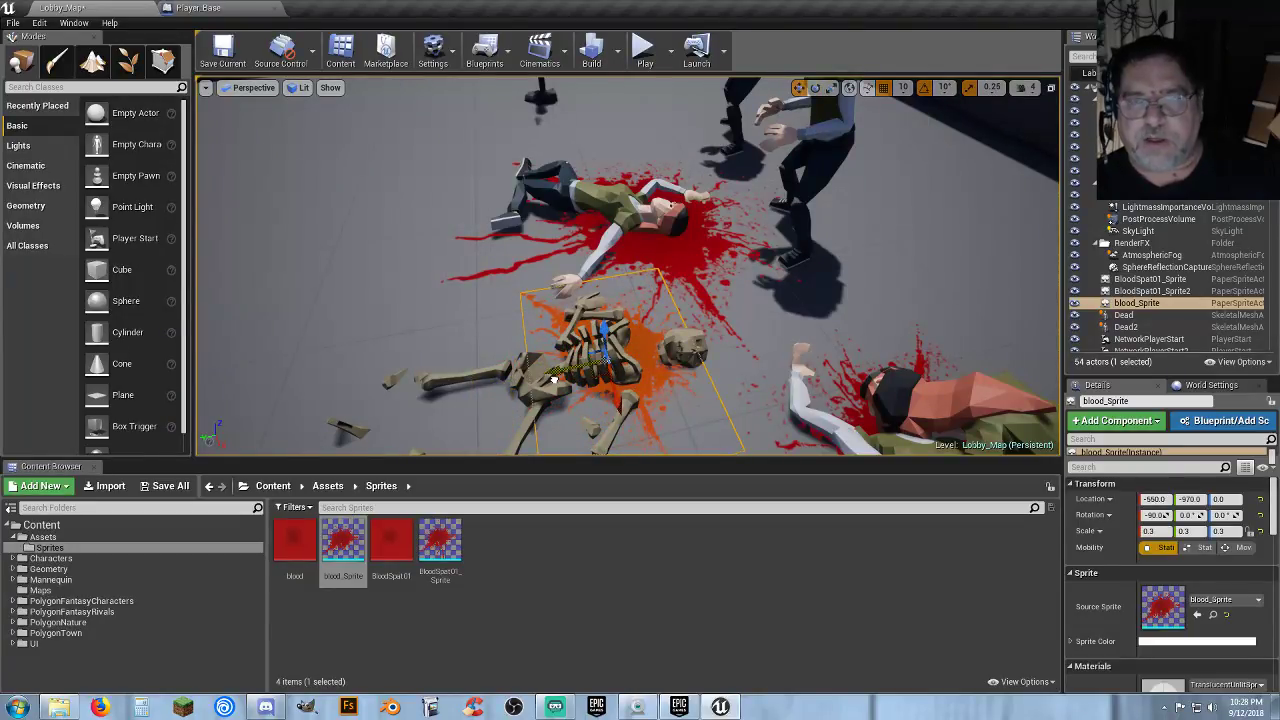
pyautogui.click(815, 87)
pyautogui.moveTo(590, 418); pyautogui.dragTo(688, 372)
pyautogui.click(798, 87)
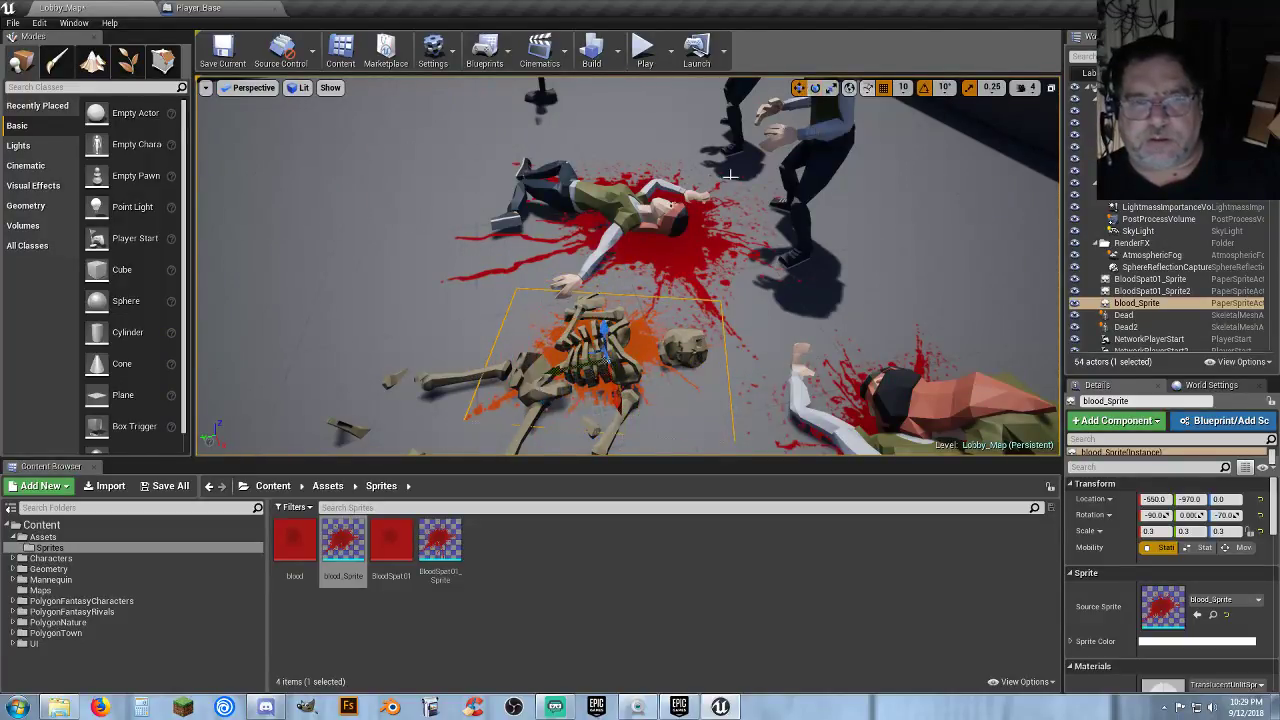
pyautogui.moveTo(558, 374); pyautogui.dragTo(521, 382)
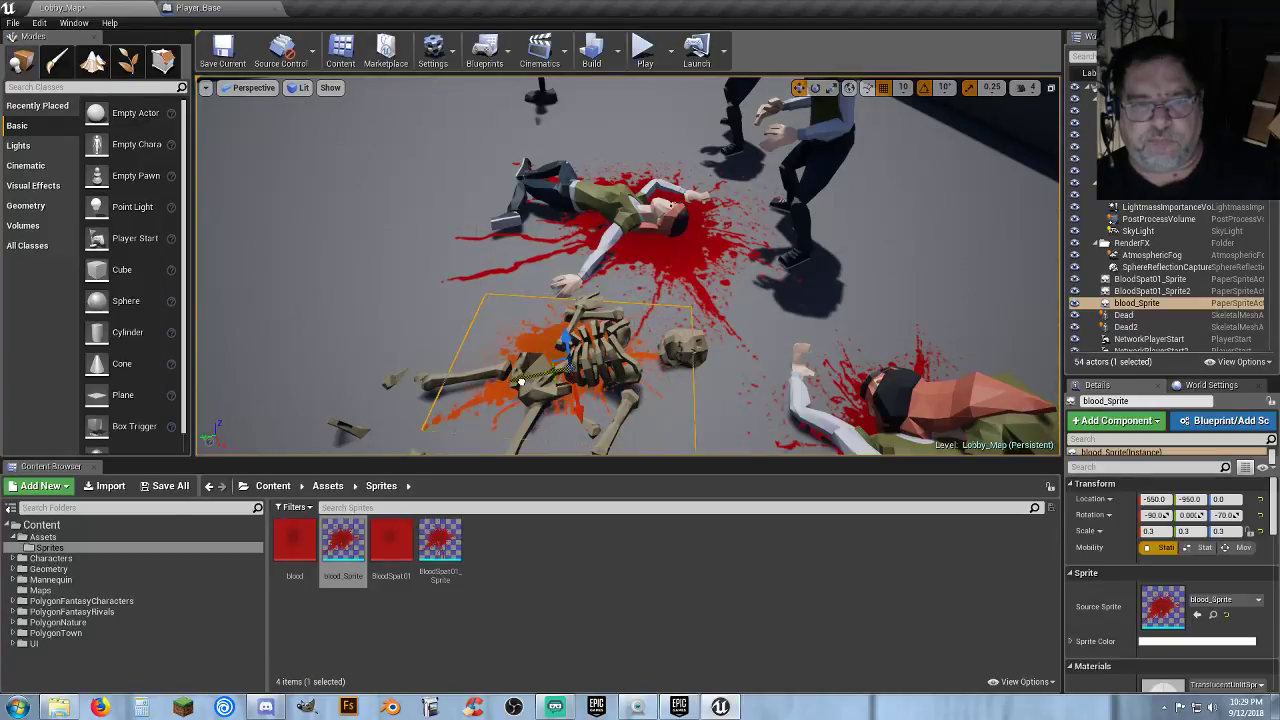
pyautogui.moveTo(519, 397)
pyautogui.mouseDown(button='right')
pyautogui.moveTo(519, 430)
pyautogui.moveTo(440, 445)
pyautogui.moveTo(520, 415)
pyautogui.mouseUp(button='right')
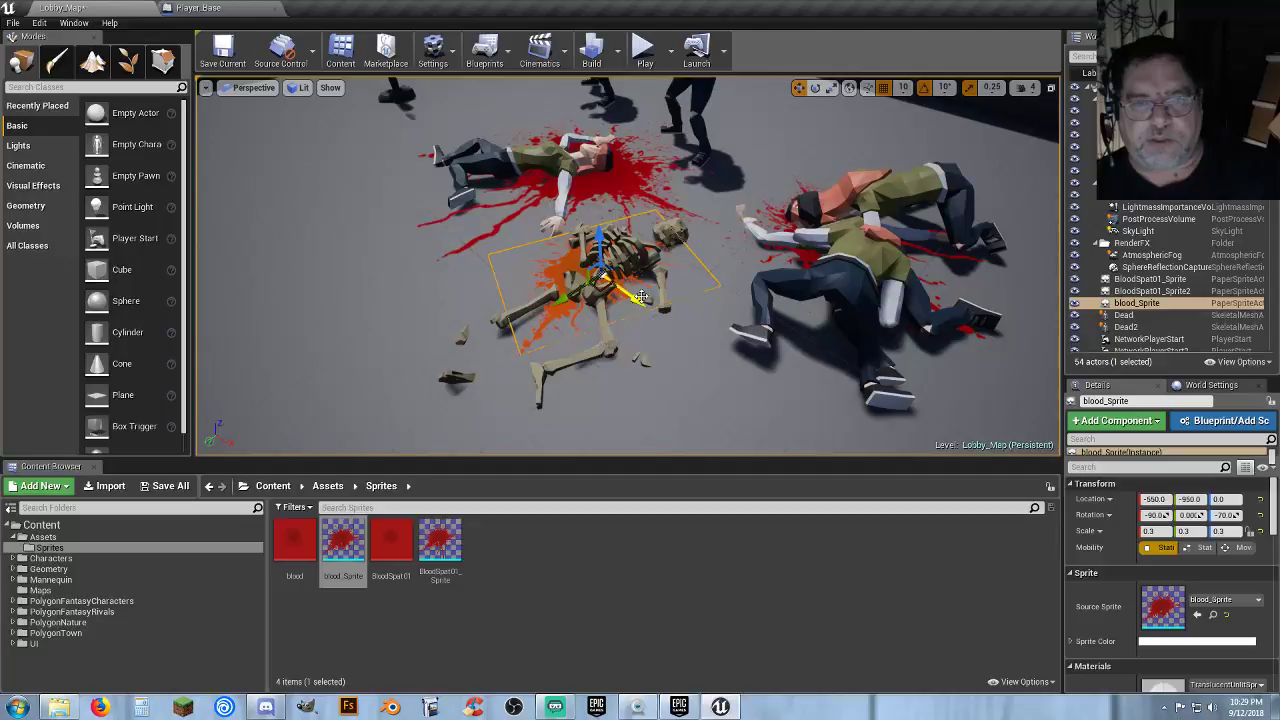
pyautogui.moveTo(637, 298); pyautogui.dragTo(655, 306)
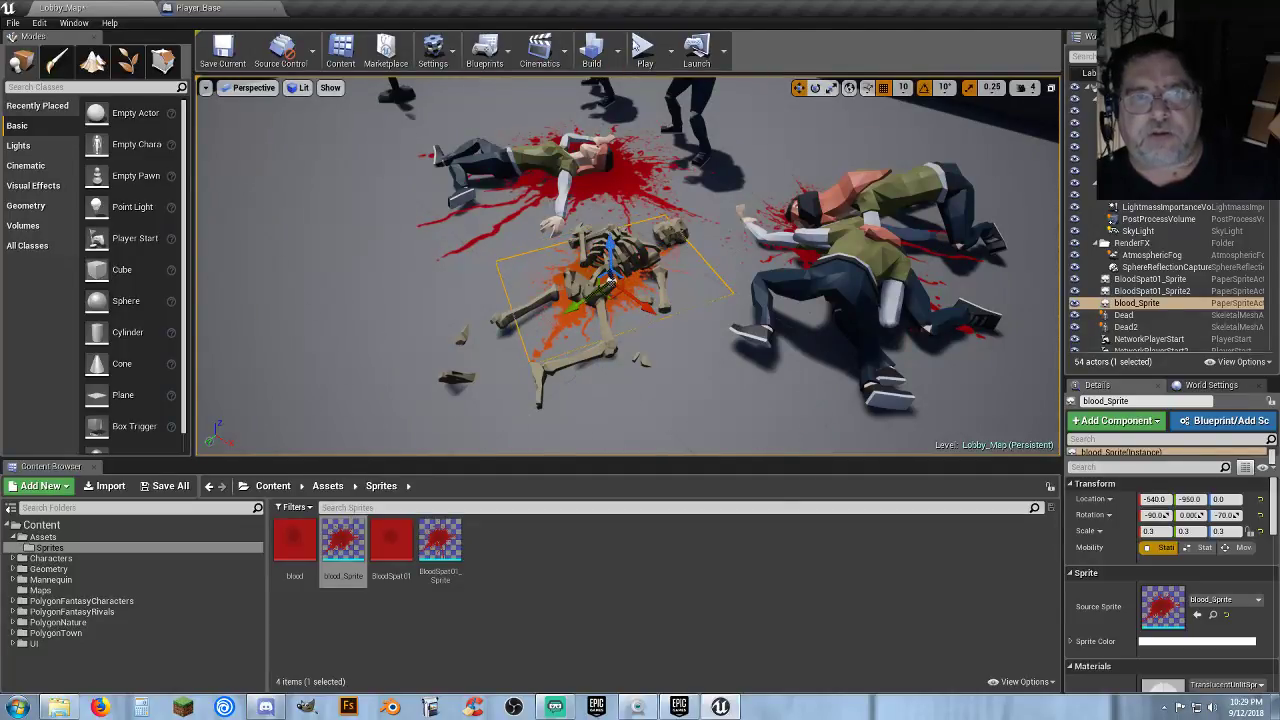
# Play the level in the editor, run the character around the bodies, blood splatters and other figures, and end the play session.
pyautogui.click(645, 47)
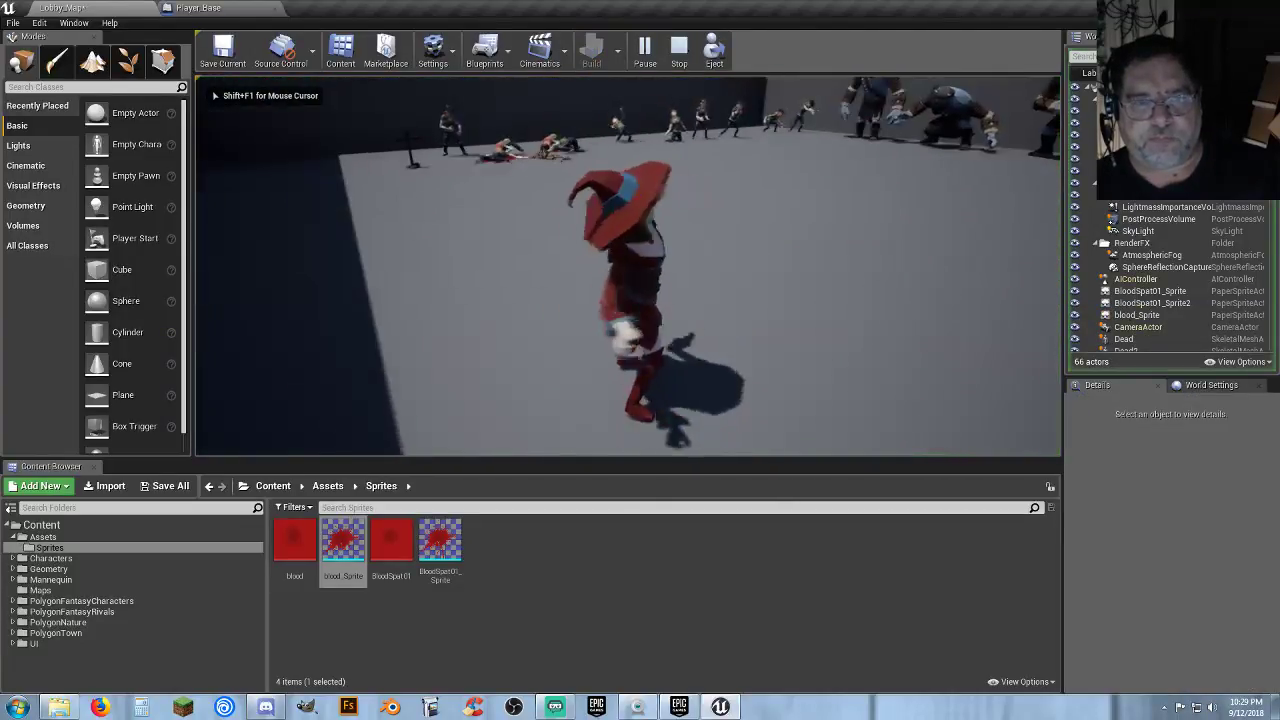
pyautogui.press('w')
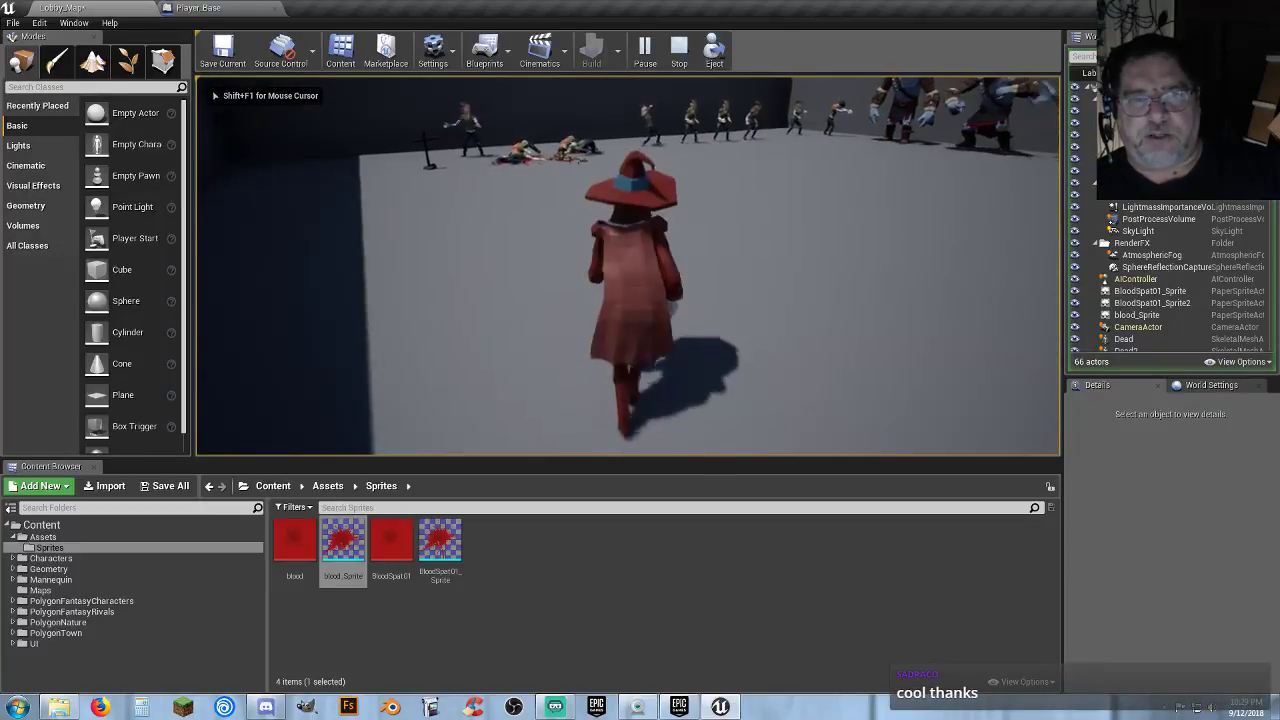
pyautogui.press('w')
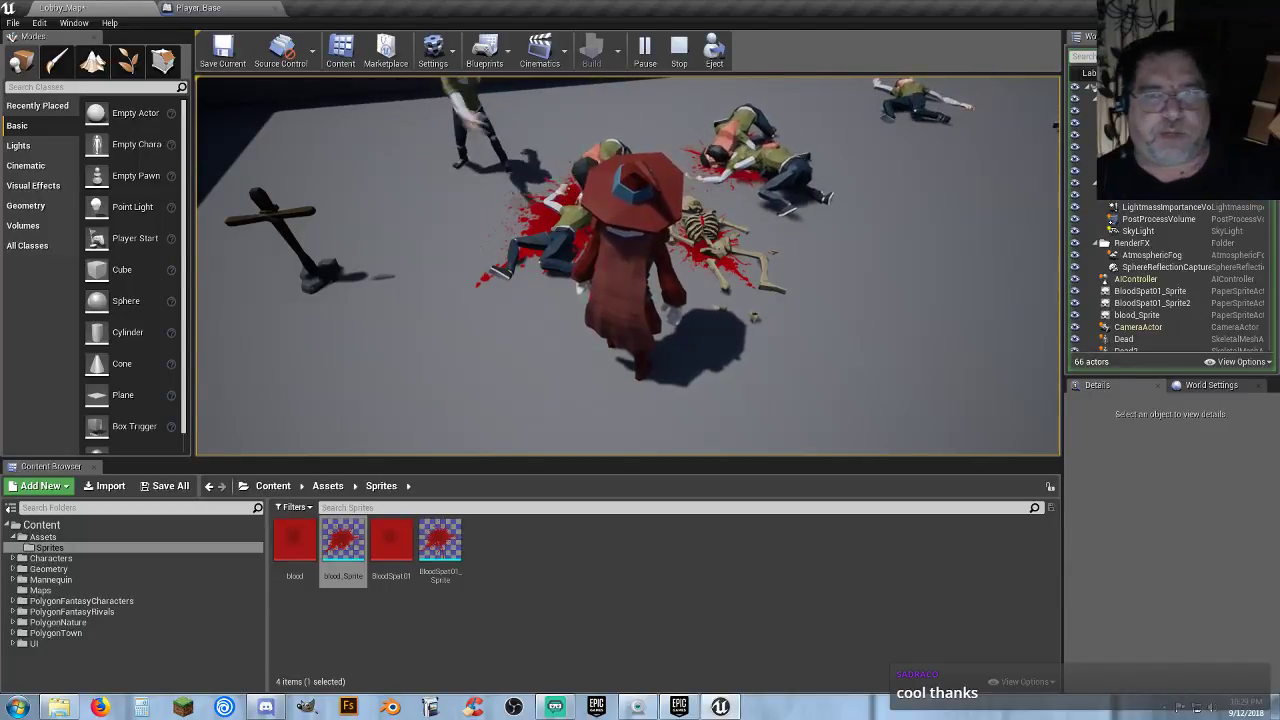
pyautogui.press('w')
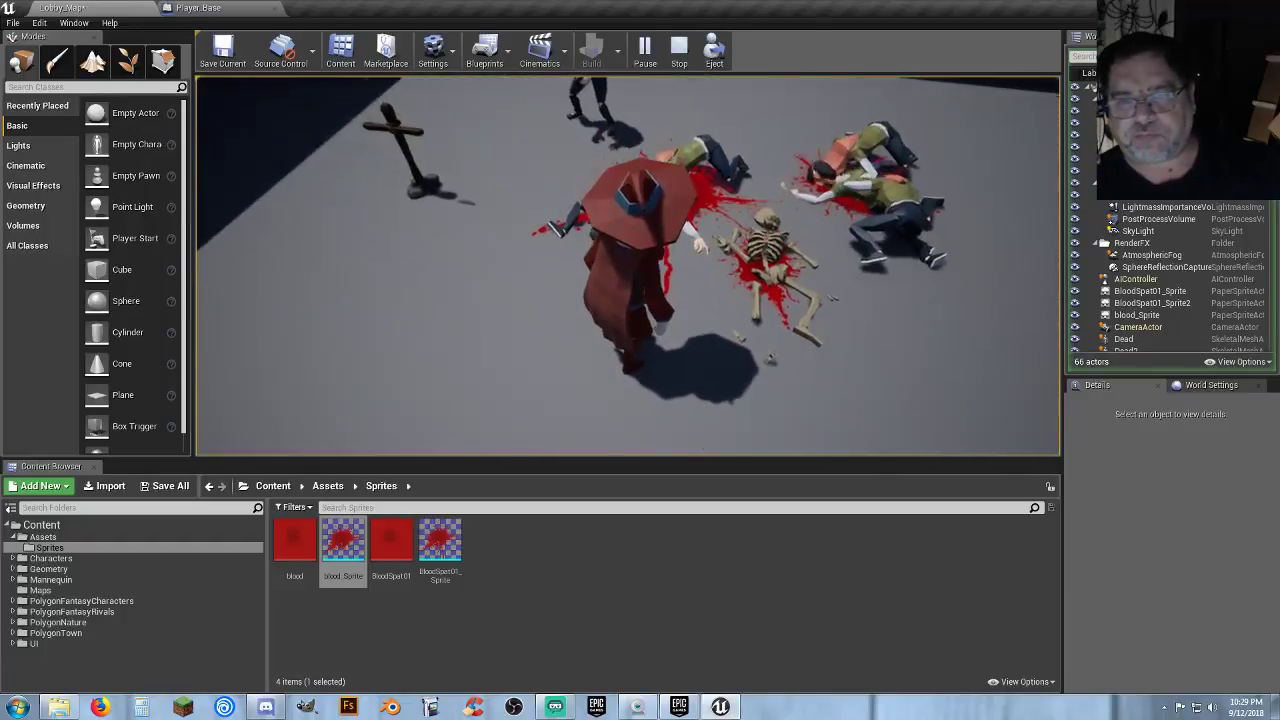
pyautogui.press('s')
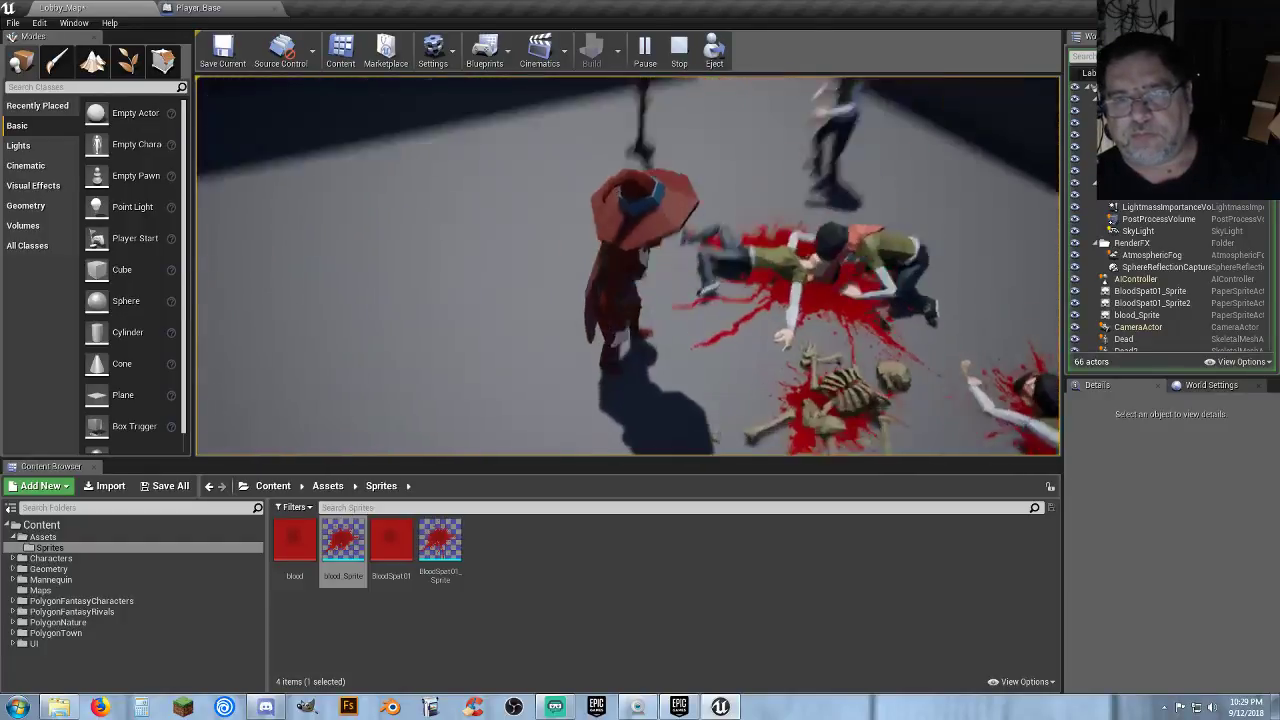
pyautogui.press('space')
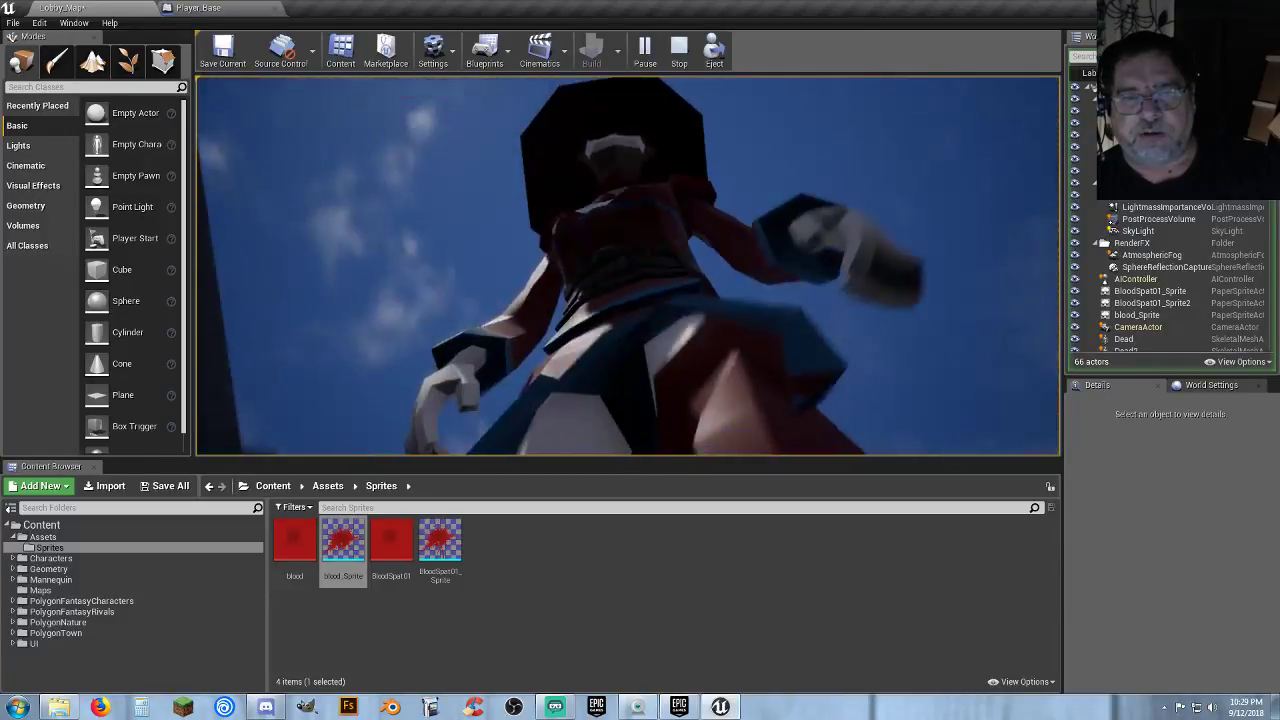
pyautogui.press('w')
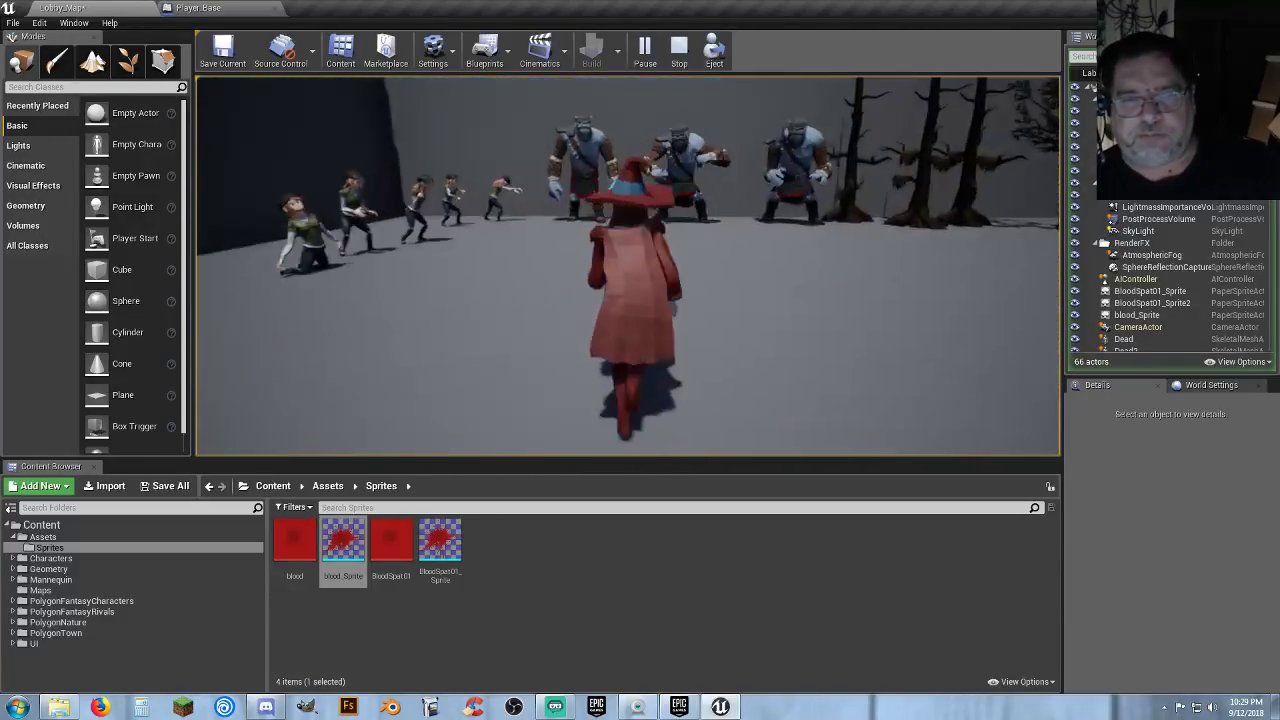
pyautogui.press('d')
pyautogui.press('w')
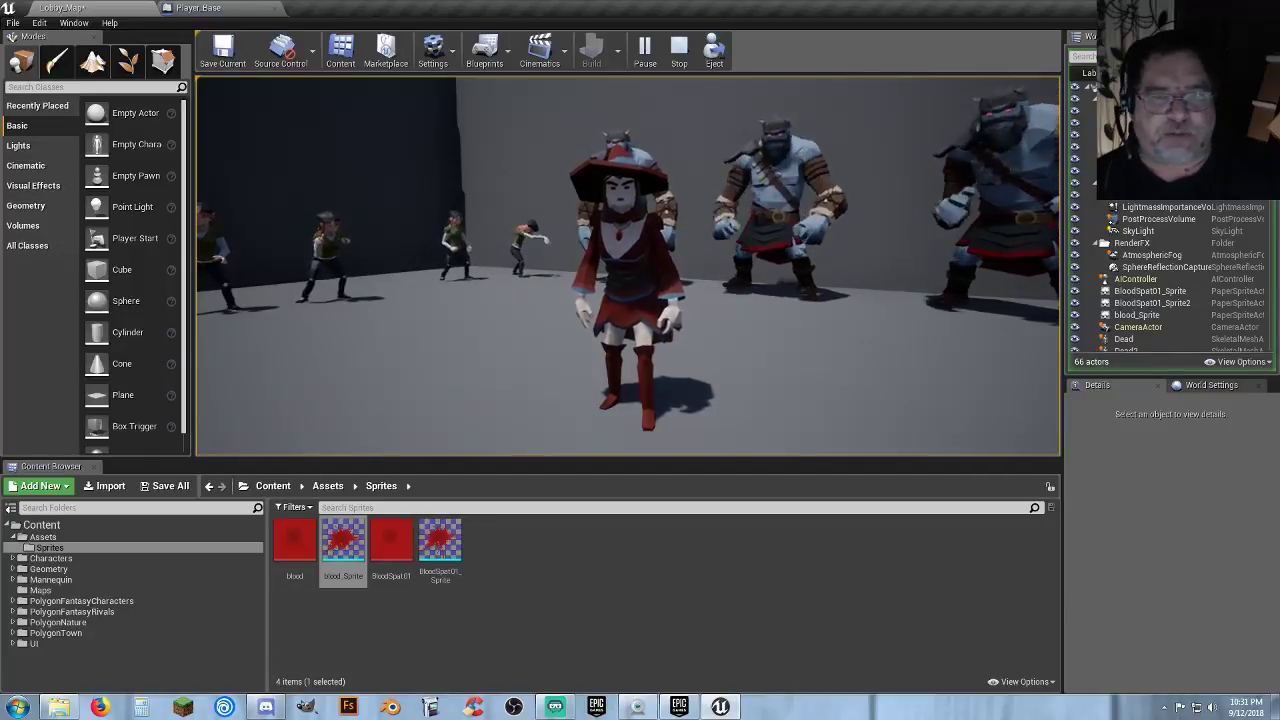
pyautogui.press('Escape')
pyautogui.moveTo(814, 428); pyautogui.dragTo(788, 438, button='right')
pyautogui.press('s')
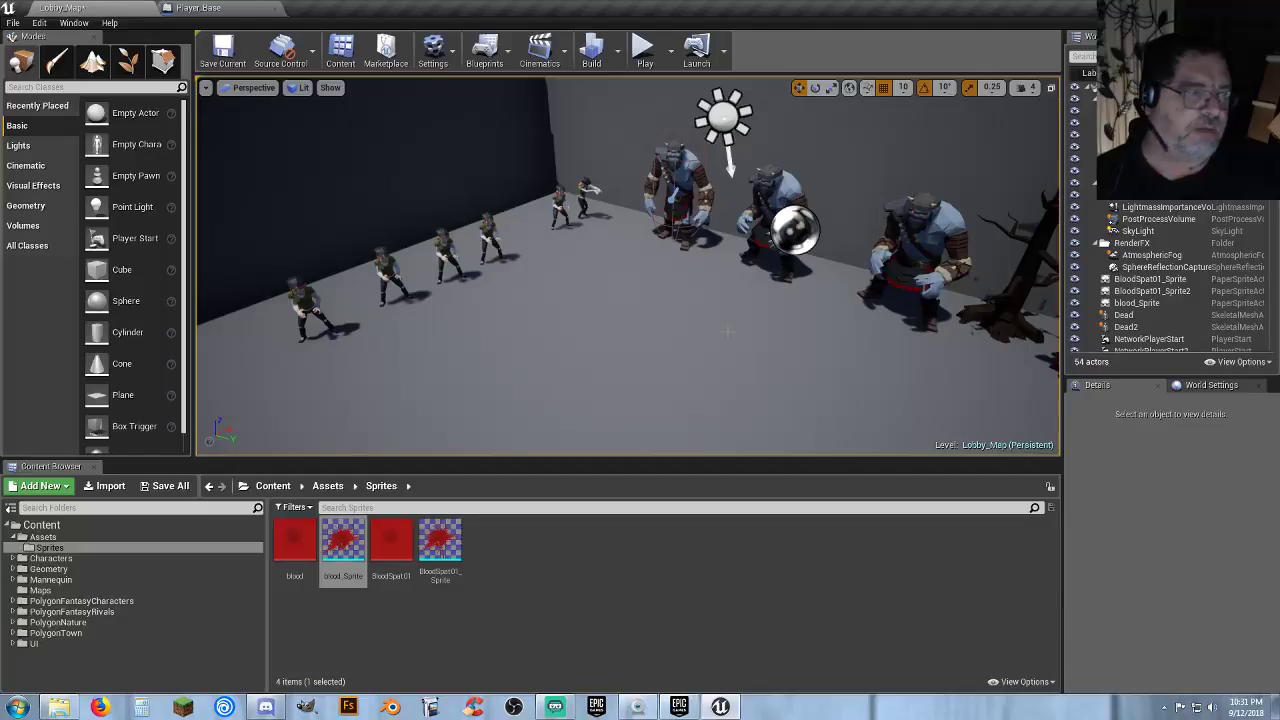
pyautogui.press('a')
pyautogui.moveTo(728, 332); pyautogui.dragTo(815, 332, button='right')
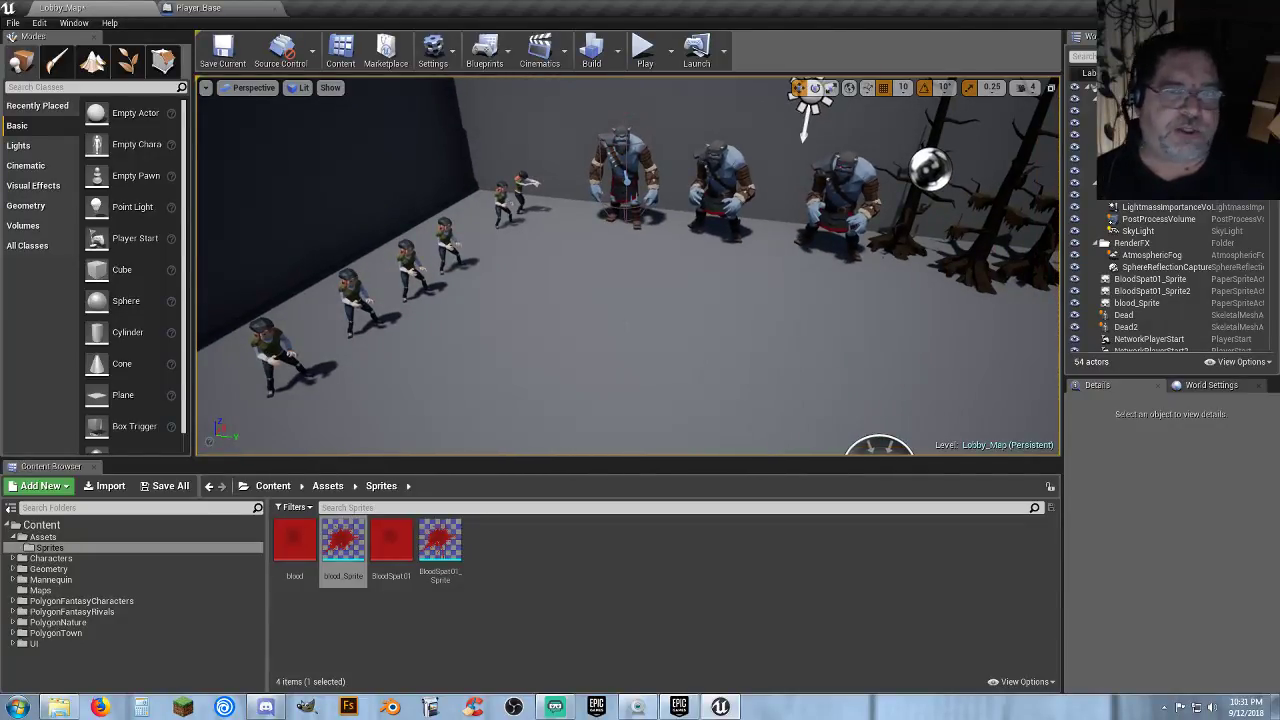
pyautogui.moveTo(434, 423); pyautogui.dragTo(488, 423, button='right')
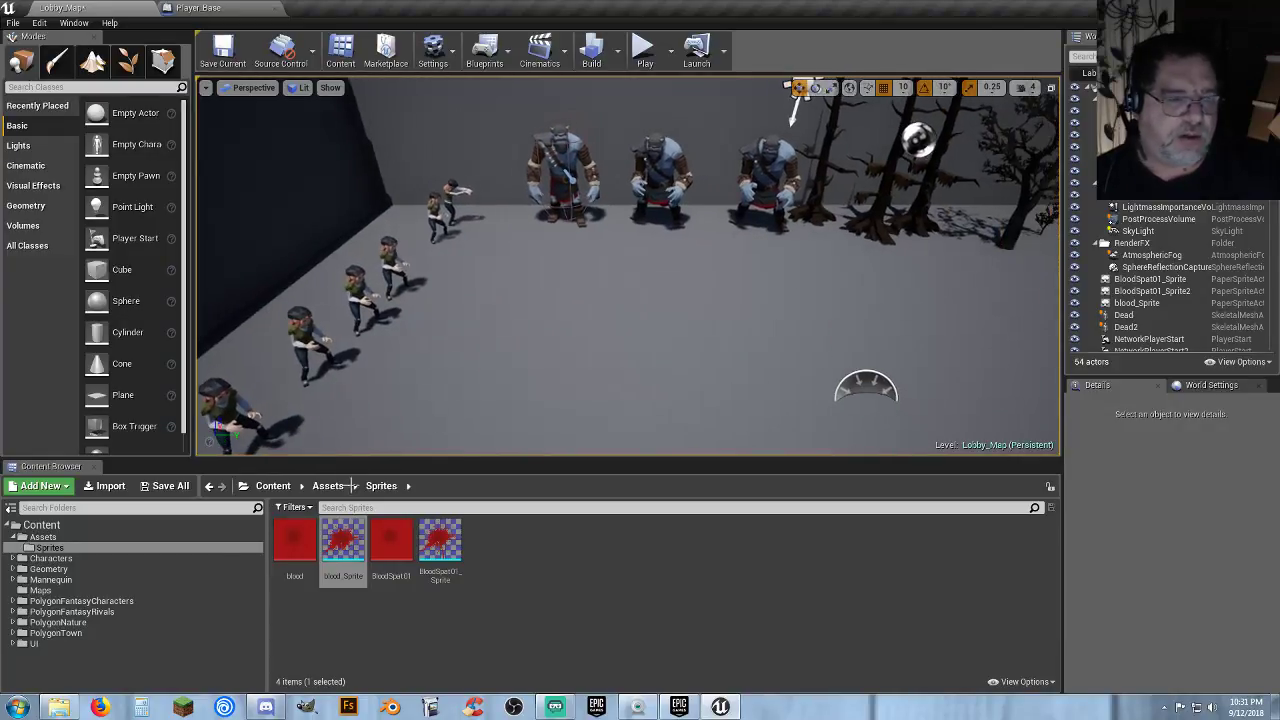
# Create a new folder named Audio inside the Assets content folder.
pyautogui.click(40, 537)
pyautogui.rightClick(377, 549)
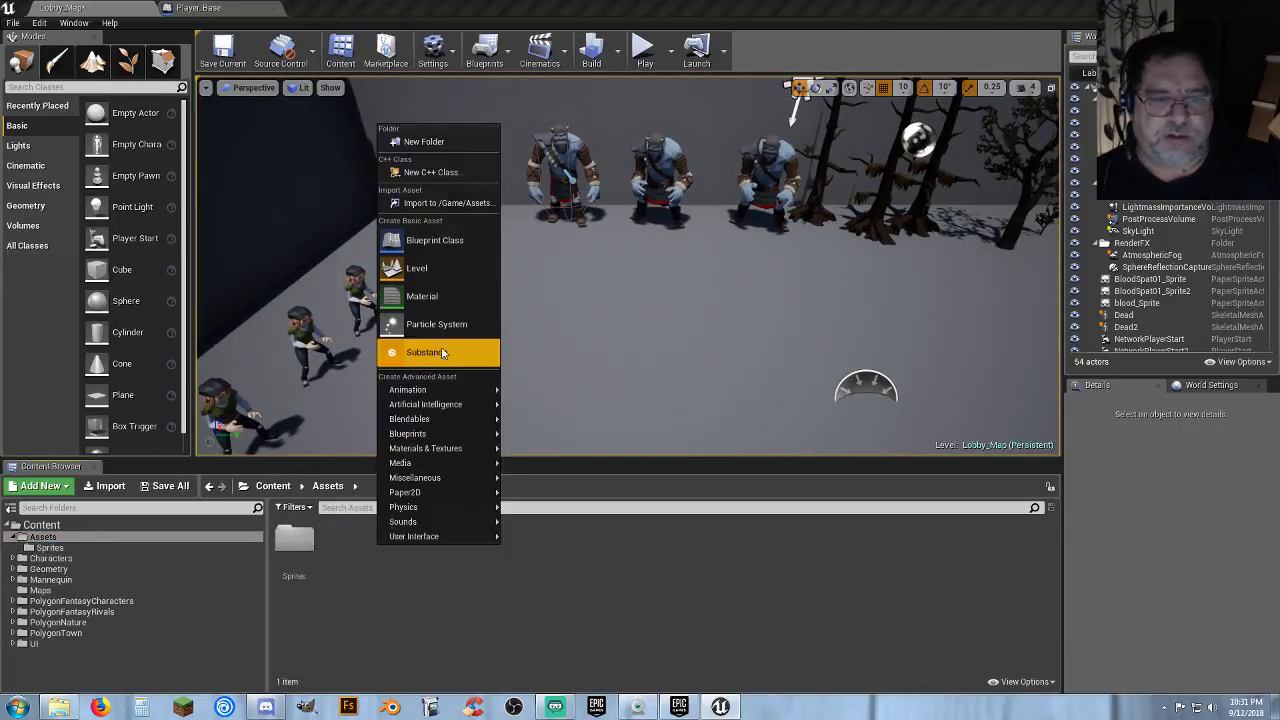
pyautogui.click(465, 141)
pyautogui.write('Au')
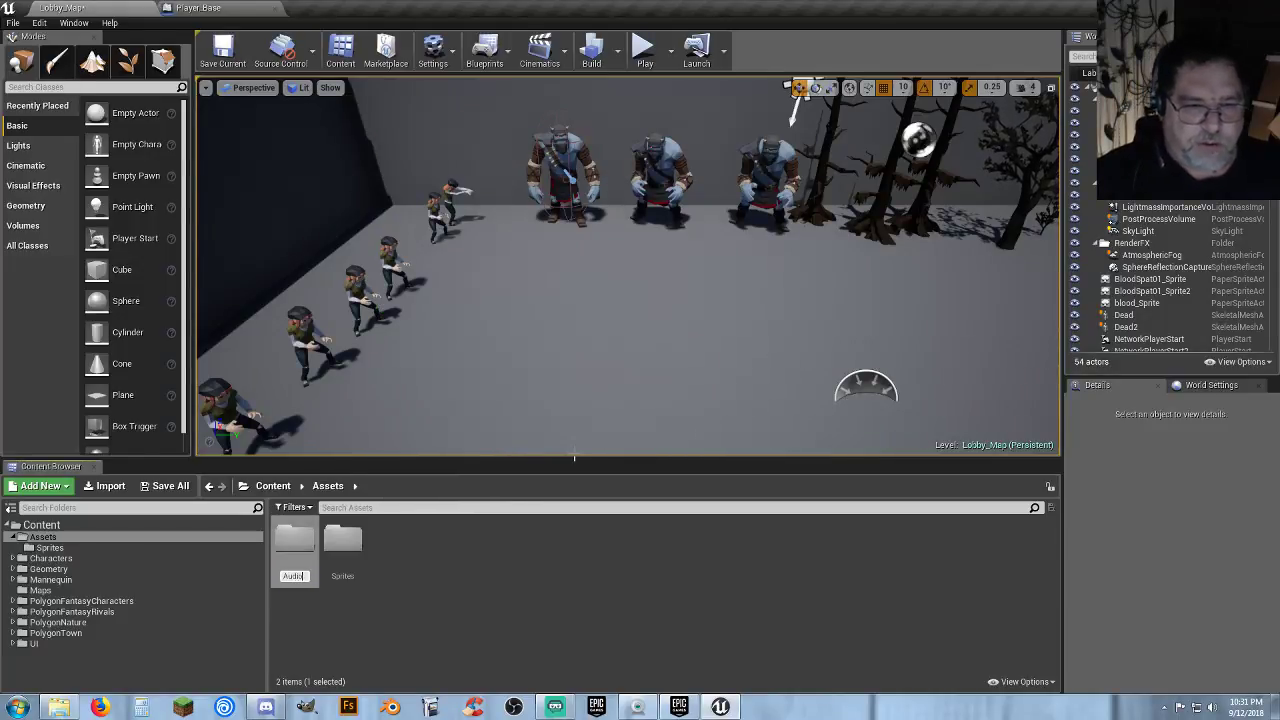
pyautogui.write('dio')
pyautogui.press('Return')
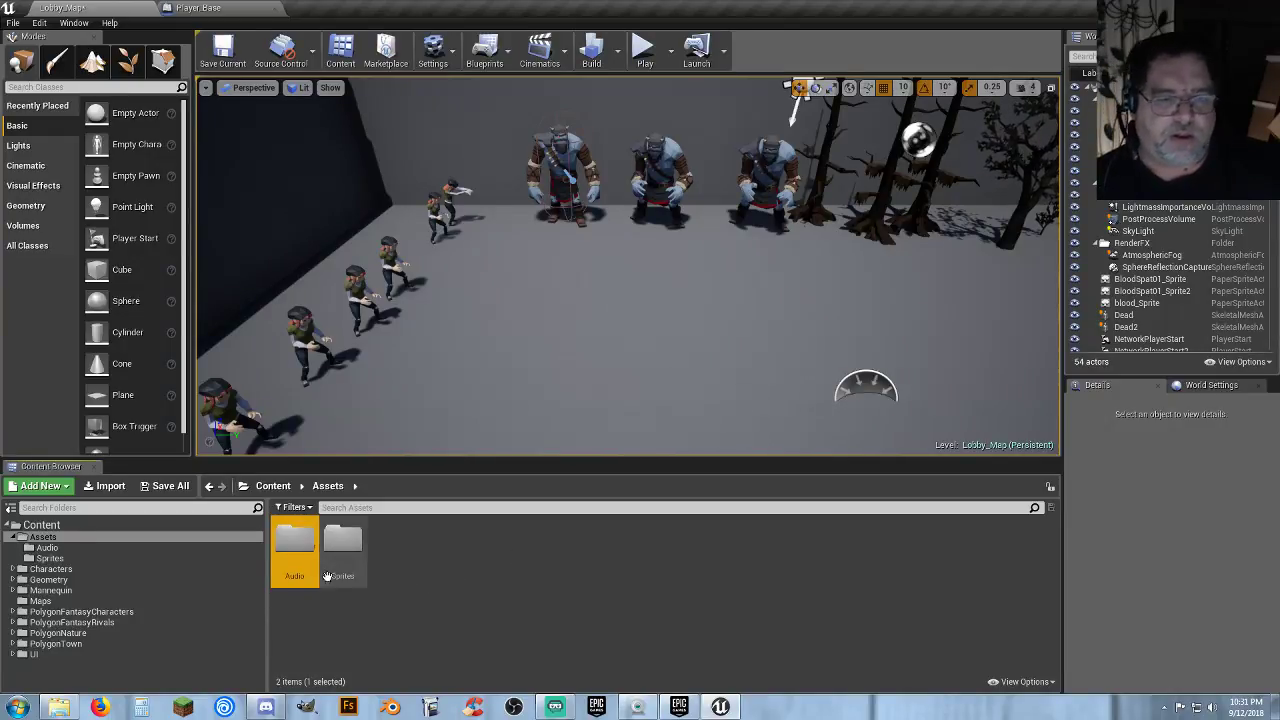
# Import the Nature sound file into the Audio folder and preview the sound wave.
pyautogui.doubleClick(296, 552)
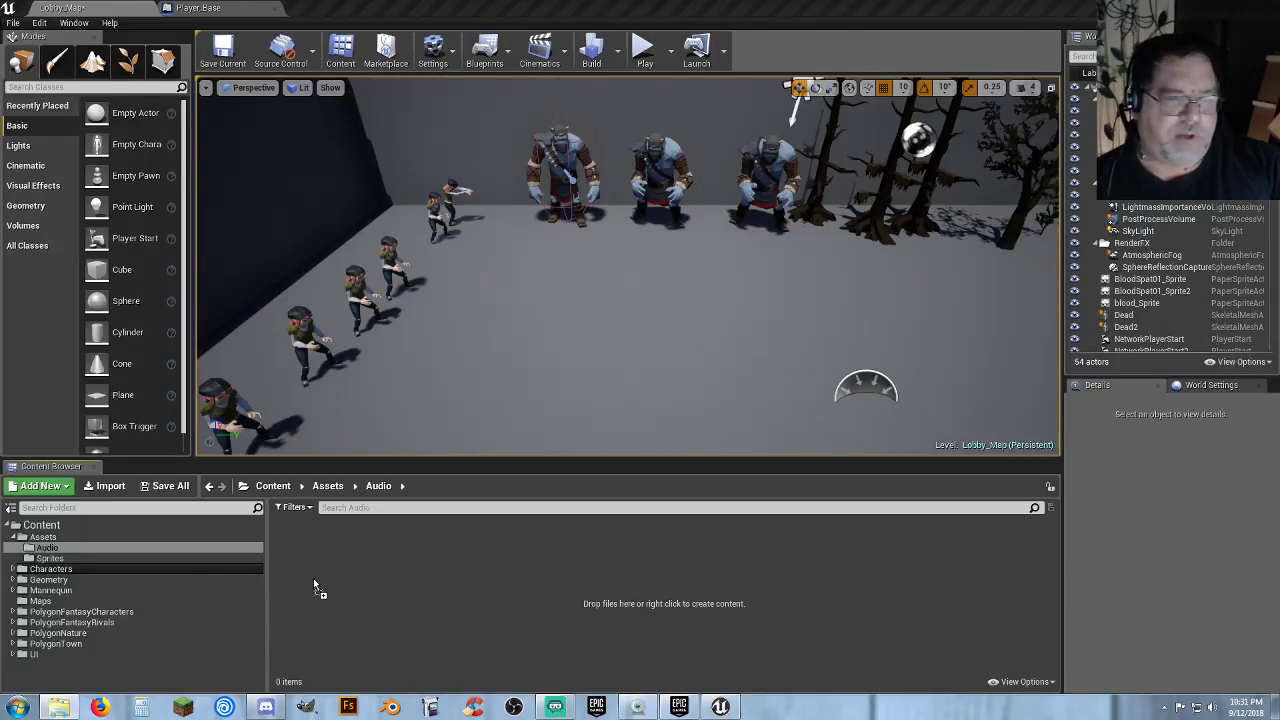
pyautogui.moveTo(405, 563); pyautogui.dragTo(417, 550)
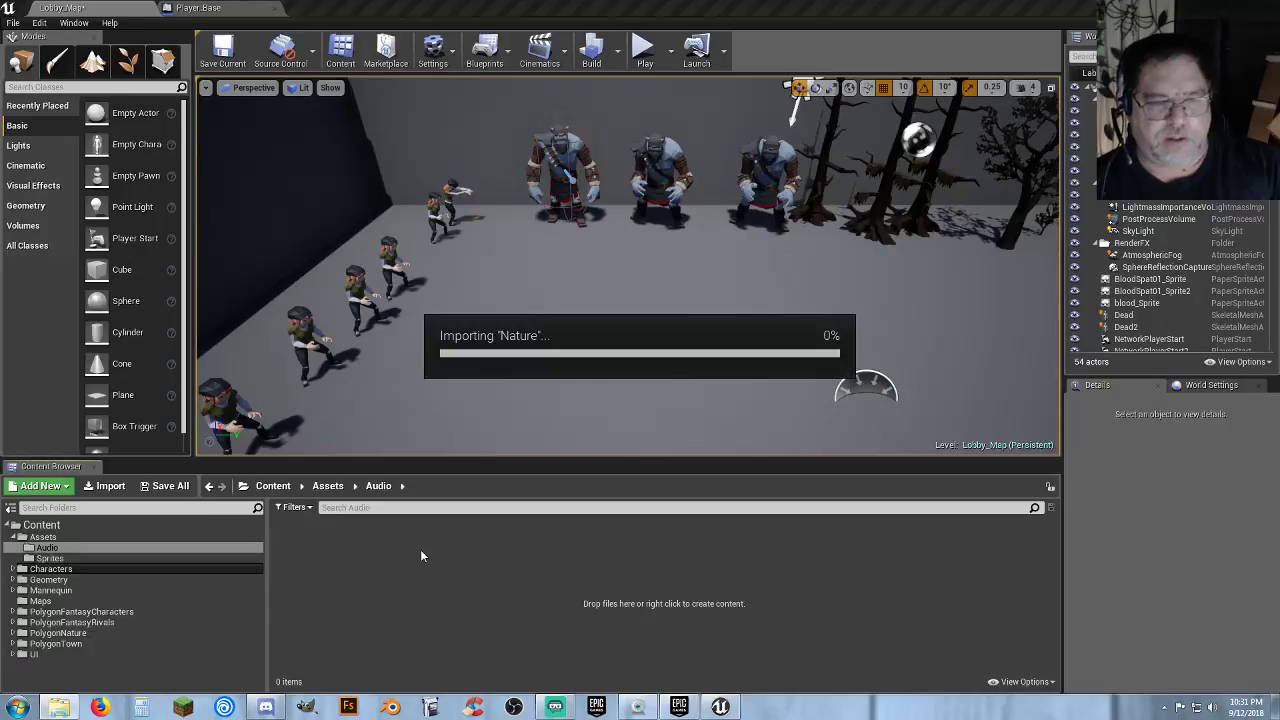
pyautogui.moveTo(294, 544)
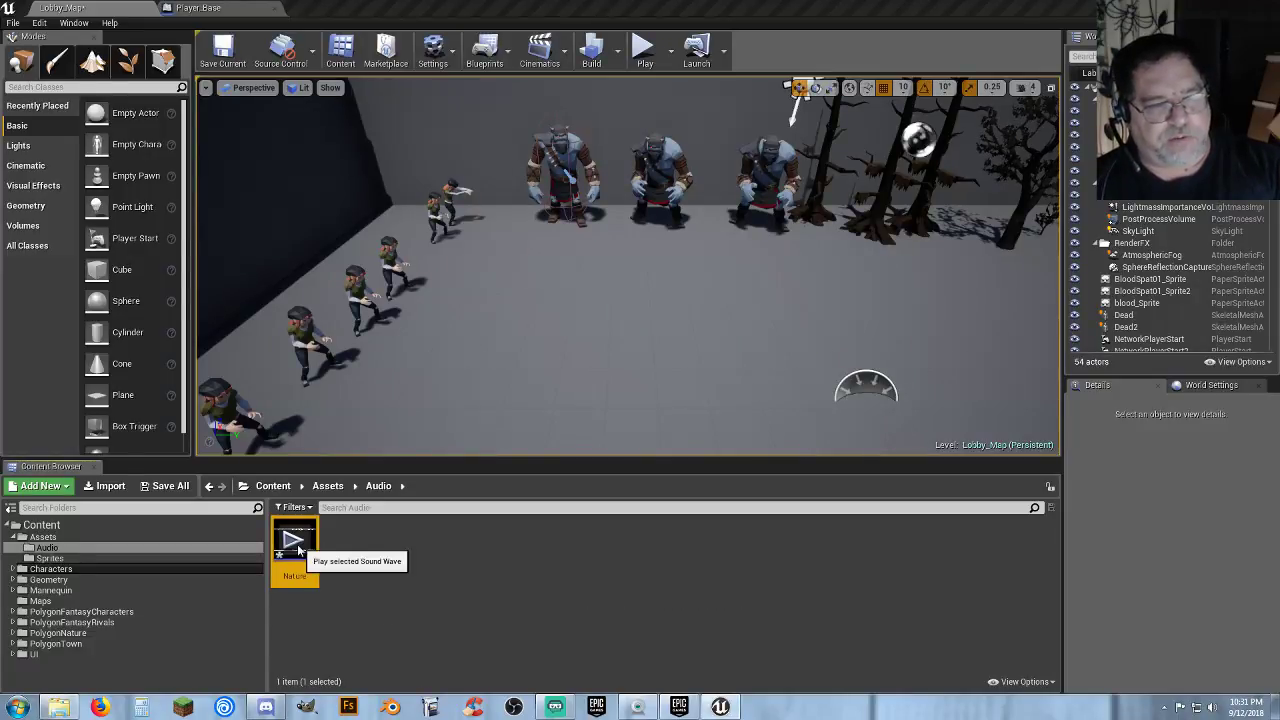
pyautogui.click(293, 544)
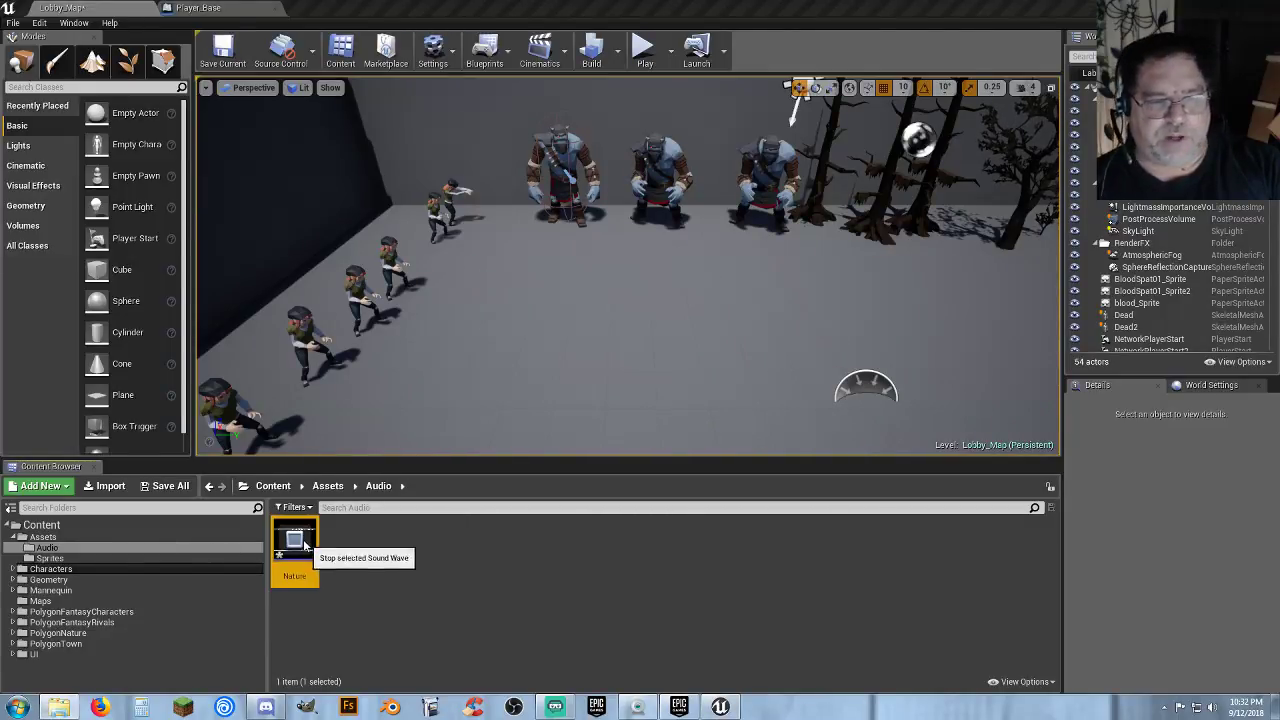
pyautogui.click(419, 565)
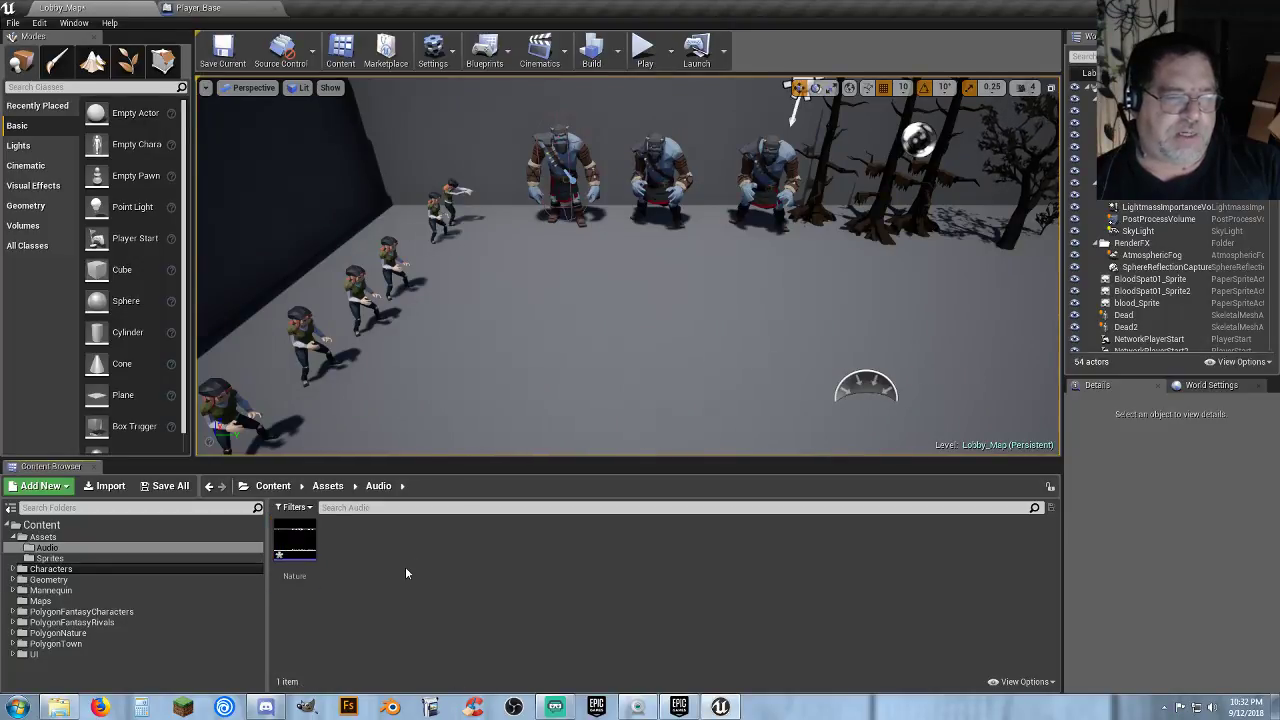
# Save the Nature sound wave together with the modified Lobby_Map level.
pyautogui.click(168, 486)
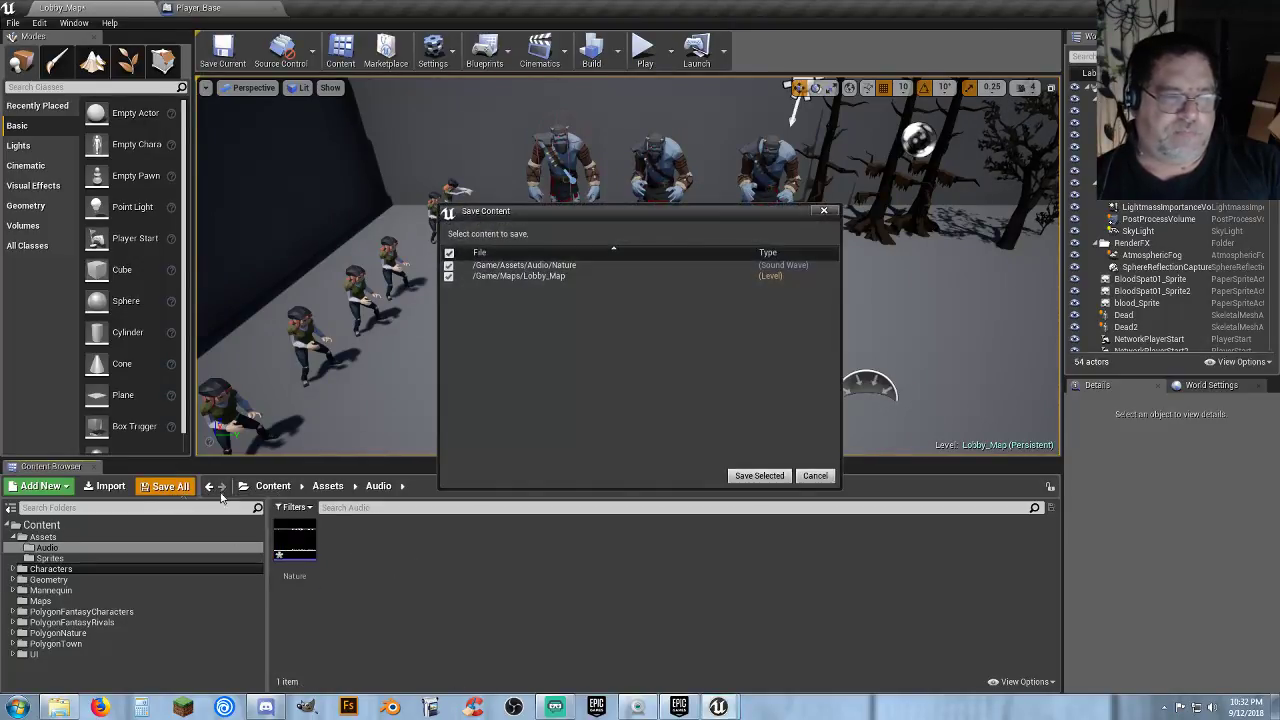
pyautogui.click(759, 475)
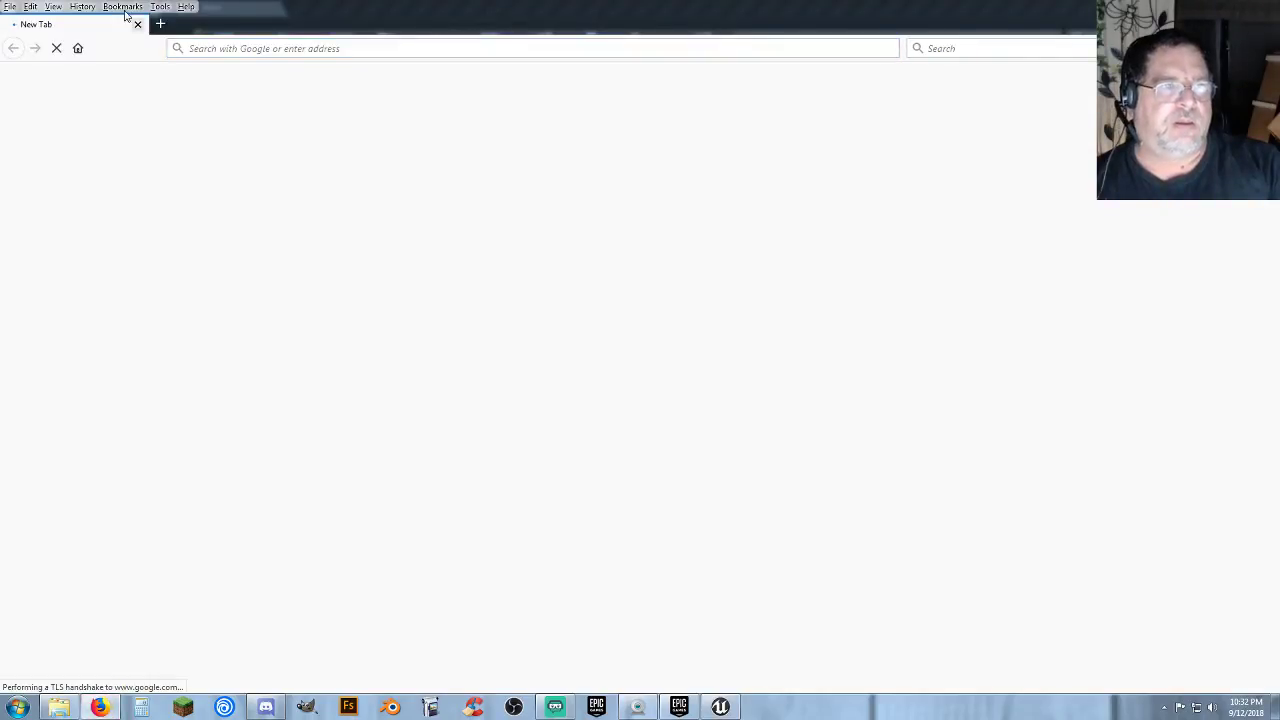
# Open the bookmarked TeknoAXE Royalty Free Music site and list its Halloween music titles.
pyautogui.click(123, 7)
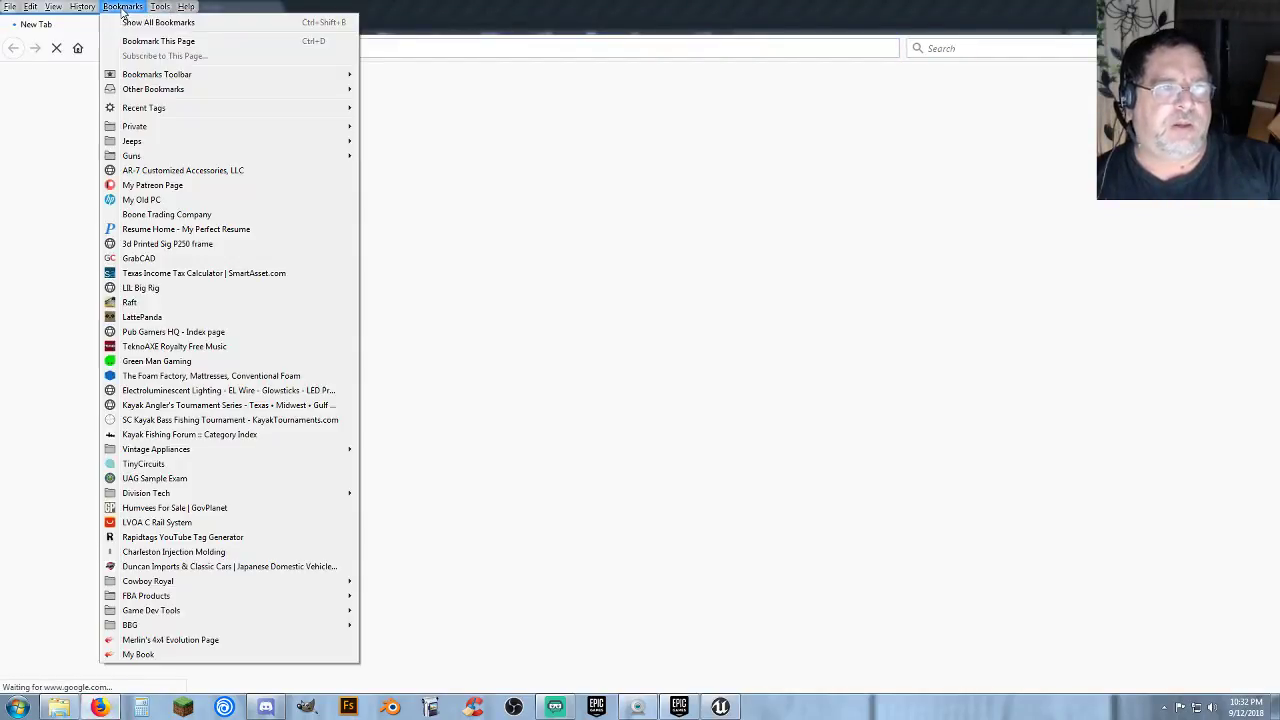
pyautogui.click(172, 346)
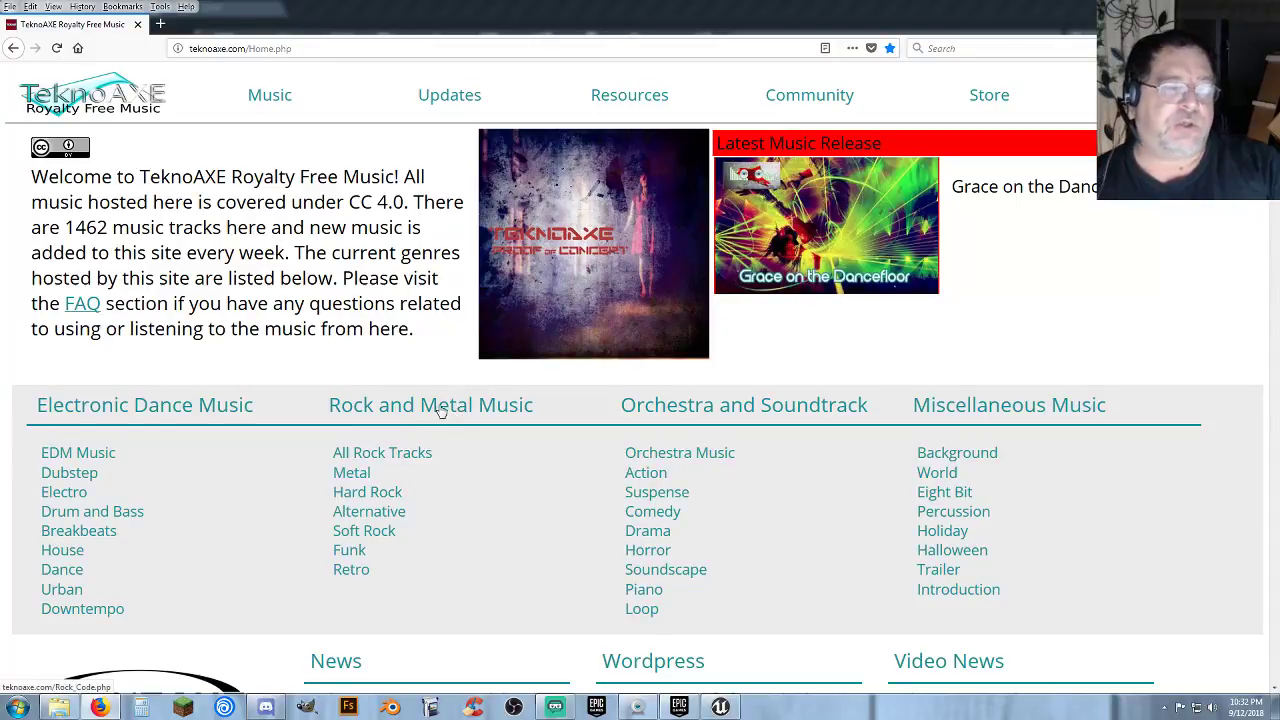
pyautogui.click(281, 119)
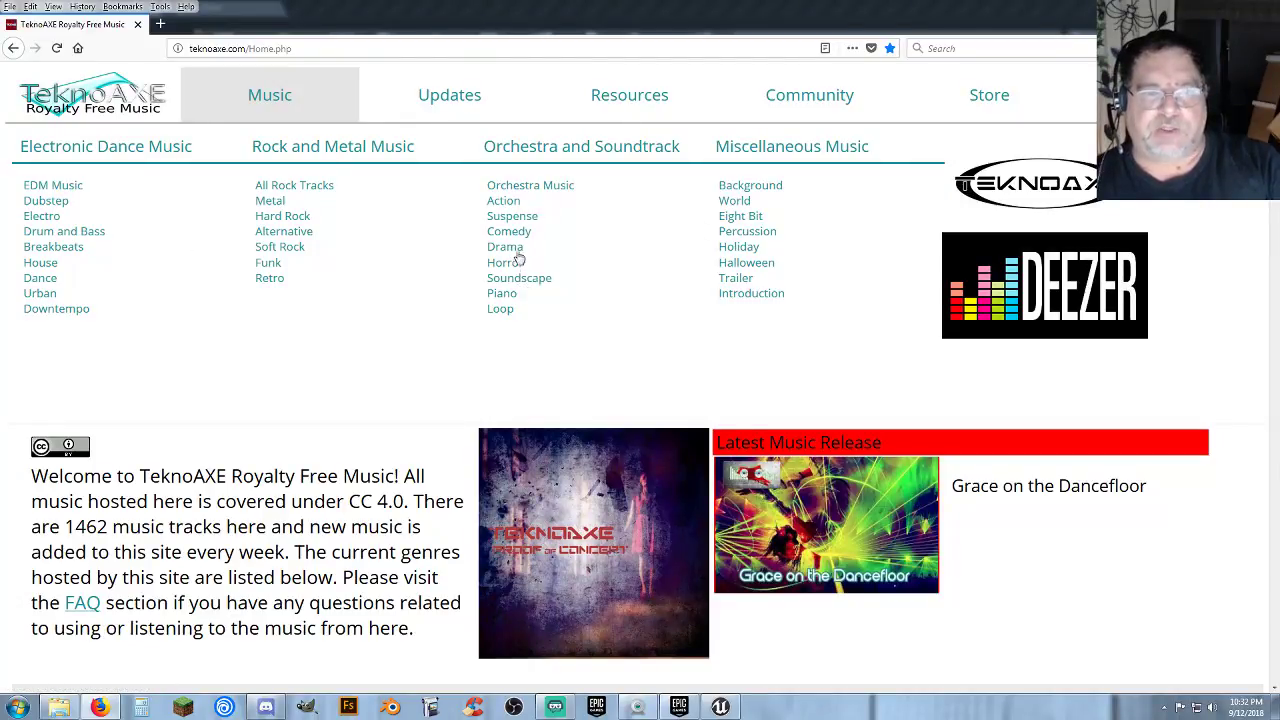
pyautogui.click(746, 262)
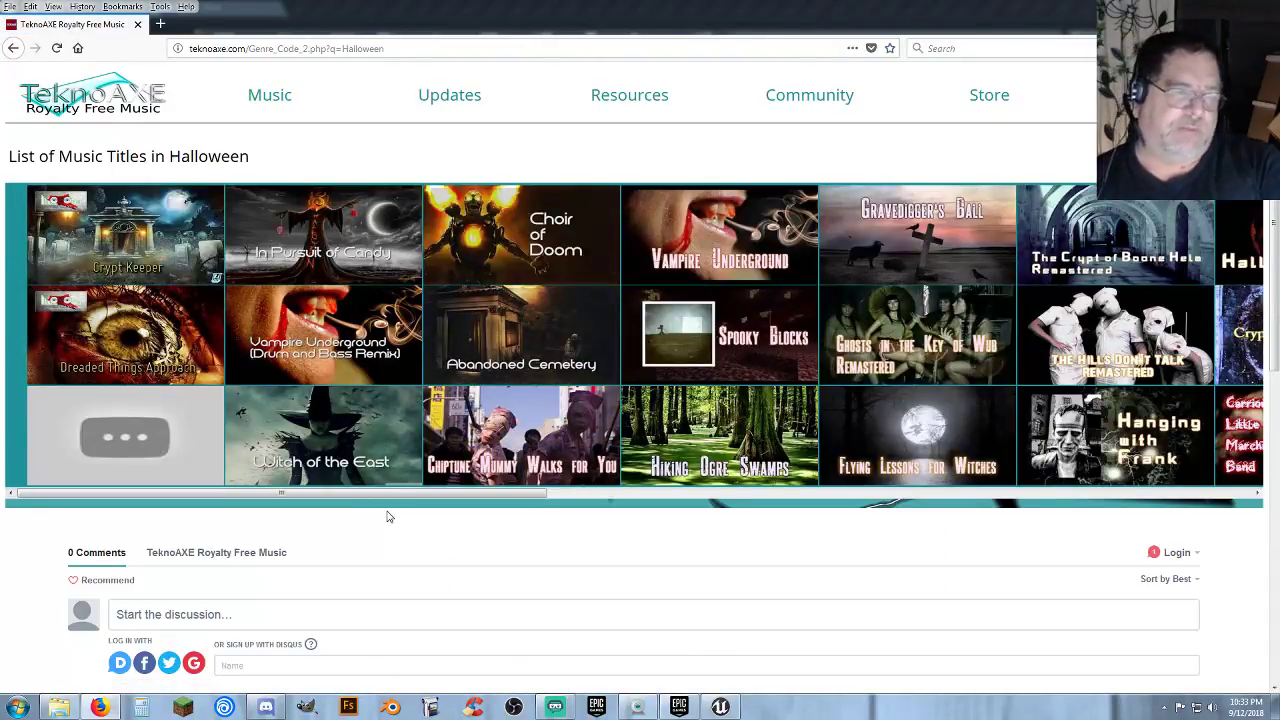
# Open the Crypt Keeper track from the Halloween list and preview its audio, pausing it after listening.
pyautogui.click(142, 252)
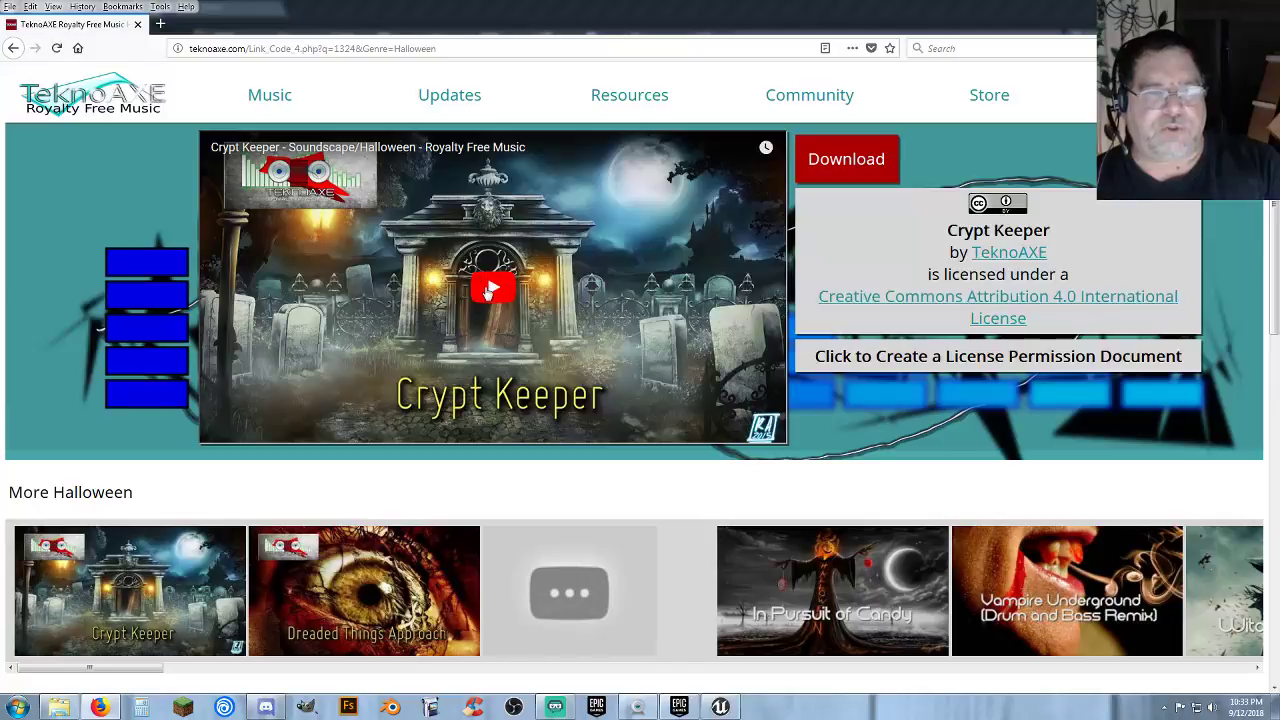
pyautogui.click(490, 291)
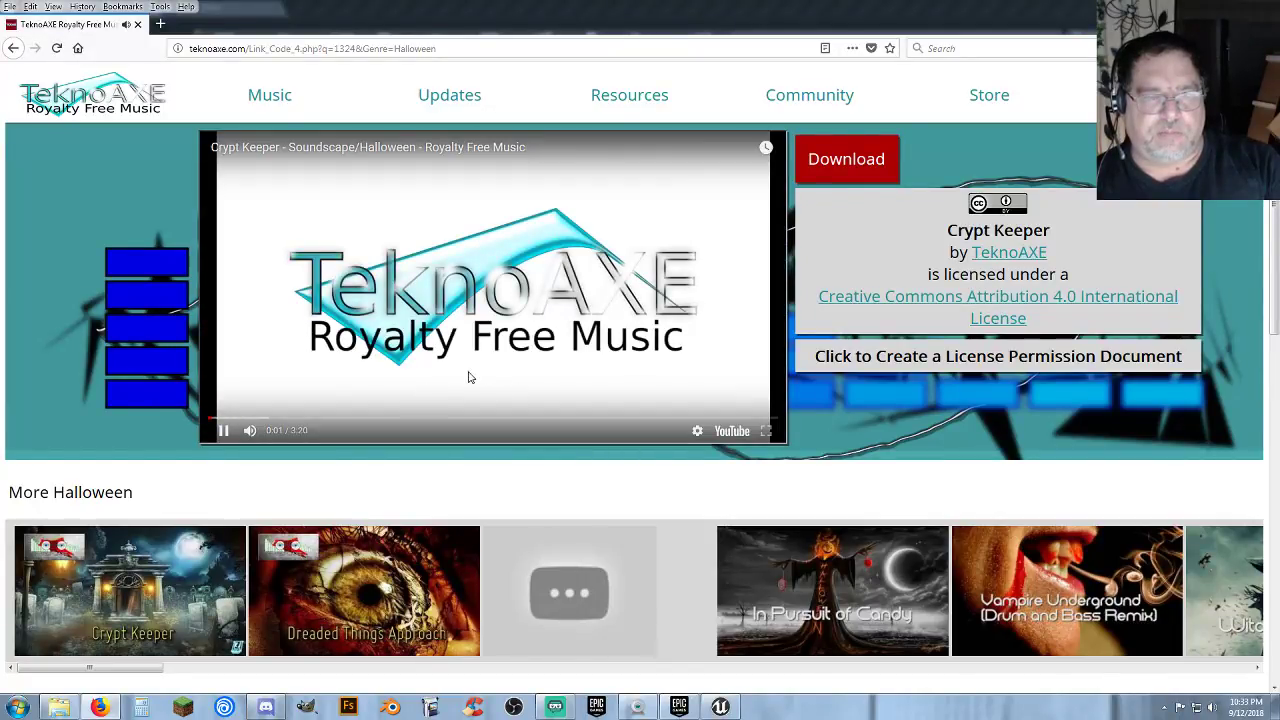
pyautogui.click(224, 433)
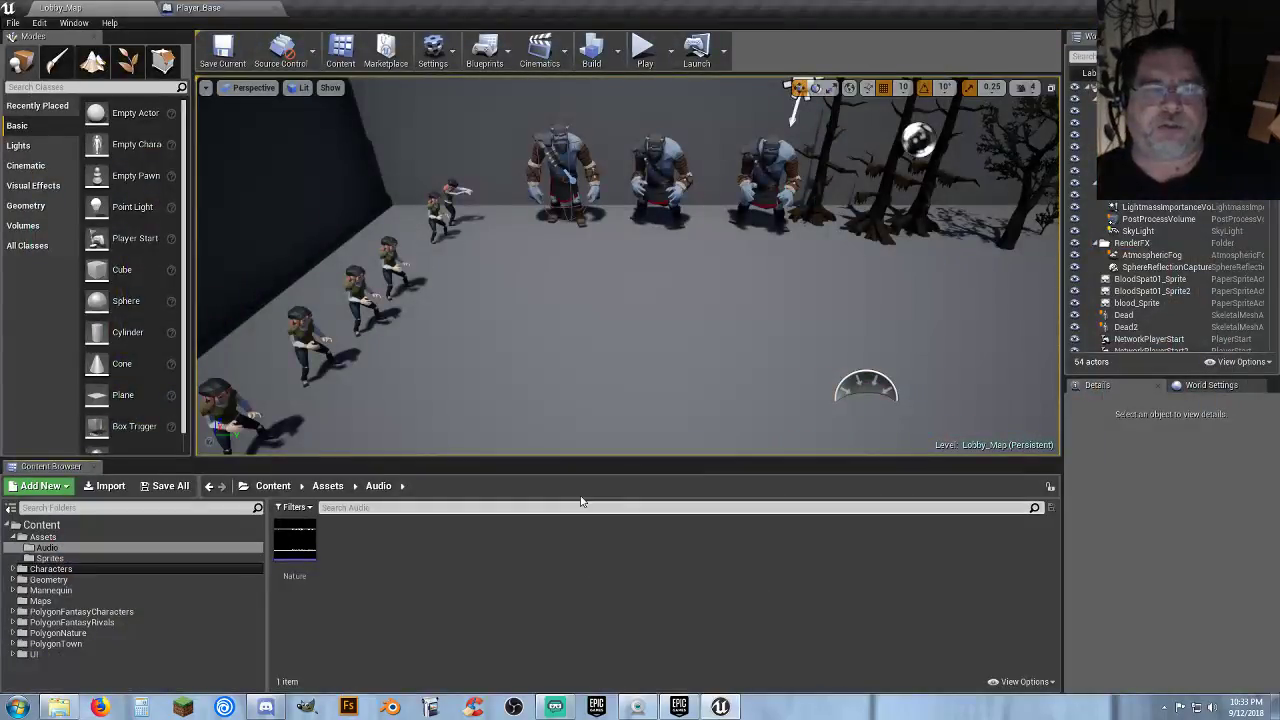
# Play Lobby_Map in the editor, run the character among the zombies, bodies and blood splatters, and end the play session.
pyautogui.moveTo(590, 300); pyautogui.dragTo(380, 350, button='right')
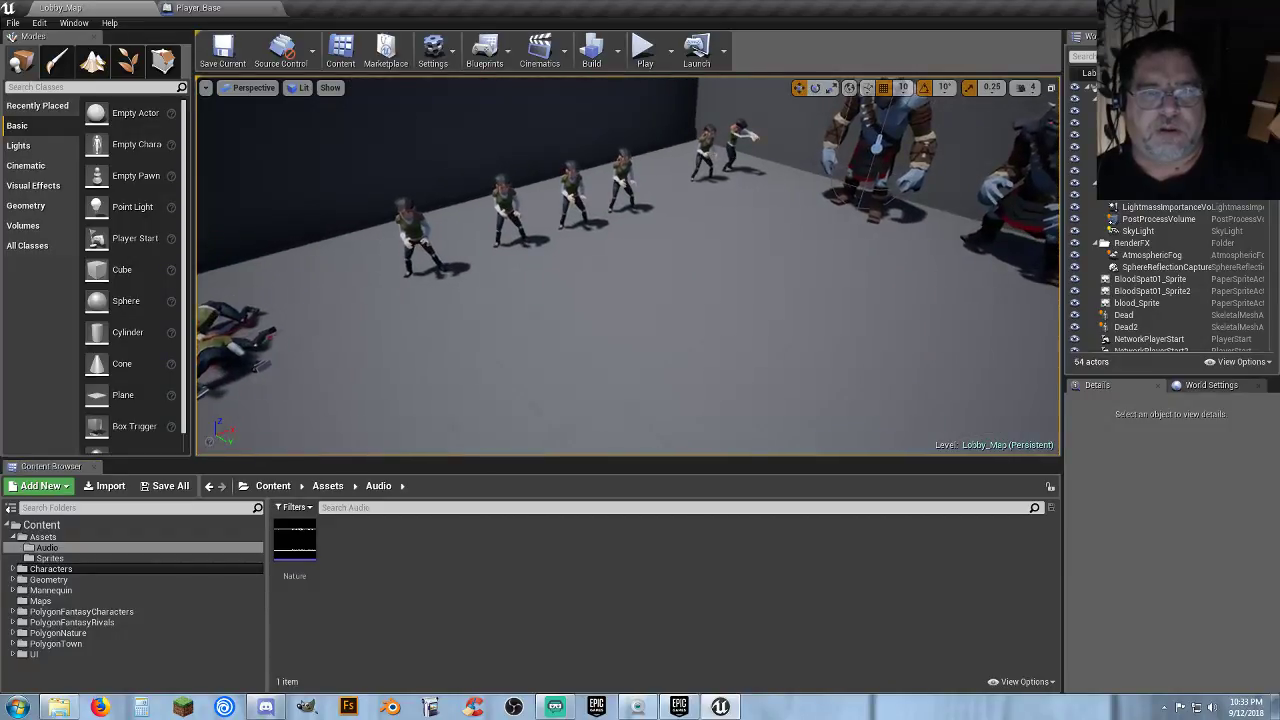
pyautogui.click(643, 50)
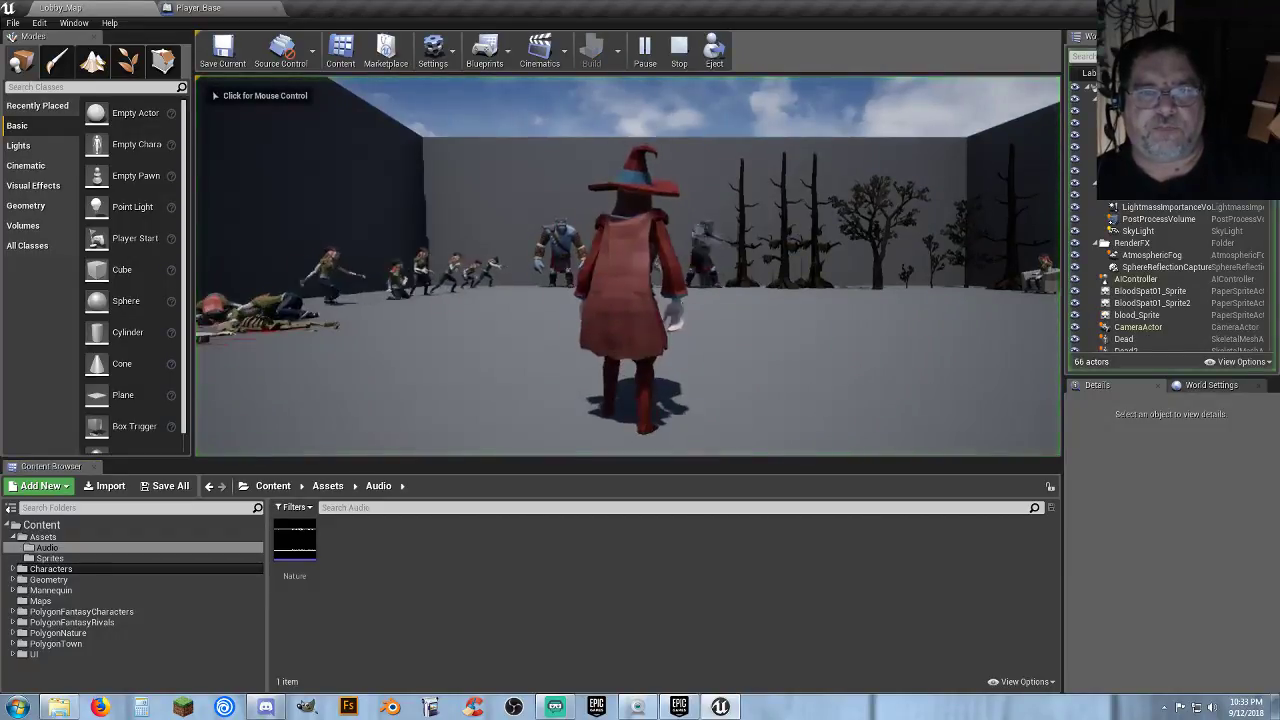
pyautogui.click(682, 306)
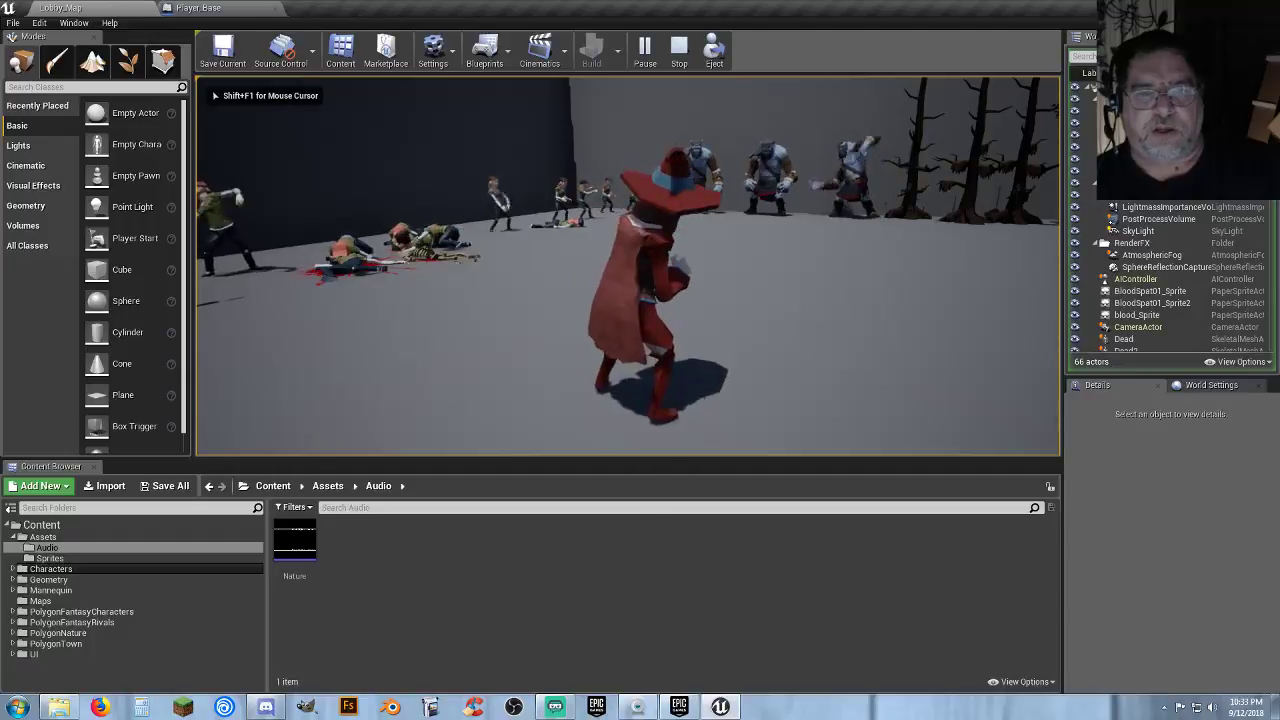
pyautogui.press('w')
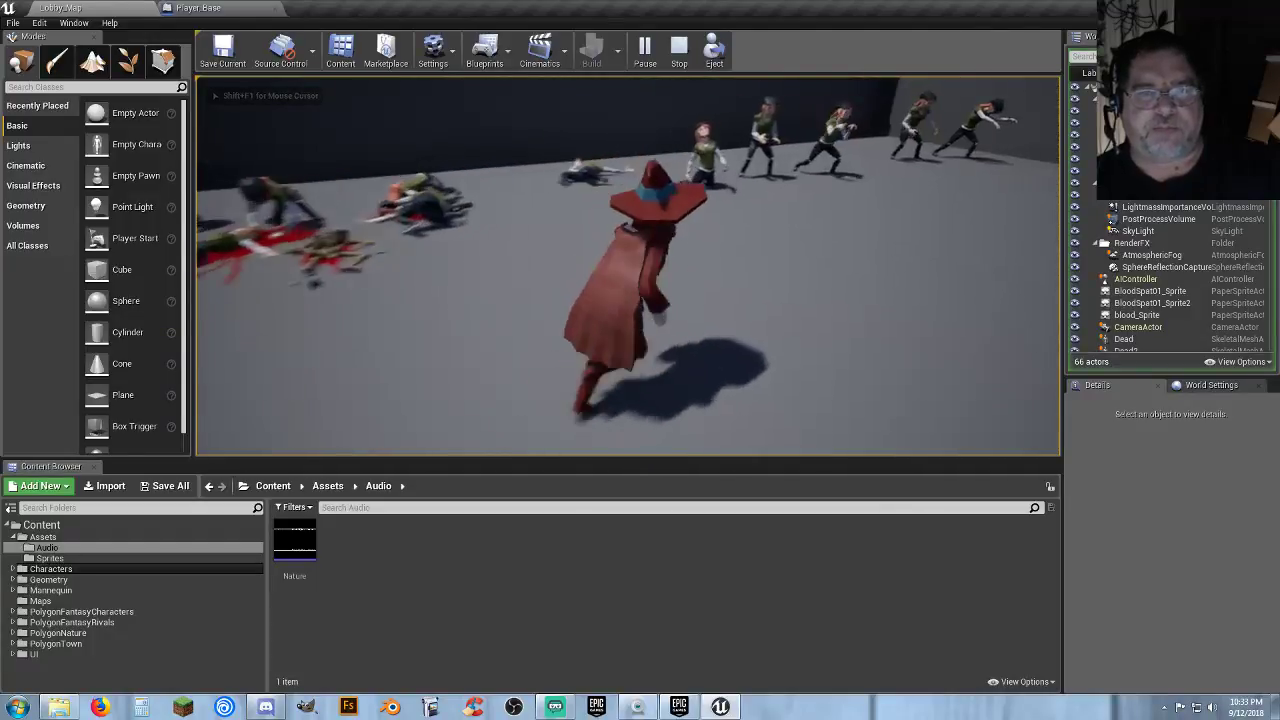
pyautogui.press('w')
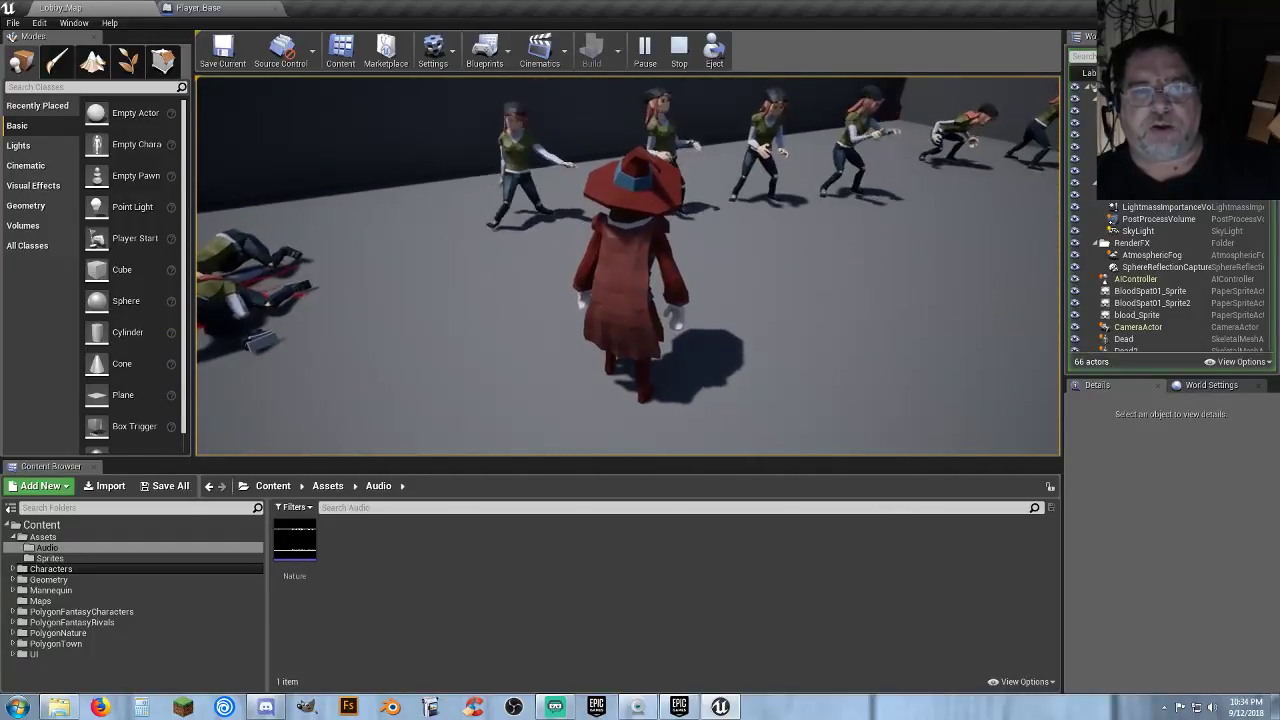
pyautogui.press('a')
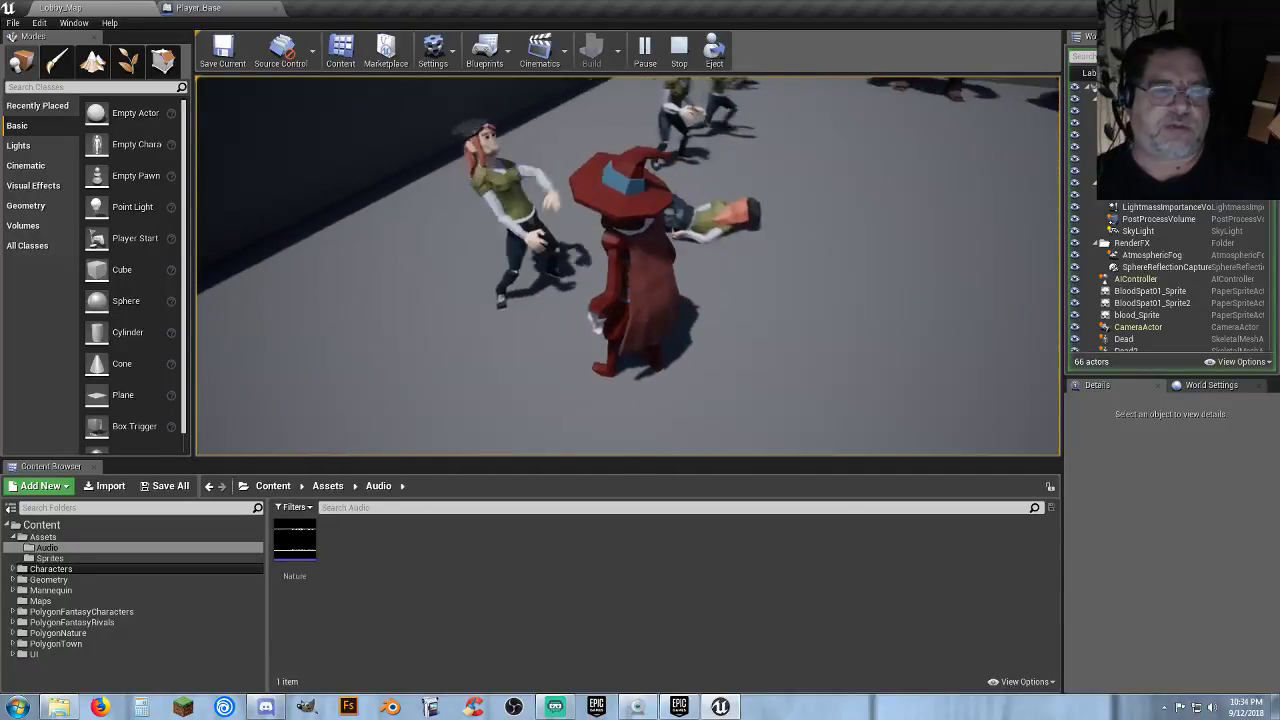
pyautogui.press('w')
pyautogui.press('w')
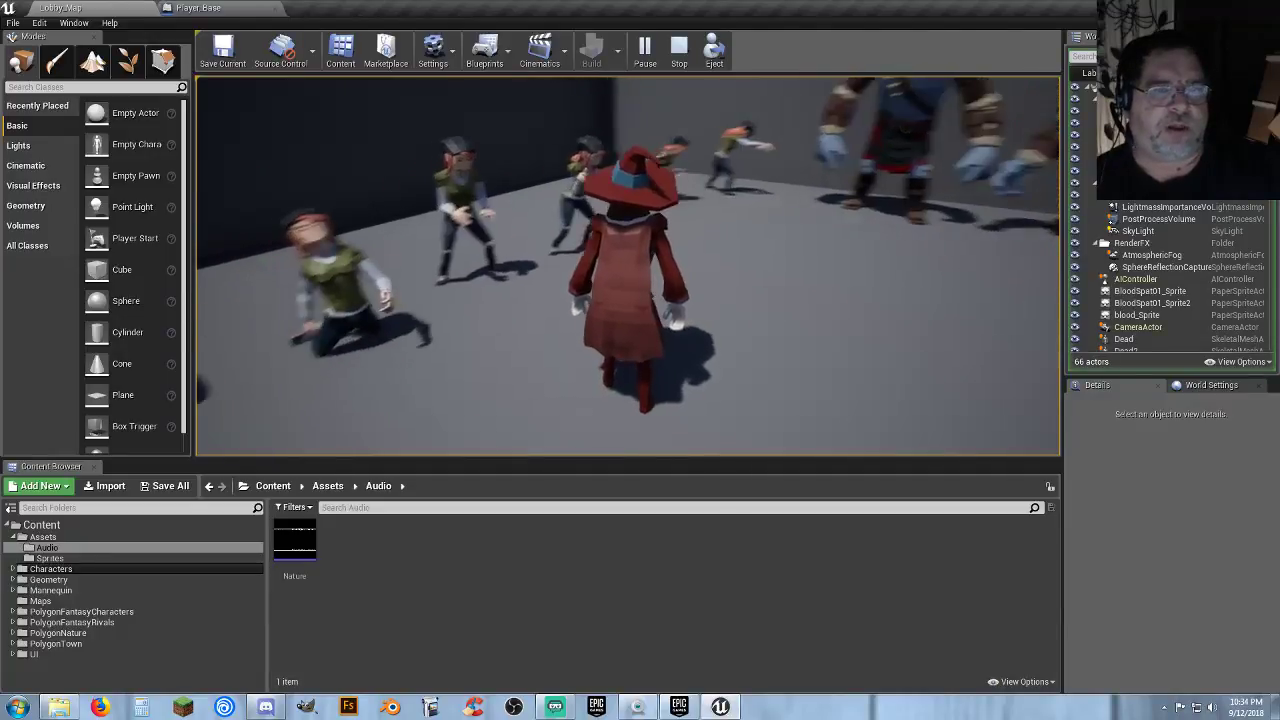
pyautogui.press('s')
pyautogui.press('w')
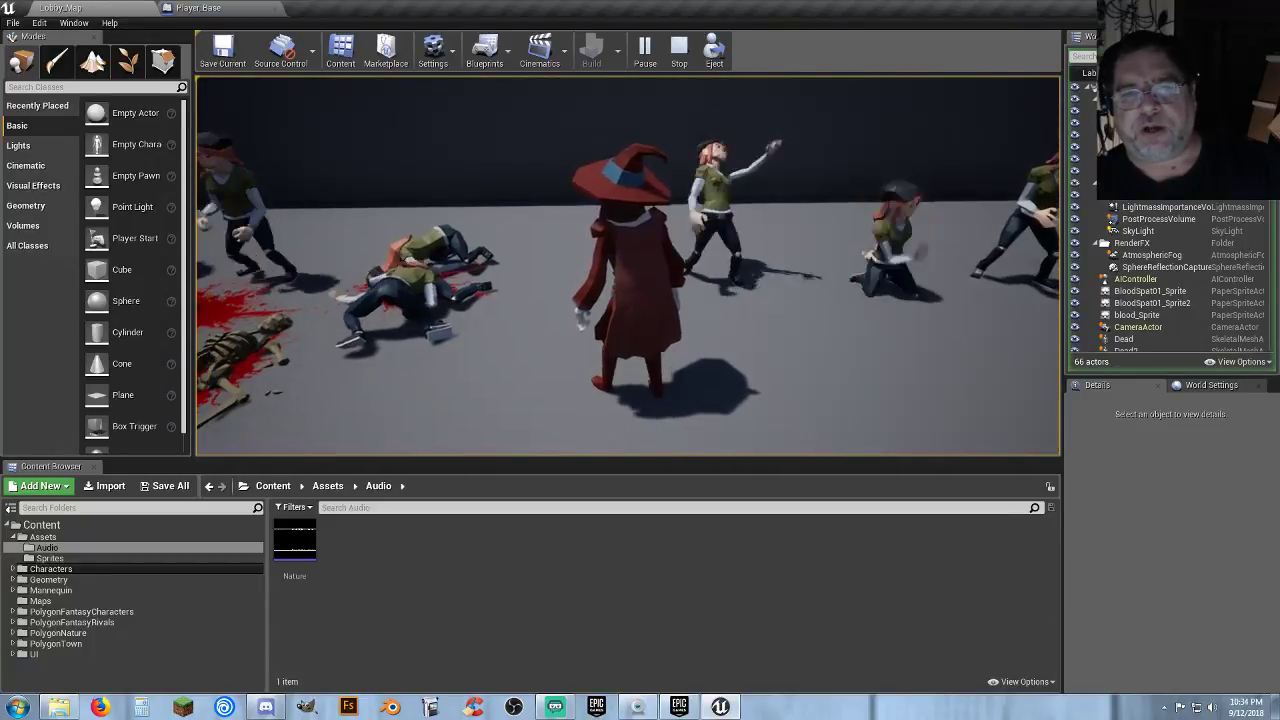
pyautogui.press('a')
pyautogui.press('w')
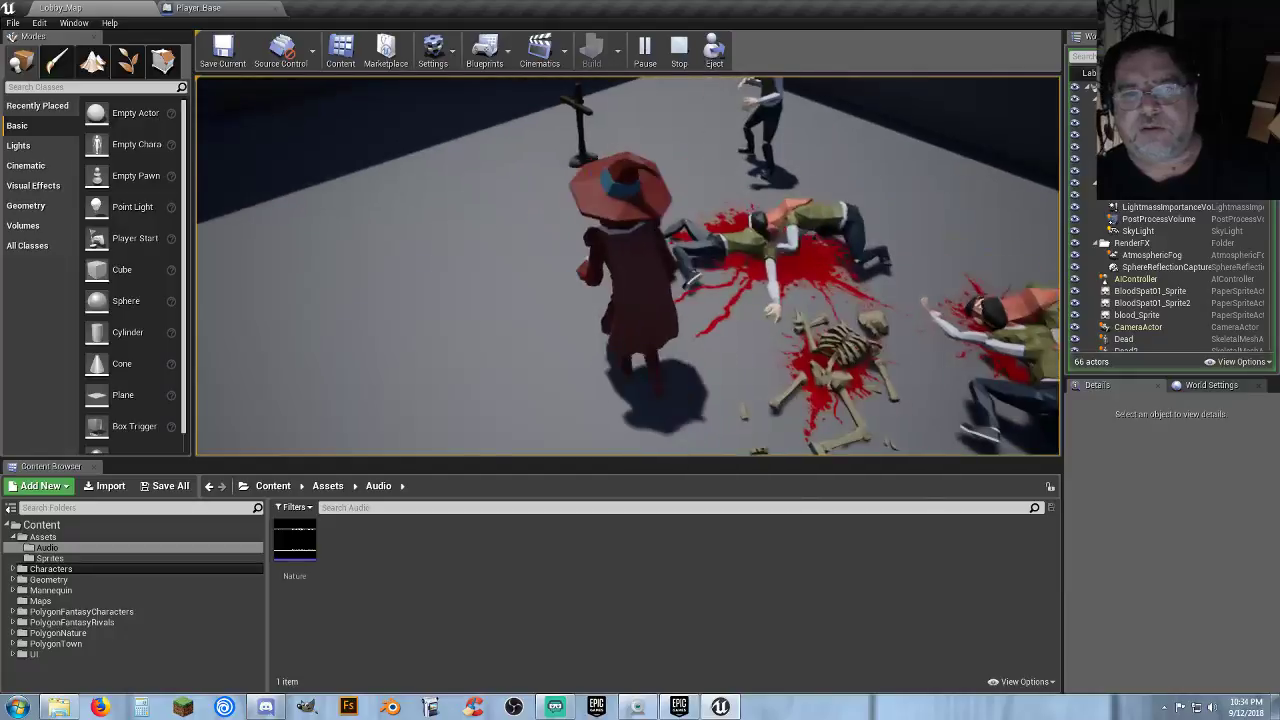
pyautogui.press('a')
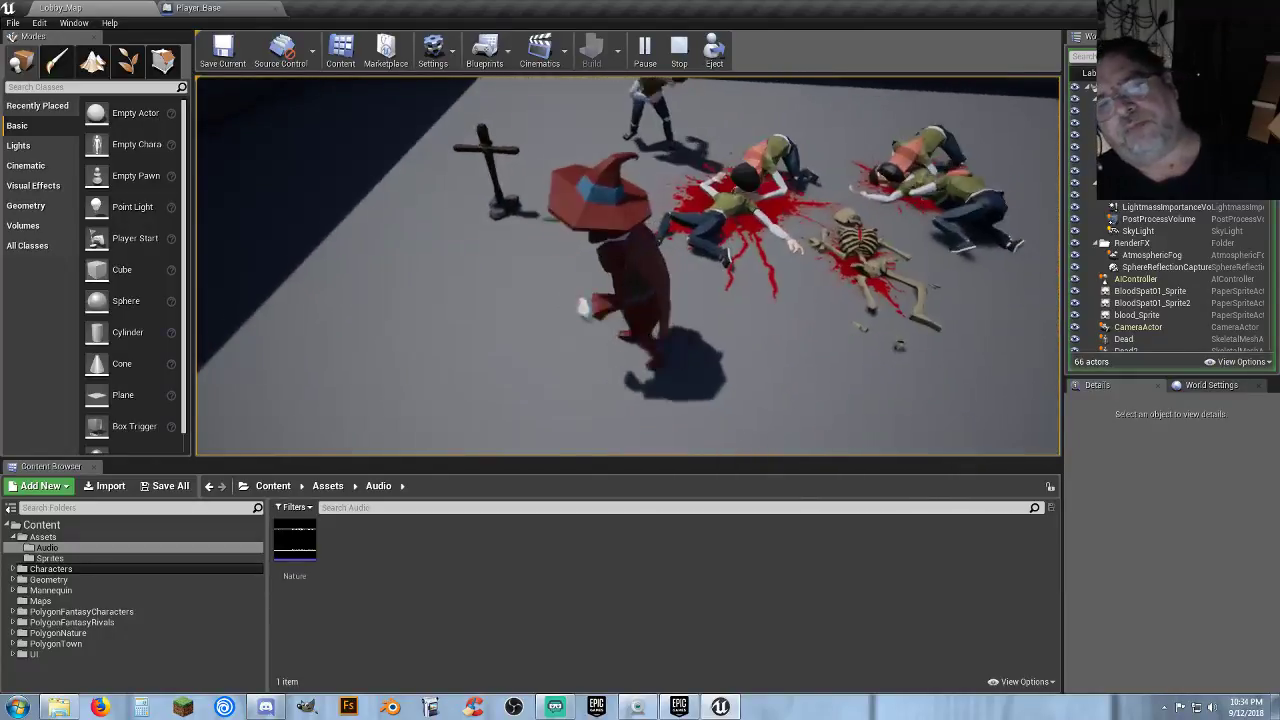
pyautogui.press('w')
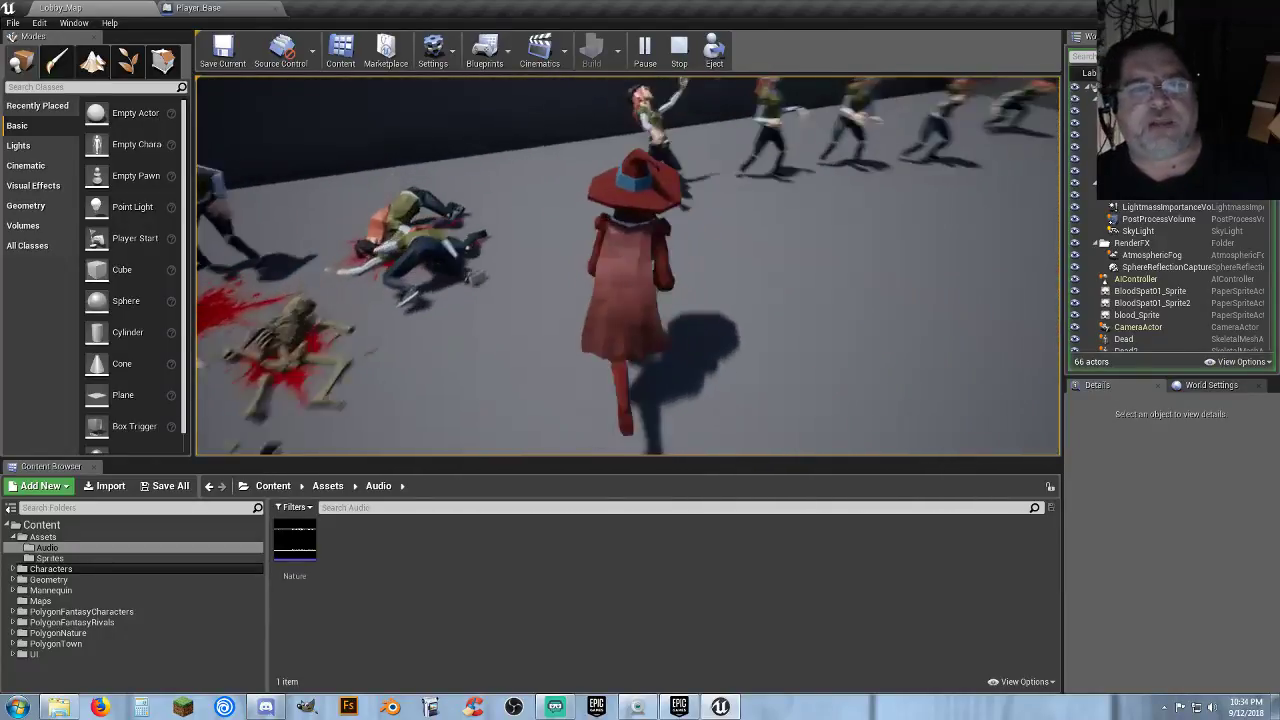
pyautogui.press('s')
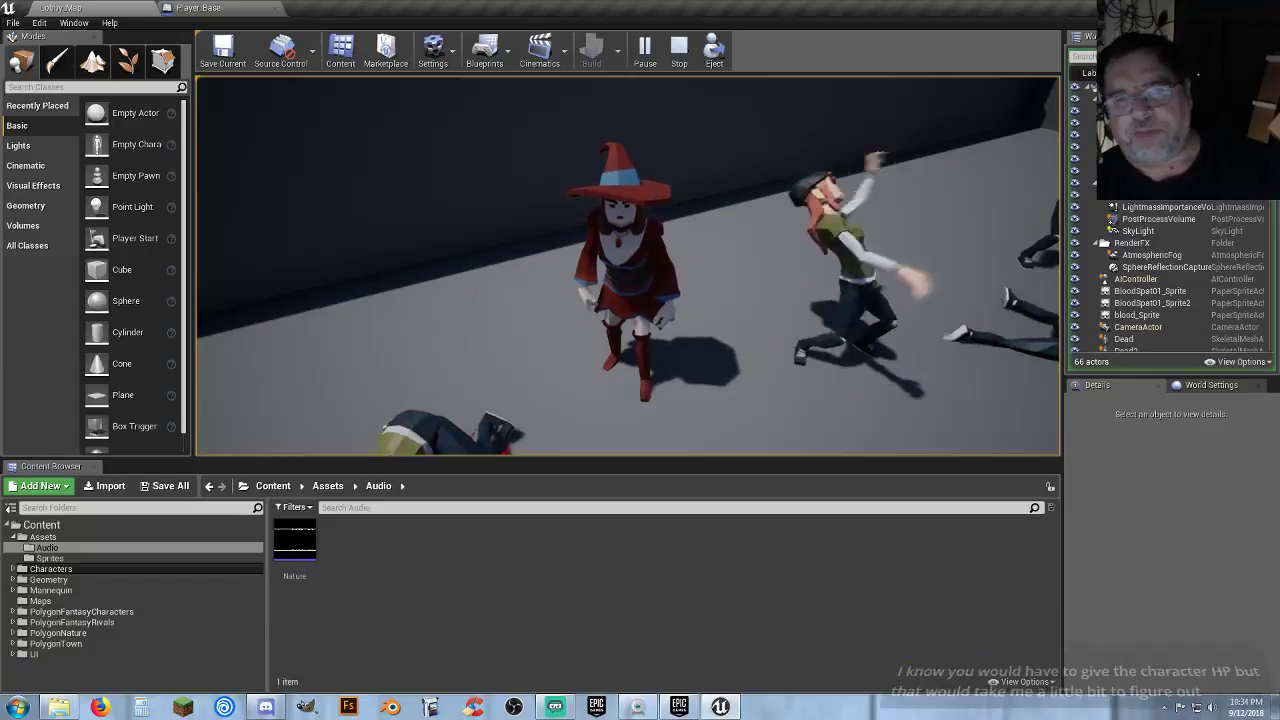
pyautogui.press('s')
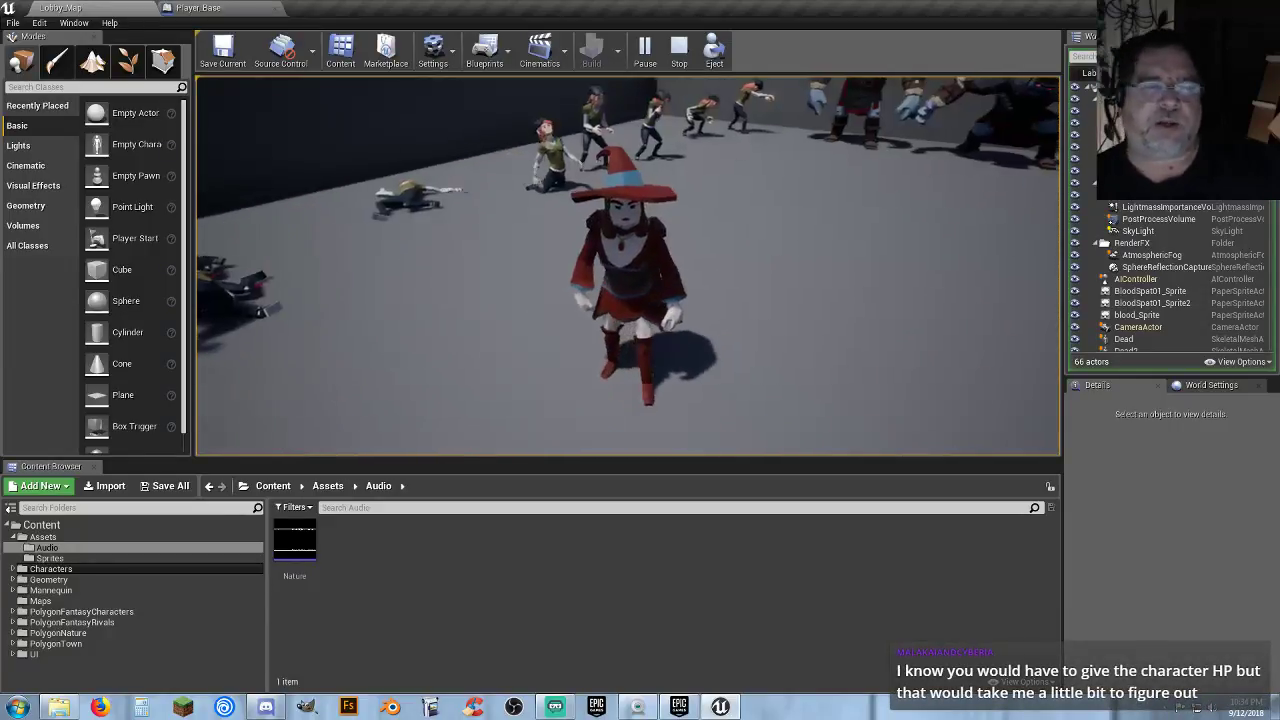
pyautogui.press('Escape')
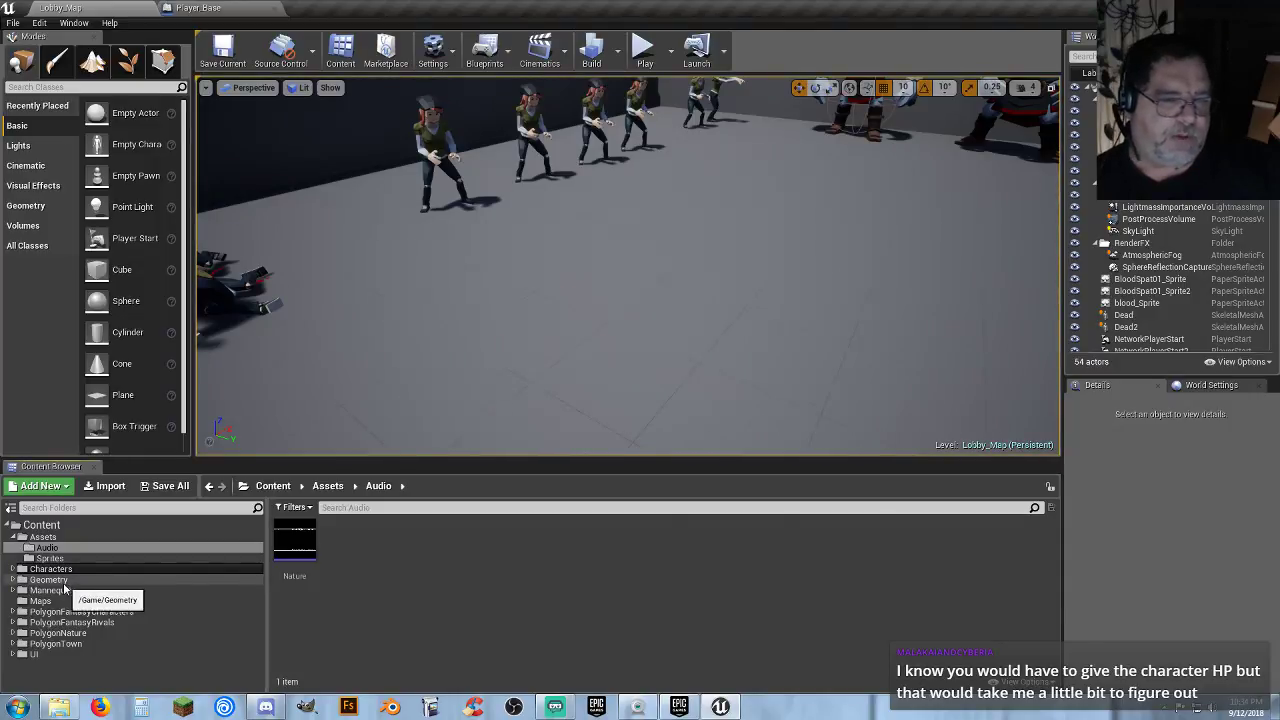
# Open the Player_Base blueprint from the Characters/Player/Blueprints folder.
pyautogui.click(14, 568)
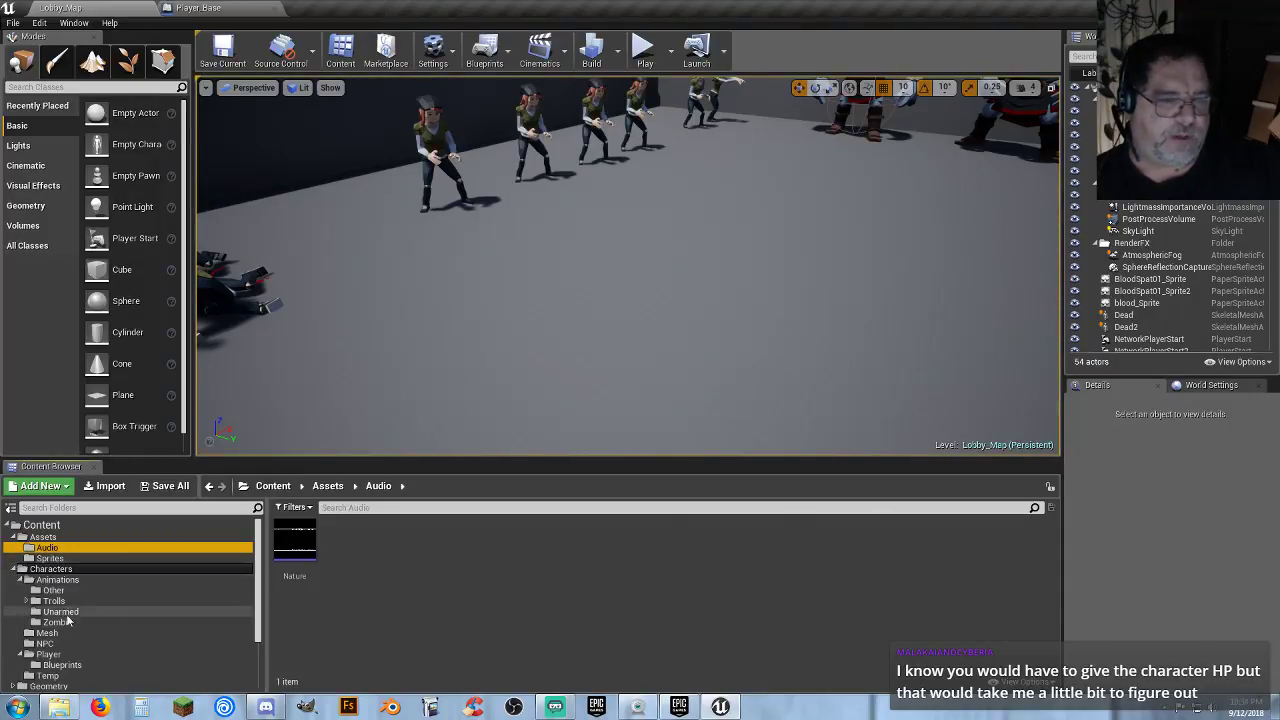
pyautogui.click(60, 665)
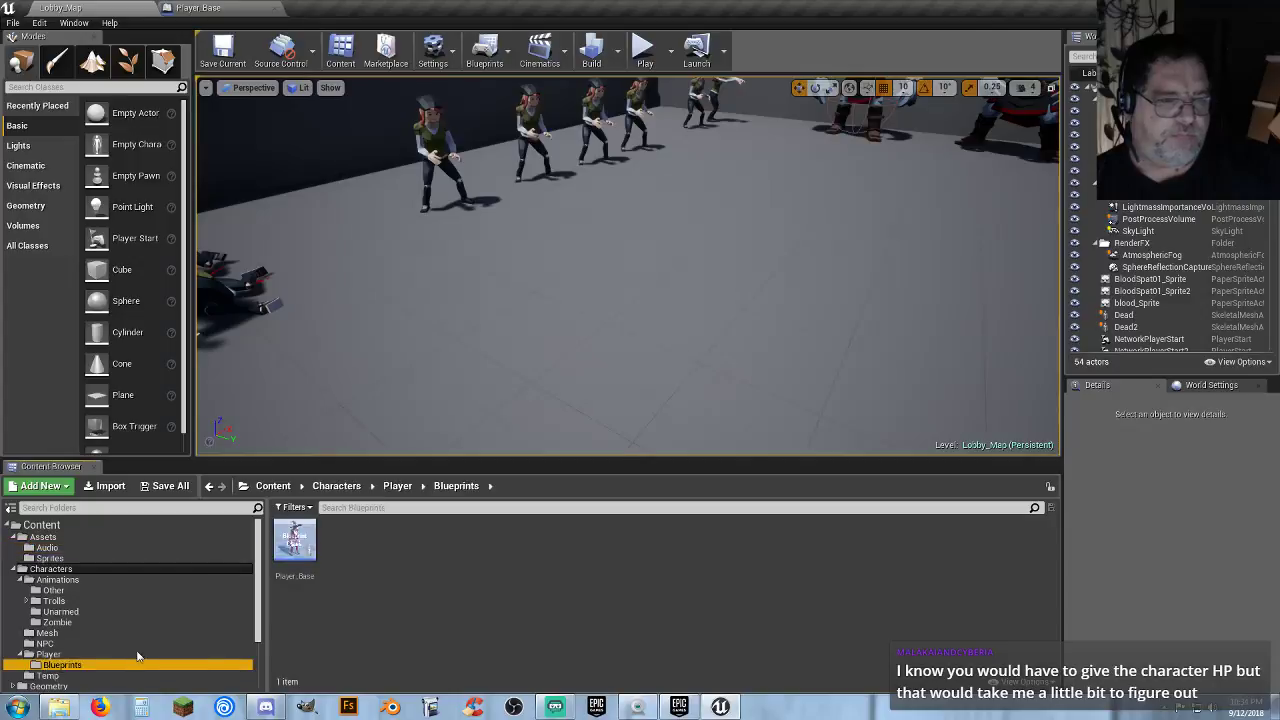
pyautogui.click(292, 568)
pyautogui.doubleClick(292, 568)
# Add an Event BeginPlay node below the Left Mouse Button chain and connect it to a Set Input Mode Game Only node.
pyautogui.moveTo(376, 442); pyautogui.dragTo(628, 364, button='right')
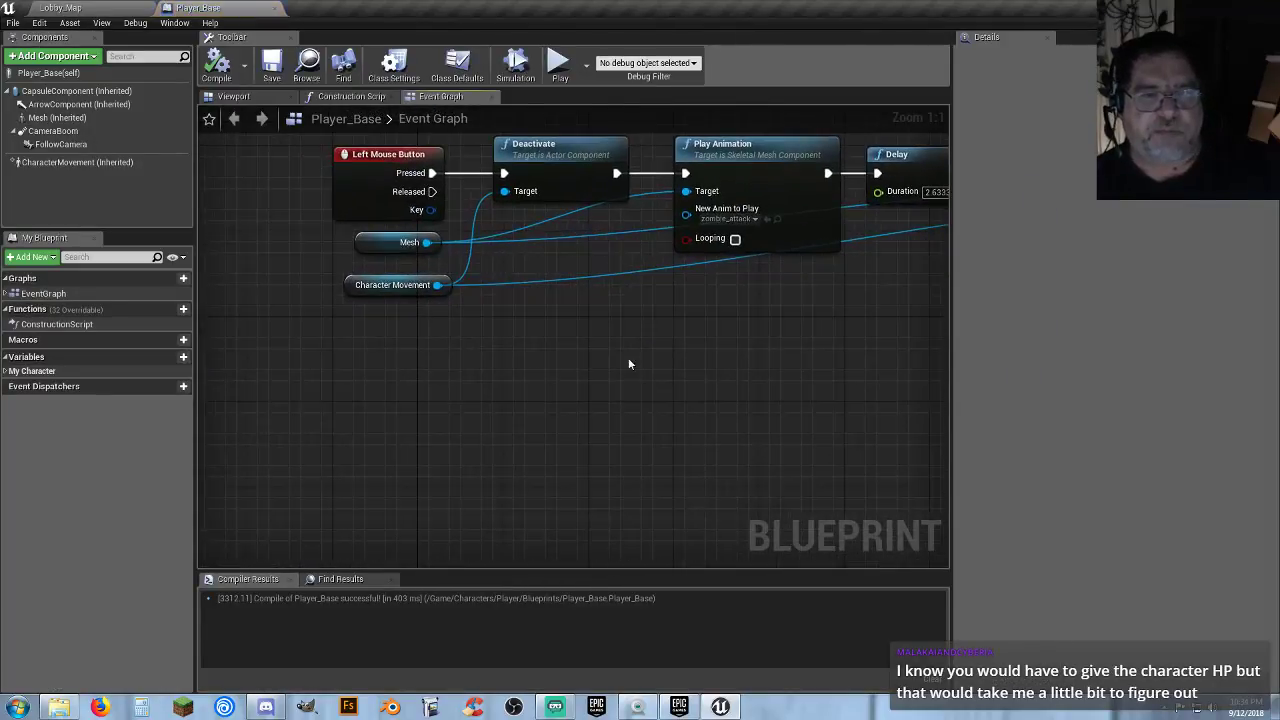
pyautogui.rightClick(356, 422)
pyautogui.write('event begin')
pyautogui.press('Return')
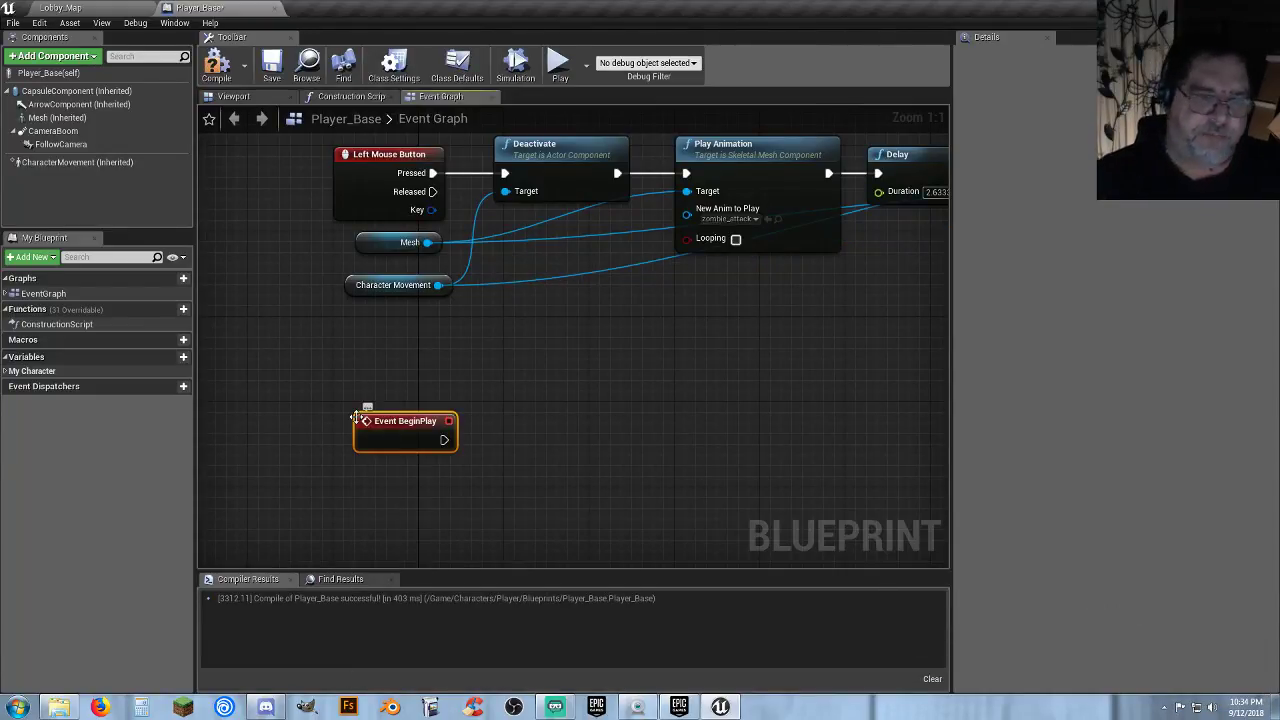
pyautogui.moveTo(397, 424); pyautogui.dragTo(522, 429)
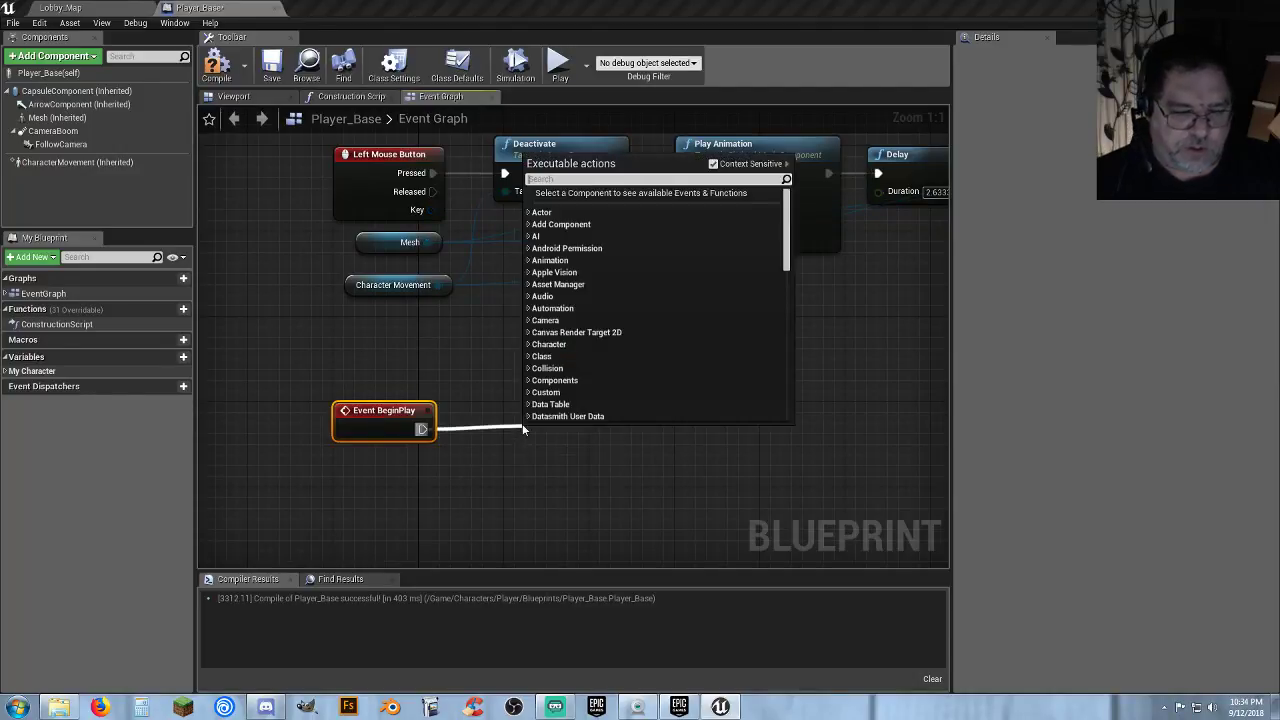
pyautogui.write('setinput')
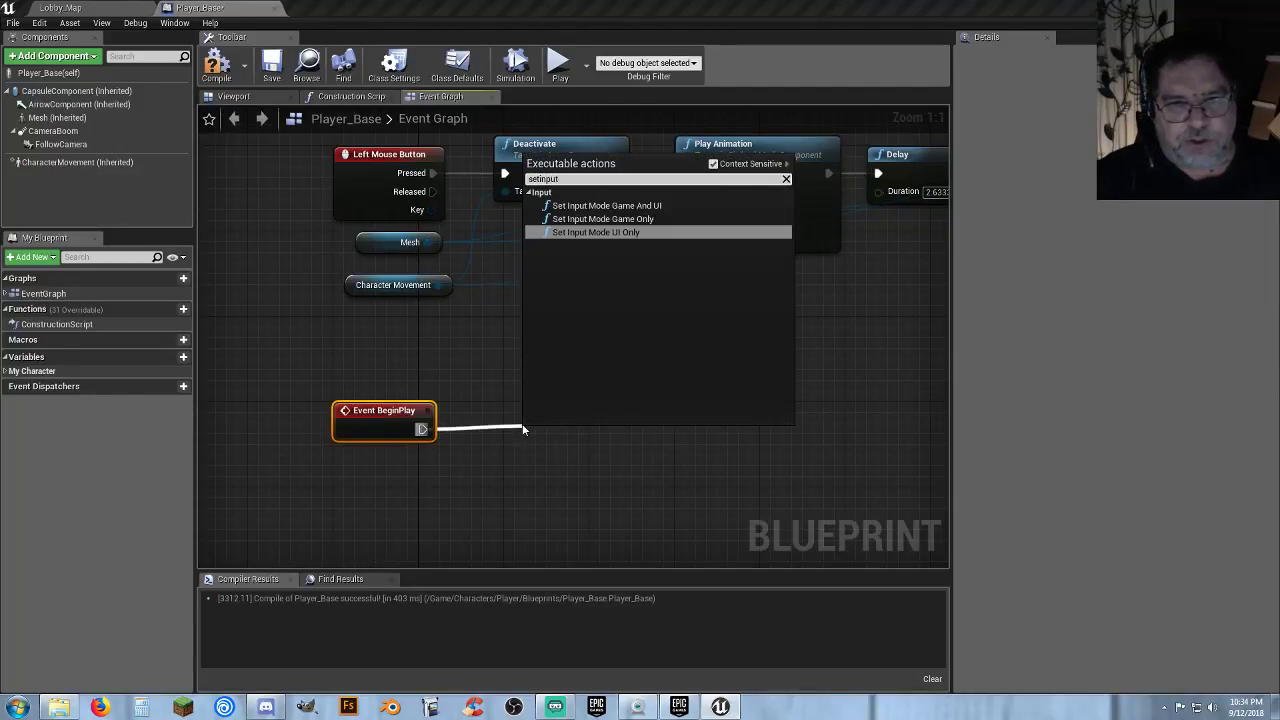
pyautogui.click(605, 219)
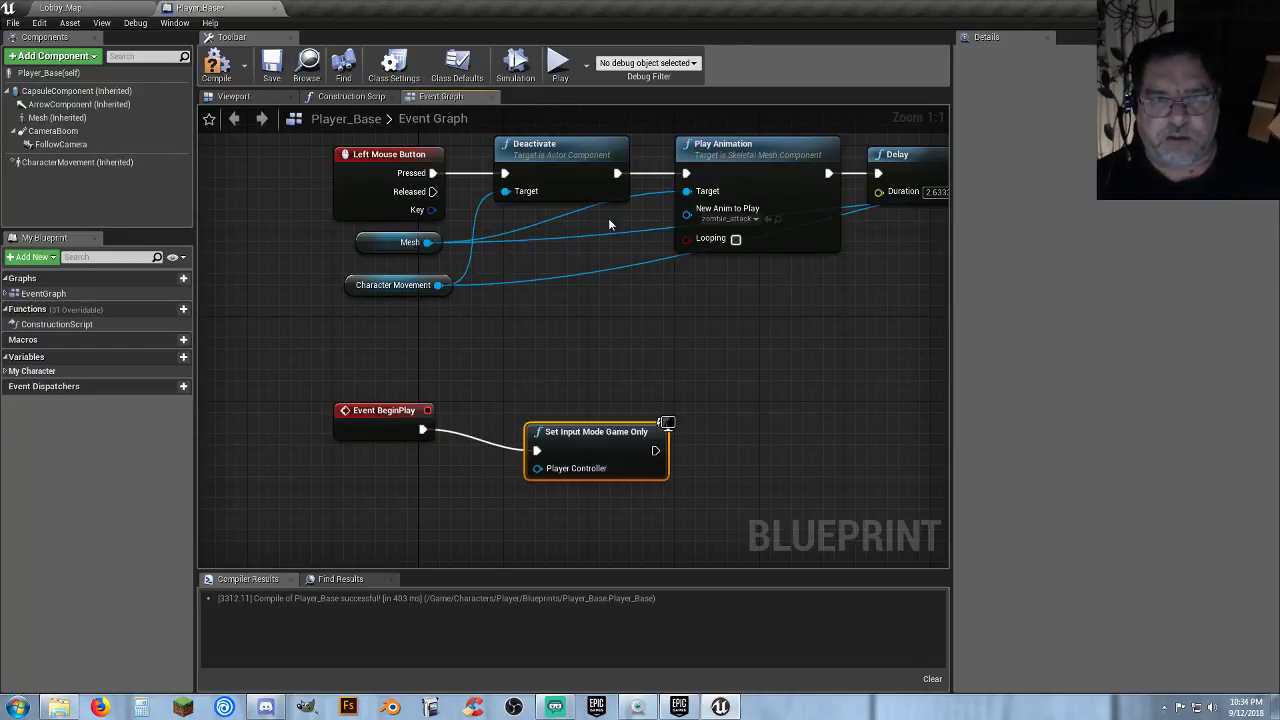
pyautogui.moveTo(585, 450); pyautogui.dragTo(436, 493)
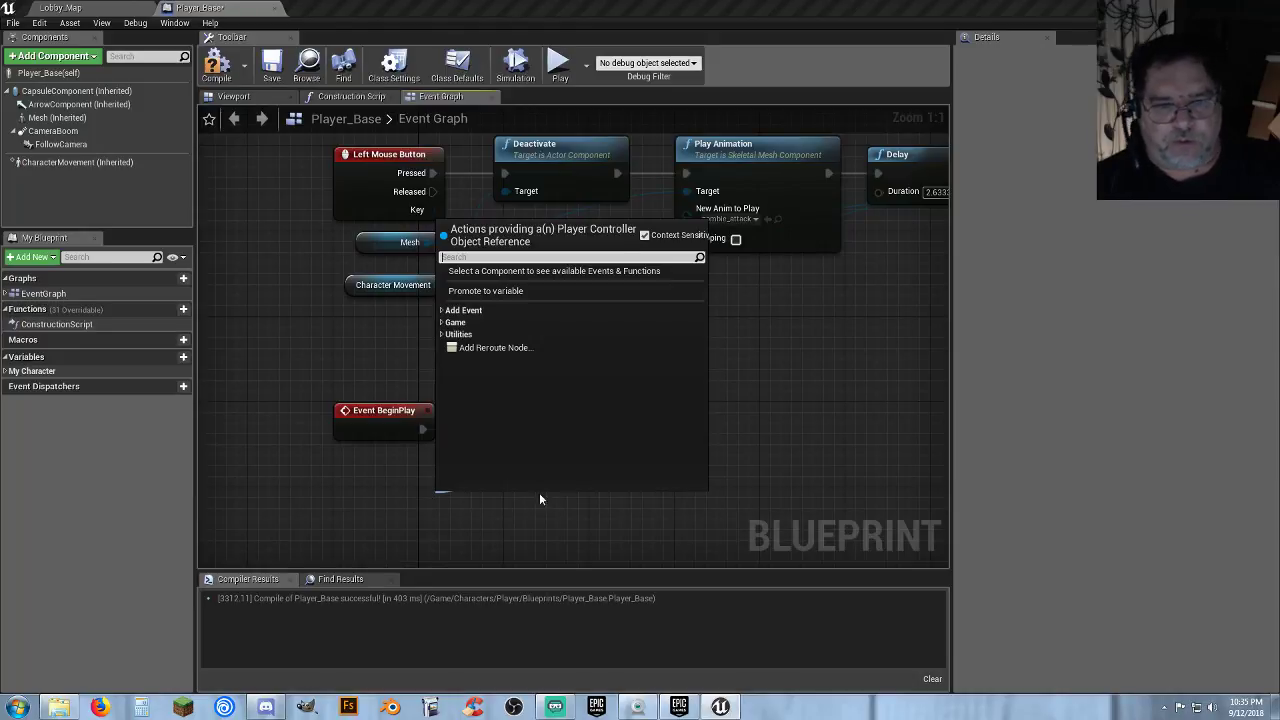
pyautogui.write('get')
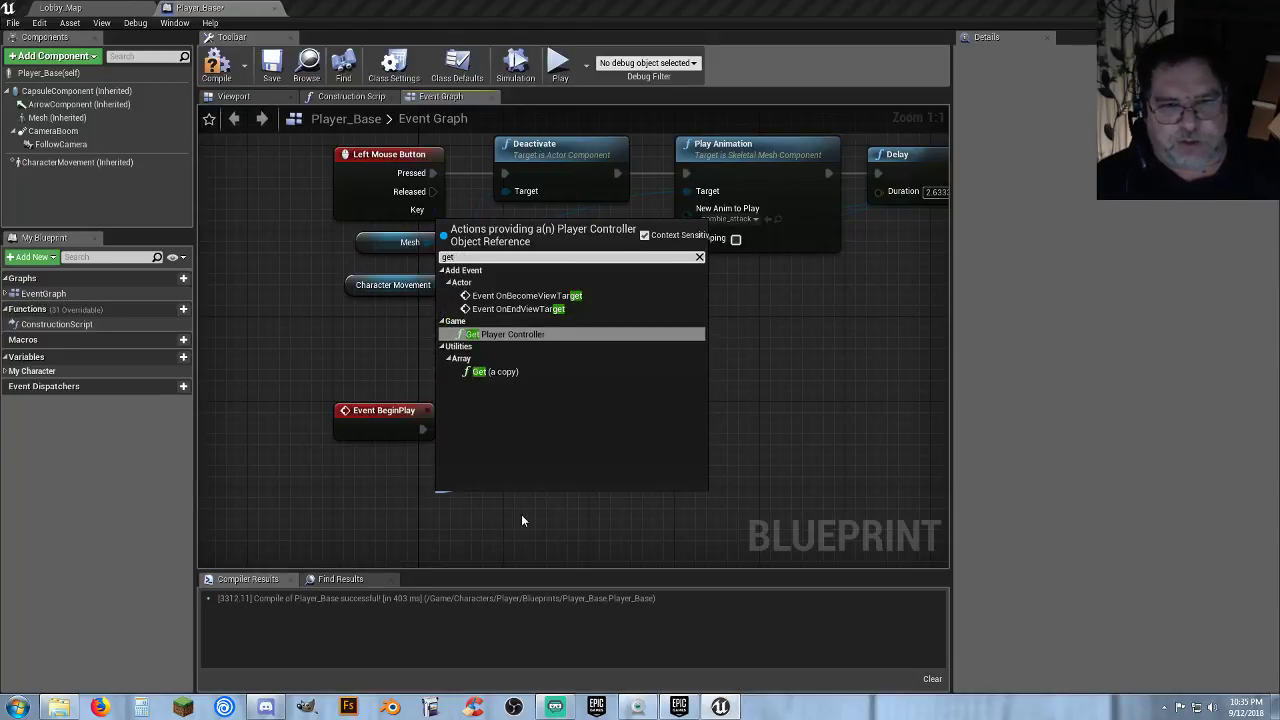
pyautogui.click(521, 514)
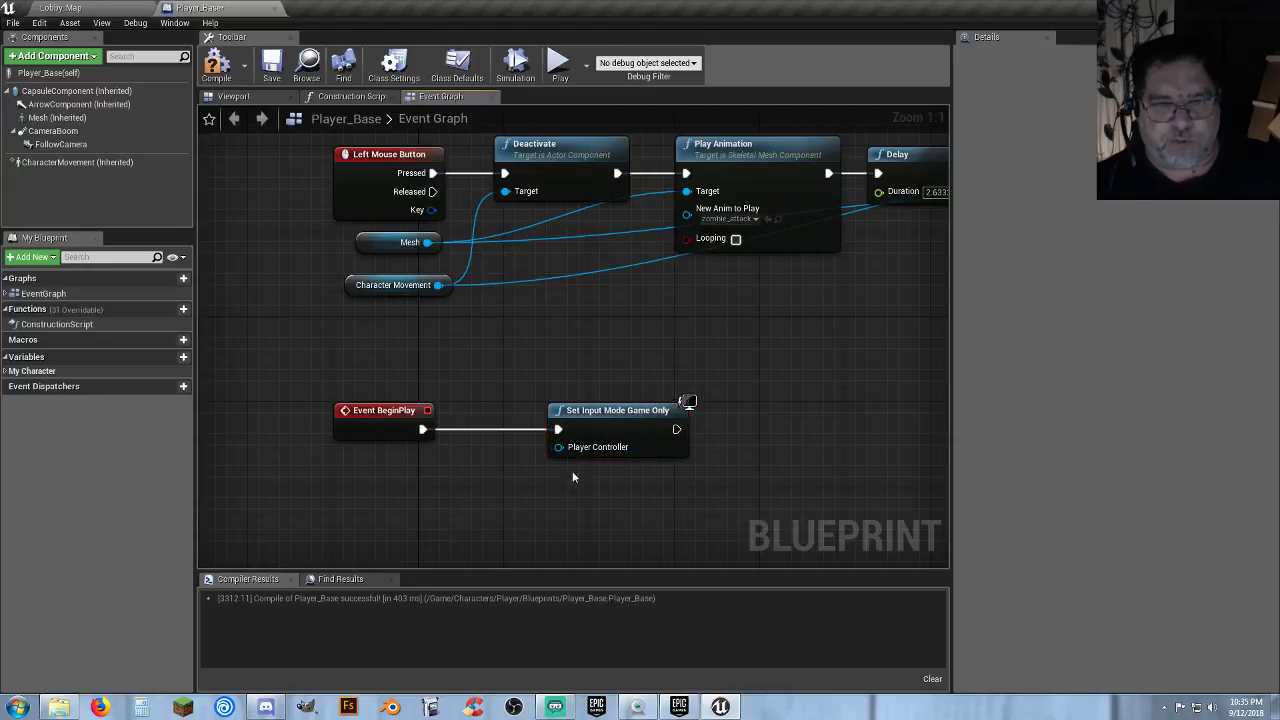
# Feed the Player Controller input of Set Input Mode Game Only from a Get Player Controller node placed below Event BeginPlay.
pyautogui.moveTo(559, 447); pyautogui.dragTo(455, 469)
pyautogui.write('getplay')
pyautogui.press('Return')
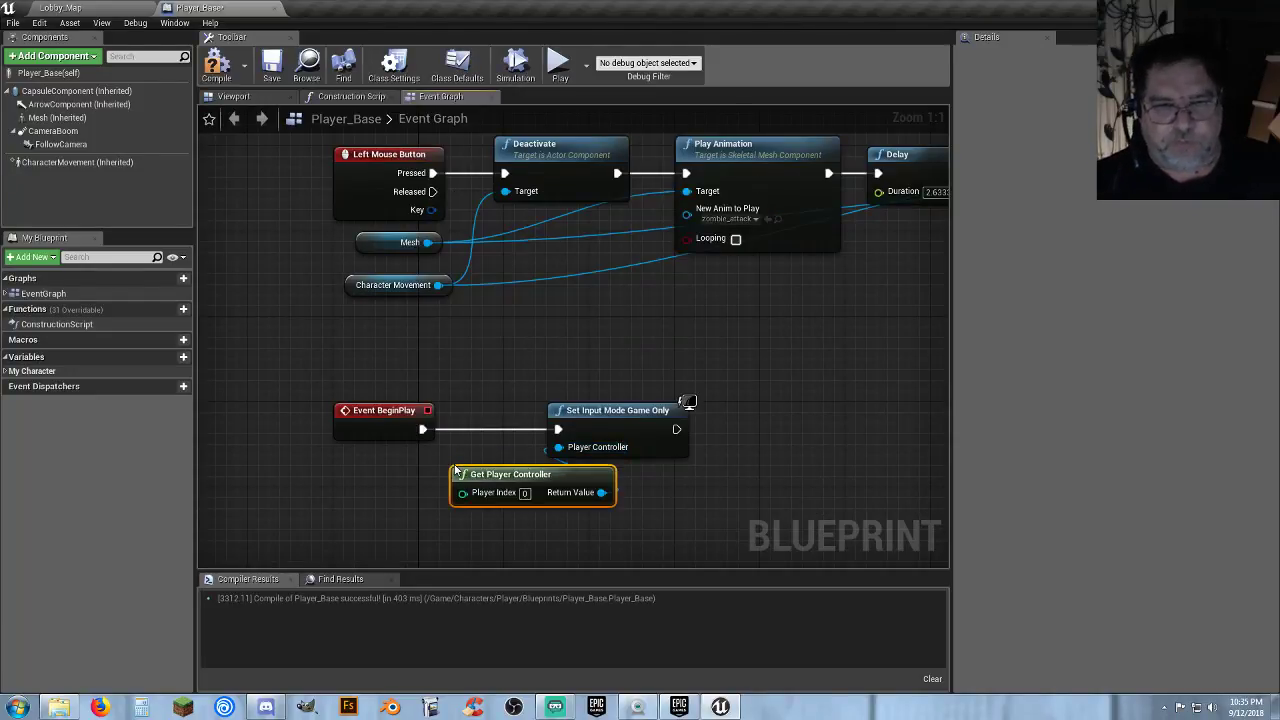
pyautogui.moveTo(505, 477); pyautogui.dragTo(409, 477)
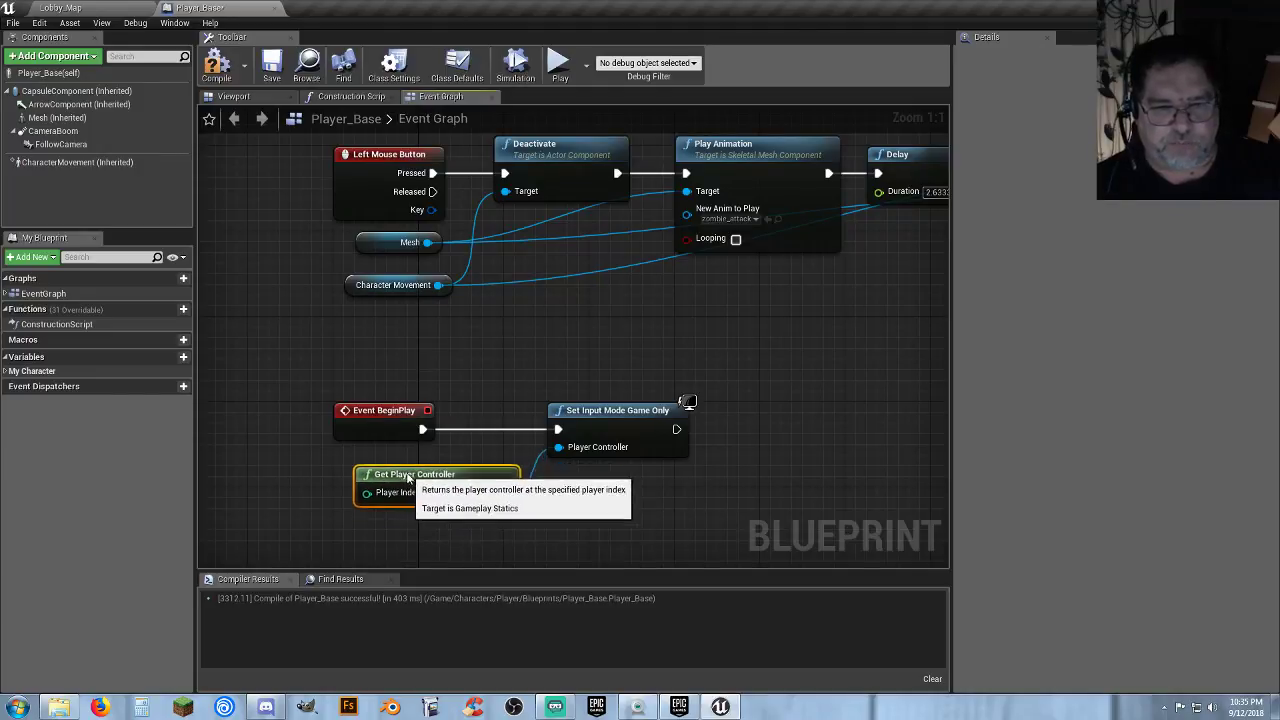
# Add a Set Show Mouse Cursor node targeting Get Player Controller's return value and connect its execution after Set Input Mode Game Only.
pyautogui.moveTo(505, 492); pyautogui.dragTo(689, 483)
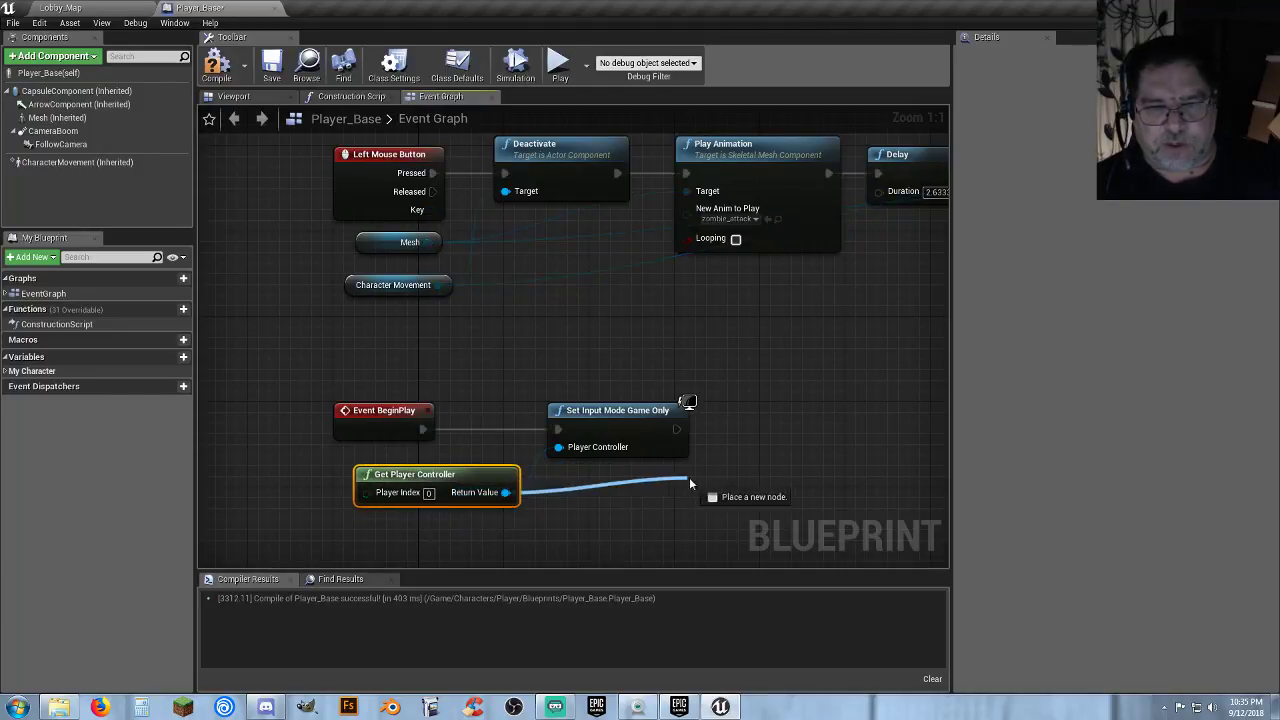
pyautogui.moveTo(764, 470); pyautogui.dragTo(765, 470)
pyautogui.write('setsh')
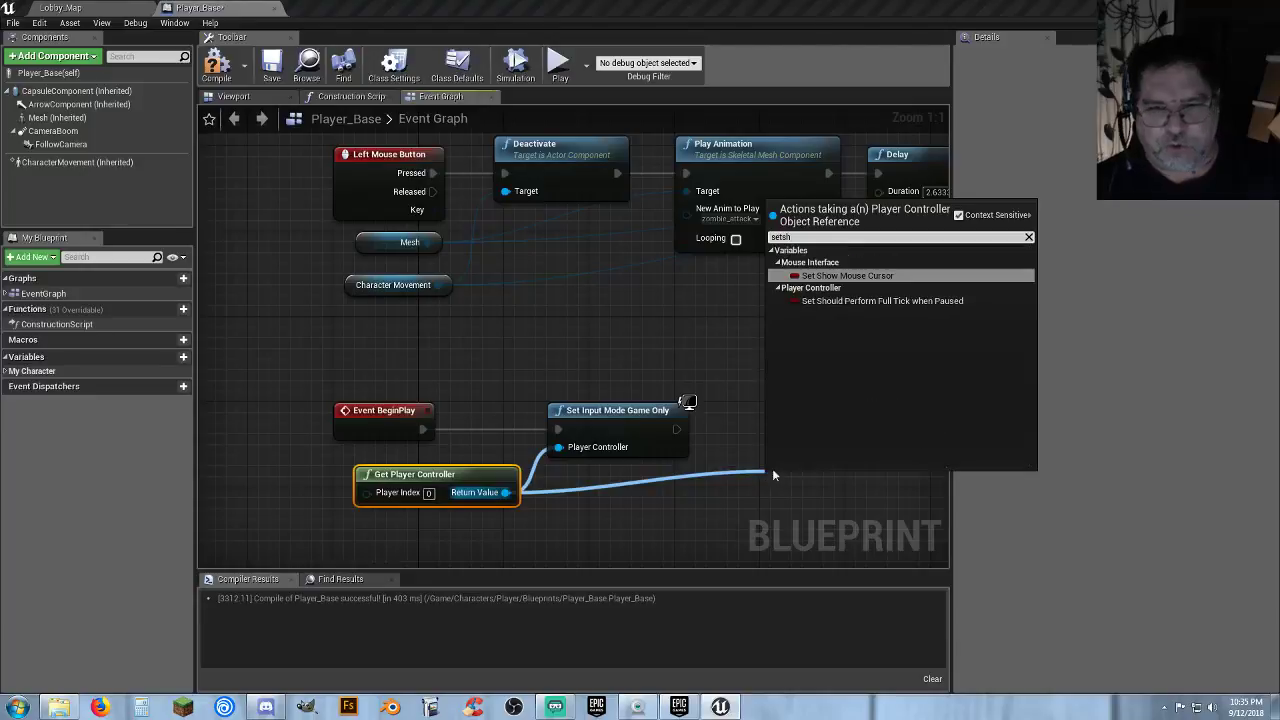
pyautogui.click(867, 276)
pyautogui.moveTo(772, 483); pyautogui.dragTo(677, 429)
pyautogui.moveTo(796, 477); pyautogui.dragTo(760, 429)
# Collapse the three nodes after Event BeginPlay into a graph named "Hide that fucking mouse cursor on startup" and align it beside the event.
pyautogui.moveTo(817, 506); pyautogui.dragTo(504, 404)
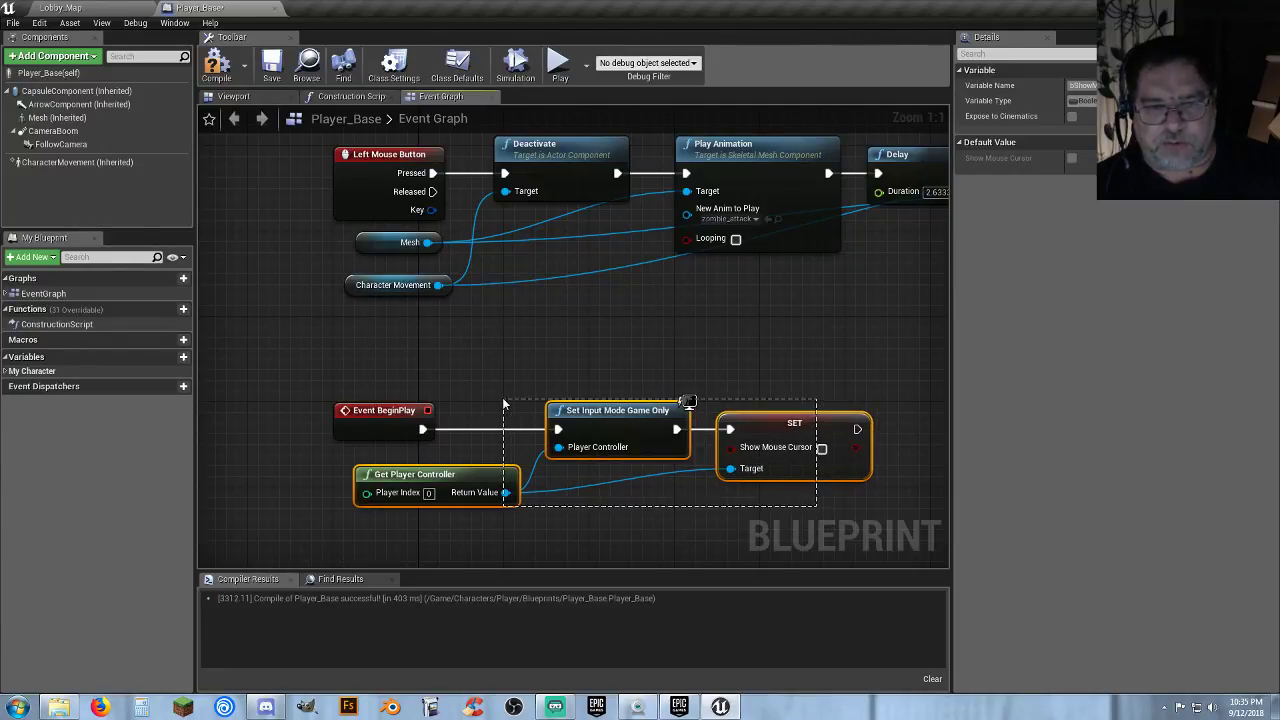
pyautogui.rightClick(604, 412)
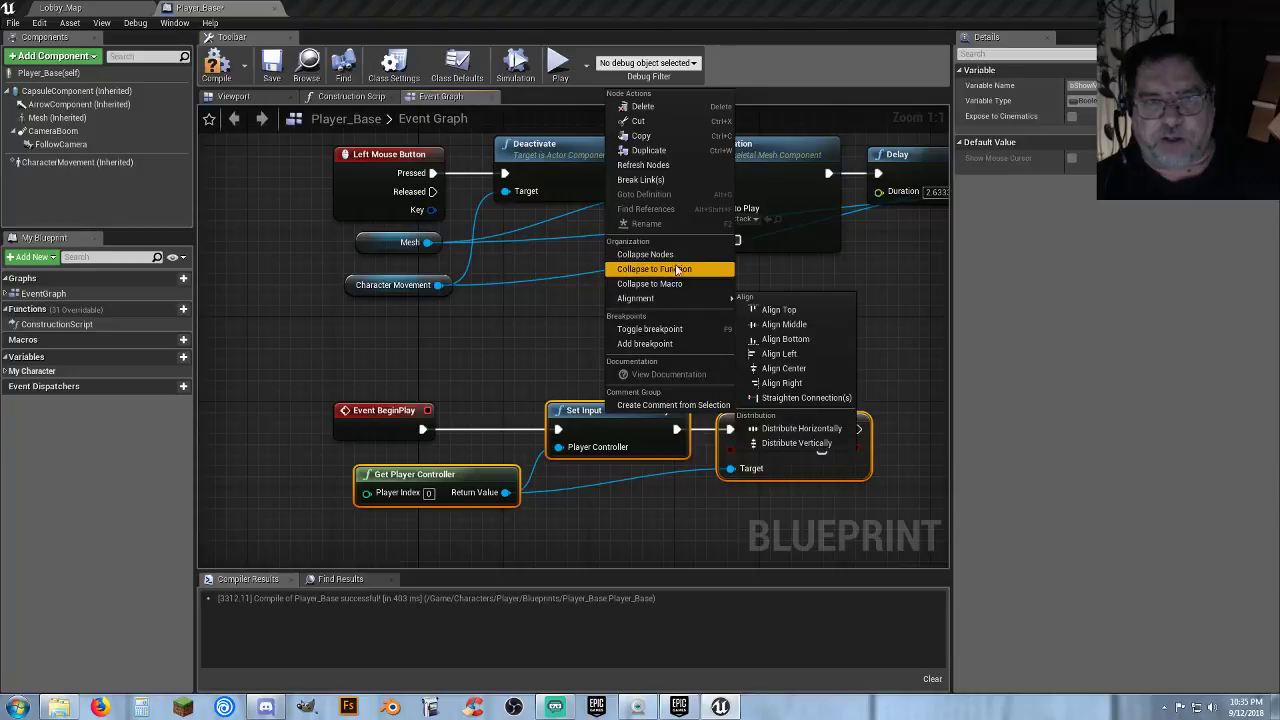
pyautogui.click(645, 254)
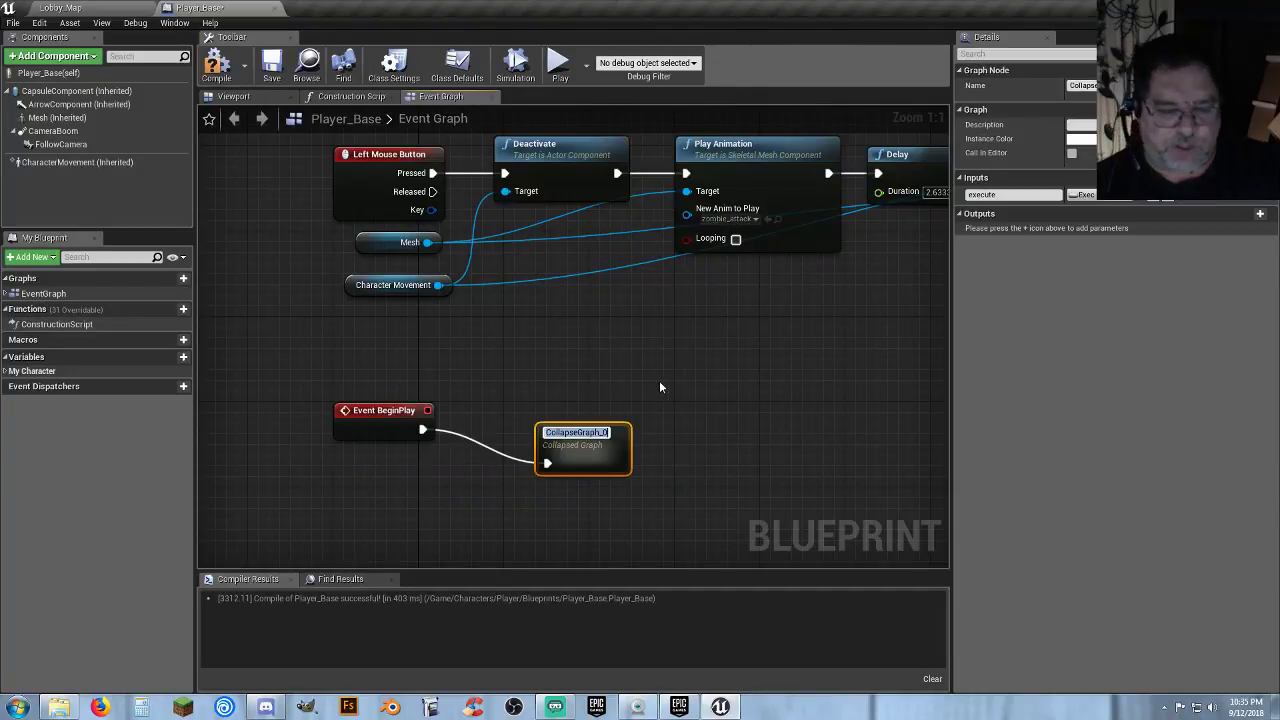
pyautogui.write('Hide that')
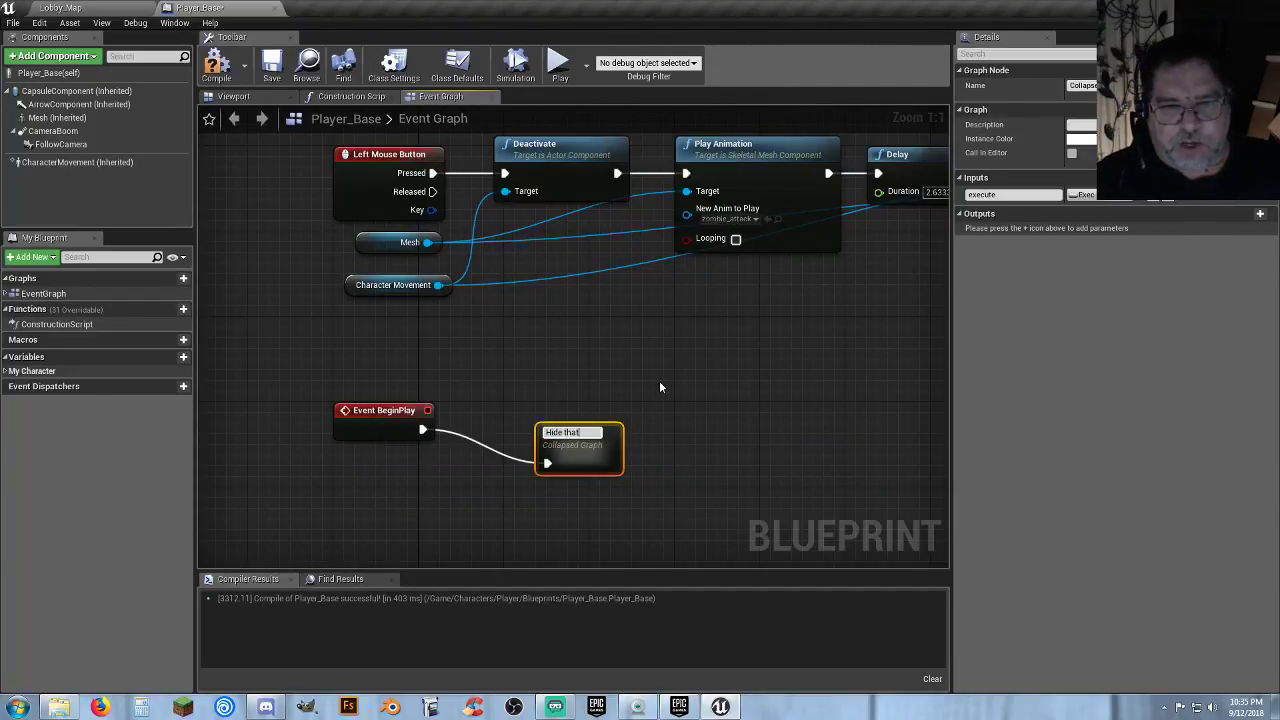
pyautogui.write(' fucking mouse ')
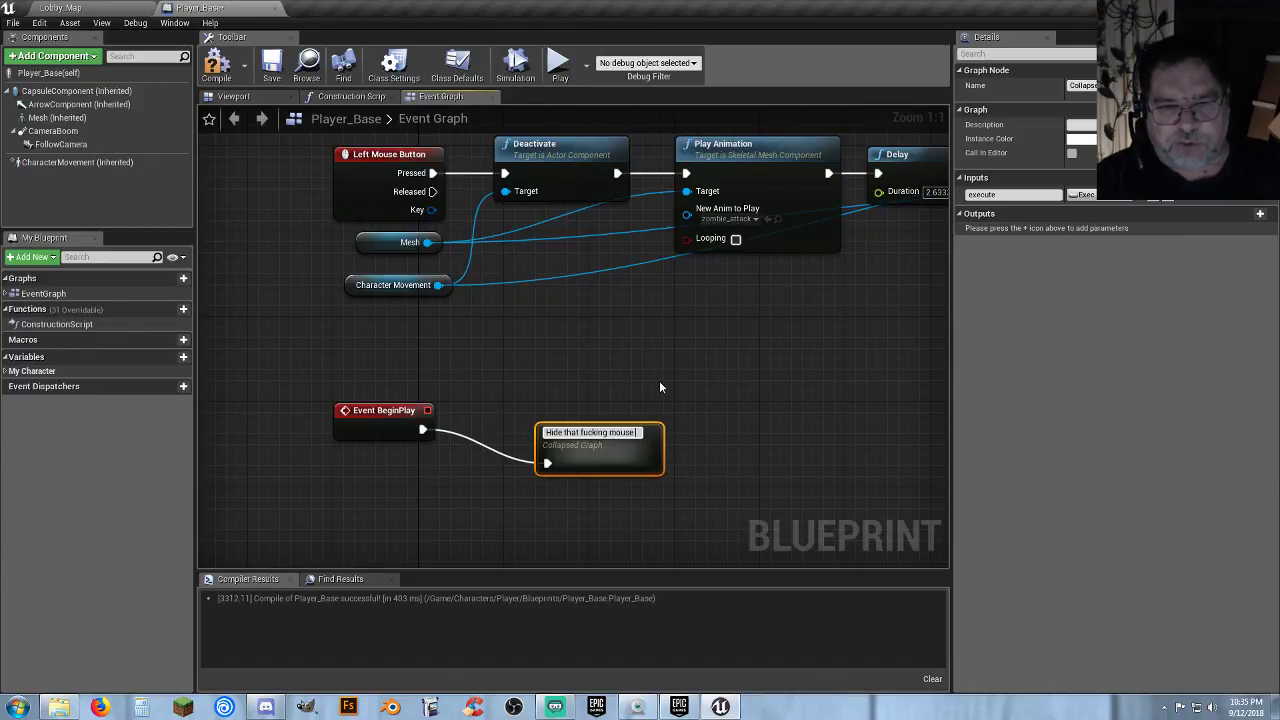
pyautogui.write('cursor')
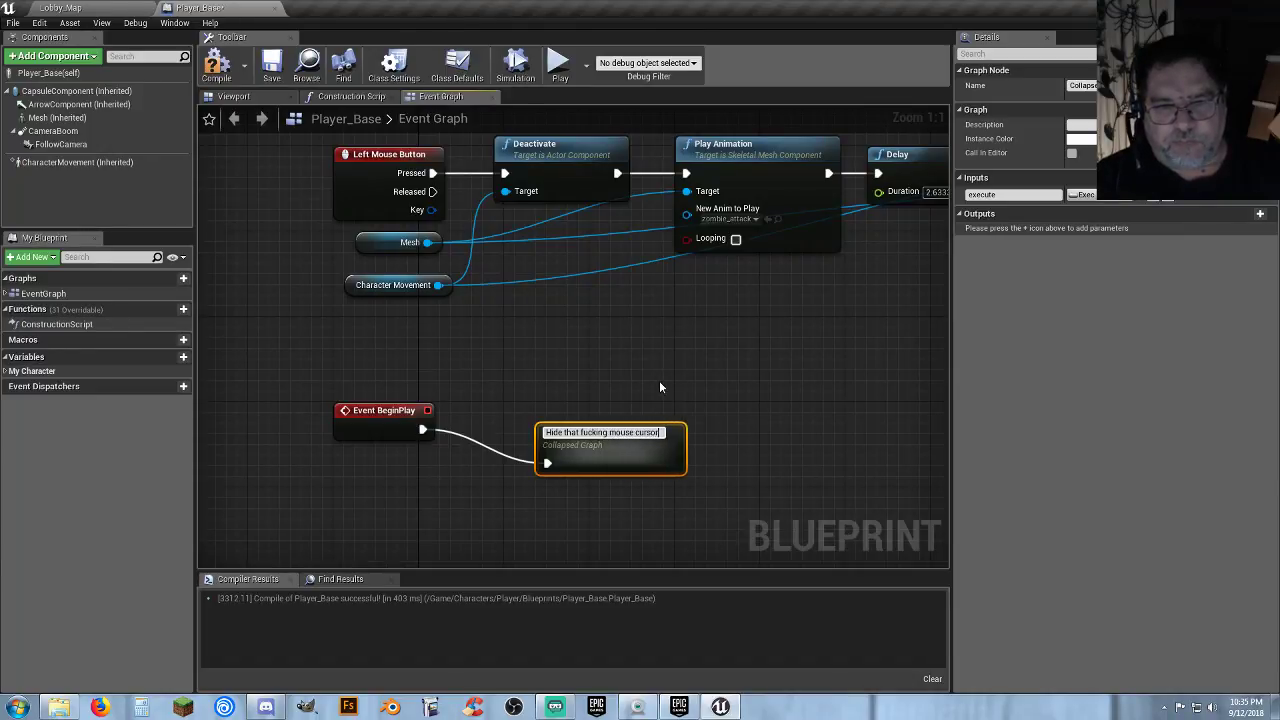
pyautogui.write(' on startup')
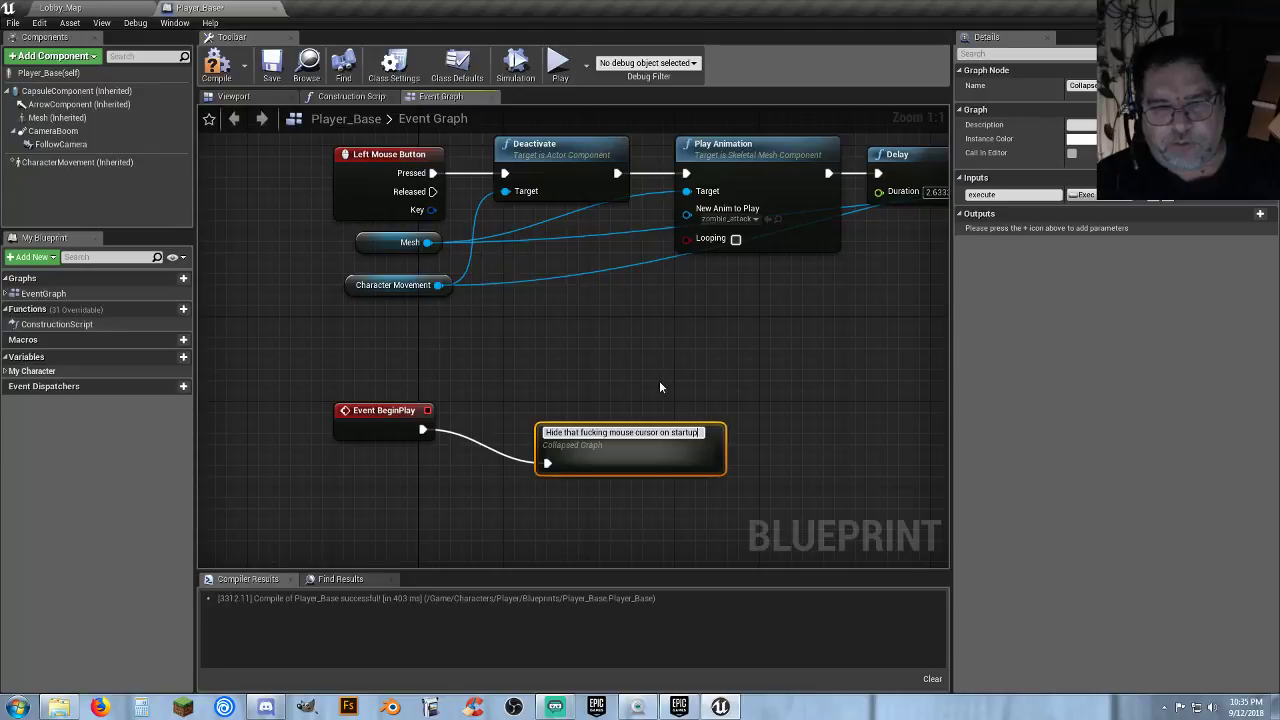
pyautogui.press('Return')
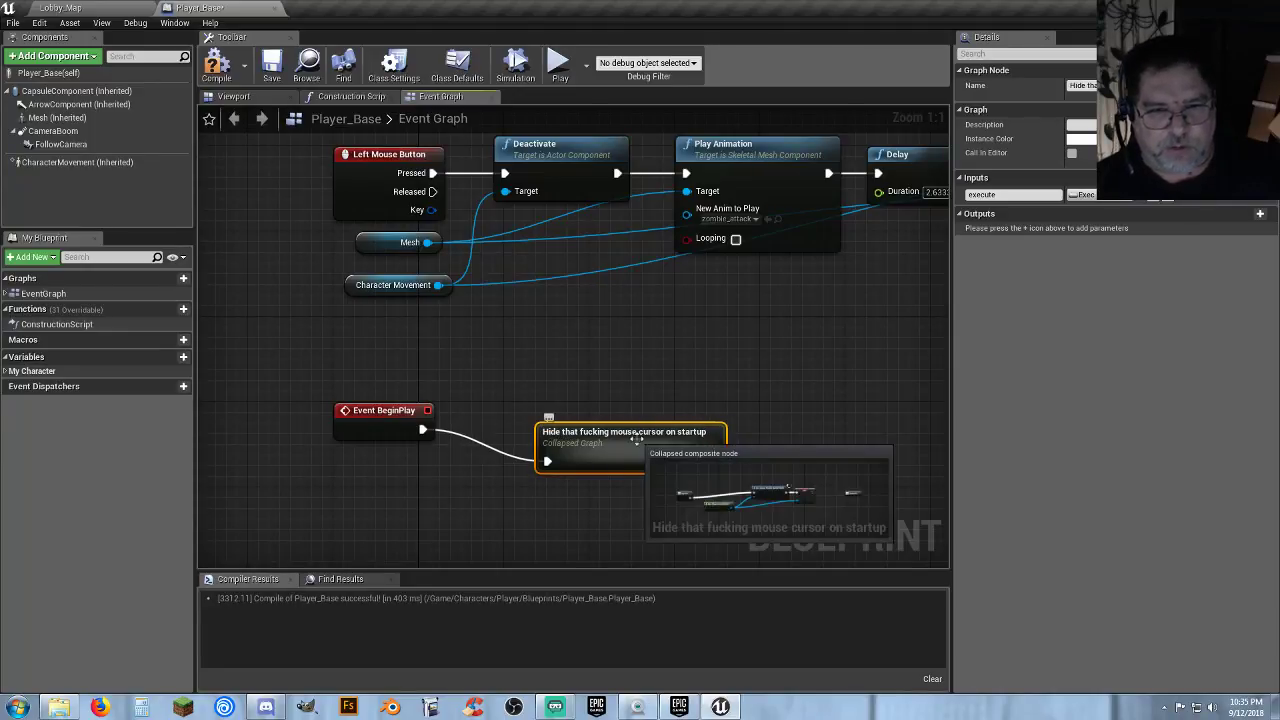
pyautogui.moveTo(636, 440); pyautogui.dragTo(572, 408)
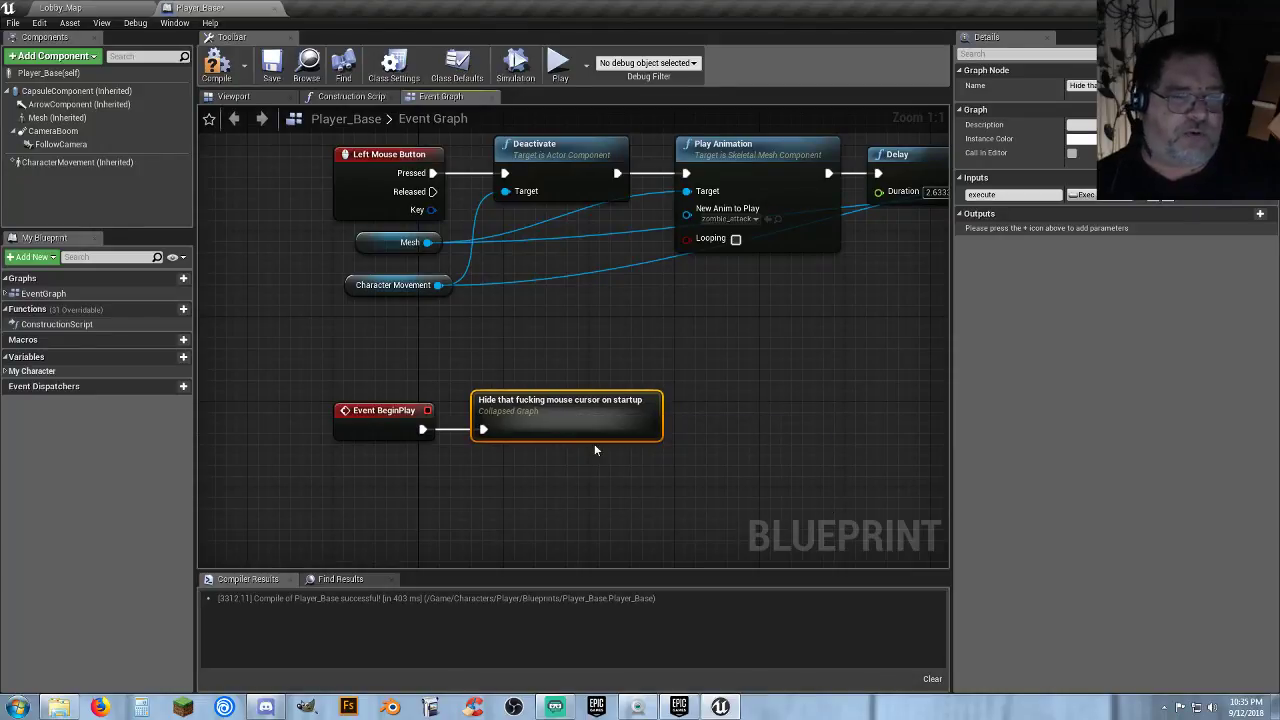
# Inside the collapsed graph, align the Inputs node, connect the SET node's execution to an aligned Outputs node, and compile Player_Base.
pyautogui.doubleClick(596, 424)
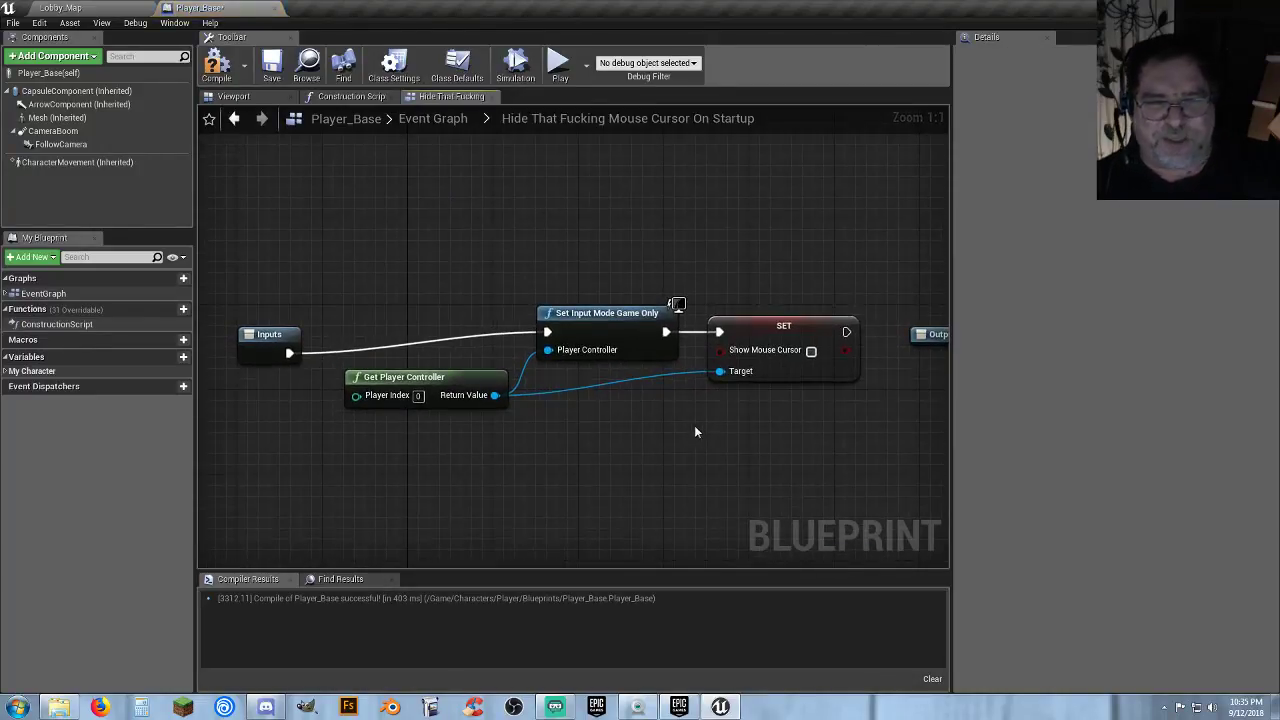
pyautogui.moveTo(267, 336); pyautogui.dragTo(438, 315)
pyautogui.moveTo(700, 437); pyautogui.dragTo(488, 436, button='right')
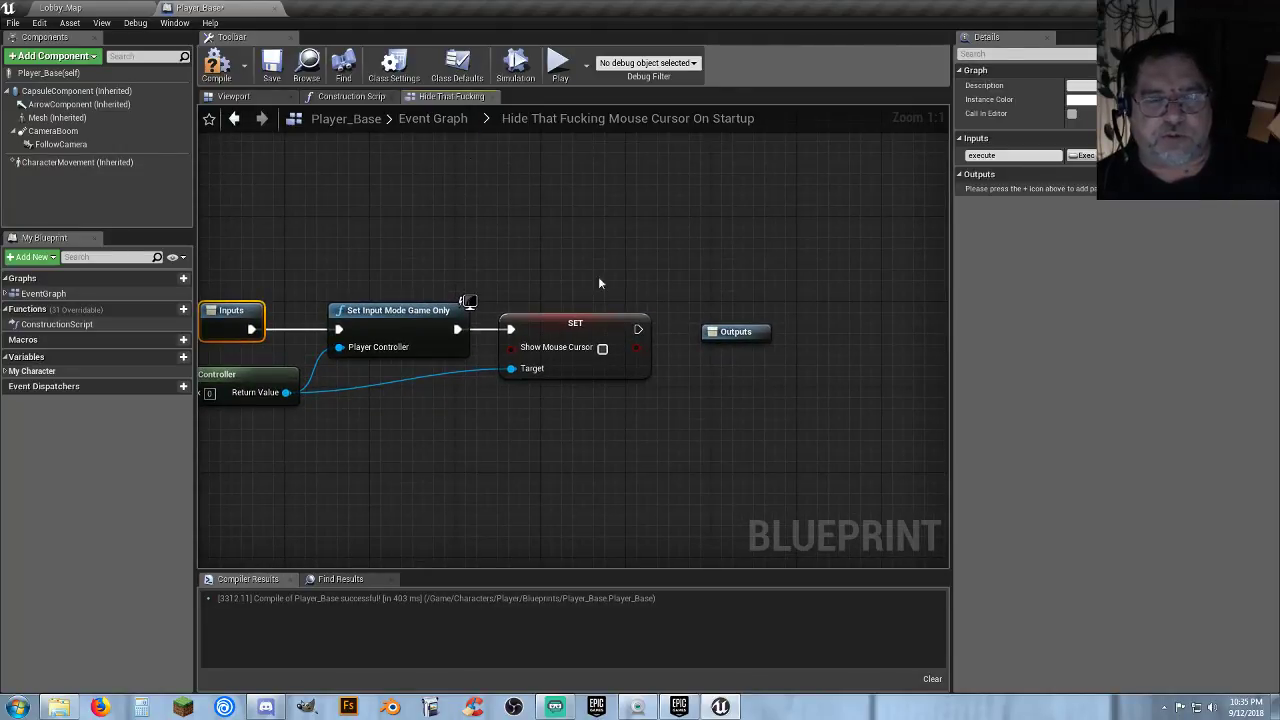
pyautogui.moveTo(637, 327); pyautogui.dragTo(717, 336)
pyautogui.click(724, 322)
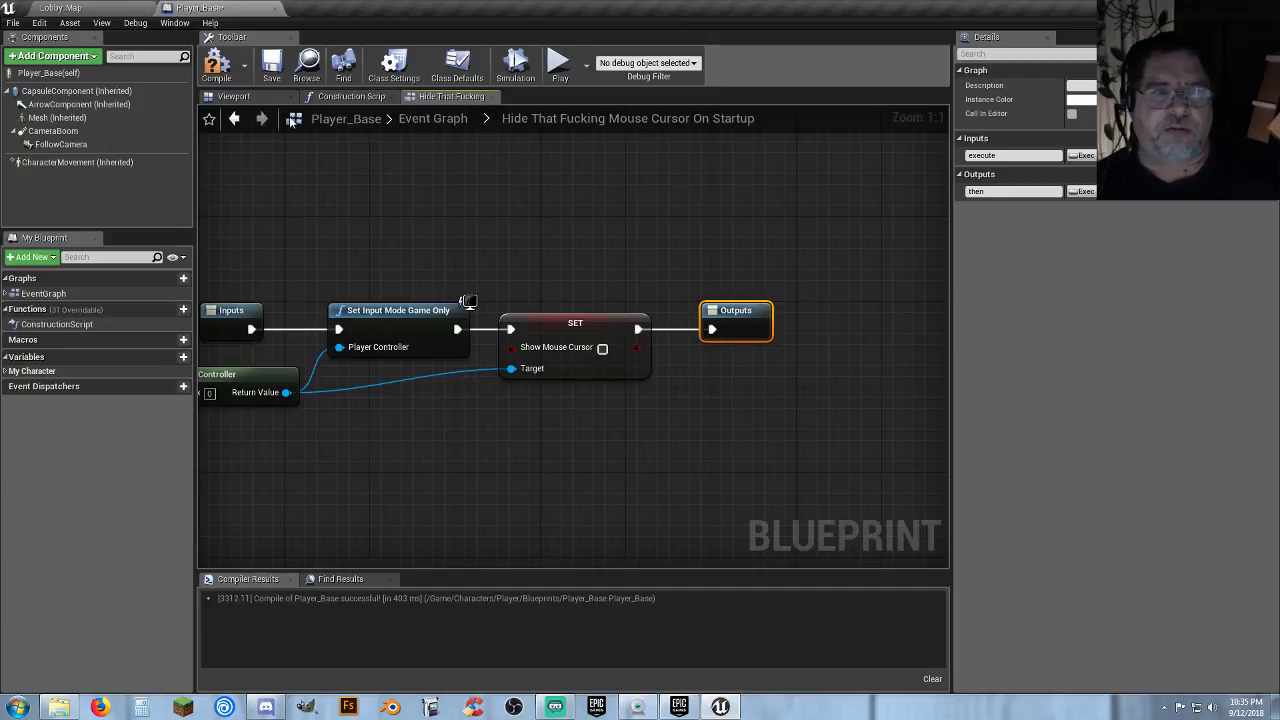
pyautogui.click(222, 72)
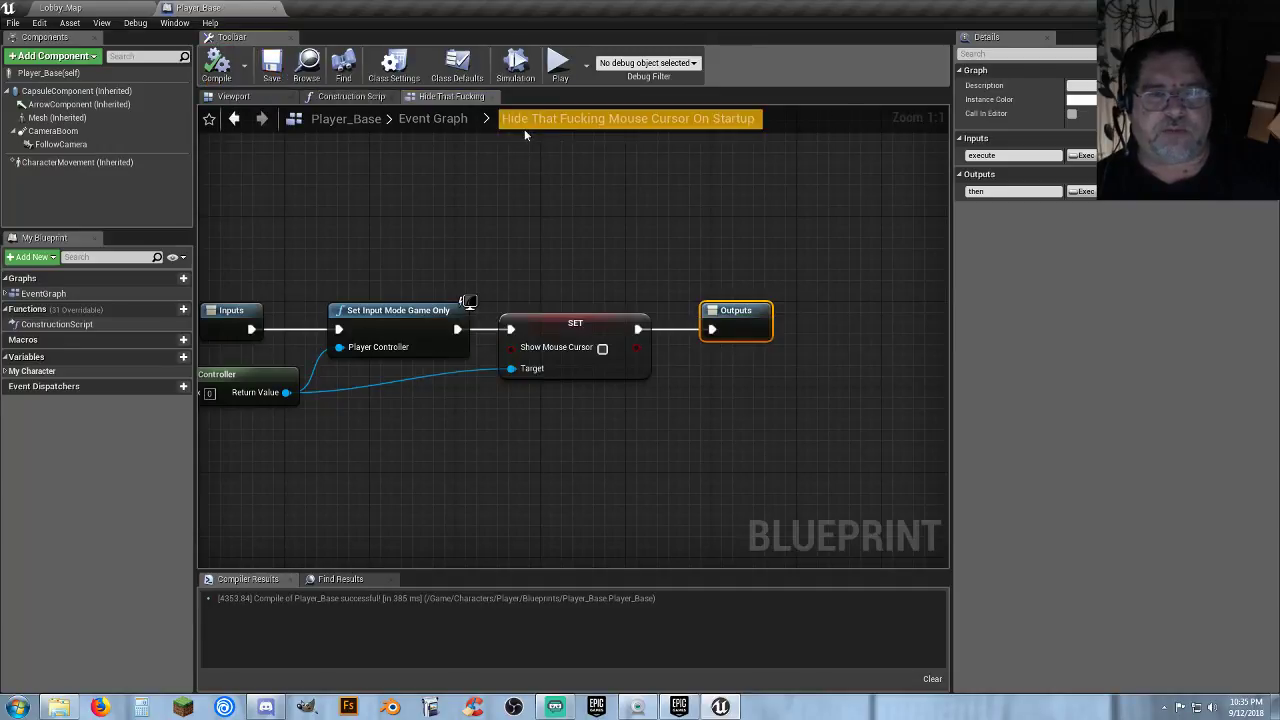
# Return to Player_Base's main Event Graph, check the collapsed node beside Event BeginPlay, and close the blueprint.
pyautogui.click(435, 118)
pyautogui.scroll(7, 468, 518)
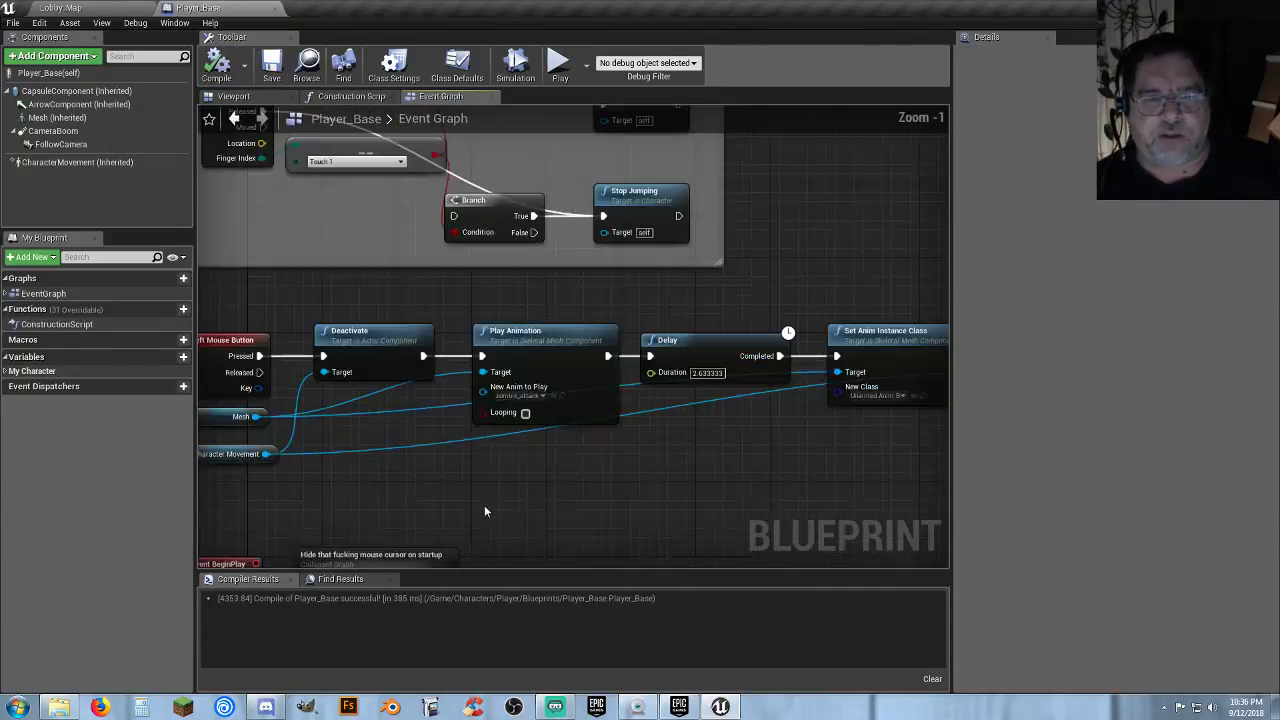
pyautogui.moveTo(468, 518); pyautogui.dragTo(602, 289, button='right')
pyautogui.moveTo(579, 320); pyautogui.dragTo(661, 356)
pyautogui.click(612, 393)
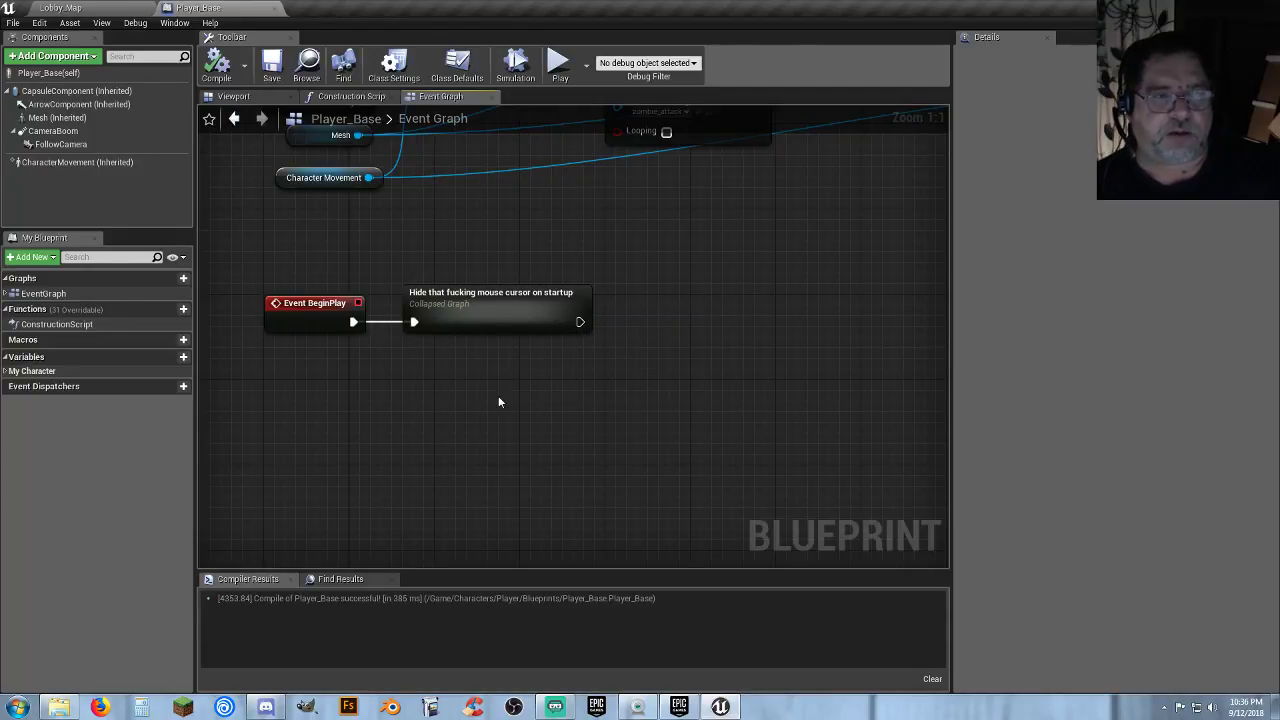
pyautogui.click(273, 8)
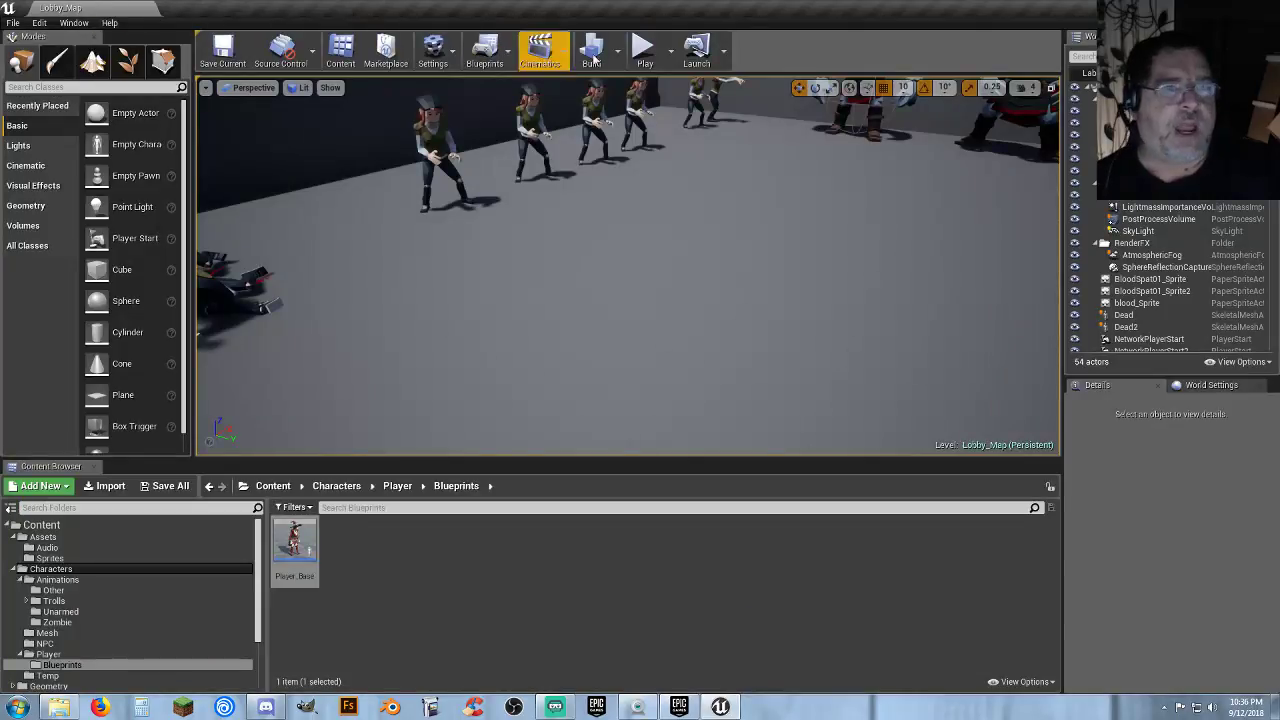
# Play-test Lobby_Map to check the startup mouse handling while running the character past the zombies and bodies, and stop the session.
pyautogui.click(645, 50)
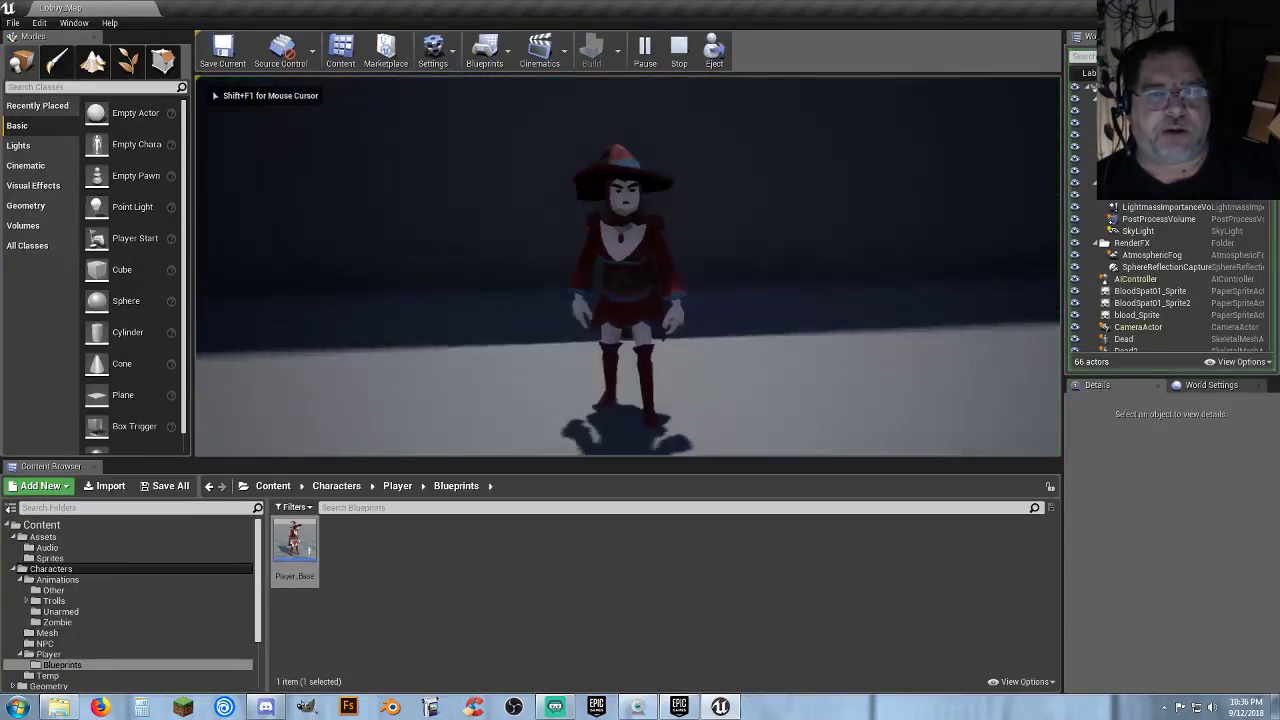
pyautogui.press('w')
pyautogui.press('w')
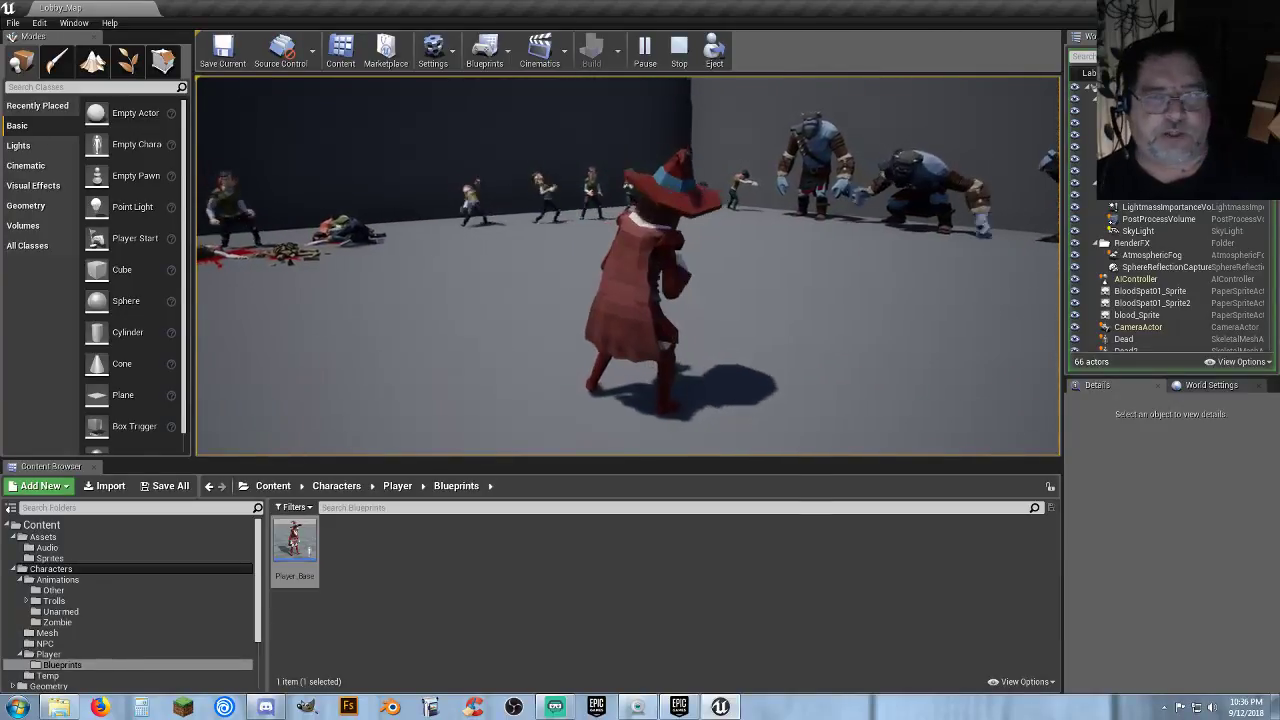
pyautogui.press('w')
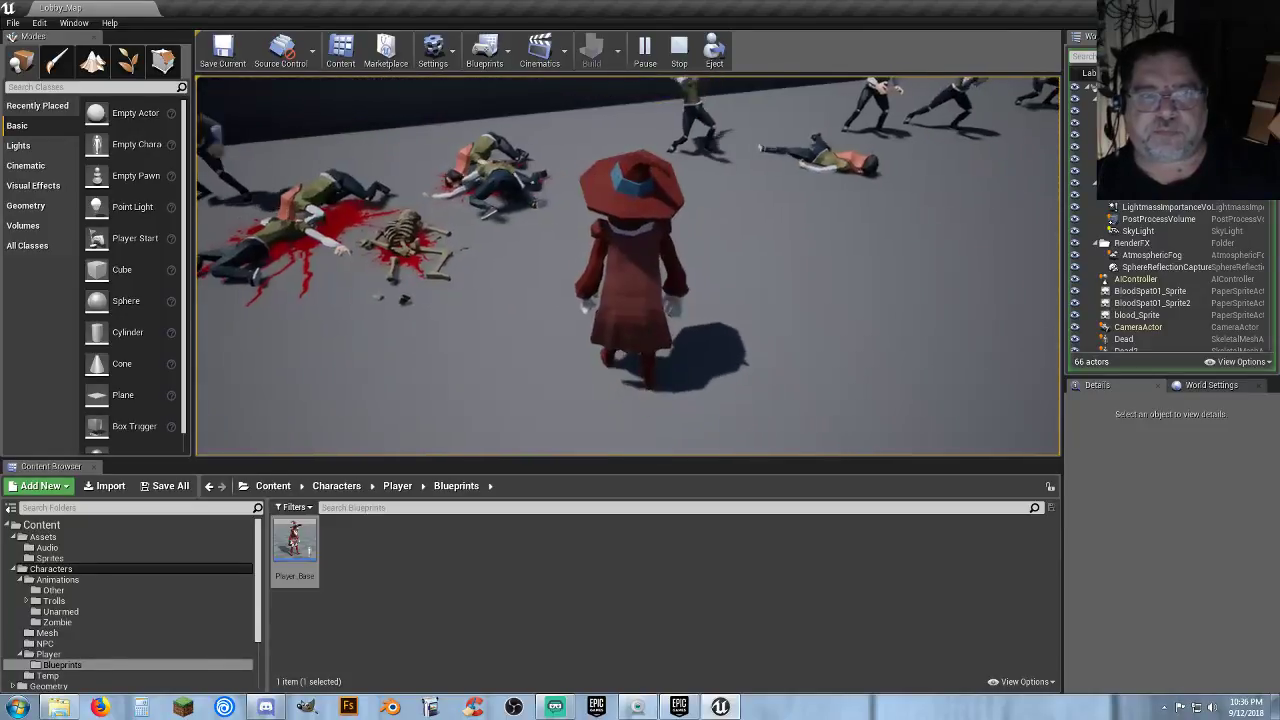
pyautogui.press('w')
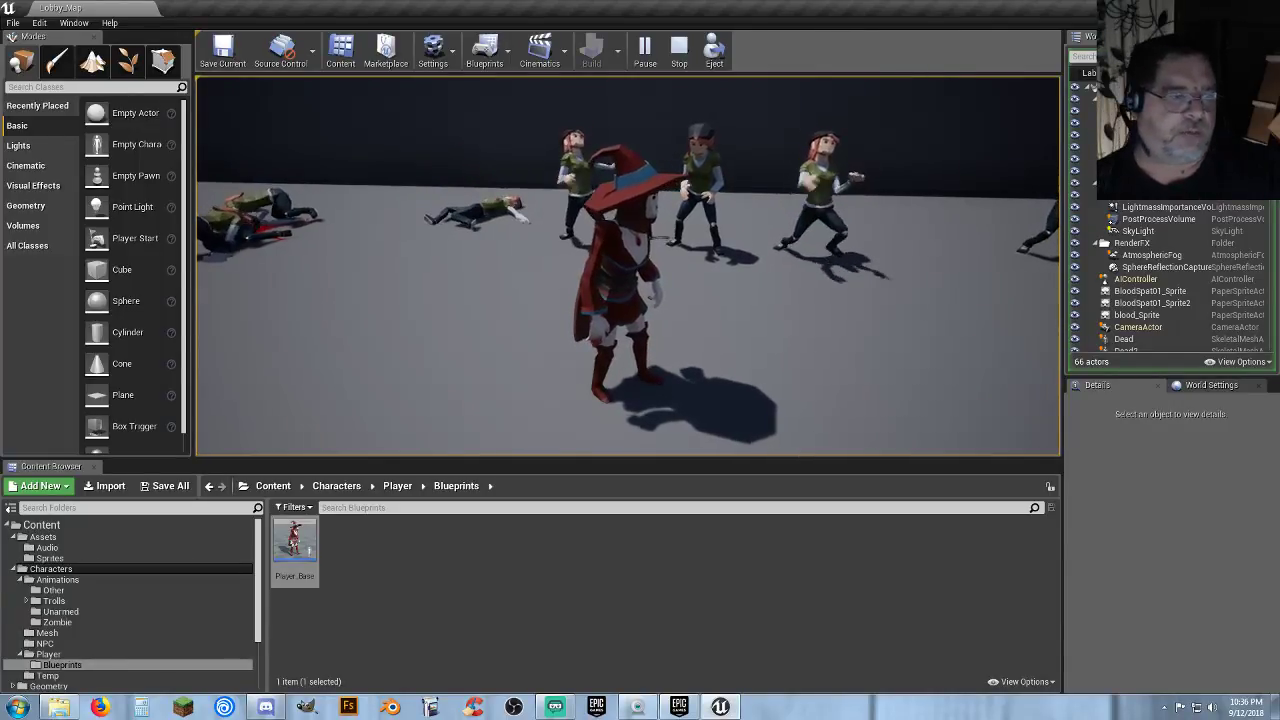
pyautogui.press('w')
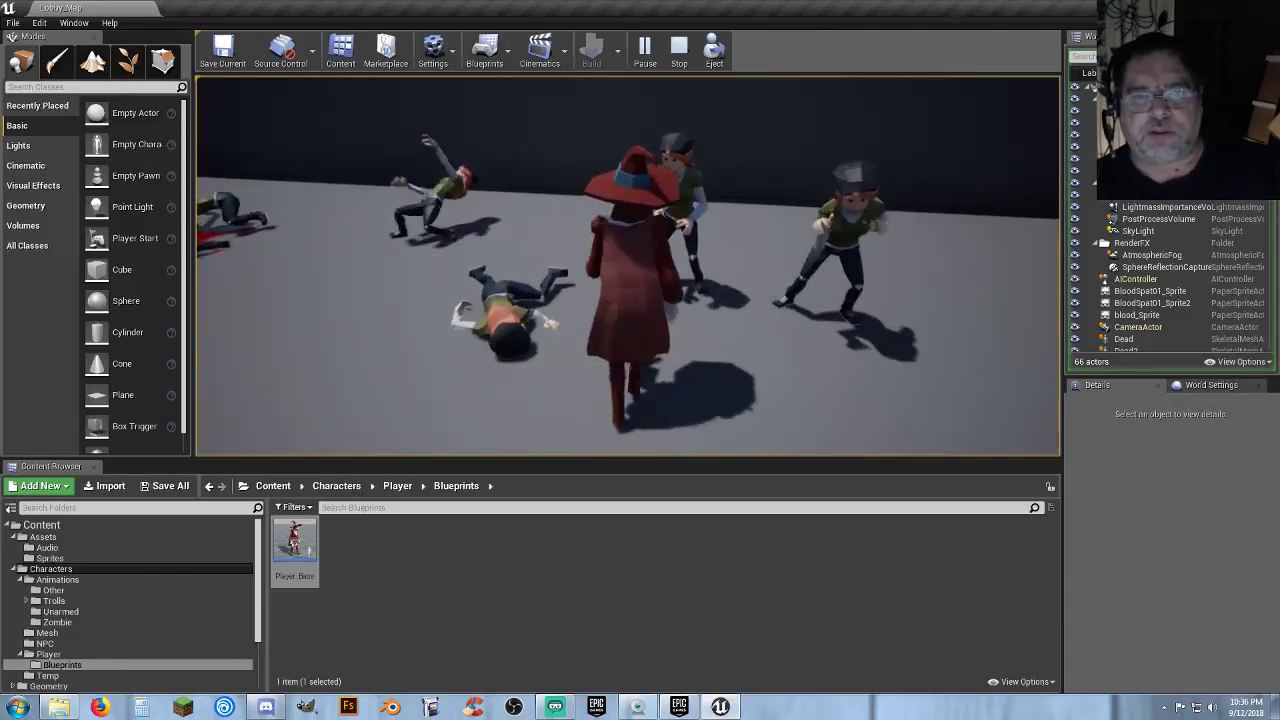
pyautogui.press('w')
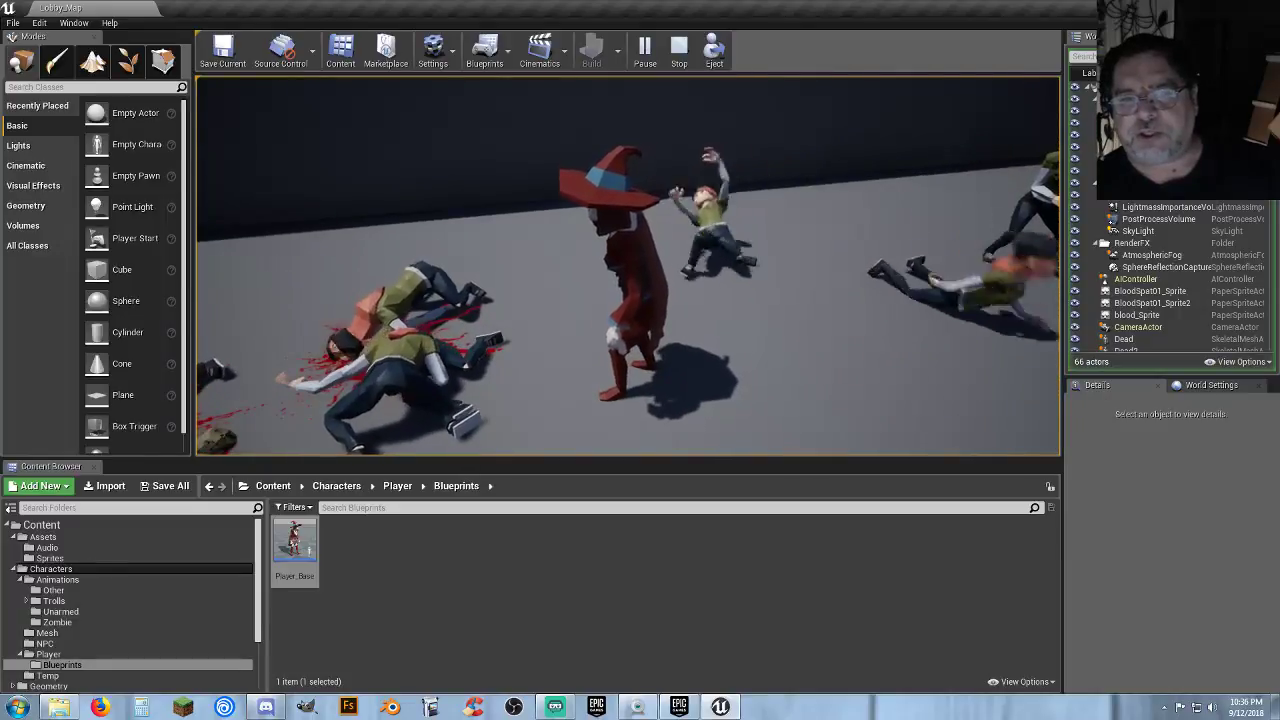
pyautogui.press('w')
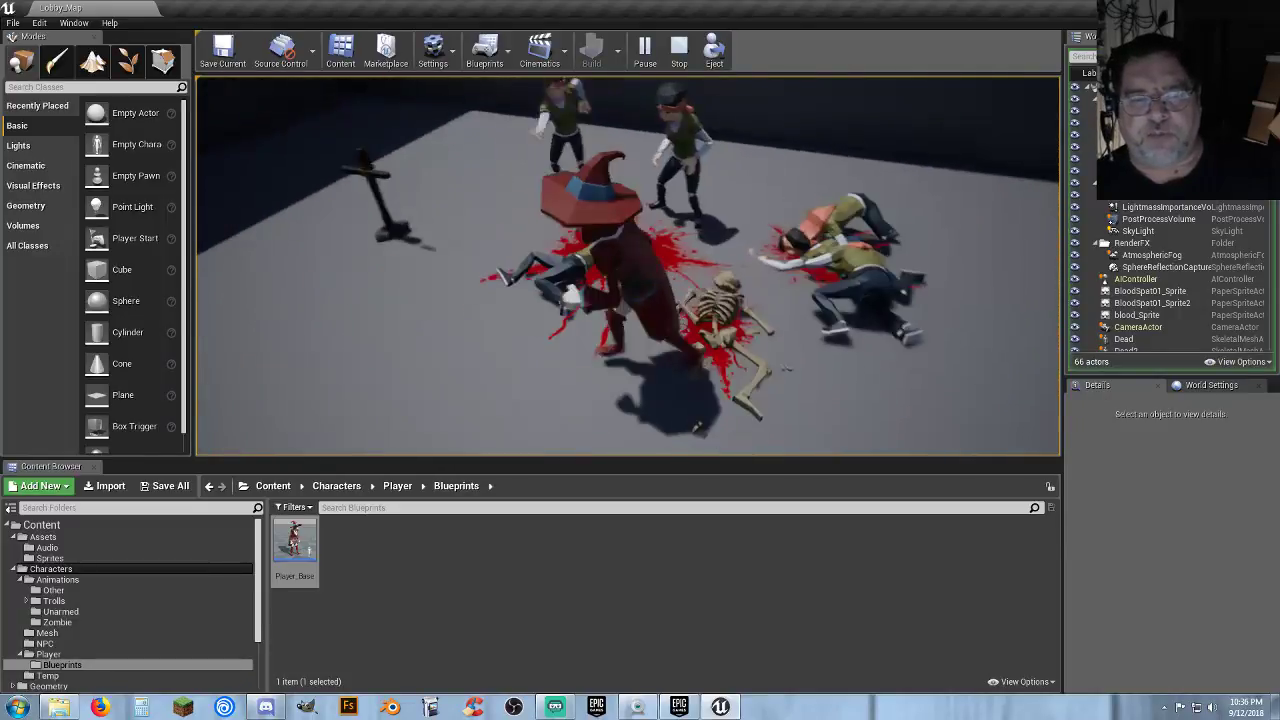
pyautogui.press('w')
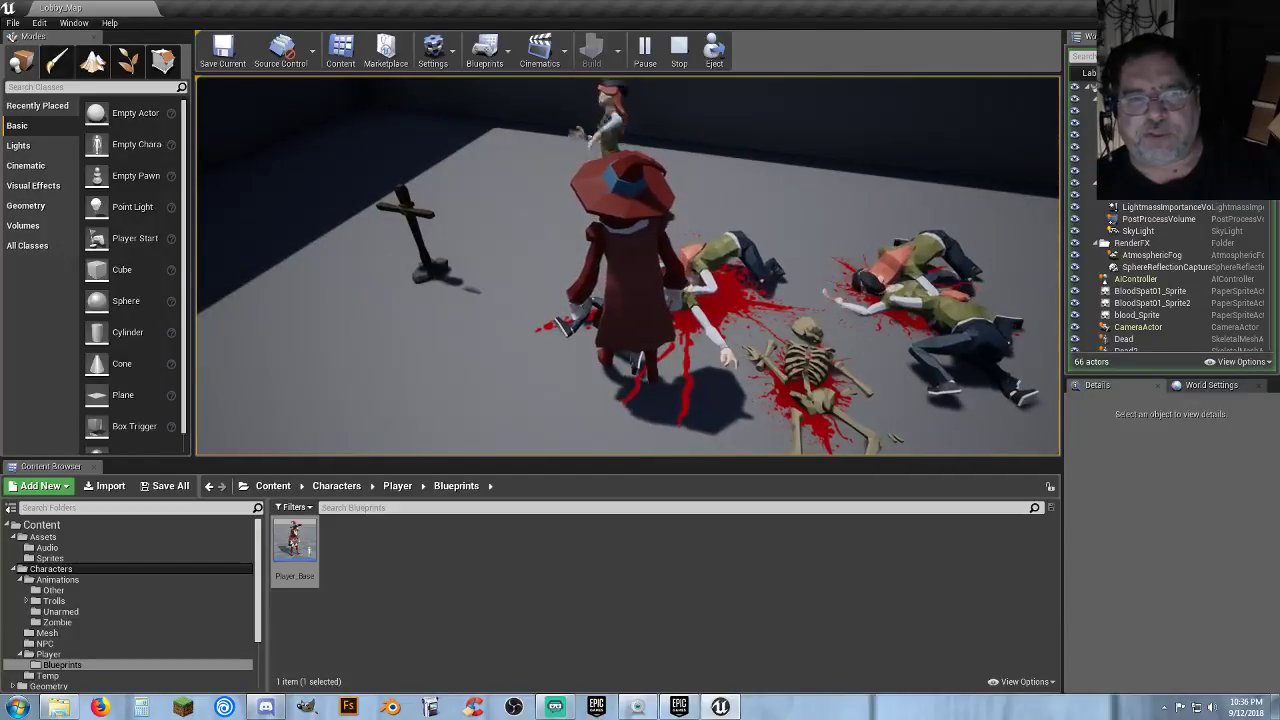
pyautogui.press('s')
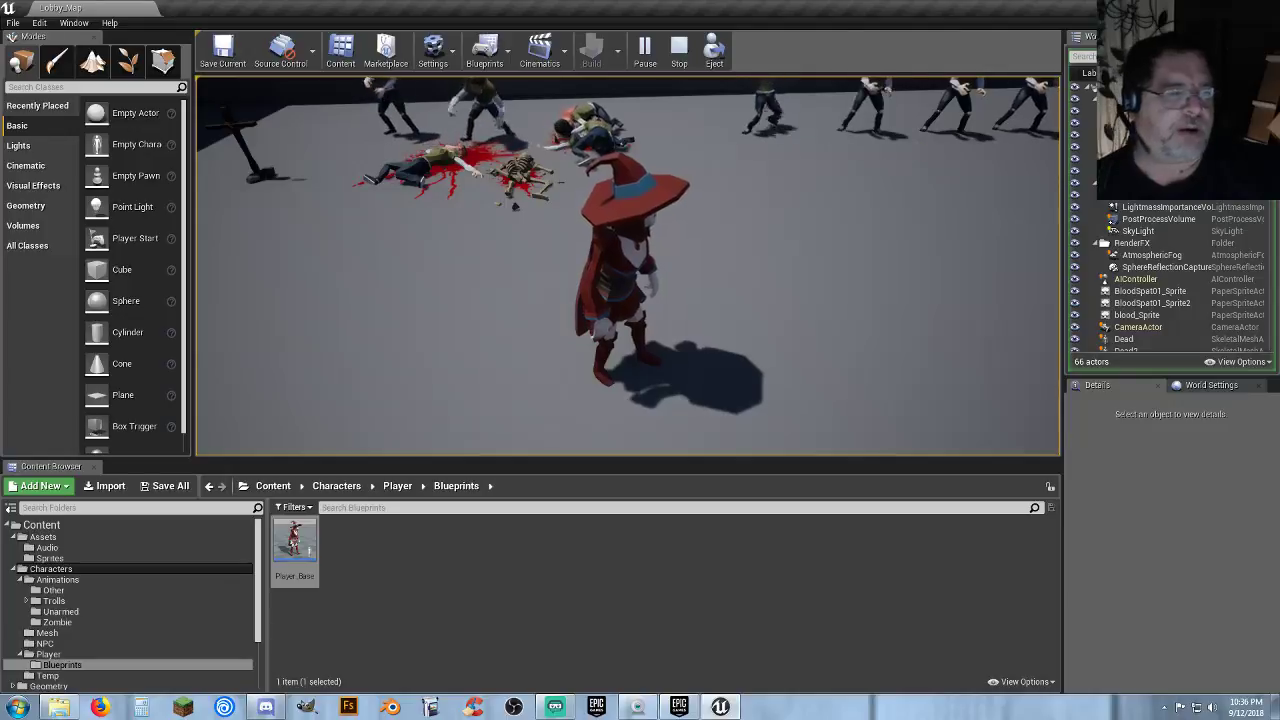
pyautogui.press('w')
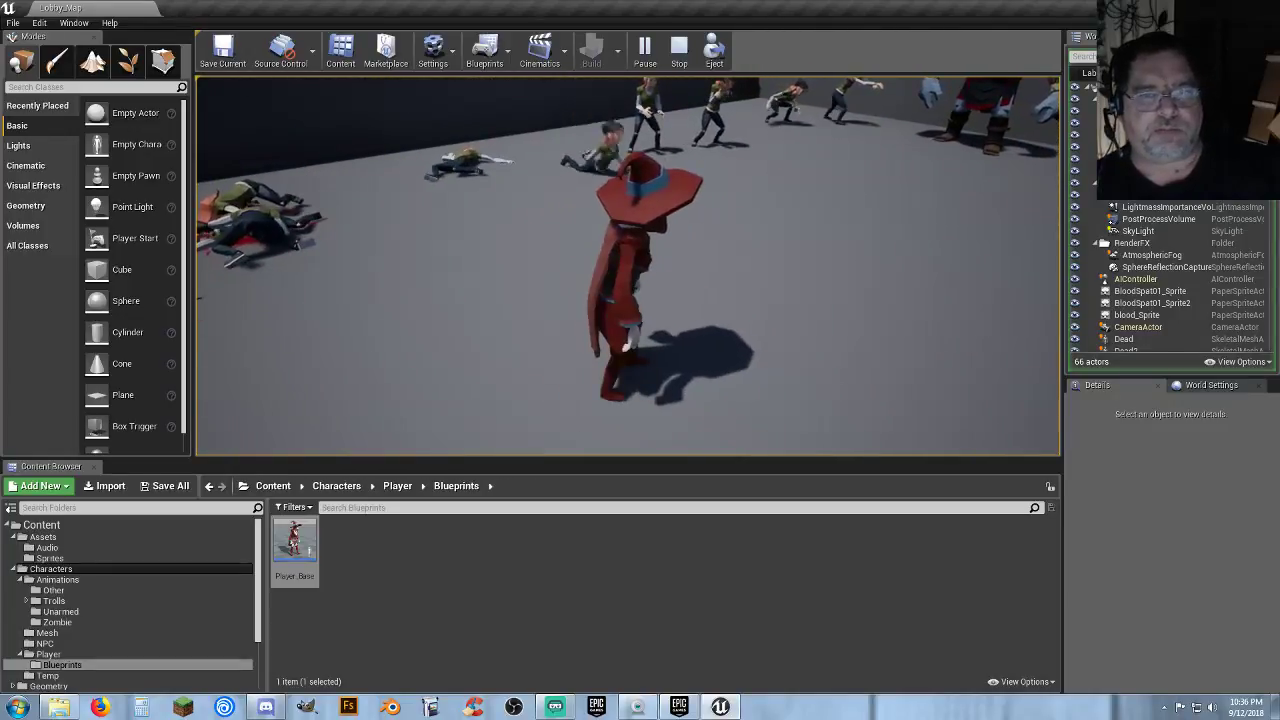
pyautogui.press('Escape')
# Create an Actor Blueprint class named Sample in the Characters/NPC folder and open it.
pyautogui.click(740, 543)
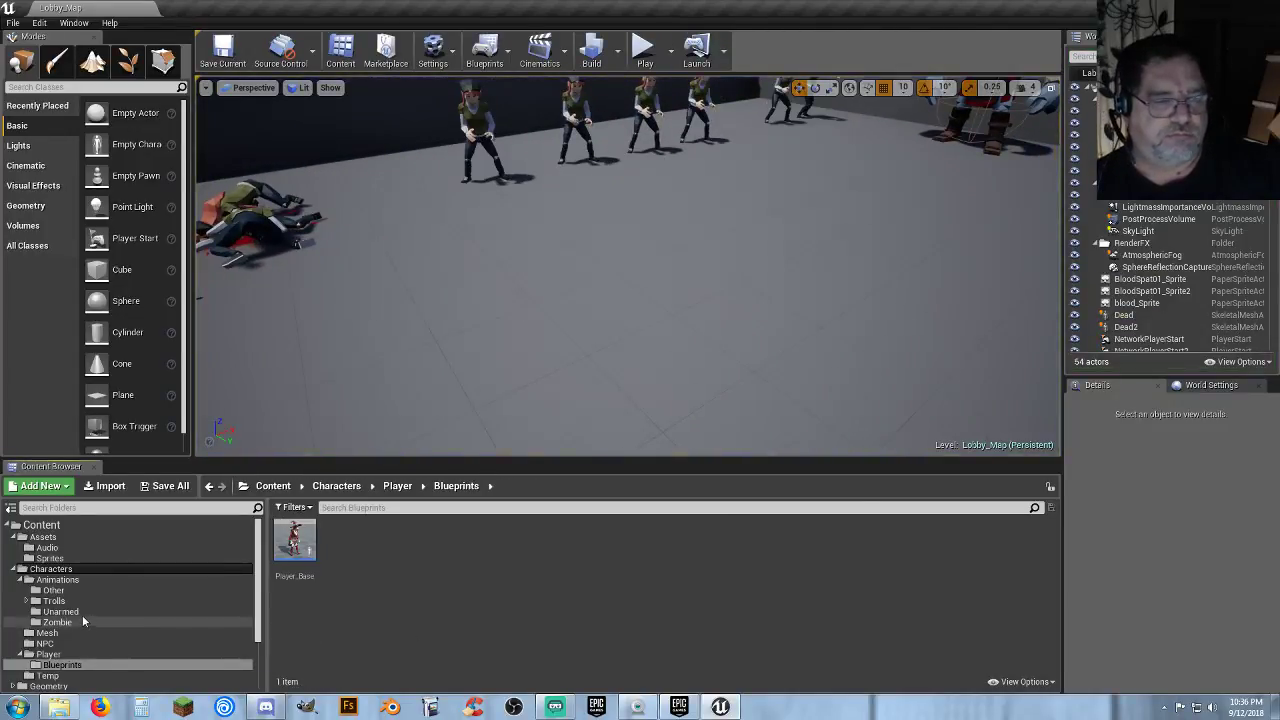
pyautogui.click(63, 642)
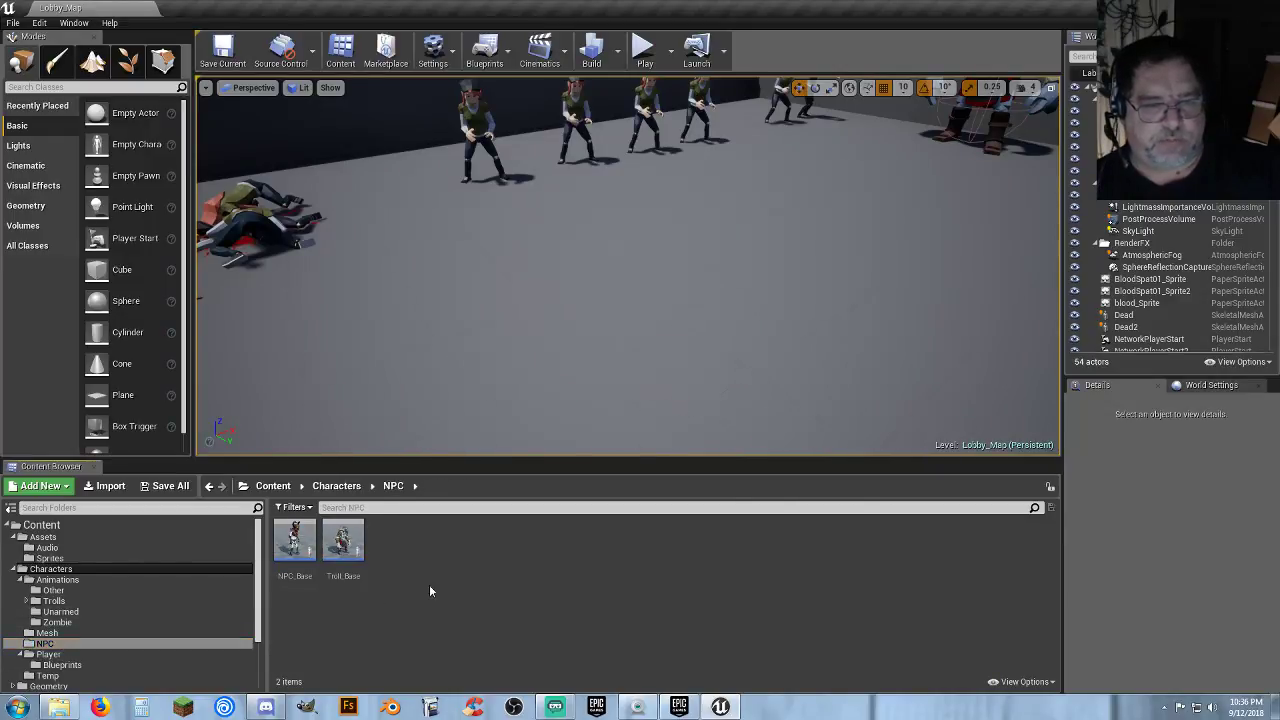
pyautogui.rightClick(471, 568)
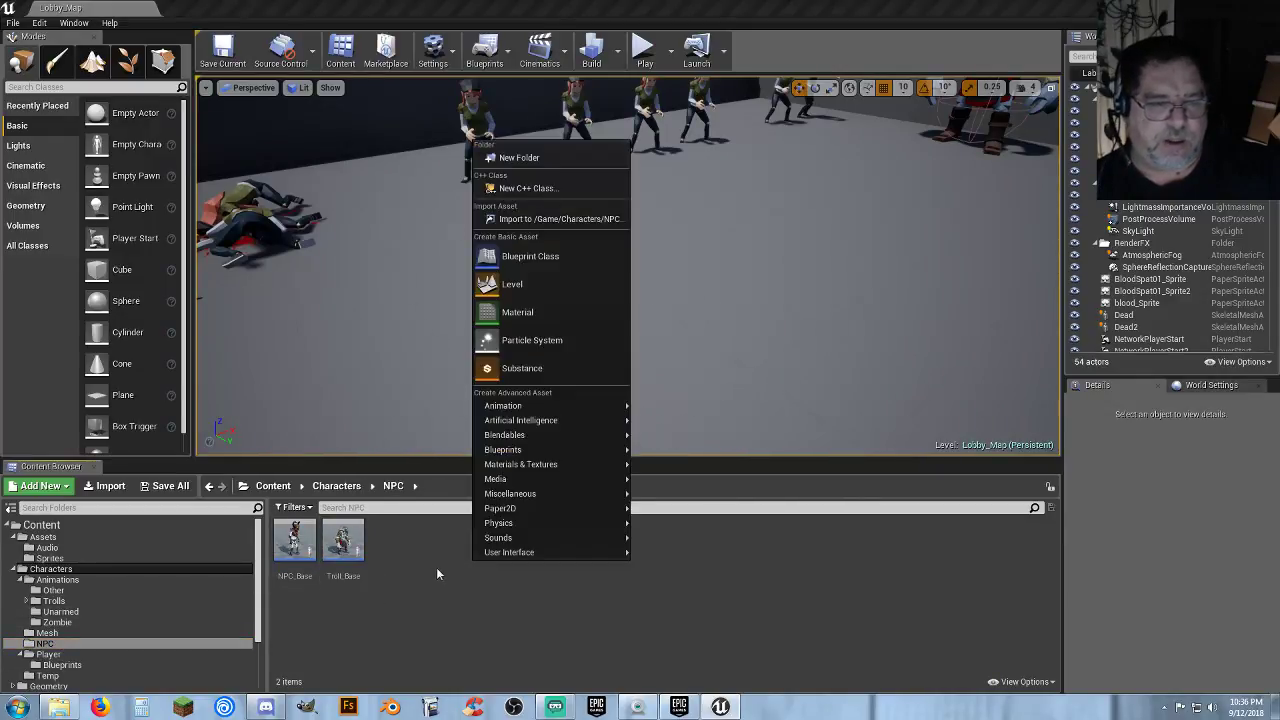
pyautogui.click(547, 263)
pyautogui.click(547, 264)
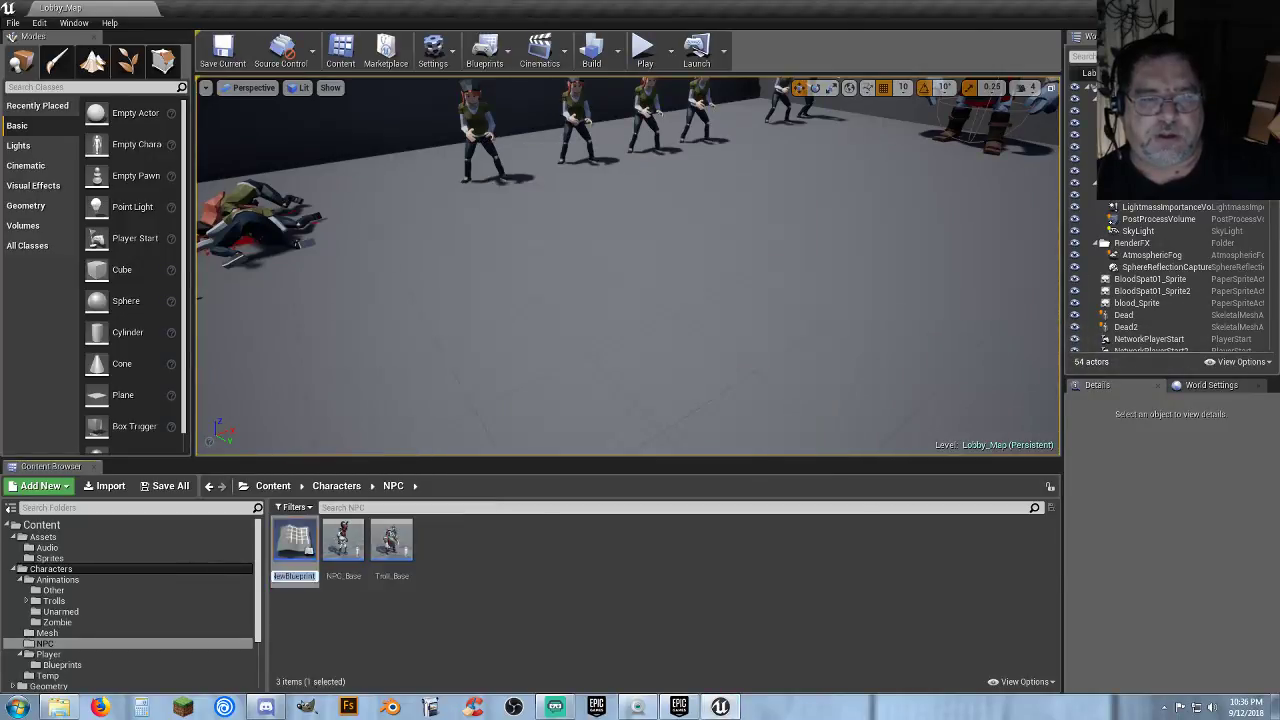
pyautogui.write('Sample')
pyautogui.press('Return')
pyautogui.press('Return')
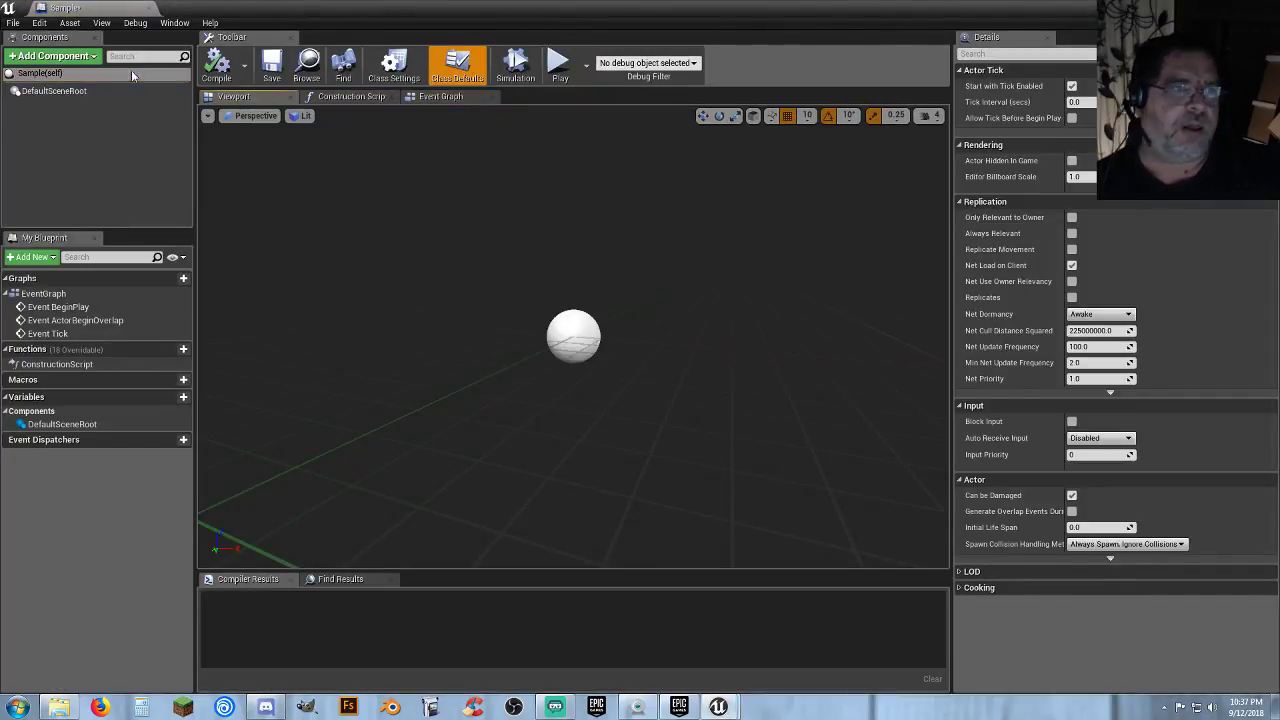
pyautogui.click(55, 56)
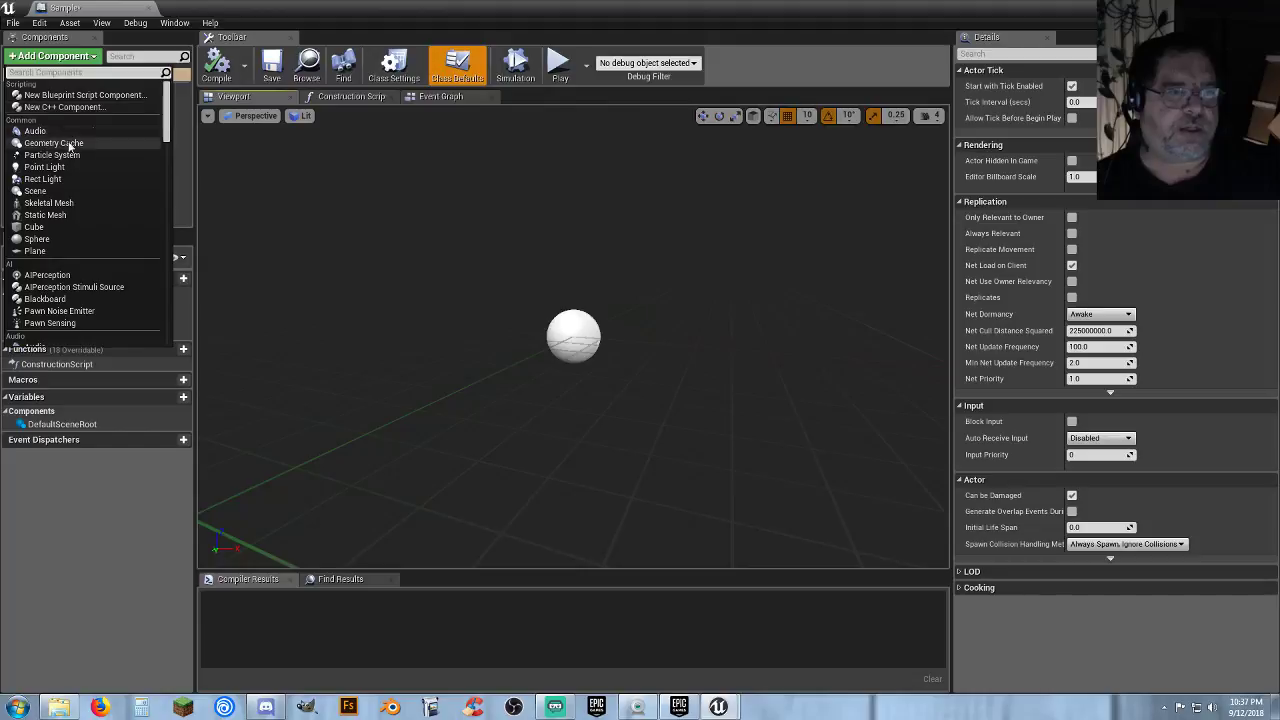
pyautogui.click(95, 483)
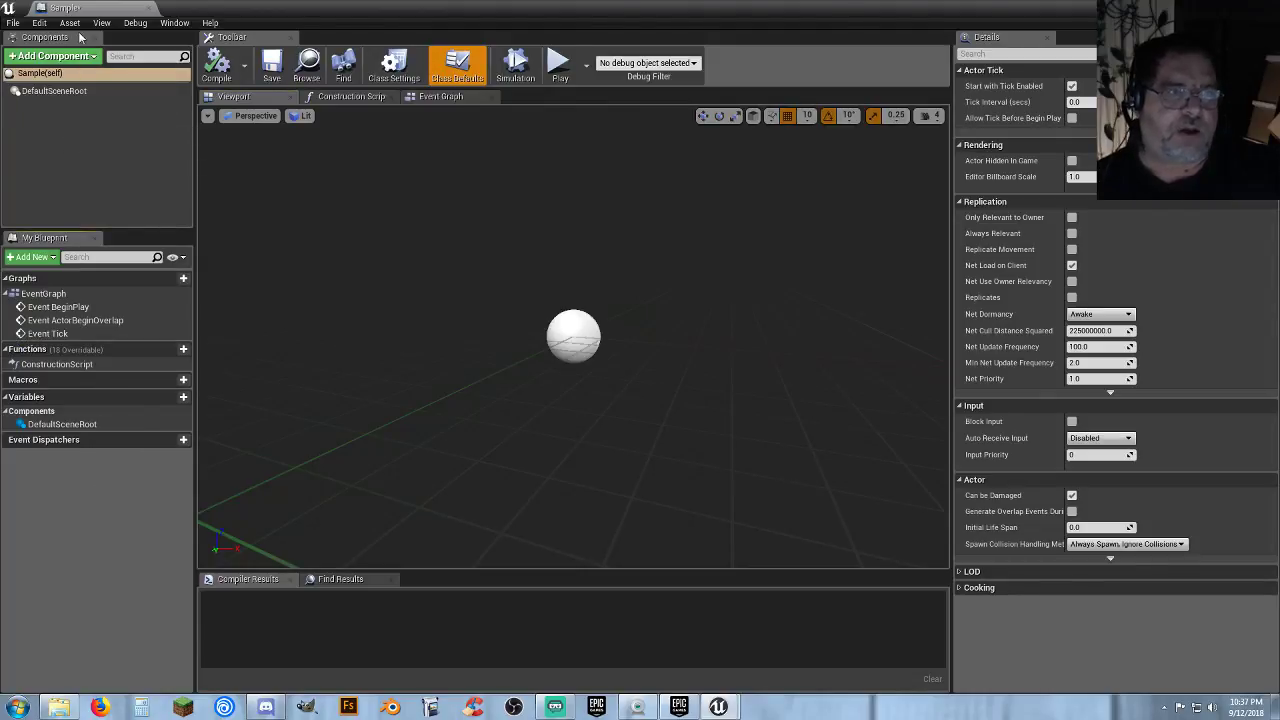
# Dock the Sample blueprint editor as a tab beside Lobby_Map and return to the level editor.
pyautogui.moveTo(88, 9); pyautogui.dragTo(220, 16)
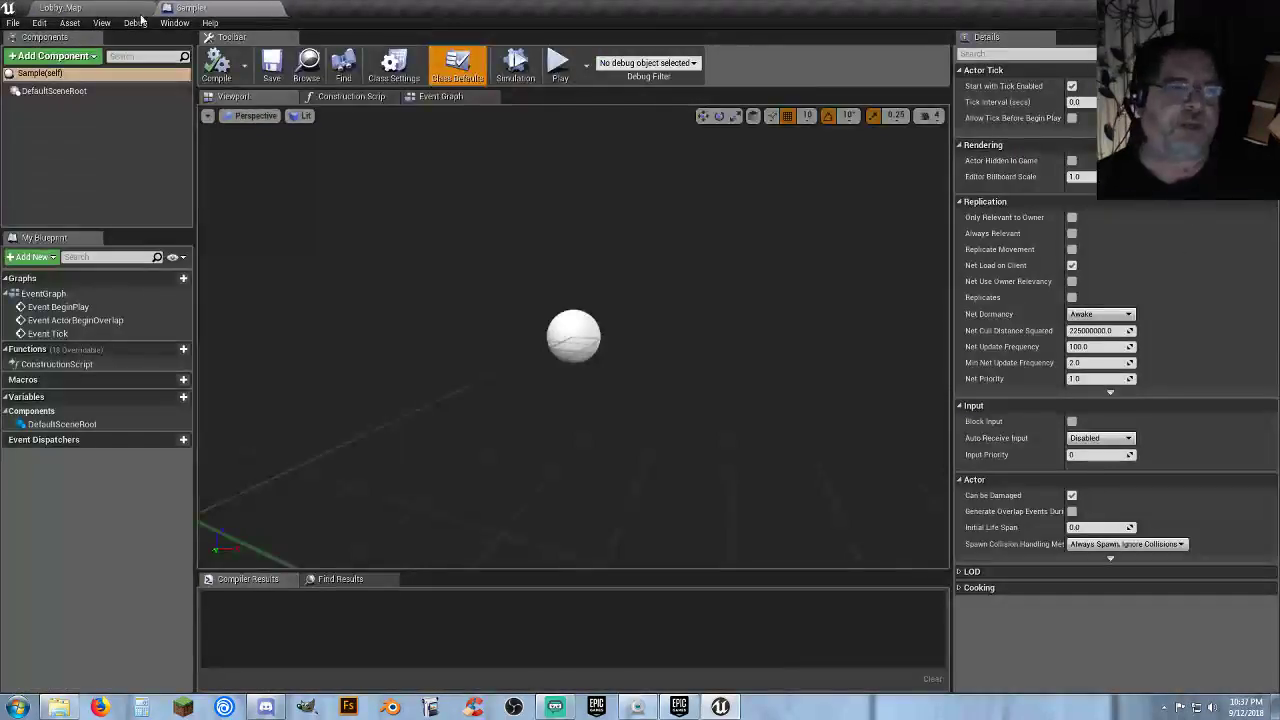
pyautogui.click(108, 10)
pyautogui.click(507, 604)
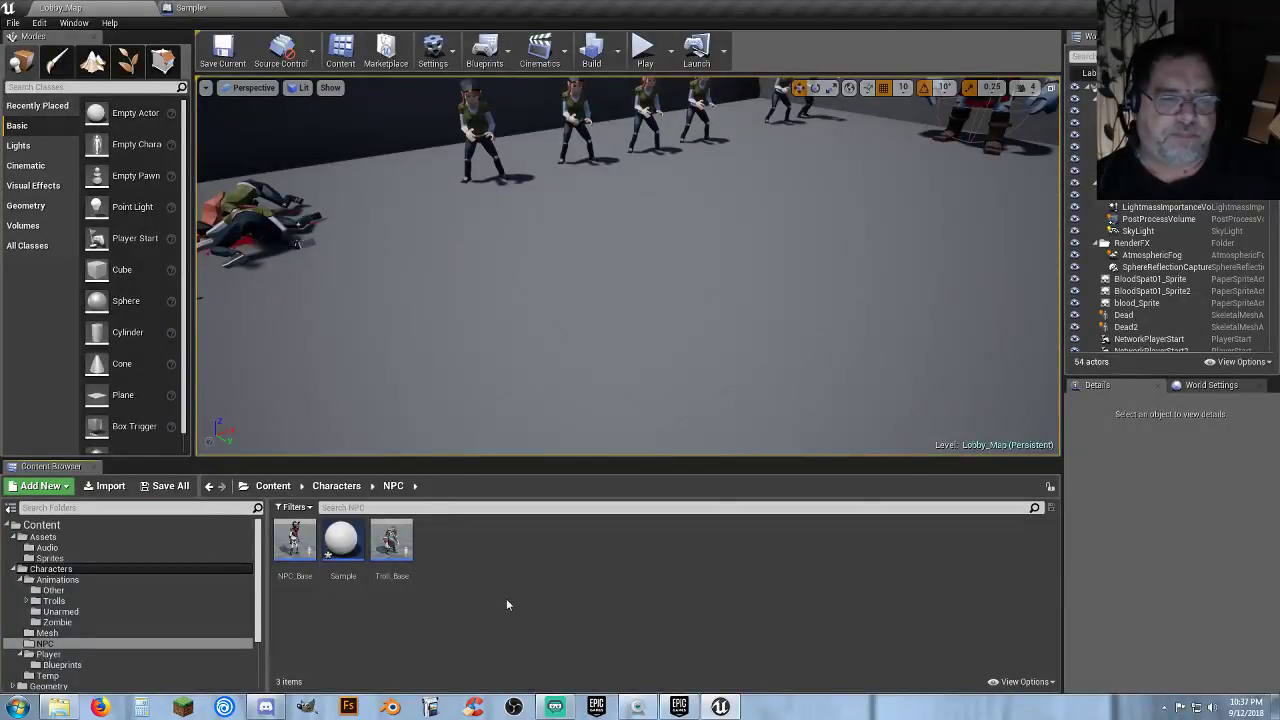
# Select the SK_Character_Male_Peasant_01 skeletal mesh in the PolygonFantasyCharacters/Characters folder.
pyautogui.scroll(-2, 120, 625)
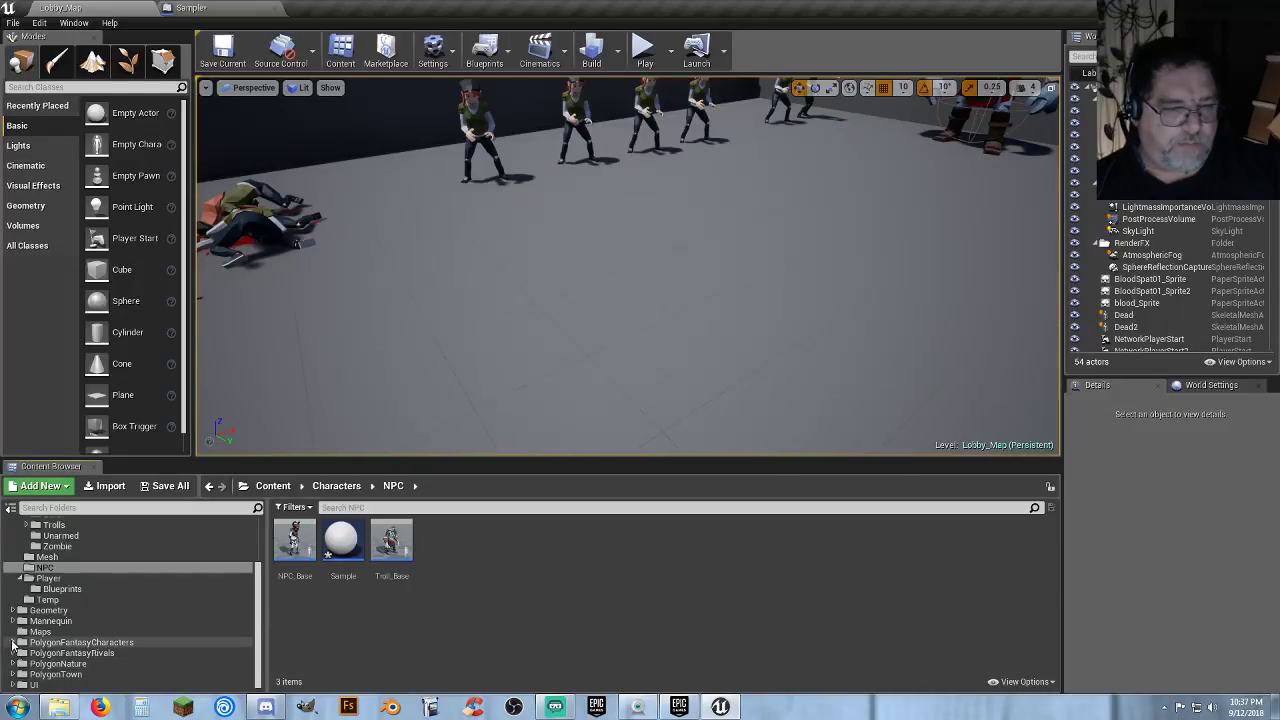
pyautogui.click(12, 643)
pyautogui.scroll(-1, 27, 652)
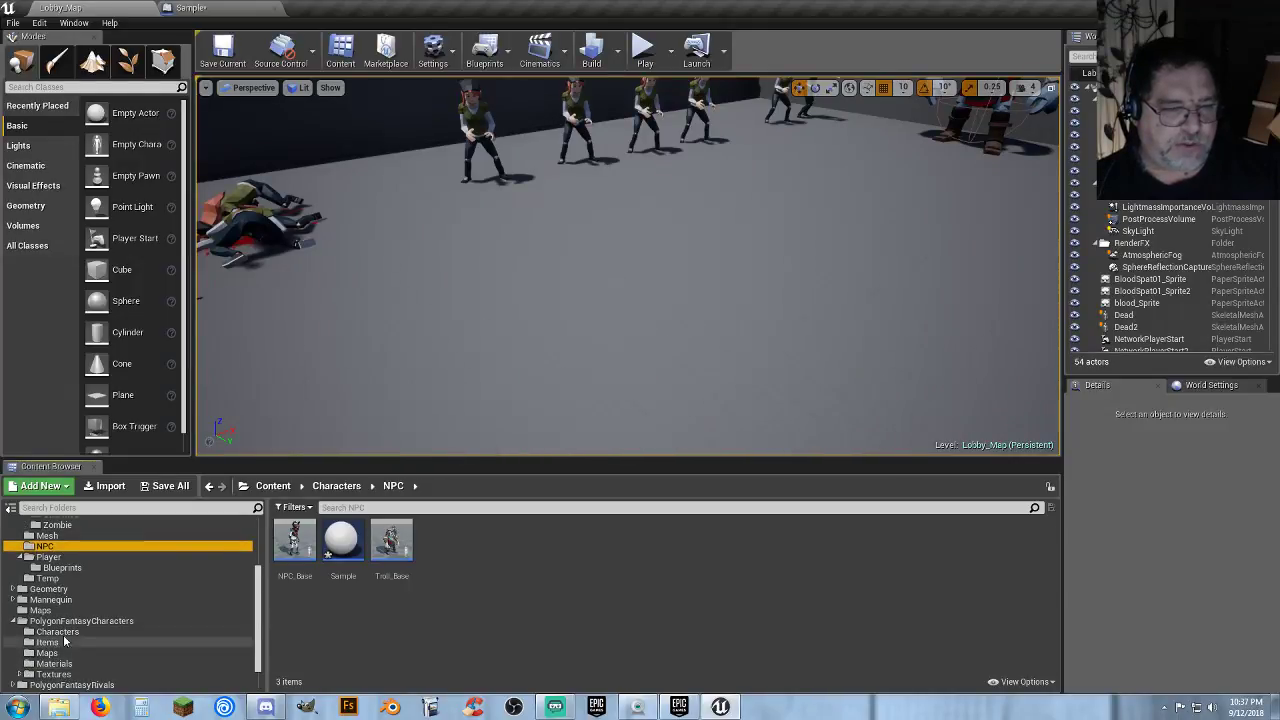
pyautogui.click(55, 632)
pyautogui.click(789, 620)
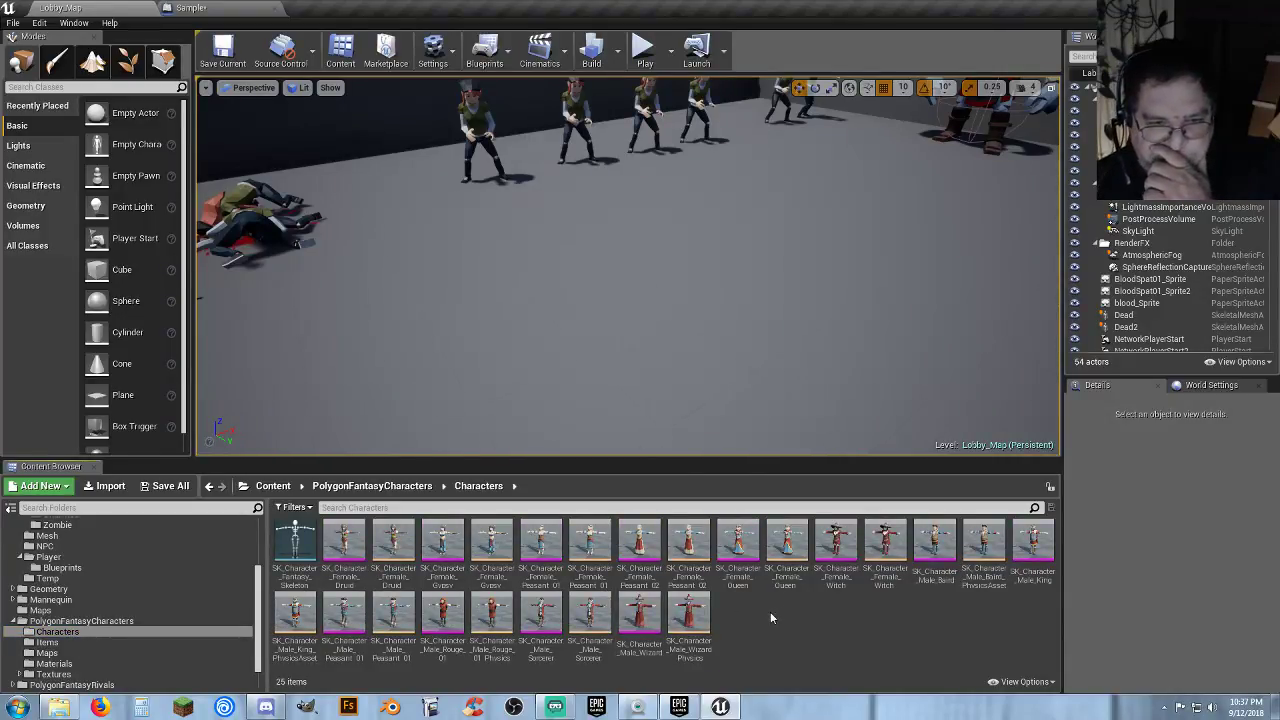
pyautogui.click(348, 657)
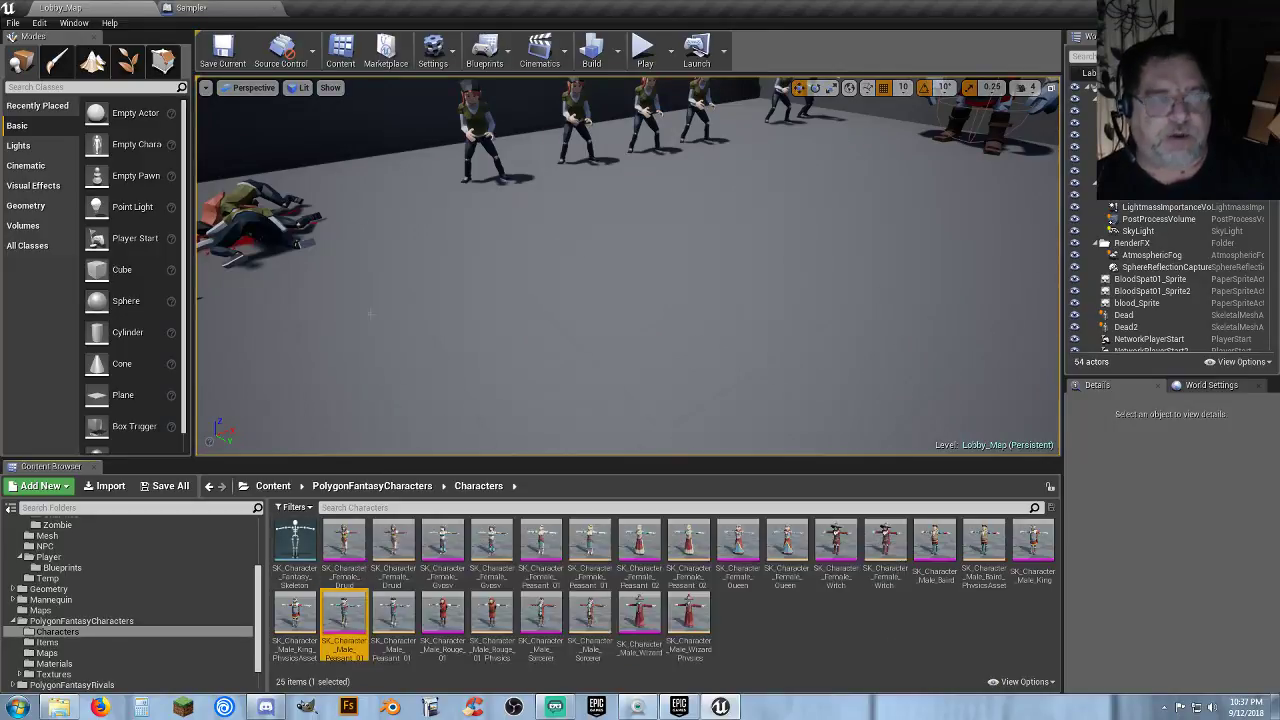
# Add a Skeletal Mesh component using SK_Character_Male_Peasant_01 to the Sample blueprint and save it.
pyautogui.click(254, 12)
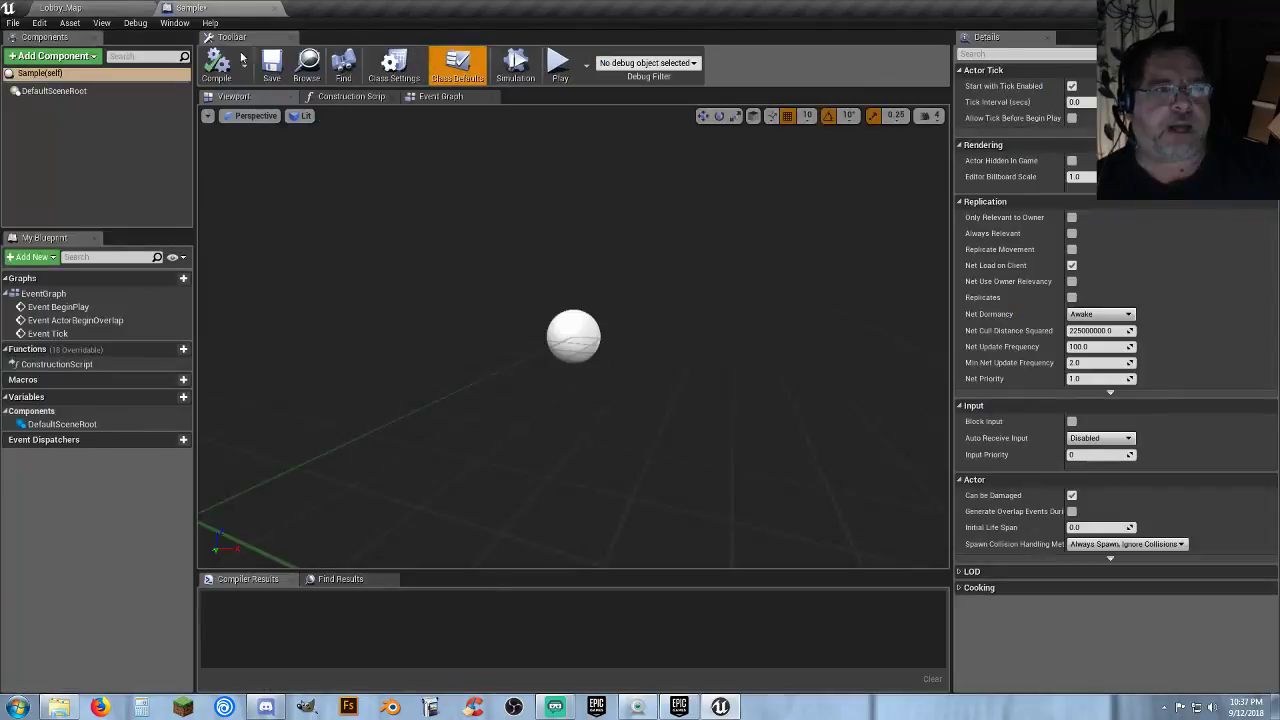
pyautogui.click(64, 57)
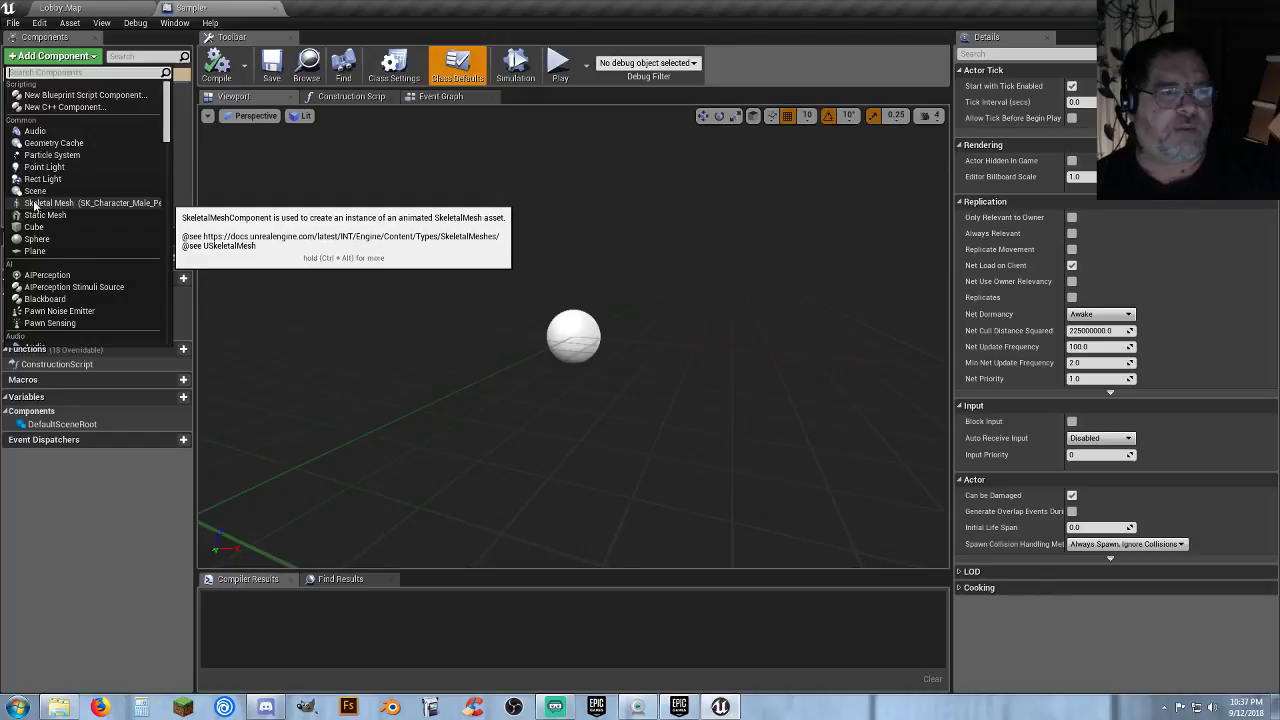
pyautogui.click(116, 203)
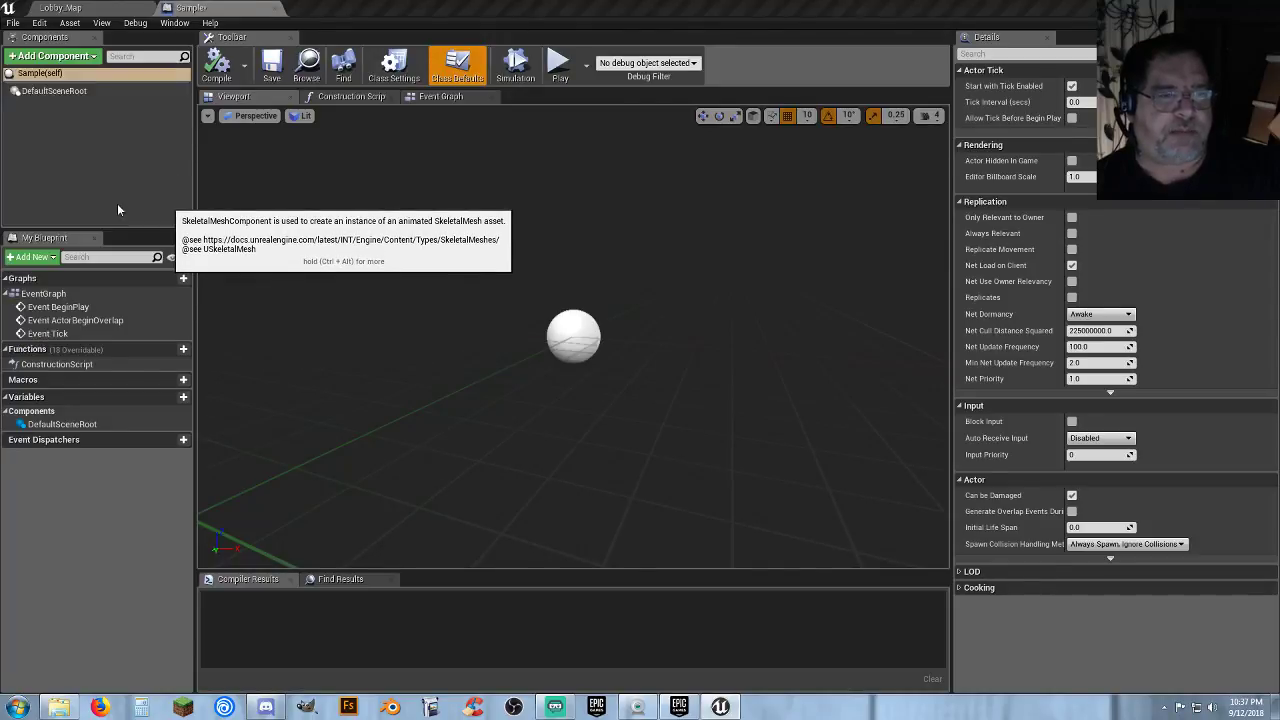
pyautogui.moveTo(679, 278)
pyautogui.mouseDown(button='right')
pyautogui.moveTo(679, 160)
pyautogui.moveTo(679, 300)
pyautogui.mouseUp(button='right')
pyautogui.moveTo(679, 345); pyautogui.dragTo(679, 278)
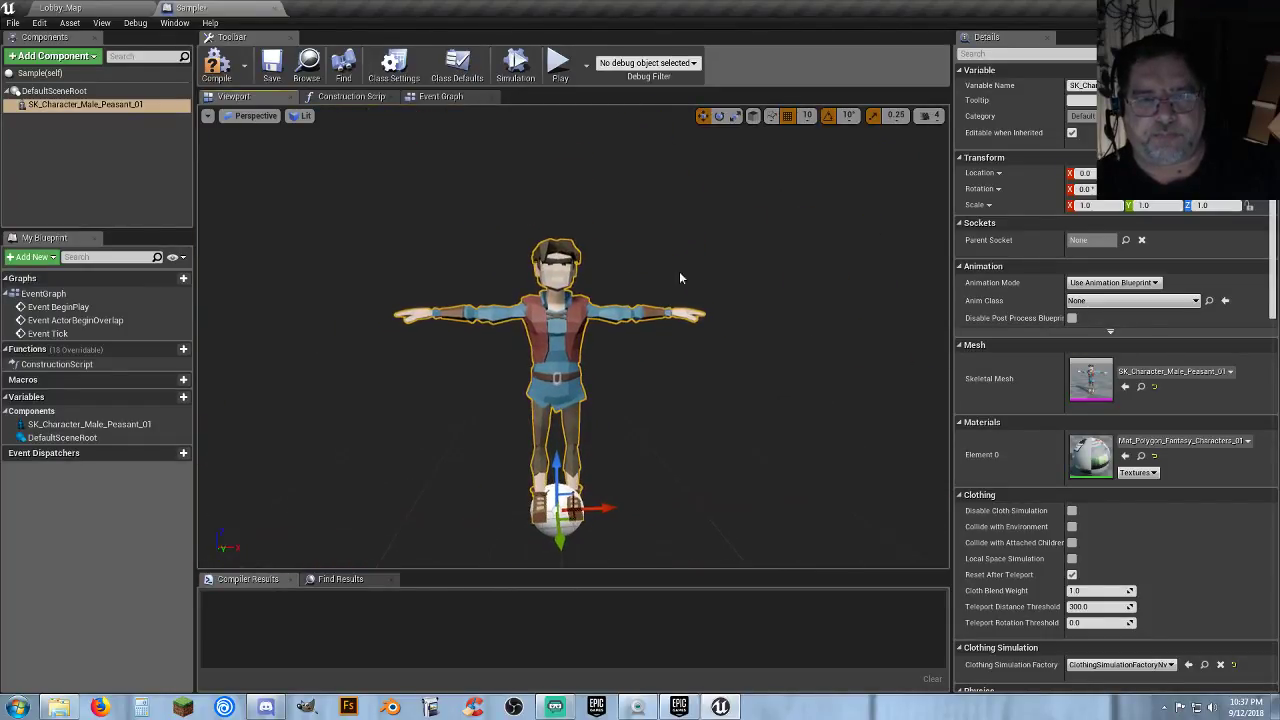
pyautogui.click(267, 72)
pyautogui.moveTo(572, 314); pyautogui.dragTo(510, 344, button='right')
pyautogui.press('w')
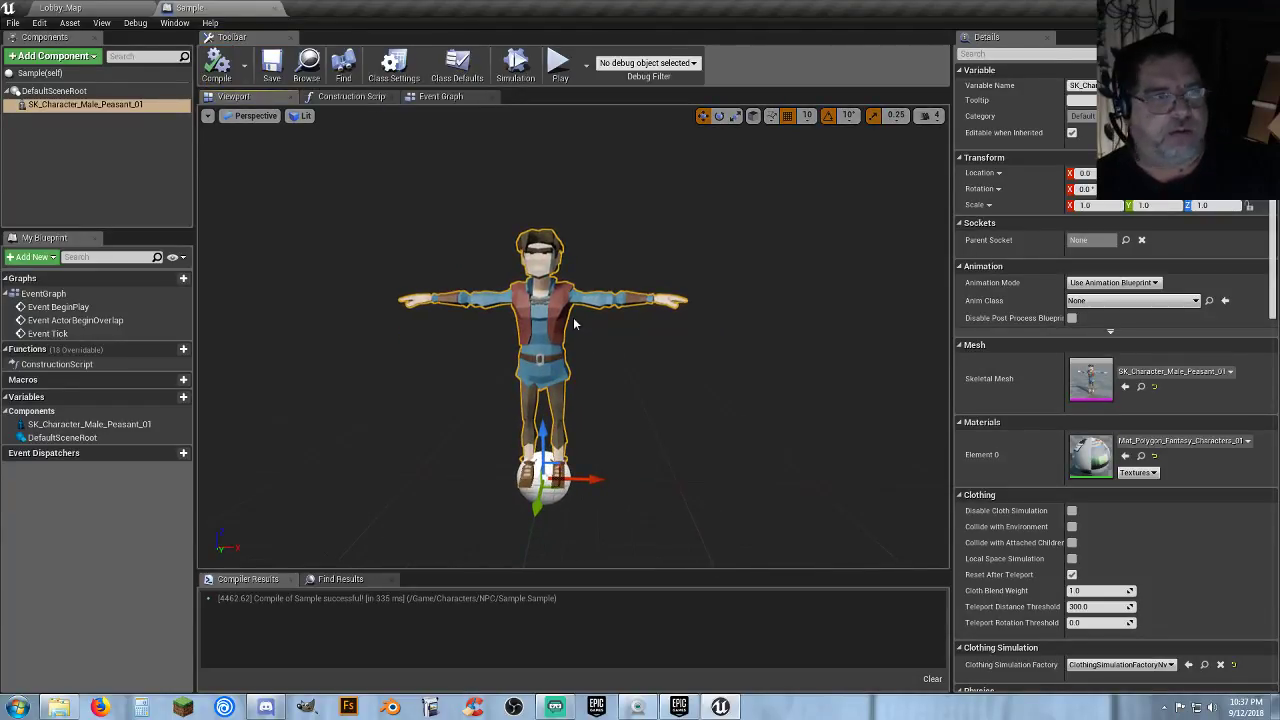
# Go back to Lobby_Map's content folders and select blood_Sprite in Assets/Sprites.
pyautogui.click(60, 8)
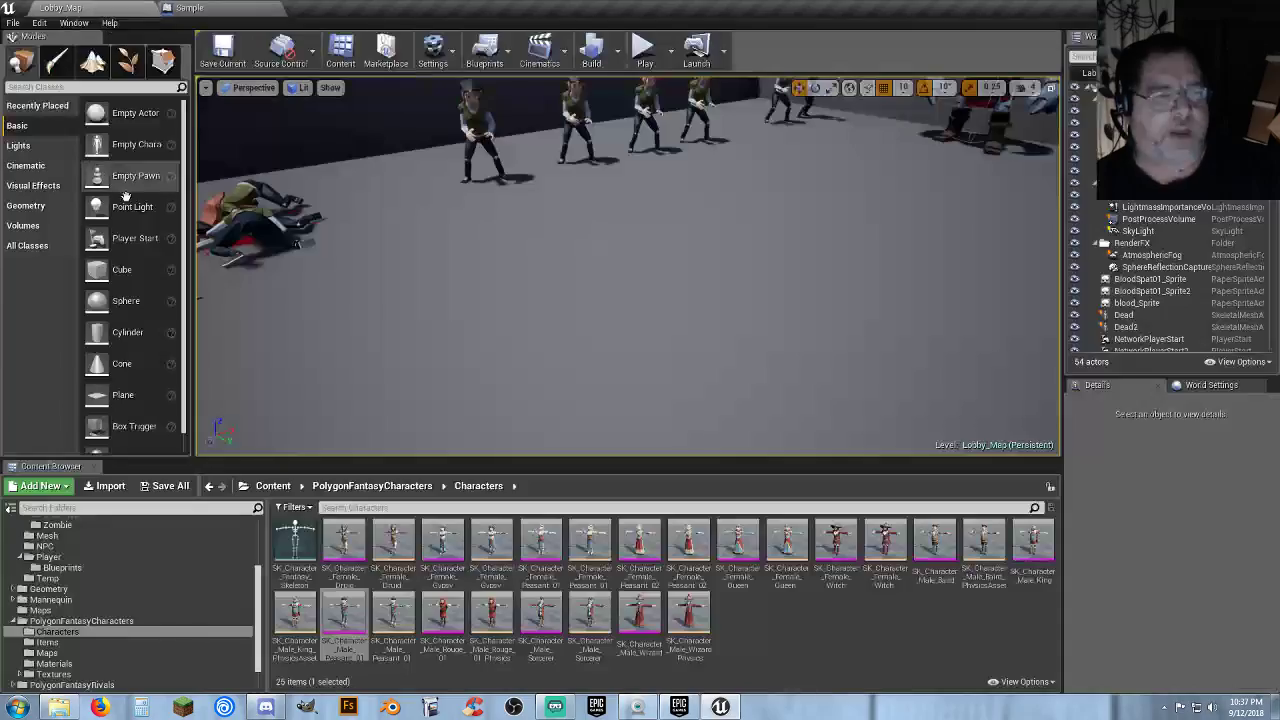
pyautogui.scroll(5, 99, 589)
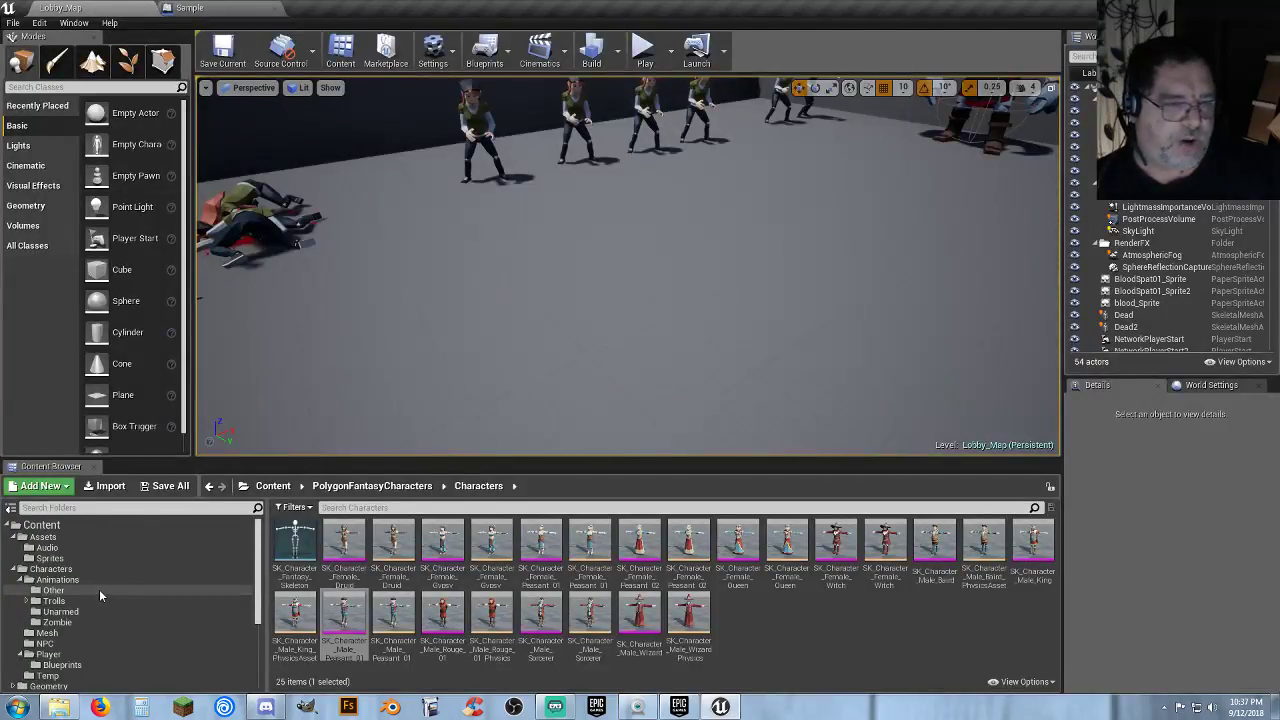
pyautogui.click(50, 558)
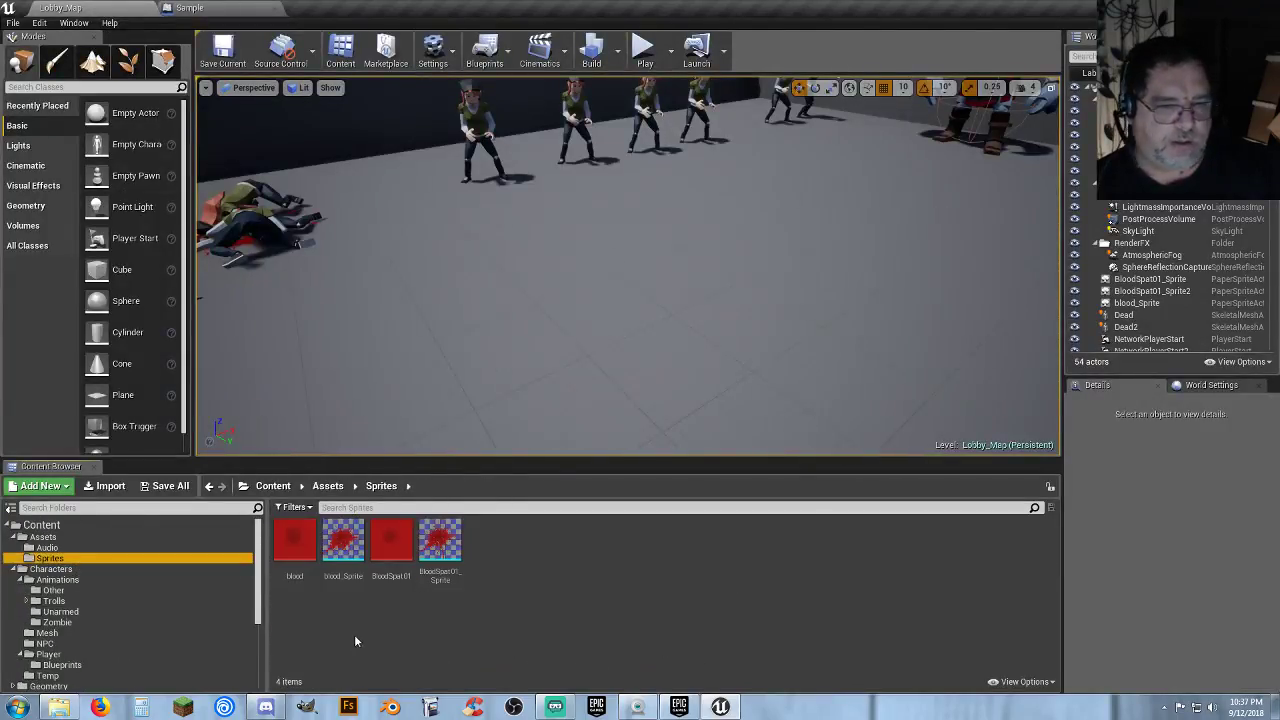
pyautogui.click(347, 575)
# Add a Paper Sprite component using blood_Sprite beneath the peasant mesh in the Sample blueprint.
pyautogui.click(235, 9)
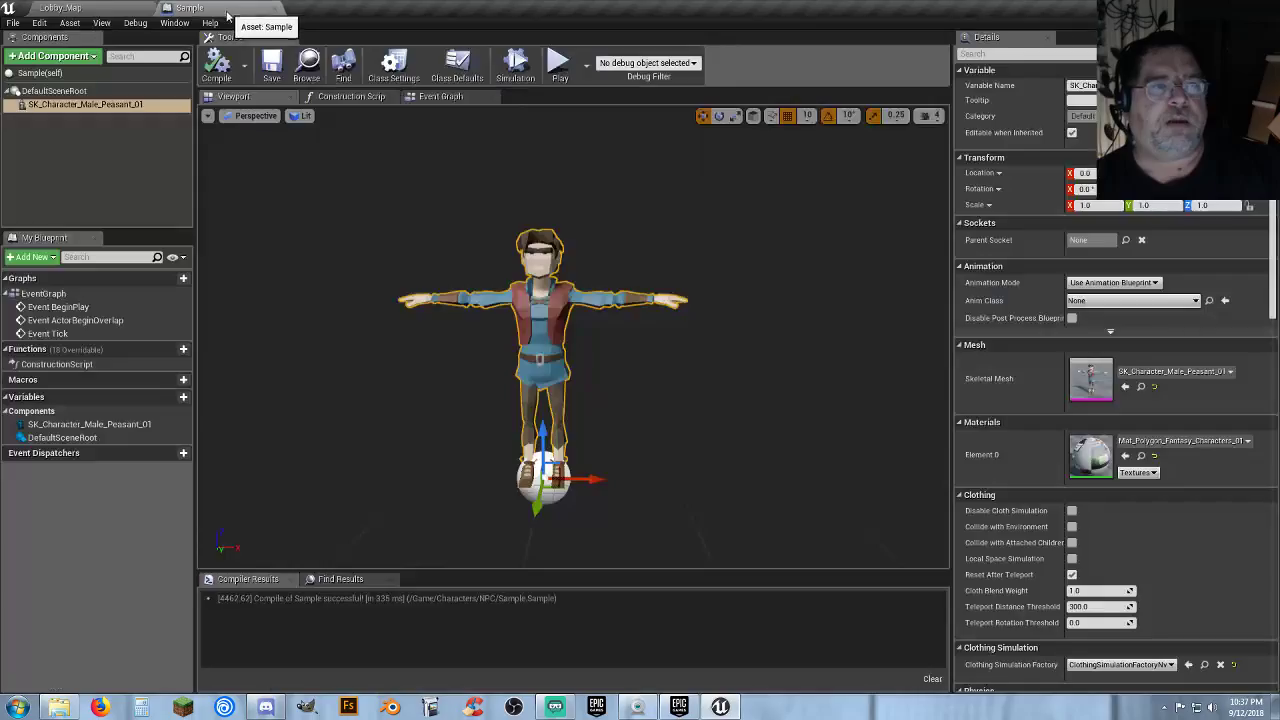
pyautogui.click(63, 62)
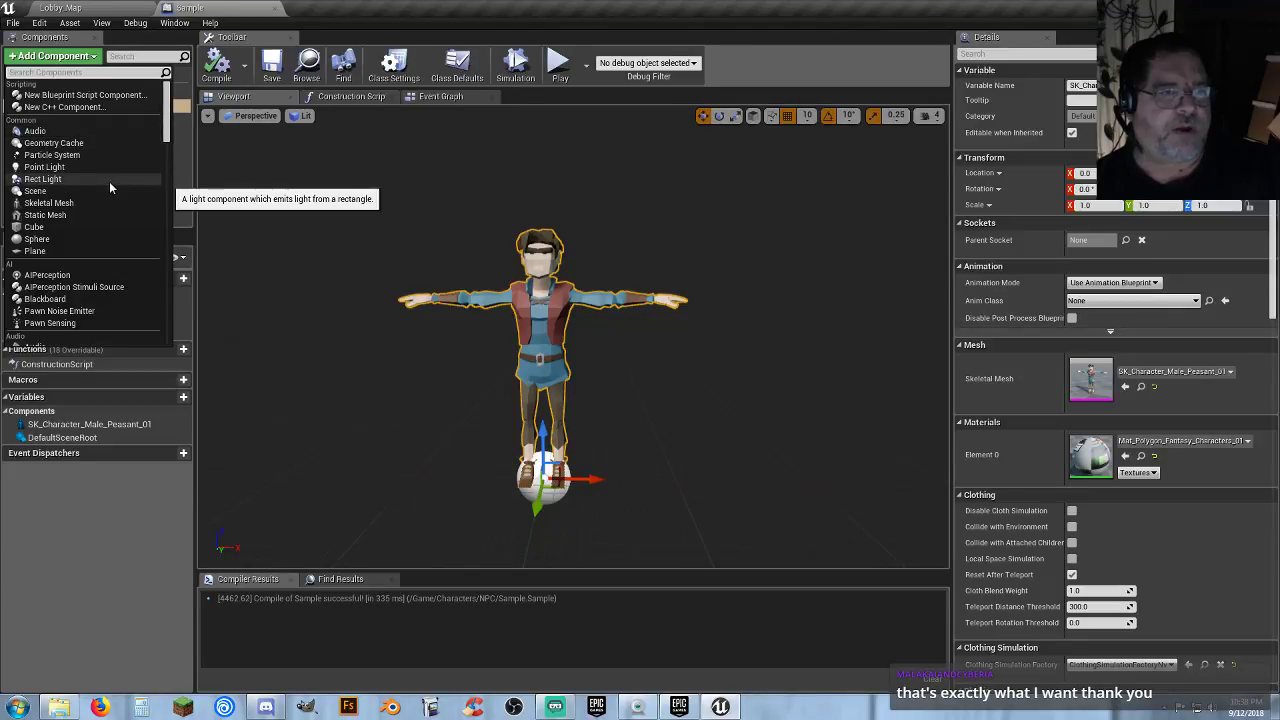
pyautogui.scroll(-10, 109, 181)
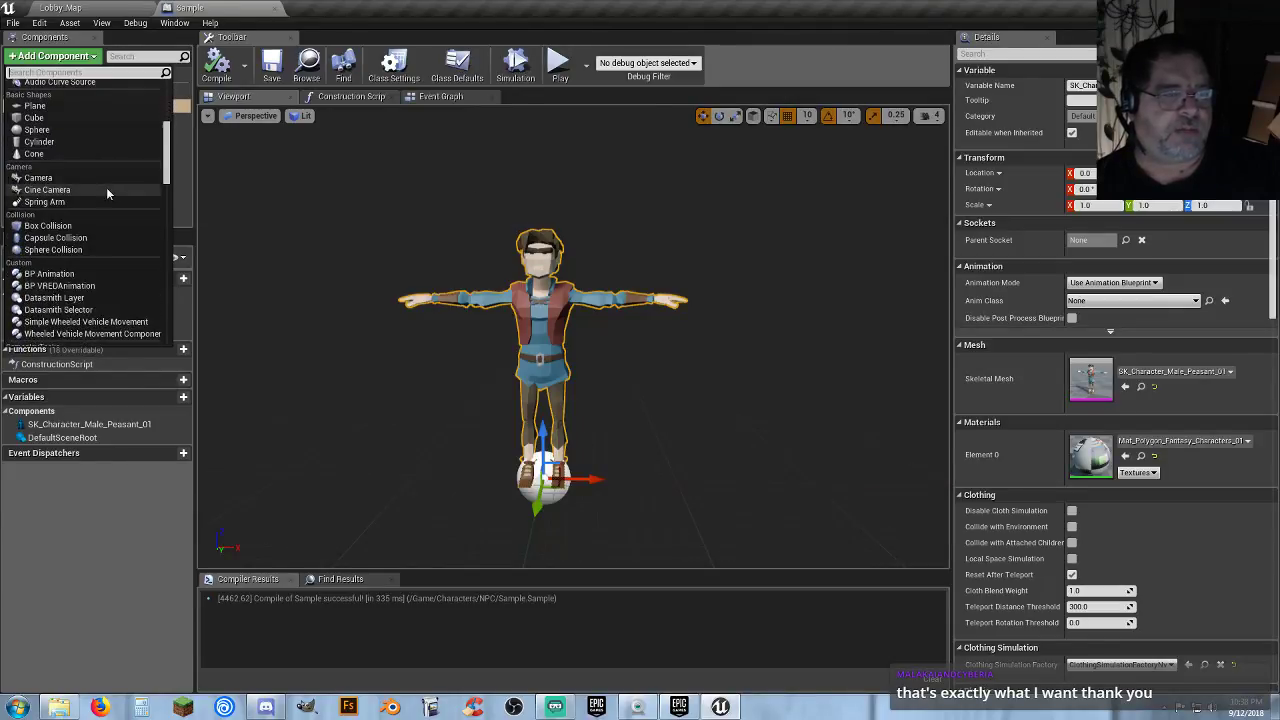
pyautogui.scroll(-8, 106, 187)
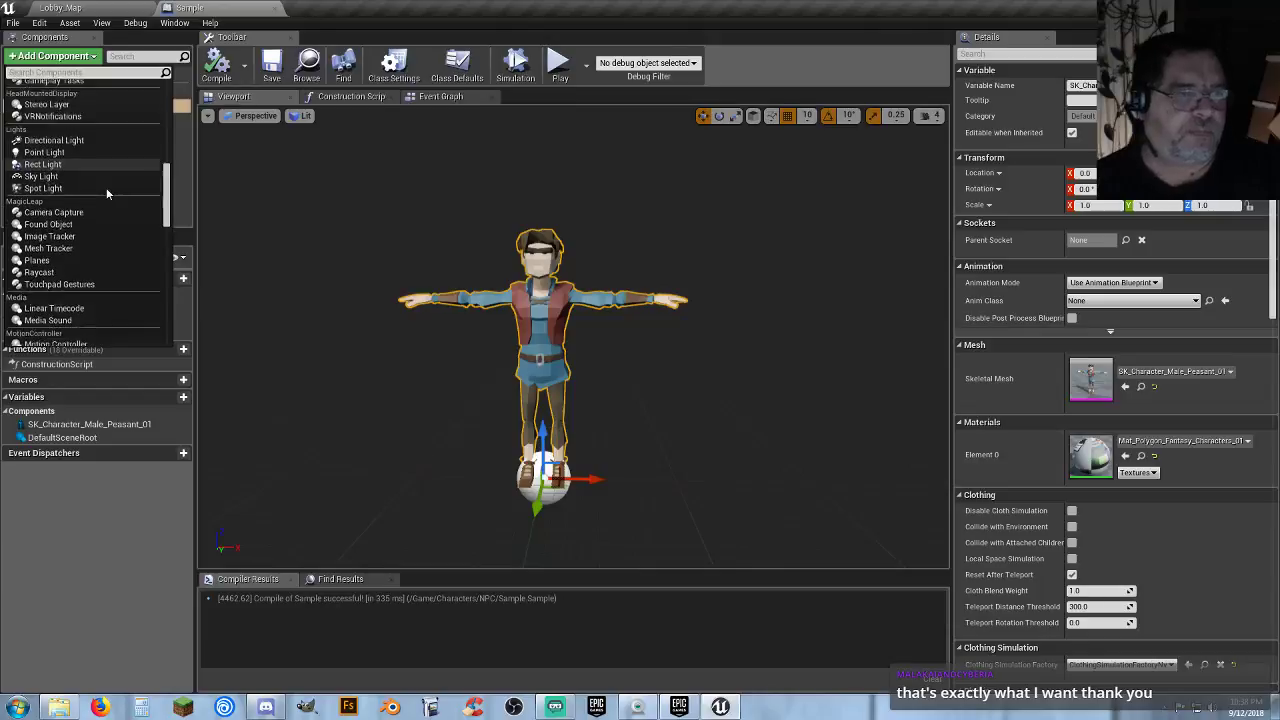
pyautogui.scroll(-5, 110, 190)
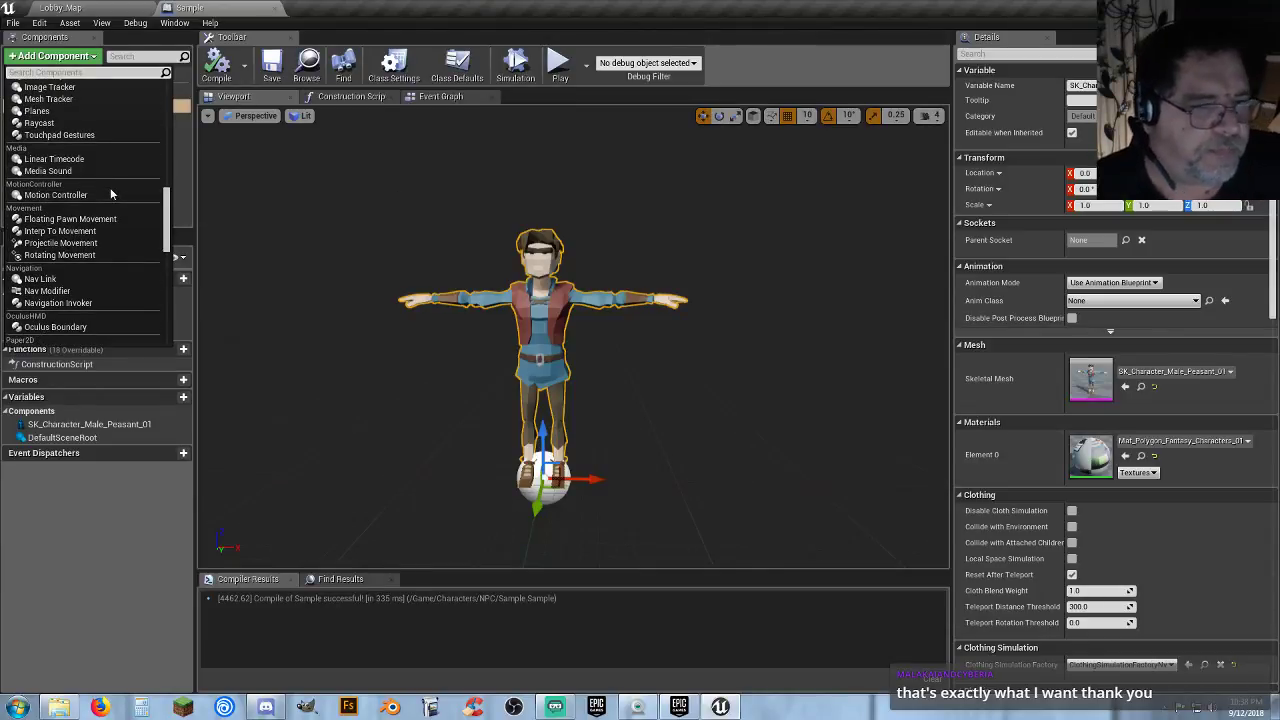
pyautogui.scroll(-4, 112, 192)
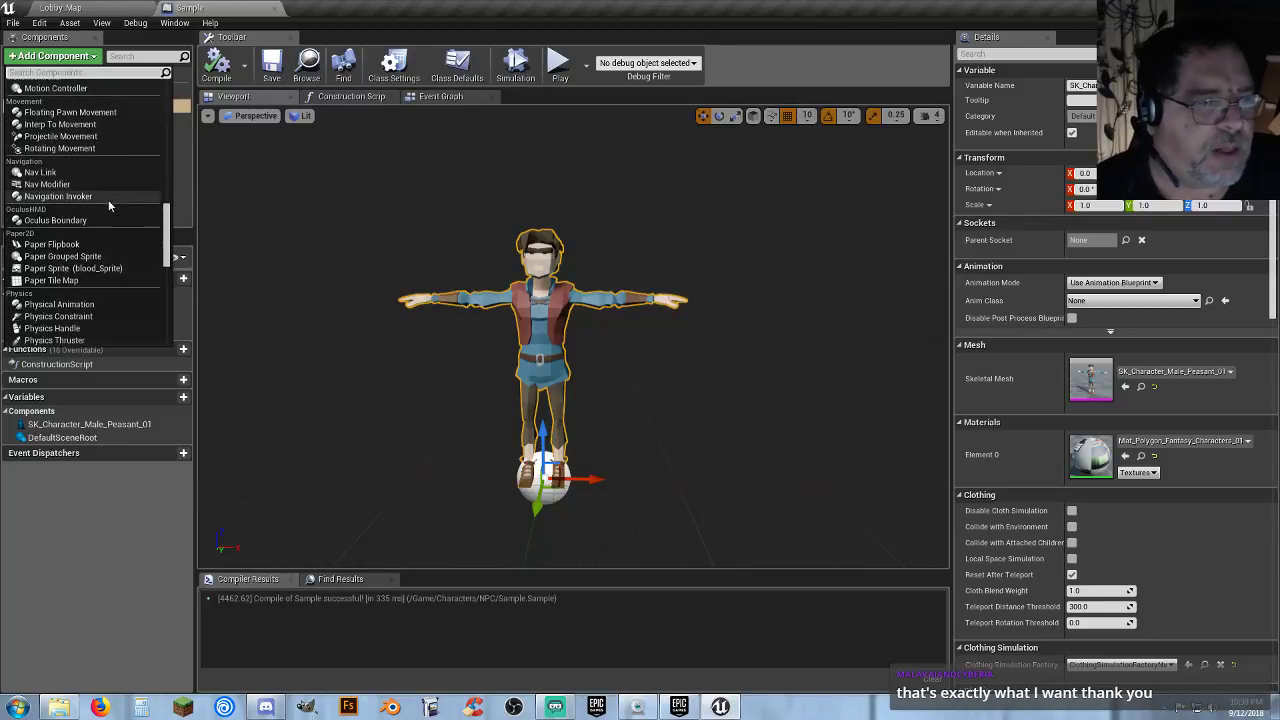
pyautogui.click(99, 270)
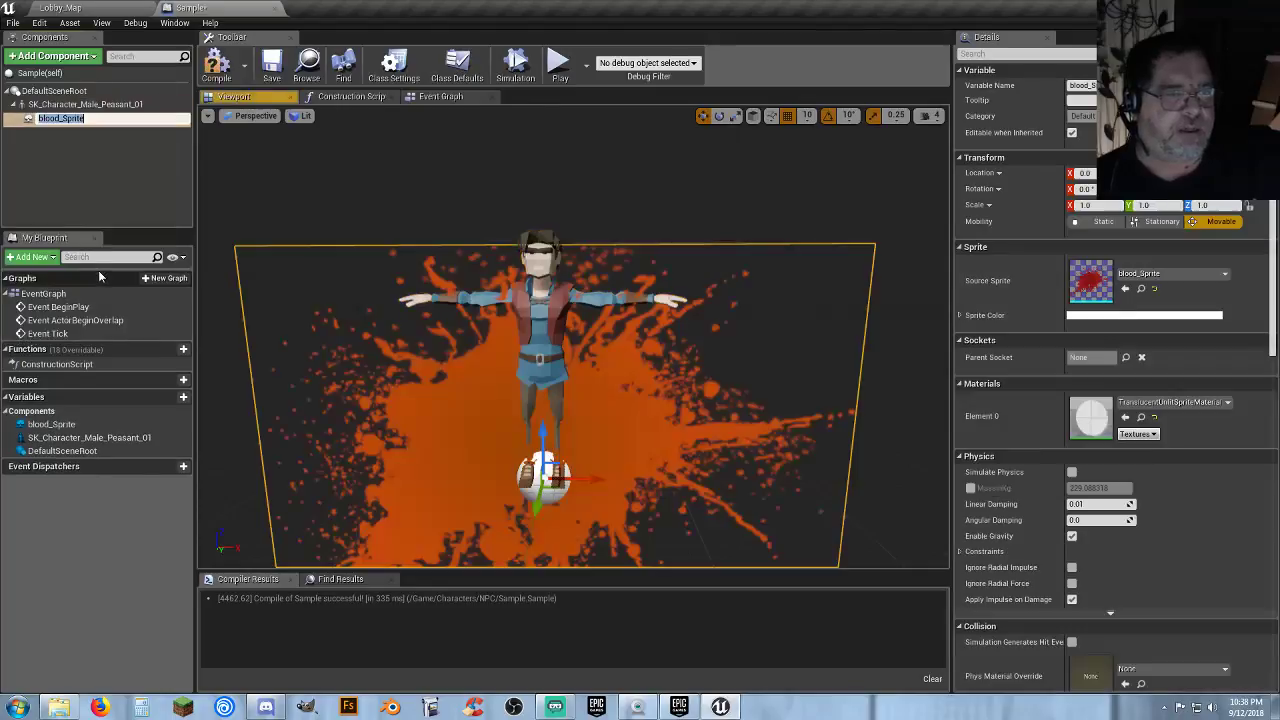
# Set the blood_Sprite component's scale to 0.3 on X, Y and Z.
pyautogui.moveTo(600, 341); pyautogui.dragTo(605, 410)
pyautogui.moveTo(840, 400); pyautogui.dragTo(840, 328)
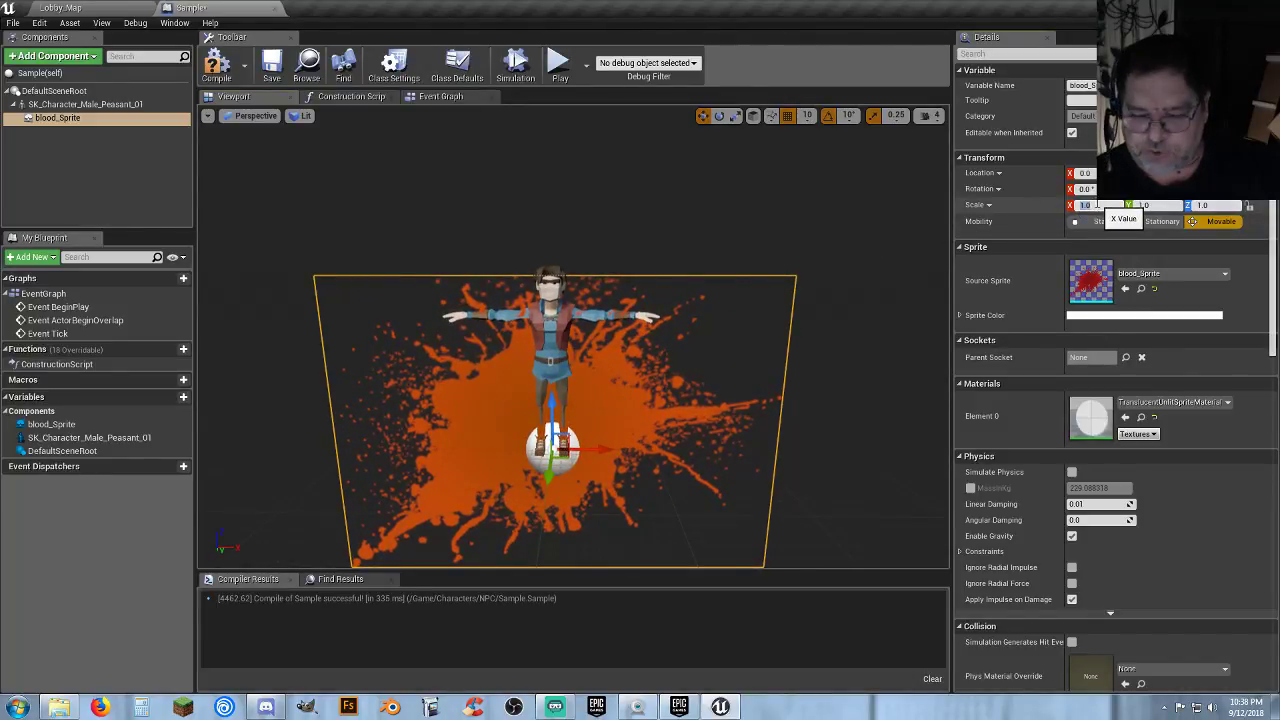
pyautogui.write('0.3')
pyautogui.press('Tab')
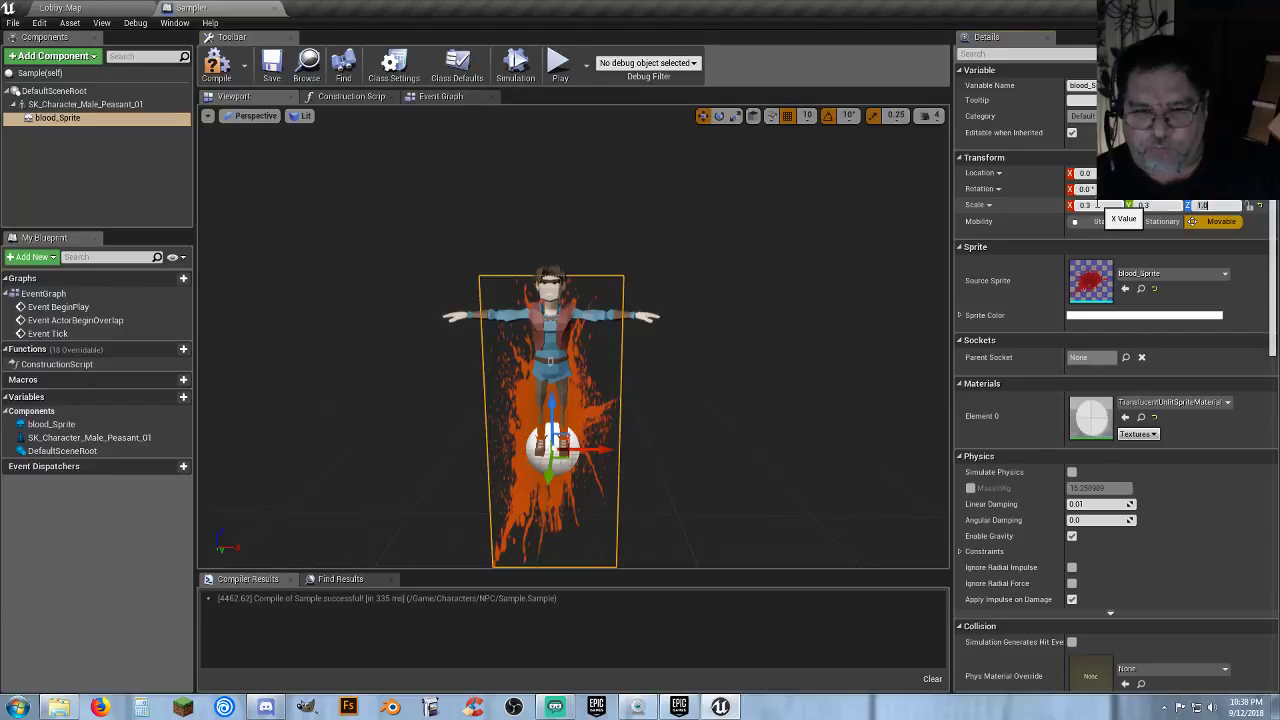
pyautogui.write('0.3')
pyautogui.press('Return')
# Rotate the blood_Sprite component -90 degrees about X so it lies flat beneath the peasant's feet.
pyautogui.keyDown('alt'); pyautogui.moveTo(697, 285); pyautogui.dragTo(480, 295); pyautogui.keyUp('alt')
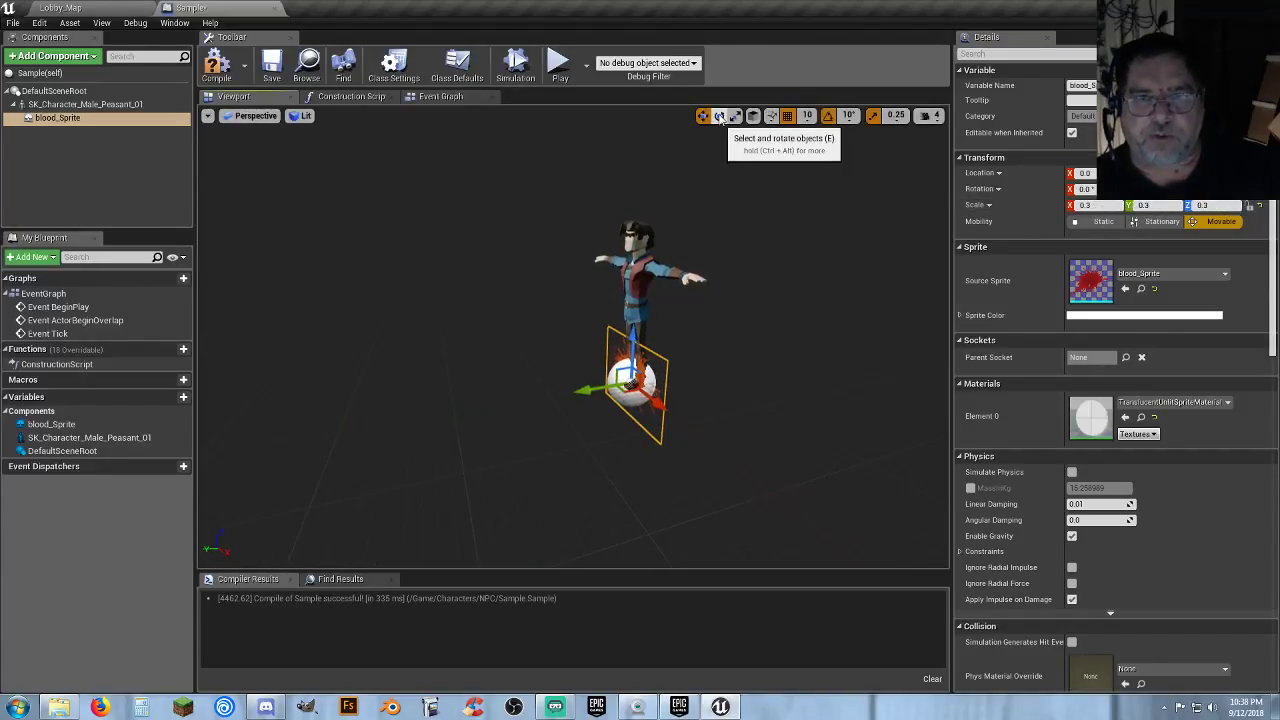
pyautogui.click(719, 116)
pyautogui.moveTo(585, 335); pyautogui.dragTo(697, 372)
pyautogui.keyDown('alt'); pyautogui.moveTo(683, 445); pyautogui.dragTo(862, 448); pyautogui.keyUp('alt')
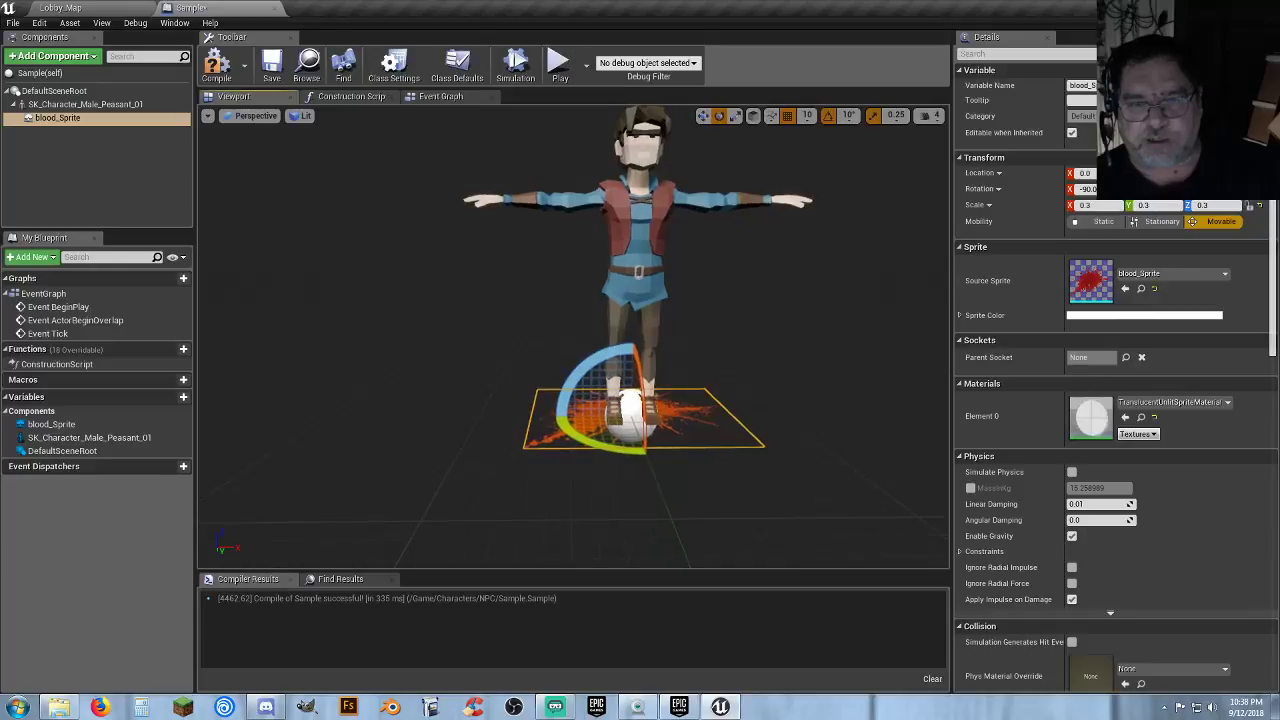
pyautogui.moveTo(677, 470)
pyautogui.keyDown('alt'); pyautogui.mouseDown()
pyautogui.moveTo(610, 471)
pyautogui.moveTo(683, 473)
pyautogui.mouseUp(); pyautogui.keyUp('alt')
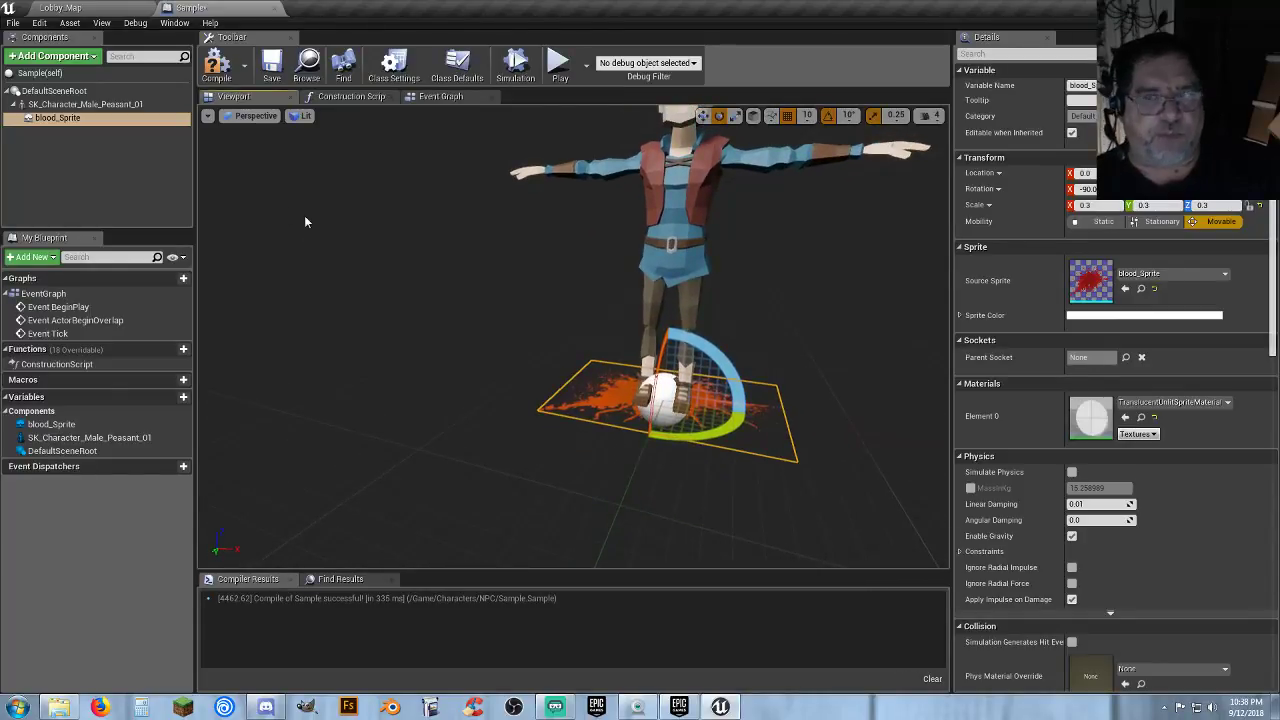
# Turn off the Visible rendering option for the blood_Sprite component and compile the Sample blueprint.
pyautogui.scroll(-3, 1019, 322)
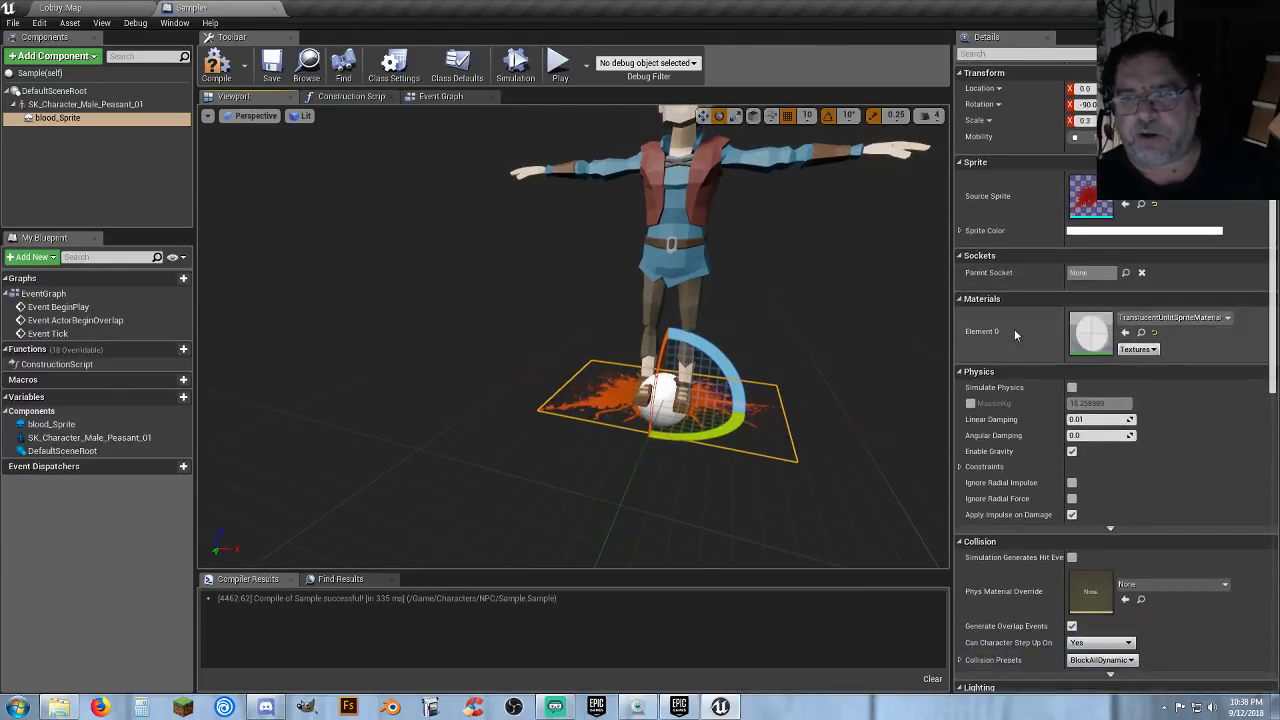
pyautogui.scroll(-5, 1014, 331)
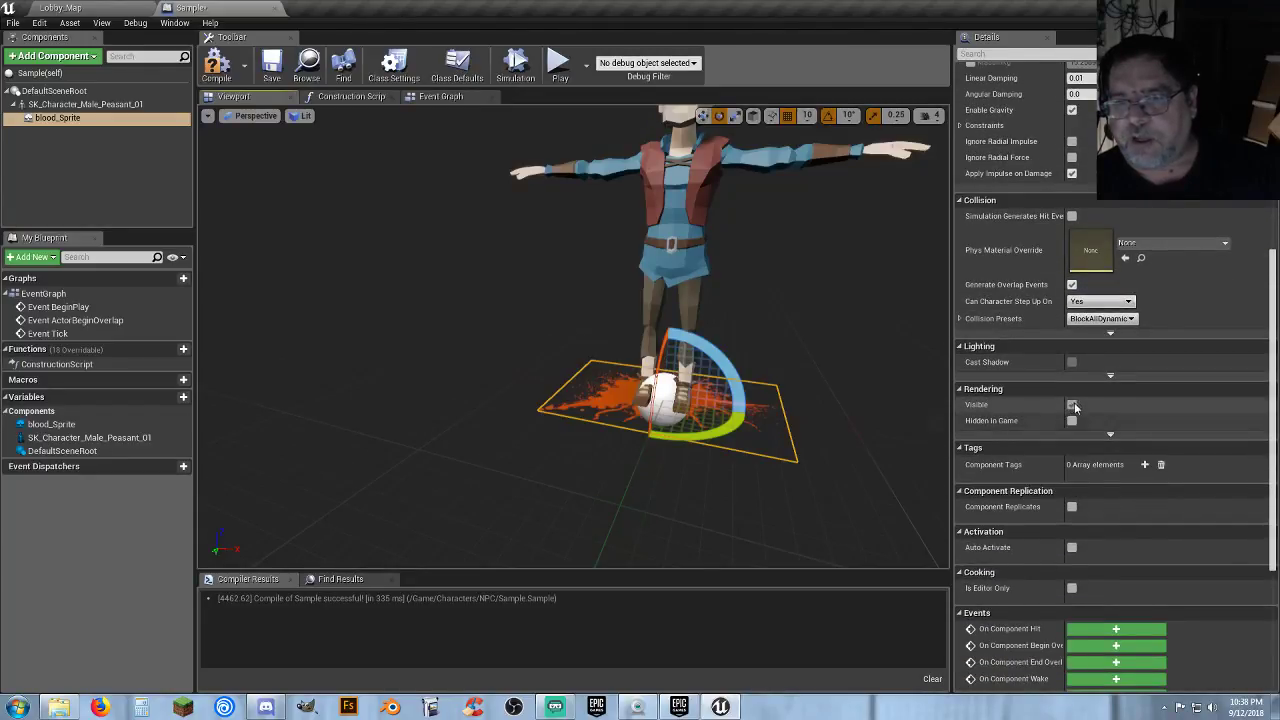
pyautogui.click(1072, 405)
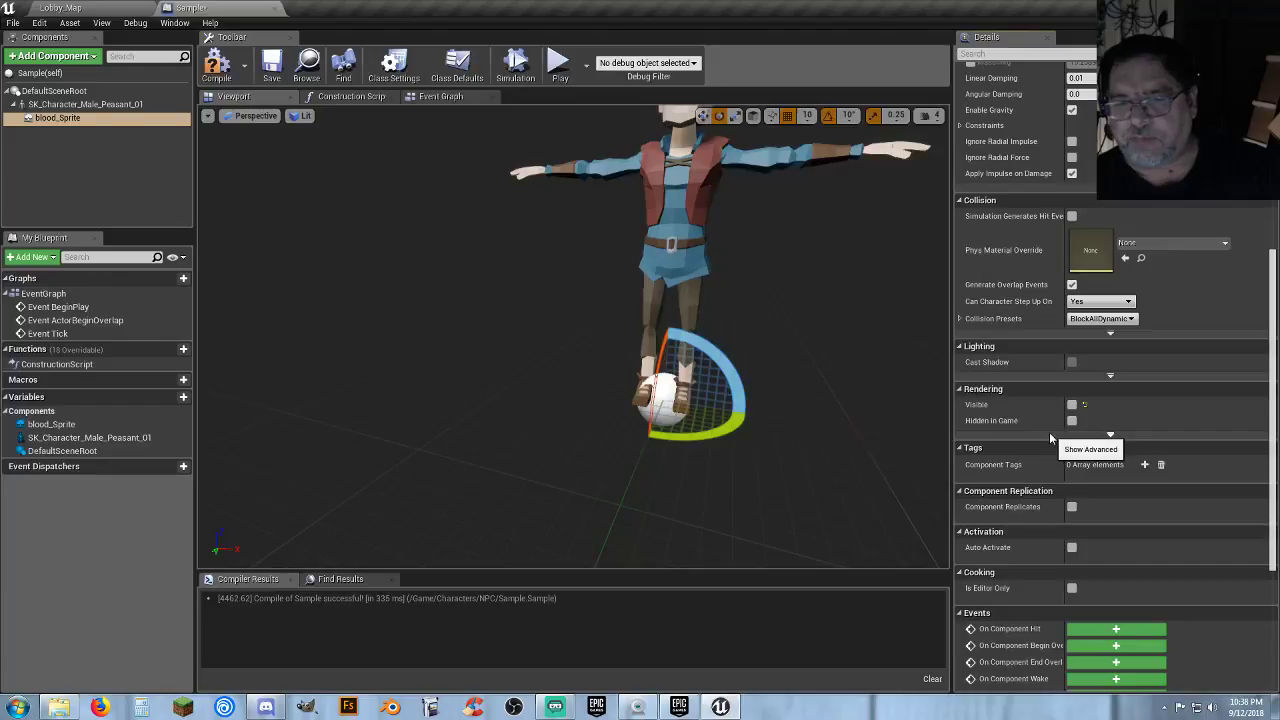
pyautogui.click(216, 64)
# Delete the Event ActorBeginOverlap and Event Tick nodes from Sample's Event Graph.
pyautogui.click(439, 97)
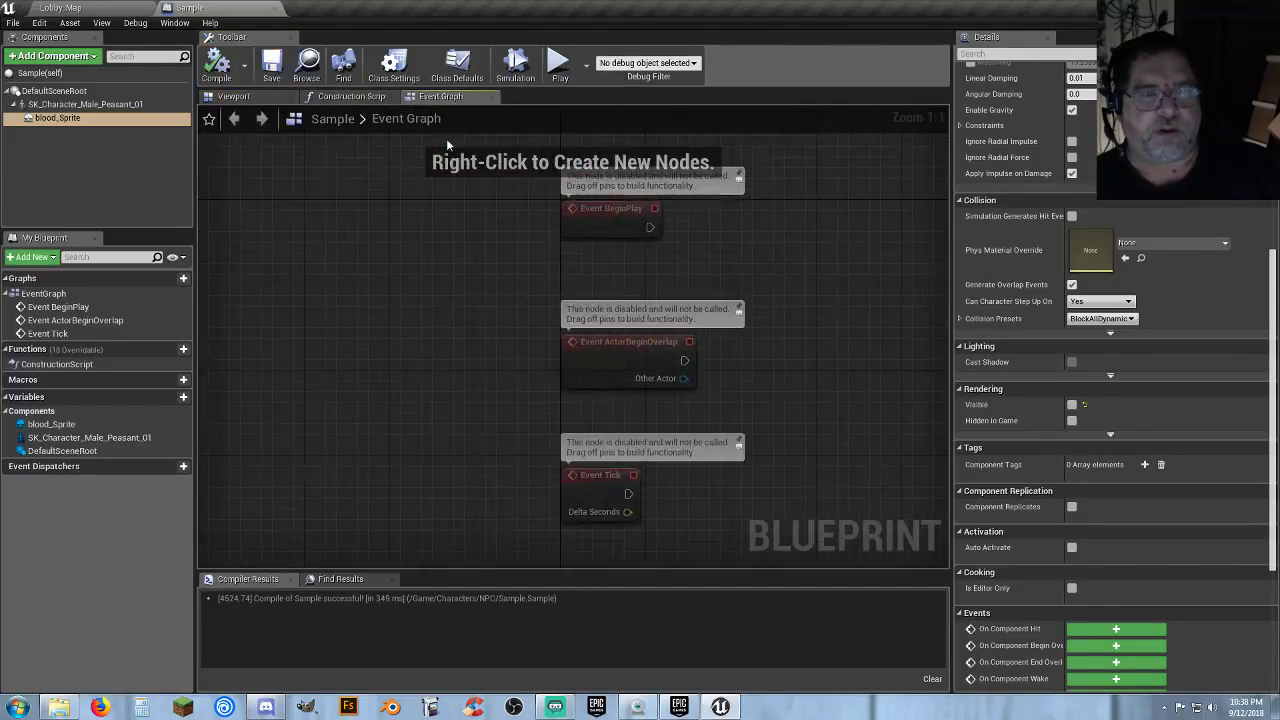
pyautogui.moveTo(704, 545); pyautogui.dragTo(472, 285)
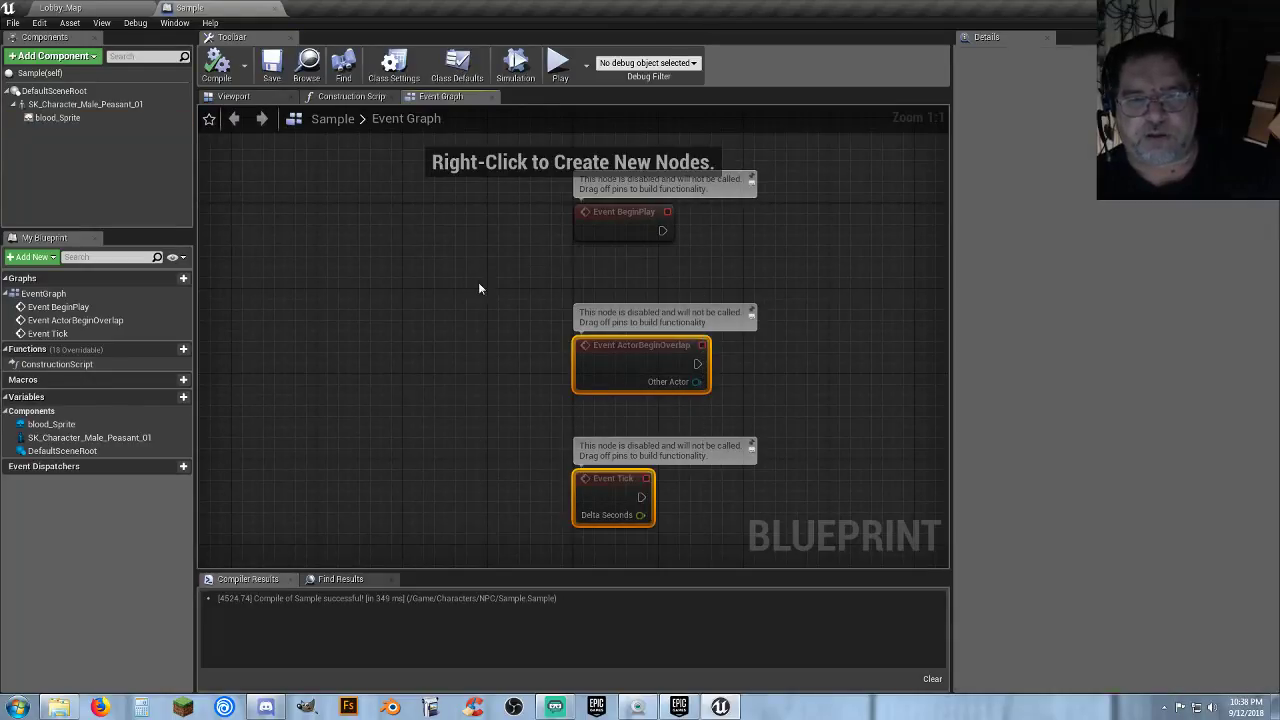
pyautogui.press('Delete')
pyautogui.moveTo(490, 280); pyautogui.dragTo(345, 250, button='right')
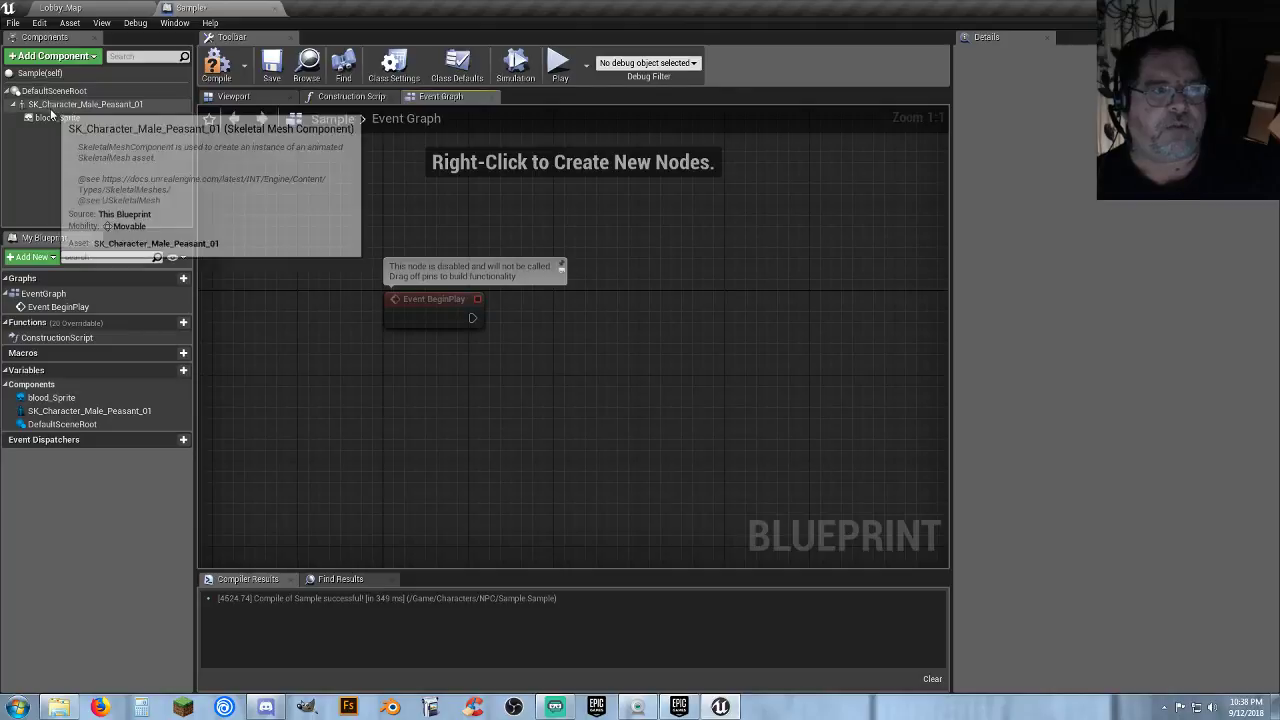
# Set the SK_Character_Male_Peasant_01 component's collision preset to BlockAll.
pyautogui.click(85, 104)
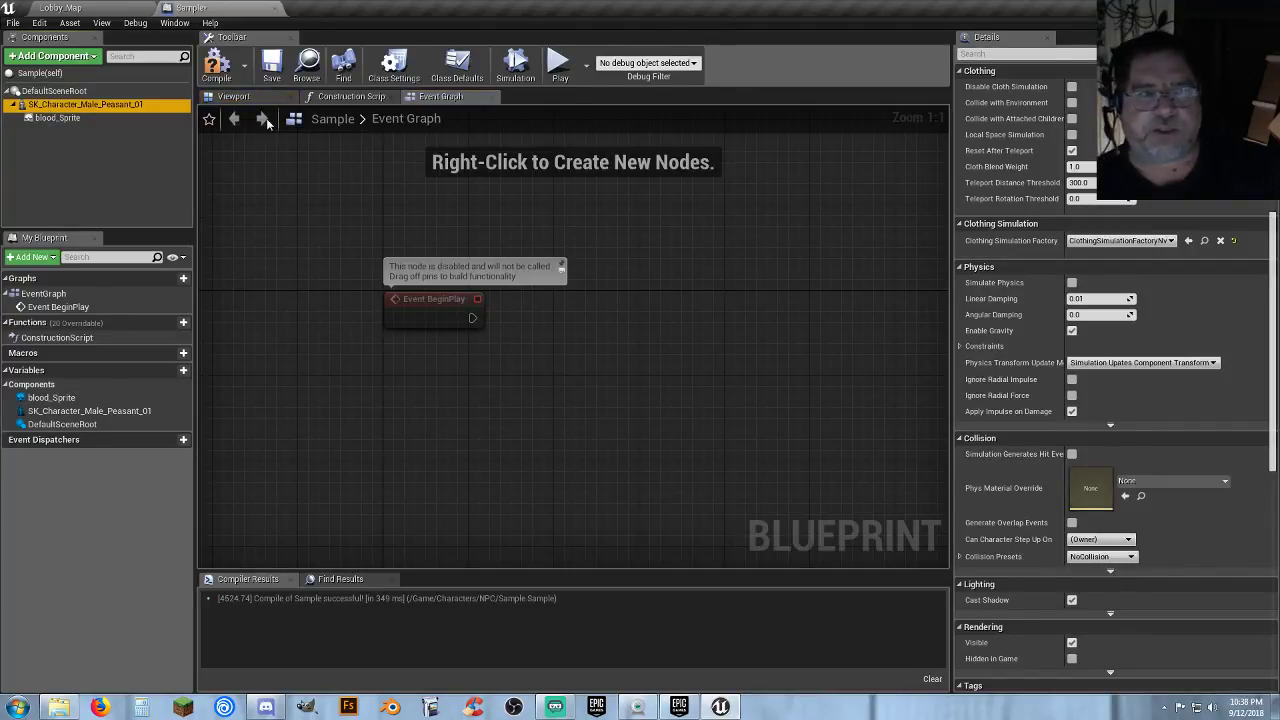
pyautogui.click(234, 96)
pyautogui.moveTo(836, 318); pyautogui.dragTo(880, 274, button='right')
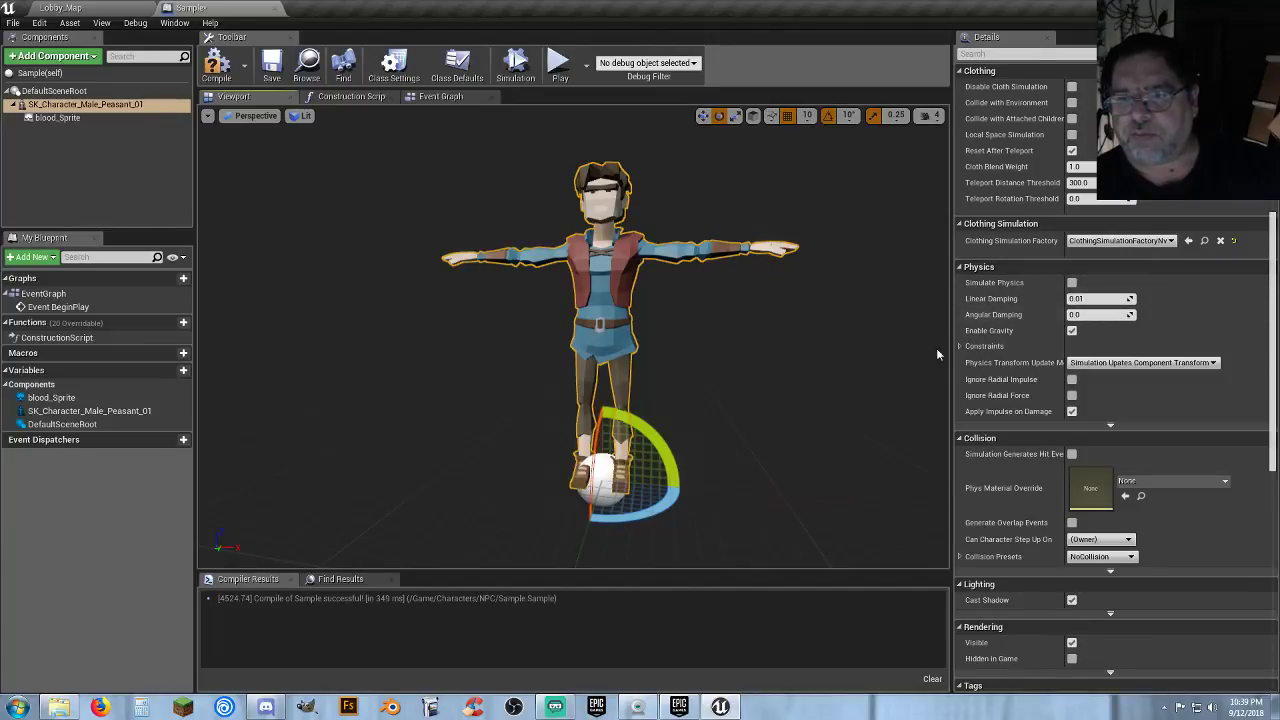
pyautogui.click(1115, 563)
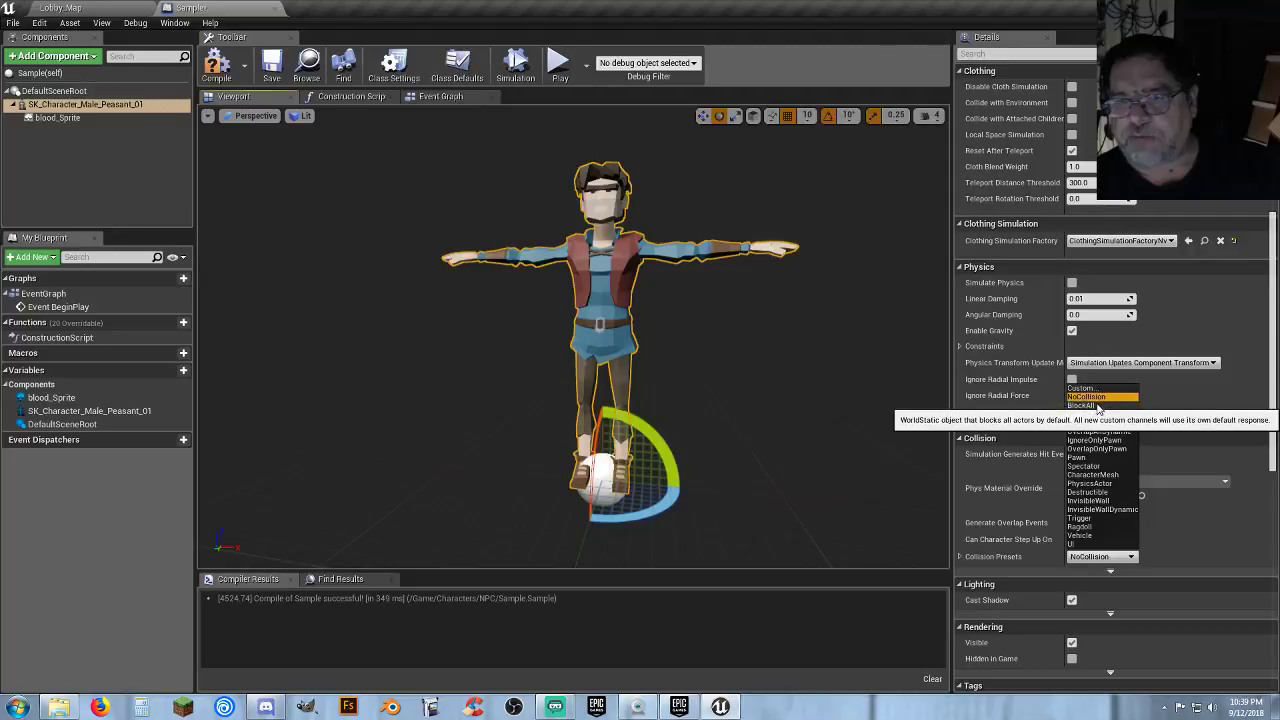
pyautogui.click(1095, 413)
# Set the peasant mesh component's Anim Class to Unarmed_AnimBP.
pyautogui.scroll(8, 1025, 421)
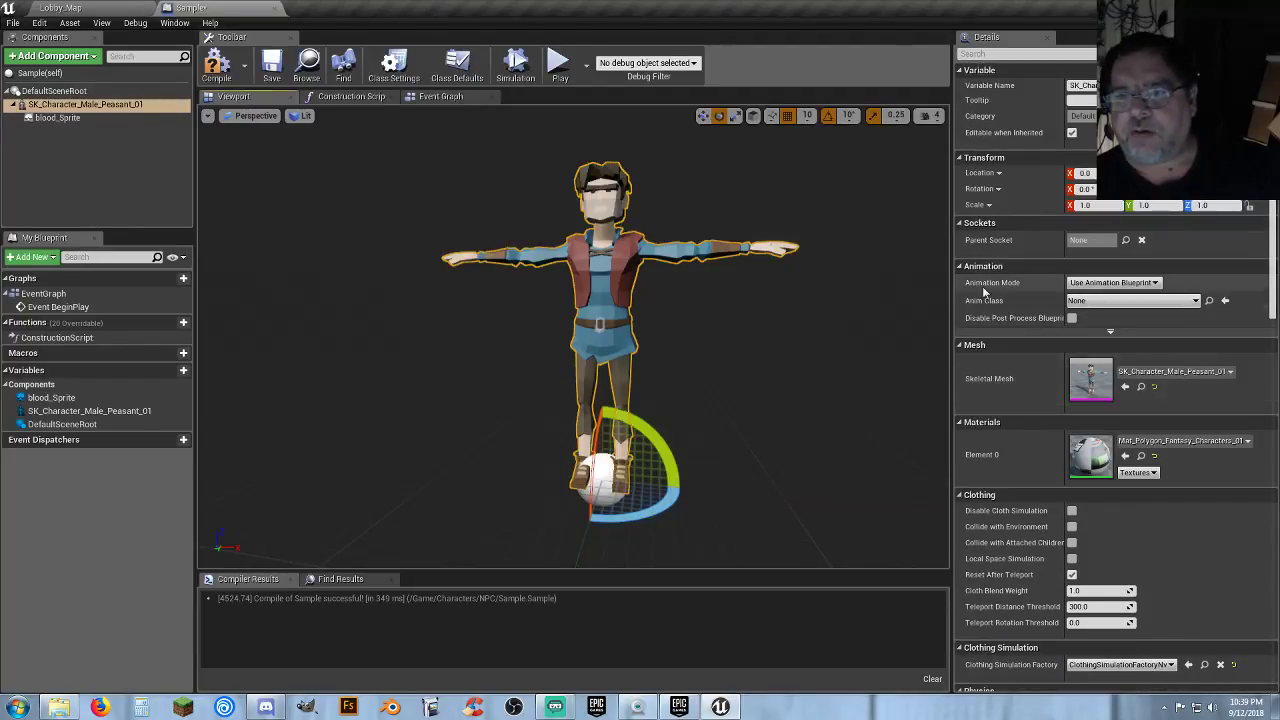
pyautogui.click(1162, 304)
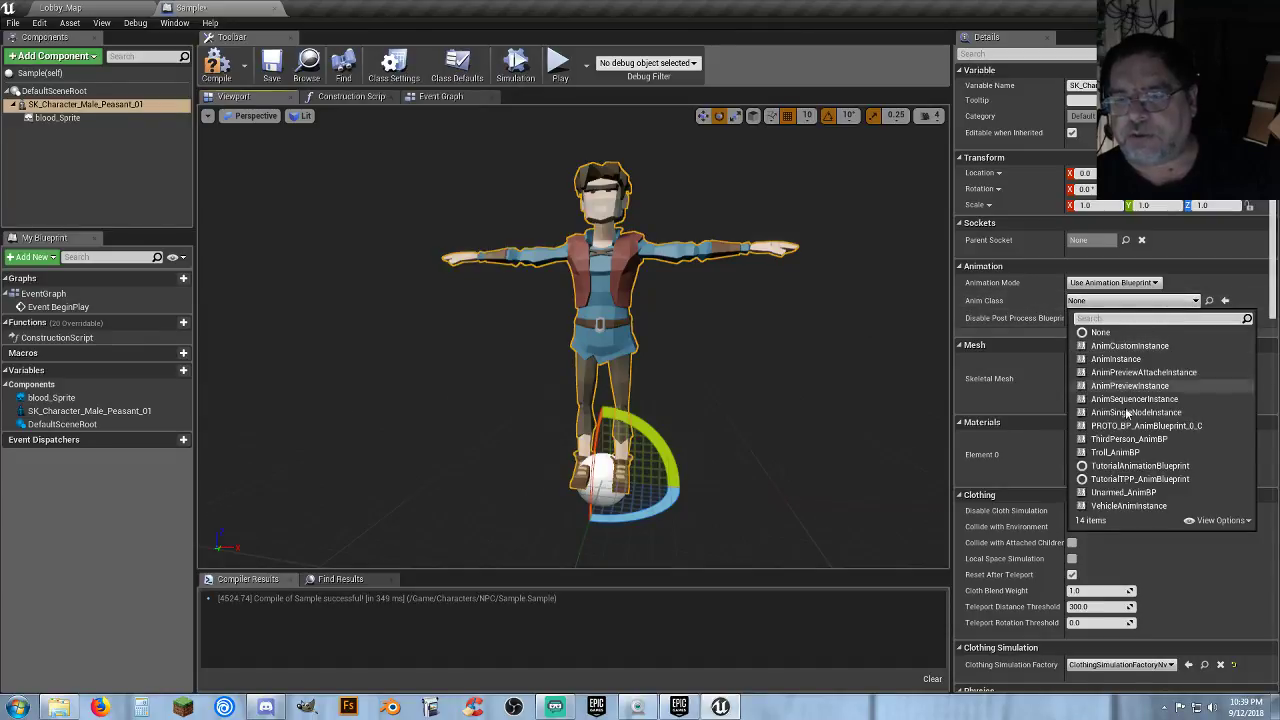
pyautogui.click(1124, 492)
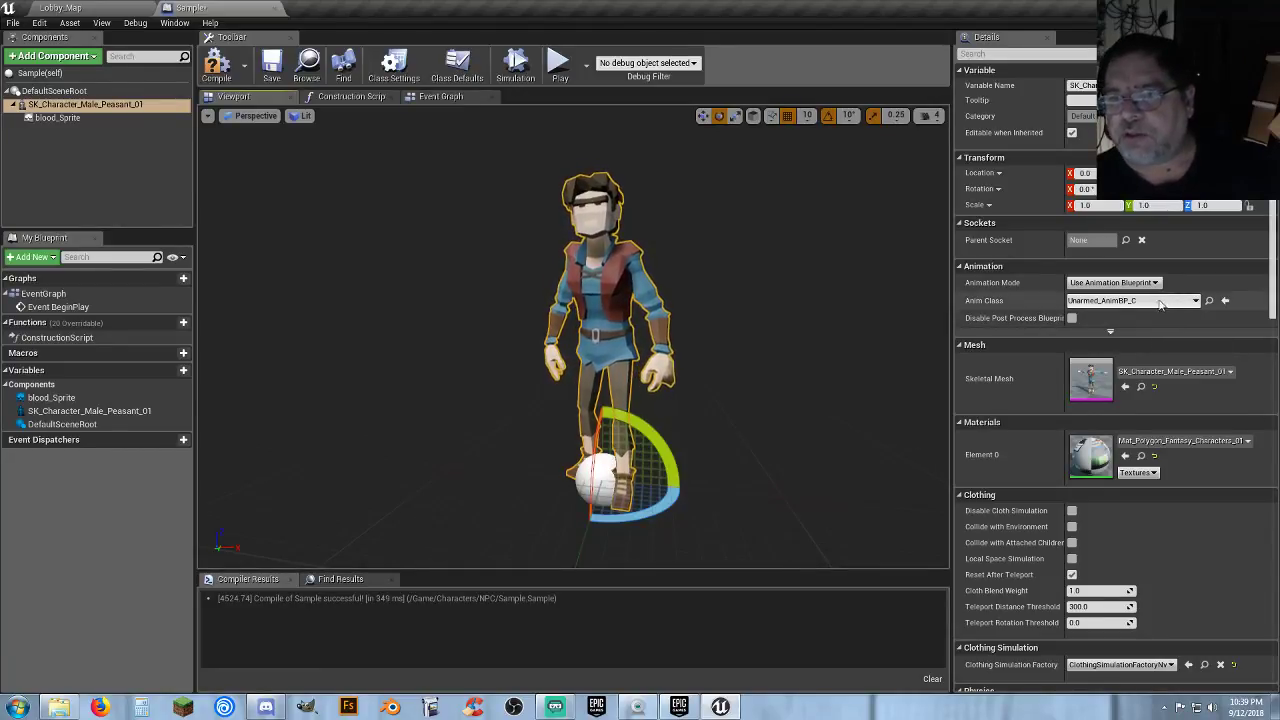
# Switch the peasant mesh's Animation Mode to Use Animation Asset and browse the available animations to play.
pyautogui.click(1113, 283)
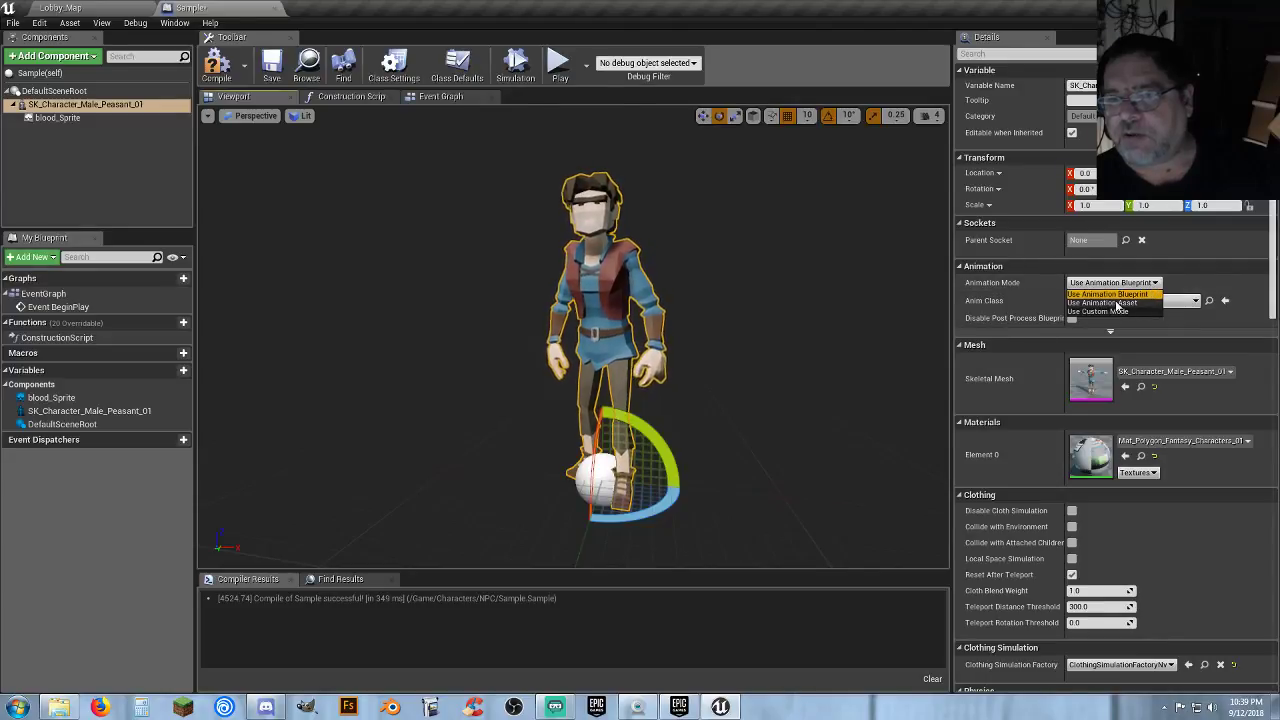
pyautogui.click(1120, 304)
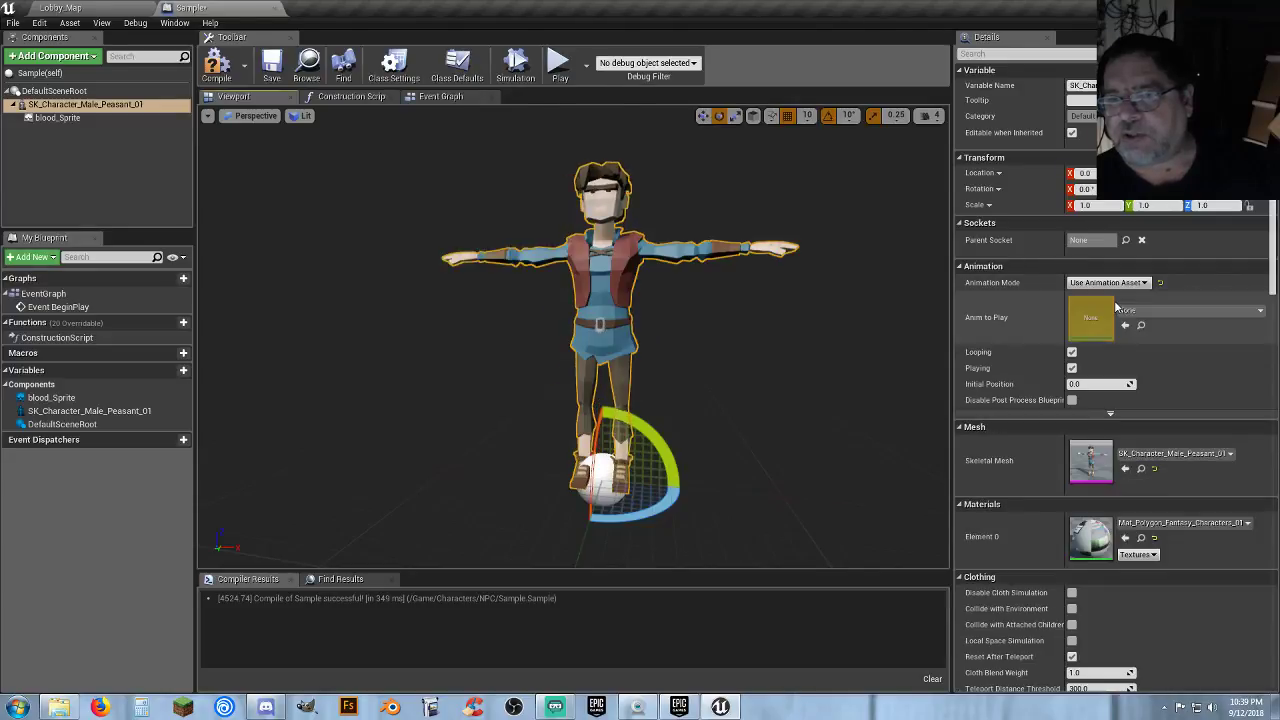
pyautogui.click(1228, 316)
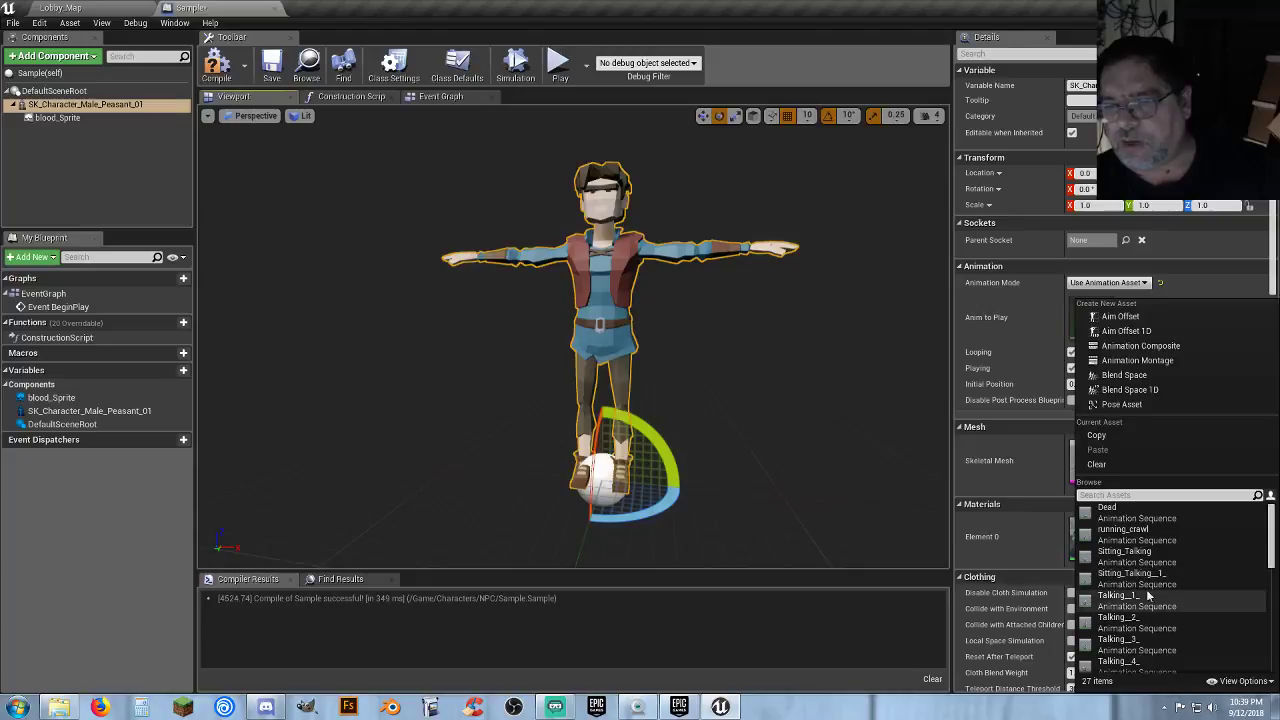
pyautogui.click(1022, 330)
# Assign zombie_idle from the Characters/Animations/Zombie folder as the peasant's Anim to Play, and compile and save the Sample blueprint.
pyautogui.click(73, 9)
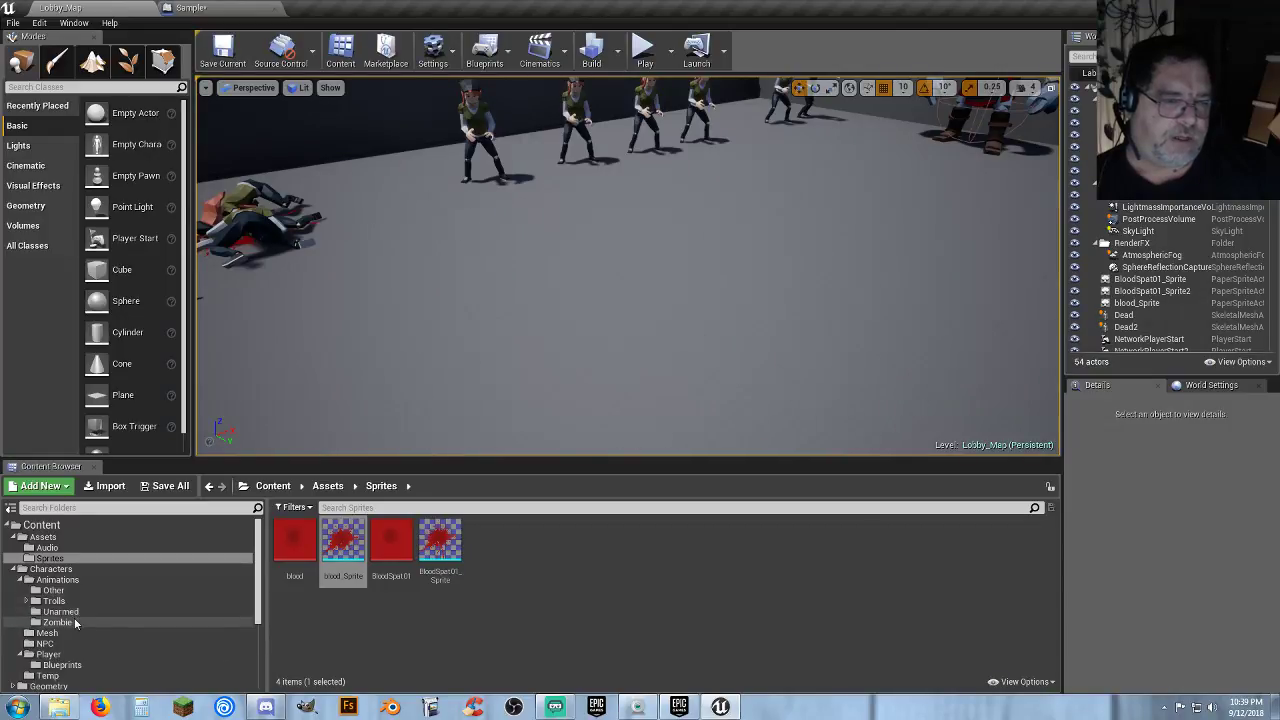
pyautogui.click(73, 622)
pyautogui.click(365, 624)
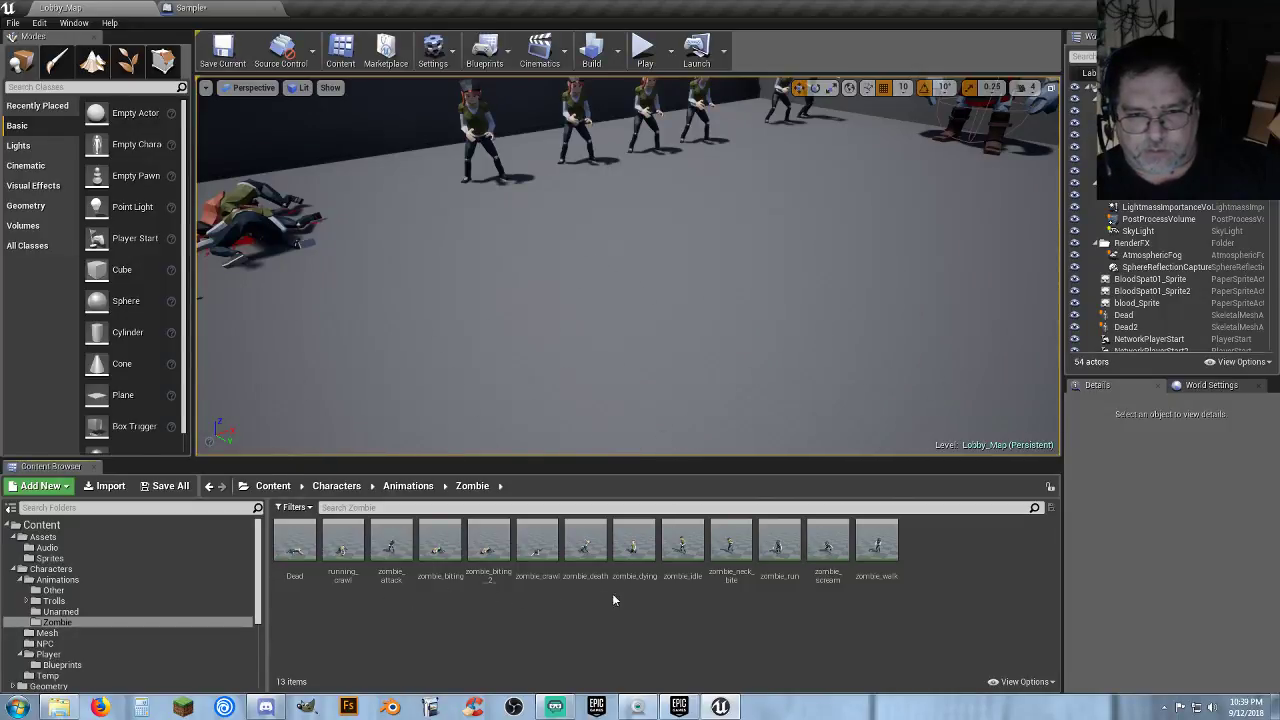
pyautogui.click(682, 545)
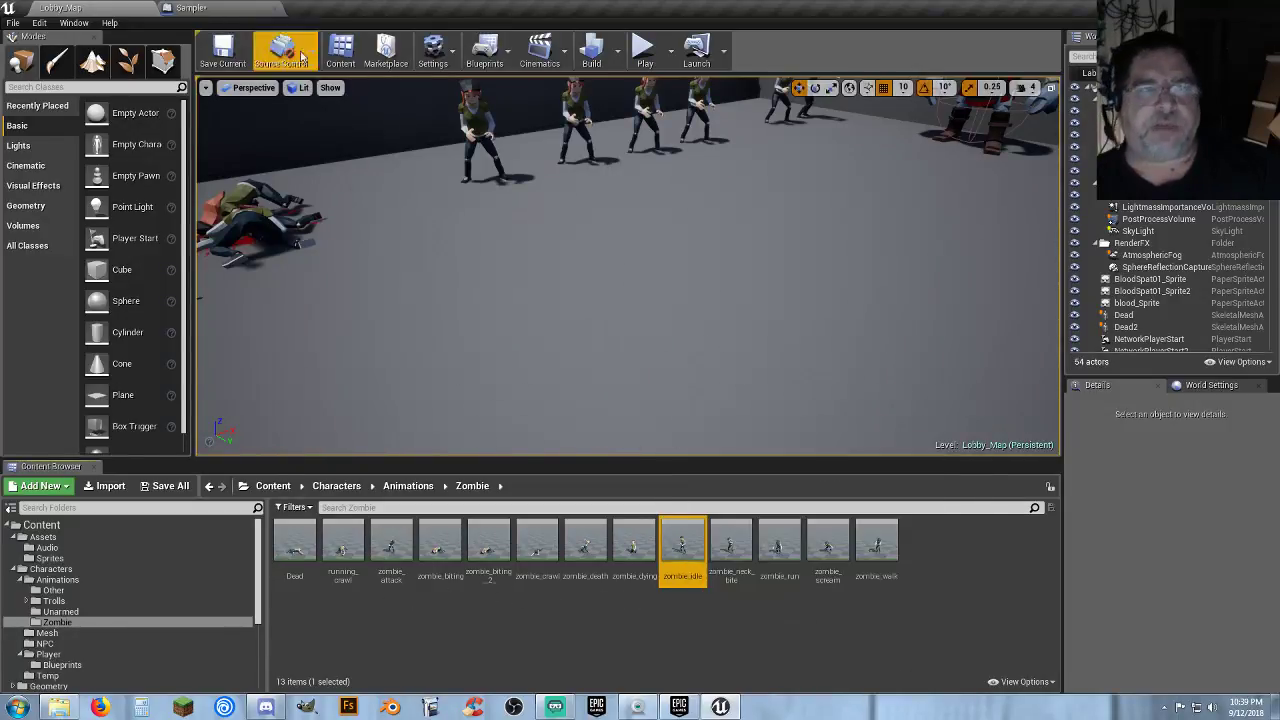
pyautogui.click(233, 16)
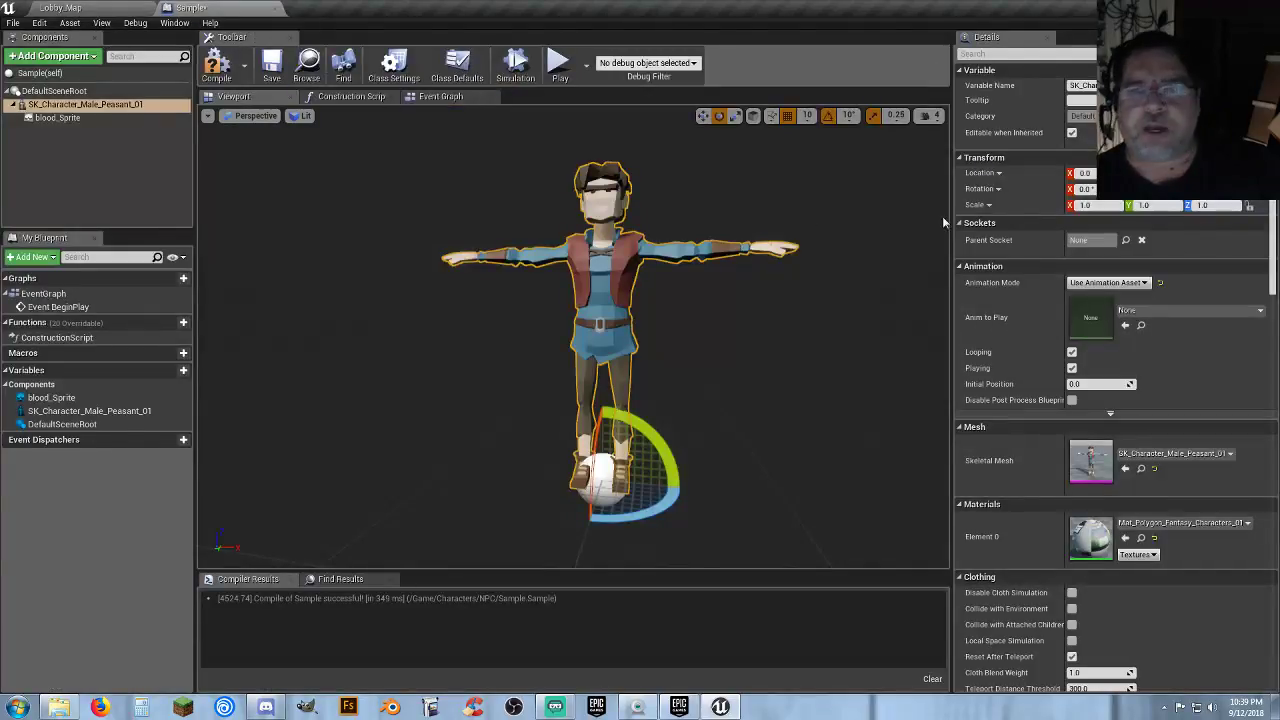
pyautogui.click(1124, 325)
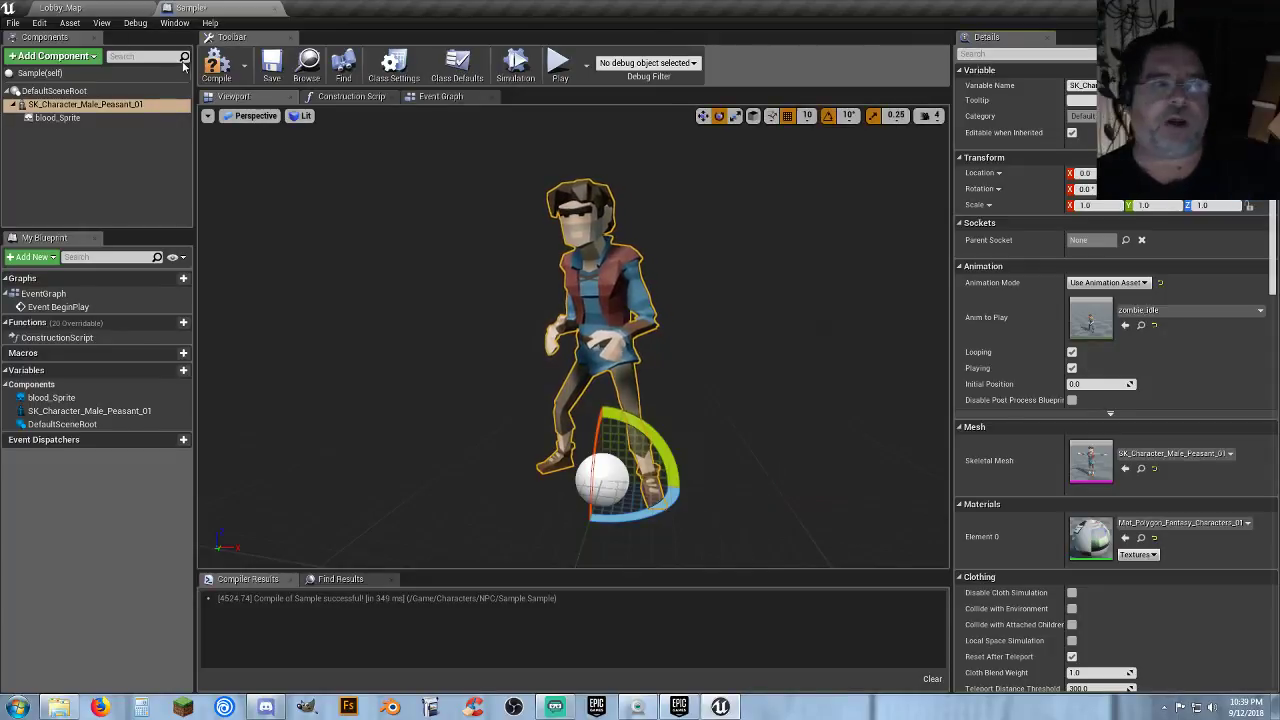
pyautogui.click(271, 66)
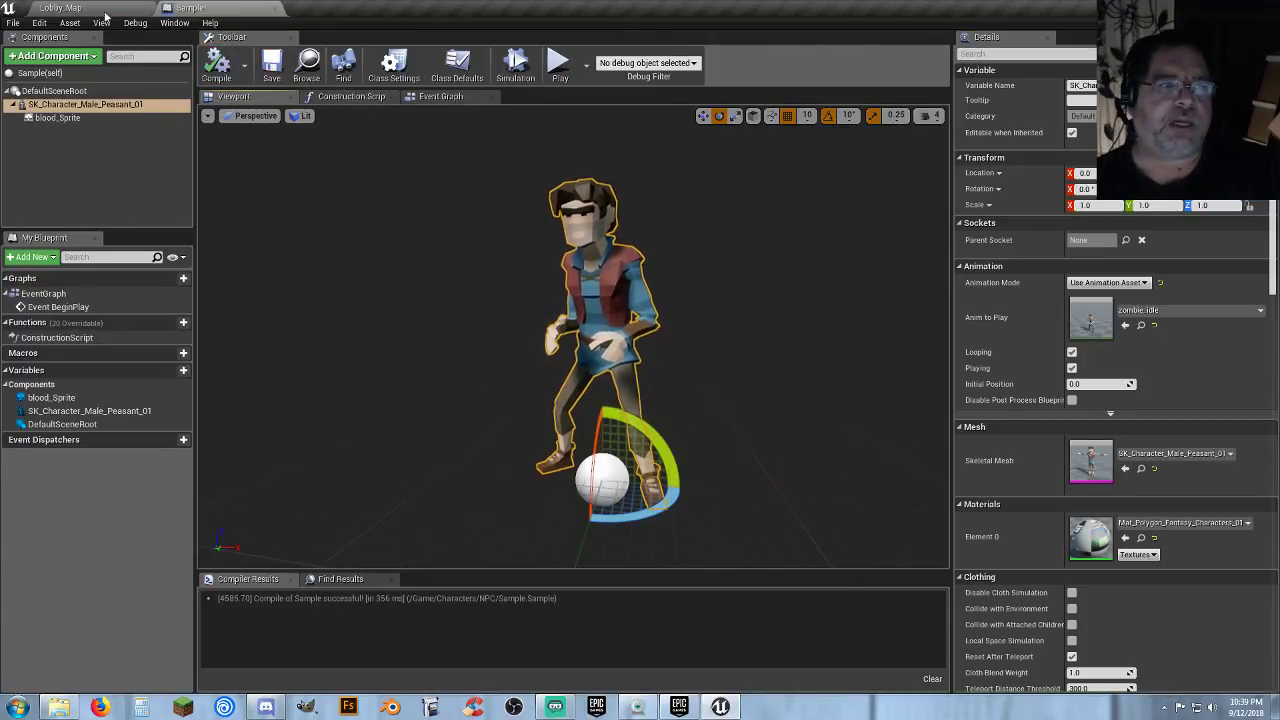
# Place the Sample blueprint from the Characters/NPC folder on the Lobby_Map floor in front of the zombies and trolls.
pyautogui.click(112, 8)
pyautogui.click(57, 643)
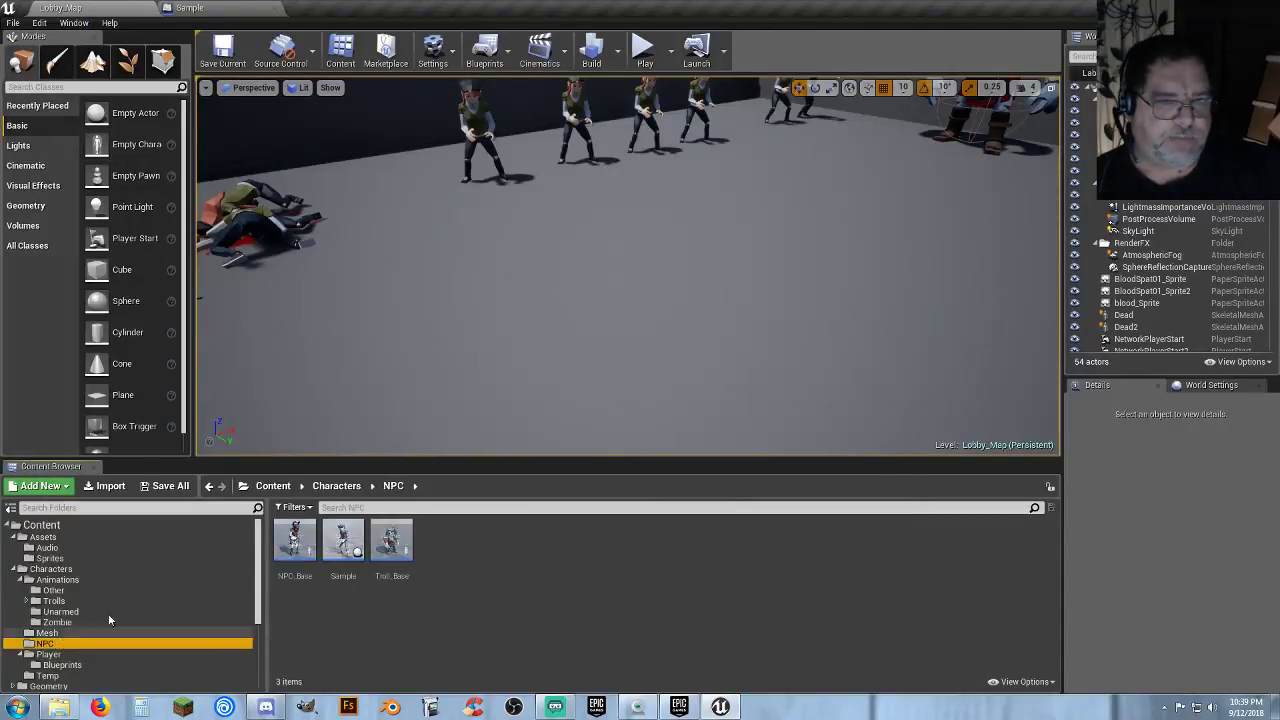
pyautogui.moveTo(560, 300); pyautogui.dragTo(800, 200, button='right')
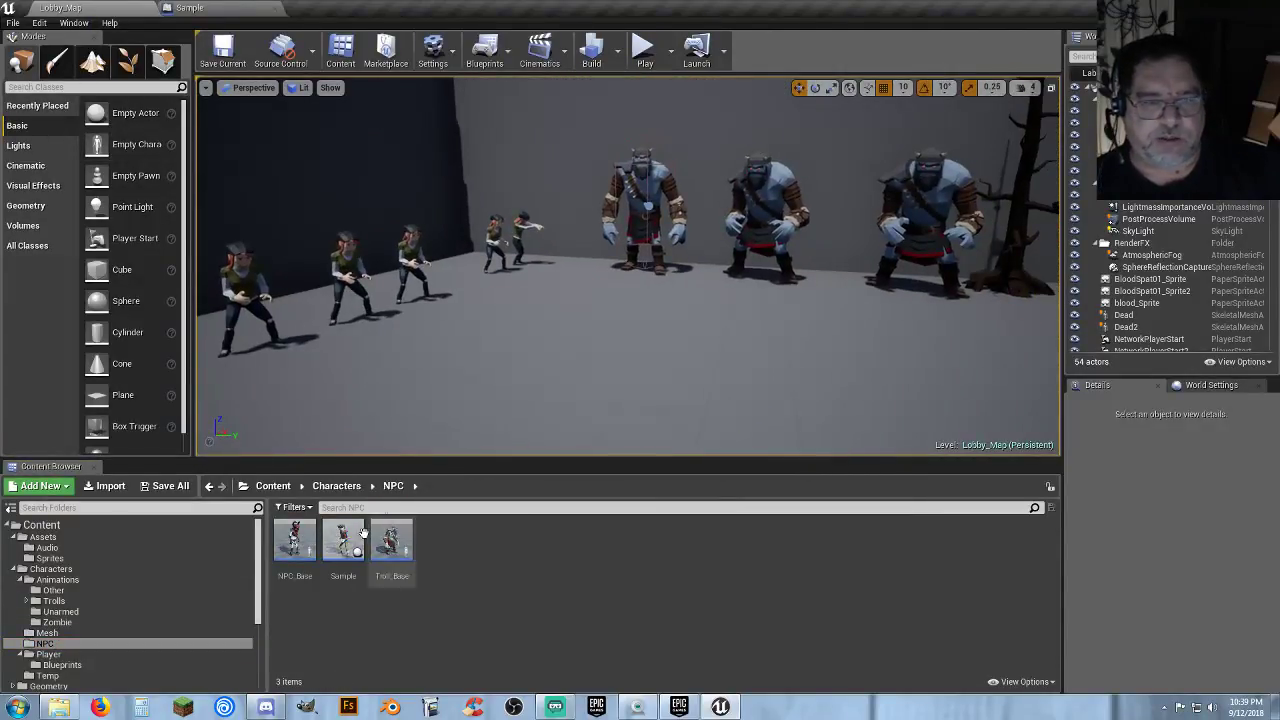
pyautogui.moveTo(343, 541); pyautogui.dragTo(549, 332)
# Play-test Lobby_Map, walking the player up to and around the placed Sample peasant to check its idle animation and collision.
pyautogui.click(644, 48)
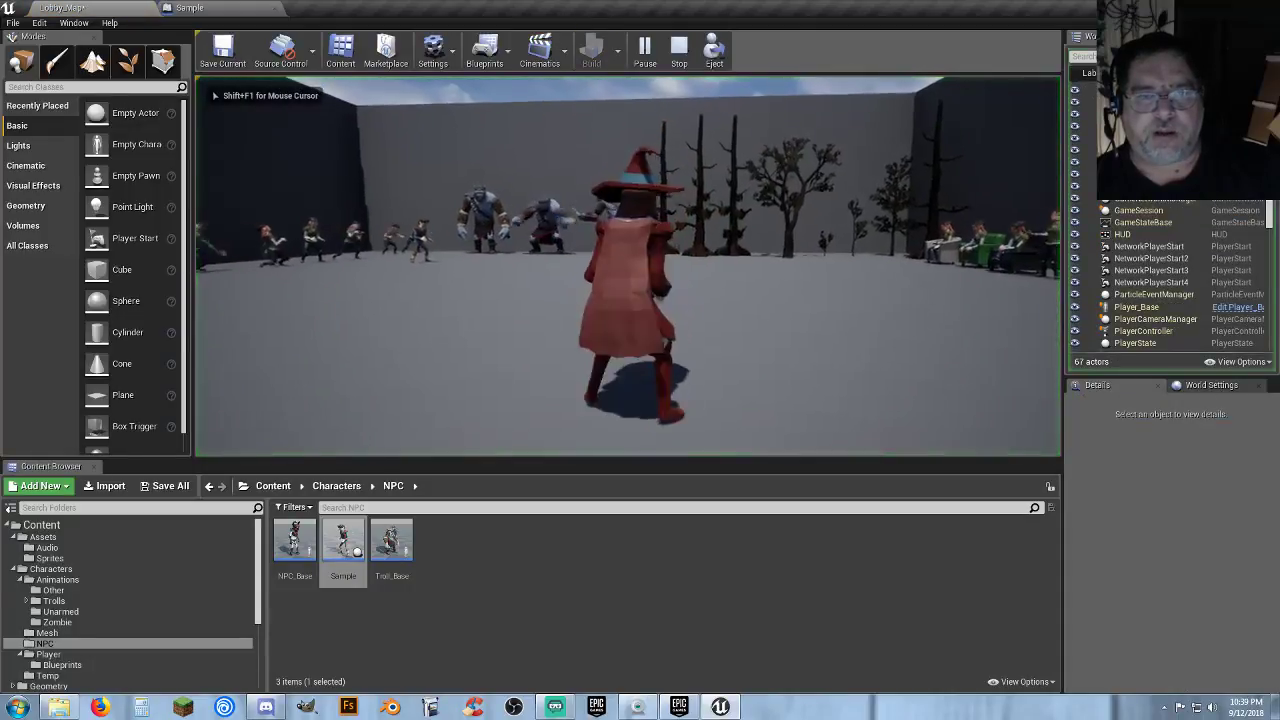
pyautogui.press('w')
pyautogui.press('w')
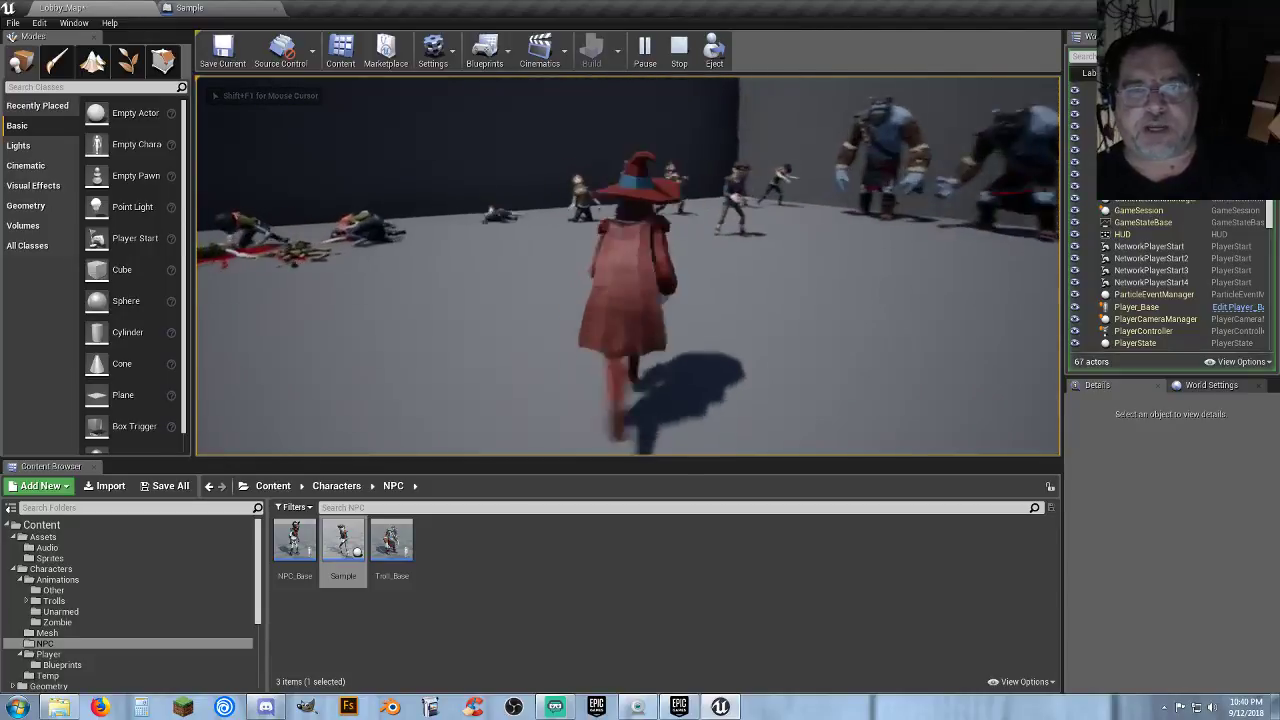
pyautogui.press('w')
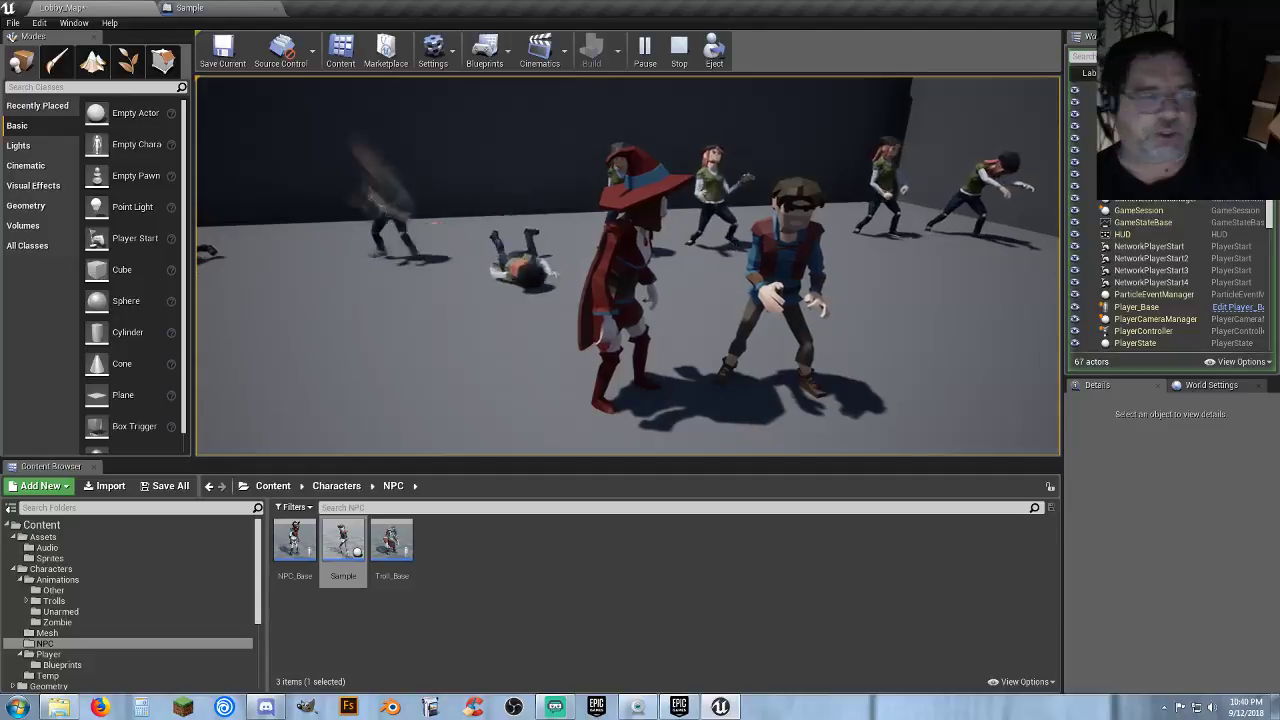
pyautogui.press('w')
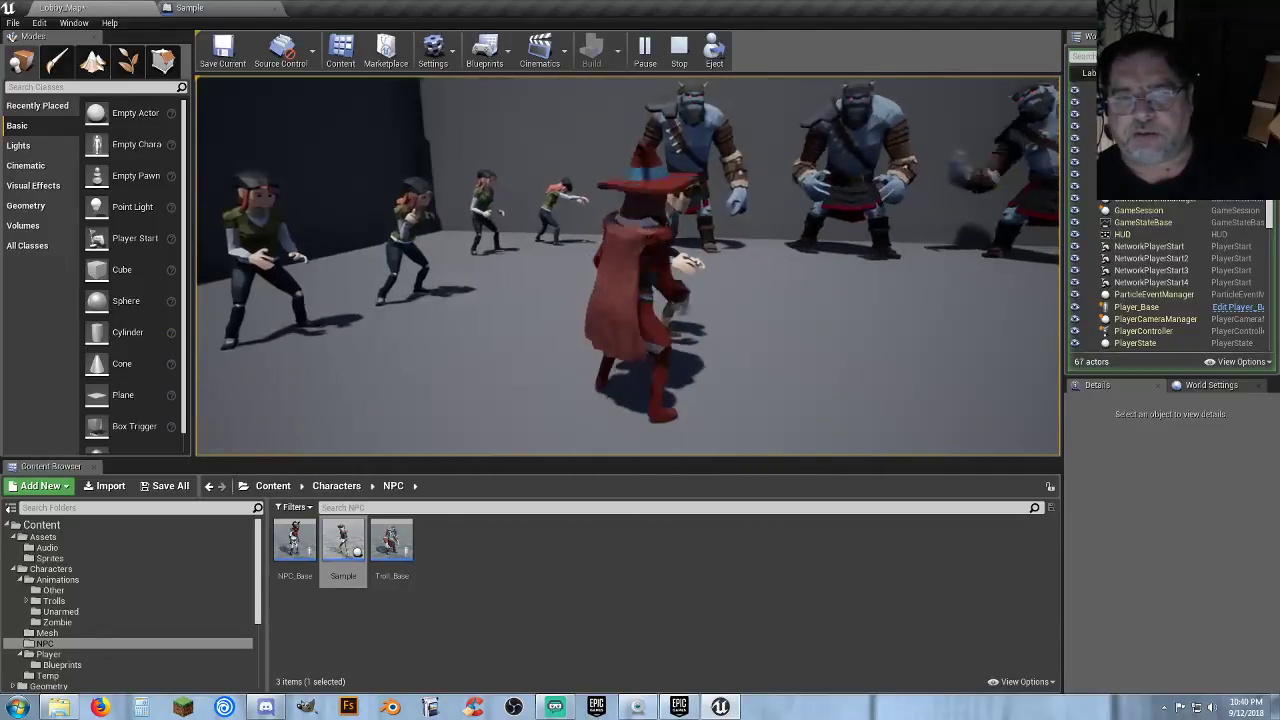
pyautogui.press('w')
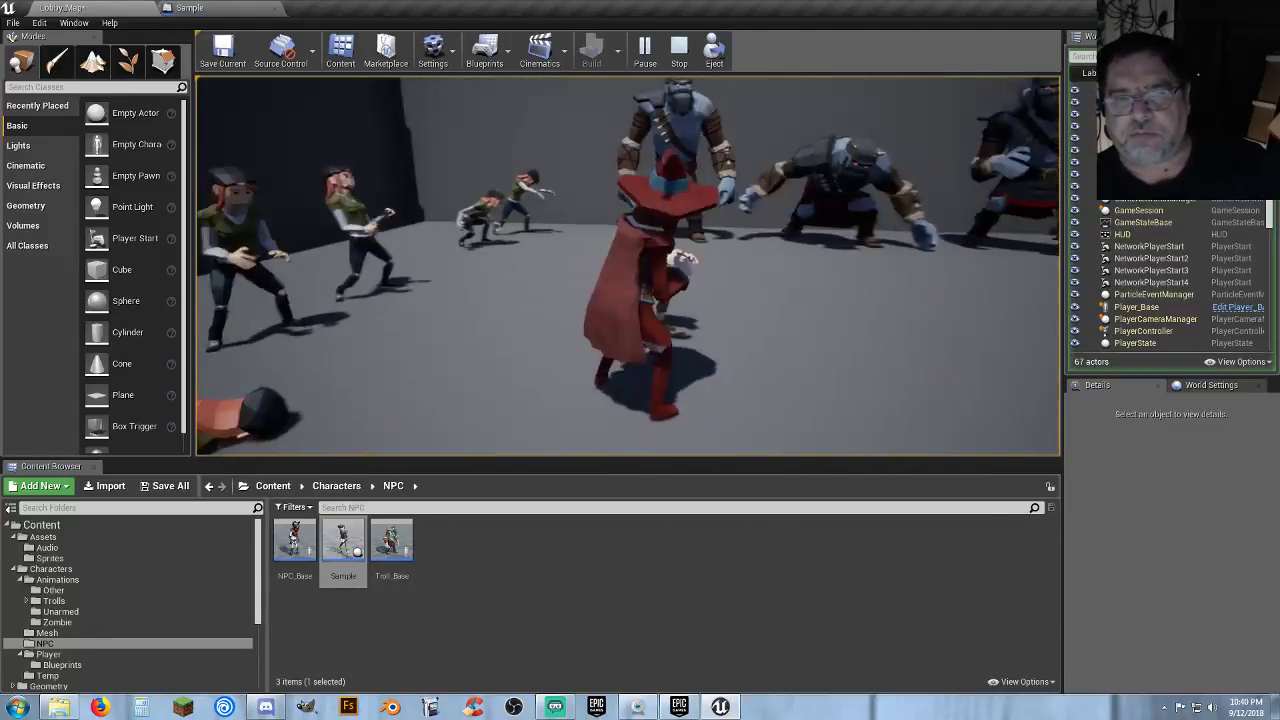
pyautogui.press('w')
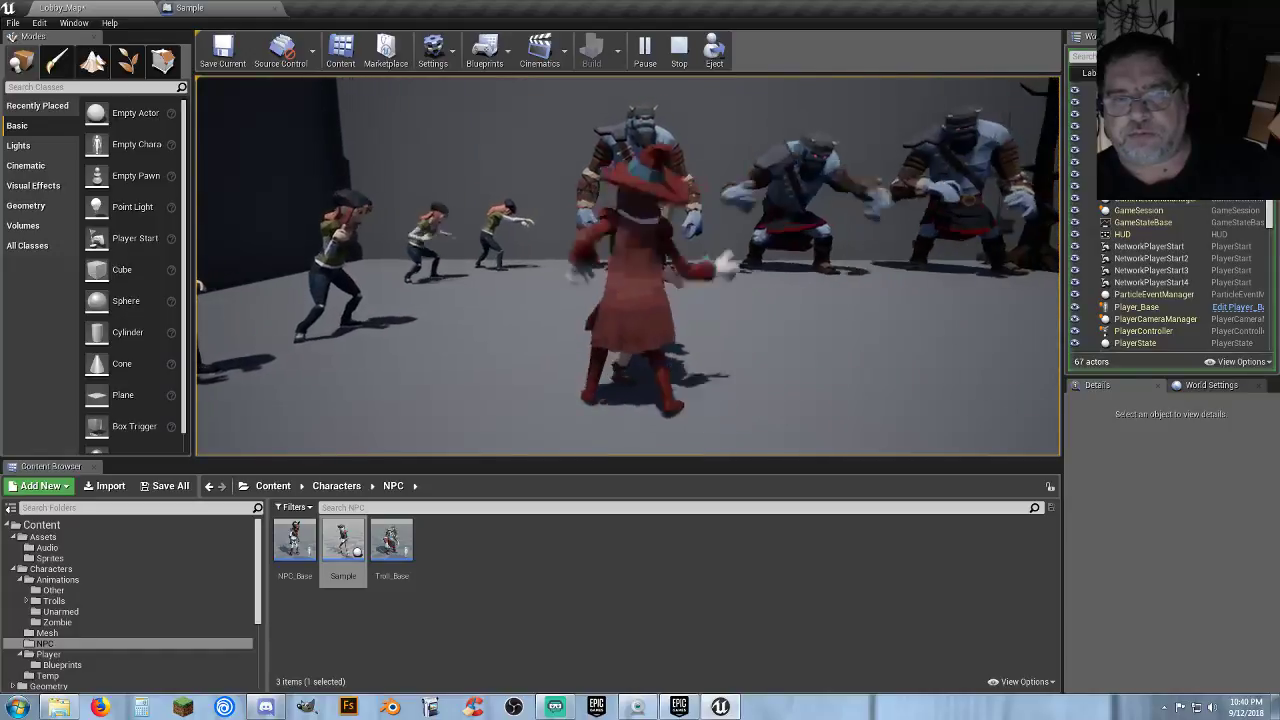
pyautogui.press('s')
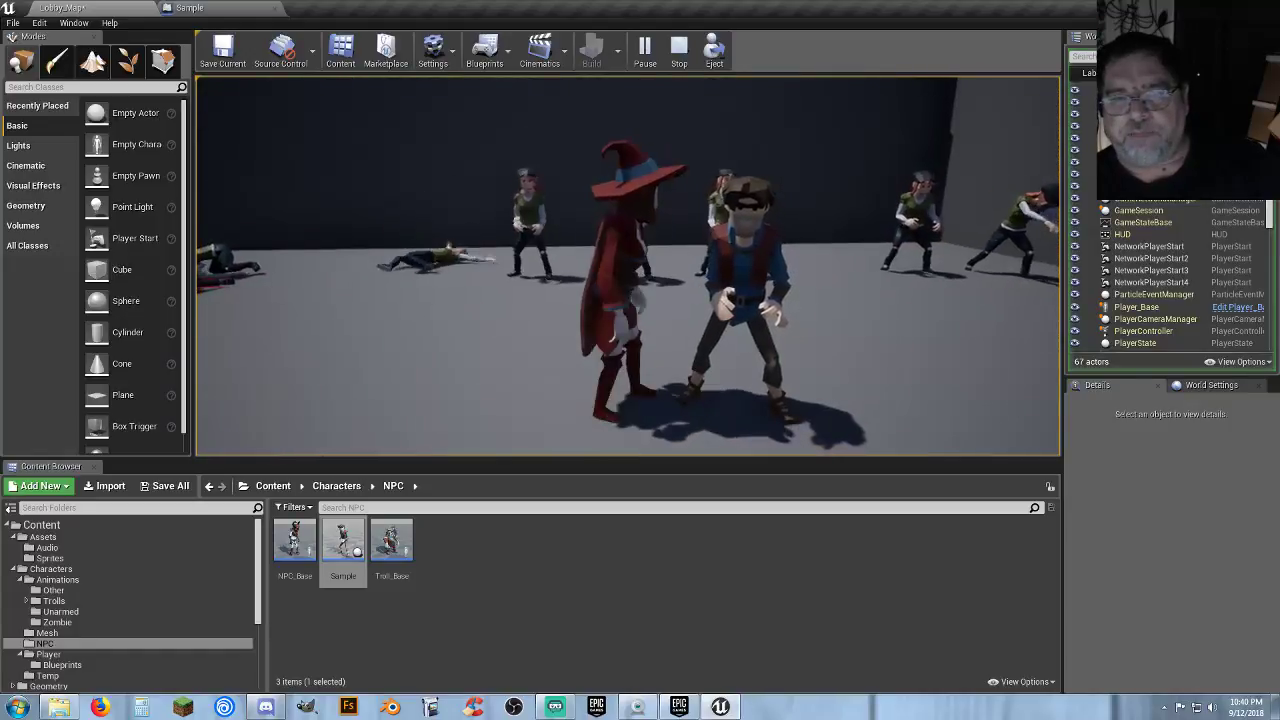
pyautogui.press('a')
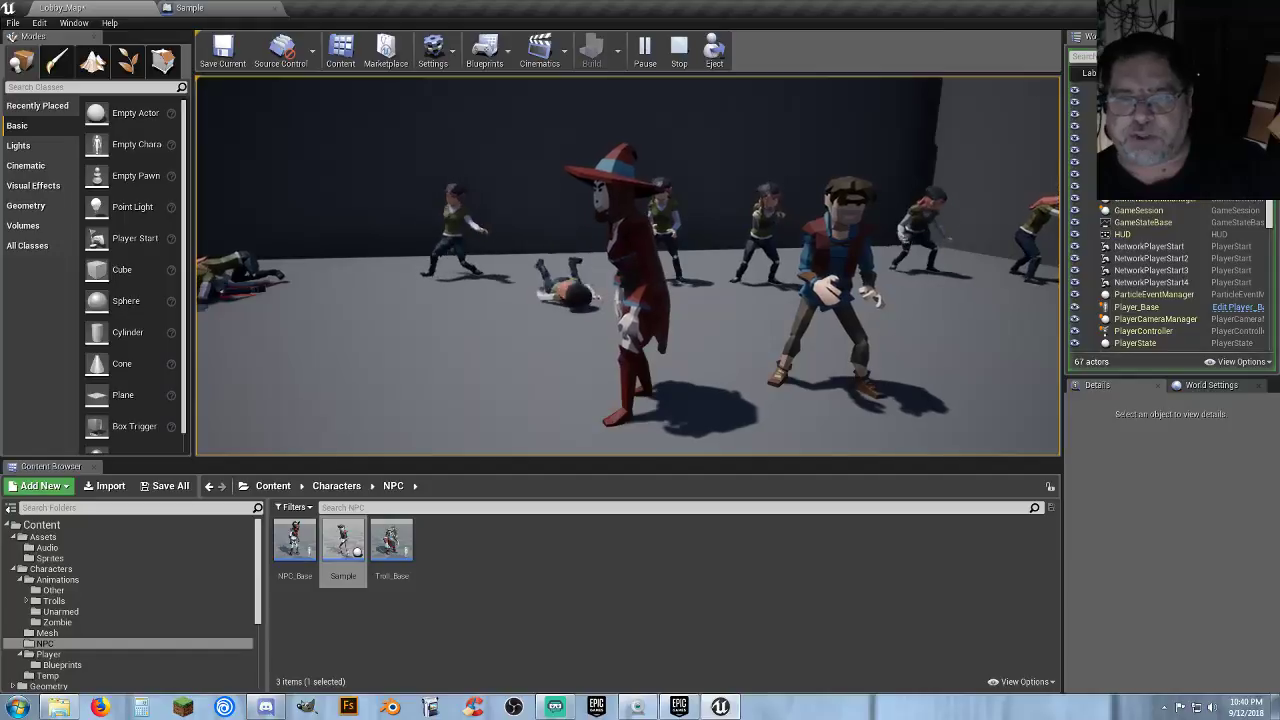
pyautogui.press('s')
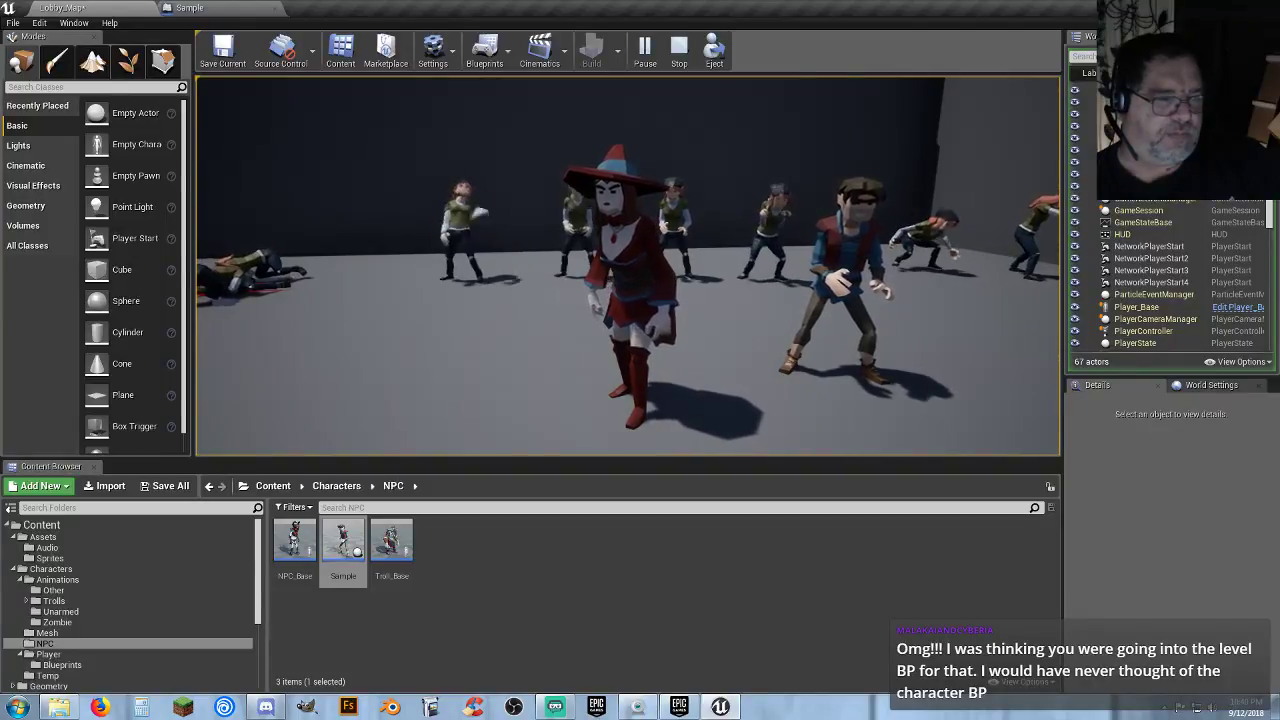
pyautogui.press('Escape')
pyautogui.moveTo(627, 266); pyautogui.dragTo(735, 260, button='right')
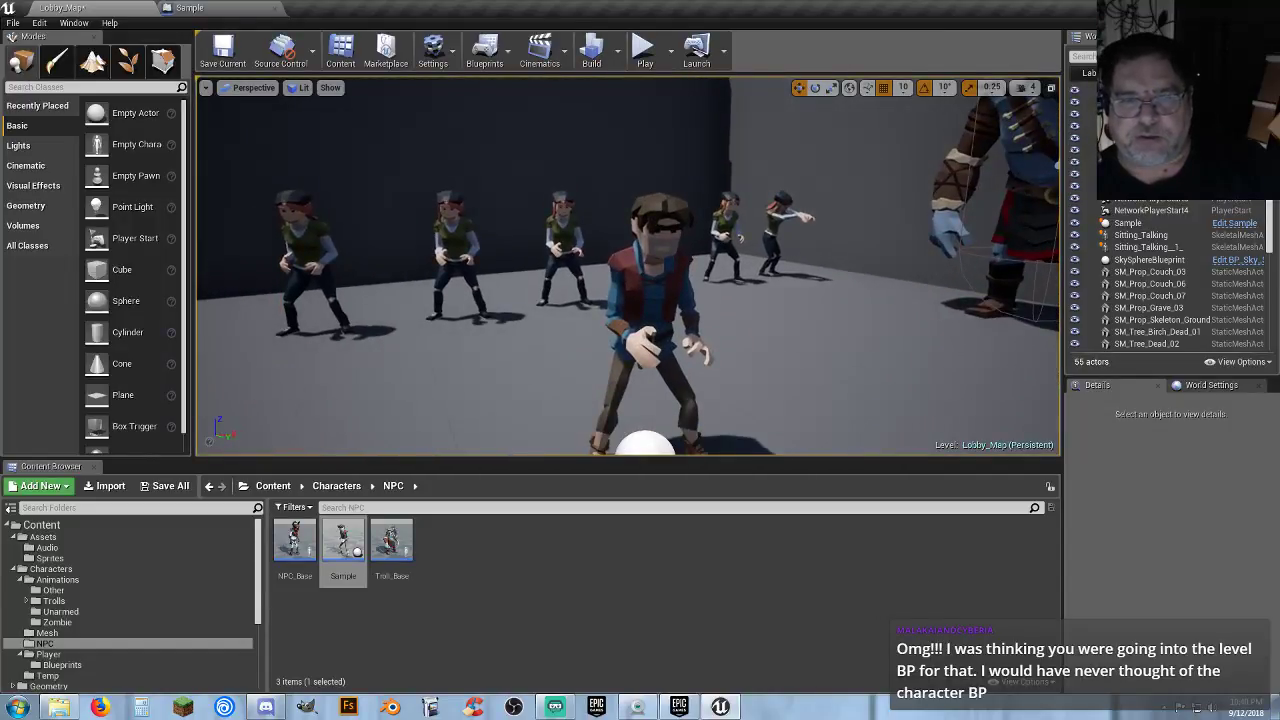
# Add a Delay node connected to Event BeginPlay in Sample's Event Graph.
pyautogui.click(212, 8)
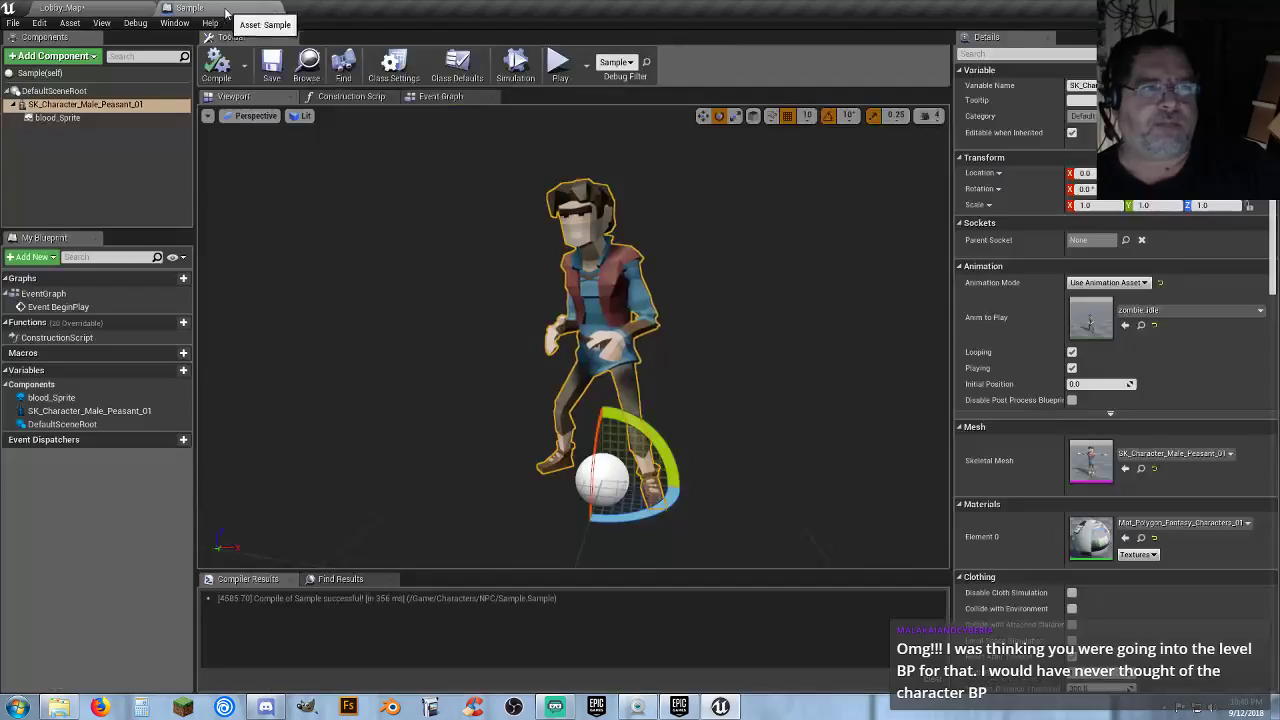
pyautogui.click(430, 96)
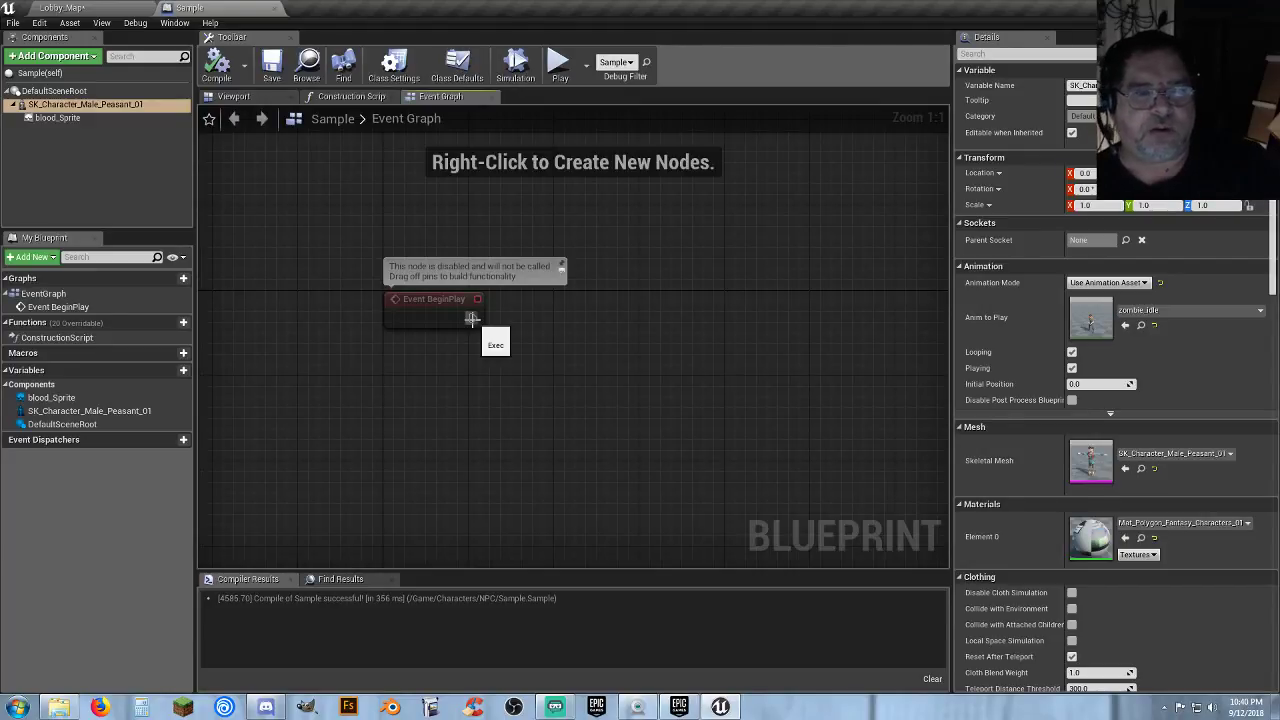
pyautogui.moveTo(572, 318); pyautogui.dragTo(582, 318)
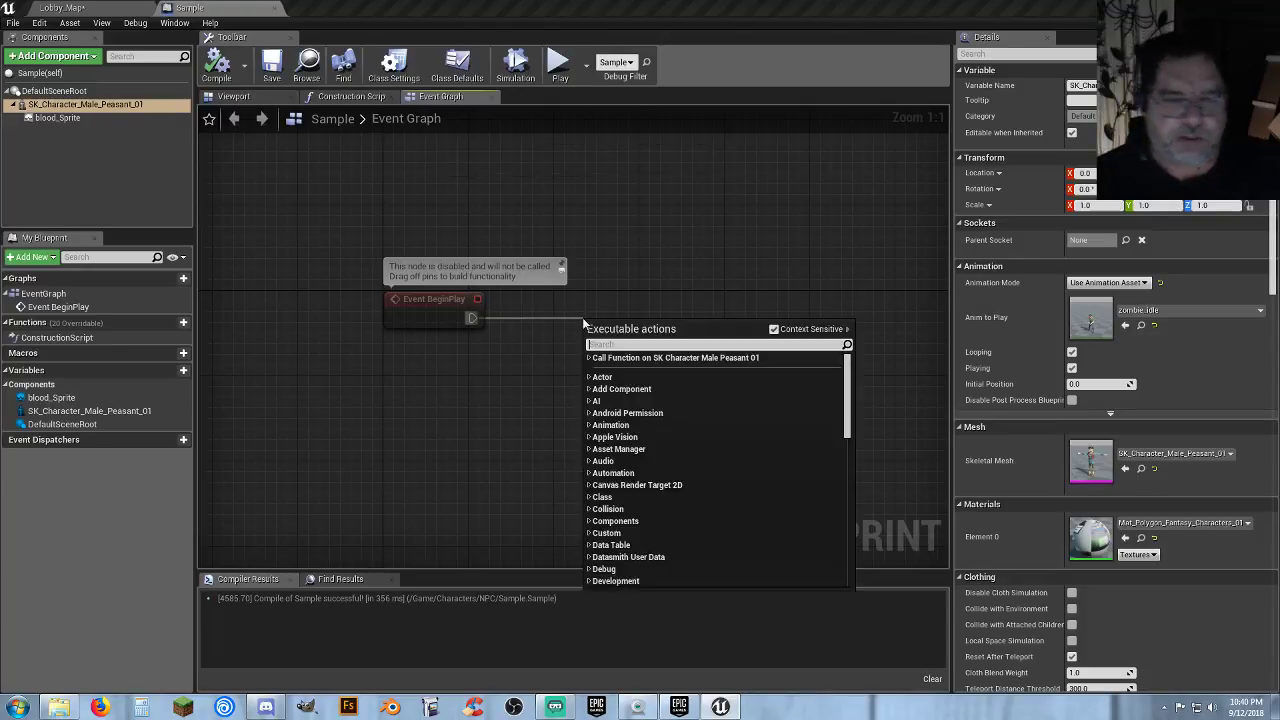
pyautogui.write('delay')
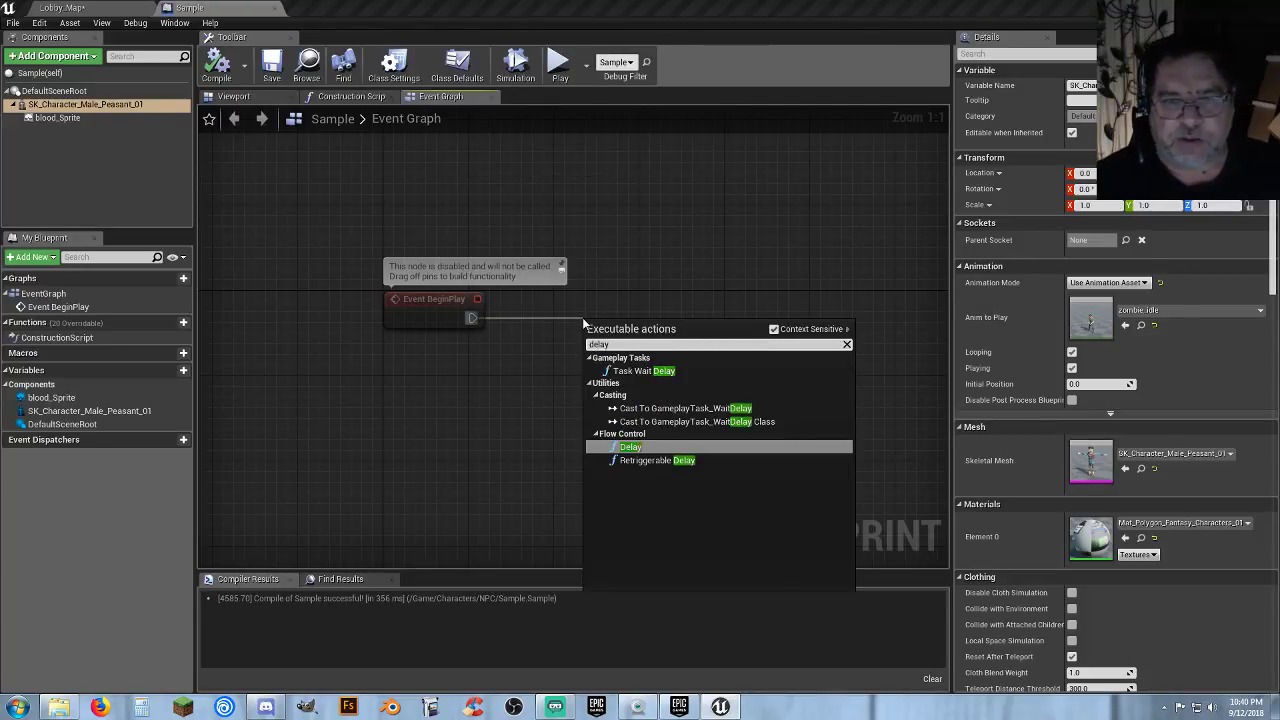
pyautogui.click(630, 447)
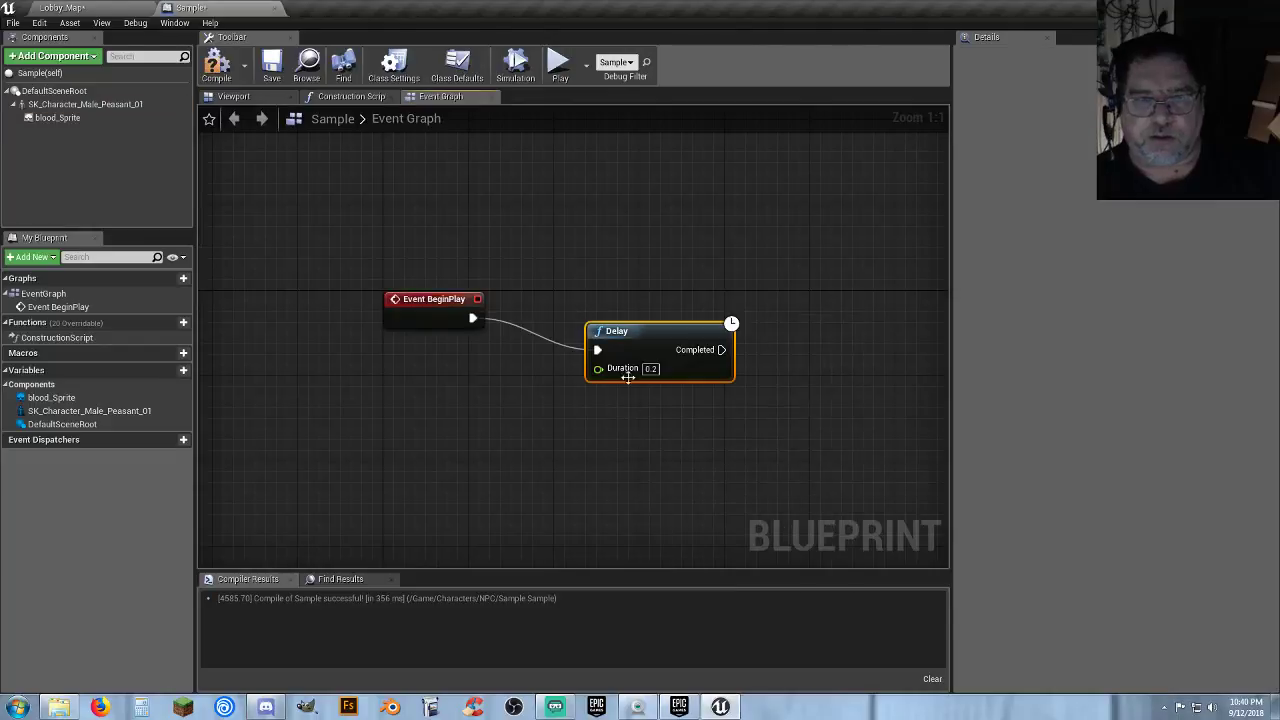
# Line the Delay node up with Event BeginPlay and set its duration to 5 seconds.
pyautogui.moveTo(643, 340); pyautogui.dragTo(611, 308)
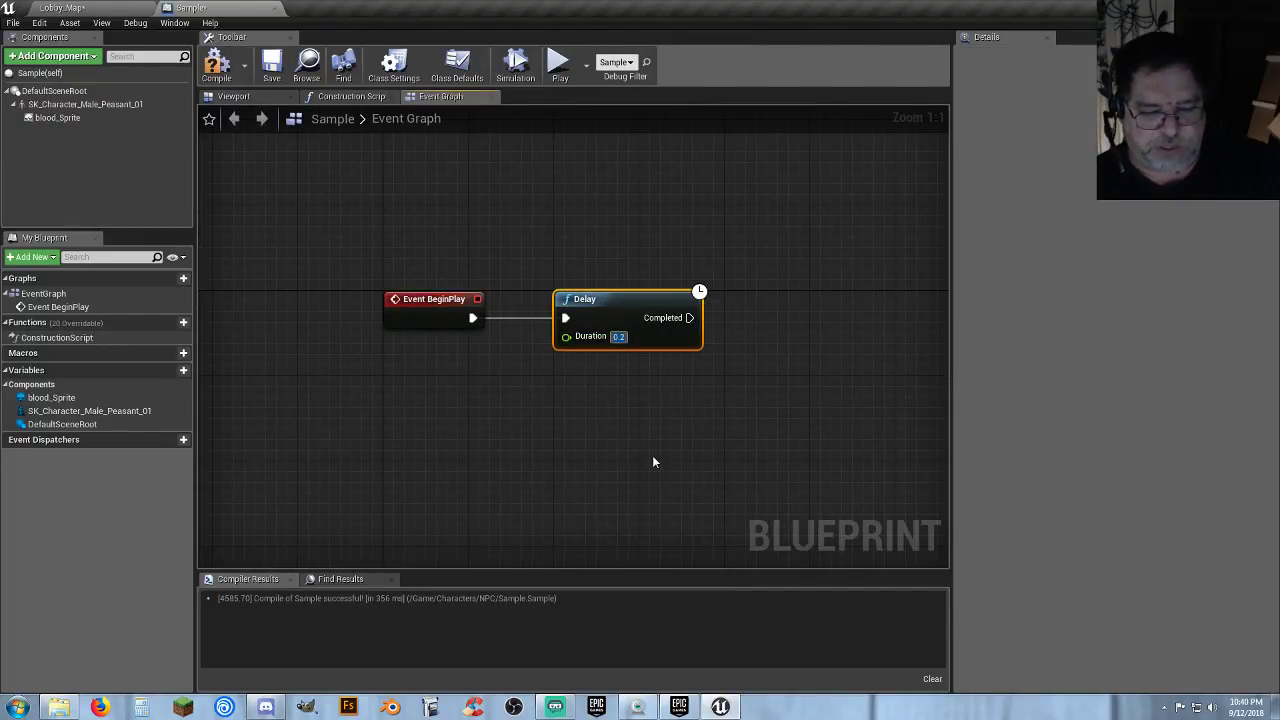
pyautogui.write('5')
pyautogui.click(683, 389)
pyautogui.moveTo(688, 384); pyautogui.dragTo(598, 401, button='right')
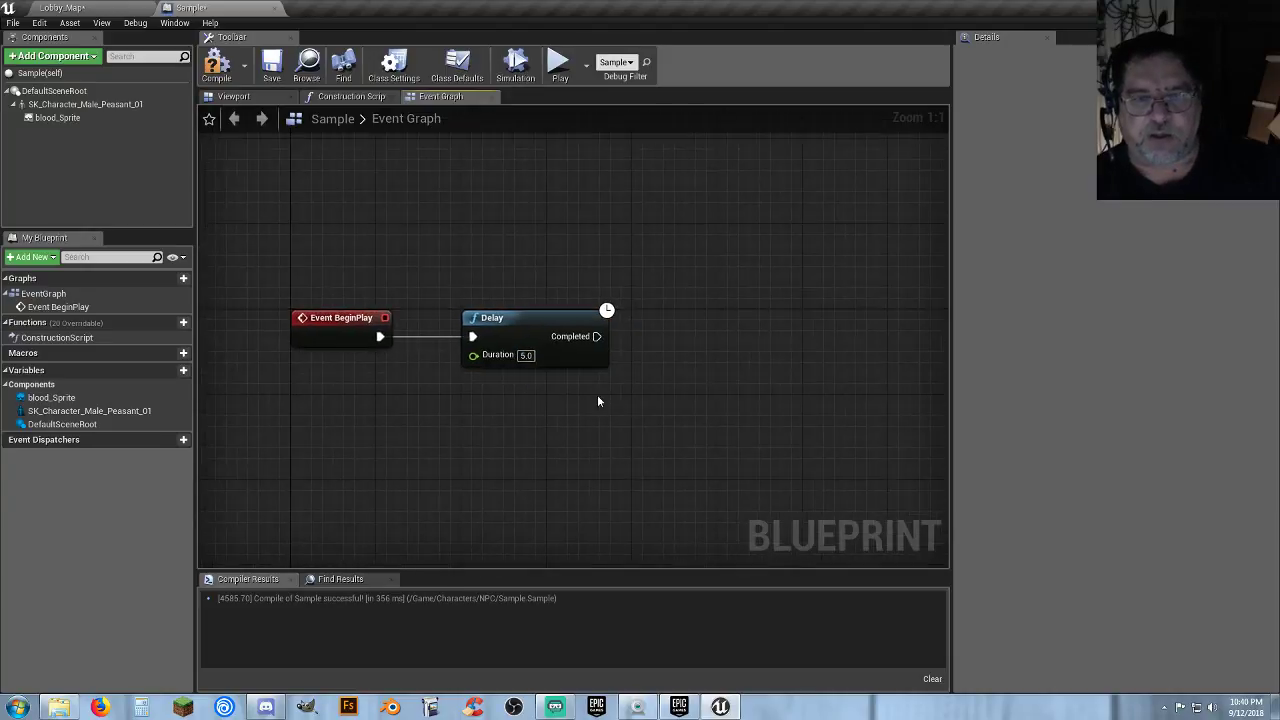
pyautogui.moveTo(656, 338); pyautogui.dragTo(661, 338)
pyautogui.click(571, 411)
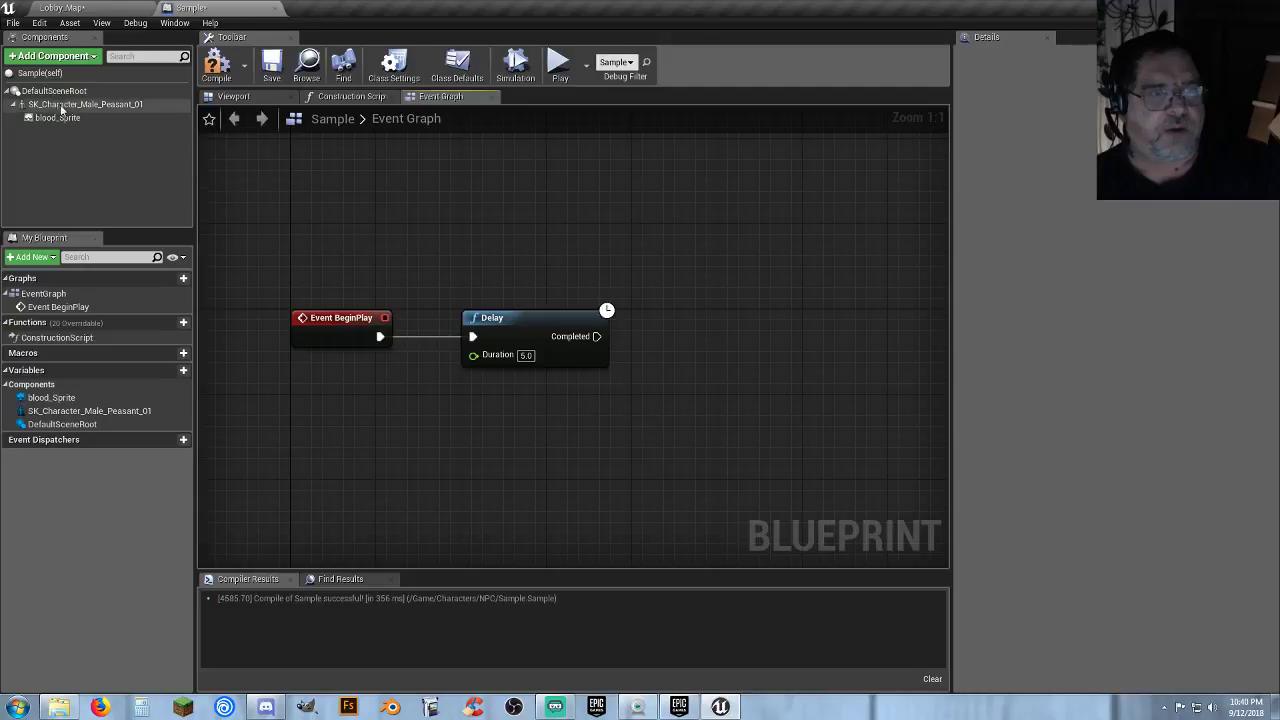
# Add a Play Animation node targeting a SK_Character_Male_Peasant_01 reference and connect it to the Delay node's Completed output.
pyautogui.moveTo(62, 105); pyautogui.dragTo(461, 414)
pyautogui.moveTo(556, 421); pyautogui.dragTo(474, 430, button='right')
pyautogui.moveTo(509, 425); pyautogui.dragTo(618, 410)
pyautogui.write('playan')
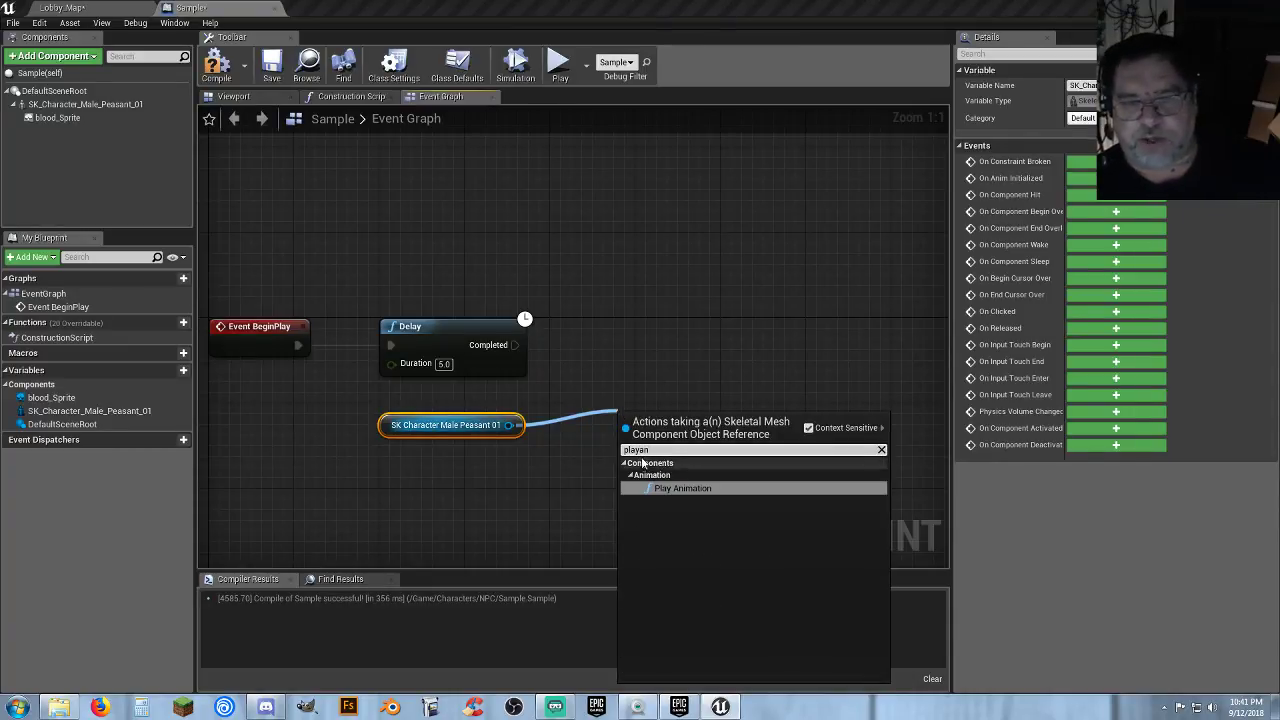
pyautogui.click(706, 489)
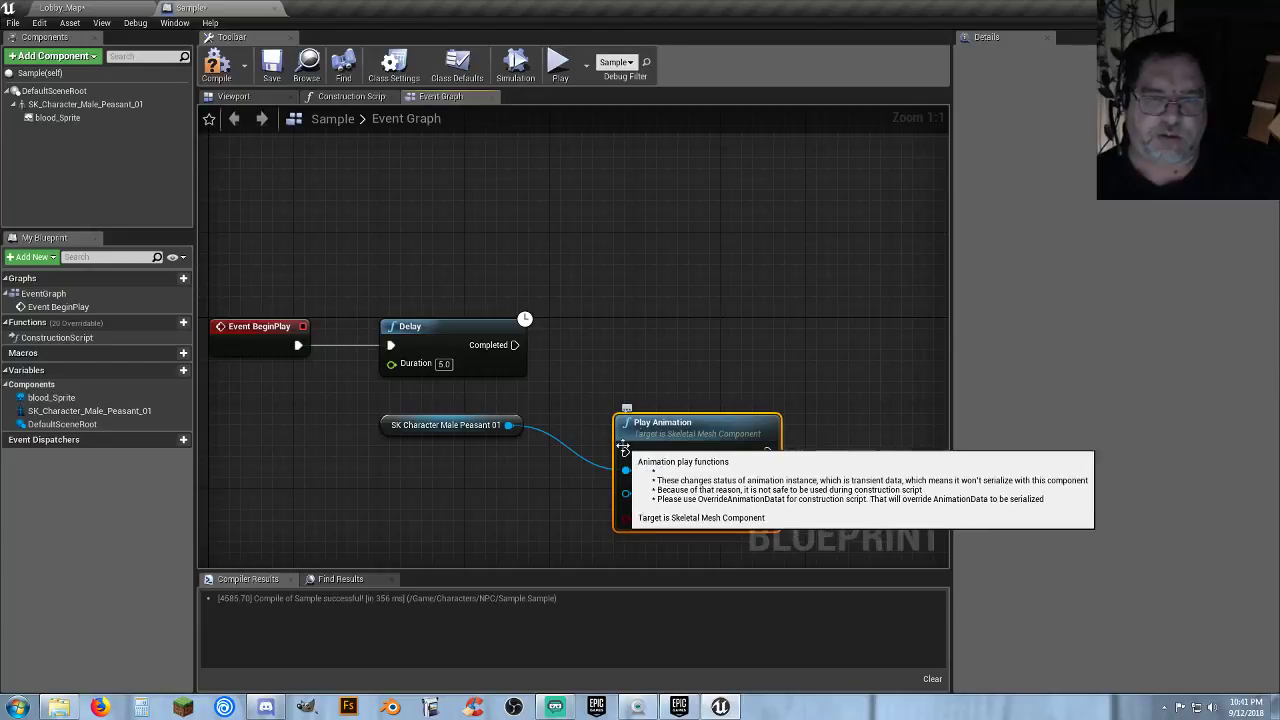
pyautogui.moveTo(644, 413); pyautogui.dragTo(624, 308)
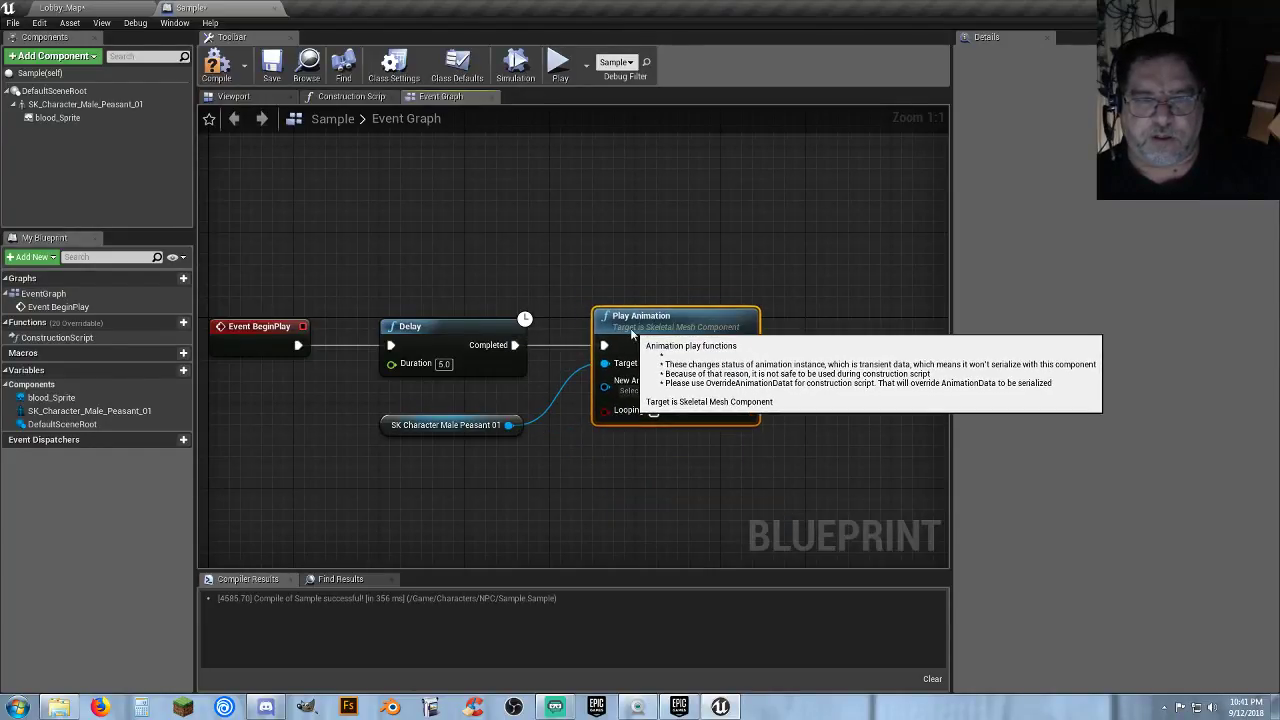
# Return to Lobby_Map and open the Characters/Animations/Zombie folder in the content browser.
pyautogui.click(100, 10)
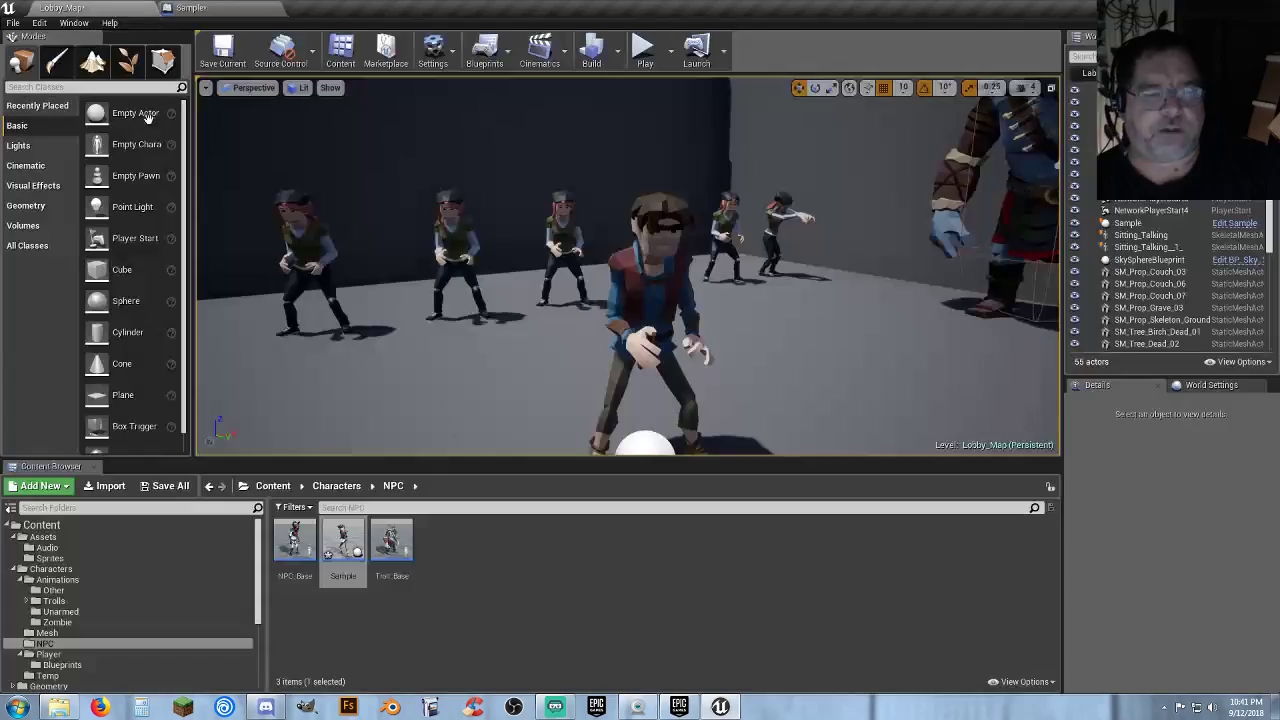
pyautogui.click(77, 612)
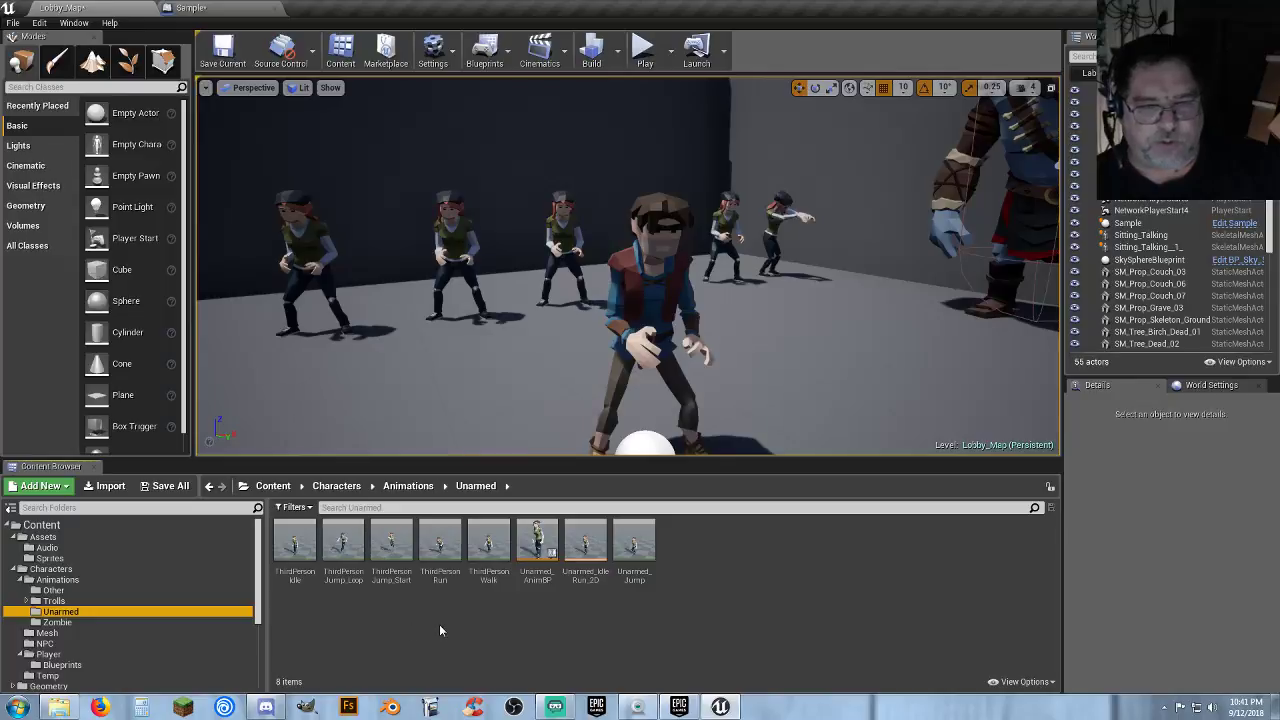
pyautogui.click(60, 622)
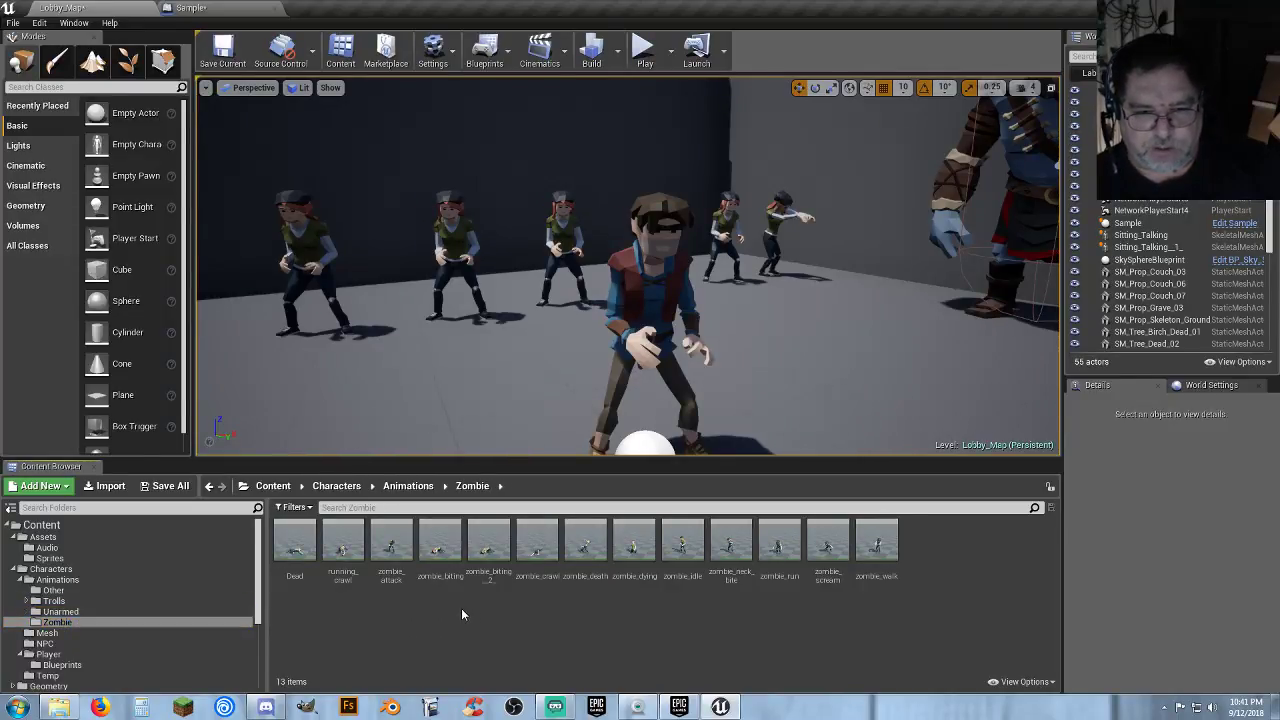
# Play-test Lobby_Map, walking the player up to the row of zombies to compare their death animations.
pyautogui.moveTo(520, 330); pyautogui.dragTo(390, 300, button='right')
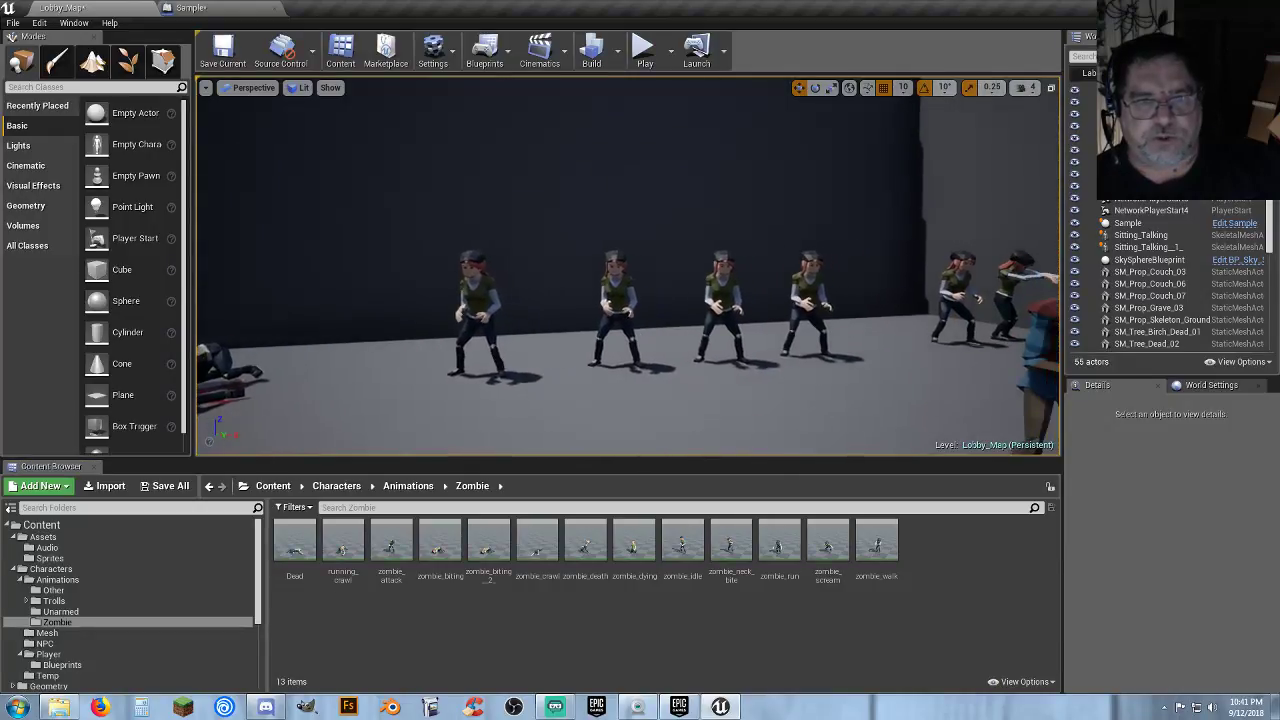
pyautogui.click(644, 50)
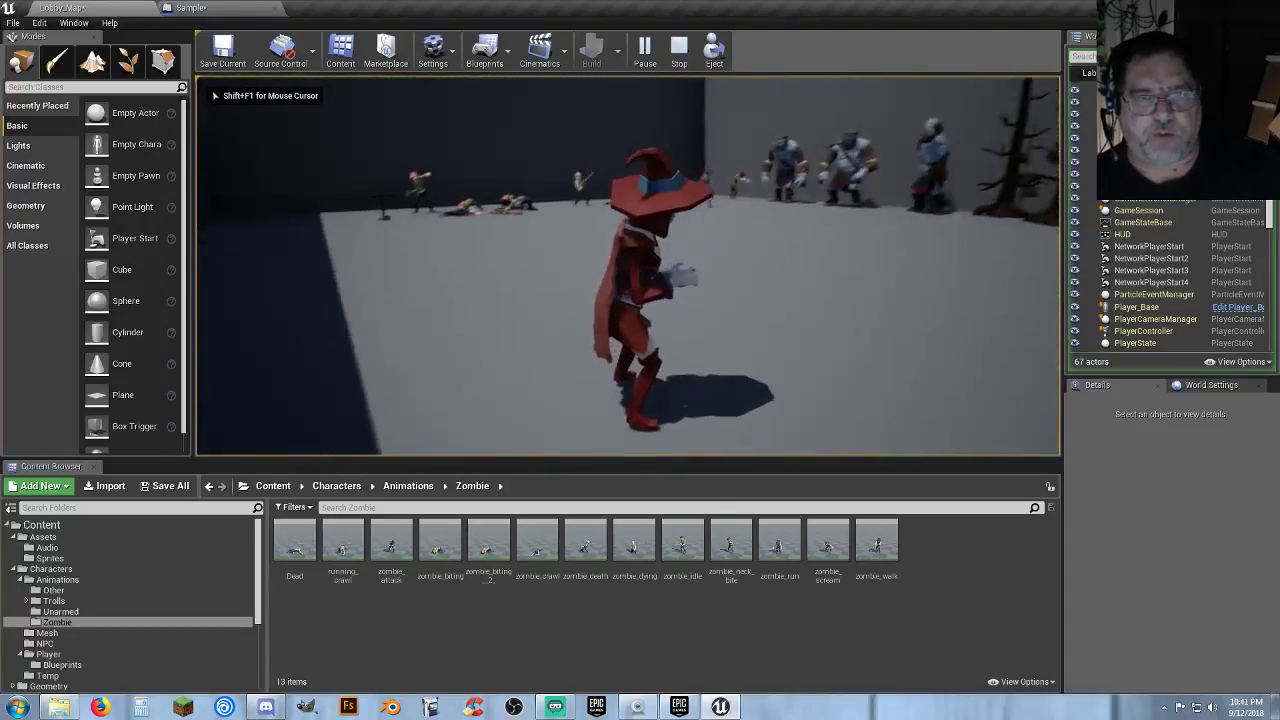
pyautogui.press('w')
pyautogui.press('w')
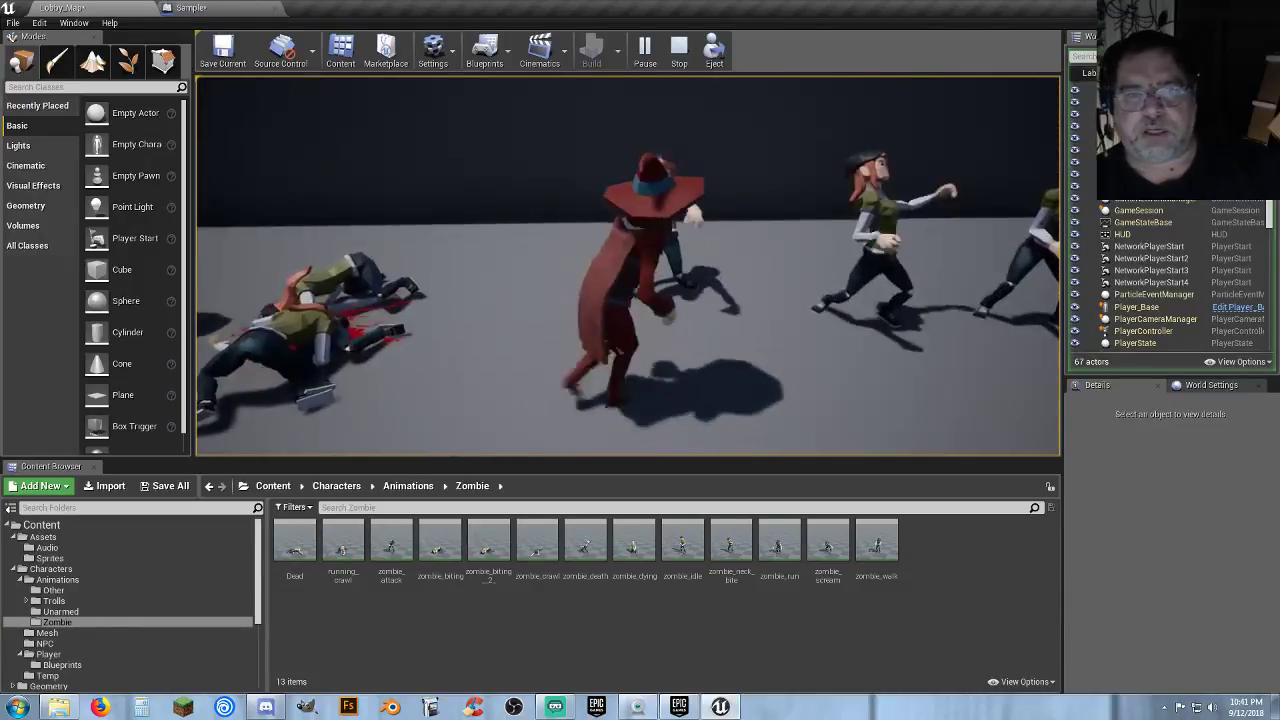
pyautogui.press('Escape')
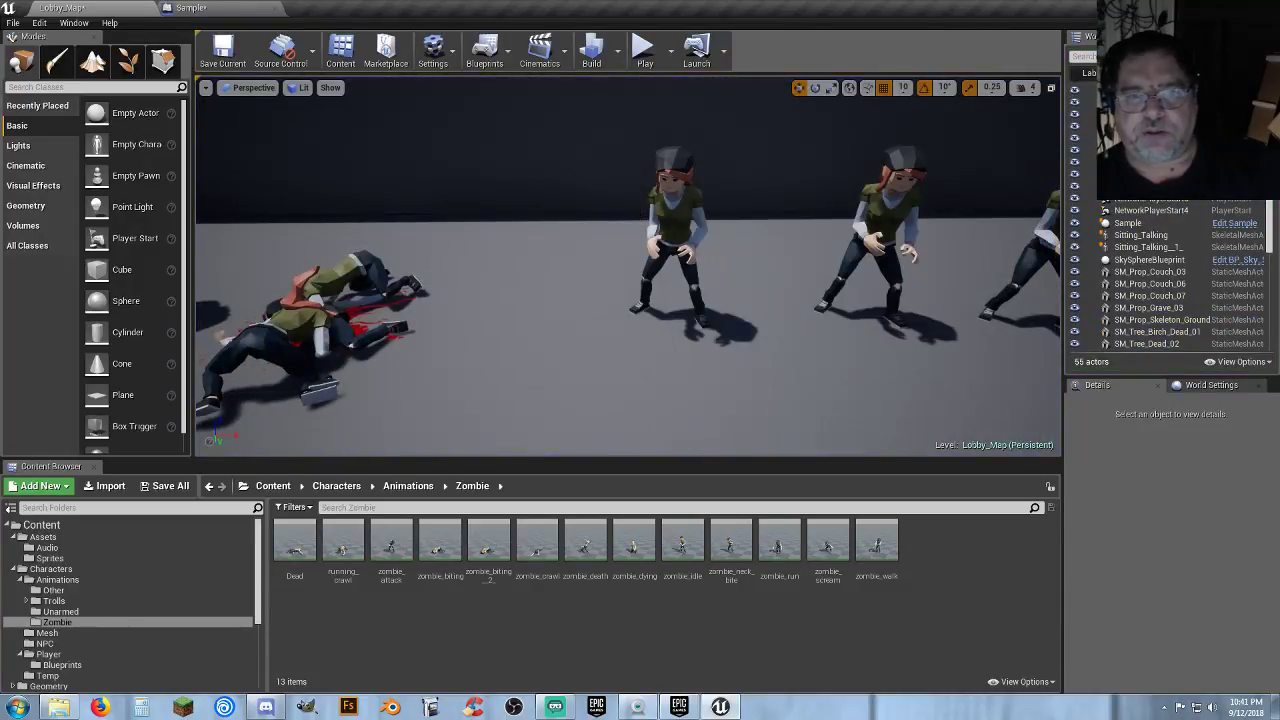
# Assign the zombie_death animation as New Anim to Play on Sample's Play Animation node.
pyautogui.click(671, 211)
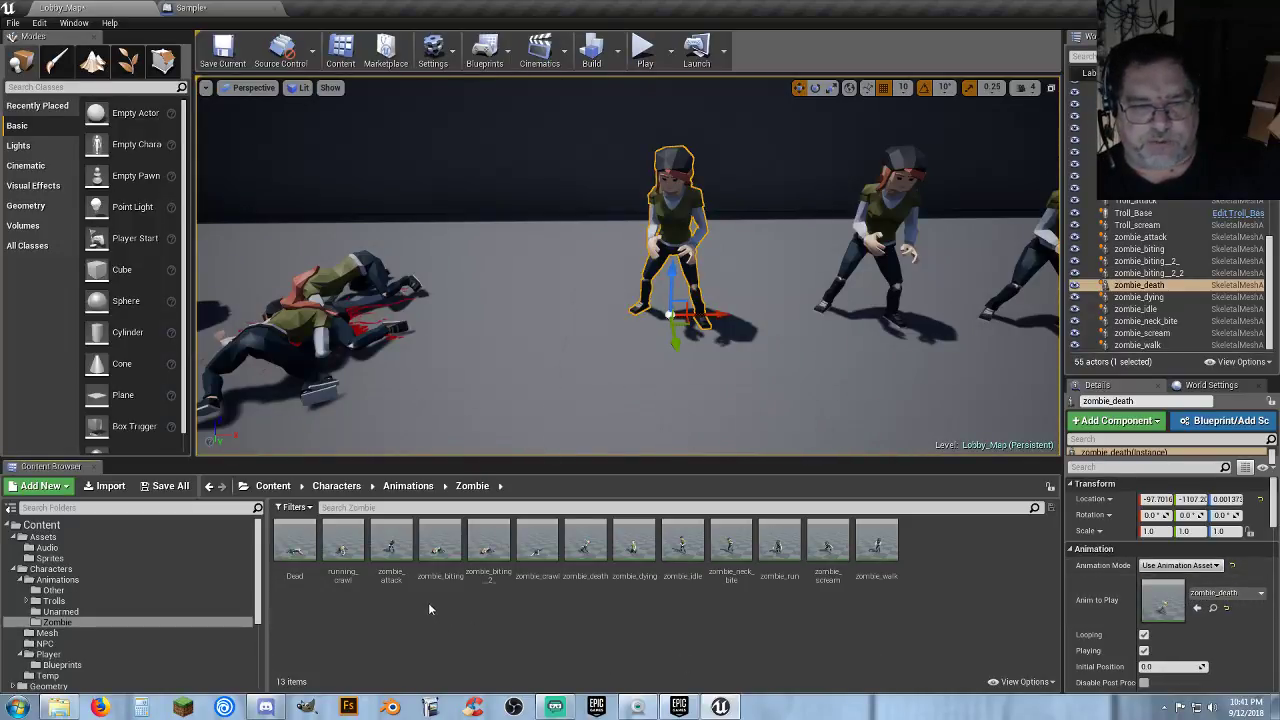
pyautogui.click(585, 545)
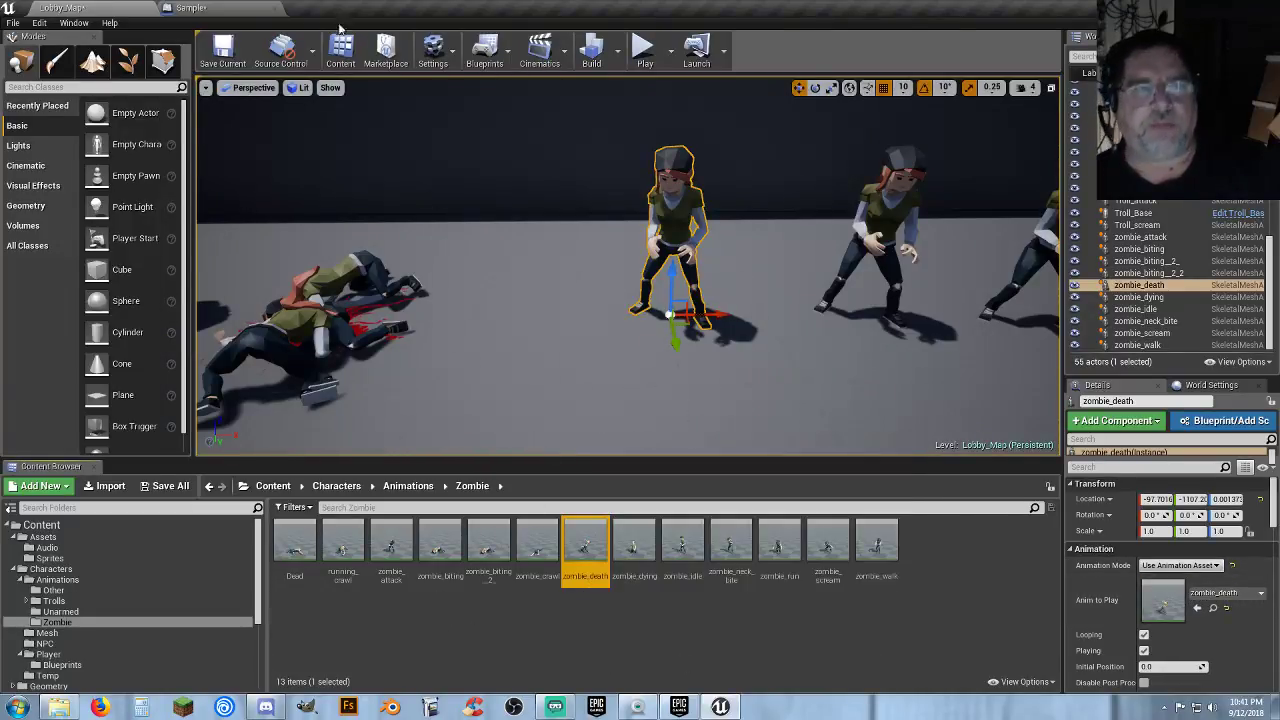
pyautogui.click(232, 10)
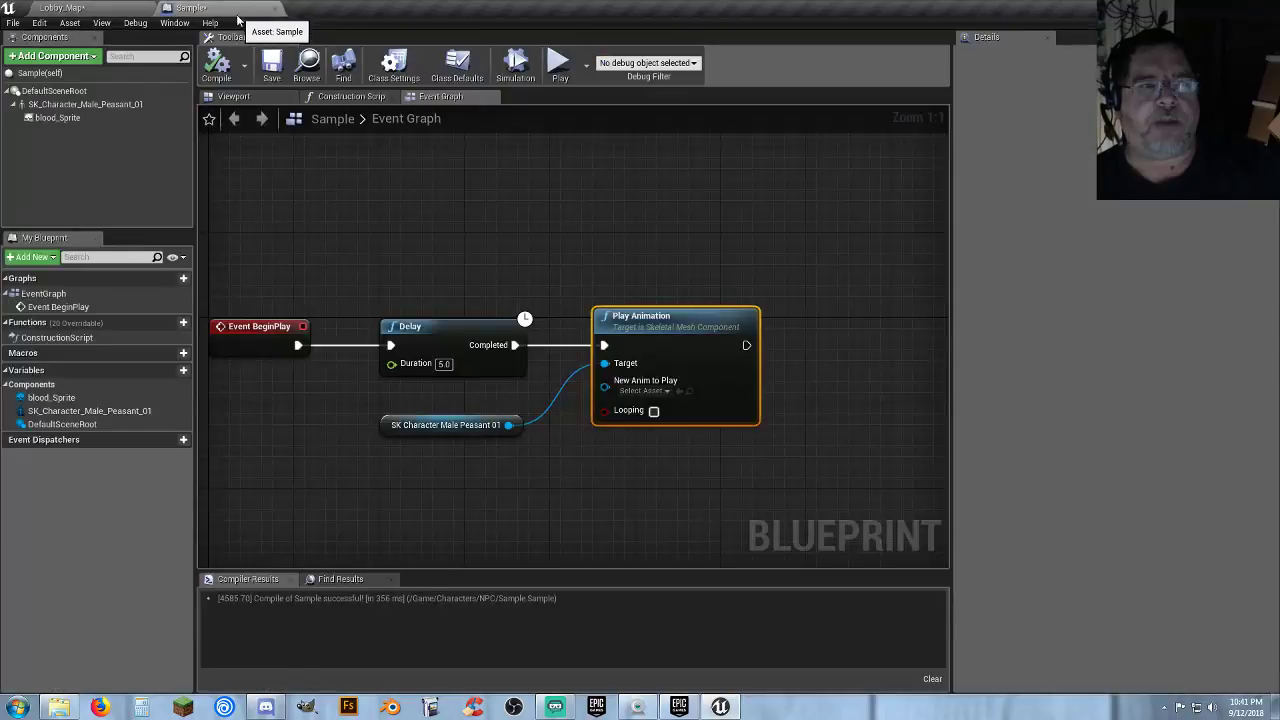
pyautogui.click(679, 391)
pyautogui.moveTo(628, 470); pyautogui.dragTo(665, 453, button='right')
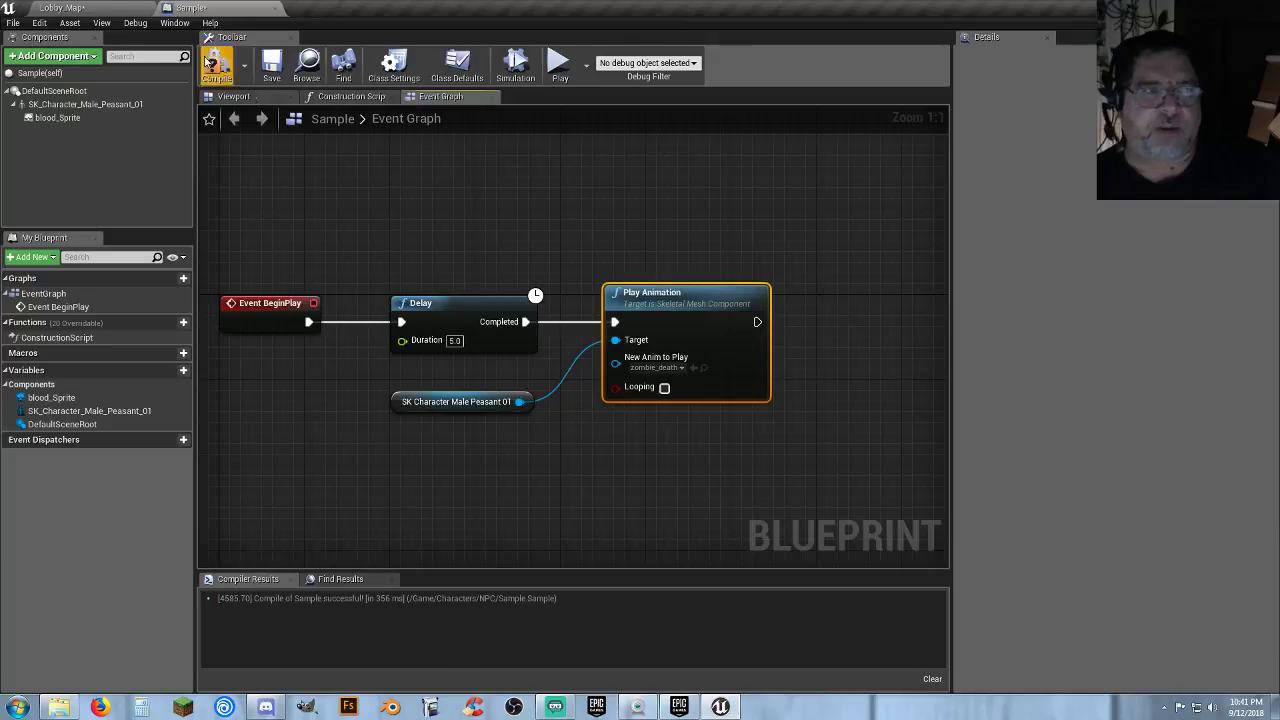
# Add a second Delay node connected to the execution output of the zombie_death Play Animation node.
pyautogui.click(62, 7)
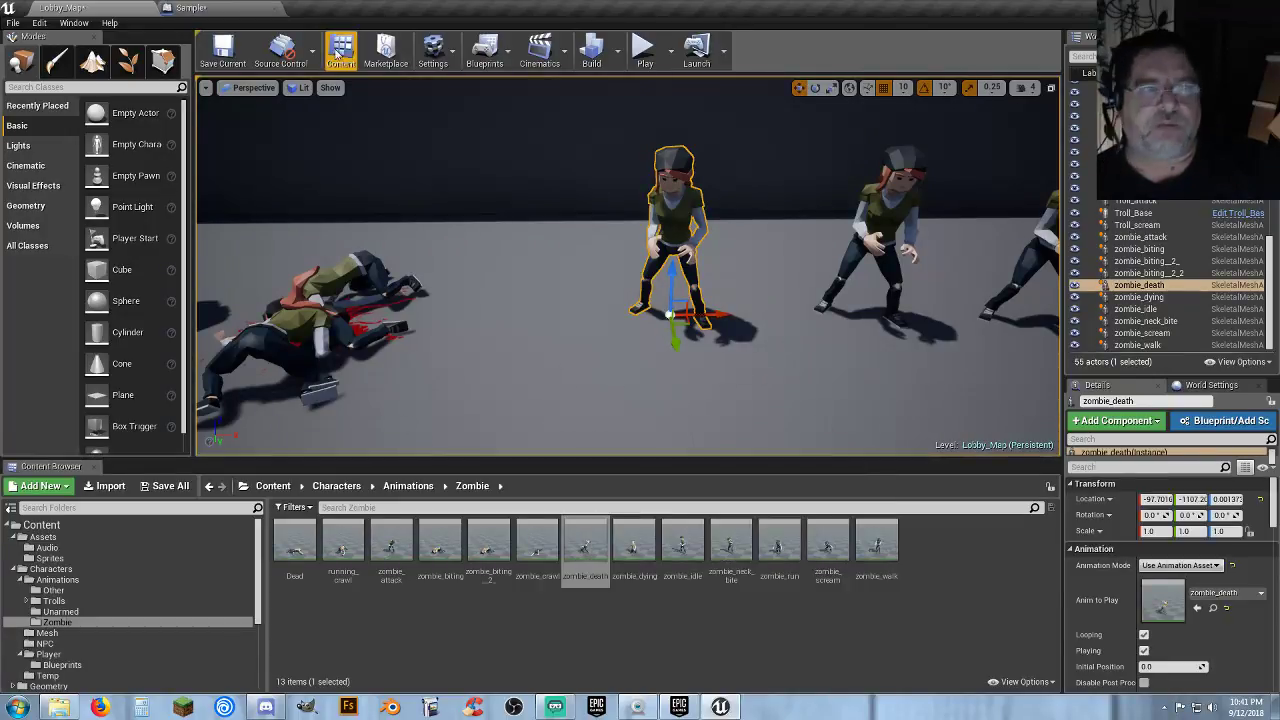
pyautogui.click(192, 8)
pyautogui.moveTo(798, 437); pyautogui.dragTo(690, 410, button='right')
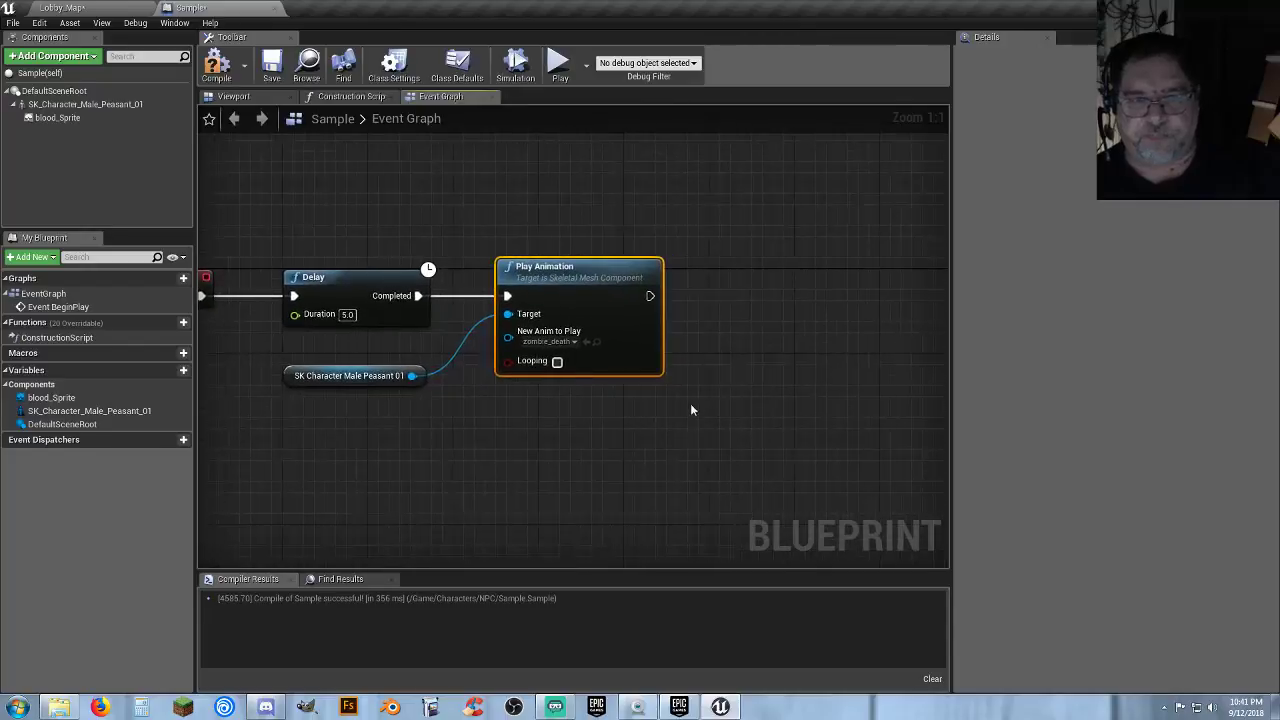
pyautogui.moveTo(649, 296); pyautogui.dragTo(731, 297)
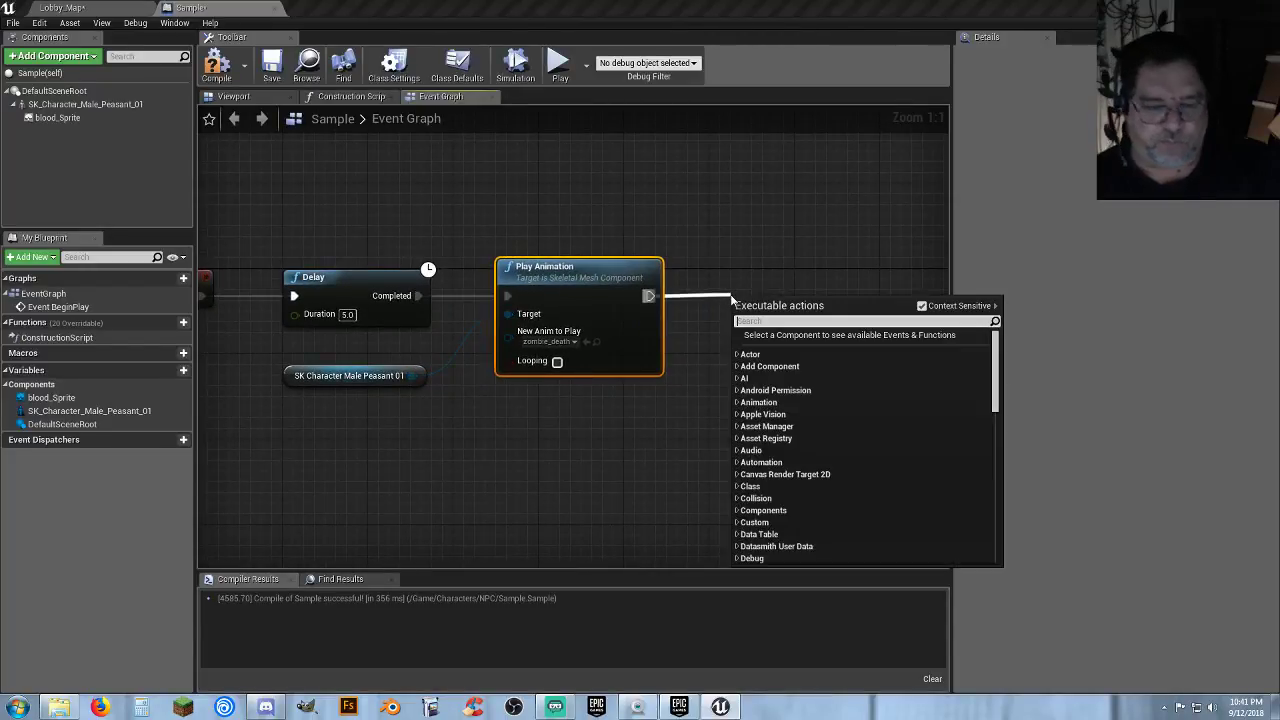
pyautogui.write('delay')
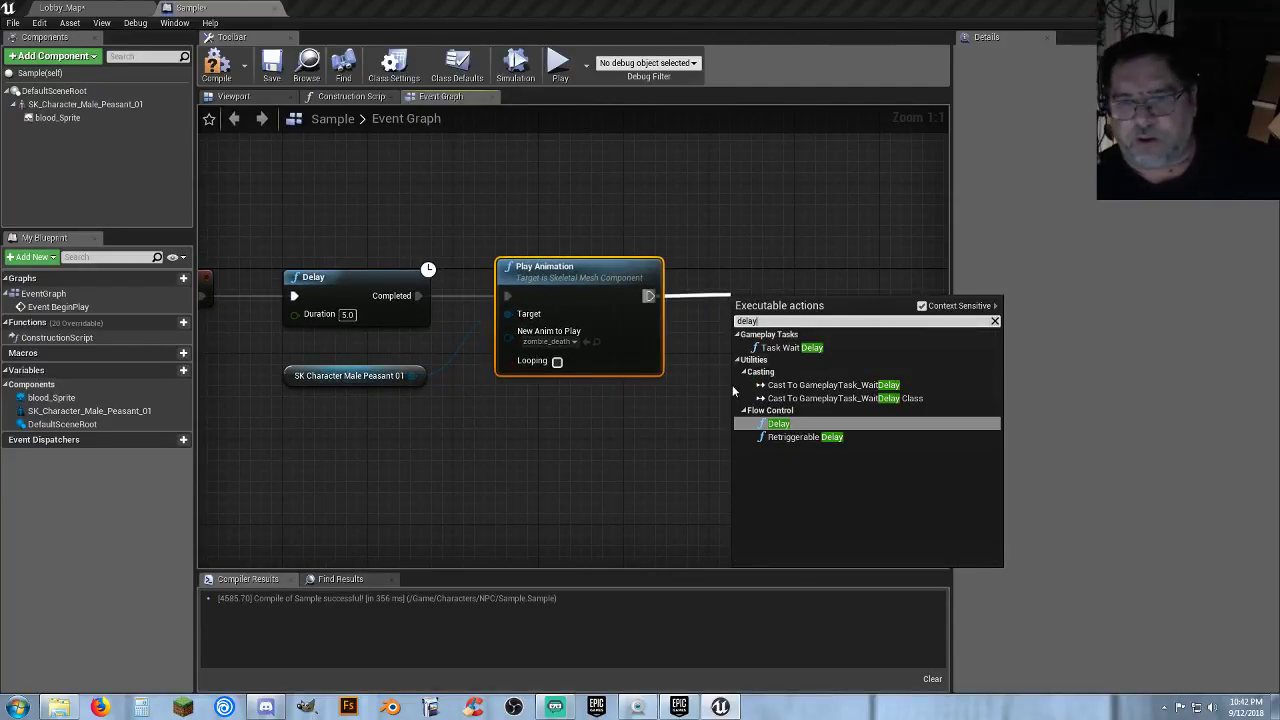
pyautogui.click(780, 421)
# Set the second Delay's duration to 2.966667 seconds and line the node up with Play Animation.
pyautogui.click(795, 336)
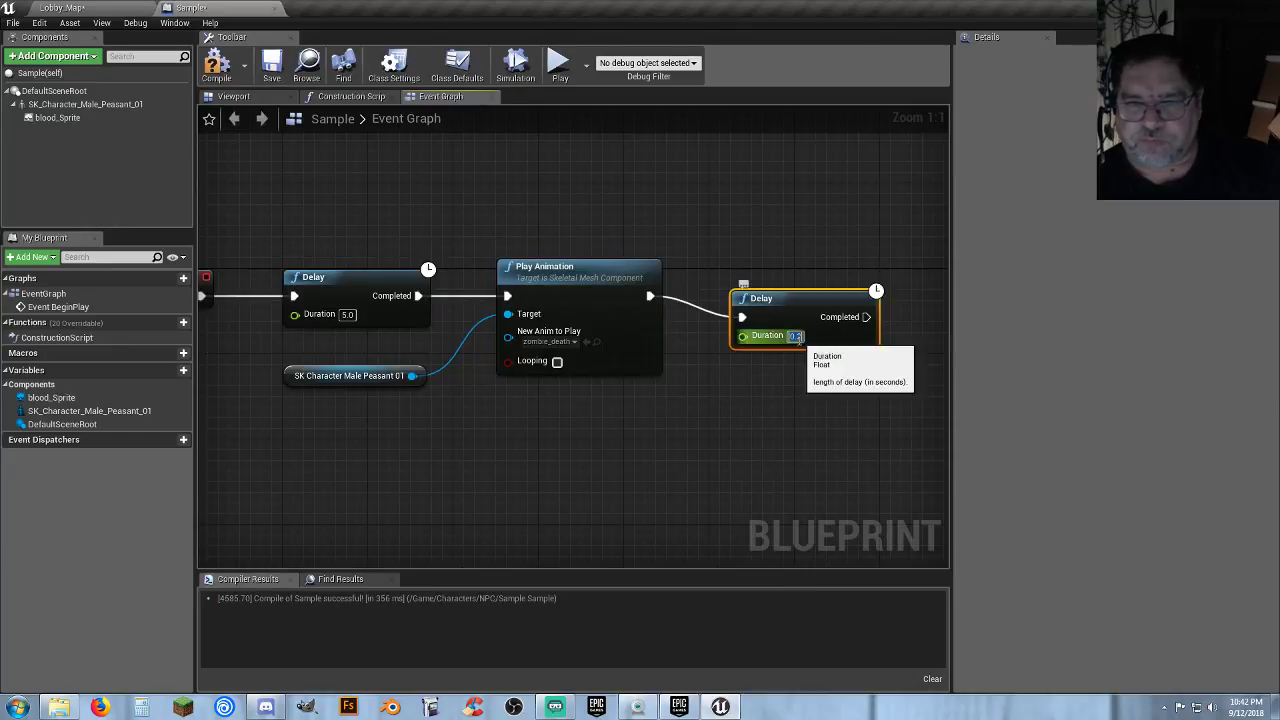
pyautogui.write('2')
pyautogui.press('Return')
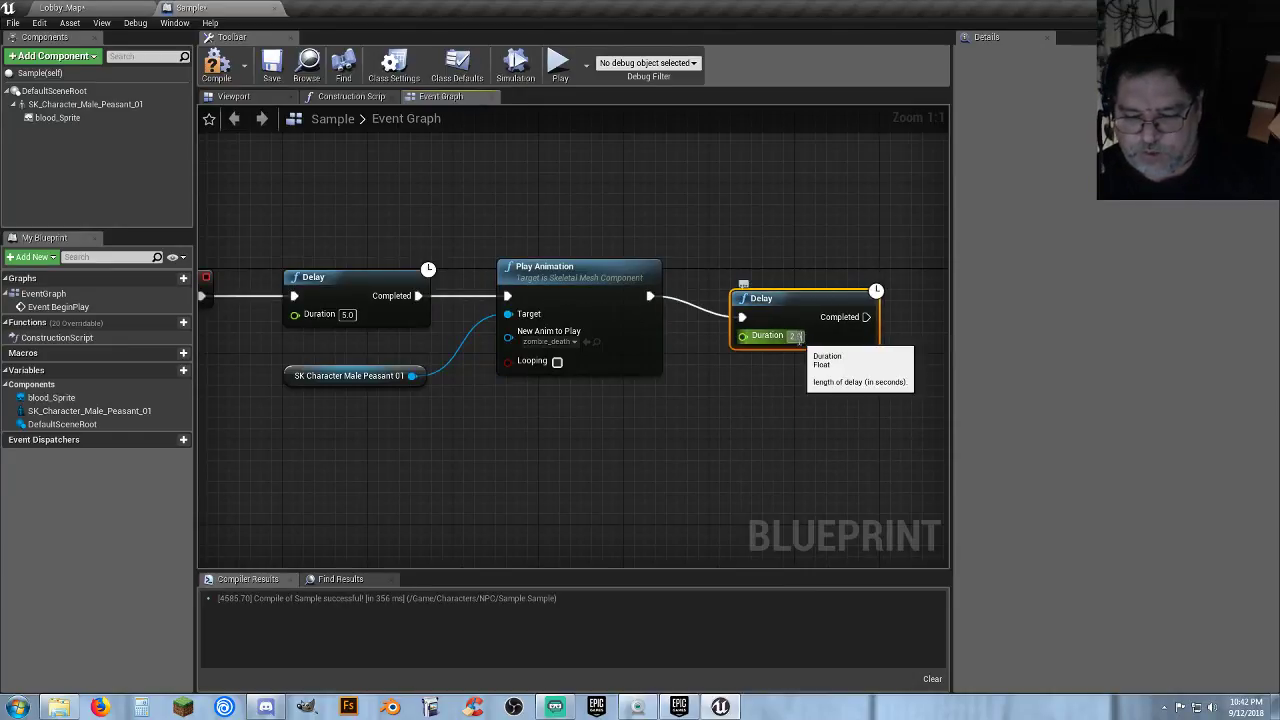
pyautogui.moveTo(797, 337); pyautogui.dragTo(801, 343)
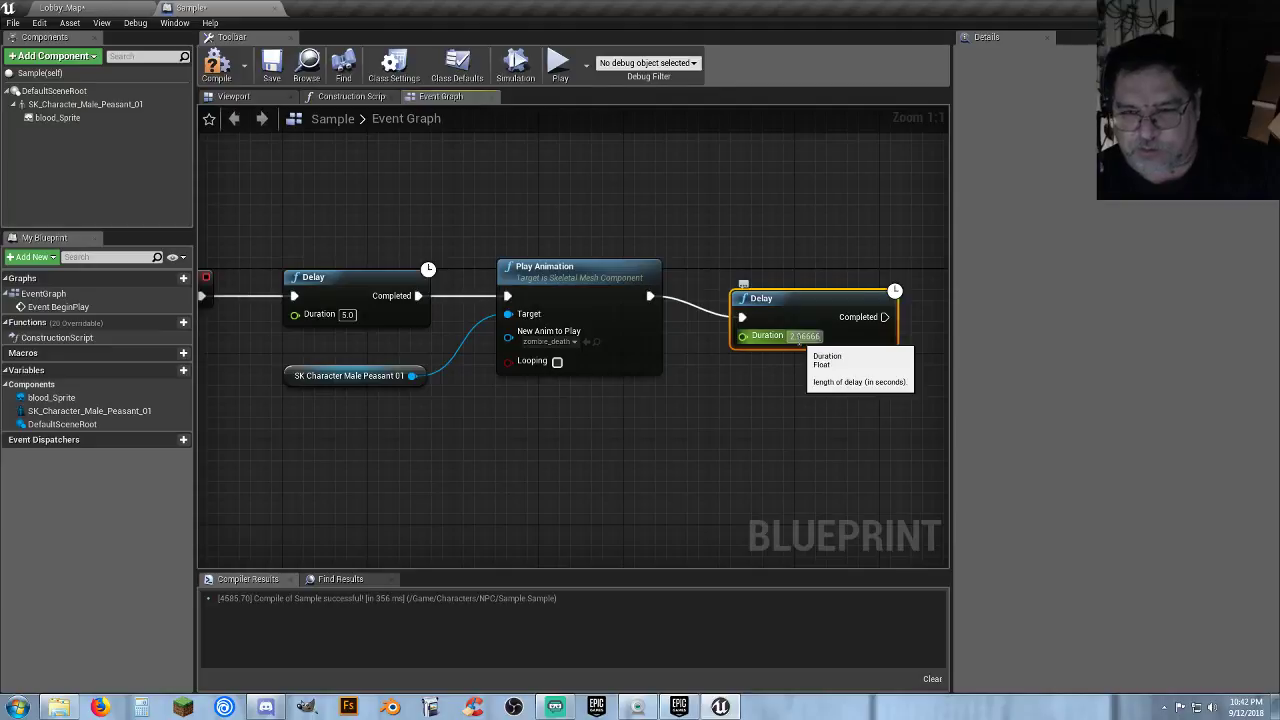
pyautogui.write('7')
pyautogui.click(800, 354)
pyautogui.moveTo(795, 302); pyautogui.dragTo(779, 279)
pyautogui.click(730, 384)
pyautogui.moveTo(763, 390); pyautogui.dragTo(699, 384, button='right')
pyautogui.moveTo(554, 406); pyautogui.dragTo(668, 444, button='right')
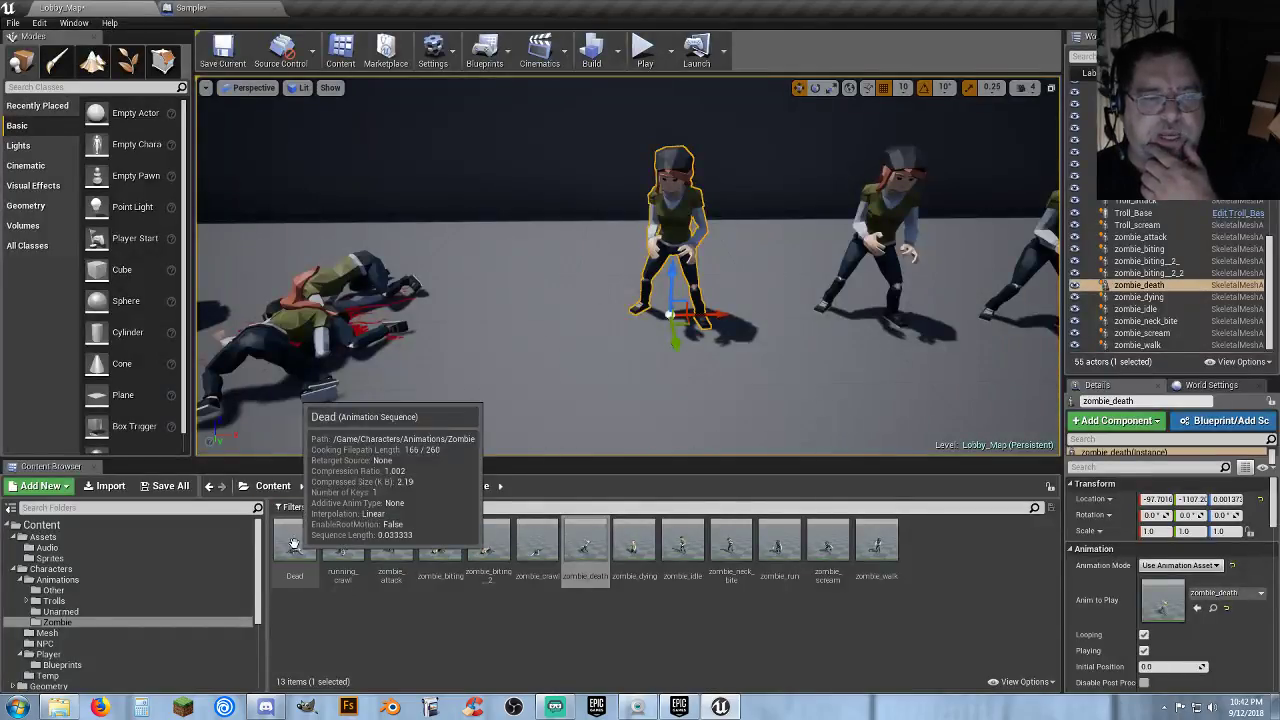
# Open the Dead animation from the Zombie folder, examine its lying pose up close, and close its editor.
pyautogui.click(295, 549)
pyautogui.doubleClick(295, 549)
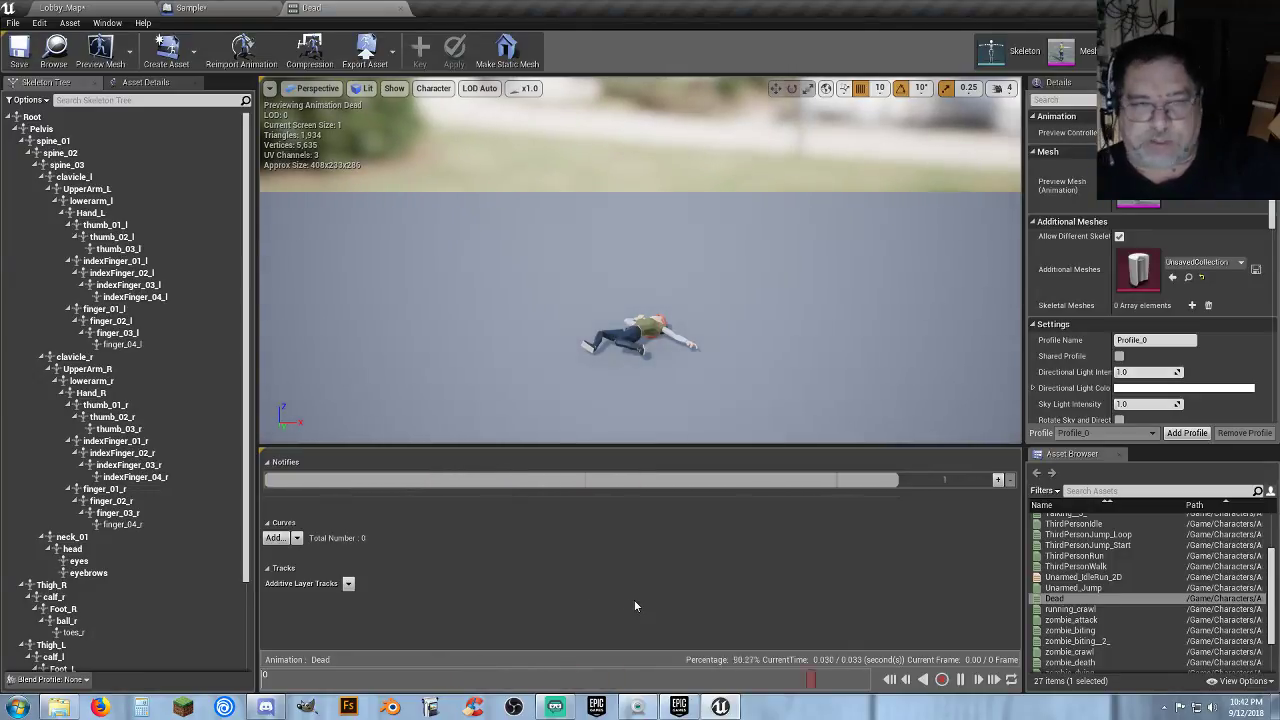
pyautogui.moveTo(706, 389); pyautogui.dragTo(708, 335, button='right')
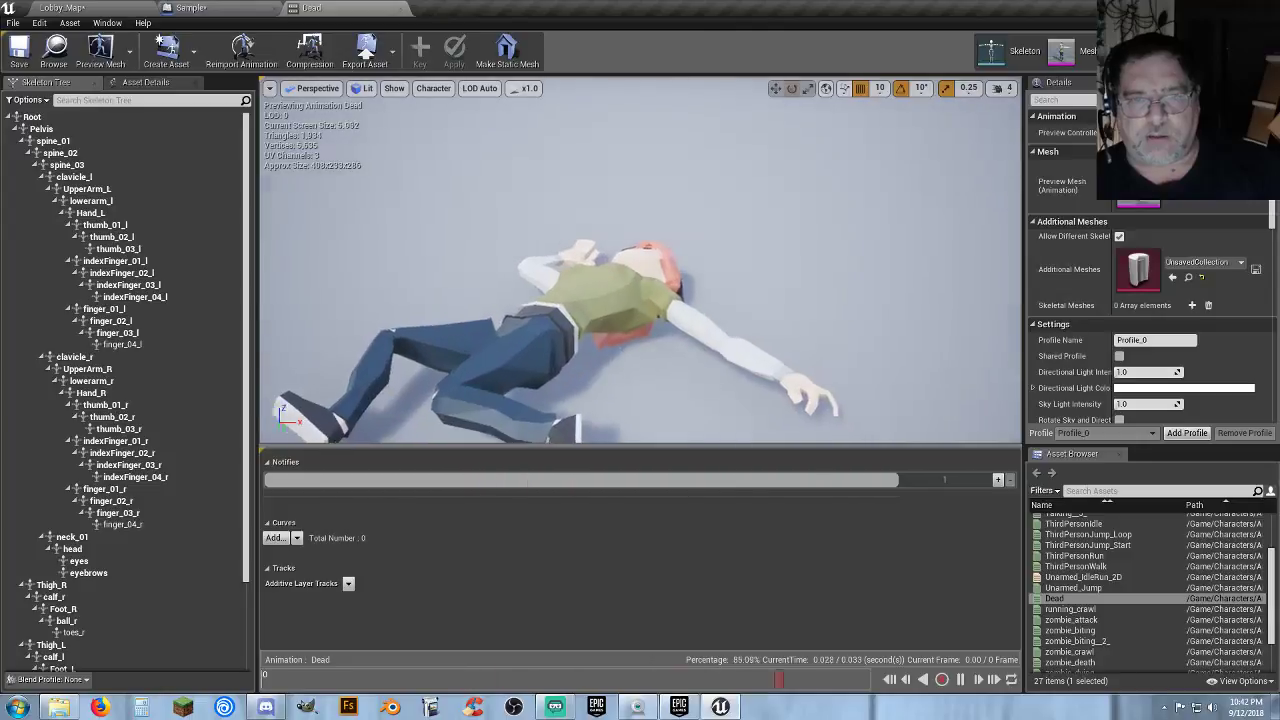
pyautogui.scroll(-3, 640, 330)
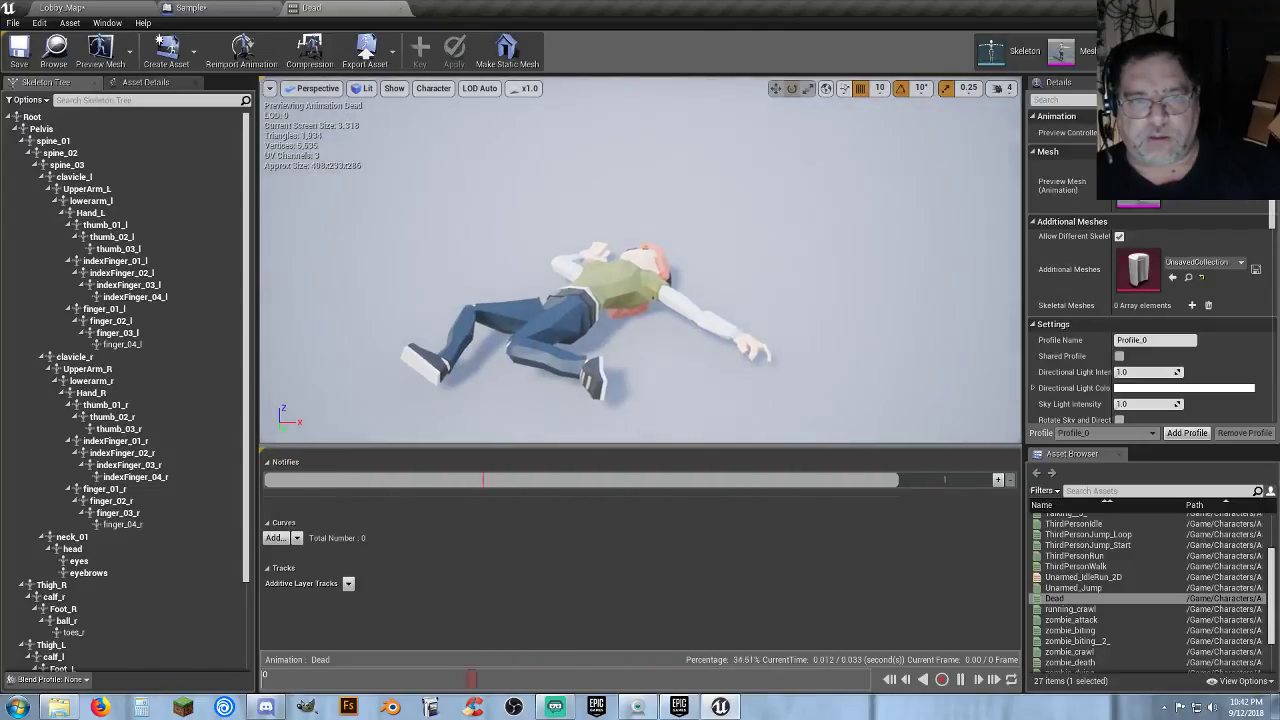
pyautogui.click(346, 8)
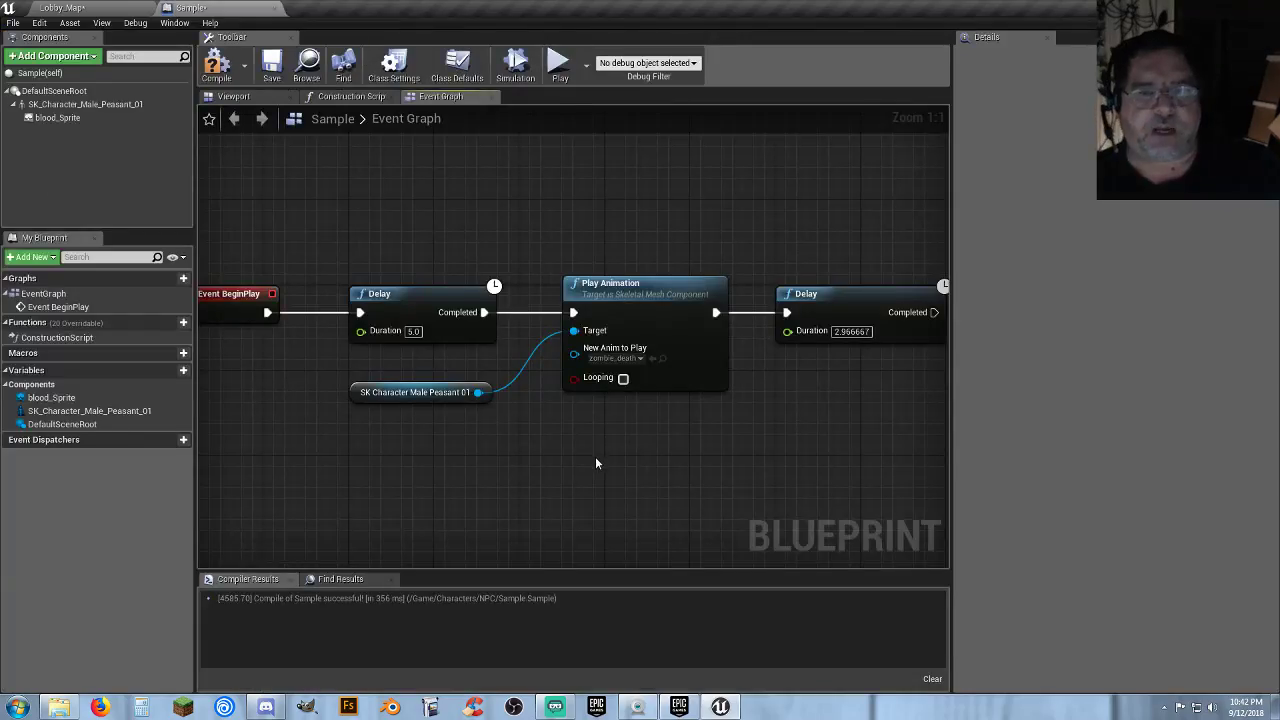
# Duplicate the Play Animation node after the second Delay, connecting its execution input to Completed and its Target to the peasant mesh reference.
pyautogui.moveTo(698, 442); pyautogui.dragTo(587, 428, button='right')
pyautogui.click(539, 288)
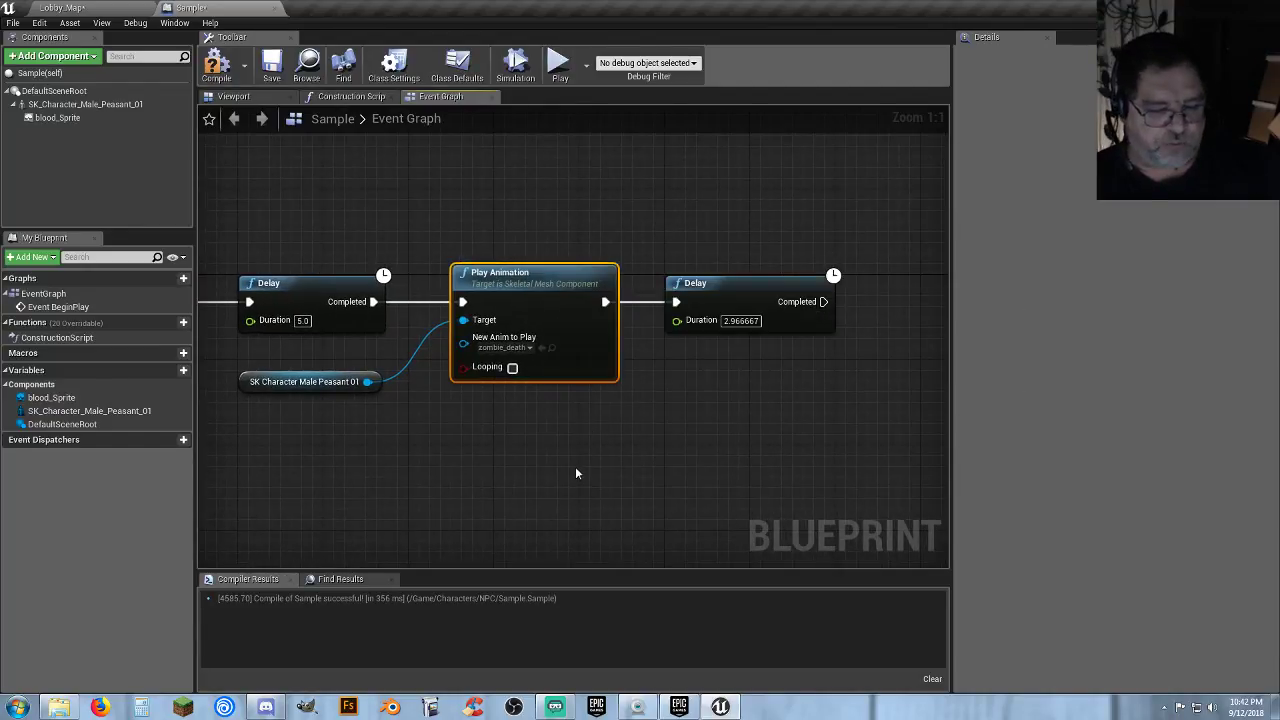
pyautogui.moveTo(684, 417); pyautogui.dragTo(534, 430, button='right')
pyautogui.click(785, 308)
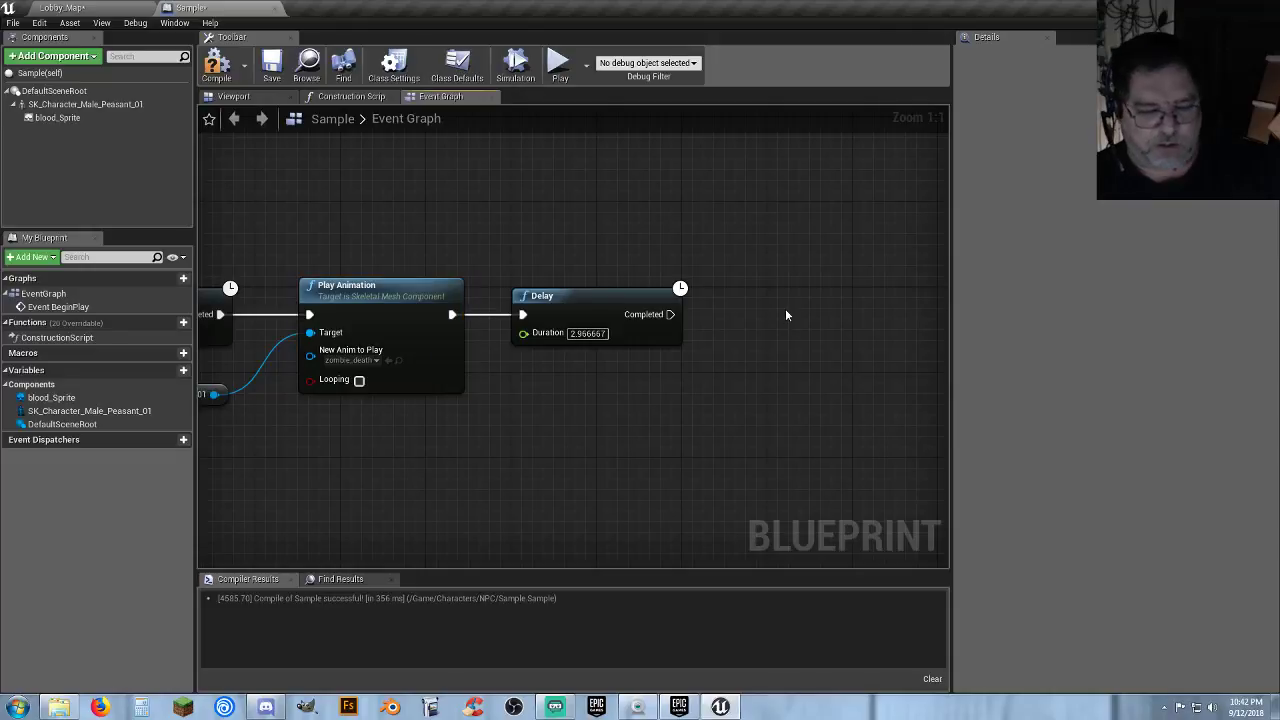
pyautogui.hotkey('ctrl', 'v')
pyautogui.moveTo(800, 346); pyautogui.dragTo(670, 314)
pyautogui.moveTo(214, 394); pyautogui.dragTo(801, 312)
pyautogui.moveTo(464, 468); pyautogui.dragTo(563, 457, button='right')
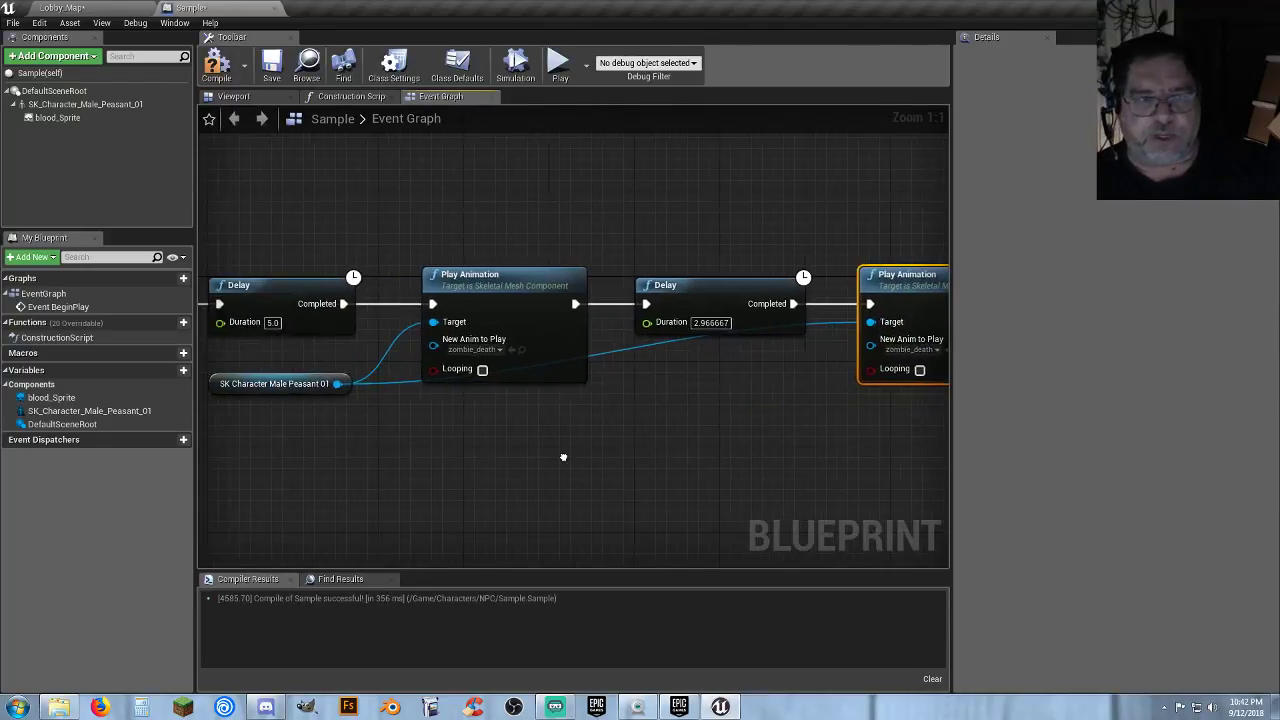
# Assign the Dead animation as New Anim to Play on the duplicated Play Animation node.
pyautogui.moveTo(636, 436); pyautogui.dragTo(473, 462, button='right')
pyautogui.click(98, 7)
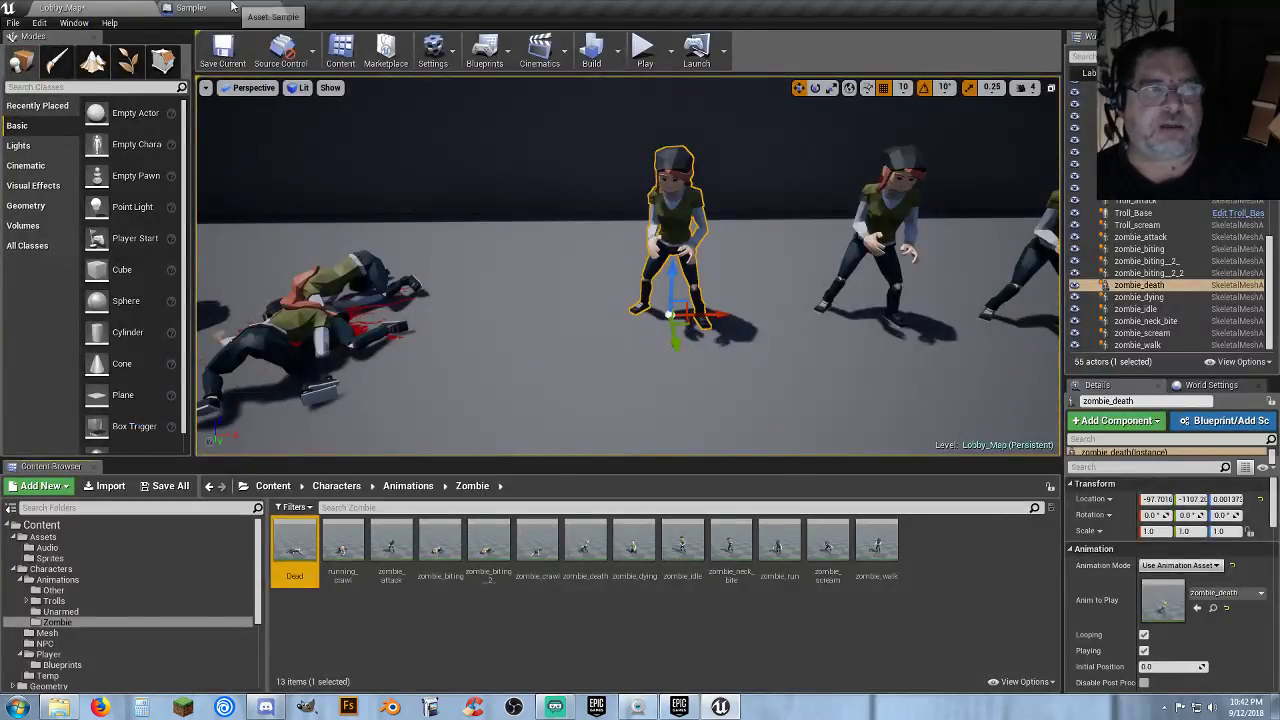
pyautogui.click(195, 8)
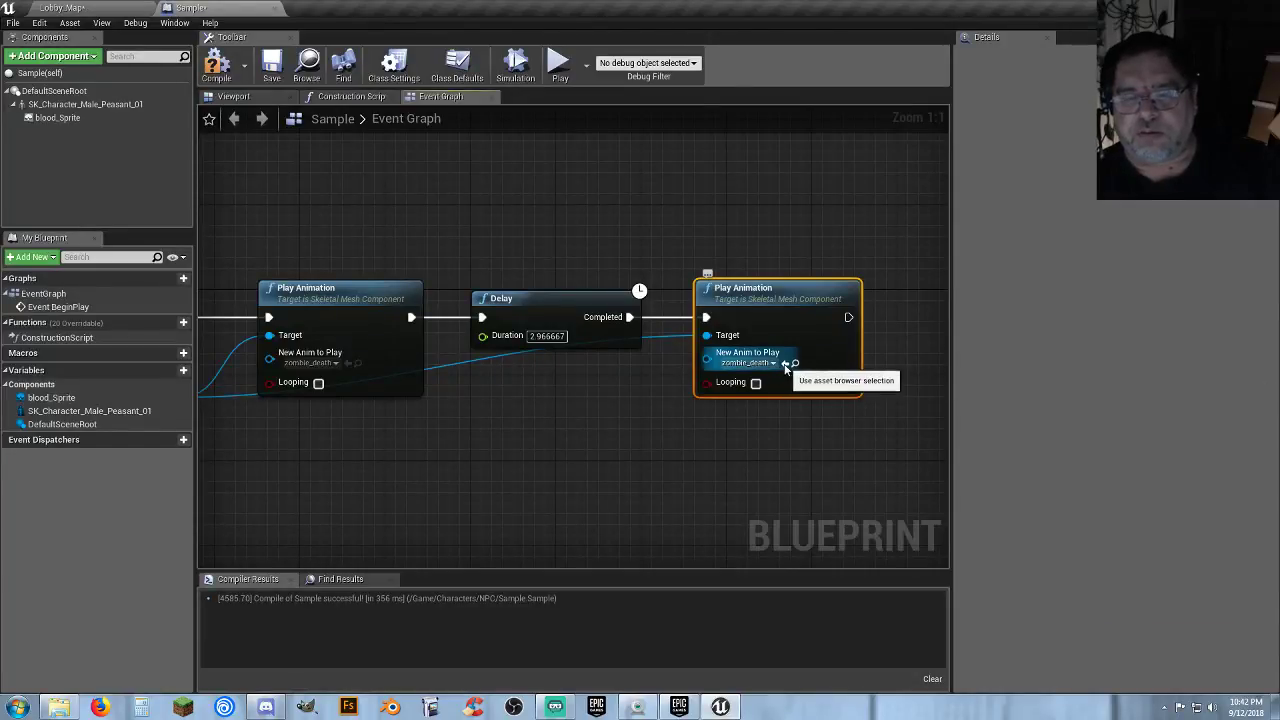
pyautogui.click(785, 364)
pyautogui.click(690, 415)
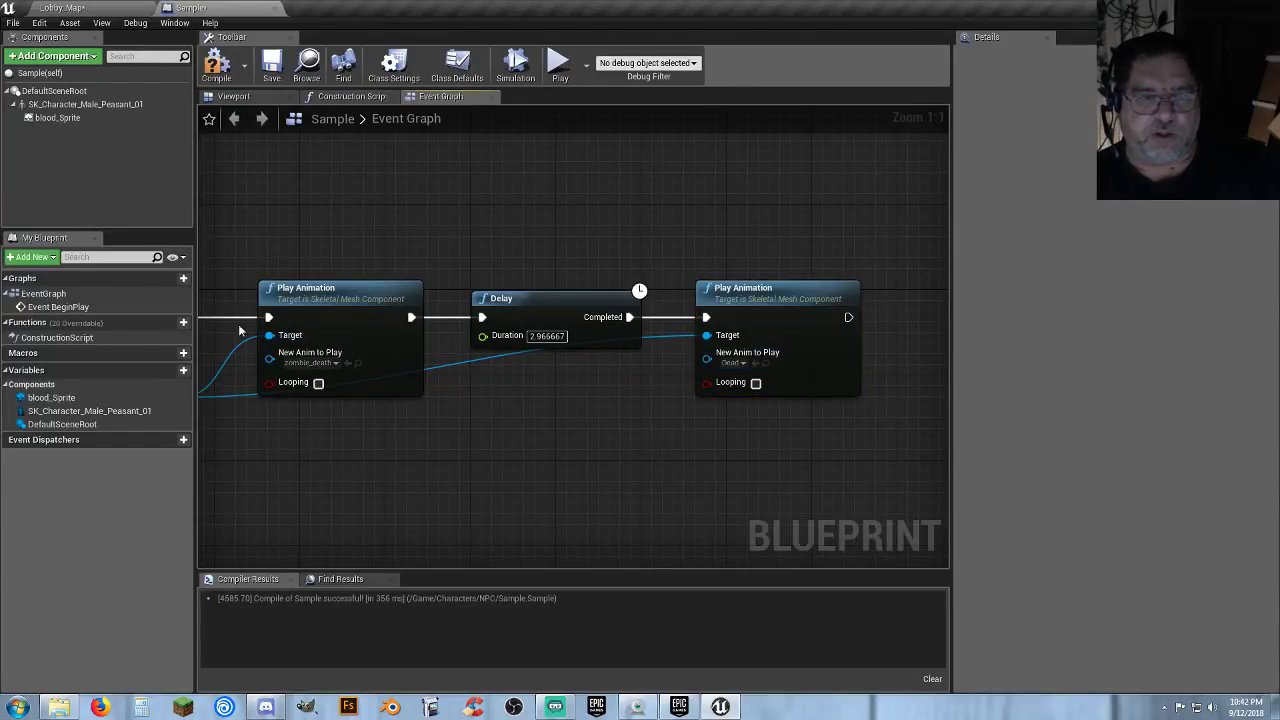
pyautogui.moveTo(600, 427); pyautogui.dragTo(505, 430, button='right')
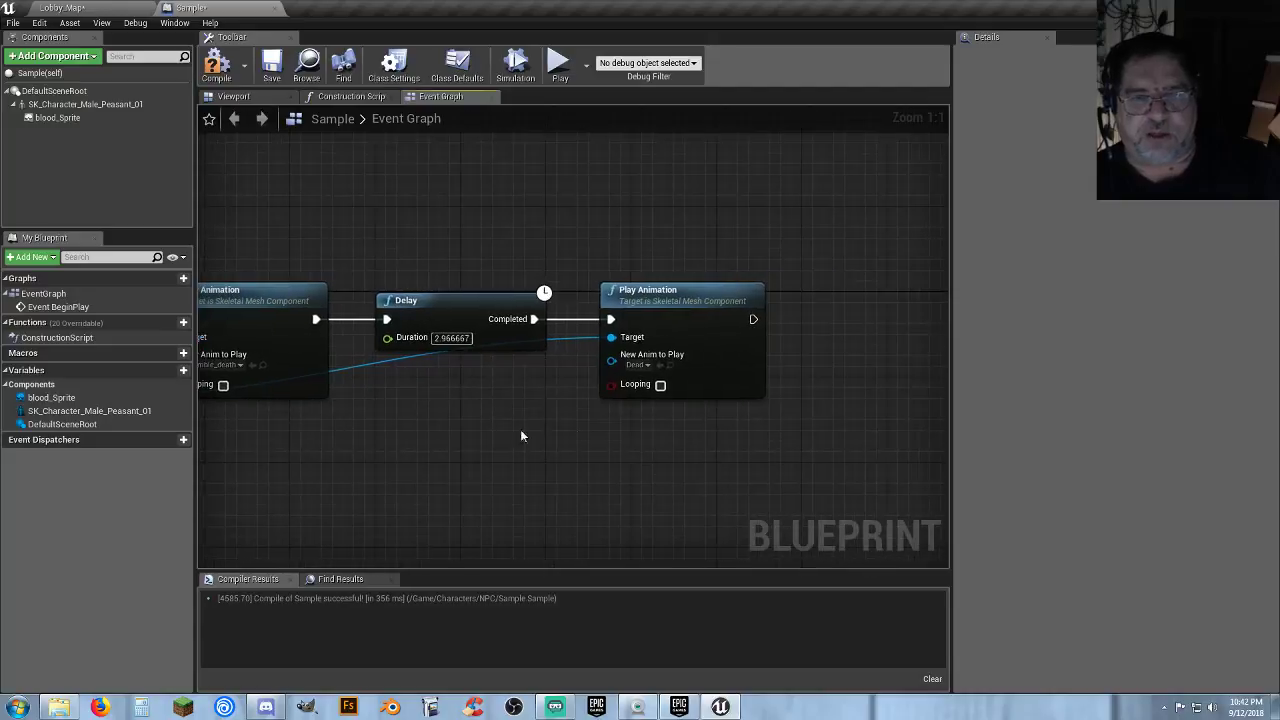
pyautogui.moveTo(650, 448); pyautogui.dragTo(448, 451, button='right')
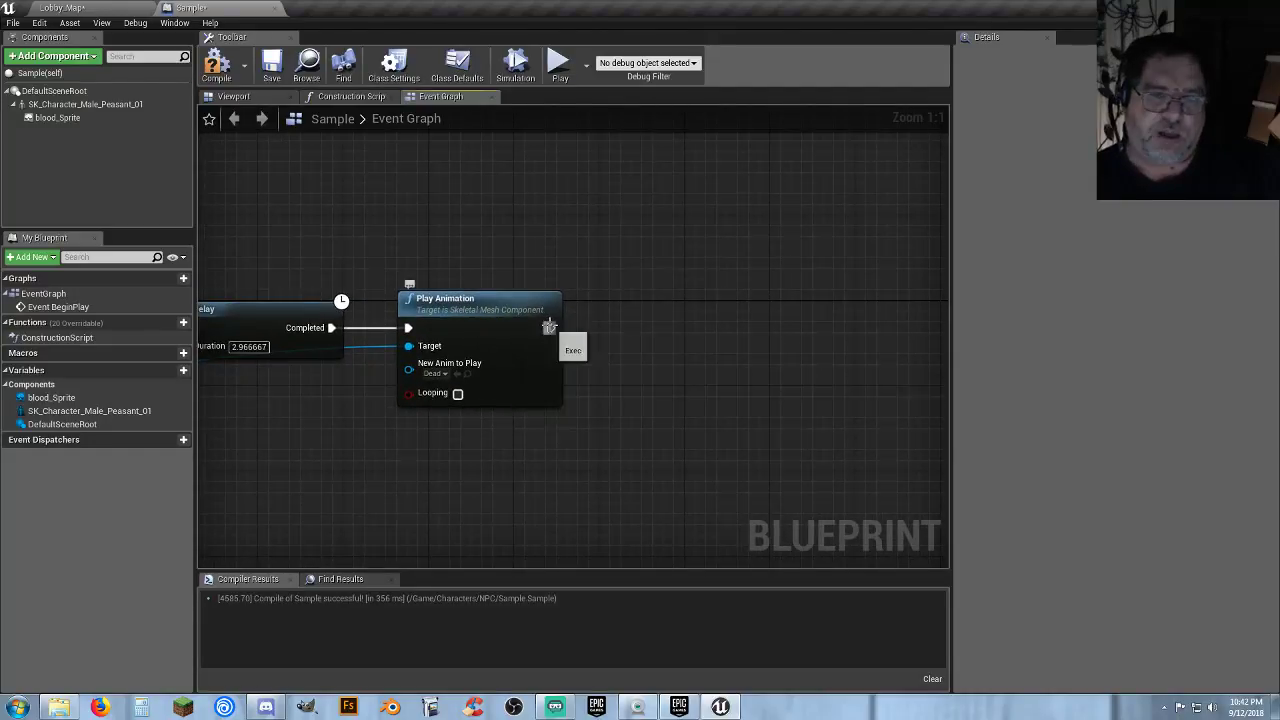
pyautogui.moveTo(549, 327); pyautogui.dragTo(653, 328)
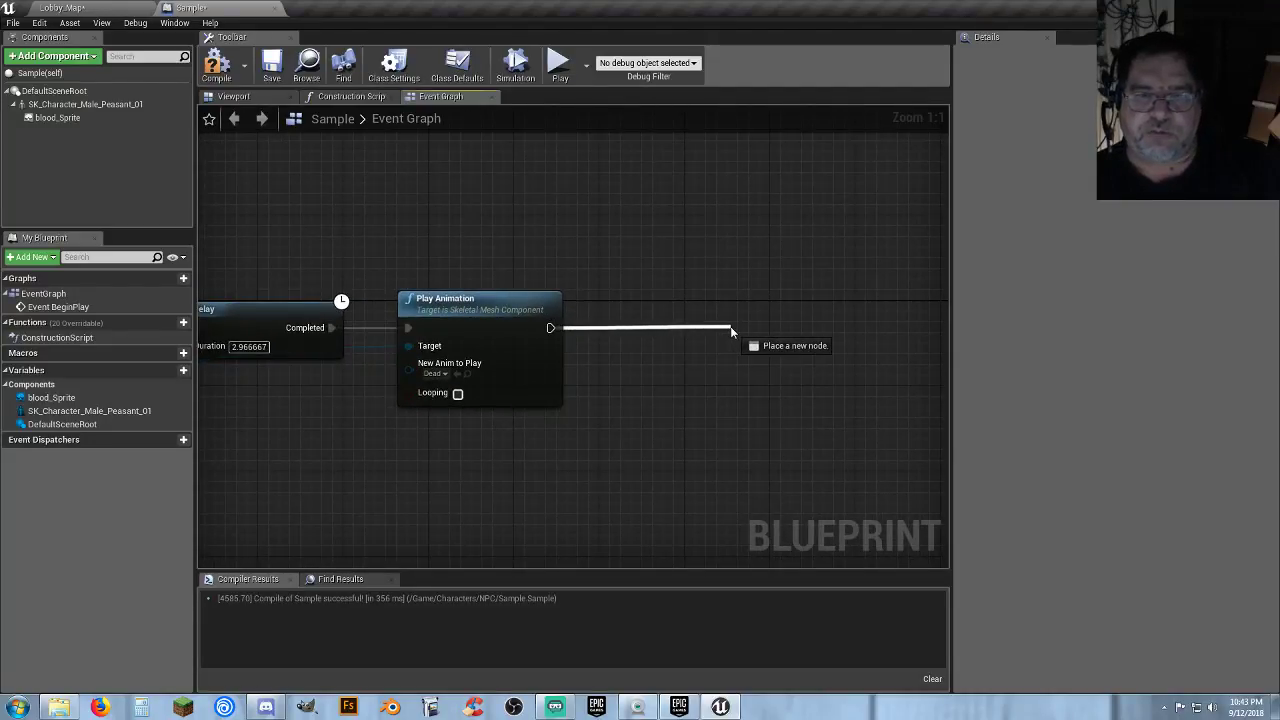
pyautogui.moveTo(731, 331); pyautogui.dragTo(731, 331)
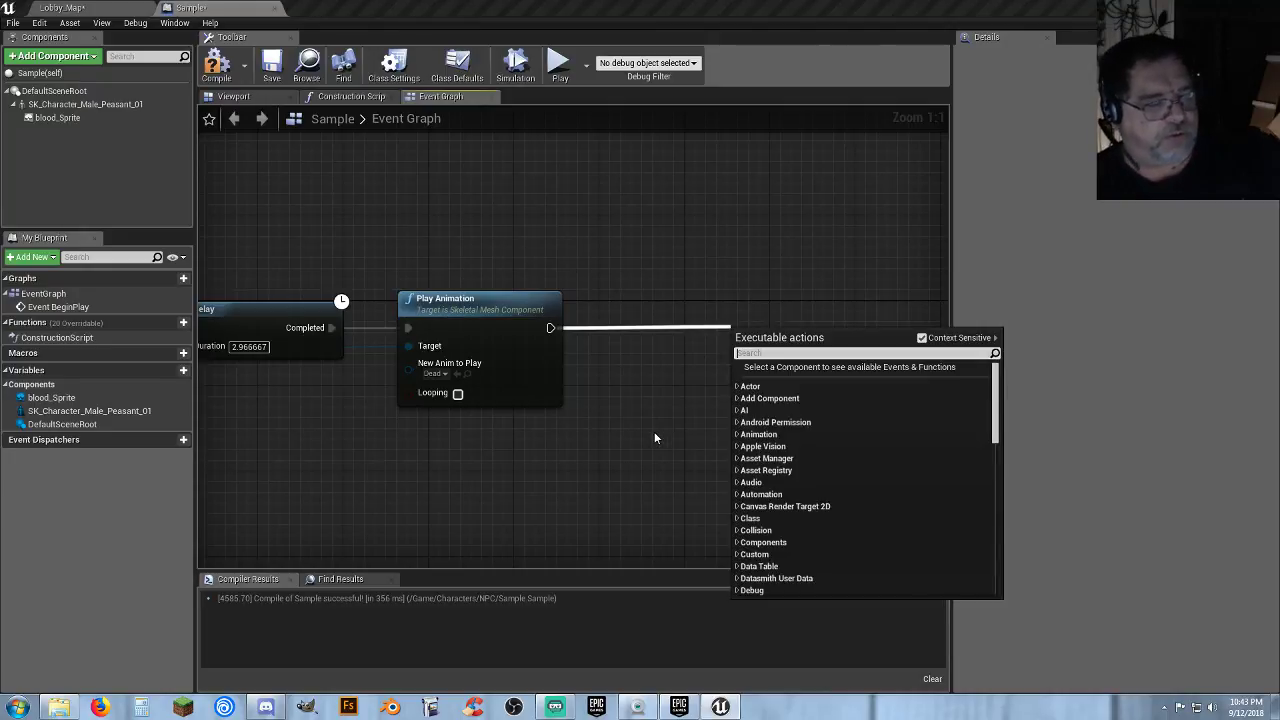
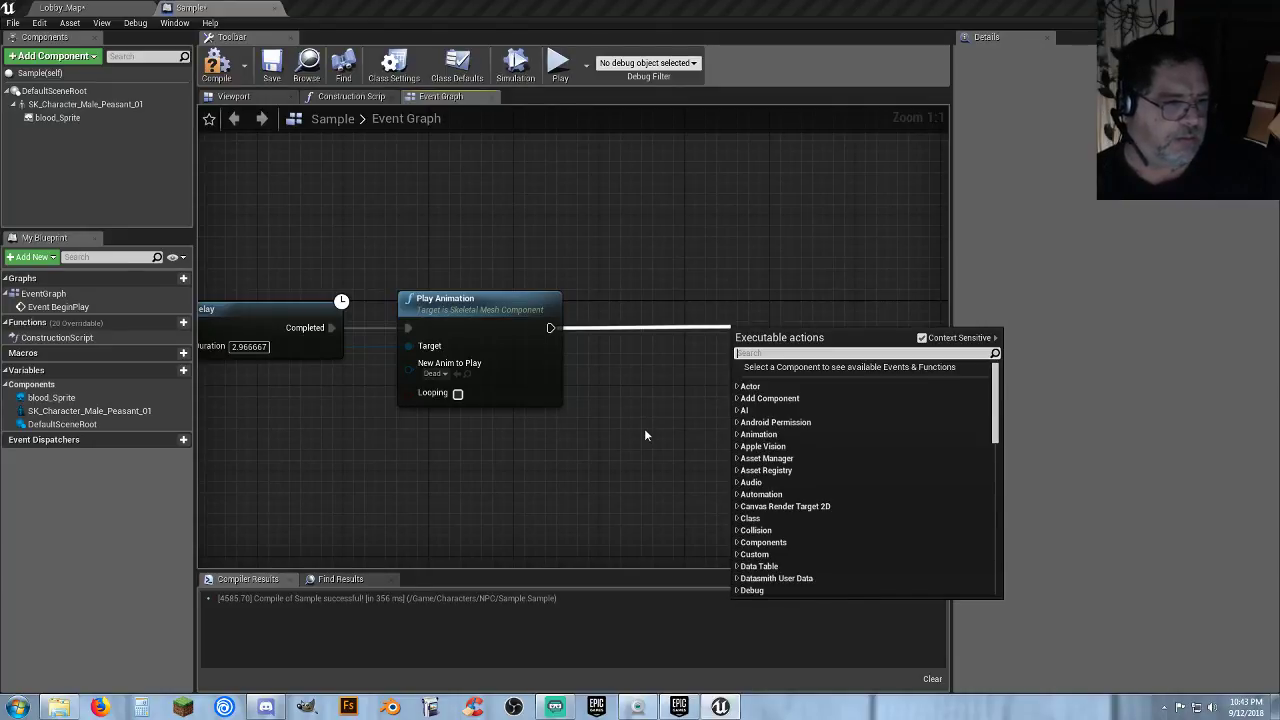
pyautogui.click(645, 435)
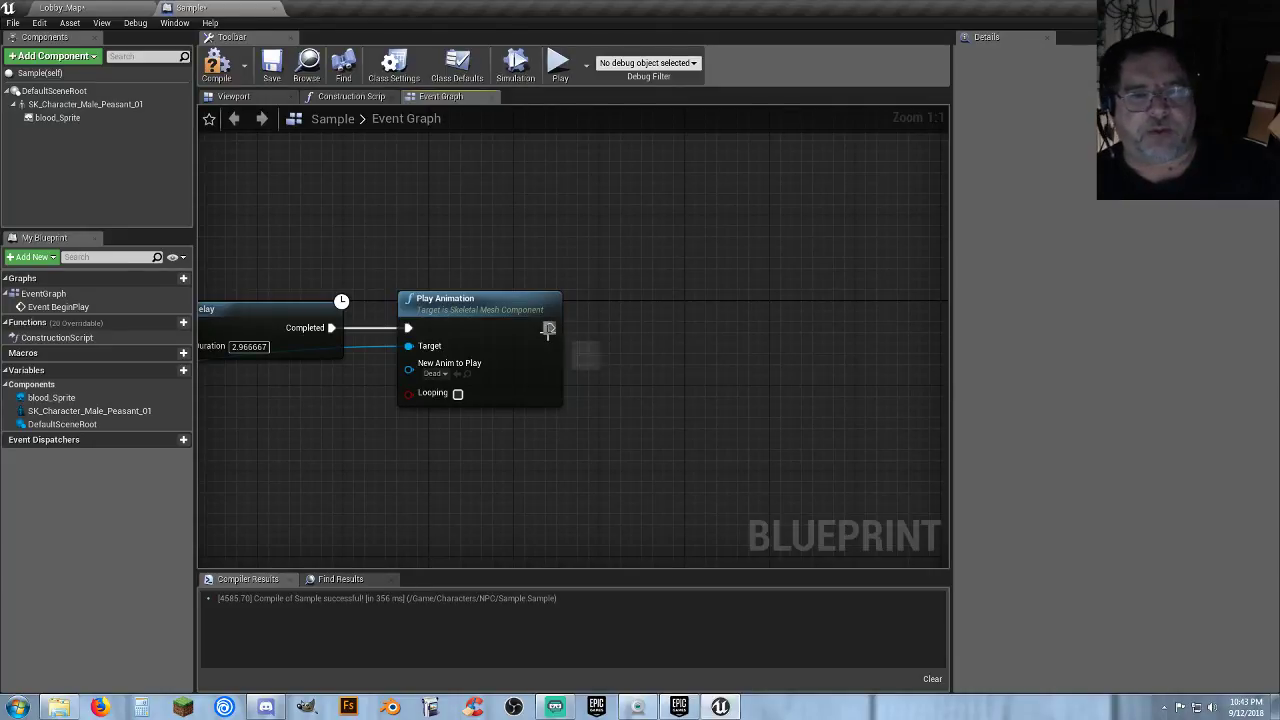
# Add a Delay of 2 seconds after the Dead Play Animation node and line it up with that node.
pyautogui.moveTo(549, 330); pyautogui.dragTo(628, 332)
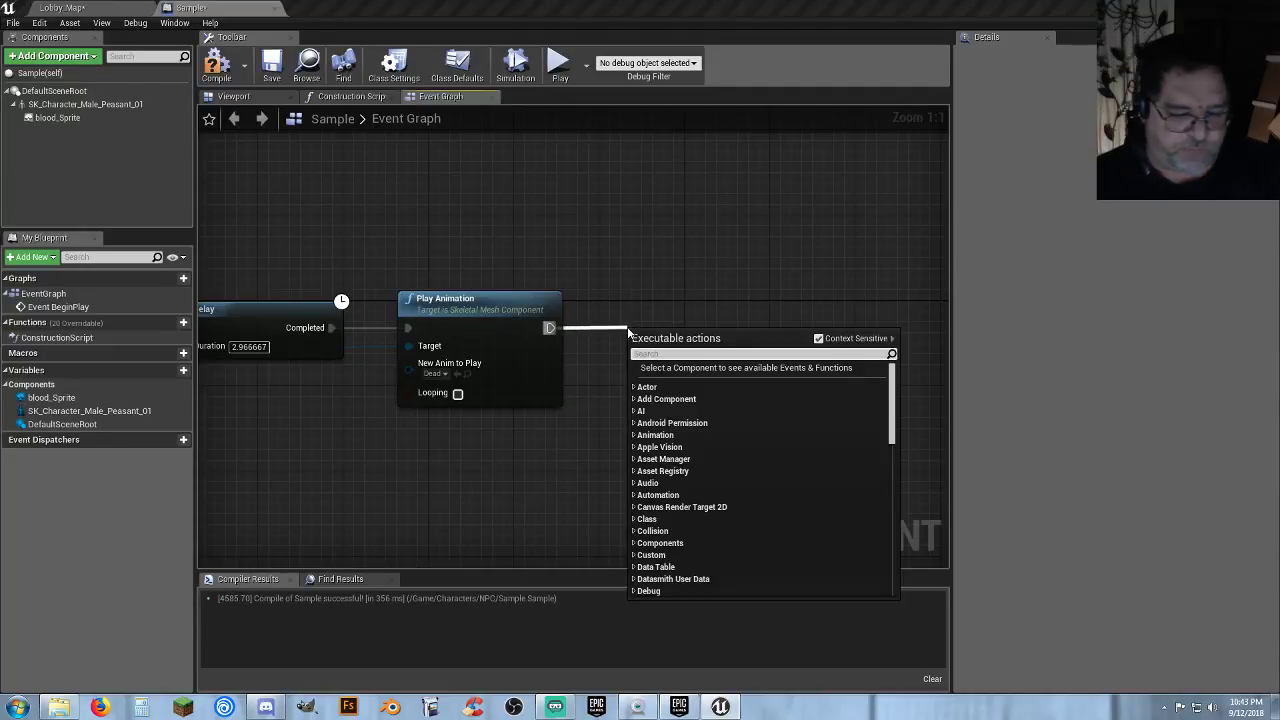
pyautogui.write('delay')
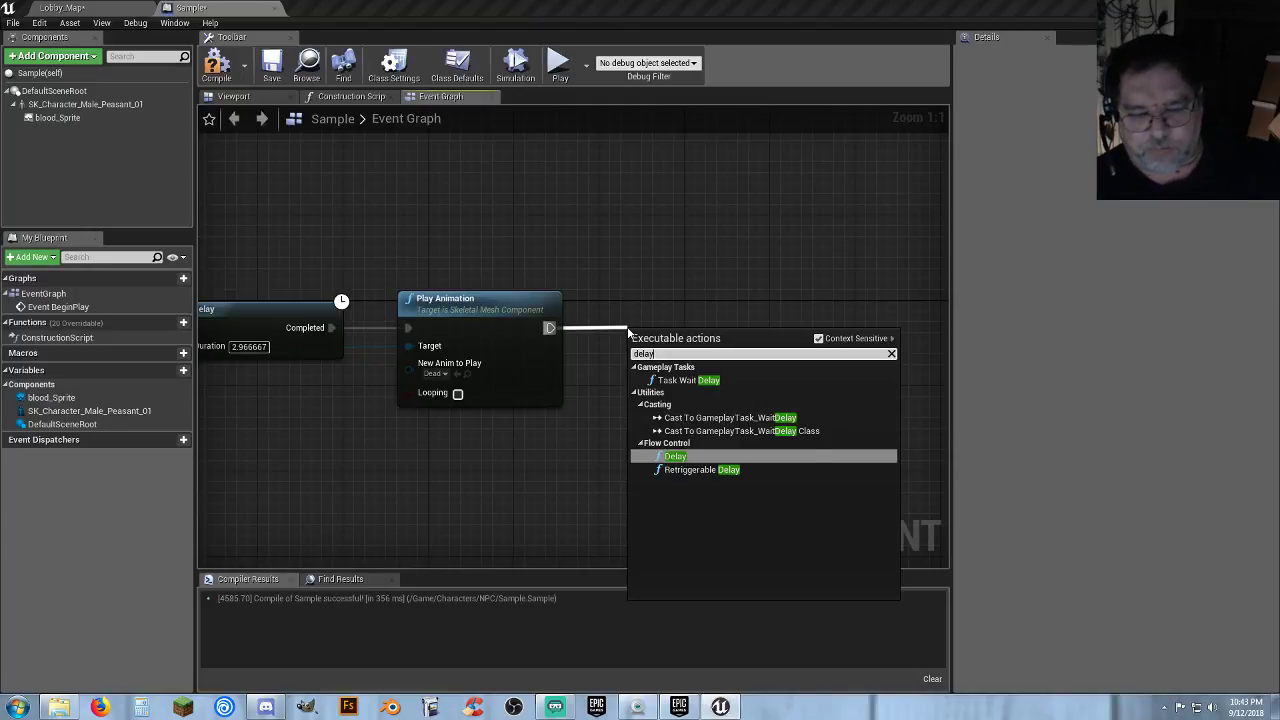
pyautogui.press('Return')
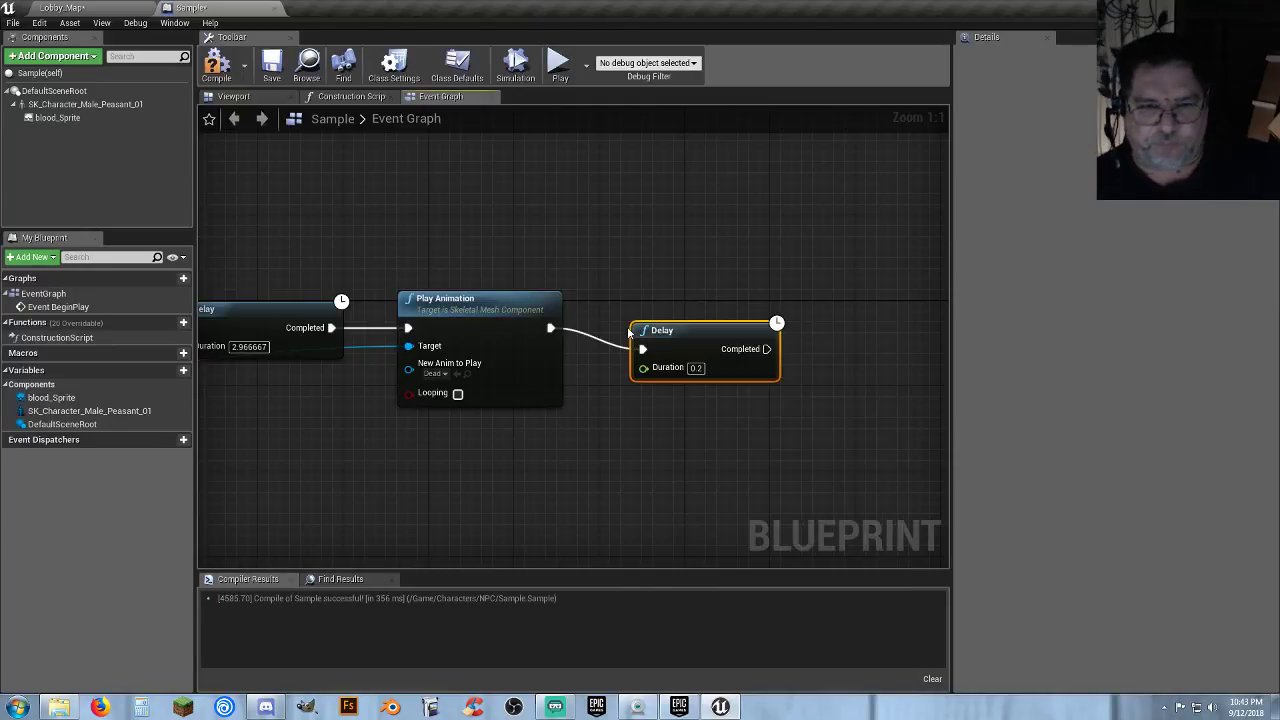
pyautogui.click(696, 368)
pyautogui.write('2')
pyautogui.moveTo(689, 338); pyautogui.dragTo(668, 318)
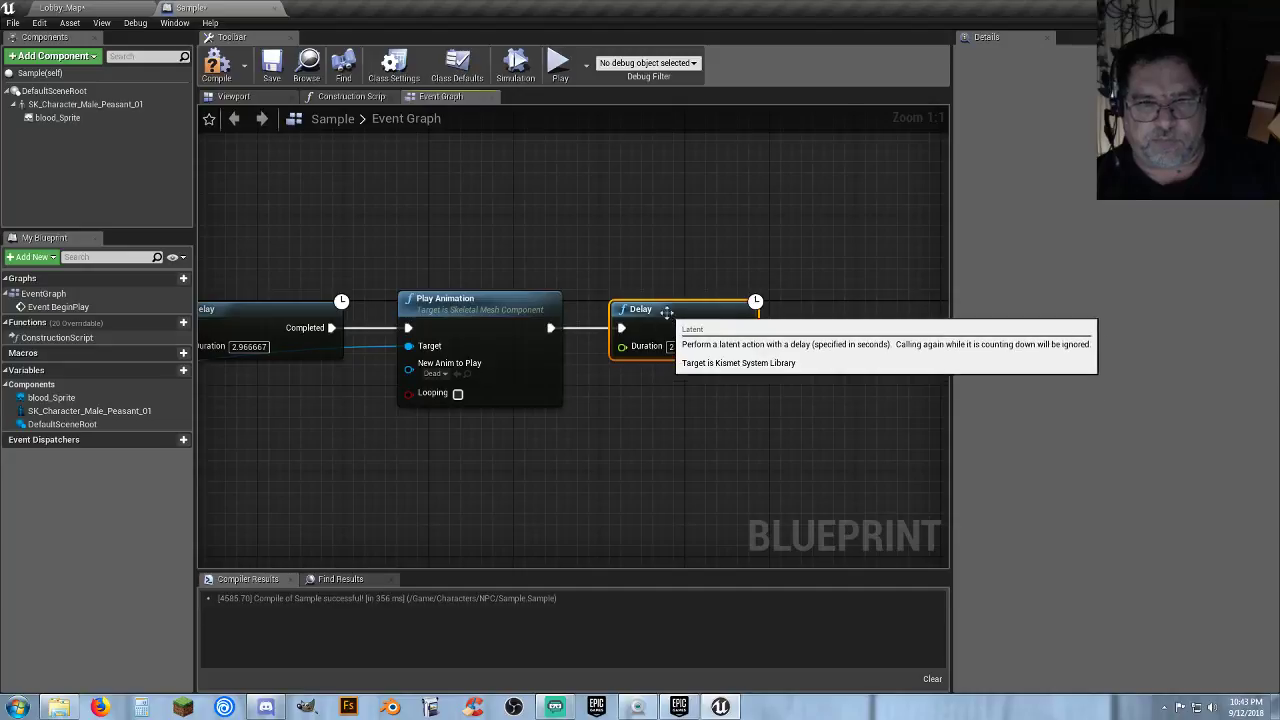
pyautogui.click(686, 414)
# Place a blood_Sprite reference below the new Delay and create a Set Visibility node targeting it.
pyautogui.moveTo(66, 118); pyautogui.dragTo(650, 392)
pyautogui.moveTo(692, 460); pyautogui.dragTo(503, 461, button='right')
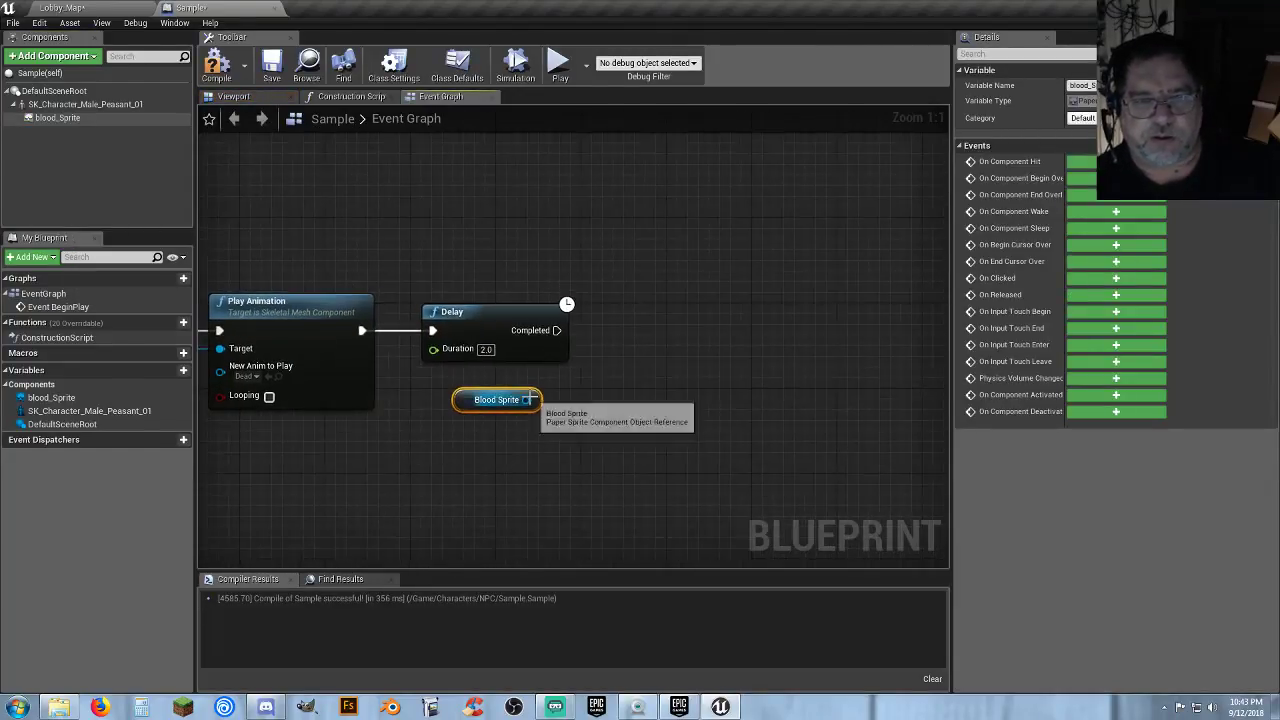
pyautogui.moveTo(526, 399); pyautogui.dragTo(637, 374)
pyautogui.write('setvi')
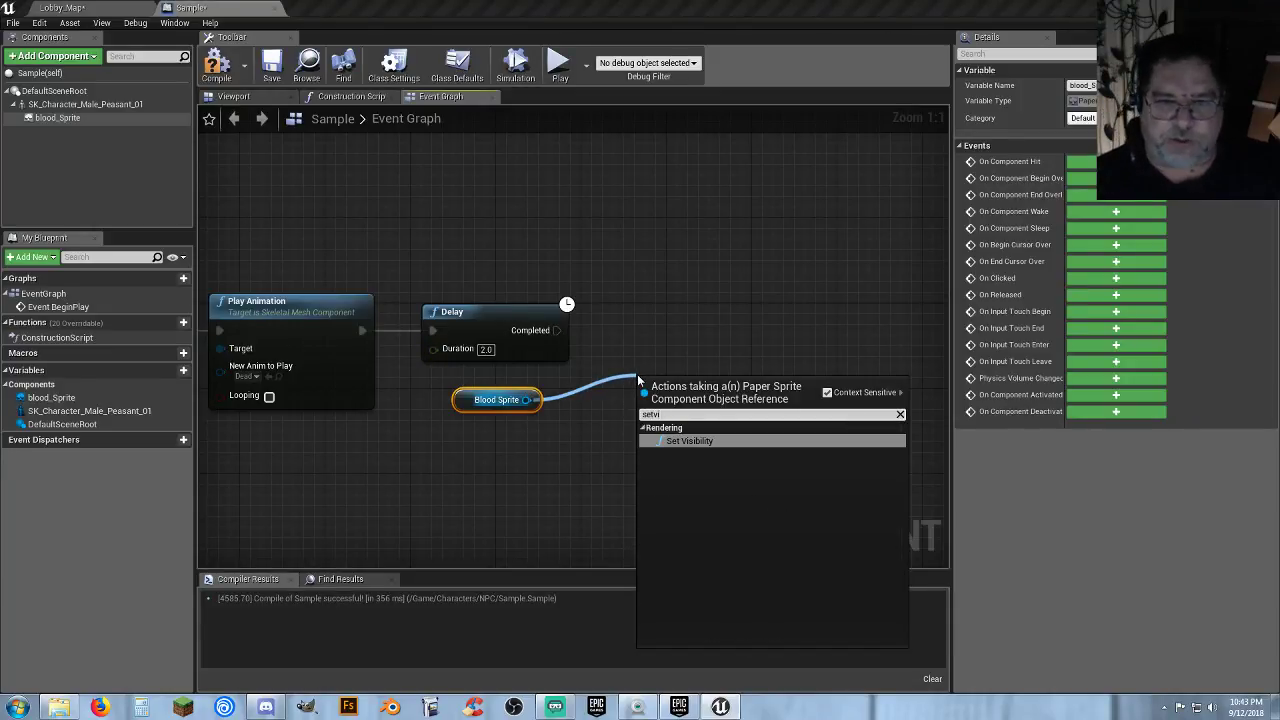
pyautogui.click(689, 441)
# Connect the 2-second Delay's Completed output to Set Visibility, line the node up, and enable New Visibility.
pyautogui.moveTo(648, 415); pyautogui.dragTo(557, 330)
pyautogui.moveTo(677, 399); pyautogui.dragTo(670, 318)
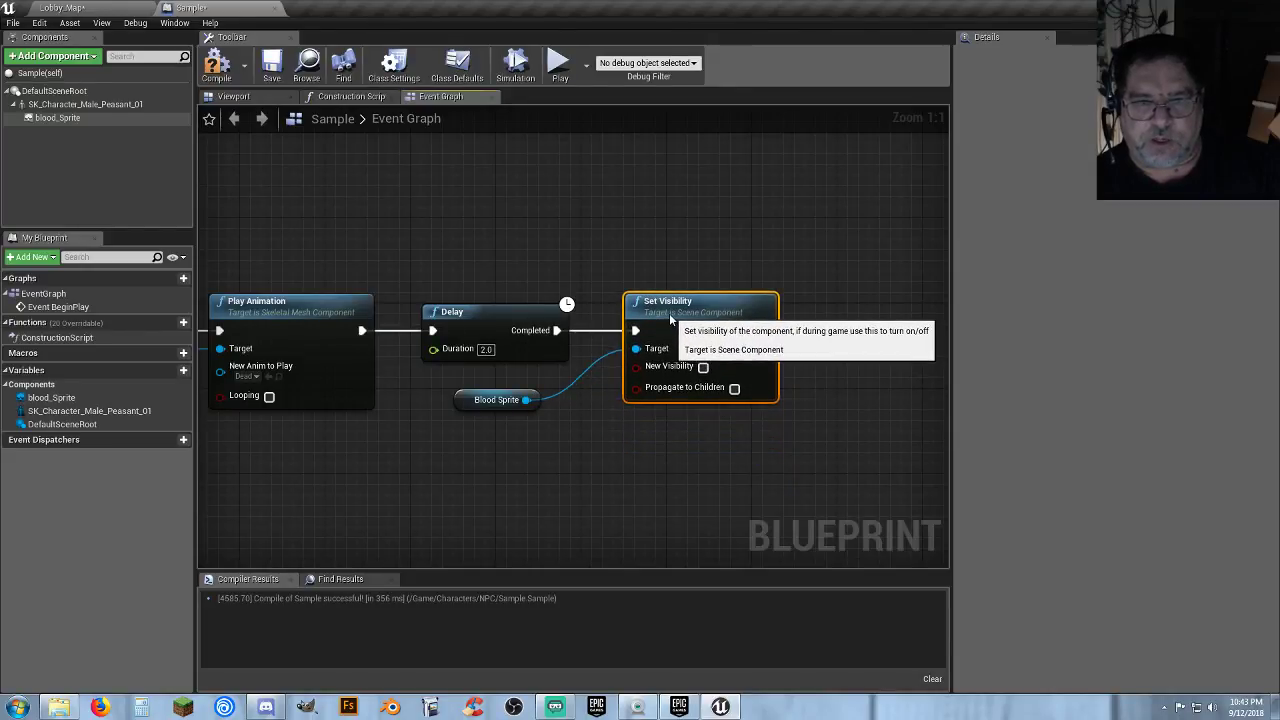
pyautogui.click(703, 367)
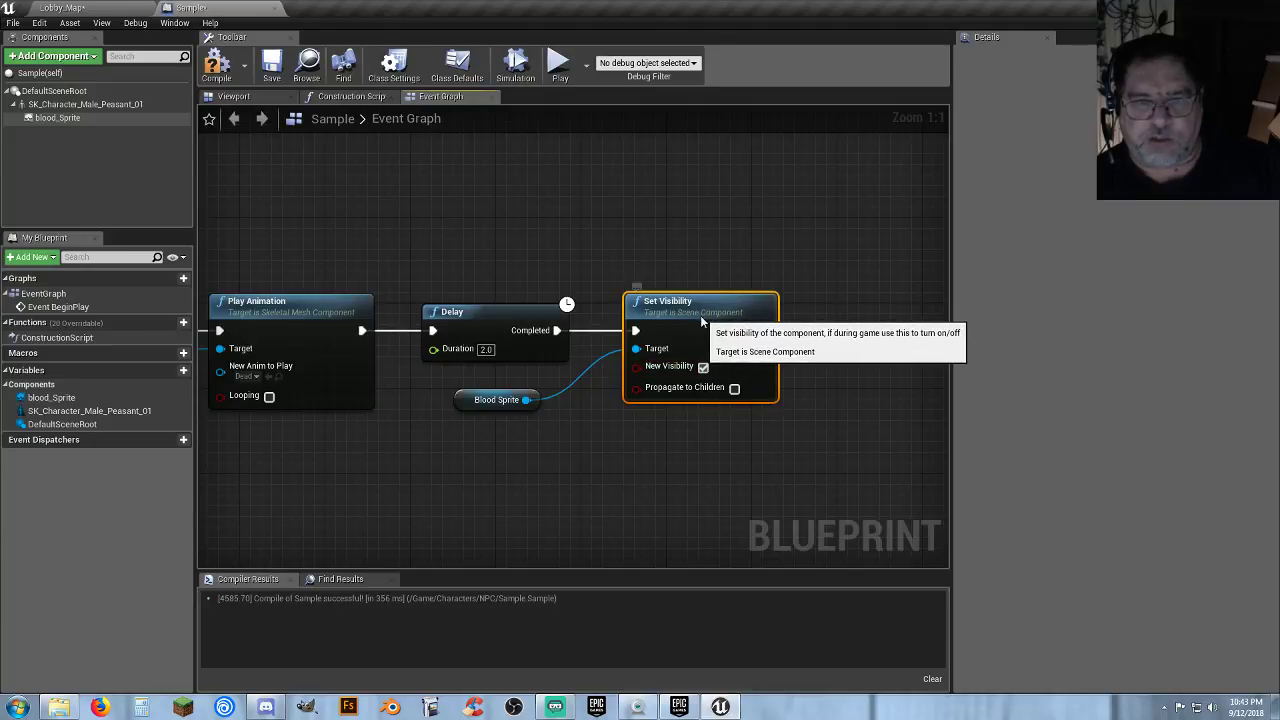
pyautogui.moveTo(700, 315); pyautogui.dragTo(689, 315)
pyautogui.click(668, 443)
# Add a Delay of 3 seconds after Set Visibility and line it up with that node.
pyautogui.moveTo(668, 443); pyautogui.dragTo(625, 420, button='right')
pyautogui.moveTo(616, 323); pyautogui.dragTo(673, 318)
pyautogui.write('d')
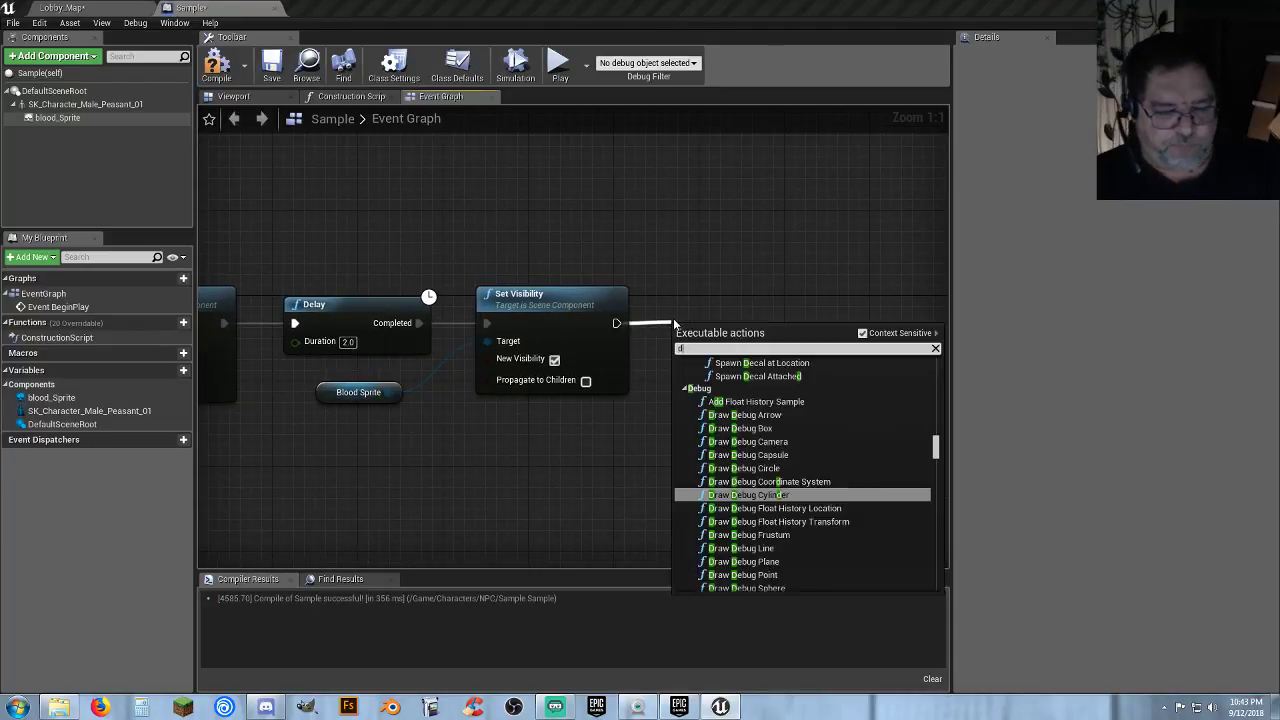
pyautogui.write('elay')
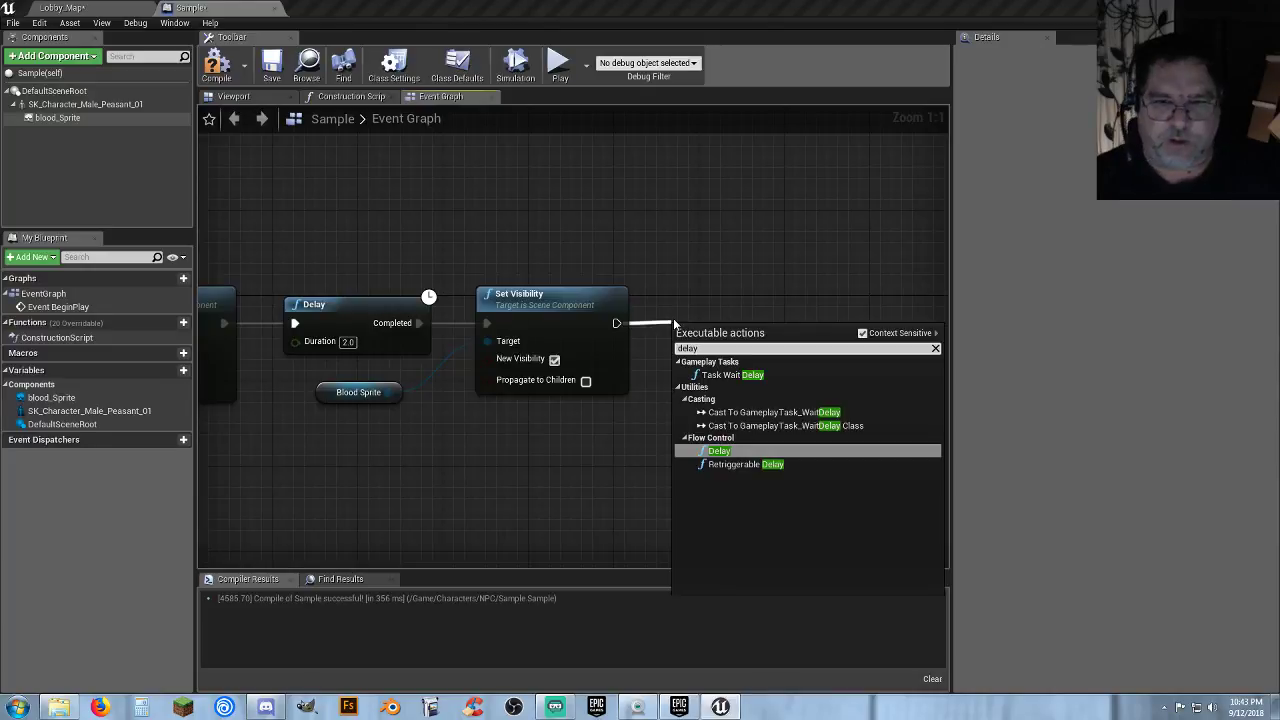
pyautogui.click(720, 451)
pyautogui.click(732, 363)
pyautogui.write('3')
pyautogui.press('Return')
pyautogui.moveTo(732, 346); pyautogui.dragTo(731, 310)
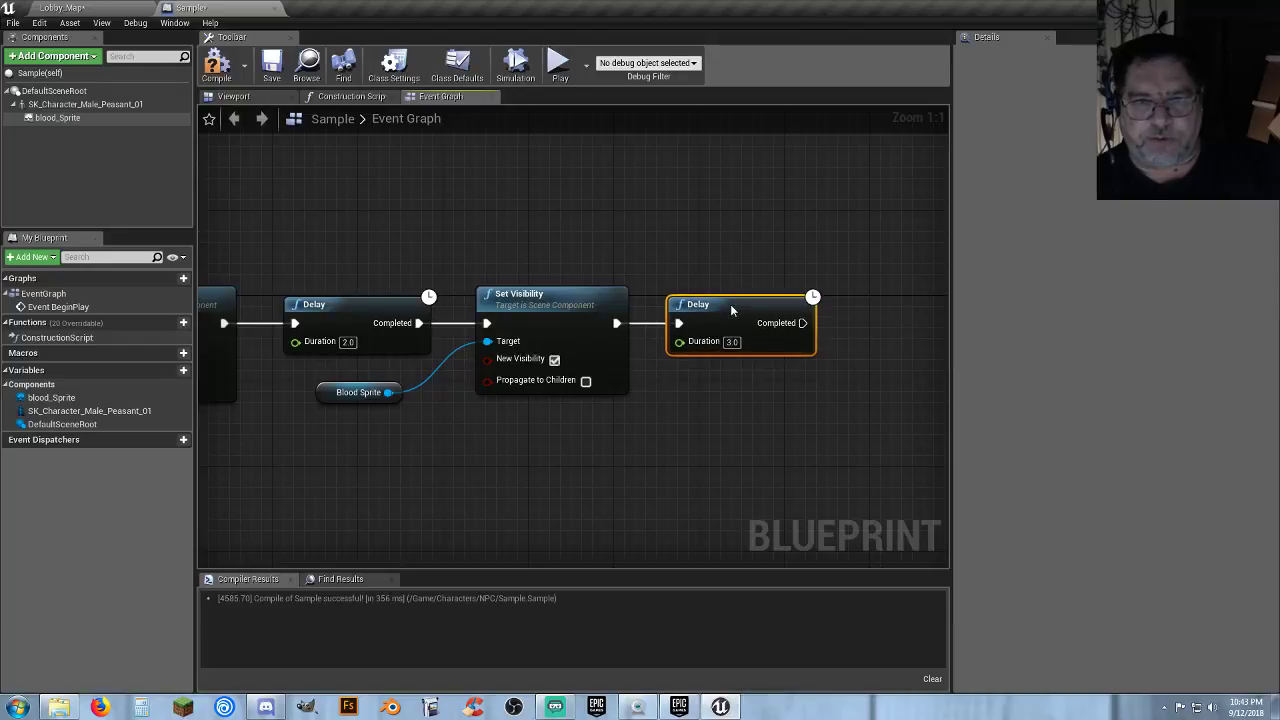
pyautogui.click(703, 439)
# Add a DestroyActor node on the 3-second Delay's Completed output and line it up with the chain.
pyautogui.moveTo(741, 433); pyautogui.dragTo(571, 438, button='right')
pyautogui.moveTo(630, 328); pyautogui.dragTo(737, 326)
pyautogui.write('destoy')
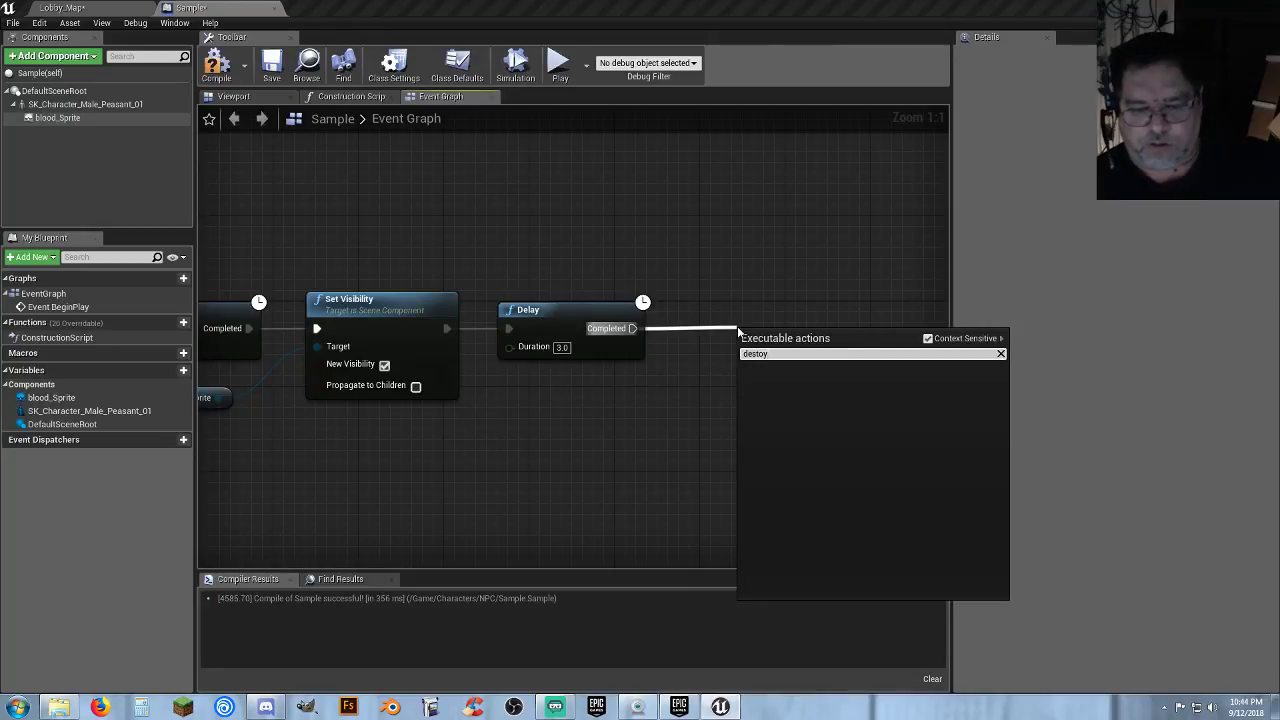
pyautogui.press('BackSpace')
pyautogui.press('BackSpace')
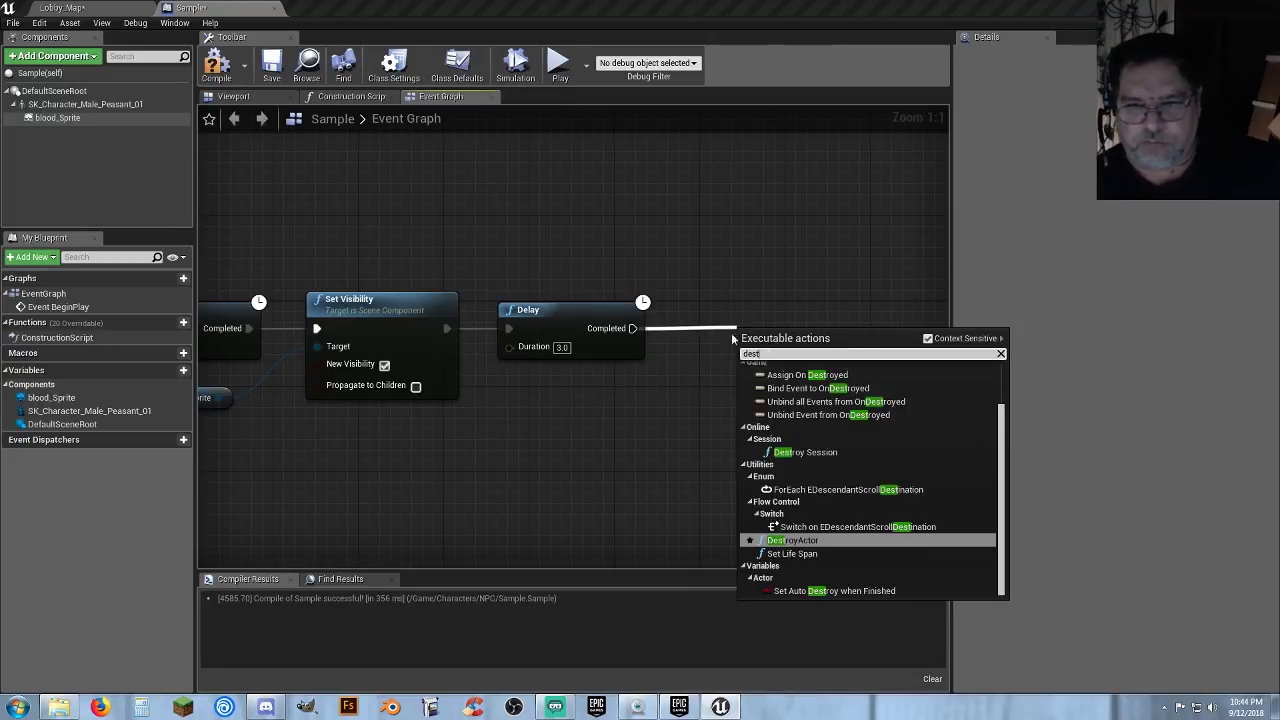
pyautogui.click(795, 540)
pyautogui.moveTo(755, 341); pyautogui.dragTo(719, 314)
pyautogui.click(664, 438)
pyautogui.scroll(-3, 600, 440)
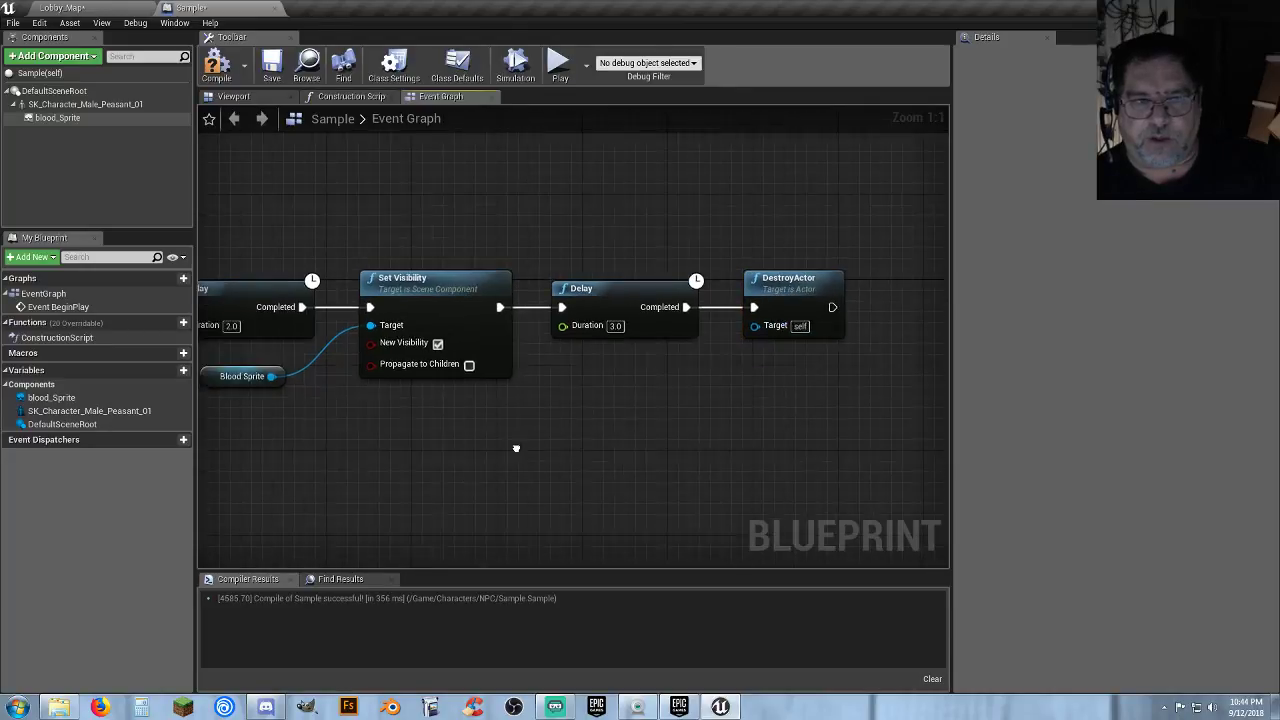
pyautogui.moveTo(544, 455); pyautogui.dragTo(642, 424, button='right')
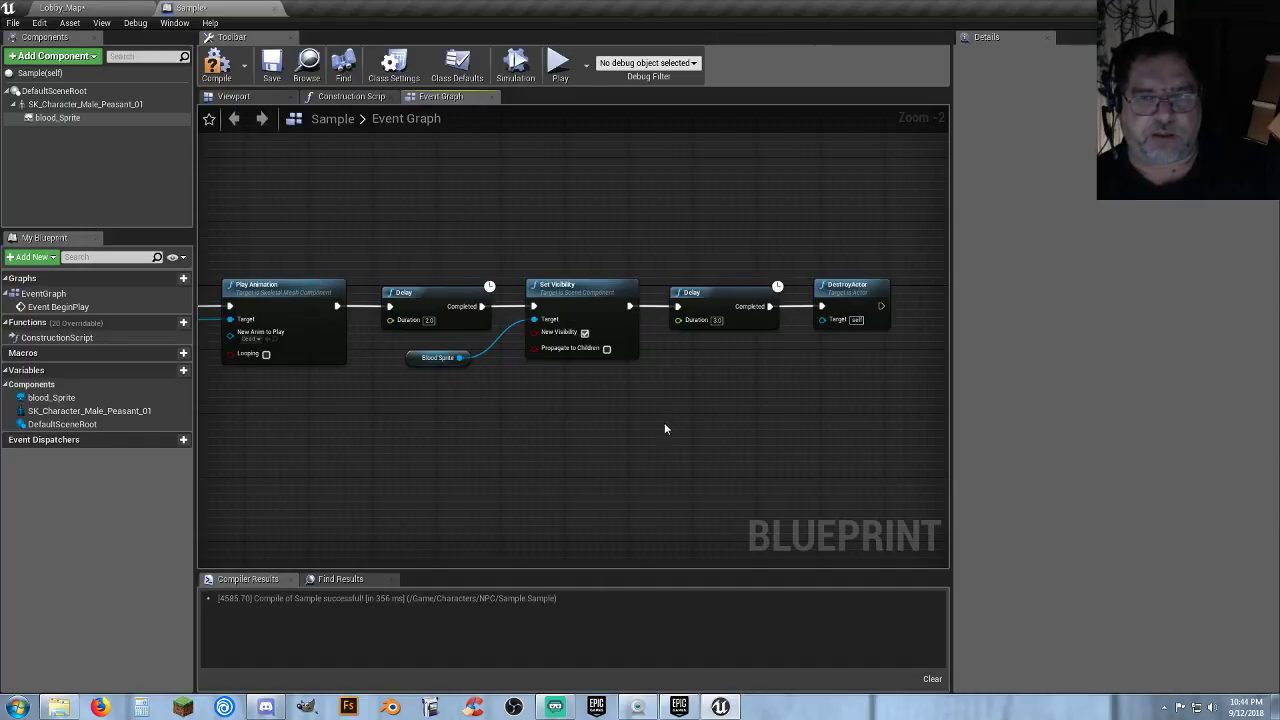
# Compile the Sample blueprint and return to the Lobby_Map level.
pyautogui.moveTo(545, 440); pyautogui.dragTo(467, 436, button='right')
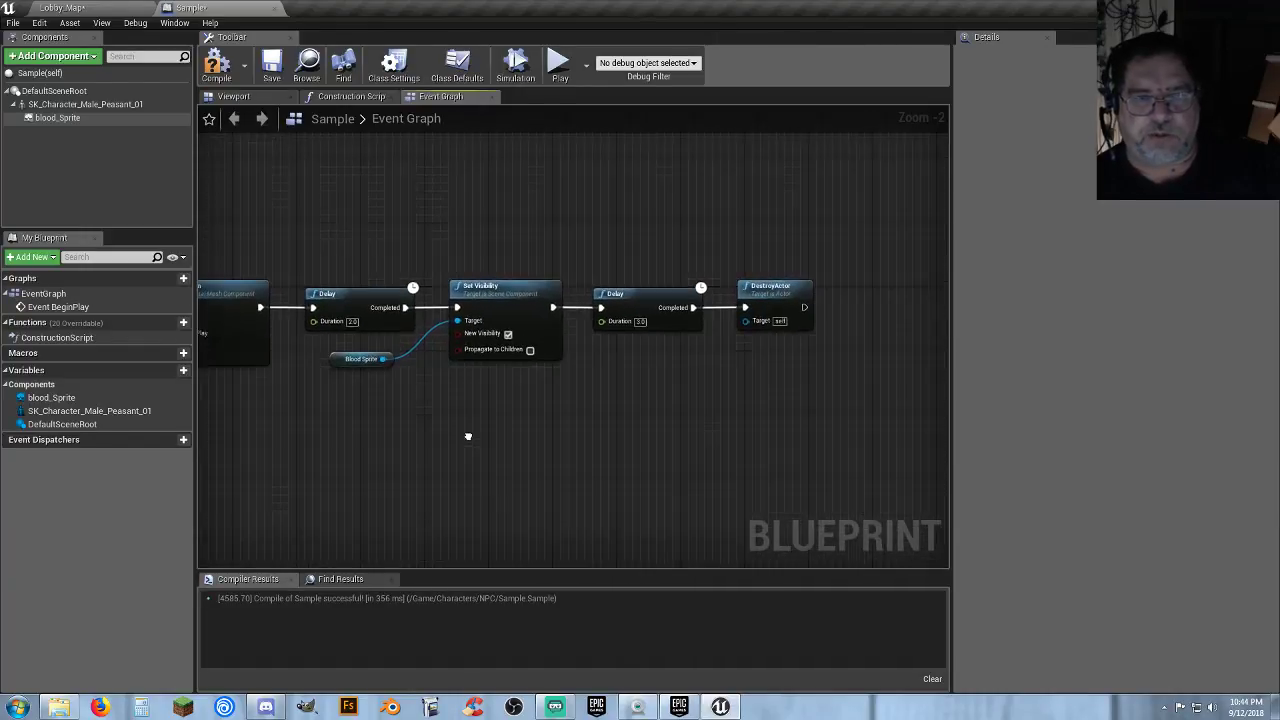
pyautogui.click(216, 65)
pyautogui.click(100, 8)
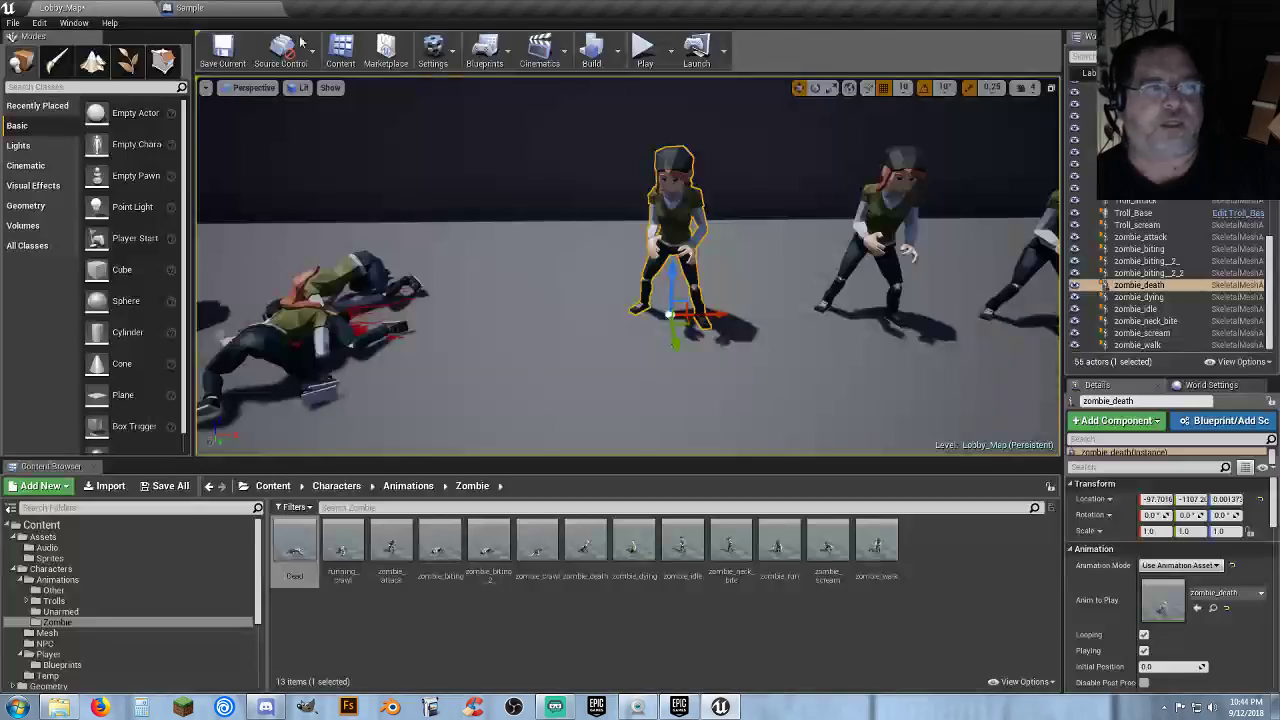
# Play-test the level, walking the player up to the Sample peasant to check its death sequence and blood splatter, and end the session.
pyautogui.click(645, 49)
pyautogui.press('w')
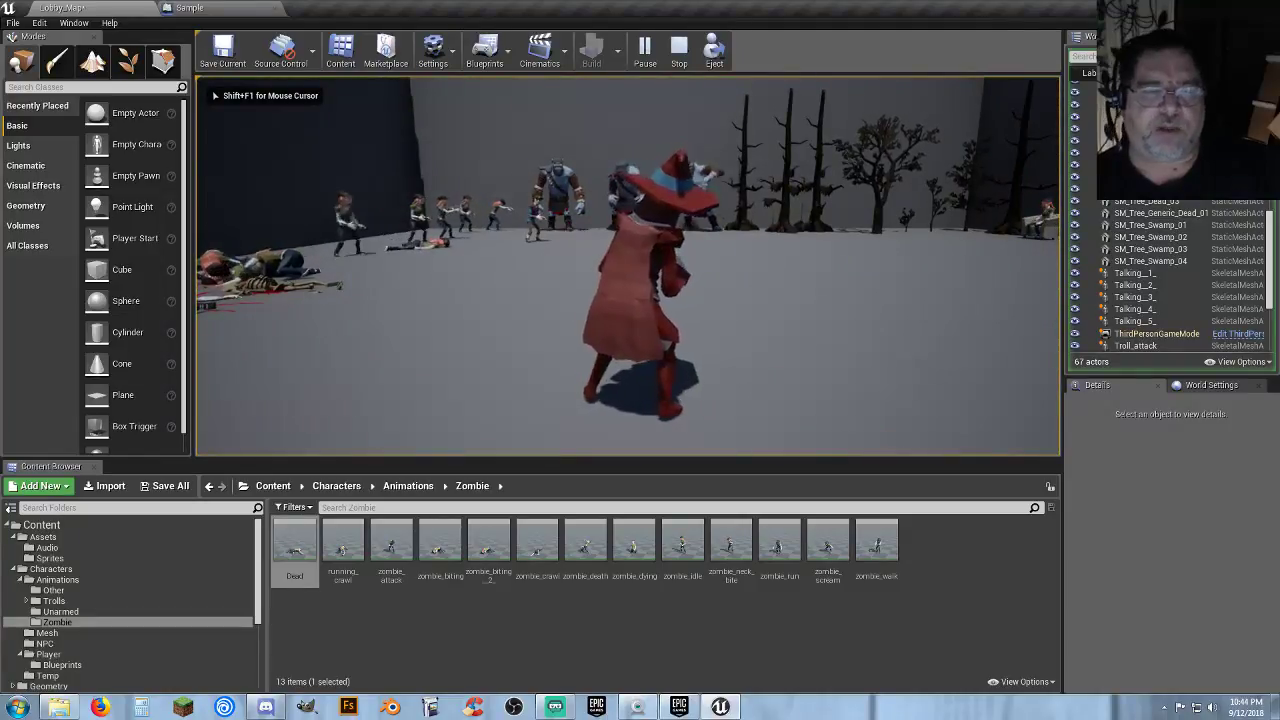
pyautogui.press('w')
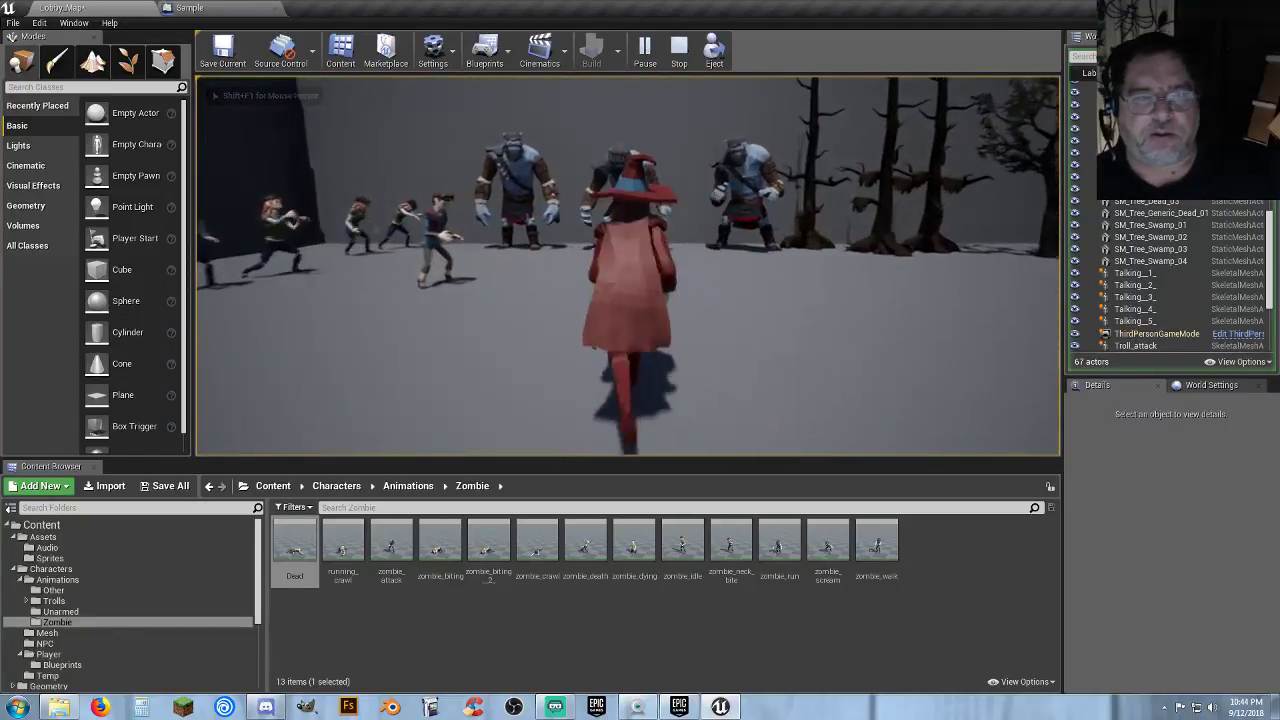
pyautogui.press('w')
pyautogui.press('w')
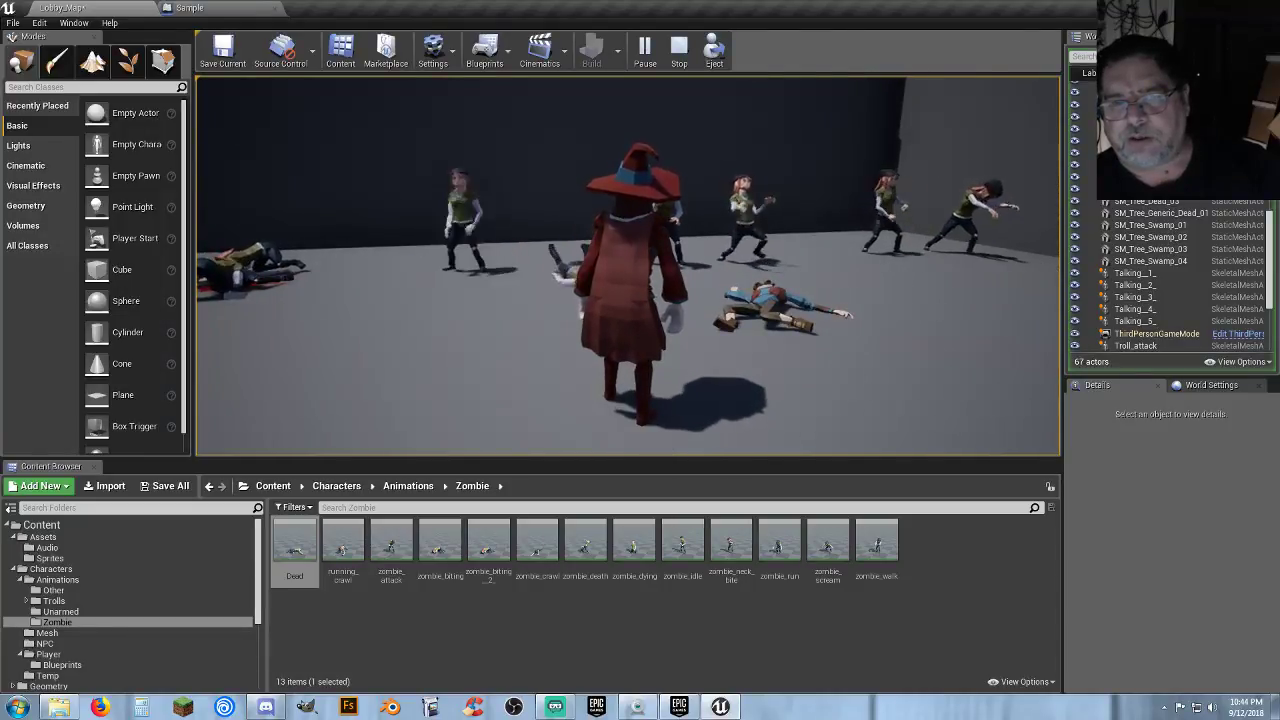
pyautogui.press('w')
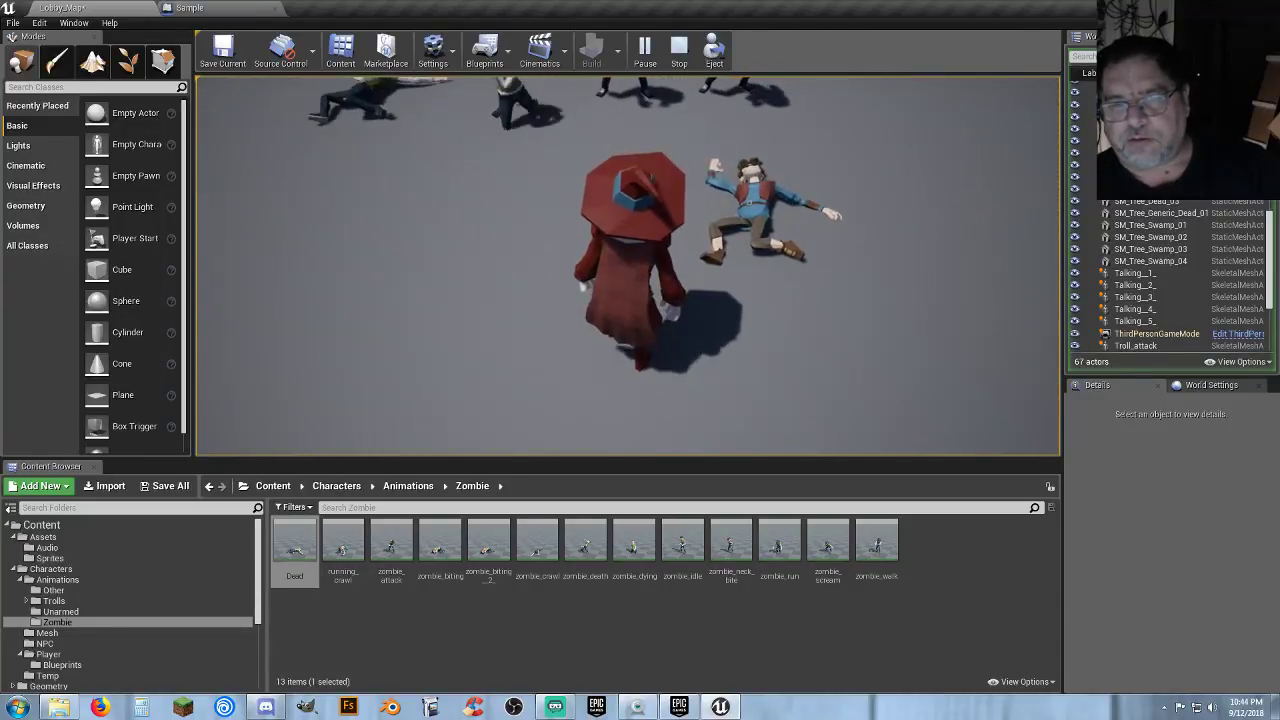
pyautogui.press('w')
pyautogui.press('s')
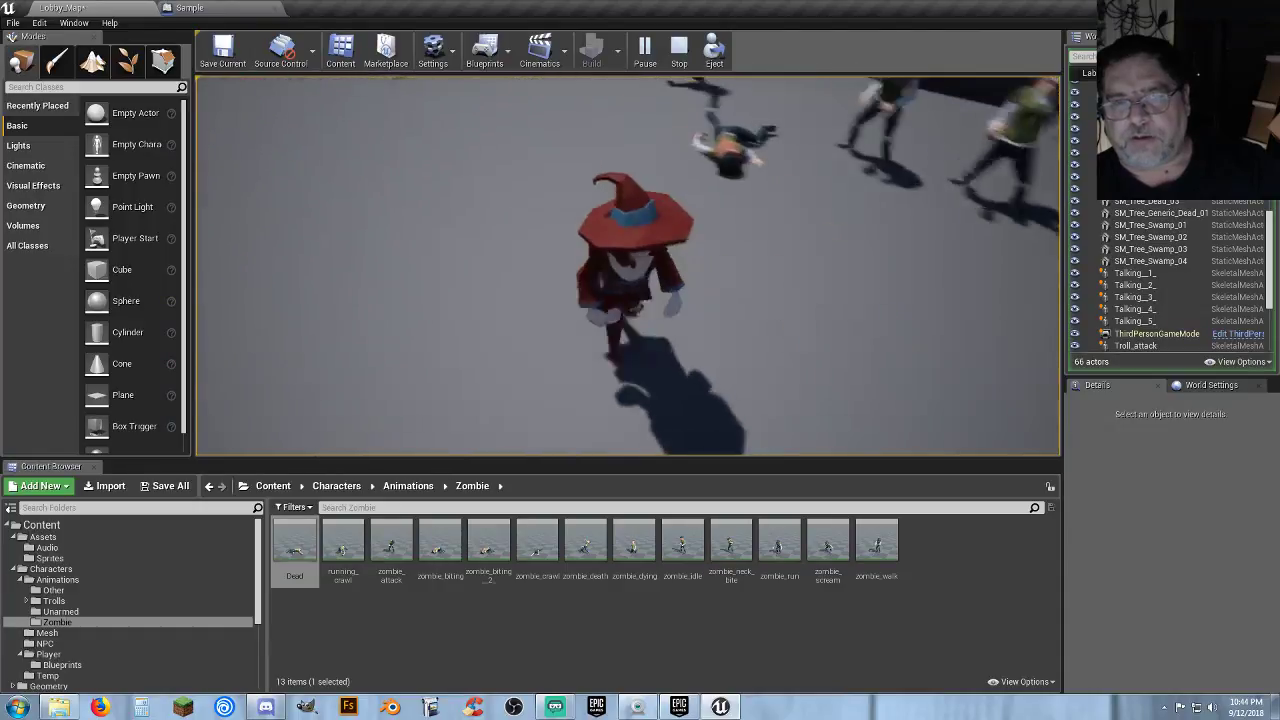
pyautogui.press('a')
pyautogui.press('Escape')
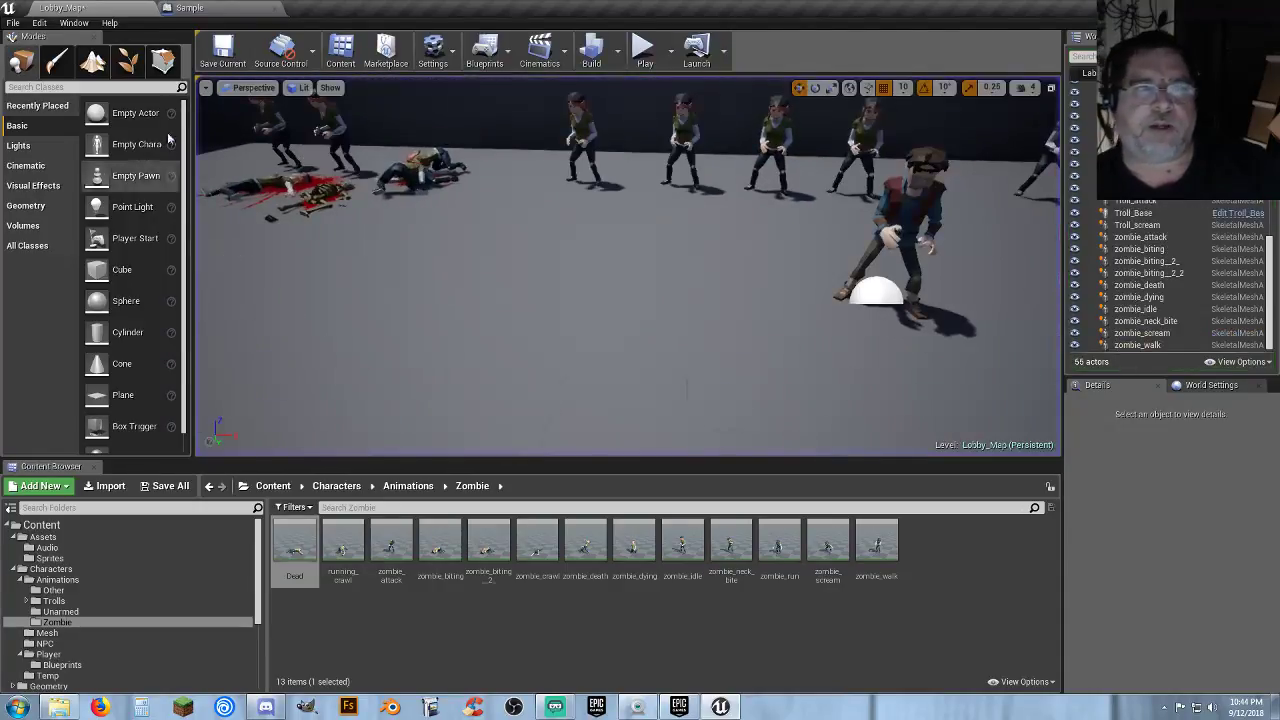
# Review the death sequence in the Sample blueprint's Event Graph and examine the blood_Sprite component's properties, including its advanced Rendering settings.
pyautogui.click(220, 8)
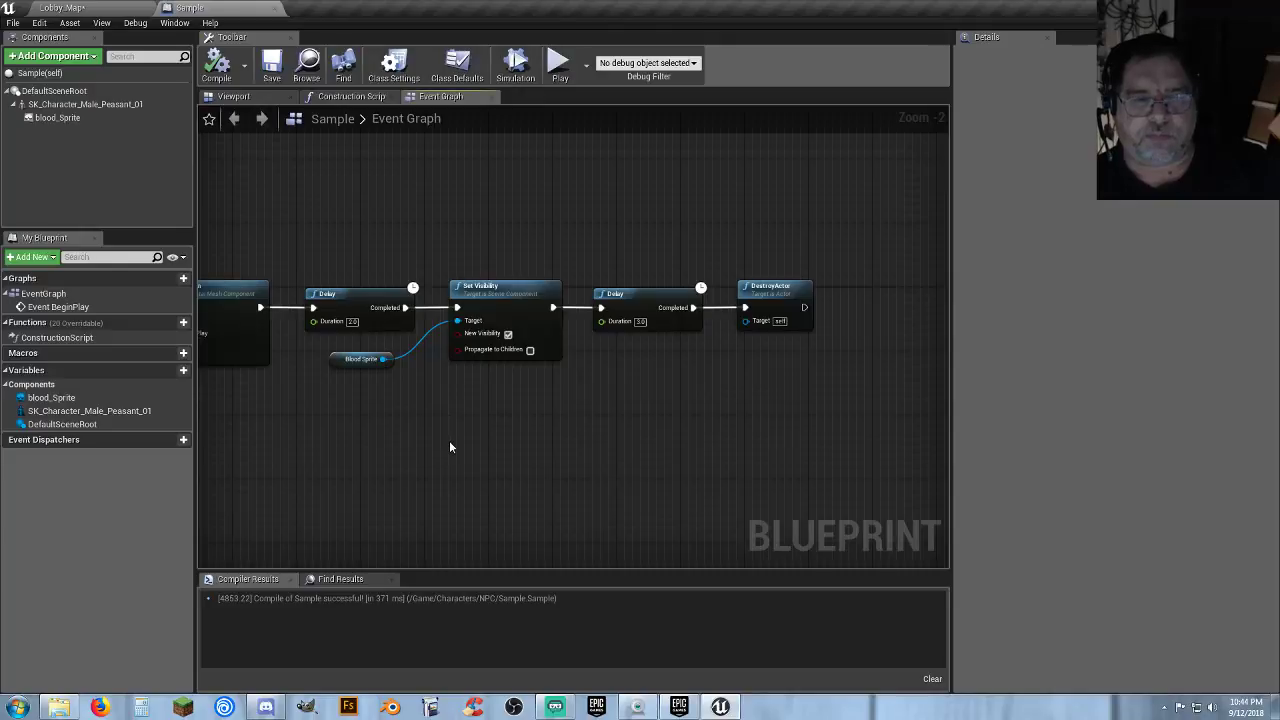
pyautogui.moveTo(382, 430); pyautogui.dragTo(448, 444, button='right')
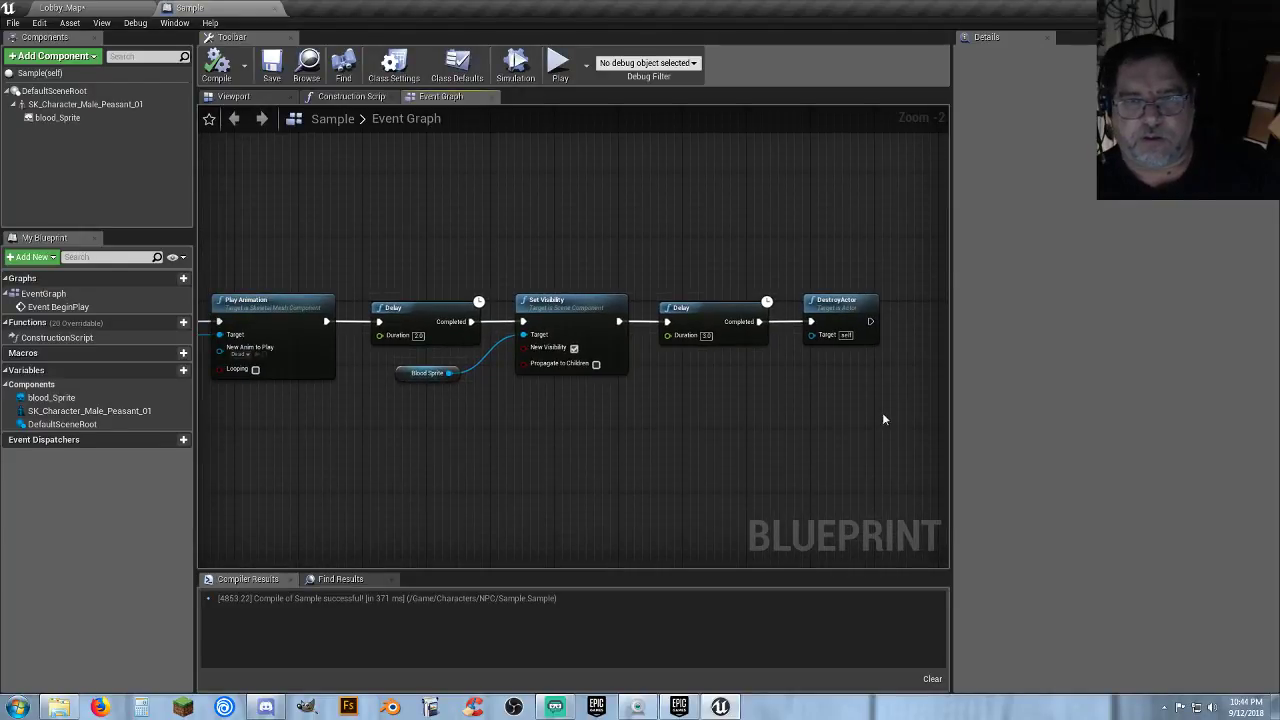
pyautogui.moveTo(479, 466); pyautogui.dragTo(645, 479, button='right')
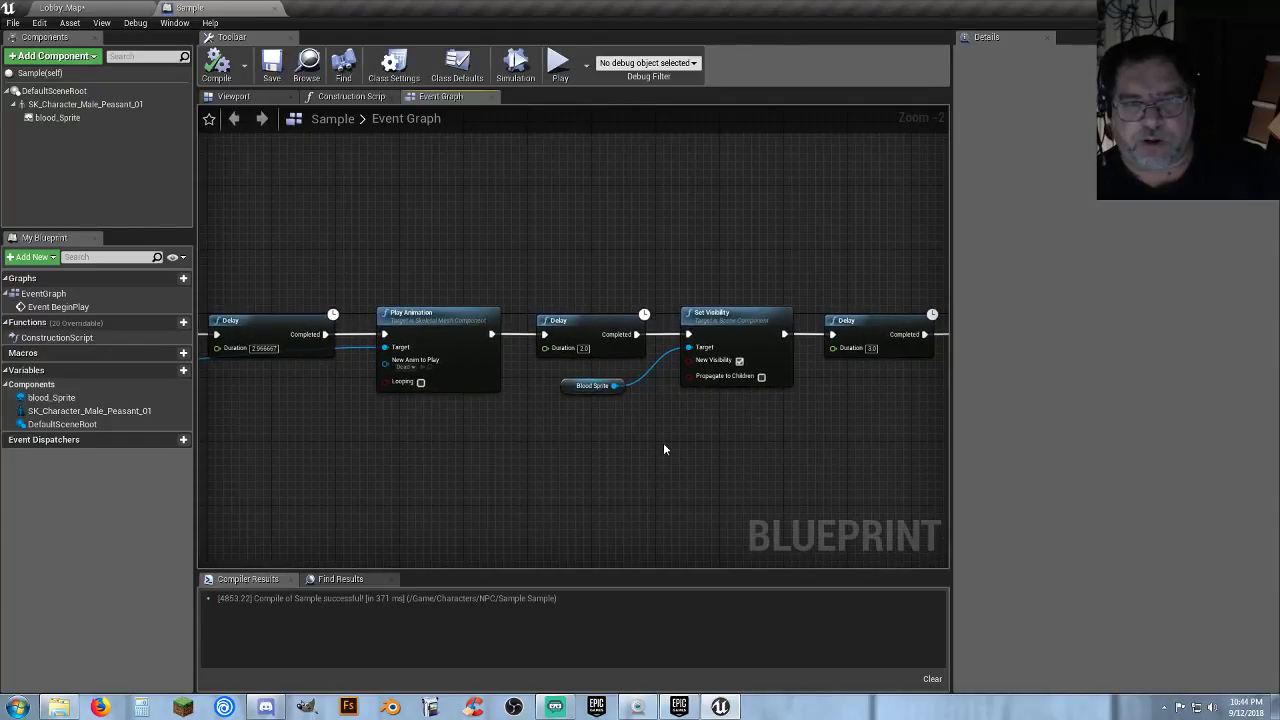
pyautogui.click(62, 118)
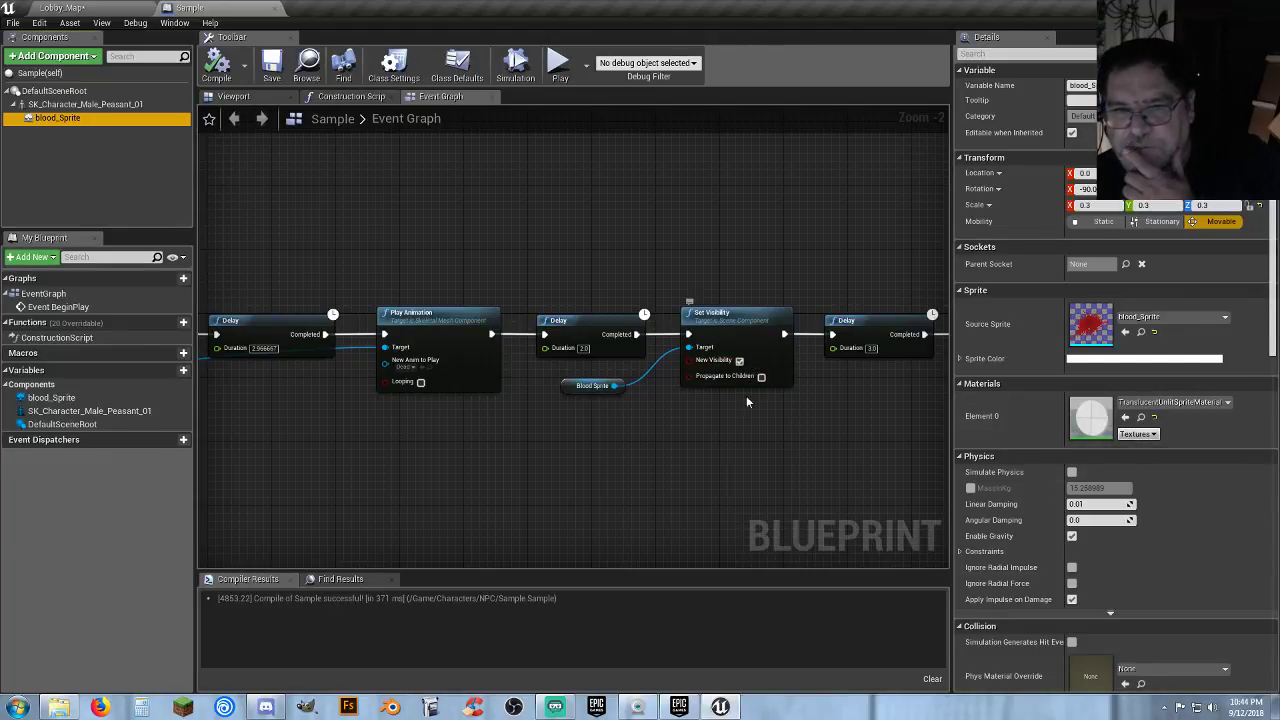
pyautogui.scroll(-2, 1022, 450)
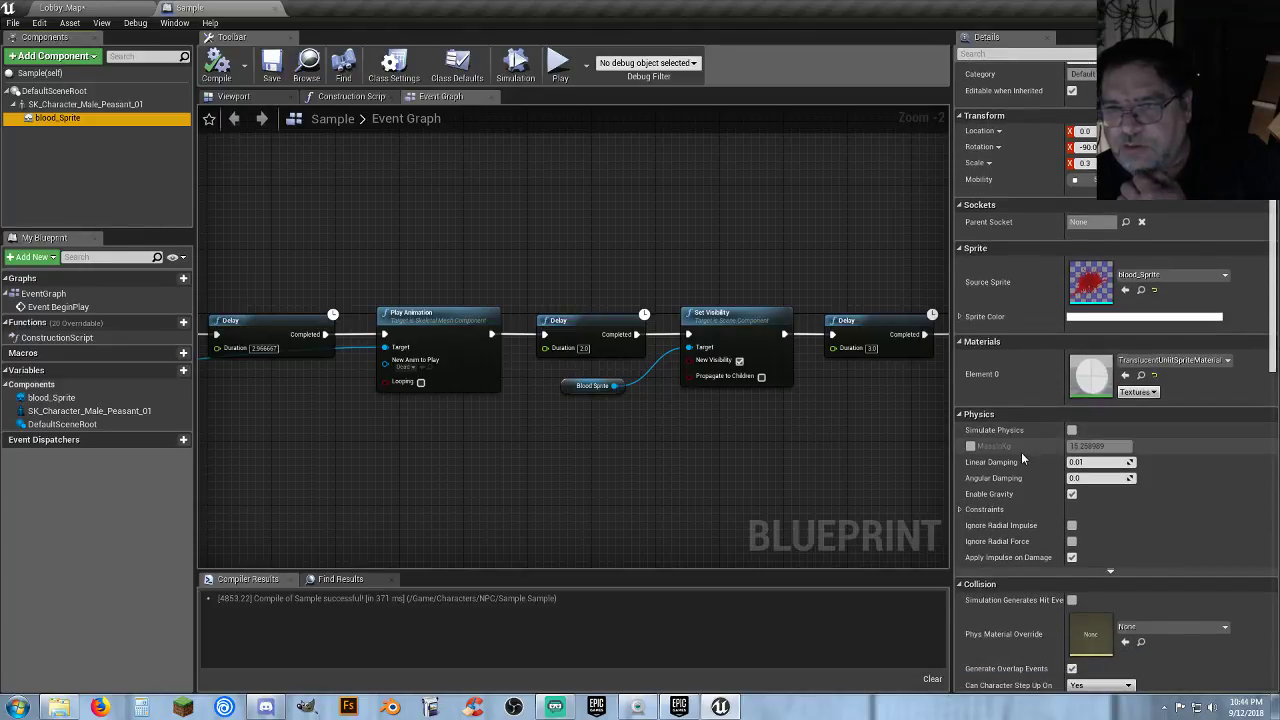
pyautogui.scroll(2, 1021, 452)
pyautogui.scroll(-2, 1021, 452)
pyautogui.scroll(2, 1022, 455)
pyautogui.scroll(-7, 1022, 455)
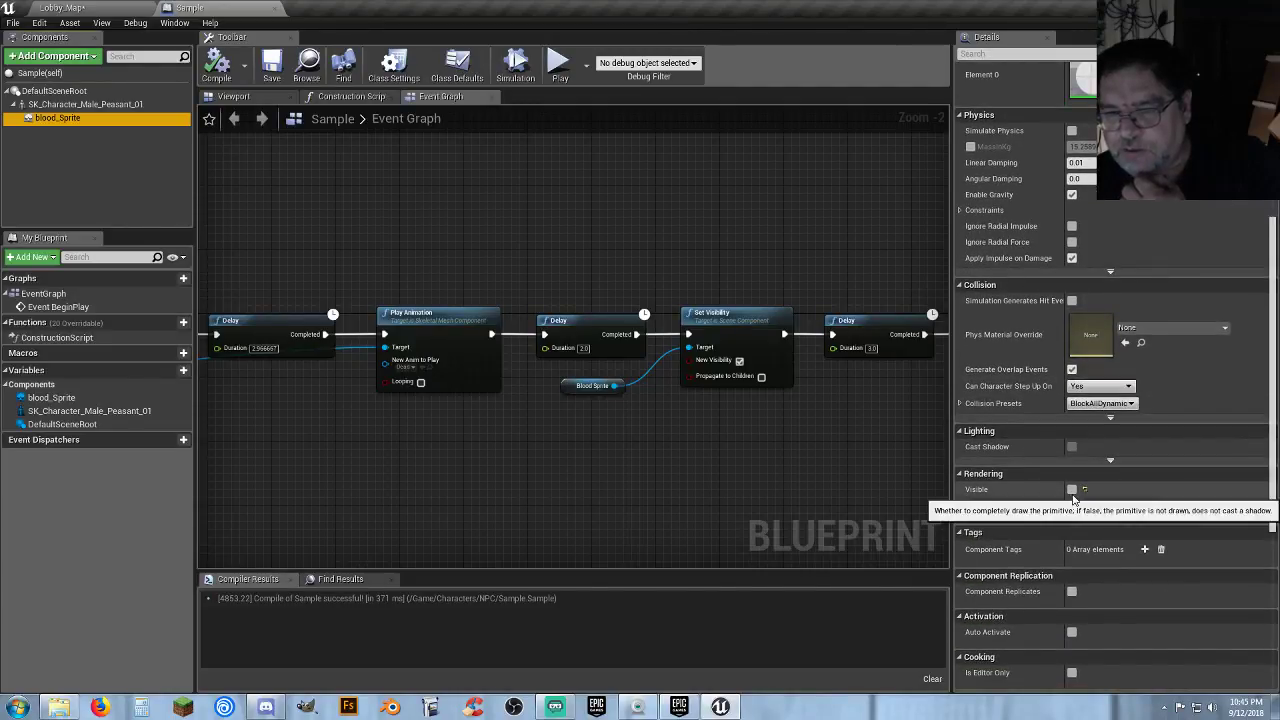
pyautogui.click(1111, 519)
pyautogui.scroll(-4, 1114, 520)
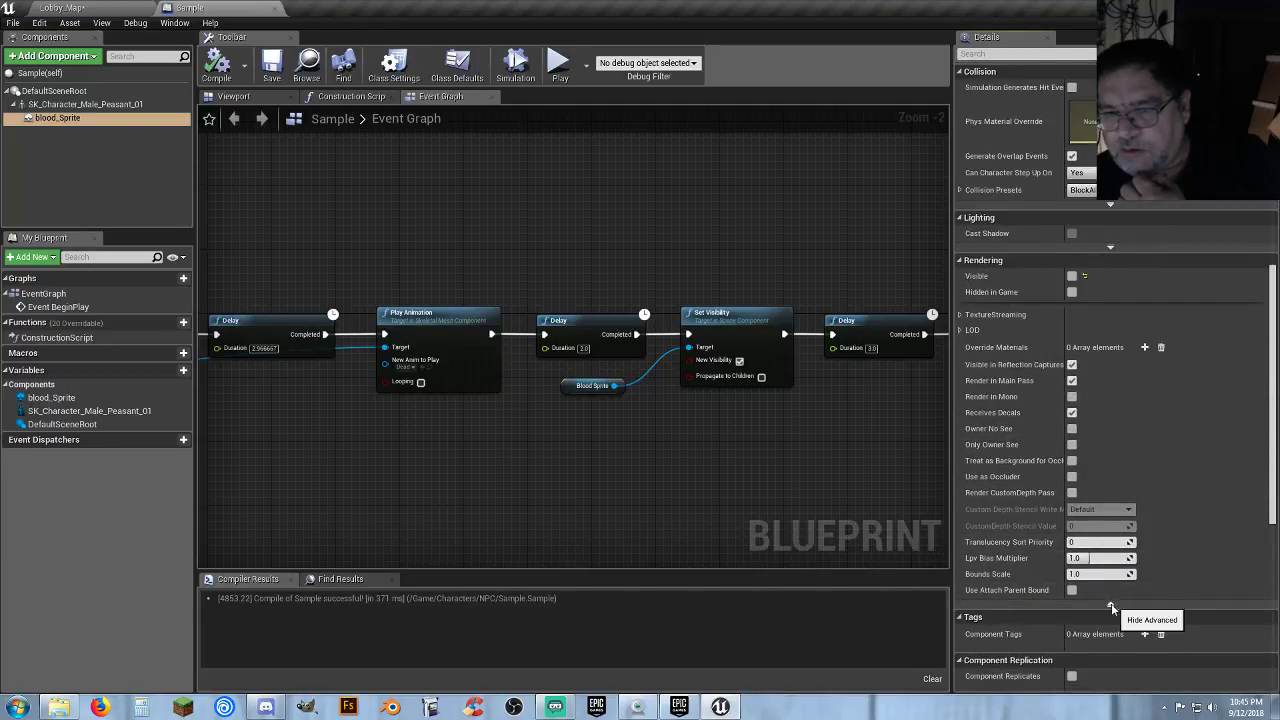
pyautogui.click(1111, 607)
pyautogui.scroll(2, 1014, 379)
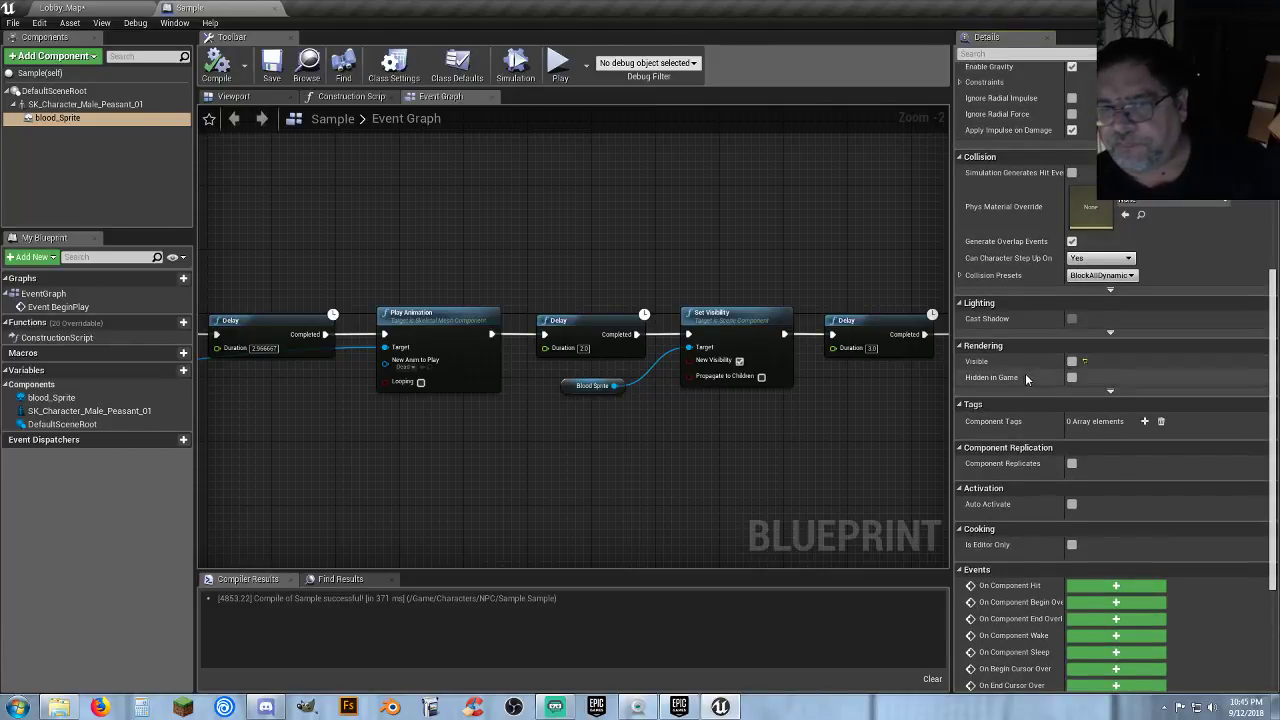
pyautogui.scroll(1, 1026, 372)
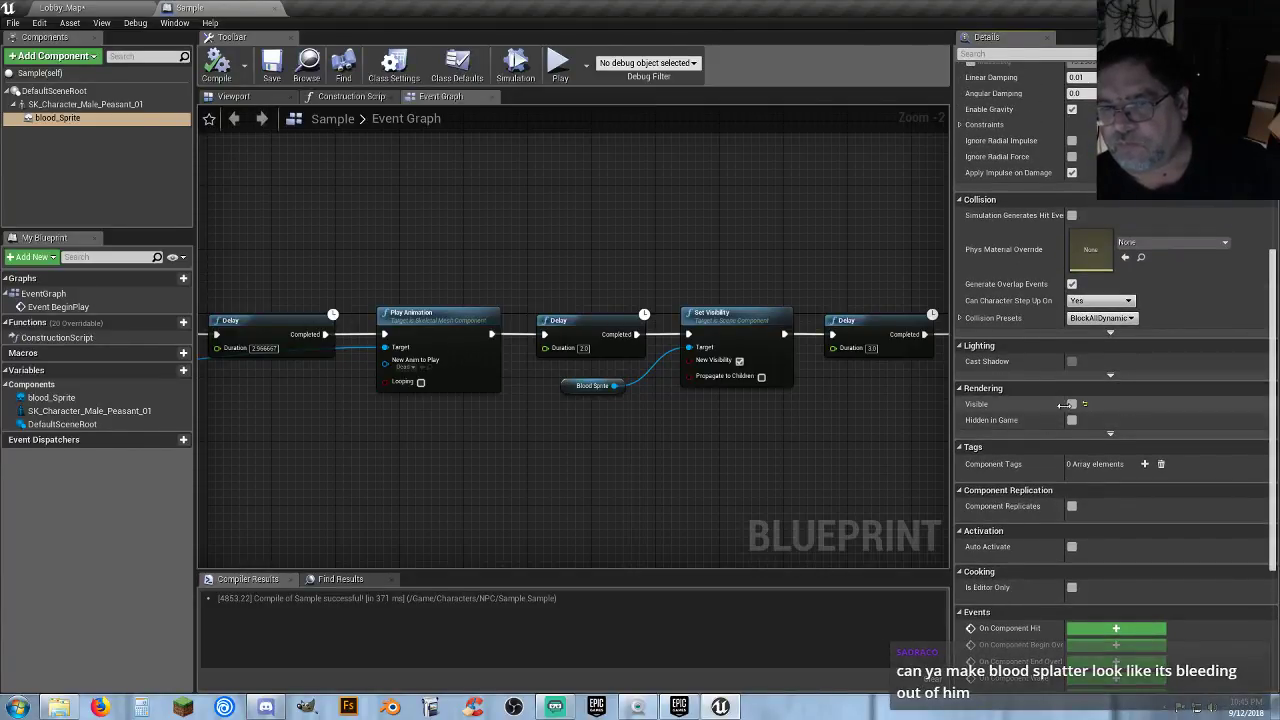
pyautogui.moveTo(619, 418); pyautogui.dragTo(555, 418, button='right')
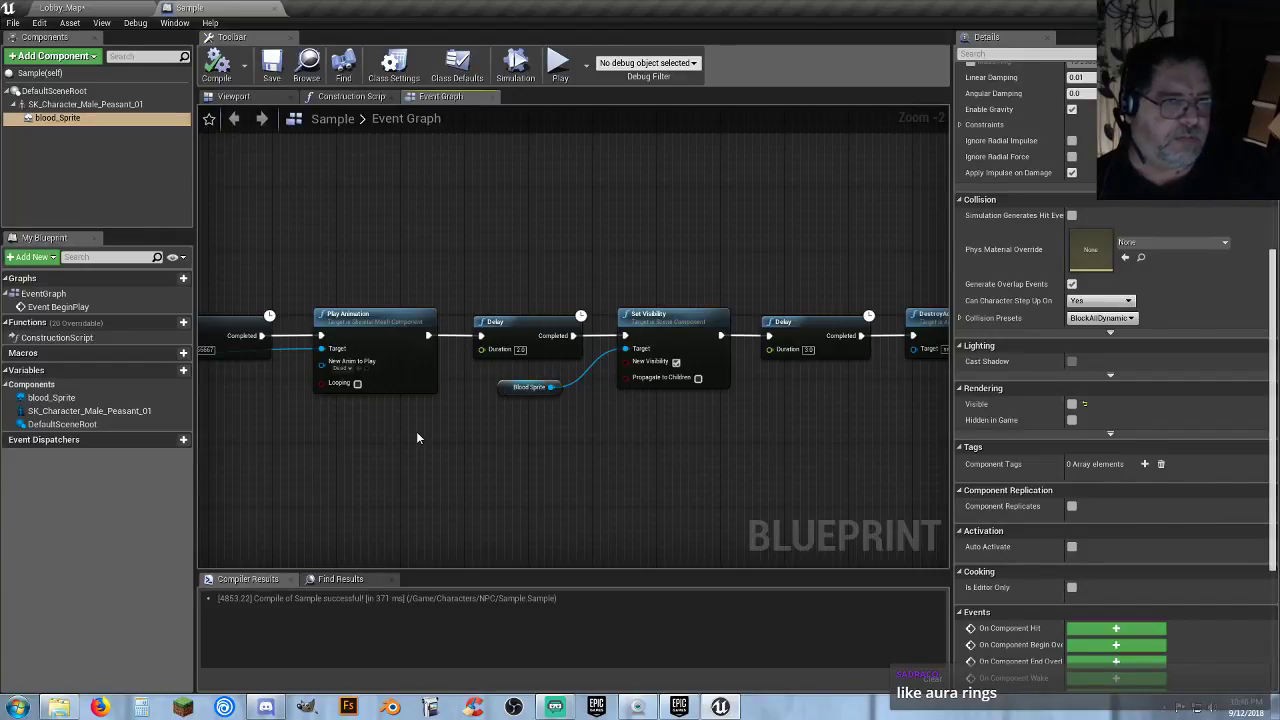
pyautogui.moveTo(678, 465); pyautogui.dragTo(706, 468, button='right')
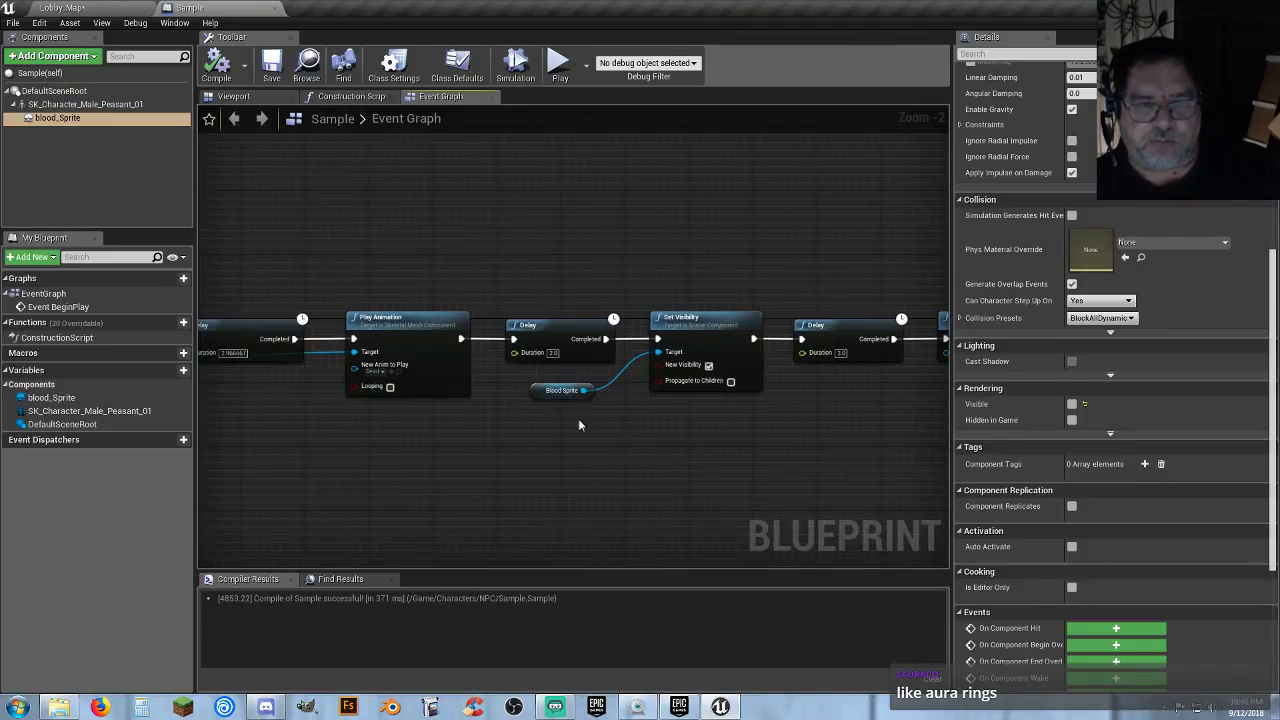
pyautogui.moveTo(580, 435); pyautogui.dragTo(407, 469, button='right')
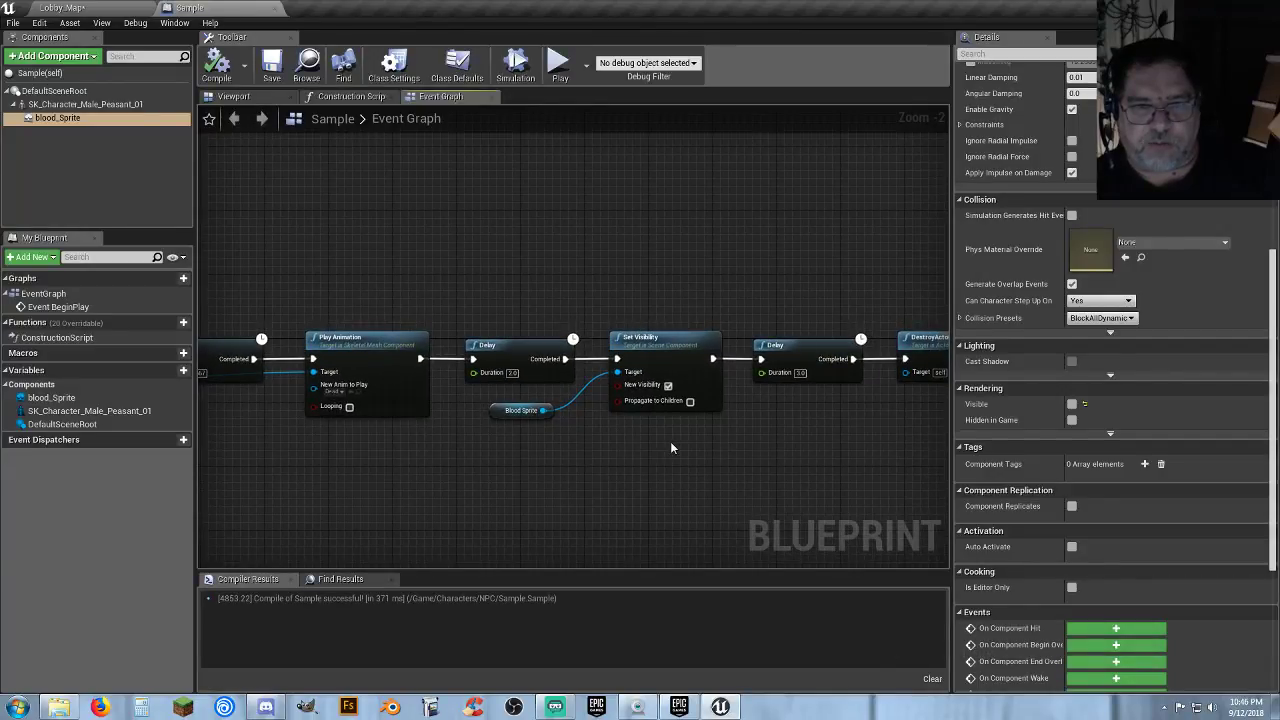
# Run the Lobby_Map level again, walk the player toward the Sample peasant to watch it die, and stop playing.
pyautogui.click(80, 8)
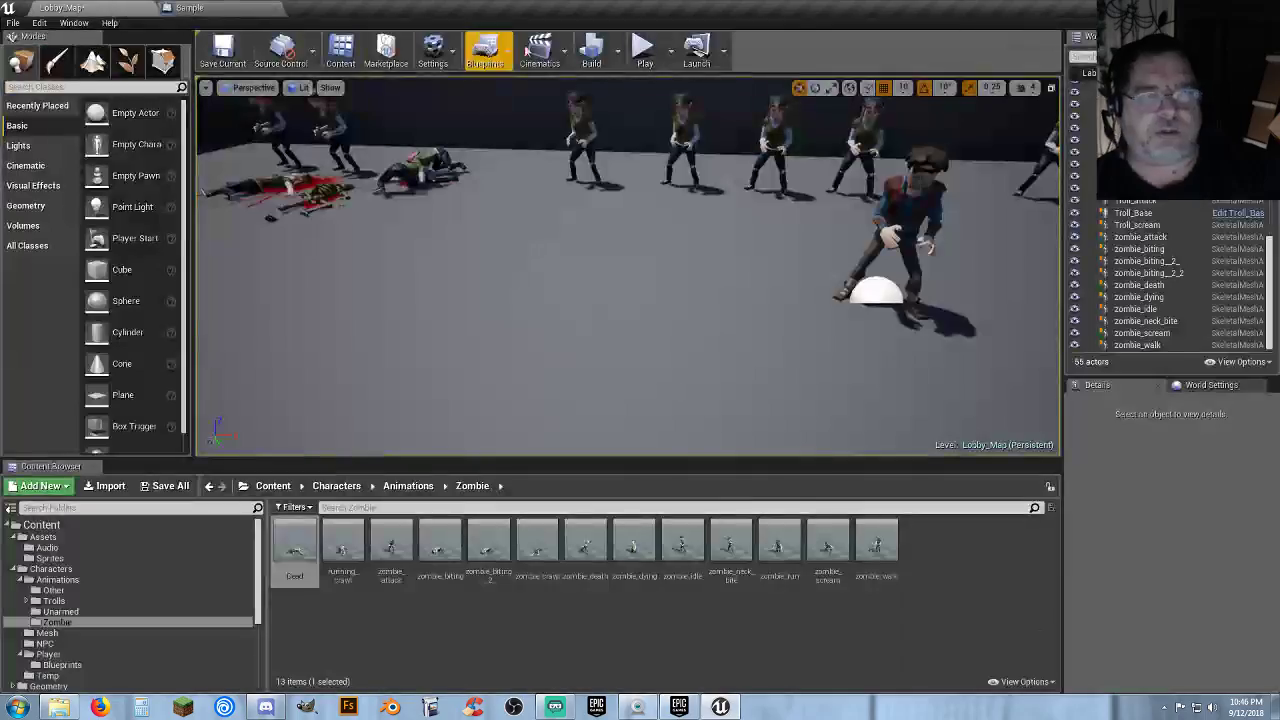
pyautogui.click(645, 50)
pyautogui.press('w')
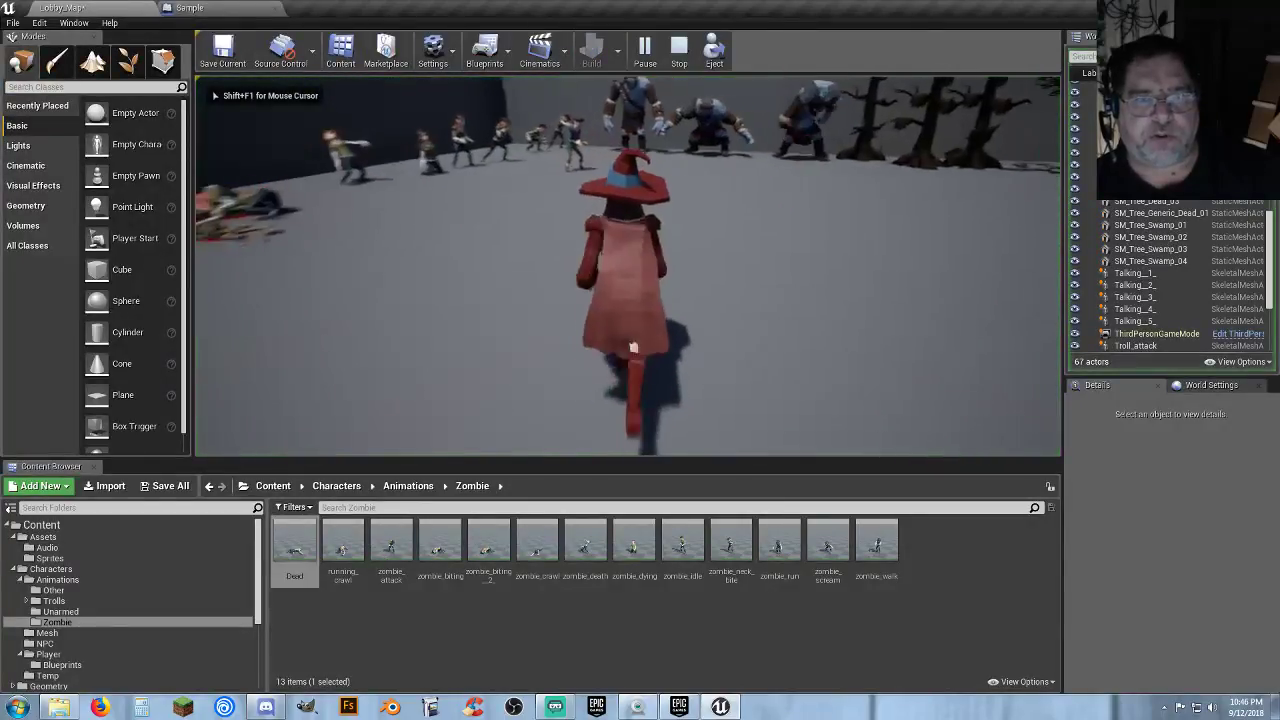
pyautogui.press('w')
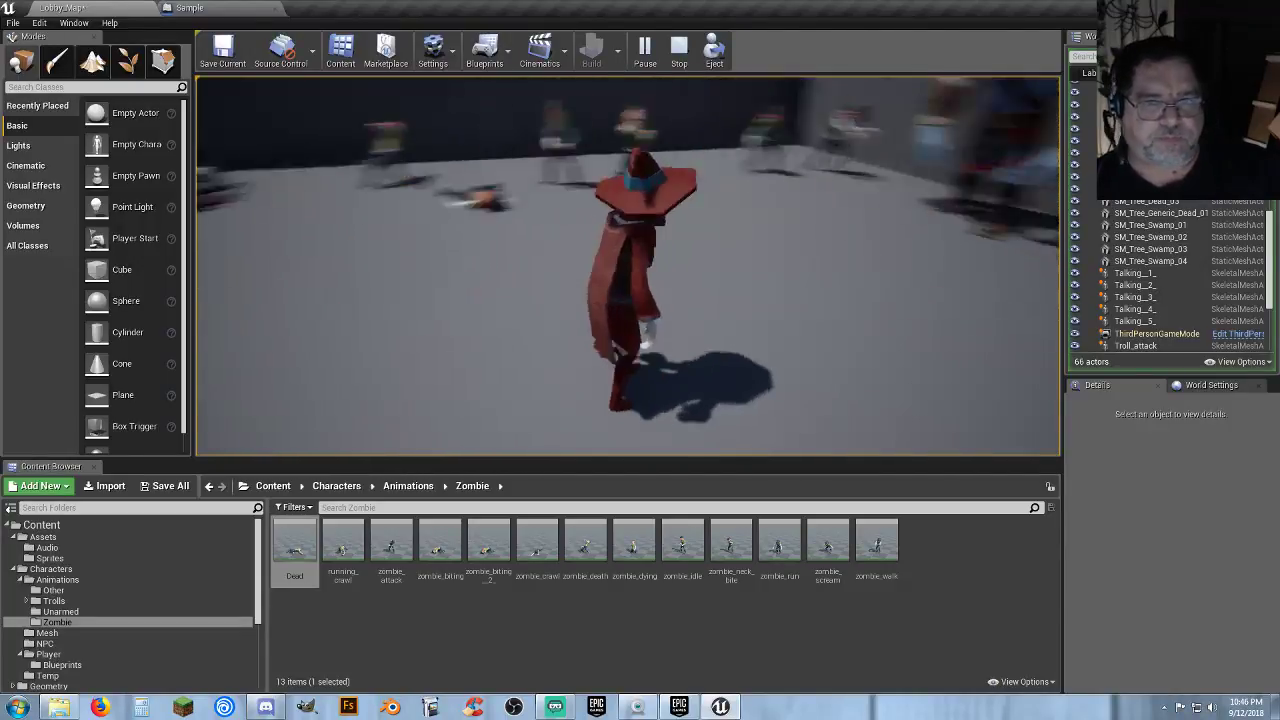
pyautogui.press('Escape')
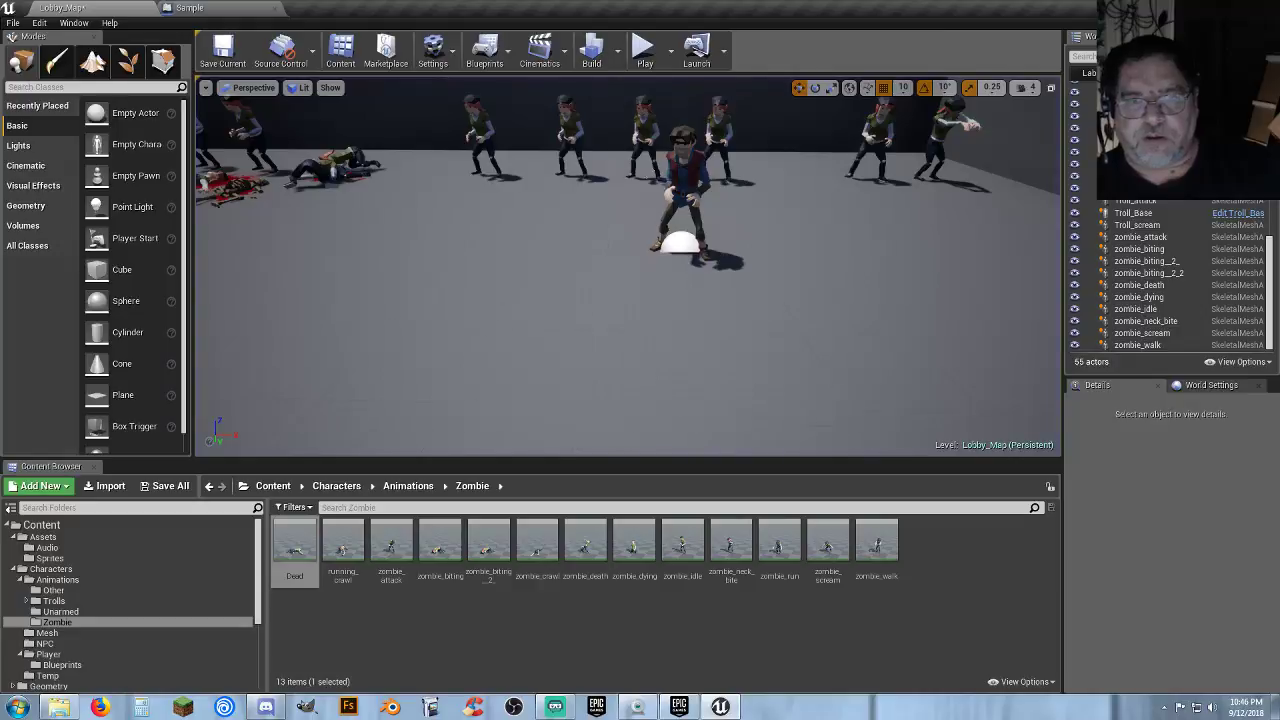
# Select the Sample actor in the level and run another play test to inspect where its blood splatter appears.
pyautogui.click(680, 176)
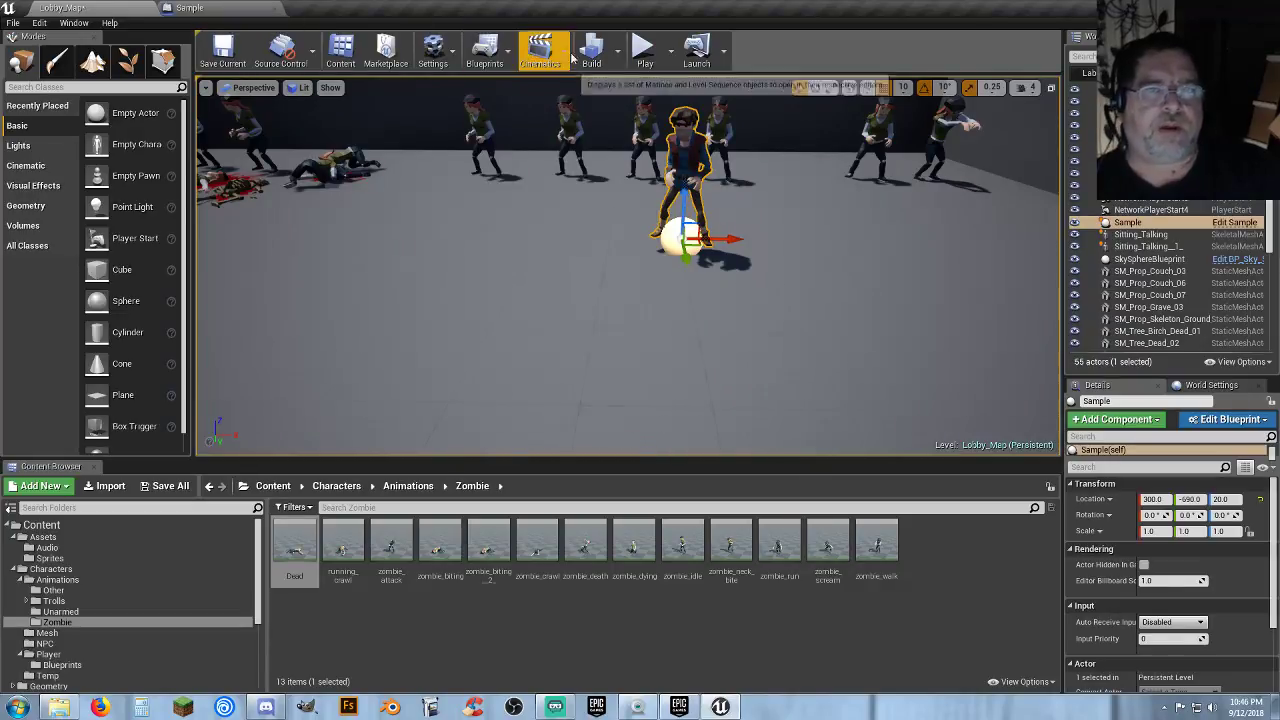
pyautogui.click(644, 52)
pyautogui.press('w')
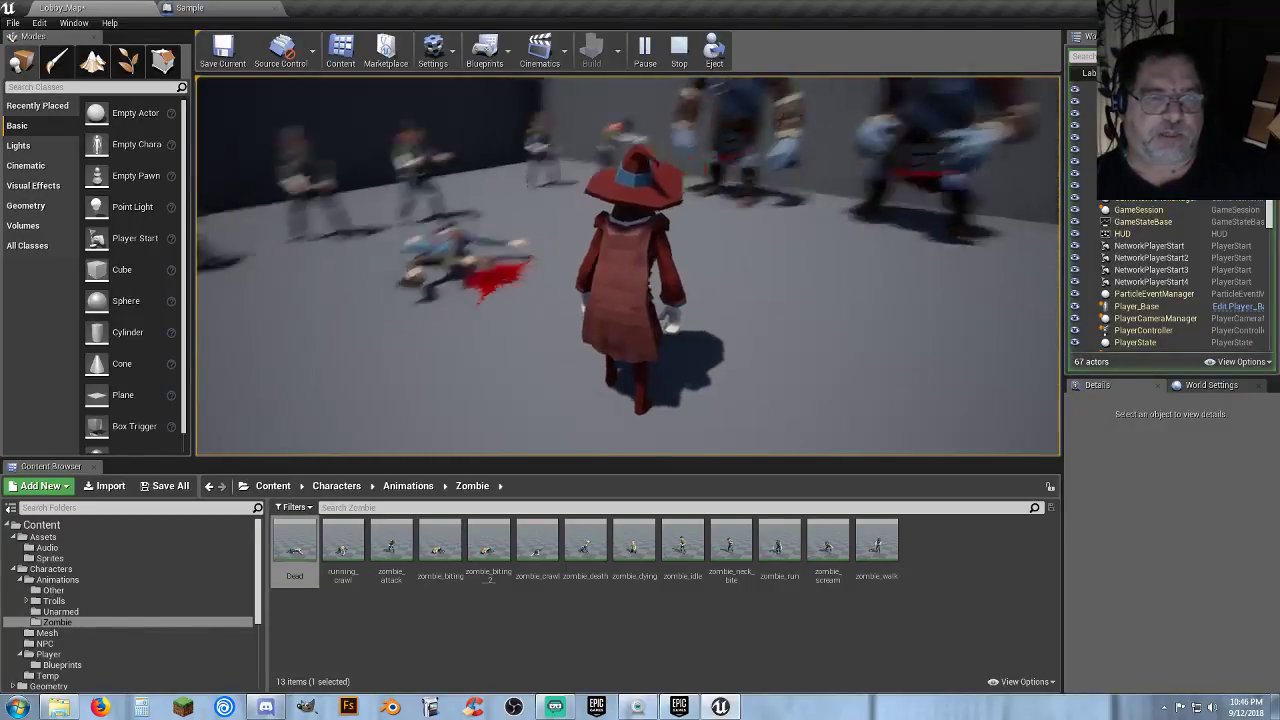
pyautogui.press('Escape')
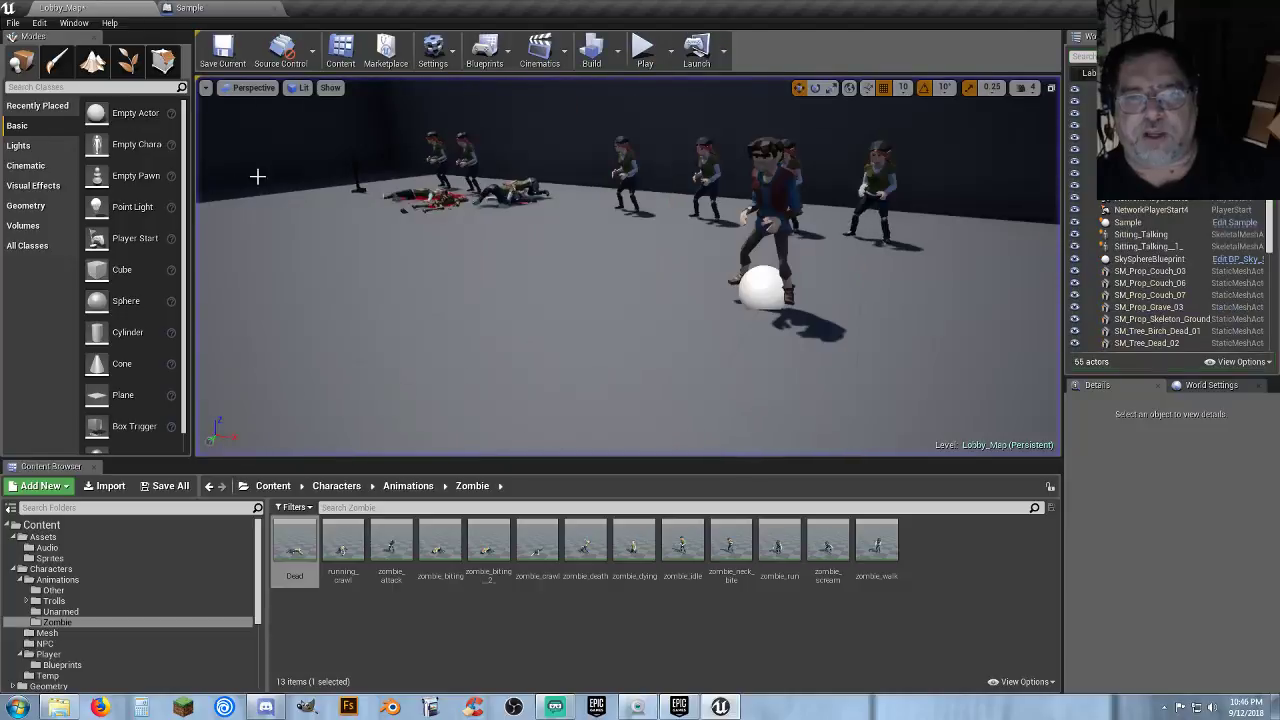
# Lower the Sample actor in the level to a Z location of 0.
pyautogui.click(765, 258)
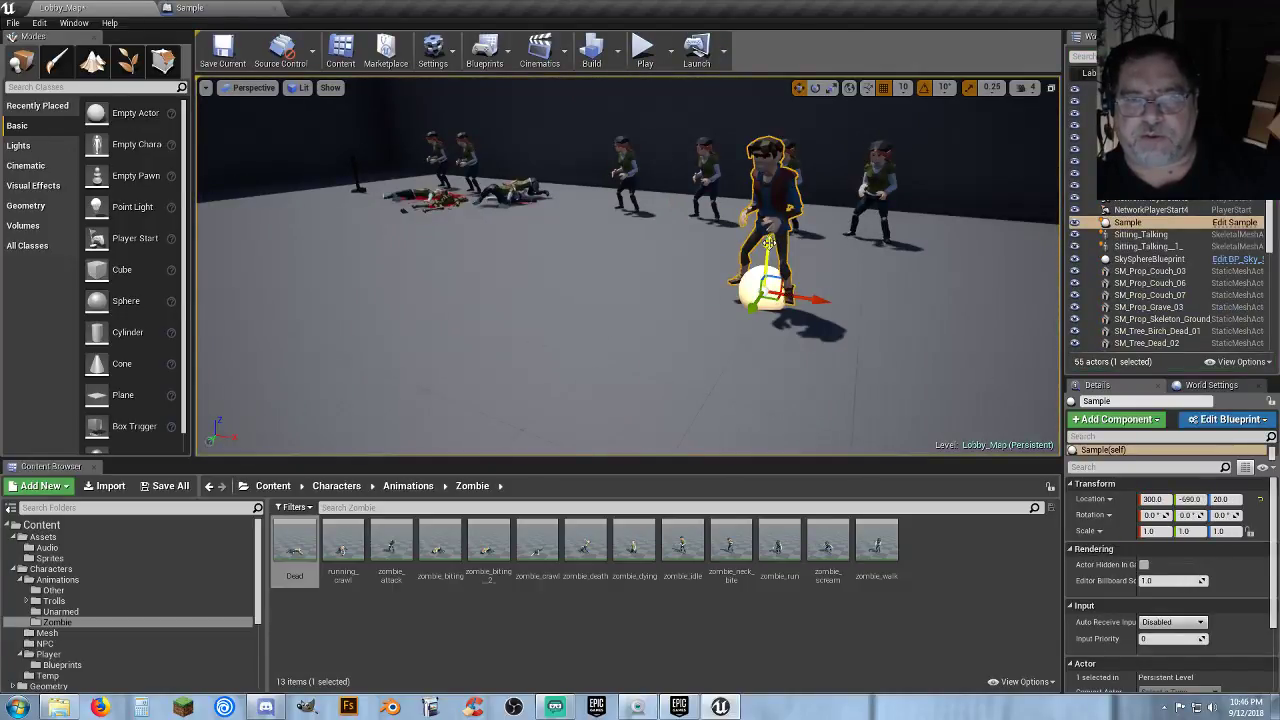
pyautogui.moveTo(765, 258); pyautogui.dragTo(762, 262)
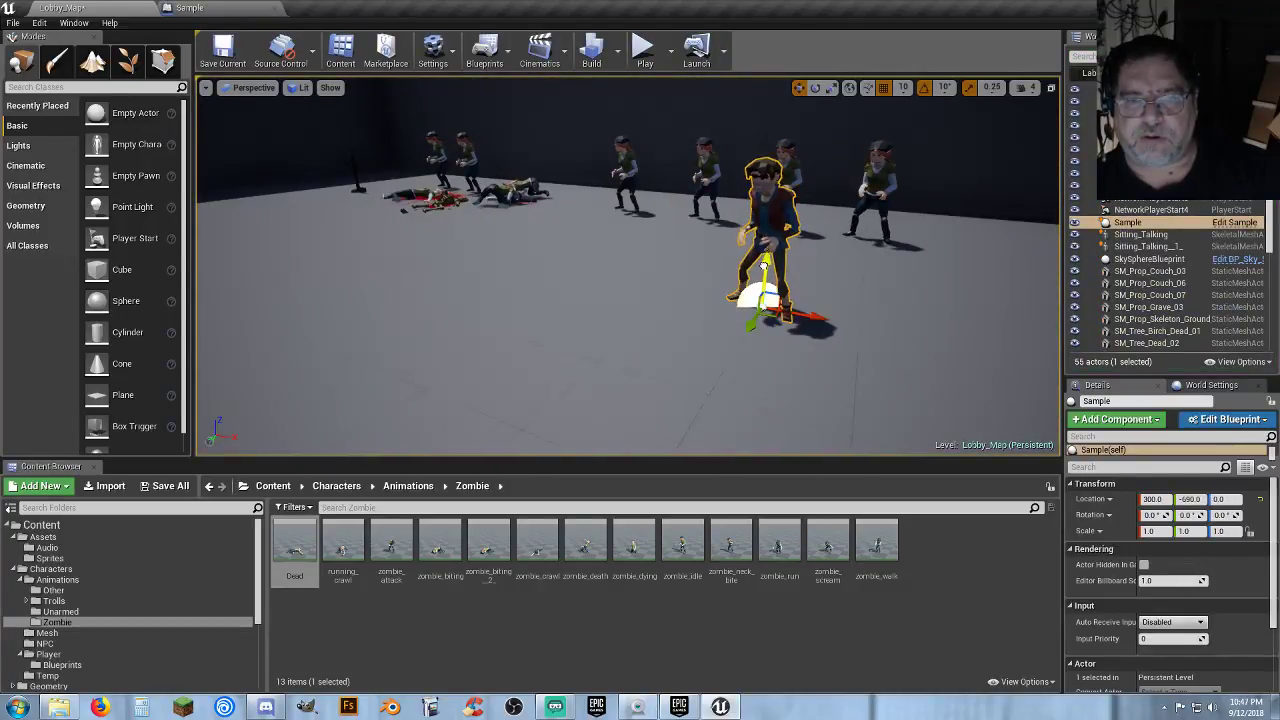
# Adjust the height of the blood_Sprite component in the Sample blueprint's viewport with the Move tool.
pyautogui.click(192, 8)
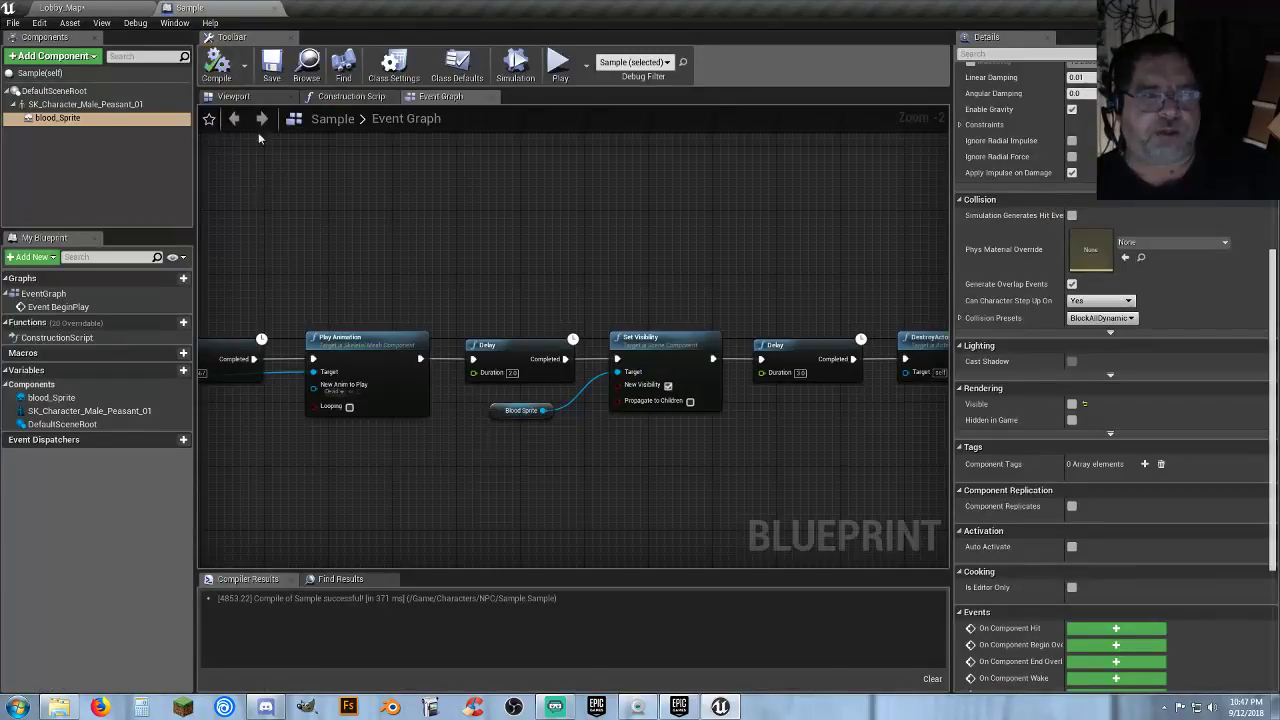
pyautogui.click(262, 100)
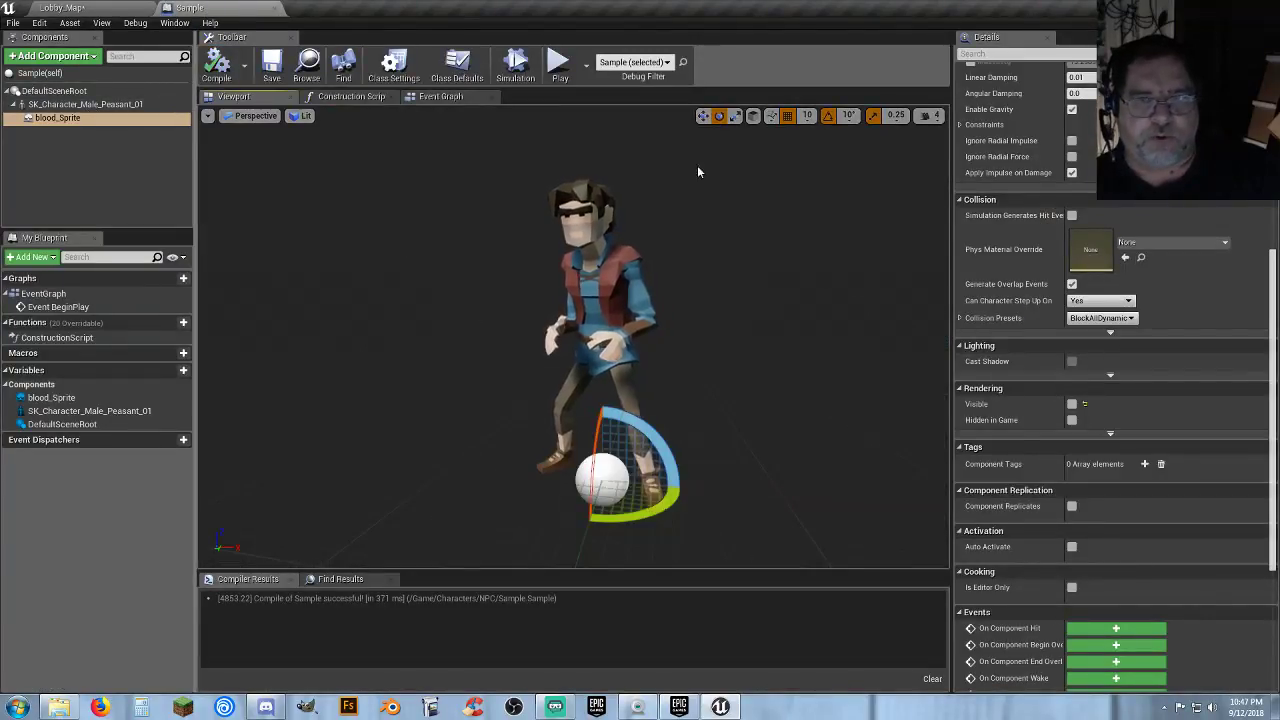
pyautogui.click(704, 116)
pyautogui.moveTo(640, 330); pyautogui.dragTo(575, 255)
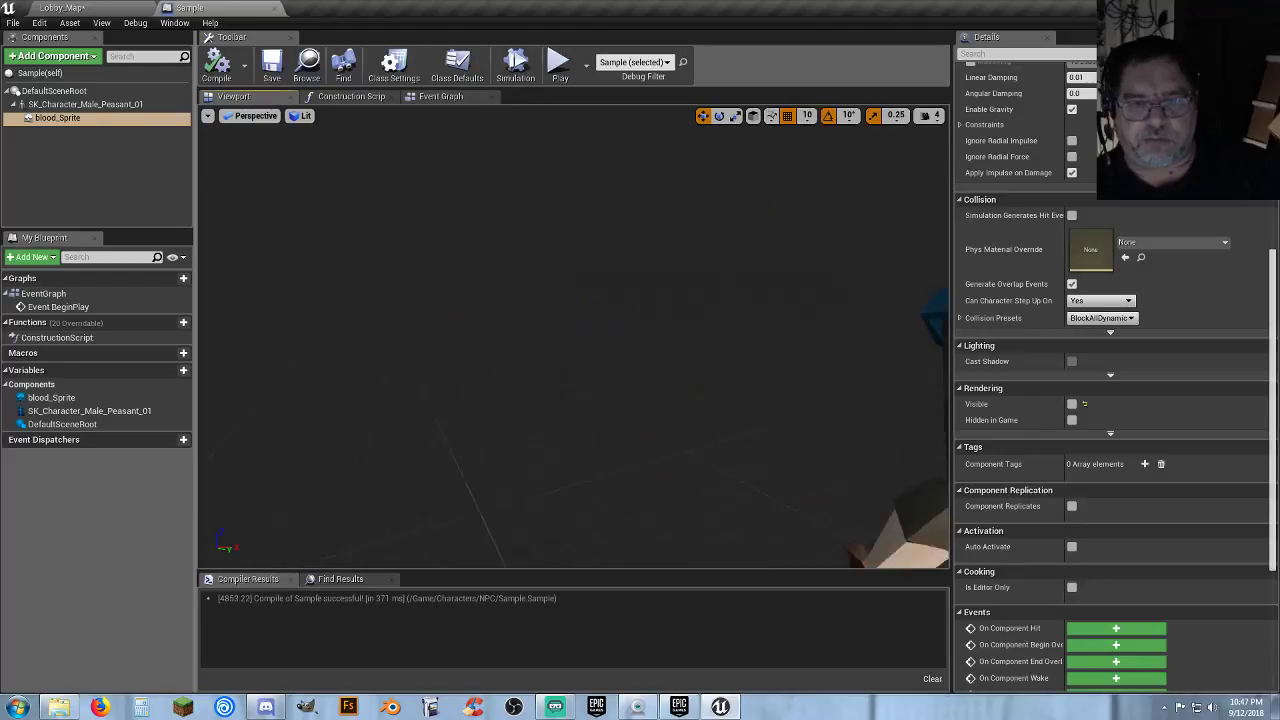
pyautogui.press('f')
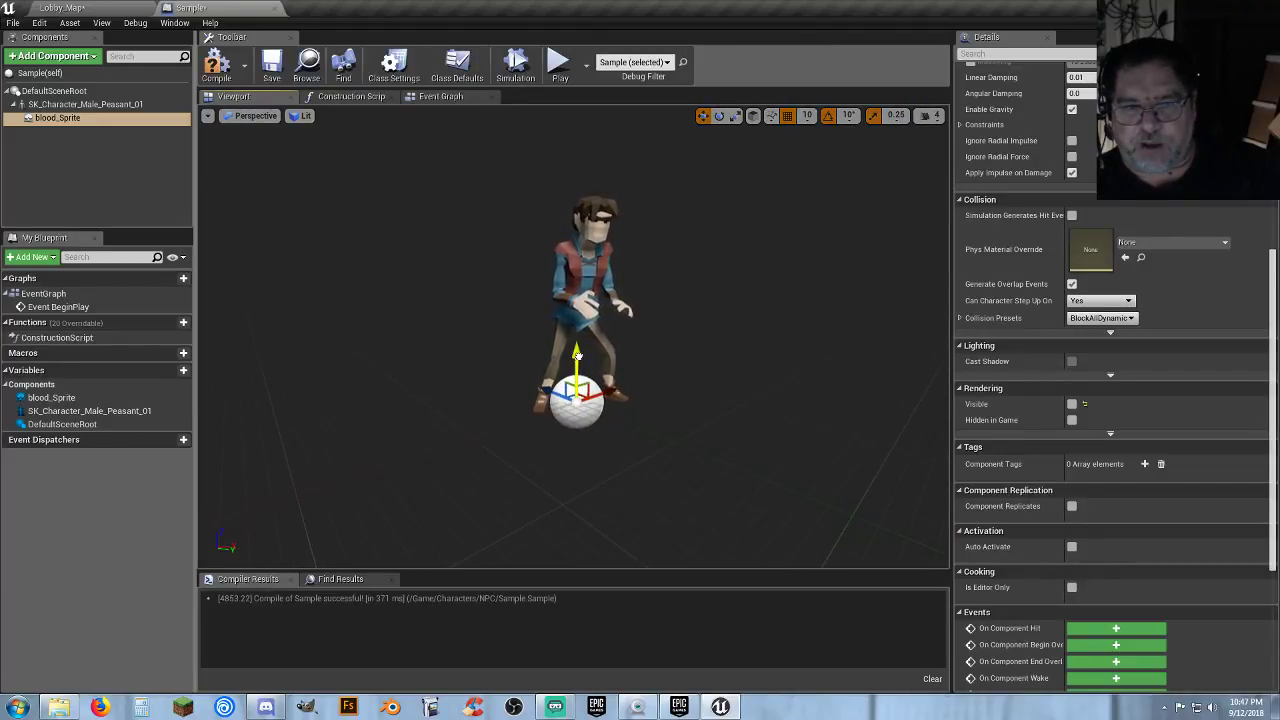
pyautogui.moveTo(577, 357); pyautogui.dragTo(579, 351)
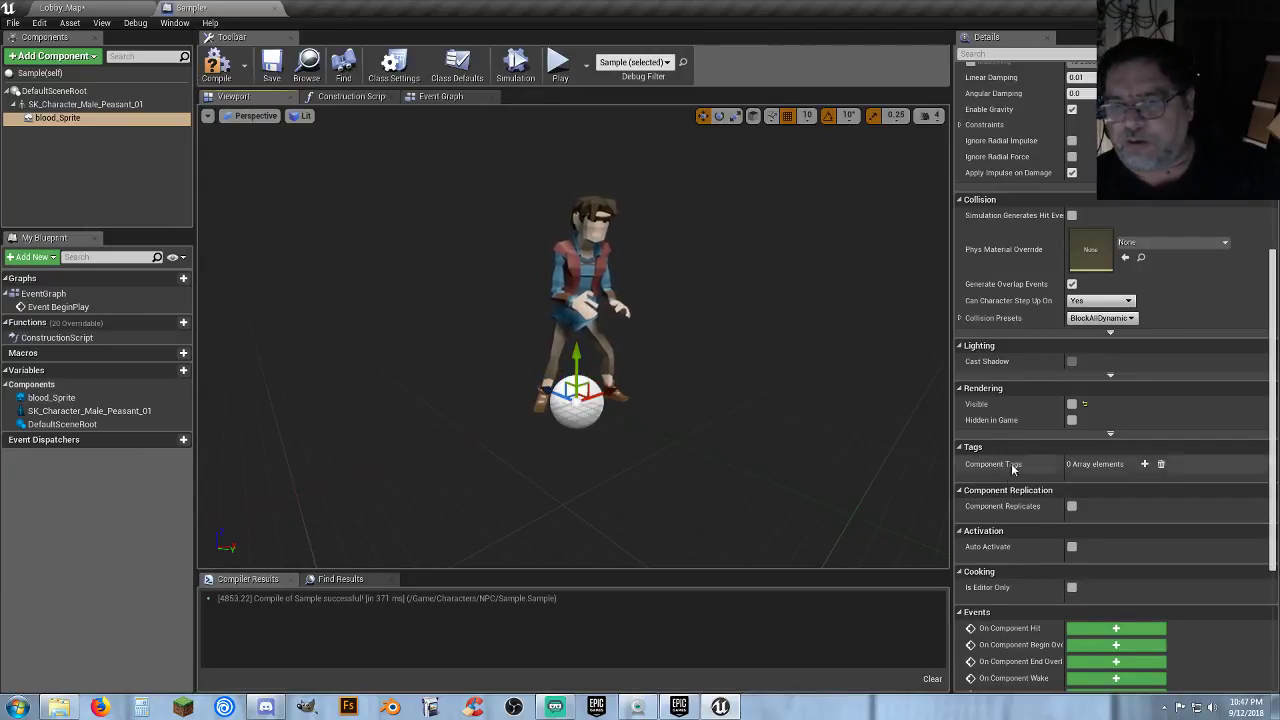
# Enable the Visible rendering option of the blood_Sprite component to show the splatter beneath the character.
pyautogui.click(1072, 404)
pyautogui.scroll(5, 631, 420)
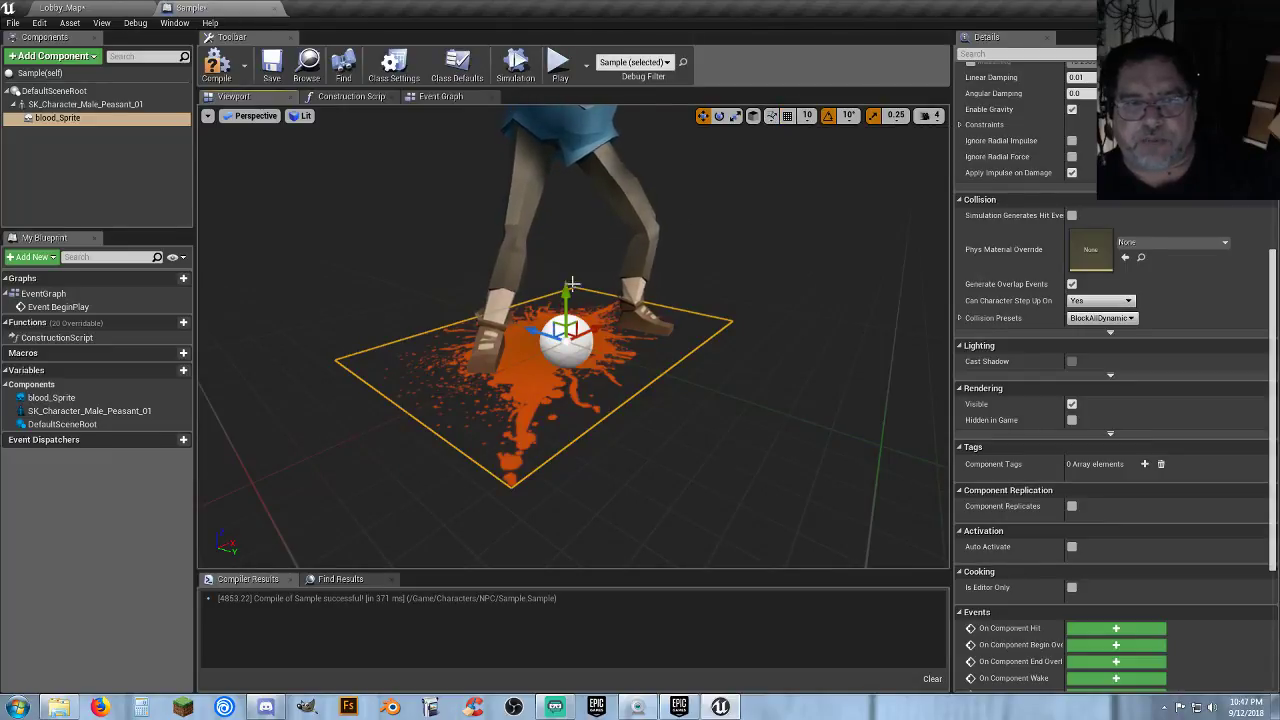
# Raise the blood_Sprite component slightly under the peasant's feet, compile the blueprint, and turn off the sprite's Visible option.
pyautogui.moveTo(566, 289); pyautogui.dragTo(566, 283)
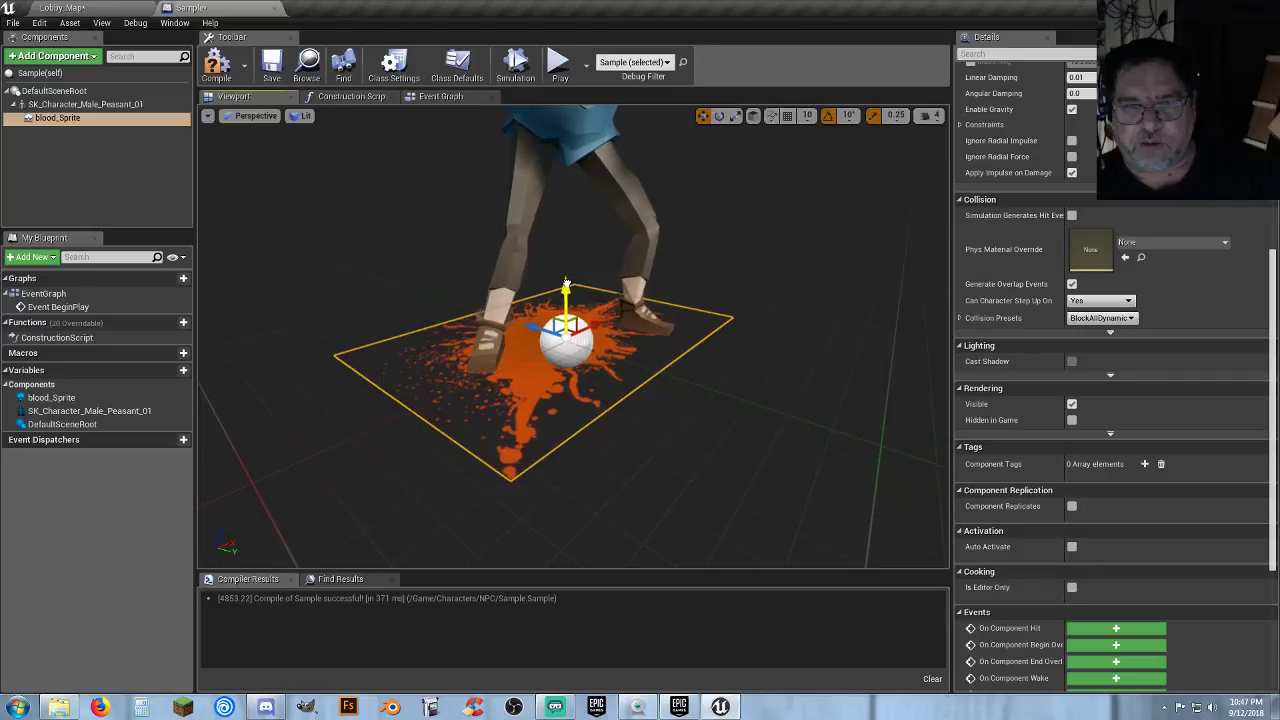
pyautogui.moveTo(566, 283); pyautogui.dragTo(635, 265, button='right')
pyautogui.click(217, 64)
pyautogui.click(218, 66)
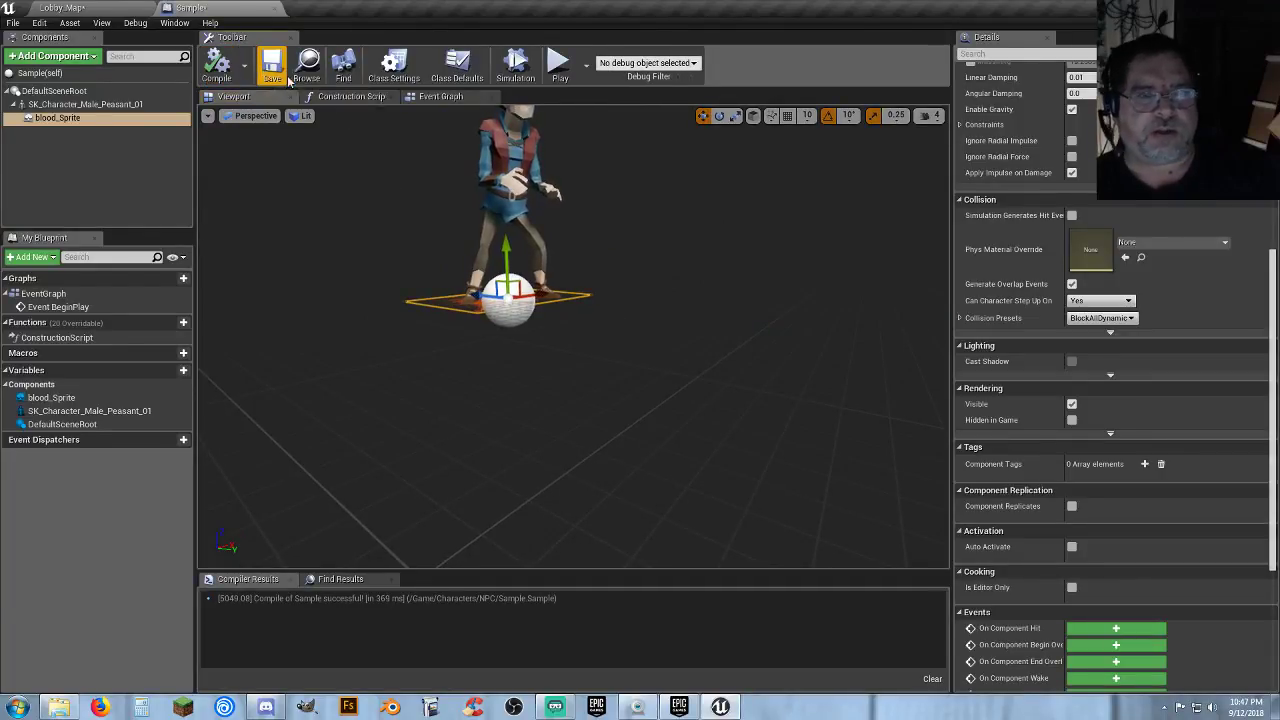
pyautogui.click(1071, 404)
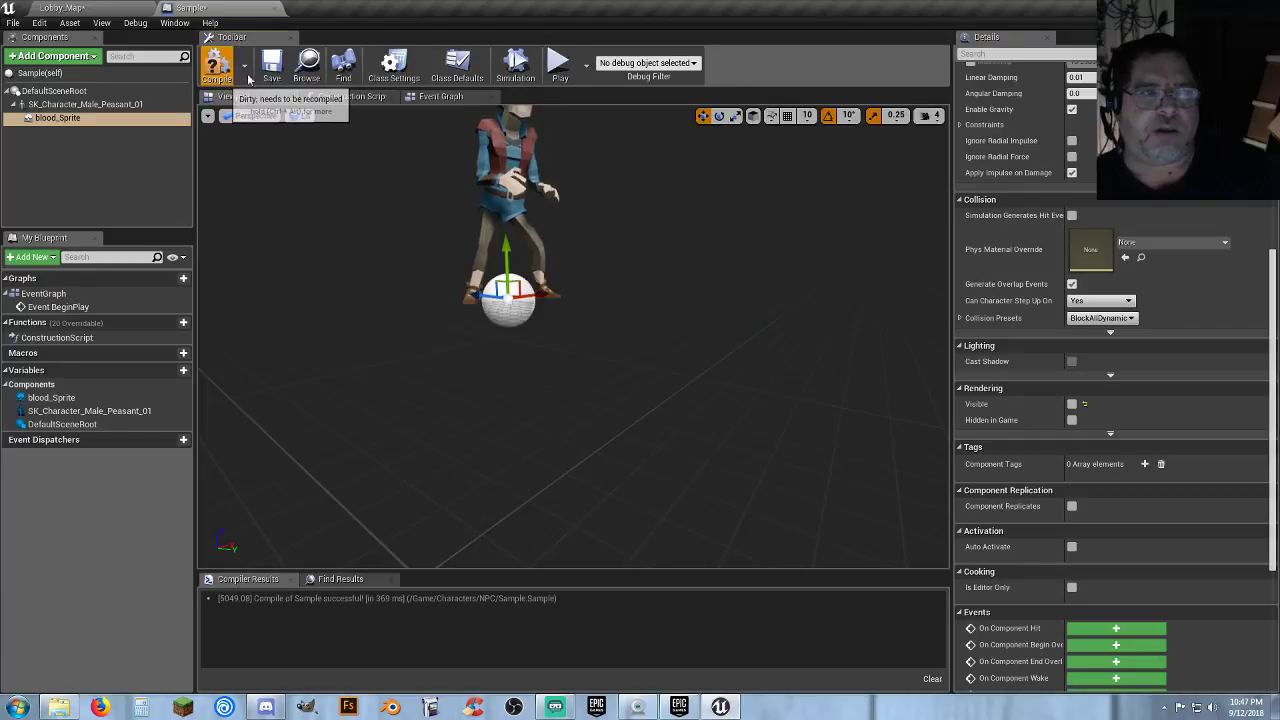
# Run a play test in Lobby_Map and walk the player toward the Sample peasant to check its blood splatter.
pyautogui.click(80, 8)
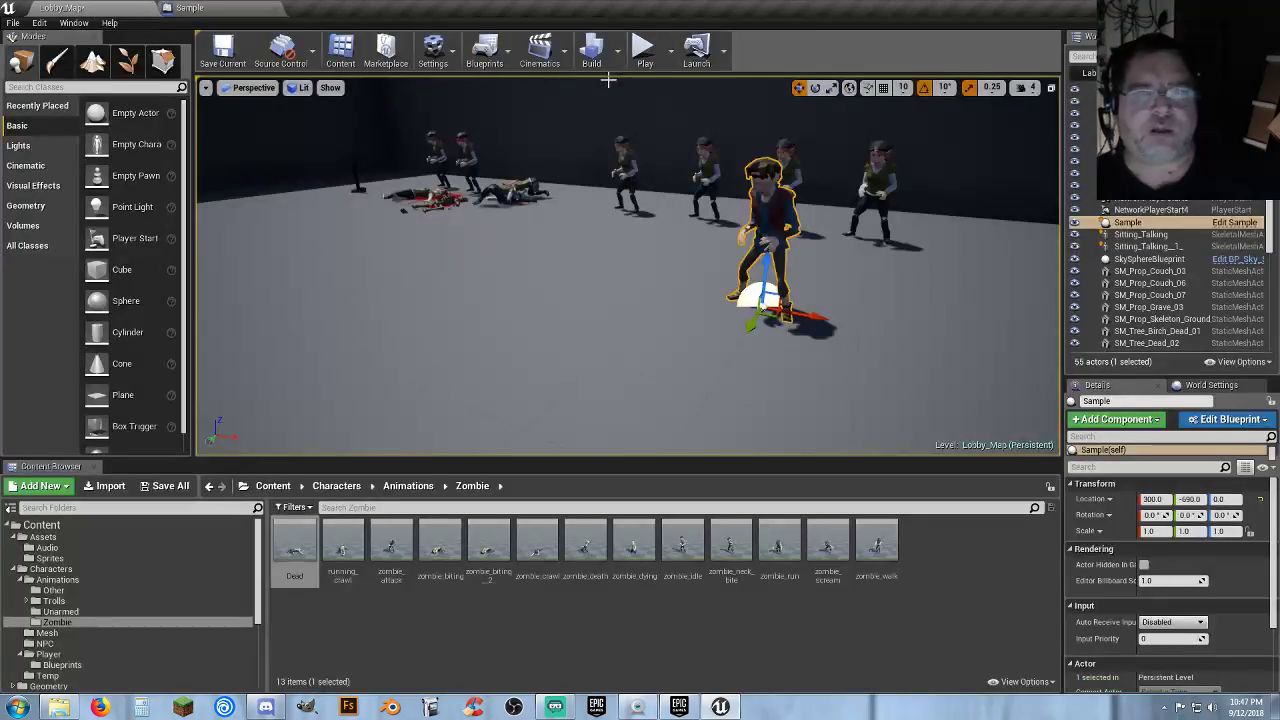
pyautogui.click(644, 60)
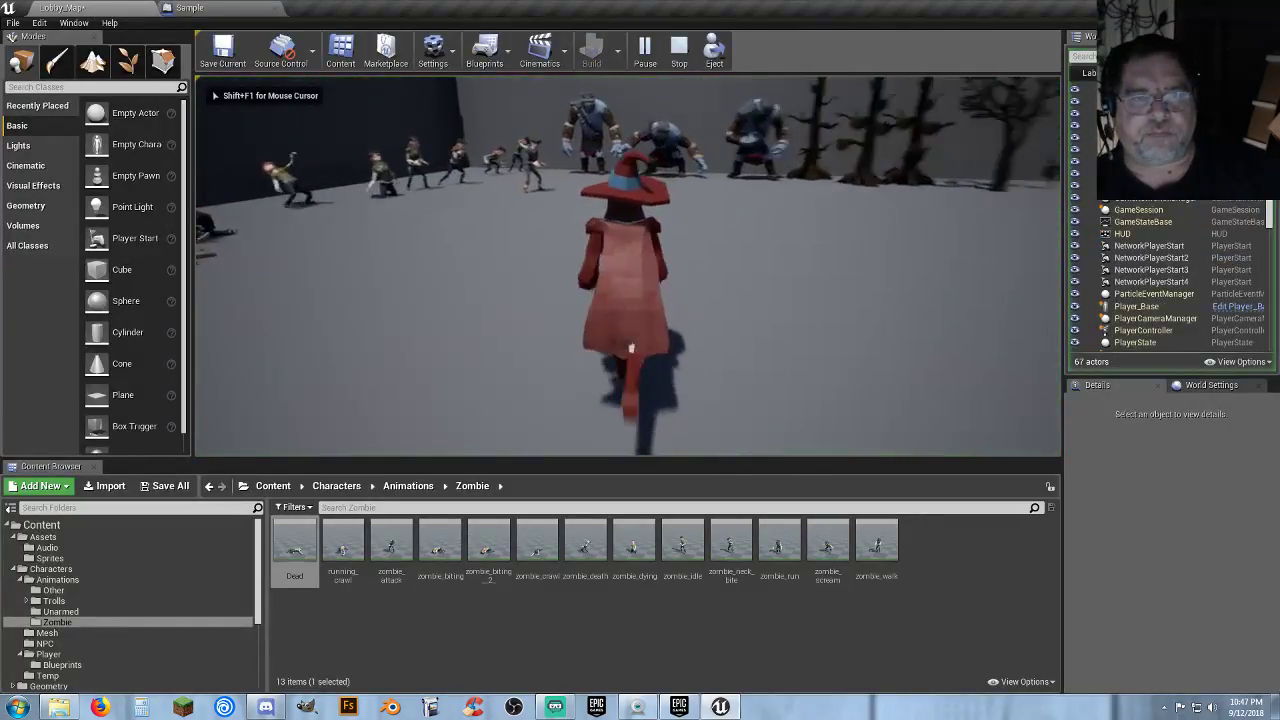
pyautogui.press('w')
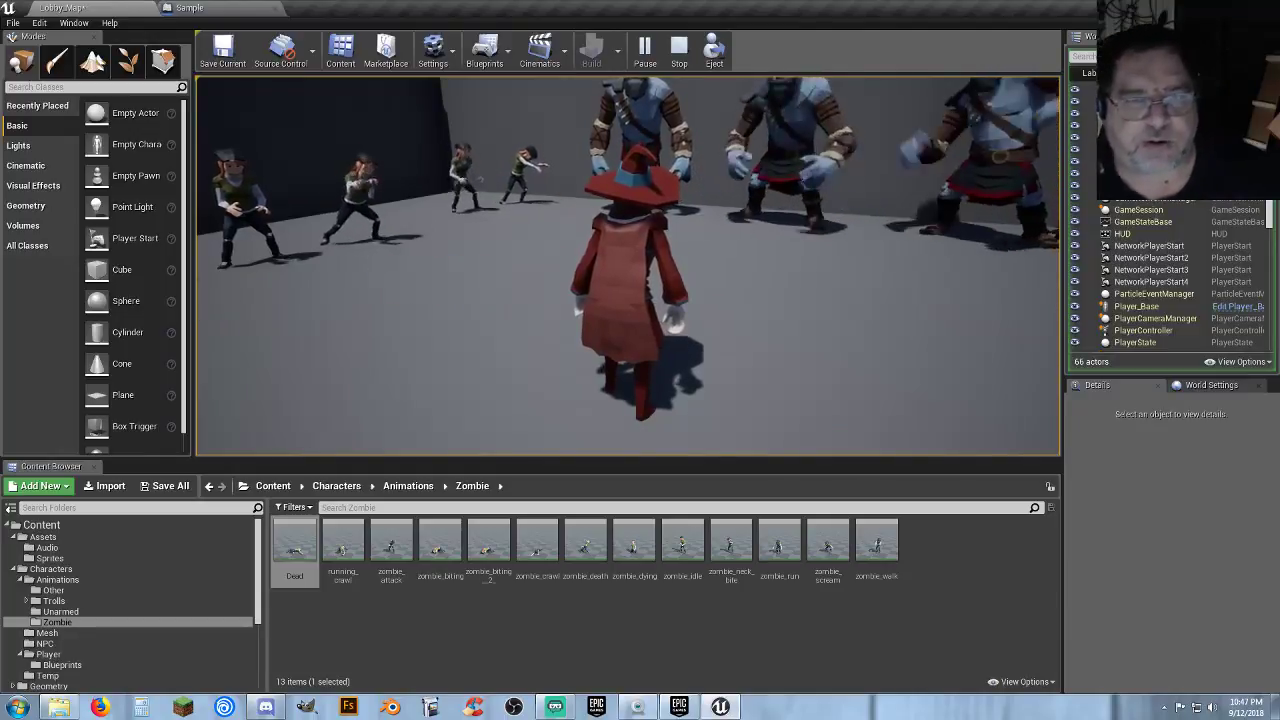
pyautogui.press('Escape')
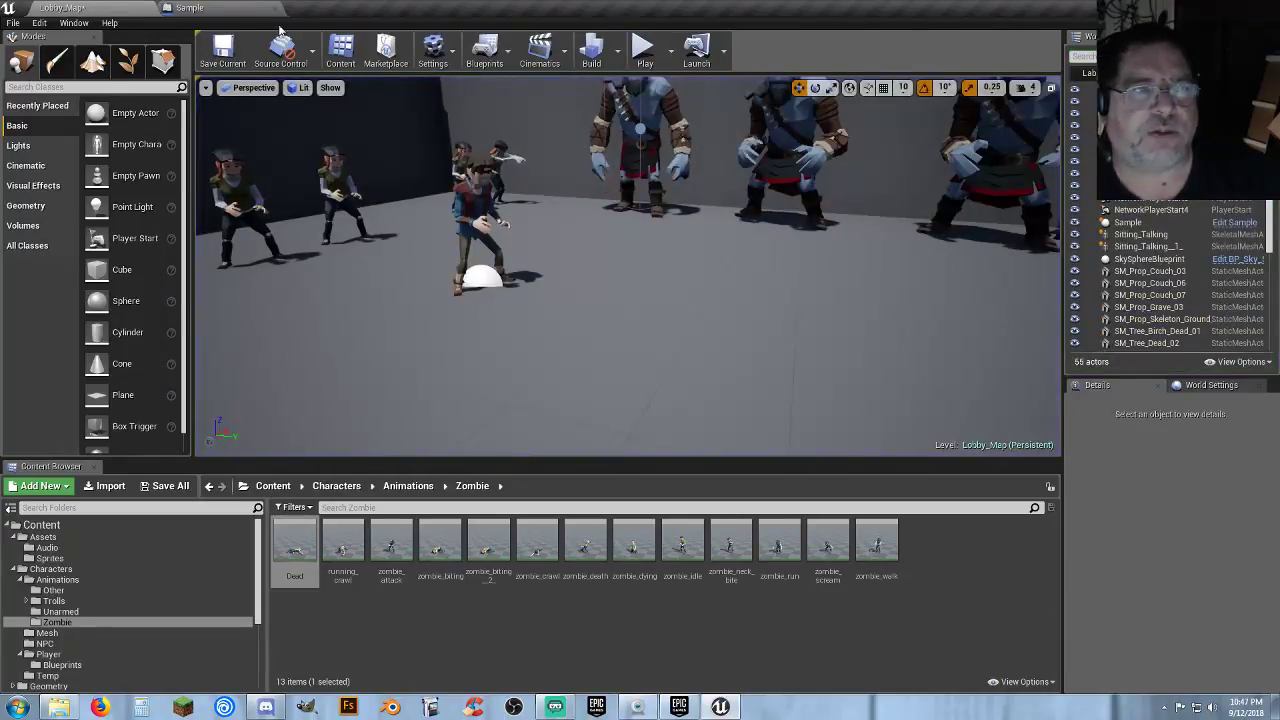
# Move the blood_Sprite component behind the peasant in the Sample blueprint's viewport and enable its Visible option.
pyautogui.click(233, 9)
pyautogui.moveTo(520, 300); pyautogui.dragTo(805, 330, button='right')
pyautogui.press('w')
pyautogui.moveTo(640, 300); pyautogui.dragTo(500, 206)
pyautogui.moveTo(541, 350); pyautogui.dragTo(580, 352)
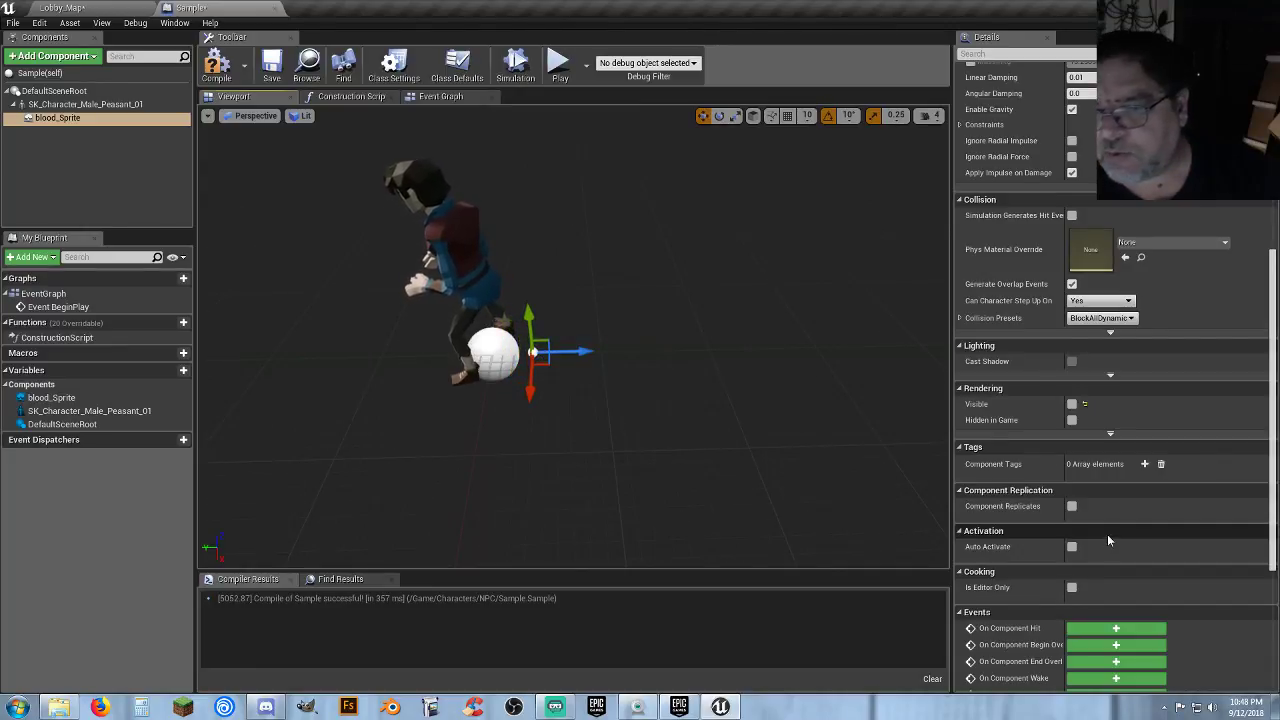
pyautogui.click(1071, 404)
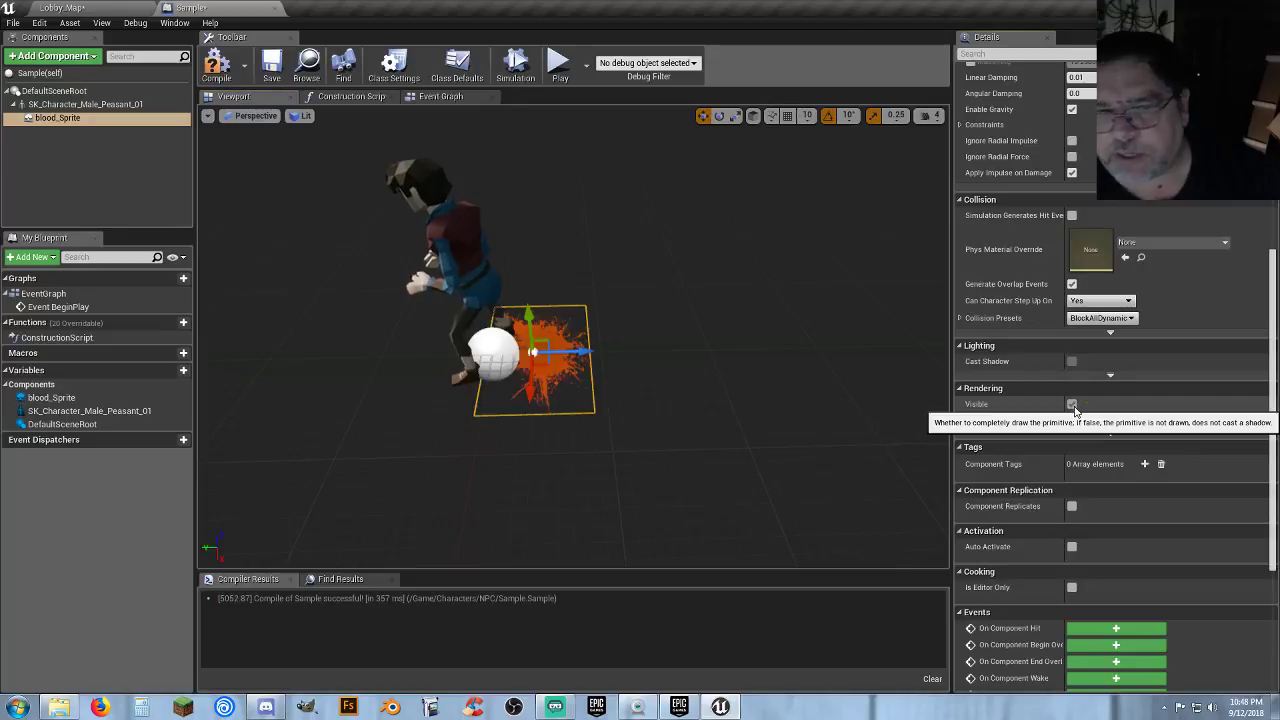
# Set the blood_Sprite component's scale to 0.6 on the X, Y and Z axes.
pyautogui.scroll(8, 1052, 232)
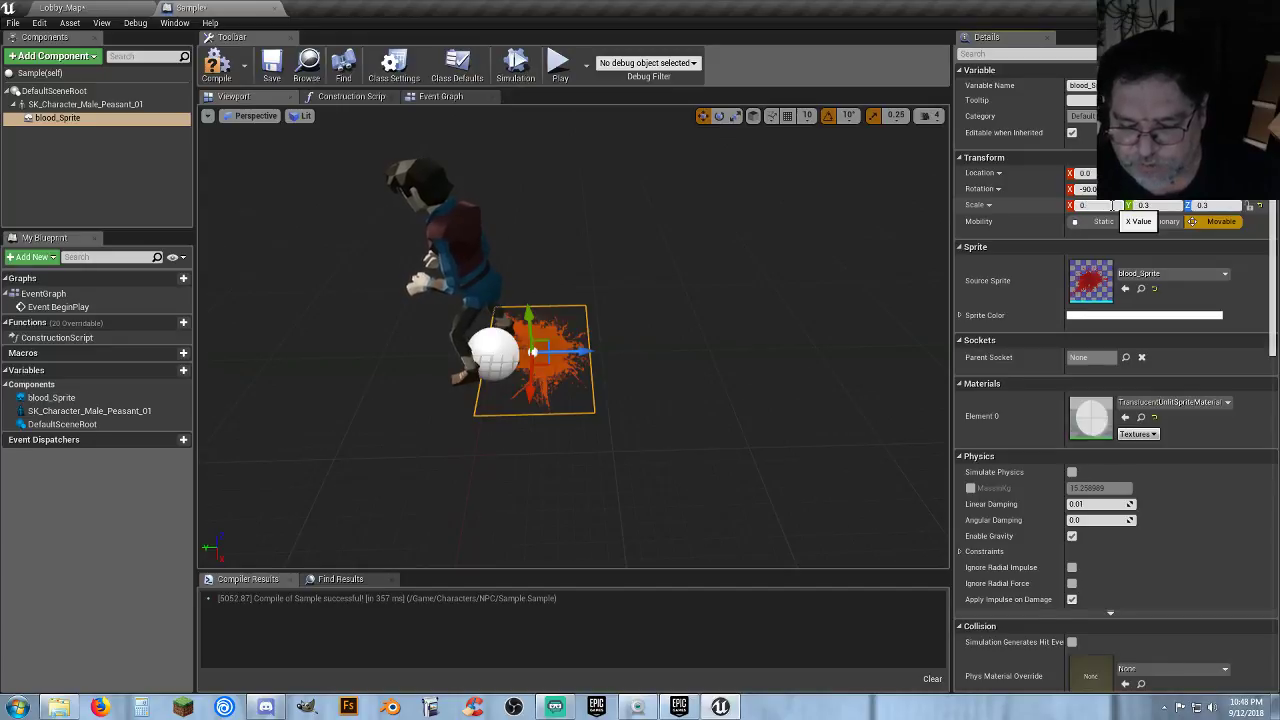
pyautogui.press('Tab')
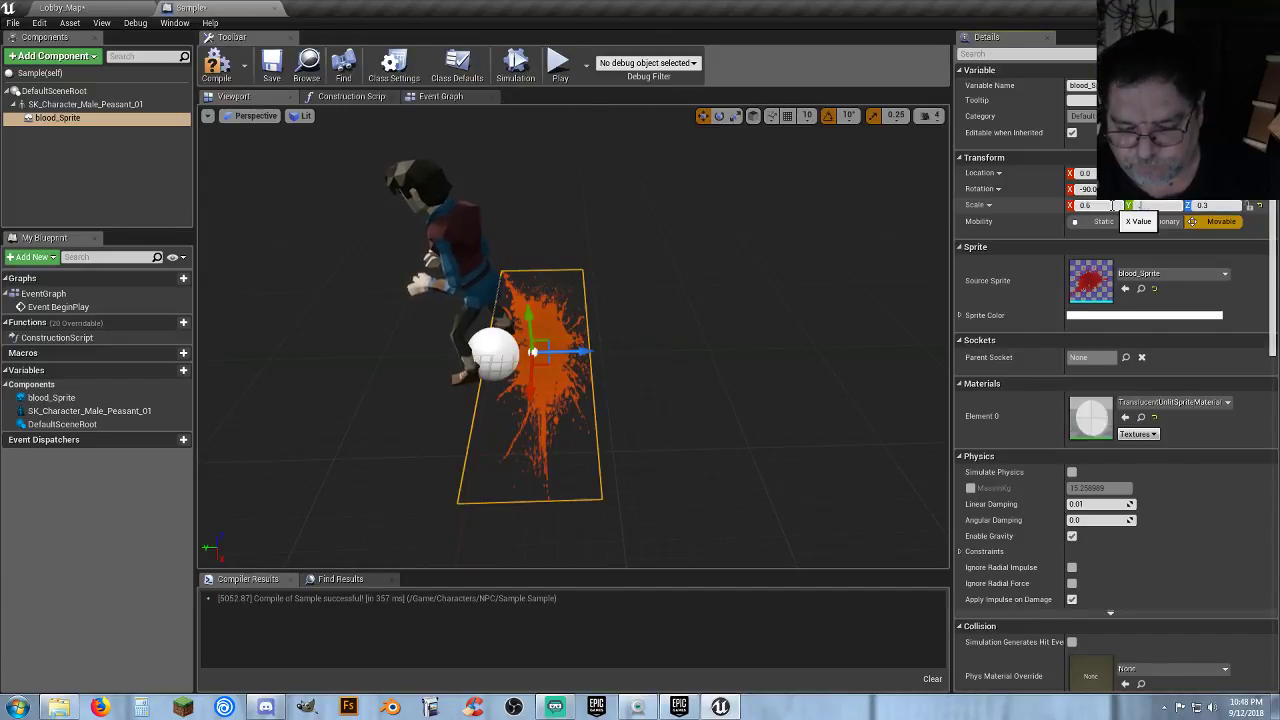
pyautogui.write('0.6')
pyautogui.press('Return')
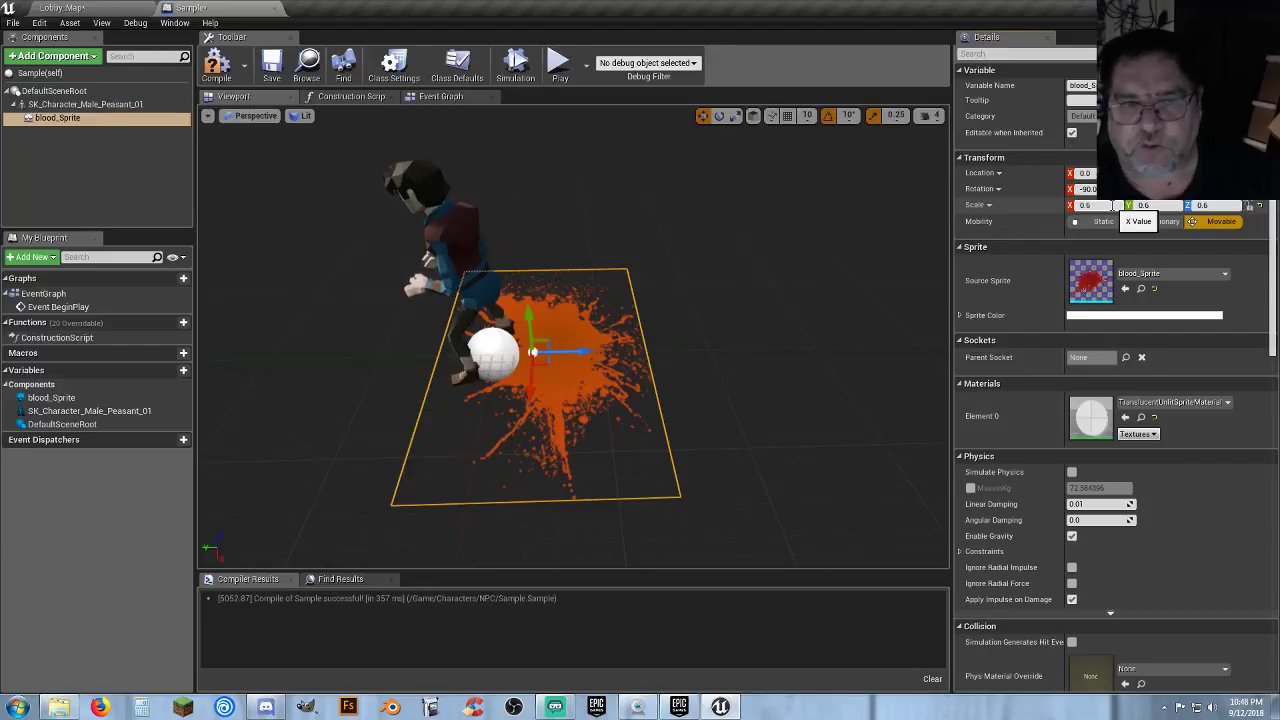
# Rotate the blood_Sprite component by -90 degrees in the ground plane with the Rotate tool.
pyautogui.click(719, 116)
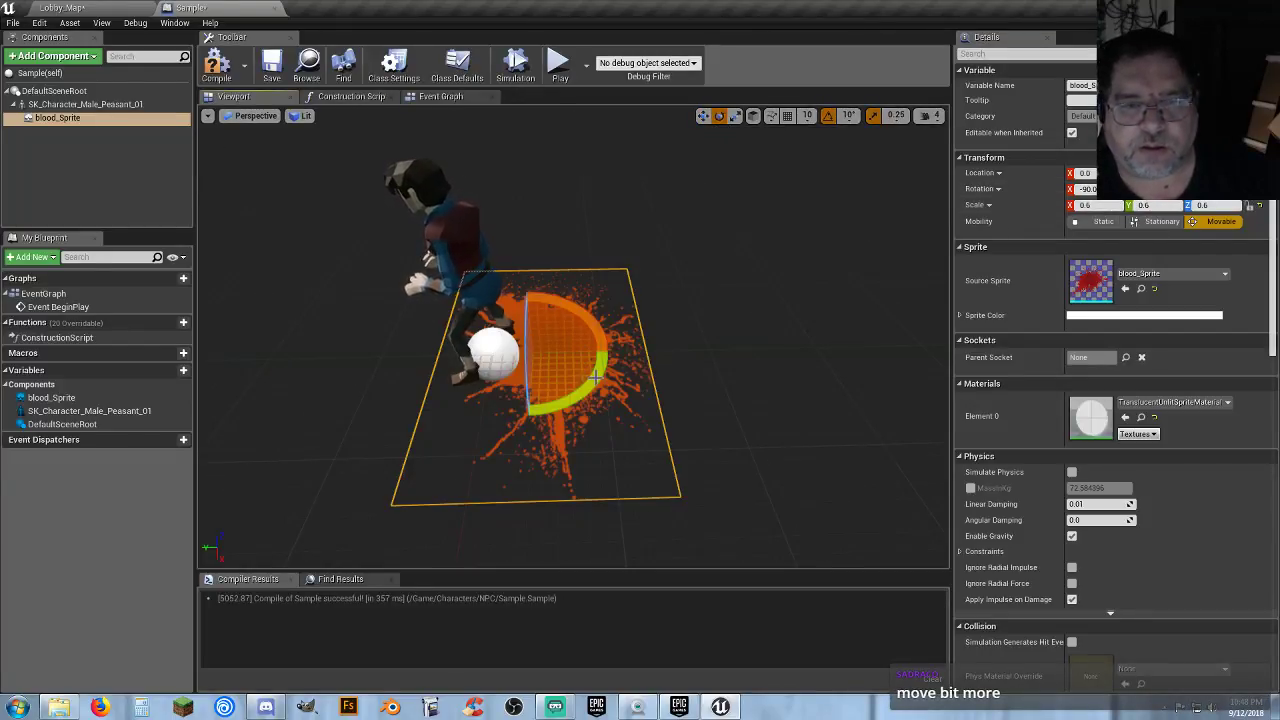
pyautogui.moveTo(595, 378); pyautogui.dragTo(550, 403, button='right')
pyautogui.moveTo(604, 378); pyautogui.dragTo(514, 390)
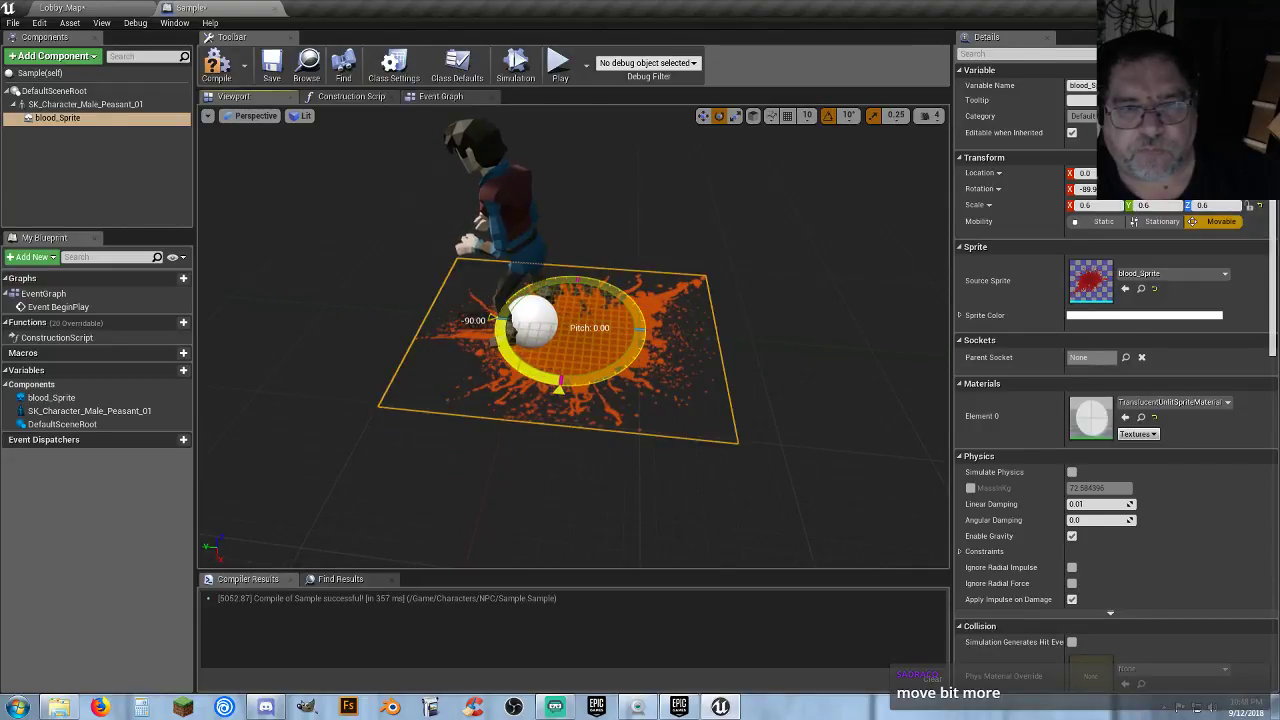
pyautogui.moveTo(514, 390); pyautogui.dragTo(514, 390)
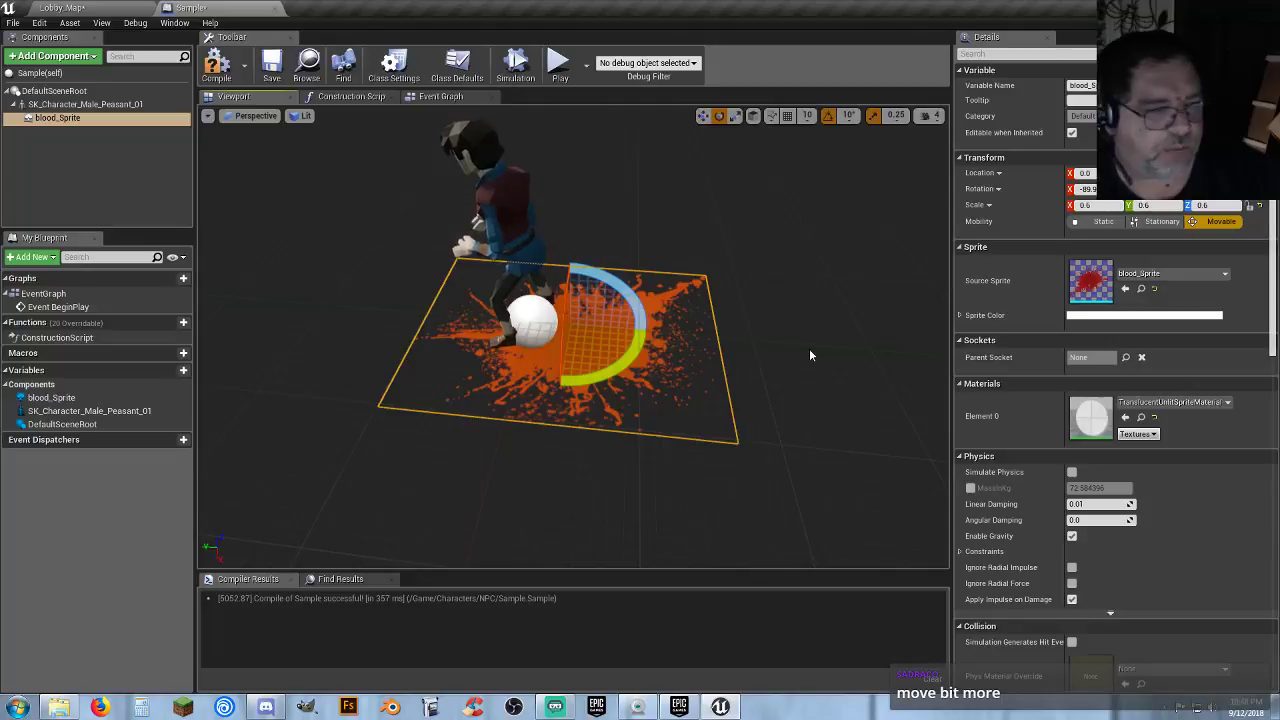
# Move the enlarged blood splatter farther behind the peasant and compile the Sample blueprint.
pyautogui.click(703, 115)
pyautogui.moveTo(530, 321); pyautogui.dragTo(587, 322)
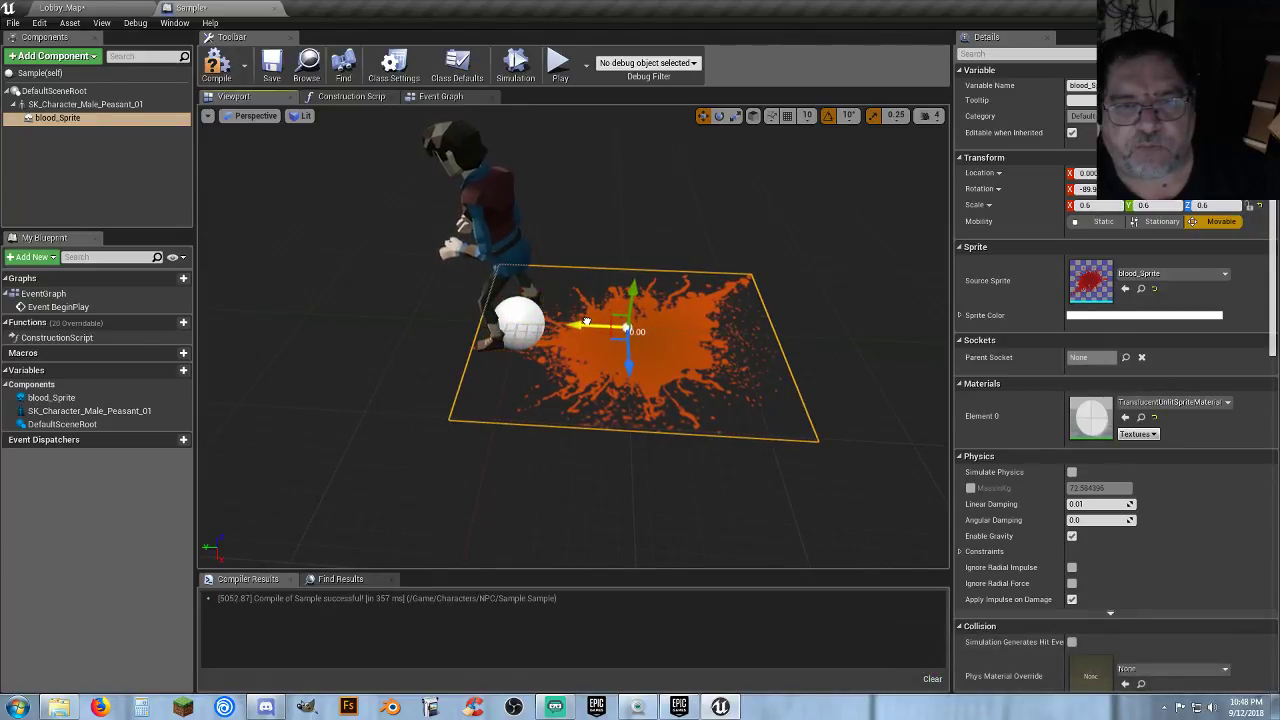
pyautogui.click(218, 66)
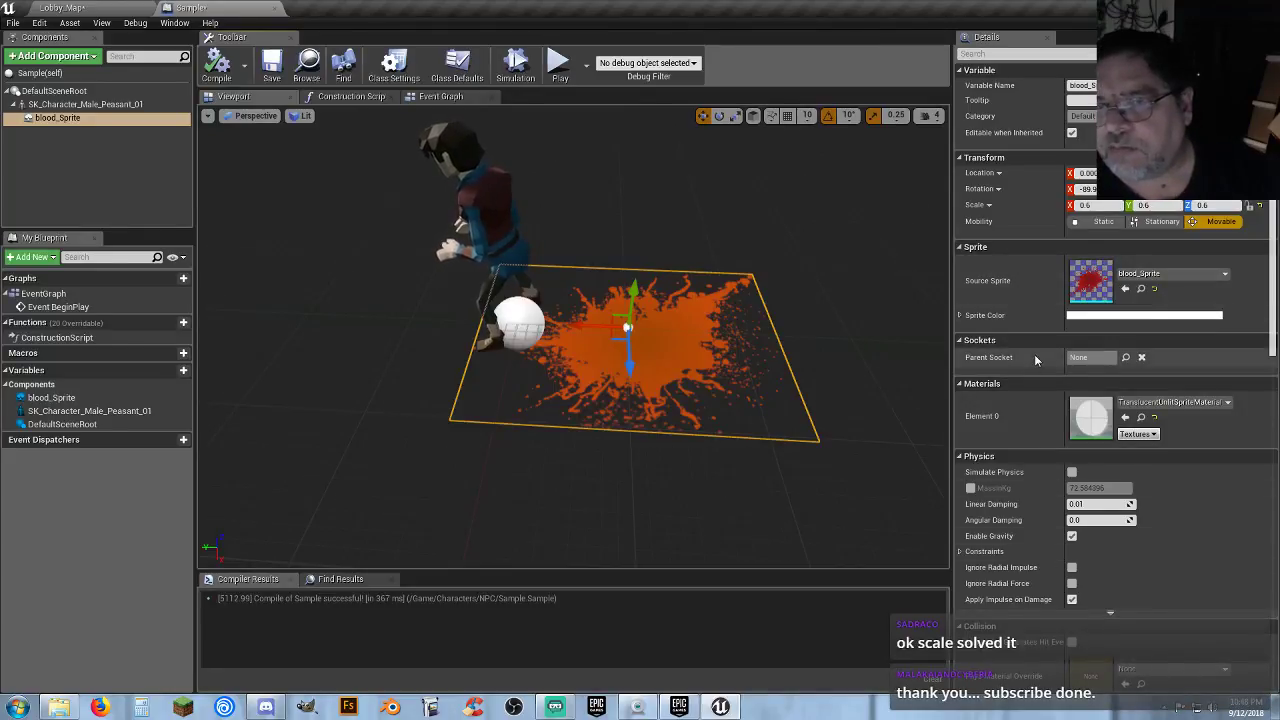
# Turn off the blood_Sprite component's Visible option, then compile and save the Sample blueprint.
pyautogui.scroll(-5, 1055, 570)
pyautogui.click(1071, 597)
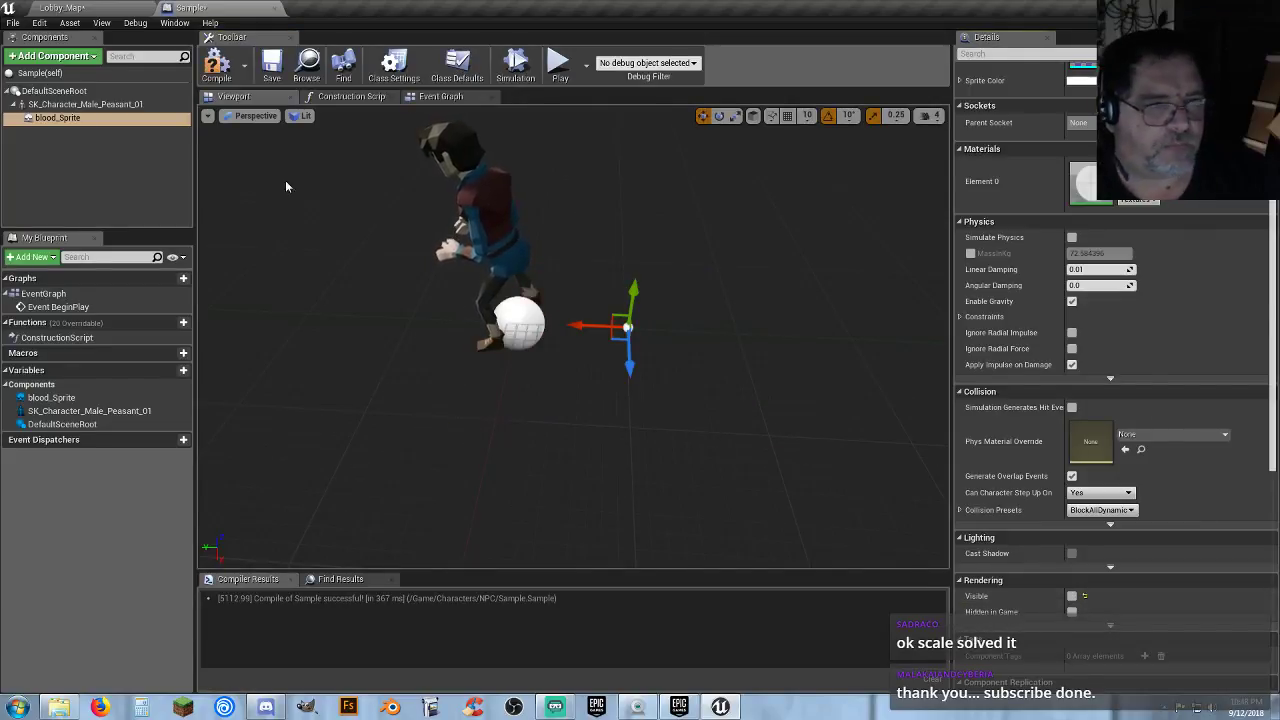
pyautogui.click(216, 66)
pyautogui.click(273, 68)
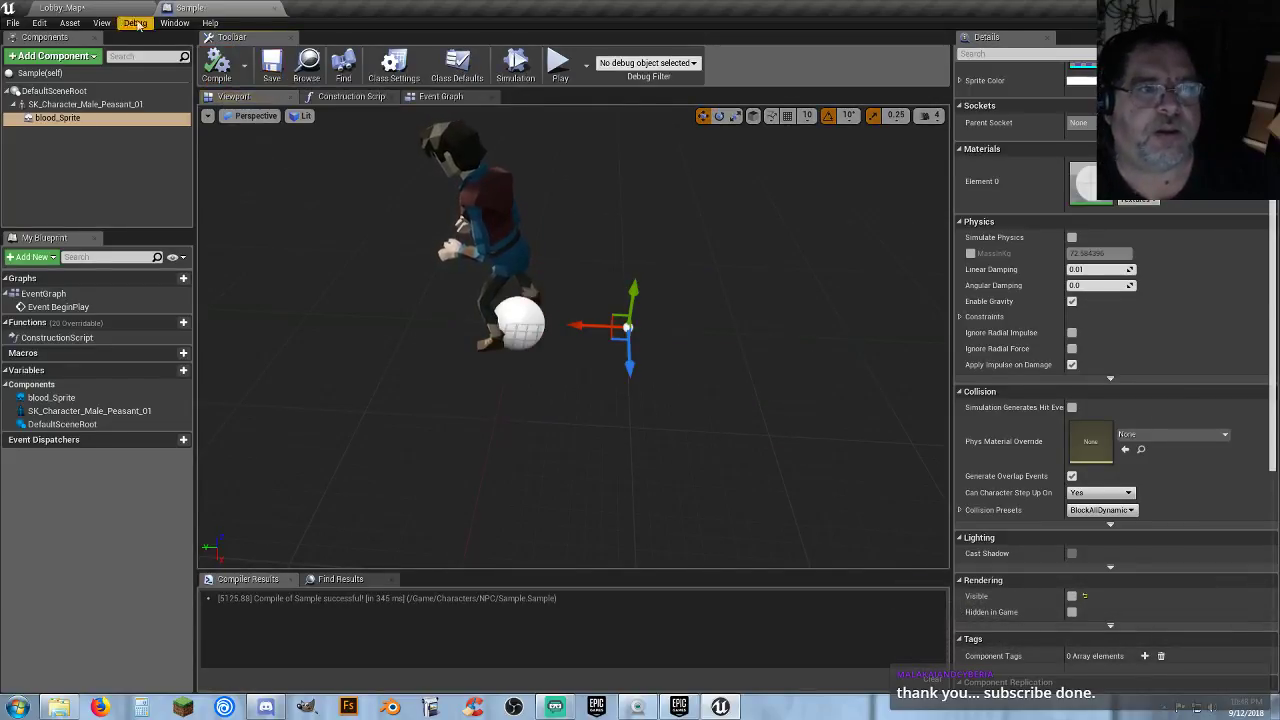
# Play-test Lobby_Map and walk around the dying Sample peasant to check the splatter's size, placement and timing.
pyautogui.click(110, 8)
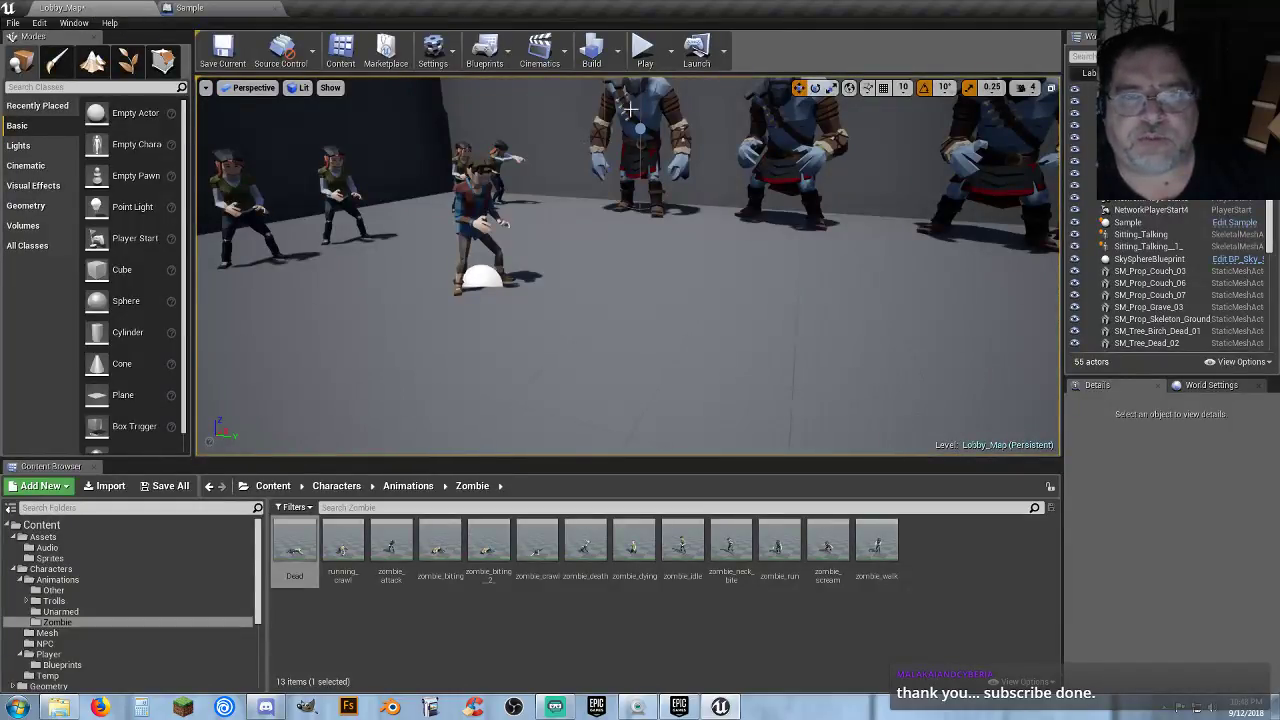
pyautogui.click(644, 50)
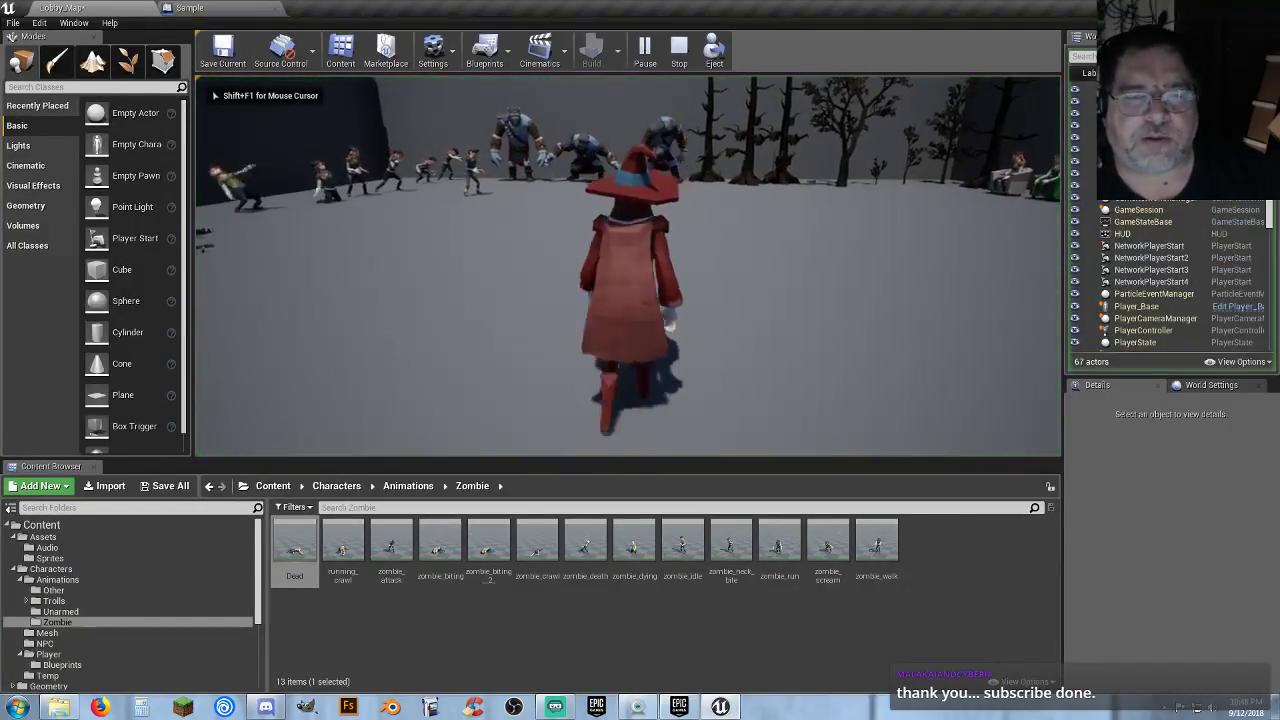
pyautogui.press('w')
pyautogui.press('w')
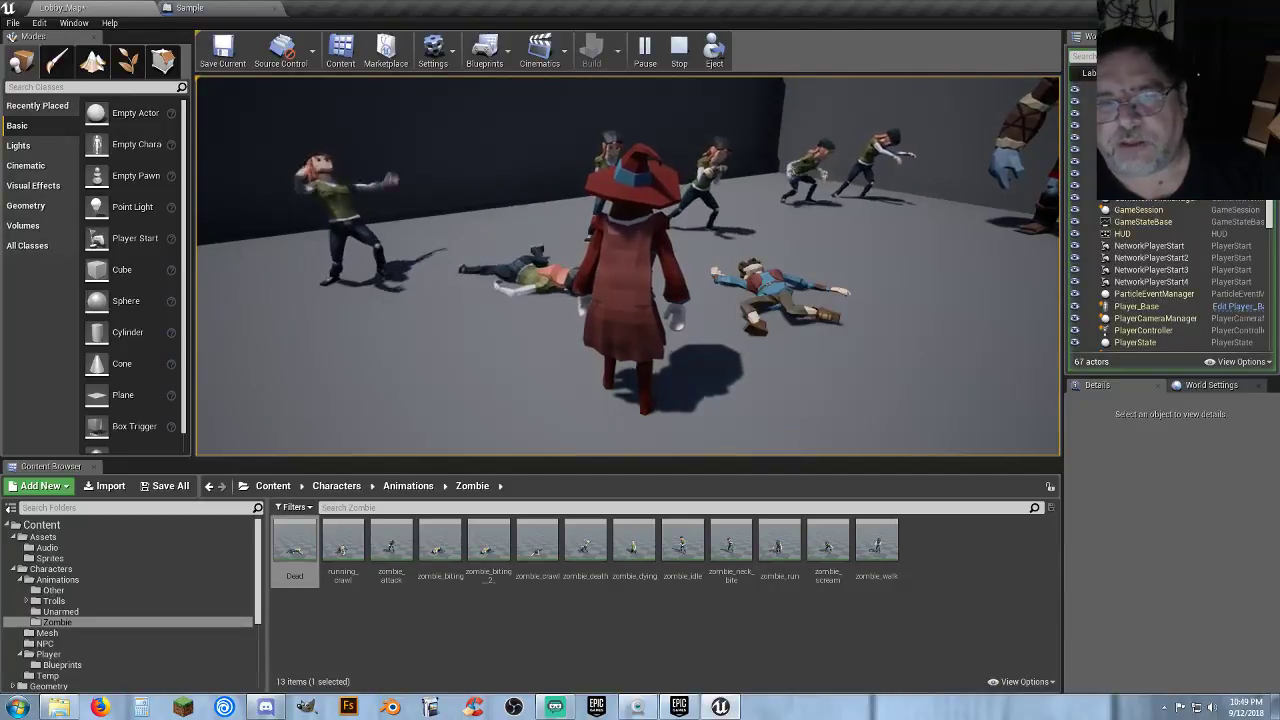
pyautogui.press('w')
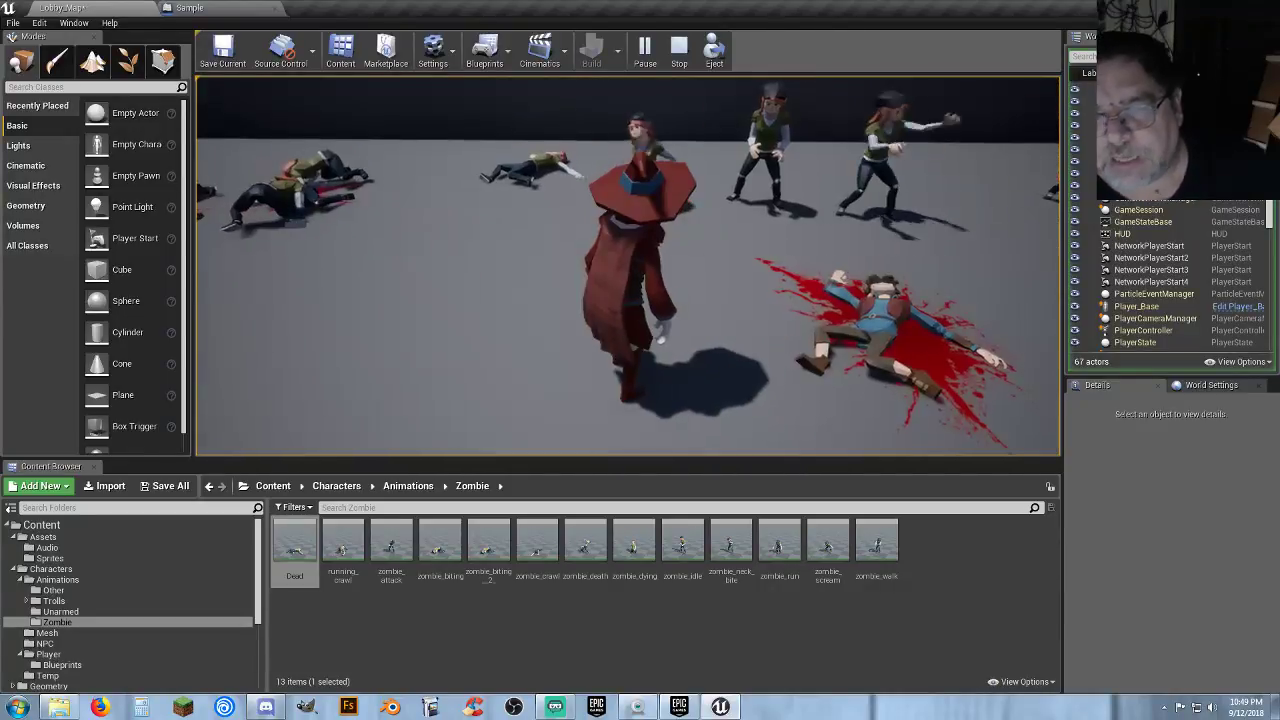
pyautogui.press('d')
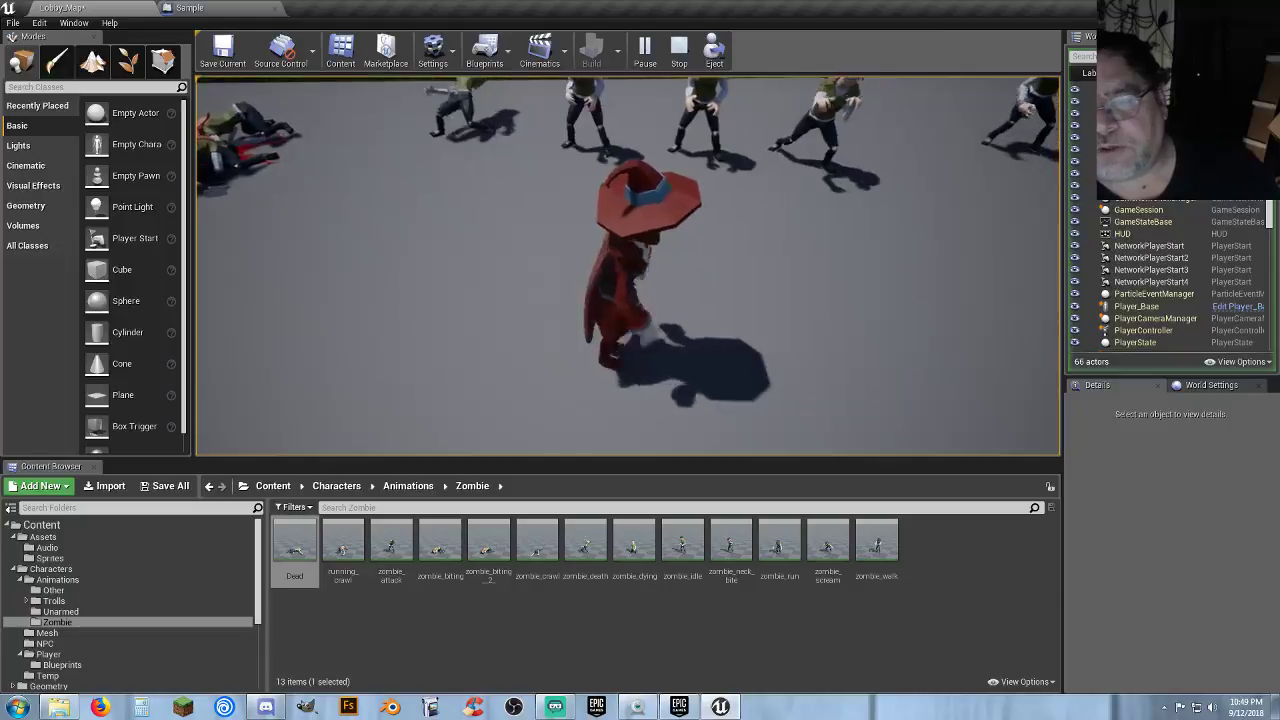
pyautogui.press('s')
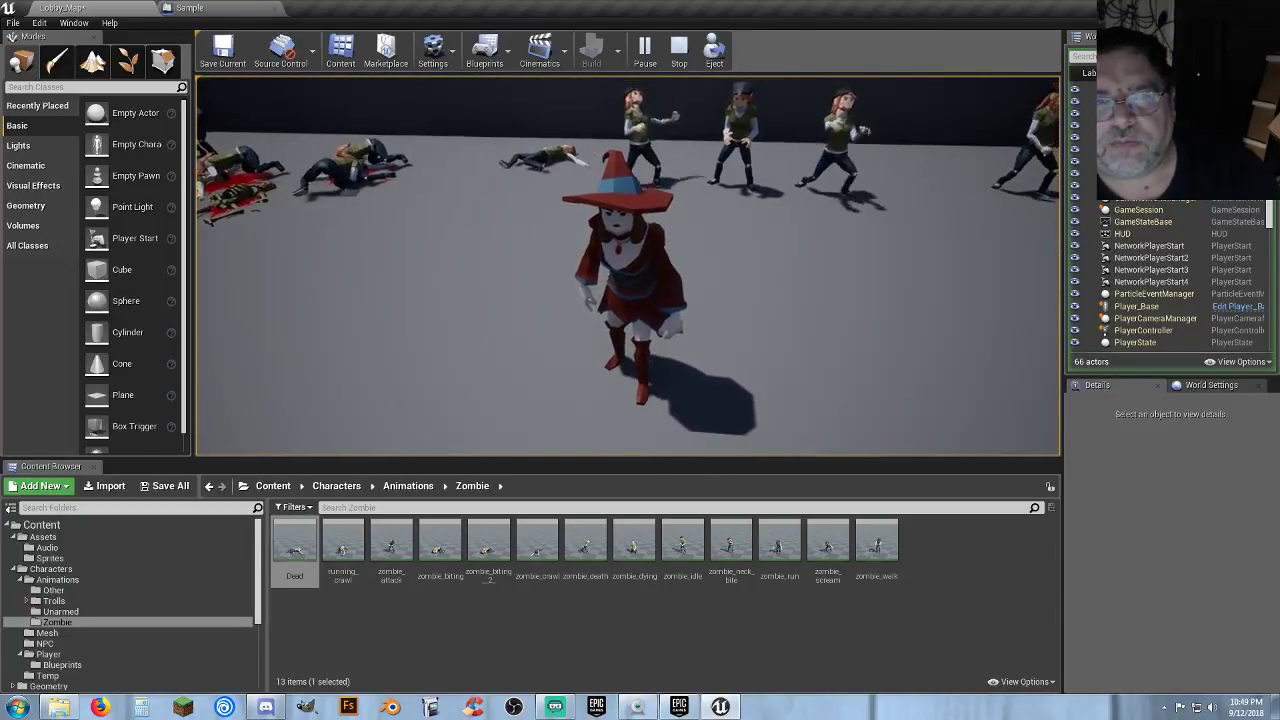
pyautogui.press('Escape')
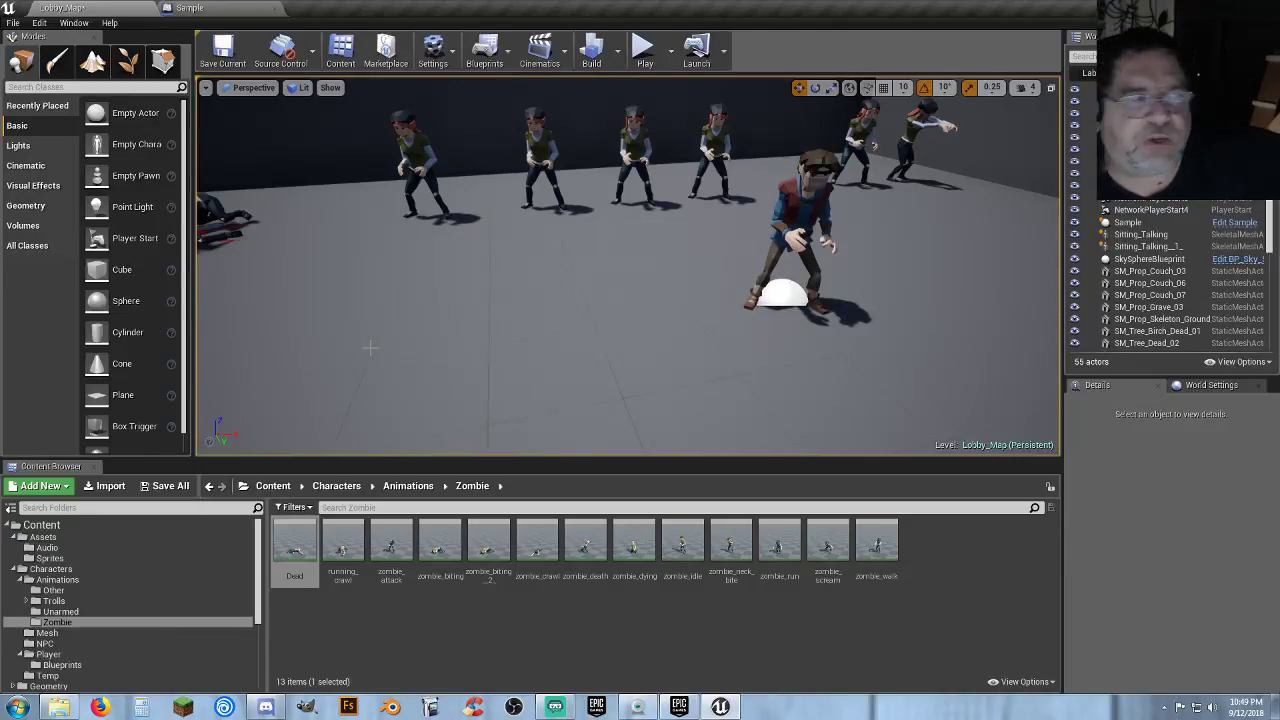
# Move the Set Visibility node below the execution chain between the two Delay nodes in Sample's Event Graph.
pyautogui.click(205, 8)
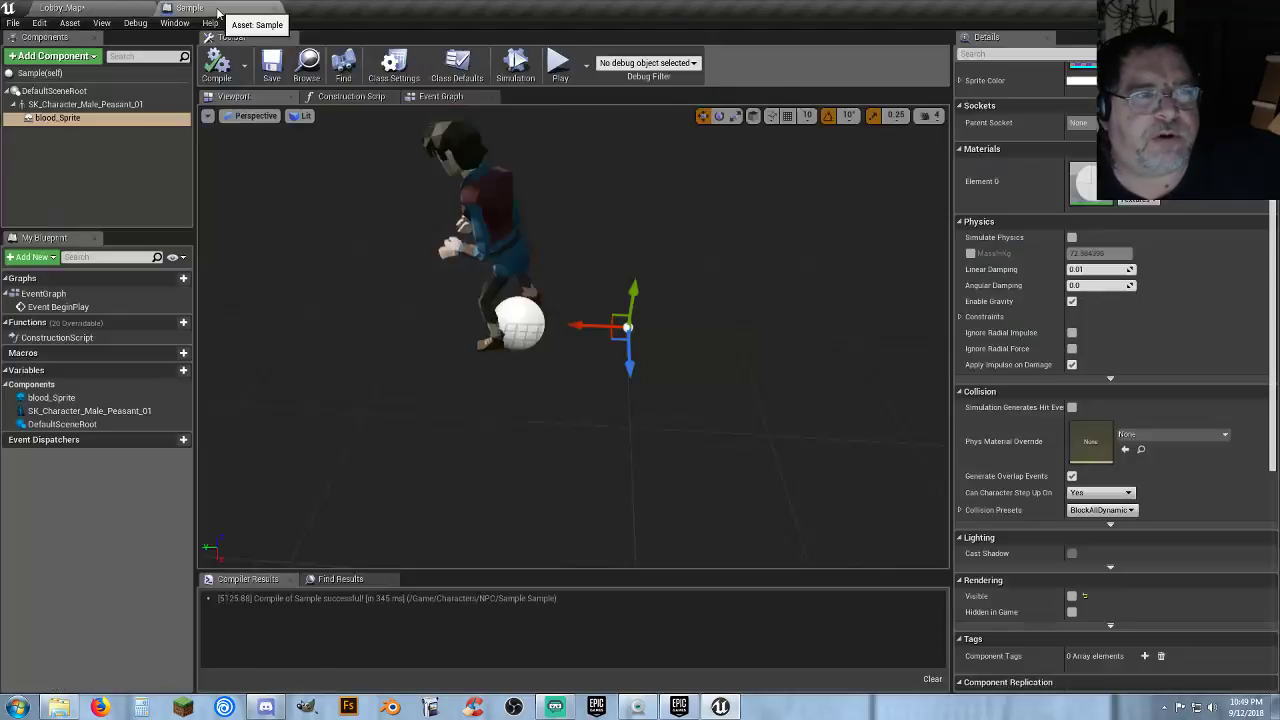
pyautogui.click(479, 97)
pyautogui.moveTo(725, 498); pyautogui.dragTo(610, 421, button='right')
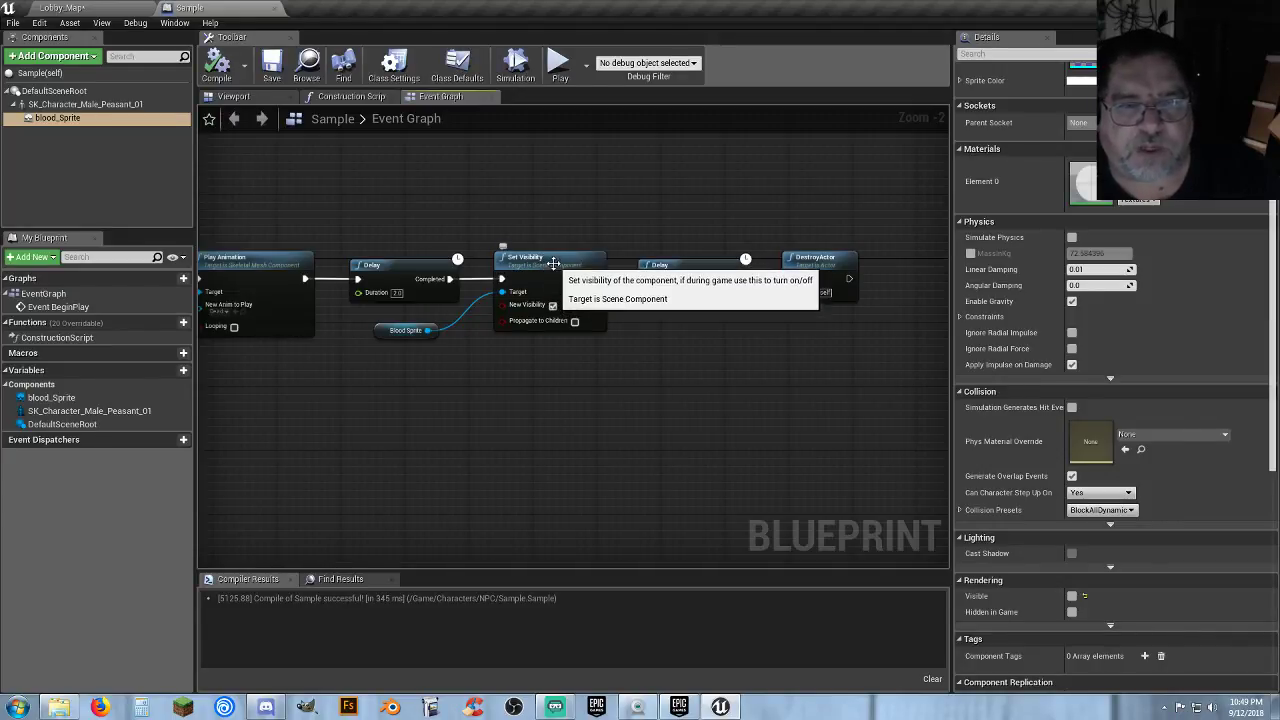
pyautogui.moveTo(554, 268); pyautogui.dragTo(557, 362)
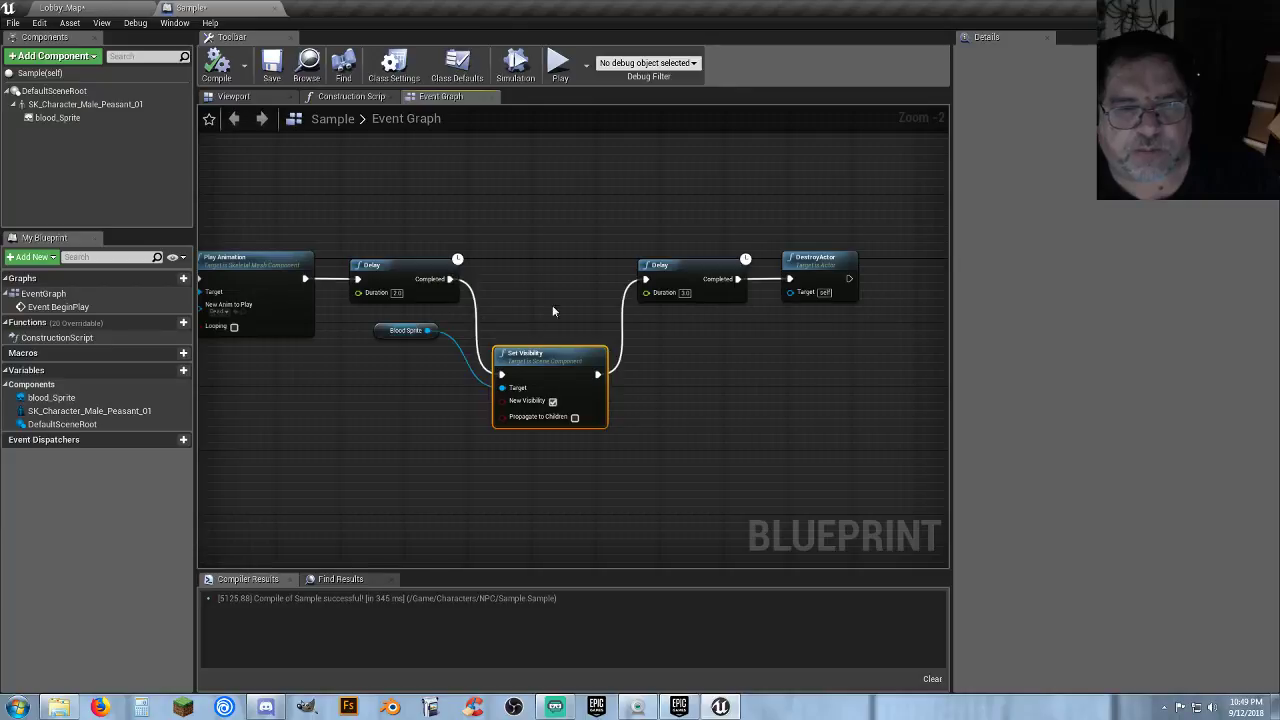
pyautogui.moveTo(565, 361); pyautogui.dragTo(565, 265)
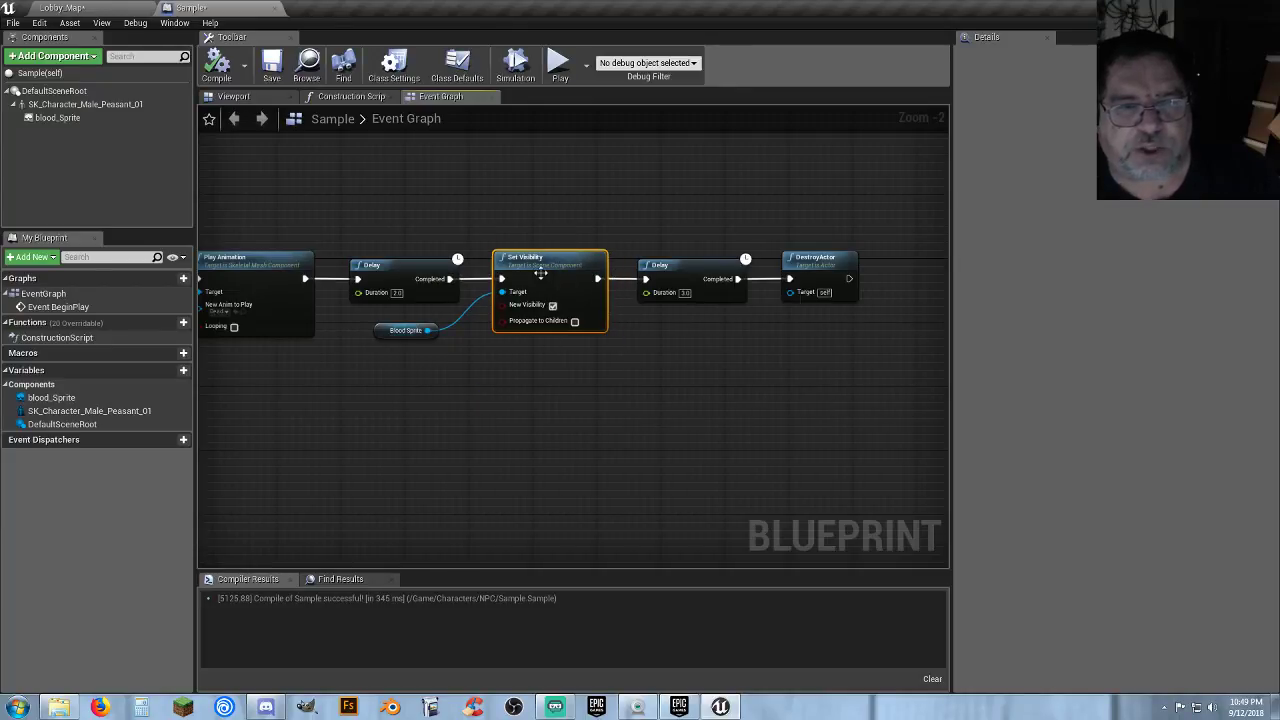
pyautogui.moveTo(544, 268); pyautogui.dragTo(535, 348)
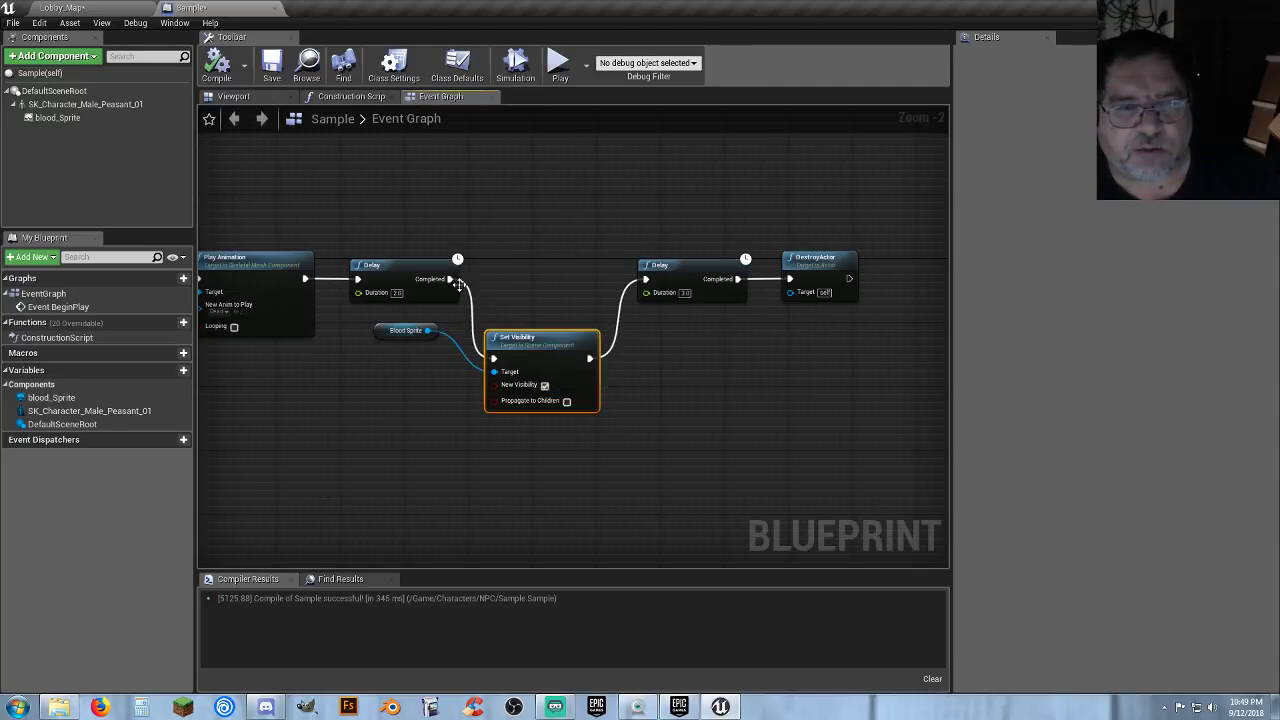
# Add a Sequence node from the first Delay's Completed output and align it with the execution chain.
pyautogui.moveTo(450, 279); pyautogui.dragTo(546, 277)
pyautogui.write('seque')
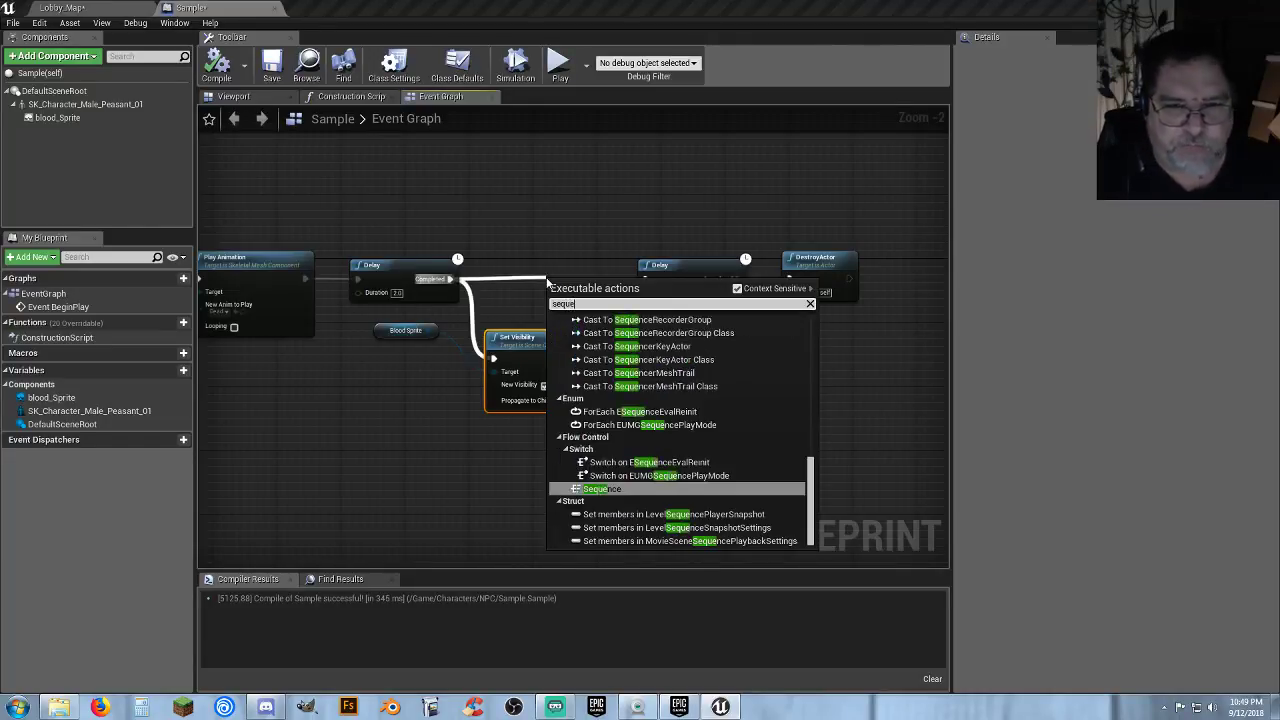
pyautogui.click(600, 489)
pyautogui.moveTo(575, 280); pyautogui.dragTo(527, 266)
# Shift the Set Visibility node clear of the Sequence node and break its incoming and outgoing execution links.
pyautogui.moveTo(530, 356); pyautogui.dragTo(594, 362)
pyautogui.keyDown('ctrl'); pyautogui.click(558, 348); pyautogui.keyUp('ctrl')
pyautogui.click(648, 329)
pyautogui.keyDown('ctrl'); pyautogui.click(648, 329); pyautogui.keyUp('ctrl')
pyautogui.click(601, 314)
# Connect Sequence's Then 0 to the second Delay and Then 1 to Set Visibility, placing the Blood Sprite reference beside them.
pyautogui.moveTo(555, 279); pyautogui.dragTo(646, 281)
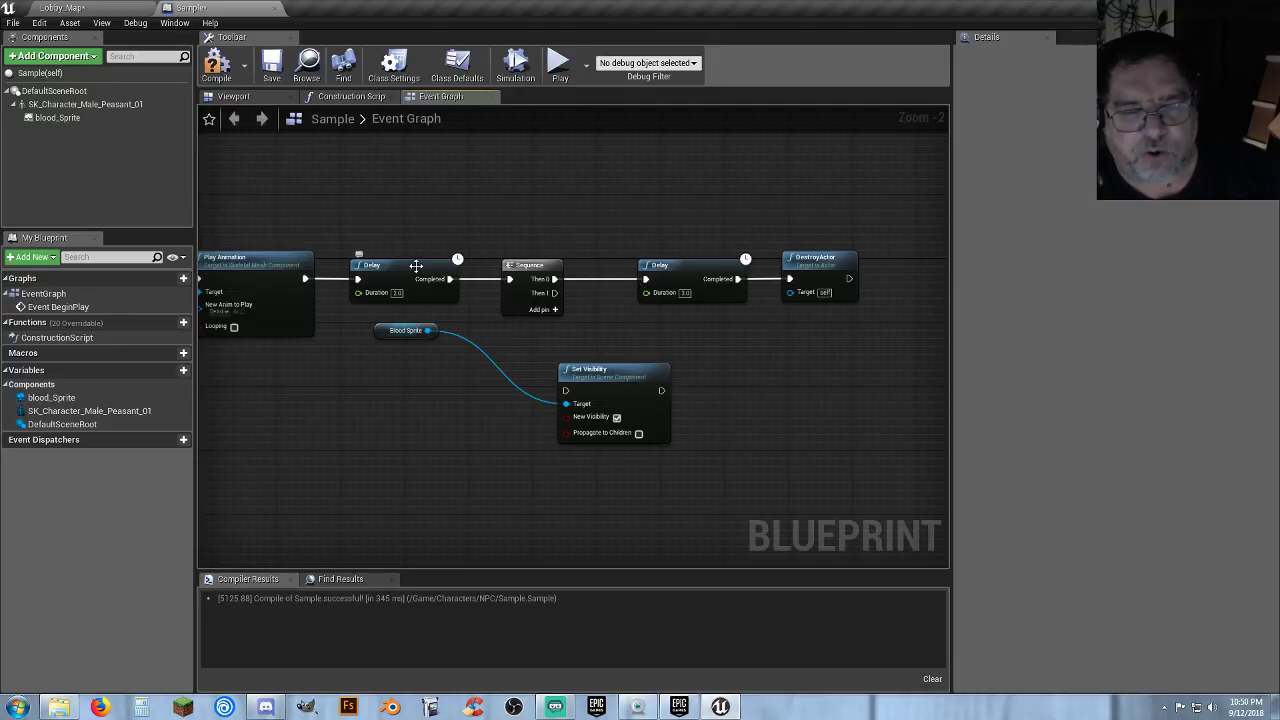
pyautogui.moveTo(555, 292); pyautogui.dragTo(673, 333)
pyautogui.moveTo(389, 339); pyautogui.dragTo(515, 344)
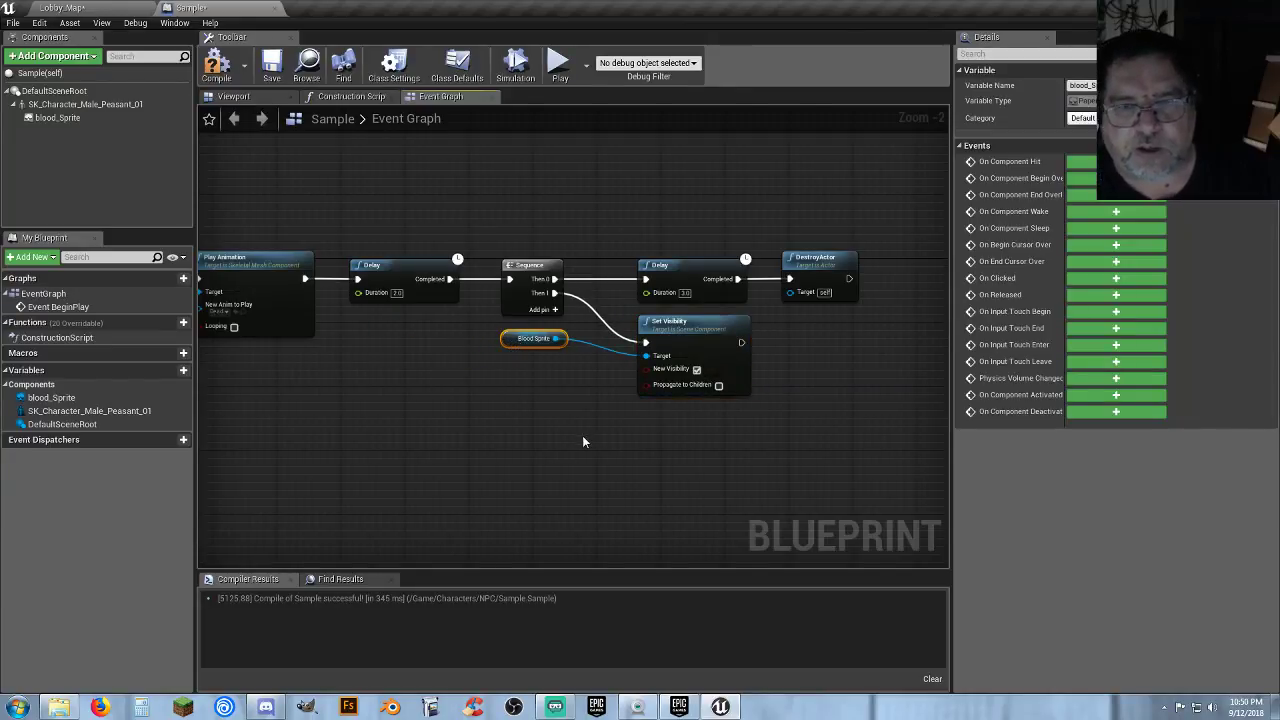
pyautogui.click(724, 410)
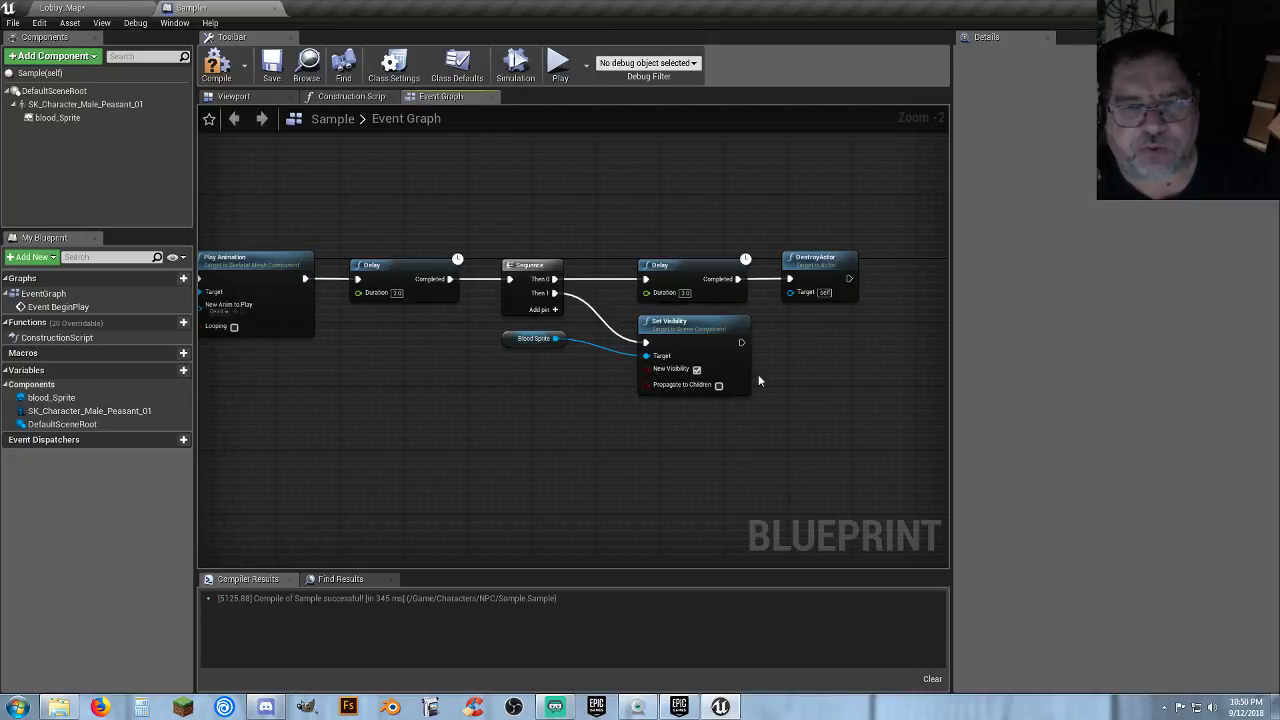
# Add a SK_Character_Male_Peasant_01 reference to Sample's Event Graph and try to connect it to DestroyActor's Target.
pyautogui.moveTo(807, 360); pyautogui.dragTo(738, 376, button='right')
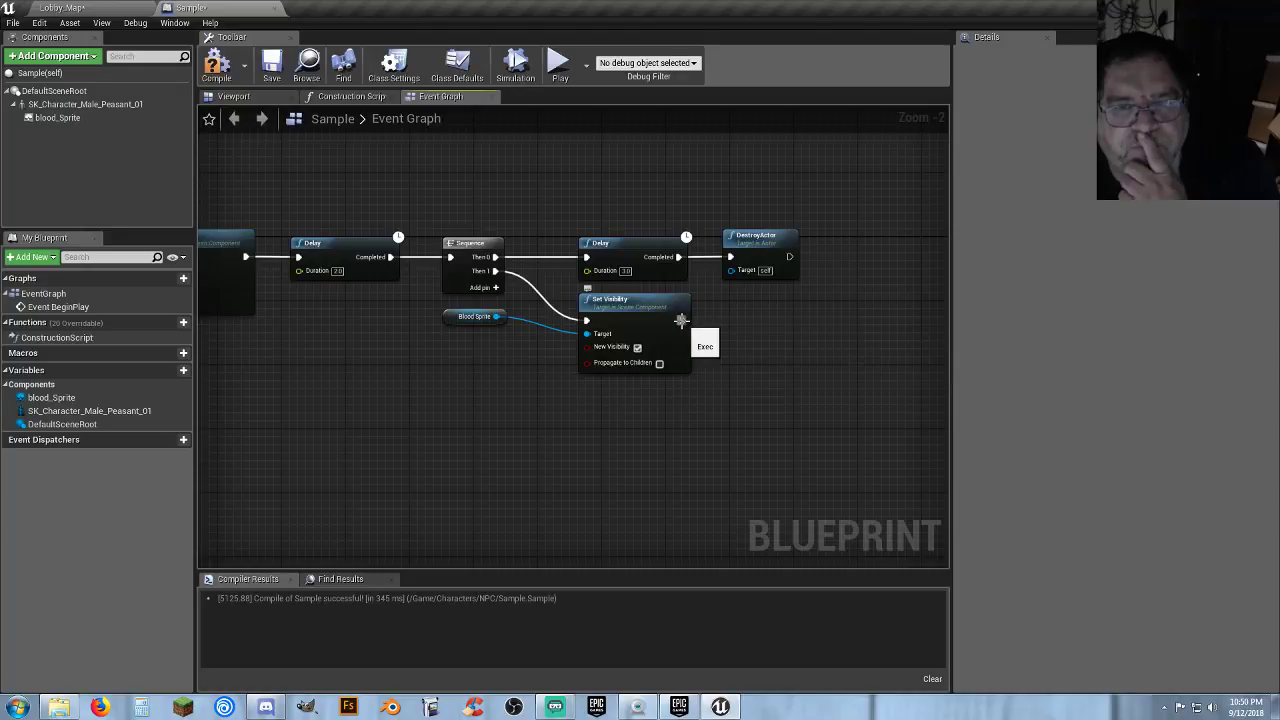
pyautogui.scroll(-3, 478, 397)
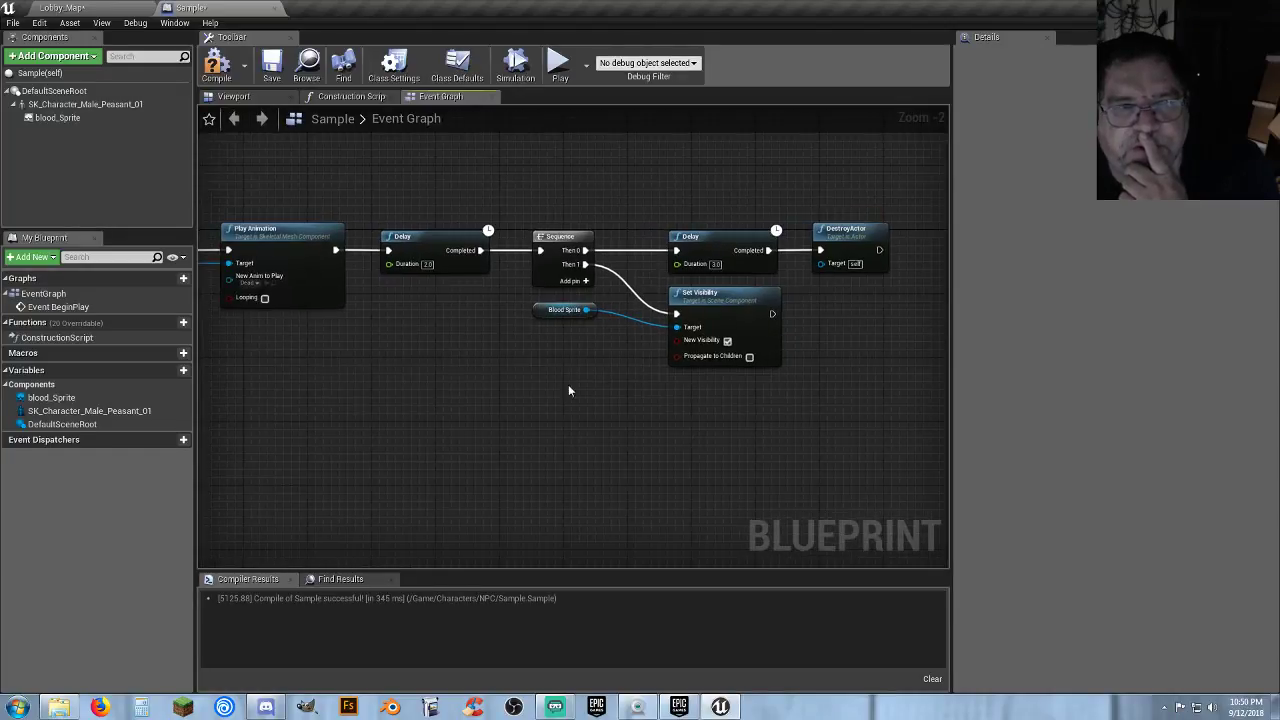
pyautogui.moveTo(526, 401); pyautogui.dragTo(563, 370, button='right')
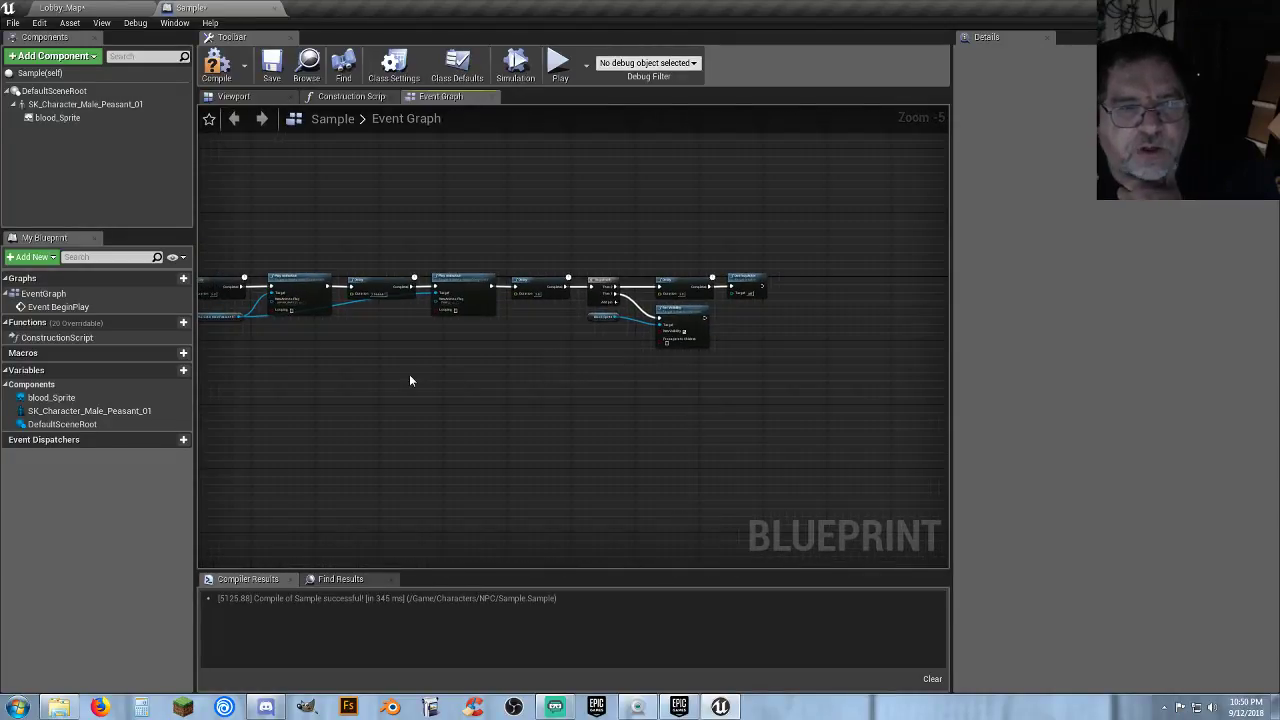
pyautogui.scroll(5, 560, 348)
pyautogui.moveTo(639, 357); pyautogui.dragTo(454, 407, button='right')
pyautogui.moveTo(85, 104); pyautogui.dragTo(273, 313)
pyautogui.moveTo(397, 318); pyautogui.dragTo(845, 274)
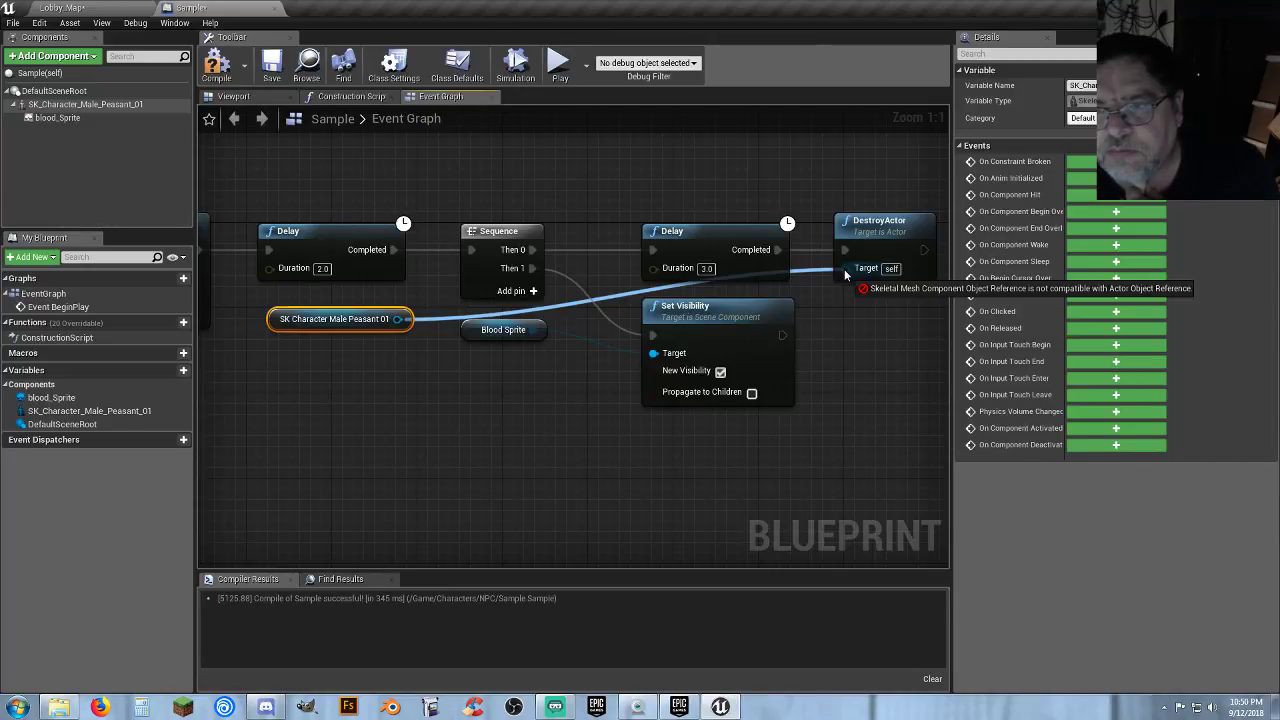
pyautogui.moveTo(845, 274); pyautogui.dragTo(843, 268)
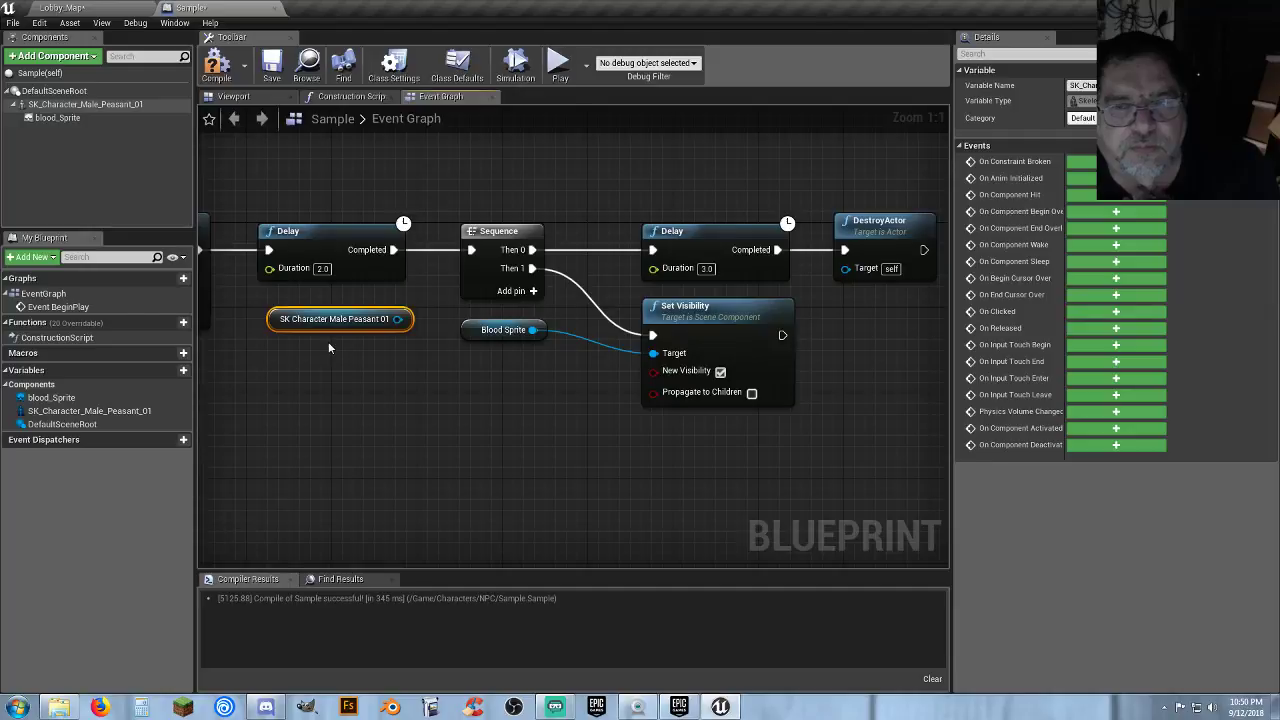
# Disconnect DestroyActor and park it above the second Delay, and move Set Visibility and its Blood Sprite reference lower.
pyautogui.moveTo(473, 388); pyautogui.dragTo(302, 369, button='right')
pyautogui.moveTo(676, 213); pyautogui.dragTo(617, 243, button='right')
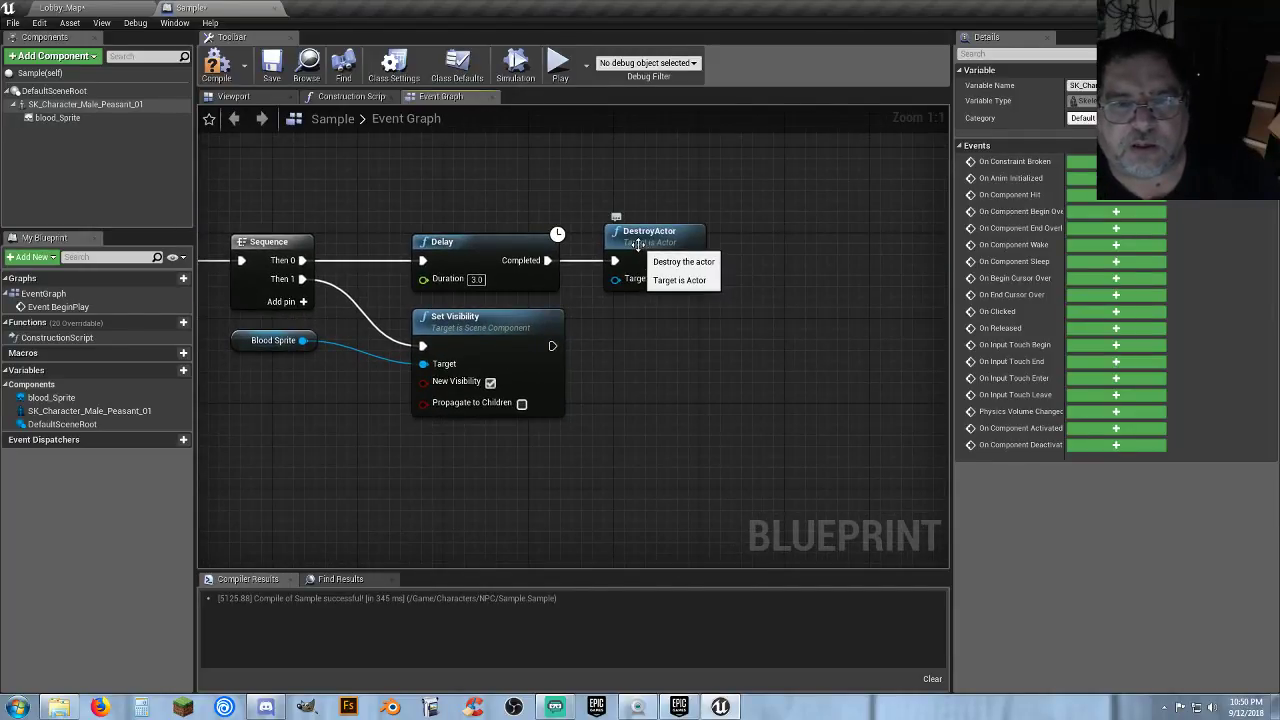
pyautogui.keyDown('ctrl'); pyautogui.click(583, 261); pyautogui.keyUp('ctrl')
pyautogui.moveTo(647, 240); pyautogui.dragTo(499, 168)
pyautogui.moveTo(624, 249); pyautogui.dragTo(754, 234, button='right')
pyautogui.moveTo(625, 300); pyautogui.dragTo(623, 386)
pyautogui.moveTo(374, 325); pyautogui.dragTo(421, 475)
pyautogui.moveTo(378, 377); pyautogui.dragTo(458, 374, button='right')
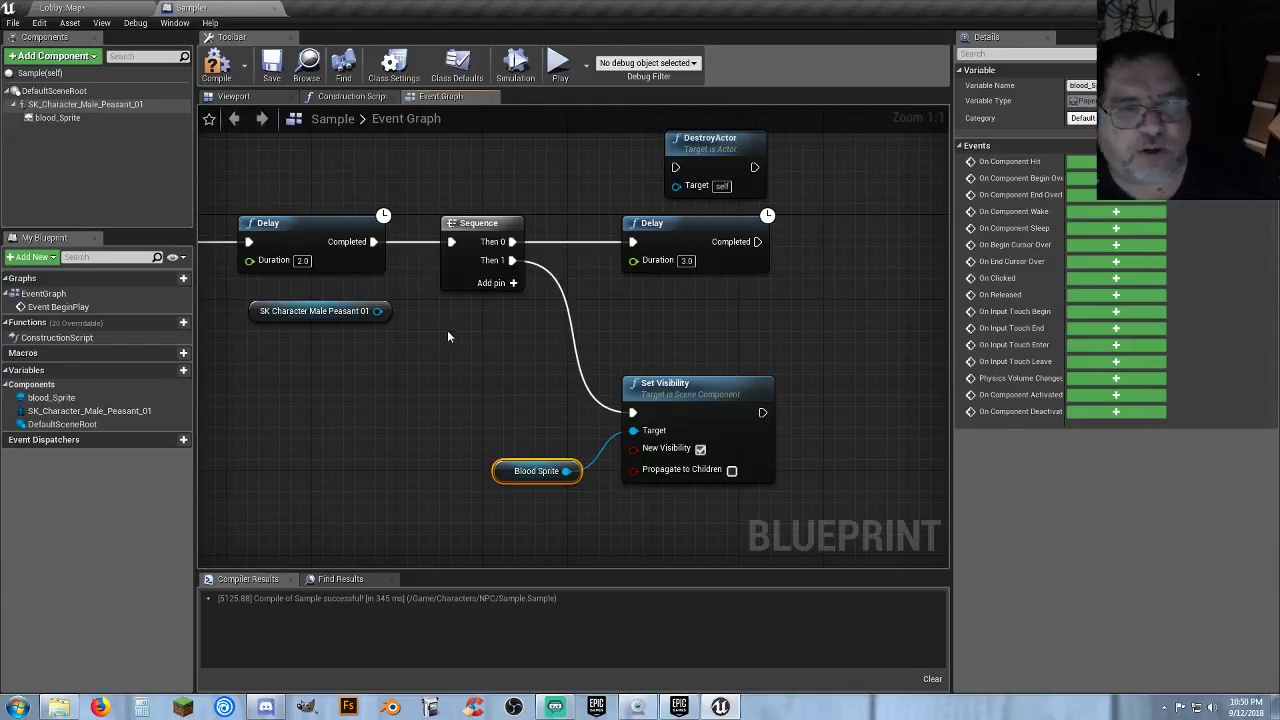
# Duplicate Set Visibility after the 3.0-second Delay, turn off New Visibility, and target it to the SK Character Male Peasant 01 reference.
pyautogui.moveTo(448, 337); pyautogui.dragTo(403, 340, button='right')
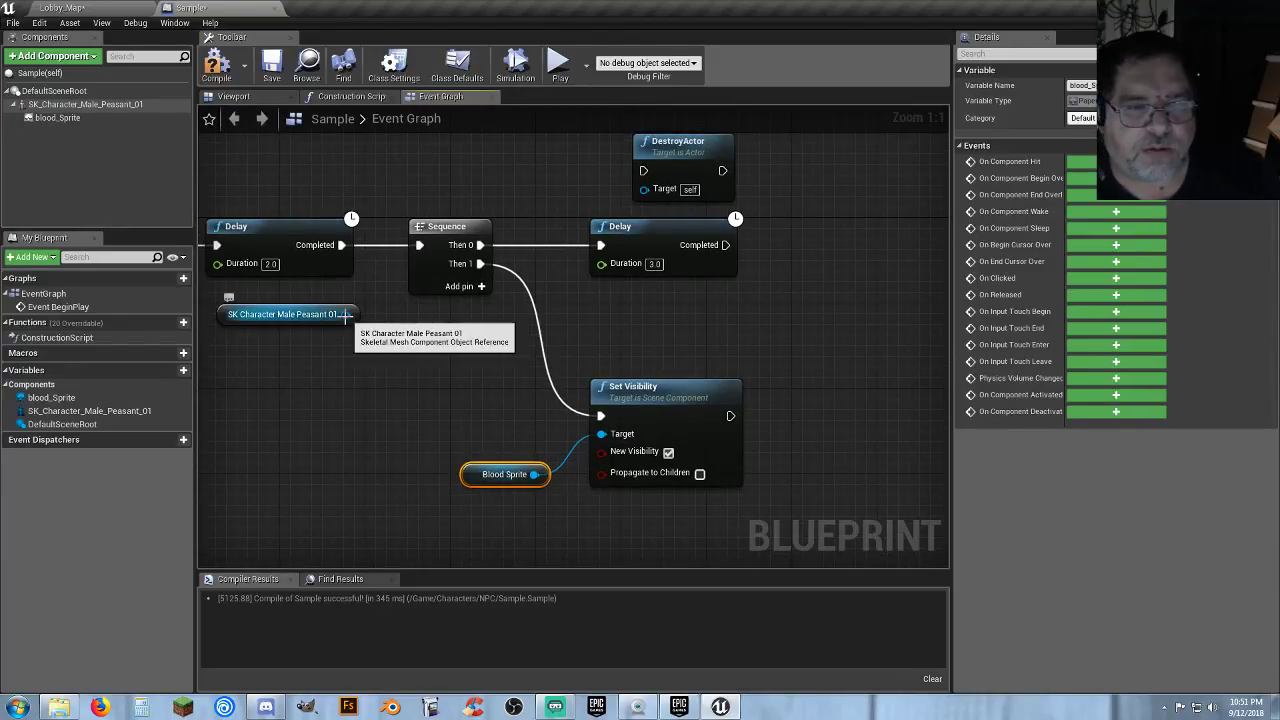
pyautogui.click(650, 397)
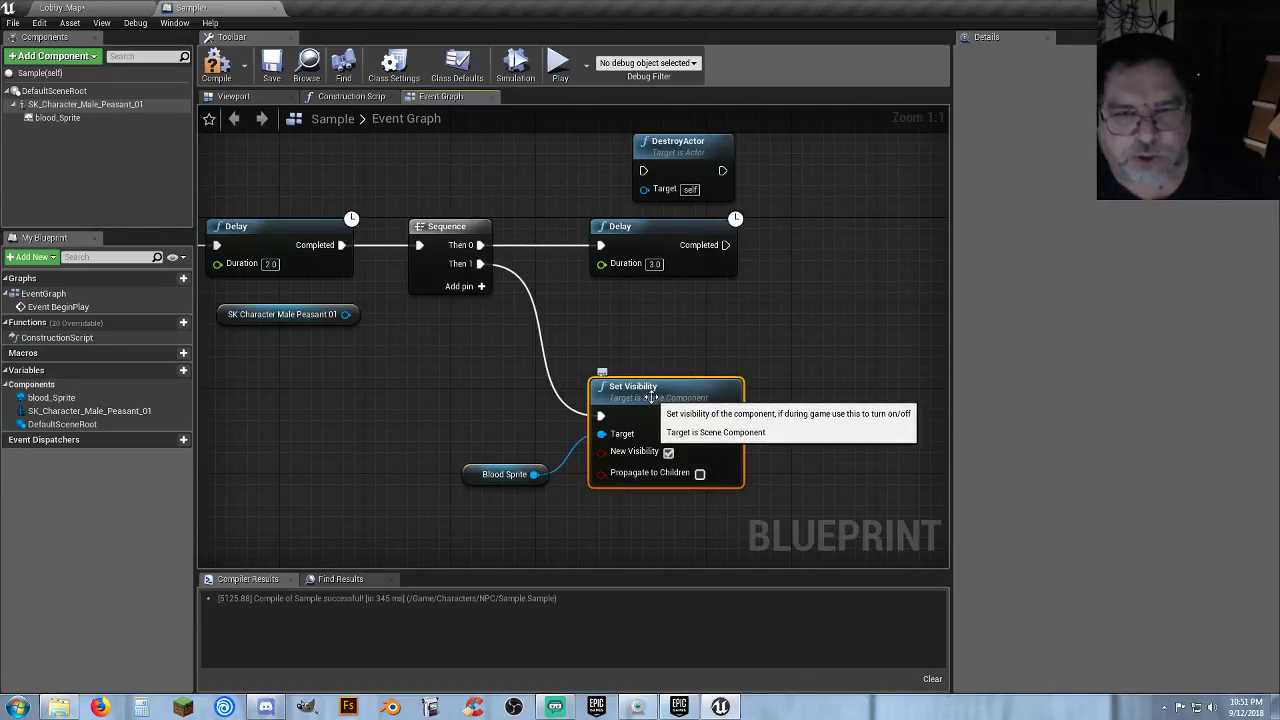
pyautogui.hotkey('ctrl', 'v')
pyautogui.moveTo(849, 262); pyautogui.dragTo(726, 246)
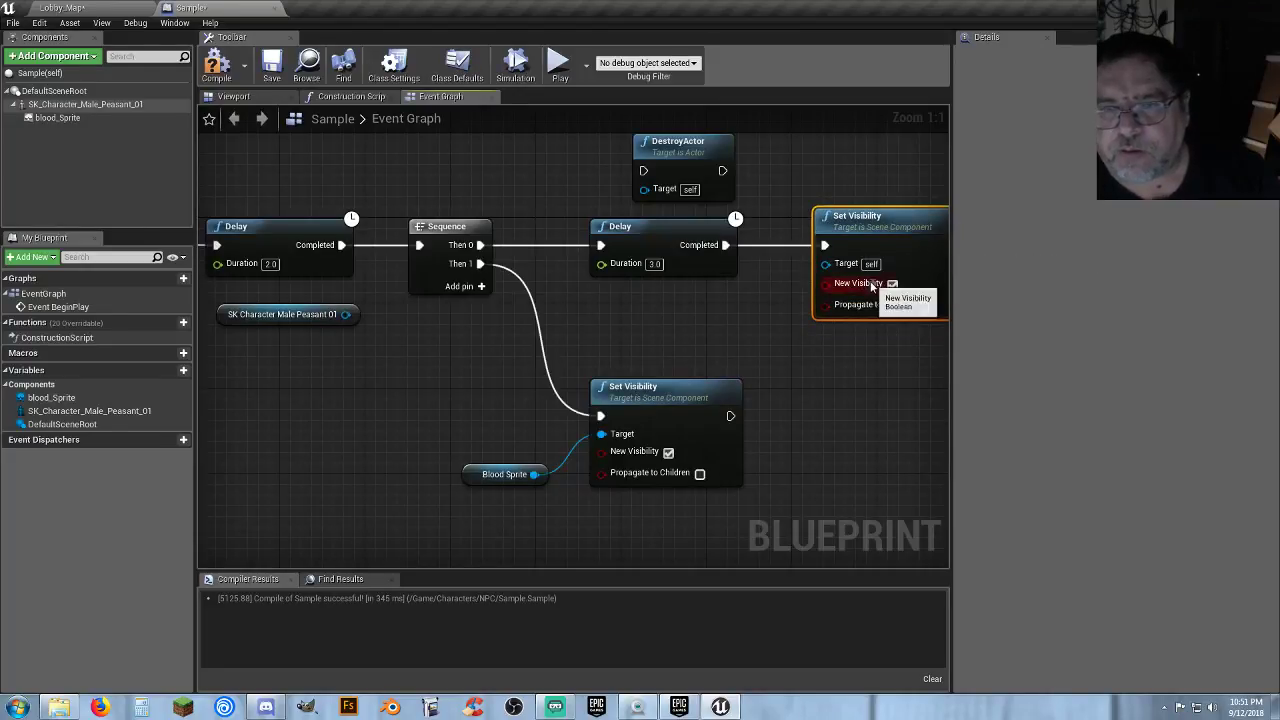
pyautogui.click(891, 285)
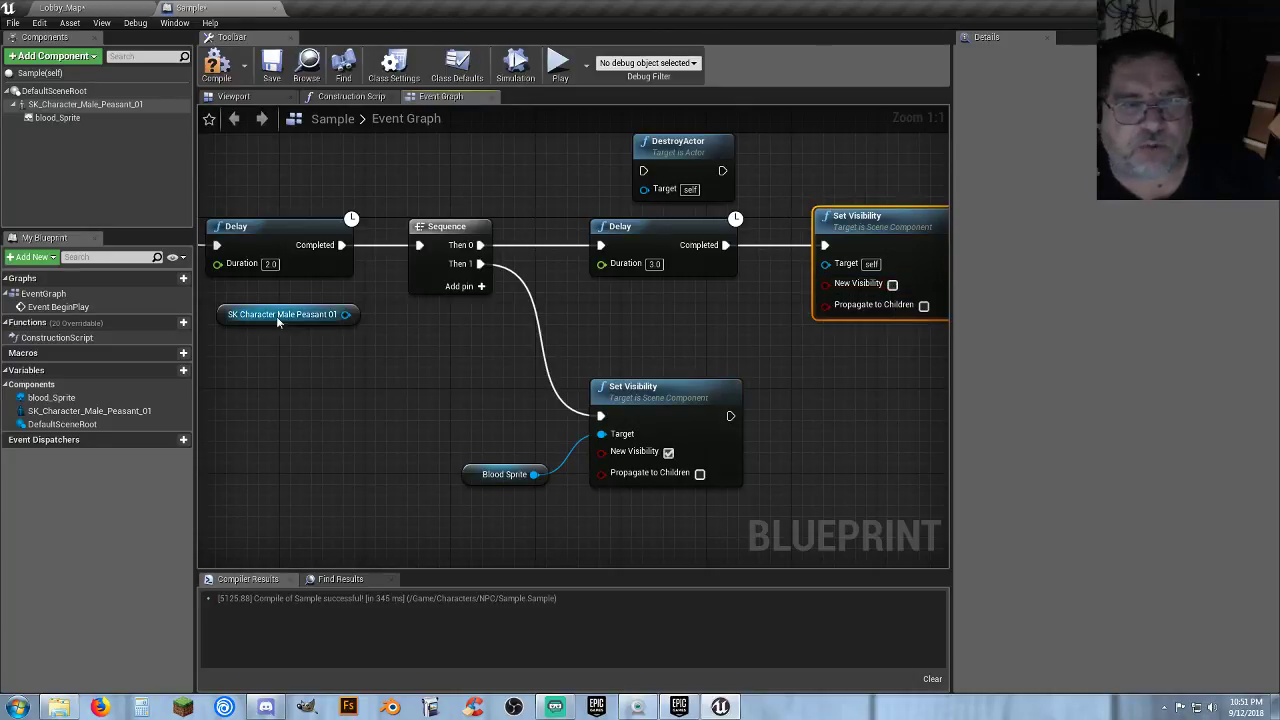
pyautogui.moveTo(276, 316); pyautogui.dragTo(826, 265)
pyautogui.moveTo(684, 295); pyautogui.dragTo(681, 303)
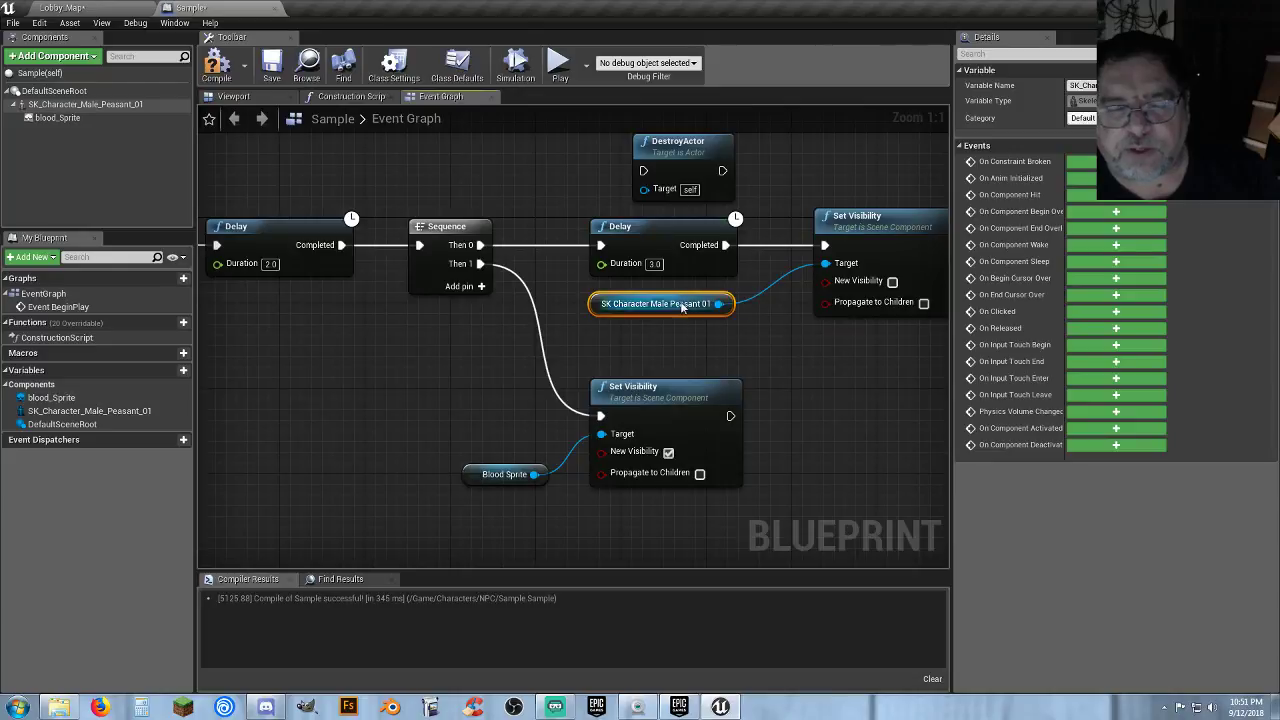
# Add a Delay with Duration 10 after the Blood Sprite's Set Visibility node and align it with that branch.
pyautogui.click(793, 363)
pyautogui.moveTo(793, 363); pyautogui.dragTo(654, 360, button='right')
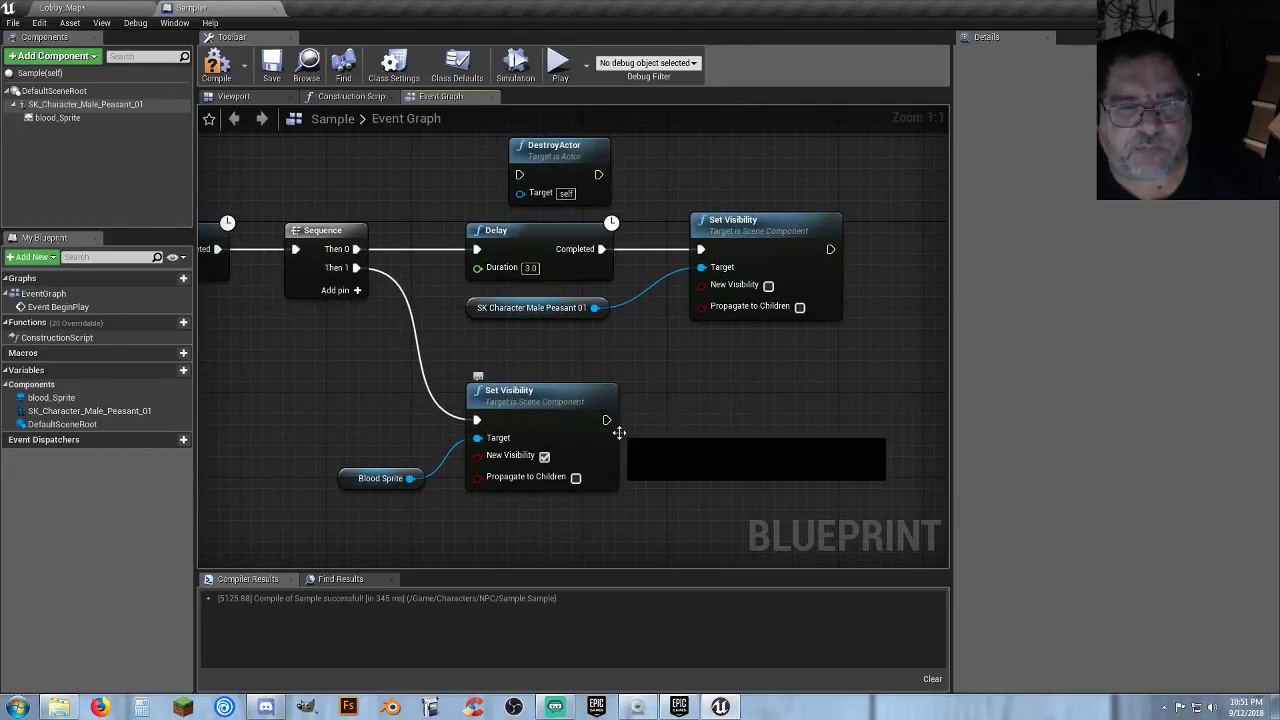
pyautogui.moveTo(606, 420); pyautogui.dragTo(715, 423)
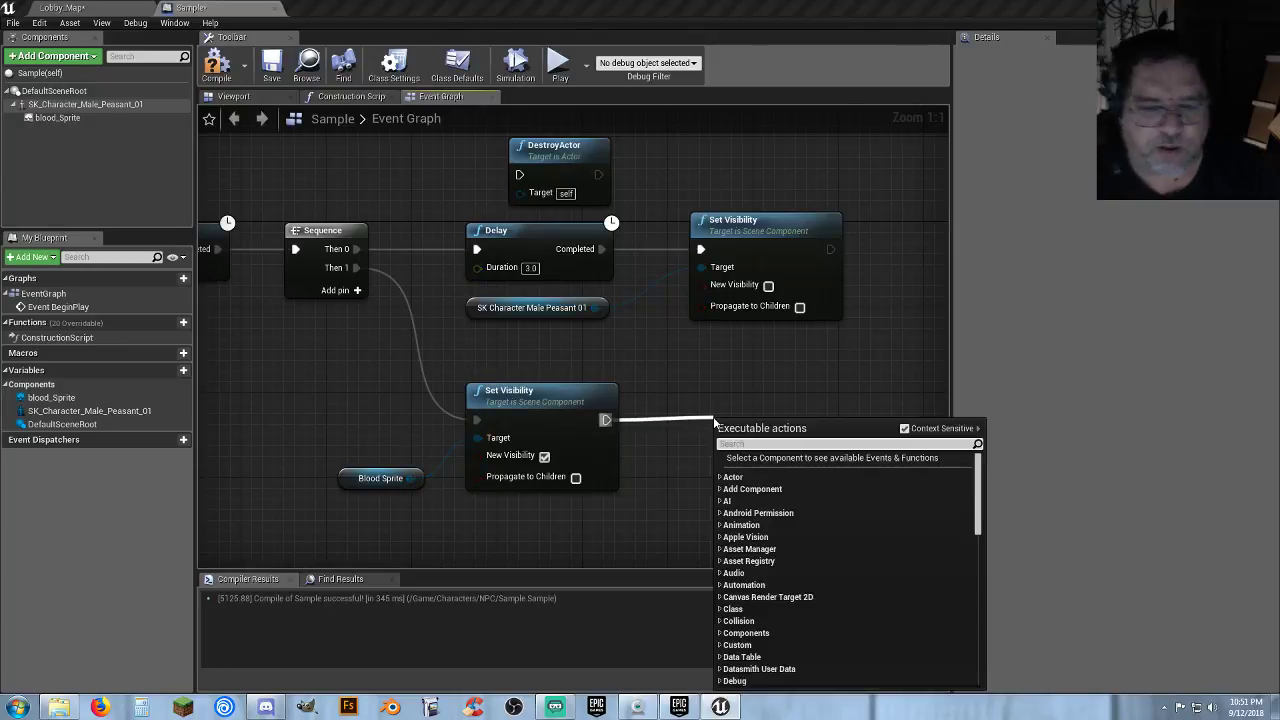
pyautogui.write('delay')
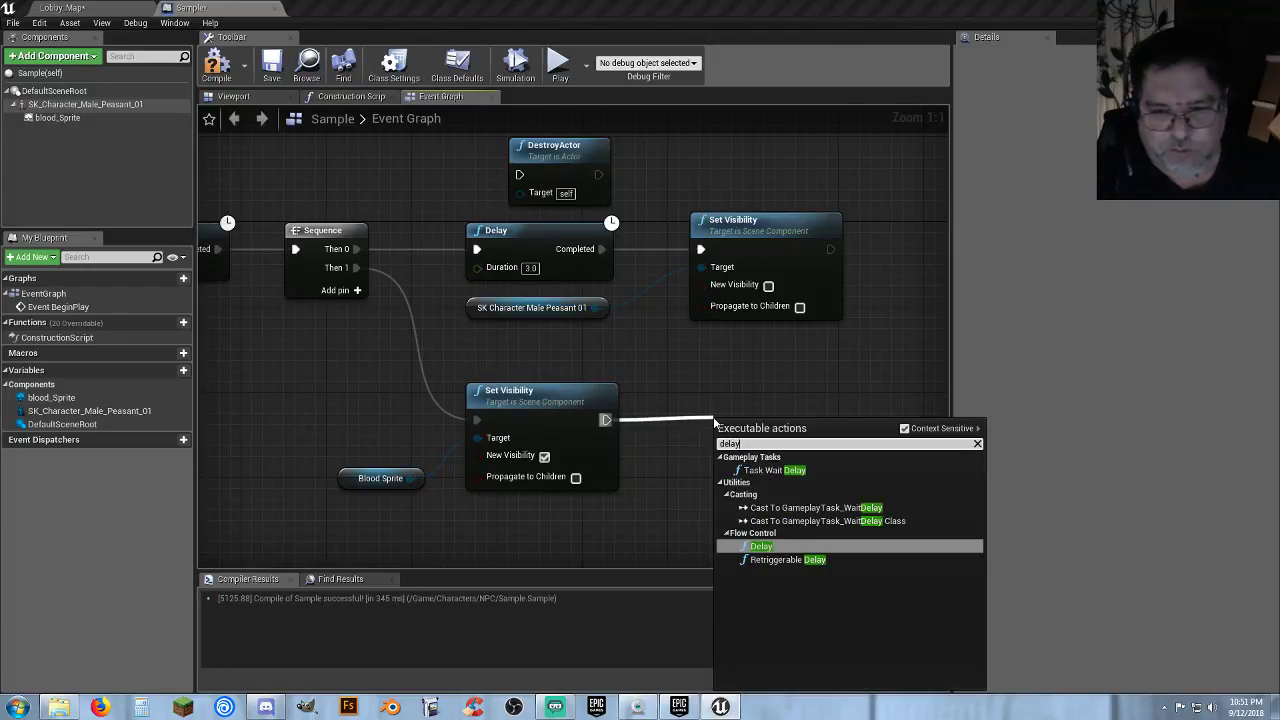
pyautogui.press('Return')
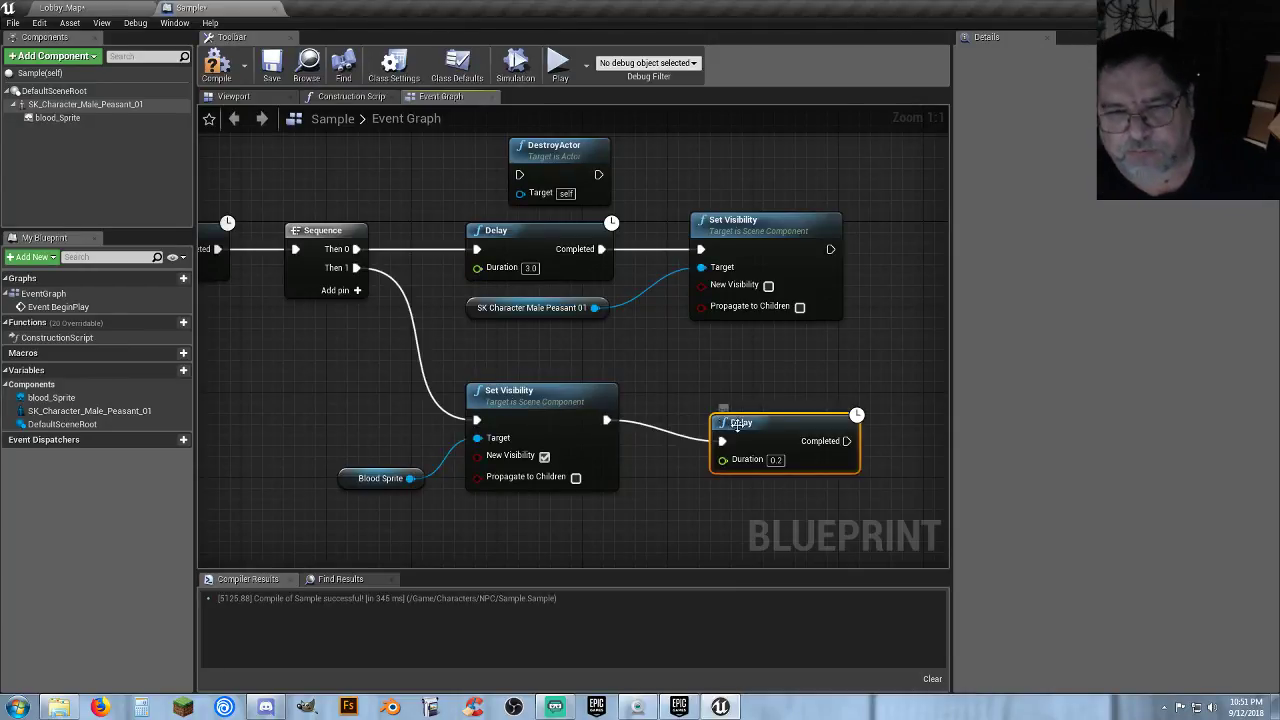
pyautogui.click(774, 462)
pyautogui.write('10')
pyautogui.press('Return')
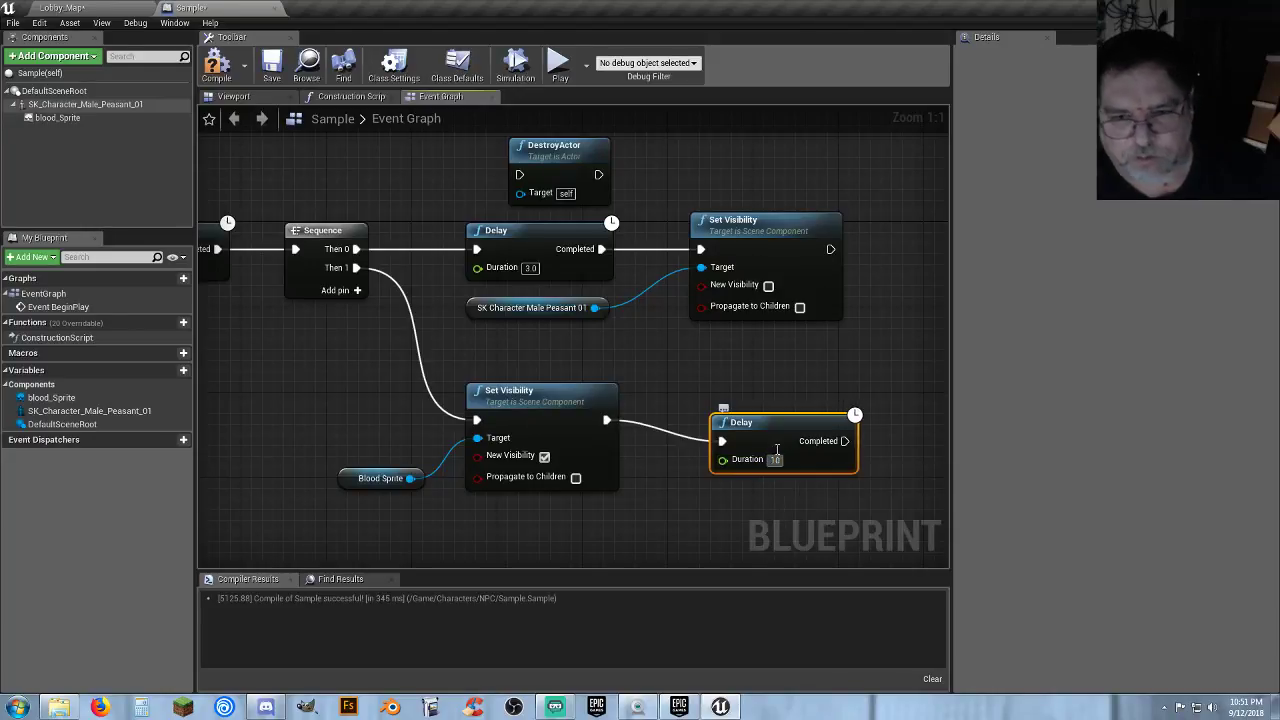
pyautogui.moveTo(786, 427); pyautogui.dragTo(754, 406)
pyautogui.click(722, 456)
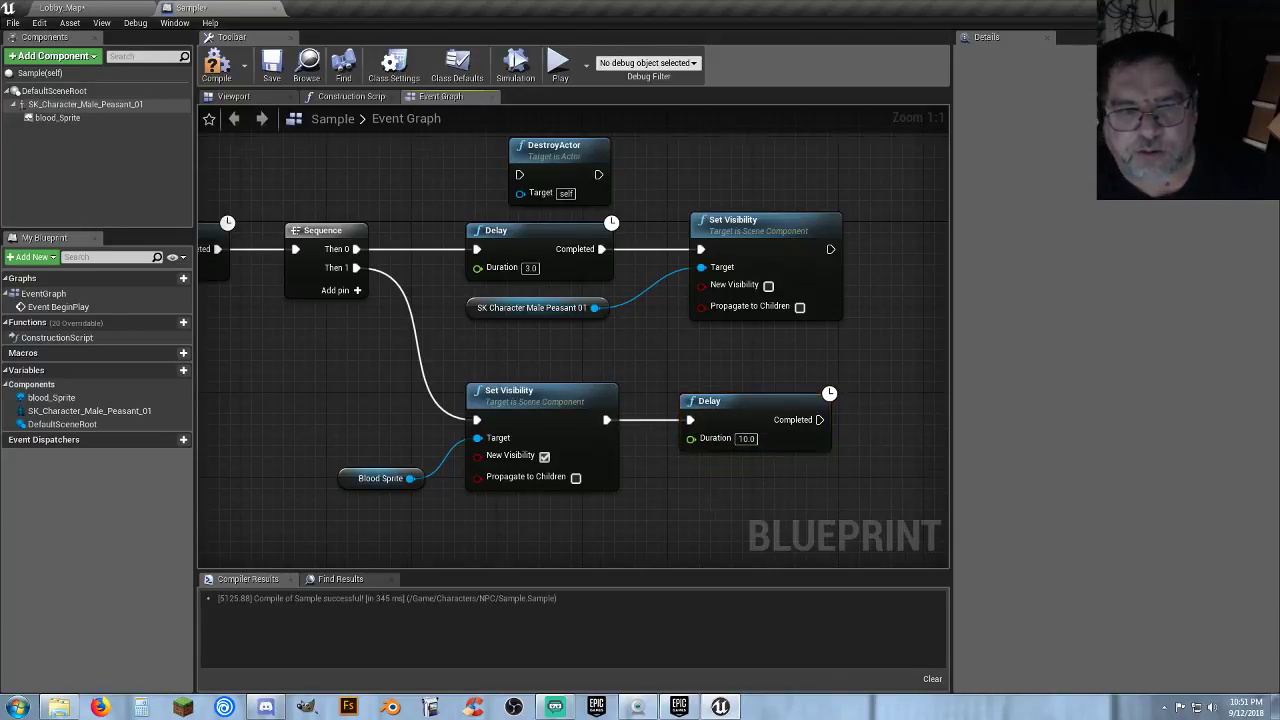
# Move DestroyActor to the end of the lower branch and connect the 10-second Delay's Completed output to it.
pyautogui.moveTo(677, 477); pyautogui.dragTo(600, 422, button='right')
pyautogui.moveTo(608, 259); pyautogui.dragTo(508, 291, button='right')
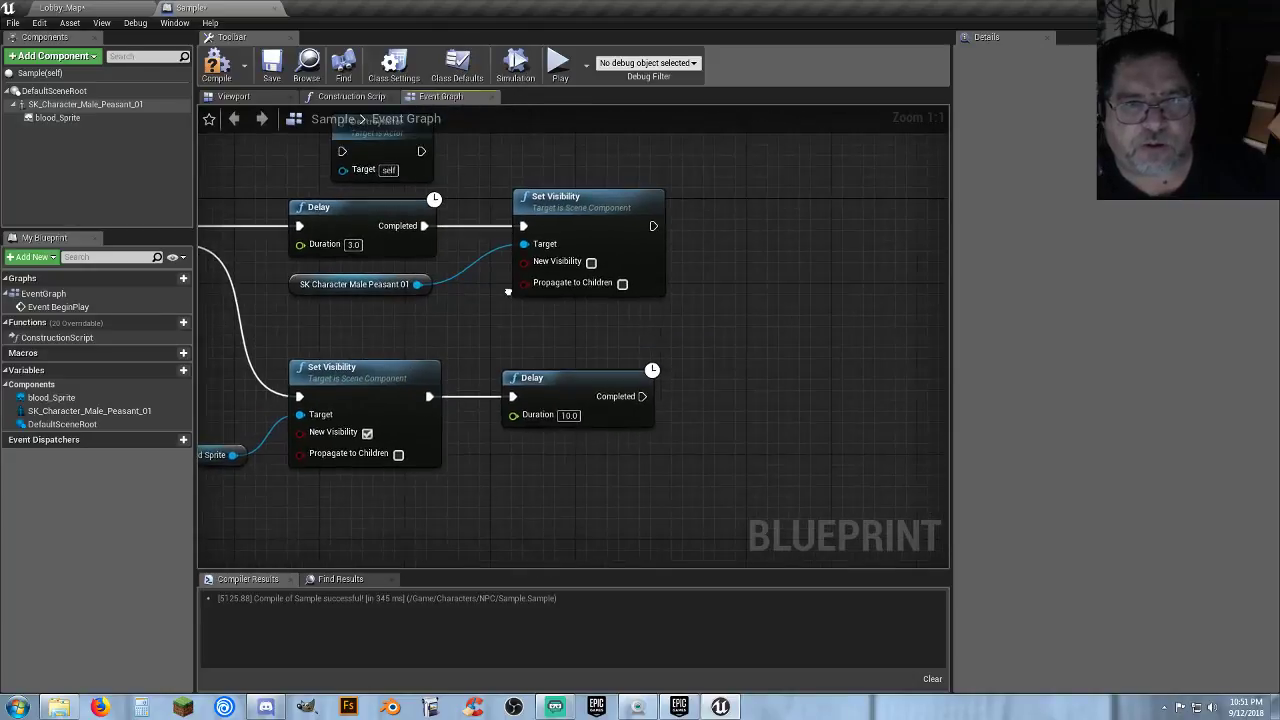
pyautogui.moveTo(480, 175); pyautogui.dragTo(474, 239, button='right')
pyautogui.moveTo(382, 200); pyautogui.dragTo(804, 350)
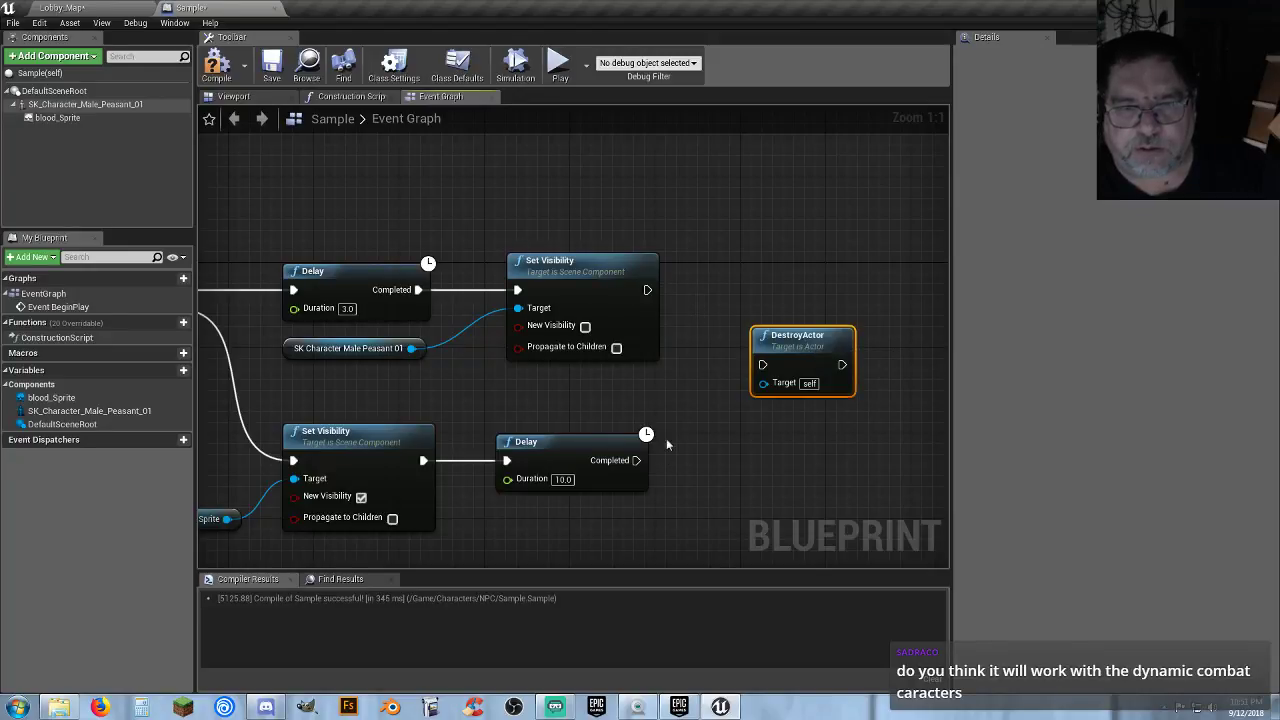
pyautogui.moveTo(636, 460); pyautogui.dragTo(728, 445)
pyautogui.click(740, 390)
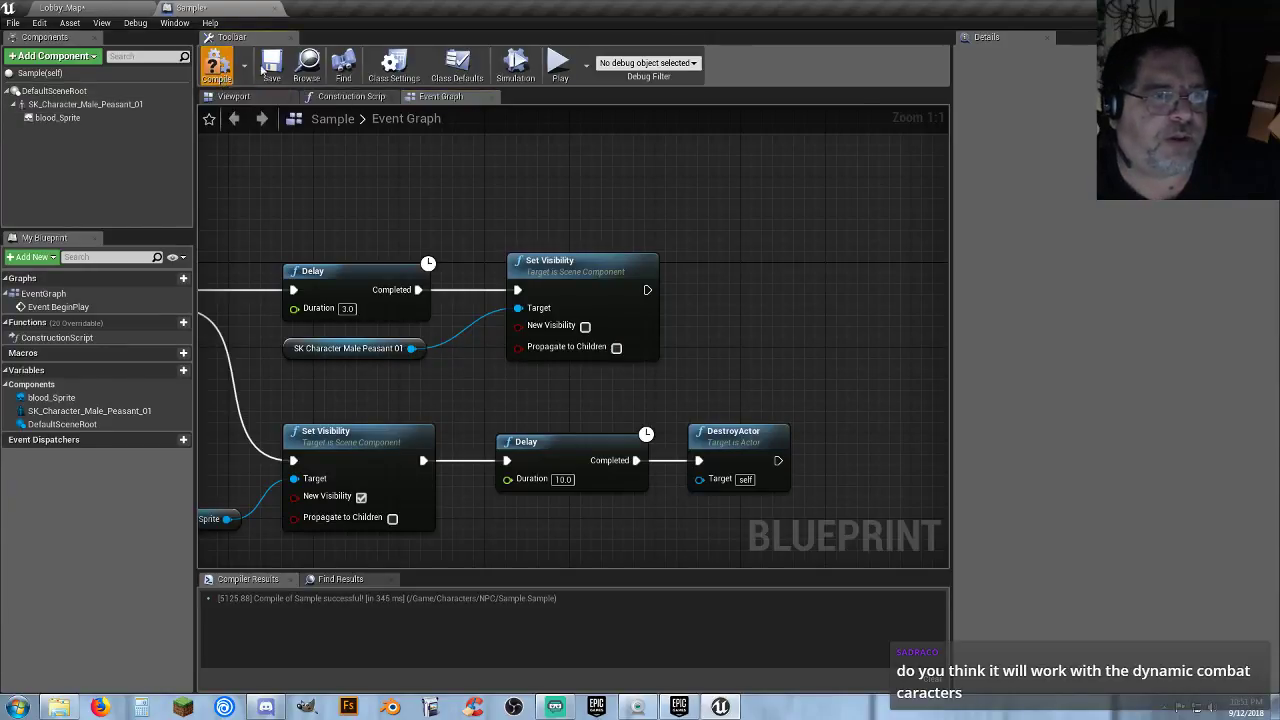
# Play-test Lobby_Map and move the character near the Sample peasant to check its death and removal sequence.
pyautogui.click(125, 8)
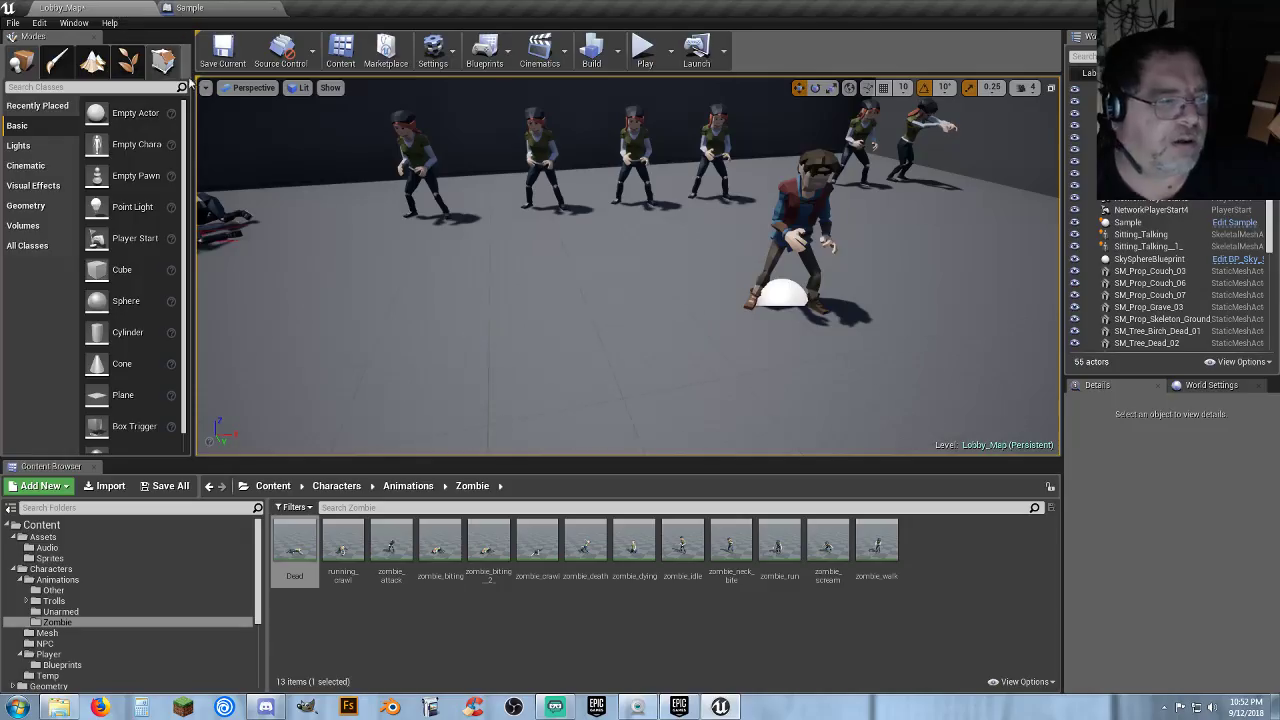
pyautogui.click(645, 50)
pyautogui.press('w')
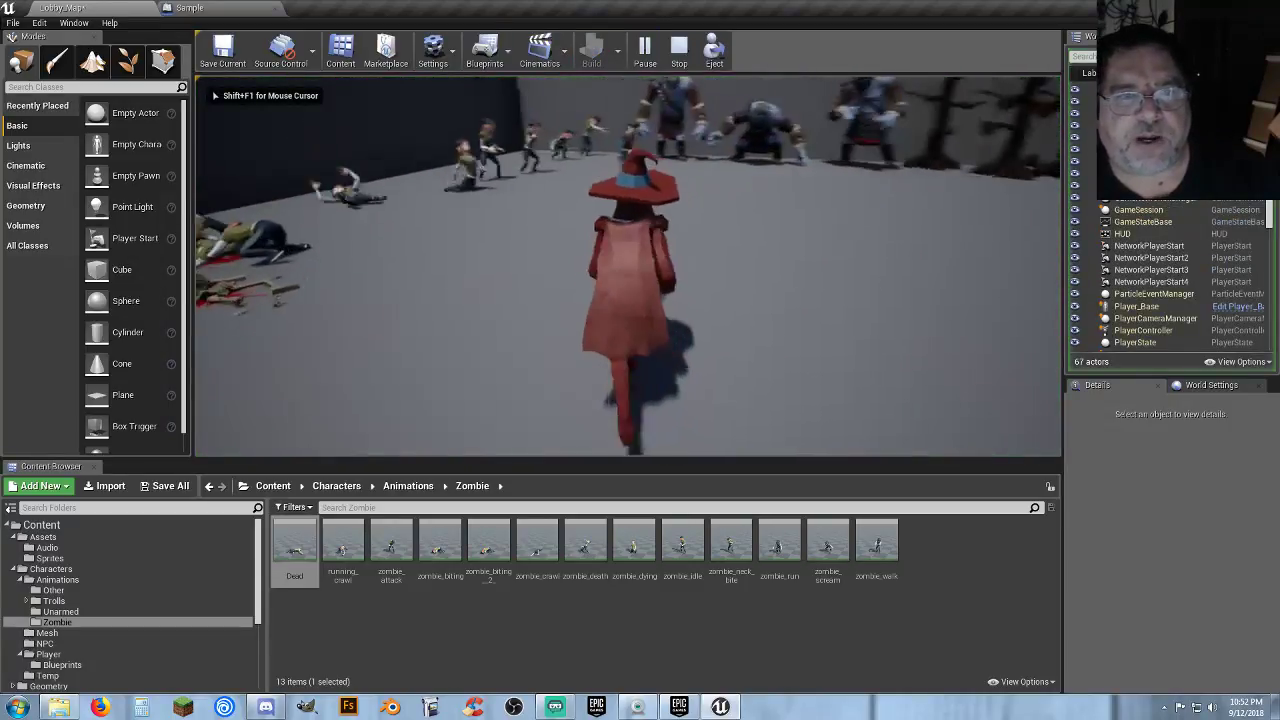
pyautogui.press('d')
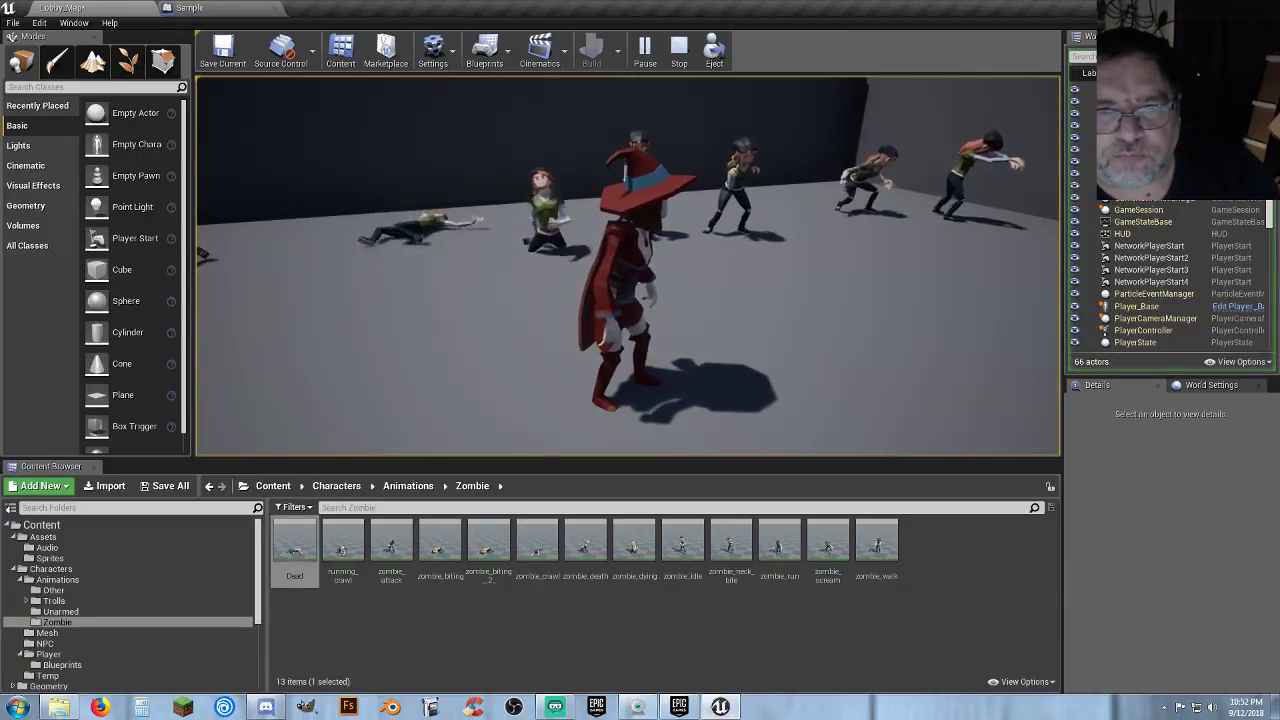
pyautogui.press('Escape')
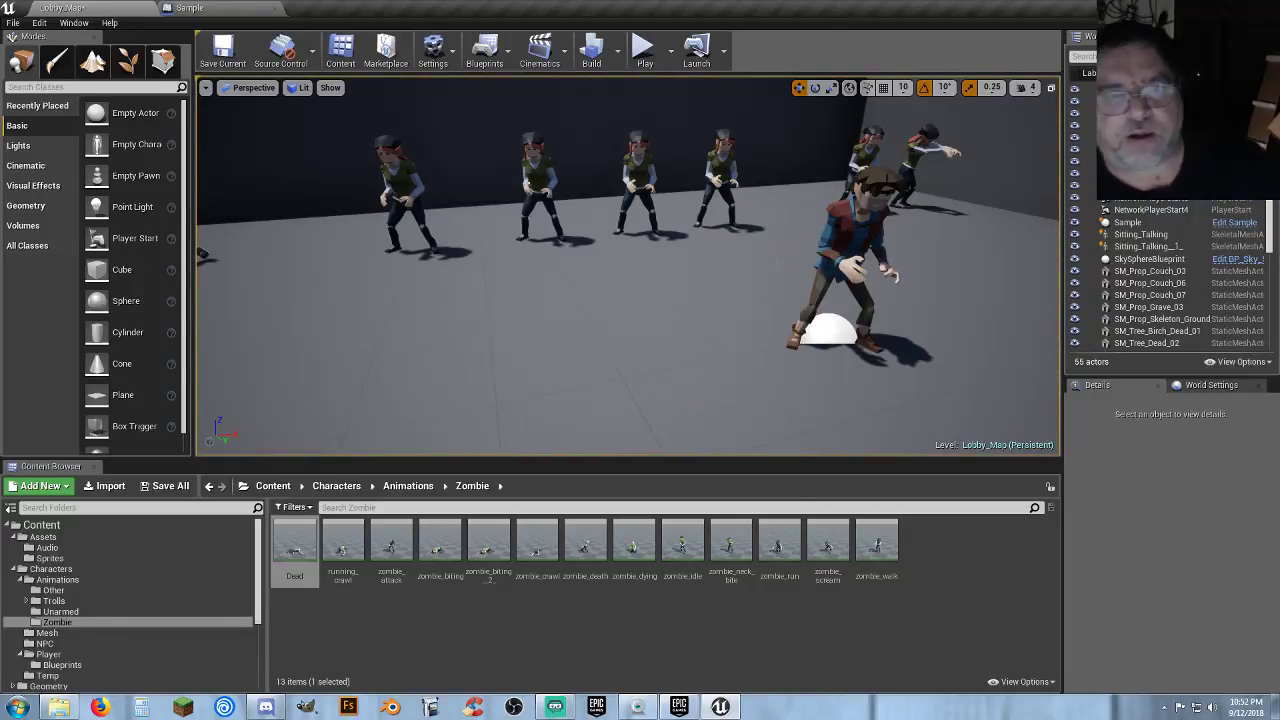
# Run the Lobby_Map play test again, approach the dying Sample peasant to check the blood splatter timing, and end the test.
pyautogui.click(643, 48)
pyautogui.press('w')
pyautogui.press('w')
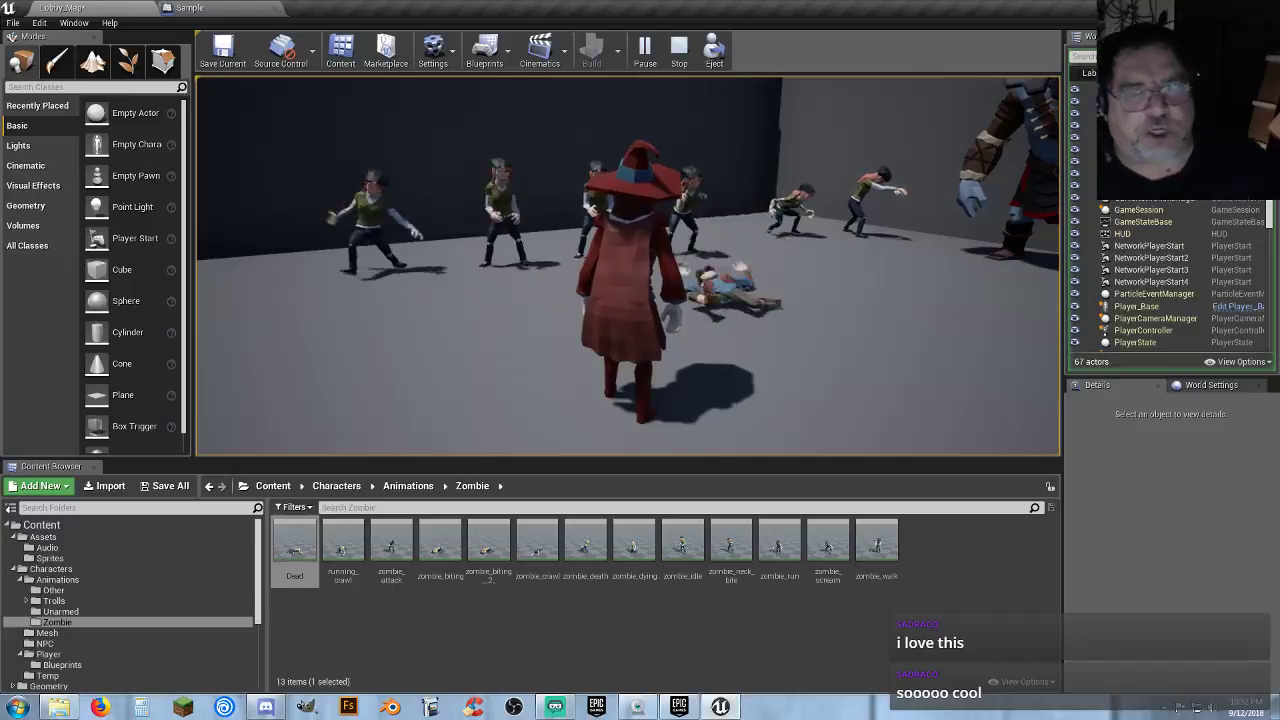
pyautogui.press('w')
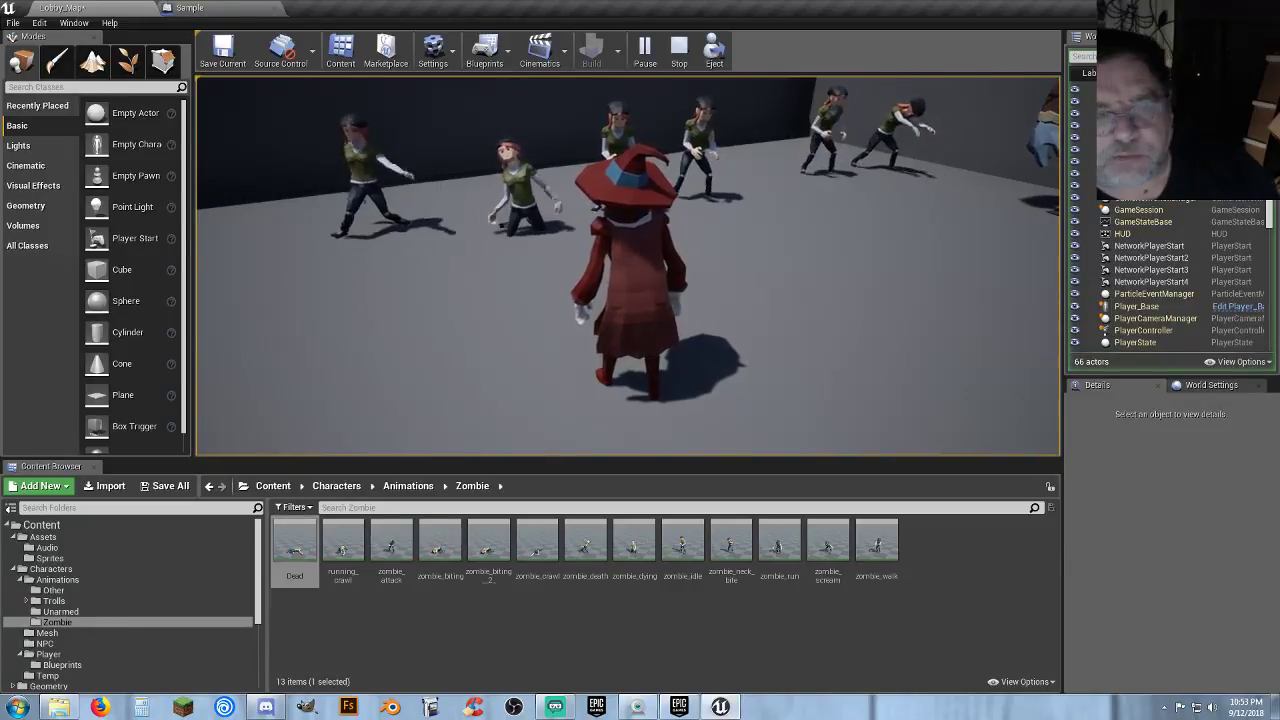
pyautogui.press('s')
pyautogui.press('Escape')
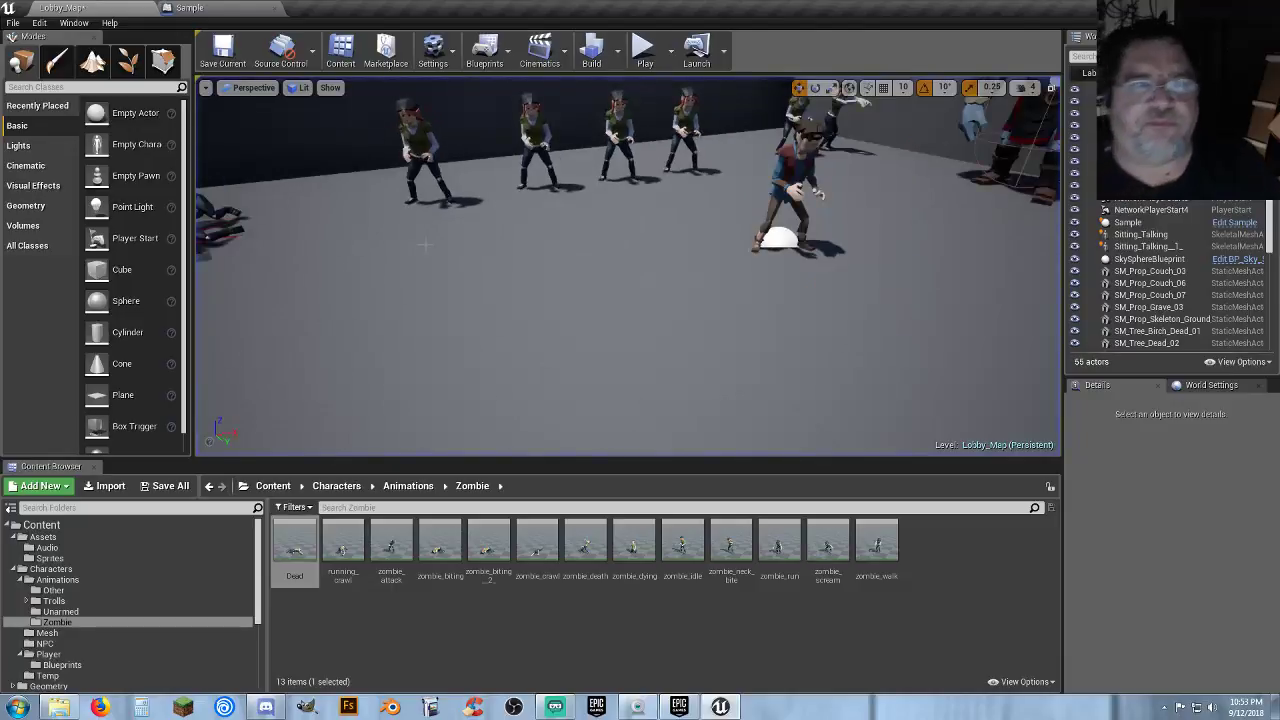
# Try to collapse all nodes after Event BeginPlay in Sample's Event Graph into a function.
pyautogui.click(190, 8)
pyautogui.moveTo(230, 413); pyautogui.dragTo(534, 371, button='right')
pyautogui.scroll(-5, 602, 365)
pyautogui.scroll(5, 450, 382)
pyautogui.scroll(-4, 534, 371)
pyautogui.moveTo(612, 404); pyautogui.dragTo(490, 369, button='right')
pyautogui.scroll(-2, 490, 369)
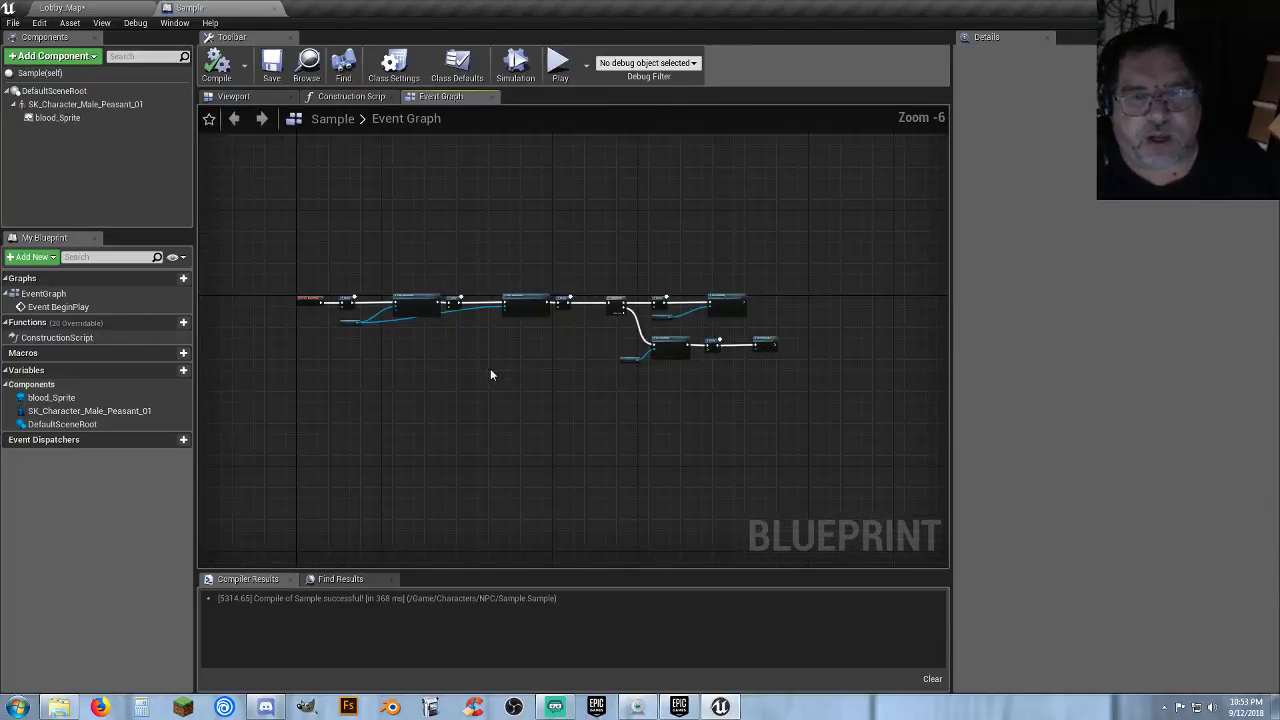
pyautogui.moveTo(326, 279); pyautogui.dragTo(796, 390)
pyautogui.scroll(6, 463, 370)
pyautogui.moveTo(462, 364); pyautogui.dragTo(685, 474, button='right')
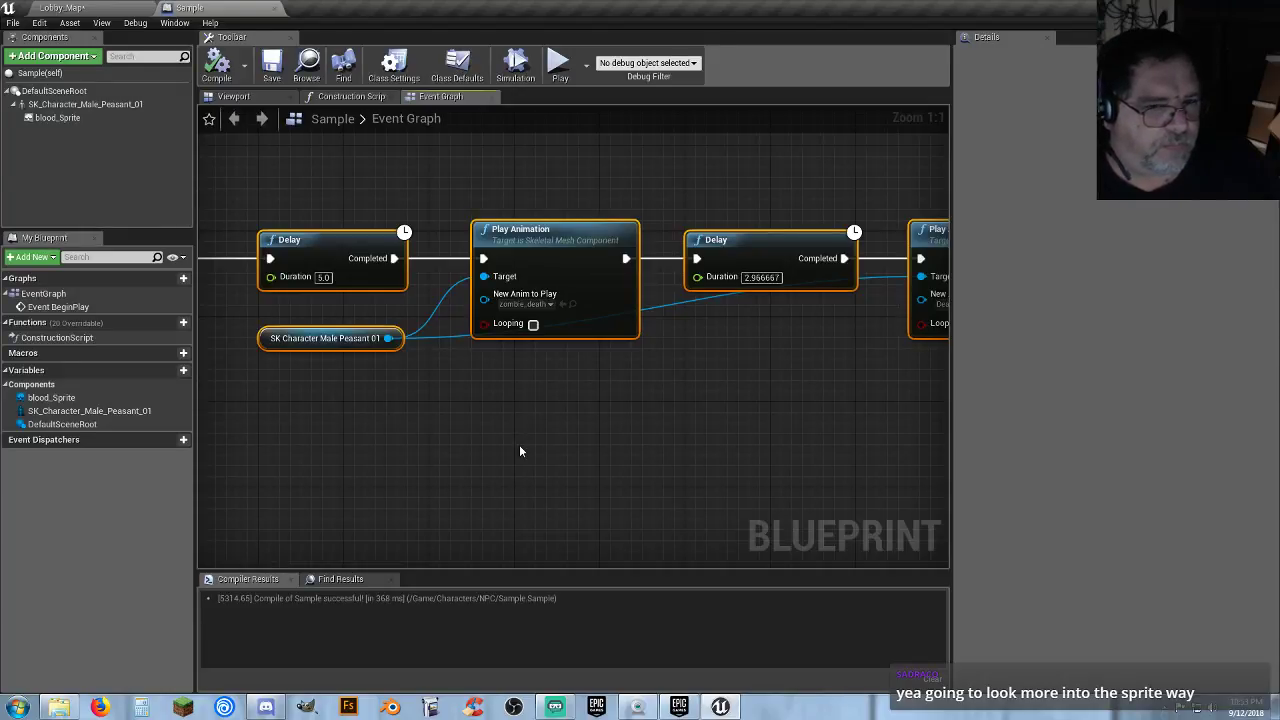
pyautogui.moveTo(491, 437); pyautogui.dragTo(364, 414, button='right')
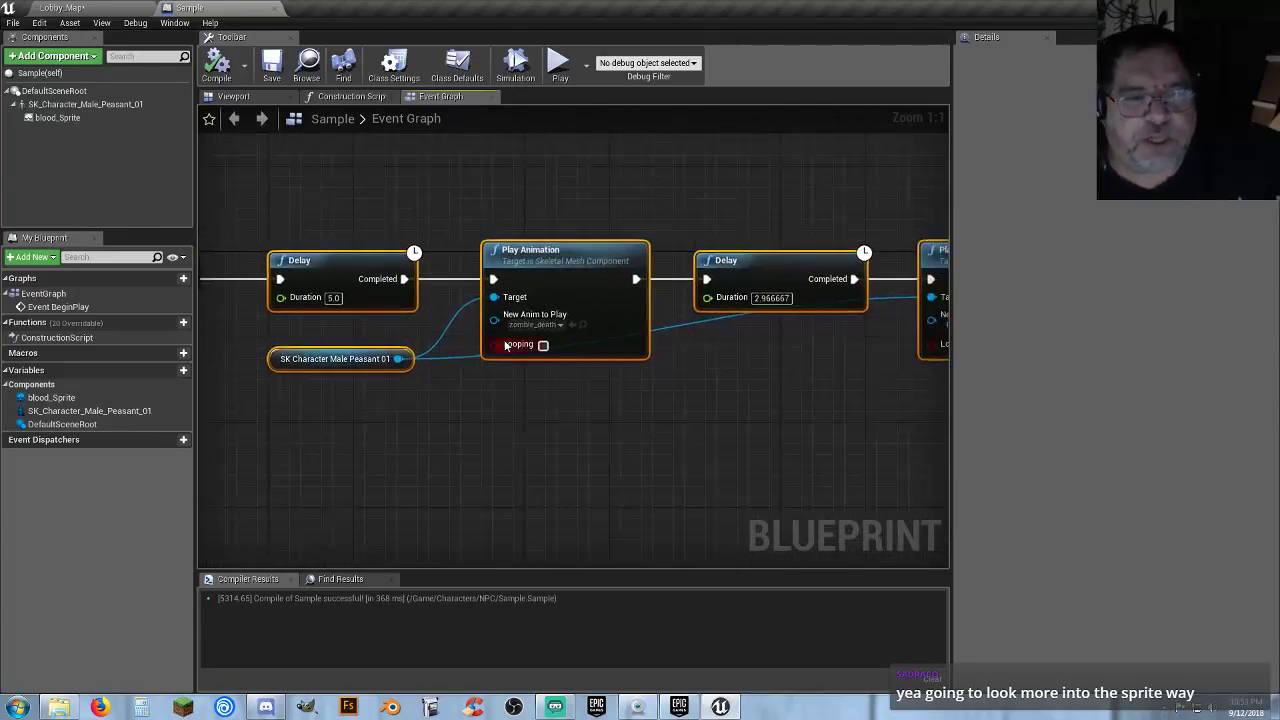
pyautogui.rightClick(557, 263)
pyautogui.moveTo(441, 435); pyautogui.dragTo(409, 372, button='right')
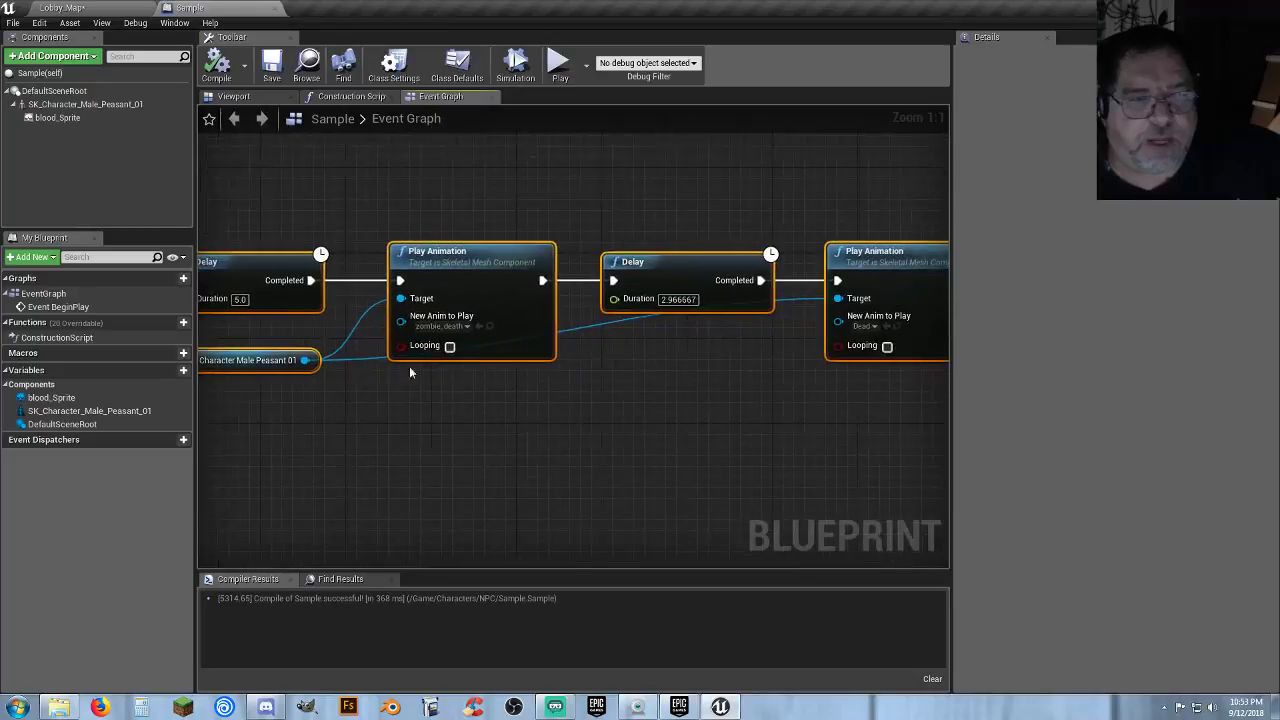
pyautogui.rightClick(485, 261)
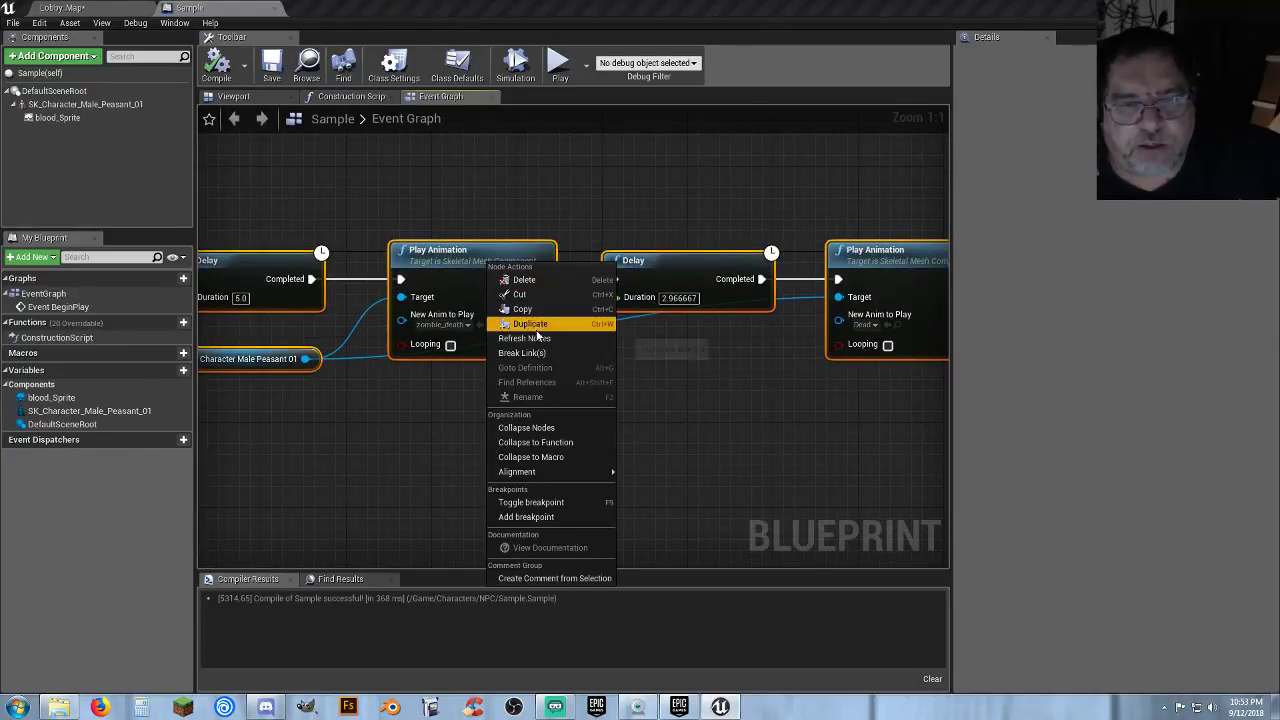
pyautogui.click(555, 443)
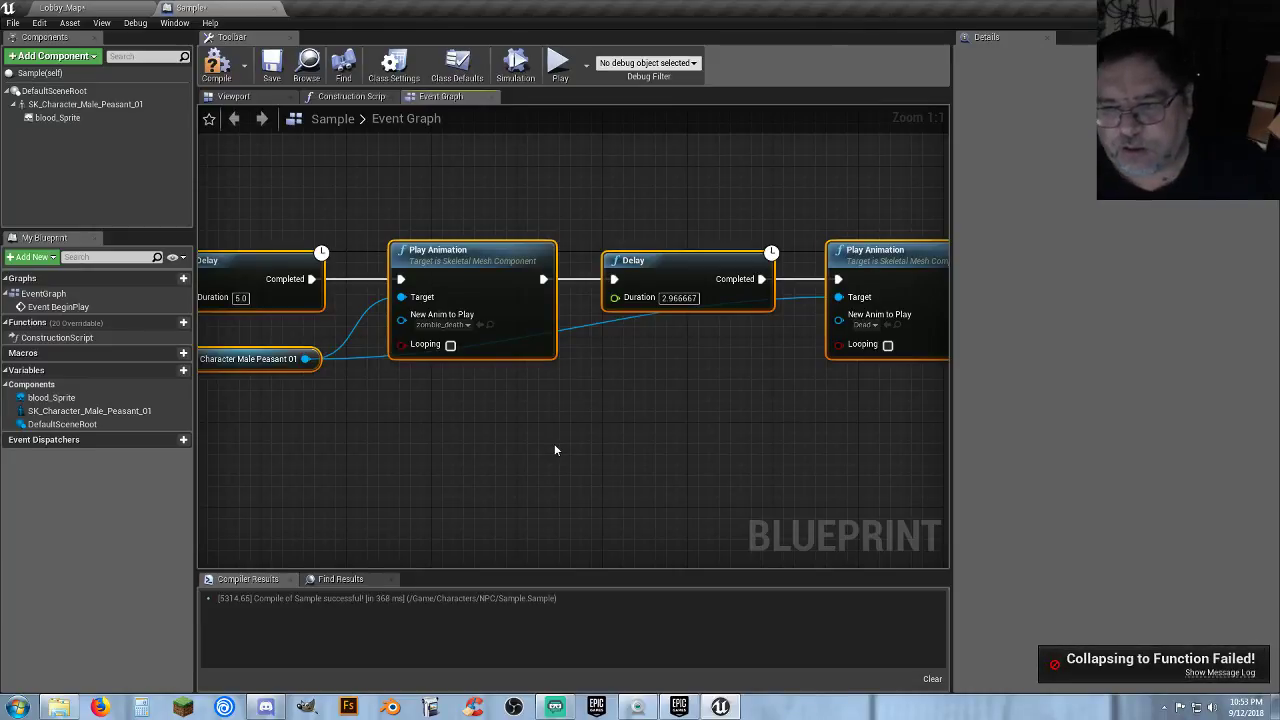
pyautogui.moveTo(726, 447); pyautogui.dragTo(55, 425, button='right')
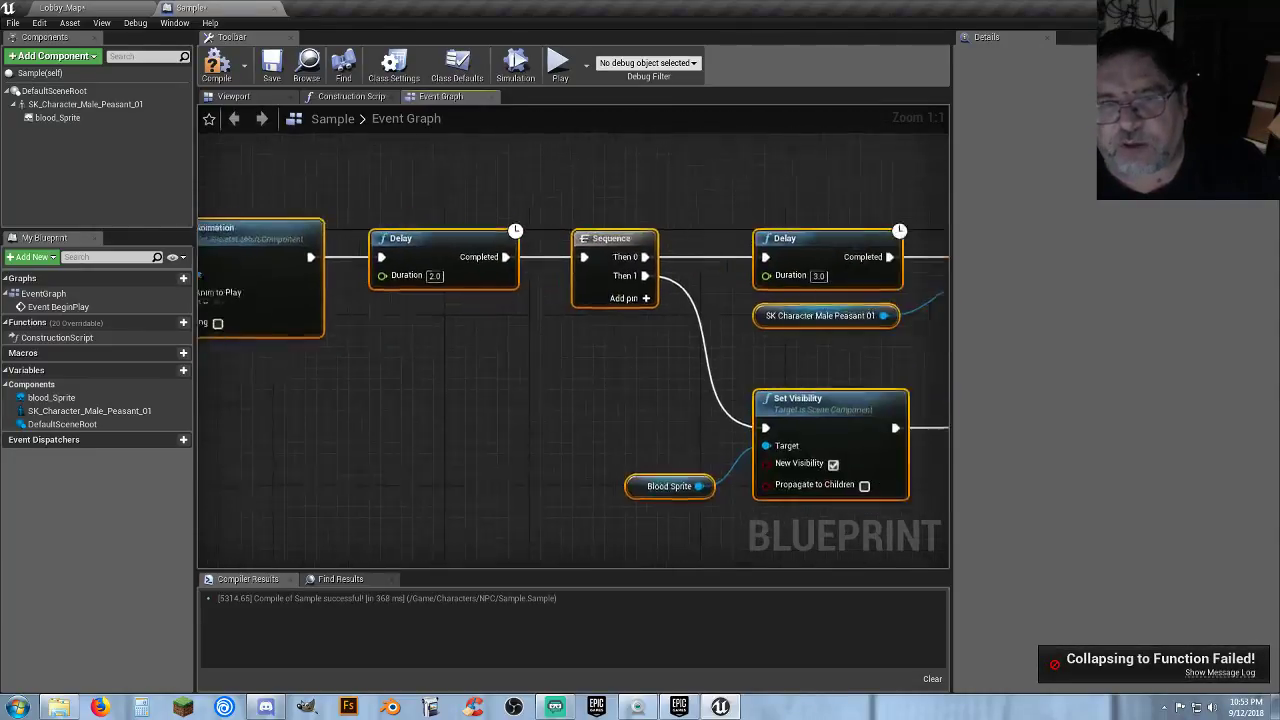
# Read the message log entries about collapsing the nodes to a function and close the log.
pyautogui.moveTo(637, 405); pyautogui.dragTo(607, 410, button='right')
pyautogui.click(1220, 672)
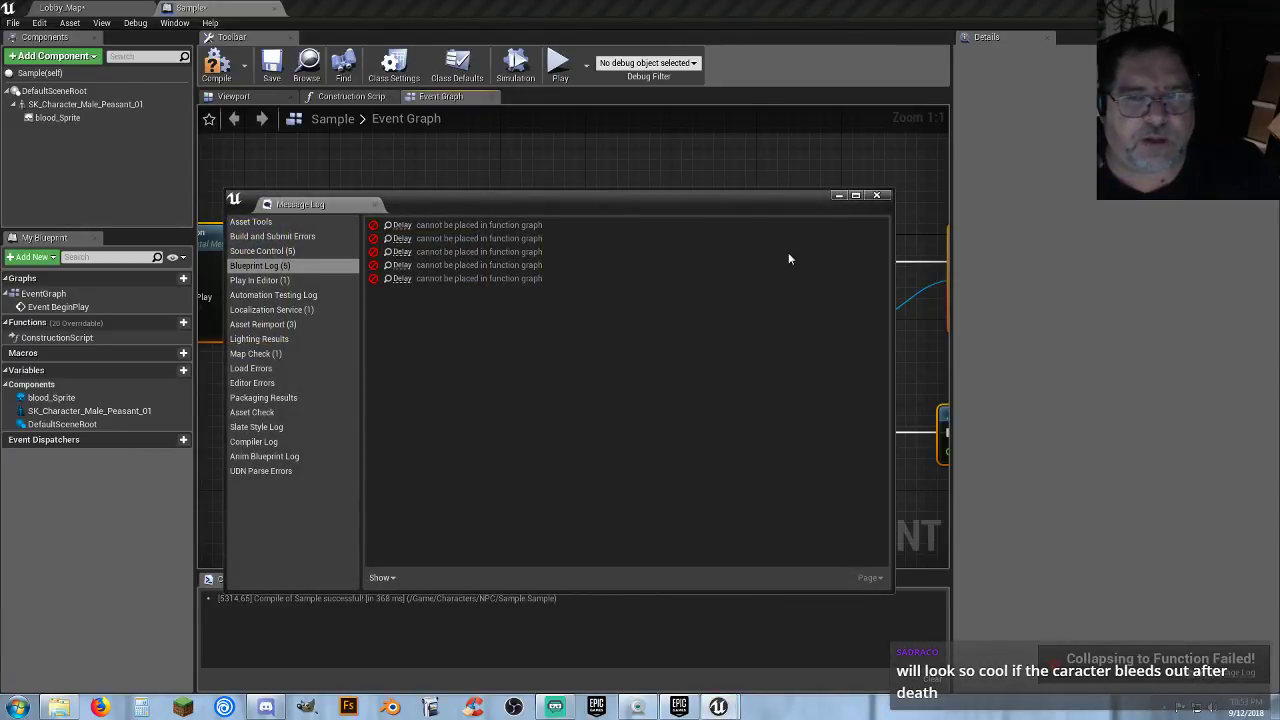
pyautogui.click(877, 196)
# Clear the node selection in Sample's Event Graph and recompile the blueprint.
pyautogui.moveTo(475, 388); pyautogui.dragTo(604, 455, button='right')
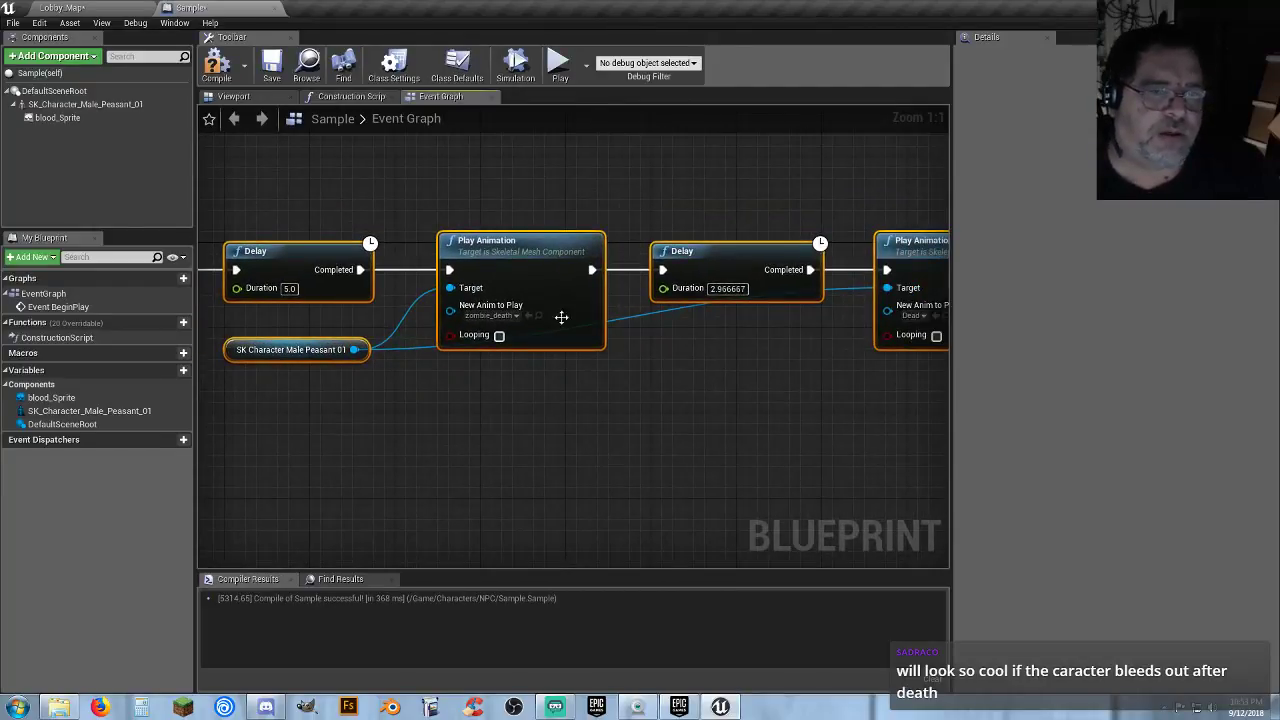
pyautogui.click(410, 462)
pyautogui.moveTo(509, 462); pyautogui.dragTo(74, 460, button='right')
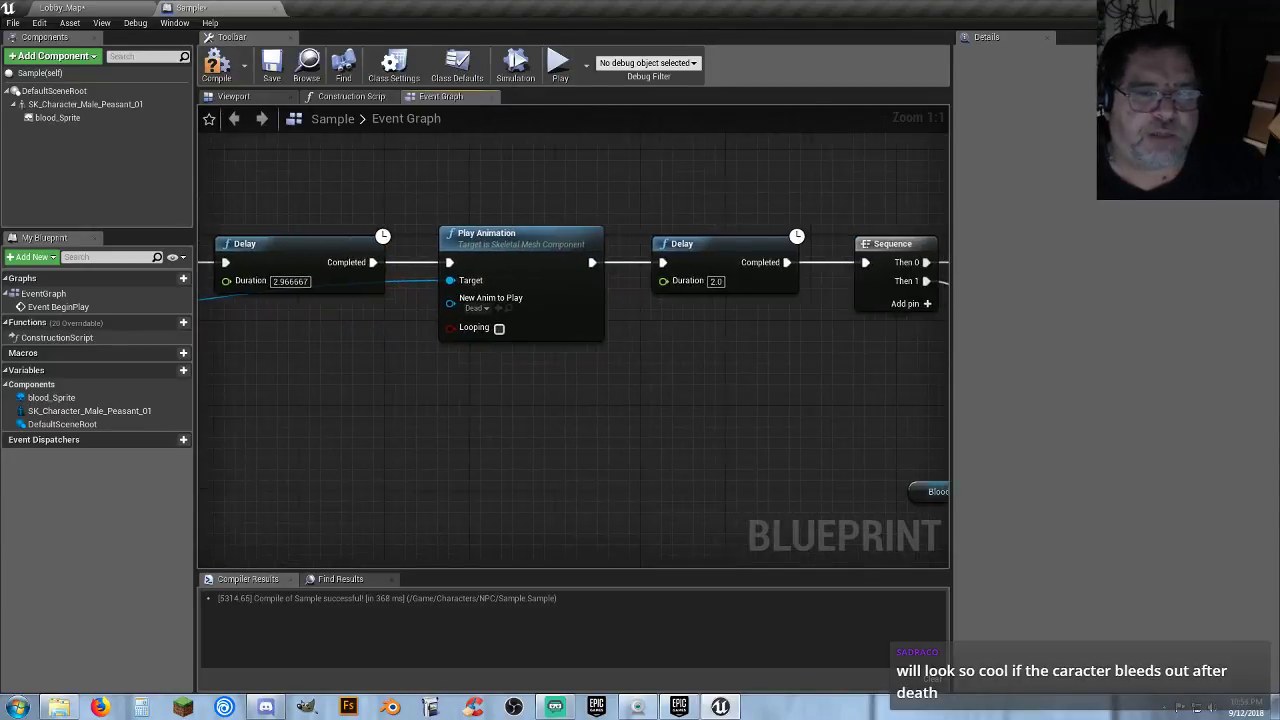
pyautogui.moveTo(189, 428); pyautogui.dragTo(323, 426, button='right')
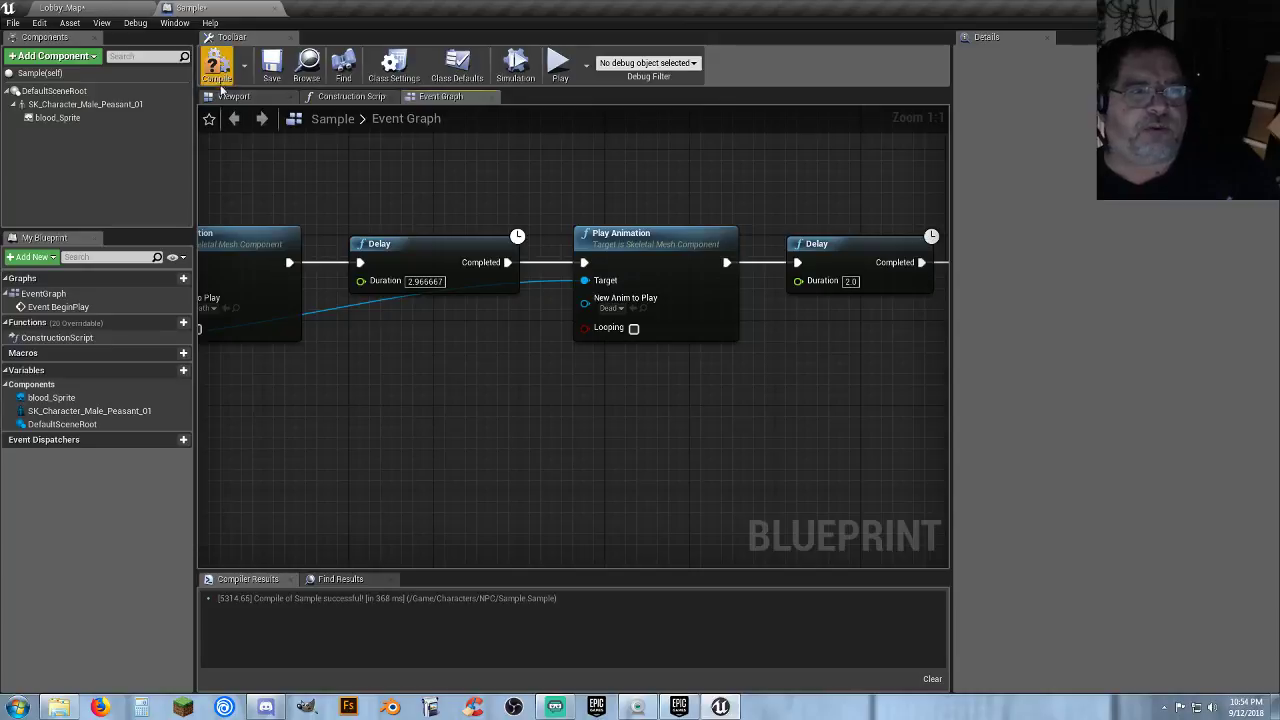
pyautogui.click(218, 72)
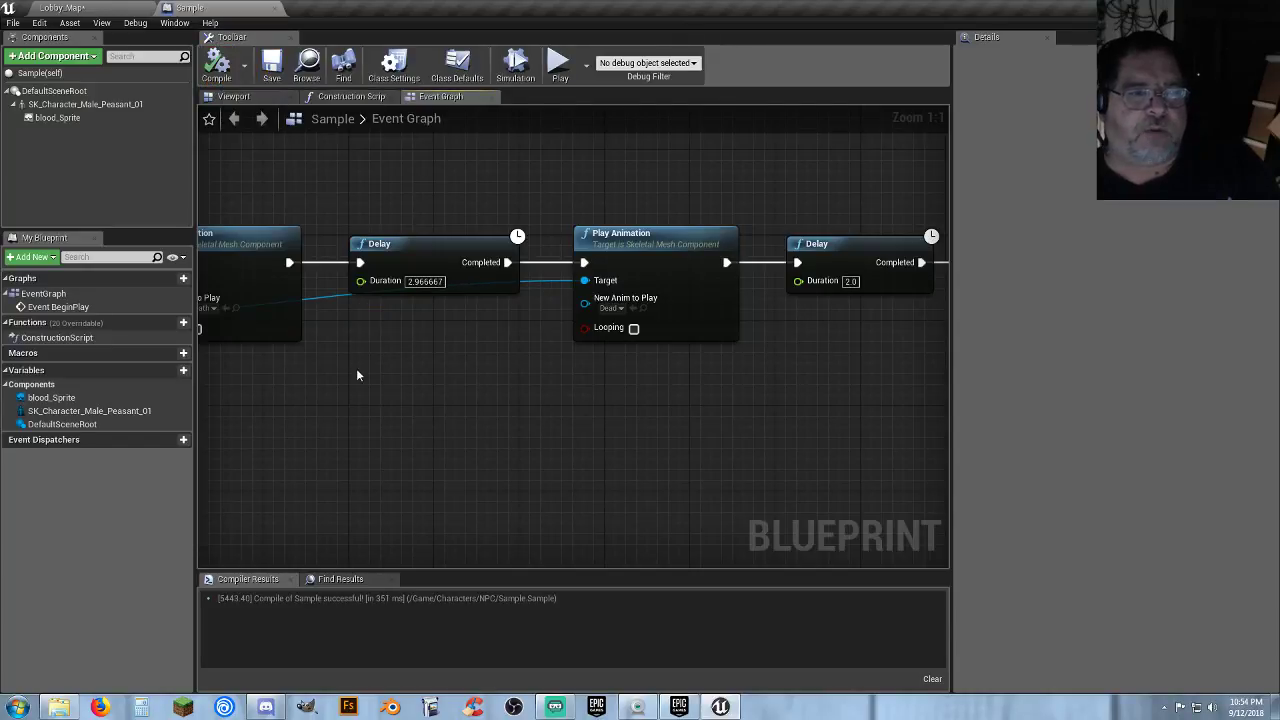
# Switch to Lobby_Map, open the Assets/Sprites folder and review the actions available for blood_Sprite.
pyautogui.click(84, 8)
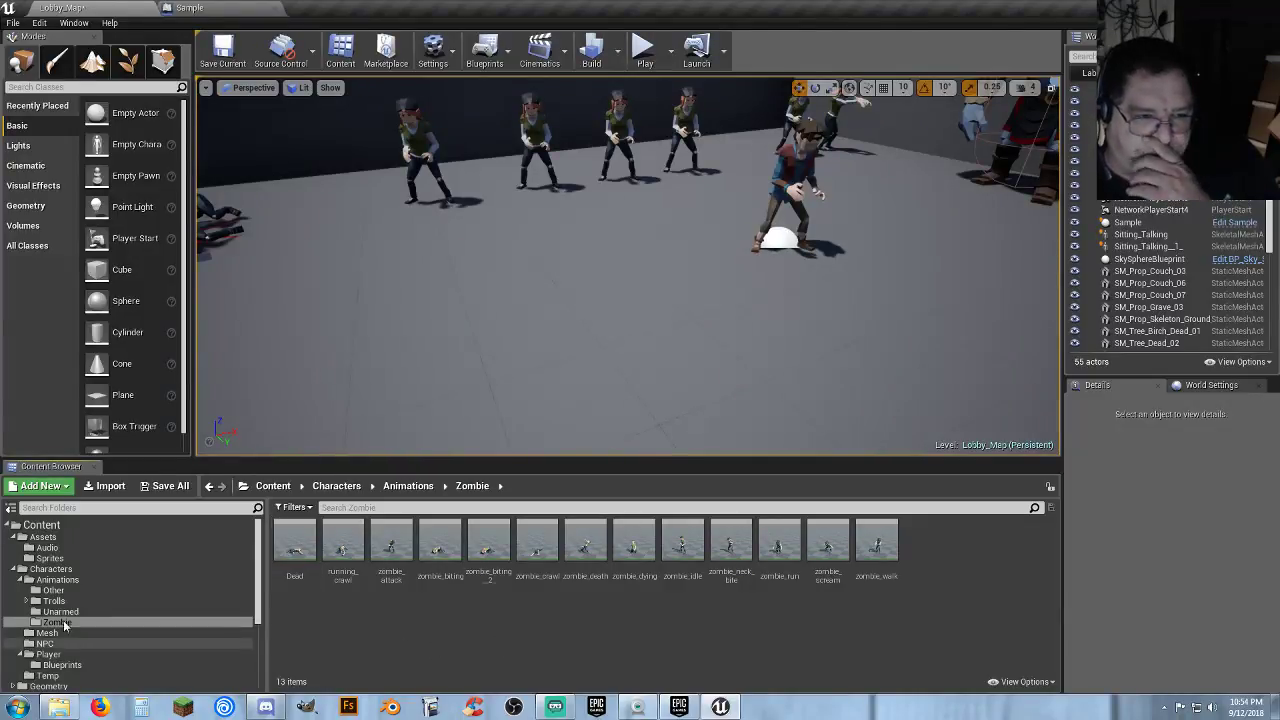
pyautogui.click(50, 558)
pyautogui.click(381, 638)
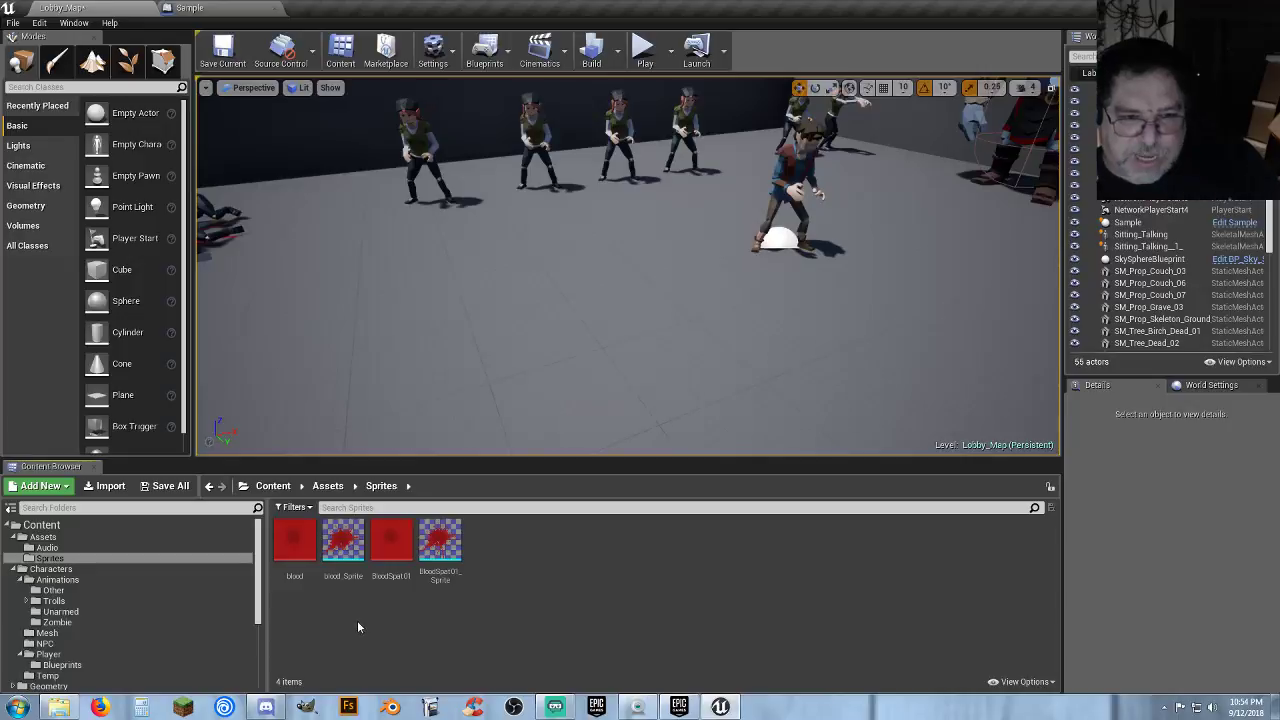
pyautogui.rightClick(343, 579)
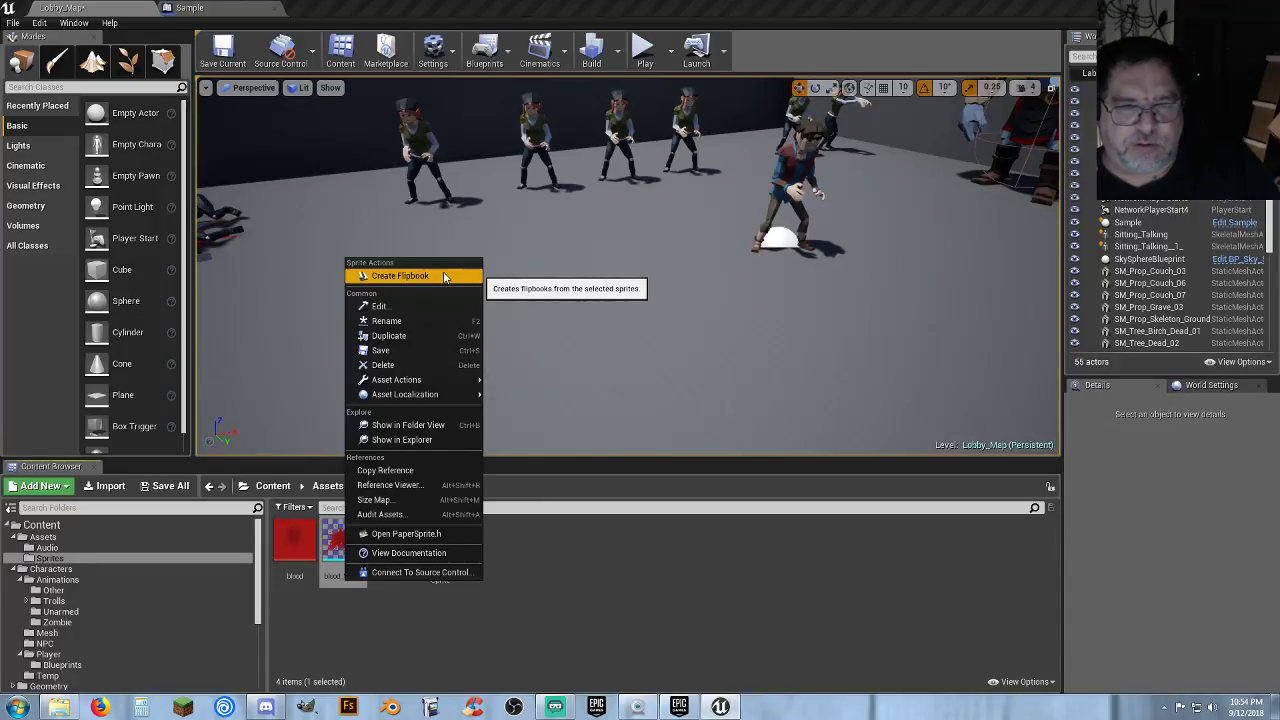
pyautogui.moveTo(405, 394)
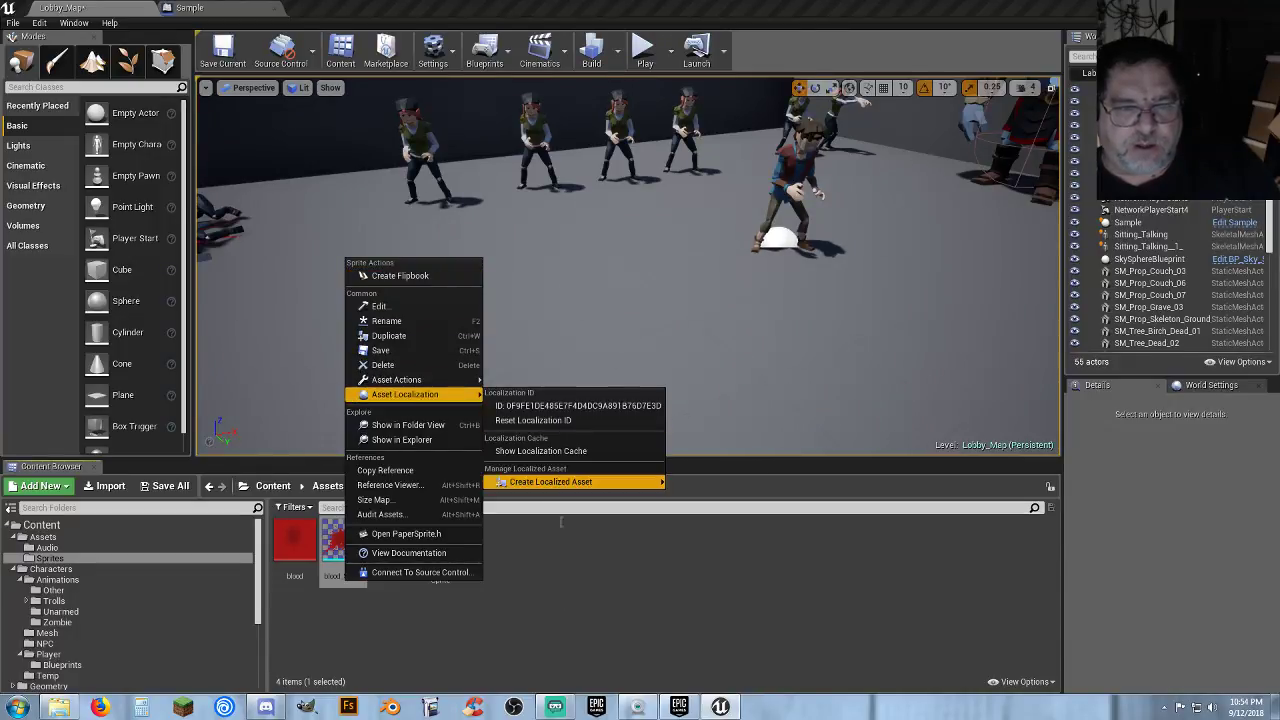
pyautogui.moveTo(550, 481)
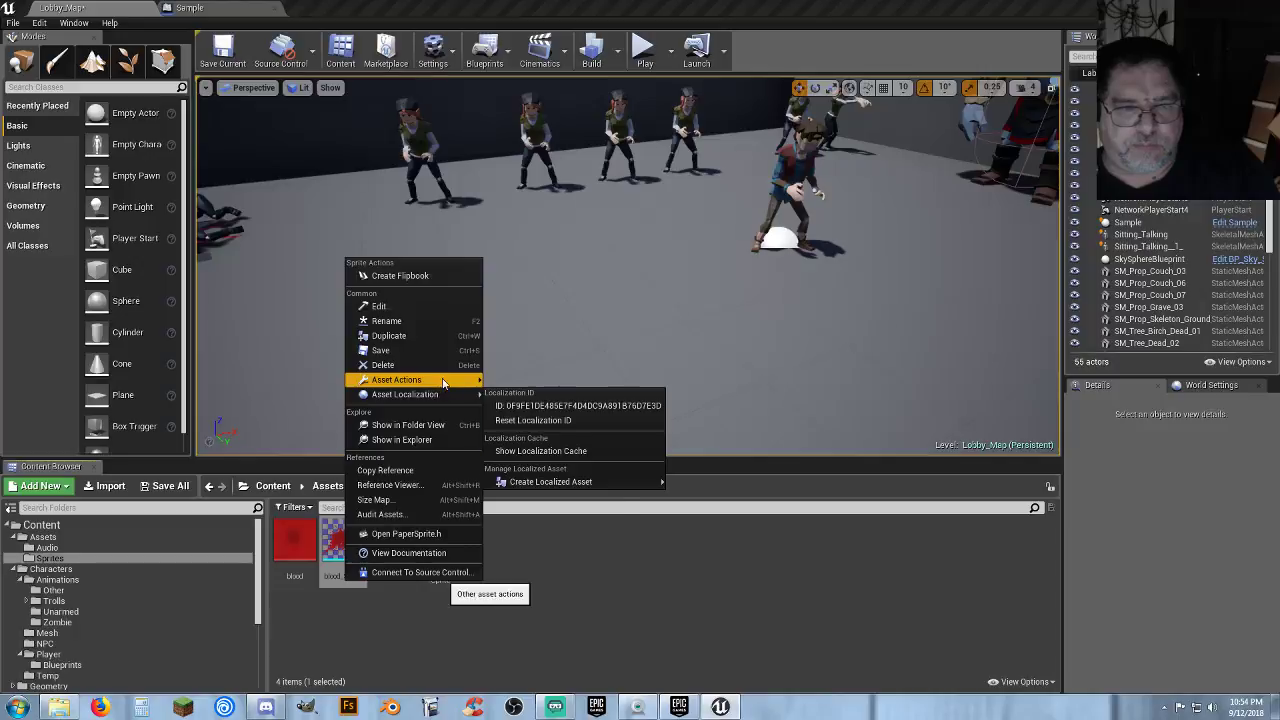
pyautogui.moveTo(488, 382)
pyautogui.click(790, 570)
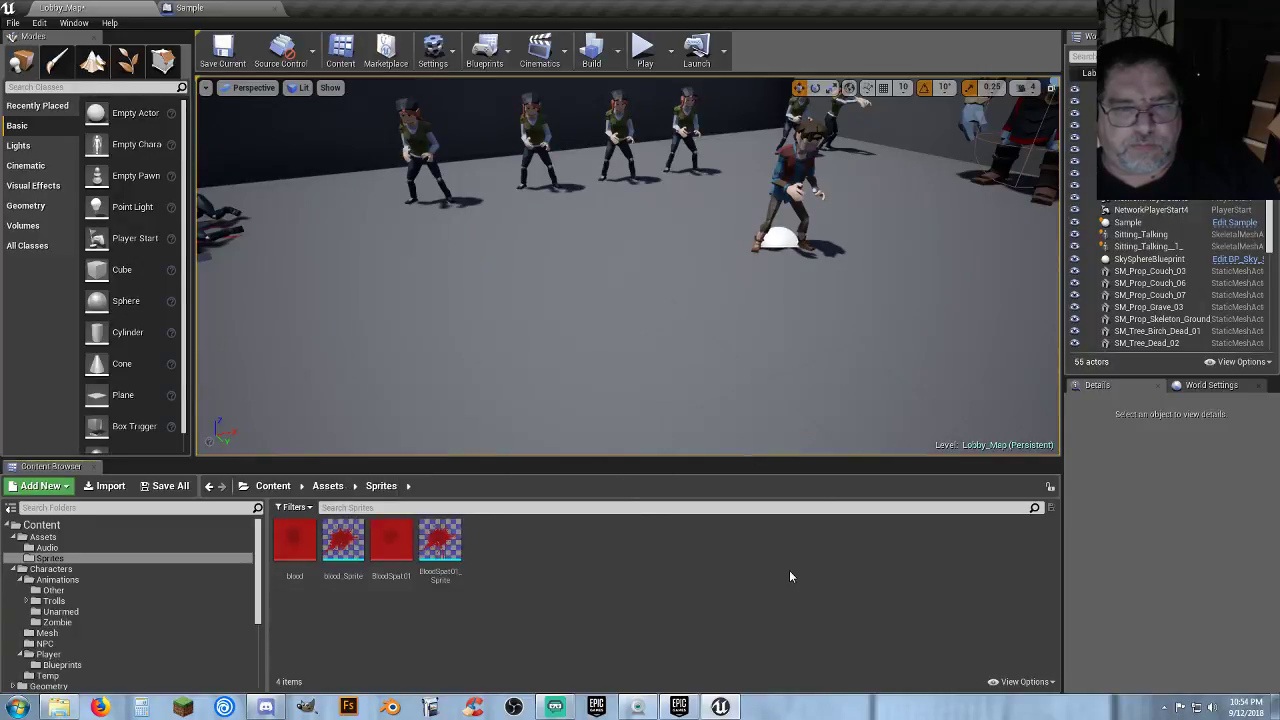
# Review the asset types that can be created in the Sprites folder, including the parent classes for a Blueprint Class, without creating one.
pyautogui.rightClick(570, 547)
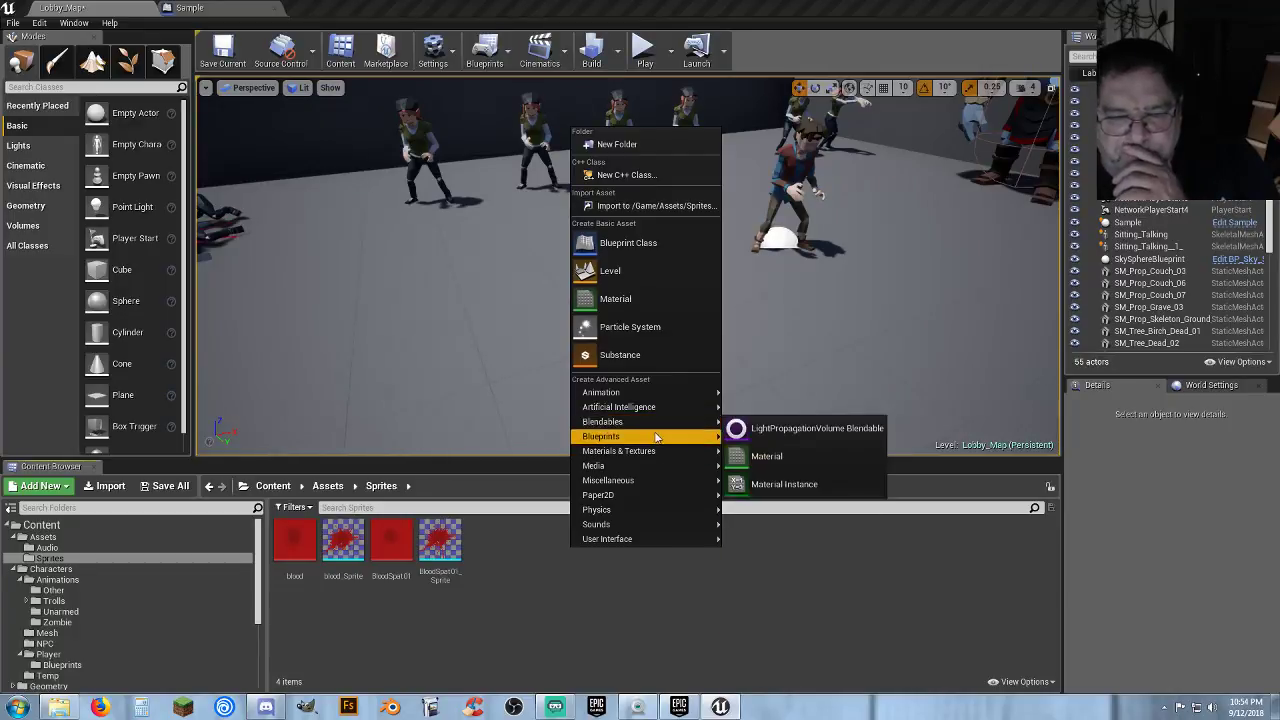
pyautogui.moveTo(656, 437)
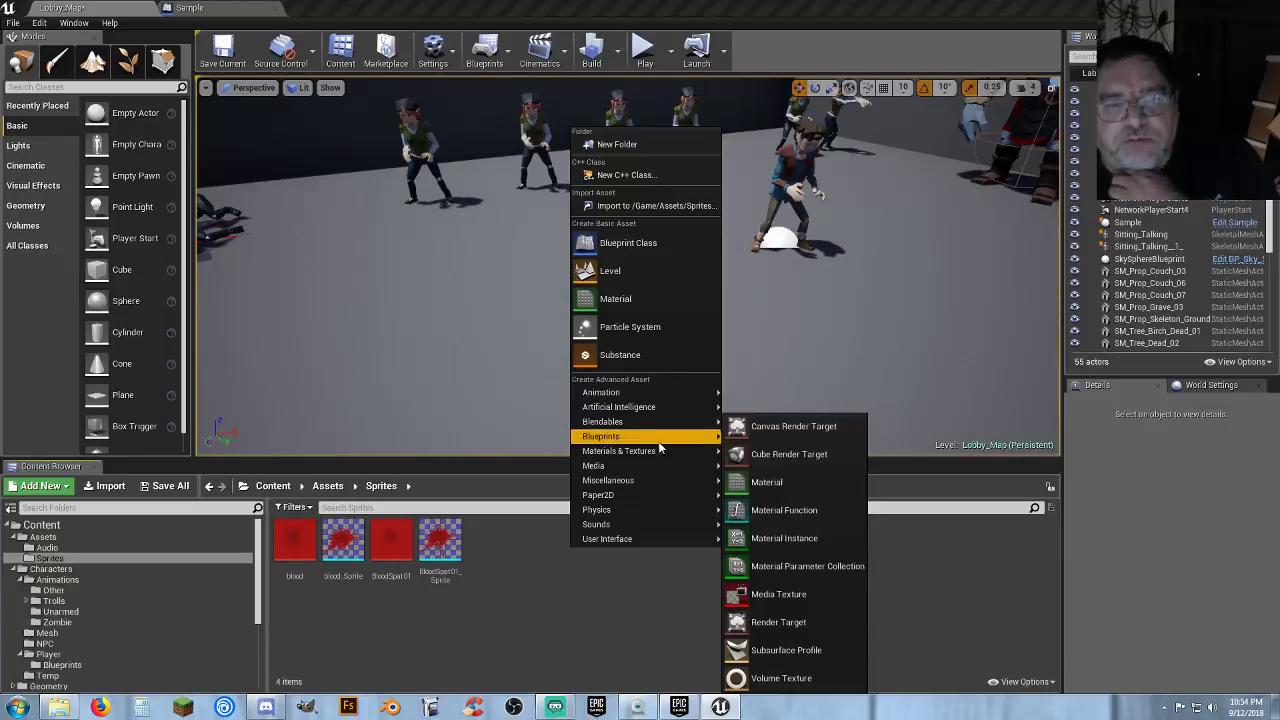
pyautogui.moveTo(665, 398)
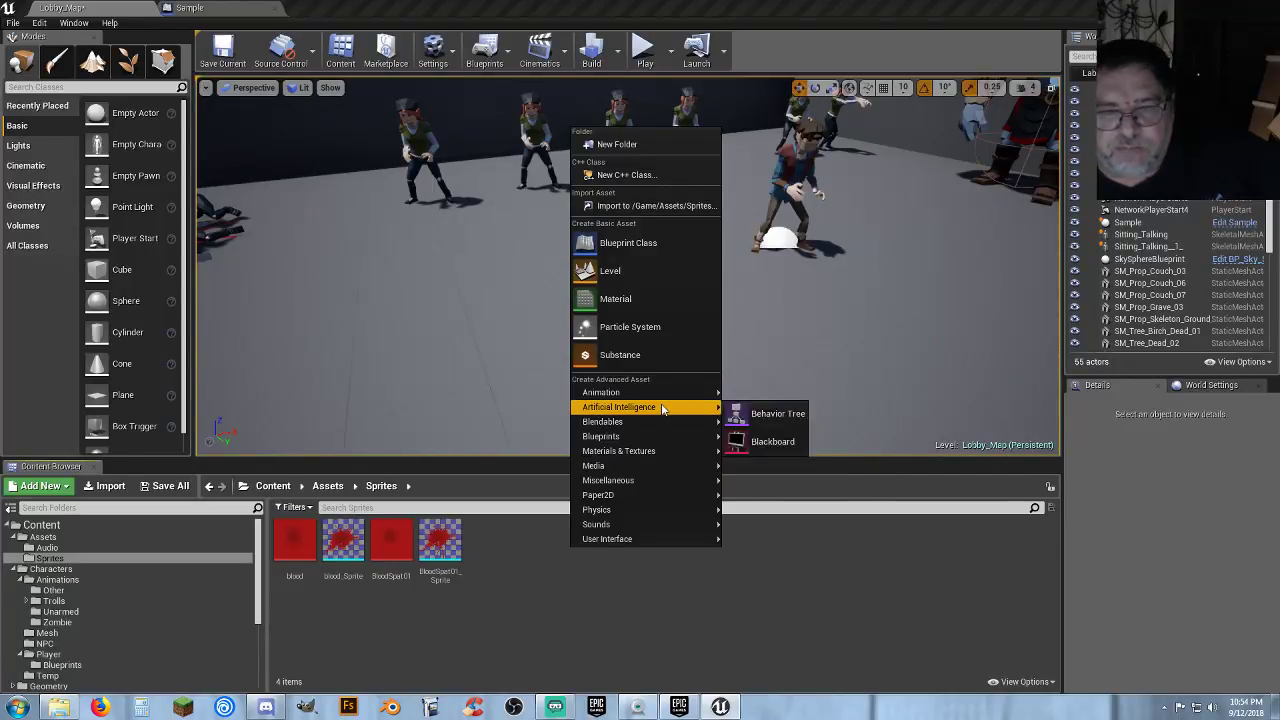
pyautogui.moveTo(655, 422)
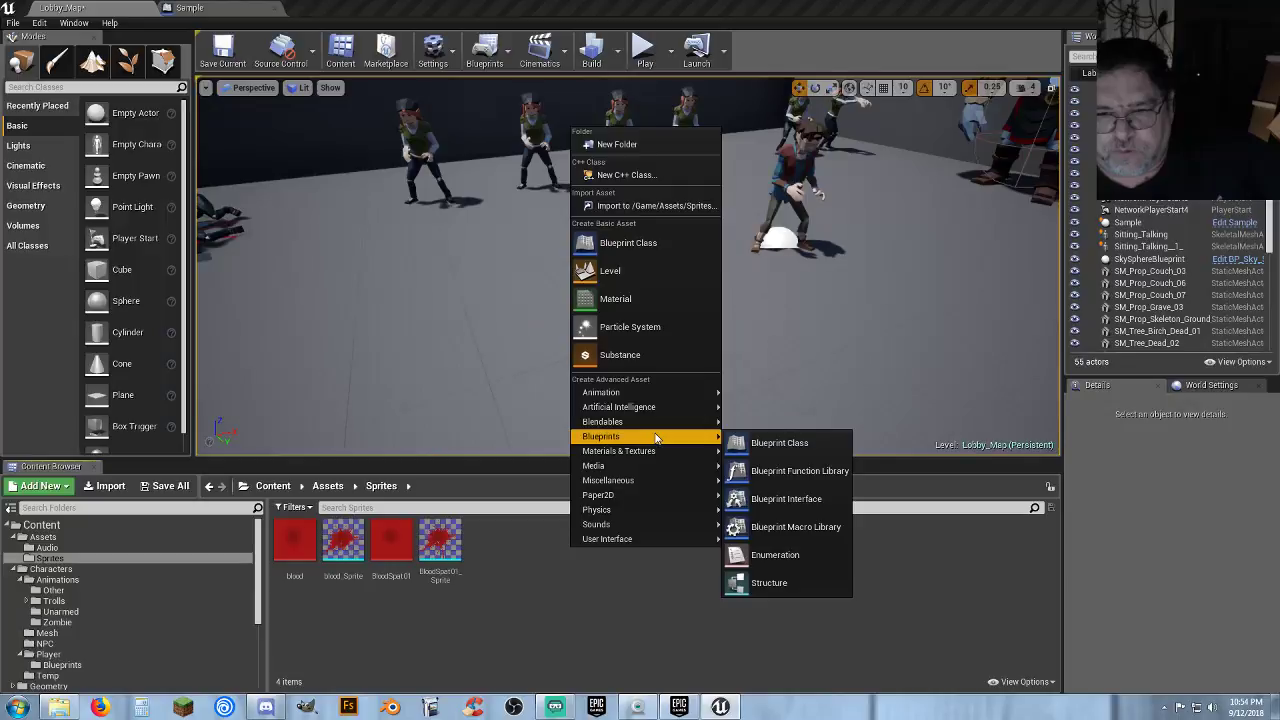
pyautogui.moveTo(674, 459)
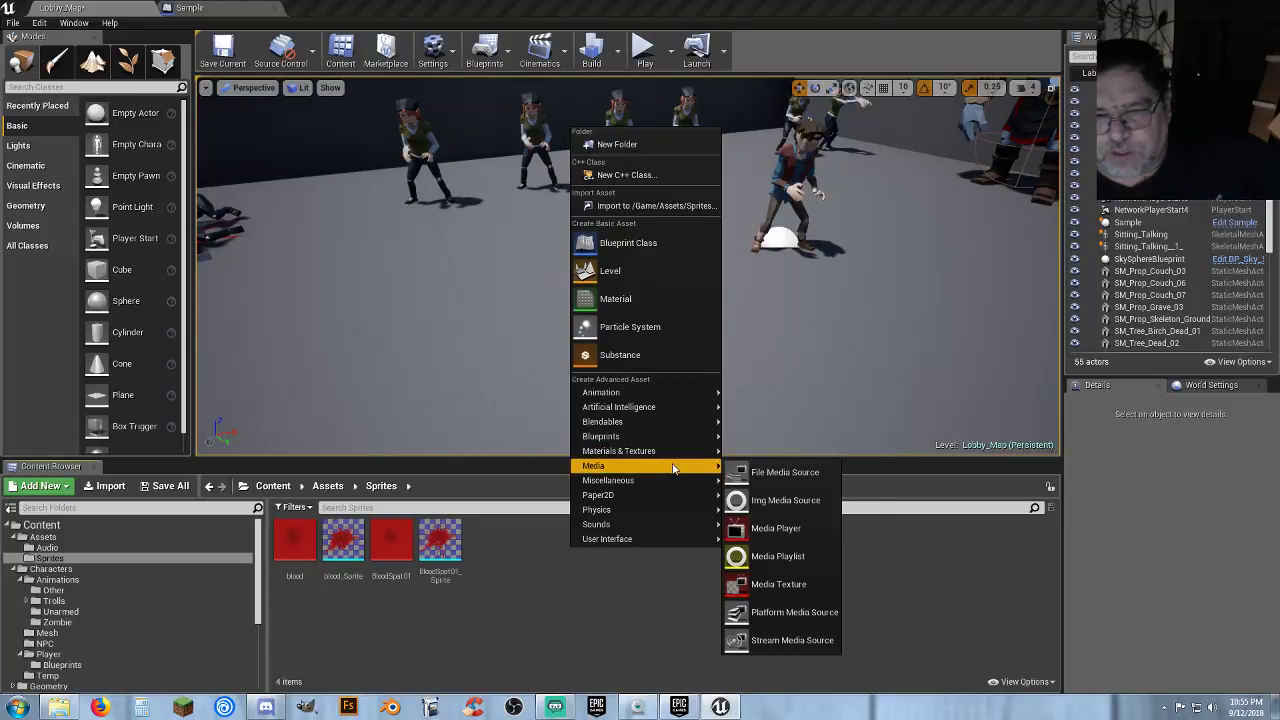
pyautogui.moveTo(678, 482)
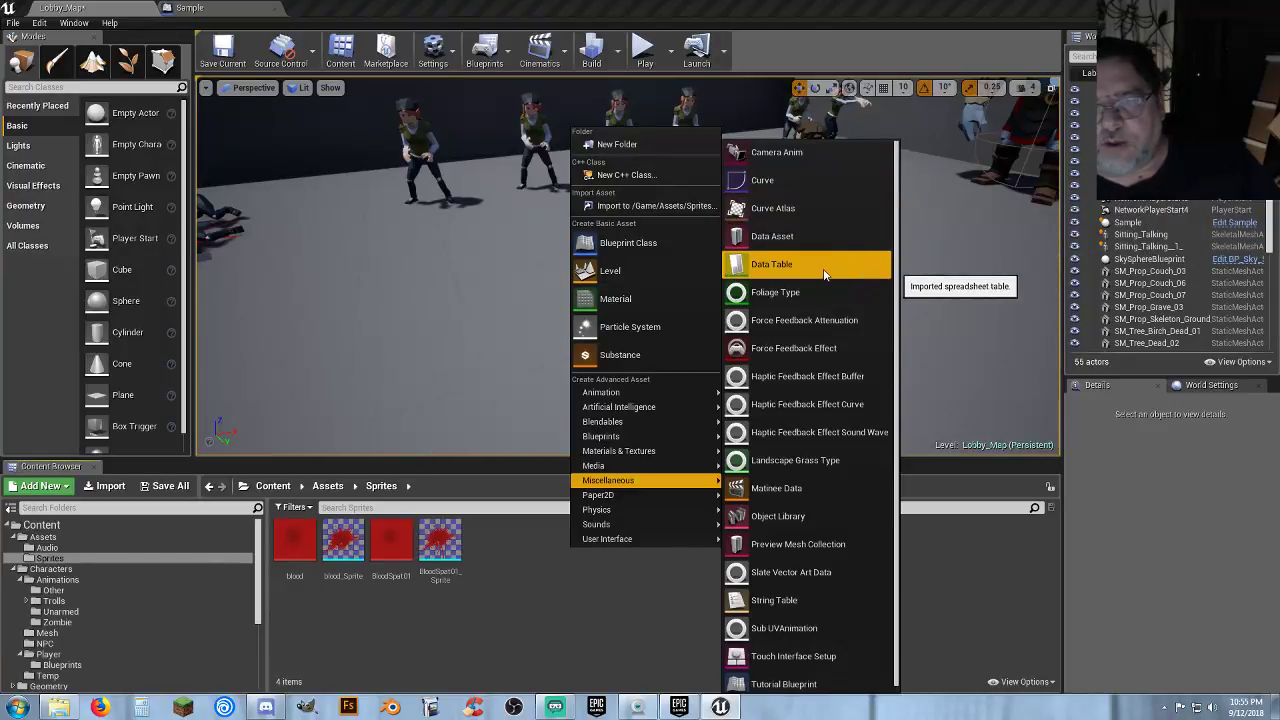
pyautogui.scroll(-1, 857, 279)
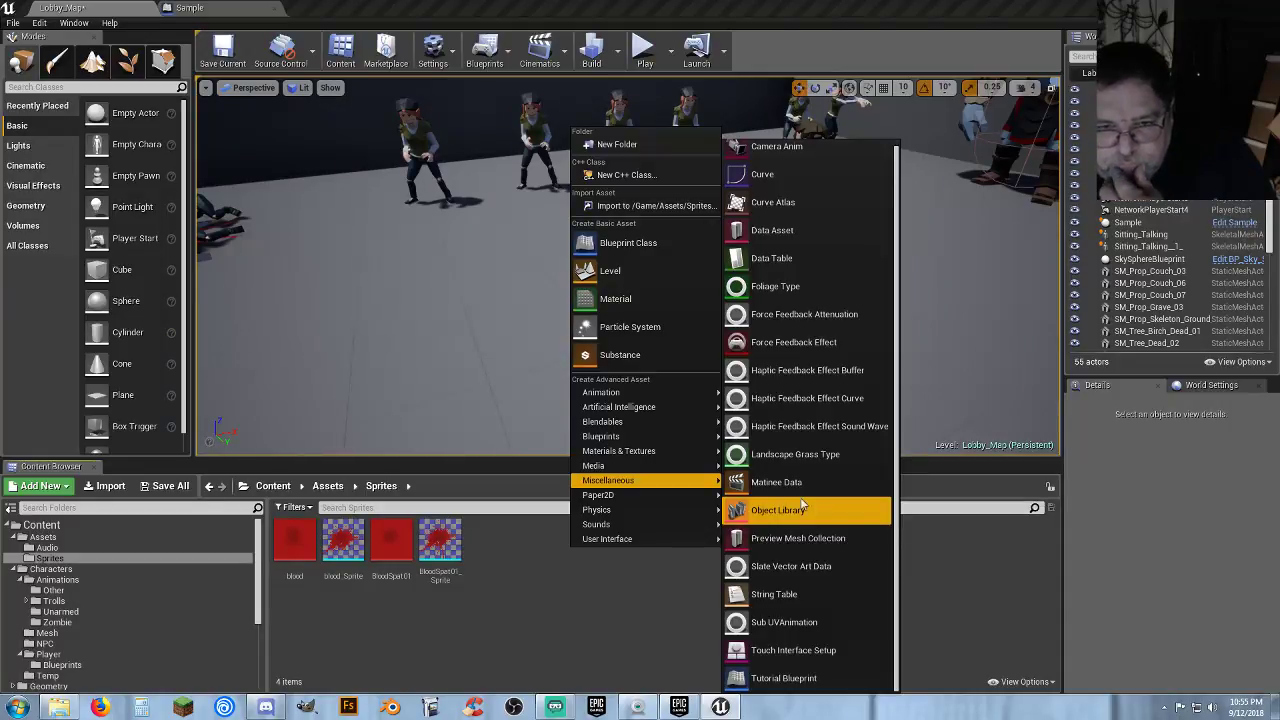
pyautogui.moveTo(673, 512)
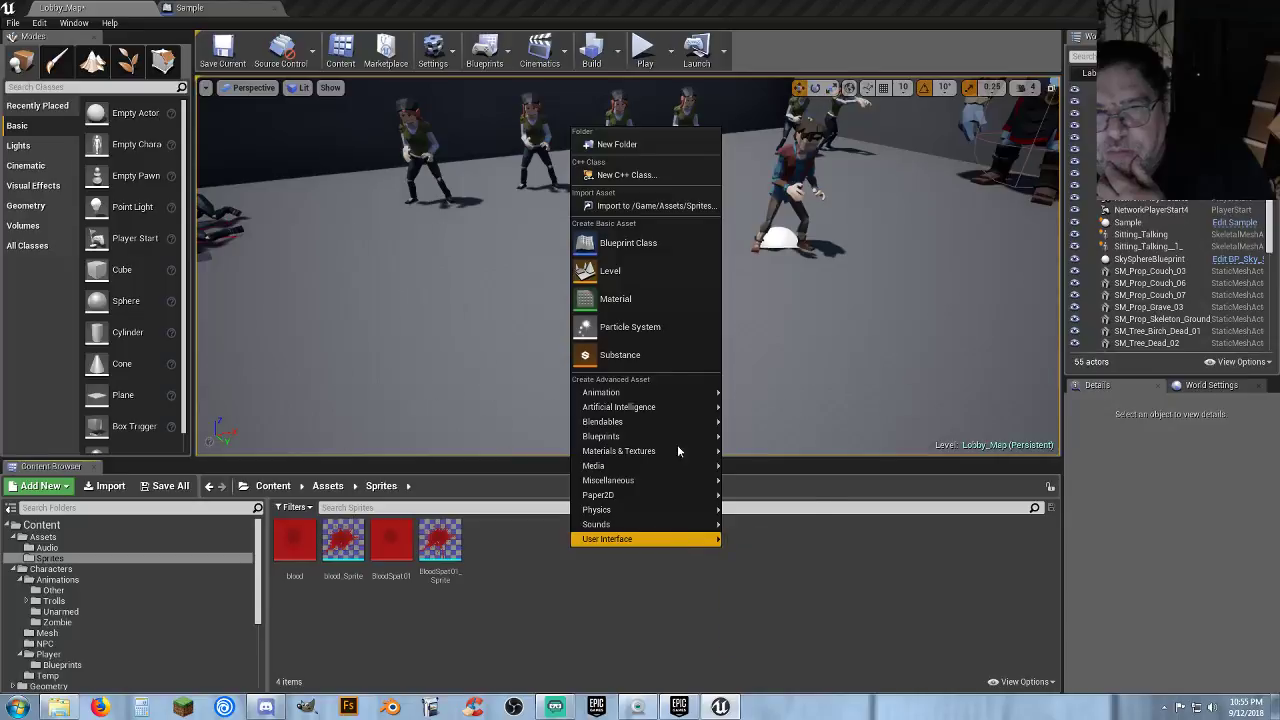
pyautogui.click(647, 249)
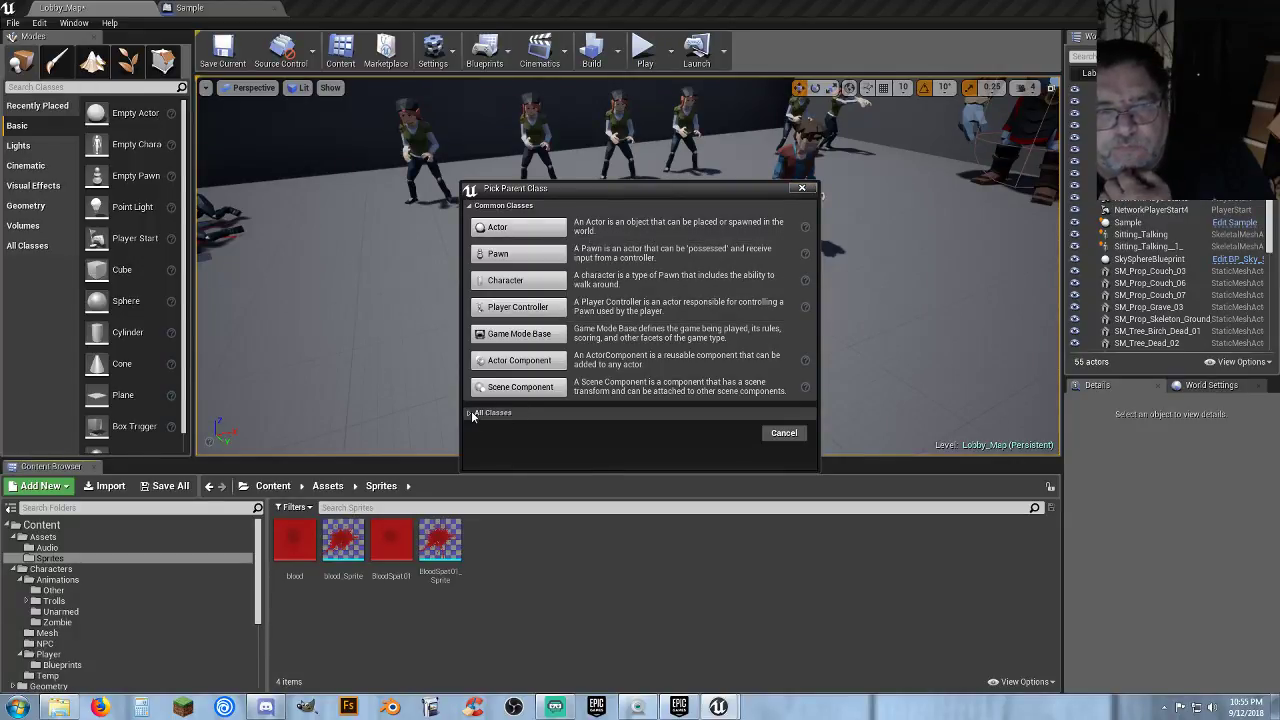
pyautogui.click(801, 188)
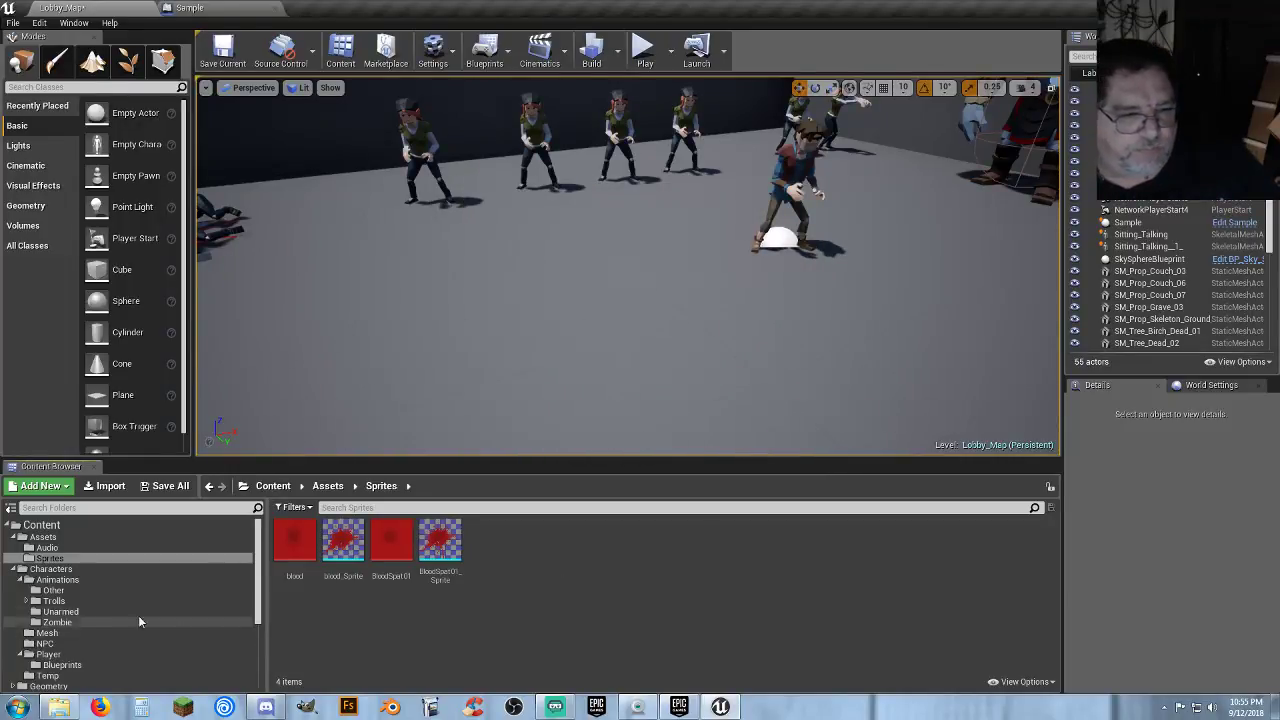
# Collapse the PolygonFantasyCharacters folder, expand PolygonNature and look through the particle effects in its FX folder.
pyautogui.scroll(-3, 110, 620)
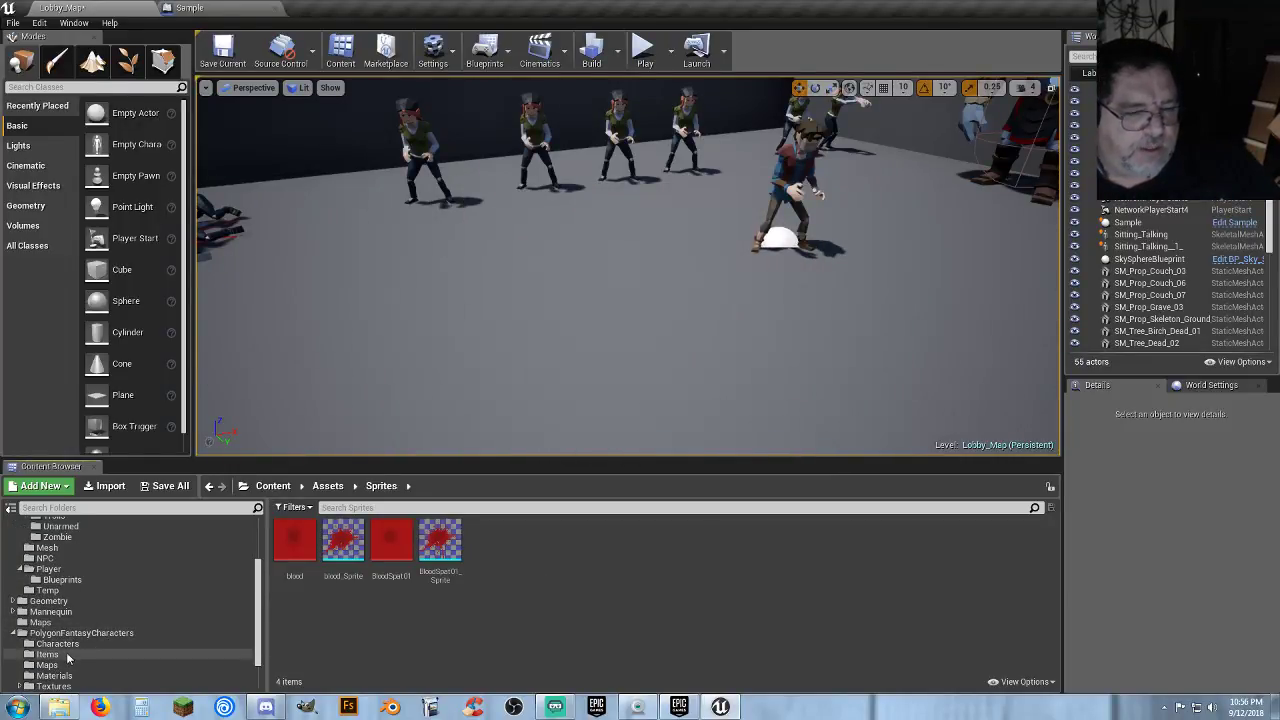
pyautogui.scroll(-2, 66, 652)
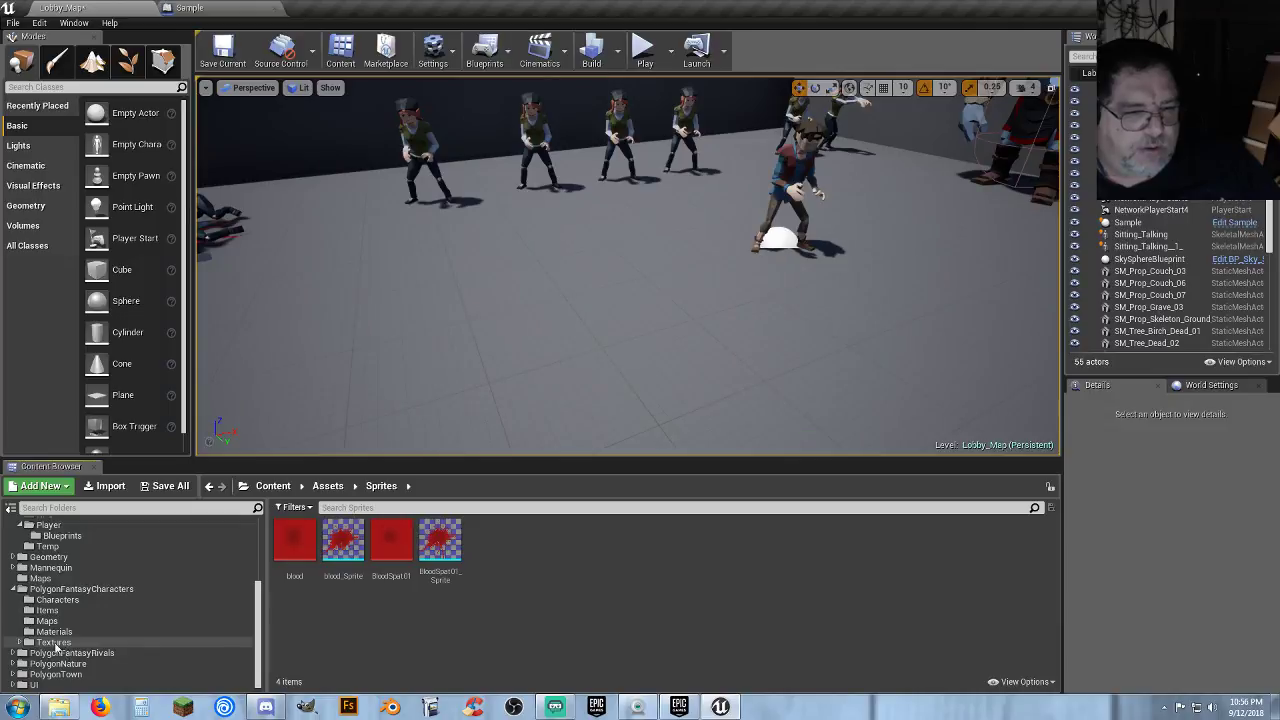
pyautogui.click(13, 589)
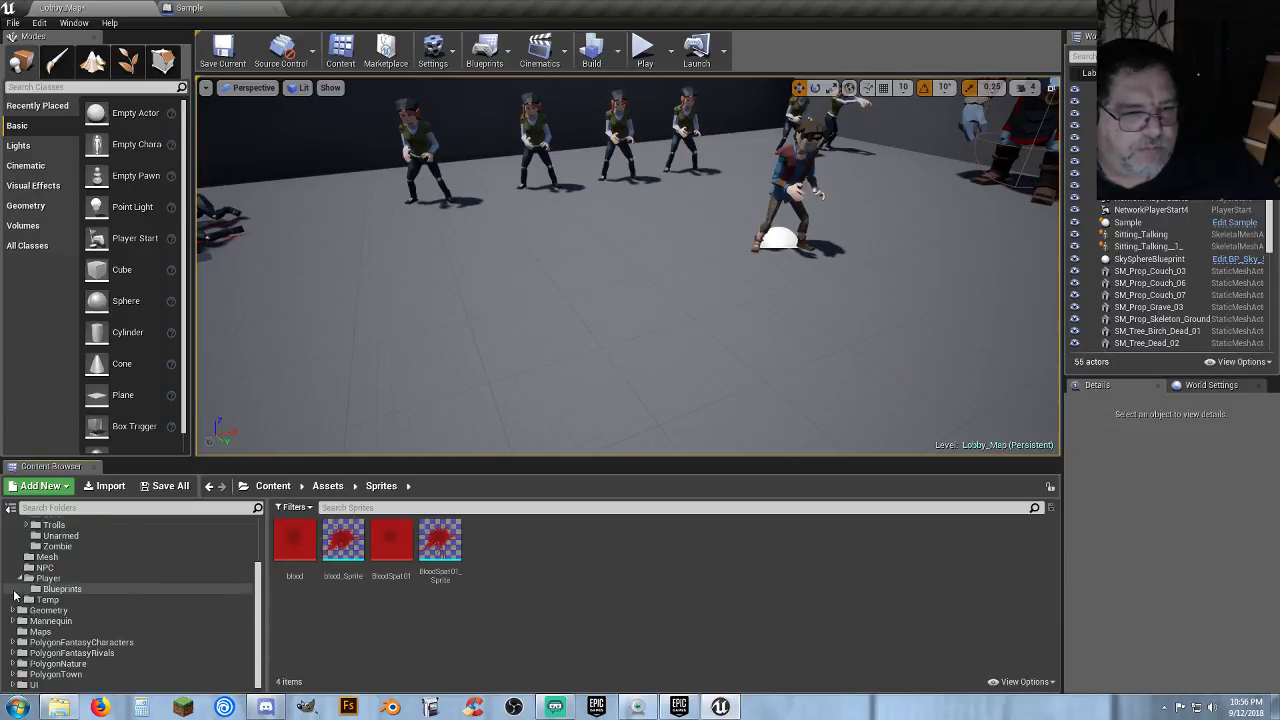
pyautogui.click(12, 663)
pyautogui.scroll(-3, 40, 640)
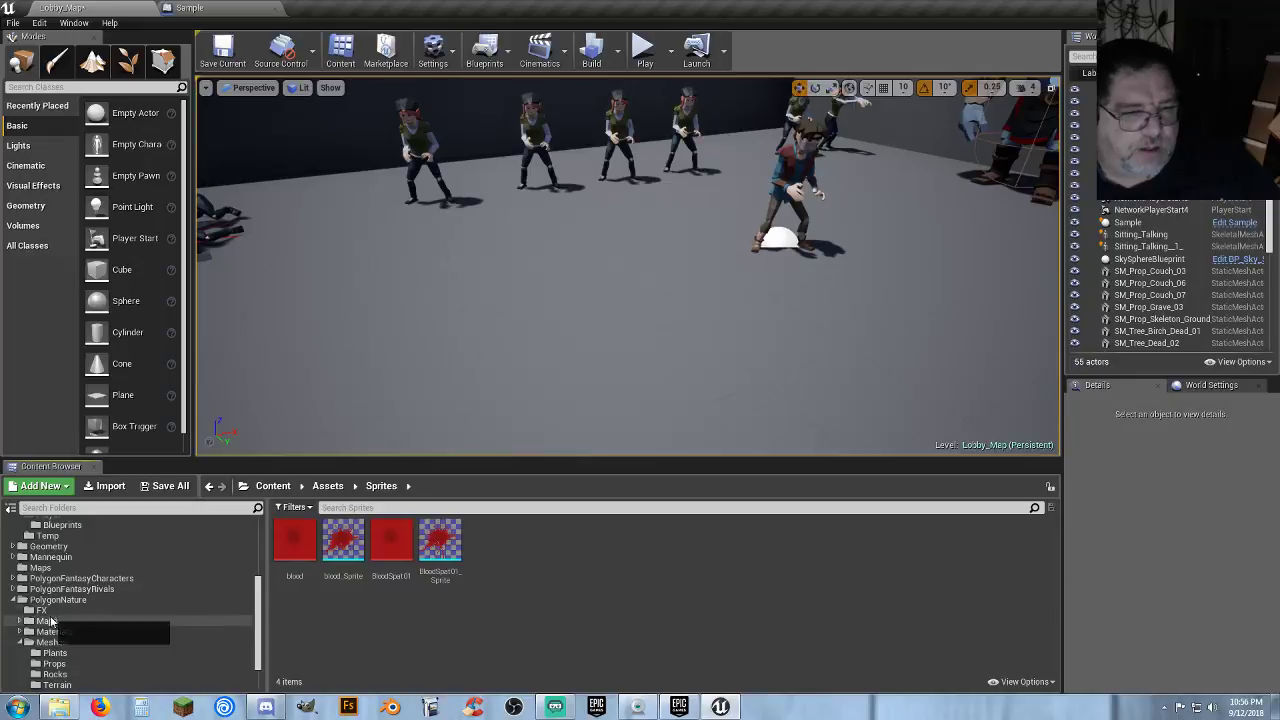
pyautogui.click(41, 610)
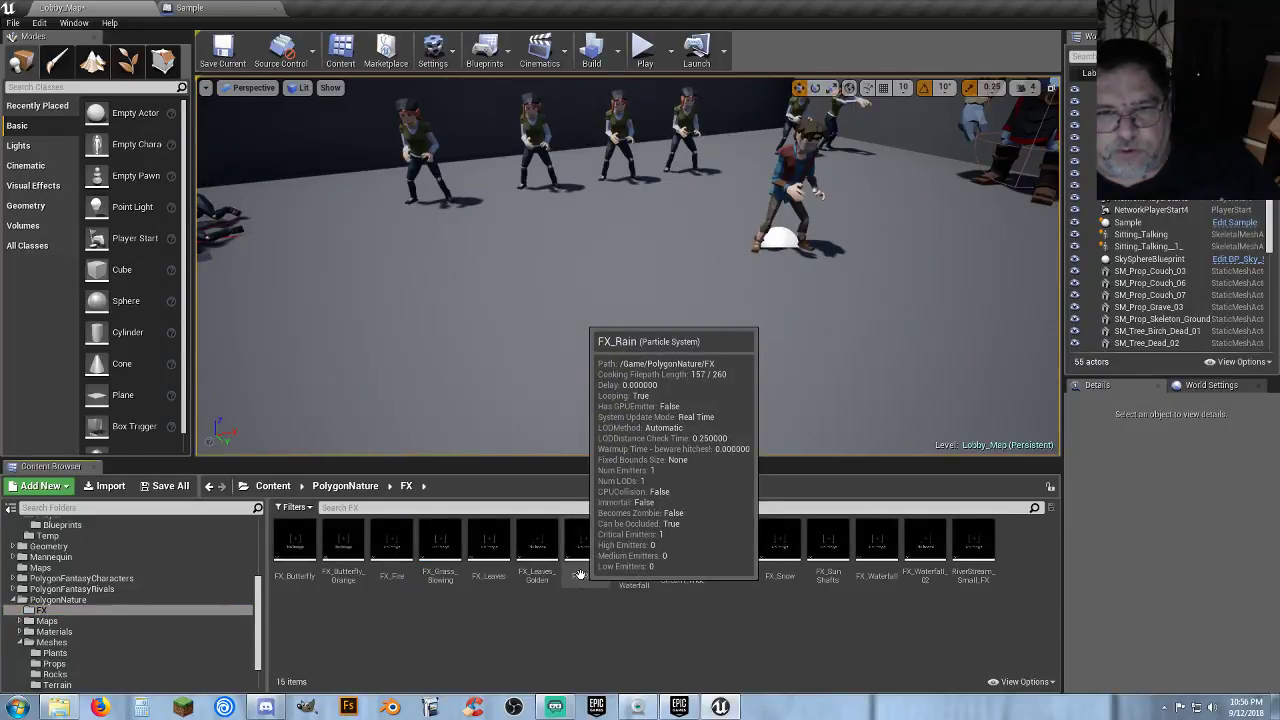
# Return to the Assets/Sprites folder and review the Animation asset types available there without creating one.
pyautogui.moveTo(260, 636); pyautogui.dragTo(250, 567)
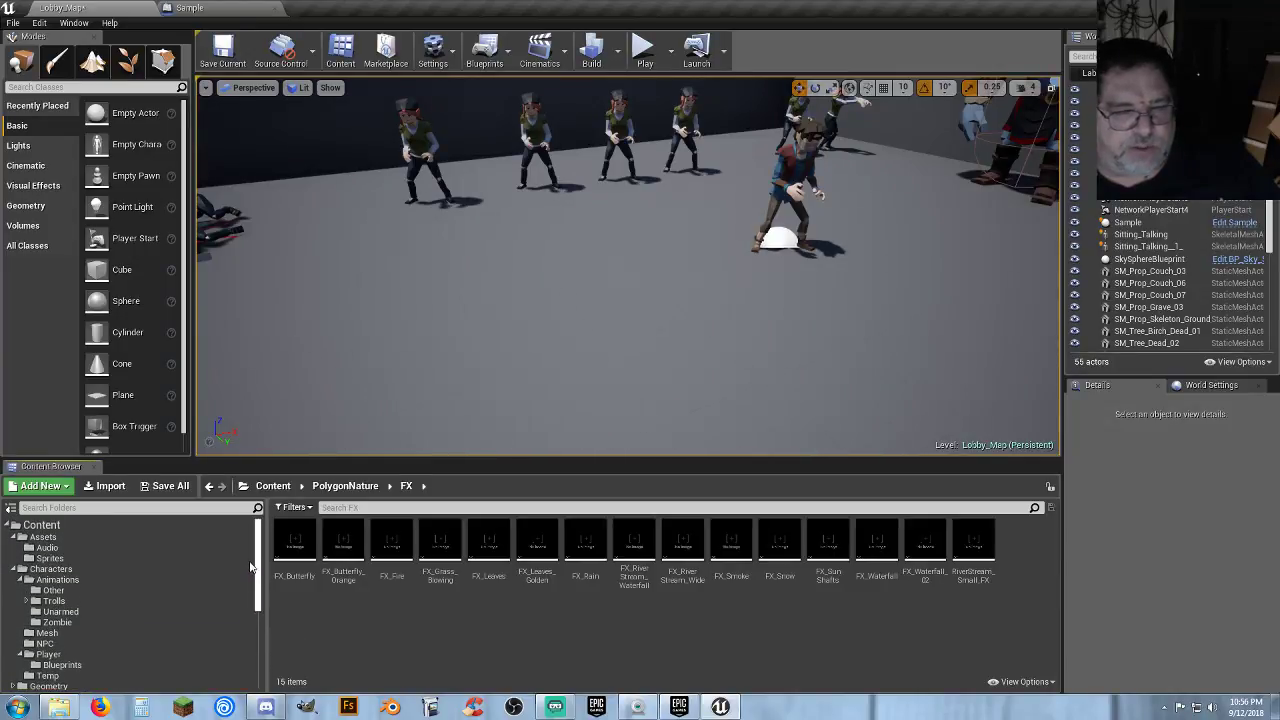
pyautogui.click(128, 558)
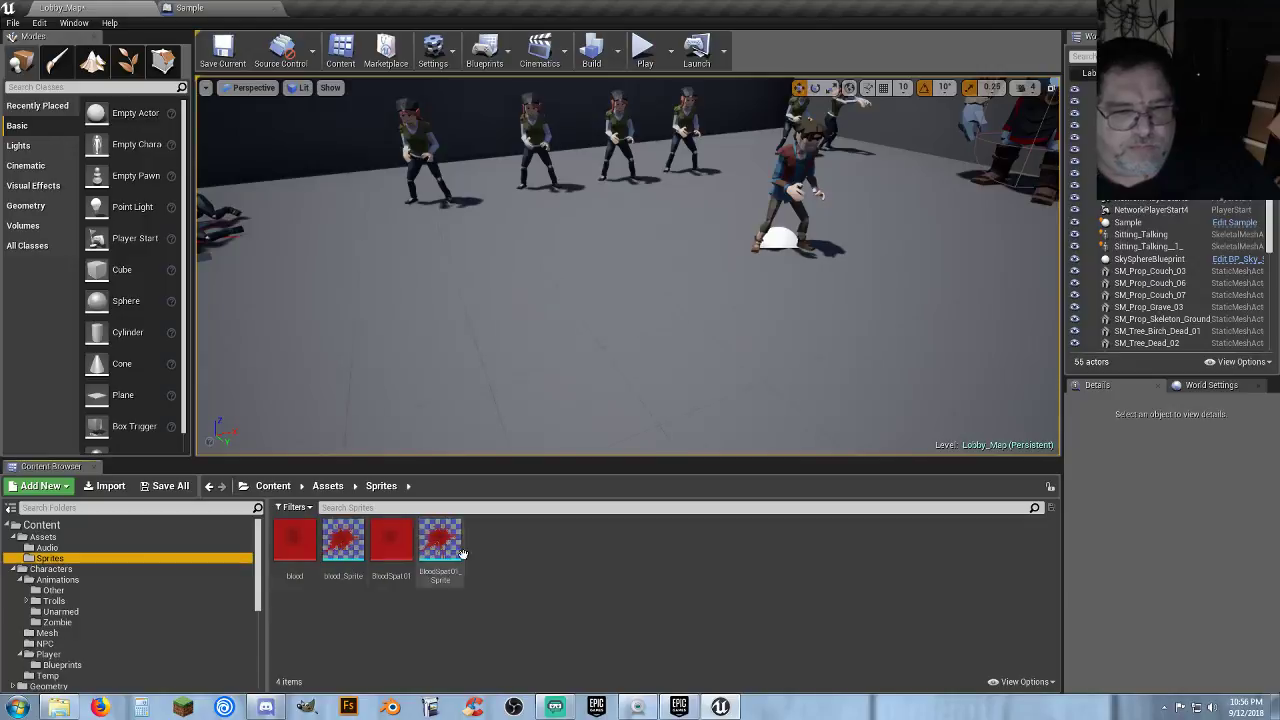
pyautogui.rightClick(570, 531)
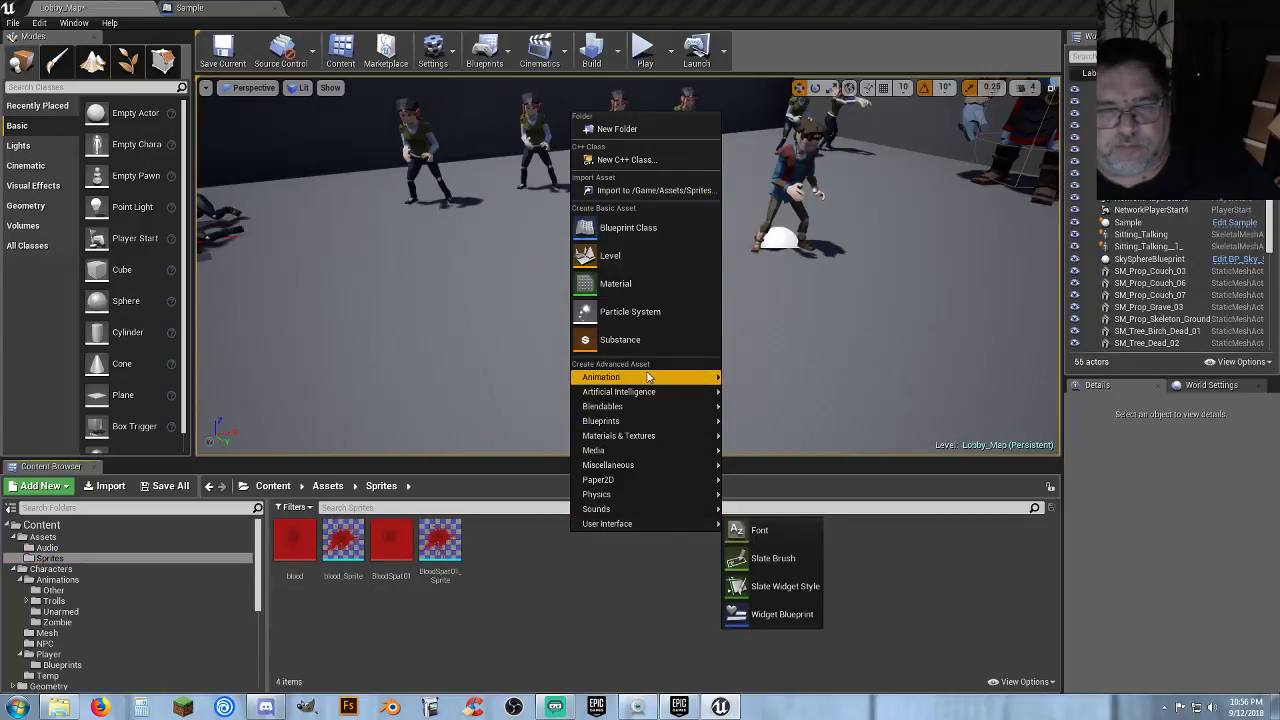
pyautogui.moveTo(648, 376)
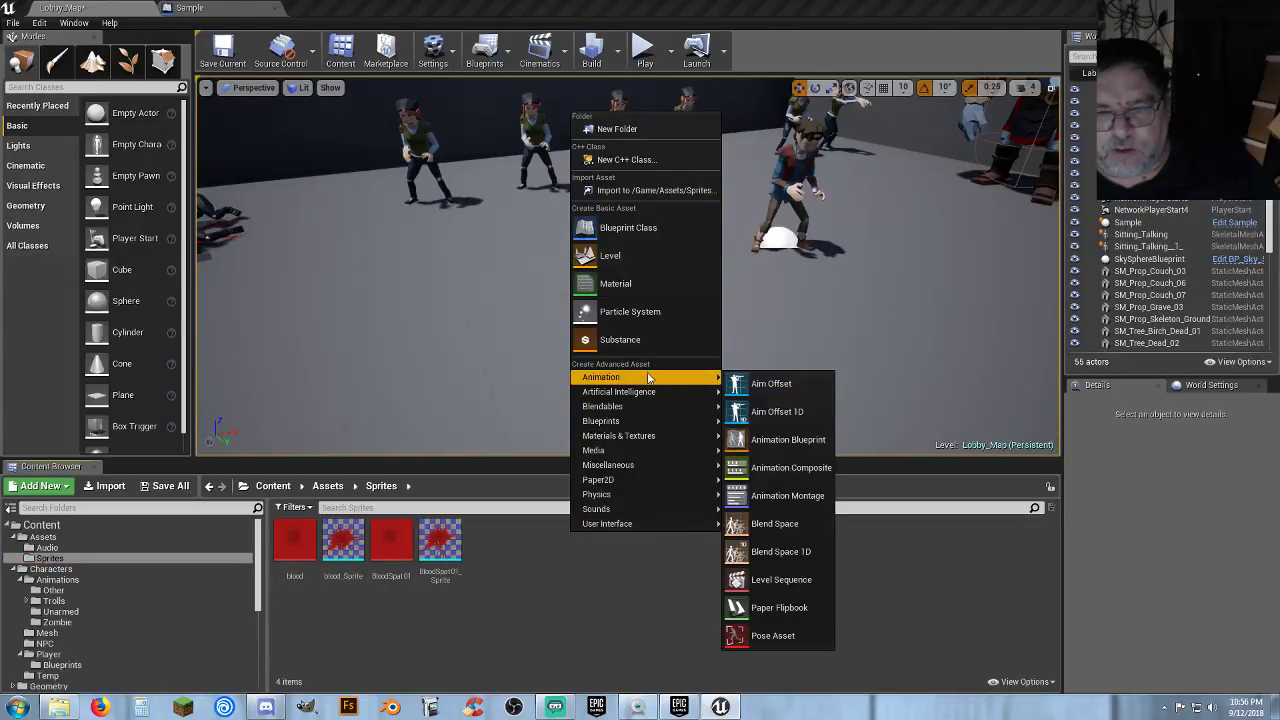
pyautogui.moveTo(652, 466)
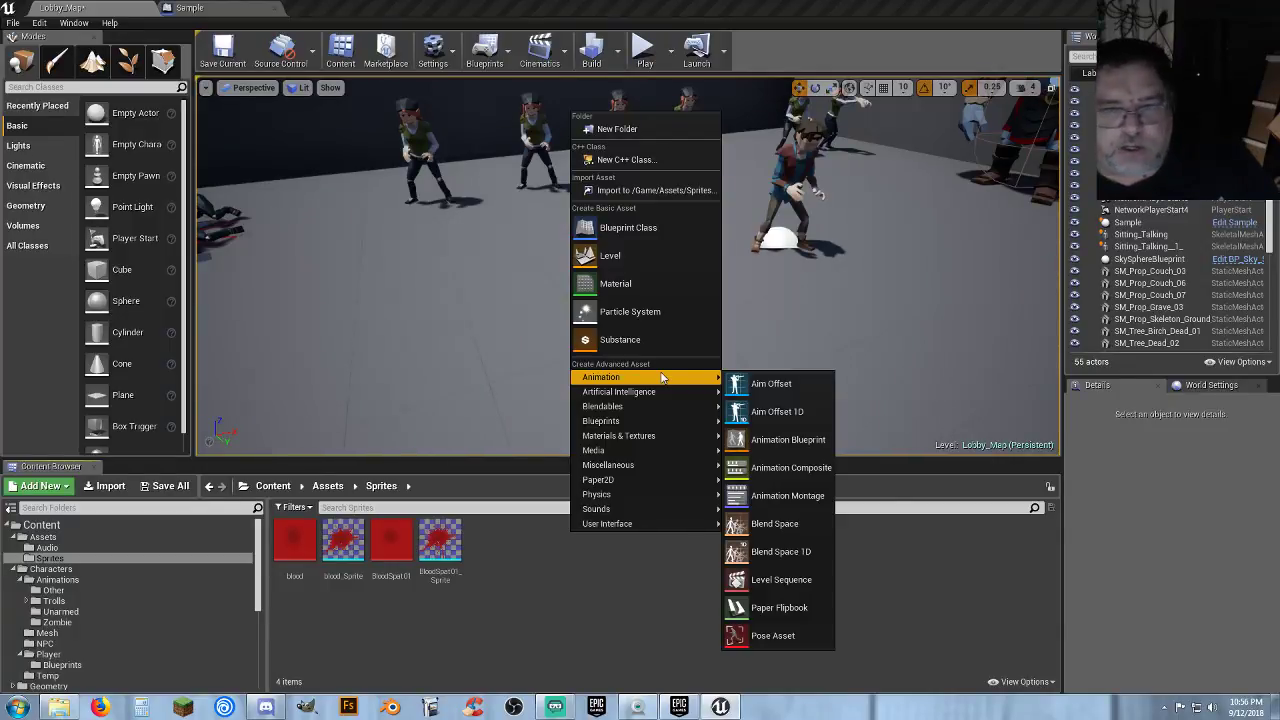
pyautogui.click(613, 593)
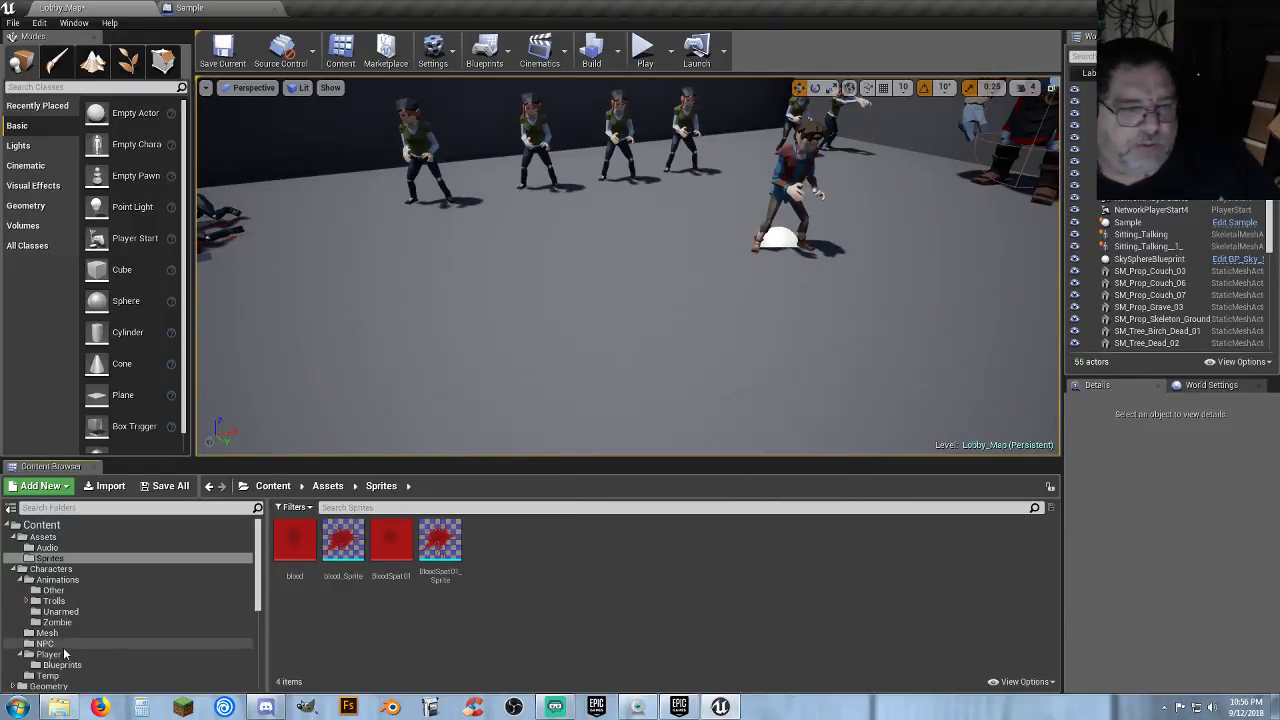
# Open the FX_Butterfly particle system from the PolygonNature/FX folder to examine its emitters.
pyautogui.scroll(-5, 84, 566)
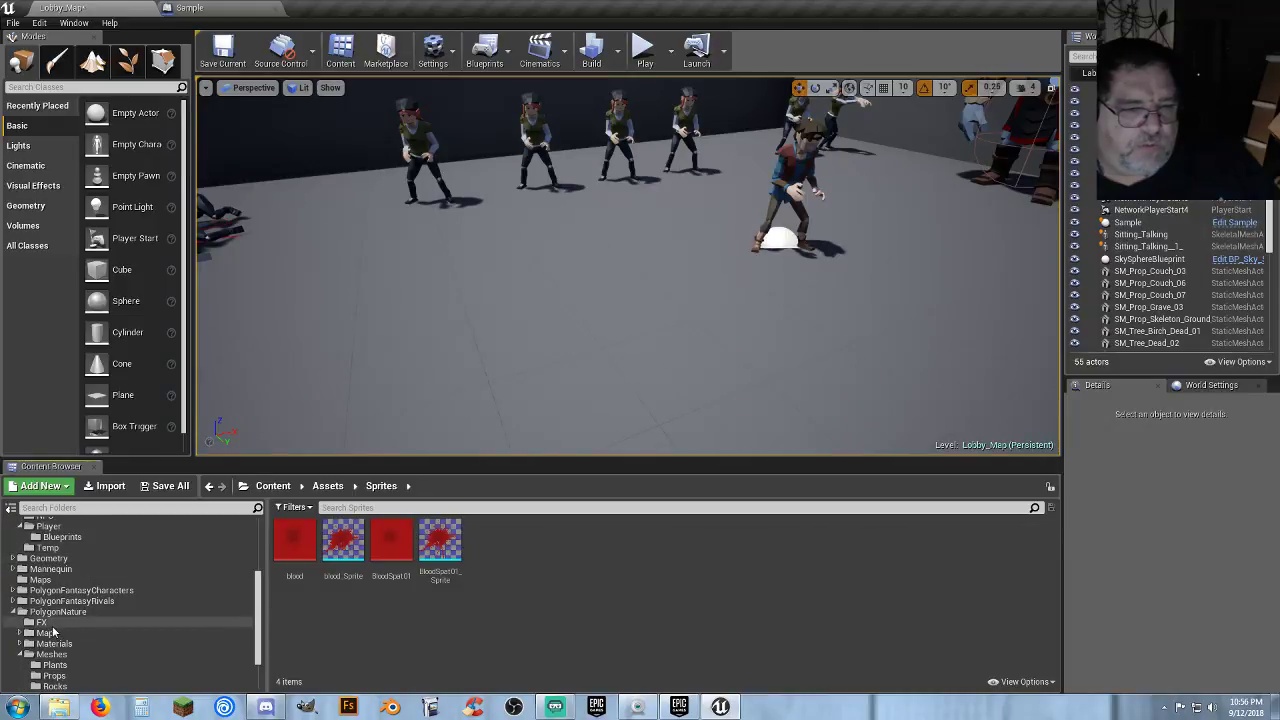
pyautogui.click(153, 624)
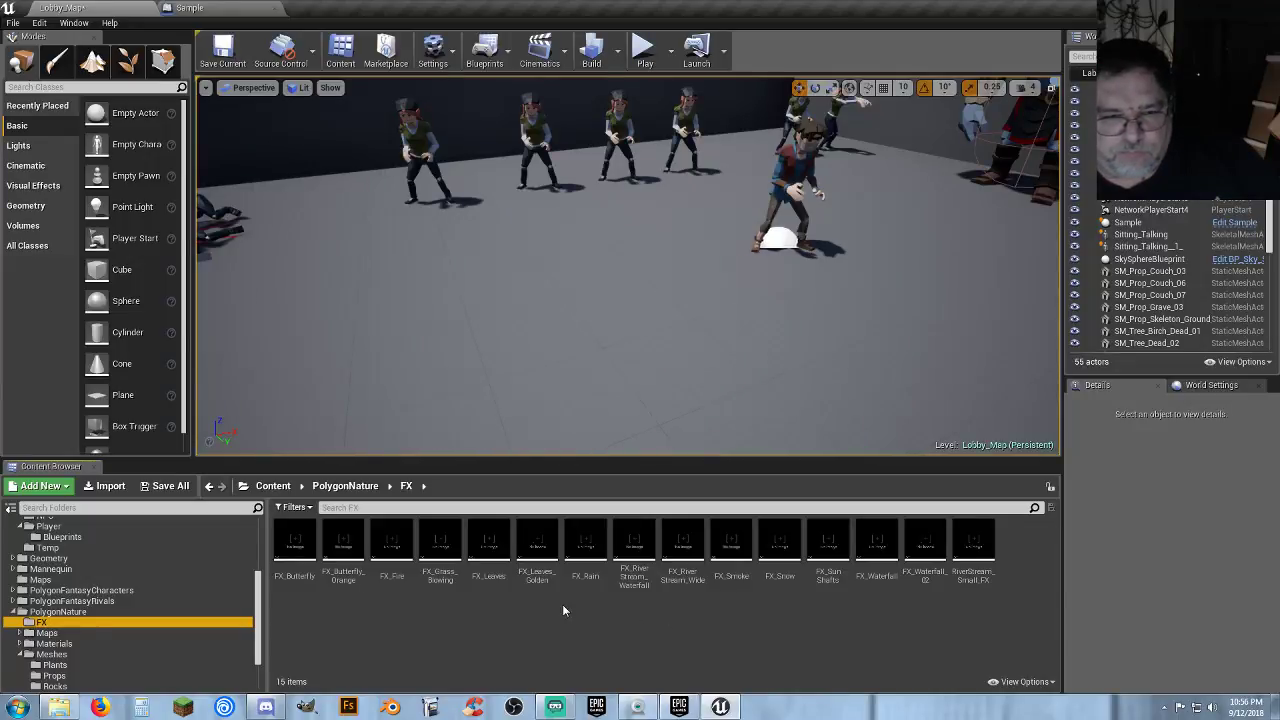
pyautogui.doubleClick(305, 575)
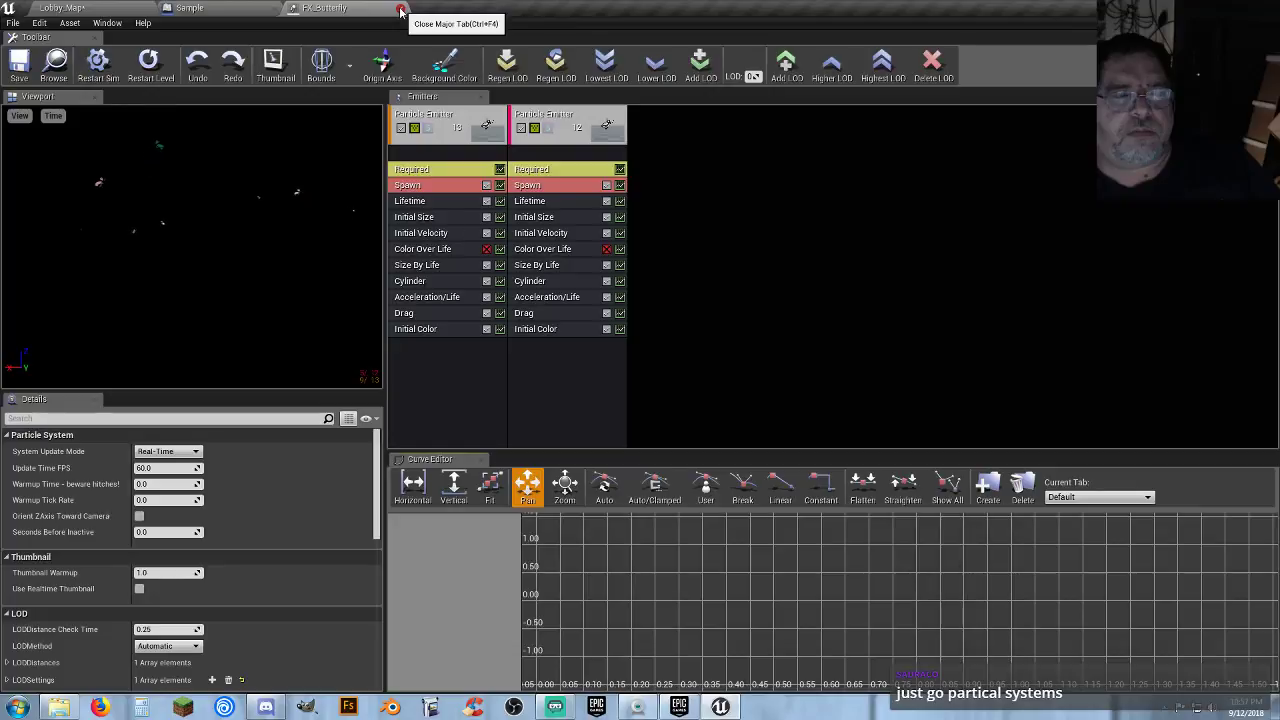
# Close the FX_Butterfly particle system and review the Cinematics options in Lobby_Map without adding any of them.
pyautogui.click(400, 10)
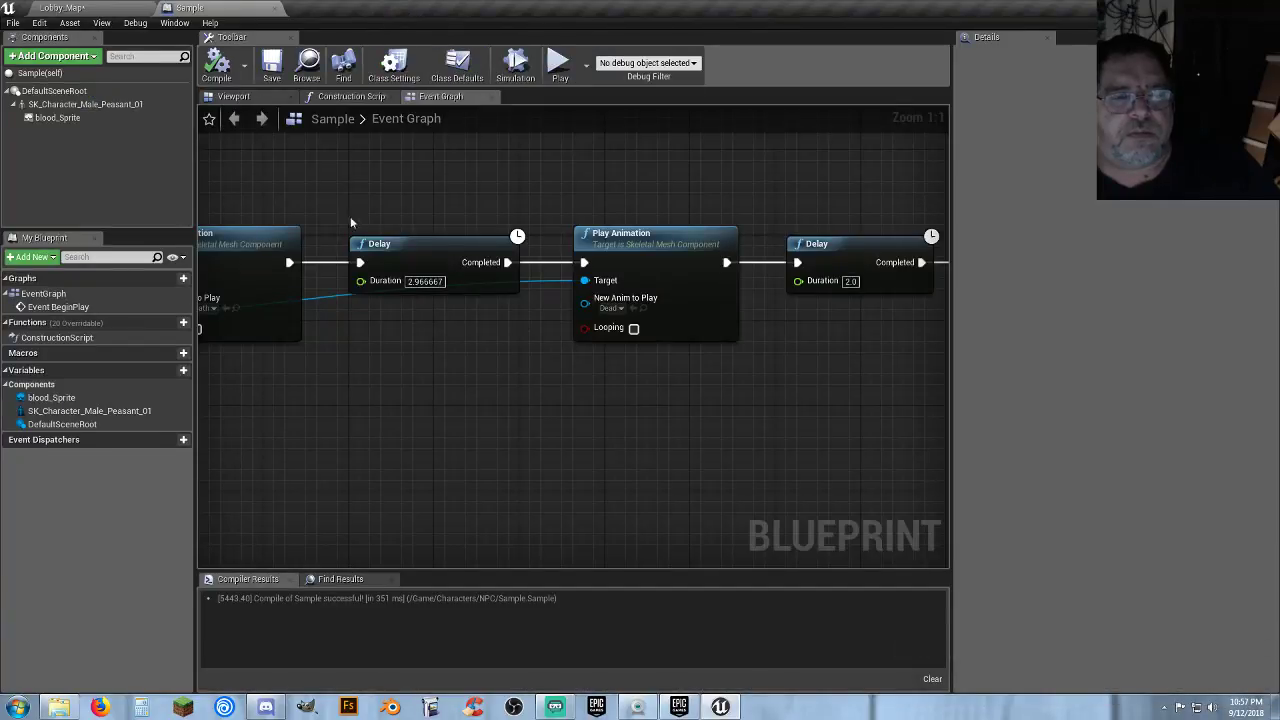
pyautogui.click(110, 8)
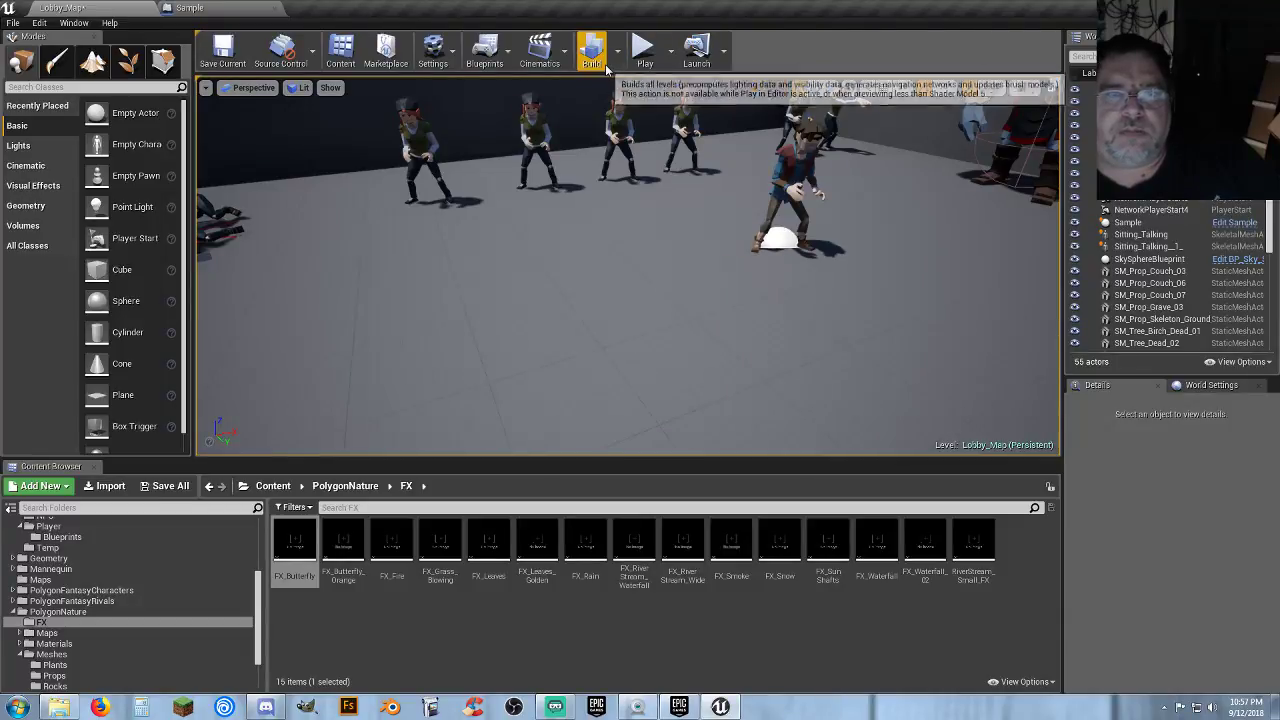
pyautogui.click(565, 52)
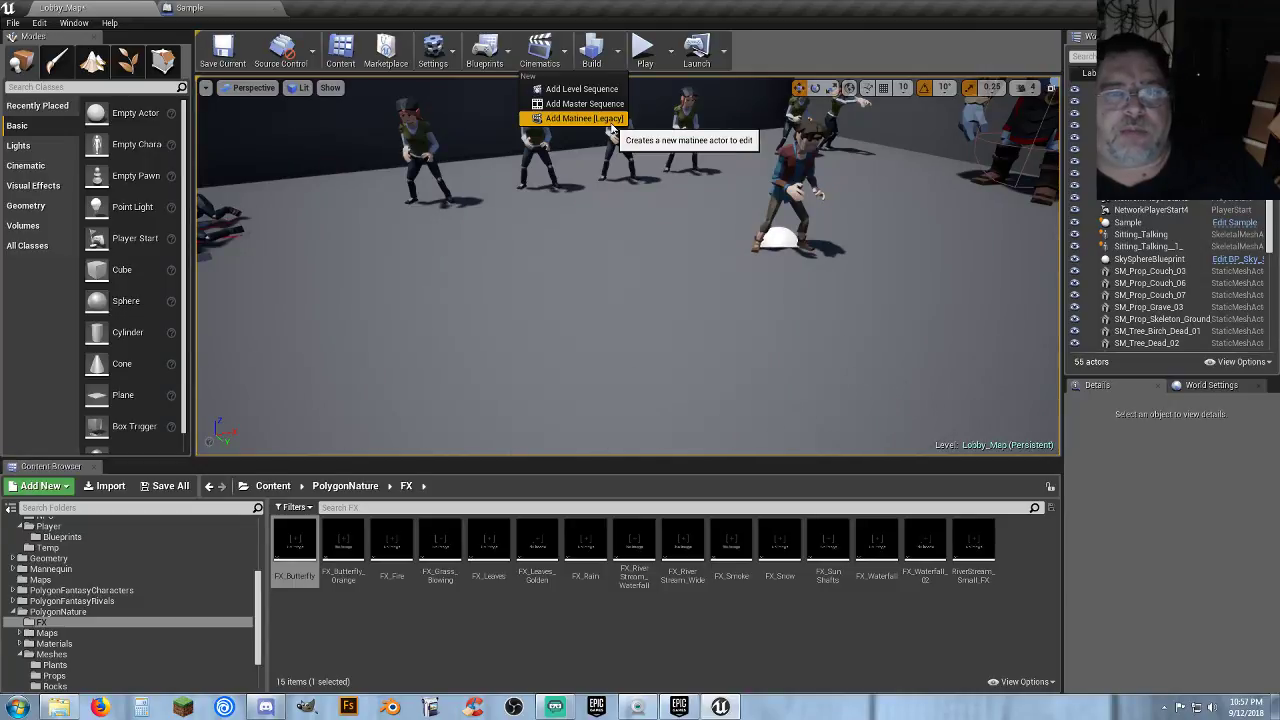
pyautogui.click(808, 37)
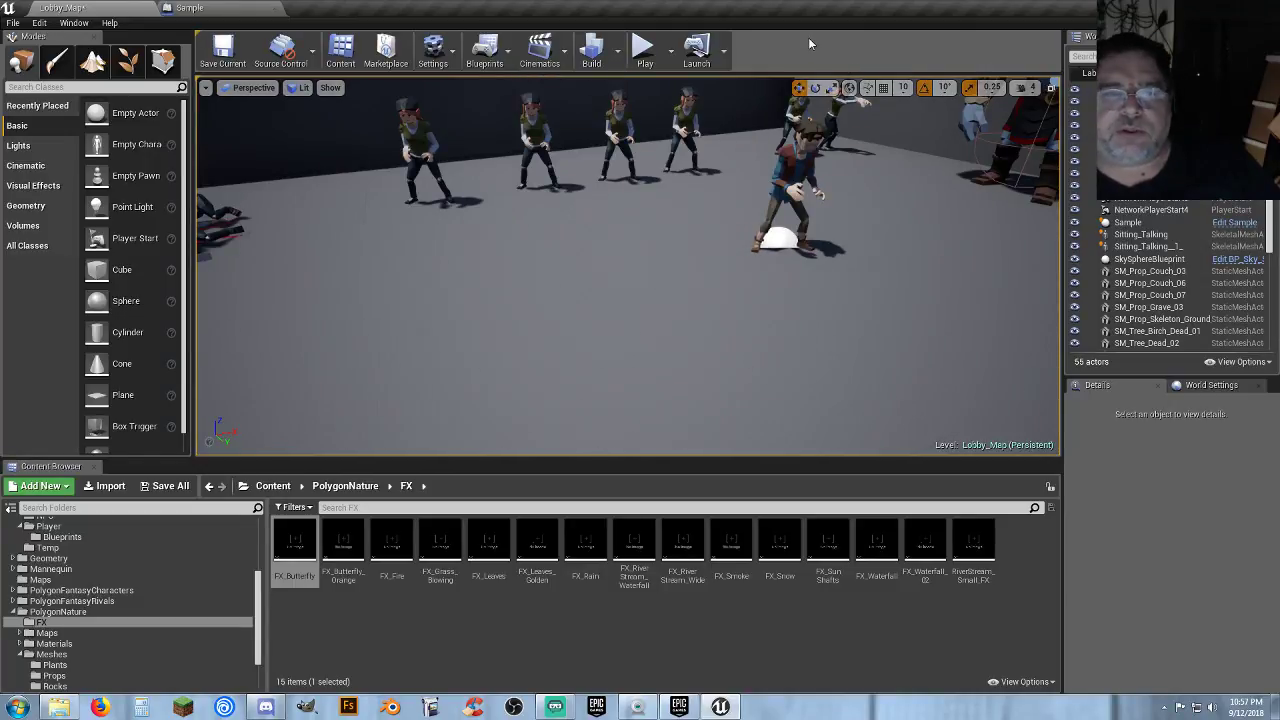
pyautogui.click(733, 648)
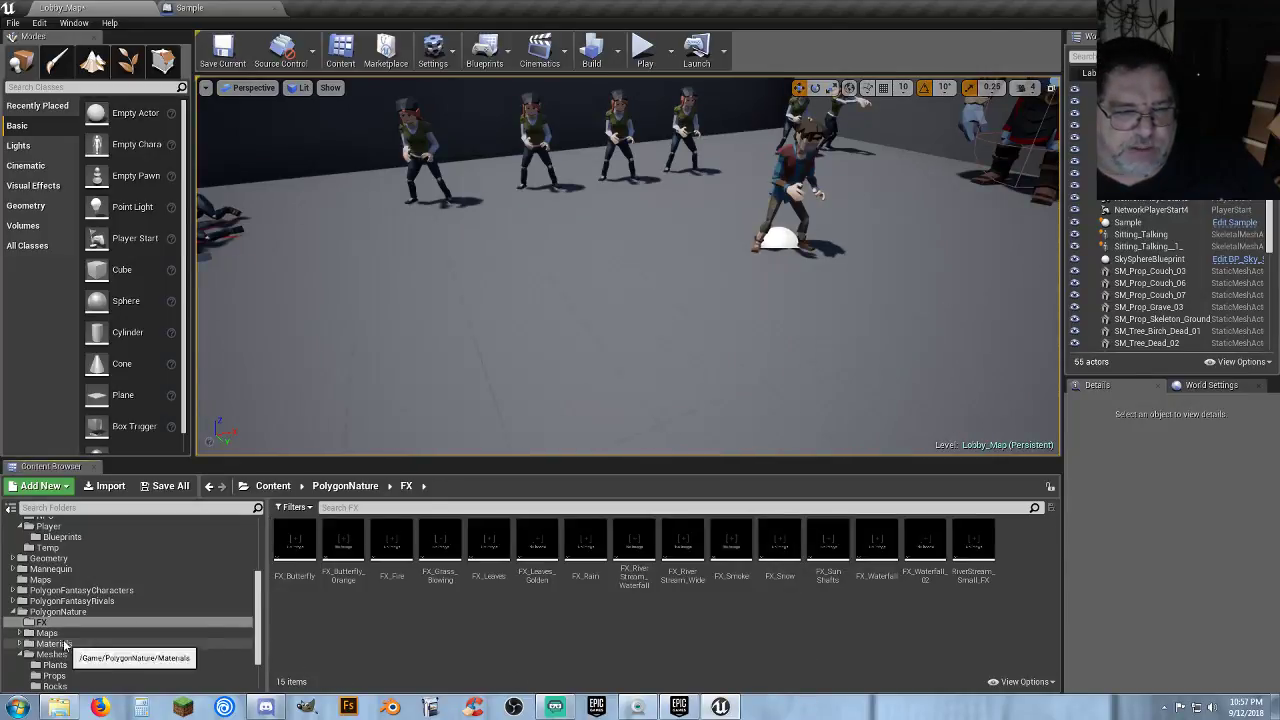
# Create a Widget Blueprint with its default name in the Assets/Sprites folder and open it for editing.
pyautogui.scroll(2, 48, 585)
pyautogui.scroll(3, 48, 585)
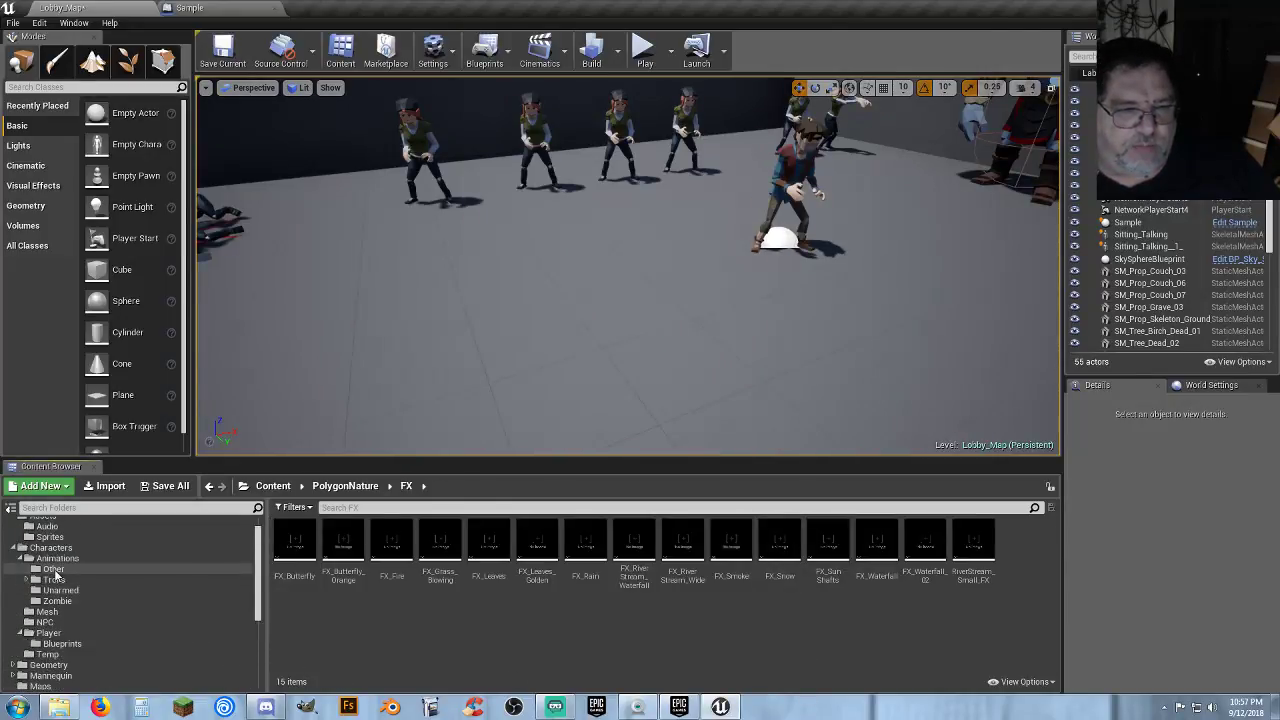
pyautogui.click(59, 560)
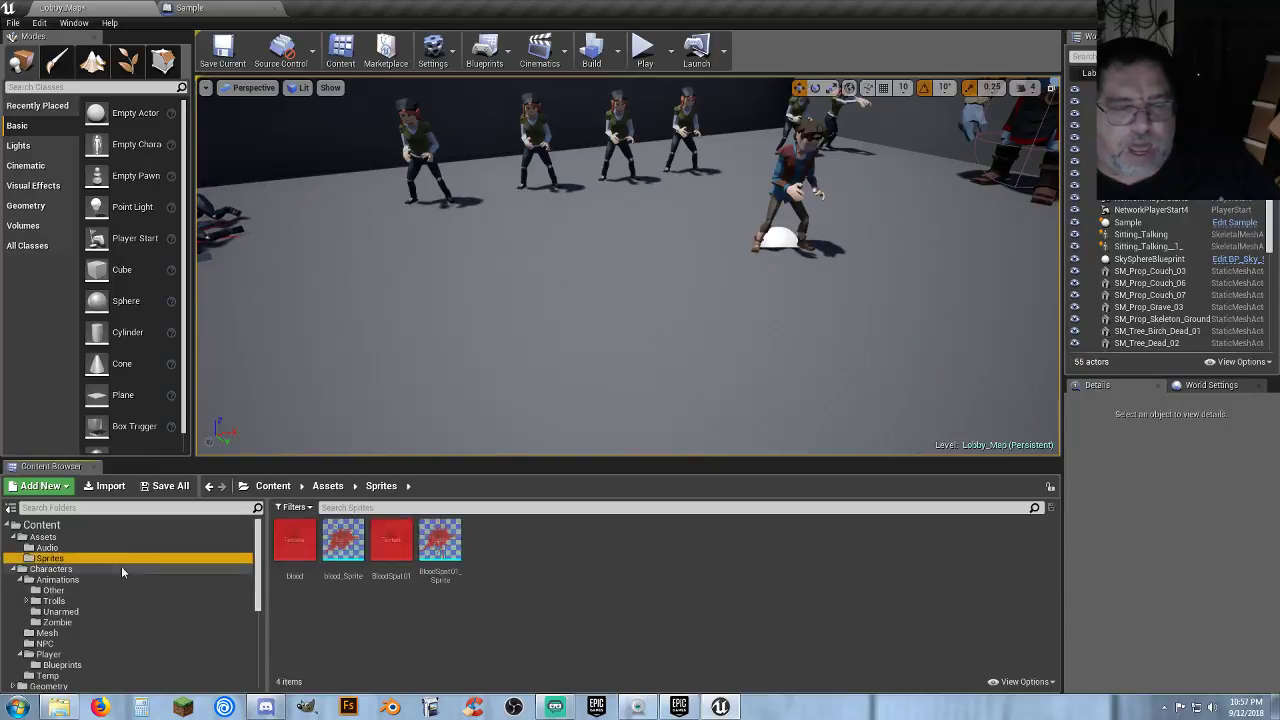
pyautogui.click(543, 548)
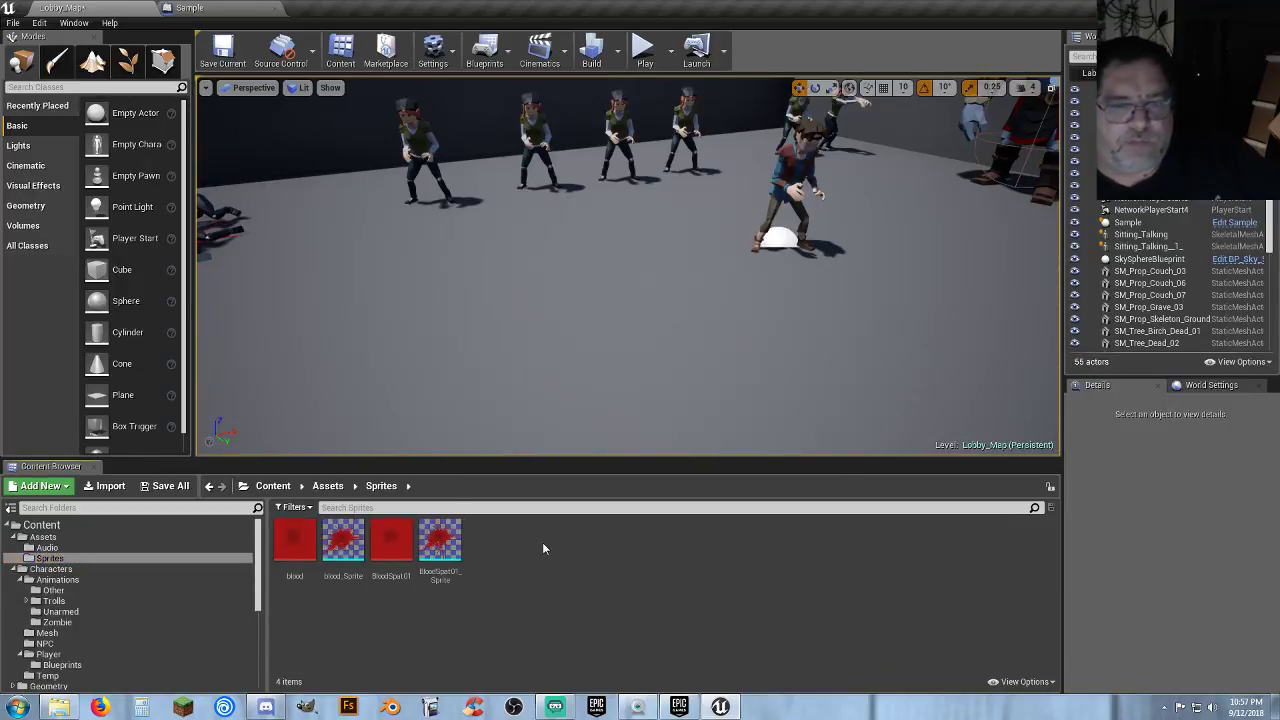
pyautogui.rightClick(535, 547)
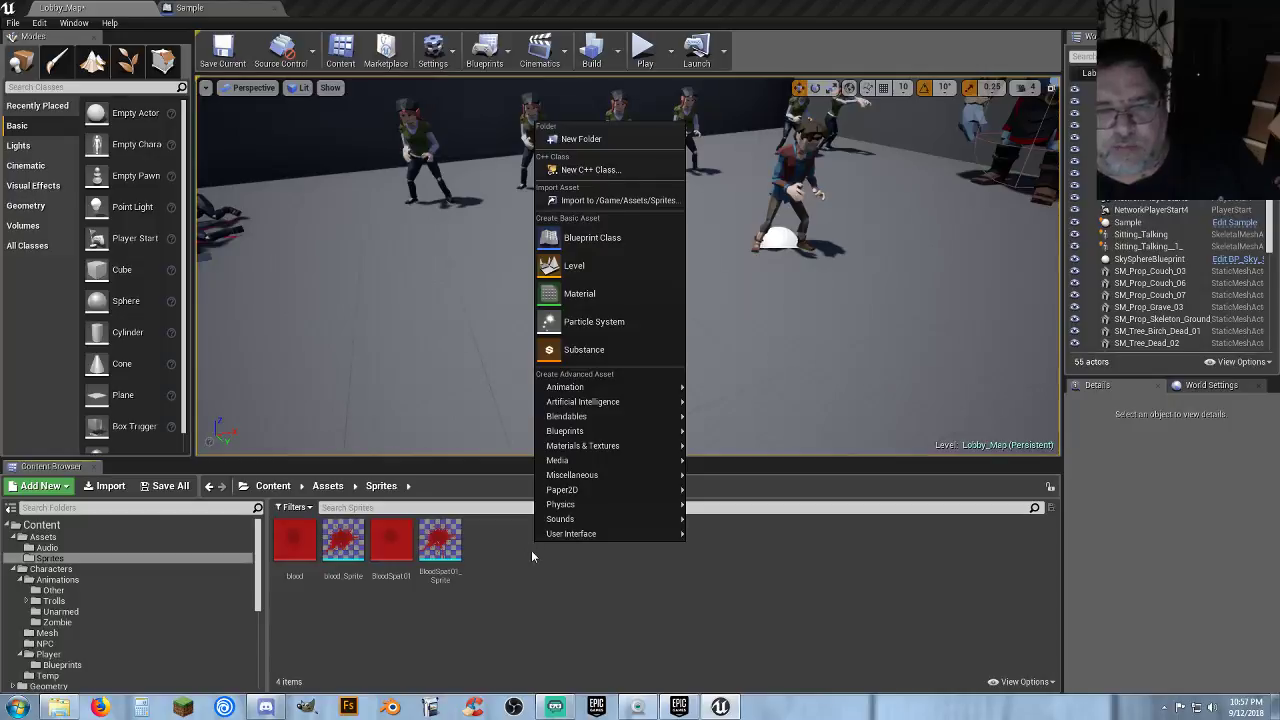
pyautogui.moveTo(588, 536)
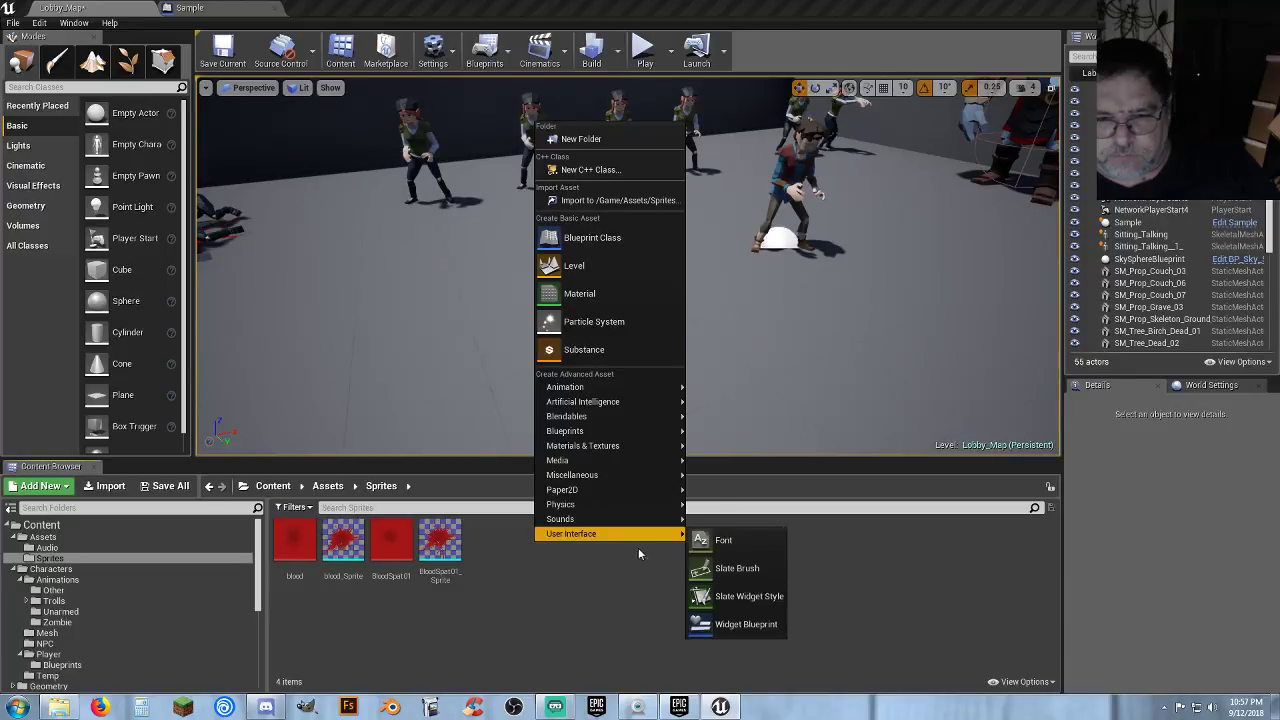
pyautogui.click(771, 625)
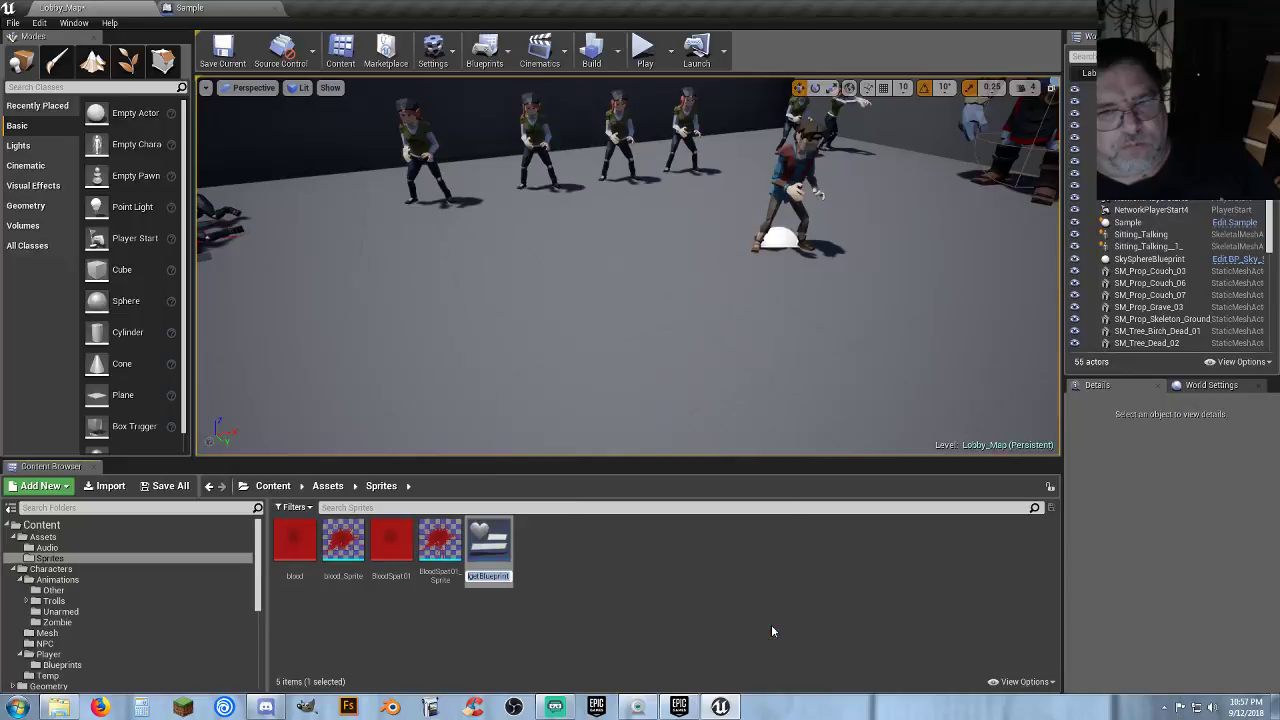
pyautogui.press('Return')
pyautogui.doubleClick(491, 544)
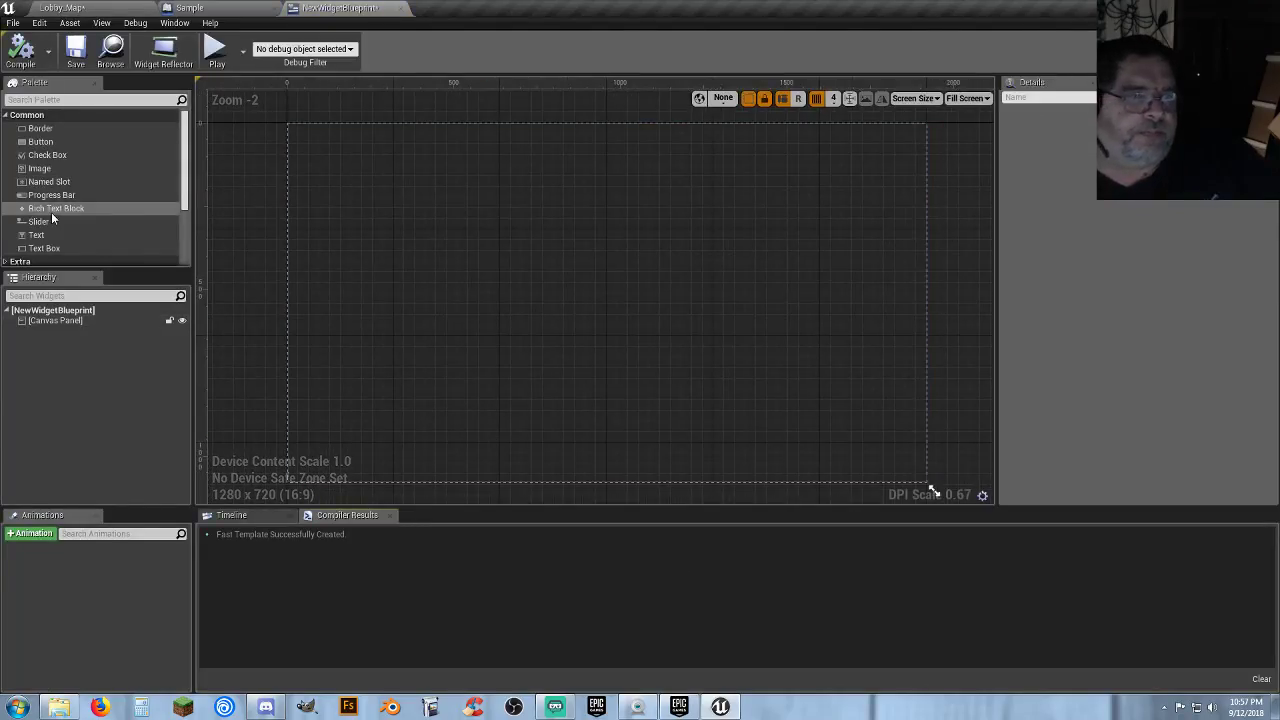
# Add an Image widget to the canvas and assign the blood texture from the Sprites folder as its brush image.
pyautogui.moveTo(50, 168); pyautogui.dragTo(540, 252)
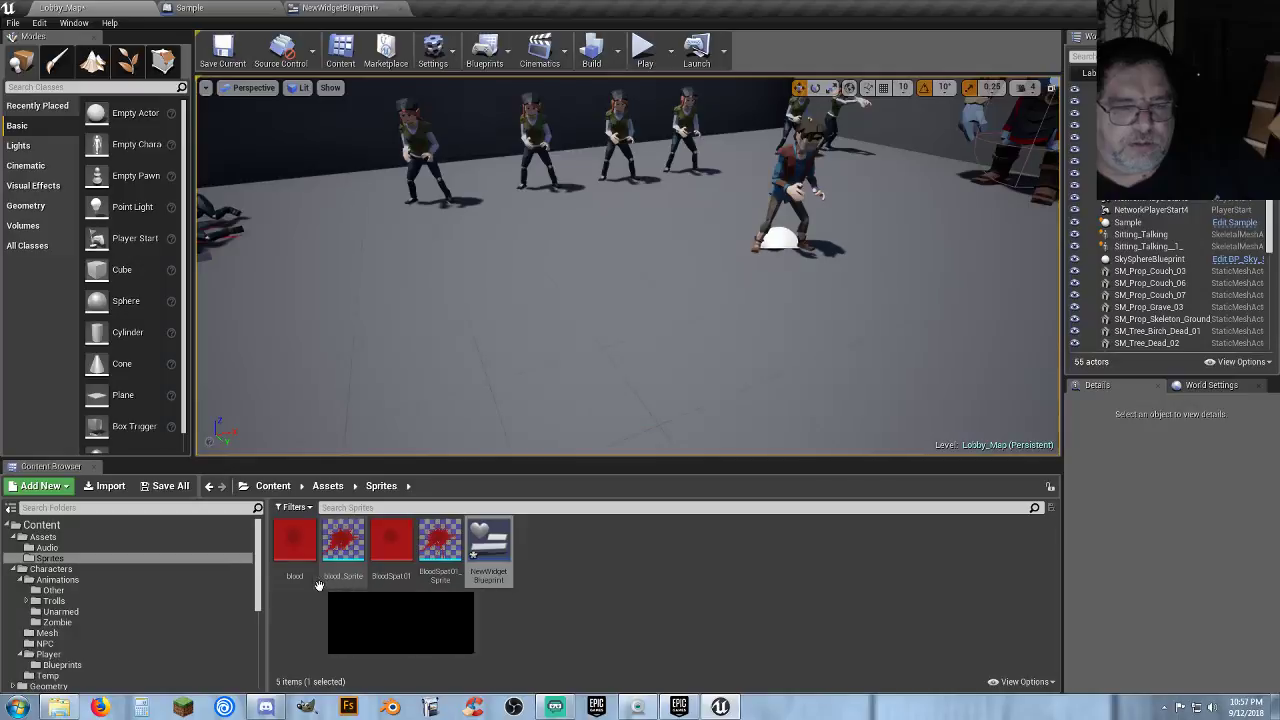
pyautogui.click(295, 545)
pyautogui.click(323, 7)
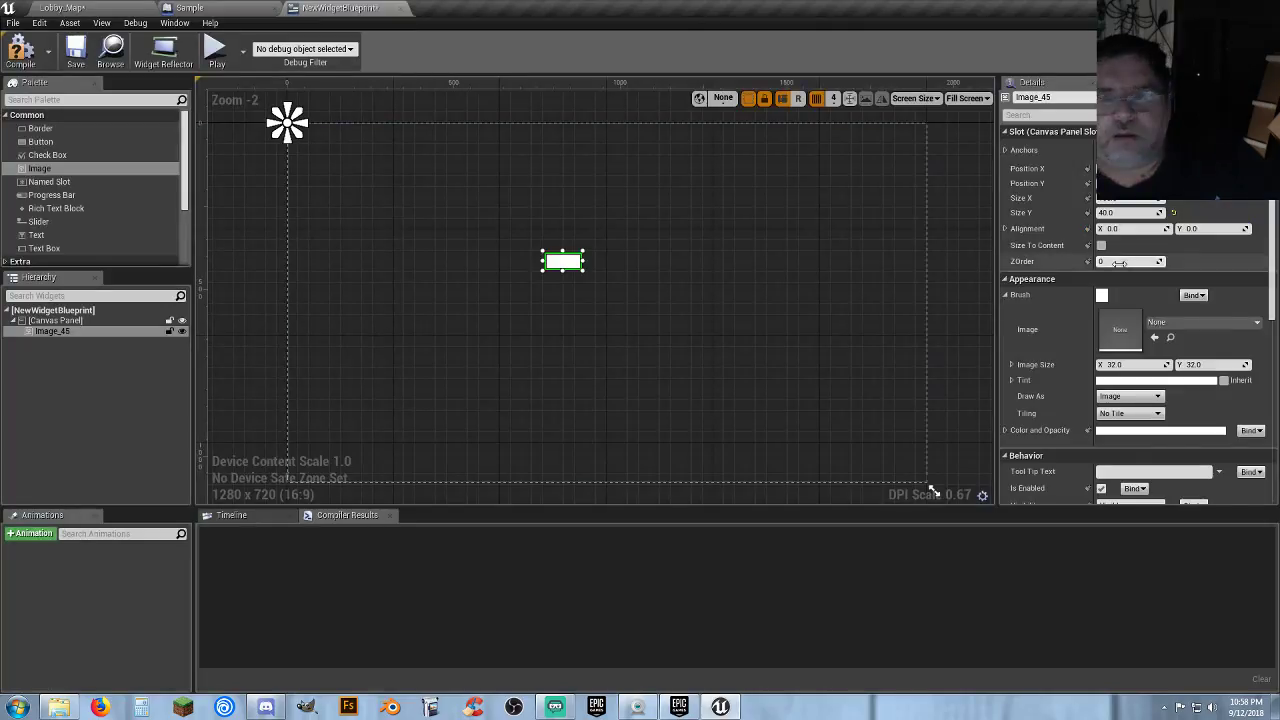
pyautogui.click(1154, 337)
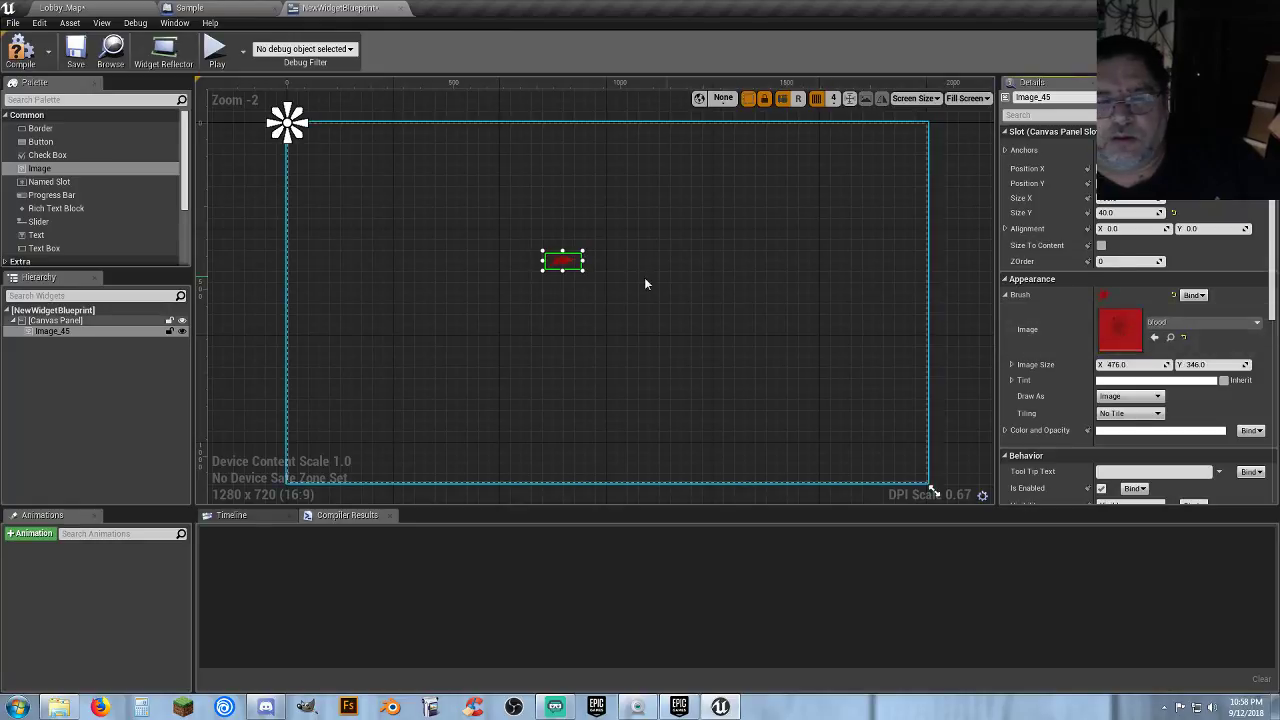
# Enlarge the blood image to about 272 high, anchor it to the canvas centre and move it over the anchor.
pyautogui.moveTo(584, 270); pyautogui.dragTo(669, 347)
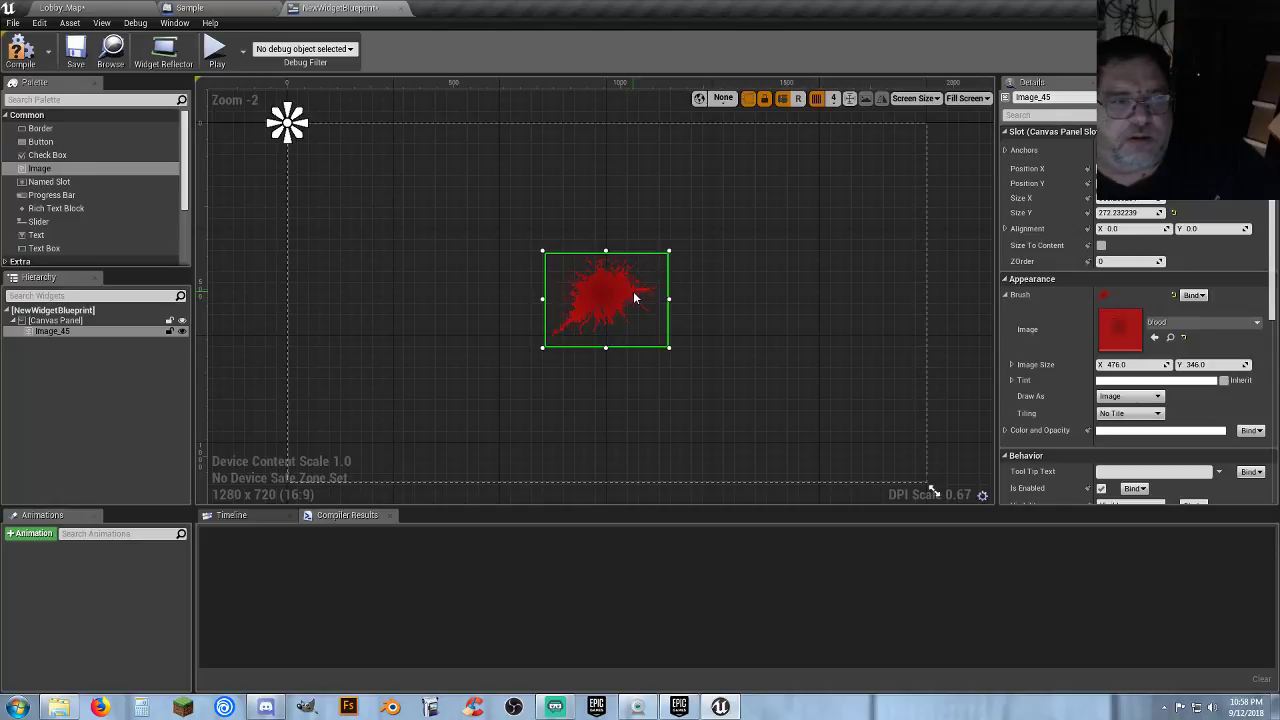
pyautogui.moveTo(607, 290); pyautogui.dragTo(583, 280)
pyautogui.click(1130, 150)
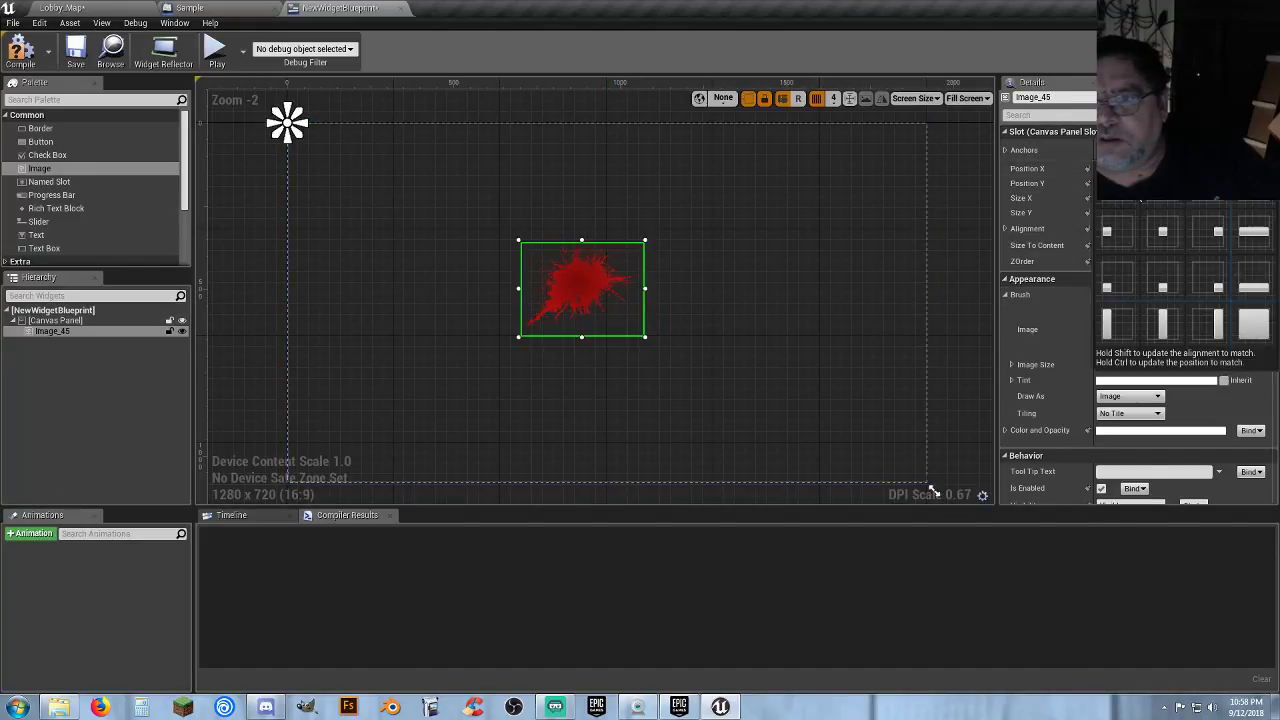
pyautogui.click(1163, 255)
pyautogui.moveTo(575, 280); pyautogui.dragTo(594, 293)
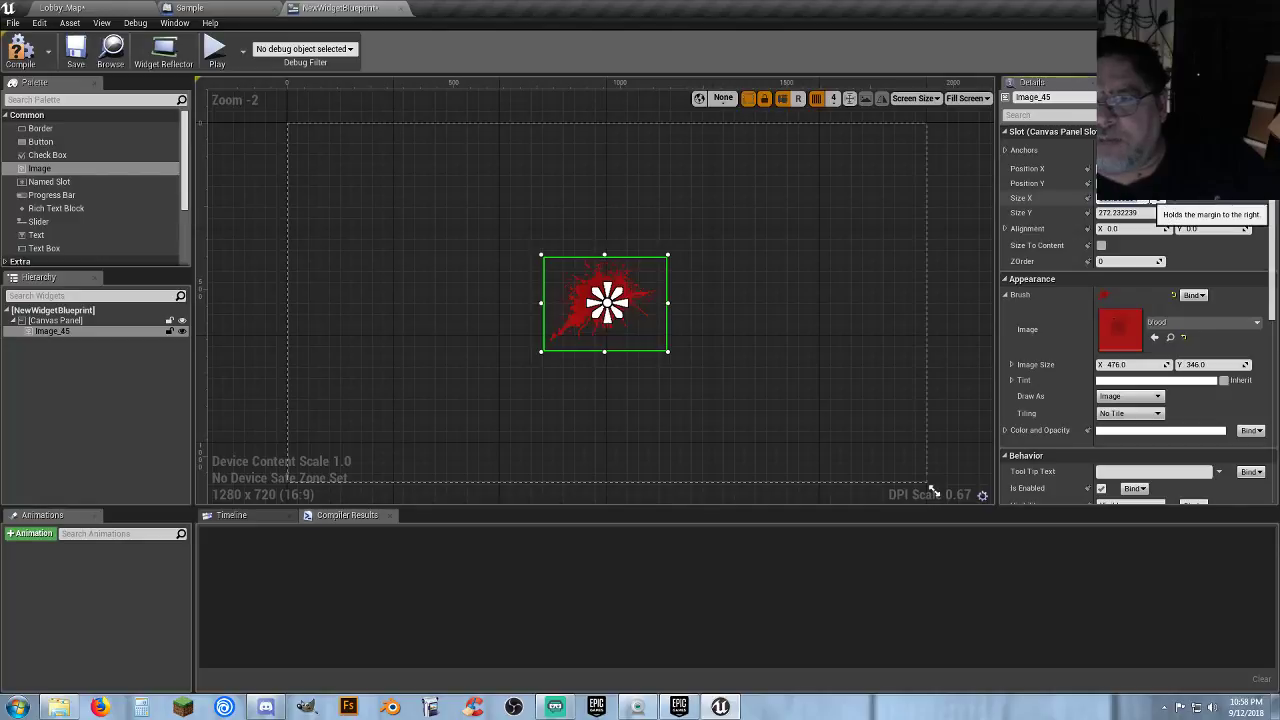
# Set the blood image's size to 300 by 300 and adjust its X and Y position to centre it on the anchor.
pyautogui.press('Tab')
pyautogui.write('300')
pyautogui.press('Tab')
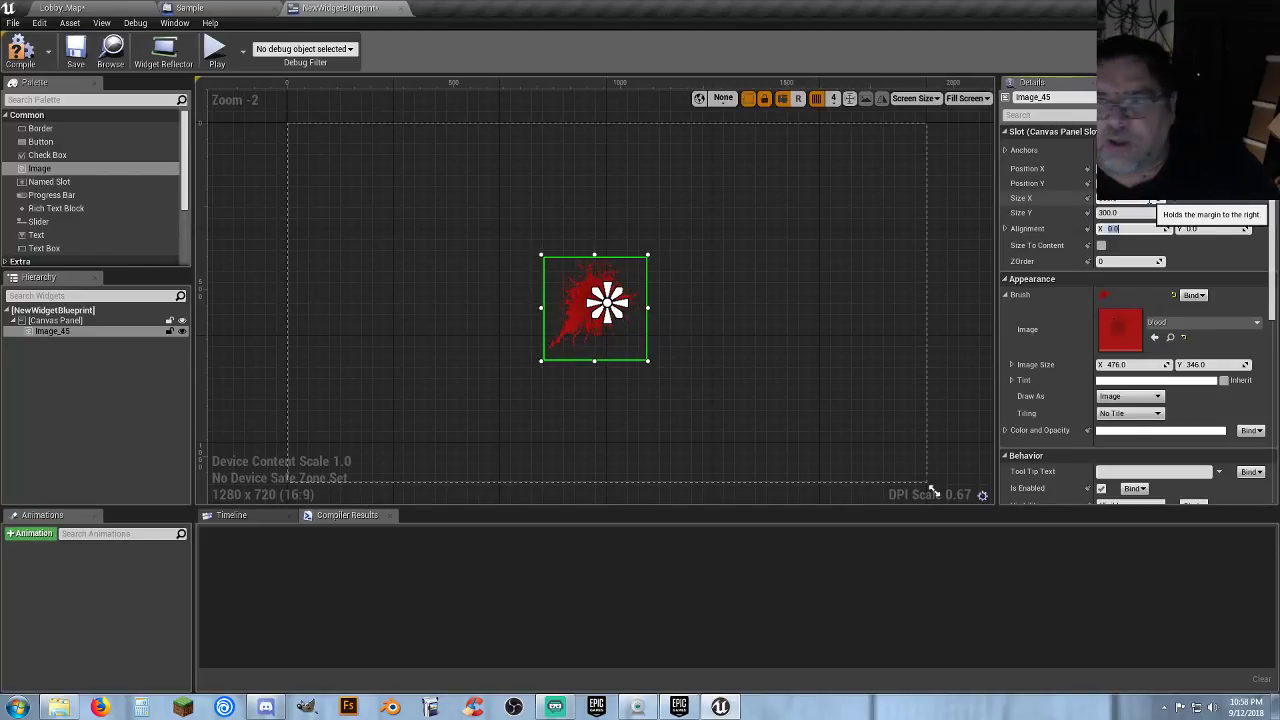
pyautogui.click(1128, 168)
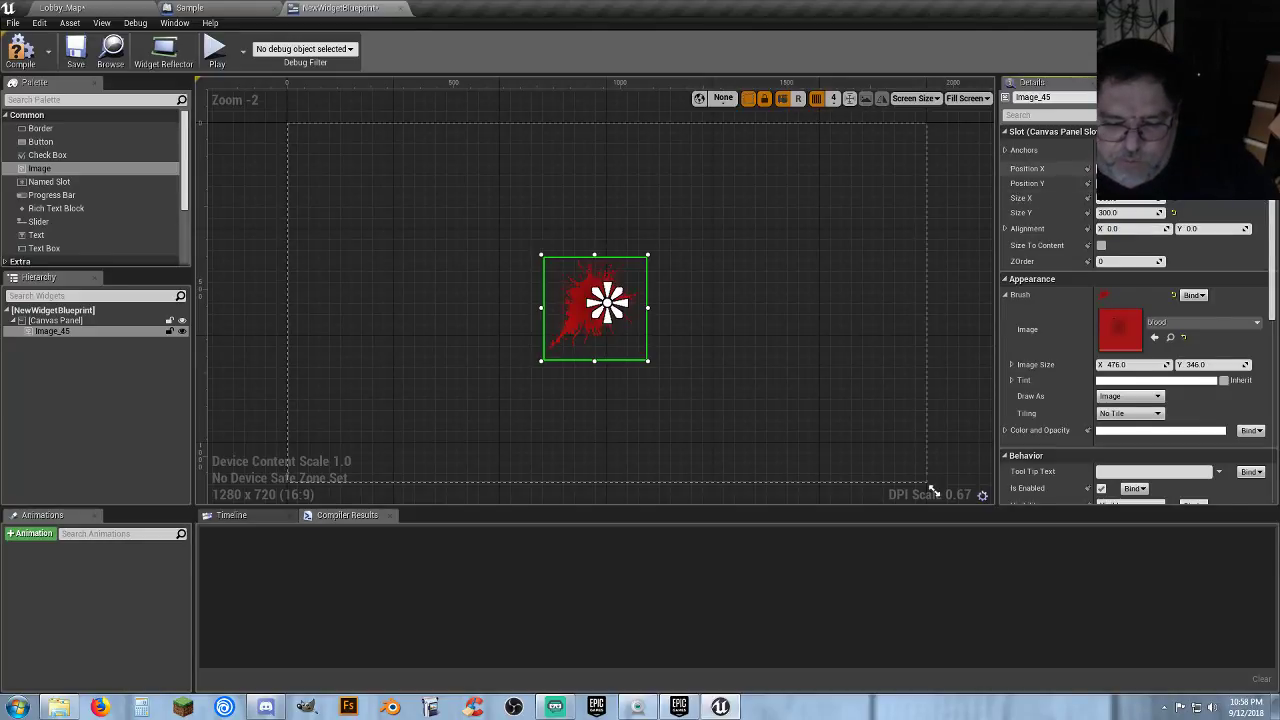
pyautogui.press('Tab')
pyautogui.press('Tab')
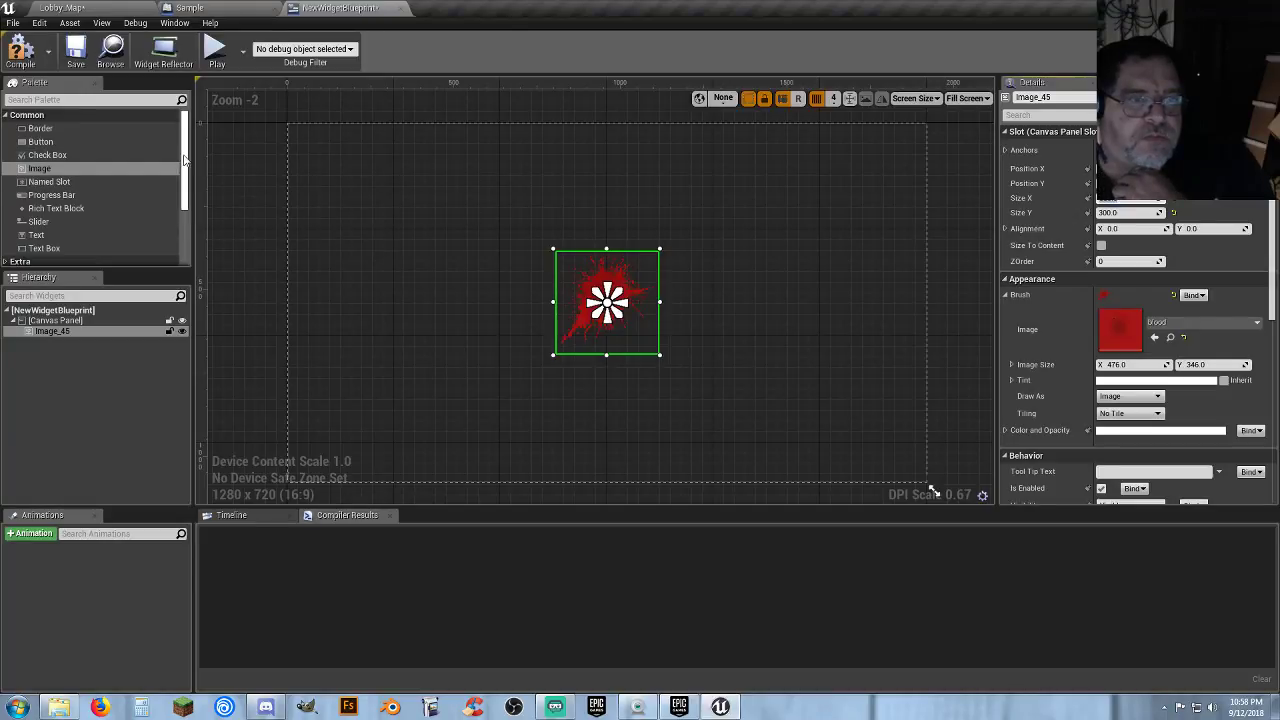
# Look through the Uncategorized, Special Effects, Primitive, Panel and Optimization widget categories for something usable for the blood effect.
pyautogui.moveTo(185, 161); pyautogui.dragTo(193, 213)
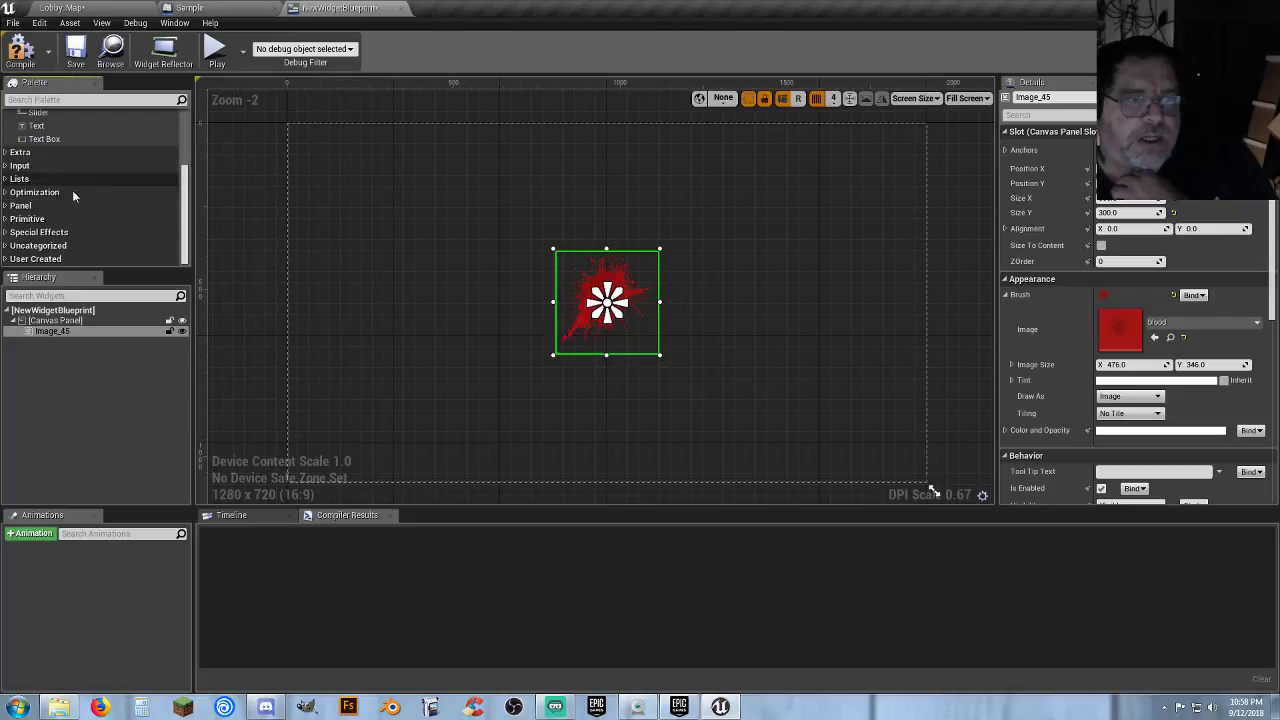
pyautogui.click(6, 246)
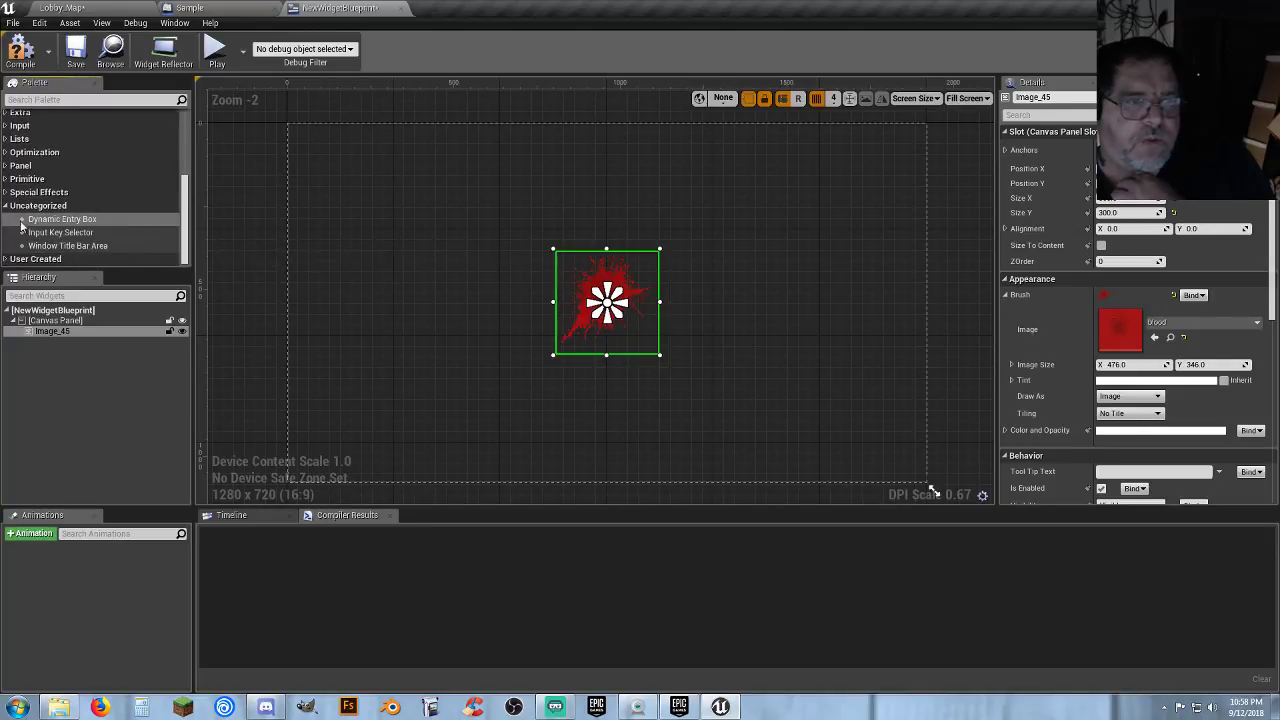
pyautogui.click(8, 206)
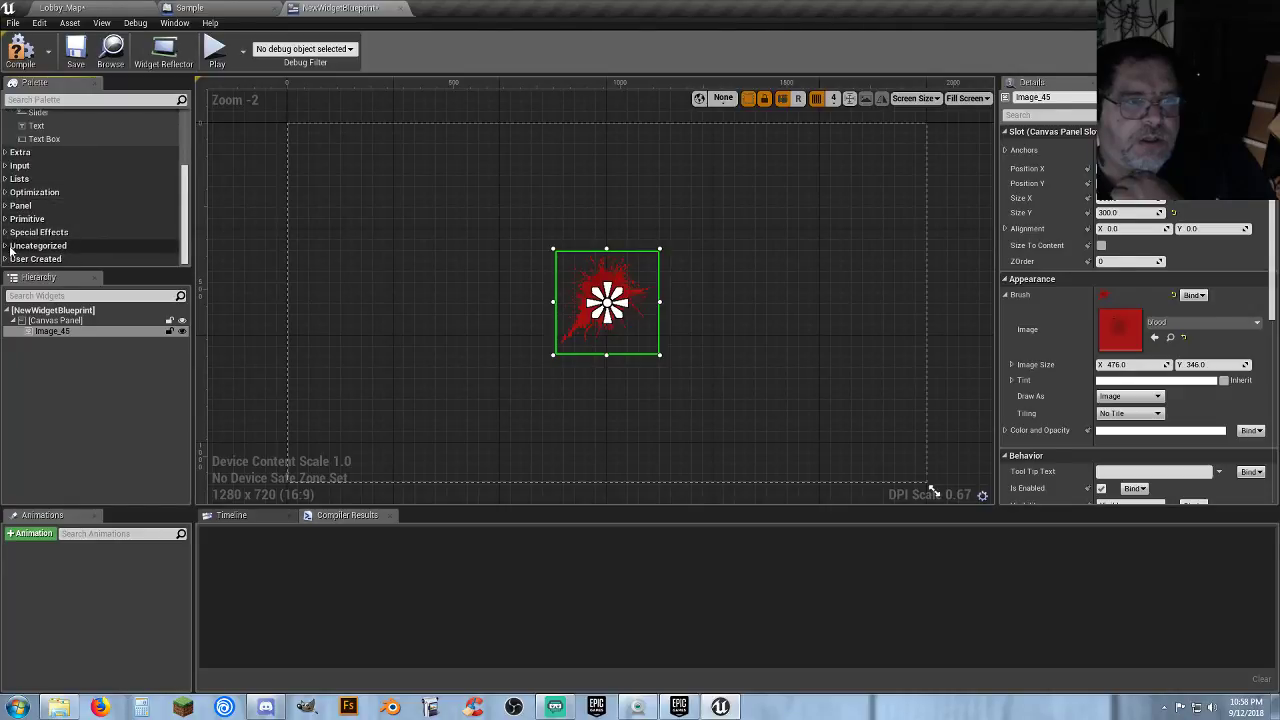
pyautogui.click(6, 233)
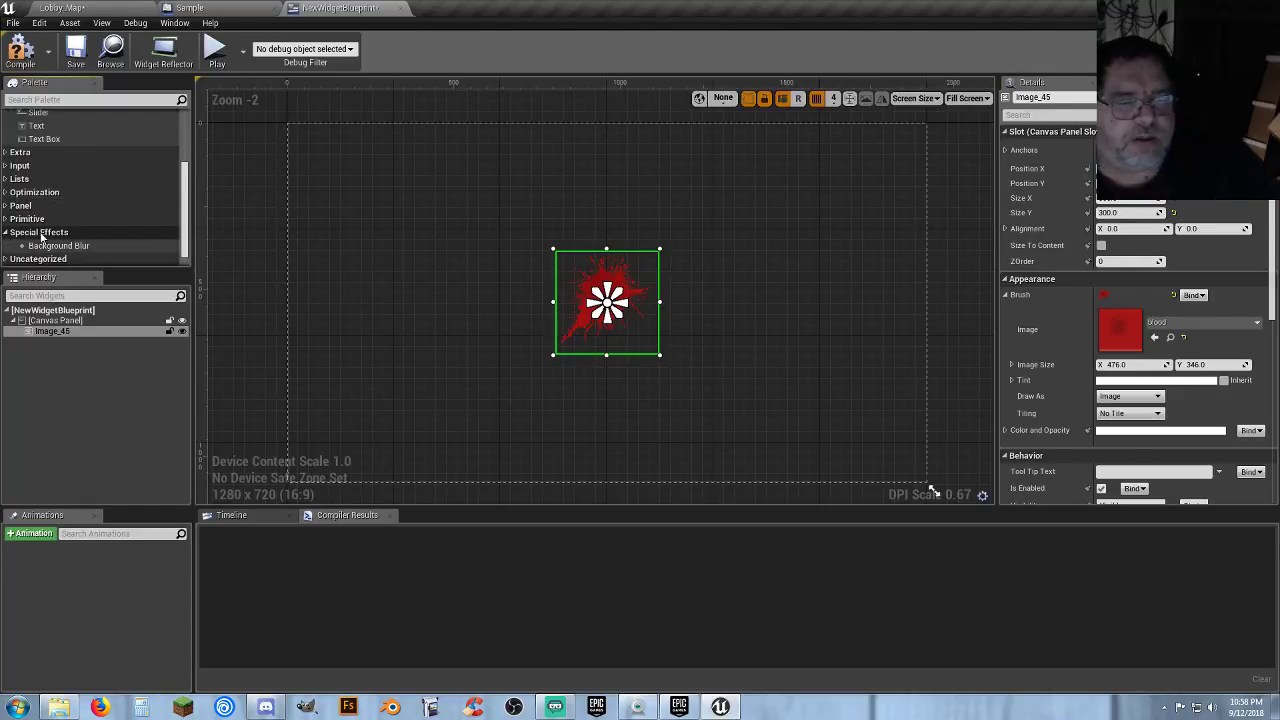
pyautogui.click(5, 233)
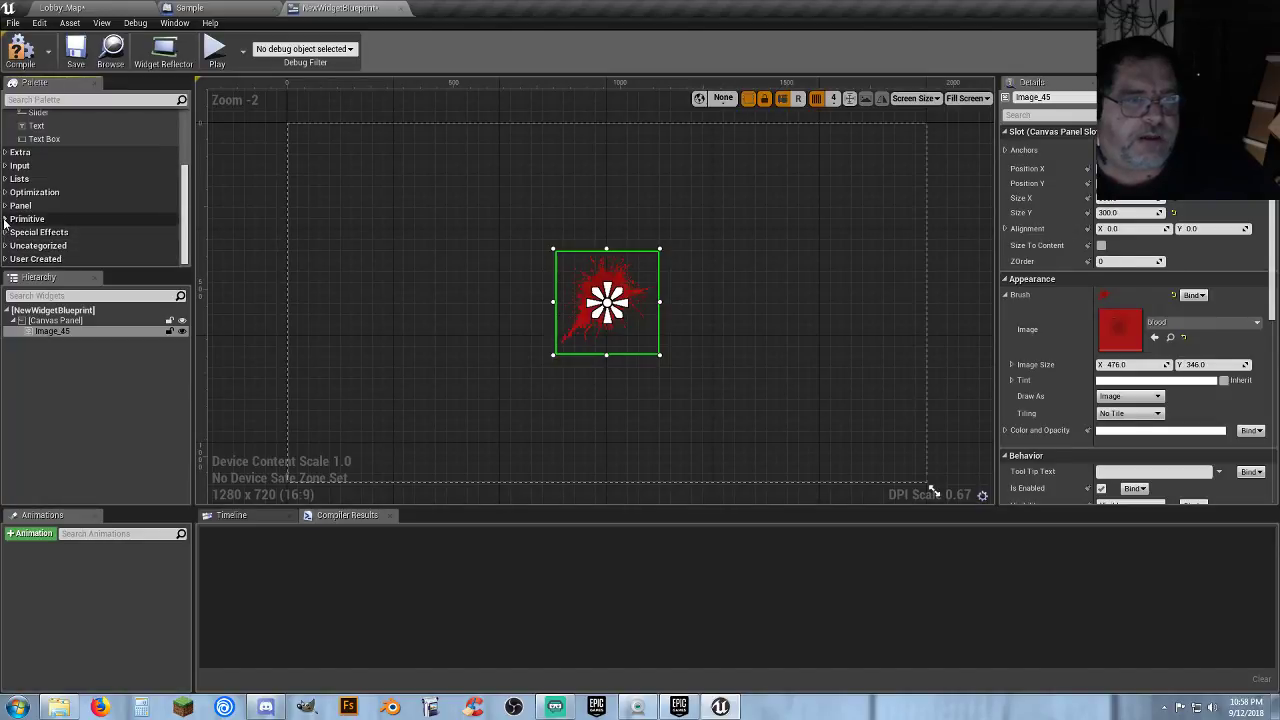
pyautogui.click(5, 219)
pyautogui.scroll(-3, 85, 221)
pyautogui.scroll(2, 85, 221)
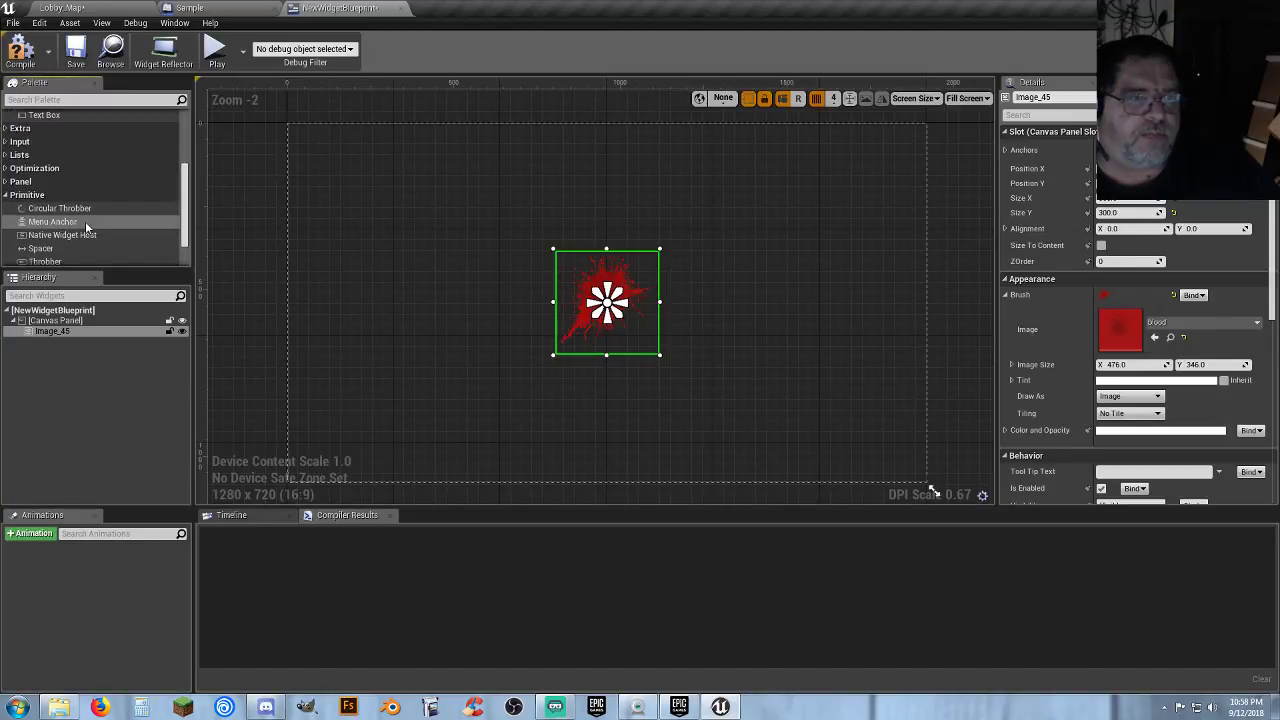
pyautogui.click(6, 196)
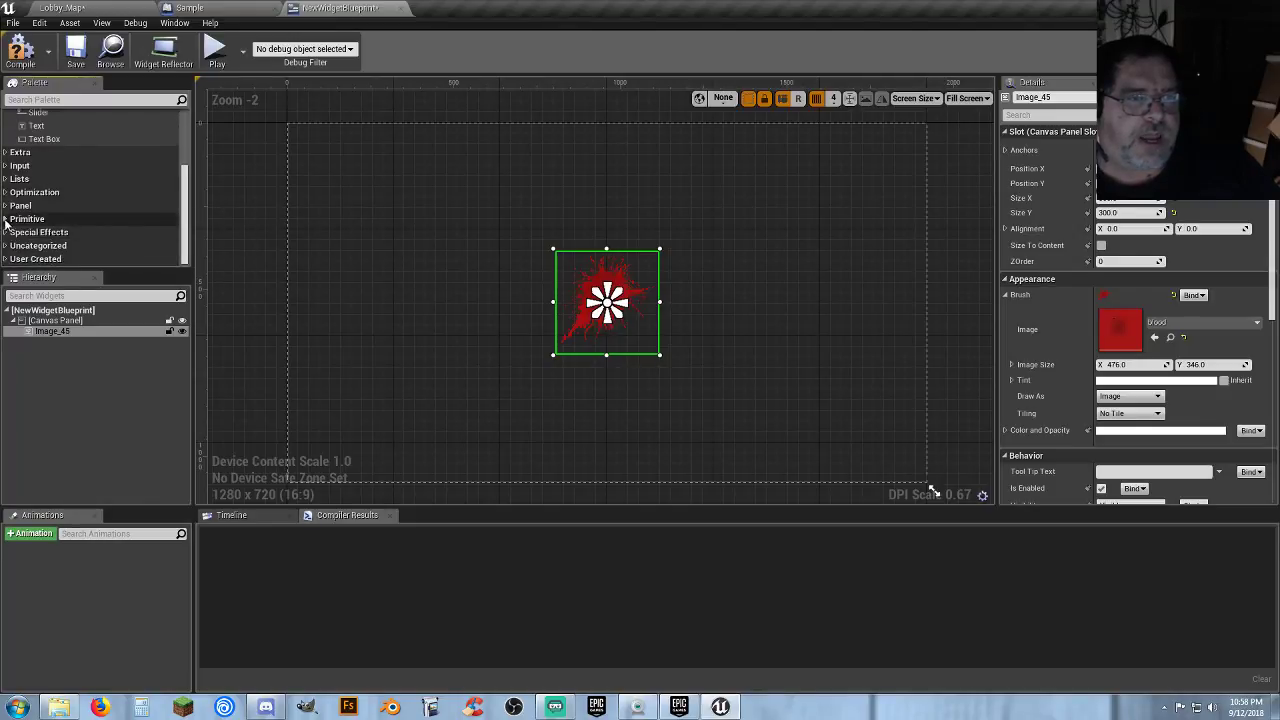
pyautogui.click(6, 219)
pyautogui.scroll(-3, 56, 208)
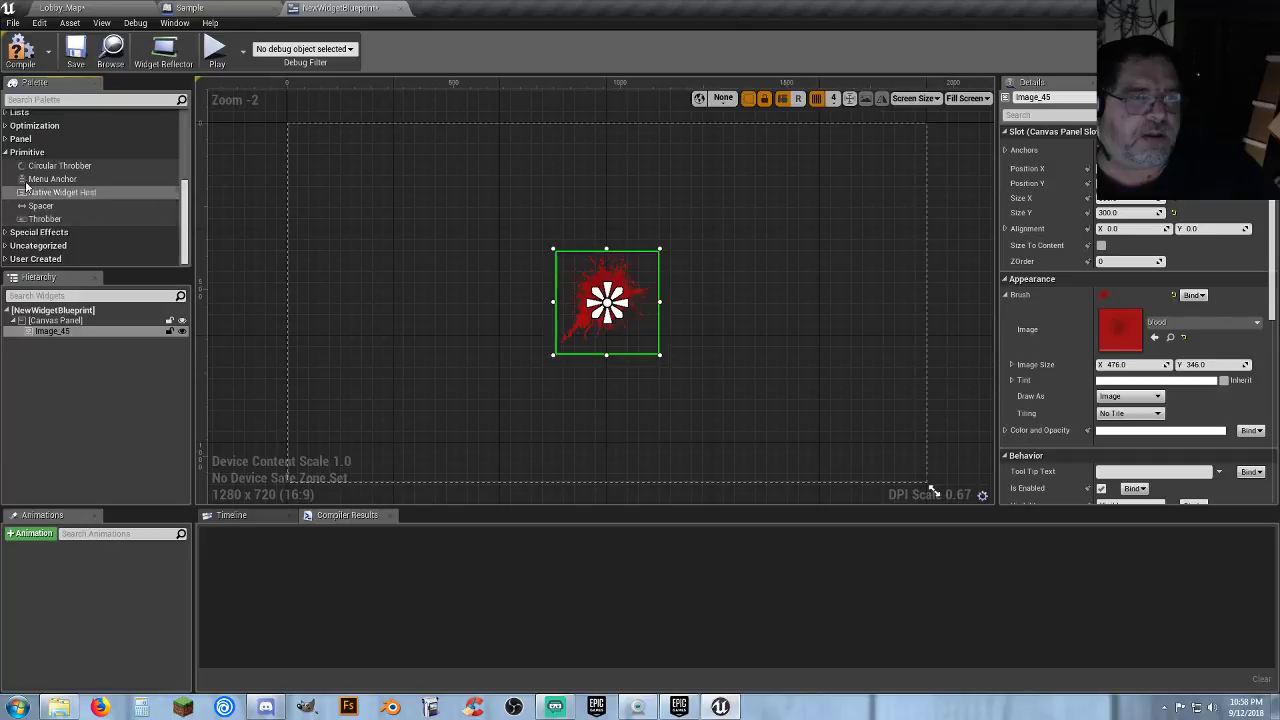
pyautogui.click(5, 155)
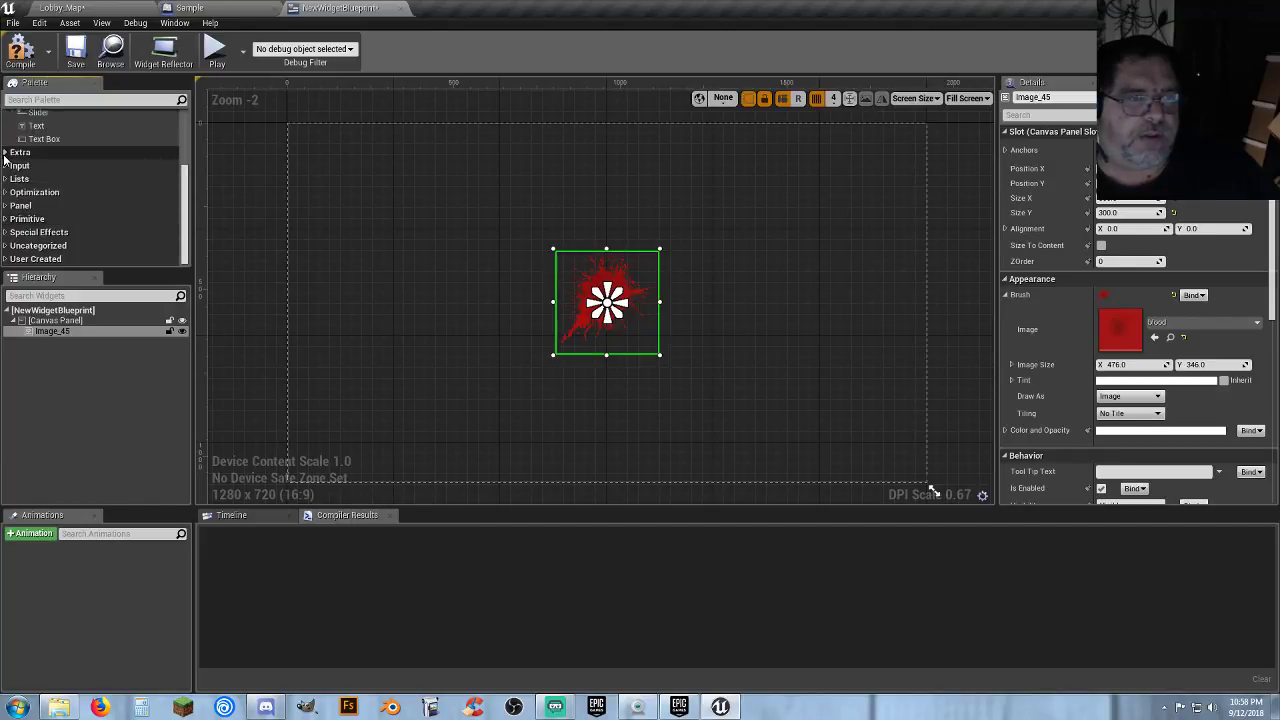
pyautogui.click(8, 206)
pyautogui.scroll(-5, 46, 208)
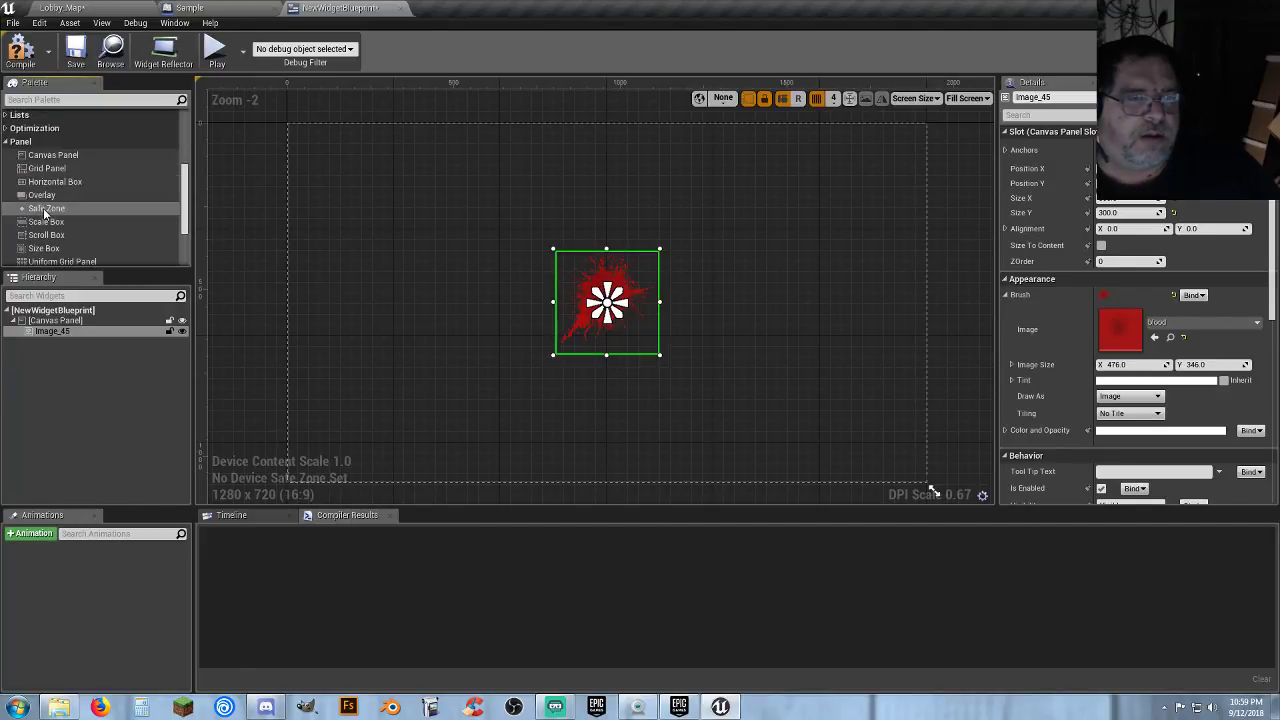
pyautogui.scroll(3, 46, 210)
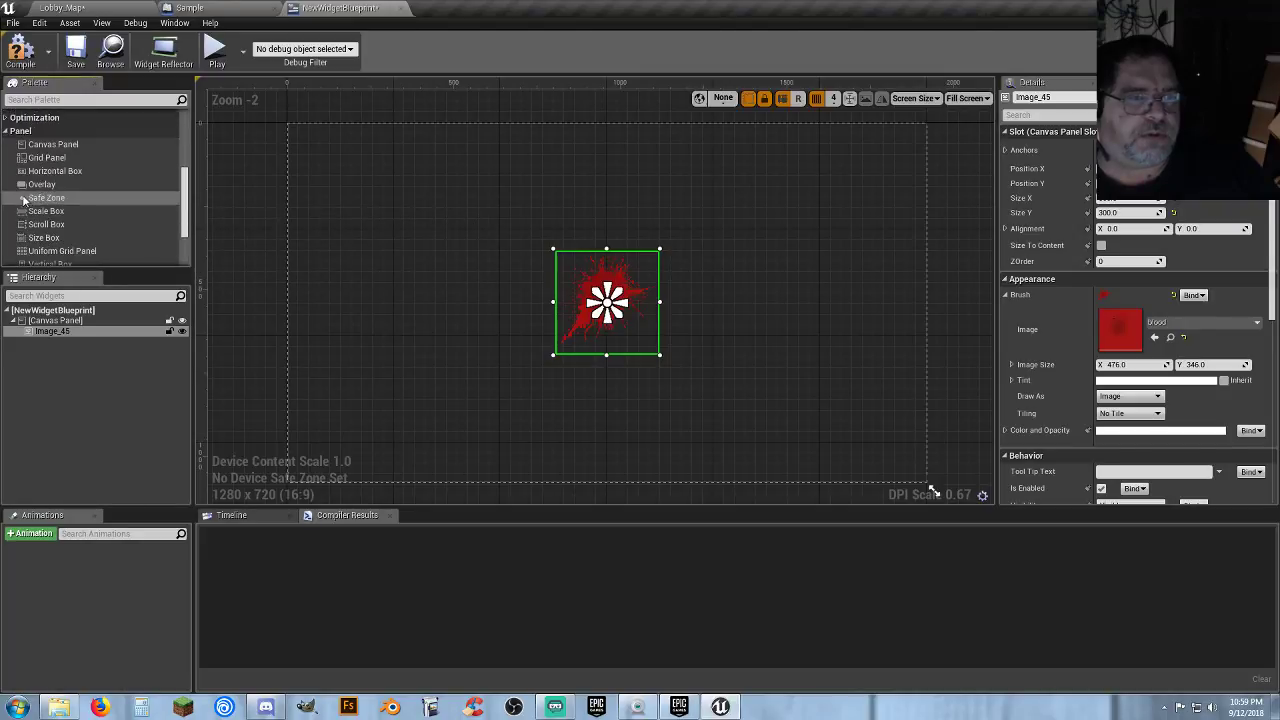
pyautogui.click(8, 178)
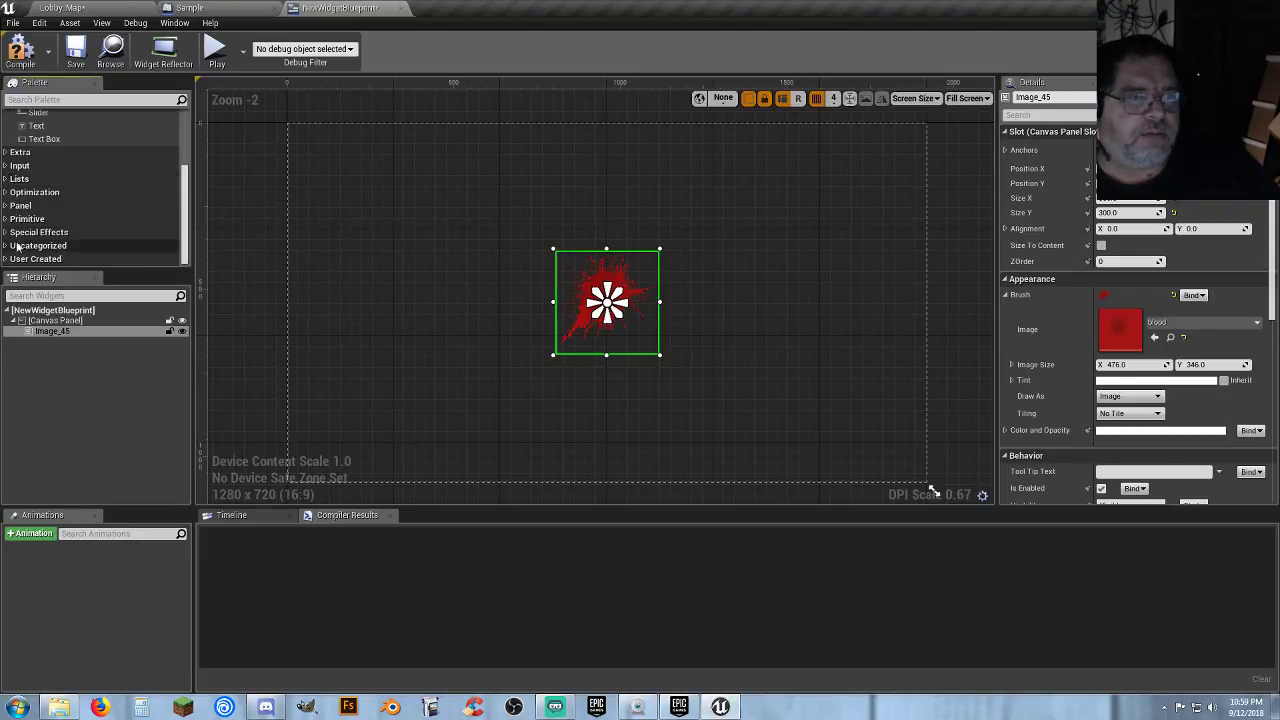
pyautogui.click(6, 192)
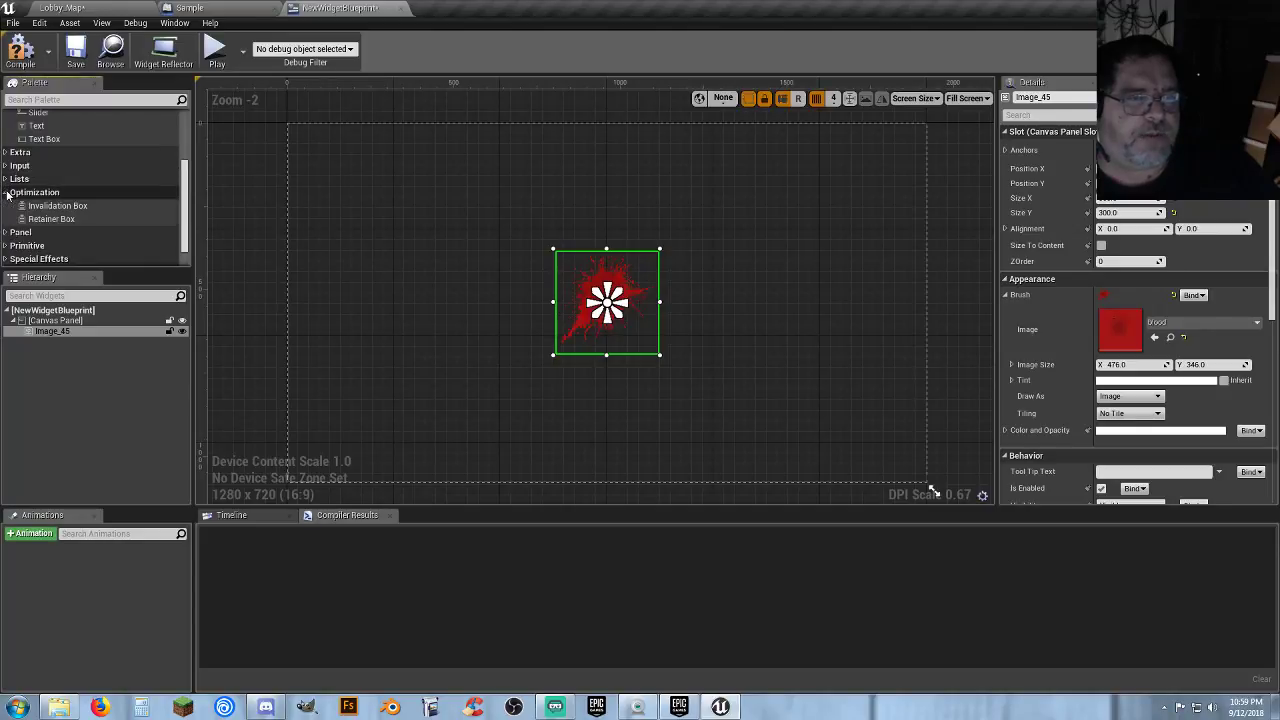
pyautogui.click(6, 193)
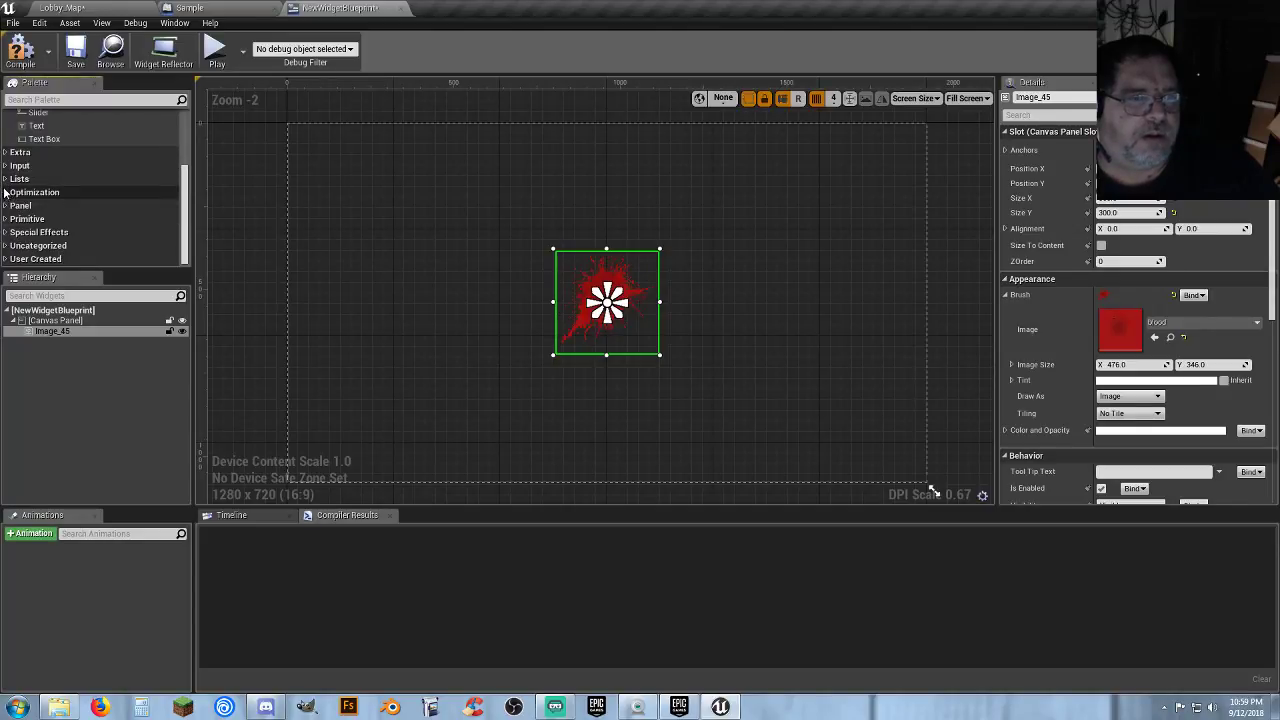
# Look through the Optimization, Extra, Input and Common widget categories for something usable for the blood effect.
pyautogui.click(6, 192)
pyautogui.click(6, 192)
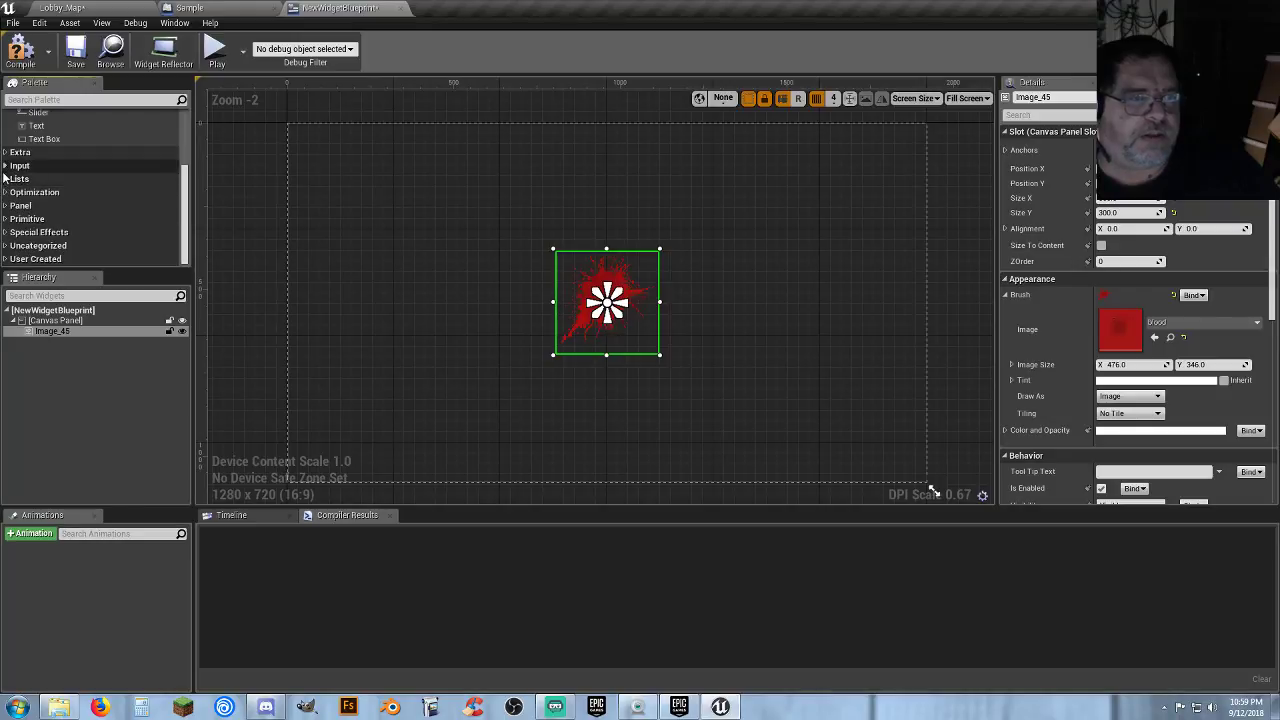
pyautogui.click(6, 153)
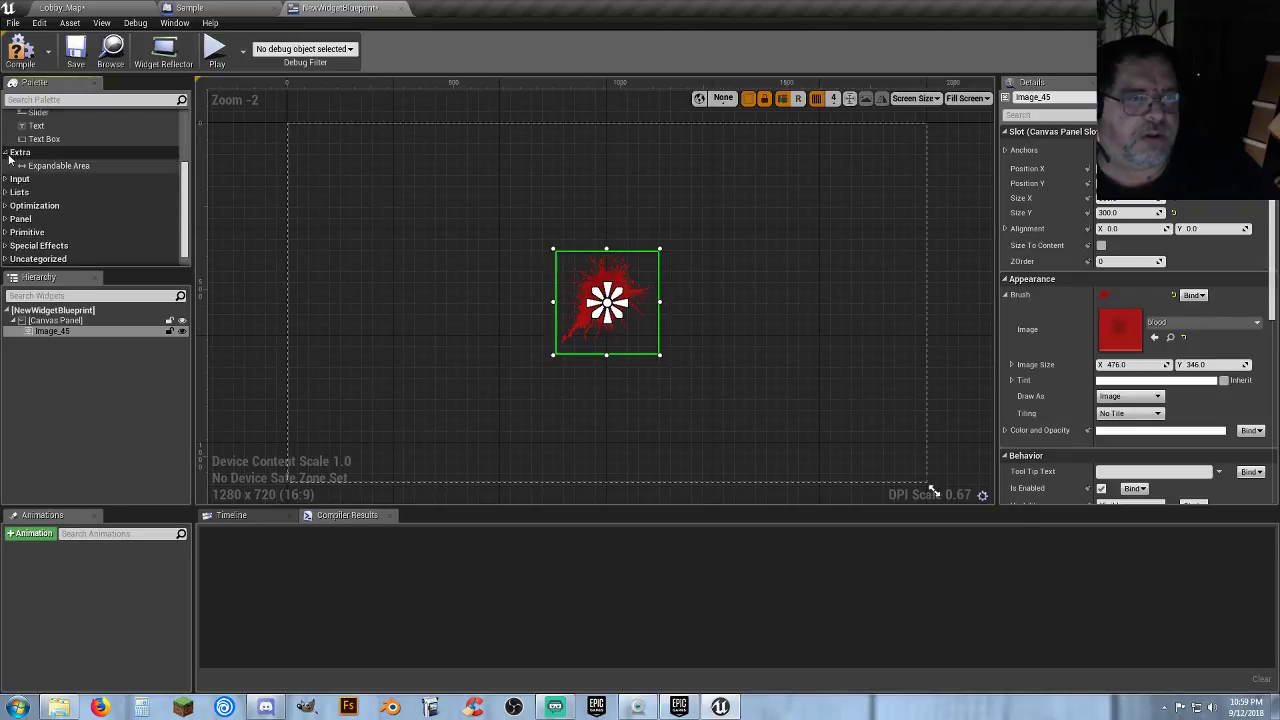
pyautogui.click(6, 153)
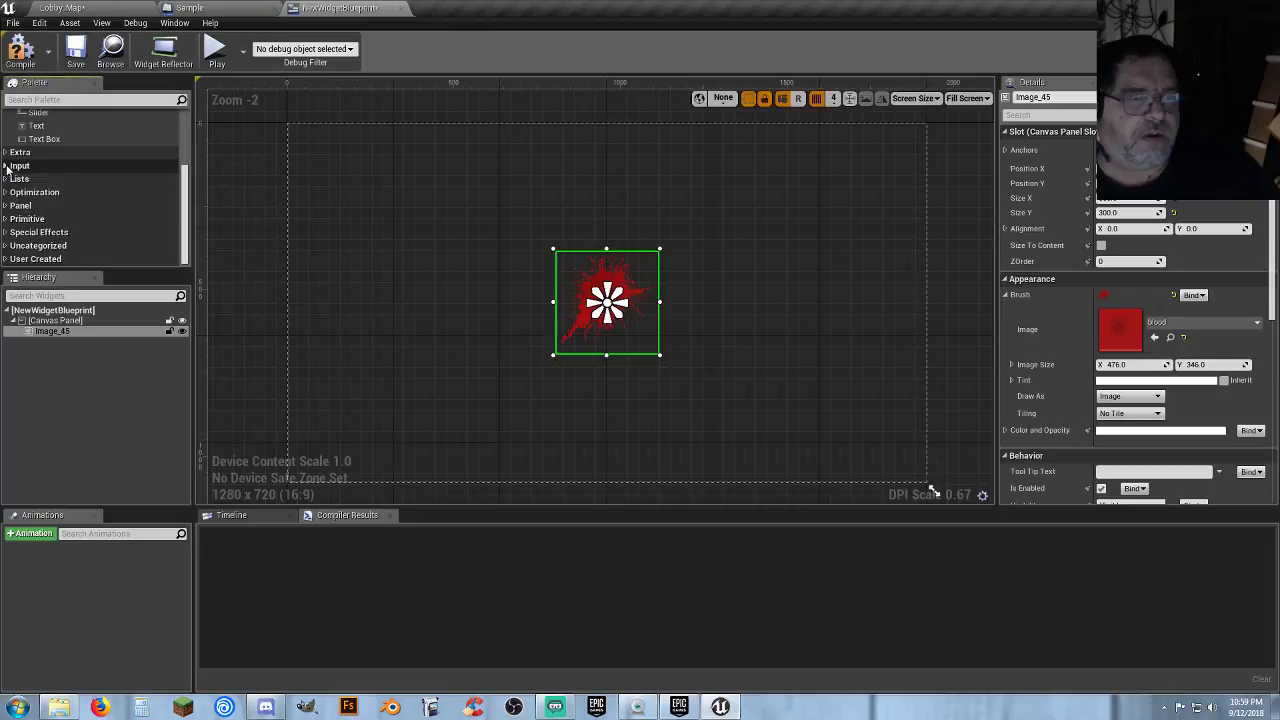
pyautogui.click(6, 166)
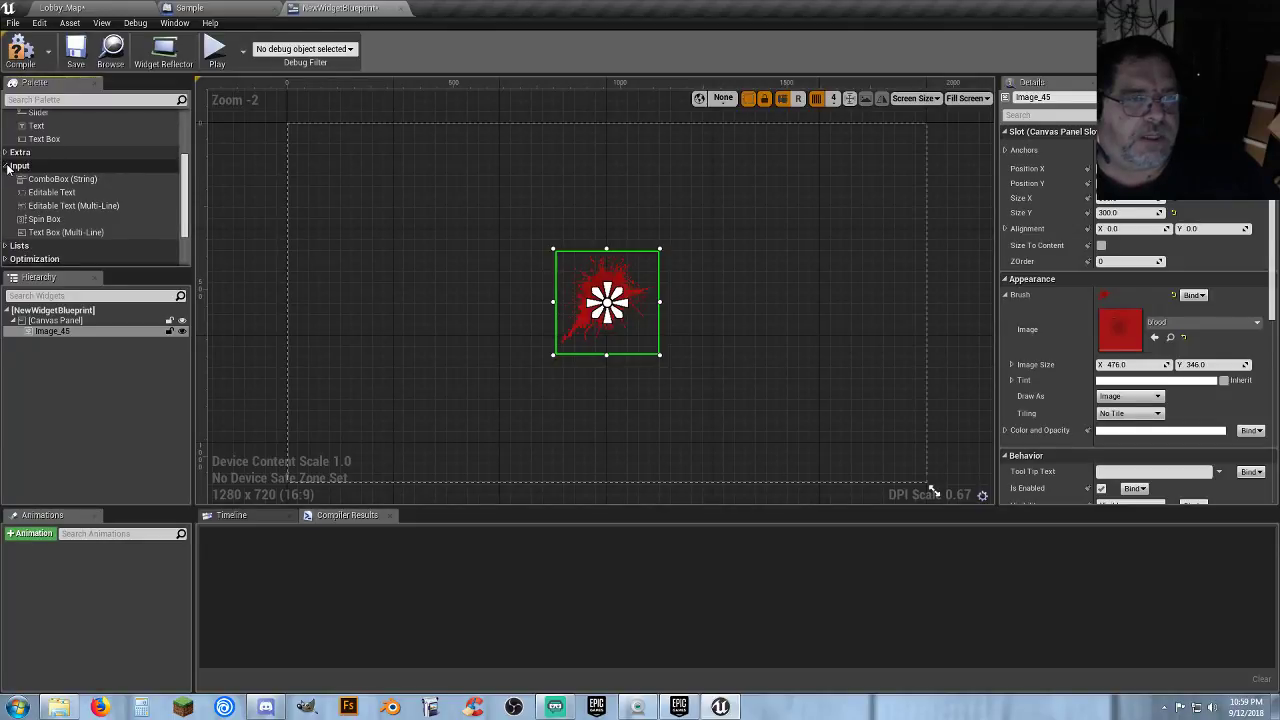
pyautogui.click(7, 166)
pyautogui.scroll(3, 116, 192)
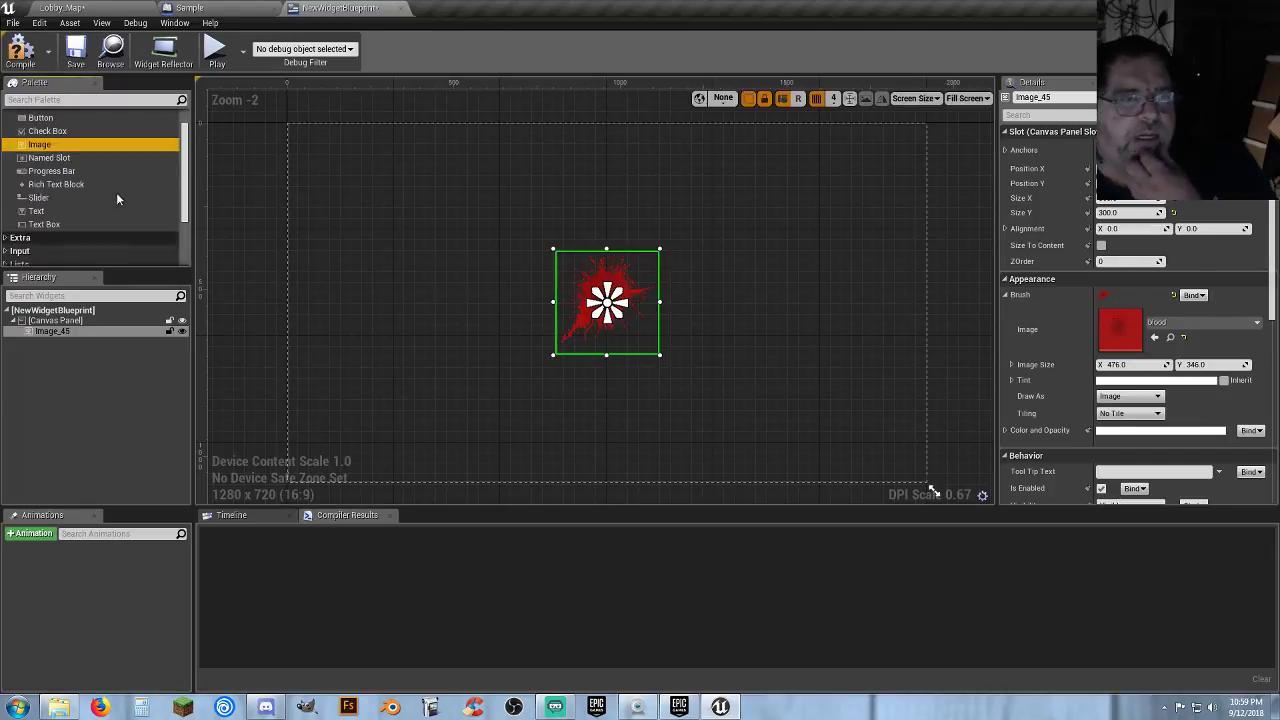
pyautogui.scroll(-3, 130, 168)
pyautogui.scroll(3, 132, 166)
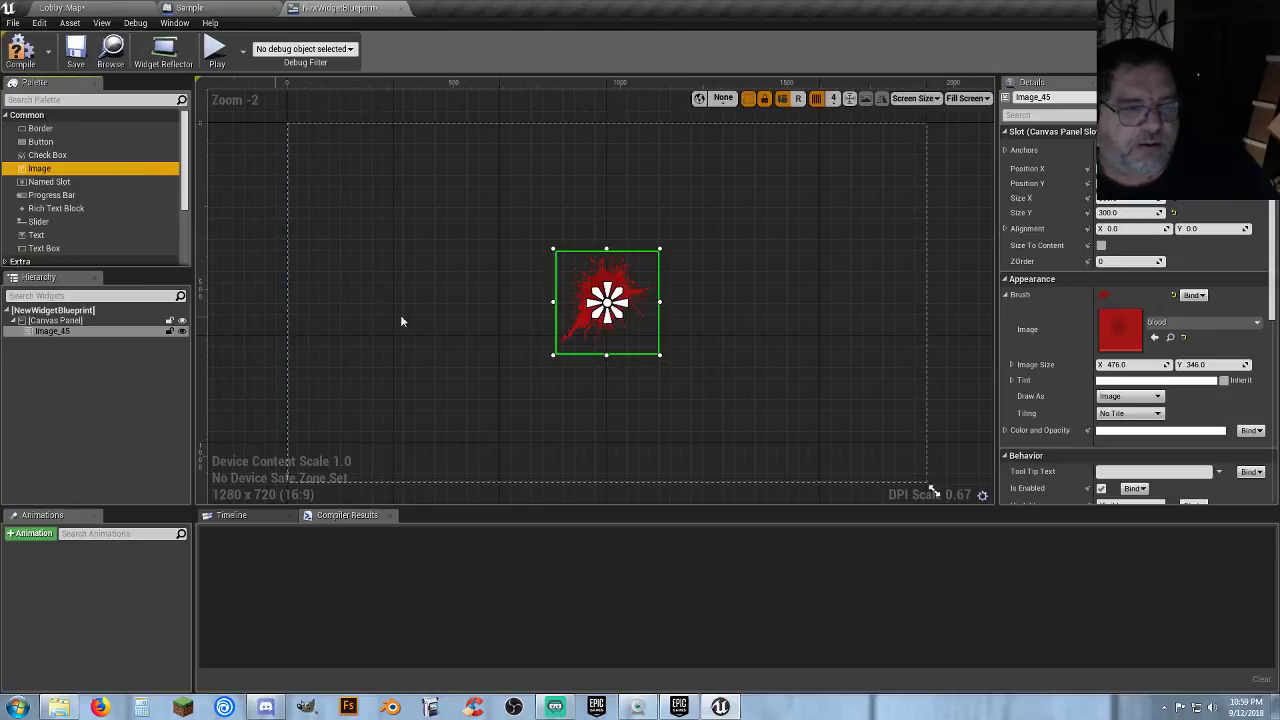
# Create a widget animation named Bloody with the blood image selected, and open it in the timeline.
pyautogui.click(507, 325)
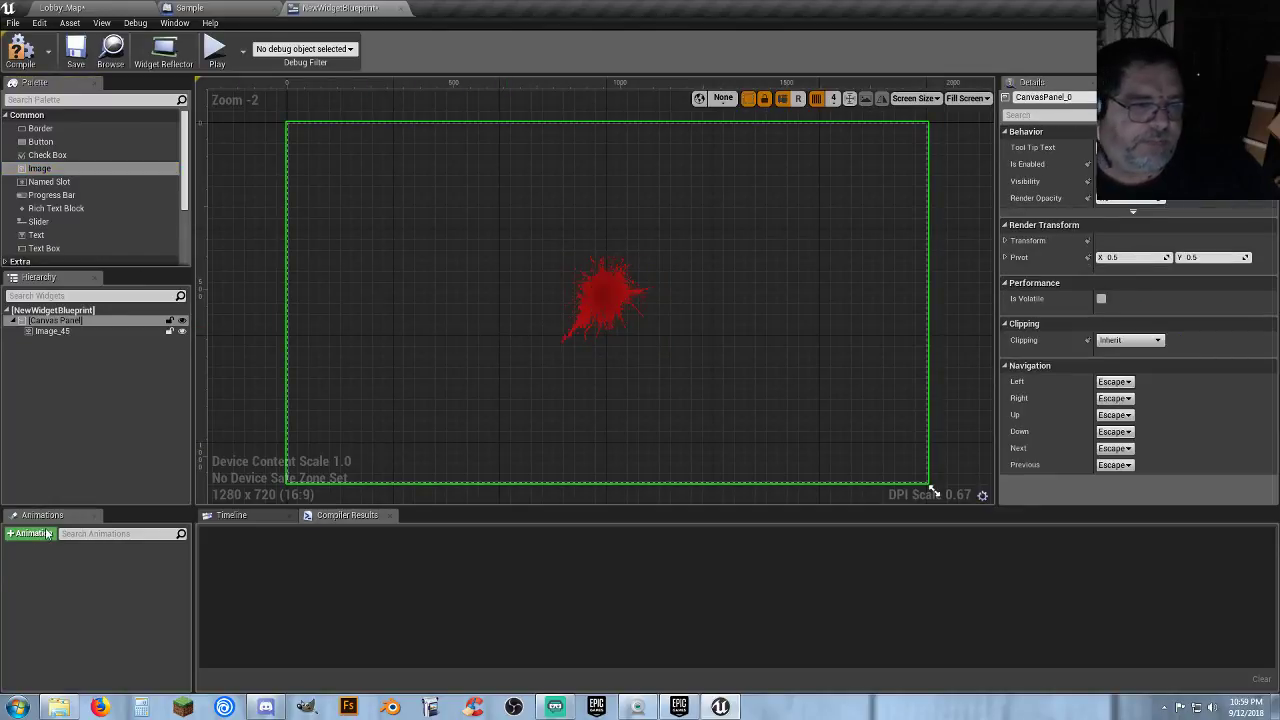
pyautogui.click(590, 315)
pyautogui.click(30, 534)
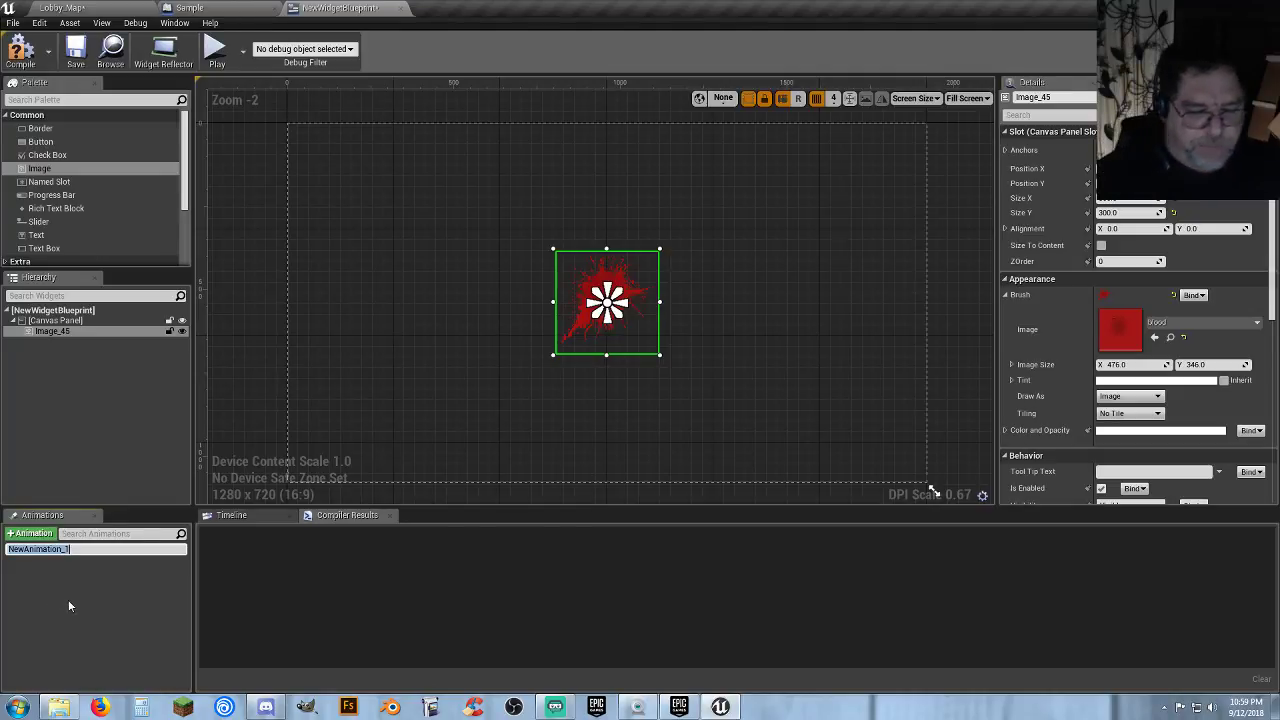
pyautogui.write('Bloody')
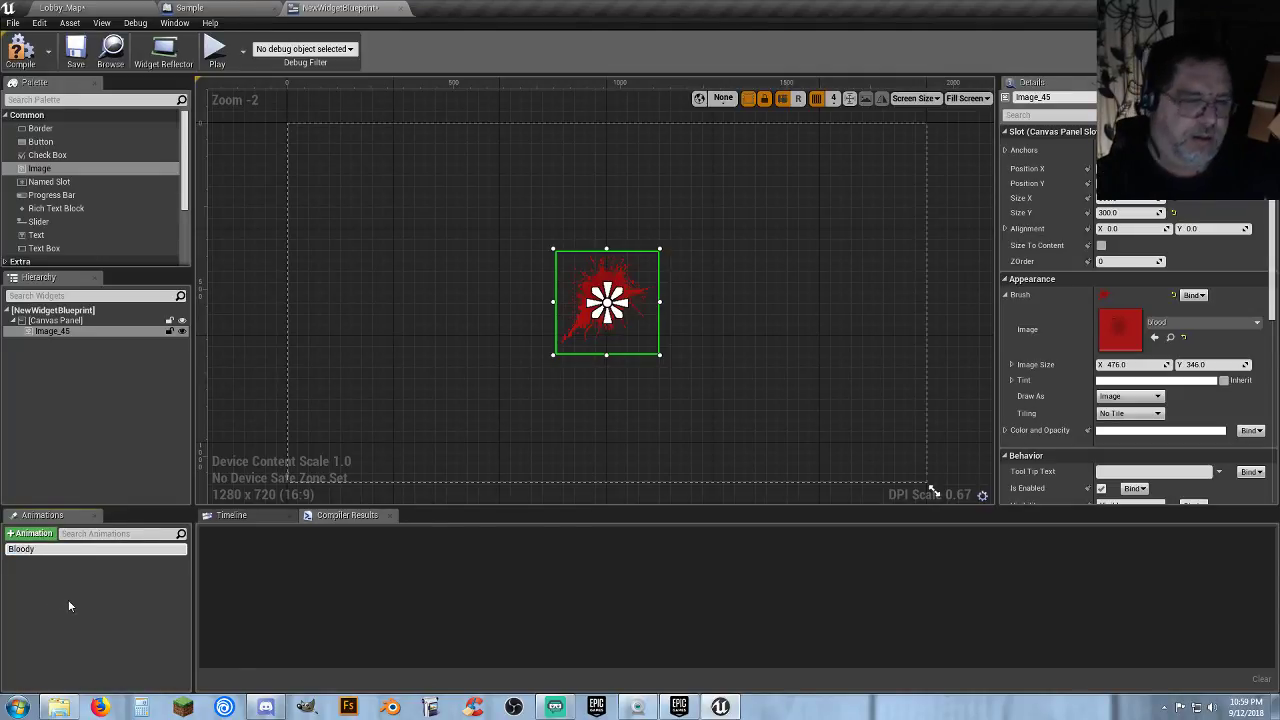
pyautogui.press('Return')
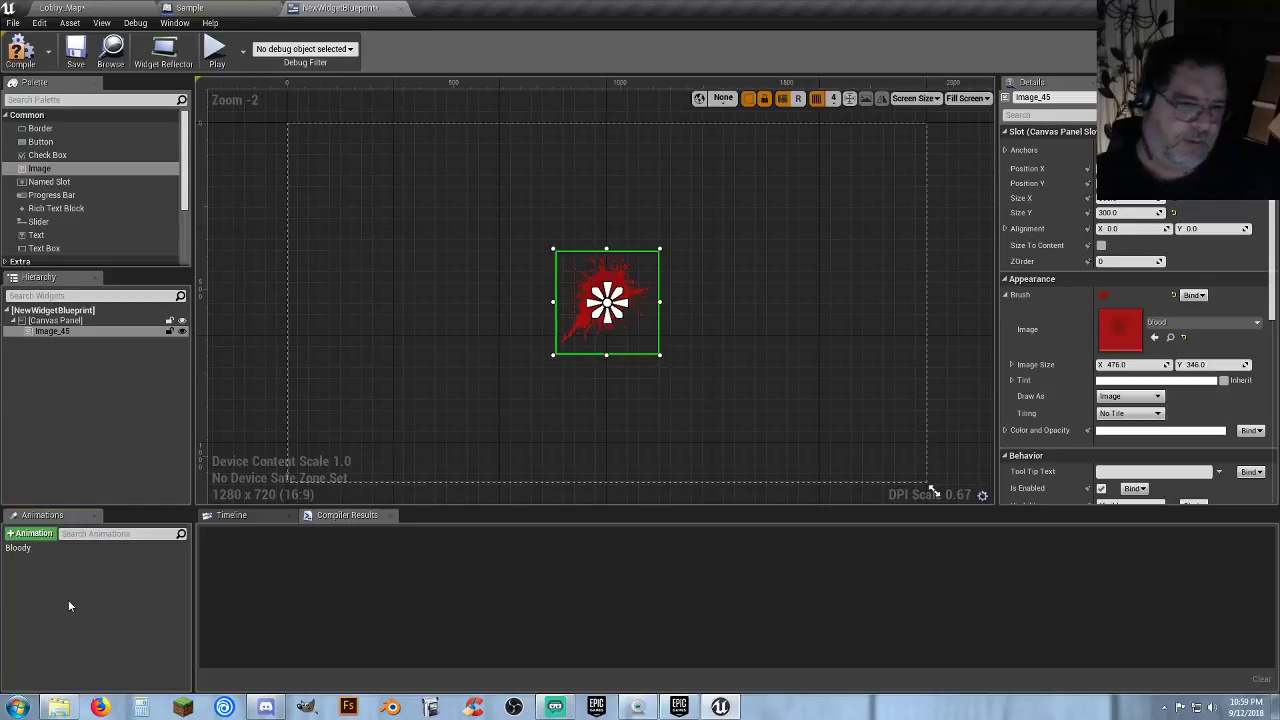
pyautogui.click(23, 553)
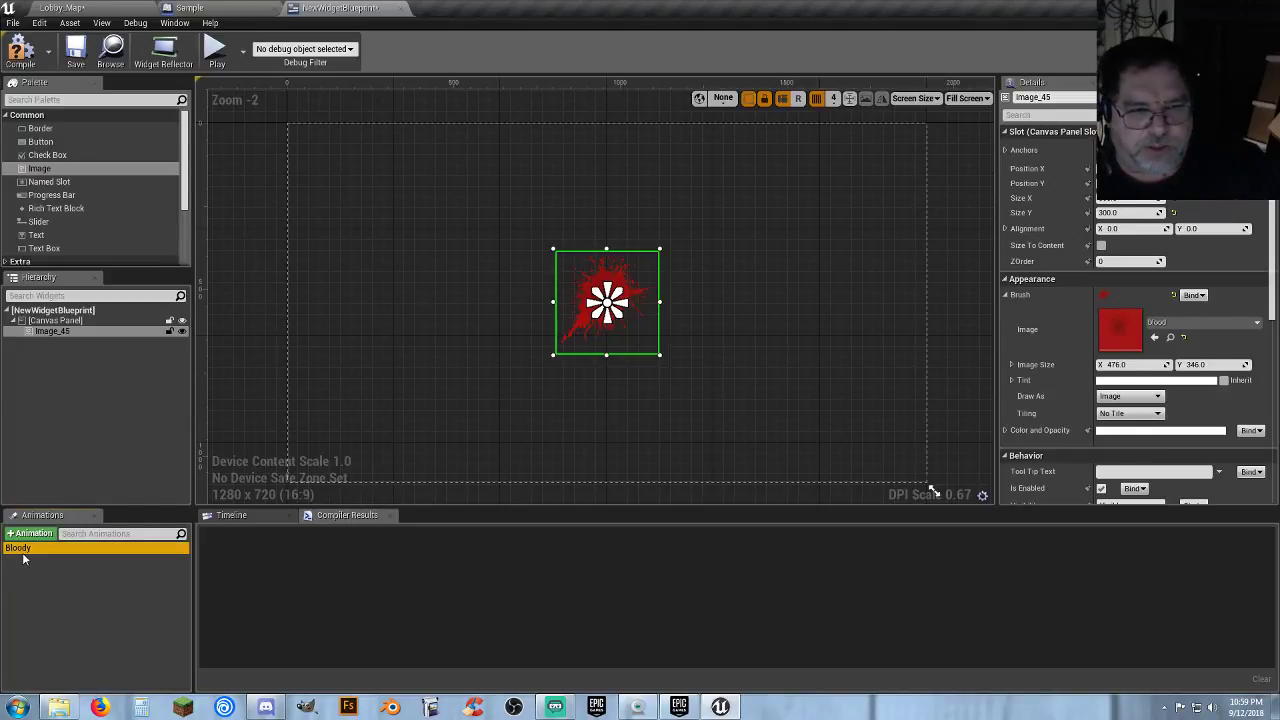
pyautogui.click(258, 516)
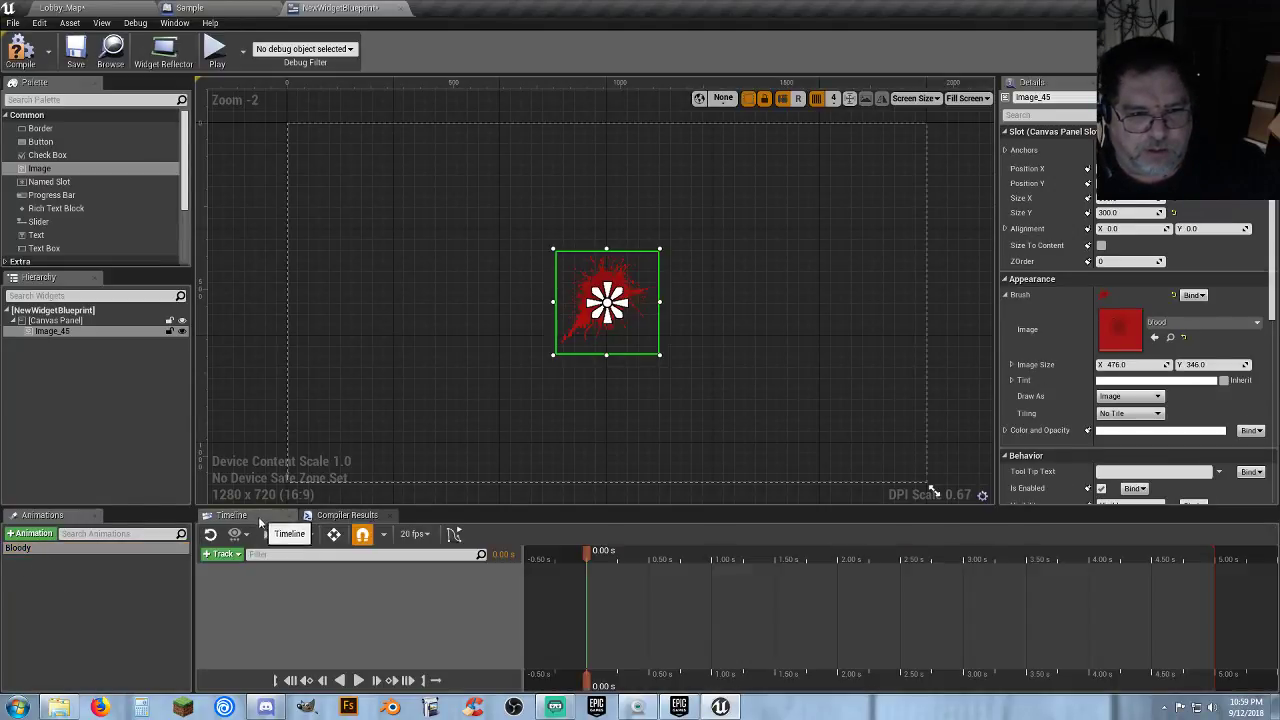
# Add the blood image Image_45 to the Bloody animation and give it a Render Opacity track.
pyautogui.click(224, 556)
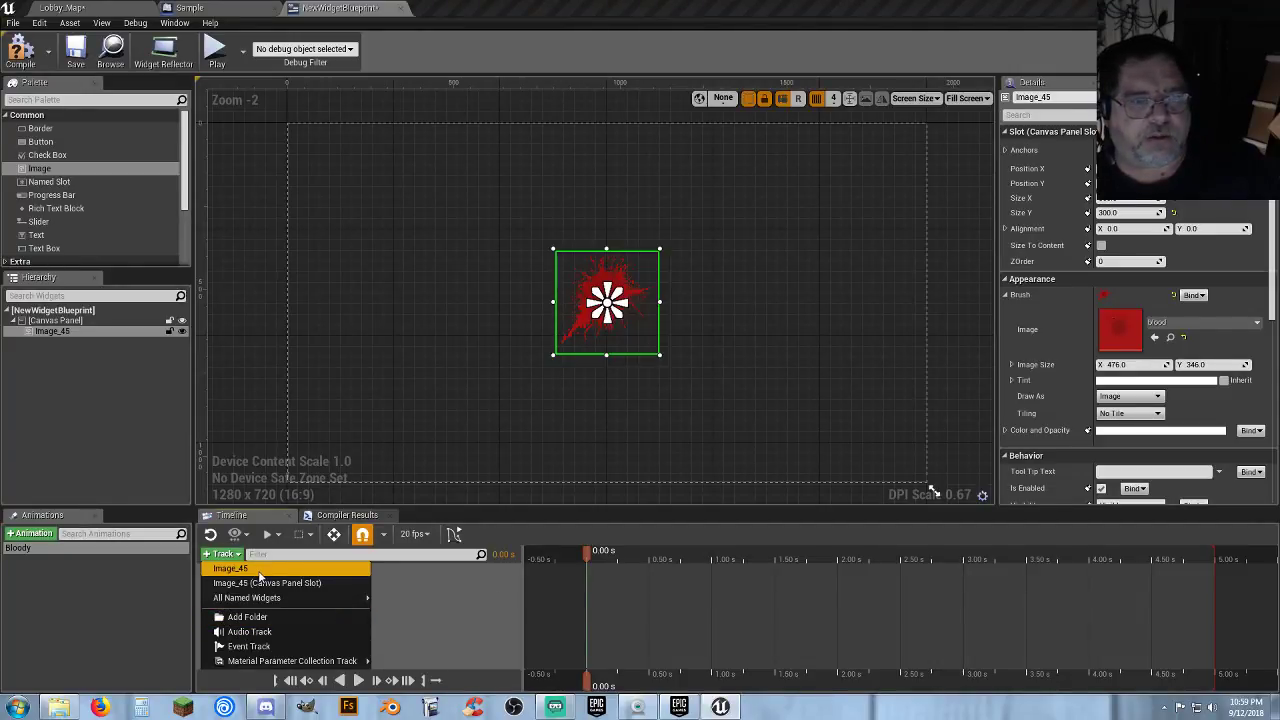
pyautogui.moveTo(259, 603)
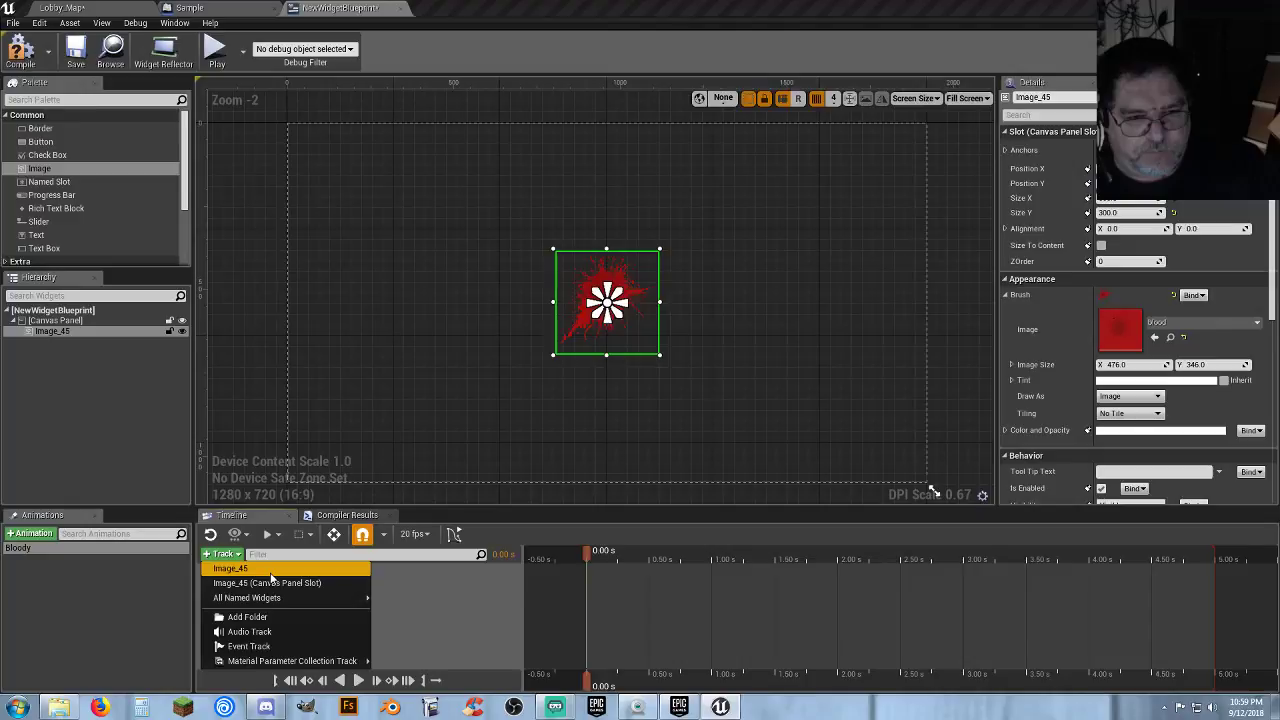
pyautogui.click(270, 576)
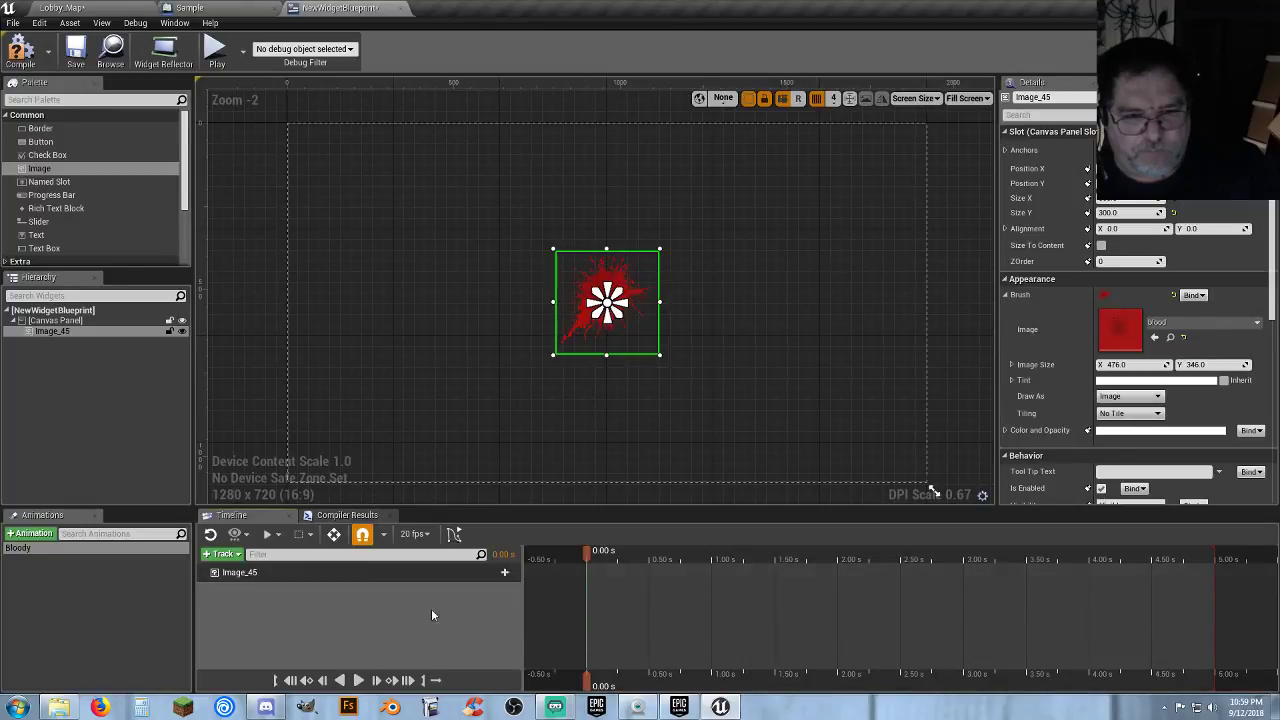
pyautogui.click(502, 573)
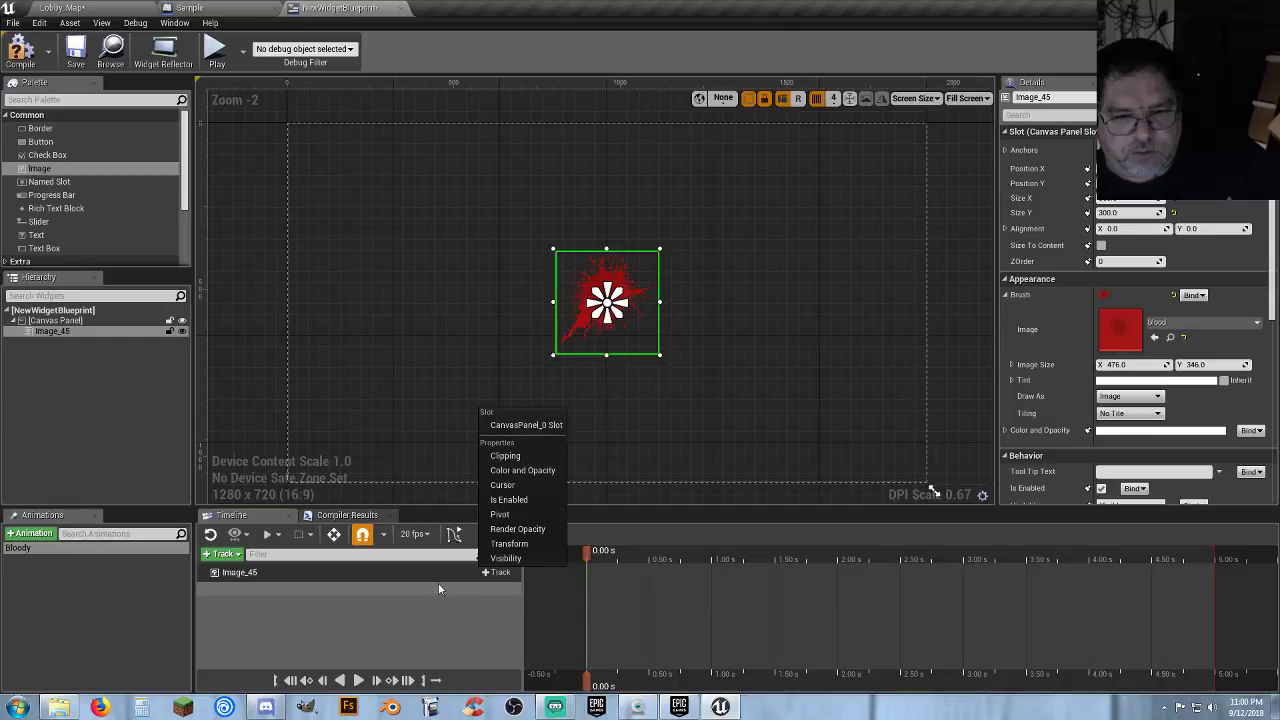
pyautogui.click(376, 576)
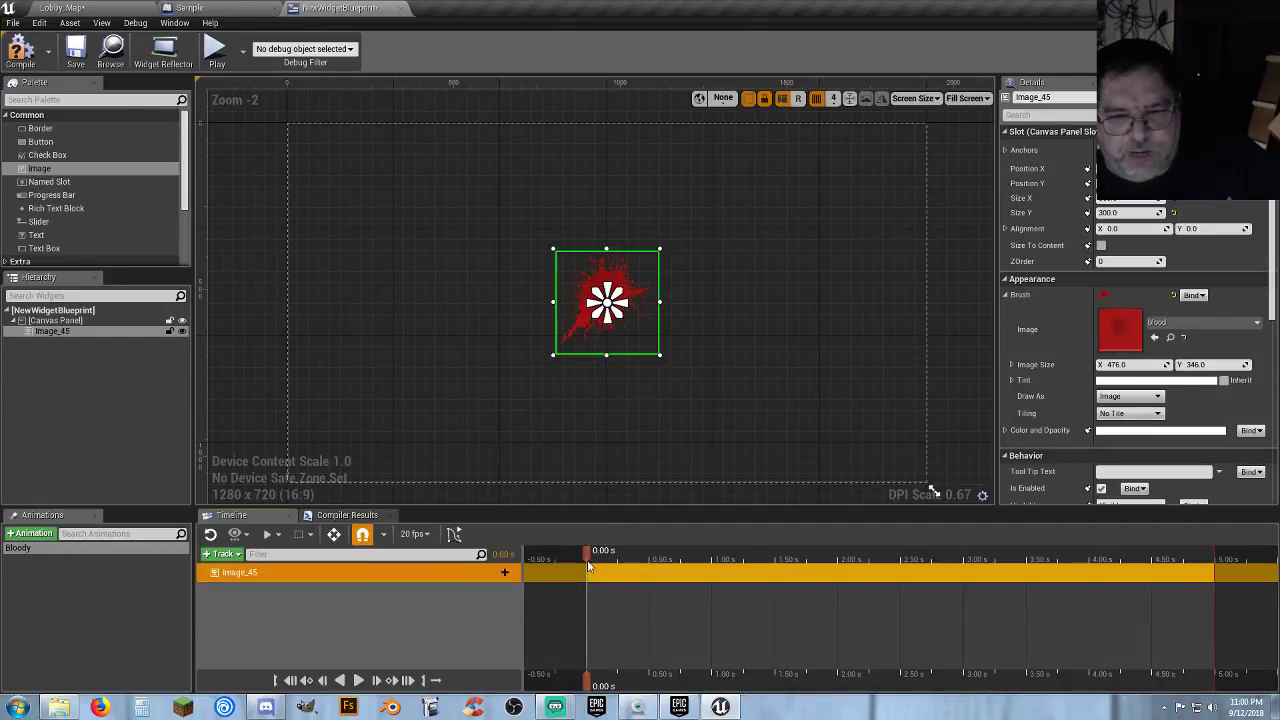
pyautogui.moveTo(592, 561); pyautogui.dragTo(713, 561)
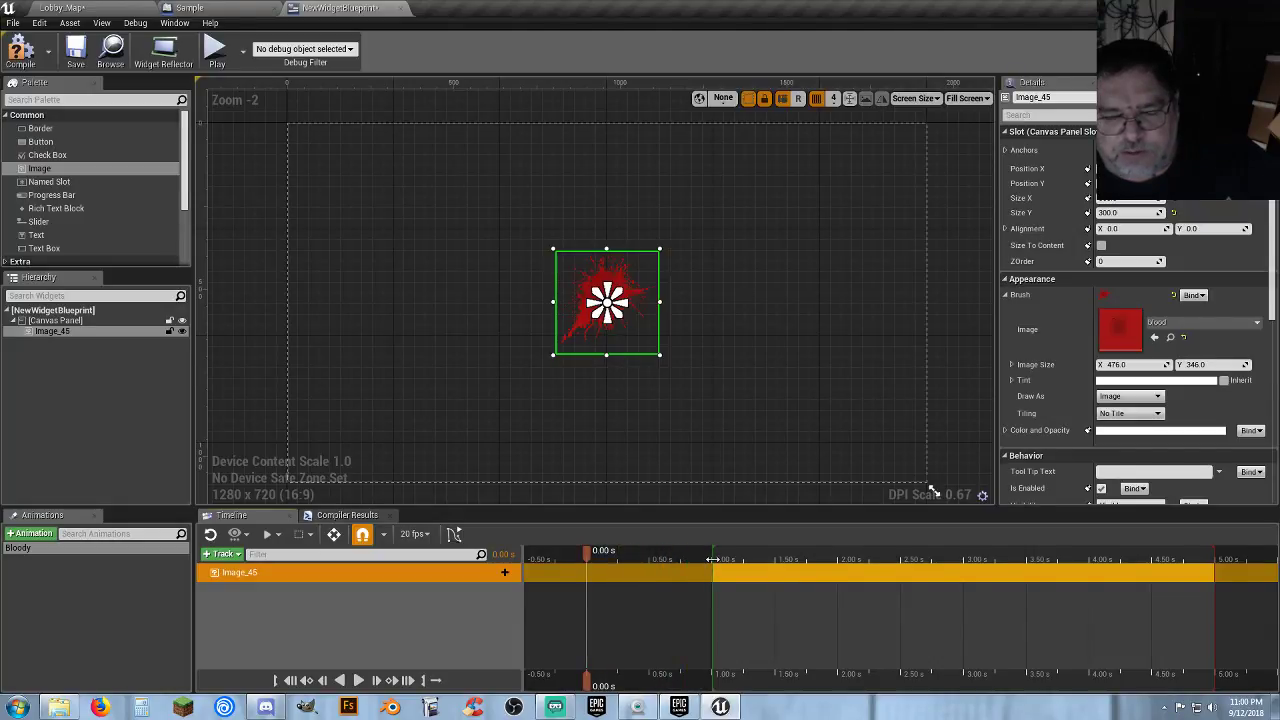
pyautogui.click(499, 574)
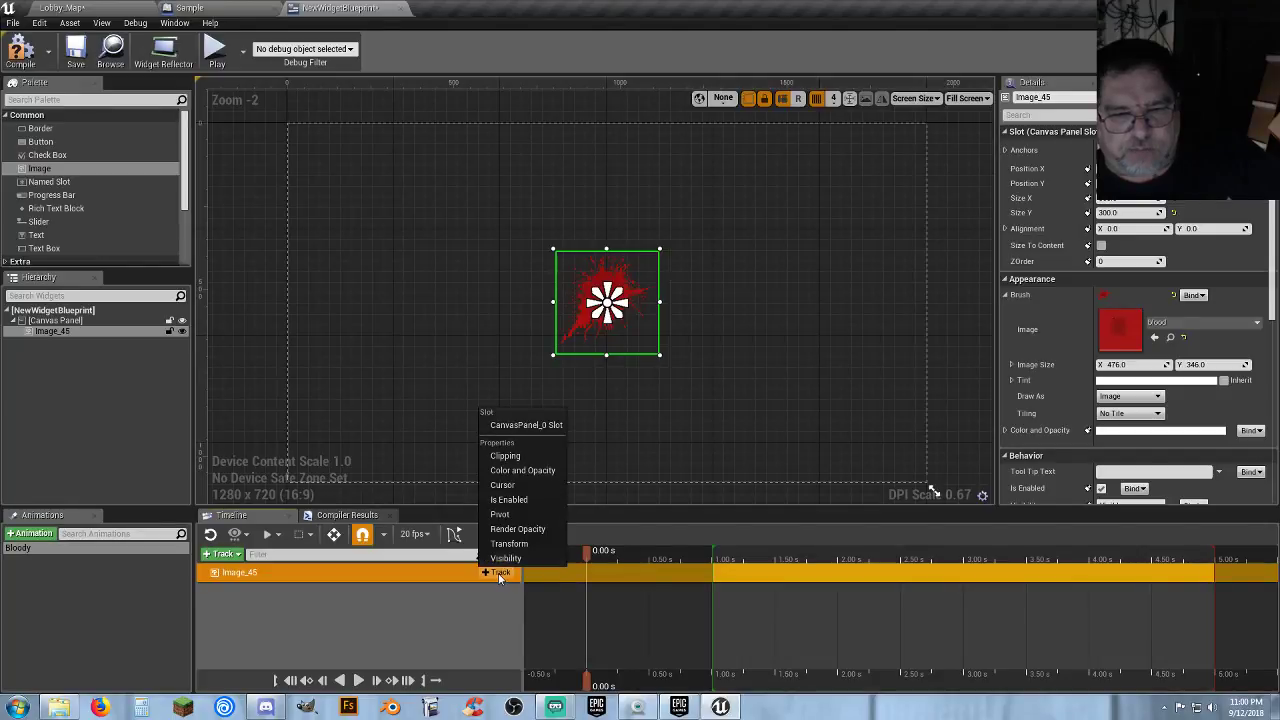
pyautogui.click(540, 530)
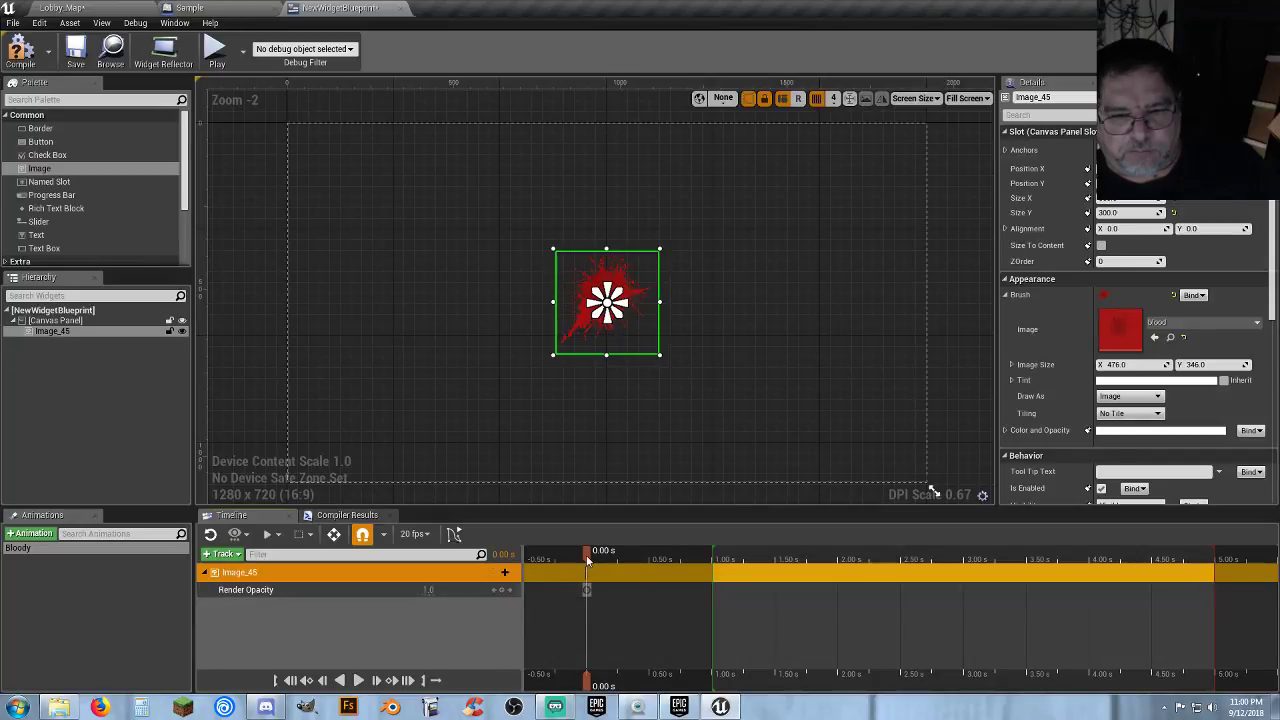
# Add Render Opacity keyframes for the blood image at 0.50 s and 1.00 s.
pyautogui.moveTo(593, 554); pyautogui.dragTo(712, 551)
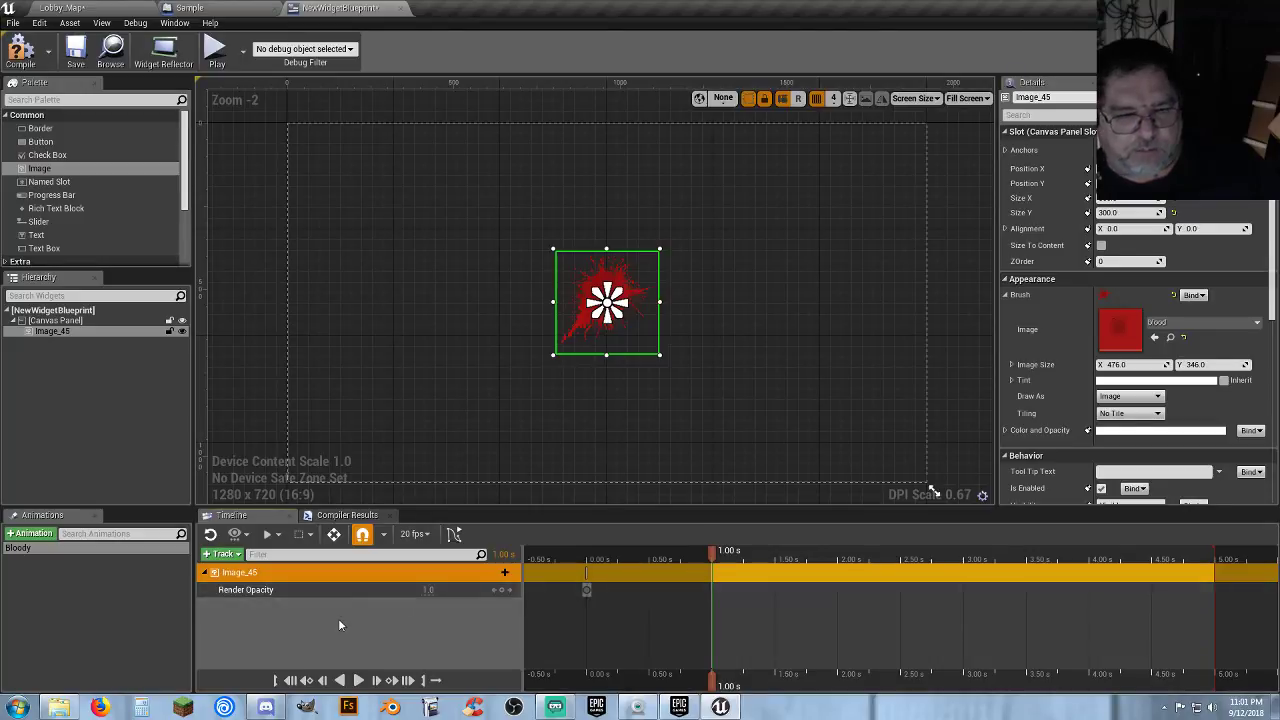
pyautogui.click(335, 590)
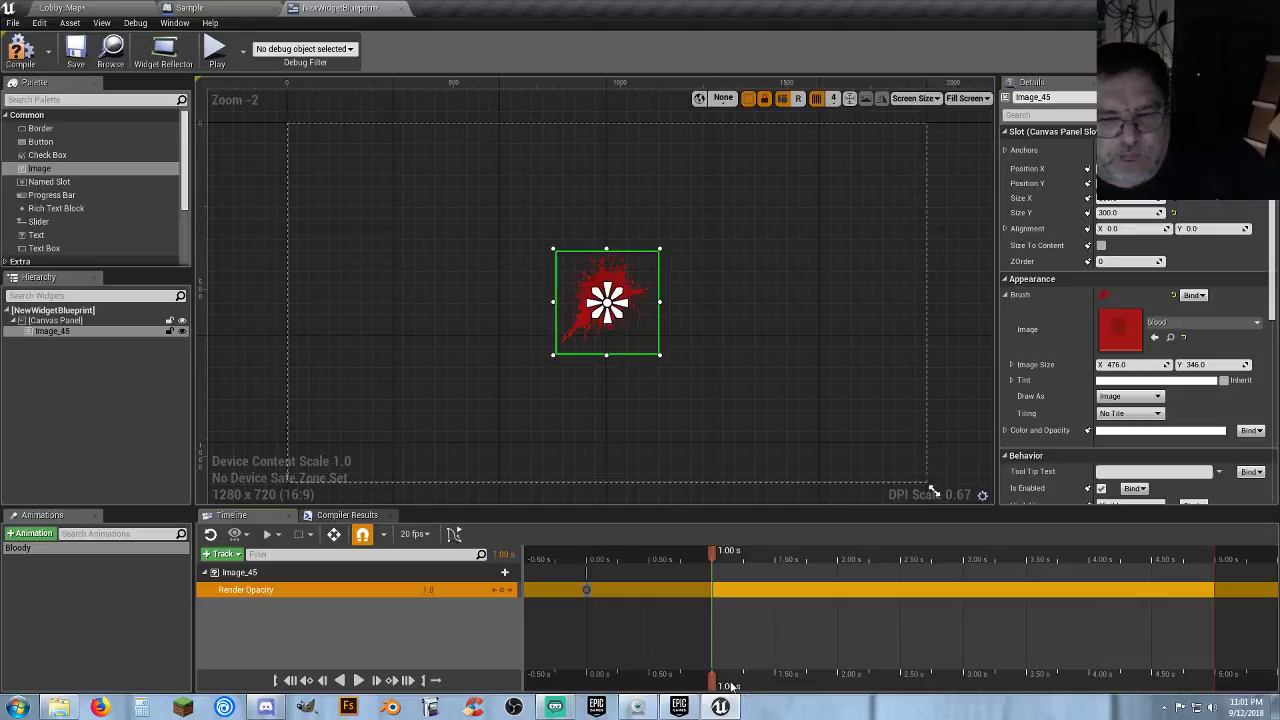
pyautogui.moveTo(713, 683); pyautogui.dragTo(651, 682)
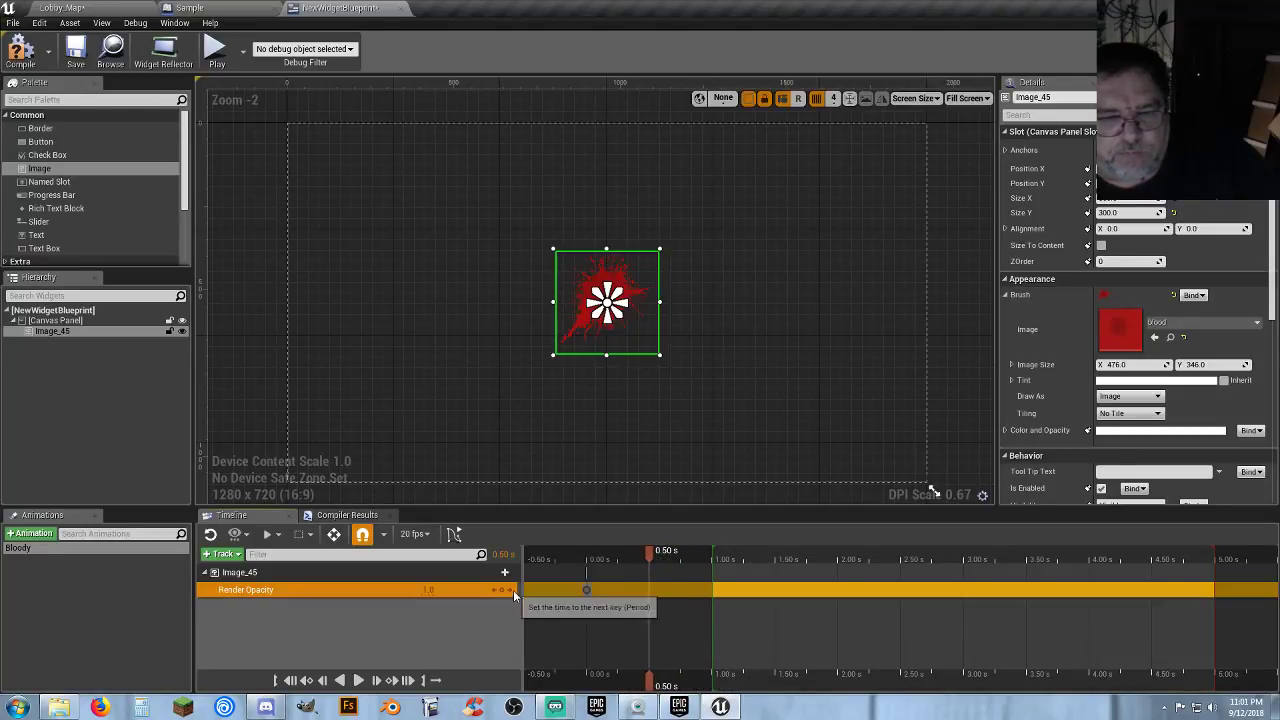
pyautogui.moveTo(651, 681)
pyautogui.mouseDown()
pyautogui.moveTo(715, 684)
pyautogui.moveTo(650, 681)
pyautogui.mouseUp()
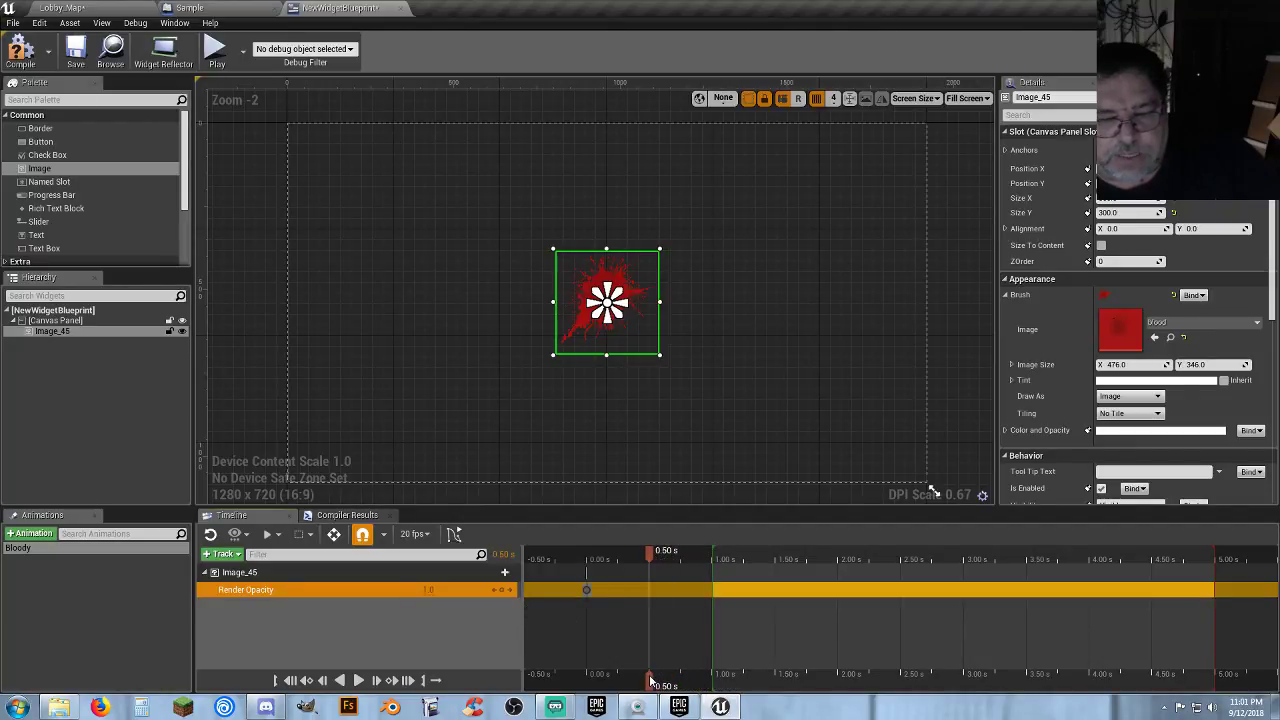
pyautogui.click(499, 589)
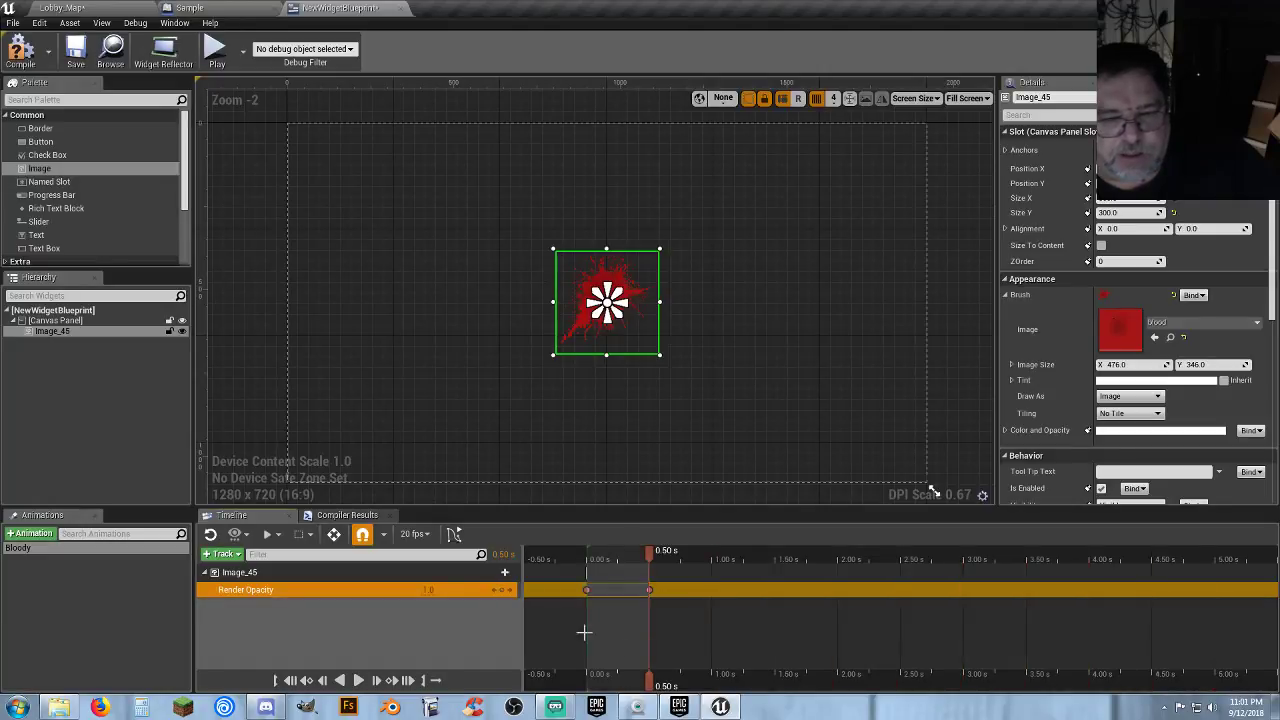
pyautogui.moveTo(678, 685); pyautogui.dragTo(712, 685)
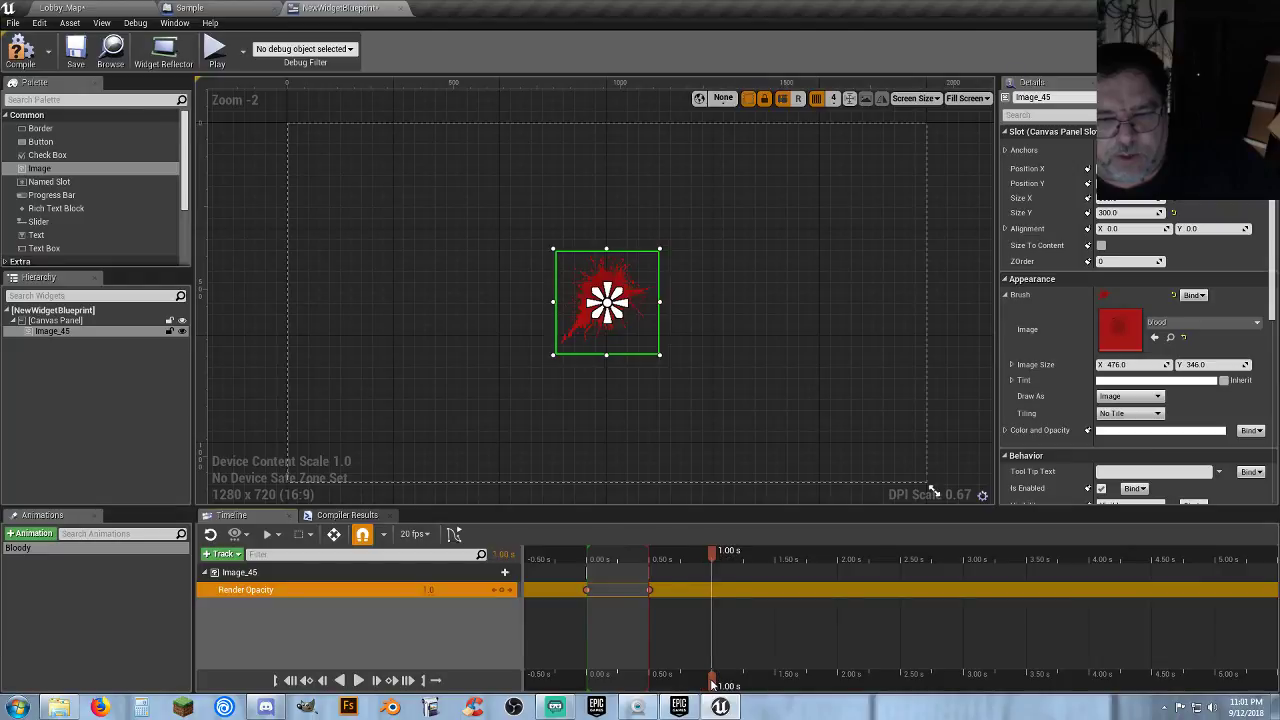
pyautogui.click(501, 591)
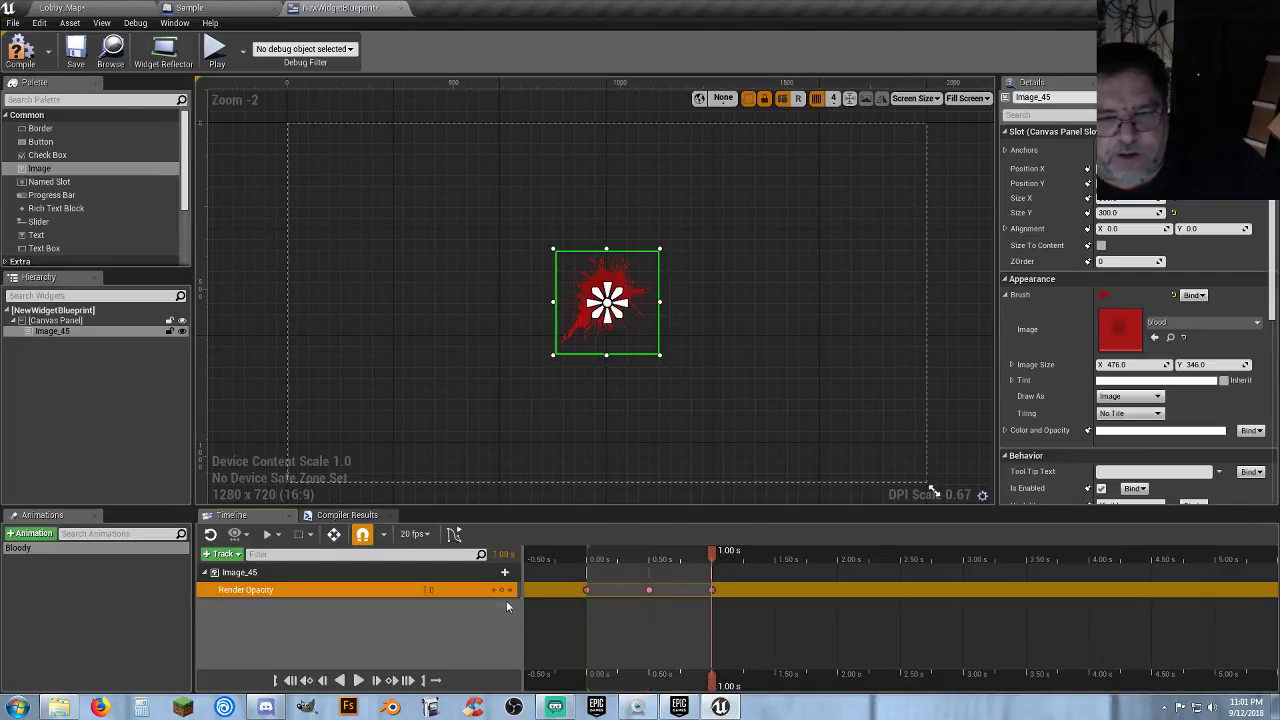
# At the 0.00 s keyframe, set the alpha of the blood image's Color and Opacity to 0.
pyautogui.click(589, 590)
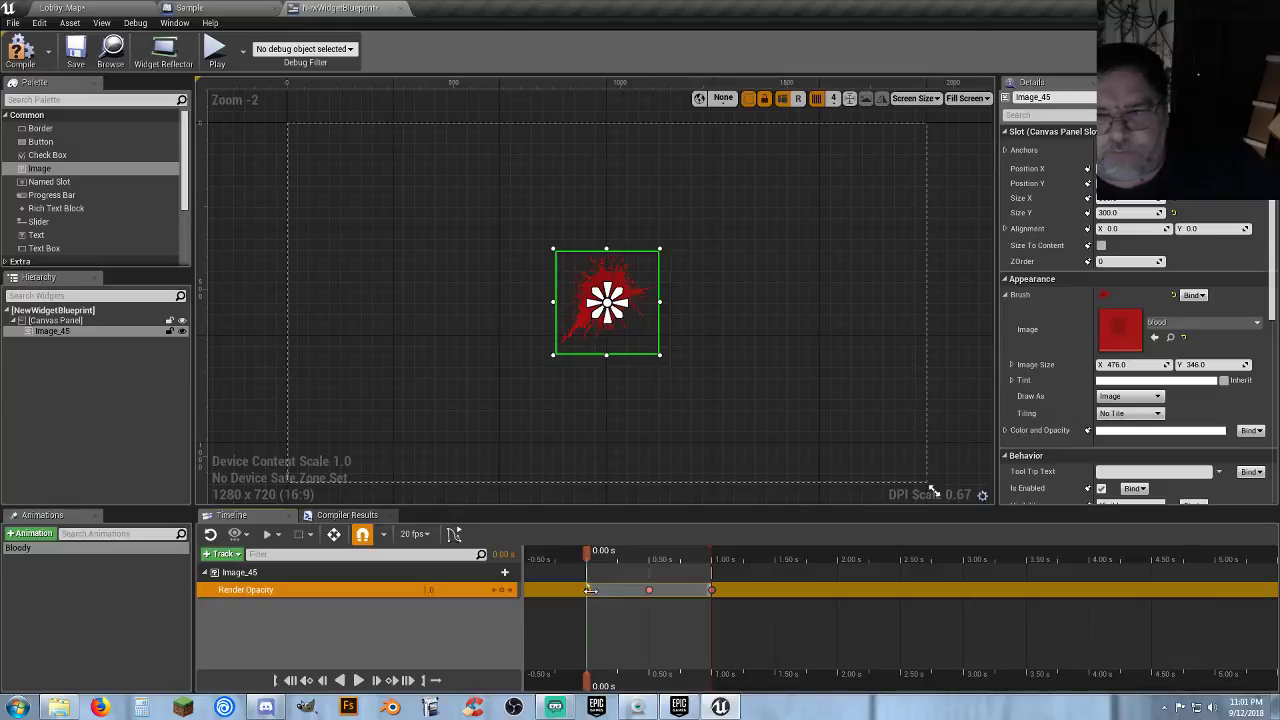
pyautogui.scroll(-2, 1051, 373)
pyautogui.scroll(-2, 1041, 378)
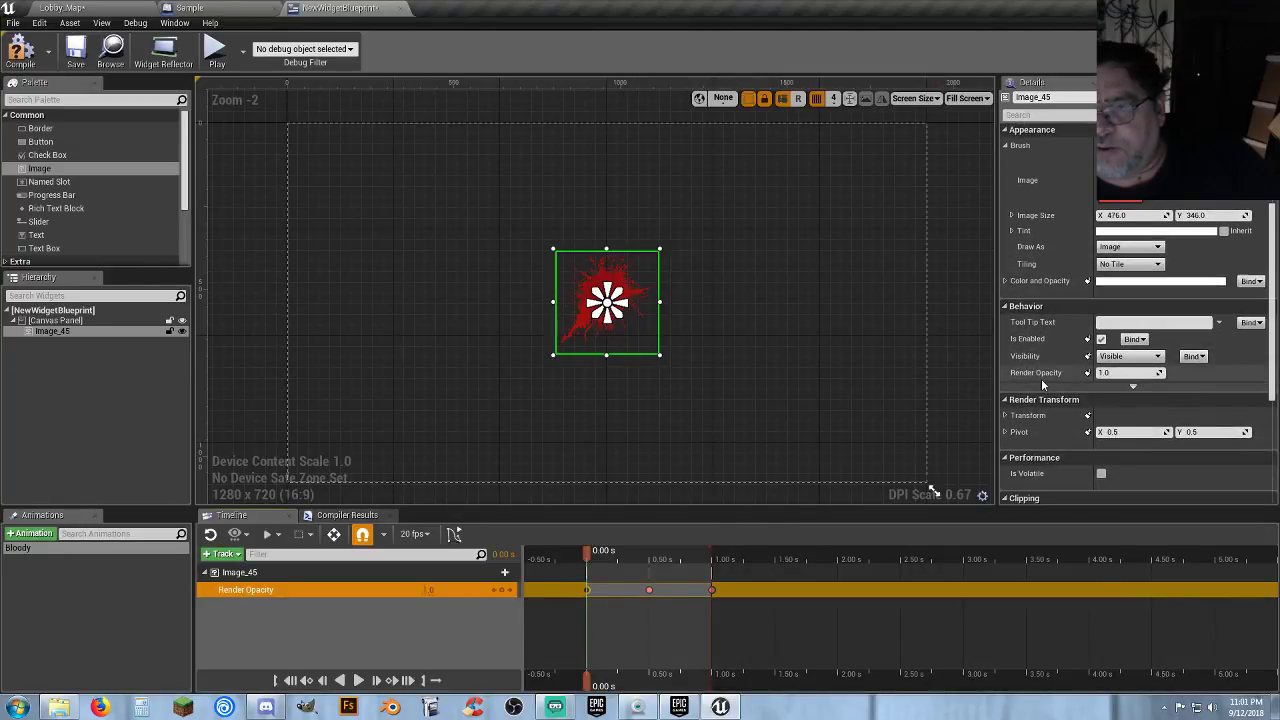
pyautogui.click(1005, 281)
pyautogui.click(1120, 346)
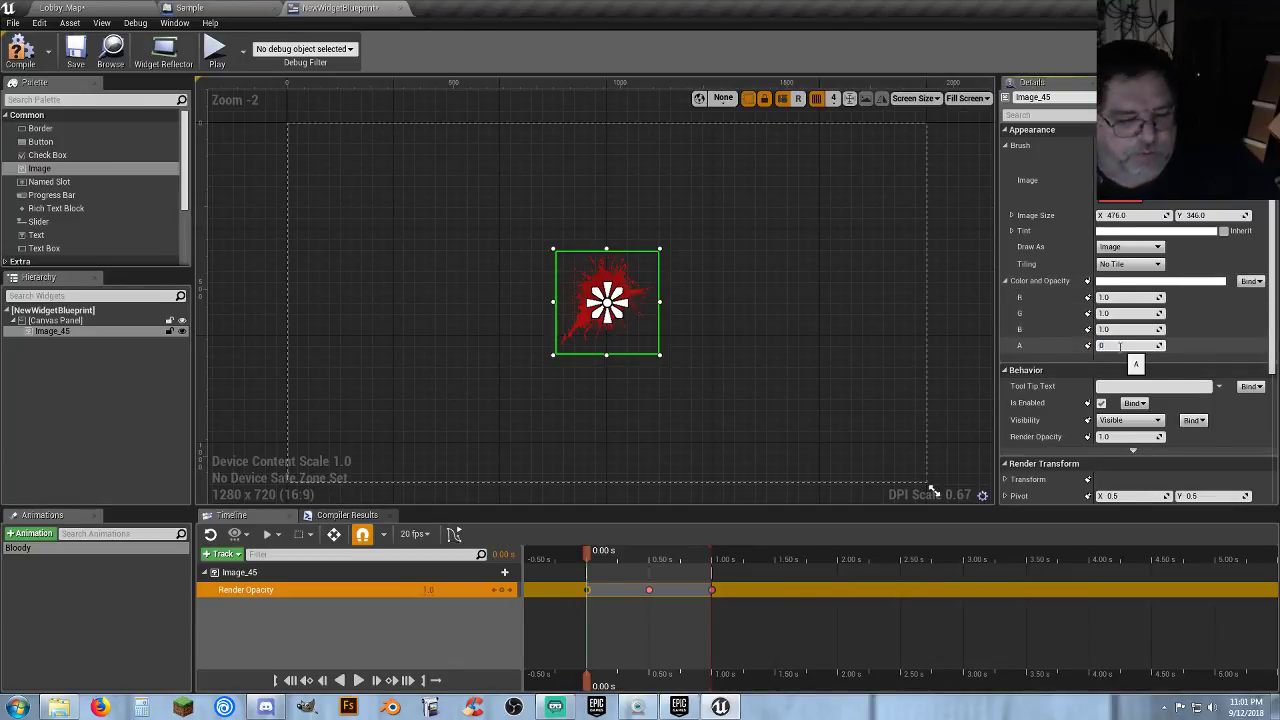
pyautogui.press('Return')
# Set the blood image's Render Opacity to 0.5 at the 0.50 s keyframe and return the playhead to 0.00 s.
pyautogui.click(650, 590)
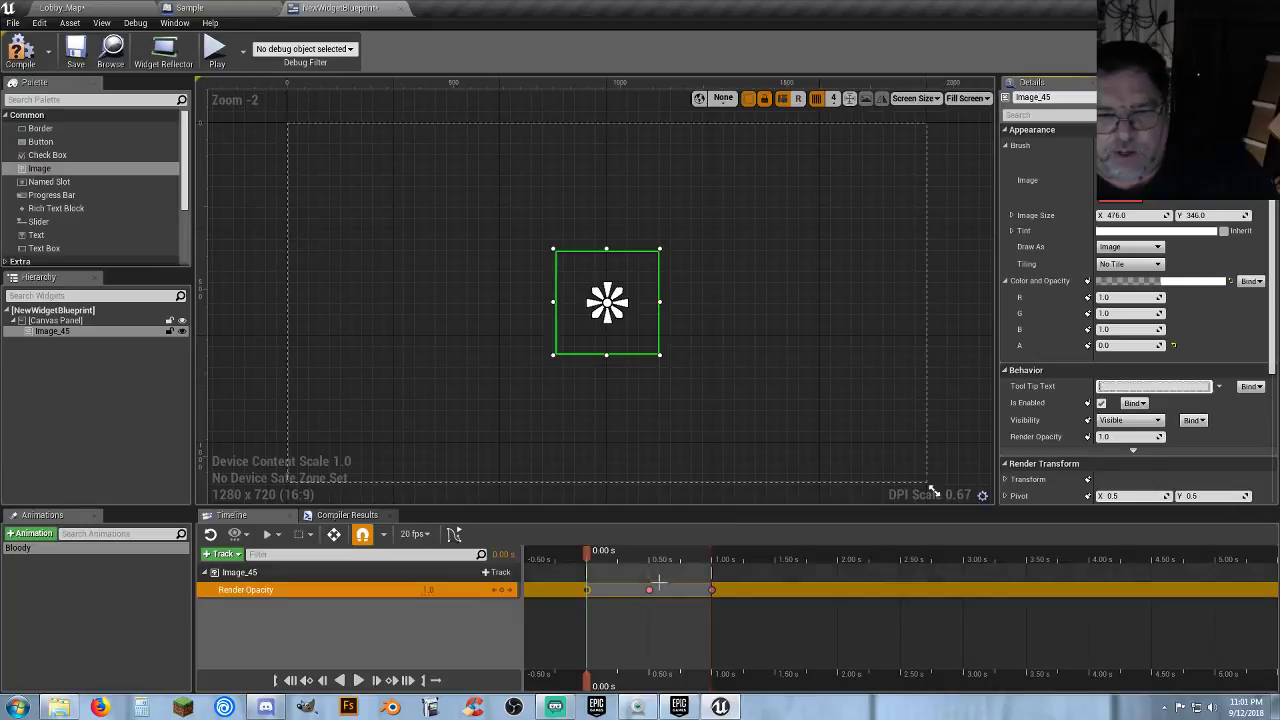
pyautogui.click(1127, 437)
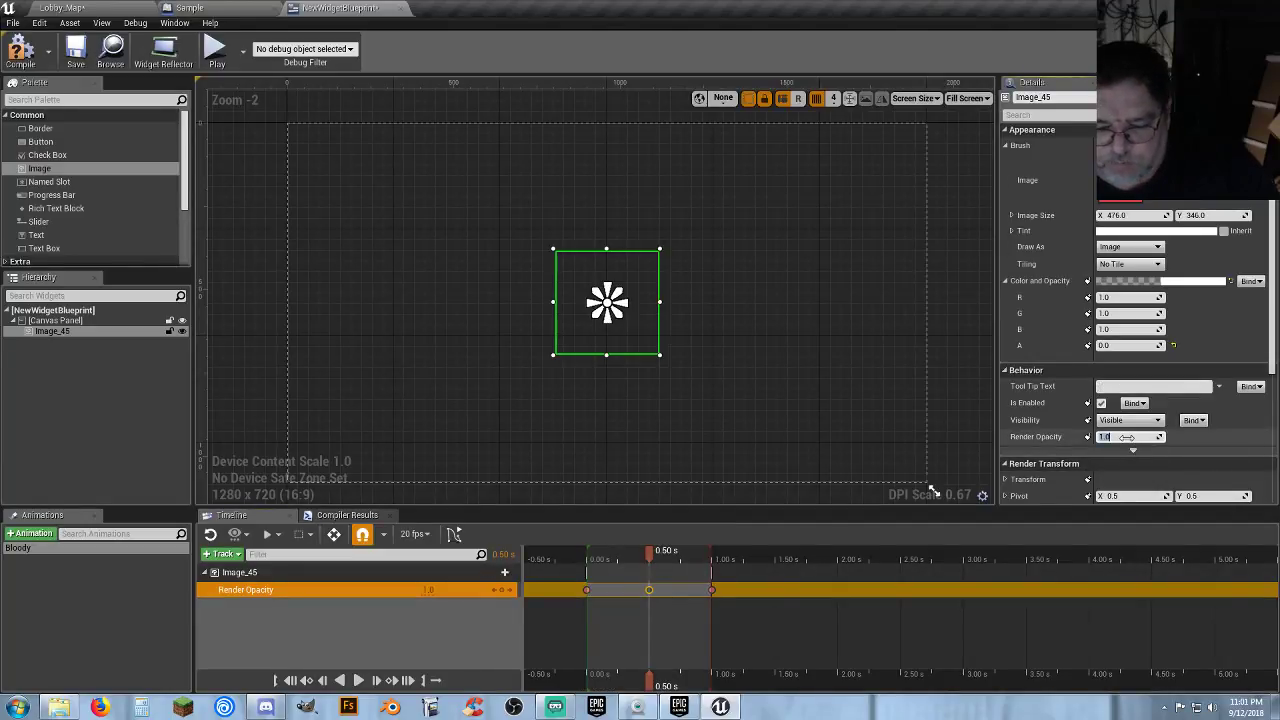
pyautogui.write('0.5')
pyautogui.press('Return')
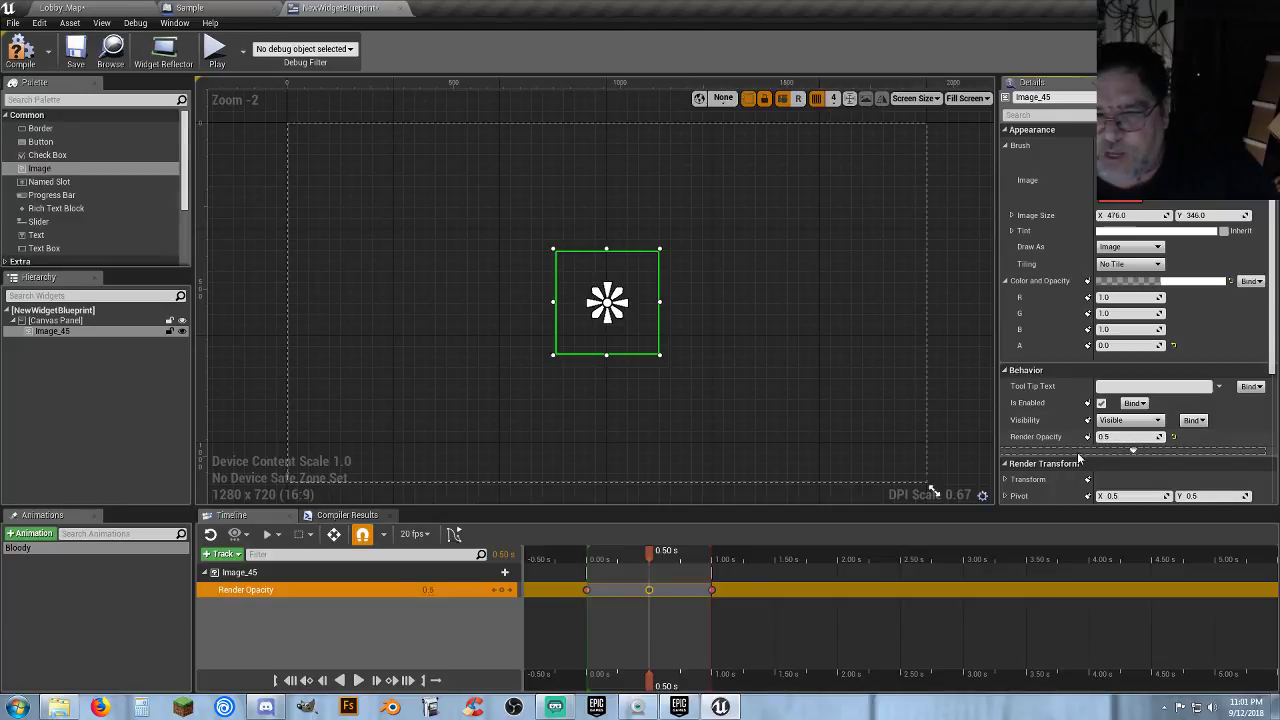
pyautogui.click(710, 589)
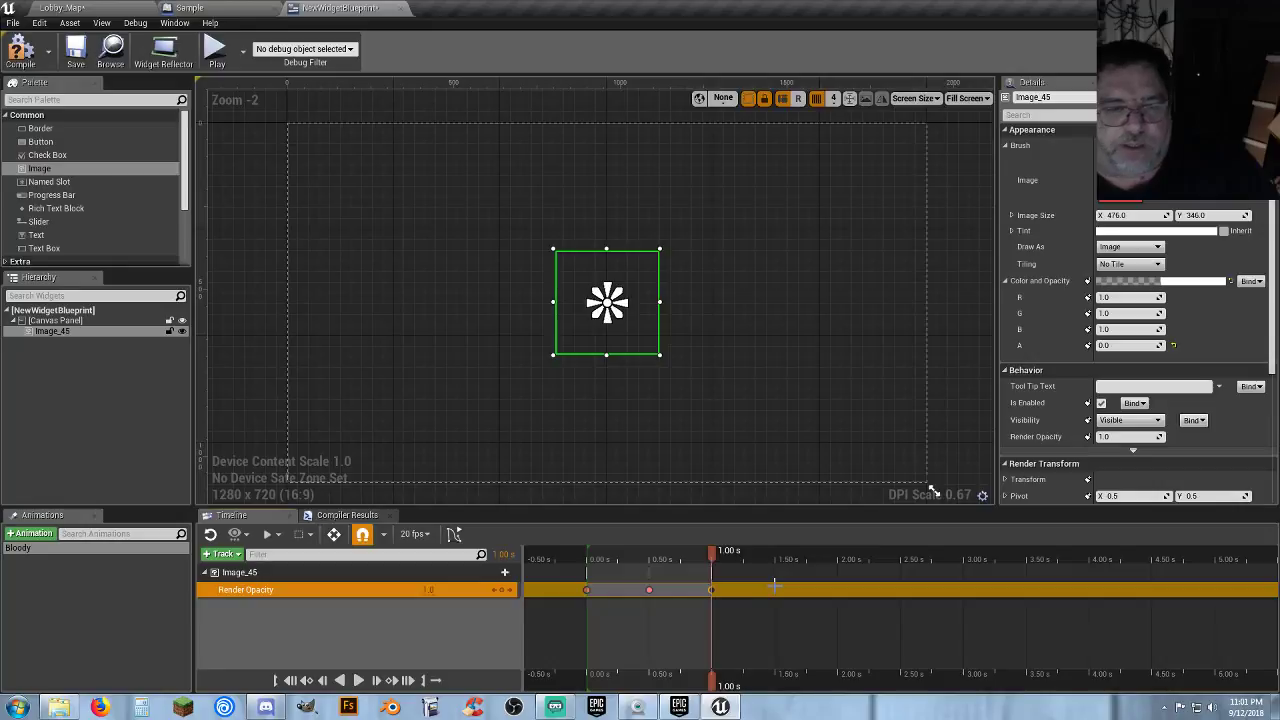
pyautogui.moveTo(710, 690); pyautogui.dragTo(587, 685)
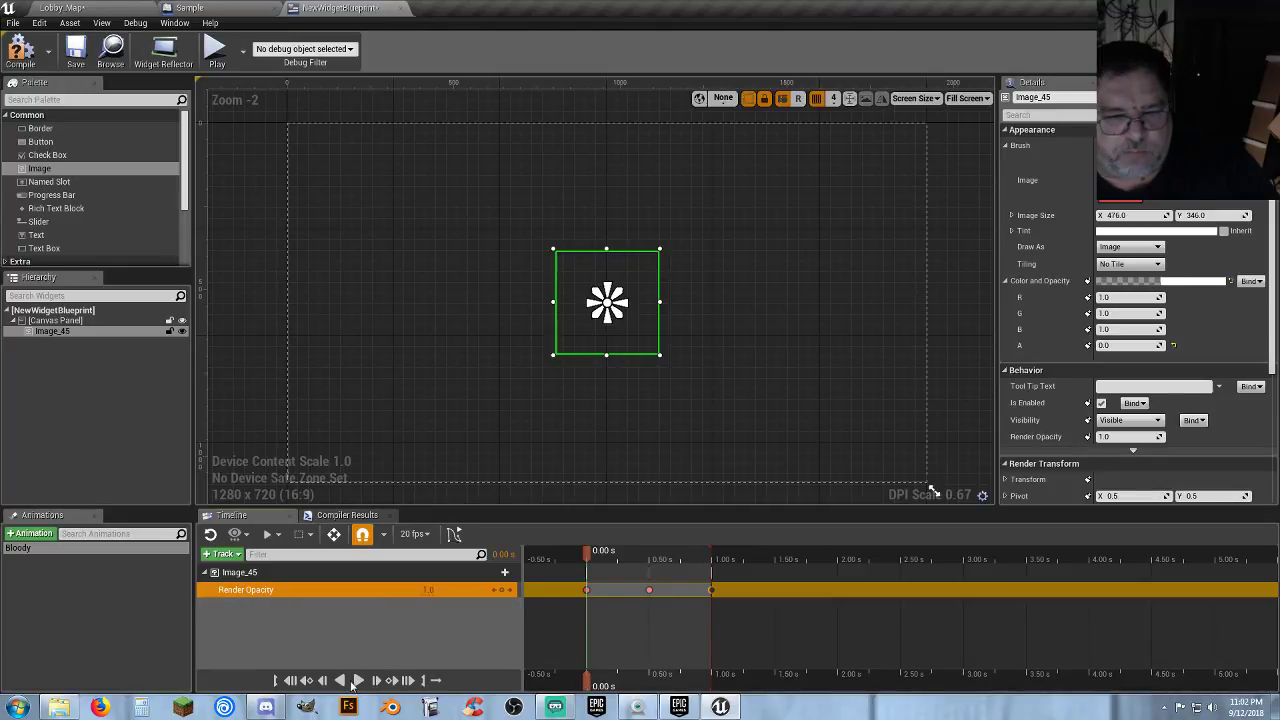
# Preview the Bloody animation and set the blood image's Render Opacity to 0 at the 0.00 s keyframe.
pyautogui.click(357, 681)
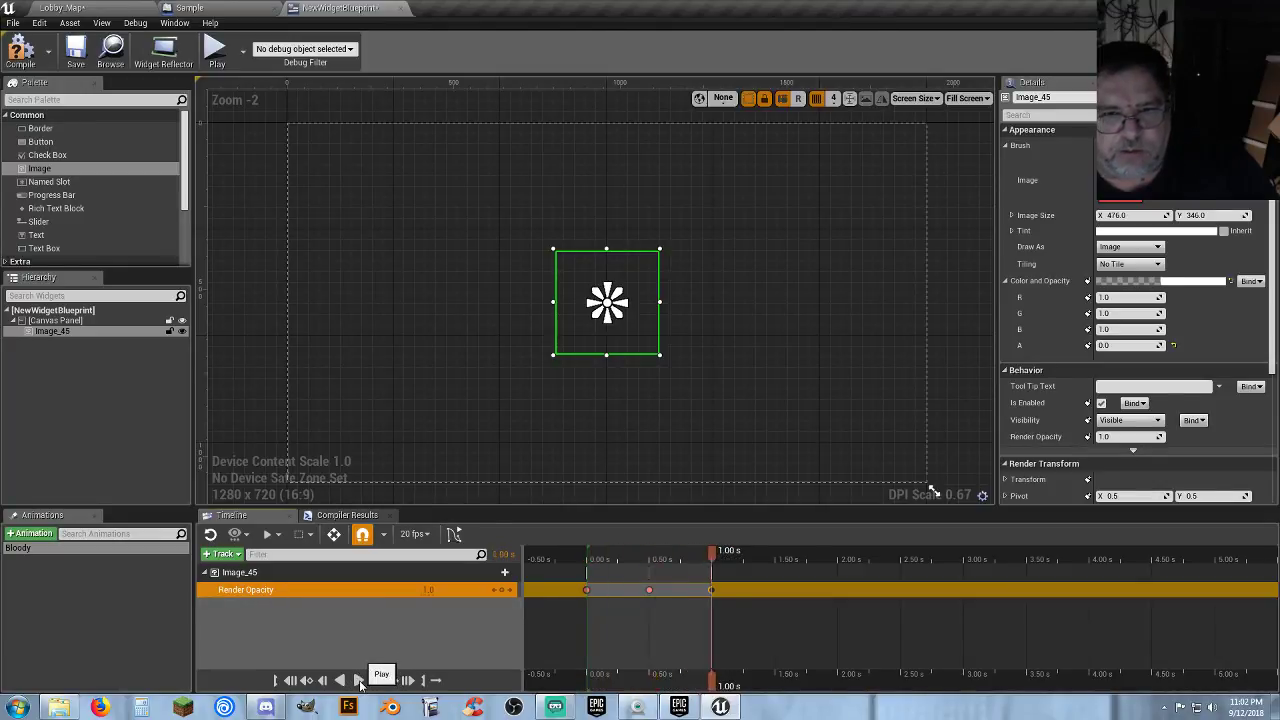
pyautogui.click(587, 590)
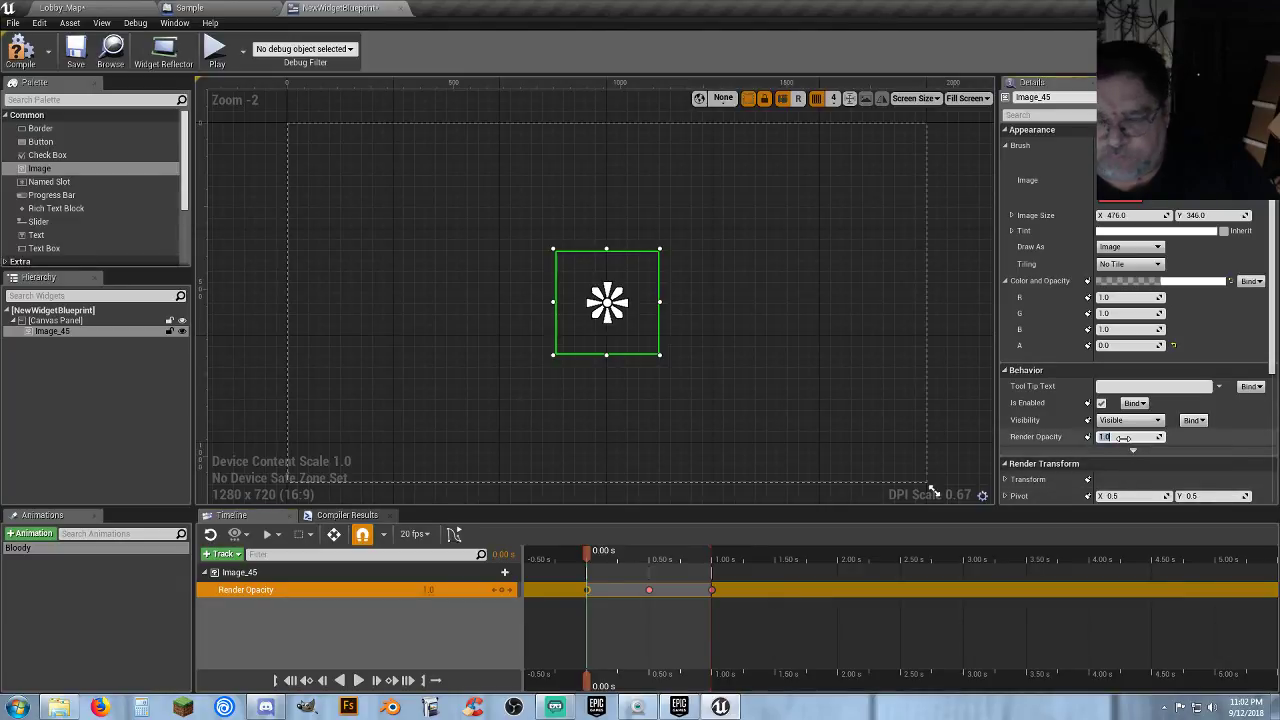
pyautogui.write('0')
pyautogui.press('Tab')
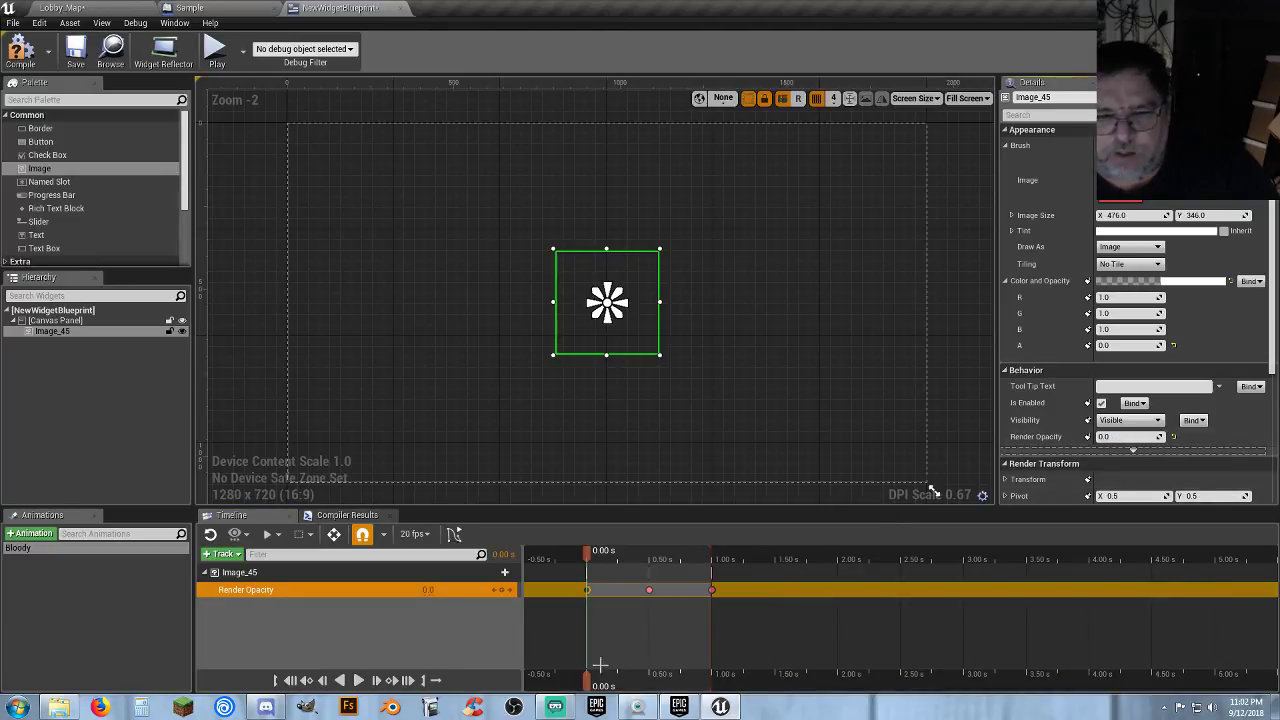
# Set the blood image's Render Opacity to 0.5 at the 0.50 s keyframe.
pyautogui.moveTo(590, 682); pyautogui.dragTo(650, 677)
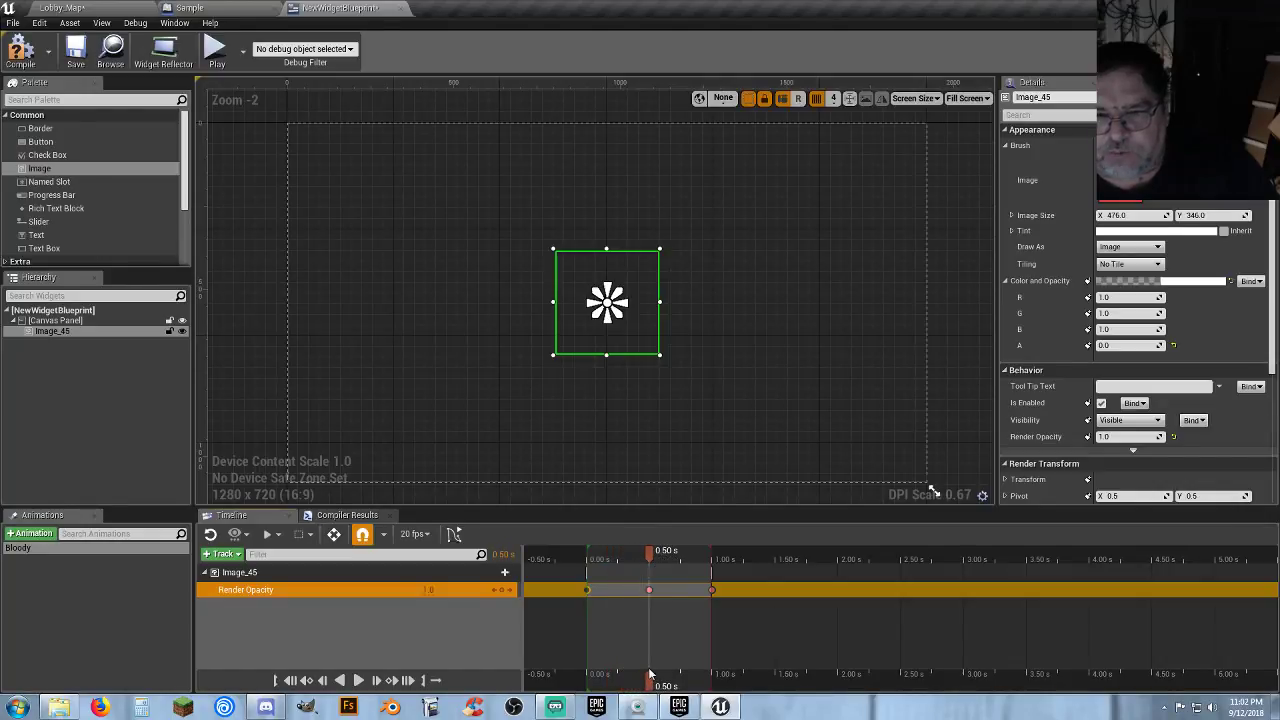
pyautogui.click(1122, 437)
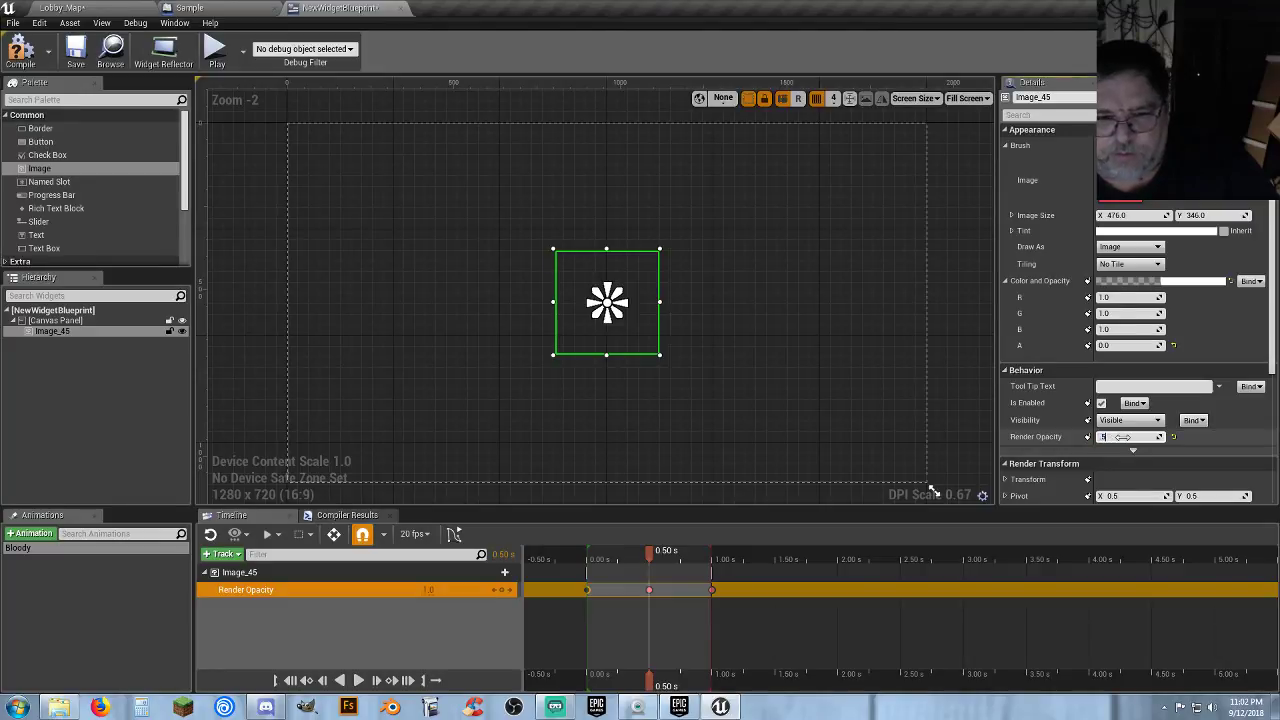
pyautogui.write('0.5')
pyautogui.press('Return')
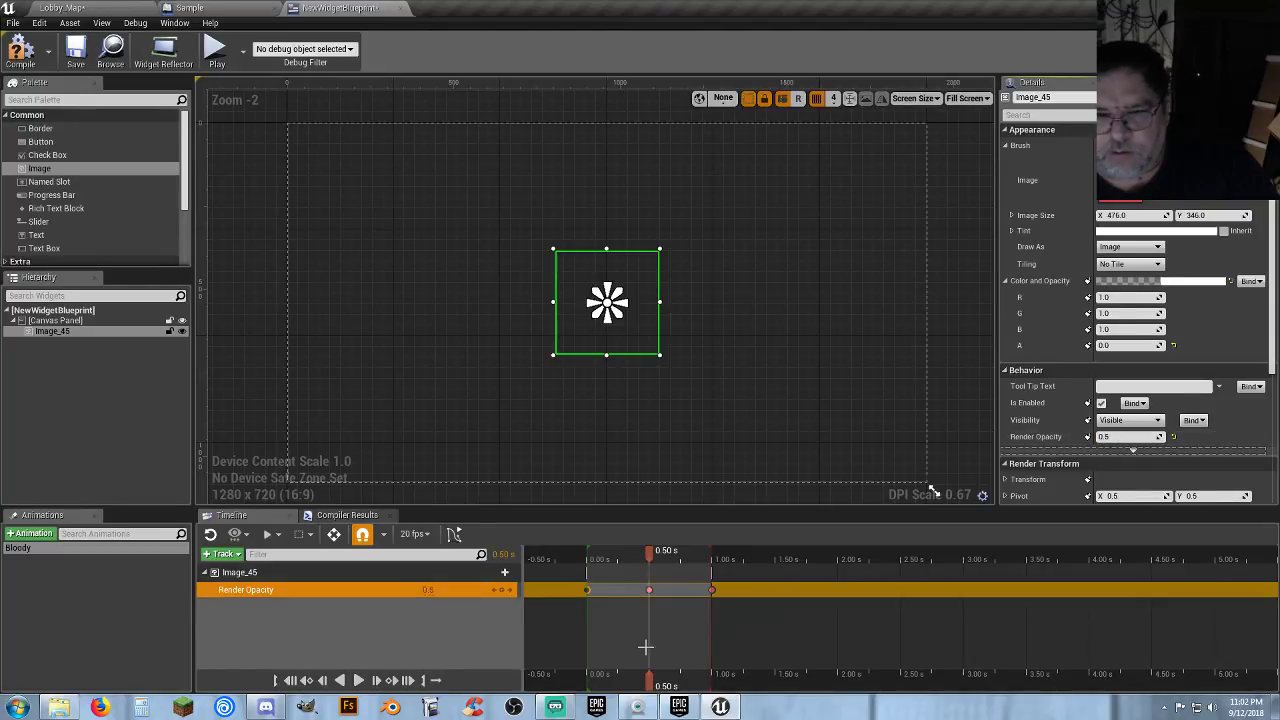
# Play and scrub the Bloody animation between 0.50 s and 1.00 s to check the opacity fade.
pyautogui.moveTo(646, 677); pyautogui.dragTo(712, 682)
pyautogui.click(358, 681)
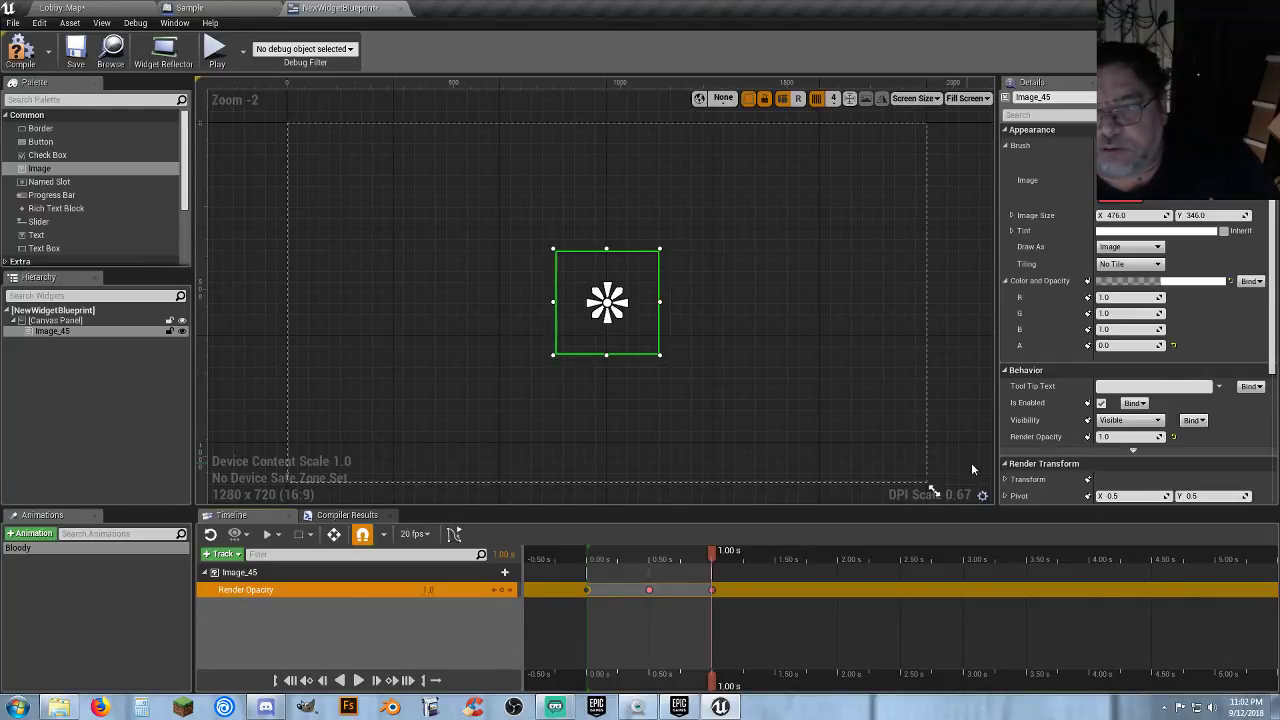
pyautogui.moveTo(674, 688); pyautogui.dragTo(651, 686)
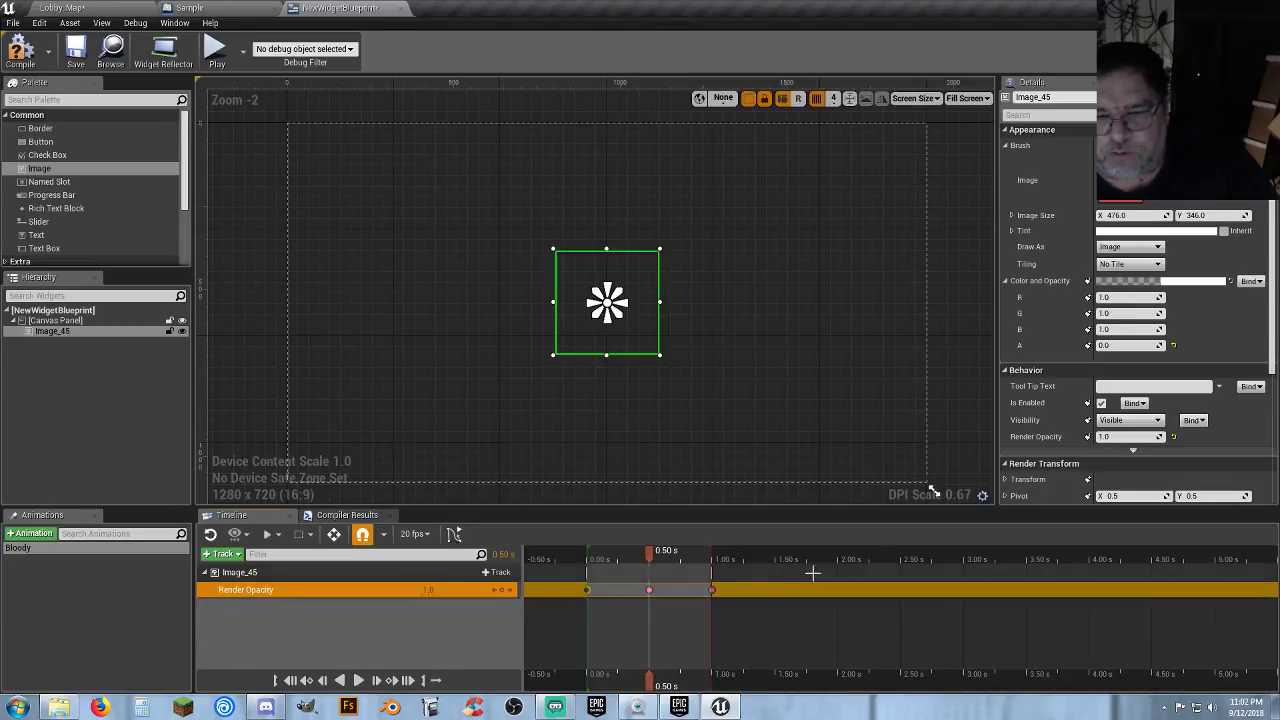
# Move the last Render Opacity keyframe to 2.00 s and the middle one to 1.00 s.
pyautogui.click(840, 557)
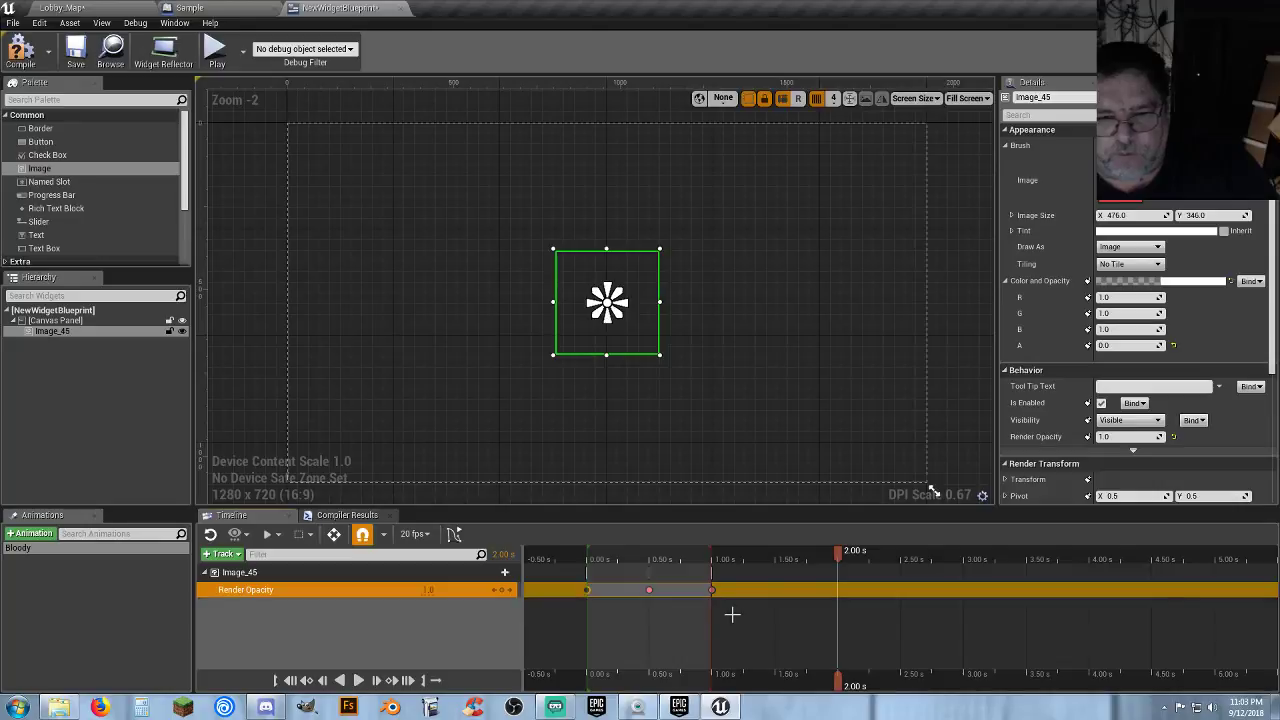
pyautogui.moveTo(712, 590); pyautogui.dragTo(838, 592)
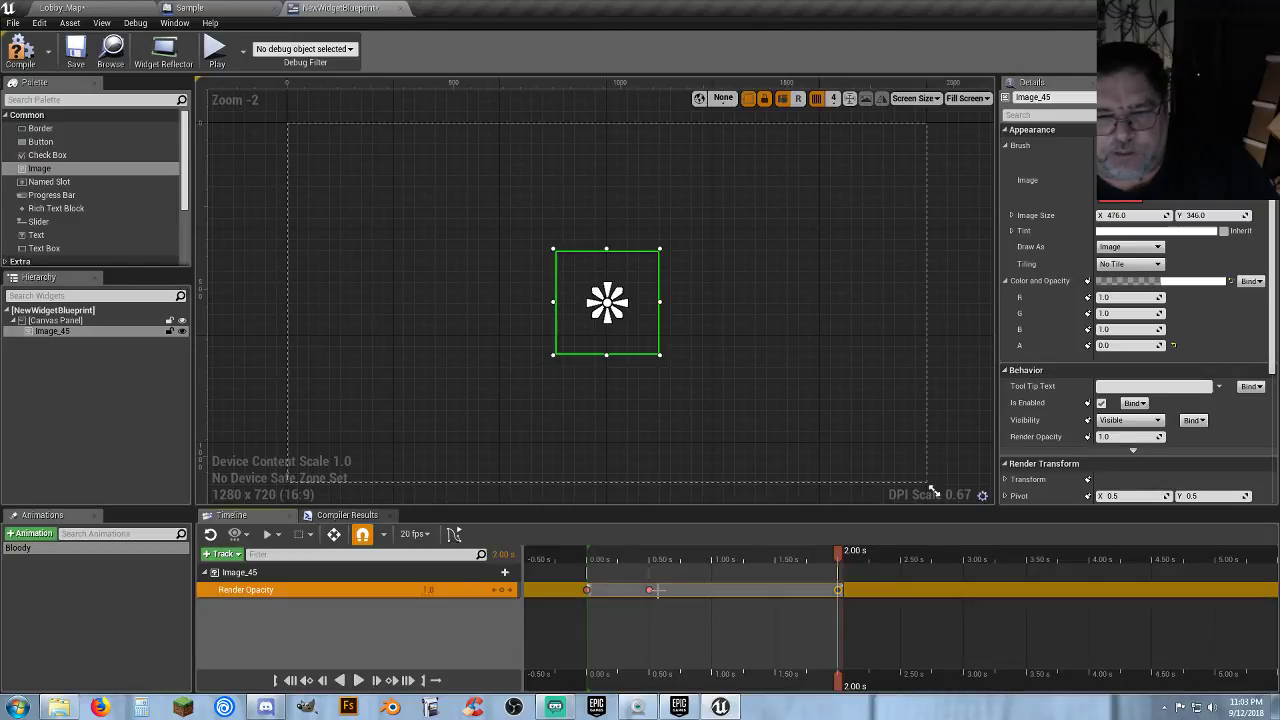
pyautogui.moveTo(649, 590); pyautogui.dragTo(711, 591)
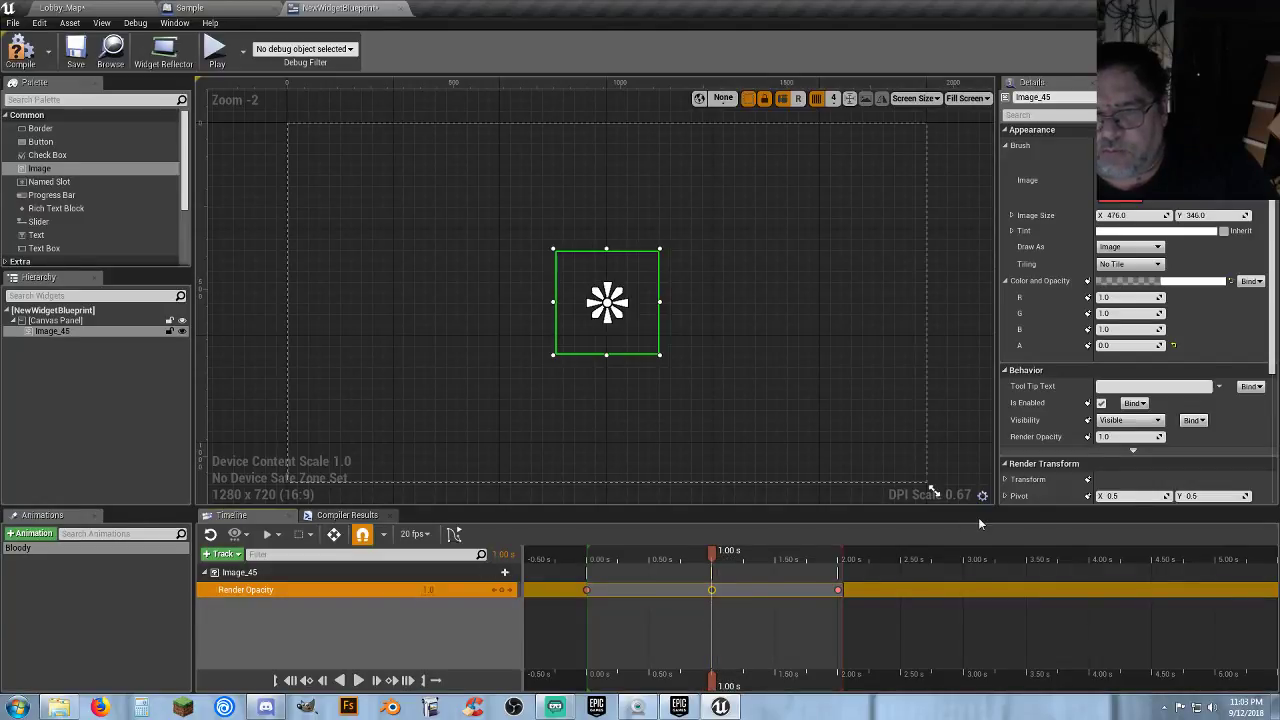
# Play the retimed Bloody animation from 0.00 s to check the fade.
pyautogui.click(422, 646)
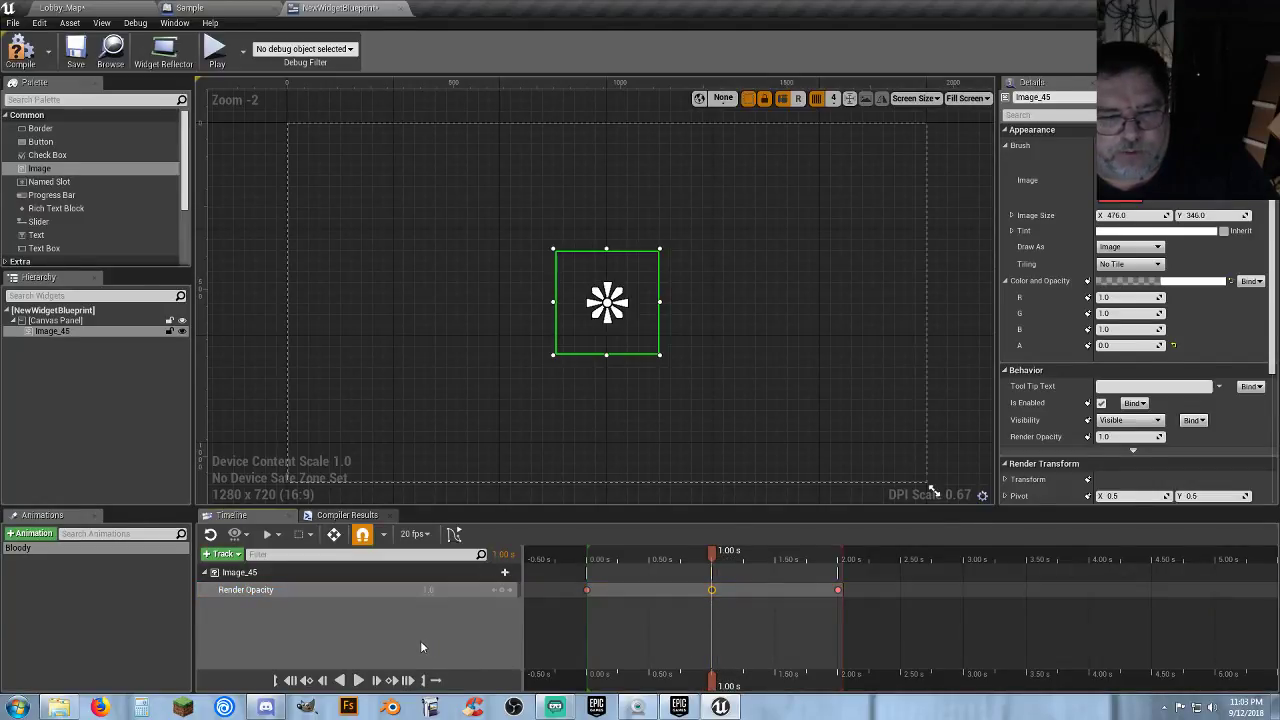
pyautogui.click(593, 582)
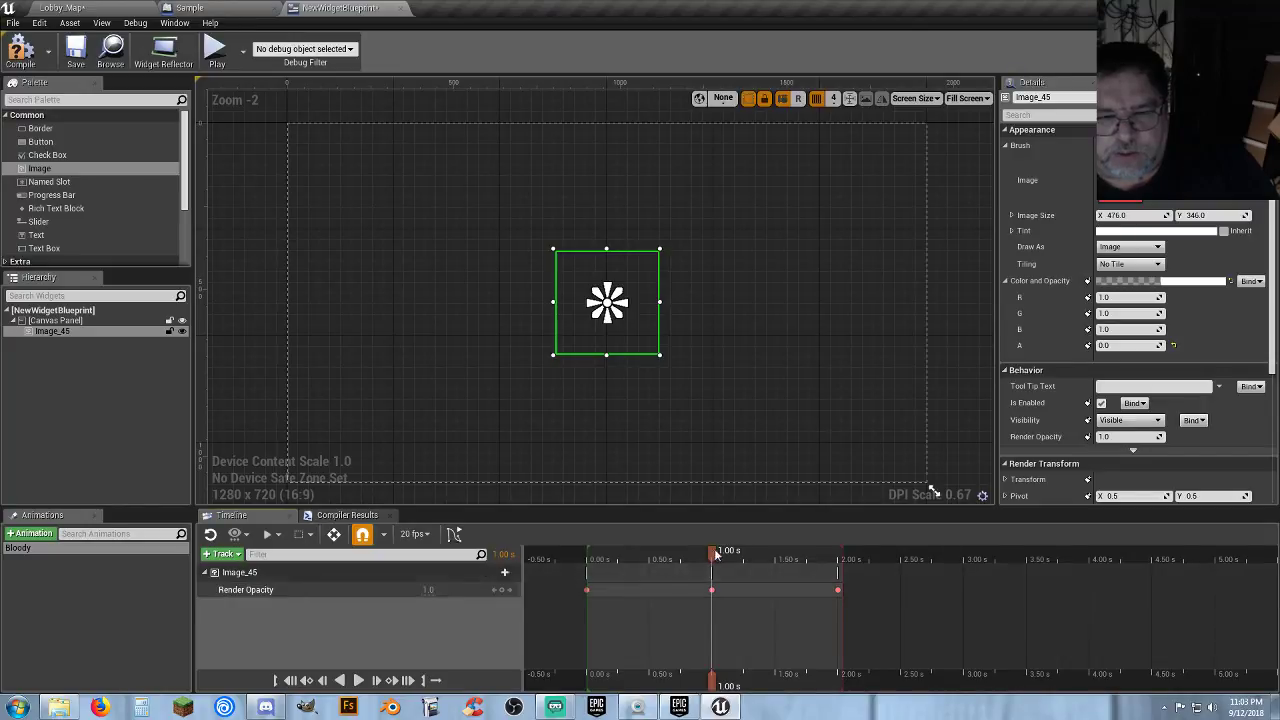
pyautogui.moveTo(712, 556); pyautogui.dragTo(589, 558)
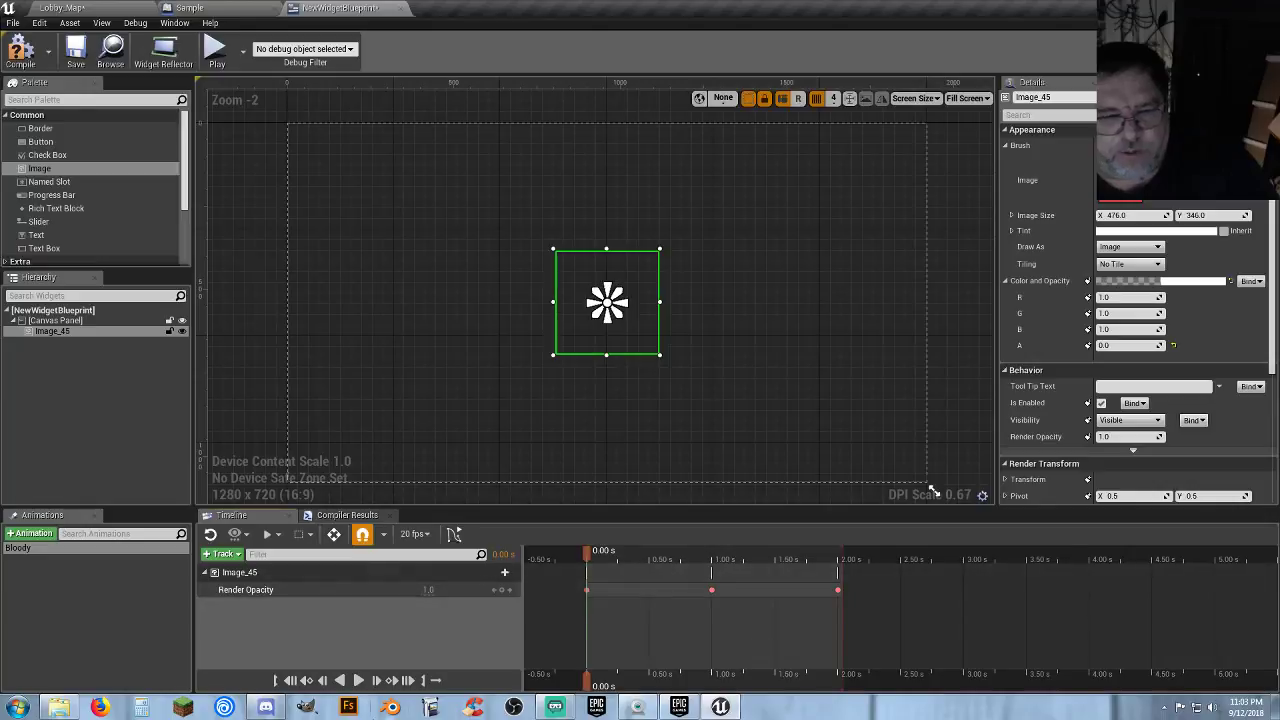
pyautogui.click(358, 680)
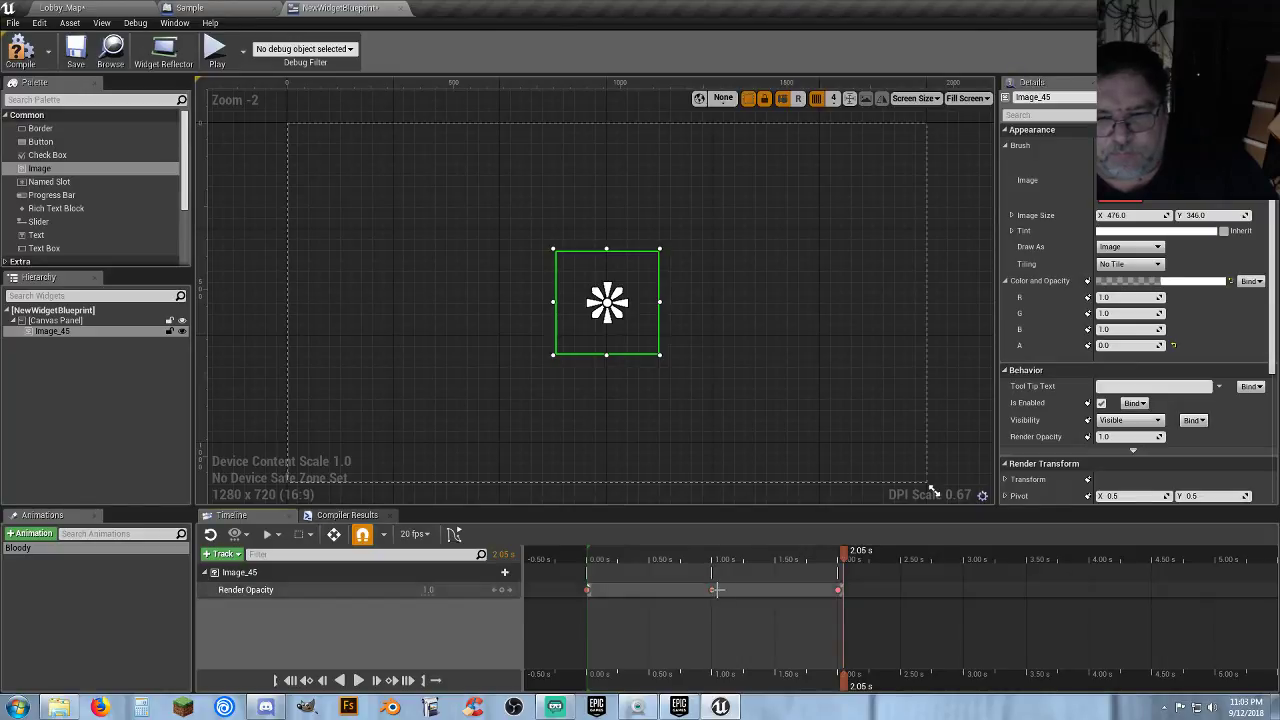
# Set the blood image's Render Opacity to 0 at the 0.00 s keyframe and scrub to 2.00 s to check the fade.
pyautogui.click(589, 590)
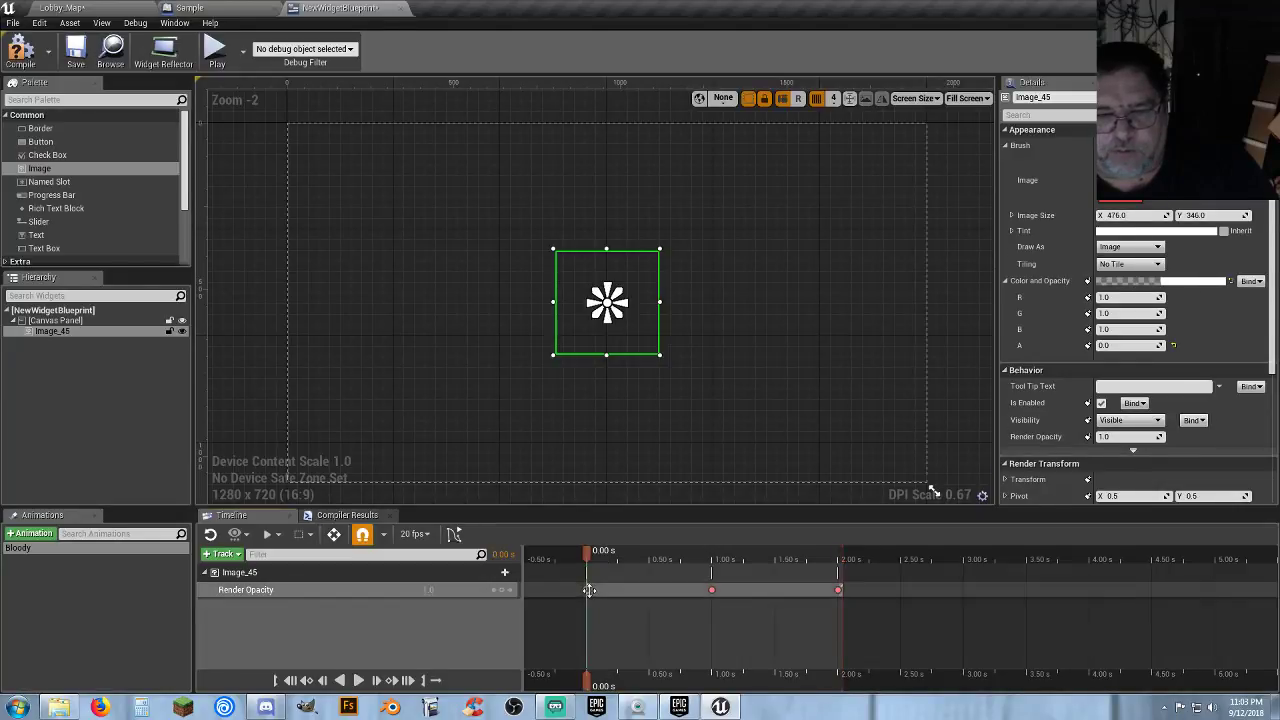
pyautogui.click(588, 589)
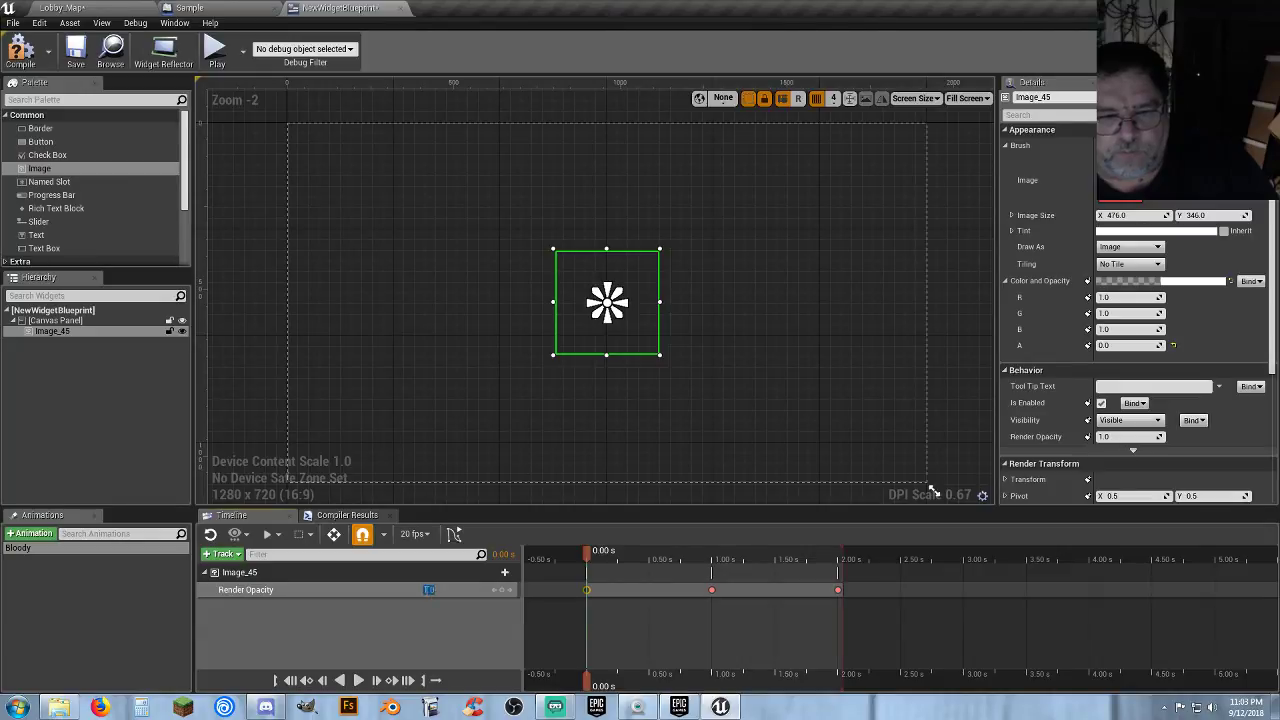
pyautogui.click(330, 591)
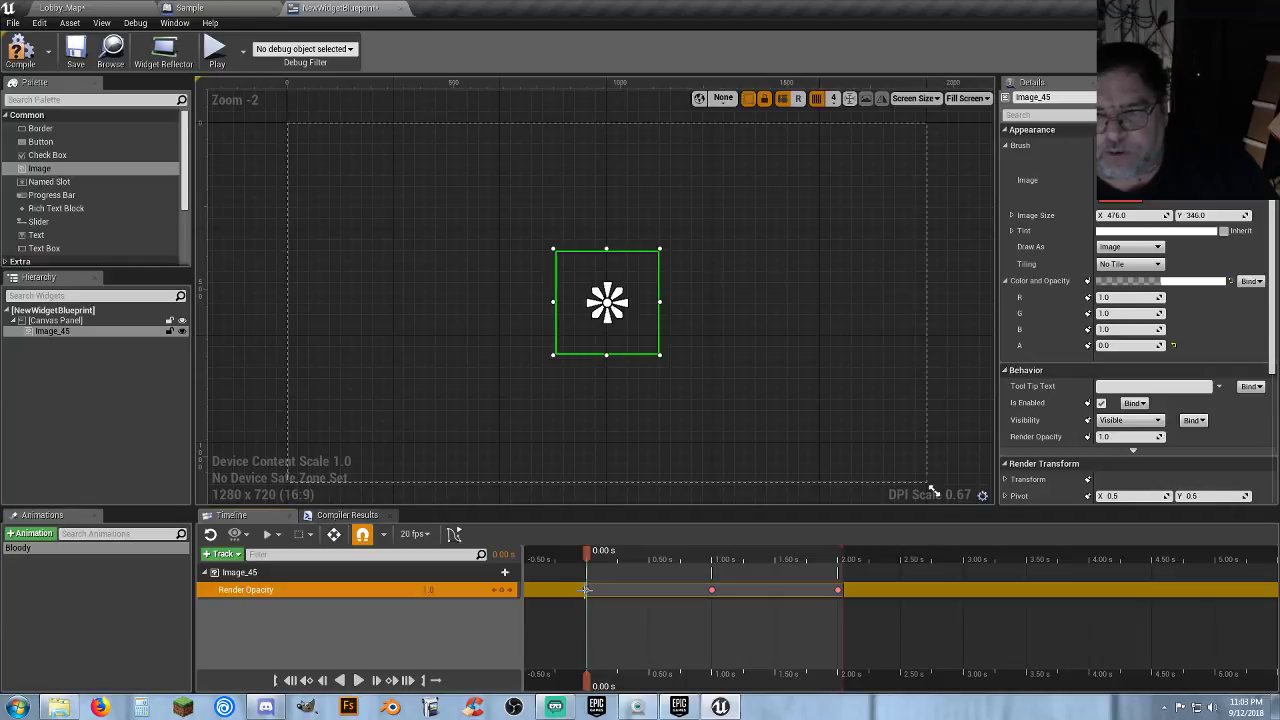
pyautogui.moveTo(588, 686)
pyautogui.mouseDown()
pyautogui.moveTo(601, 686)
pyautogui.moveTo(590, 686)
pyautogui.mouseUp()
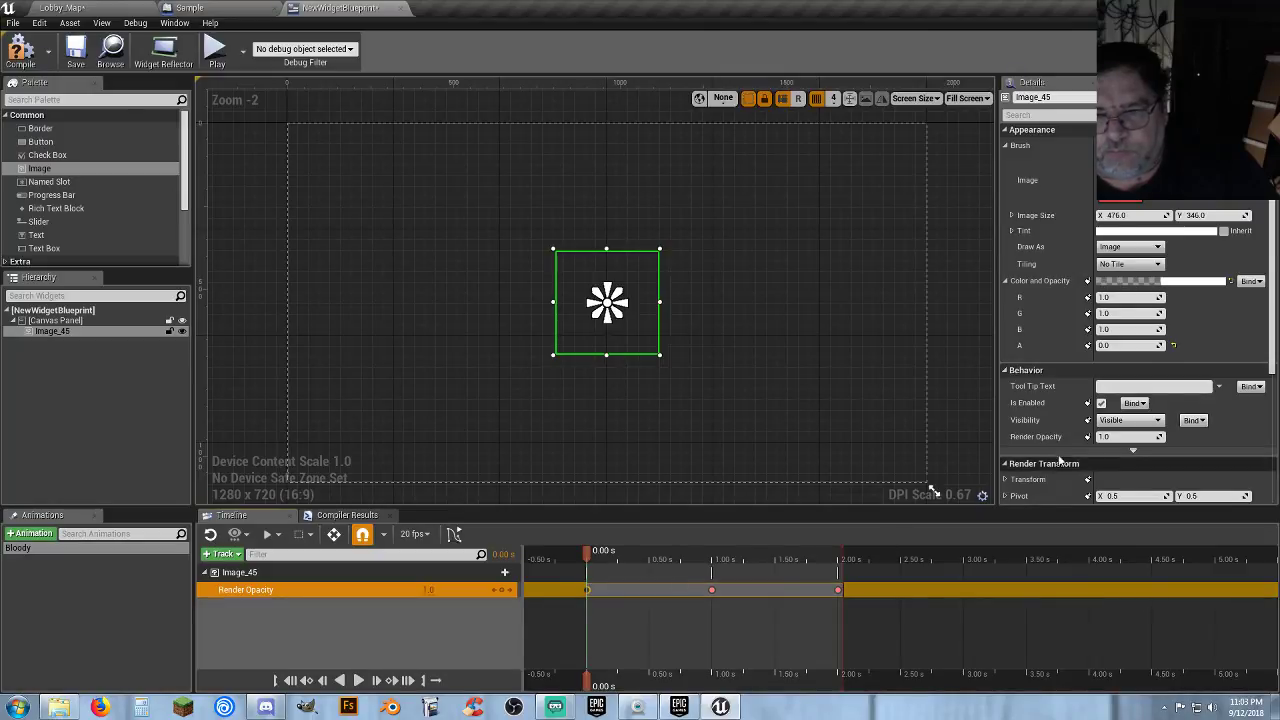
pyautogui.moveTo(1112, 437); pyautogui.dragTo(1060, 437)
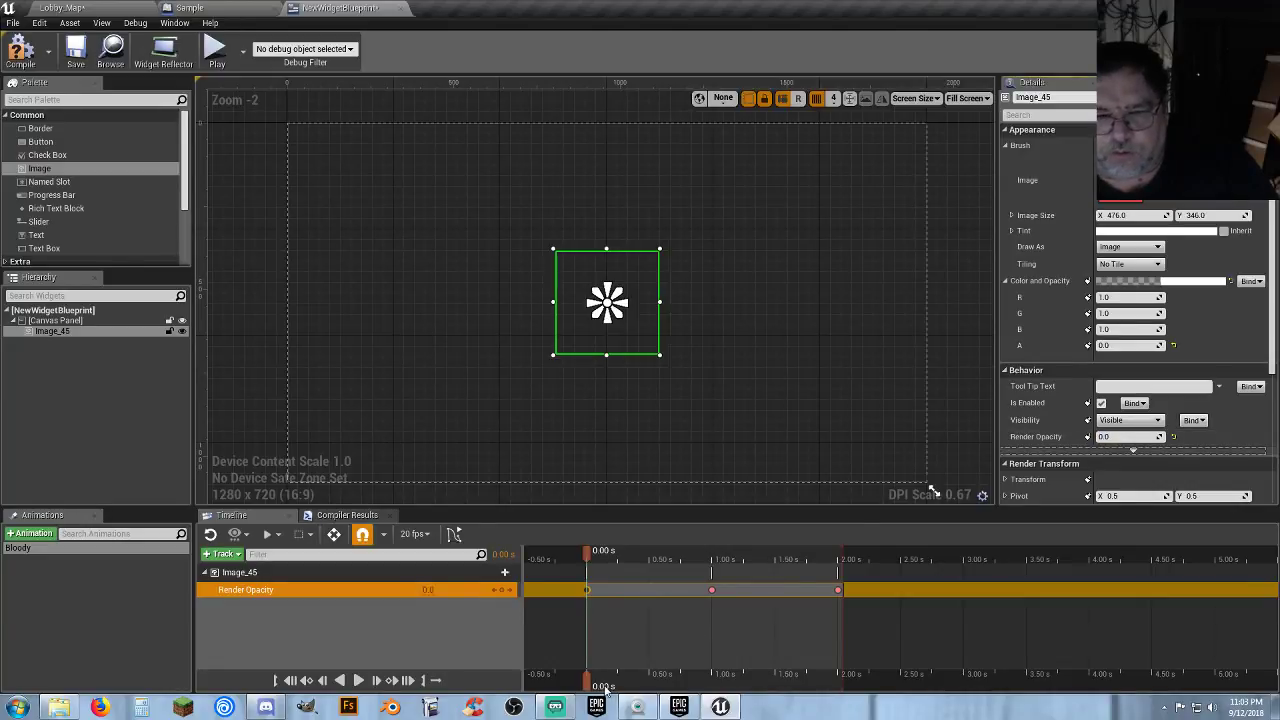
pyautogui.moveTo(587, 681); pyautogui.dragTo(842, 684)
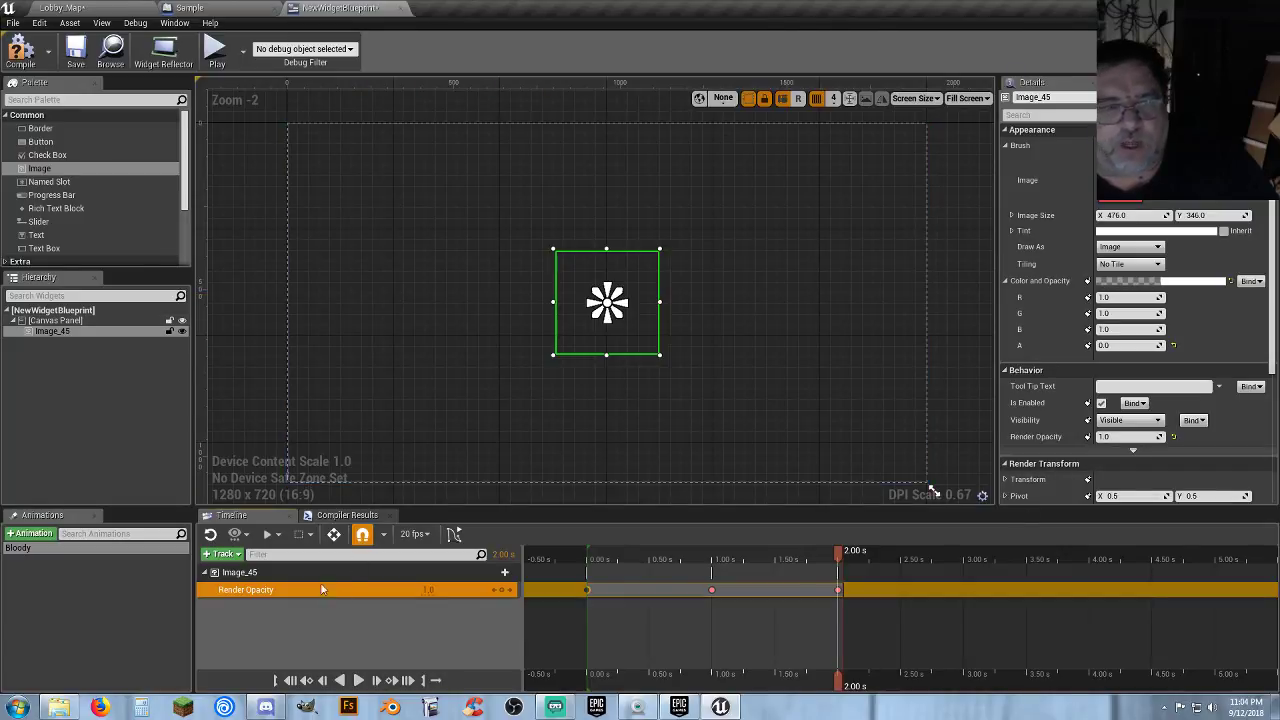
pyautogui.click(375, 679)
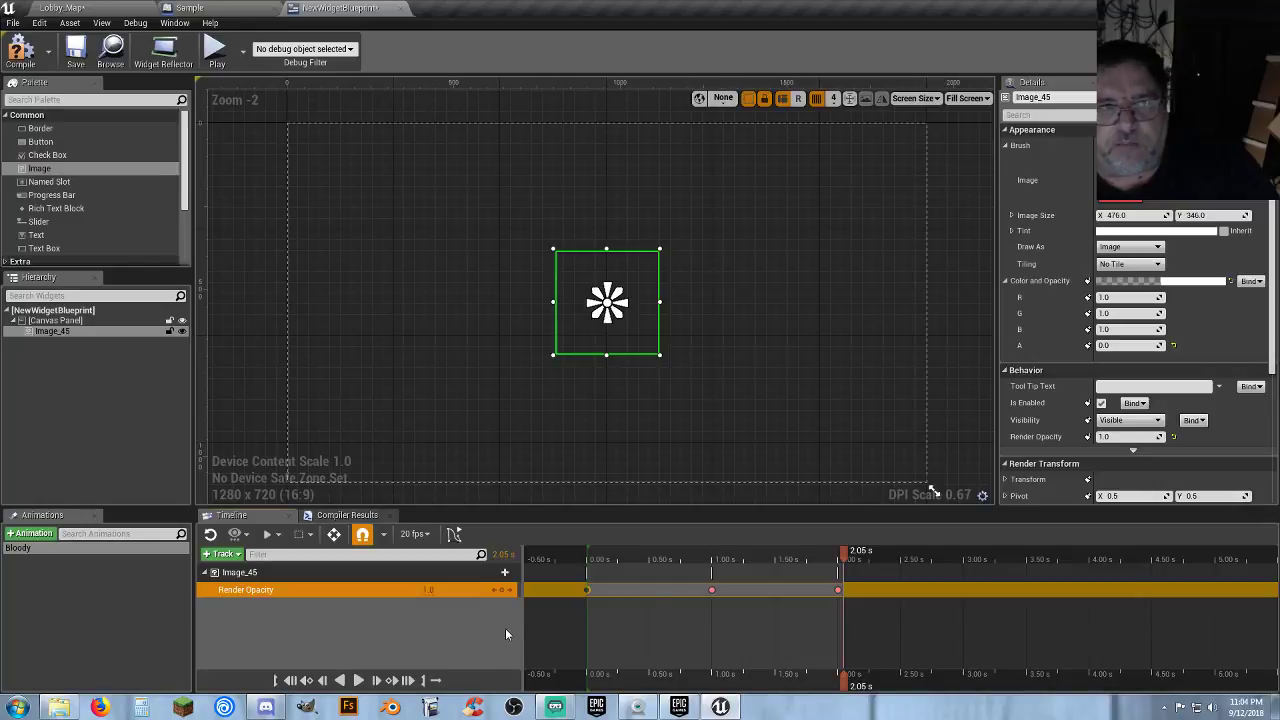
# Close the NewWidgetBlueprint editor and delete the NewWidgetBlueprint asset from the Sprites folder.
pyautogui.click(401, 8)
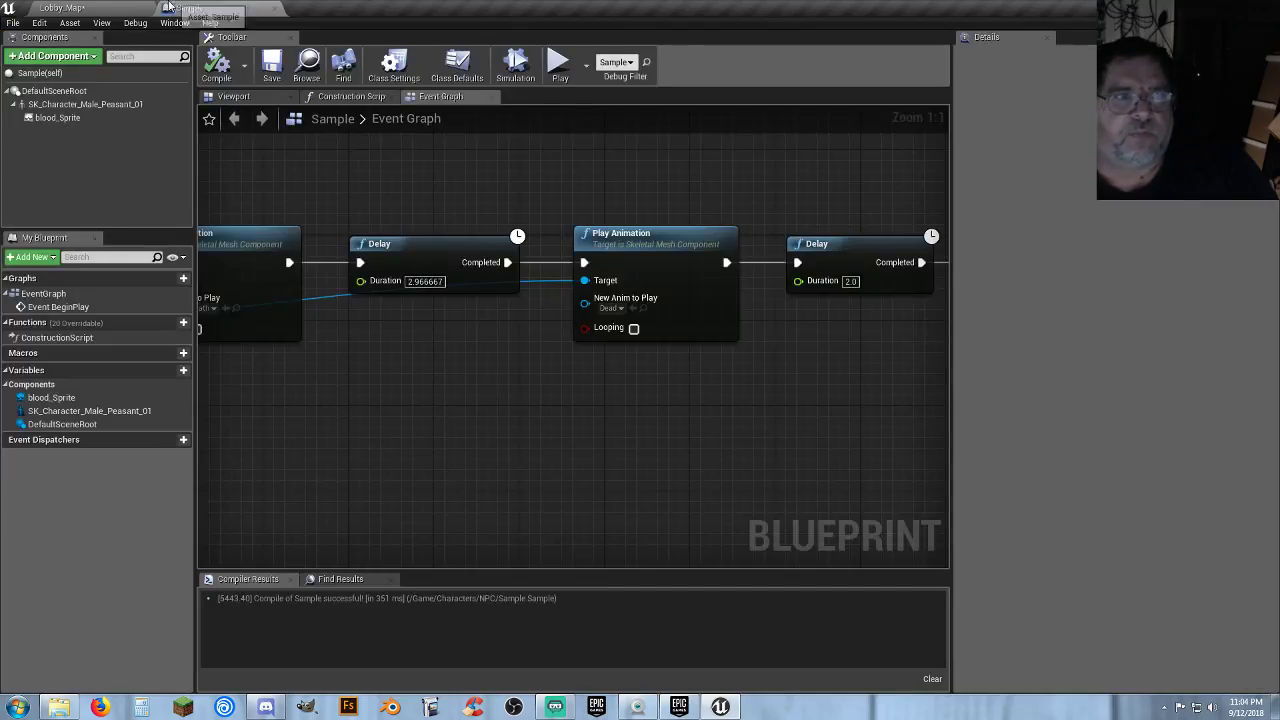
pyautogui.click(100, 8)
pyautogui.click(489, 548)
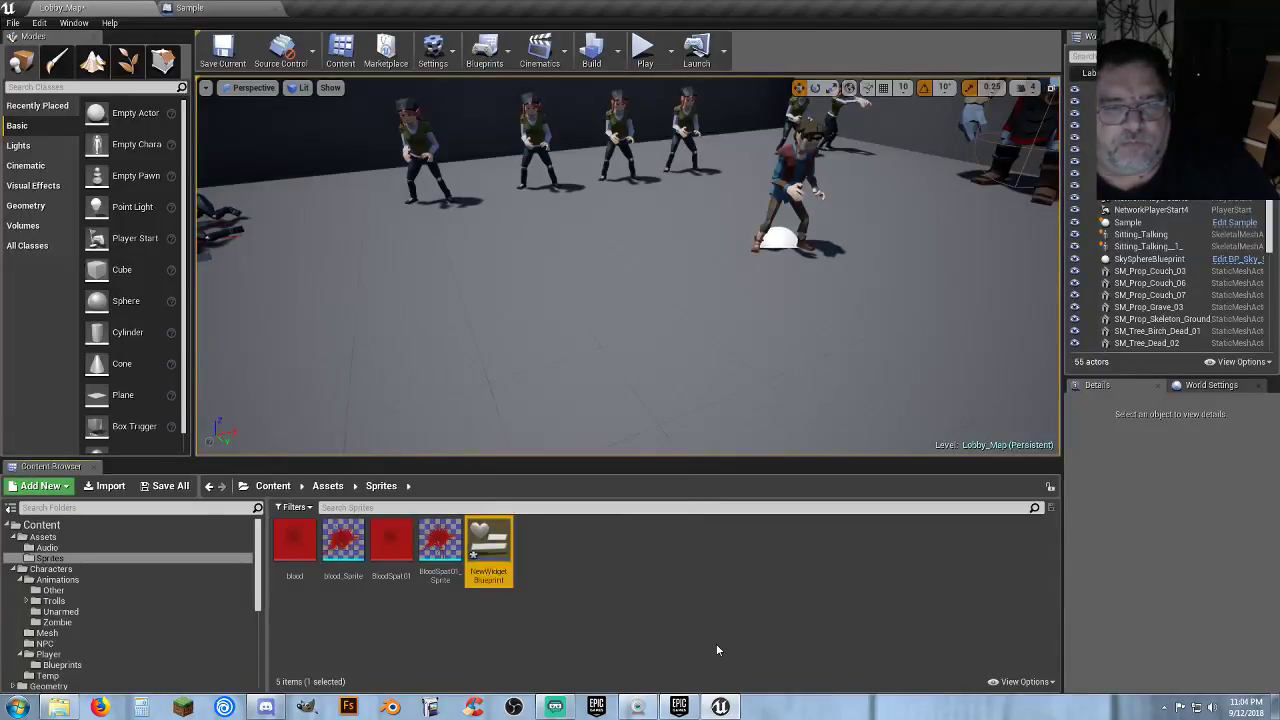
pyautogui.press('Delete')
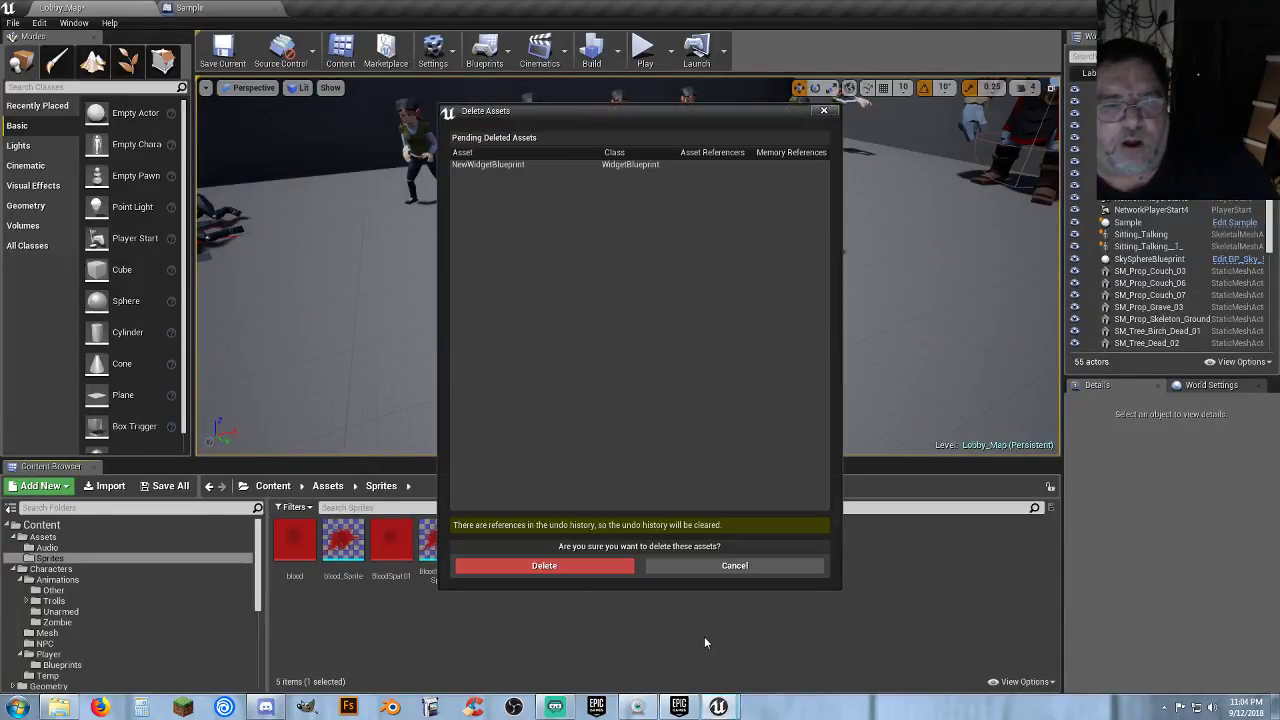
pyautogui.click(602, 564)
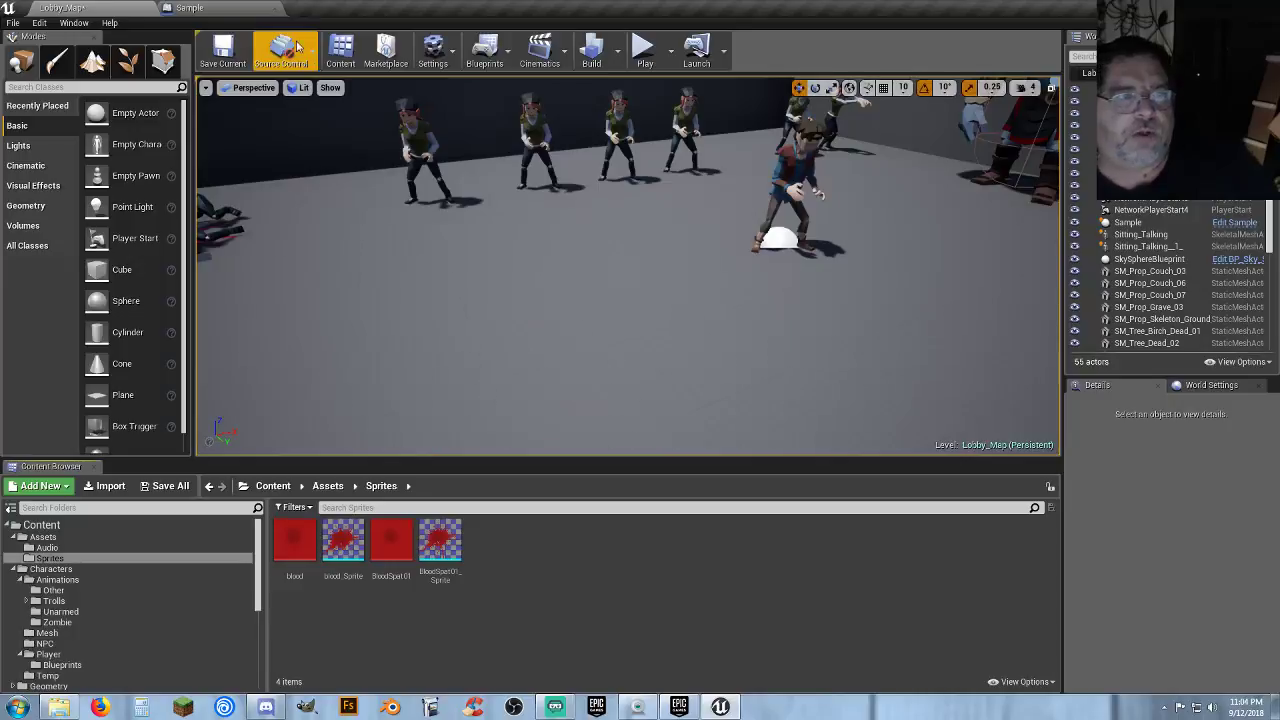
# Add a Widget component to the Sample blueprint.
pyautogui.click(226, 9)
pyautogui.moveTo(620, 370); pyautogui.dragTo(234, 337, button='right')
pyautogui.moveTo(708, 475); pyautogui.dragTo(739, 423, button='right')
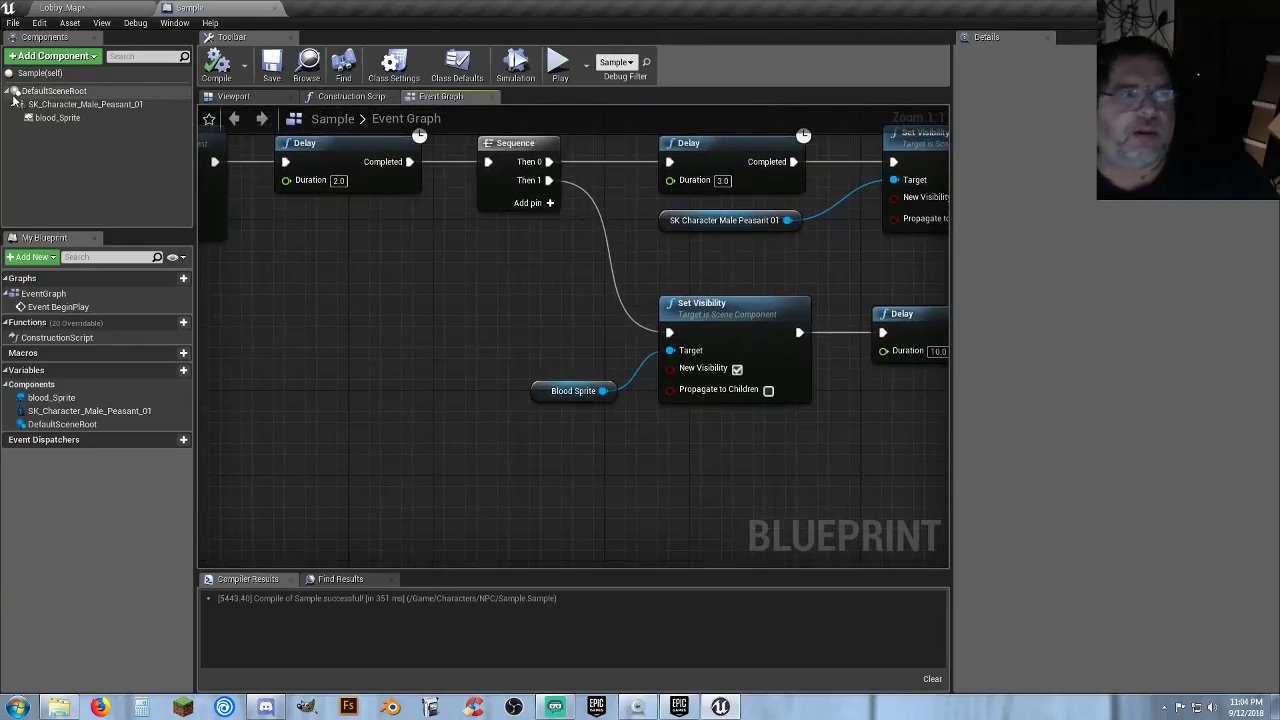
pyautogui.click(52, 56)
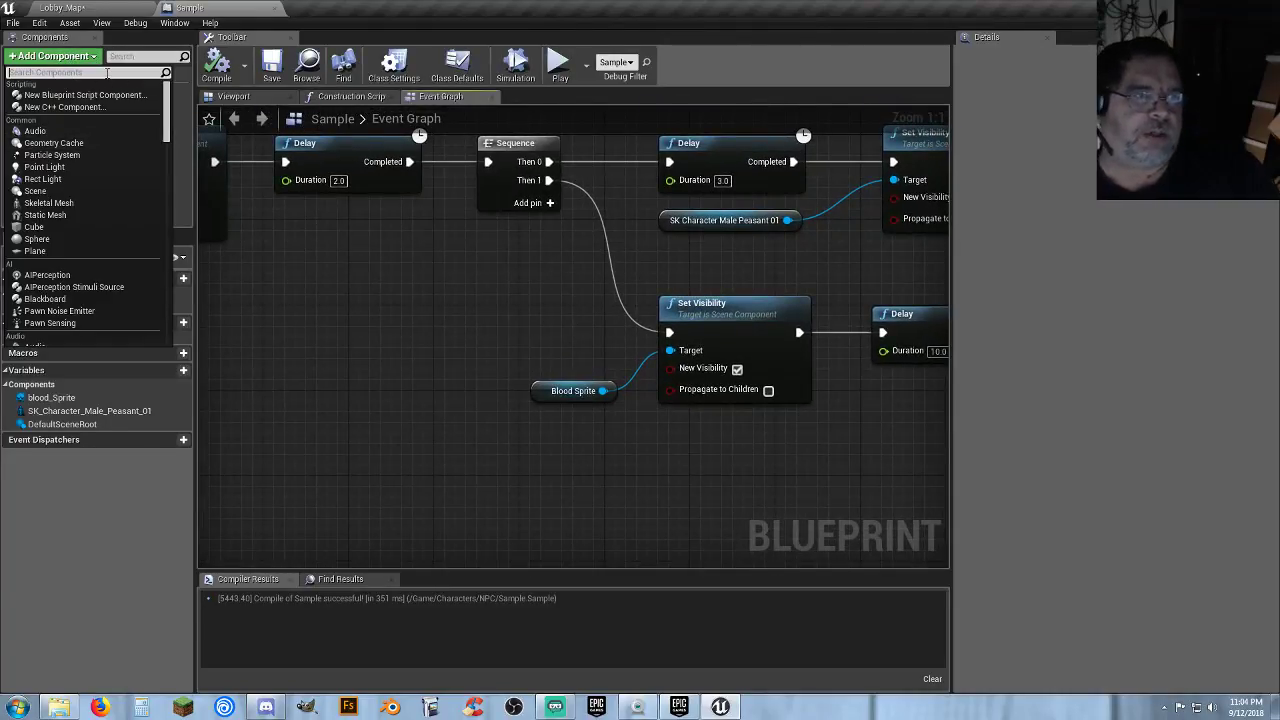
pyautogui.write('widg')
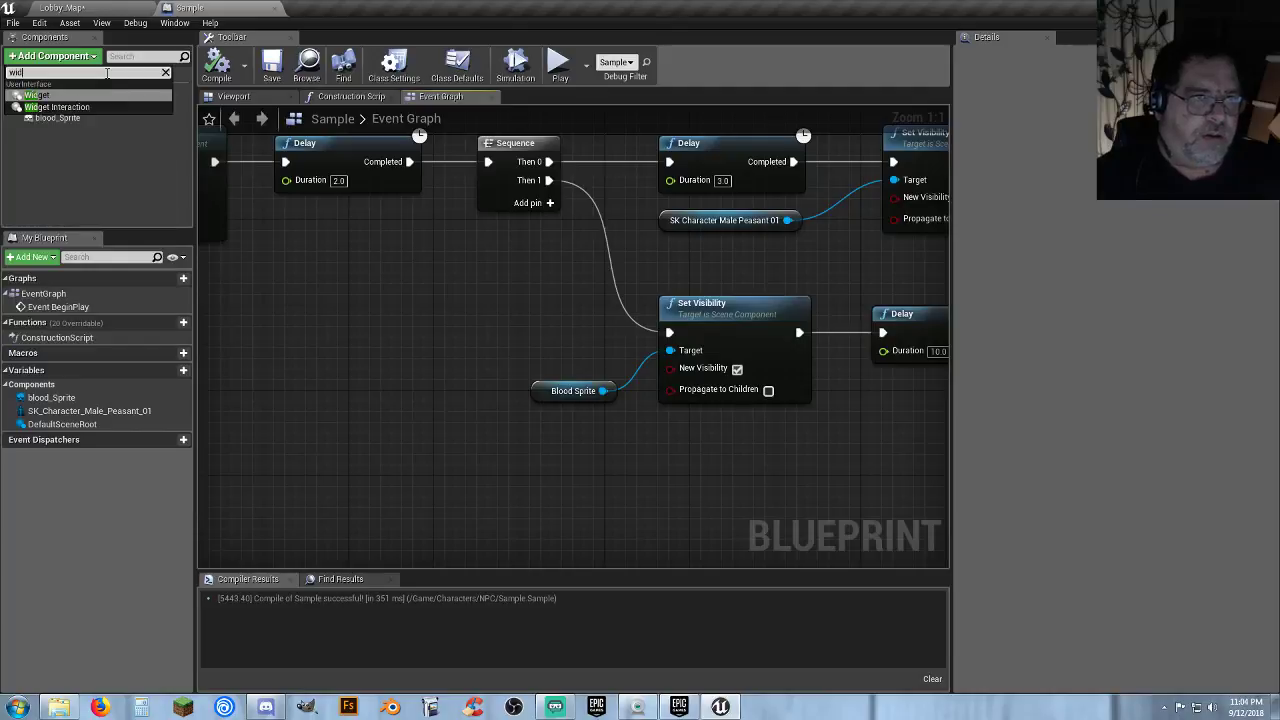
pyautogui.write('e')
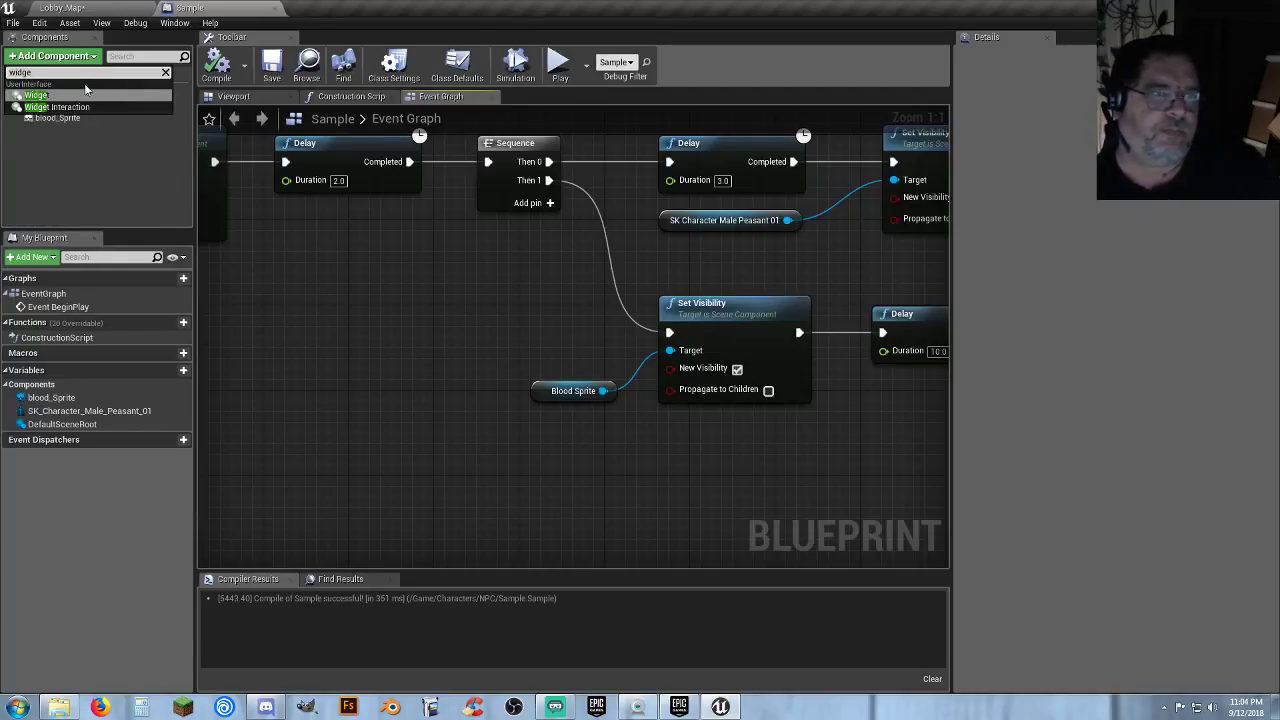
pyautogui.click(85, 93)
pyautogui.click(35, 131)
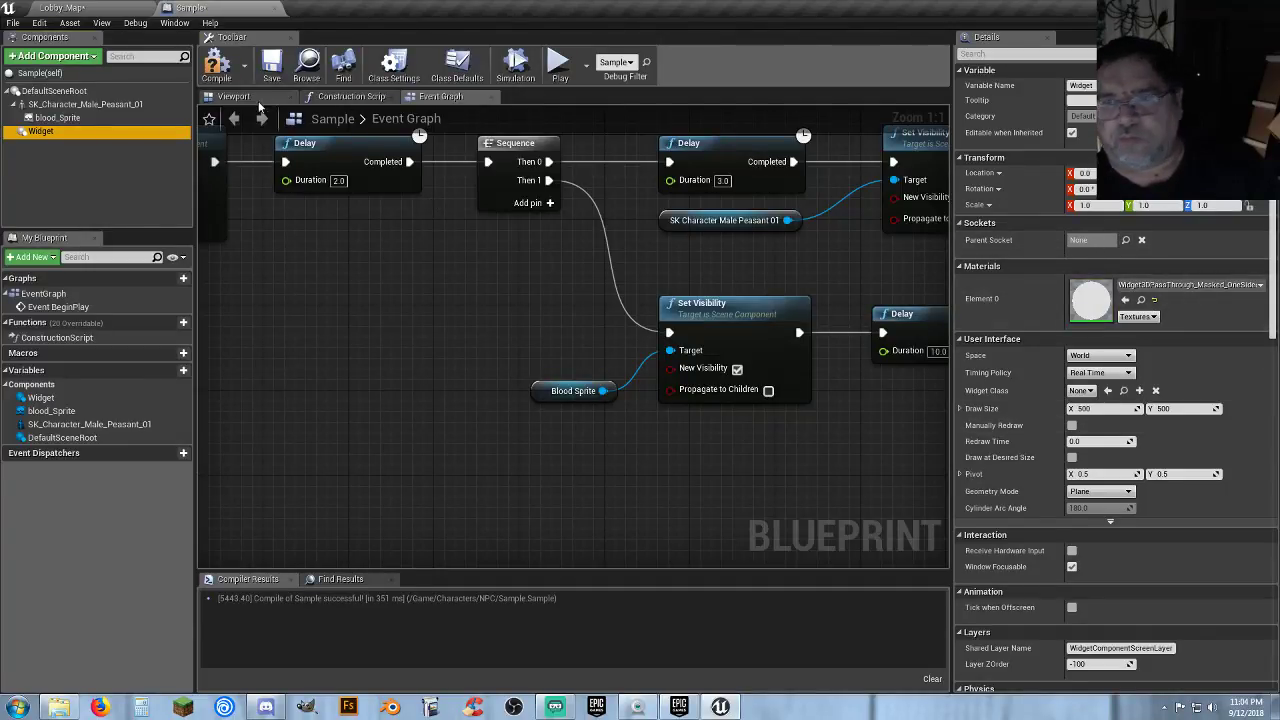
# Examine the Widget component beside the peasant in the viewport and review its user interface, physics, collision and rendering settings.
pyautogui.click(233, 96)
pyautogui.moveTo(573, 336); pyautogui.dragTo(745, 325, button='right')
pyautogui.moveTo(520, 280); pyautogui.dragTo(460, 217, button='right')
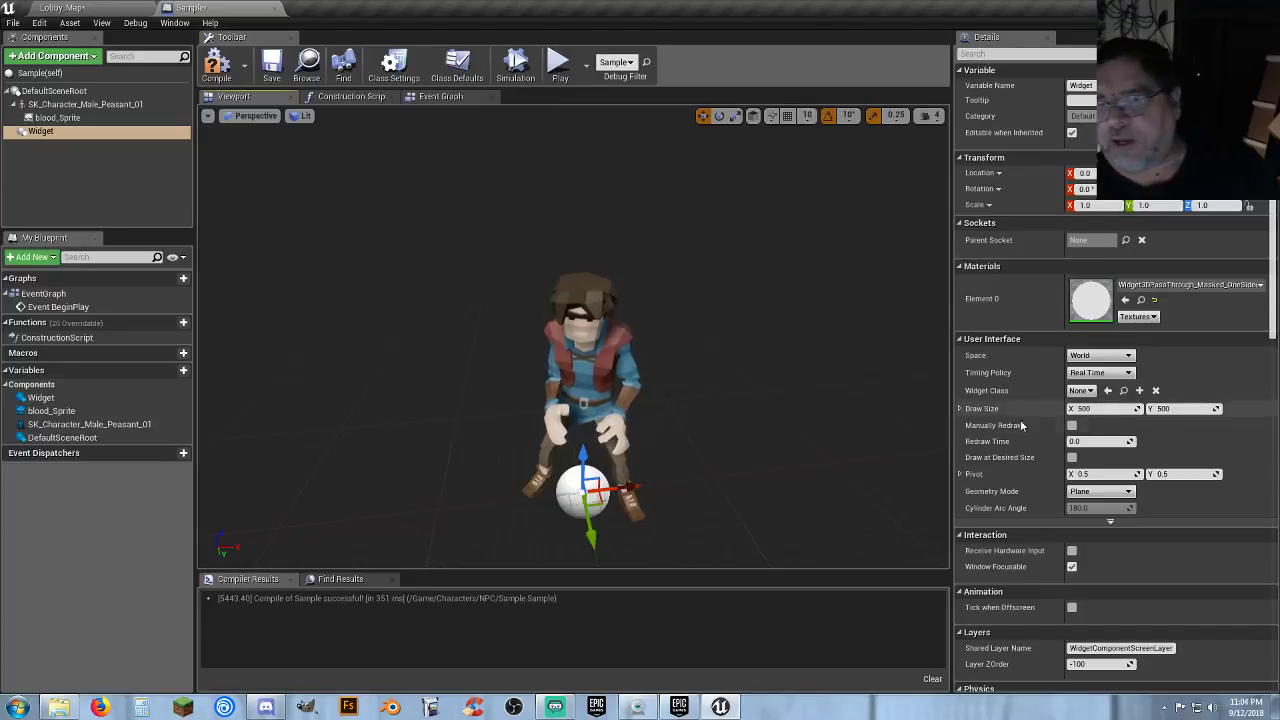
pyautogui.scroll(-8, 1025, 435)
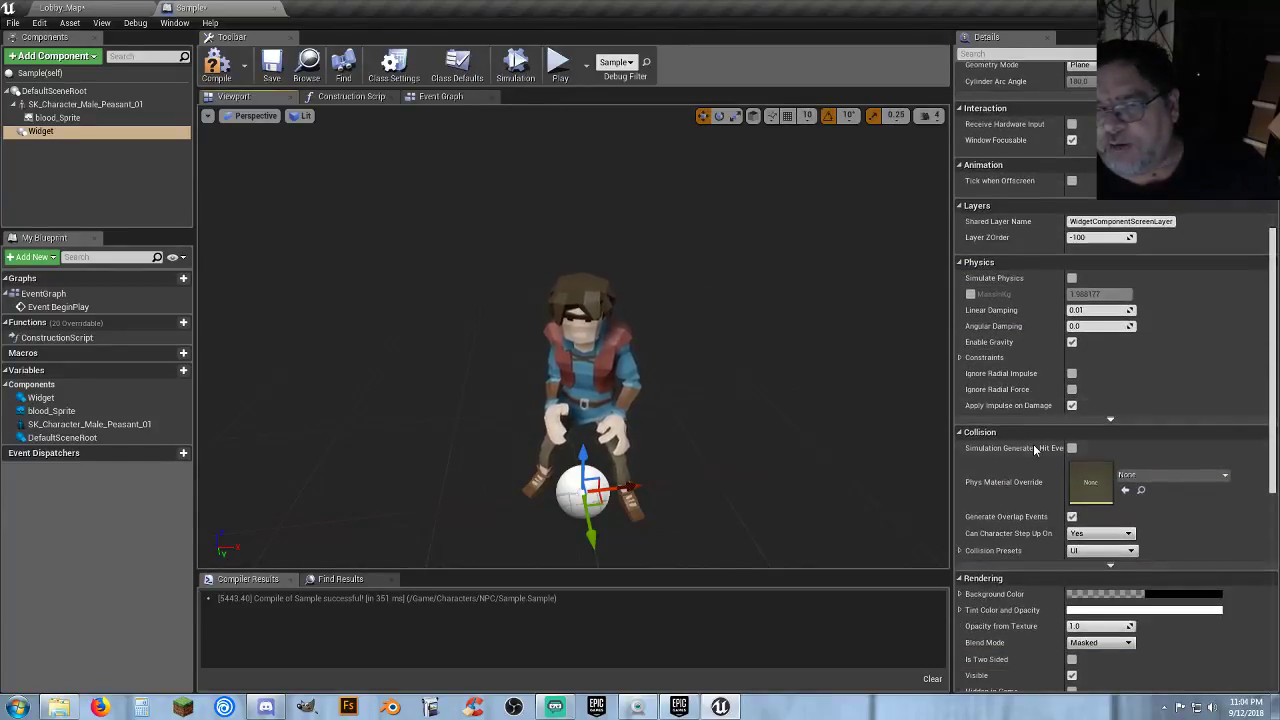
pyautogui.scroll(-2, 1035, 450)
pyautogui.scroll(3, 1029, 445)
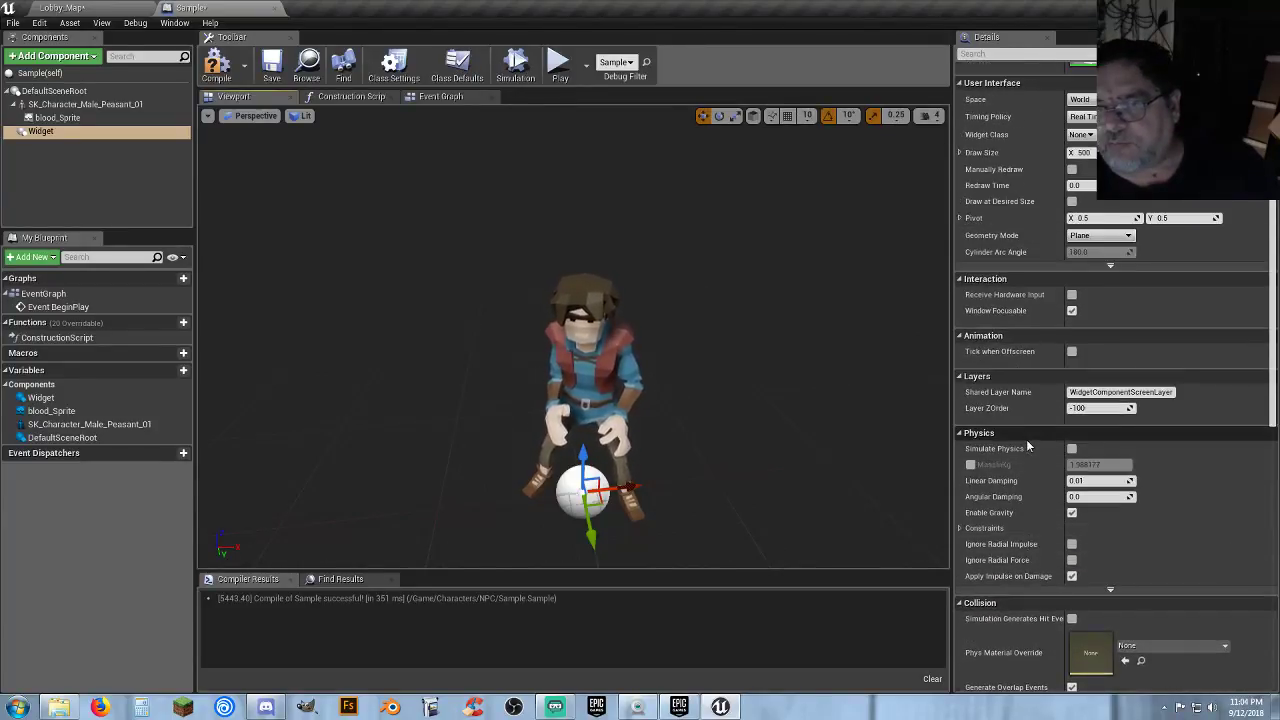
pyautogui.scroll(5, 1029, 445)
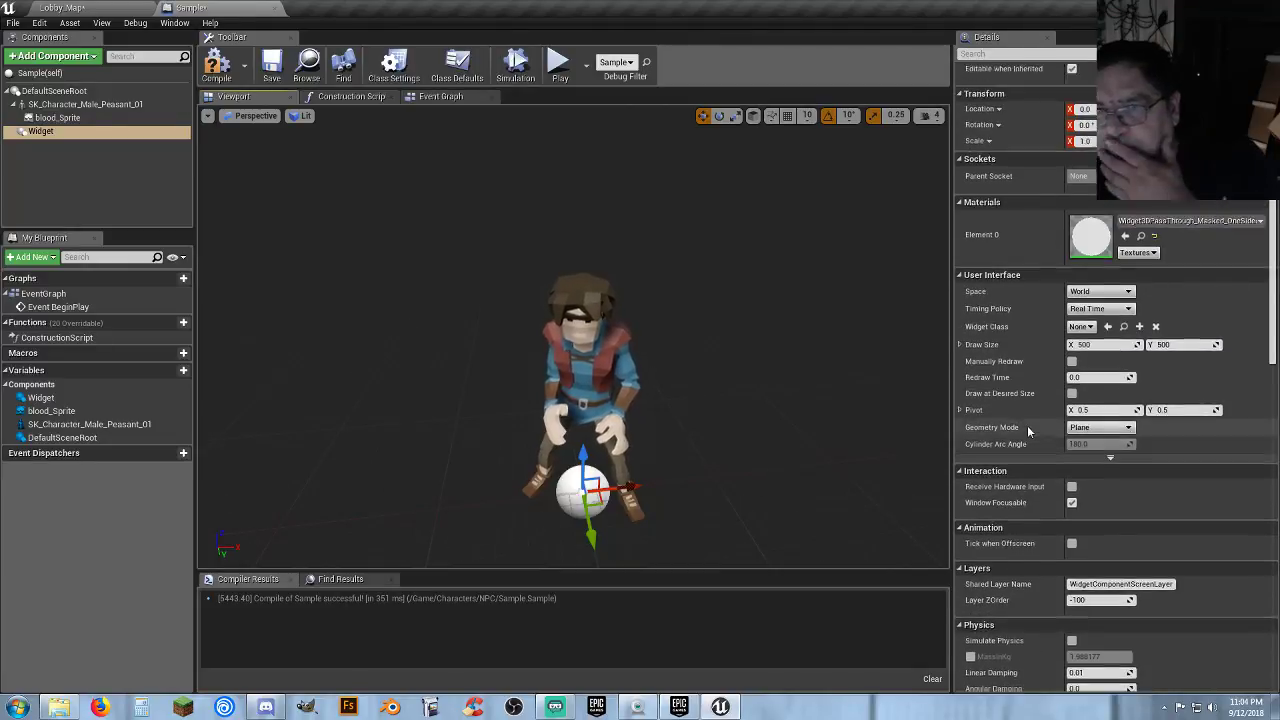
# Set the Widget component's widget class to PlayerInfo_W and inspect its placement around the peasant.
pyautogui.scroll(1, 1029, 415)
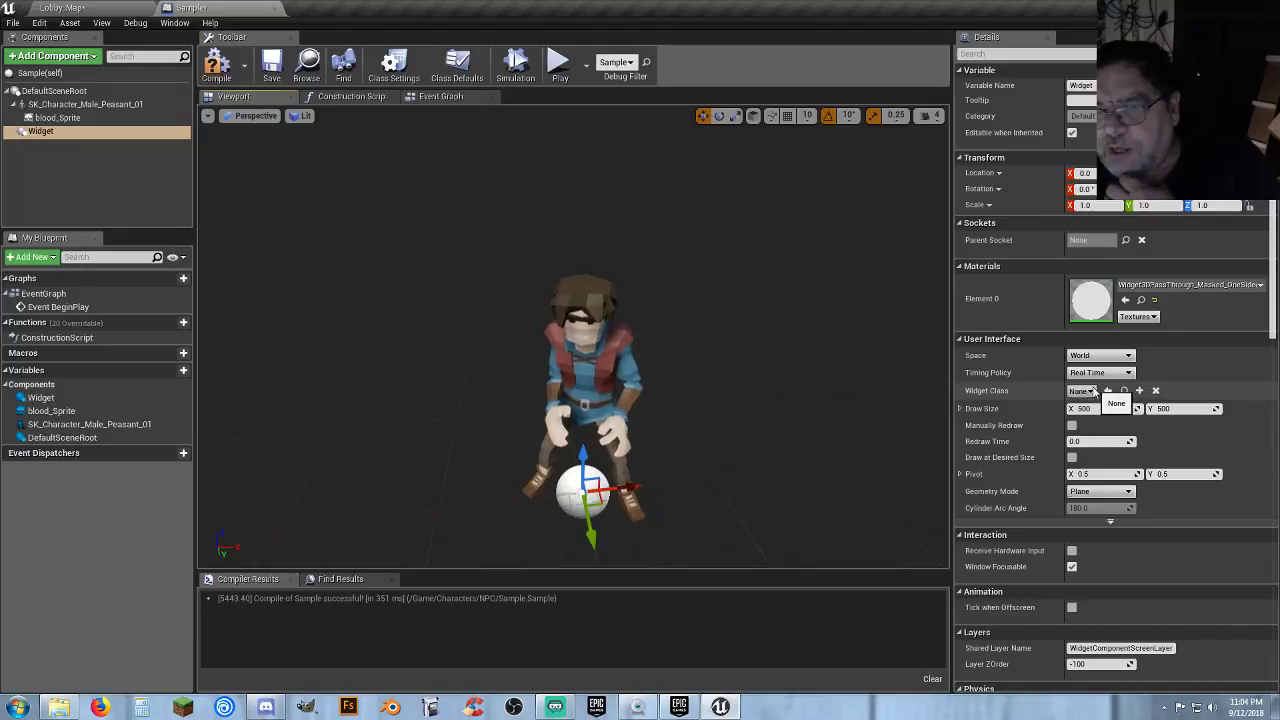
pyautogui.click(1088, 391)
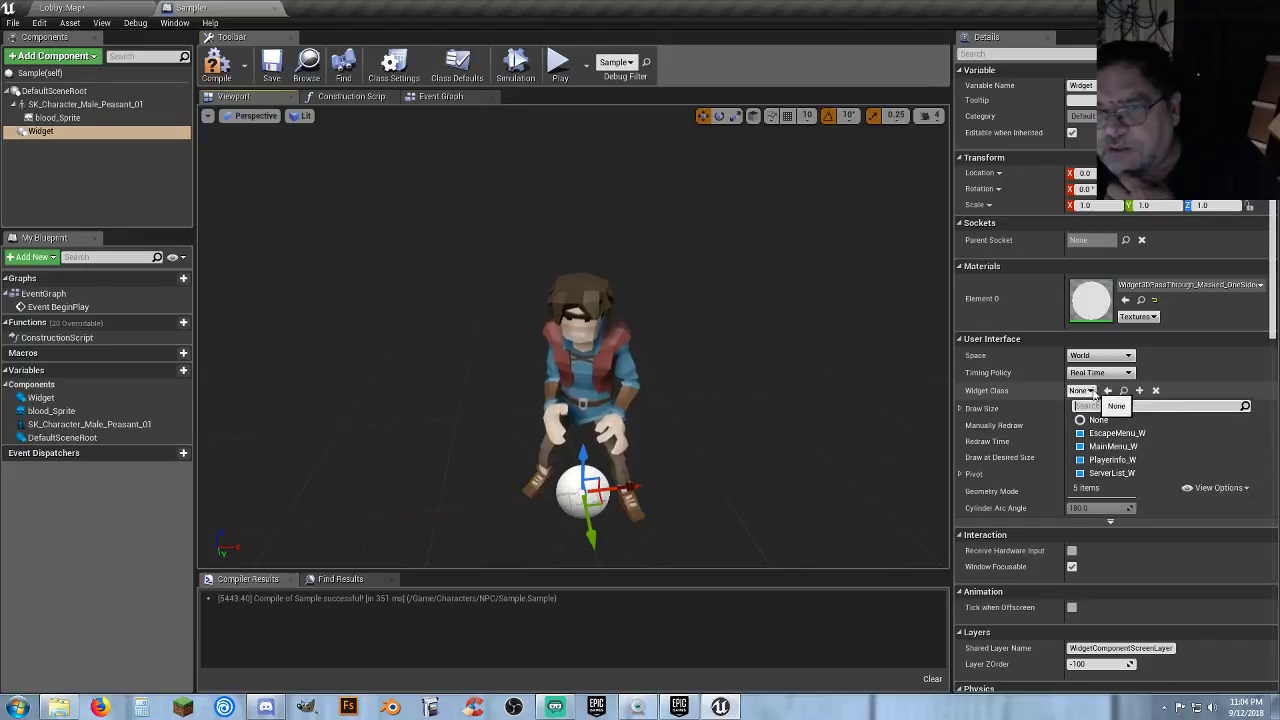
pyautogui.click(1137, 462)
pyautogui.moveTo(940, 466); pyautogui.dragTo(1048, 397, button='right')
pyautogui.moveTo(573, 337); pyautogui.dragTo(770, 330, button='right')
pyautogui.moveTo(710, 404)
pyautogui.mouseDown()
pyautogui.moveTo(742, 410)
pyautogui.moveTo(694, 422)
pyautogui.mouseUp()
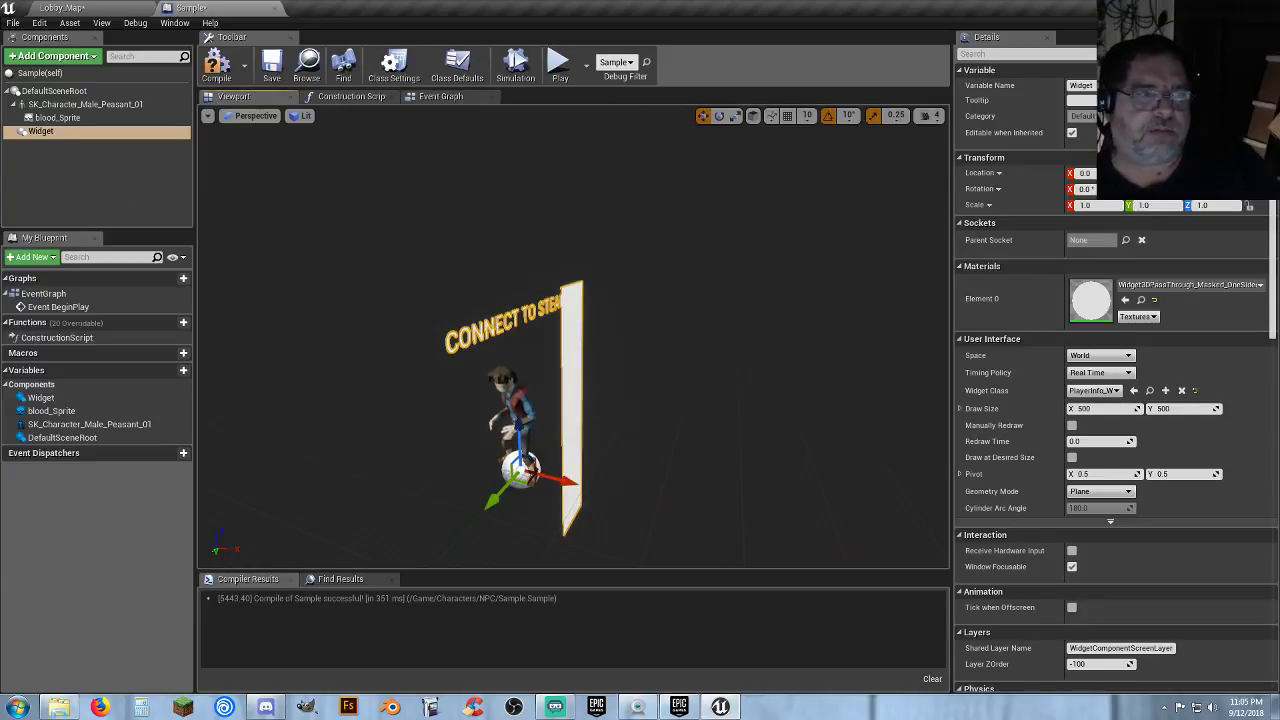
# Delete the Widget component from the Sample blueprint, compile the blueprint and close its editor.
pyautogui.click(55, 152)
pyautogui.click(40, 131)
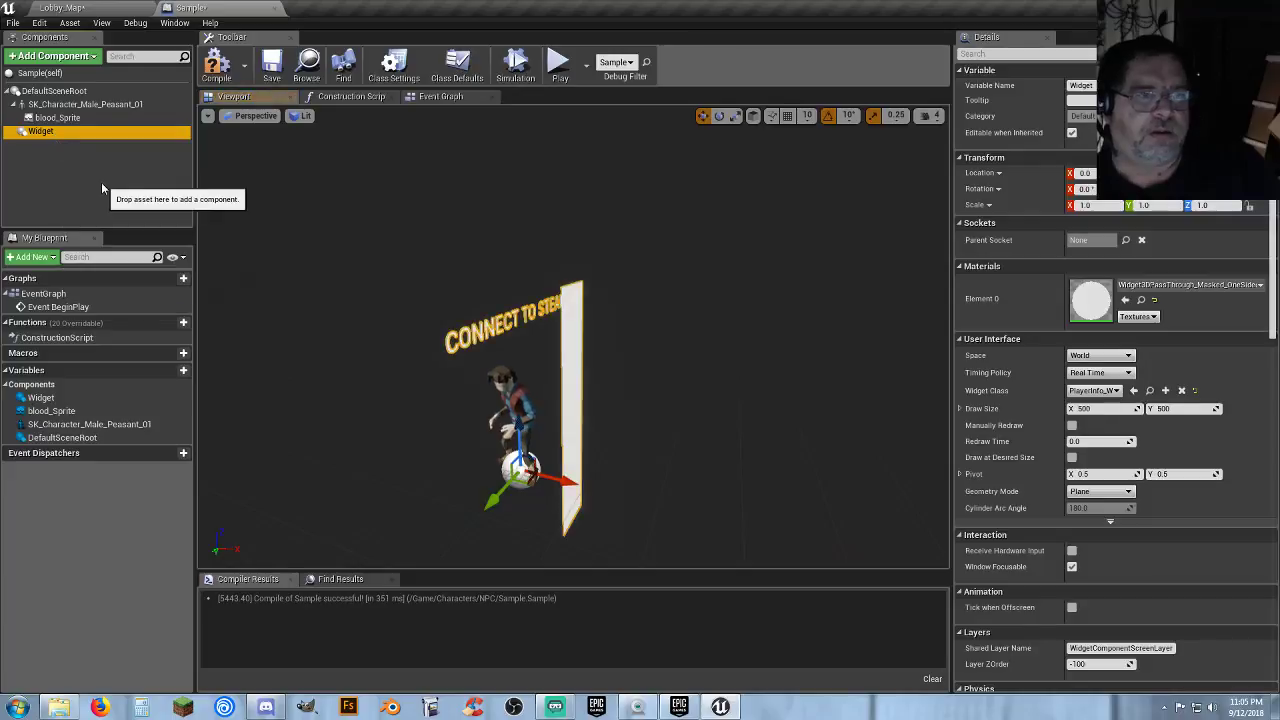
pyautogui.press('Delete')
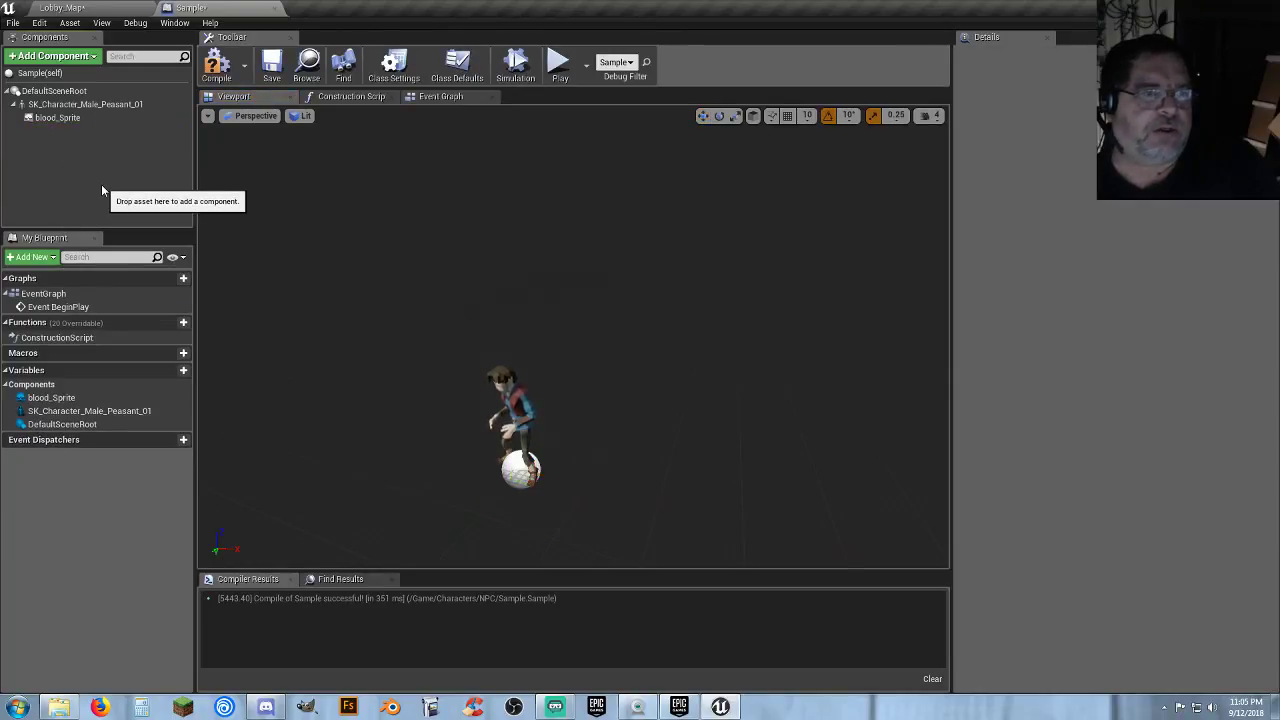
pyautogui.click(216, 68)
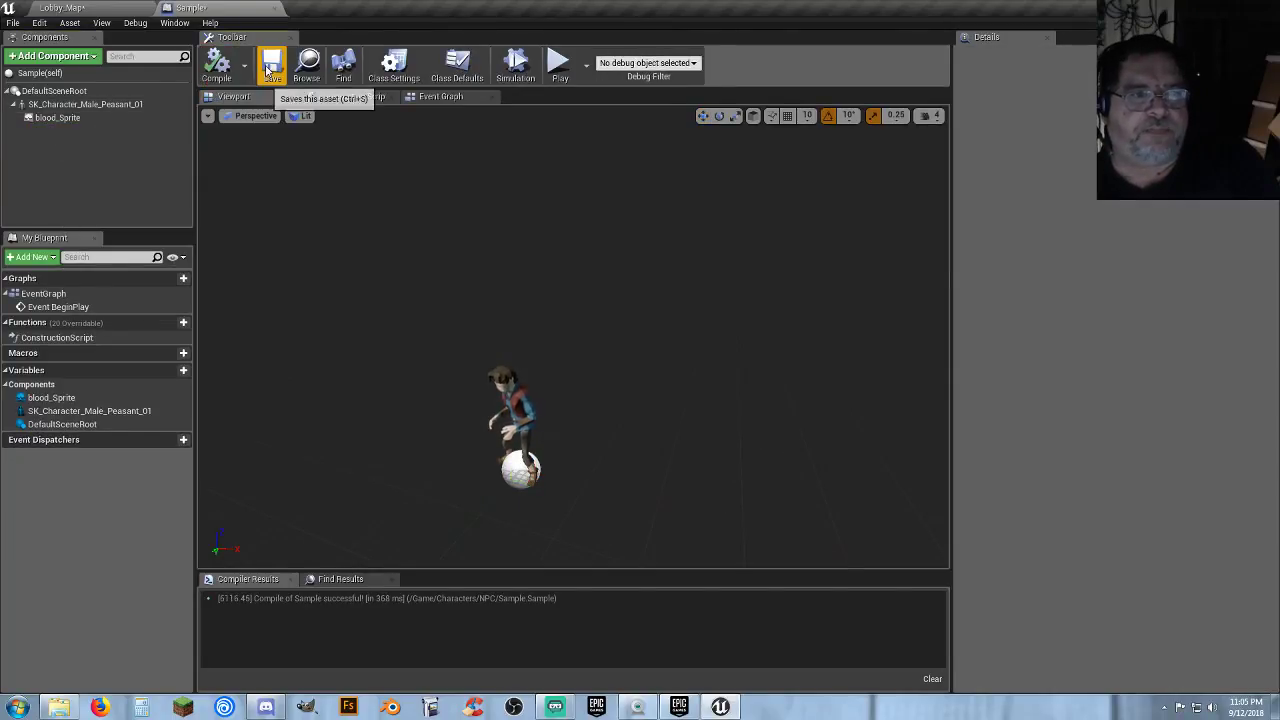
pyautogui.click(273, 9)
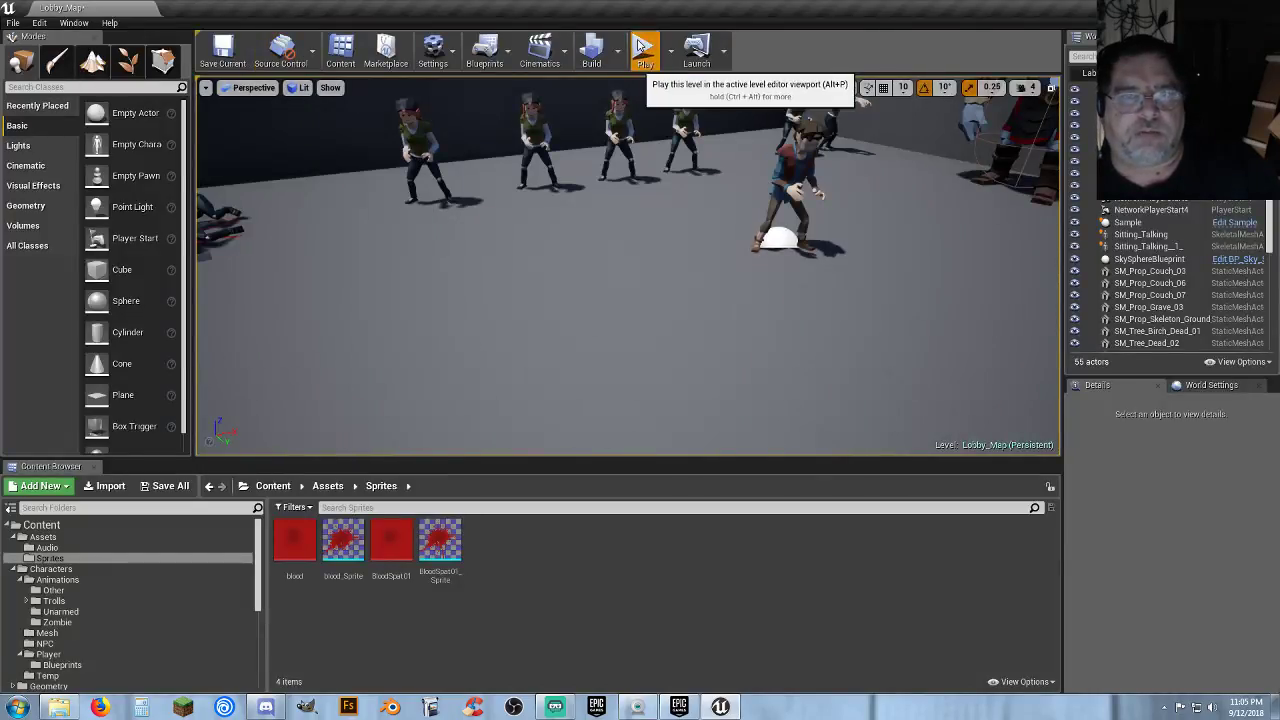
# Play the level twice, walking the player up to the Sample peasant to watch its death sequence, and stop each session.
pyautogui.click(643, 47)
pyautogui.press('w')
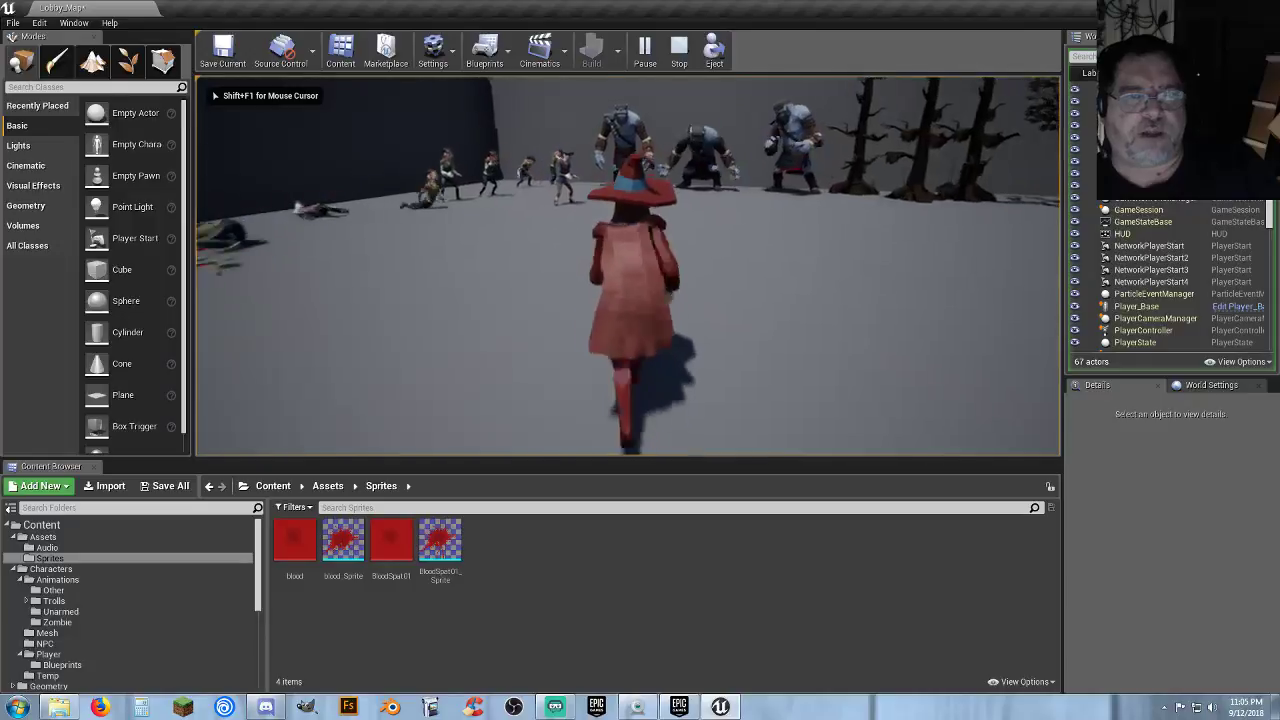
pyautogui.press('w')
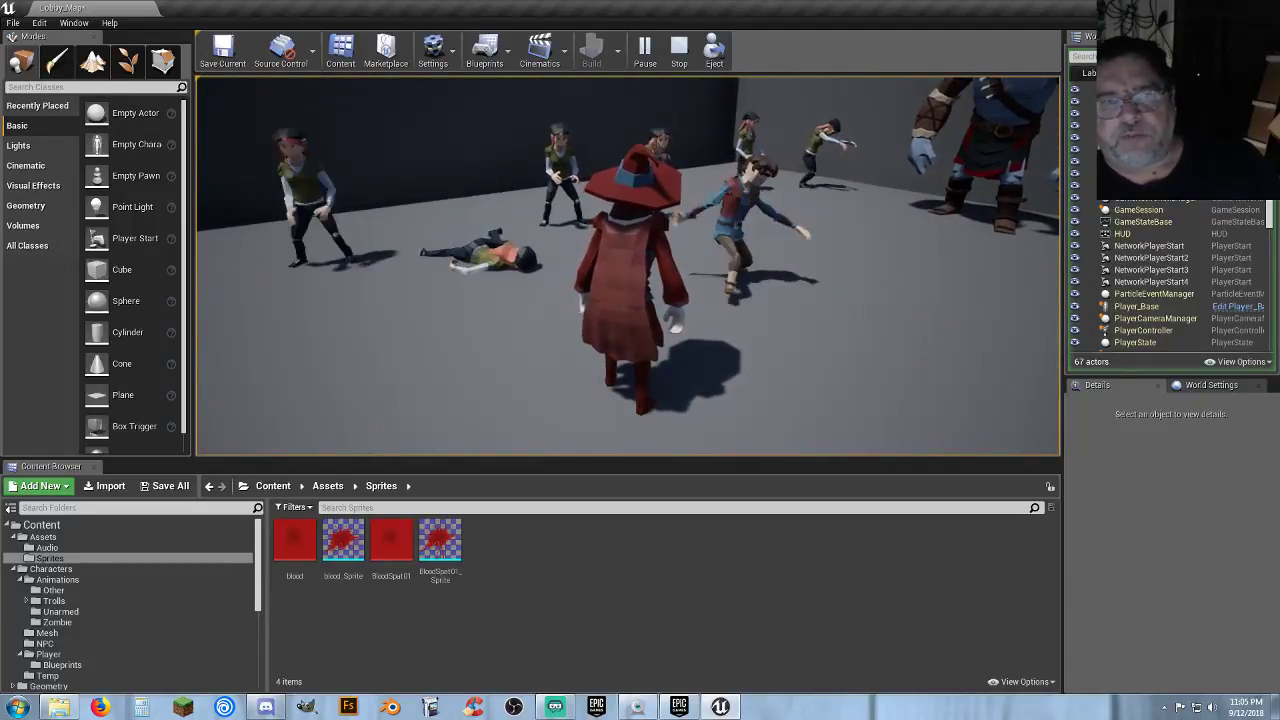
pyautogui.press('d')
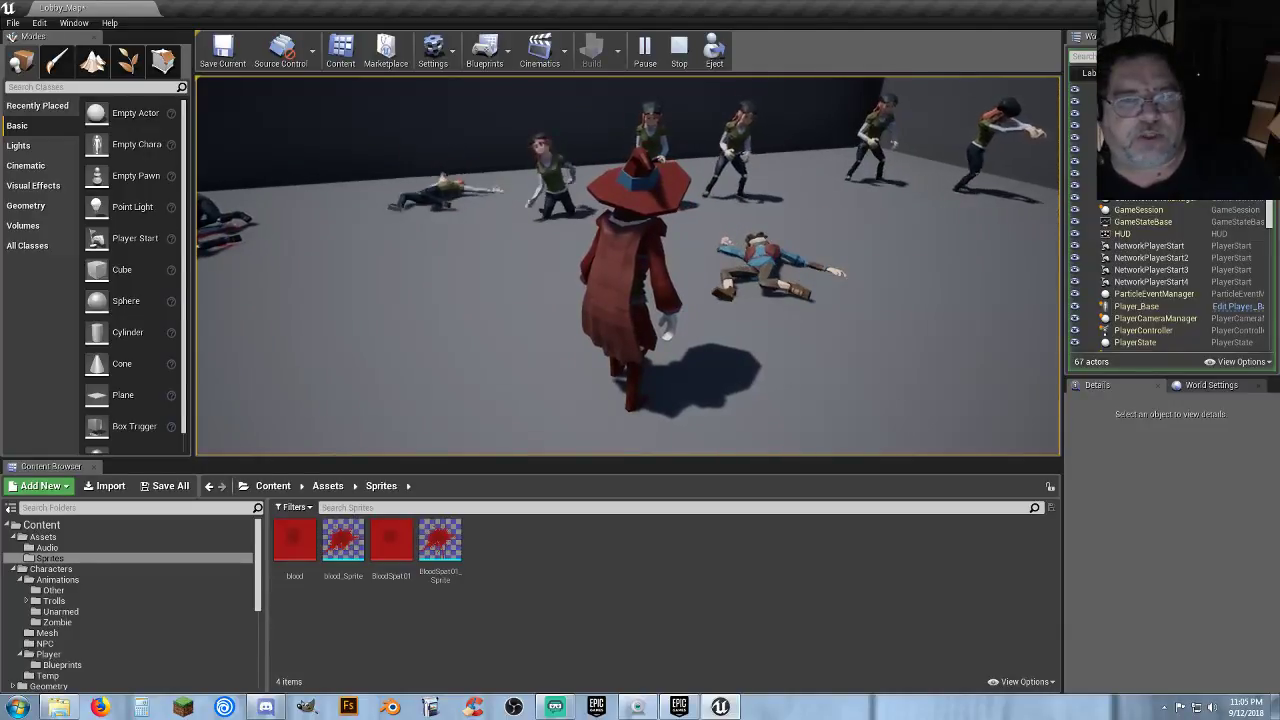
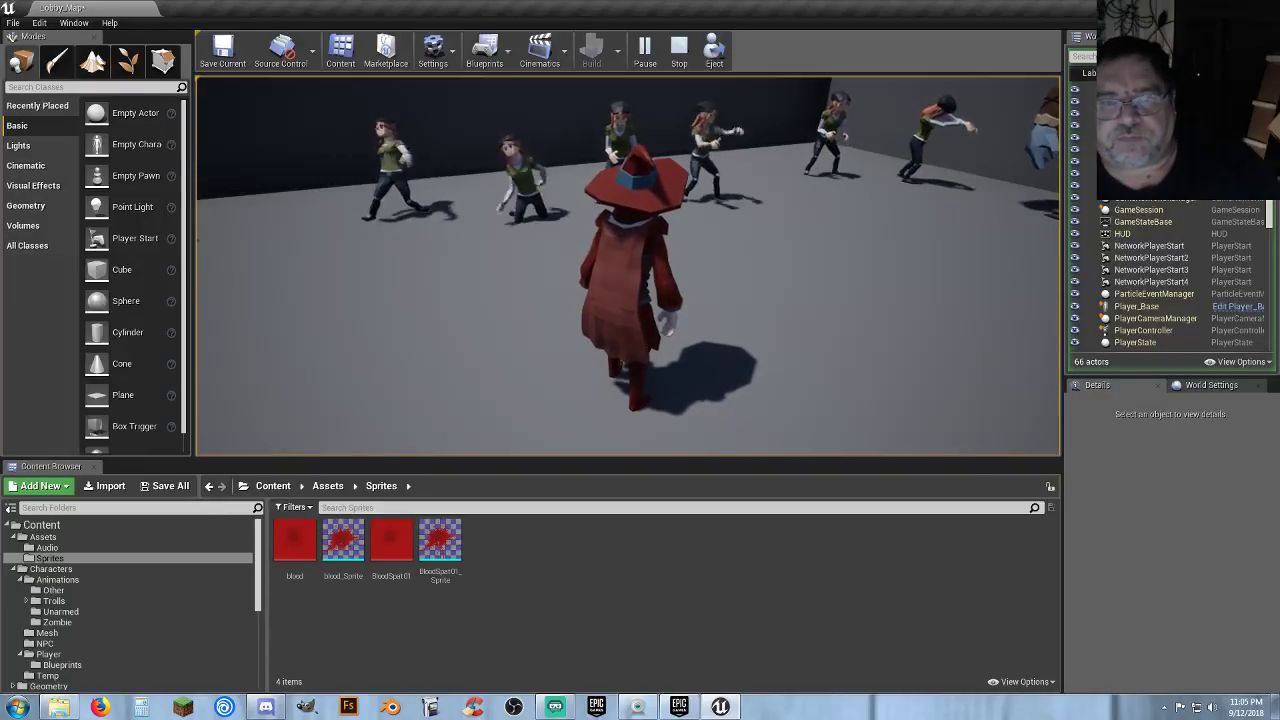
pyautogui.press('Escape')
pyautogui.click(644, 48)
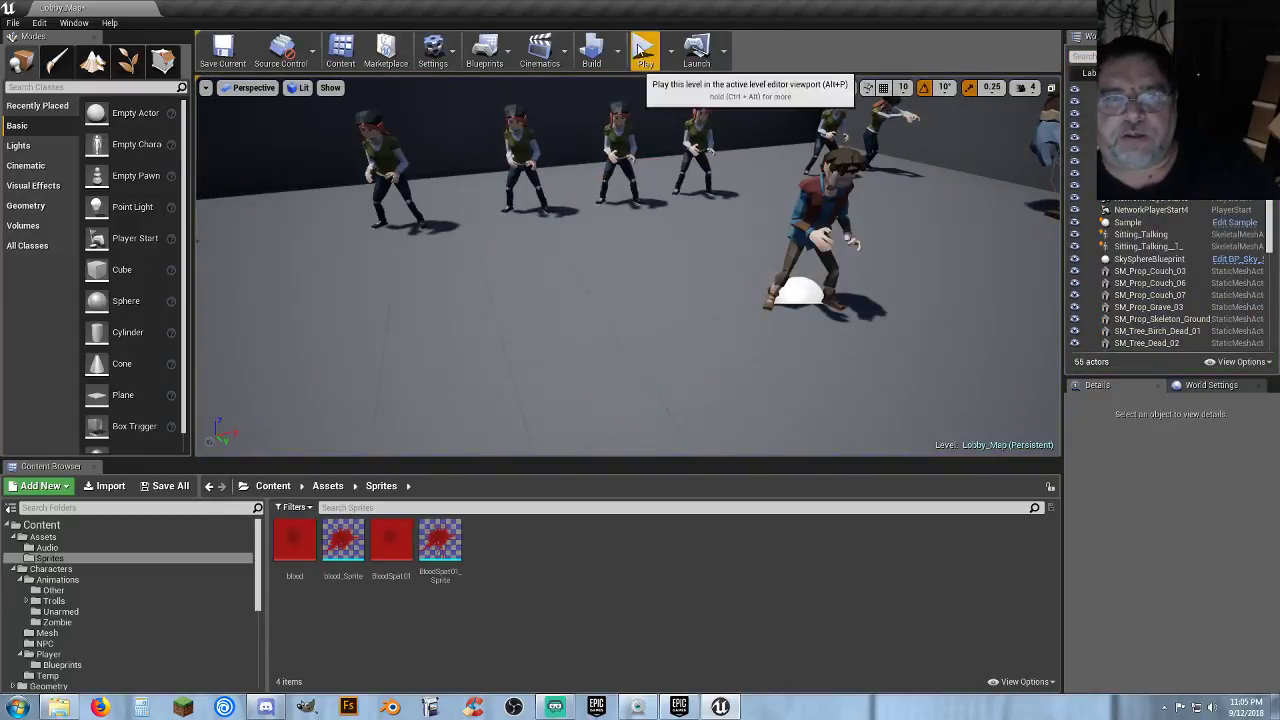
pyautogui.press('w')
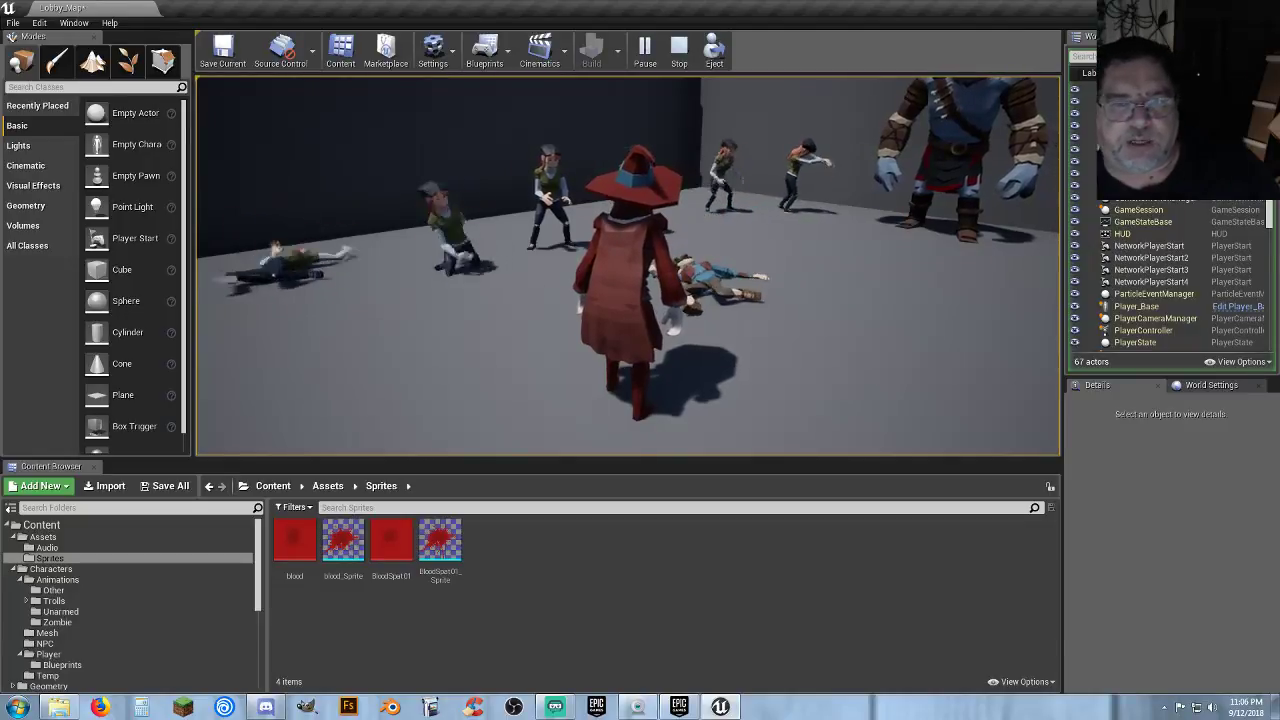
pyautogui.press('d')
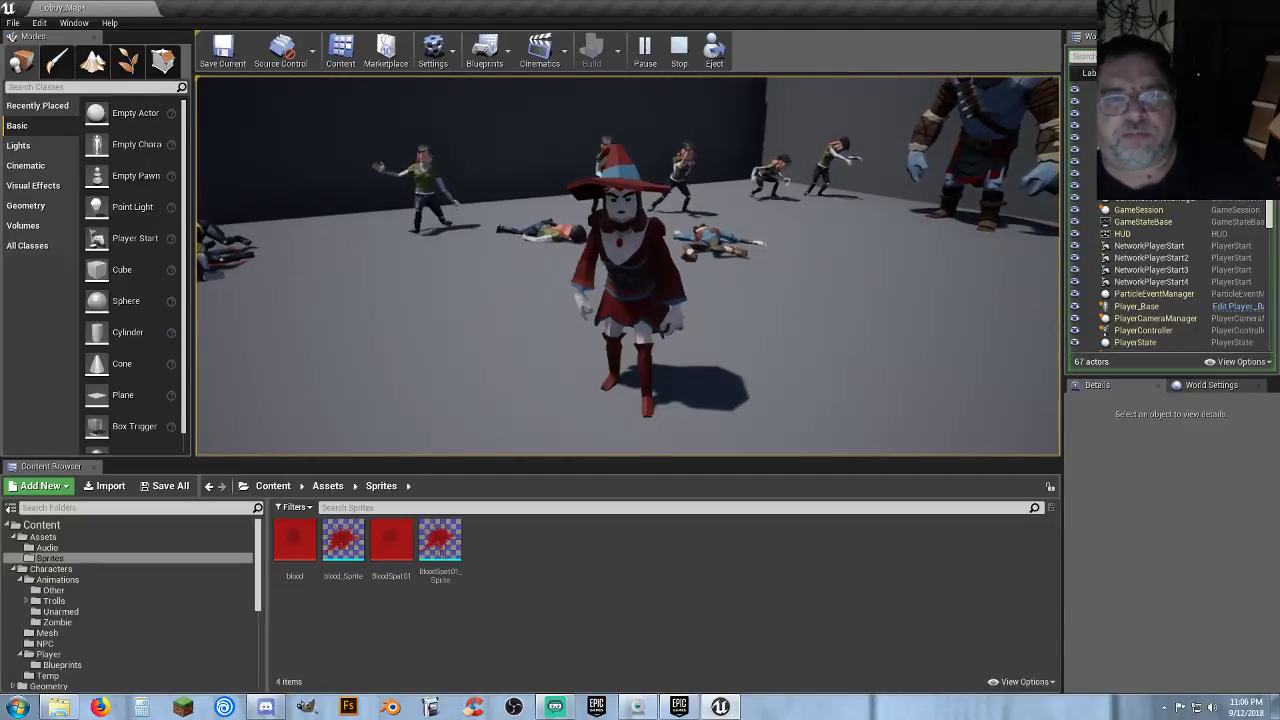
pyautogui.press('Escape')
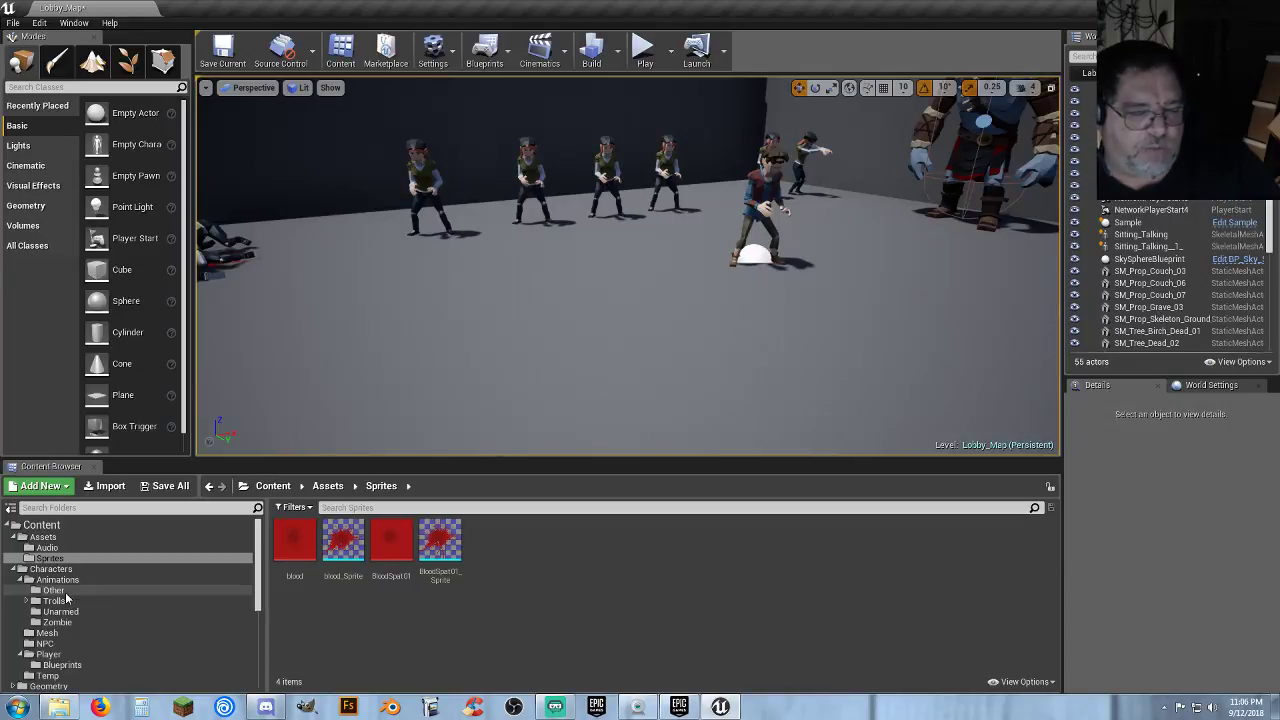
# Reopen the Sample blueprint from the NPC folder and review the animation, delay, sequence and visibility nodes in its event graph.
pyautogui.click(45, 644)
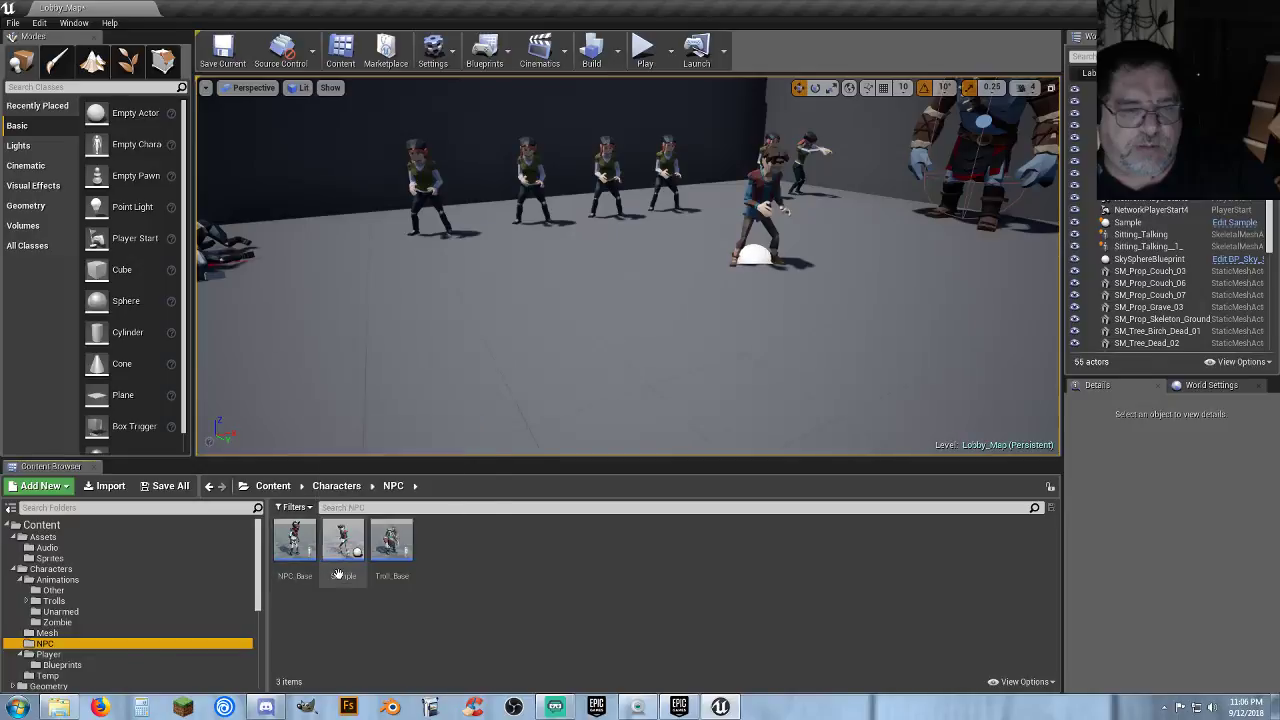
pyautogui.doubleClick(341, 548)
pyautogui.scroll(-3, 458, 343)
pyautogui.moveTo(417, 352); pyautogui.dragTo(451, 343, button='right')
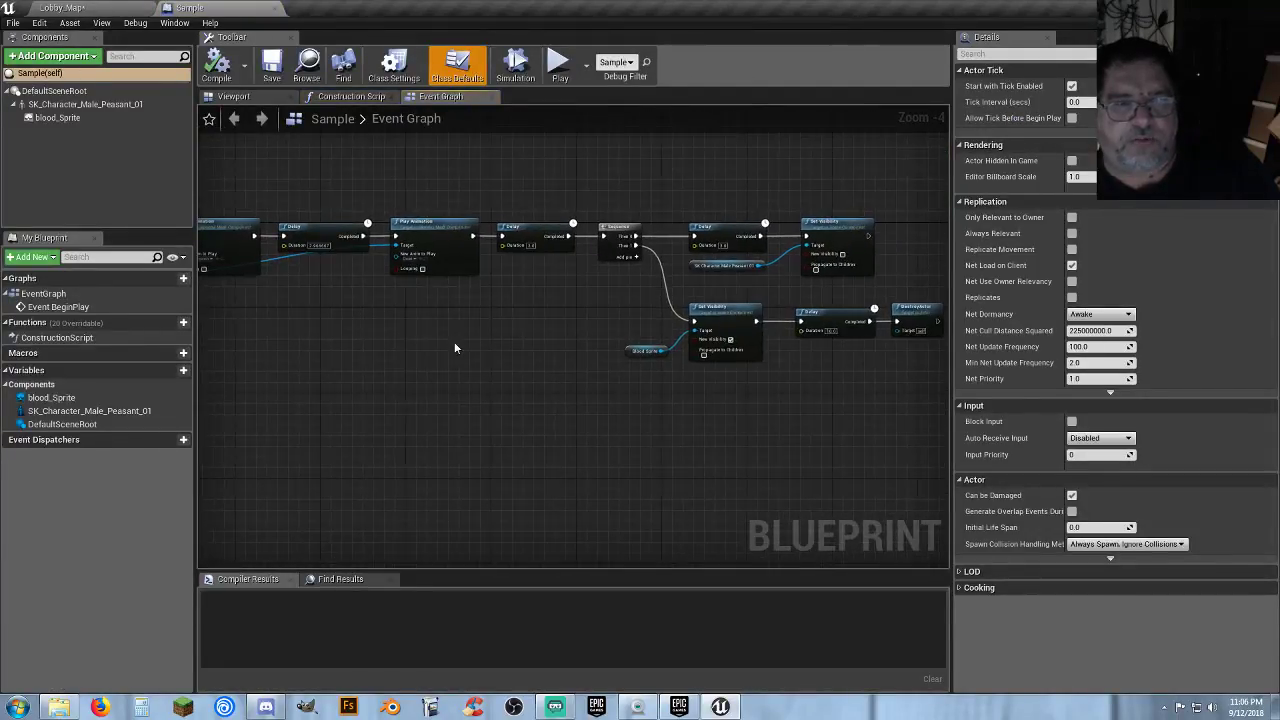
pyautogui.scroll(-2, 454, 345)
pyautogui.scroll(3, 429, 351)
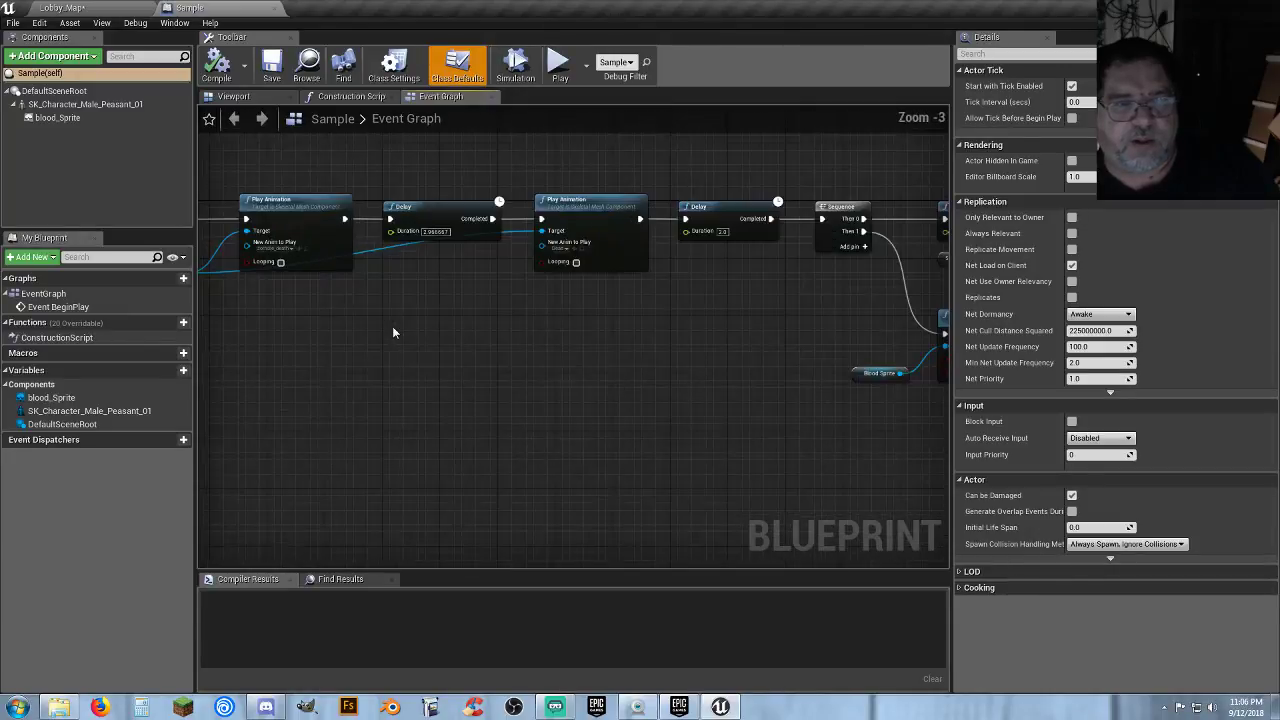
pyautogui.scroll(1, 395, 333)
pyautogui.moveTo(565, 341); pyautogui.dragTo(358, 332, button='right')
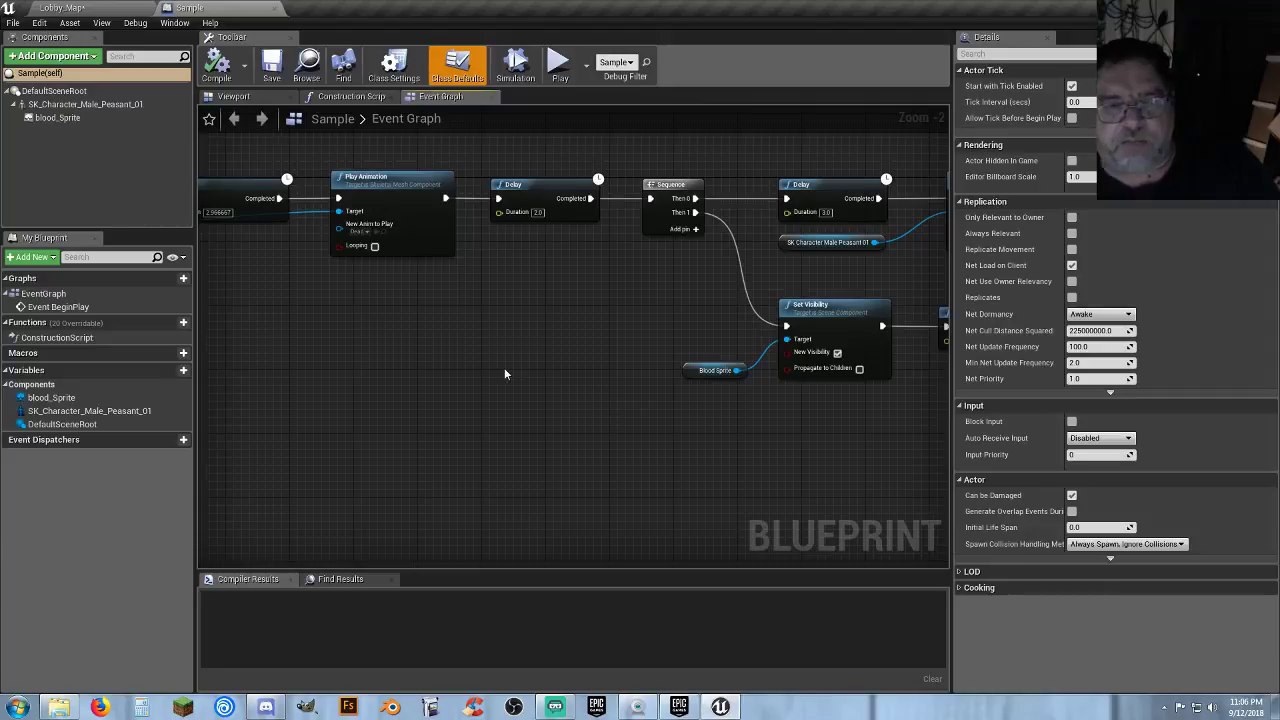
pyautogui.moveTo(504, 374); pyautogui.dragTo(744, 412, button='right')
pyautogui.moveTo(428, 371); pyautogui.dragTo(560, 353, button='right')
# Open the Player_Base blueprint from the Player Blueprints folder and locate Event BeginPlay in its event graph.
pyautogui.click(111, 12)
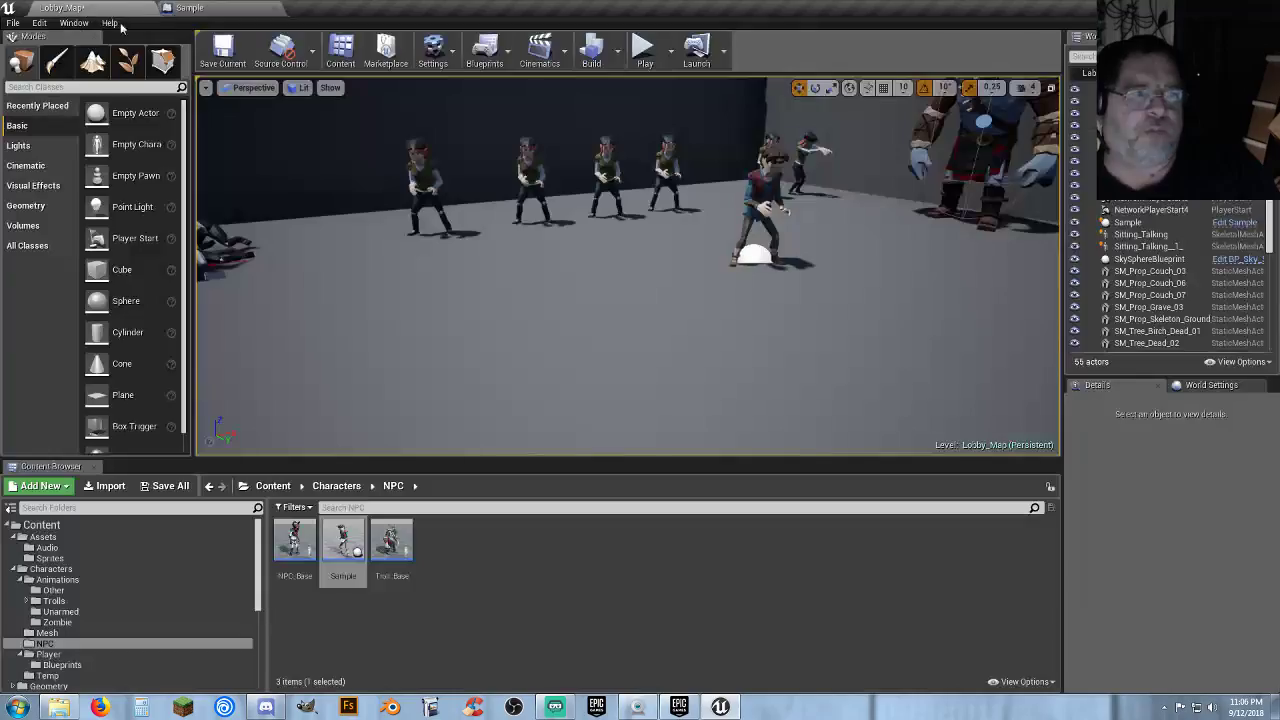
pyautogui.click(508, 548)
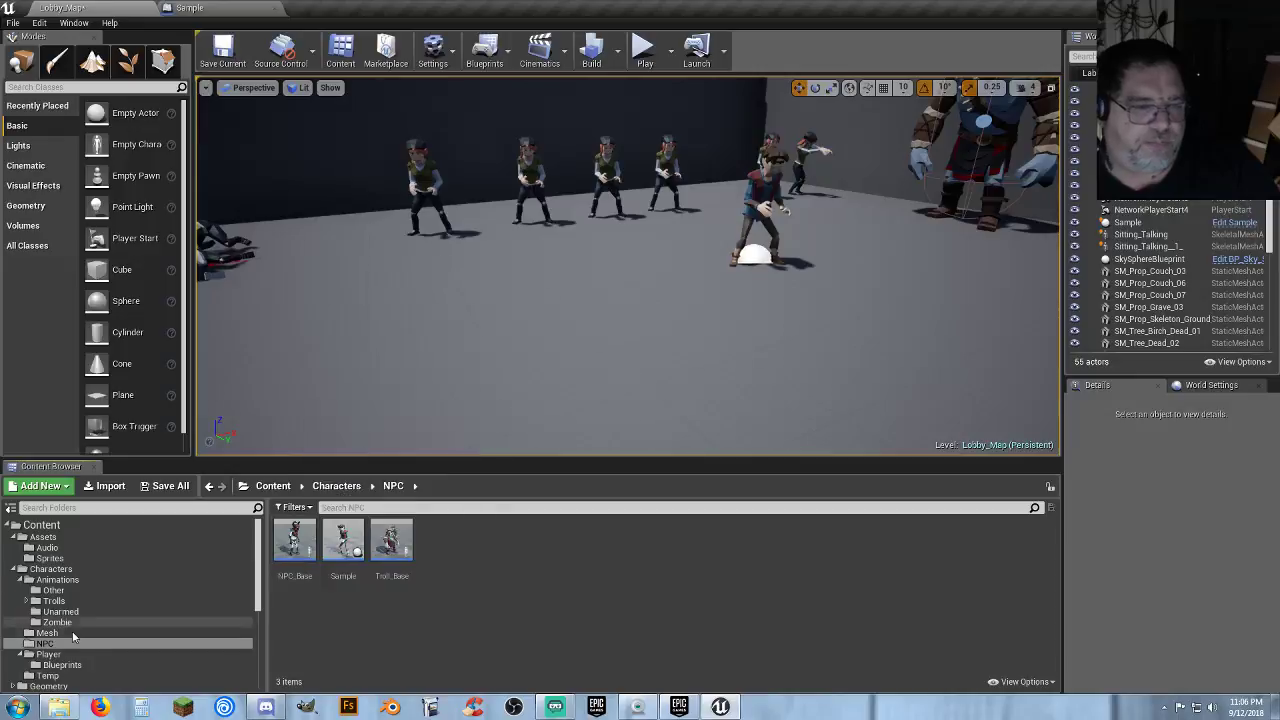
pyautogui.click(60, 664)
pyautogui.doubleClick(295, 540)
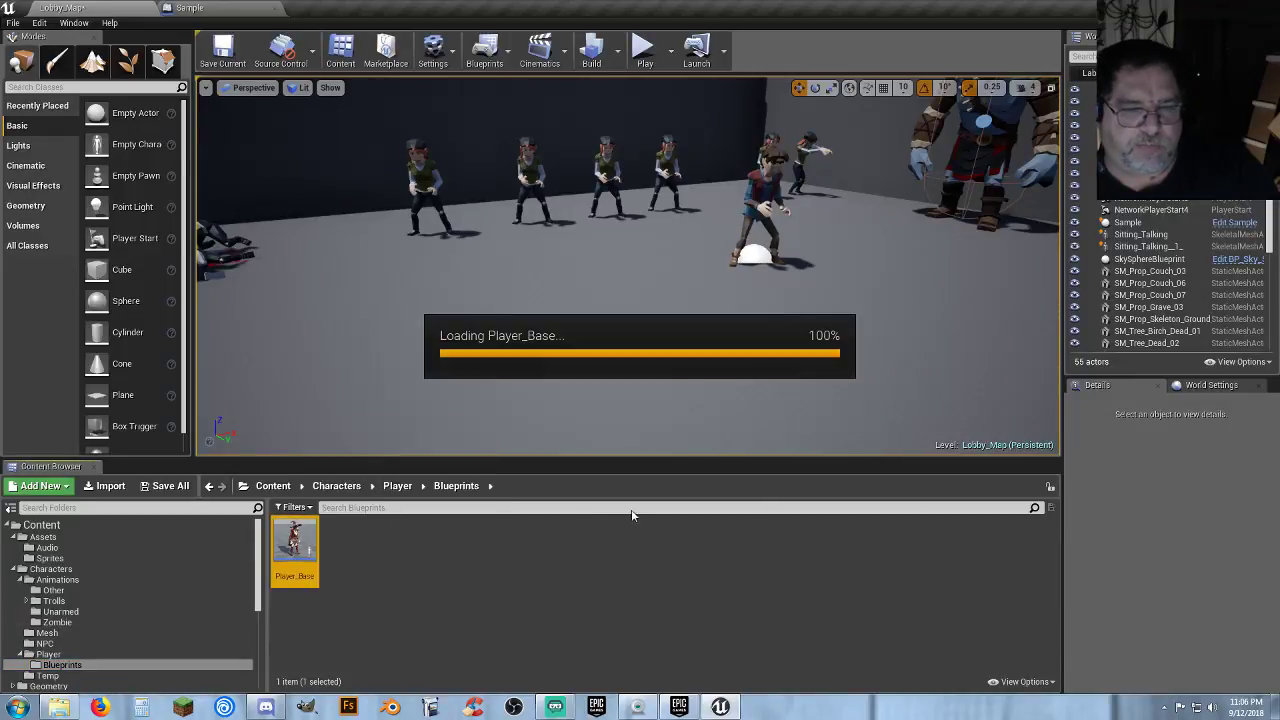
pyautogui.moveTo(636, 305); pyautogui.dragTo(605, 407, button='right')
pyautogui.moveTo(708, 388); pyautogui.dragTo(762, 146, button='right')
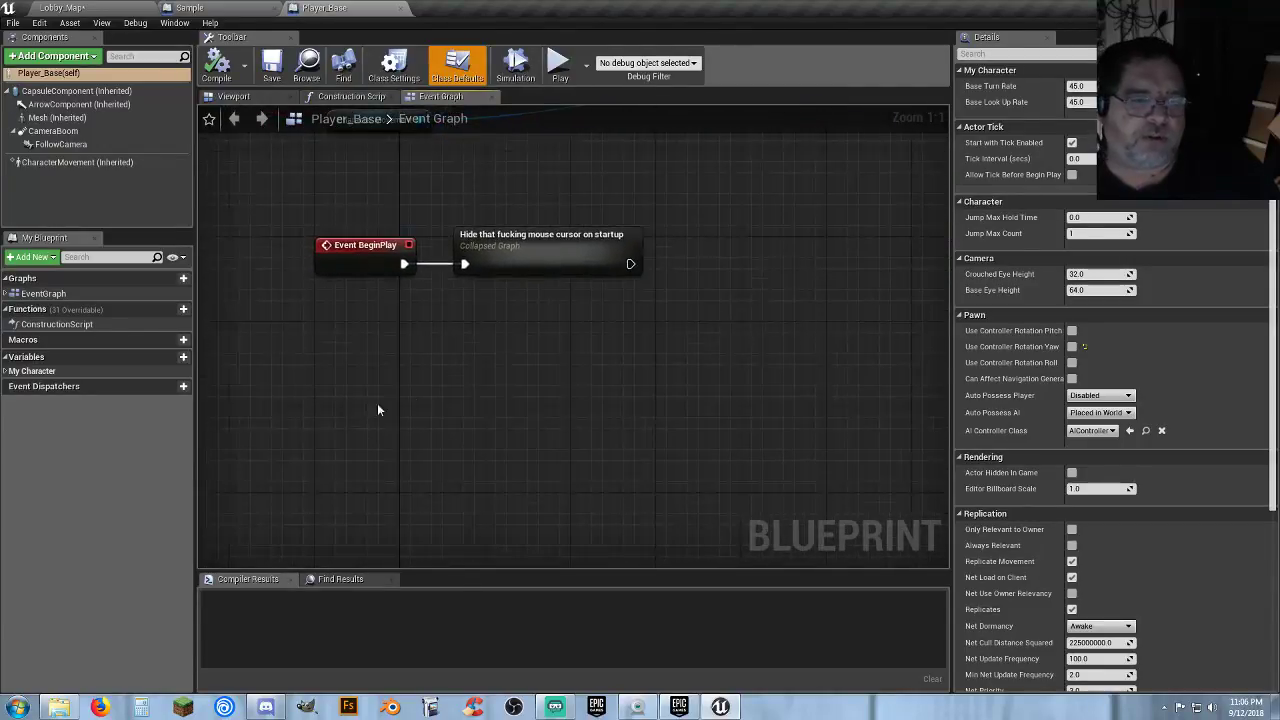
# Add a keyboard B input event to the Player_Base event graph and align it below Event BeginPlay.
pyautogui.rightClick(357, 409)
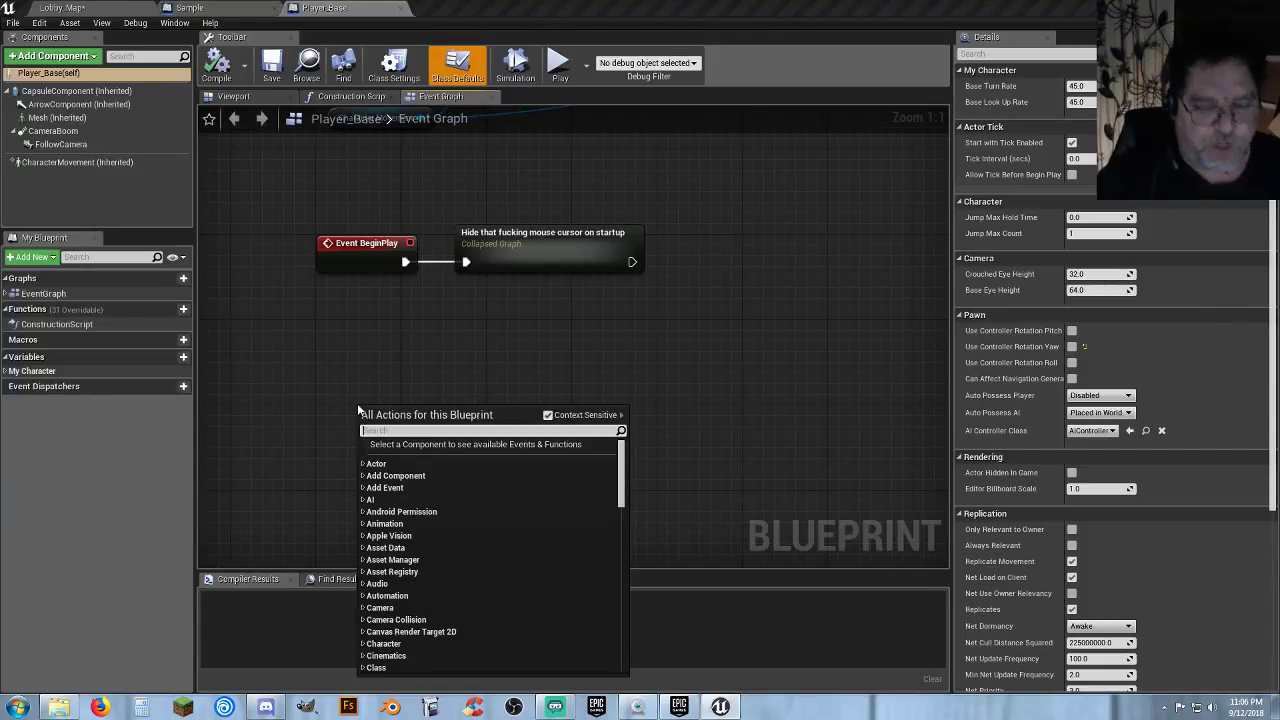
pyautogui.write('keyboard')
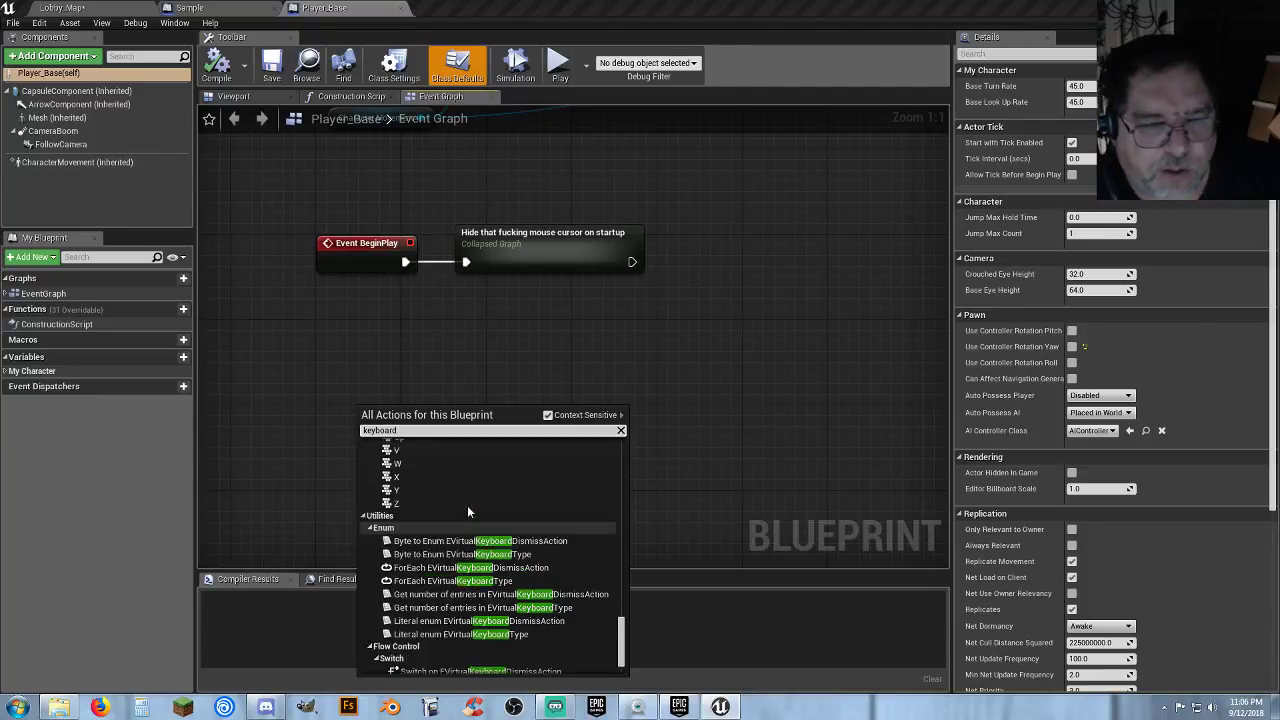
pyautogui.scroll(5, 467, 510)
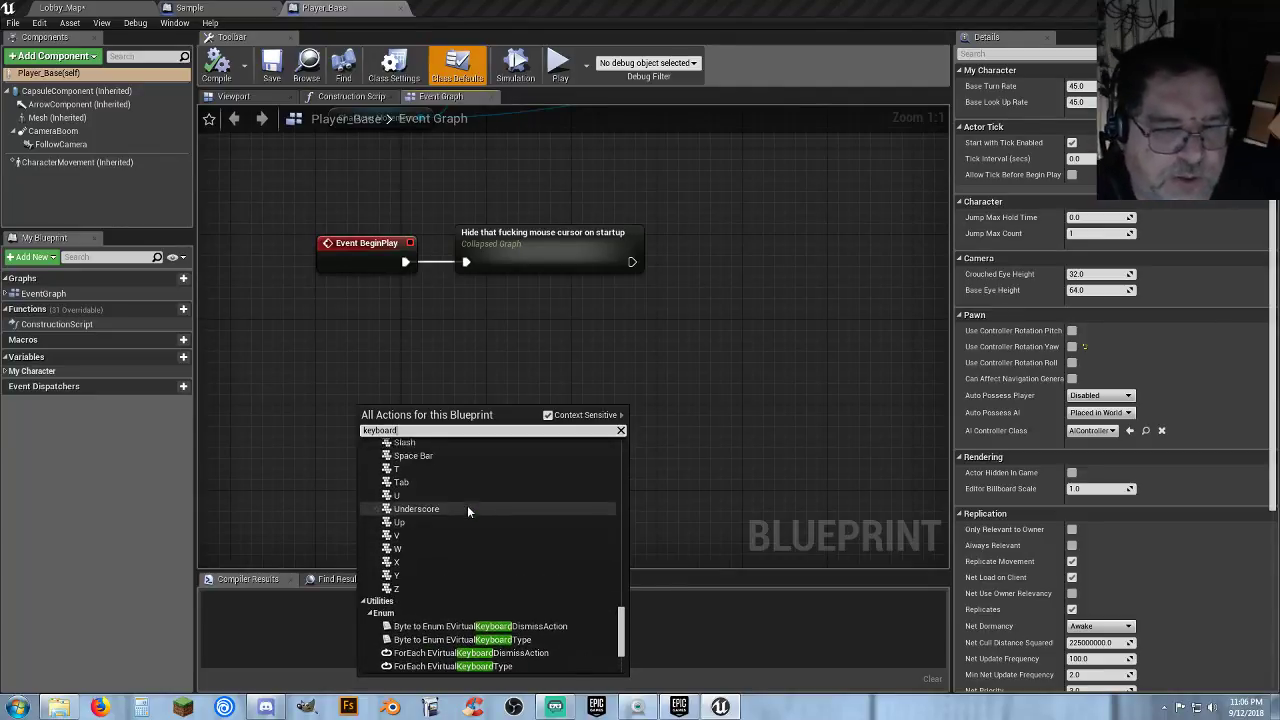
pyautogui.scroll(4, 467, 510)
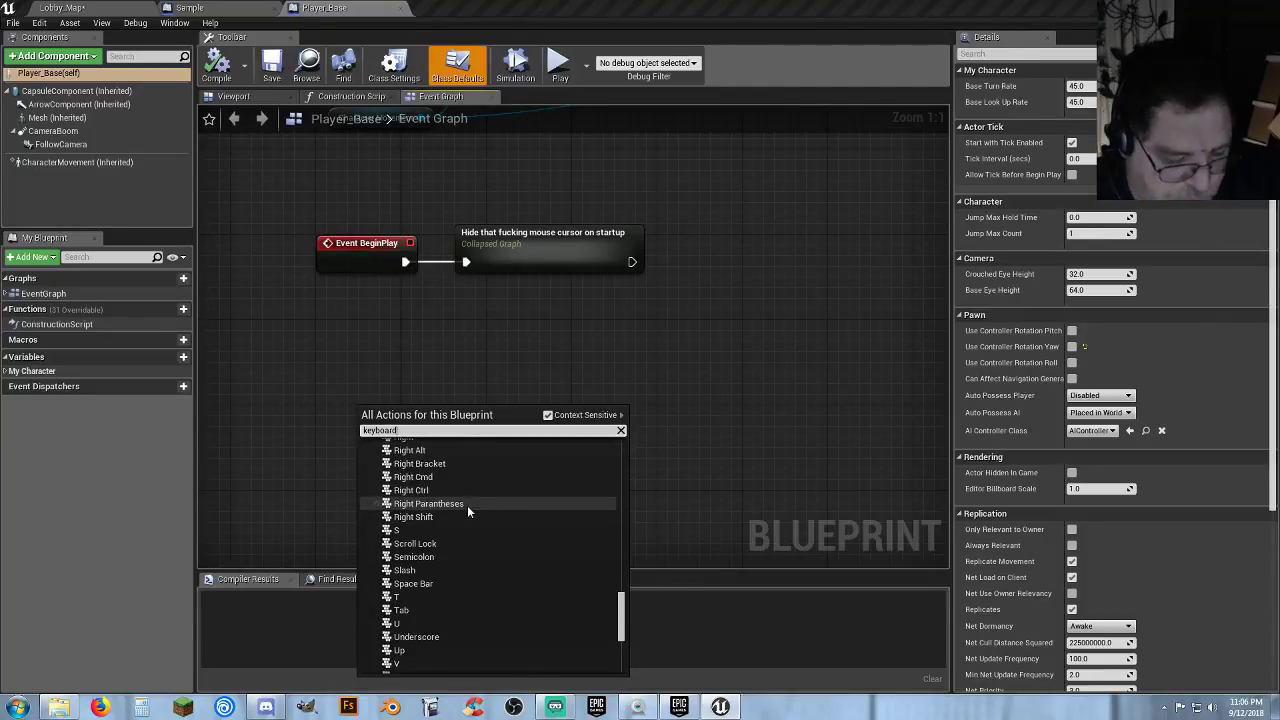
pyautogui.scroll(6, 467, 511)
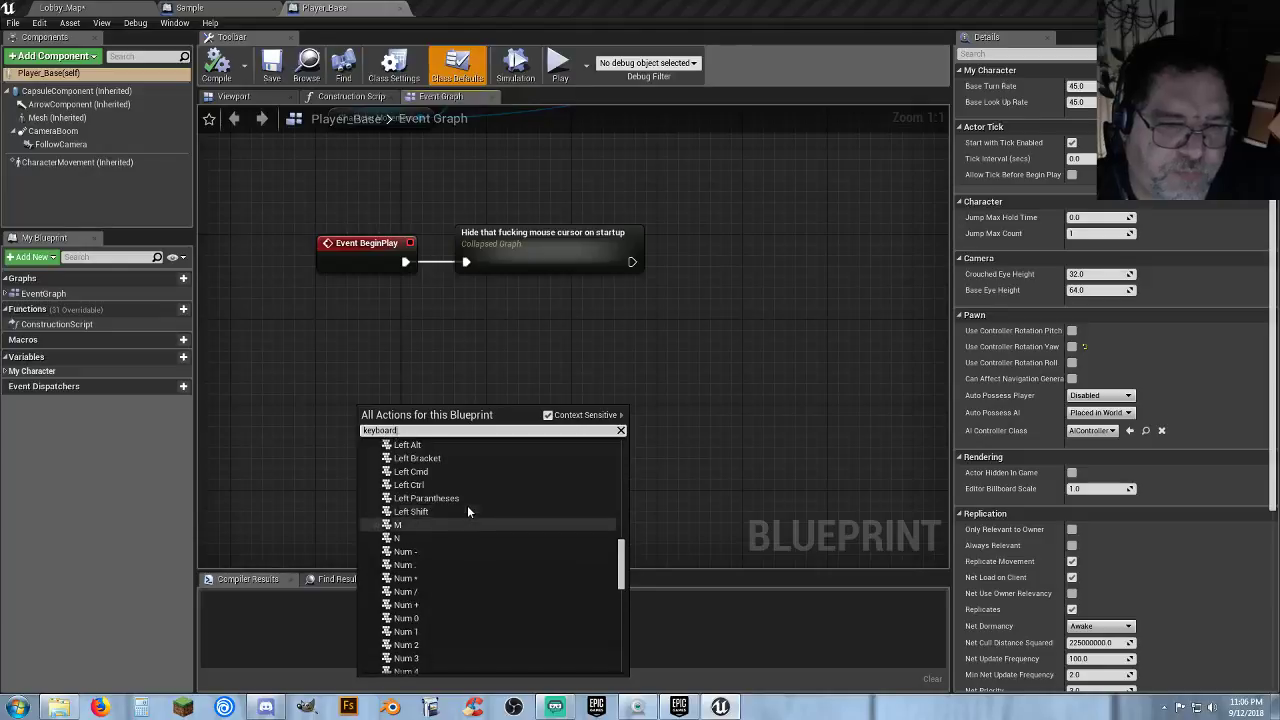
pyautogui.scroll(5, 467, 510)
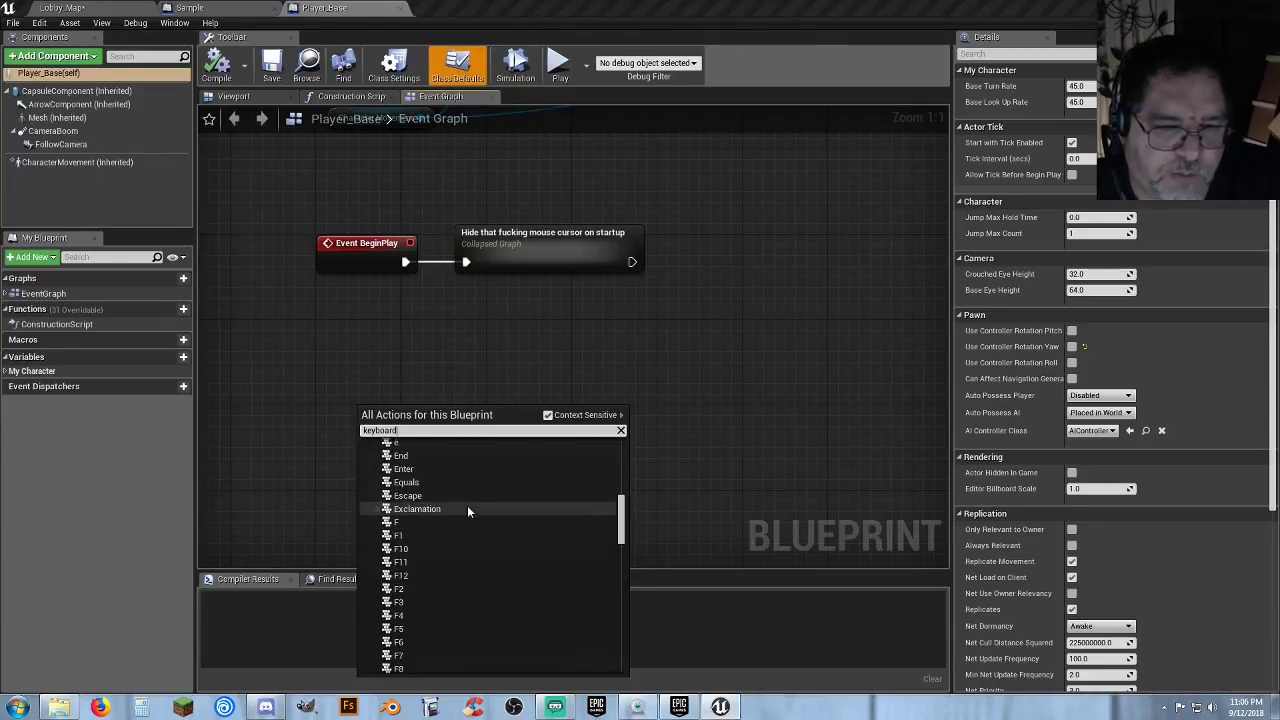
pyautogui.scroll(4, 467, 510)
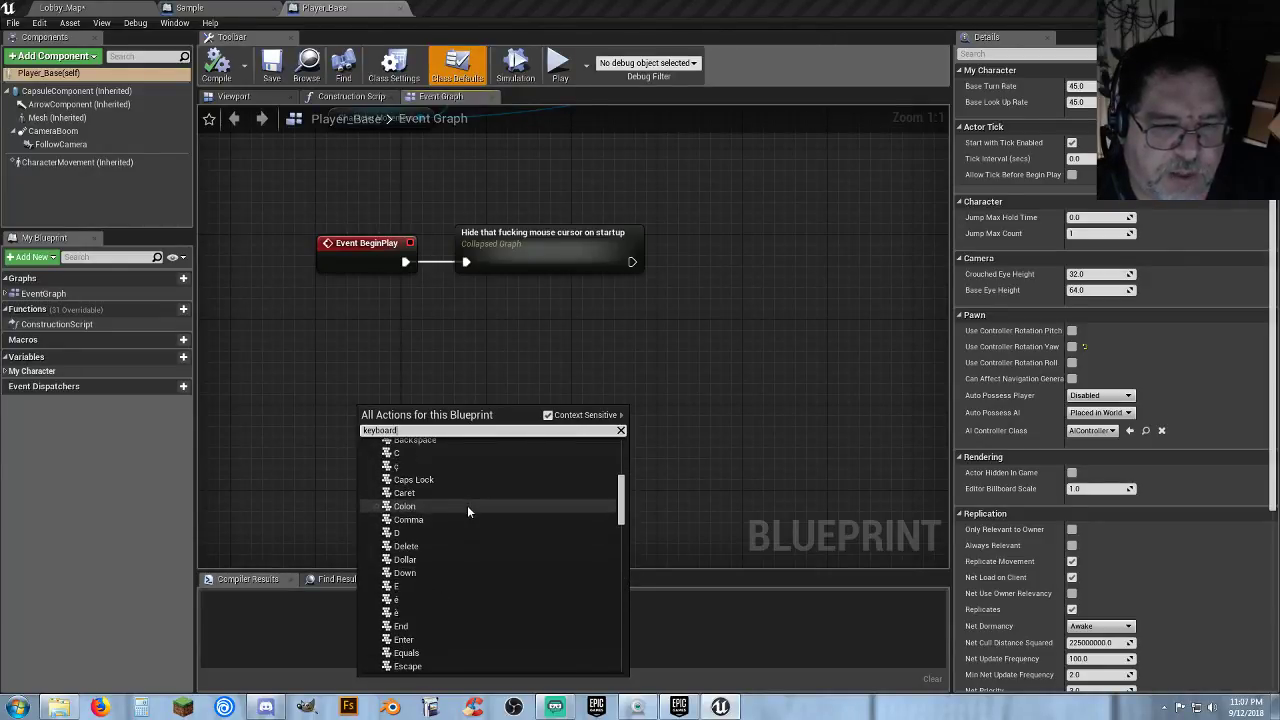
pyautogui.click(436, 477)
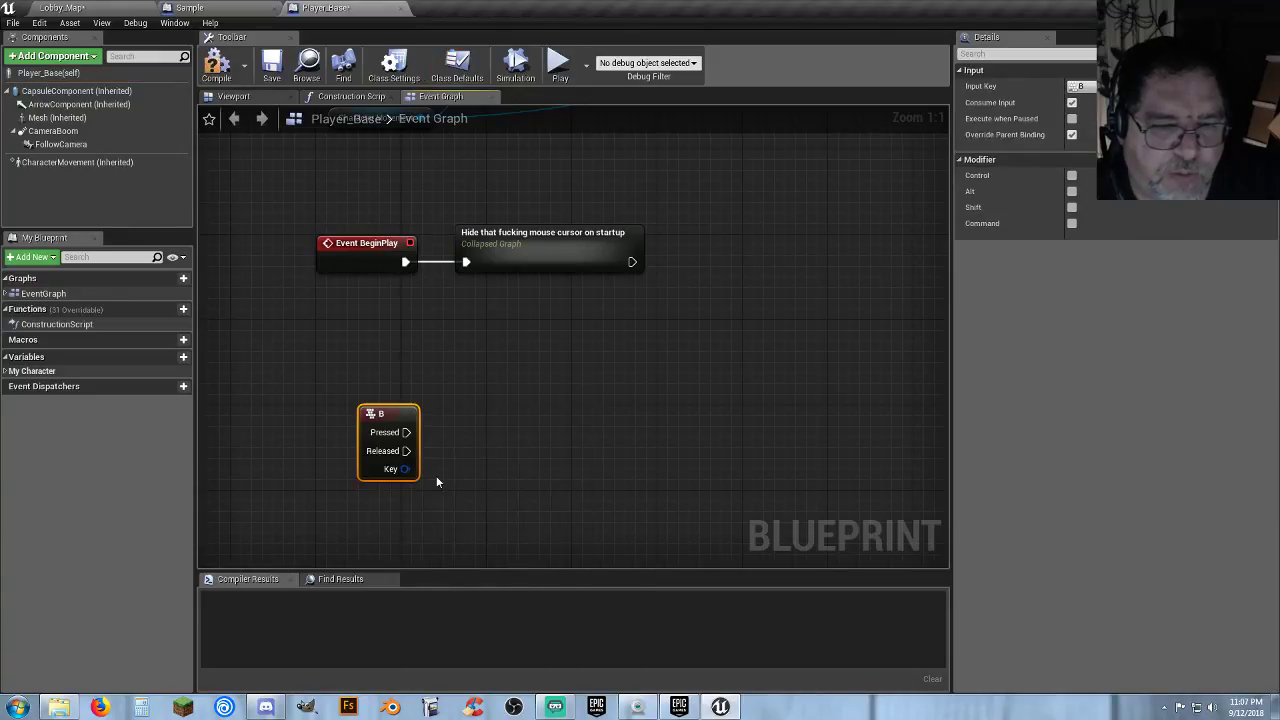
pyautogui.moveTo(405, 432); pyautogui.dragTo(363, 432)
pyautogui.click(452, 432)
pyautogui.moveTo(452, 432); pyautogui.dragTo(466, 389, button='right')
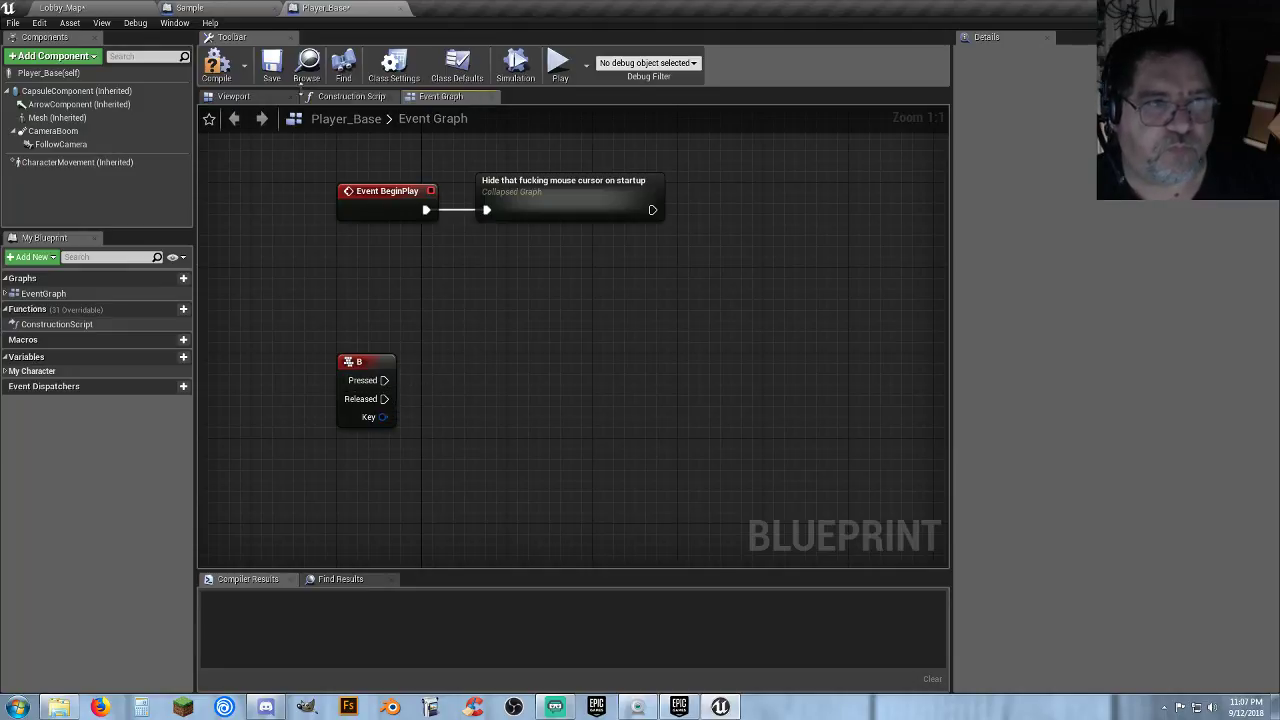
# Return to the Sample blueprint's event graph and examine the Play Animation and Delay nodes for the peasant.
pyautogui.click(241, 10)
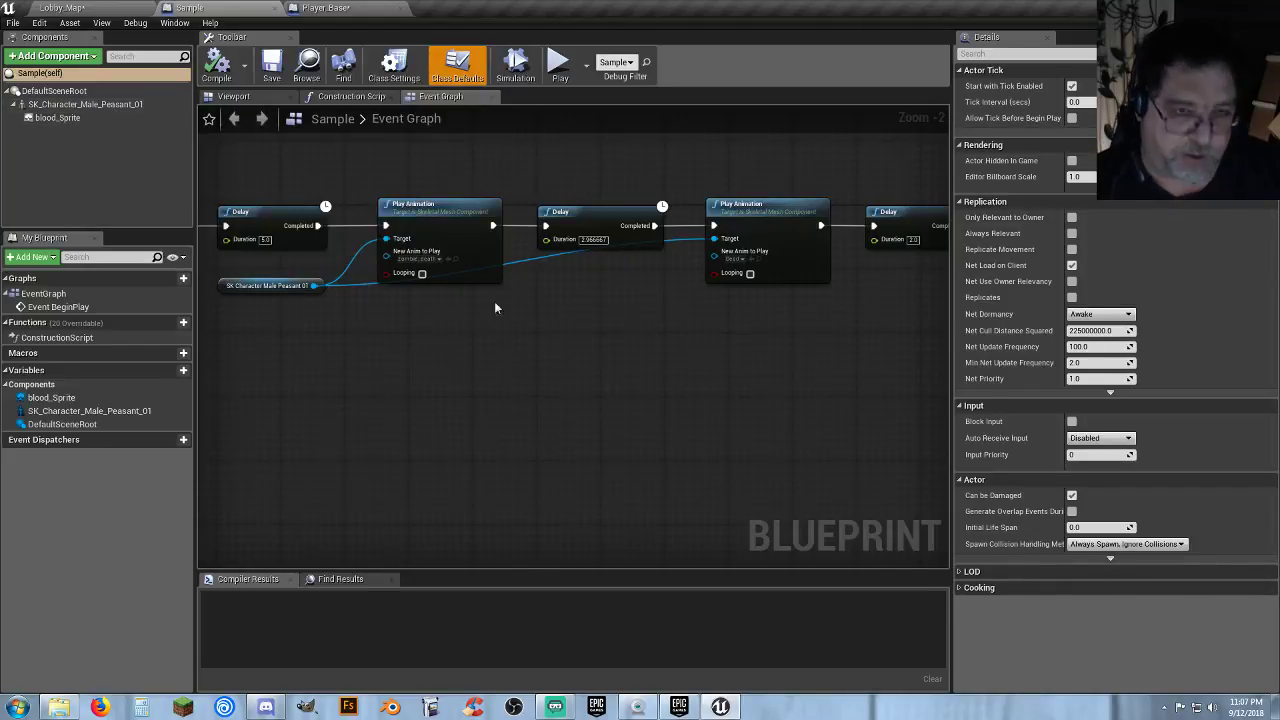
pyautogui.click(436, 212)
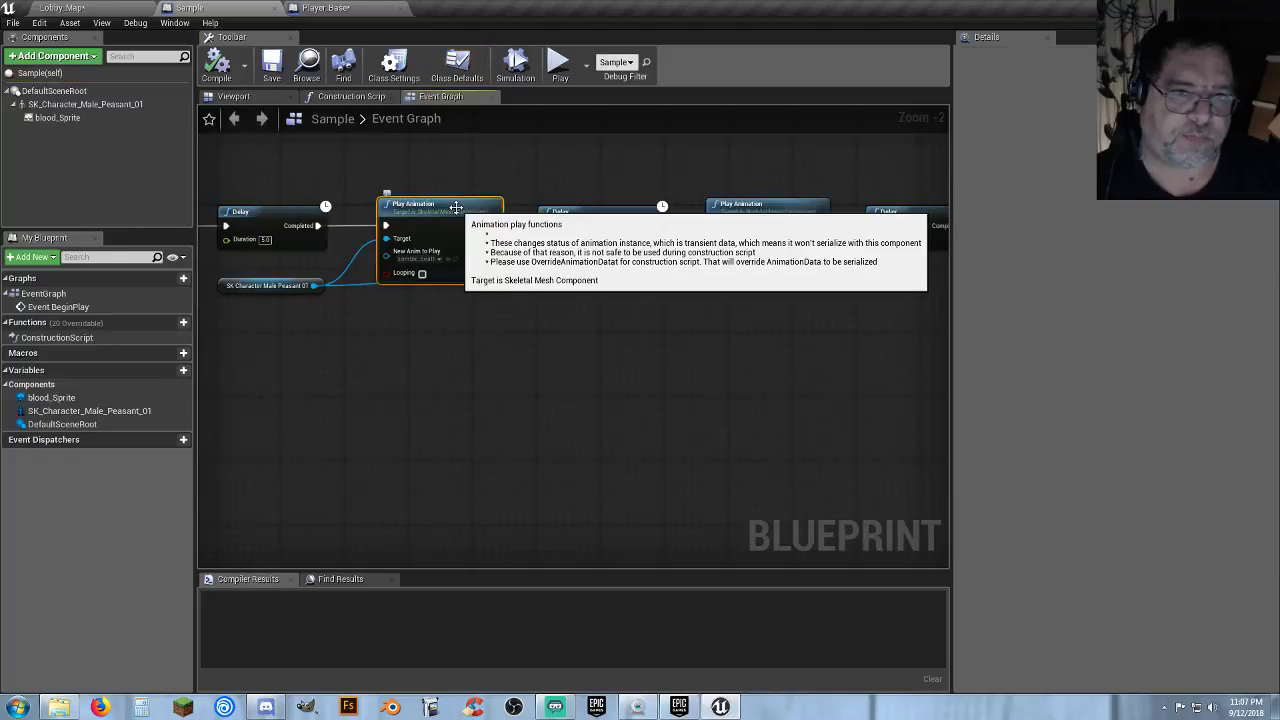
pyautogui.click(636, 405)
pyautogui.scroll(-1, 721, 395)
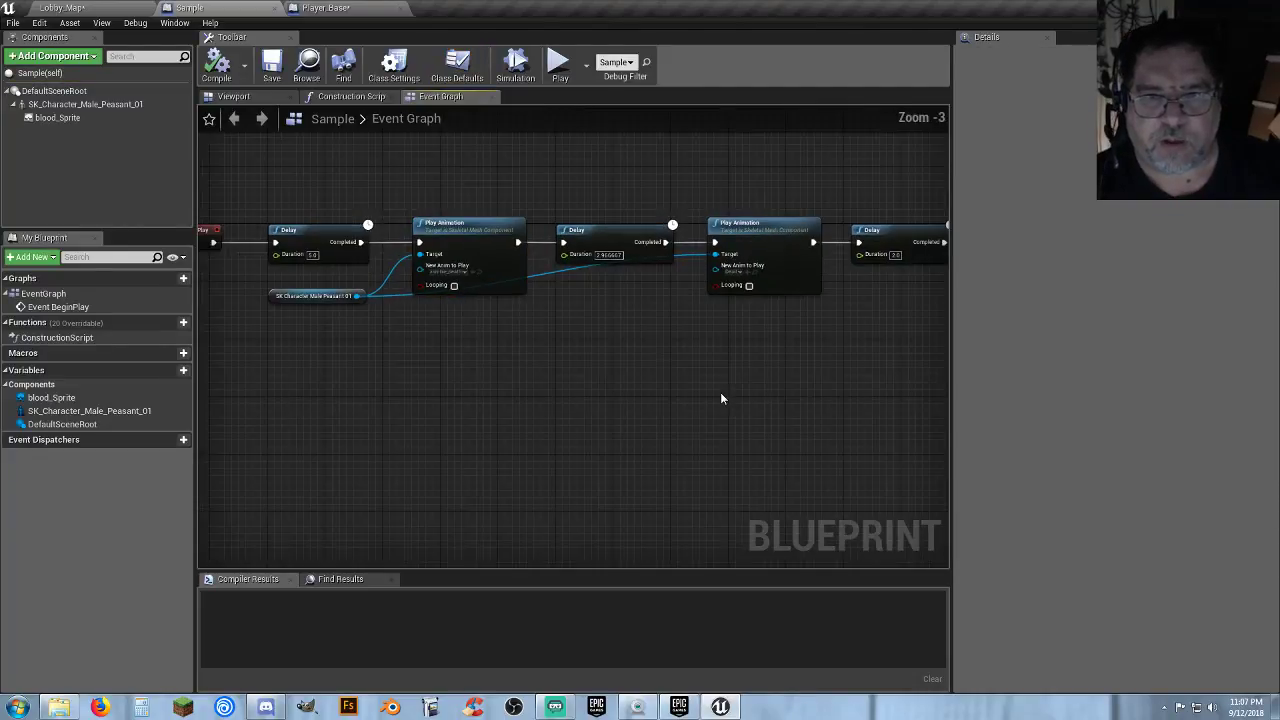
# Copy the Play Animation, Delay and Sequence nodes from the Sample graph into Player_Base's event graph beside the B key event.
pyautogui.scroll(-1, 729, 394)
pyautogui.moveTo(717, 394); pyautogui.dragTo(599, 377, button='right')
pyautogui.moveTo(388, 222); pyautogui.dragTo(810, 317)
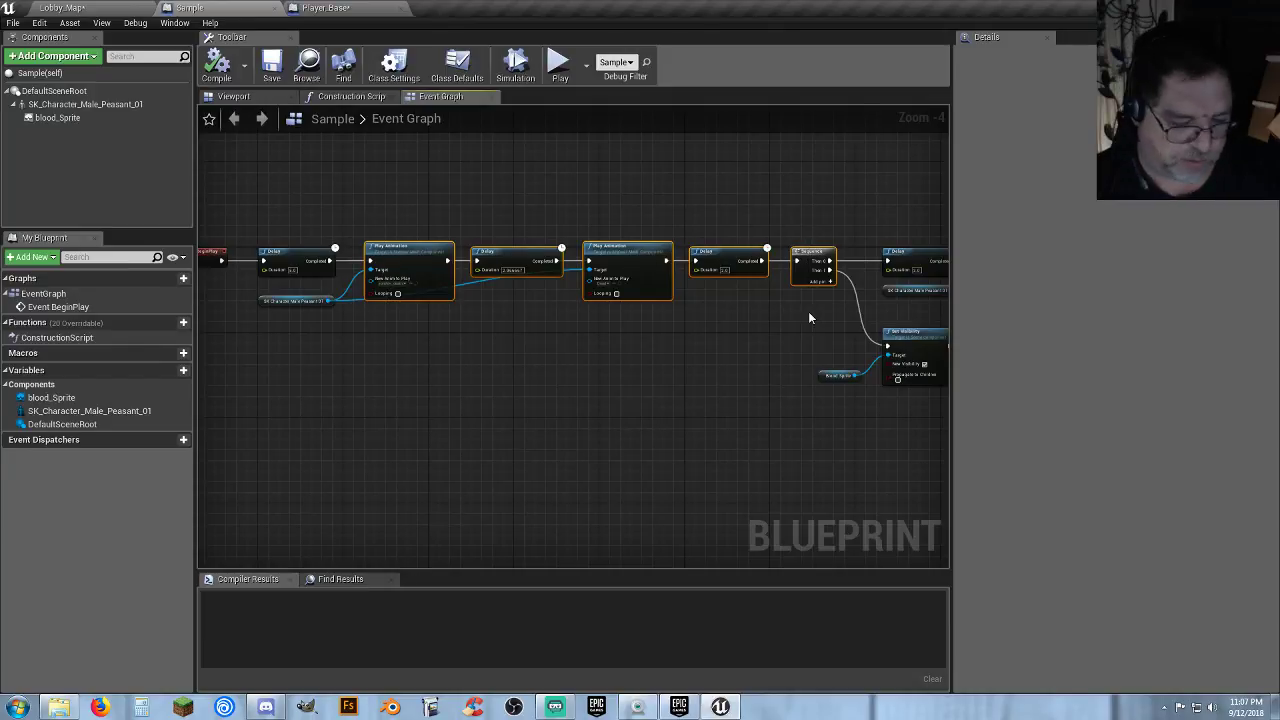
pyautogui.click(325, 8)
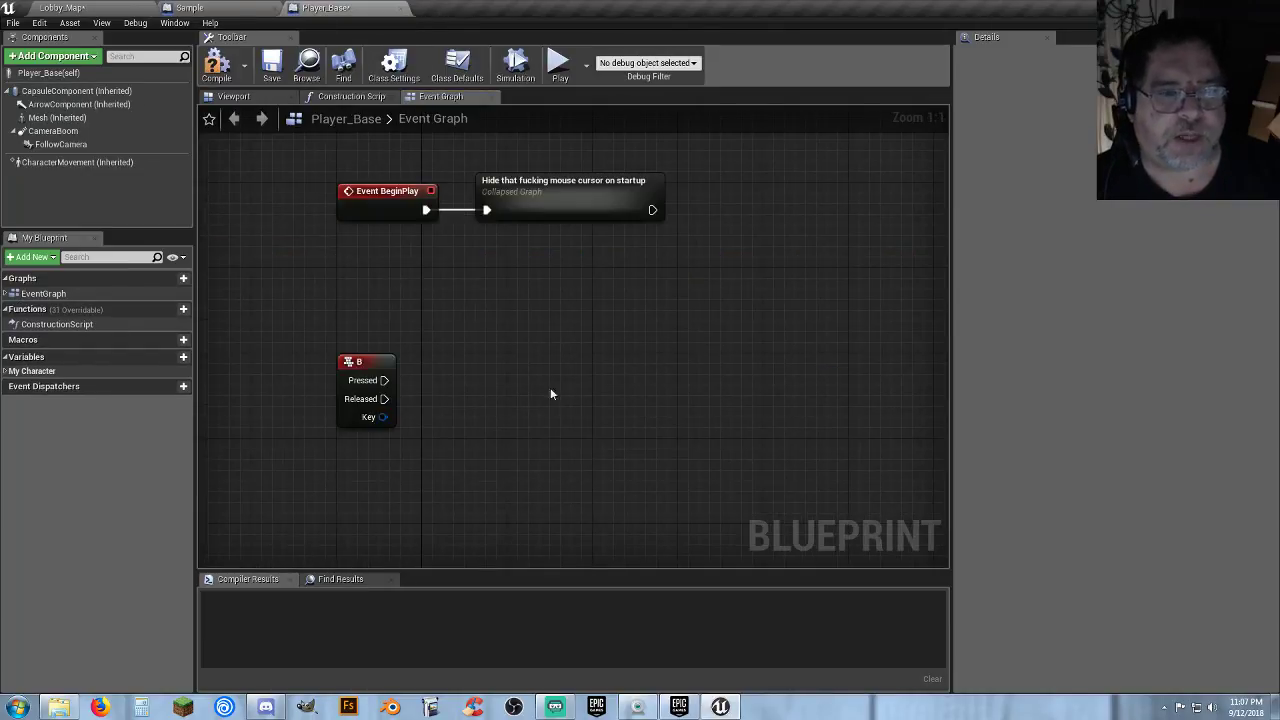
pyautogui.hotkey('ctrl', 'v')
pyautogui.moveTo(435, 455); pyautogui.dragTo(597, 372)
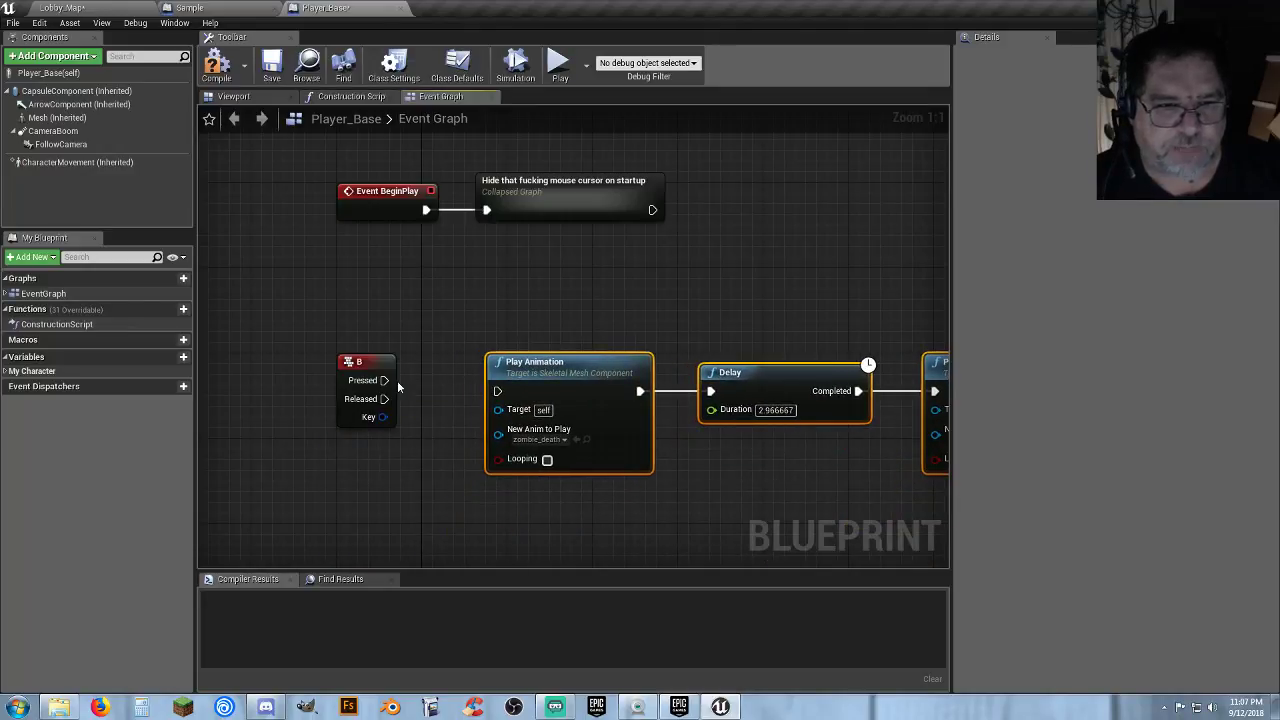
# Connect the B event's Pressed output to the zombie_death Play Animation node and wire a Mesh reference into its Target.
pyautogui.moveTo(383, 380); pyautogui.dragTo(538, 367)
pyautogui.moveTo(57, 117); pyautogui.dragTo(349, 453)
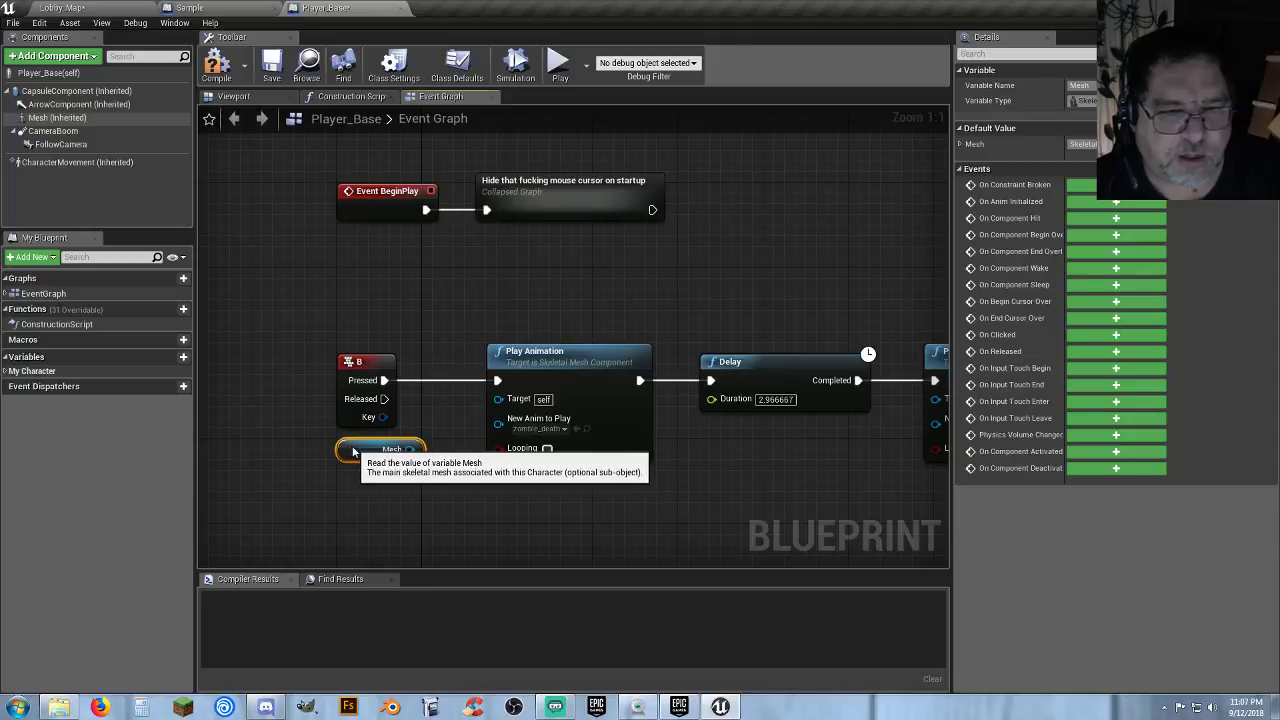
pyautogui.moveTo(410, 449); pyautogui.dragTo(498, 400)
# Copy the Deactivate node and its Character Movement reference from the Left Mouse Button chain and paste them below the B key chain.
pyautogui.moveTo(490, 508); pyautogui.dragTo(379, 481, button='right')
pyautogui.scroll(-3, 329, 466)
pyautogui.moveTo(536, 494); pyautogui.dragTo(419, 448, button='right')
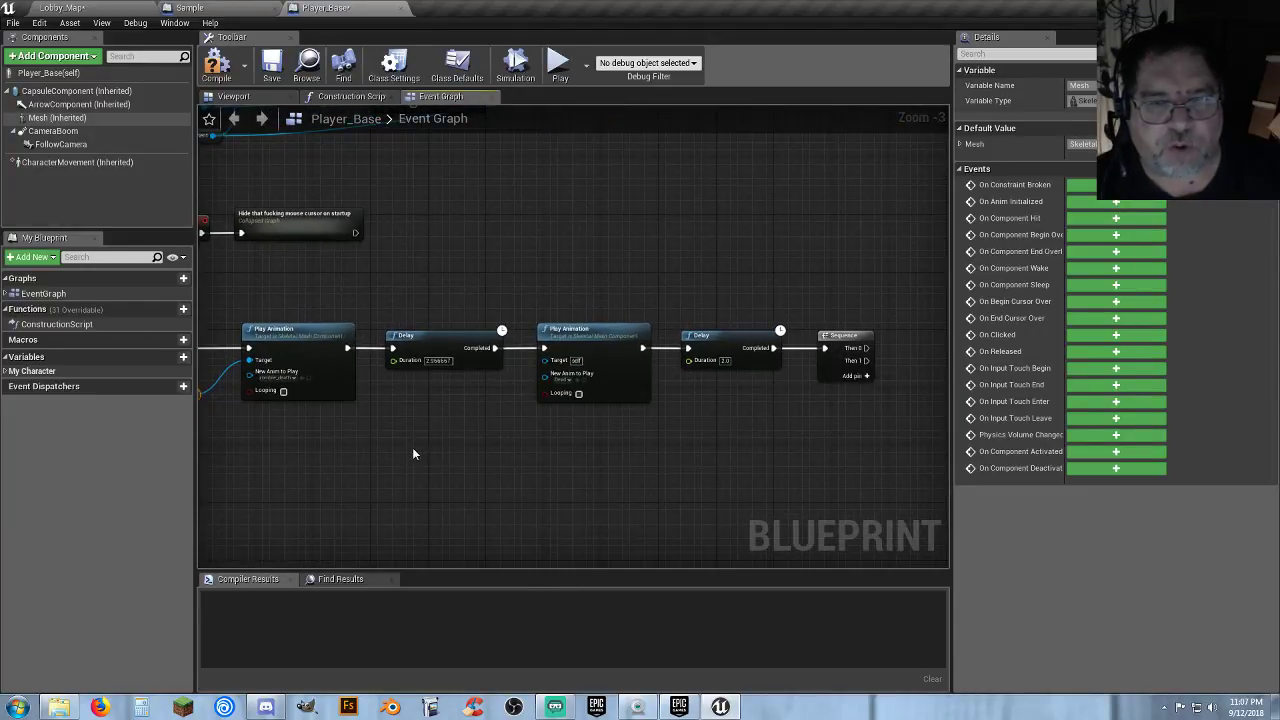
pyautogui.moveTo(458, 268); pyautogui.dragTo(425, 372, button='right')
pyautogui.moveTo(459, 398); pyautogui.dragTo(371, 264)
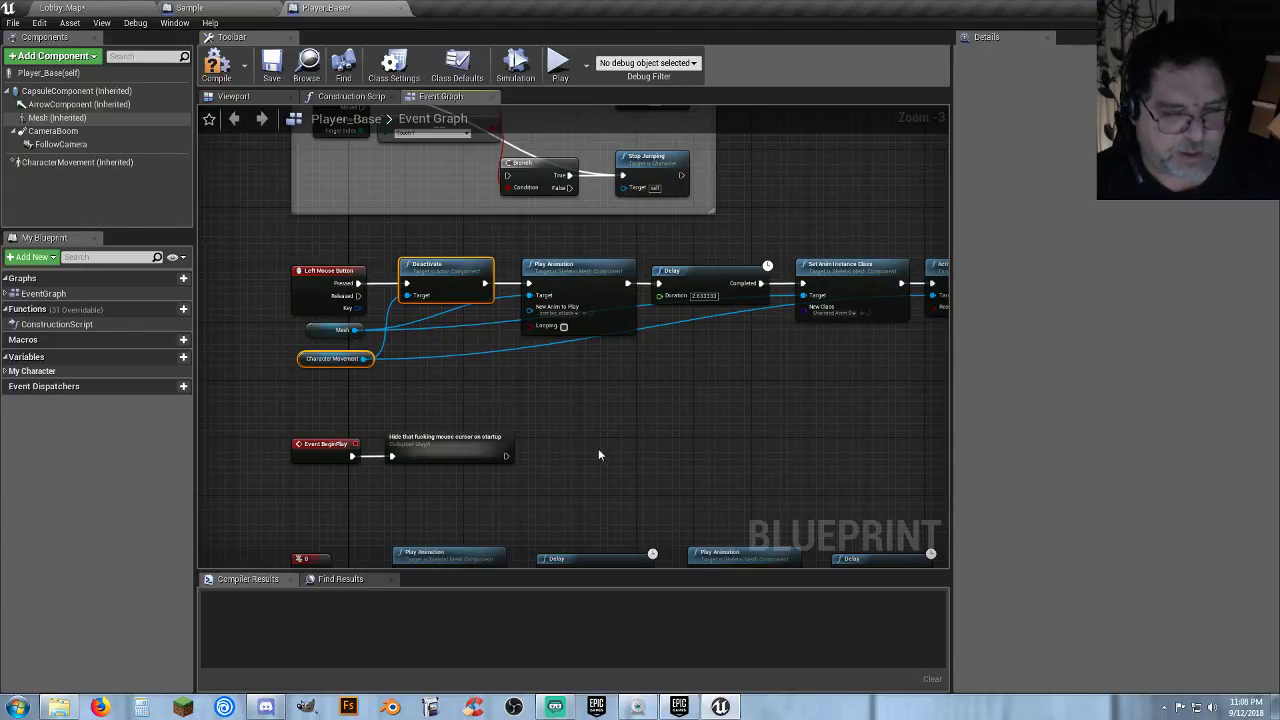
pyautogui.moveTo(617, 469); pyautogui.dragTo(418, 348, button='right')
pyautogui.scroll(3, 425, 335)
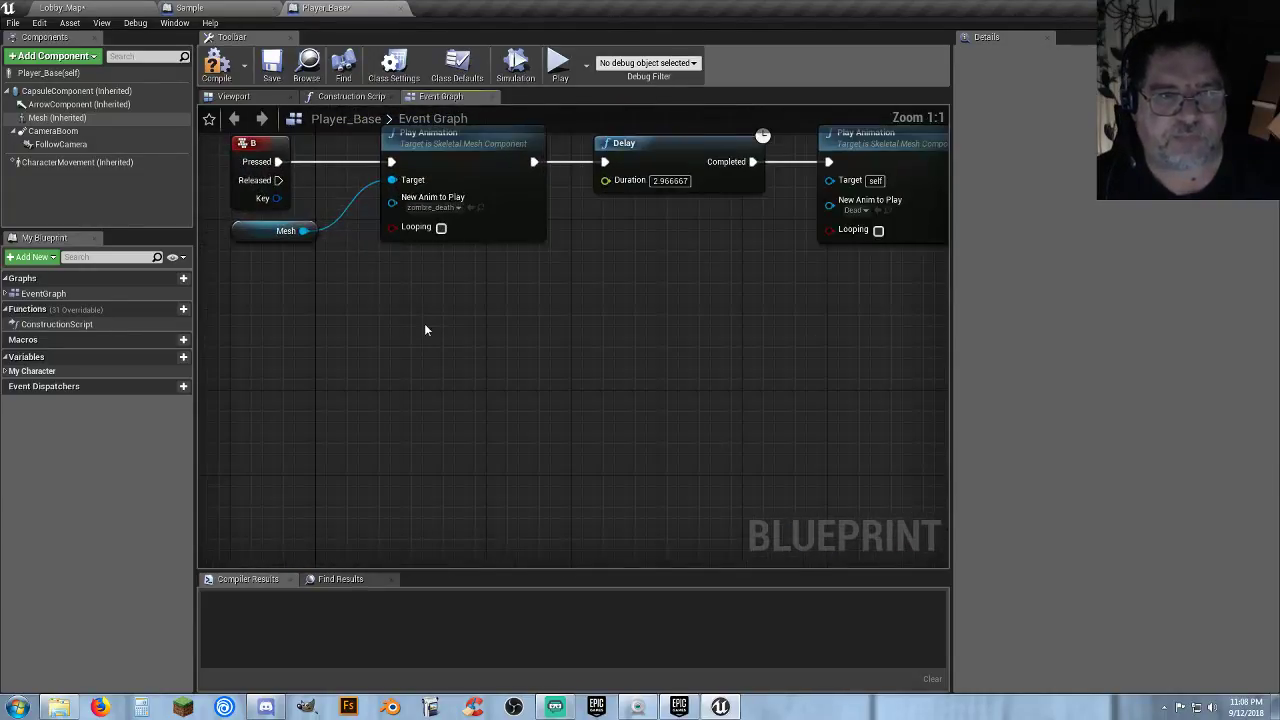
pyautogui.scroll(-1, 438, 347)
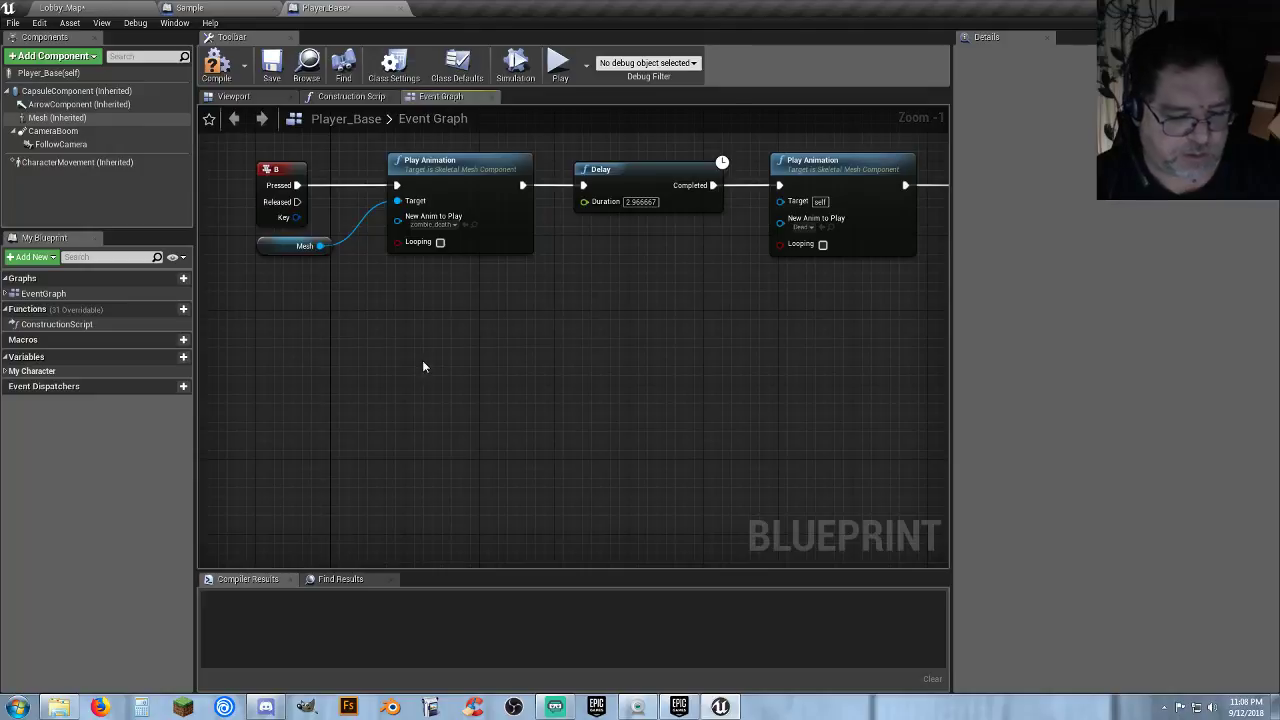
pyautogui.hotkey('ctrl', 'v')
pyautogui.moveTo(420, 306); pyautogui.dragTo(416, 399, button='right')
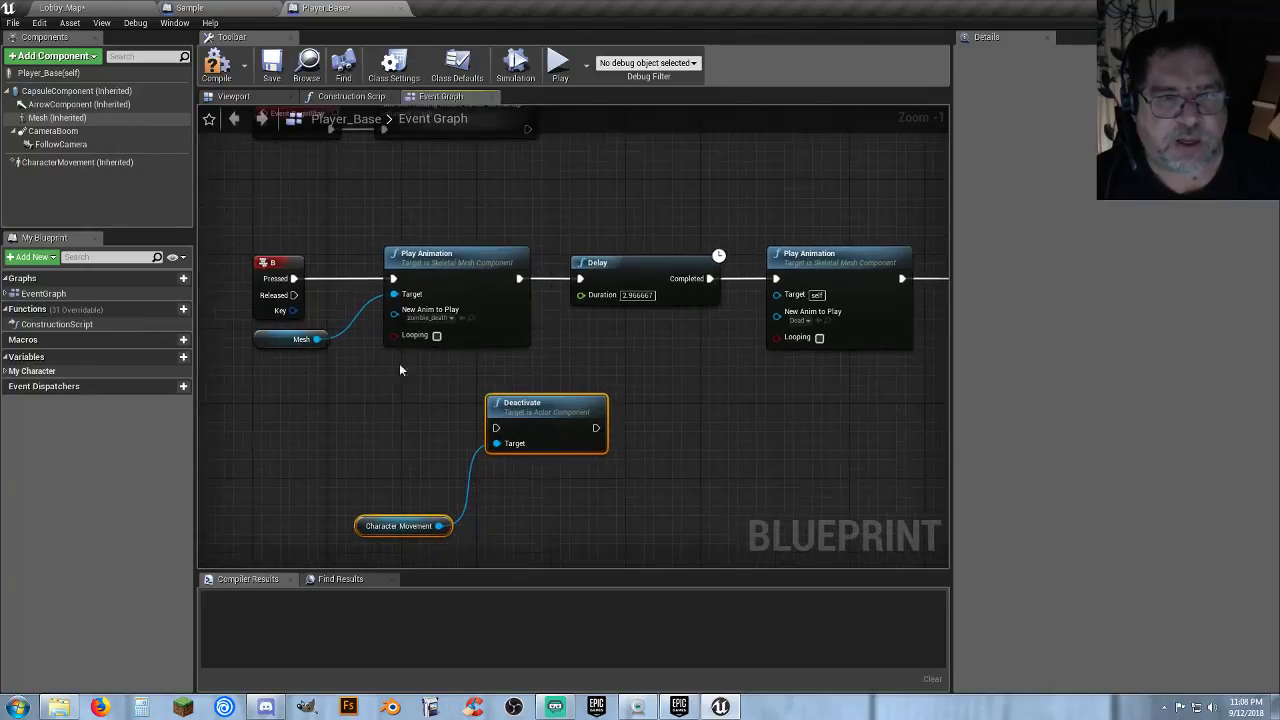
# Shift the animation chain away from the B event and move the Deactivate node into the gap before the first Play Animation.
pyautogui.moveTo(857, 398); pyautogui.dragTo(634, 366, button='right')
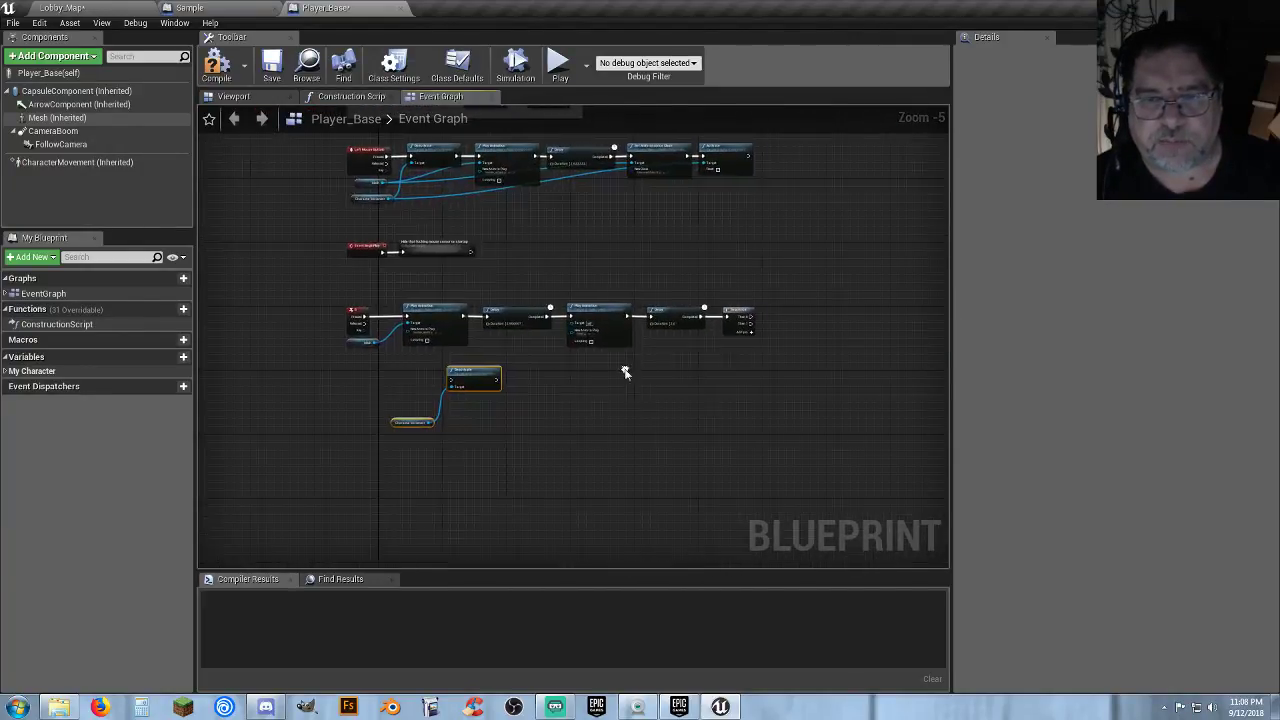
pyautogui.moveTo(779, 360); pyautogui.dragTo(504, 306)
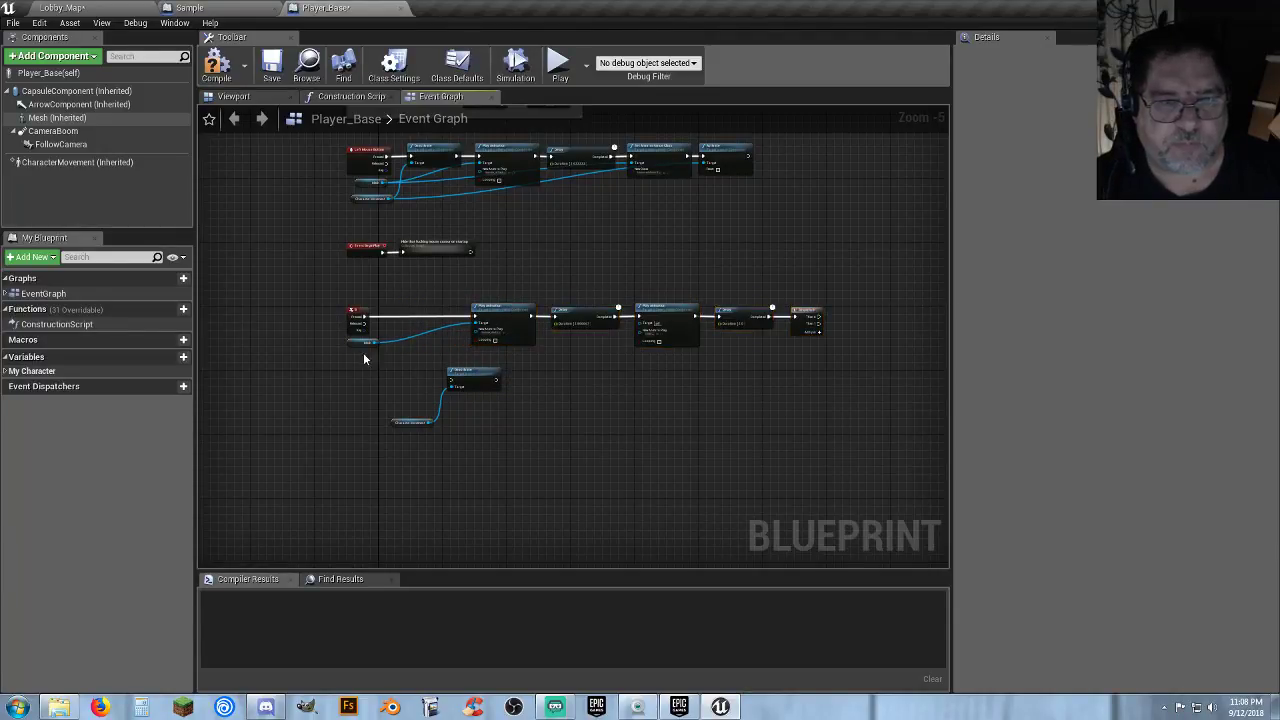
pyautogui.moveTo(364, 344); pyautogui.dragTo(367, 370)
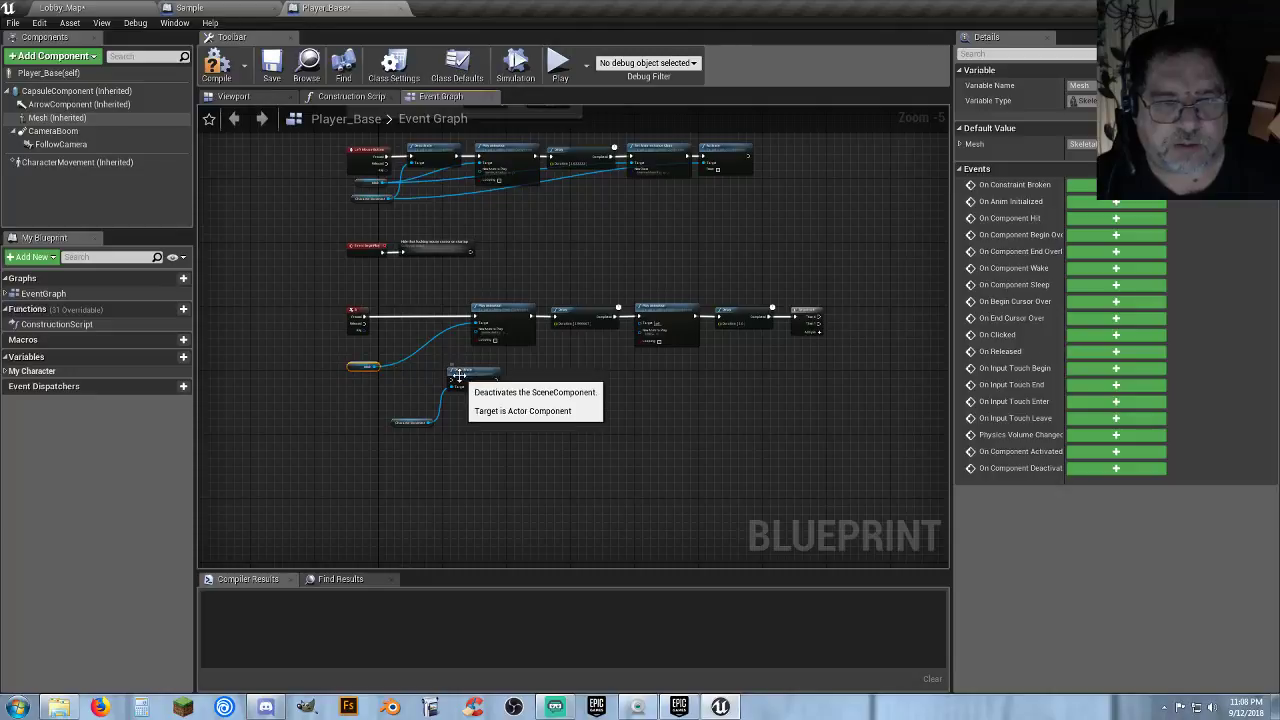
pyautogui.moveTo(457, 369); pyautogui.dragTo(404, 320)
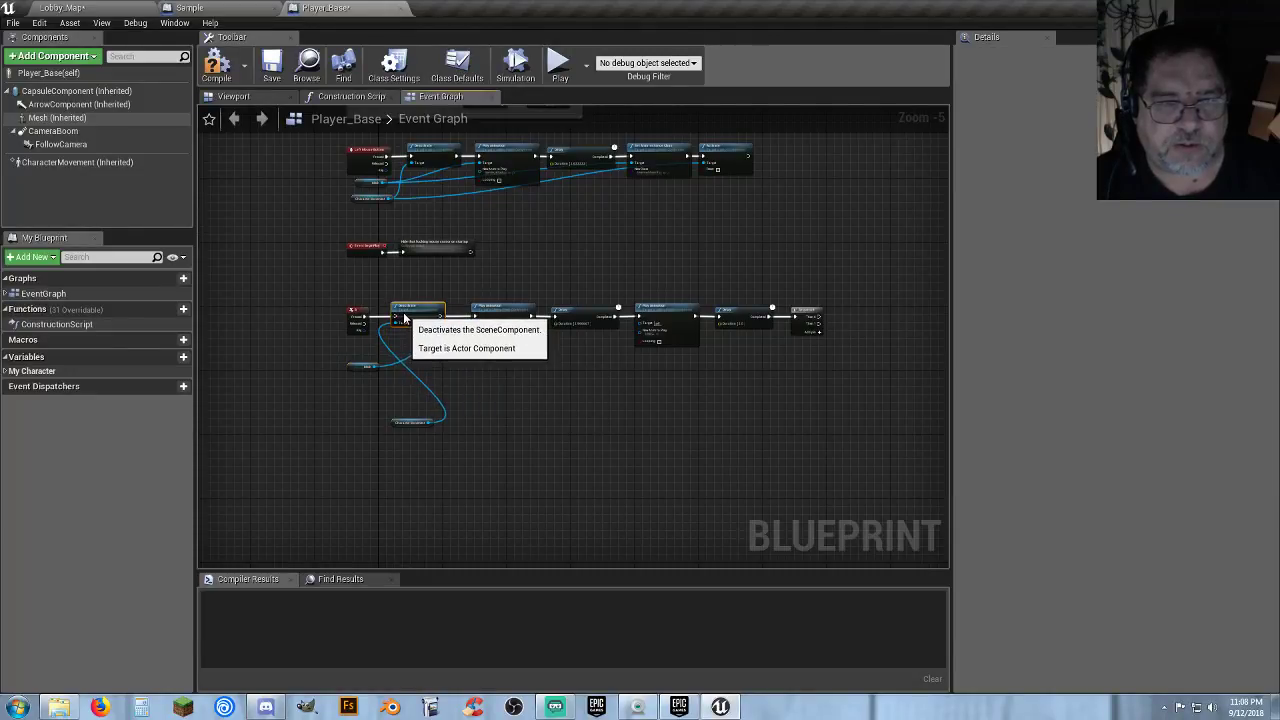
pyautogui.scroll(6, 392, 418)
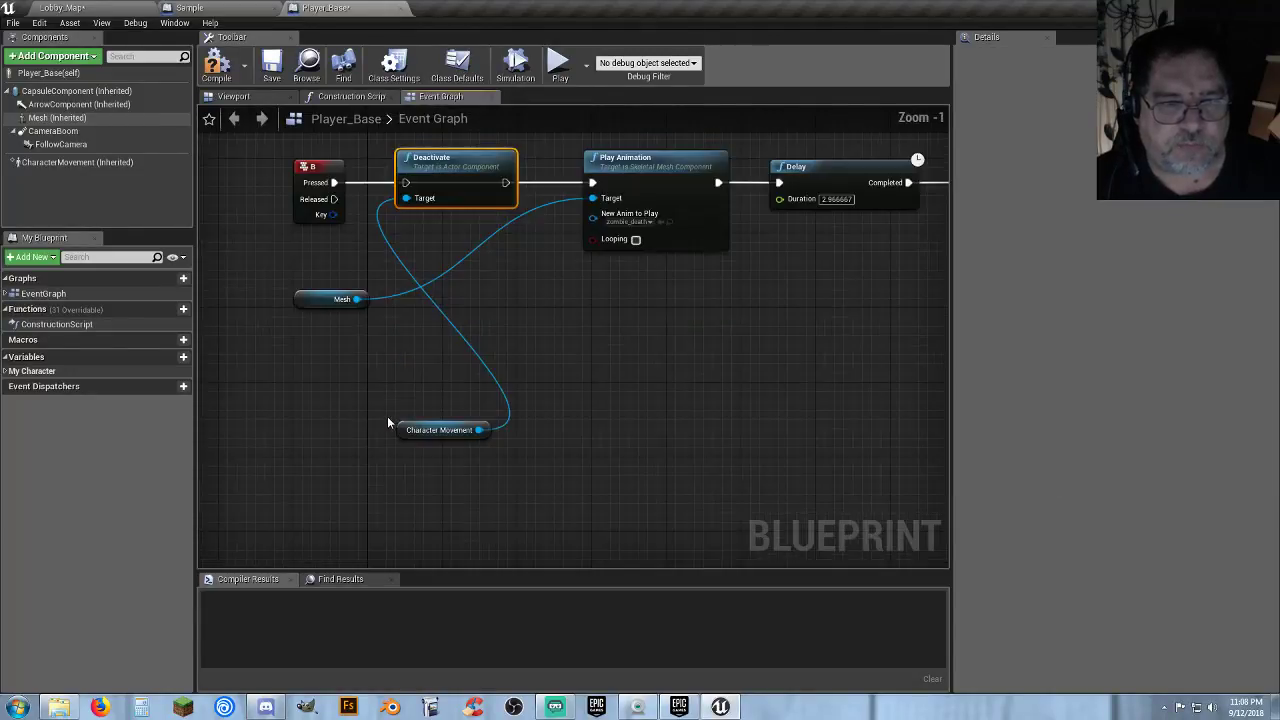
# Tuck the Character Movement and Mesh references under the B event and wire Deactivate between B's Pressed output and Play Animation.
pyautogui.moveTo(405, 432); pyautogui.dragTo(290, 222)
pyautogui.moveTo(292, 290); pyautogui.dragTo(312, 256)
pyautogui.click(516, 290)
pyautogui.moveTo(516, 290); pyautogui.dragTo(523, 422, button='right')
pyautogui.moveTo(333, 281); pyautogui.dragTo(418, 281)
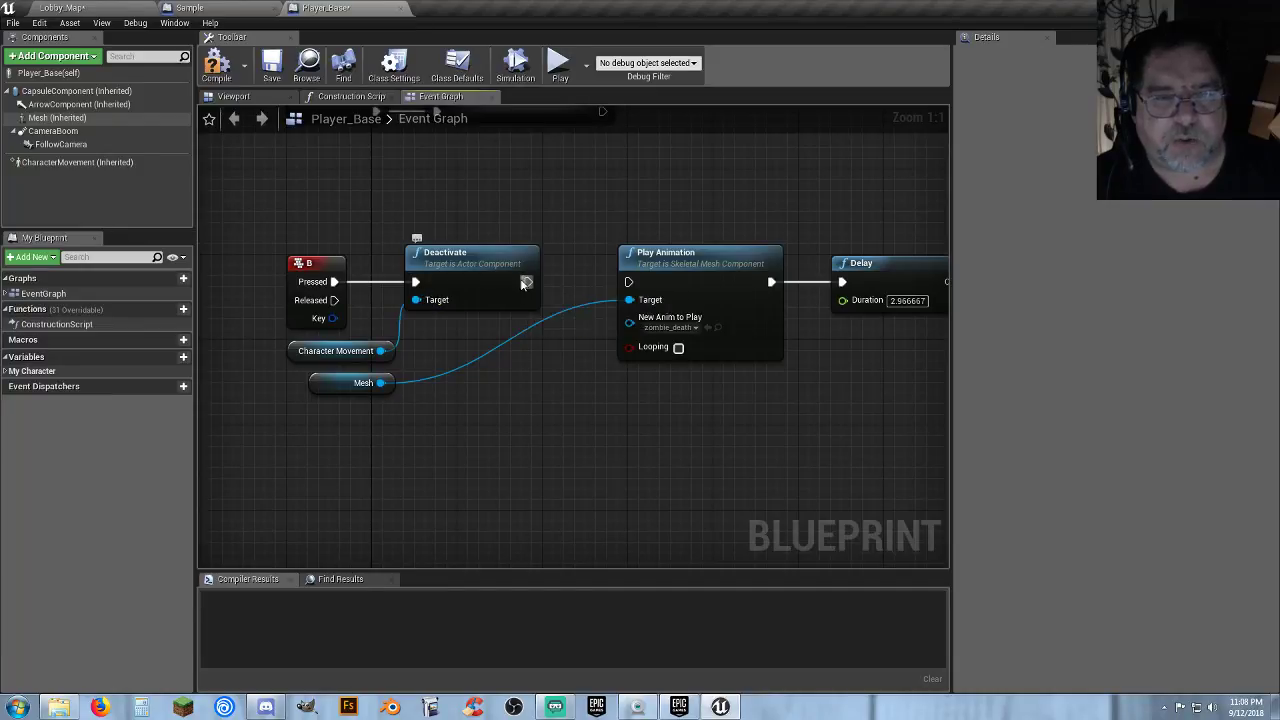
pyautogui.moveTo(528, 281); pyautogui.dragTo(638, 268)
# Close the gaps between the Delay, second Play Animation, second Delay and Sequence nodes in the B key chain.
pyautogui.moveTo(736, 390); pyautogui.dragTo(583, 395, button='right')
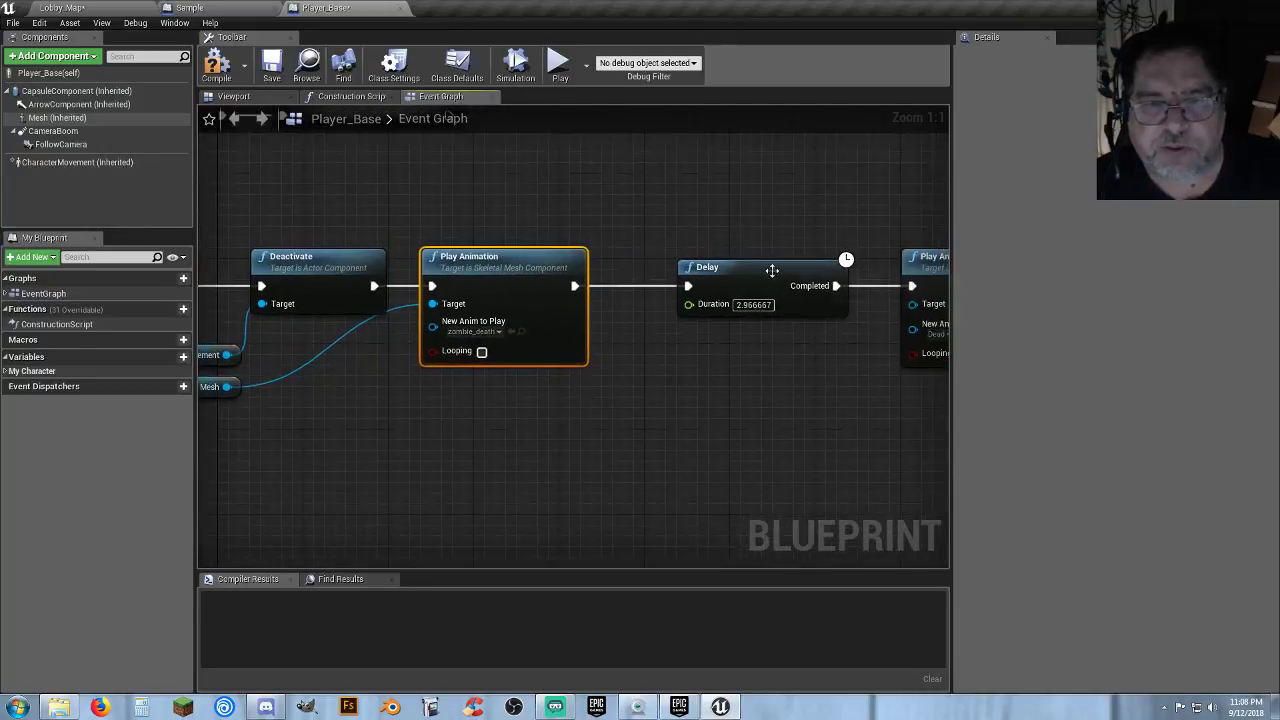
pyautogui.moveTo(774, 262); pyautogui.dragTo(716, 262)
pyautogui.moveTo(764, 357); pyautogui.dragTo(543, 402, button='right')
pyautogui.moveTo(695, 279); pyautogui.dragTo(631, 276)
pyautogui.moveTo(670, 428); pyautogui.dragTo(549, 429, button='right')
pyautogui.moveTo(784, 289); pyautogui.dragTo(697, 291)
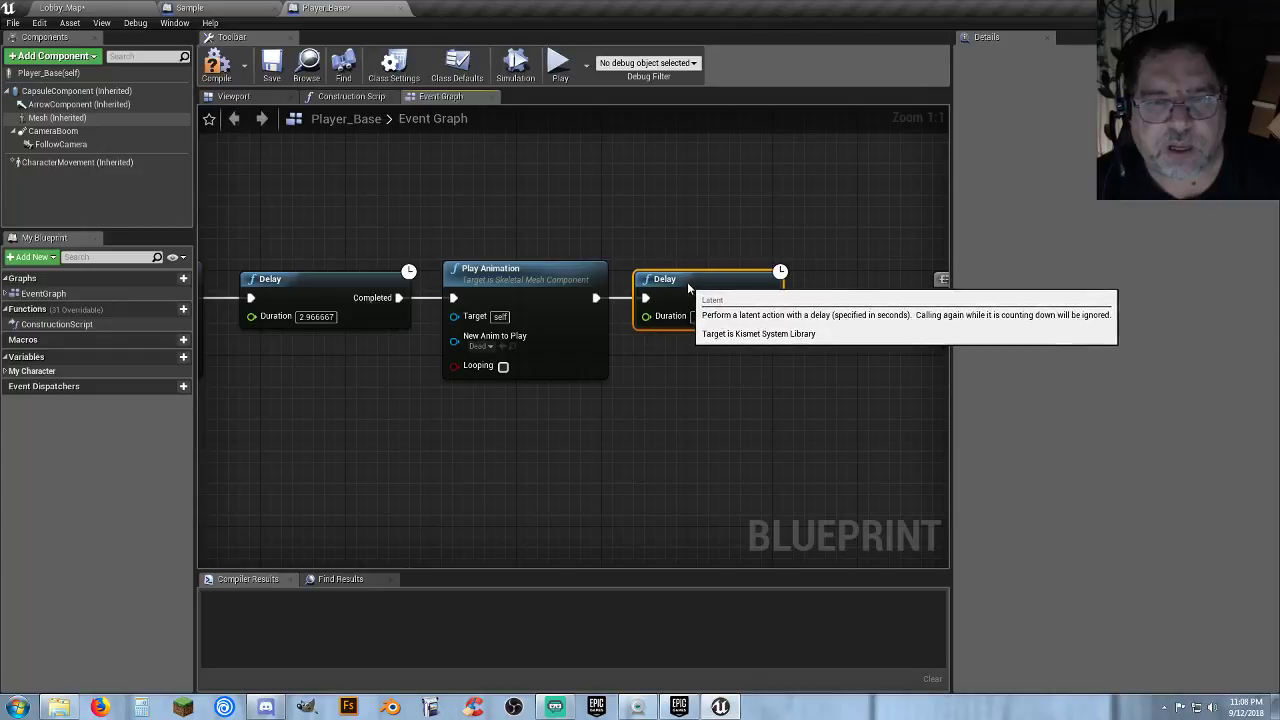
pyautogui.moveTo(754, 394); pyautogui.dragTo(571, 409, button='right')
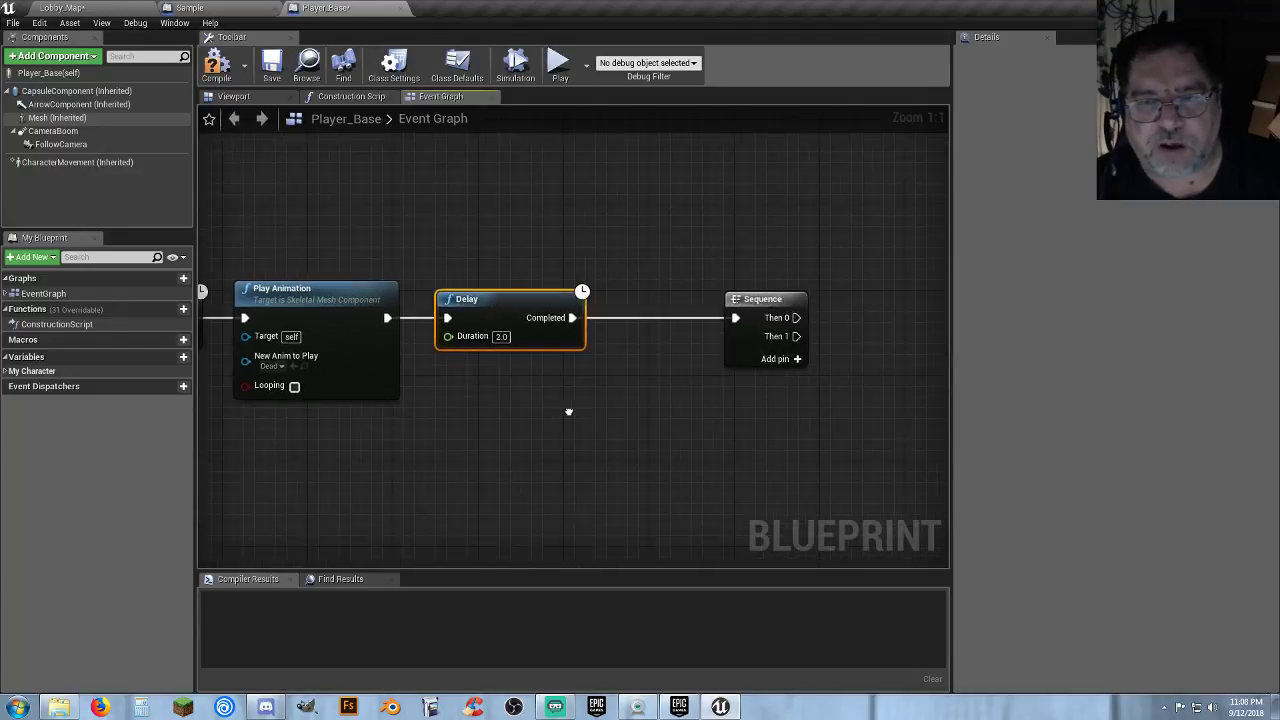
pyautogui.moveTo(763, 311); pyautogui.dragTo(657, 307)
pyautogui.click(520, 250)
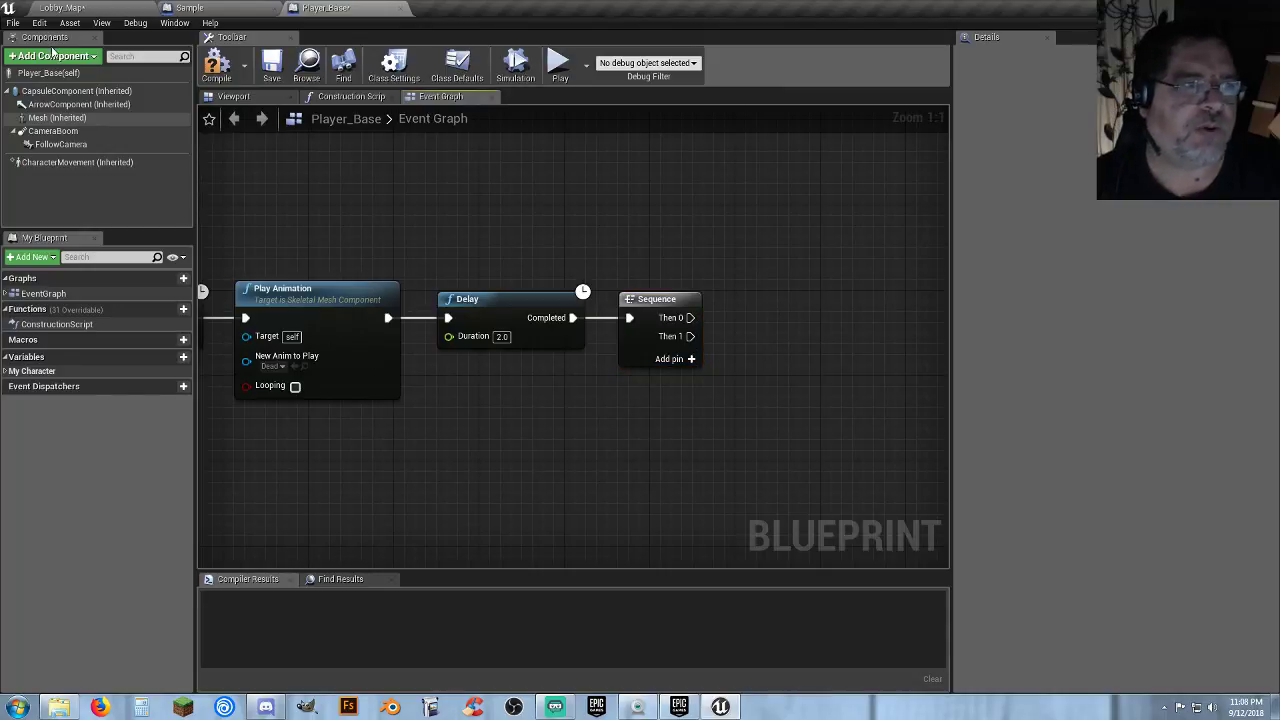
# Select blood_Sprite in the Assets Sprites folder and add it to Player_Base as a Paper Sprite component, keeping the name blood_Sprite.
pyautogui.click(91, 15)
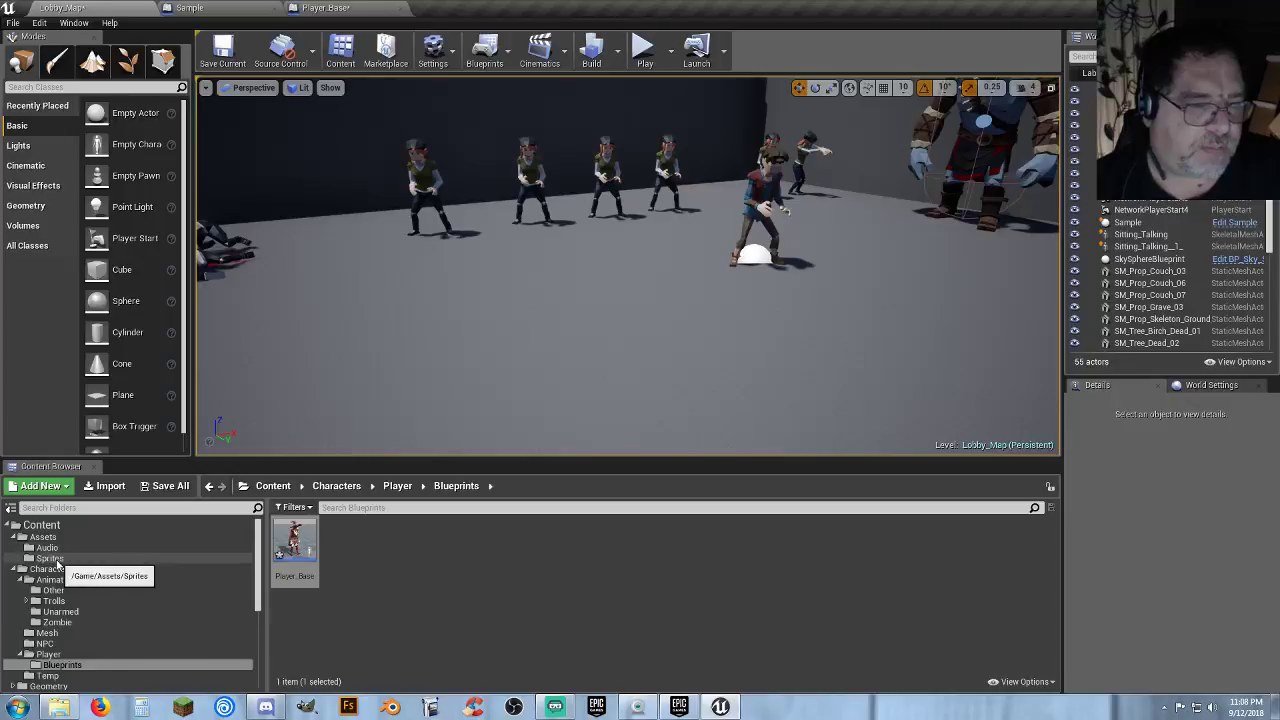
pyautogui.click(50, 558)
pyautogui.click(345, 584)
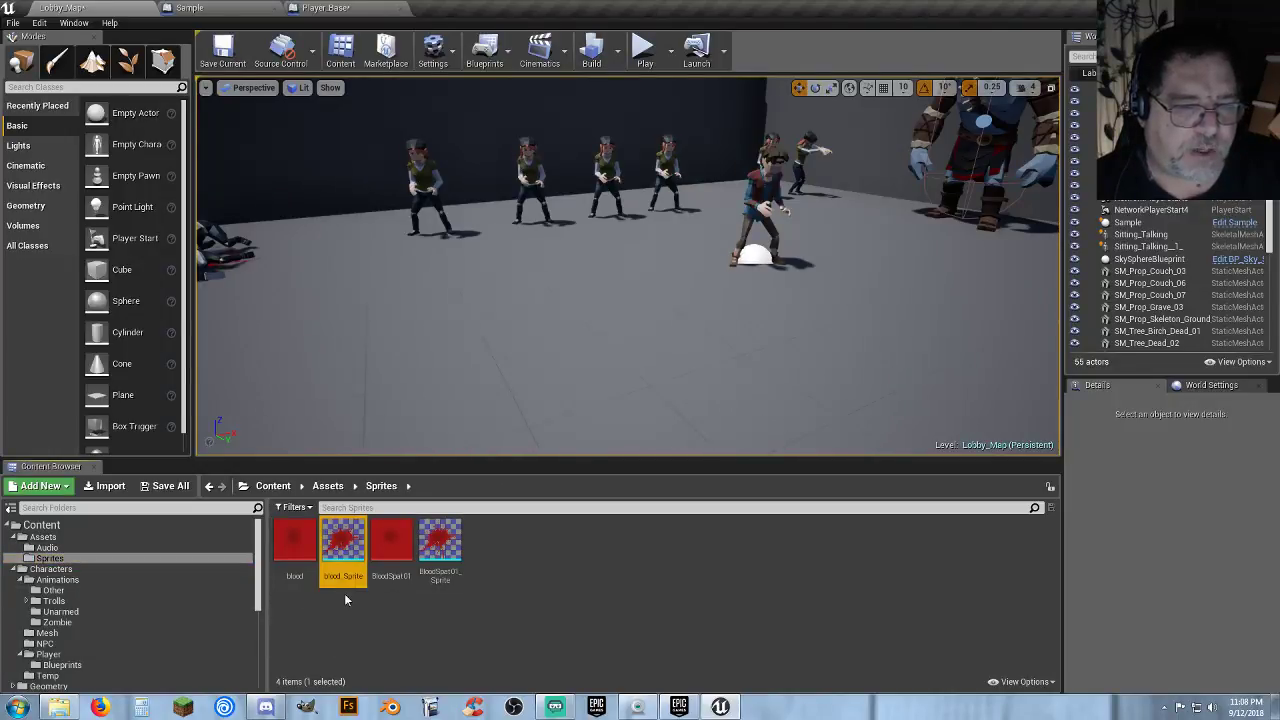
pyautogui.click(325, 8)
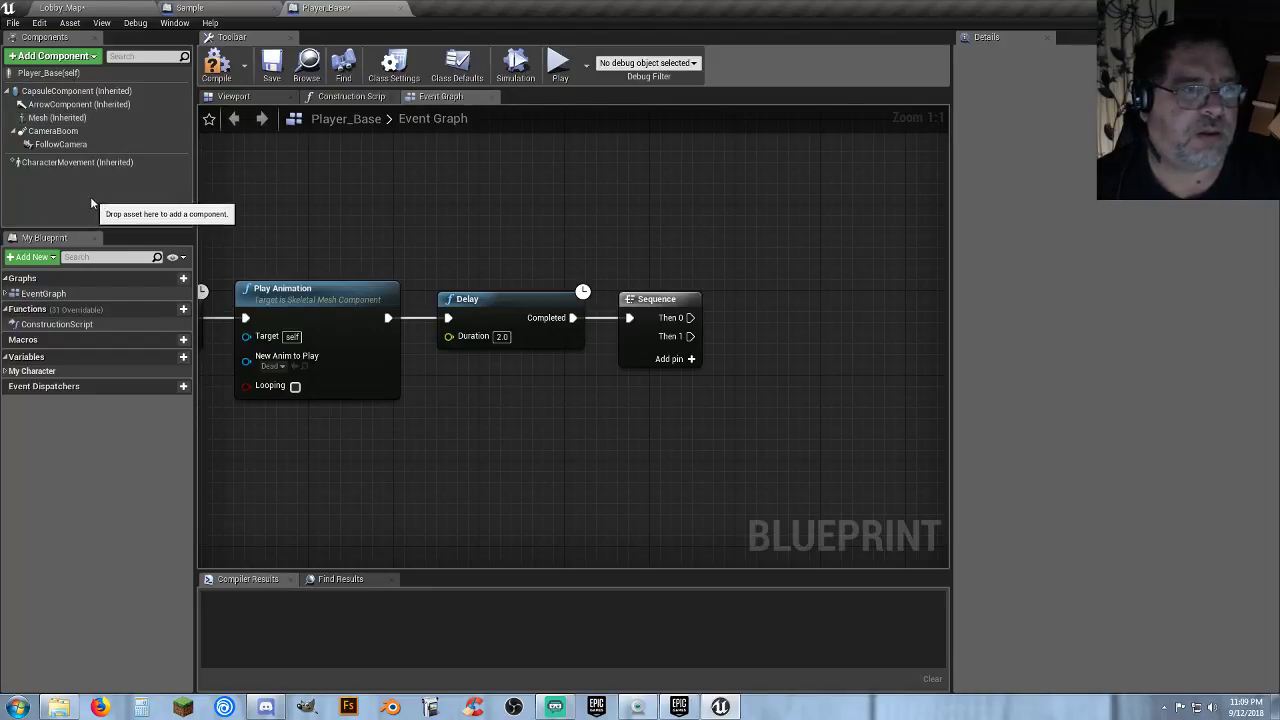
pyautogui.click(72, 57)
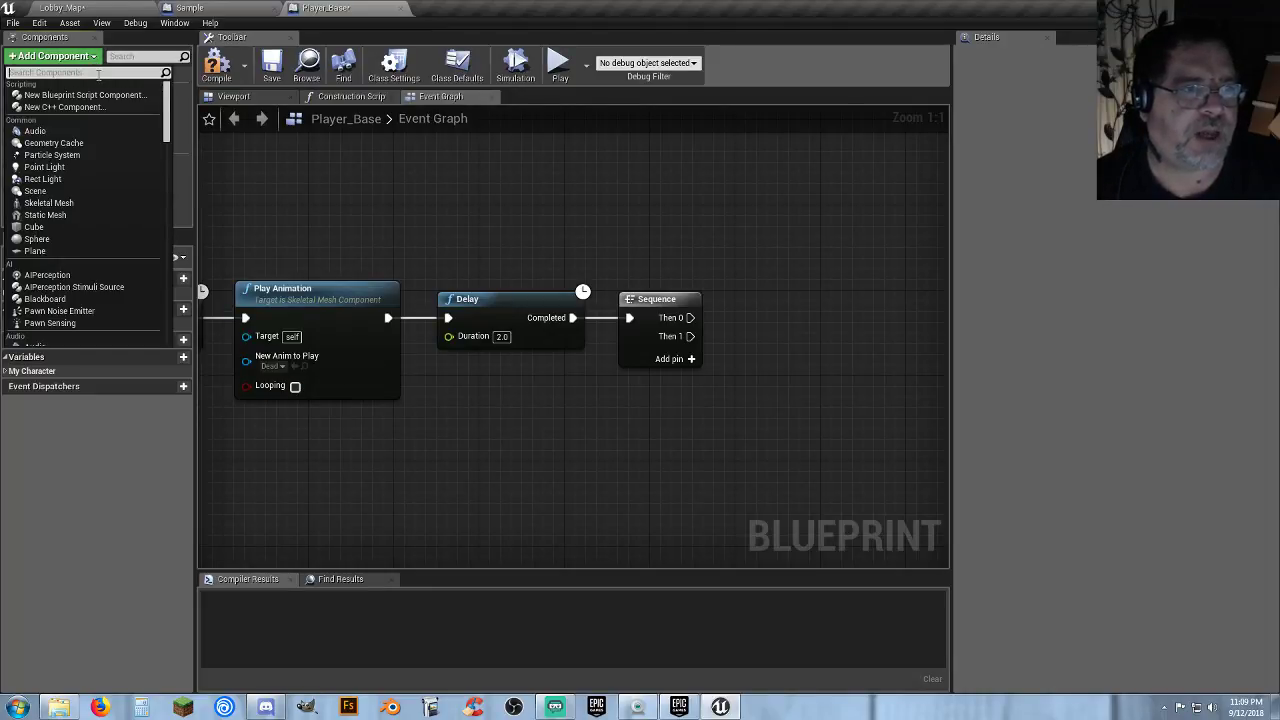
pyautogui.write('spri')
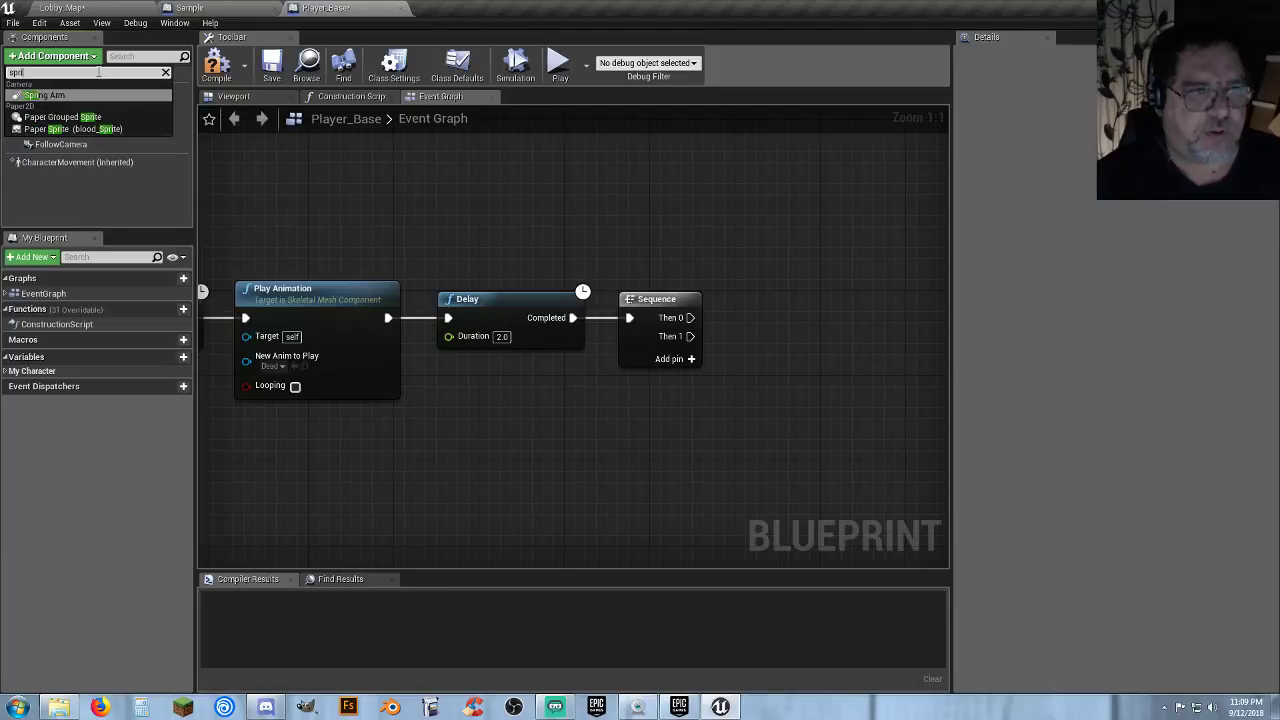
pyautogui.click(67, 131)
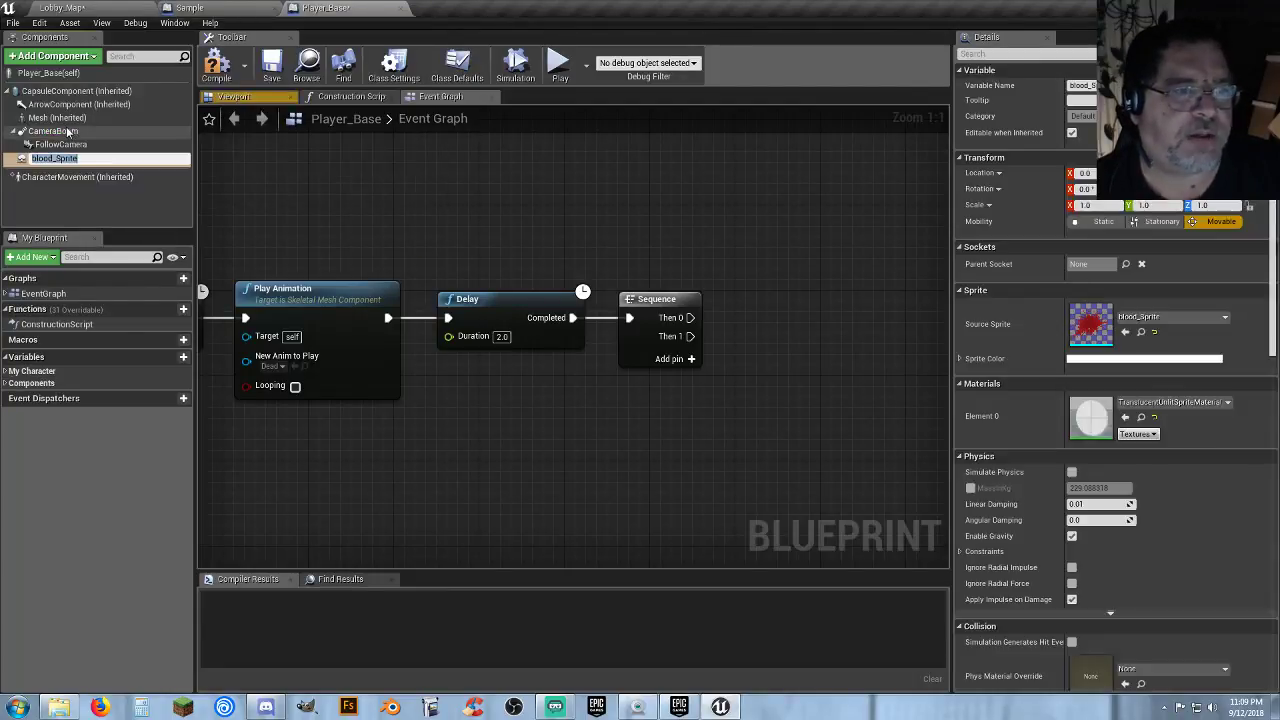
pyautogui.press('Return')
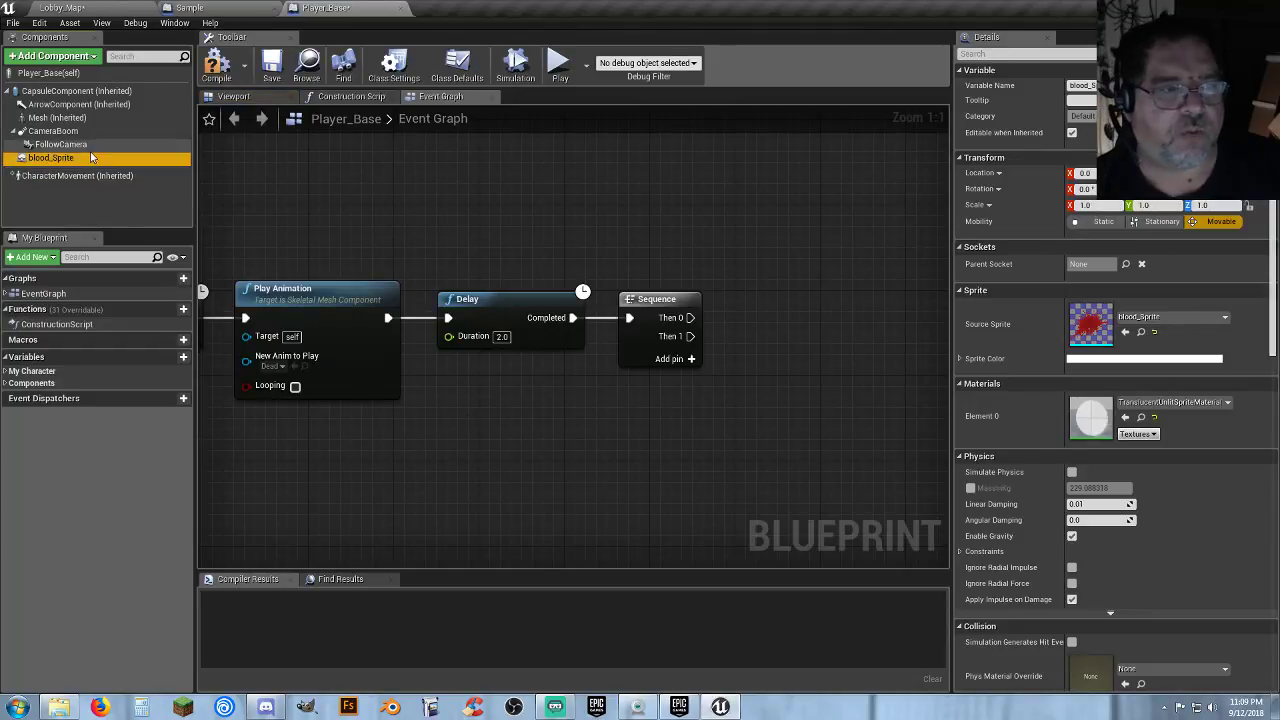
# Show the Player_Base viewport and set the blood_Sprite component's scale to 0.5 on all axes.
pyautogui.click(250, 97)
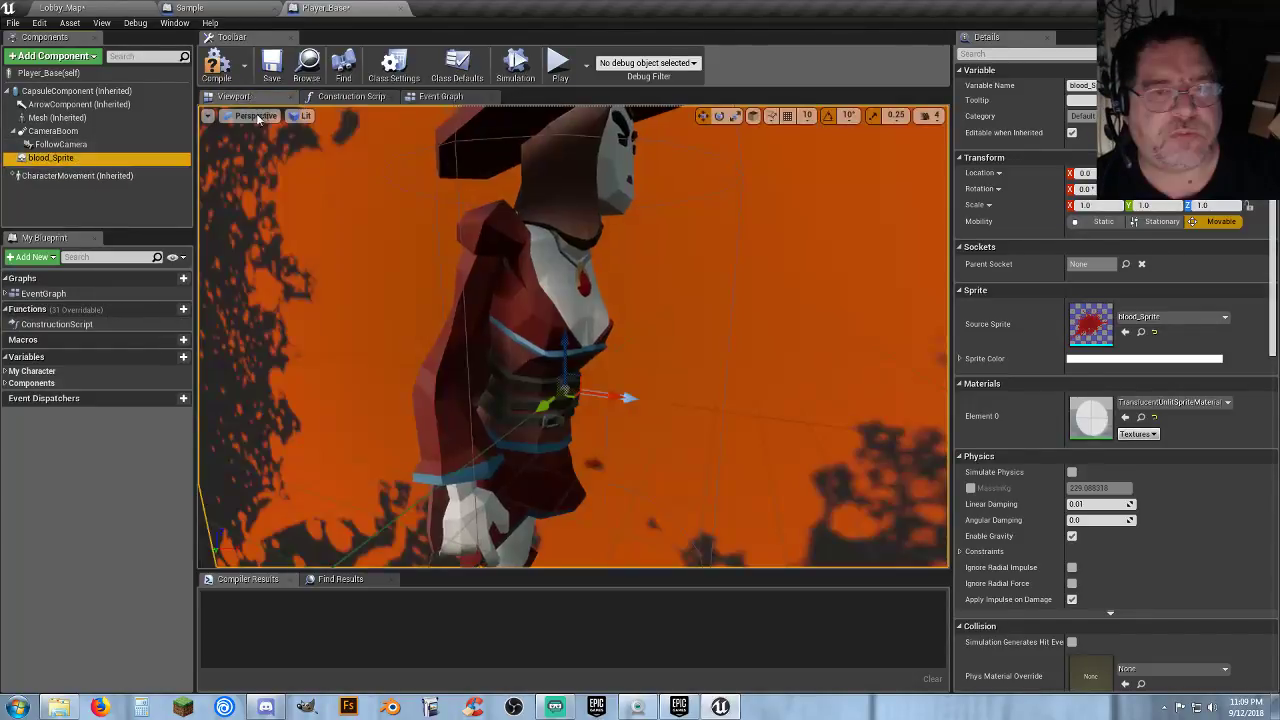
pyautogui.scroll(-8, 553, 336)
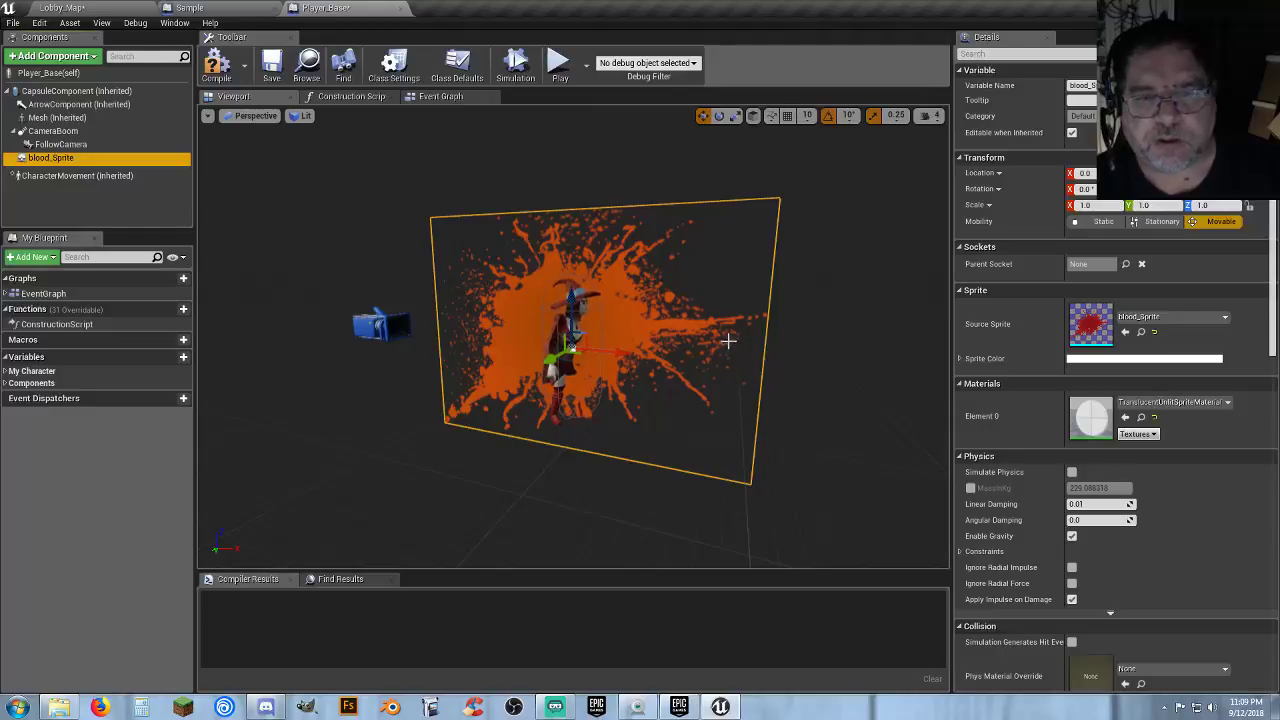
pyautogui.click(1114, 205)
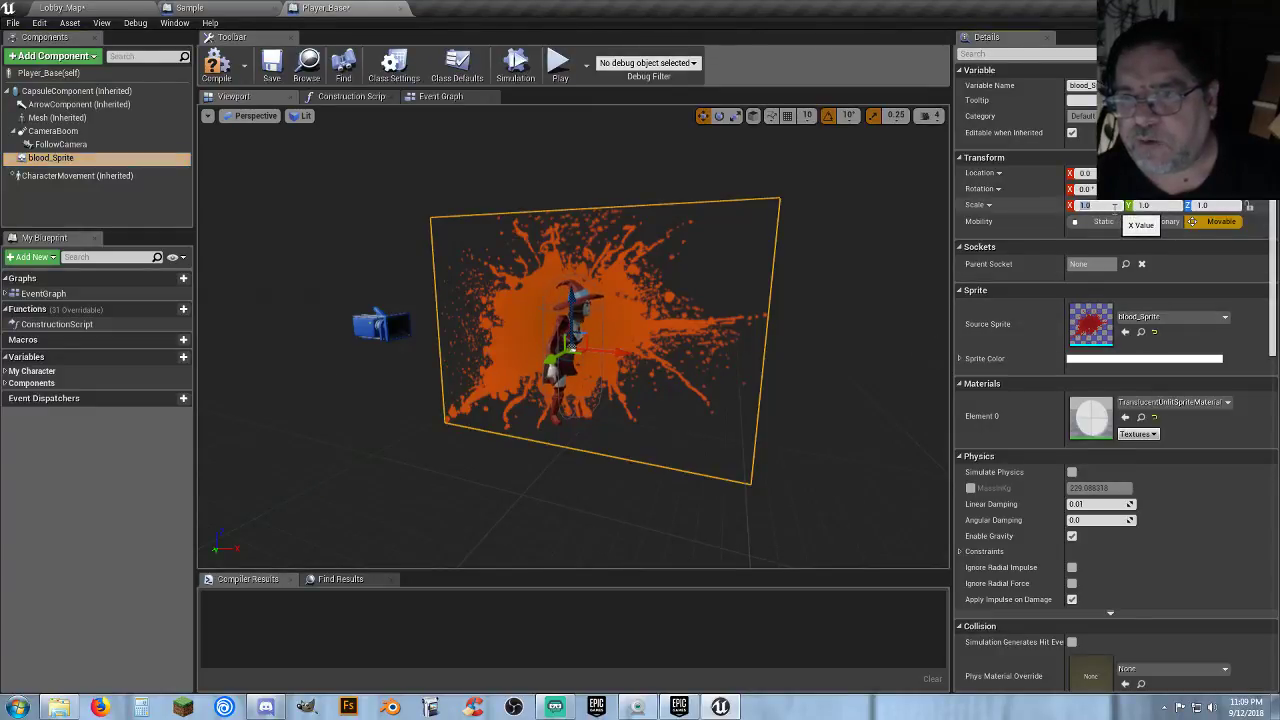
pyautogui.write('.6')
pyautogui.press('Tab')
pyautogui.write('.6')
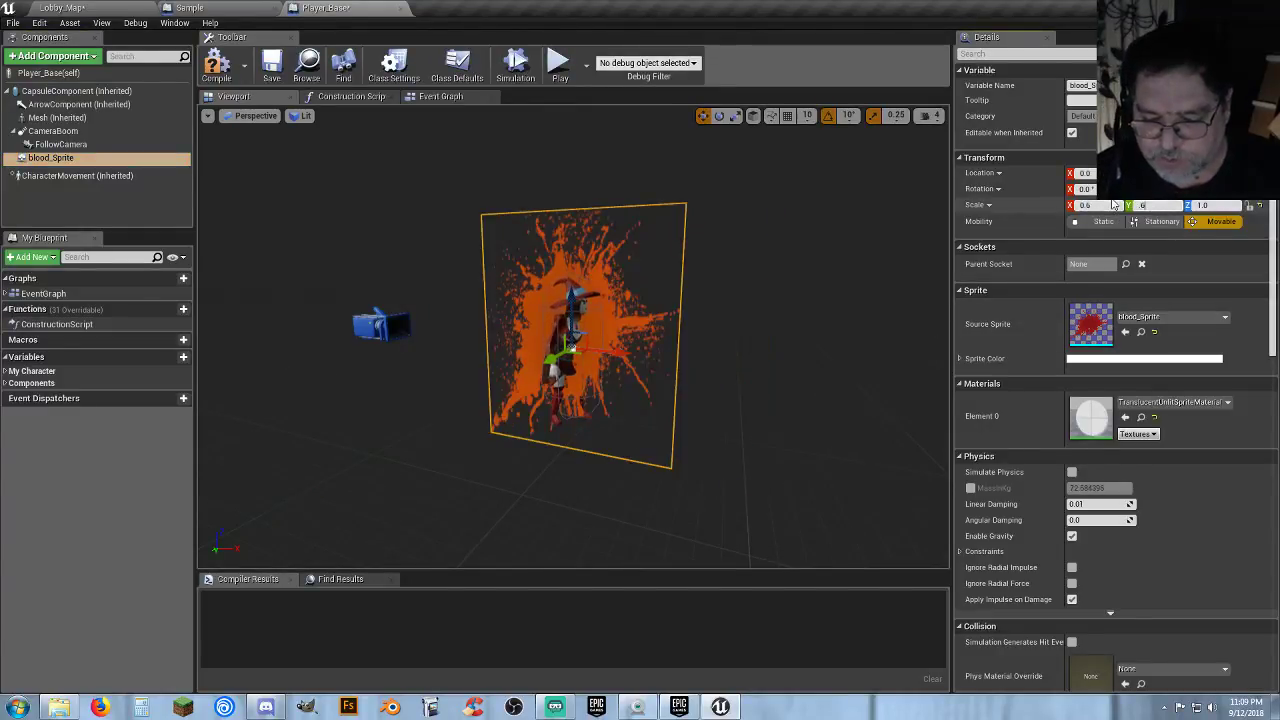
pyautogui.press('Return')
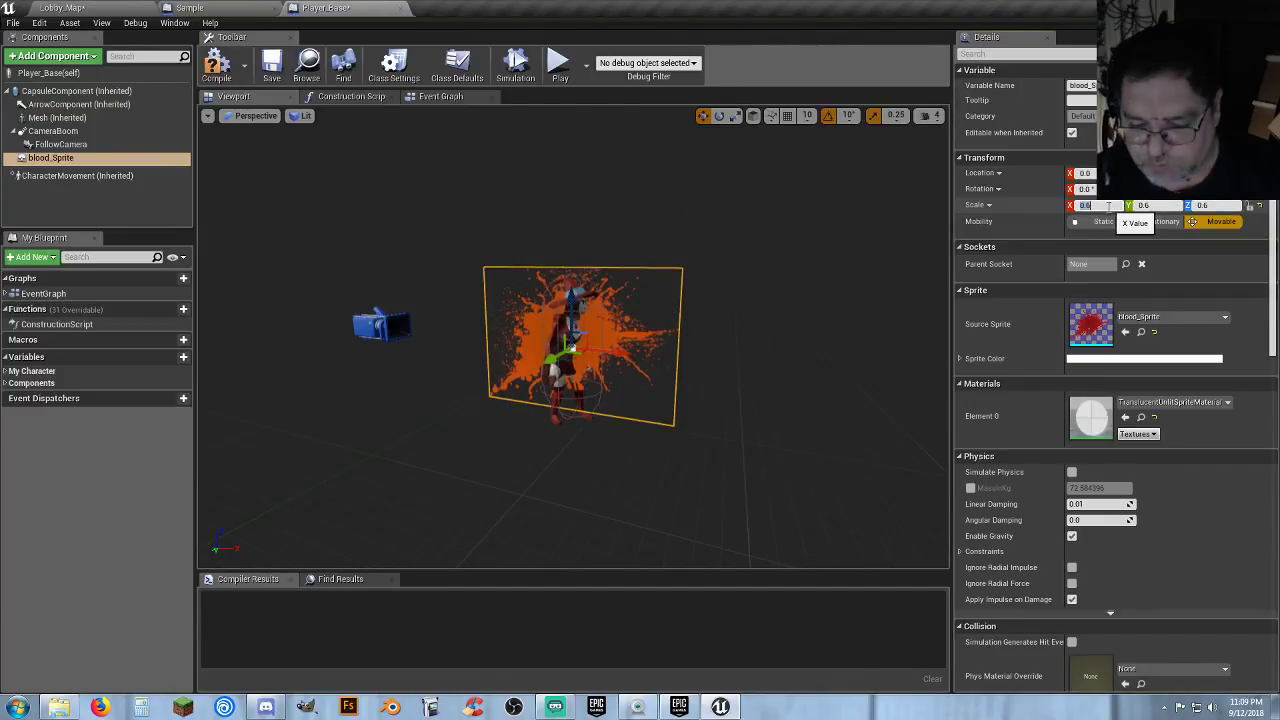
pyautogui.click(1108, 205)
pyautogui.write('.5')
pyautogui.press('Tab')
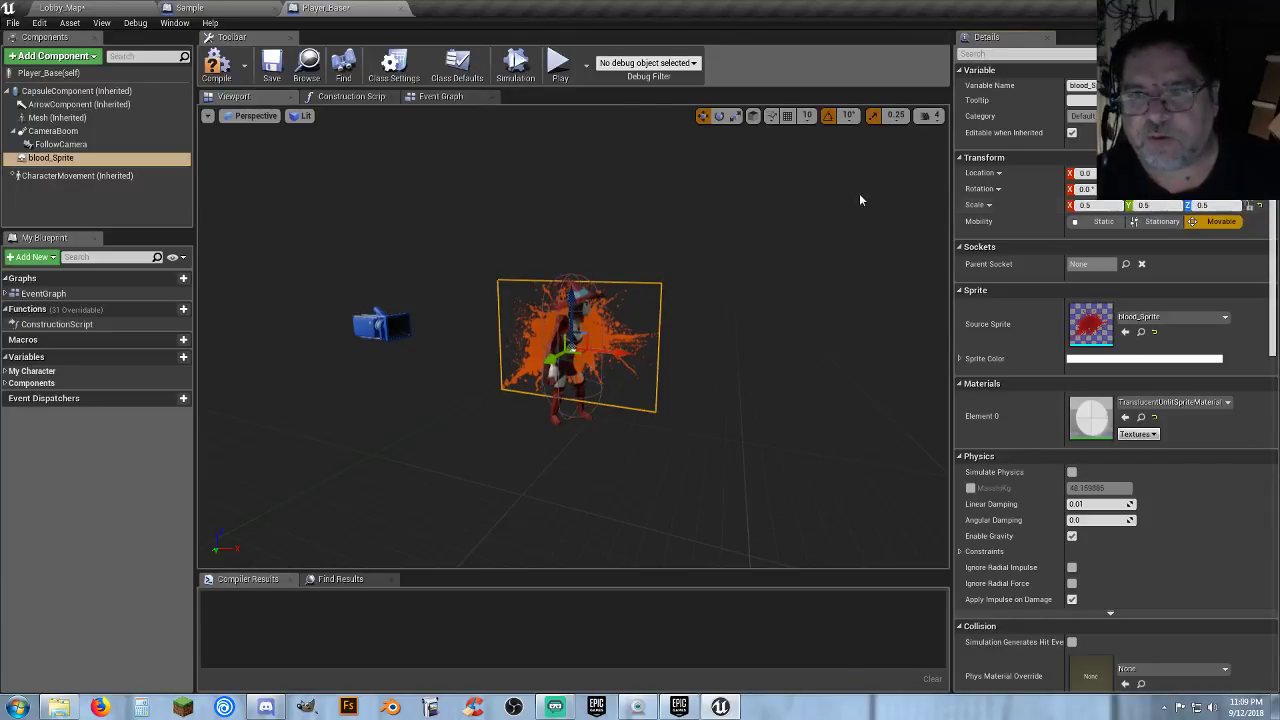
# Lay the blood_Sprite component flat by rotating it to -90° about X and lower it to the character's feet.
pyautogui.click(719, 115)
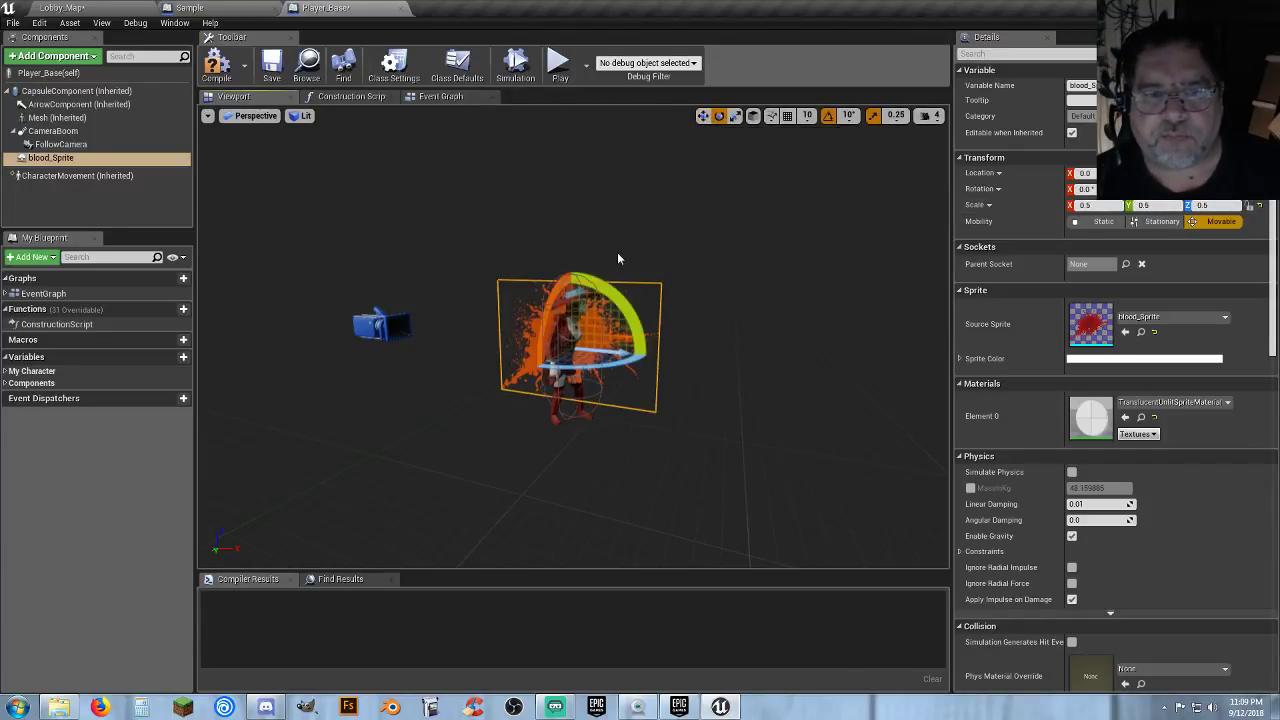
pyautogui.moveTo(545, 308); pyautogui.dragTo(463, 330, button='right')
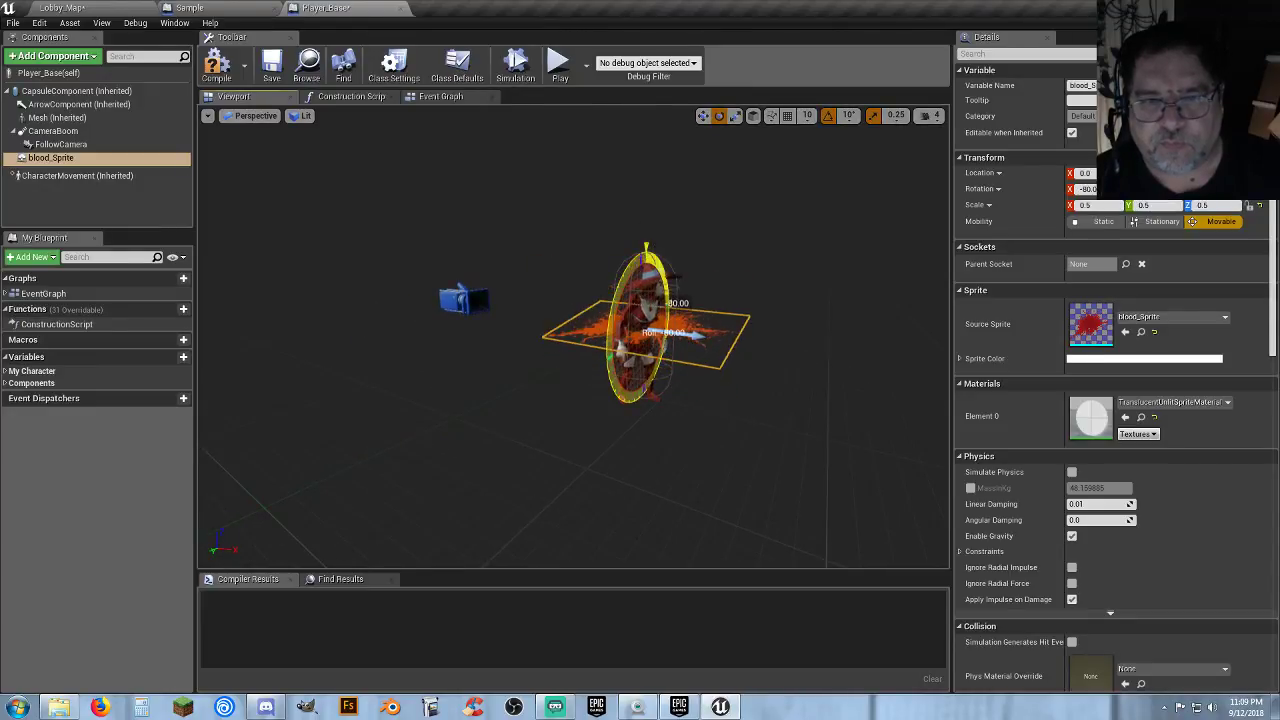
pyautogui.click(703, 115)
pyautogui.moveTo(646, 276); pyautogui.dragTo(655, 320)
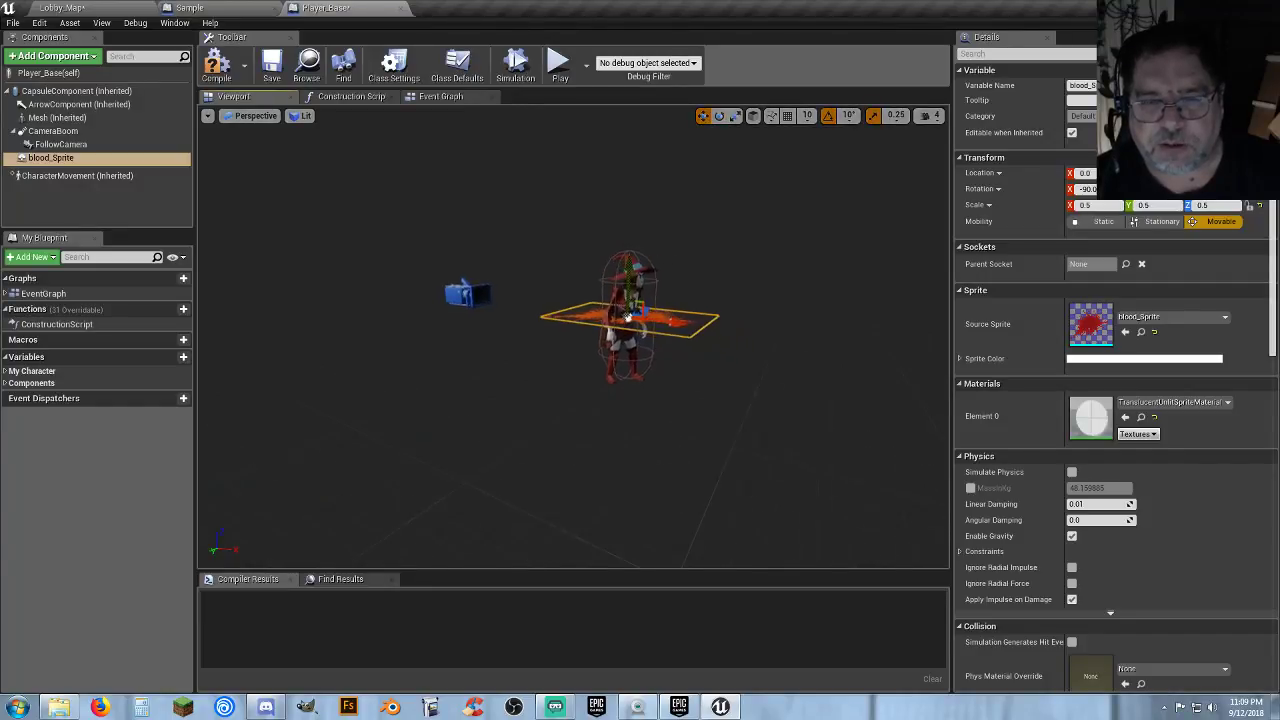
pyautogui.moveTo(654, 275); pyautogui.dragTo(684, 428)
pyautogui.moveTo(684, 428); pyautogui.dragTo(675, 530, button='right')
pyautogui.scroll(-6, 734, 394)
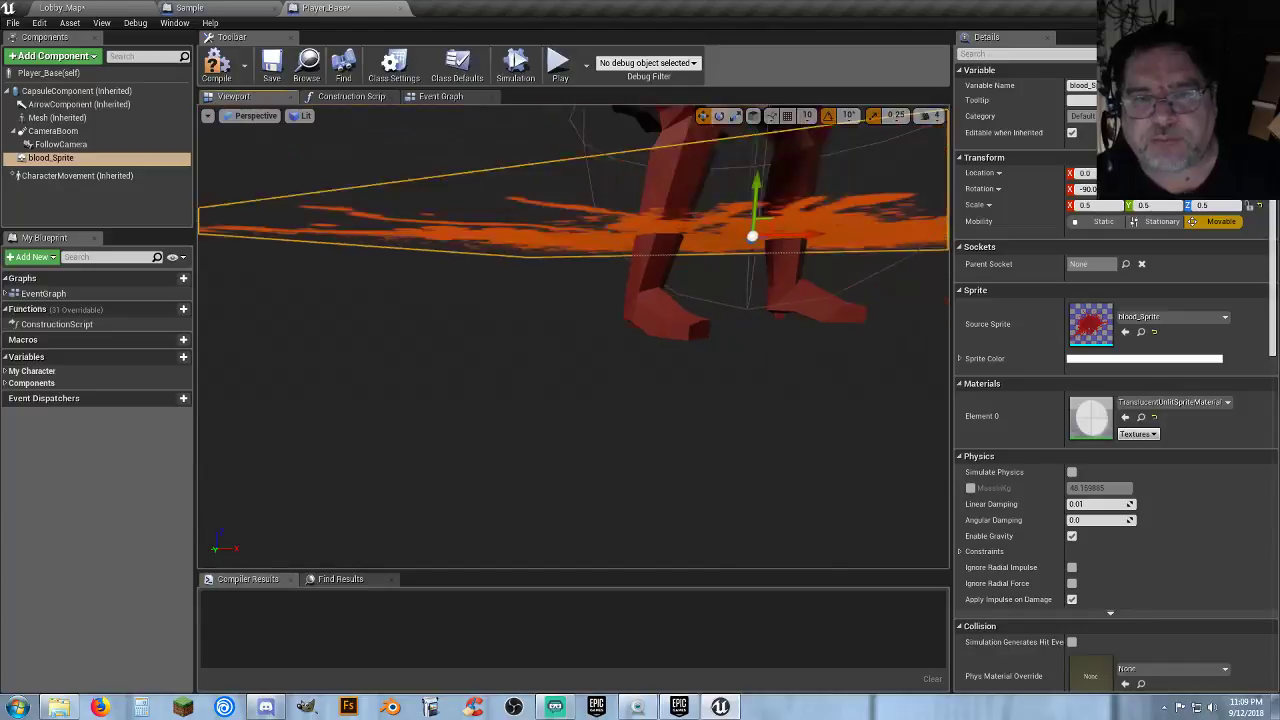
pyautogui.moveTo(733, 193); pyautogui.dragTo(732, 252)
pyautogui.moveTo(717, 414); pyautogui.dragTo(520, 168, button='right')
# Copy the Delay, Set Visibility, component reference and DestroyActor nodes following Sample's Sequence node into Player_Base's Event Graph.
pyautogui.click(430, 97)
pyautogui.moveTo(661, 326); pyautogui.dragTo(888, 272, button='right')
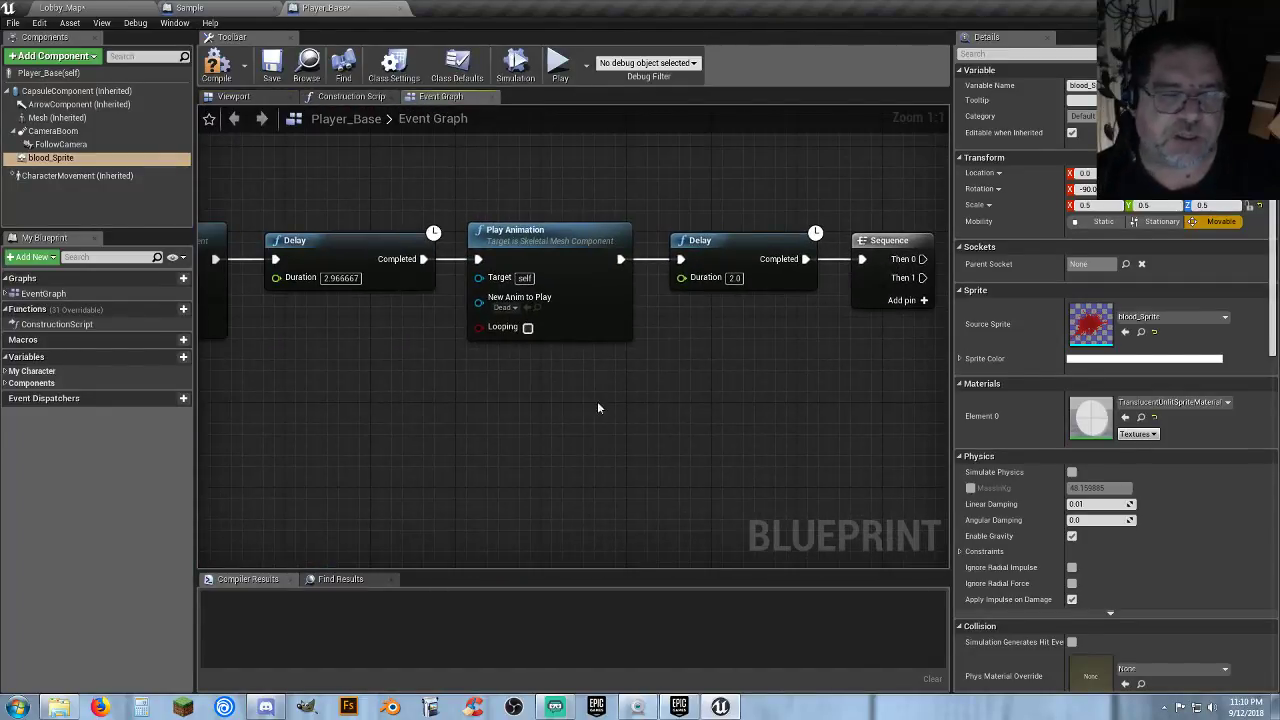
pyautogui.moveTo(760, 400); pyautogui.dragTo(482, 402, button='right')
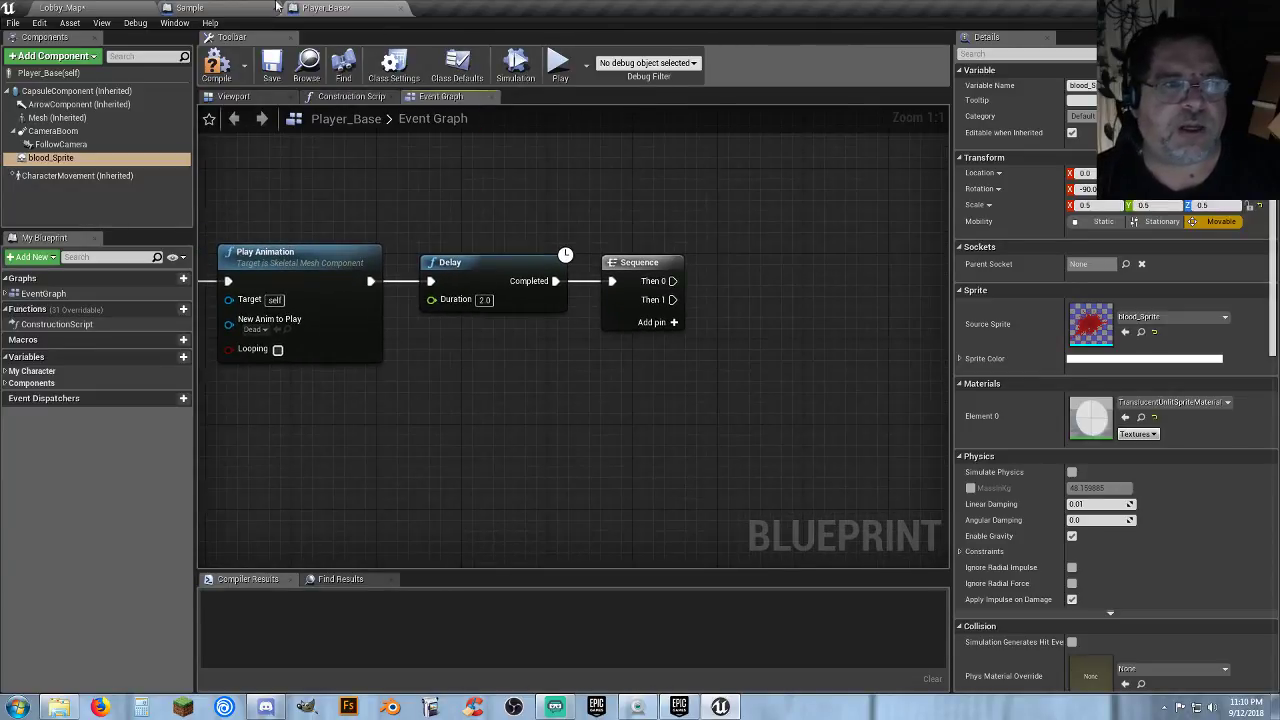
pyautogui.click(184, 14)
pyautogui.scroll(-3, 734, 443)
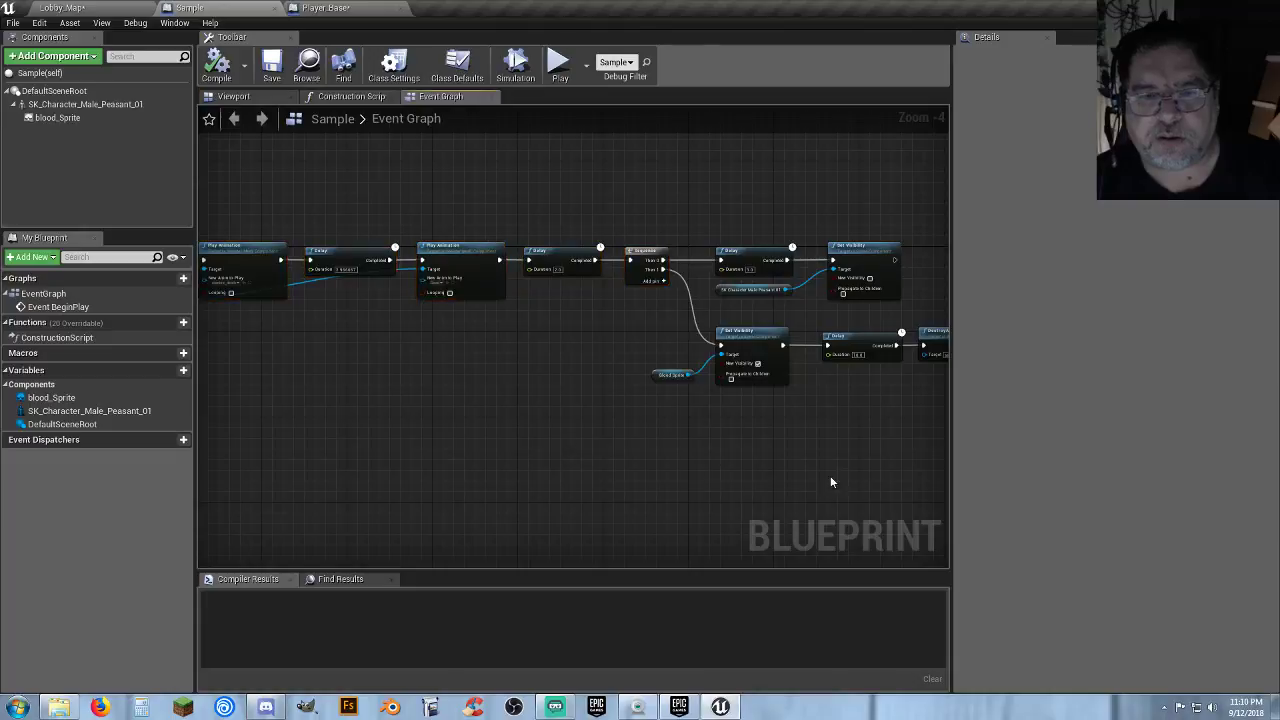
pyautogui.moveTo(830, 482); pyautogui.dragTo(691, 475, button='right')
pyautogui.moveTo(884, 456); pyautogui.dragTo(540, 220)
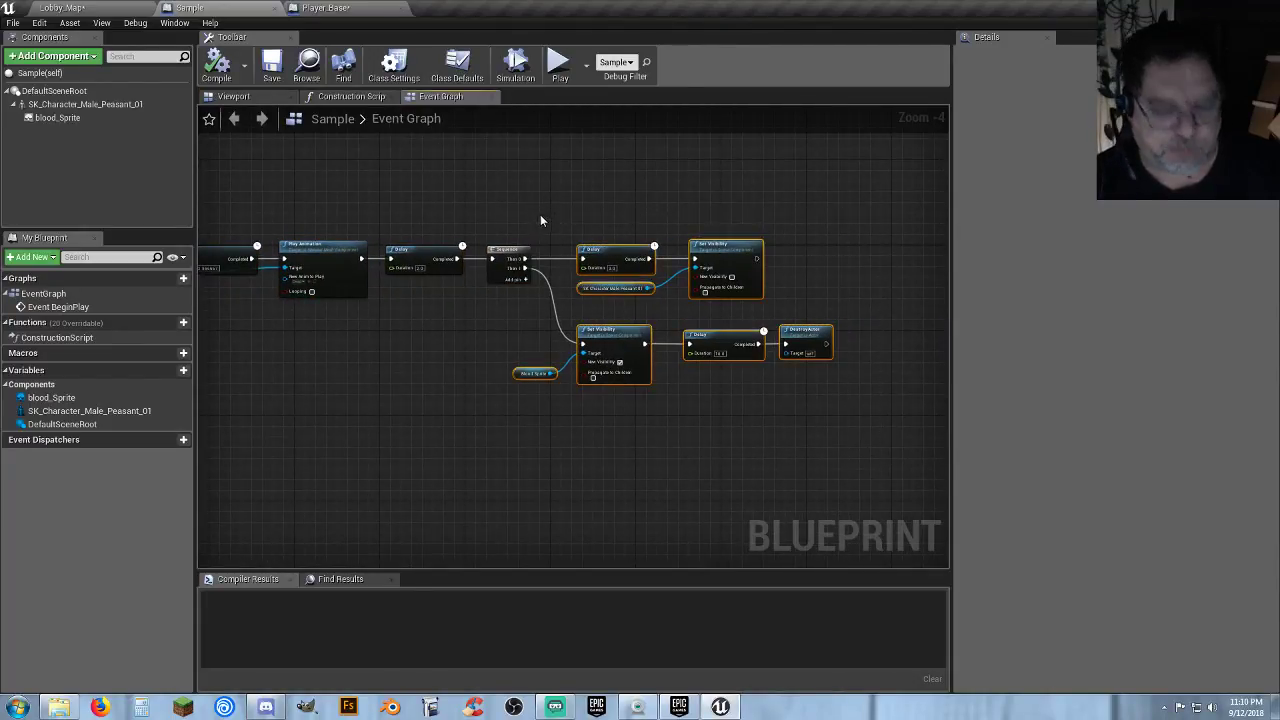
pyautogui.click(328, 8)
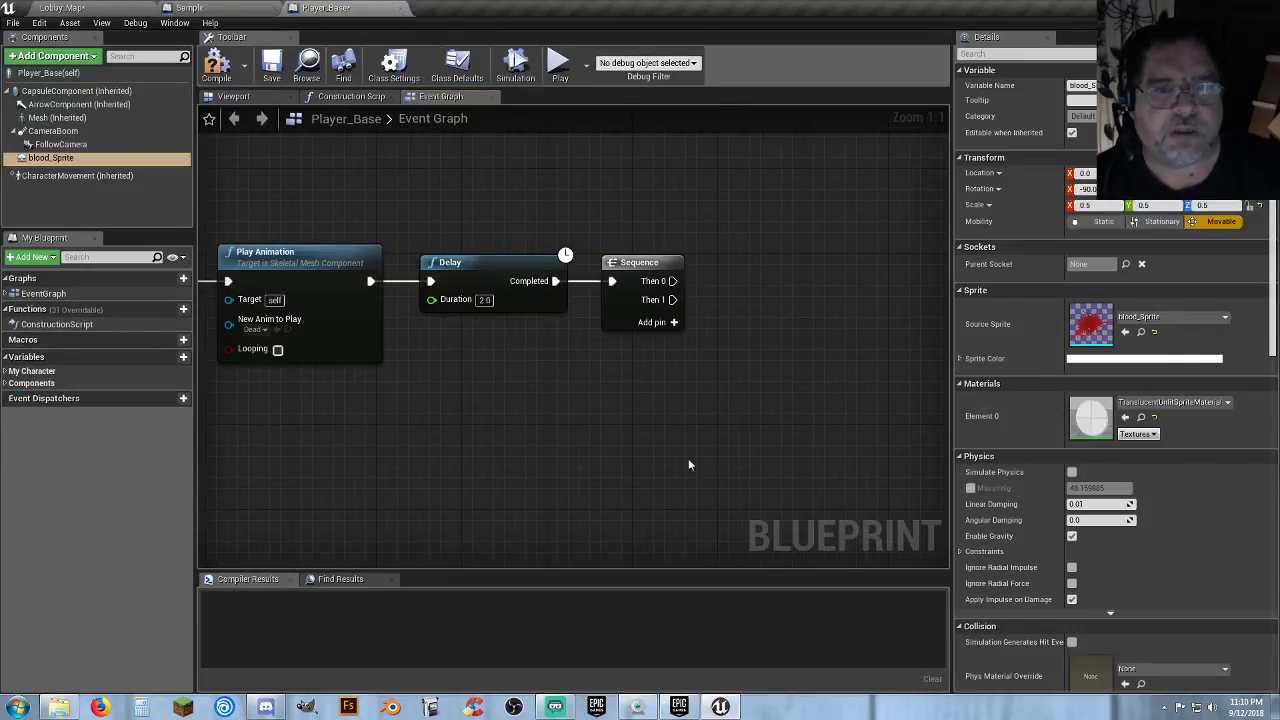
pyautogui.moveTo(898, 441); pyautogui.dragTo(563, 389, button='right')
pyautogui.hotkey('ctrl', 'v')
# Place the pasted nodes beside Sequence and wire Then 0 to the 3.0 Delay and Then 1 to the Blood Sprite's Set Visibility.
pyautogui.moveTo(689, 240); pyautogui.dragTo(446, 239)
pyautogui.moveTo(325, 235); pyautogui.dragTo(453, 219)
pyautogui.moveTo(327, 254); pyautogui.dragTo(426, 406)
pyautogui.click(655, 495)
# Replace the SK Character Male Peasant 01 reference with a Mesh reference wired to the upper Set Visibility node's Target.
pyautogui.click(460, 294)
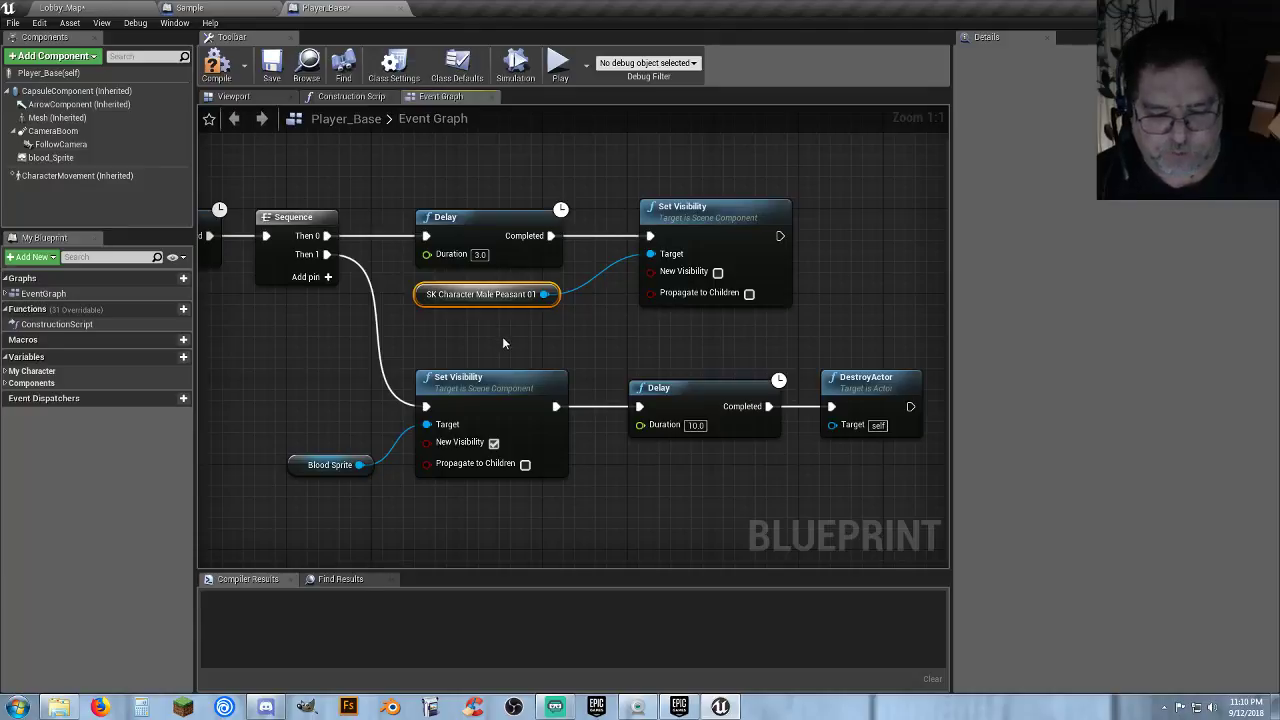
pyautogui.press('Delete')
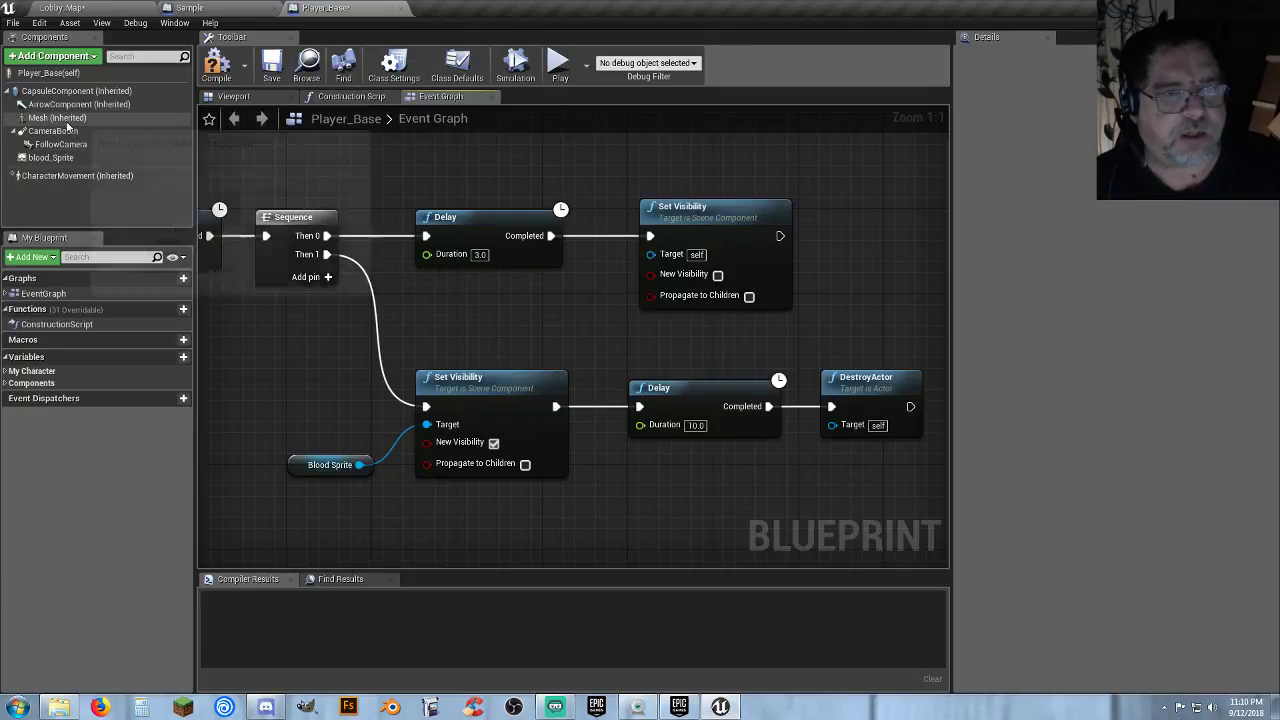
pyautogui.moveTo(57, 117); pyautogui.dragTo(358, 268)
pyautogui.moveTo(487, 295); pyautogui.dragTo(467, 278)
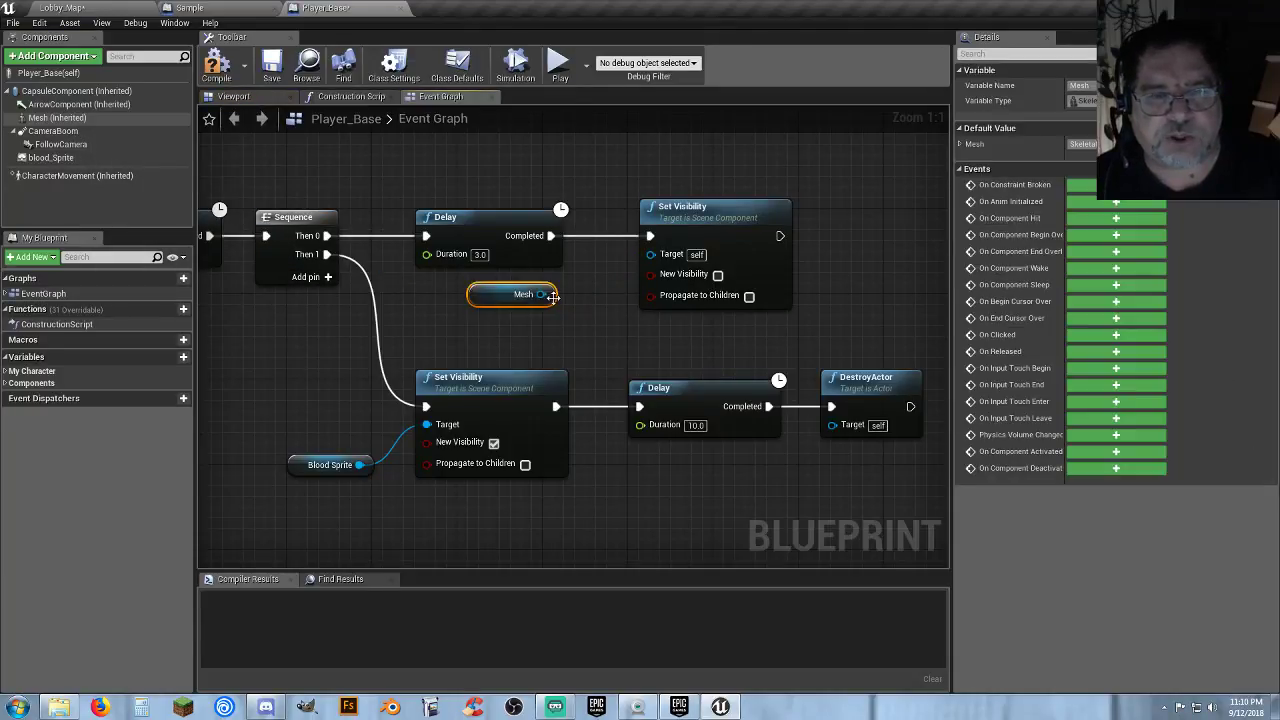
pyautogui.moveTo(540, 294); pyautogui.dragTo(655, 258)
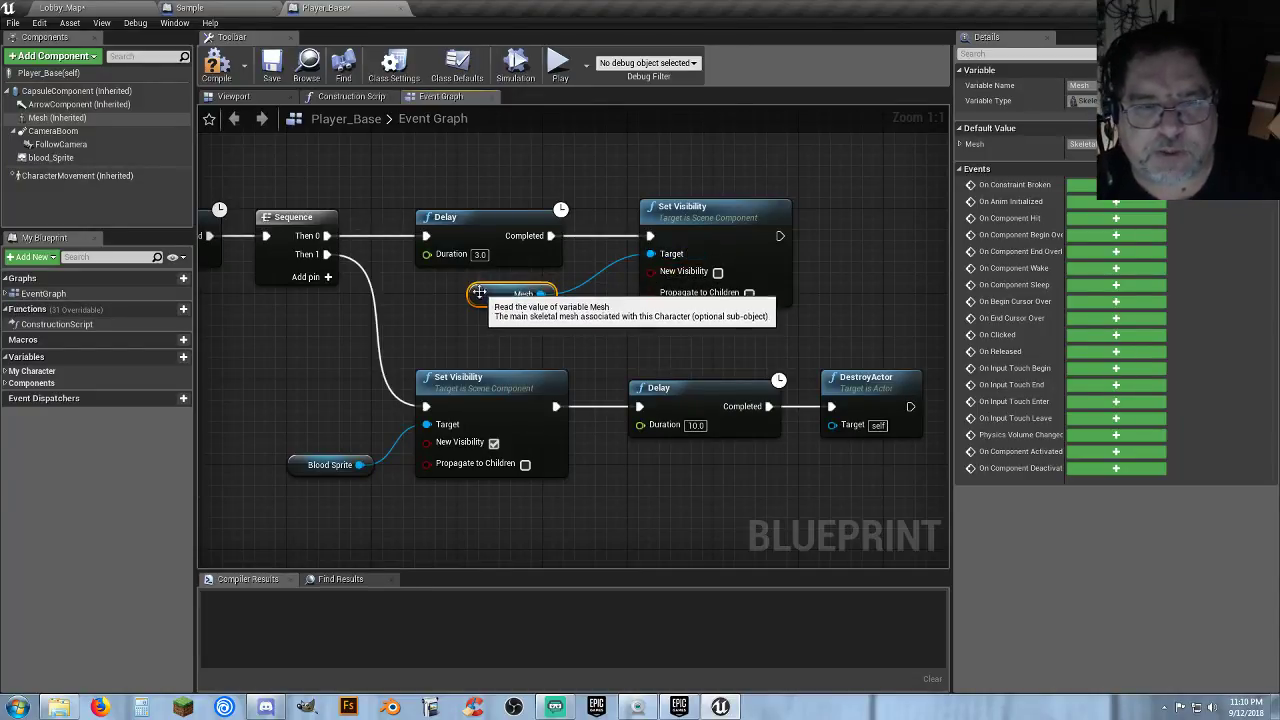
pyautogui.click(434, 325)
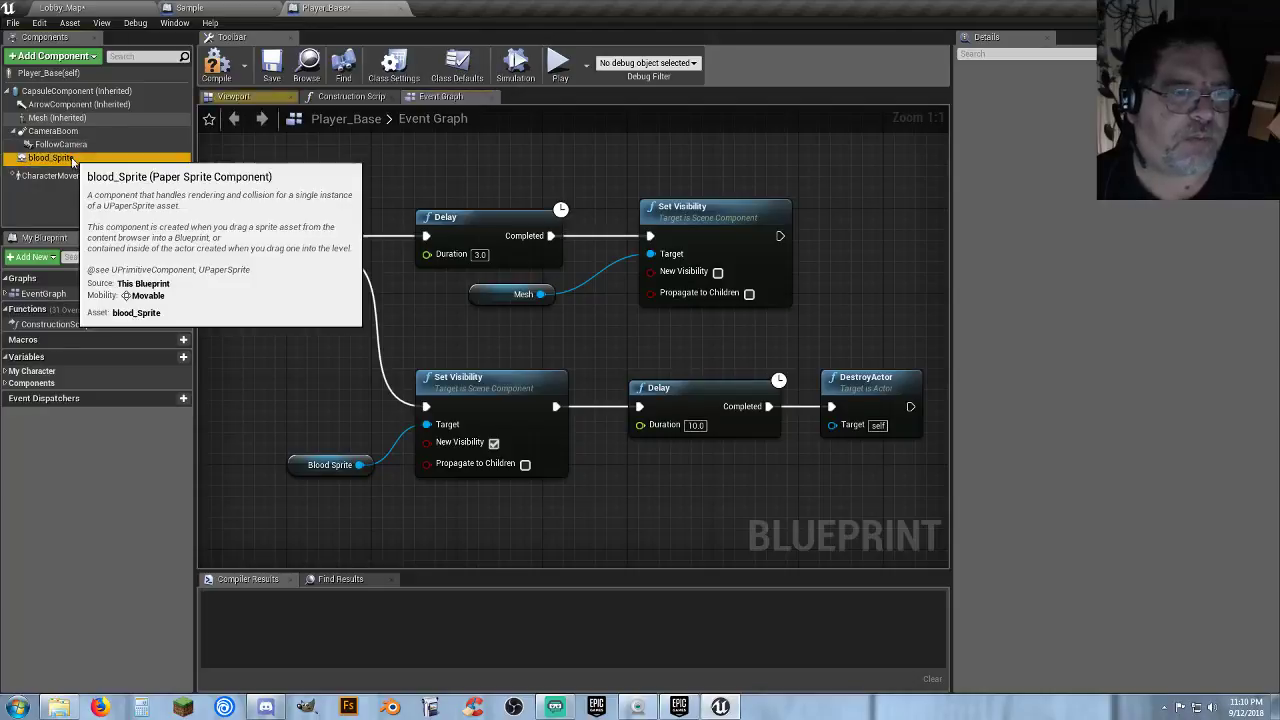
# Turn off Visible for the blood_Sprite component and compile Player_Base.
pyautogui.click(72, 160)
pyautogui.scroll(-6, 1010, 470)
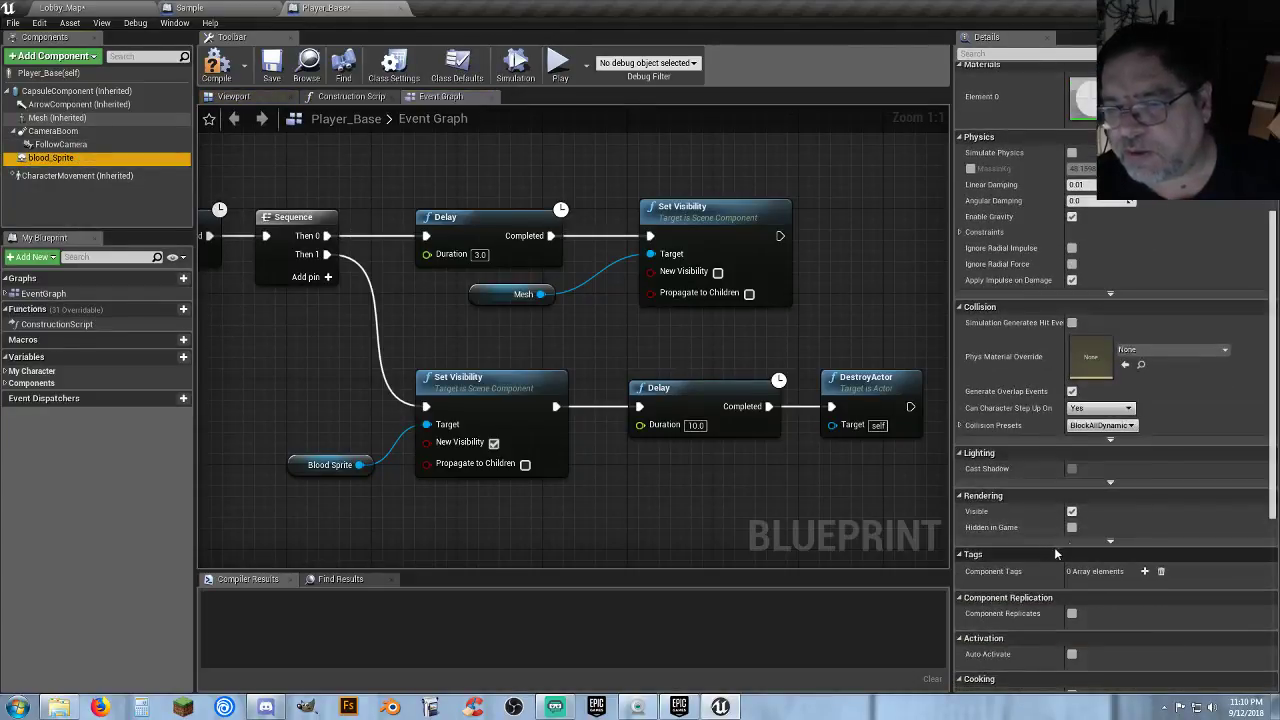
pyautogui.click(1071, 511)
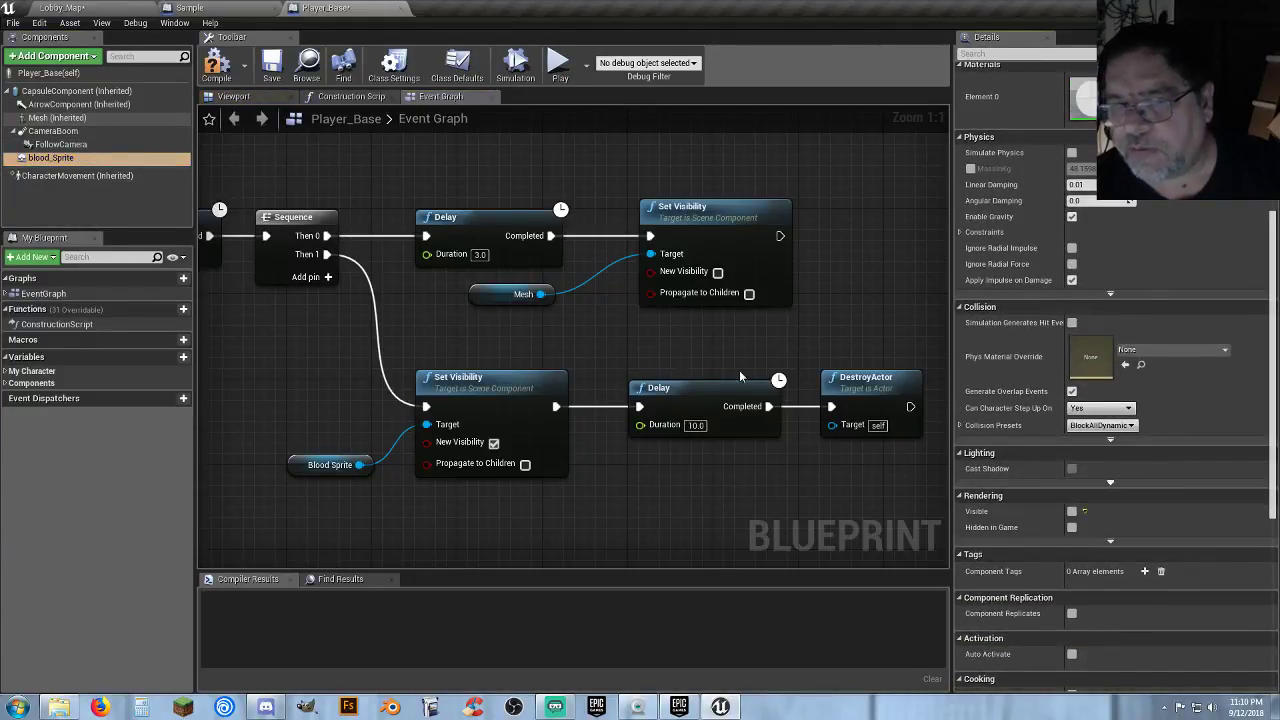
pyautogui.click(215, 72)
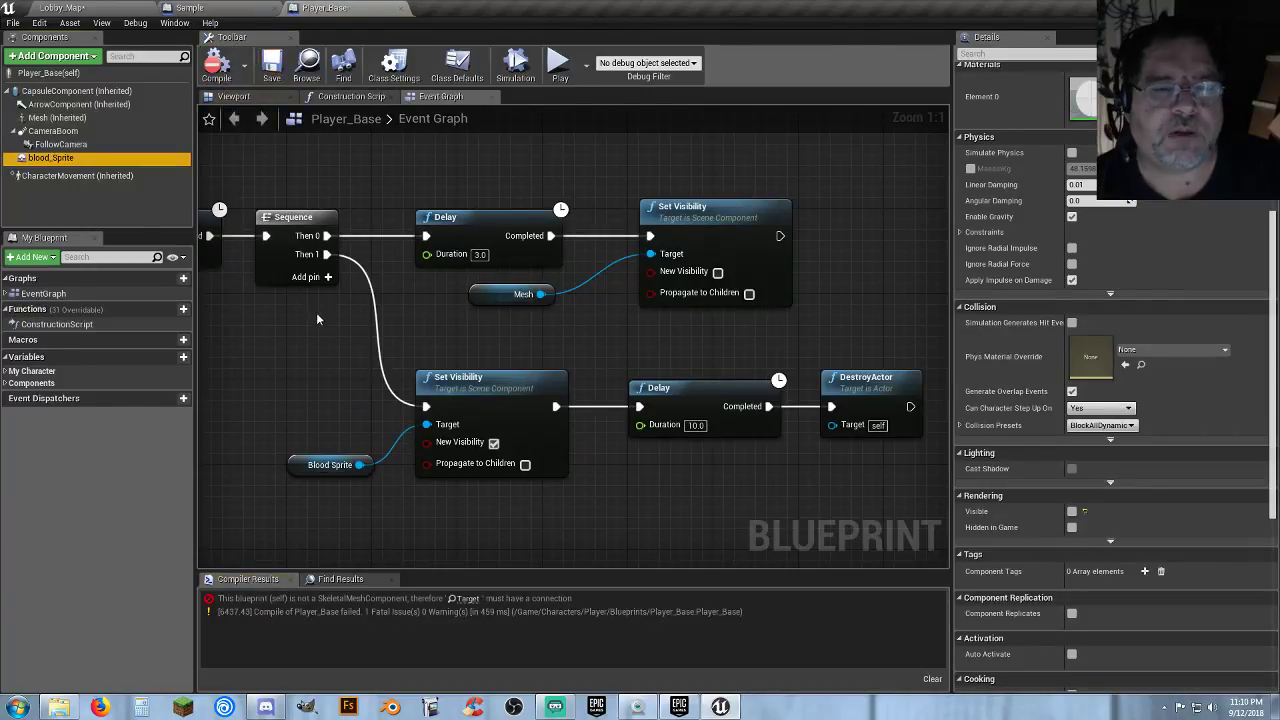
# Connect the Mesh reference to the second Play Animation node's Target in the B chain, and compile and save Player_Base.
pyautogui.moveTo(259, 321); pyautogui.dragTo(698, 383, button='right')
pyautogui.moveTo(520, 372); pyautogui.dragTo(602, 374, button='right')
pyautogui.scroll(-1, 601, 378)
pyautogui.moveTo(453, 416); pyautogui.dragTo(627, 371, button='right')
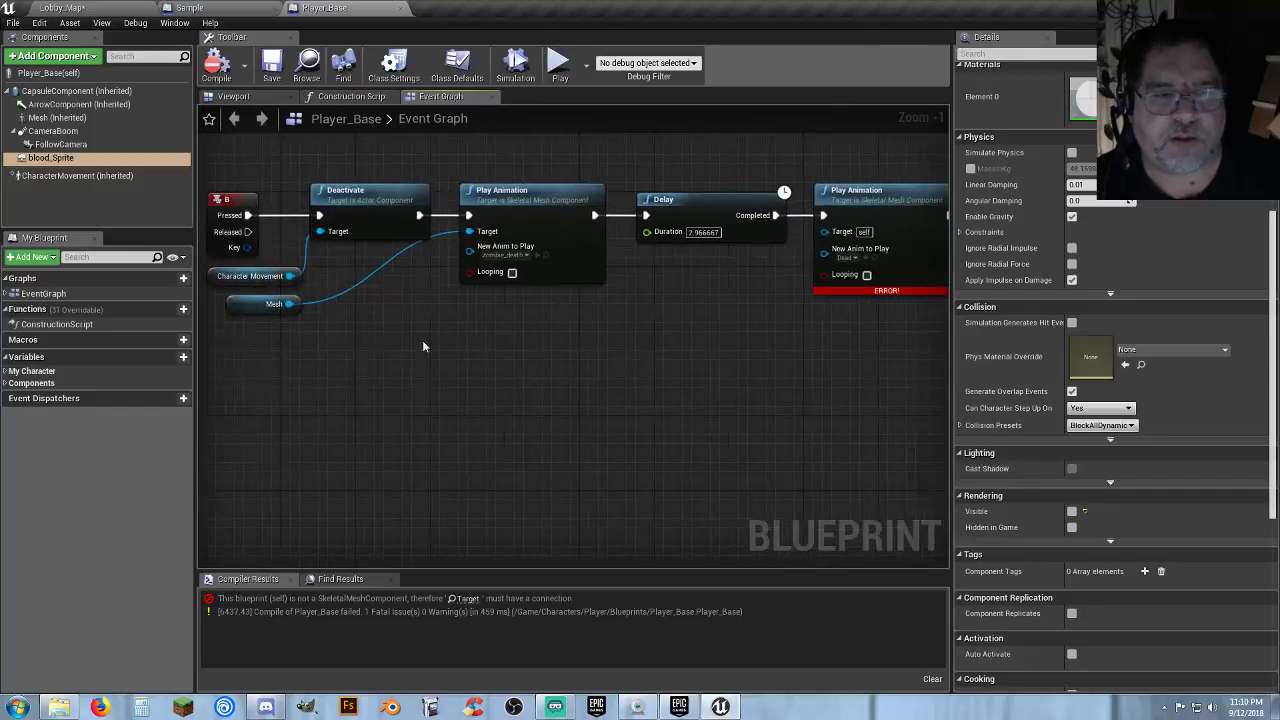
pyautogui.keyDown('ctrl'); pyautogui.moveTo(295, 308); pyautogui.dragTo(829, 238); pyautogui.keyUp('ctrl')
pyautogui.click(216, 65)
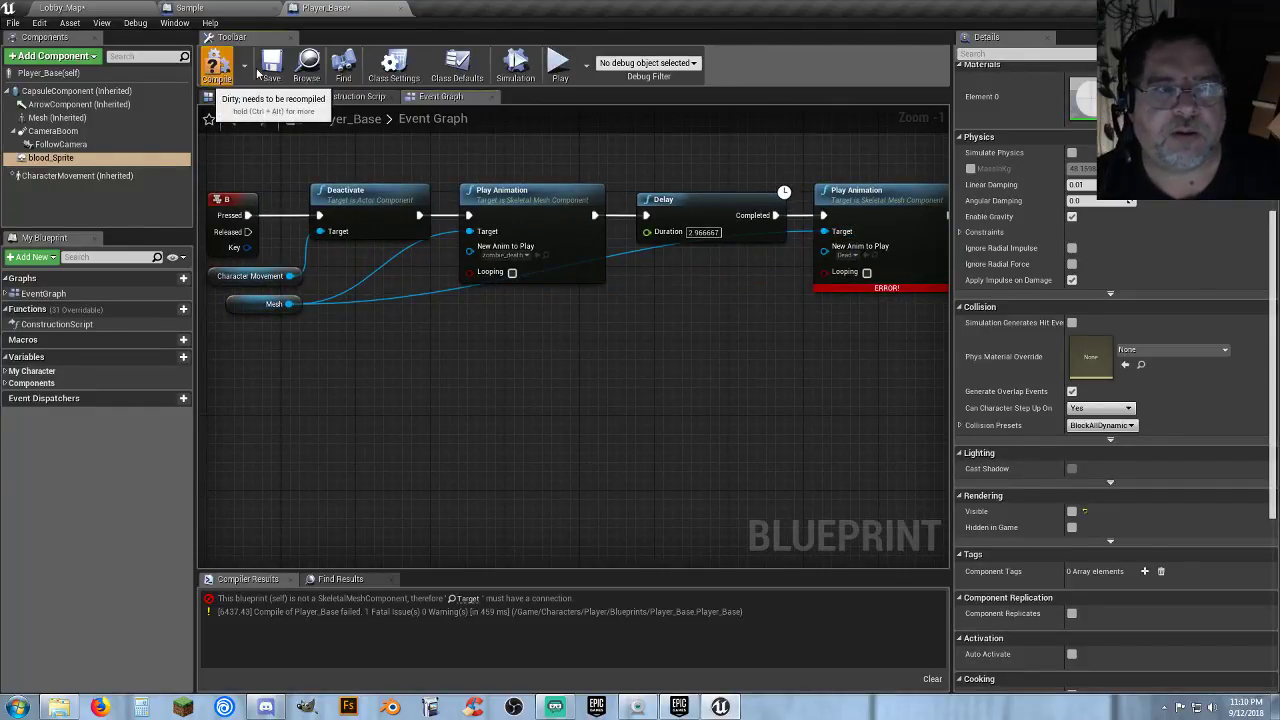
pyautogui.click(266, 67)
# Playtest Lobby_Map to check the player's death animation and where the blood splatter lands, and end the session.
pyautogui.click(87, 8)
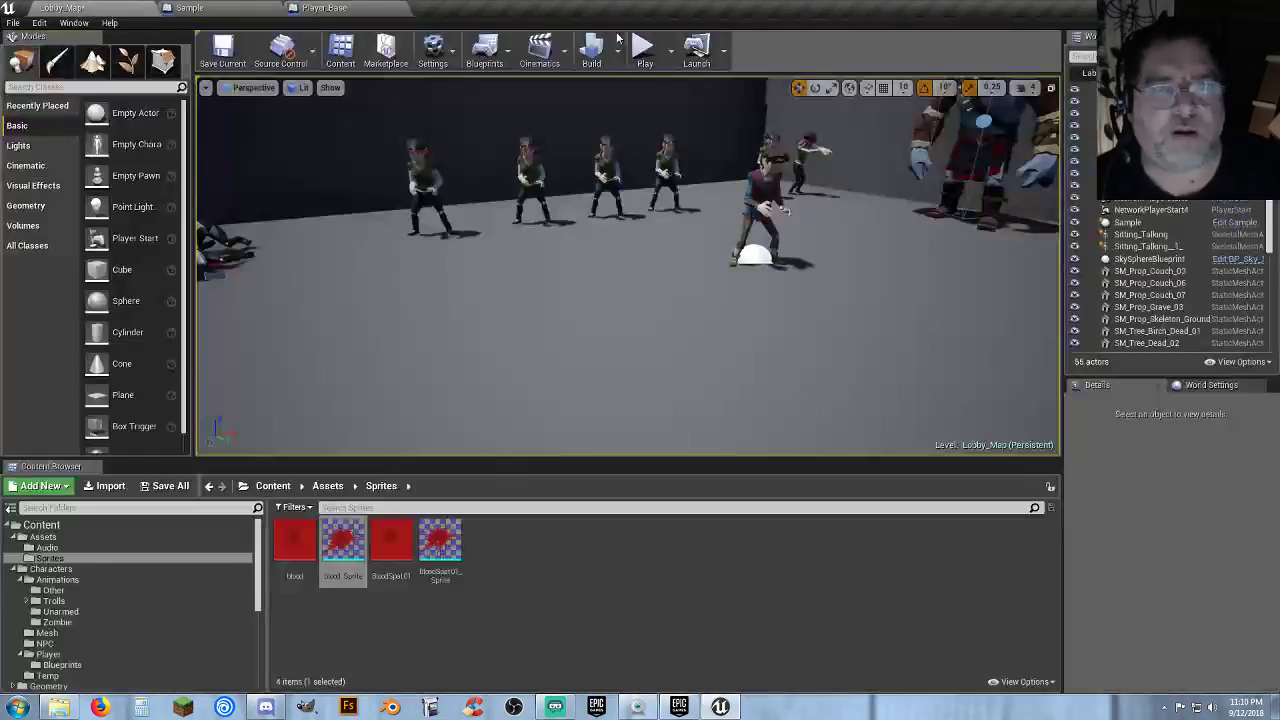
pyautogui.click(645, 47)
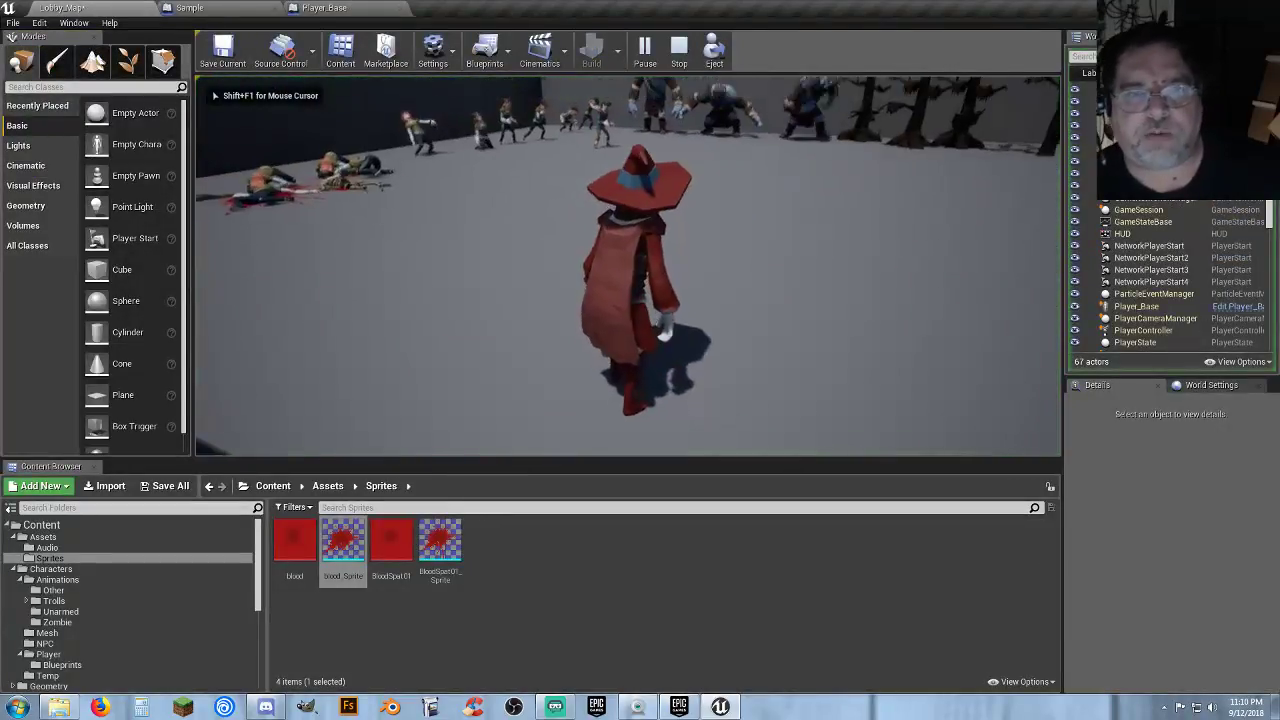
pyautogui.press('w')
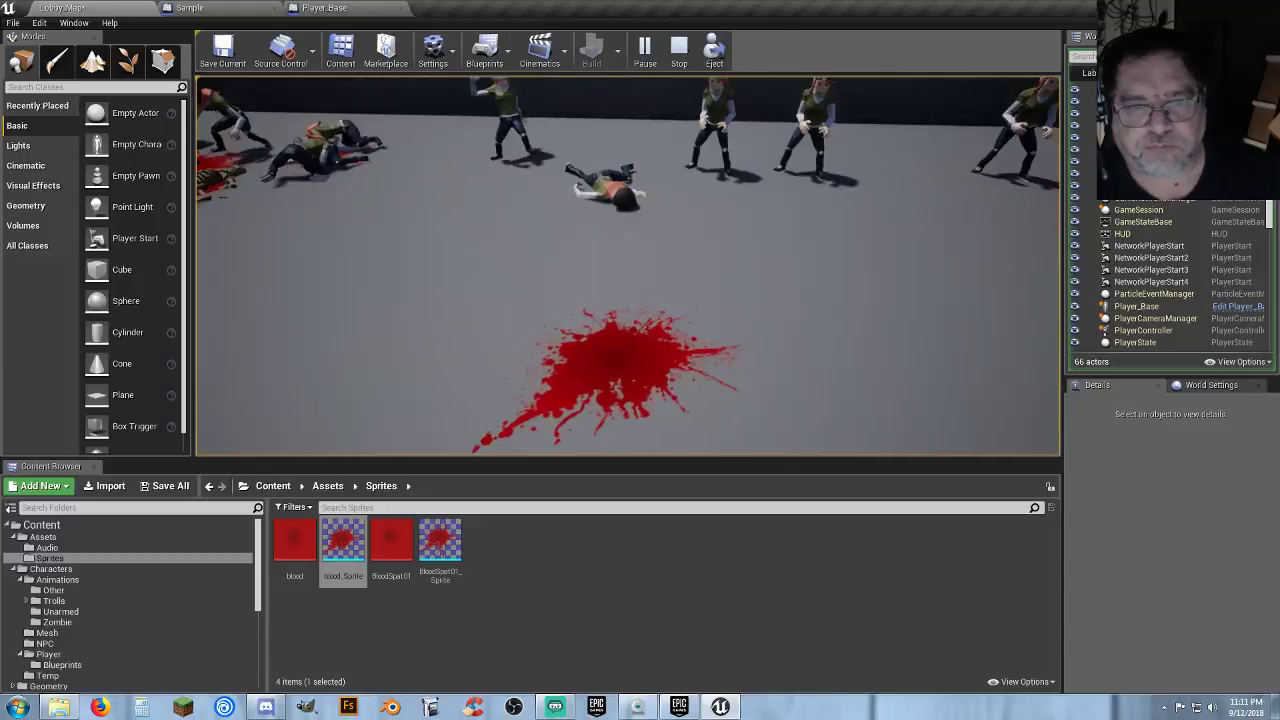
pyautogui.press('Escape')
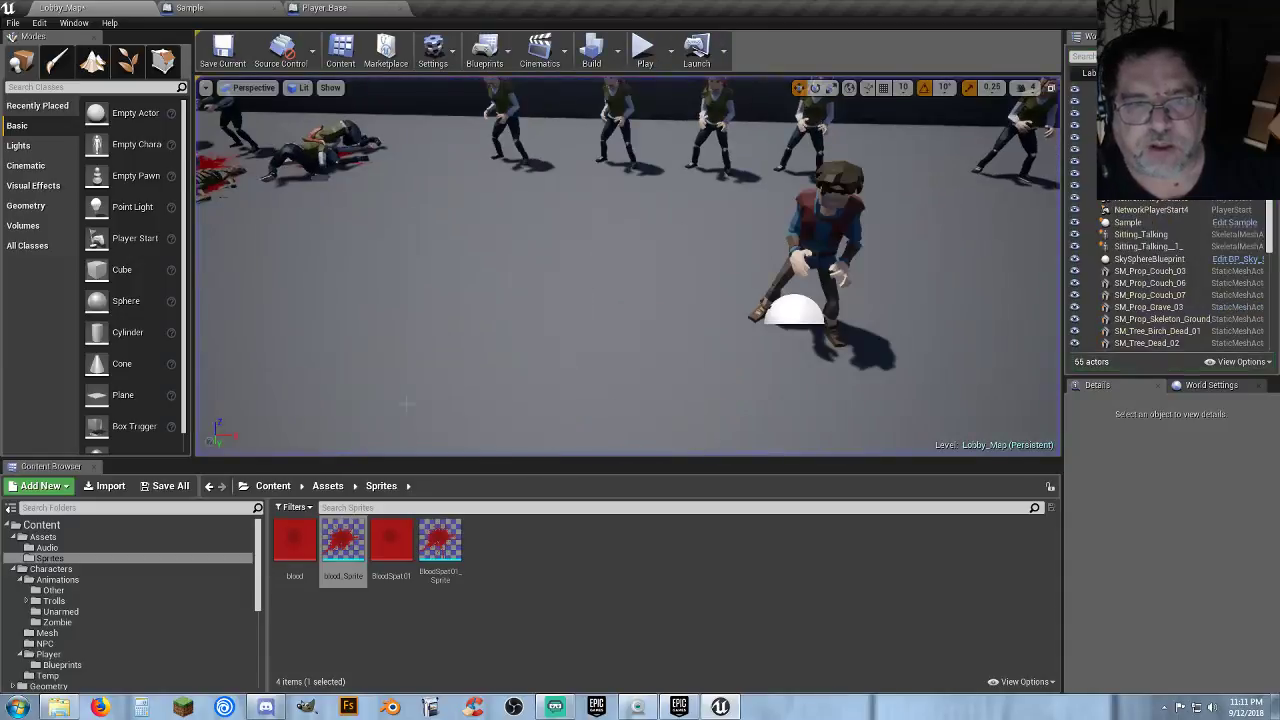
# Close Sample, make blood_Sprite visible in the Player_Base viewport, and move it along X to the floor behind the character.
pyautogui.click(276, 7)
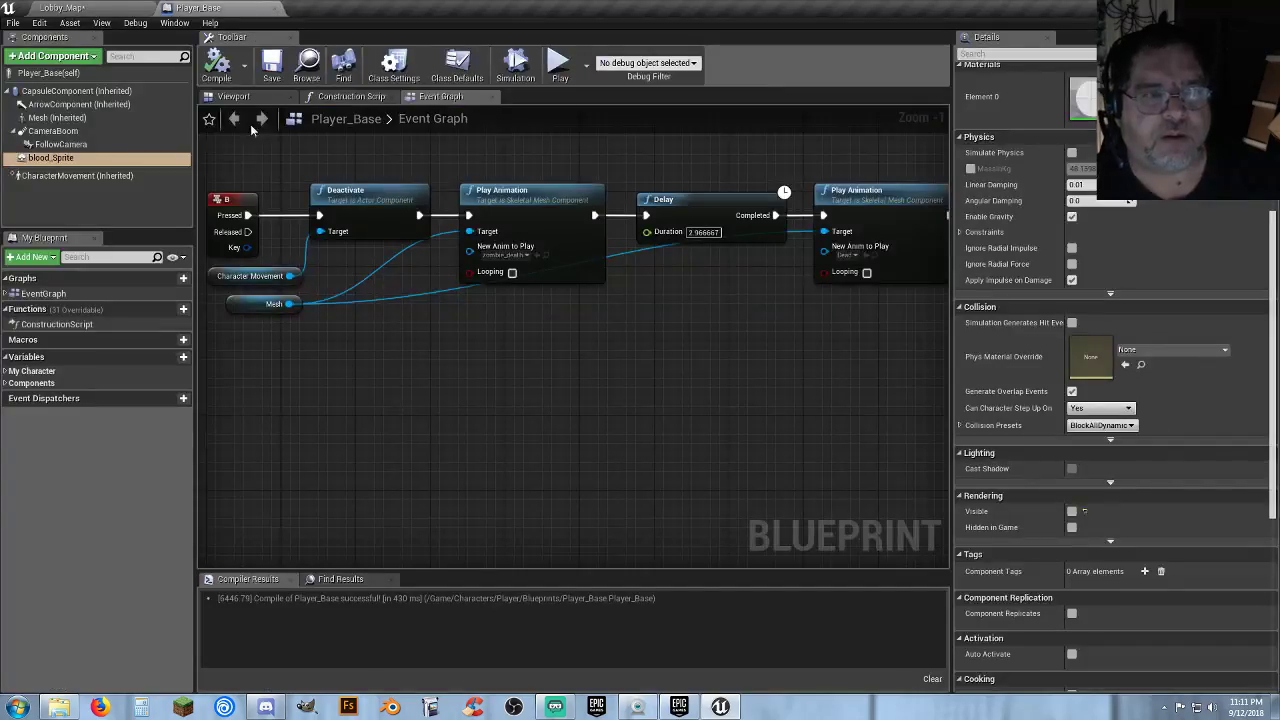
pyautogui.click(234, 96)
pyautogui.moveTo(573, 336); pyautogui.dragTo(520, 380, button='right')
pyautogui.rightClick(47, 162)
pyautogui.click(47, 160)
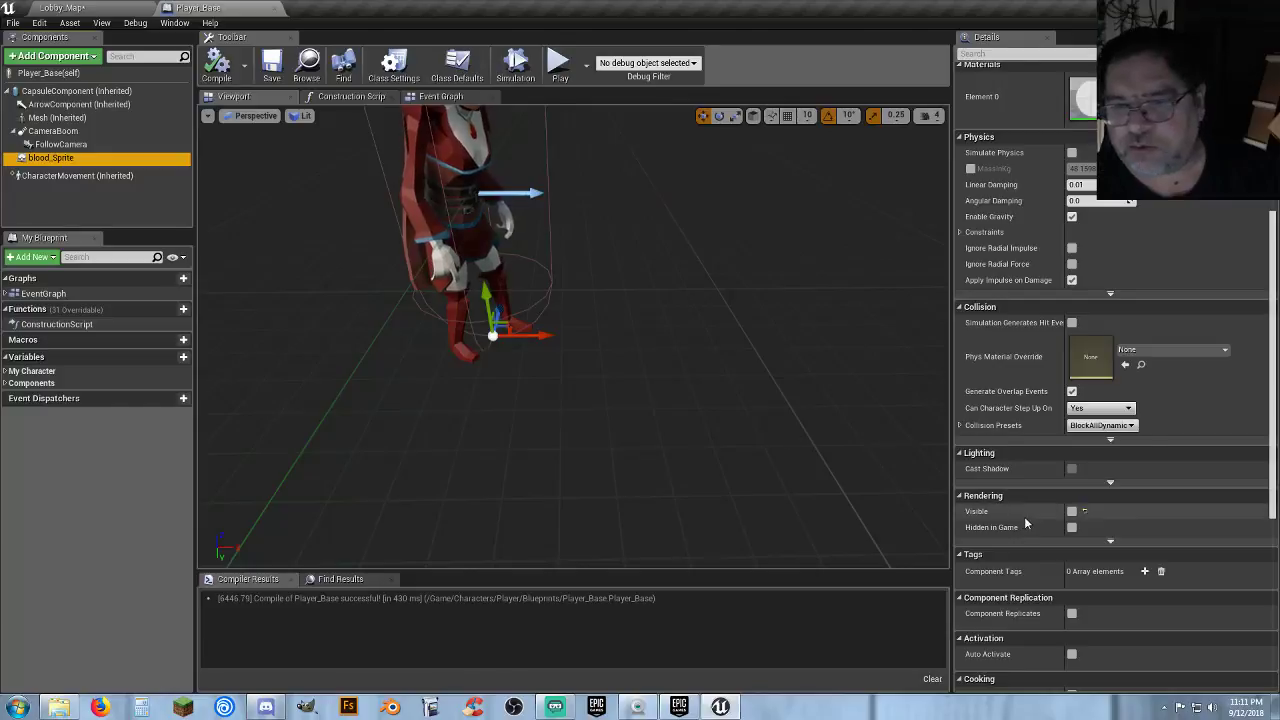
pyautogui.click(1071, 511)
pyautogui.moveTo(720, 350); pyautogui.dragTo(490, 340, button='right')
pyautogui.moveTo(796, 385); pyautogui.dragTo(560, 363)
pyautogui.click(215, 66)
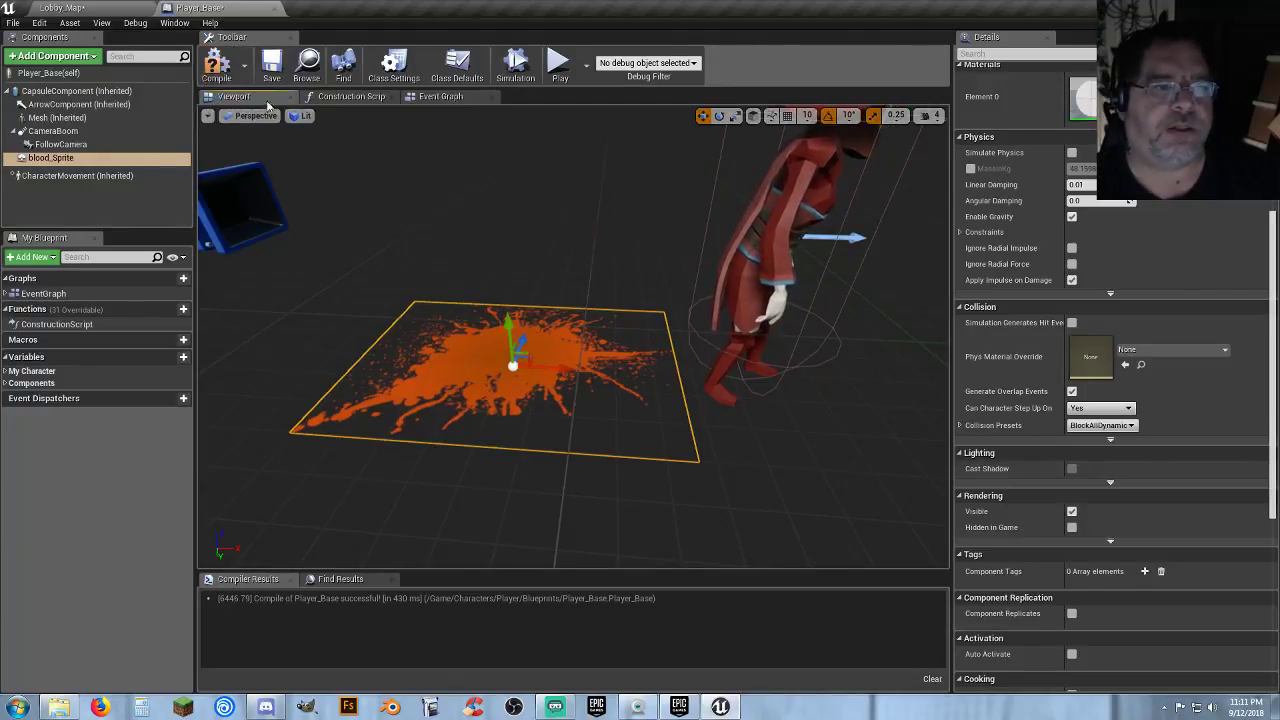
# Turn Visible off again for blood_Sprite, compile Player_Base and close the blueprint.
pyautogui.click(1071, 512)
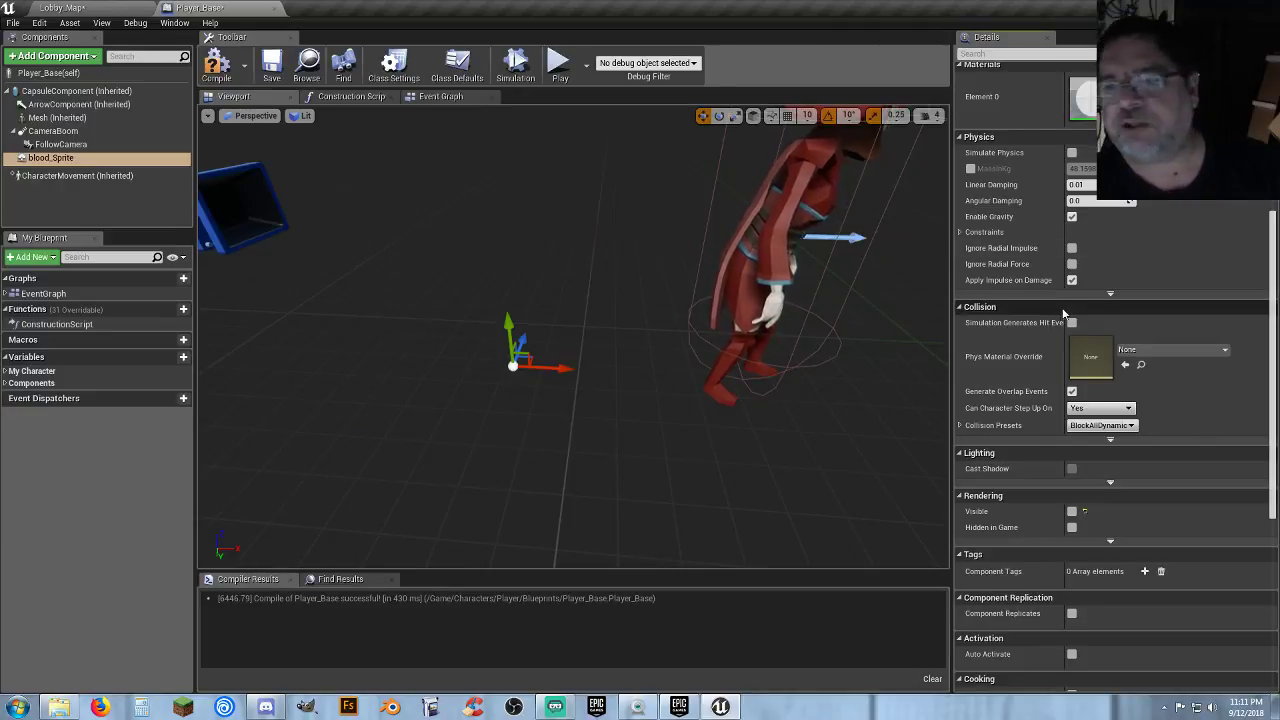
pyautogui.scroll(6, 1068, 312)
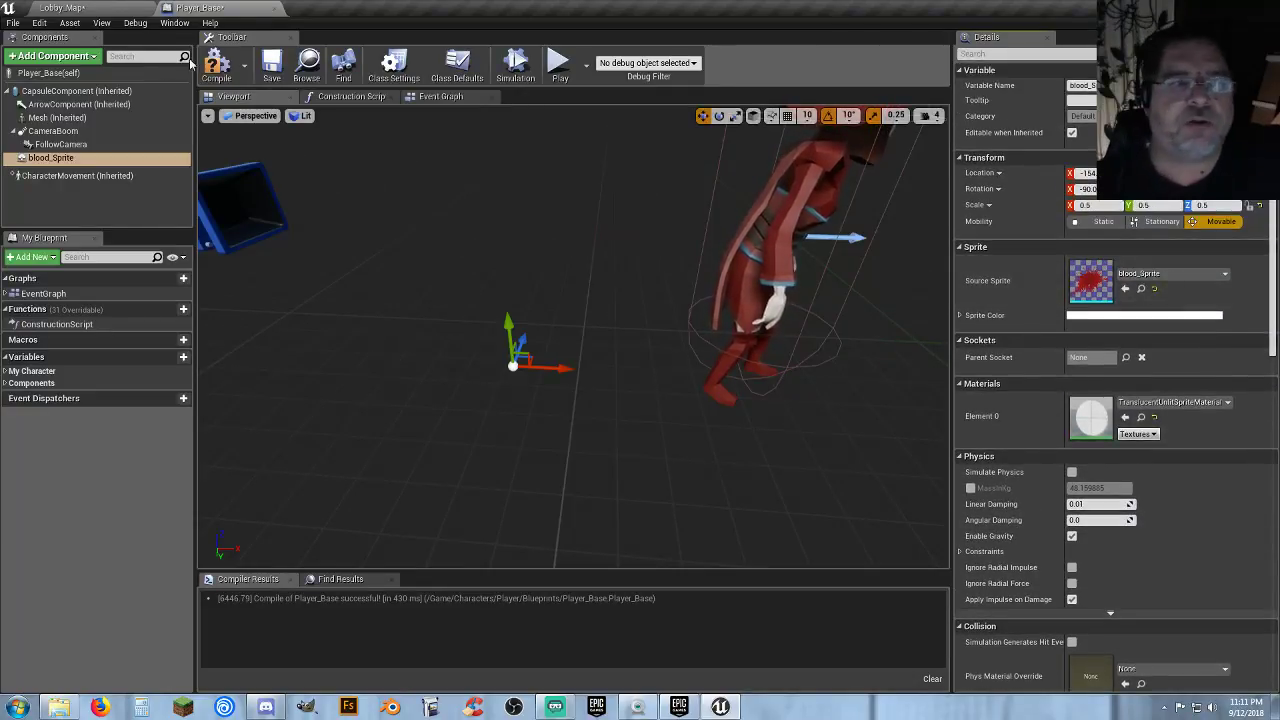
pyautogui.click(217, 66)
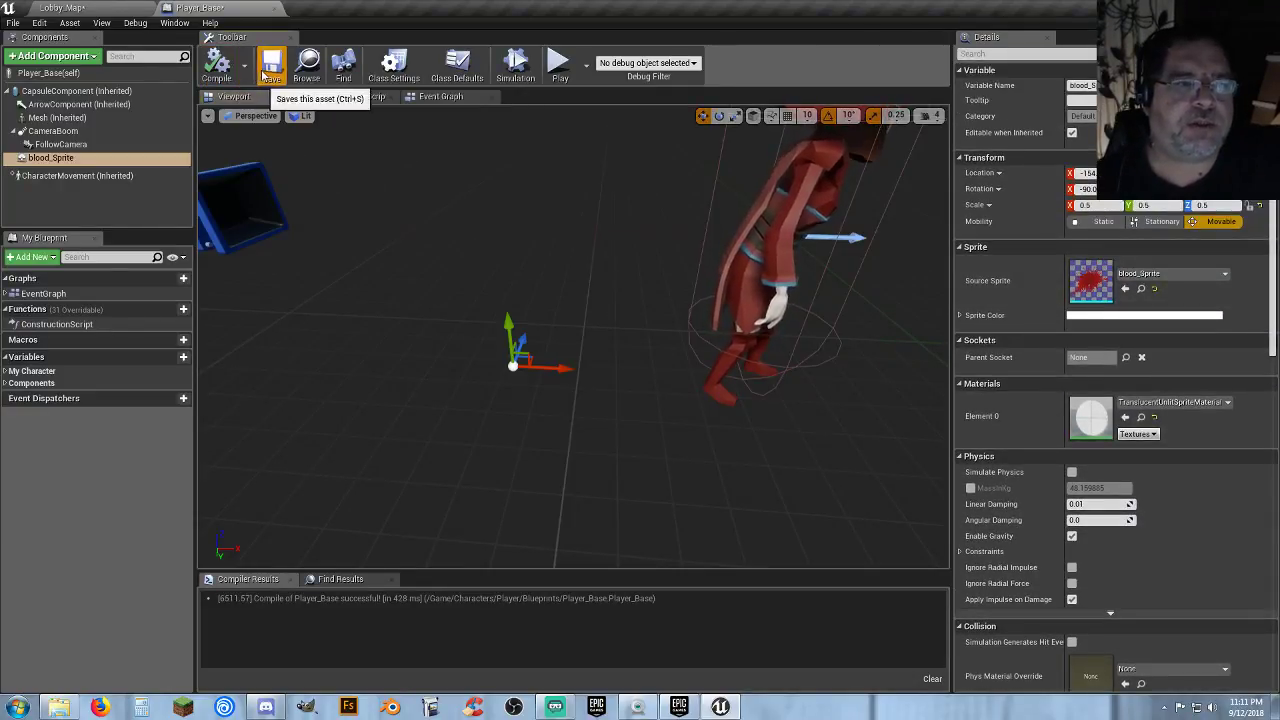
pyautogui.click(277, 8)
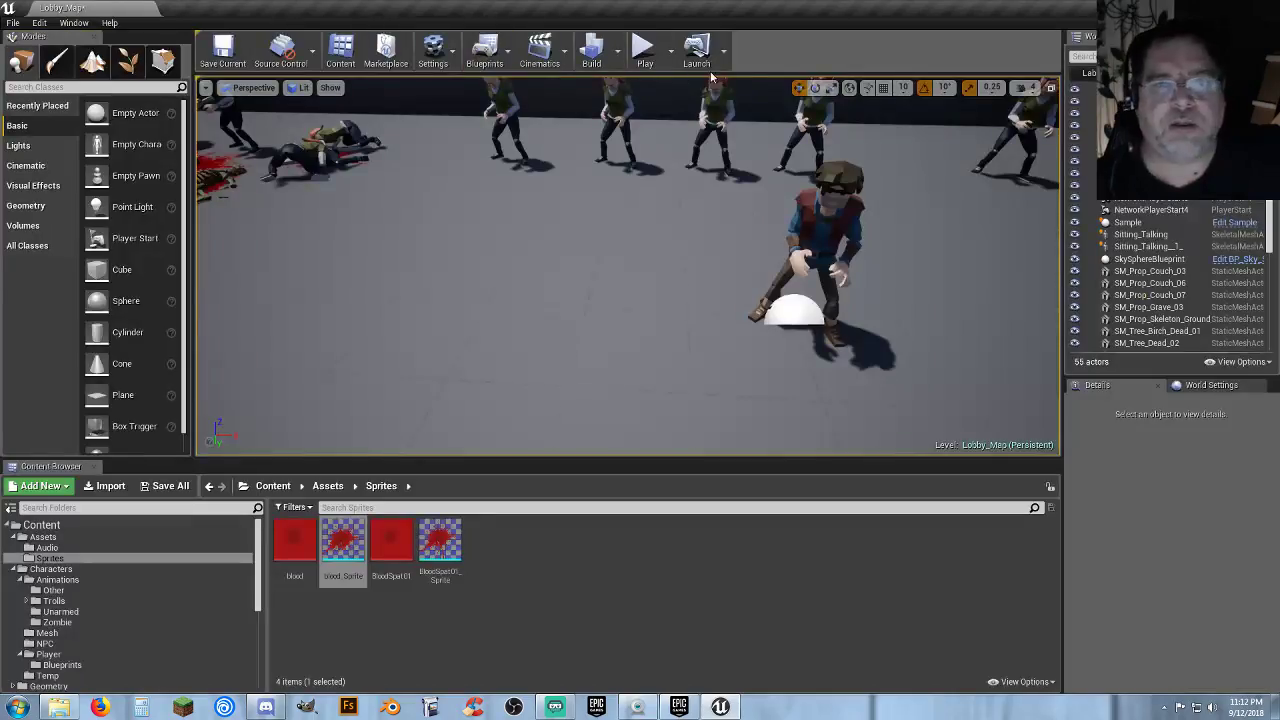
# Play Lobby_Map again, run the character toward the peasants, test the death with the repositioned blood splatter, and stop playing.
pyautogui.click(645, 48)
pyautogui.press('w')
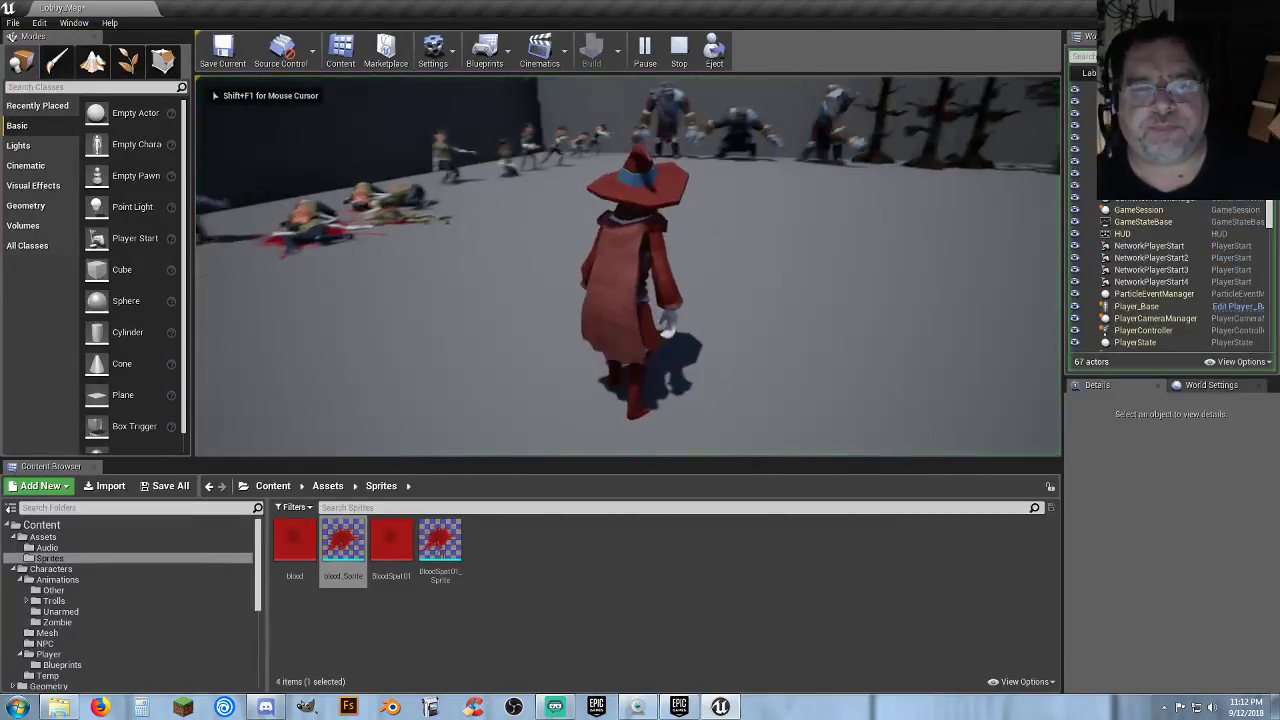
pyautogui.press('w')
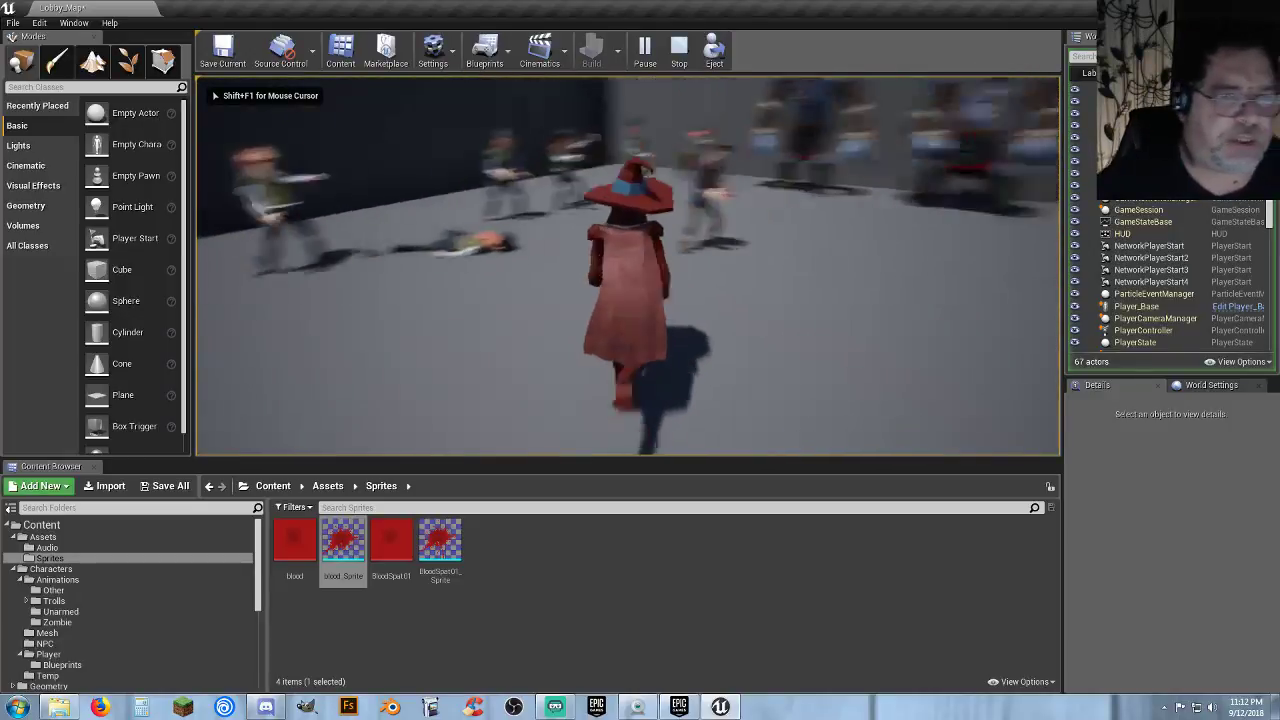
pyautogui.press('w')
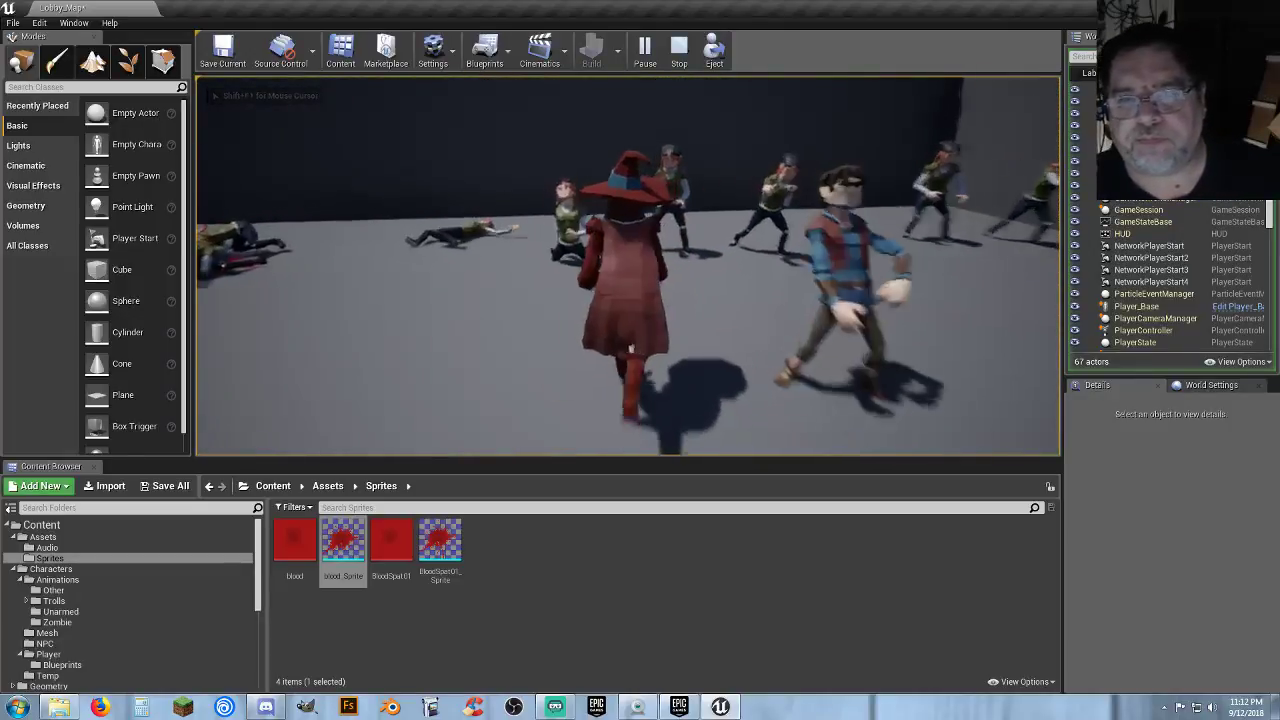
pyautogui.press('s')
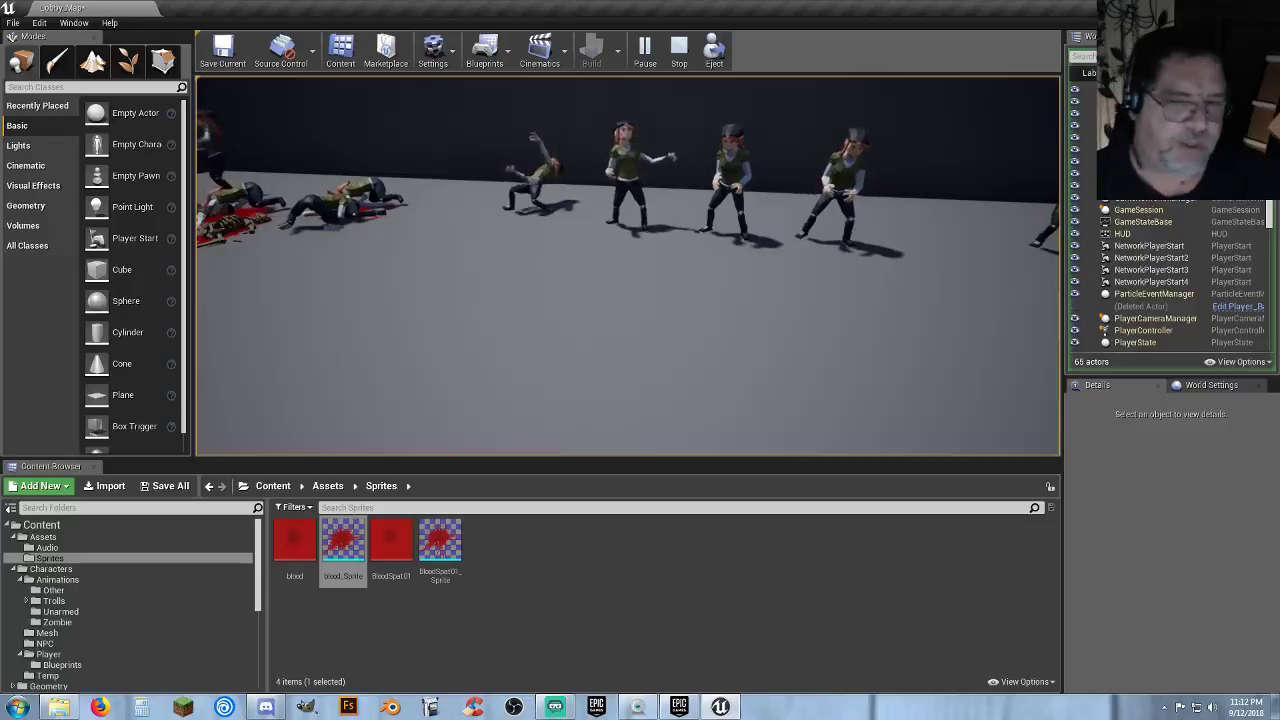
pyautogui.press('Escape')
pyautogui.moveTo(628, 265); pyautogui.dragTo(490, 298, button='right')
pyautogui.press('s')
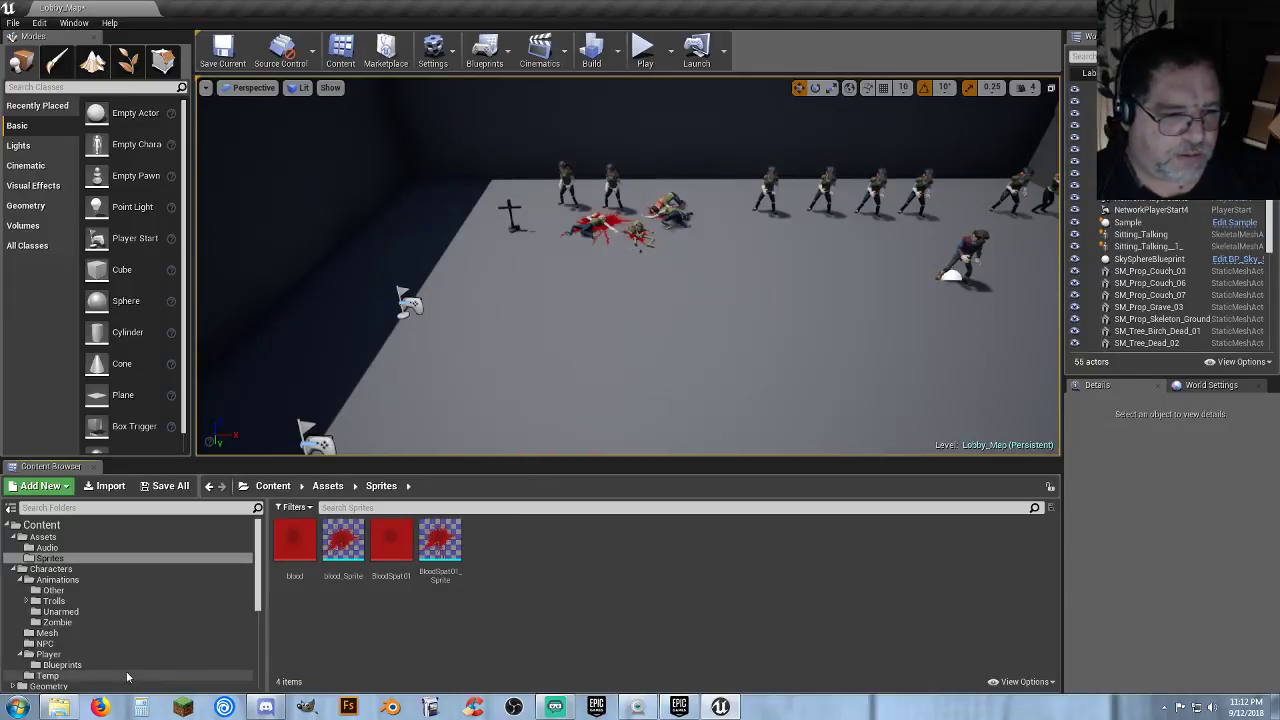
# Reopen Player_Base from the Player Blueprints folder, review the B-key death logic in its Event Graph, and return to Lobby_Map.
pyautogui.click(62, 664)
pyautogui.doubleClick(295, 545)
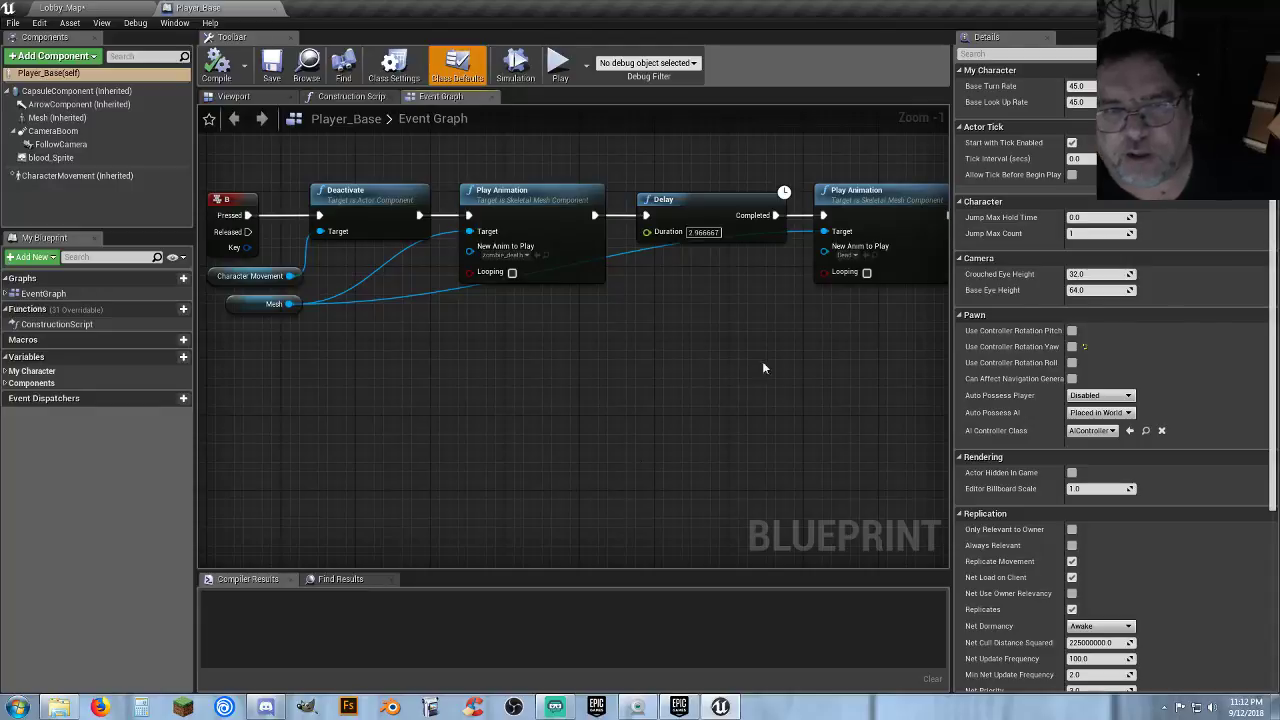
pyautogui.moveTo(776, 355); pyautogui.dragTo(319, 362, button='right')
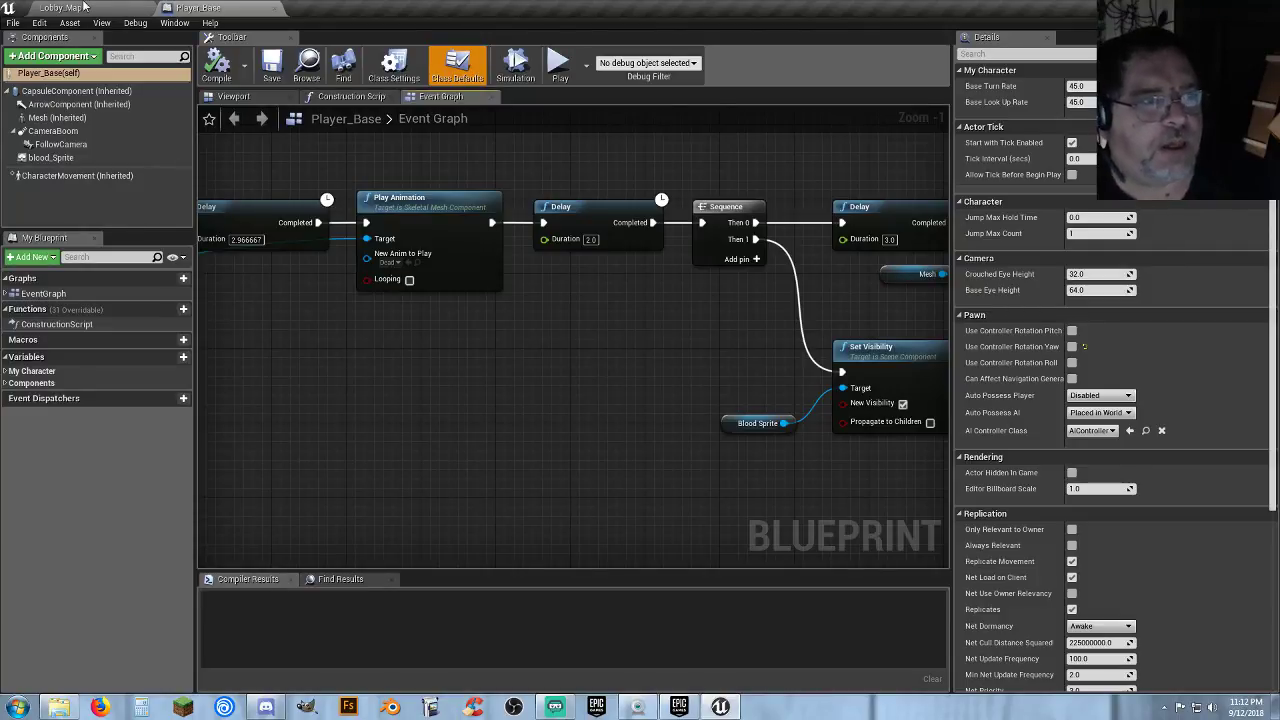
pyautogui.click(84, 7)
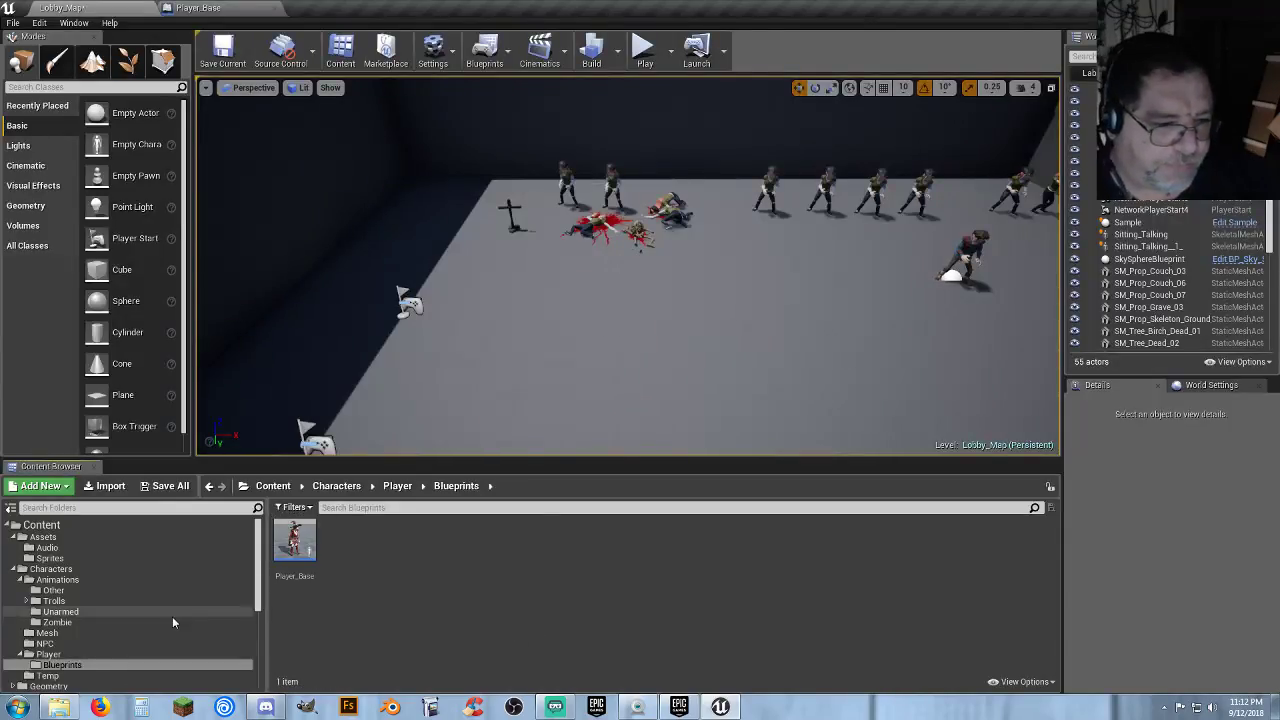
# Browse the character meshes in PolygonFantasyRivals/Meshes/Characters.
pyautogui.scroll(-10, 174, 615)
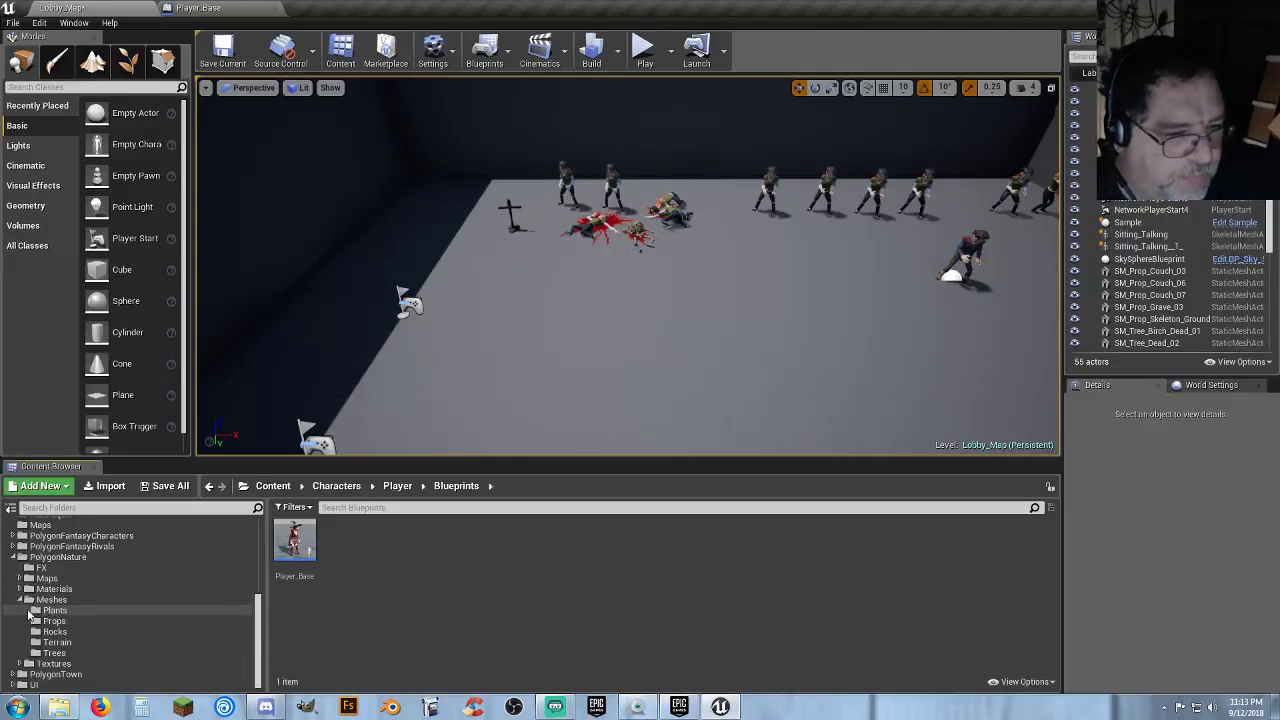
pyautogui.click(12, 557)
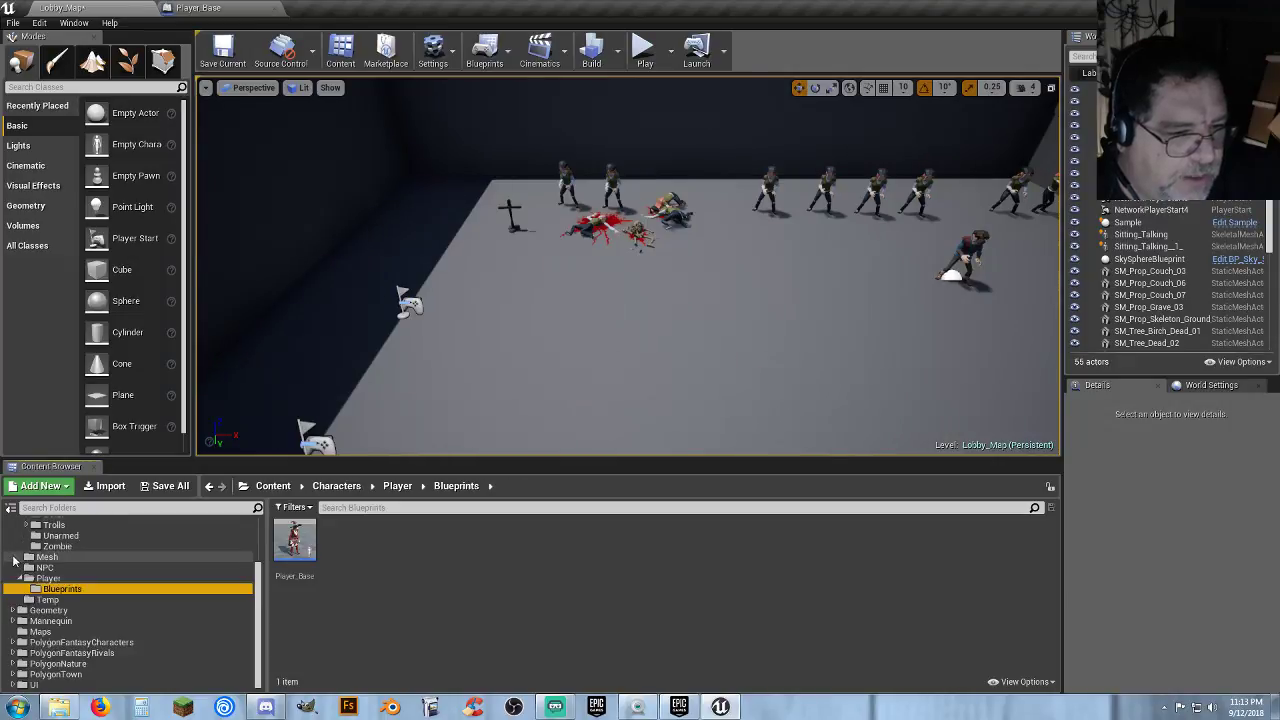
pyautogui.click(12, 653)
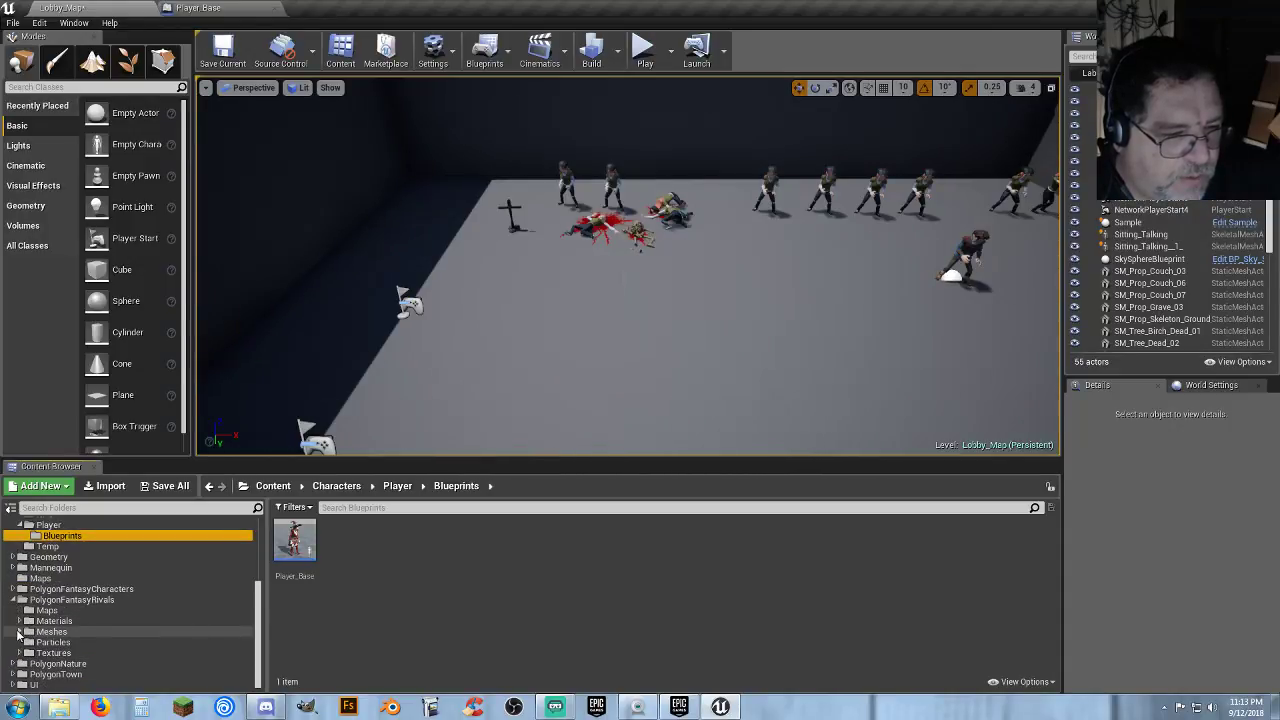
pyautogui.click(18, 632)
pyautogui.click(58, 643)
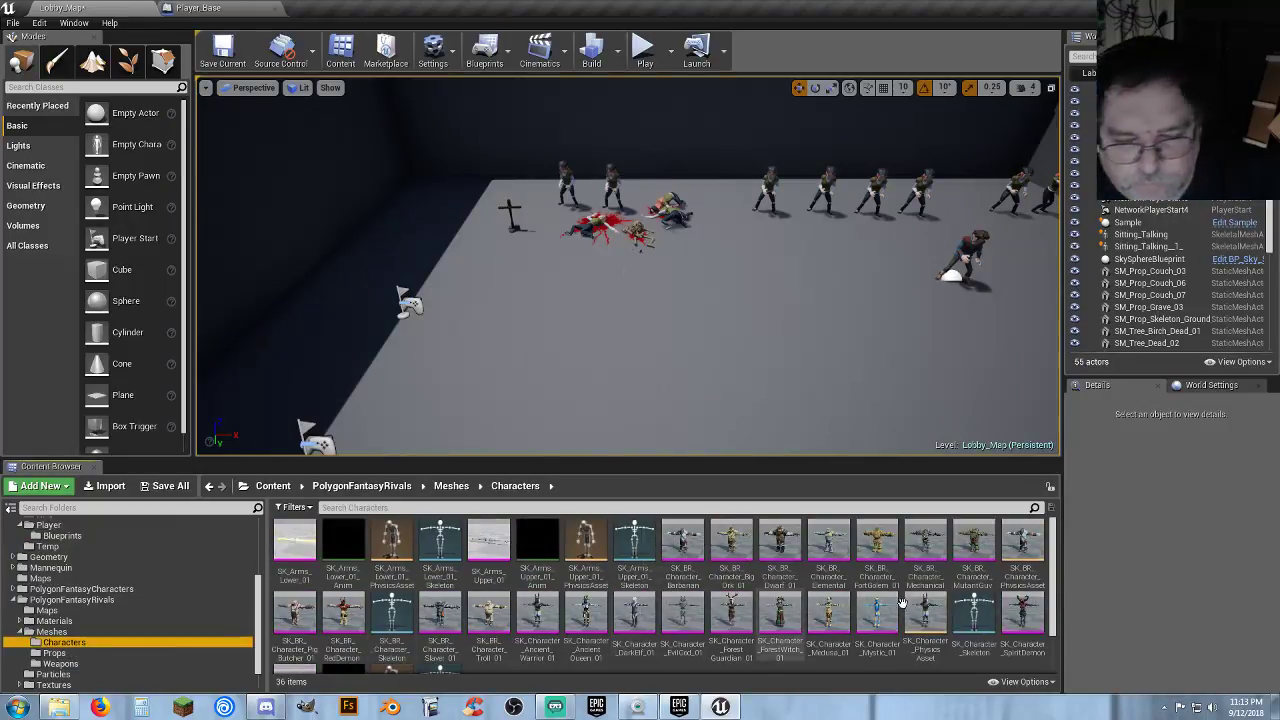
pyautogui.scroll(-1, 917, 591)
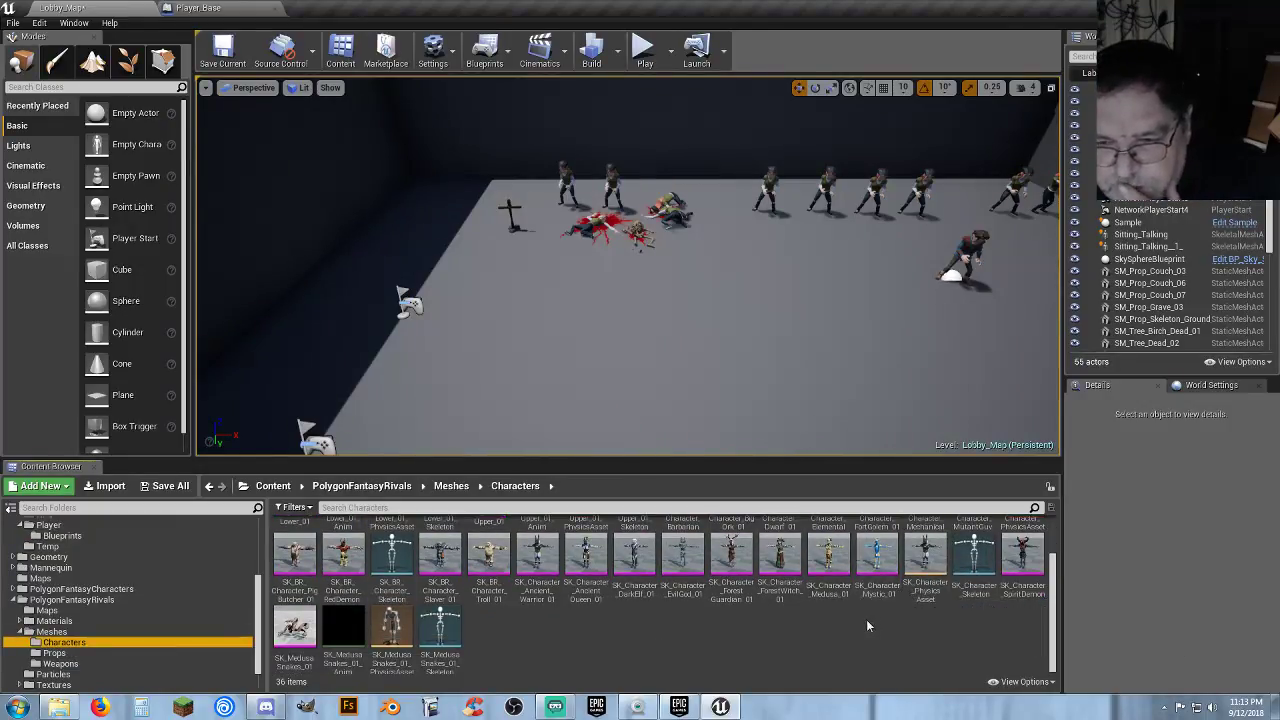
pyautogui.click(834, 636)
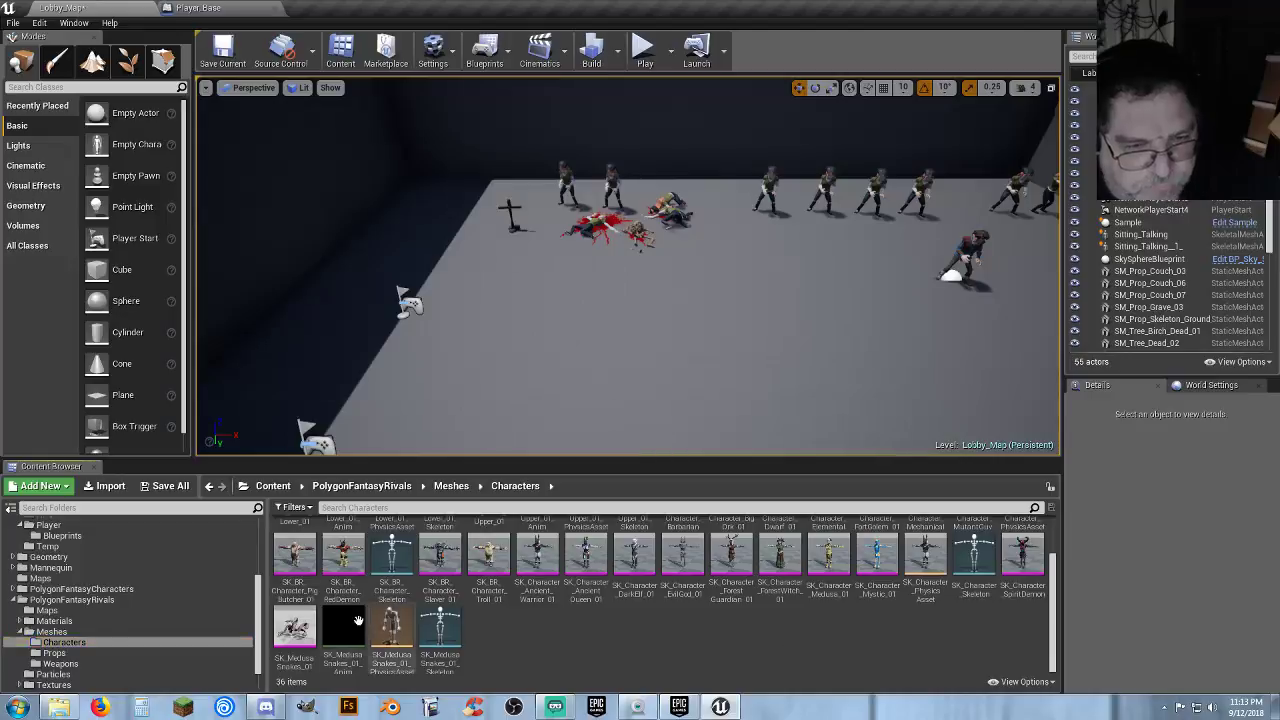
# Collapse PolygonFantasyRivals, look through the characters in PolygonFantasyCharacters/Characters, and collapse that pack's folder.
pyautogui.click(15, 600)
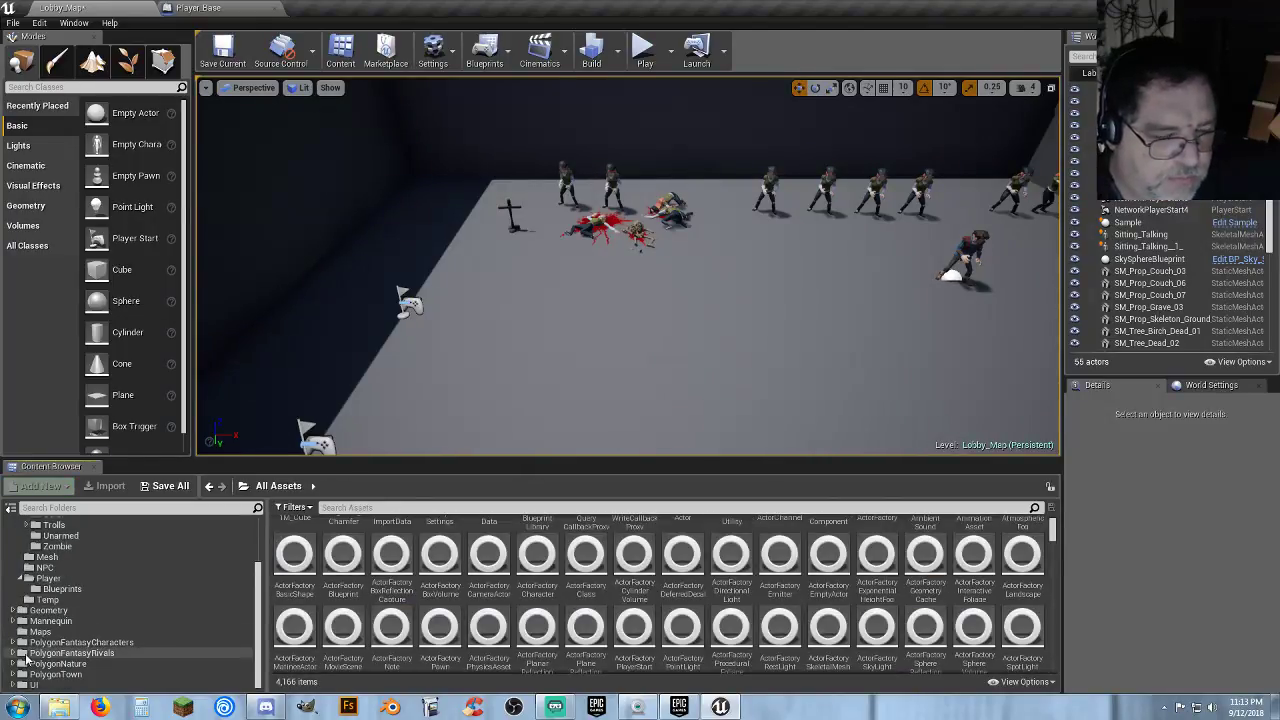
pyautogui.click(12, 642)
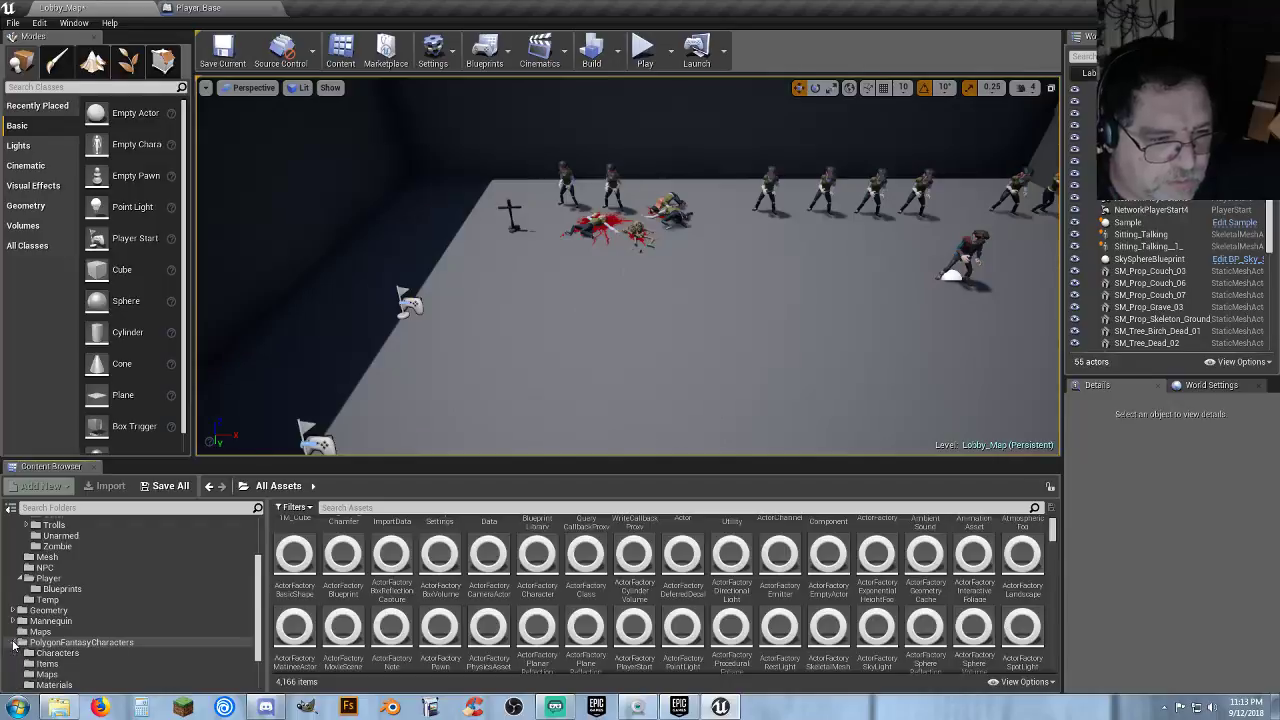
pyautogui.scroll(-2, 47, 662)
pyautogui.click(57, 610)
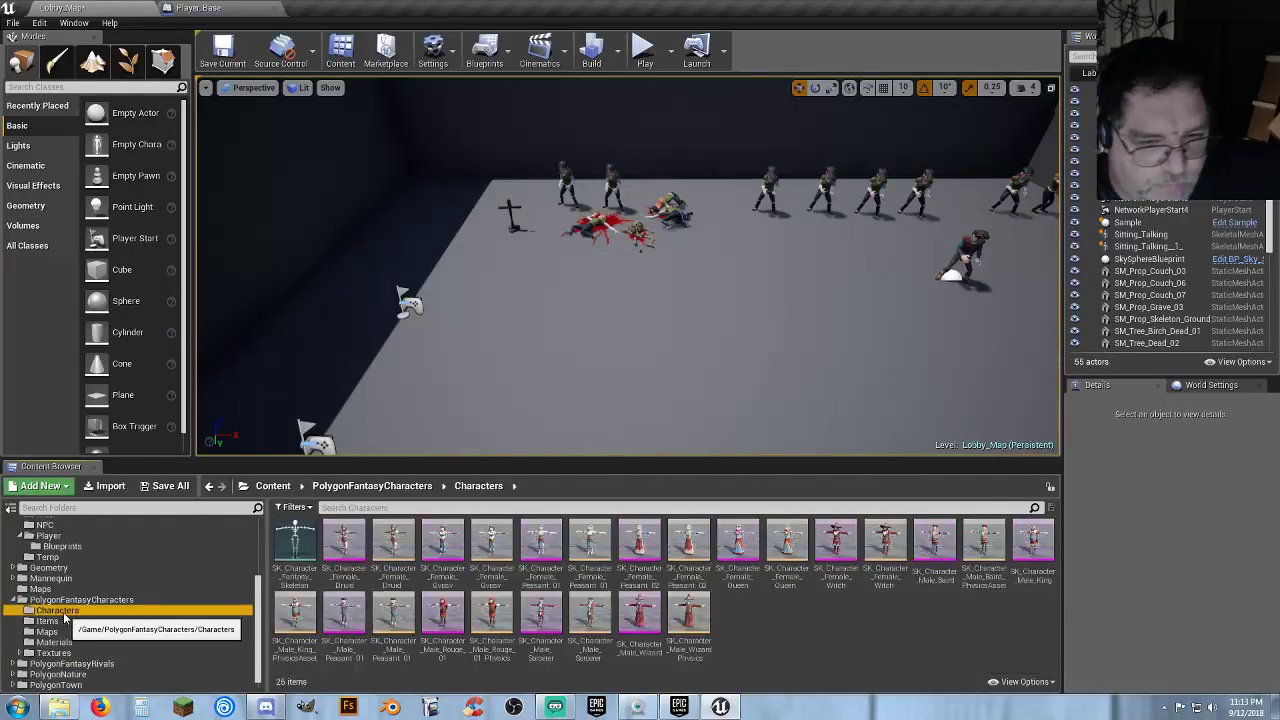
pyautogui.click(795, 615)
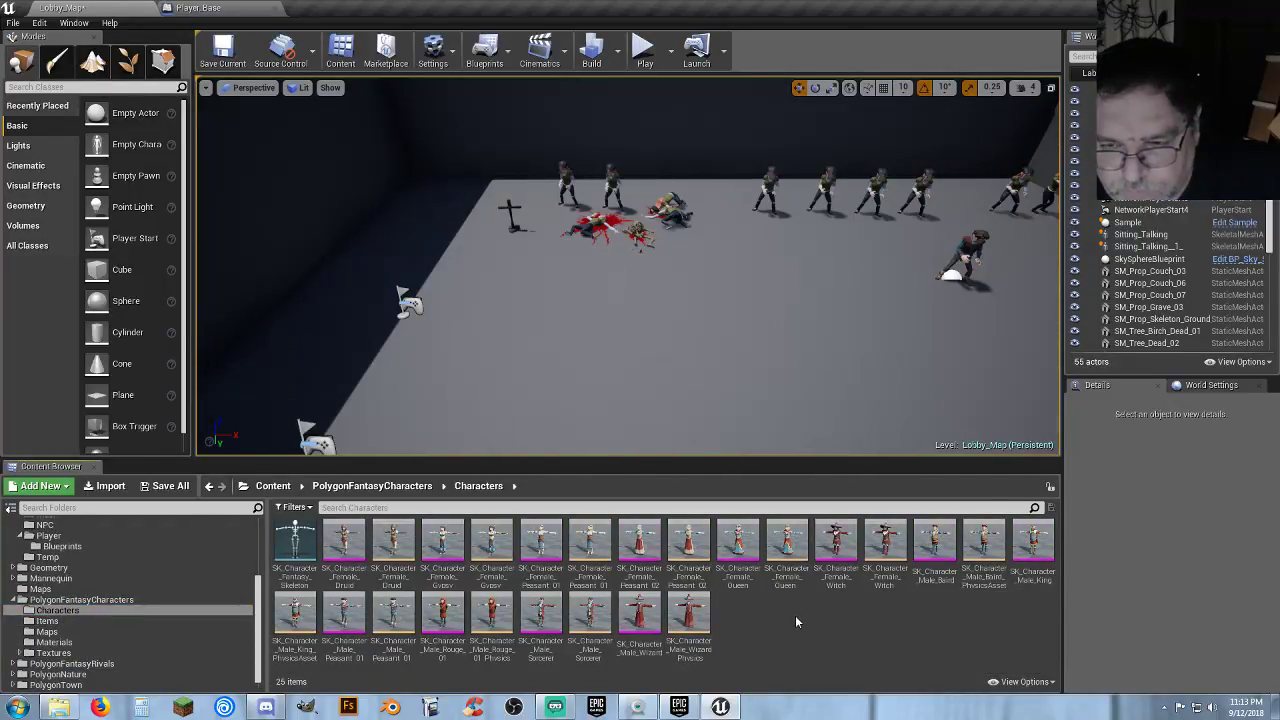
pyautogui.click(18, 600)
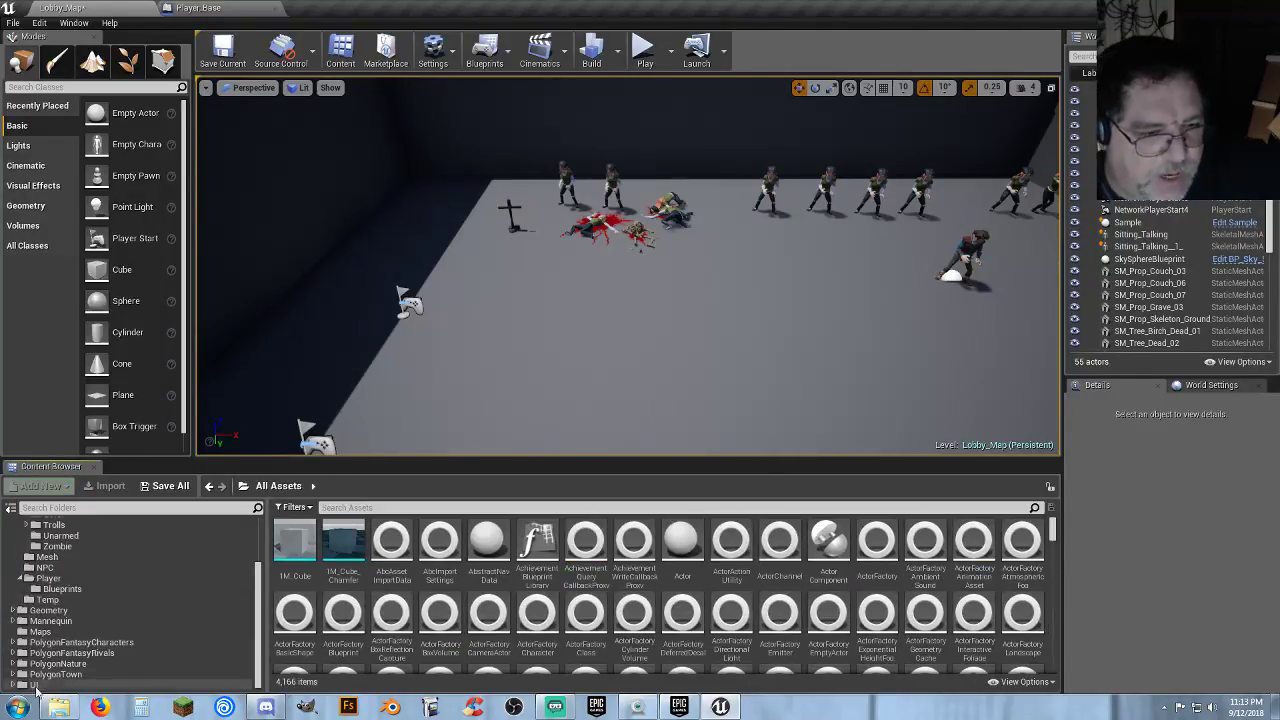
# Switch to File Explorer for the PolygonPirates content, and select SK_Character_Skeleton_01 in the project's PolygonPirates/Meshes/Characters/People folder.
pyautogui.click(66, 708)
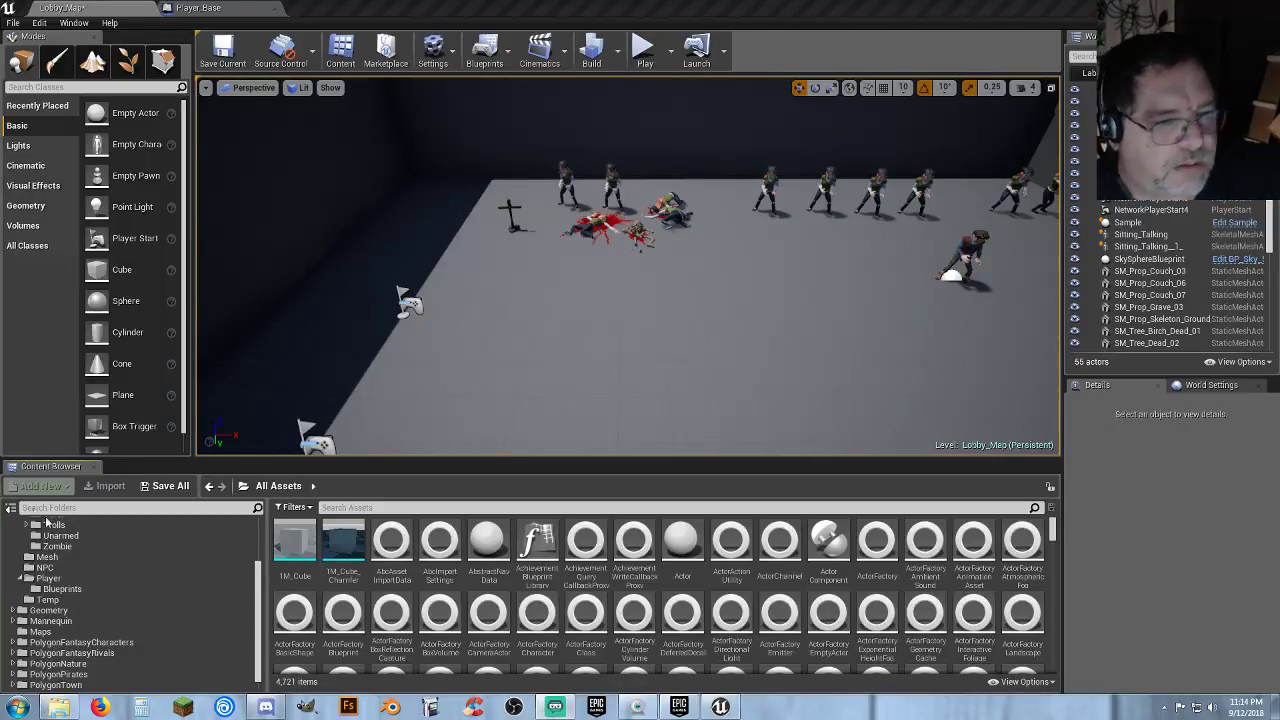
pyautogui.click(13, 674)
pyautogui.scroll(-2, 99, 650)
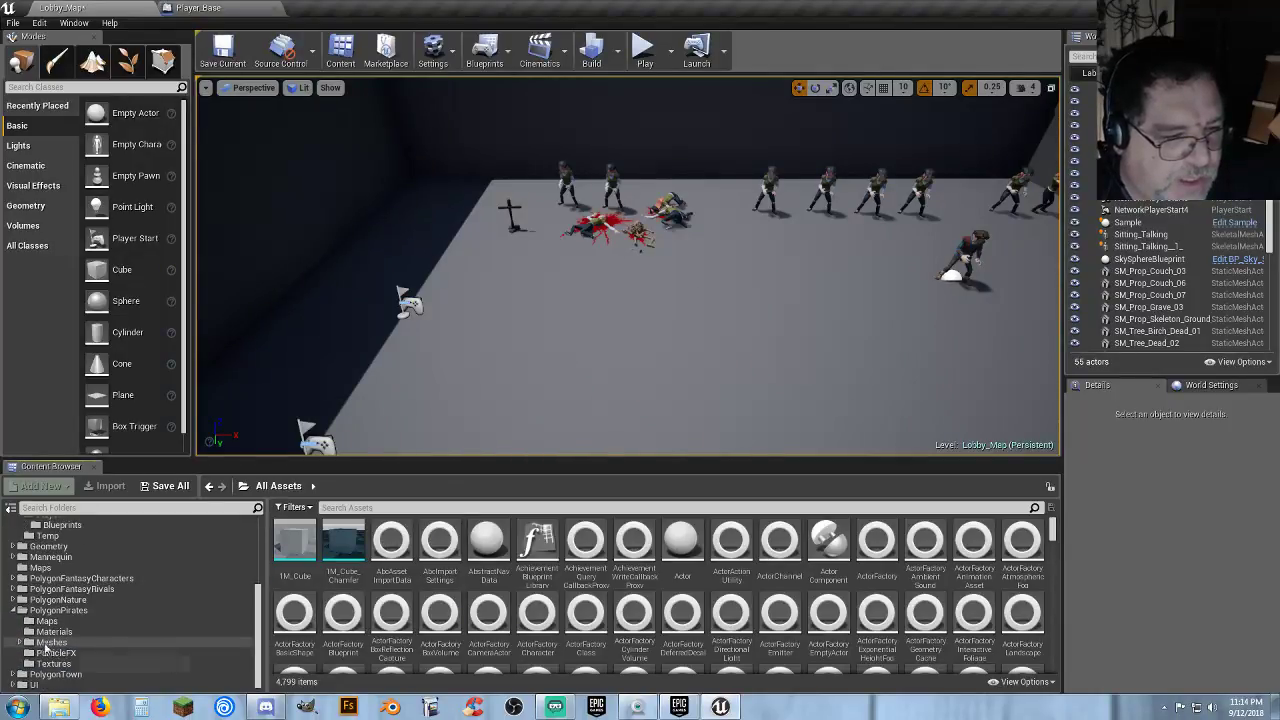
pyautogui.scroll(-2, 28, 650)
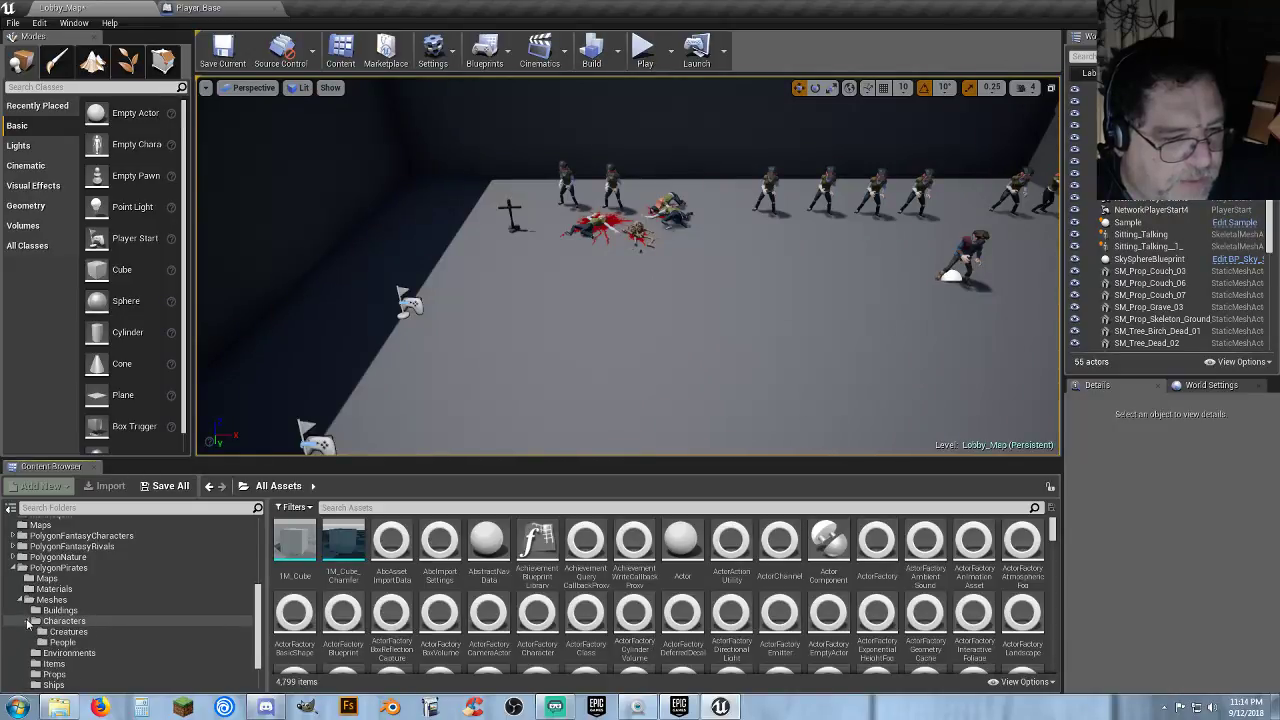
pyautogui.scroll(-1, 28, 622)
pyautogui.click(62, 621)
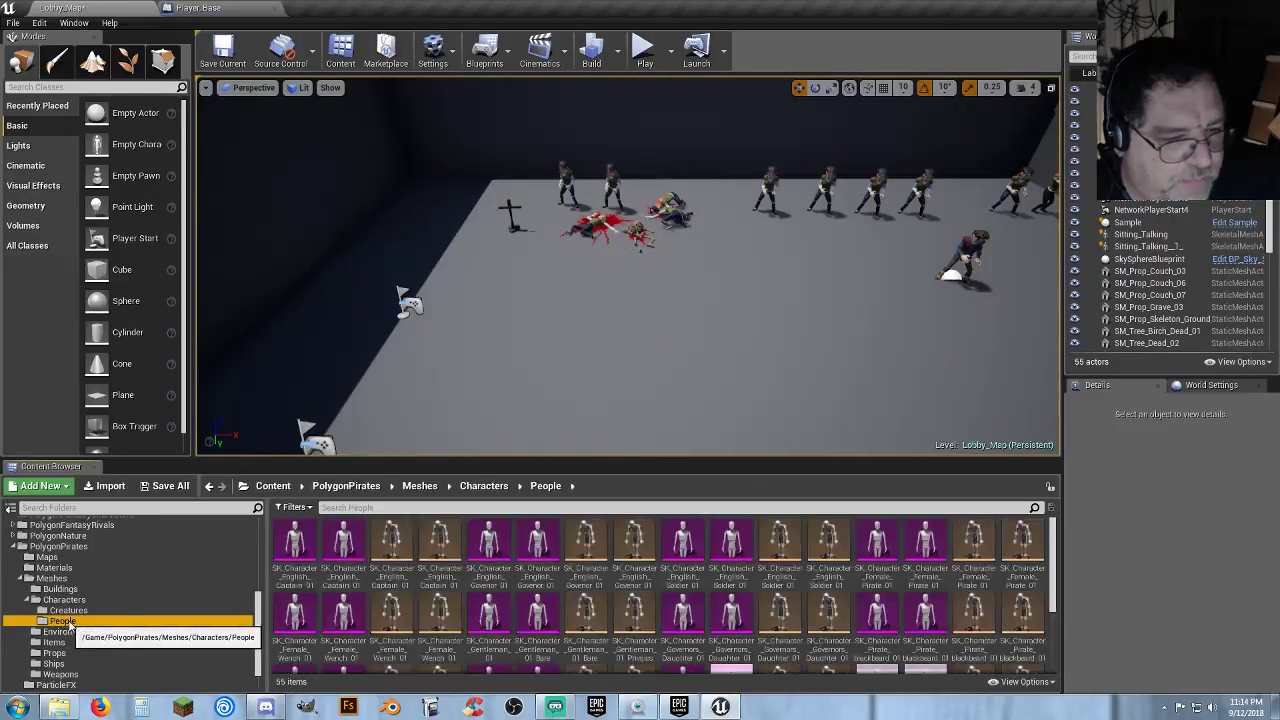
pyautogui.scroll(-2, 990, 587)
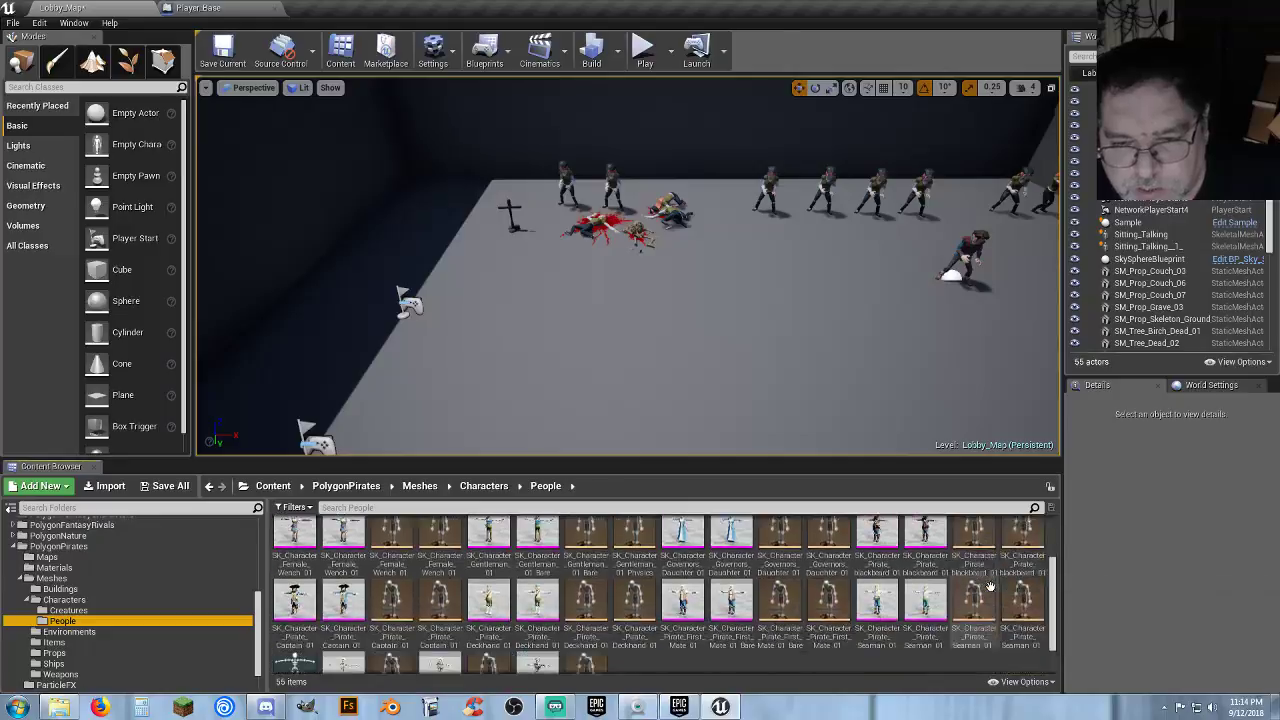
pyautogui.scroll(-1, 960, 588)
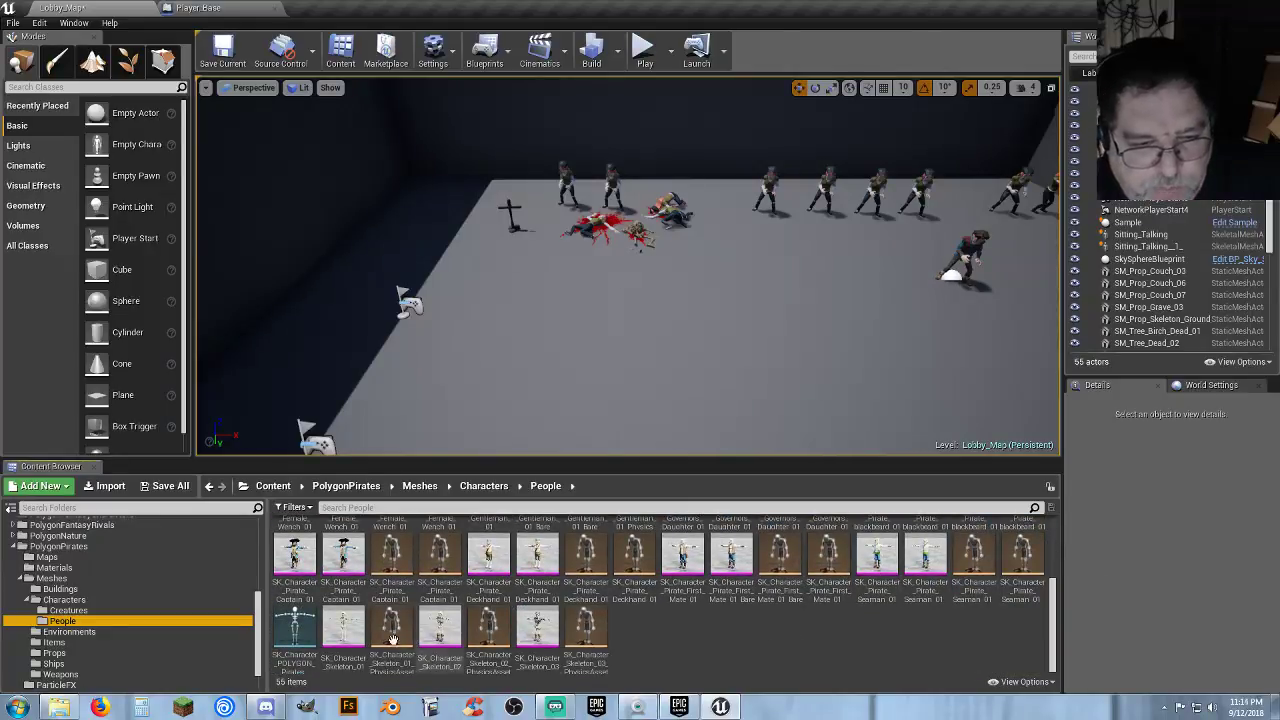
pyautogui.click(358, 632)
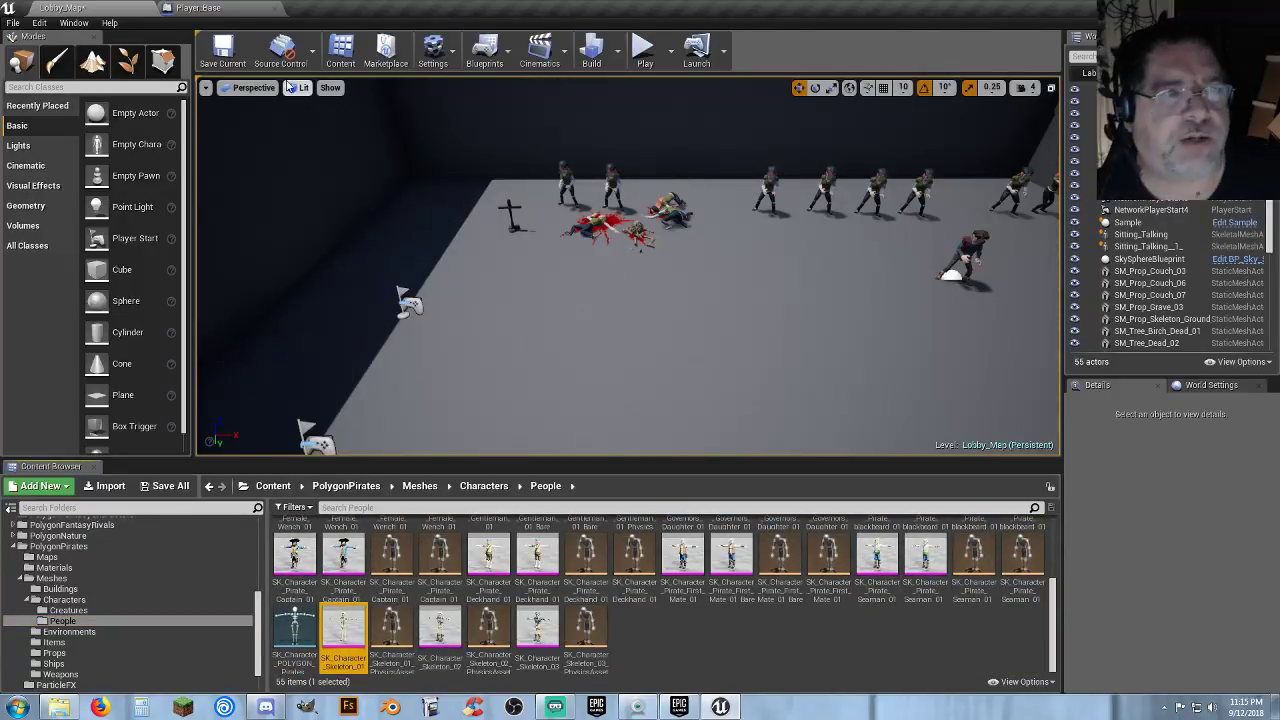
# In the Player_Base viewport, set the Mesh component's skeletal mesh to SK_Character_Female_Queen and look through the other available meshes.
pyautogui.click(200, 8)
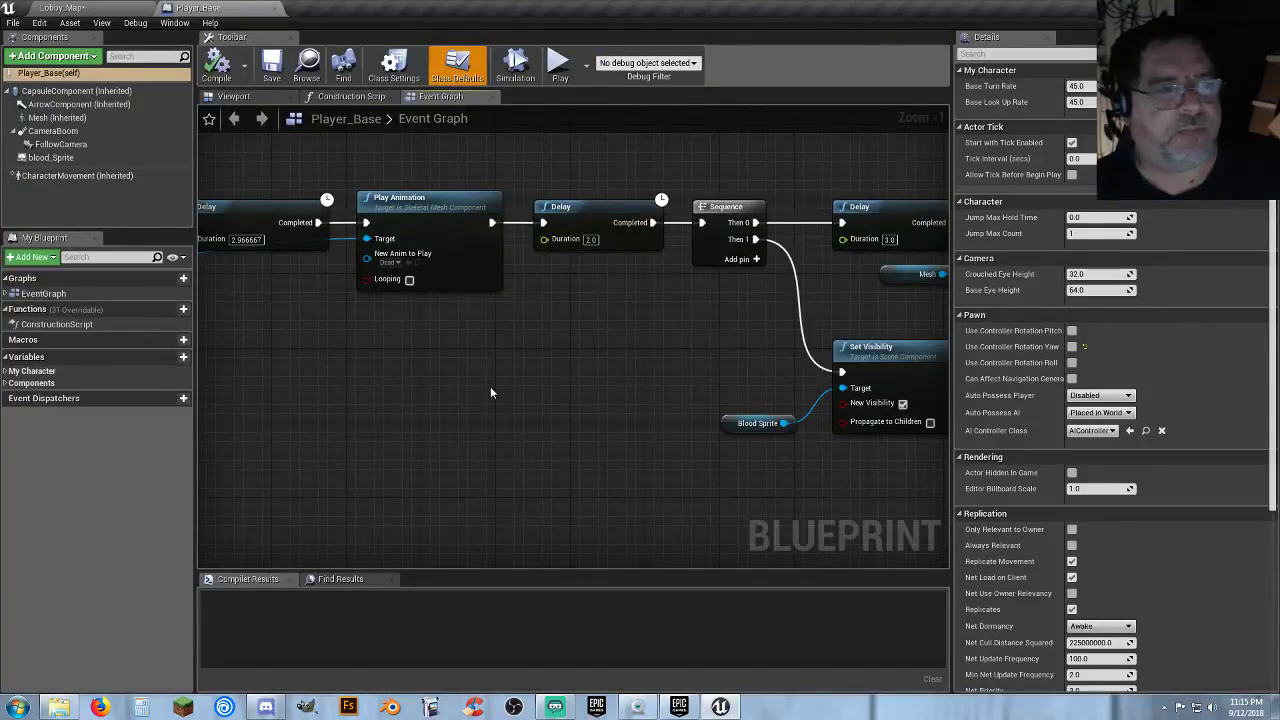
pyautogui.click(233, 96)
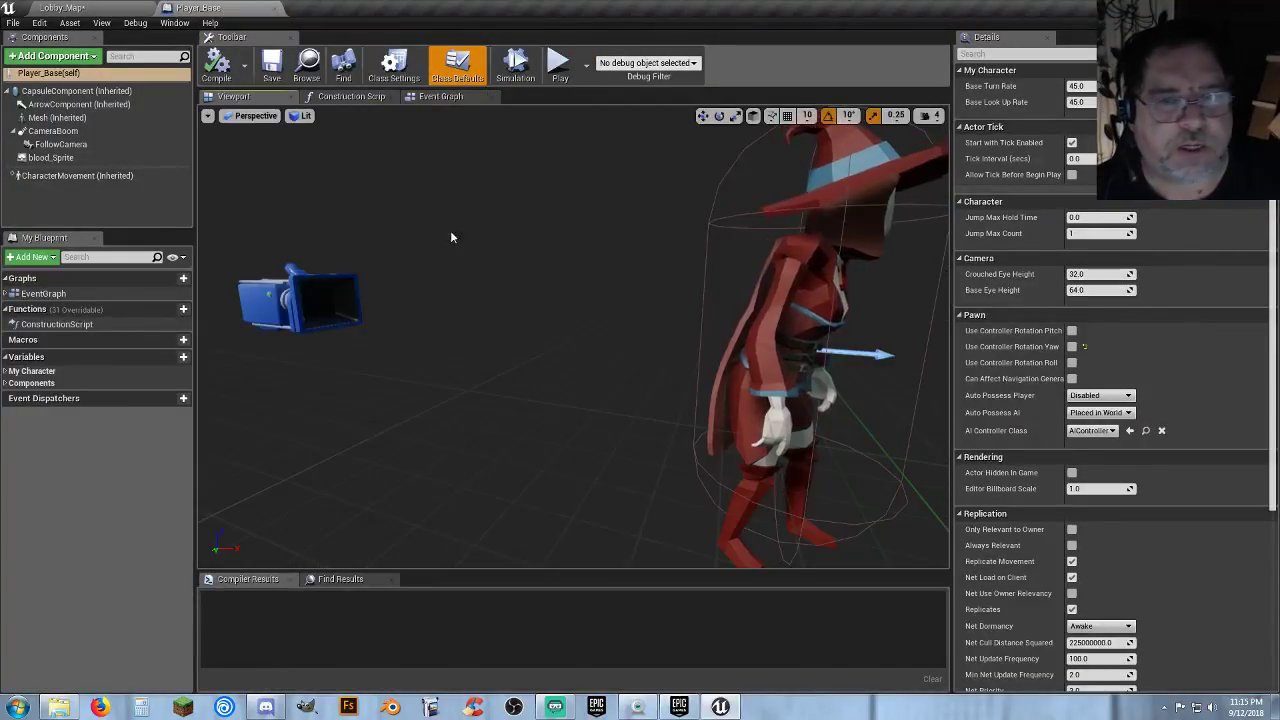
pyautogui.moveTo(640, 323); pyautogui.dragTo(360, 323)
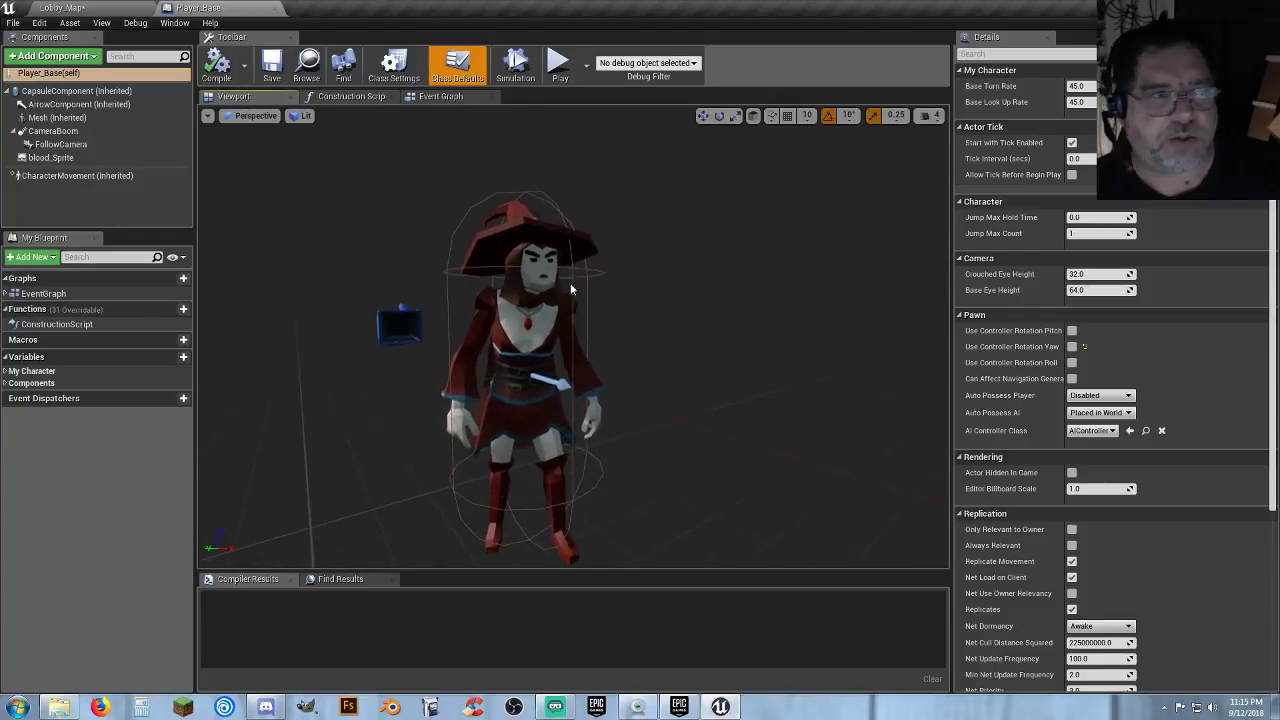
pyautogui.click(57, 117)
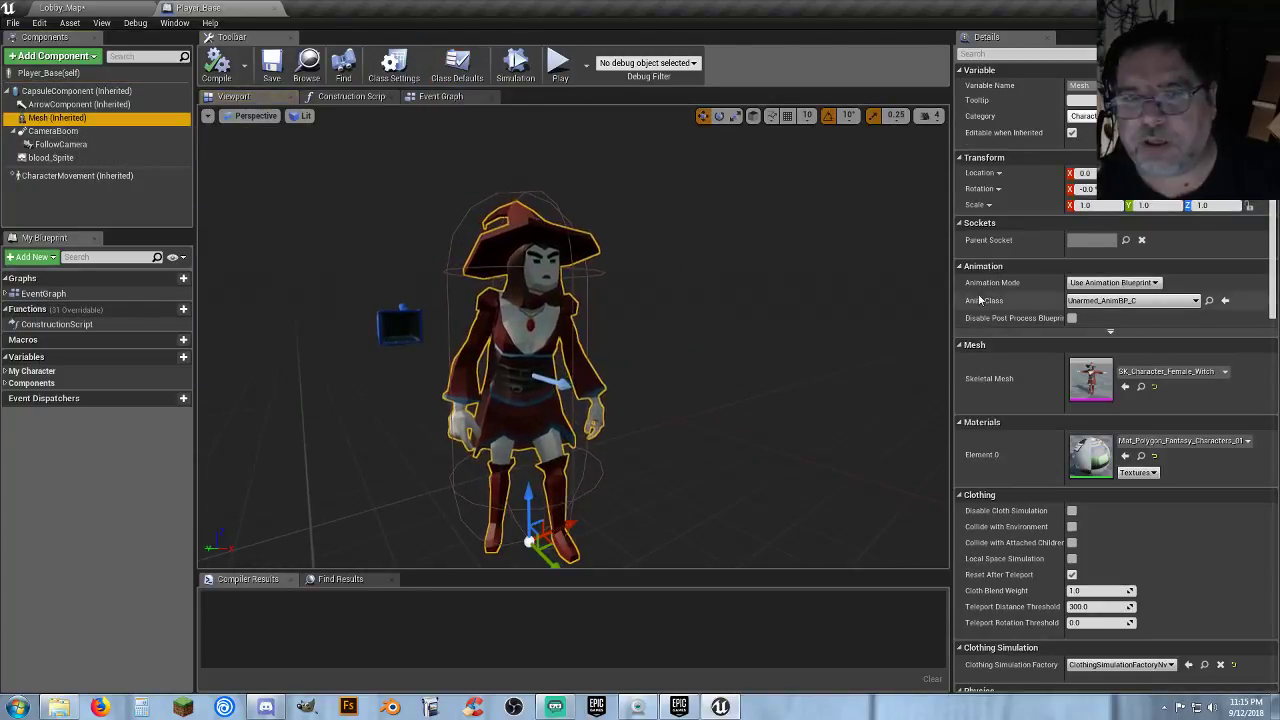
pyautogui.click(1185, 372)
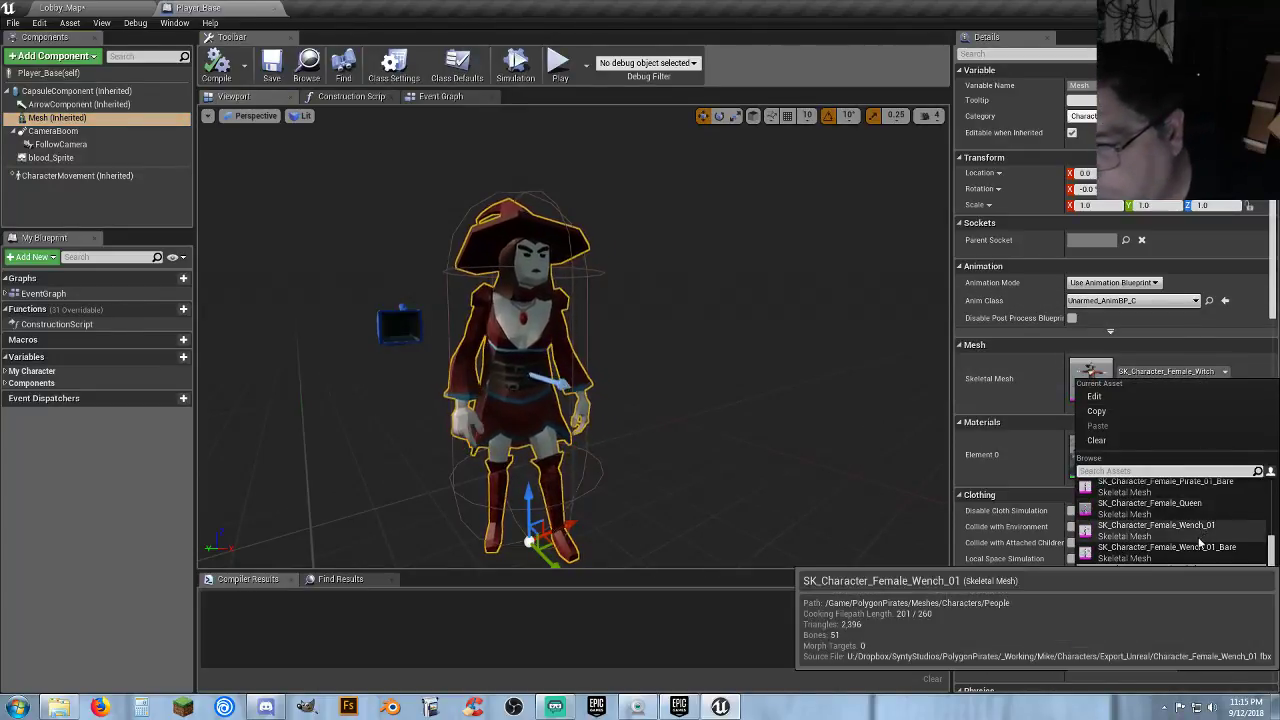
pyautogui.click(1208, 515)
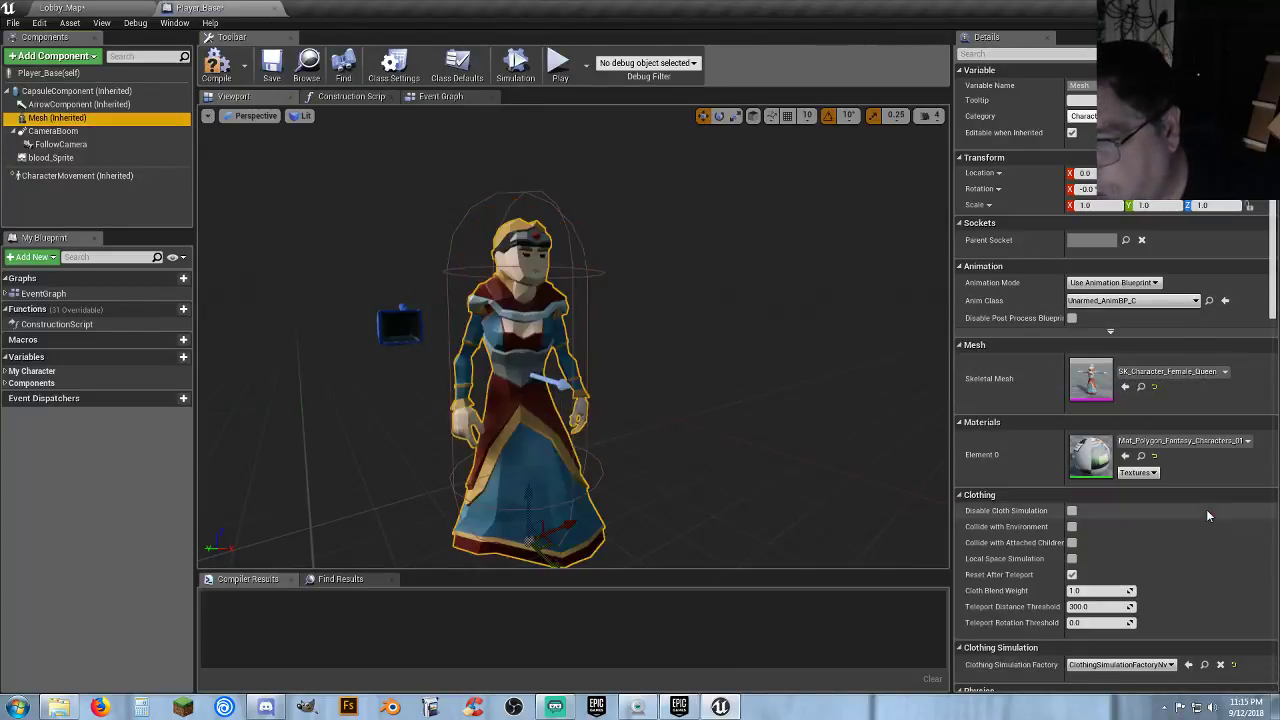
pyautogui.click(1175, 372)
pyautogui.scroll(-2, 1195, 573)
pyautogui.scroll(-1, 1193, 573)
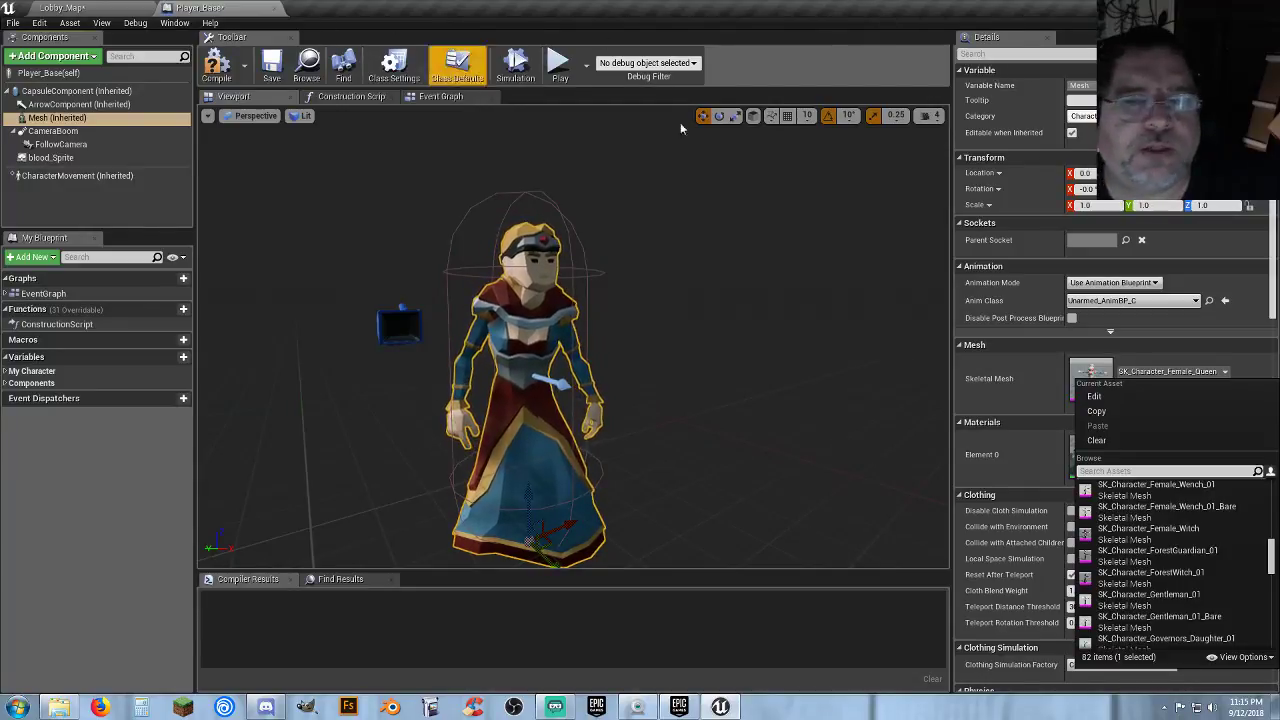
pyautogui.click(1031, 408)
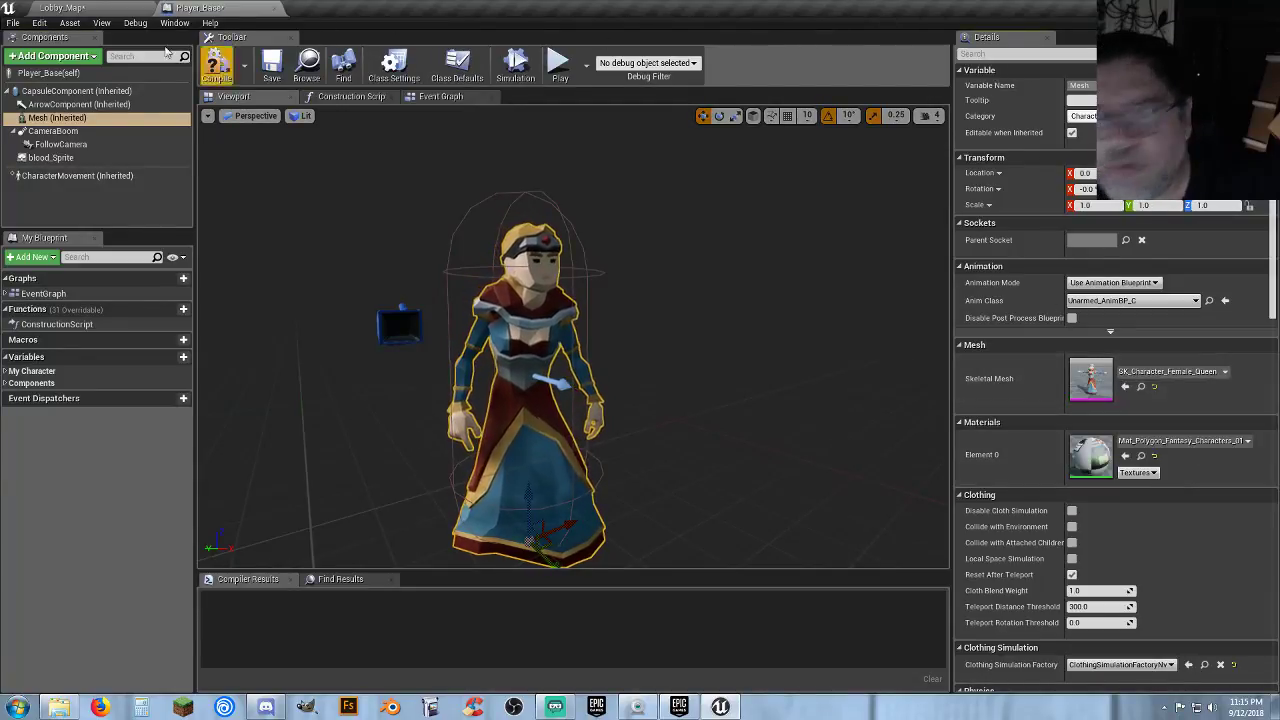
# In Lobby_Map's People folder, add Skeleton_02, Skeleton_03 and the pirate Seaman, First Mate, Deckhand and Captain meshes to the selection.
pyautogui.click(99, 7)
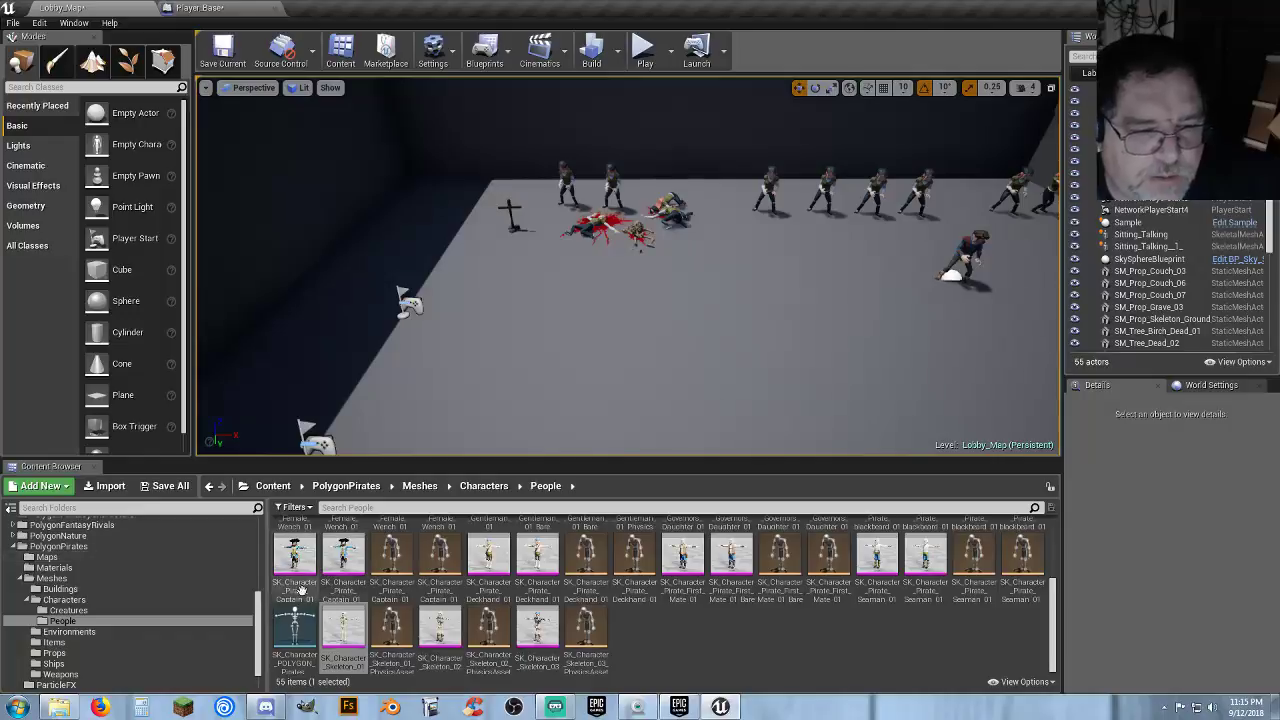
pyautogui.keyDown('ctrl'); pyautogui.click(440, 630); pyautogui.keyUp('ctrl')
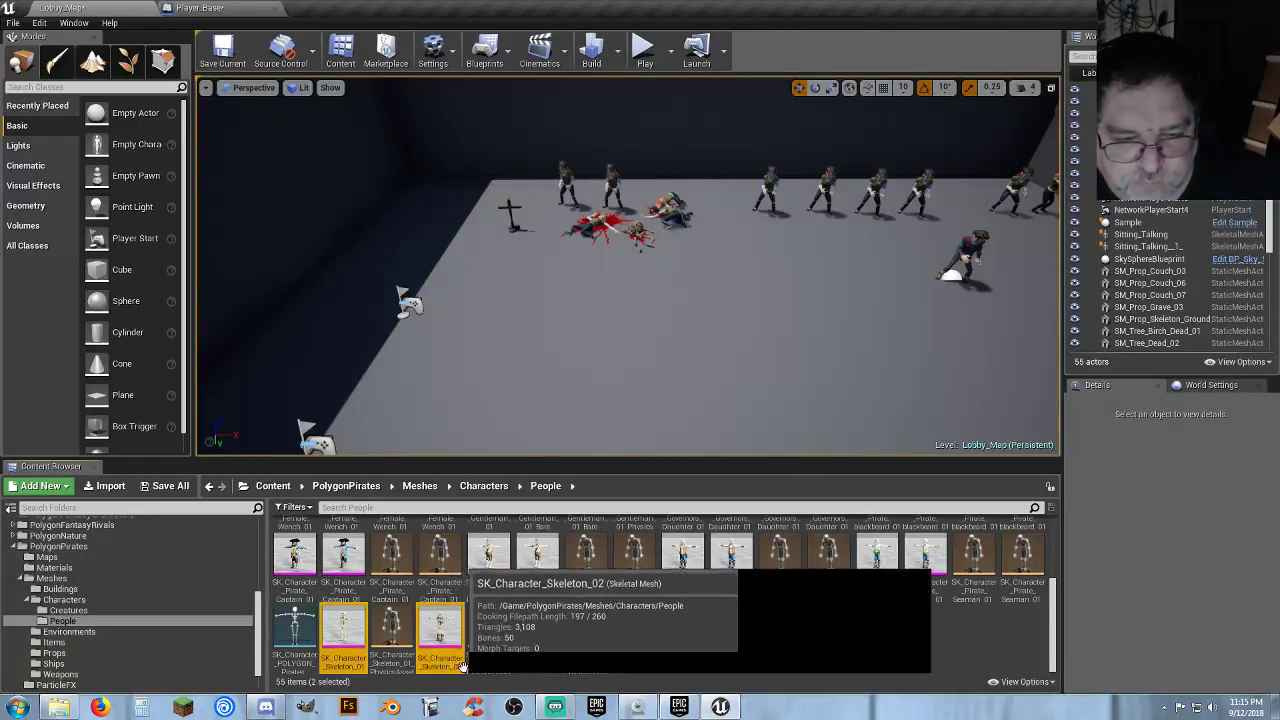
pyautogui.keyDown('ctrl'); pyautogui.click(533, 658); pyautogui.keyUp('ctrl')
pyautogui.keyDown('ctrl'); pyautogui.click(918, 589); pyautogui.keyUp('ctrl')
pyautogui.keyDown('ctrl'); pyautogui.click(878, 592); pyautogui.keyUp('ctrl')
pyautogui.keyDown('ctrl'); pyautogui.click(733, 592); pyautogui.keyUp('ctrl')
pyautogui.keyDown('ctrl'); pyautogui.click(685, 594); pyautogui.keyUp('ctrl')
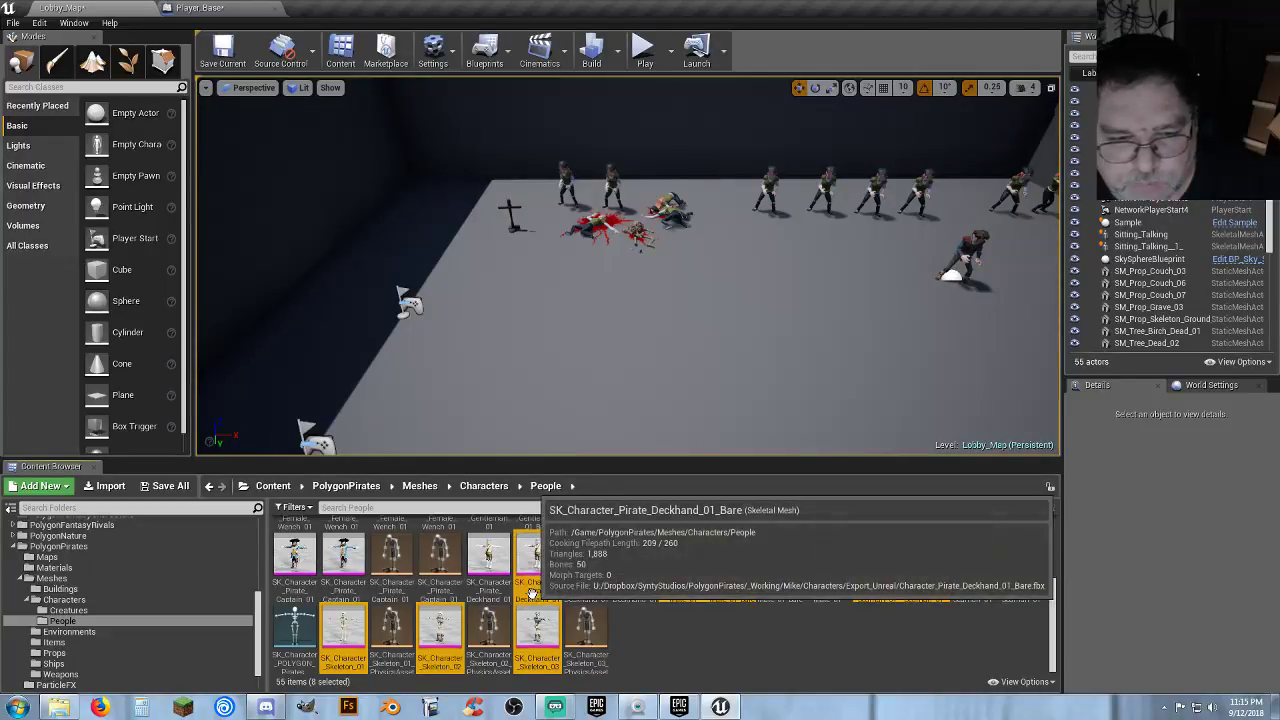
pyautogui.keyDown('ctrl'); pyautogui.click(526, 594); pyautogui.keyUp('ctrl')
pyautogui.keyDown('ctrl'); pyautogui.click(491, 594); pyautogui.keyUp('ctrl')
pyautogui.keyDown('ctrl'); pyautogui.click(356, 594); pyautogui.keyUp('ctrl')
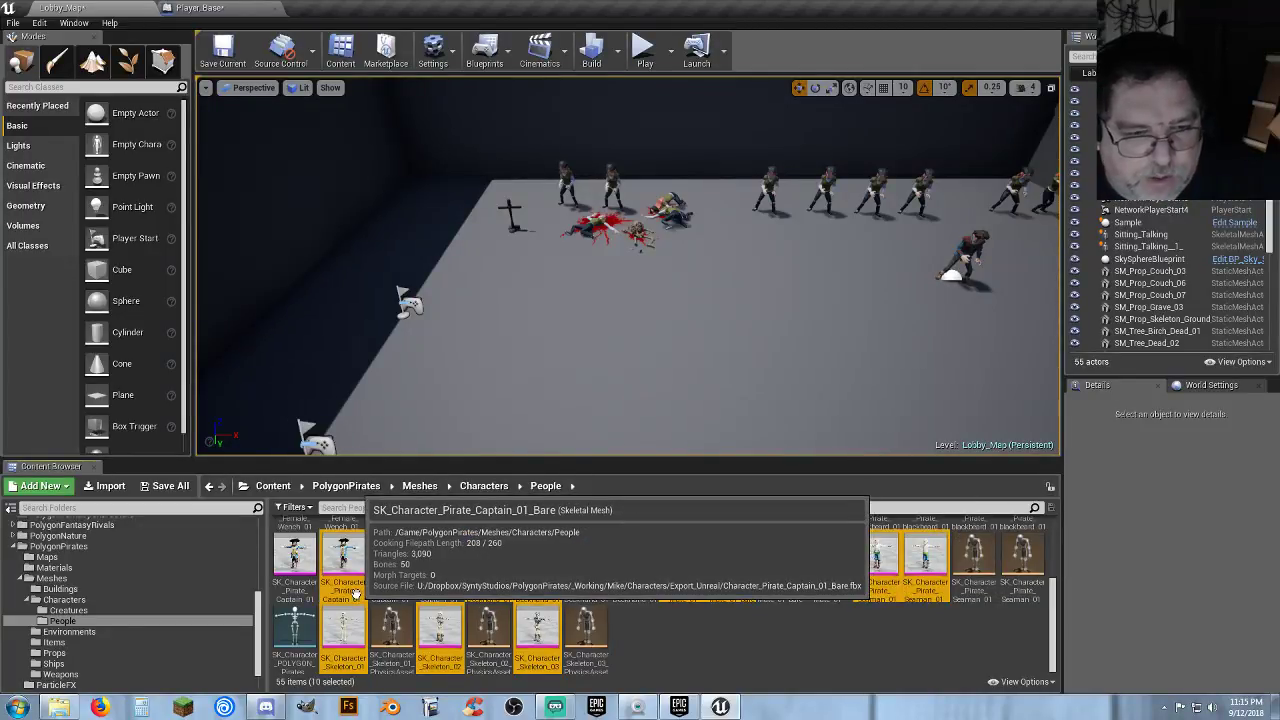
pyautogui.keyDown('ctrl'); pyautogui.click(294, 558); pyautogui.keyUp('ctrl')
# Add both versions of the Female Wench, Gentleman and Governors Daughter skeletal meshes to the selection in the People folder.
pyautogui.scroll(3, 505, 598)
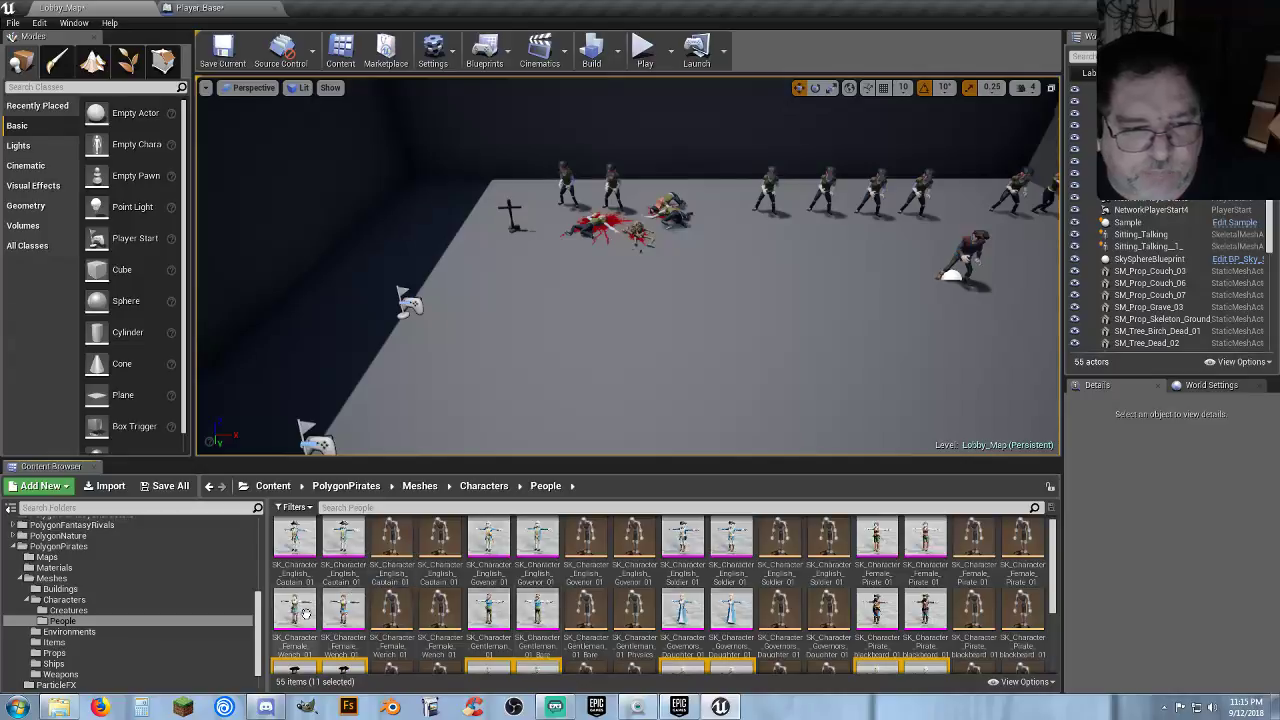
pyautogui.keyDown('ctrl'); pyautogui.click(296, 610); pyautogui.keyUp('ctrl')
pyautogui.keyDown('ctrl'); pyautogui.click(343, 610); pyautogui.keyUp('ctrl')
pyautogui.keyDown('ctrl'); pyautogui.click(489, 610); pyautogui.keyUp('ctrl')
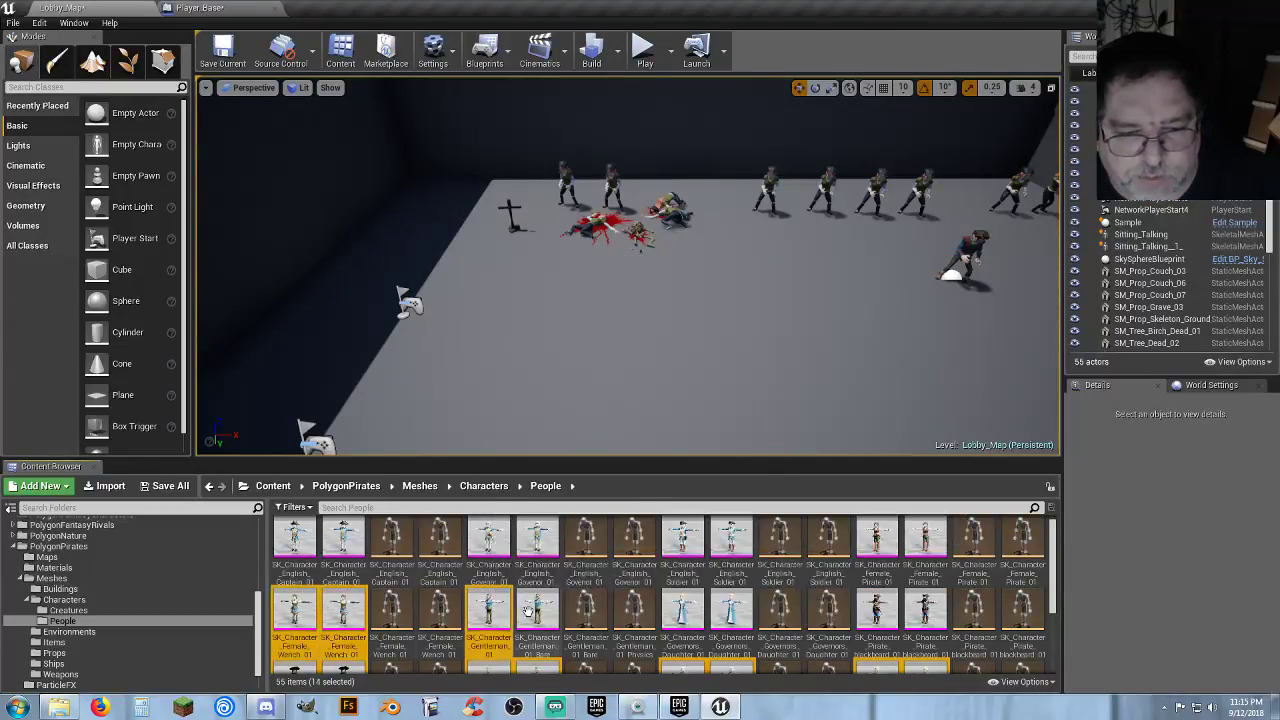
pyautogui.keyDown('ctrl'); pyautogui.click(536, 610); pyautogui.keyUp('ctrl')
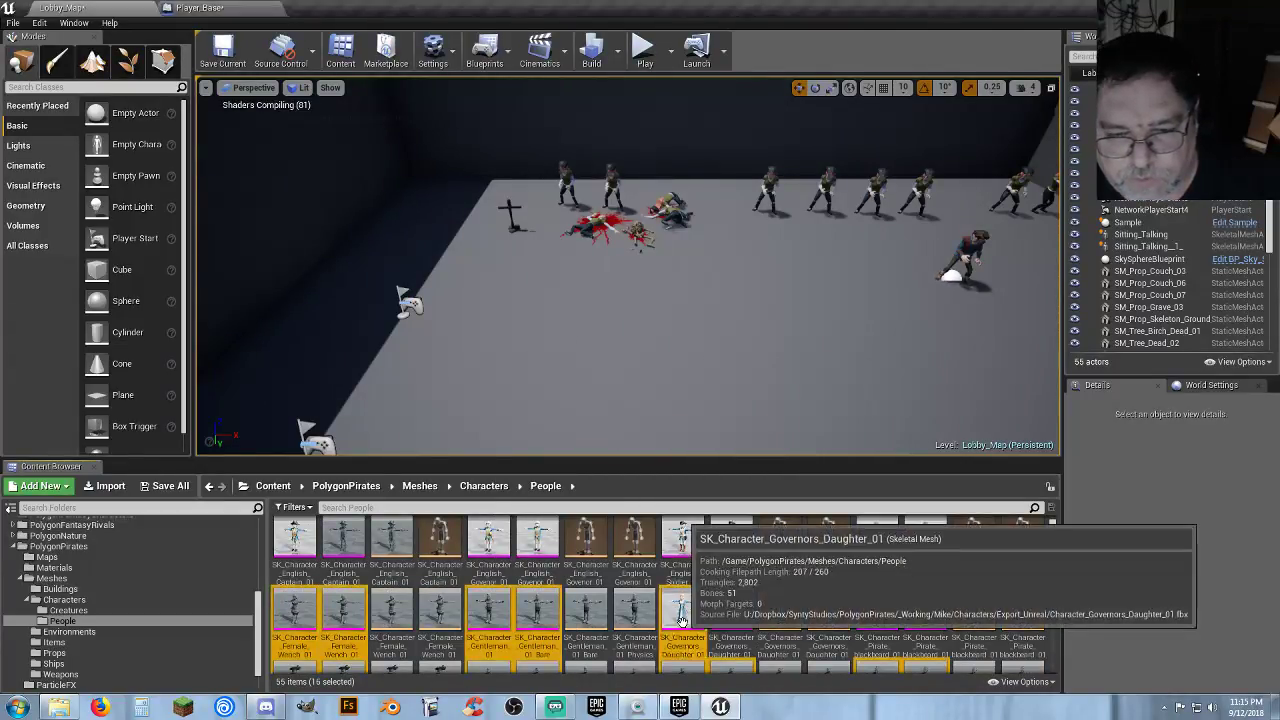
pyautogui.keyDown('ctrl'); pyautogui.click(683, 608); pyautogui.keyUp('ctrl')
pyautogui.scroll(-2, 700, 620)
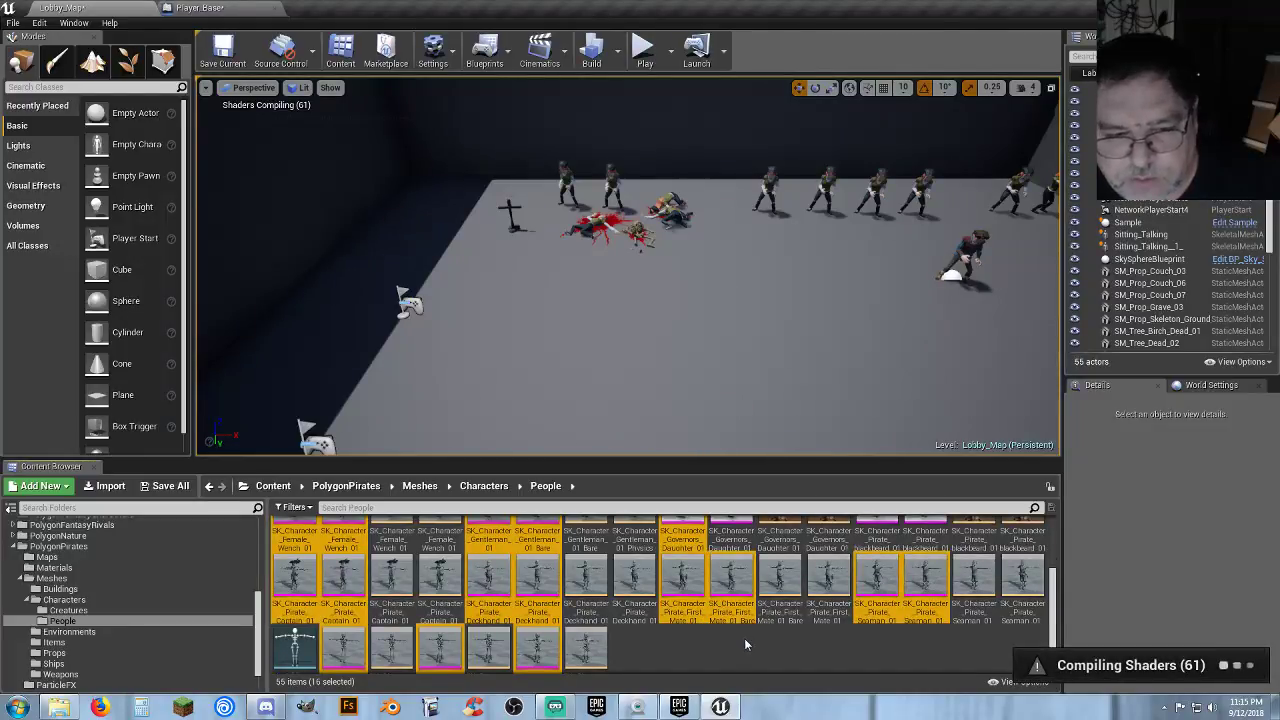
pyautogui.scroll(2, 745, 638)
pyautogui.keyDown('ctrl'); pyautogui.click(735, 610); pyautogui.keyUp('ctrl')
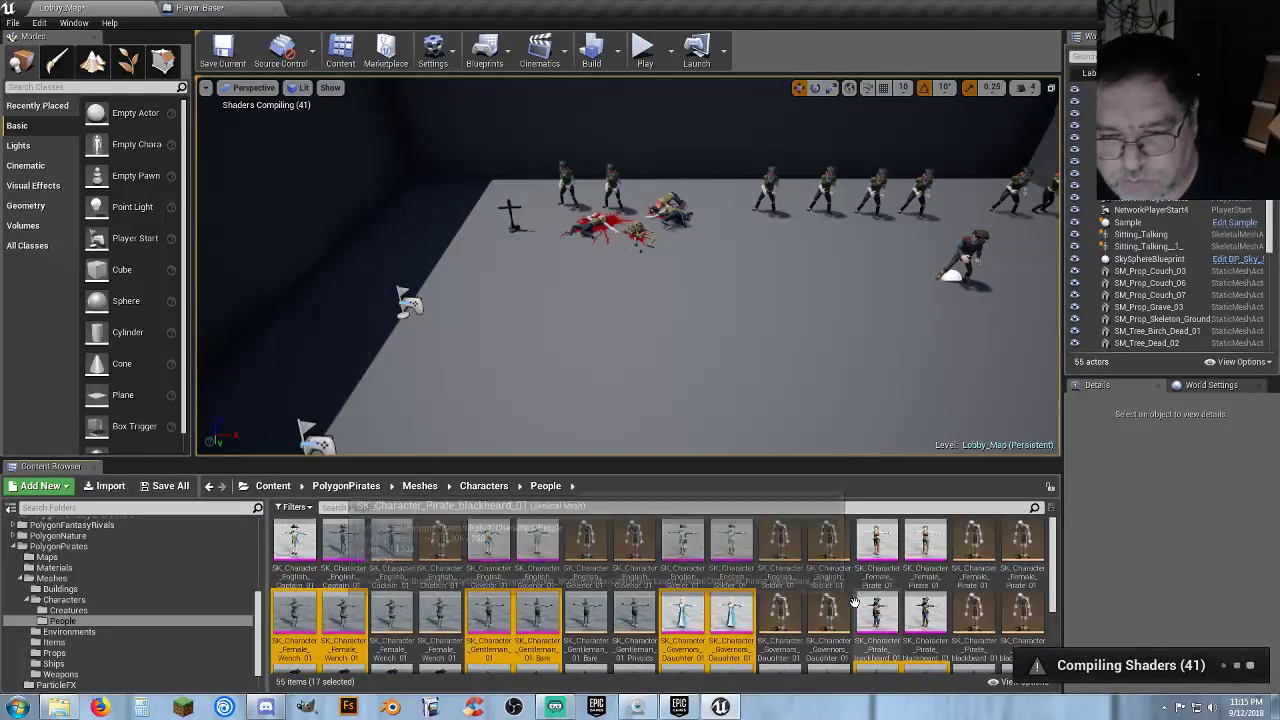
# Extend the selection with both Pirate Blackbeard meshes and both Female Pirate meshes.
pyautogui.keyDown('ctrl'); pyautogui.click(876, 612); pyautogui.keyUp('ctrl')
pyautogui.keyDown('ctrl'); pyautogui.click(924, 612); pyautogui.keyUp('ctrl')
pyautogui.keyDown('ctrl'); pyautogui.click(922, 540); pyautogui.keyUp('ctrl')
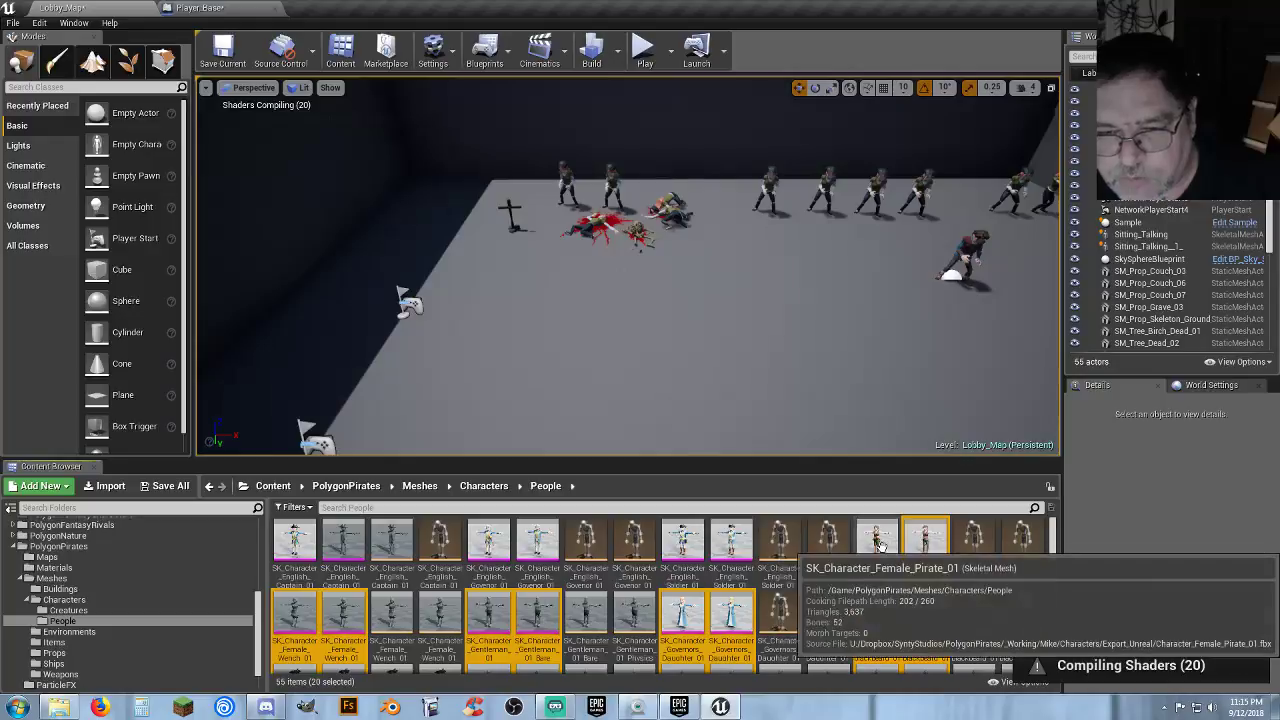
pyautogui.keyDown('ctrl'); pyautogui.click(876, 540); pyautogui.keyUp('ctrl')
# Include both versions of the English Soldier, English Govenor and English Captain skeletal meshes in the selection.
pyautogui.keyDown('ctrl'); pyautogui.click(731, 540); pyautogui.keyUp('ctrl')
pyautogui.keyDown('ctrl'); pyautogui.click(686, 543); pyautogui.keyUp('ctrl')
pyautogui.keyDown('ctrl'); pyautogui.click(537, 540); pyautogui.keyUp('ctrl')
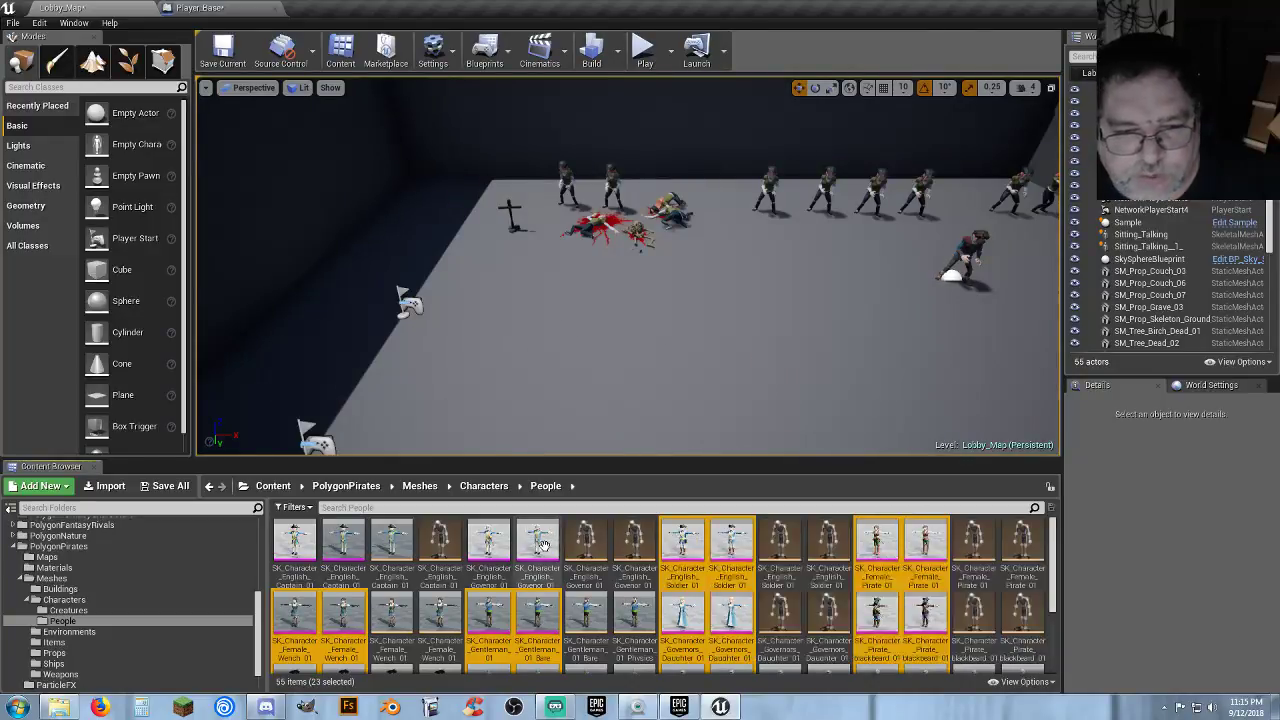
pyautogui.keyDown('ctrl'); pyautogui.click(489, 540); pyautogui.keyUp('ctrl')
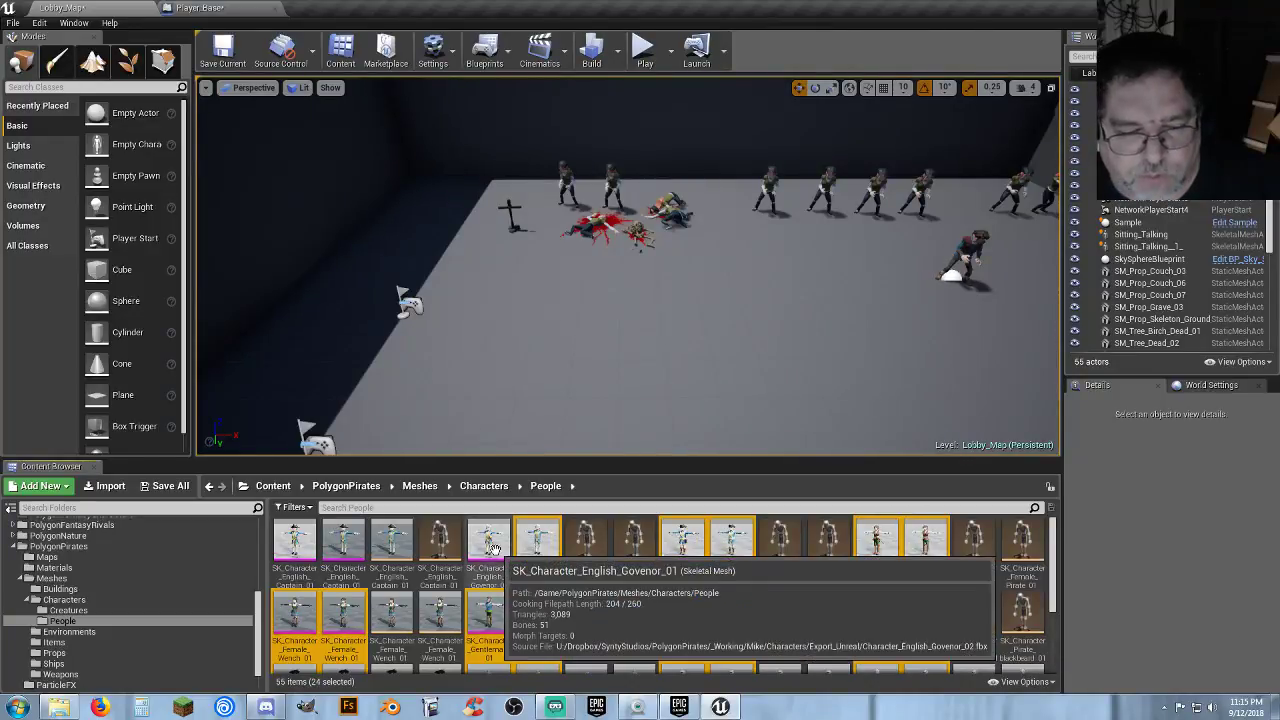
pyautogui.keyDown('ctrl'); pyautogui.click(344, 540); pyautogui.keyUp('ctrl')
pyautogui.keyDown('ctrl'); pyautogui.click(296, 540); pyautogui.keyUp('ctrl')
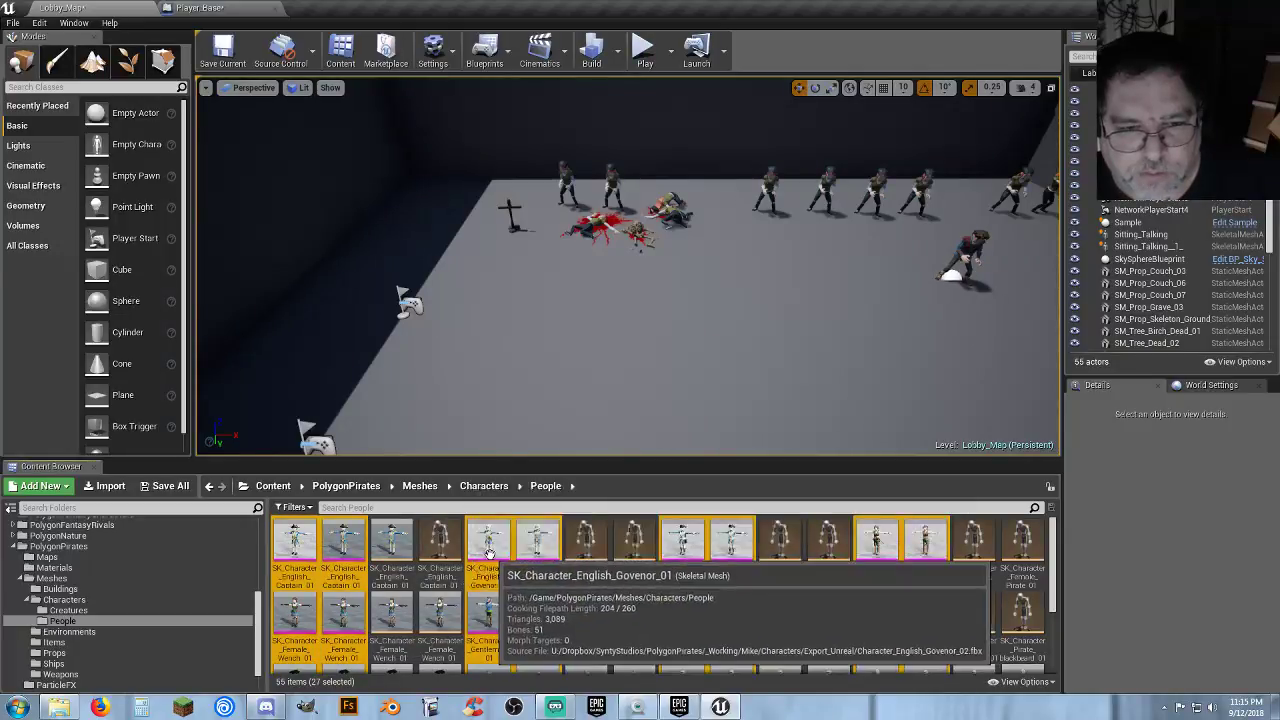
# Assign a skeleton to all the selected pirate character meshes, choosing Poly_Skeleton from Characters/Mesh as the target.
pyautogui.rightClick(487, 553)
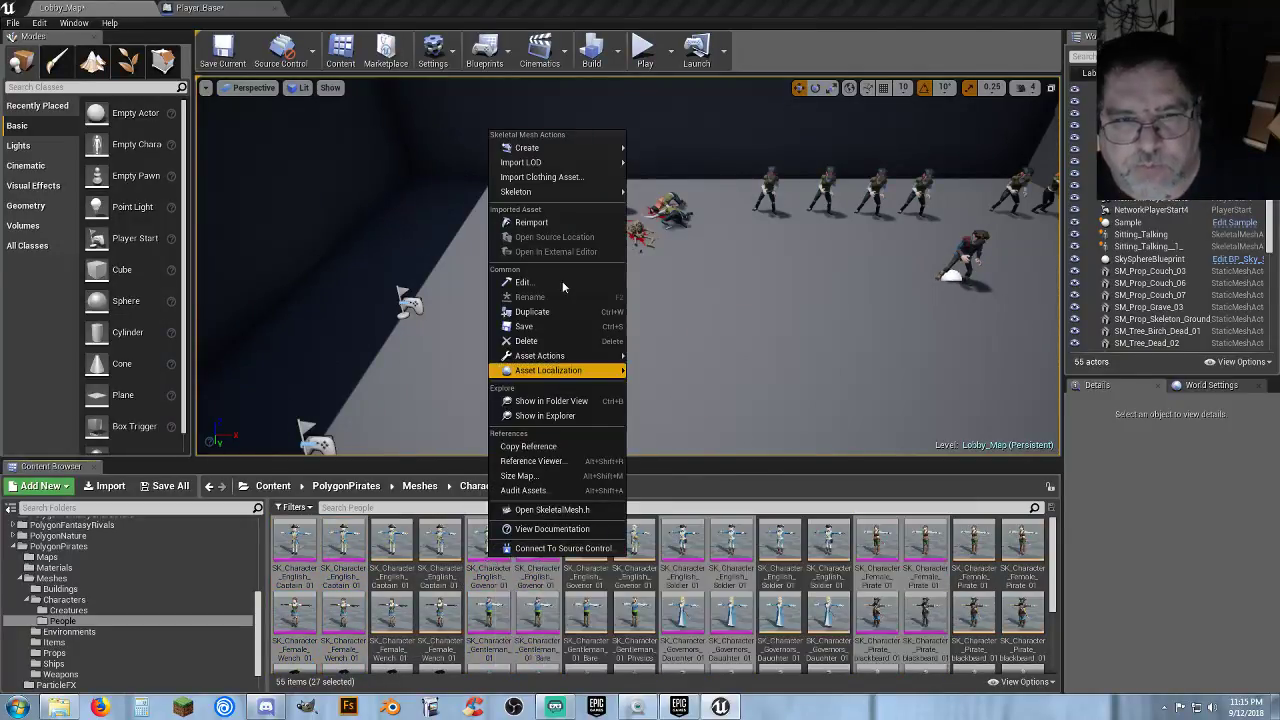
pyautogui.moveTo(600, 191)
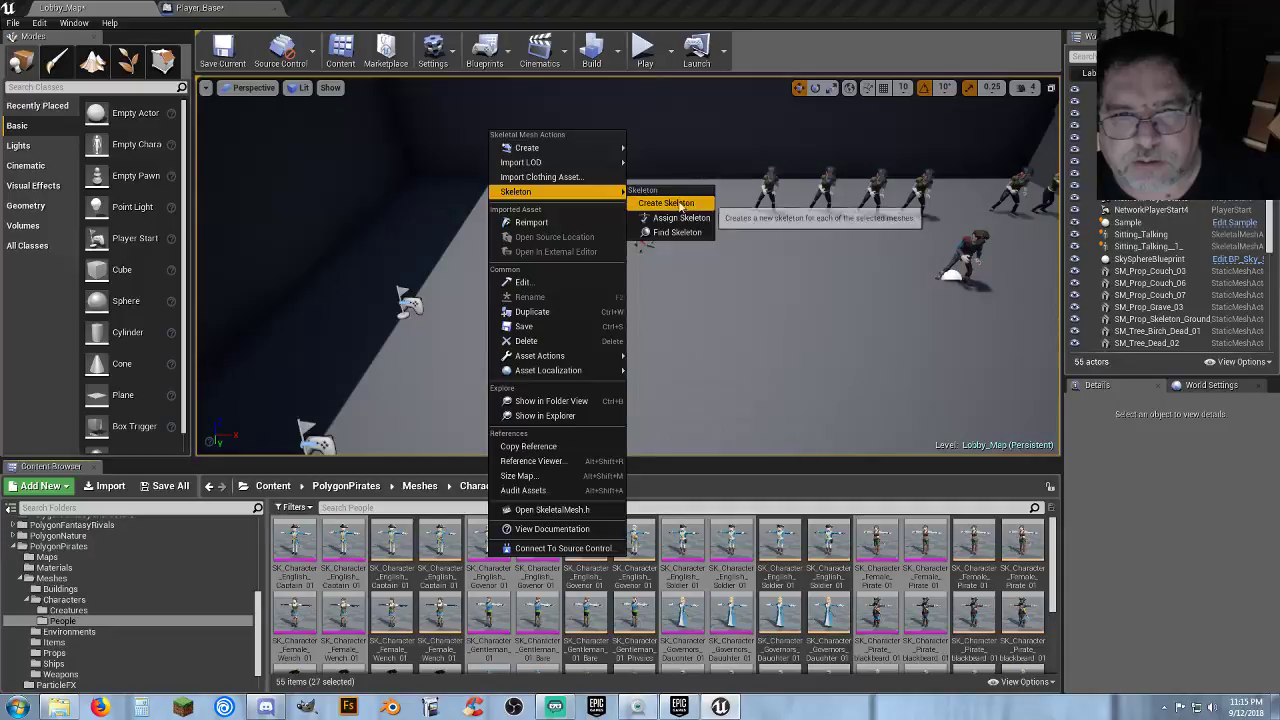
pyautogui.click(680, 217)
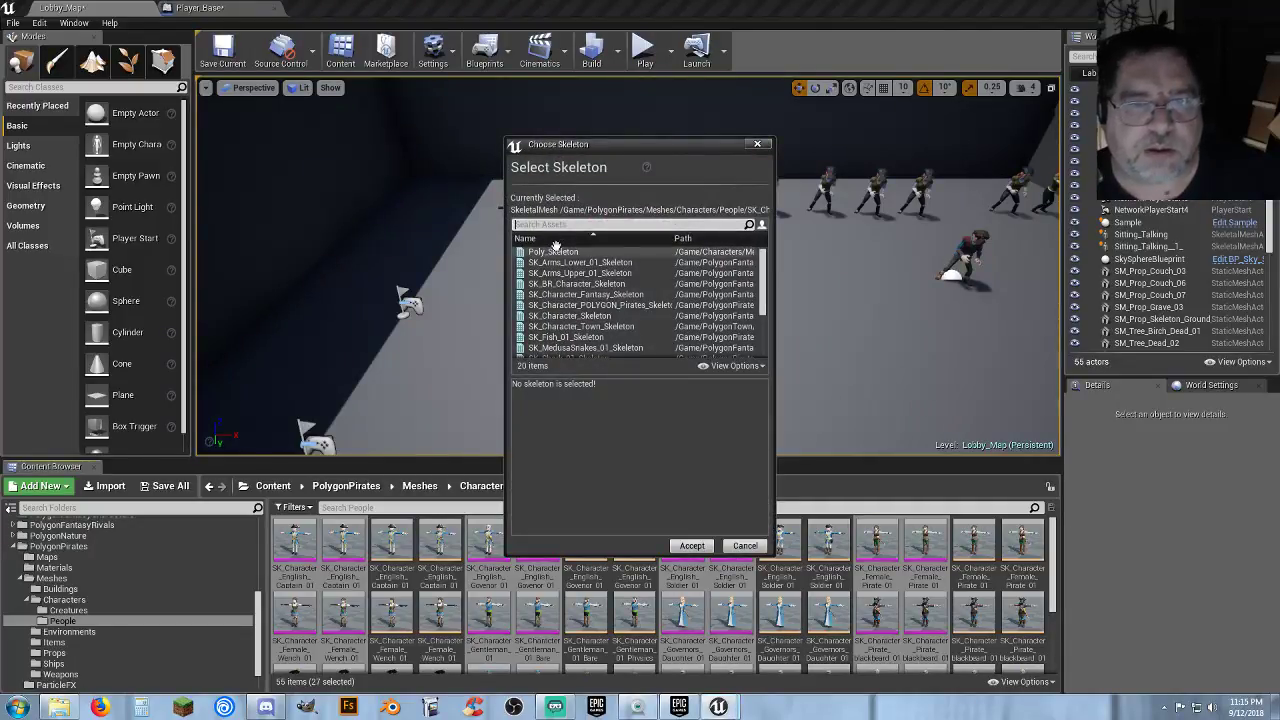
pyautogui.click(554, 251)
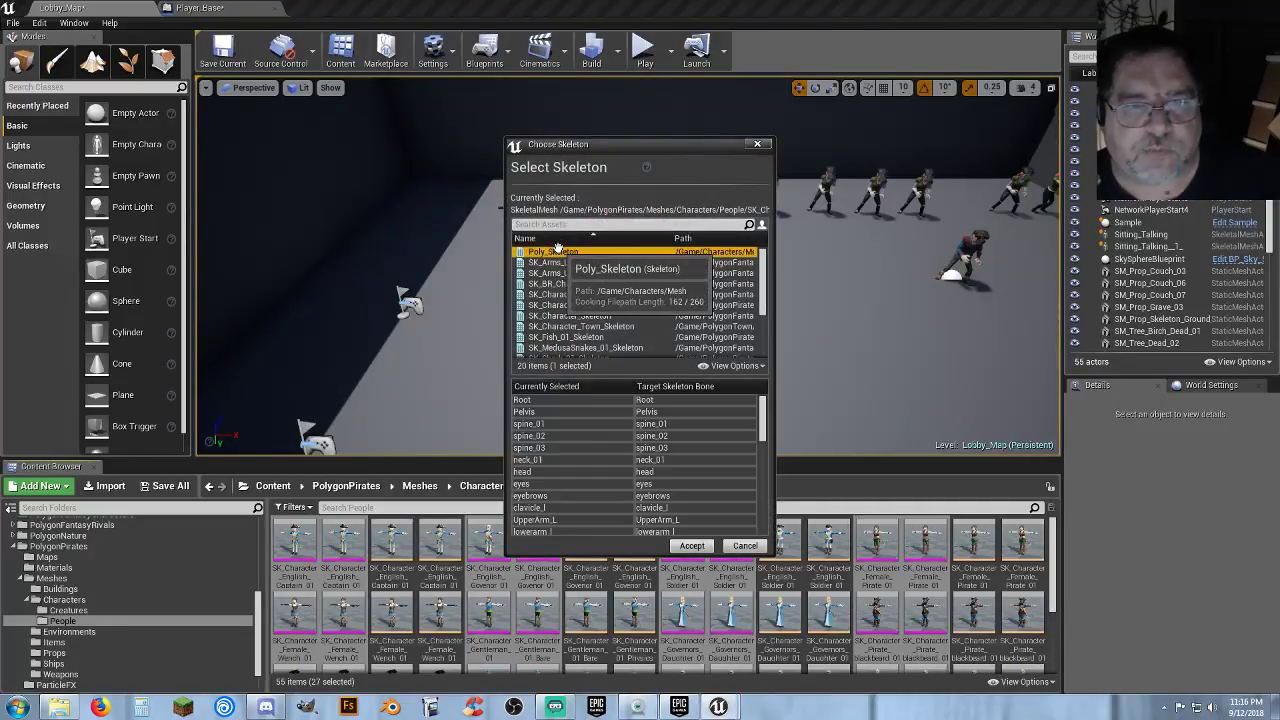
# Assign Poly_Skeleton to the English Captain and English Governor meshes, merging their rapier, sabre and character bones into it.
pyautogui.click(692, 546)
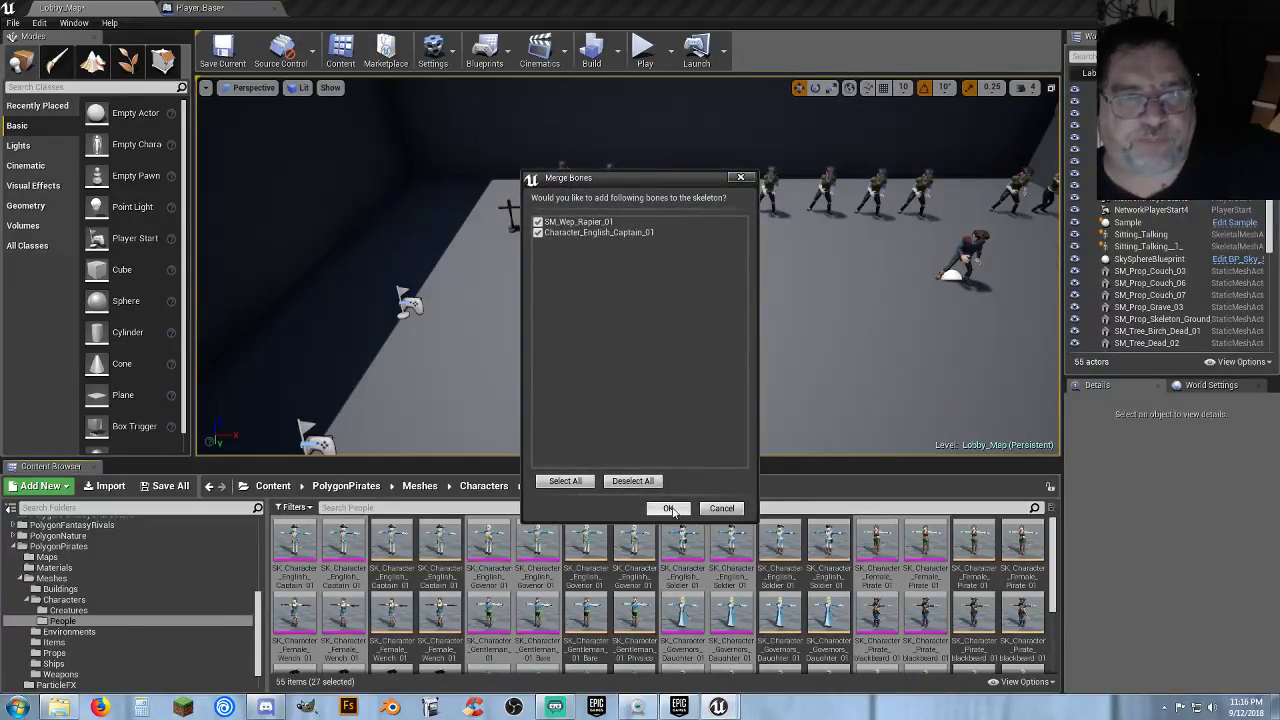
pyautogui.click(669, 508)
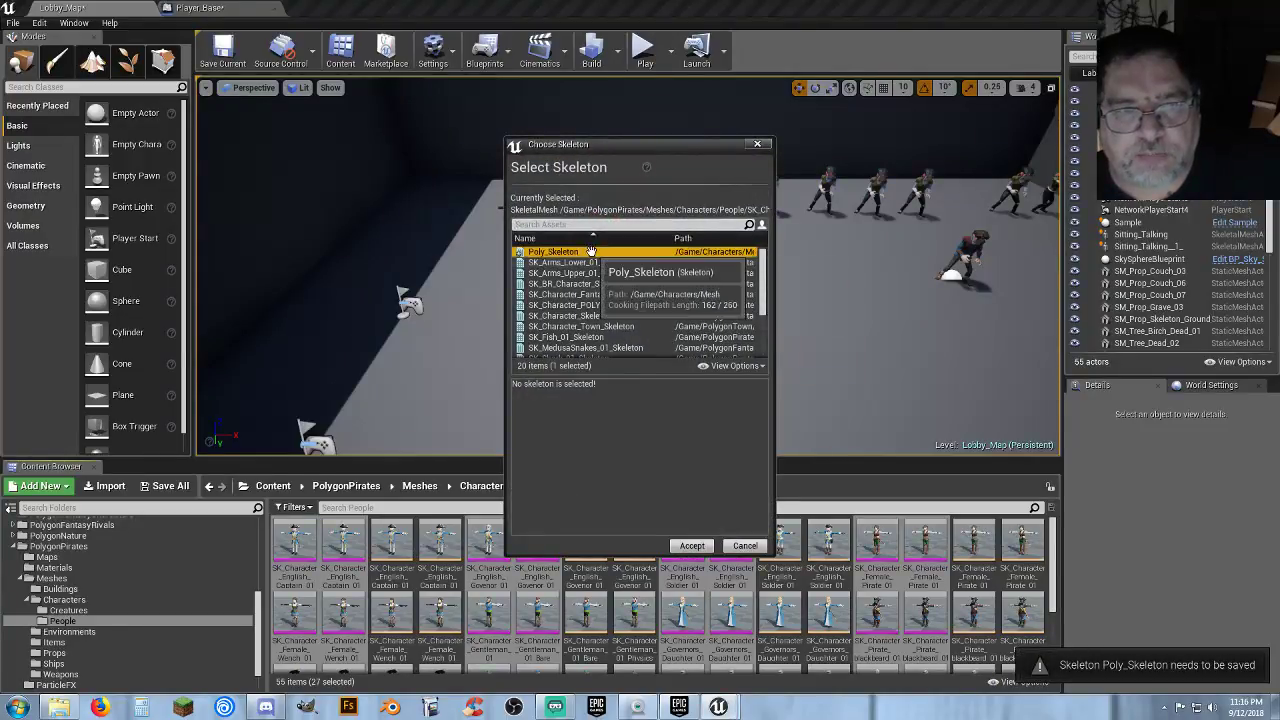
pyautogui.click(591, 252)
pyautogui.click(692, 546)
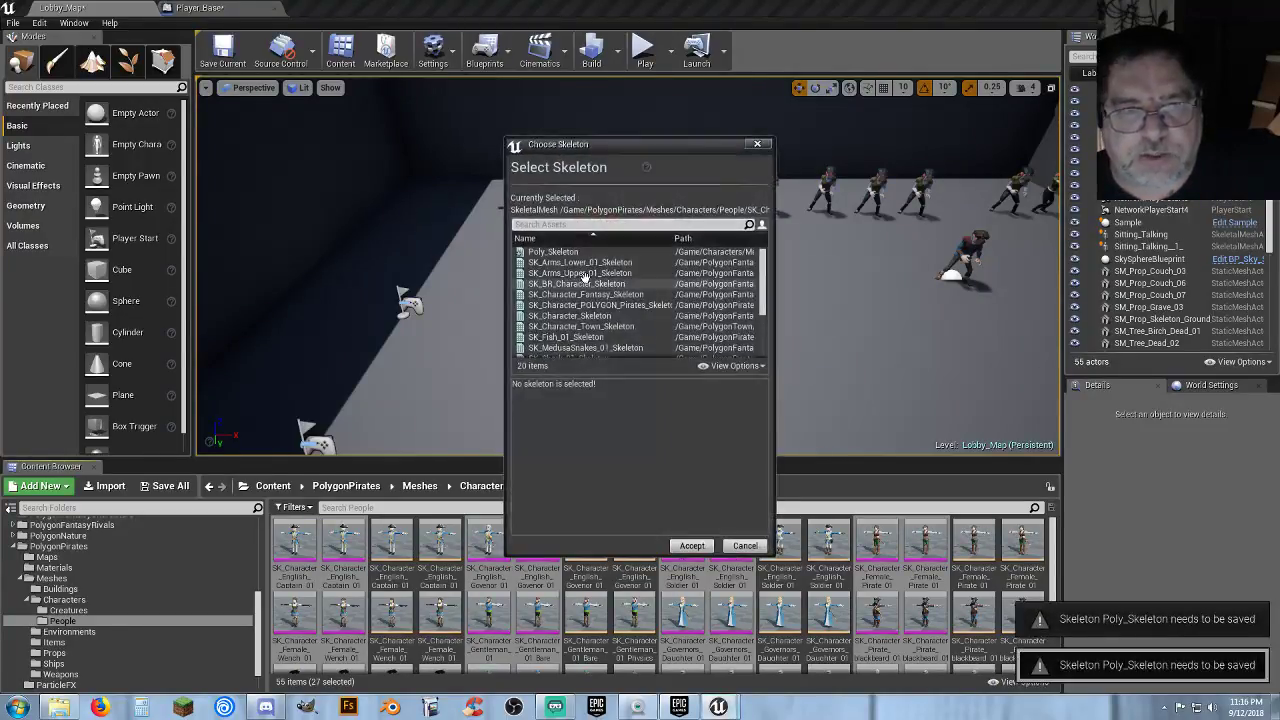
pyautogui.click(577, 252)
pyautogui.click(692, 546)
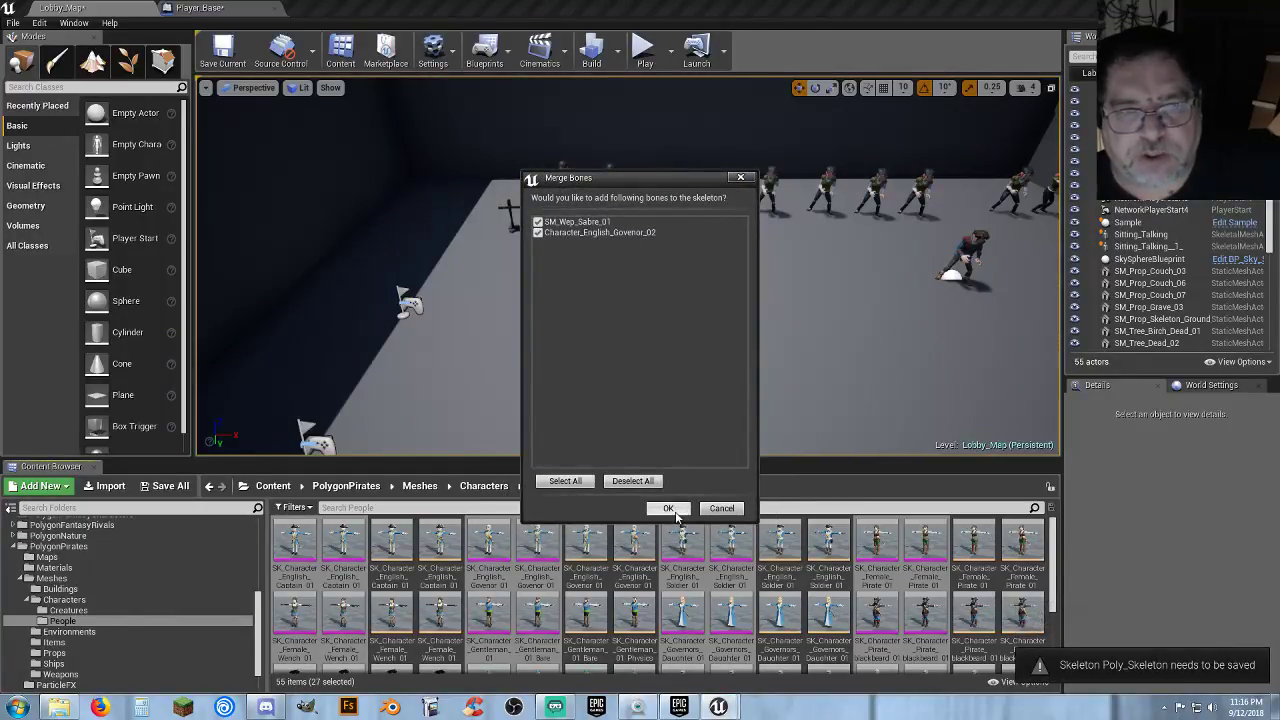
pyautogui.click(670, 509)
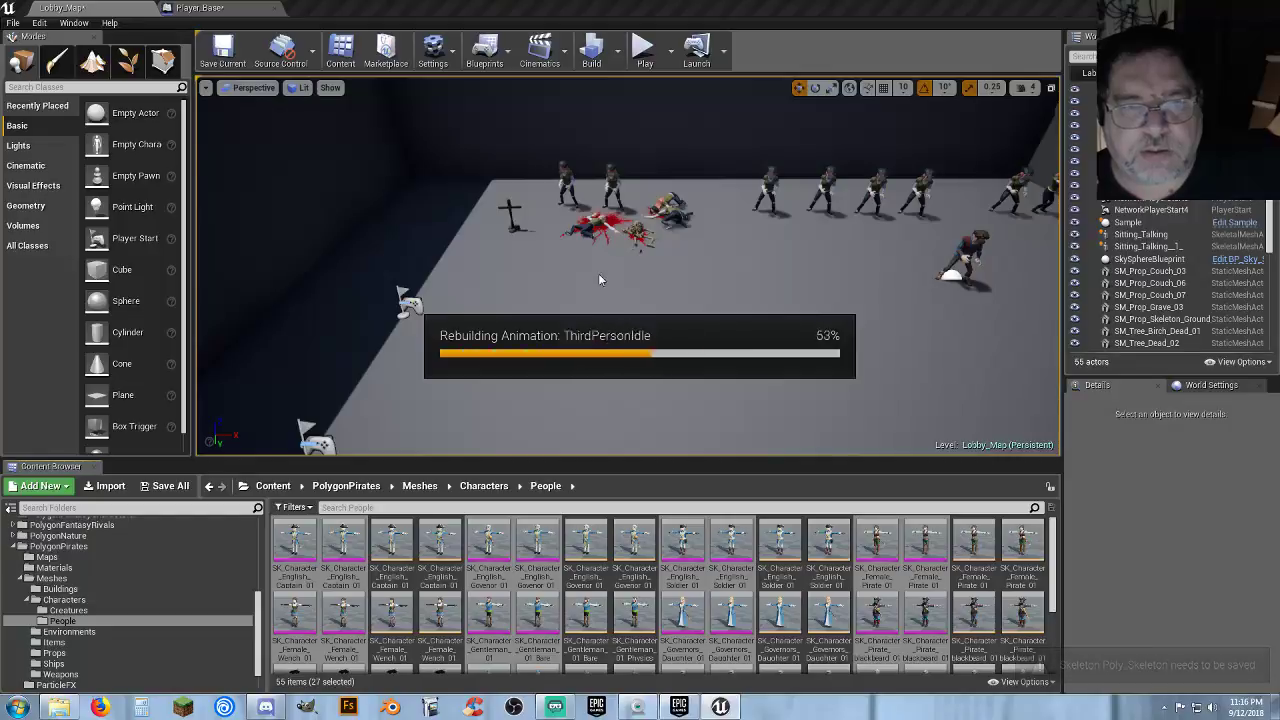
# Assign Poly_Skeleton to the English Soldier meshes, merging the roll, bag and pouch attachments and Character_English_Soldier_01 into the skeleton.
pyautogui.click(560, 252)
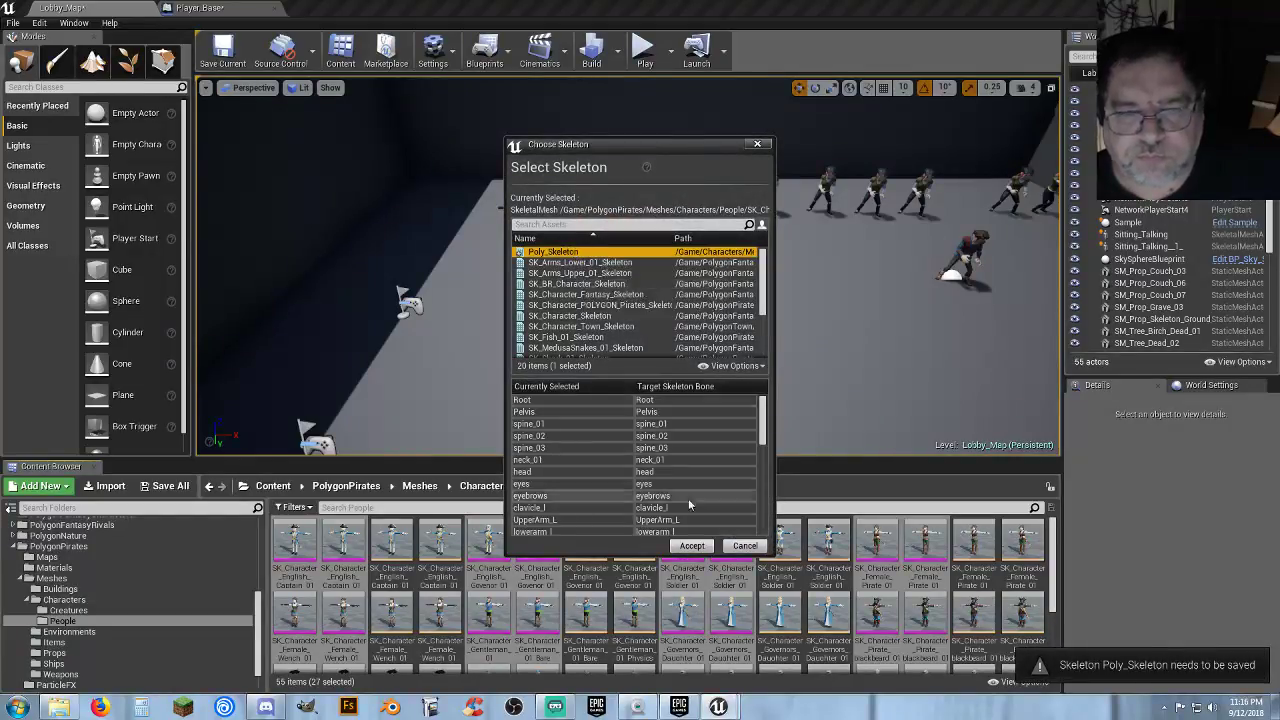
pyautogui.click(692, 546)
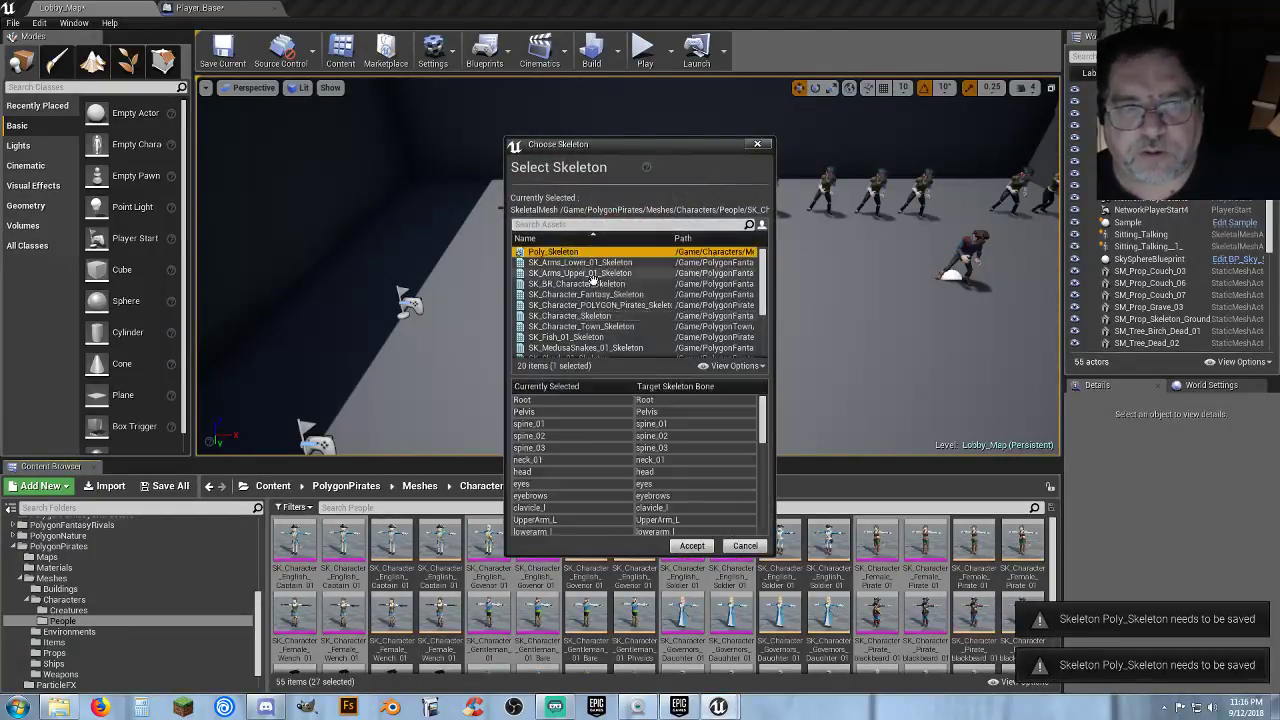
pyautogui.click(693, 547)
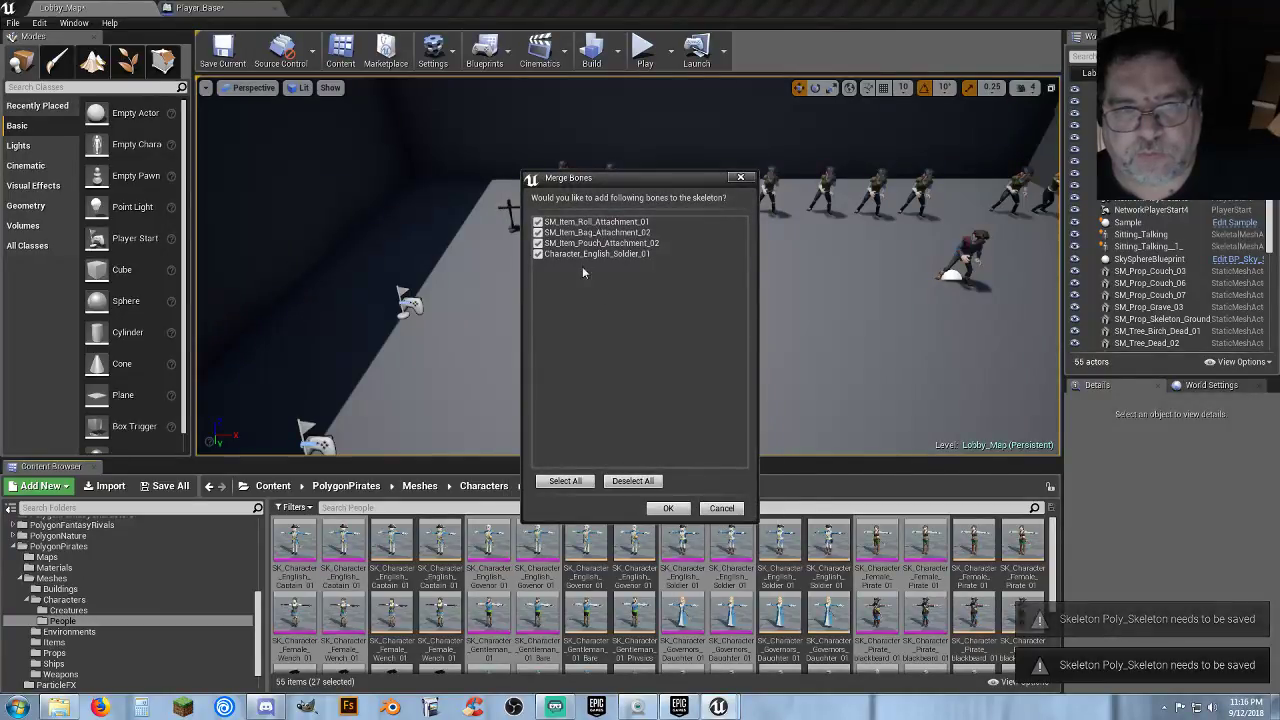
pyautogui.click(669, 508)
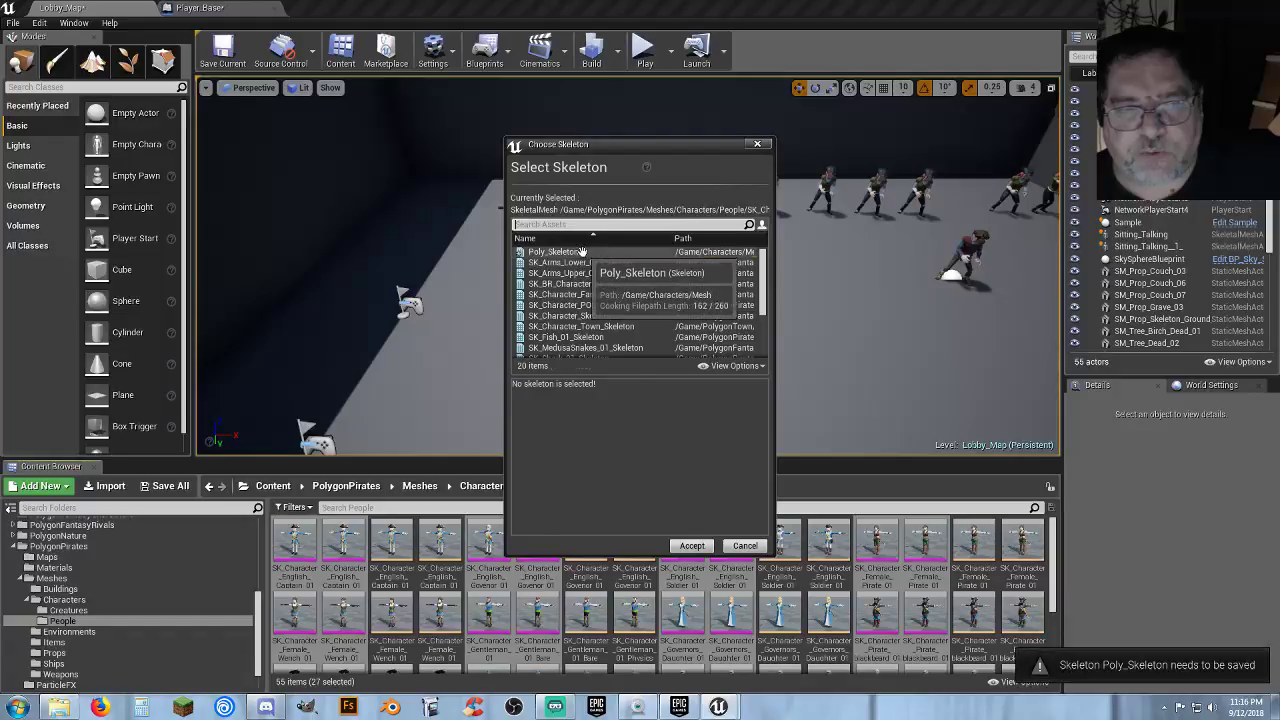
# Assign Poly_Skeleton to the Female Pirate meshes and accept merging their additional bones into the skeleton.
pyautogui.click(582, 251)
pyautogui.click(692, 545)
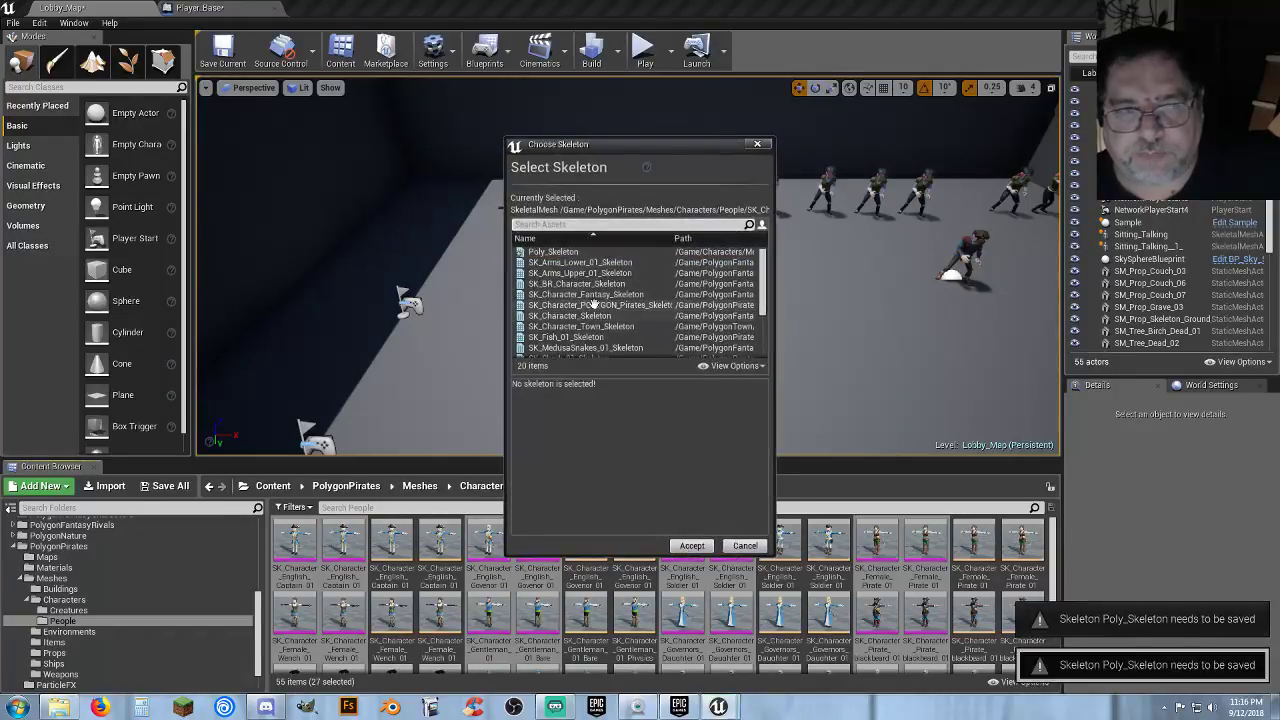
pyautogui.click(582, 251)
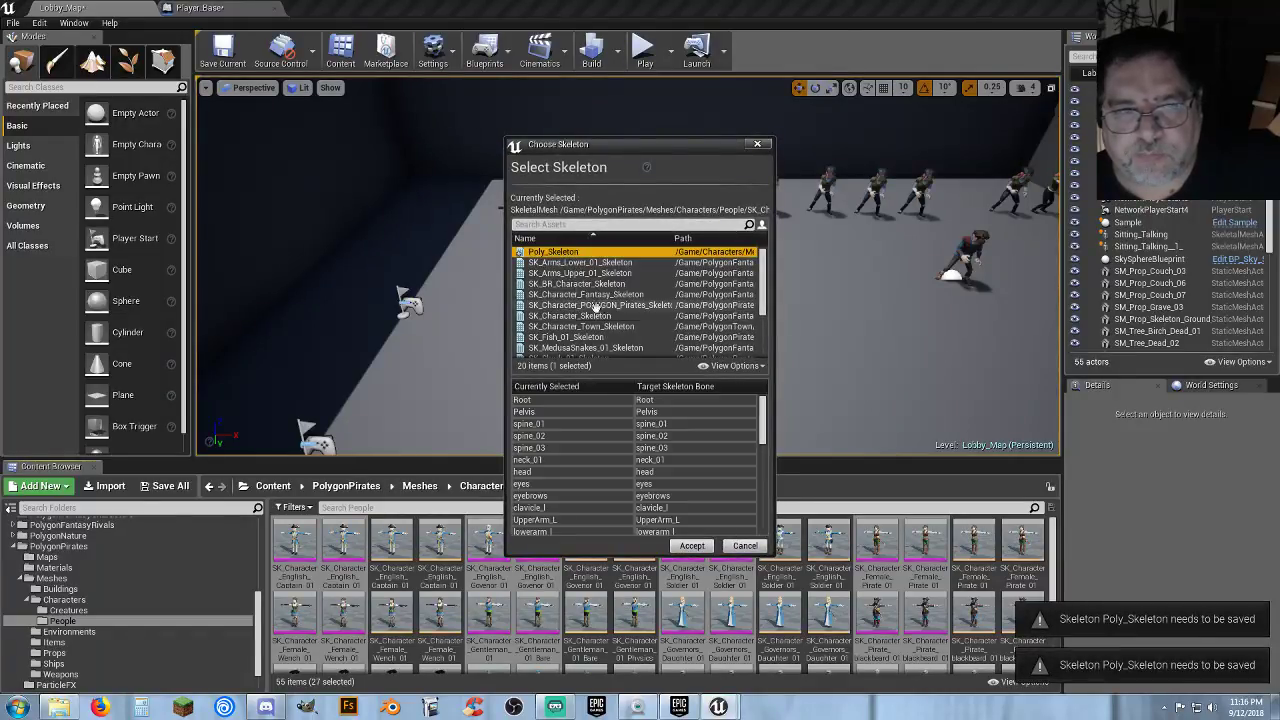
pyautogui.click(692, 546)
pyautogui.click(668, 509)
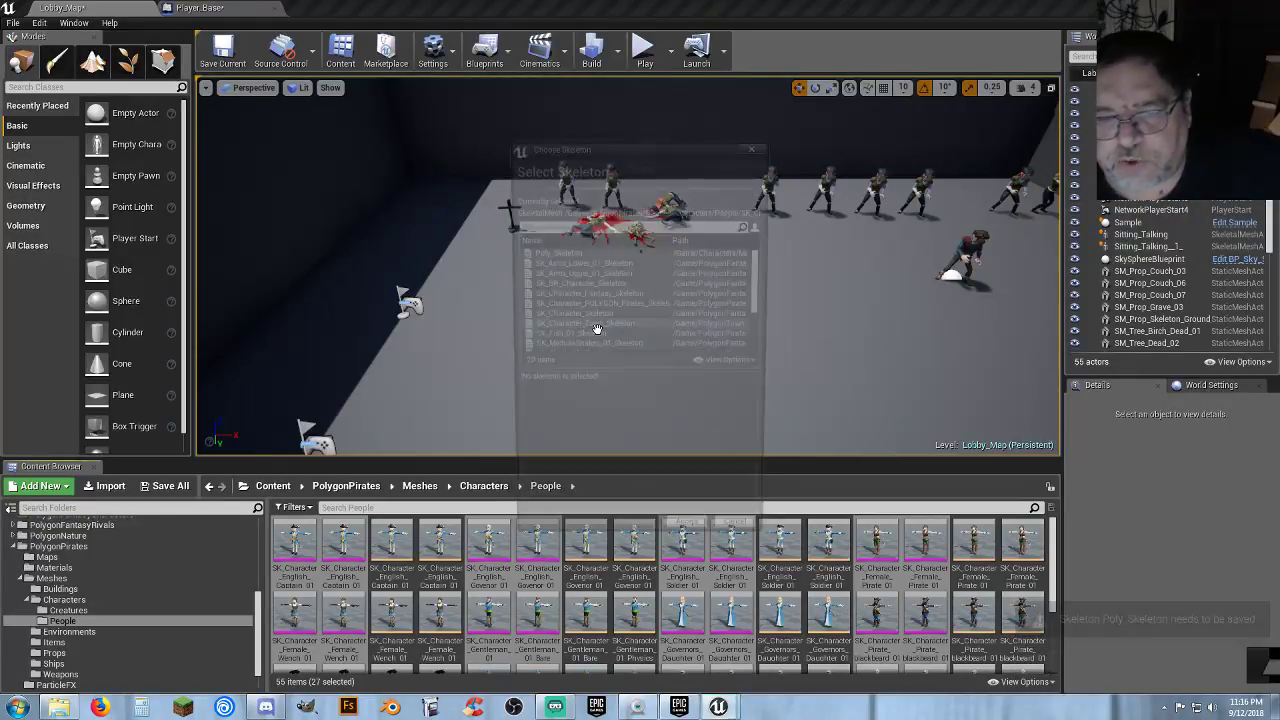
# Assign Poly_Skeleton to the Female Wench meshes, merging Item_CoinBag and Character_Female_Wench_01 into the skeleton.
pyautogui.click(552, 251)
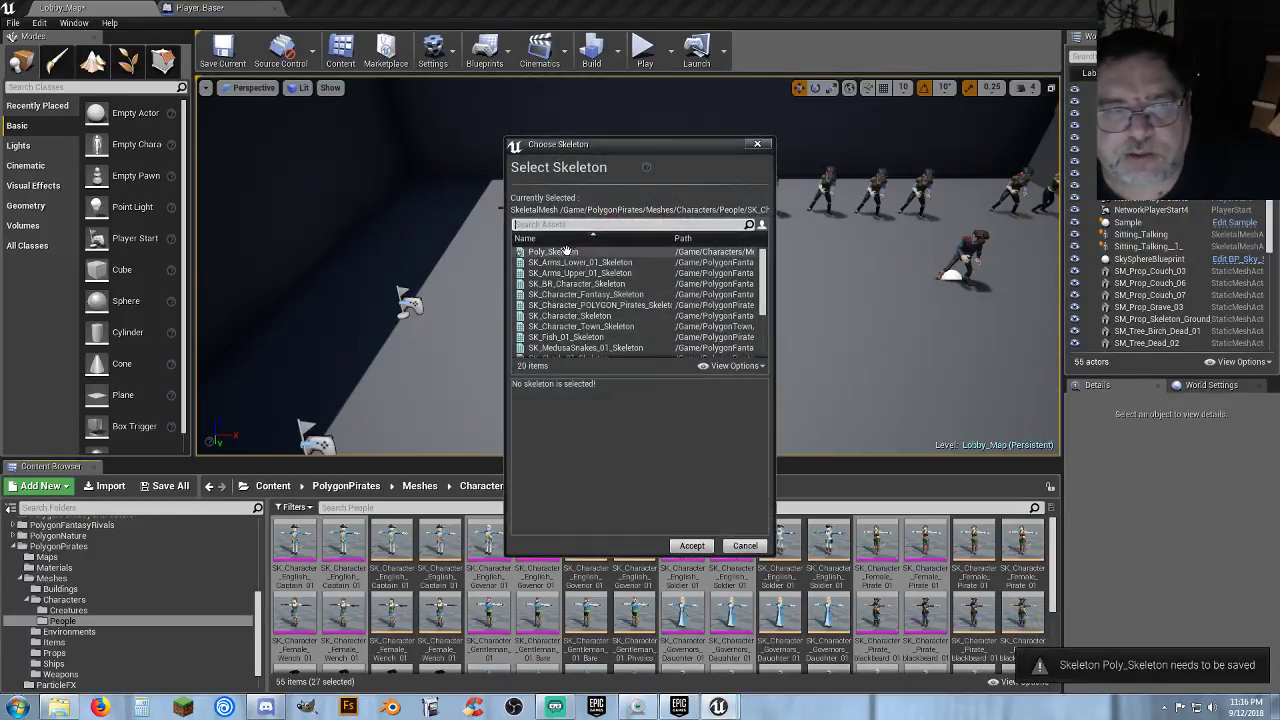
pyautogui.click(691, 546)
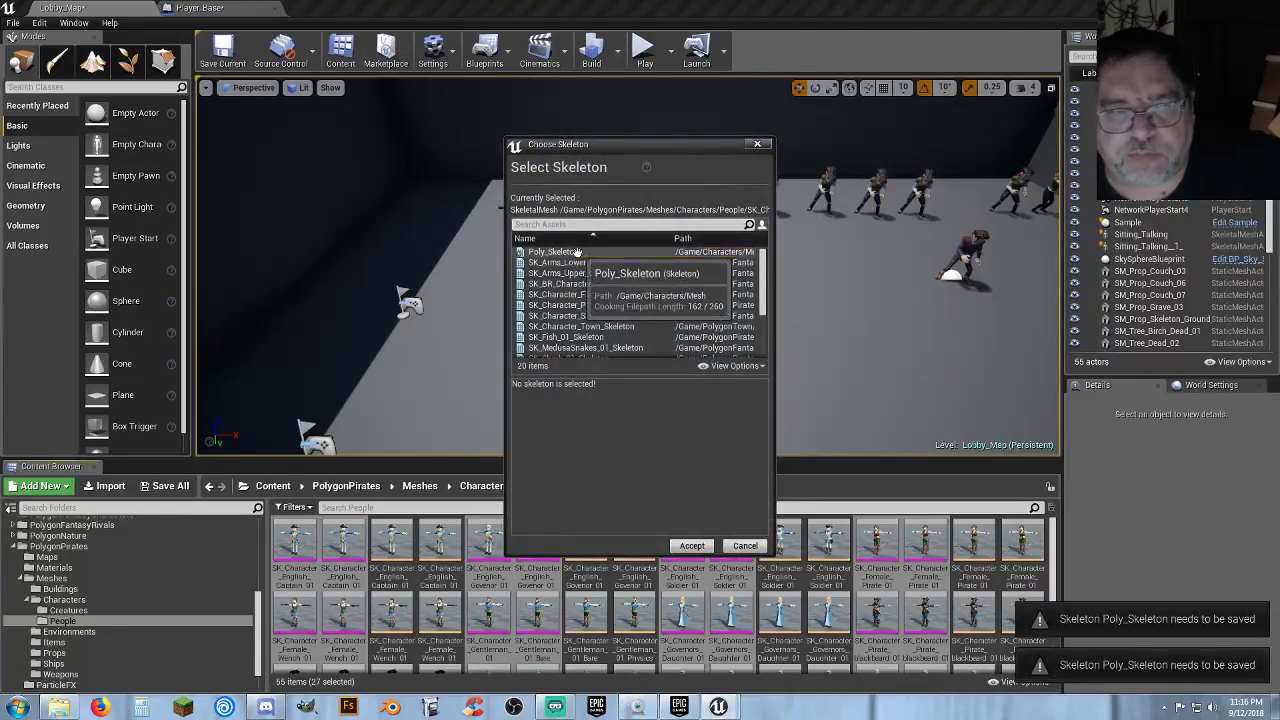
pyautogui.click(556, 251)
pyautogui.click(692, 546)
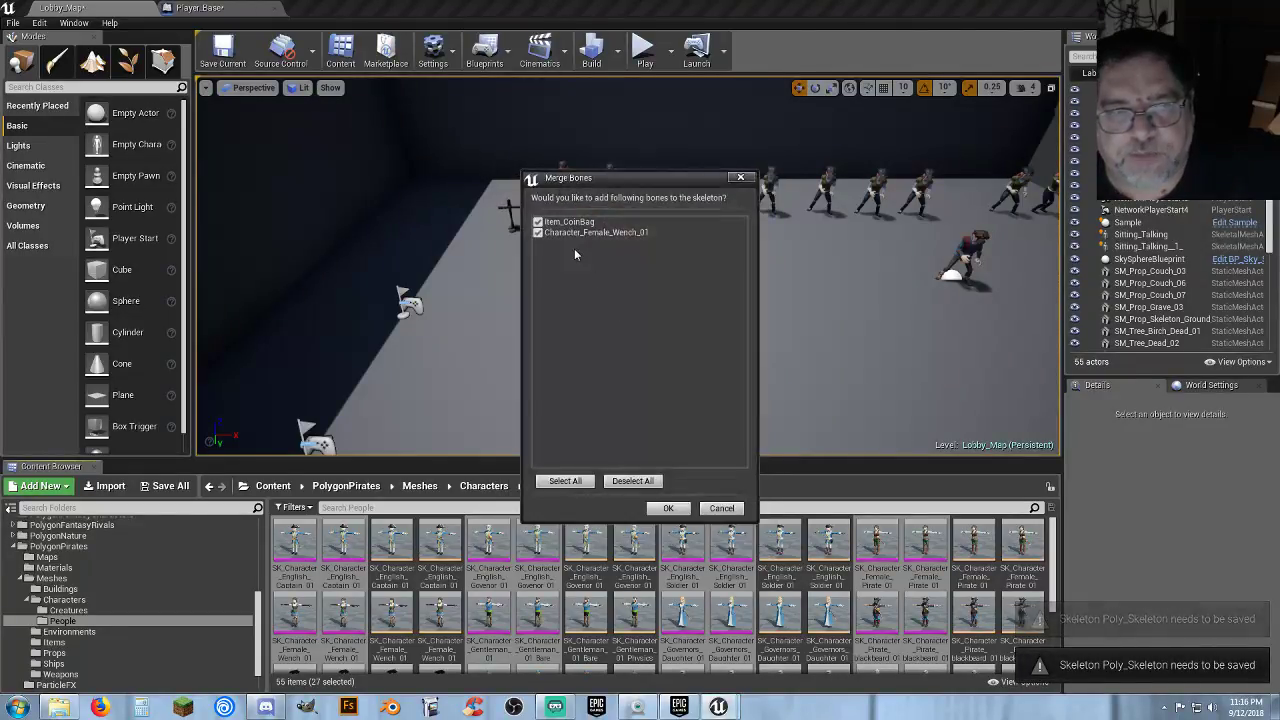
pyautogui.click(668, 508)
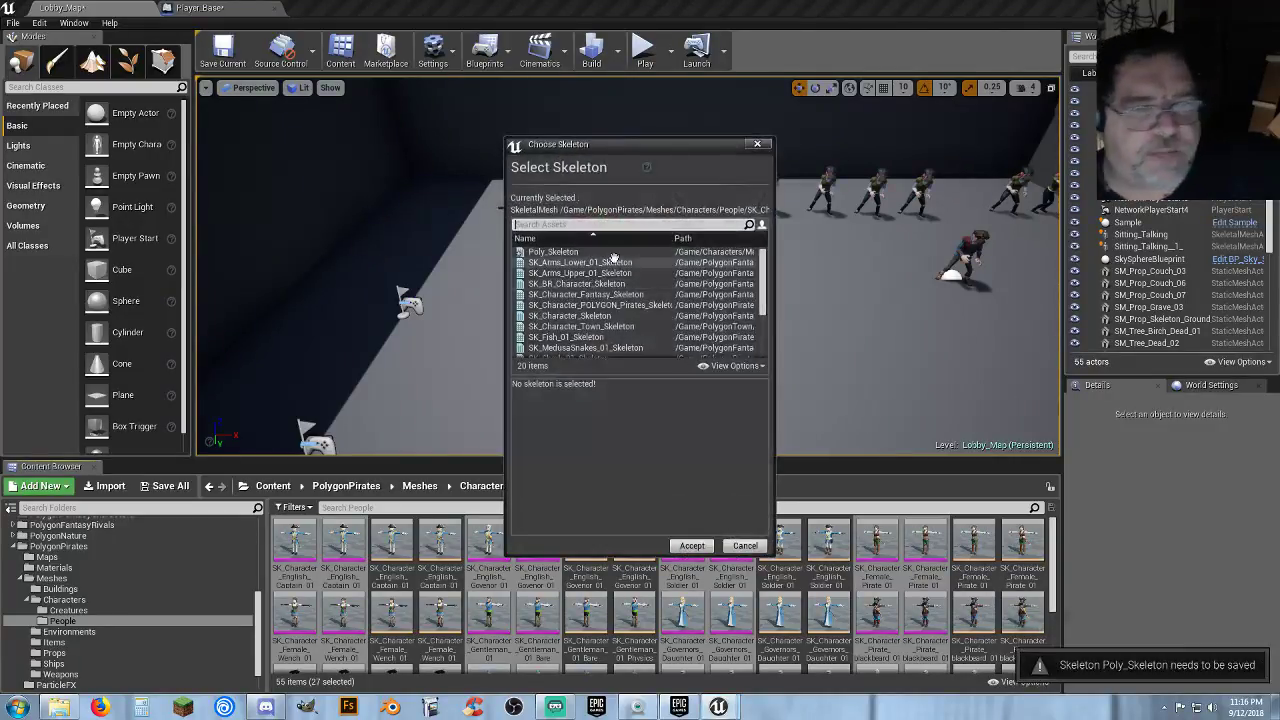
# Assign Poly_Skeleton to the Gentleman meshes and accept merging their additional bones into the skeleton.
pyautogui.click(574, 252)
pyautogui.click(700, 545)
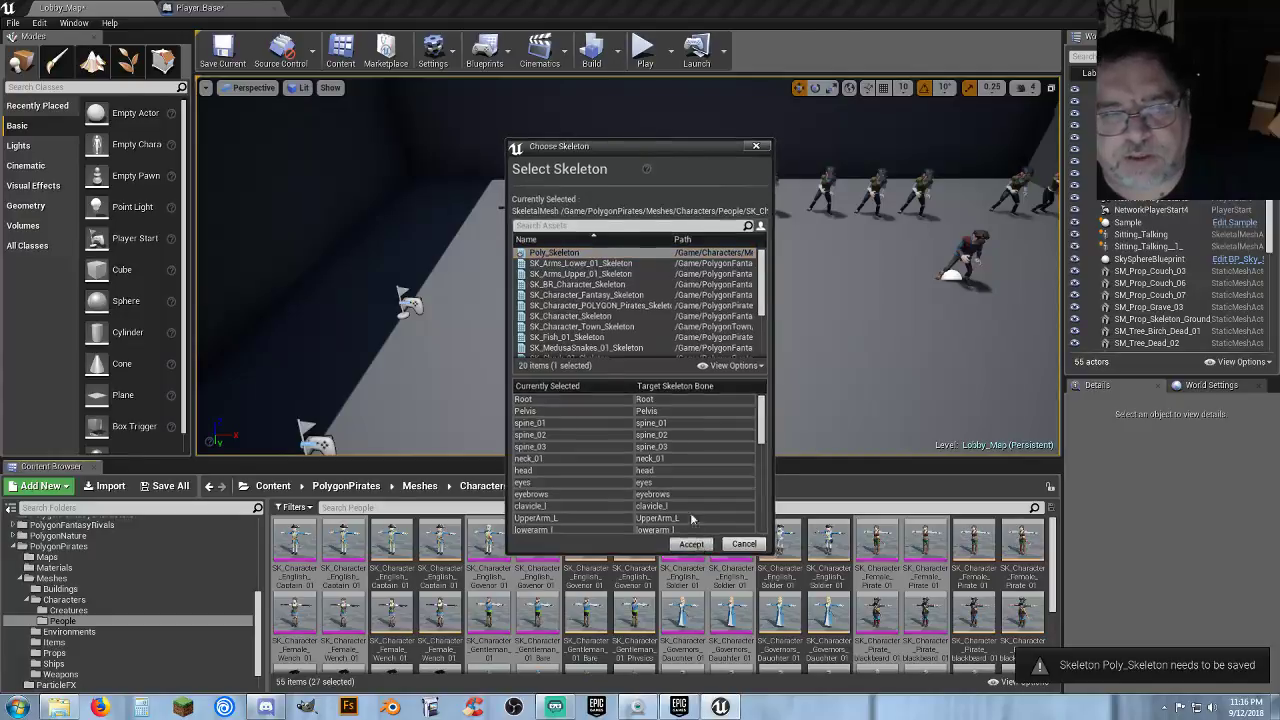
pyautogui.click(583, 252)
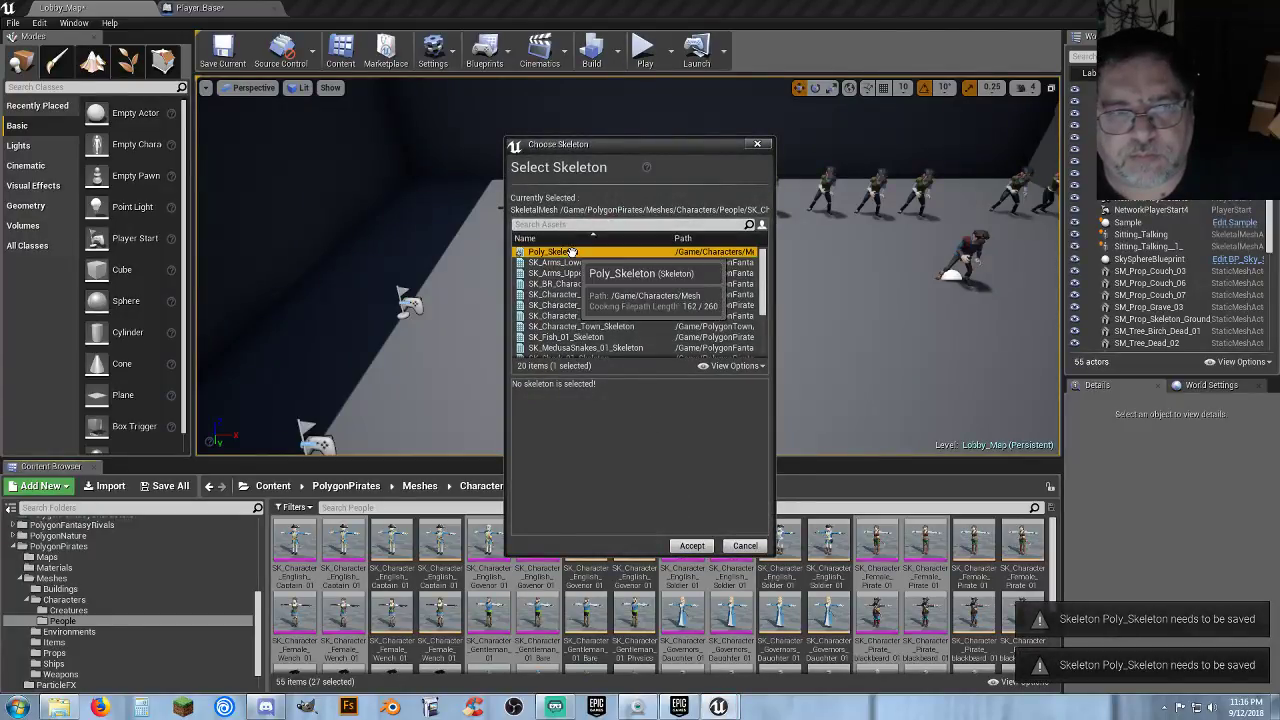
pyautogui.click(691, 544)
pyautogui.click(668, 508)
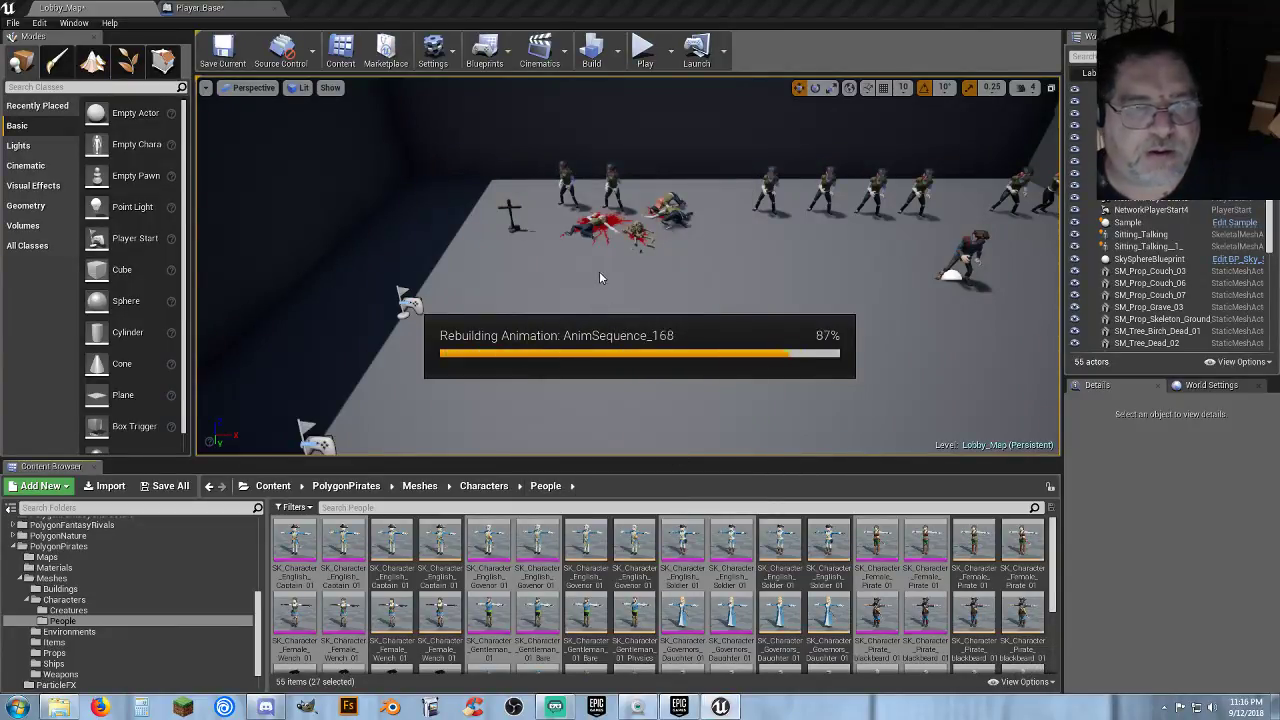
# Assign Poly_Skeleton to the Governor's Daughter meshes, merging the Character_Governors_Daughter_01 bone into the skeleton.
pyautogui.click(571, 251)
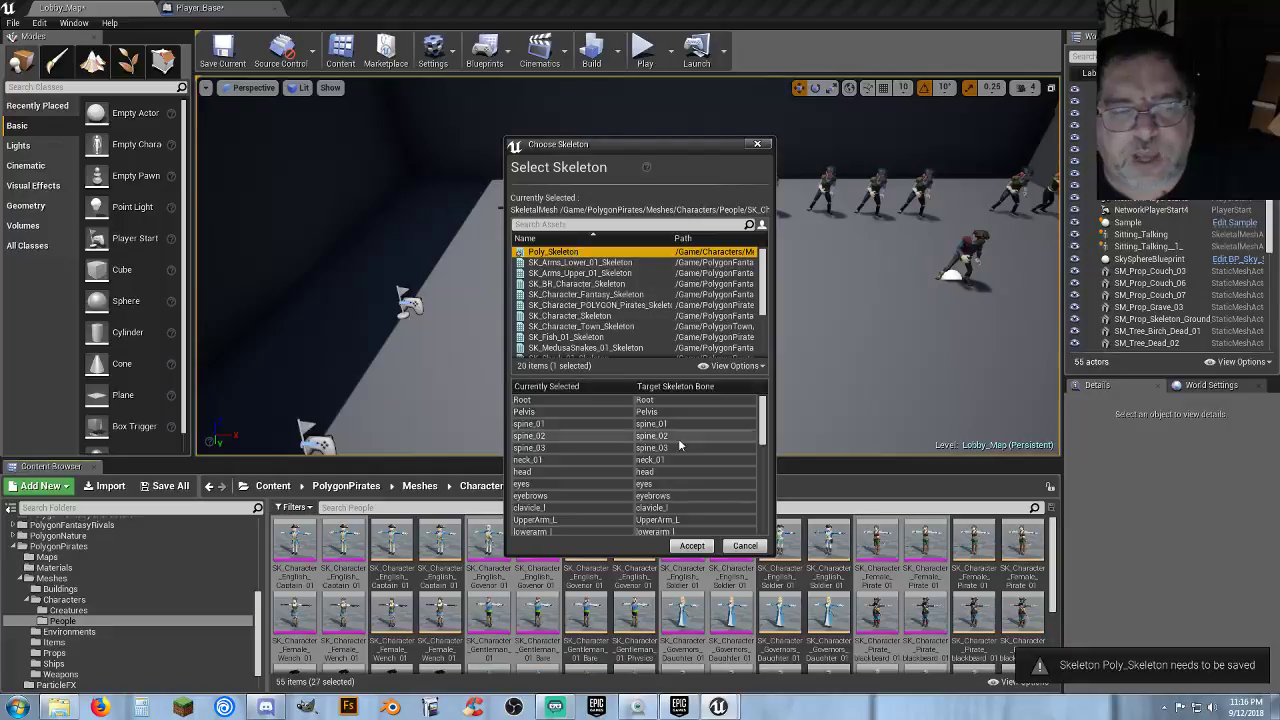
pyautogui.click(692, 545)
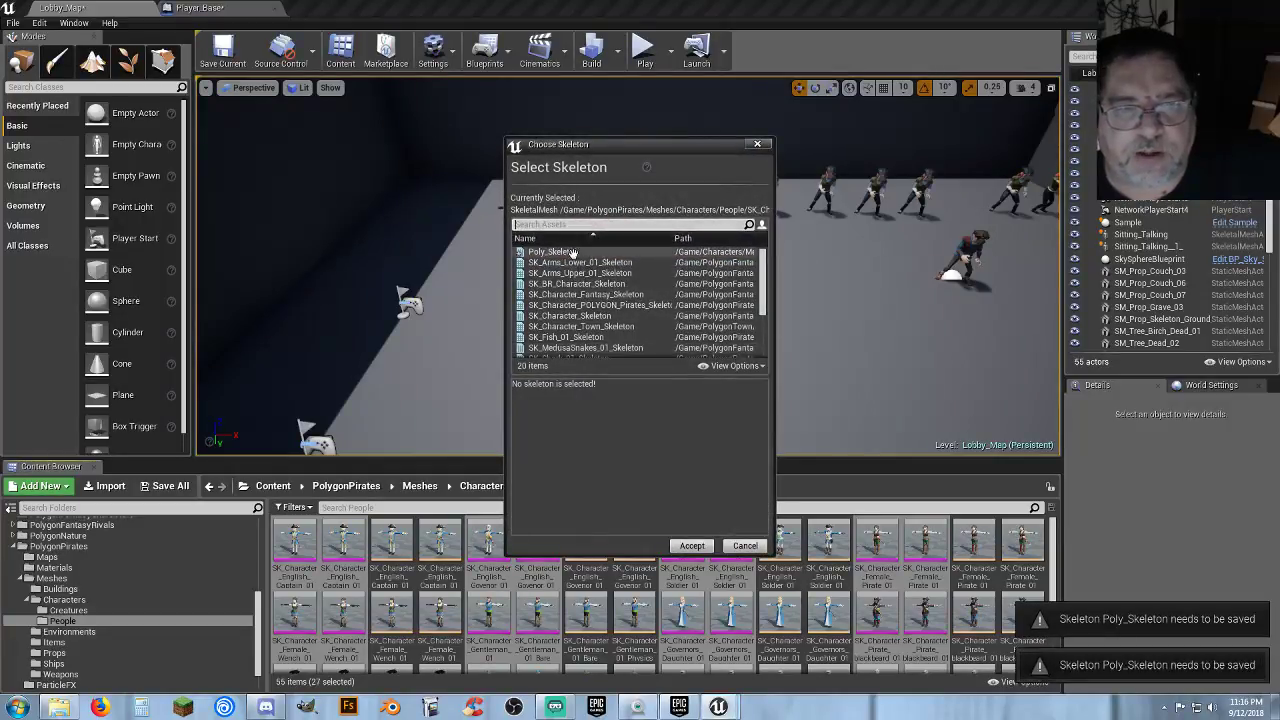
pyautogui.click(694, 546)
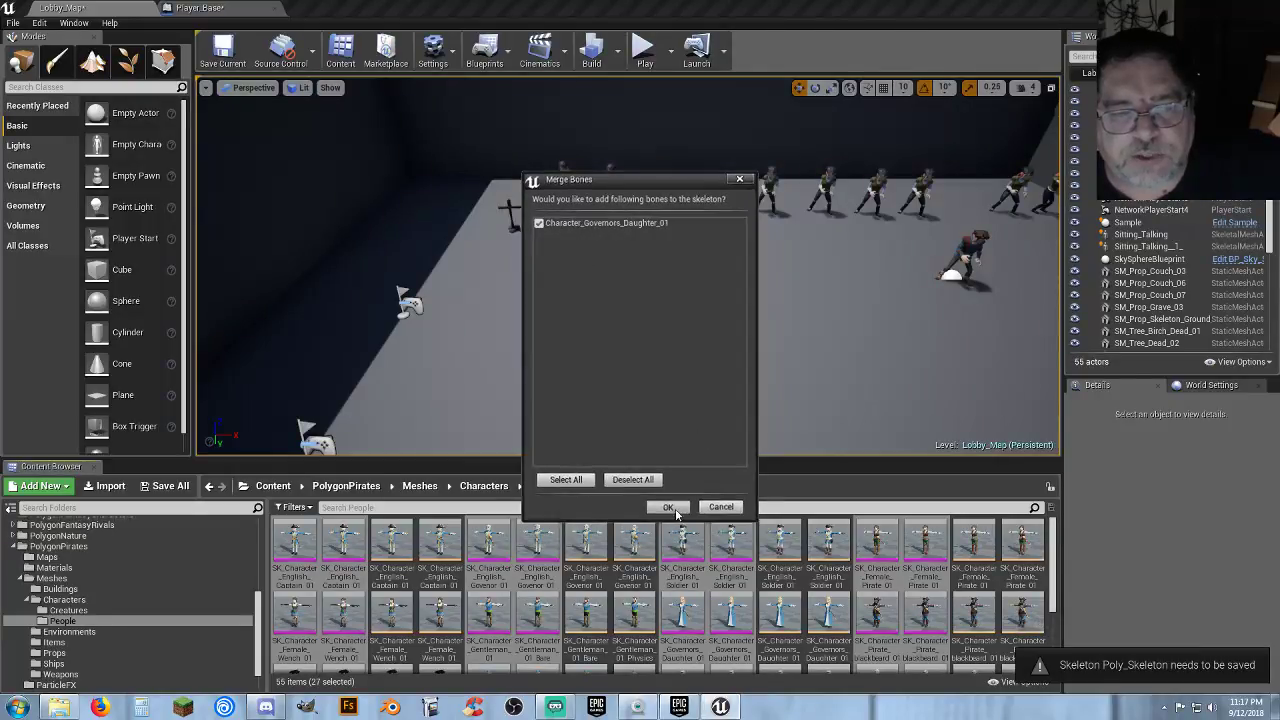
pyautogui.click(670, 509)
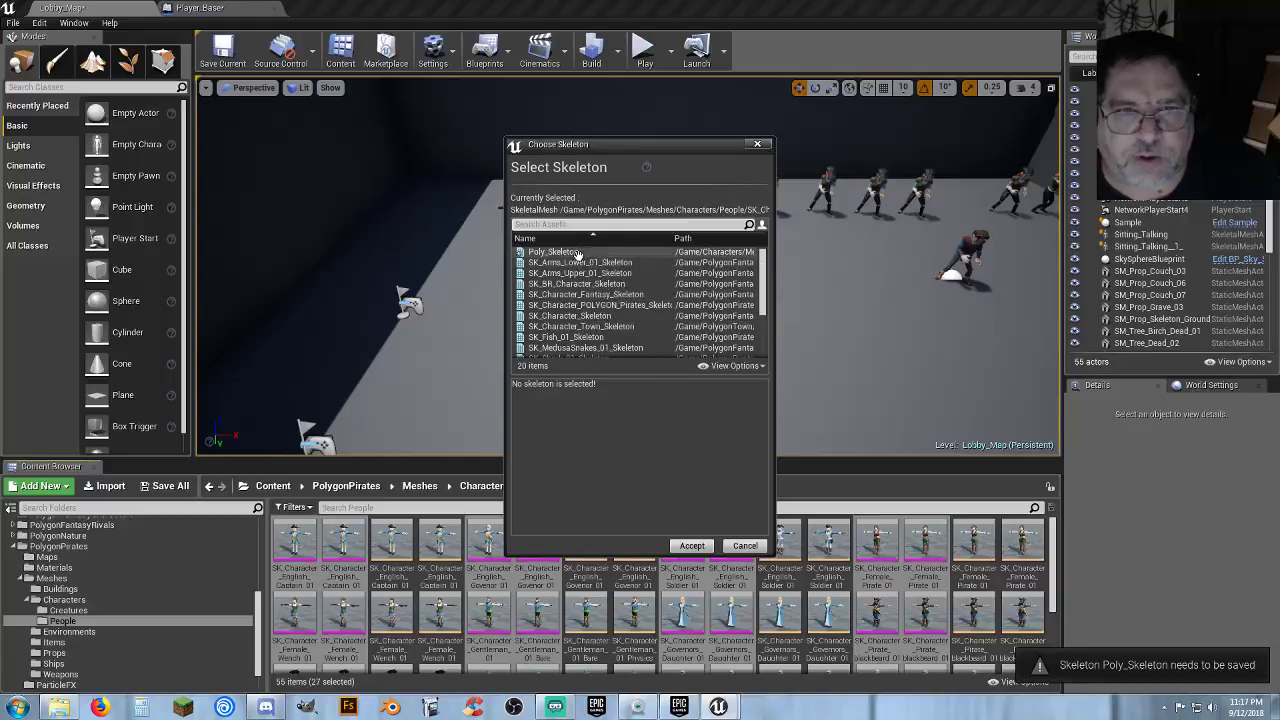
# Assign Poly_Skeleton to the Pirate Blackbeard meshes, merging the pistol, bomb, cutlass, musket pistol and Character_Pirate_blackbeard_01 bones.
pyautogui.click(577, 252)
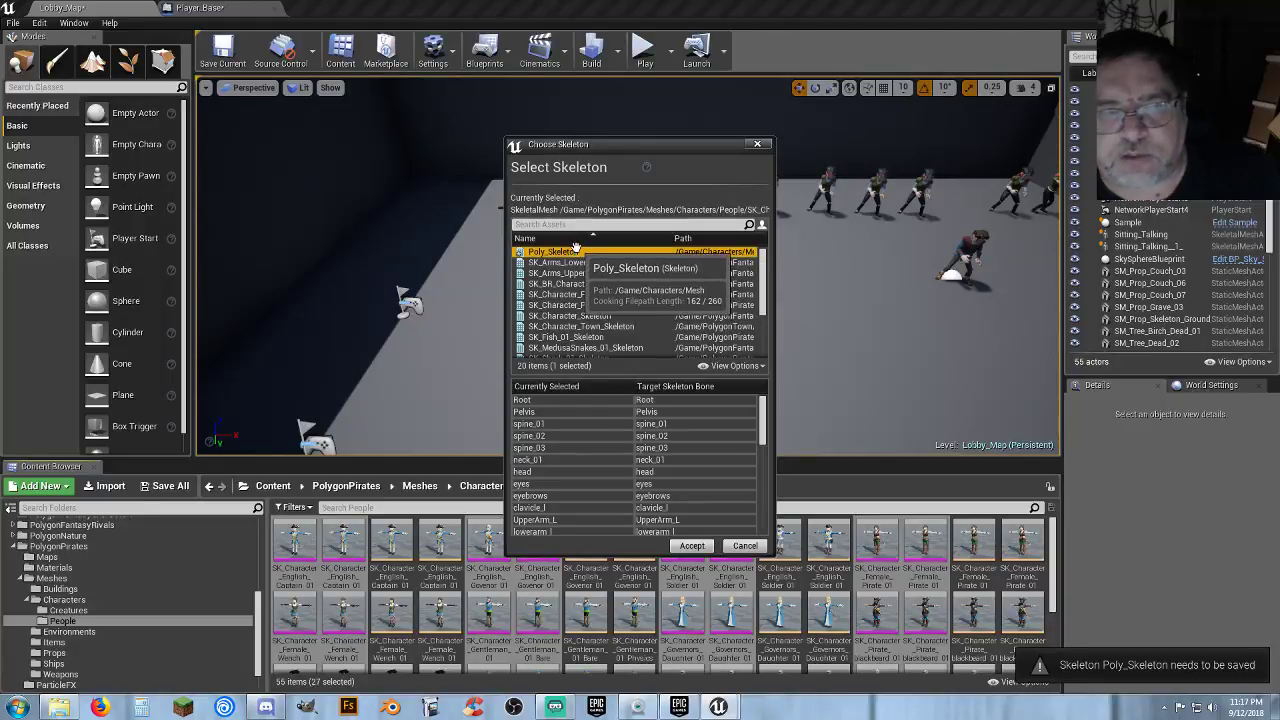
pyautogui.click(698, 550)
pyautogui.click(568, 252)
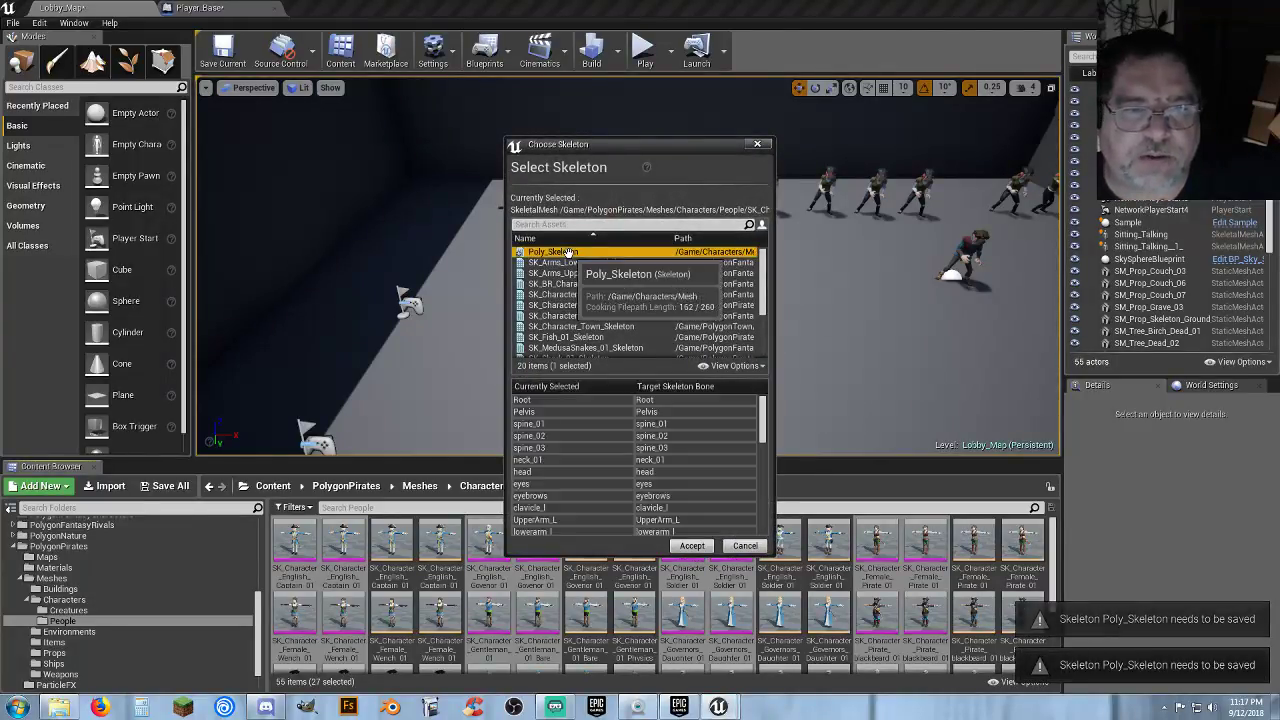
pyautogui.click(700, 542)
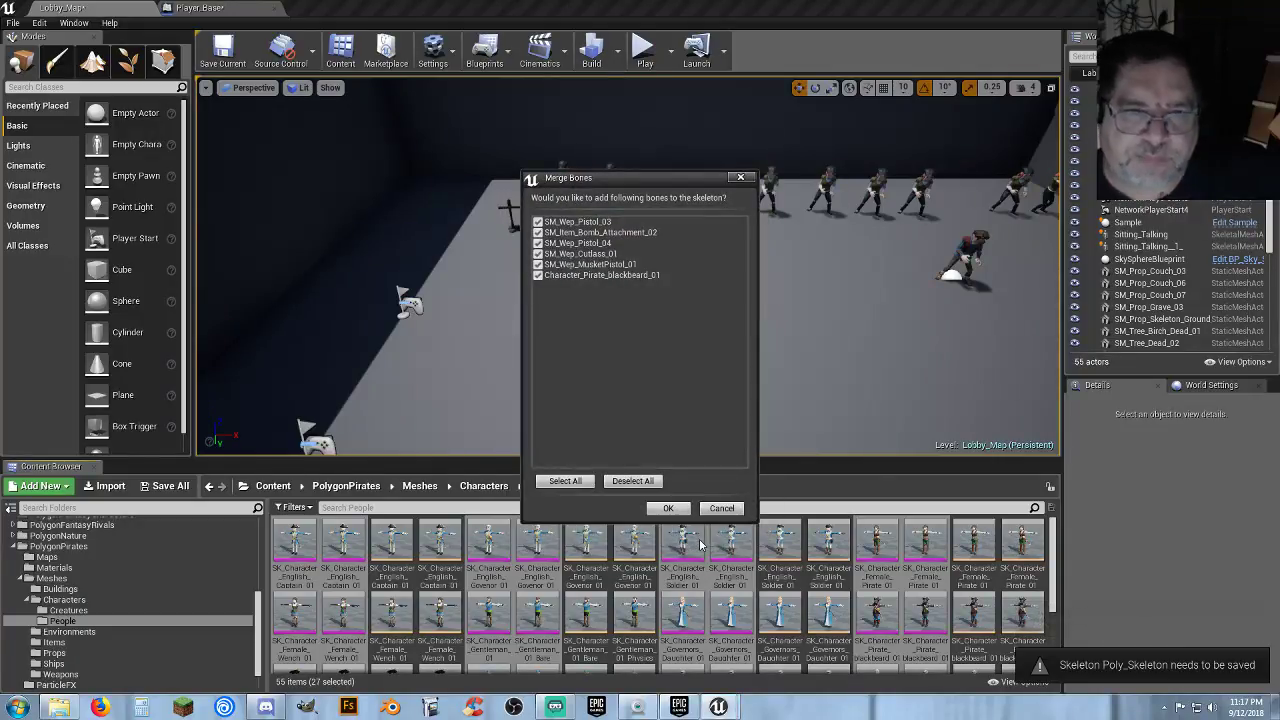
pyautogui.click(668, 508)
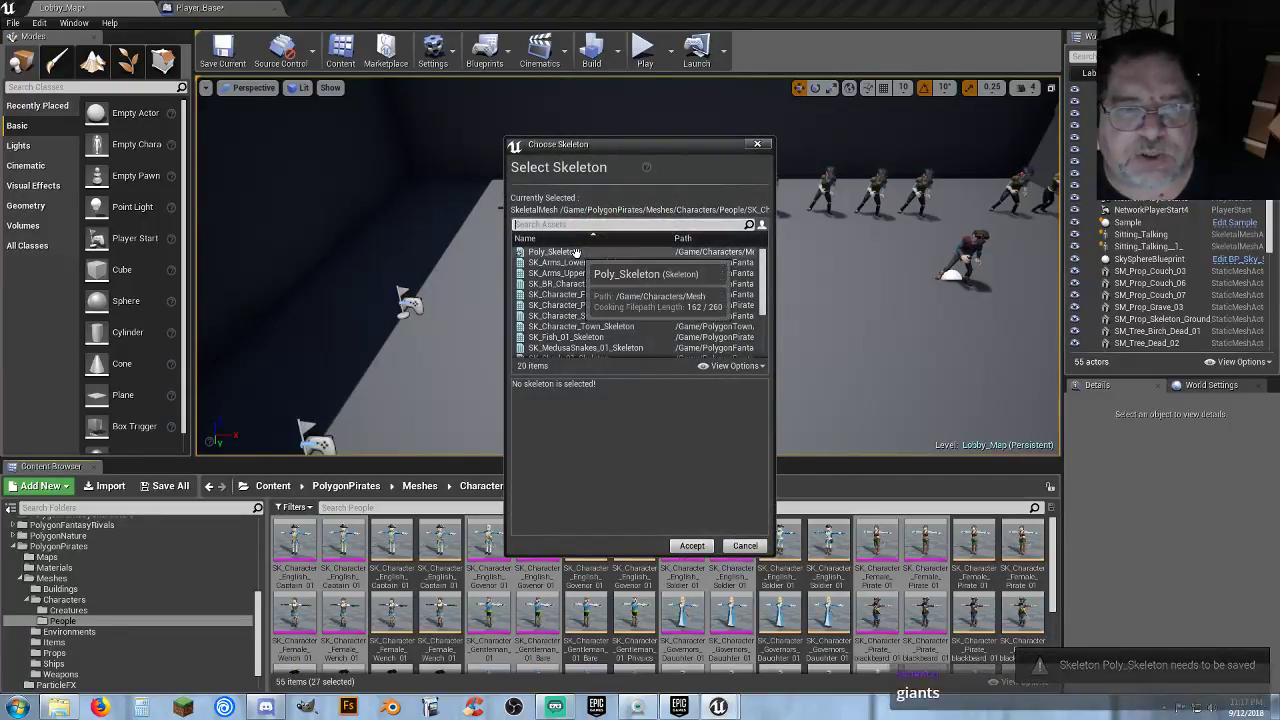
# Assign Poly_Skeleton to the Pirate Captain meshes, merging SM_Wep_Dagger_01 and Character_Pirate_Captain_01 into the skeleton.
pyautogui.click(576, 252)
pyautogui.click(692, 546)
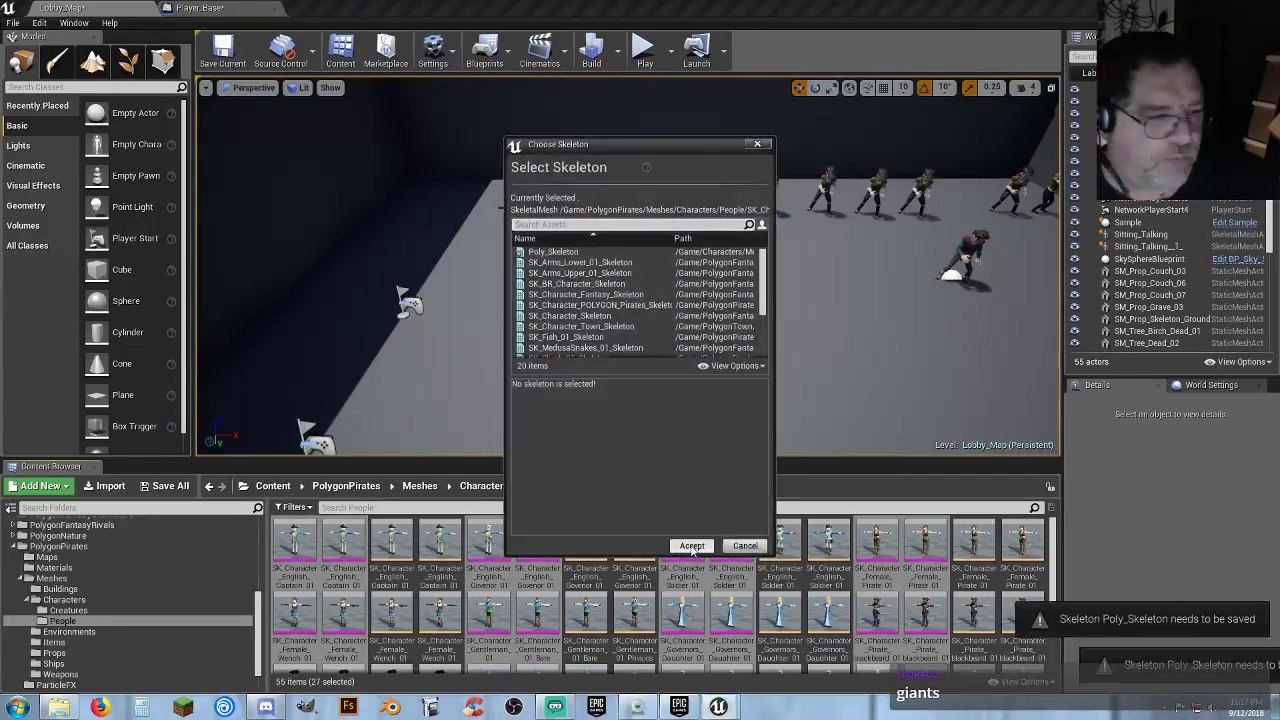
pyautogui.click(560, 252)
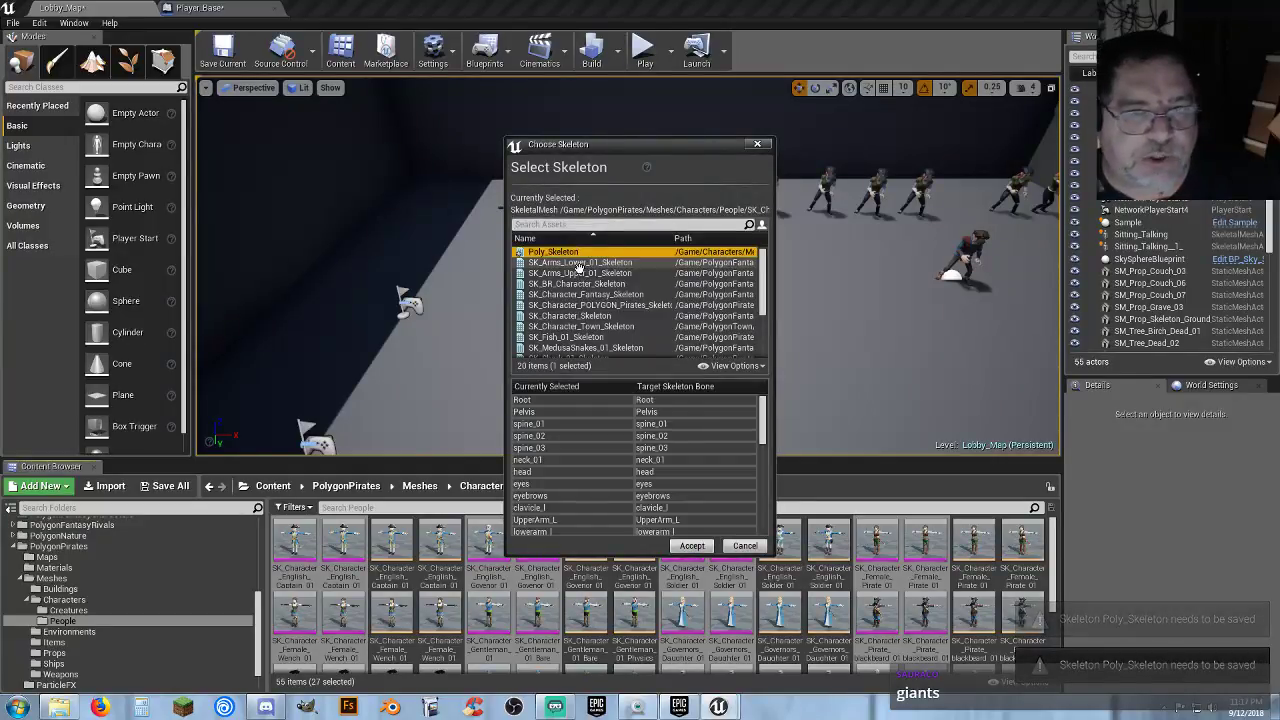
pyautogui.click(692, 546)
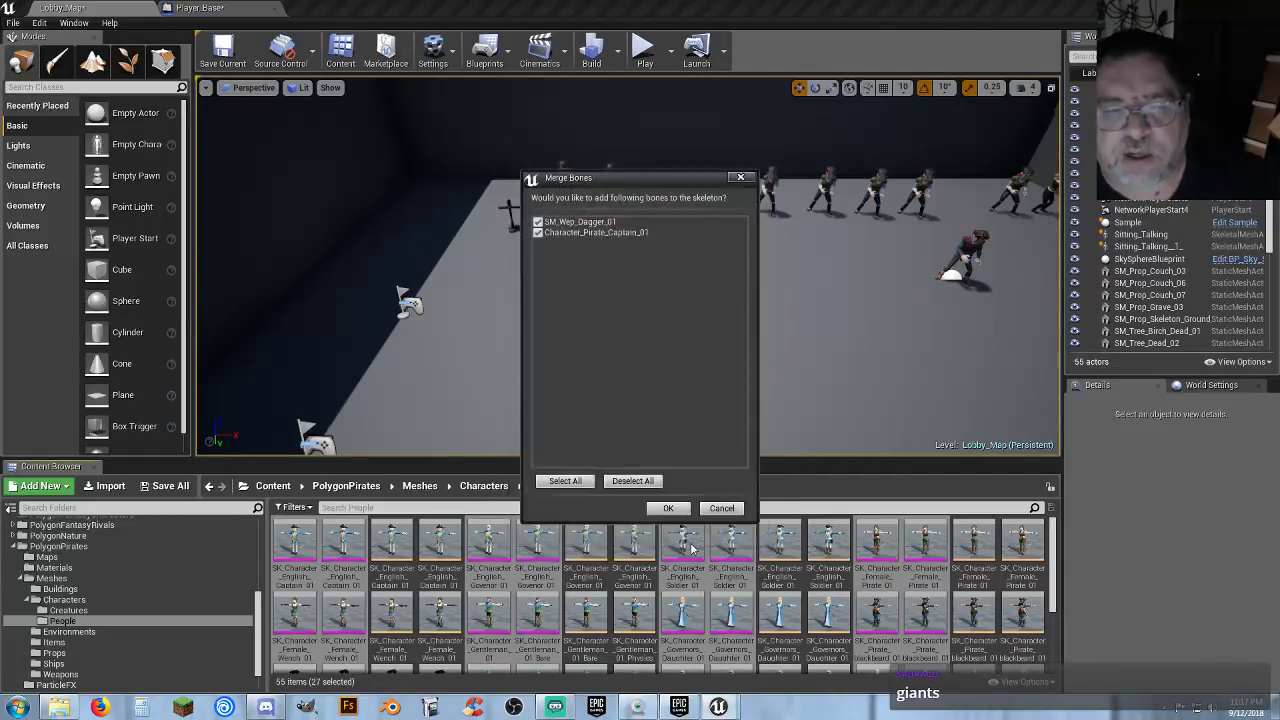
pyautogui.click(665, 508)
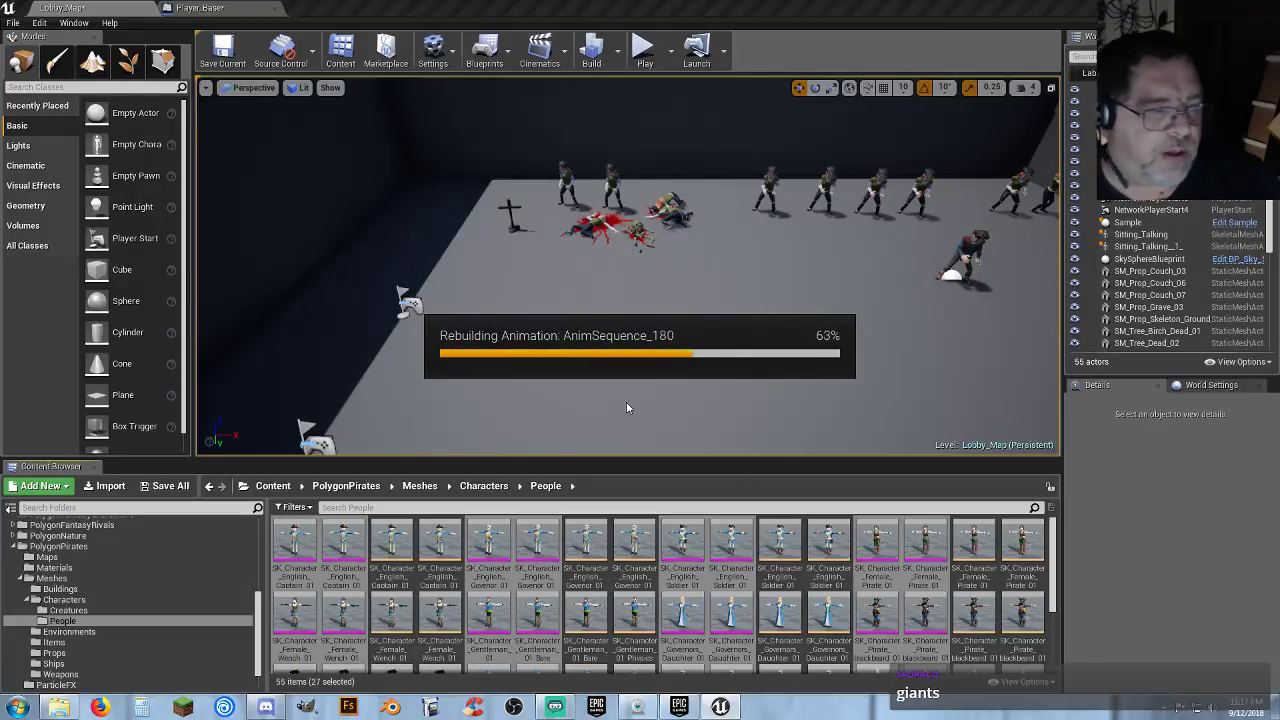
# Assign Poly_Skeleton to the Pirate Deckhand meshes, merging the potion attachment, bag attachment and Character_Pirate_Deckhand_01 bones.
pyautogui.click(555, 252)
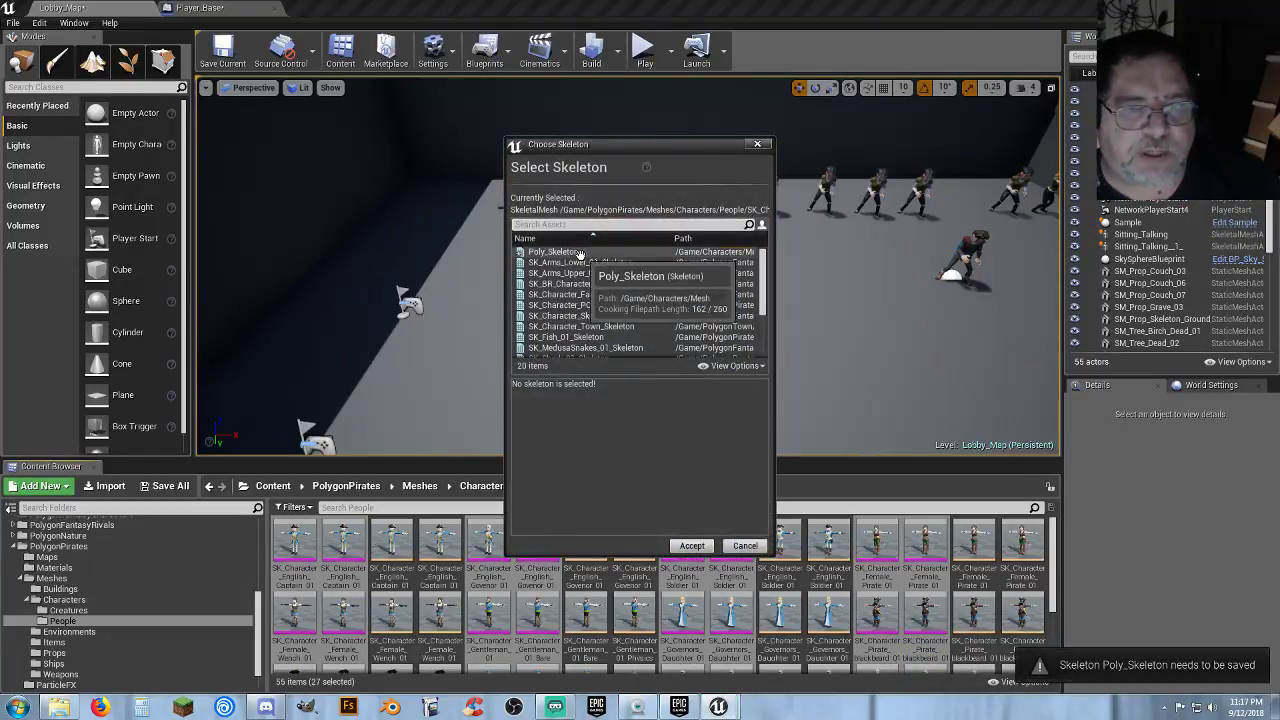
pyautogui.click(692, 546)
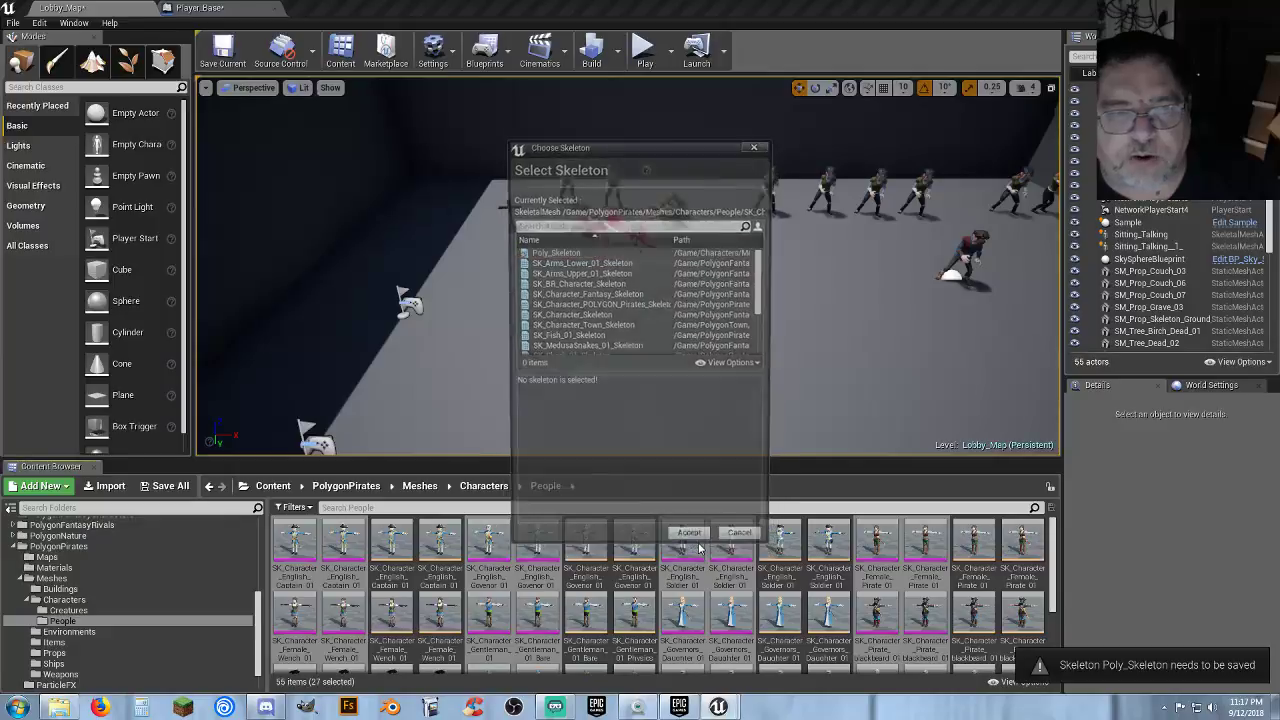
pyautogui.click(555, 252)
pyautogui.click(692, 545)
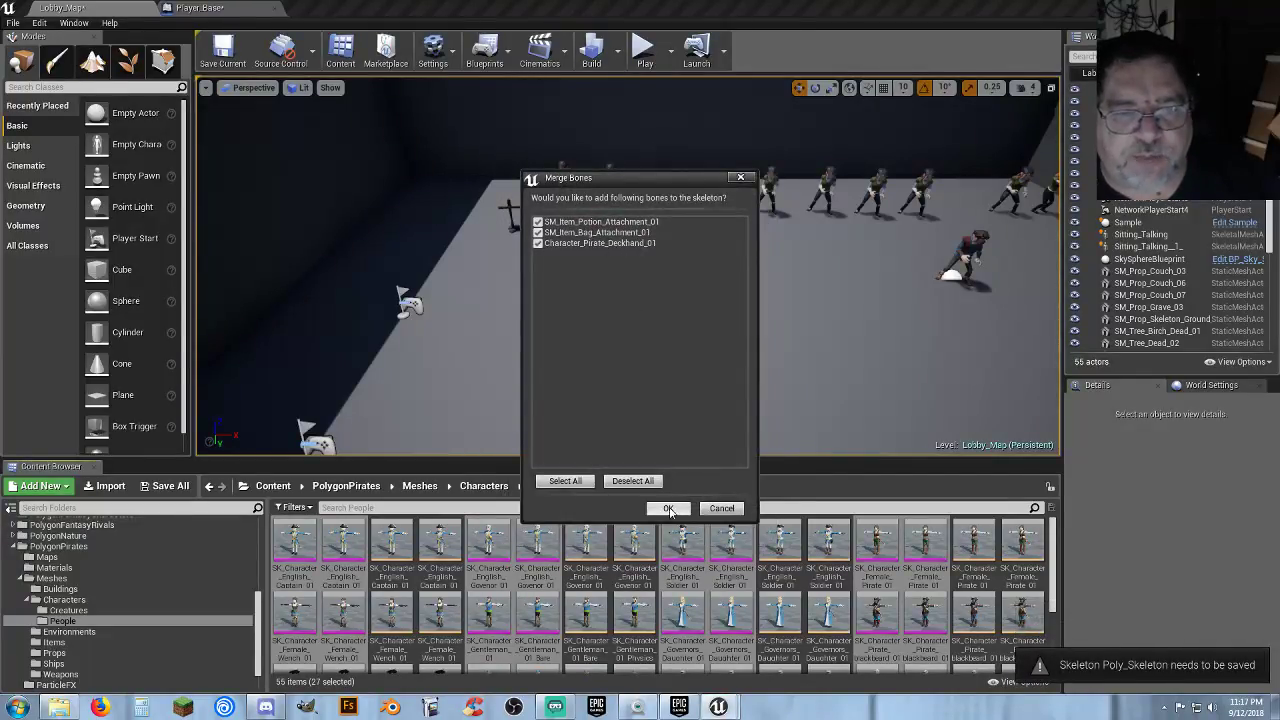
pyautogui.click(669, 508)
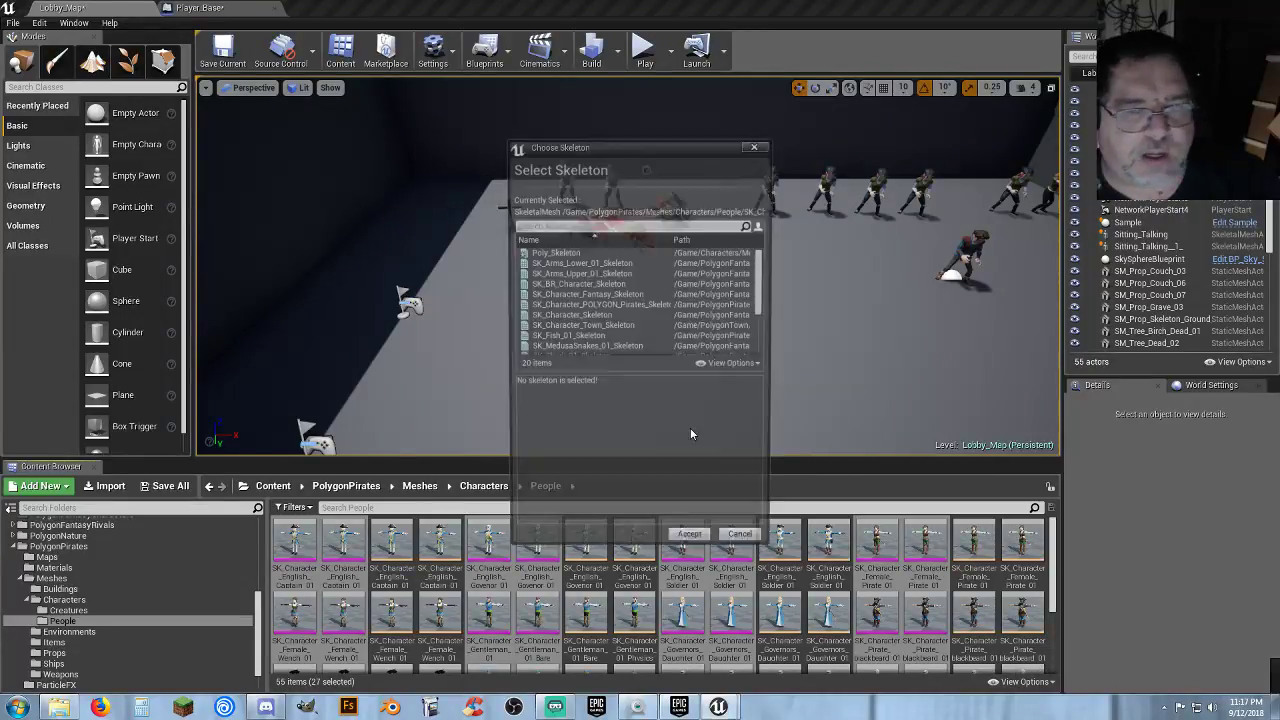
# Assign Poly_Skeleton to the Pirate First Mate meshes, merging SM_Item_Bottle_Attachment_01 and Character_Pirate_First_Mate_01 into the skeleton.
pyautogui.click(591, 252)
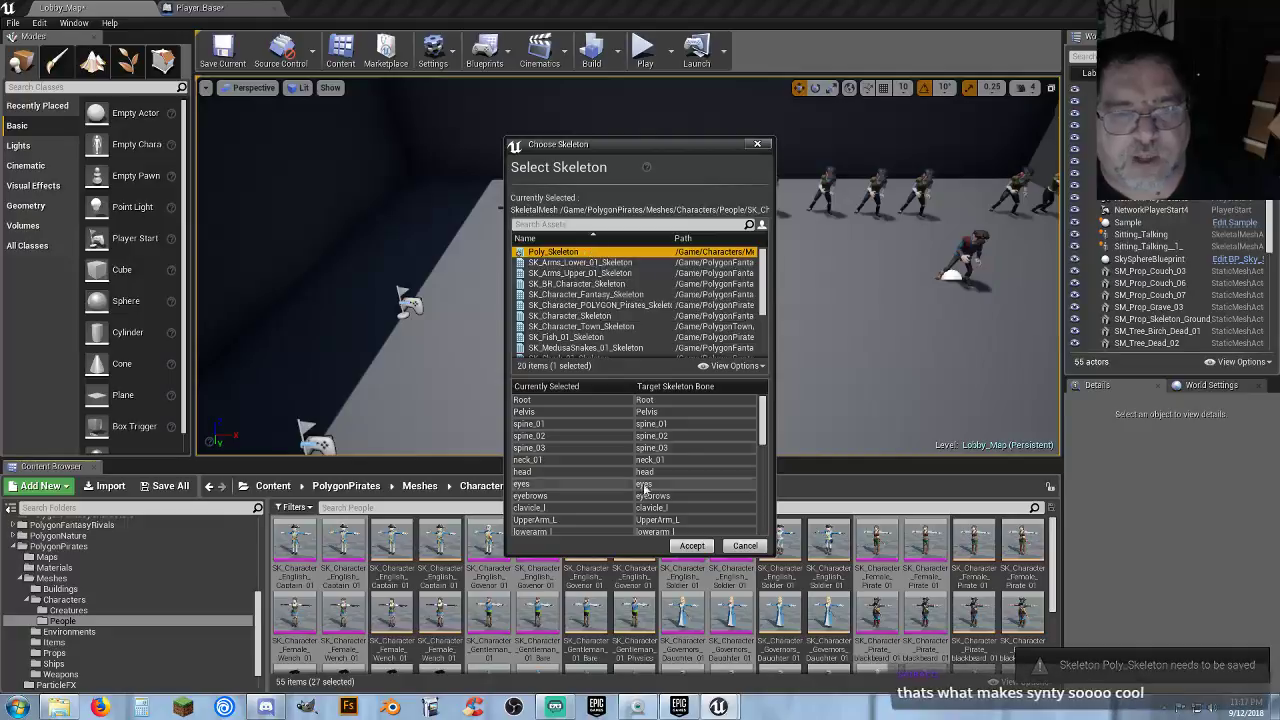
pyautogui.click(692, 545)
pyautogui.click(544, 251)
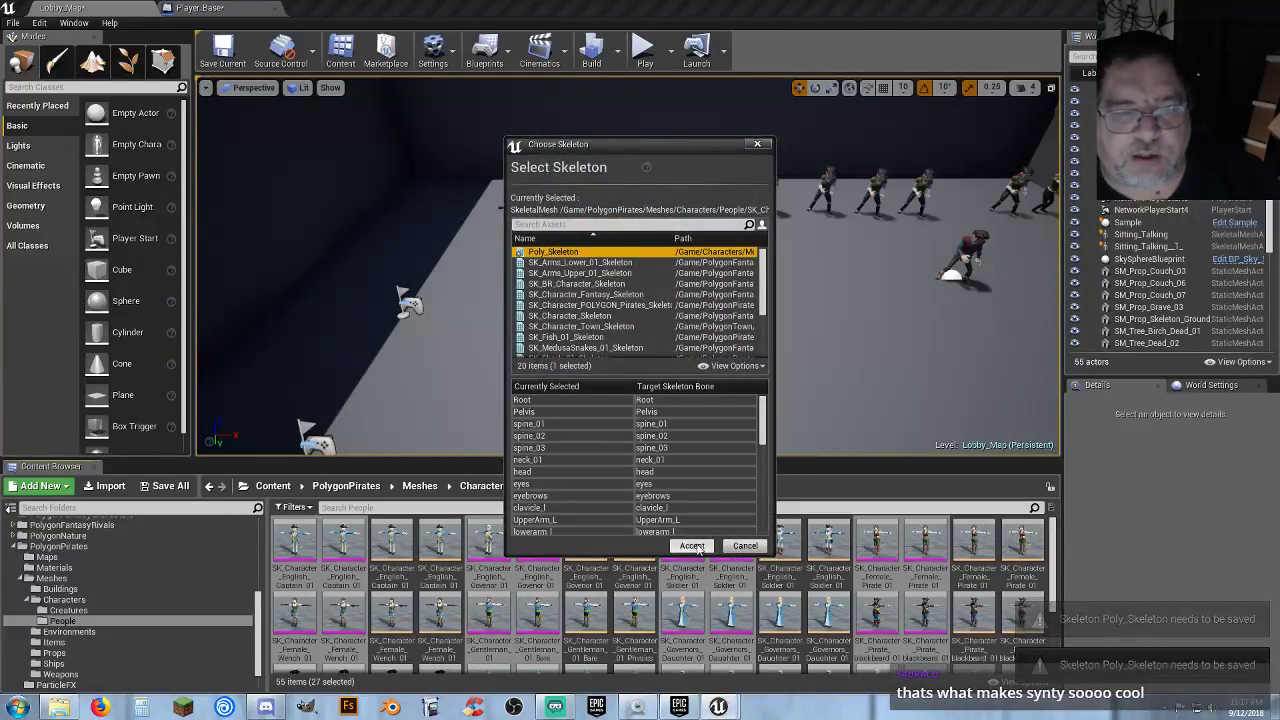
pyautogui.click(692, 545)
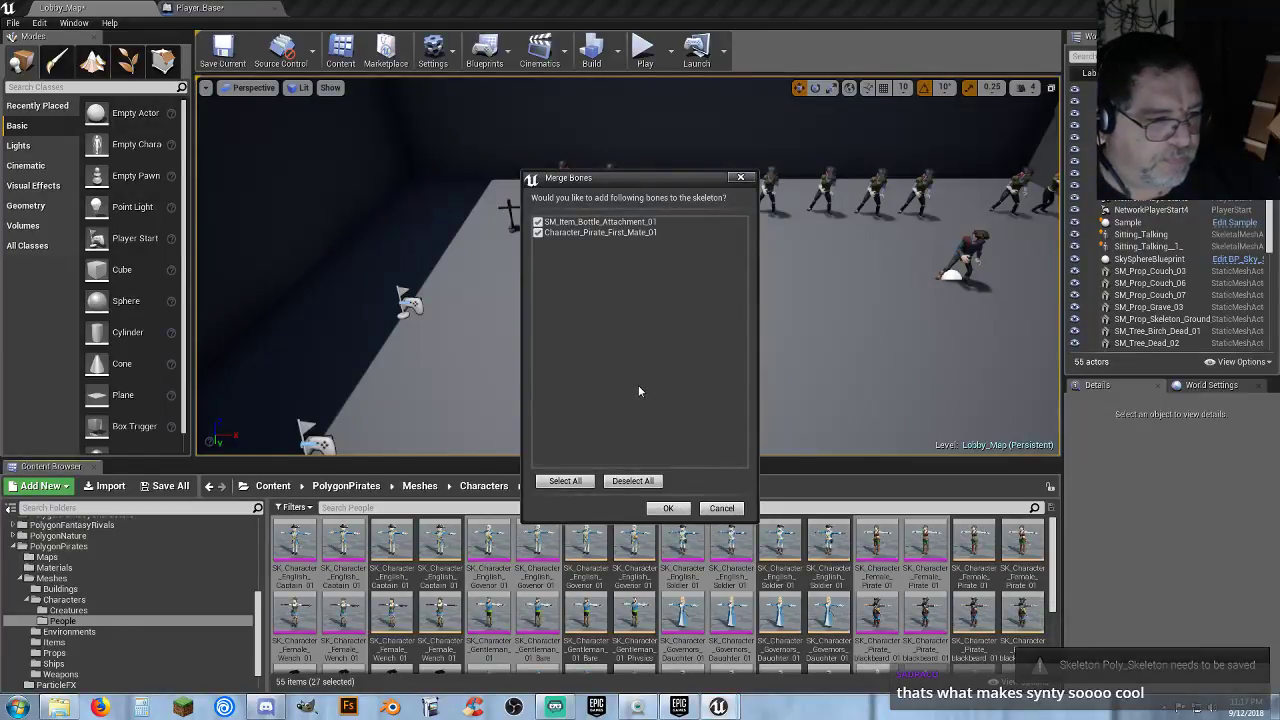
pyautogui.click(688, 513)
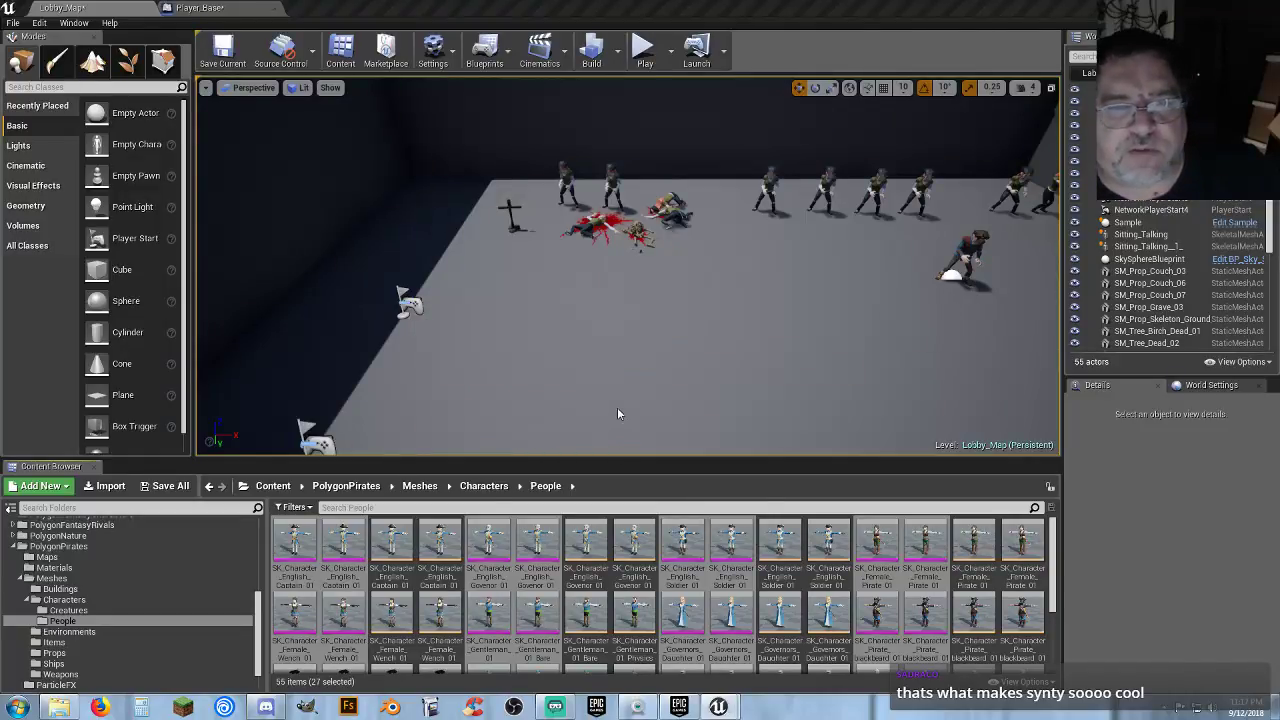
# Assign Poly_Skeleton to the Pirate Seaman meshes, merging SM_Wep_Dagger_02, SM_Item_Bag_Attachment_03 and Character_Pirate_Seaman_01.
pyautogui.click(560, 252)
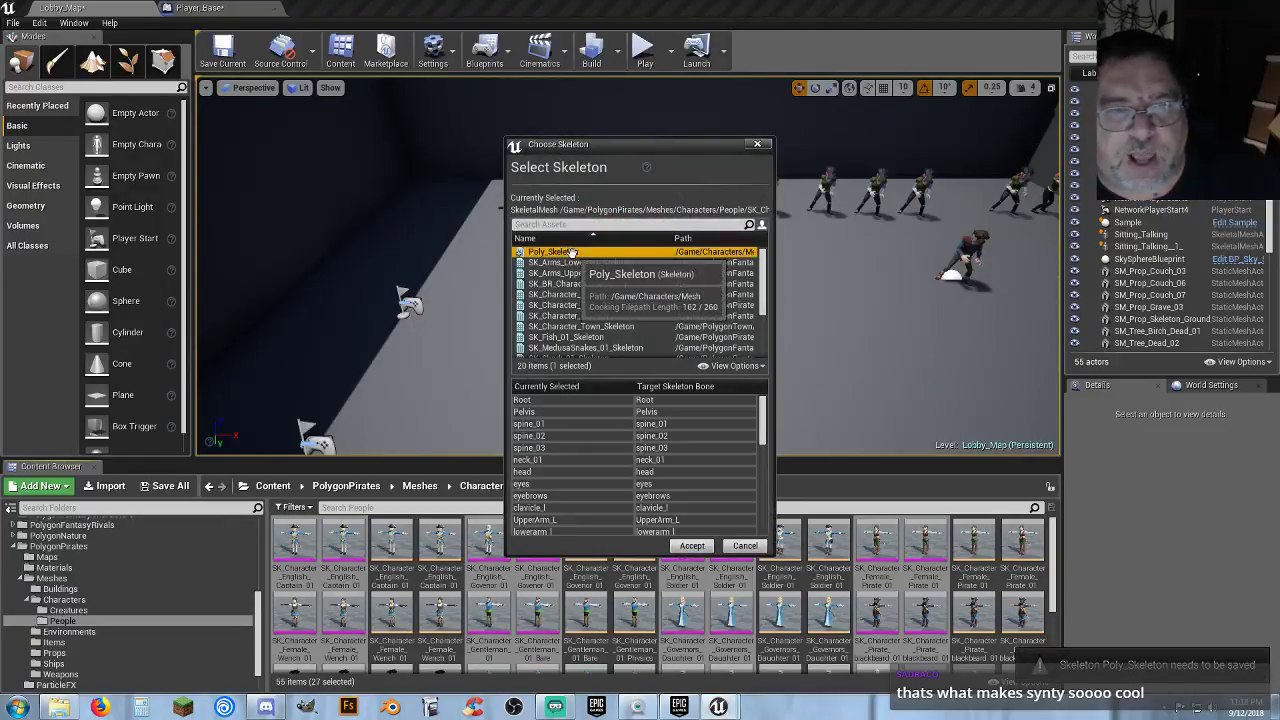
pyautogui.click(692, 546)
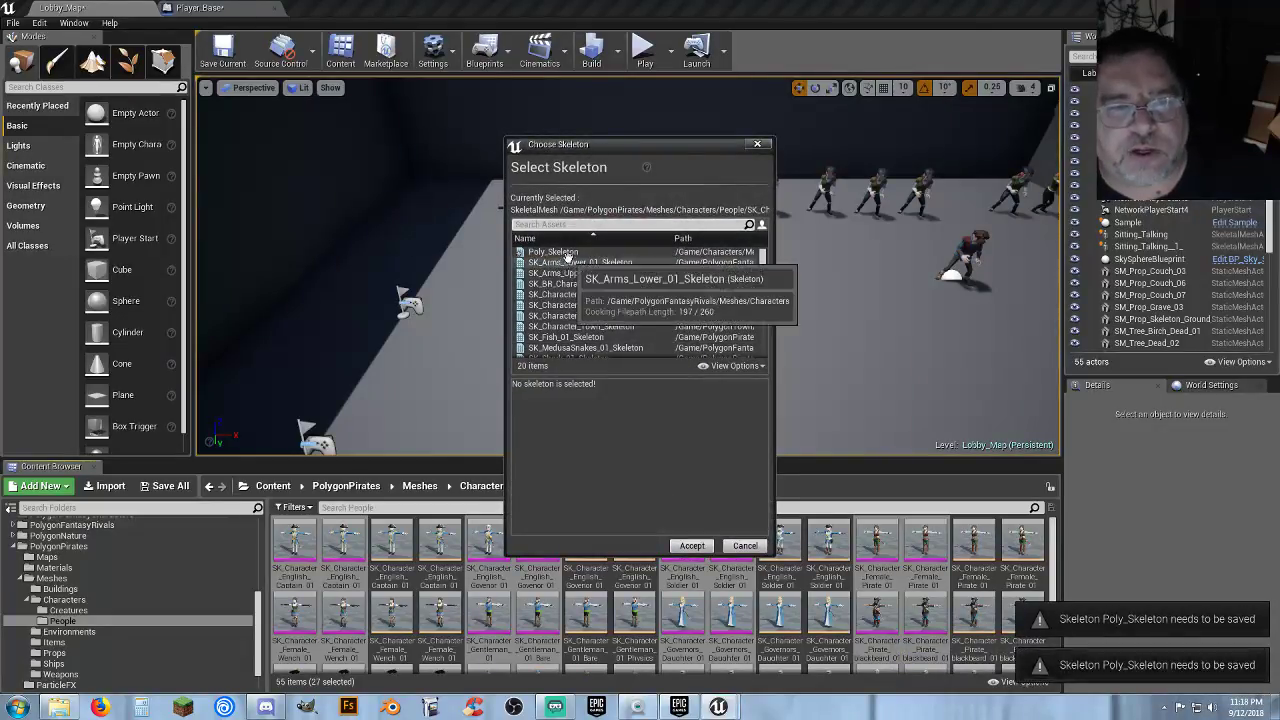
pyautogui.click(566, 252)
pyautogui.click(692, 546)
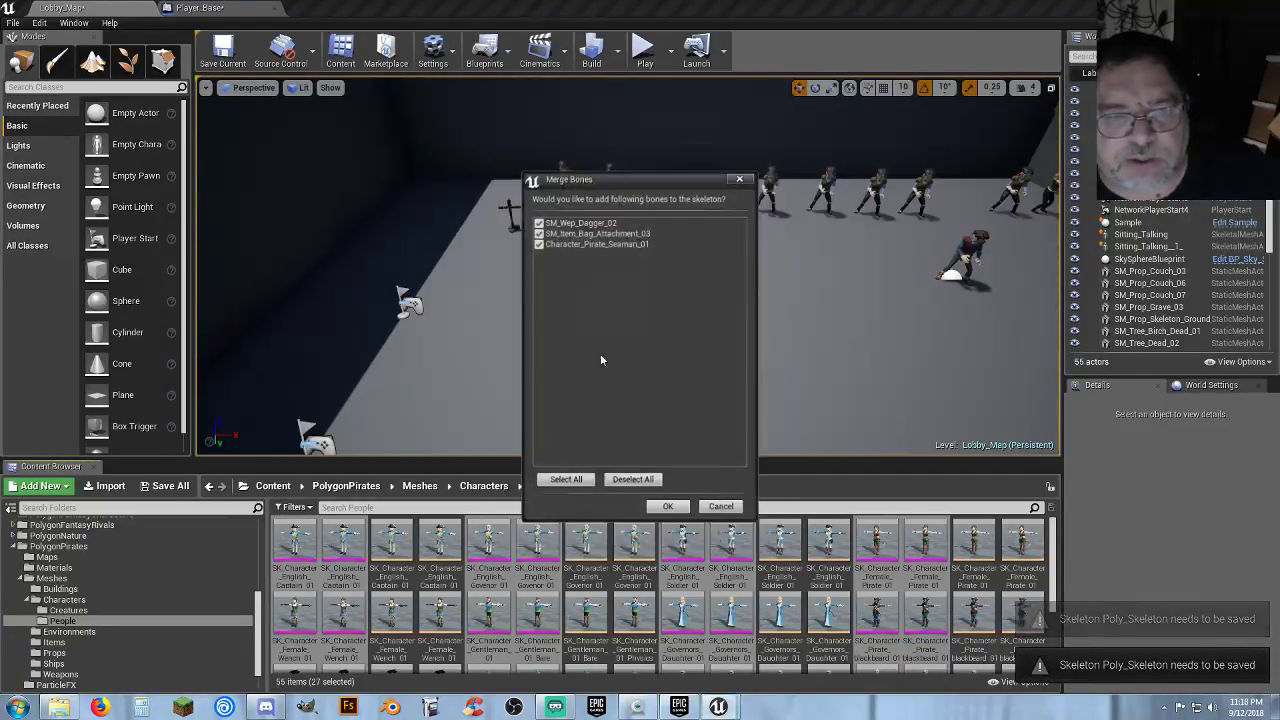
pyautogui.click(668, 509)
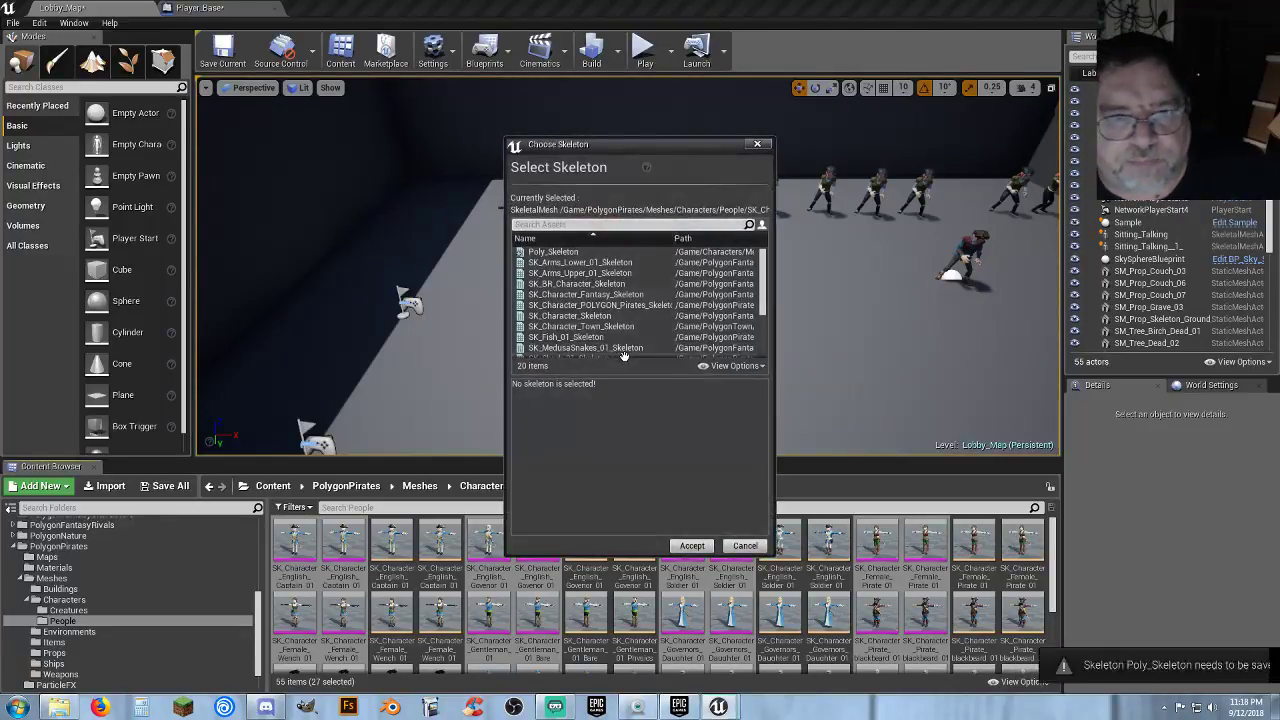
# Assign Poly_Skeleton to the first two skeleton character meshes, merging the Character_Skeleton_01 and Character_Skeleton_02 bones.
pyautogui.click(693, 545)
pyautogui.click(585, 252)
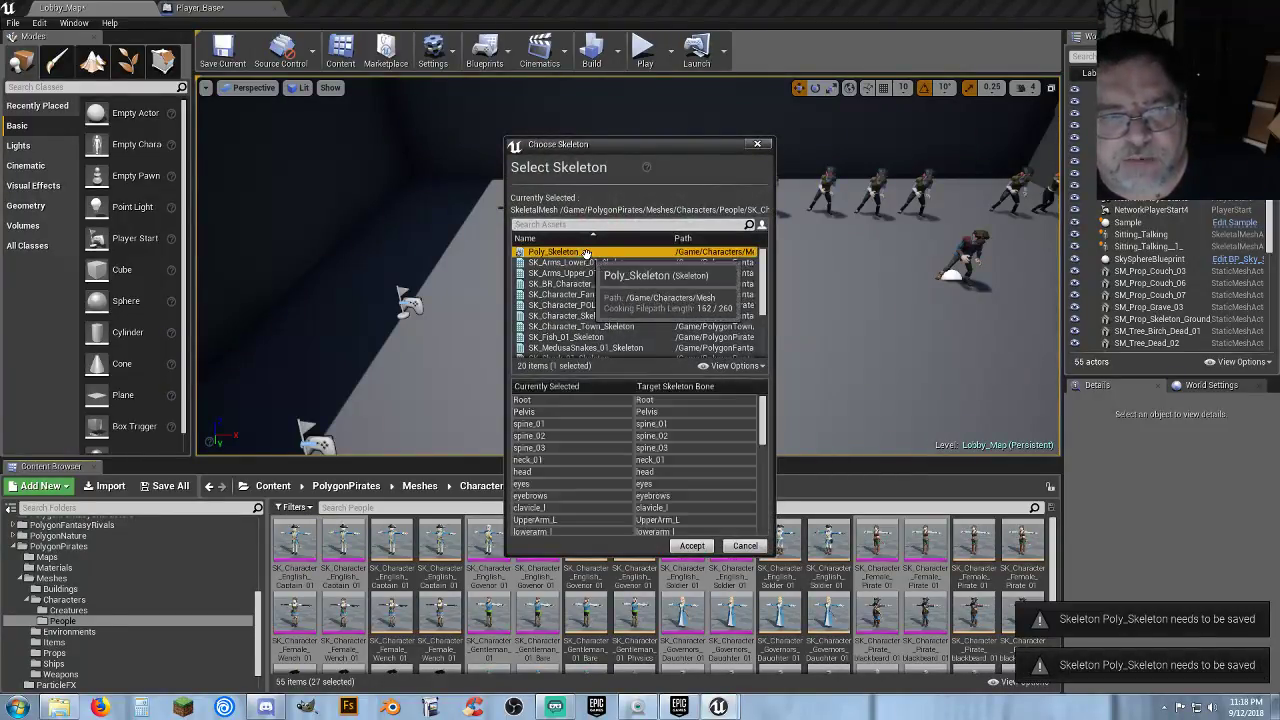
pyautogui.click(693, 546)
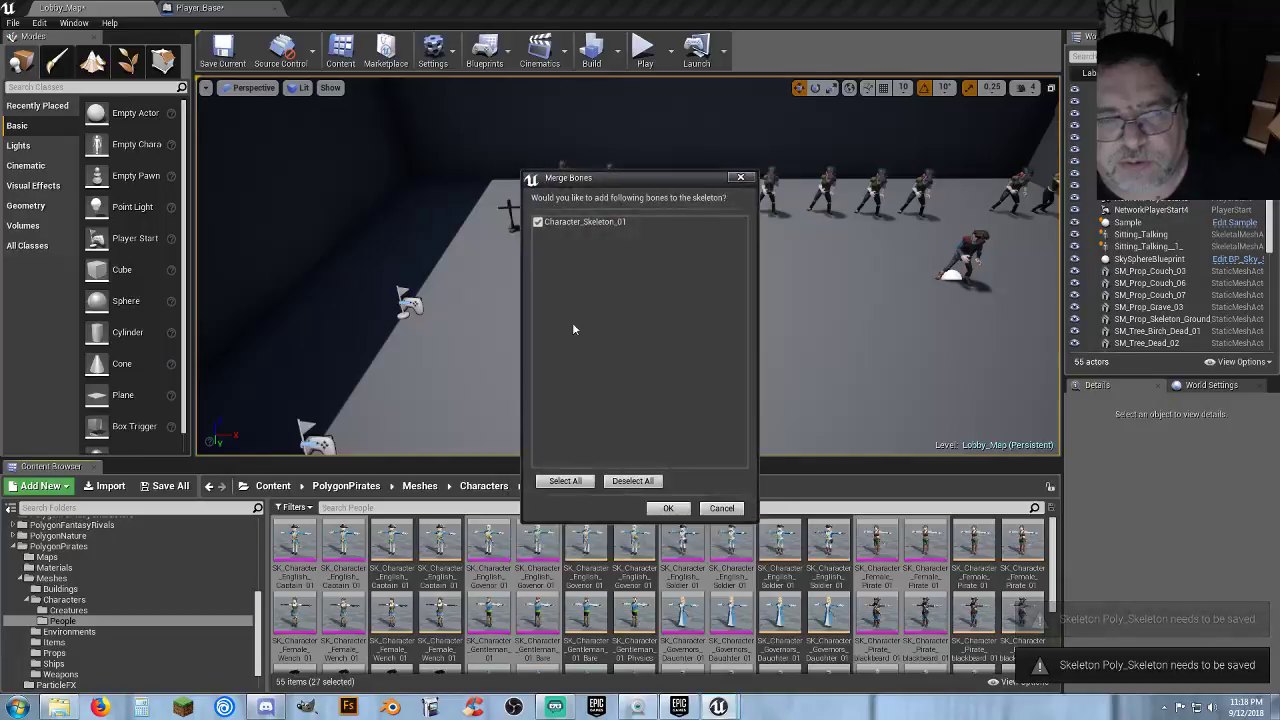
pyautogui.click(668, 508)
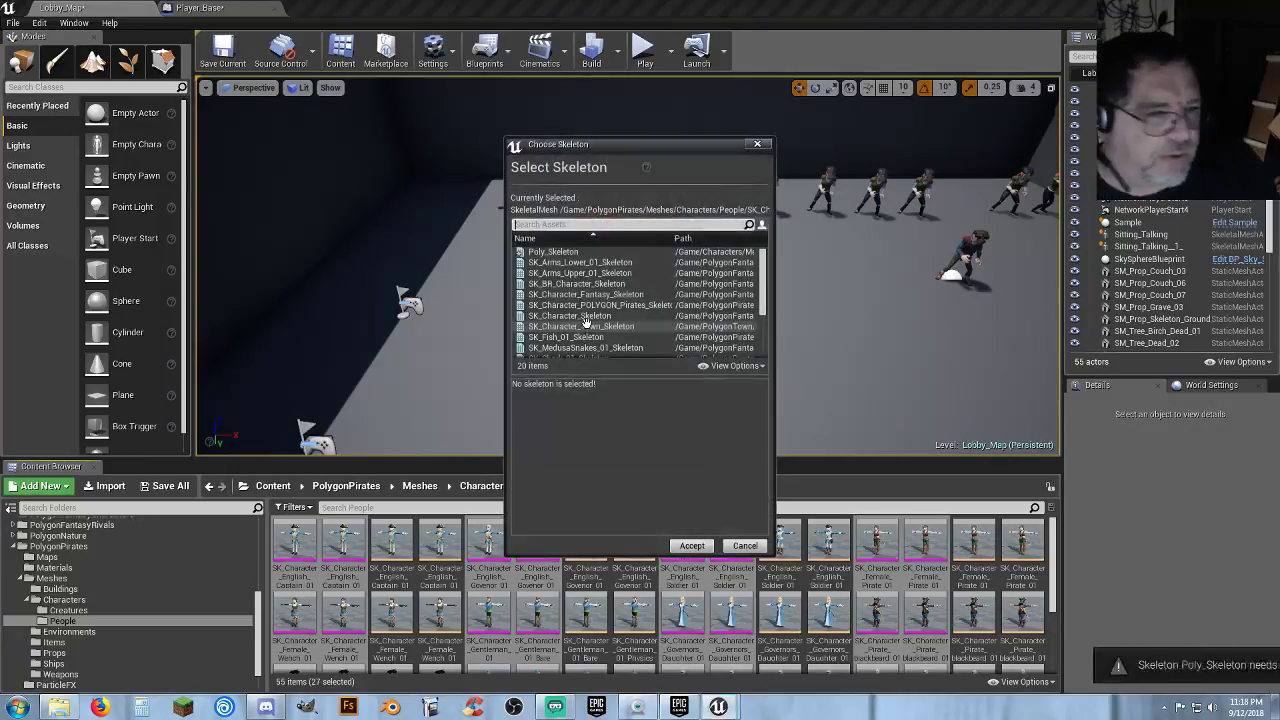
pyautogui.click(572, 251)
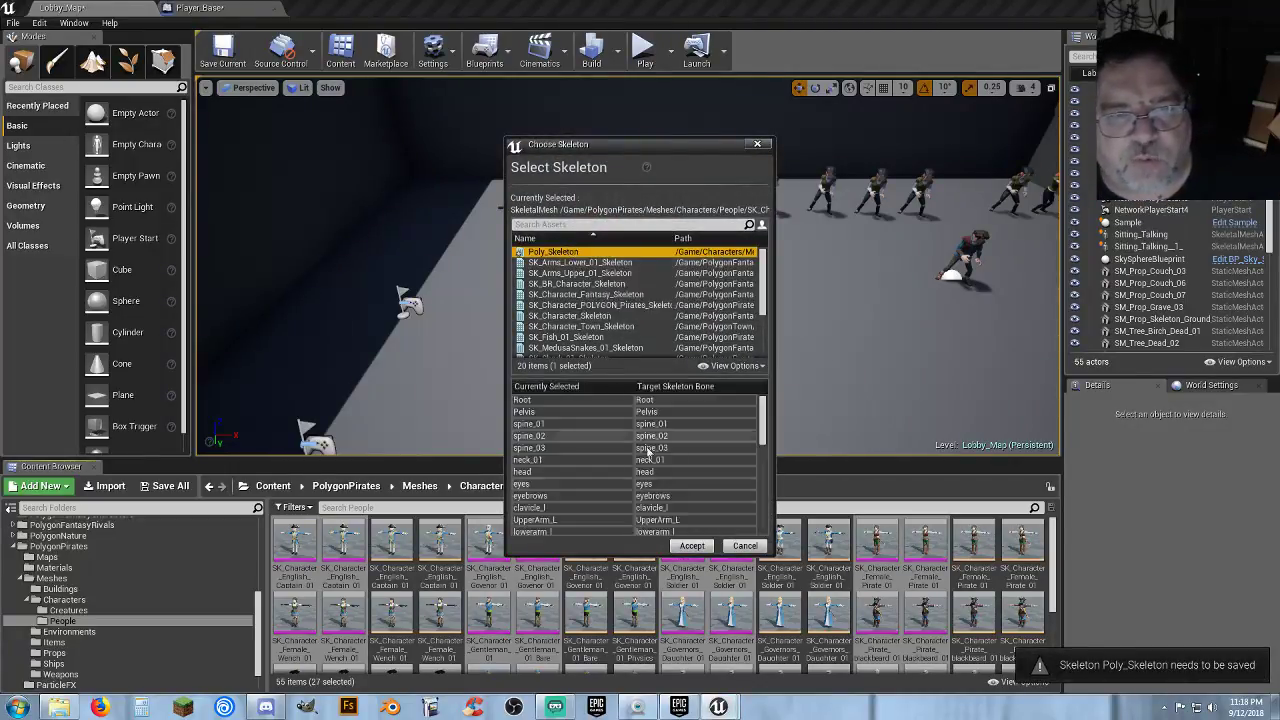
pyautogui.click(698, 545)
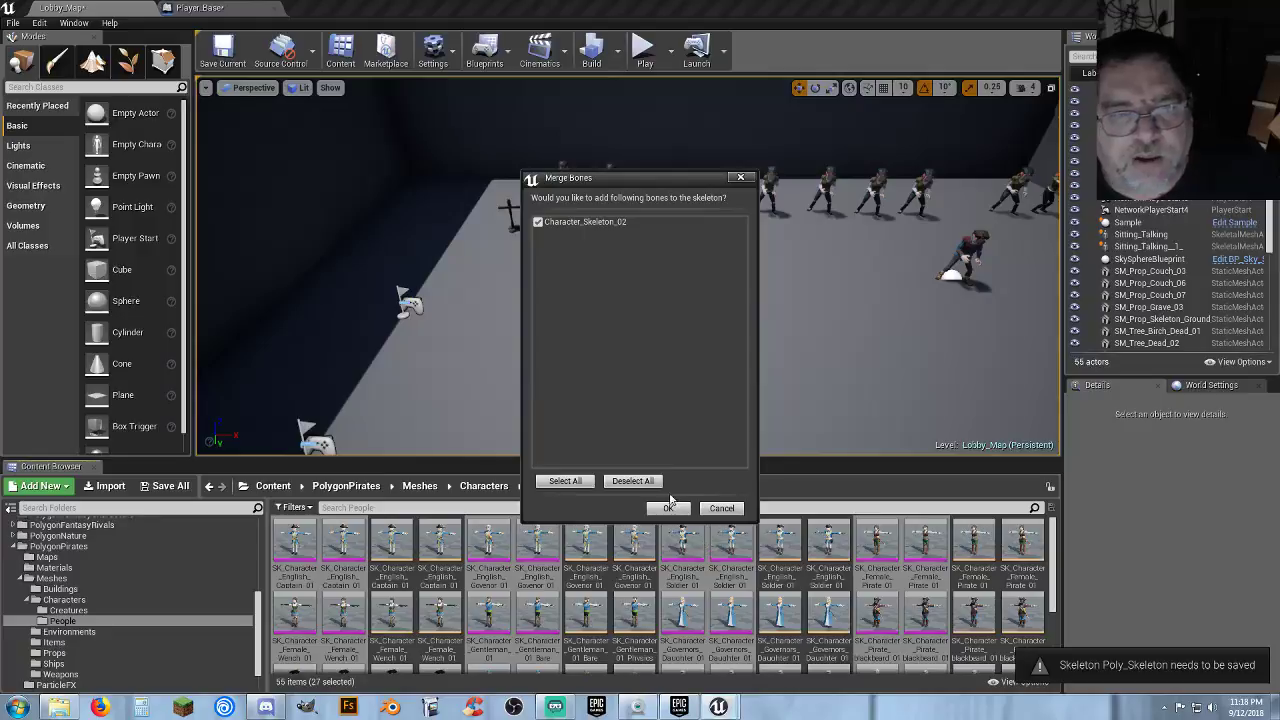
pyautogui.click(668, 509)
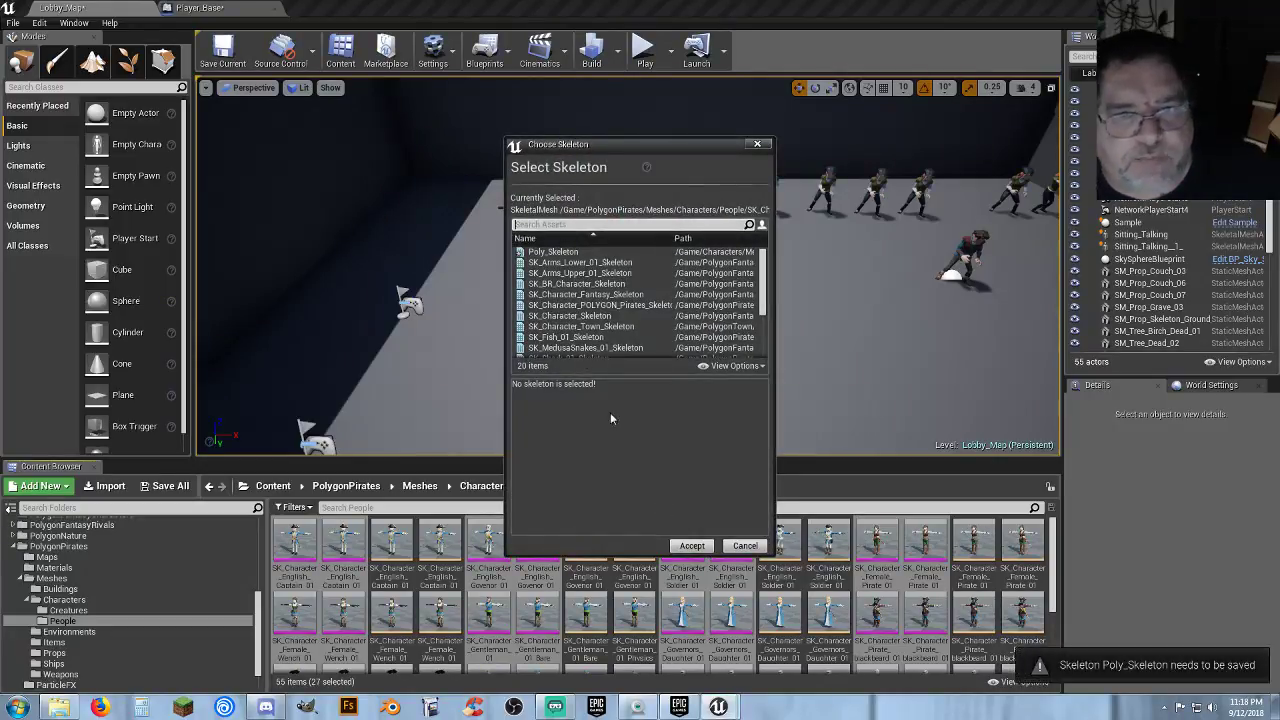
# Assign Poly_Skeleton to the third skeleton character mesh, merging Character_Skeleton_03, and save all modified content.
pyautogui.click(553, 251)
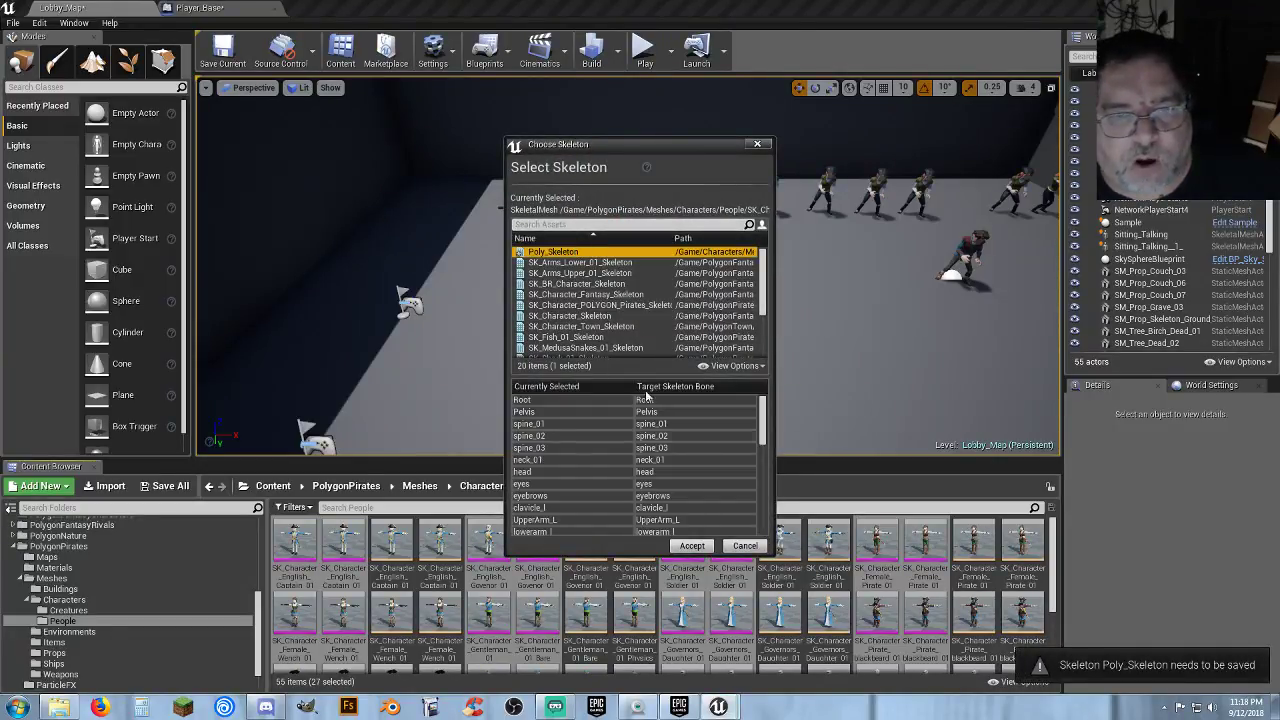
pyautogui.click(692, 546)
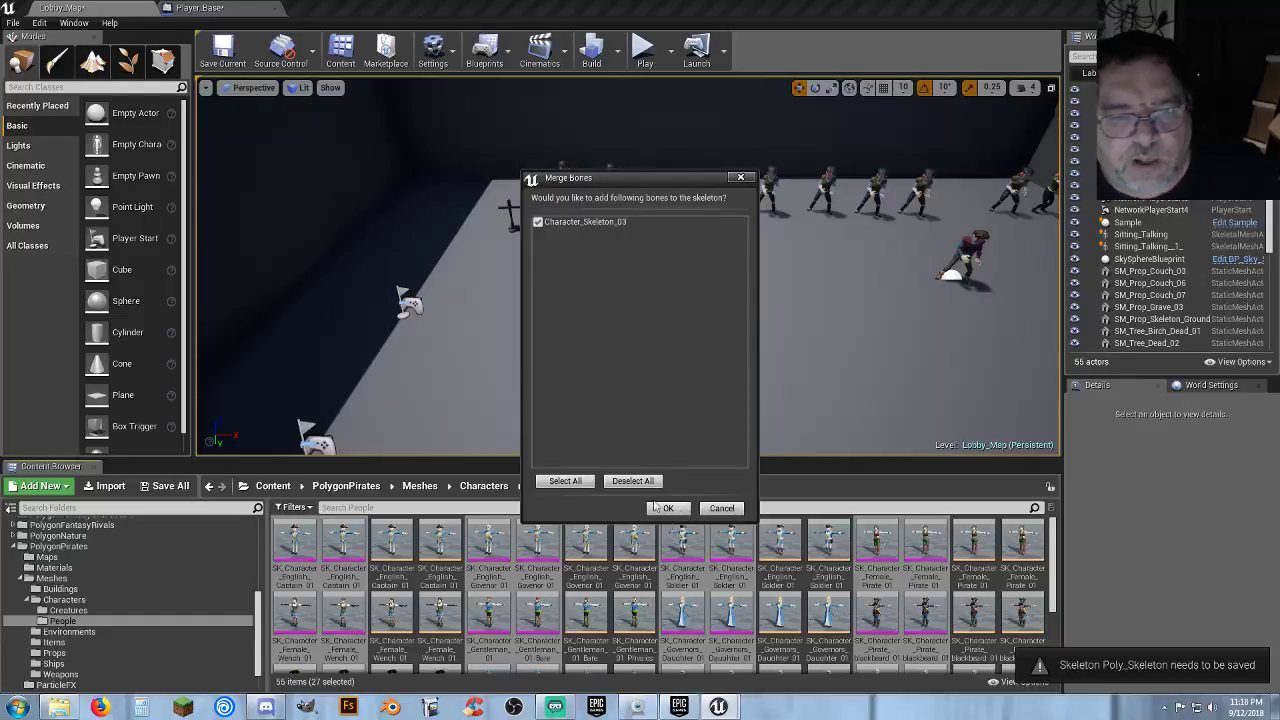
pyautogui.click(660, 508)
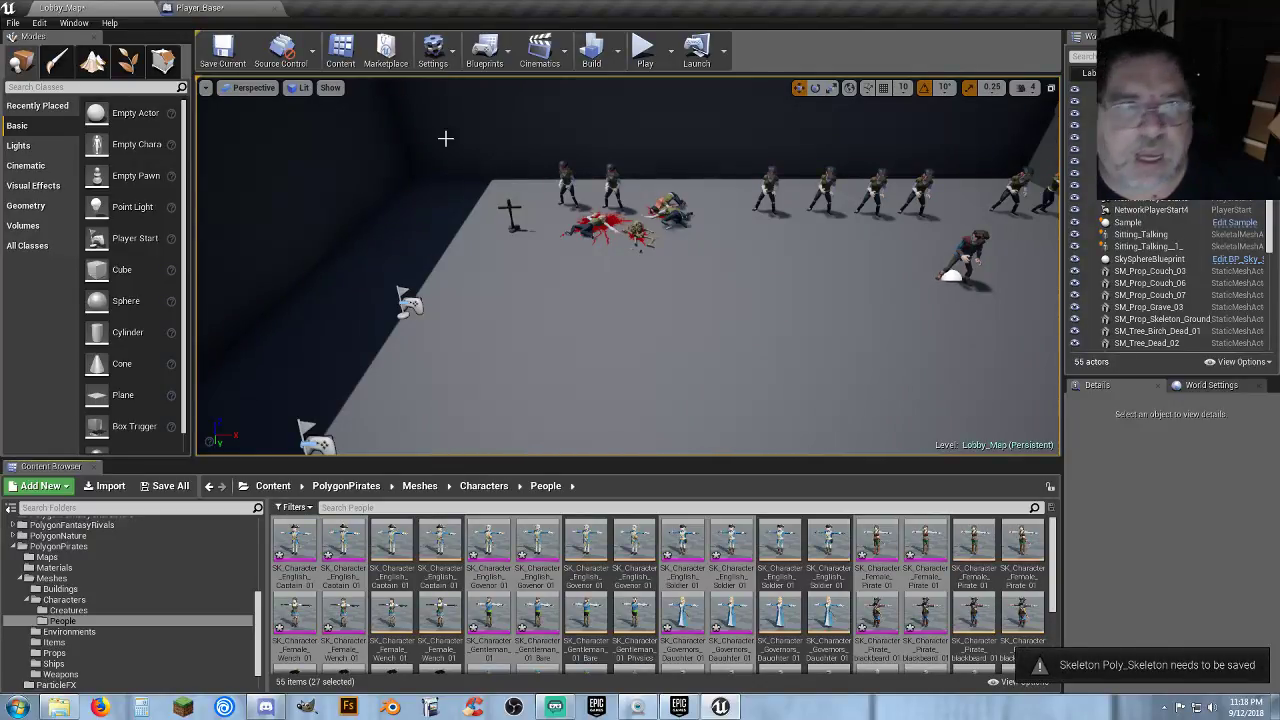
pyautogui.click(165, 486)
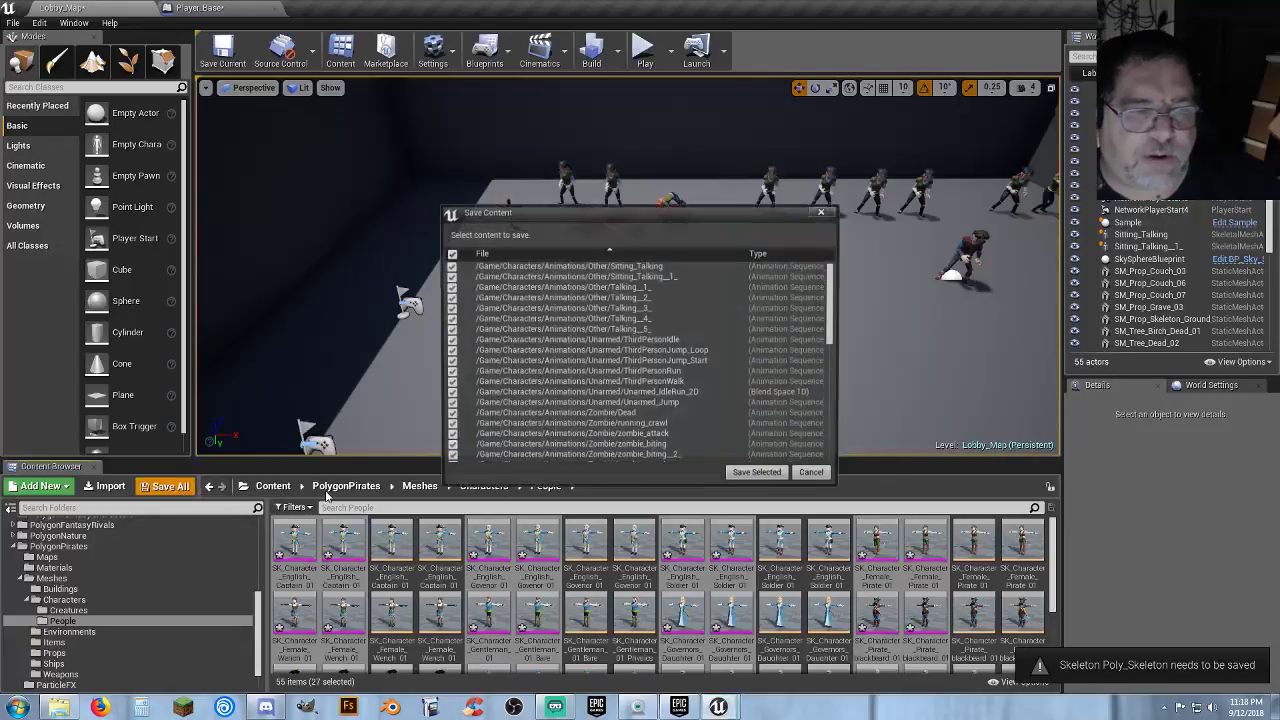
pyautogui.click(750, 472)
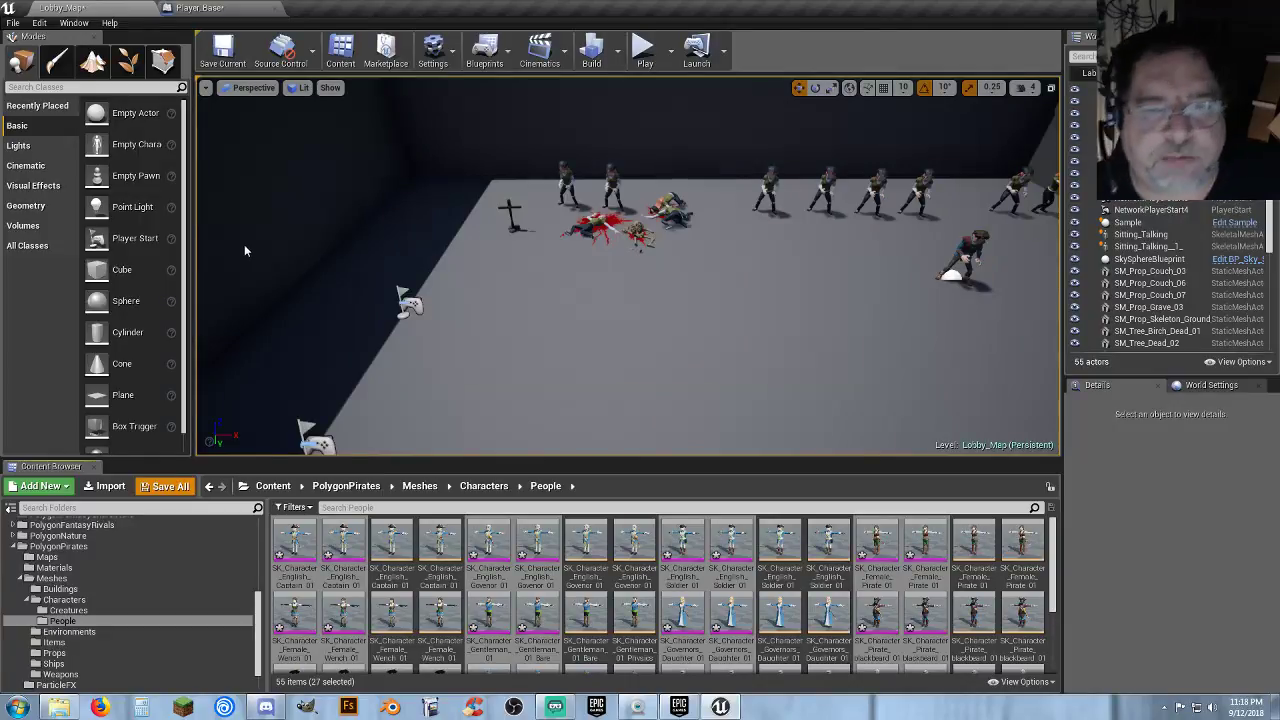
# Set the skeletal mesh of the Player_Base Mesh component to SK_Character_Pirate_Deckhand_01_Bare.
pyautogui.click(722, 538)
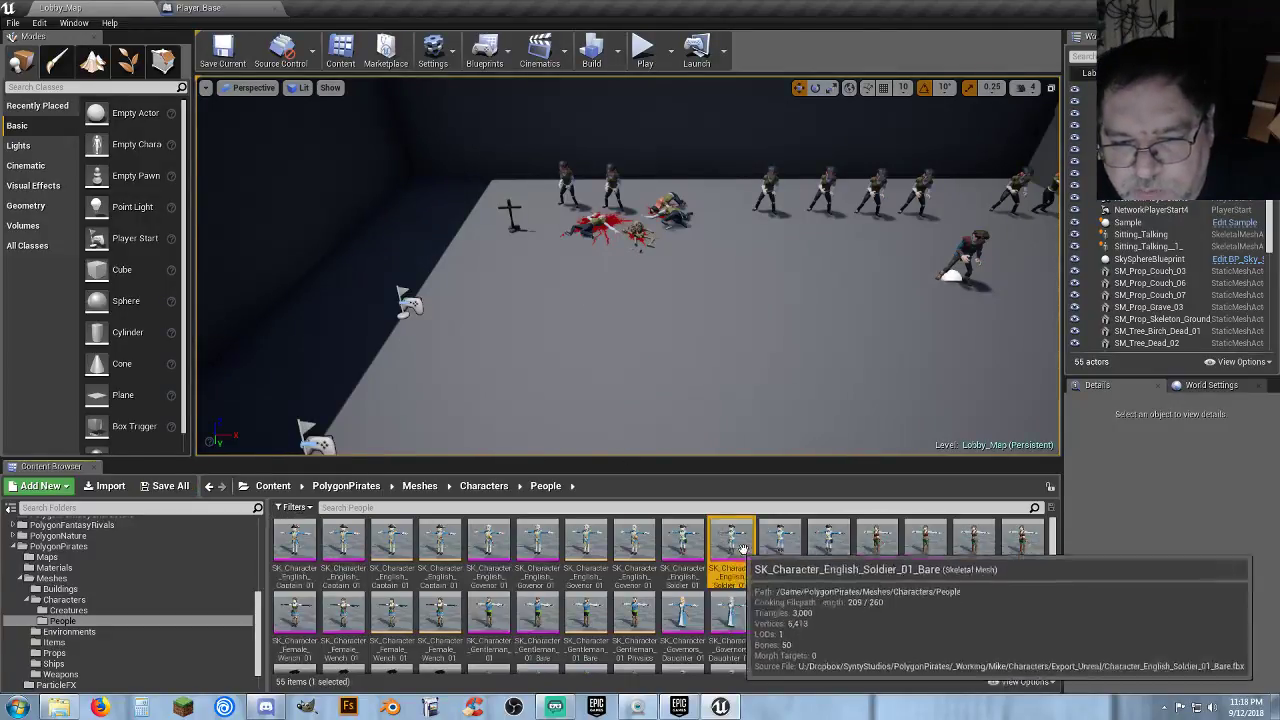
pyautogui.scroll(-2, 800, 600)
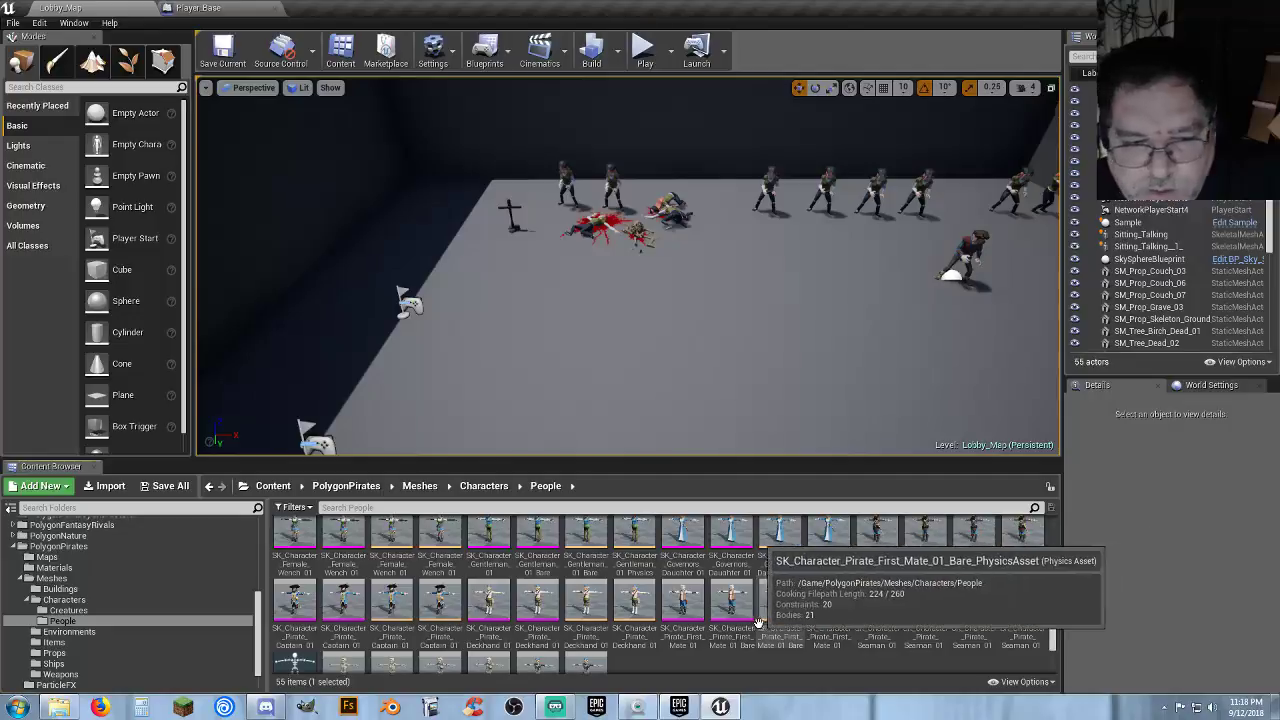
pyautogui.scroll(2, 820, 603)
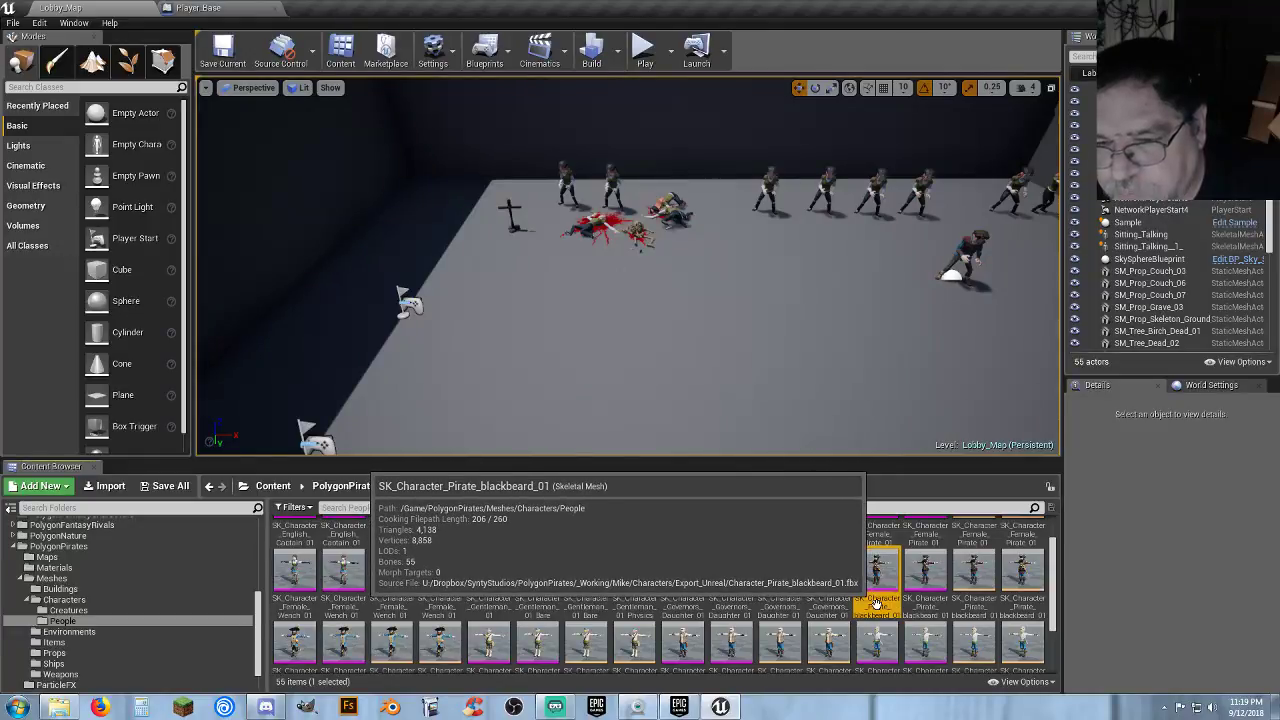
pyautogui.click(198, 8)
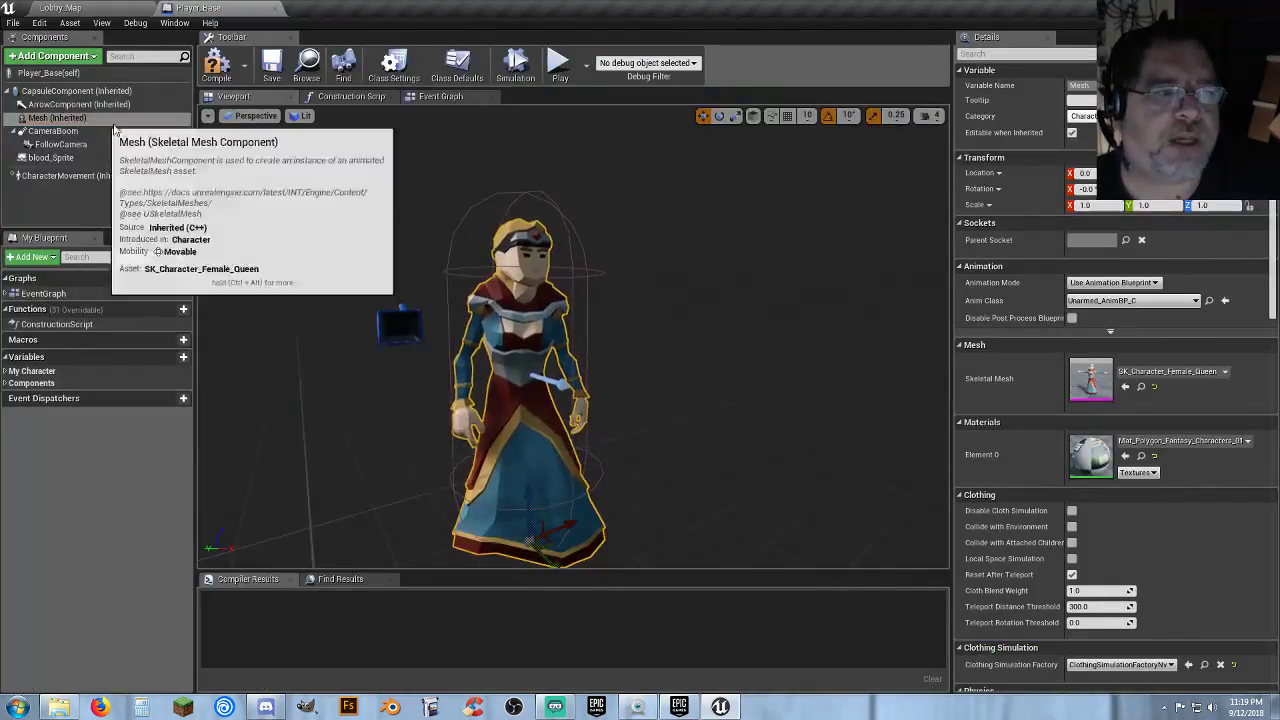
pyautogui.click(77, 121)
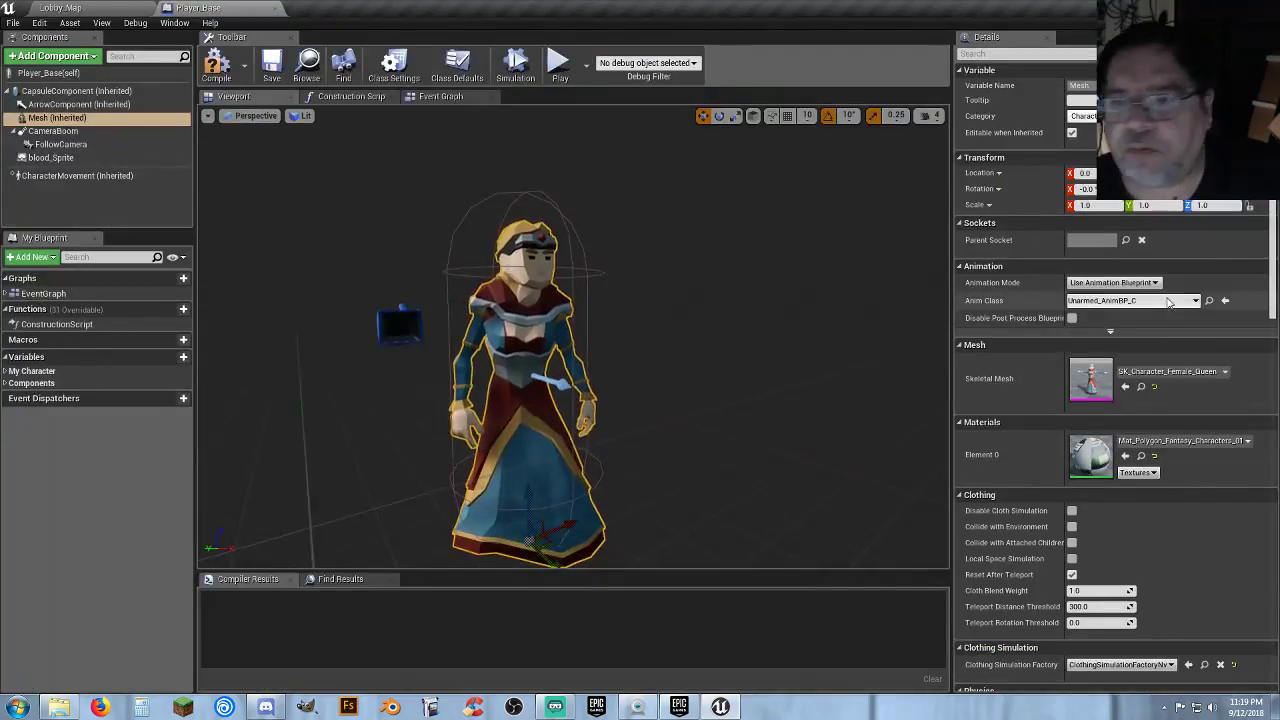
pyautogui.click(1125, 387)
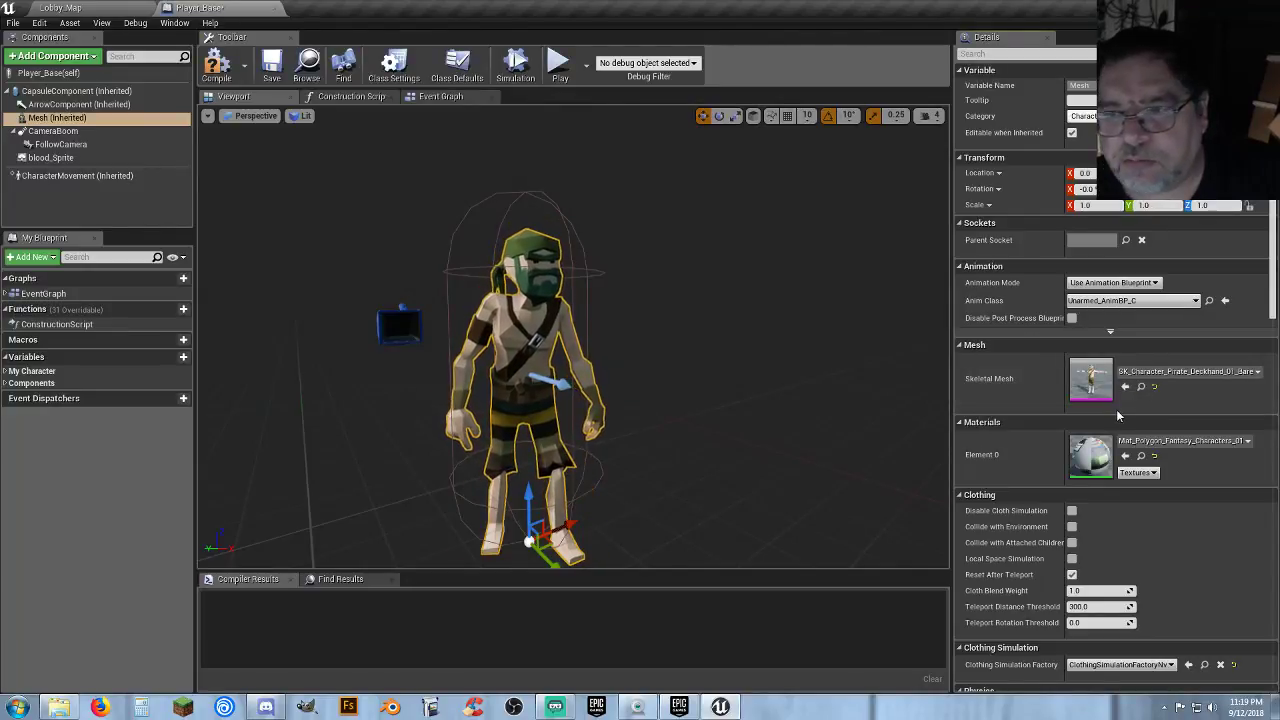
# Set the skeletal mesh of the Player_Base Mesh component to SK_Character_Pirate_blackbeard_01 from the People folder.
pyautogui.click(110, 8)
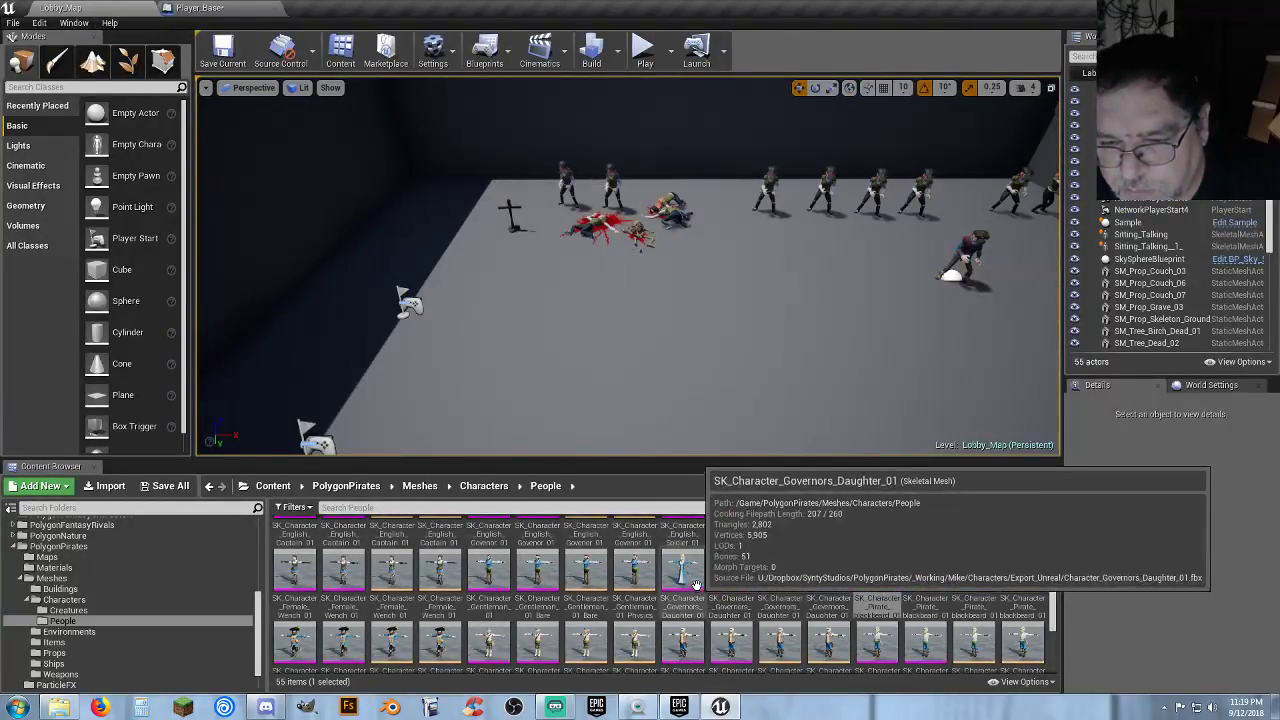
pyautogui.click(874, 578)
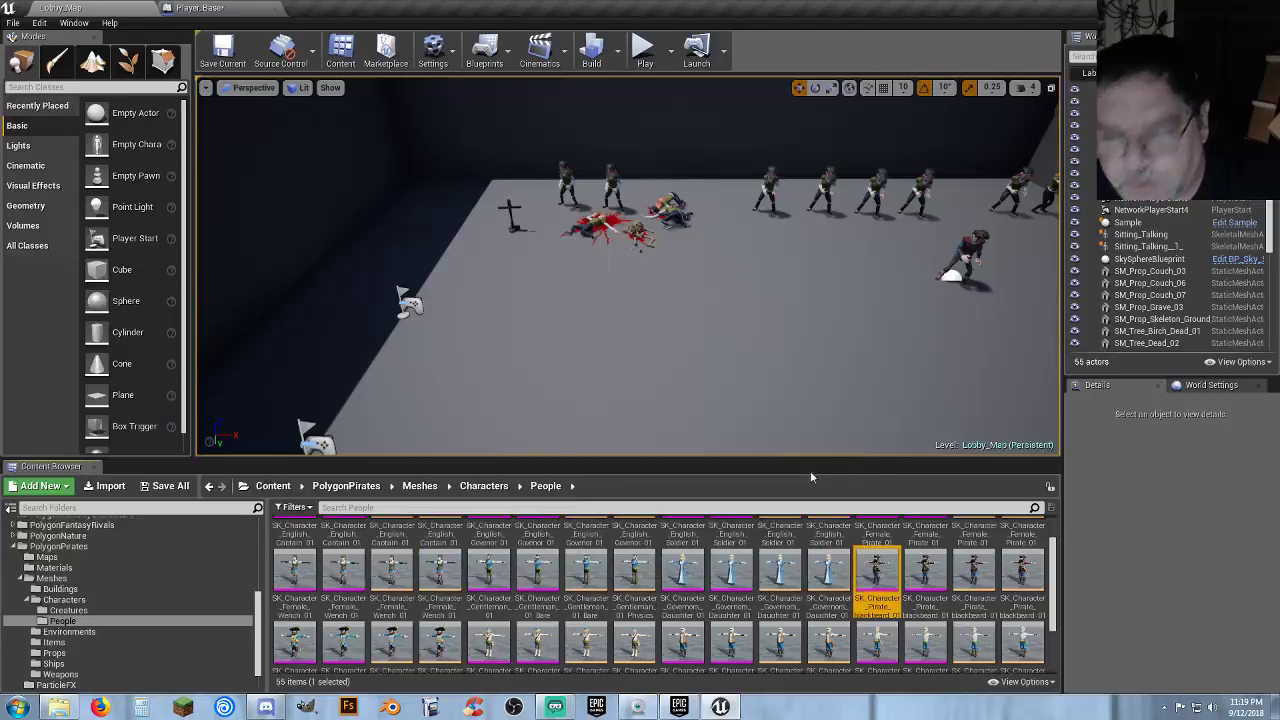
pyautogui.click(218, 8)
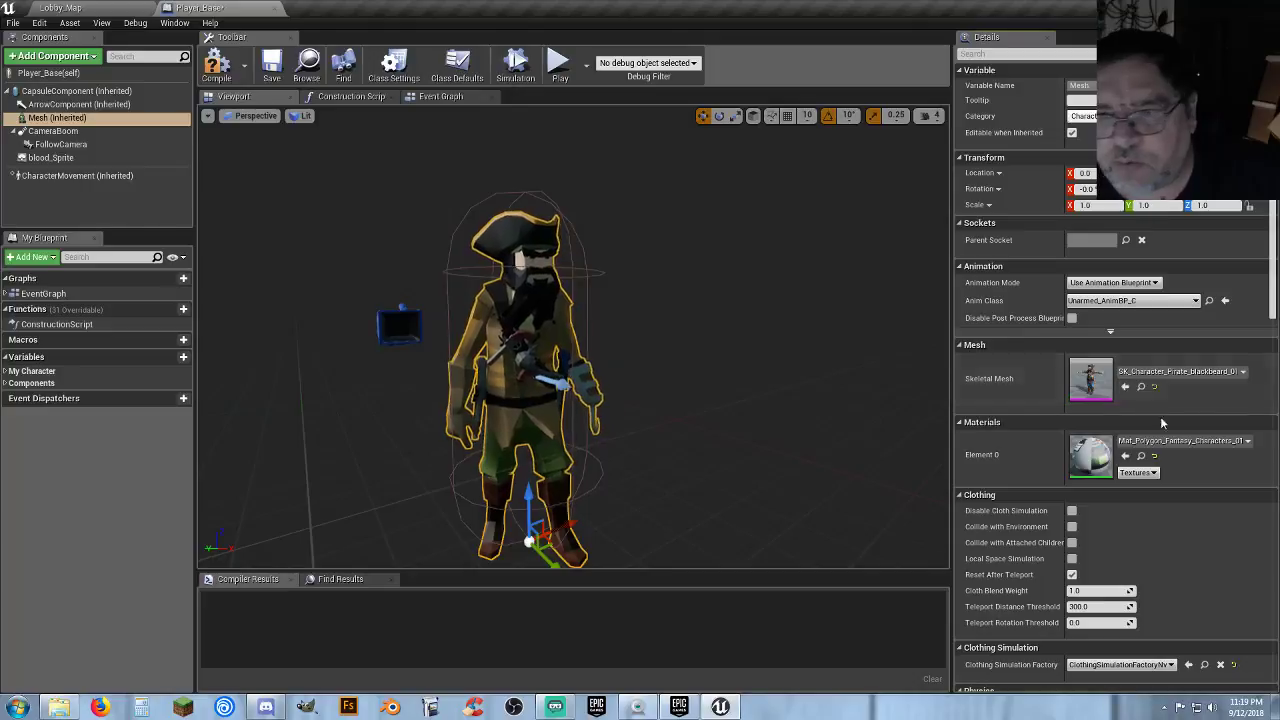
# Assign the Mat_PolygonPirates_01_A material to Element 0 of the player's mesh and save the compiled Player_Base blueprint.
pyautogui.click(1215, 441)
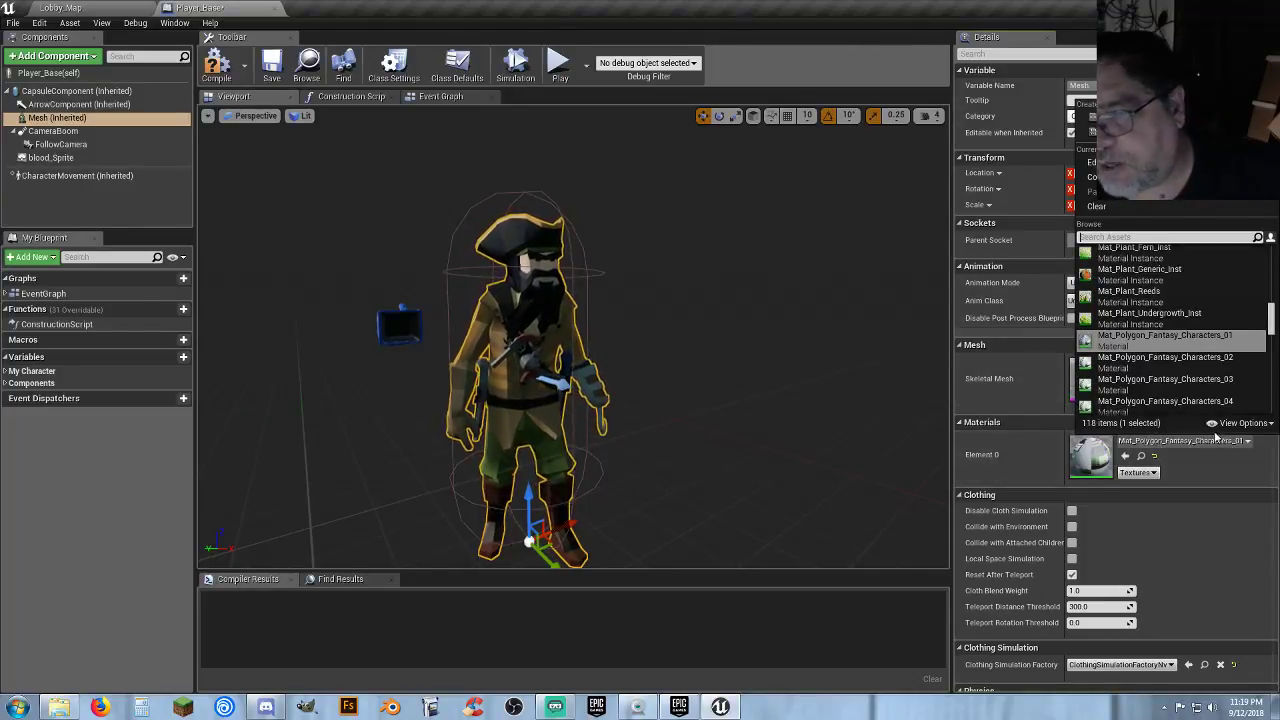
pyautogui.scroll(-3, 1168, 374)
pyautogui.scroll(-1, 1195, 370)
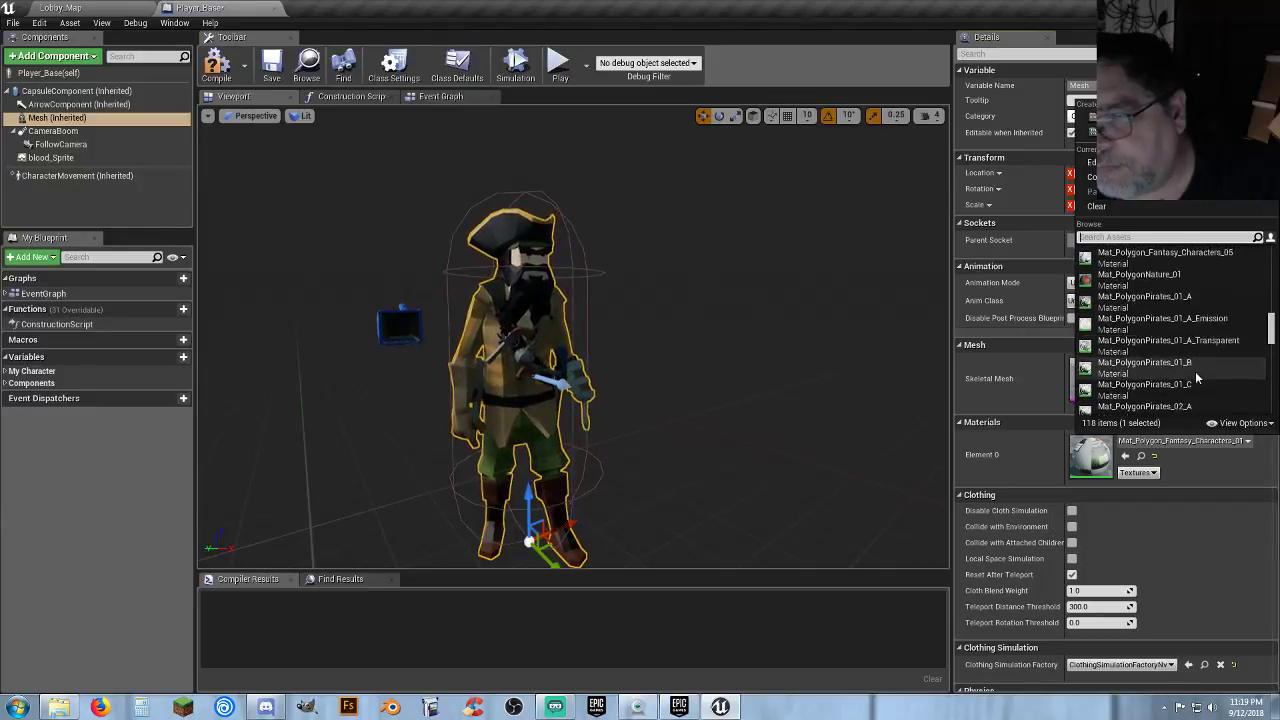
pyautogui.click(1179, 305)
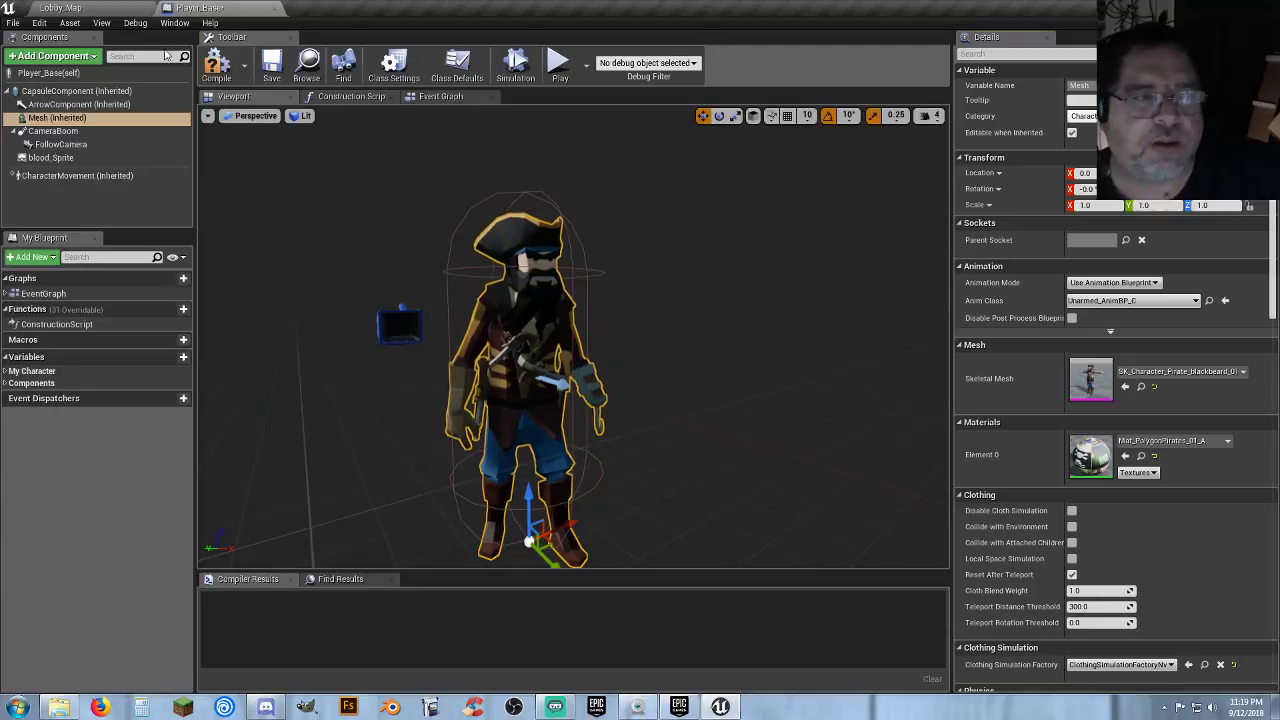
pyautogui.click(262, 66)
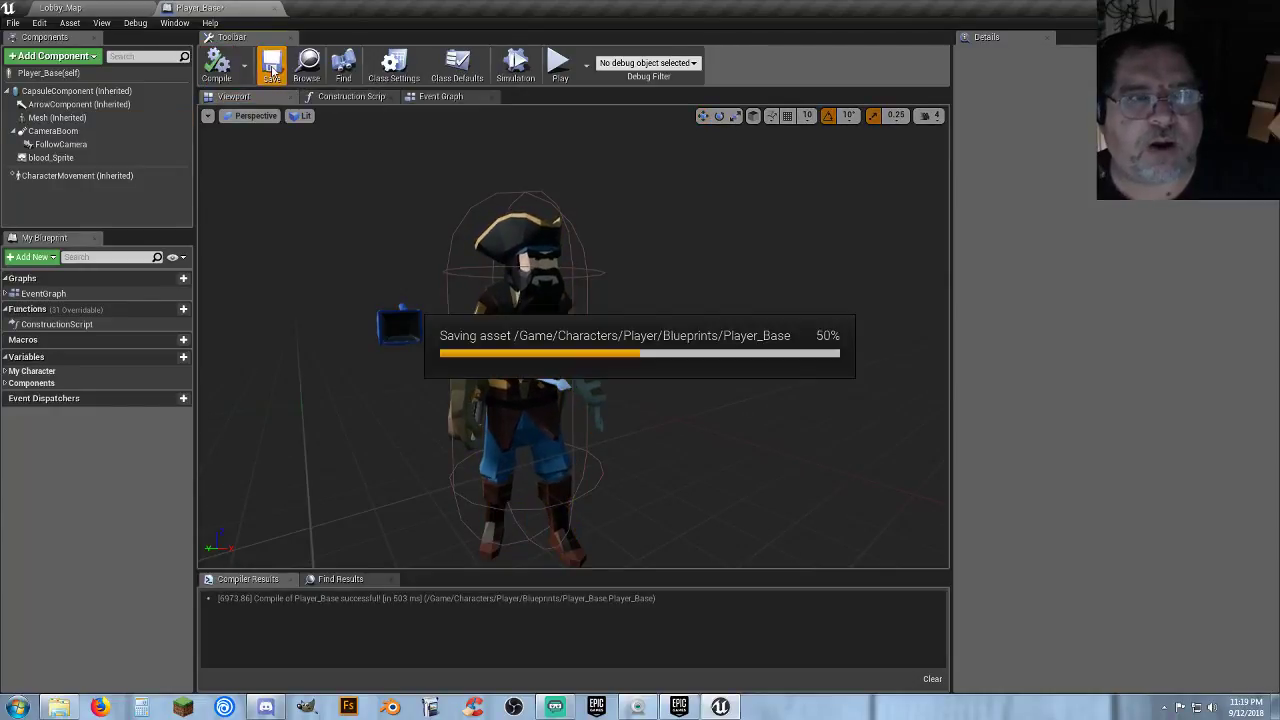
# Play the Lobby_Map level and run the Blackbeard character forward to check its animation.
pyautogui.click(125, 7)
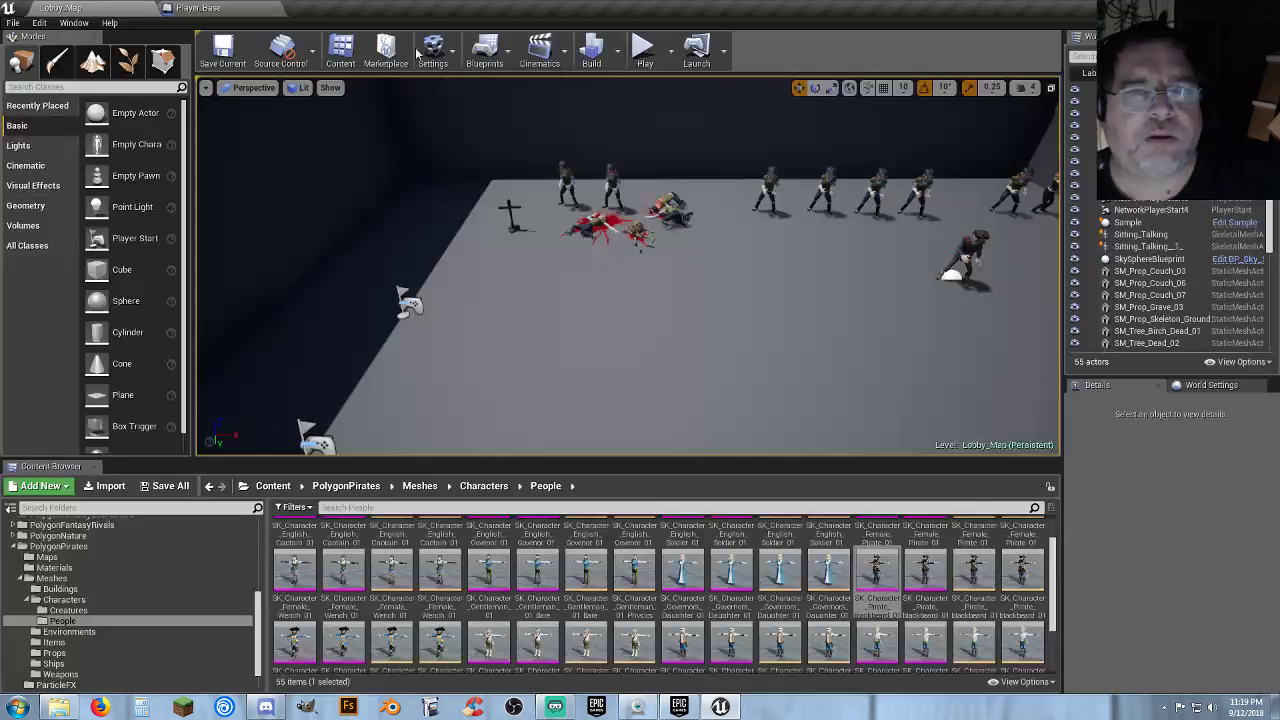
pyautogui.click(643, 48)
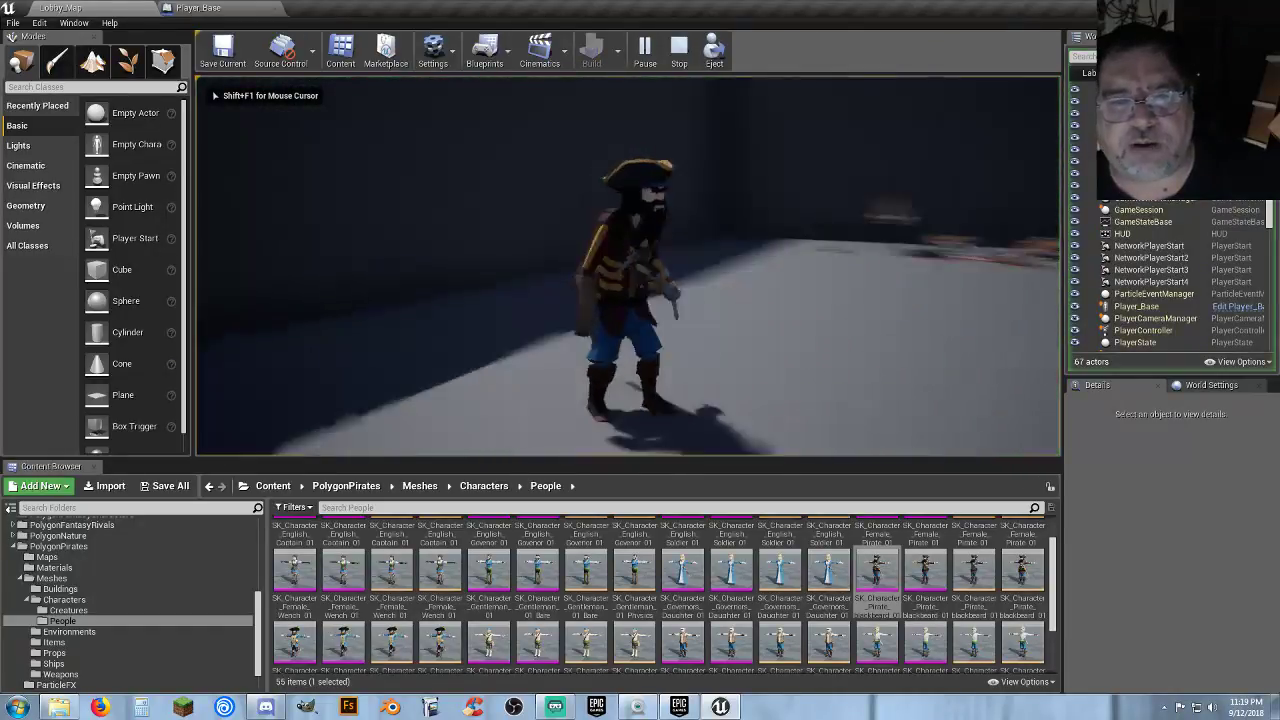
pyautogui.press('w')
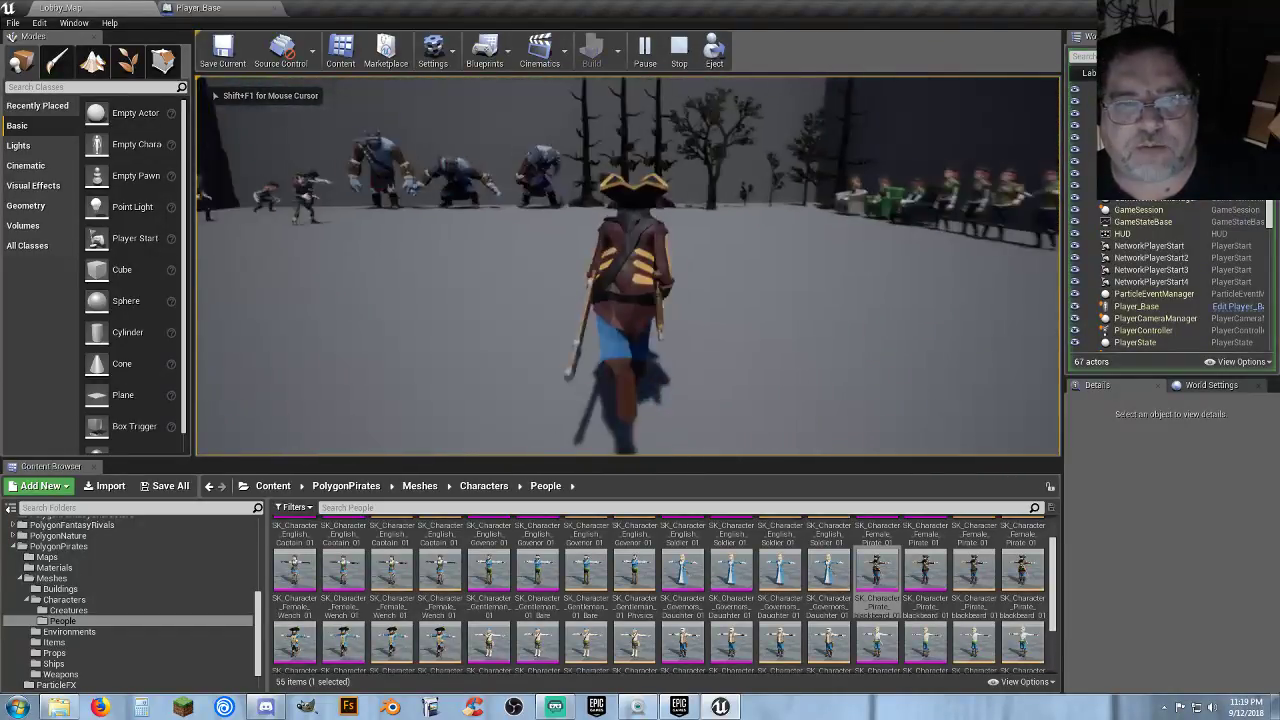
# Trigger the character's death sequence in the running game and end the play session.
pyautogui.press('1')
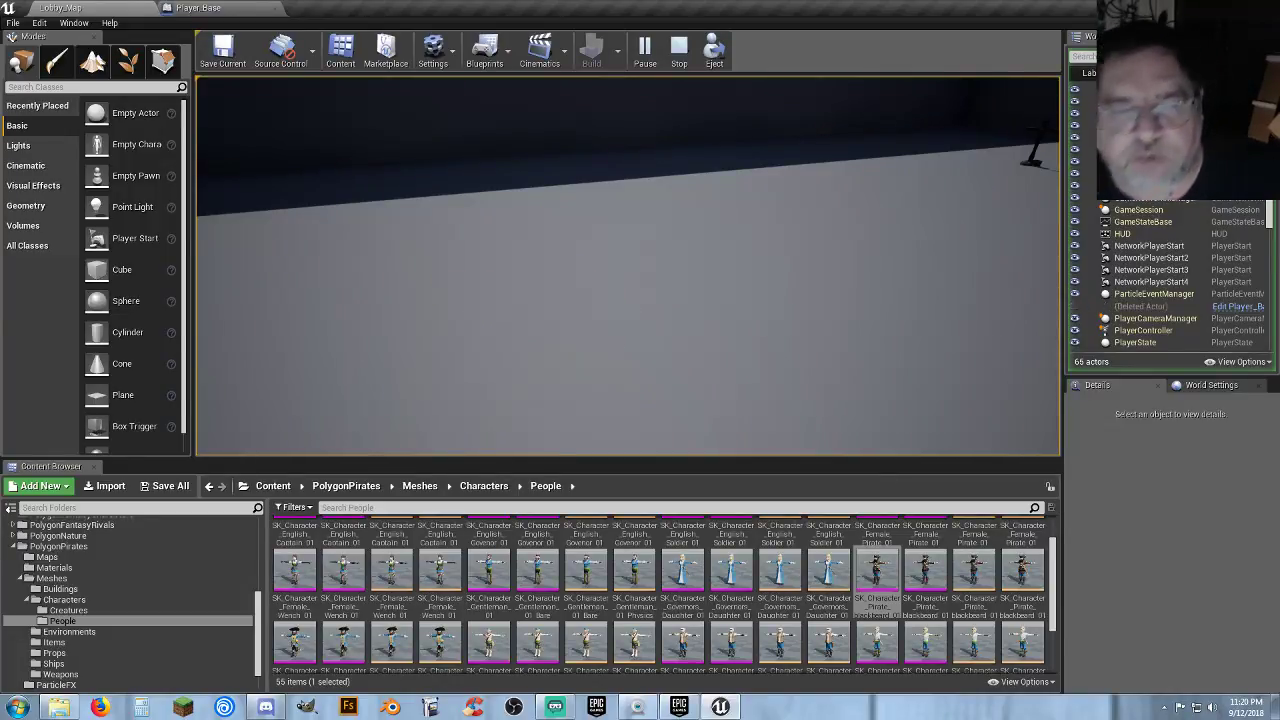
pyautogui.press('Escape')
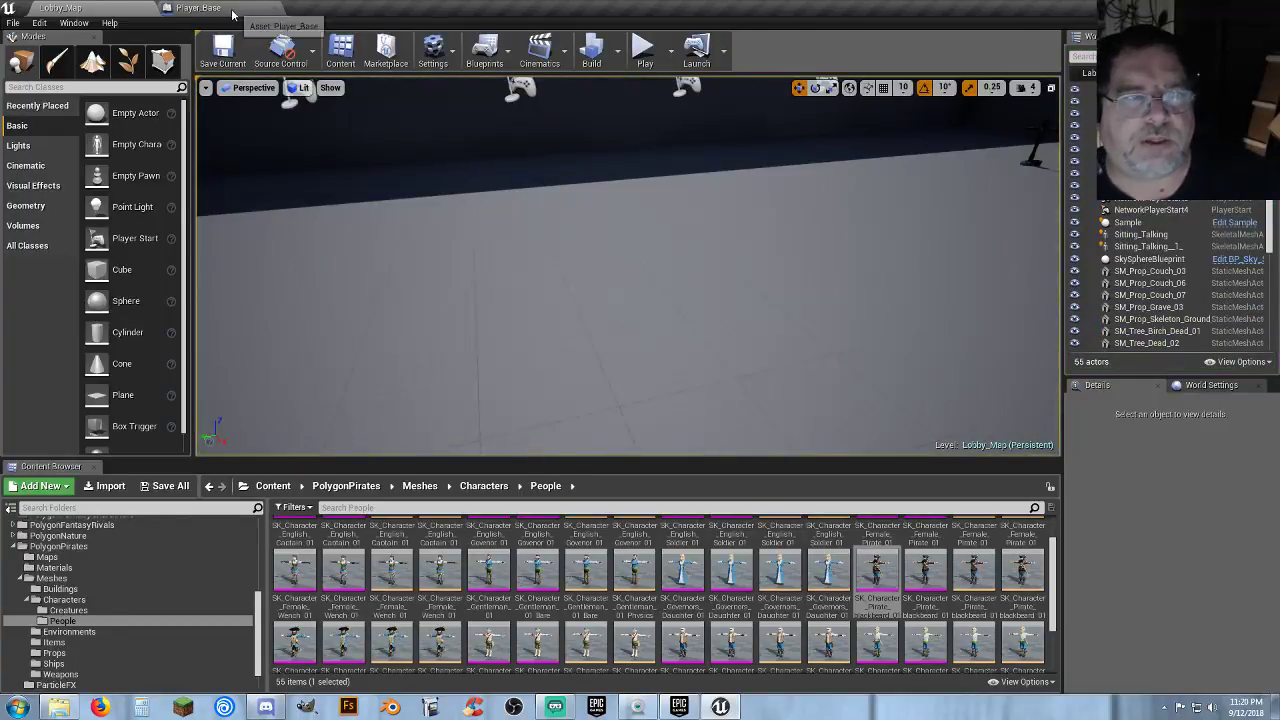
# Examine the end of the death sequence in the Player_Base Event Graph, covering both branches after the Sequence node.
pyautogui.click(200, 8)
pyautogui.click(436, 96)
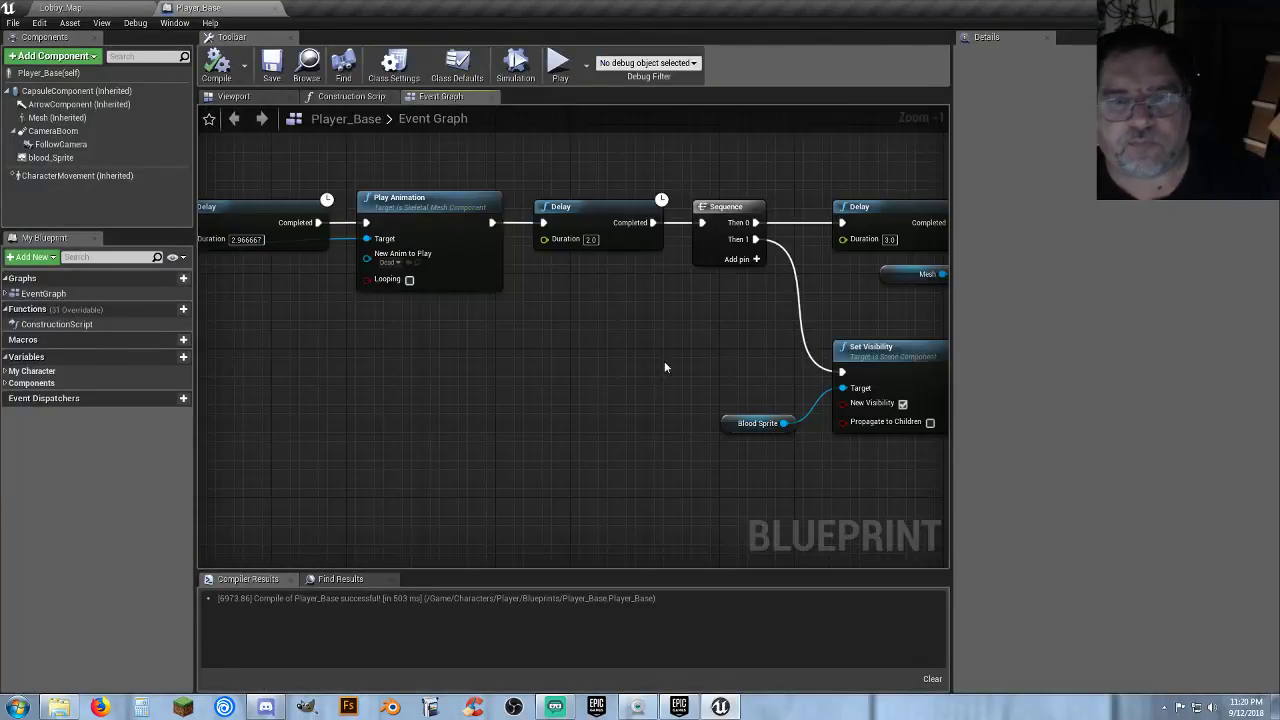
pyautogui.scroll(-3, 672, 350)
pyautogui.moveTo(663, 354); pyautogui.dragTo(545, 329, button='right')
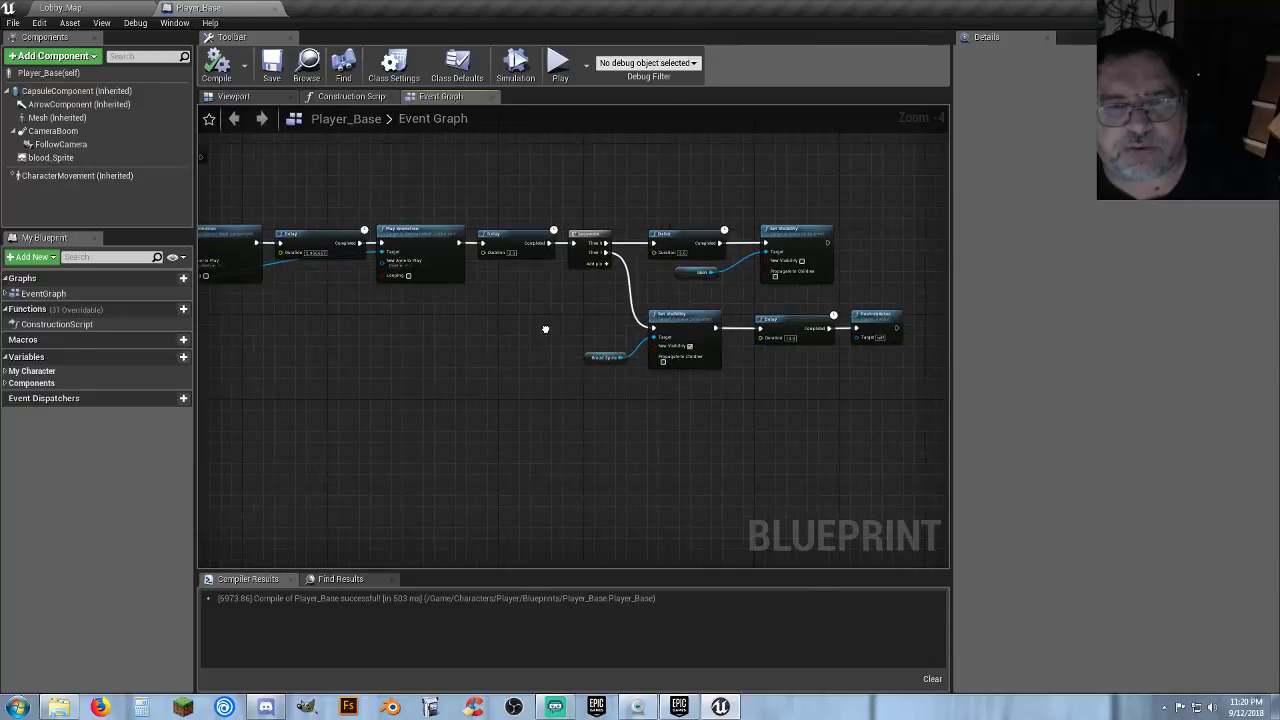
pyautogui.moveTo(740, 418); pyautogui.dragTo(527, 423, button='right')
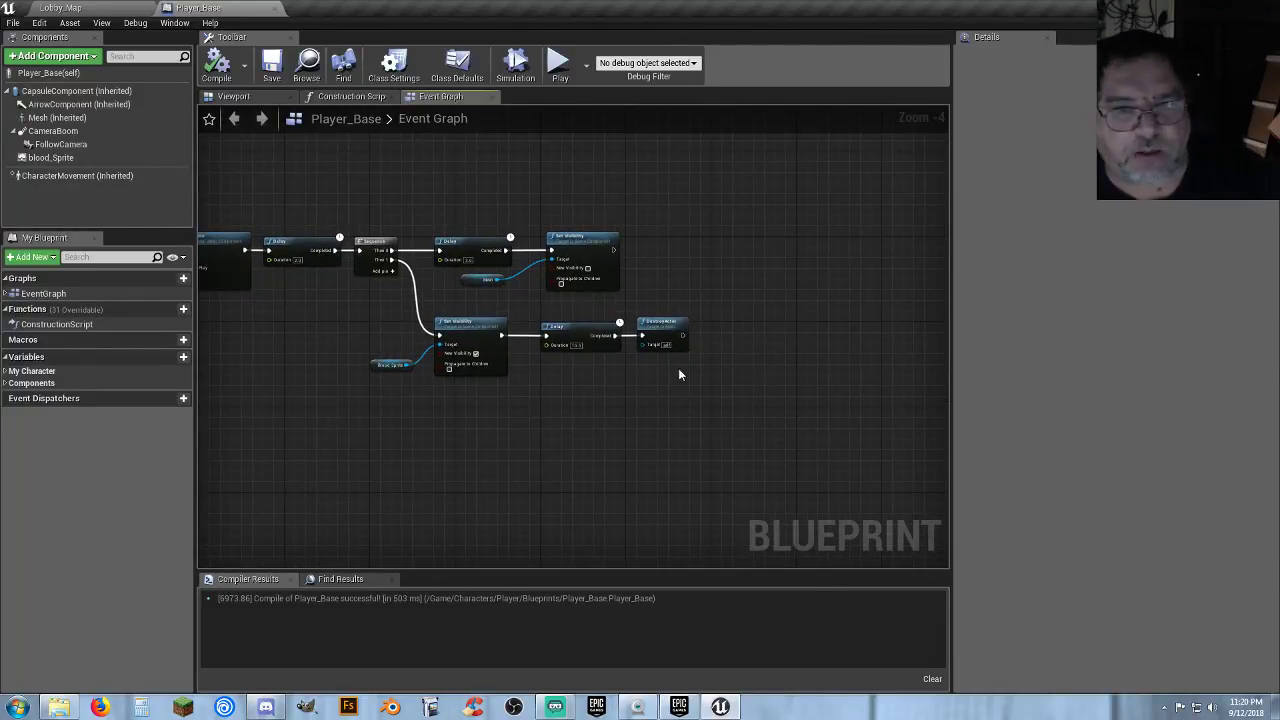
pyautogui.scroll(3, 678, 373)
pyautogui.moveTo(680, 377); pyautogui.dragTo(755, 446, button='right')
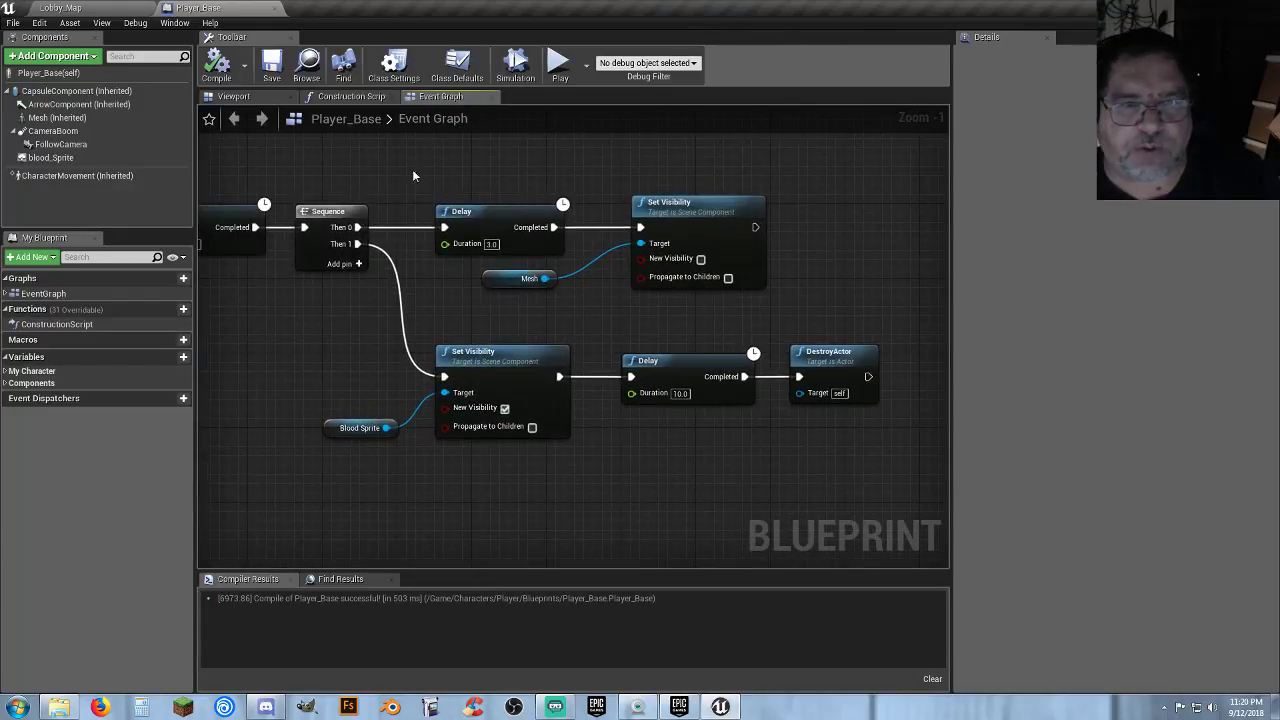
pyautogui.moveTo(467, 189); pyautogui.dragTo(797, 295)
pyautogui.click(847, 234)
pyautogui.moveTo(699, 462); pyautogui.dragTo(663, 407, button='right')
pyautogui.moveTo(290, 266); pyautogui.dragTo(840, 412)
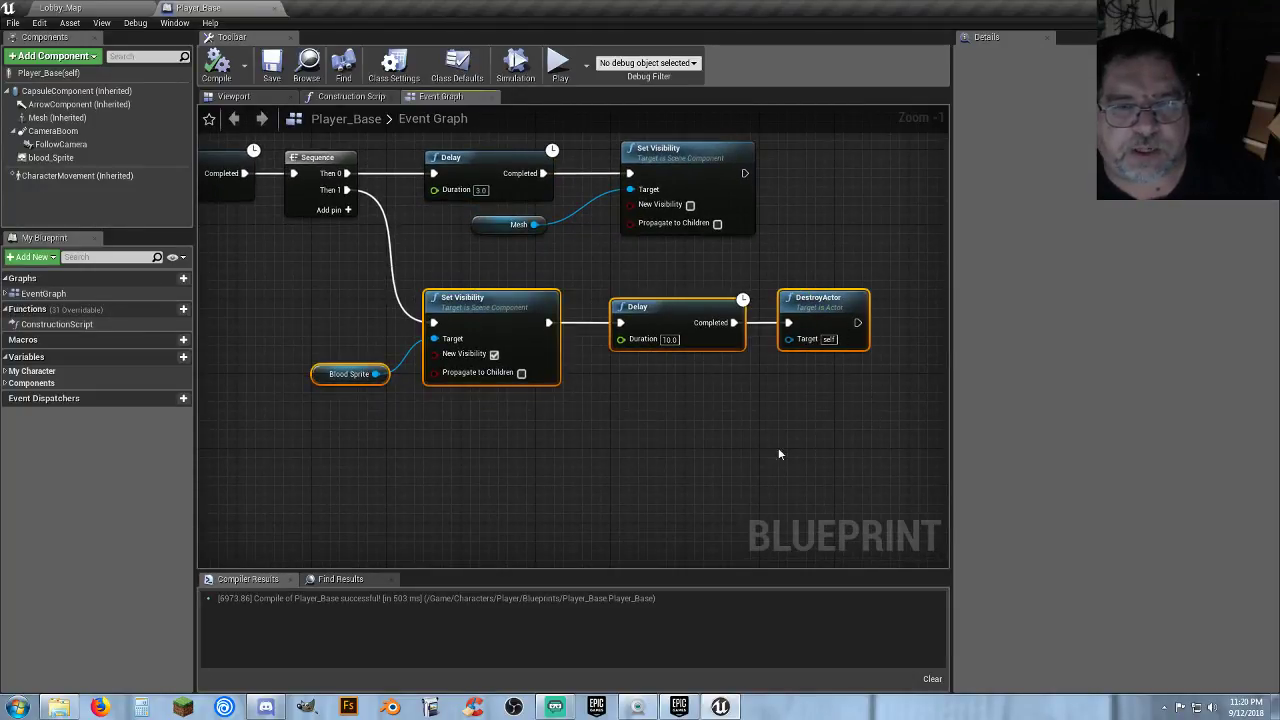
pyautogui.click(720, 444)
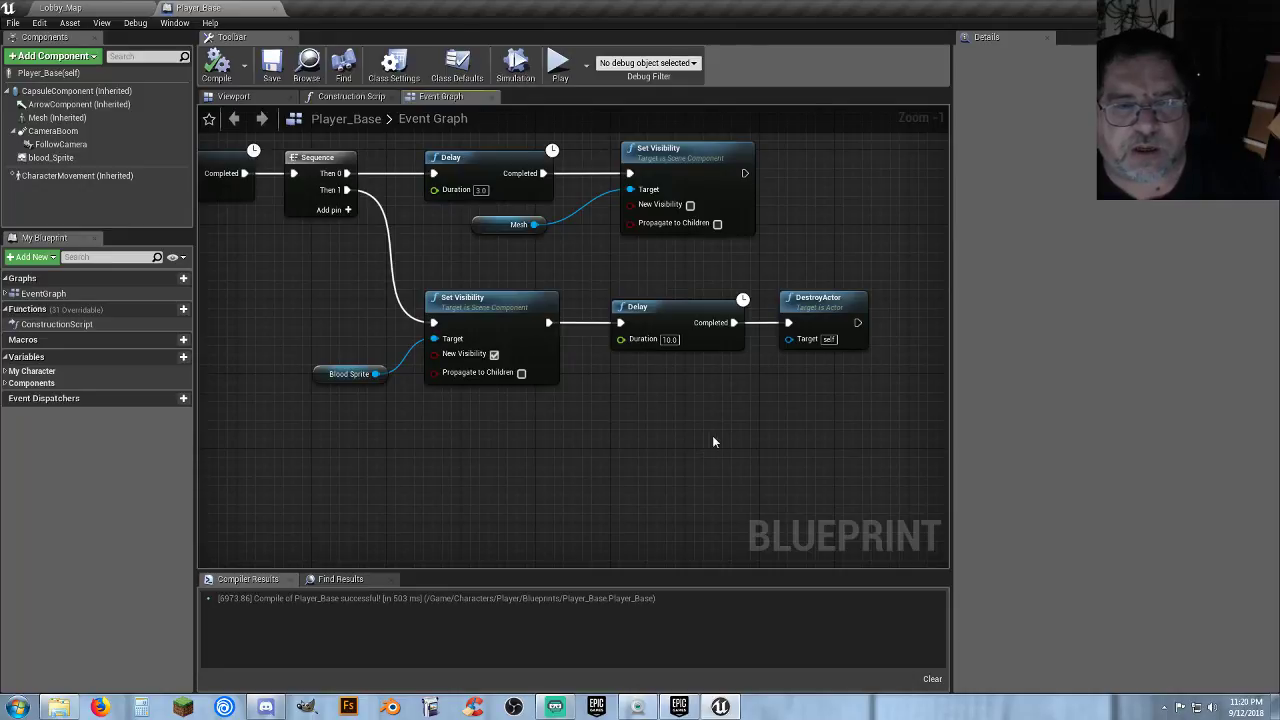
# Delete the DestroyActor node after the 10-second Delay in the death sequence.
pyautogui.moveTo(698, 444); pyautogui.dragTo(678, 445, button='right')
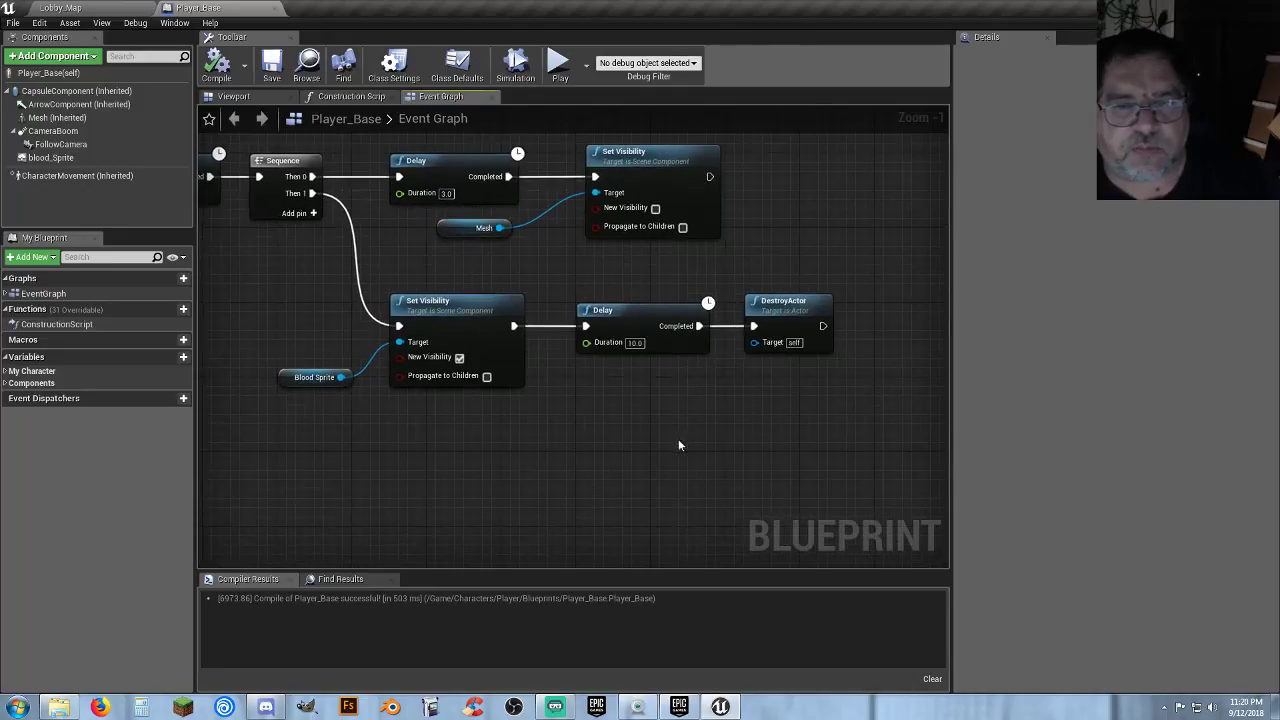
pyautogui.click(782, 310)
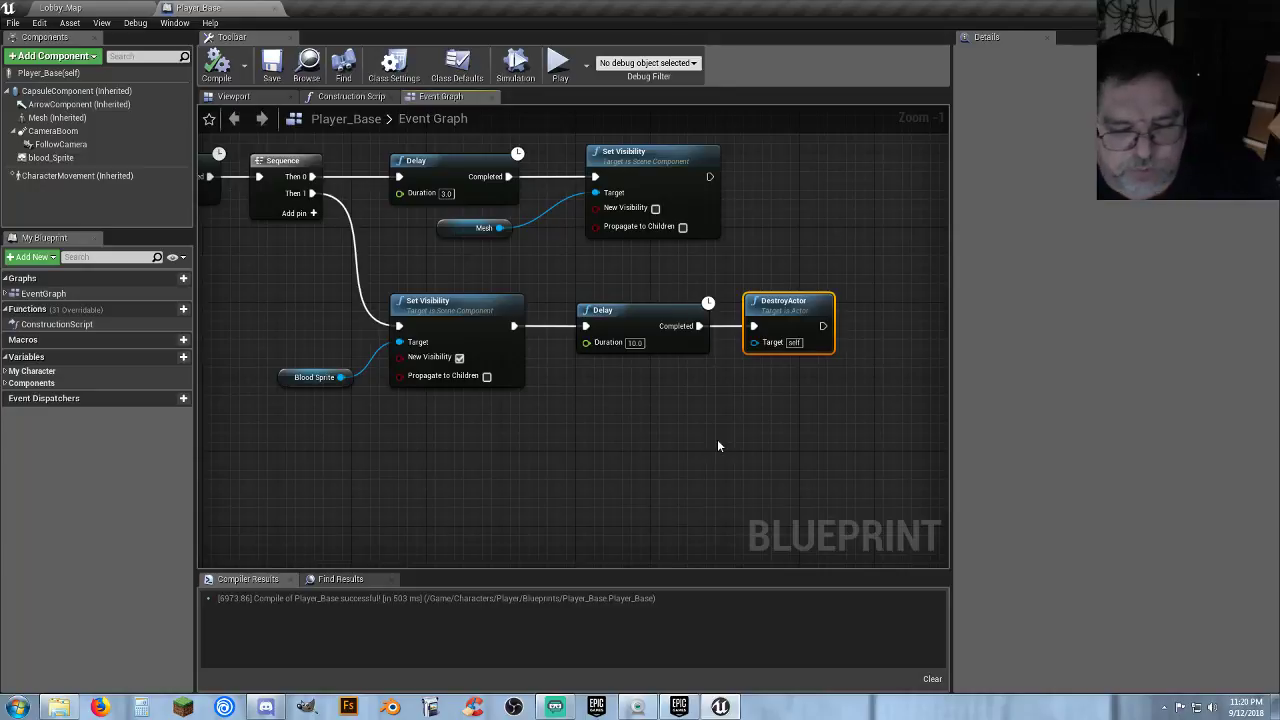
pyautogui.press('Delete')
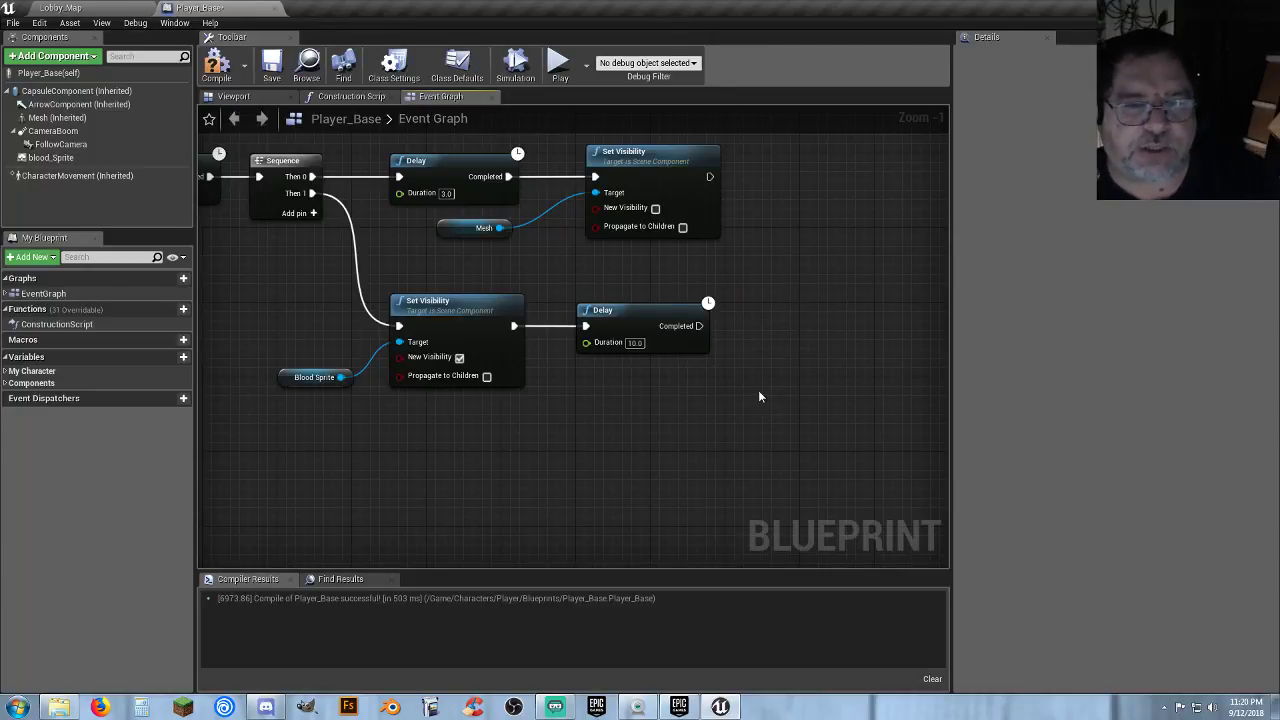
# Copy the Blood Sprite's Set Visibility node to follow the 10-second Delay, target Blood Sprite and turn off its New Visibility.
pyautogui.moveTo(609, 399)
pyautogui.mouseDown(button='right')
pyautogui.moveTo(585, 404)
pyautogui.moveTo(629, 412)
pyautogui.moveTo(598, 419)
pyautogui.mouseUp(button='right')
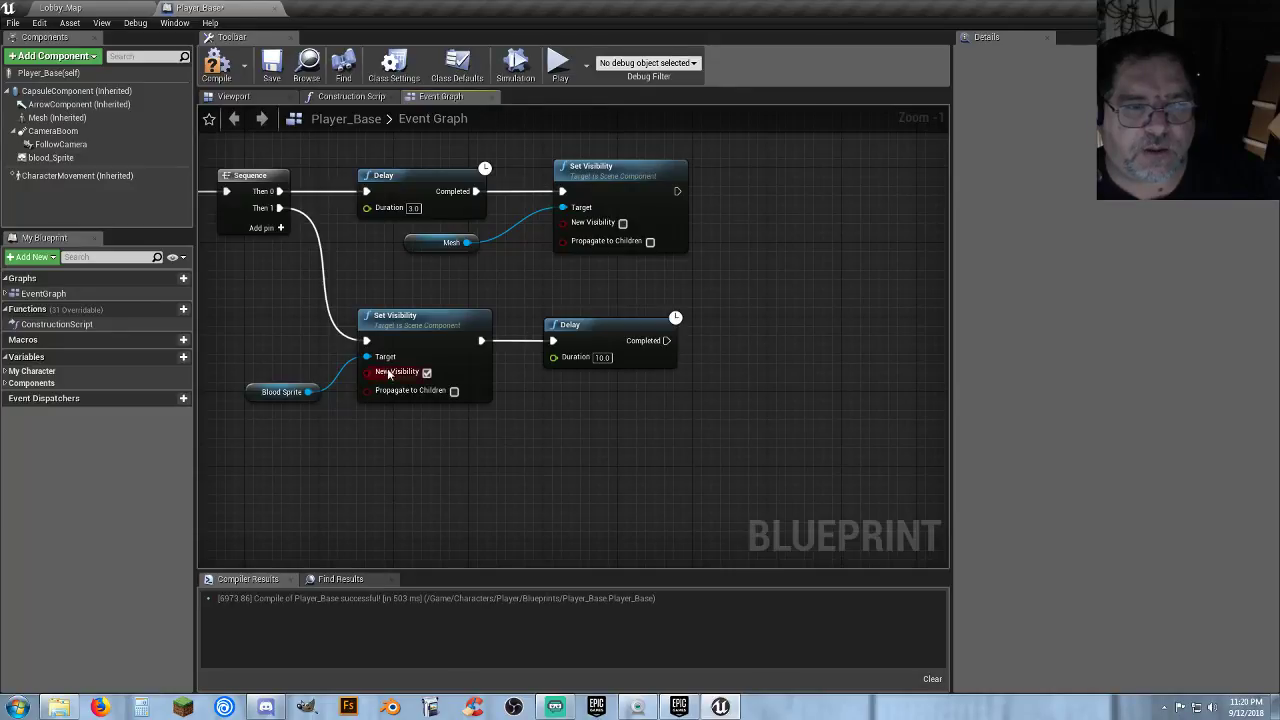
pyautogui.click(424, 329)
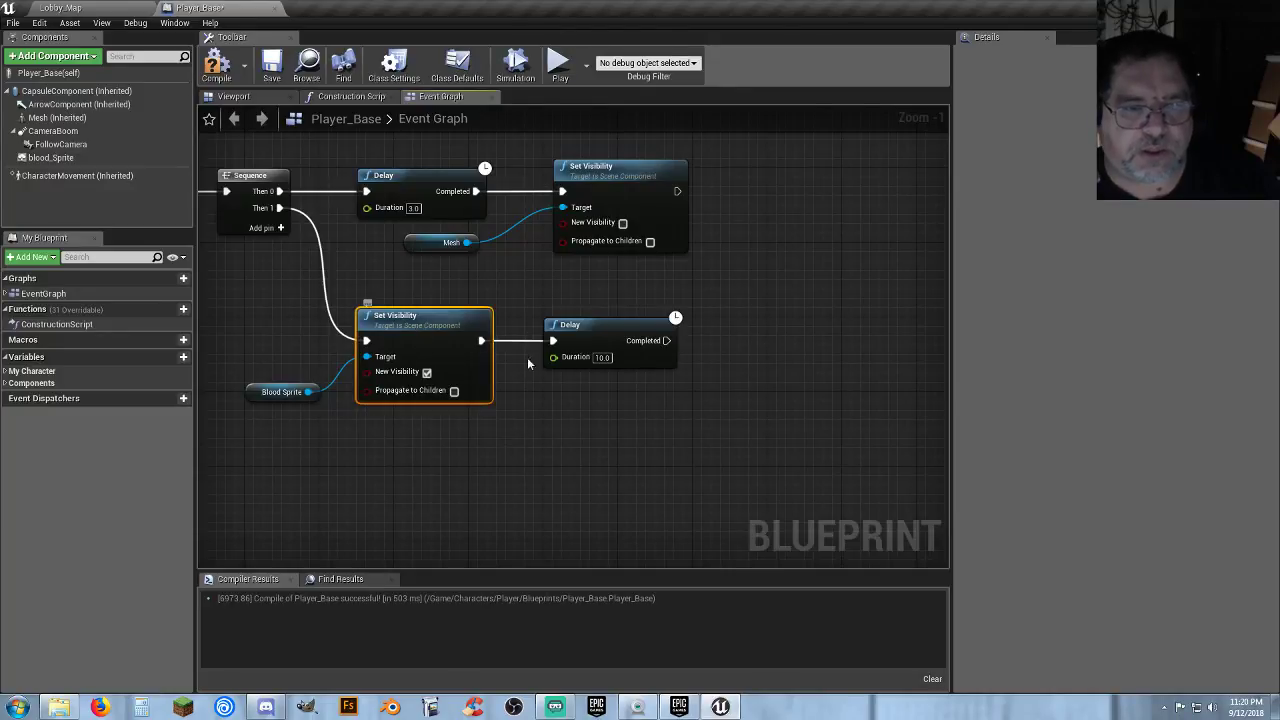
pyautogui.click(765, 340)
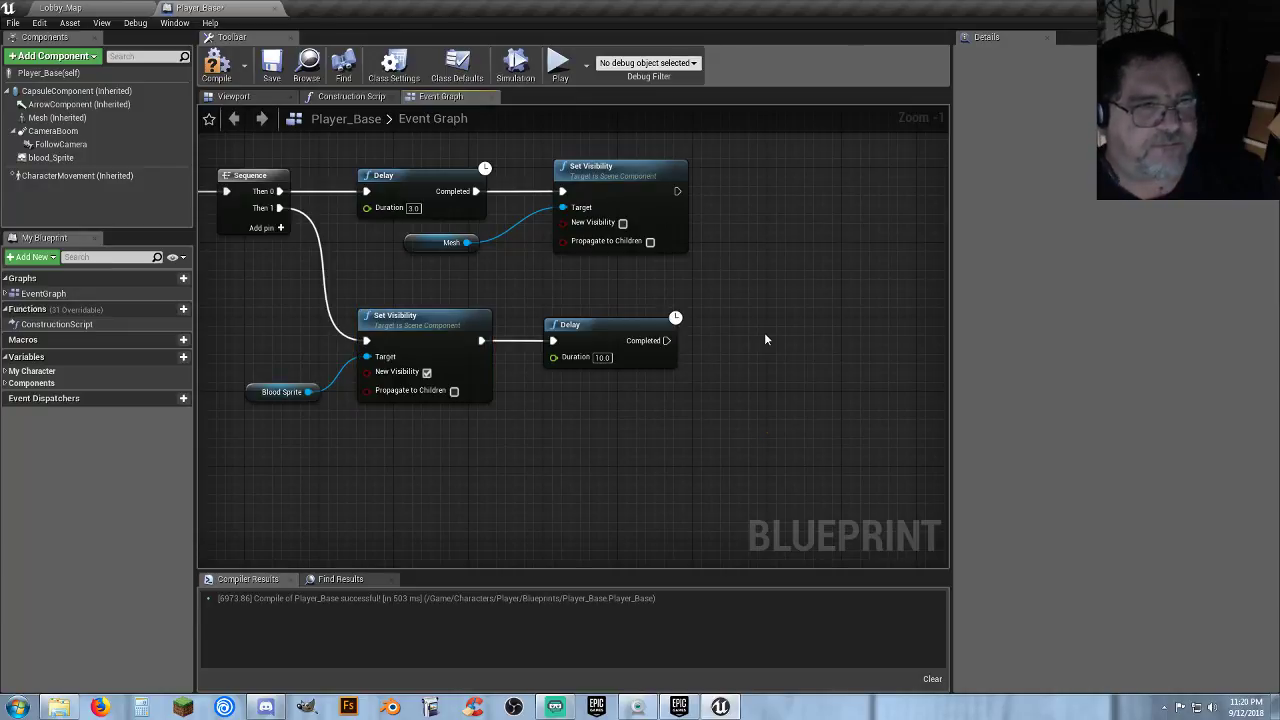
pyautogui.hotkey('ctrl', 'v')
pyautogui.moveTo(308, 391); pyautogui.dragTo(666, 340)
pyautogui.moveTo(818, 352); pyautogui.dragTo(760, 324)
pyautogui.click(781, 372)
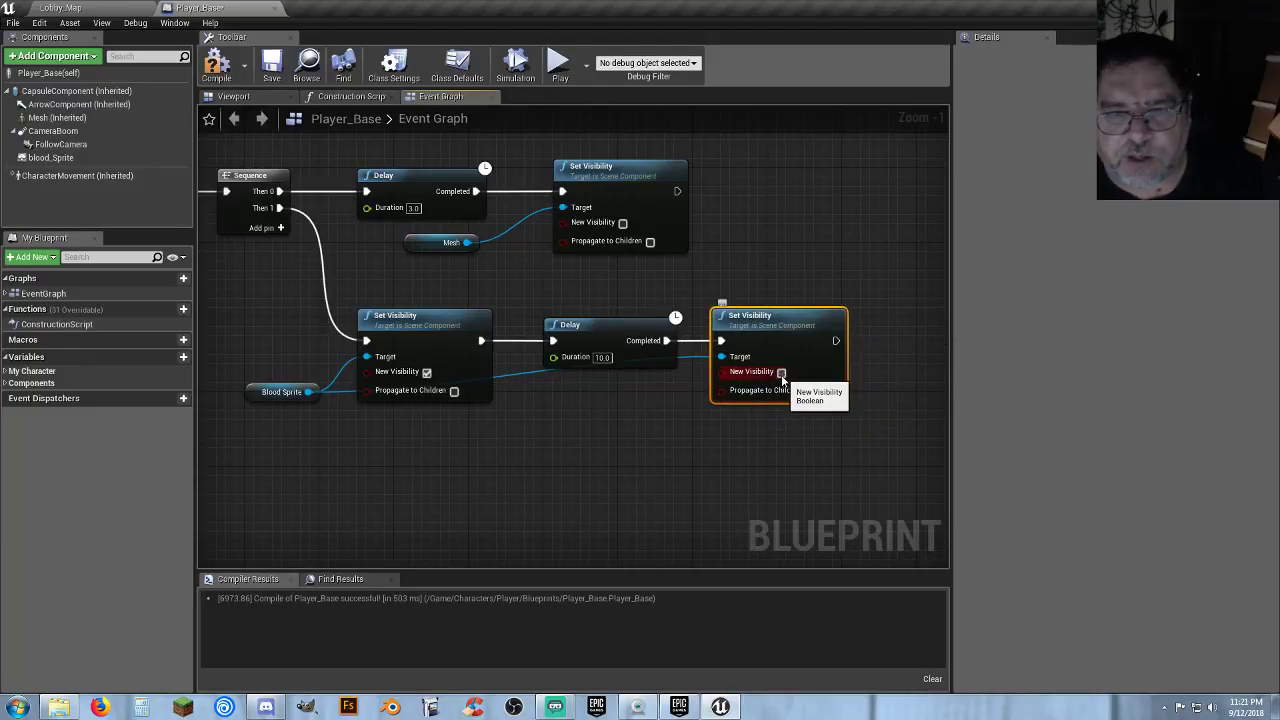
pyautogui.click(740, 462)
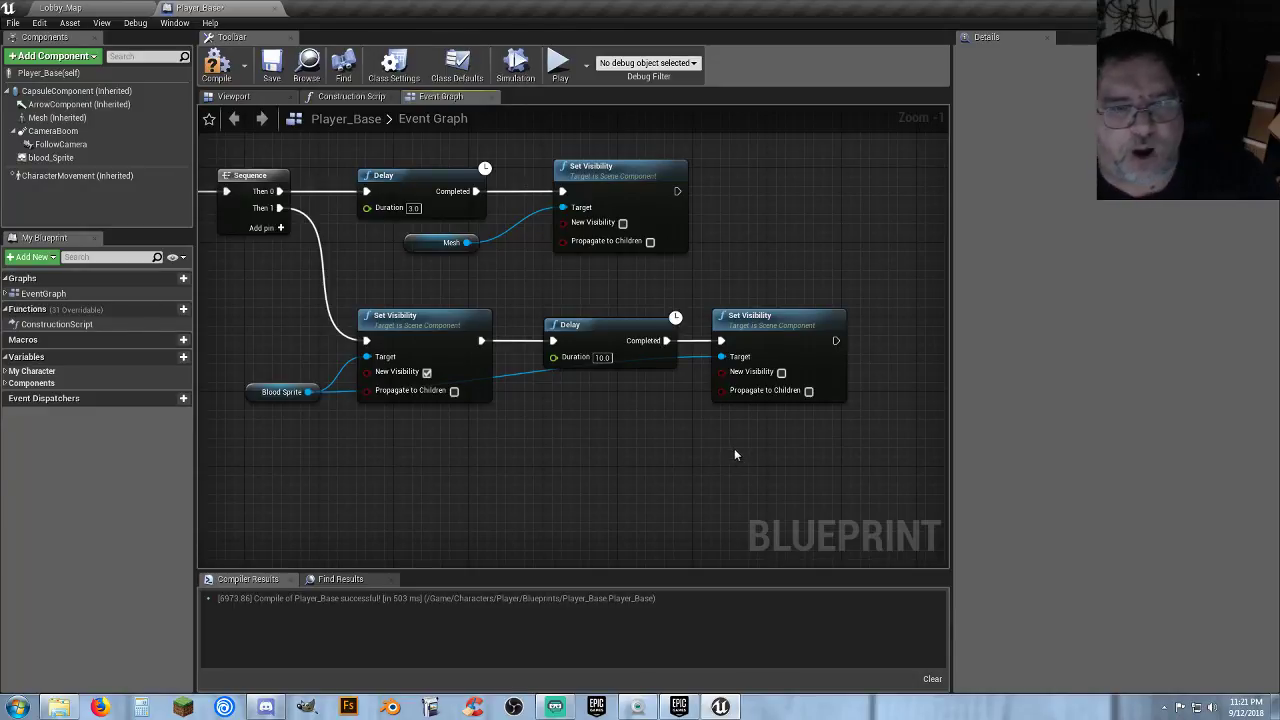
# Duplicate the Mesh reference with its Set Visibility node and connect the copy after the last Blood Sprite Set Visibility.
pyautogui.moveTo(748, 453); pyautogui.dragTo(595, 446, button='right')
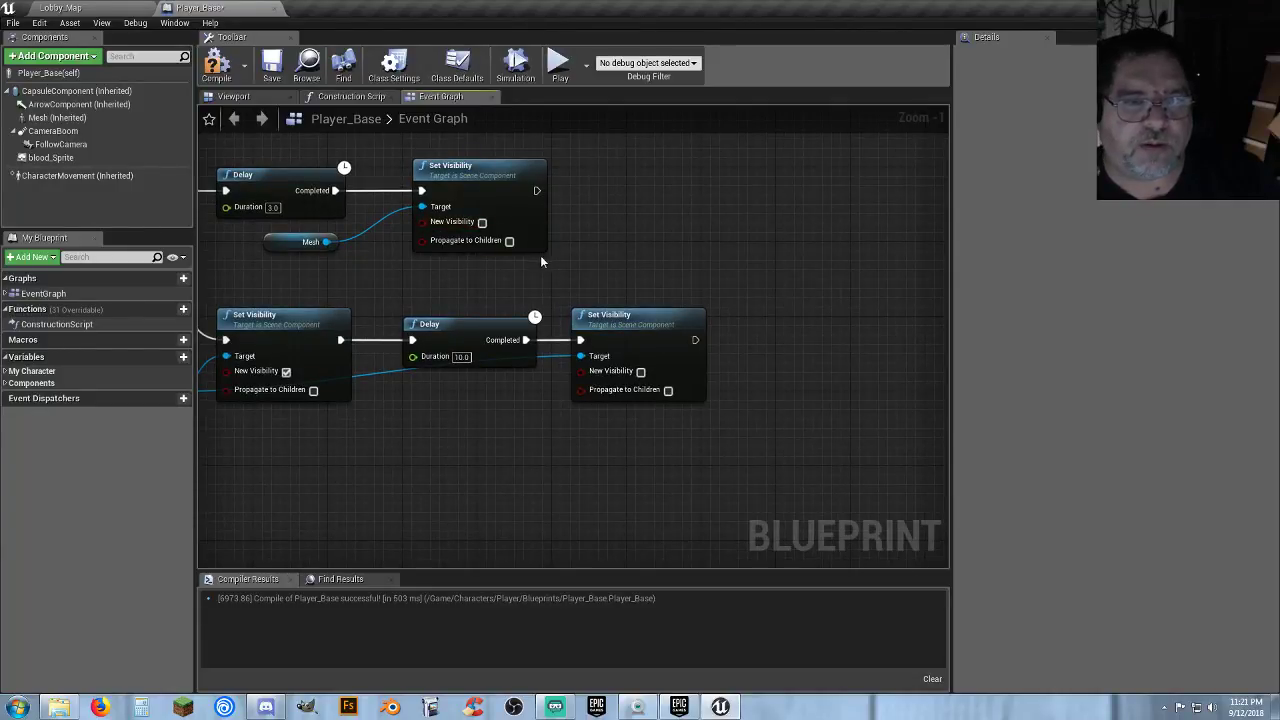
pyautogui.moveTo(476, 268); pyautogui.dragTo(313, 238)
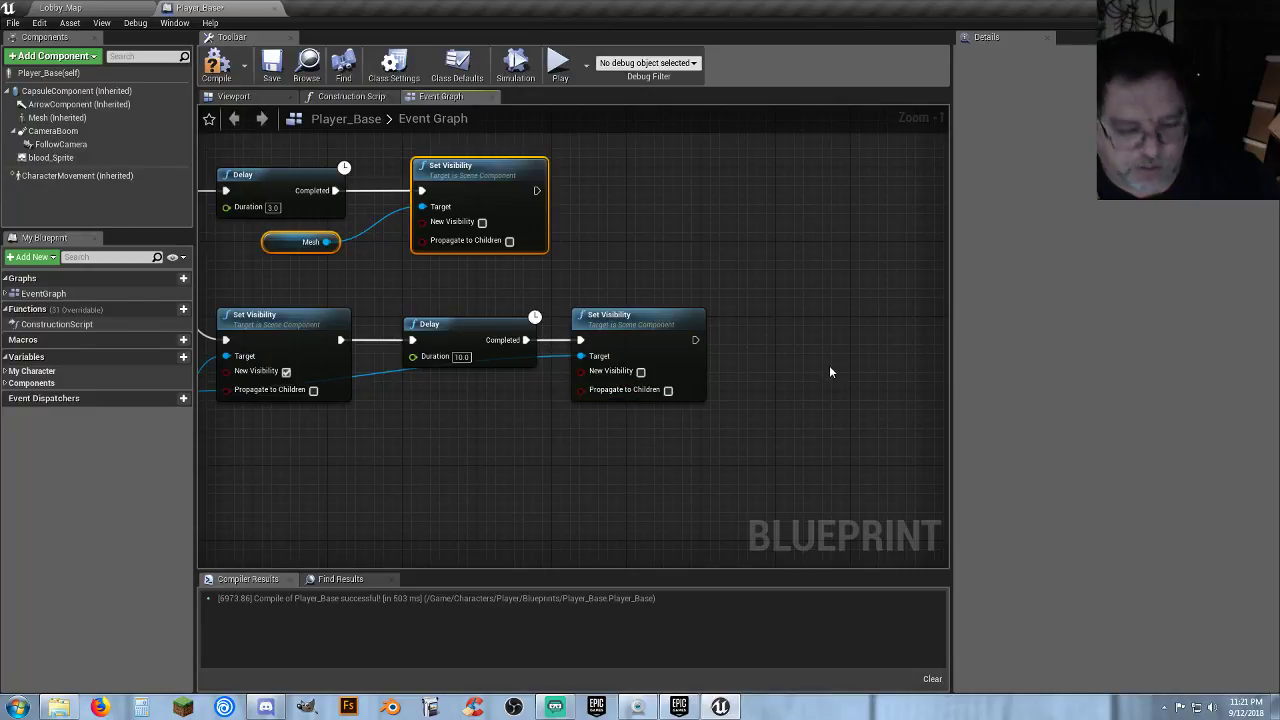
pyautogui.hotkey('ctrl', 'v')
pyautogui.moveTo(824, 383); pyautogui.dragTo(738, 428, button='right')
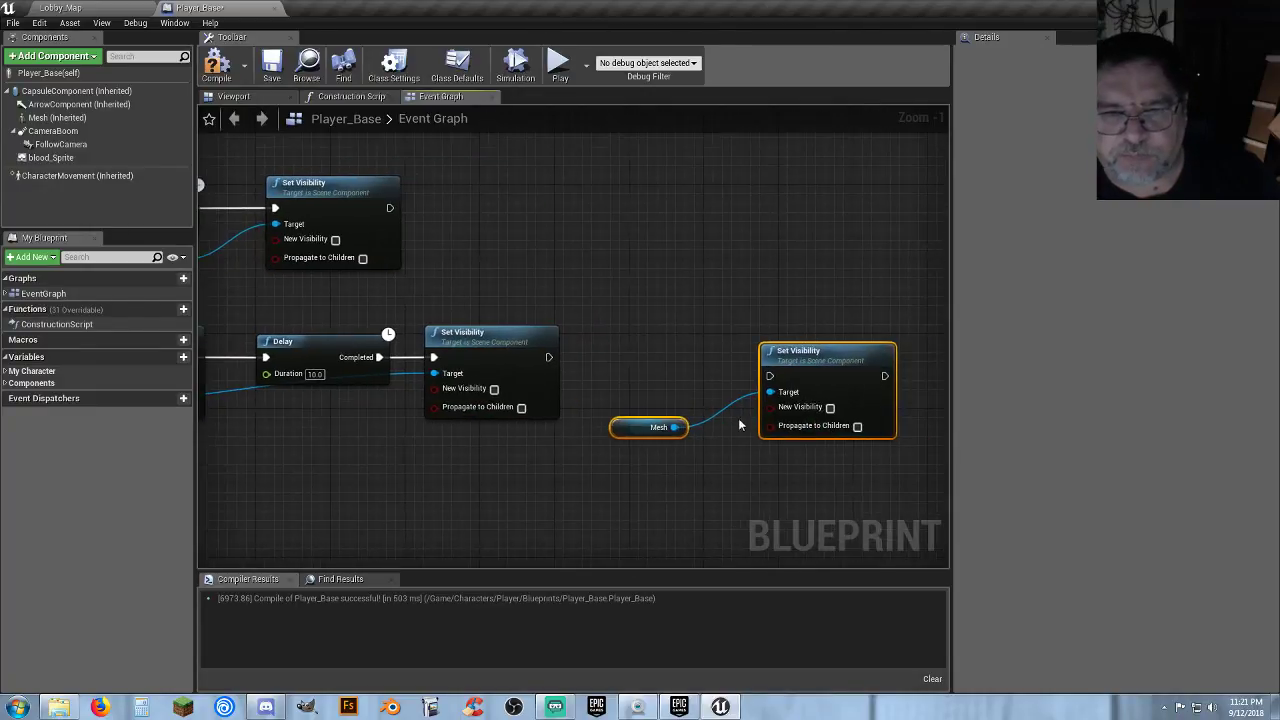
pyautogui.moveTo(767, 380); pyautogui.dragTo(548, 358)
pyautogui.click(591, 488)
pyautogui.moveTo(651, 389); pyautogui.dragTo(631, 346)
pyautogui.click(629, 452)
# Add a Character Movement reference with an Activate node targeting it near the end of the death sequence.
pyautogui.moveTo(335, 477); pyautogui.dragTo(951, 504, button='right')
pyautogui.moveTo(334, 434); pyautogui.dragTo(901, 478, button='right')
pyautogui.moveTo(420, 416); pyautogui.dragTo(582, 426, button='right')
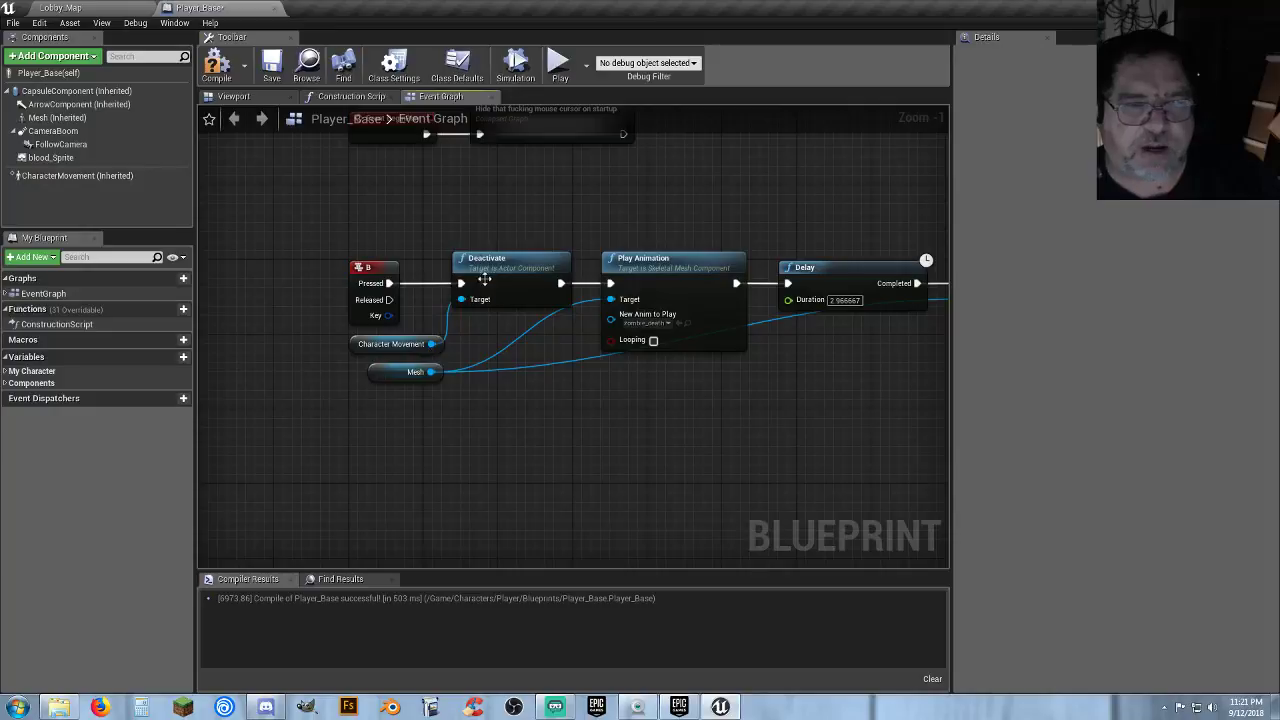
pyautogui.moveTo(728, 423); pyautogui.dragTo(169, 351, button='right')
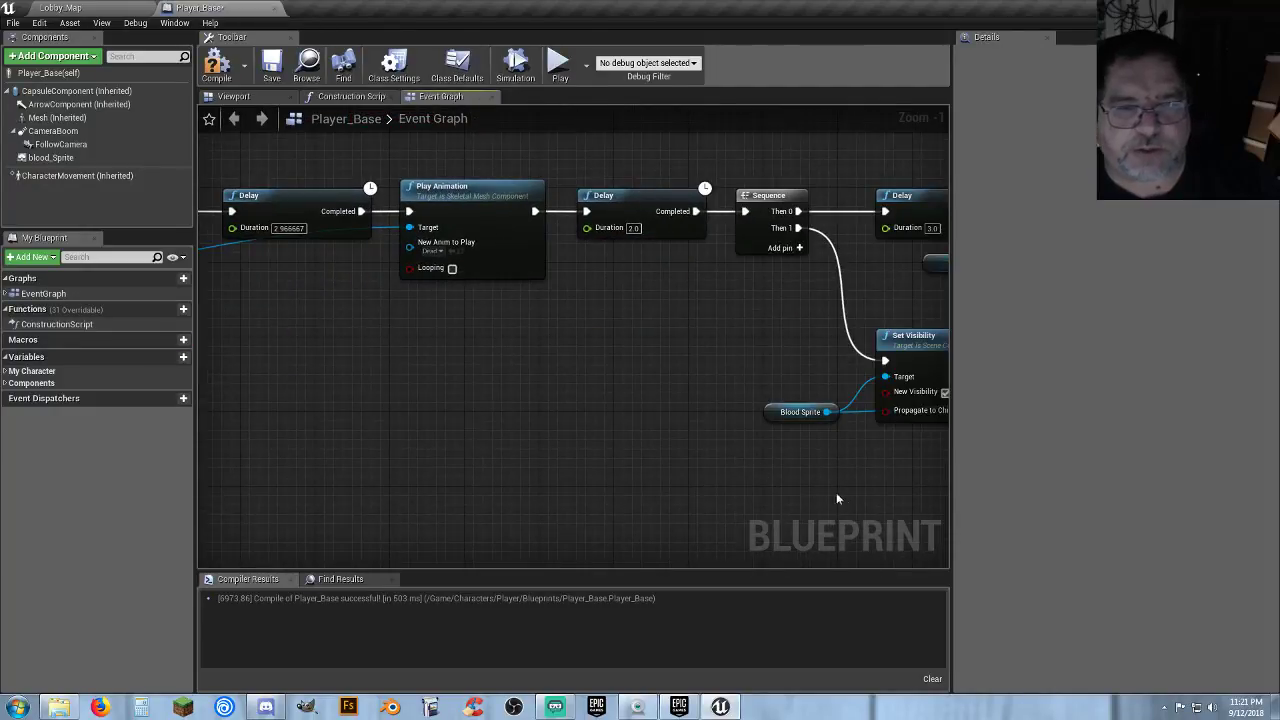
pyautogui.moveTo(925, 512); pyautogui.dragTo(383, 467, button='right')
pyautogui.moveTo(822, 459); pyautogui.dragTo(541, 447, button='right')
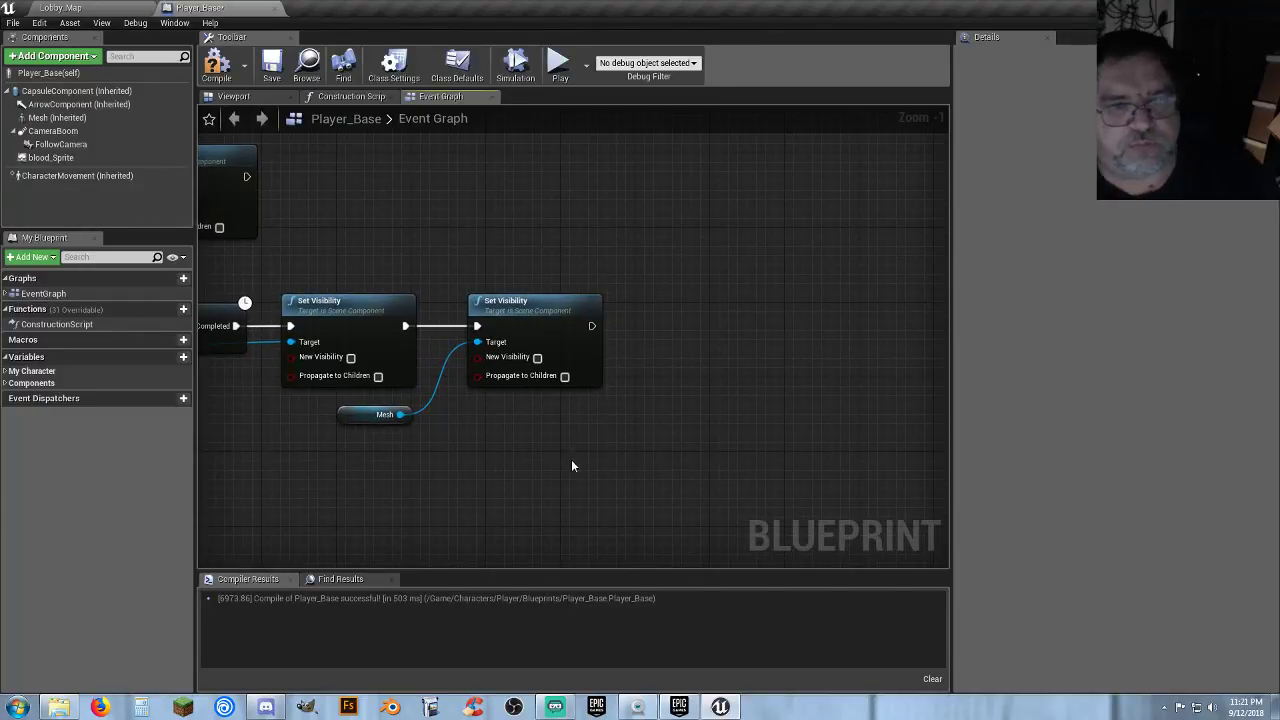
pyautogui.moveTo(85, 179); pyautogui.dragTo(497, 410)
pyautogui.moveTo(580, 415); pyautogui.dragTo(655, 432)
pyautogui.write('act')
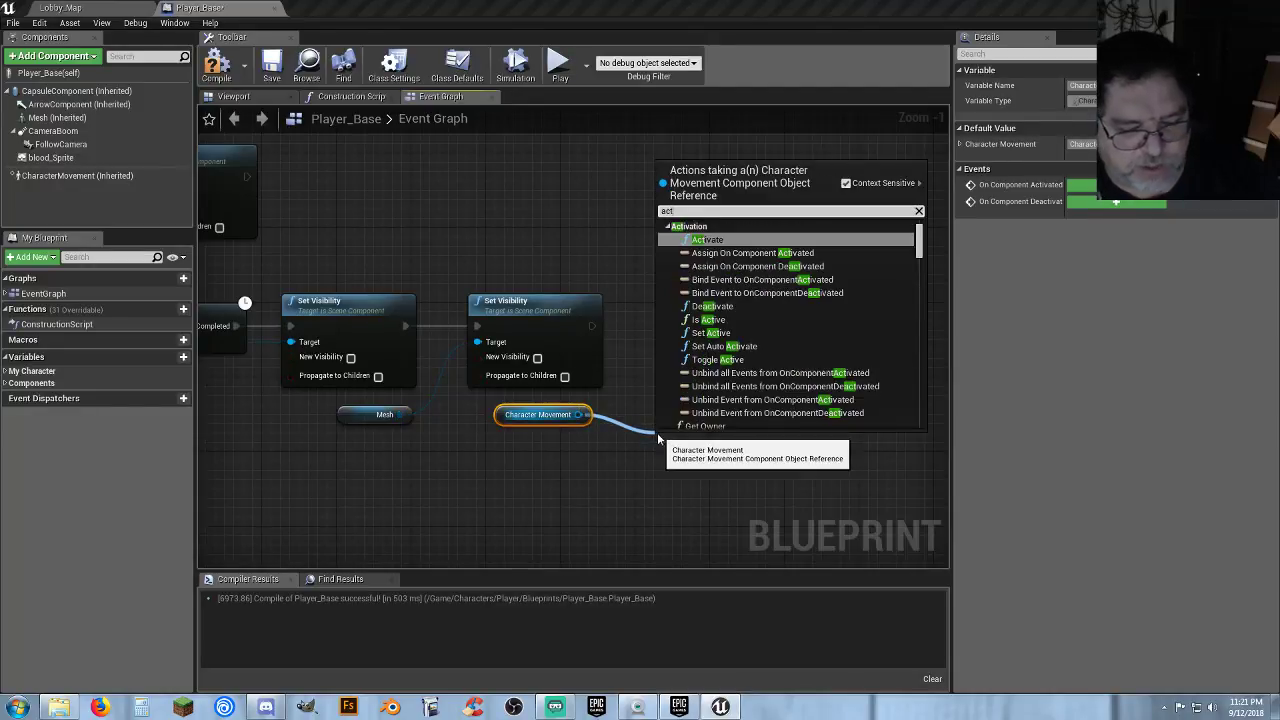
pyautogui.click(710, 240)
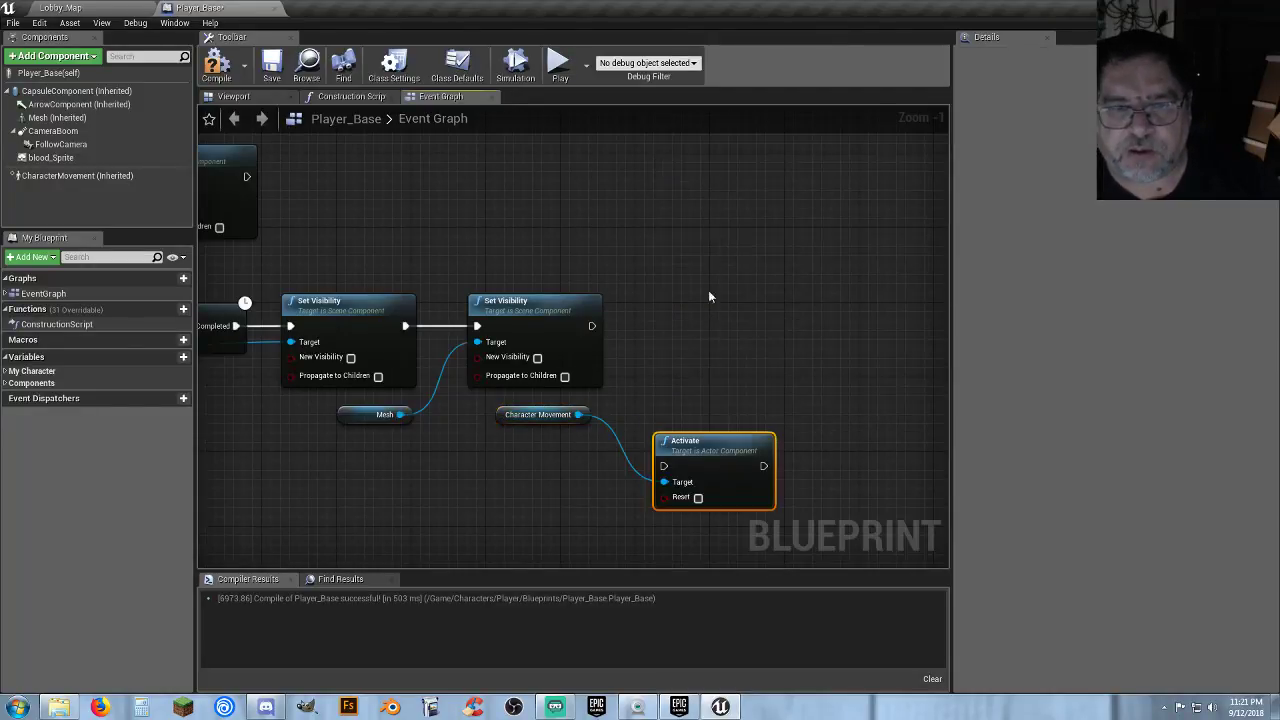
# Connect the Activate node after the Mesh's final Set Visibility node, and compile and save Player_Base.
pyautogui.moveTo(680, 447); pyautogui.dragTo(820, 318)
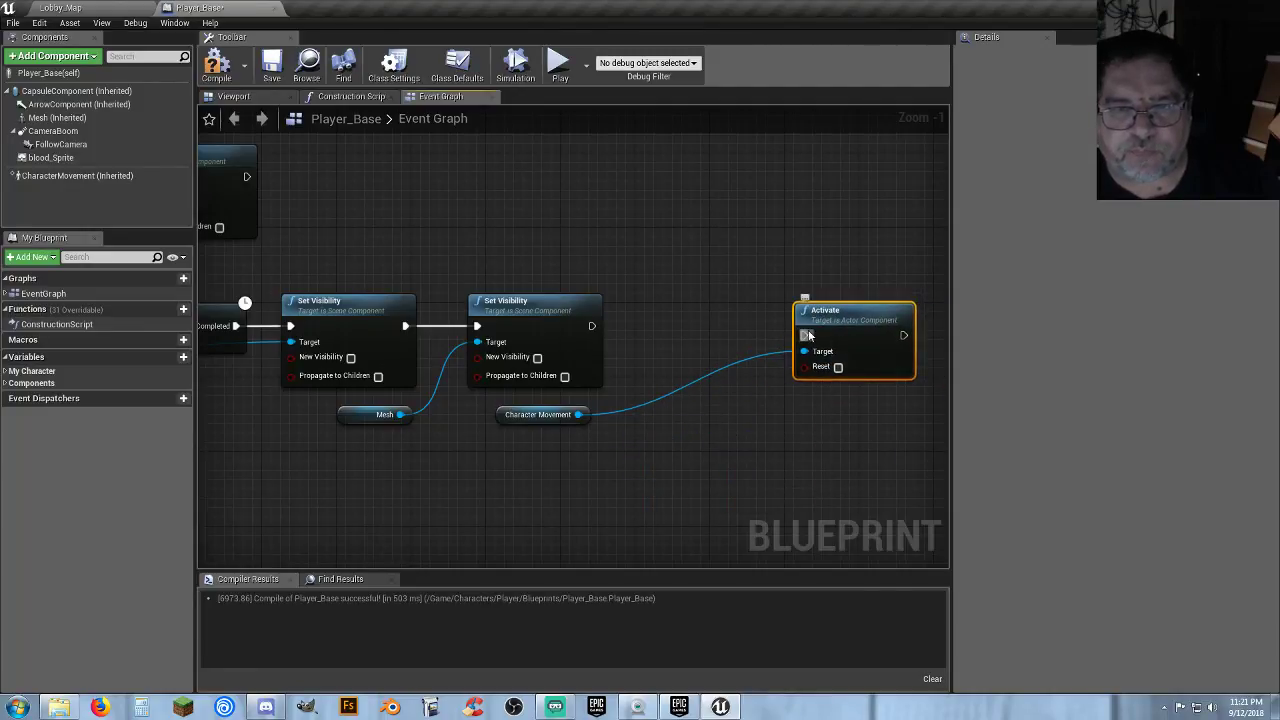
pyautogui.moveTo(803, 335); pyautogui.dragTo(675, 312)
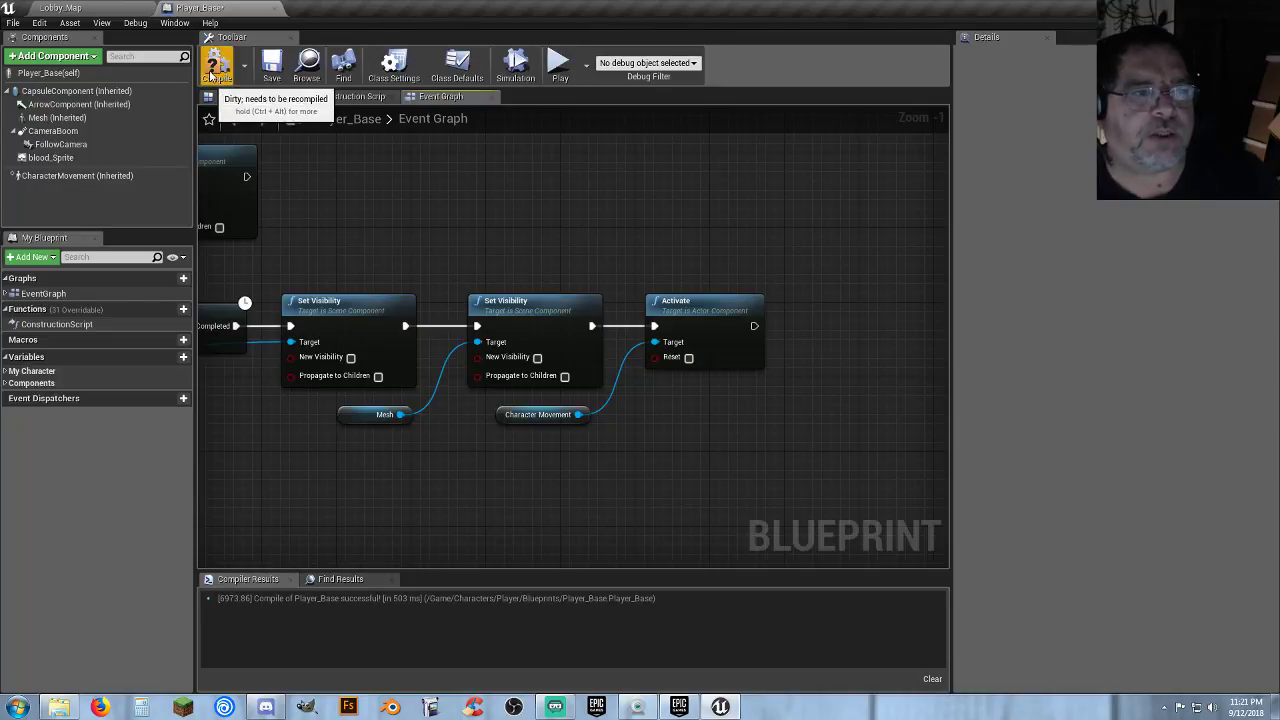
pyautogui.click(272, 68)
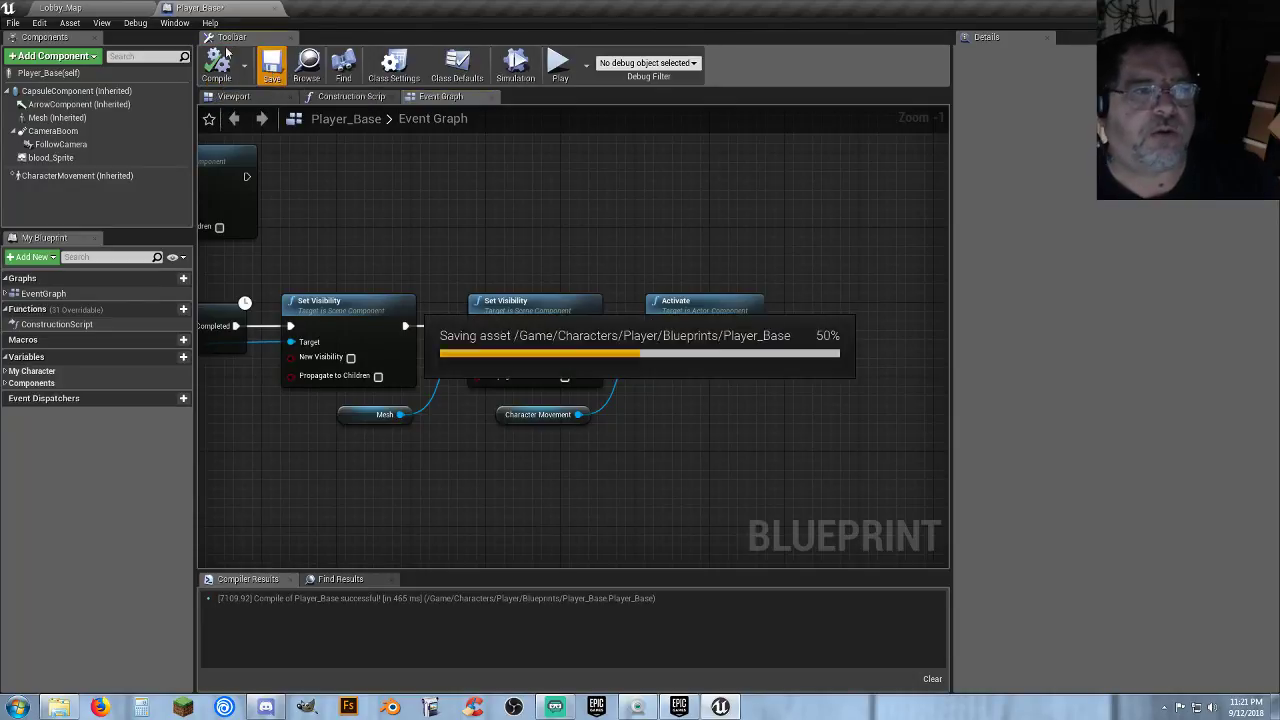
# Place a Cube in Lobby_Map with a Z scale of 0.1 and its location at 0, 0, 0.
pyautogui.click(60, 7)
pyautogui.moveTo(627, 265); pyautogui.dragTo(778, 169, button='right')
pyautogui.moveTo(96, 272); pyautogui.dragTo(497, 378)
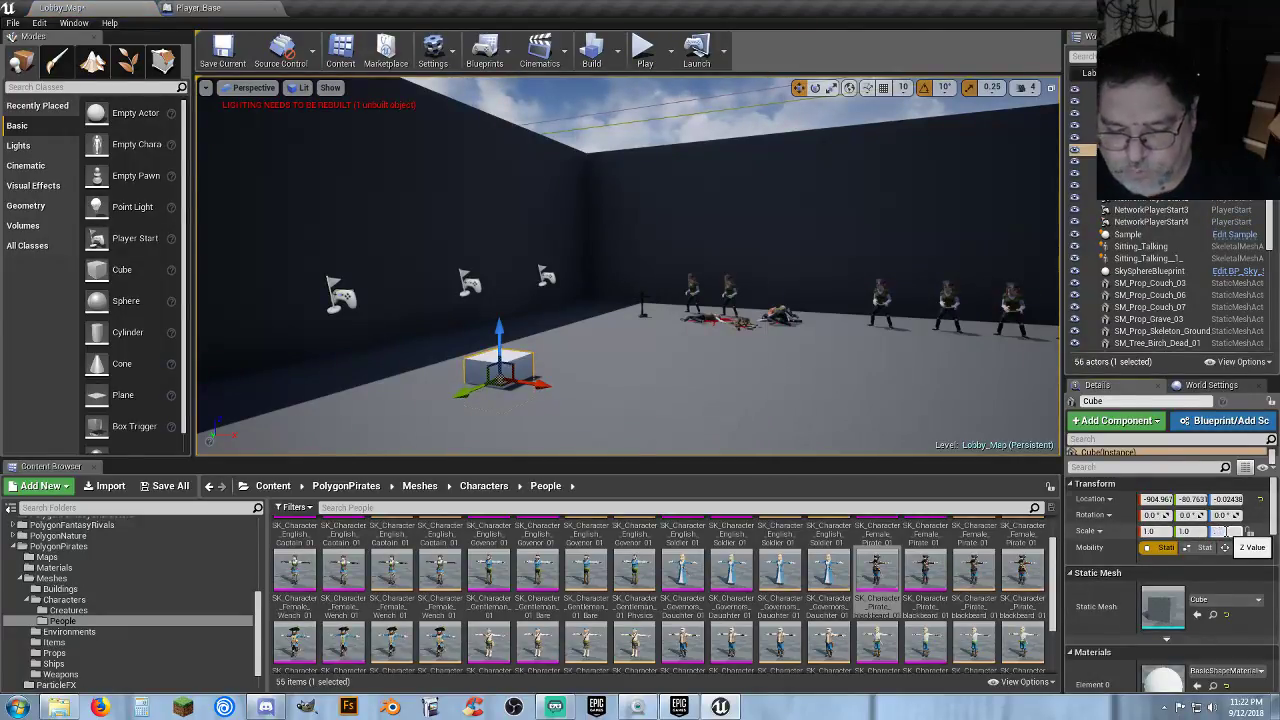
pyautogui.moveTo(628, 266); pyautogui.dragTo(580, 276, button='right')
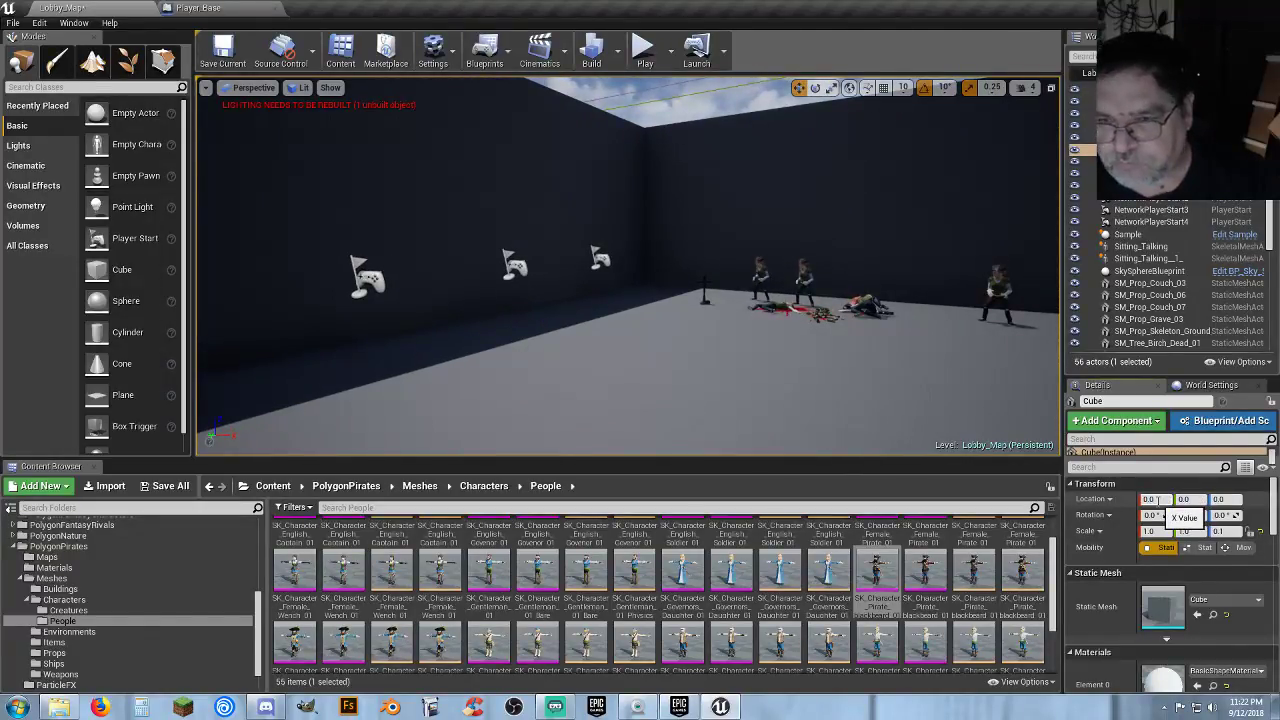
pyautogui.moveTo(884, 396); pyautogui.dragTo(770, 380, button='right')
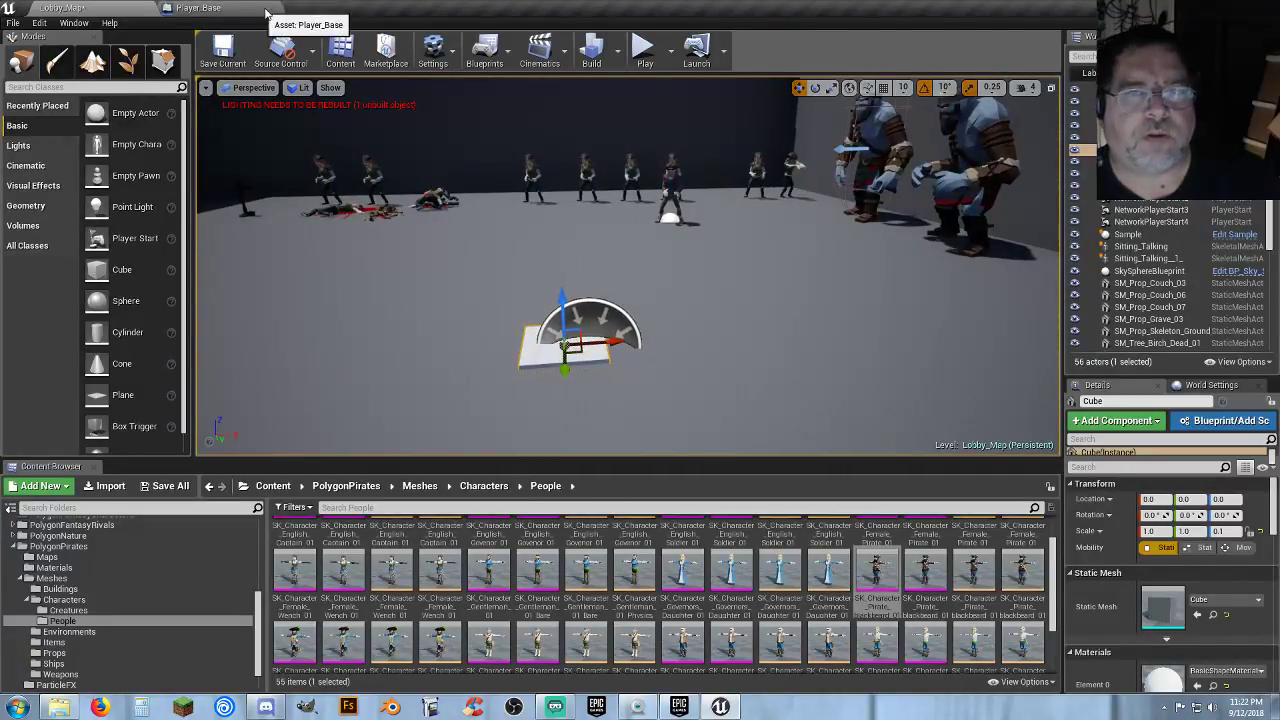
# Add a SetActorLocation node connected after the Activate node in the Player_Base Event Graph.
pyautogui.click(226, 9)
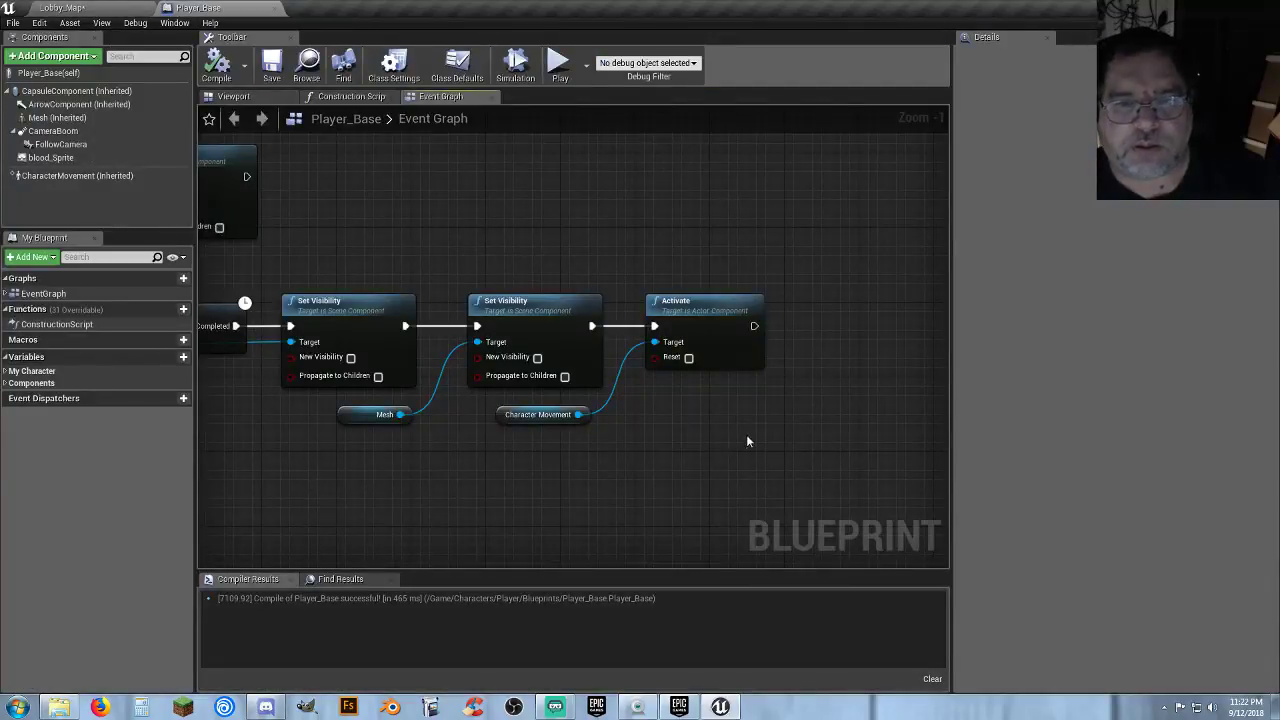
pyautogui.moveTo(746, 441); pyautogui.dragTo(635, 422, button='right')
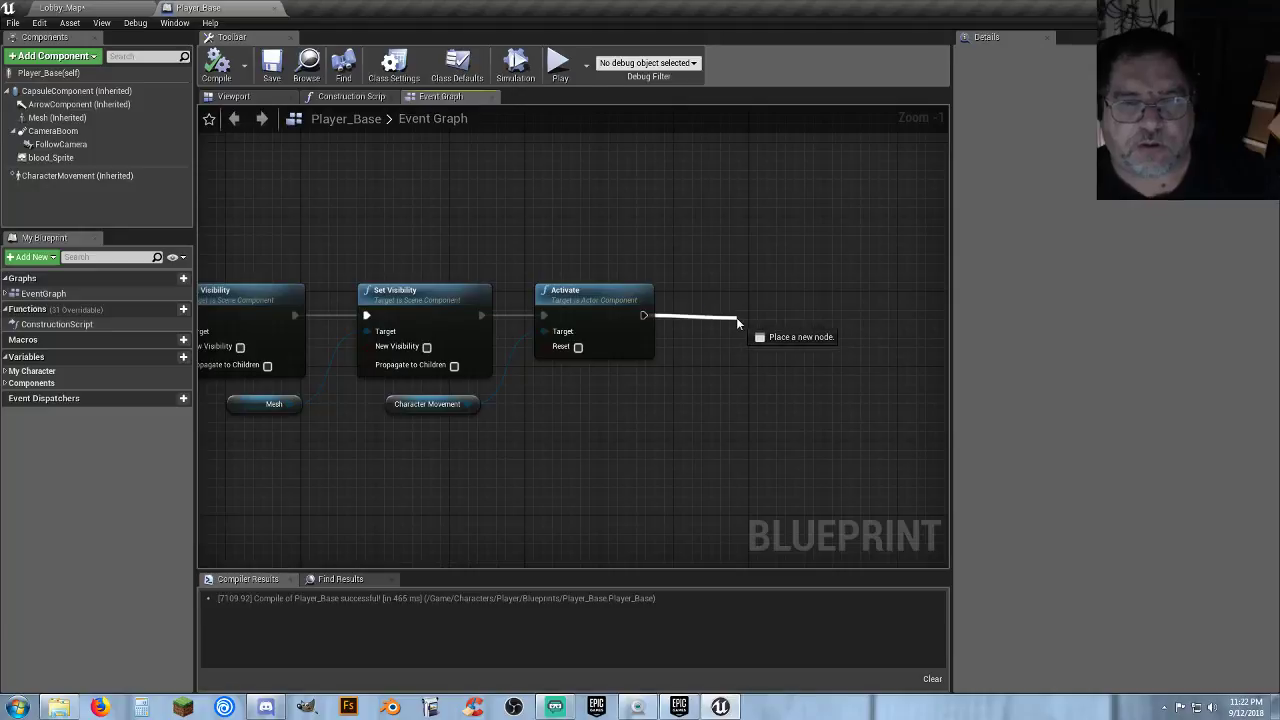
pyautogui.moveTo(737, 321); pyautogui.dragTo(737, 322)
pyautogui.write('set')
pyautogui.press('Down')
pyautogui.press('Down')
pyautogui.press('Down')
pyautogui.press('Down')
pyautogui.press('Down')
pyautogui.press('Down')
pyautogui.press('Down')
pyautogui.press('Down')
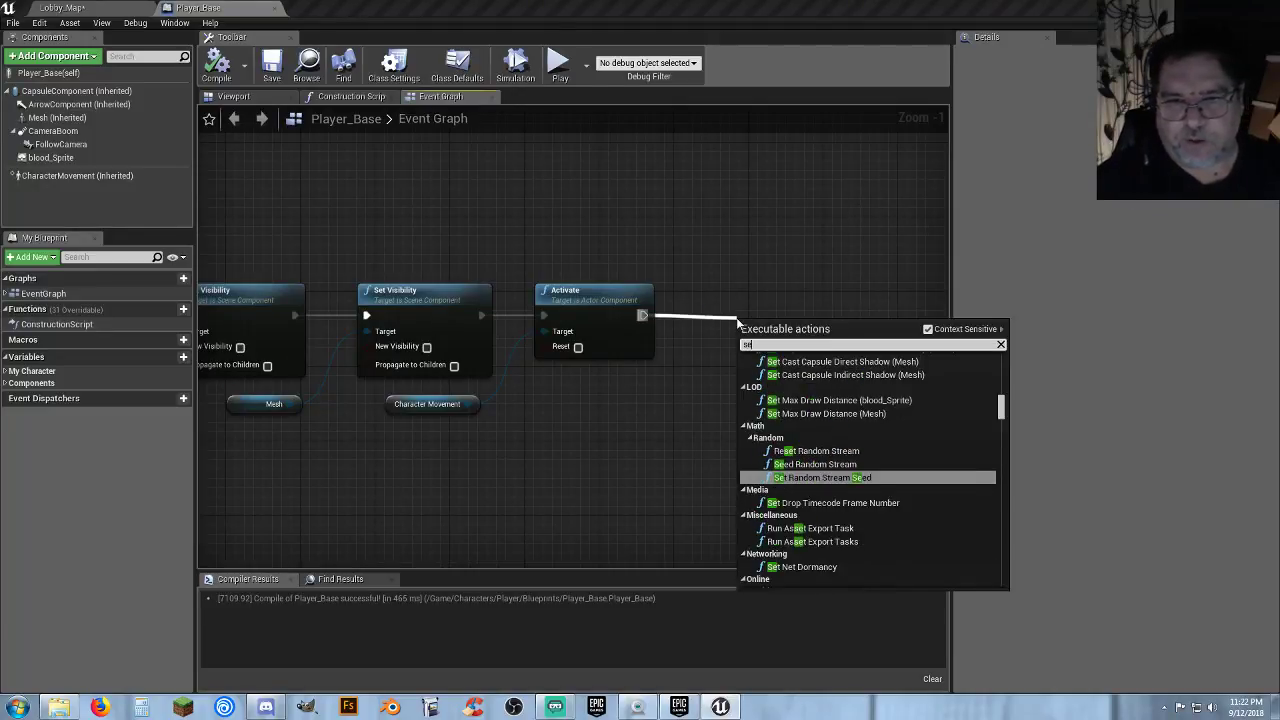
pyautogui.write('actor')
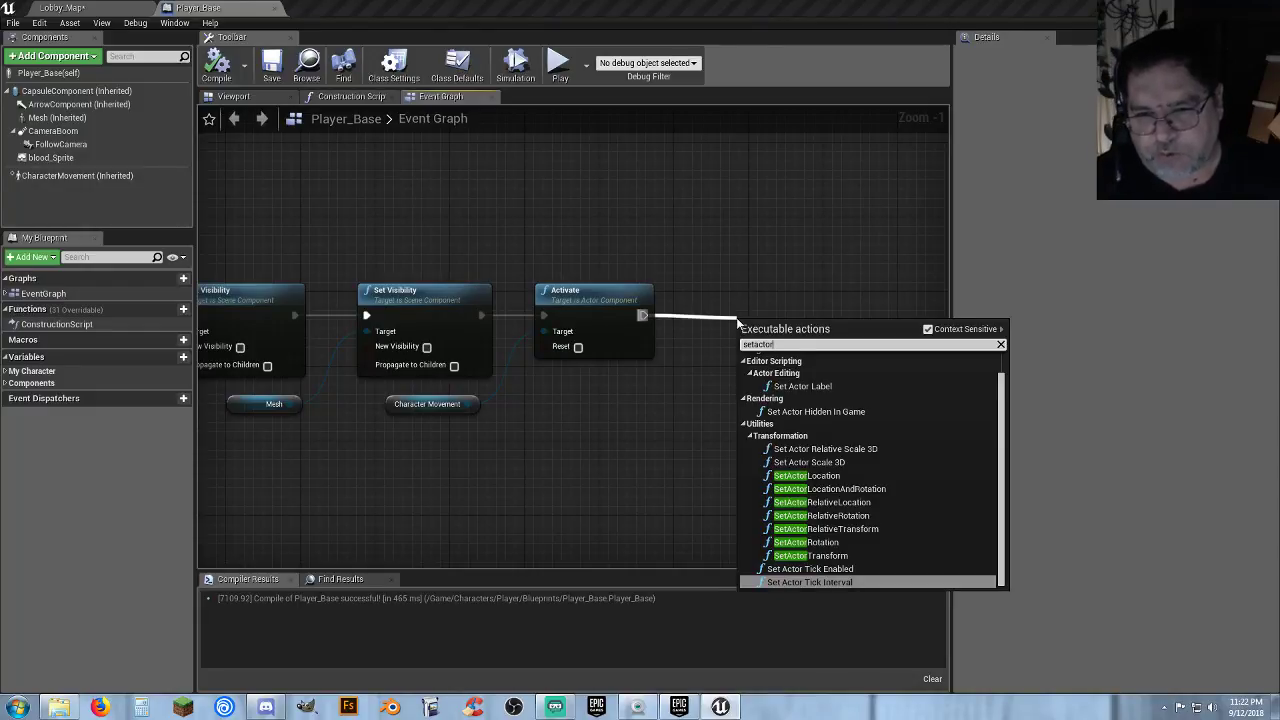
pyautogui.click(806, 476)
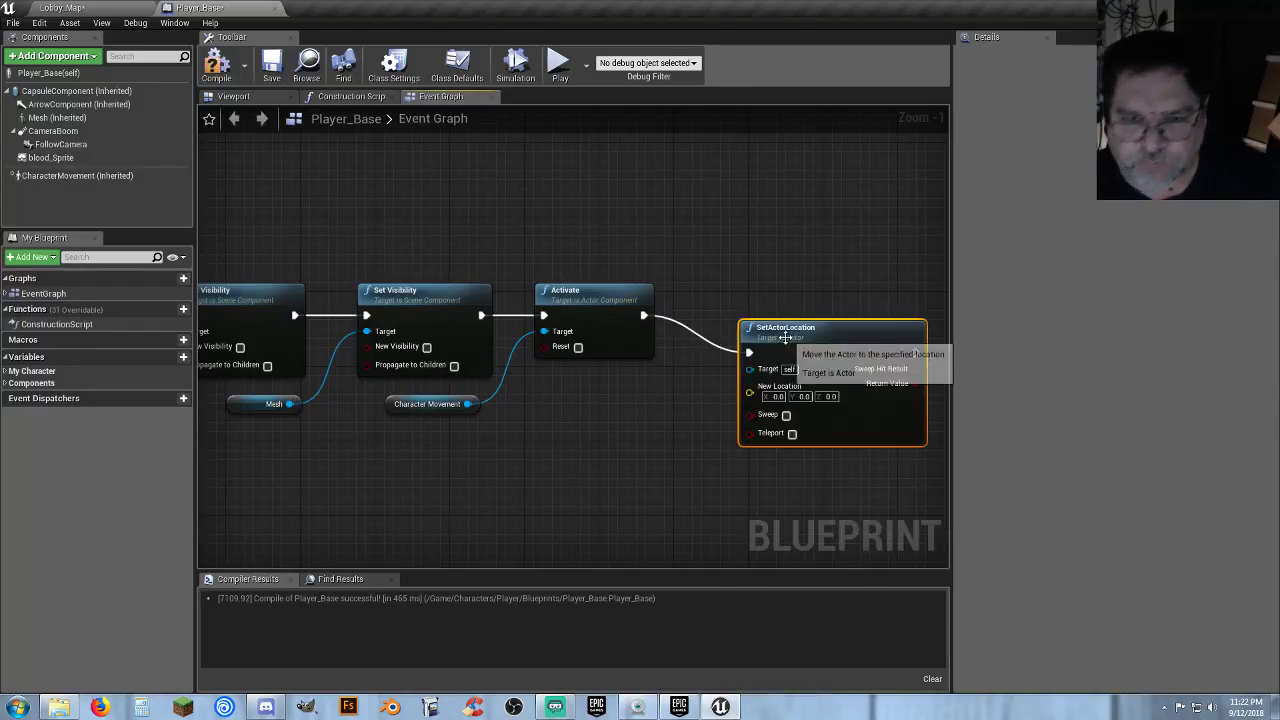
# Align the SetActorLocation node with Activate, set its New Location Z to 150, and compile and save Player_Base.
pyautogui.moveTo(787, 335); pyautogui.dragTo(771, 298)
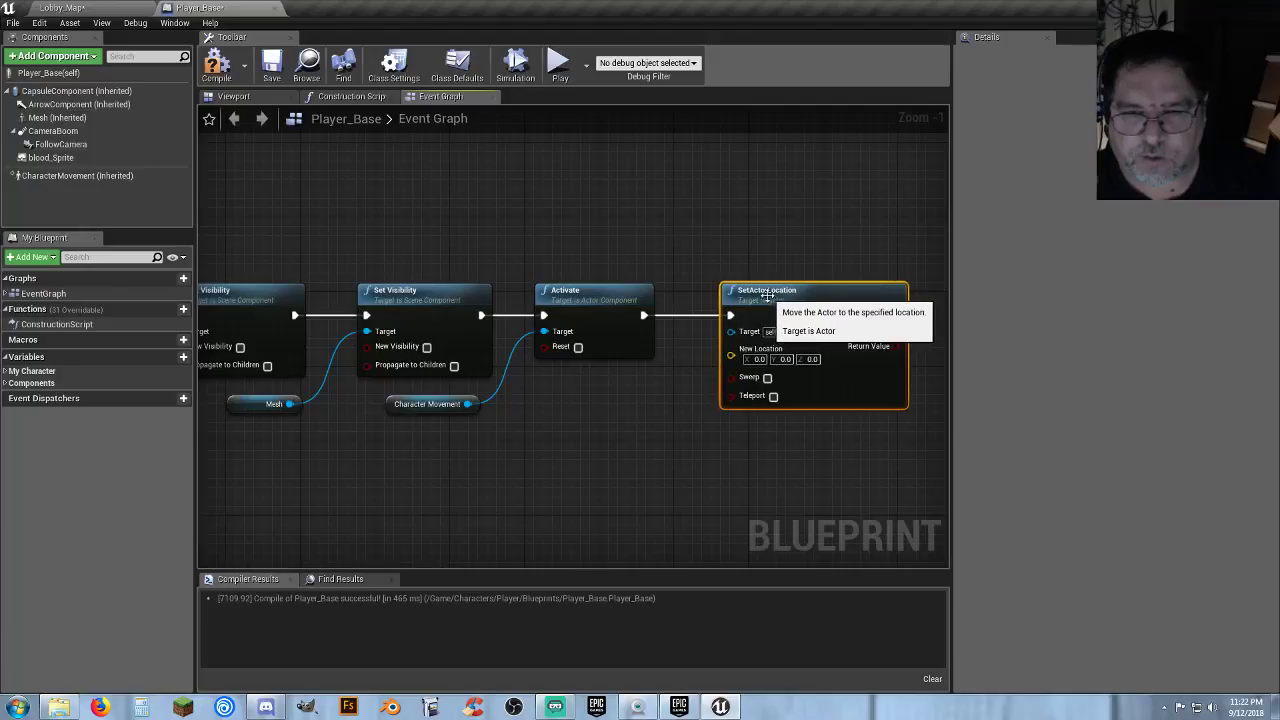
pyautogui.click(670, 431)
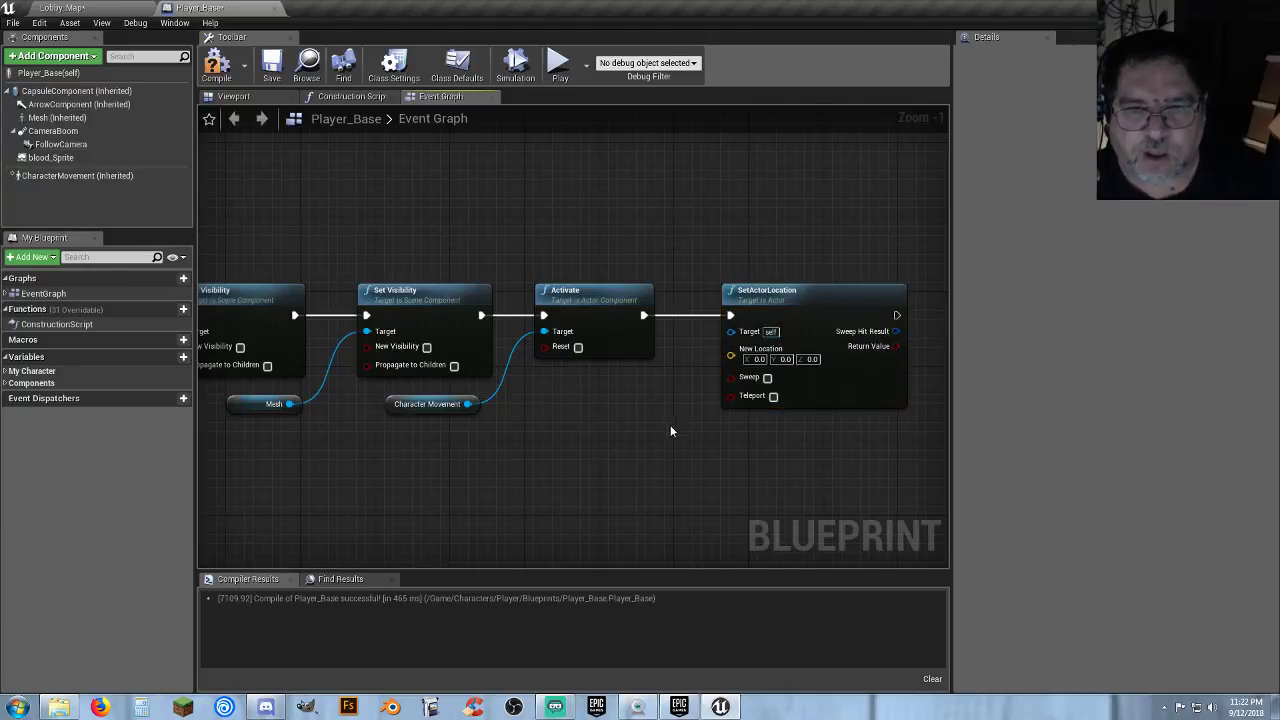
pyautogui.click(810, 359)
pyautogui.write('120')
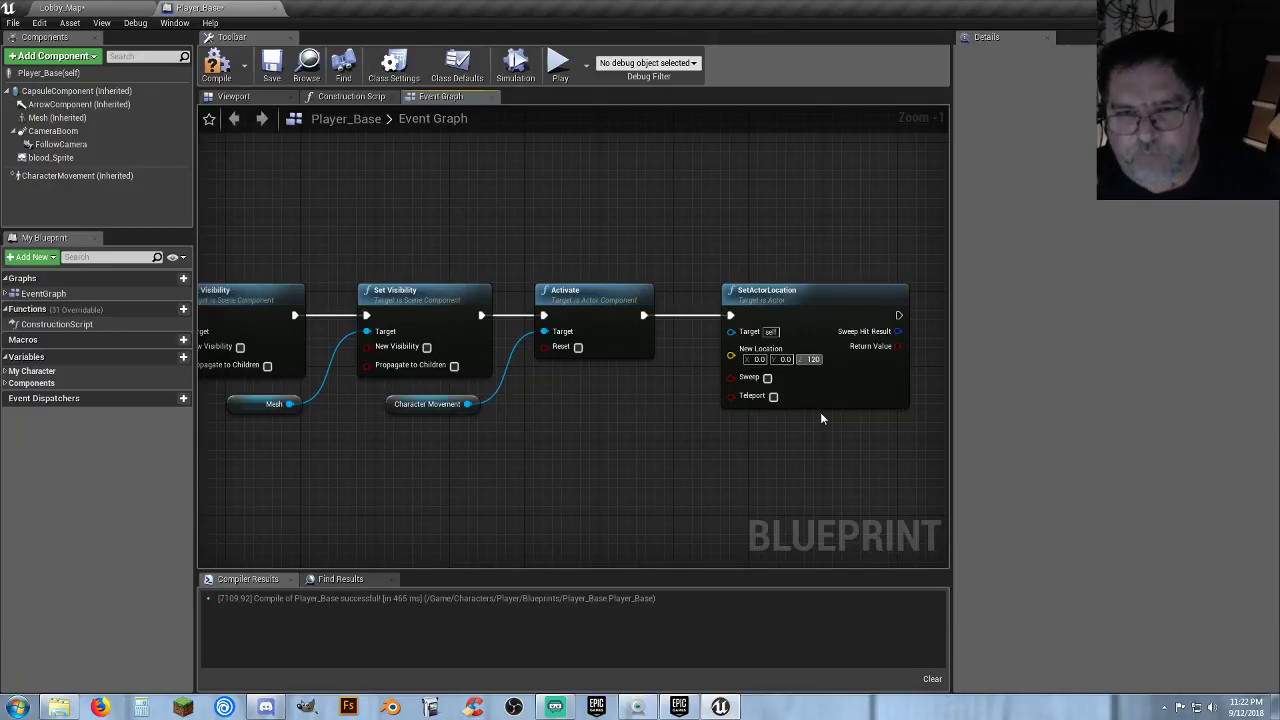
pyautogui.click(759, 448)
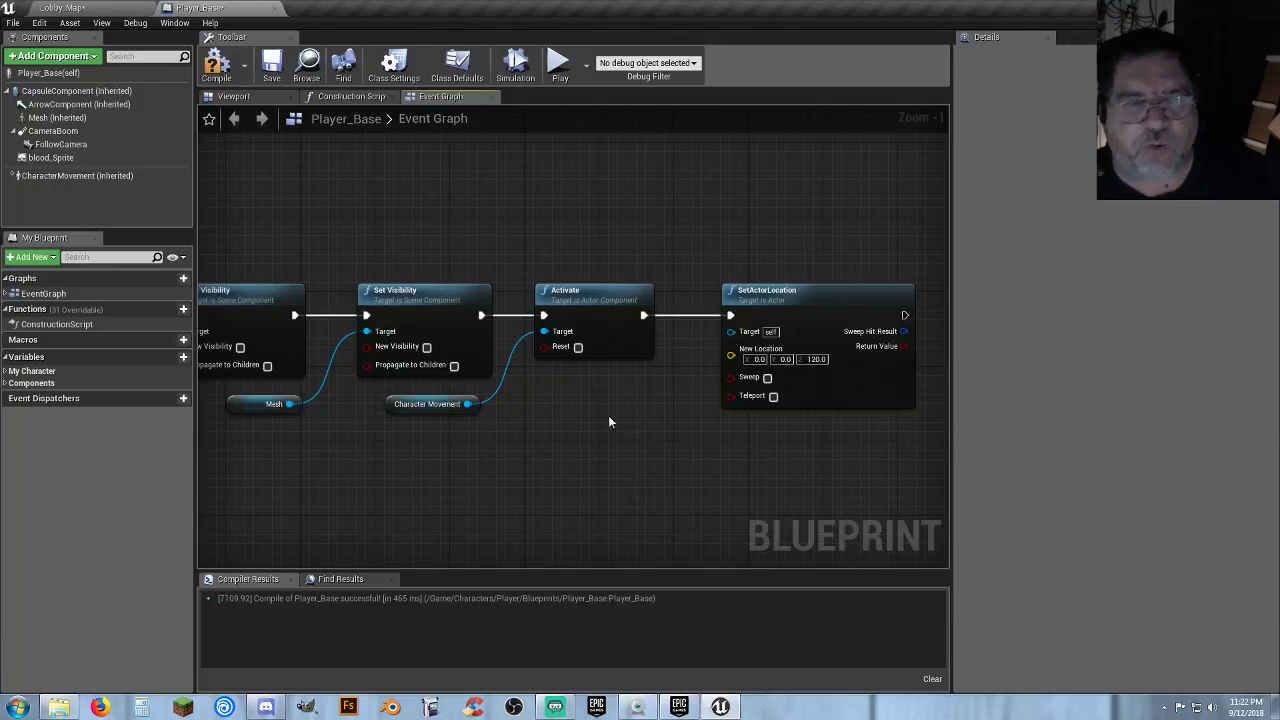
pyautogui.click(250, 75)
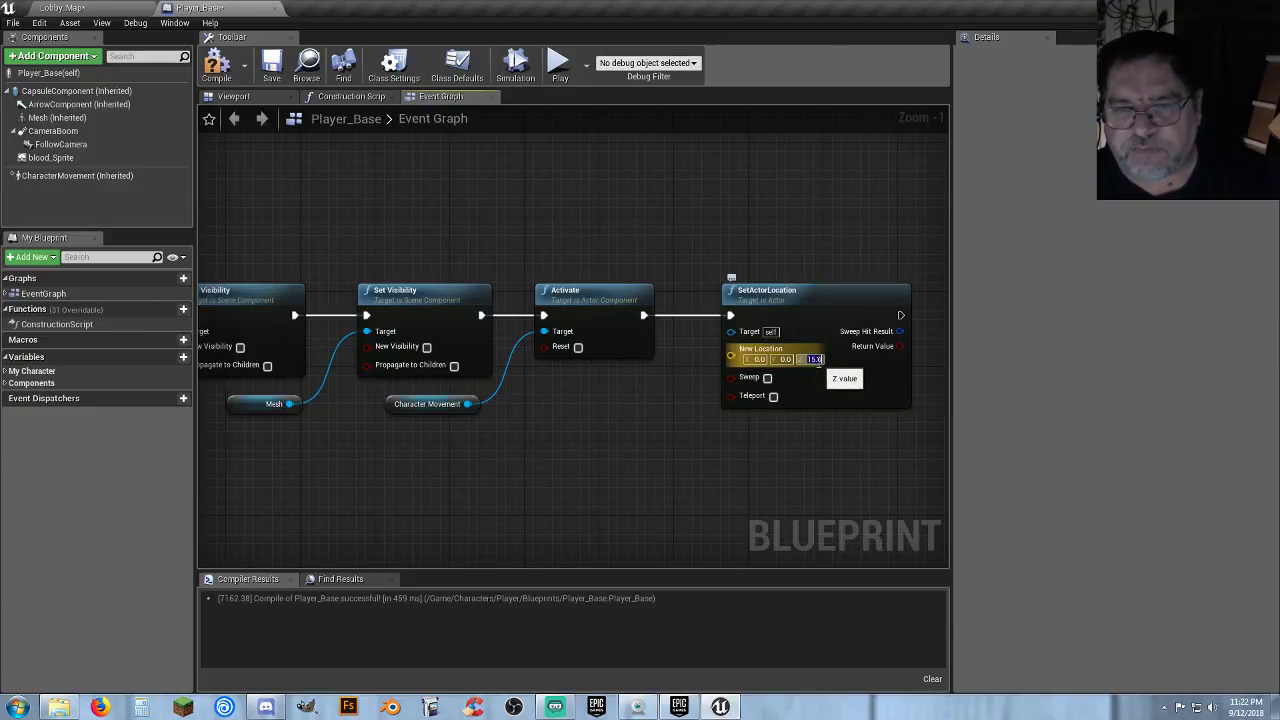
pyautogui.write('150')
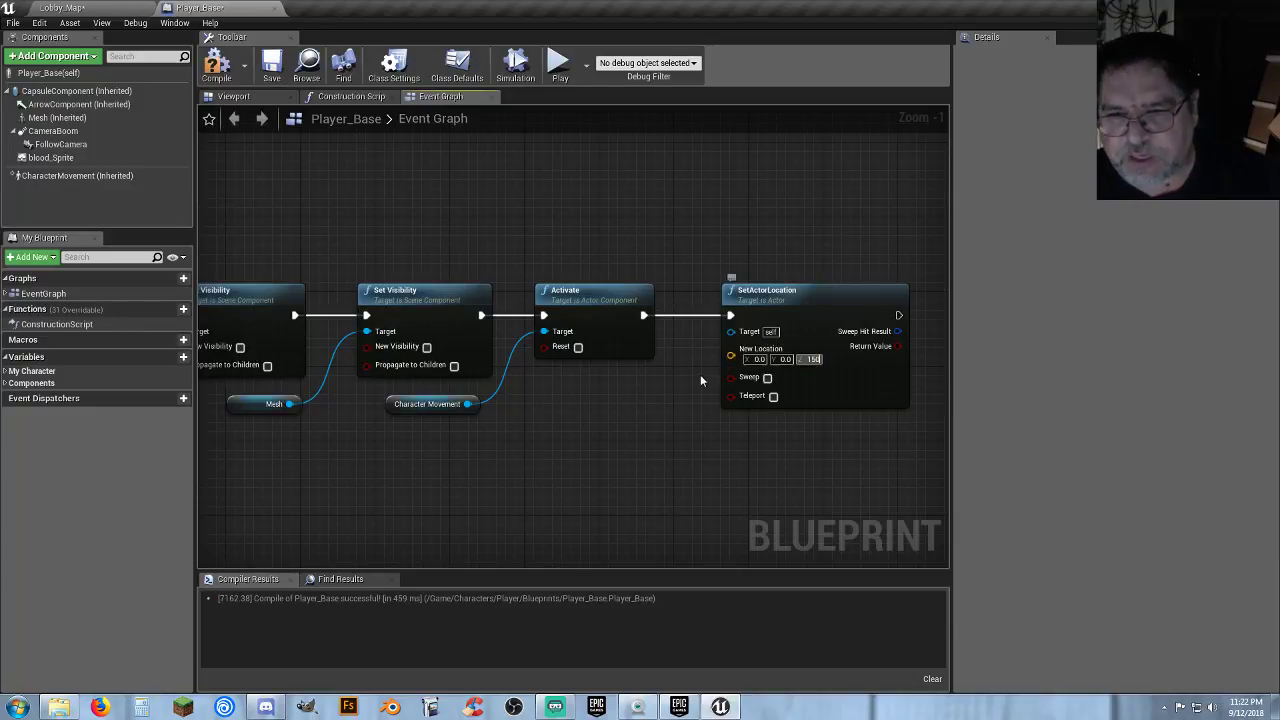
pyautogui.click(216, 62)
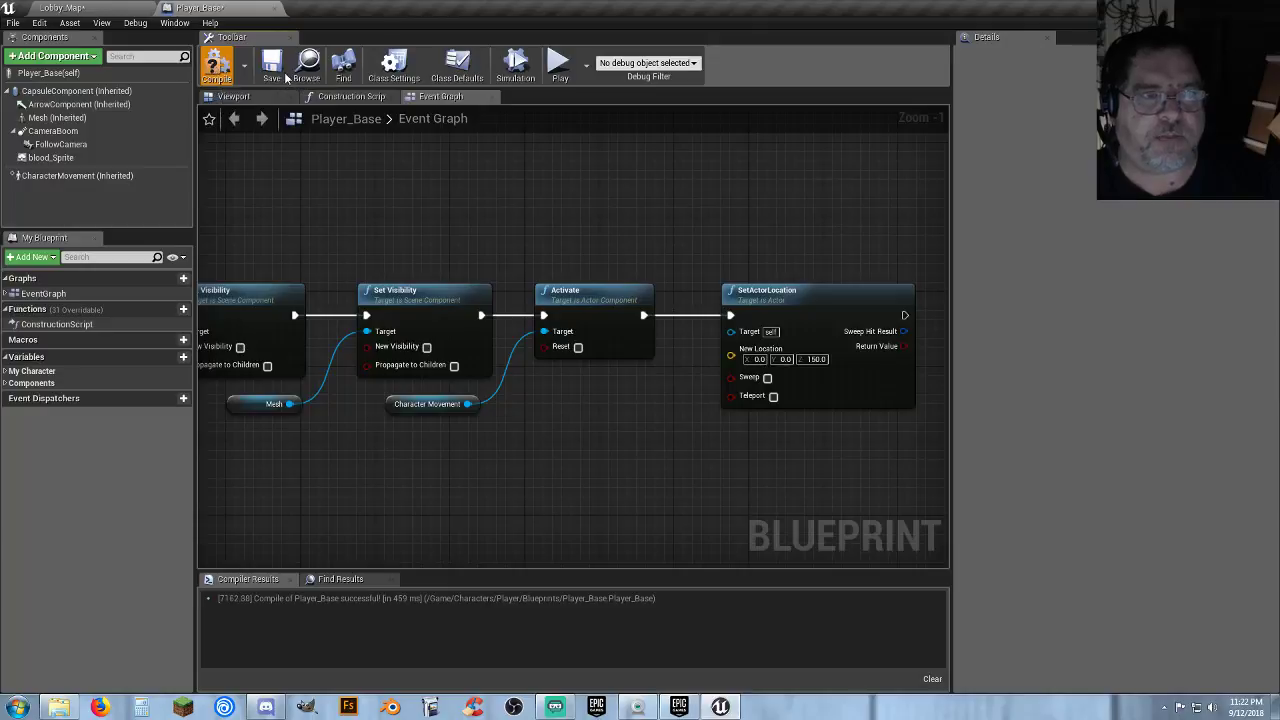
# Play-test Lobby_Map through the character's death to check where the player respawns, and stop the session.
pyautogui.click(96, 10)
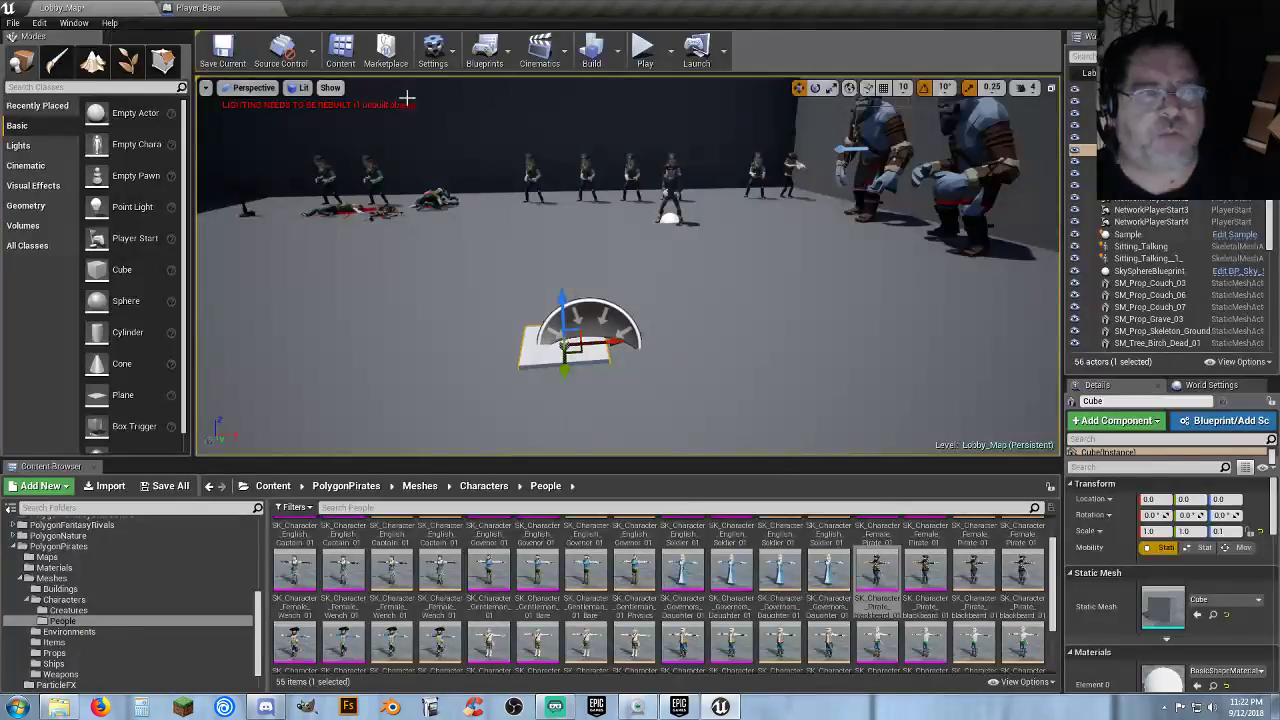
pyautogui.click(643, 50)
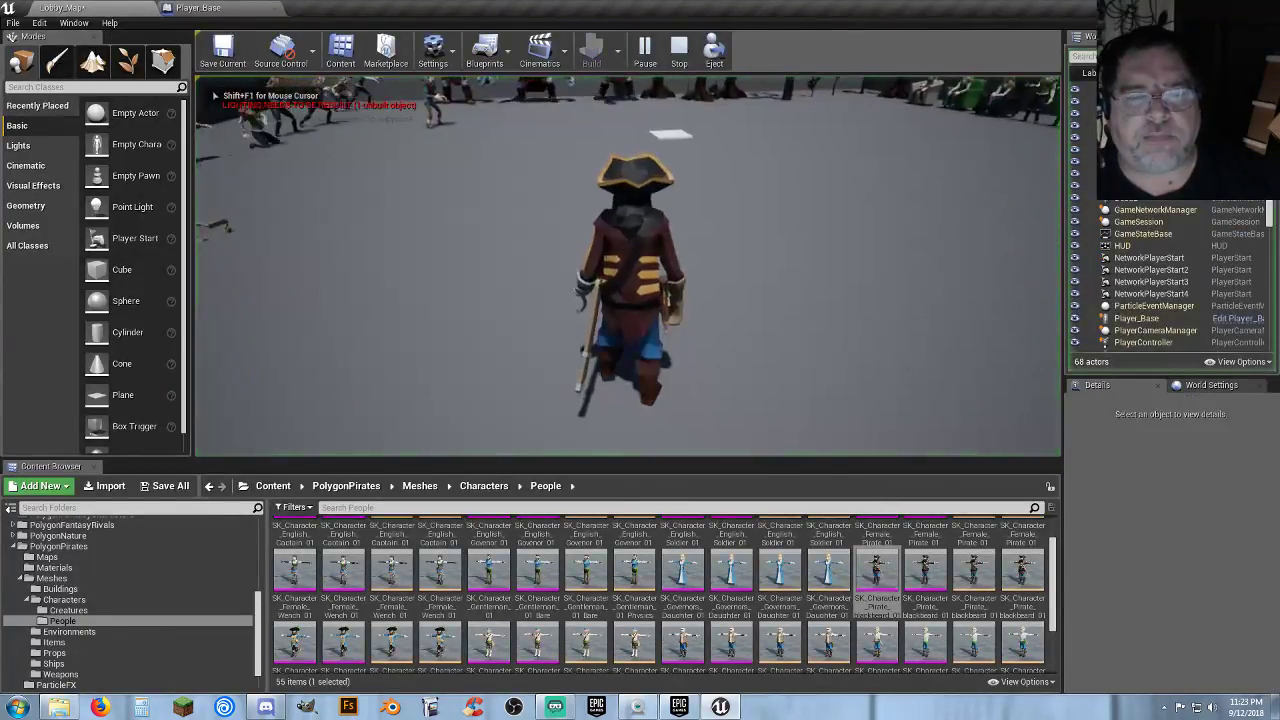
pyautogui.press('a')
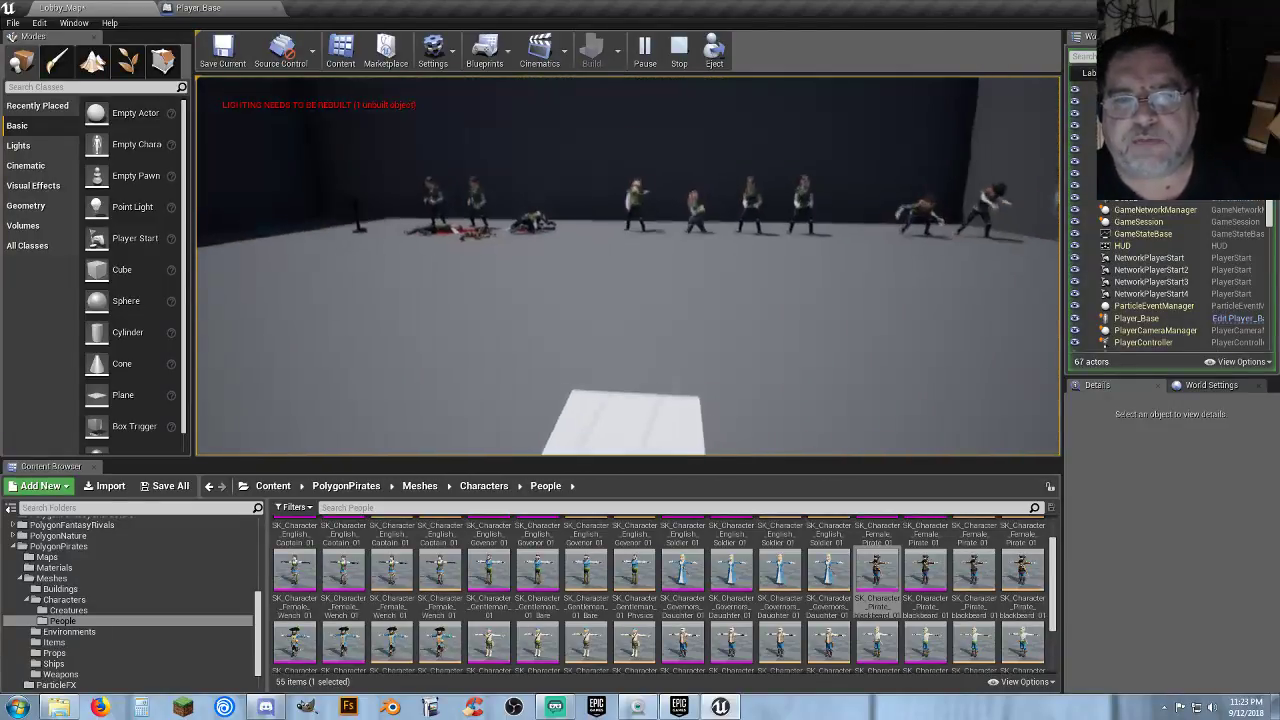
pyautogui.press('w')
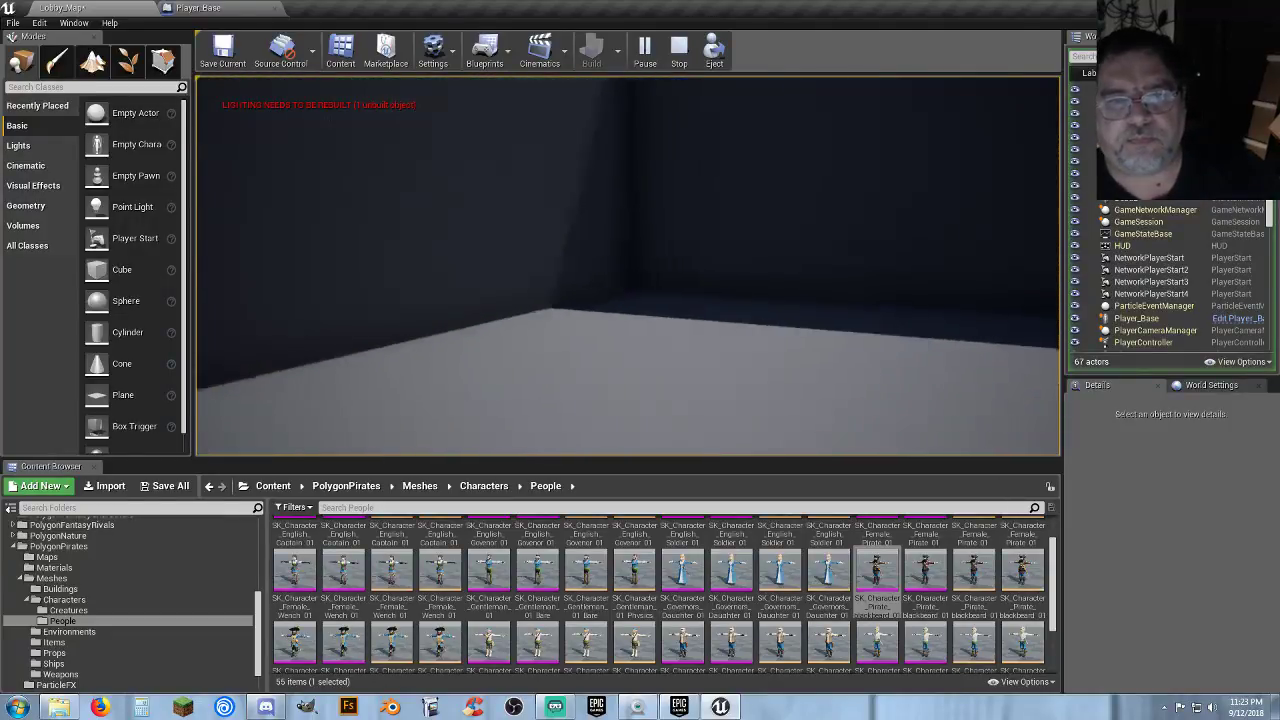
pyautogui.press('Escape')
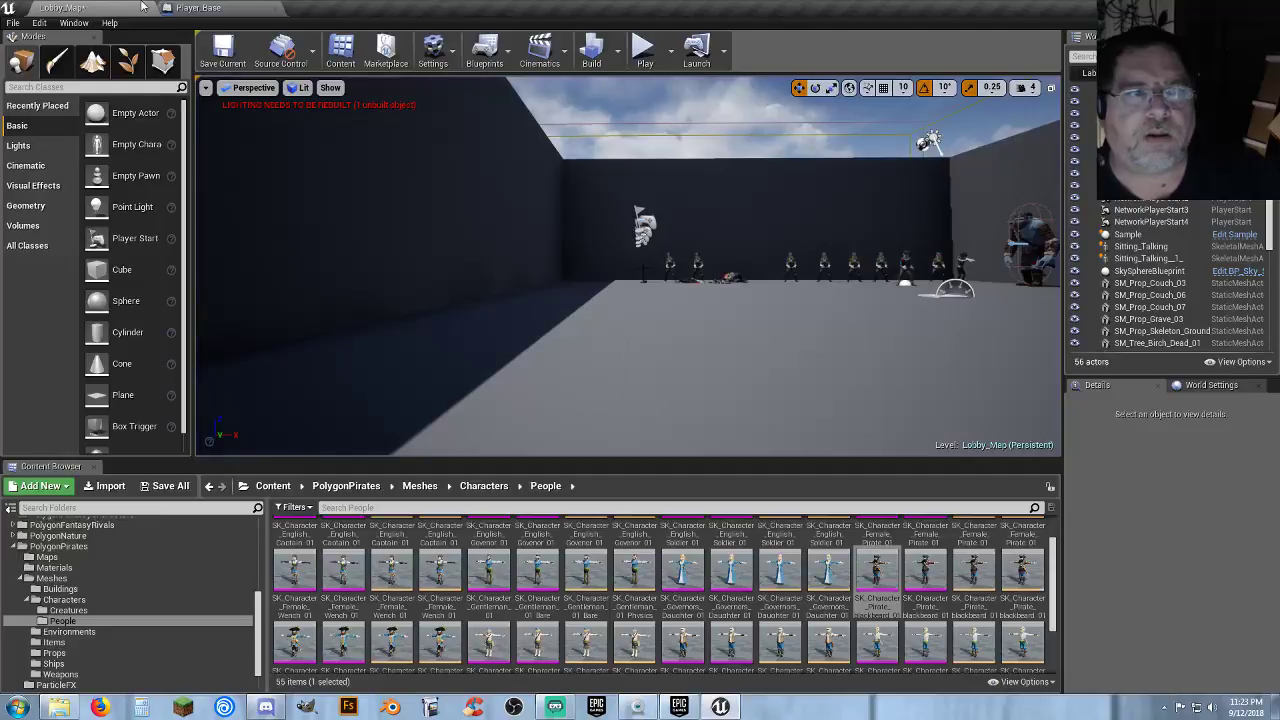
# Enable New Visibility on the Mesh's final Set Visibility node in Player_Base, and compile and save the blueprint.
pyautogui.click(205, 8)
pyautogui.moveTo(454, 461); pyautogui.dragTo(613, 459, button='right')
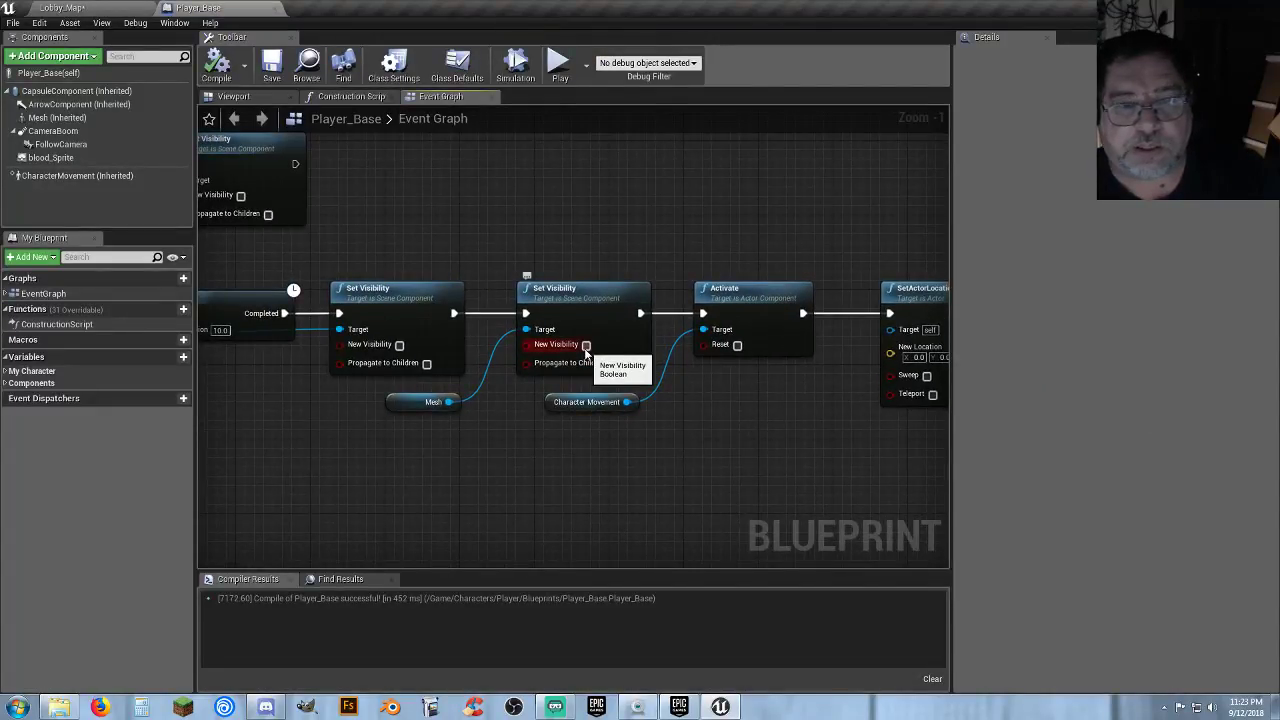
pyautogui.click(586, 346)
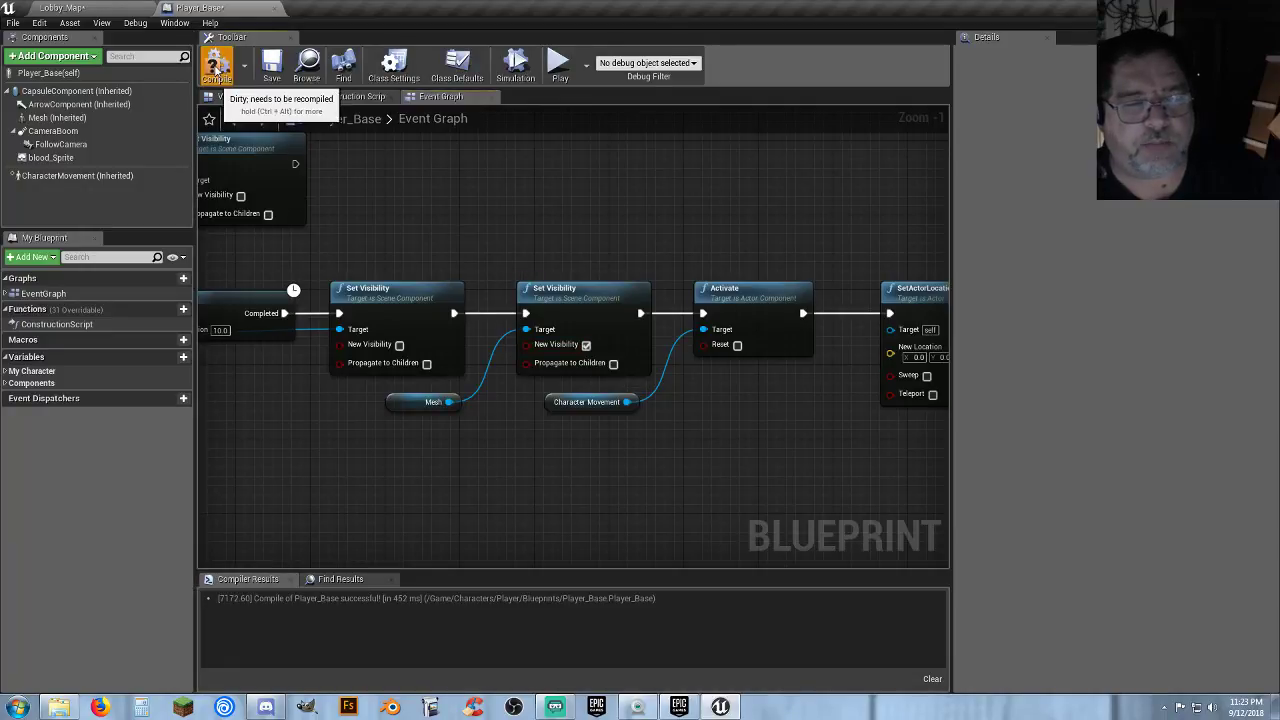
pyautogui.click(271, 66)
# Play-test the death sequence in Lobby_Map again to check the mesh's visibility after respawning, and end the session.
pyautogui.click(114, 10)
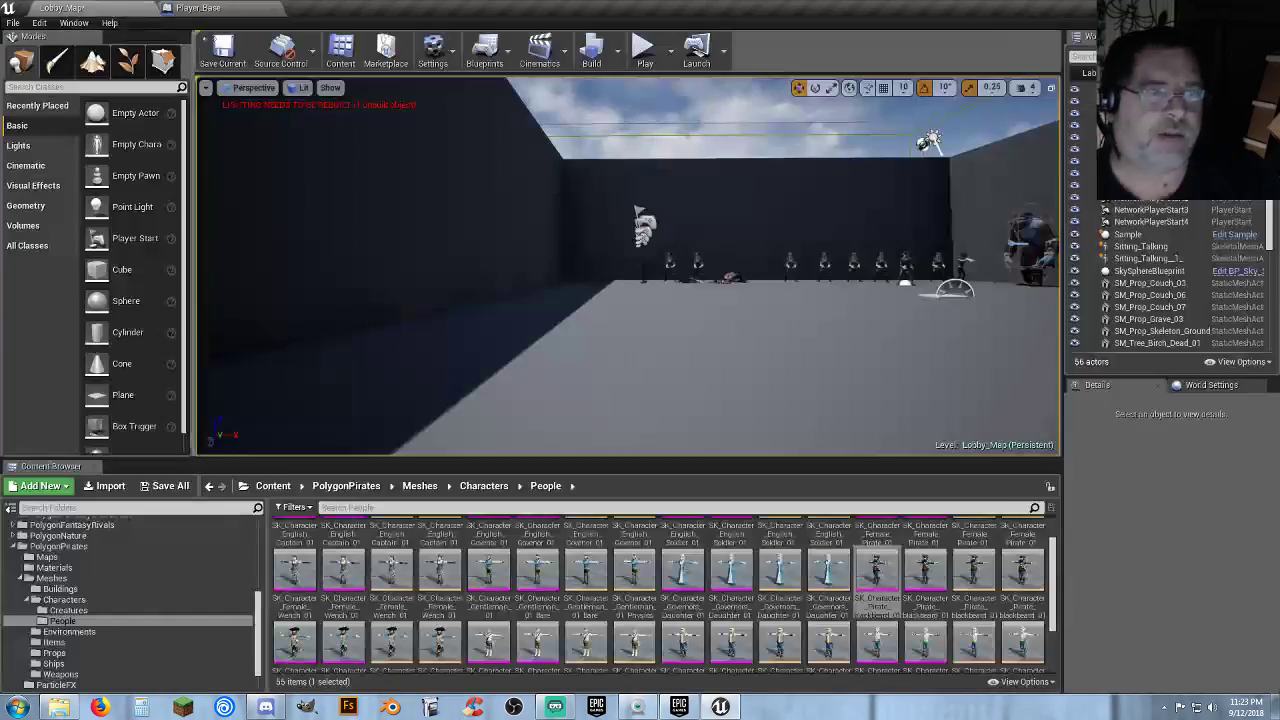
pyautogui.click(644, 48)
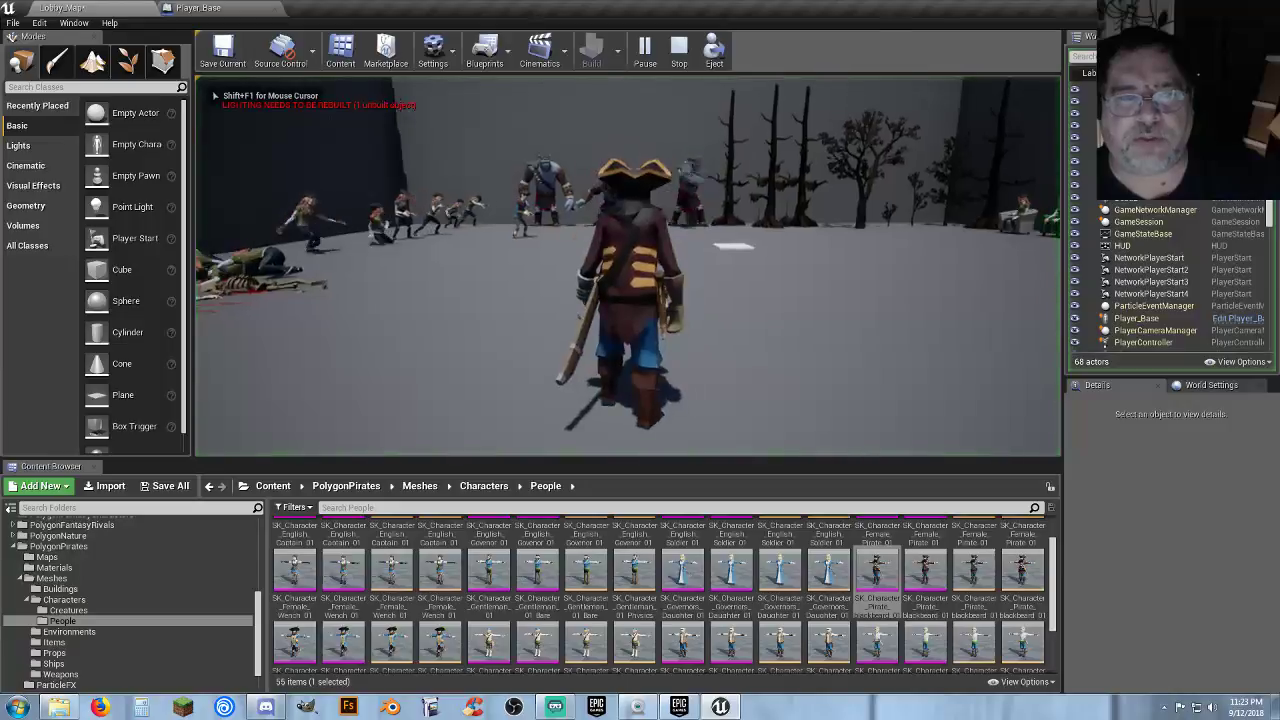
pyautogui.press('w')
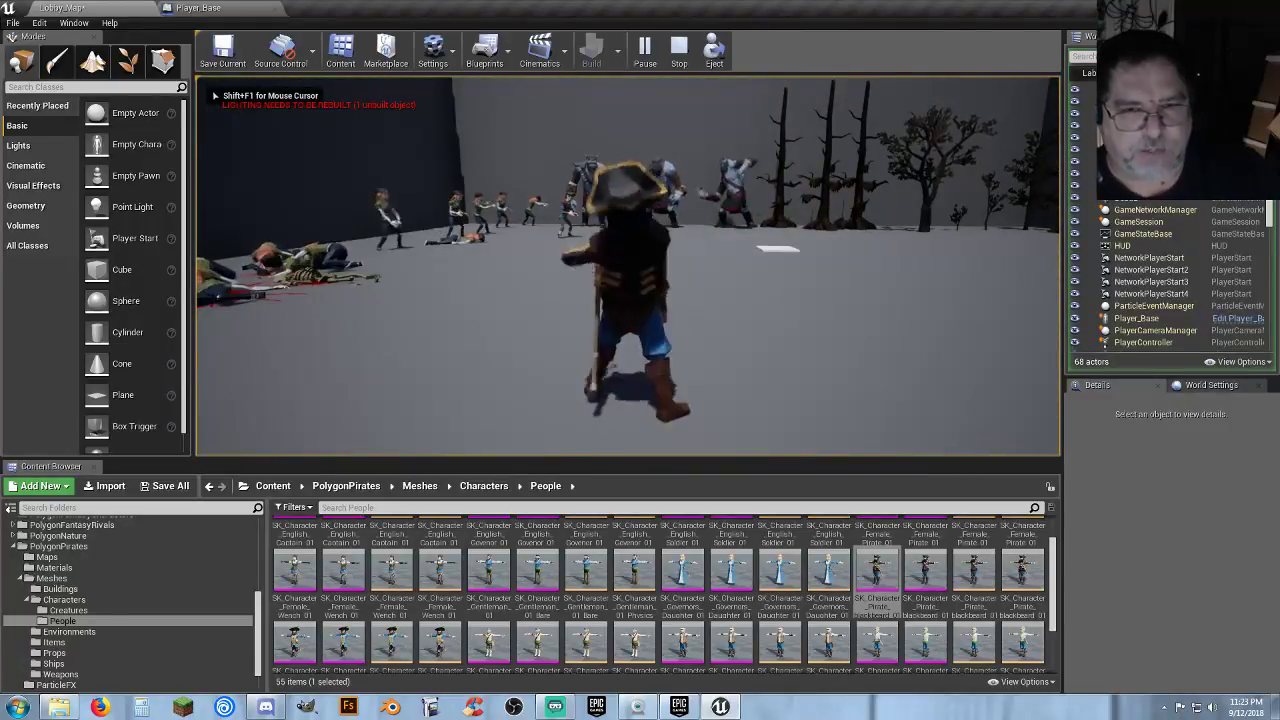
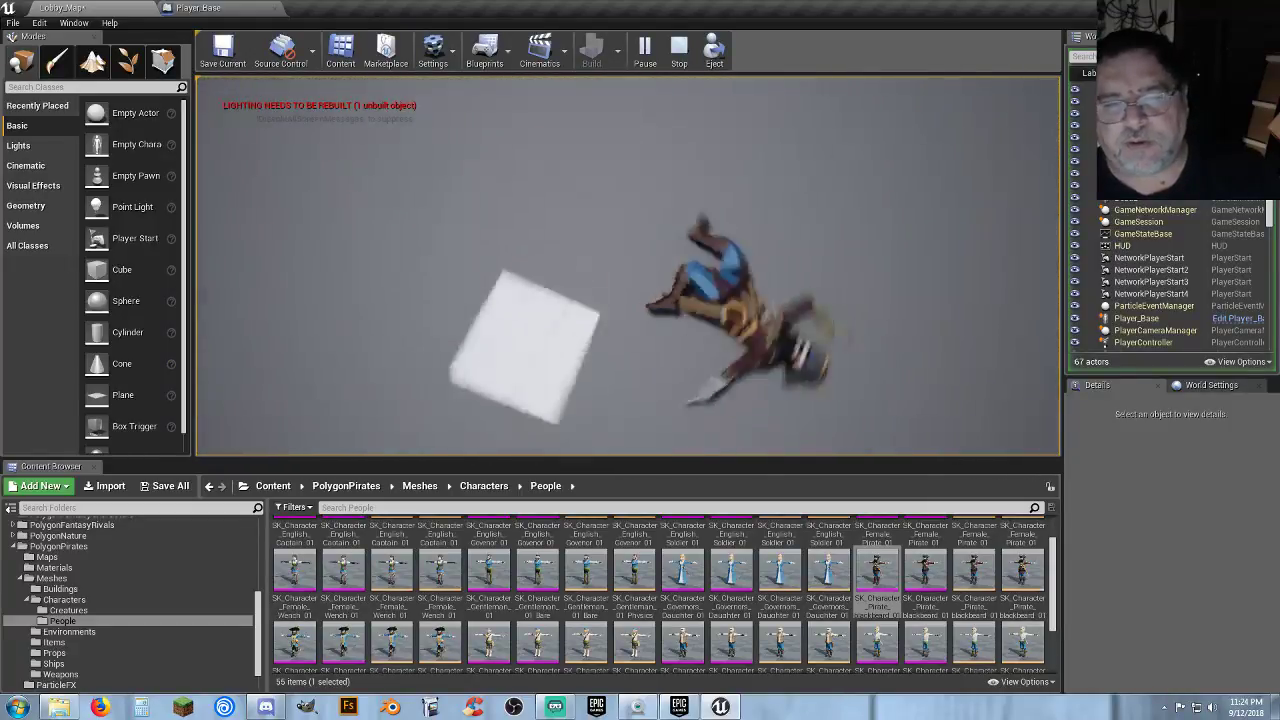
pyautogui.press('Escape')
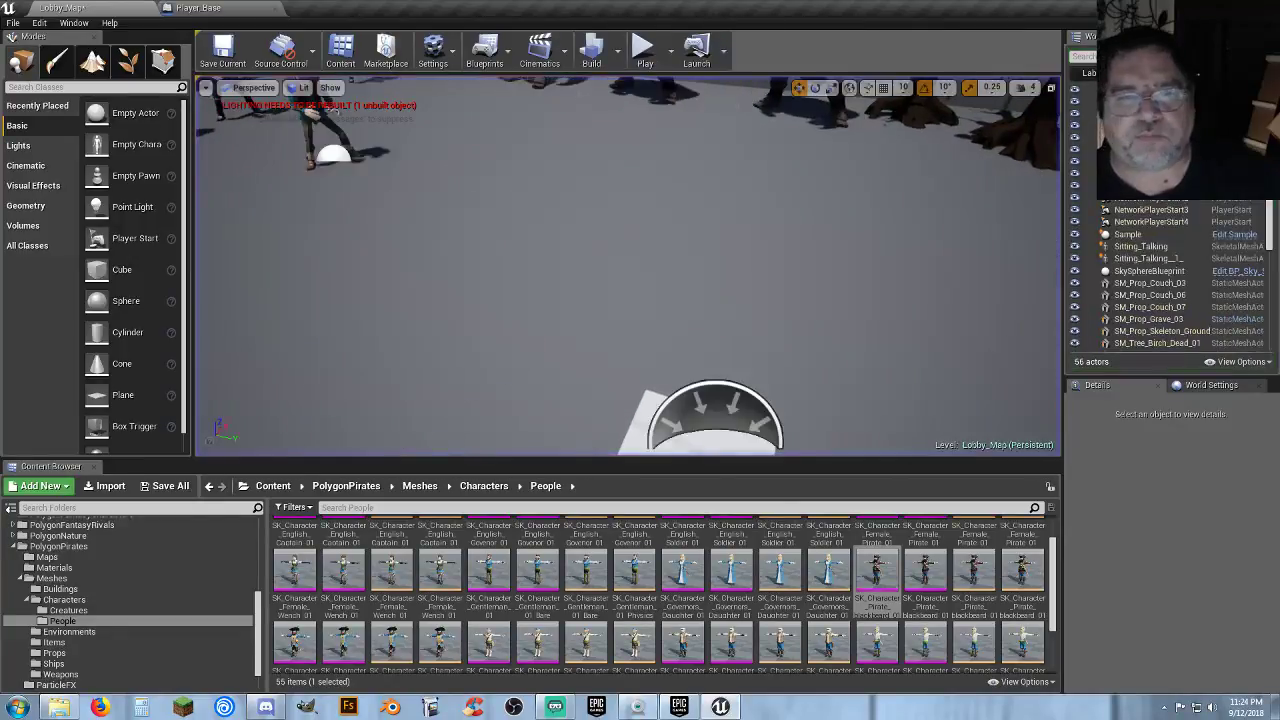
# Move the SetActorLocation node closer to the Activate node in the Player_Base Event Graph.
pyautogui.click(230, 12)
pyautogui.moveTo(752, 432); pyautogui.dragTo(554, 411, button='right')
pyautogui.moveTo(686, 266); pyautogui.dragTo(652, 265)
pyautogui.click(583, 440)
pyautogui.moveTo(623, 442); pyautogui.dragTo(593, 436, button='right')
pyautogui.moveTo(312, 393); pyautogui.dragTo(418, 330, button='right')
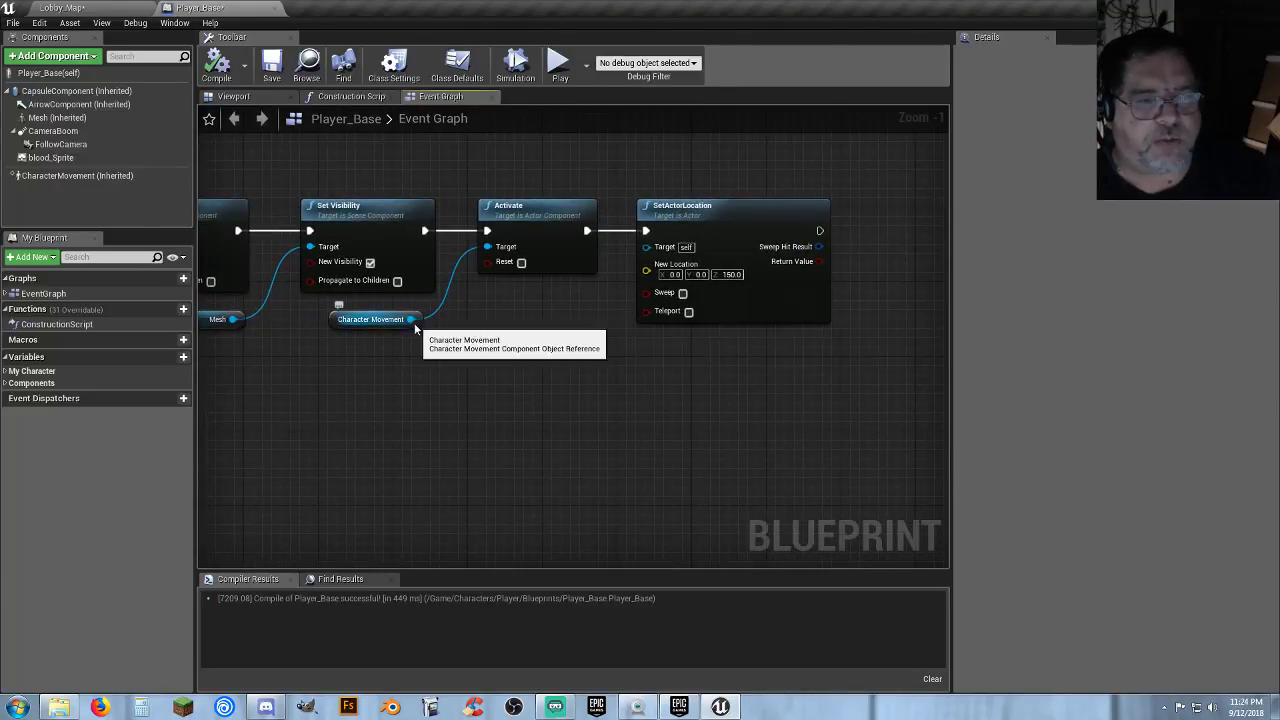
# Add a Set Anim Instance Class node targeting the Mesh reference.
pyautogui.moveTo(411, 319); pyautogui.dragTo(608, 406)
pyautogui.click(464, 435)
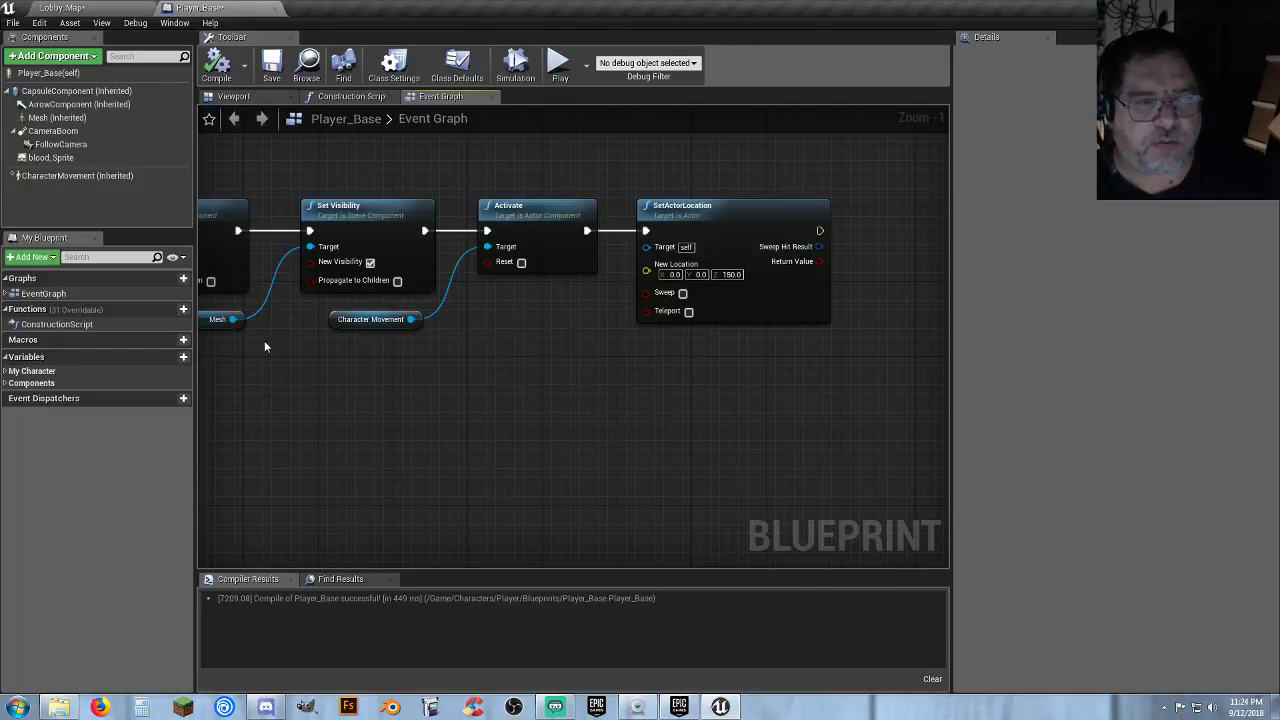
pyautogui.moveTo(233, 319); pyautogui.dragTo(593, 447)
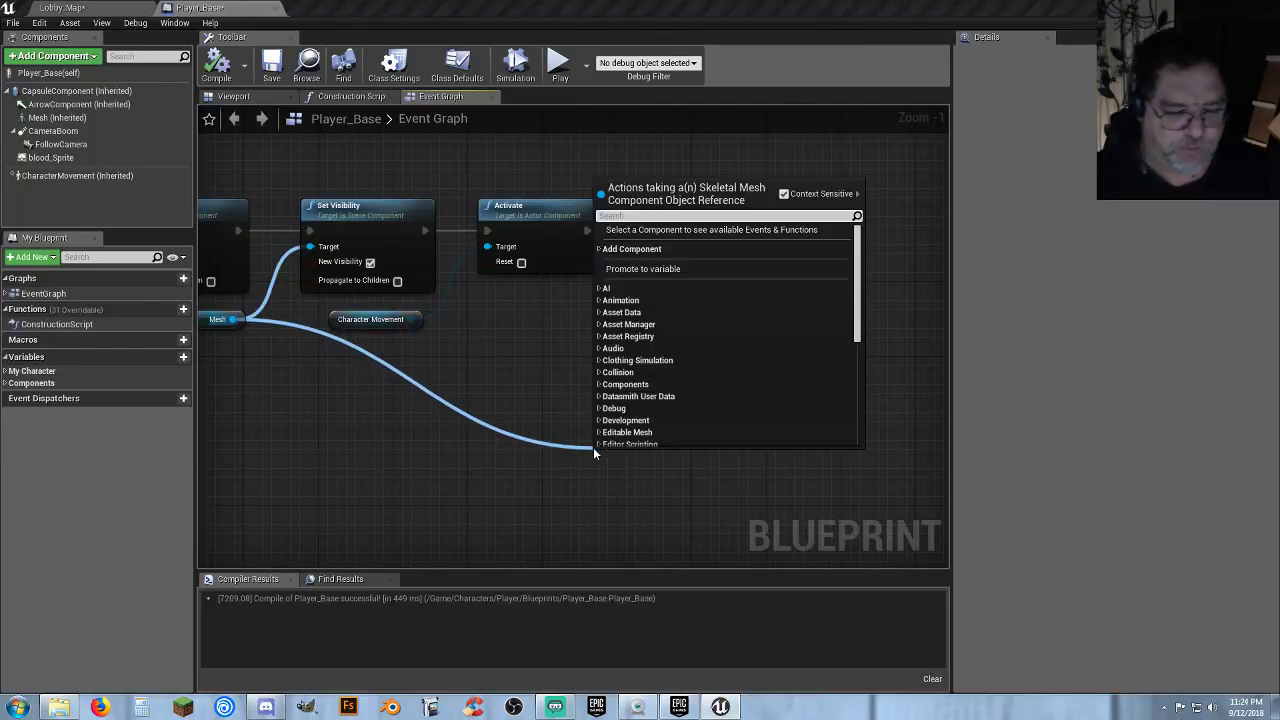
pyautogui.write('animin')
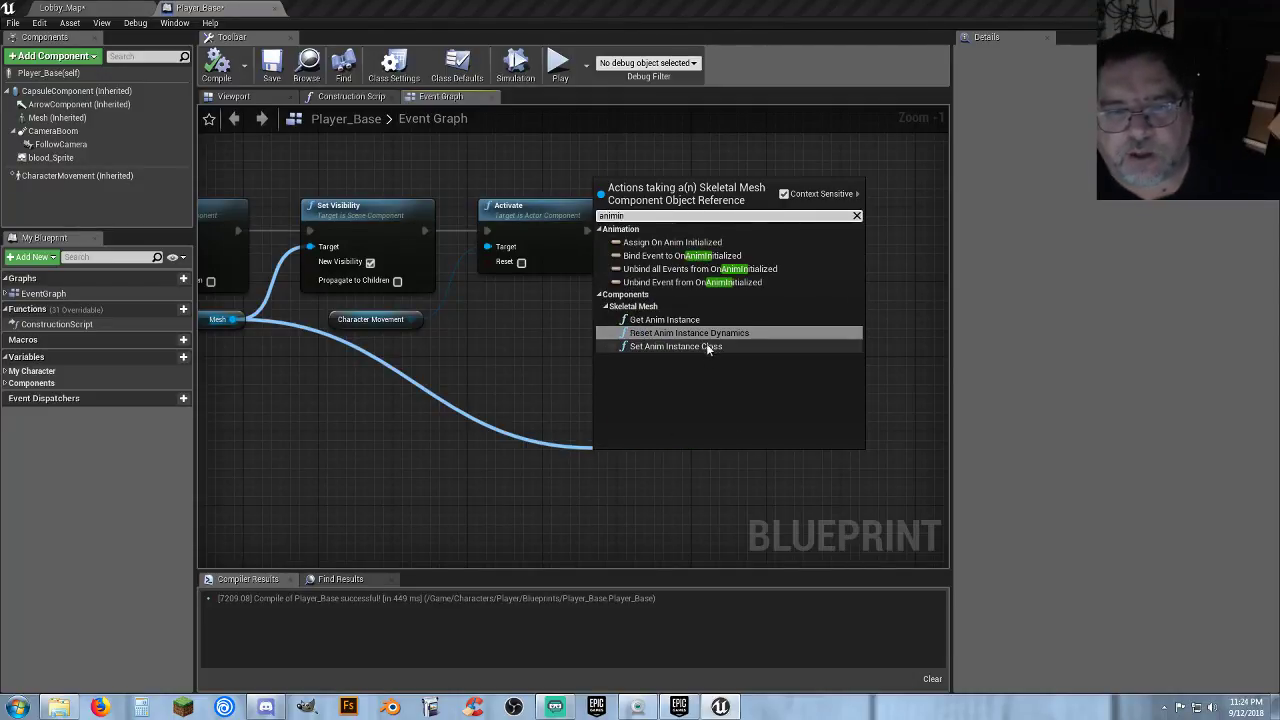
pyautogui.click(702, 348)
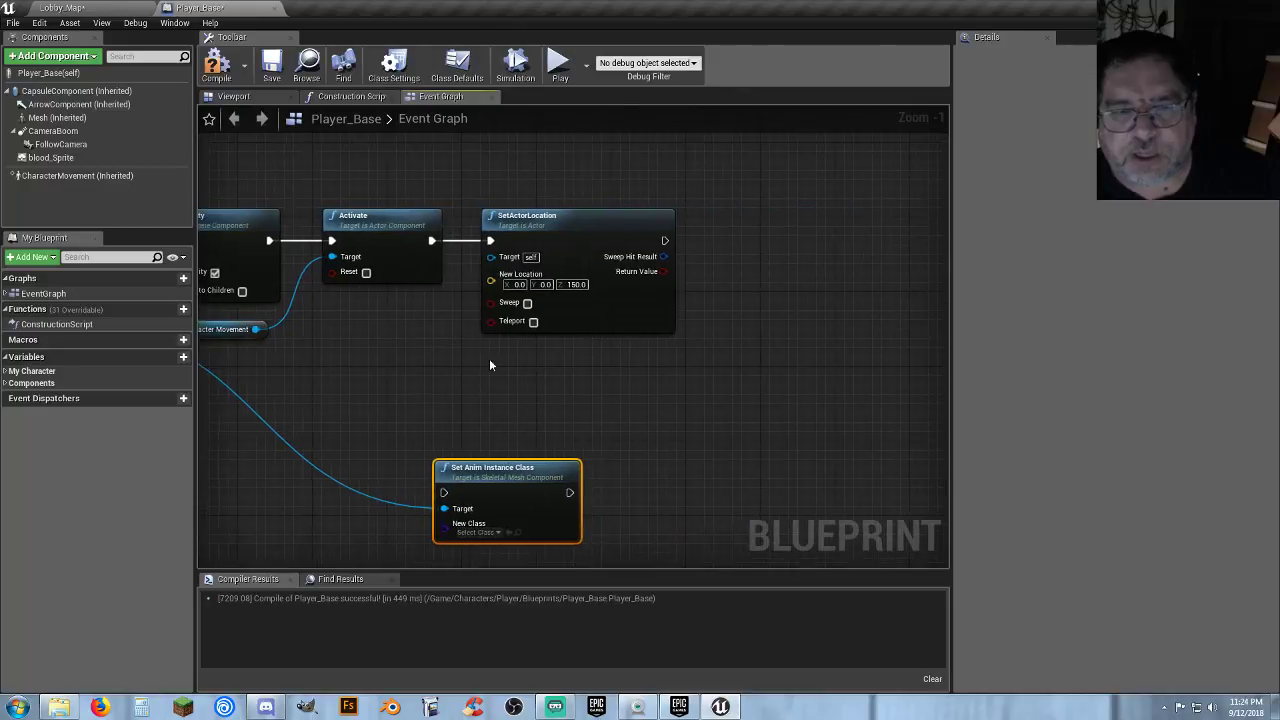
# Connect Set Anim Instance Class after SetActorLocation with Unarmed_AnimBP as its New Class, and compile and save Player_Base.
pyautogui.moveTo(466, 480); pyautogui.dragTo(664, 242)
pyautogui.click(774, 282)
pyautogui.write('unarm')
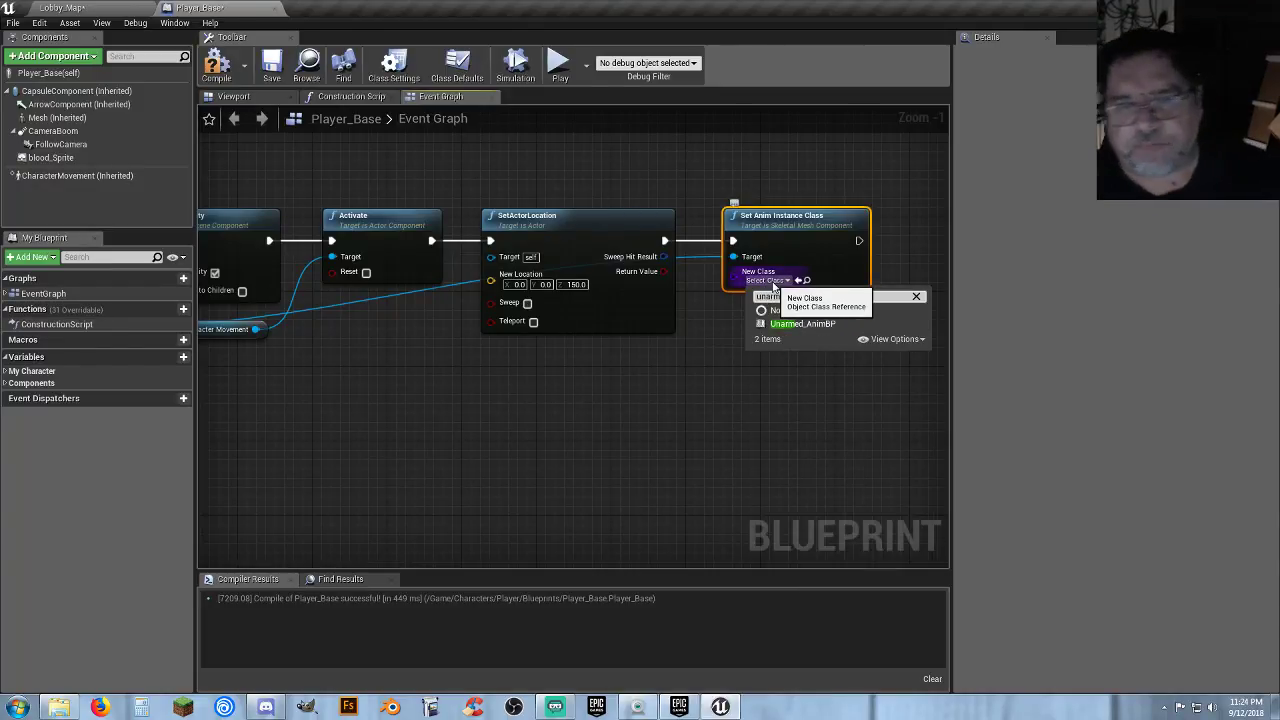
pyautogui.click(805, 324)
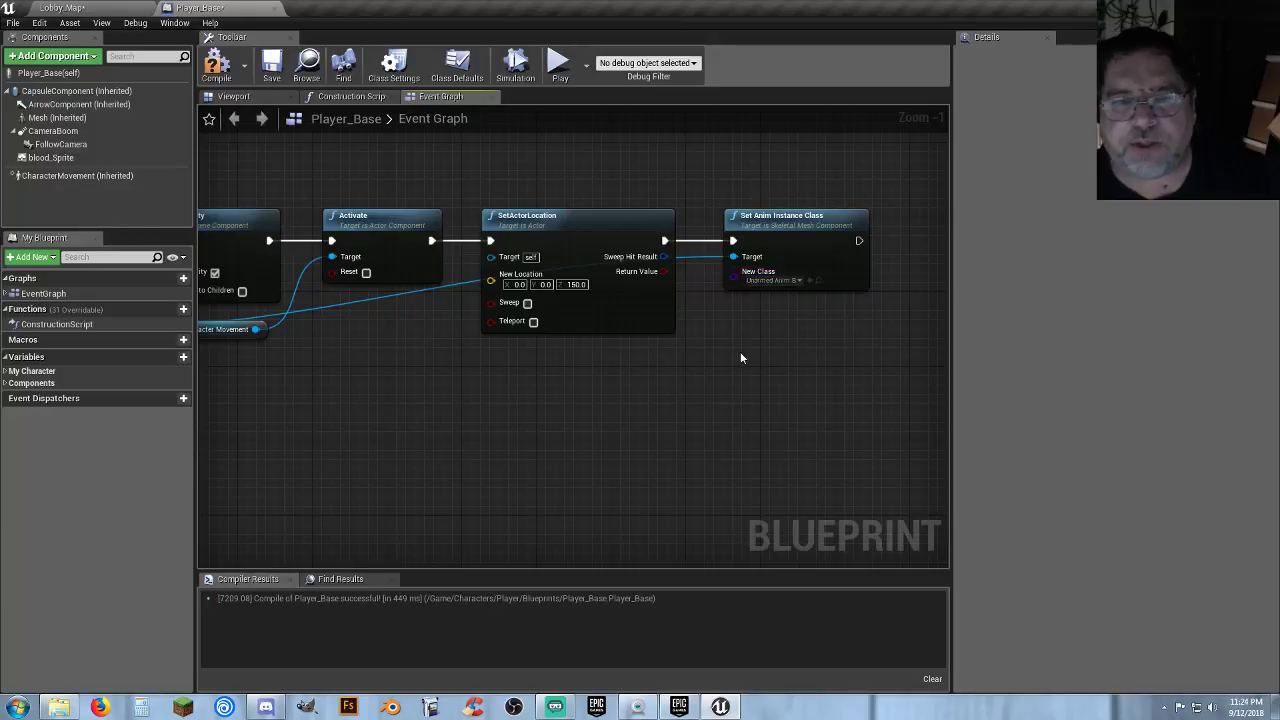
pyautogui.click(212, 55)
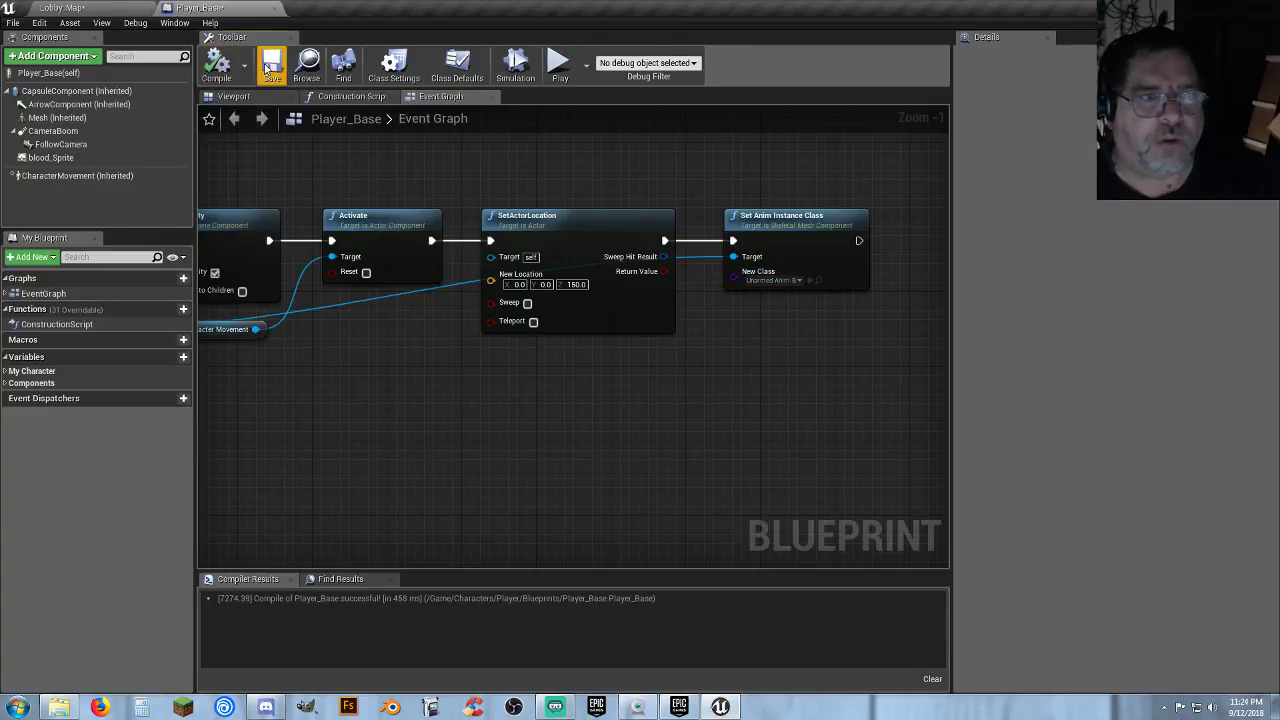
pyautogui.click(268, 65)
# Play-test Lobby_Map to check the respawned pirate's animation, walking and jumping, and return to the Player_Base Event Graph.
pyautogui.click(70, 7)
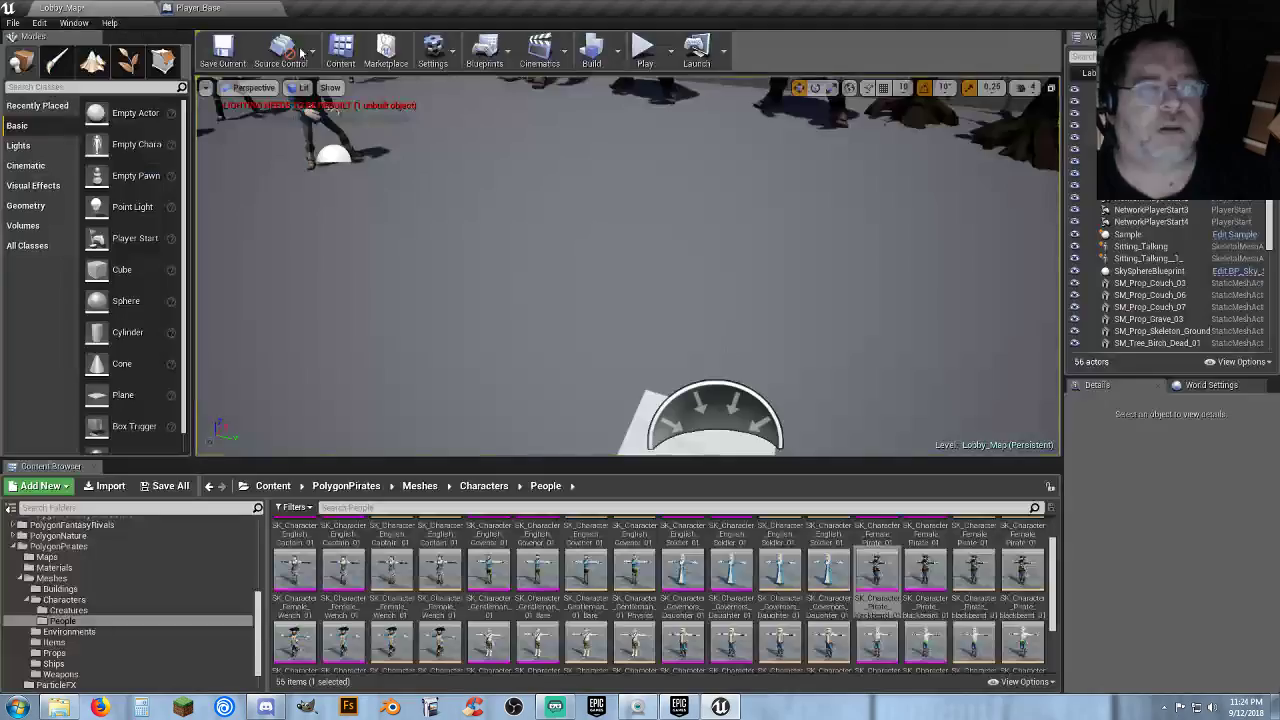
pyautogui.click(645, 50)
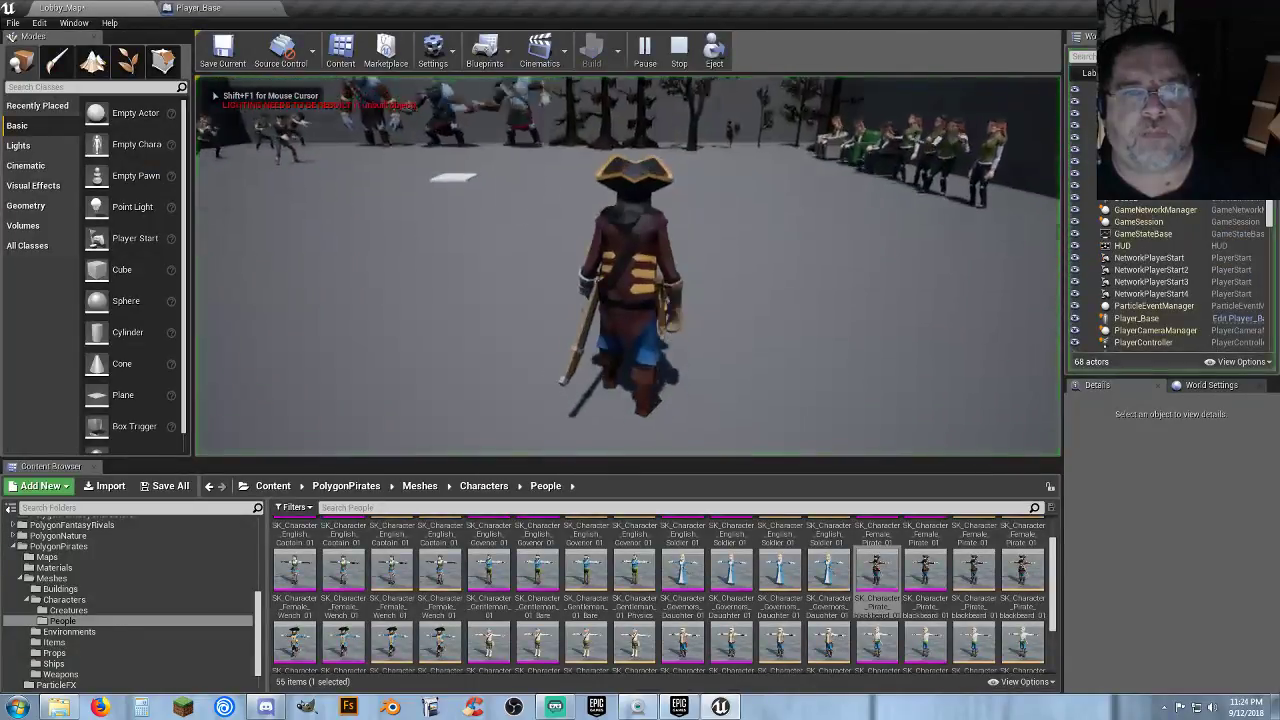
pyautogui.press('w')
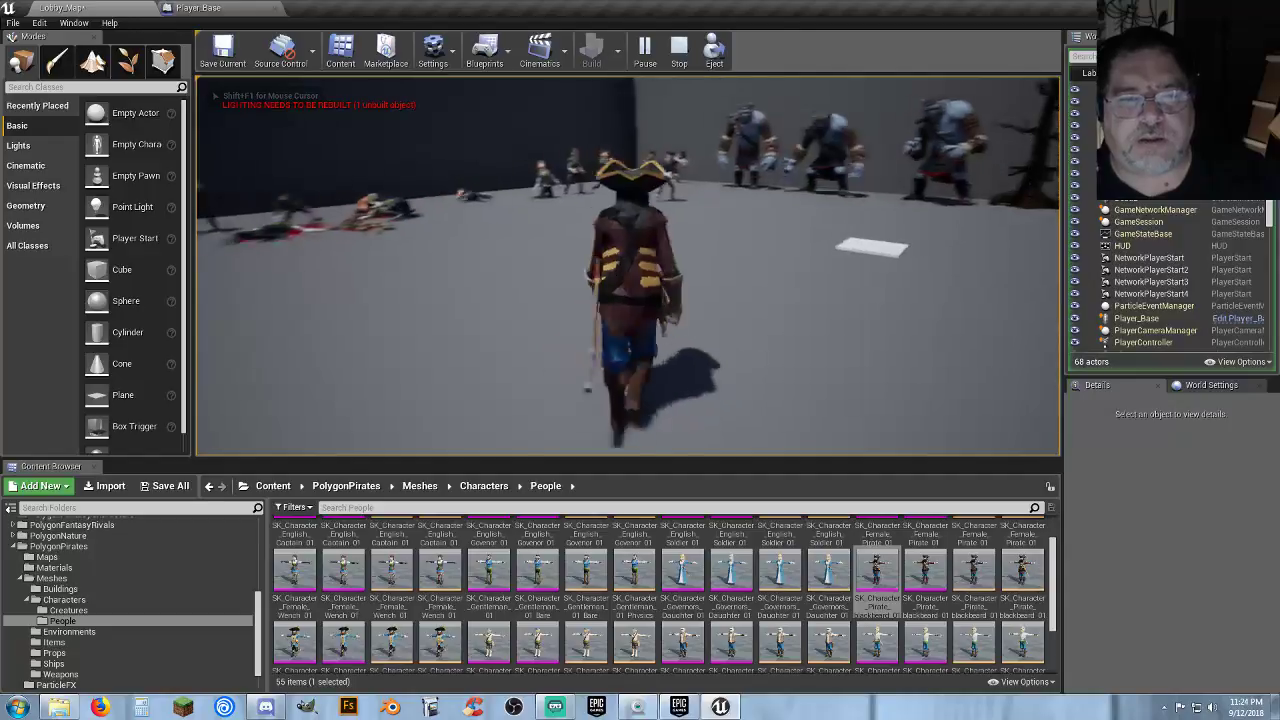
pyautogui.press('w')
pyautogui.press('w')
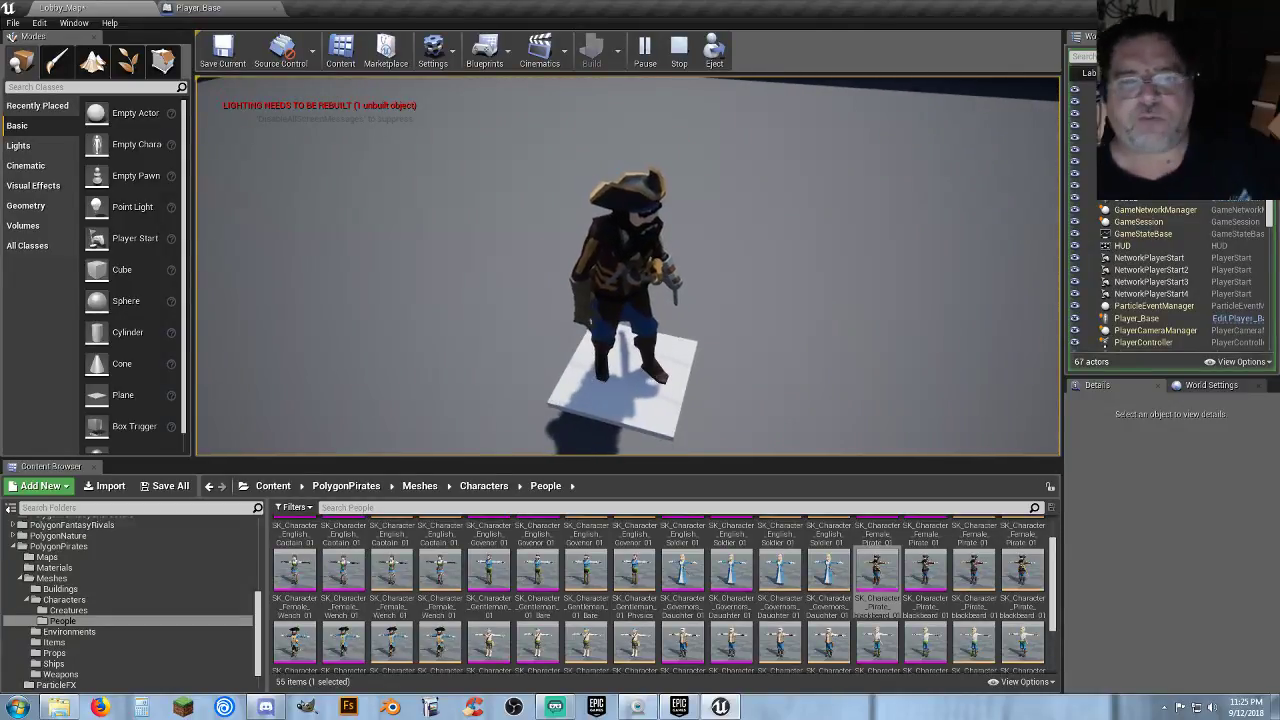
pyautogui.press('w')
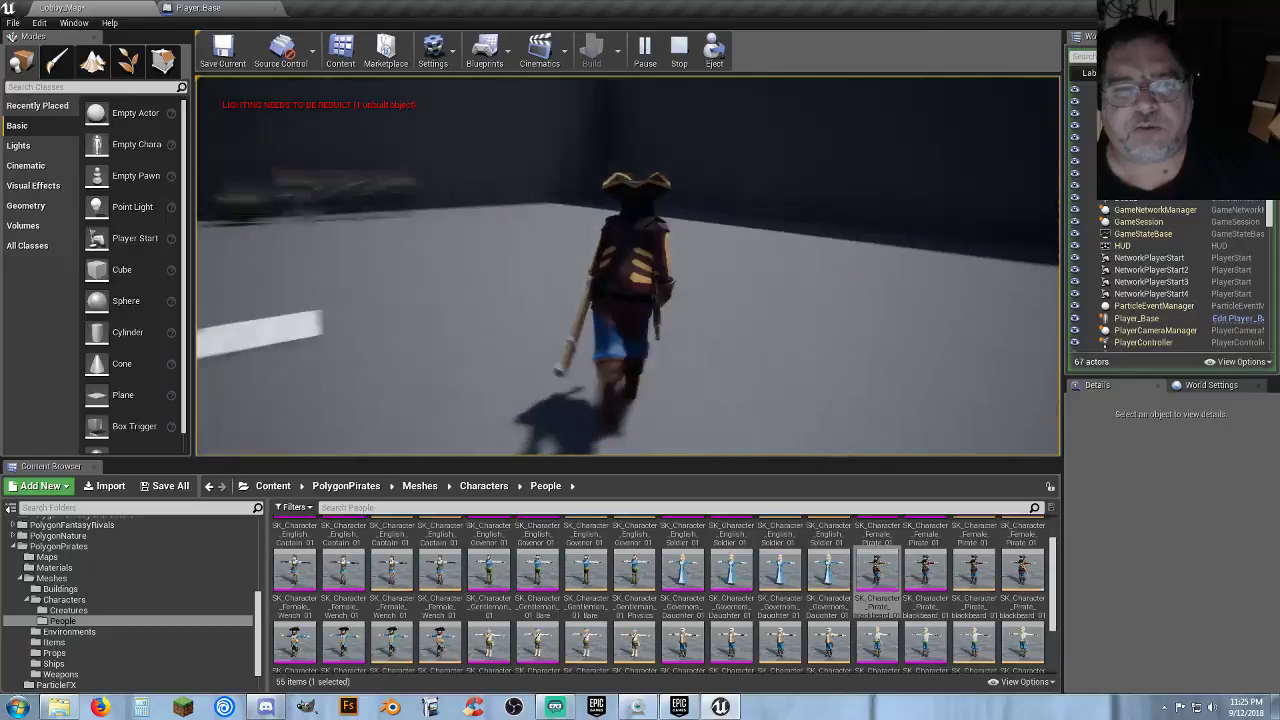
pyautogui.press('space')
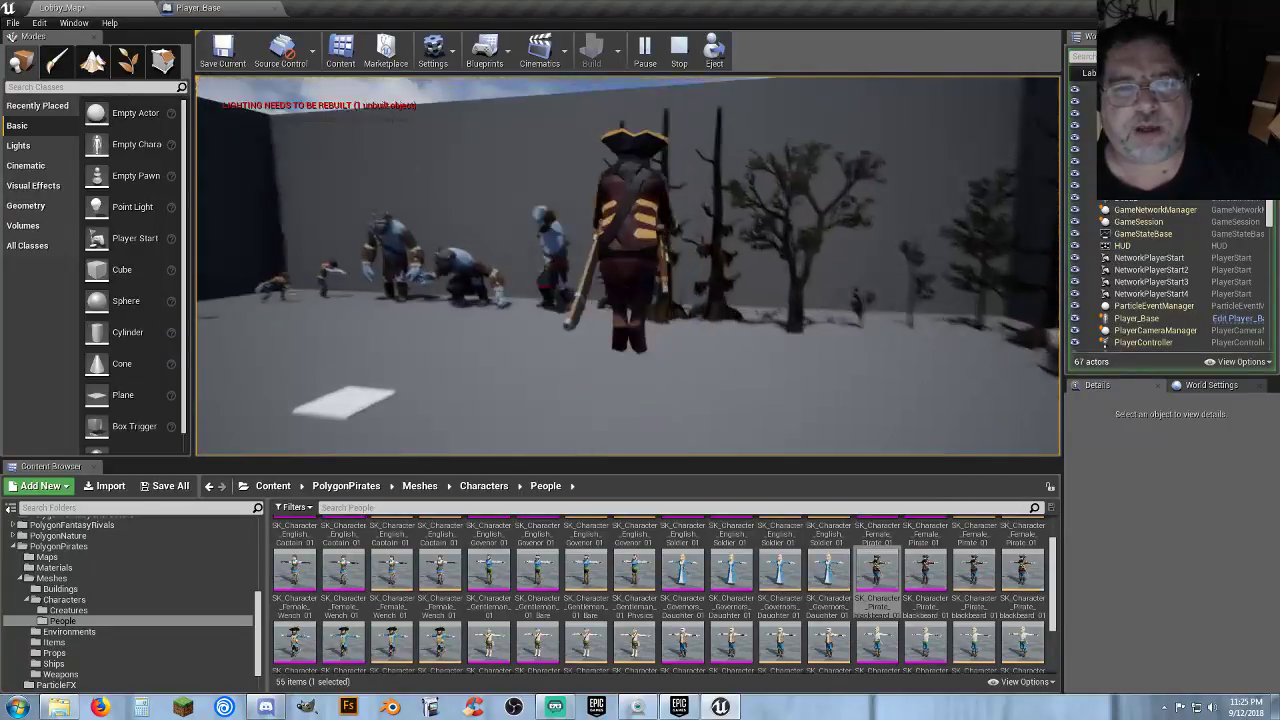
pyautogui.press('a')
pyautogui.press('s')
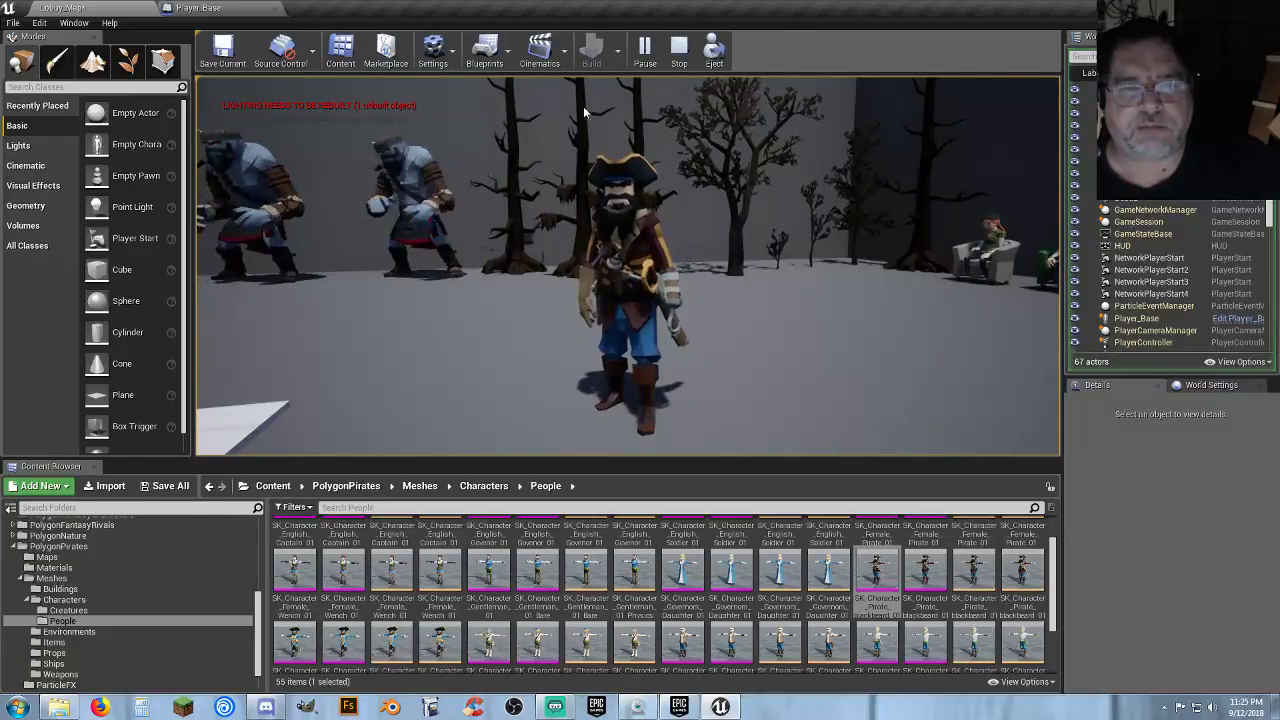
pyautogui.press('Escape')
pyautogui.click(198, 7)
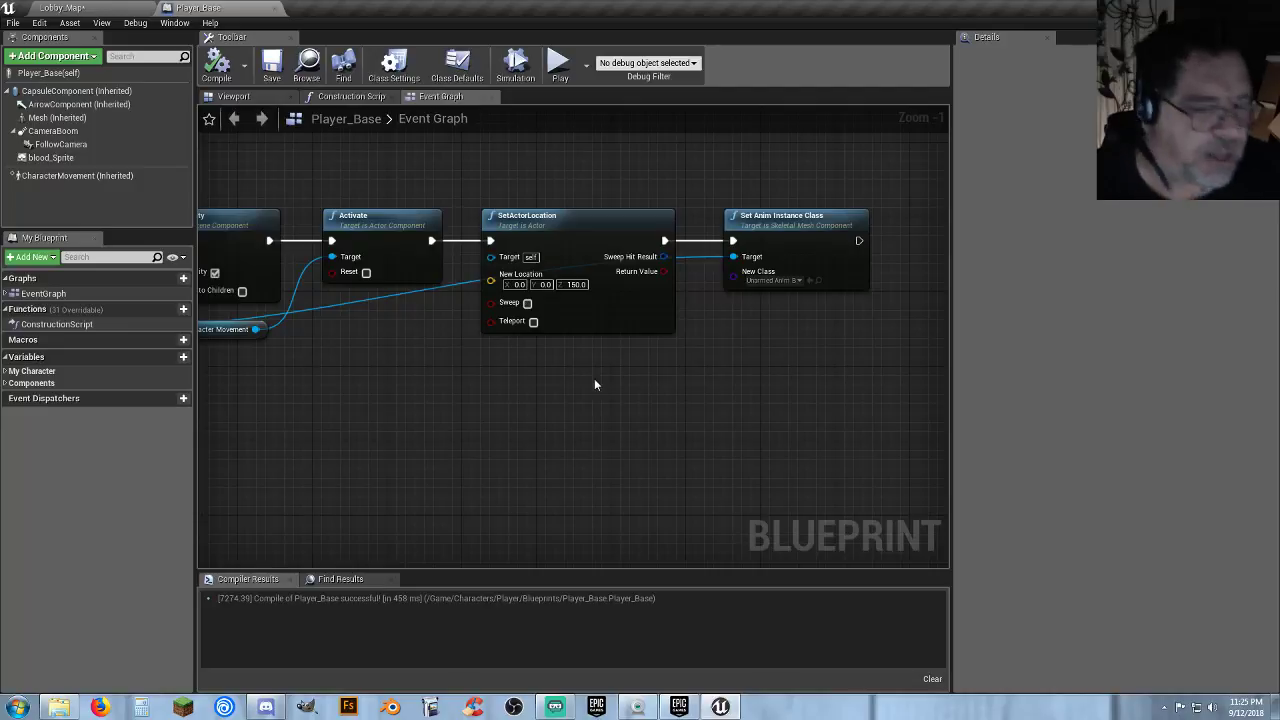
# Add a Set Skeletal Mesh node targeting a new Mesh reference and connect it after Set Anim Instance Class.
pyautogui.moveTo(595, 381); pyautogui.dragTo(524, 382, button='right')
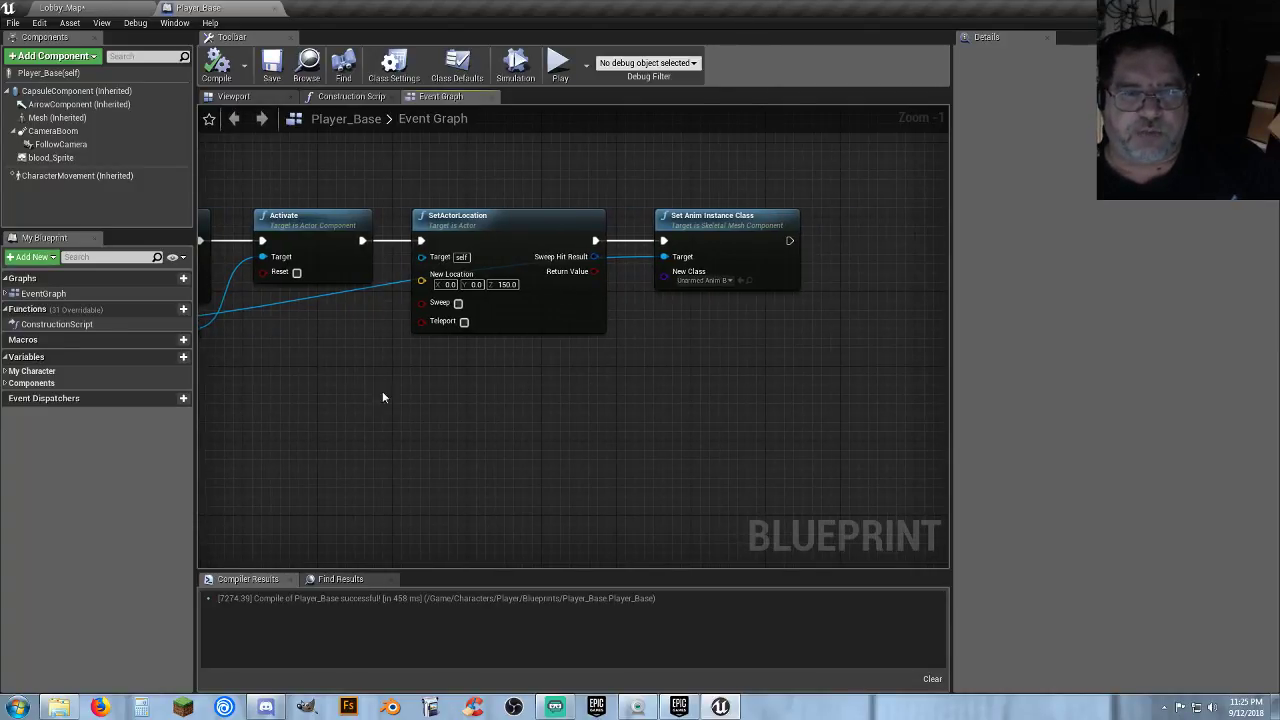
pyautogui.moveTo(573, 406); pyautogui.dragTo(372, 397, button='right')
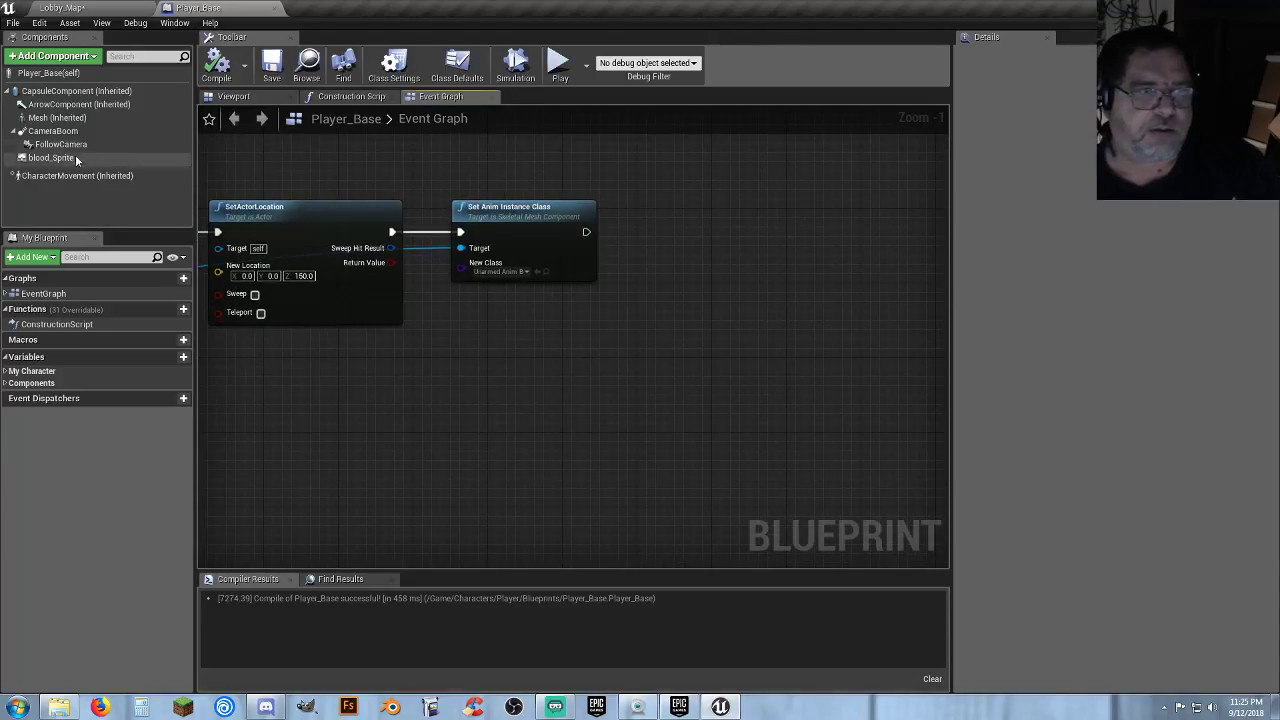
pyautogui.click(57, 117)
pyautogui.moveTo(418, 345); pyautogui.dragTo(619, 329)
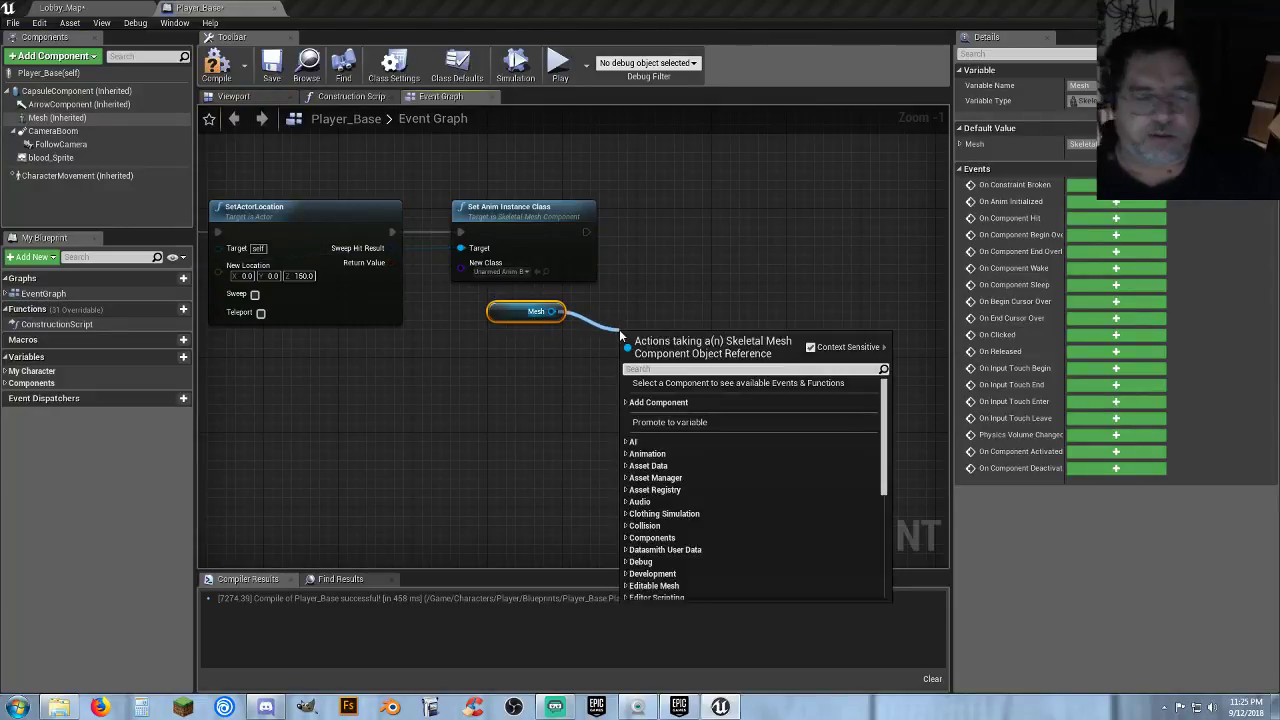
pyautogui.write('setske')
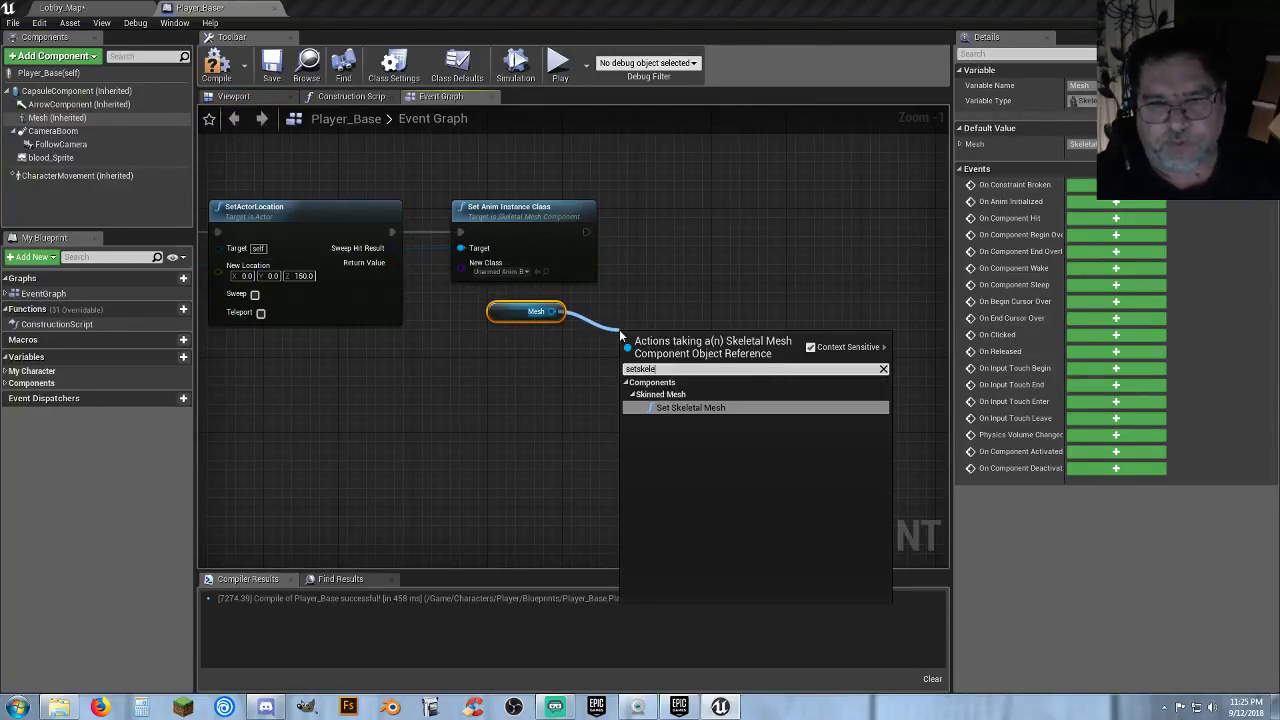
pyautogui.write('le')
pyautogui.click(699, 408)
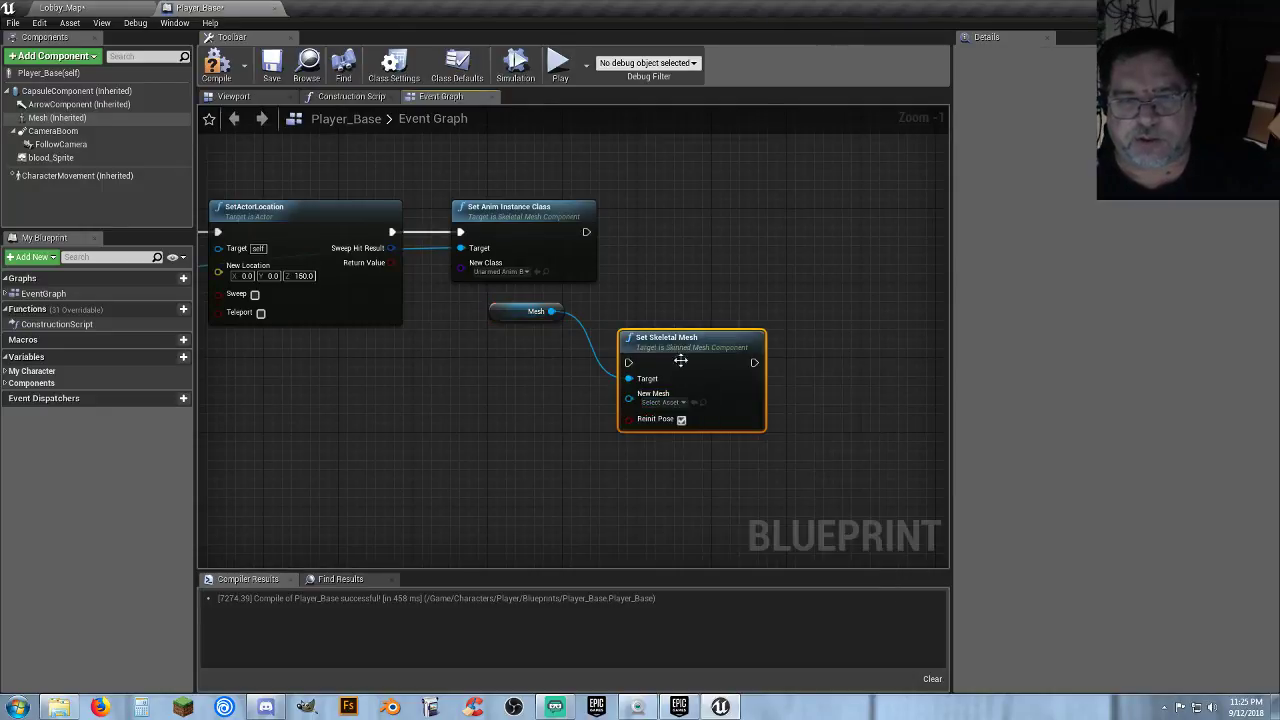
pyautogui.moveTo(628, 362); pyautogui.dragTo(587, 234)
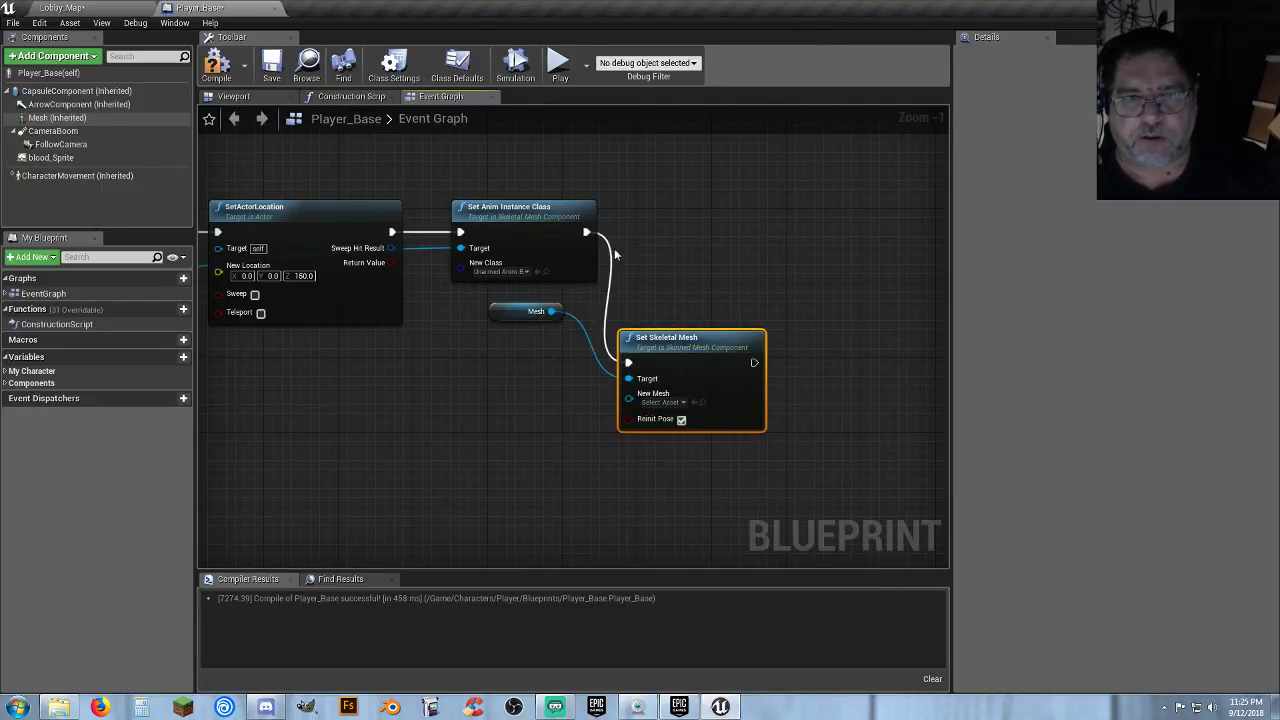
pyautogui.moveTo(650, 332); pyautogui.dragTo(688, 214)
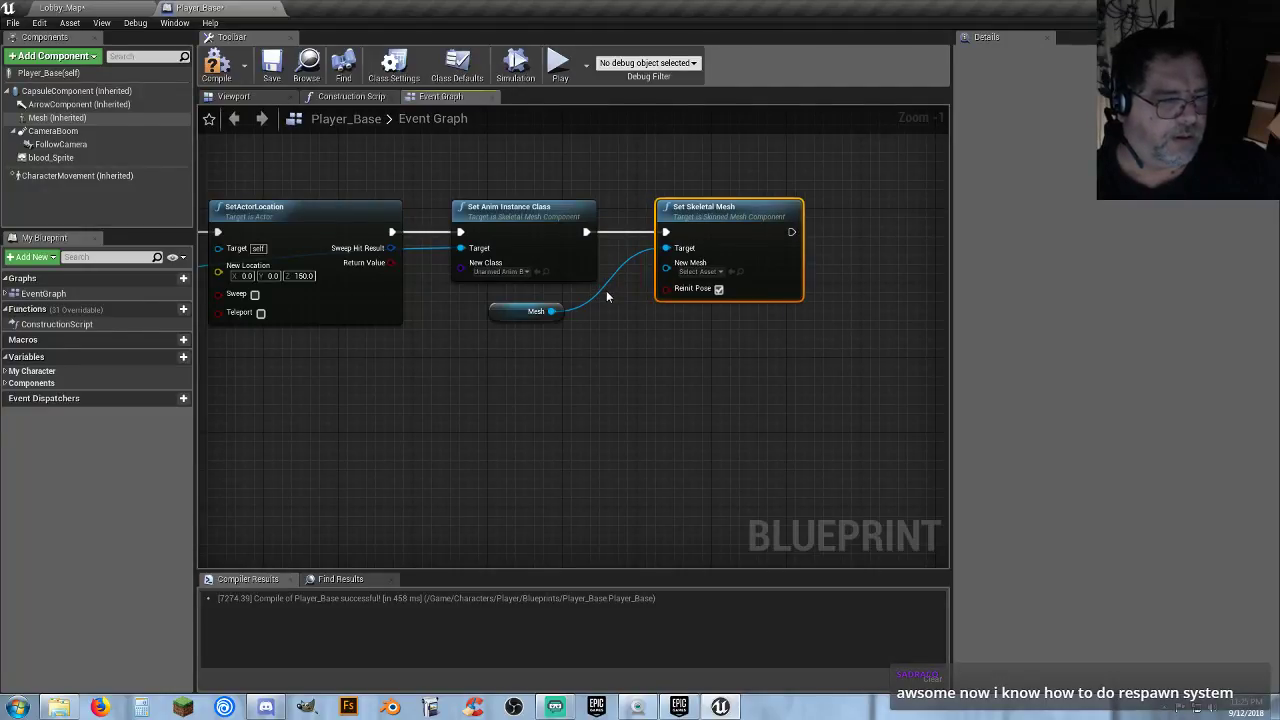
# Assign SK_Character_Skeleton_01 from the PolygonPirates People folder as Set Skeletal Mesh's New Mesh, and compile and save Player_Base.
pyautogui.click(118, 9)
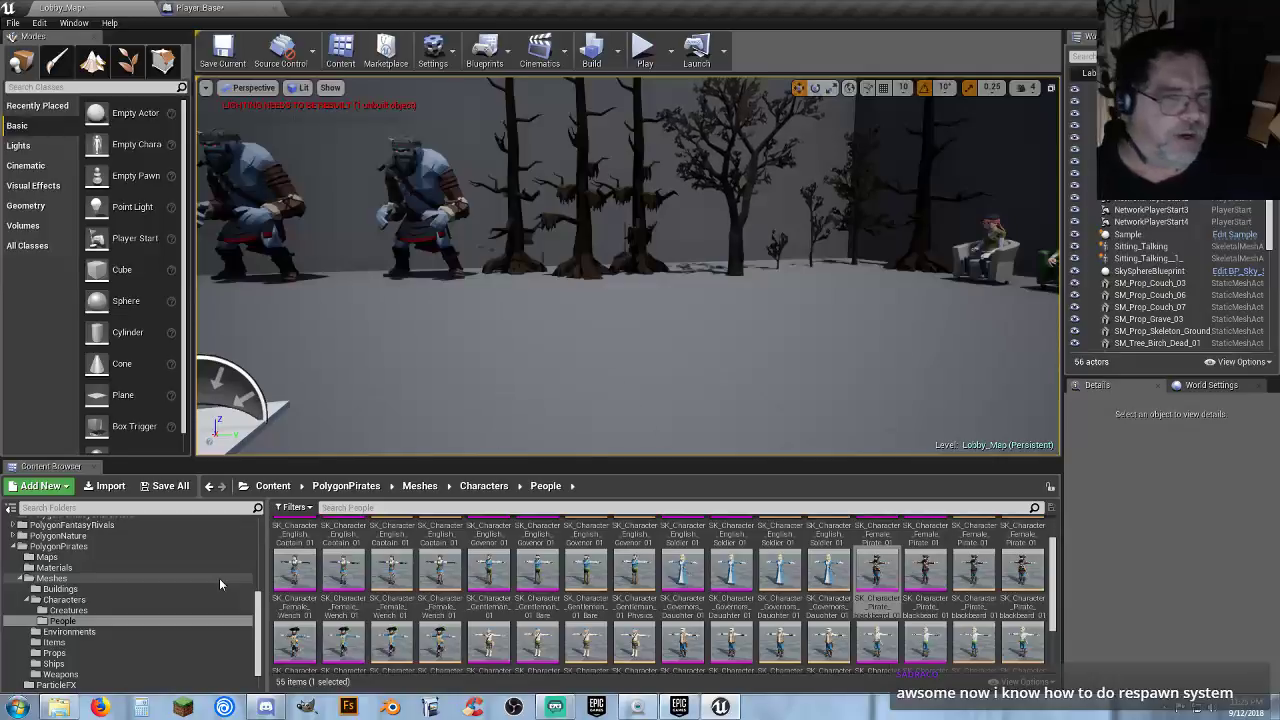
pyautogui.scroll(-1, 166, 586)
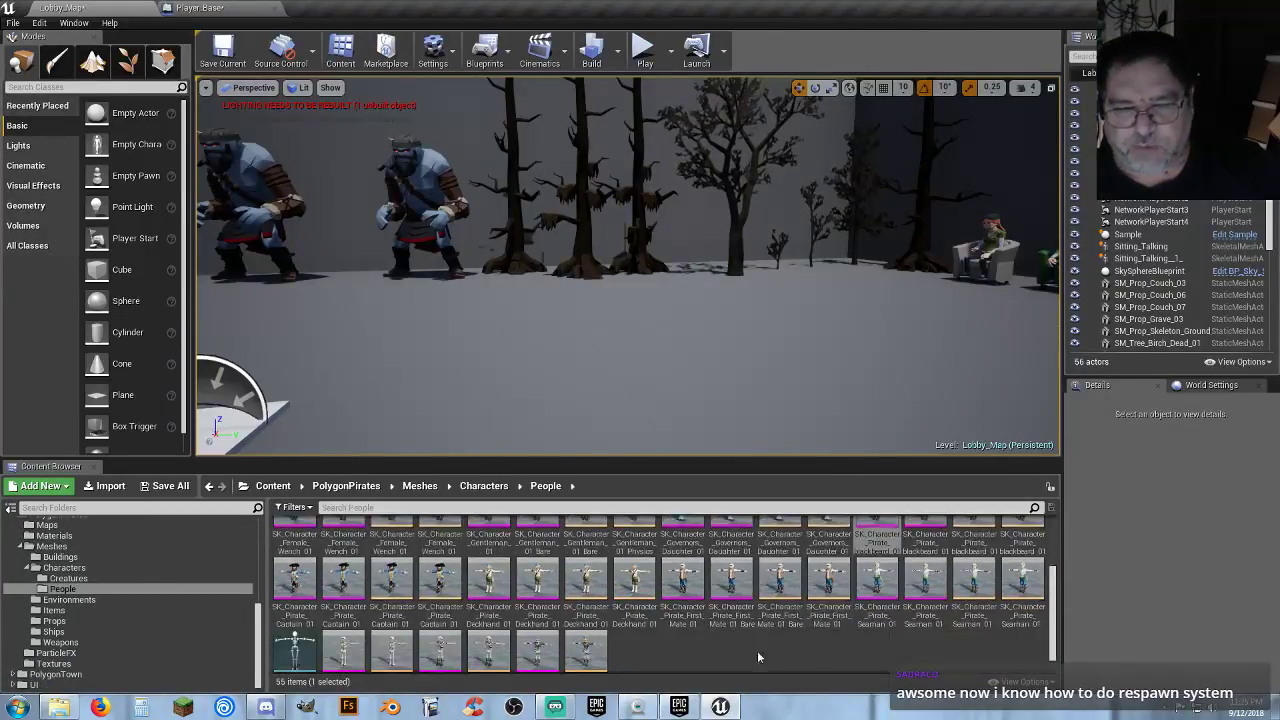
pyautogui.scroll(-2, 400, 630)
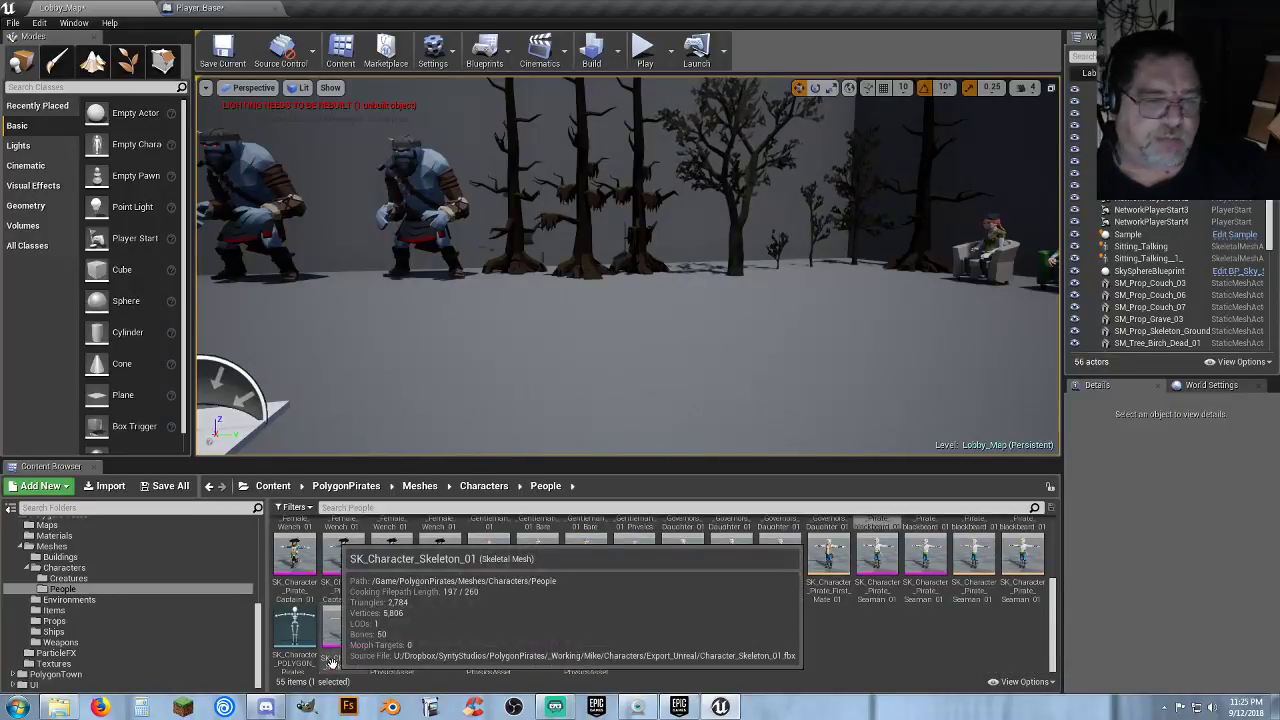
pyautogui.click(236, 8)
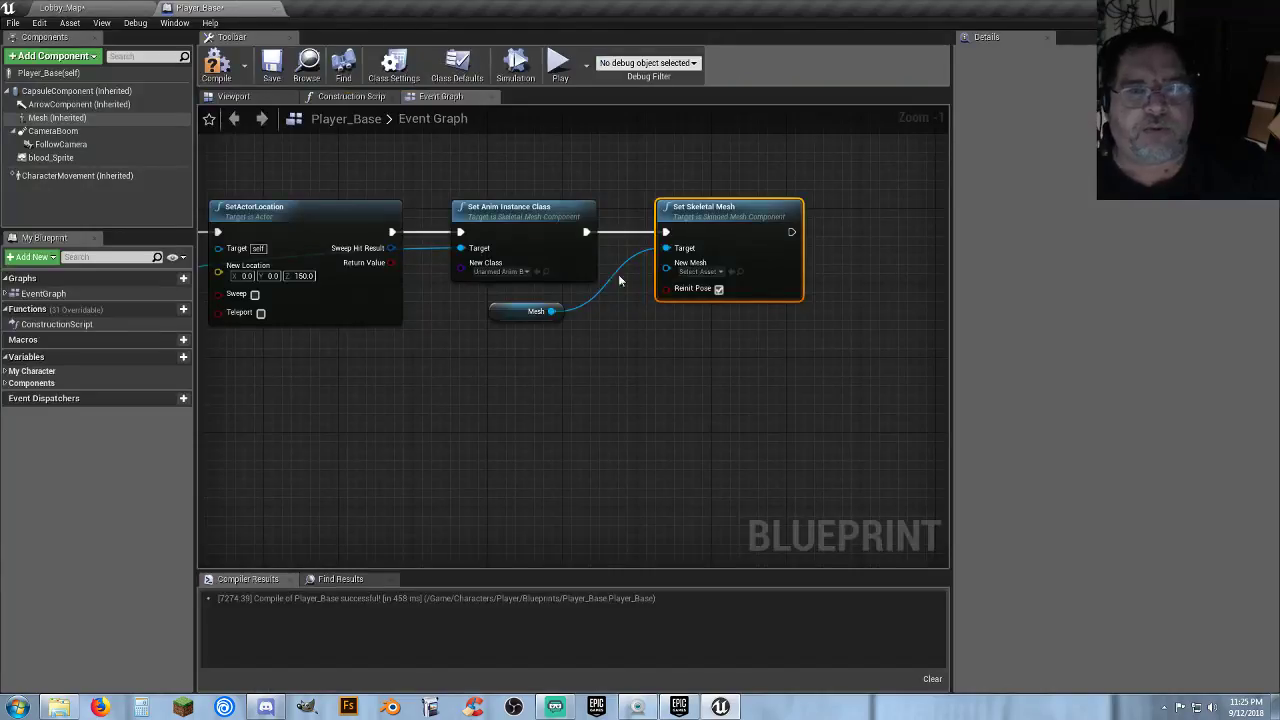
pyautogui.click(734, 271)
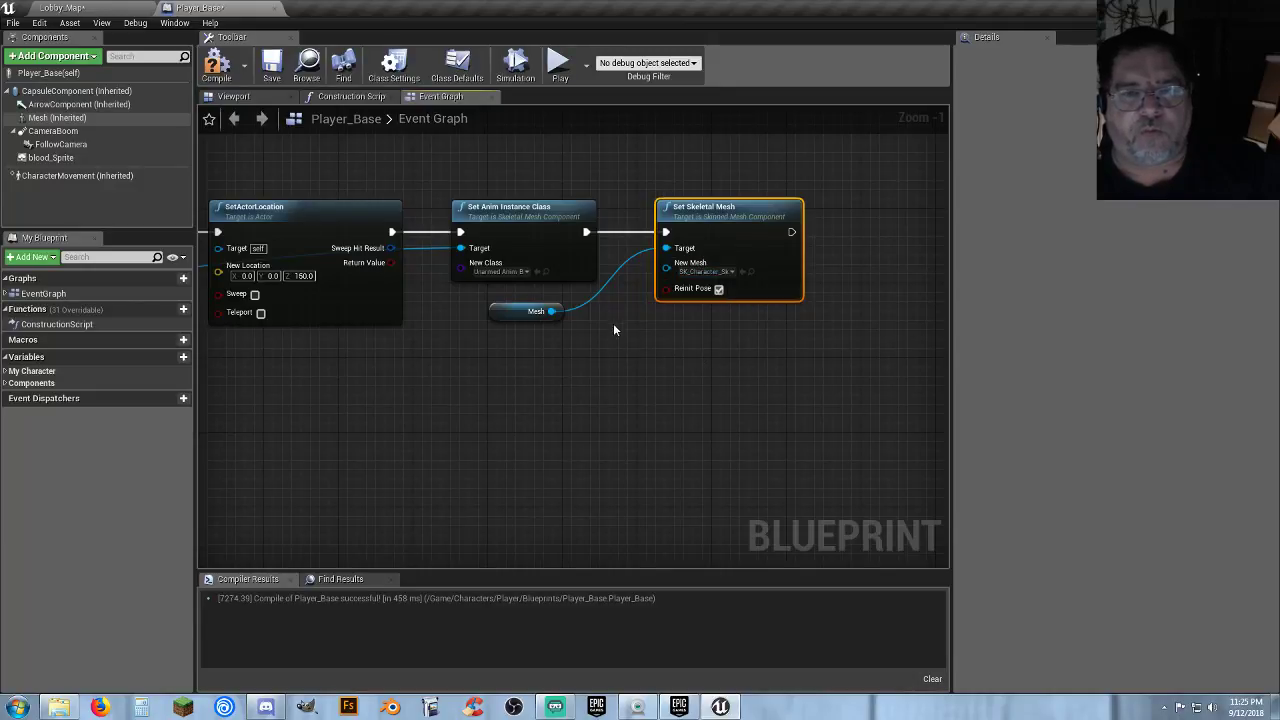
pyautogui.click(216, 62)
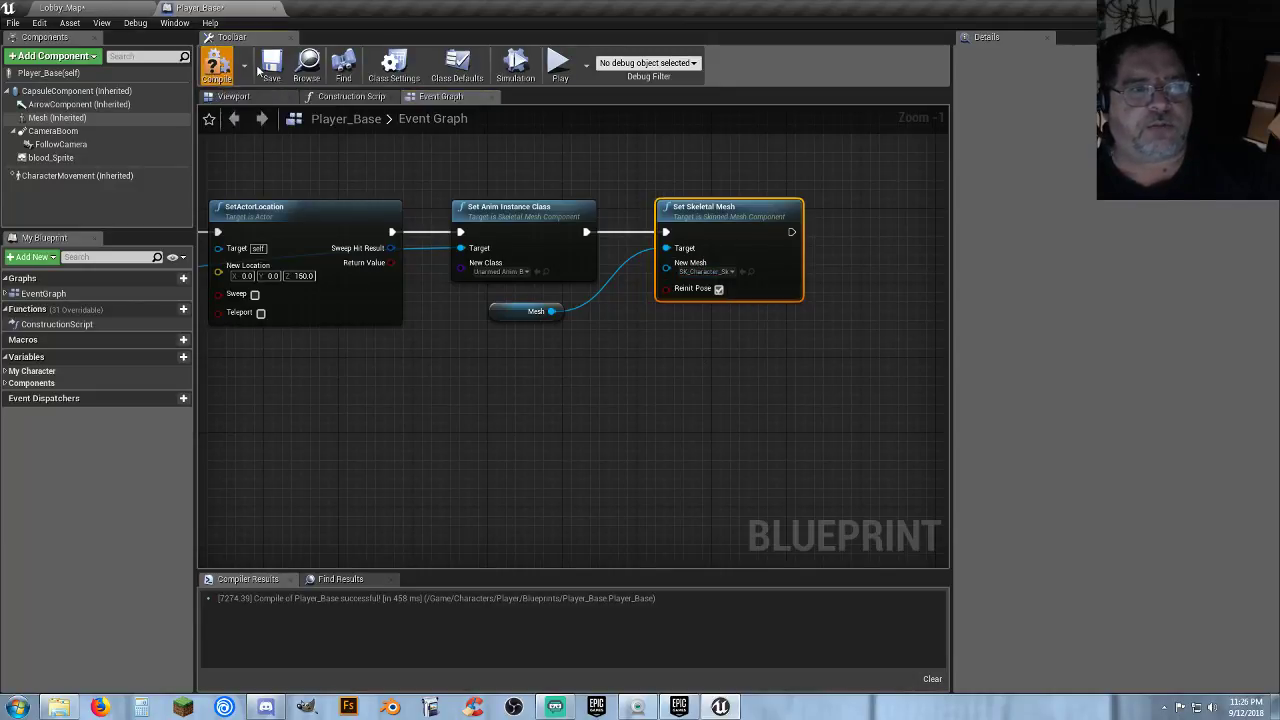
# Play-test Lobby_Map to check the character's mesh and movement after respawning, and return to the Player_Base Event Graph.
pyautogui.click(100, 8)
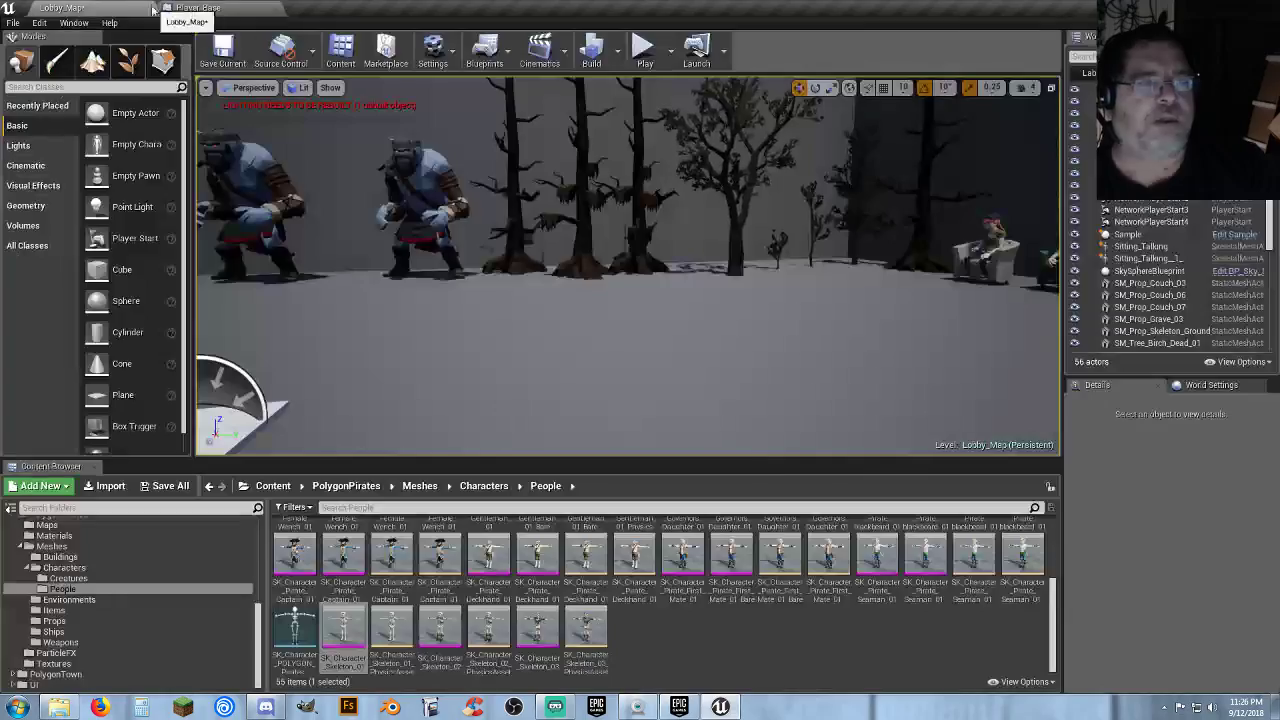
pyautogui.click(645, 57)
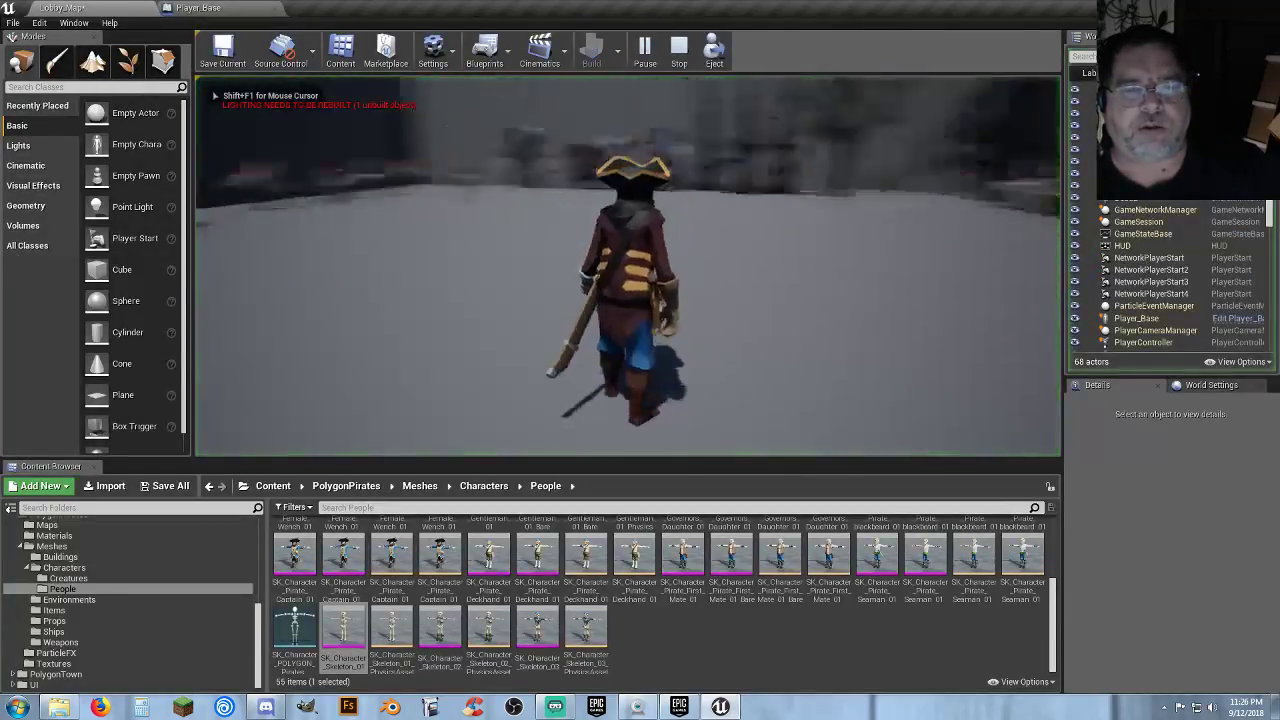
pyautogui.press('w')
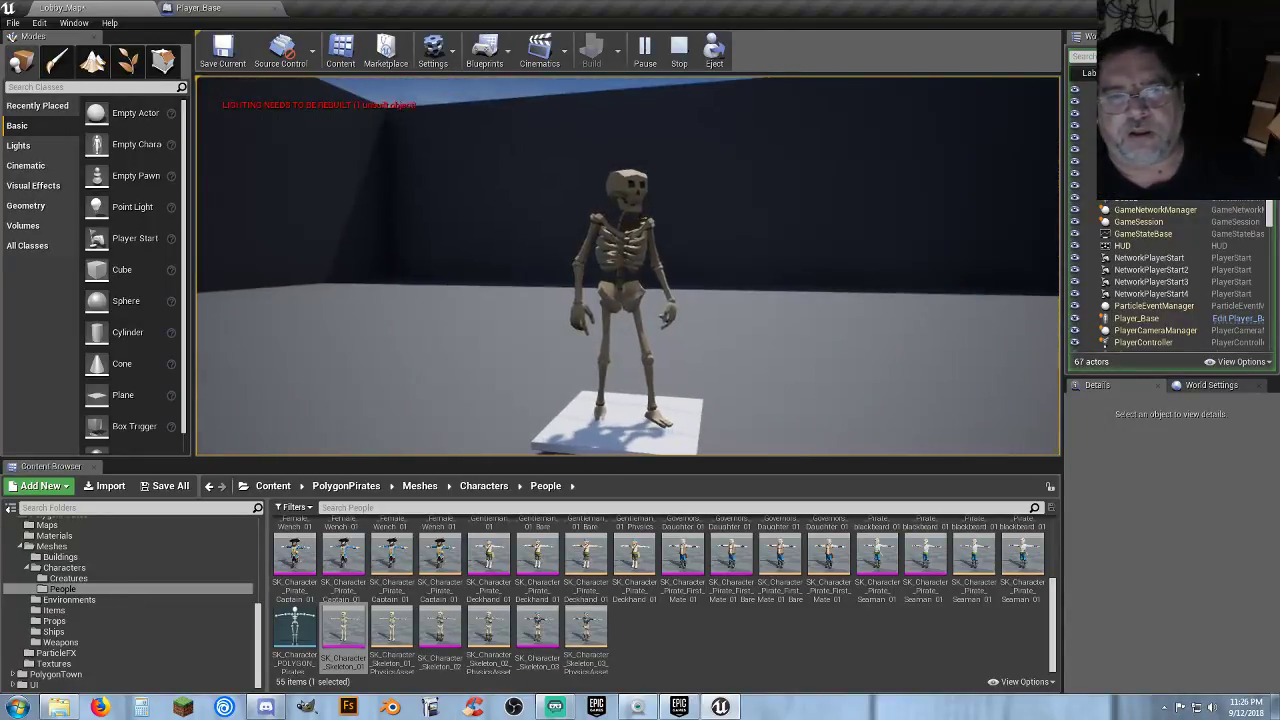
pyautogui.press('w')
pyautogui.press('w')
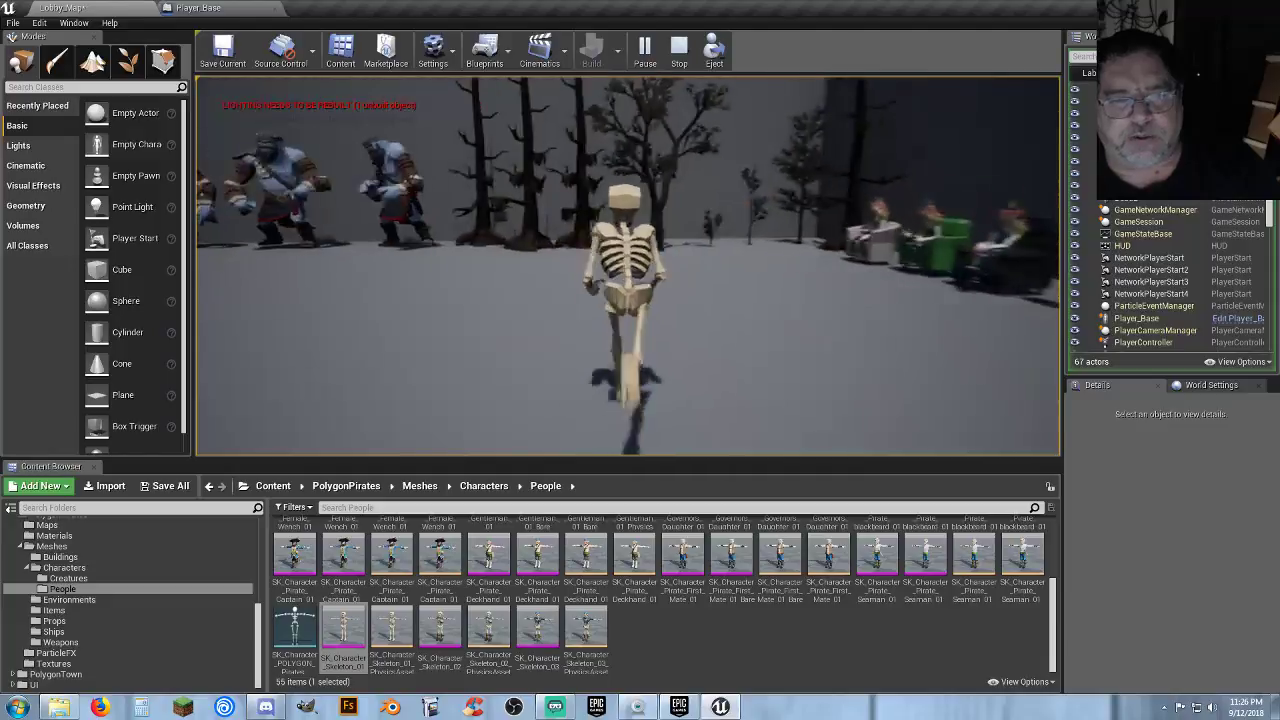
pyautogui.click(627, 266)
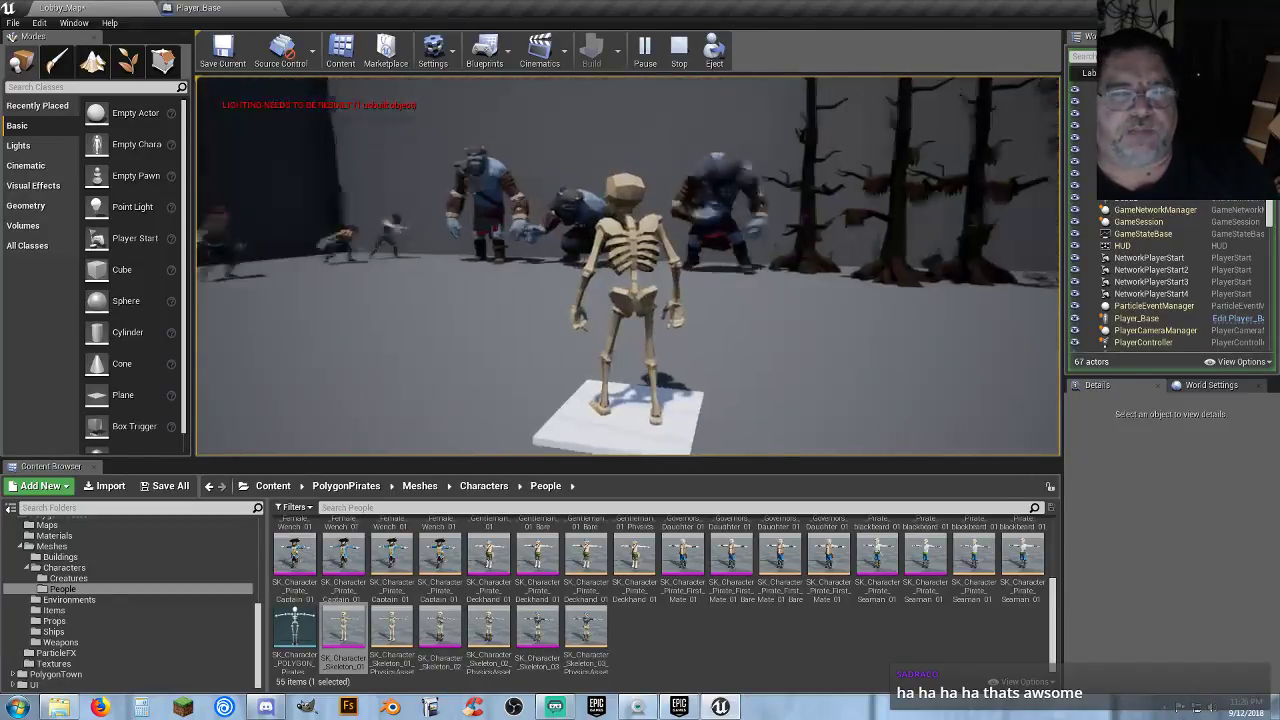
pyautogui.press('w')
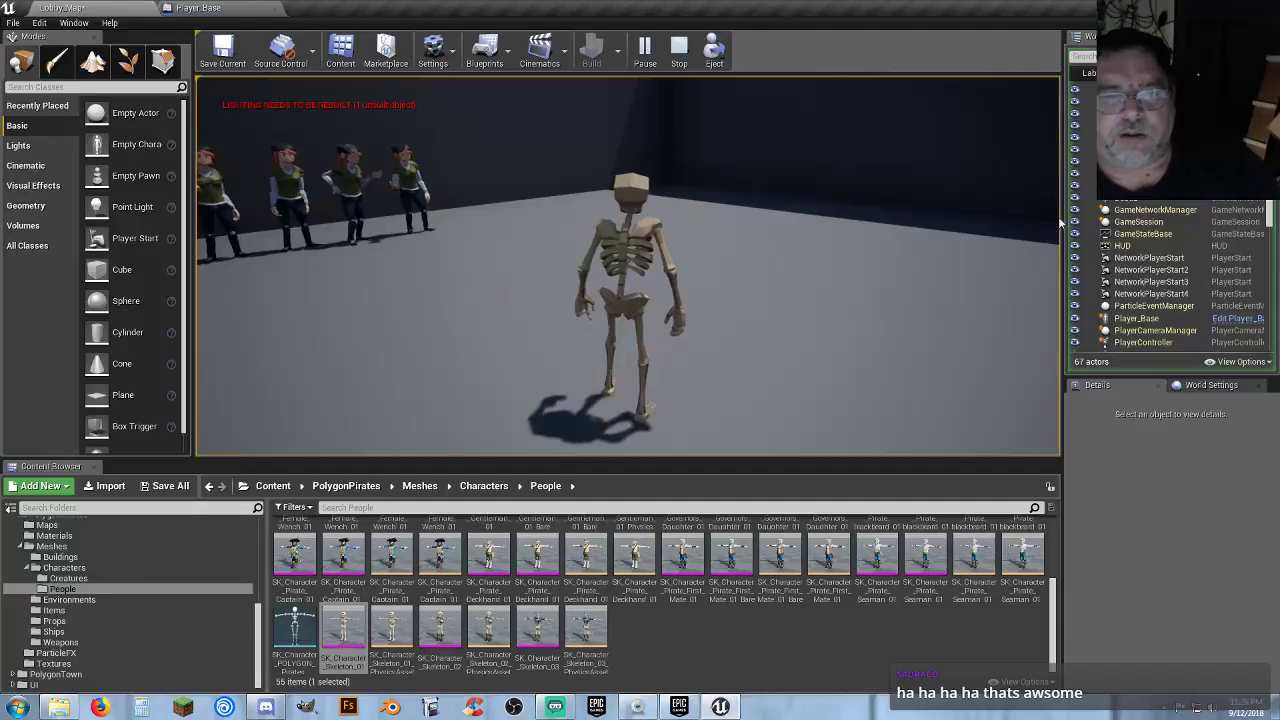
pyautogui.press('Escape')
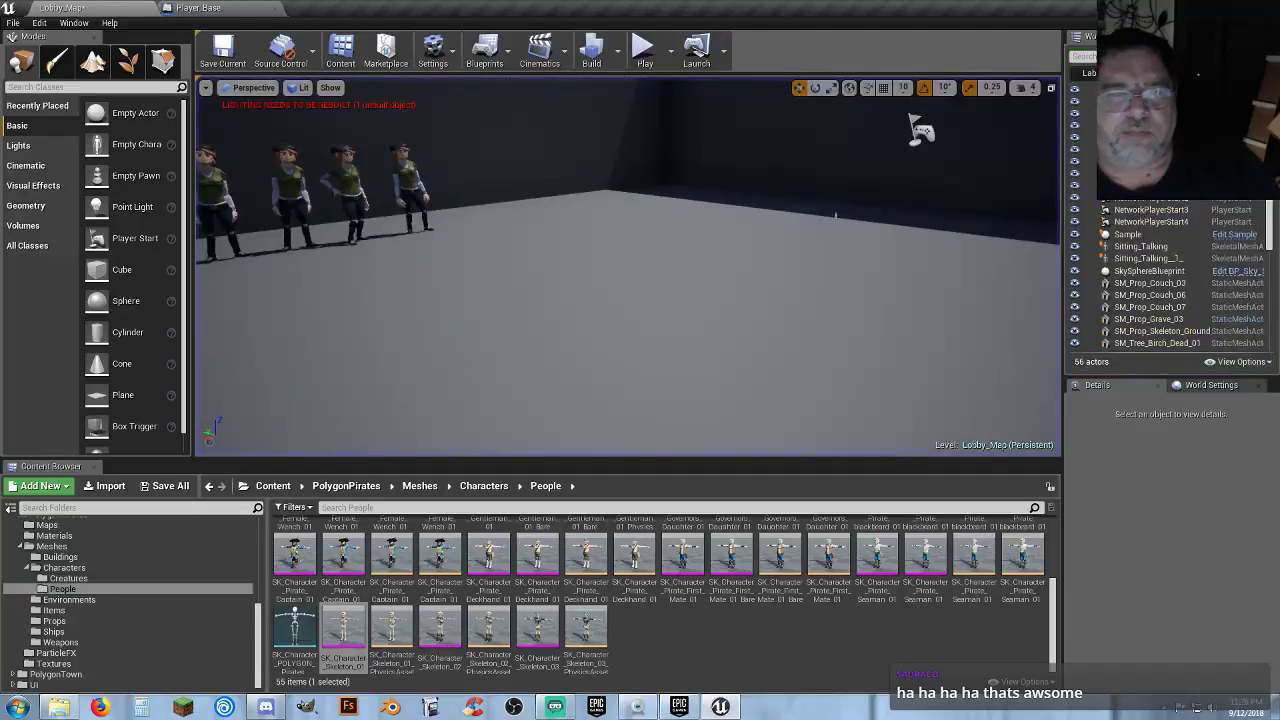
pyautogui.click(205, 8)
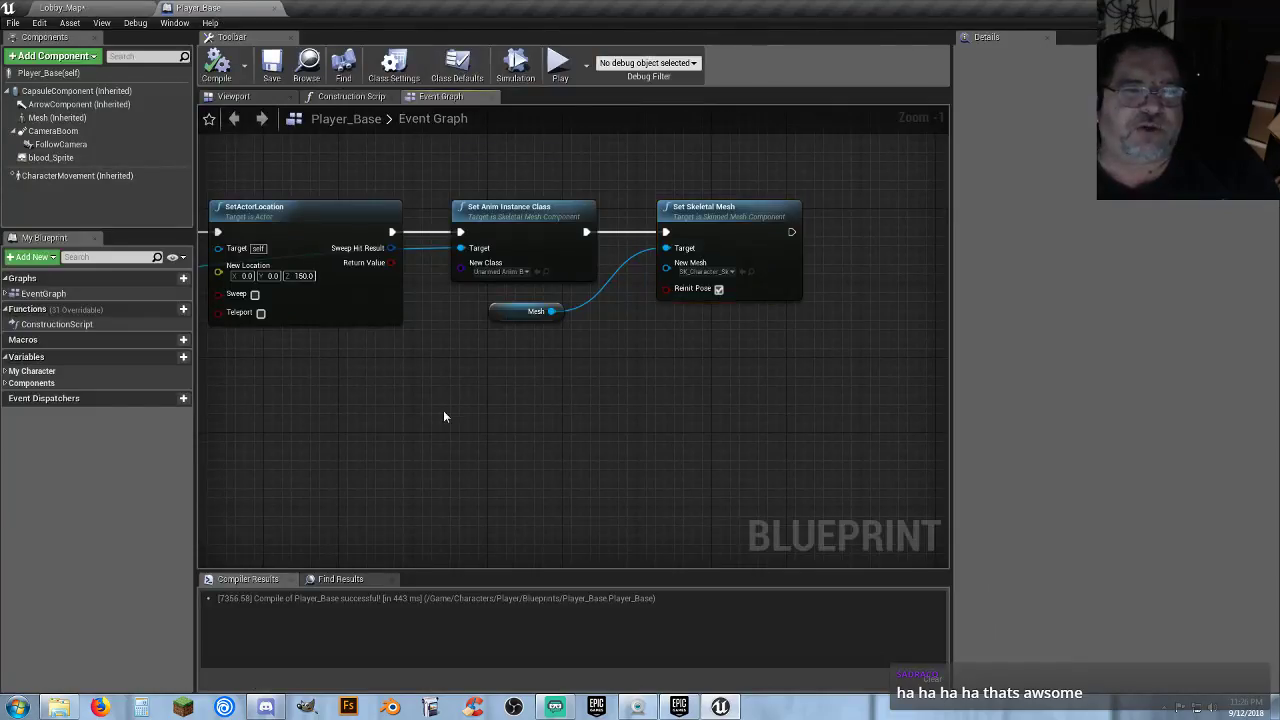
# Create a Boolean variable named Has Died? in Player_Base.
pyautogui.moveTo(361, 411); pyautogui.dragTo(930, 368, button='right')
pyautogui.moveTo(438, 410); pyautogui.dragTo(428, 395, button='right')
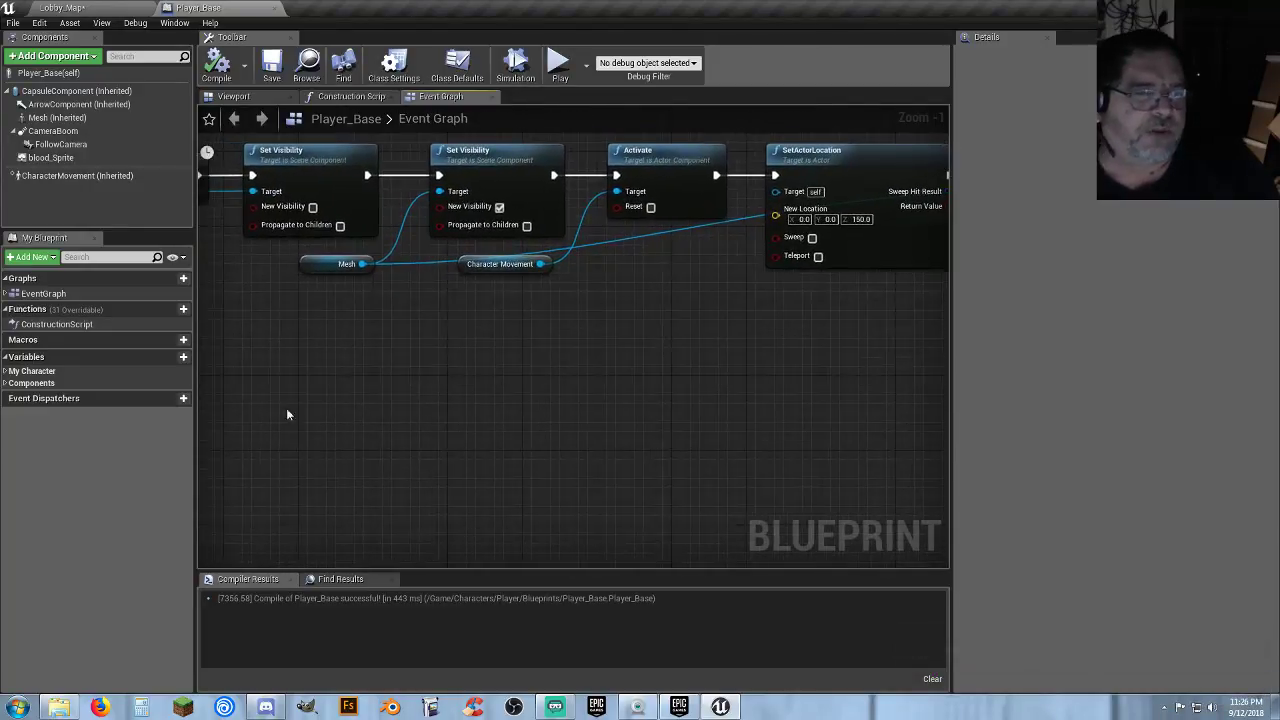
pyautogui.click(170, 358)
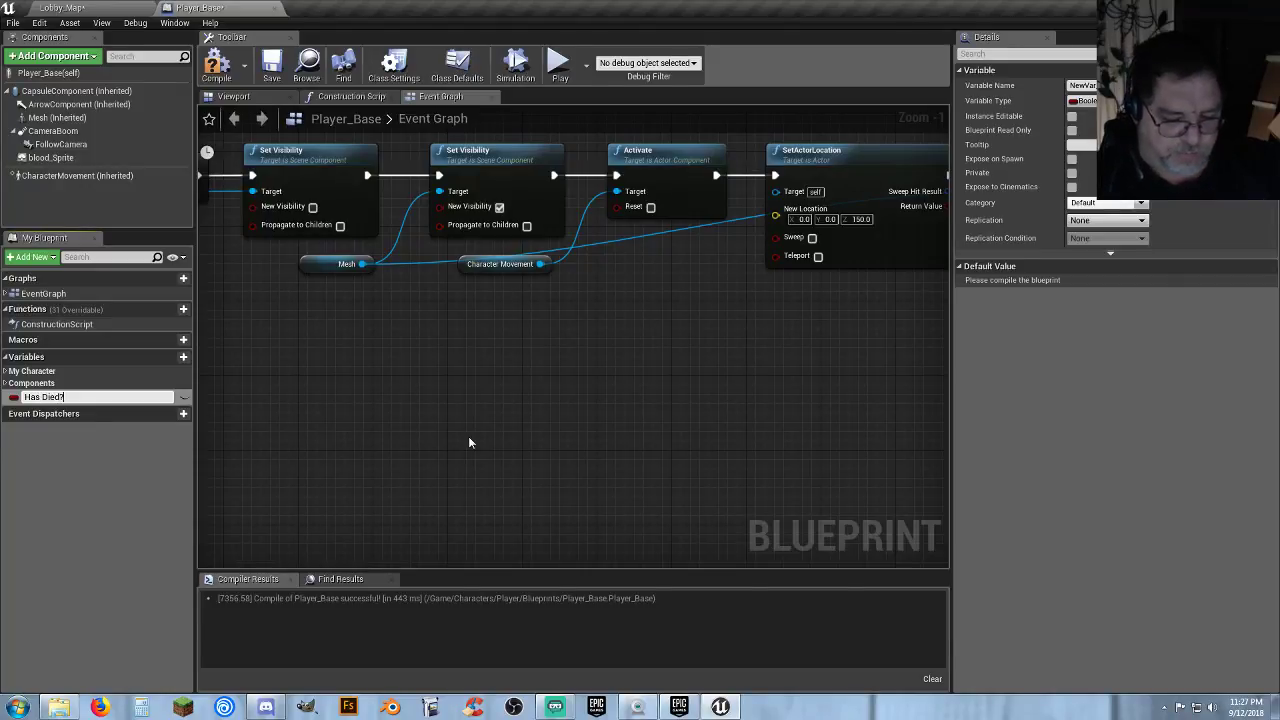
pyautogui.press('Return')
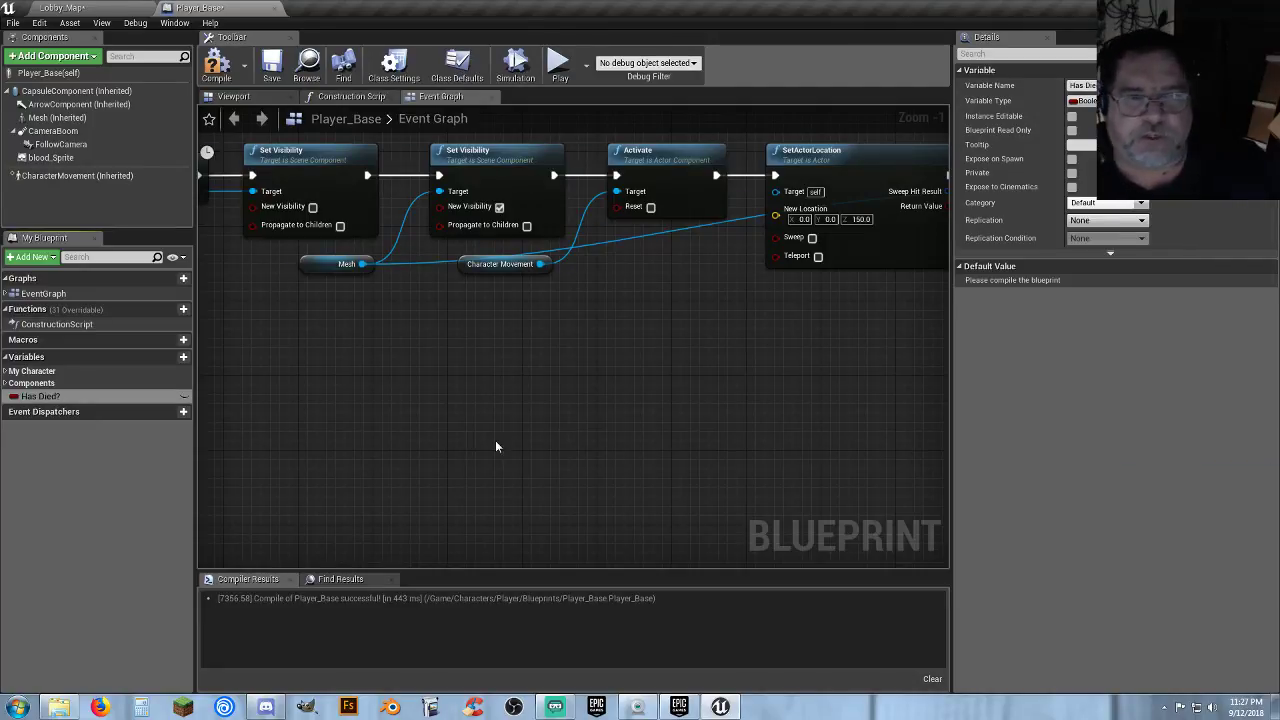
# Add a Branch node below the Blood Sprite's first Set Visibility node in the death sequence.
pyautogui.moveTo(474, 394); pyautogui.dragTo(596, 421, button='right')
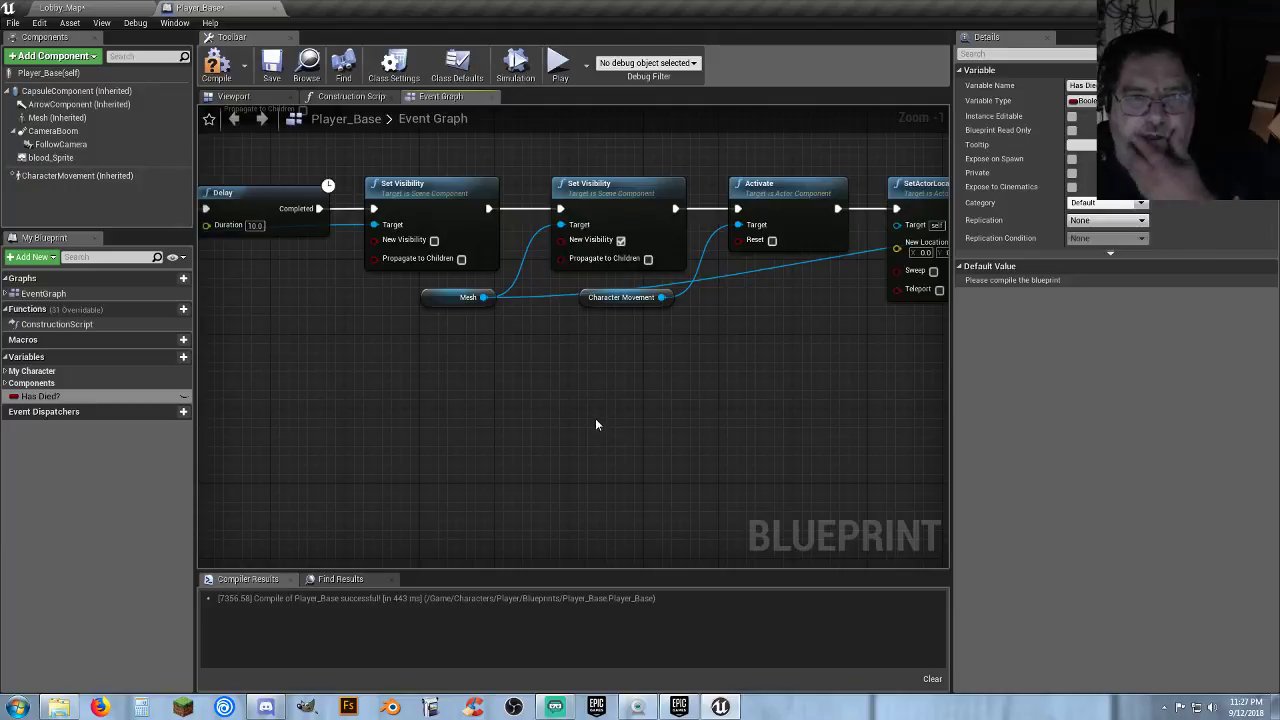
pyautogui.moveTo(597, 408); pyautogui.dragTo(607, 504, button='right')
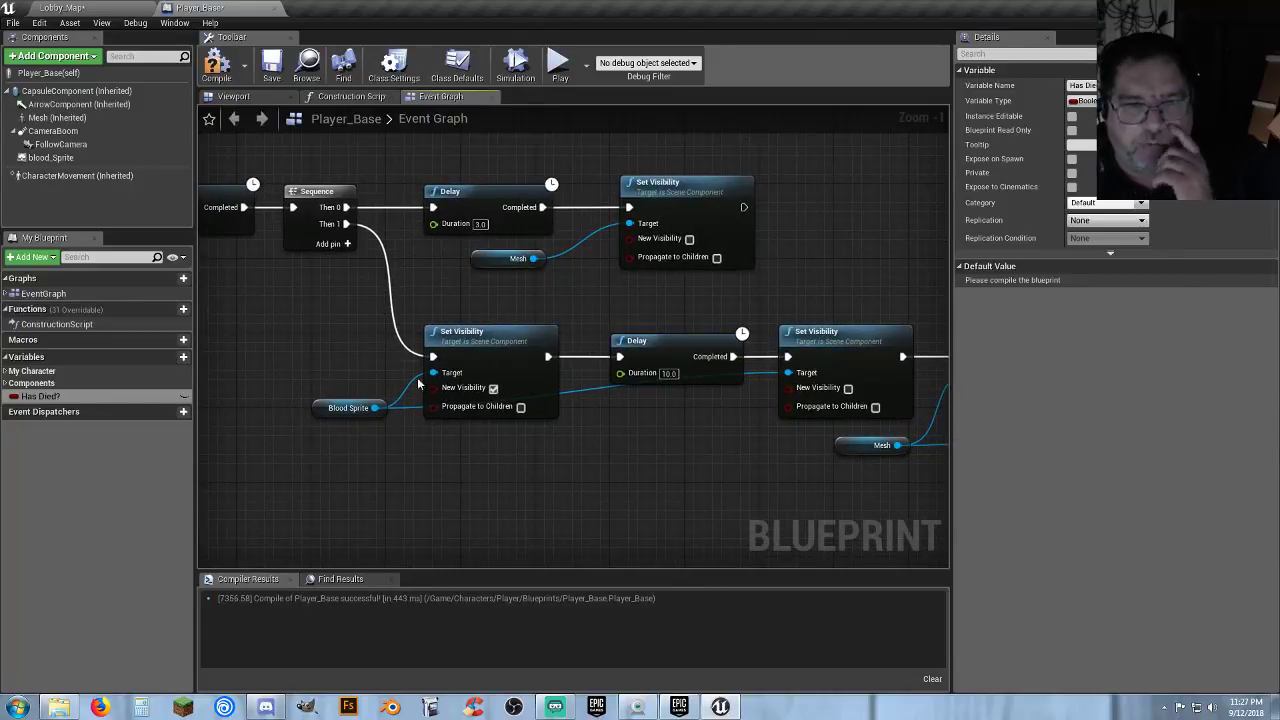
pyautogui.moveTo(517, 463); pyautogui.dragTo(625, 405, button='right')
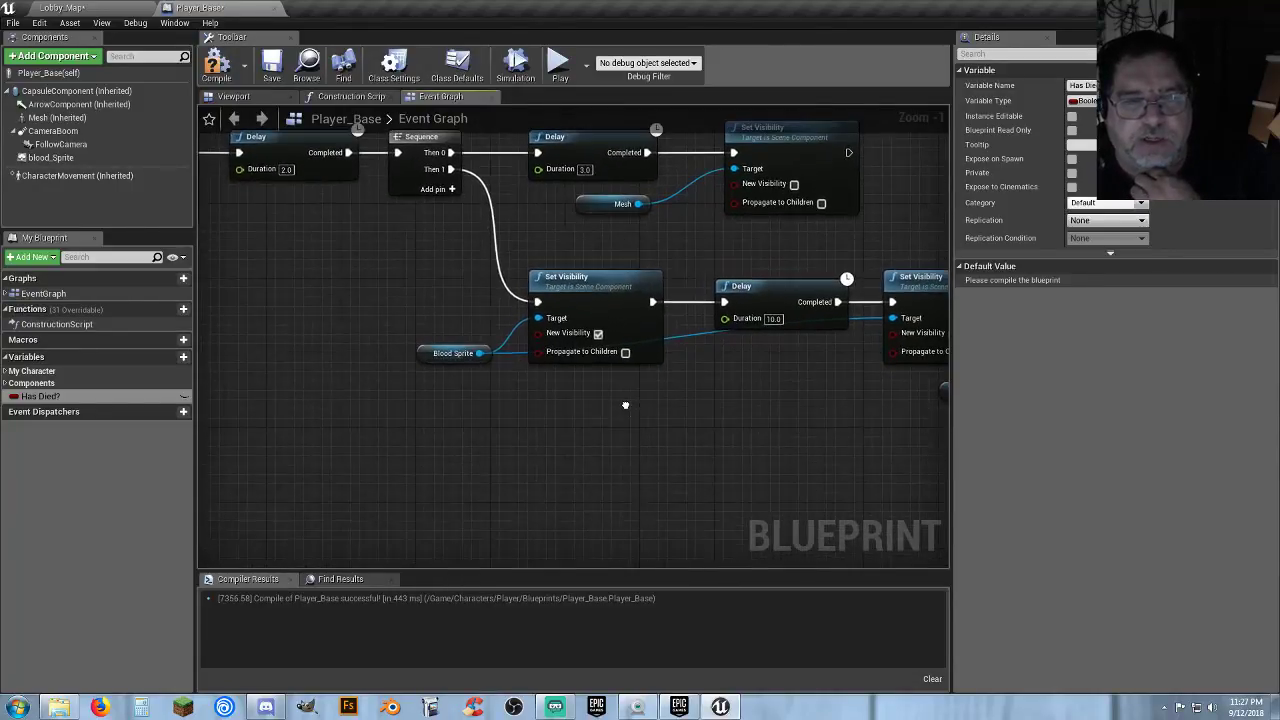
pyautogui.click(498, 429)
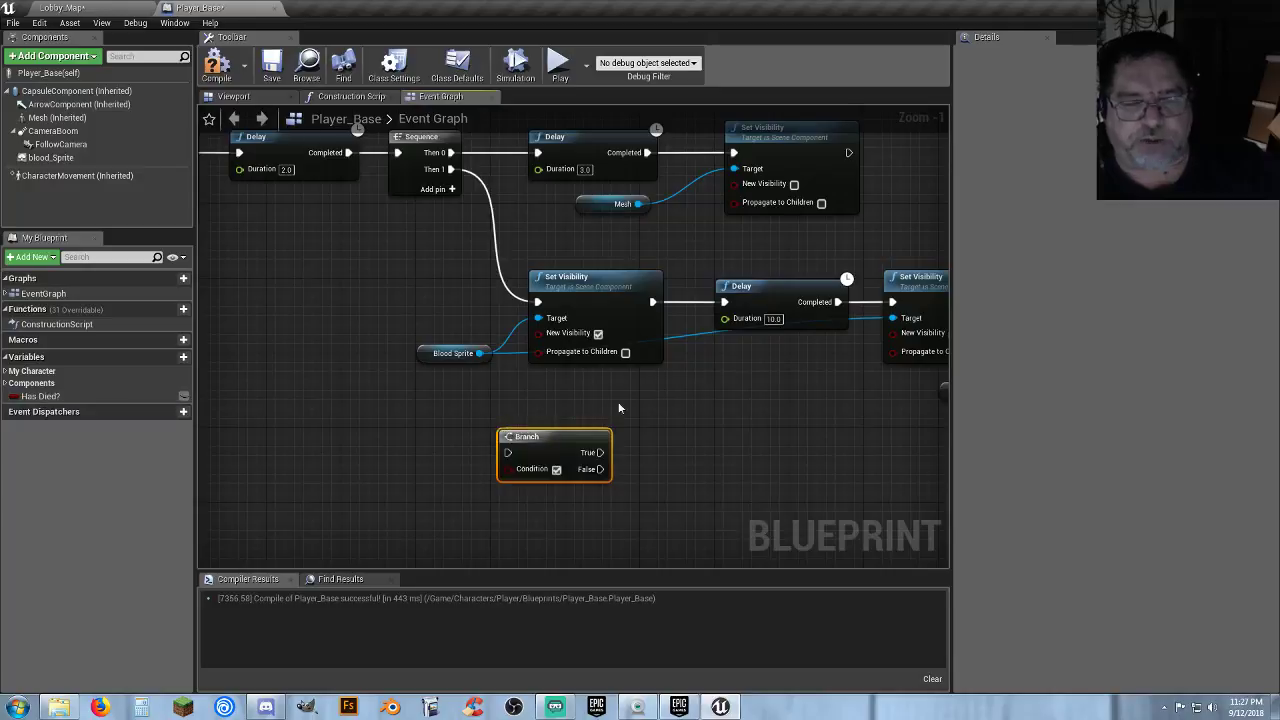
# Shift the Blood Sprite and respawn node chain away from the Sequence node and place the Branch node in the gap.
pyautogui.scroll(-5, 628, 398)
pyautogui.moveTo(742, 443); pyautogui.dragTo(456, 403, button='right')
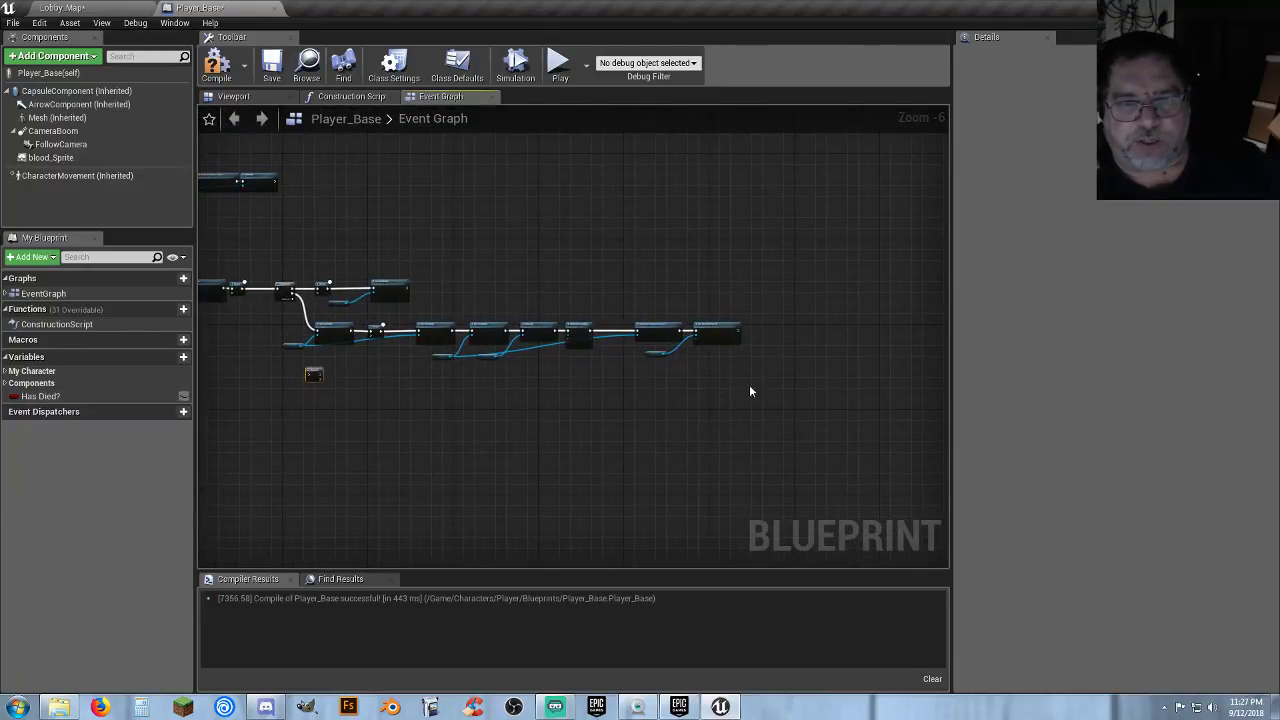
pyautogui.moveTo(766, 372); pyautogui.dragTo(393, 319)
pyautogui.click(380, 362)
pyautogui.scroll(7, 380, 362)
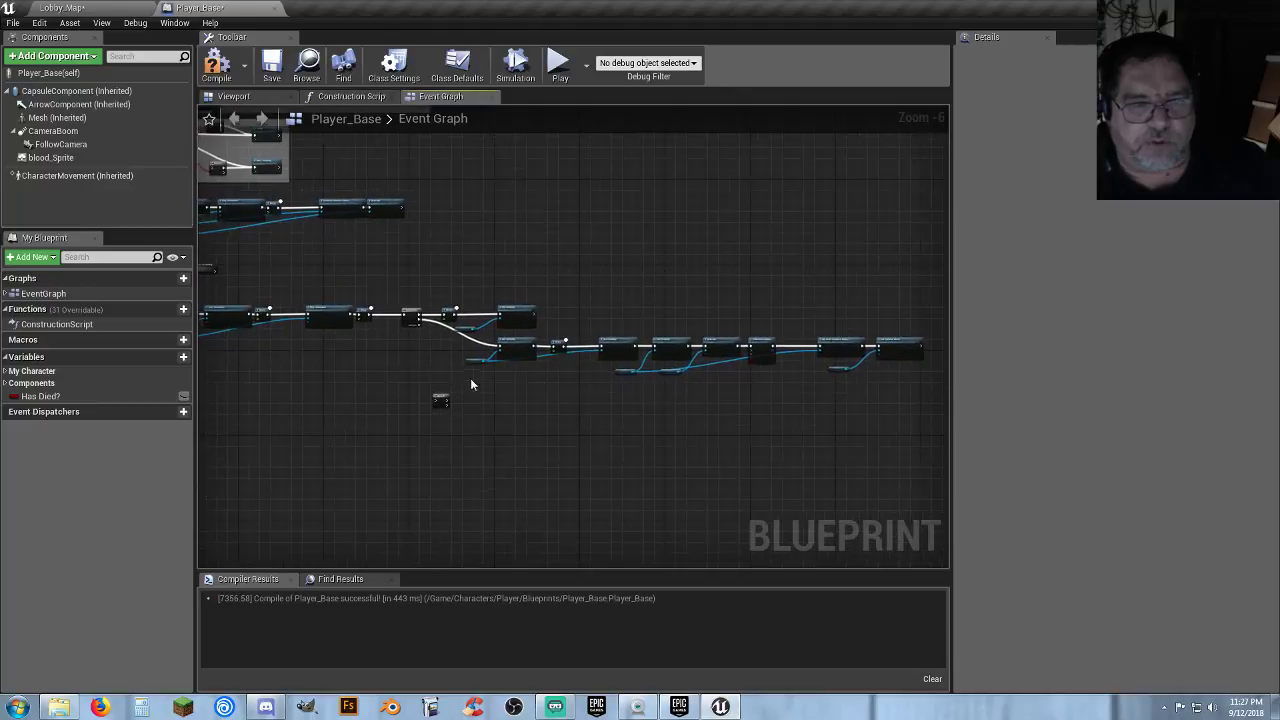
pyautogui.moveTo(518, 493); pyautogui.dragTo(500, 287)
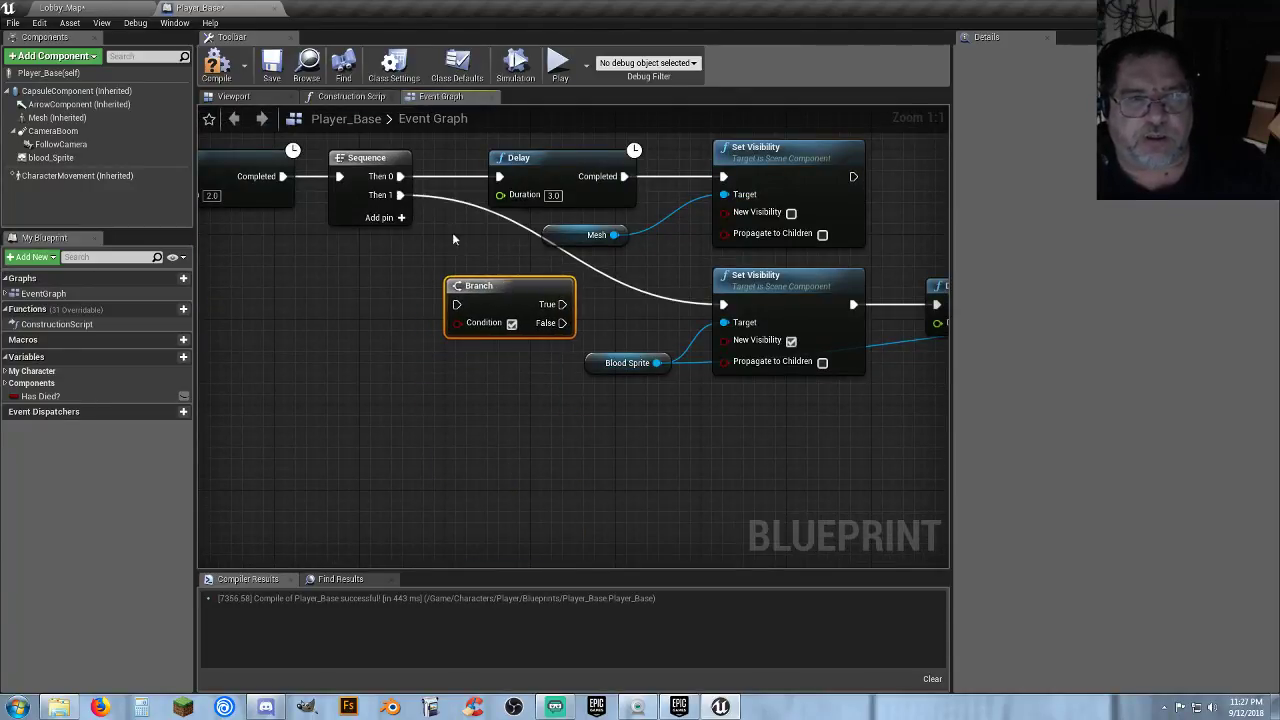
# Connect the Sequence's Then 1 output to the Branch and its True output to the Blood Sprite's Set Visibility, aligning the Branch.
pyautogui.moveTo(400, 195); pyautogui.dragTo(457, 305)
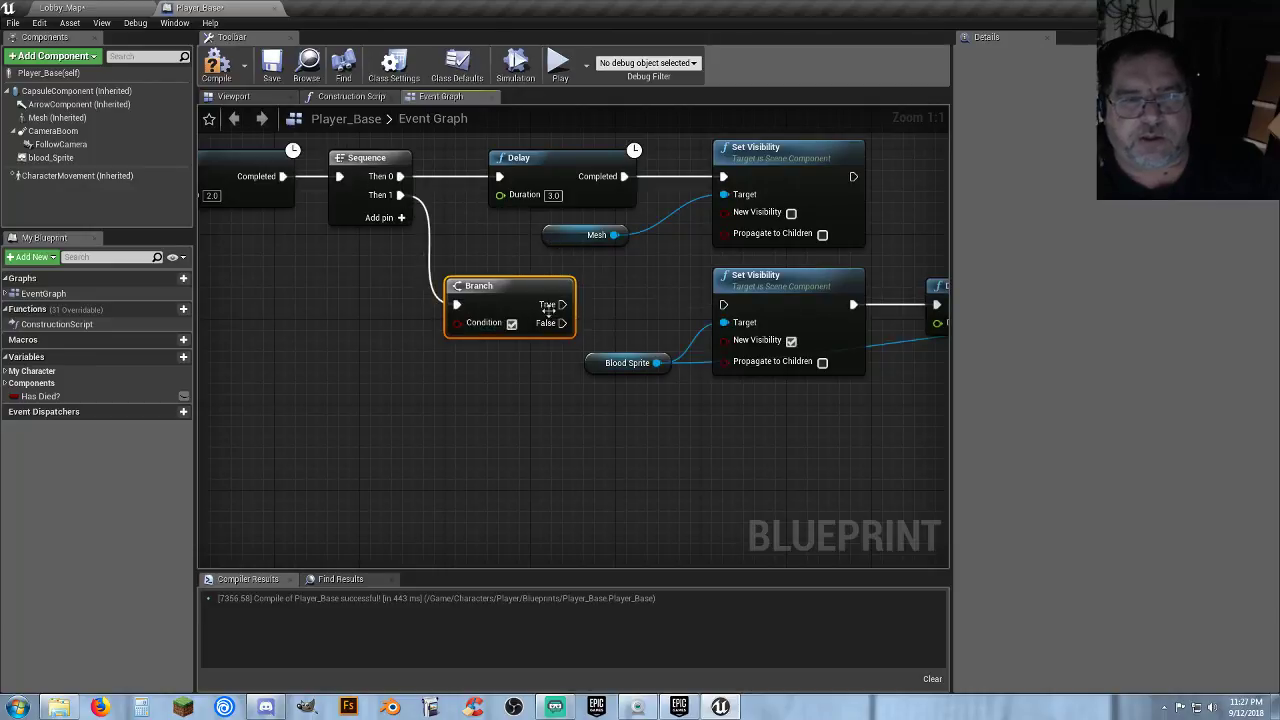
pyautogui.moveTo(562, 304); pyautogui.dragTo(726, 309)
pyautogui.moveTo(532, 284); pyautogui.dragTo(575, 284)
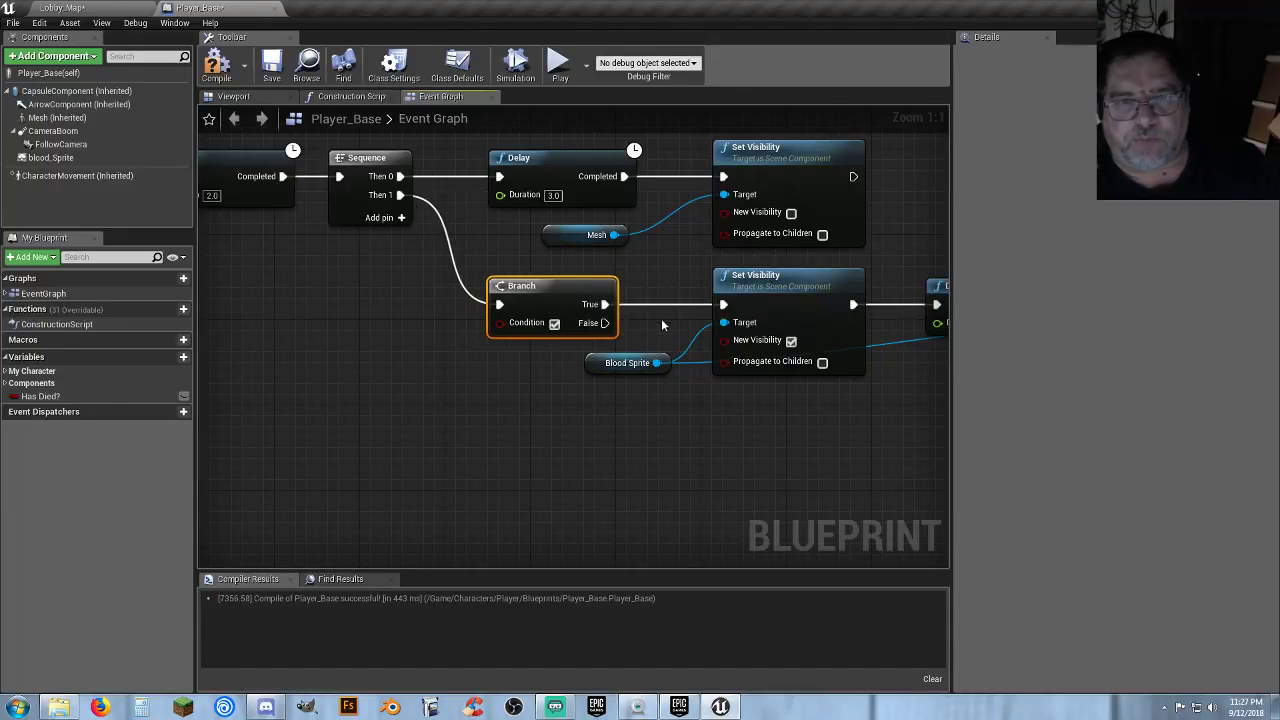
# Reconnect the Blood Sprite's Set Visibility to the Branch's False output and use Has Died? as the Branch's Condition.
pyautogui.keyDown('ctrl'); pyautogui.click(645, 302); pyautogui.keyUp('ctrl')
pyautogui.click(646, 274)
pyautogui.moveTo(604, 320); pyautogui.dragTo(724, 304)
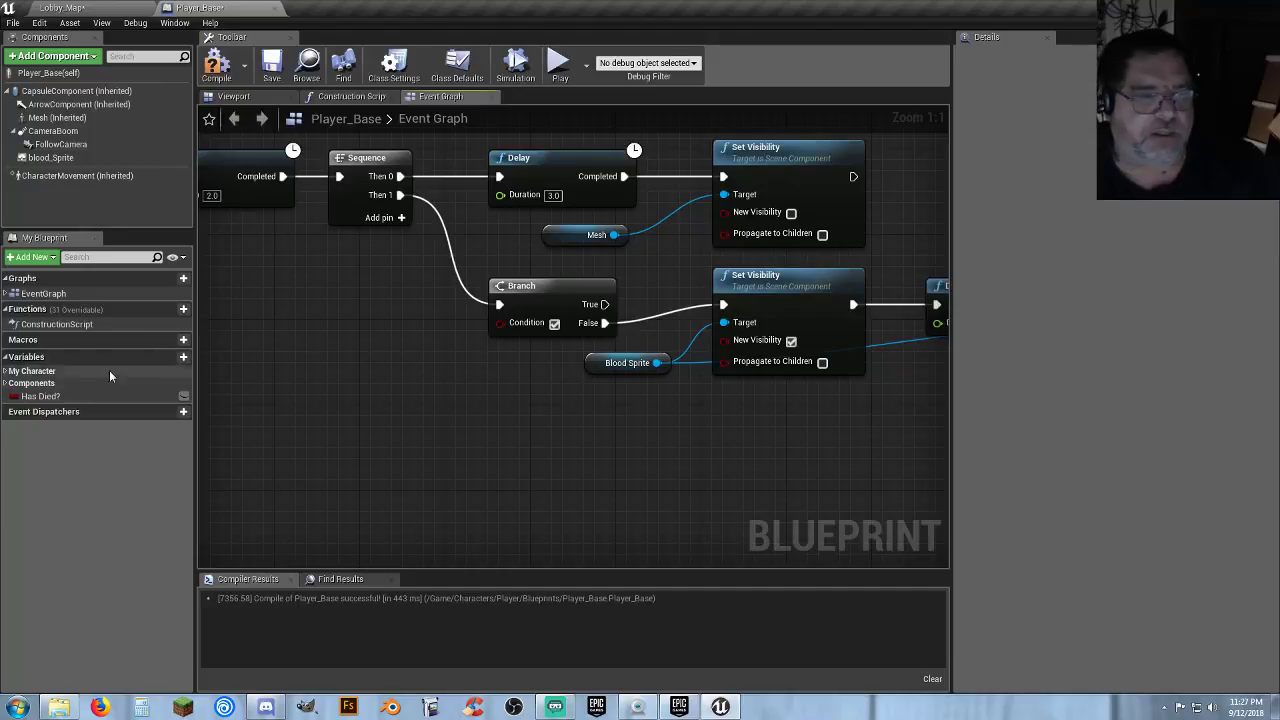
pyautogui.moveTo(40, 396); pyautogui.dragTo(500, 323)
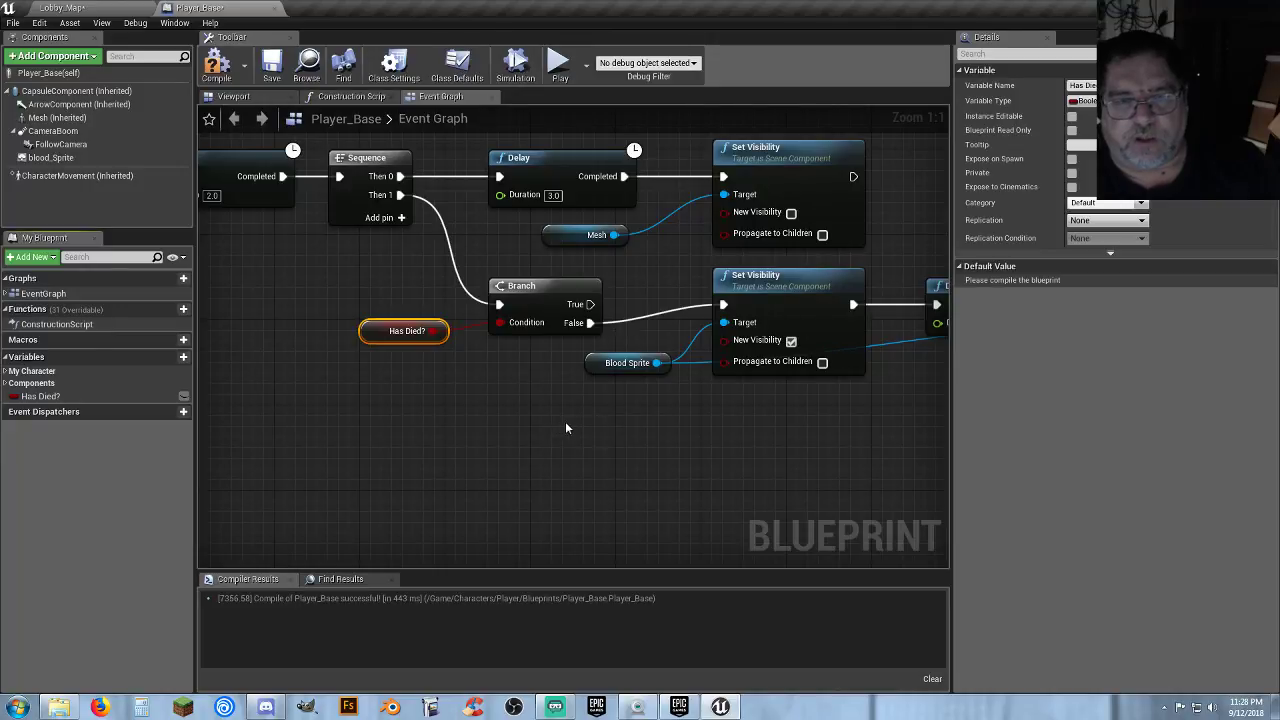
# Connect the Branch's True output to the Set Visibility after the 10-second Delay and shift the node chain starting there slightly lower.
pyautogui.moveTo(657, 437); pyautogui.dragTo(522, 419, button='right')
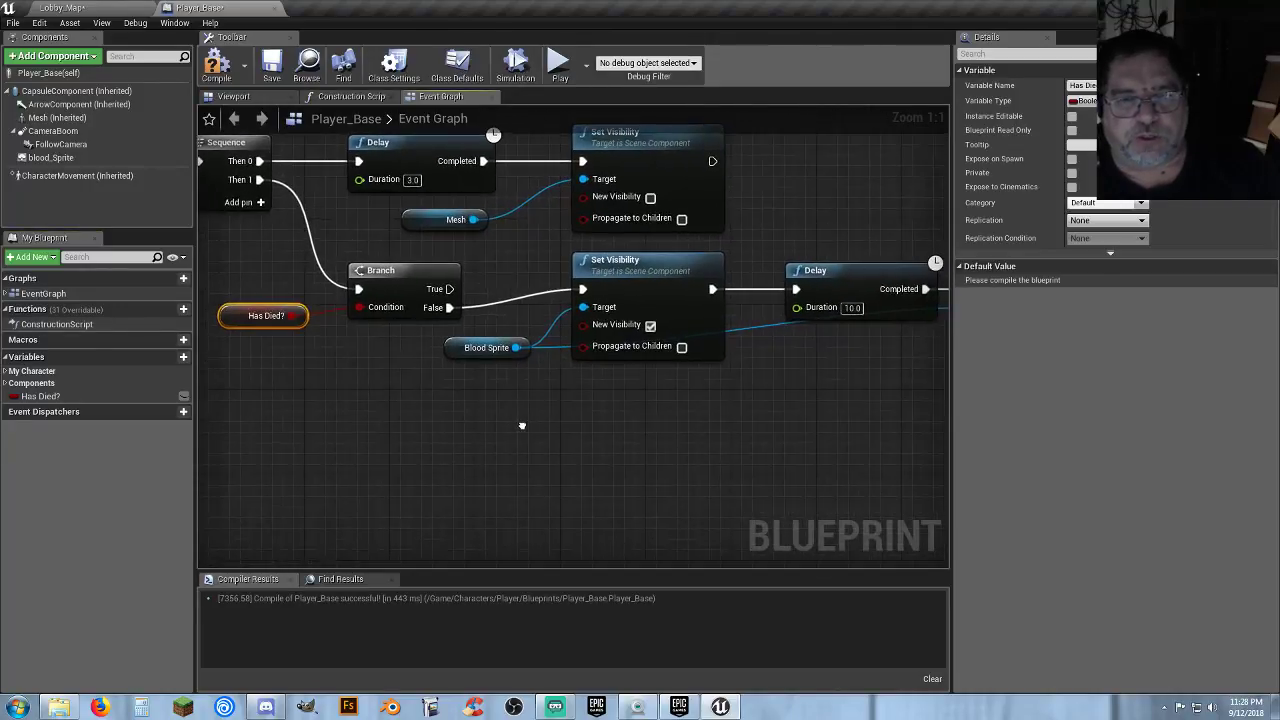
pyautogui.scroll(-1, 522, 419)
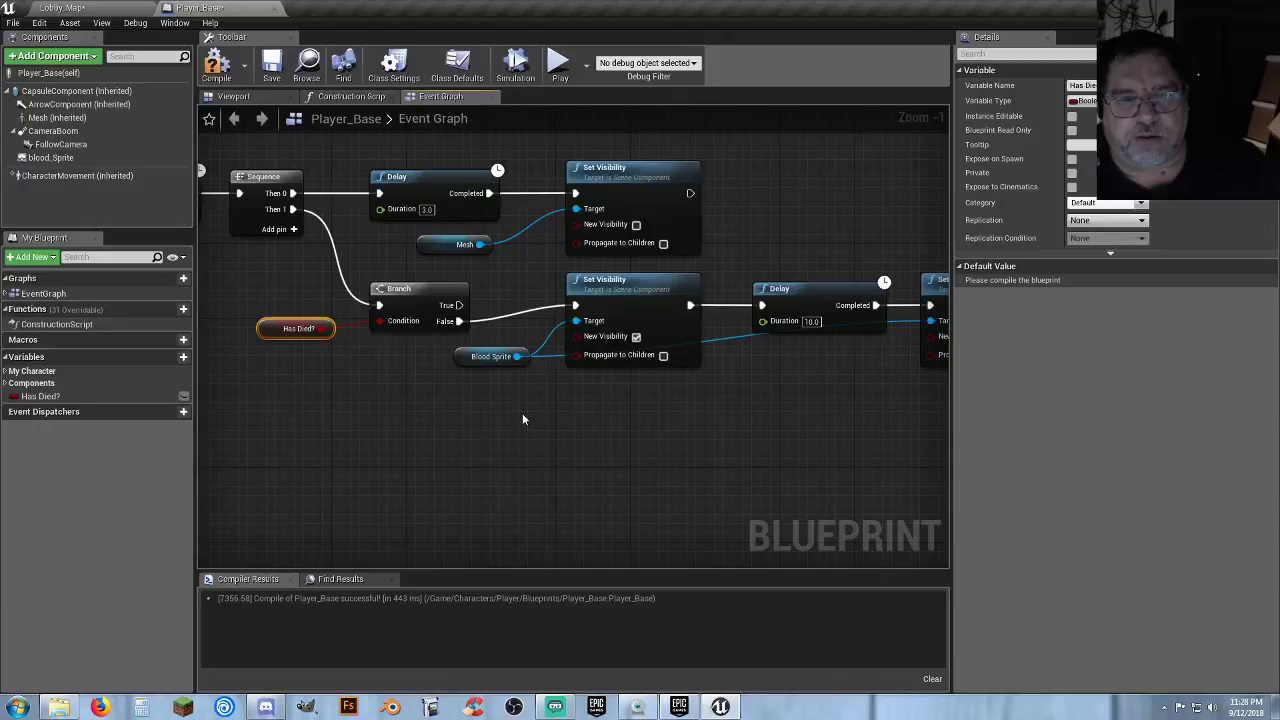
pyautogui.moveTo(522, 419); pyautogui.dragTo(490, 397, button='right')
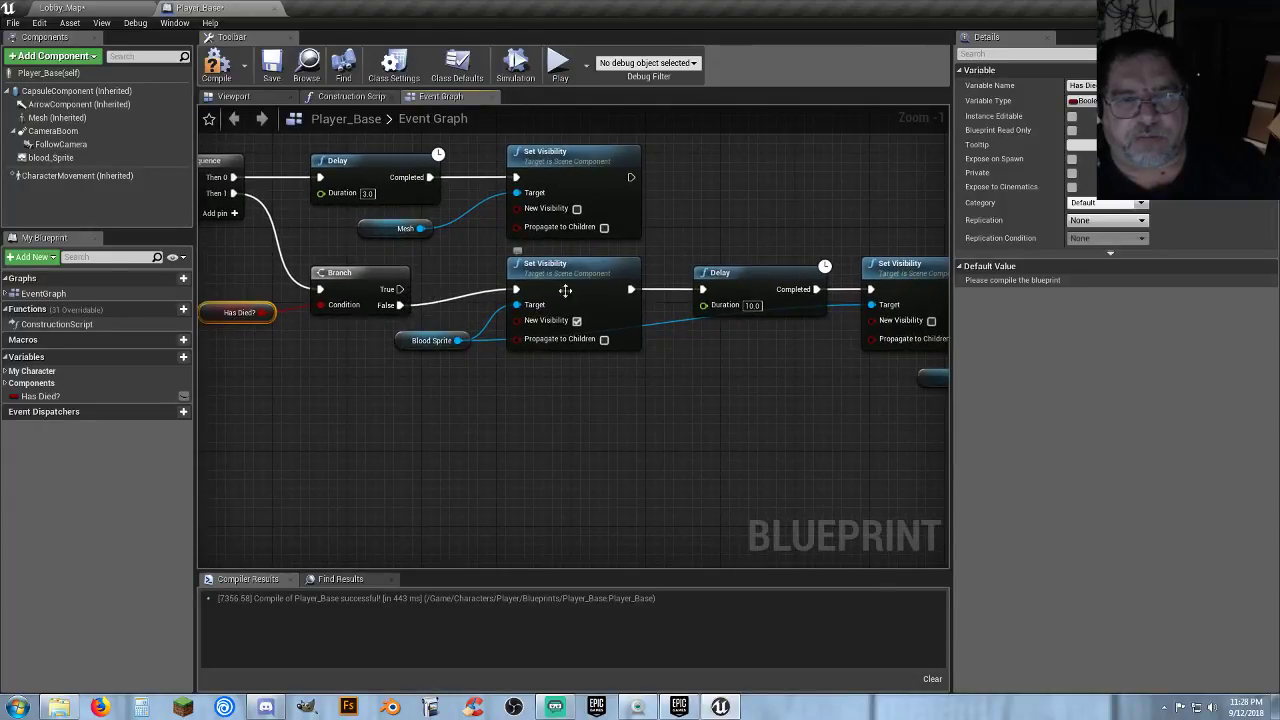
pyautogui.moveTo(604, 404); pyautogui.dragTo(520, 403, button='right')
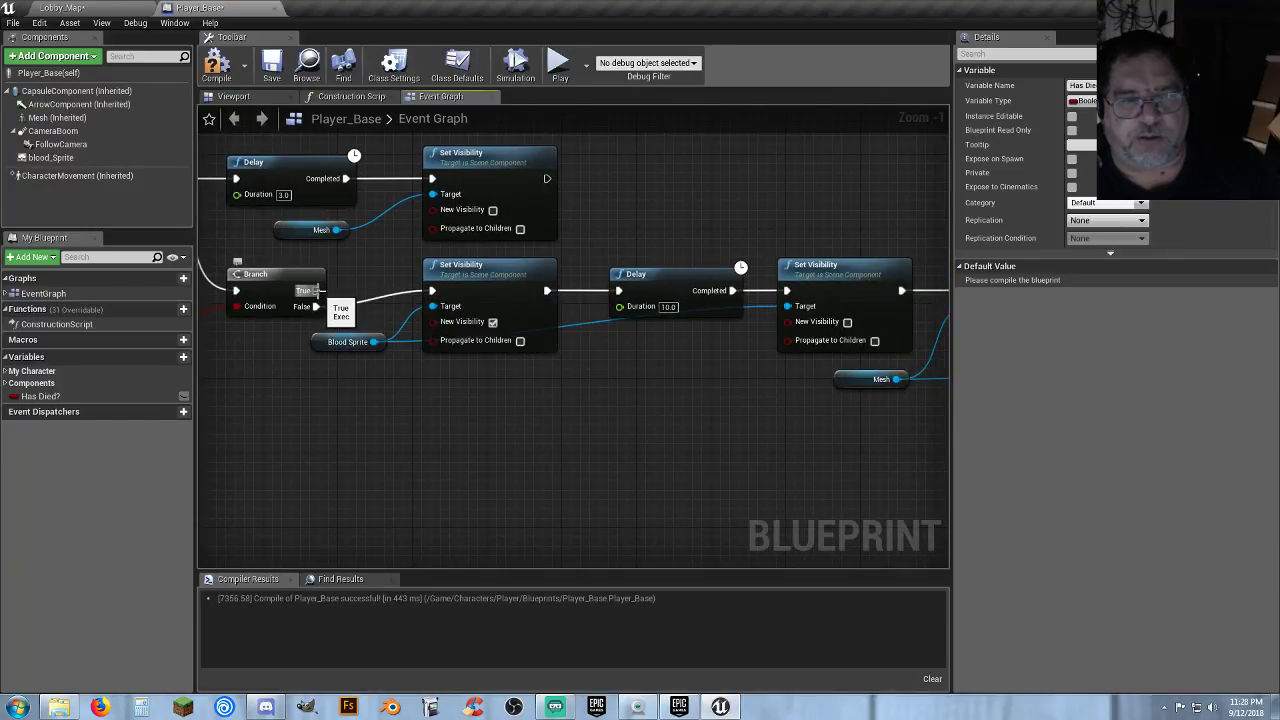
pyautogui.moveTo(312, 291); pyautogui.dragTo(789, 291)
pyautogui.moveTo(721, 401); pyautogui.dragTo(418, 406, button='right')
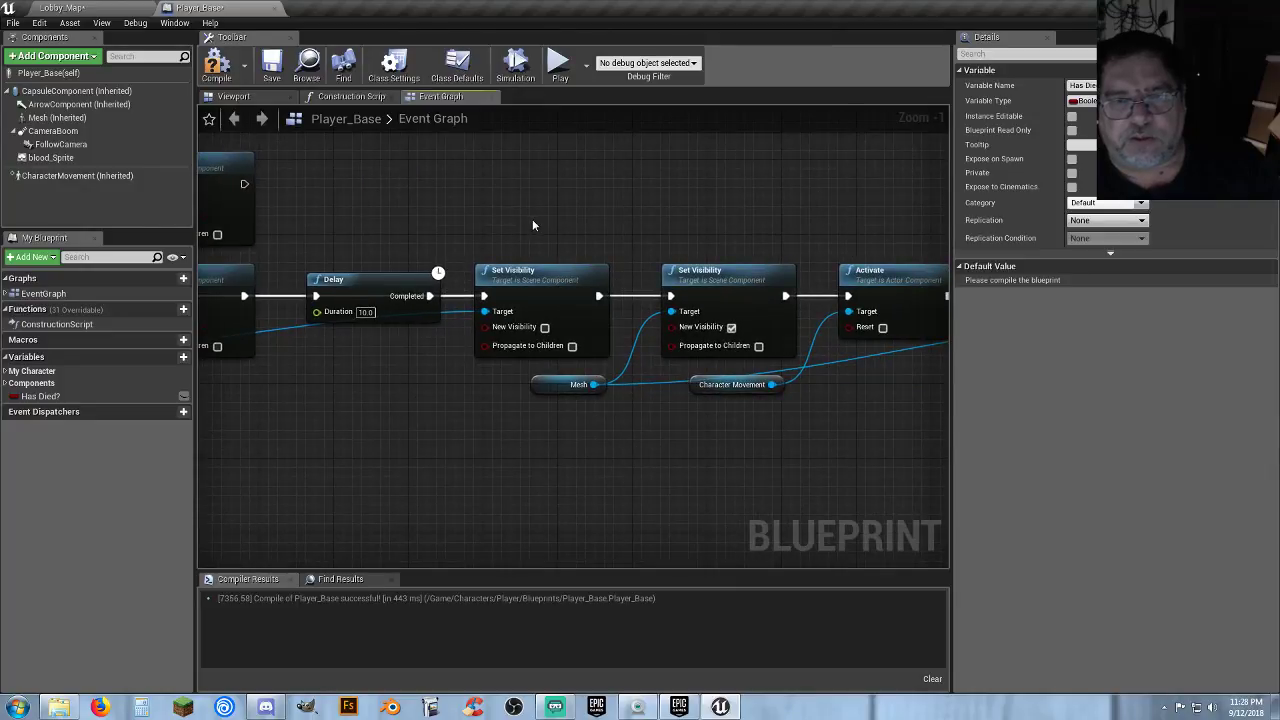
pyautogui.scroll(-5, 532, 219)
pyautogui.moveTo(630, 240); pyautogui.dragTo(741, 300)
pyautogui.moveTo(490, 241); pyautogui.dragTo(485, 254)
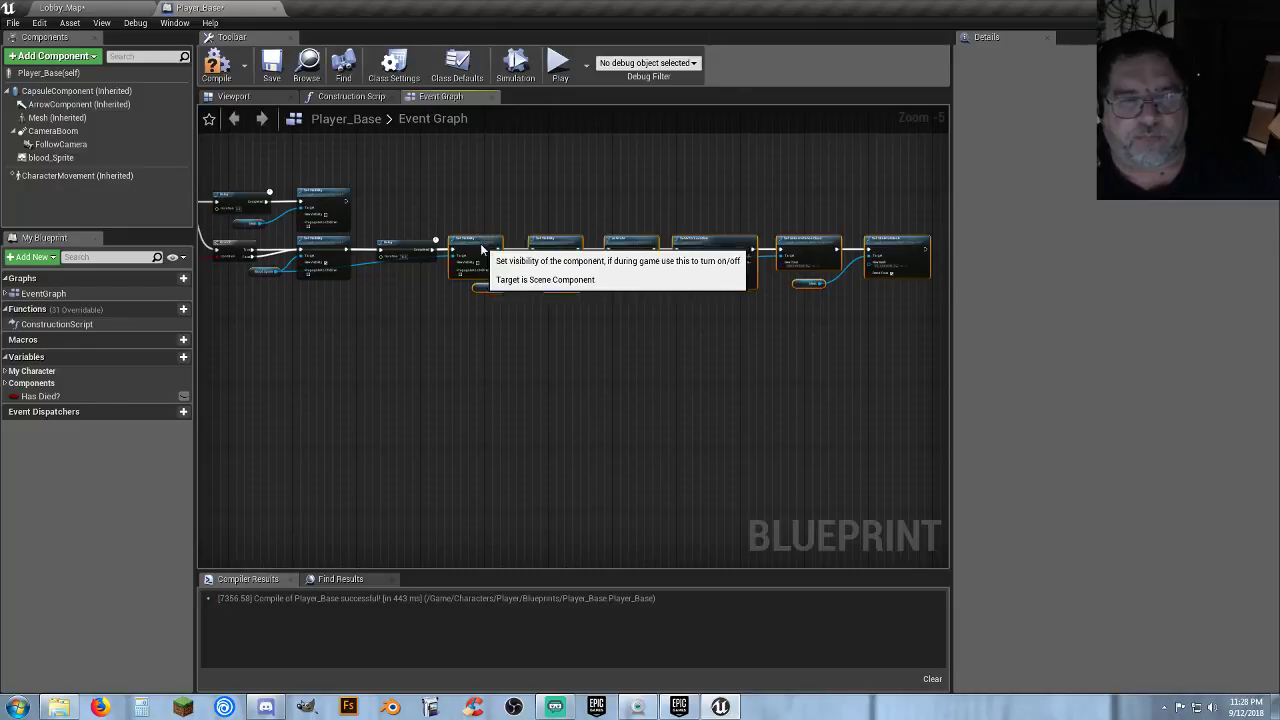
pyautogui.scroll(3, 394, 286)
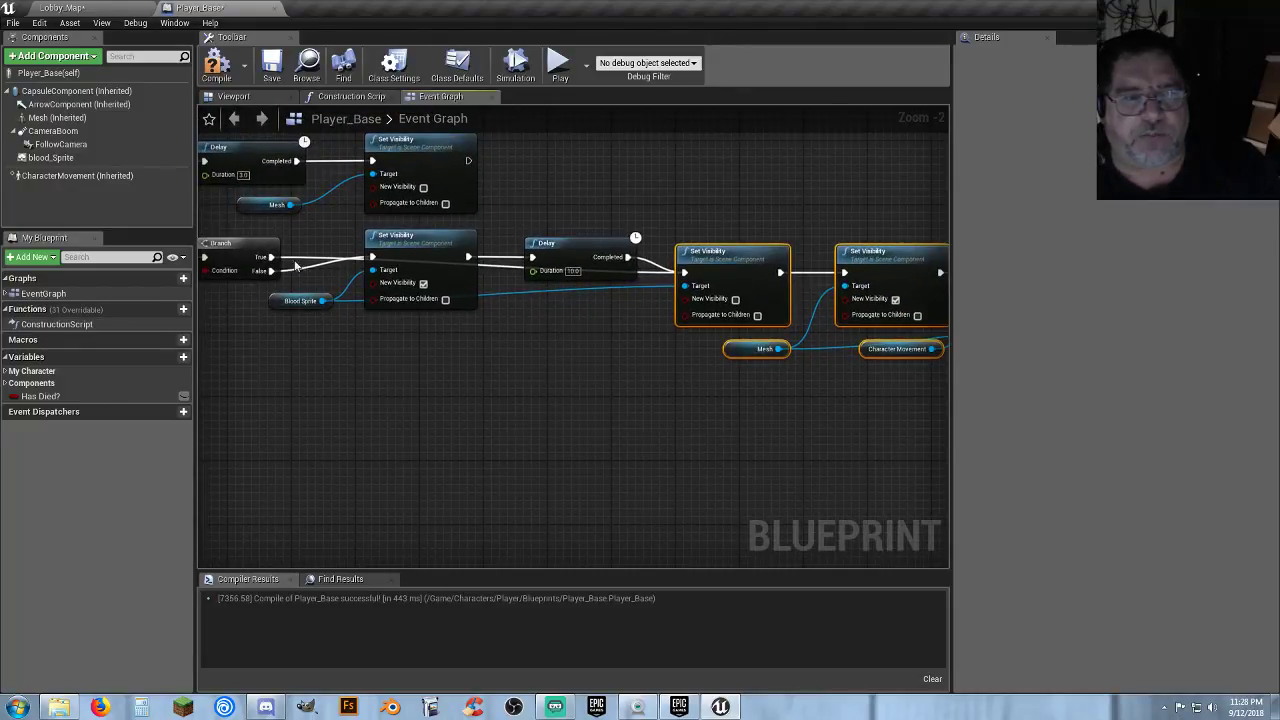
# Add a Set Has Died? node after Set Skeletal Mesh, connected to its execution output and aligned with it.
pyautogui.moveTo(267, 334); pyautogui.dragTo(210, 342, button='right')
pyautogui.moveTo(731, 430); pyautogui.dragTo(405, 418, button='right')
pyautogui.moveTo(732, 405); pyautogui.dragTo(557, 398, button='right')
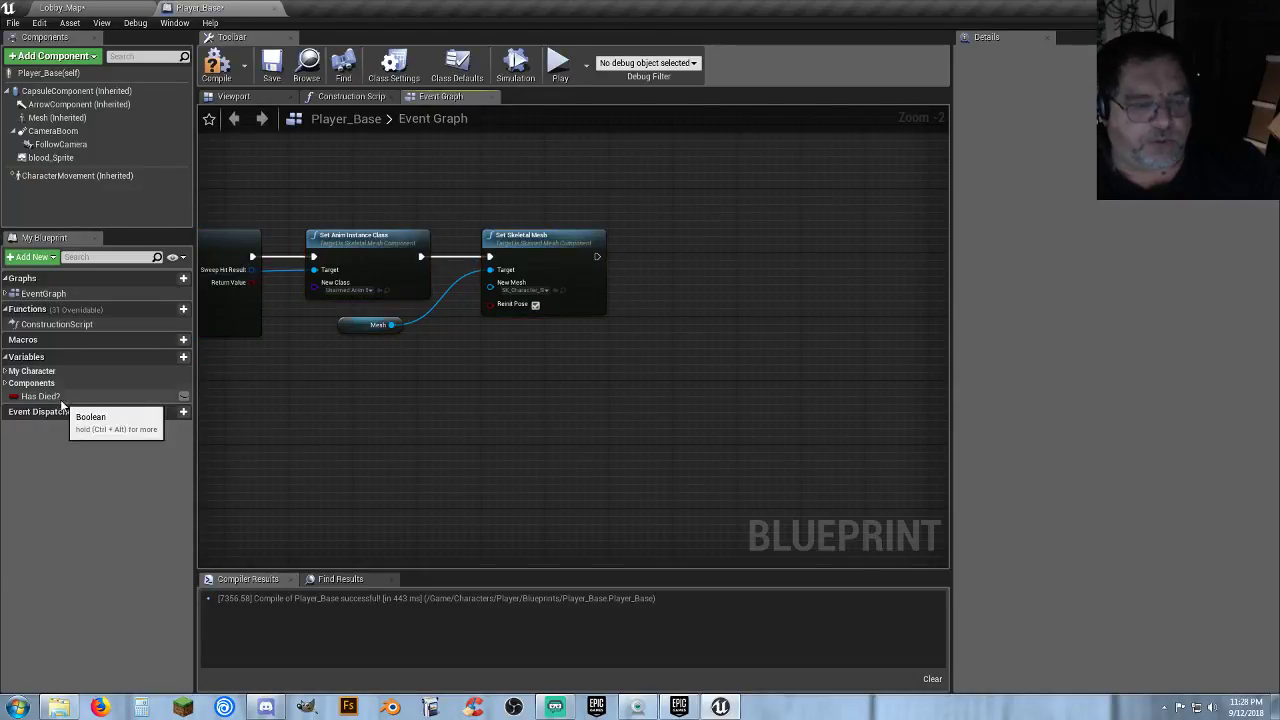
pyautogui.moveTo(63, 395); pyautogui.dragTo(597, 257)
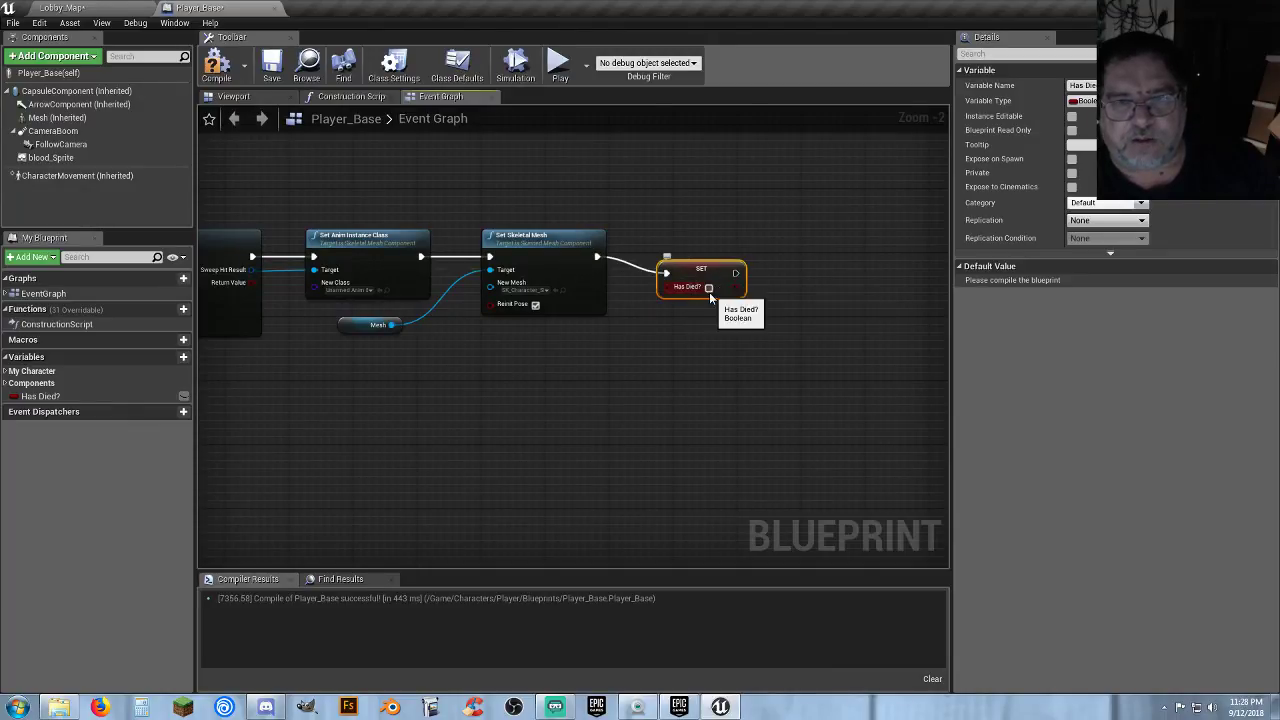
pyautogui.moveTo(680, 276); pyautogui.dragTo(657, 260)
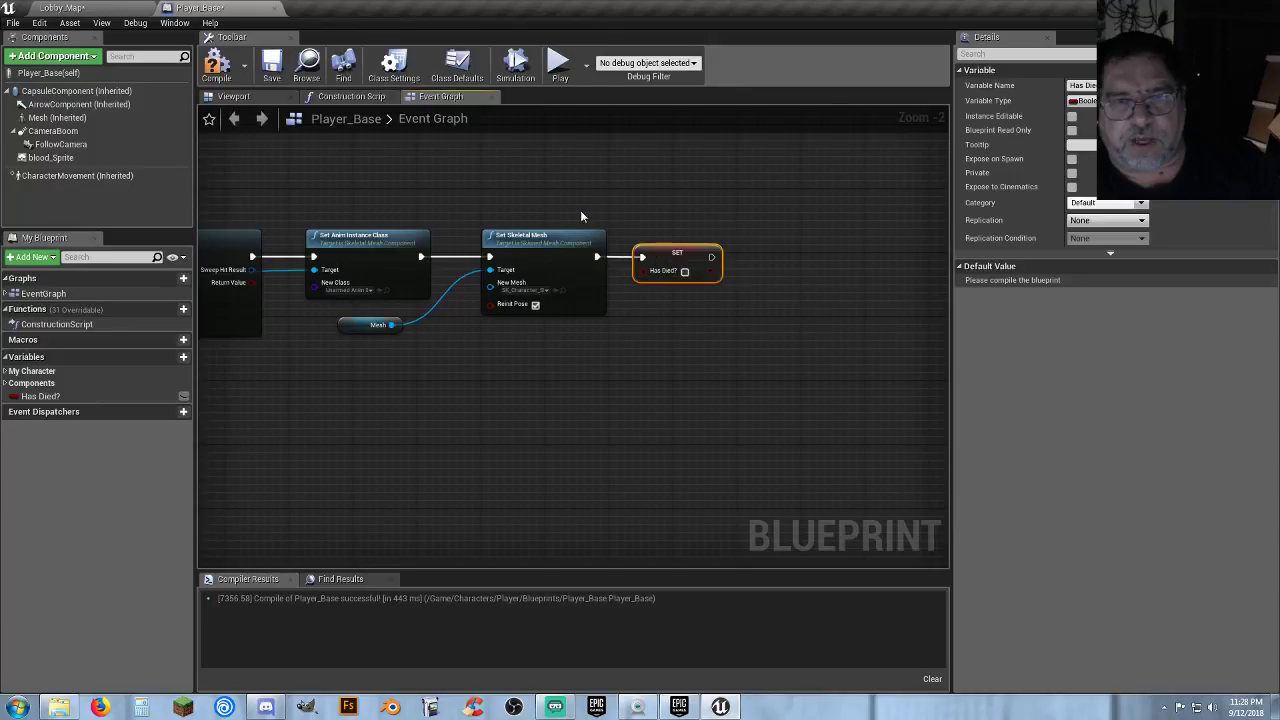
# Compile and save the Player_Base blueprint.
pyautogui.click(350, 187)
pyautogui.moveTo(350, 187); pyautogui.dragTo(921, 228, button='right')
pyautogui.moveTo(396, 187); pyautogui.dragTo(699, 228, button='right')
pyautogui.click(217, 63)
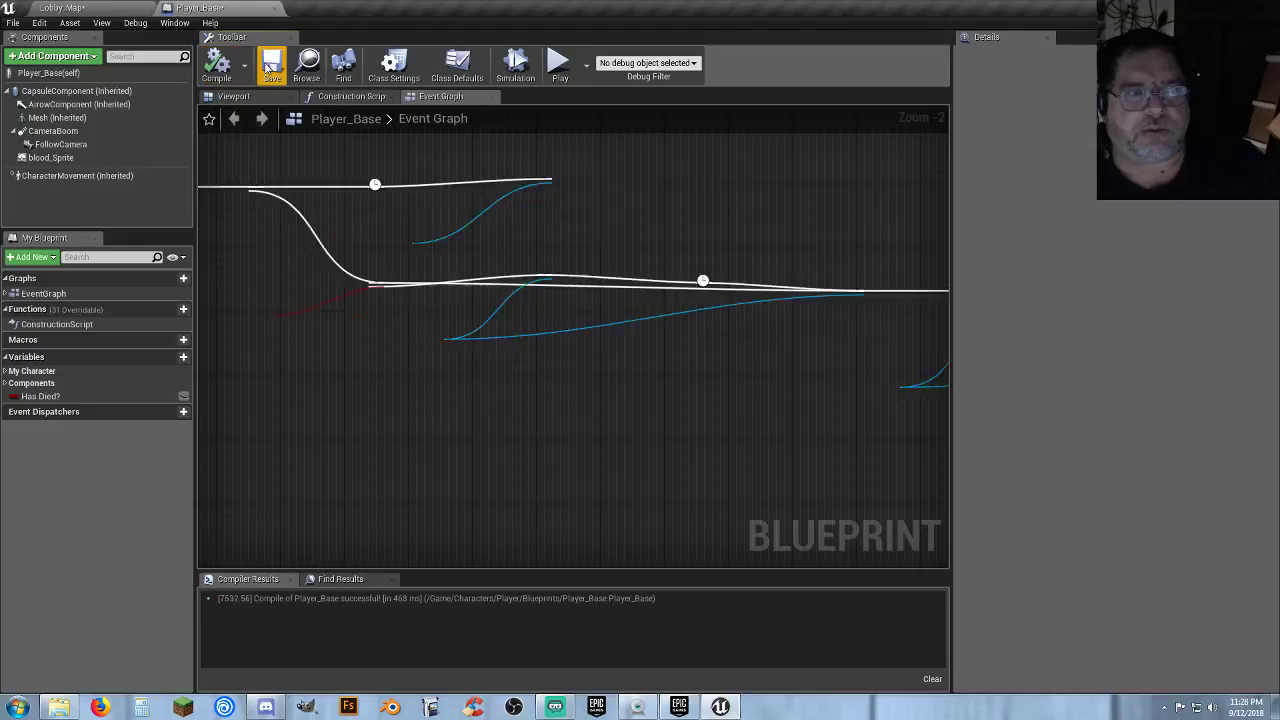
# Play the Lobby_Map level and test the pirate's death and respawn as a skeleton.
pyautogui.click(112, 10)
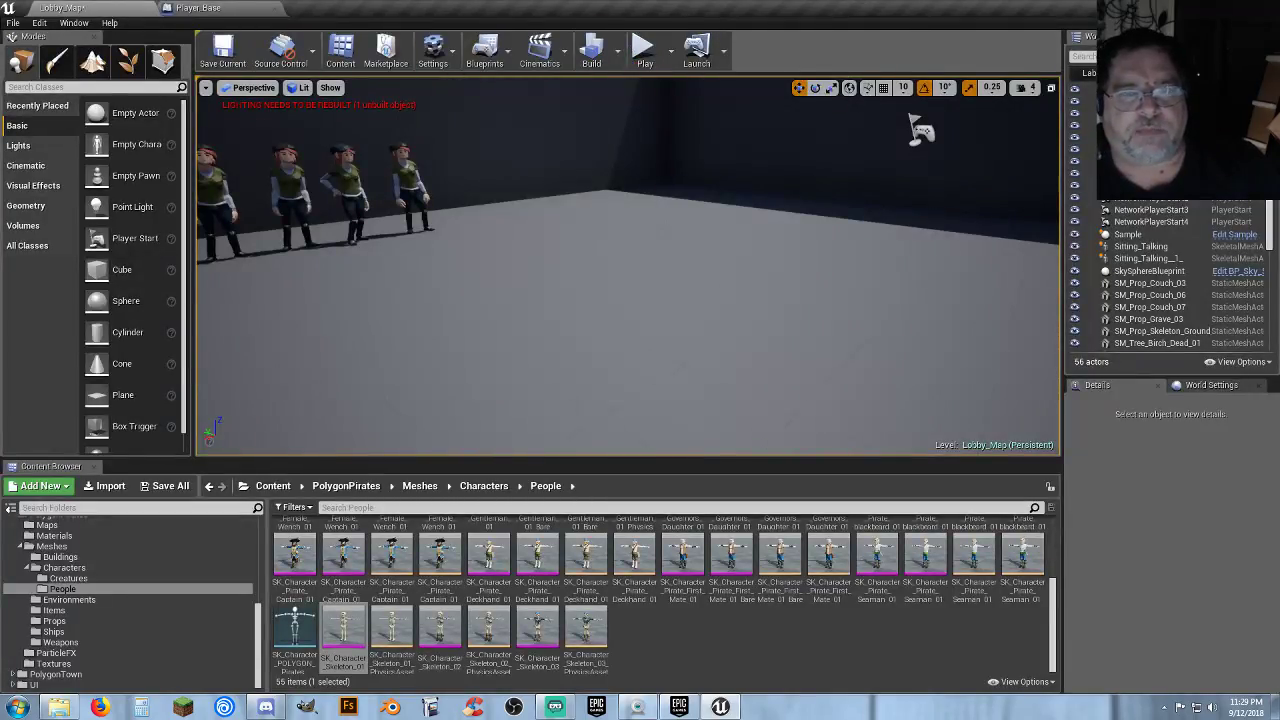
pyautogui.click(641, 53)
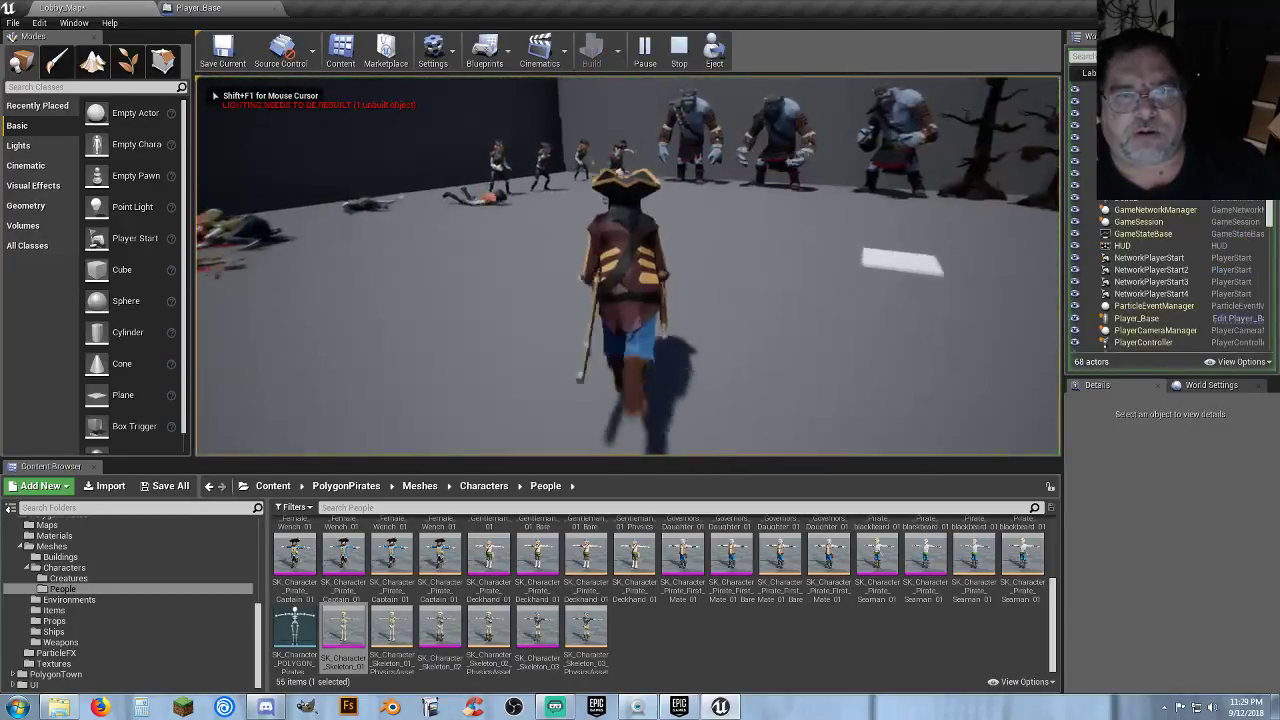
pyautogui.press('w')
pyautogui.press('space')
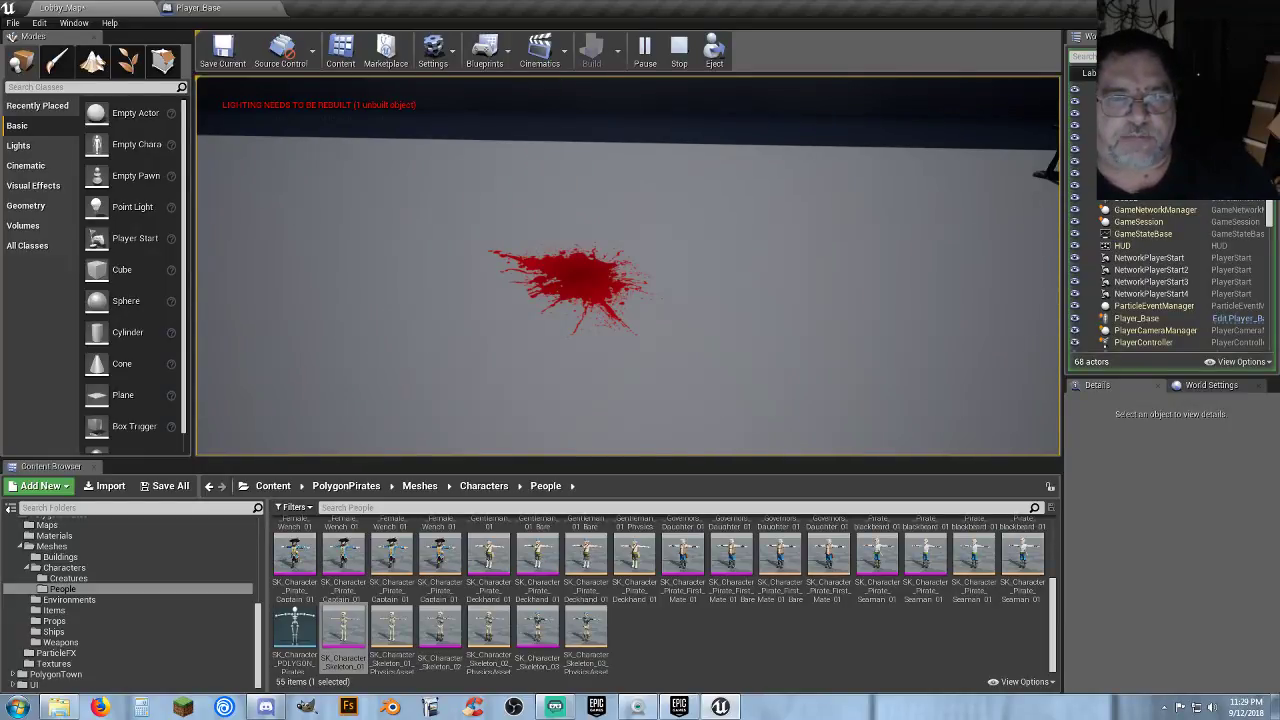
pyautogui.press('w')
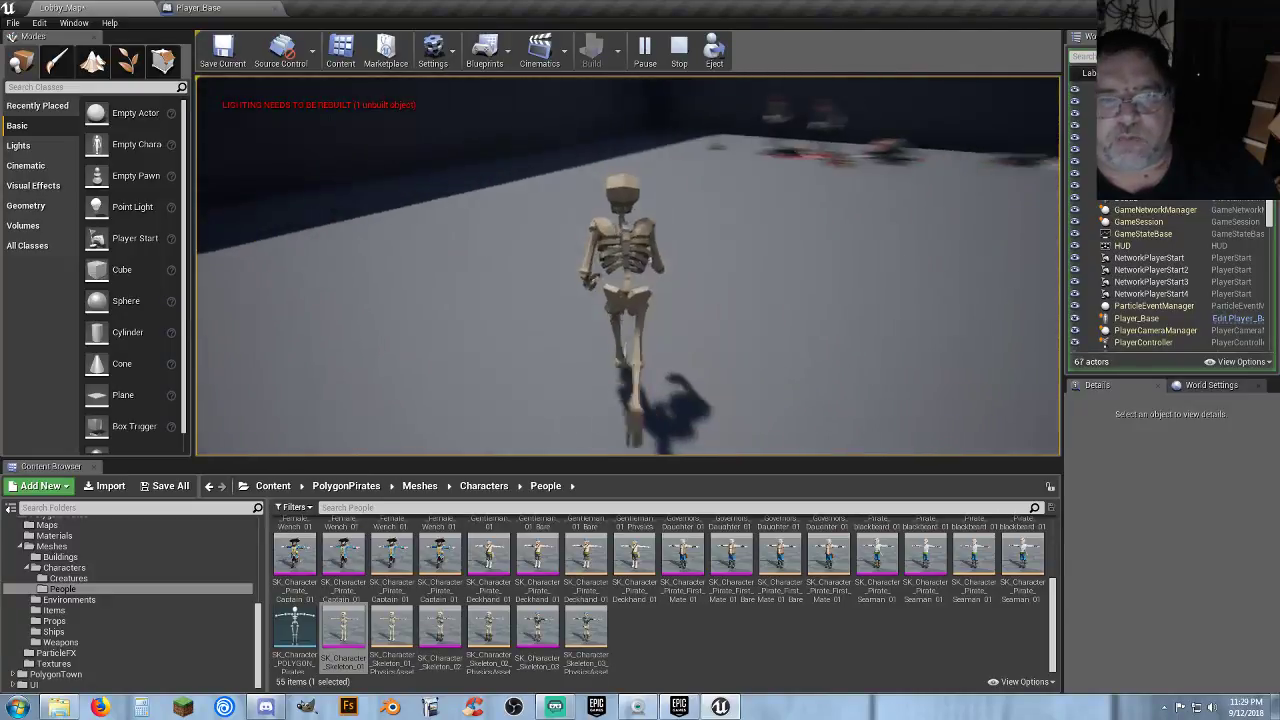
# Test a second death with the respawned skeleton, try moving around the level, and end the play session.
pyautogui.press('1')
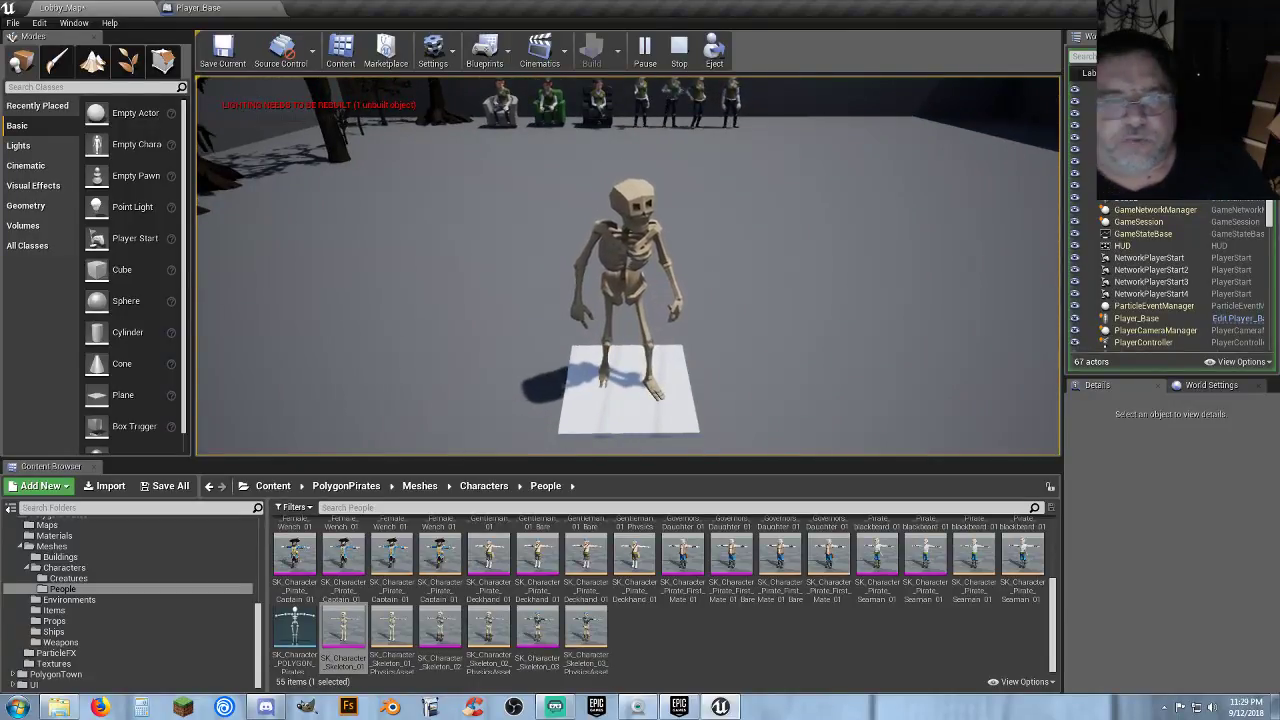
pyautogui.press('w')
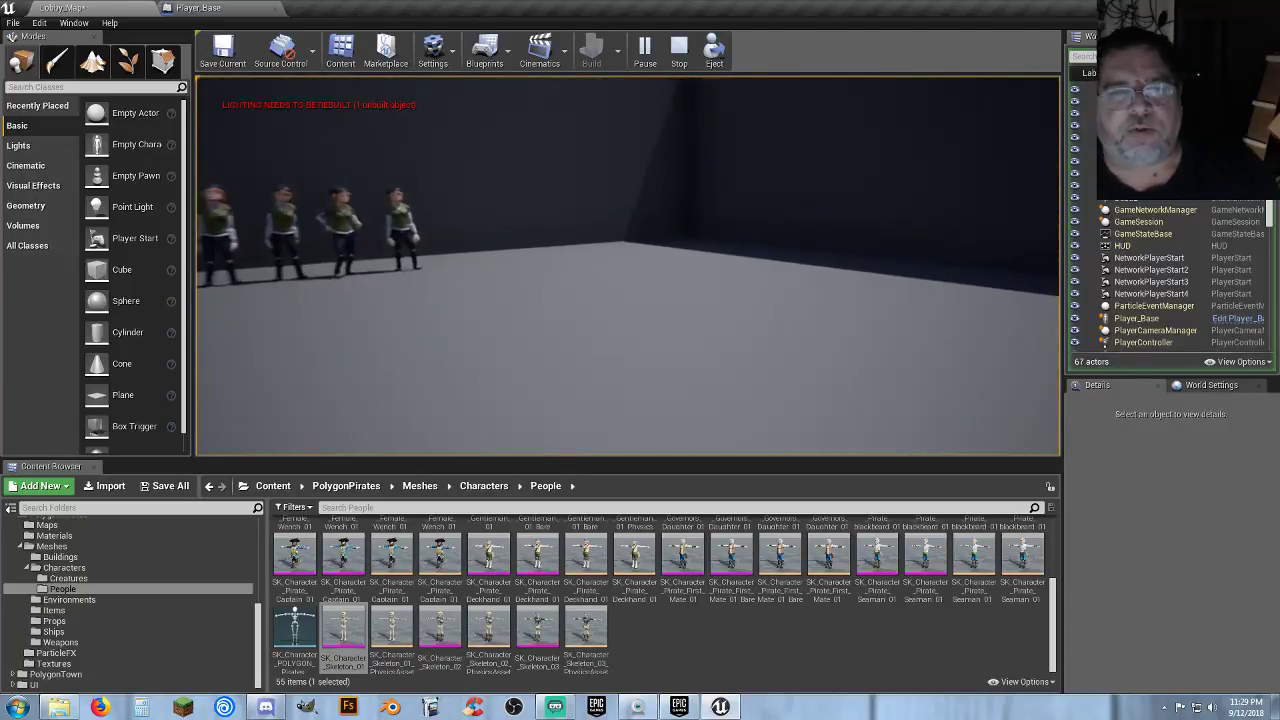
pyautogui.press('w')
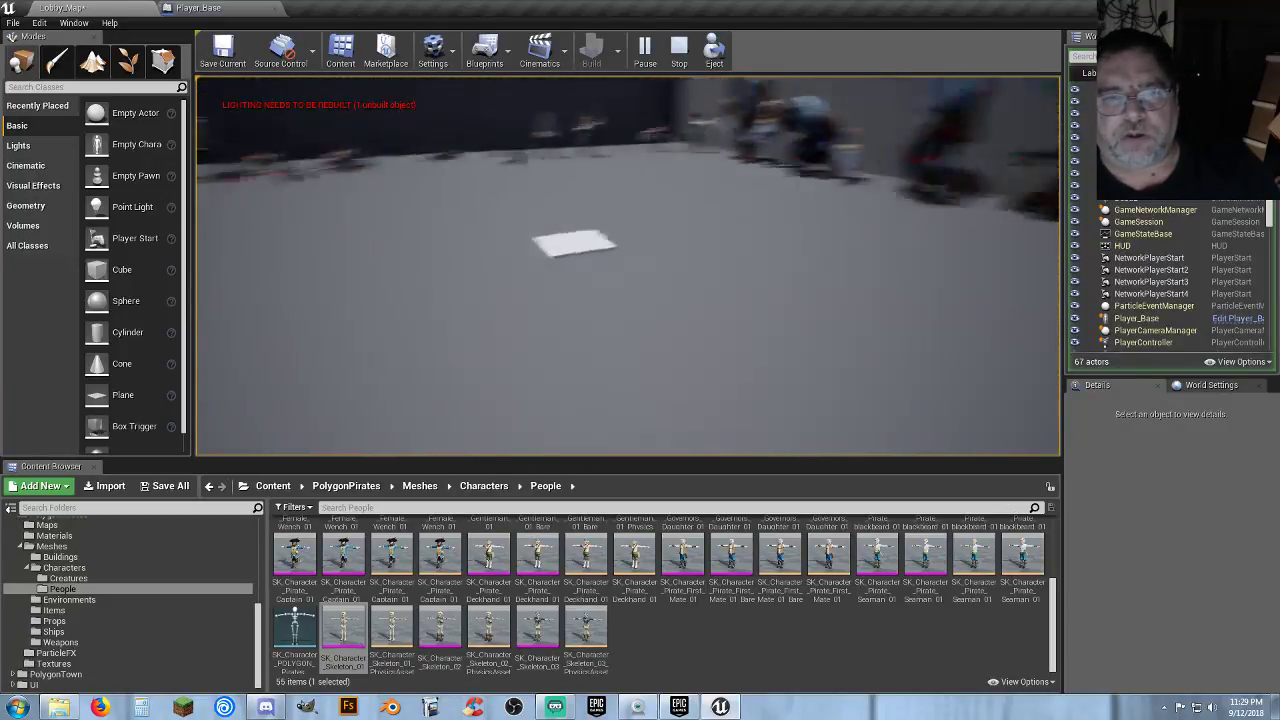
pyautogui.press('w')
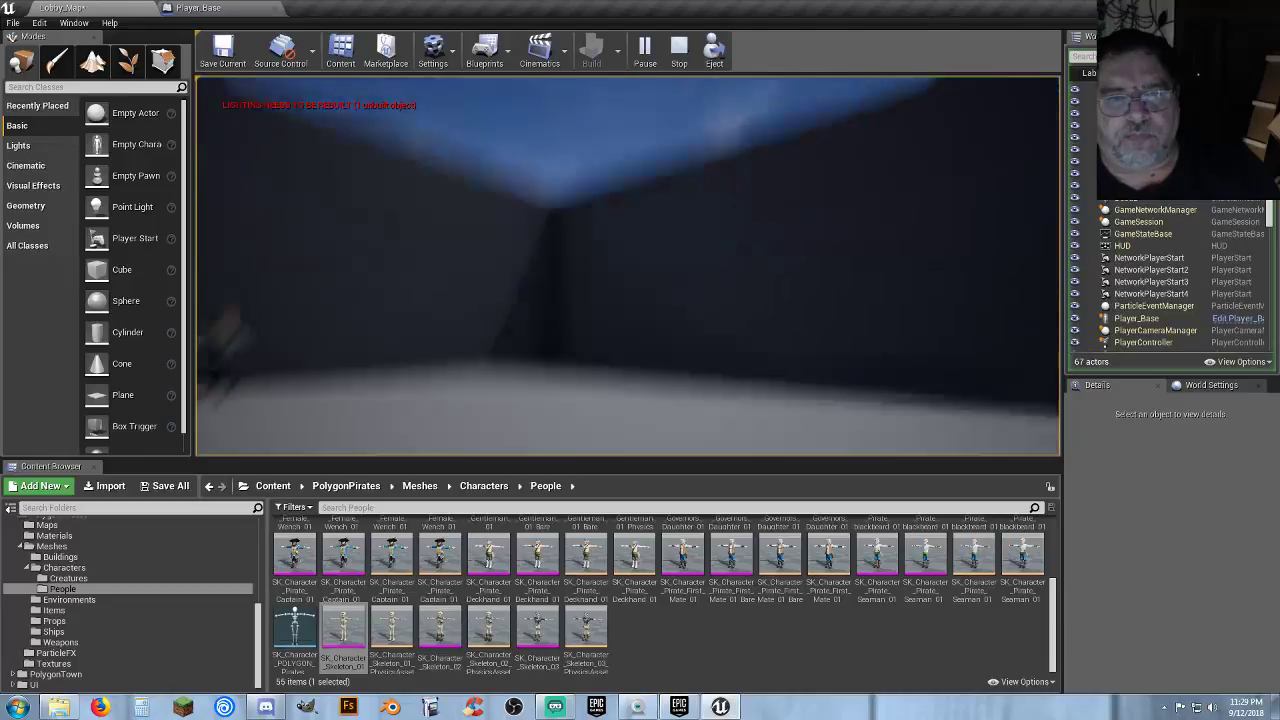
pyautogui.press('w')
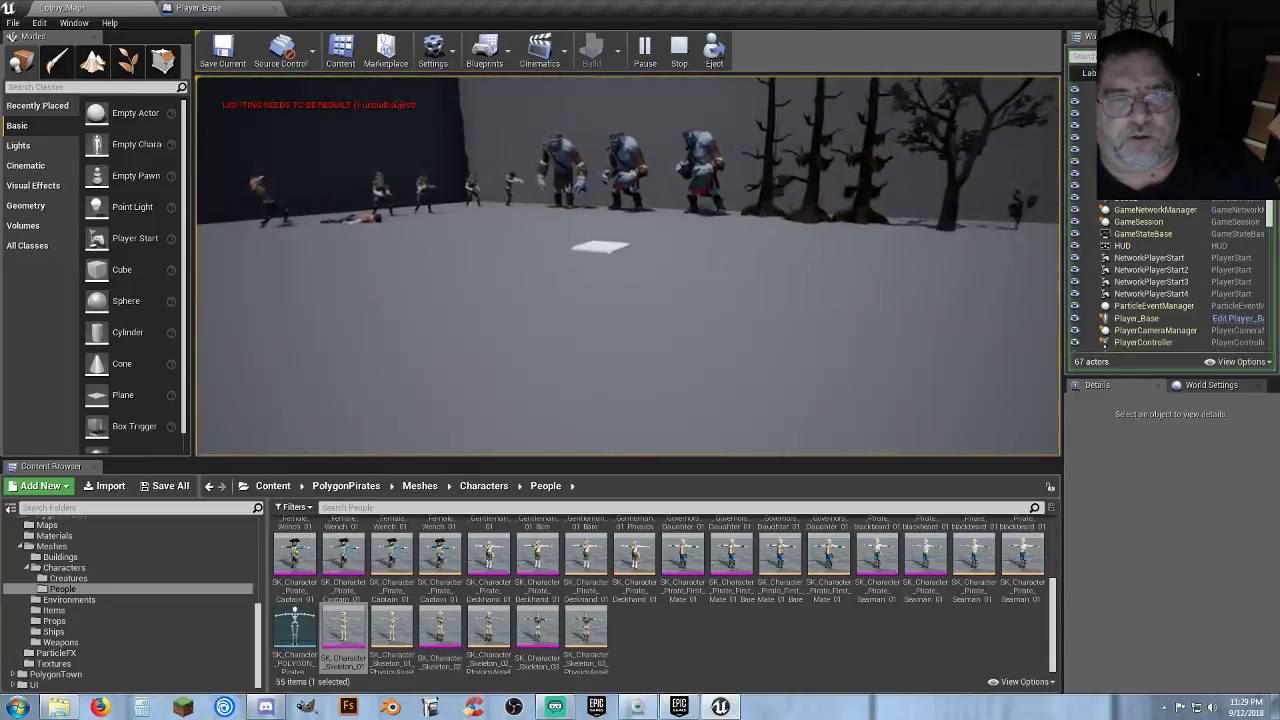
pyautogui.hotkey('shift', 'F1')
pyautogui.press('Escape')
# In Player_Base, move the Blood Sprite's first Set Visibility clear of the Branch and disconnect the Branch's True and False outputs.
pyautogui.click(198, 7)
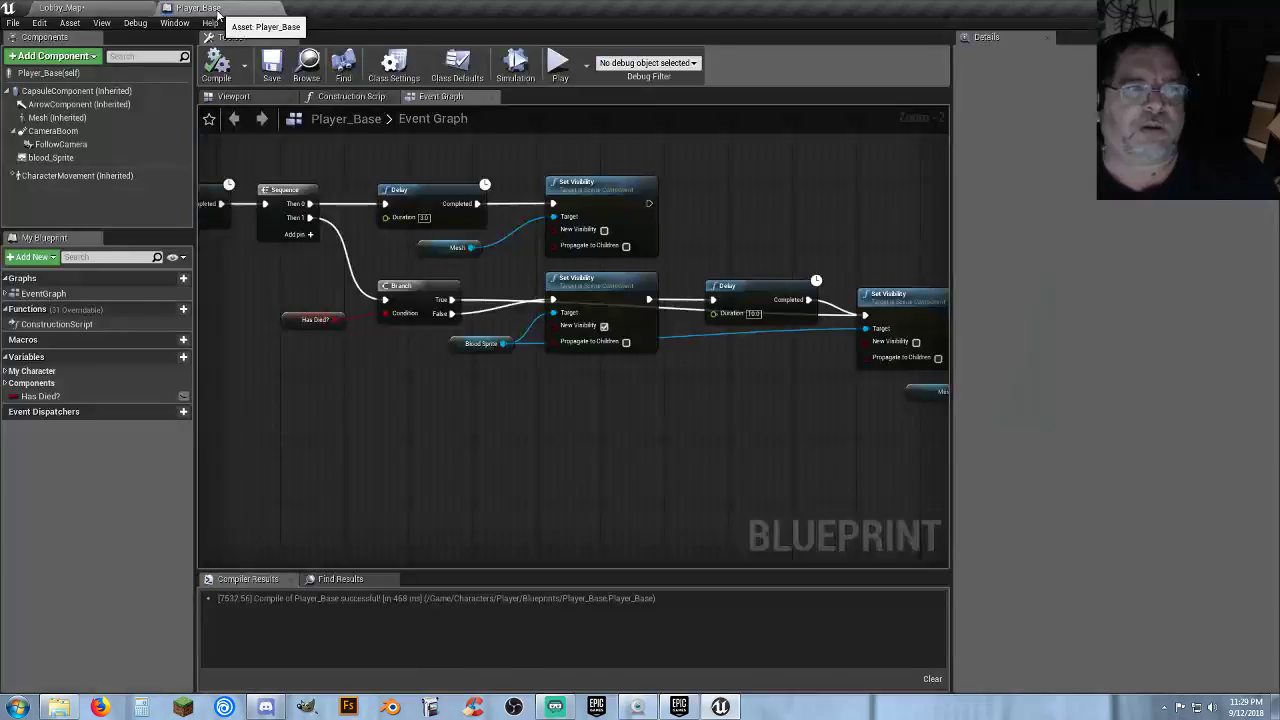
pyautogui.moveTo(418, 416); pyautogui.dragTo(463, 428, button='right')
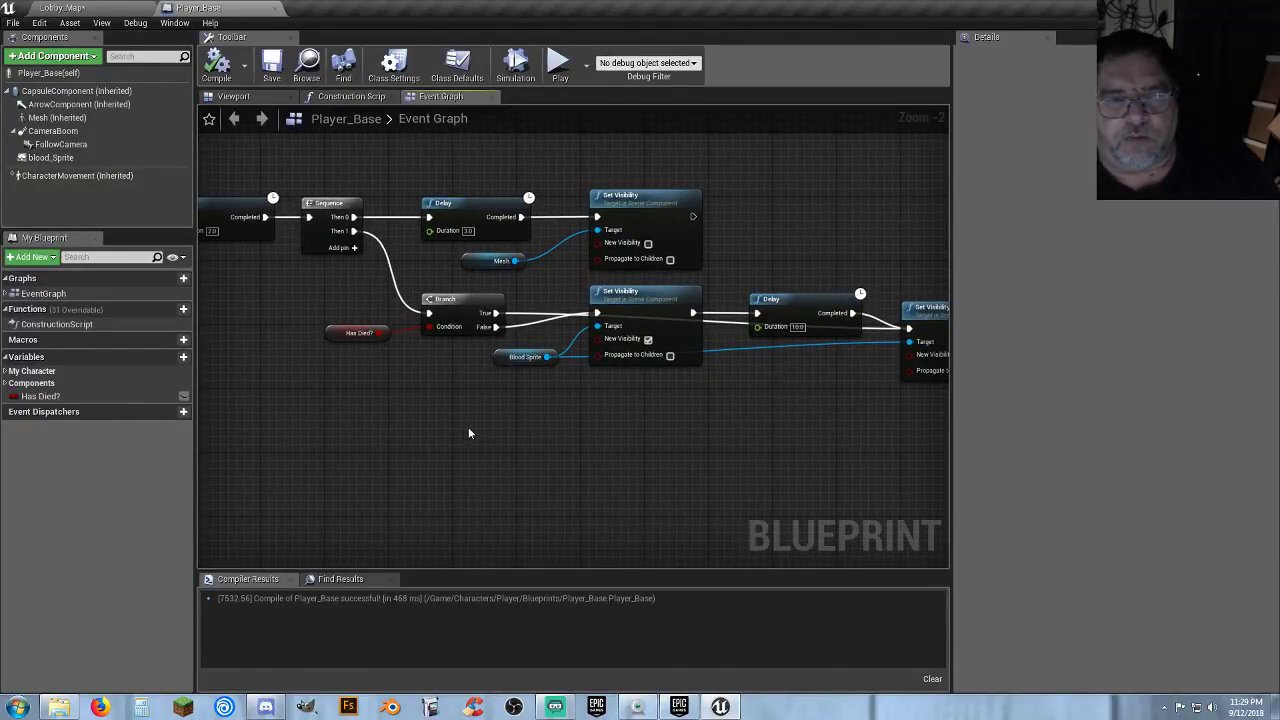
pyautogui.moveTo(472, 433); pyautogui.dragTo(551, 449, button='right')
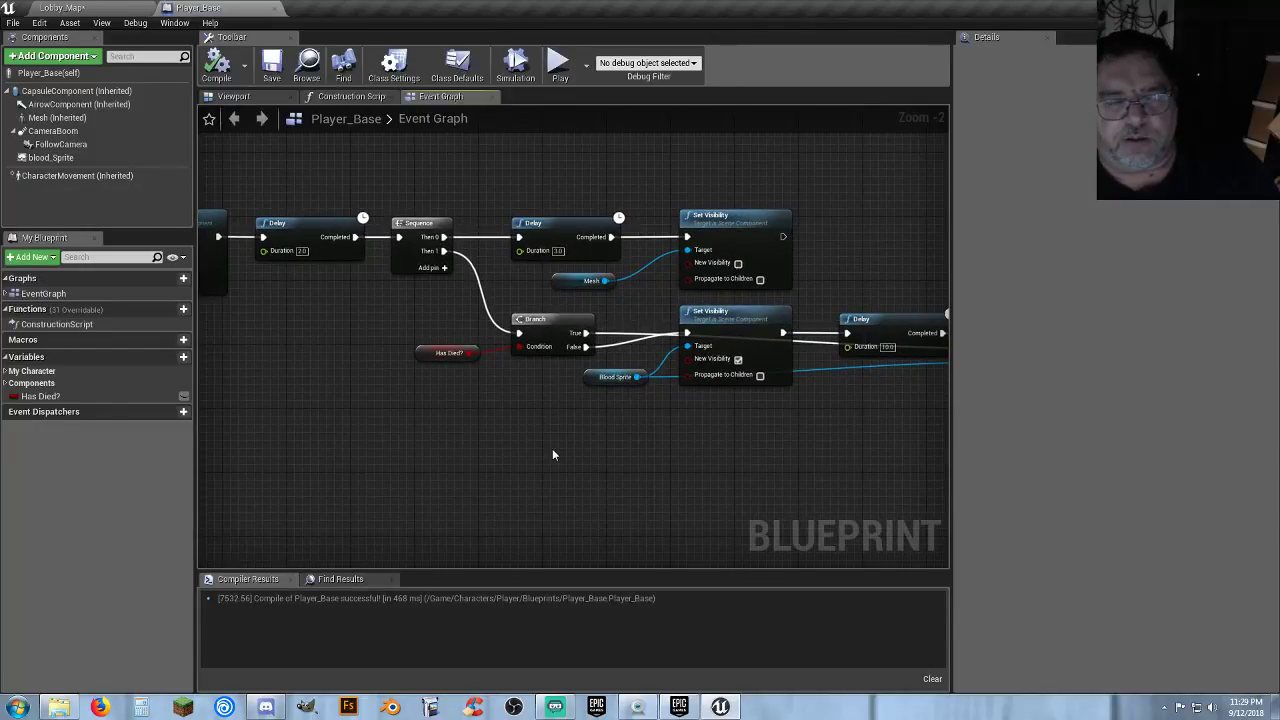
pyautogui.moveTo(657, 449); pyautogui.dragTo(618, 447, button='right')
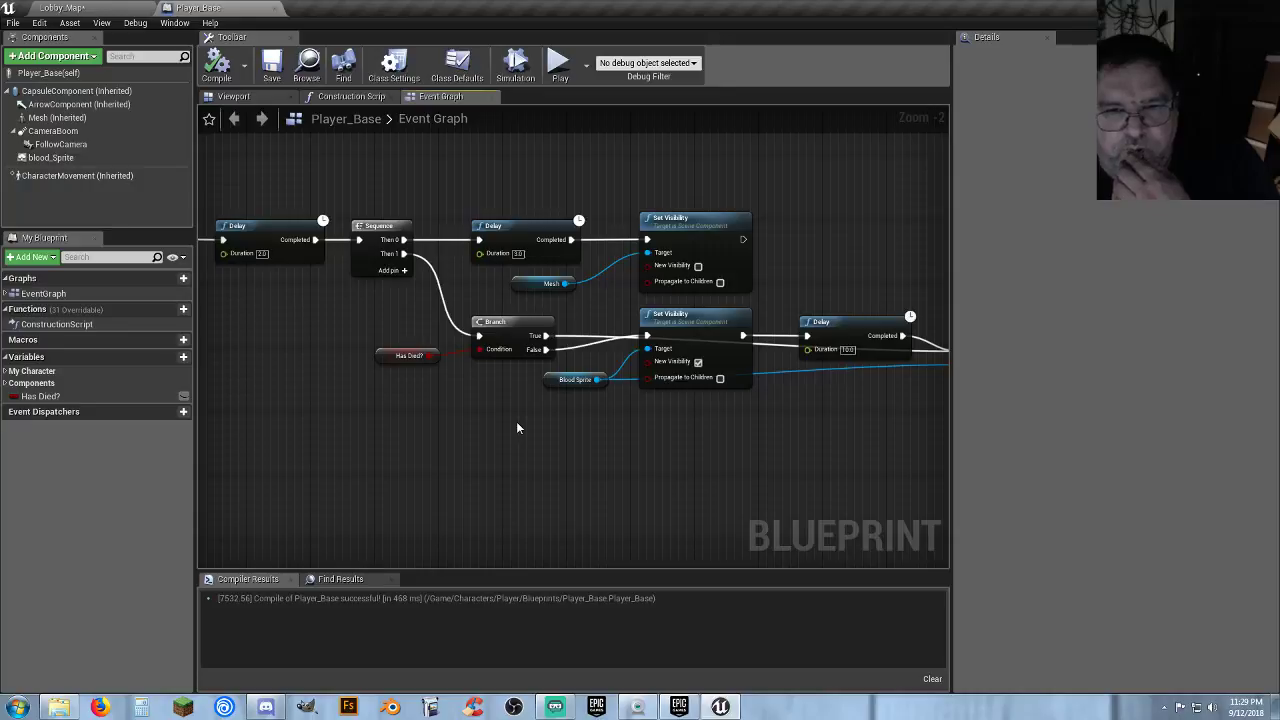
pyautogui.moveTo(517, 428); pyautogui.dragTo(435, 434, button='right')
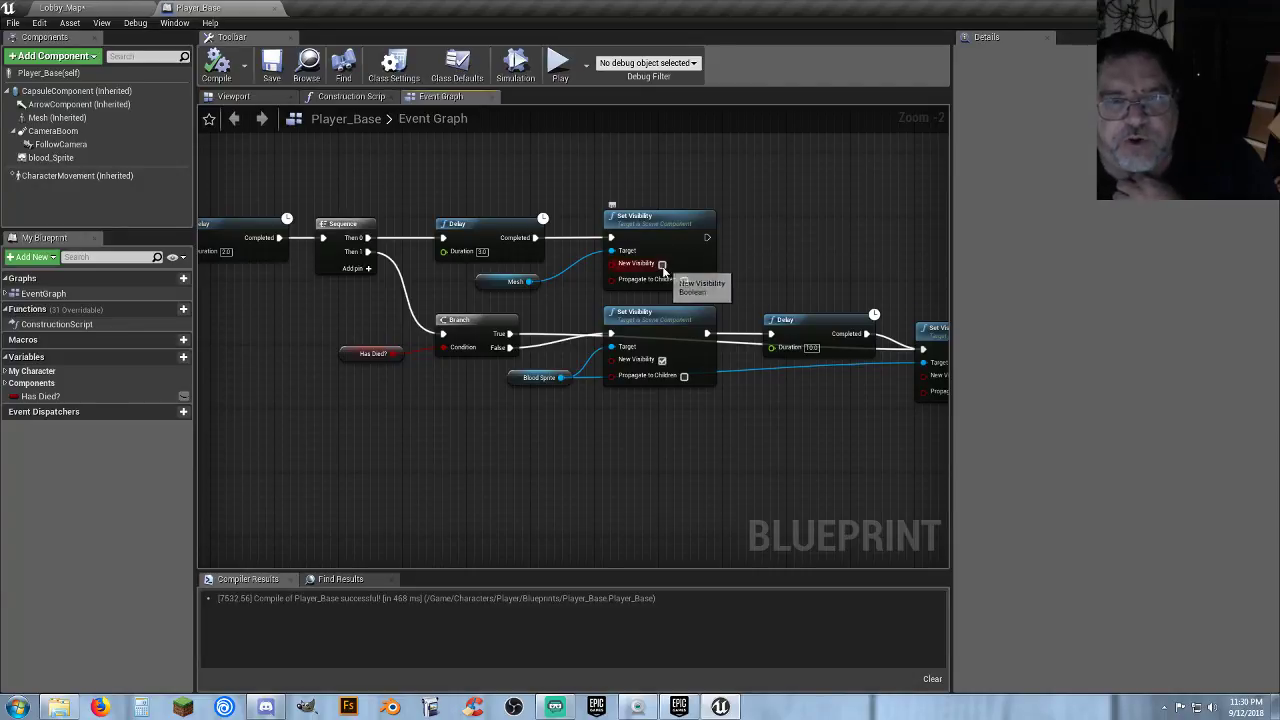
pyautogui.moveTo(623, 428); pyautogui.dragTo(472, 418, button='right')
pyautogui.moveTo(504, 316); pyautogui.dragTo(746, 220)
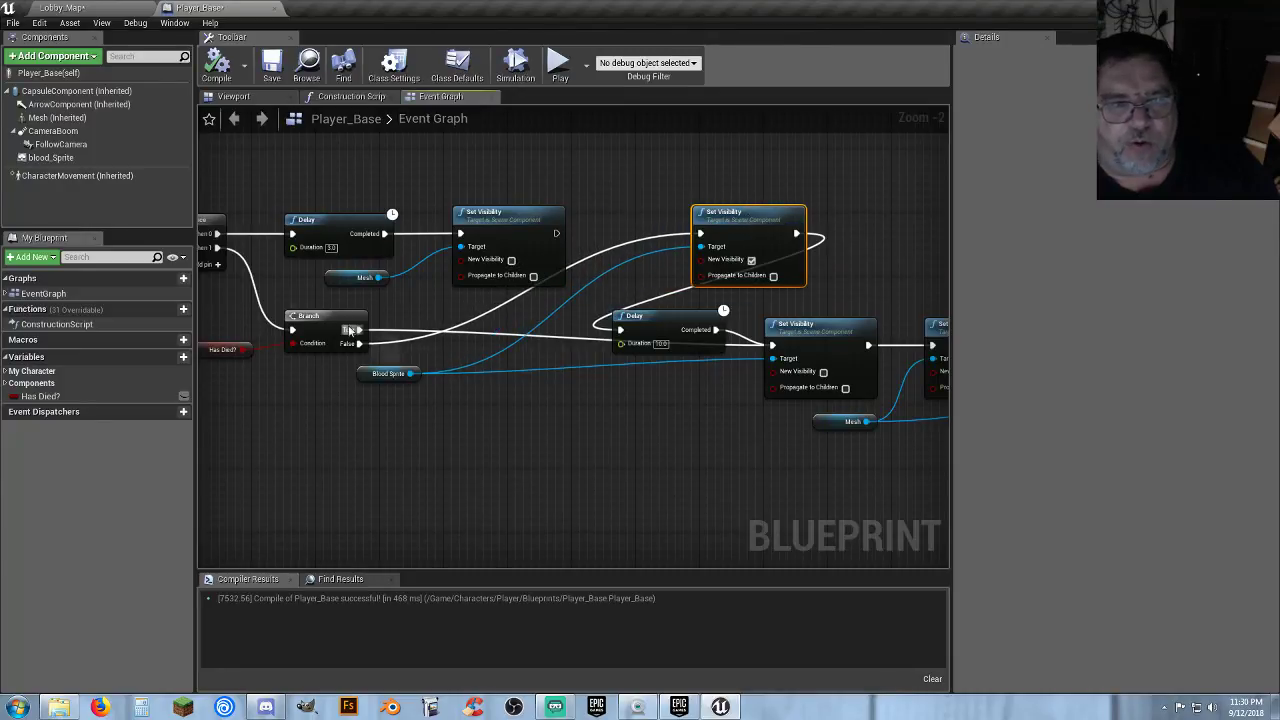
pyautogui.click(405, 341)
pyautogui.moveTo(359, 330)
pyautogui.keyDown('ctrl'); pyautogui.mouseDown()
pyautogui.moveTo(399, 333)
pyautogui.moveTo(376, 344)
pyautogui.mouseUp(); pyautogui.keyUp('ctrl')
pyautogui.click(301, 398)
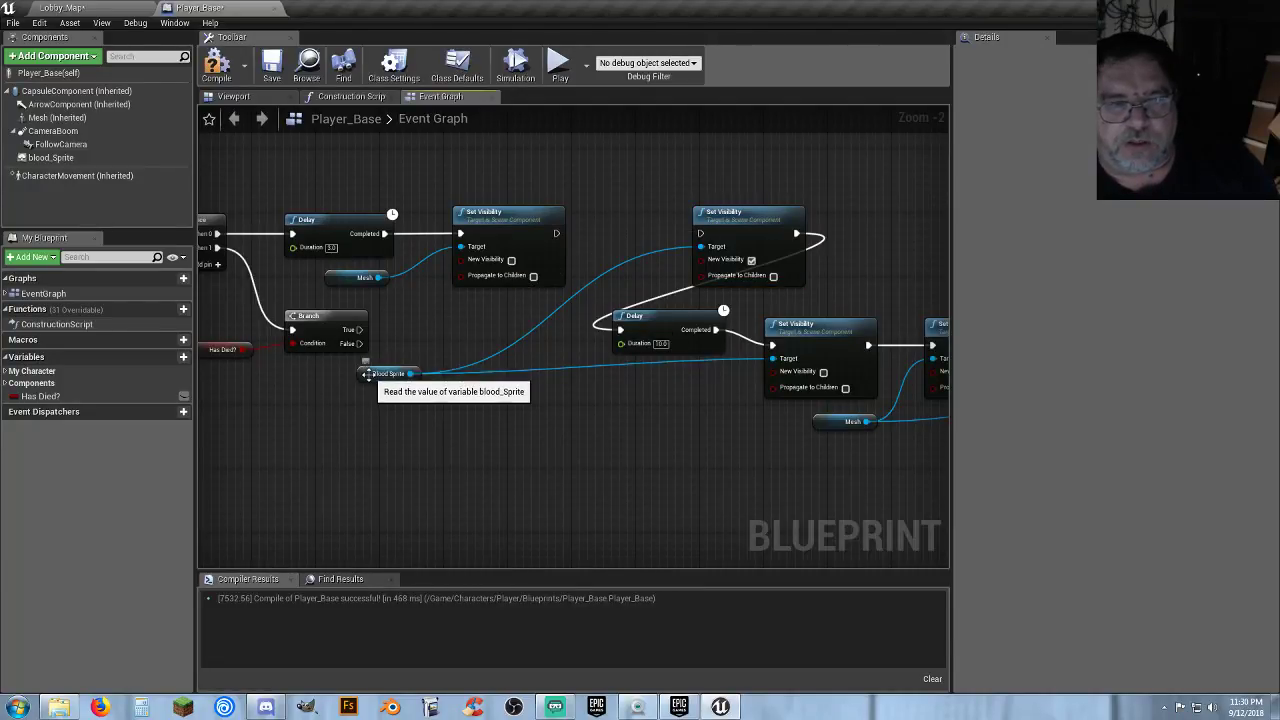
# Disconnect the Branch from the Sequence, place it lower with Has Died?, and move the Blood Sprite reference directly below Mesh.
pyautogui.moveTo(380, 370); pyautogui.dragTo(508, 188)
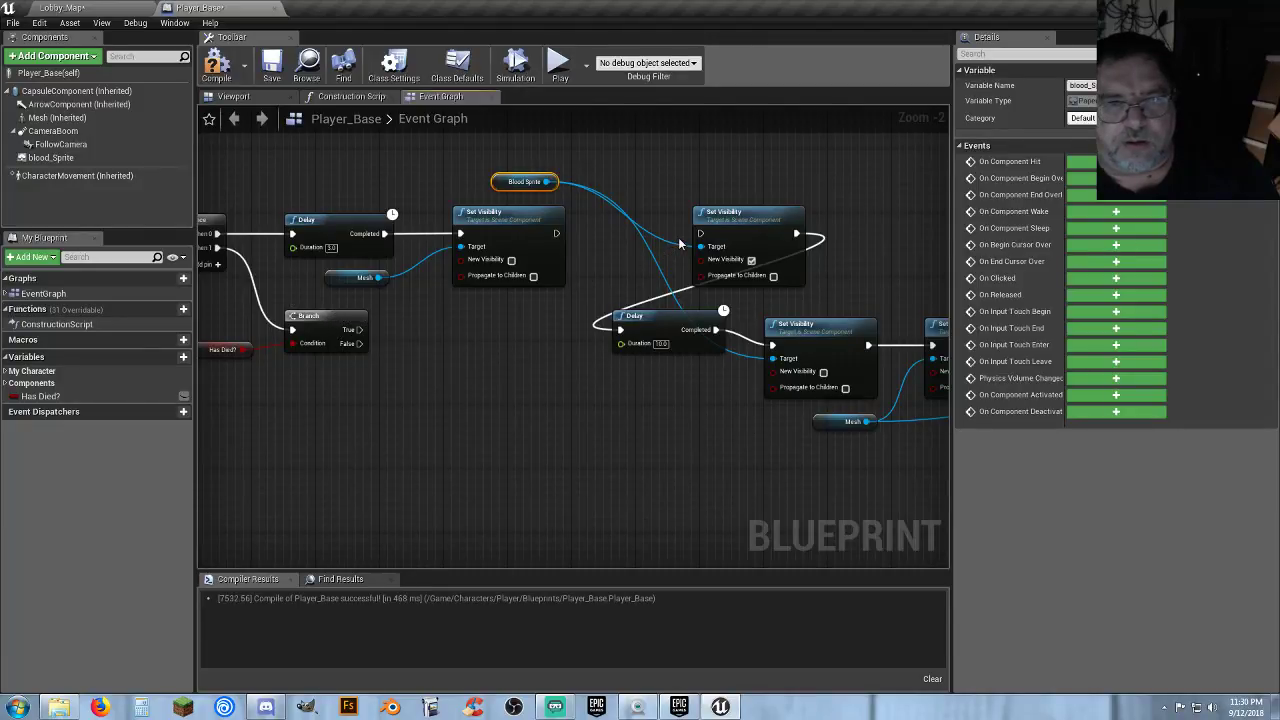
pyautogui.moveTo(510, 344); pyautogui.dragTo(537, 328, button='right')
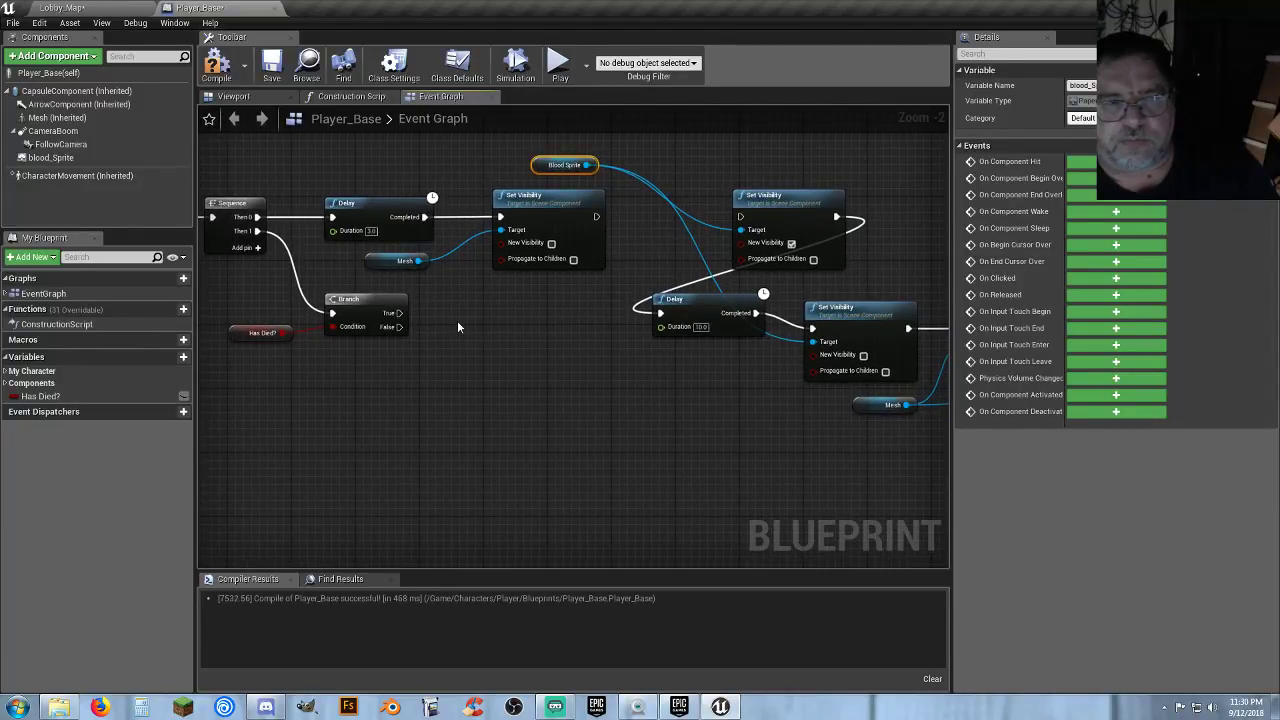
pyautogui.moveTo(456, 326); pyautogui.dragTo(600, 323, button='right')
pyautogui.moveTo(561, 374); pyautogui.dragTo(490, 315)
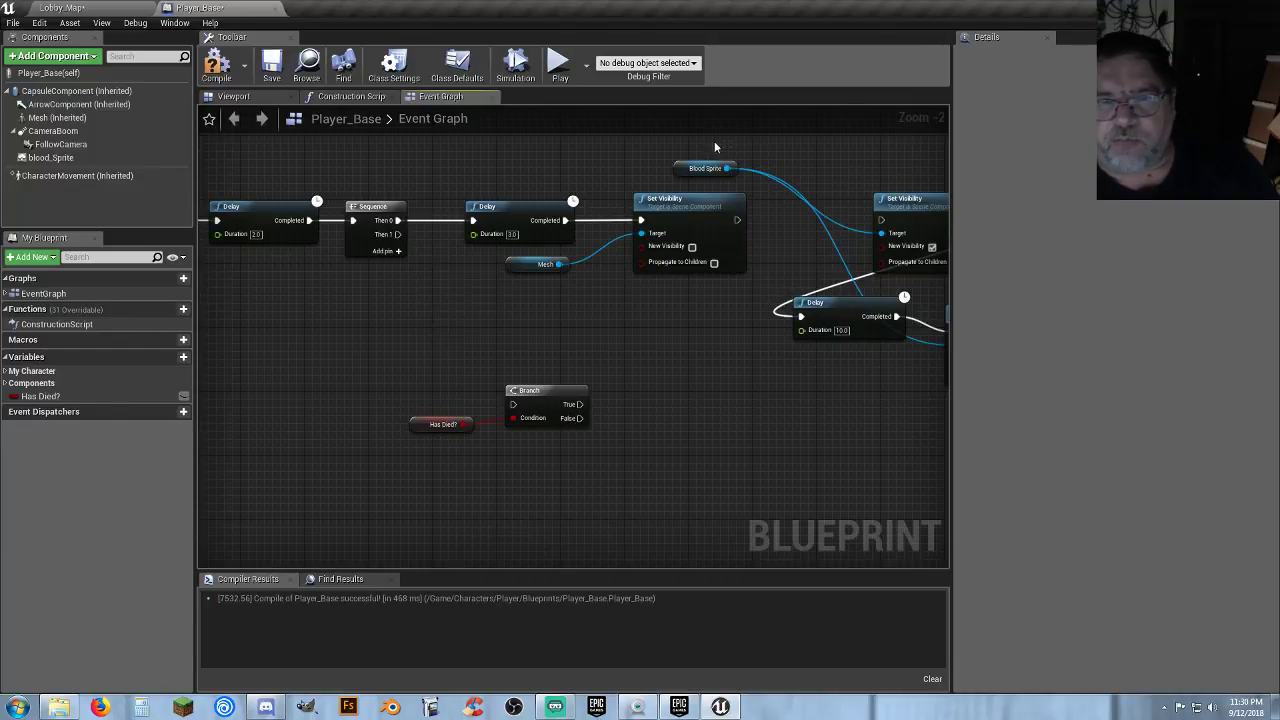
pyautogui.moveTo(748, 174); pyautogui.dragTo(511, 291)
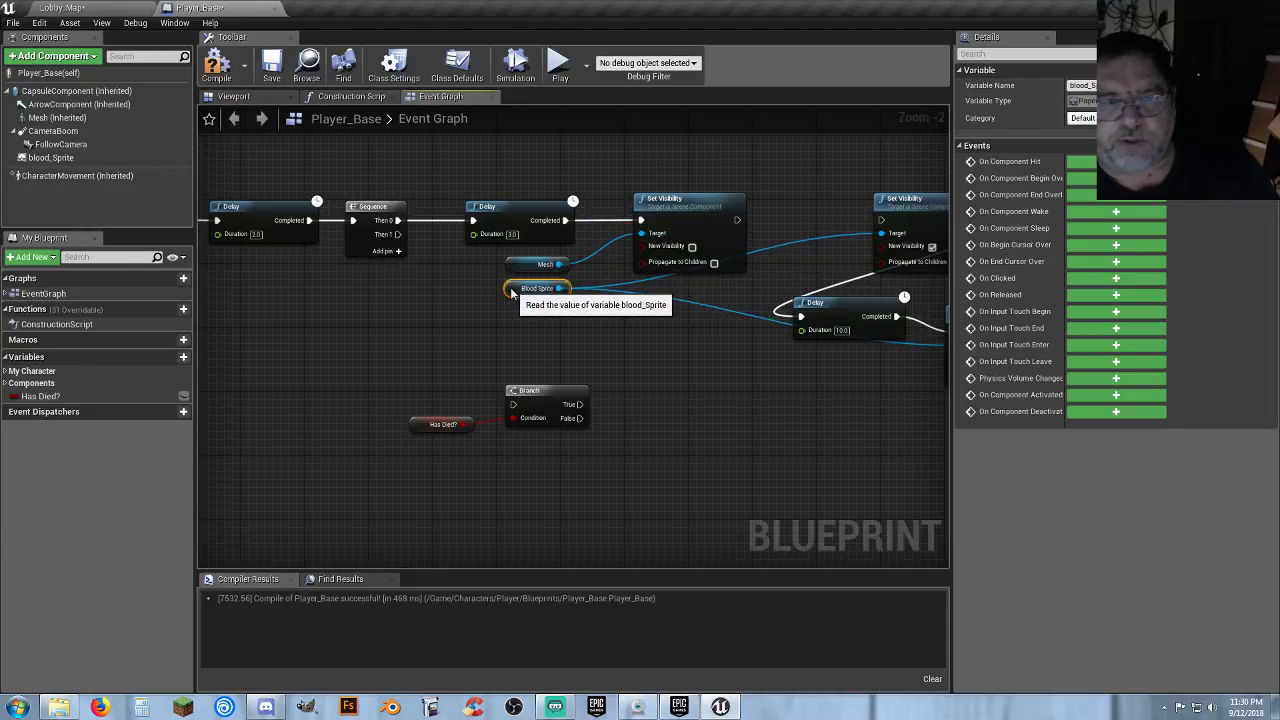
# Connect the Branch to a new Then 2 output on the Sequence and place the Blood Sprite's first Set Visibility beside the Branch.
pyautogui.click(393, 255)
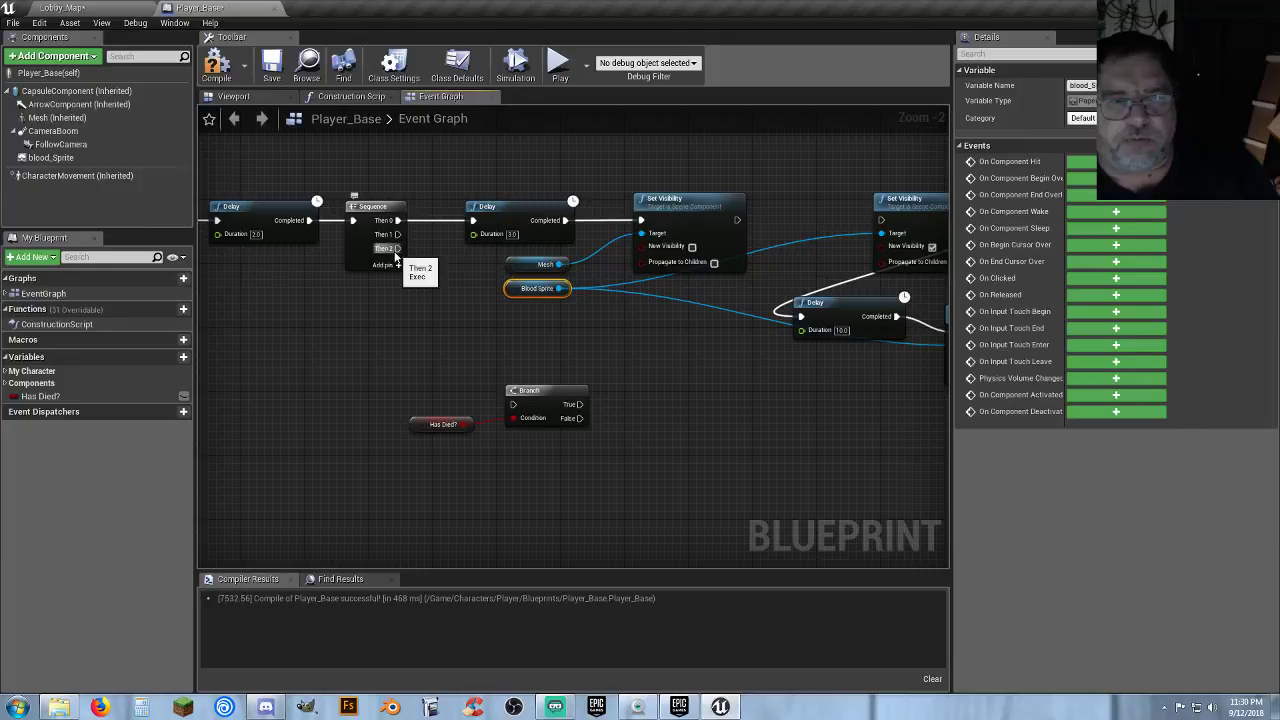
pyautogui.moveTo(397, 248); pyautogui.dragTo(513, 404)
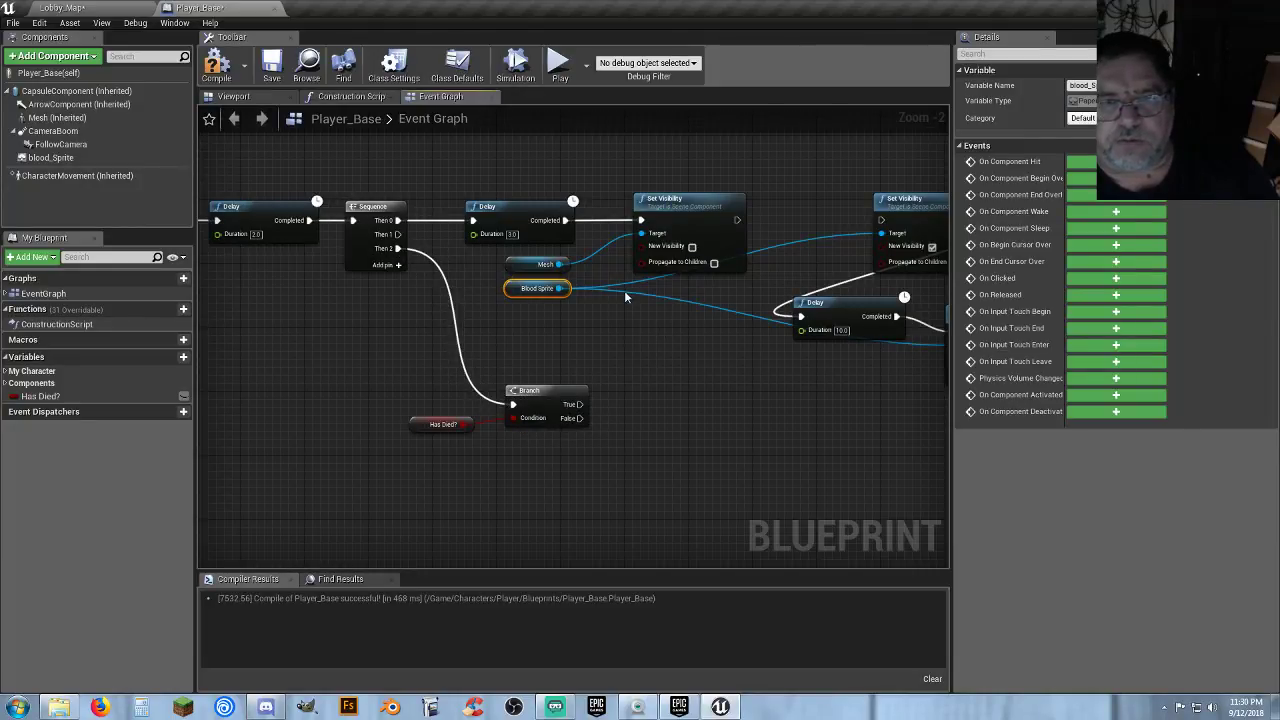
pyautogui.moveTo(893, 206); pyautogui.dragTo(652, 390)
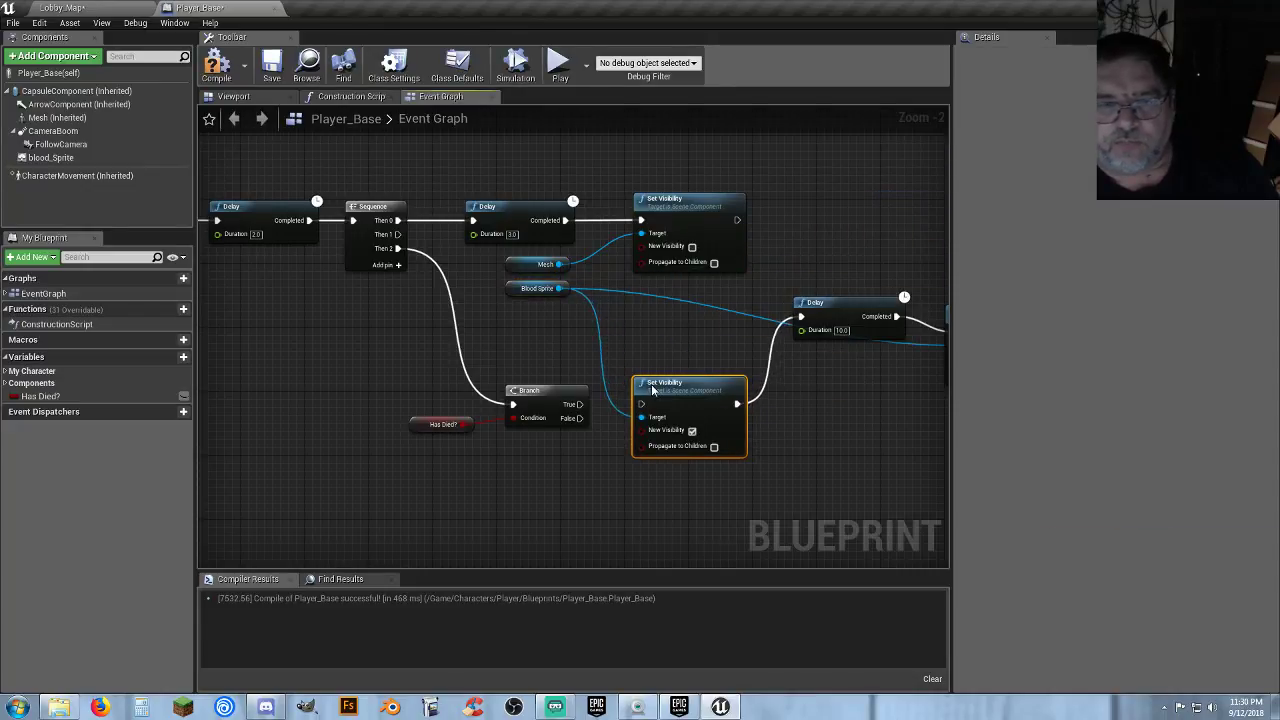
pyautogui.moveTo(584, 464); pyautogui.dragTo(453, 487, button='right')
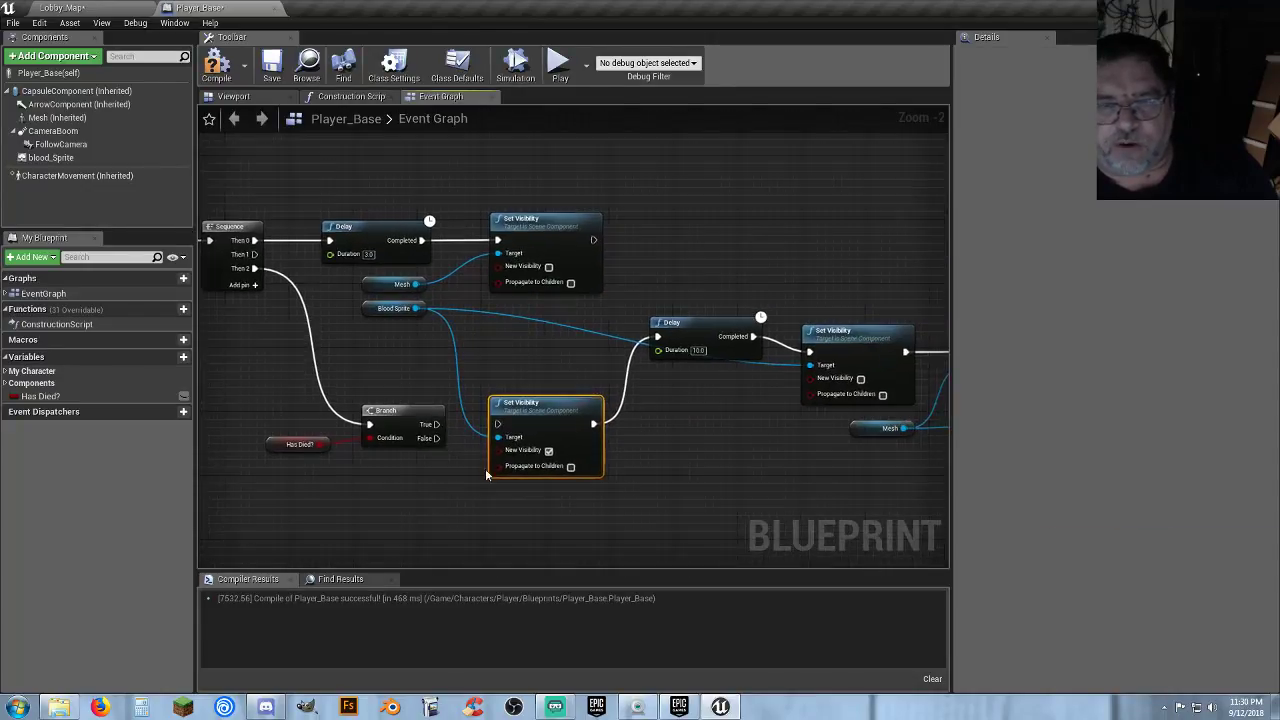
# Disconnect the Blood Sprite's first Set Visibility from the 10-second Delay and connect the Branch's False output to that Set Visibility.
pyautogui.keyDown('alt'); pyautogui.click(627, 381); pyautogui.keyUp('alt')
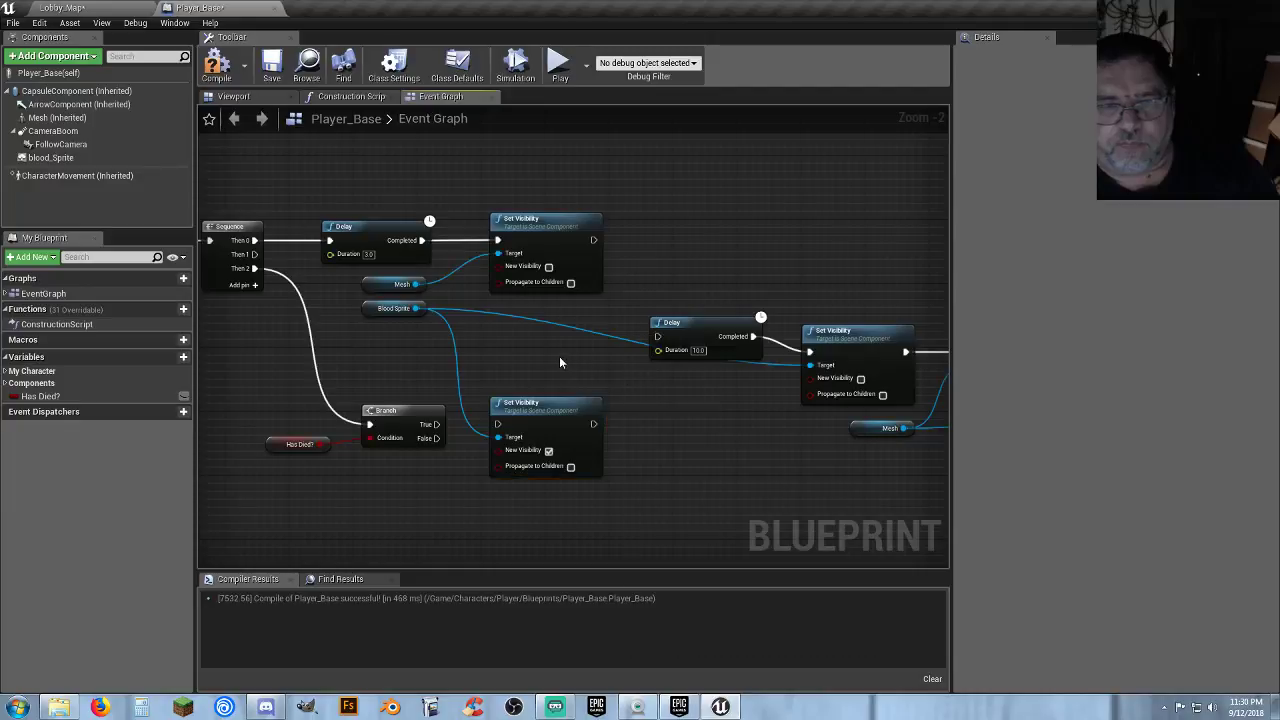
pyautogui.moveTo(578, 372); pyautogui.dragTo(575, 350, button='right')
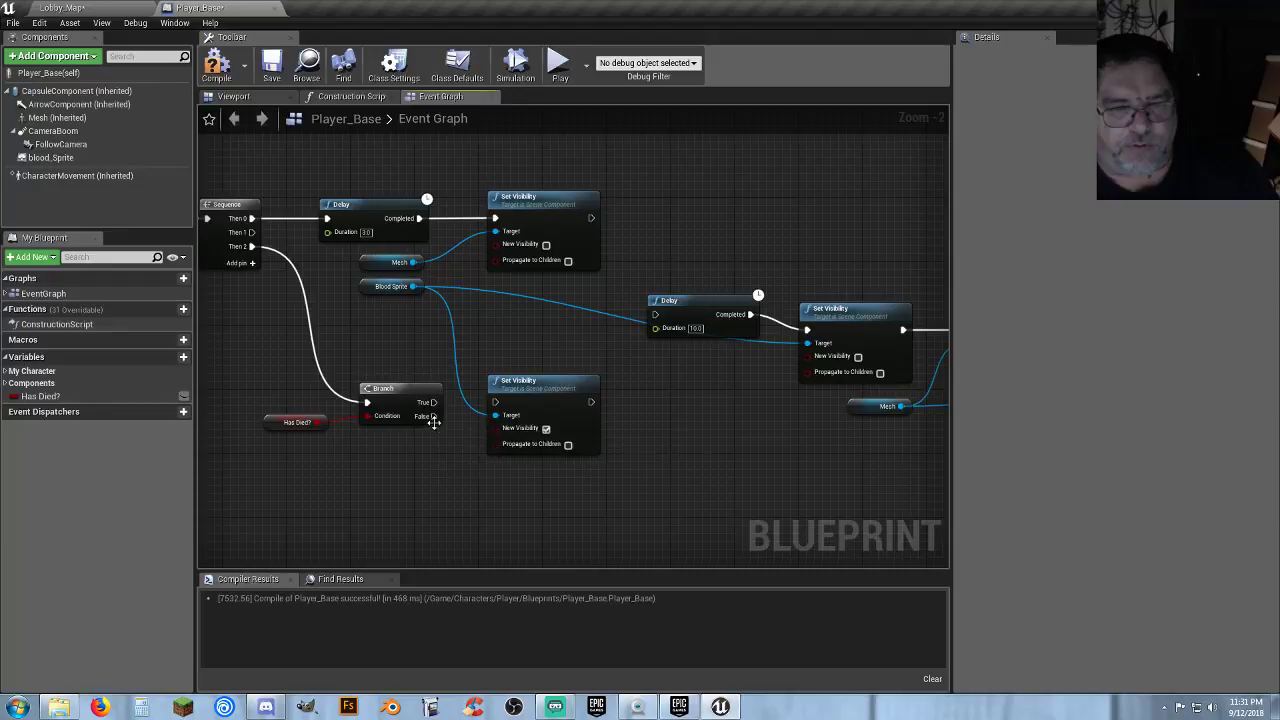
pyautogui.moveTo(430, 402); pyautogui.dragTo(500, 338)
pyautogui.click(415, 453)
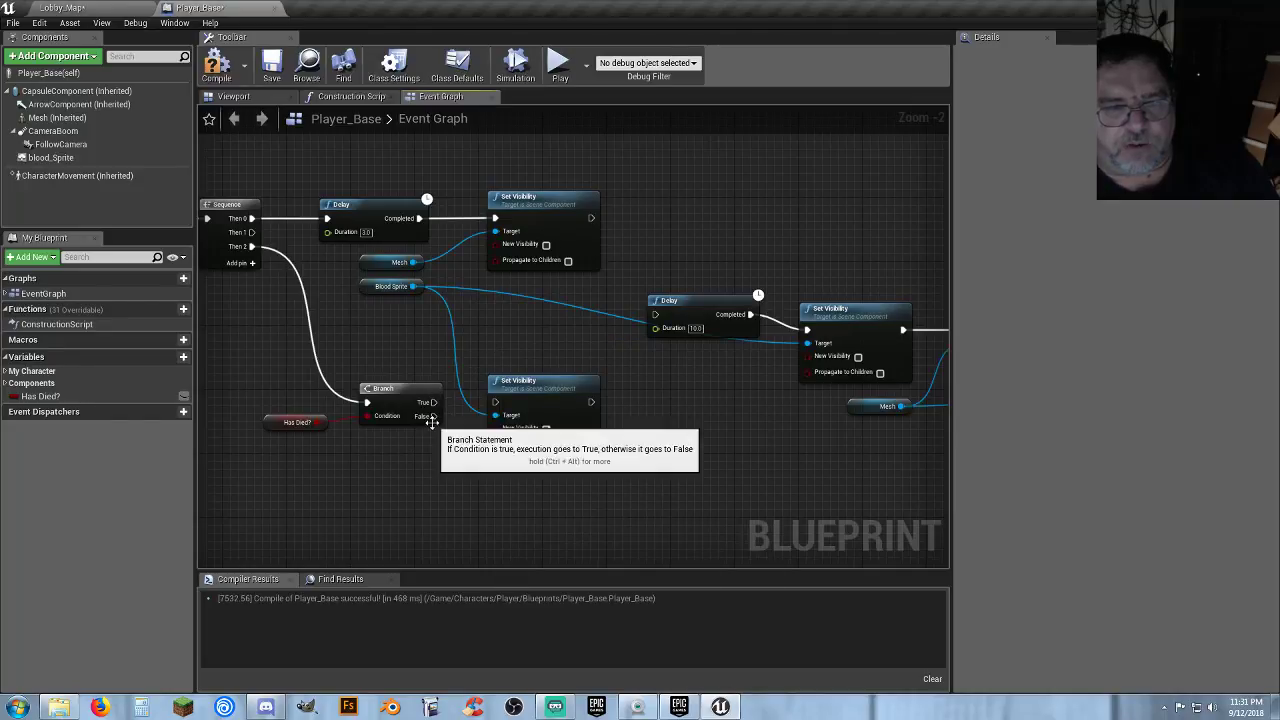
pyautogui.moveTo(432, 416); pyautogui.dragTo(494, 402)
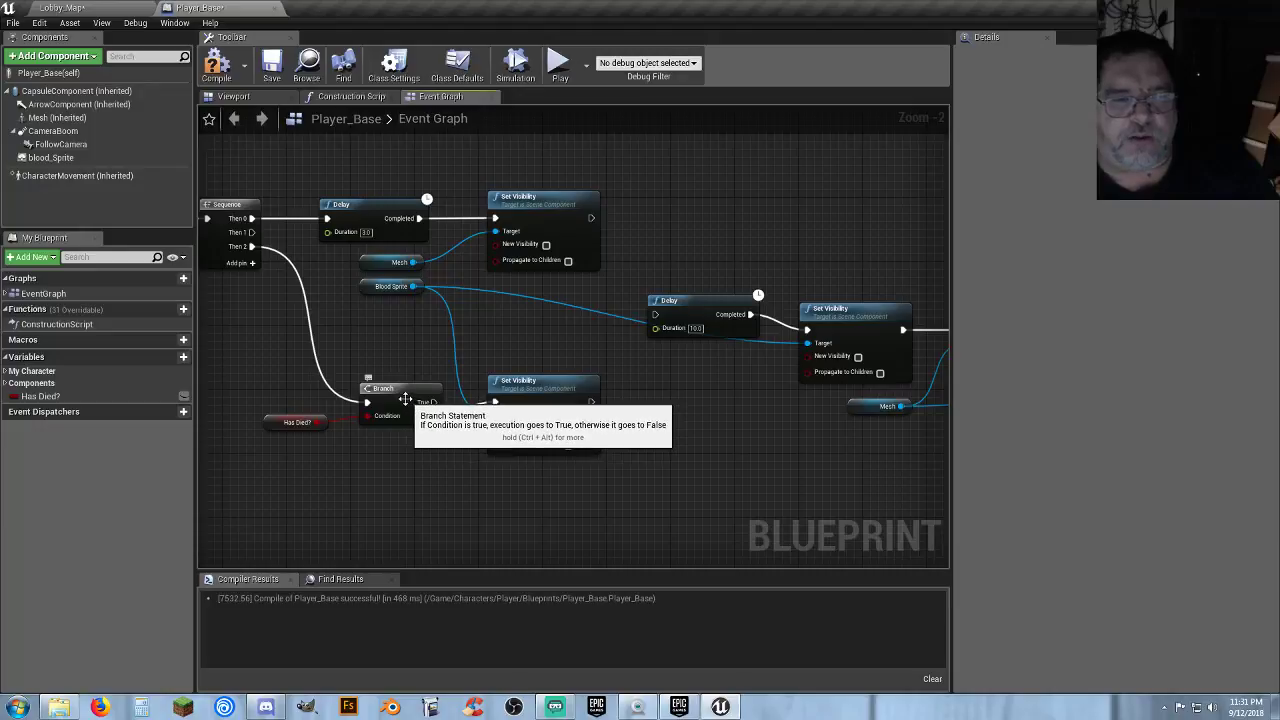
# Move the 10-second Delay between the two Set Visibility nodes and connect the Sequence's Then 1 output to it.
pyautogui.moveTo(697, 429); pyautogui.dragTo(654, 481, button='right')
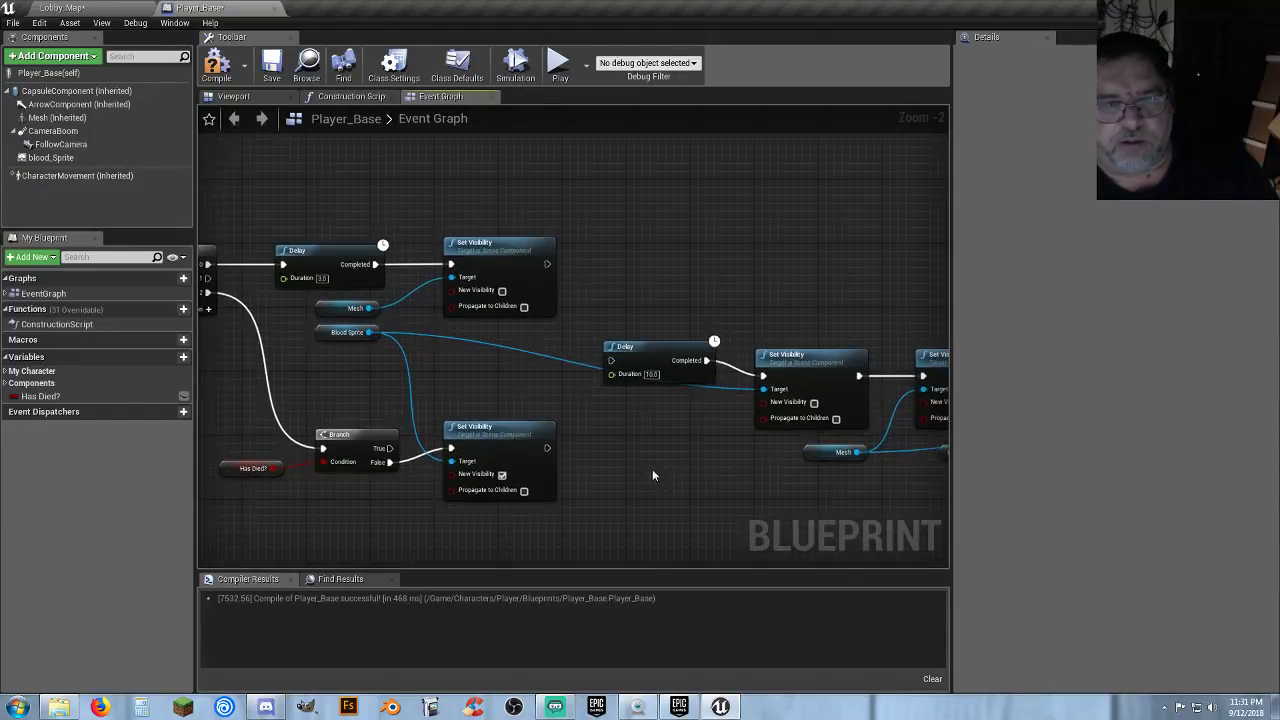
pyautogui.moveTo(648, 350); pyautogui.dragTo(486, 353)
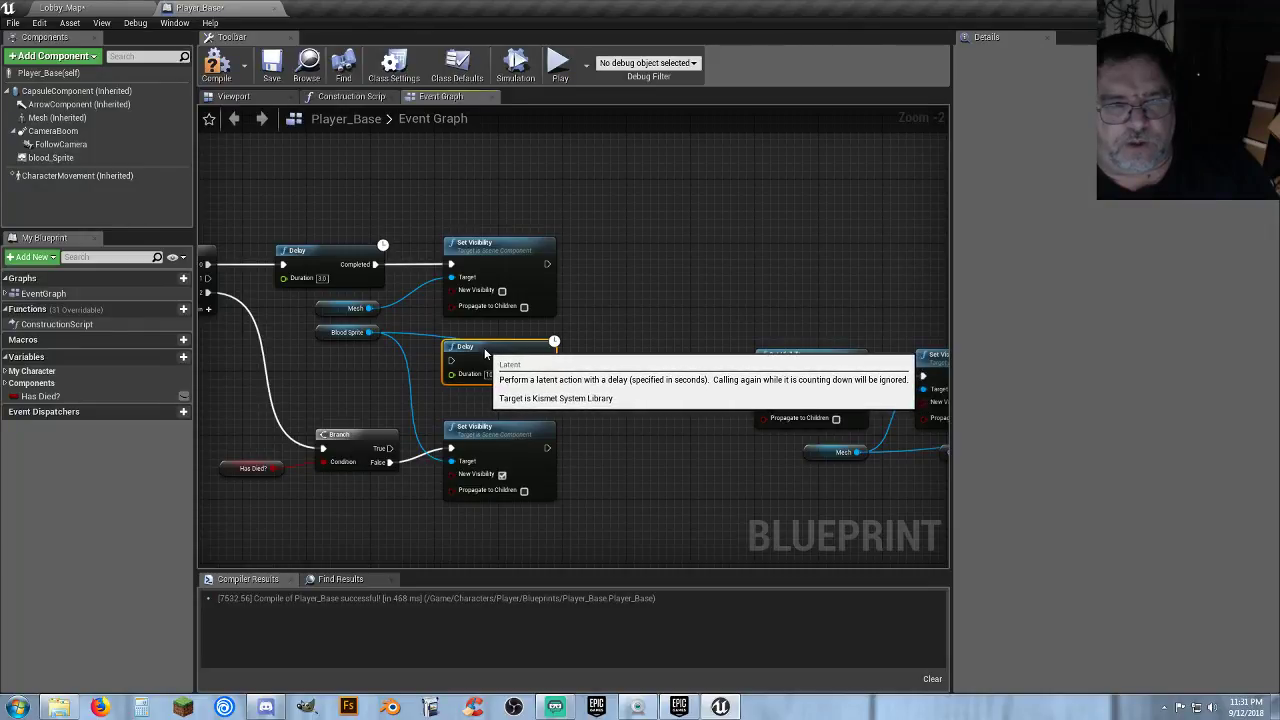
pyautogui.moveTo(452, 345); pyautogui.dragTo(601, 348, button='right')
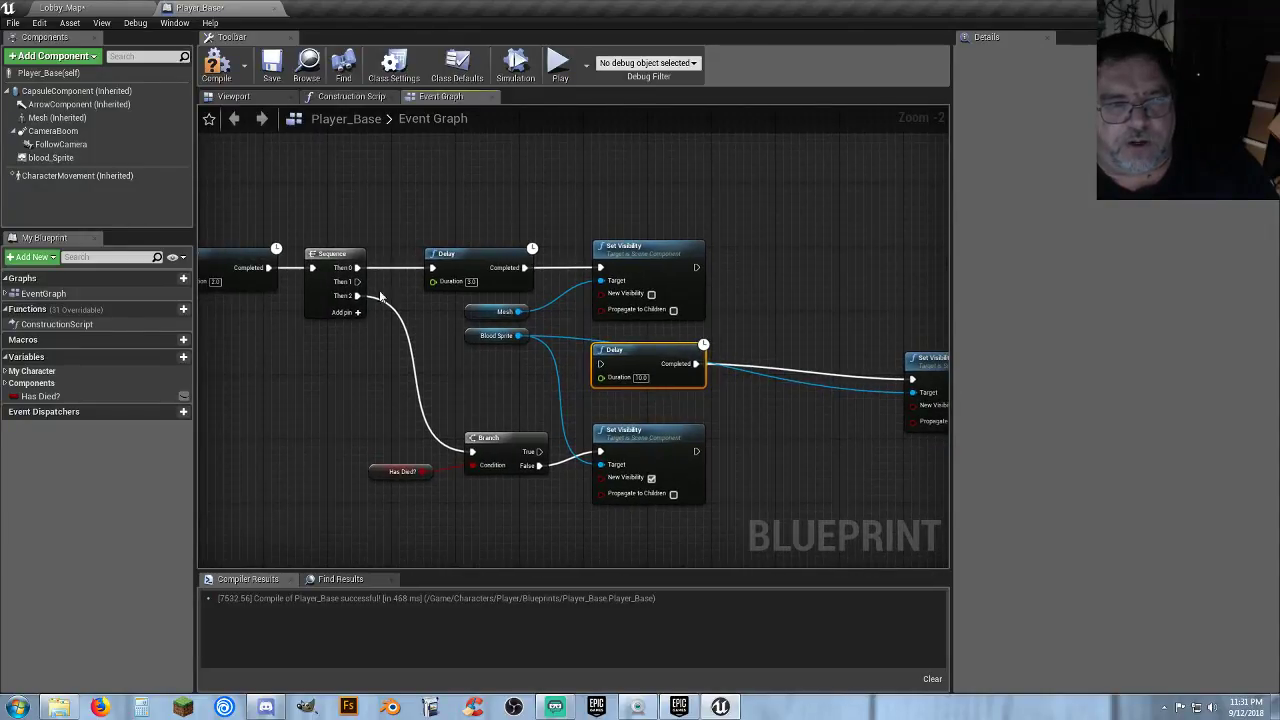
pyautogui.moveTo(357, 282); pyautogui.dragTo(605, 372)
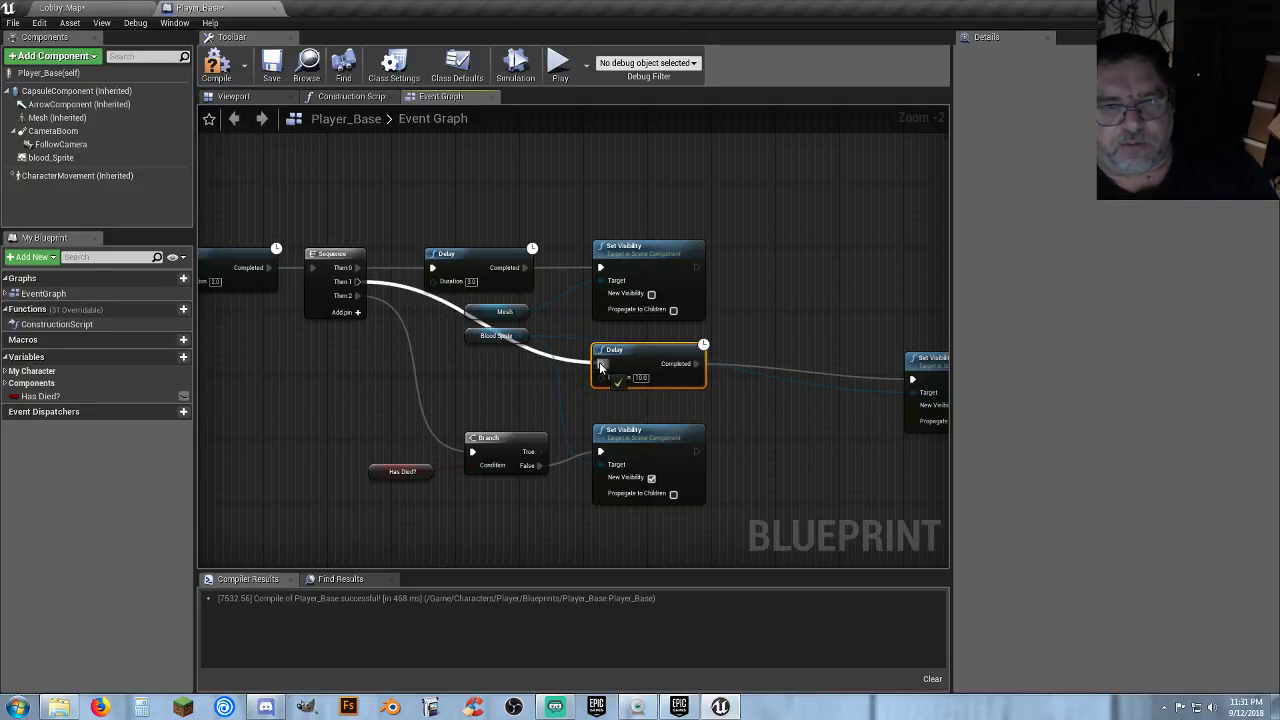
pyautogui.moveTo(600, 367); pyautogui.dragTo(601, 366)
# Place the Blood Sprite reference just above the Branch and move its second Set Visibility close to the 10-second Delay.
pyautogui.moveTo(700, 398); pyautogui.dragTo(494, 404, button='right')
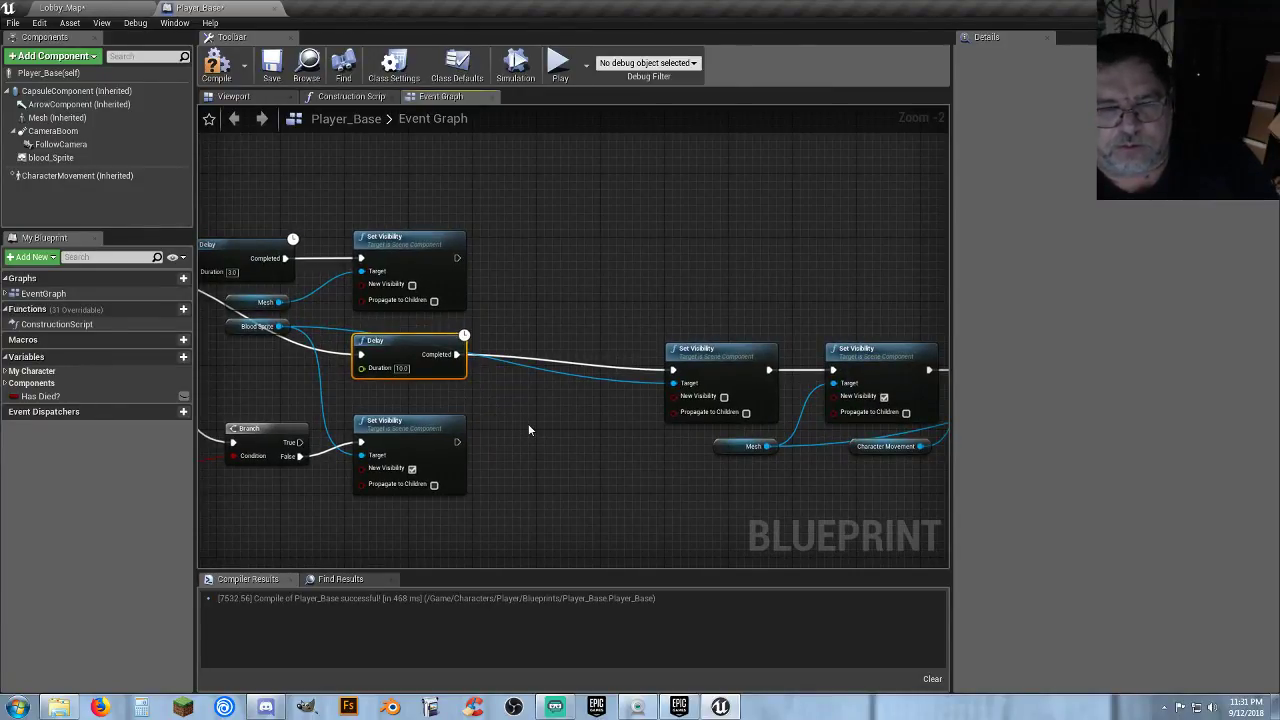
pyautogui.moveTo(530, 430); pyautogui.dragTo(608, 428, button='right')
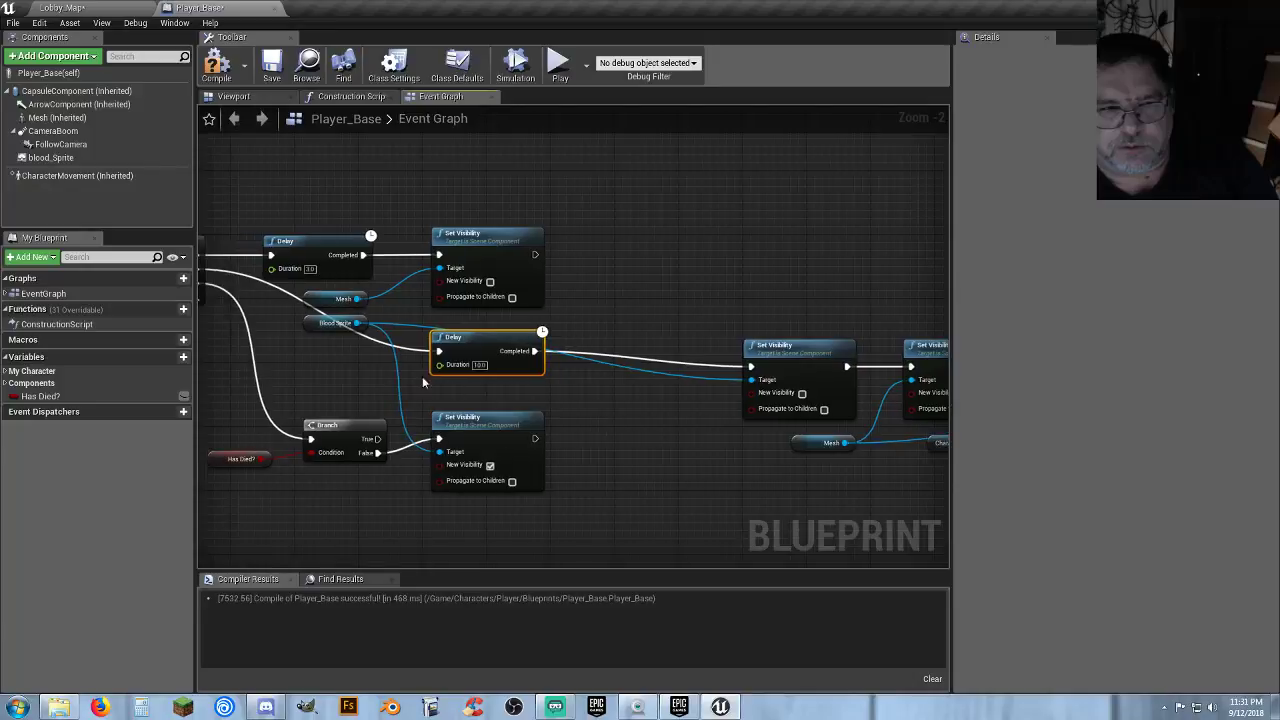
pyautogui.moveTo(330, 327); pyautogui.dragTo(348, 389)
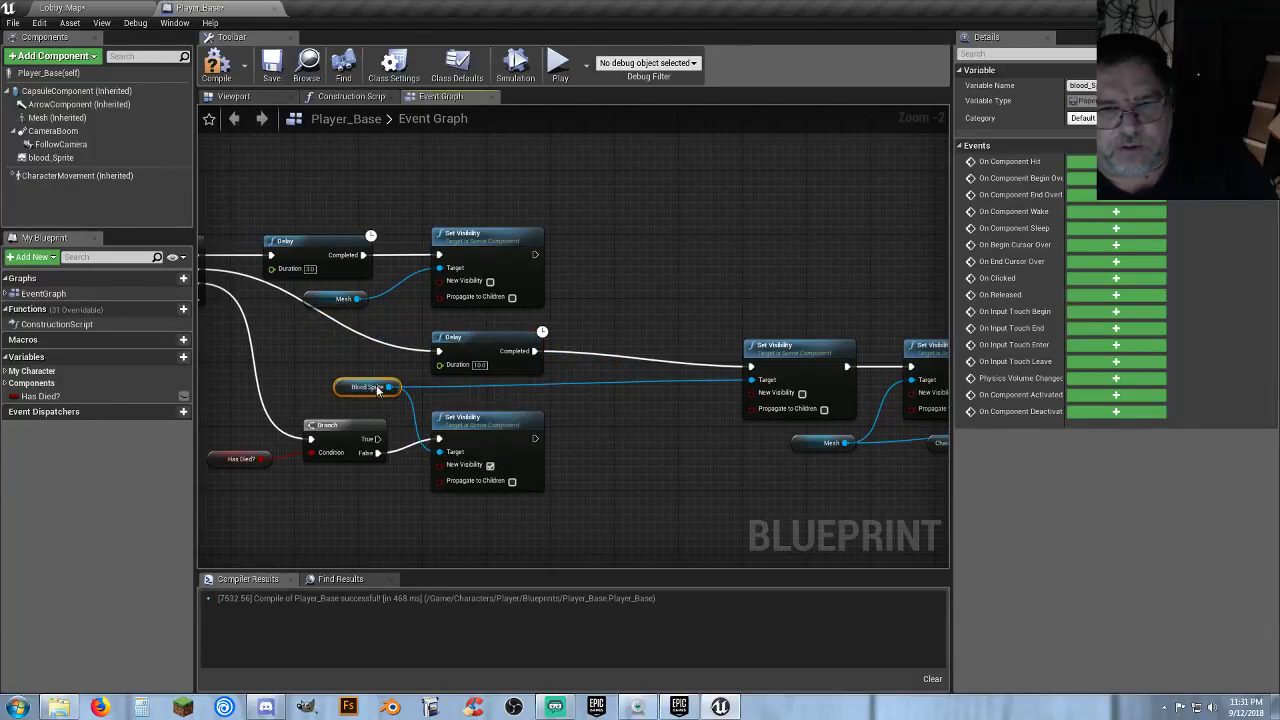
pyautogui.moveTo(650, 424); pyautogui.dragTo(590, 420, button='right')
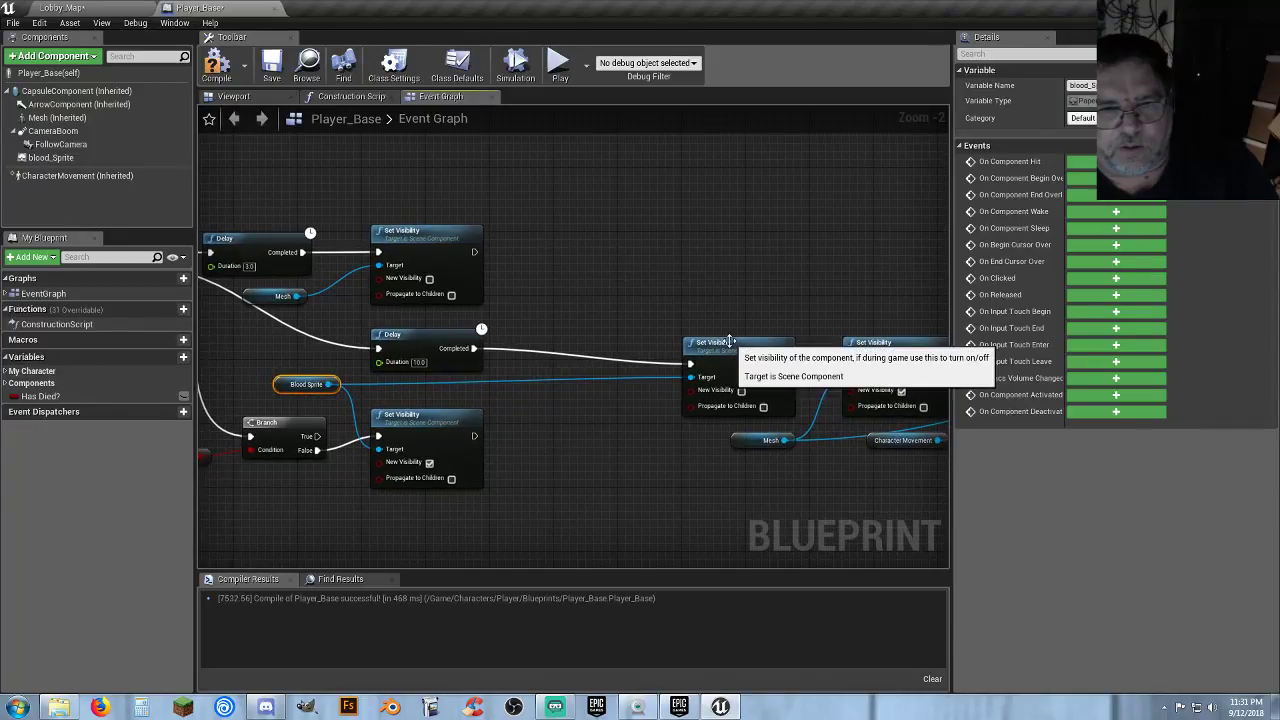
pyautogui.moveTo(730, 342); pyautogui.dragTo(593, 333)
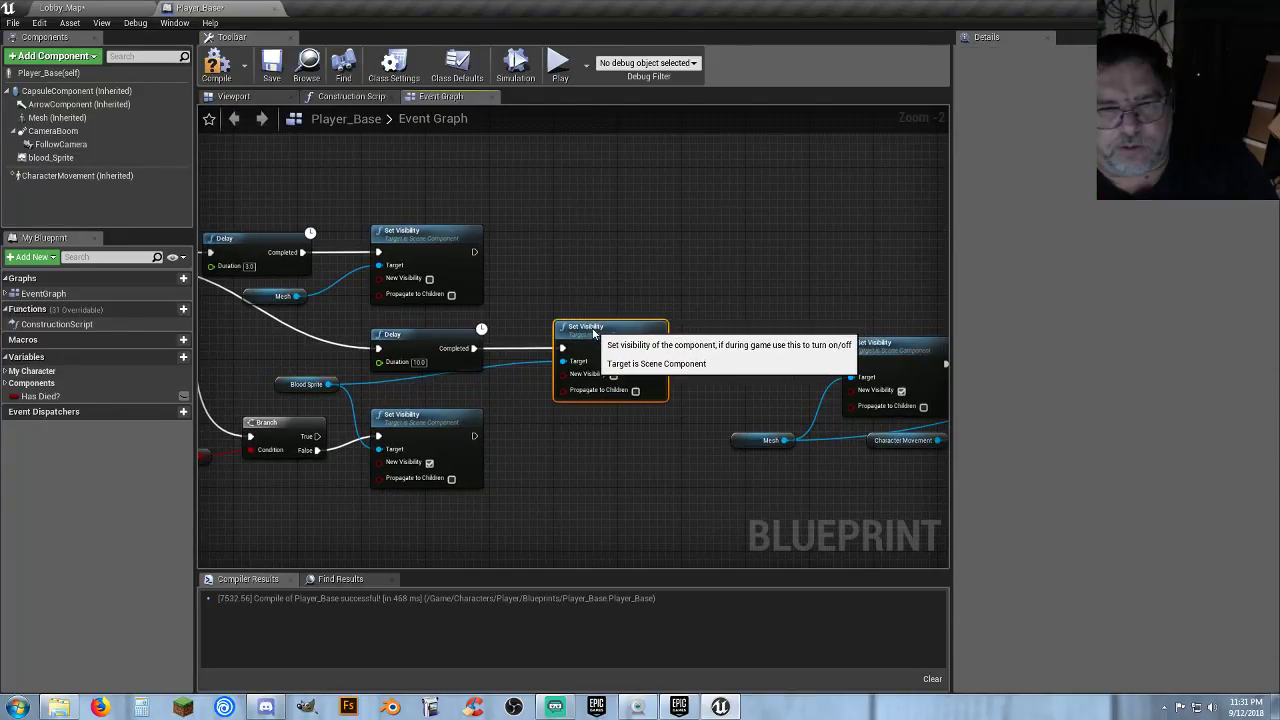
# Move the remaining respawn nodes, with their Mesh and Character Movement references, up against the Blood Sprite's second Set Visibility.
pyautogui.moveTo(651, 457); pyautogui.dragTo(341, 437, button='right')
pyautogui.scroll(-3, 644, 465)
pyautogui.moveTo(644, 465); pyautogui.dragTo(583, 460, button='right')
pyautogui.moveTo(826, 445); pyautogui.dragTo(320, 362)
pyautogui.moveTo(416, 375); pyautogui.dragTo(356, 370)
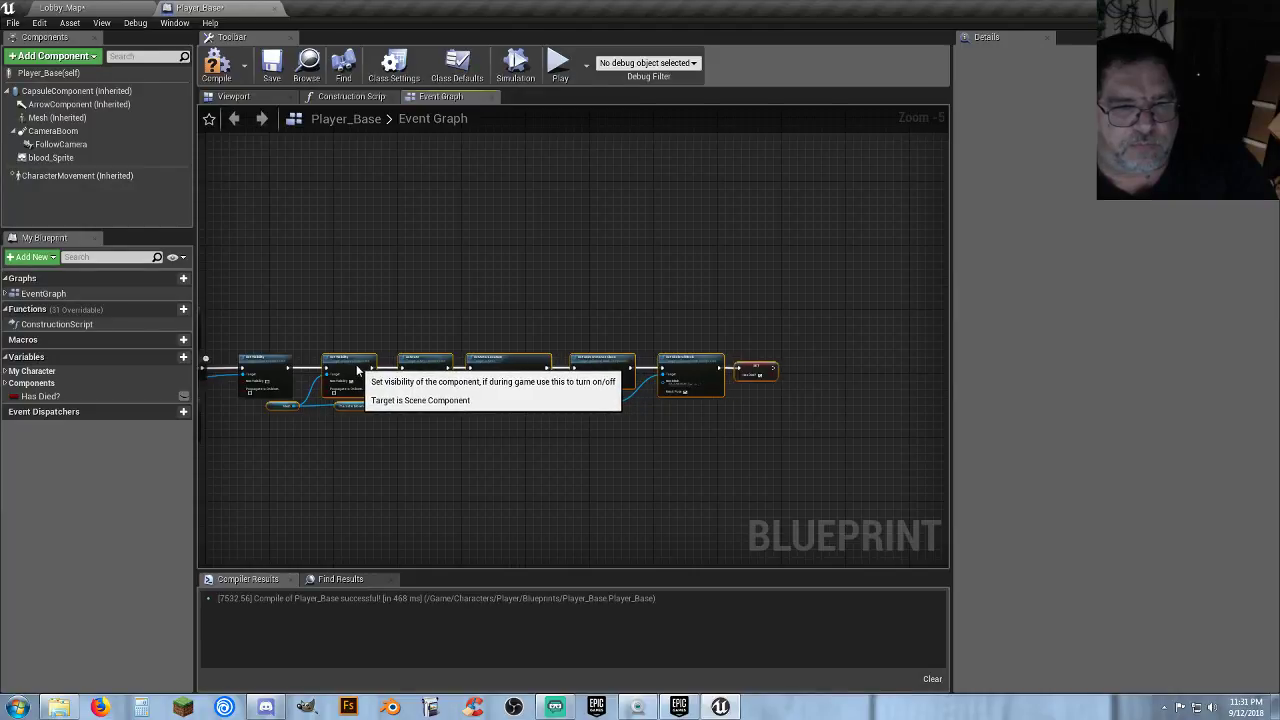
# Review the rearranged death logic, following each Sequence output through its Delay, Branch and Set Visibility nodes.
pyautogui.moveTo(360, 467); pyautogui.dragTo(566, 466, button='right')
pyautogui.scroll(3, 480, 450)
pyautogui.moveTo(459, 434); pyautogui.dragTo(683, 446, button='right')
pyautogui.moveTo(438, 465); pyautogui.dragTo(542, 474, button='right')
pyautogui.scroll(1, 542, 476)
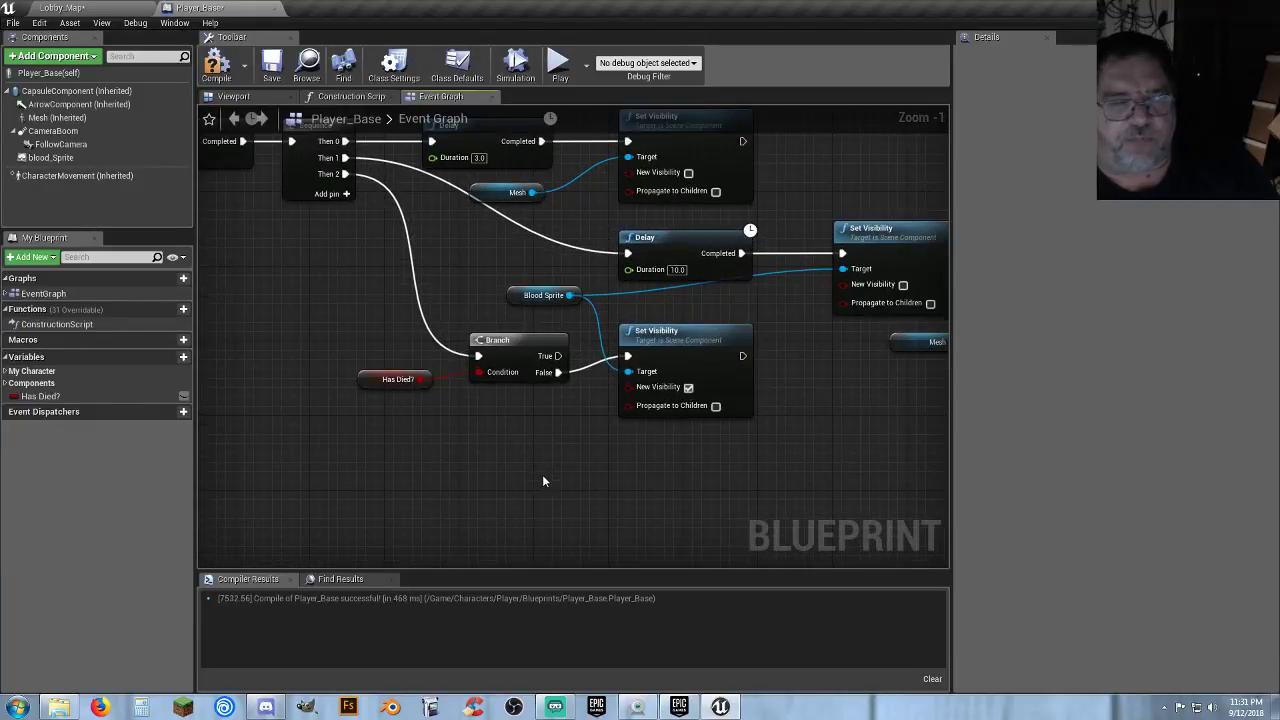
pyautogui.moveTo(531, 466); pyautogui.dragTo(266, 463, button='right')
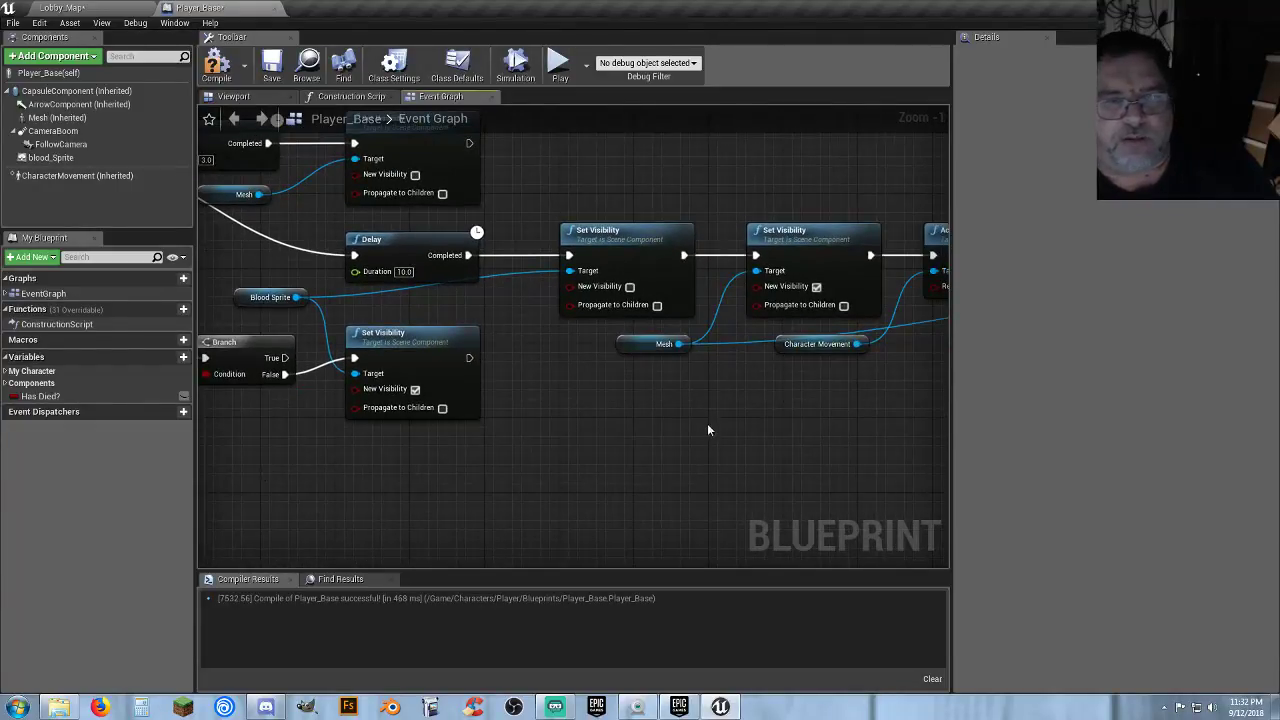
pyautogui.moveTo(571, 380); pyautogui.dragTo(777, 451, button='right')
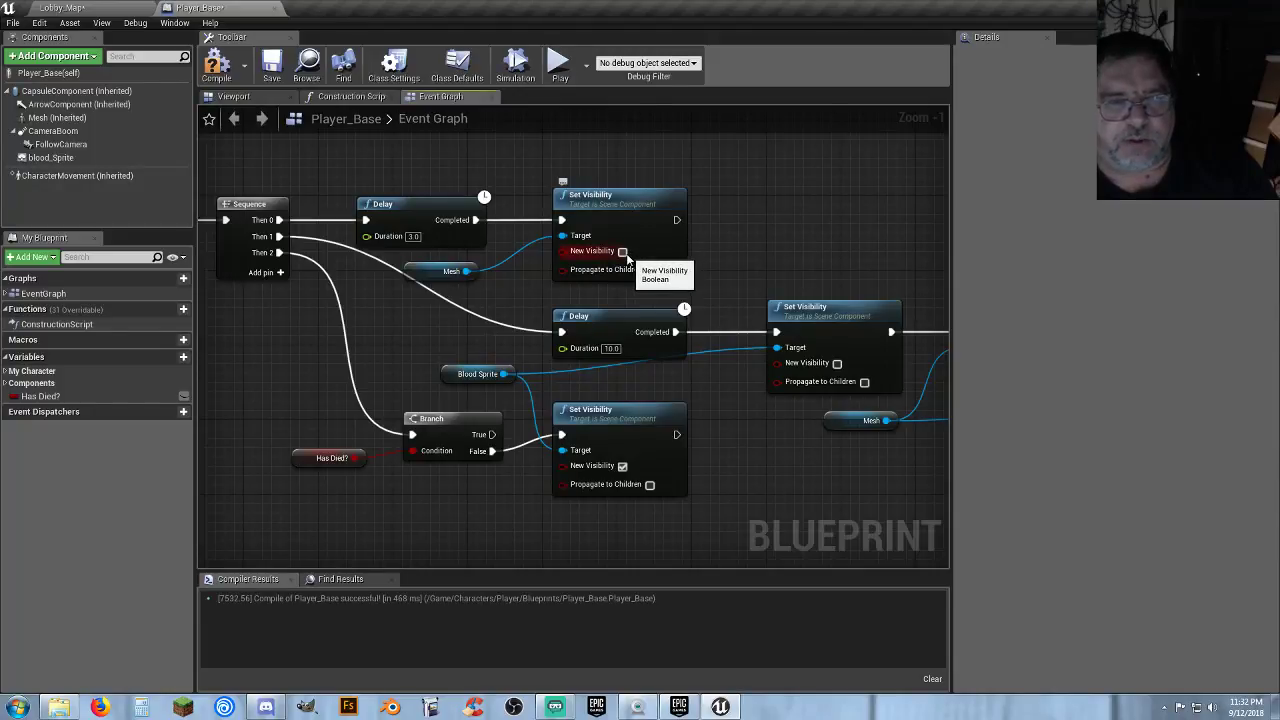
pyautogui.moveTo(409, 332); pyautogui.dragTo(790, 343, button='right')
pyautogui.moveTo(538, 335); pyautogui.dragTo(366, 366, button='right')
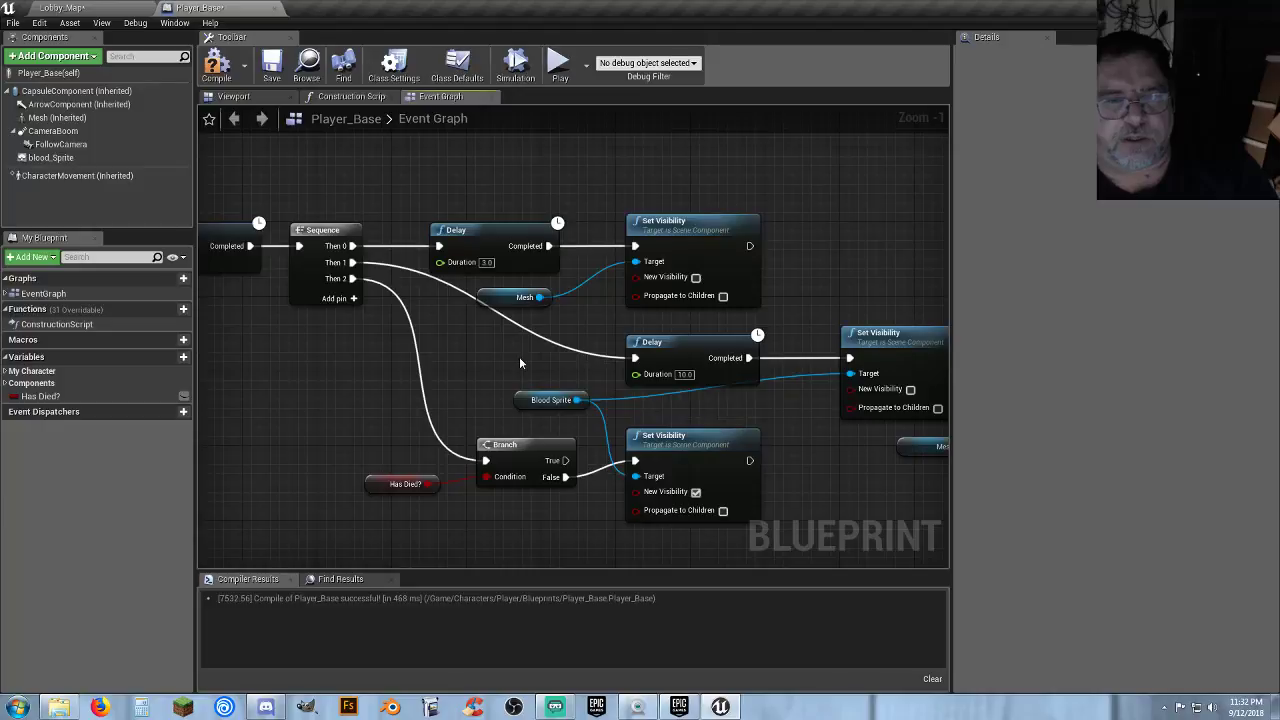
pyautogui.moveTo(530, 356); pyautogui.dragTo(430, 325, button='right')
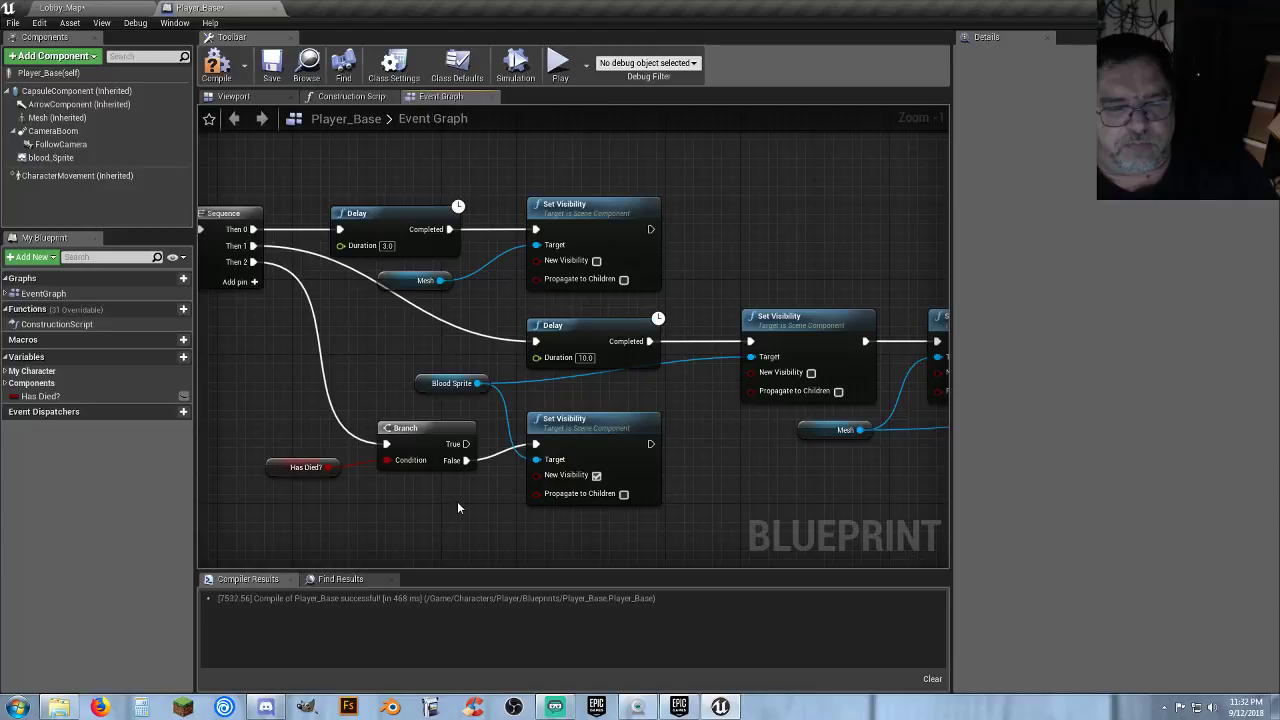
pyautogui.moveTo(457, 501); pyautogui.dragTo(466, 537, button='right')
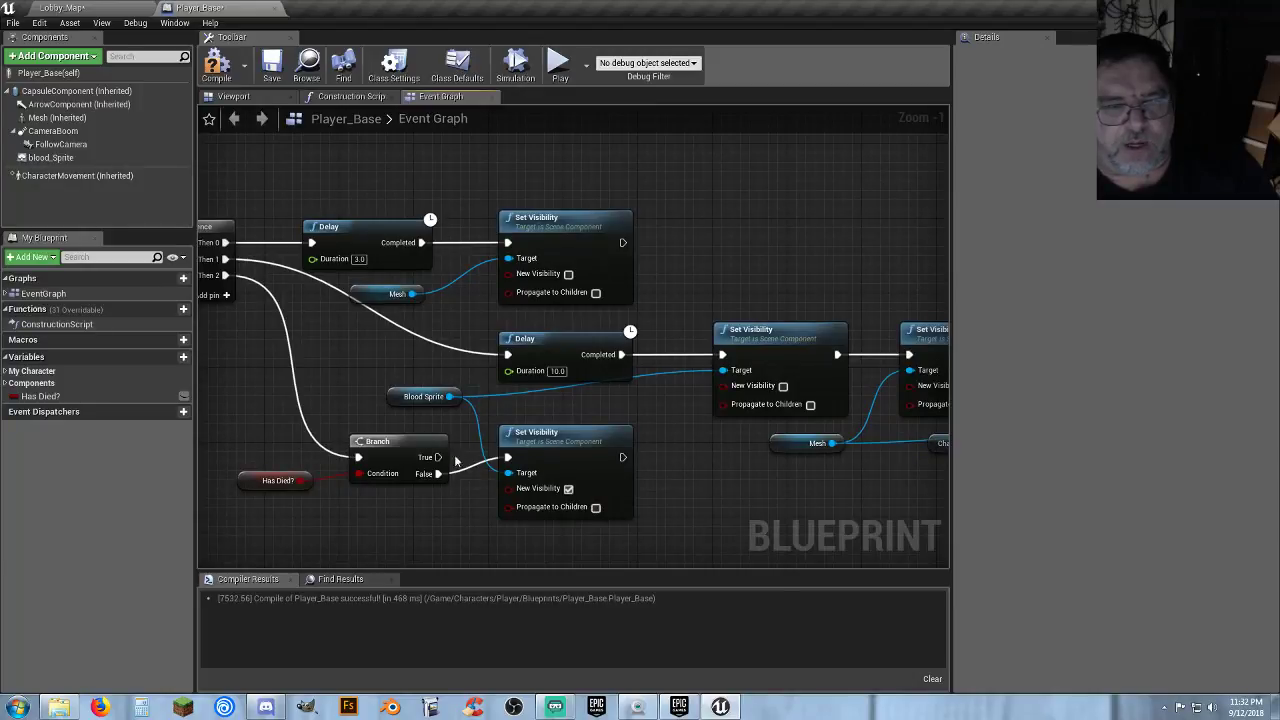
pyautogui.moveTo(718, 491); pyautogui.dragTo(585, 459, button='right')
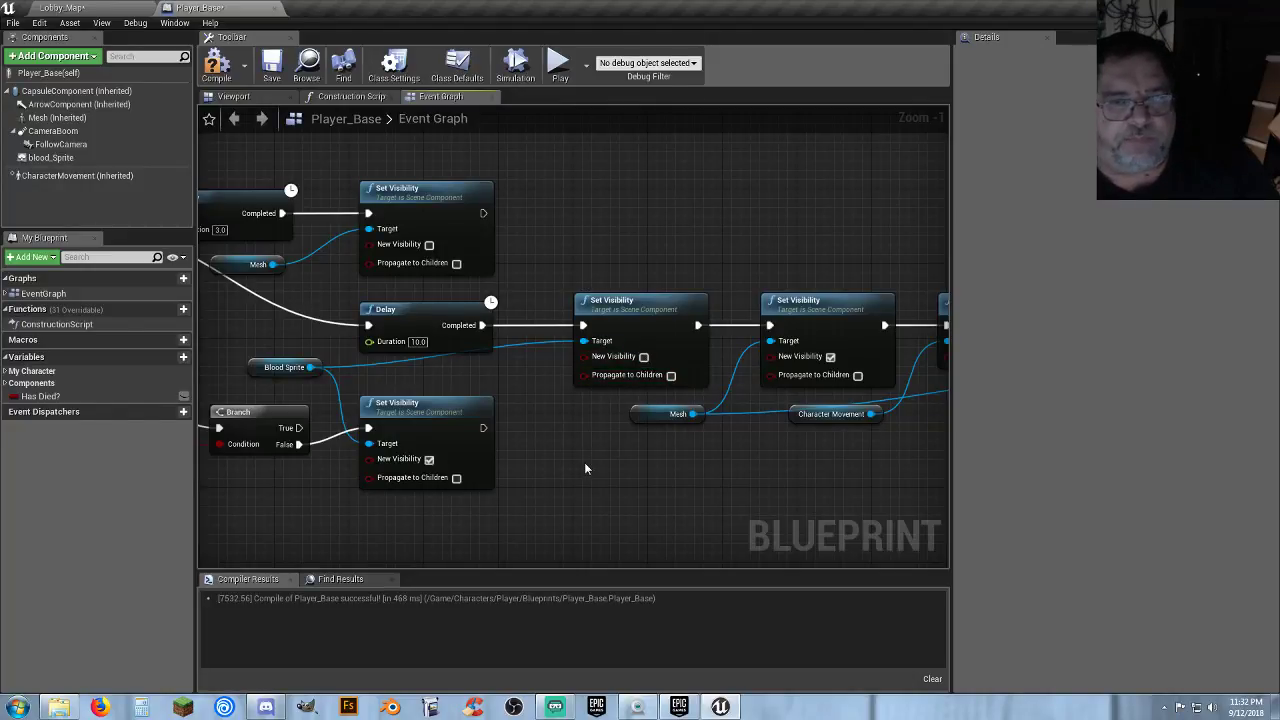
pyautogui.moveTo(598, 471); pyautogui.dragTo(507, 480, button='right')
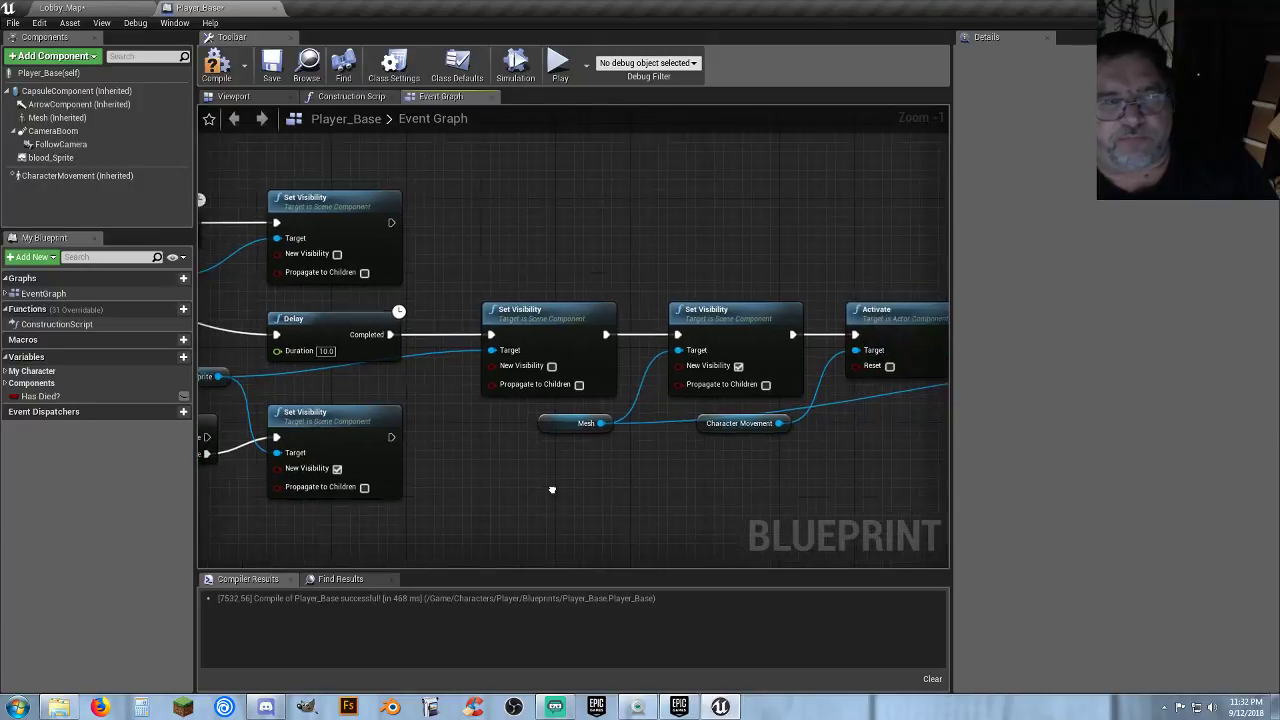
# Save Player_Base and start a play session in Lobby_Map, moving the pirate forward to test the death sequence.
pyautogui.click(271, 66)
pyautogui.click(120, 9)
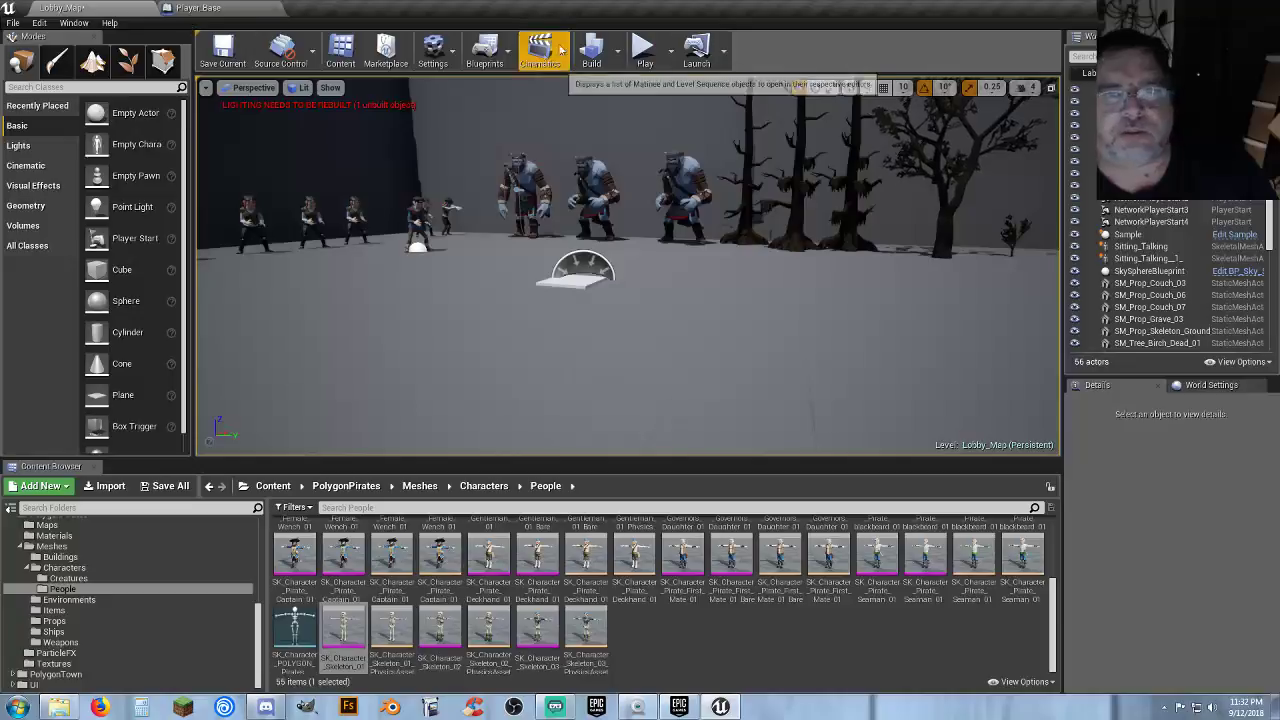
pyautogui.click(643, 48)
pyautogui.press('w')
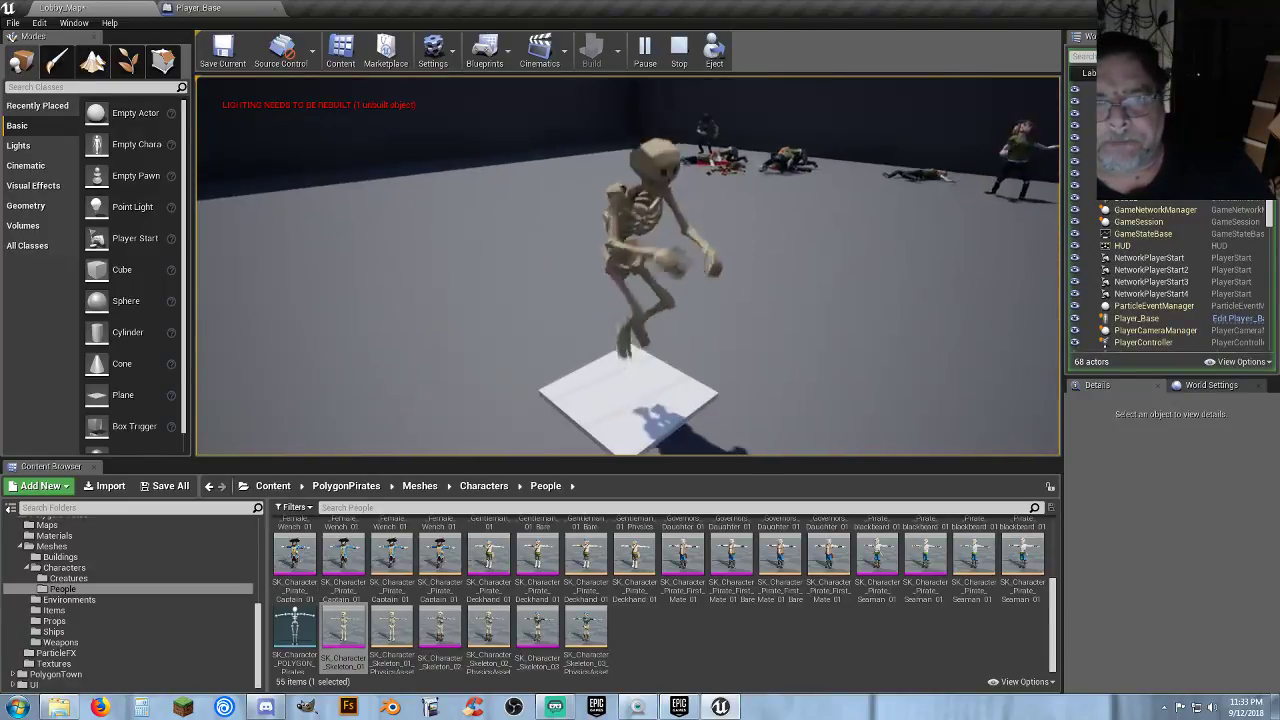
# Test the respawned skeleton's movement by running and jumping it around the level.
pyautogui.press('w')
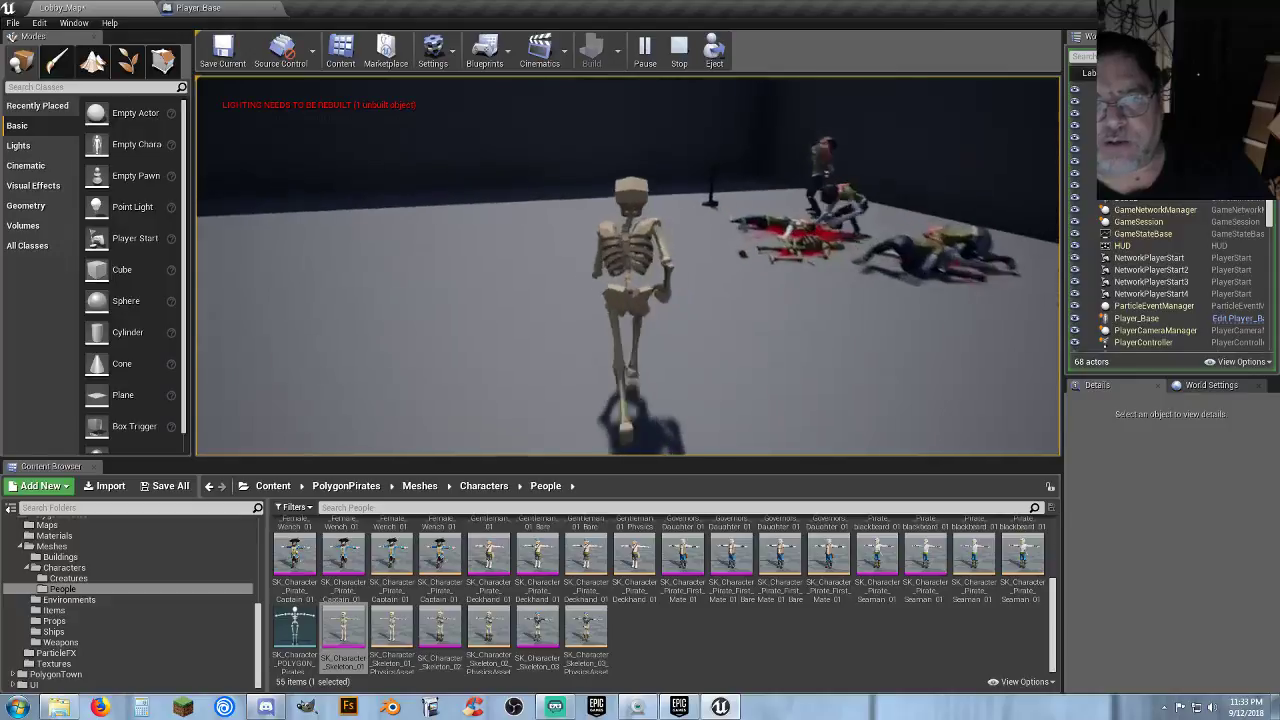
pyautogui.press('a')
pyautogui.press('d')
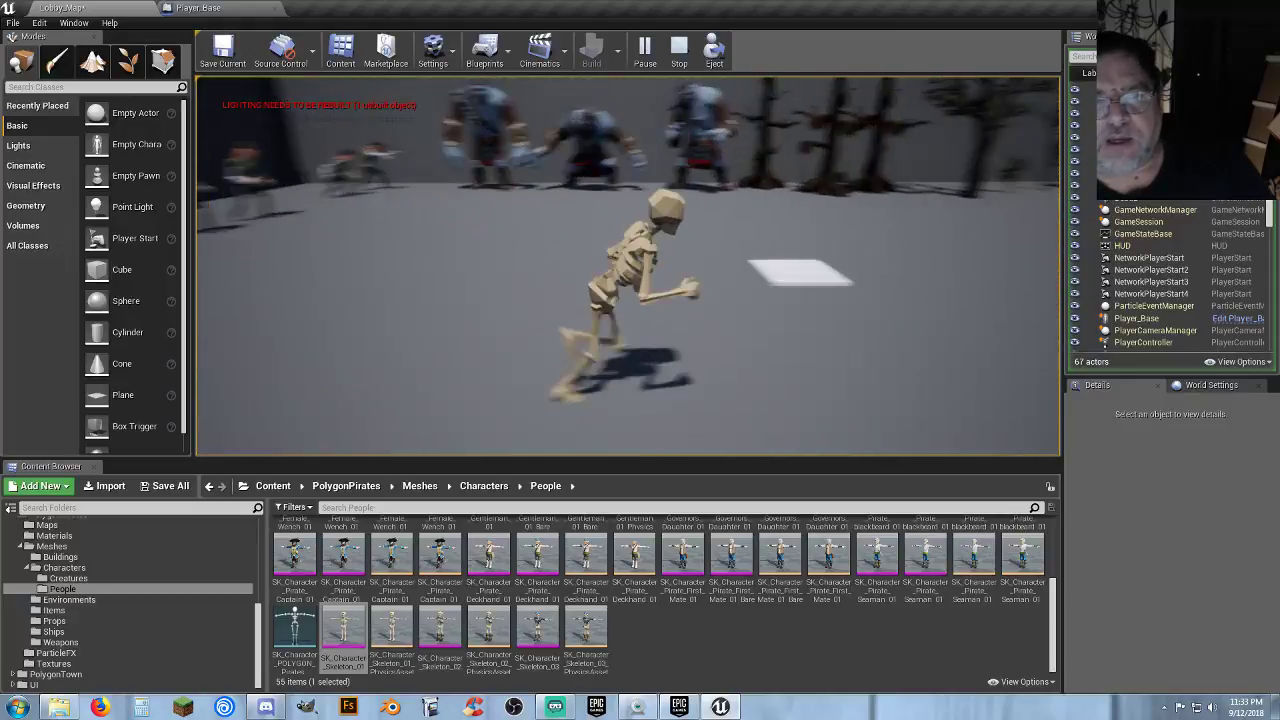
pyautogui.press('w')
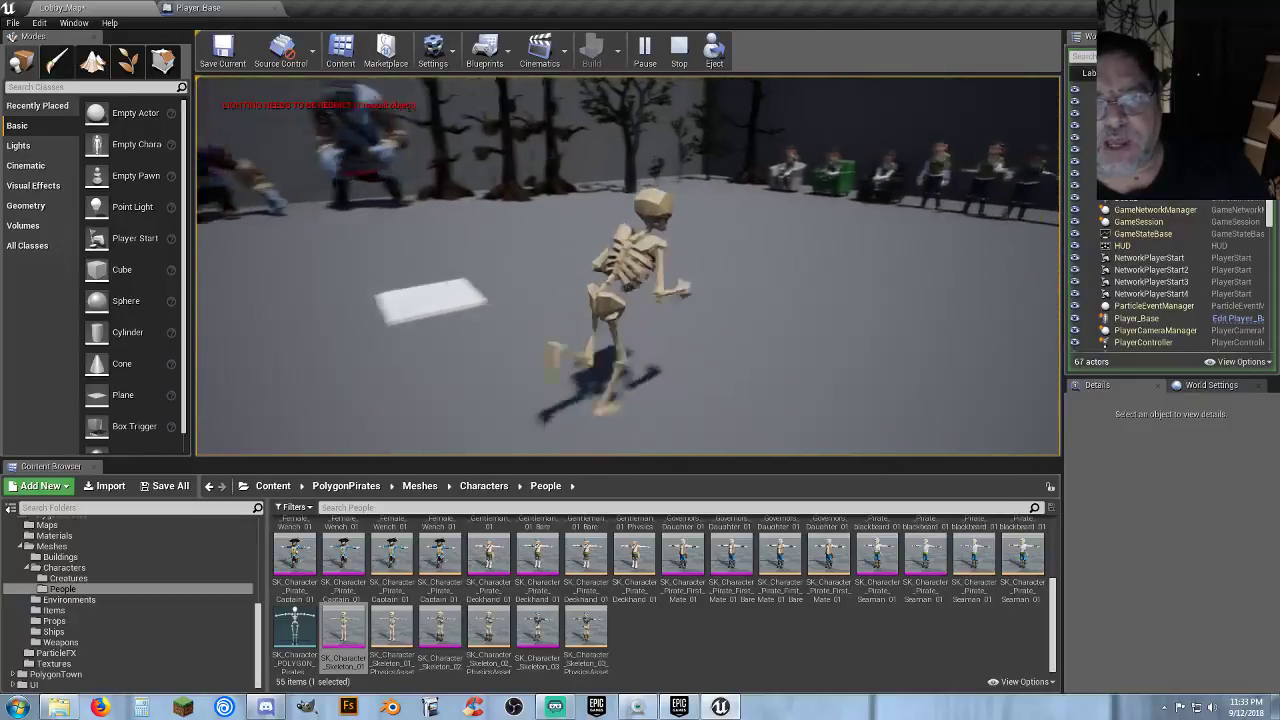
pyautogui.press('space')
pyautogui.press('w')
pyautogui.press('space')
pyautogui.press('w')
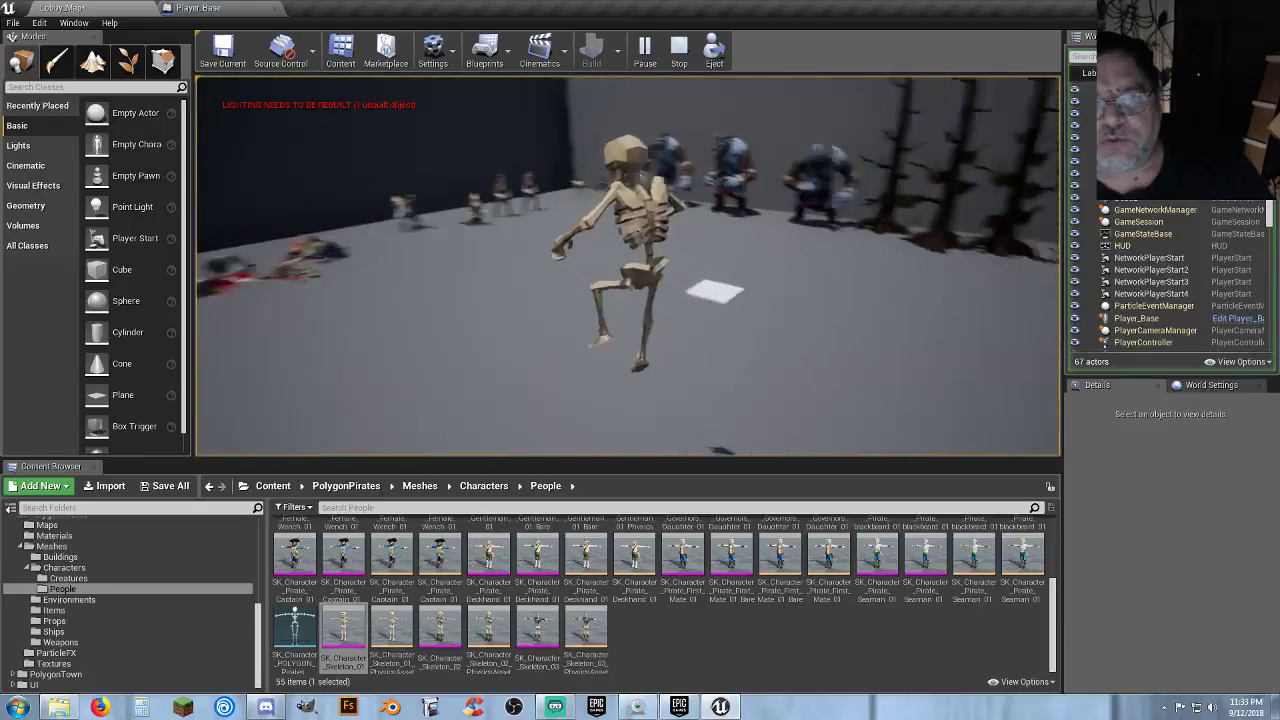
pyautogui.press('space')
pyautogui.press('w')
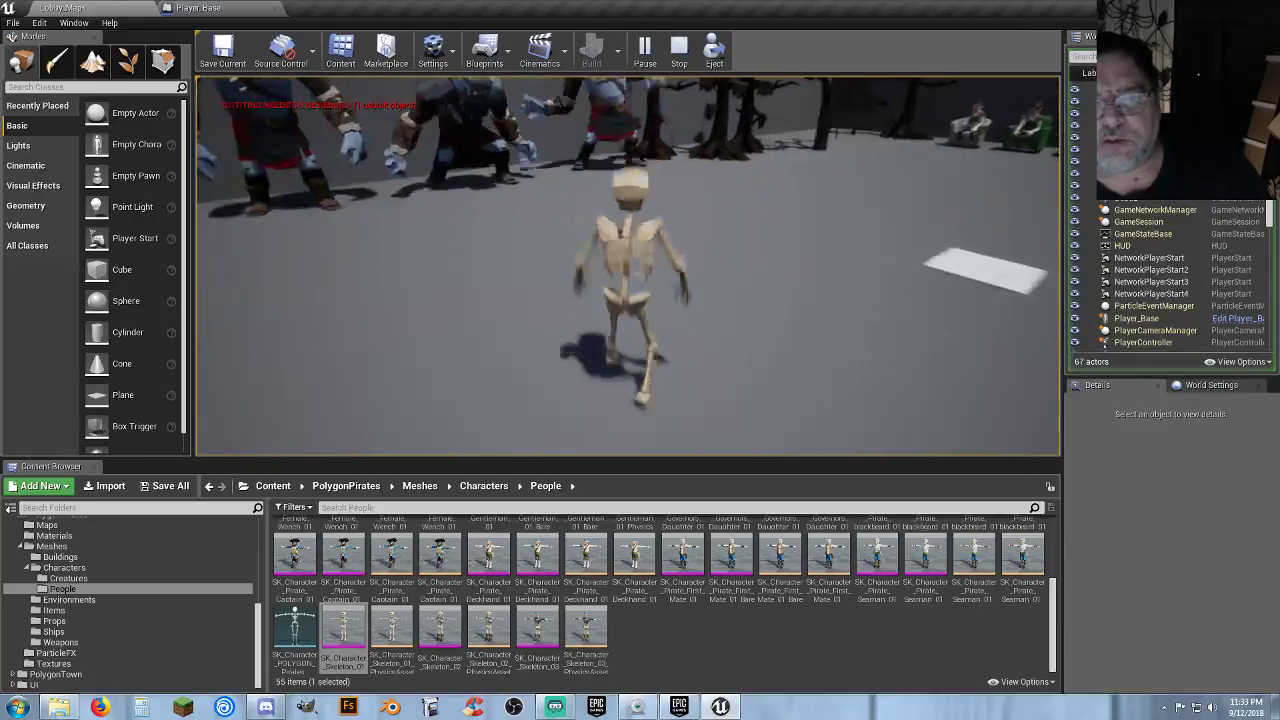
pyautogui.press('space')
pyautogui.press('w')
pyautogui.press('space')
pyautogui.press('space')
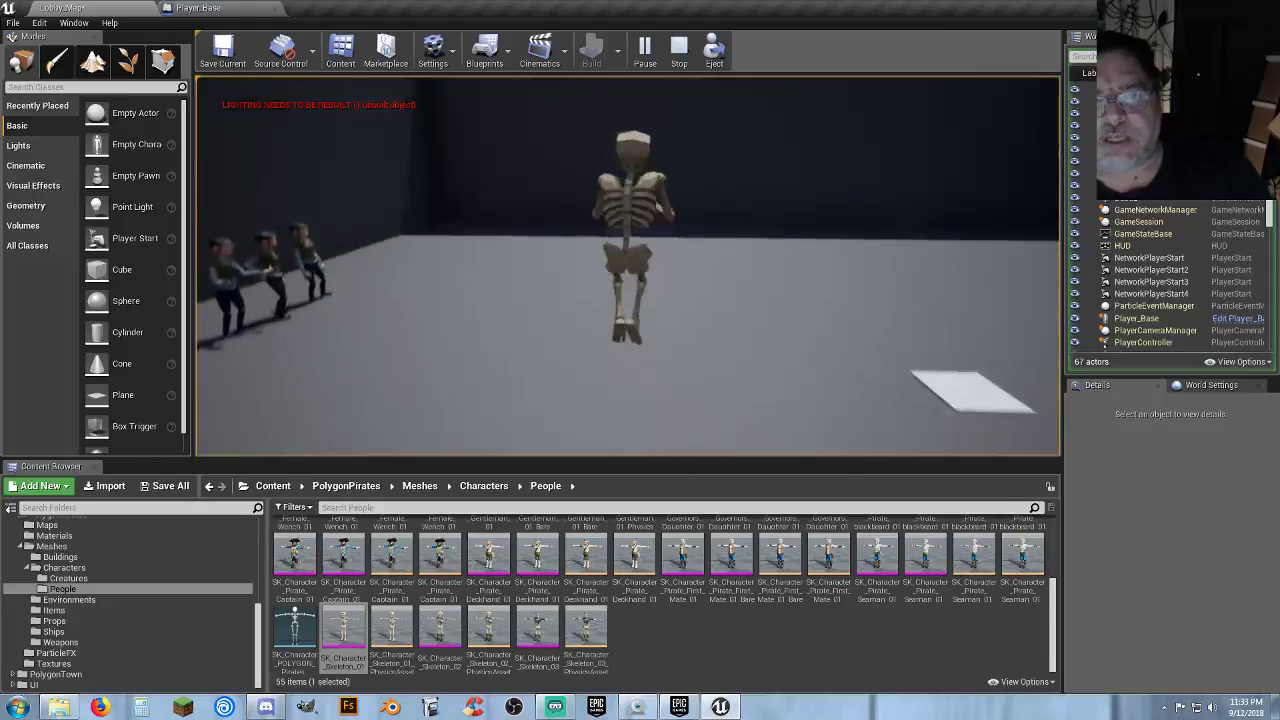
pyautogui.press('w')
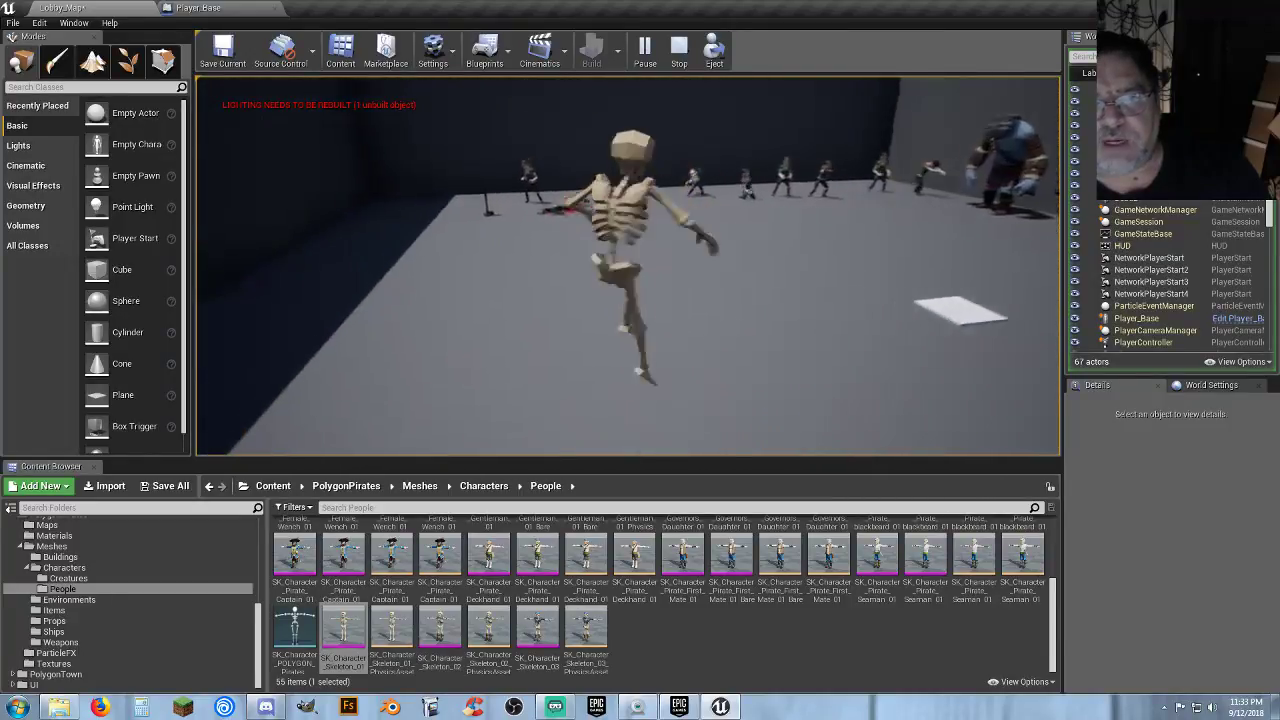
pyautogui.press('space')
pyautogui.press('w')
pyautogui.press('space')
pyautogui.press('w')
pyautogui.press('space')
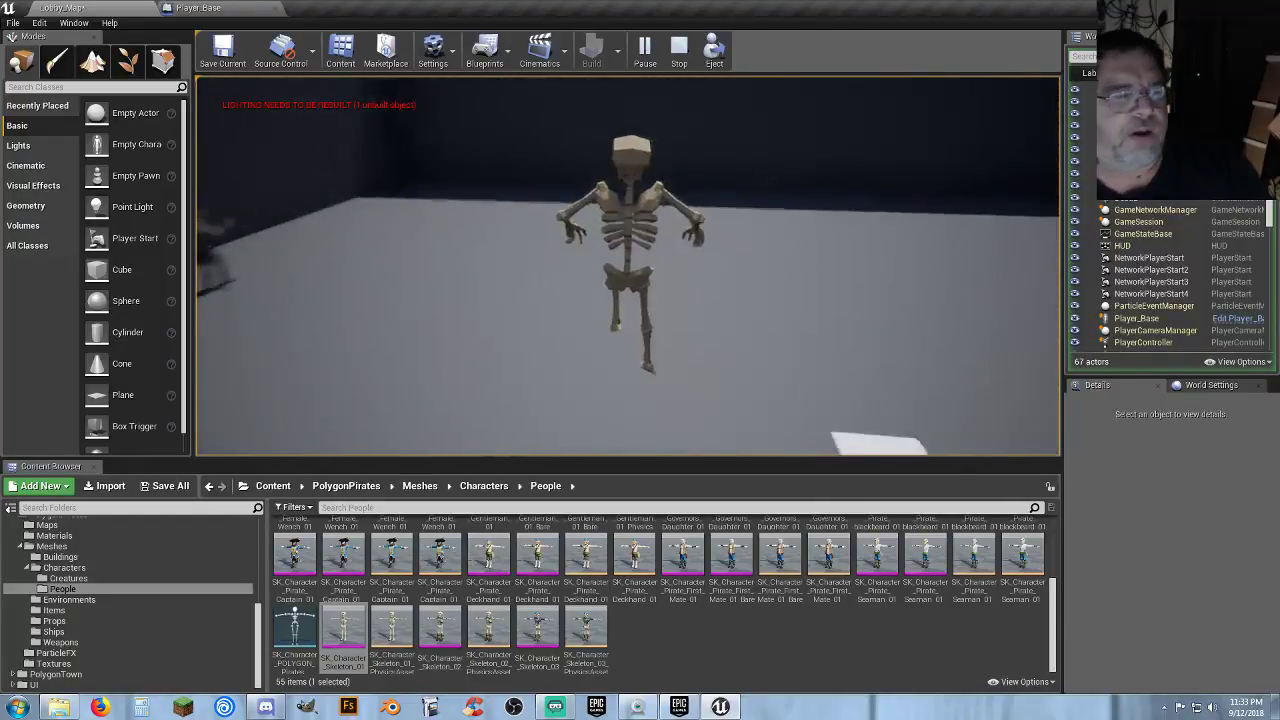
pyautogui.press('w')
pyautogui.press('space')
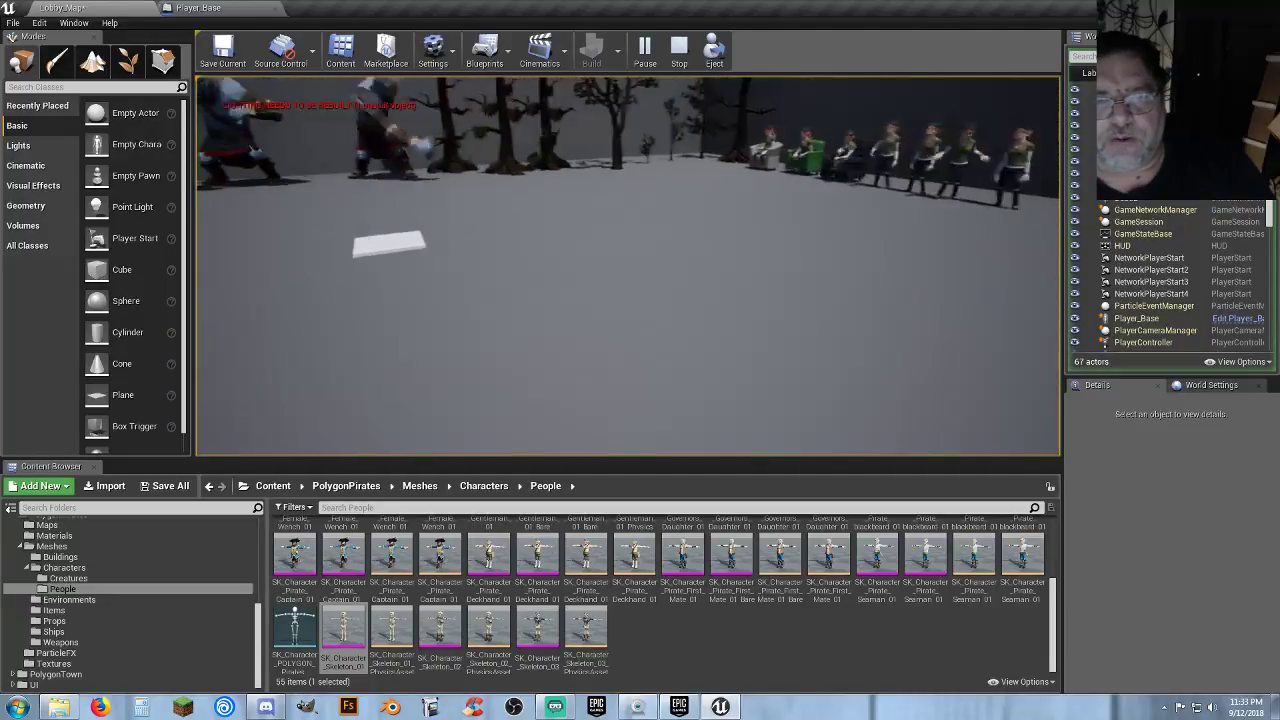
# Test another death with the skeleton, and restart the play session in Lobby_Map.
pyautogui.press('w')
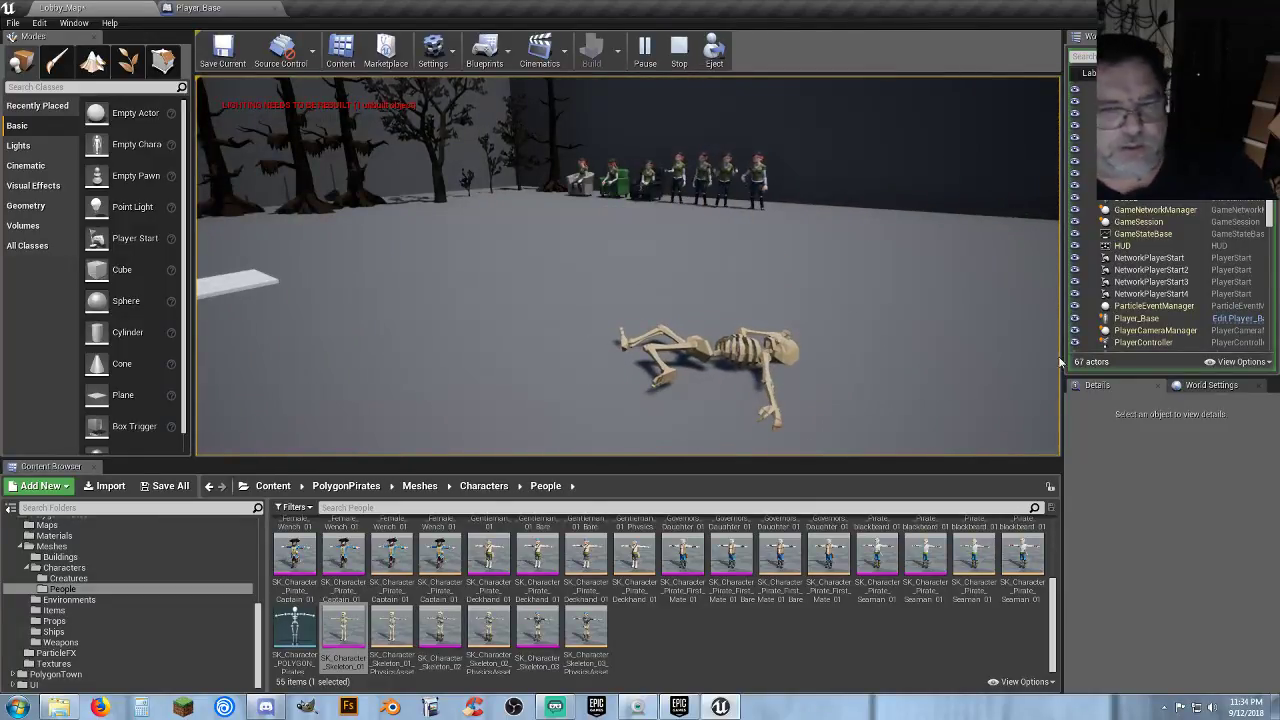
pyautogui.press('Escape')
pyautogui.click(643, 52)
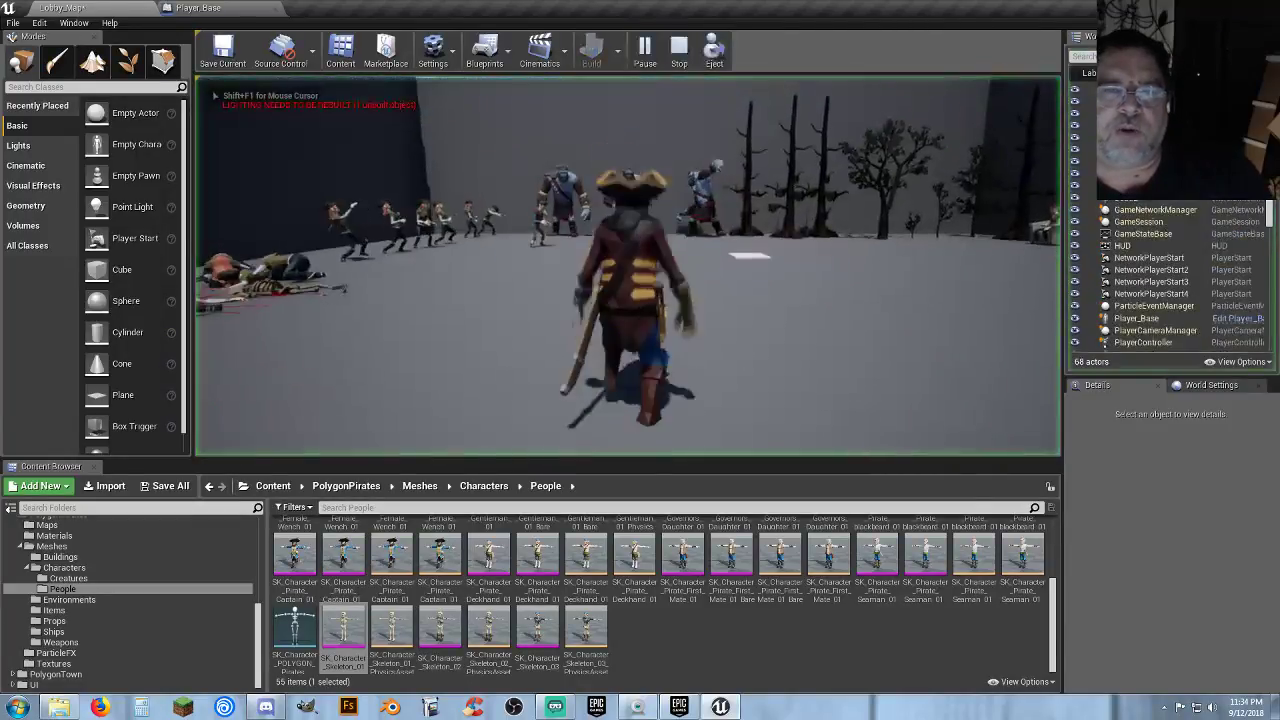
# Run the pirate across Lobby_Map toward the blue trolls to test the death and skeleton respawn.
pyautogui.press('s')
pyautogui.press('w')
pyautogui.press('w')
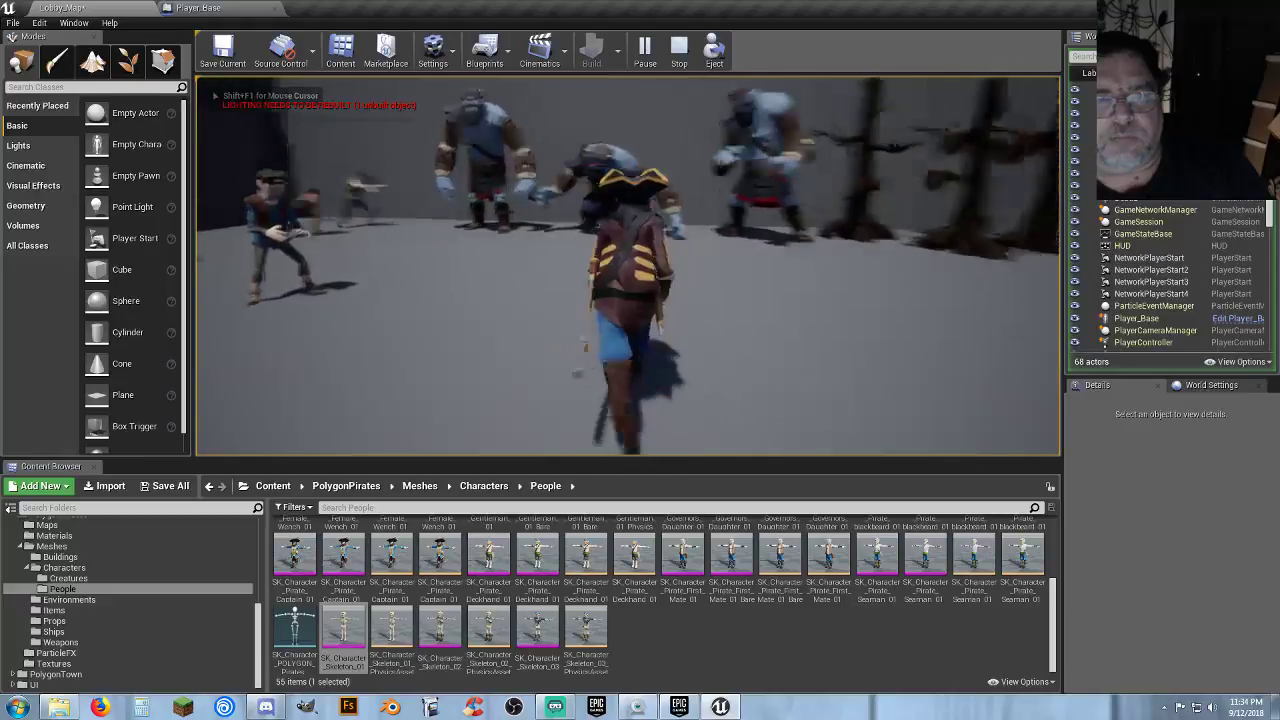
pyautogui.press('d')
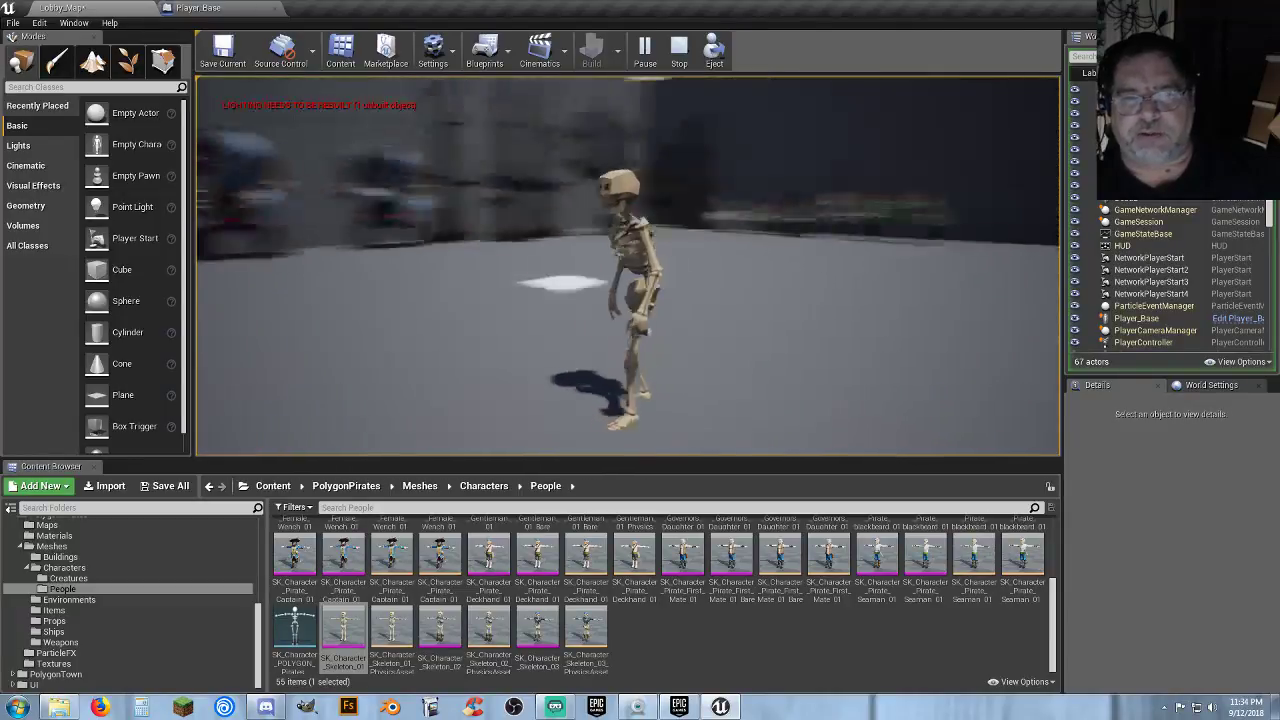
# Test the respawned skeleton by running it up to the trolls and back, and end the play session.
pyautogui.press('w')
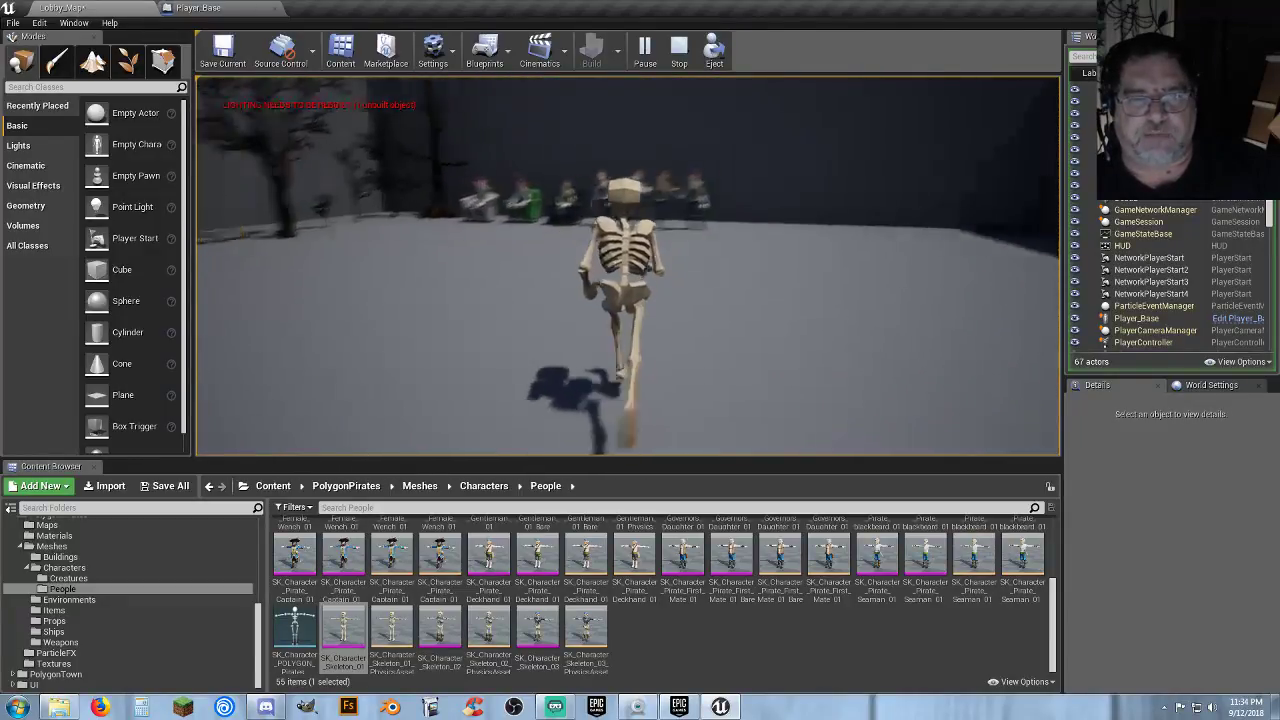
pyautogui.press('w')
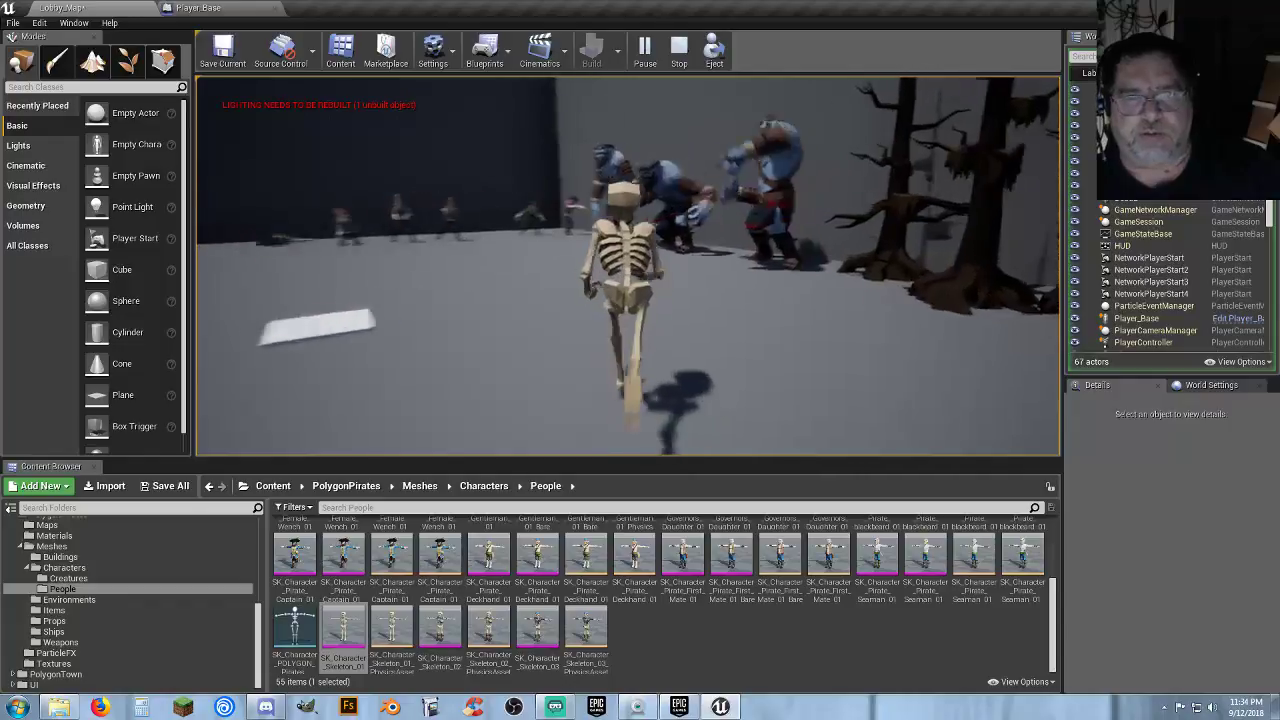
pyautogui.press('w')
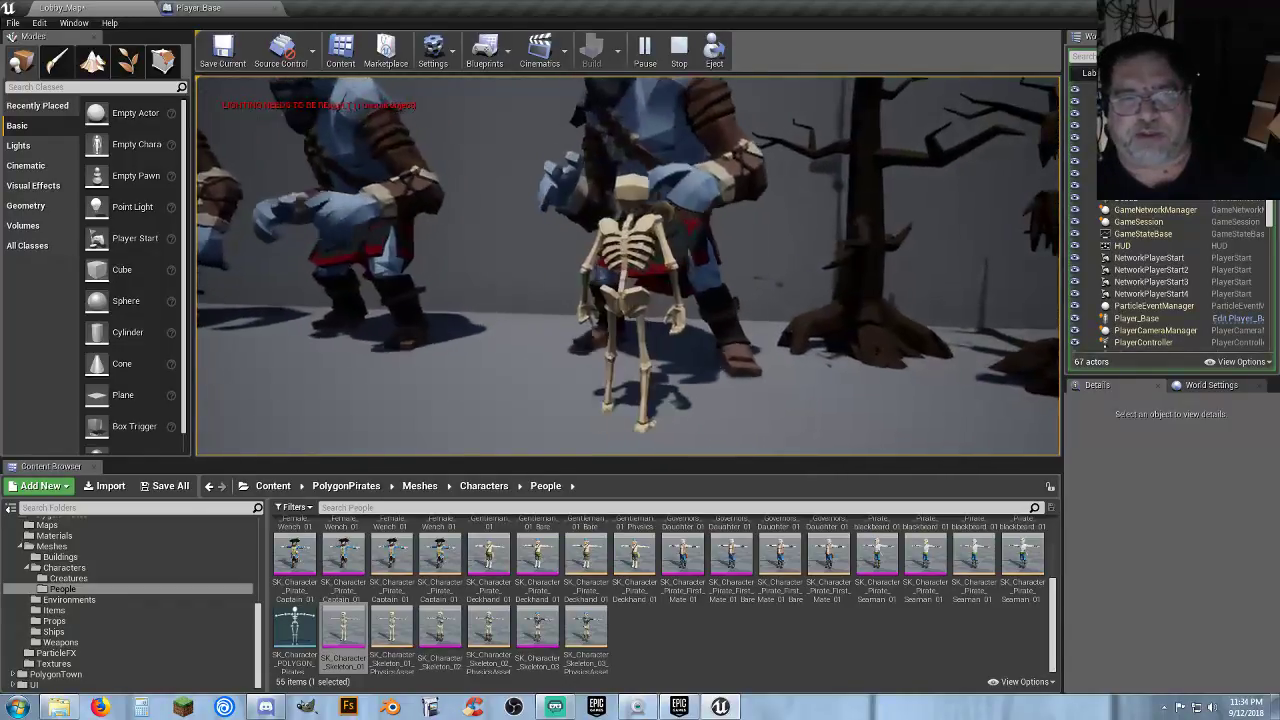
pyautogui.press('d')
pyautogui.press('w')
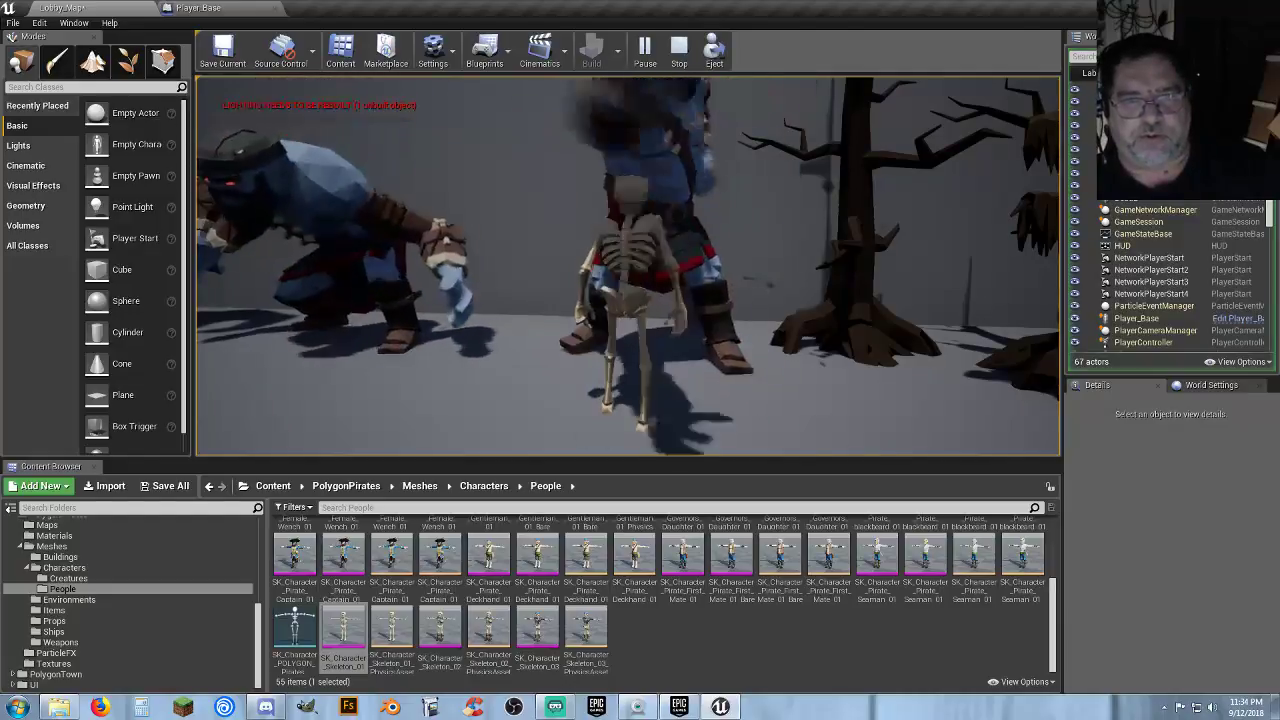
pyautogui.press('w')
pyautogui.press('d')
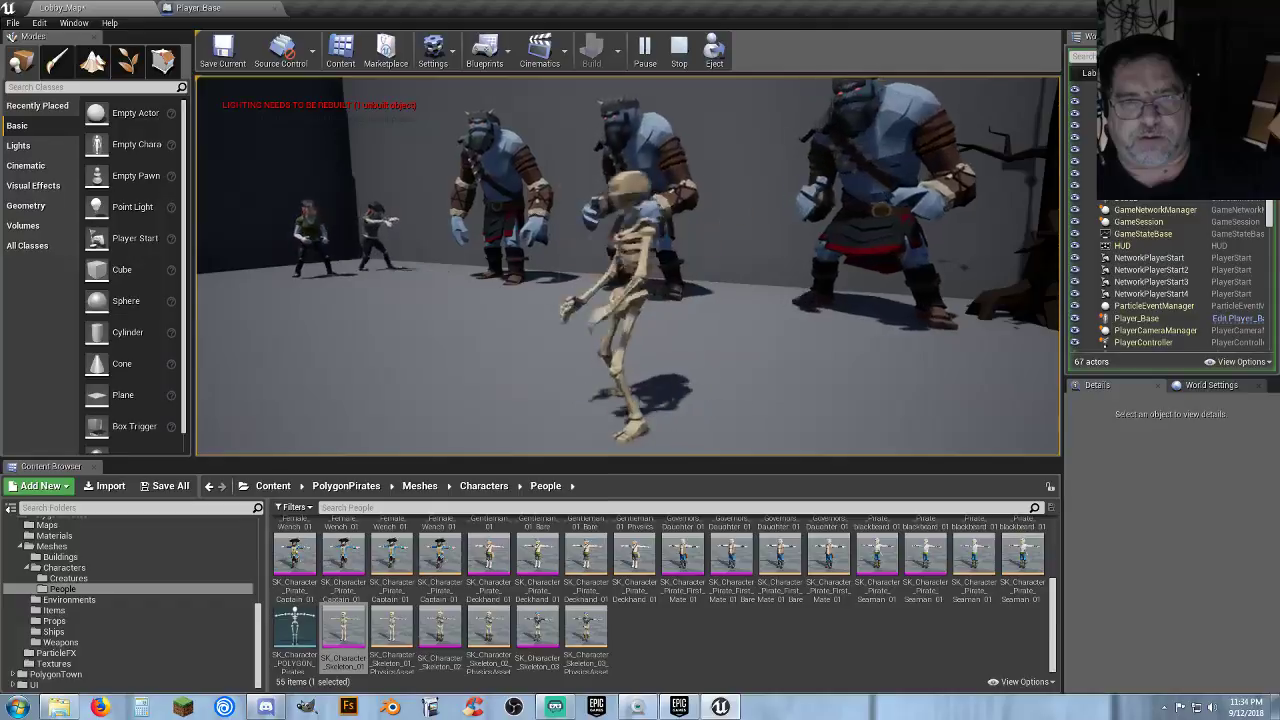
pyautogui.press('s')
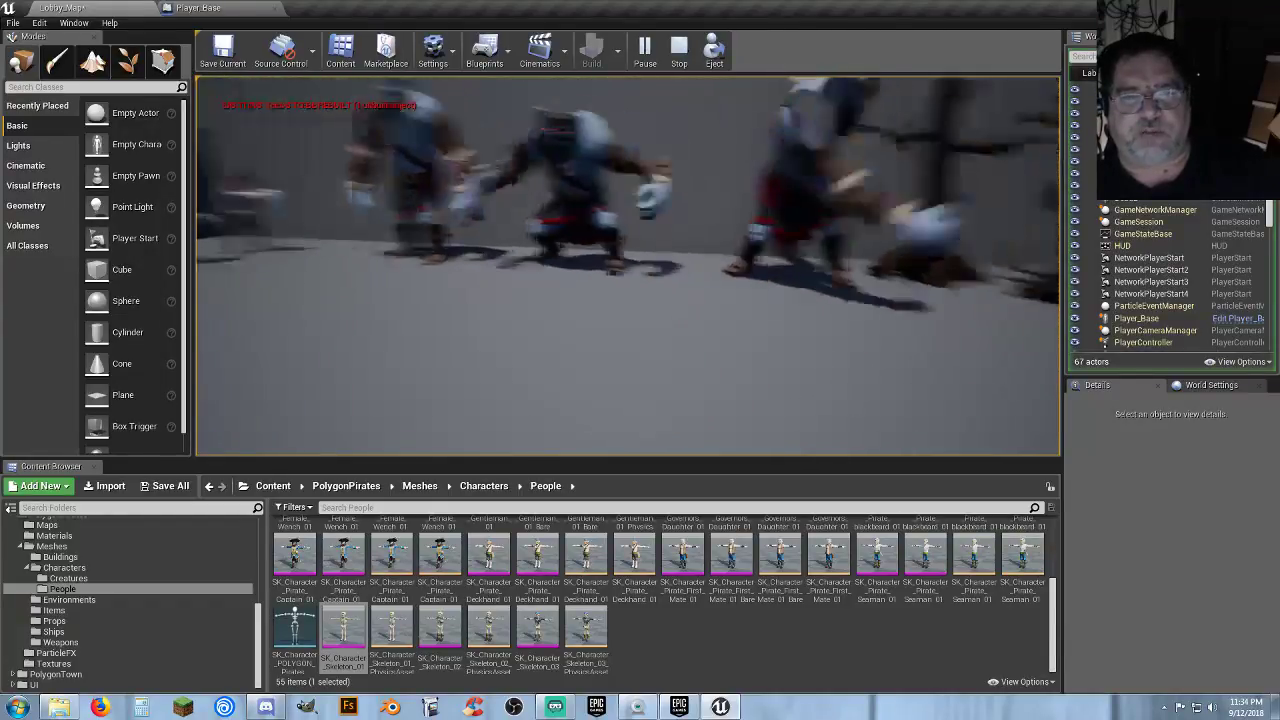
pyautogui.press('Escape')
pyautogui.moveTo(652, 270)
pyautogui.mouseDown(button='right')
pyautogui.moveTo(652, 350)
pyautogui.moveTo(640, 270)
pyautogui.moveTo(652, 270)
pyautogui.mouseUp(button='right')
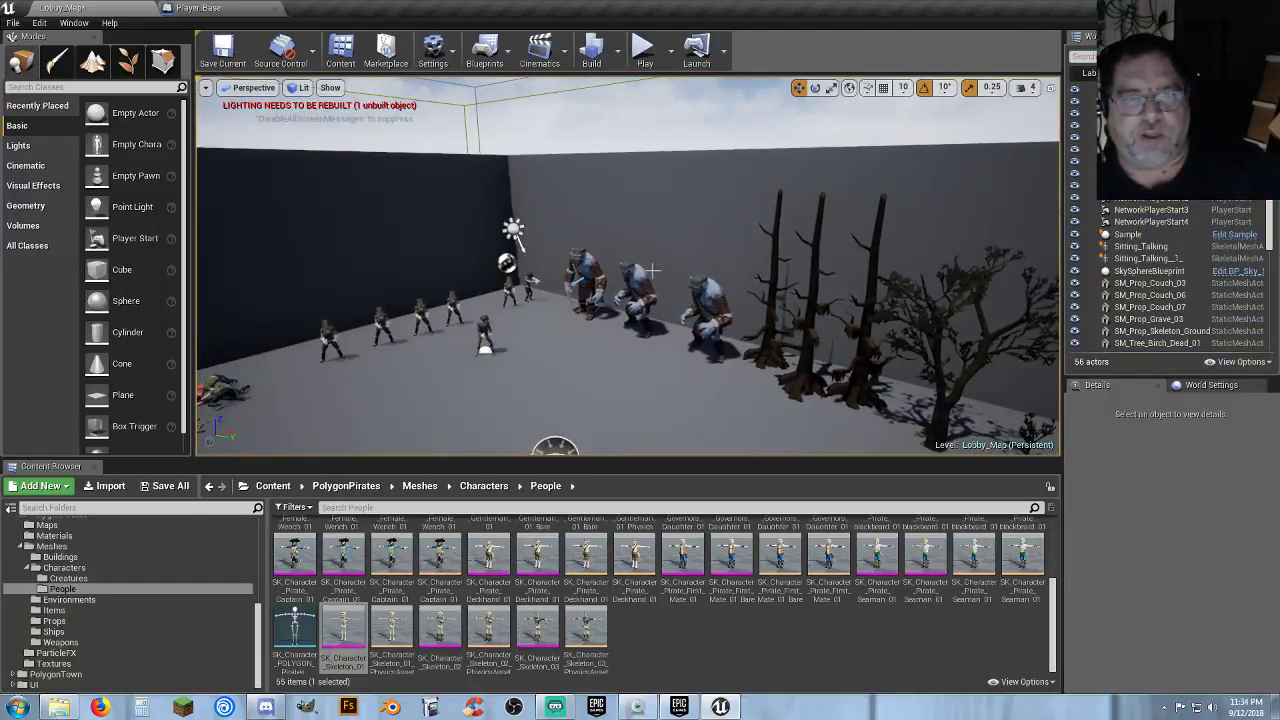
# Start a new play session in Lobby_Map and test the death sequence, running the respawned skeleton around the level.
pyautogui.click(643, 47)
pyautogui.press('w')
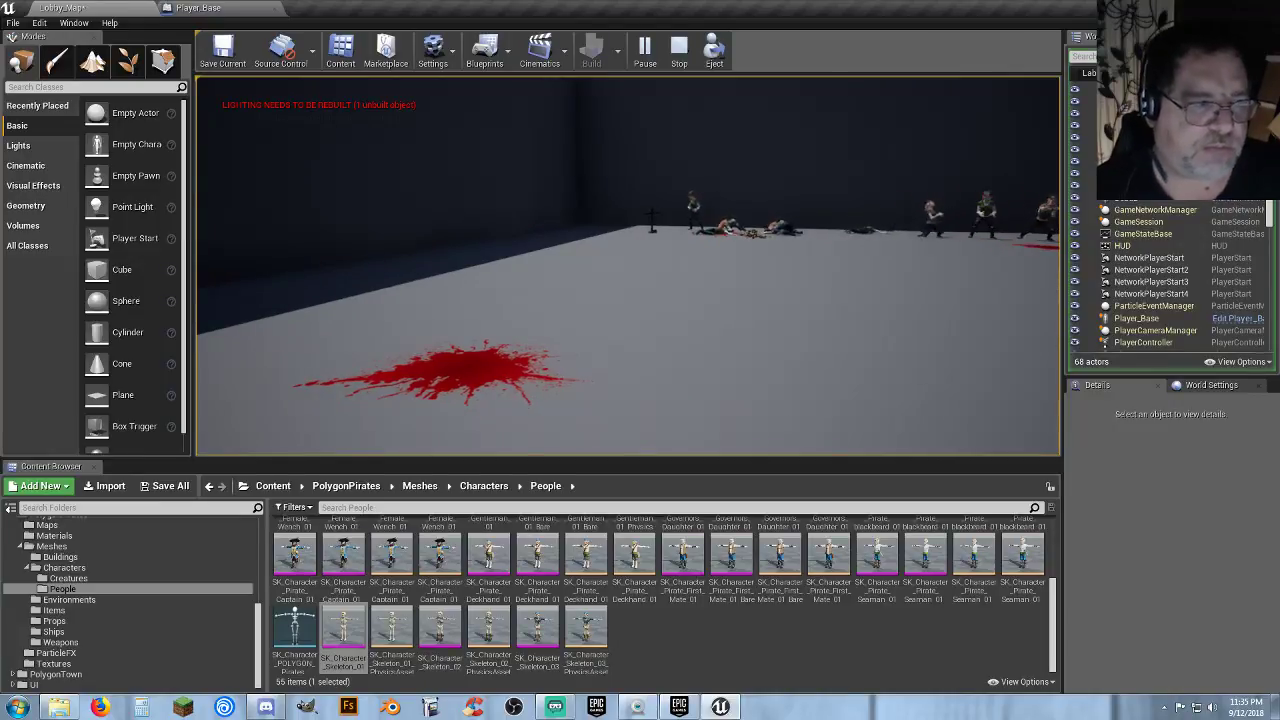
pyautogui.press('w')
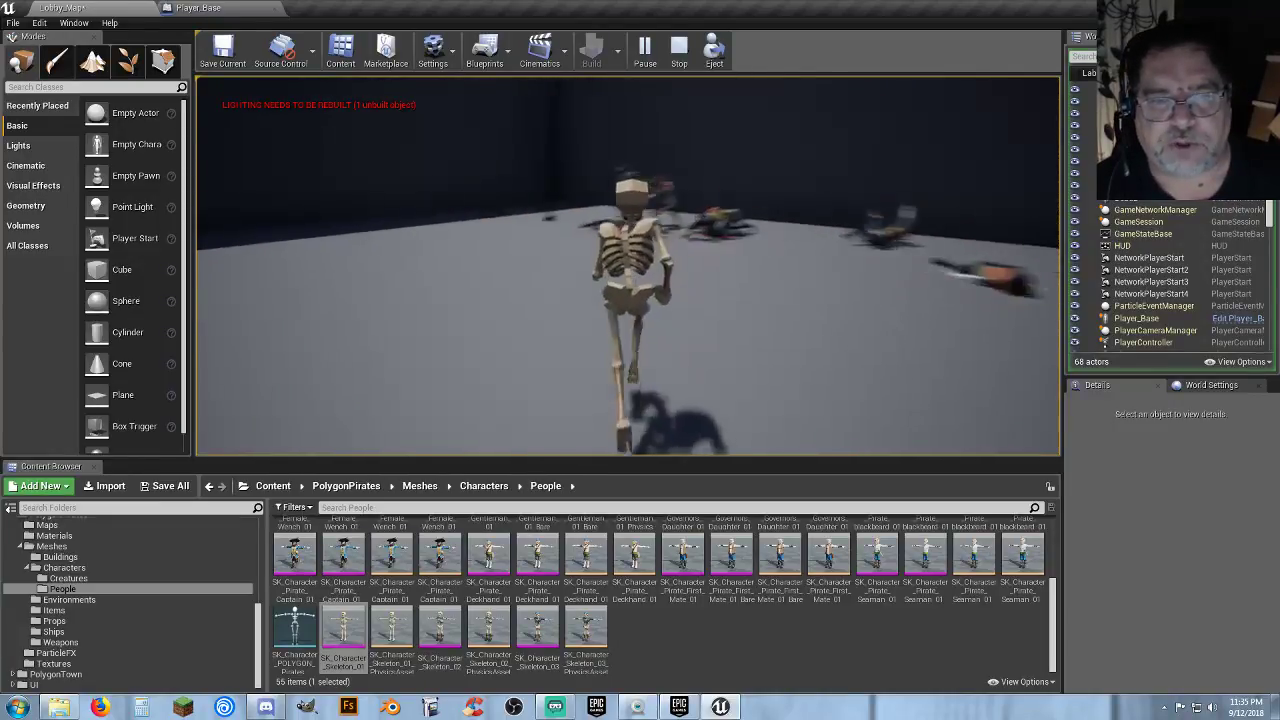
pyautogui.press('a')
pyautogui.press('w')
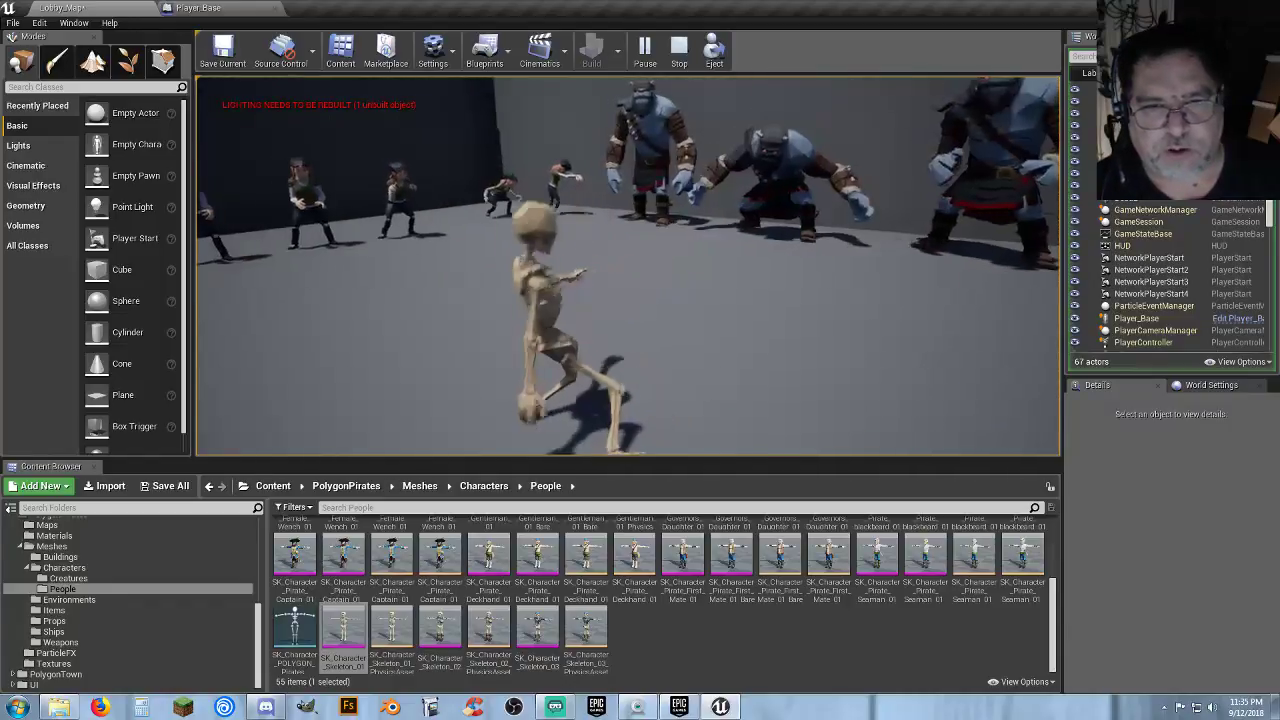
# Test more of the skeleton's actions and movement around the white floor marker and trolls, and stop the play session.
pyautogui.press('r')
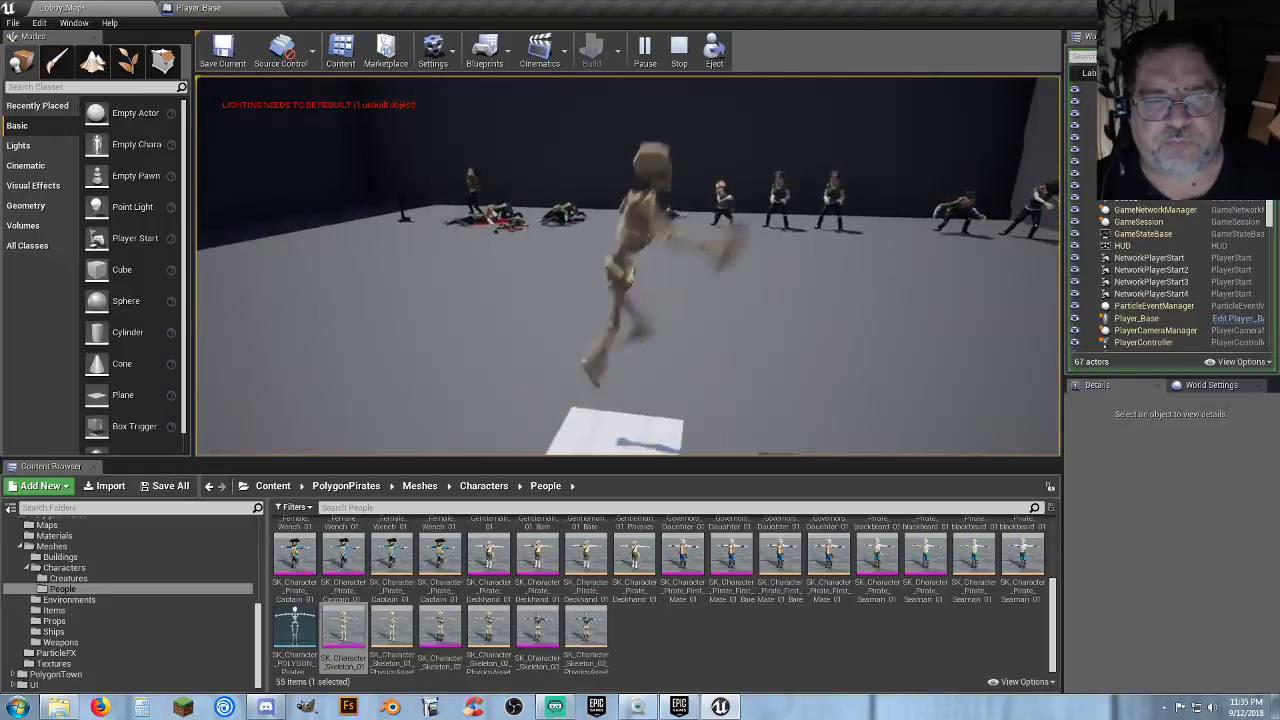
pyautogui.press('w')
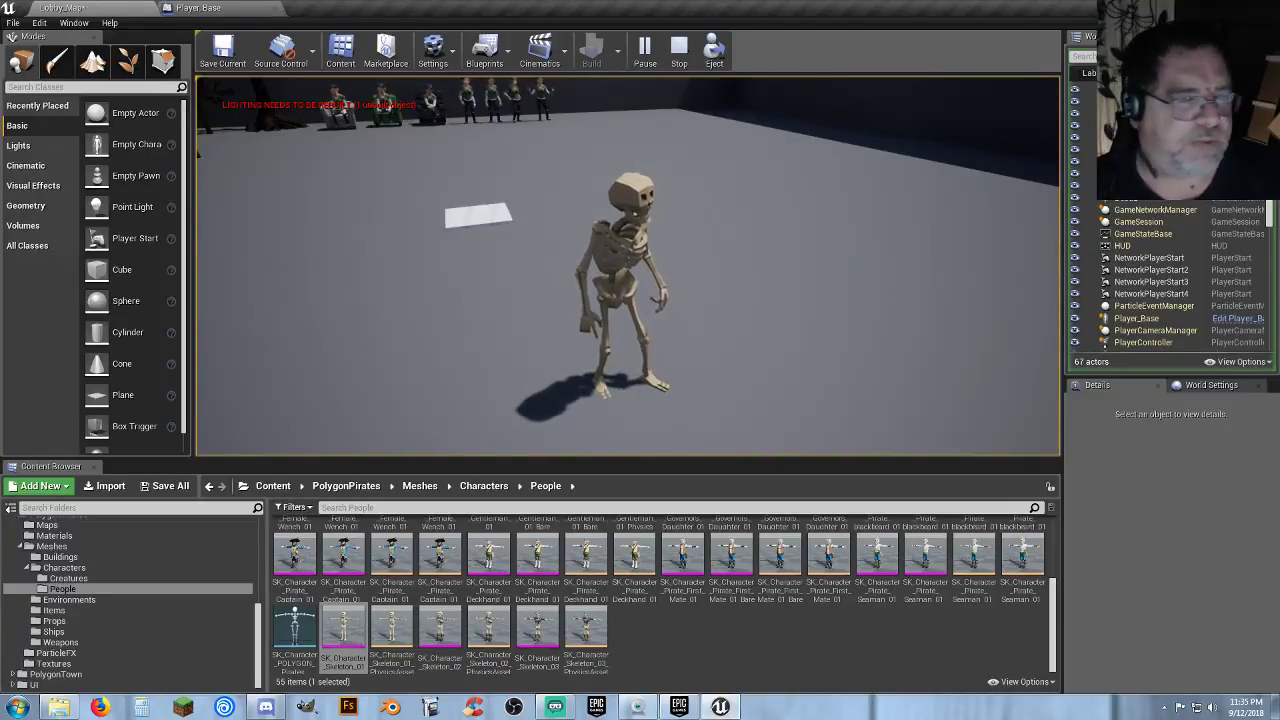
pyautogui.press('w')
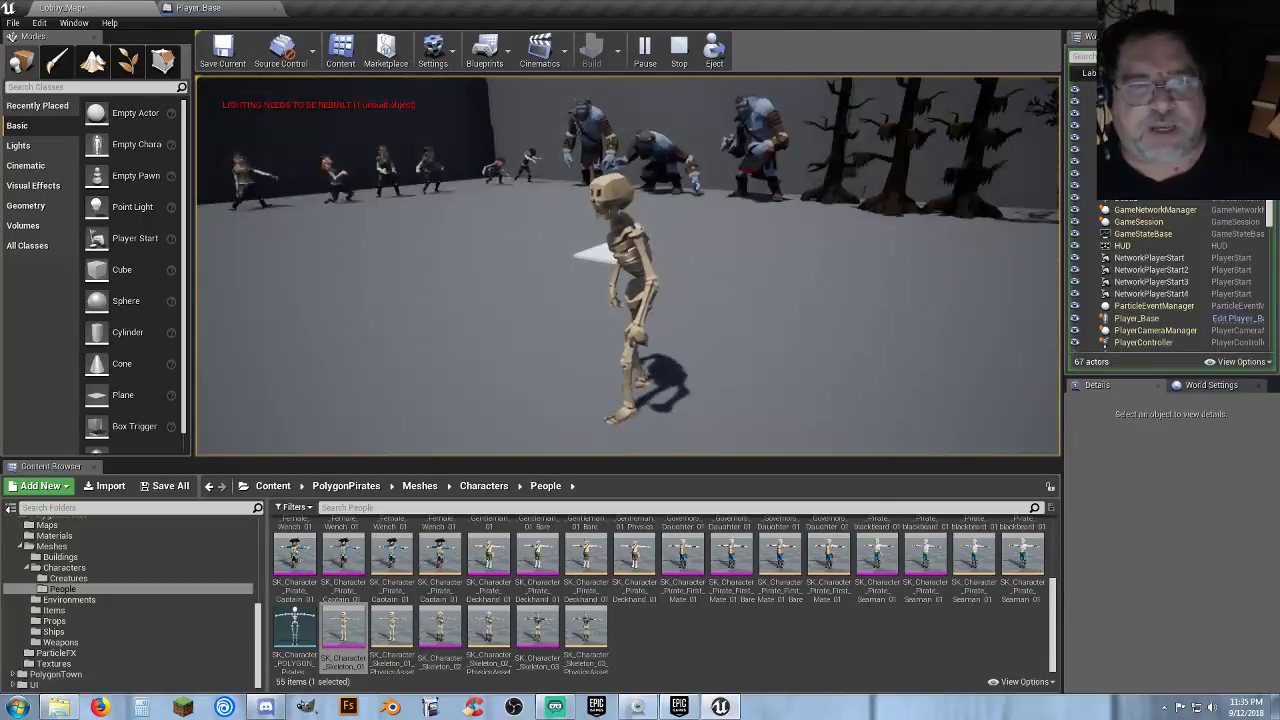
pyautogui.press('w')
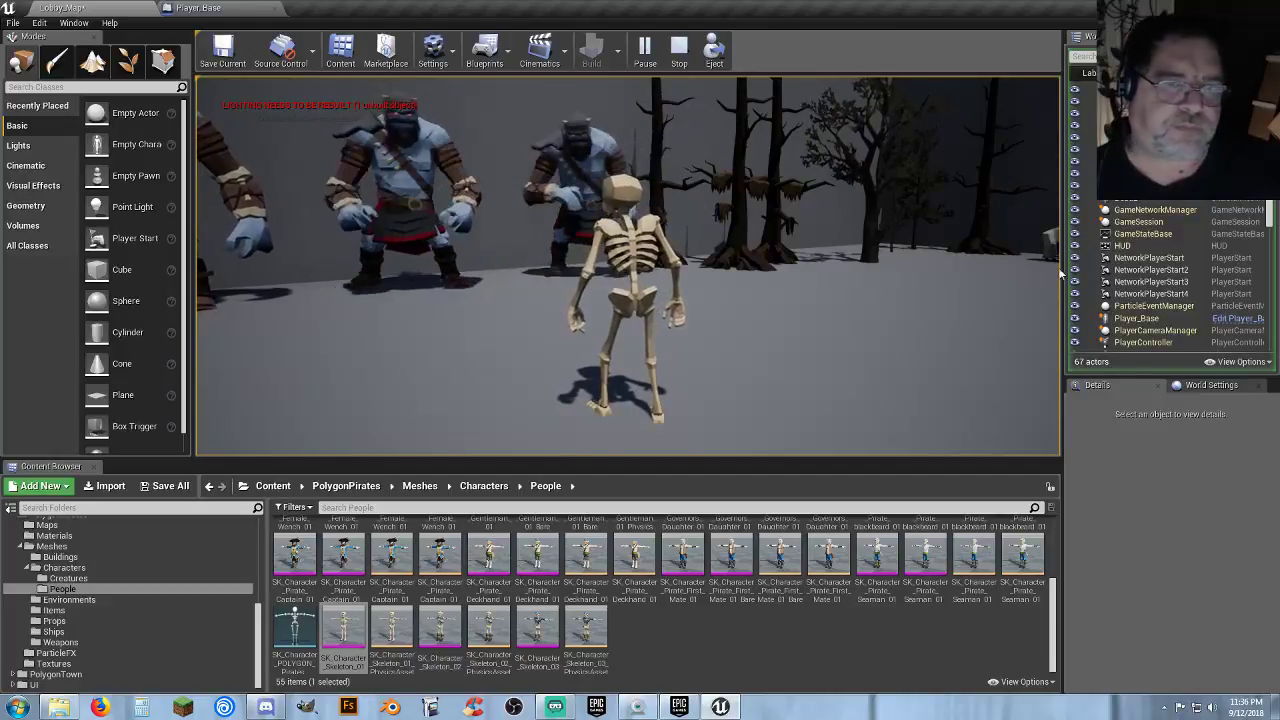
pyautogui.press('Escape')
# Review the death logic in Player_Base's Event Graph, following it from the Play Animation nodes to SetActorLocation.
pyautogui.click(200, 8)
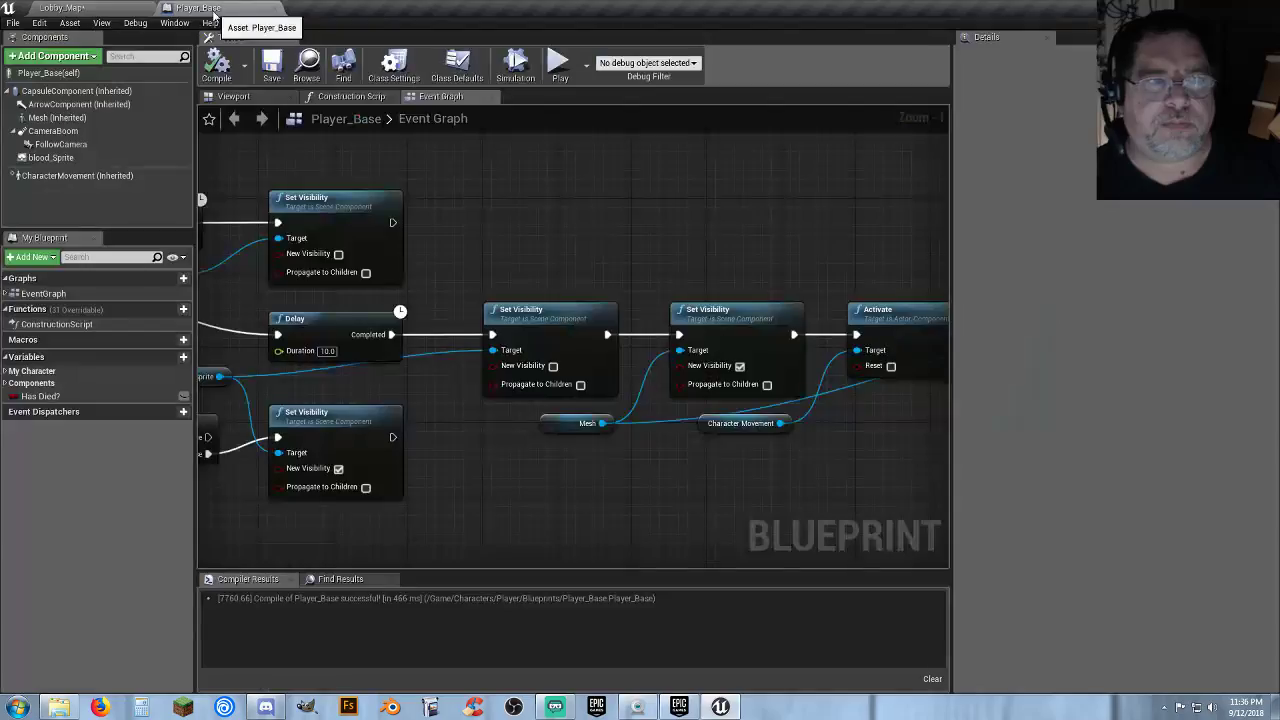
pyautogui.moveTo(545, 523); pyautogui.dragTo(796, 567, button='right')
pyautogui.scroll(-1, 527, 250)
pyautogui.scroll(-1, 498, 231)
pyautogui.moveTo(498, 231); pyautogui.dragTo(960, 252, button='right')
pyautogui.moveTo(442, 380)
pyautogui.mouseDown(button='right')
pyautogui.moveTo(823, 377)
pyautogui.moveTo(727, 388)
pyautogui.moveTo(423, 366)
pyautogui.mouseUp(button='right')
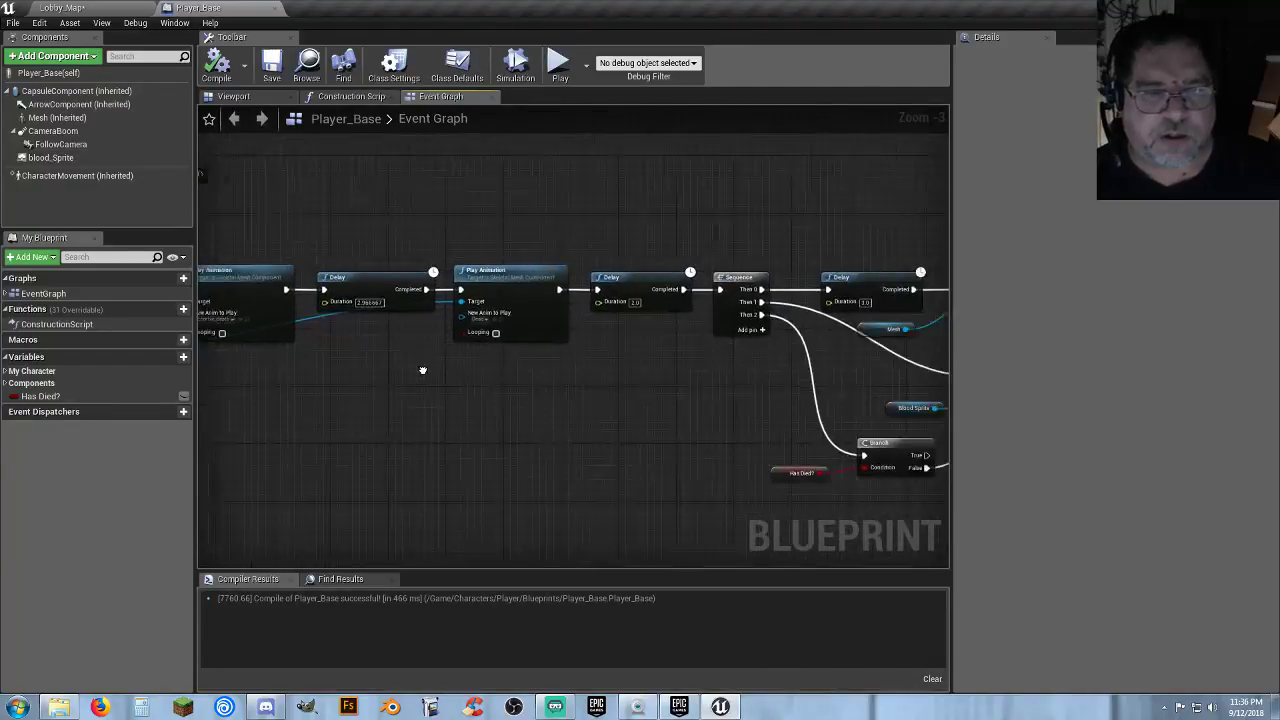
pyautogui.moveTo(701, 388); pyautogui.dragTo(297, 342, button='right')
pyautogui.moveTo(719, 470); pyautogui.dragTo(305, 437, button='right')
pyautogui.scroll(3, 680, 418)
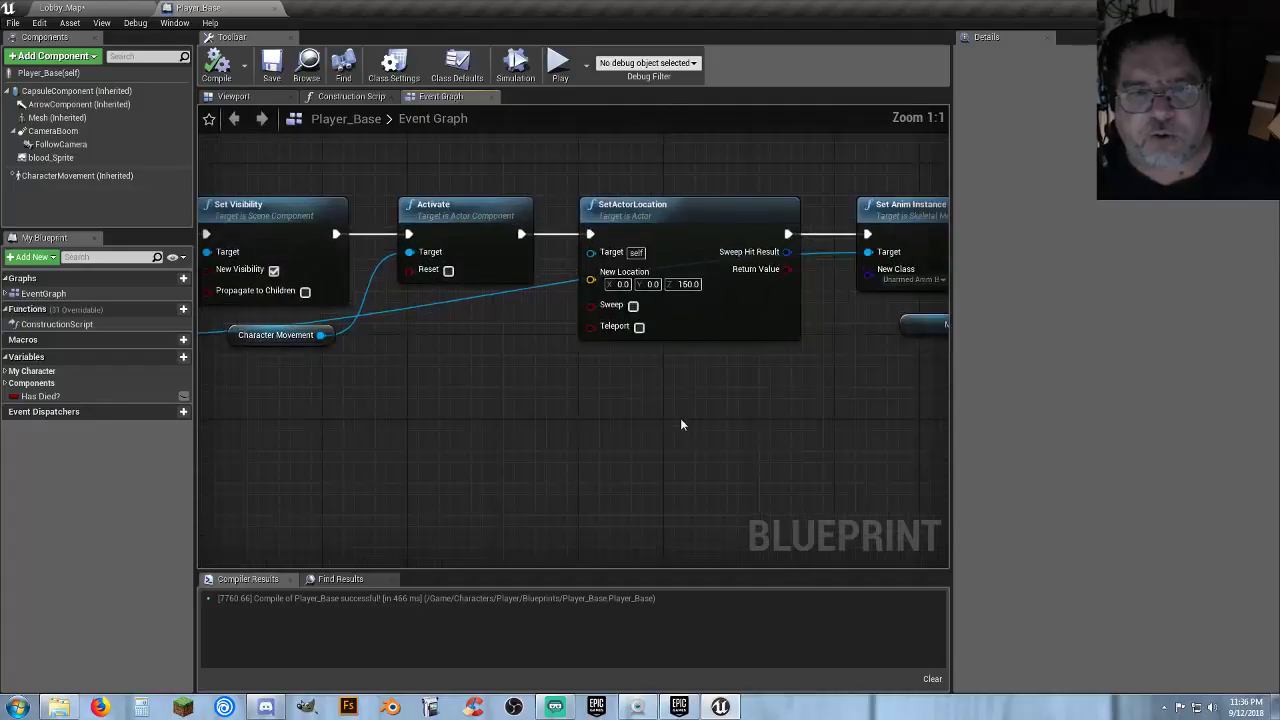
pyautogui.moveTo(647, 392); pyautogui.dragTo(575, 401, button='right')
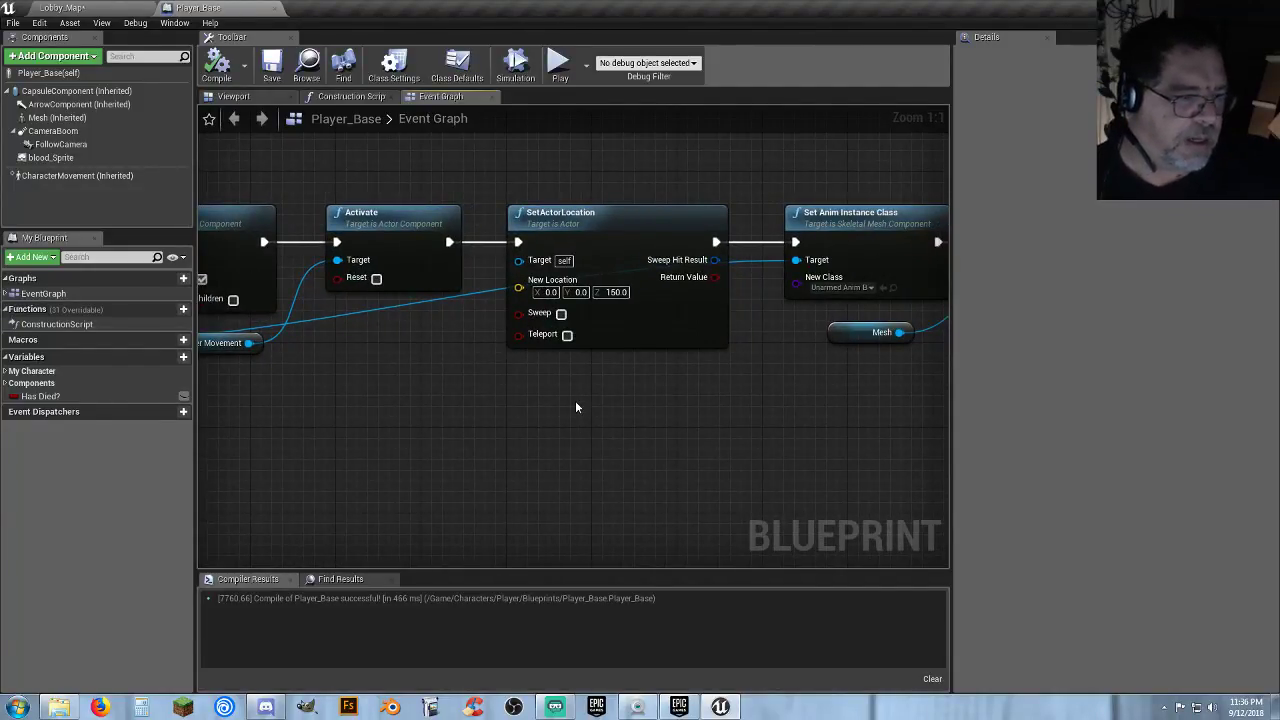
# Add a Vector variable named Respawn Point to Player_Base and compile the blueprint.
pyautogui.click(153, 360)
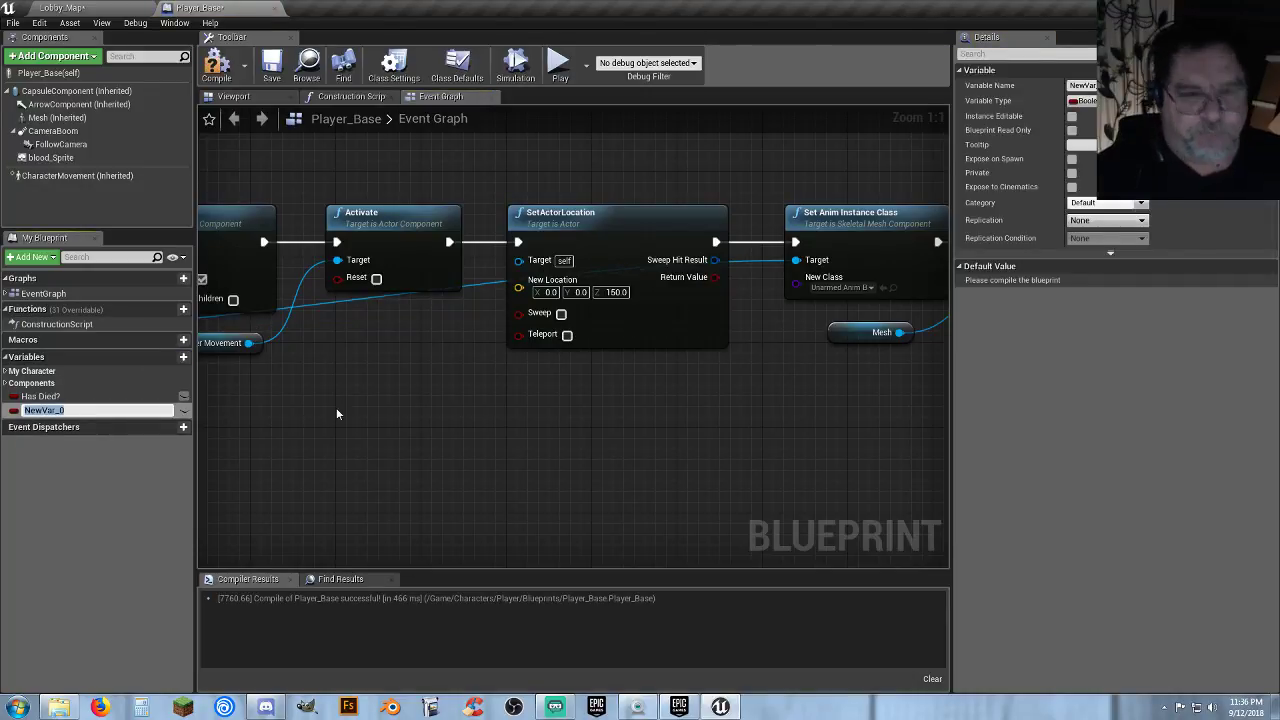
pyautogui.write('Respawn Point')
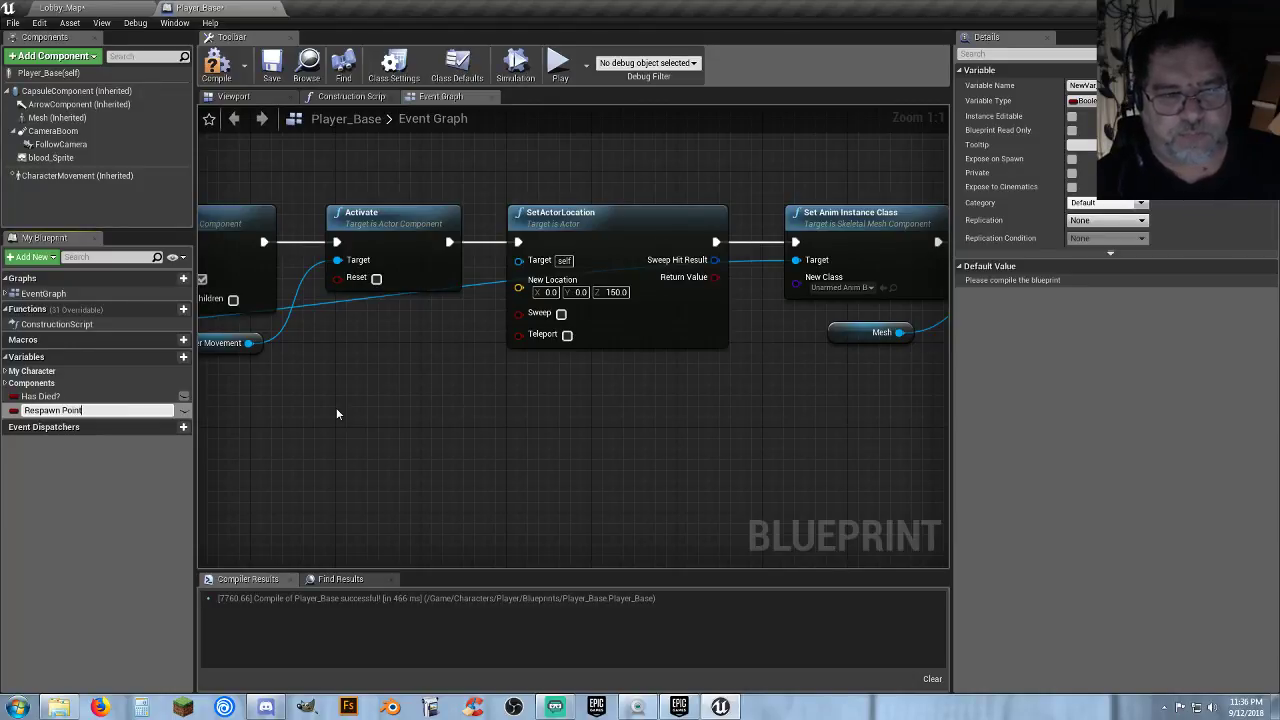
pyautogui.press('Return')
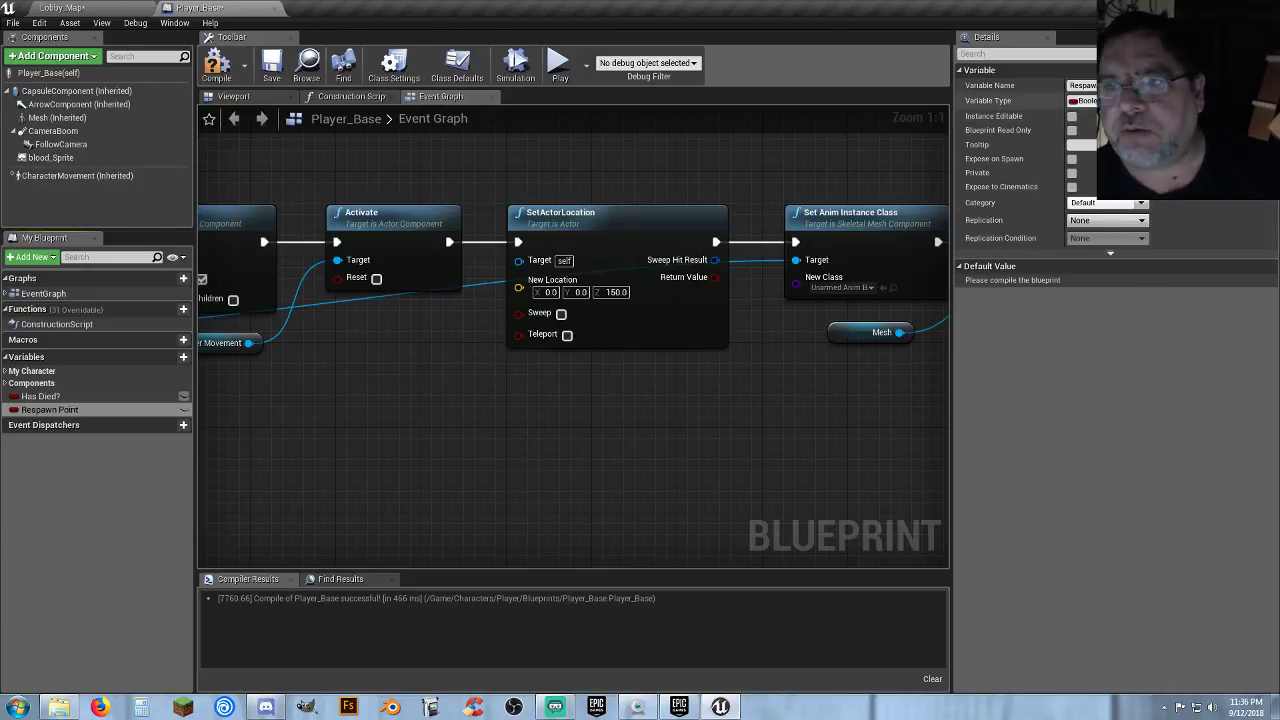
pyautogui.click(1085, 100)
pyautogui.click(1000, 227)
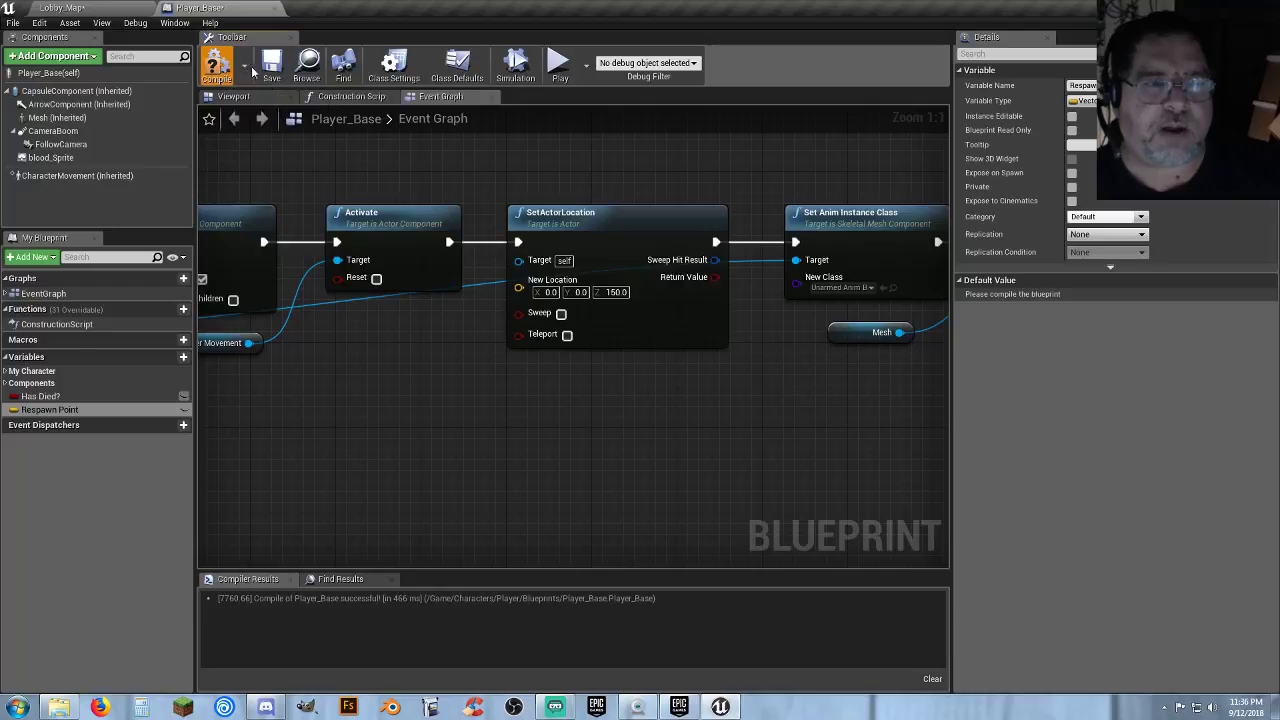
pyautogui.click(220, 65)
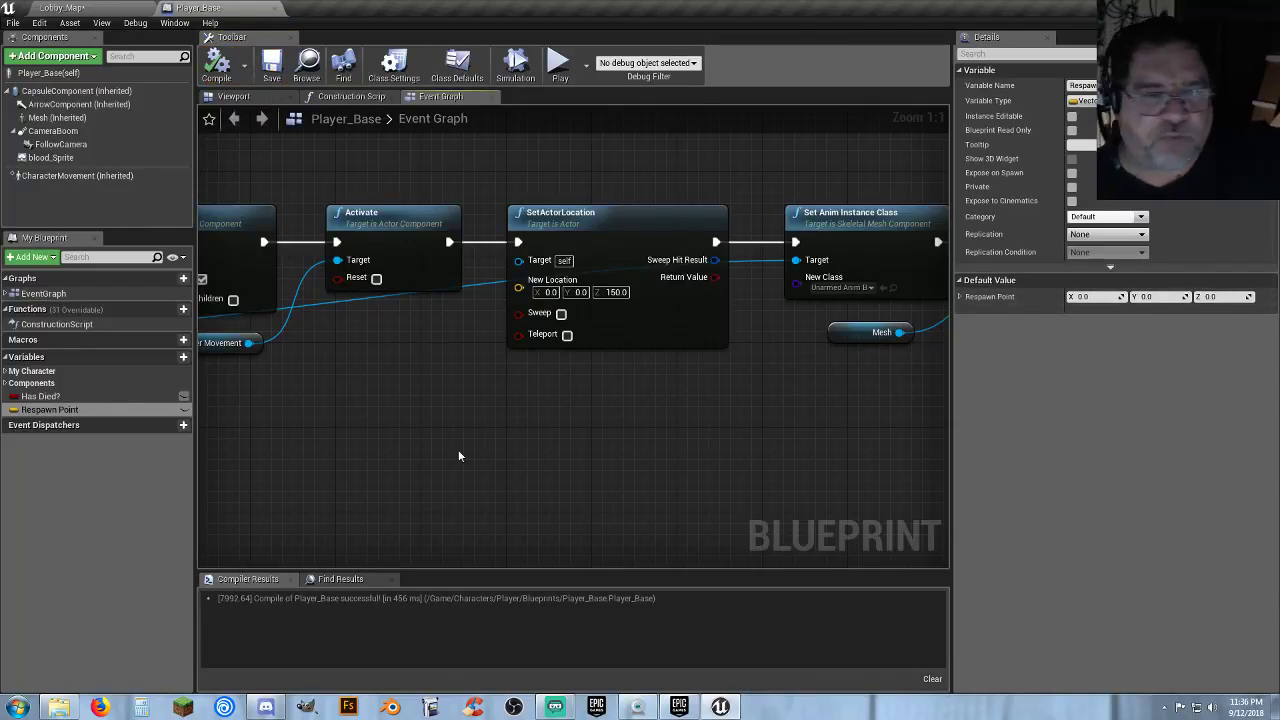
# Play Lobby_Map again to examine where the pirate dies and where it should respawn, and stop the session.
pyautogui.moveTo(298, 437); pyautogui.dragTo(477, 387, button='right')
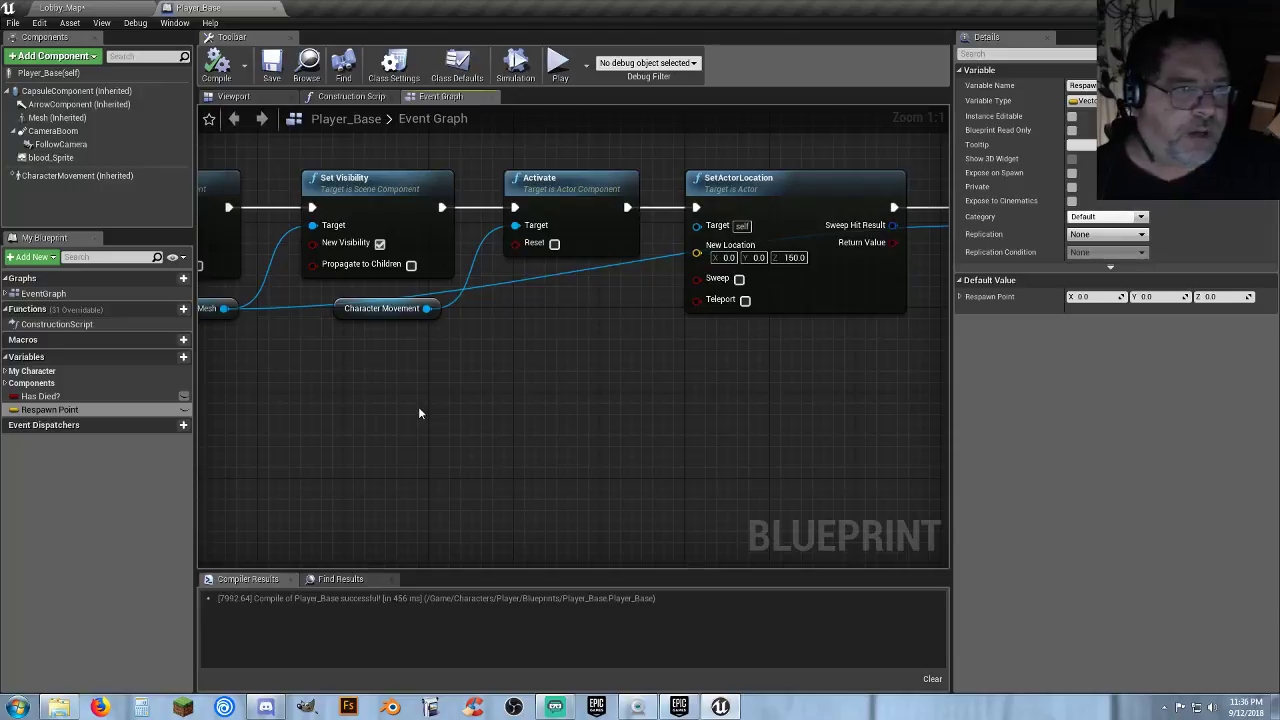
pyautogui.click(110, 7)
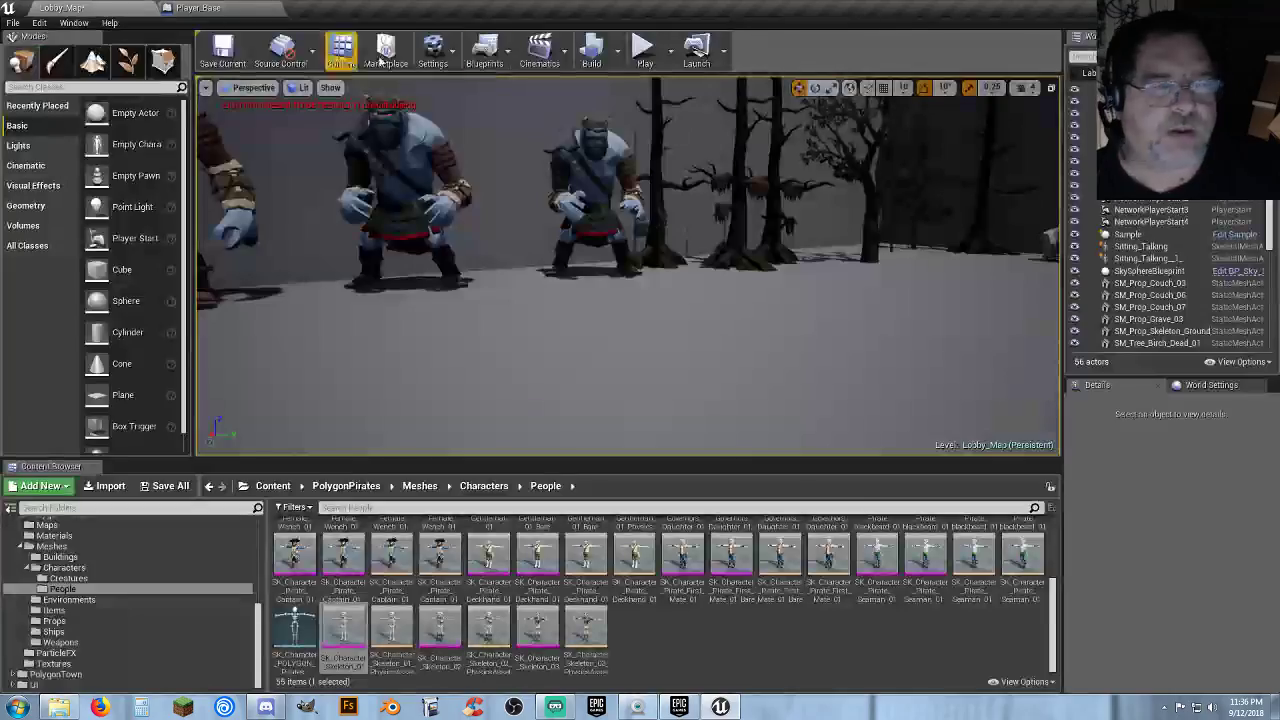
pyautogui.click(645, 47)
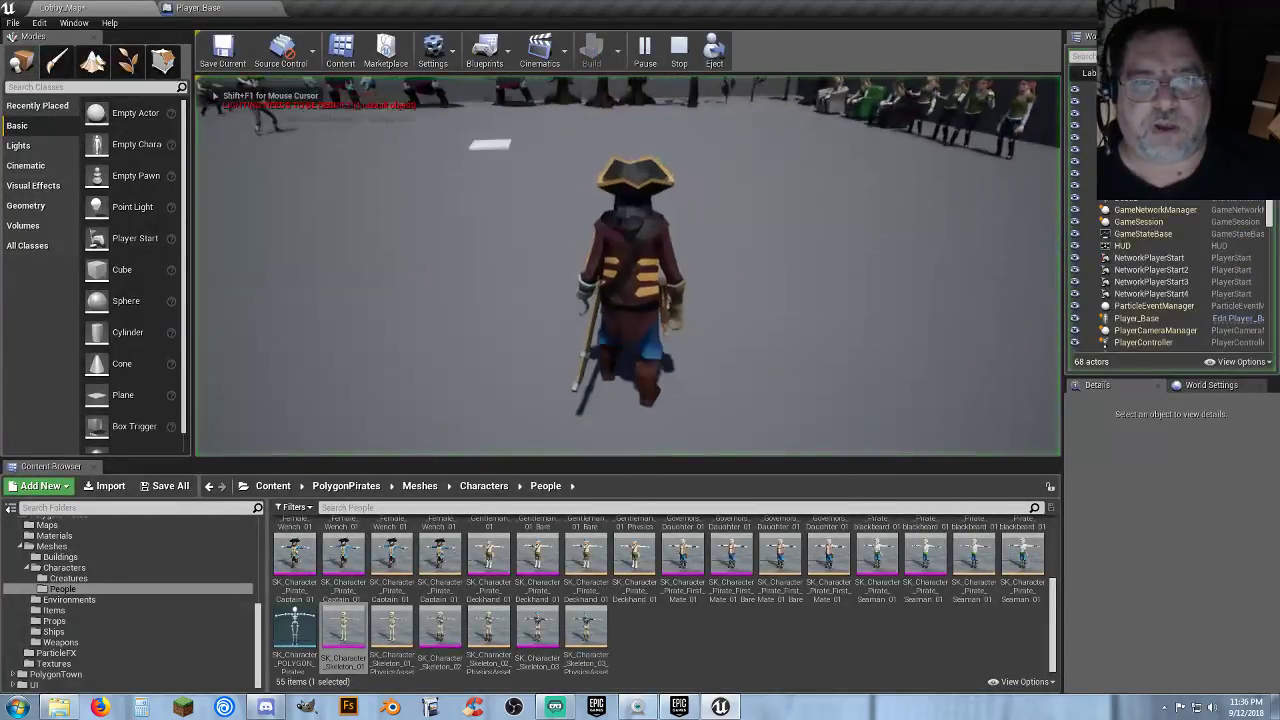
pyautogui.press('w')
pyautogui.press('w')
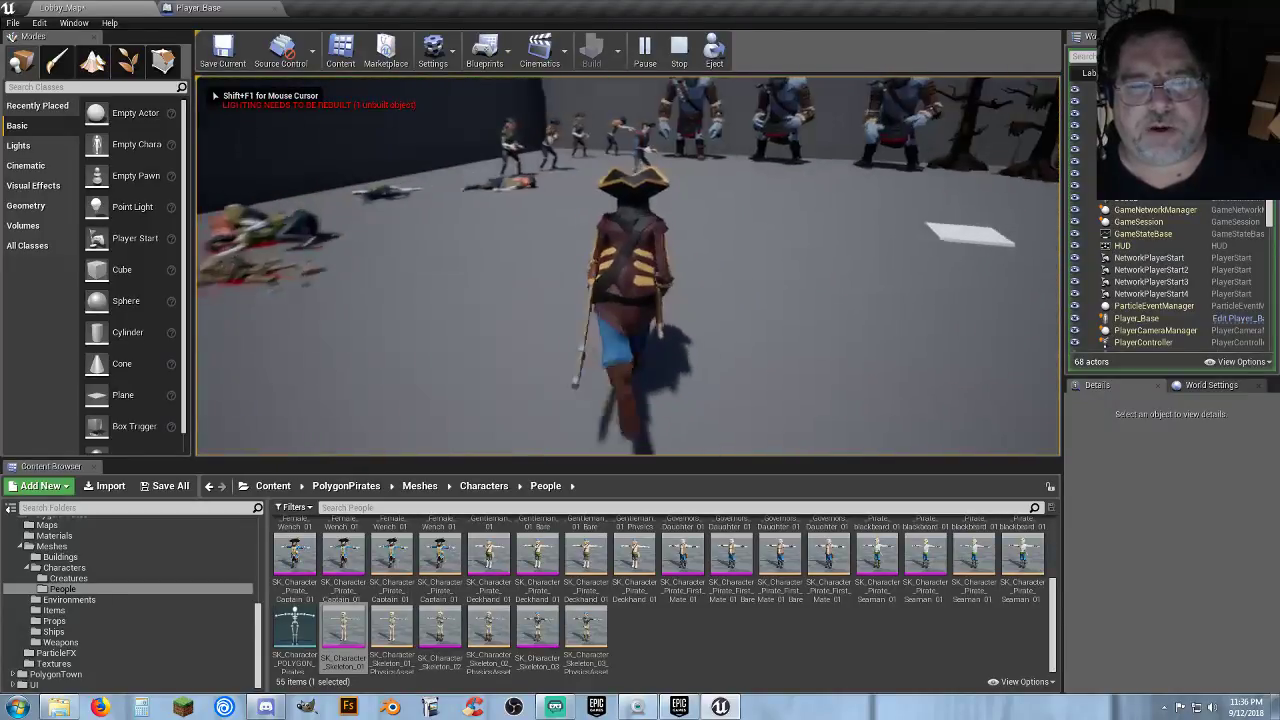
pyautogui.press('1')
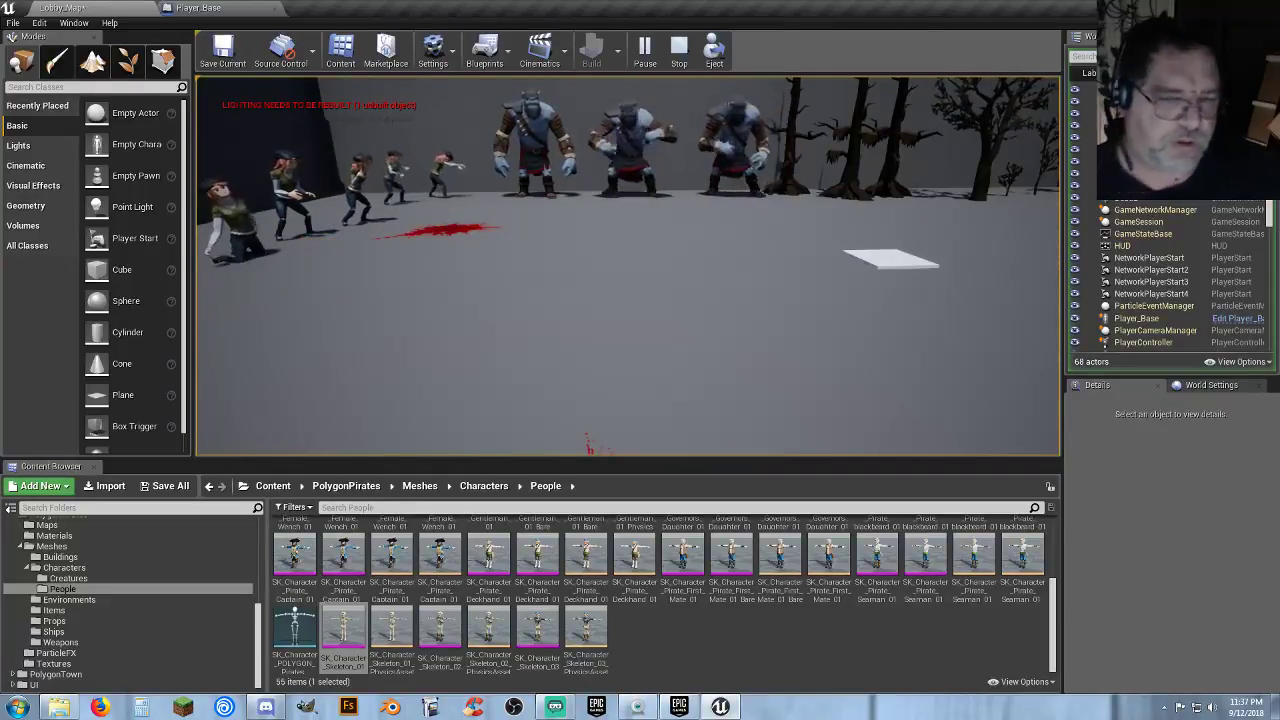
pyautogui.press('Escape')
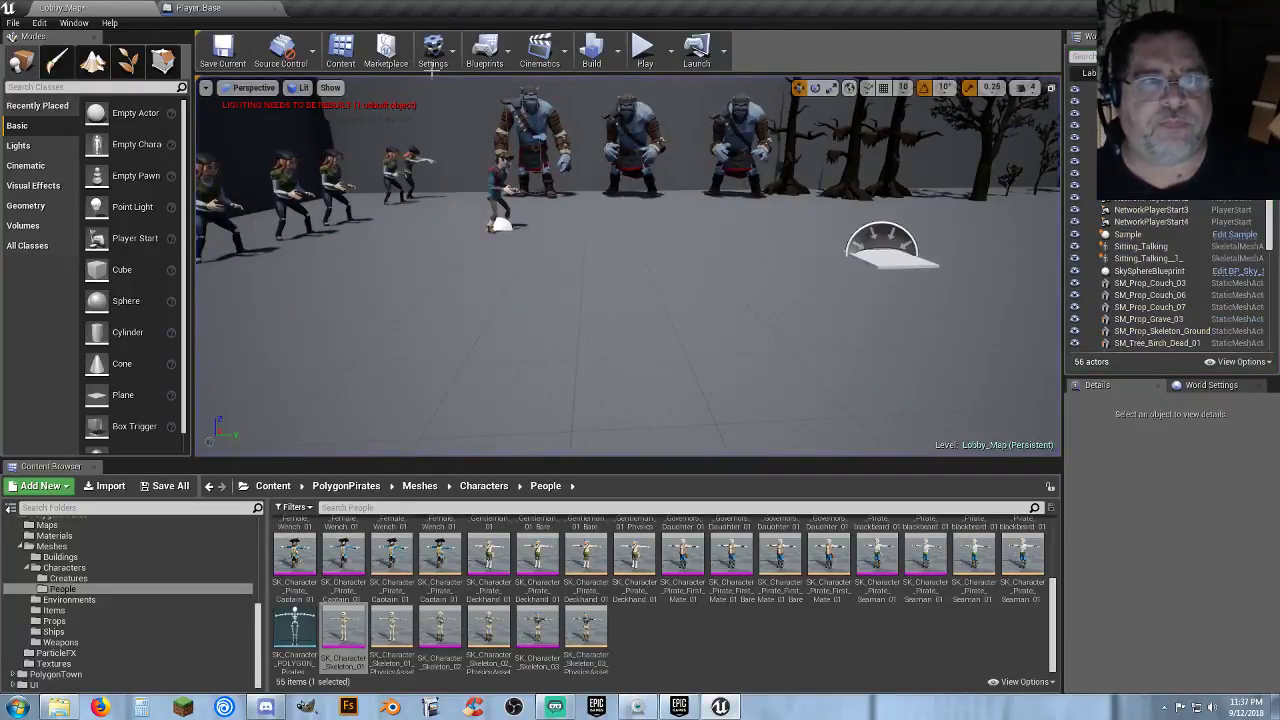
# Connect the Respawn Point variable to SetActorLocation's New Location in Player_Base and place its node below Activate.
pyautogui.click(198, 7)
pyautogui.moveTo(60, 410); pyautogui.dragTo(697, 258)
pyautogui.moveTo(610, 252); pyautogui.dragTo(603, 294)
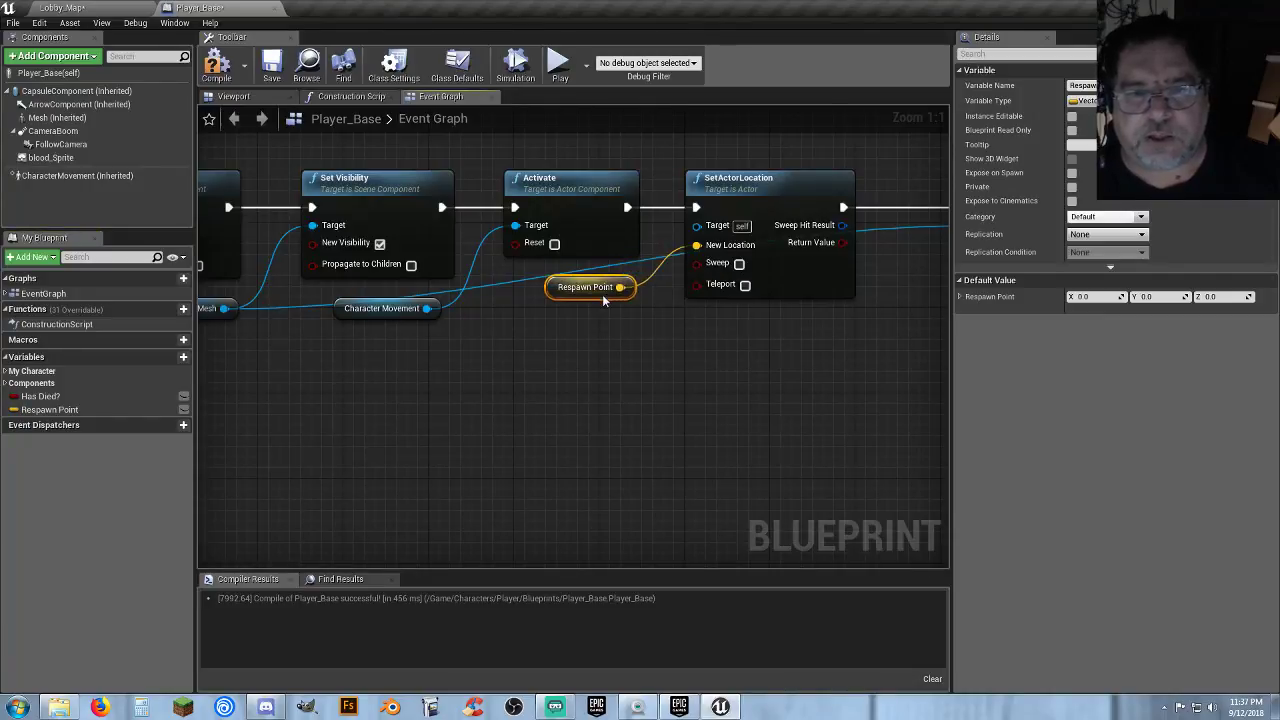
pyautogui.click(524, 419)
# Move the B key event farther from the Deactivate node to make room for new nodes between them.
pyautogui.moveTo(456, 423); pyautogui.dragTo(792, 433, button='right')
pyautogui.moveTo(370, 437); pyautogui.dragTo(735, 447, button='right')
pyautogui.moveTo(286, 448); pyautogui.dragTo(766, 542, button='right')
pyautogui.moveTo(243, 349); pyautogui.dragTo(607, 378, button='right')
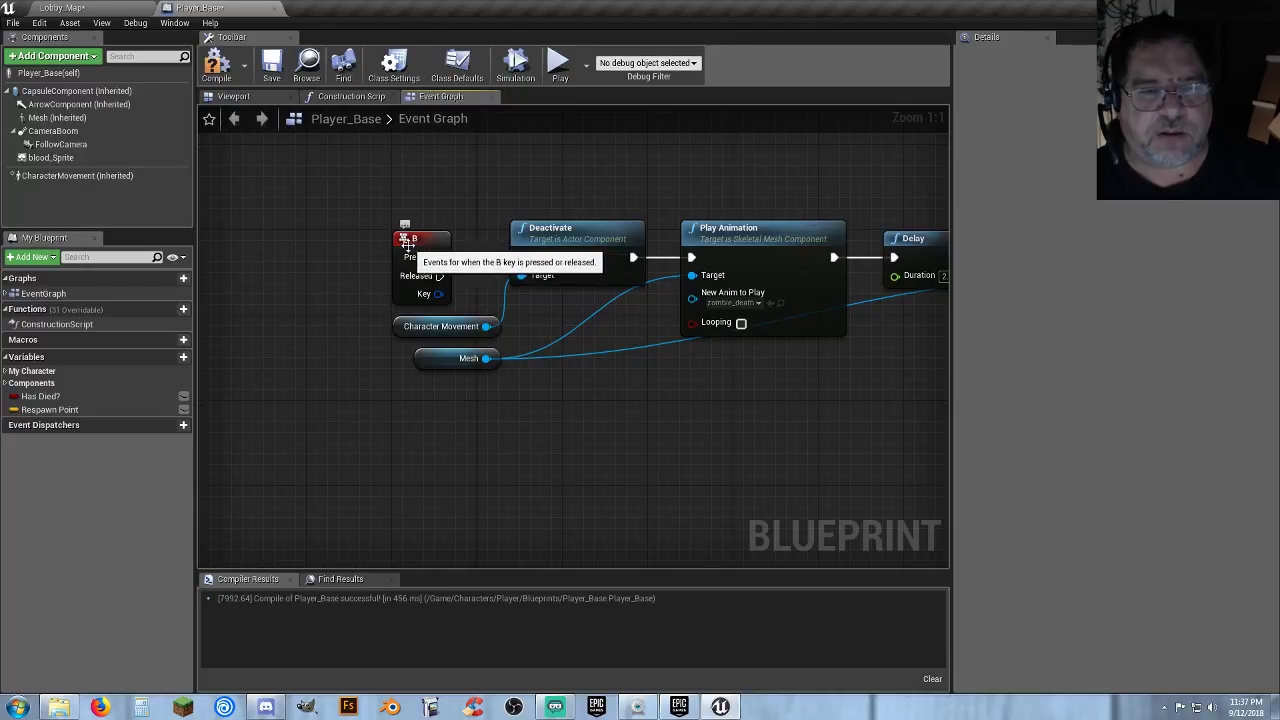
pyautogui.moveTo(432, 240); pyautogui.dragTo(260, 240)
pyautogui.moveTo(267, 338); pyautogui.dragTo(608, 430, button='right')
pyautogui.moveTo(538, 283); pyautogui.dragTo(389, 289)
pyautogui.click(320, 330)
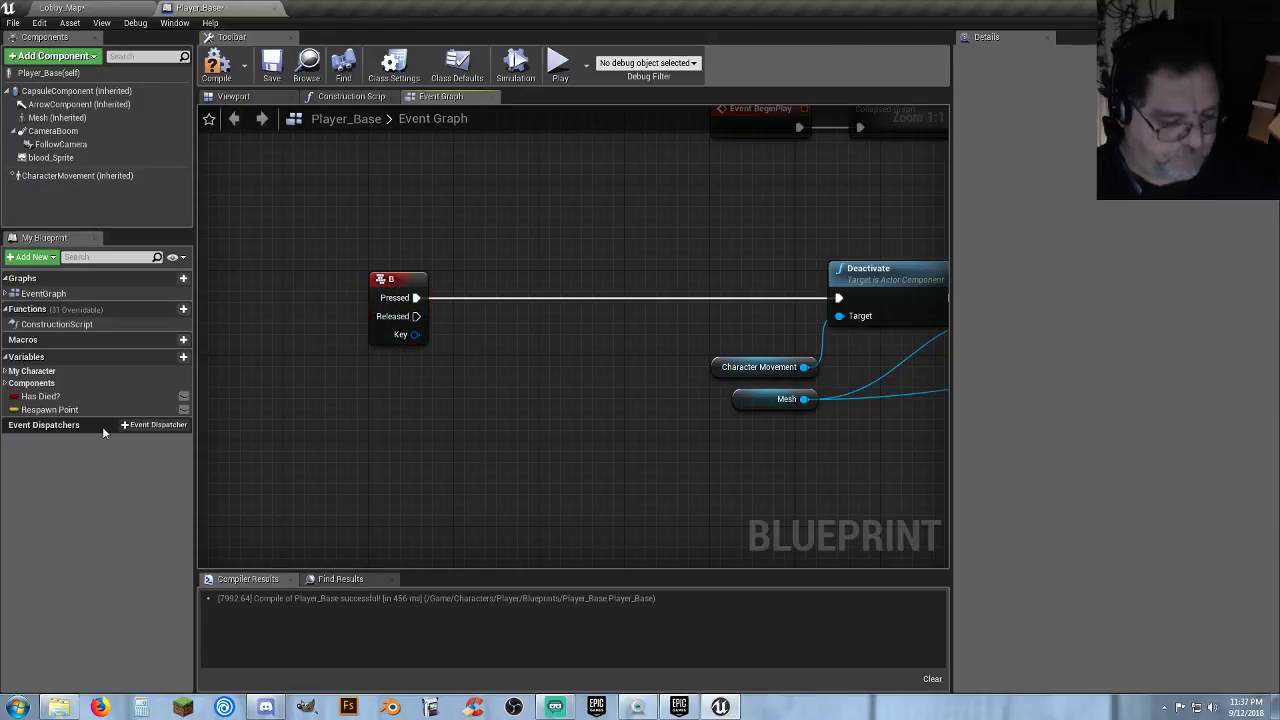
# Add a Set node for Respawn Point and wire it between the B key's Pressed output and Deactivate.
pyautogui.moveTo(48, 410); pyautogui.dragTo(482, 358)
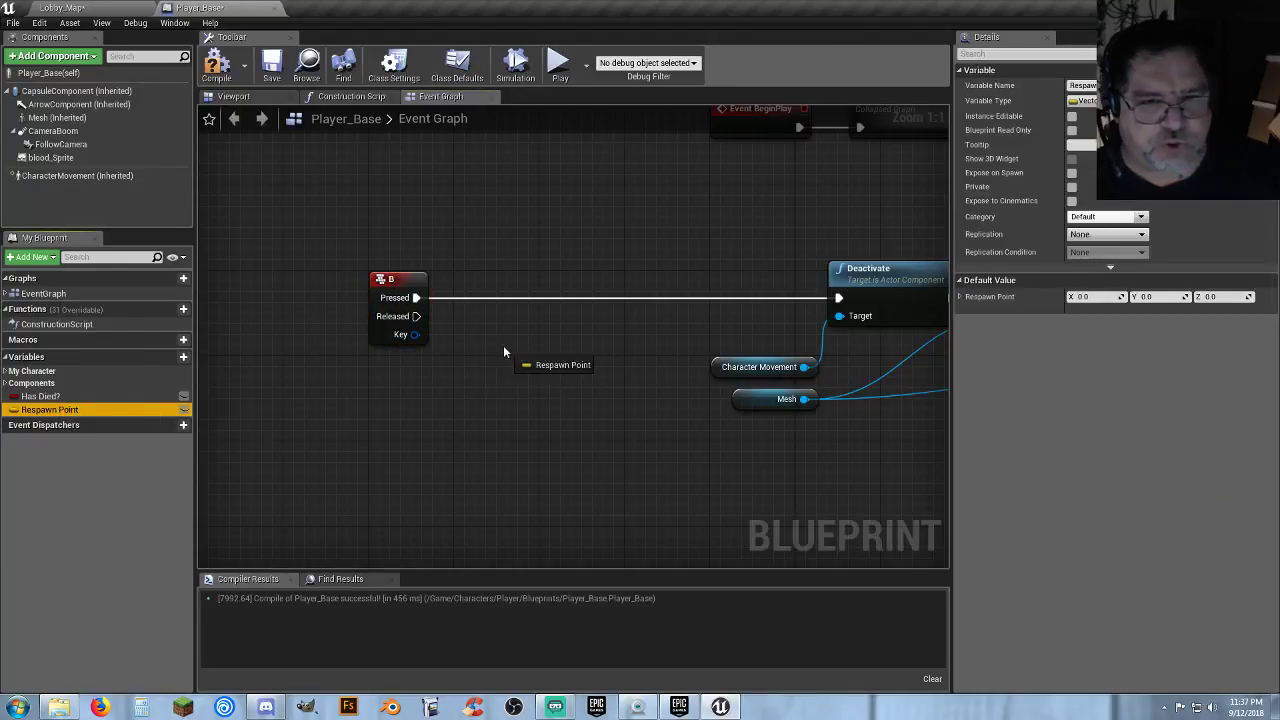
pyautogui.keyDown('alt'); pyautogui.moveTo(546, 329); pyautogui.dragTo(548, 331); pyautogui.keyUp('alt')
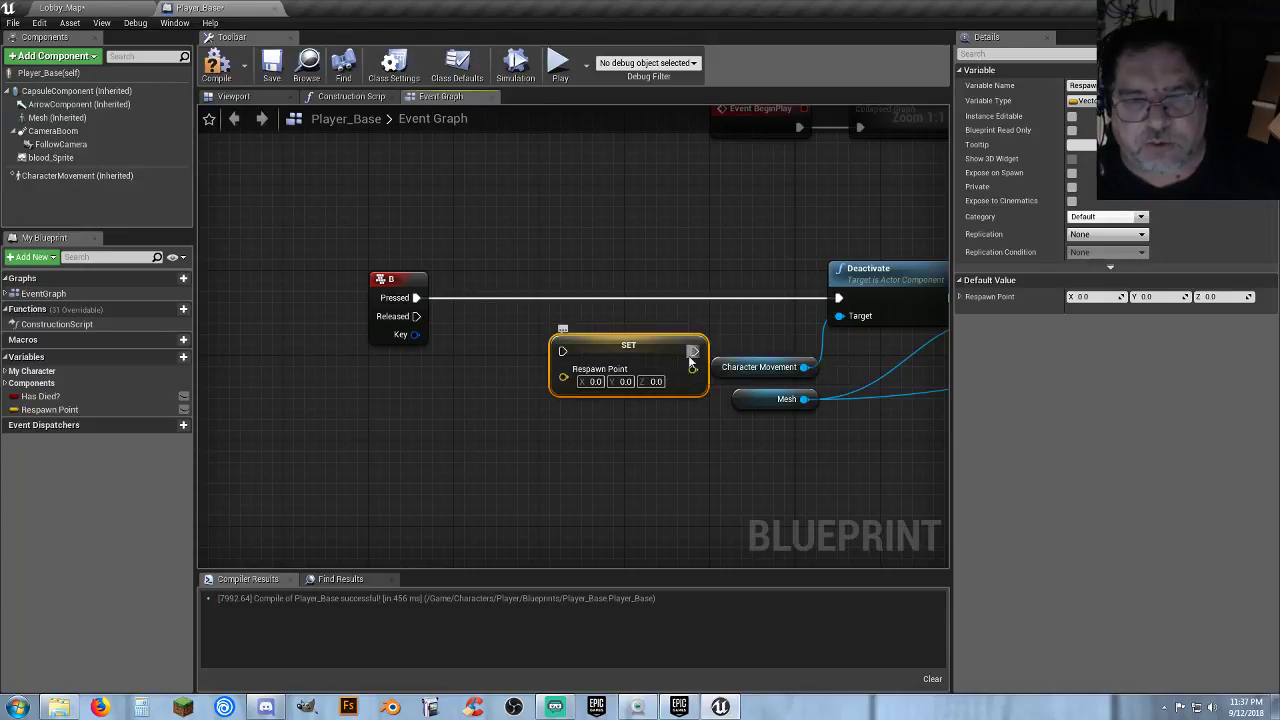
pyautogui.moveTo(692, 352); pyautogui.dragTo(838, 297)
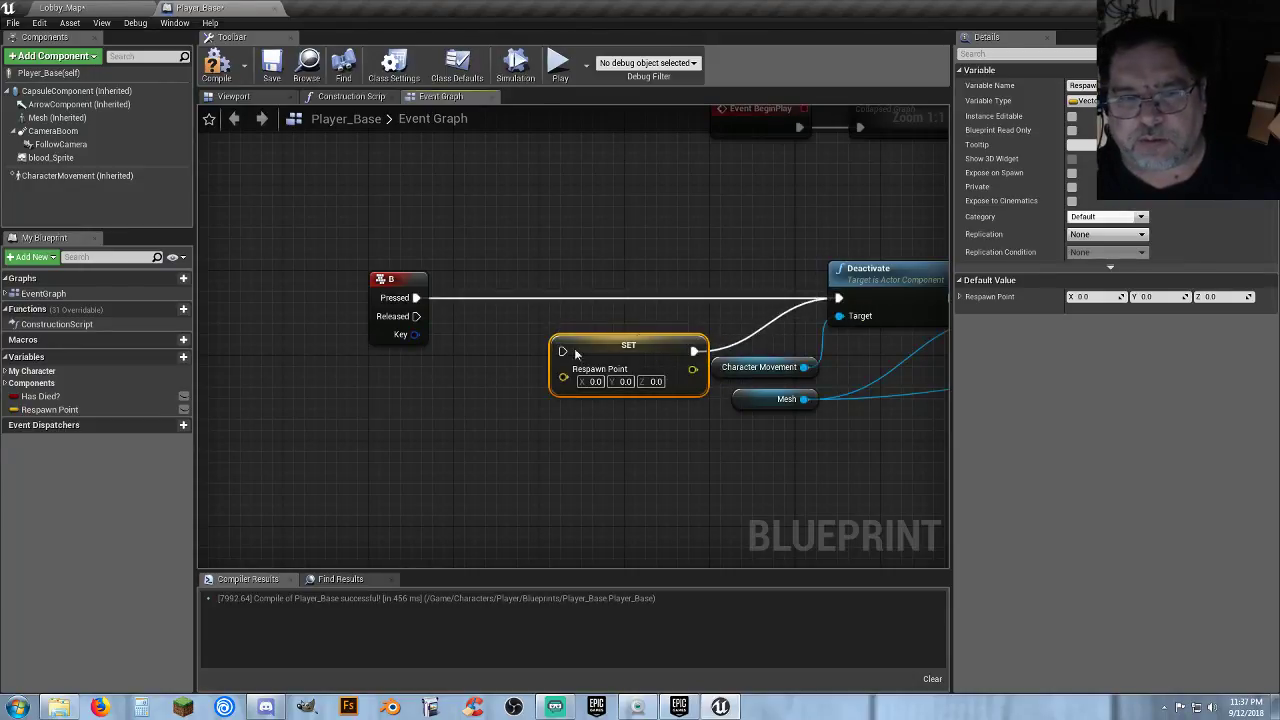
pyautogui.moveTo(560, 350); pyautogui.dragTo(416, 298)
pyautogui.moveTo(648, 347); pyautogui.dragTo(734, 293)
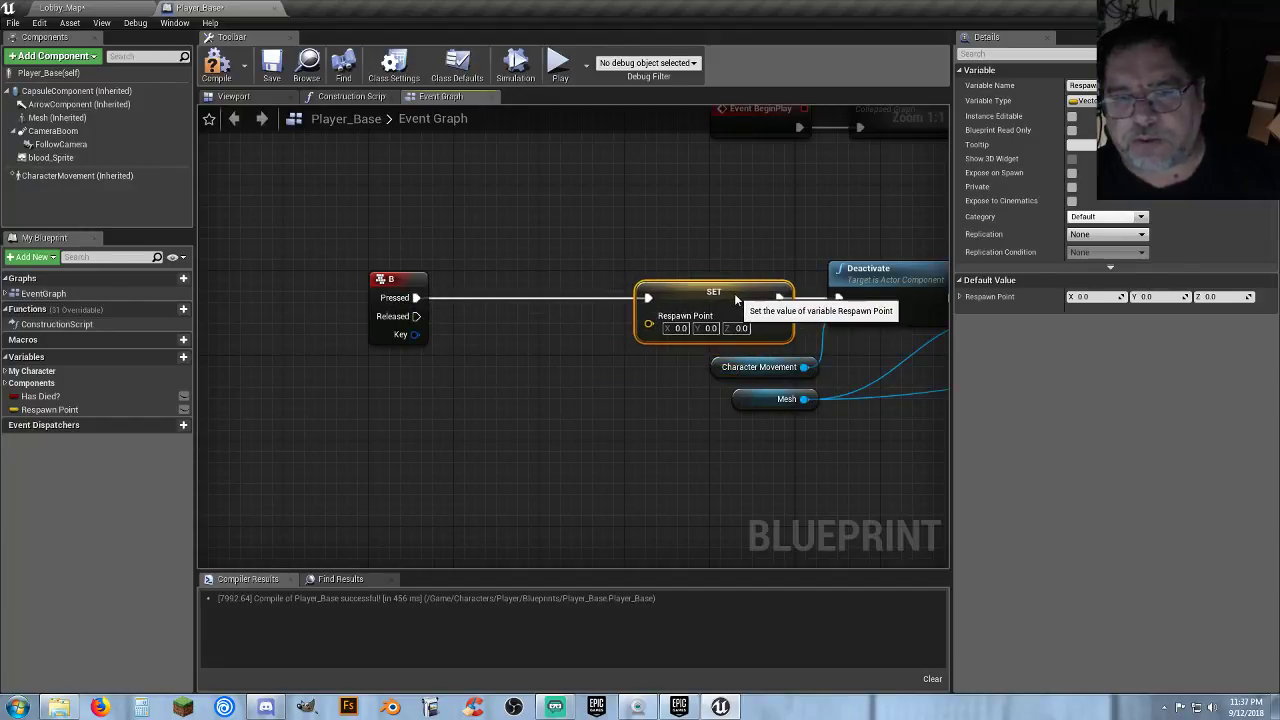
# Place a Mesh reference below the B key event and start a new node from its output.
pyautogui.click(243, 371)
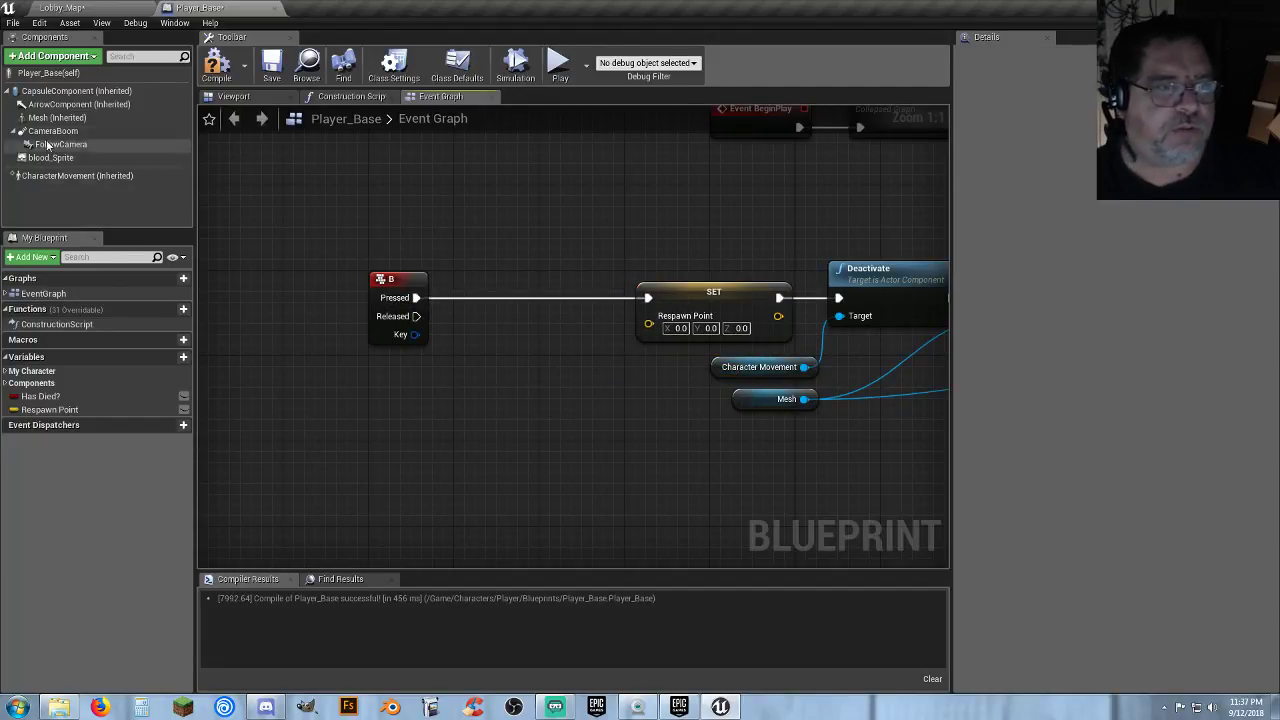
pyautogui.moveTo(55, 118); pyautogui.dragTo(294, 370)
pyautogui.moveTo(372, 375); pyautogui.dragTo(497, 386)
pyautogui.write('getactor')
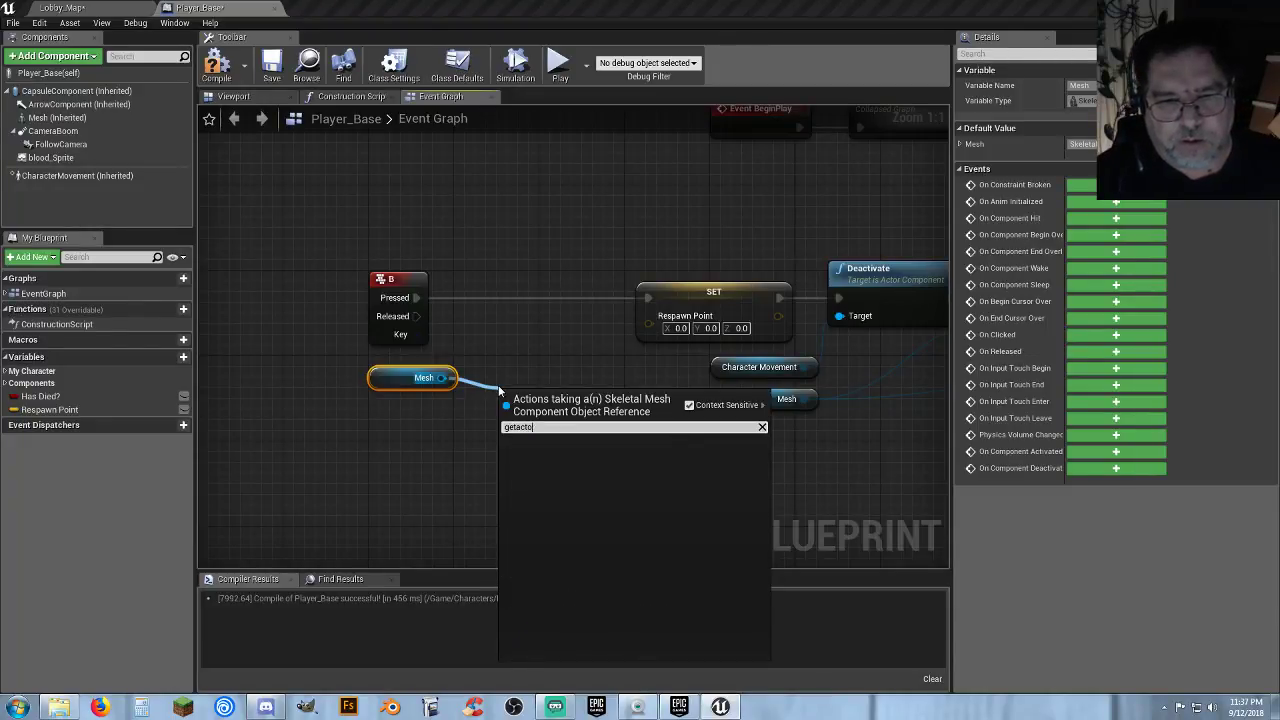
pyautogui.press('BackSpace')
pyautogui.press('BackSpace')
pyautogui.press('BackSpace')
pyautogui.press('BackSpace')
pyautogui.press('BackSpace')
pyautogui.press('BackSpace')
pyautogui.press('BackSpace')
pyautogui.write('actor')
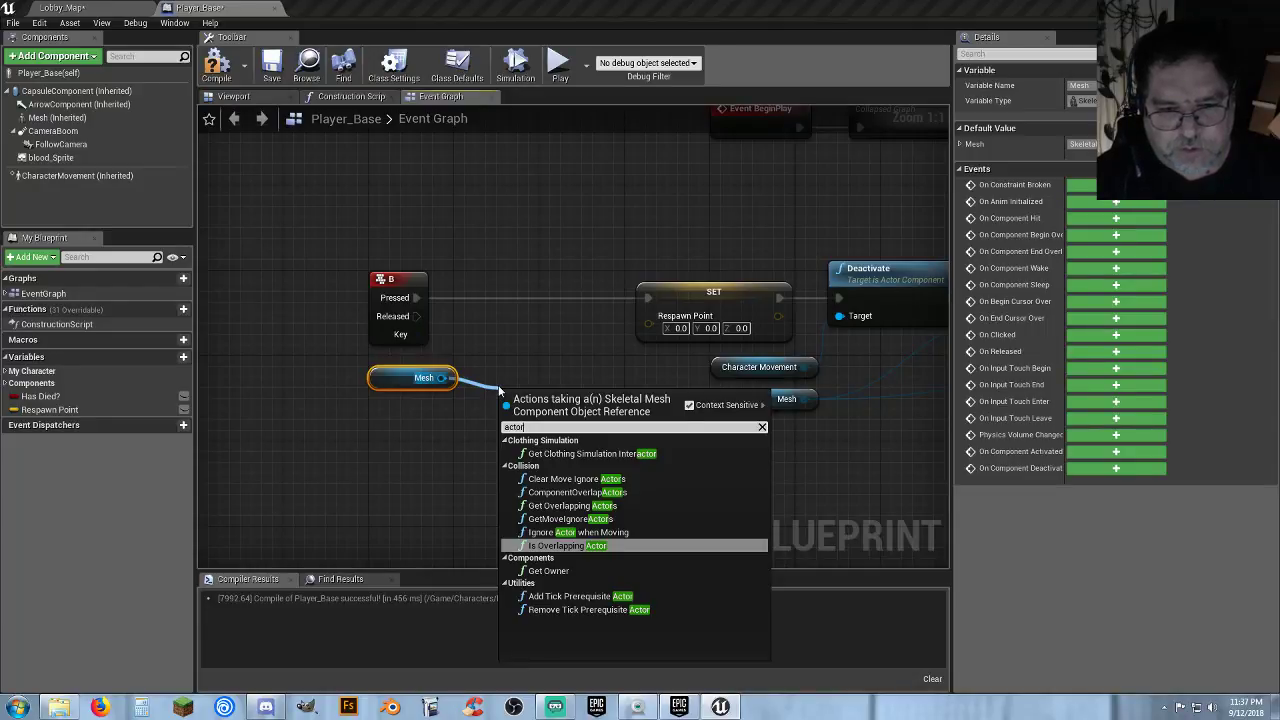
pyautogui.press('BackSpace')
pyautogui.press('BackSpace')
pyautogui.press('BackSpace')
pyautogui.press('BackSpace')
pyautogui.press('BackSpace')
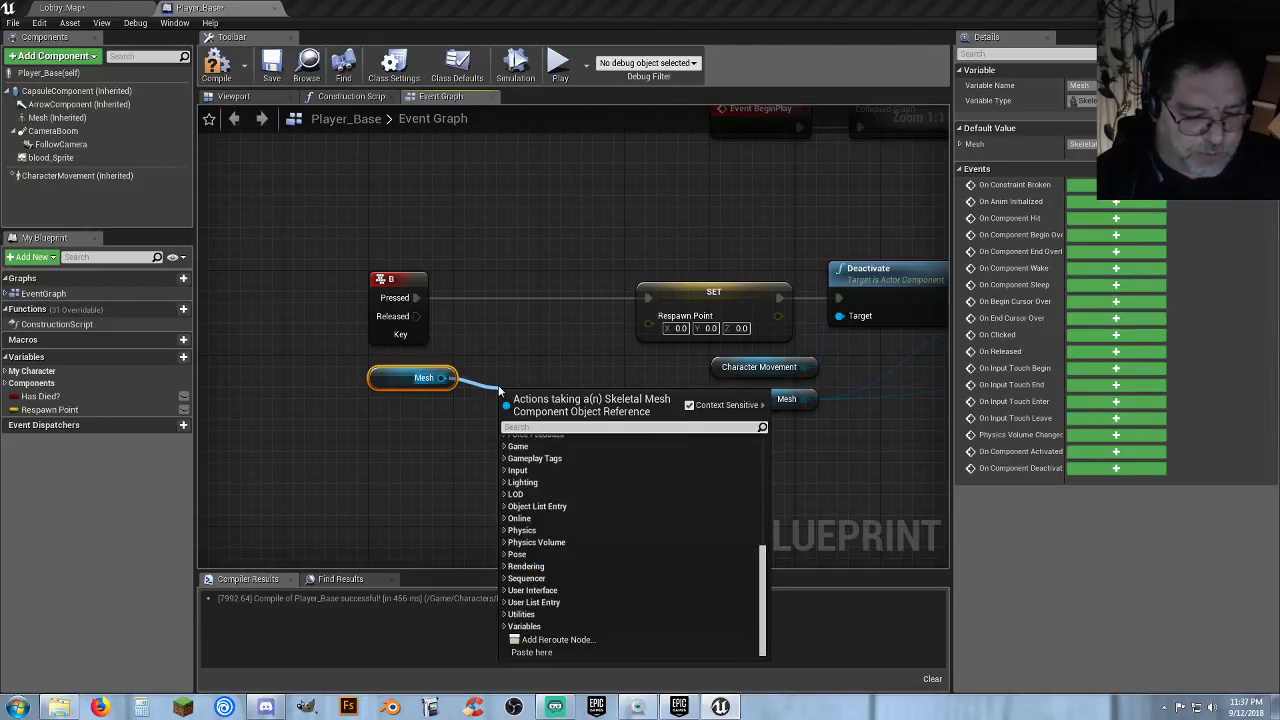
# Add GetWorldLocation from the Mesh reference, connect its Return Value to the Set node's Respawn Point input, and compile Player_Base.
pyautogui.write('getworld')
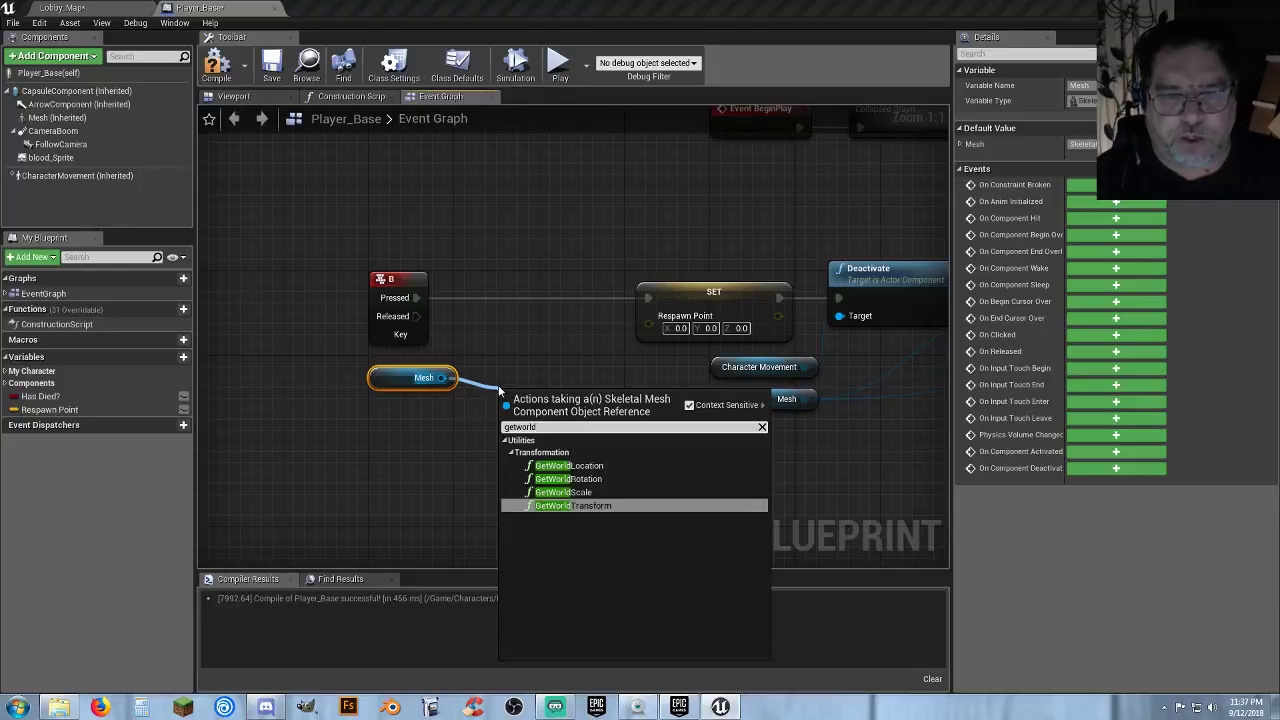
pyautogui.click(600, 465)
pyautogui.moveTo(576, 403); pyautogui.dragTo(649, 319)
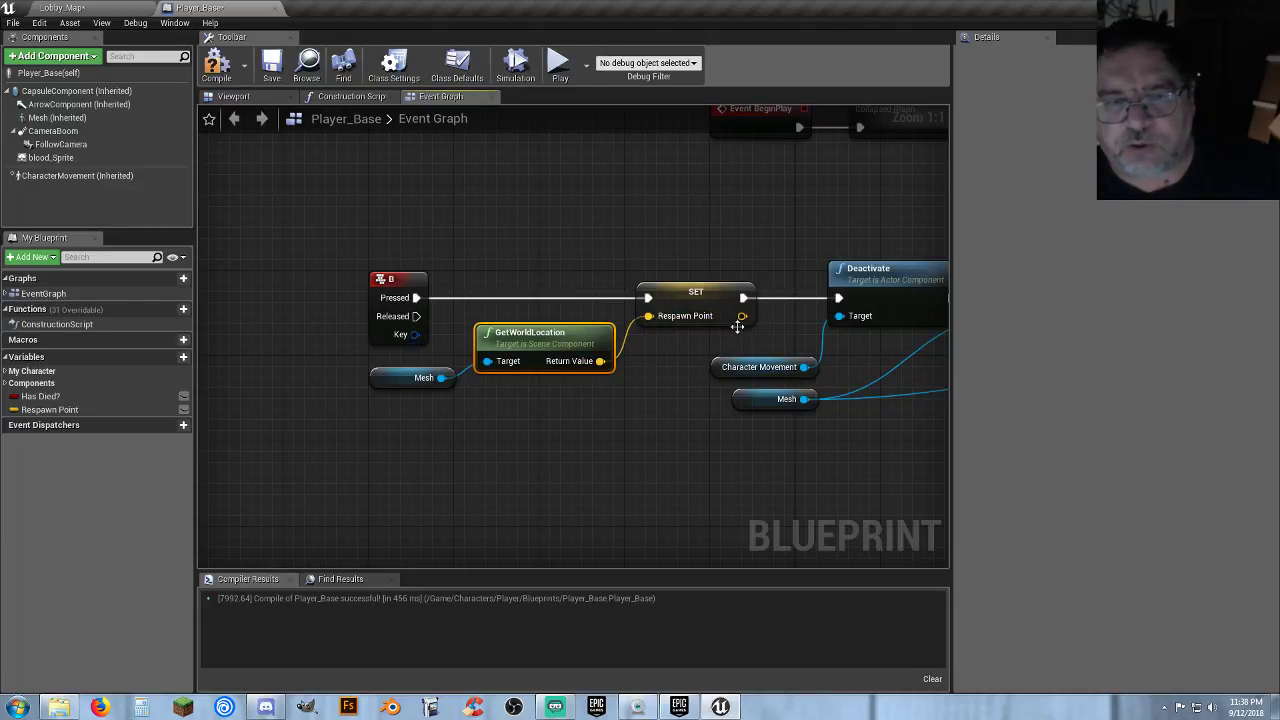
pyautogui.click(215, 75)
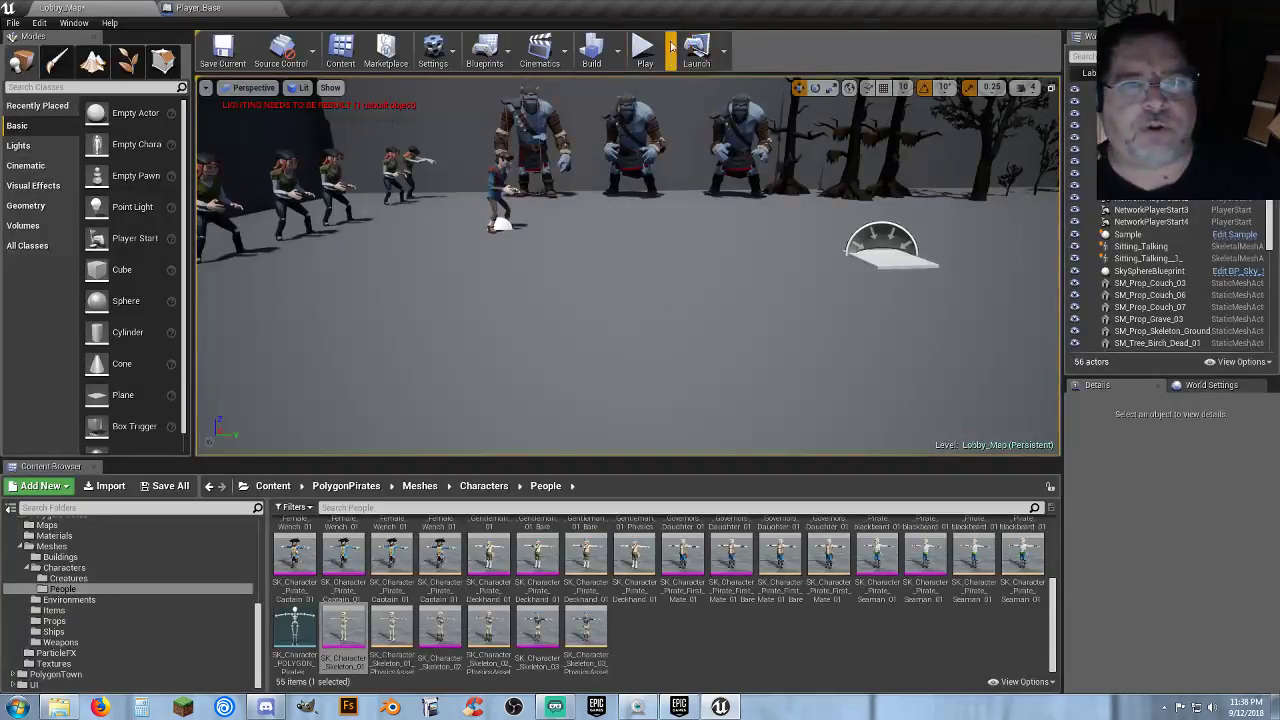
# Play Lobby_Map and run the pirate to another part of the map to test death and respawn there.
pyautogui.click(643, 57)
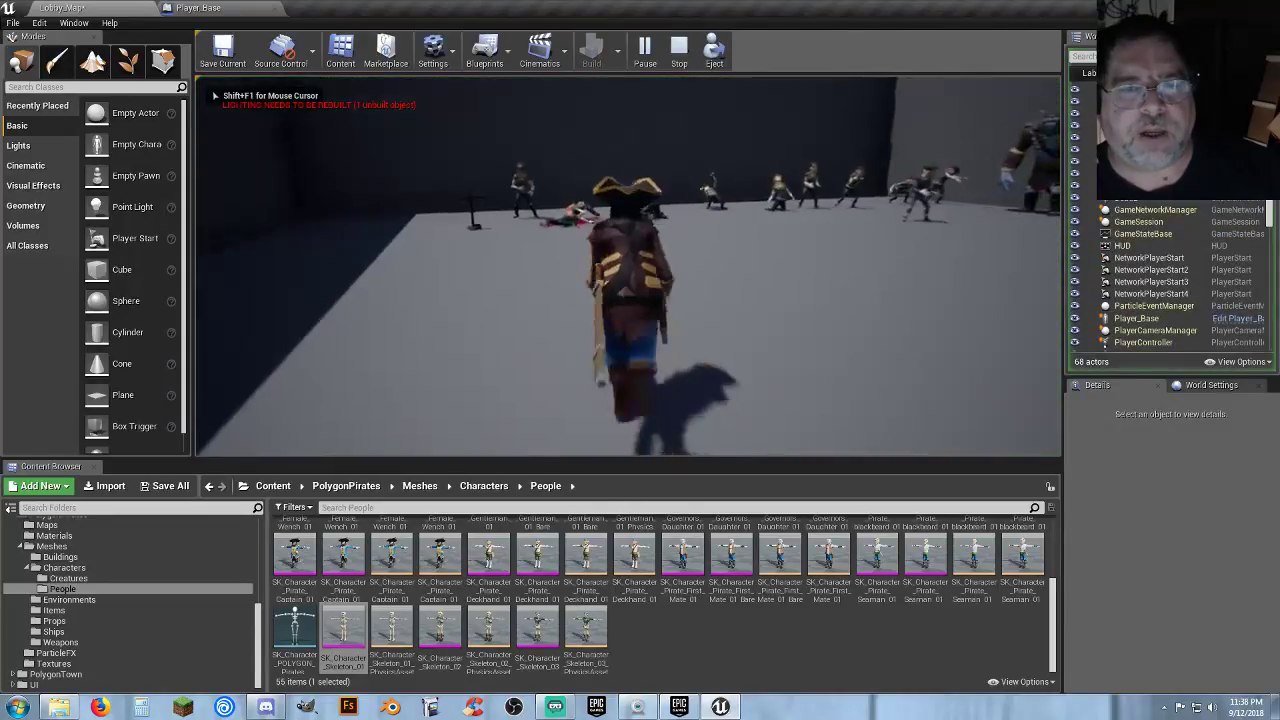
pyautogui.press('w')
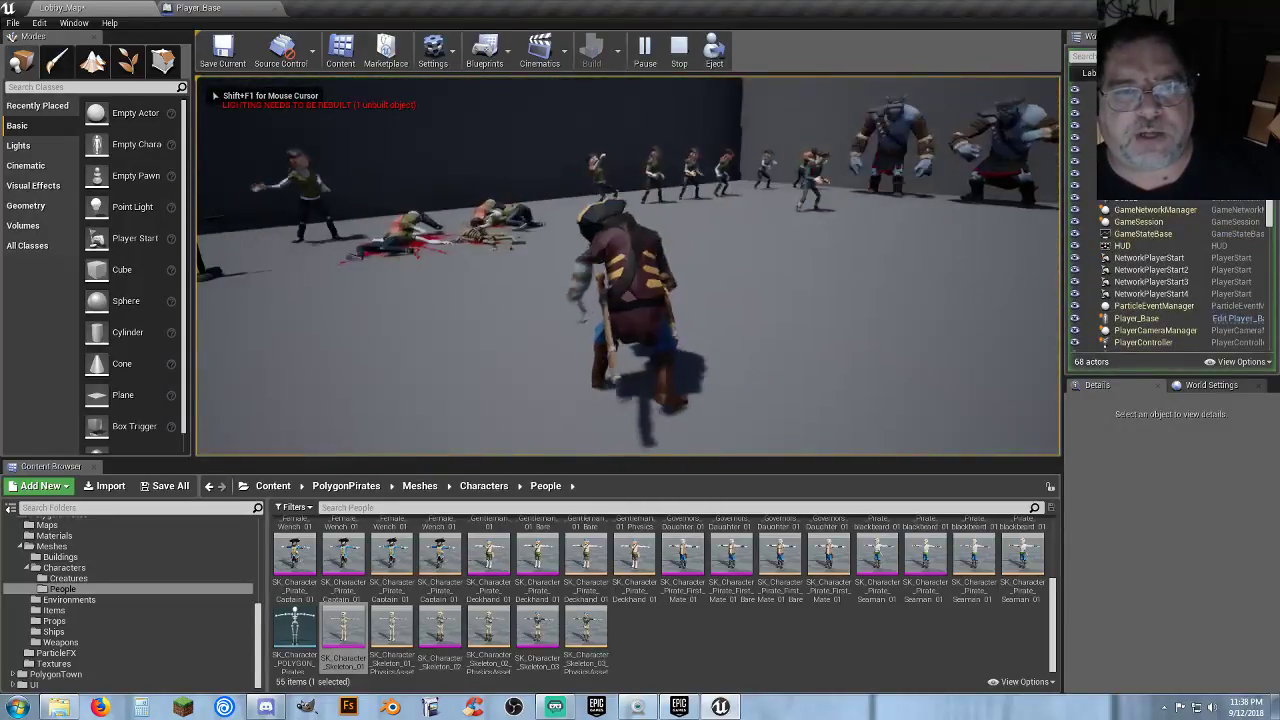
pyautogui.press('w')
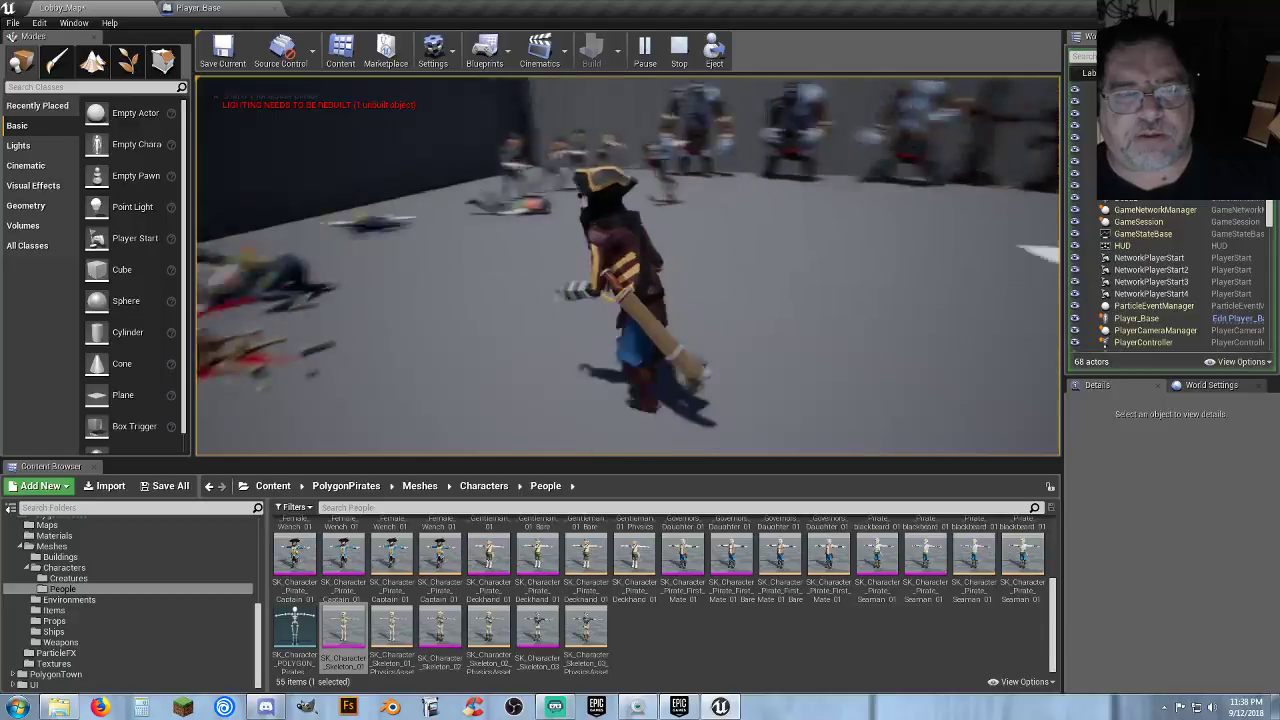
pyautogui.press('w')
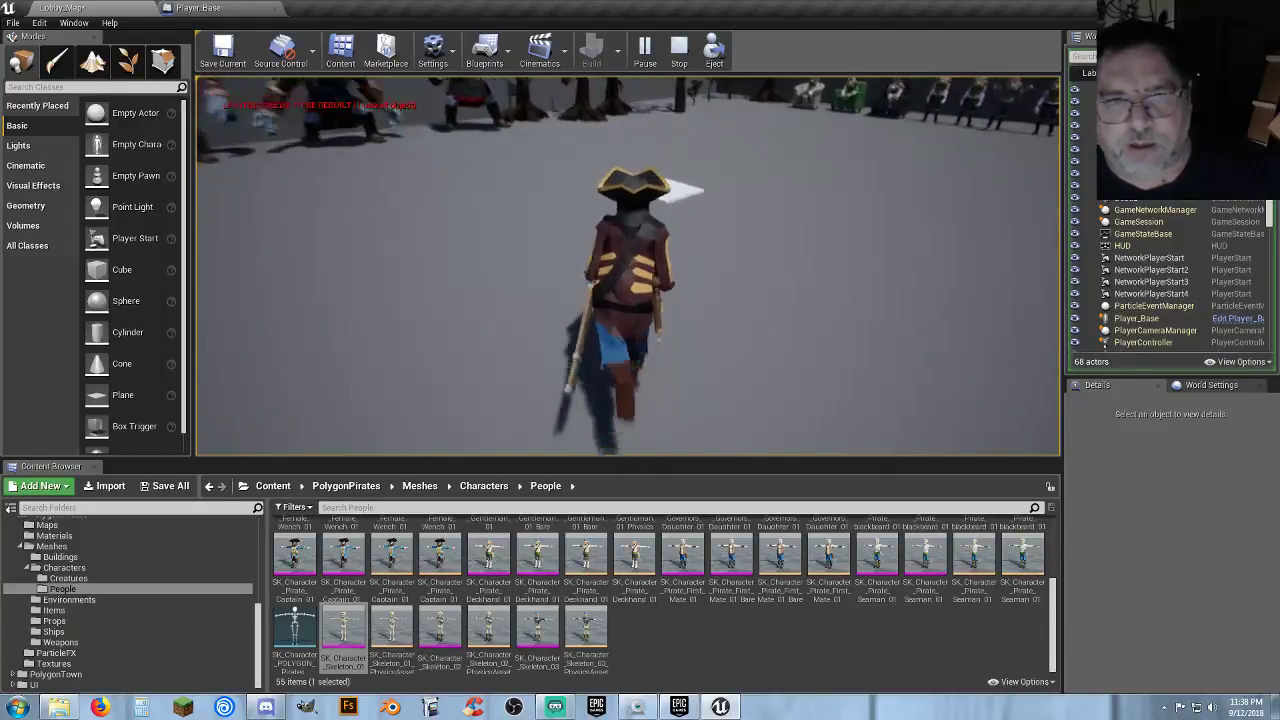
pyautogui.press('w')
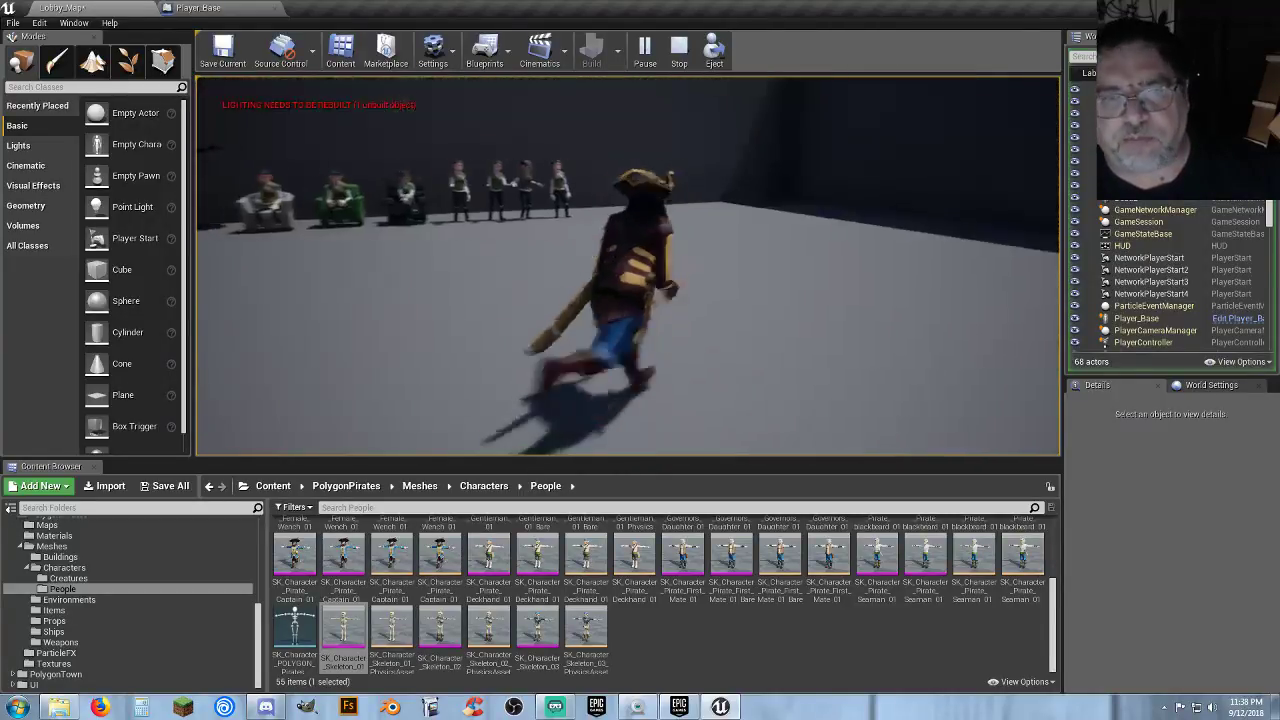
pyautogui.press('w')
pyautogui.press('d')
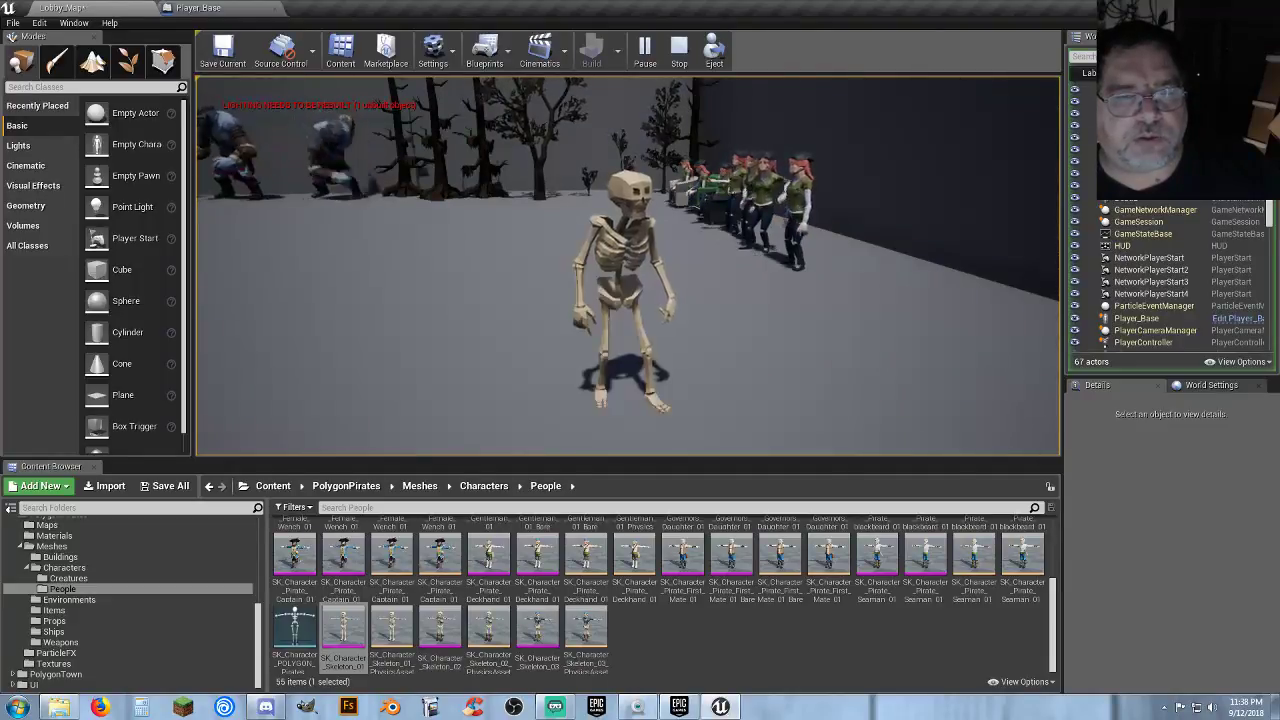
# Run the respawned skeleton across the map to test another death and respawn, and stop the session.
pyautogui.press('w')
pyautogui.press('w')
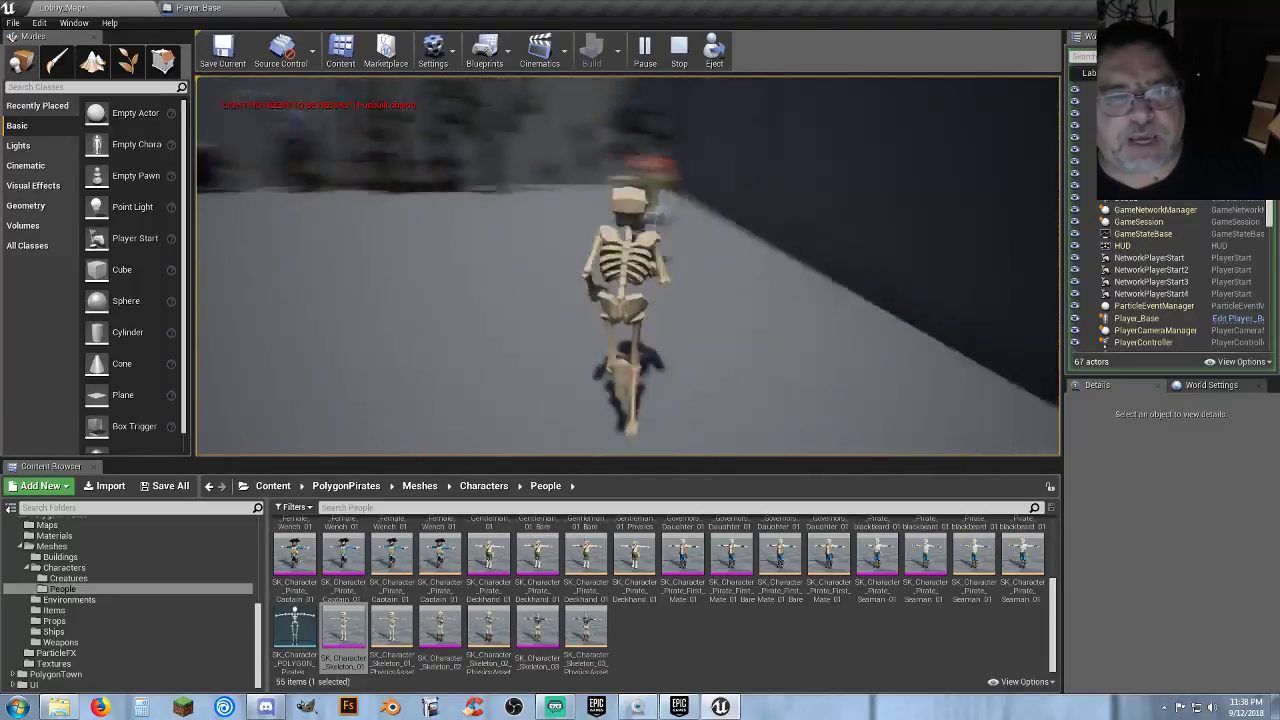
pyautogui.press('w')
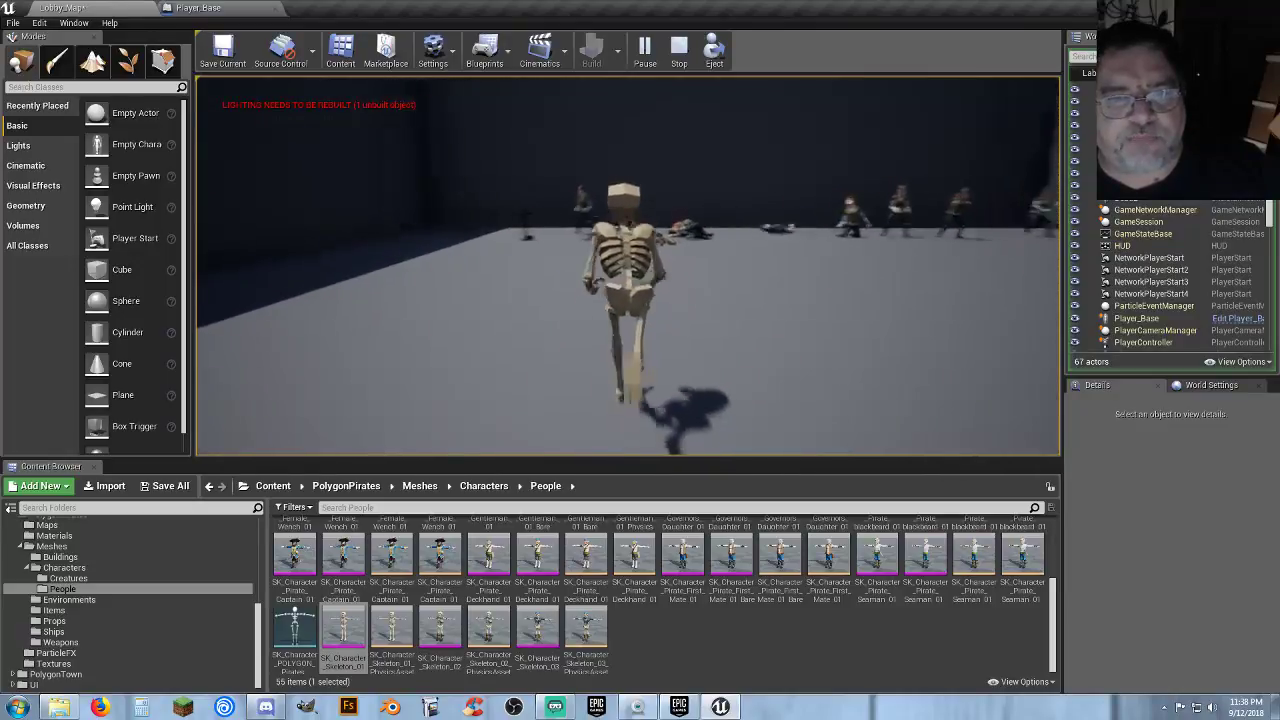
pyautogui.click(628, 265)
pyautogui.press('w')
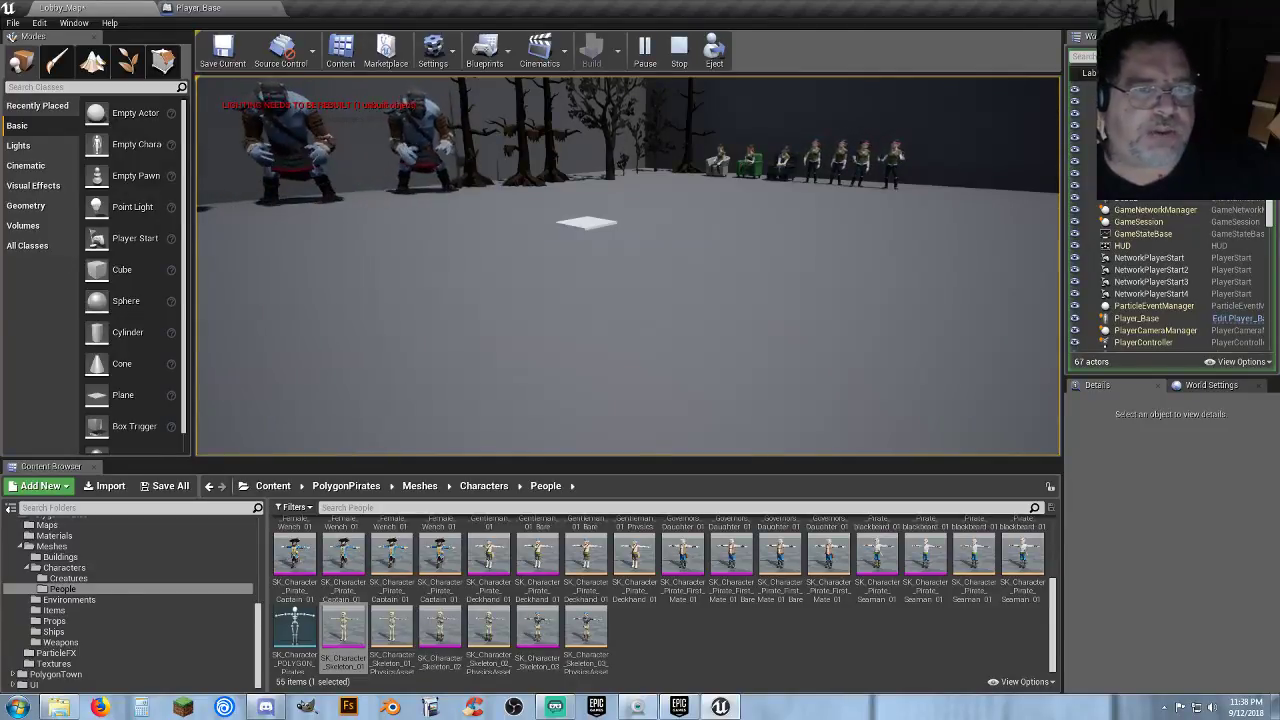
pyautogui.press('w')
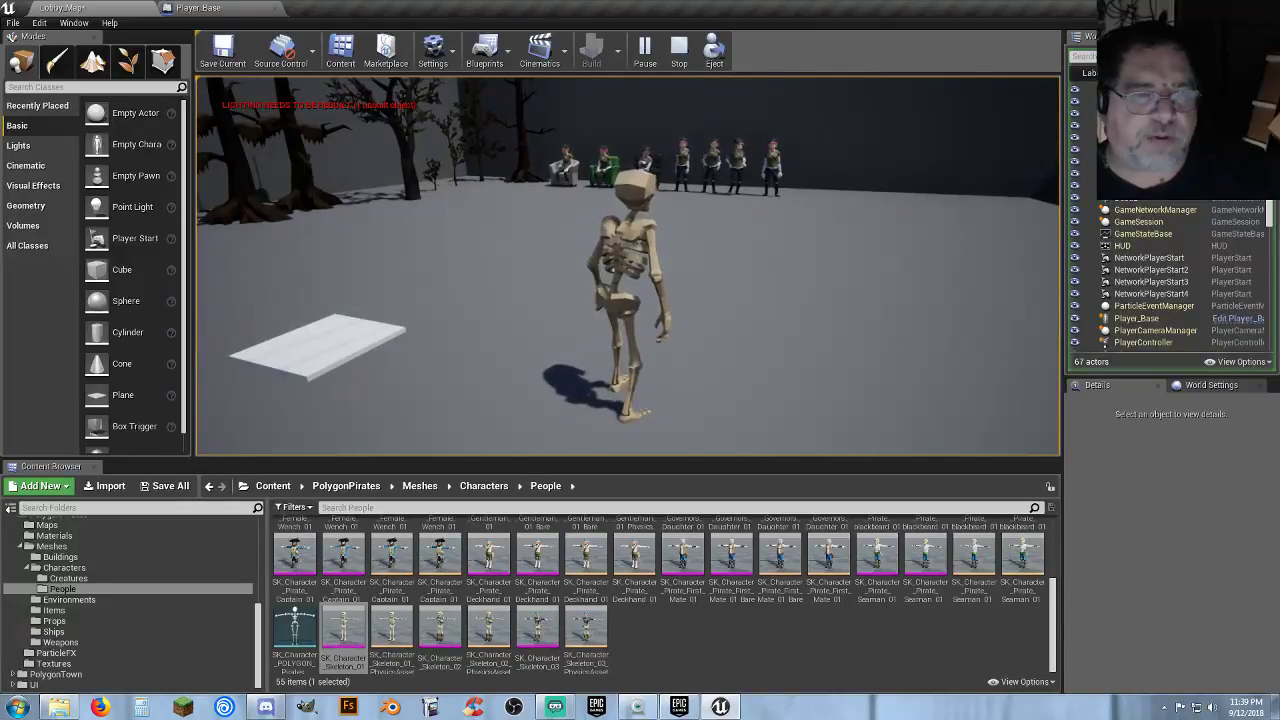
pyautogui.press('Escape')
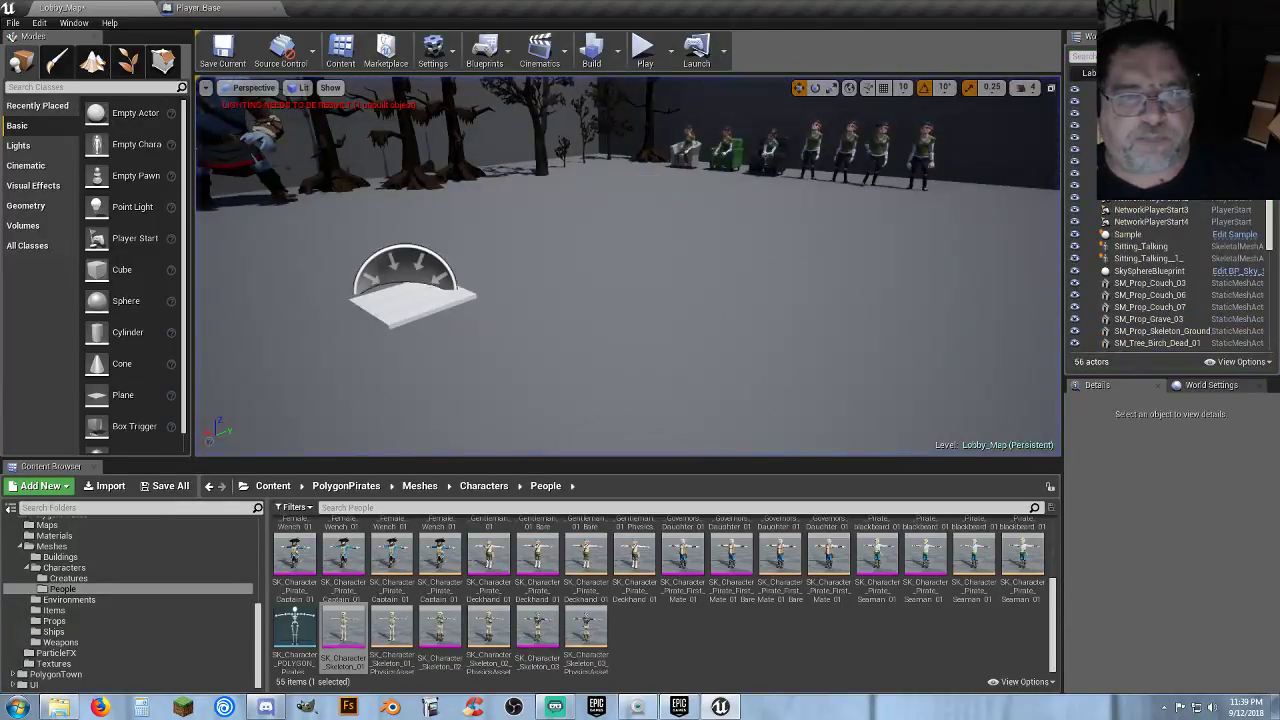
# Create an Actor blueprint named respawner in the Assets folder and open it.
pyautogui.moveTo(627, 266); pyautogui.dragTo(450, 176, button='right')
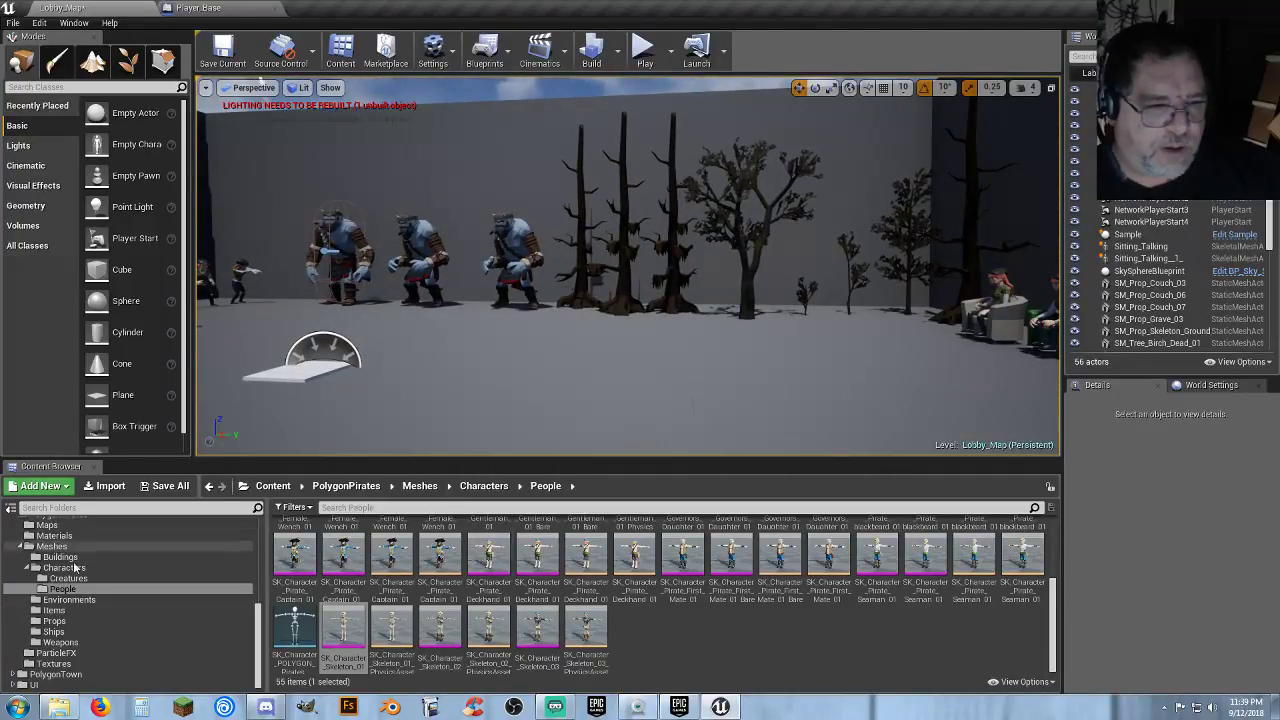
pyautogui.scroll(10, 85, 589)
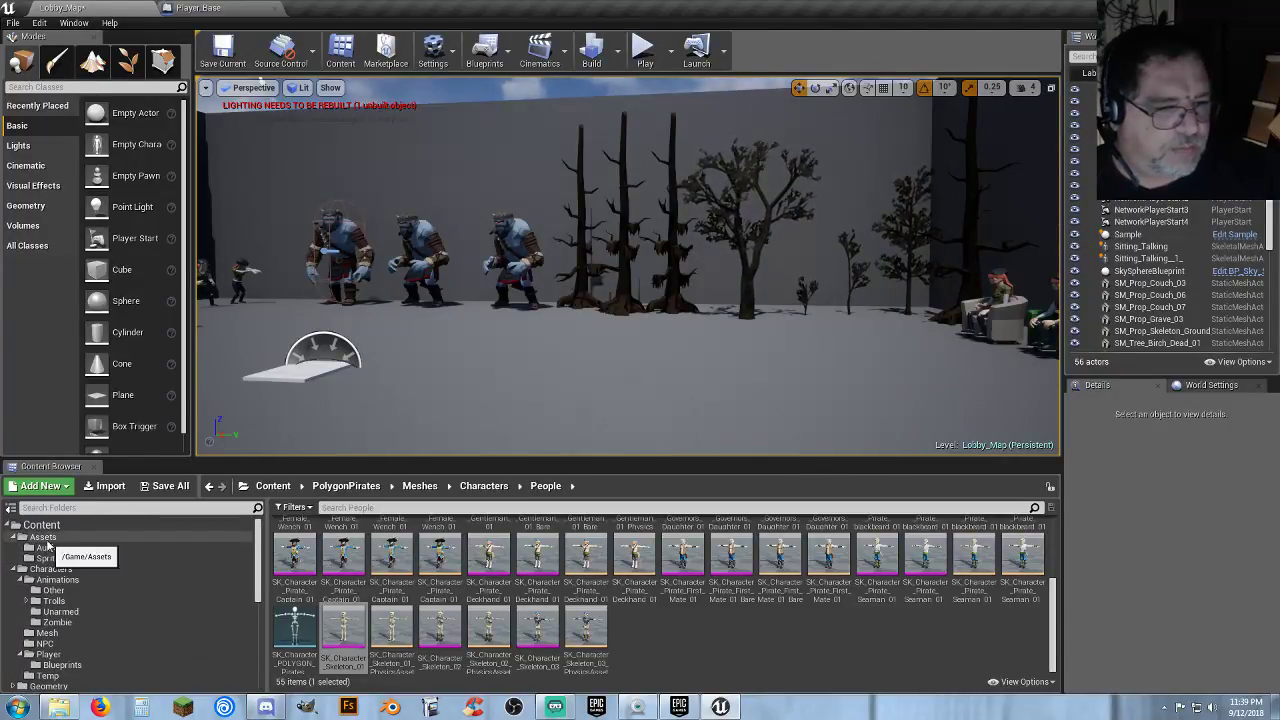
pyautogui.click(70, 539)
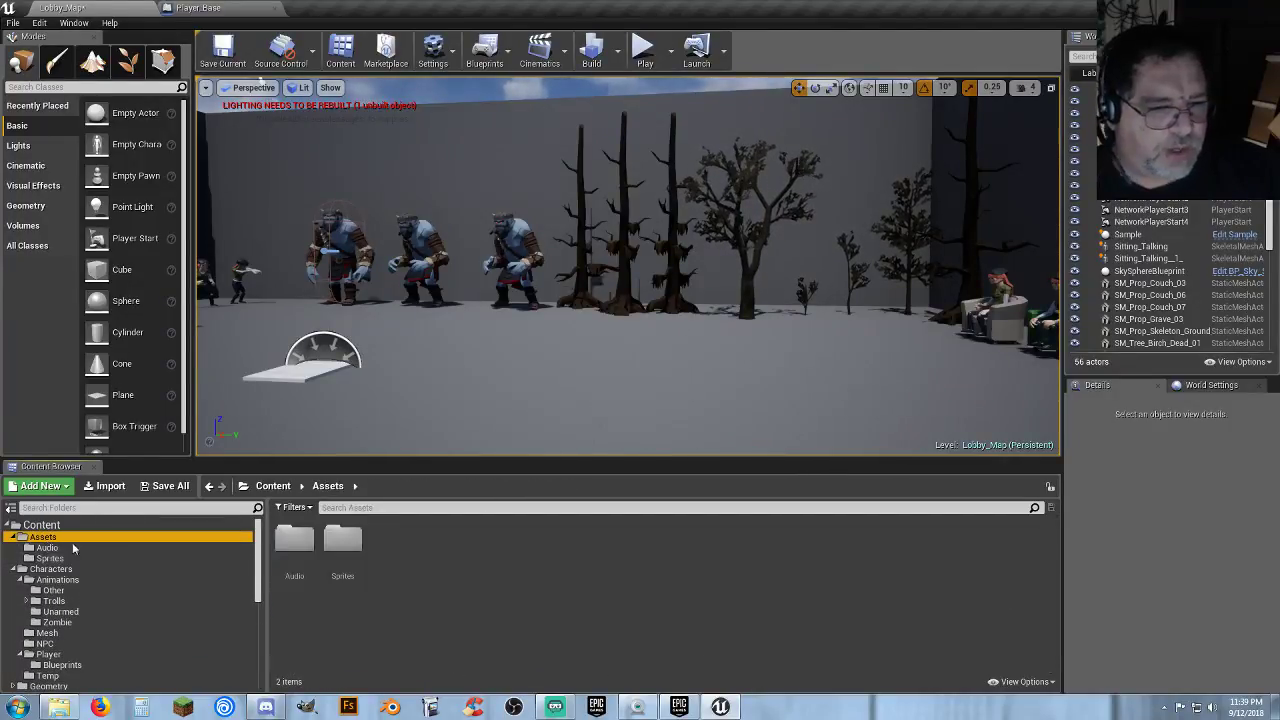
pyautogui.click(480, 584)
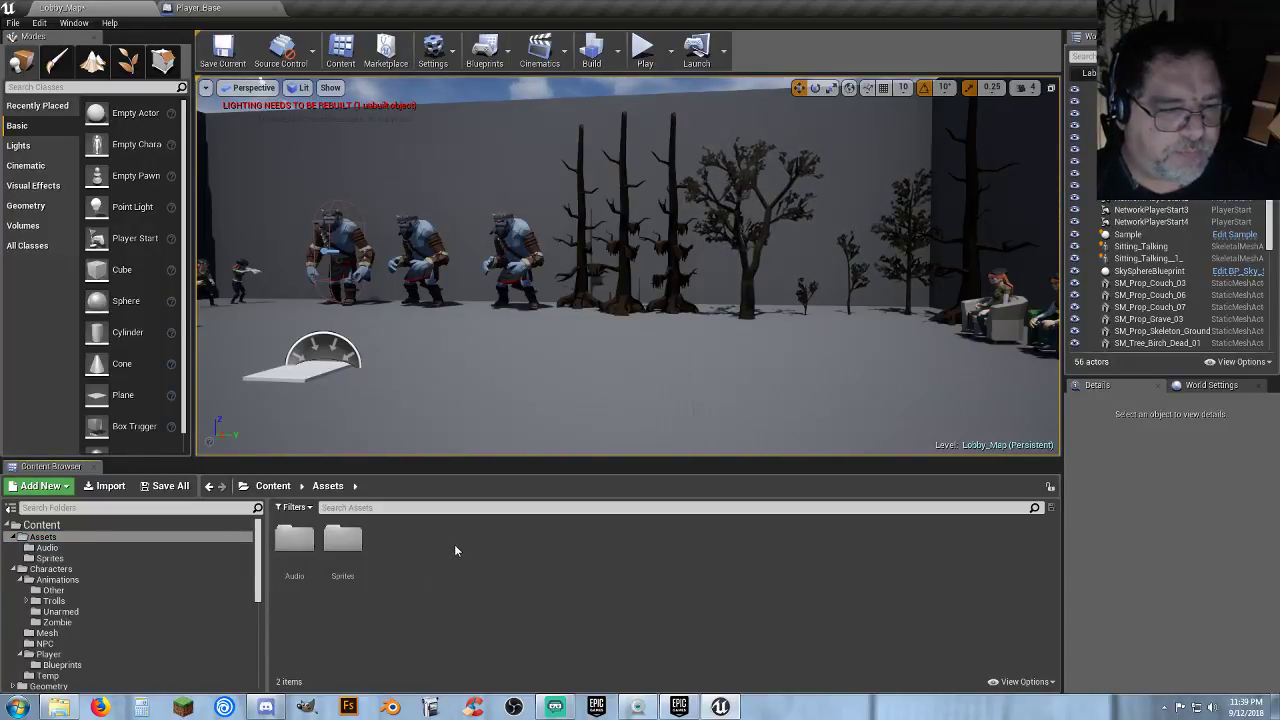
pyautogui.rightClick(455, 550)
pyautogui.click(505, 241)
pyautogui.click(515, 236)
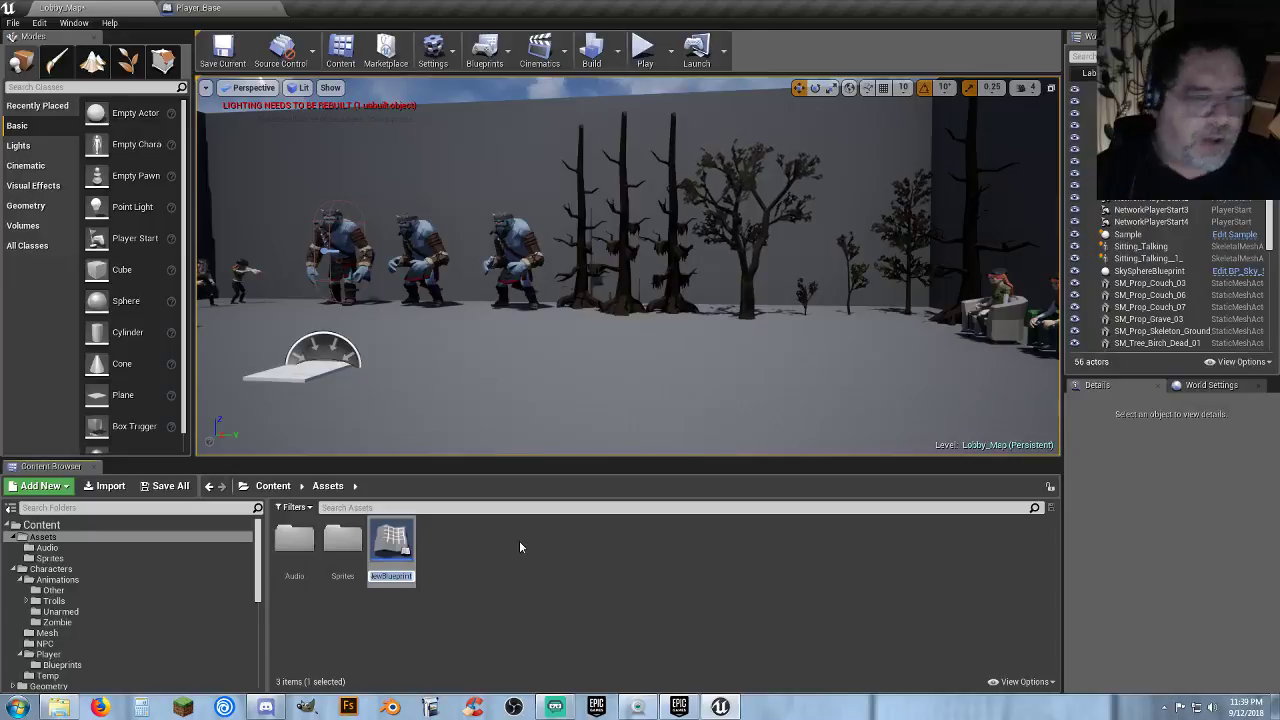
pyautogui.write('respawner')
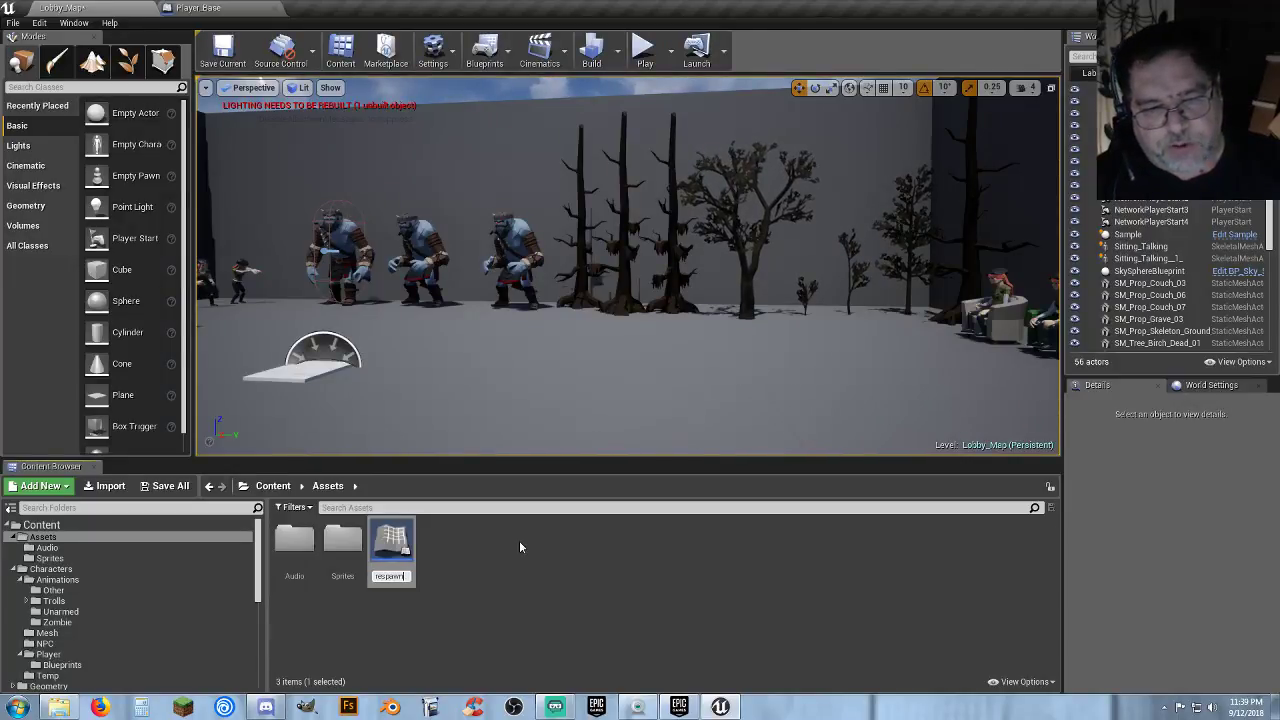
pyautogui.press('Return')
pyautogui.press('Return')
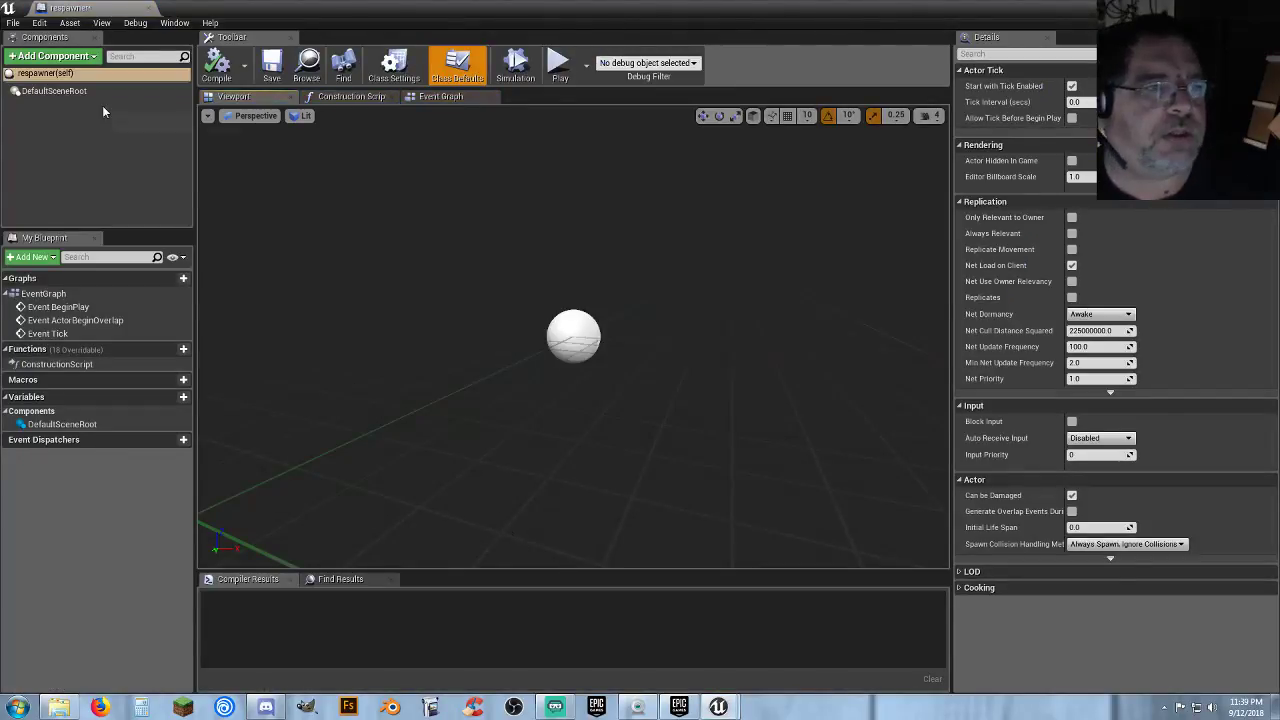
# Add a Cube component to the respawner blueprint and flatten it by setting its Z scale to 0.1.
pyautogui.click(56, 57)
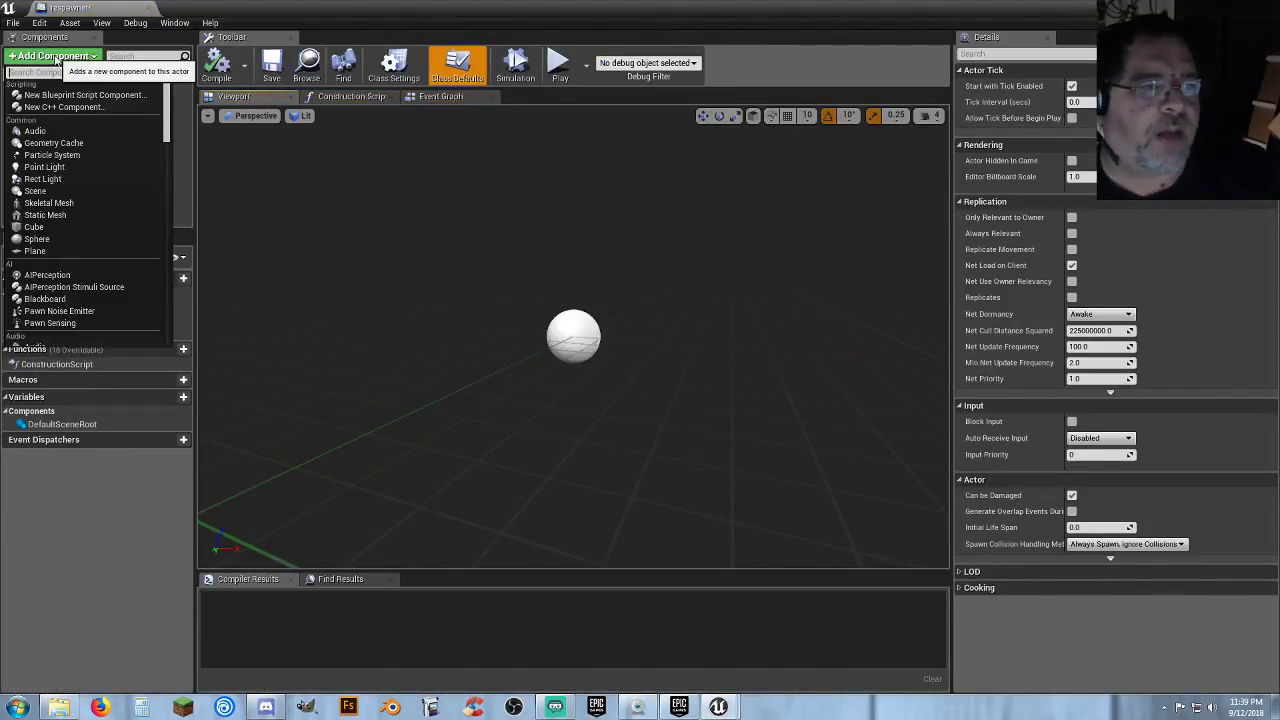
pyautogui.click(69, 228)
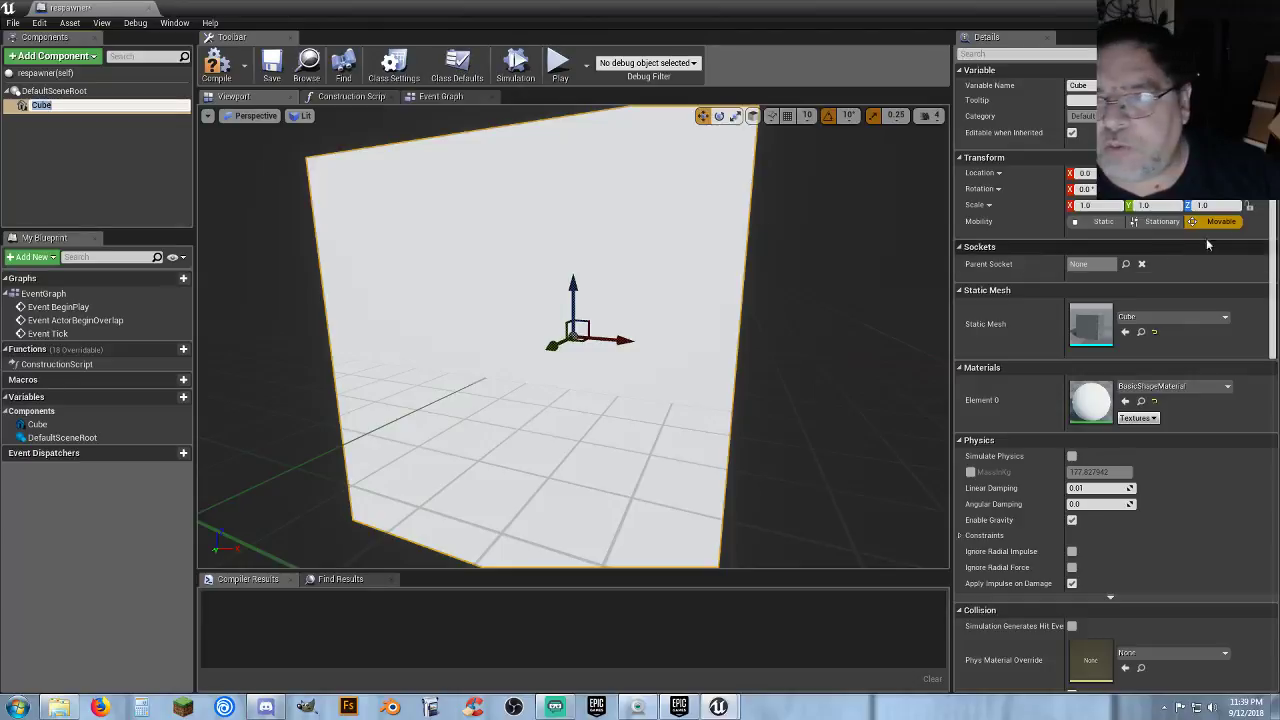
pyautogui.click(1213, 205)
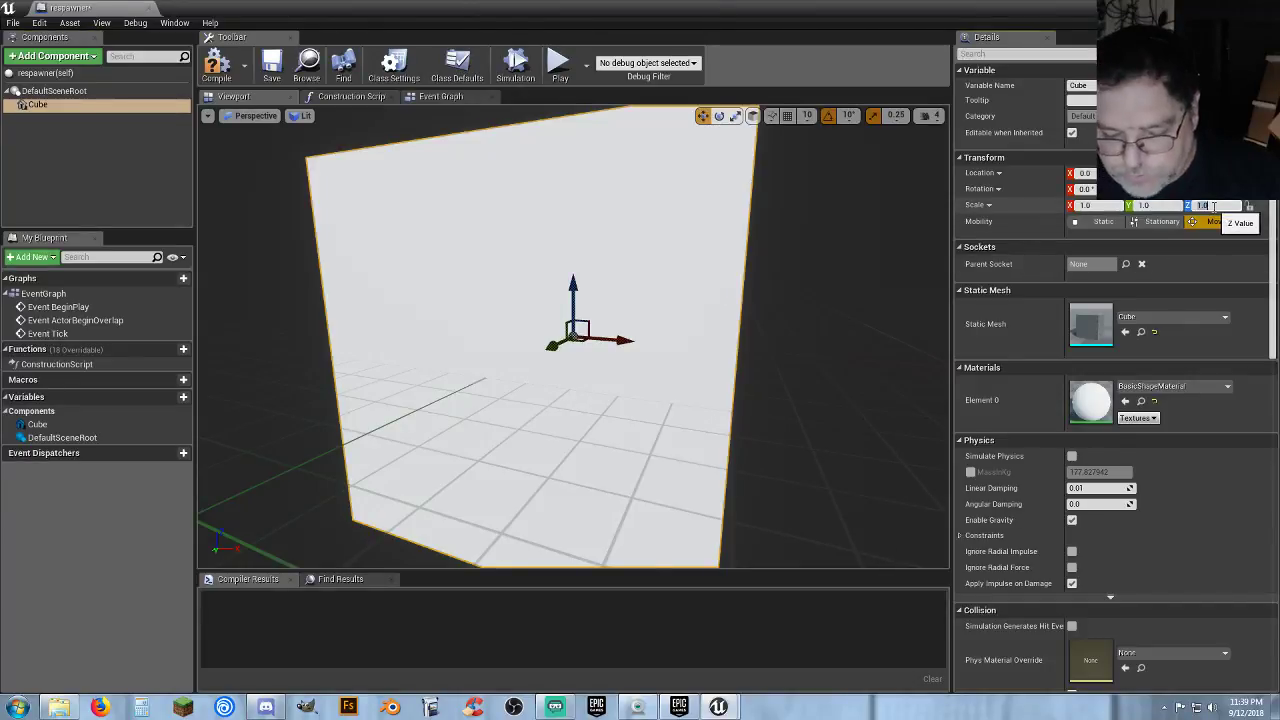
pyautogui.write('0.1')
pyautogui.press('Return')
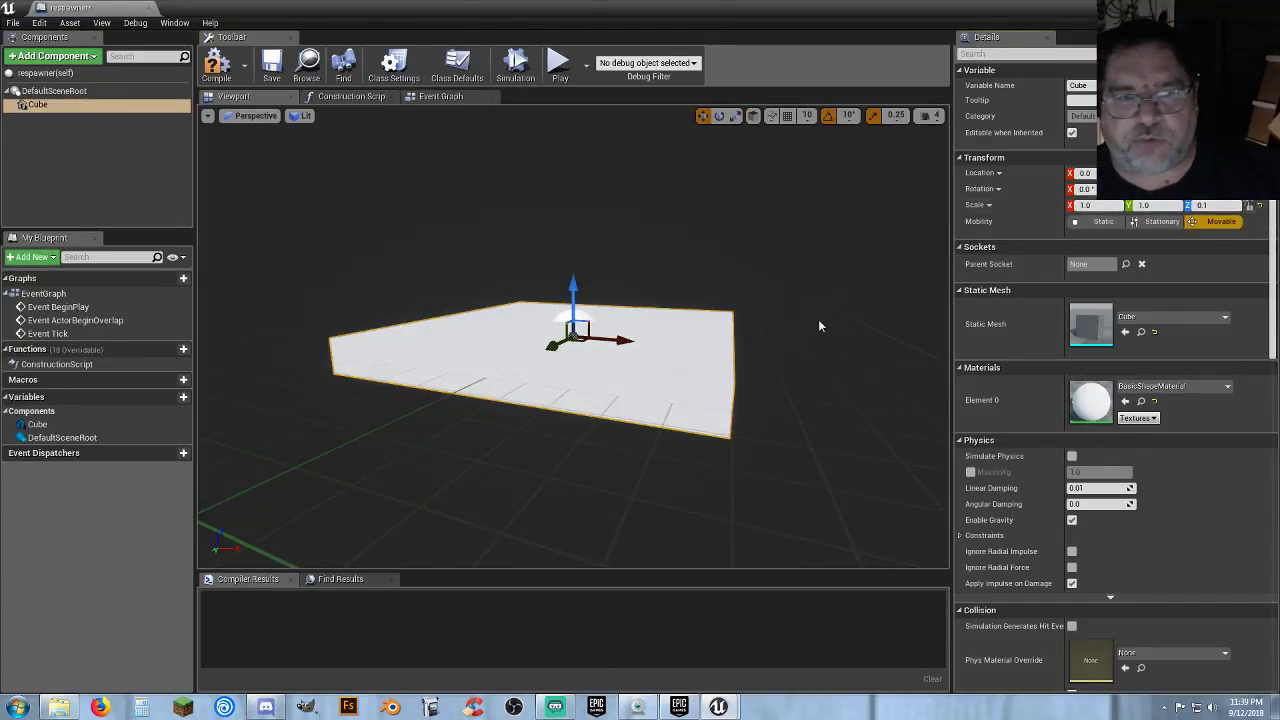
pyautogui.keyDown('alt'); pyautogui.moveTo(810, 321); pyautogui.dragTo(560, 321); pyautogui.keyUp('alt')
pyautogui.moveTo(749, 378); pyautogui.dragTo(600, 415, button='right')
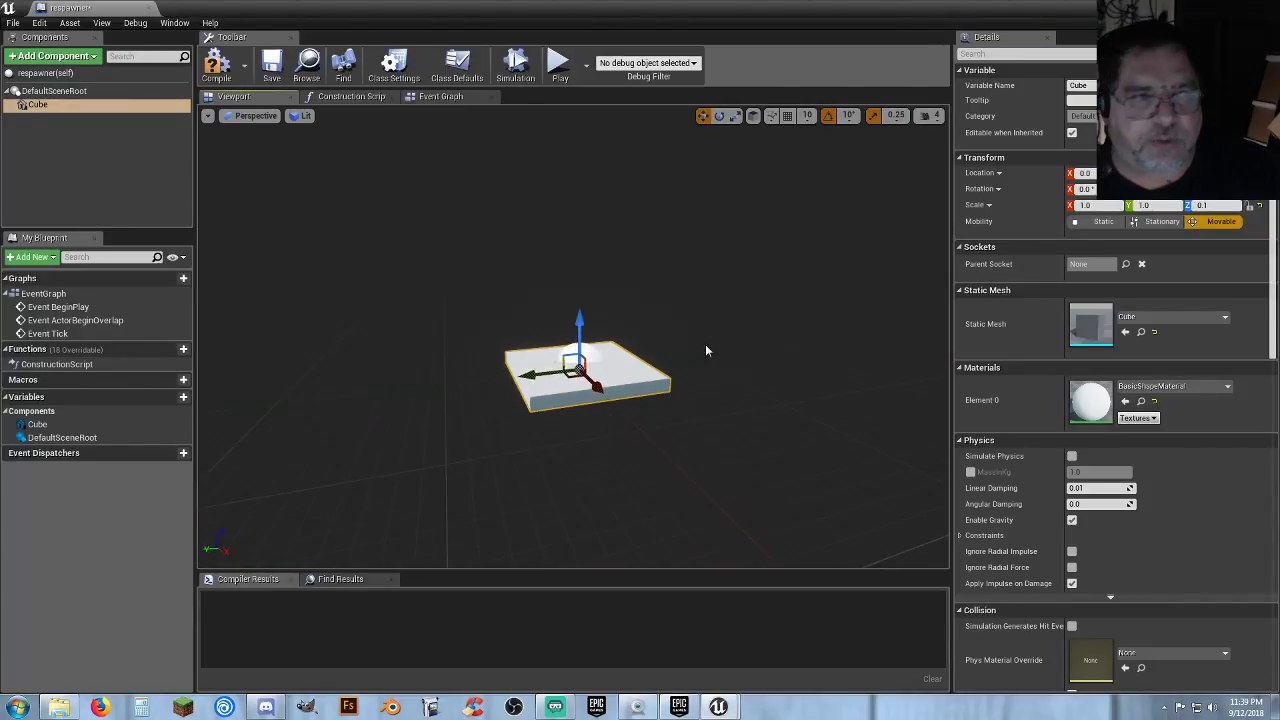
# Add a Box Collision component to the respawner blueprint, keeping its default name.
pyautogui.click(90, 150)
pyautogui.click(58, 56)
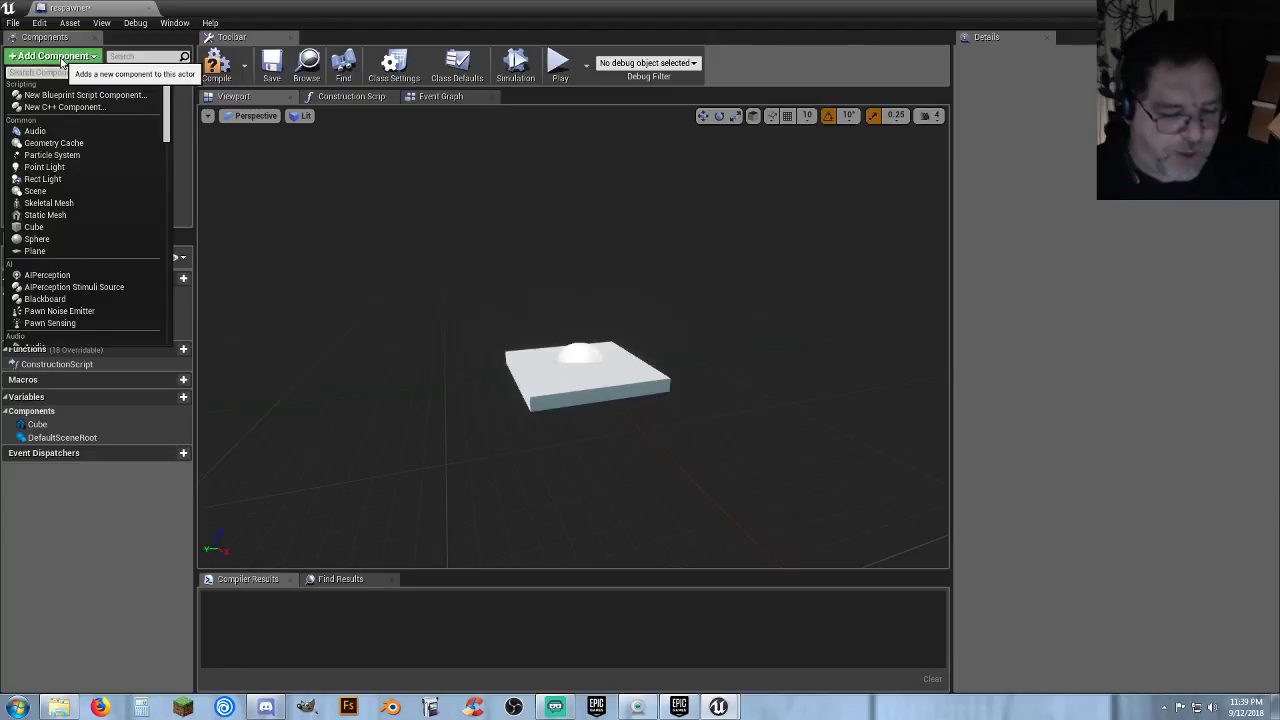
pyautogui.write('box')
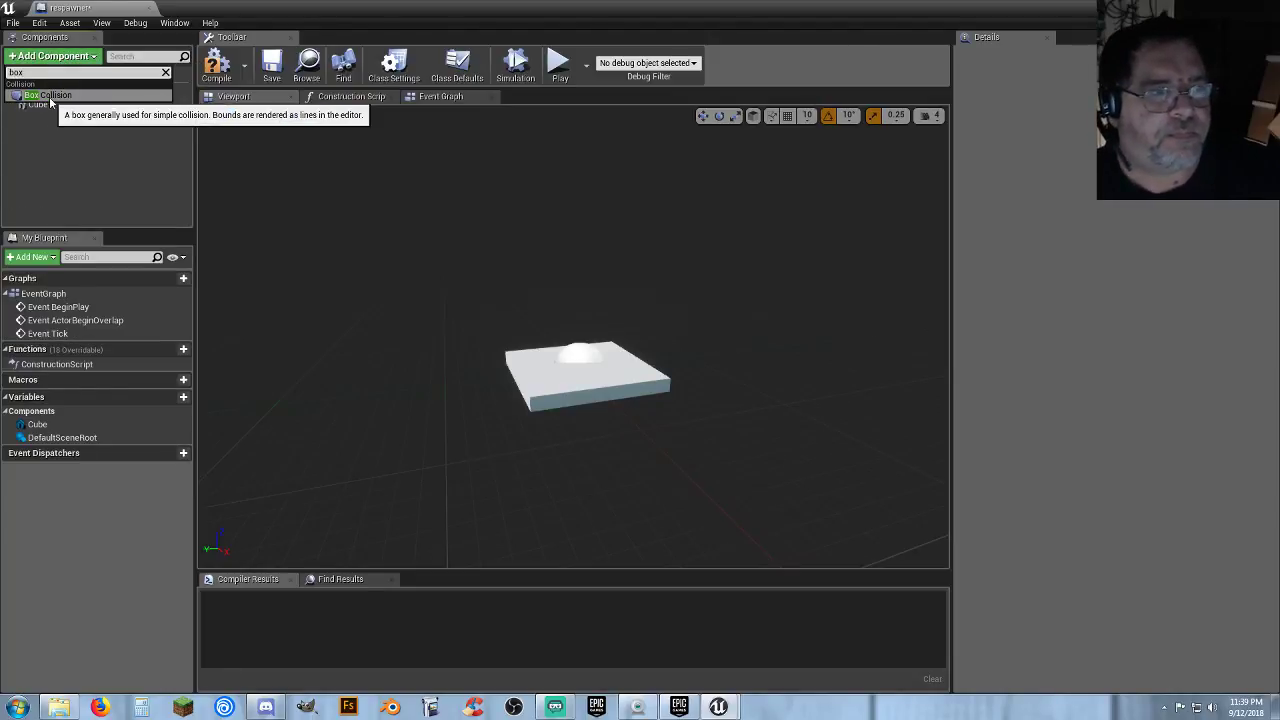
pyautogui.click(50, 96)
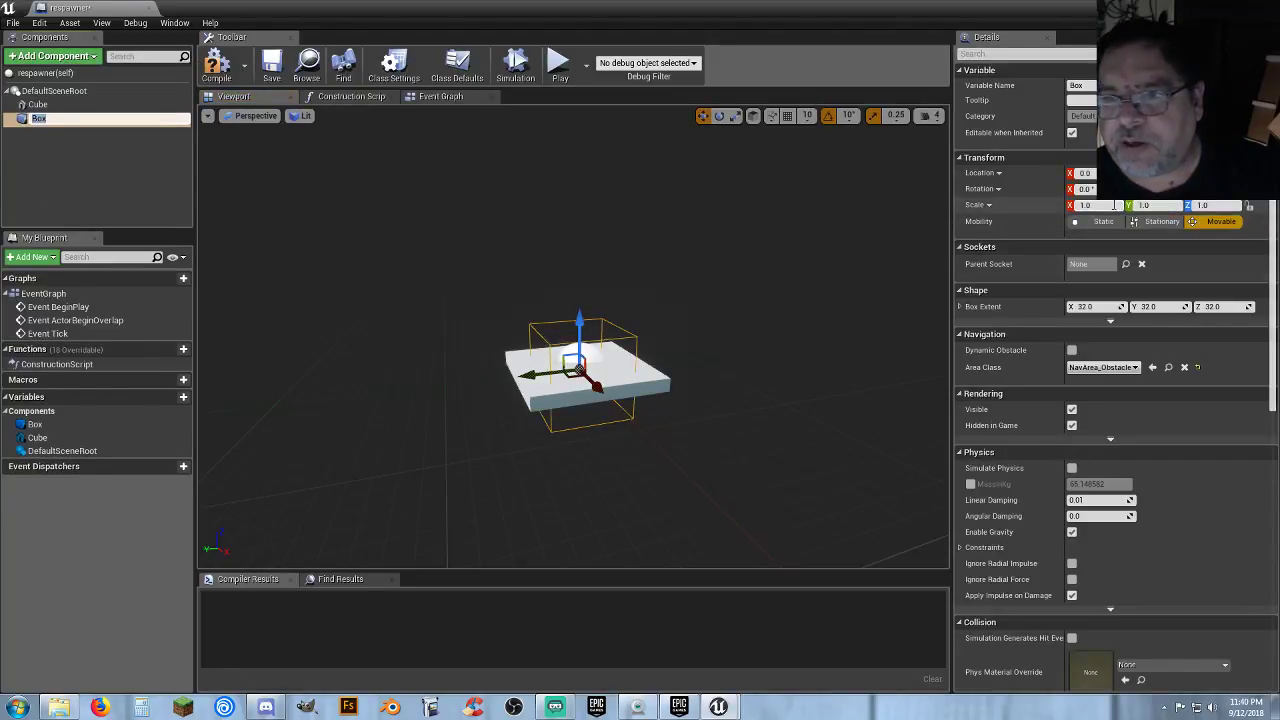
pyautogui.press('Return')
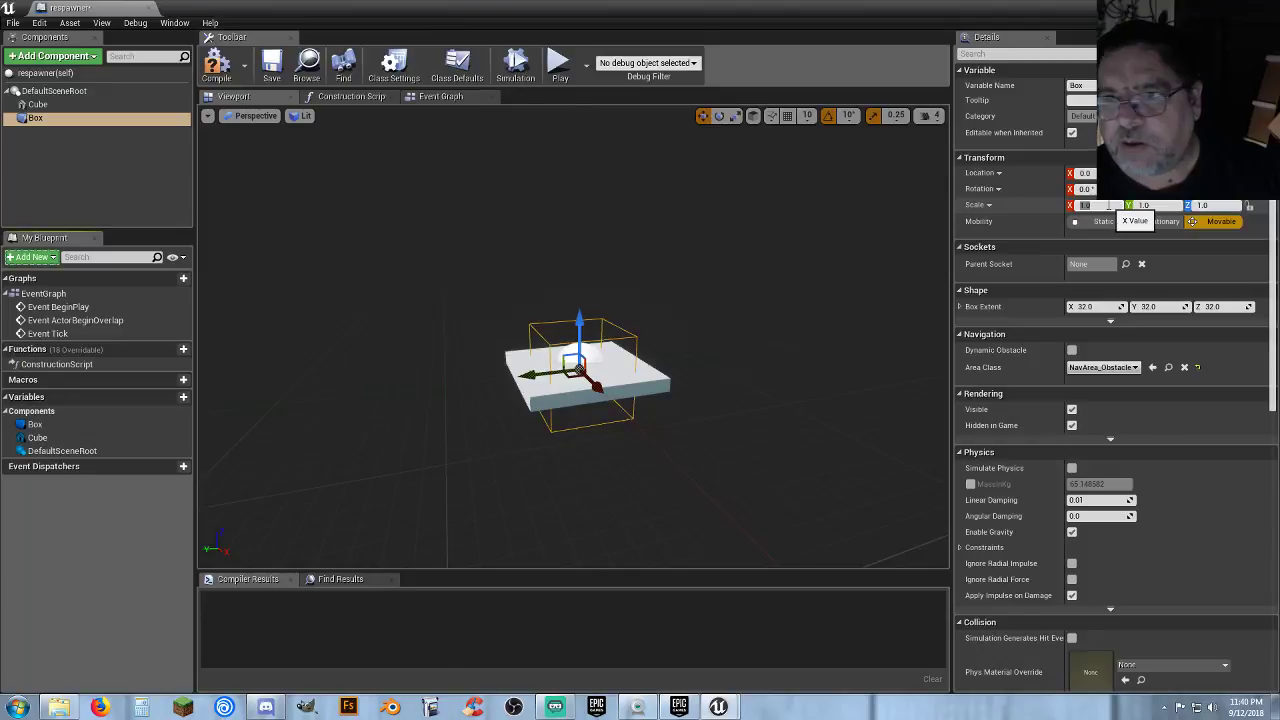
# Set the Box collision's scale to 1.5, 1.5, 0.5, raise it so it sits on top of the cube, and compile.
pyautogui.click(1108, 205)
pyautogui.write('1.5')
pyautogui.press('Tab')
pyautogui.write('1.5')
pyautogui.press('Tab')
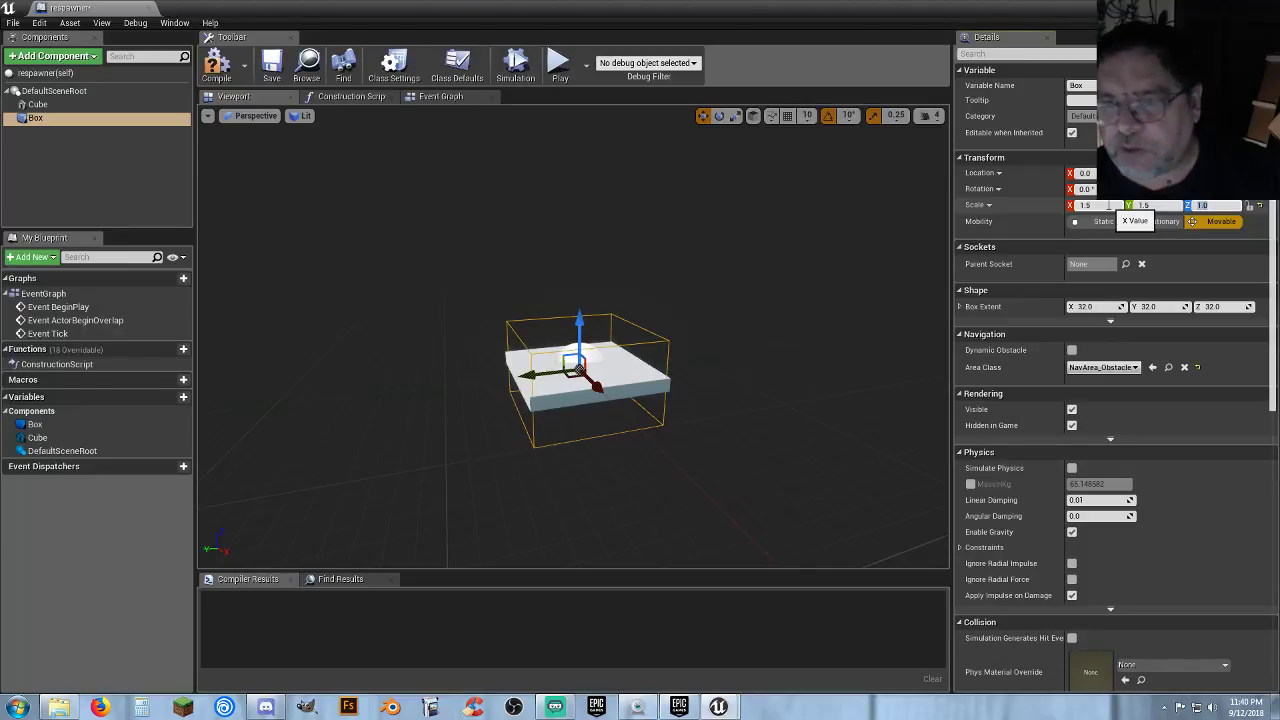
pyautogui.write('0.5')
pyautogui.press('Return')
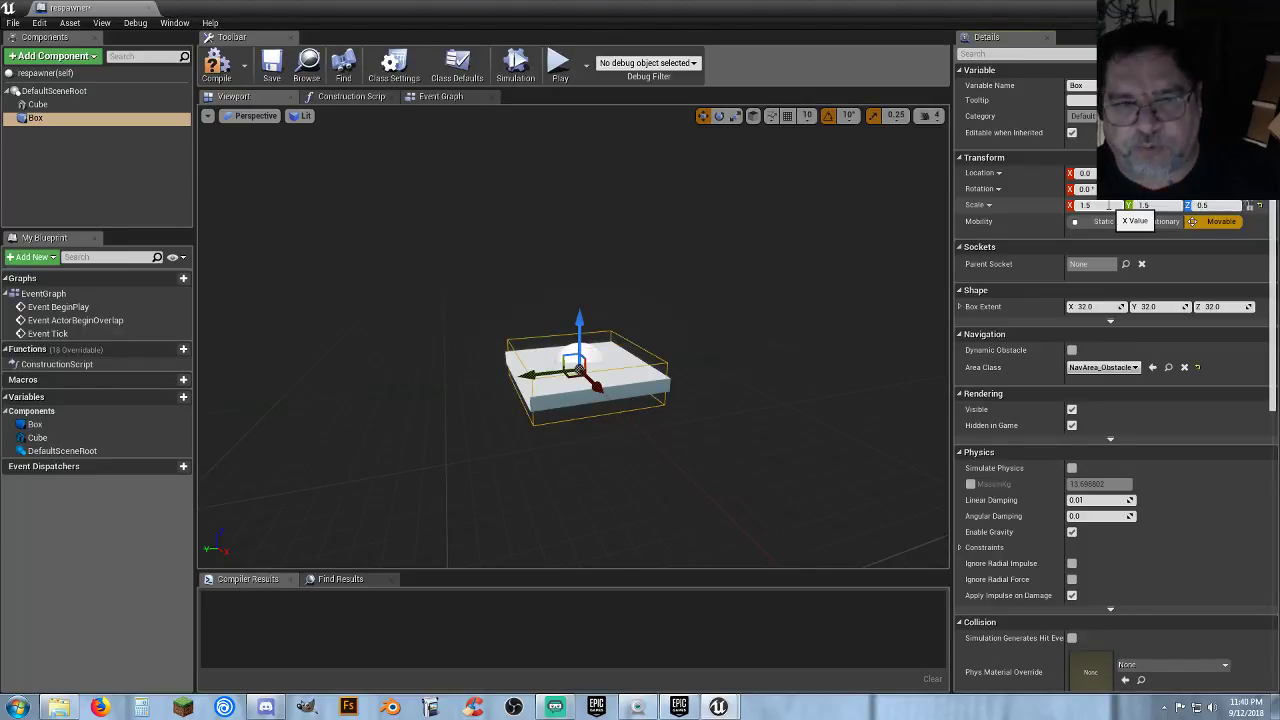
pyautogui.moveTo(580, 322); pyautogui.dragTo(588, 300)
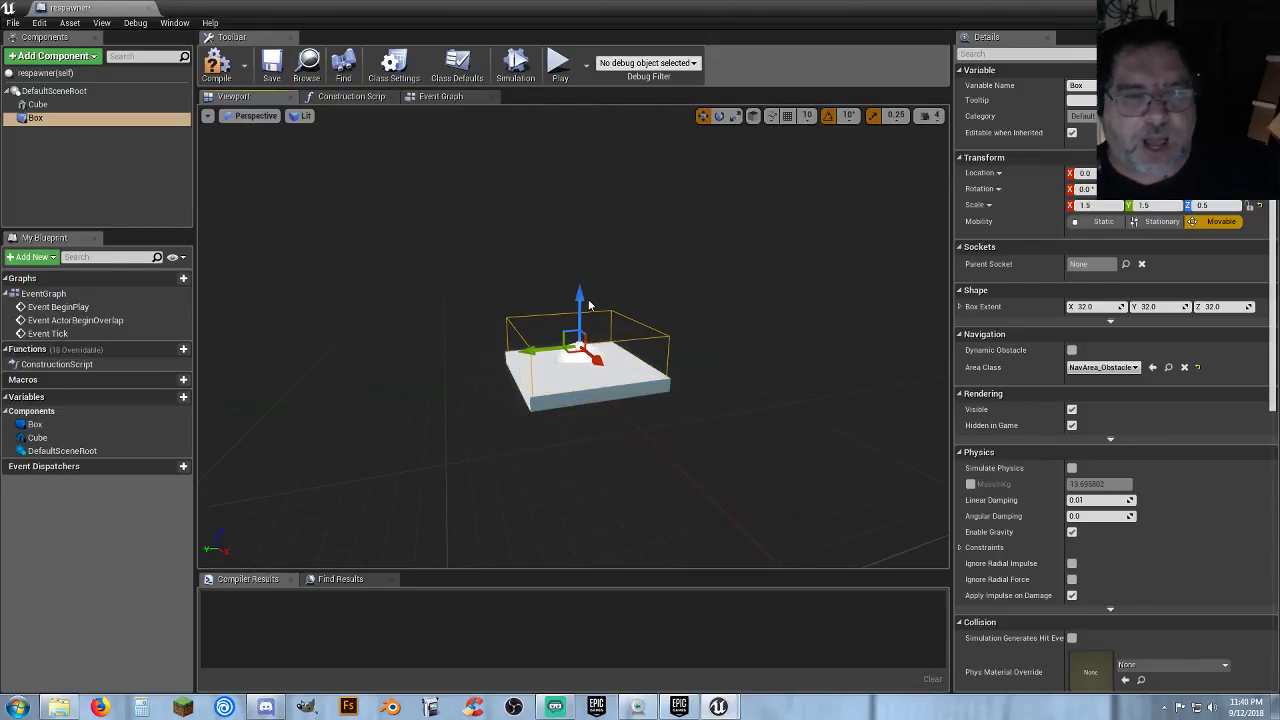
pyautogui.click(218, 65)
# Clear the default event nodes from the respawner's Event Graph and add an On Component Begin Overlap event for the Box.
pyautogui.click(440, 97)
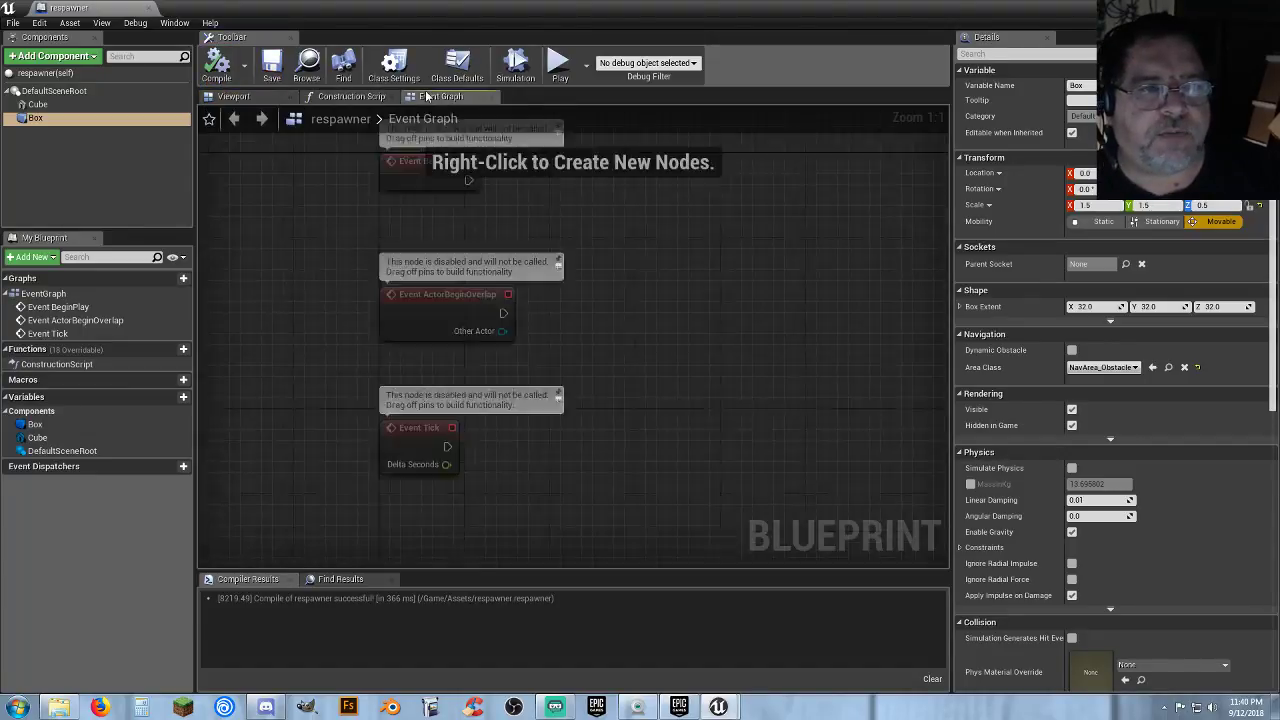
pyautogui.moveTo(728, 513); pyautogui.dragTo(510, 167)
pyautogui.press('Delete')
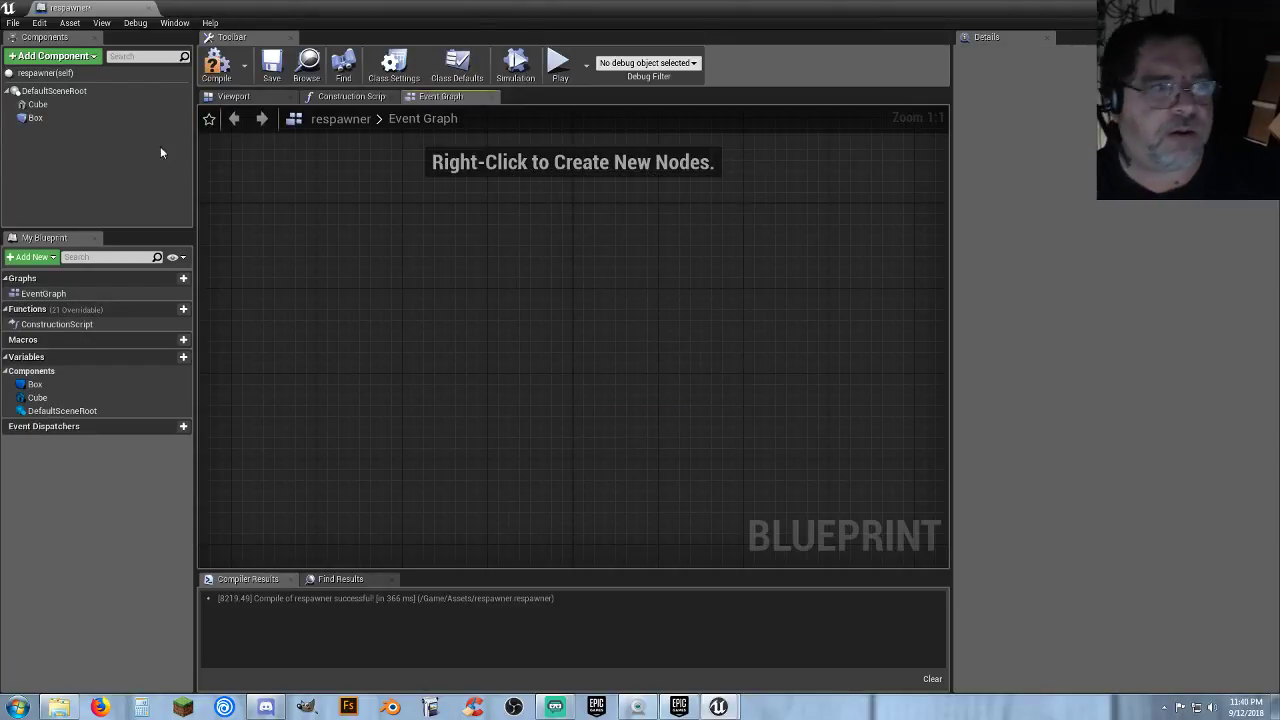
pyautogui.click(38, 118)
pyautogui.rightClick(42, 119)
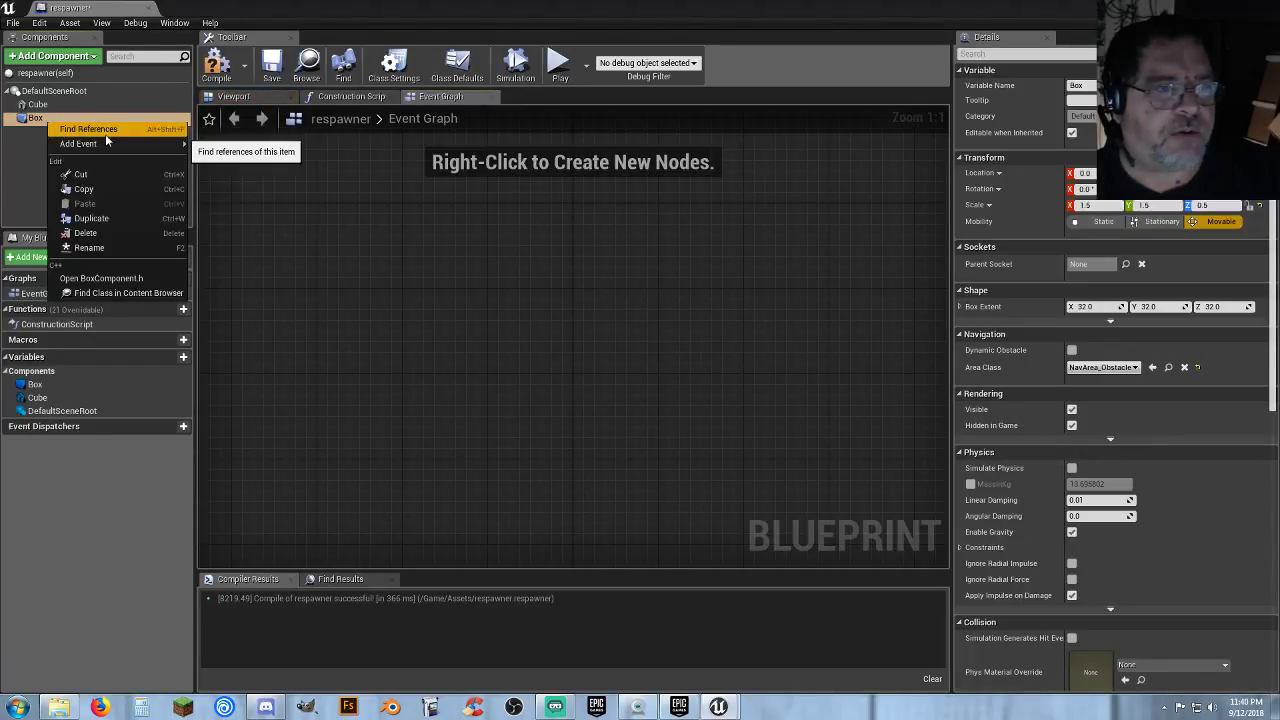
pyautogui.moveTo(106, 143)
pyautogui.click(250, 167)
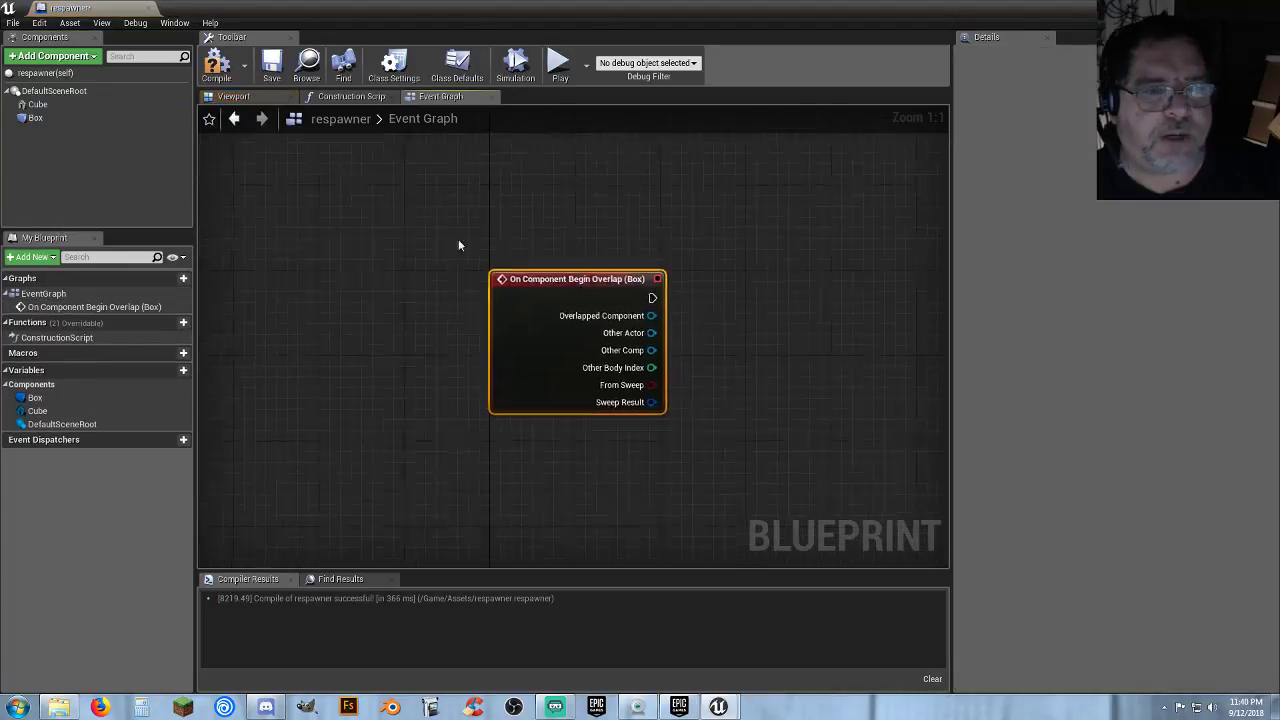
# Add a Cast To Player_Base node from the overlap event's Other Actor and align it beside the event.
pyautogui.moveTo(677, 322); pyautogui.dragTo(502, 292, button='right')
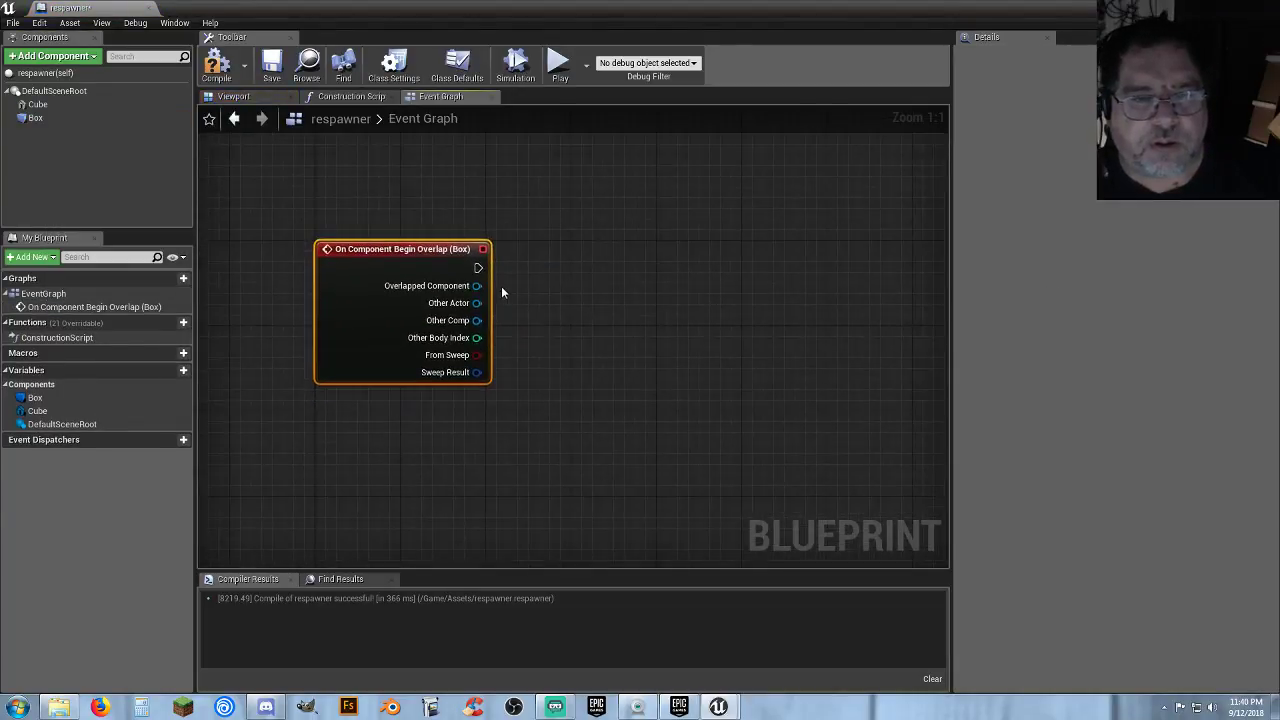
pyautogui.moveTo(477, 303); pyautogui.dragTo(609, 259)
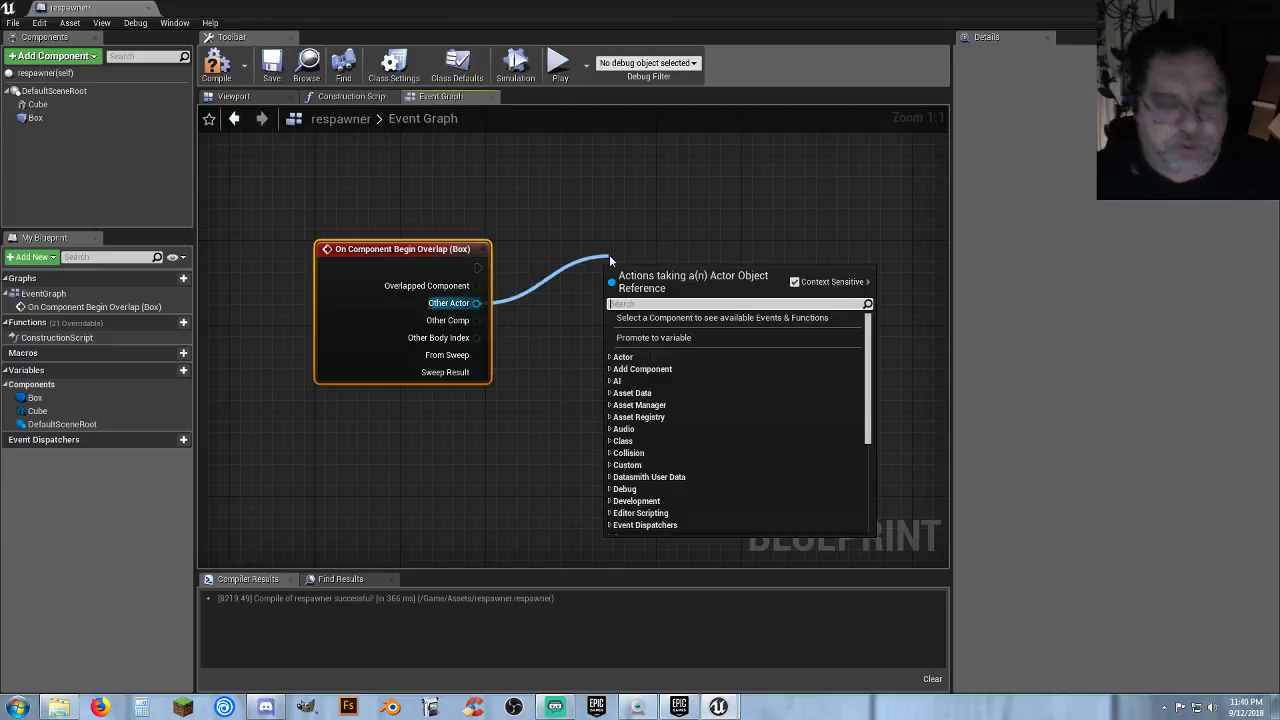
pyautogui.write('castto')
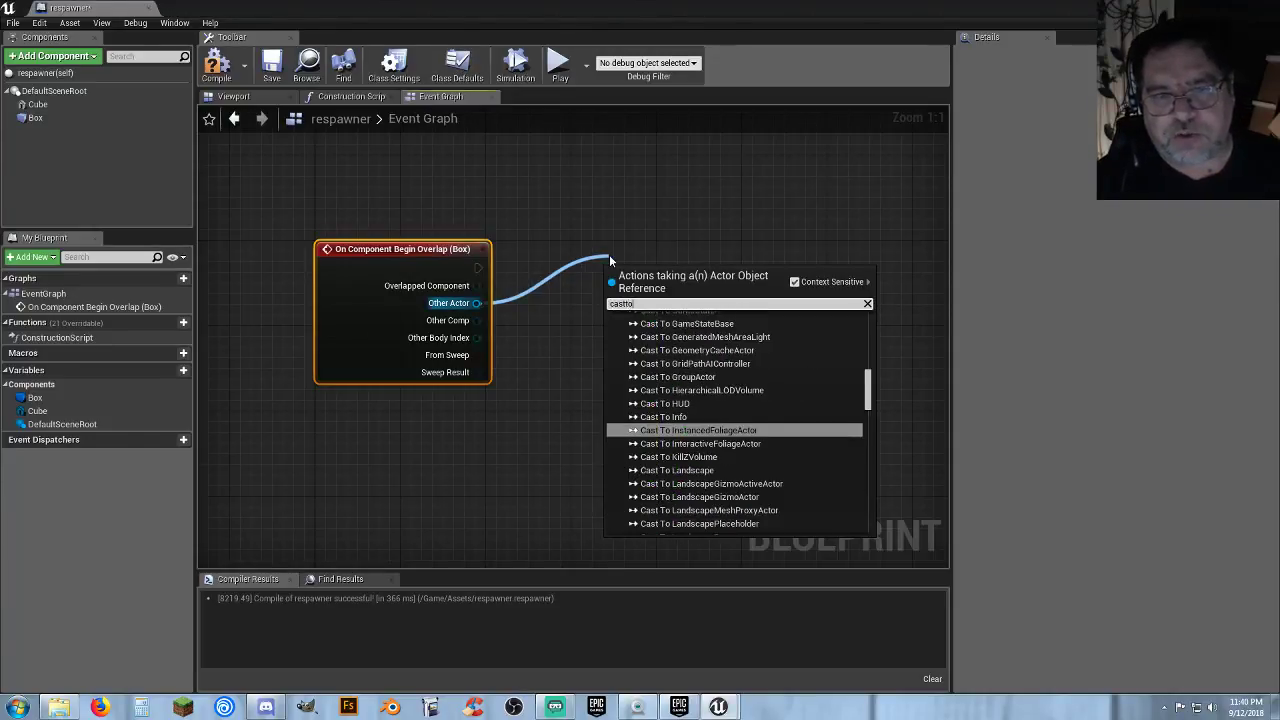
pyautogui.write('player')
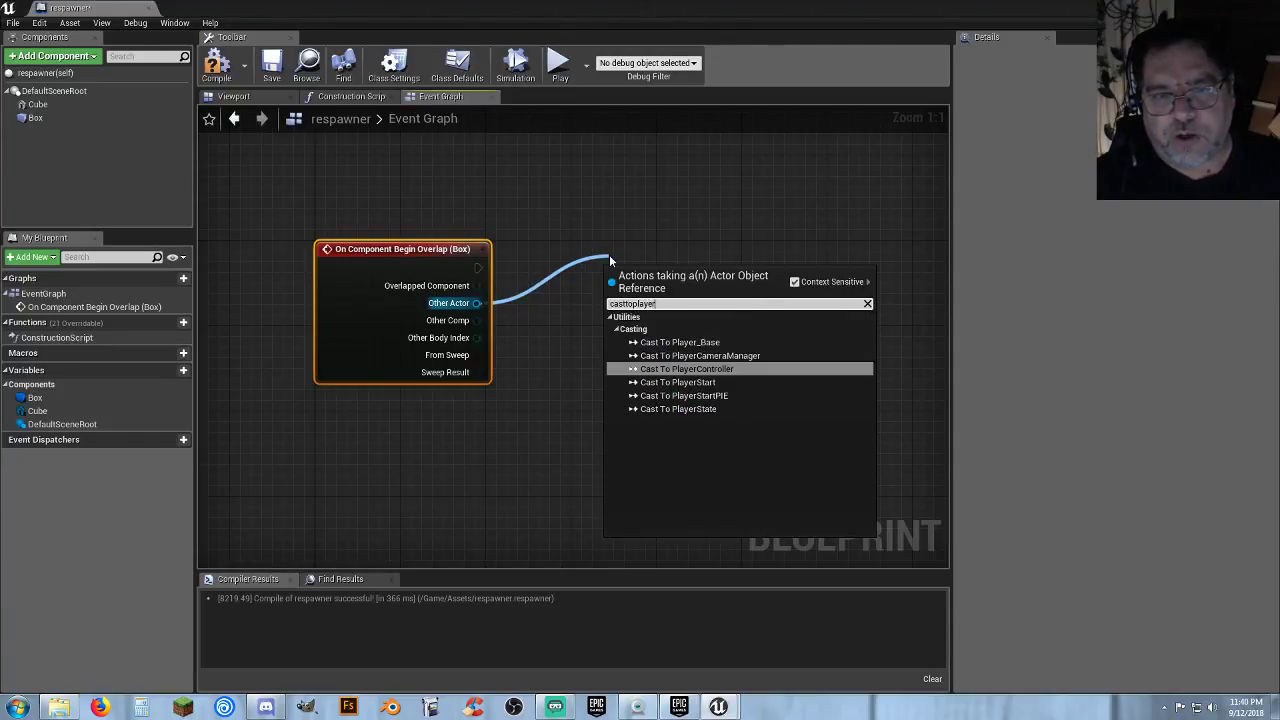
pyautogui.click(687, 344)
pyautogui.moveTo(624, 271); pyautogui.dragTo(592, 249)
pyautogui.click(742, 368)
pyautogui.moveTo(742, 368); pyautogui.dragTo(538, 367, button='right')
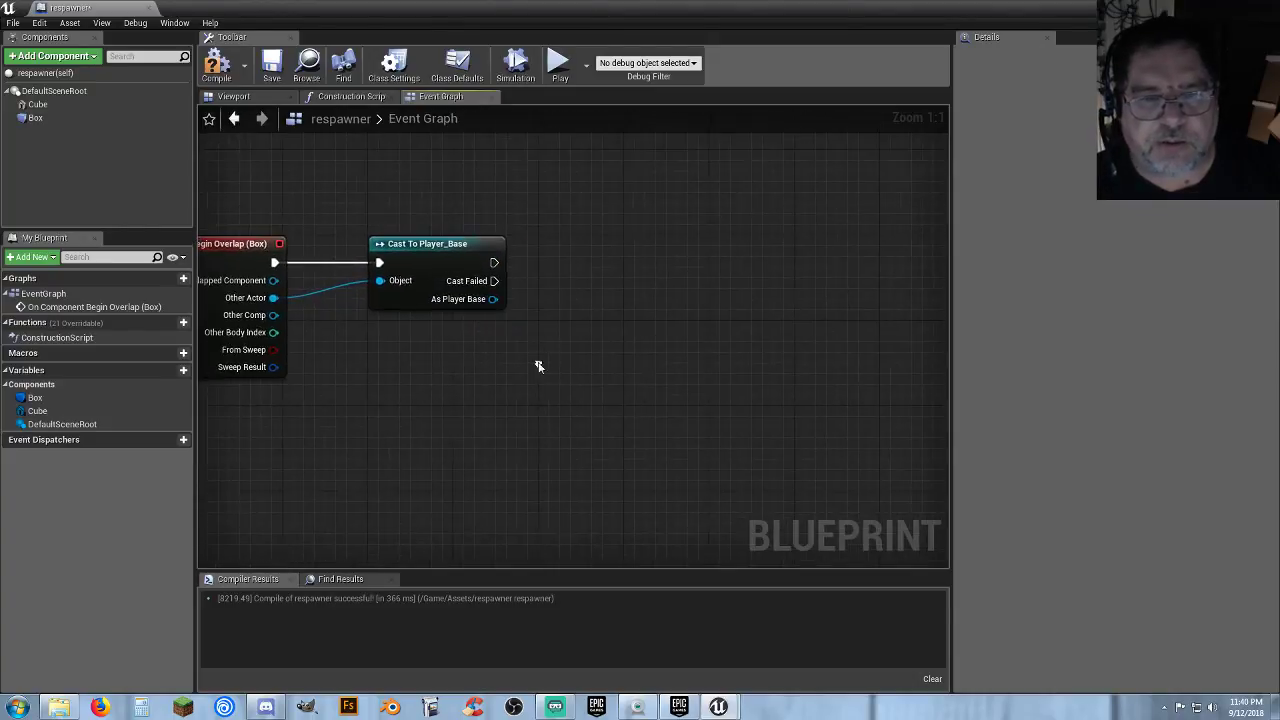
# Add a Set Respawn Point node targeting As Player Base and connect the cast's execution output to it.
pyautogui.moveTo(491, 299); pyautogui.dragTo(567, 338)
pyautogui.write('setresp')
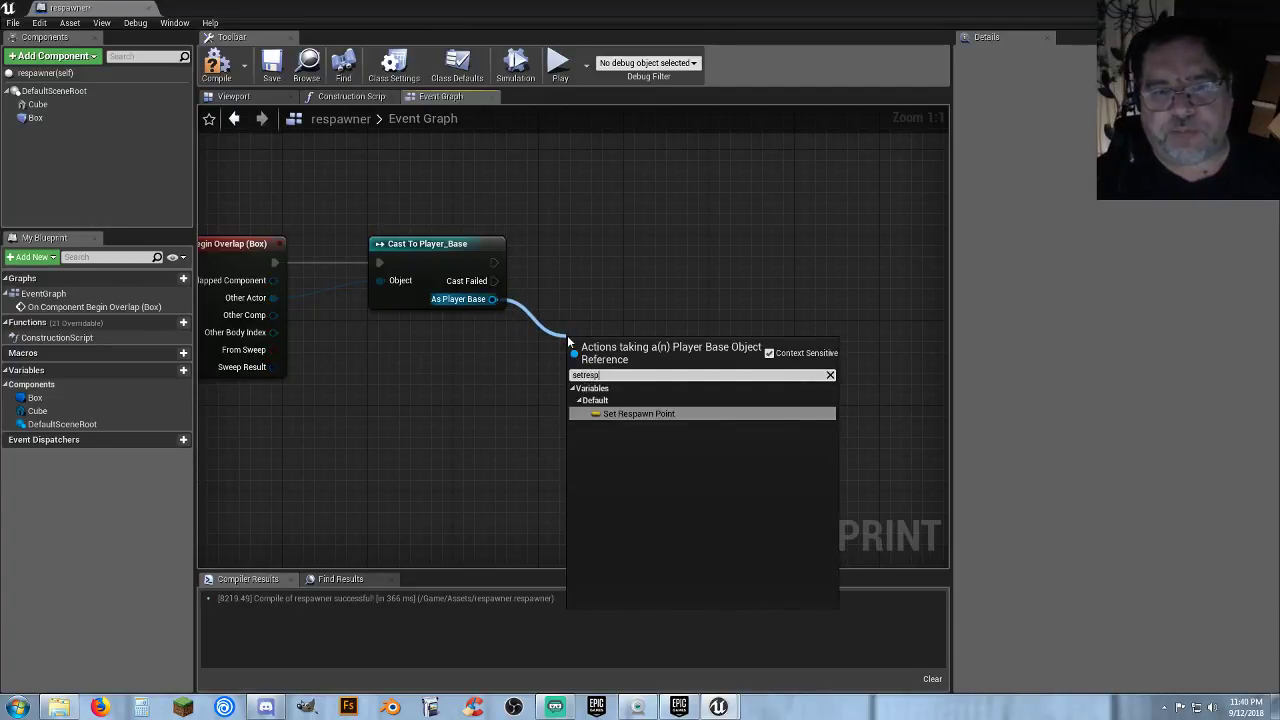
pyautogui.click(660, 417)
pyautogui.moveTo(617, 337); pyautogui.dragTo(627, 256)
pyautogui.moveTo(494, 262); pyautogui.dragTo(594, 263)
pyautogui.moveTo(459, 392); pyautogui.dragTo(547, 361, button='right')
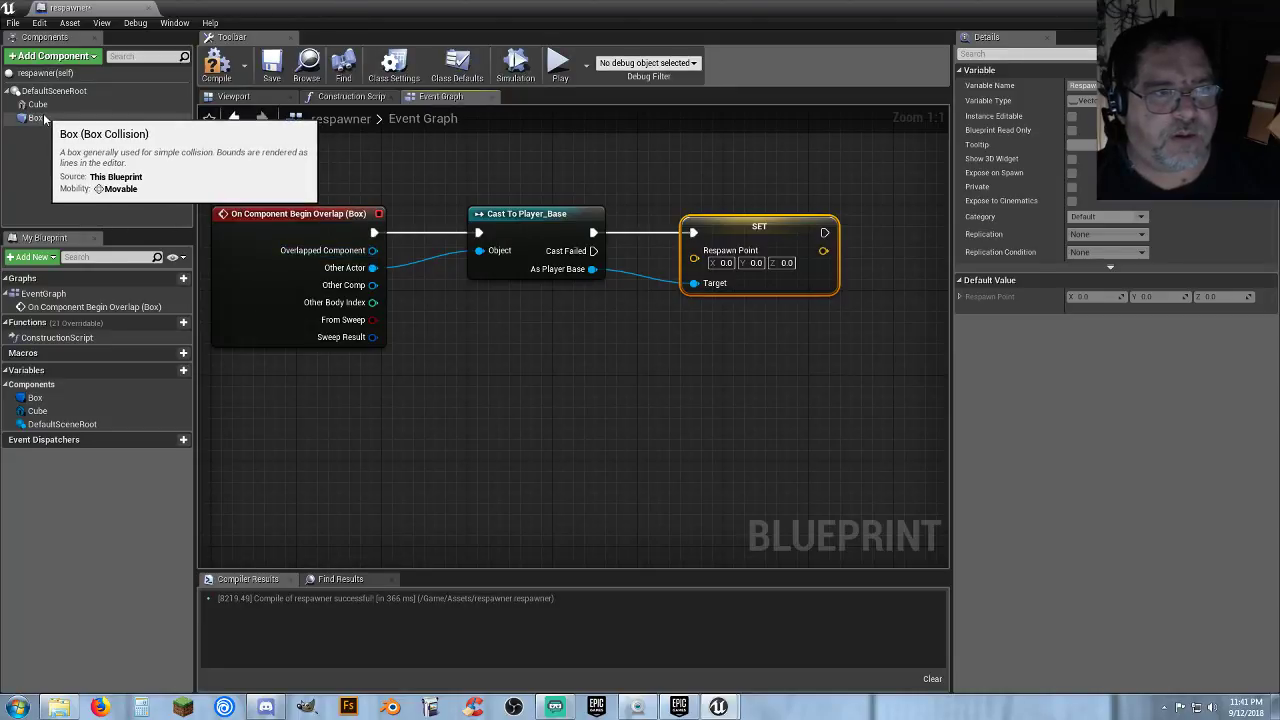
# Feed the Box's GetWorldLocation result into the Respawn Point input, and compile and save the respawner blueprint.
pyautogui.moveTo(40, 118); pyautogui.dragTo(484, 315)
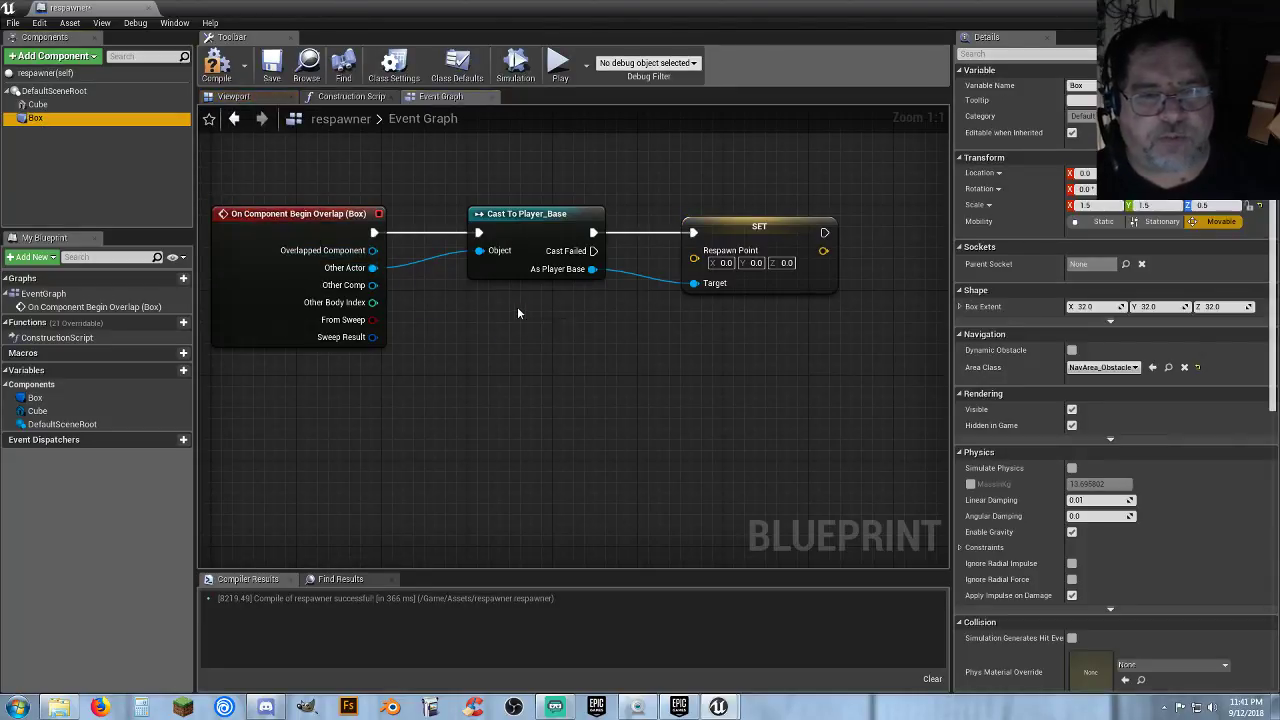
pyautogui.click(517, 310)
pyautogui.moveTo(616, 390); pyautogui.dragTo(518, 390, button='right')
pyautogui.moveTo(434, 321)
pyautogui.mouseDown()
pyautogui.moveTo(316, 311)
pyautogui.moveTo(436, 346)
pyautogui.mouseUp()
pyautogui.write('getworld')
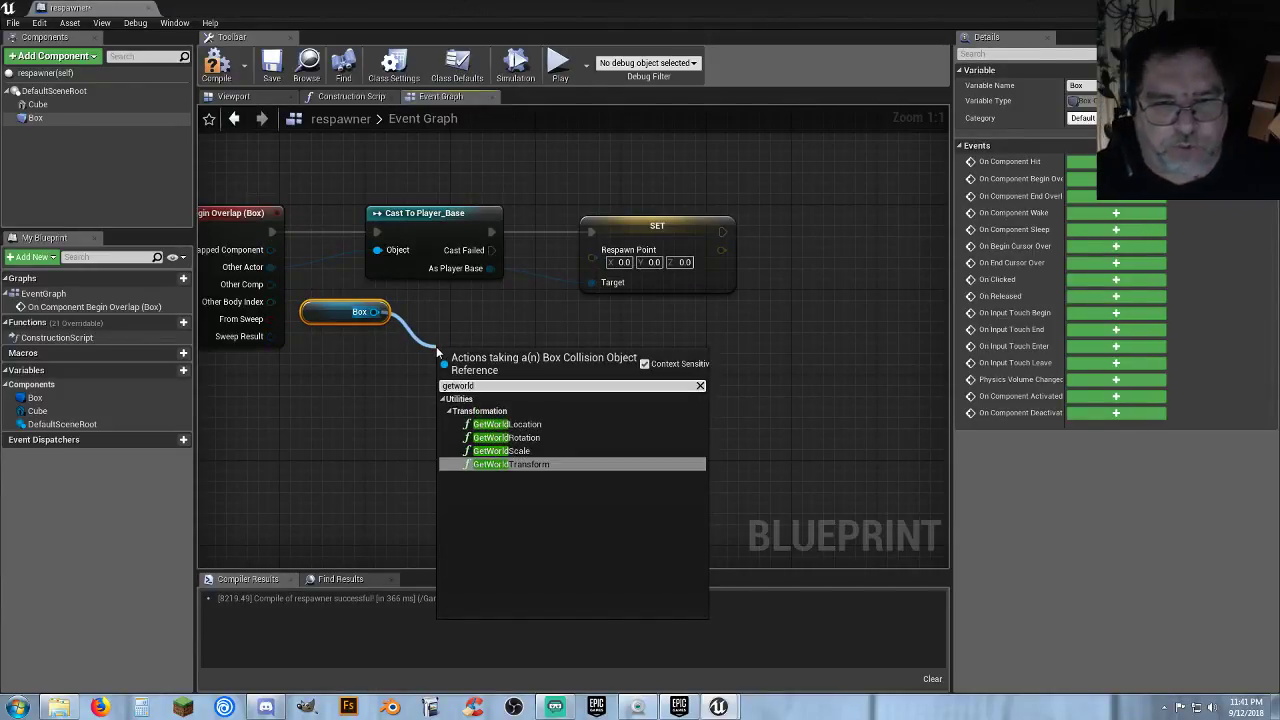
pyautogui.click(507, 424)
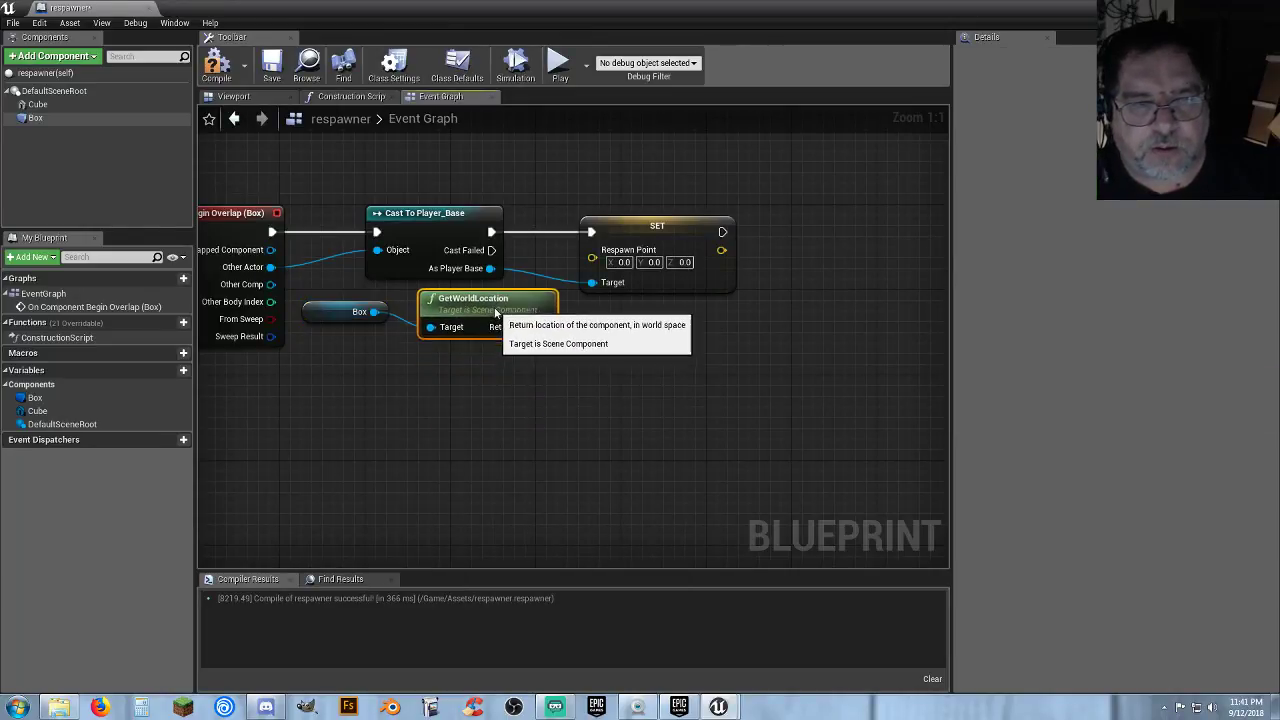
pyautogui.moveTo(543, 327); pyautogui.dragTo(592, 256)
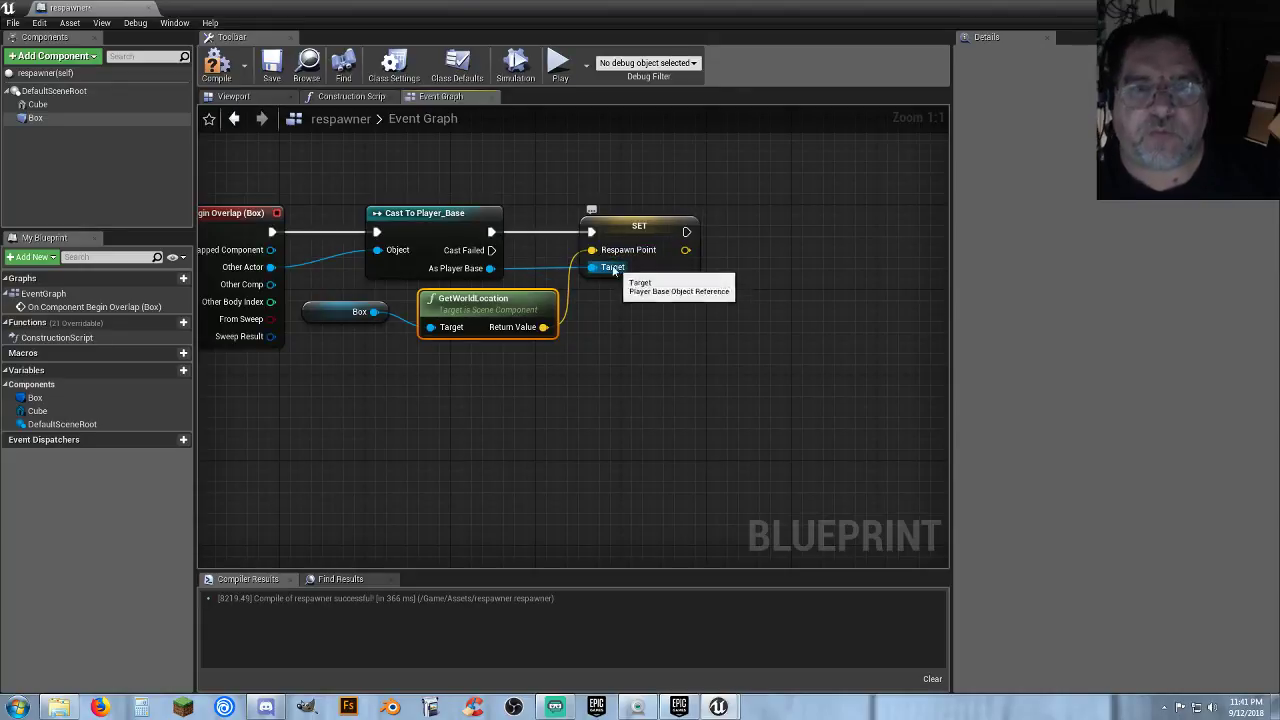
pyautogui.click(216, 66)
pyautogui.click(273, 77)
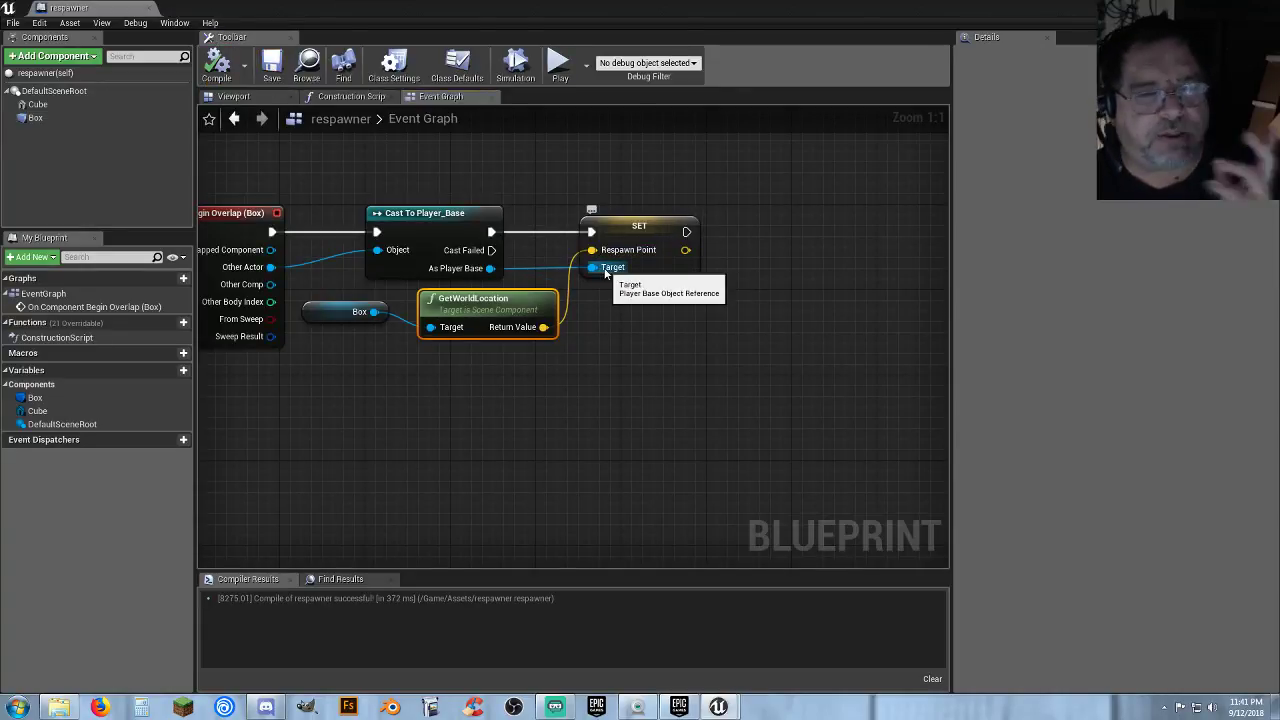
# Close the respawner blueprint and place a respawner actor on the Lobby_Map floor in front of the trees.
pyautogui.click(147, 7)
pyautogui.moveTo(391, 548); pyautogui.dragTo(729, 389)
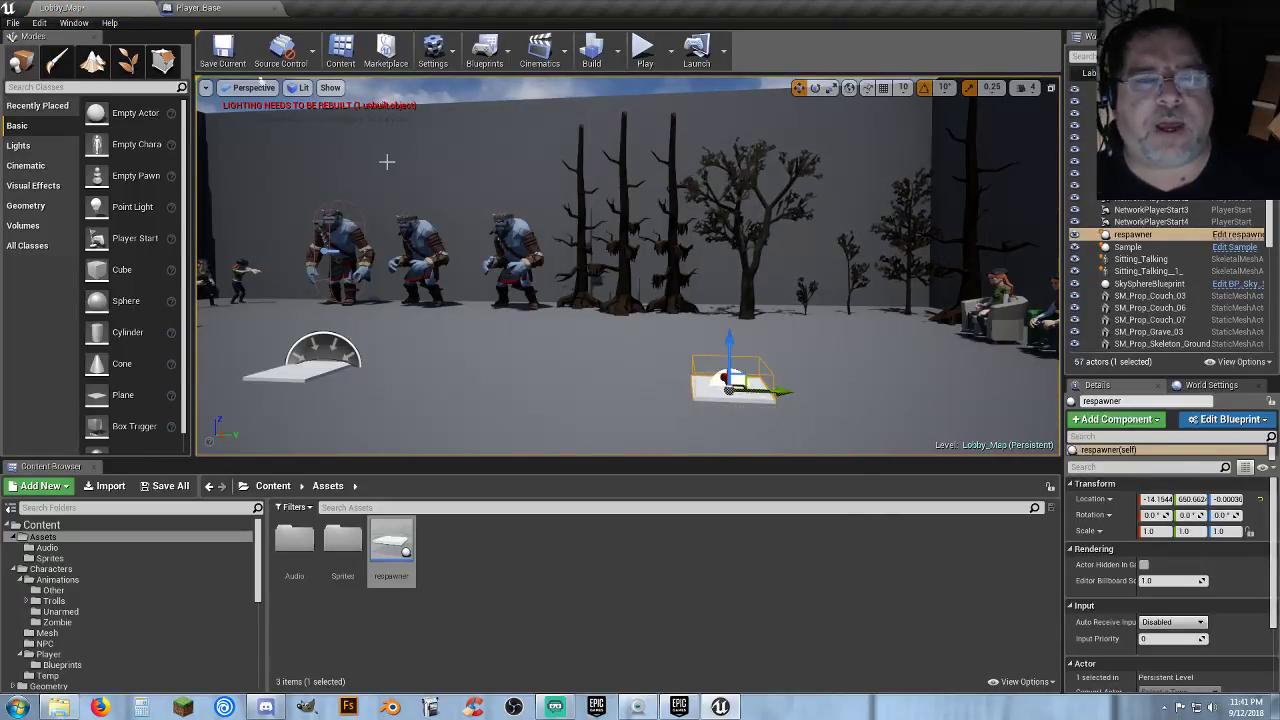
# In Player_Base, delete the B event's Respawn Point setter with its GetWorldLocation and Mesh nodes, and link the event directly to Deactivate.
pyautogui.click(218, 9)
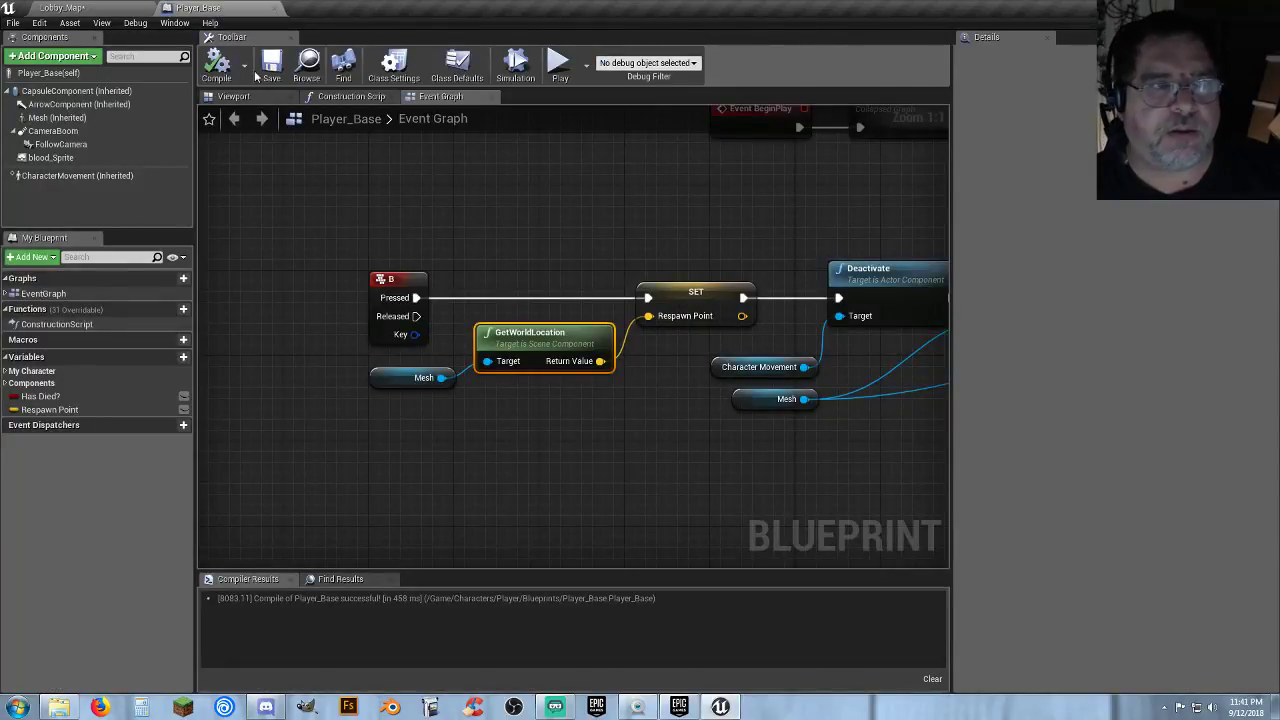
pyautogui.click(576, 413)
pyautogui.moveTo(582, 415); pyautogui.dragTo(496, 410, button='right')
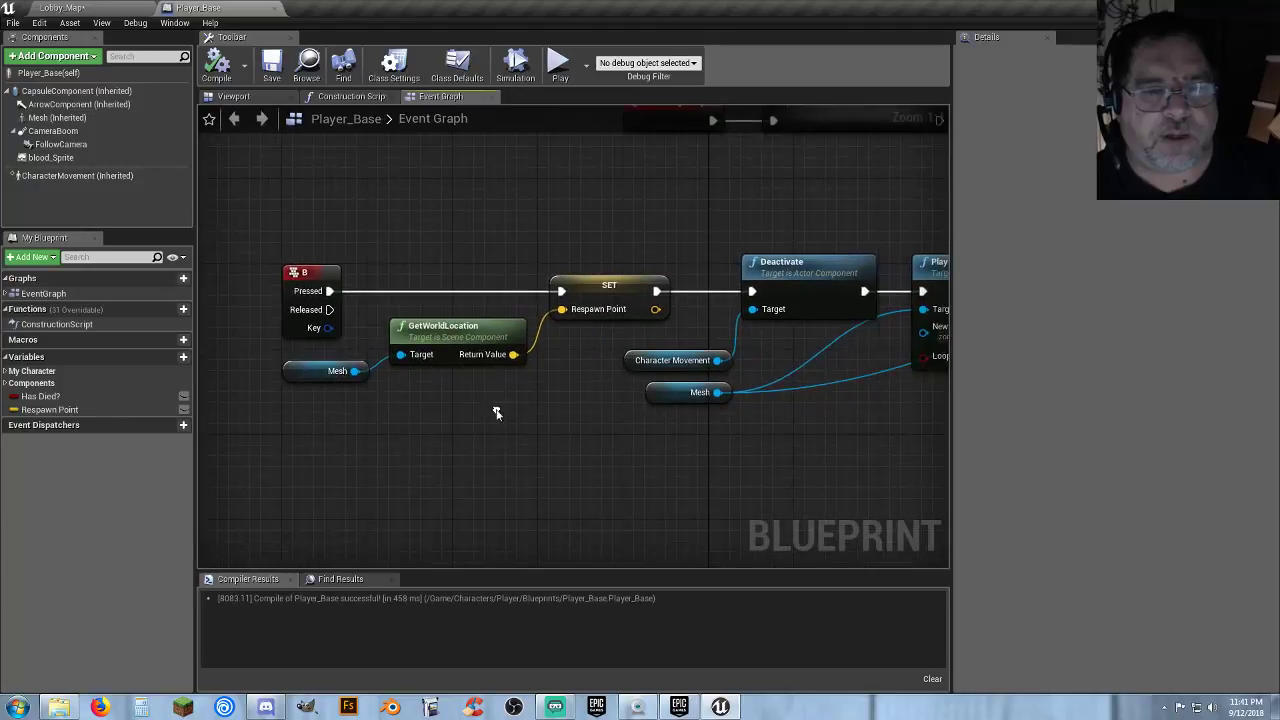
pyautogui.moveTo(598, 437); pyautogui.dragTo(361, 255)
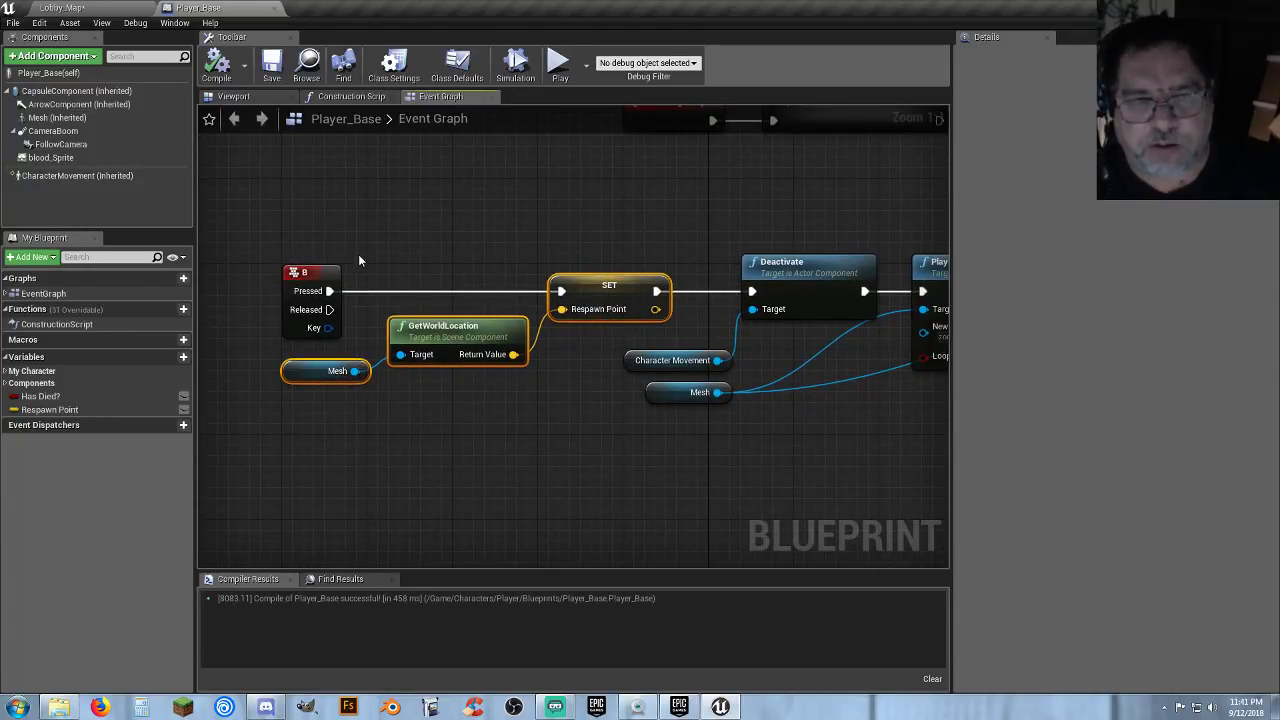
pyautogui.press('Delete')
pyautogui.moveTo(752, 291); pyautogui.dragTo(651, 281)
pyautogui.click(561, 401)
# Set the Respawn Point variable's default Z value to 150 in Player_Base, and compile and save the blueprint.
pyautogui.moveTo(806, 482); pyautogui.dragTo(338, 485, button='right')
pyautogui.moveTo(723, 473); pyautogui.dragTo(306, 424, button='right')
pyautogui.moveTo(663, 406); pyautogui.dragTo(308, 395, button='right')
pyautogui.moveTo(706, 369); pyautogui.dragTo(212, 374, button='right')
pyautogui.moveTo(837, 420); pyautogui.dragTo(340, 380, button='right')
pyautogui.moveTo(846, 380); pyautogui.dragTo(796, 380, button='right')
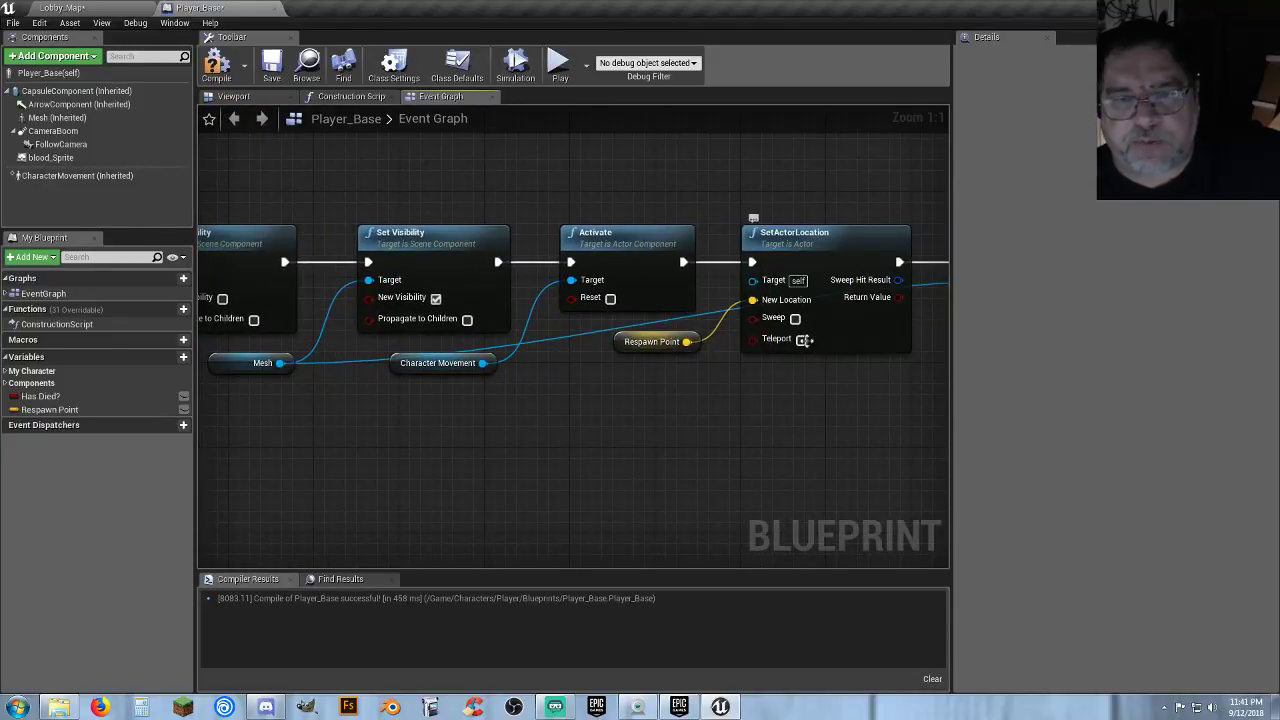
pyautogui.click(50, 410)
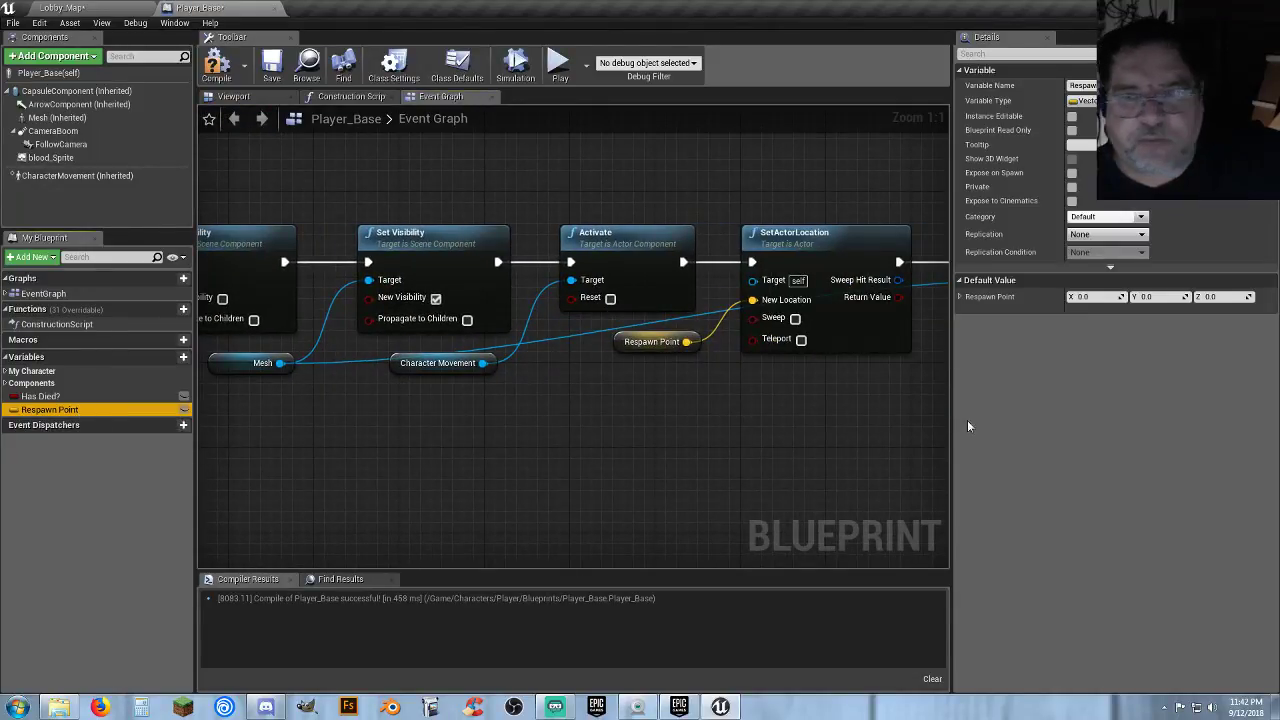
pyautogui.click(1225, 297)
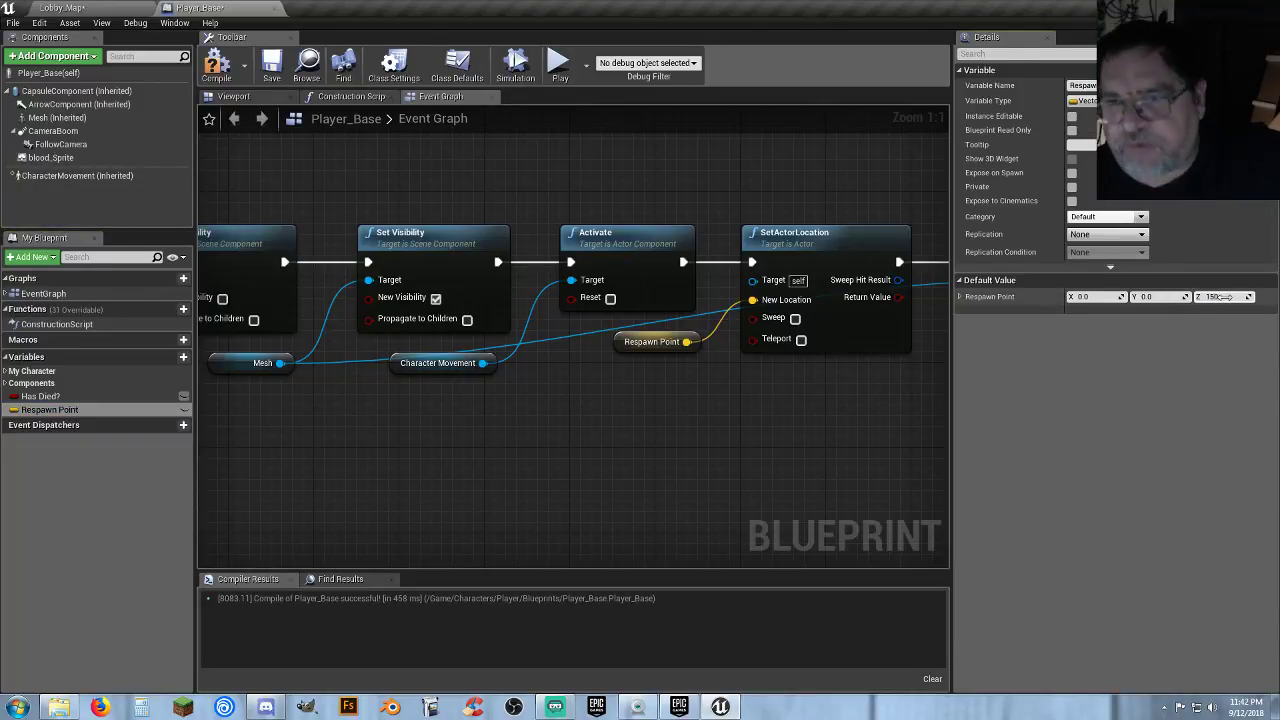
pyautogui.click(885, 430)
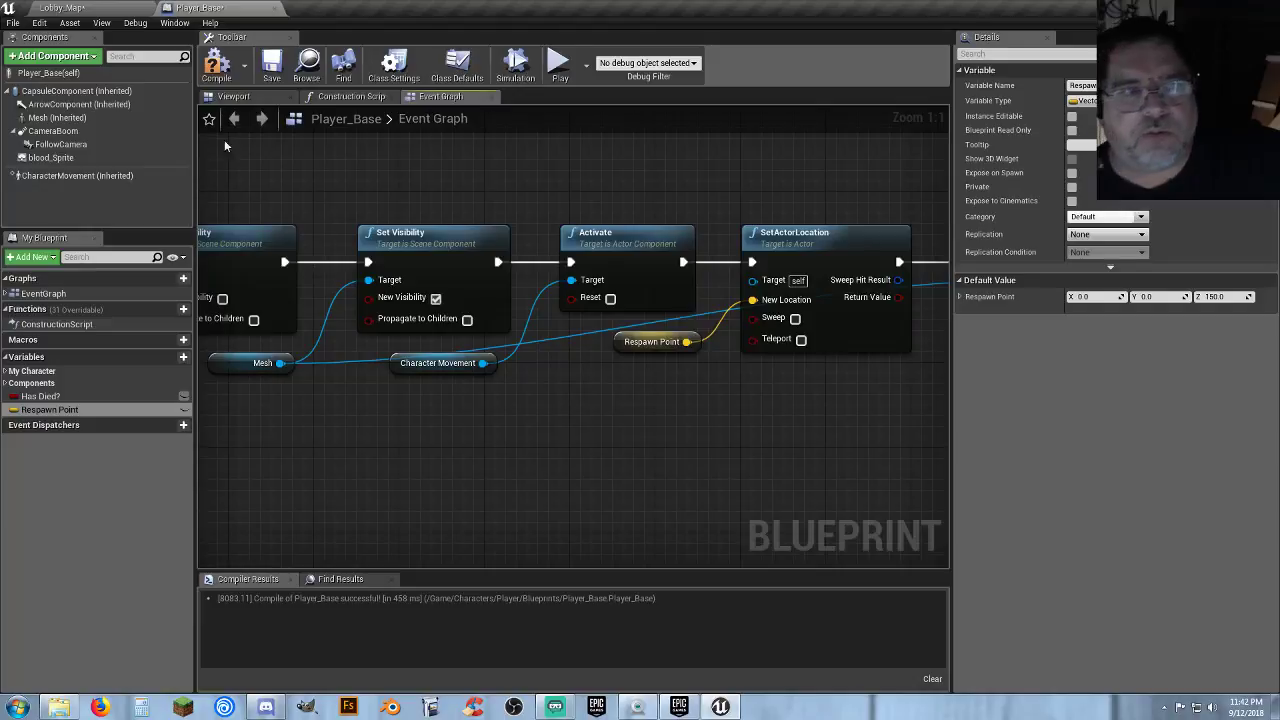
pyautogui.click(272, 66)
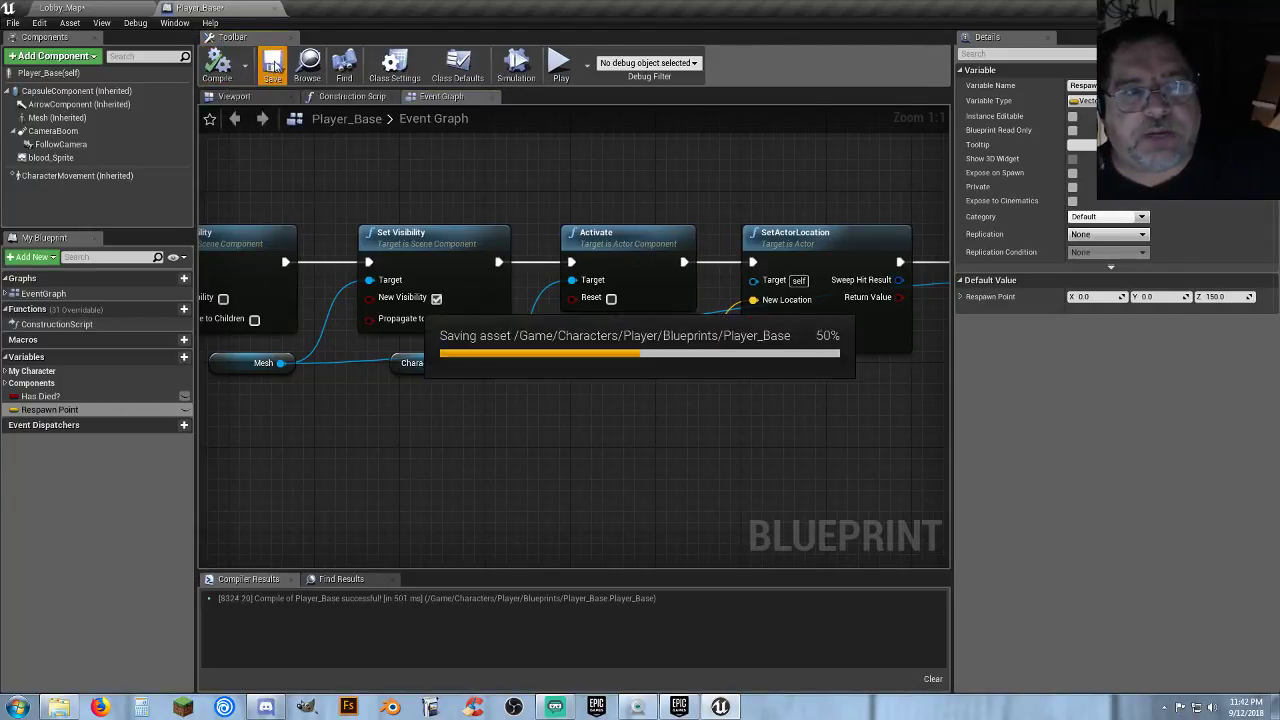
# Play-test Lobby_Map by running the pirate character across the floor towards the white respawner plates.
pyautogui.click(125, 10)
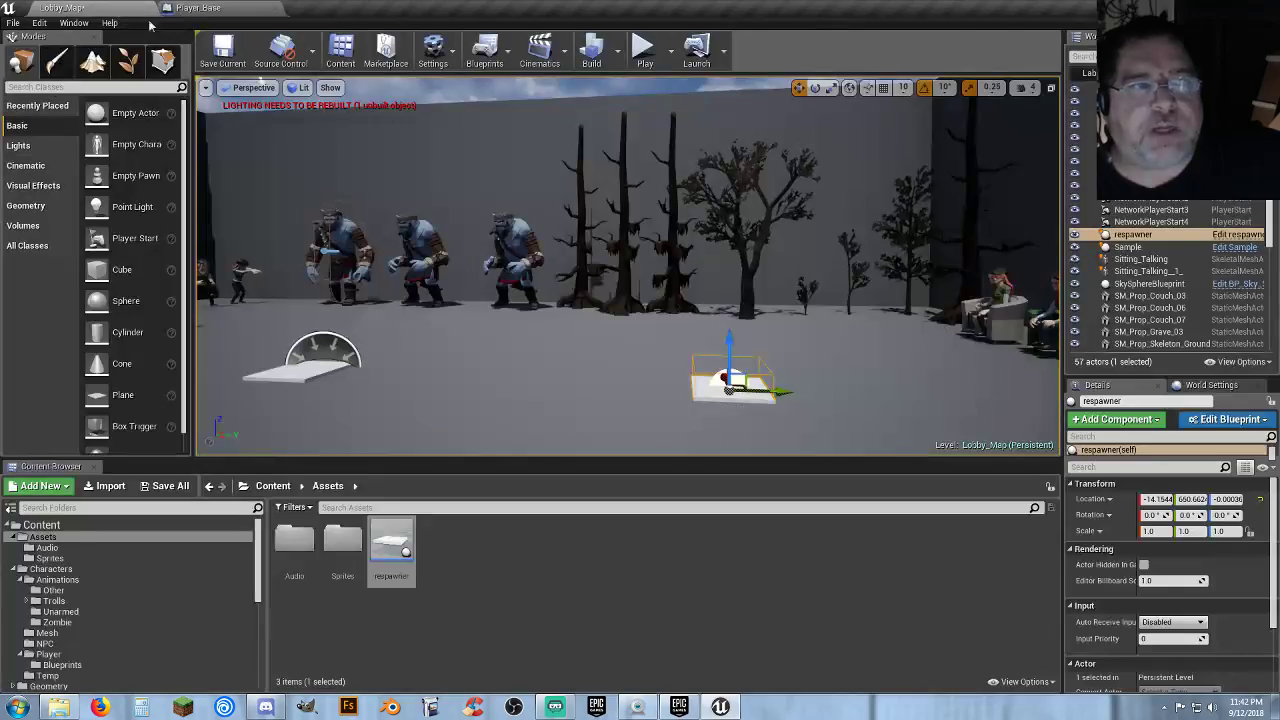
pyautogui.click(645, 52)
pyautogui.press('w')
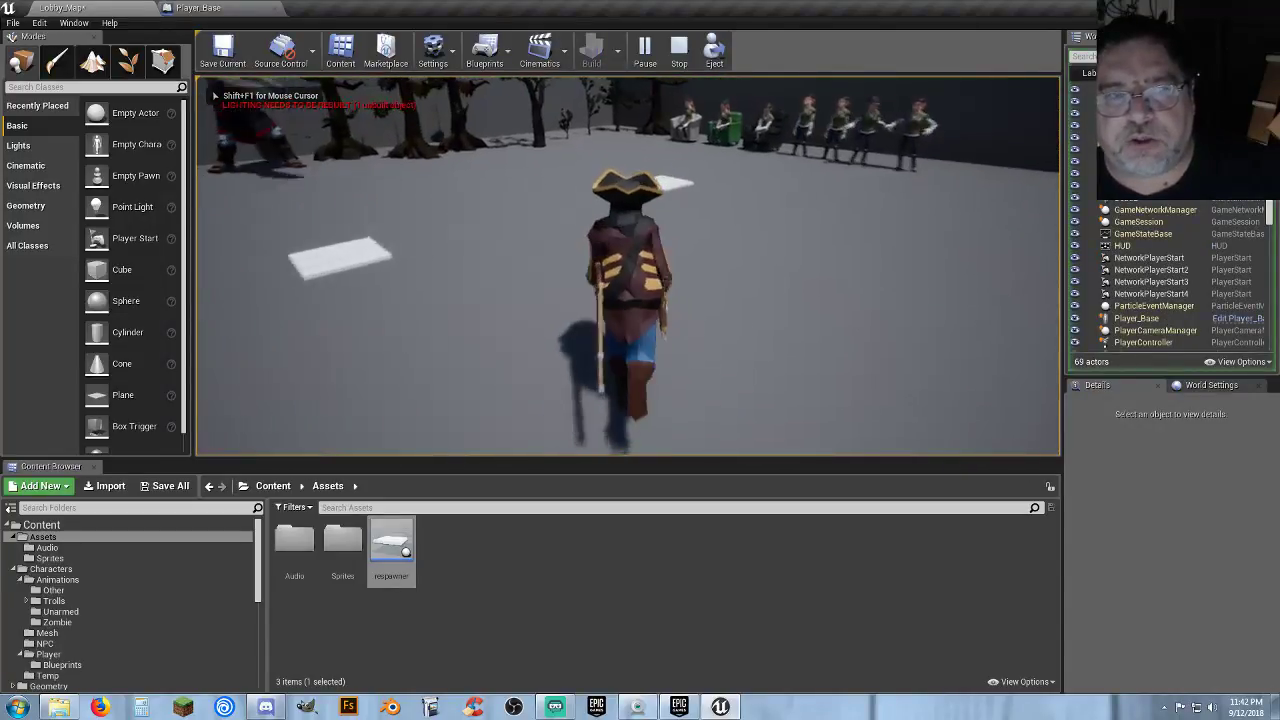
pyautogui.press('w')
pyautogui.press('w')
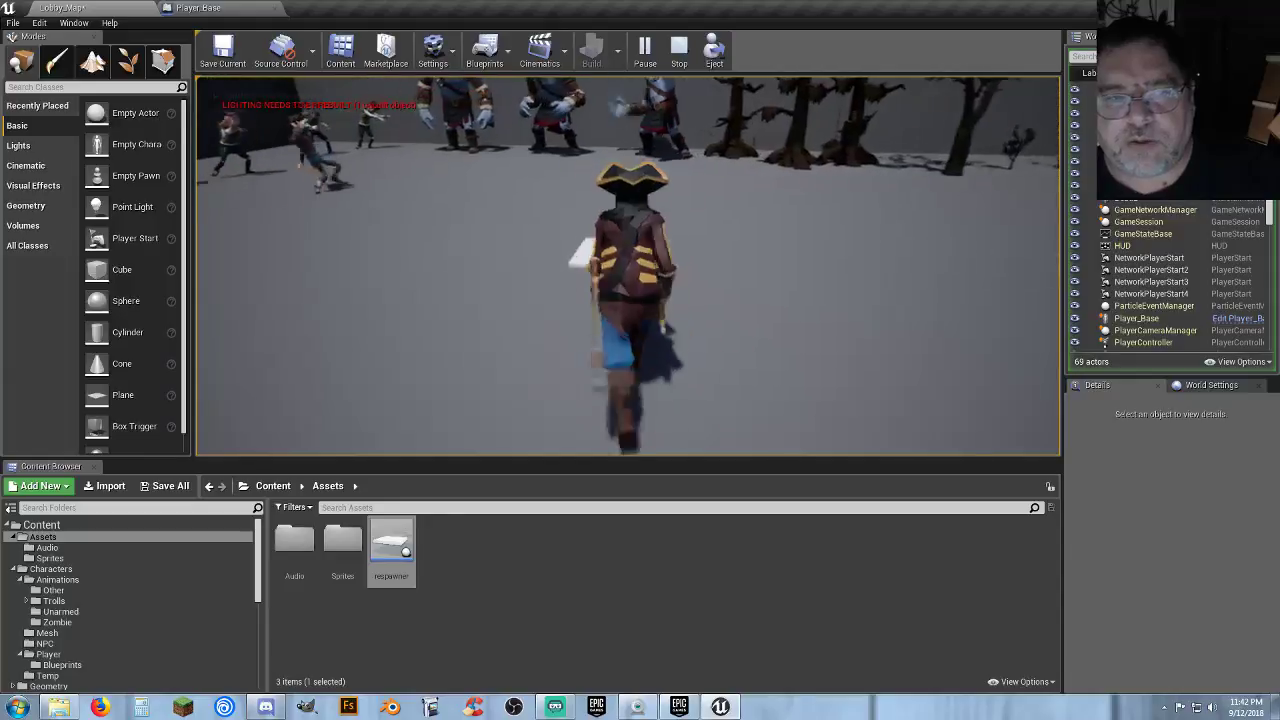
pyautogui.press('a')
pyautogui.press('w')
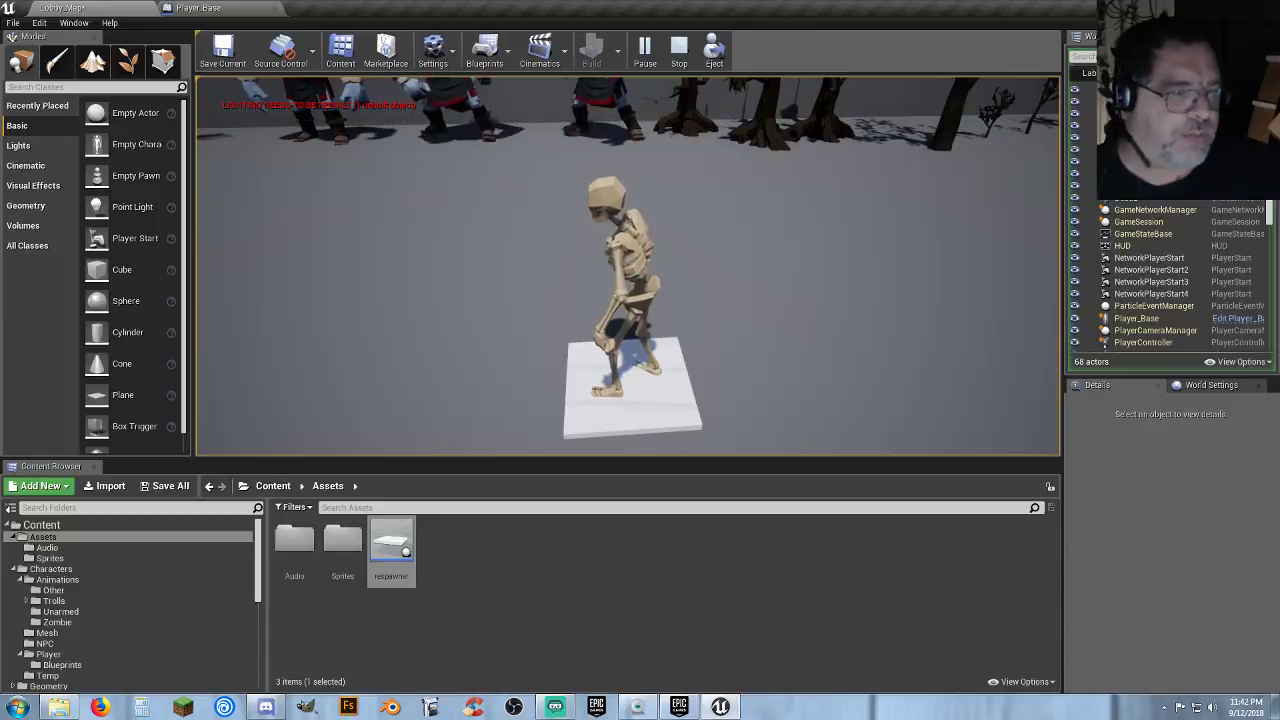
# Run the skeleton away from the plate and past the trees, trigger another respawn, and end the play session.
pyautogui.press('w')
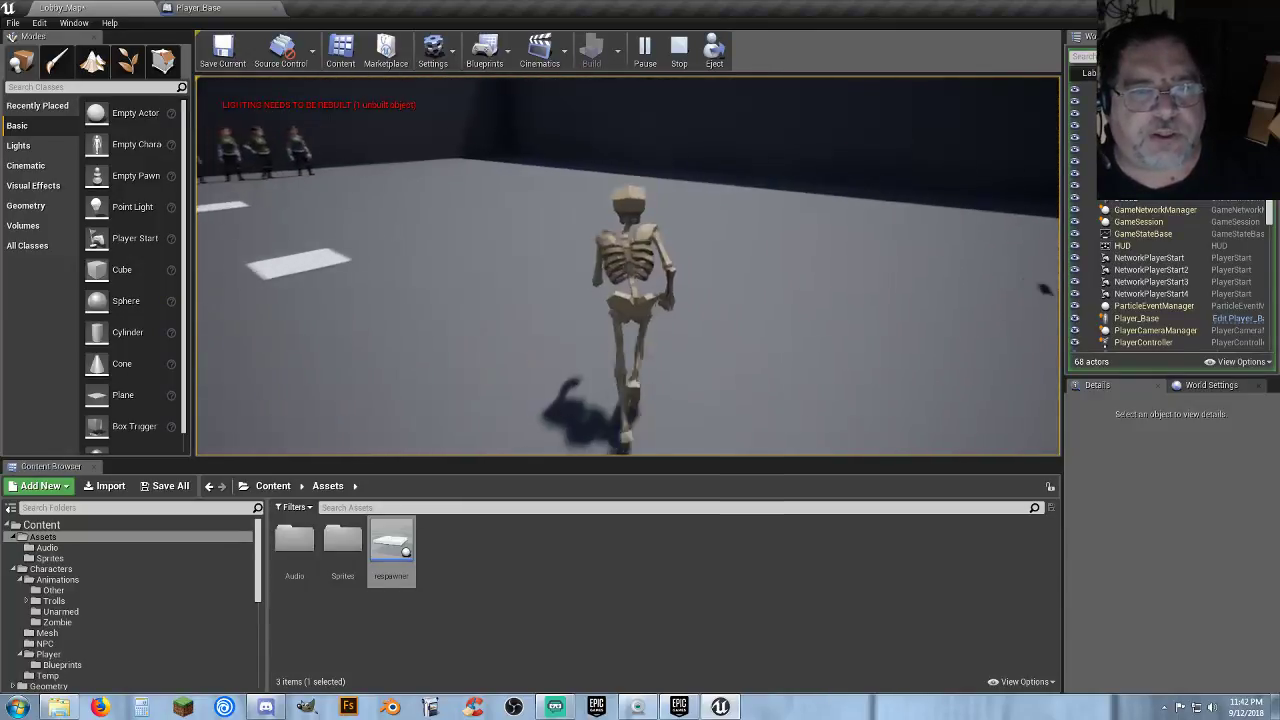
pyautogui.press('d')
pyautogui.press('w')
pyautogui.press('d')
pyautogui.press('w')
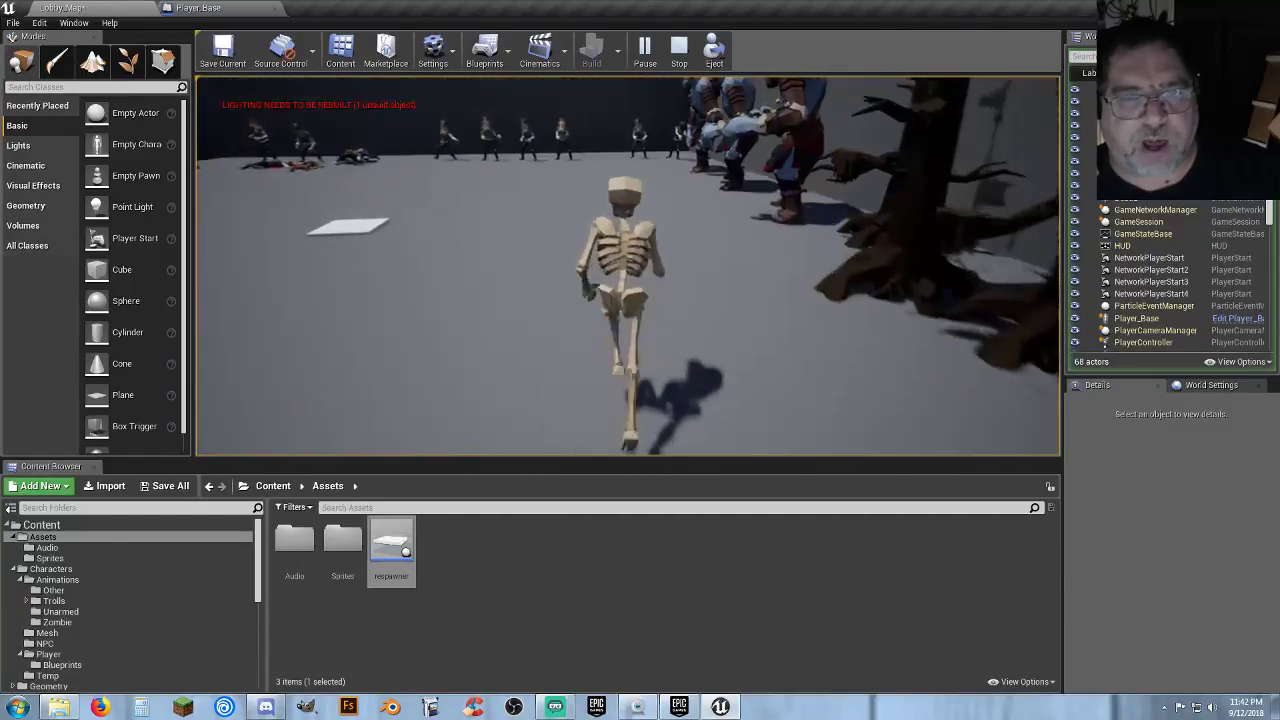
pyautogui.press('d')
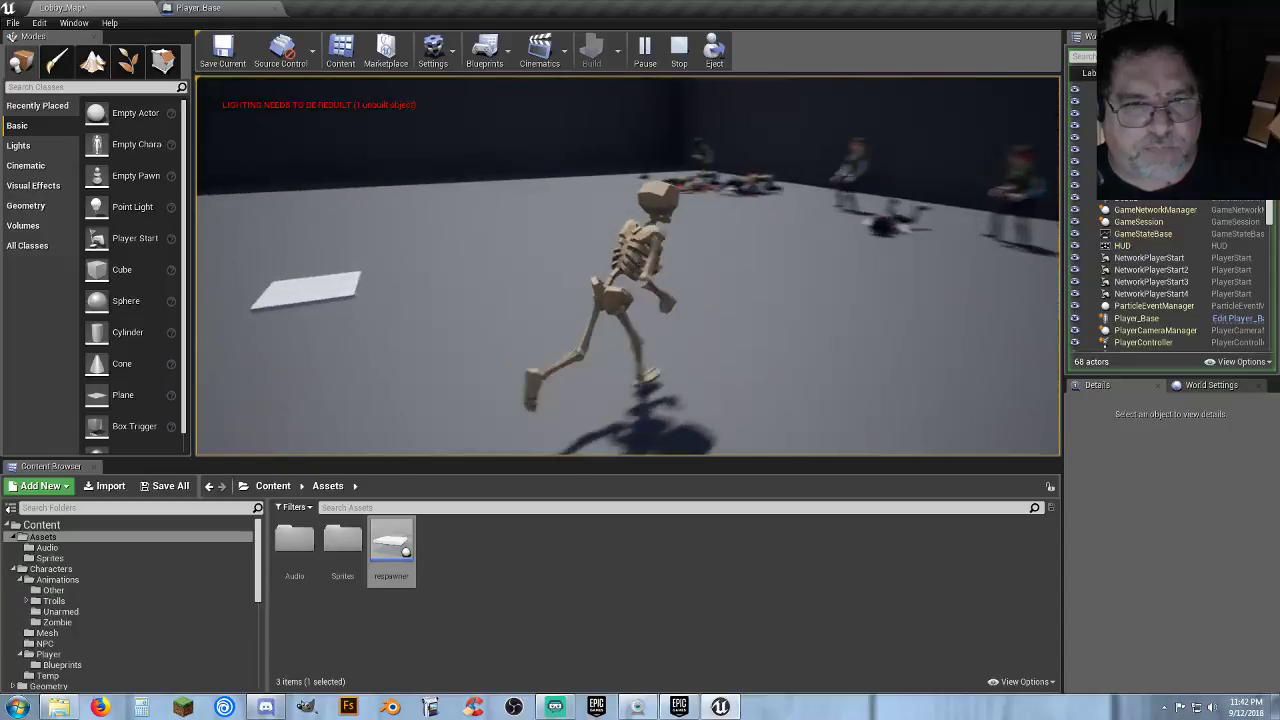
pyautogui.press('k')
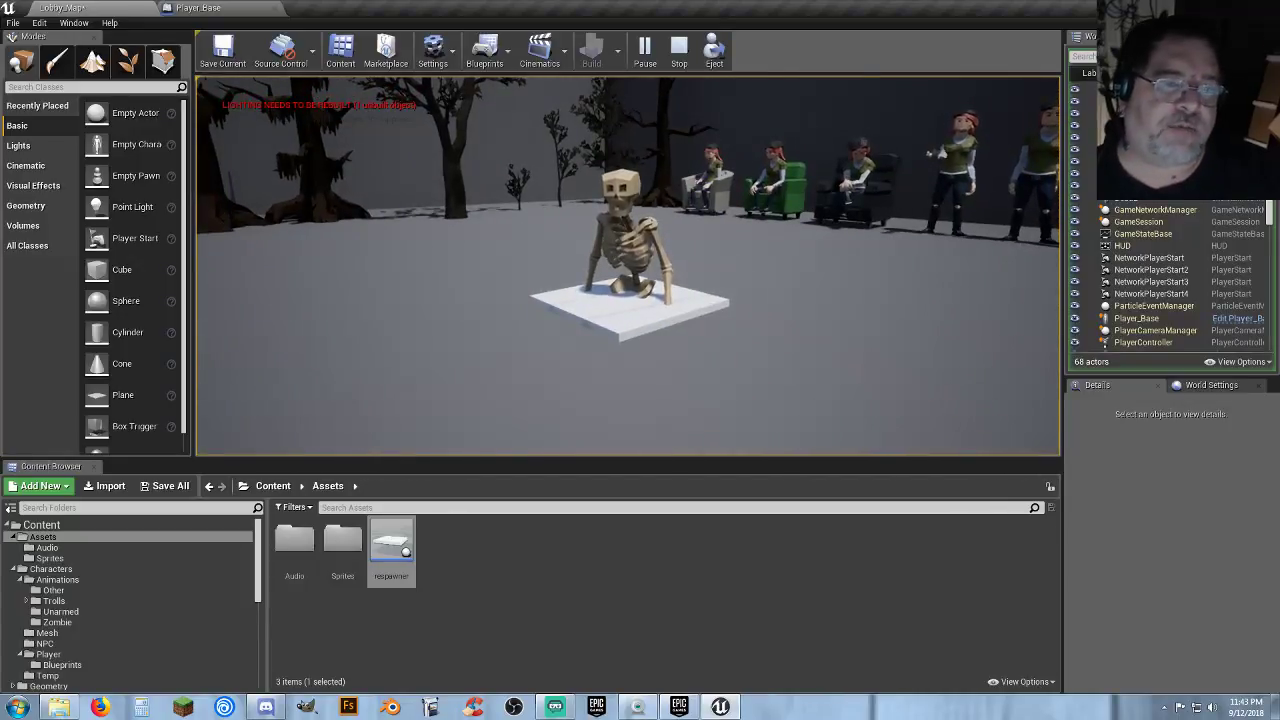
pyautogui.press('Escape')
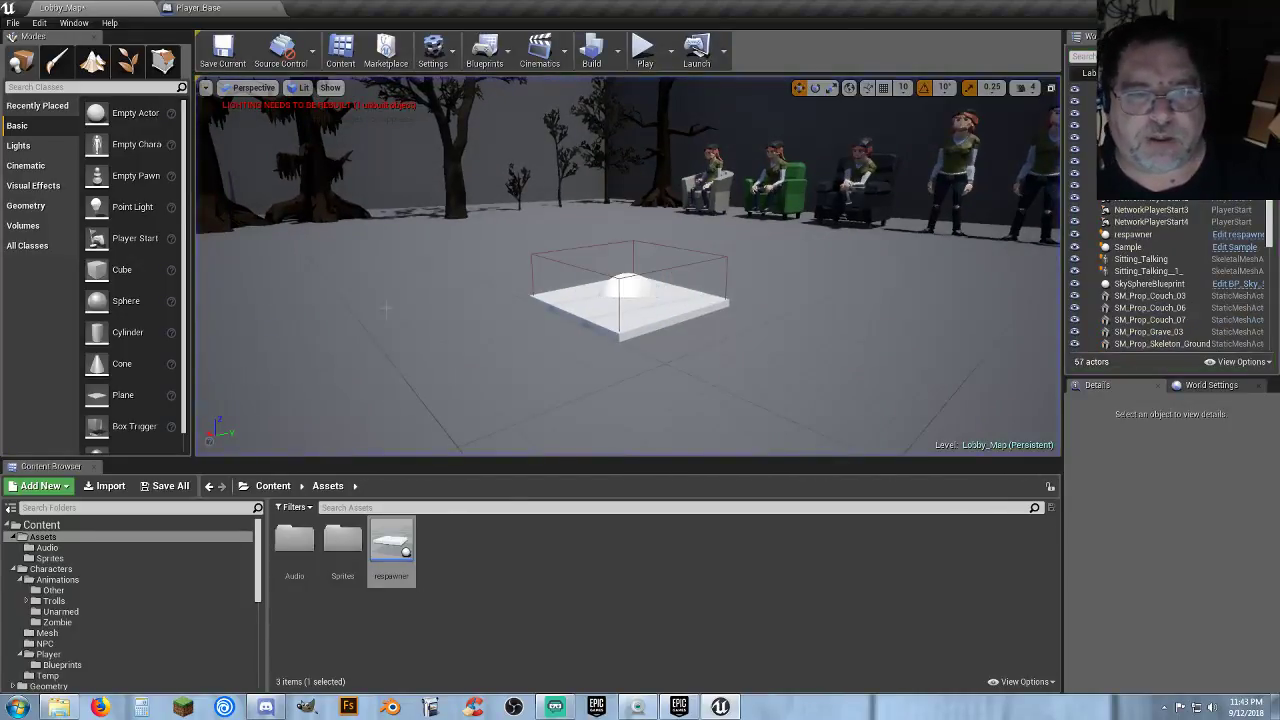
# Examine Player_Base's SetActorLocation chain, and the respawner blueprint's overlap nodes and Box placement.
pyautogui.click(198, 8)
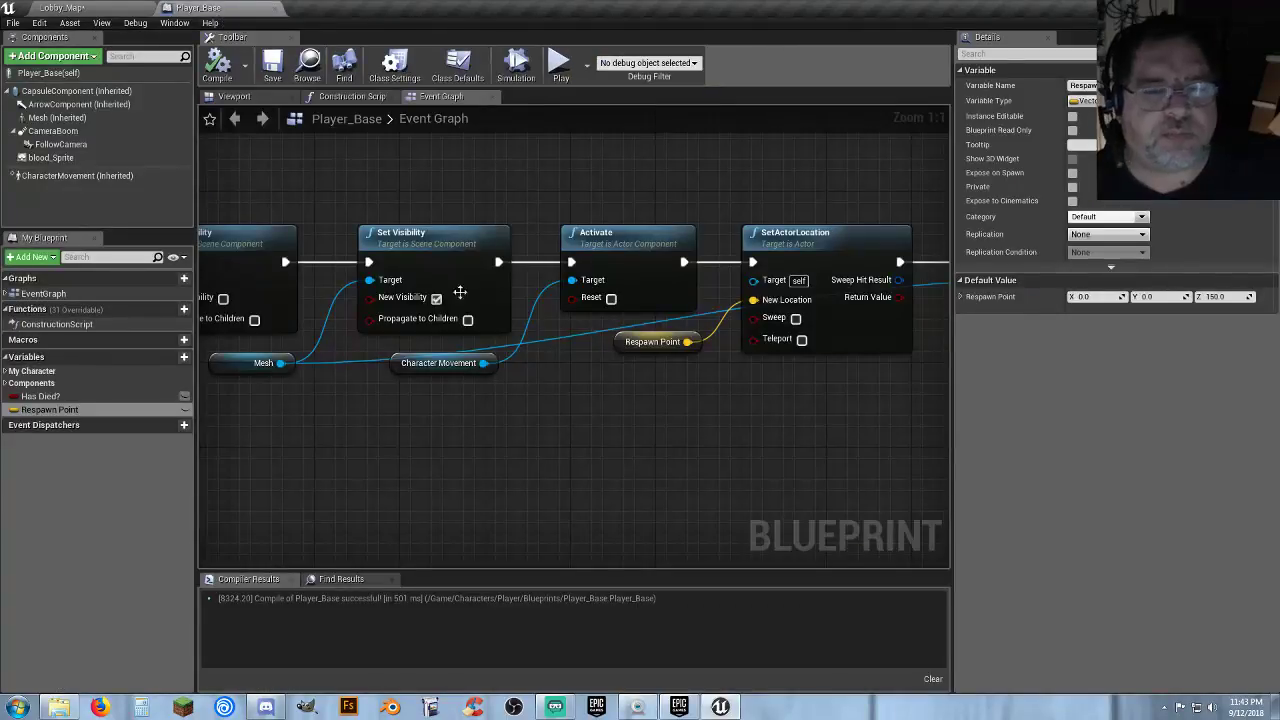
pyautogui.moveTo(678, 390); pyautogui.dragTo(731, 387, button='right')
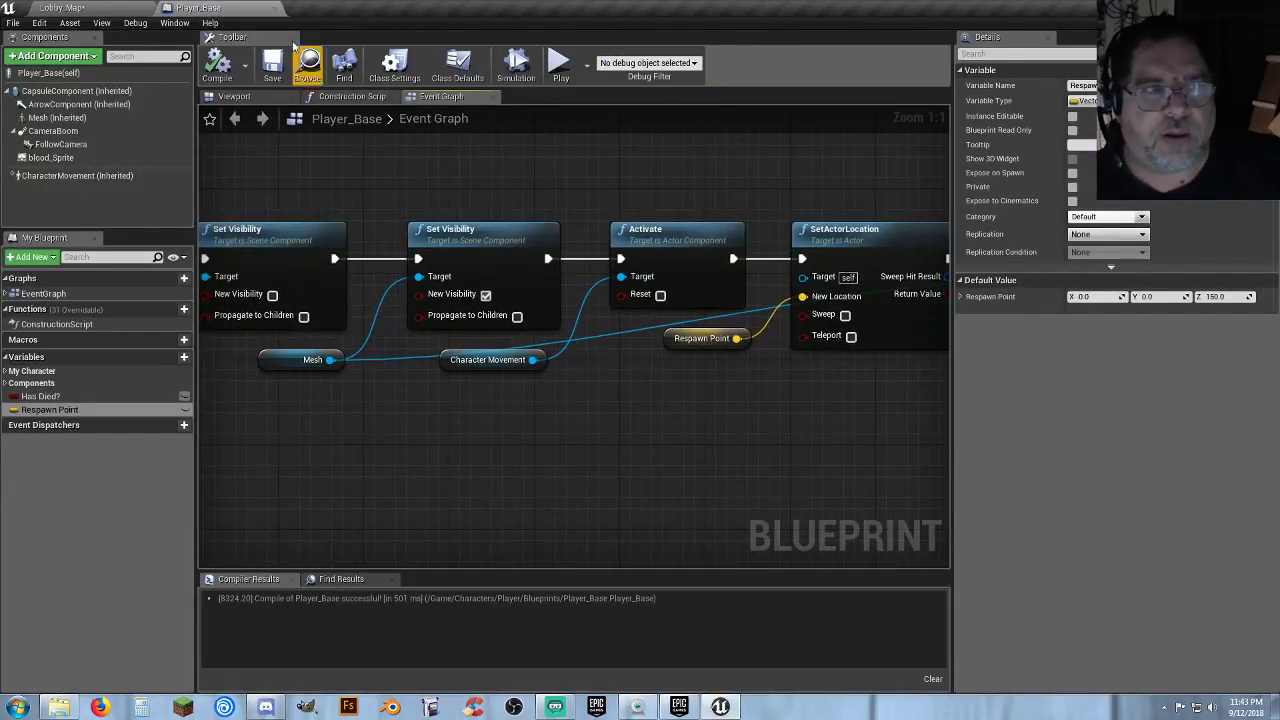
pyautogui.click(122, 9)
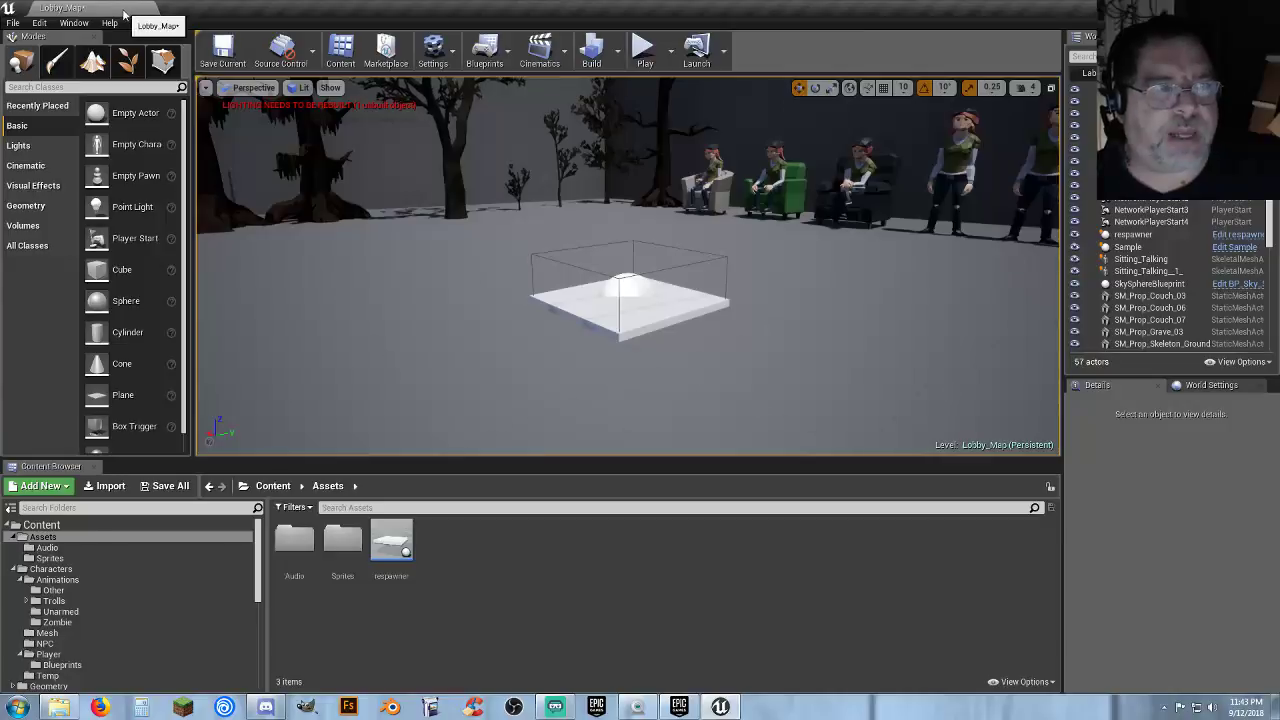
pyautogui.doubleClick(393, 544)
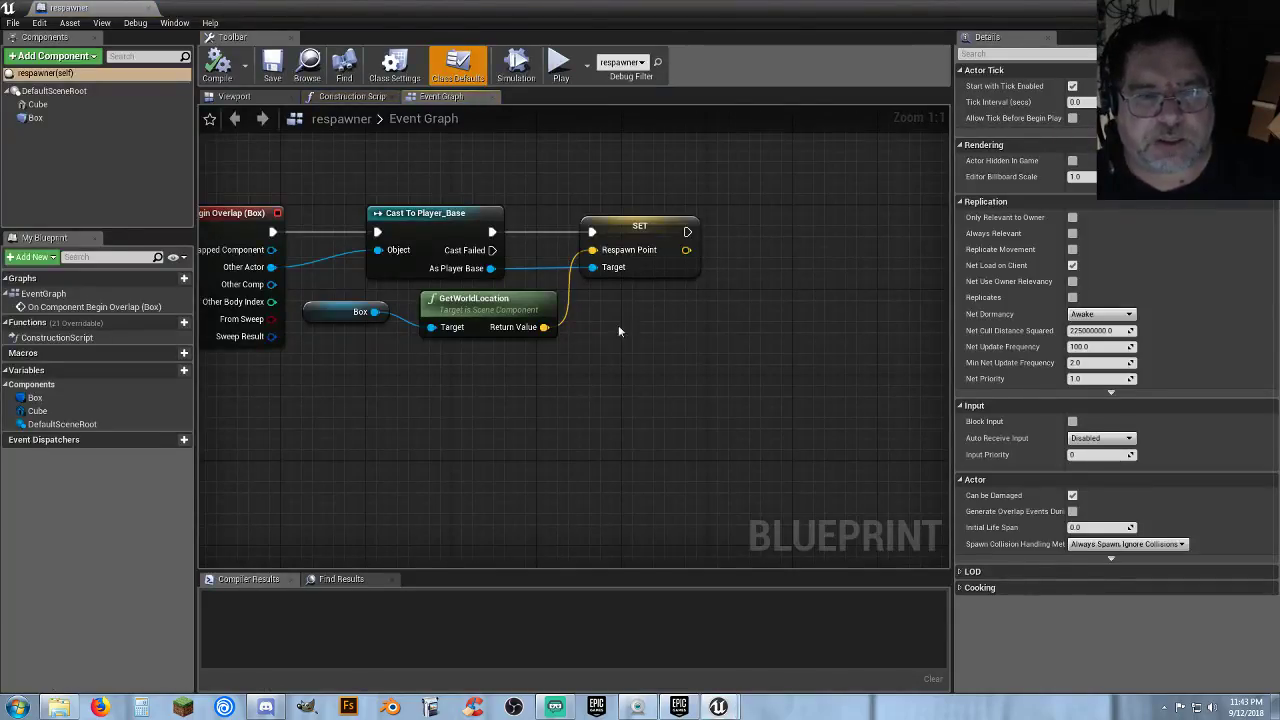
pyautogui.moveTo(655, 270); pyautogui.dragTo(563, 263, button='right')
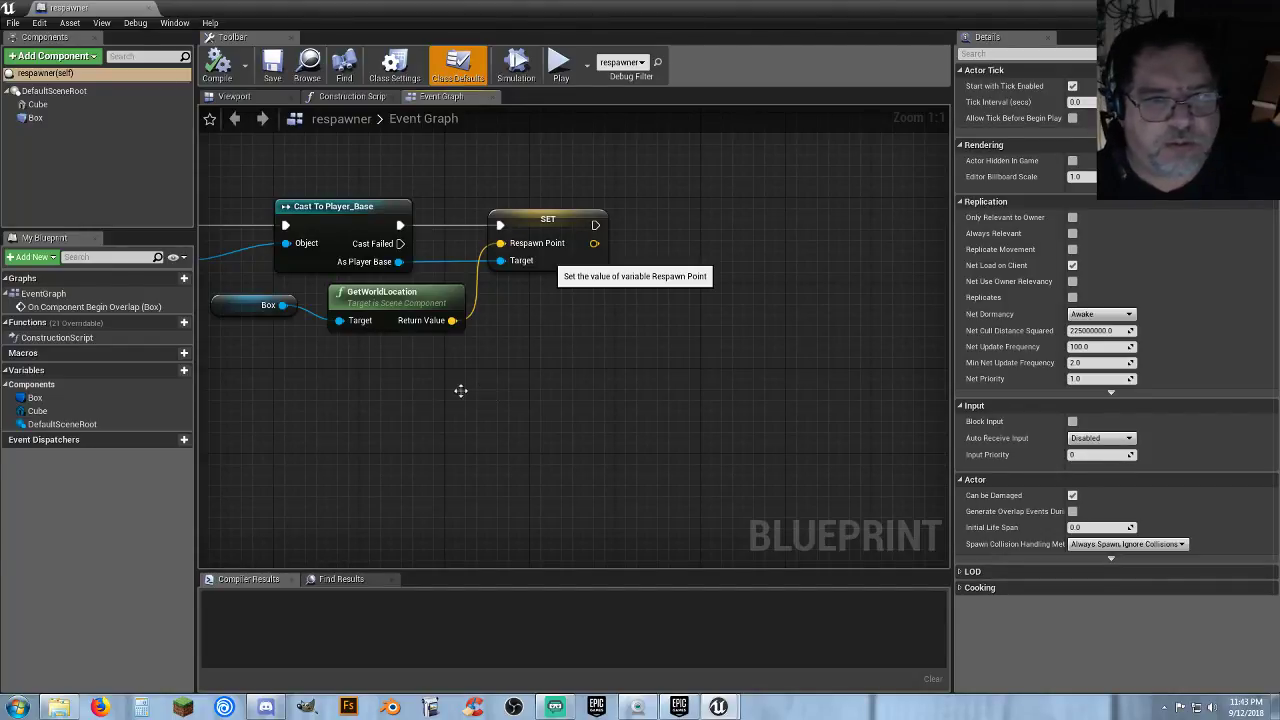
pyautogui.hotkey('ctrl', 'z')
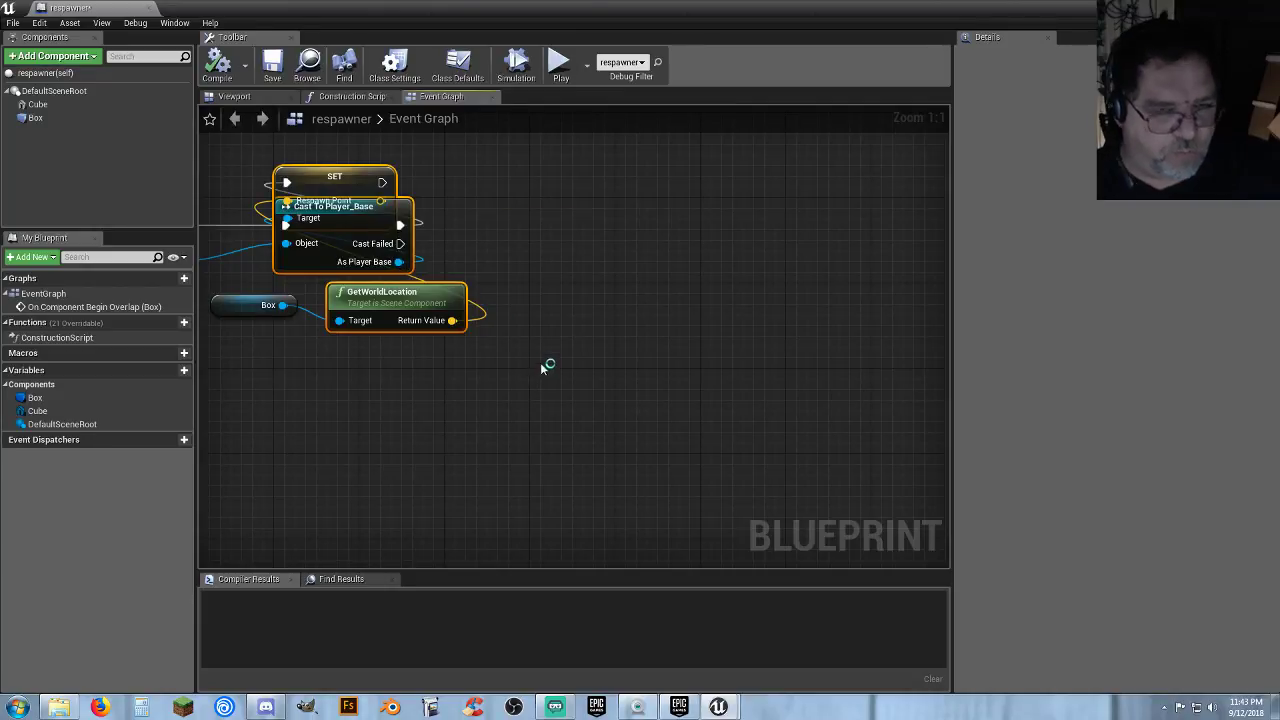
pyautogui.hotkey('ctrl', 'z')
pyautogui.moveTo(380, 400); pyautogui.dragTo(606, 446, button='right')
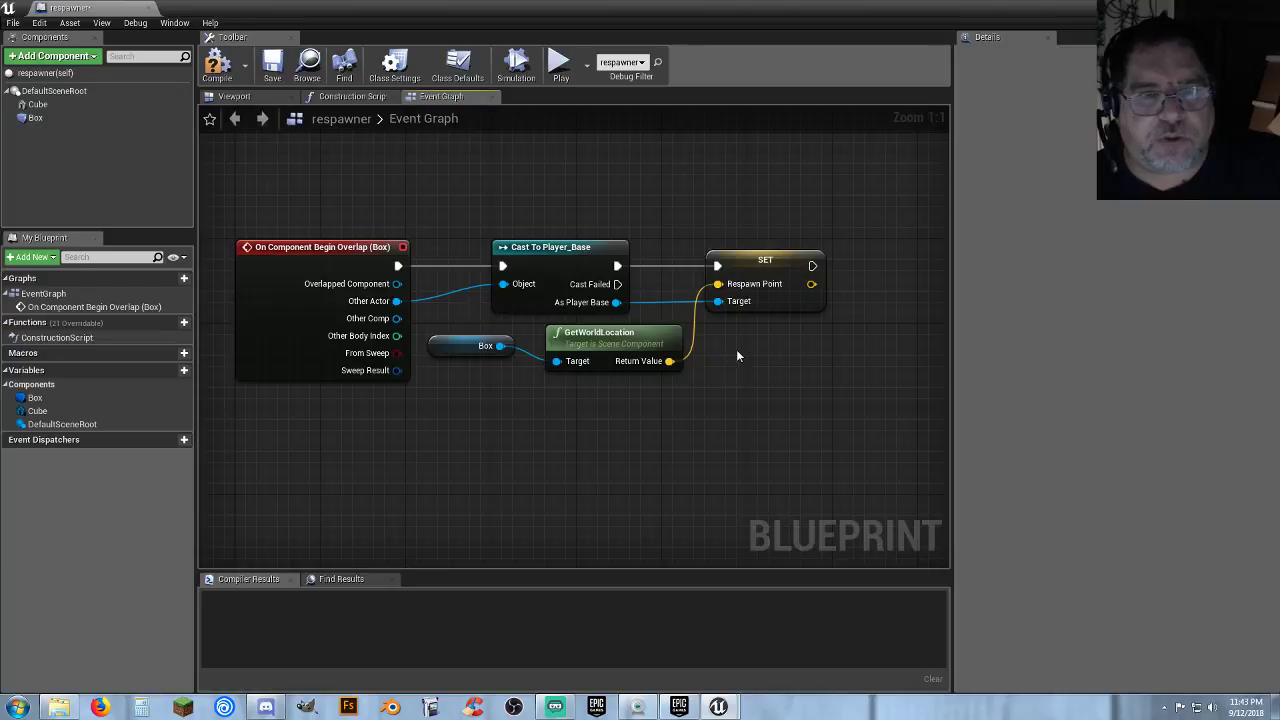
pyautogui.click(259, 99)
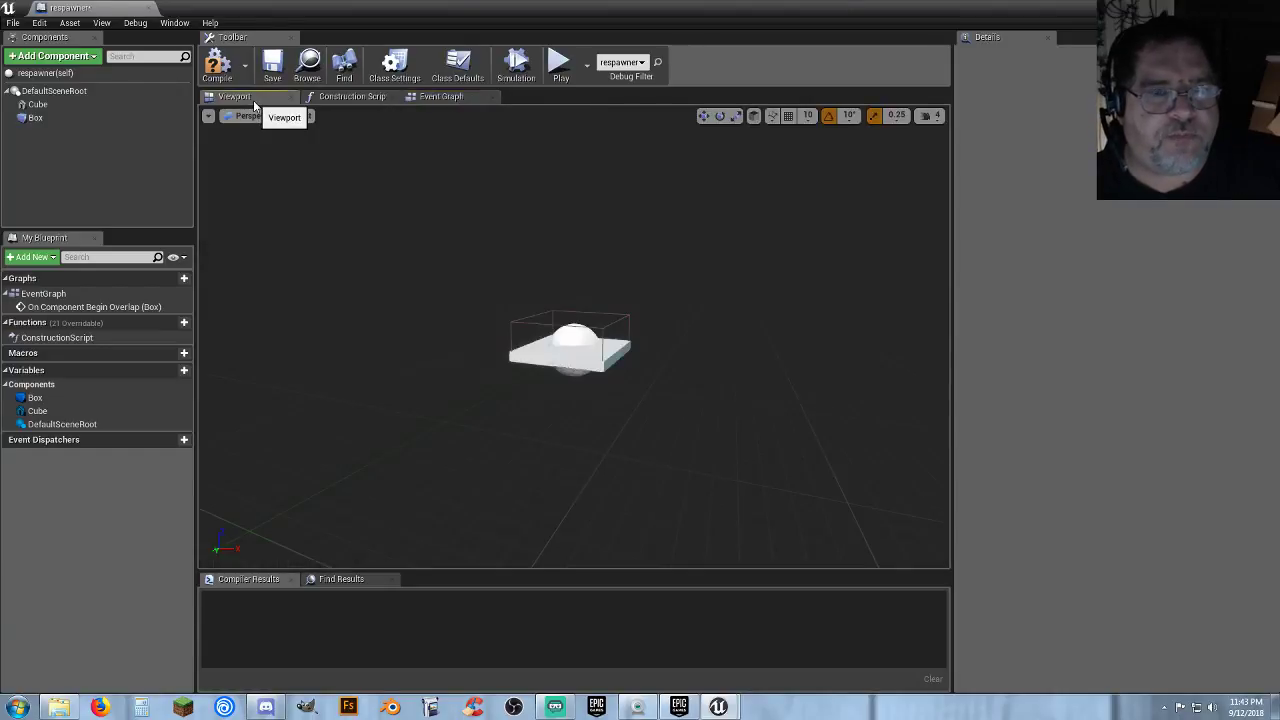
pyautogui.click(444, 99)
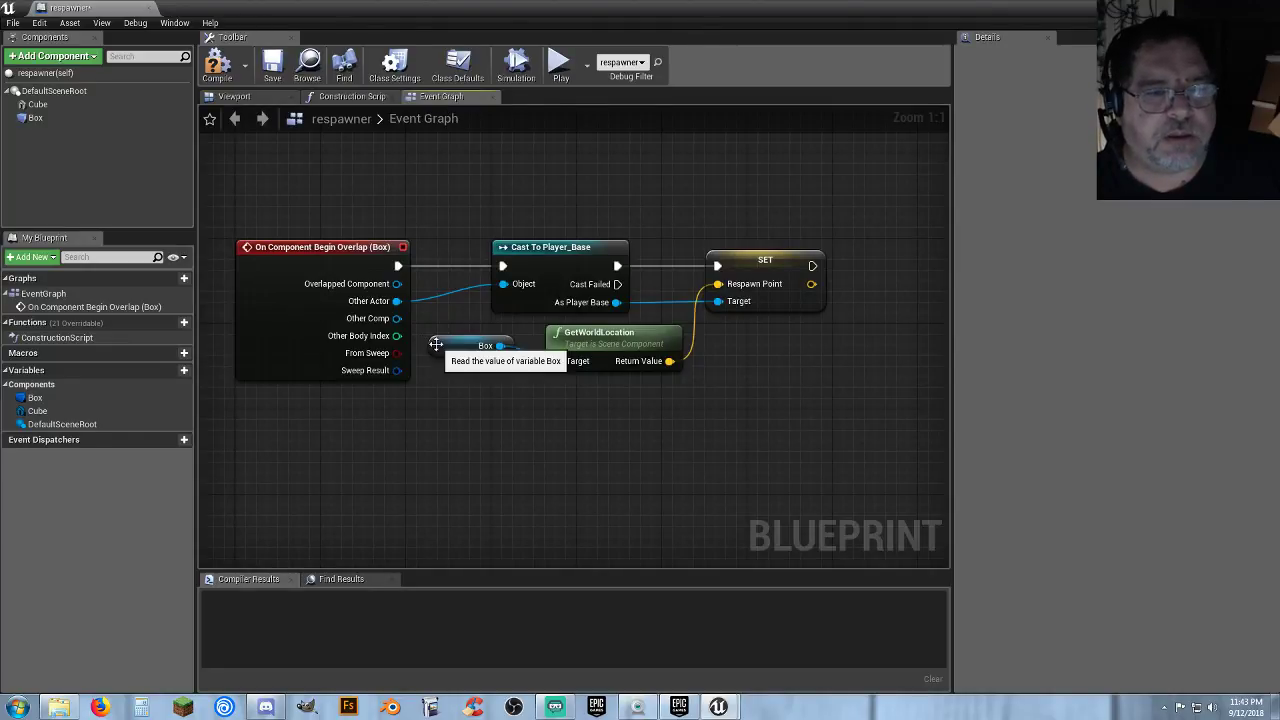
# In the respawner blueprint's viewport, raise the Box component well above the Cube plate and set its Z scale to 1.0.
pyautogui.click(258, 96)
pyautogui.click(35, 117)
pyautogui.click(573, 283)
pyautogui.moveTo(573, 283); pyautogui.dragTo(565, 175)
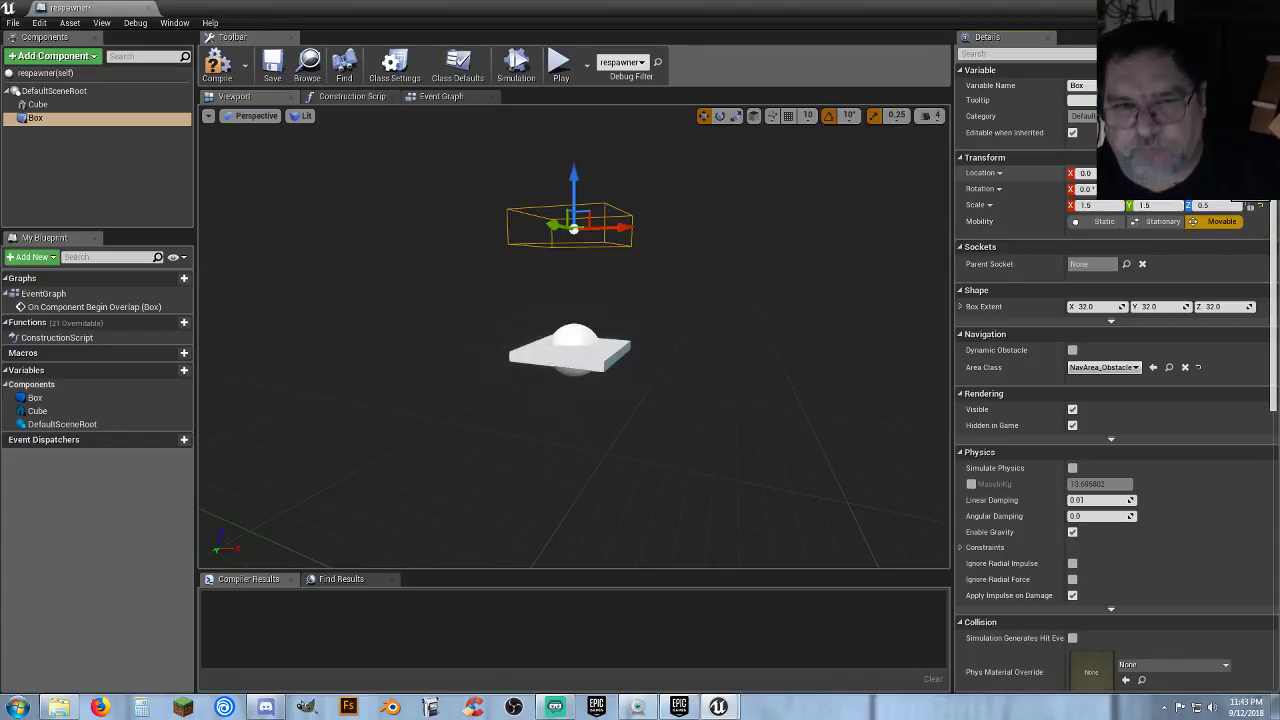
pyautogui.press('Return')
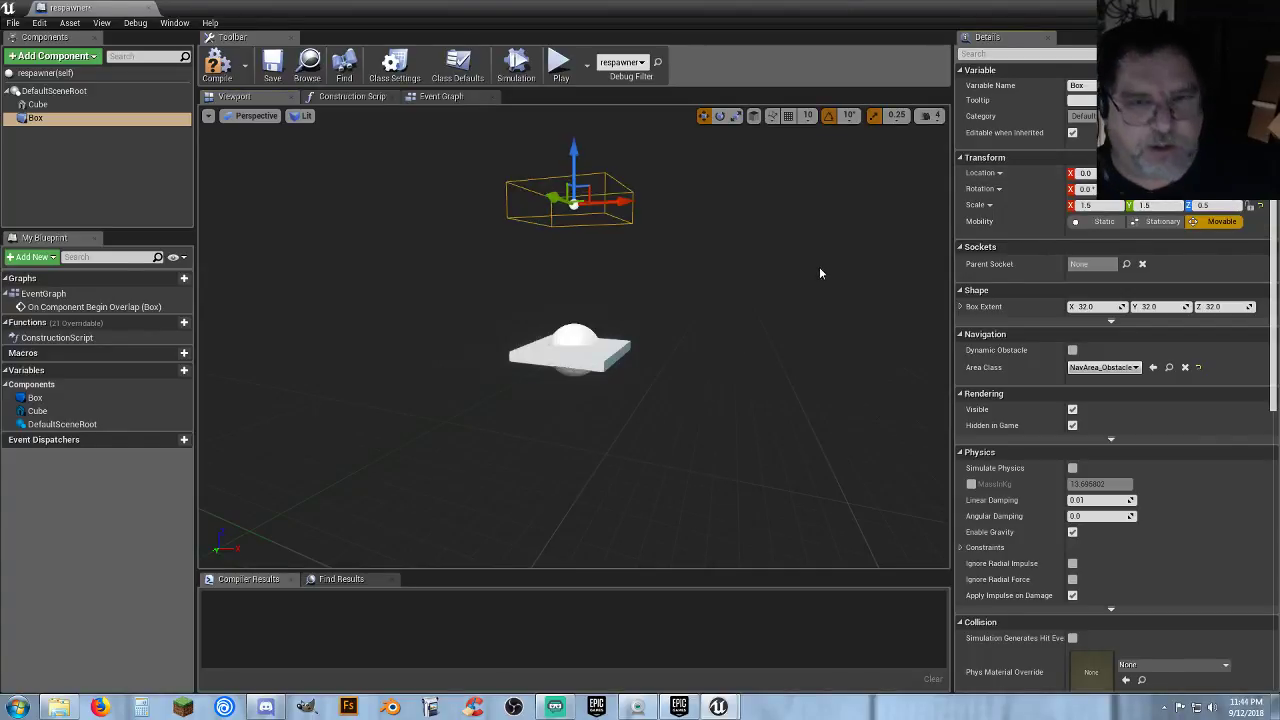
pyautogui.click(1218, 205)
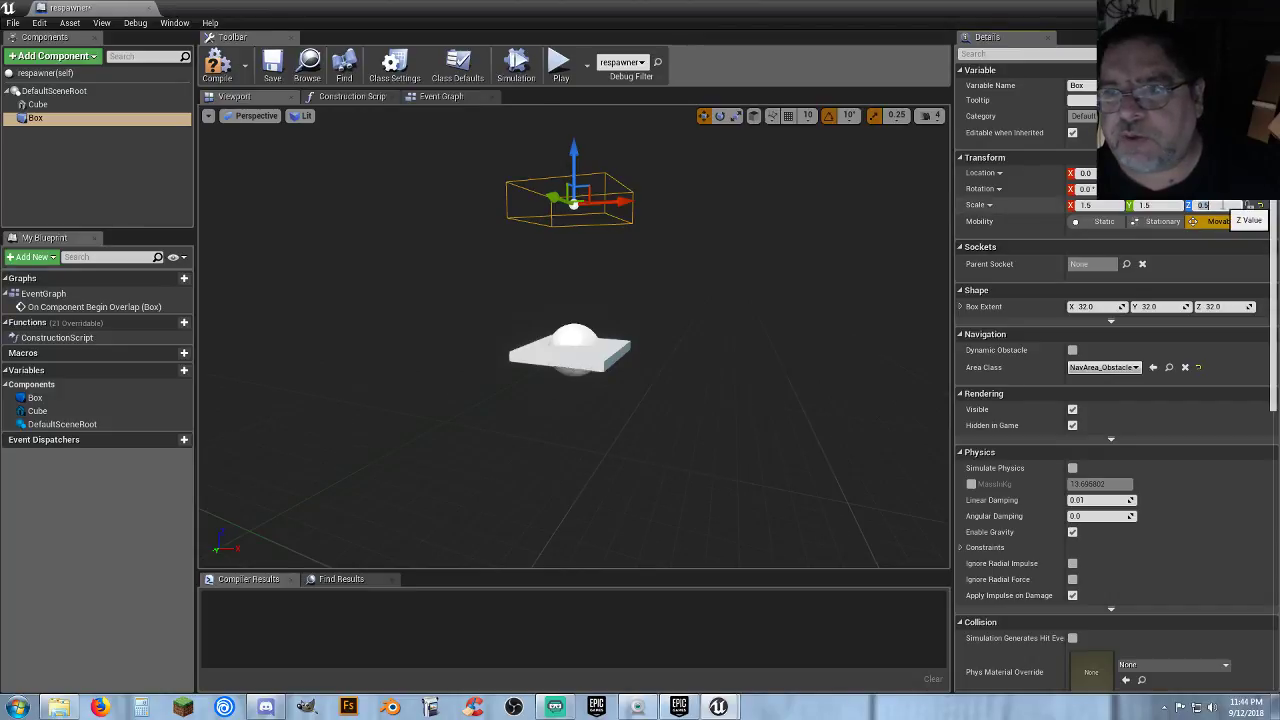
pyautogui.write('1')
pyautogui.press('Return')
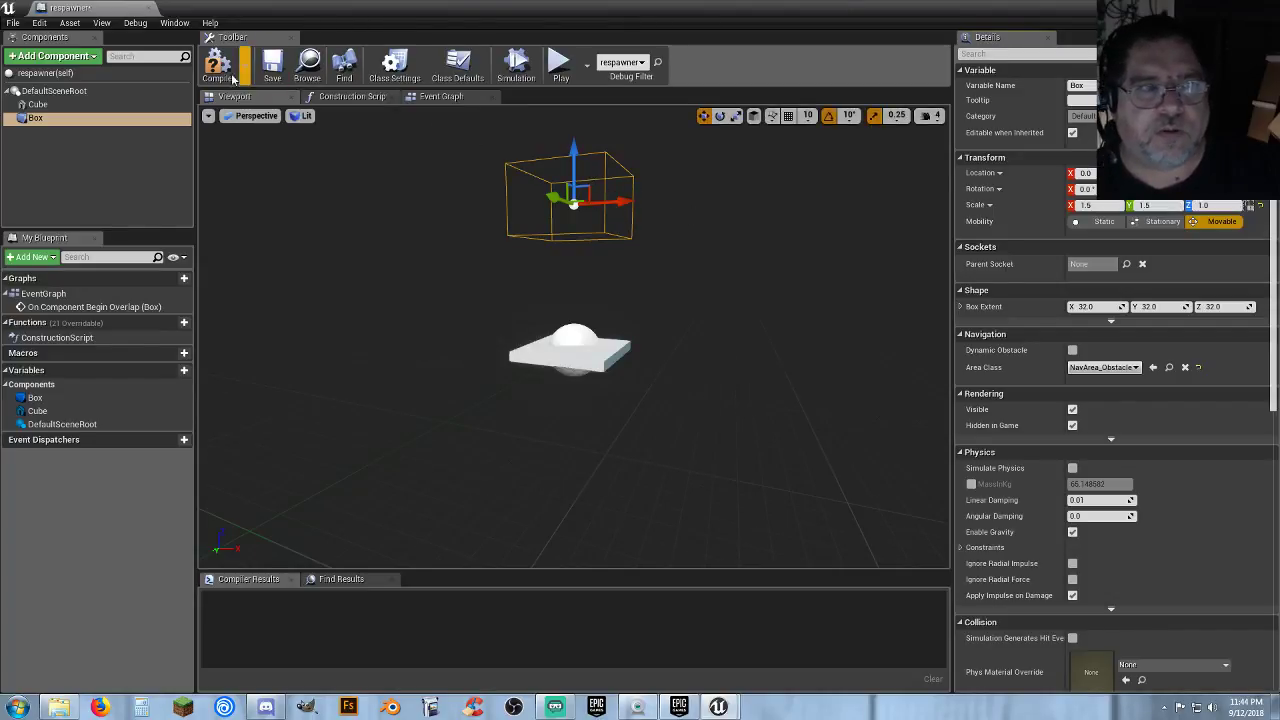
# Compile and save the respawner blueprint, dock its editor alongside Lobby_Map, and return to the level.
pyautogui.click(271, 66)
pyautogui.moveTo(126, 14); pyautogui.dragTo(285, 14)
pyautogui.click(150, 8)
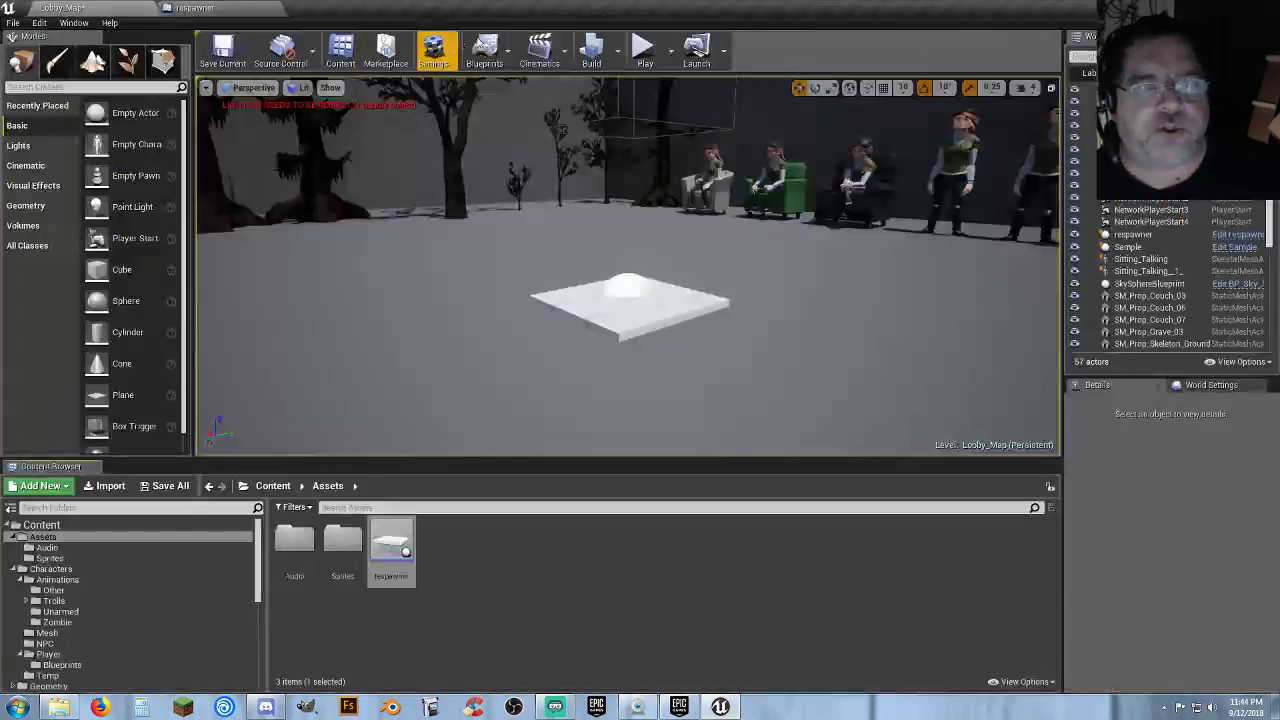
# Play-test the raised Box by running the pirate over the respawner plate, moving away, and triggering the respawn.
pyautogui.click(650, 57)
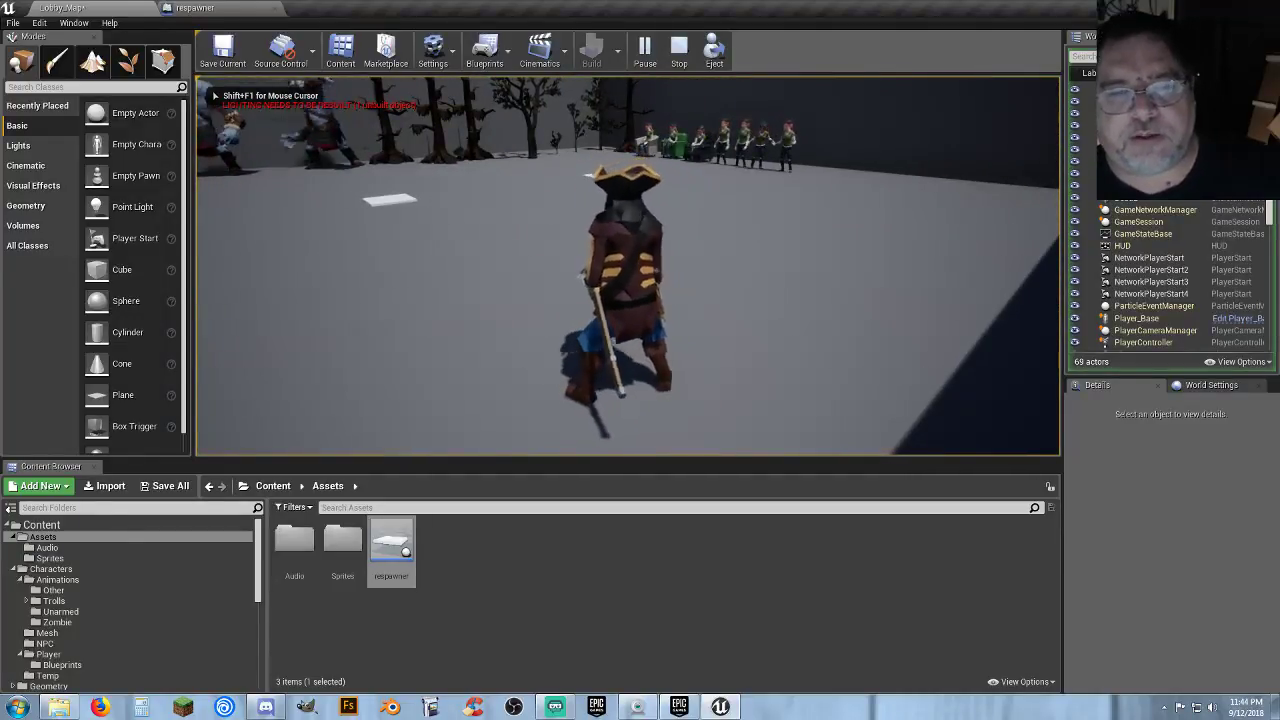
pyautogui.press('w')
pyautogui.press('w')
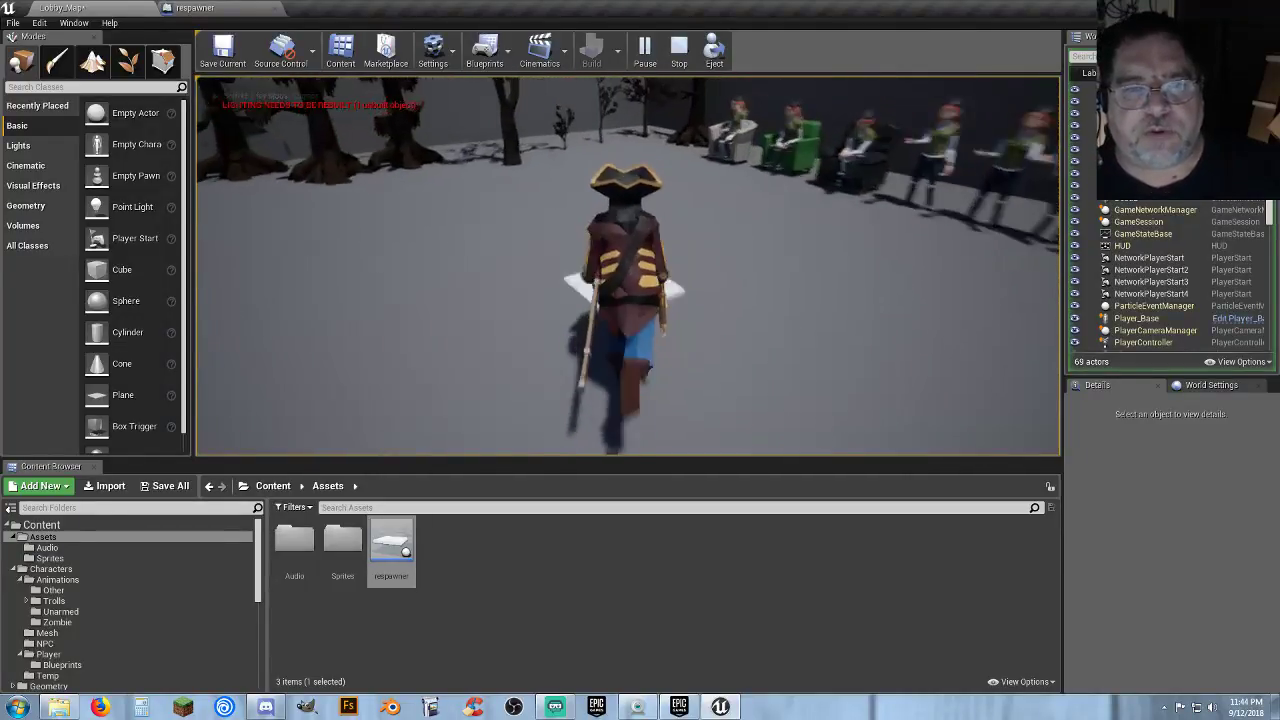
pyautogui.press('w')
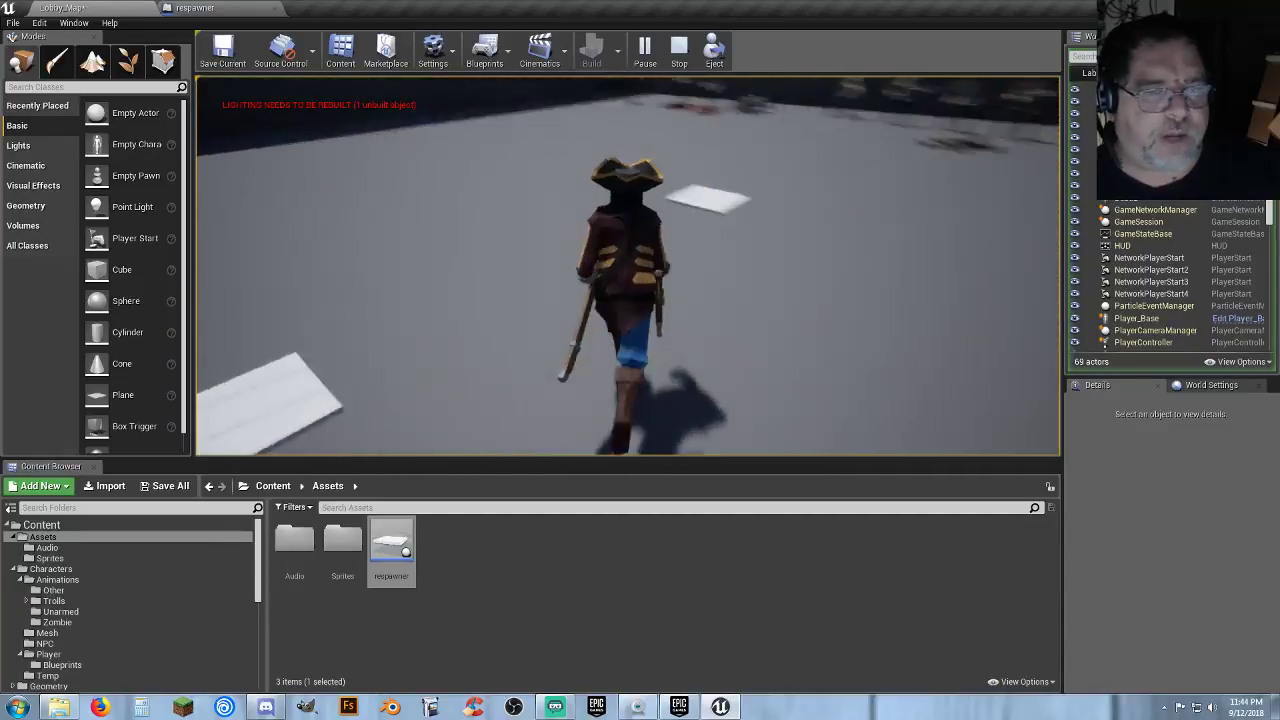
pyautogui.press('d')
pyautogui.press('s')
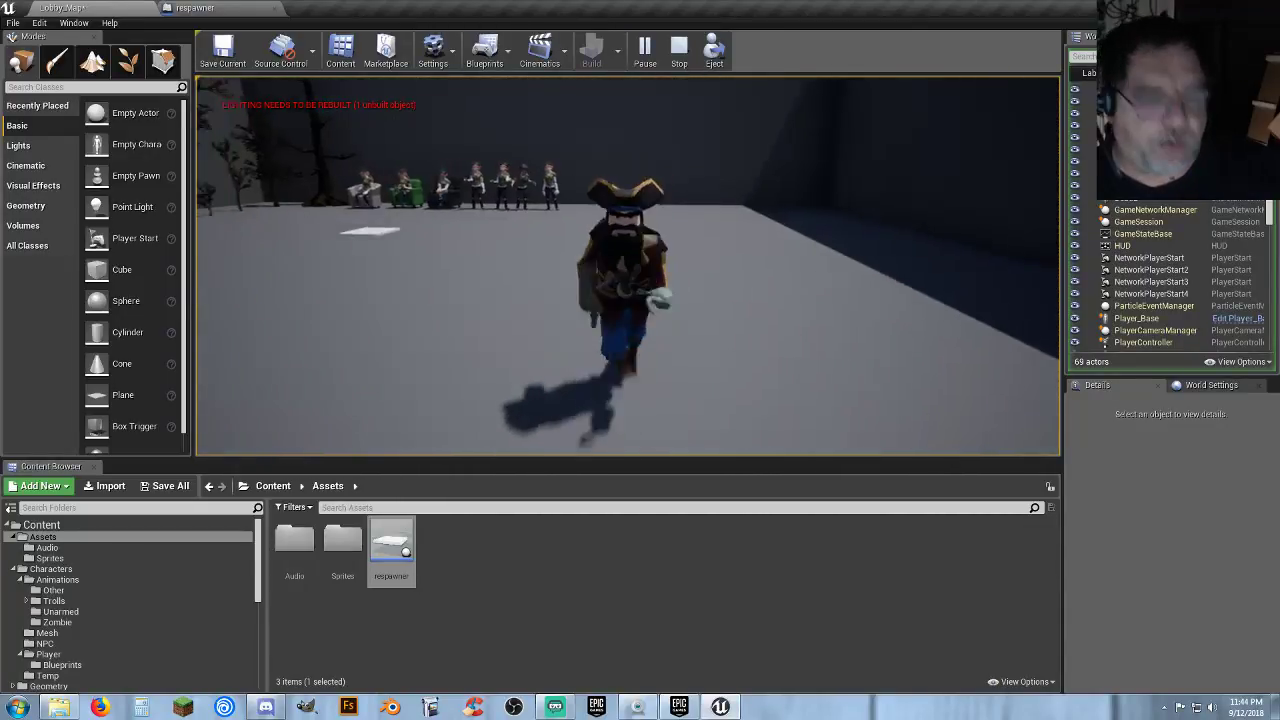
pyautogui.press('k')
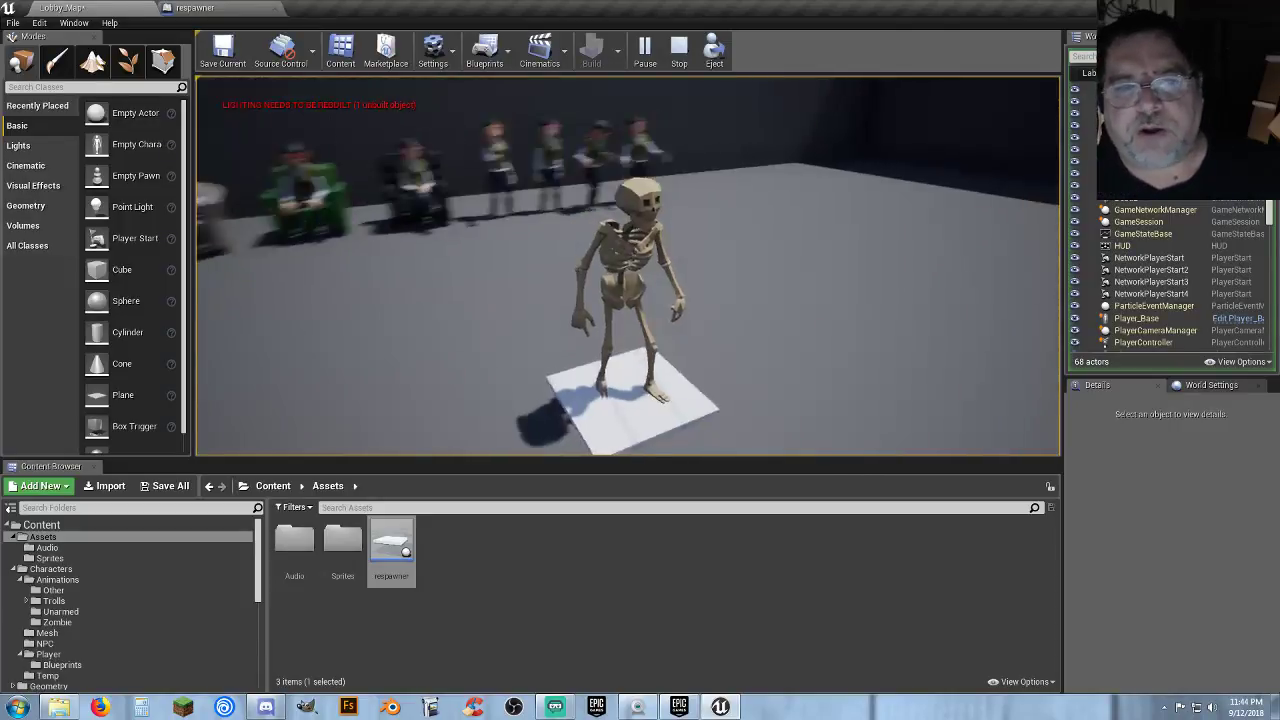
# Run and jump the respawned skeleton around the level, checking its movement near both white plates.
pyautogui.press('w')
pyautogui.press('a')
pyautogui.press('w')
pyautogui.press('space')
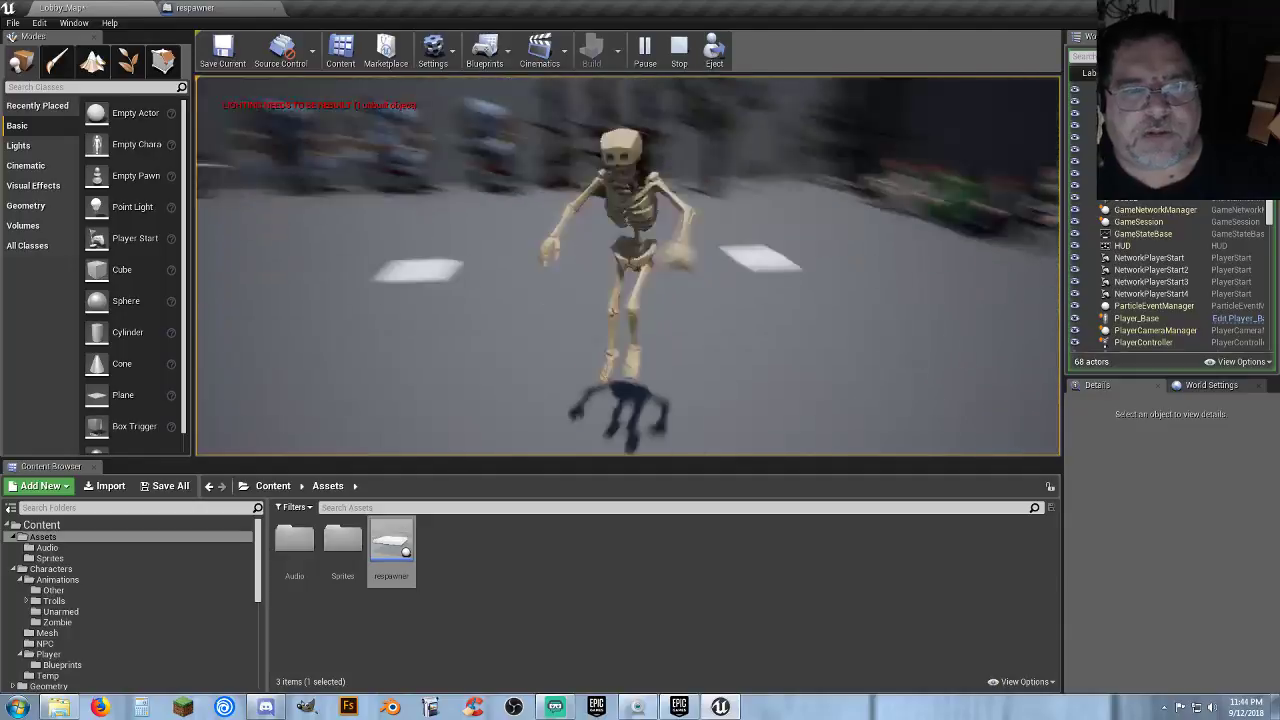
pyautogui.press('d')
pyautogui.press('w')
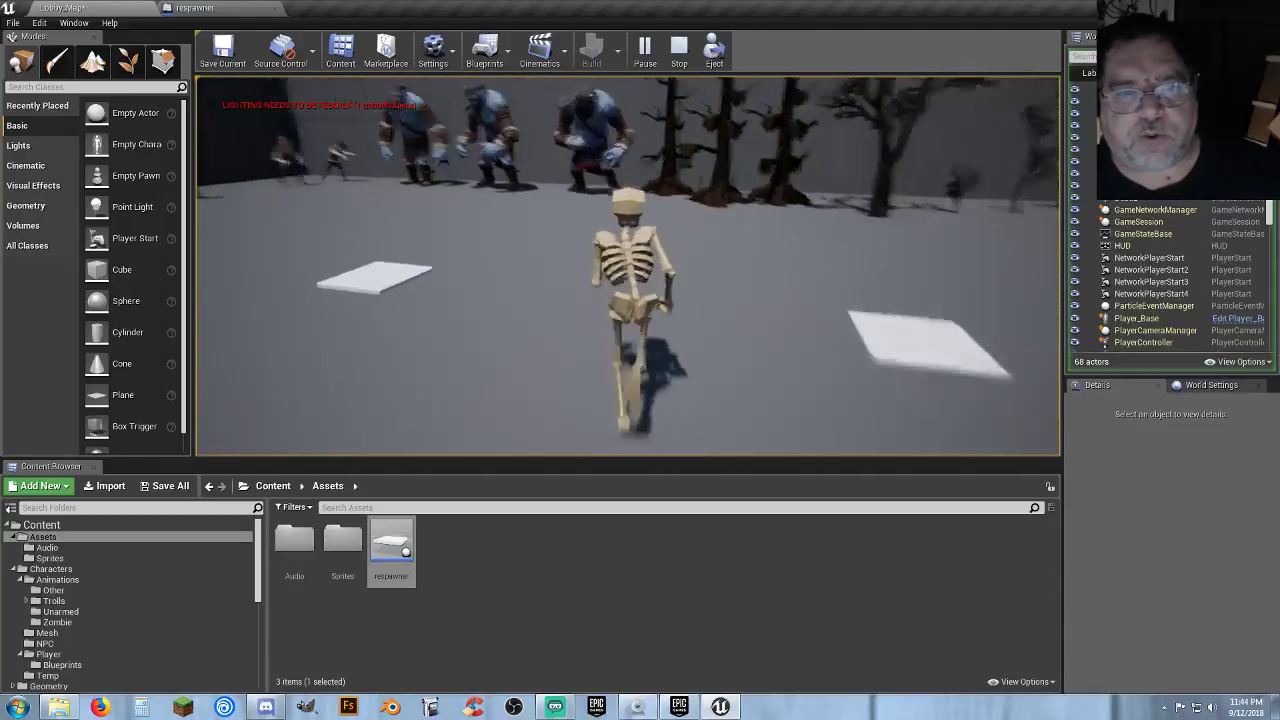
pyautogui.press('w')
pyautogui.press('w')
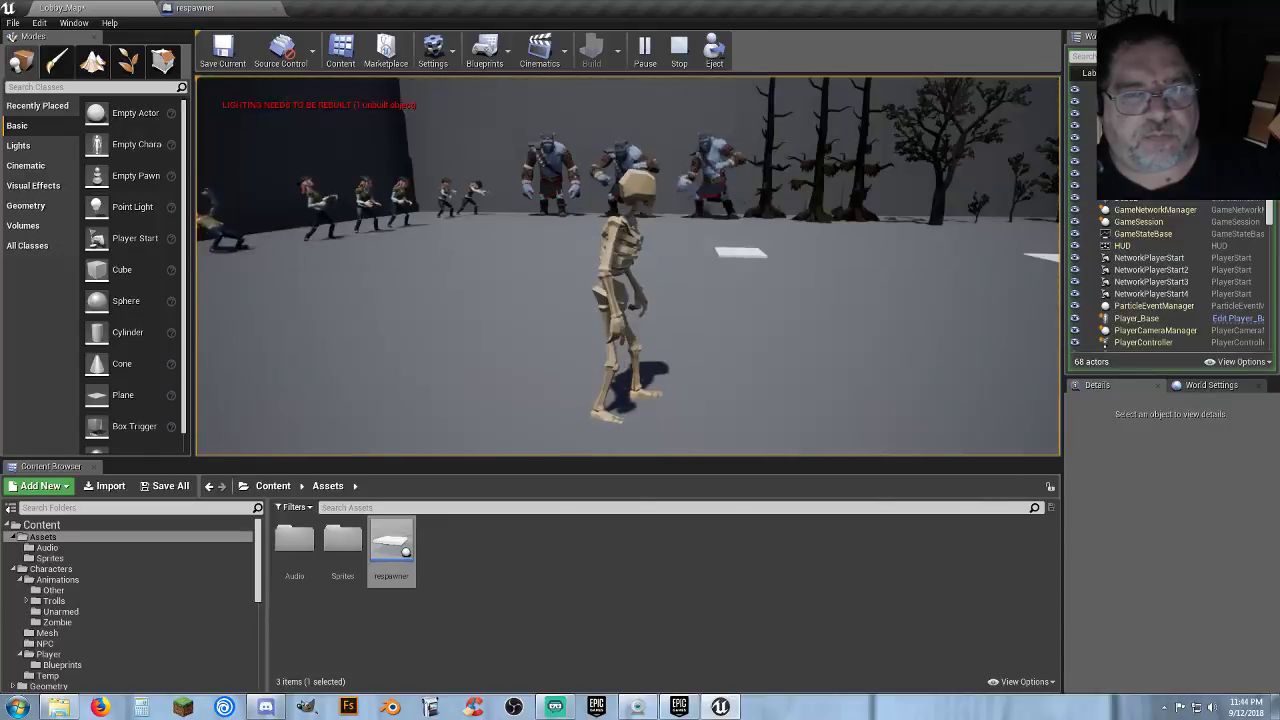
pyautogui.press('d')
pyautogui.press('w')
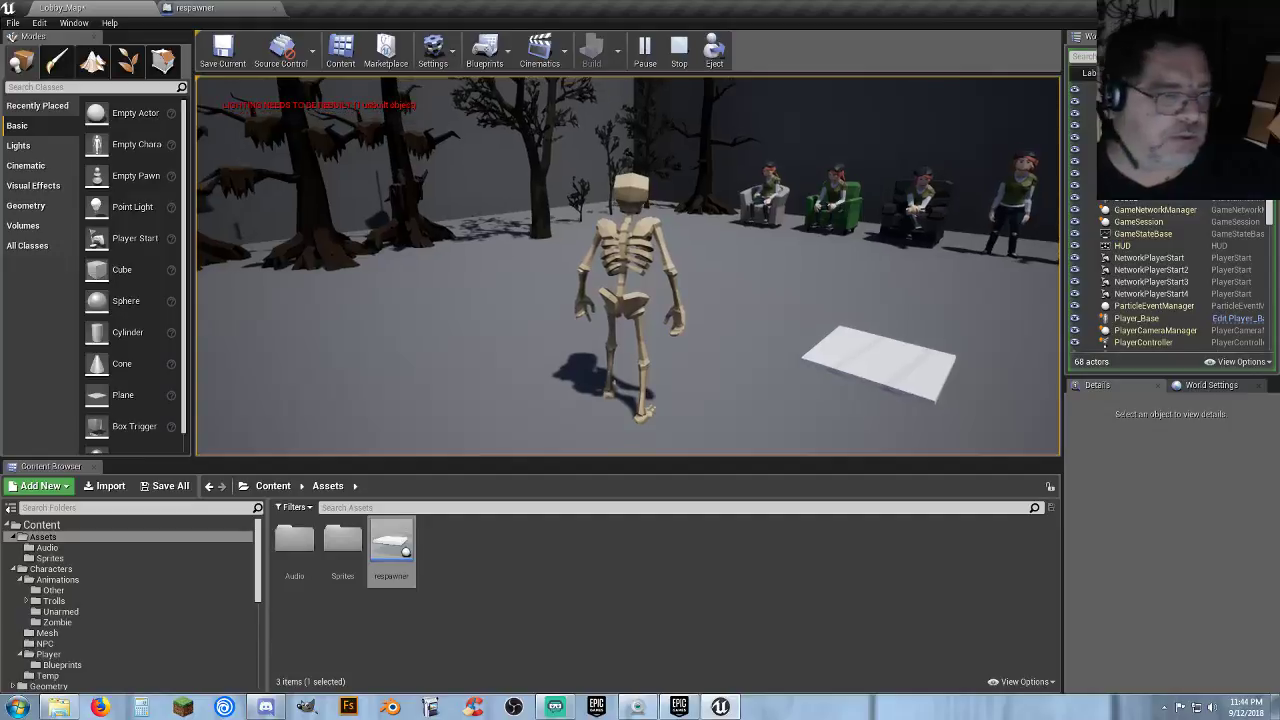
pyautogui.press('a')
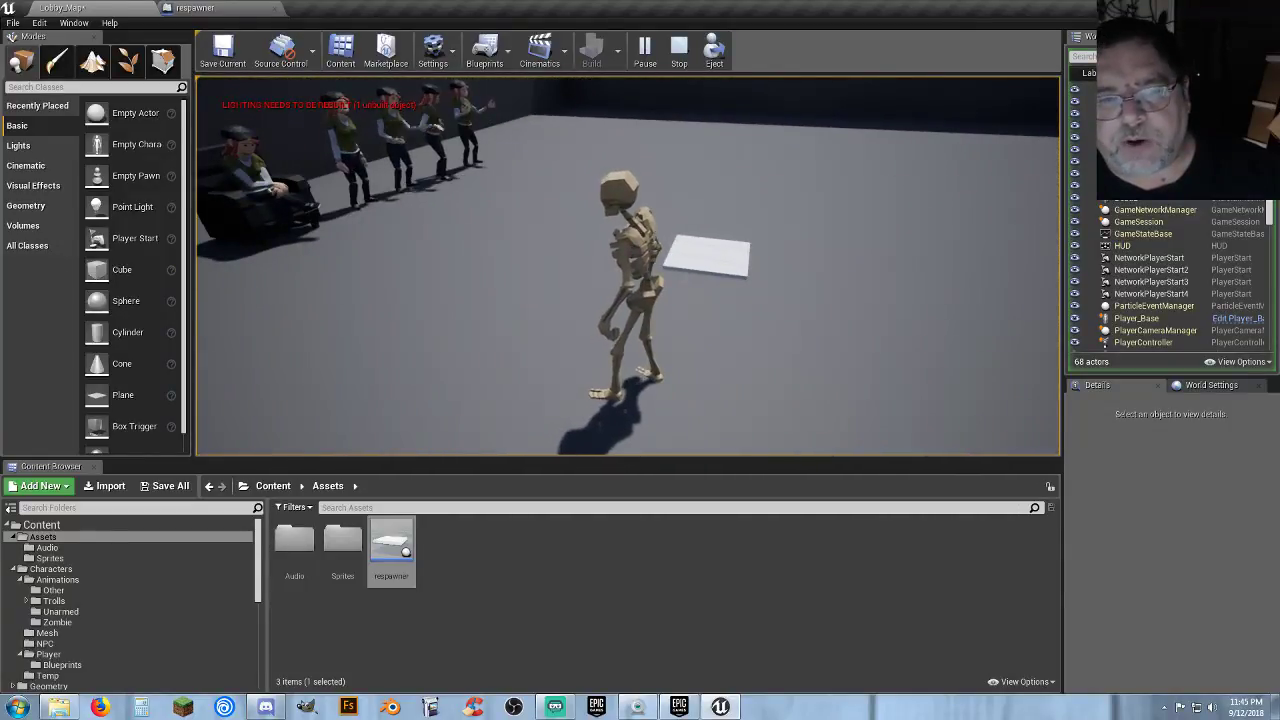
pyautogui.press('a')
pyautogui.press('d')
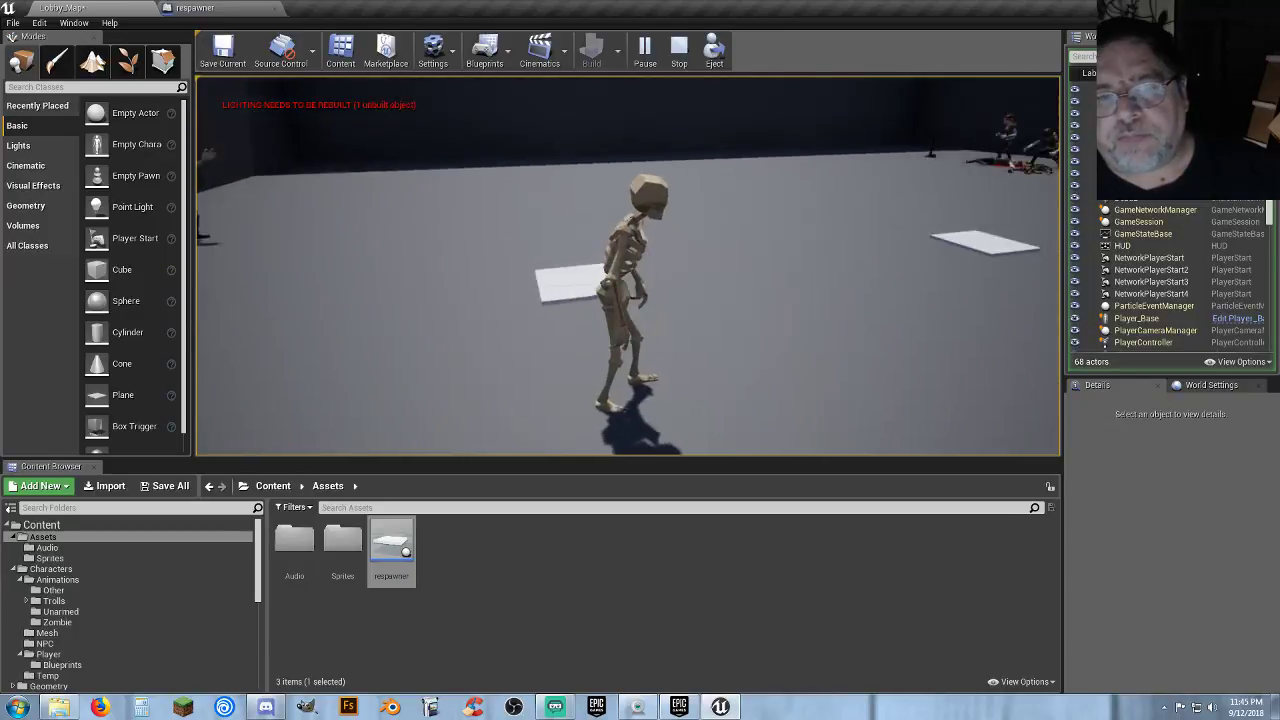
pyautogui.press('w')
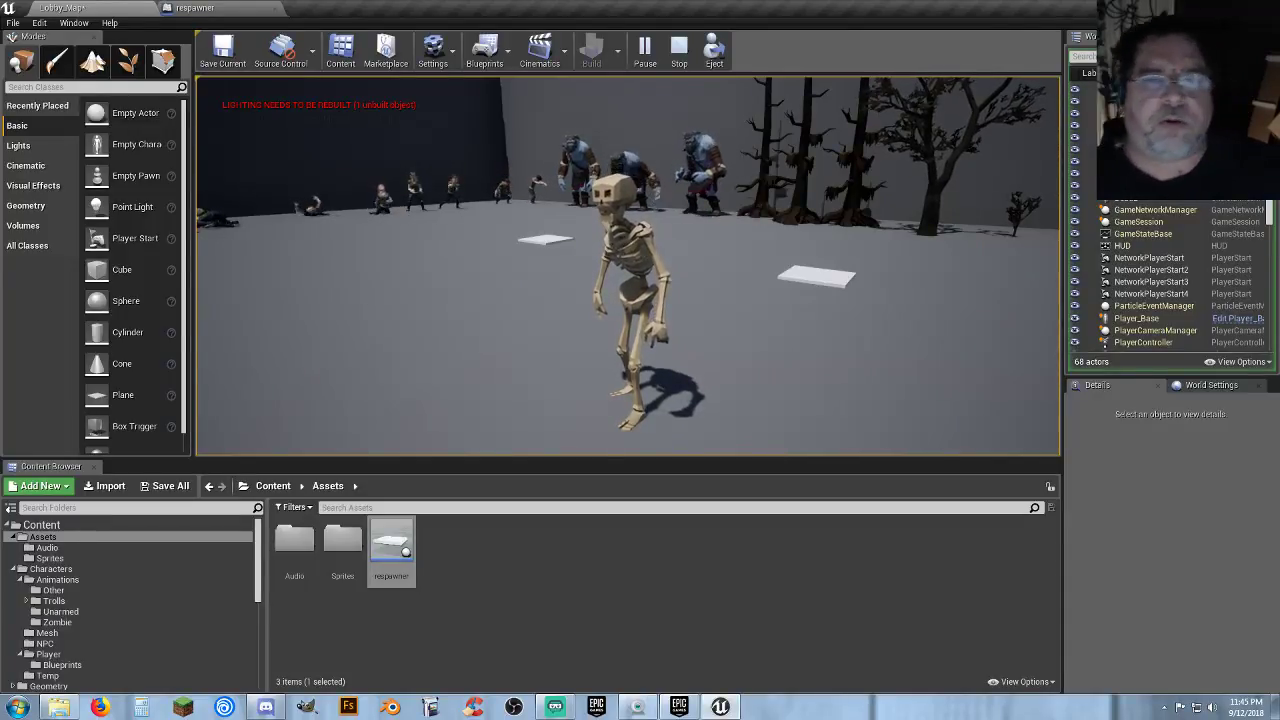
# Run the skeleton across the level past the posed characters and trolls to check its running animation and turning.
pyautogui.press('w')
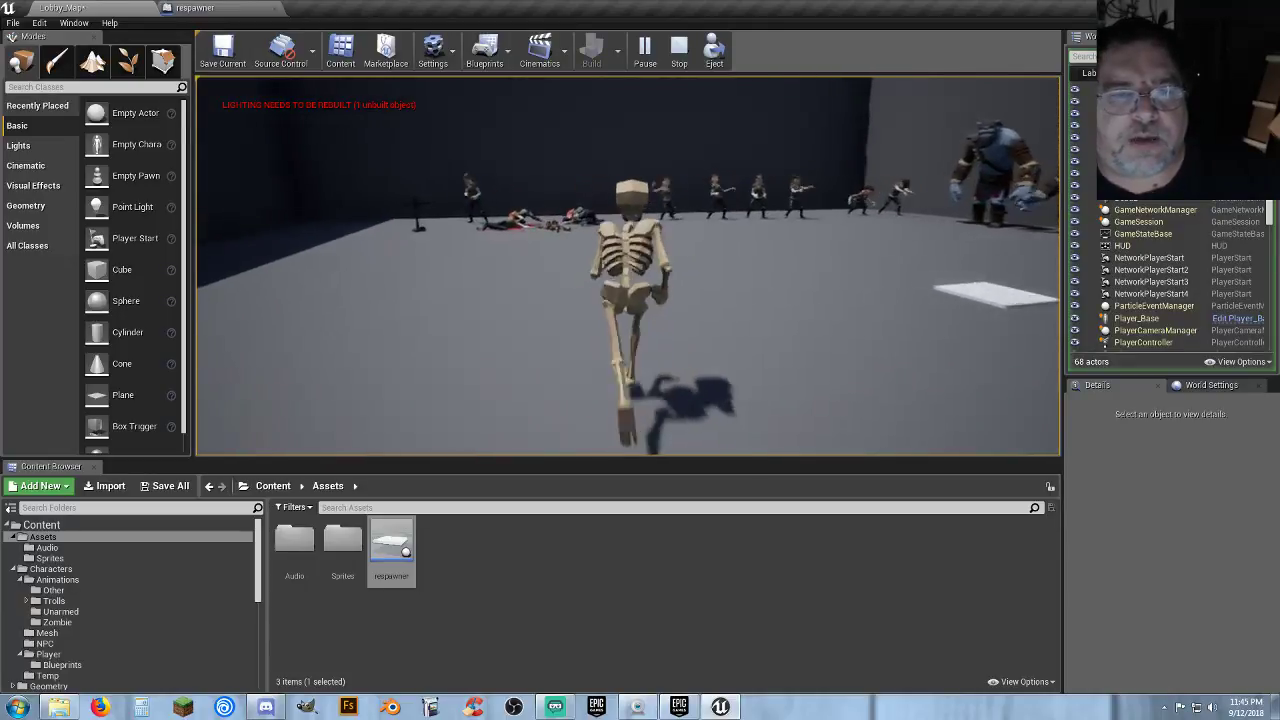
pyautogui.press('w')
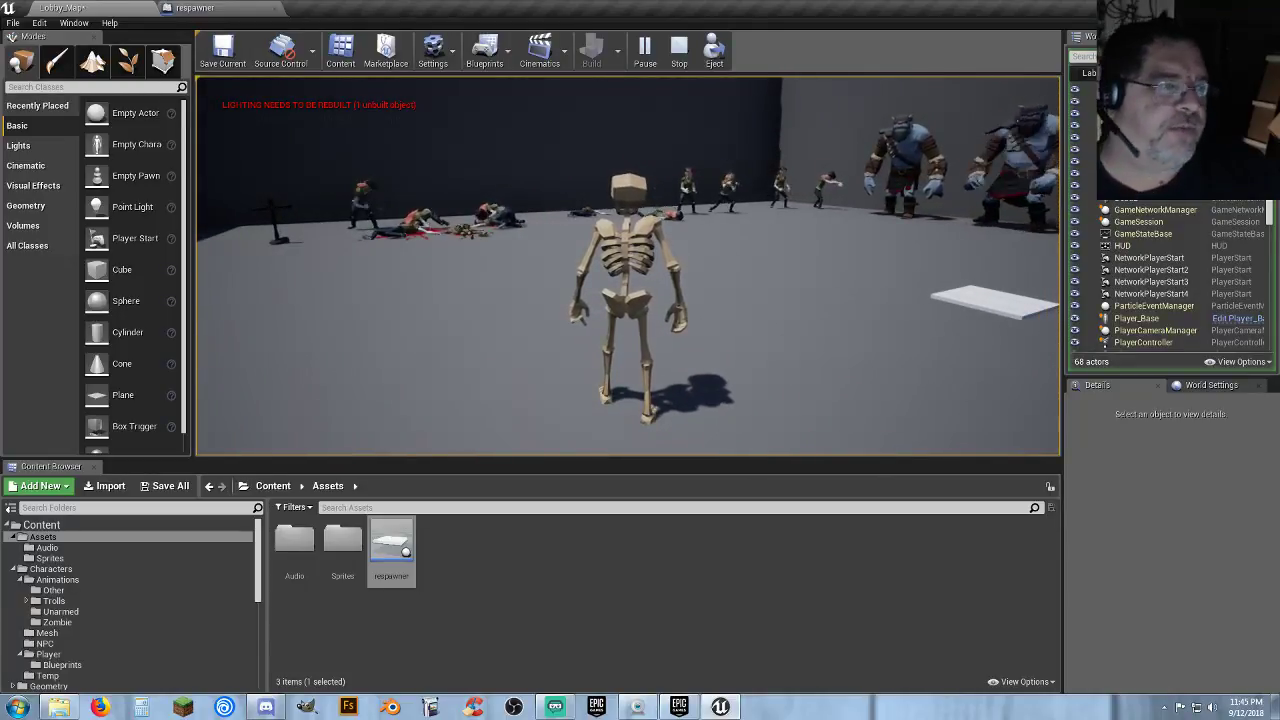
pyautogui.press('w')
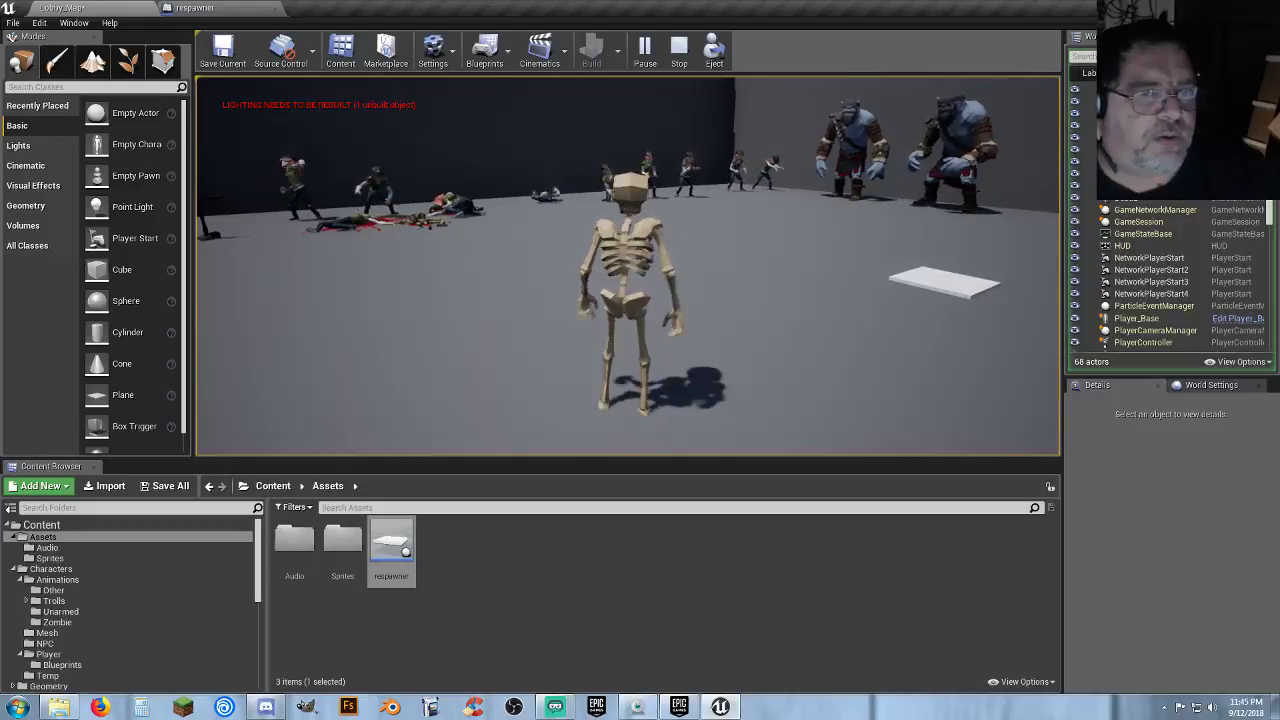
pyautogui.press('w')
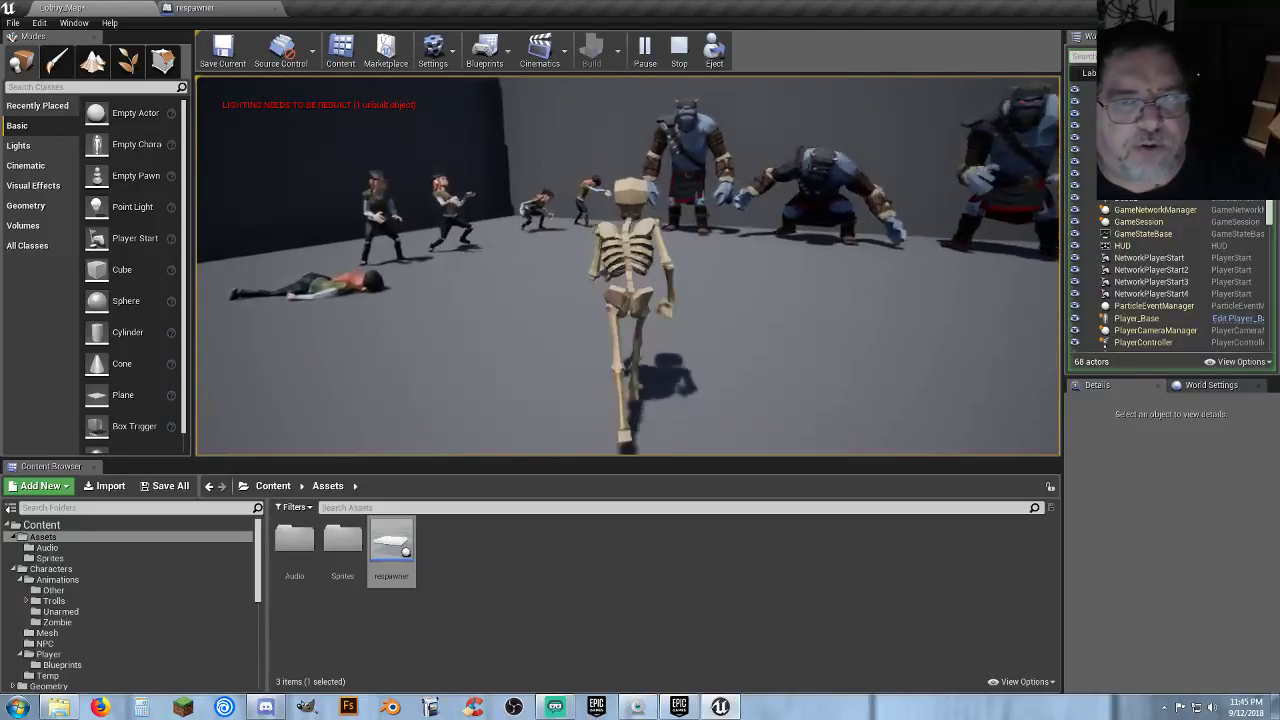
pyautogui.press('a')
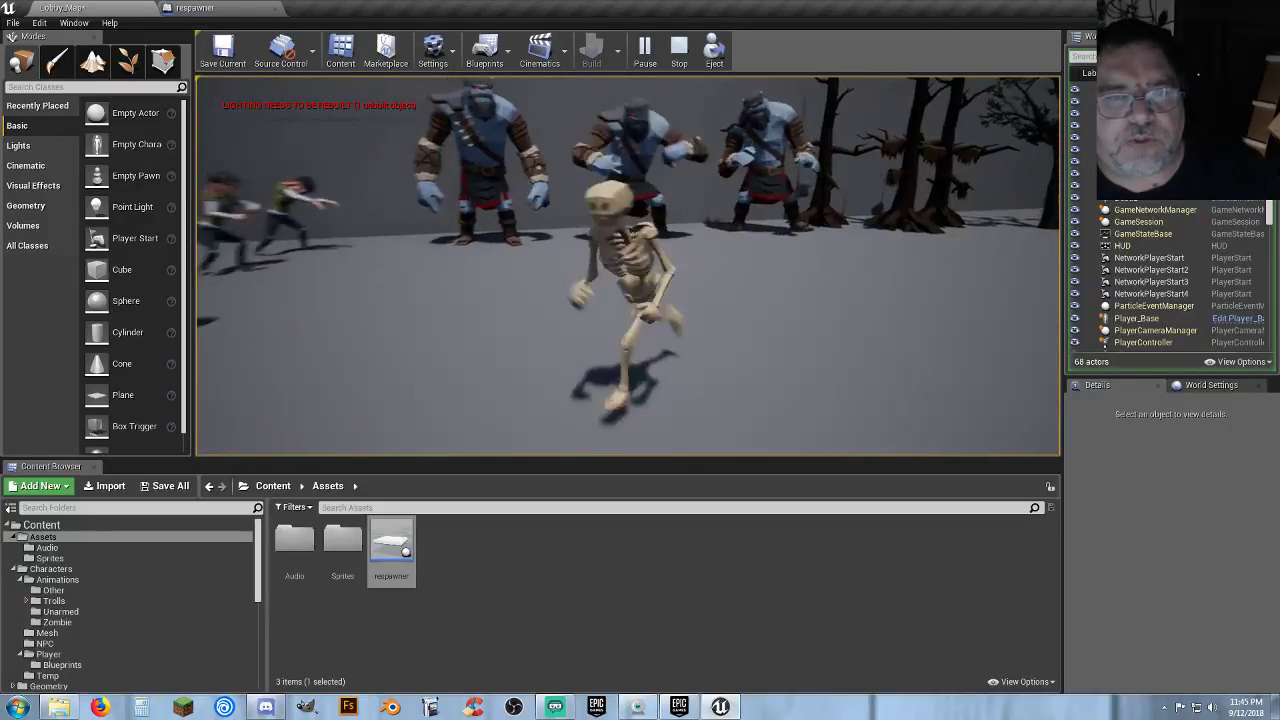
pyautogui.press('w')
pyautogui.press('w')
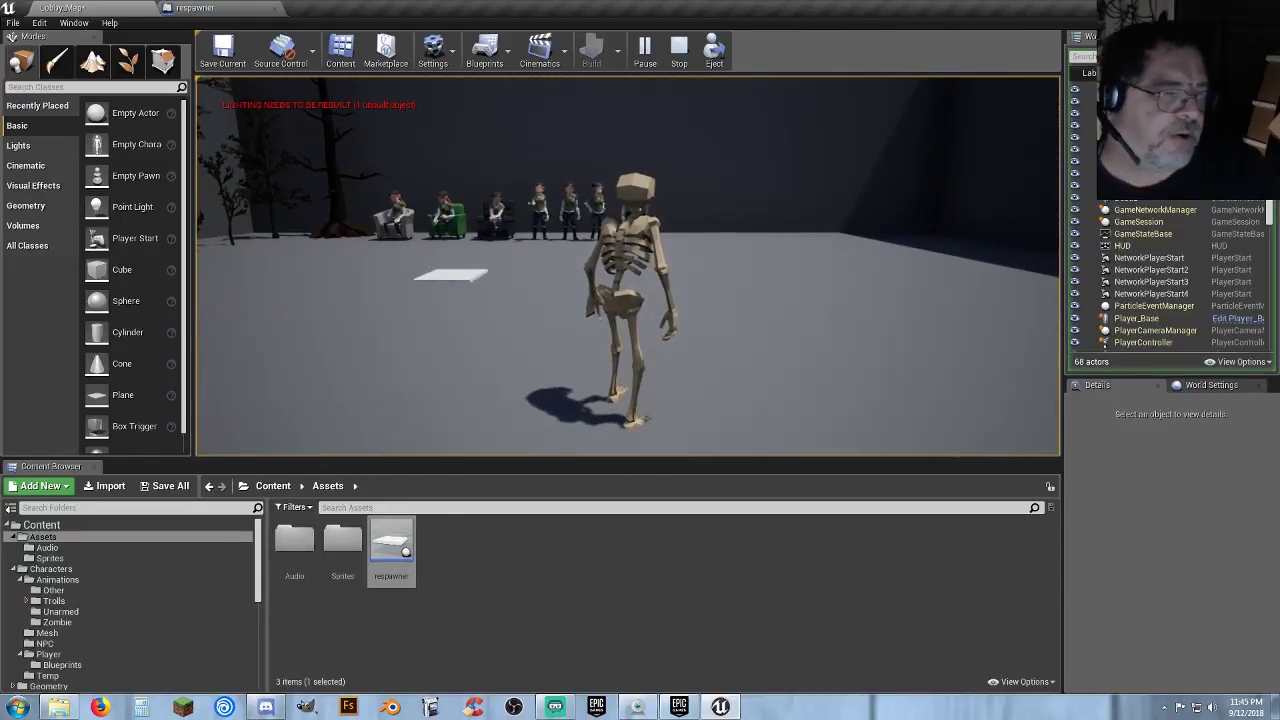
# Move the skeleton back and forth beside the nearer white plate, checking its starts, stops and direction changes.
pyautogui.press('s')
pyautogui.press('a')
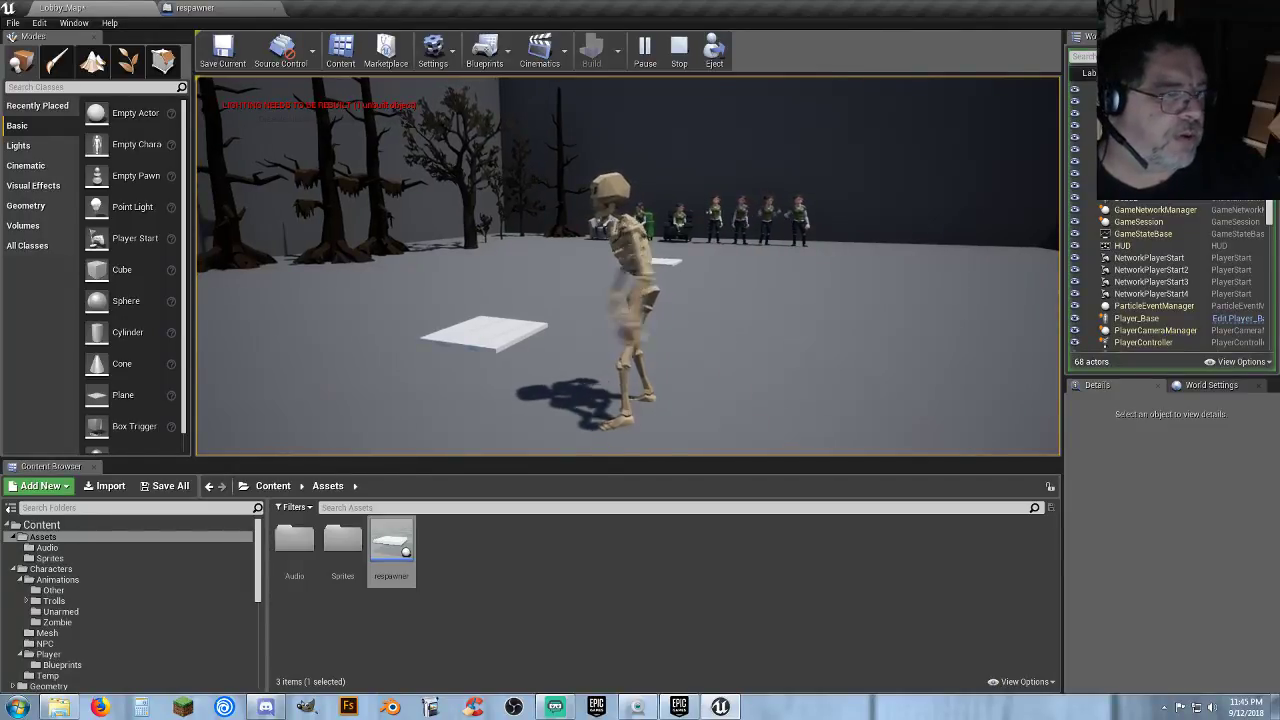
pyautogui.press('d')
pyautogui.press('w')
pyautogui.press('a')
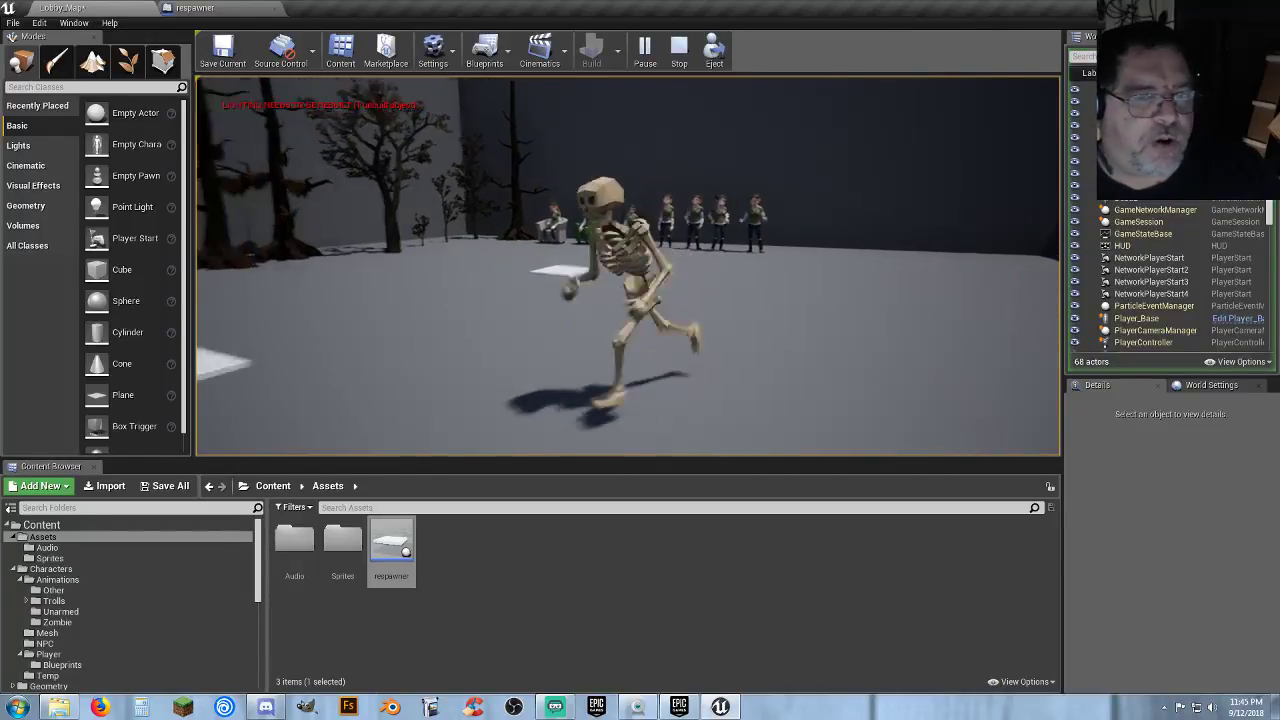
pyautogui.press('s')
pyautogui.press('w')
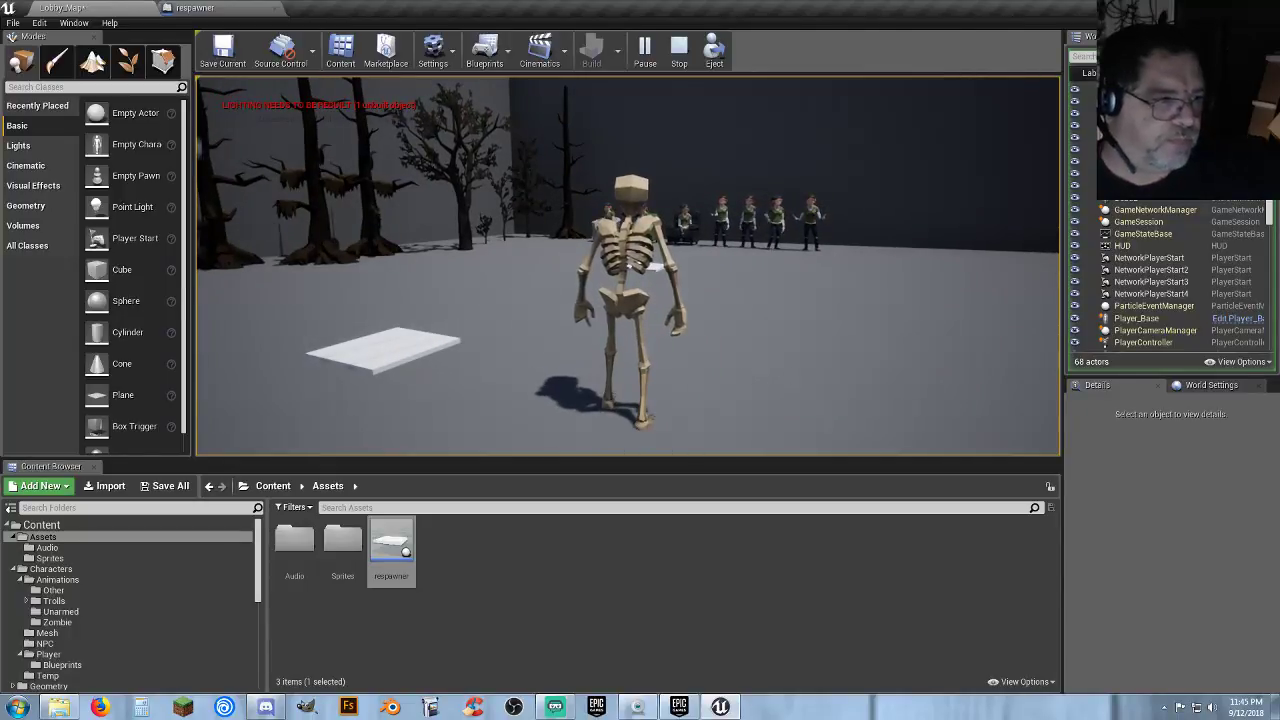
# Run the skeleton onto the white plate near the seated characters, then back out onto the open floor.
pyautogui.press('d')
pyautogui.press('w')
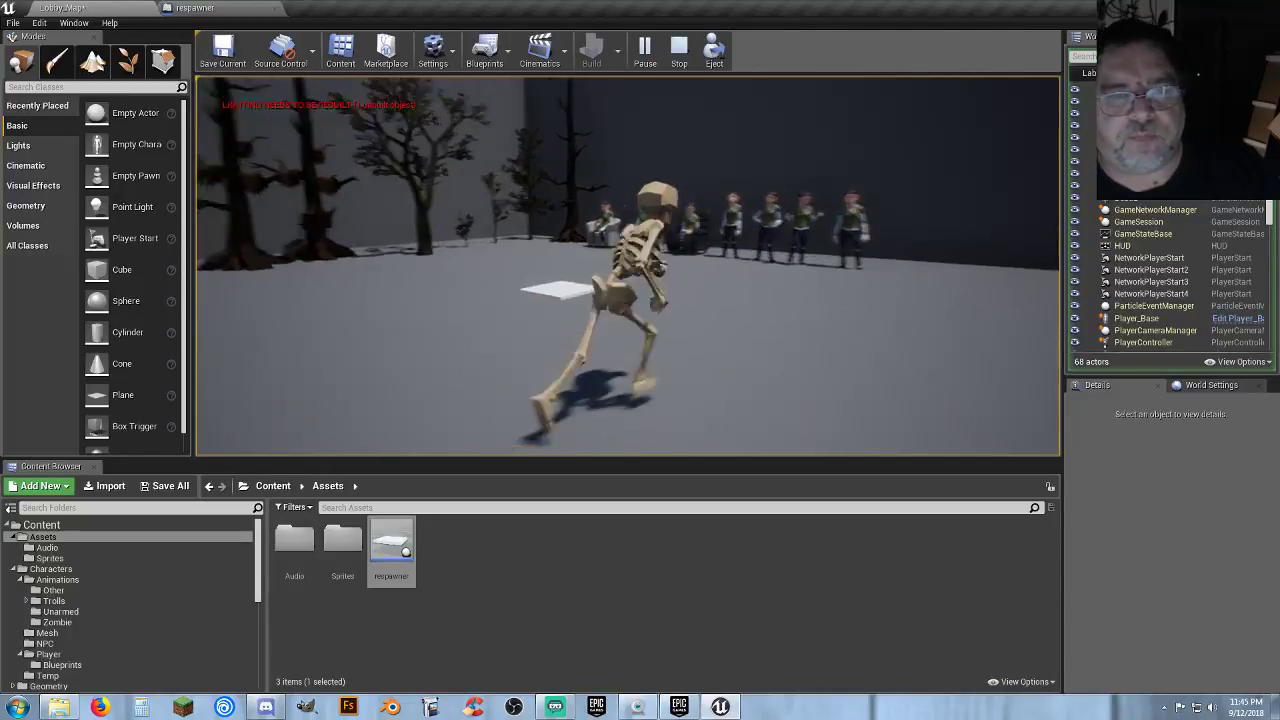
pyautogui.press('a')
pyautogui.press('w')
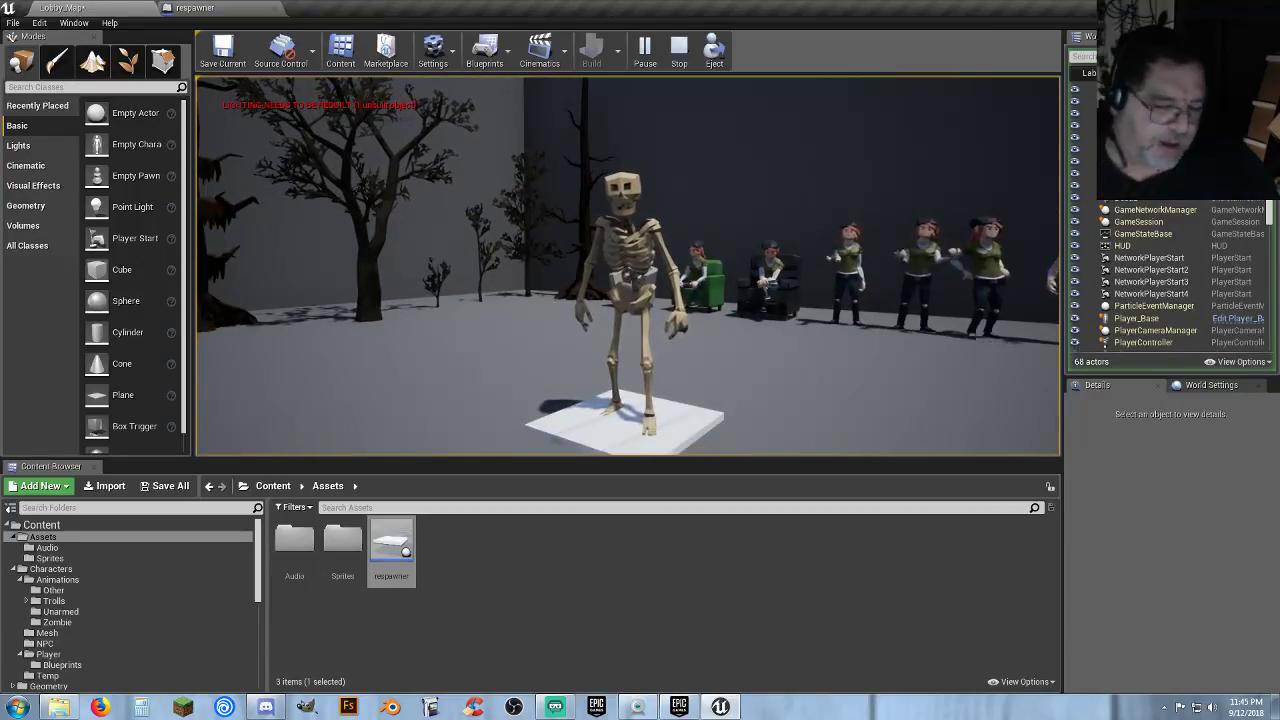
pyautogui.press('w')
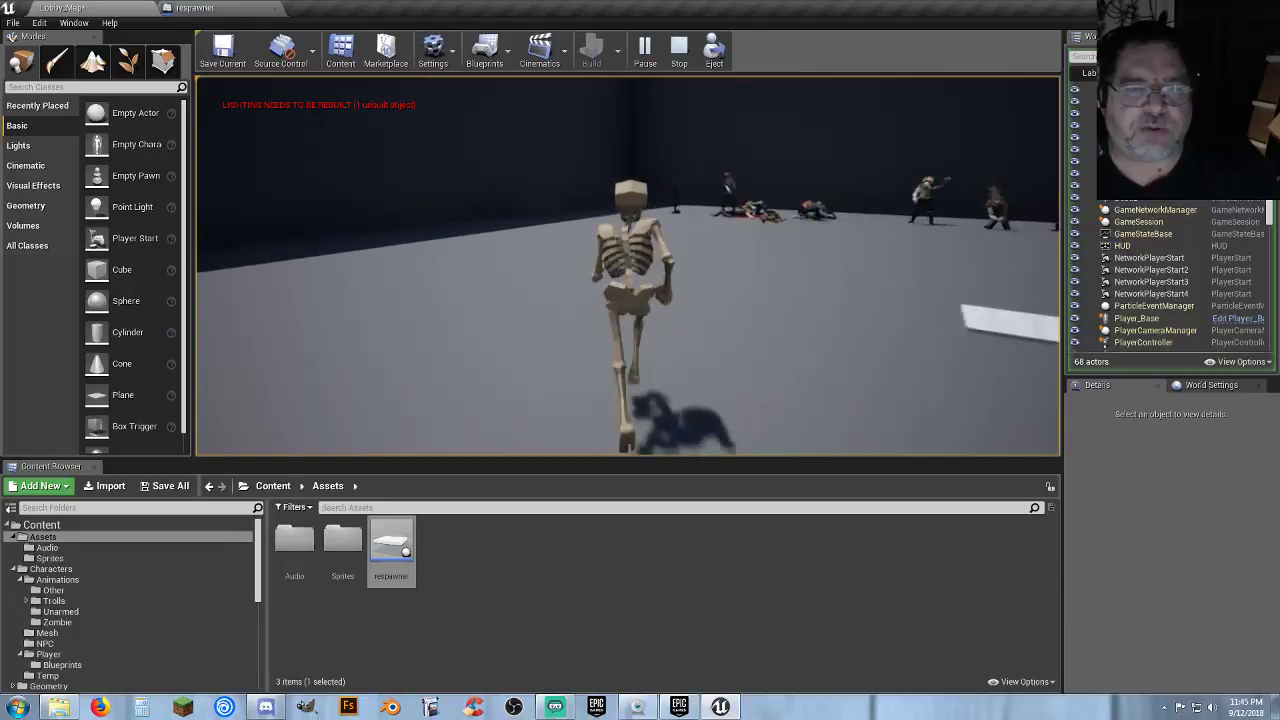
pyautogui.press('s')
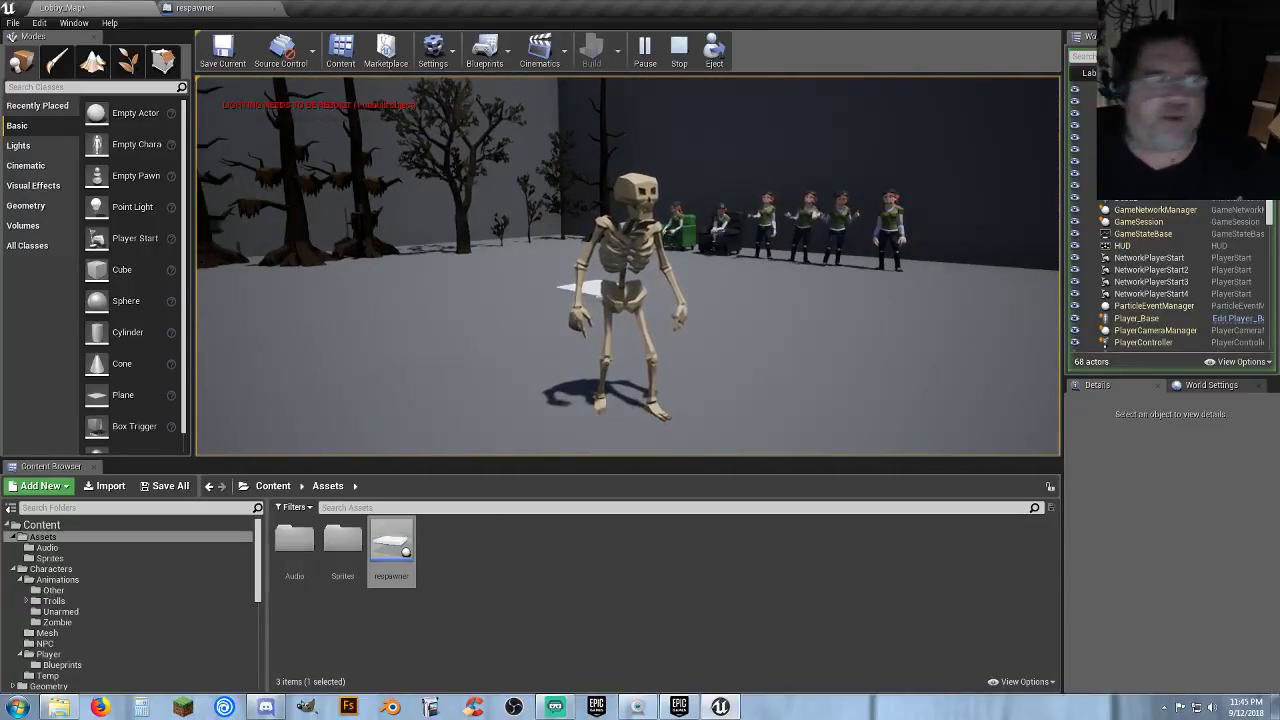